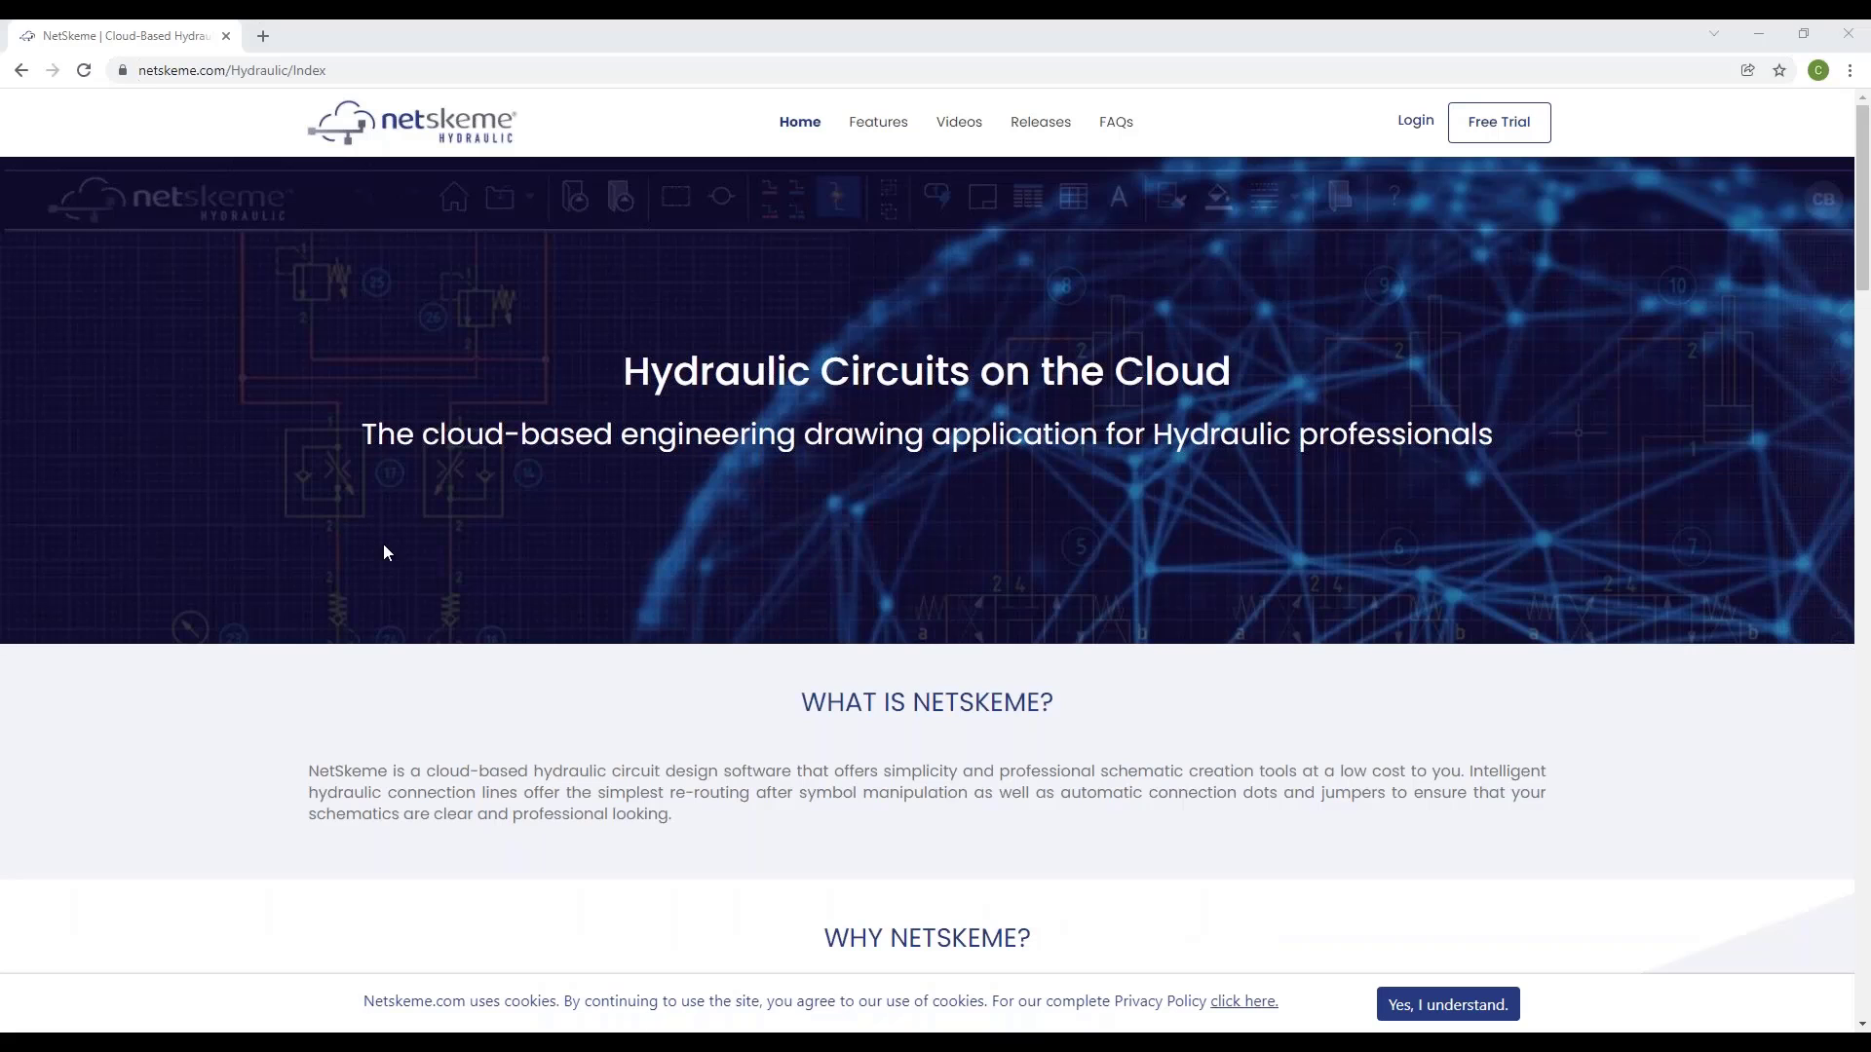
Sign in to NetSkeme Hydraulic with the prefilled credentials and continue the login despite the session alert
click(1416, 121)
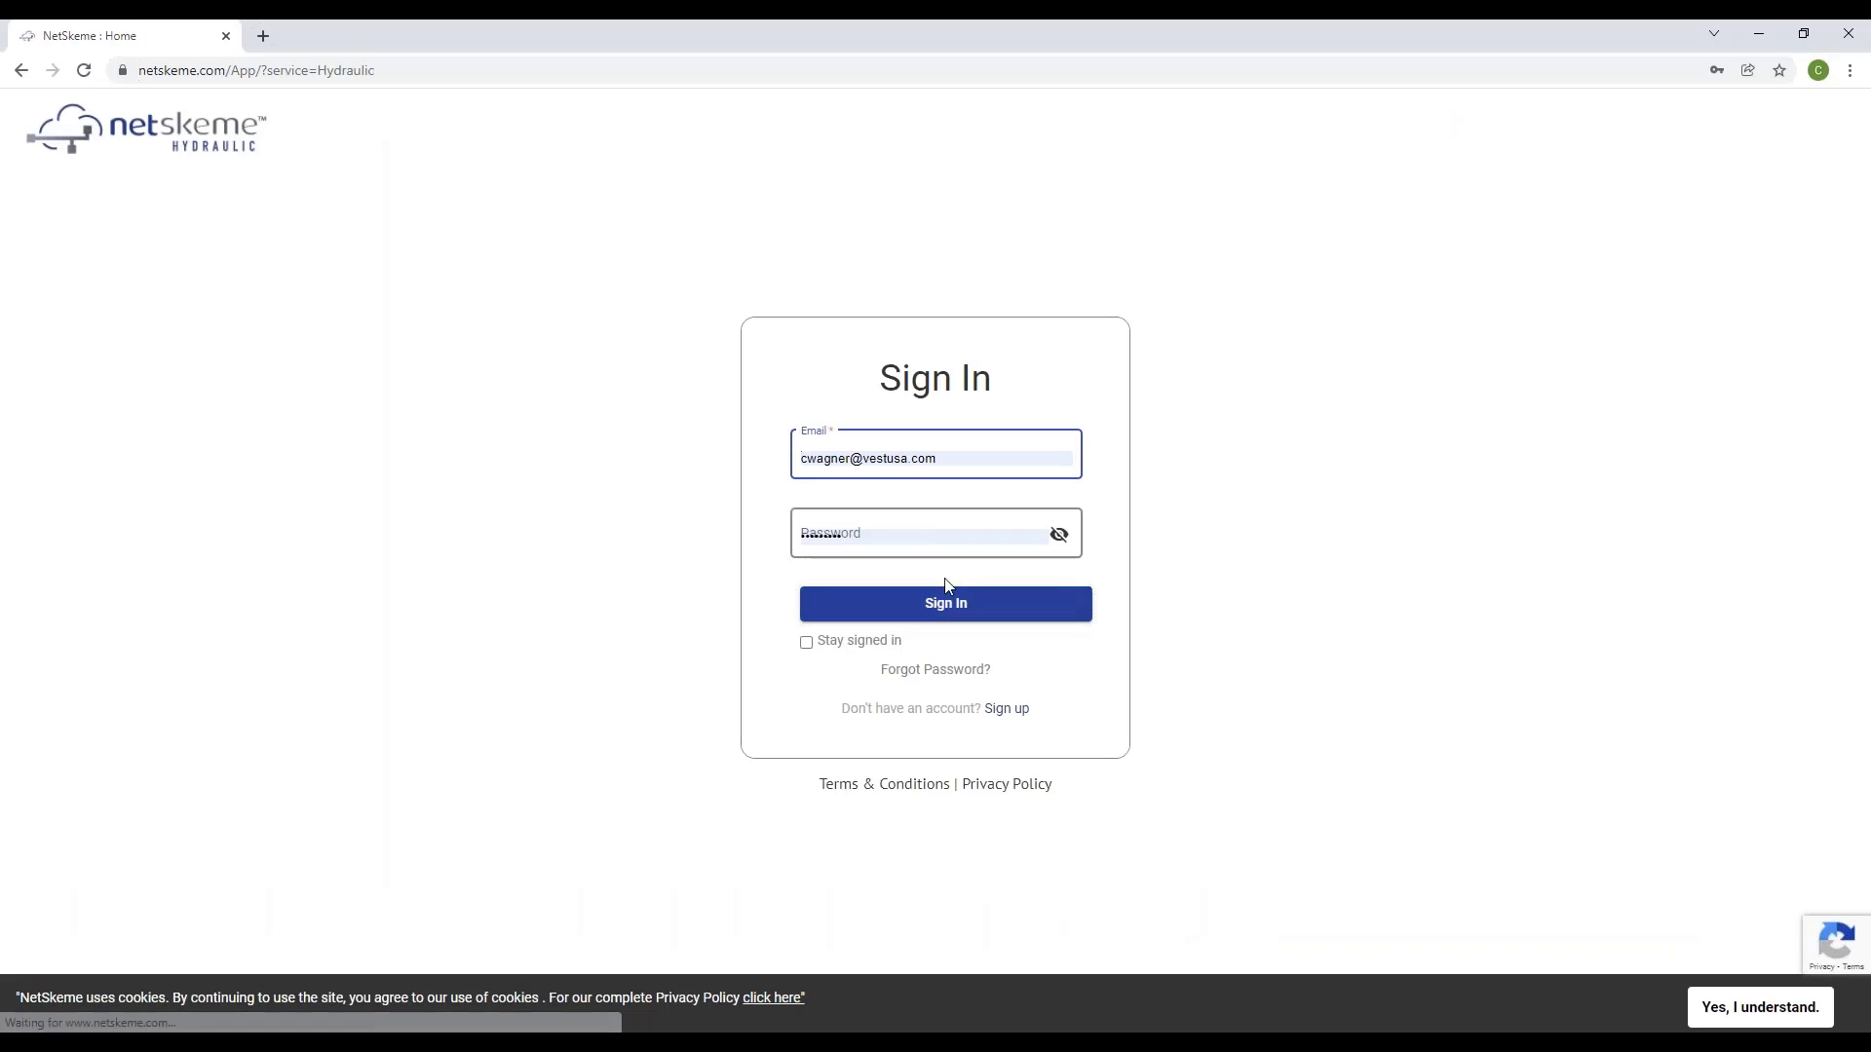
click(945, 599)
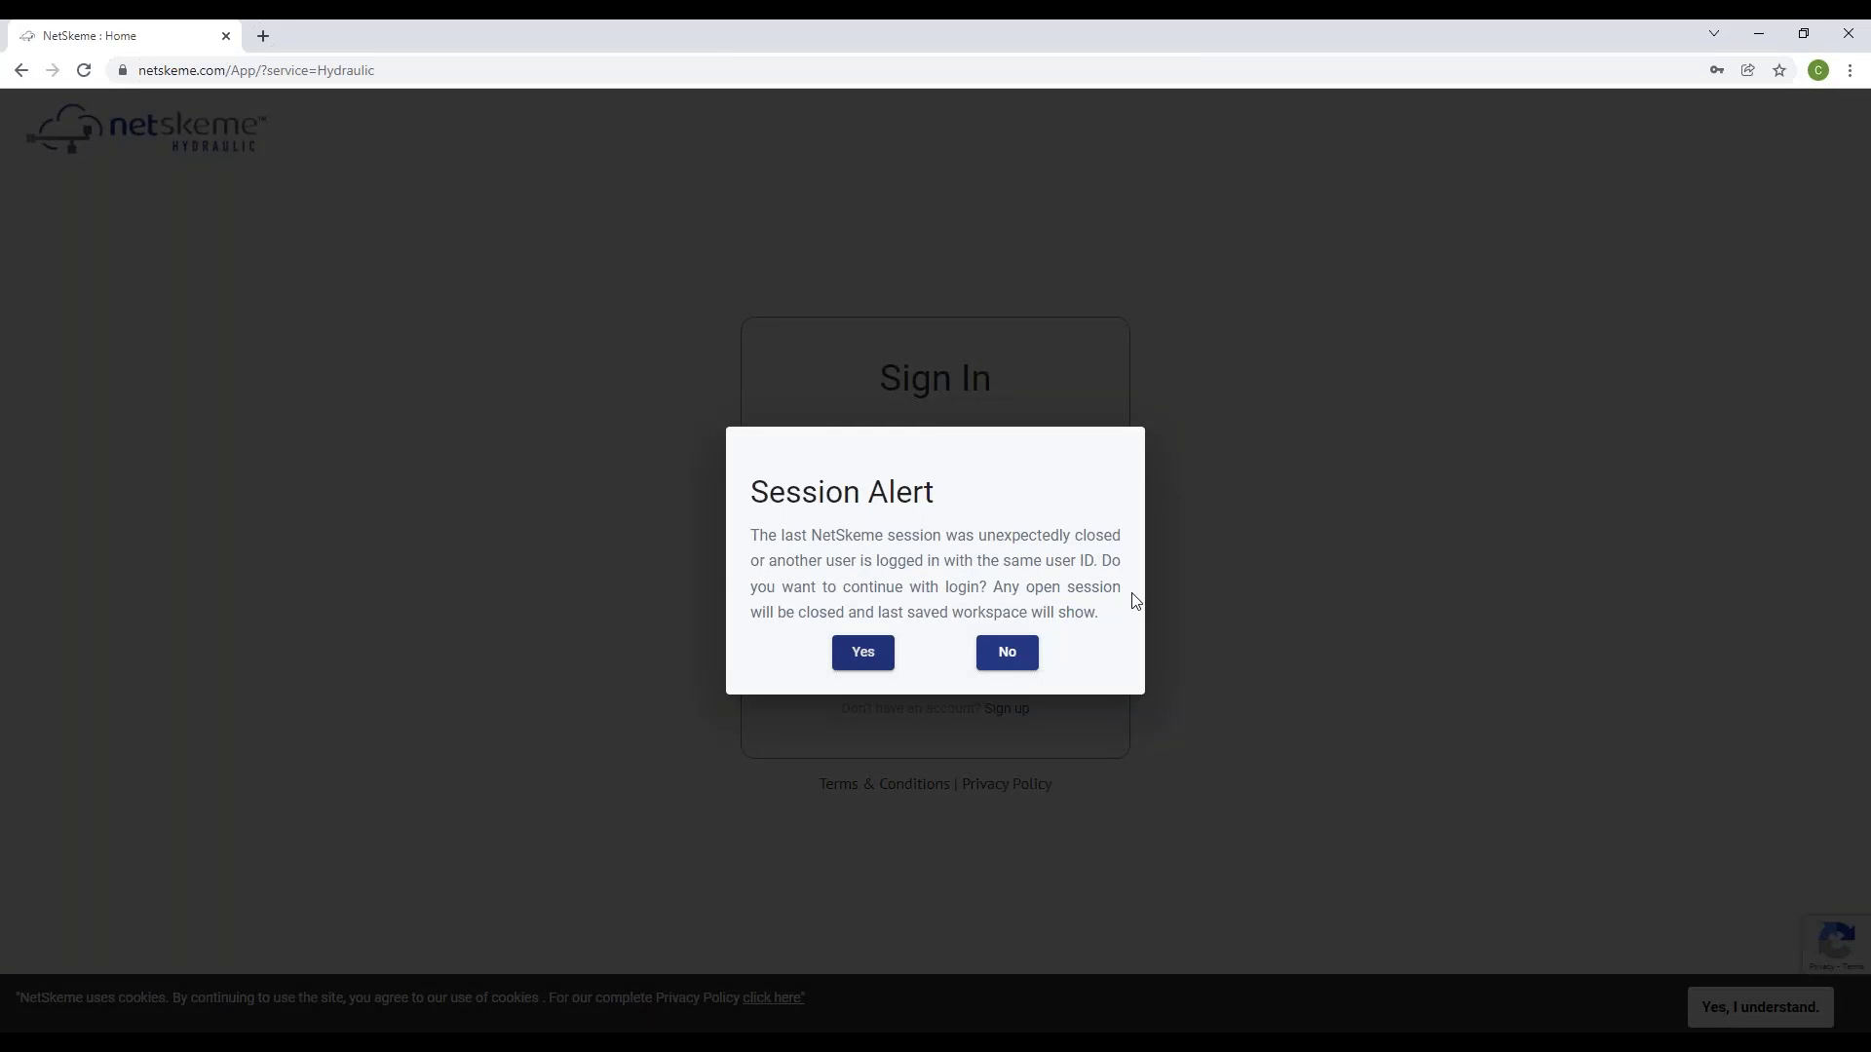
click(864, 655)
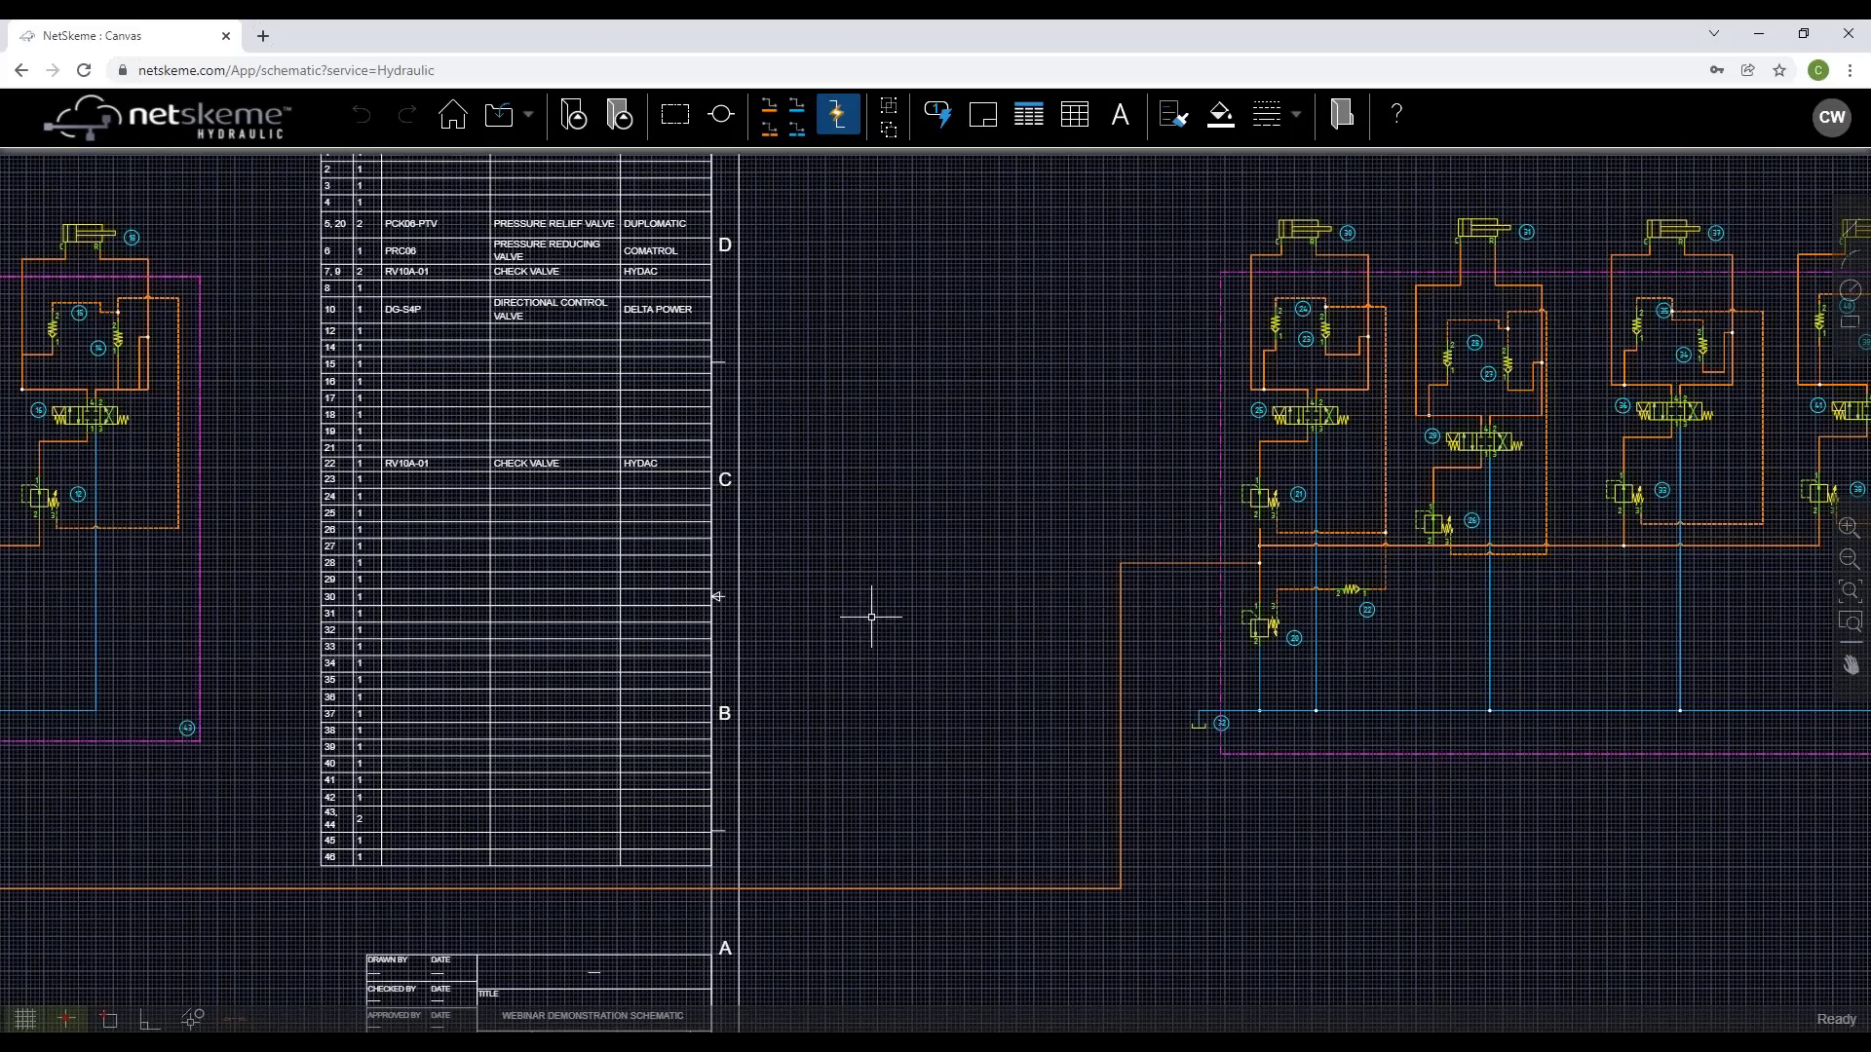
Examine the whole hydraulic schematic, including both manifold circuits, the sheet border and the title block
scroll(877, 589, down, 2)
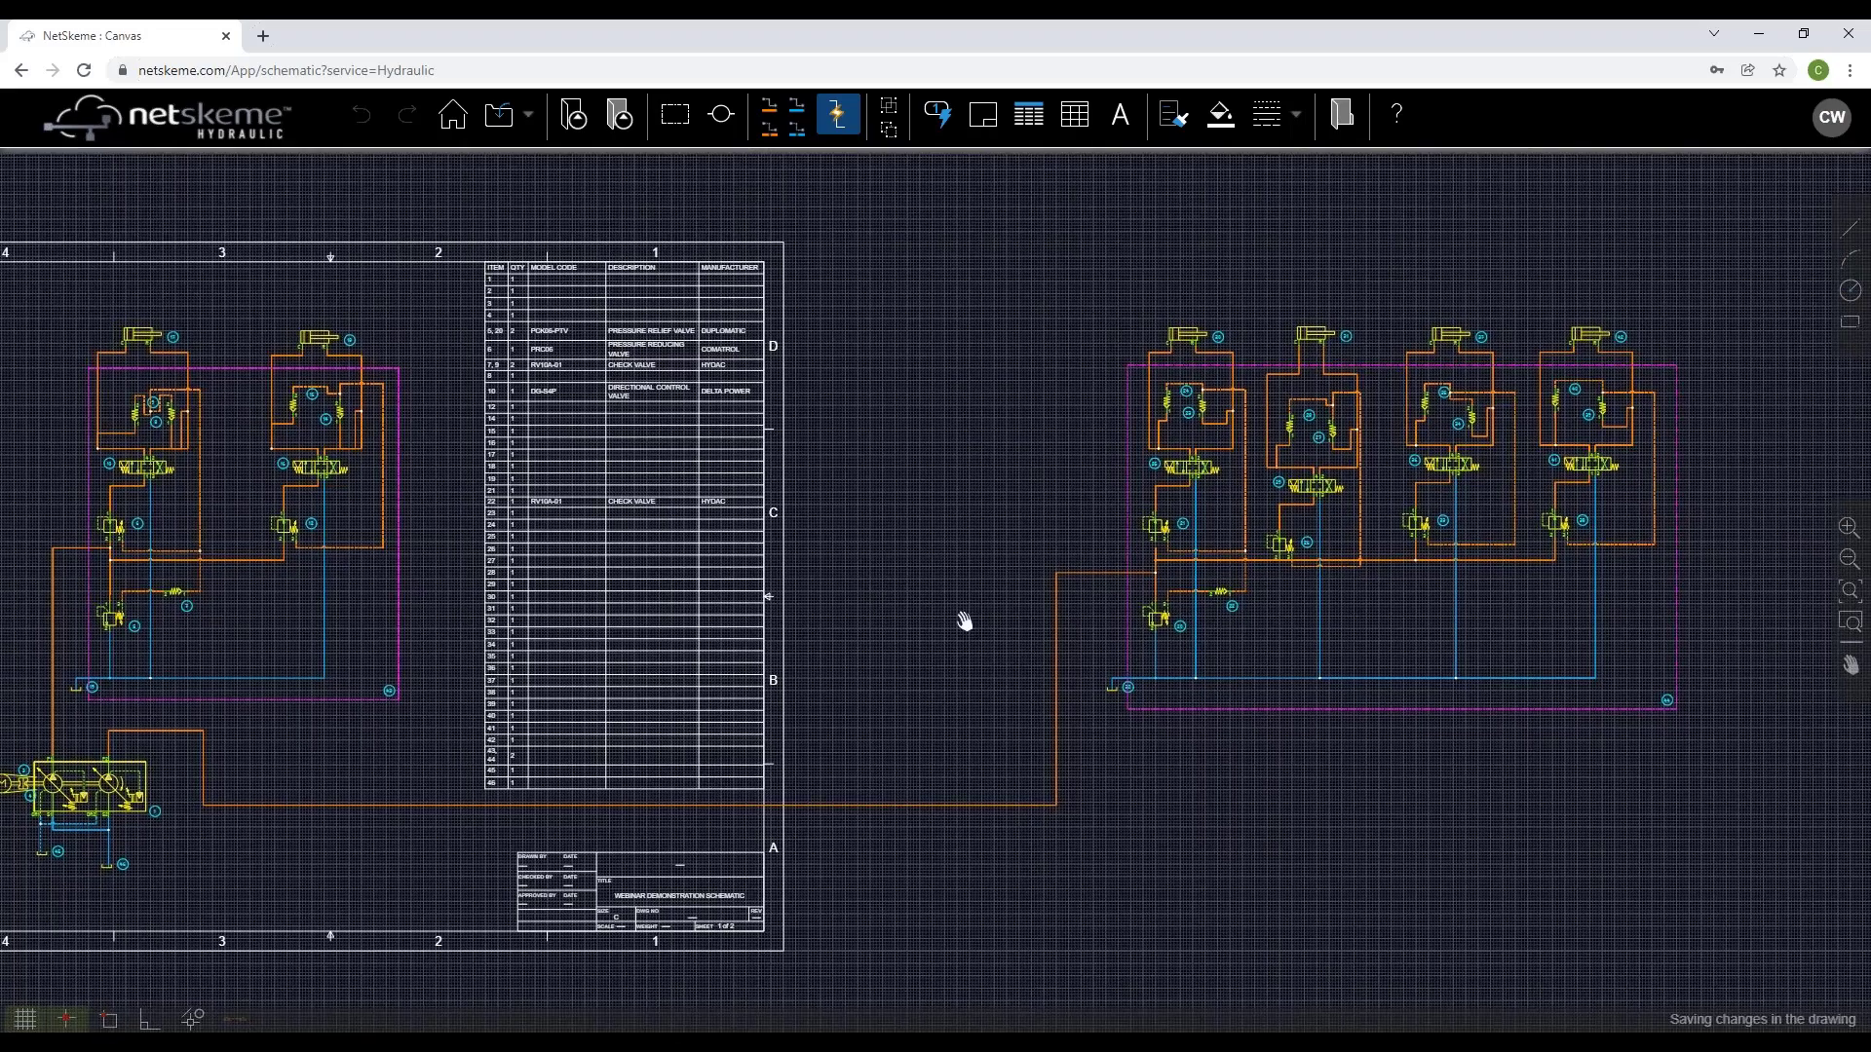
middle_drag(965, 621, 1093, 648)
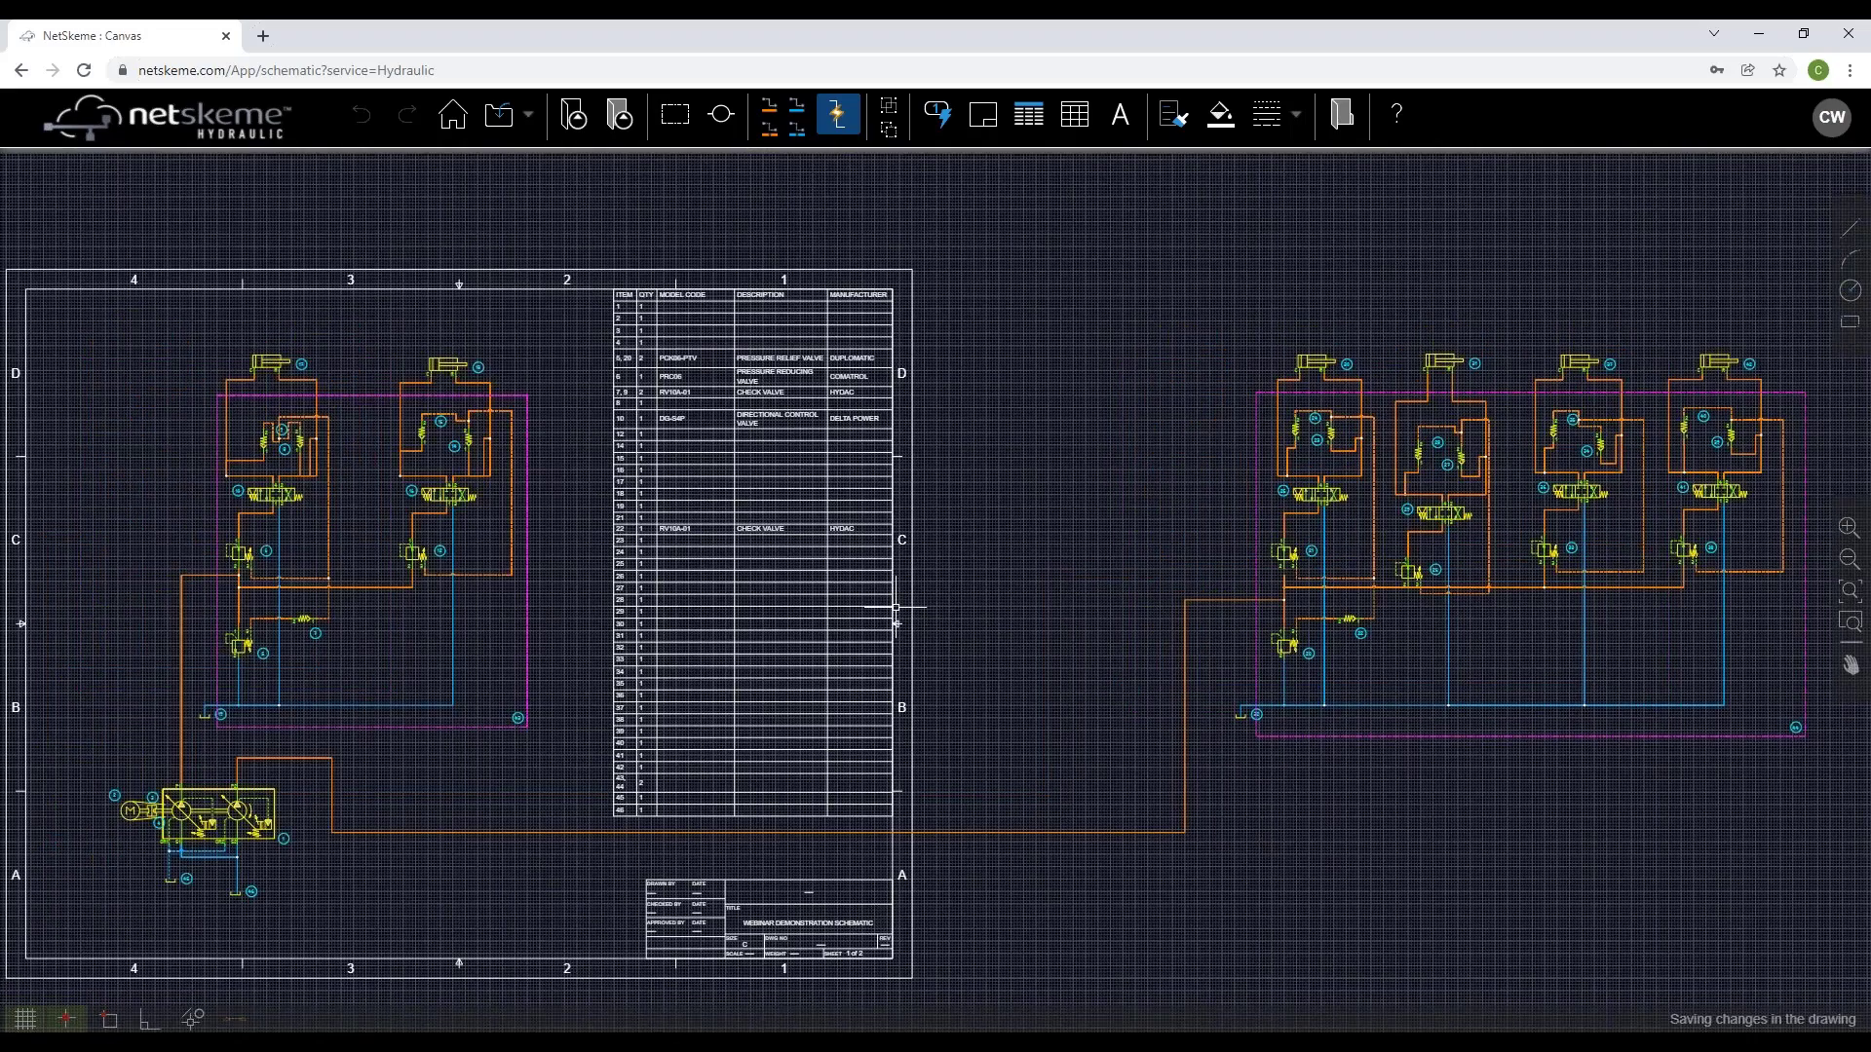
middle_drag(369, 710, 526, 696)
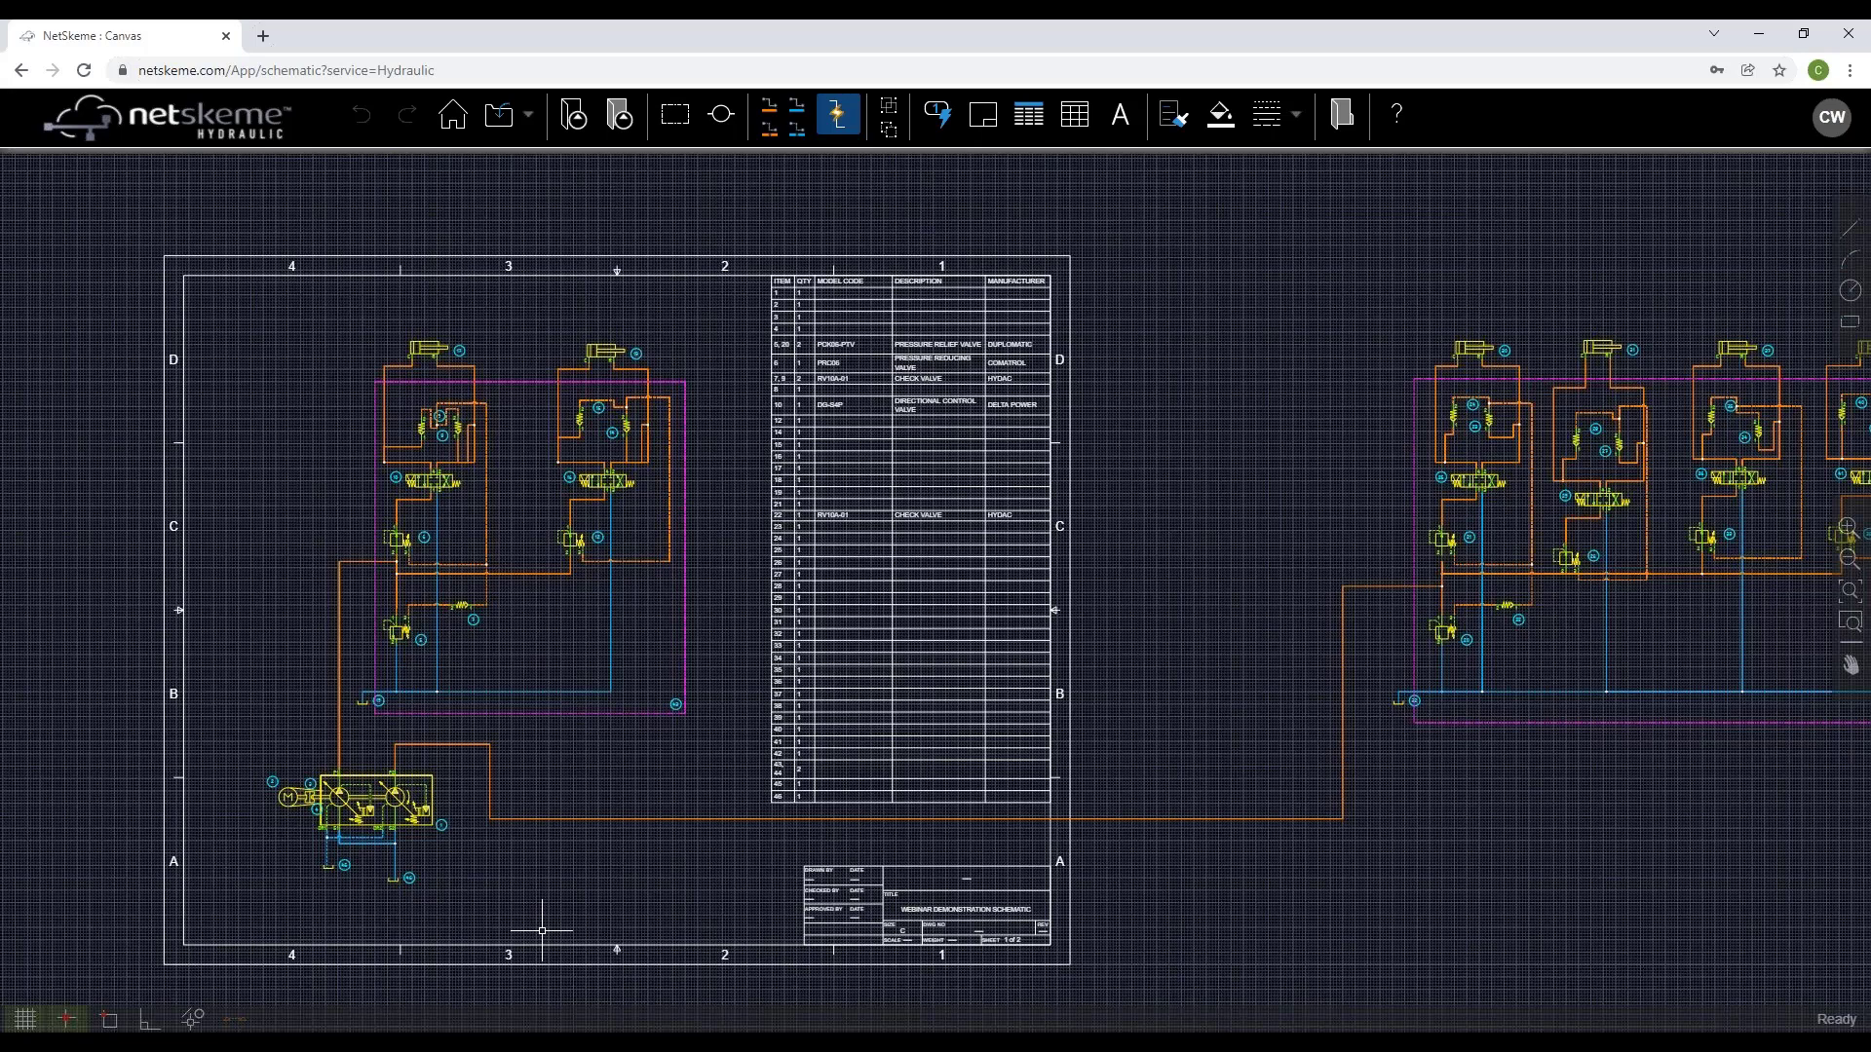
click(581, 952)
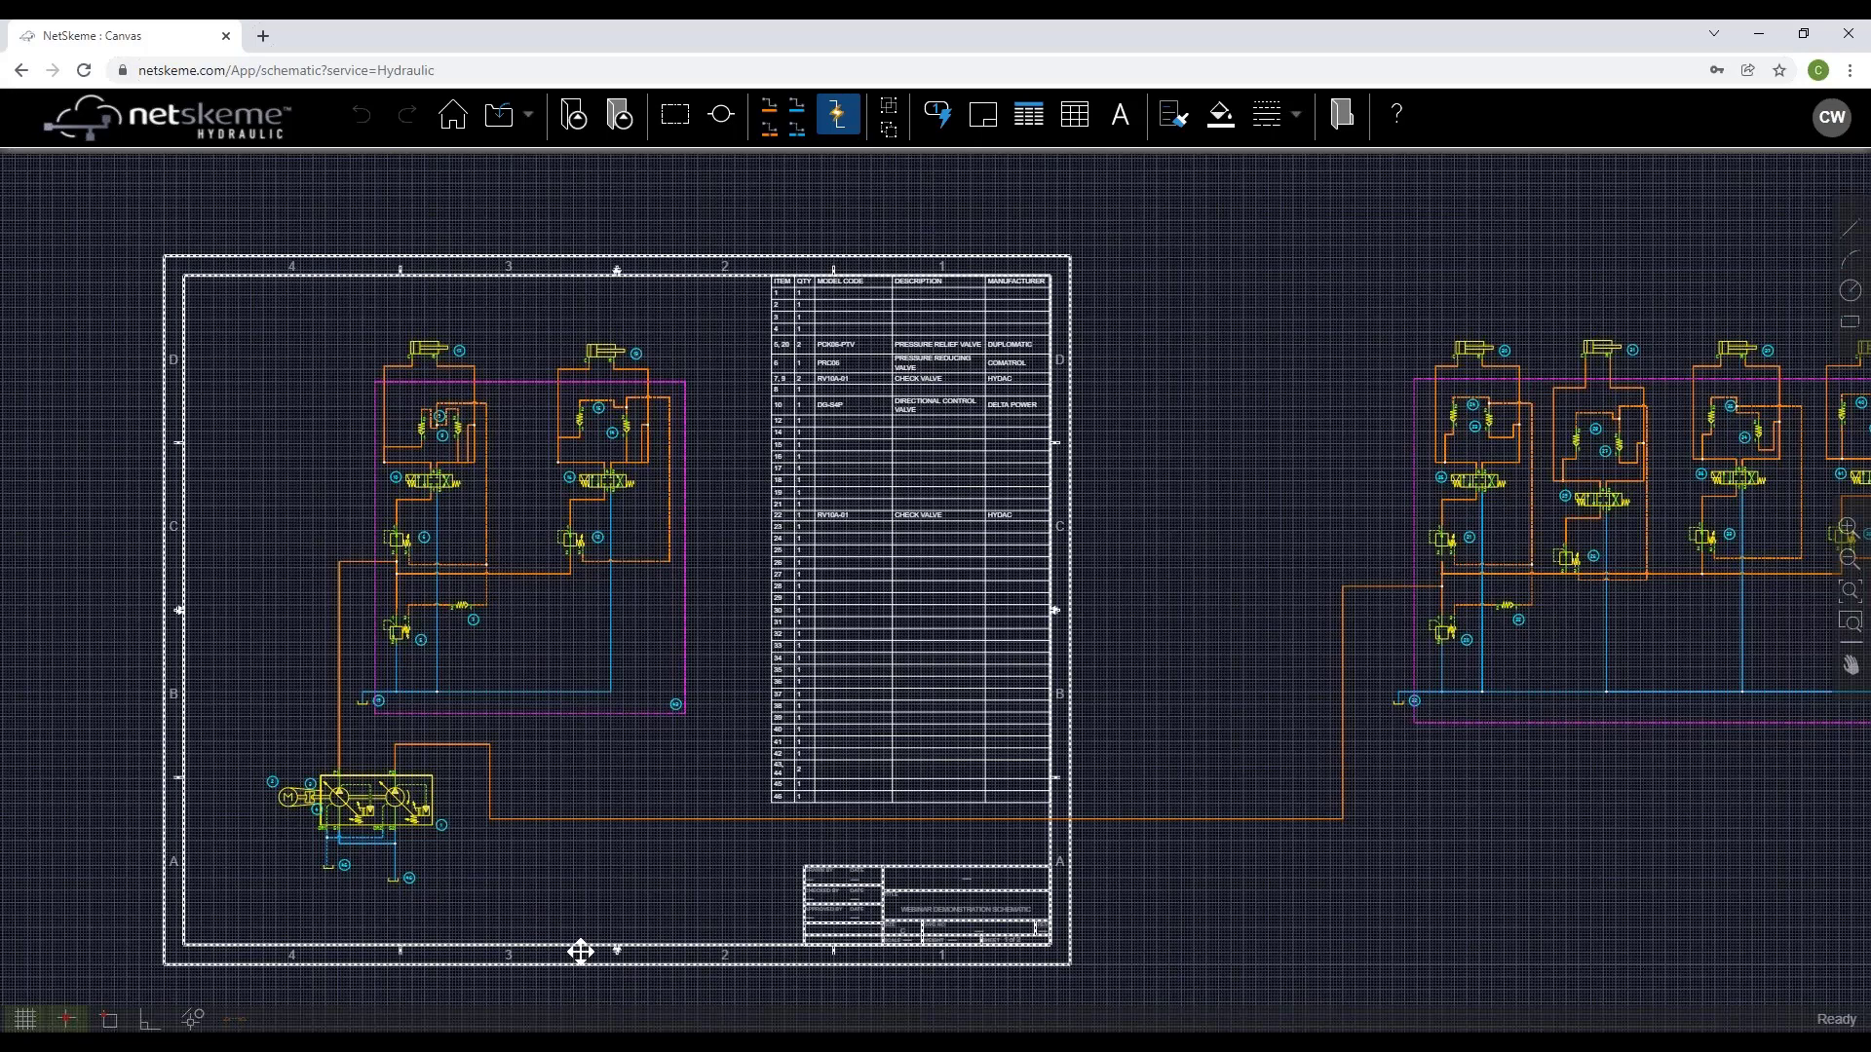
click(581, 952)
middle_drag(1630, 858, 1148, 836)
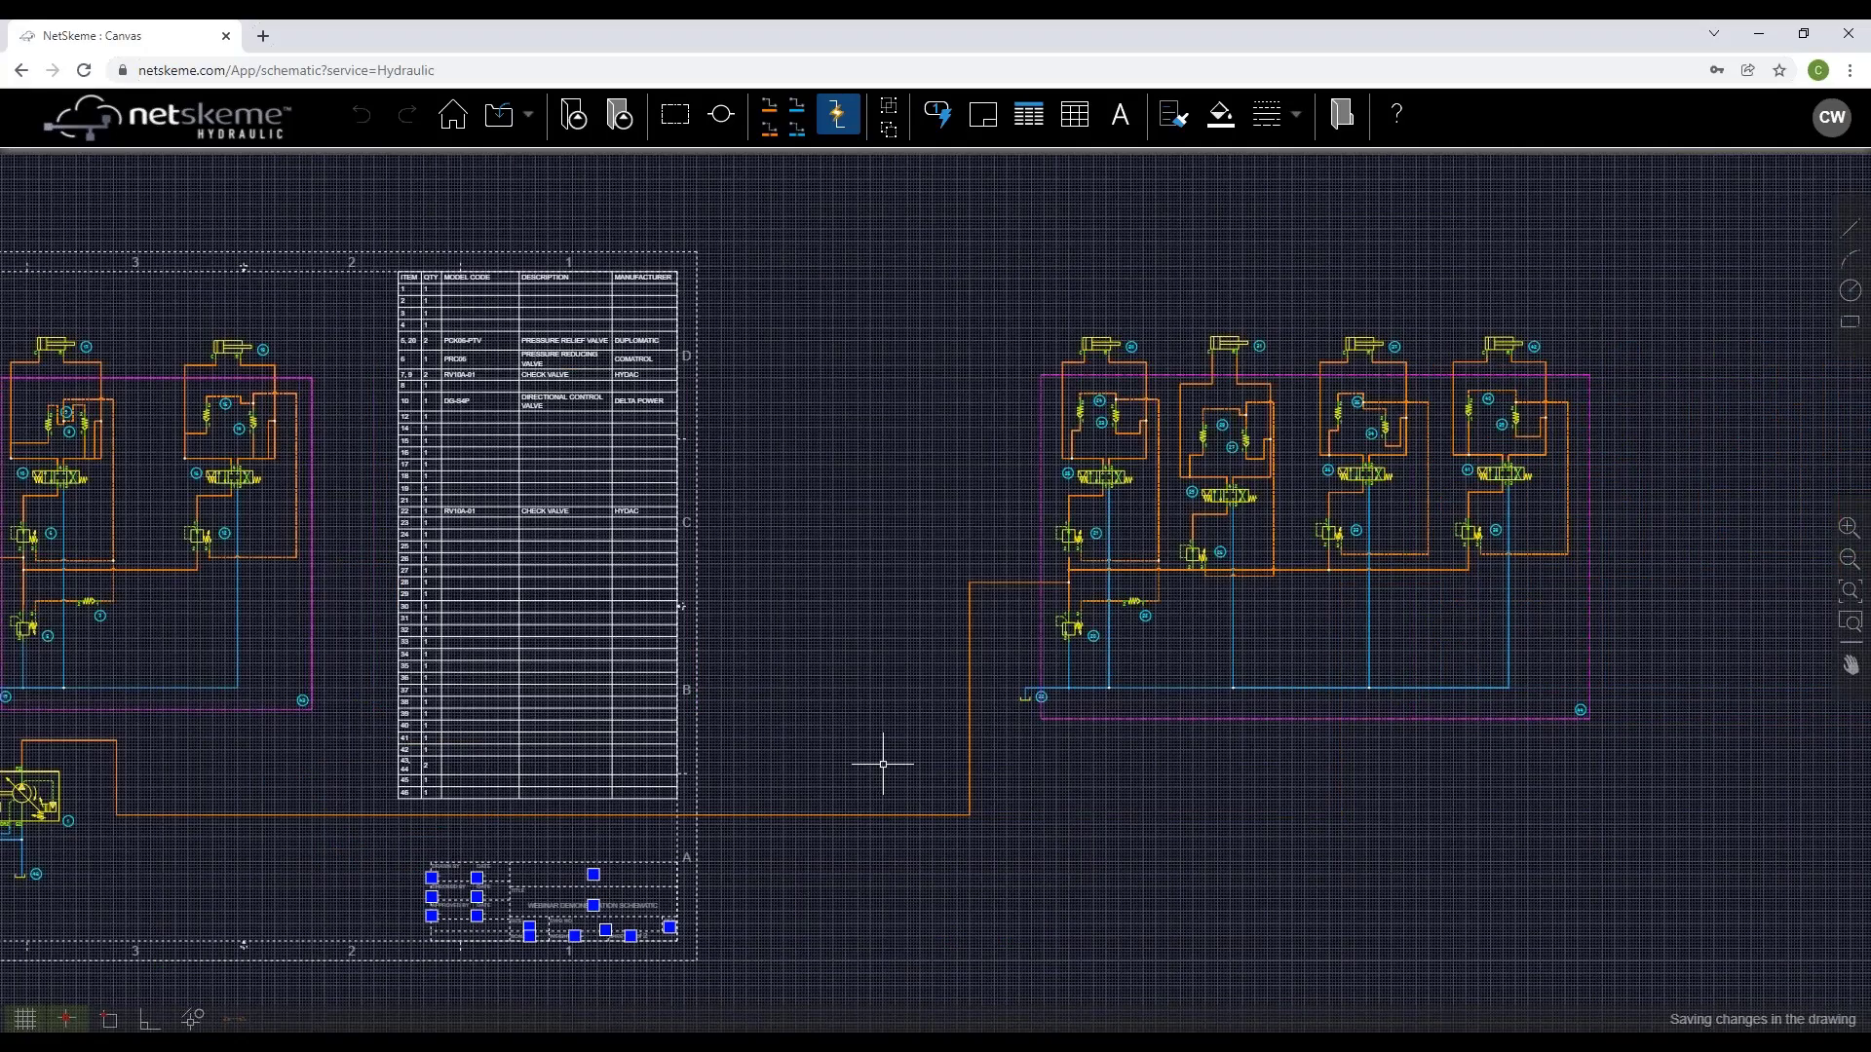
key(Escape)
middle_drag(991, 744, 1196, 722)
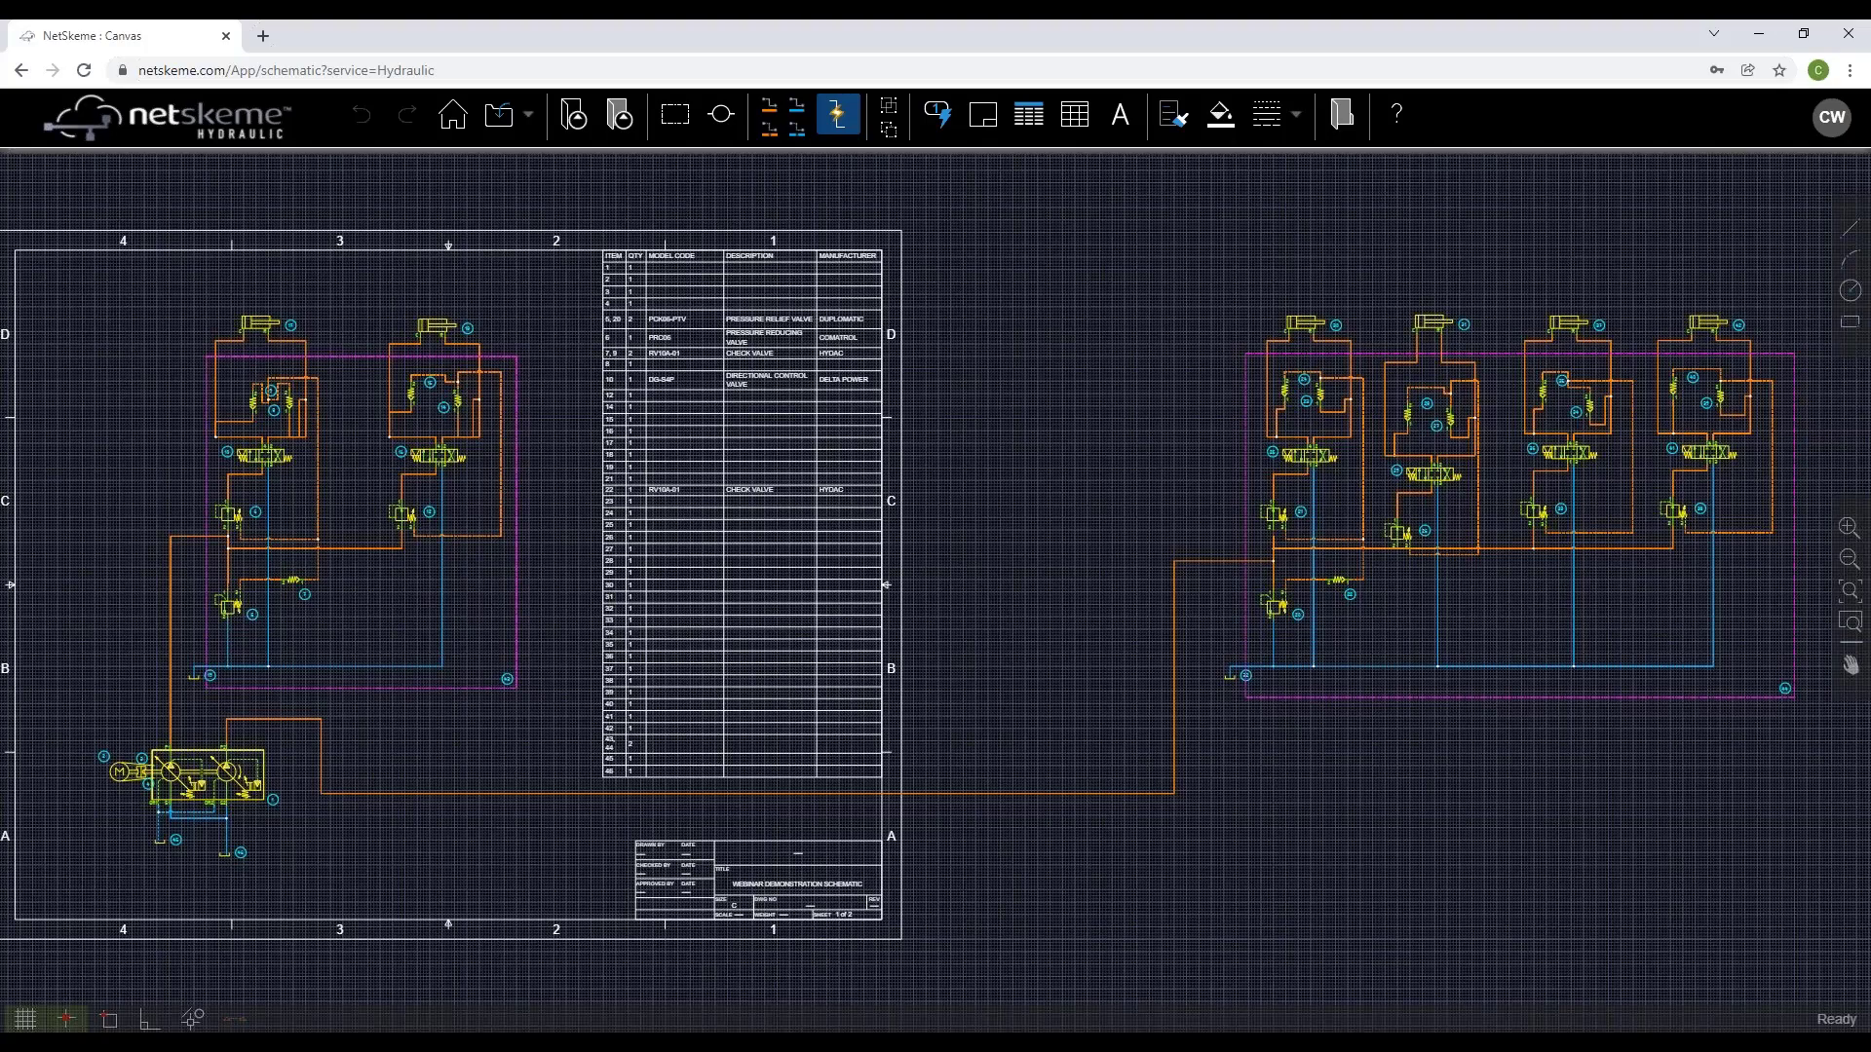
Examine the pump, the two-cylinder circuit and the parts list inside the sheet border more closely
drag(1093, 688, 1114, 688)
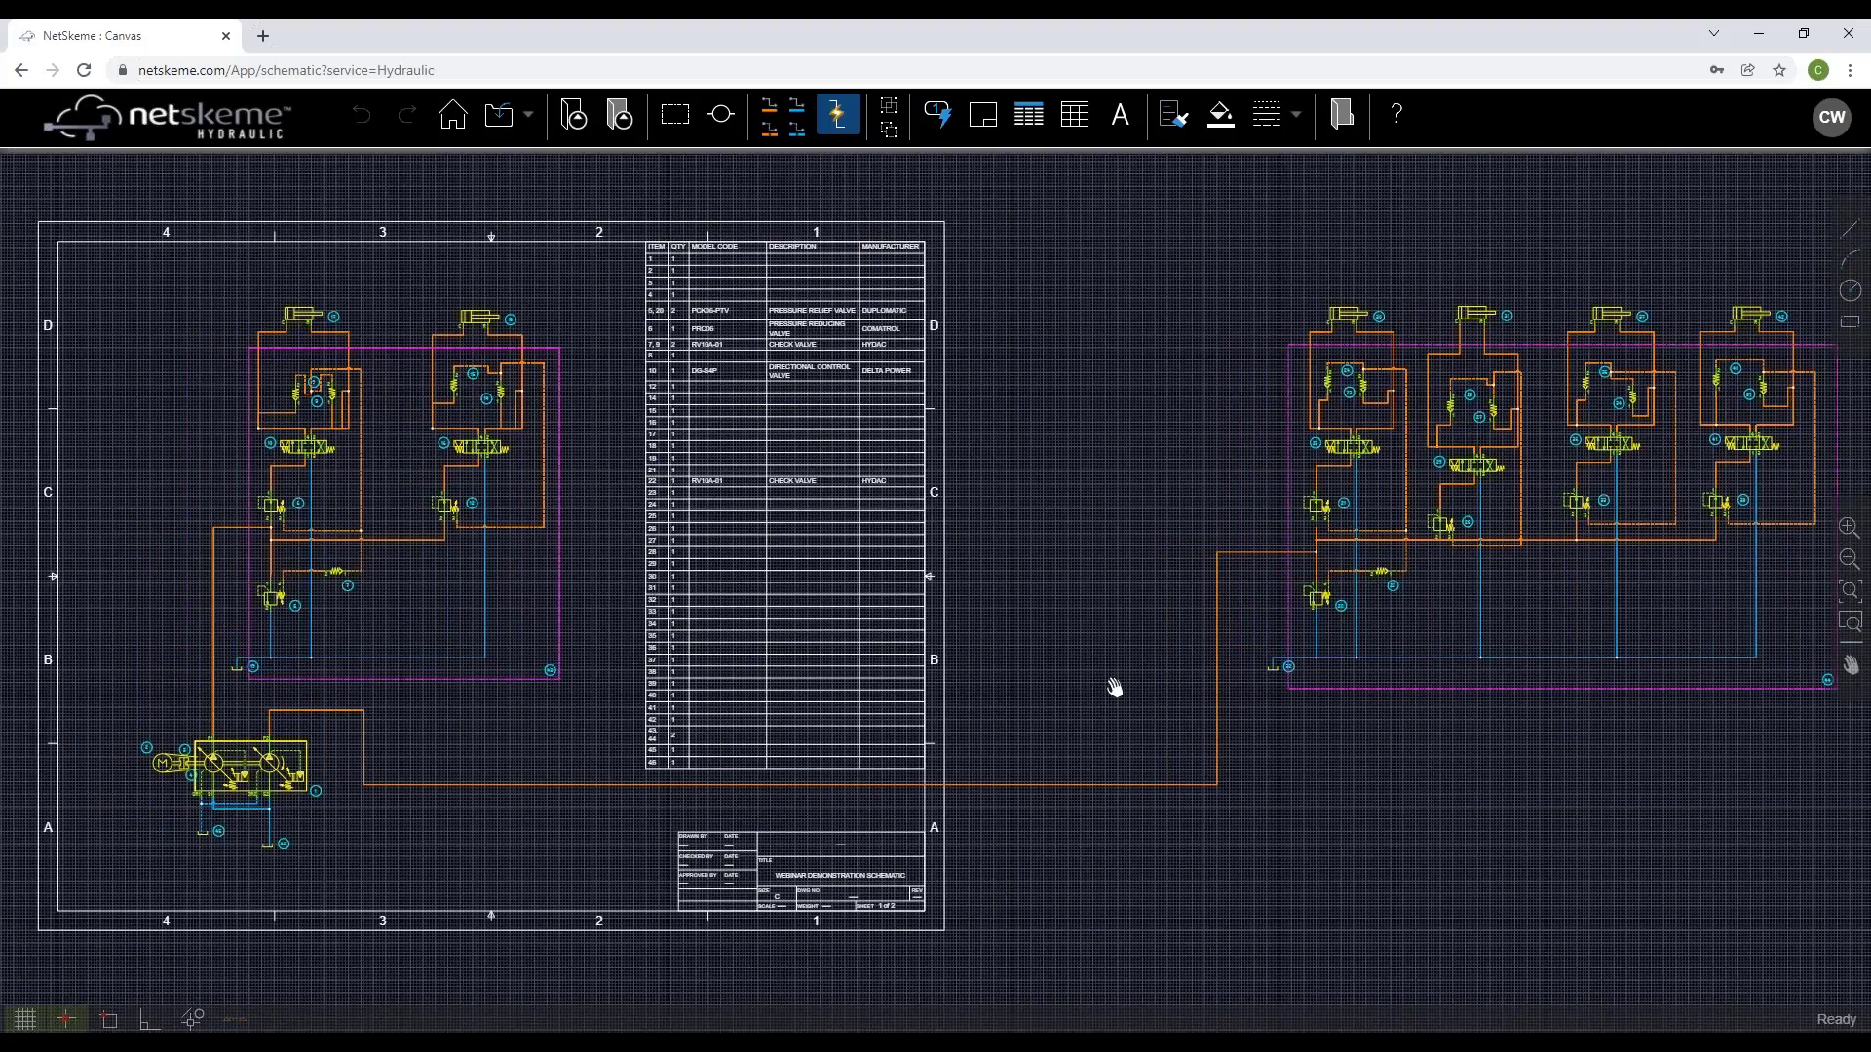
middle_drag(1115, 688, 1270, 692)
scroll(474, 648, up, 1)
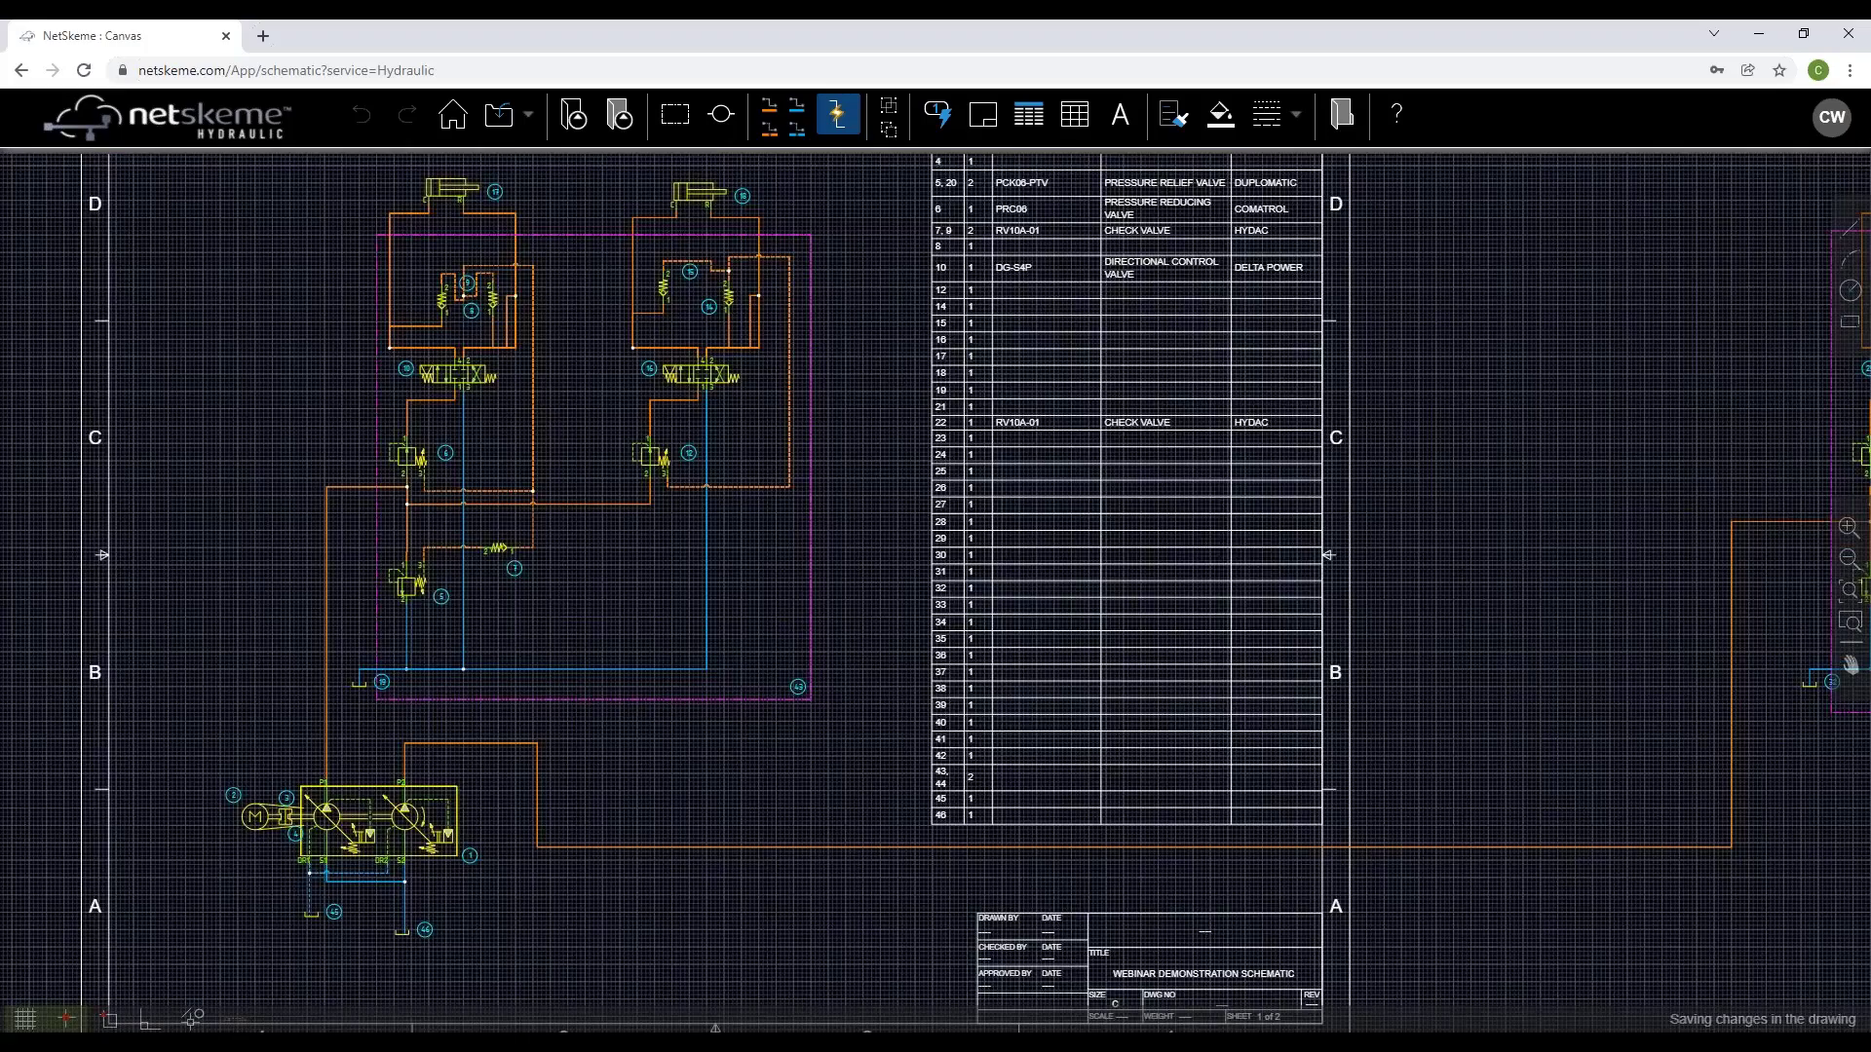
middle_drag(481, 642, 508, 756)
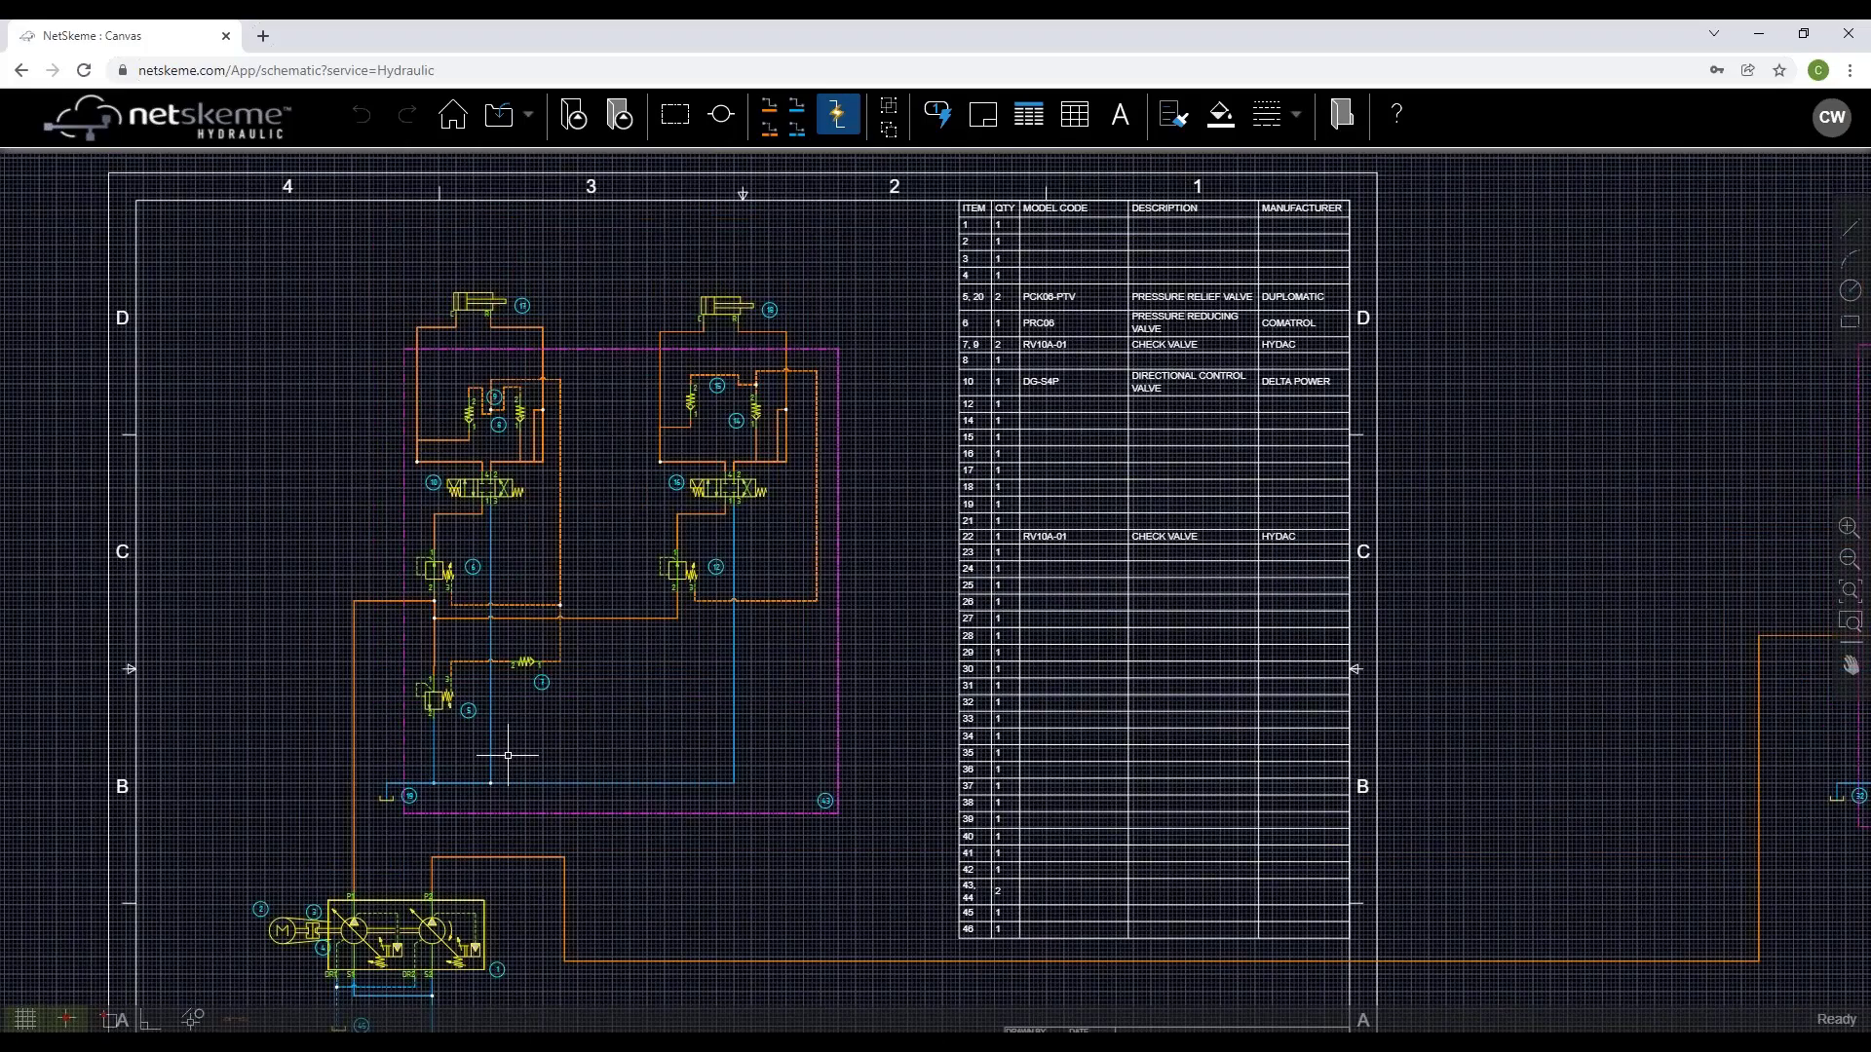
click(968, 346)
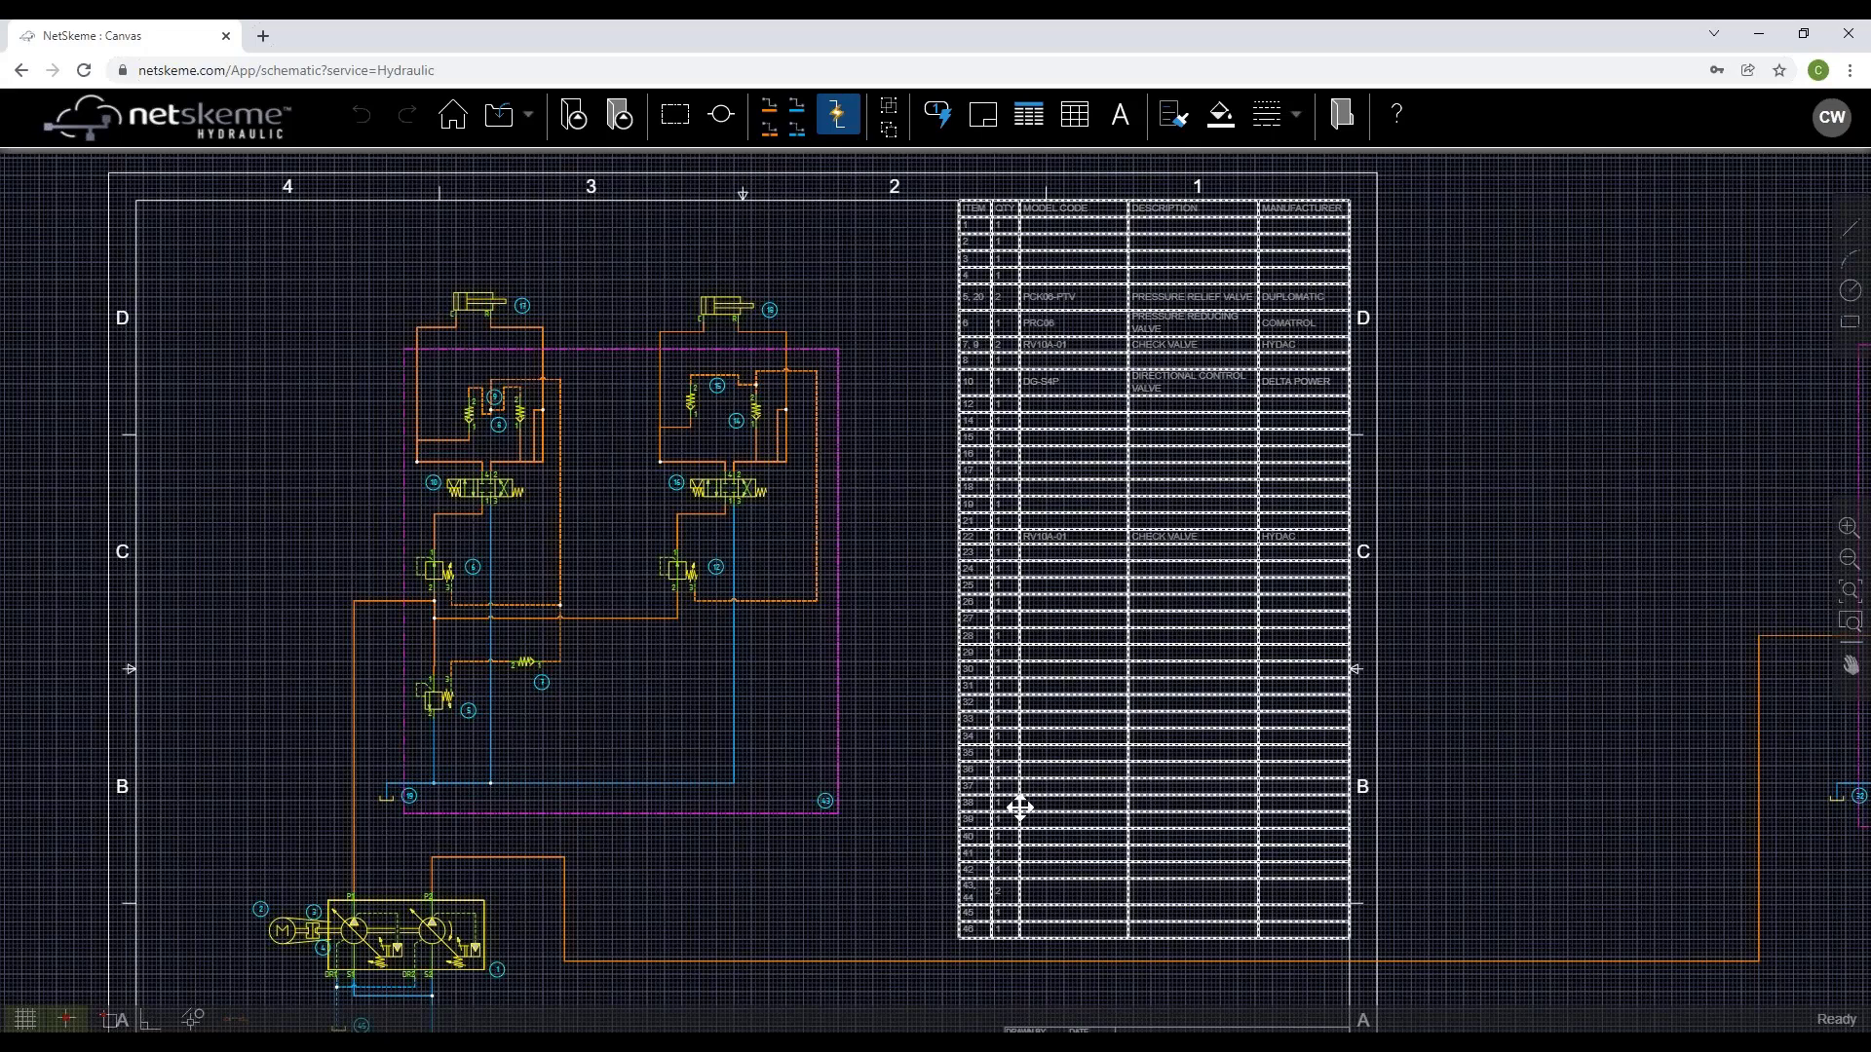
click(912, 654)
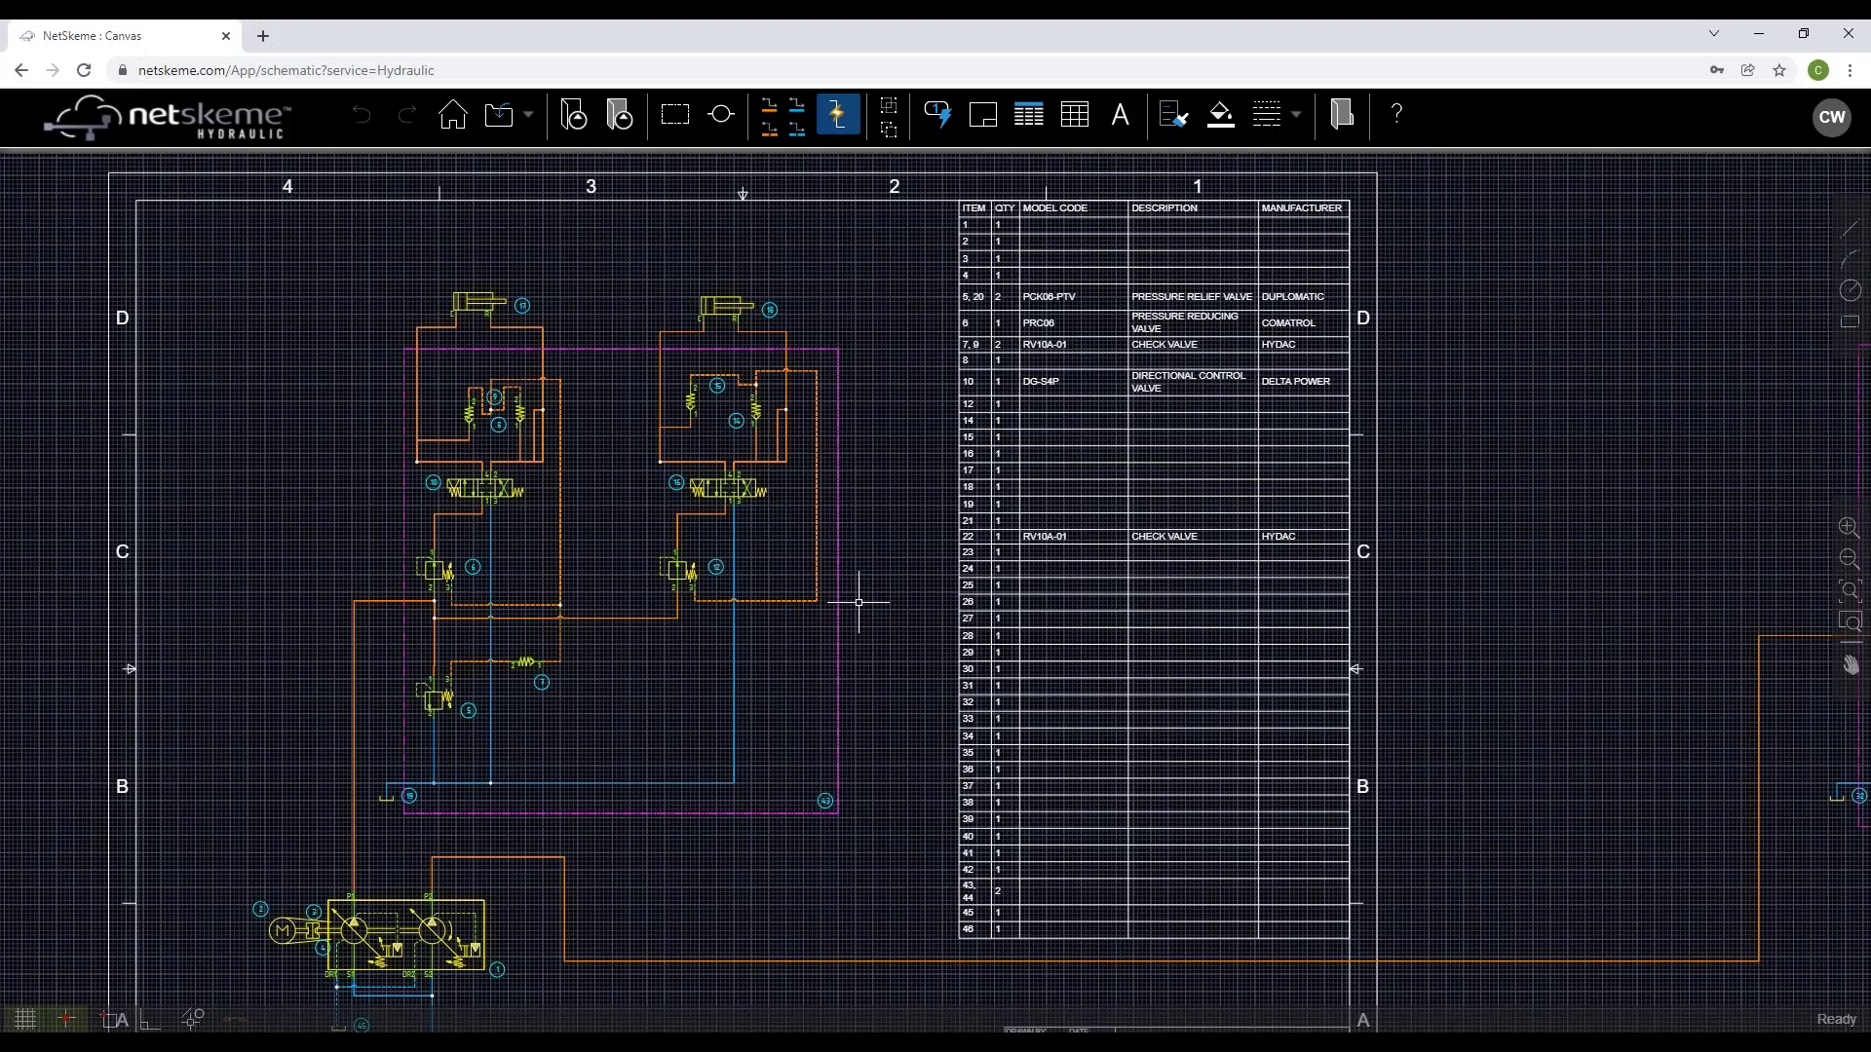
middle_drag(858, 603, 747, 542)
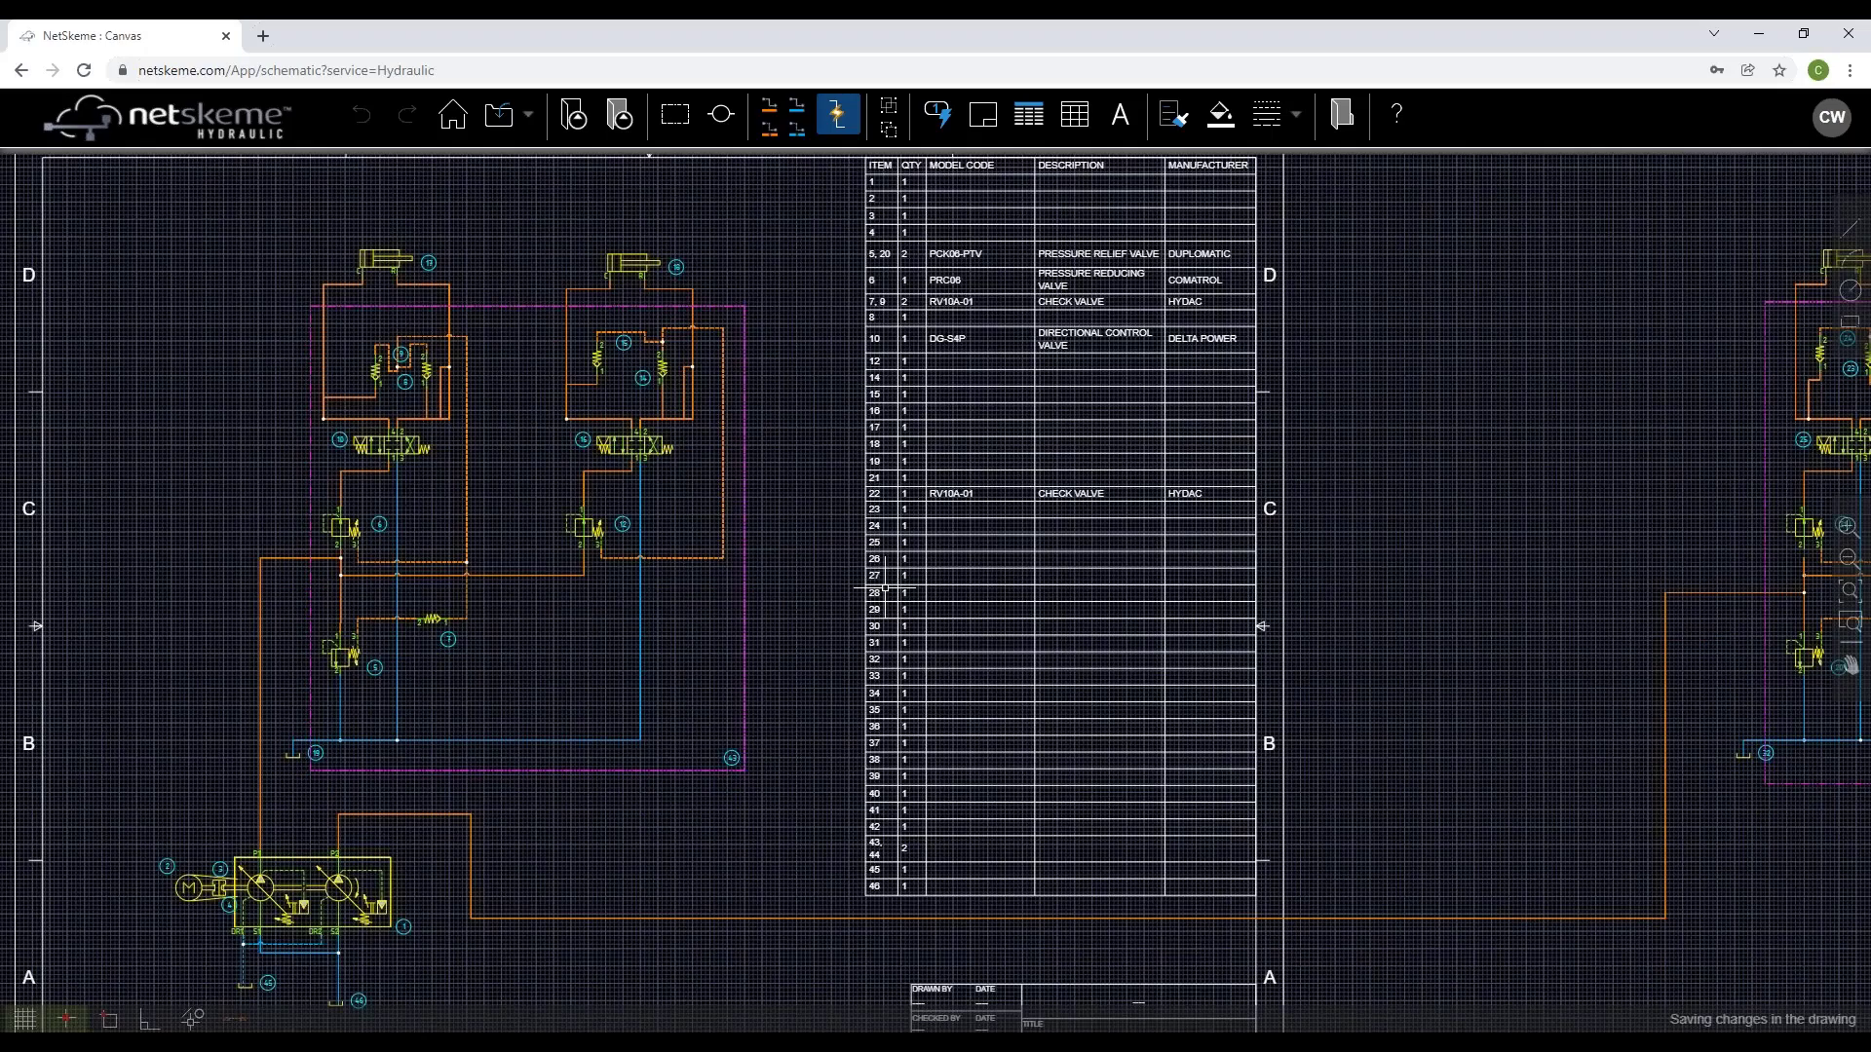
middle_drag(1350, 628, 1285, 643)
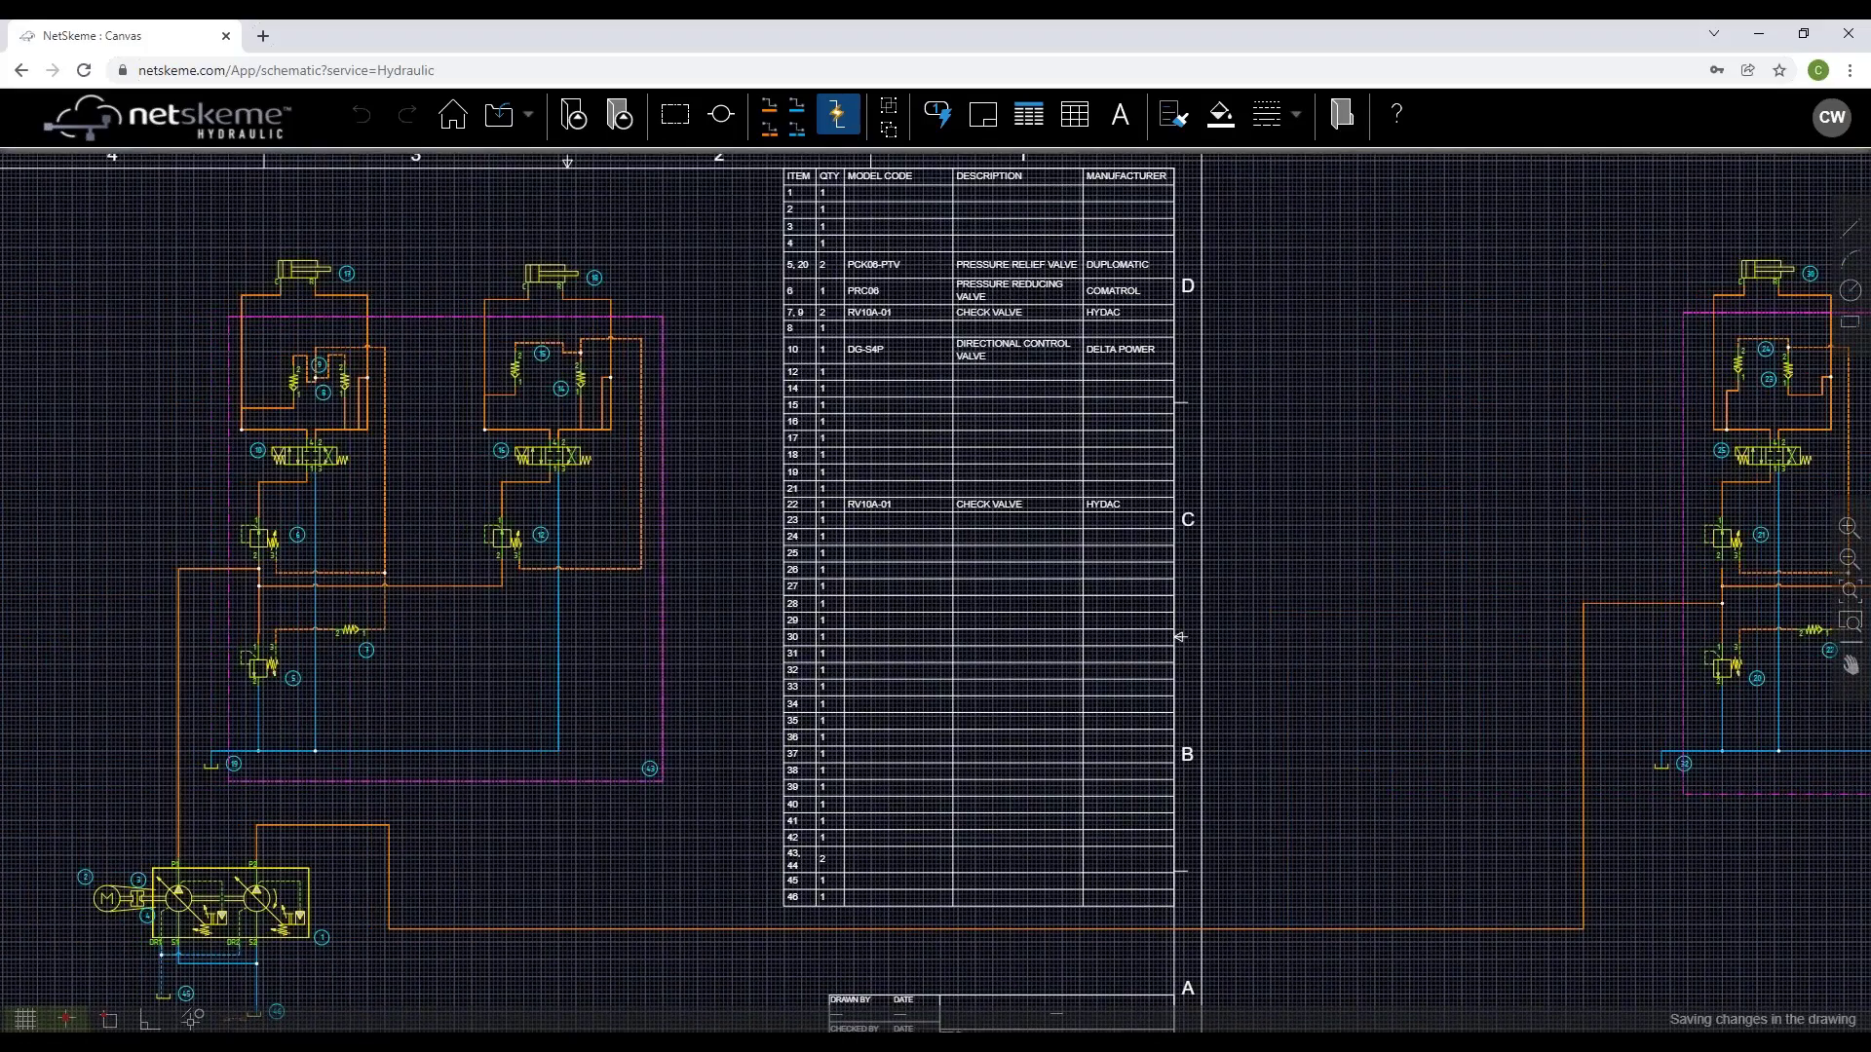
Download the schematic as a DWG, switch to HyDraw CAD and open WEBINAR DEMONSTRATION SCHEMATIC from Downloads, accepting the foreign DWG file
click(500, 124)
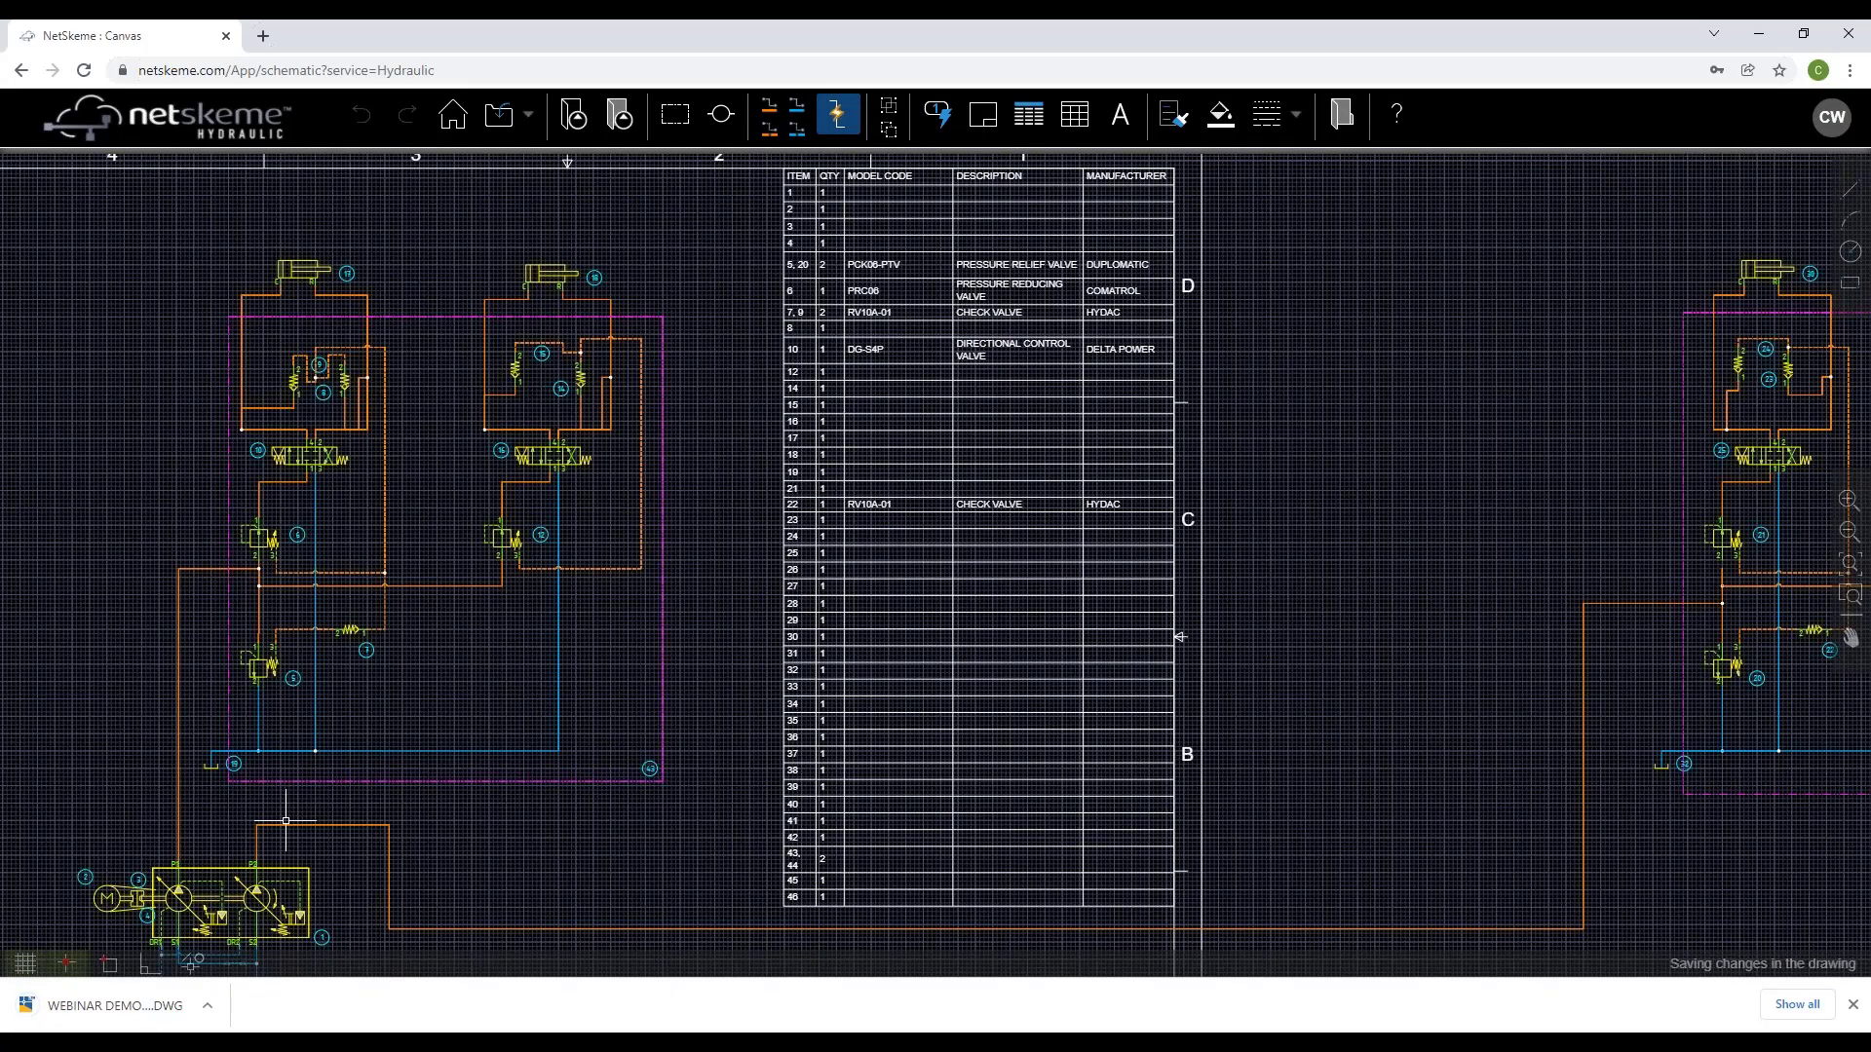
click(533, 1039)
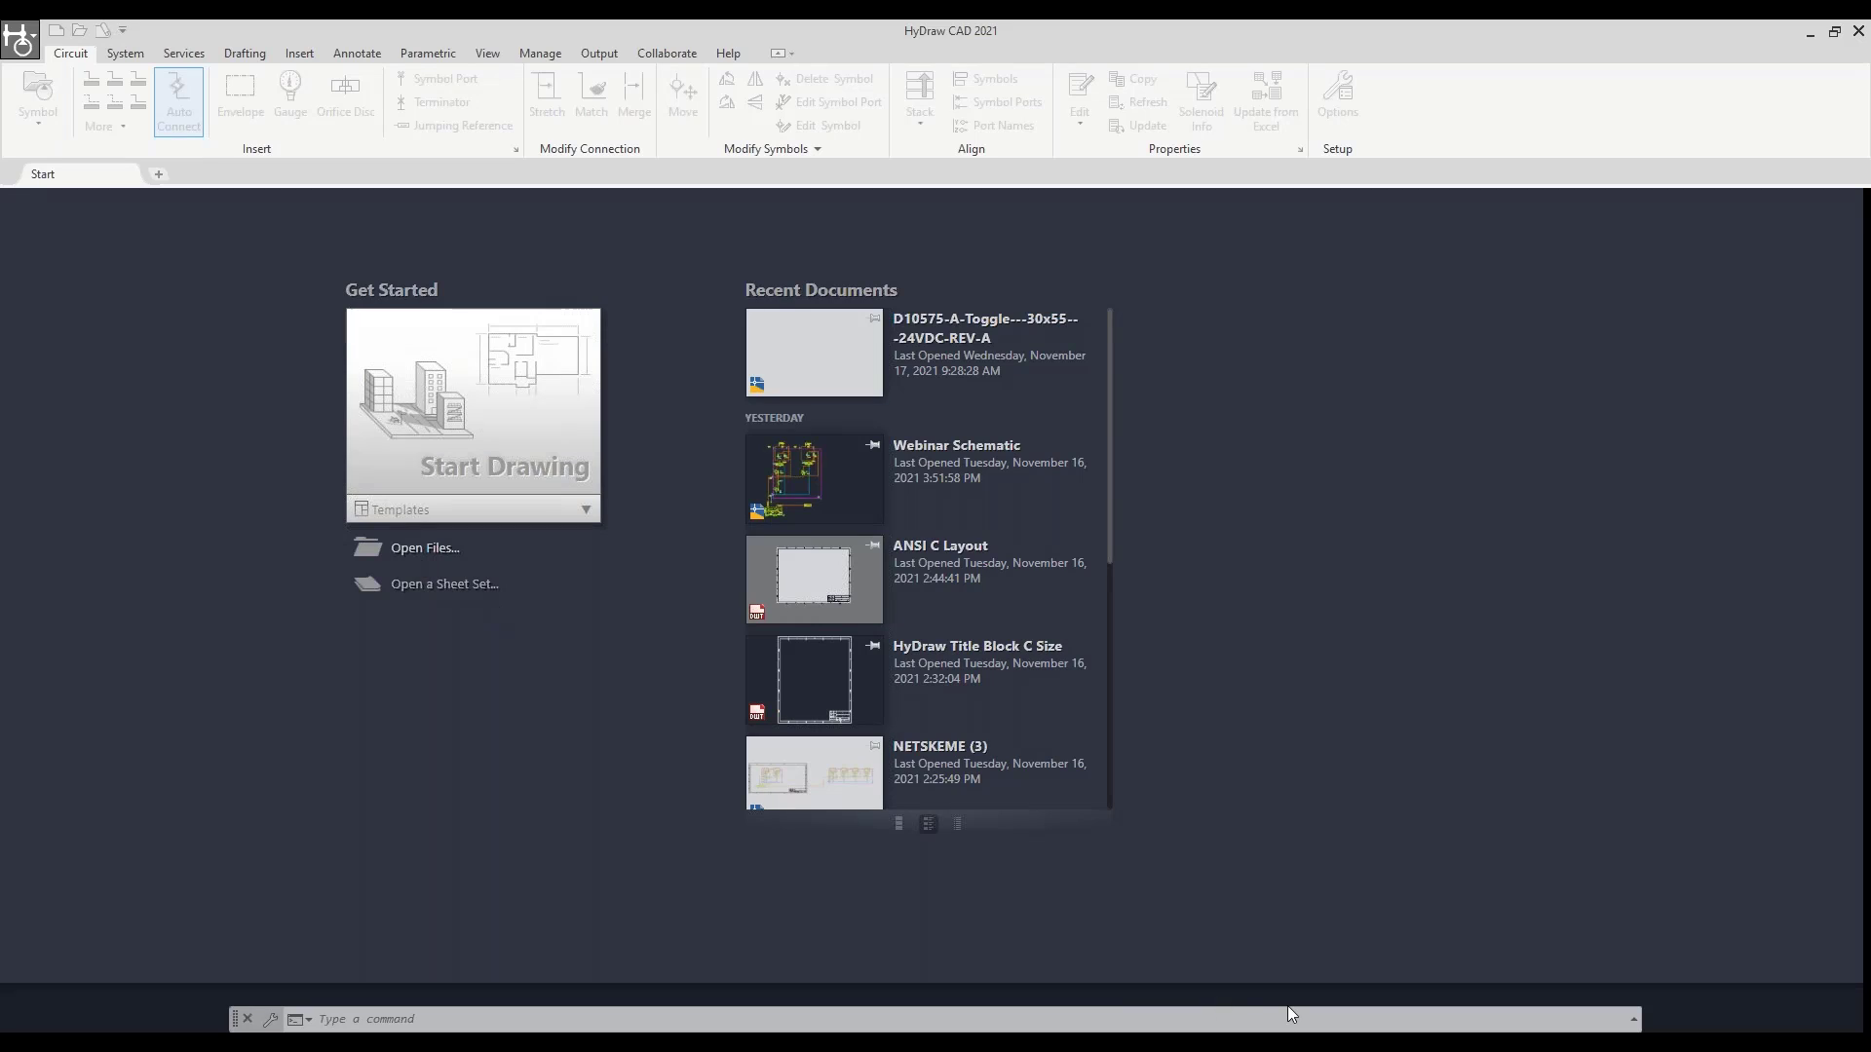
drag(1288, 1008, 951, 352)
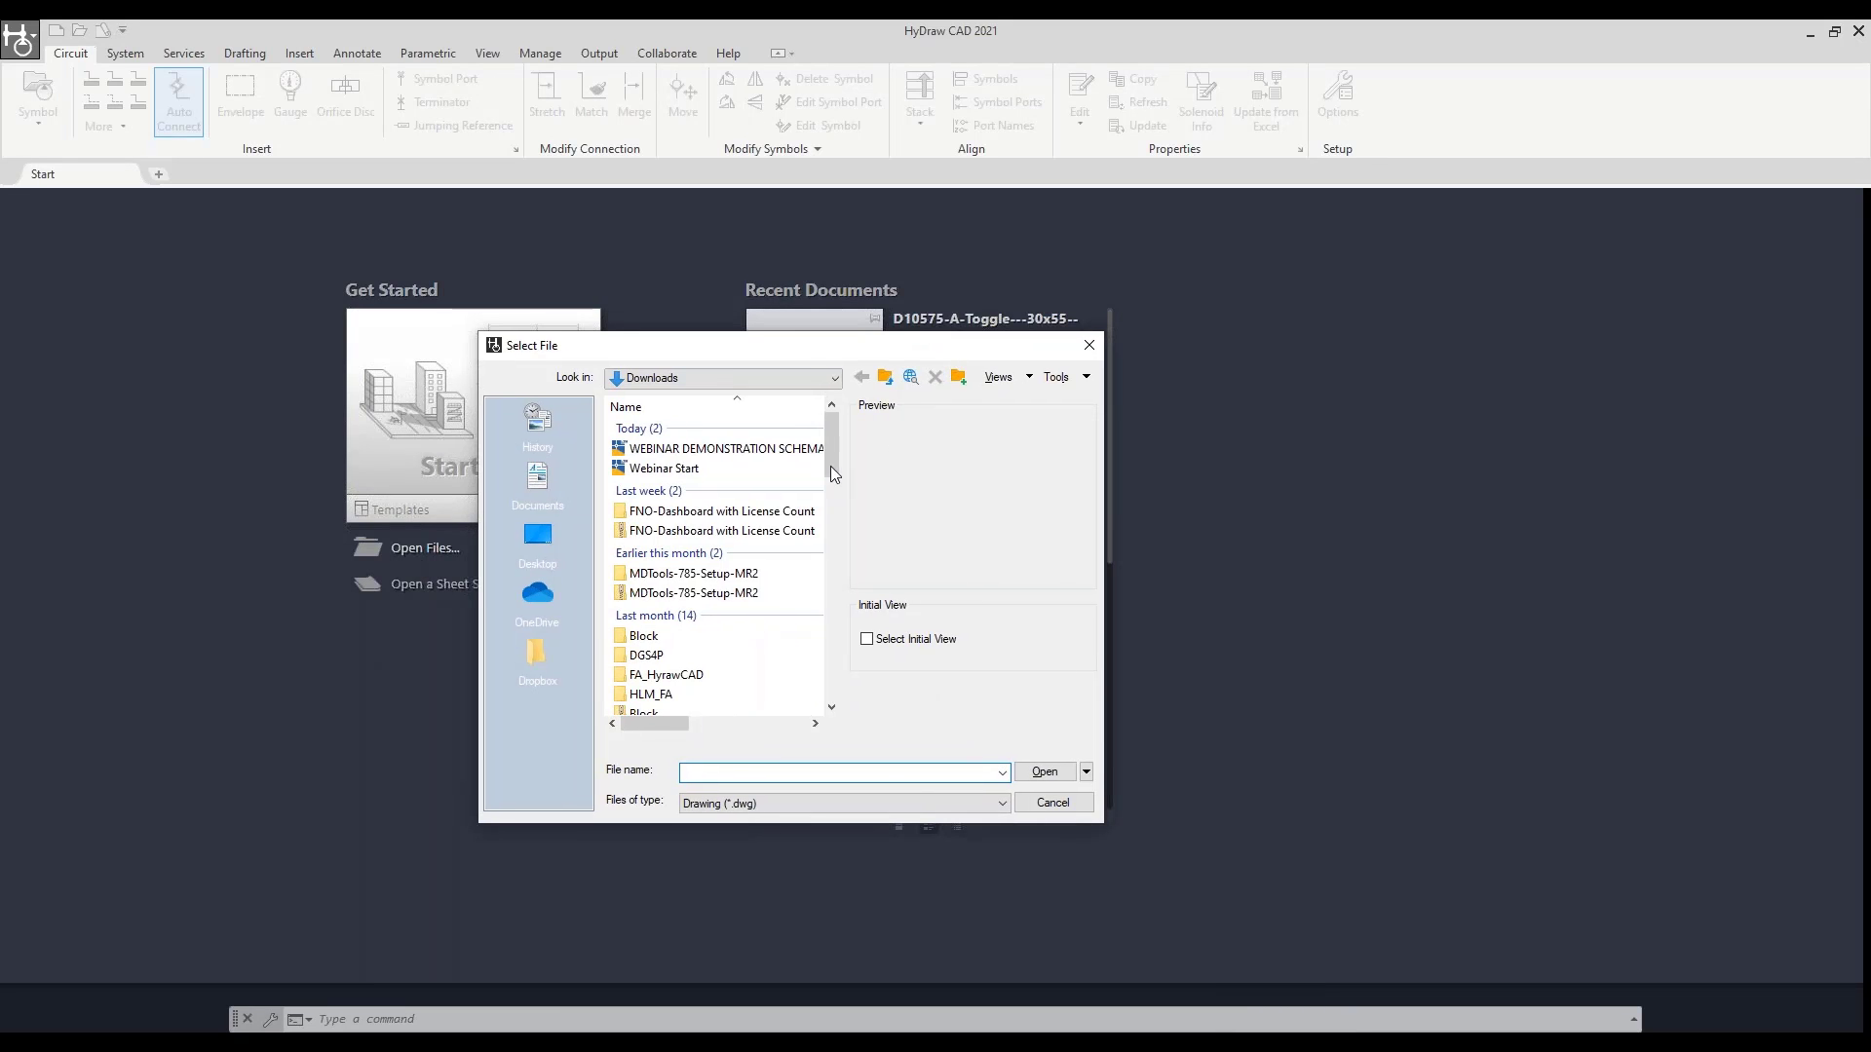
click(776, 450)
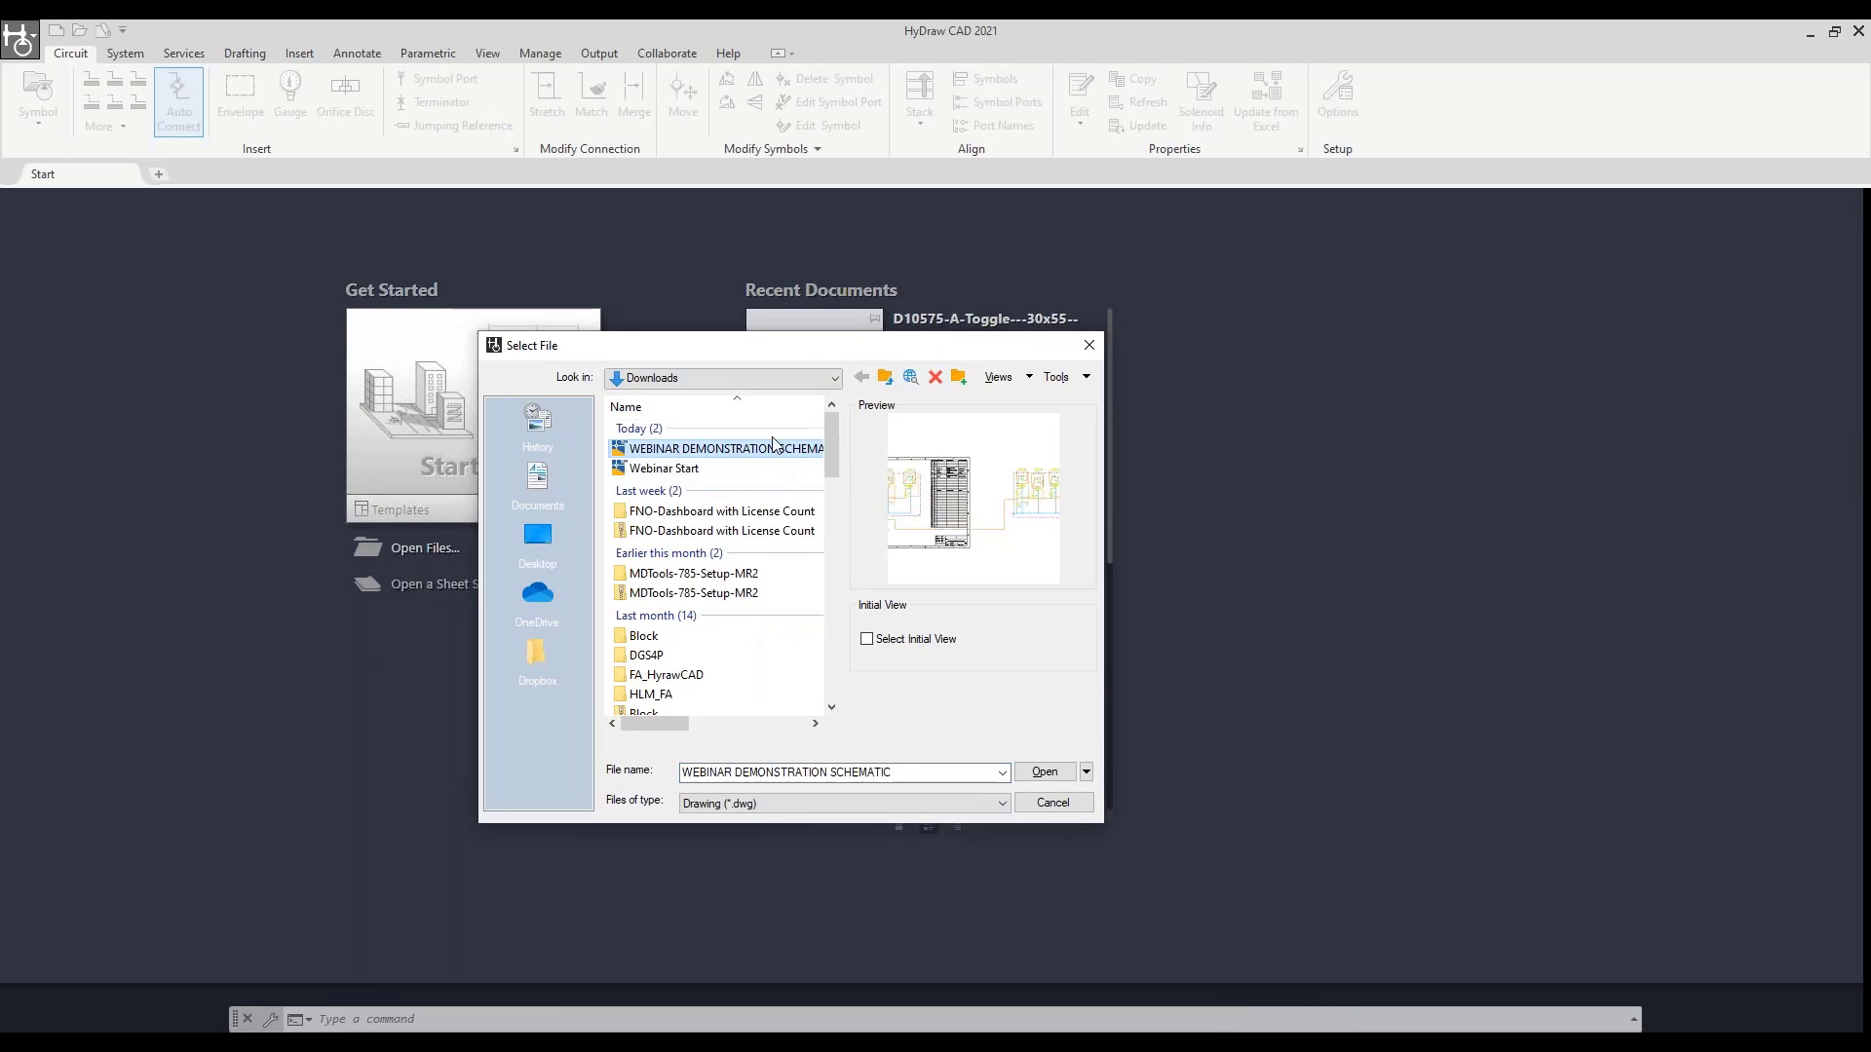
click(1041, 773)
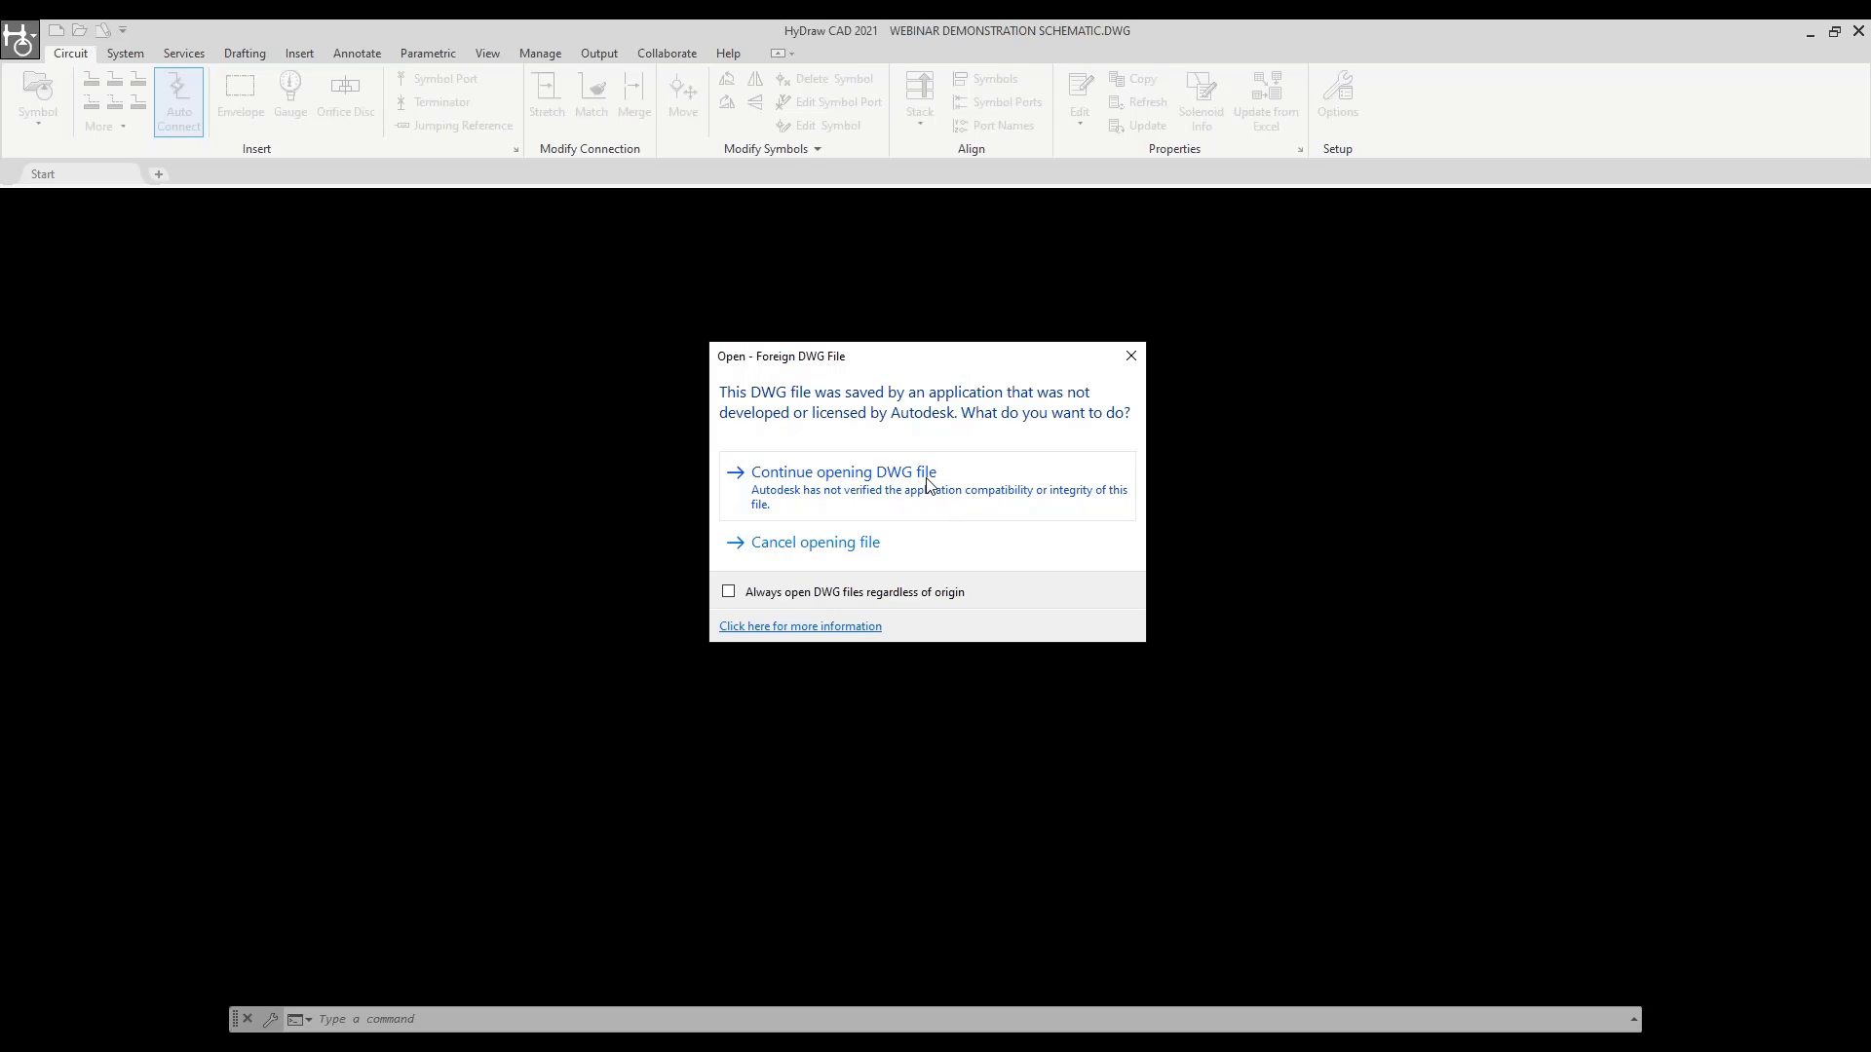
click(927, 480)
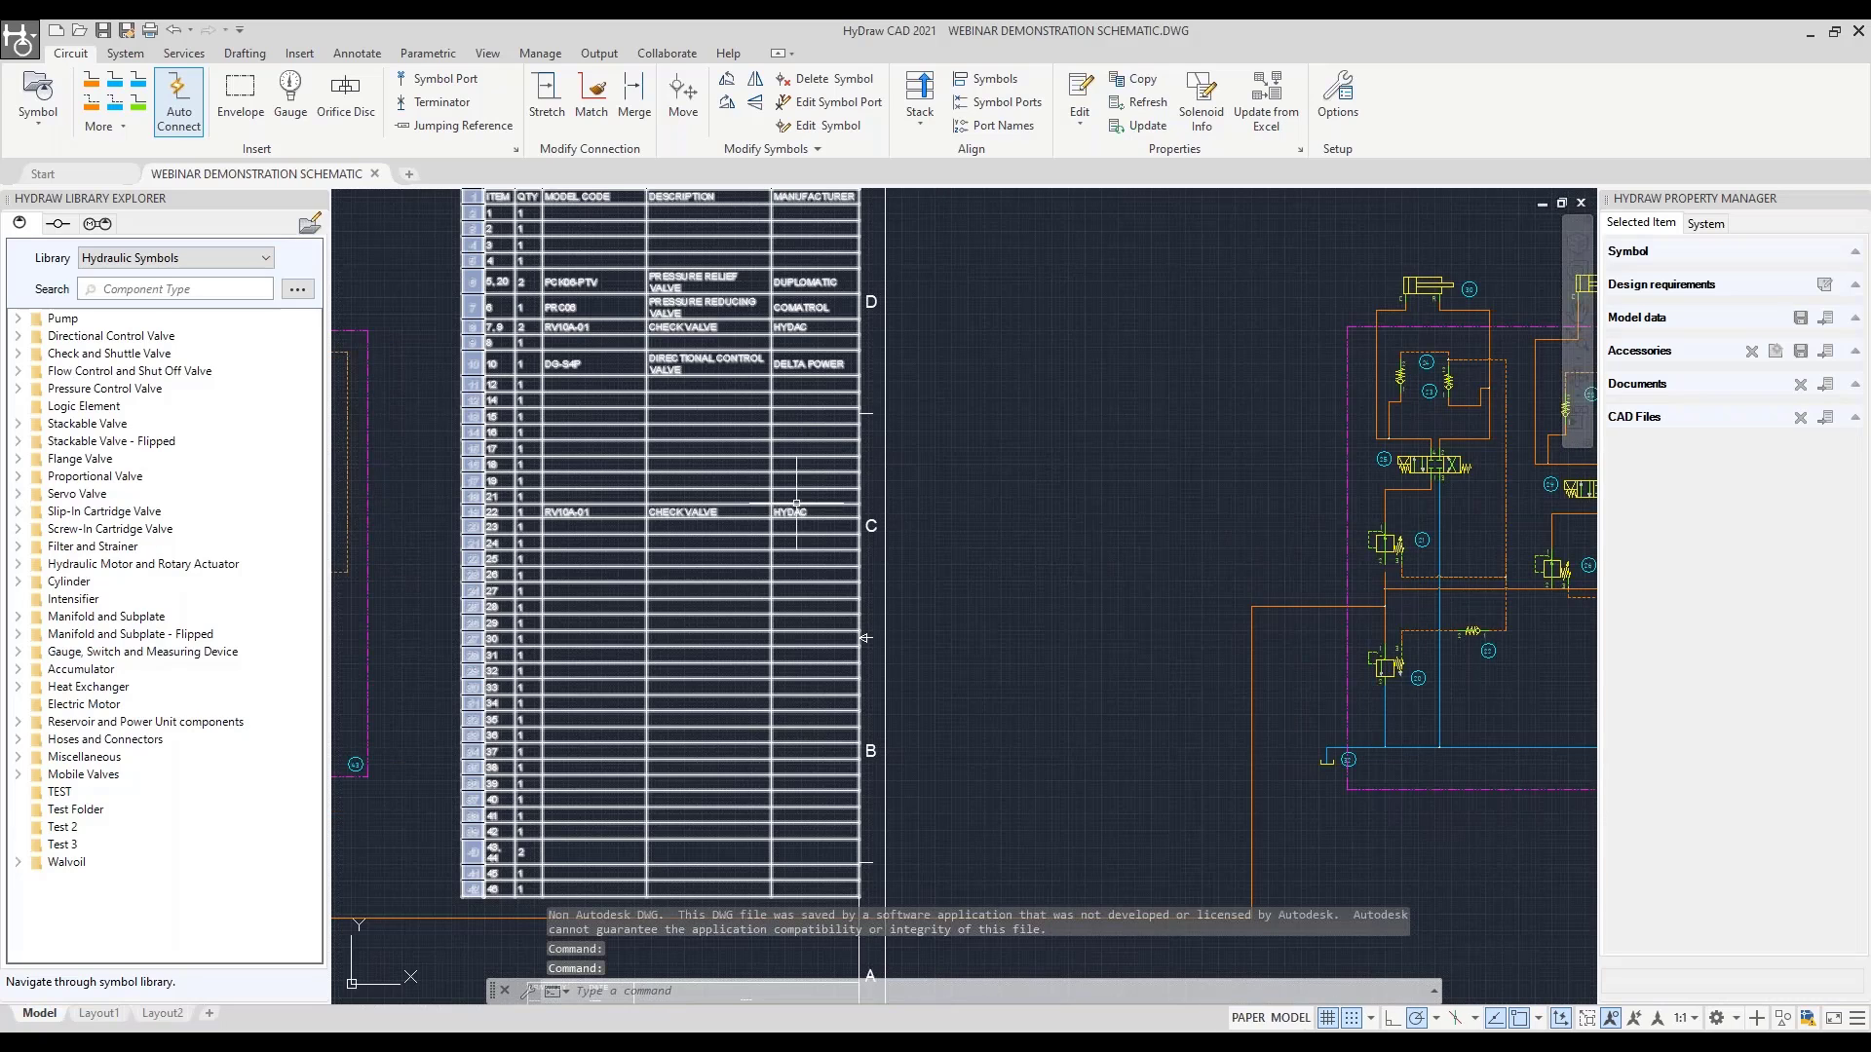
Delete the sheet border with its title block and the parts list table from the schematic
scroll(937, 568, down, 4)
middle_drag(933, 567, 968, 545)
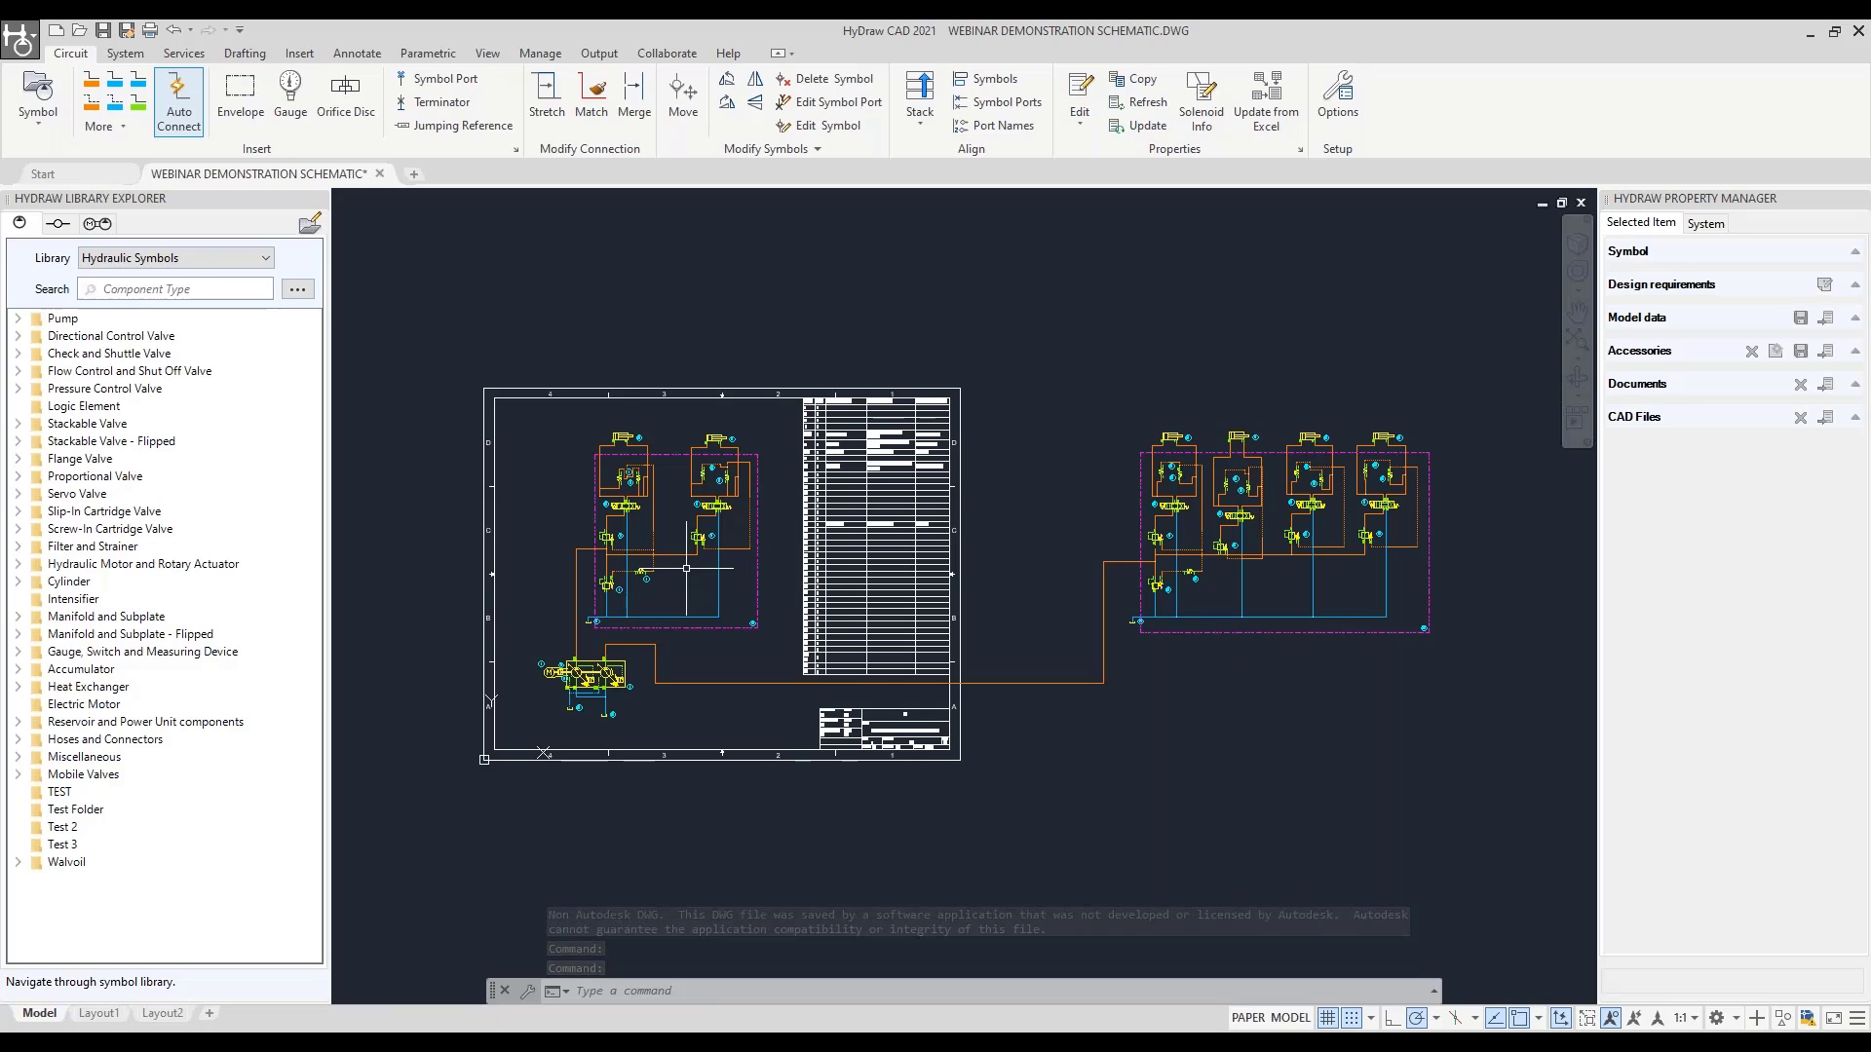
scroll(678, 560, up, 2)
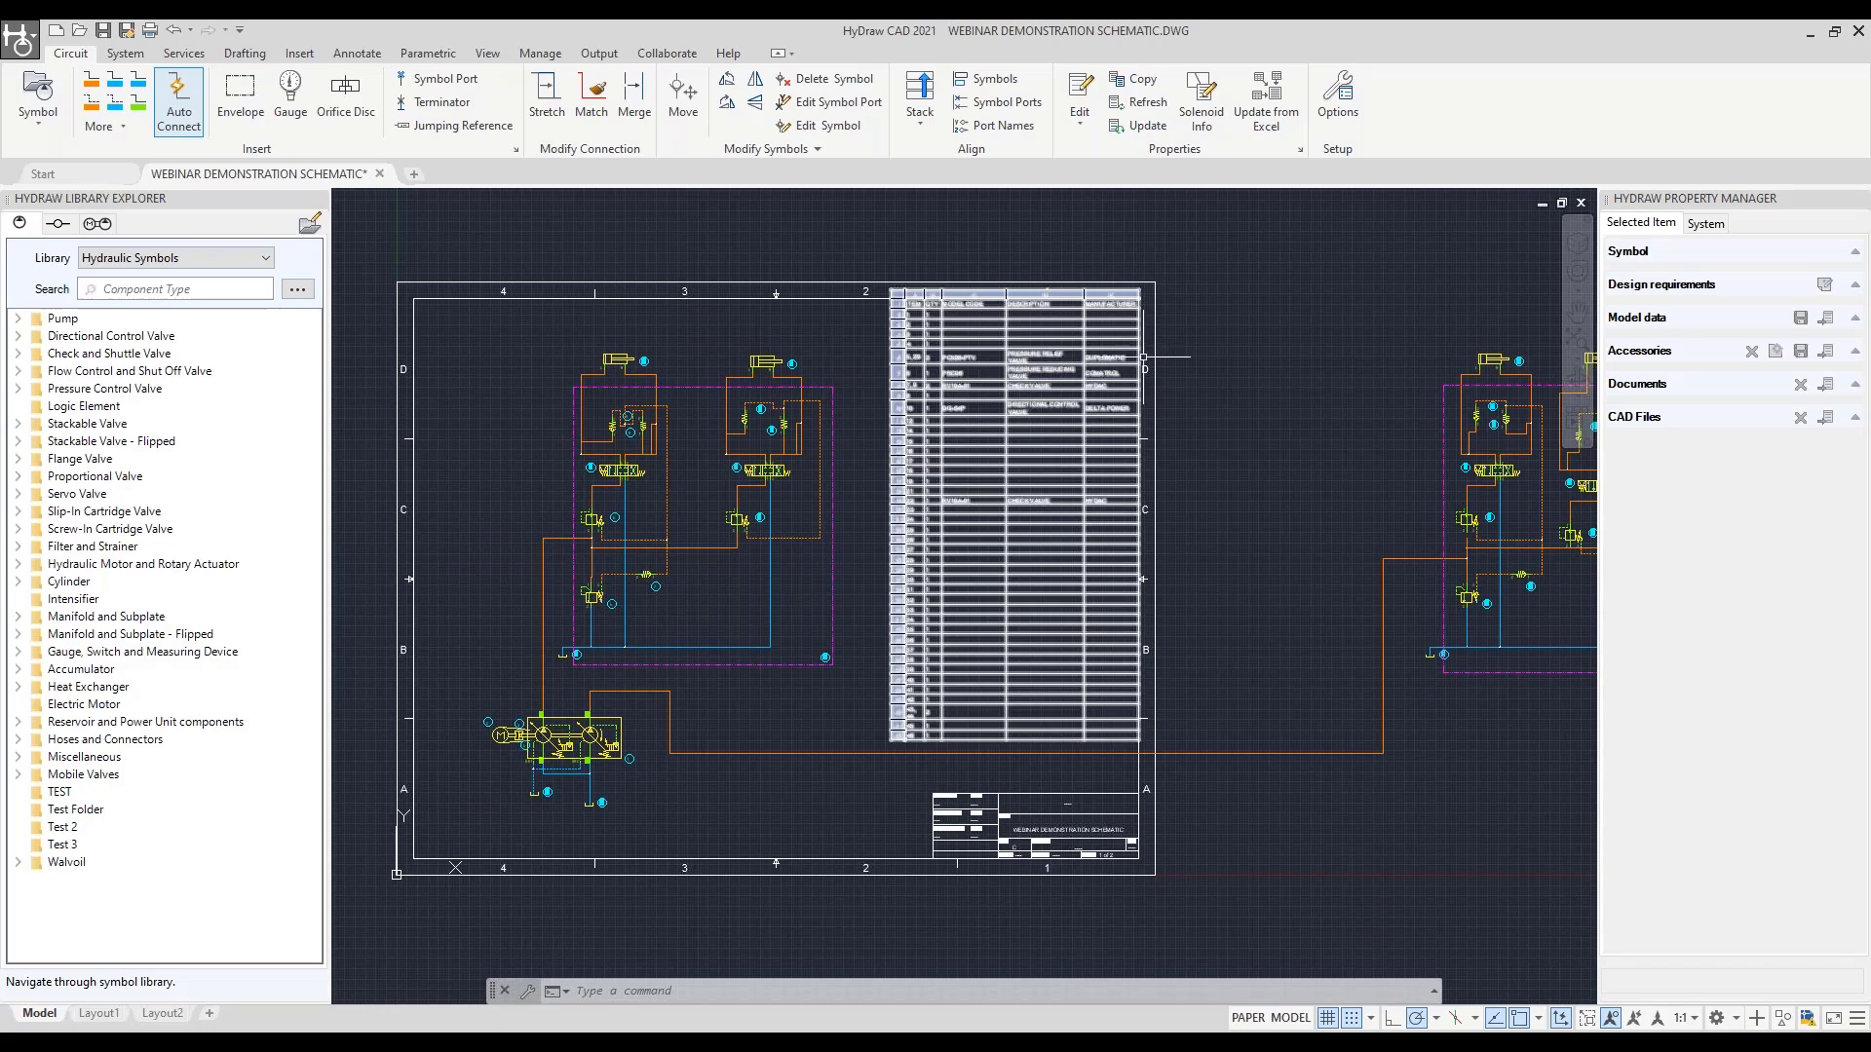
click(1192, 355)
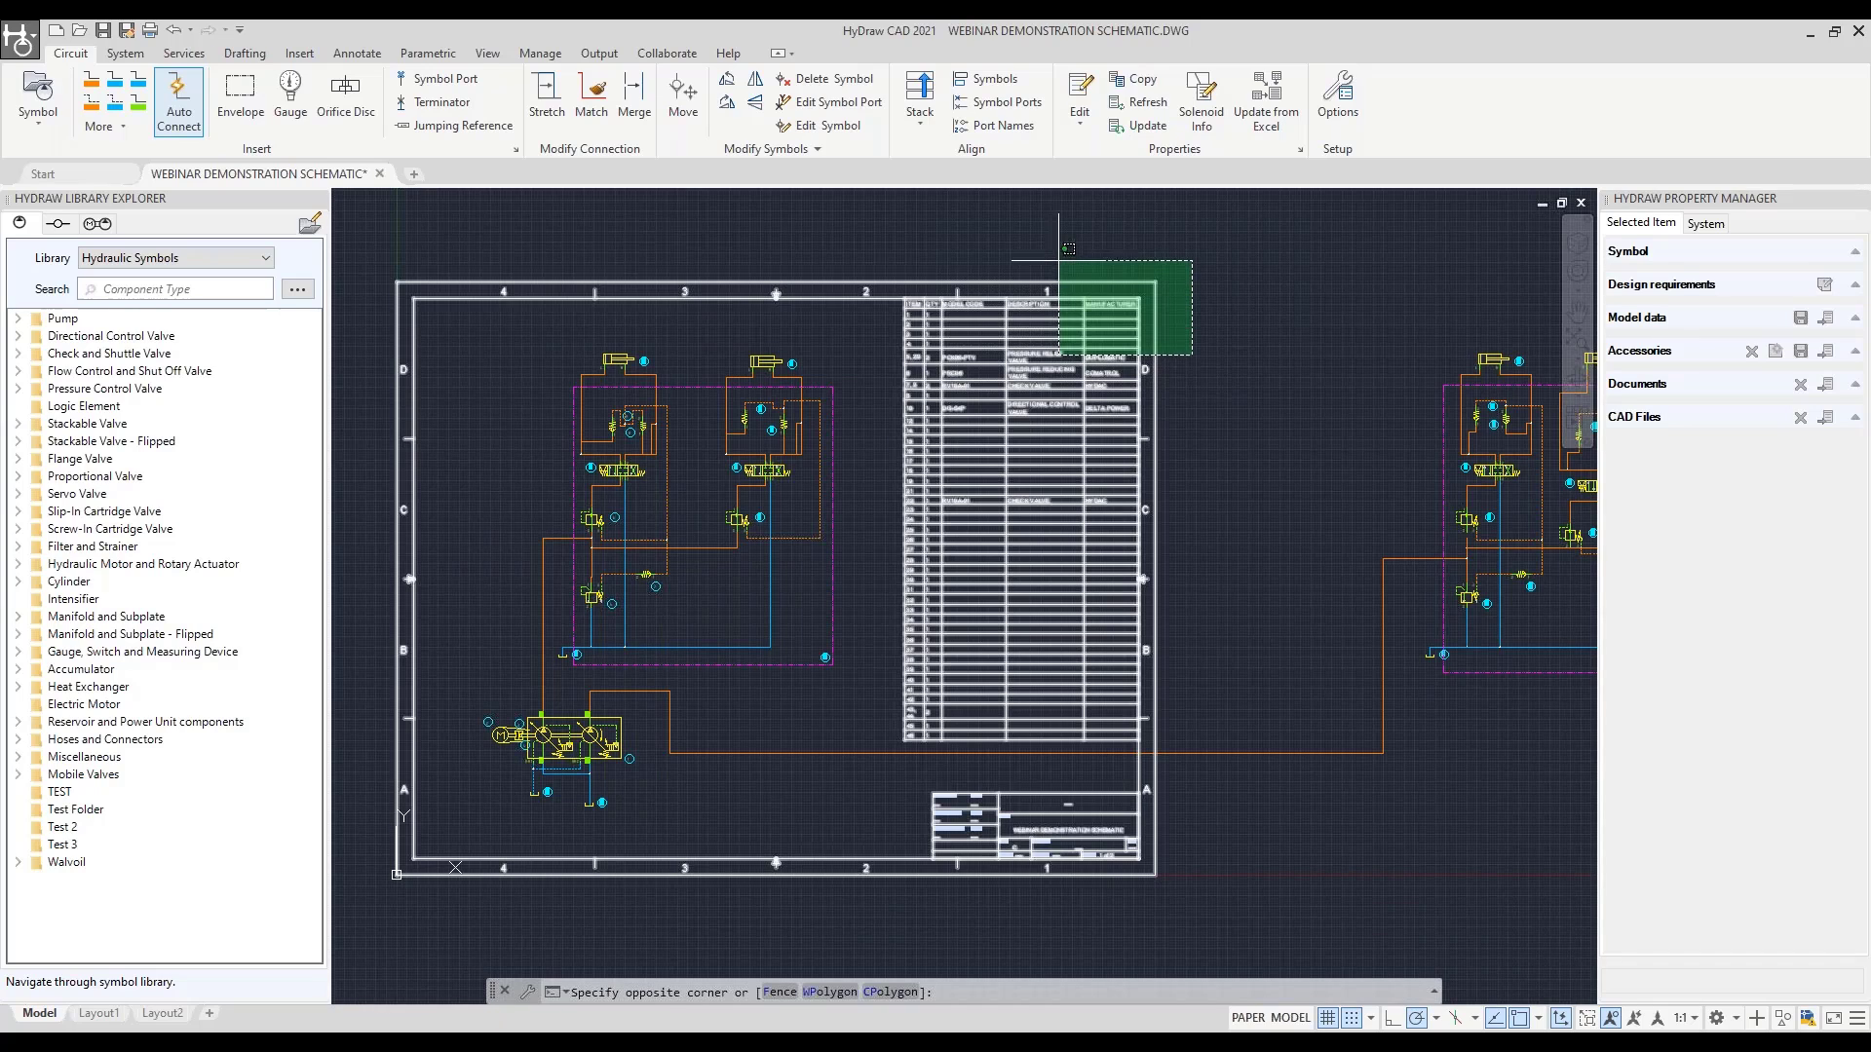
click(1059, 250)
click(1196, 909)
click(1109, 833)
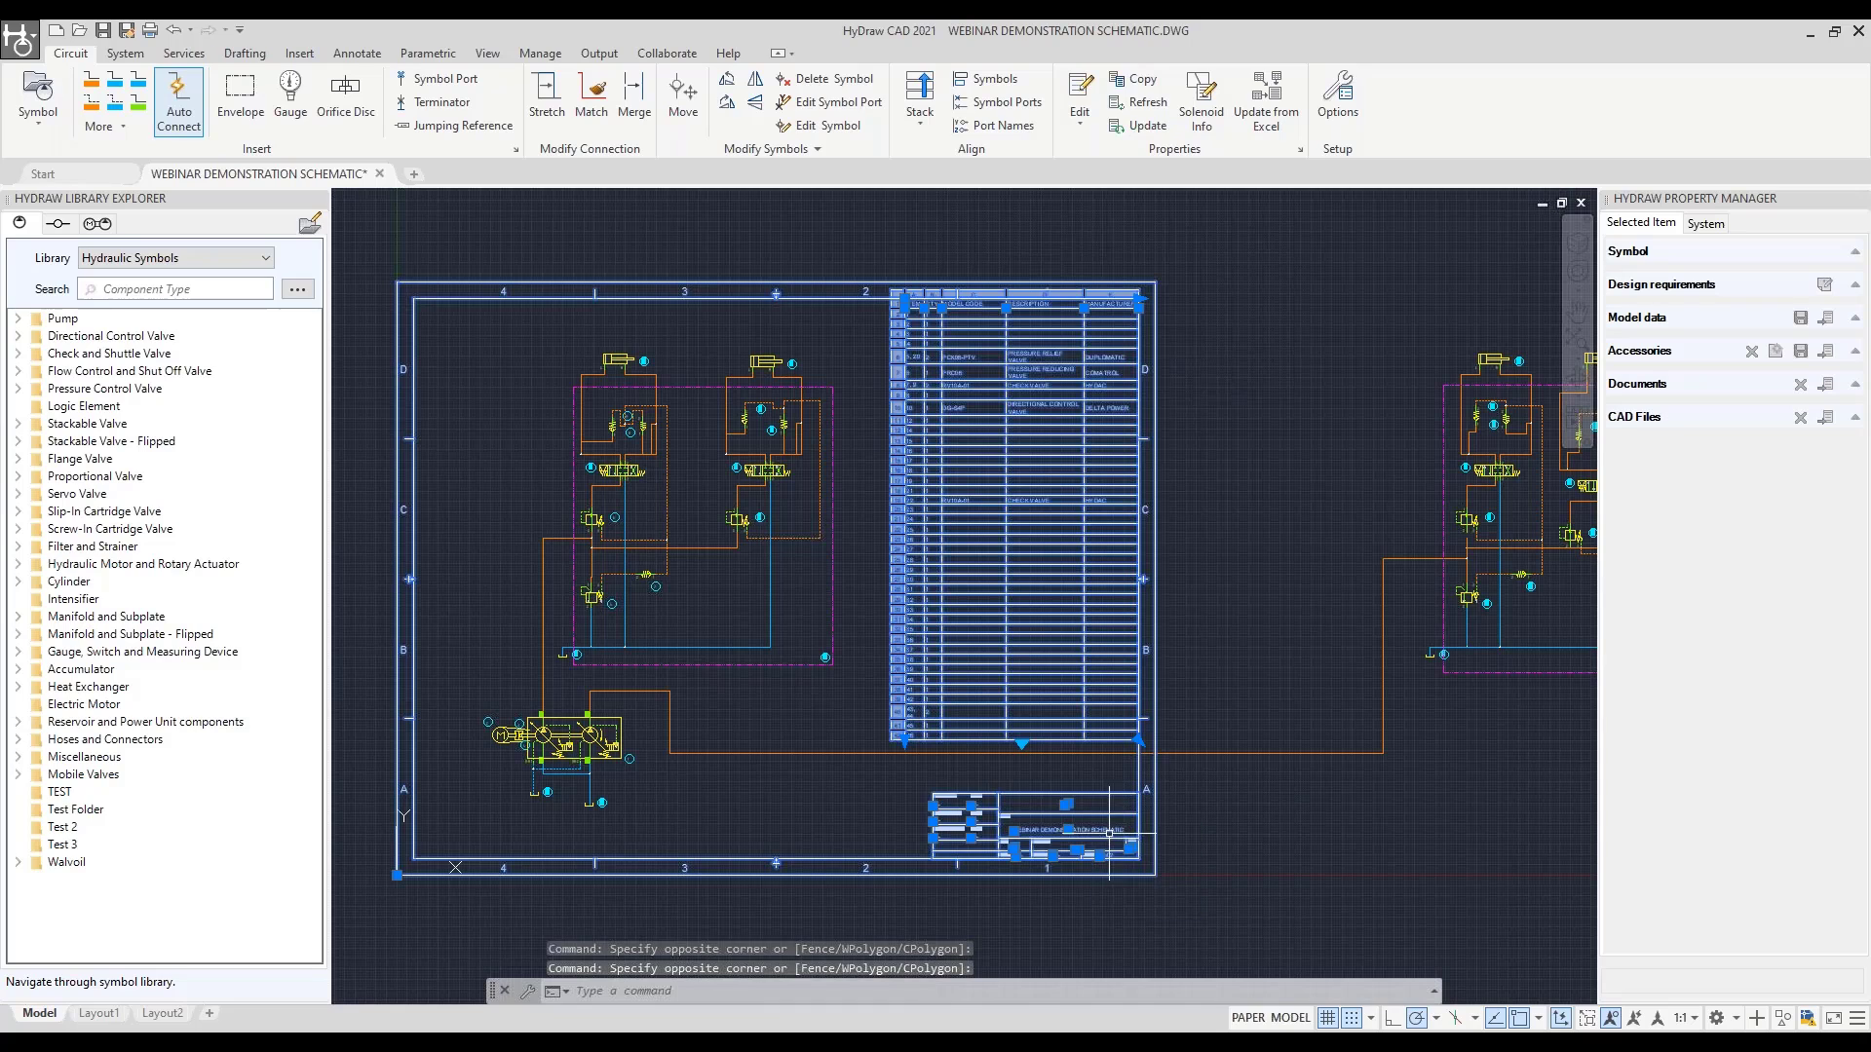
key(Delete)
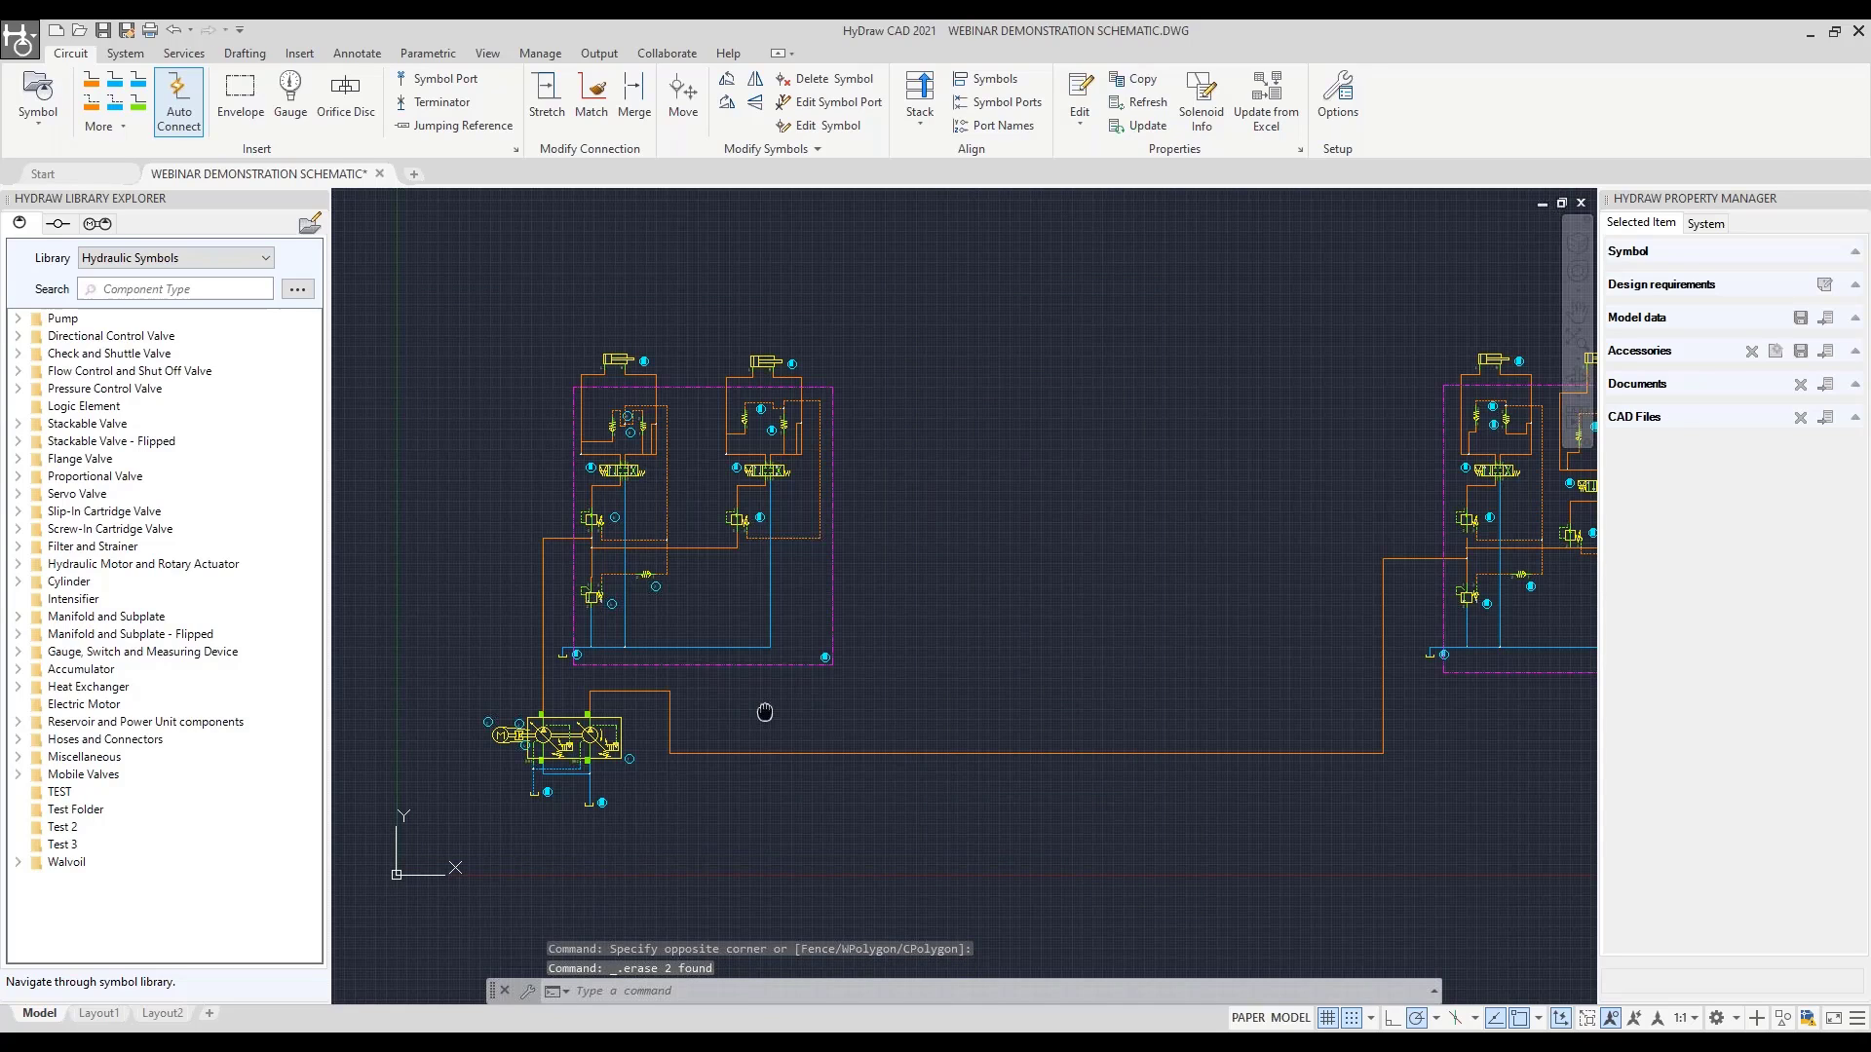
Assign the Delta Power DG-S4P** model from the FluidPowerTools.com library to directional control valve 10 in the first manifold circuit
middle_drag(779, 713, 826, 722)
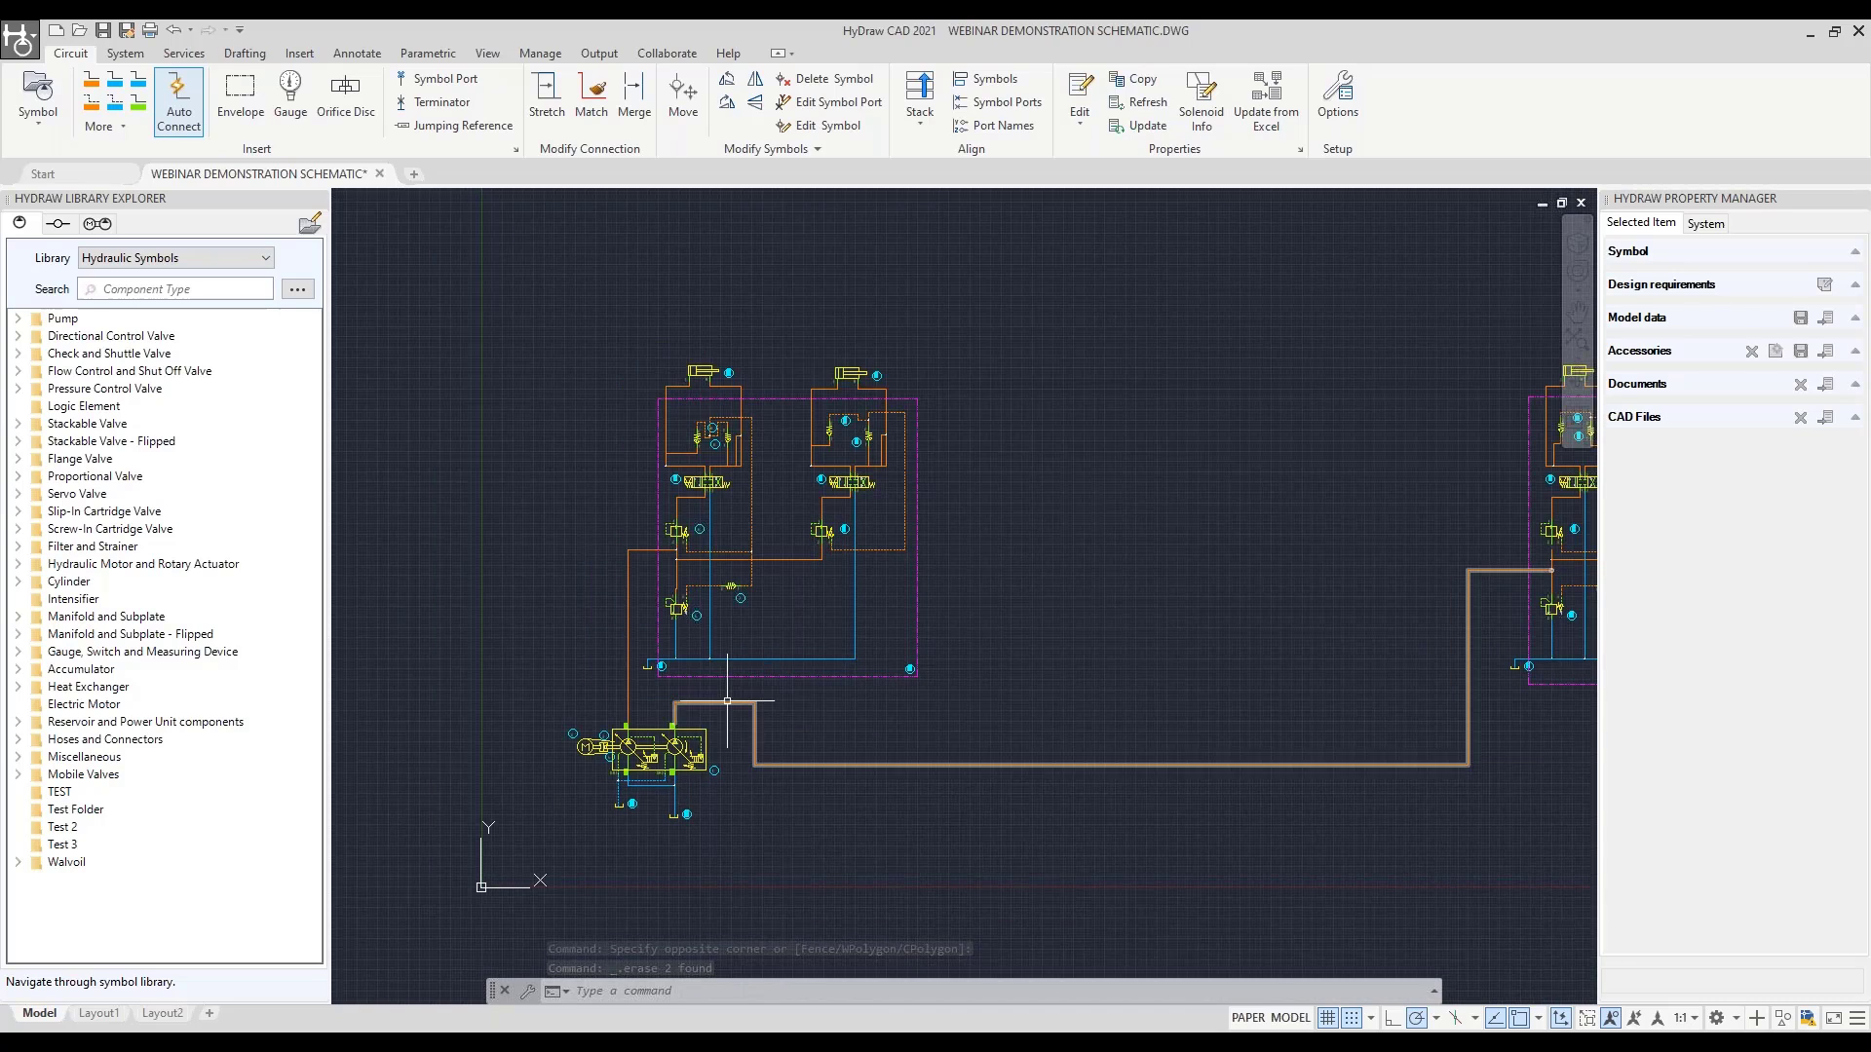
scroll(629, 689, up, 2)
middle_drag(741, 681, 789, 723)
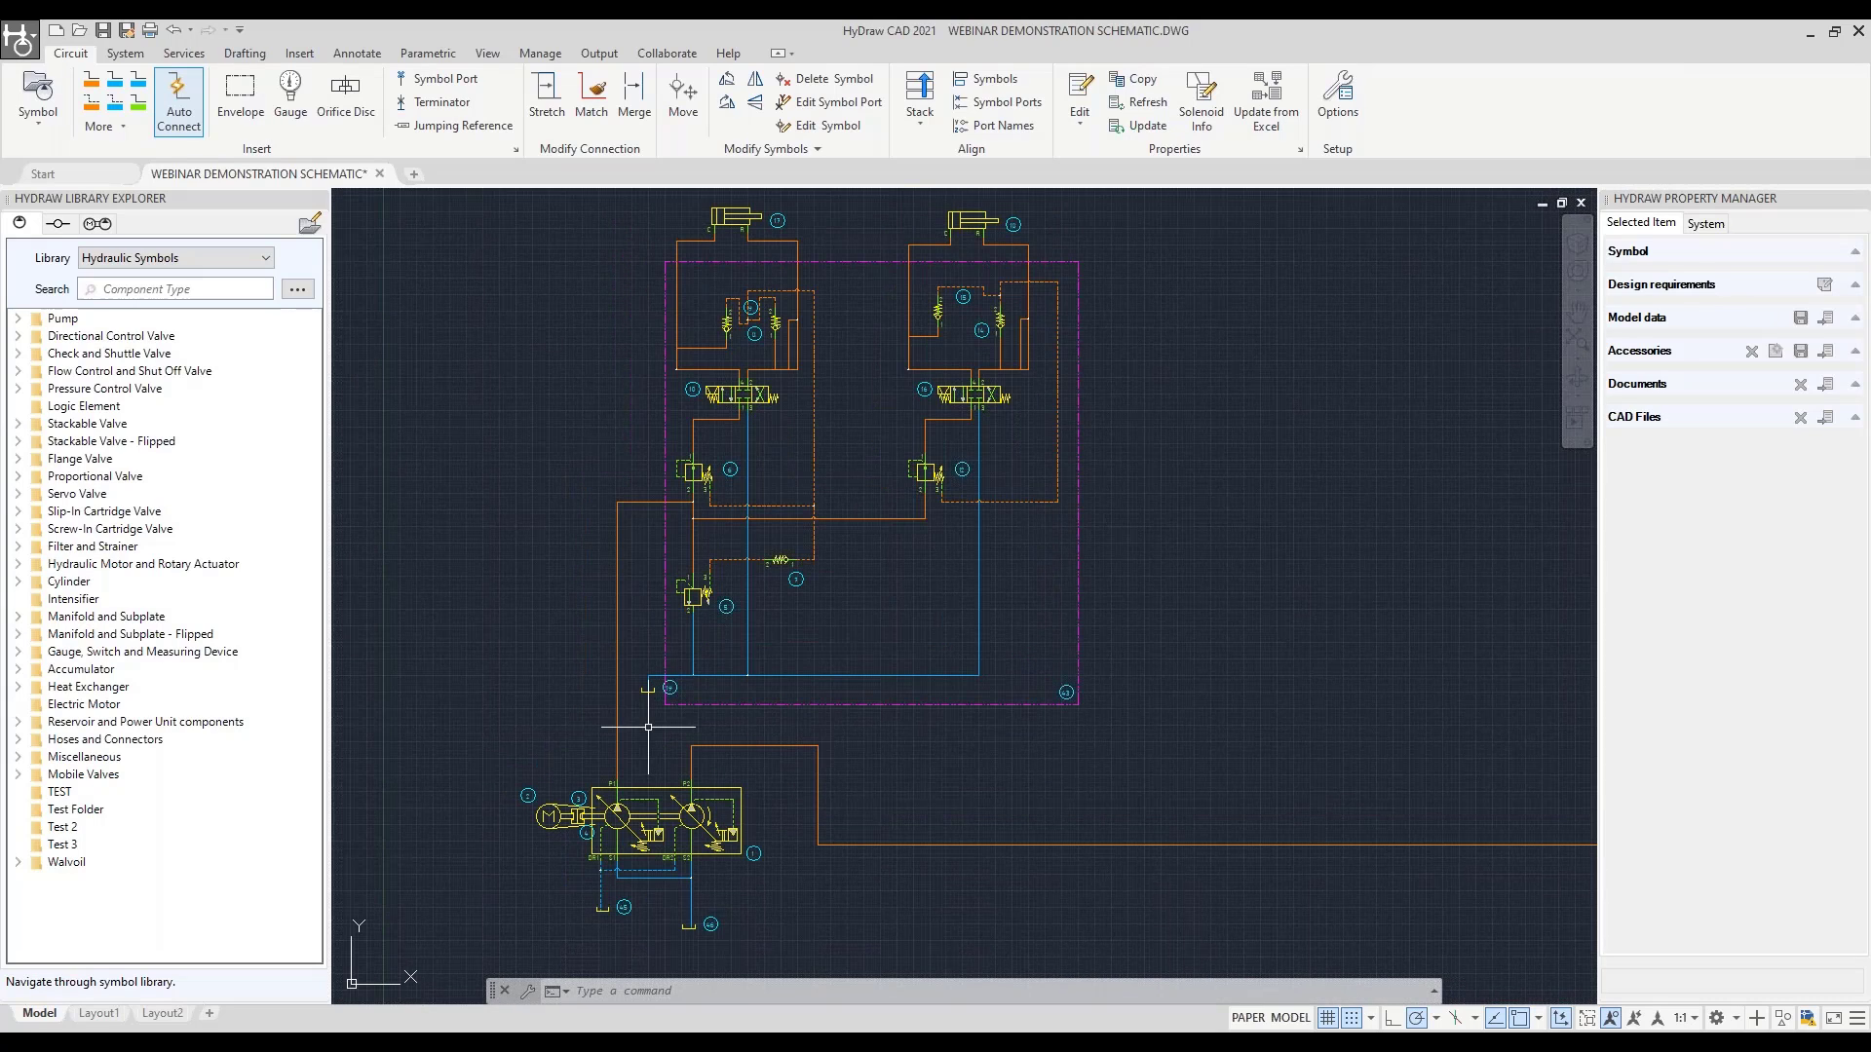
middle_drag(741, 598, 760, 747)
scroll(732, 544, up, 3)
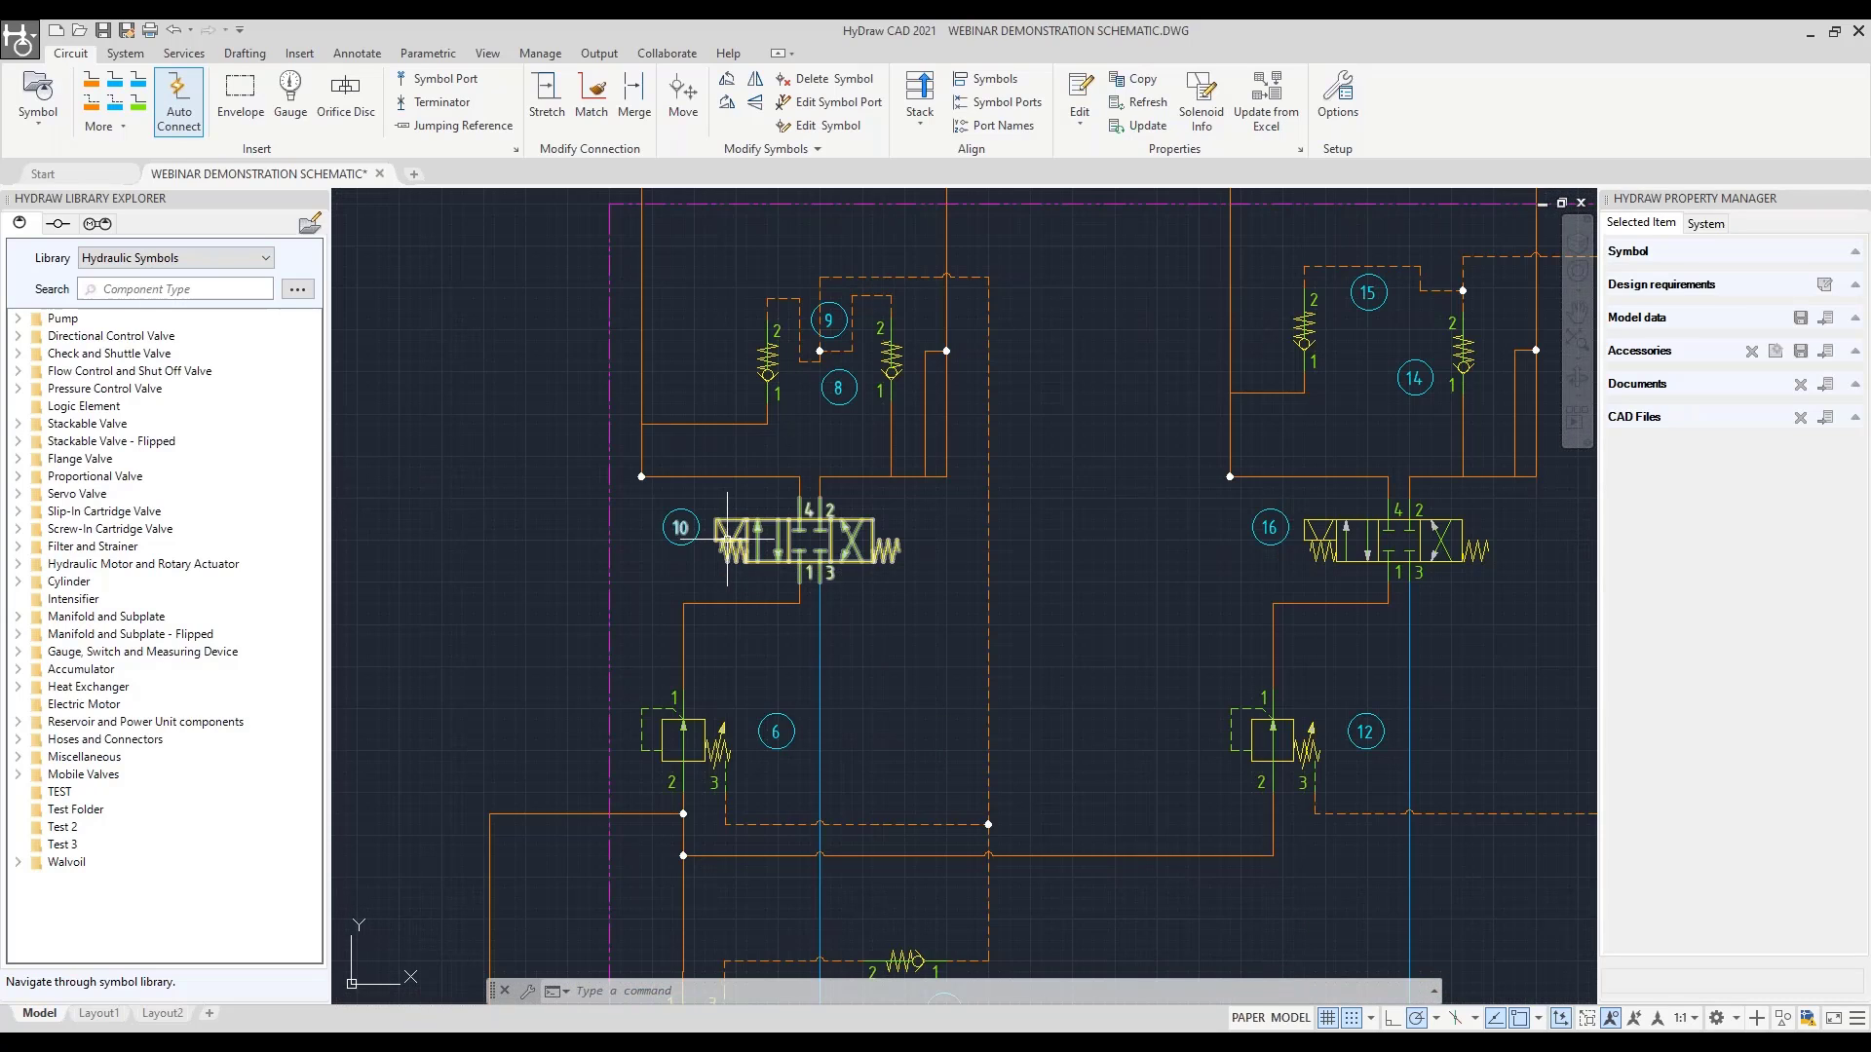
click(727, 541)
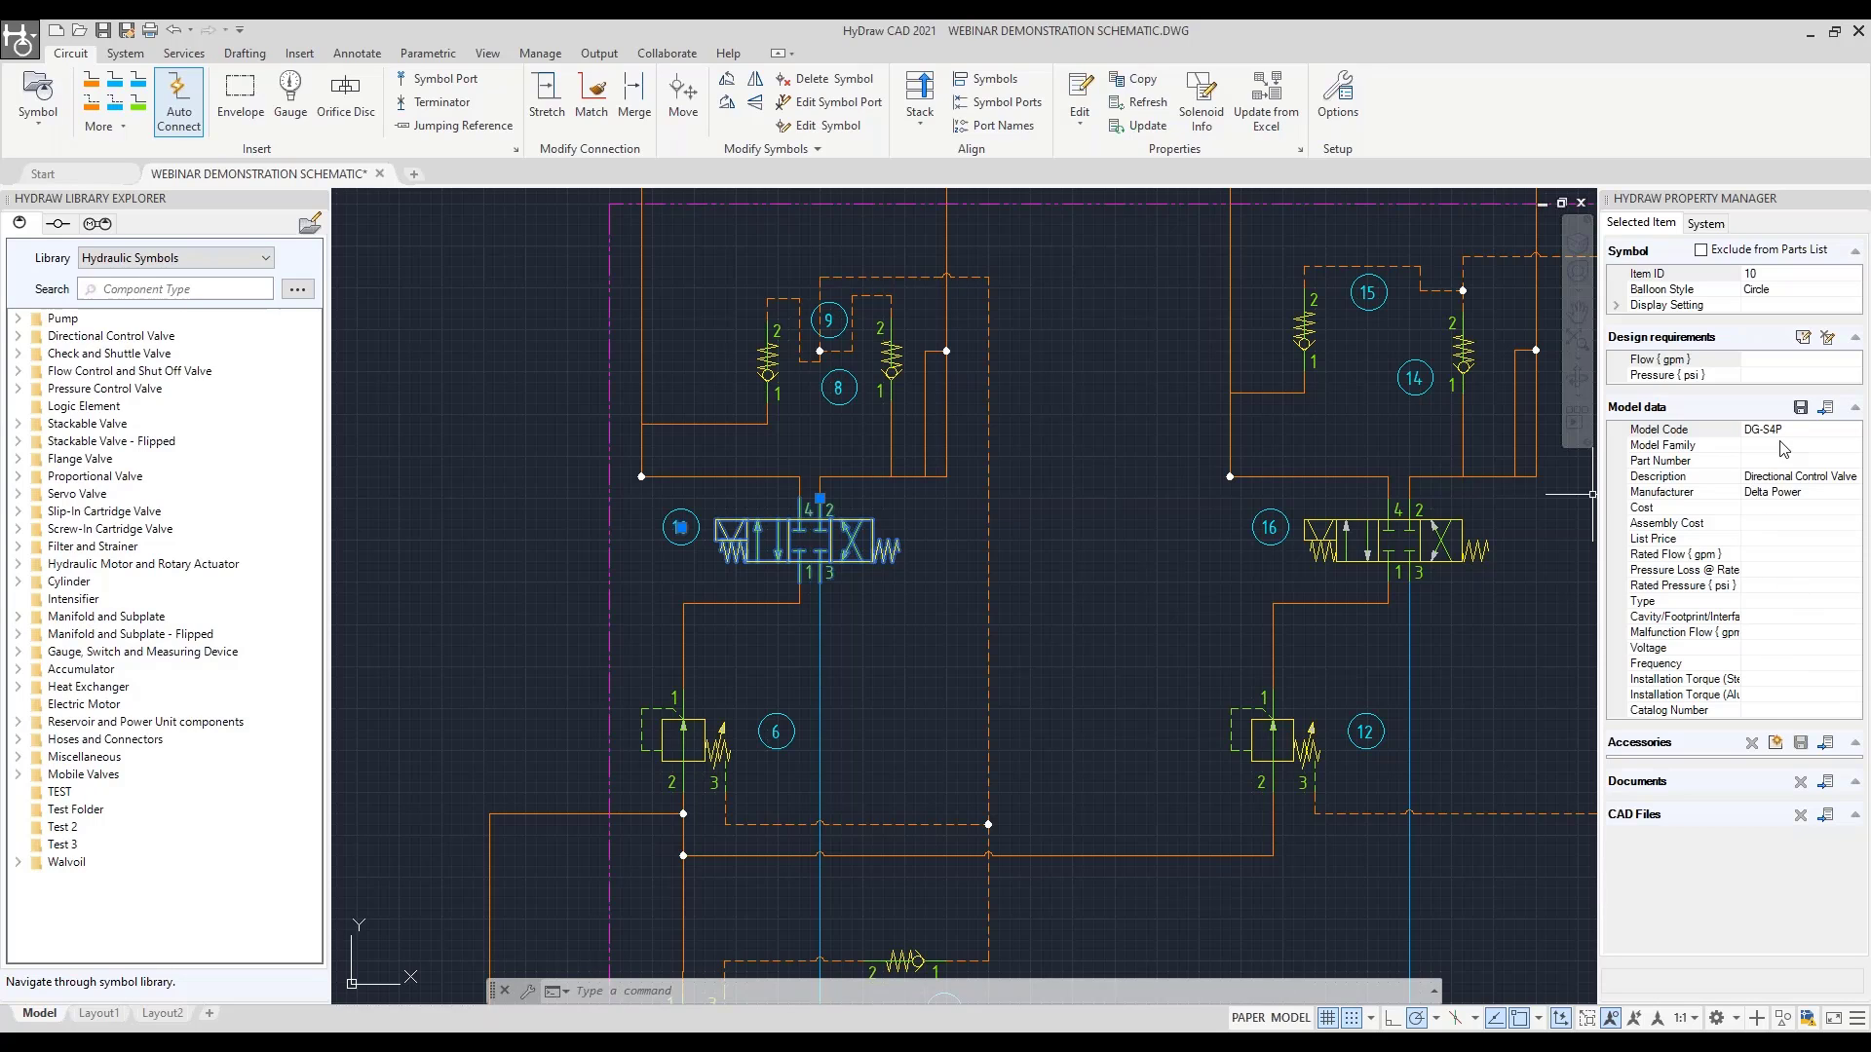
click(1827, 415)
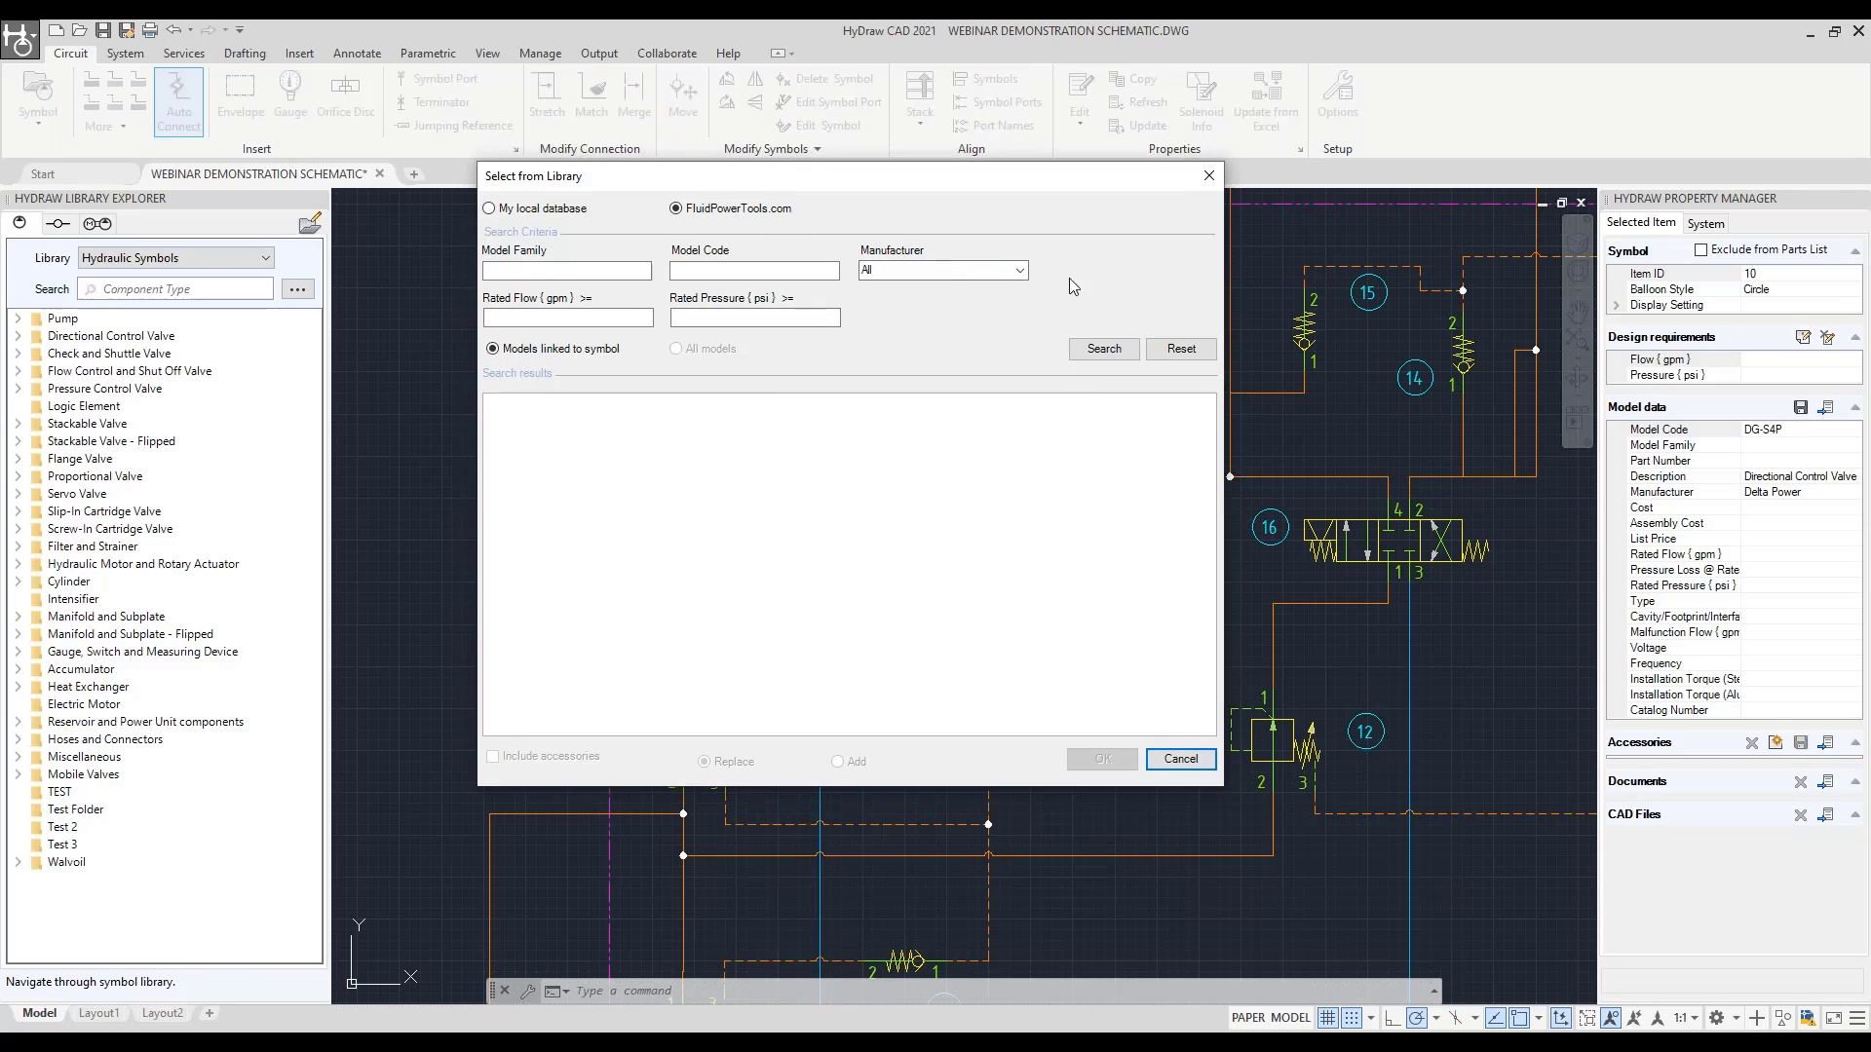
drag(1129, 179, 1500, 225)
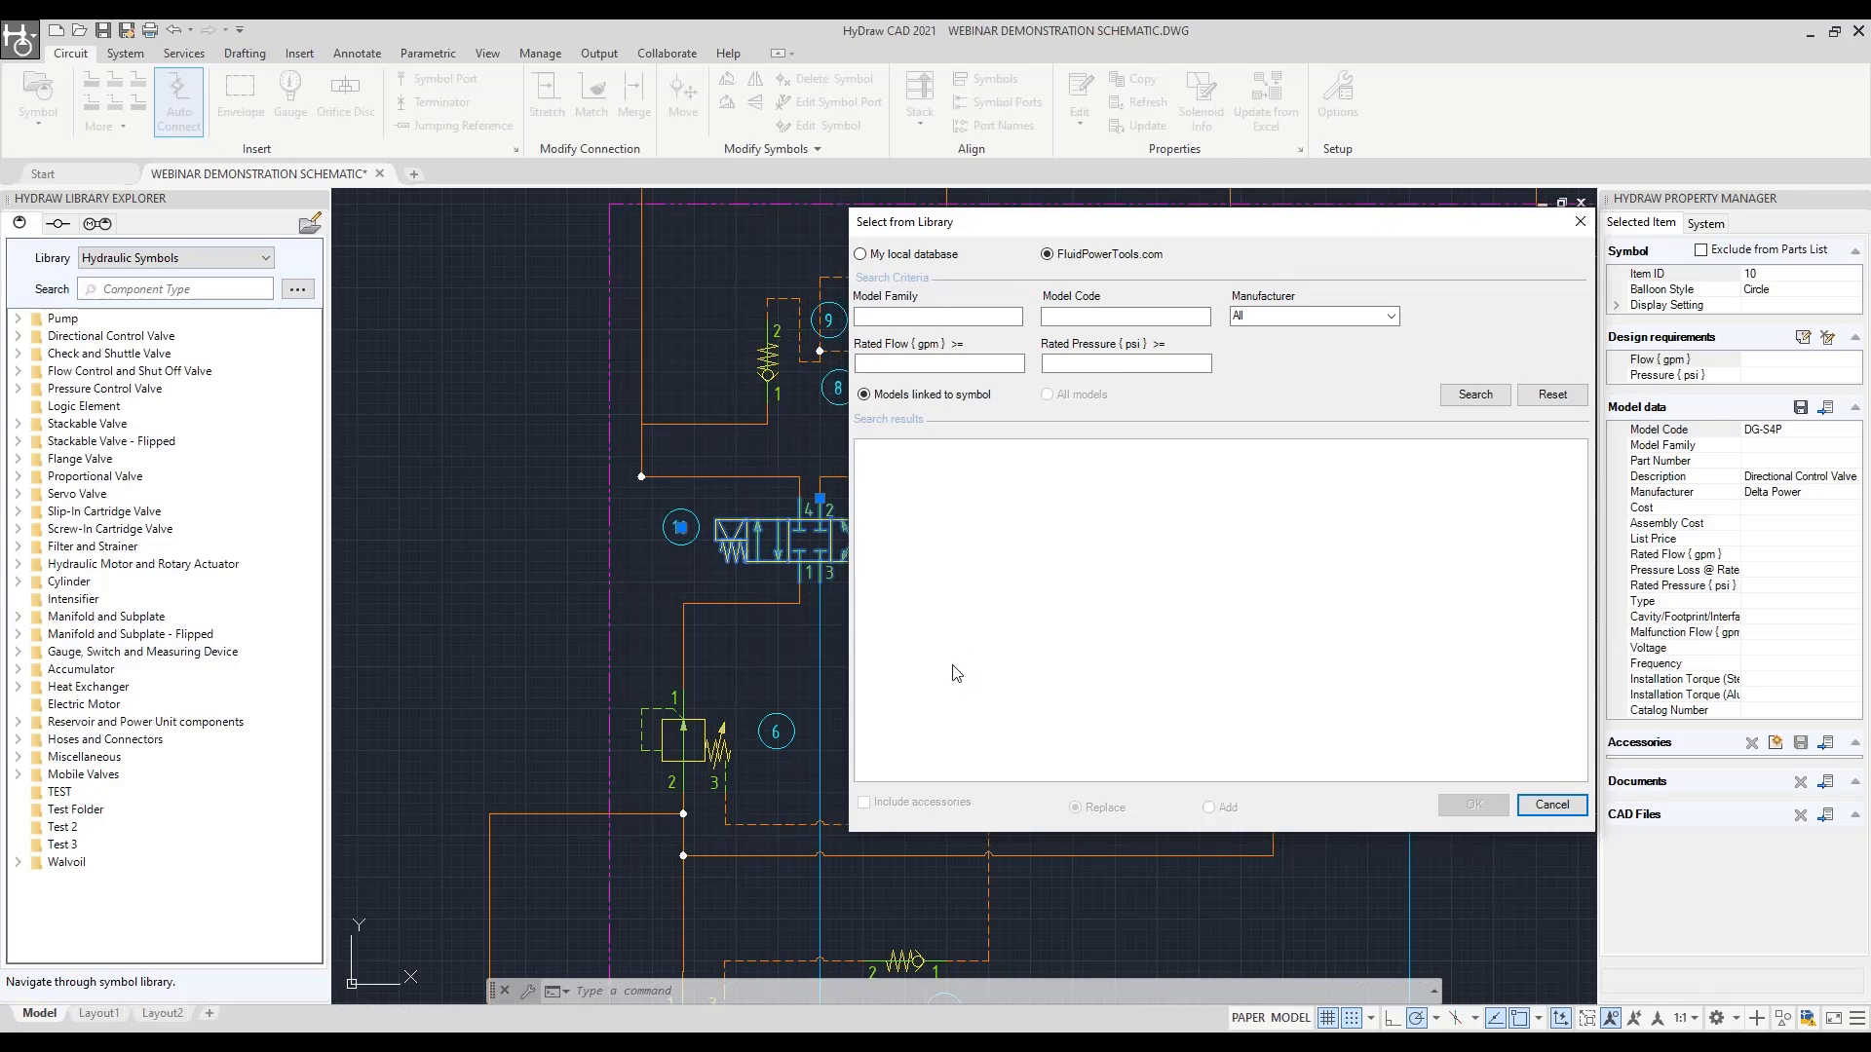
click(1474, 395)
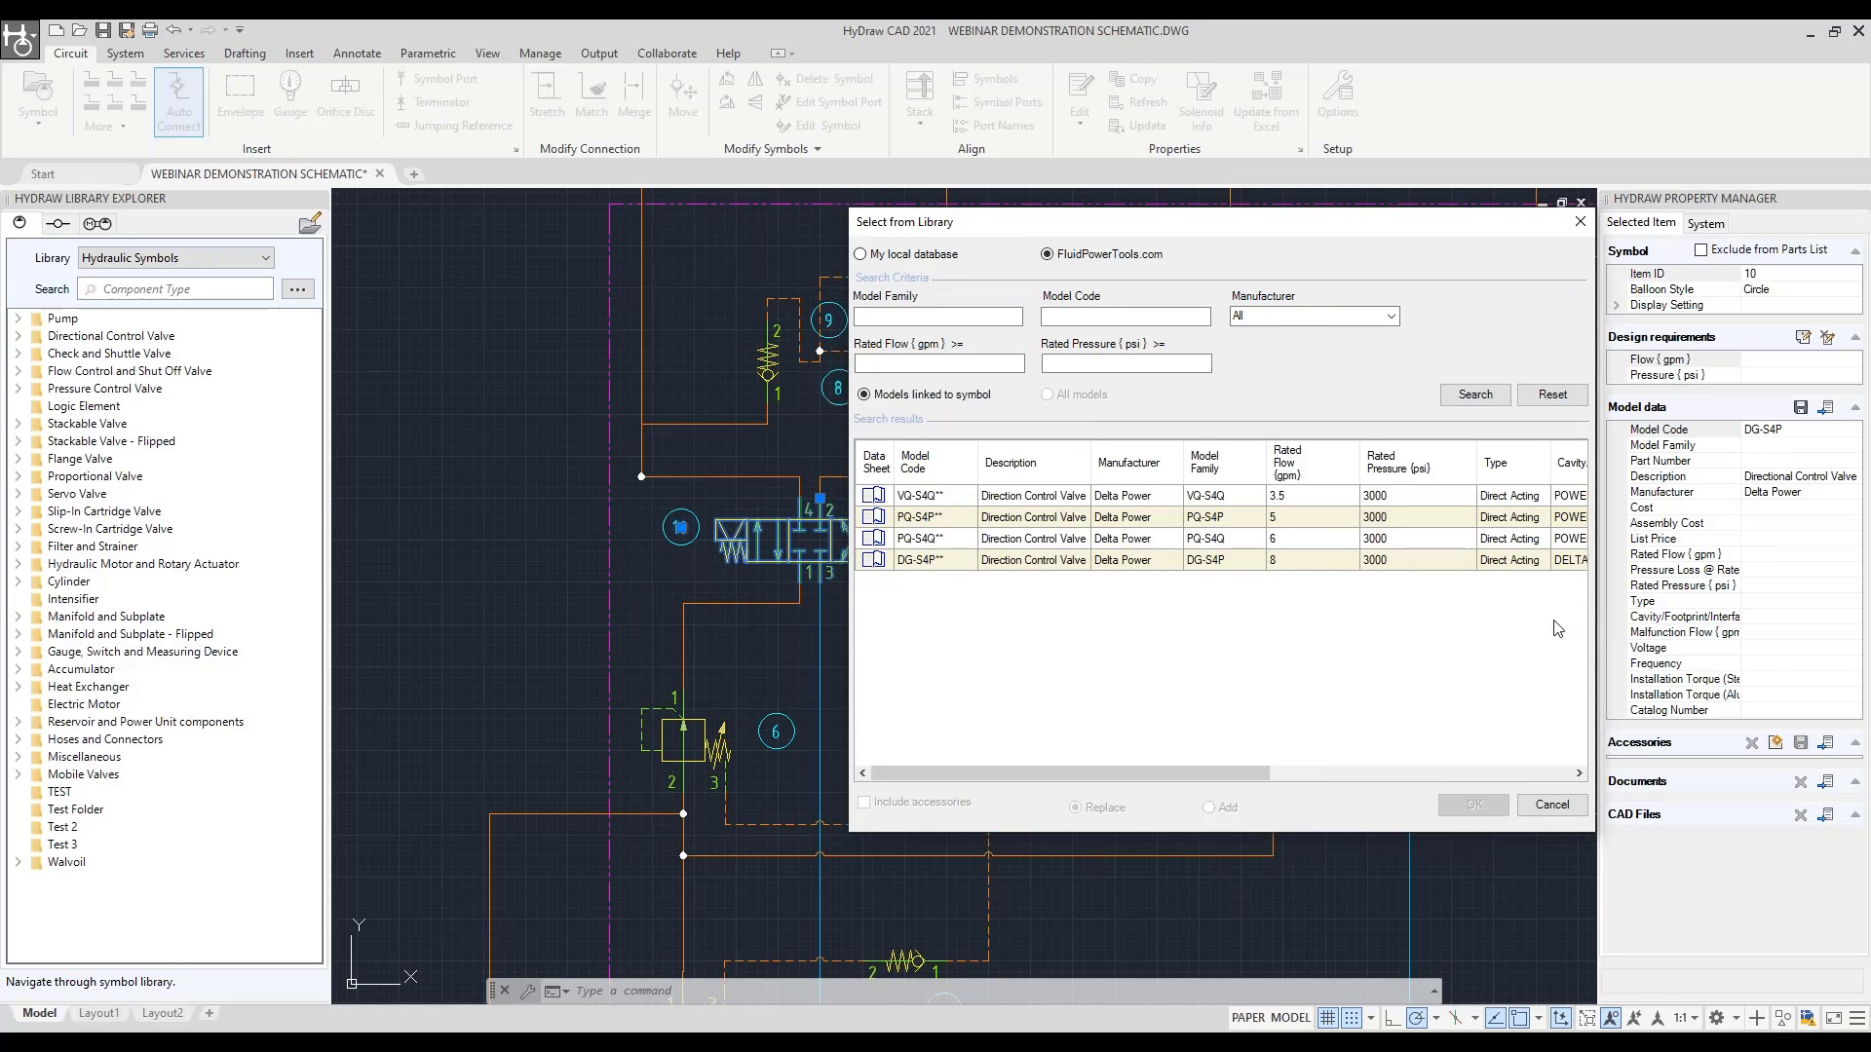
click(942, 562)
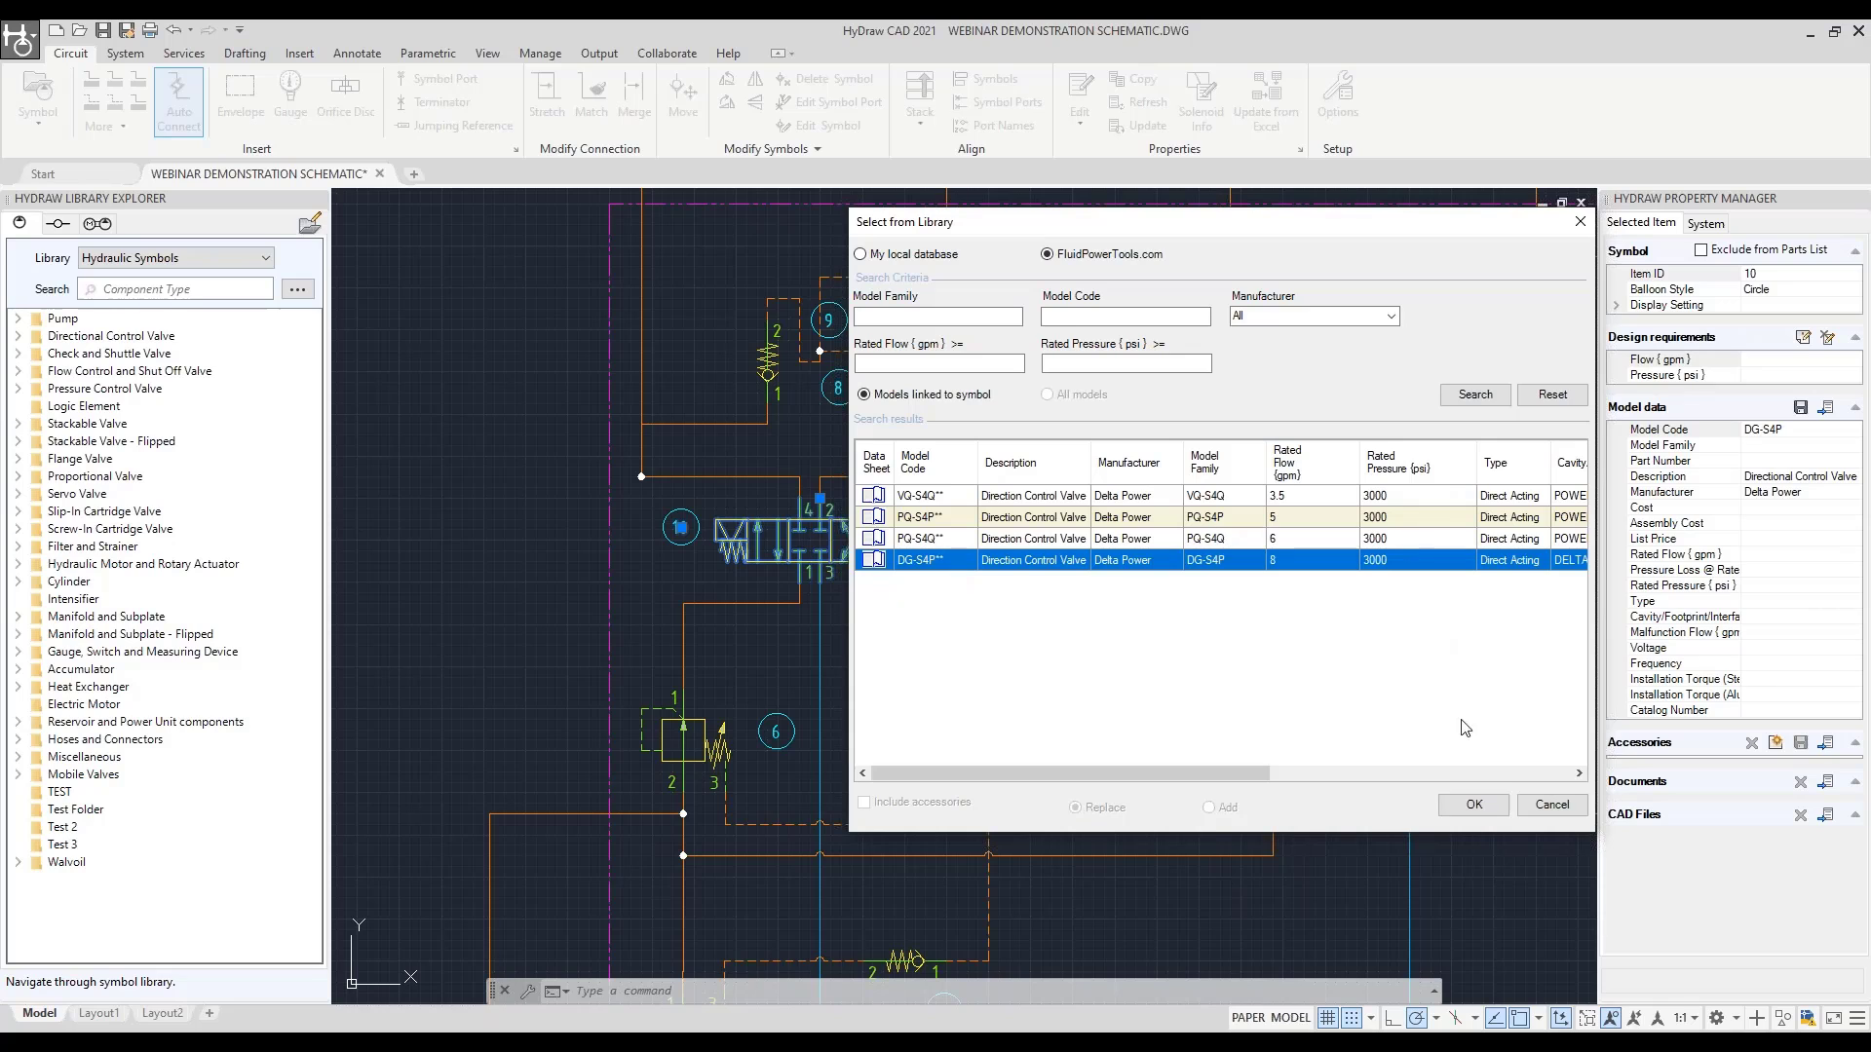
click(1467, 805)
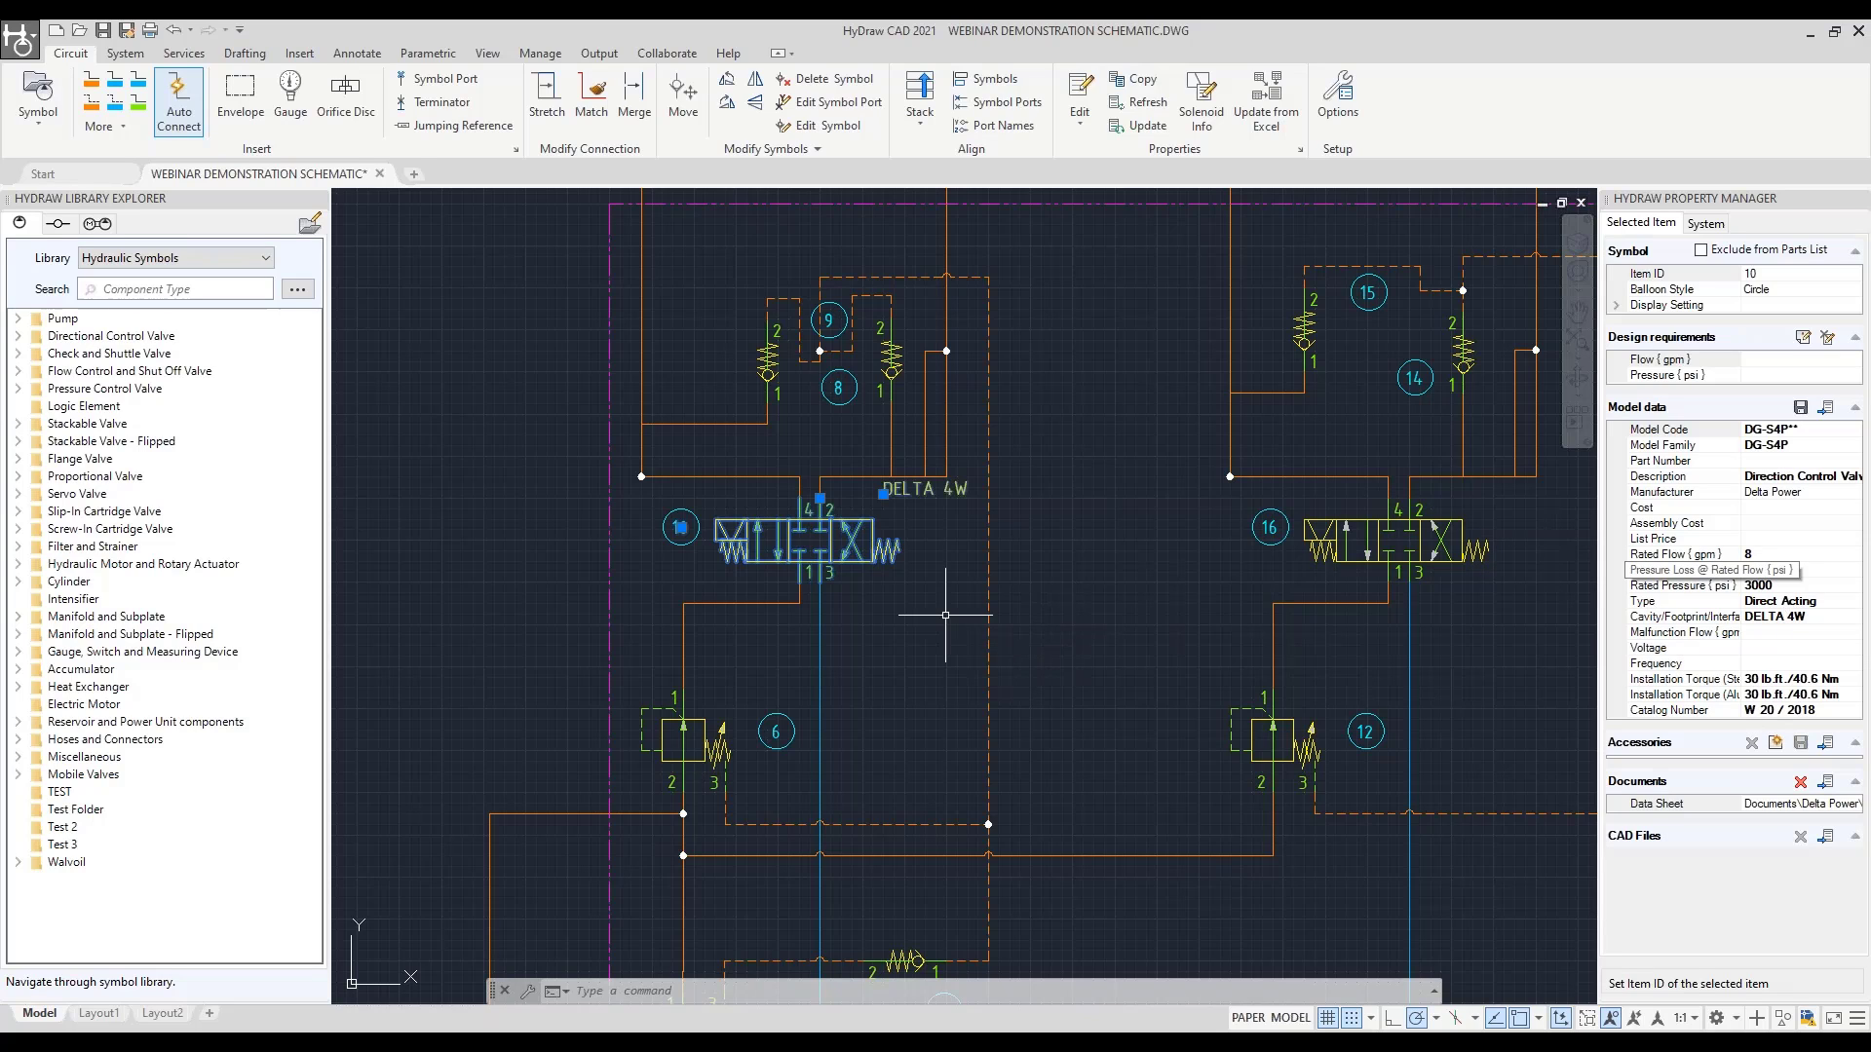
key(Escape)
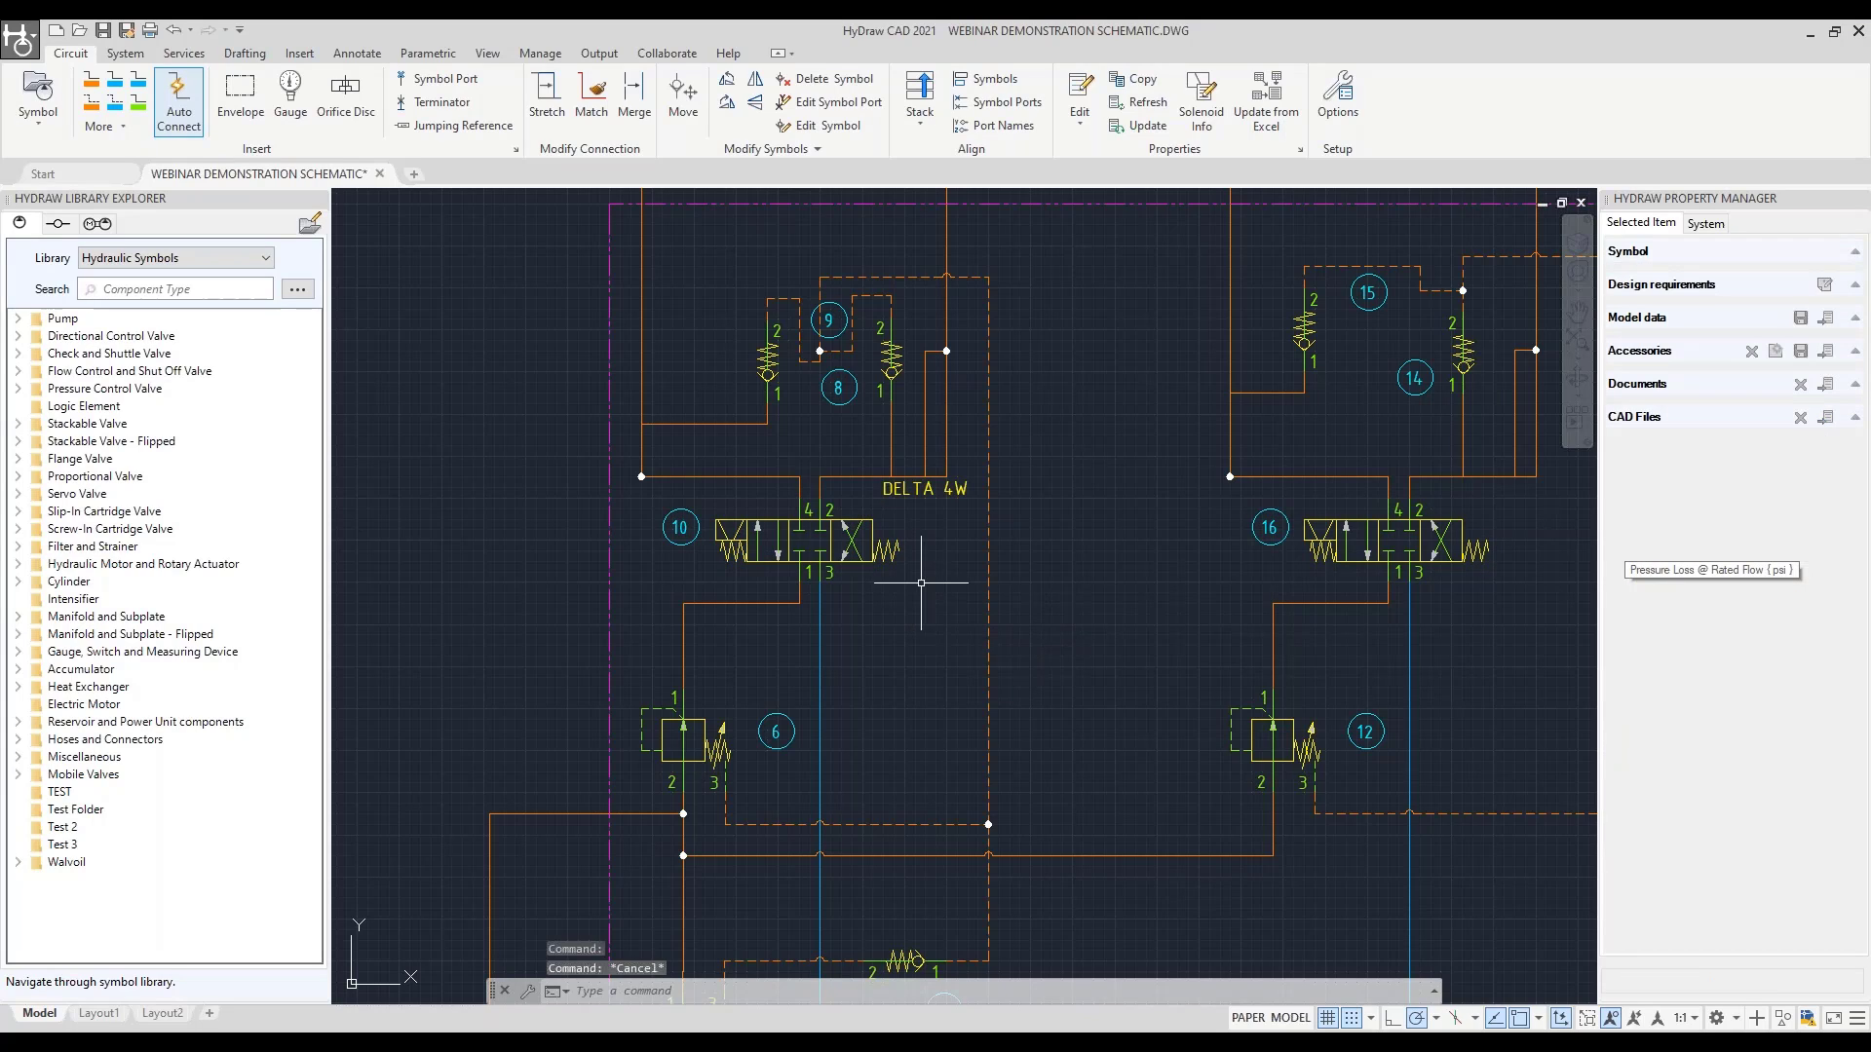
Search the online library for model code RV10a and assign the Hydac RV10A-01-** model to check valve 9
middle_drag(843, 392, 890, 574)
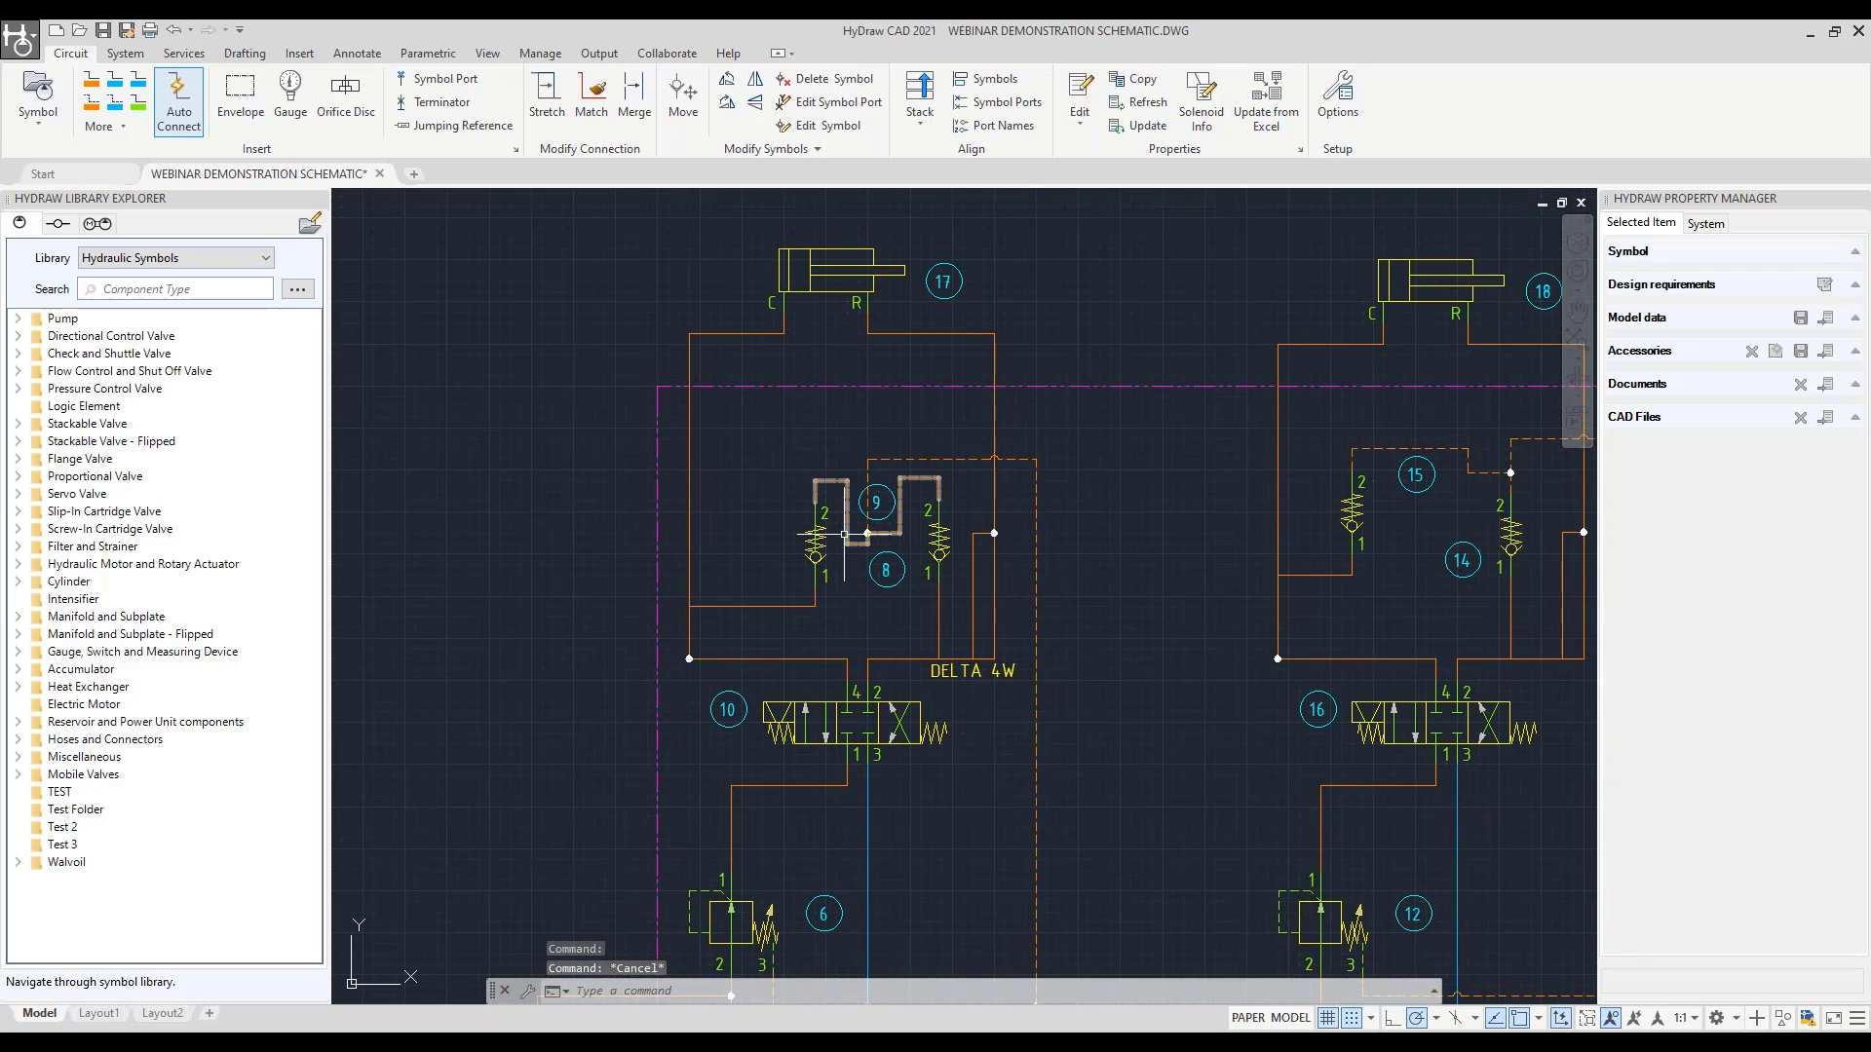
click(816, 541)
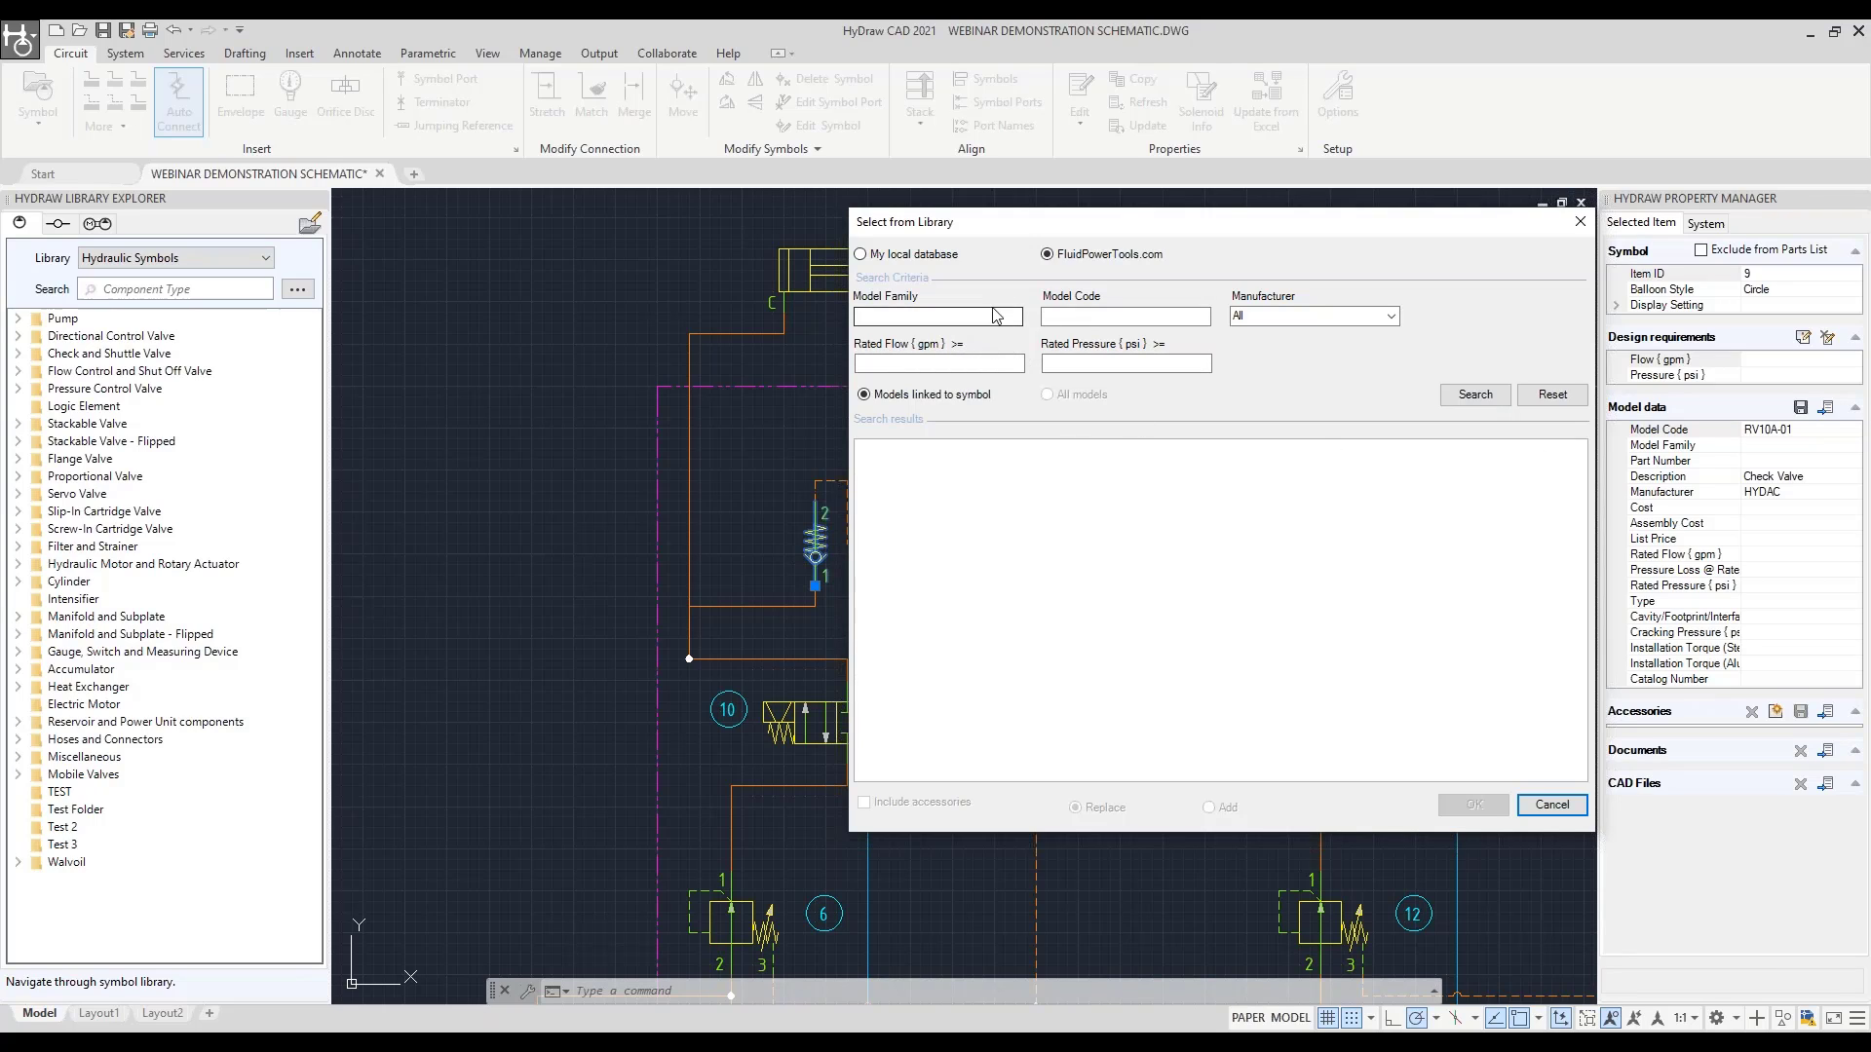
click(1067, 319)
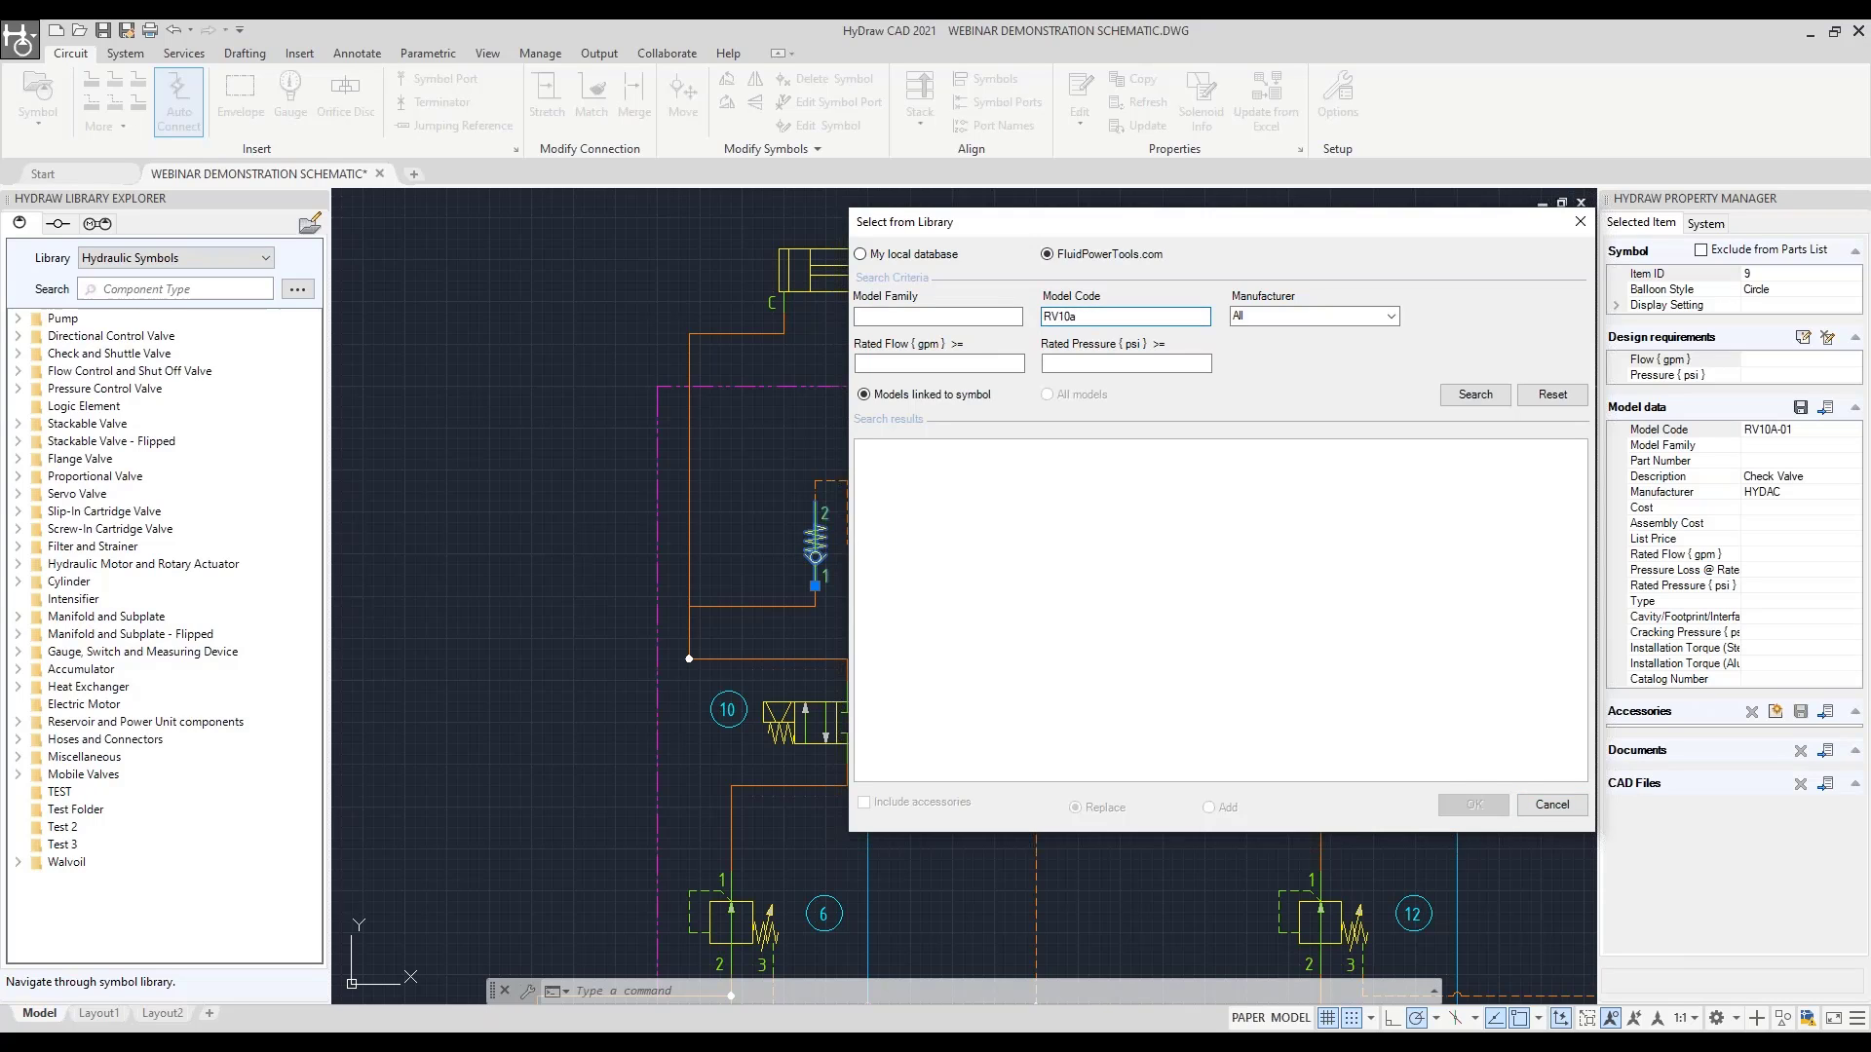
click(1452, 395)
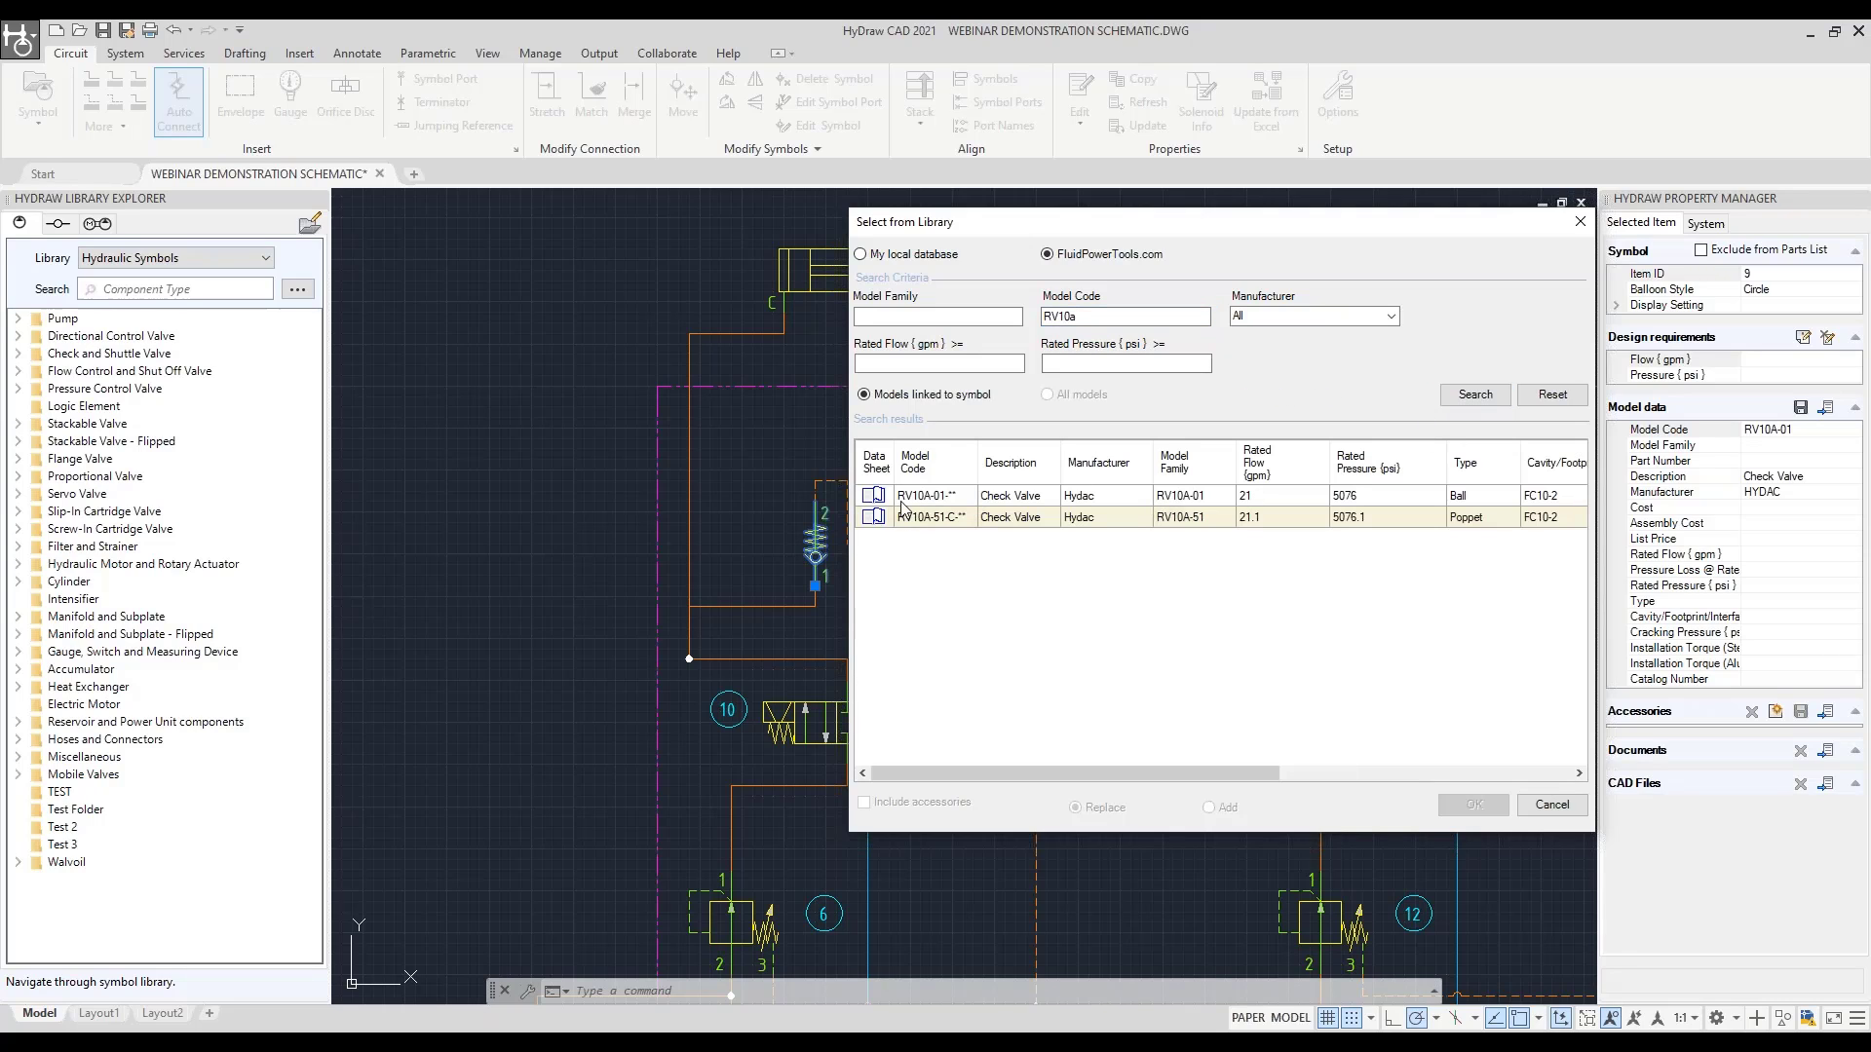
click(907, 497)
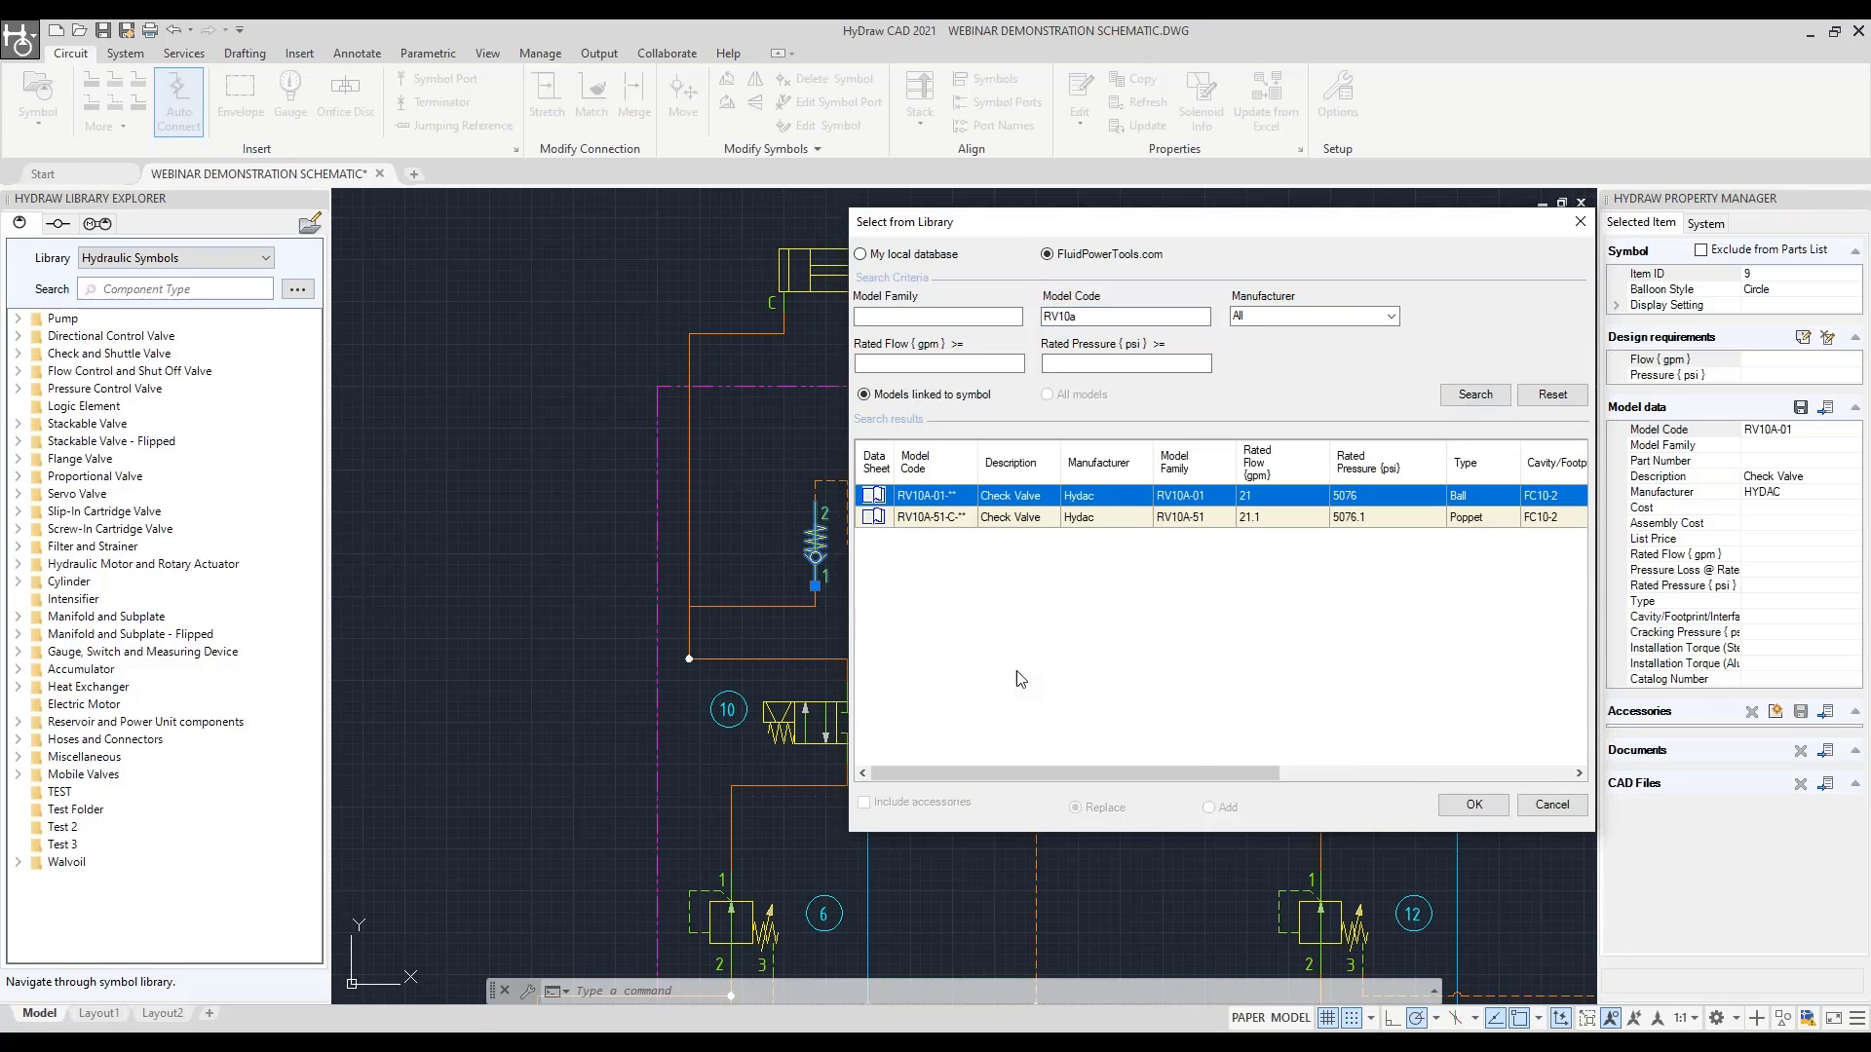
click(1472, 805)
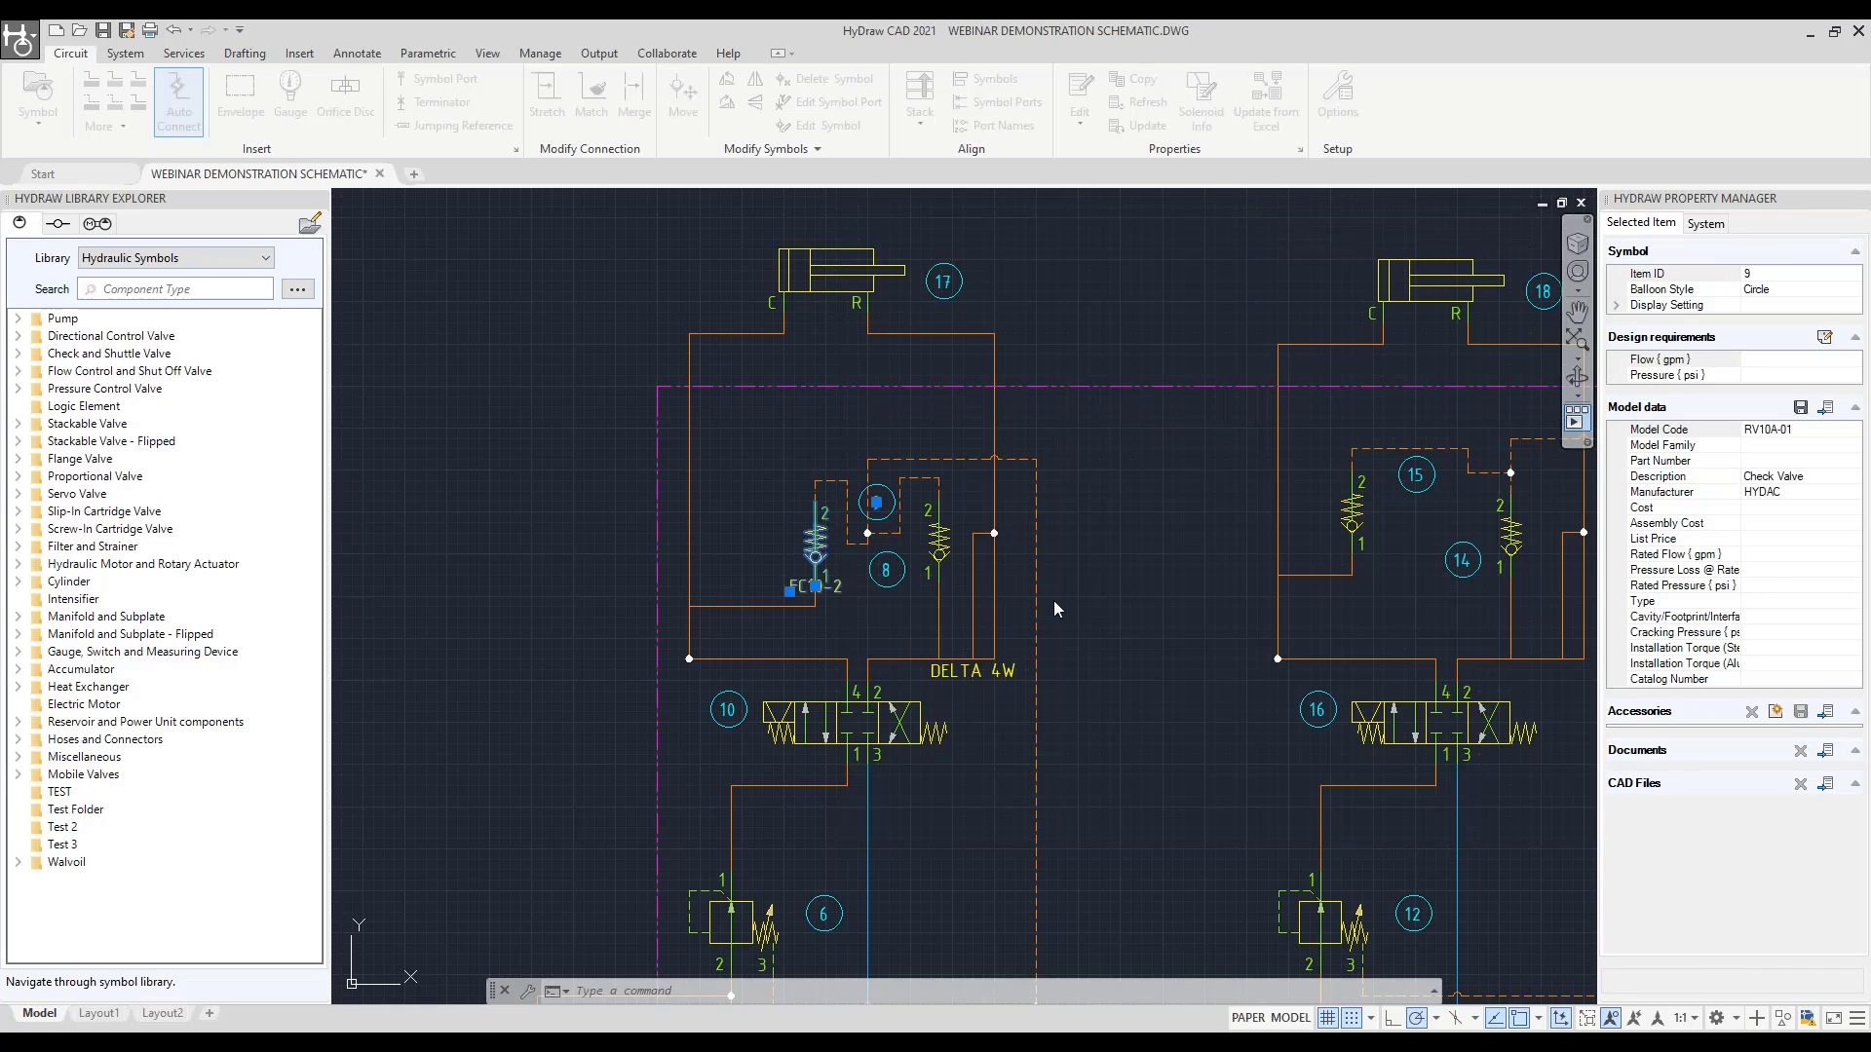
middle_drag(1054, 600, 1067, 445)
middle_drag(902, 760, 889, 587)
key(Escape)
Assign the Comatrol PRC06-** model from the online library to pressure reducing valve 6
click(799, 672)
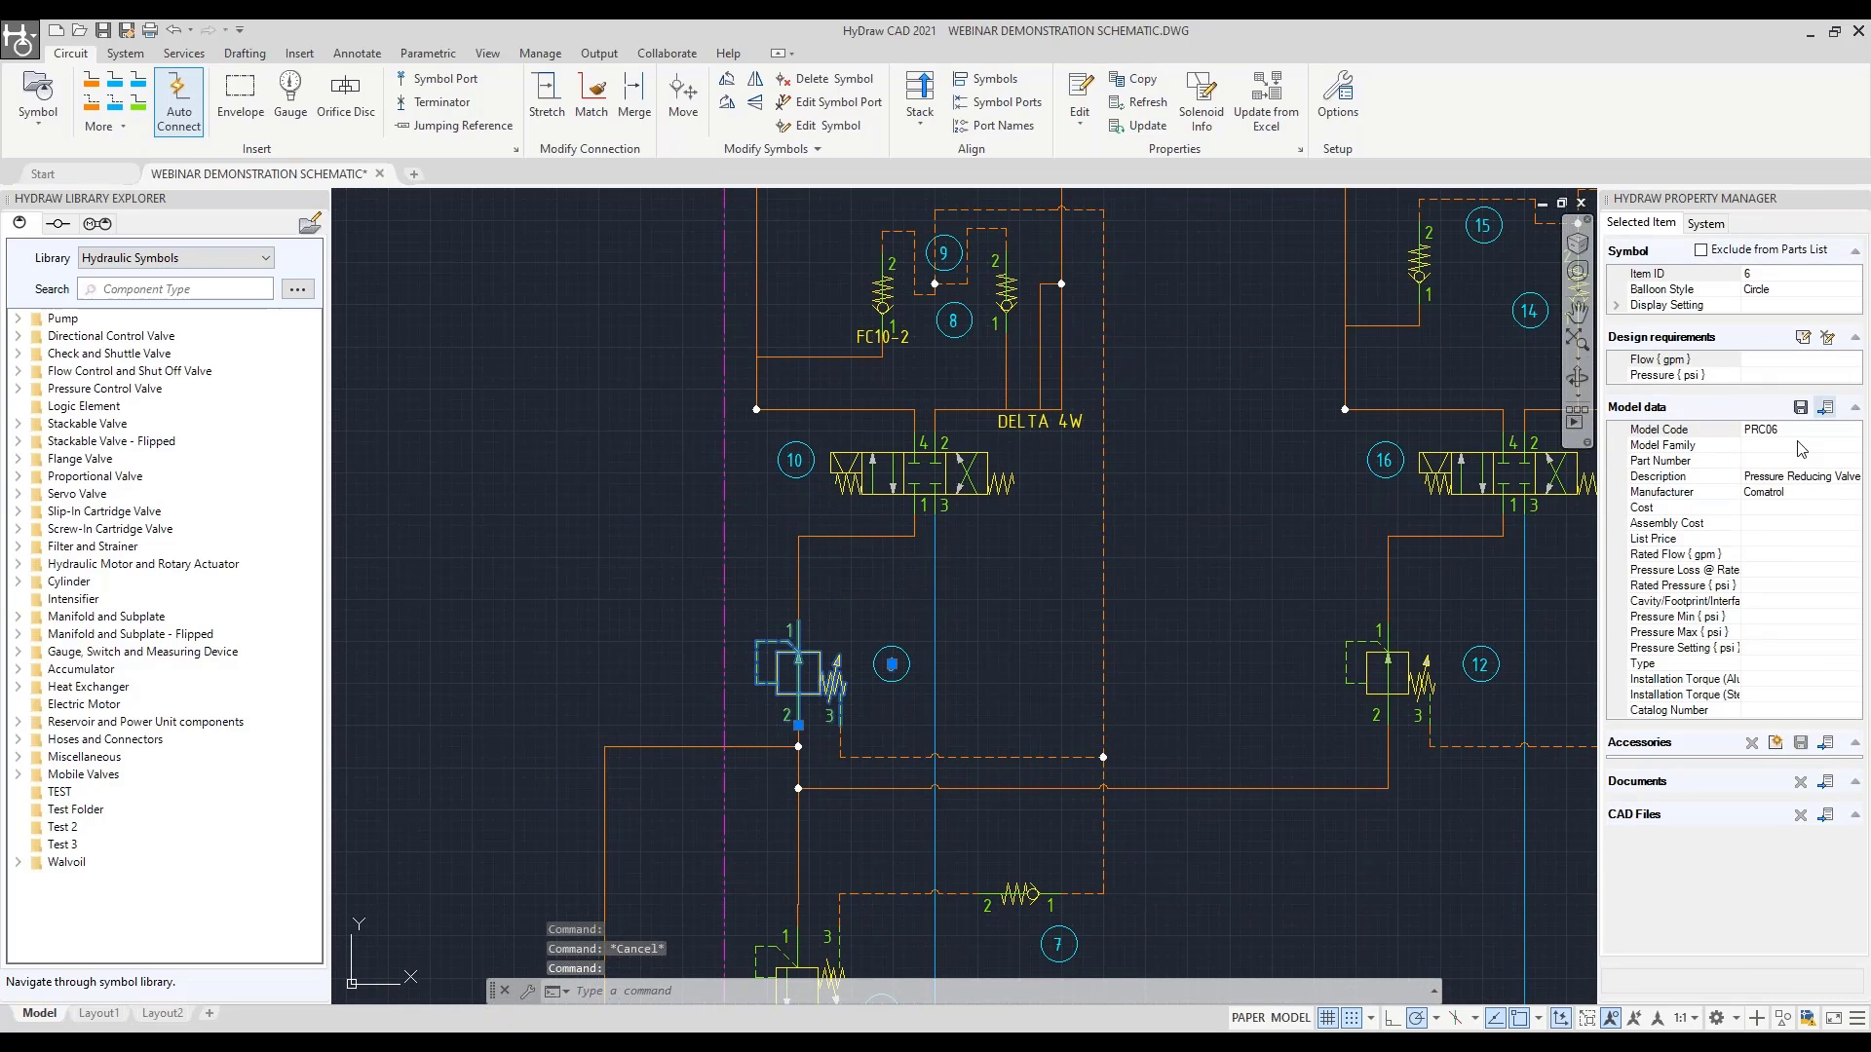
click(1493, 401)
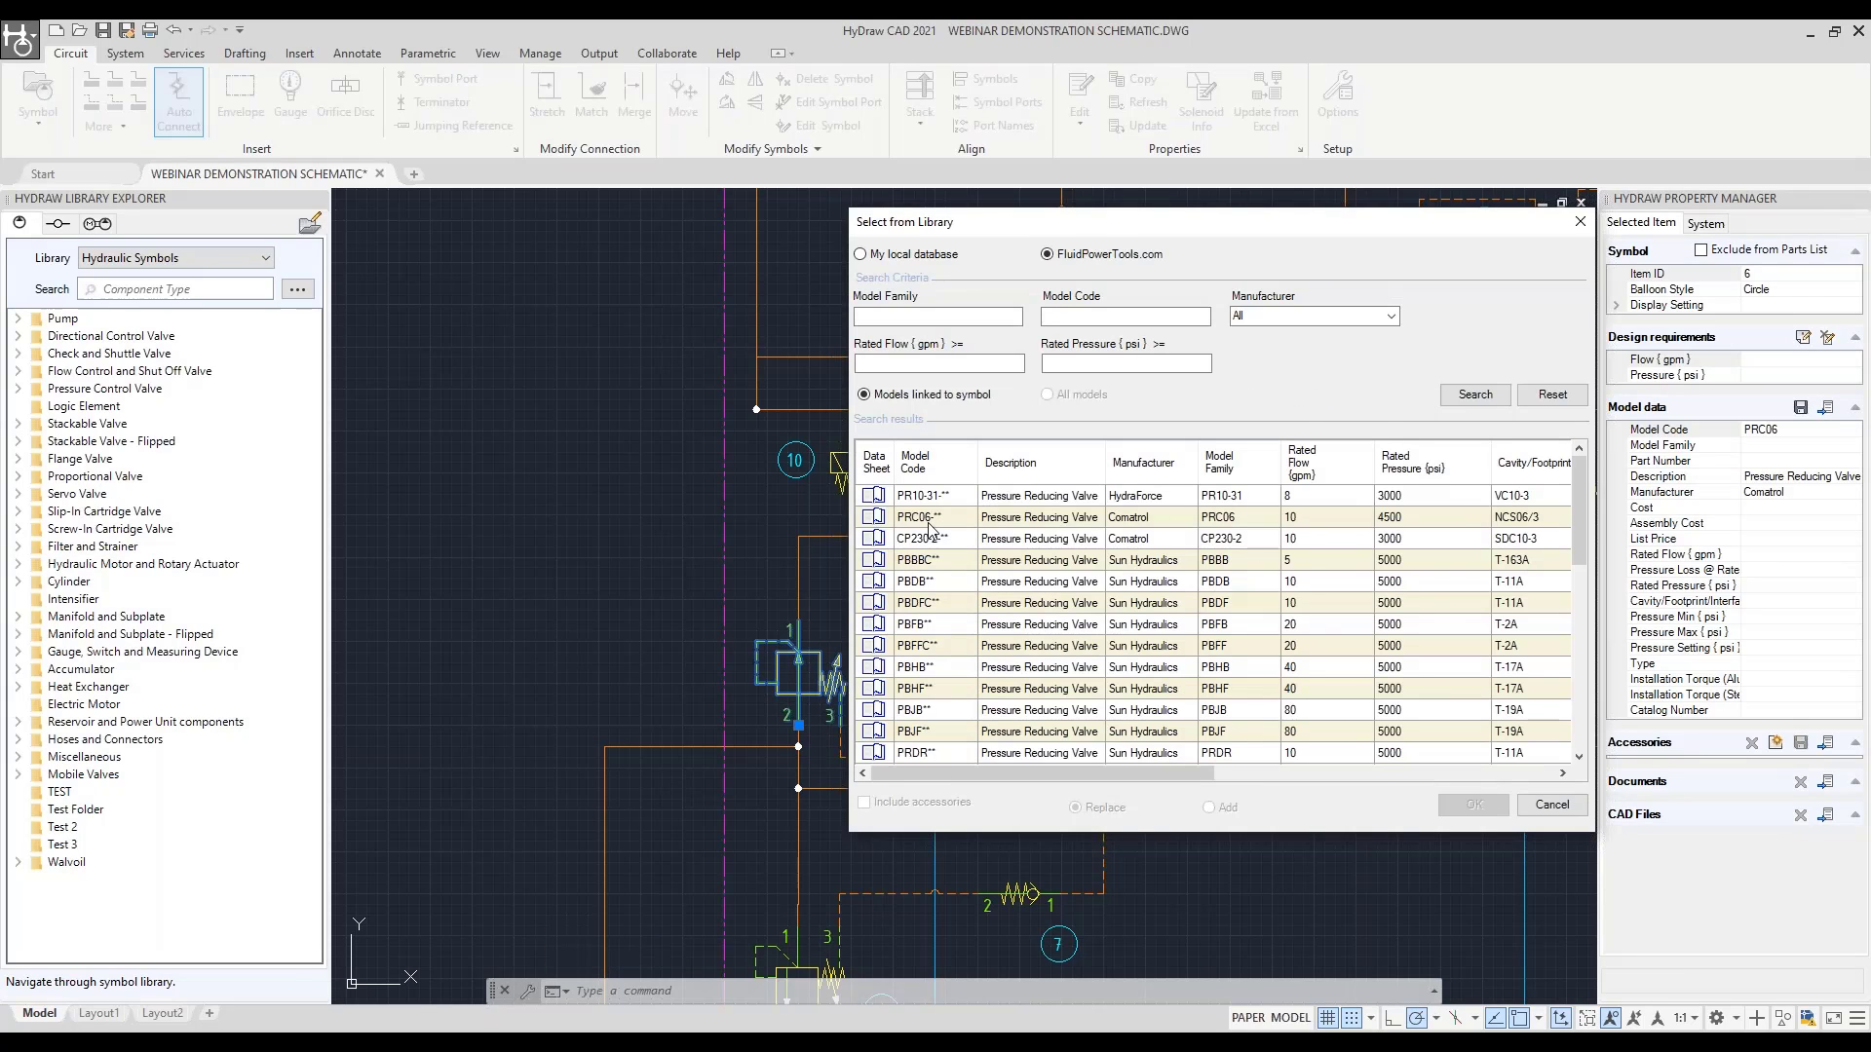
click(928, 524)
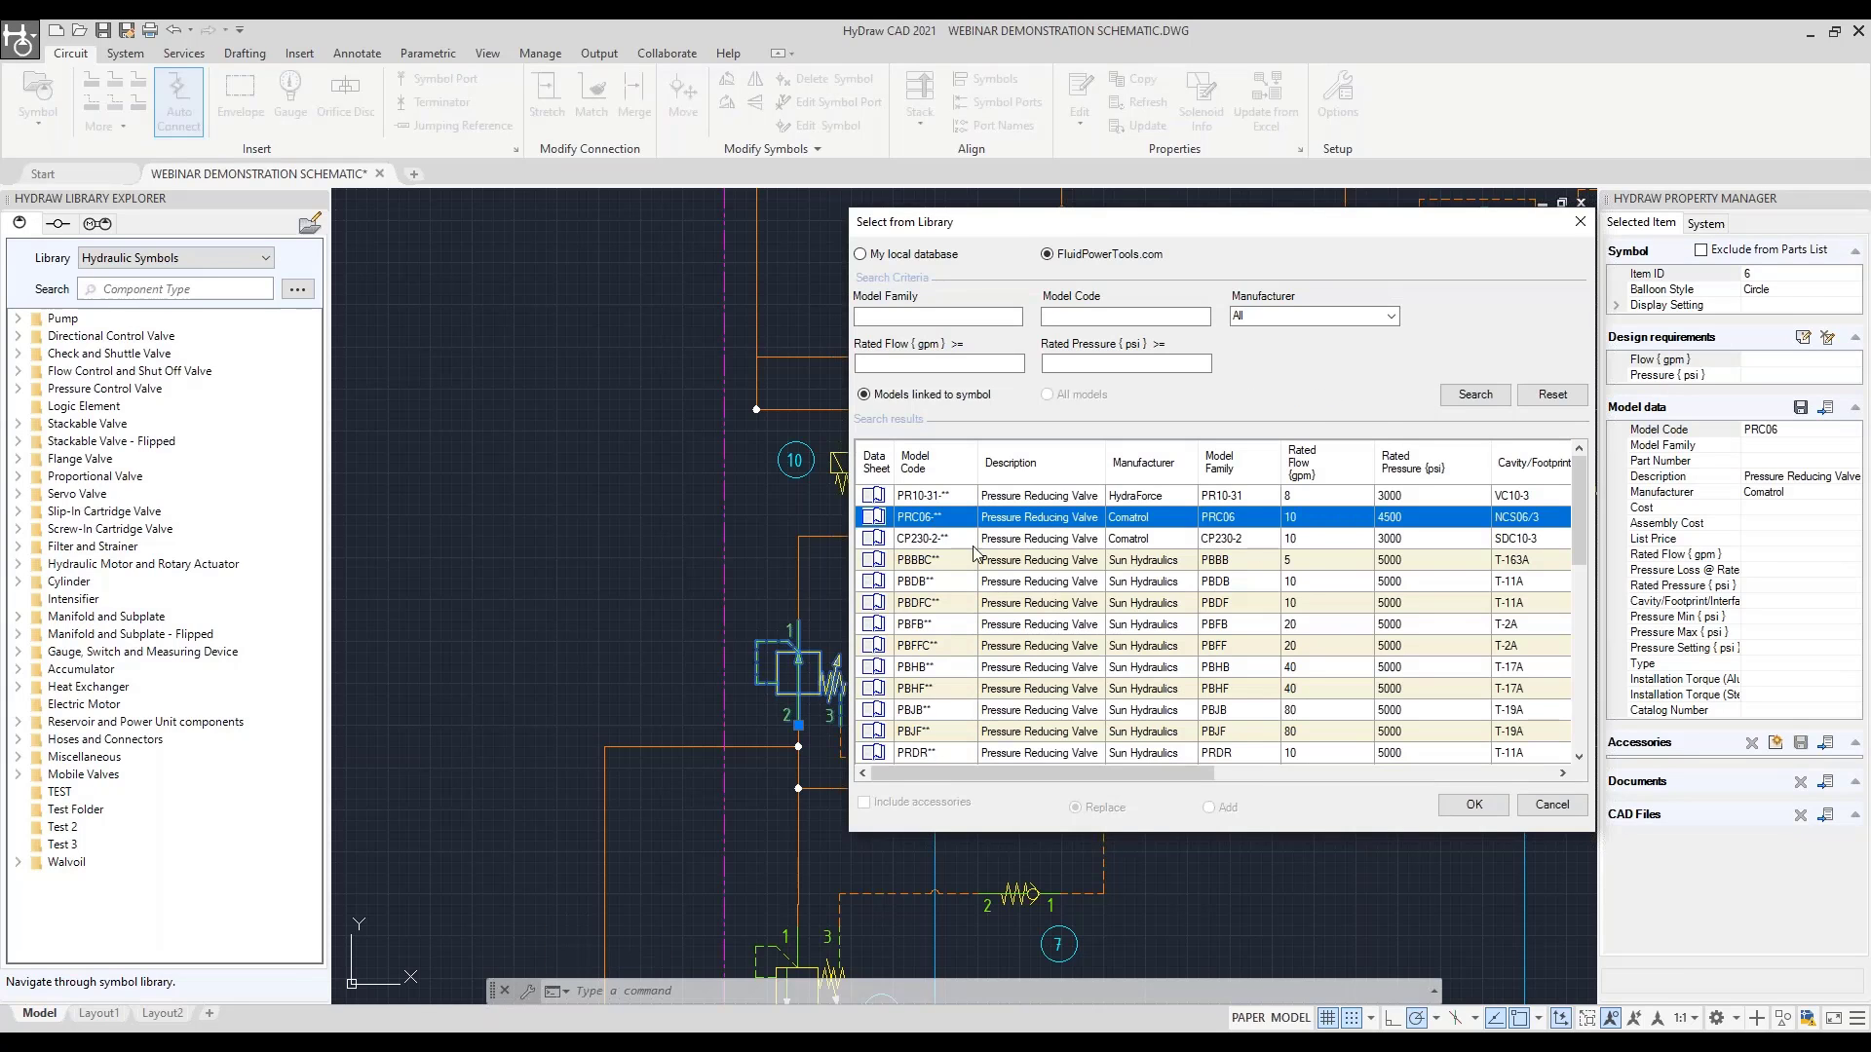
click(1473, 805)
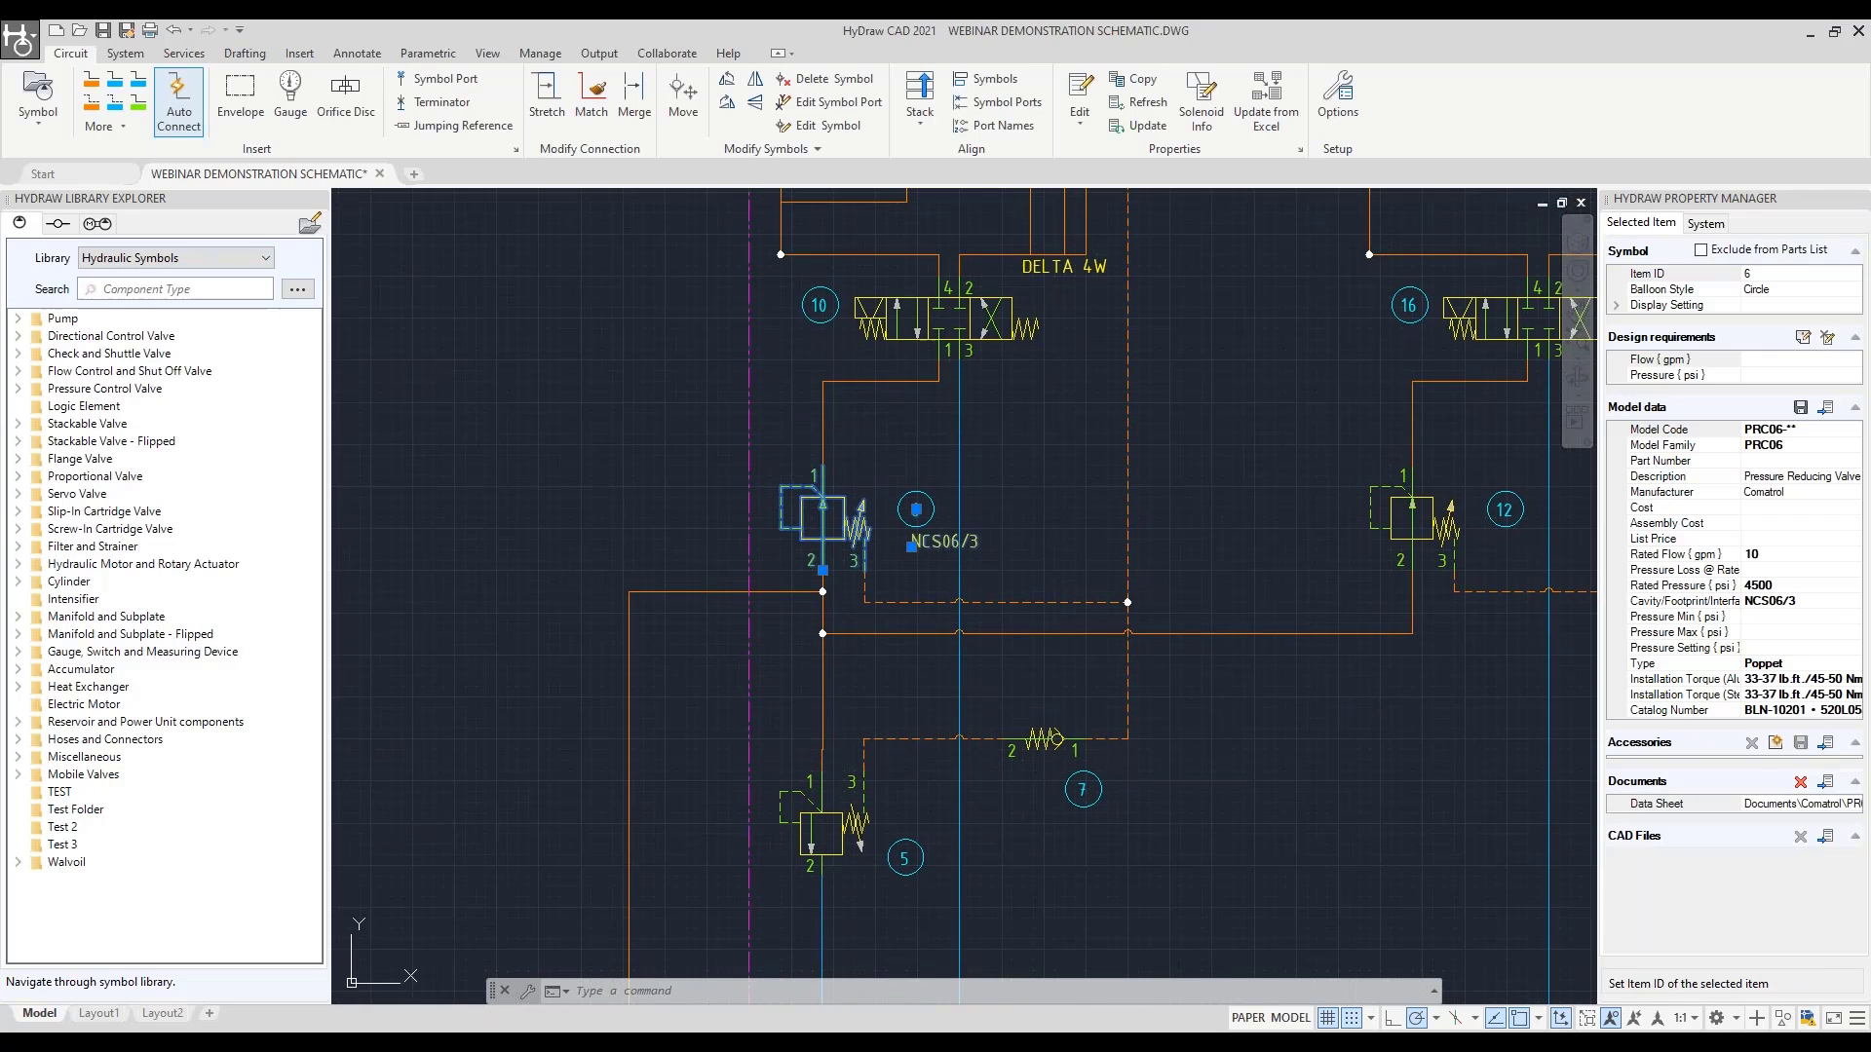
key(Escape)
Assign the Duplomatic PCK06-PTV/** model from the online library to pressure relief valve 5
click(844, 723)
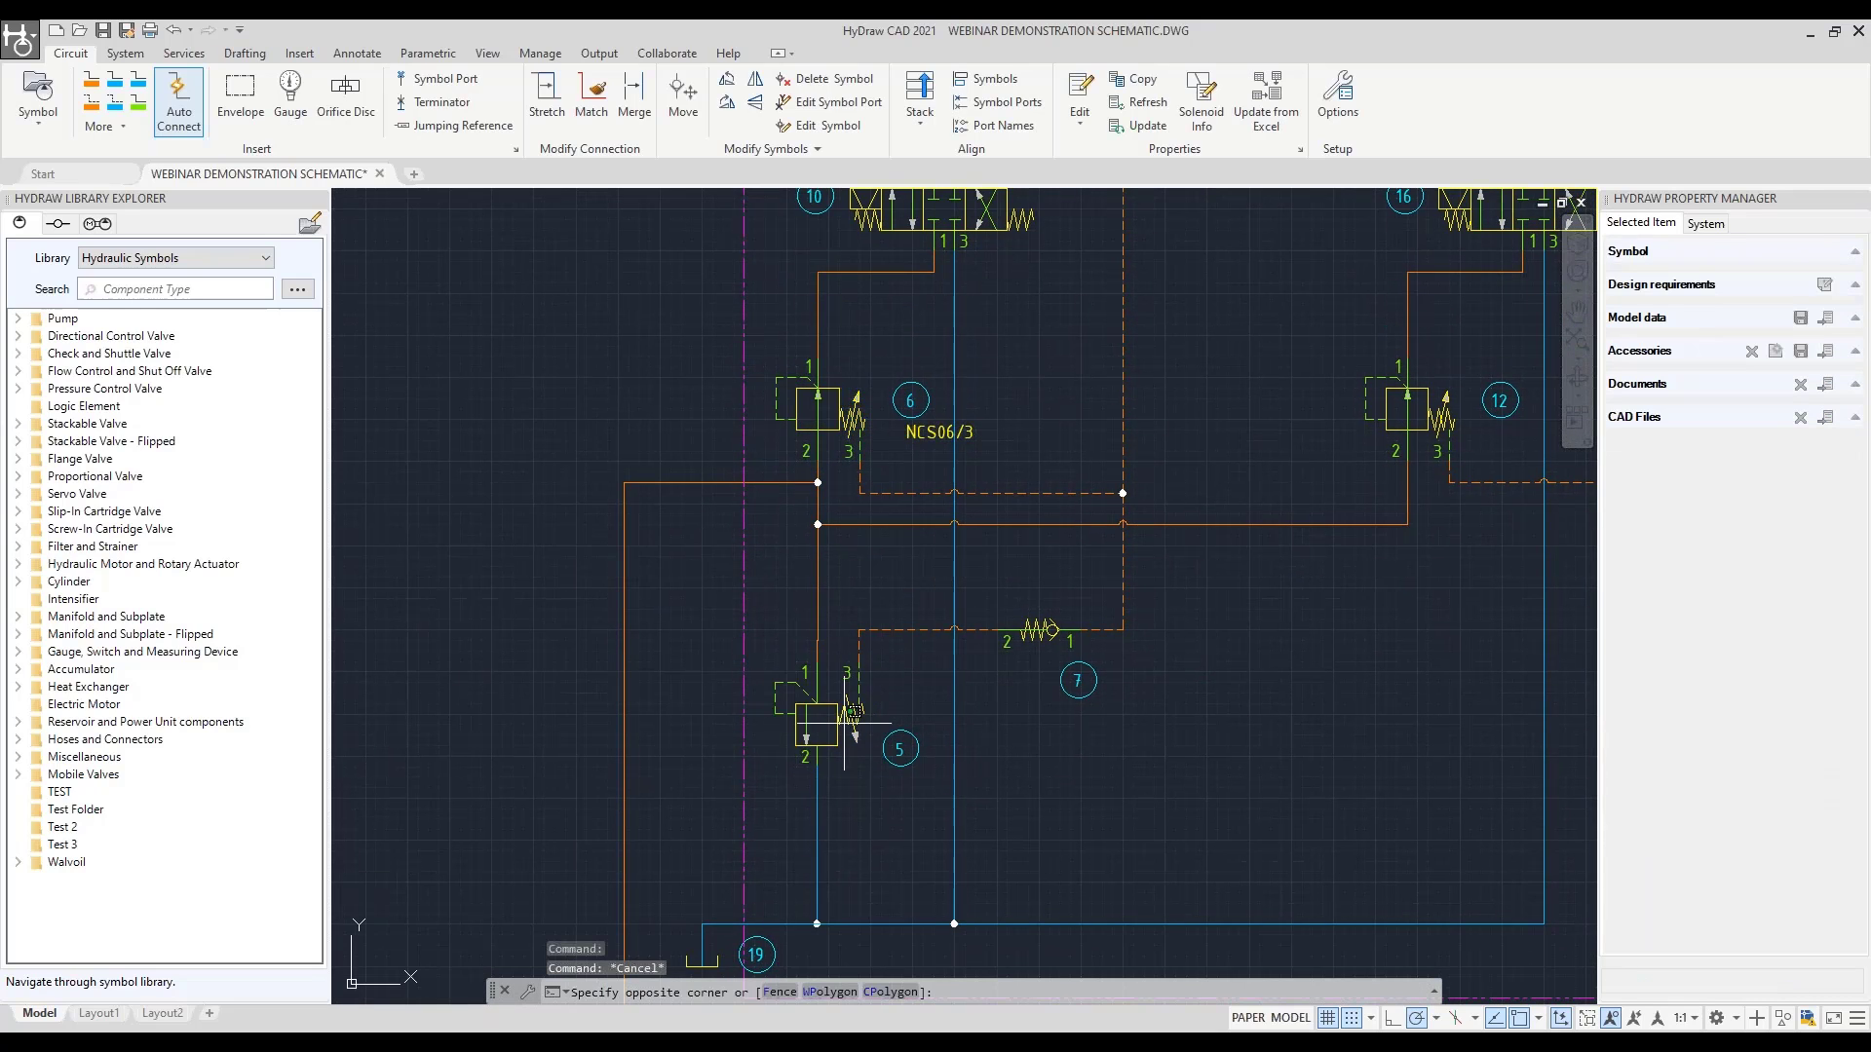
click(846, 726)
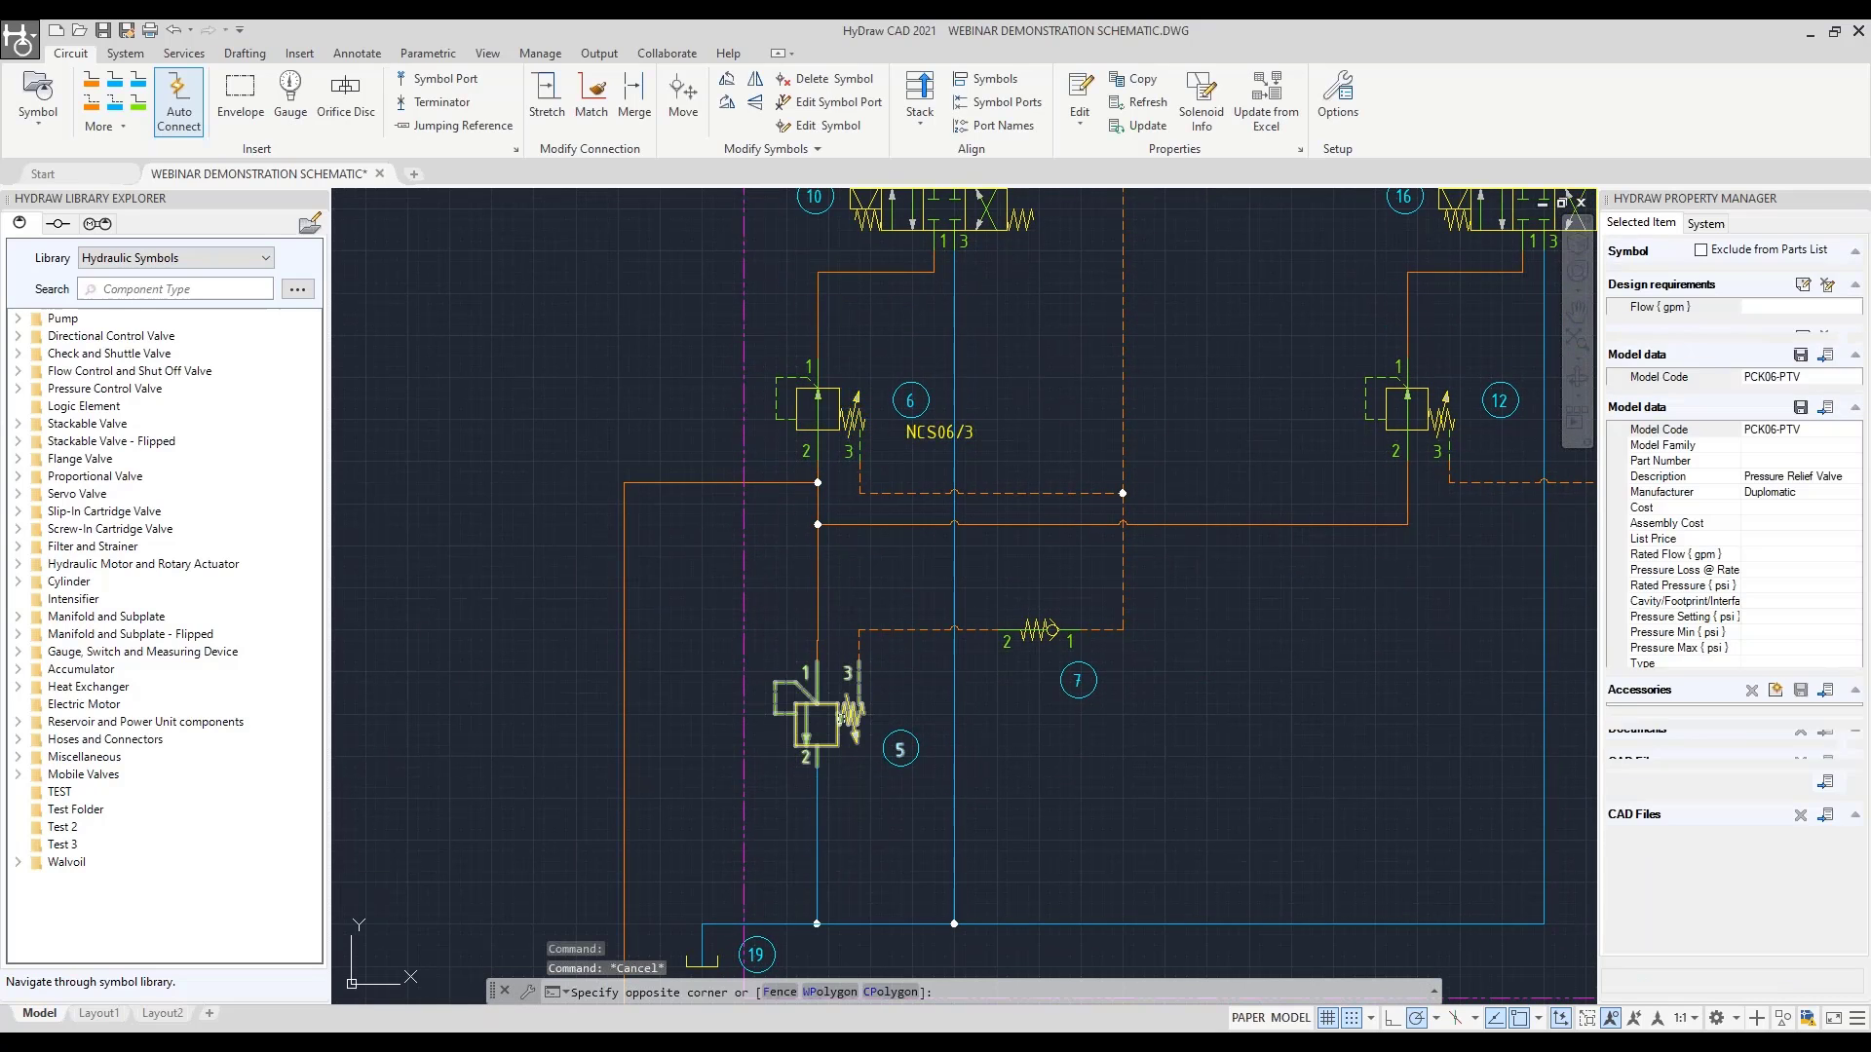
click(1827, 409)
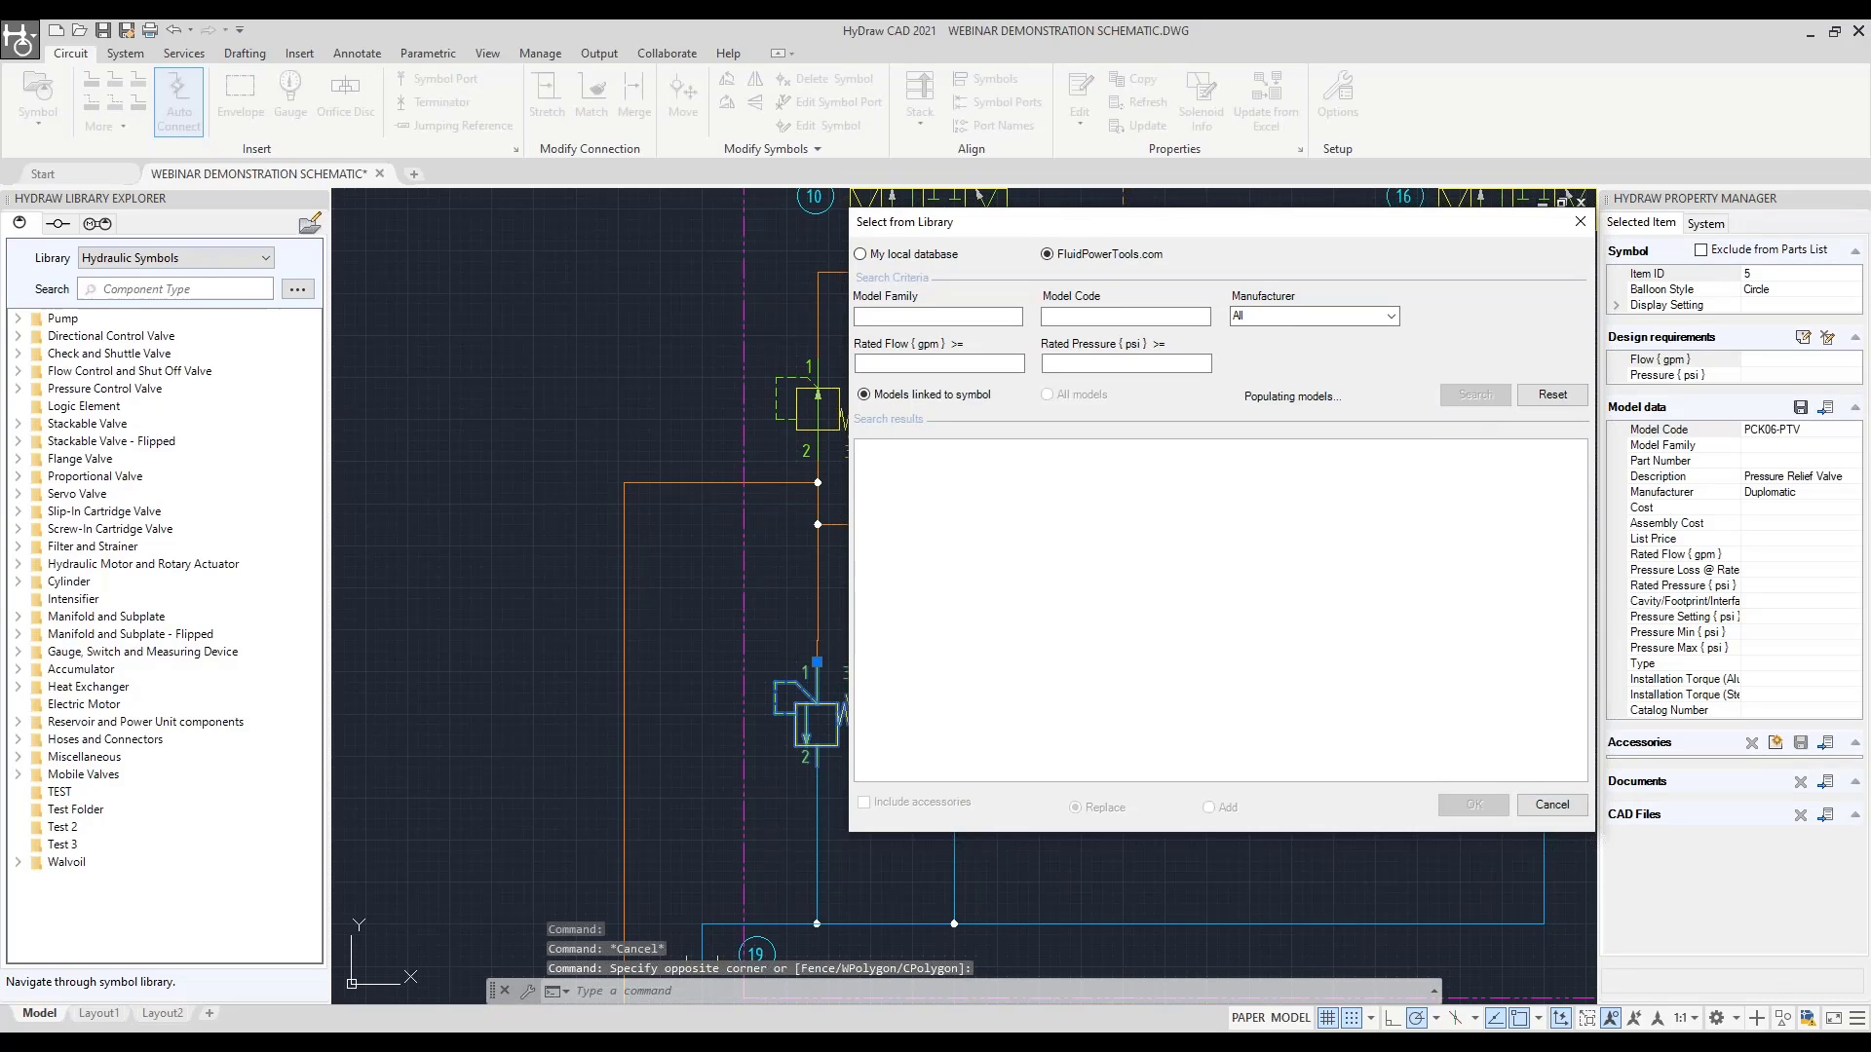
click(996, 498)
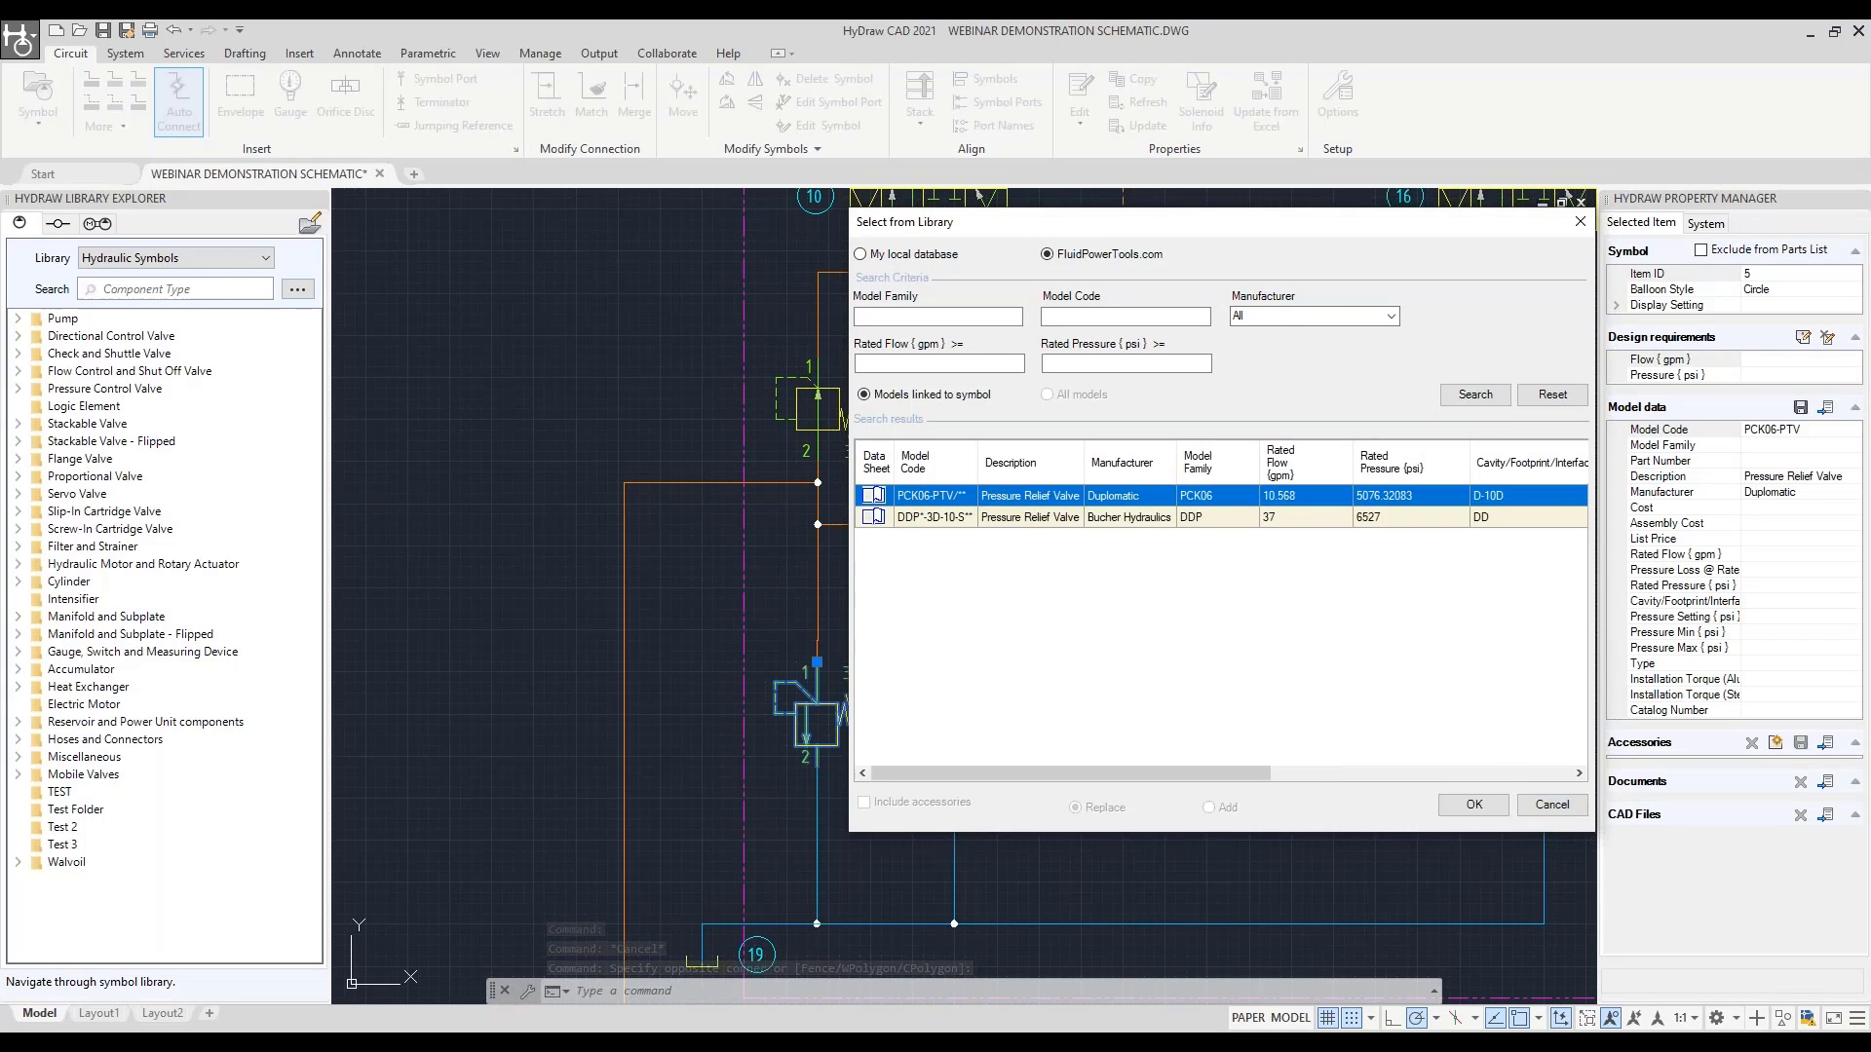
click(1473, 804)
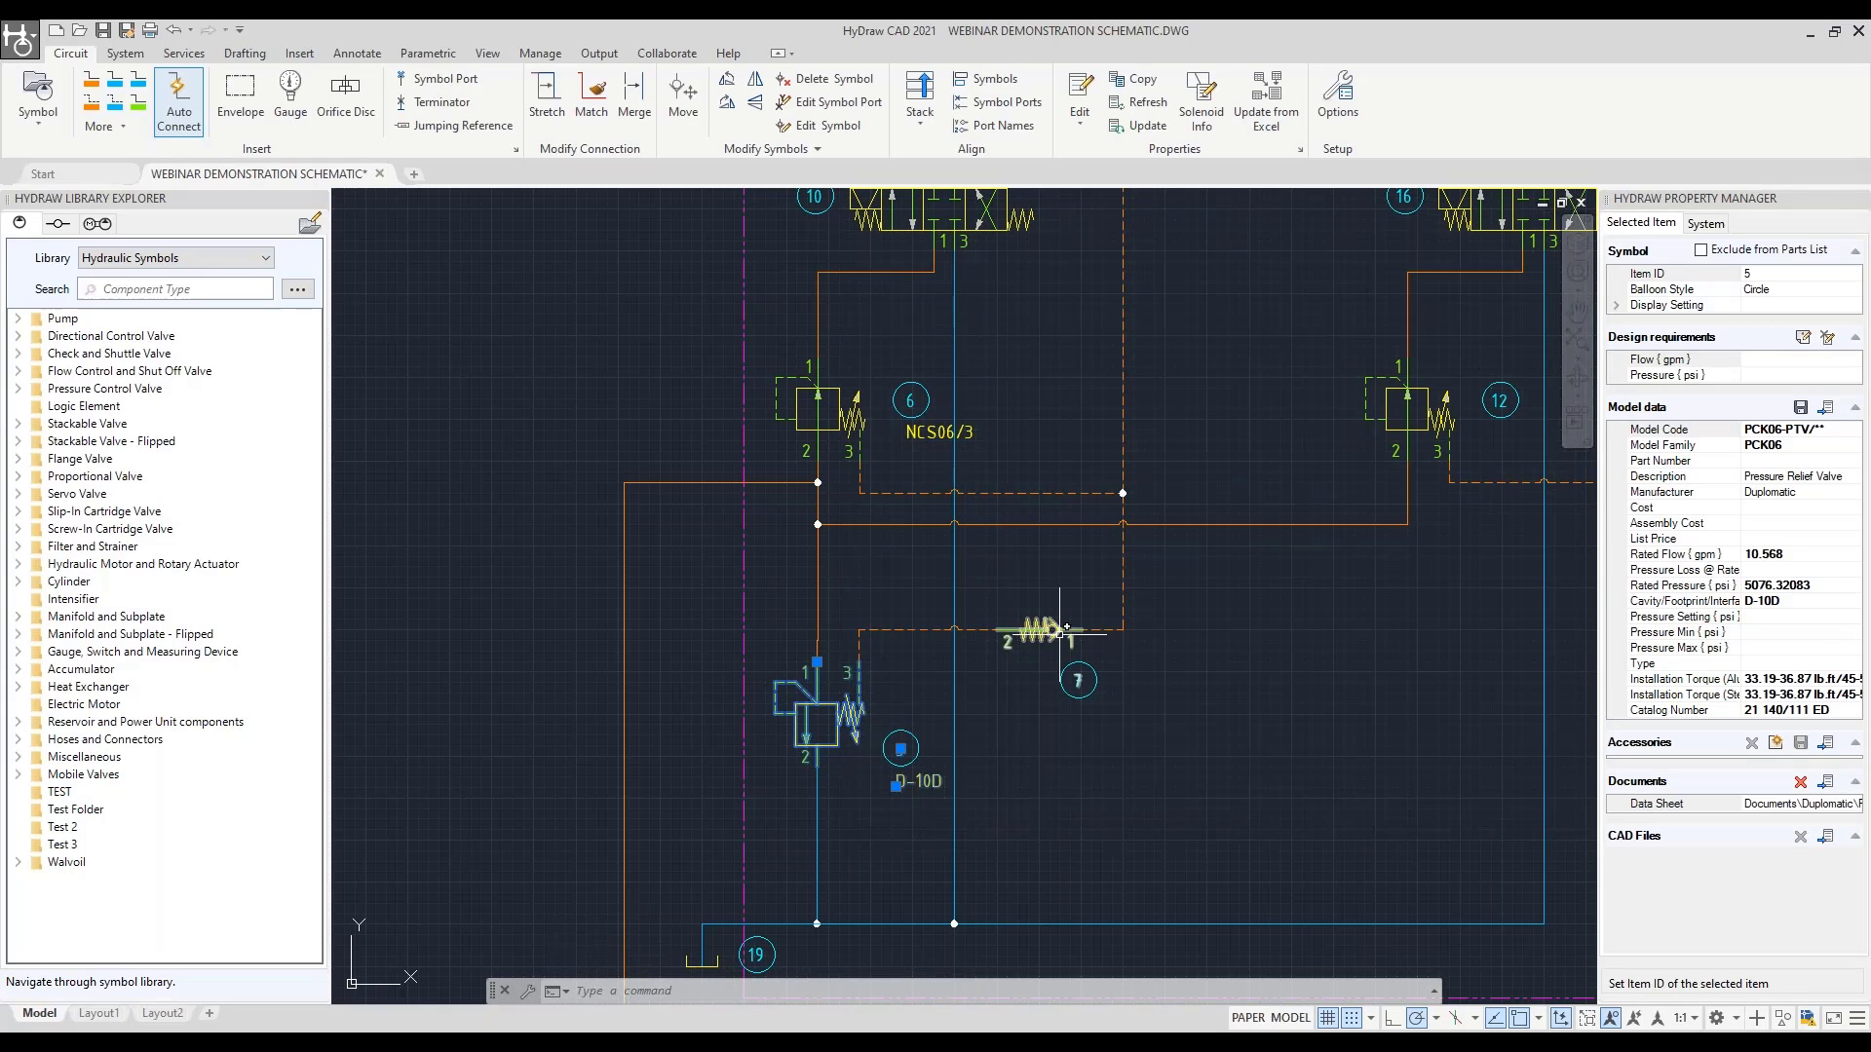
middle_drag(884, 829, 875, 650)
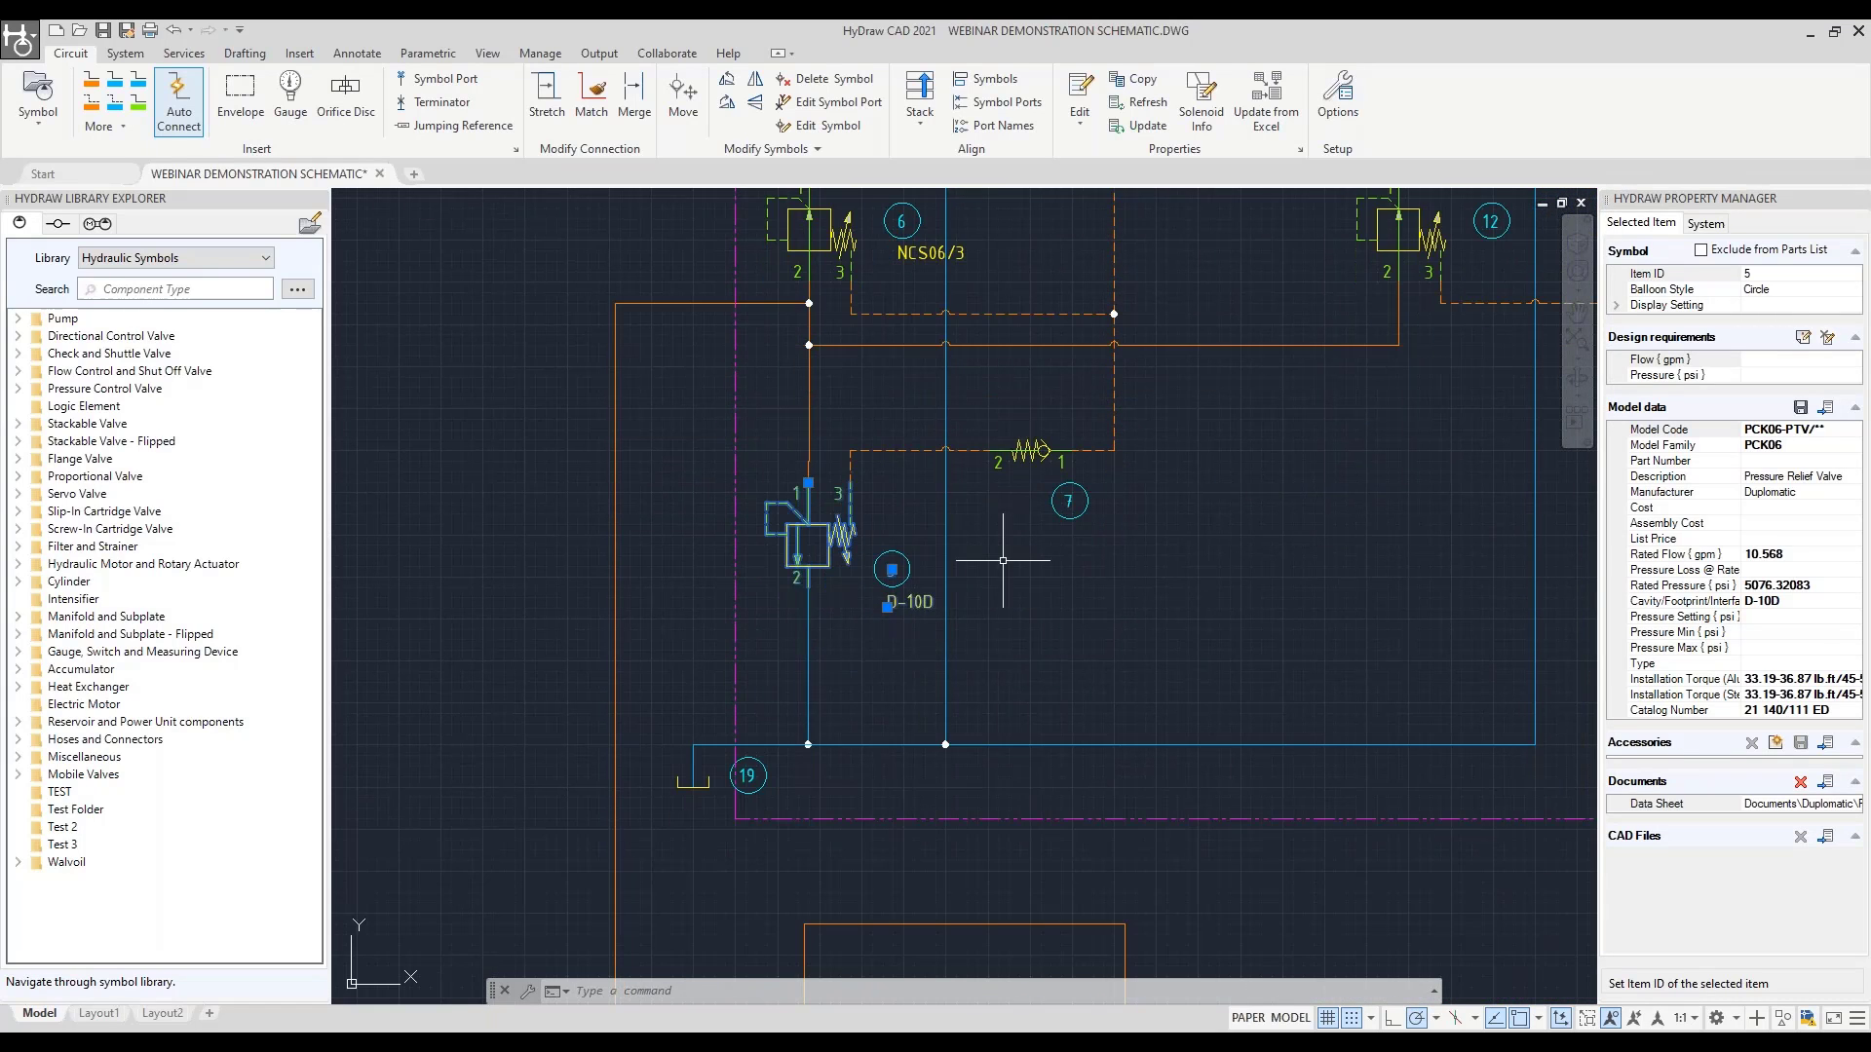
scroll(1014, 562, down, 2)
middle_drag(1042, 567, 987, 853)
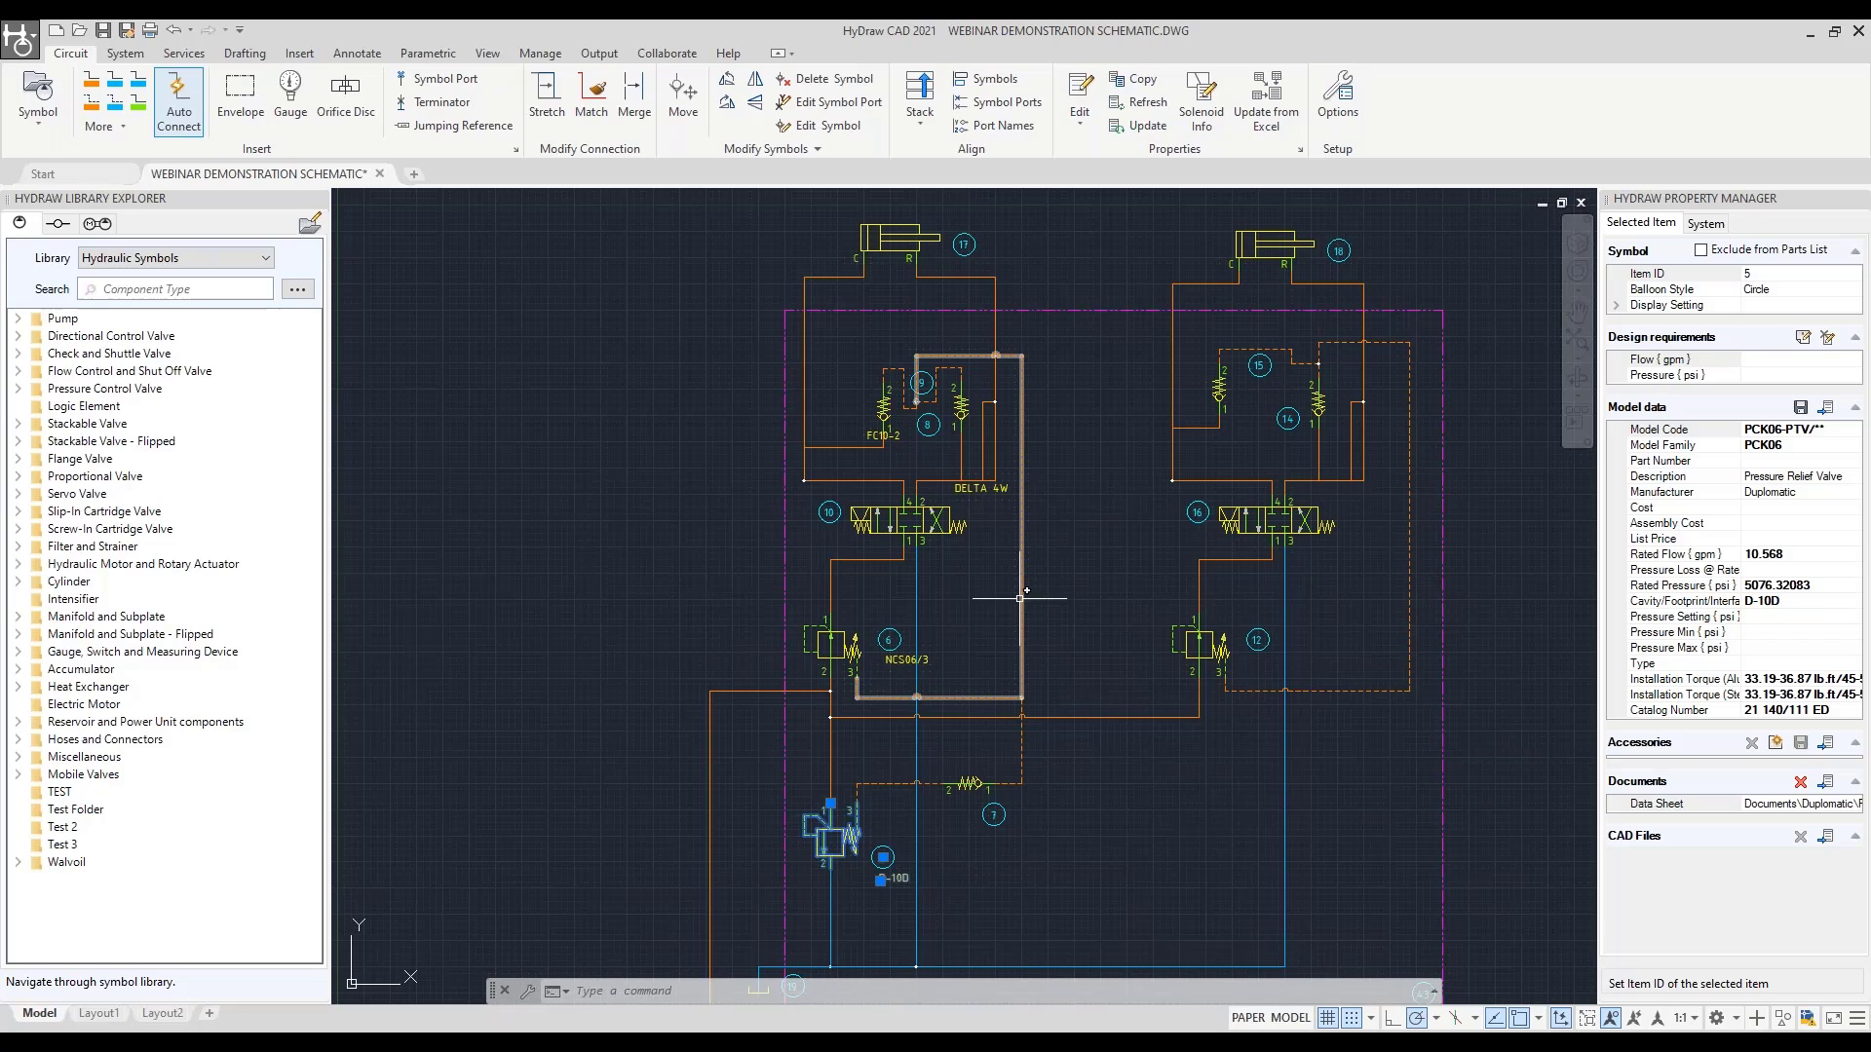
middle_drag(872, 843, 872, 816)
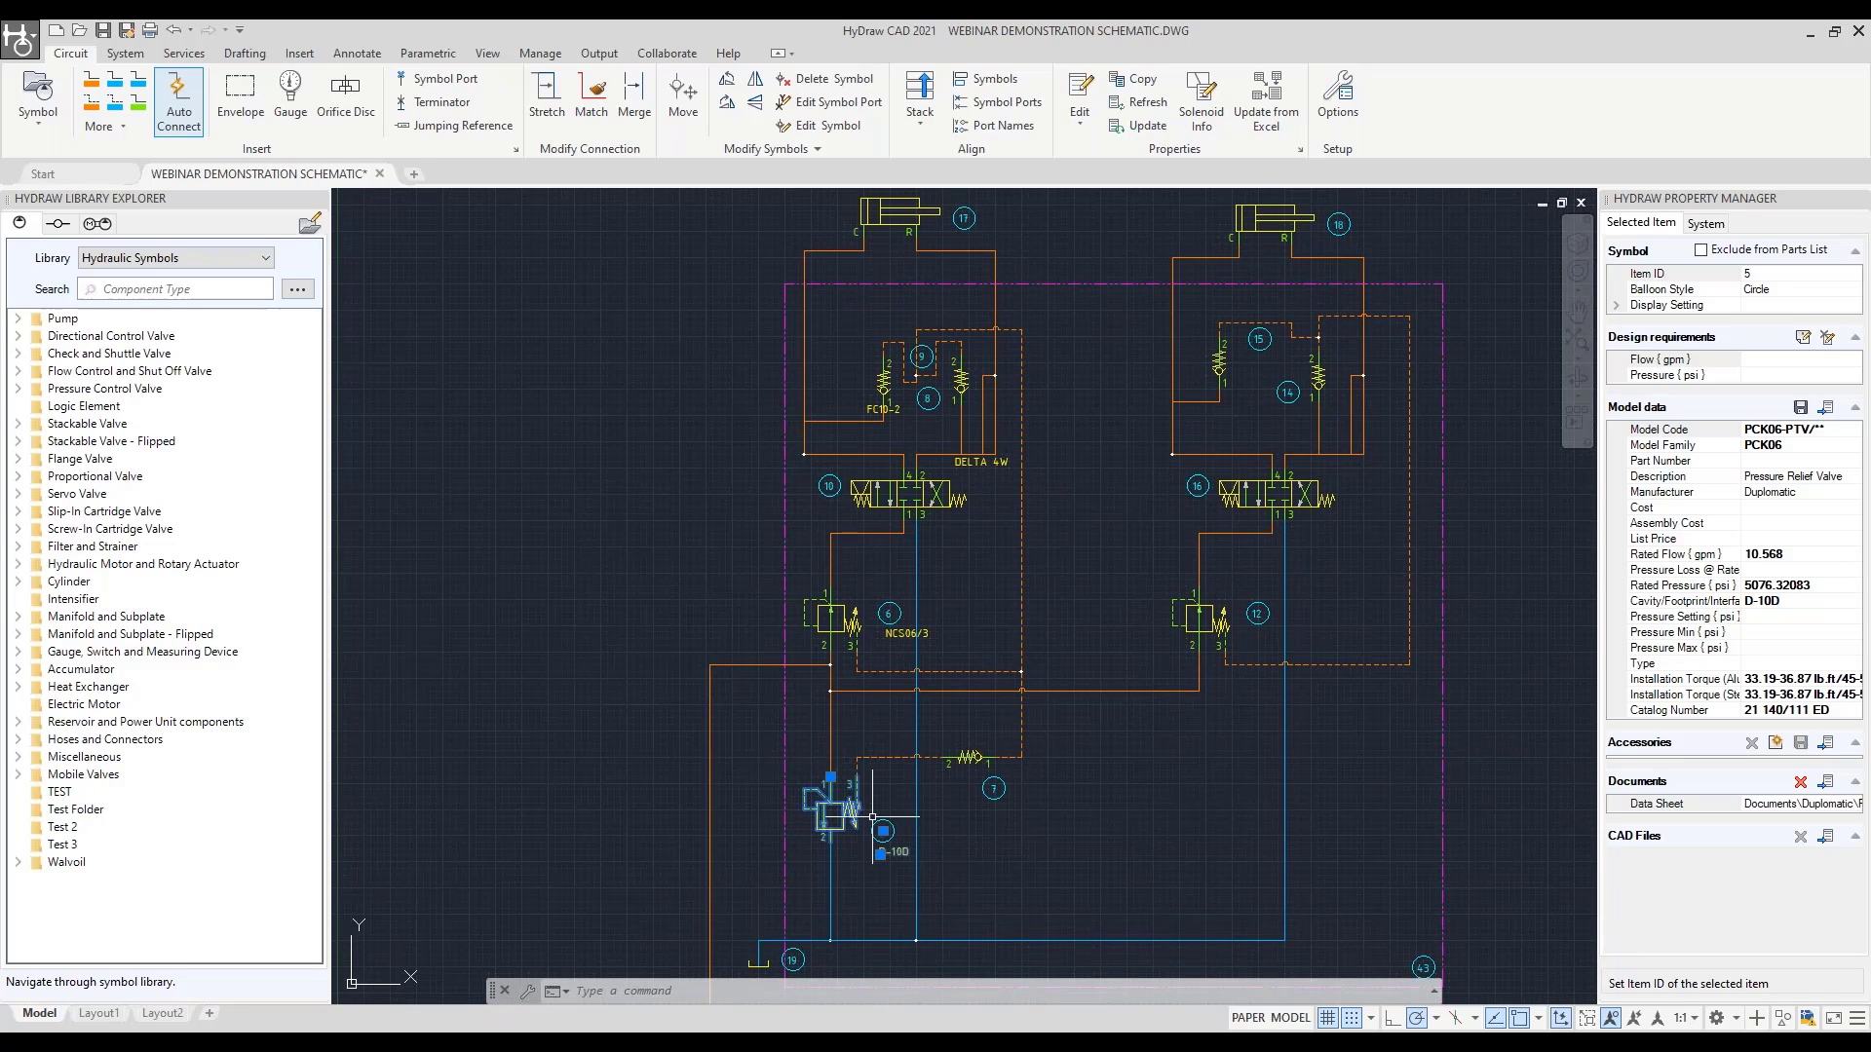
mouse_move(919, 610)
middle_down()
mouse_move(982, 477)
mouse_move(936, 600)
middle_up()
key(Escape)
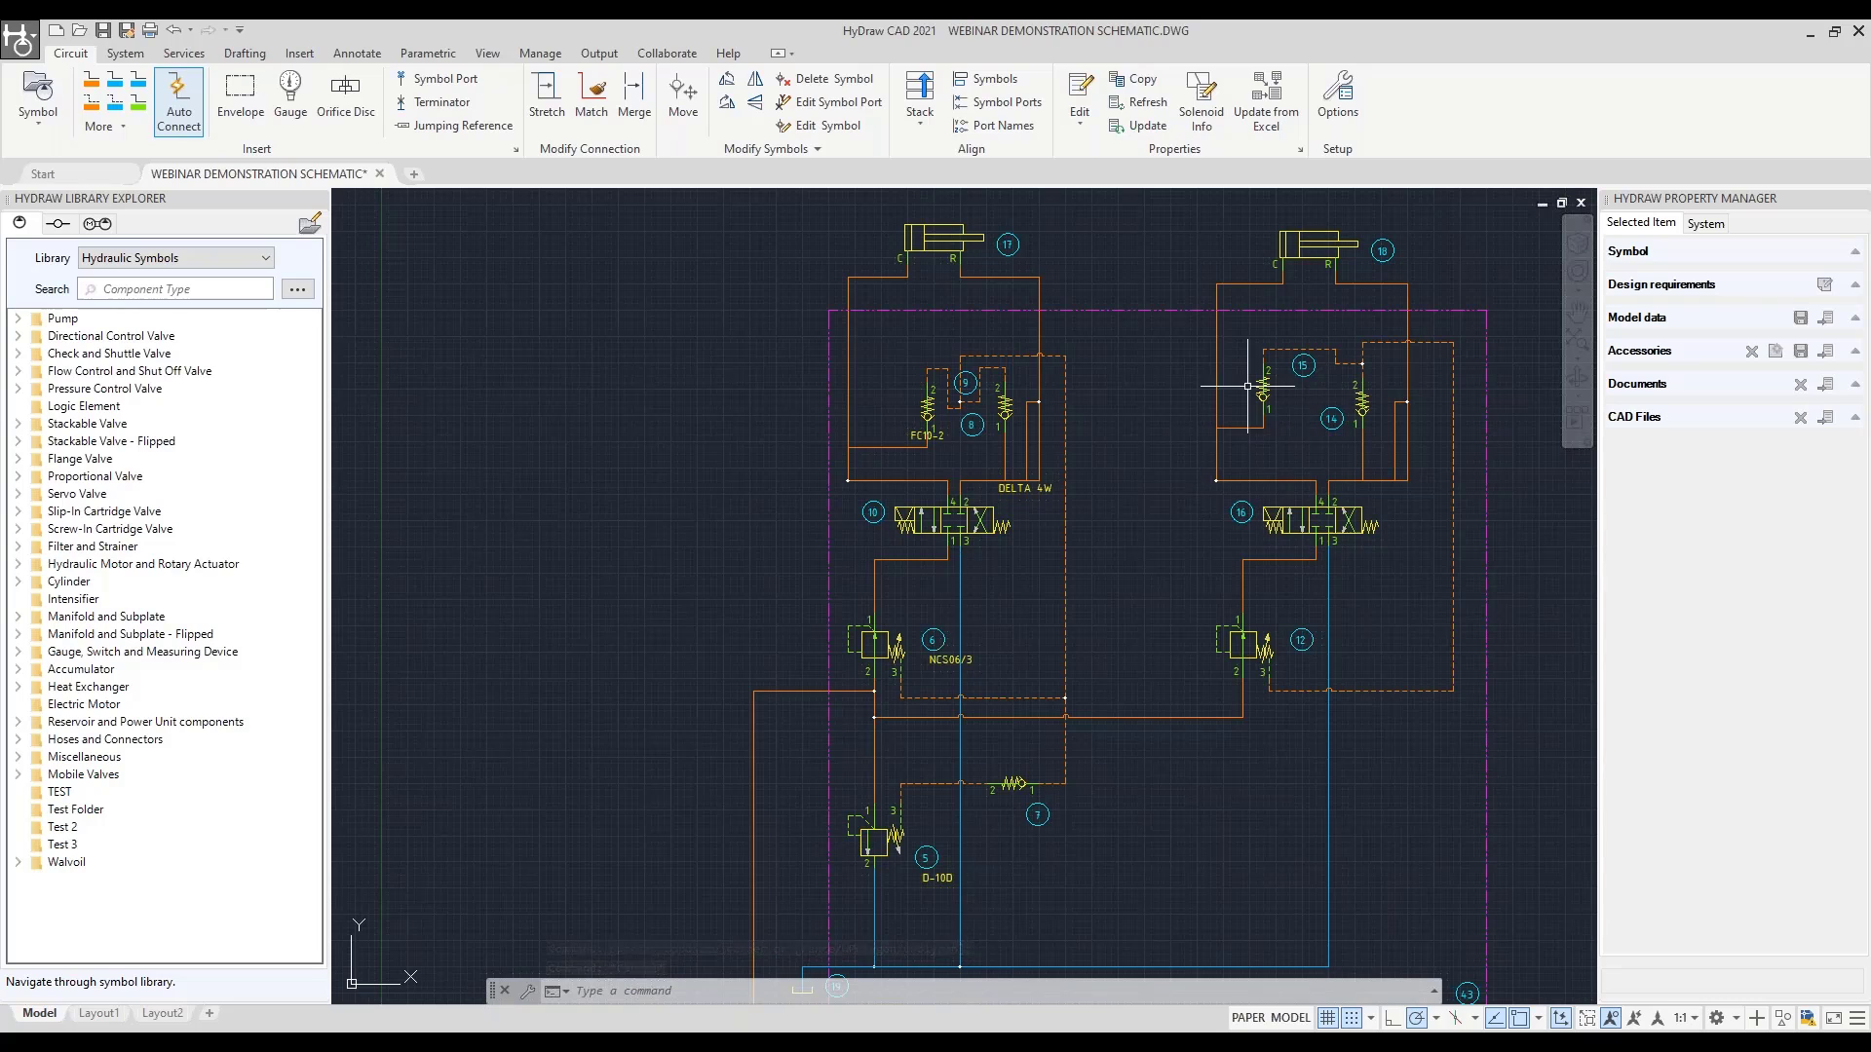
Start copying properties from check valve 9, choosing check valves 8, 7, 15 and 14 in the first manifold as destinations
click(1135, 82)
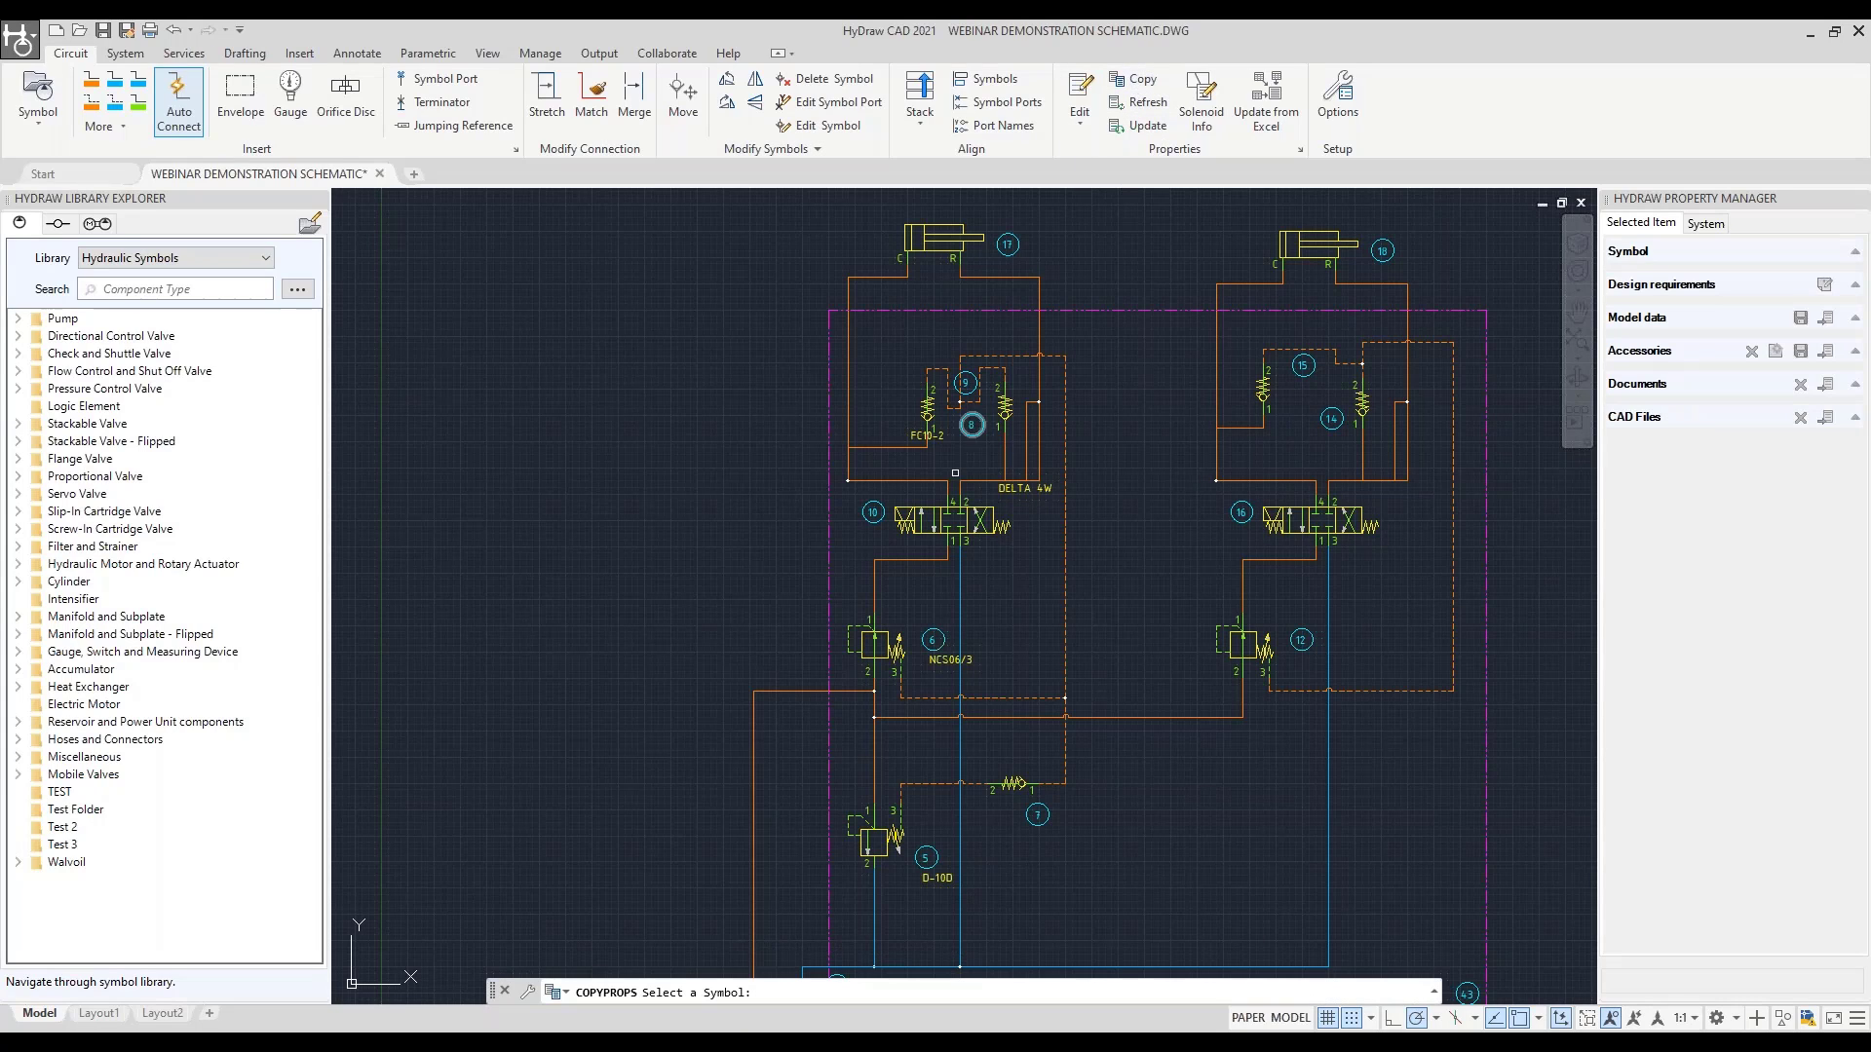
click(931, 438)
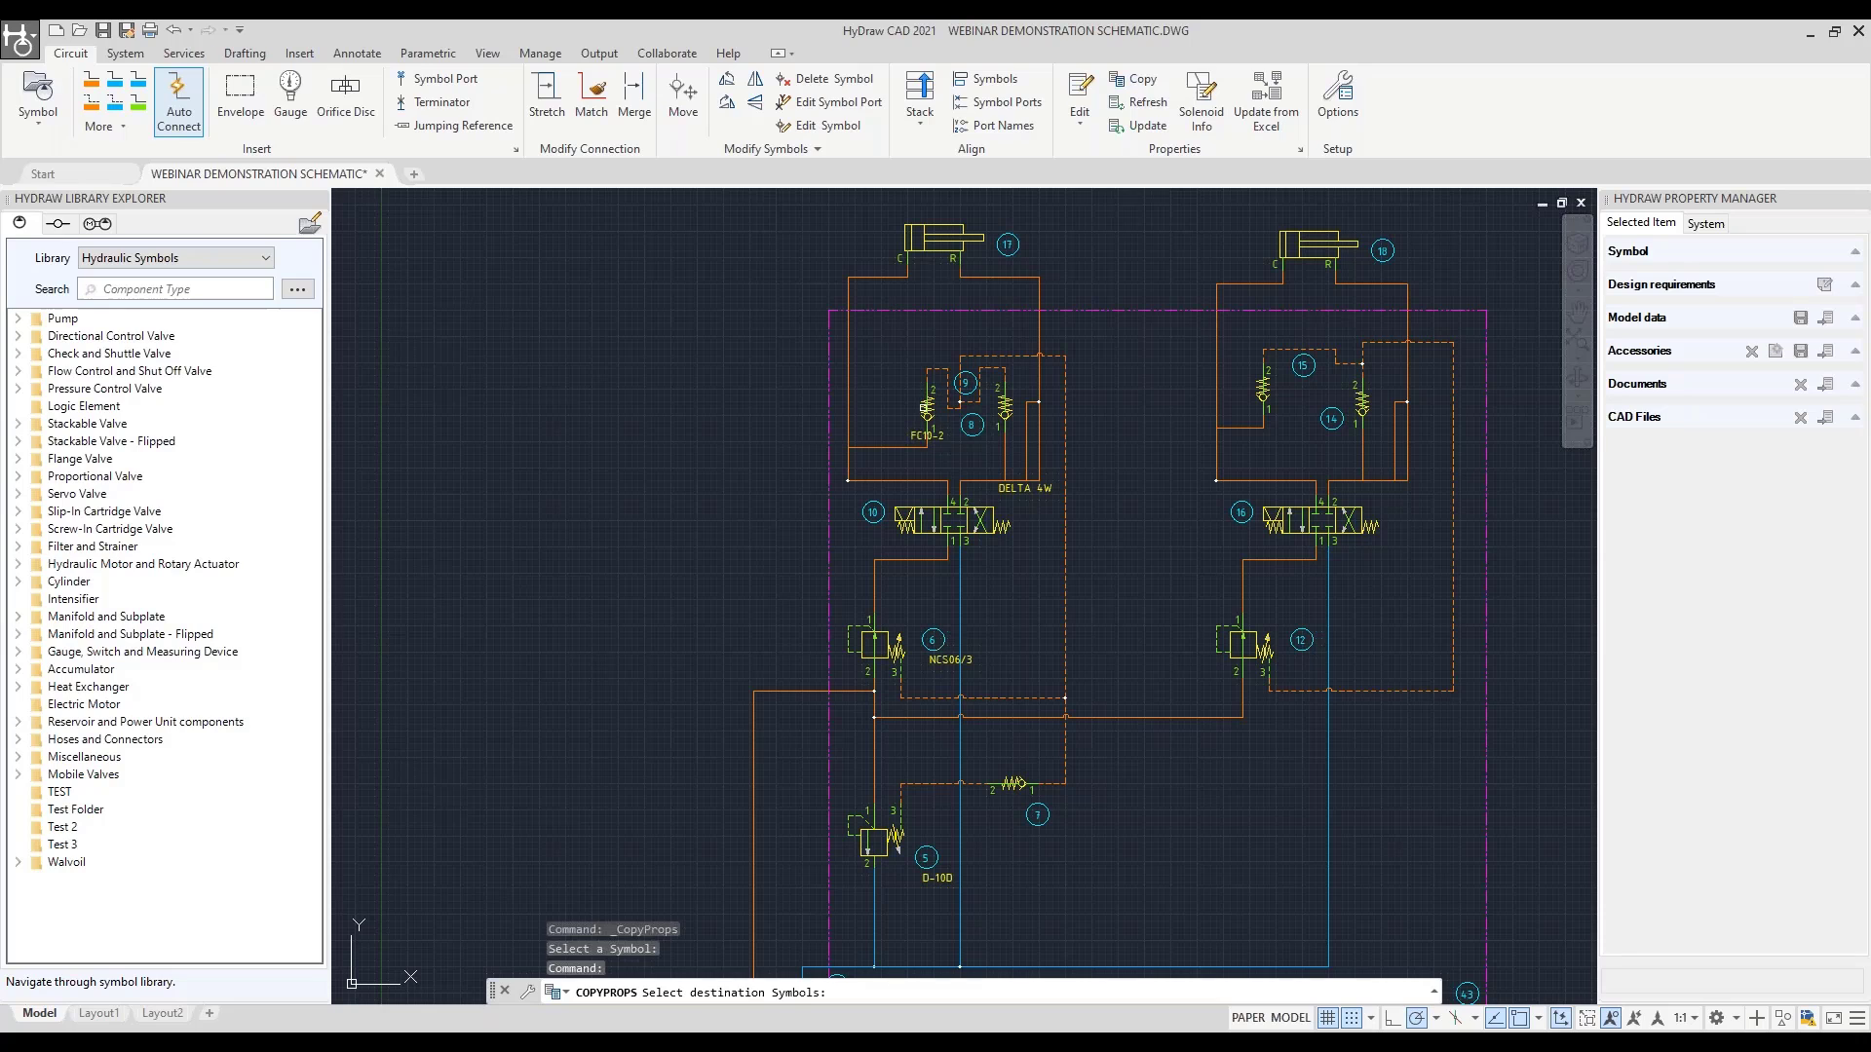
click(1003, 405)
click(1013, 782)
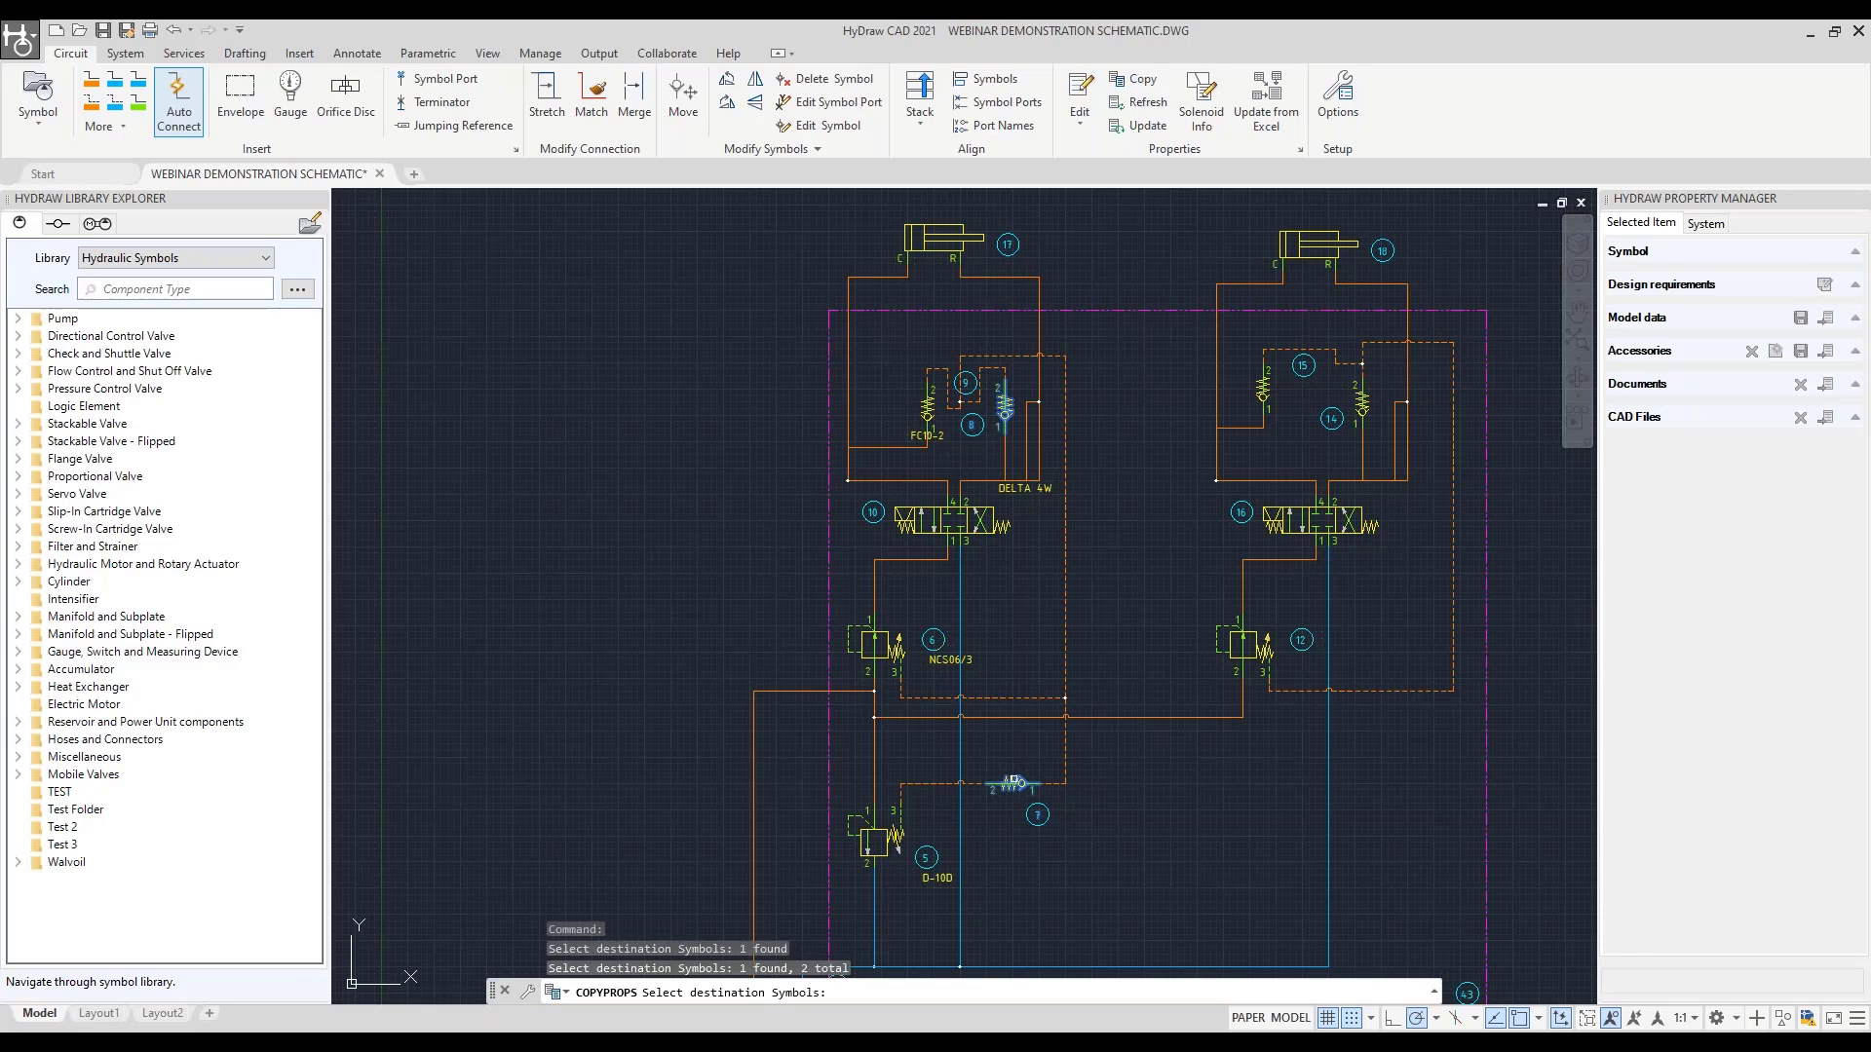
middle_drag(1273, 342, 969, 515)
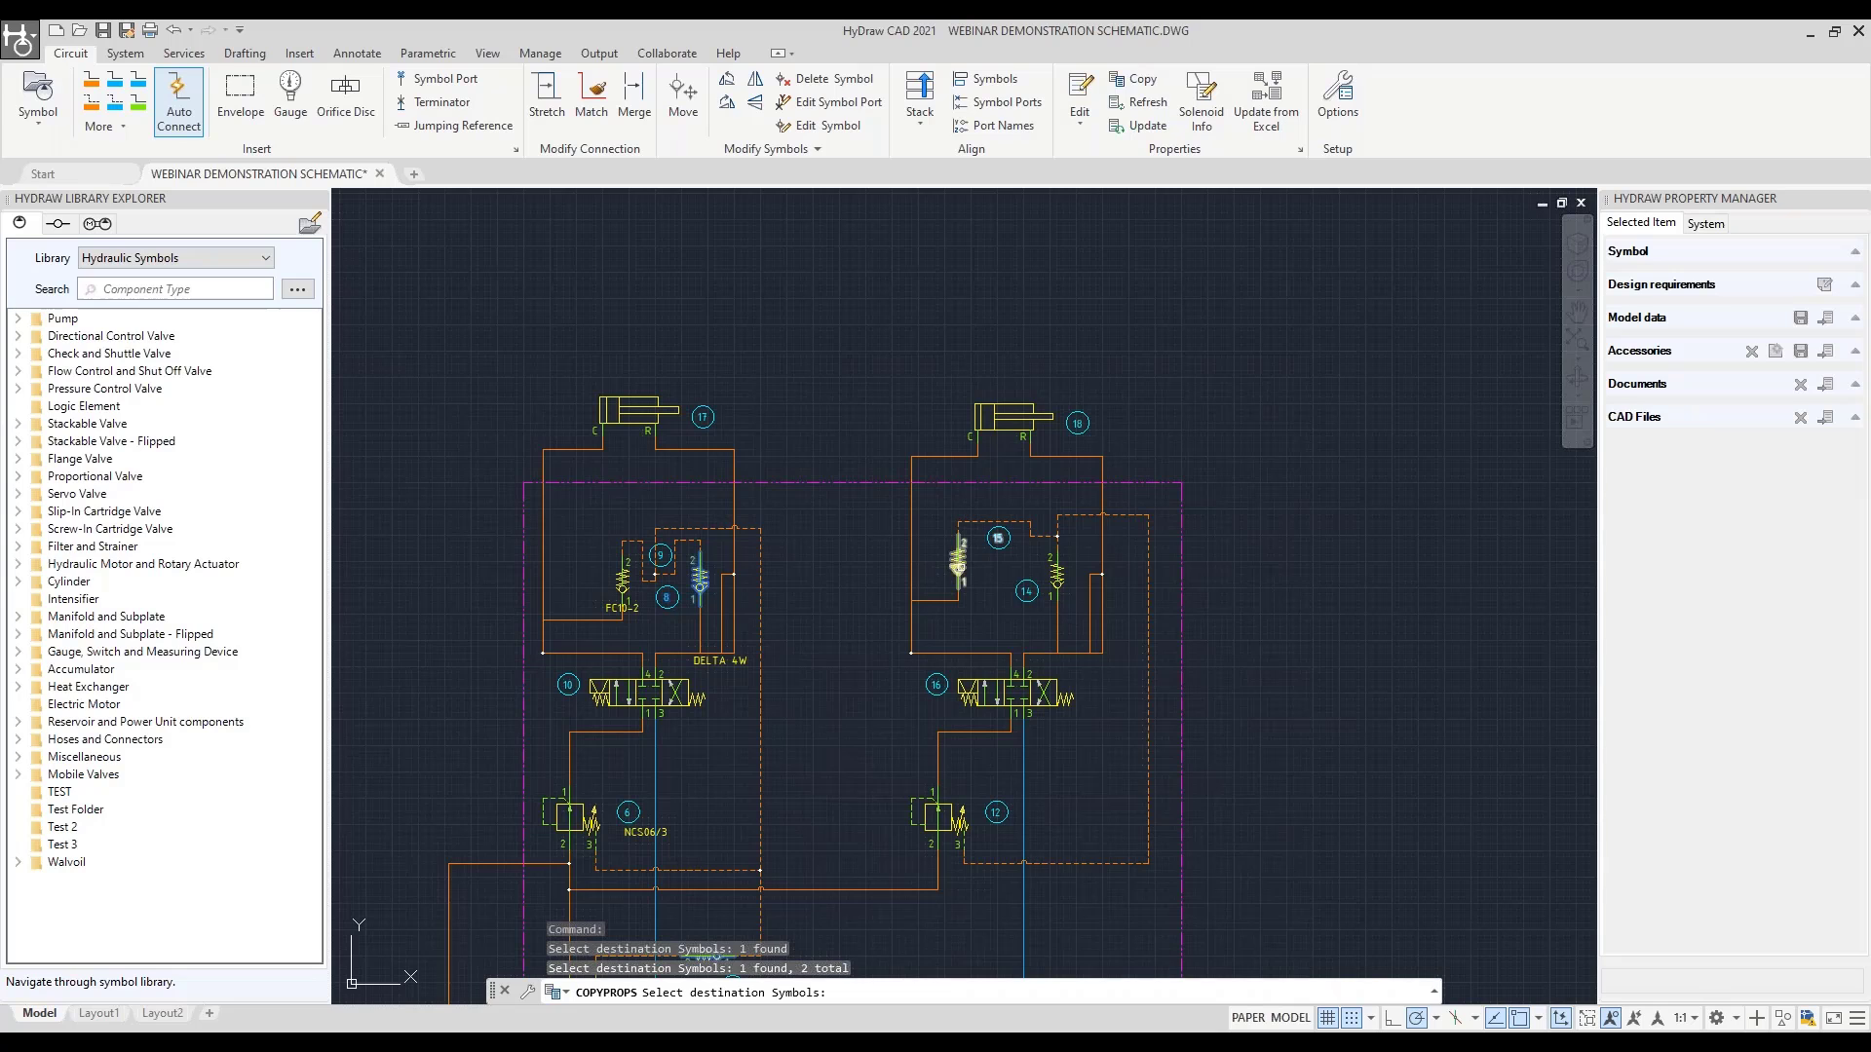
click(958, 563)
click(1056, 575)
Add check valves 23, 24, 27, 28, 34, 35, 39, 40 and the one near relief valve 20 in the second manifold as copy destinations
scroll(1179, 575, down, 5)
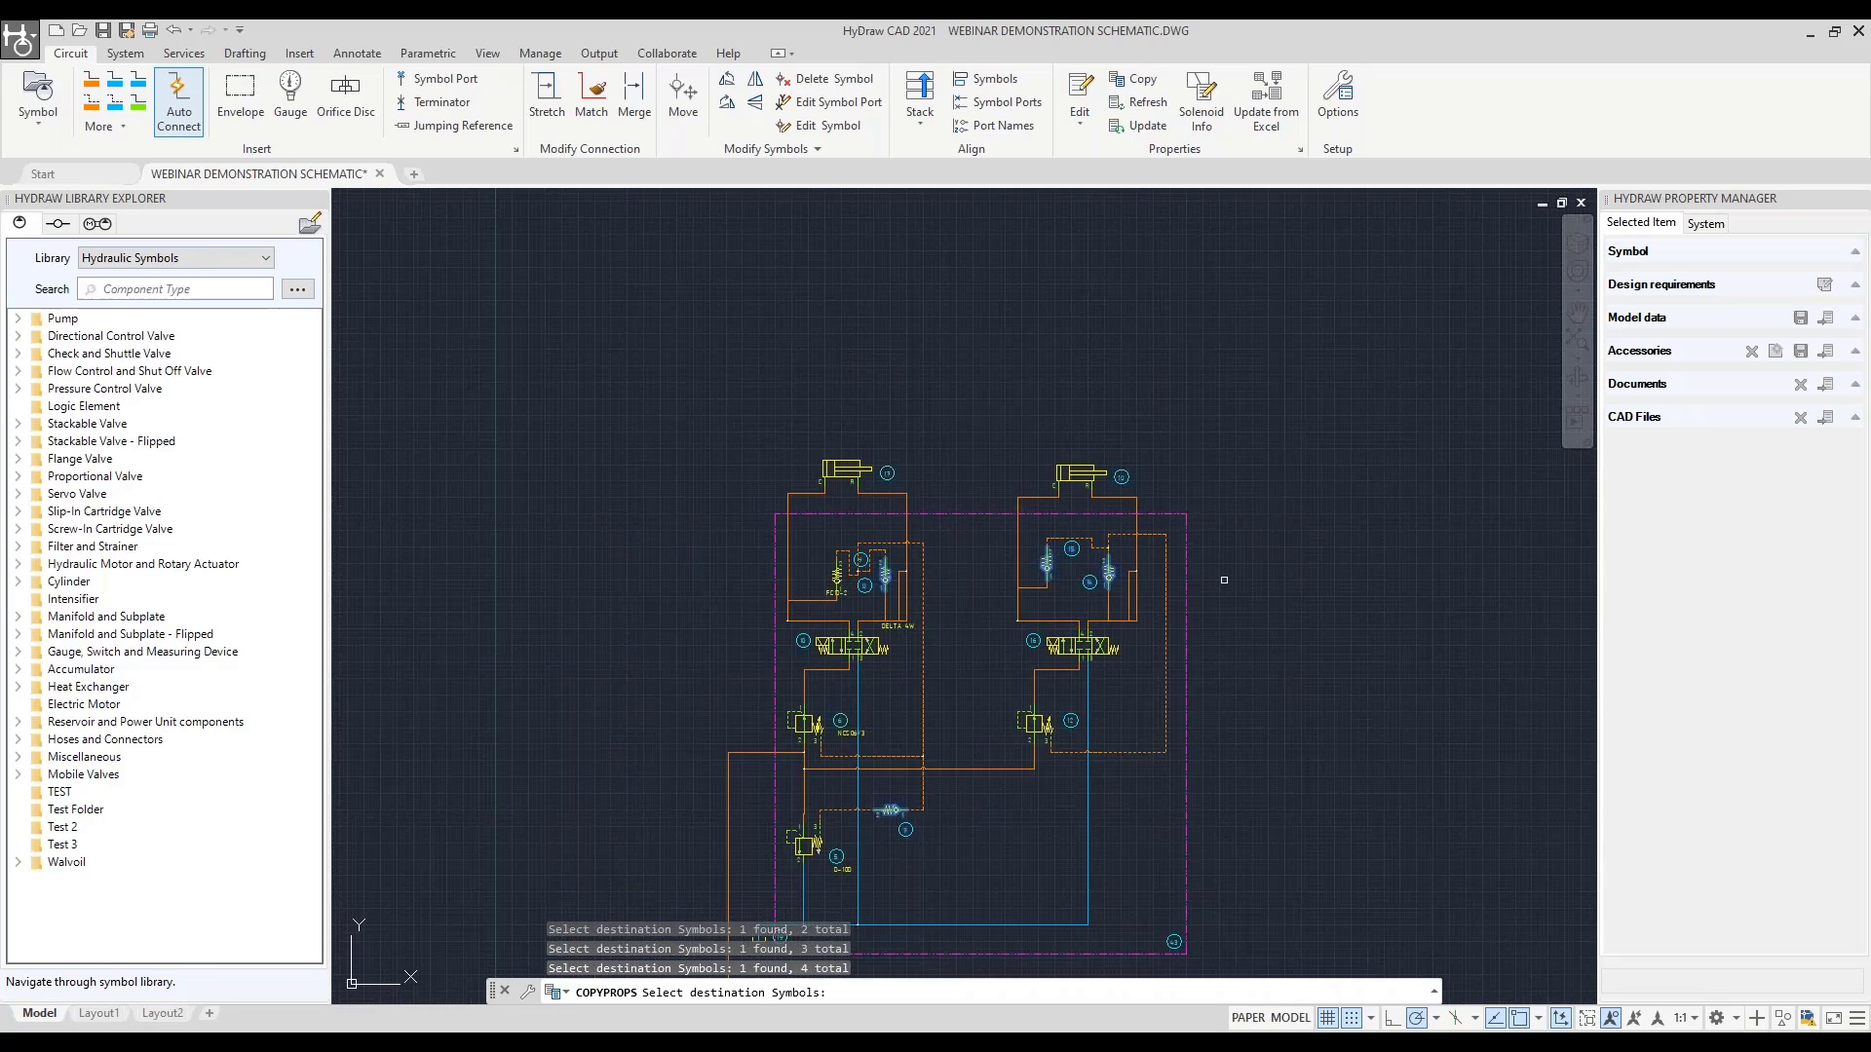
scroll(1067, 600, up, 4)
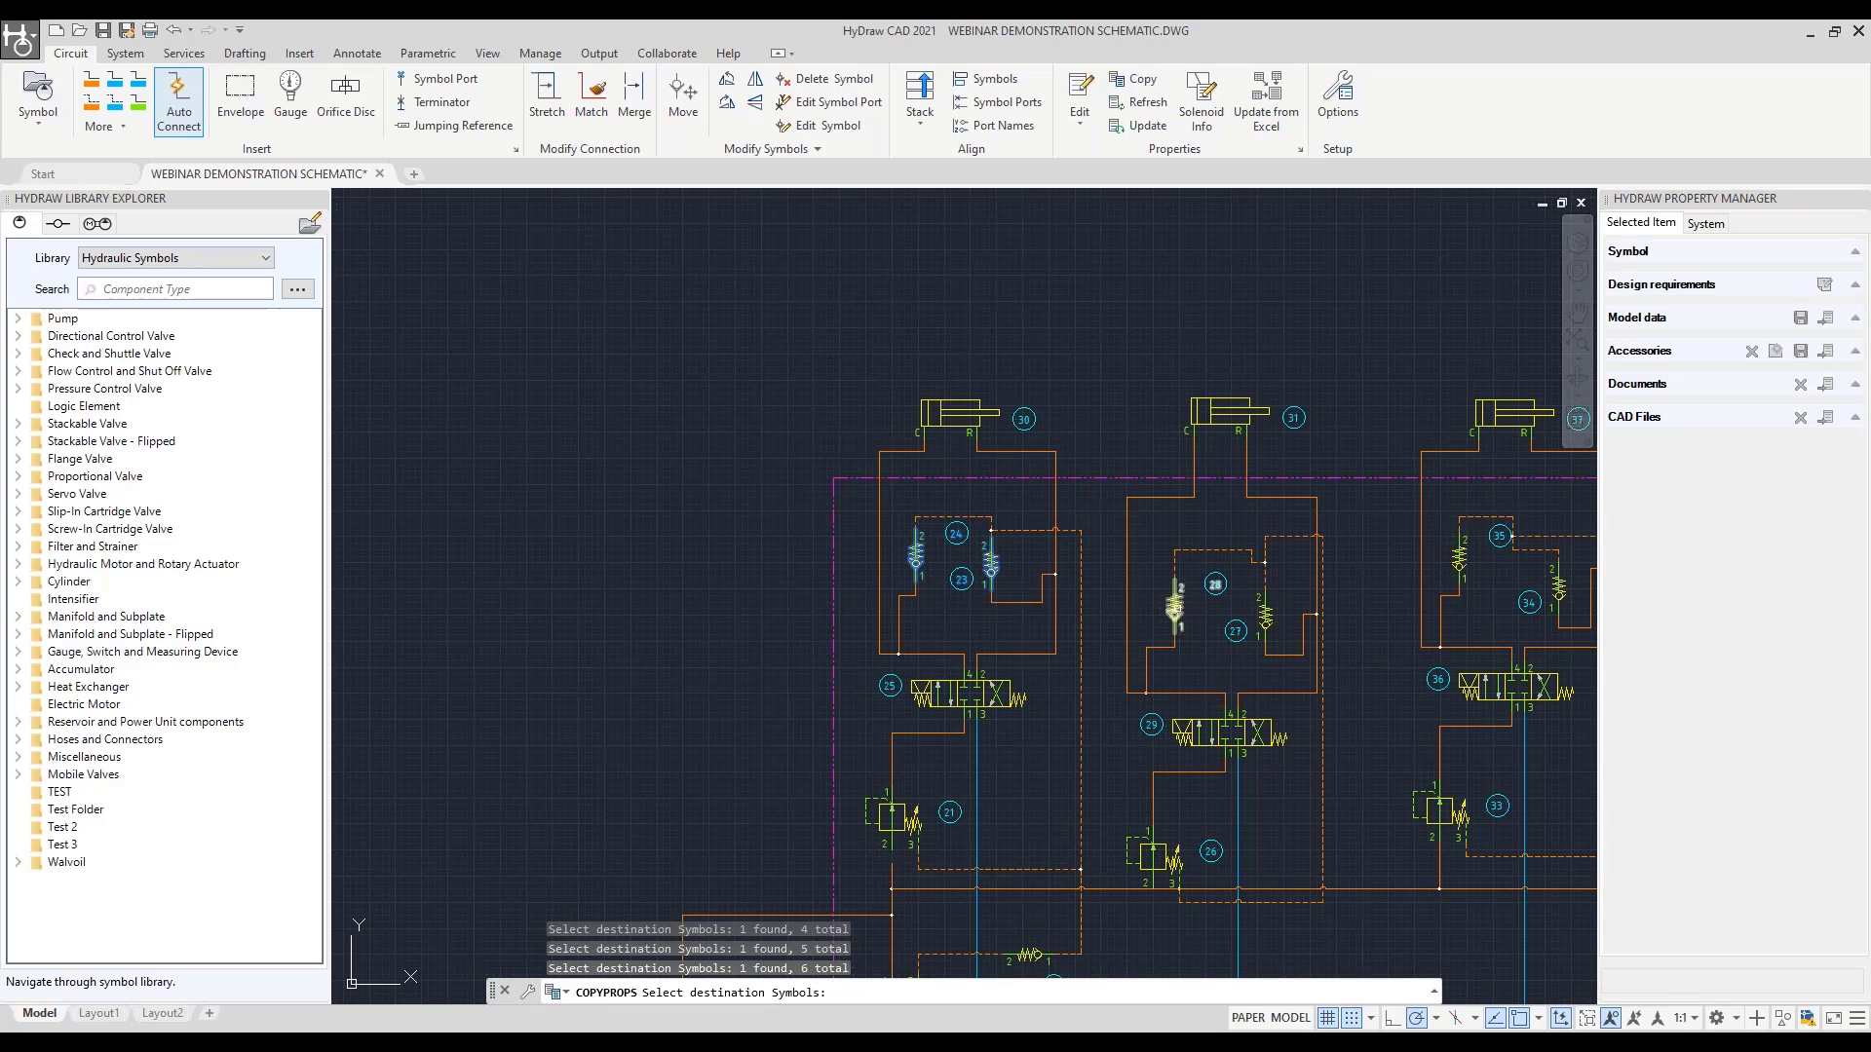
click(1264, 620)
middle_drag(1264, 620, 827, 656)
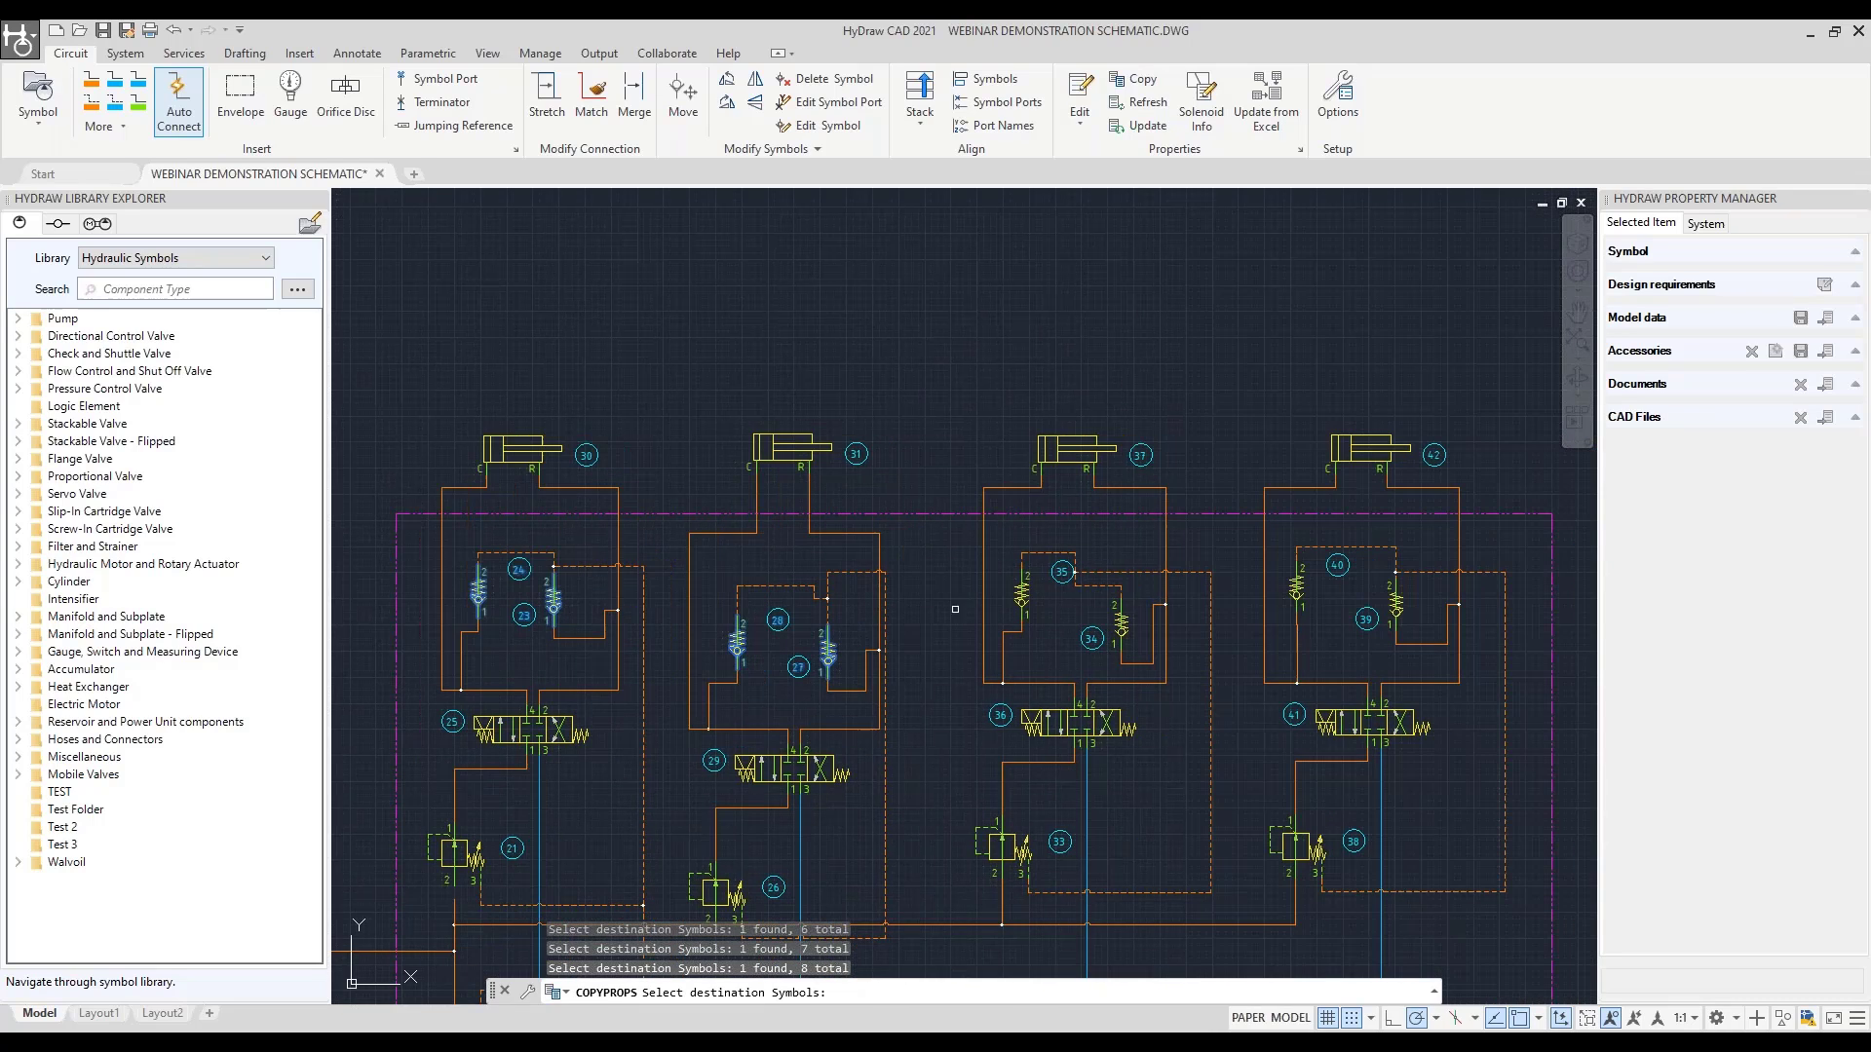
click(1123, 625)
click(1303, 589)
click(1396, 606)
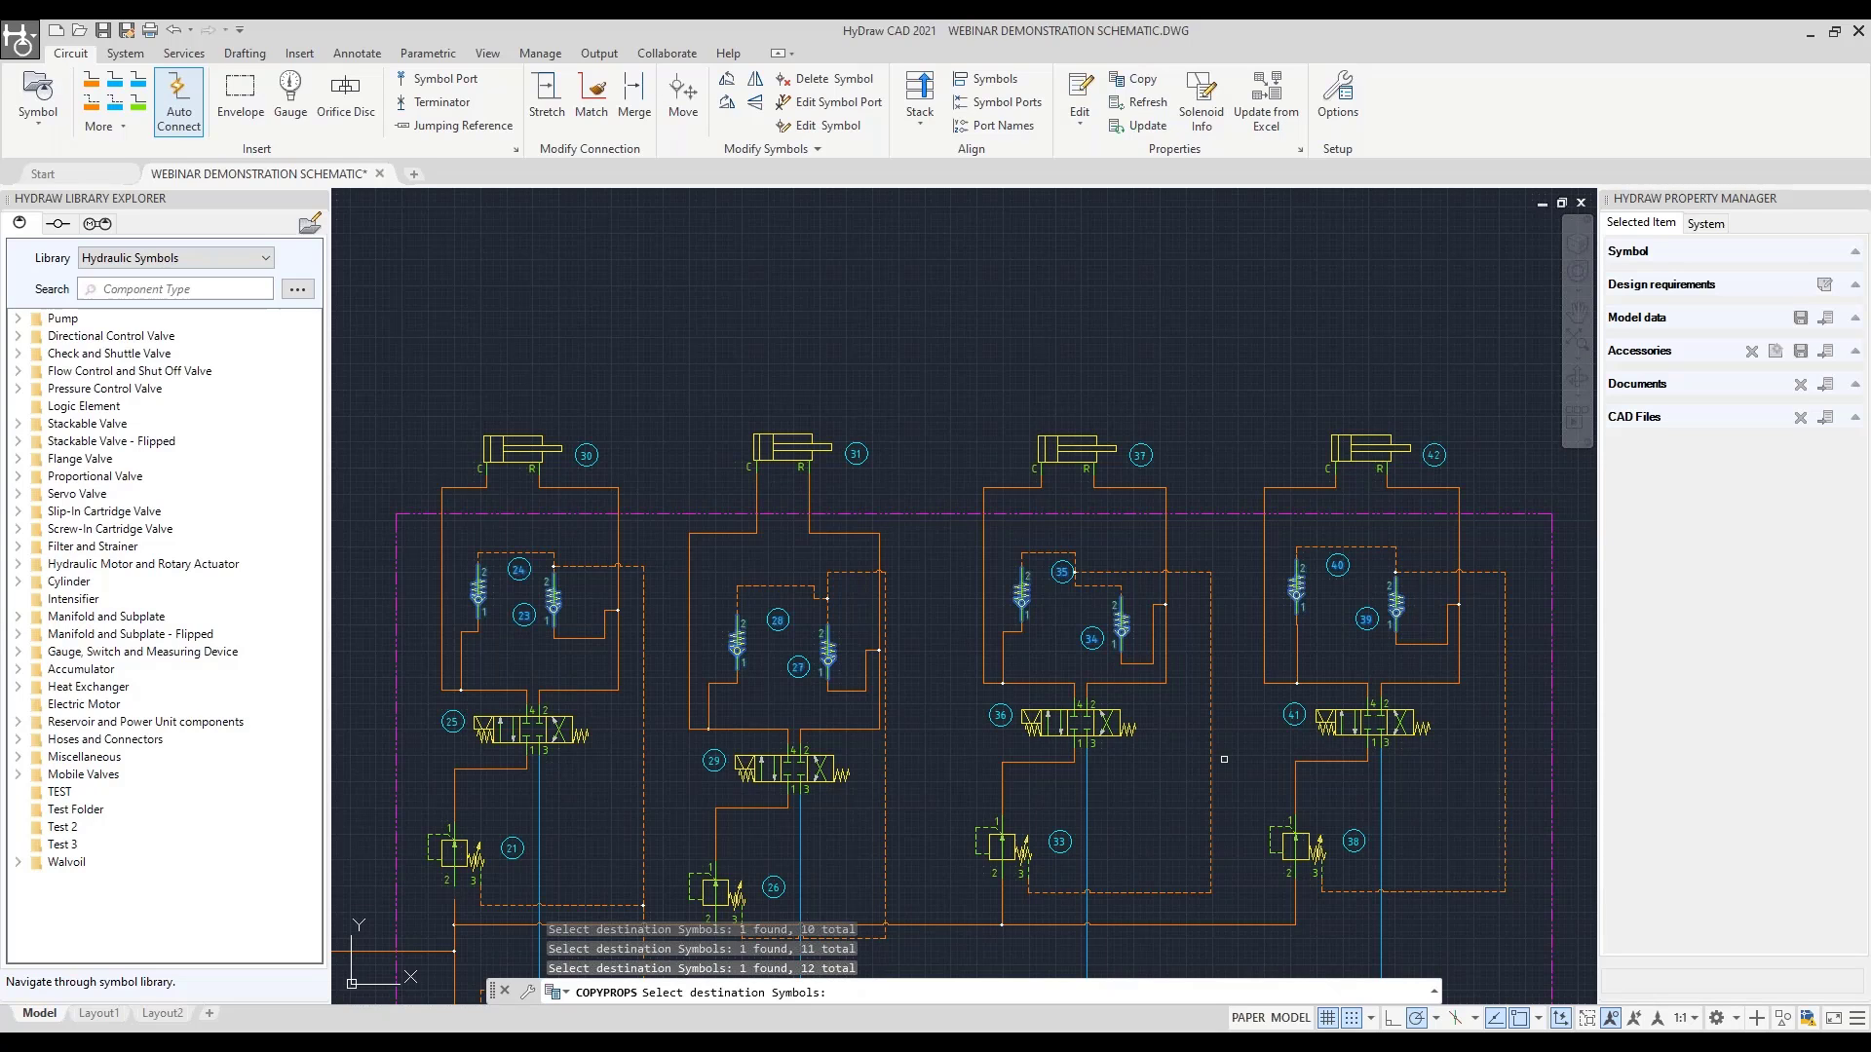
middle_drag(517, 1004, 593, 808)
scroll(902, 680, down, 5)
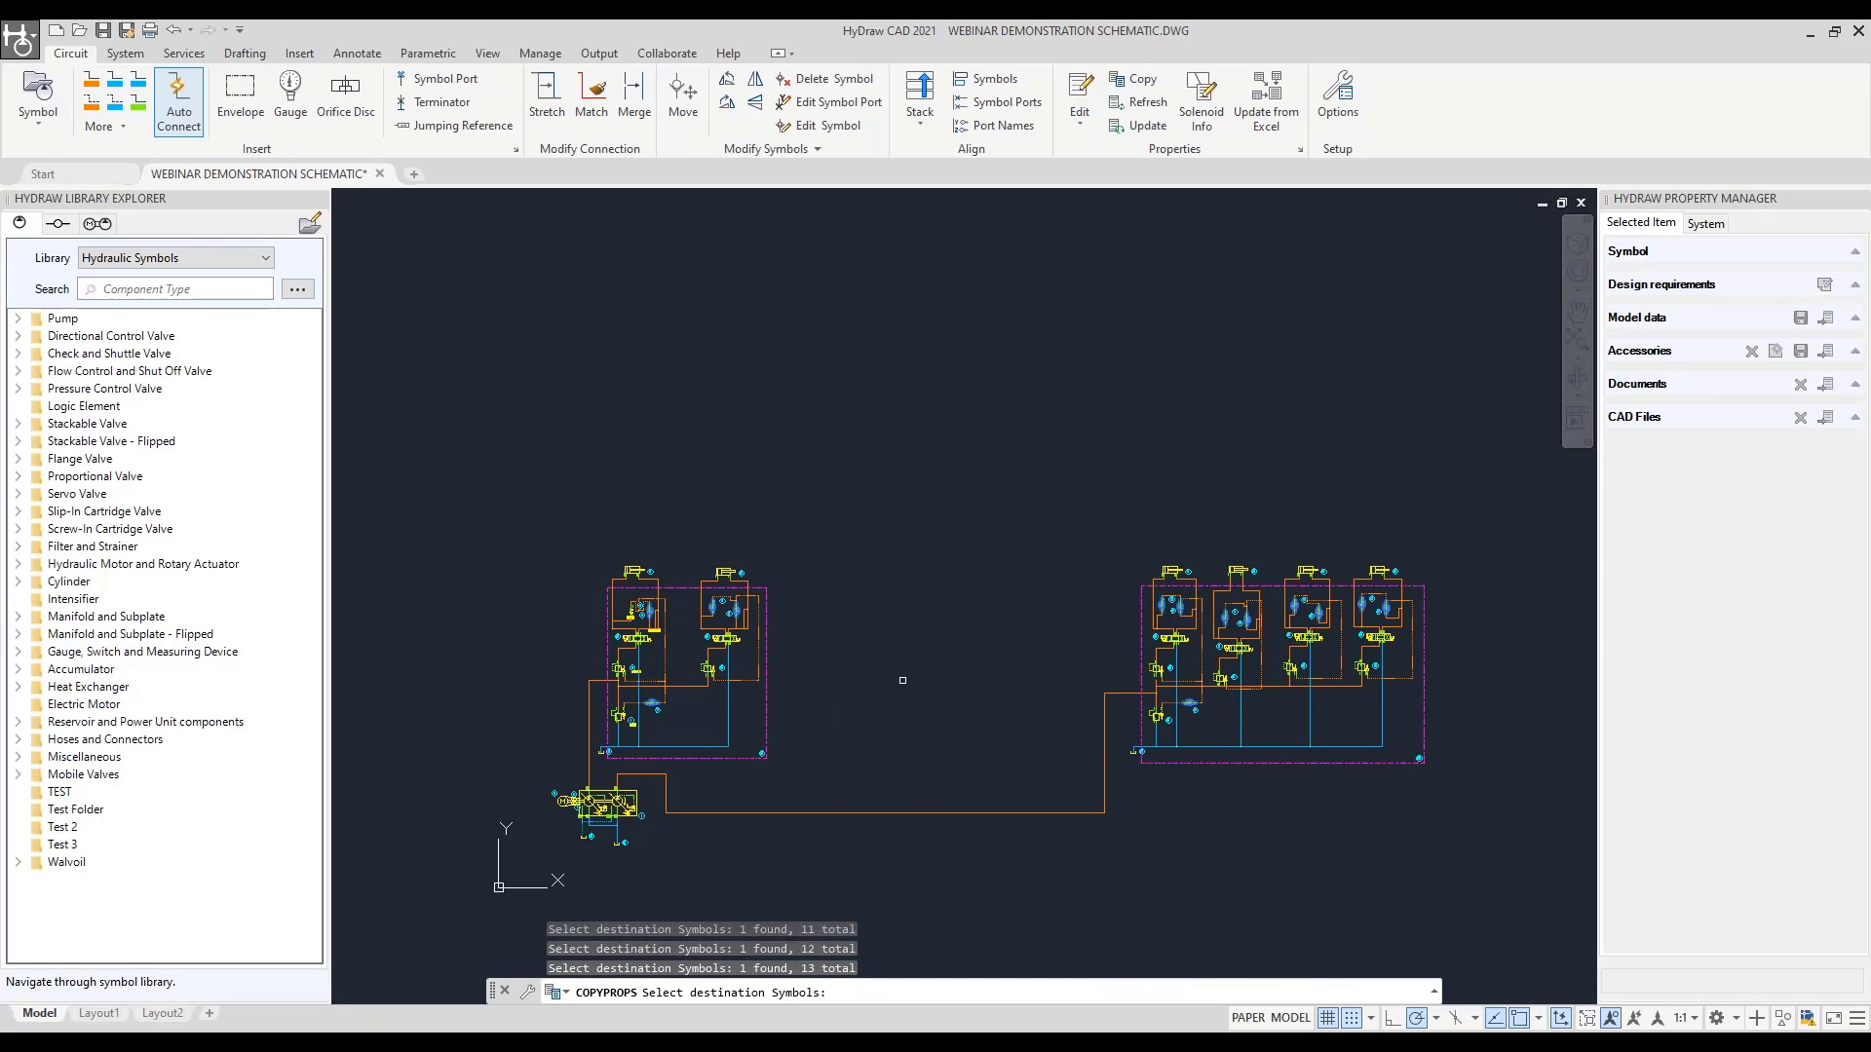
Finish the destination selection and copy all model data, design requirements and documents to the chosen check valves
key(Return)
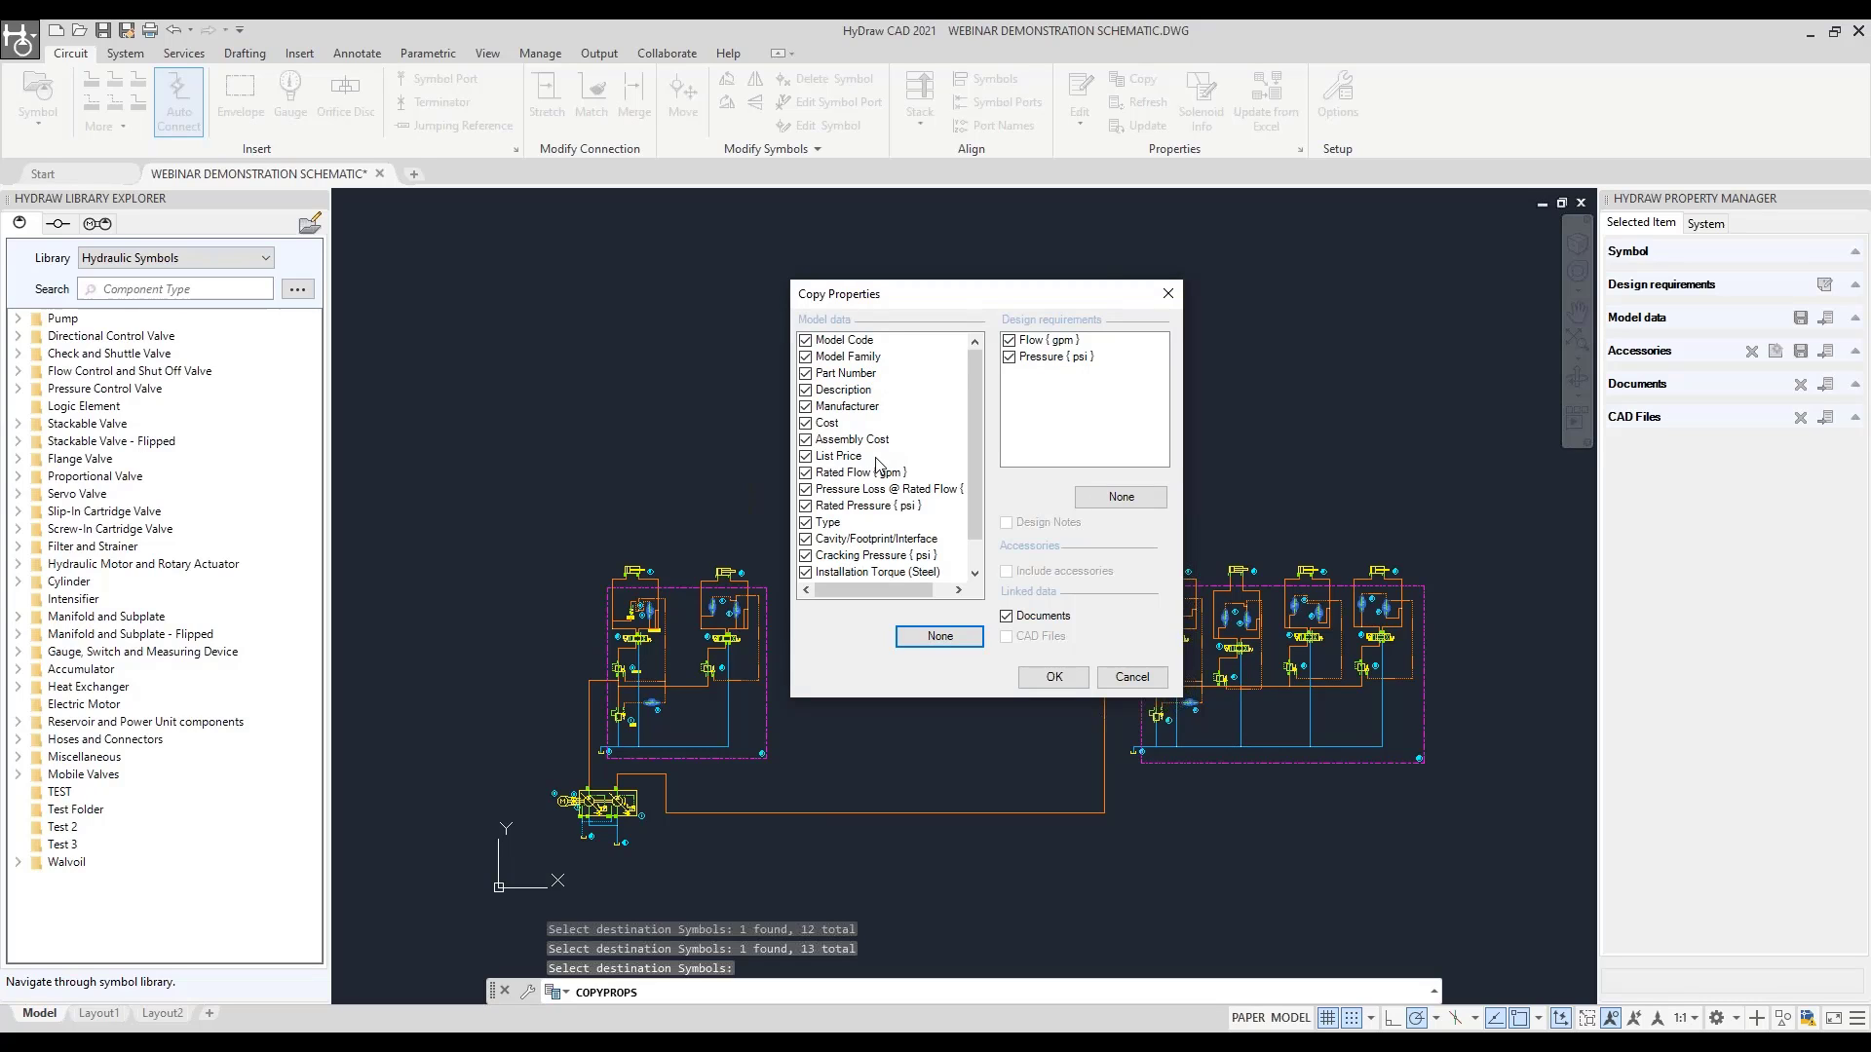
scroll(877, 464, down, 2)
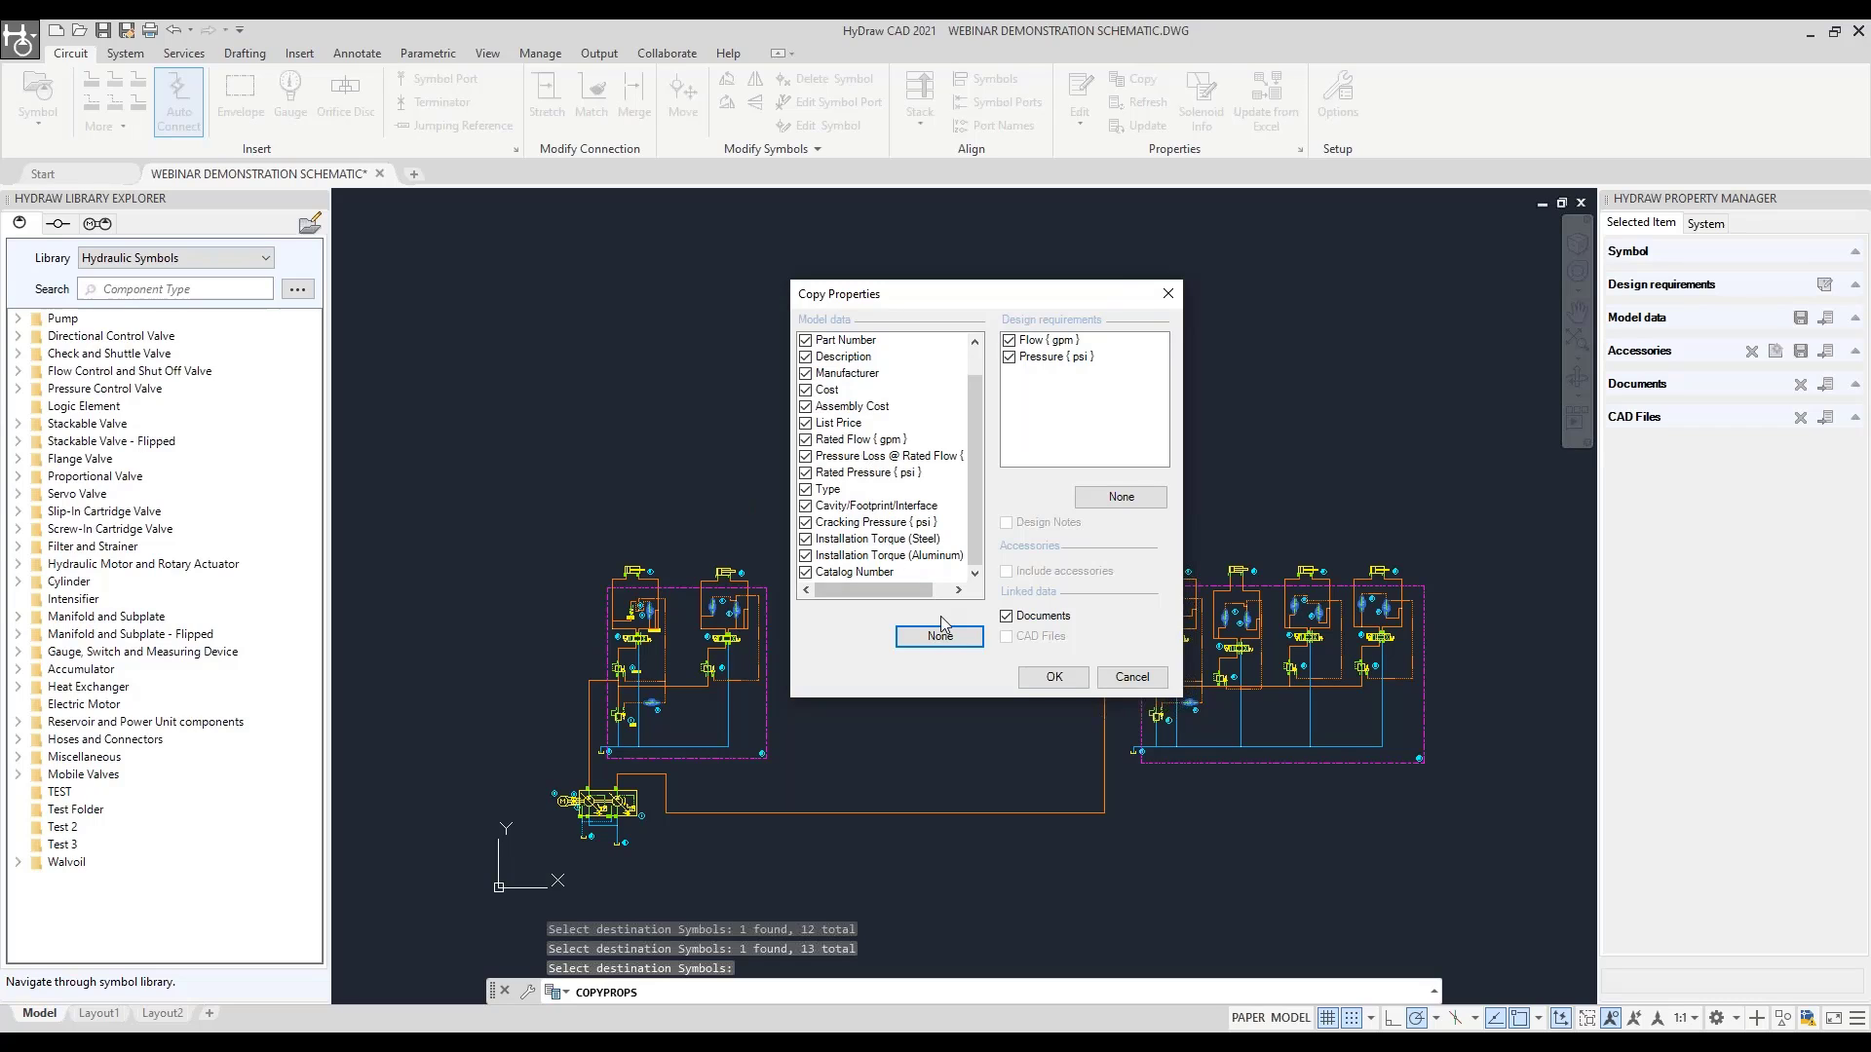
click(1037, 682)
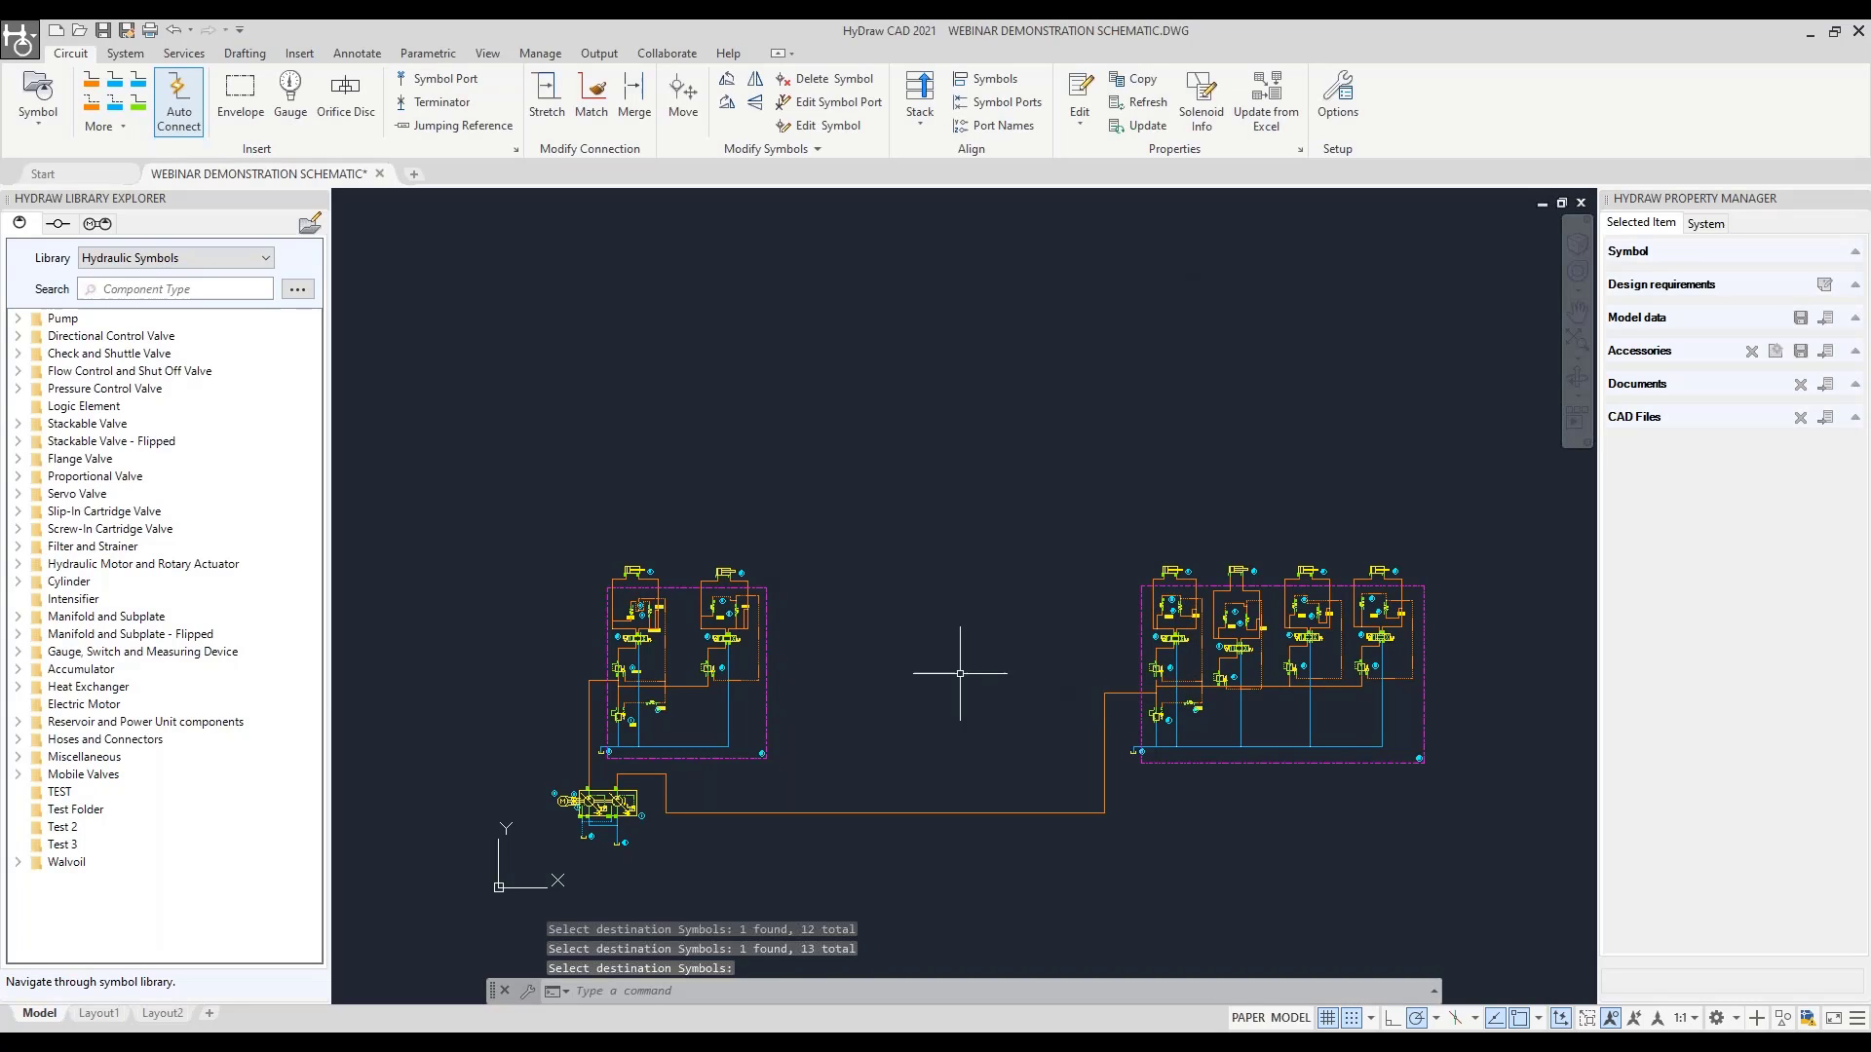
Inspect the model data of check valves 15 and 14 in the first manifold
scroll(716, 632, up, 6)
click(711, 625)
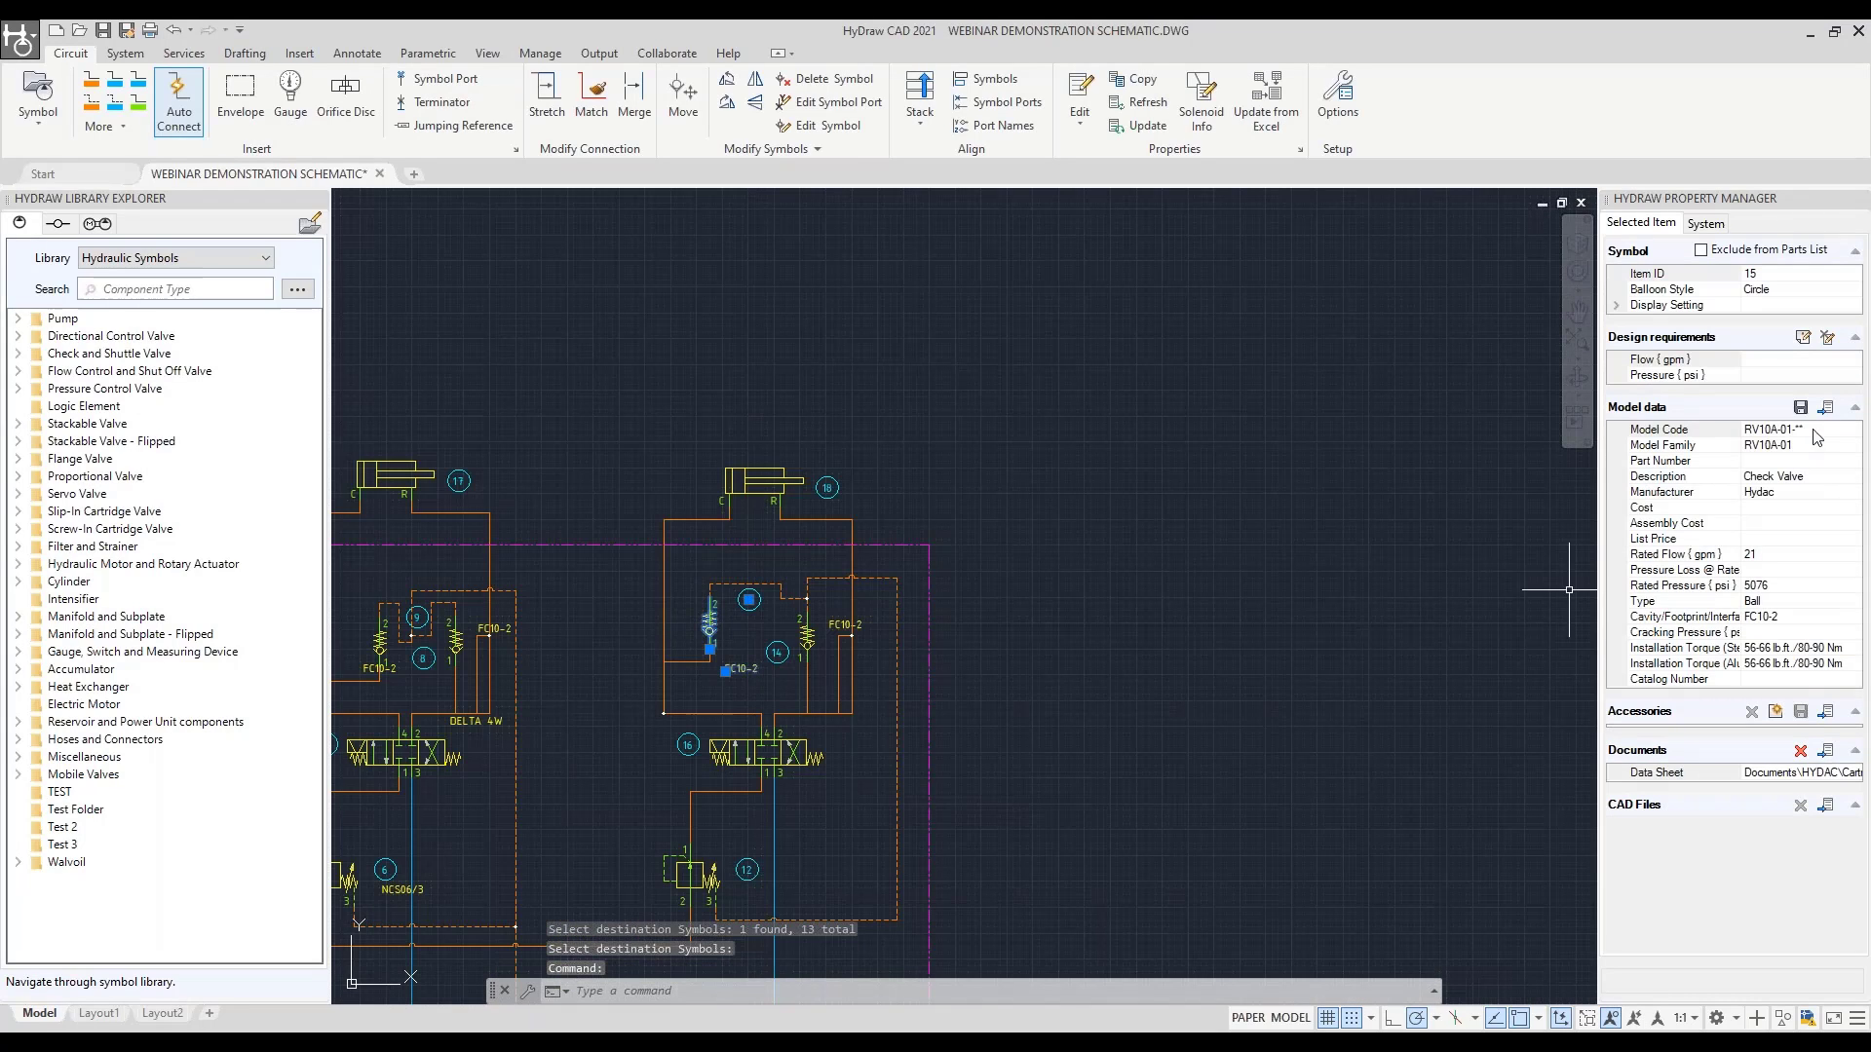
key(Escape)
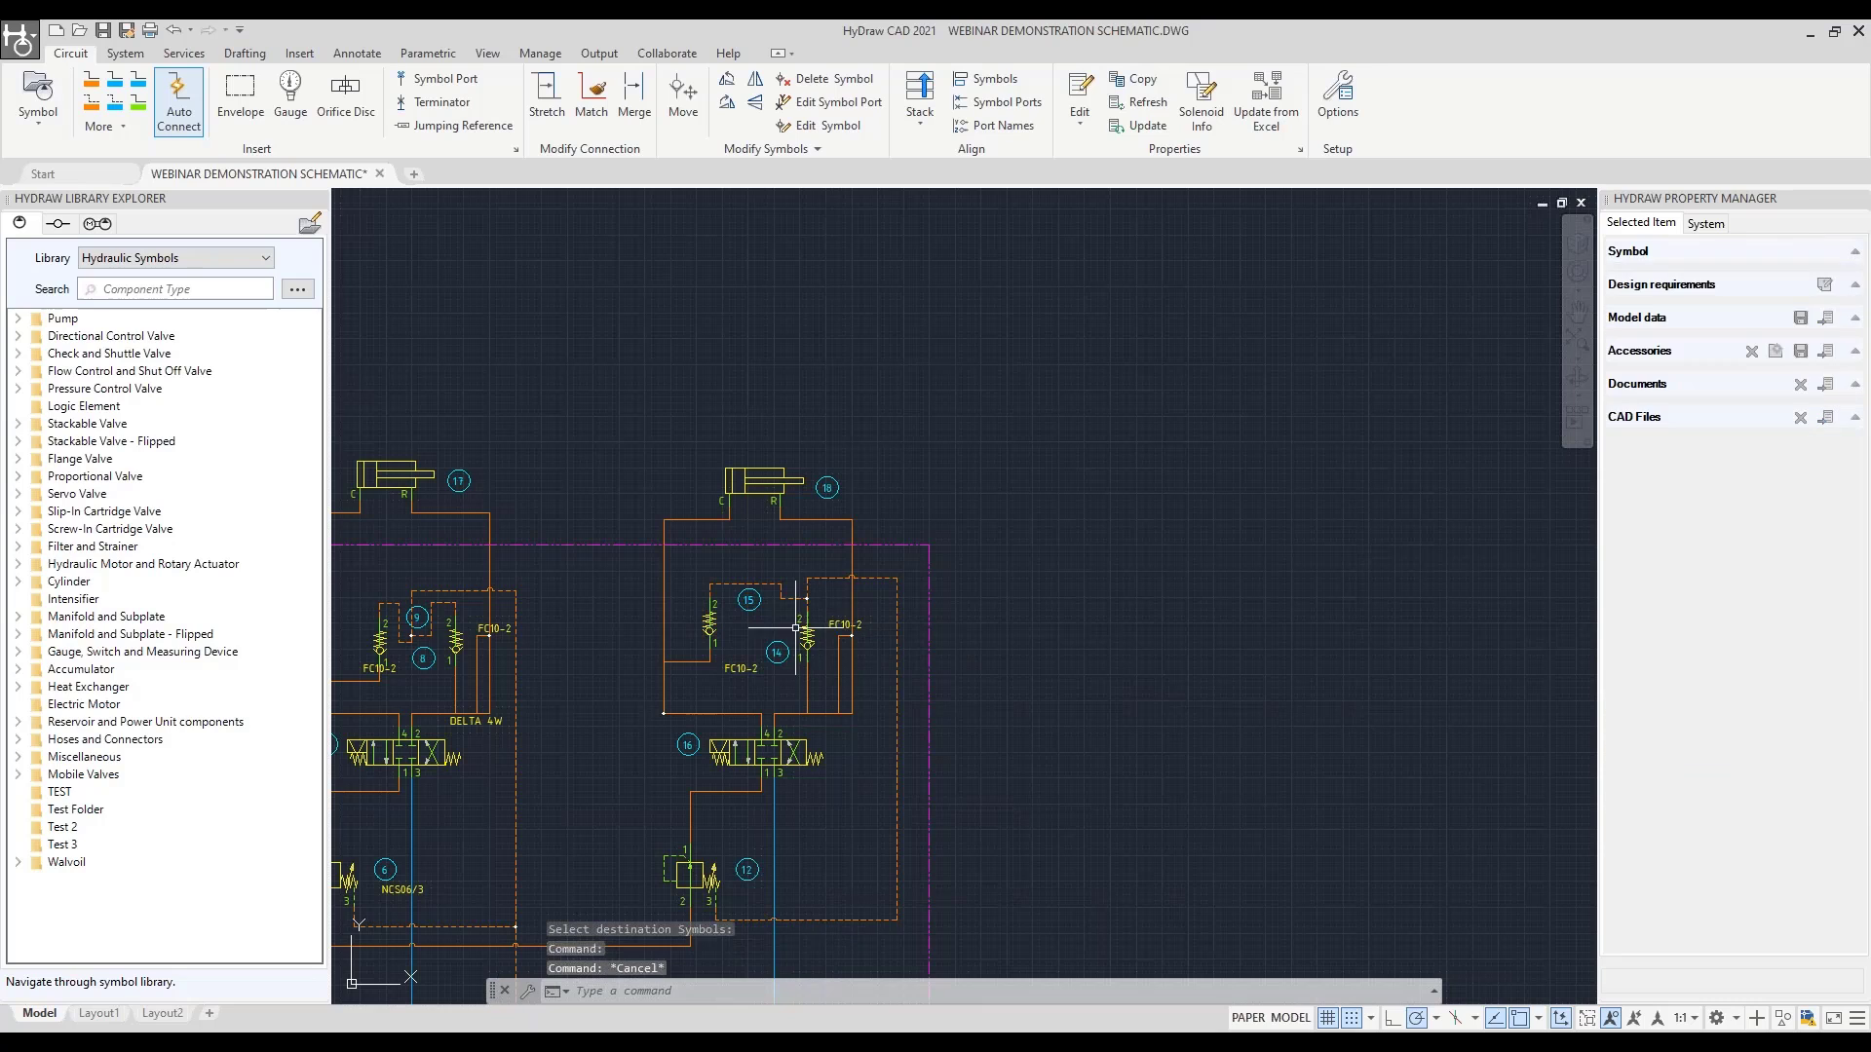
click(807, 638)
key(Escape)
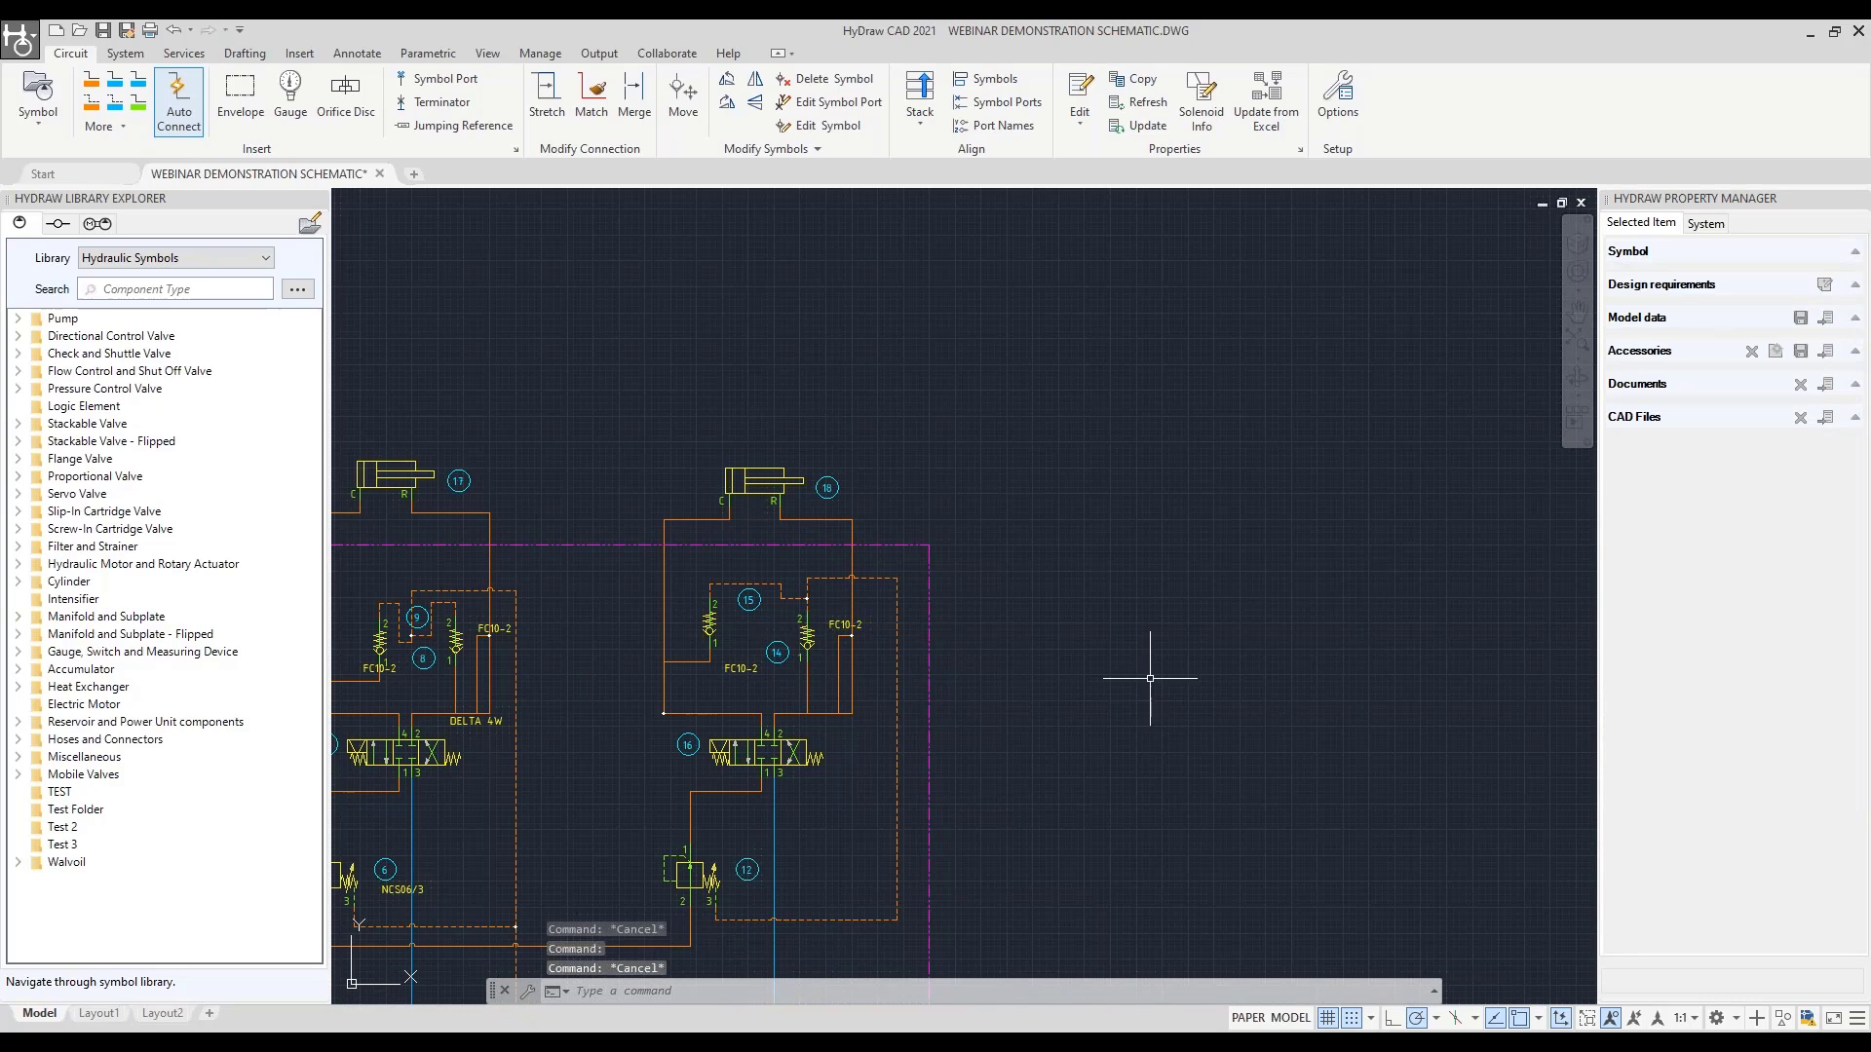
Copy all model data, design requirements and documents from directional control valve 10 to directional valves 16, 25, 29, 36 and 41
scroll(1237, 617, down, 5)
middle_drag(887, 689, 835, 585)
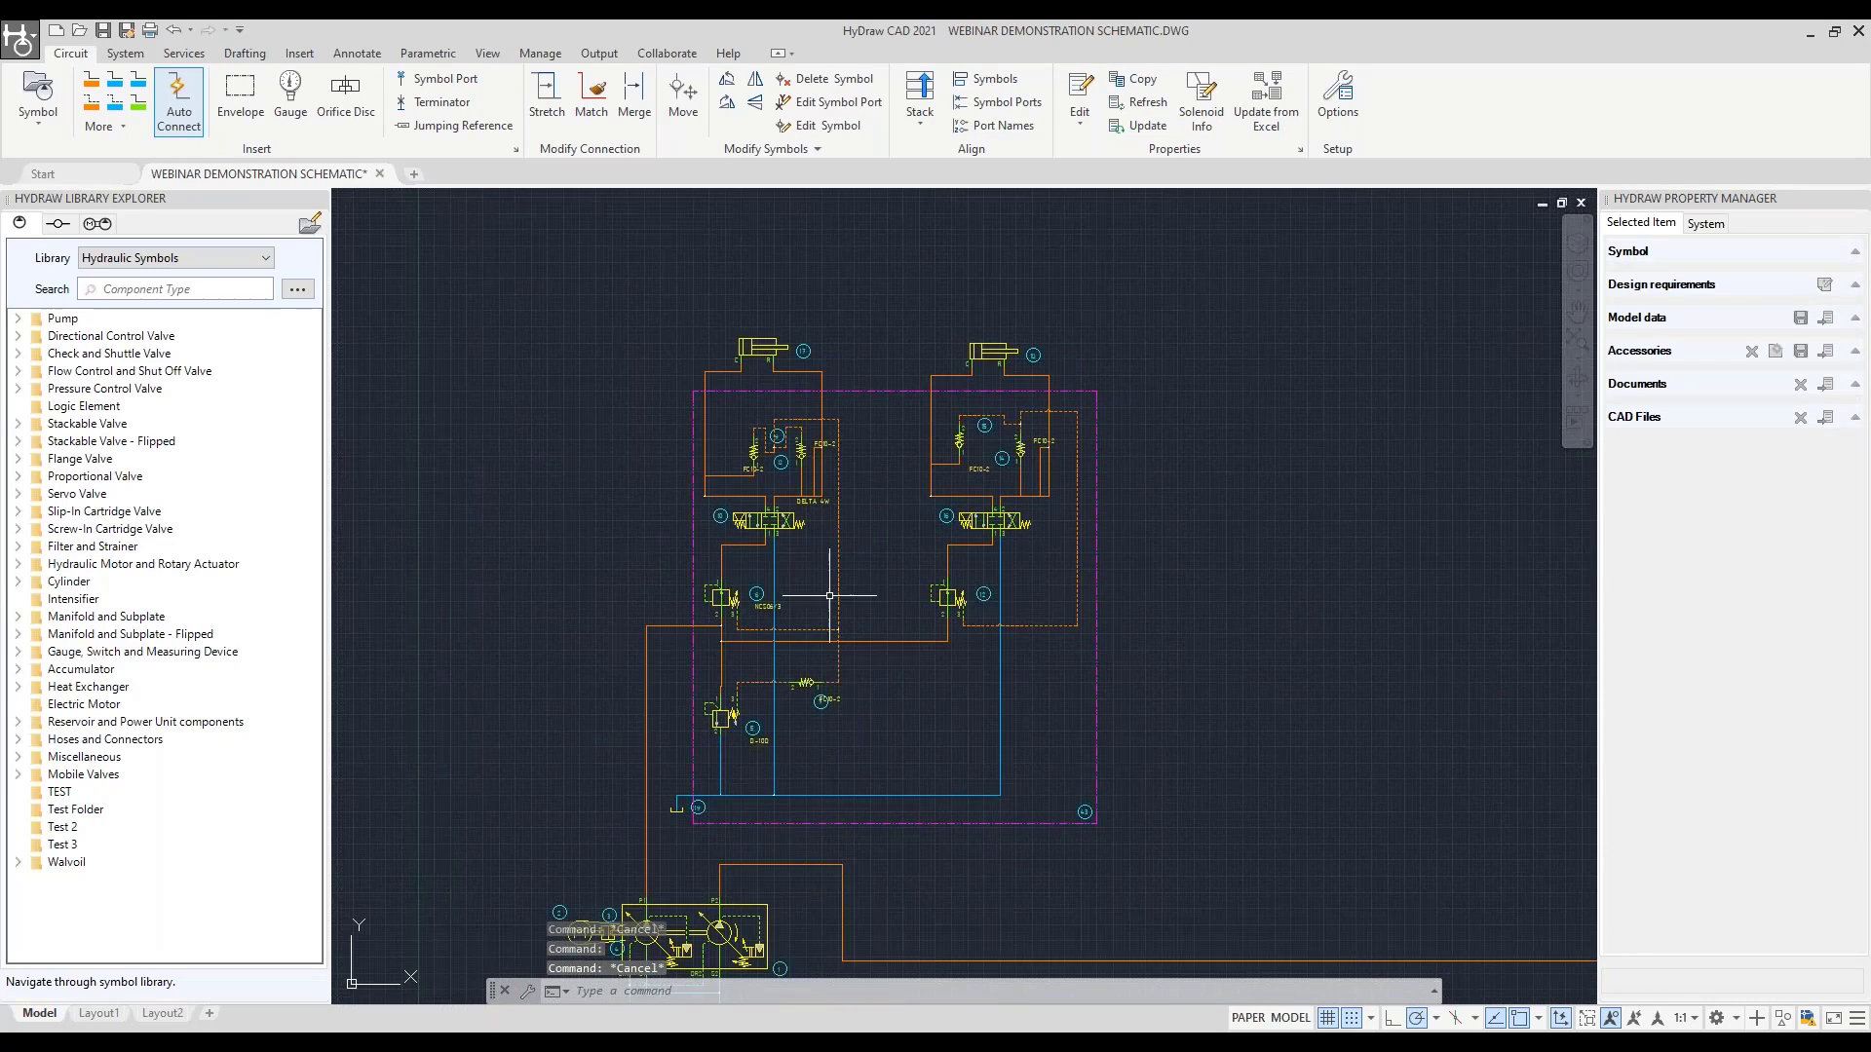
click(1131, 80)
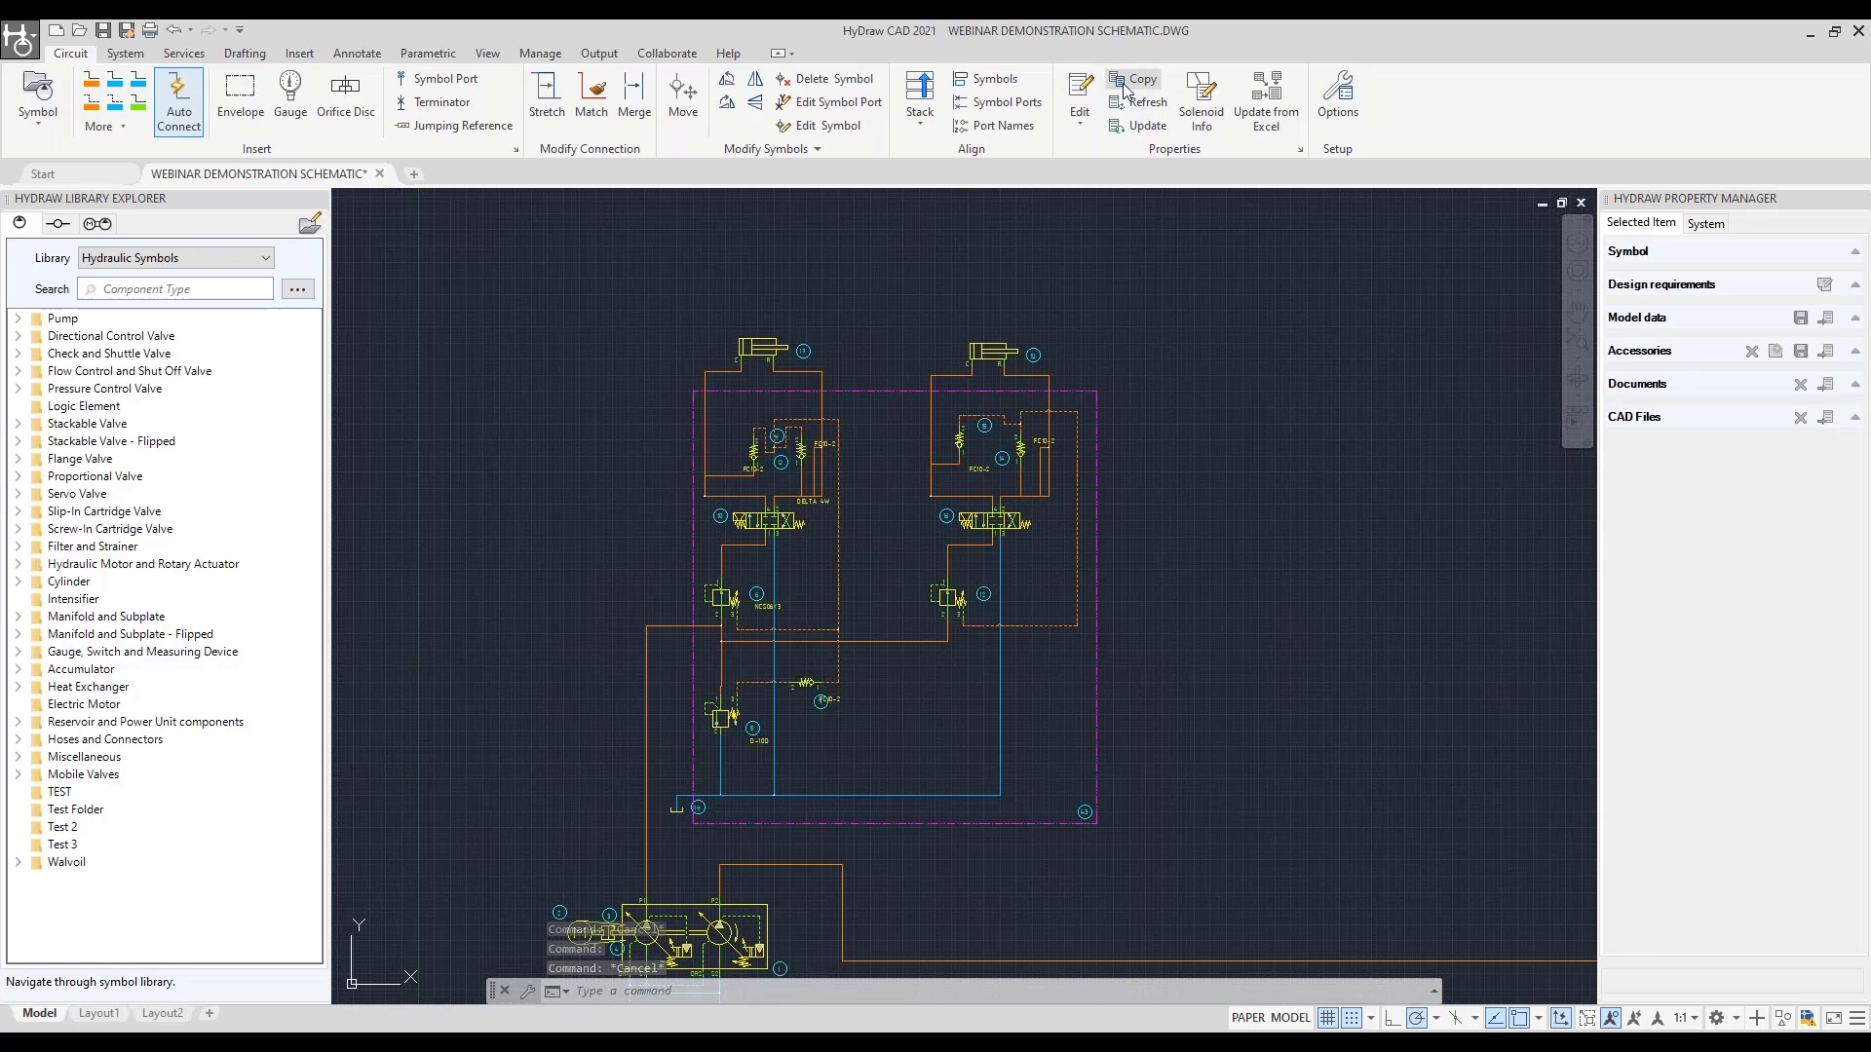
click(770, 521)
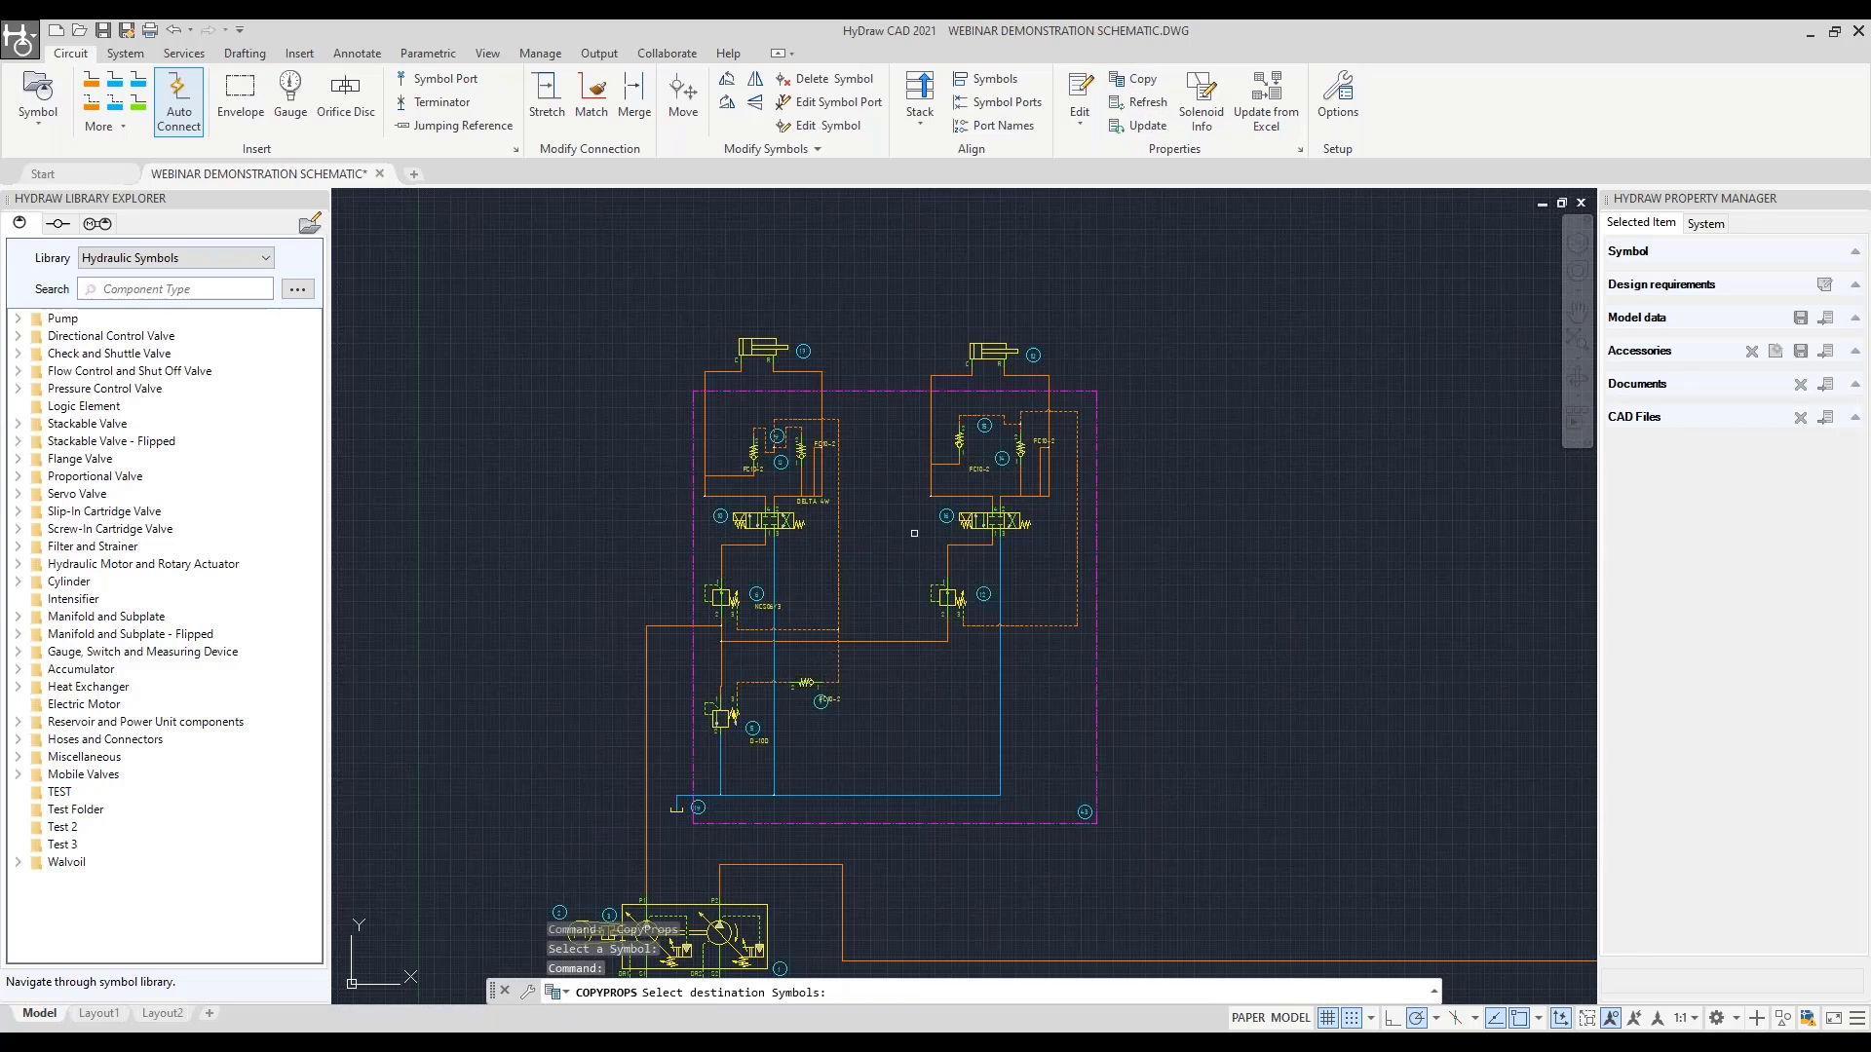
click(996, 521)
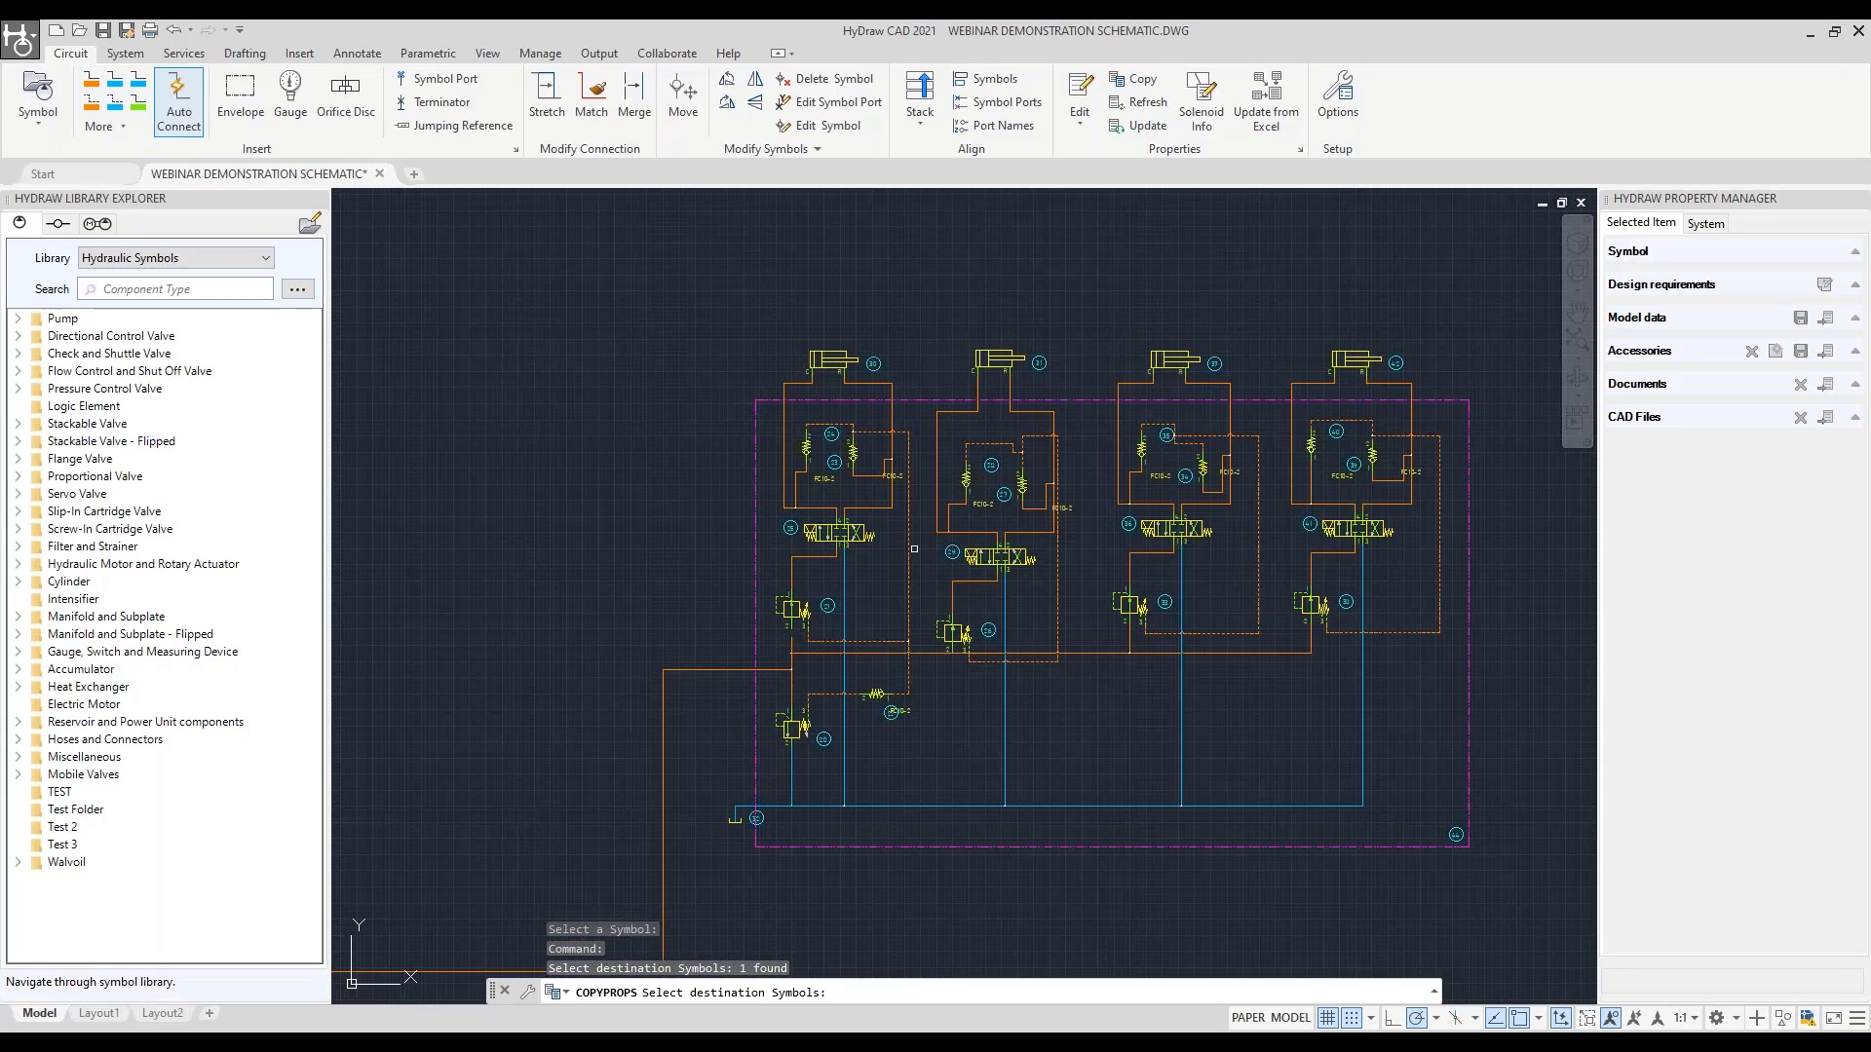
click(838, 533)
click(999, 557)
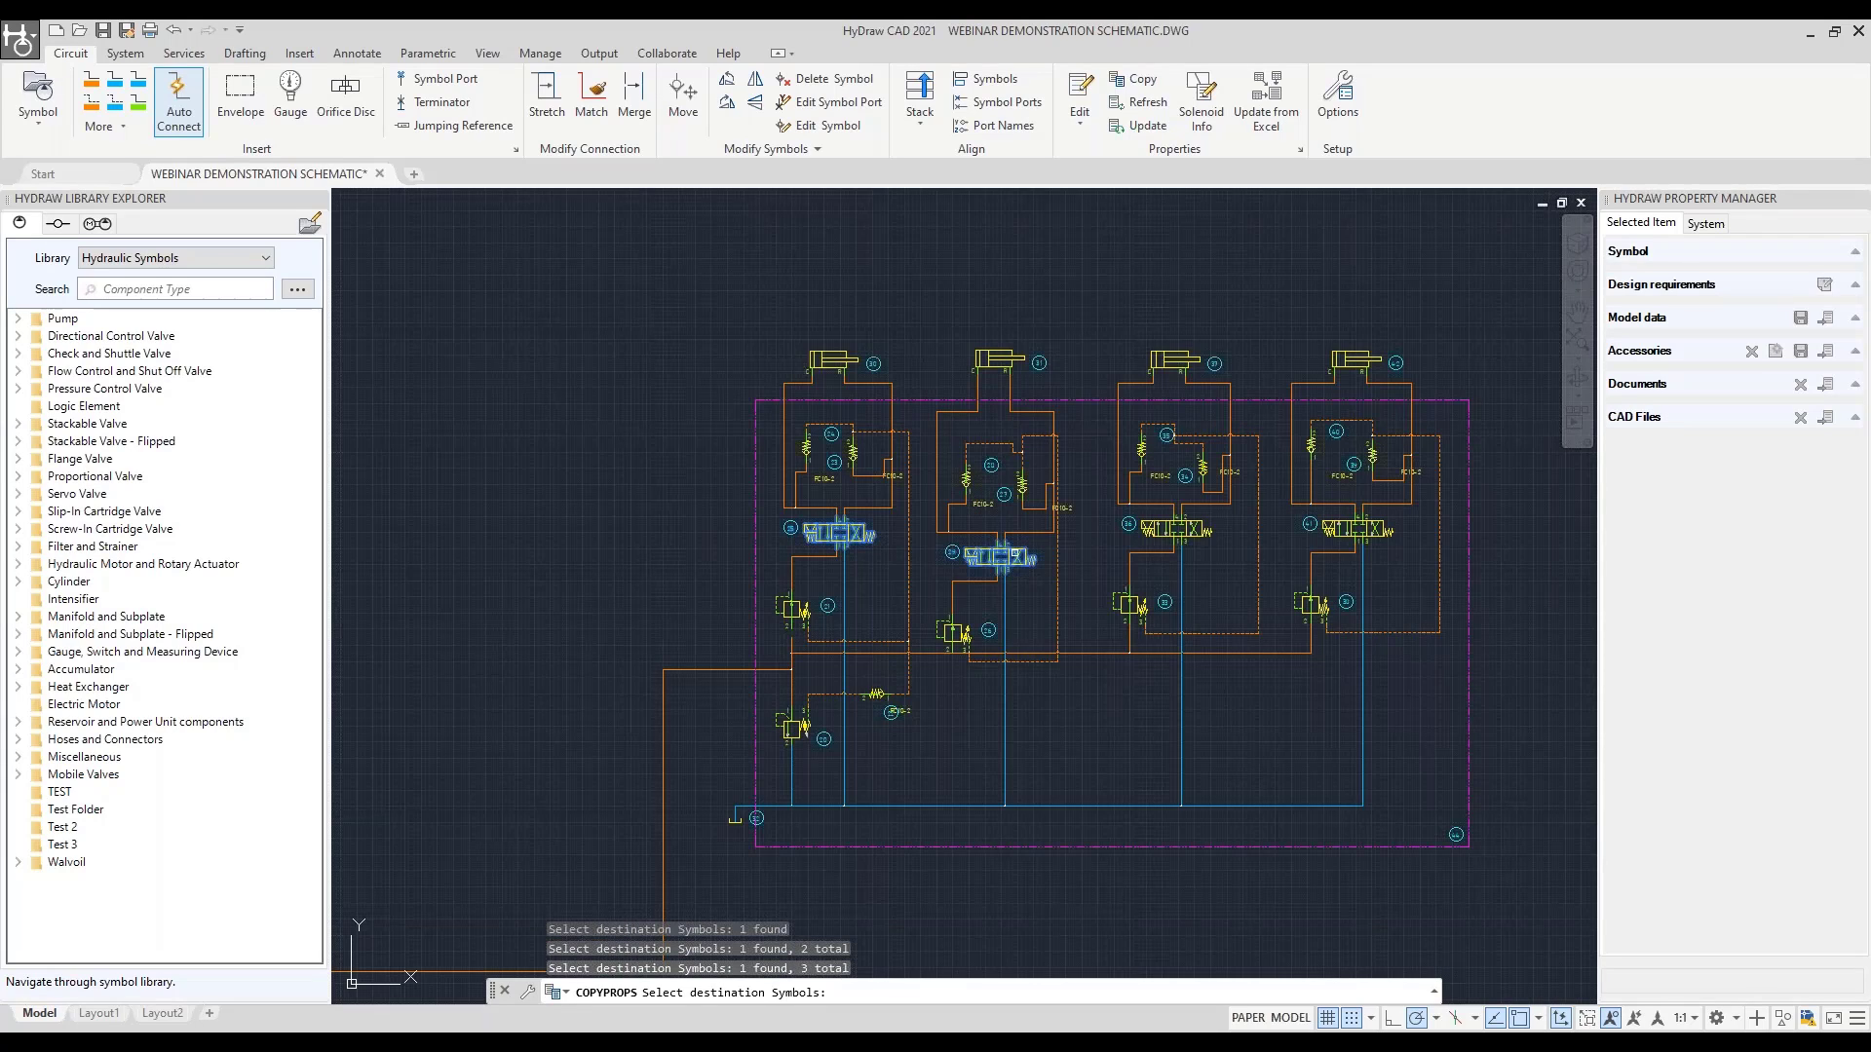
click(1166, 542)
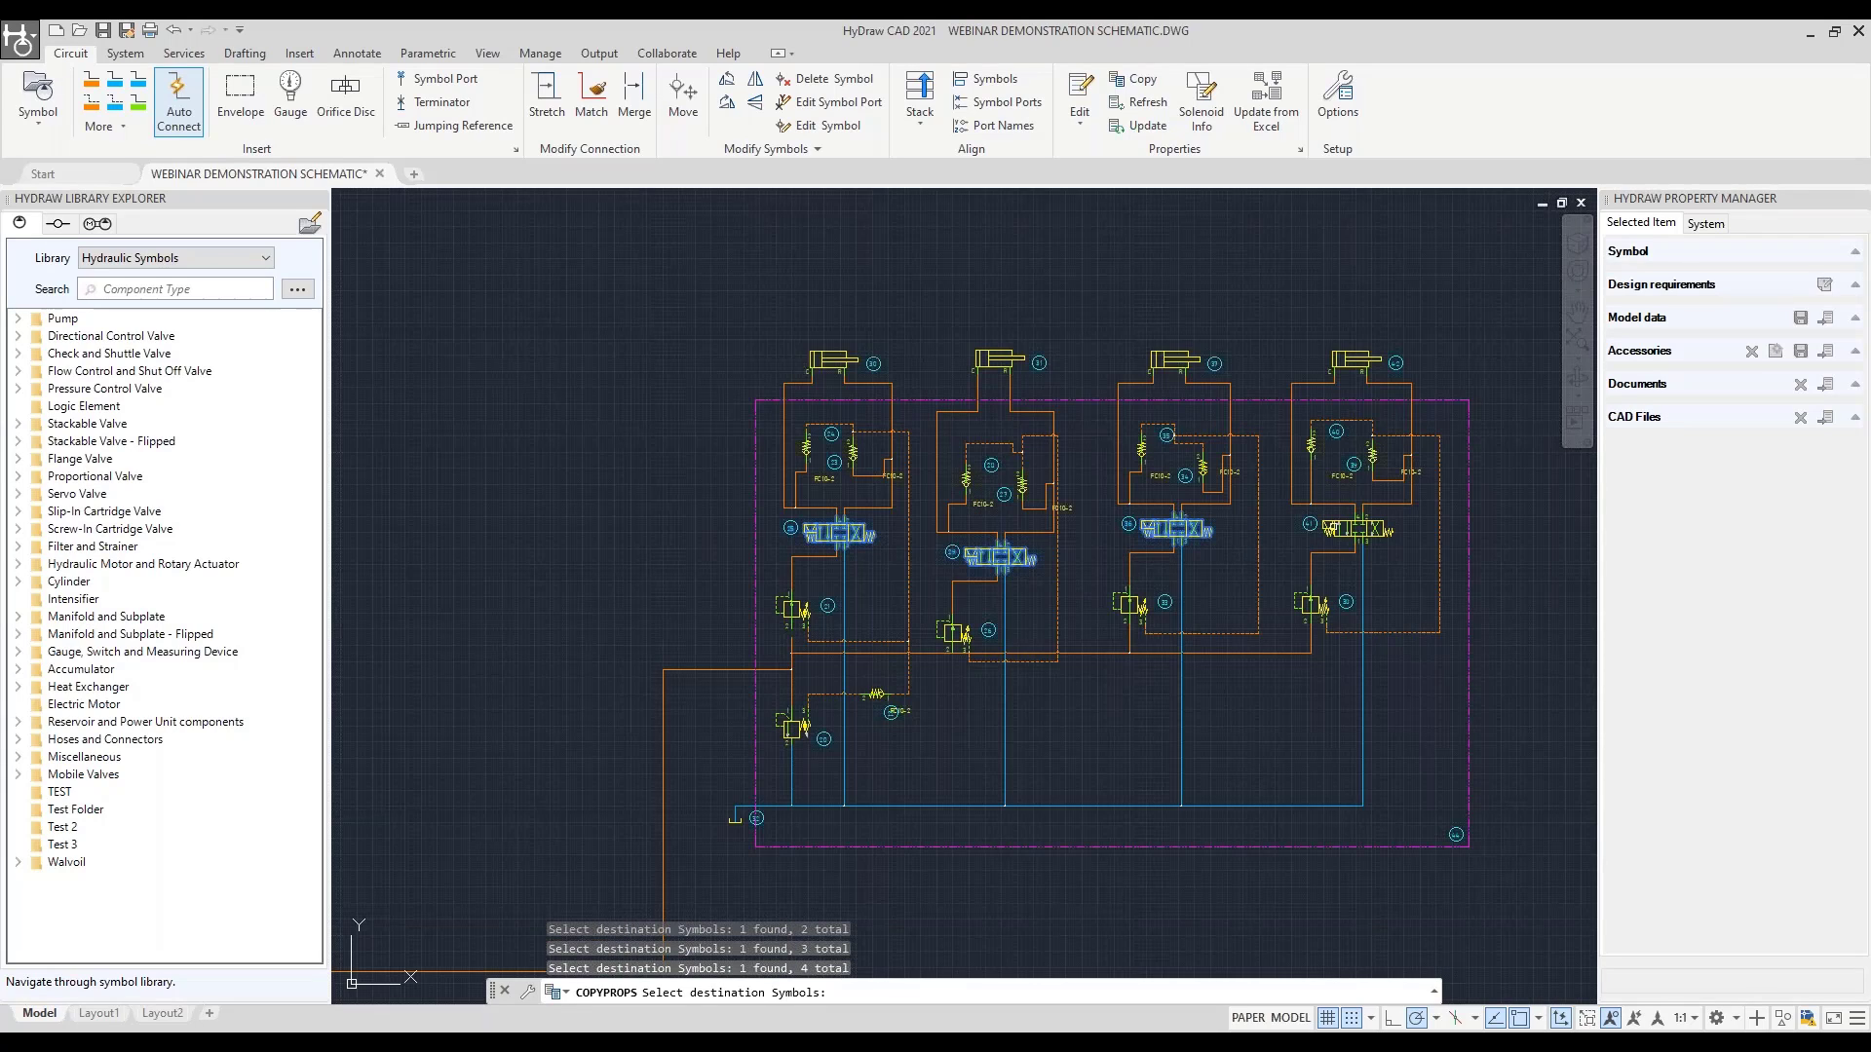
click(1340, 529)
key(Return)
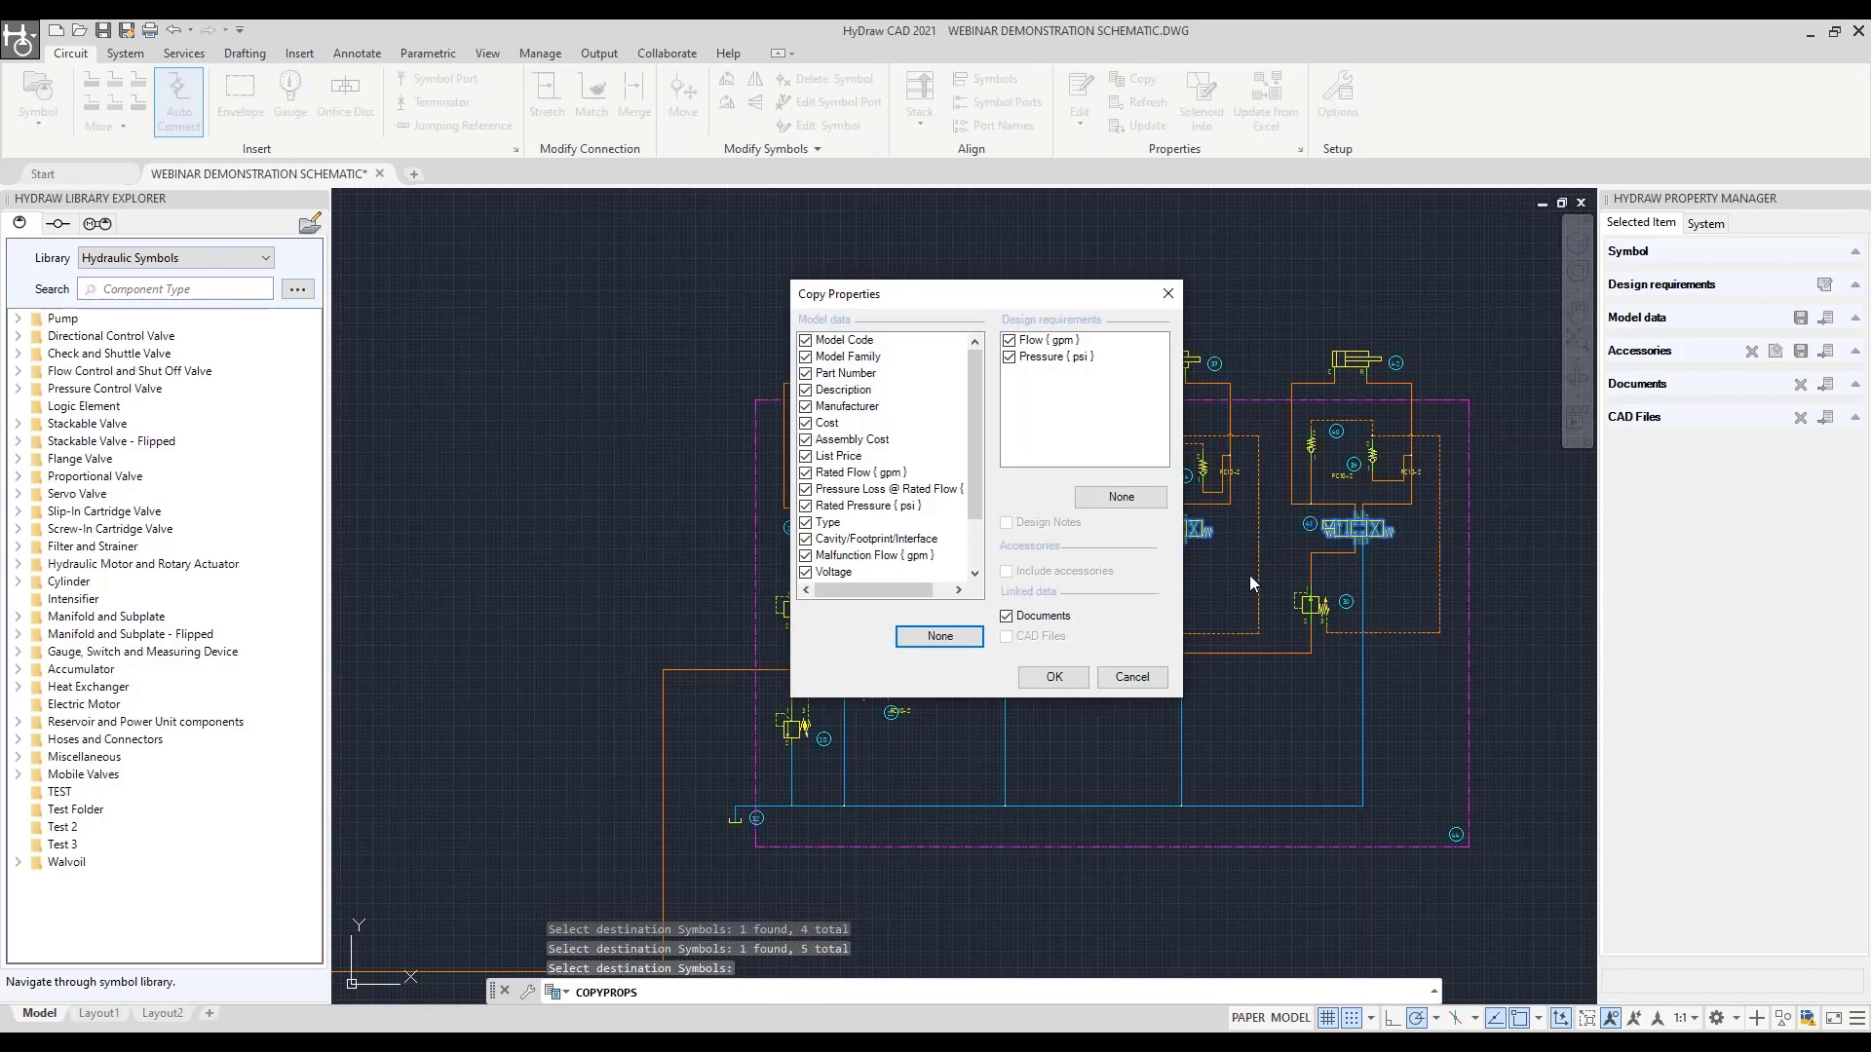
click(1053, 677)
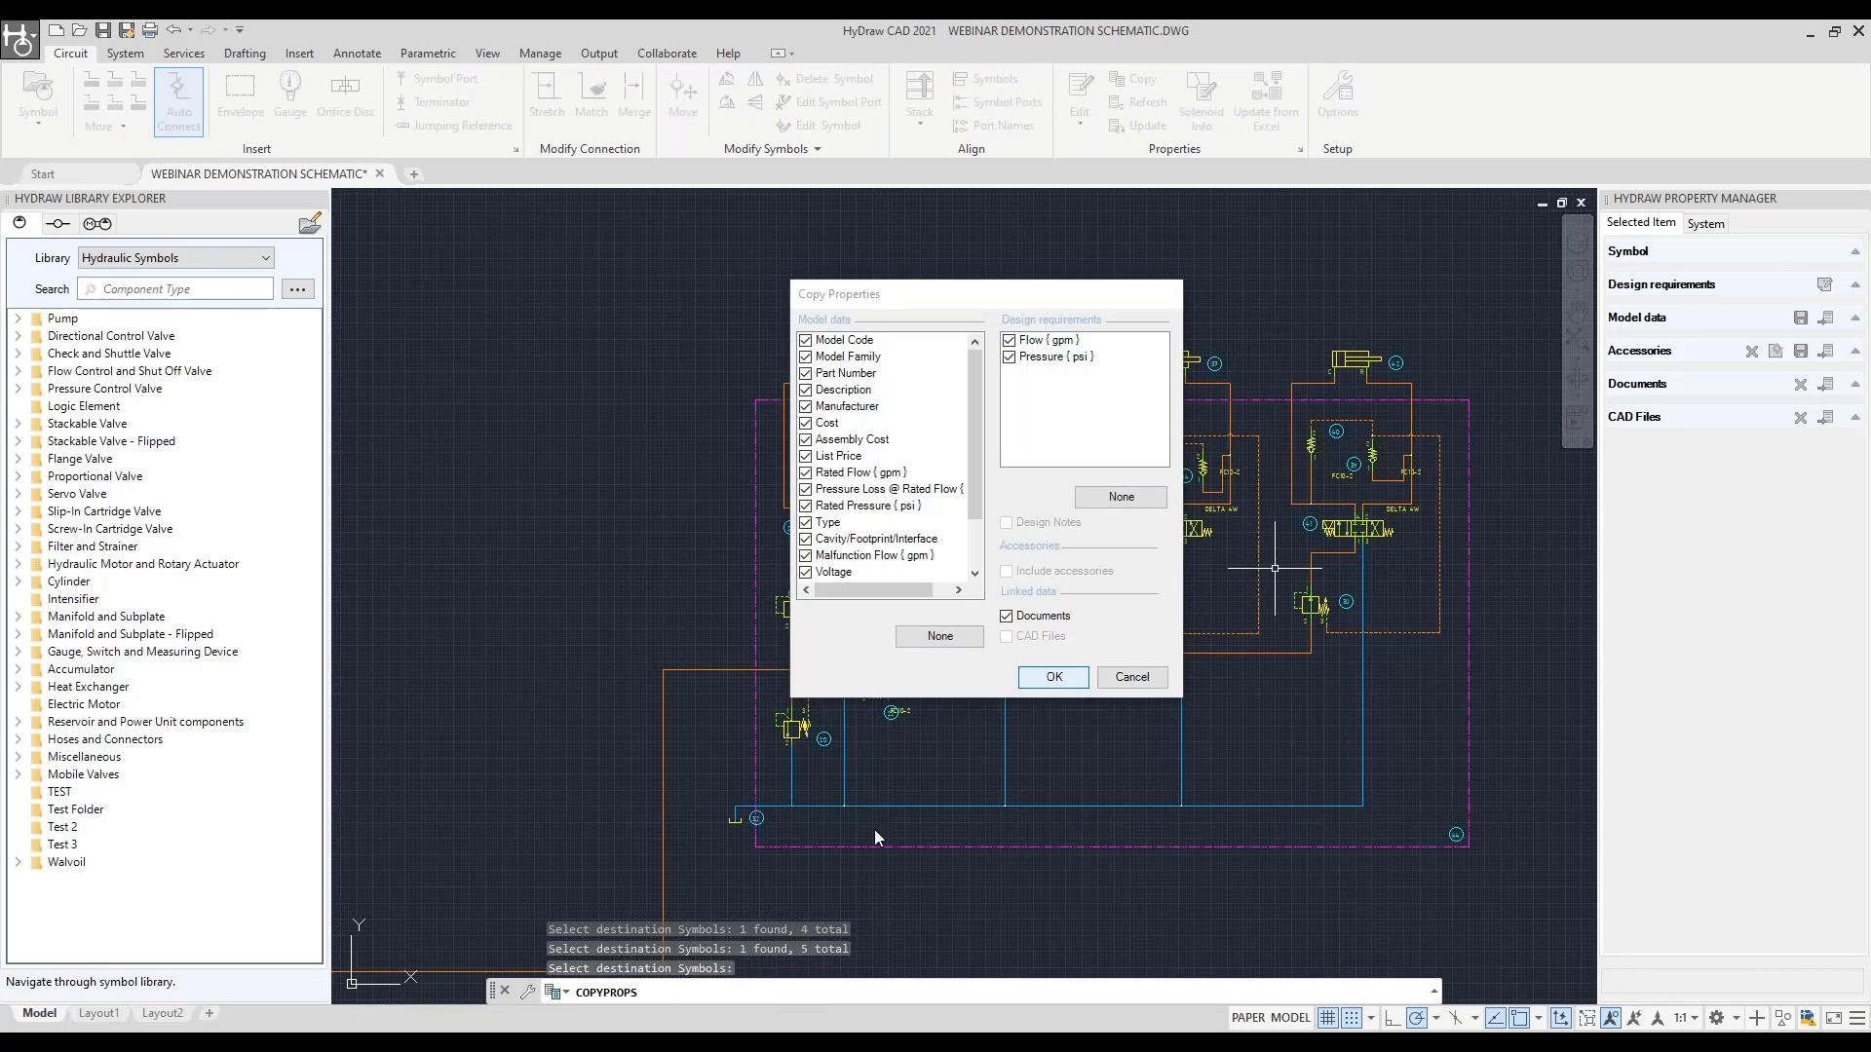
Start copying properties from pressure reducing valve 6, choosing reducing valve 12 in the first manifold as a destination
middle_drag(701, 681, 1774, 627)
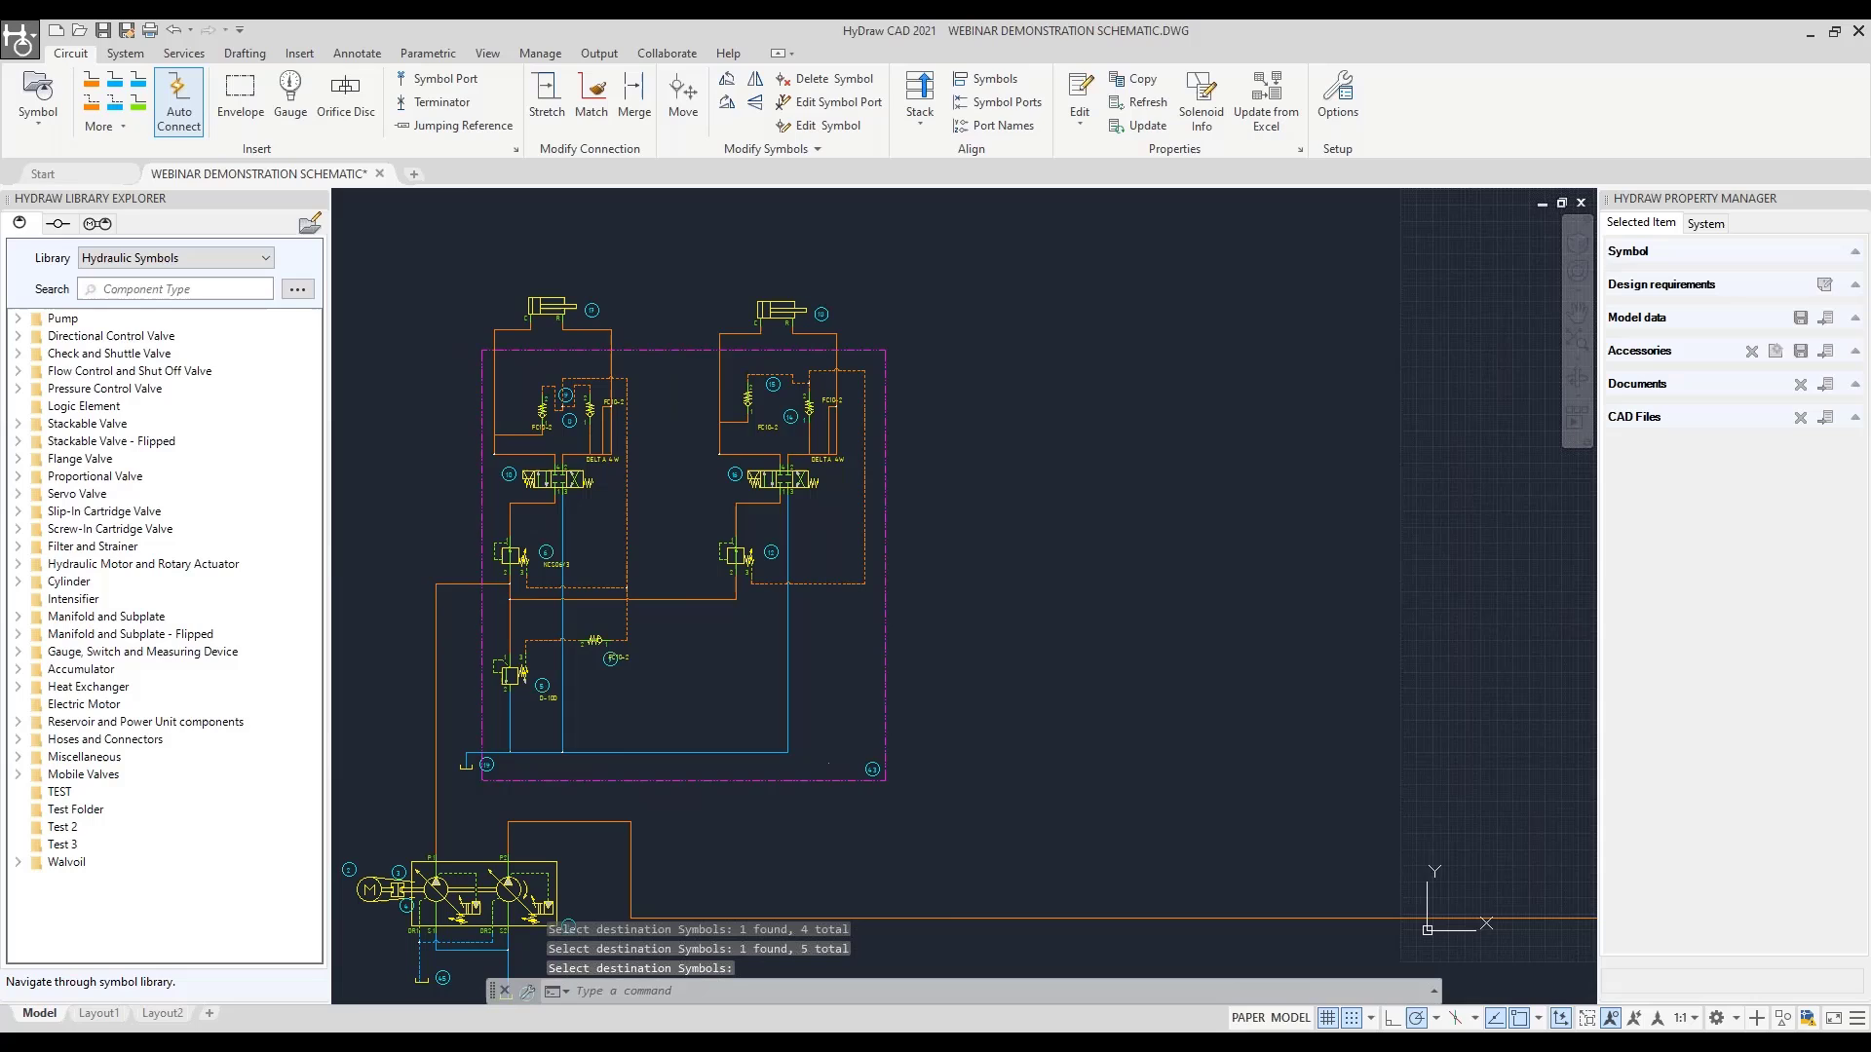
click(1130, 78)
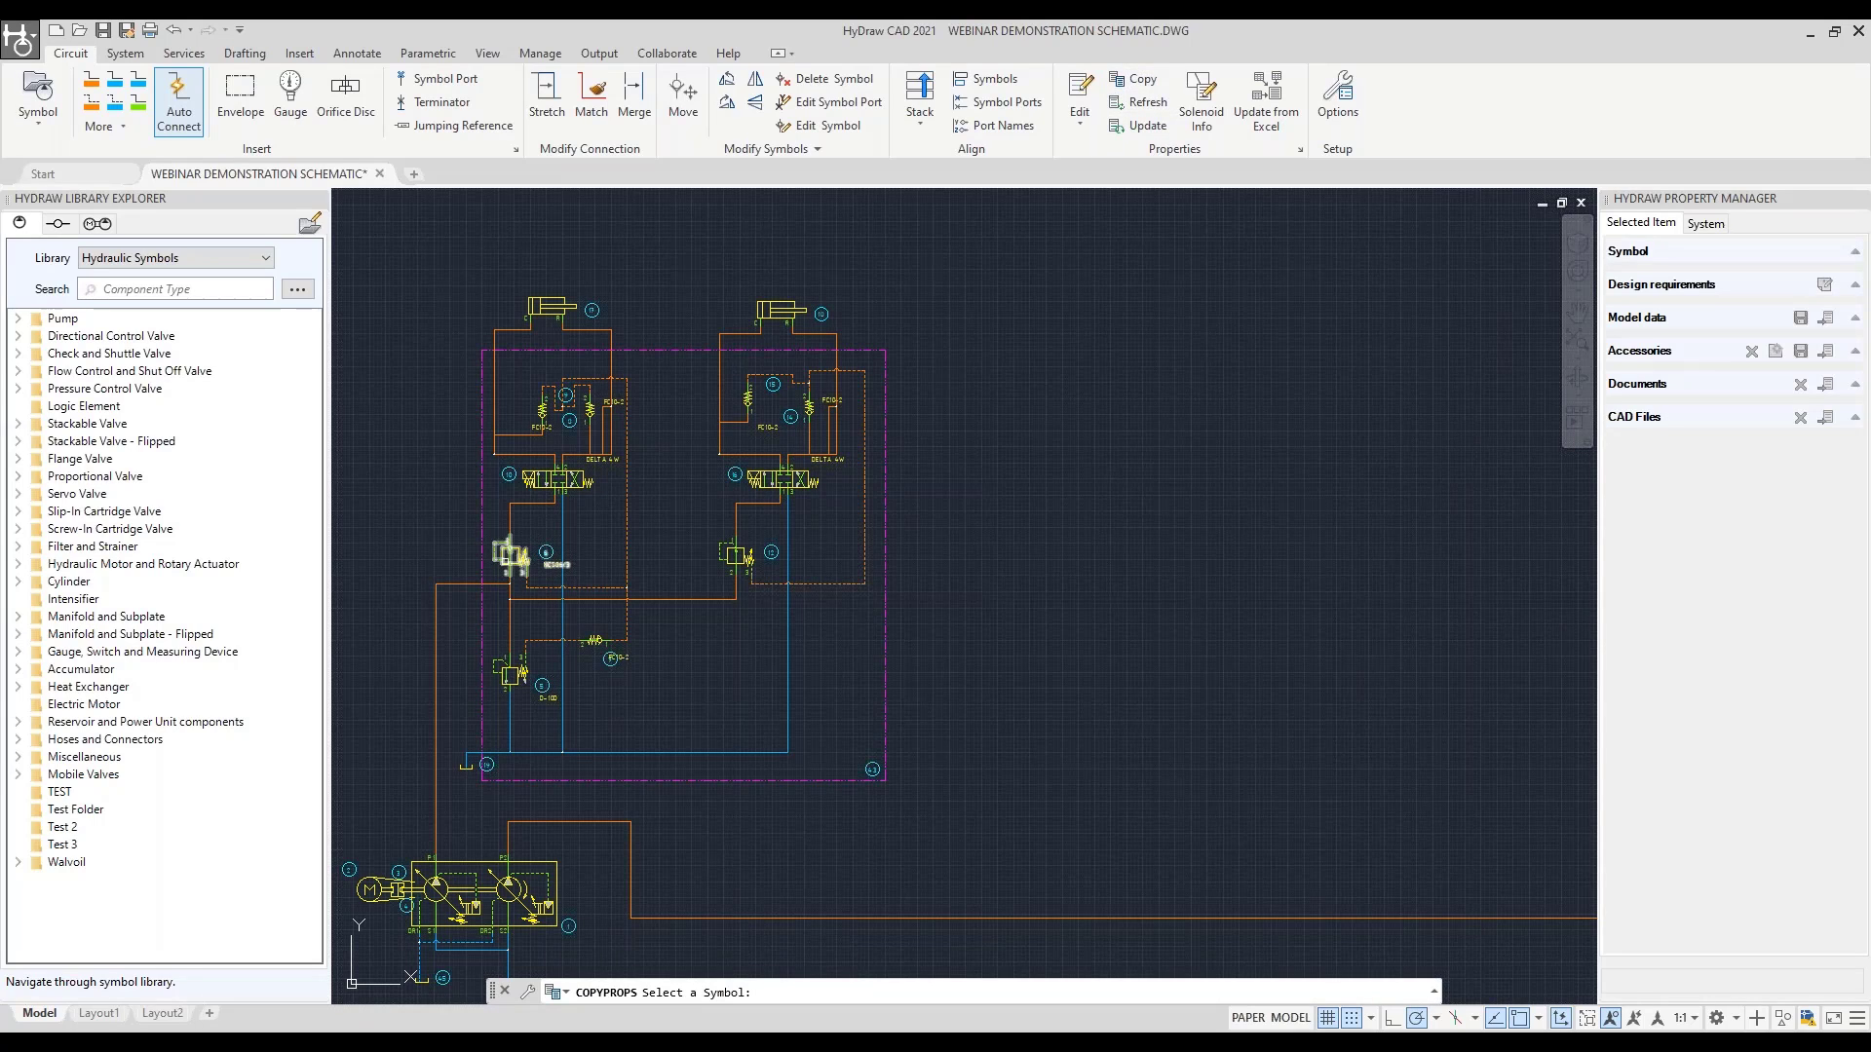
click(510, 555)
click(732, 559)
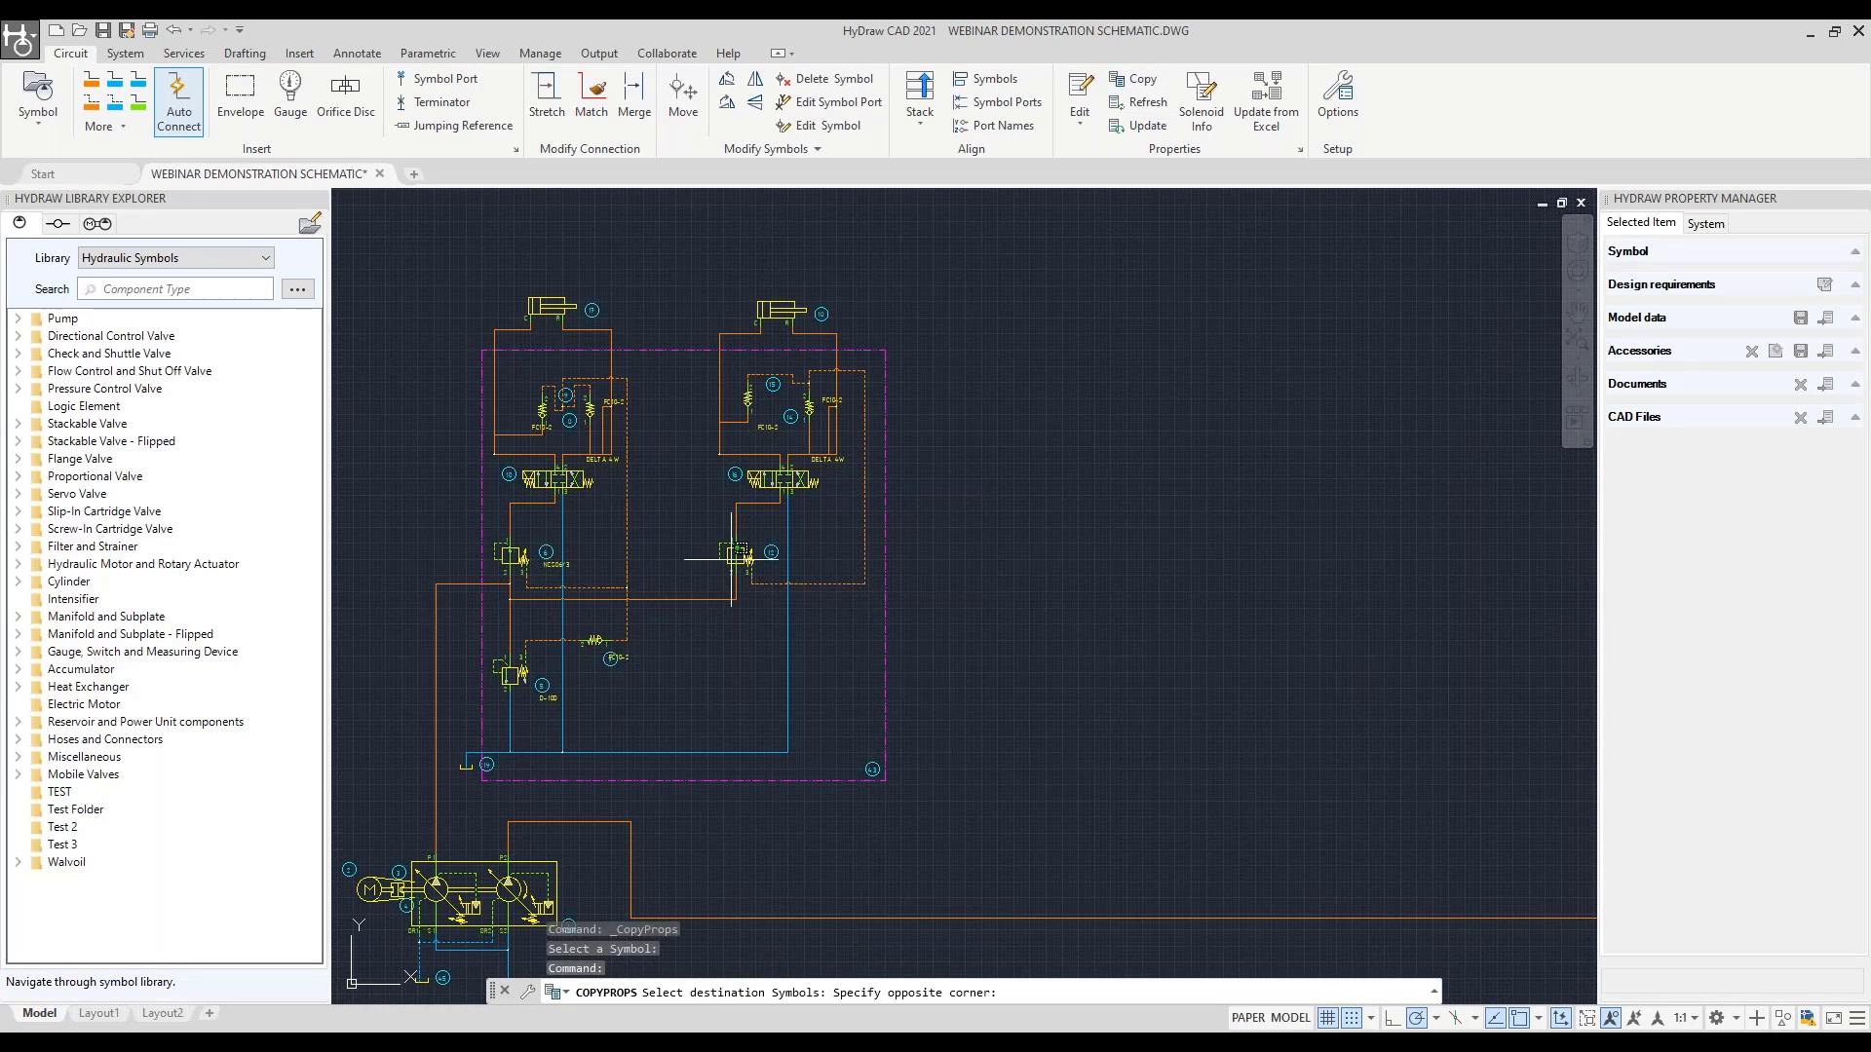
click(700, 563)
Add reducing valves 21, 26, 33 and 38 in the second manifold as destinations and copy all model data, design requirements and documents
scroll(816, 550, down, 4)
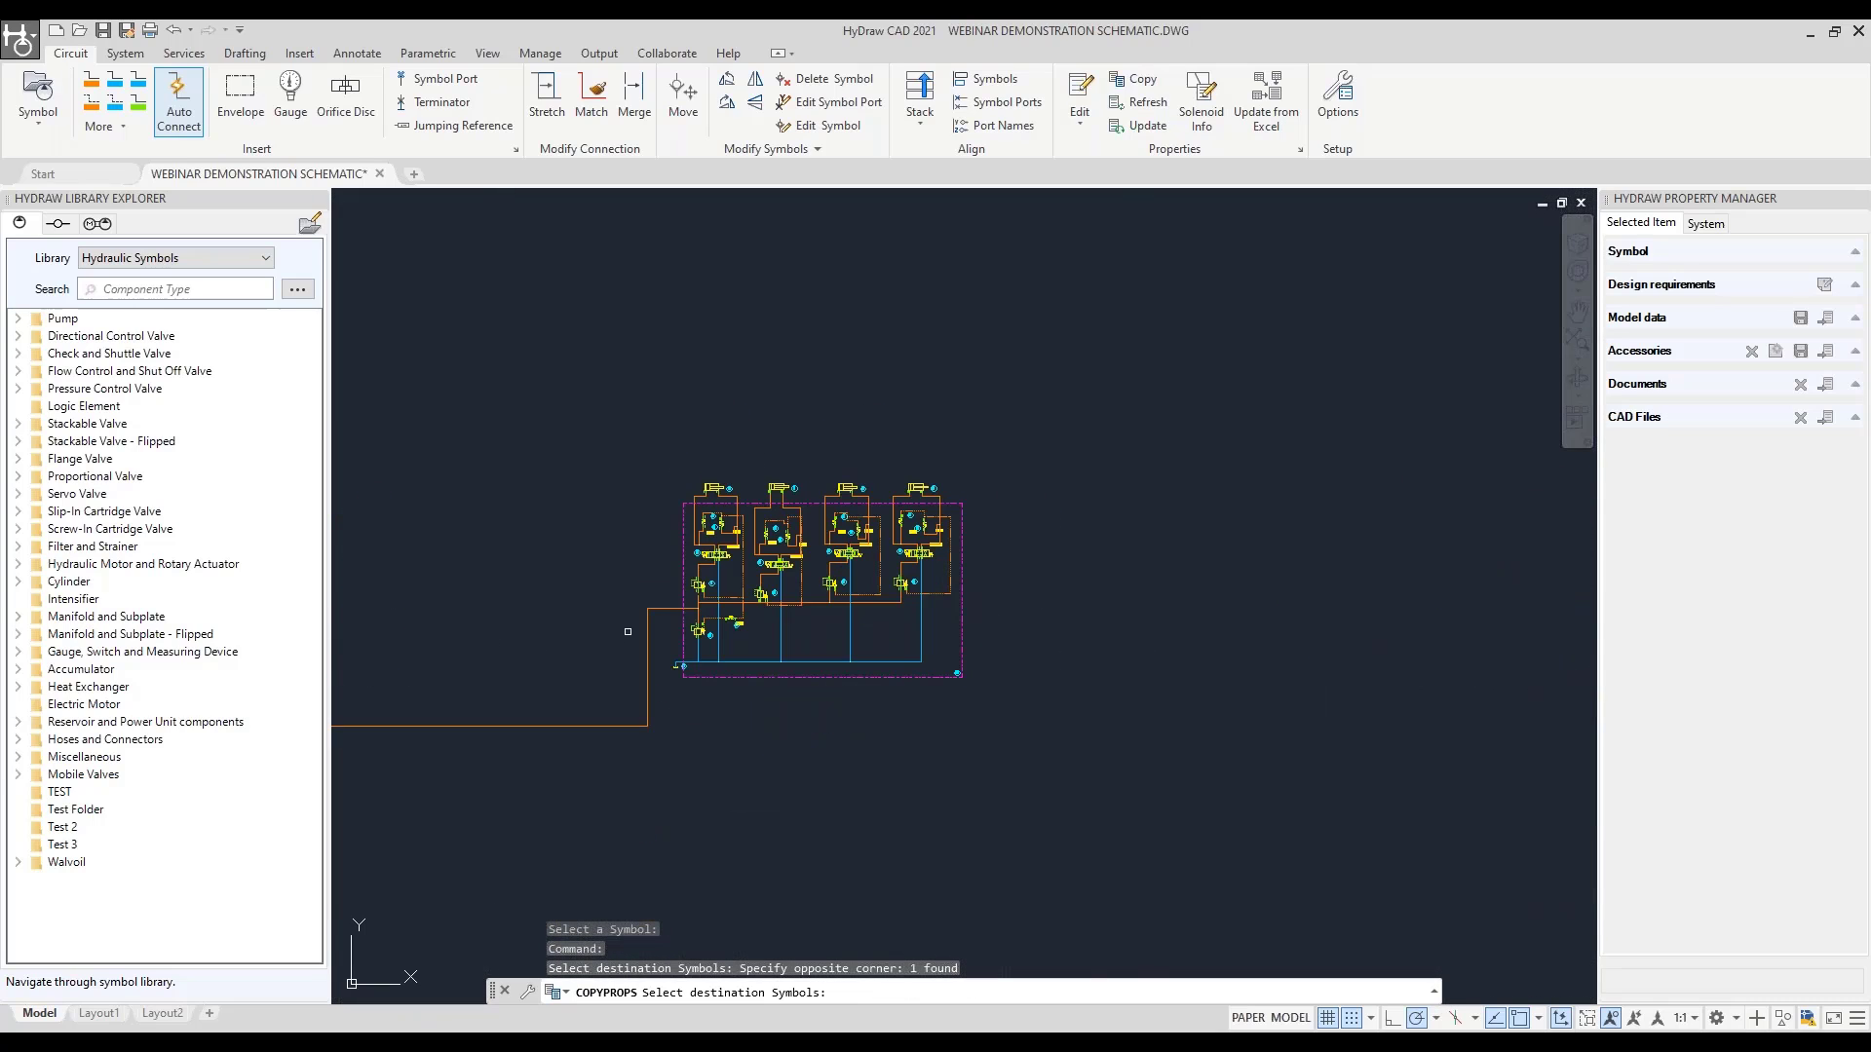
scroll(839, 473, up, 6)
click(839, 472)
click(829, 476)
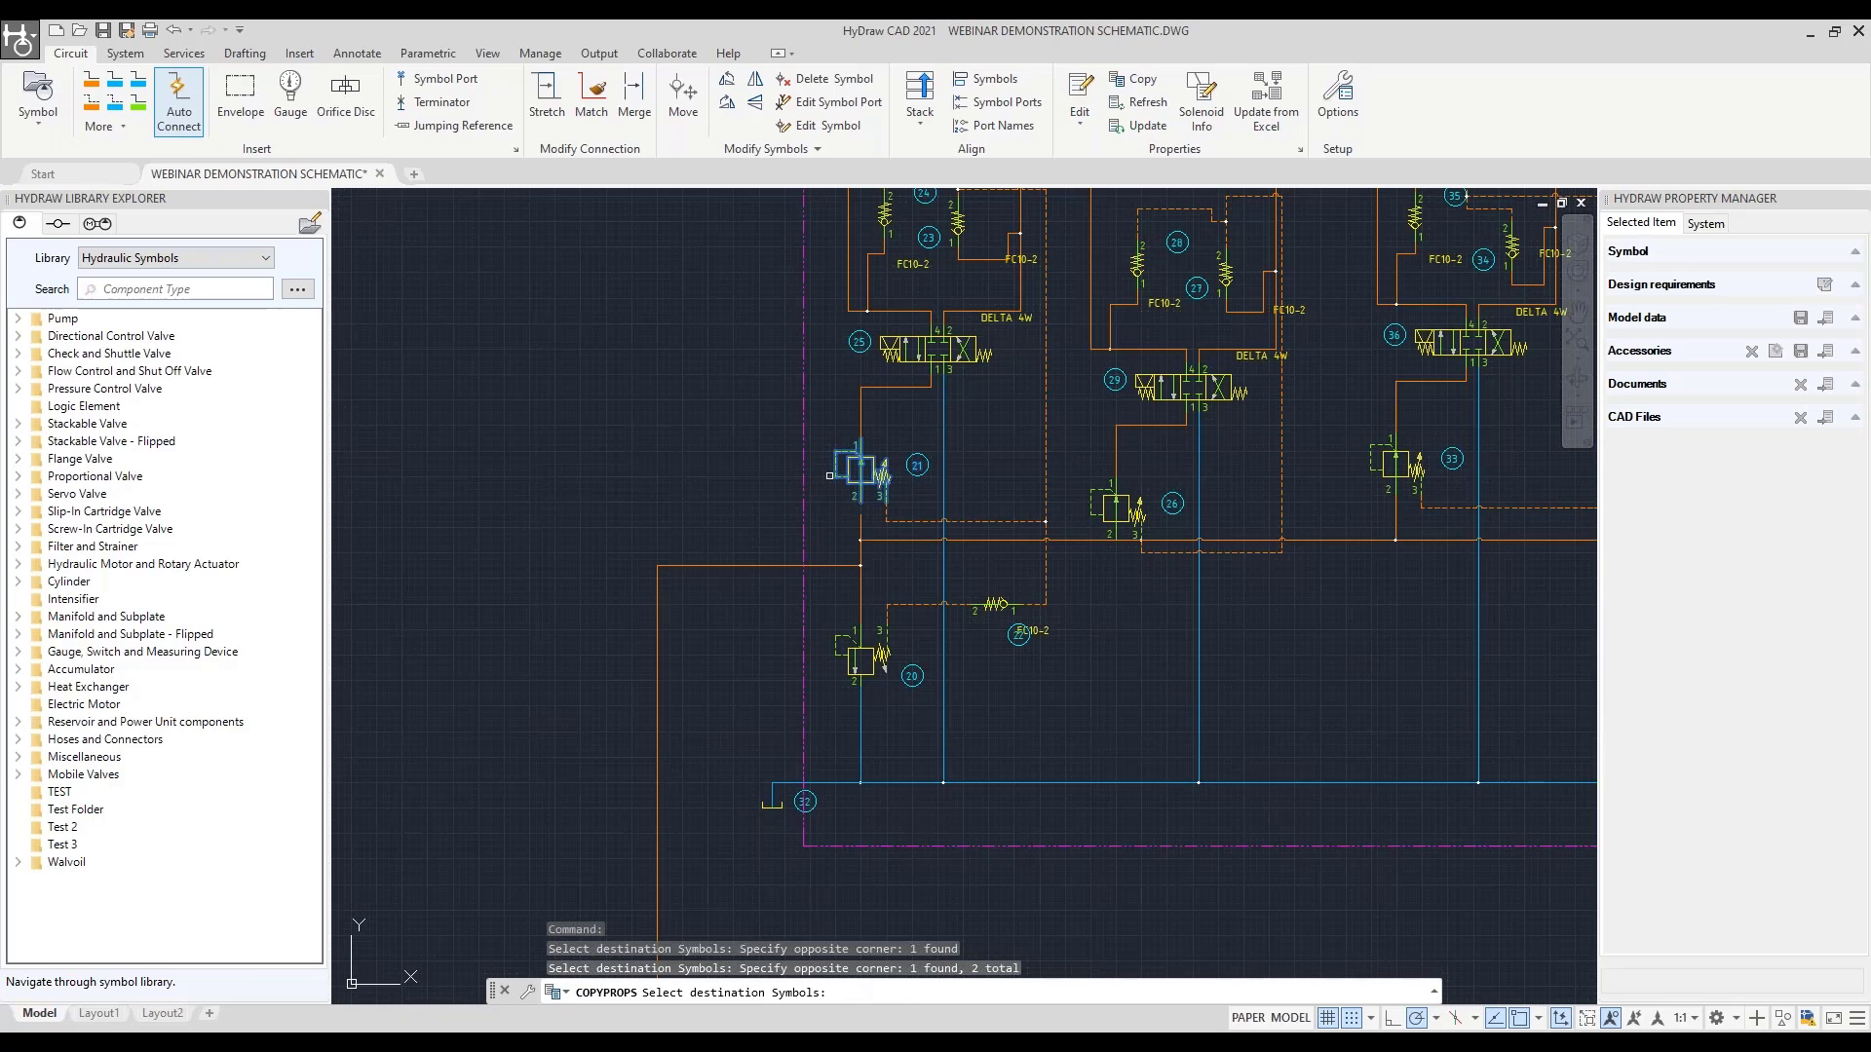
click(1141, 517)
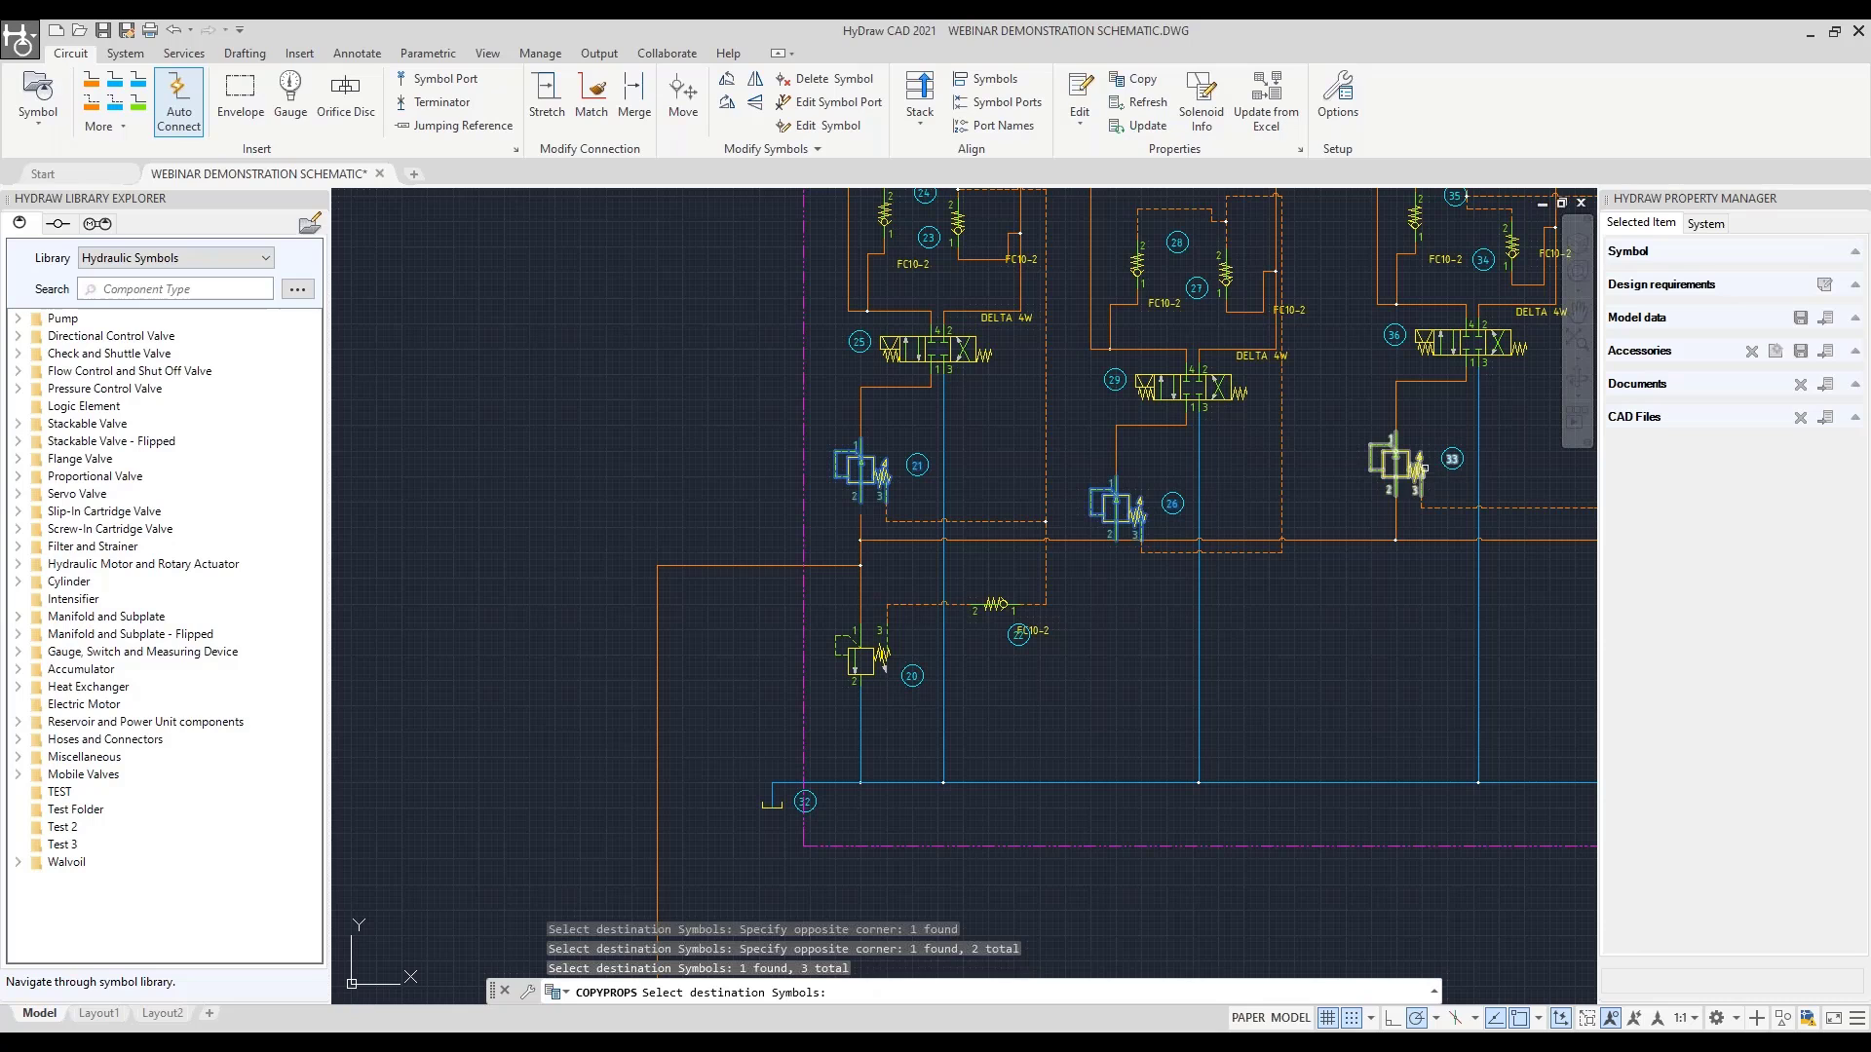
click(1396, 465)
middle_drag(1395, 465, 741, 558)
click(1046, 564)
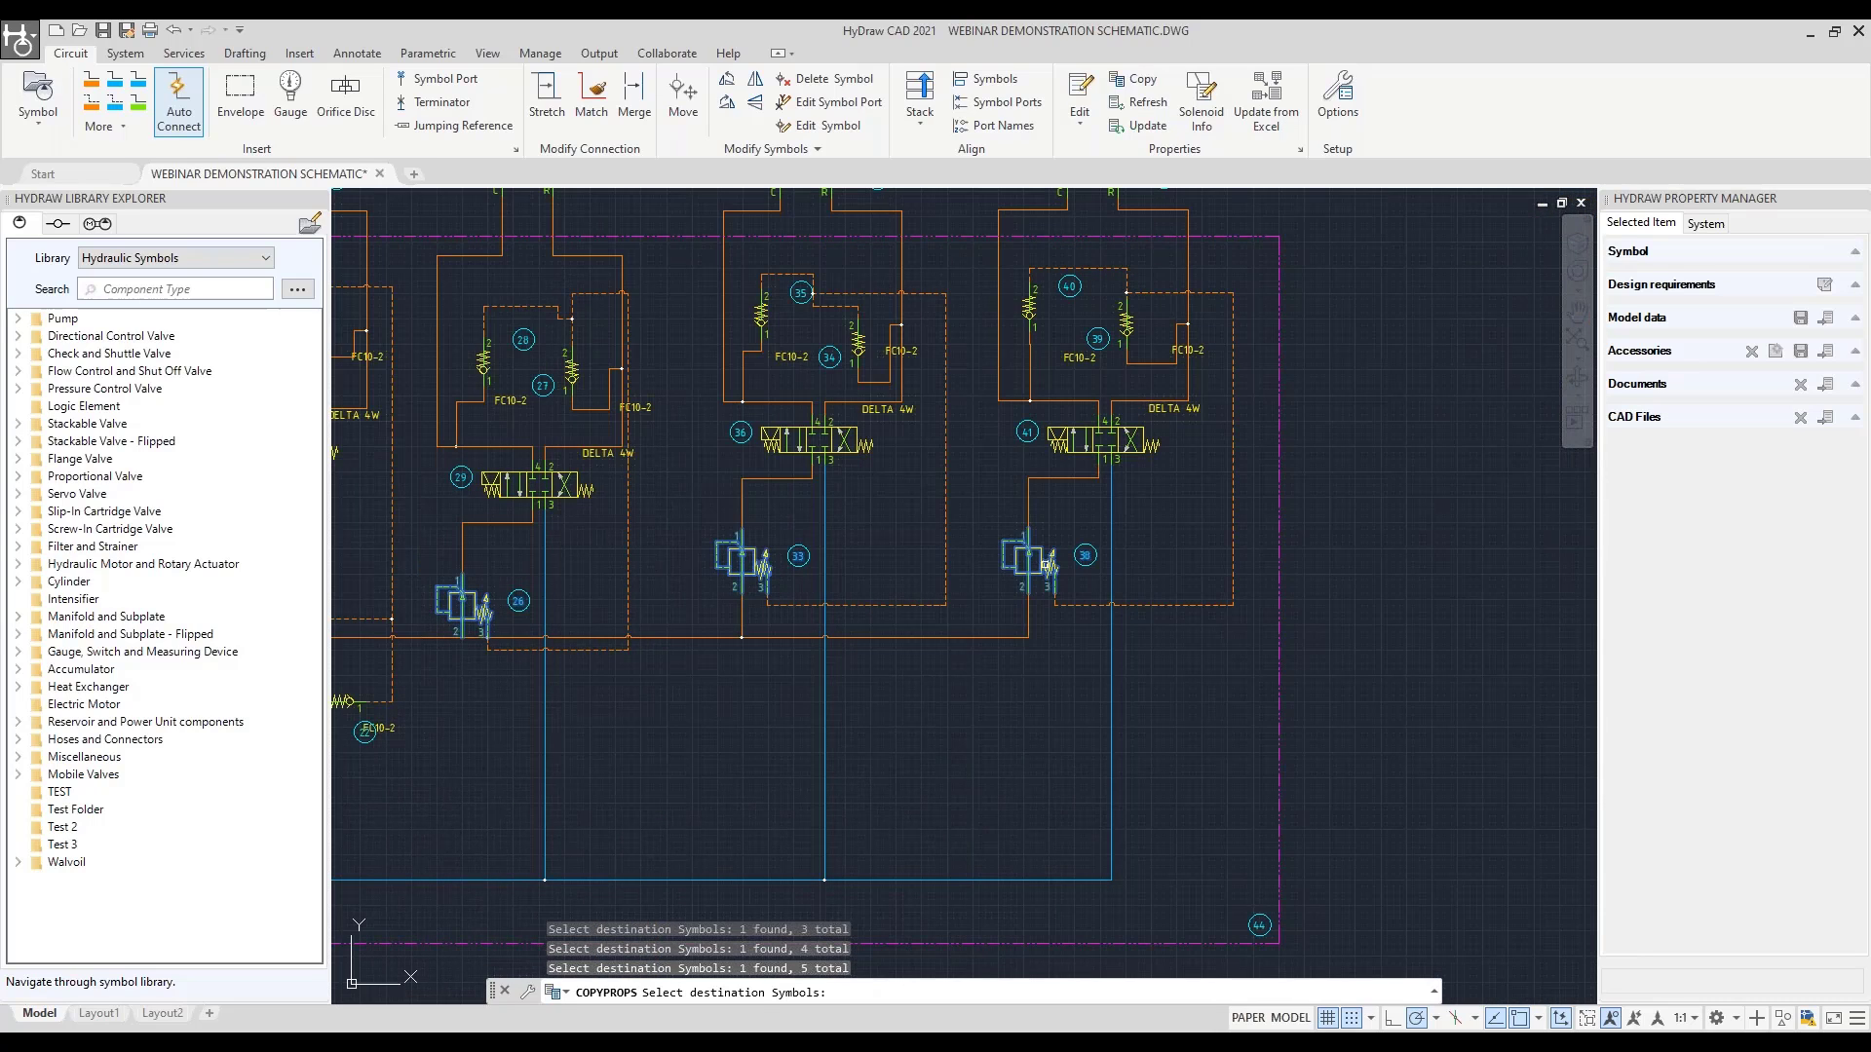
key(Return)
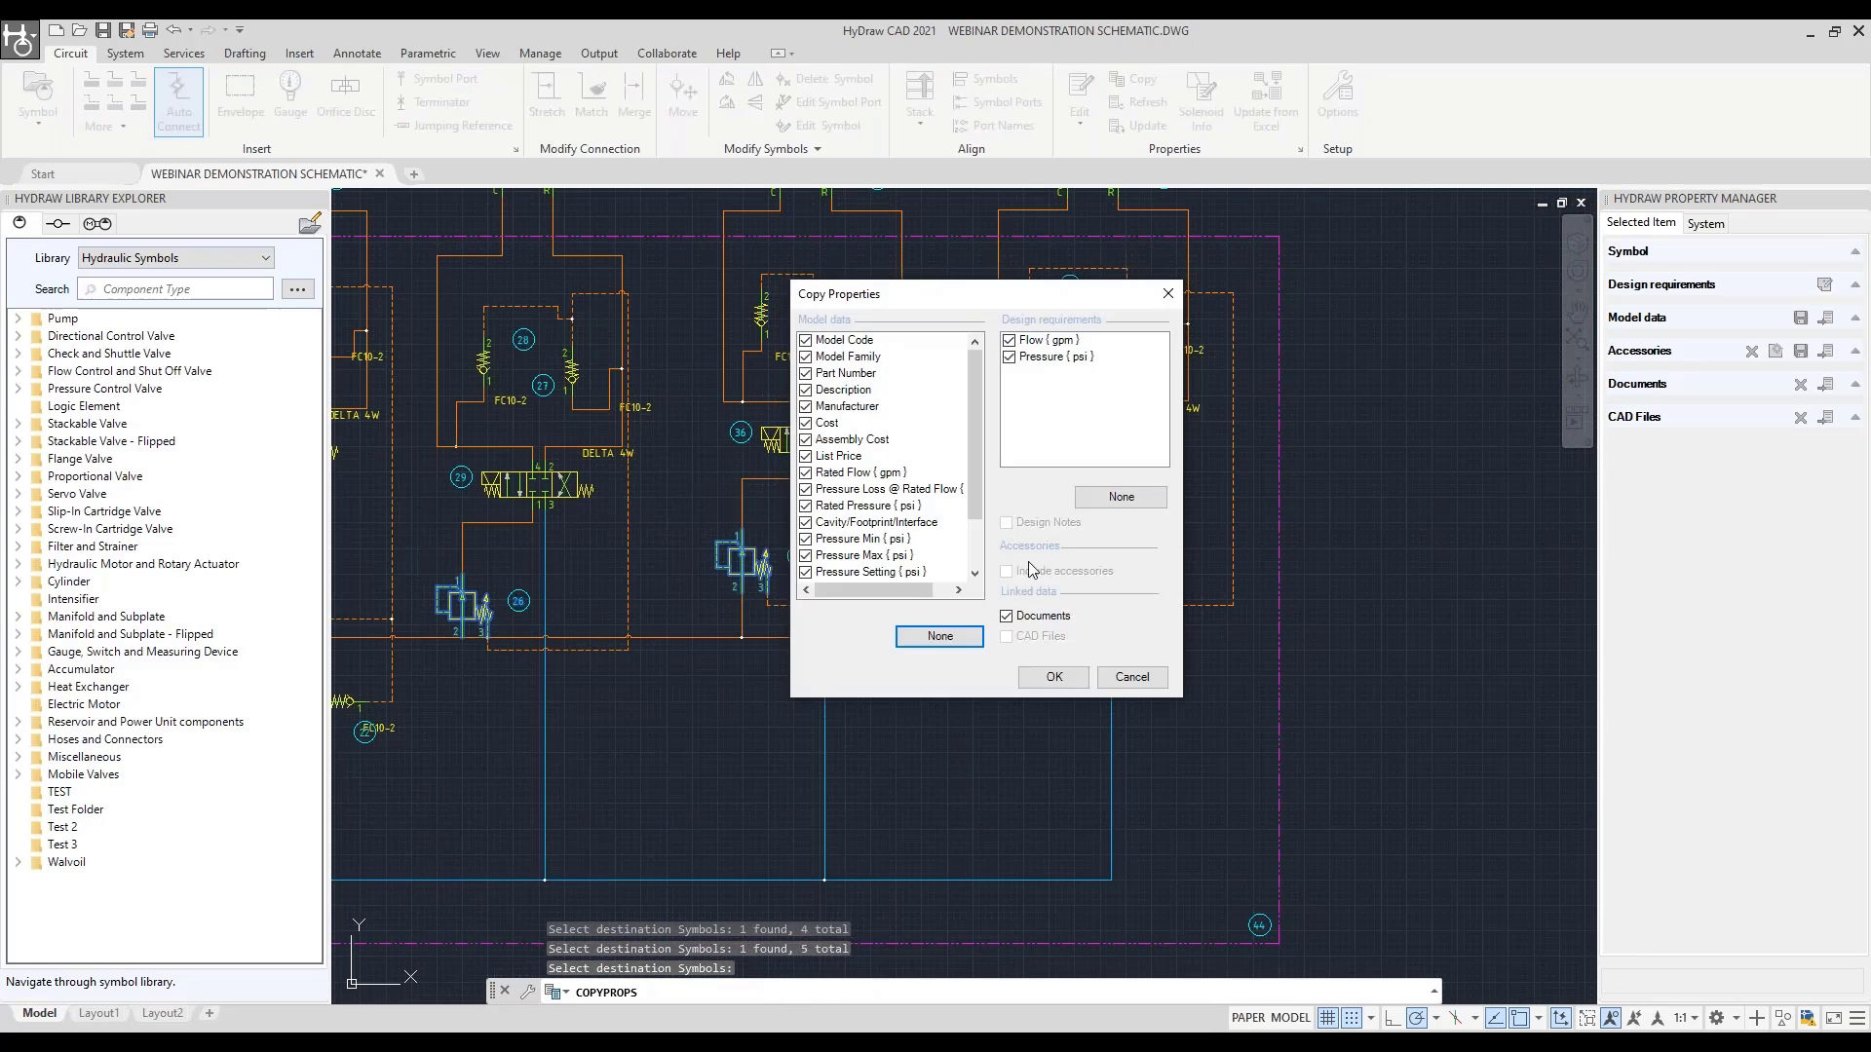
click(1058, 680)
click(1064, 679)
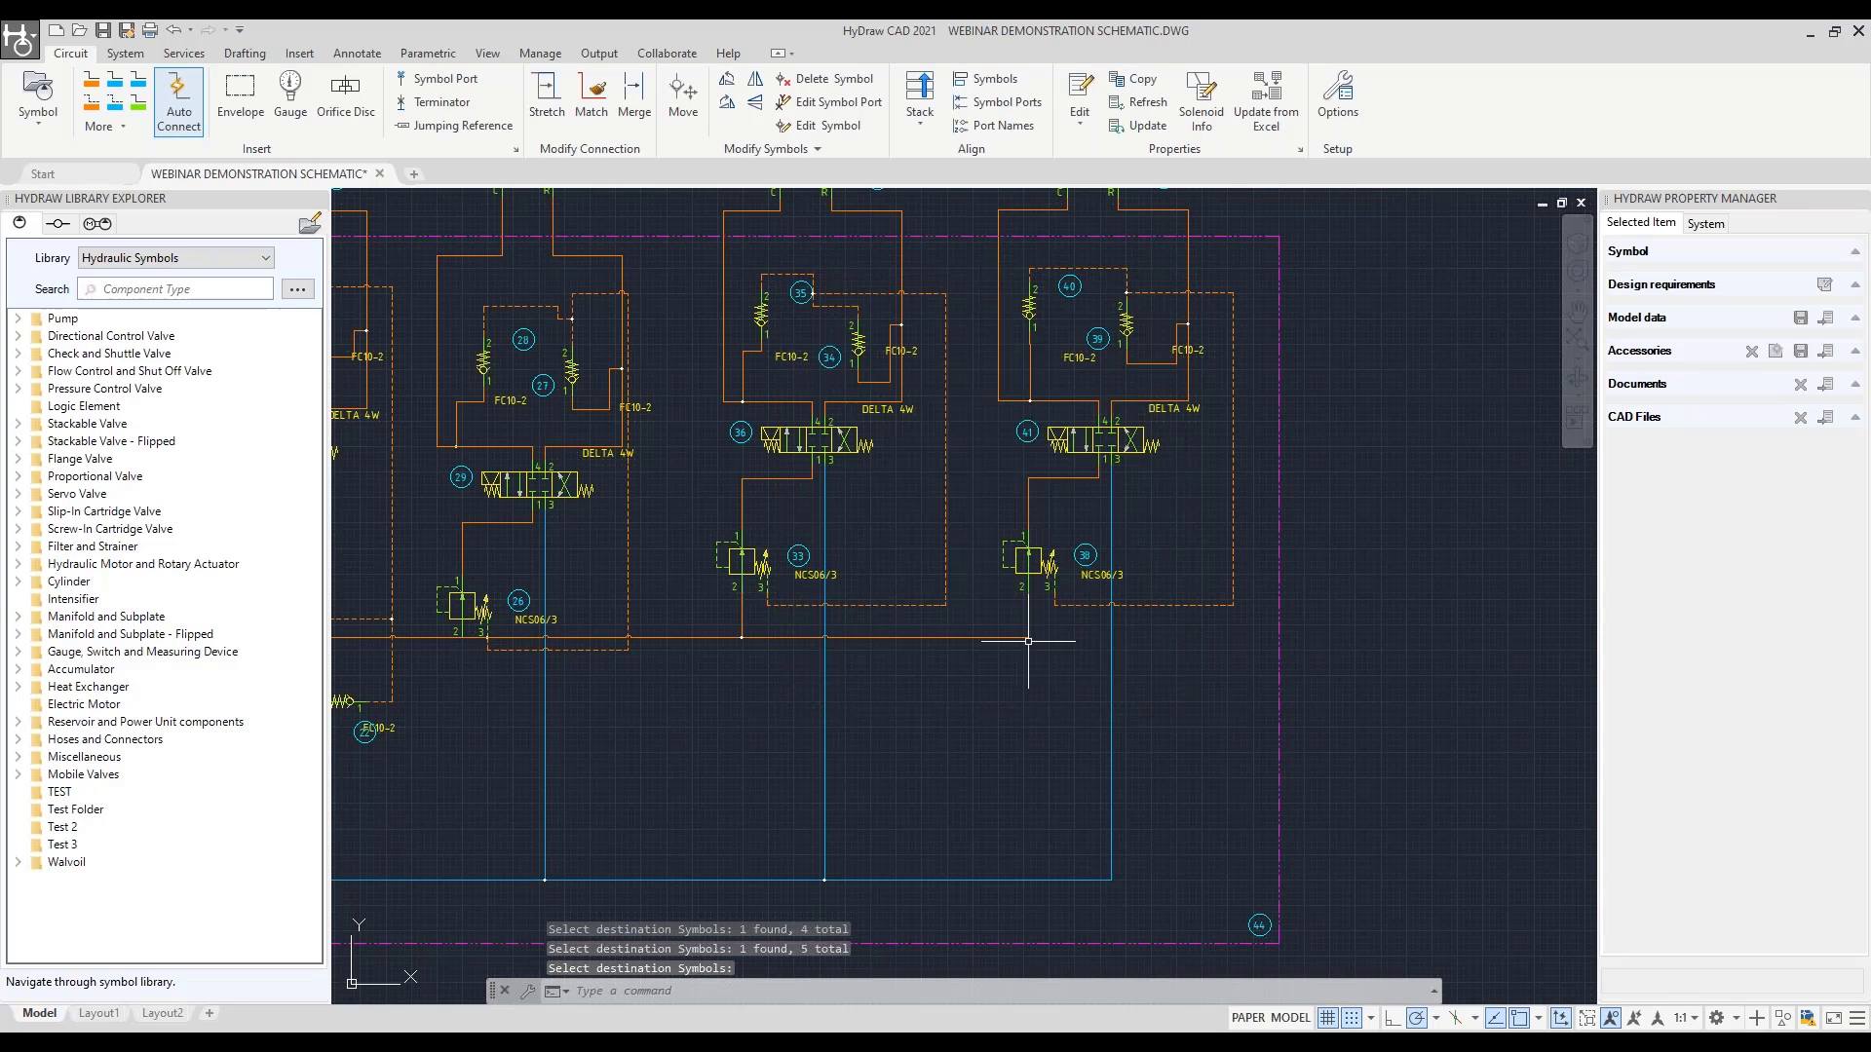
Copy all model data, design requirements and documents from relief valve 5 in the first manifold to relief valve 20 in the second manifold
scroll(1095, 594, down, 5)
scroll(984, 580, up, 6)
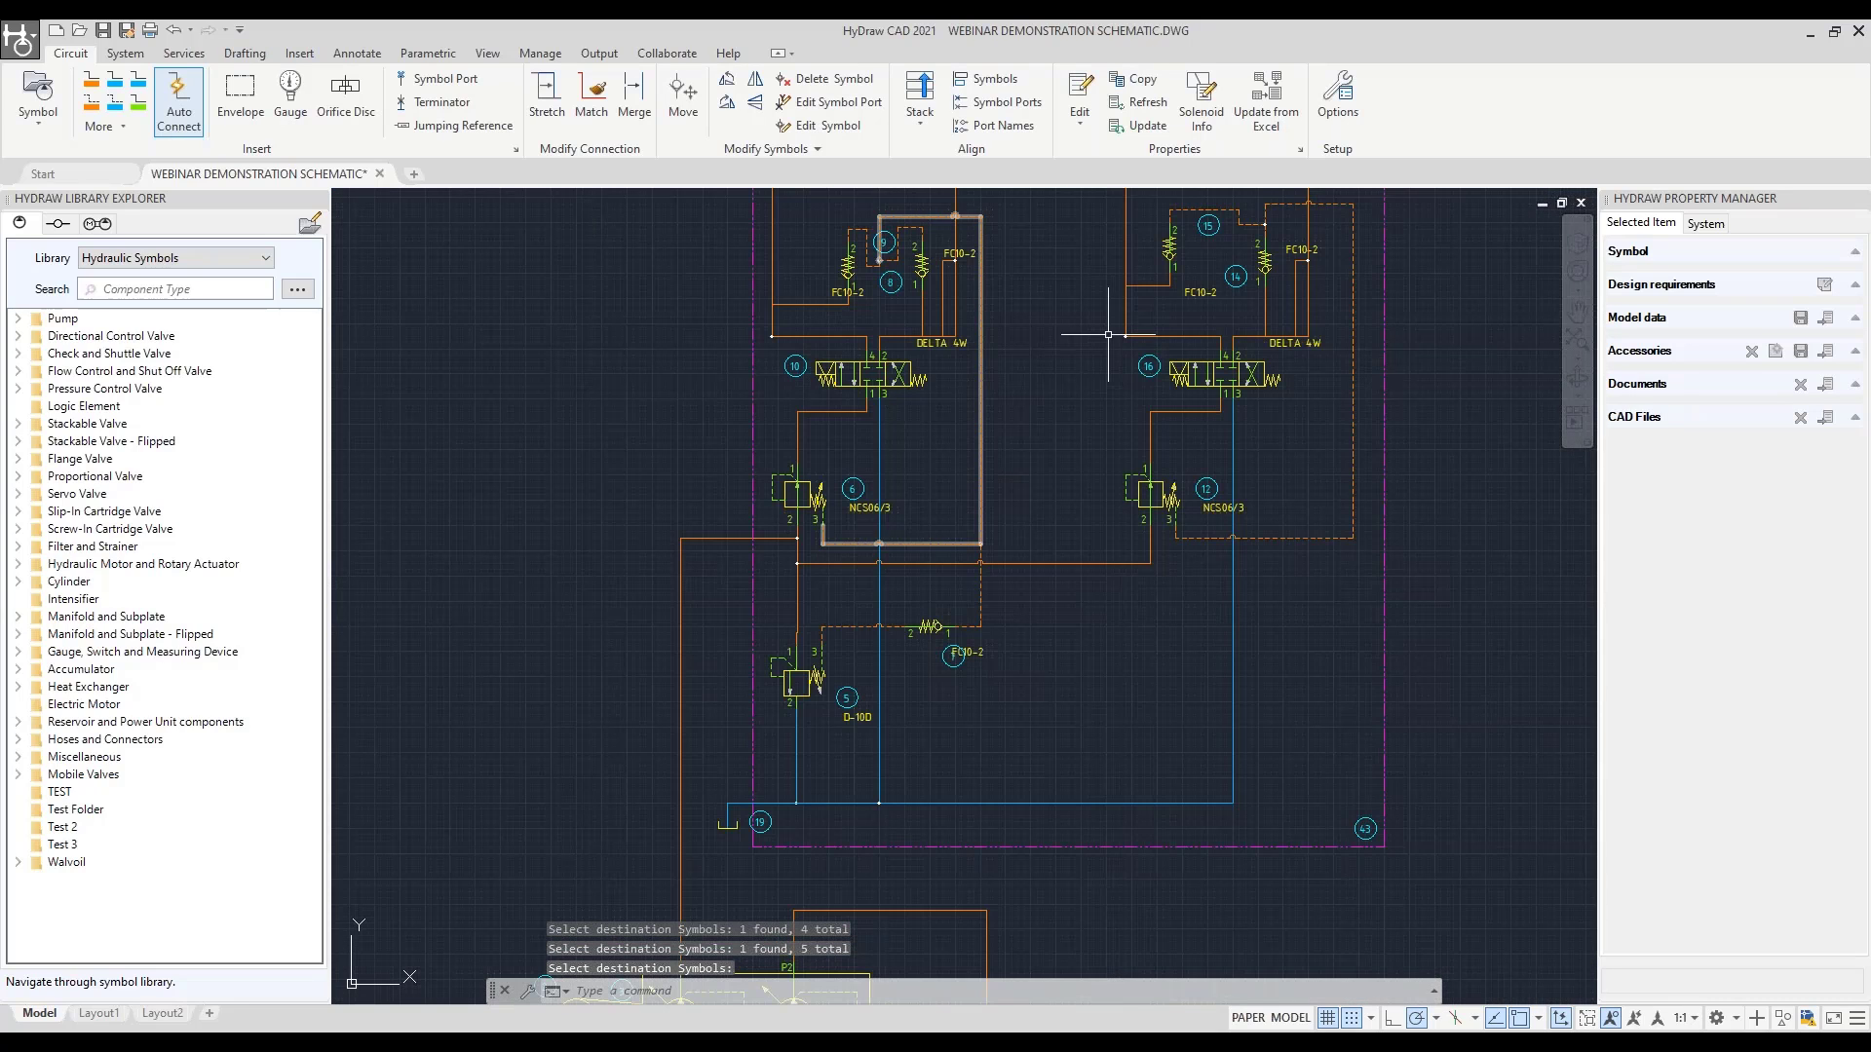
click(1130, 79)
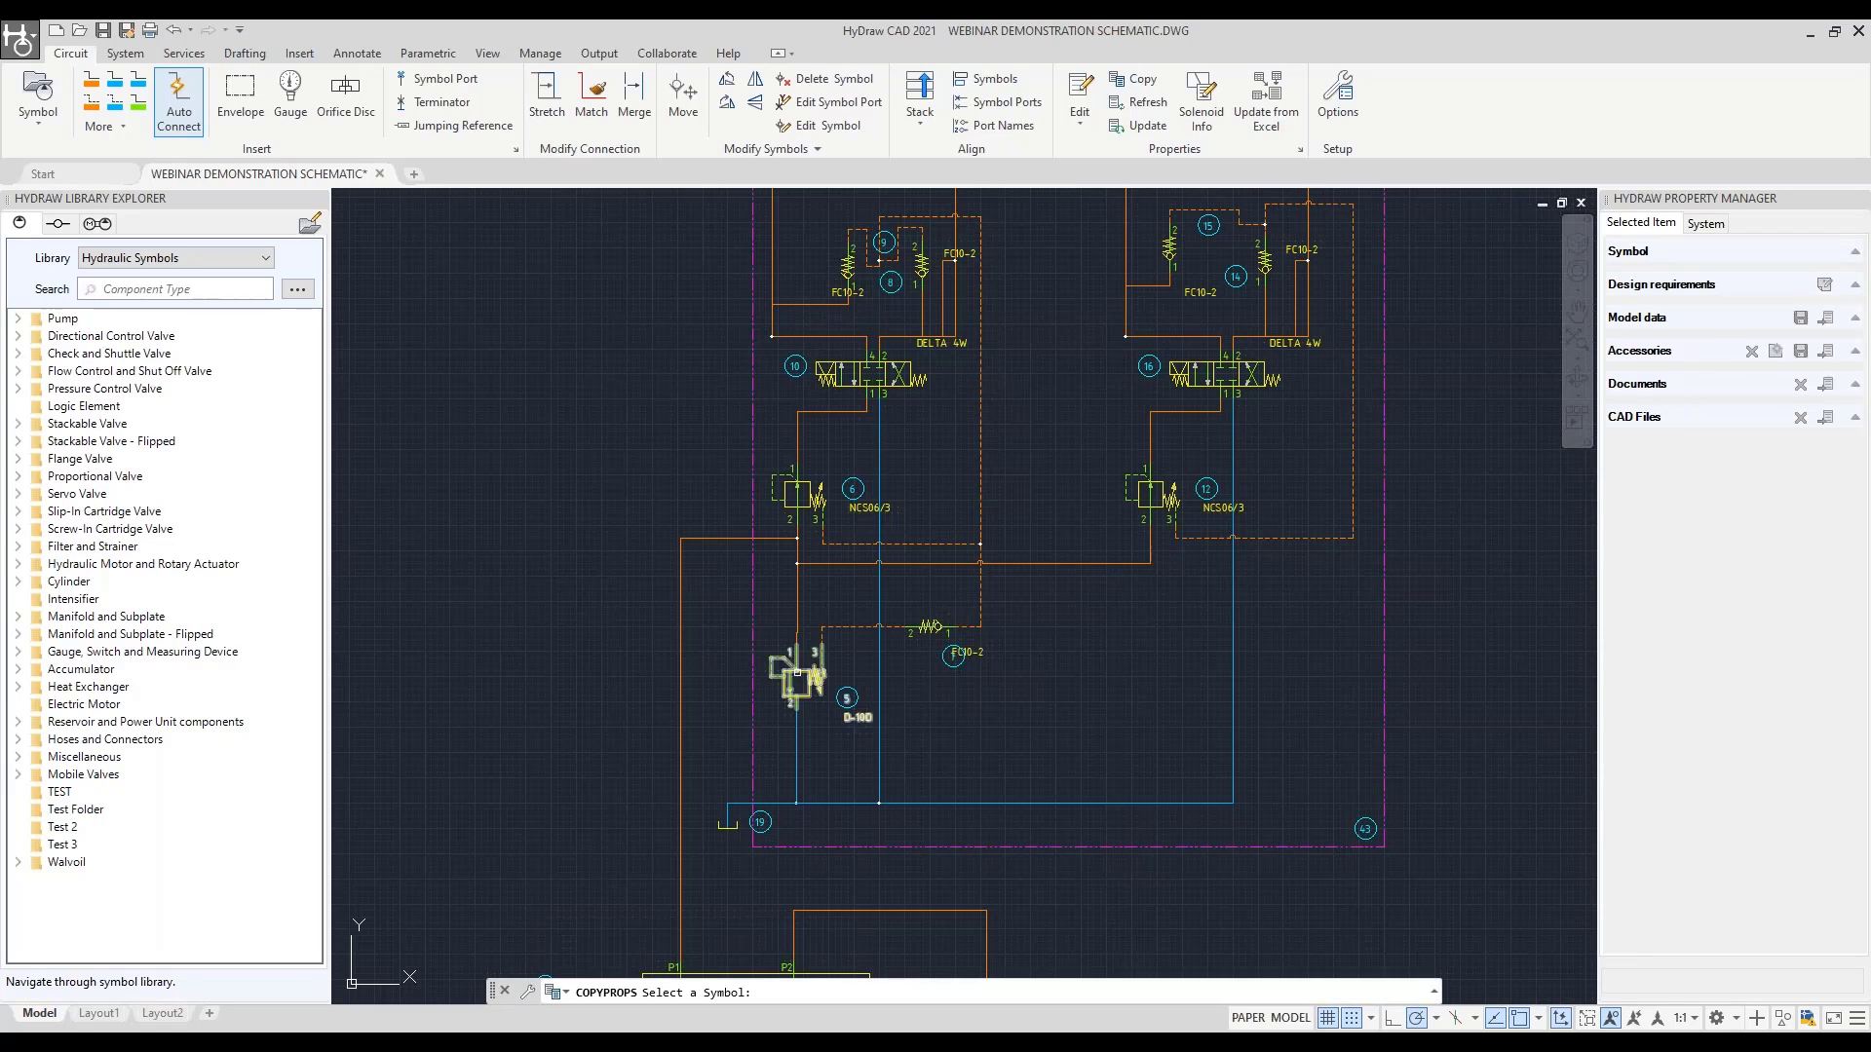
click(796, 677)
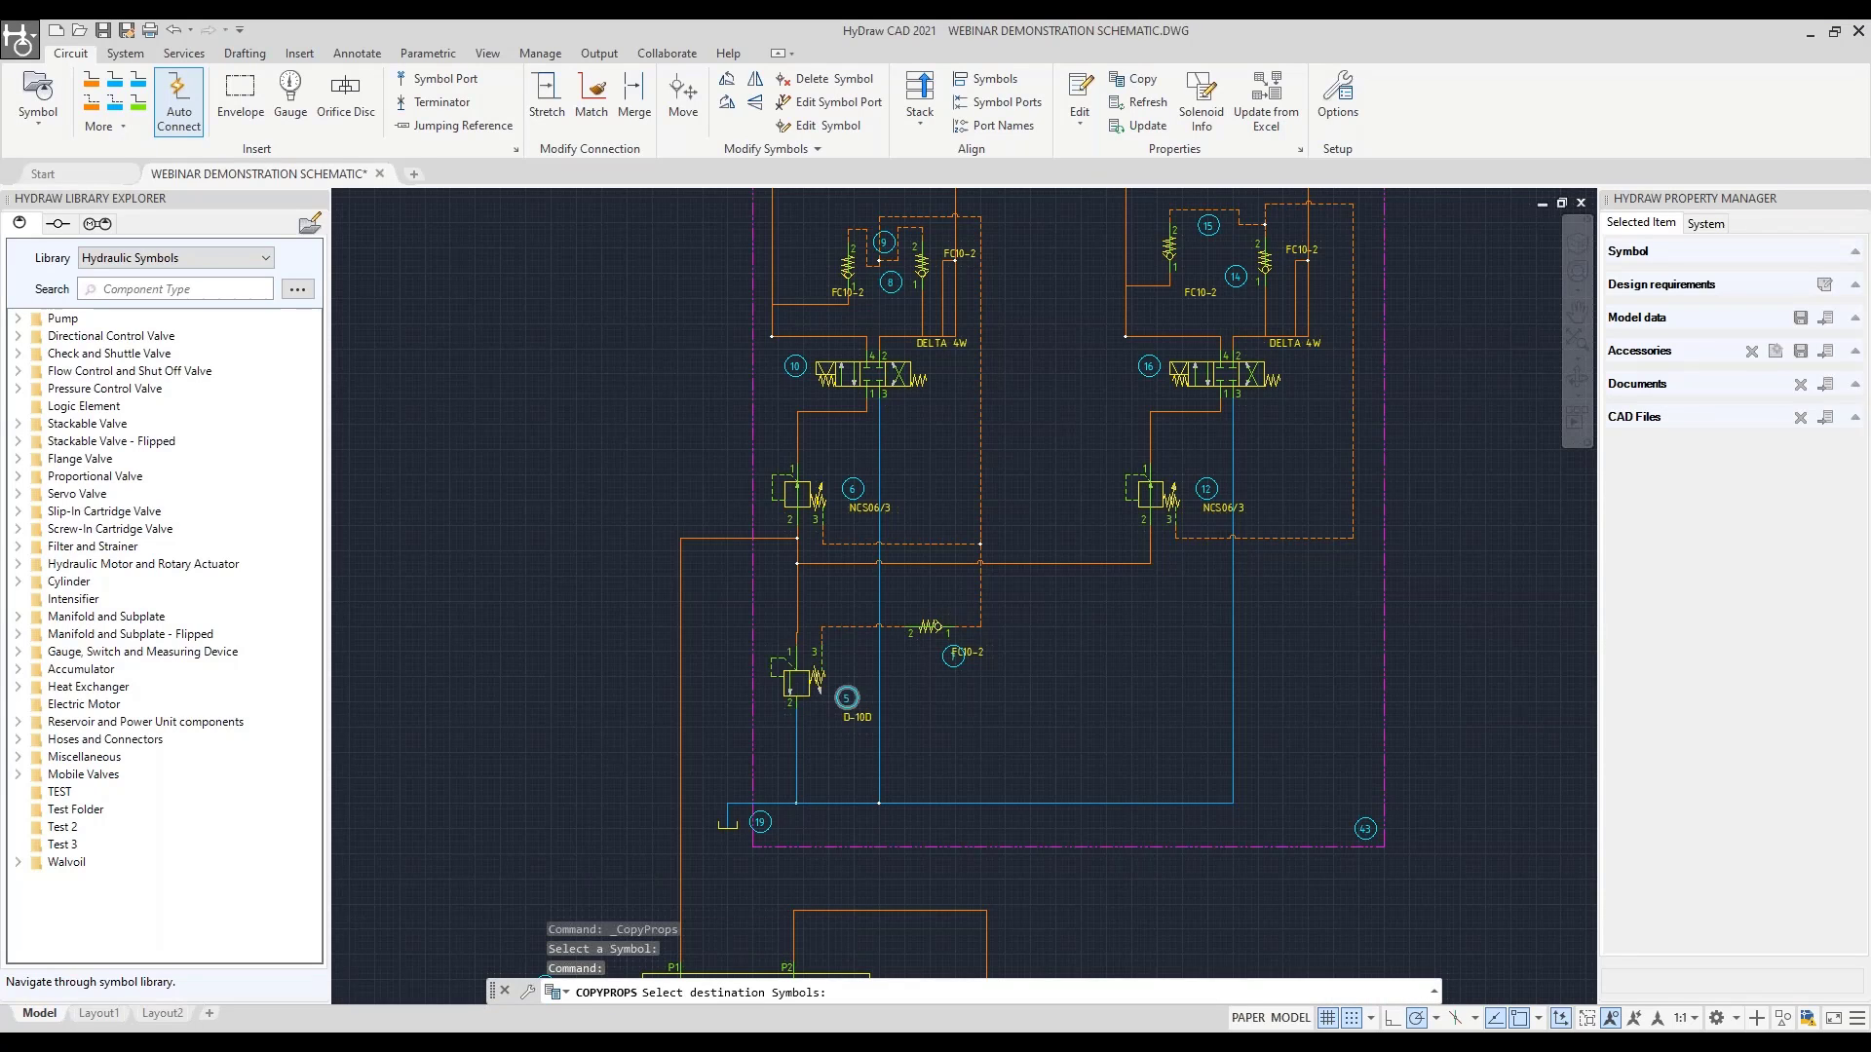
scroll(1178, 698, down, 4)
scroll(1308, 736, up, 2)
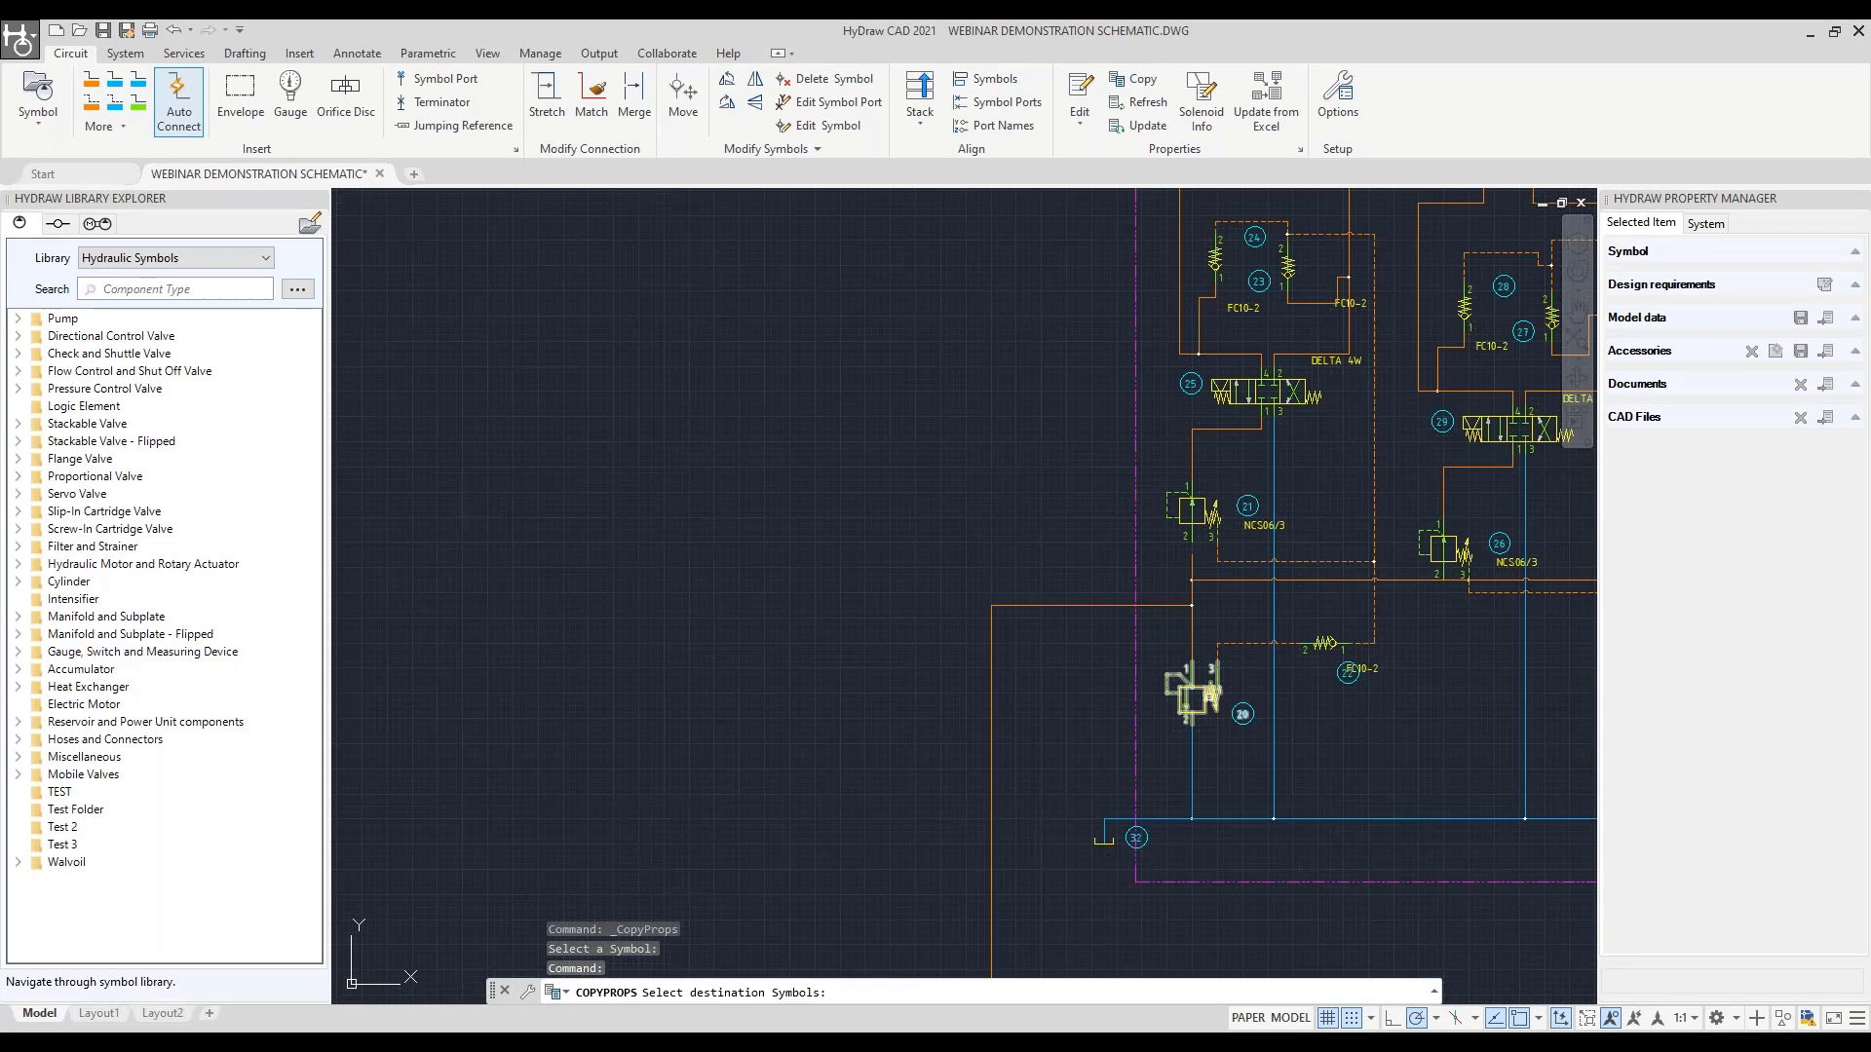
click(1209, 697)
scroll(1225, 691, down, 4)
scroll(1194, 690, up, 2)
middle_drag(1195, 690, 1010, 667)
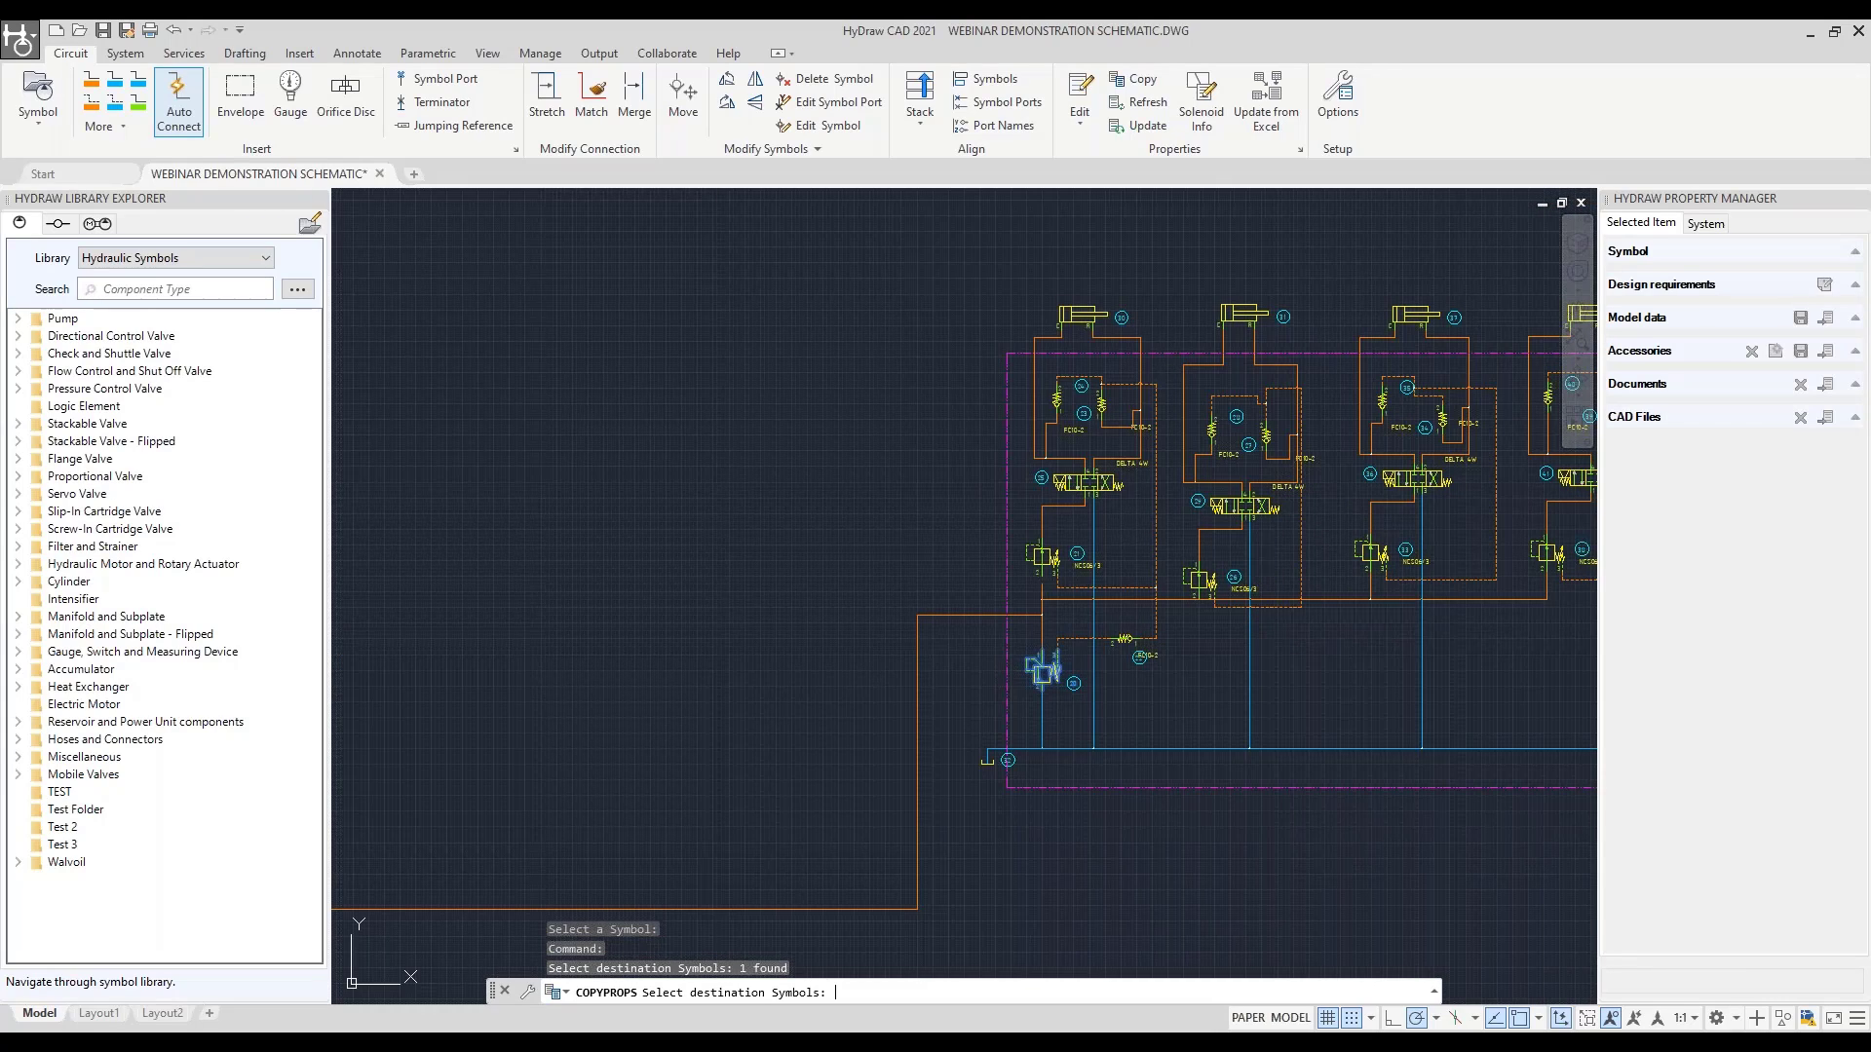
key(Return)
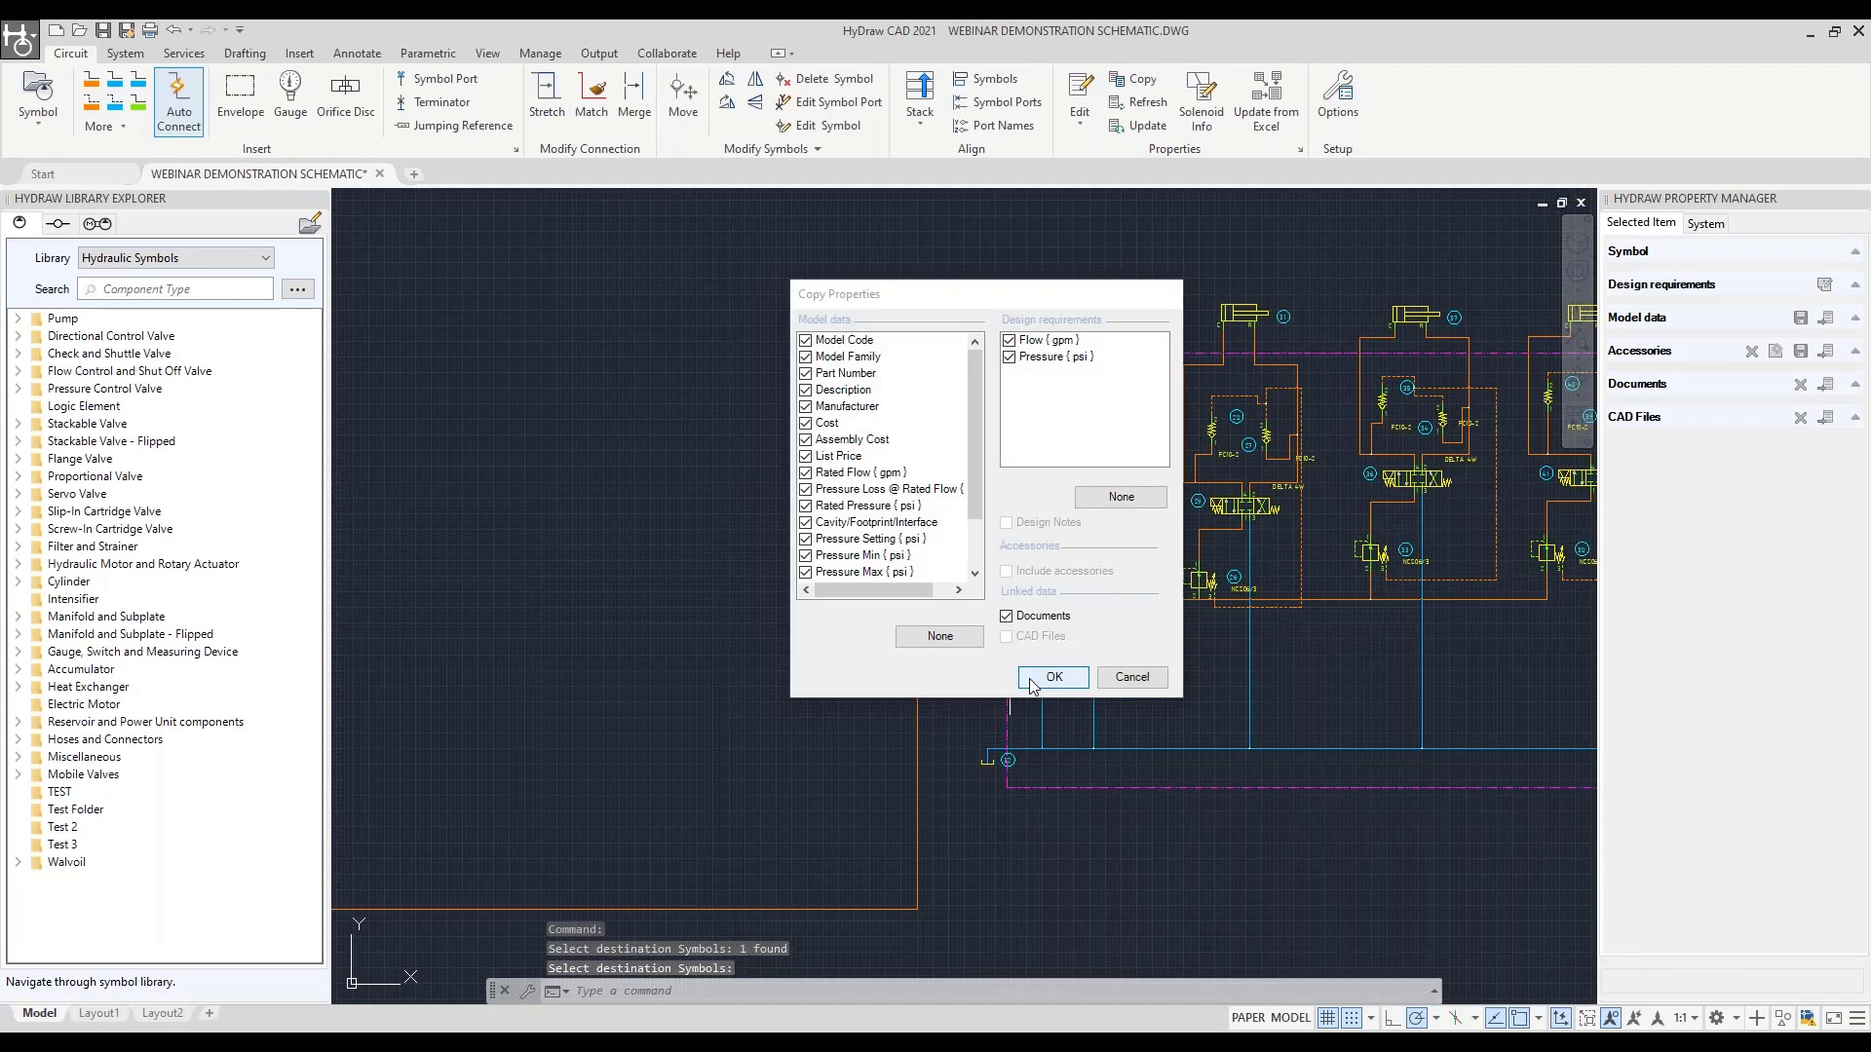
click(1052, 677)
Inspect the design requirements and model data of double pump 1
scroll(793, 627, up, 2)
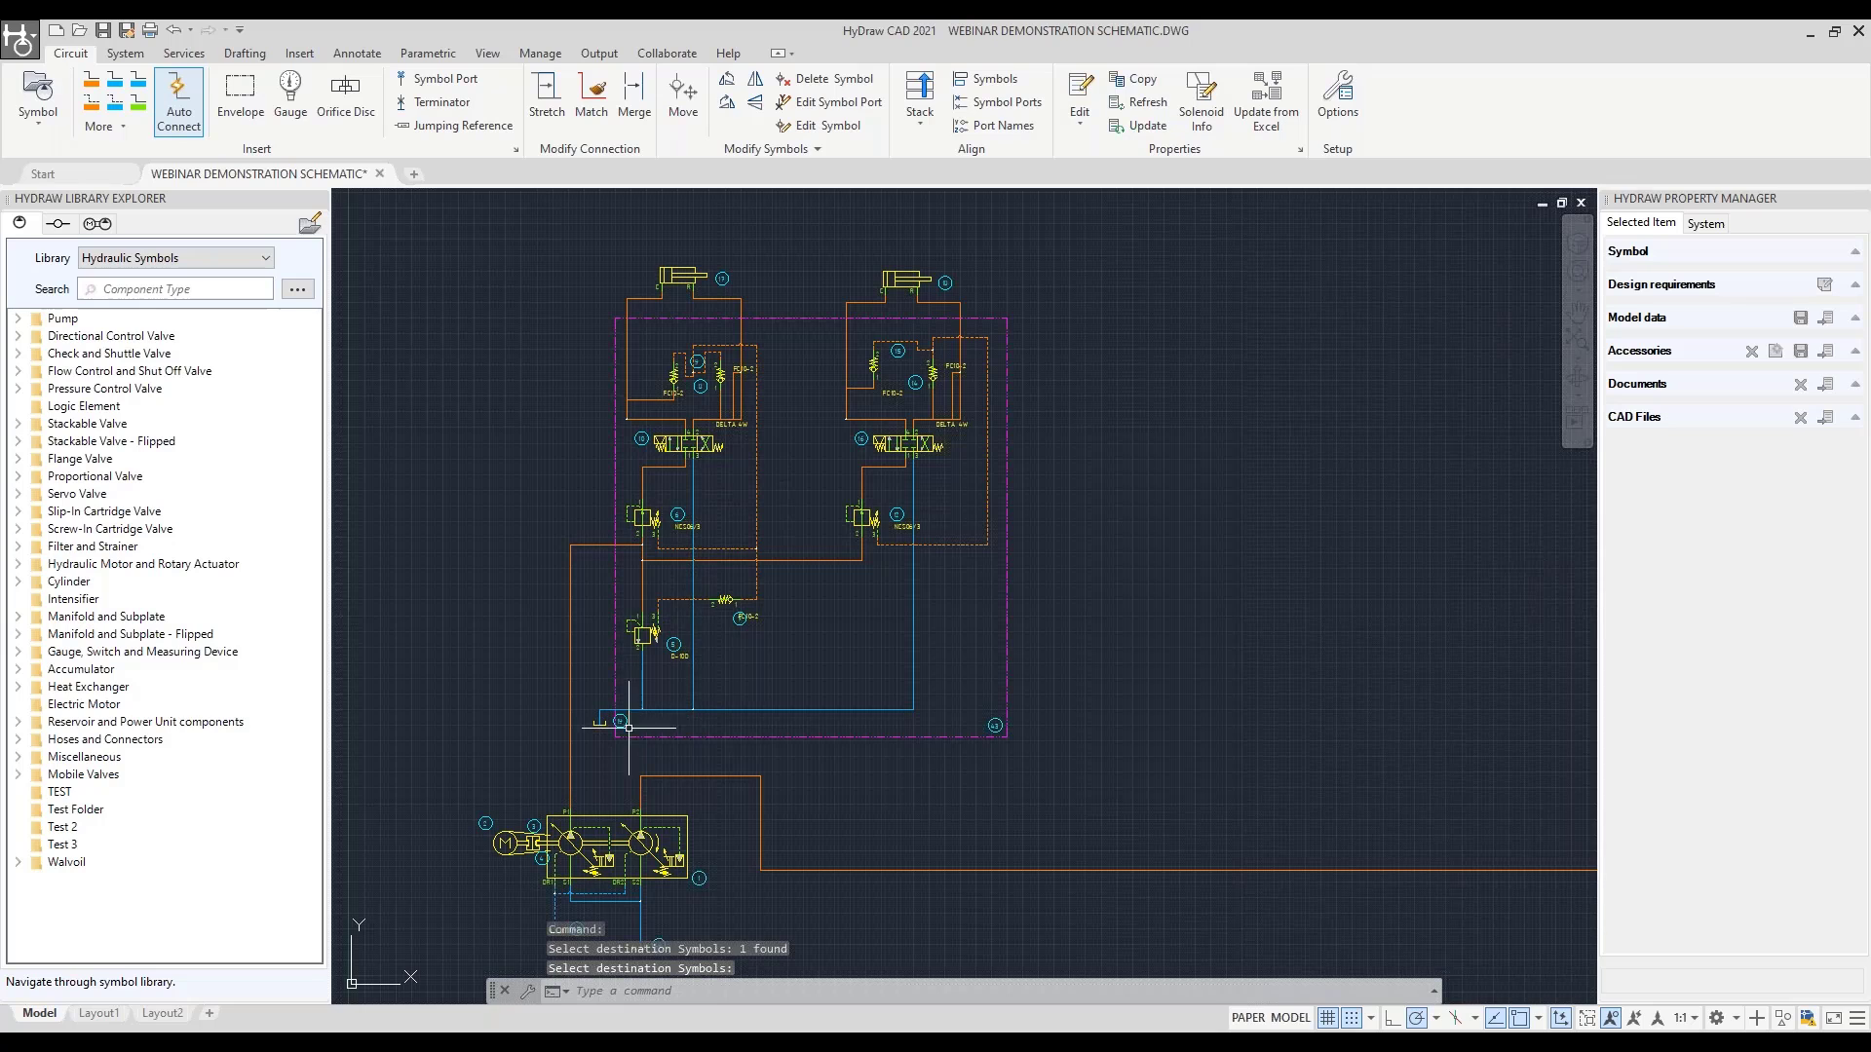
middle_drag(628, 728, 667, 614)
scroll(561, 753, up, 2)
middle_drag(573, 731, 623, 695)
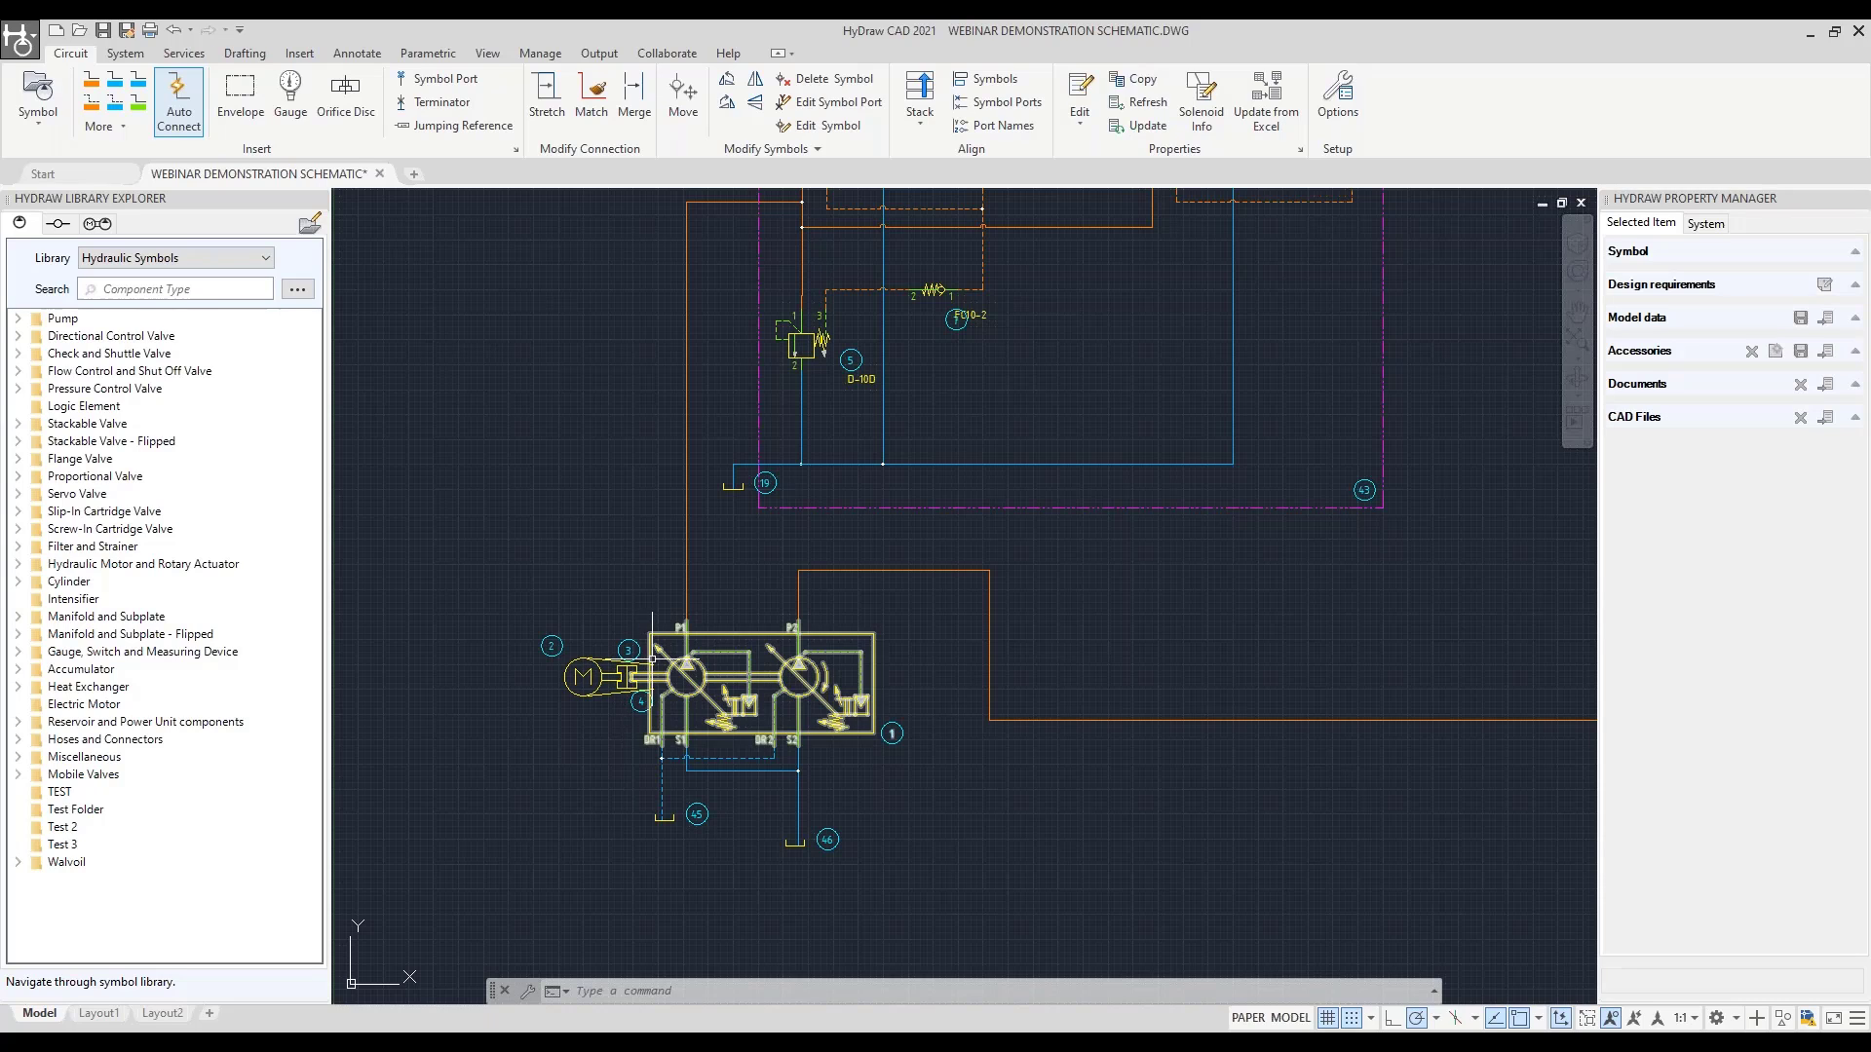
click(651, 658)
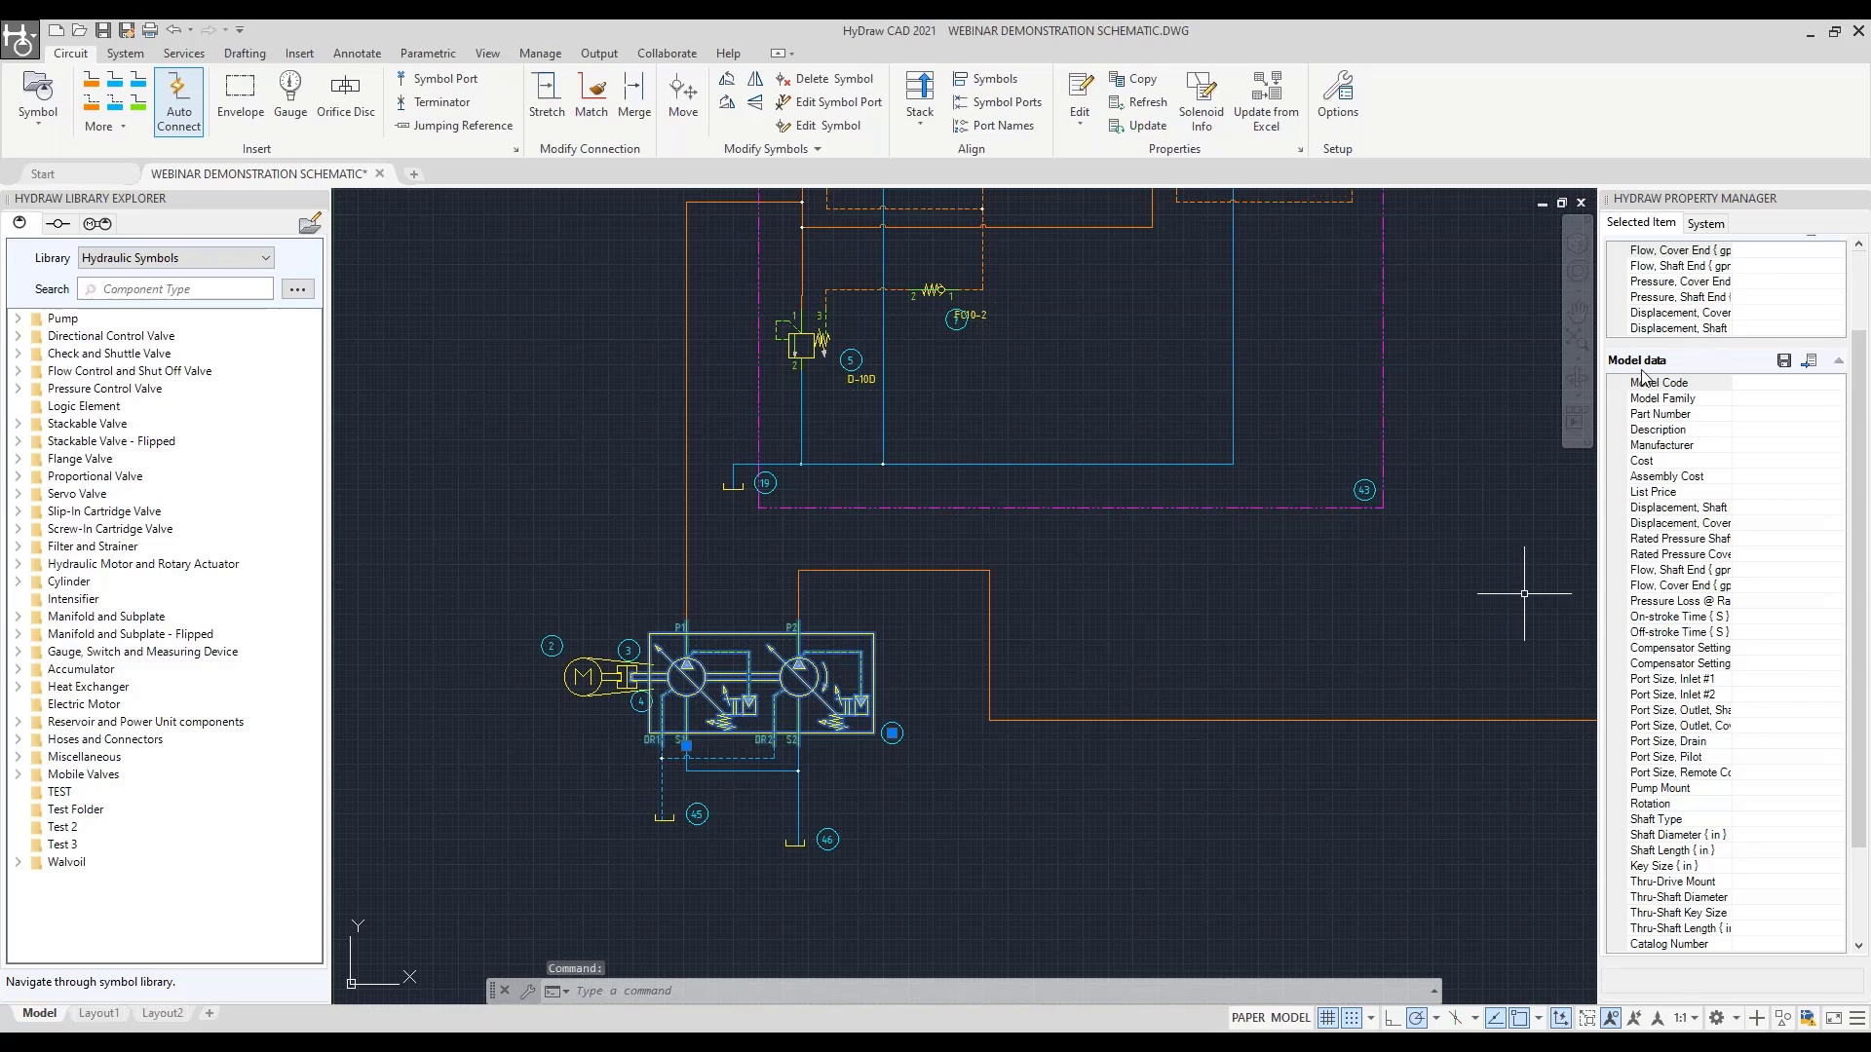
key(Escape)
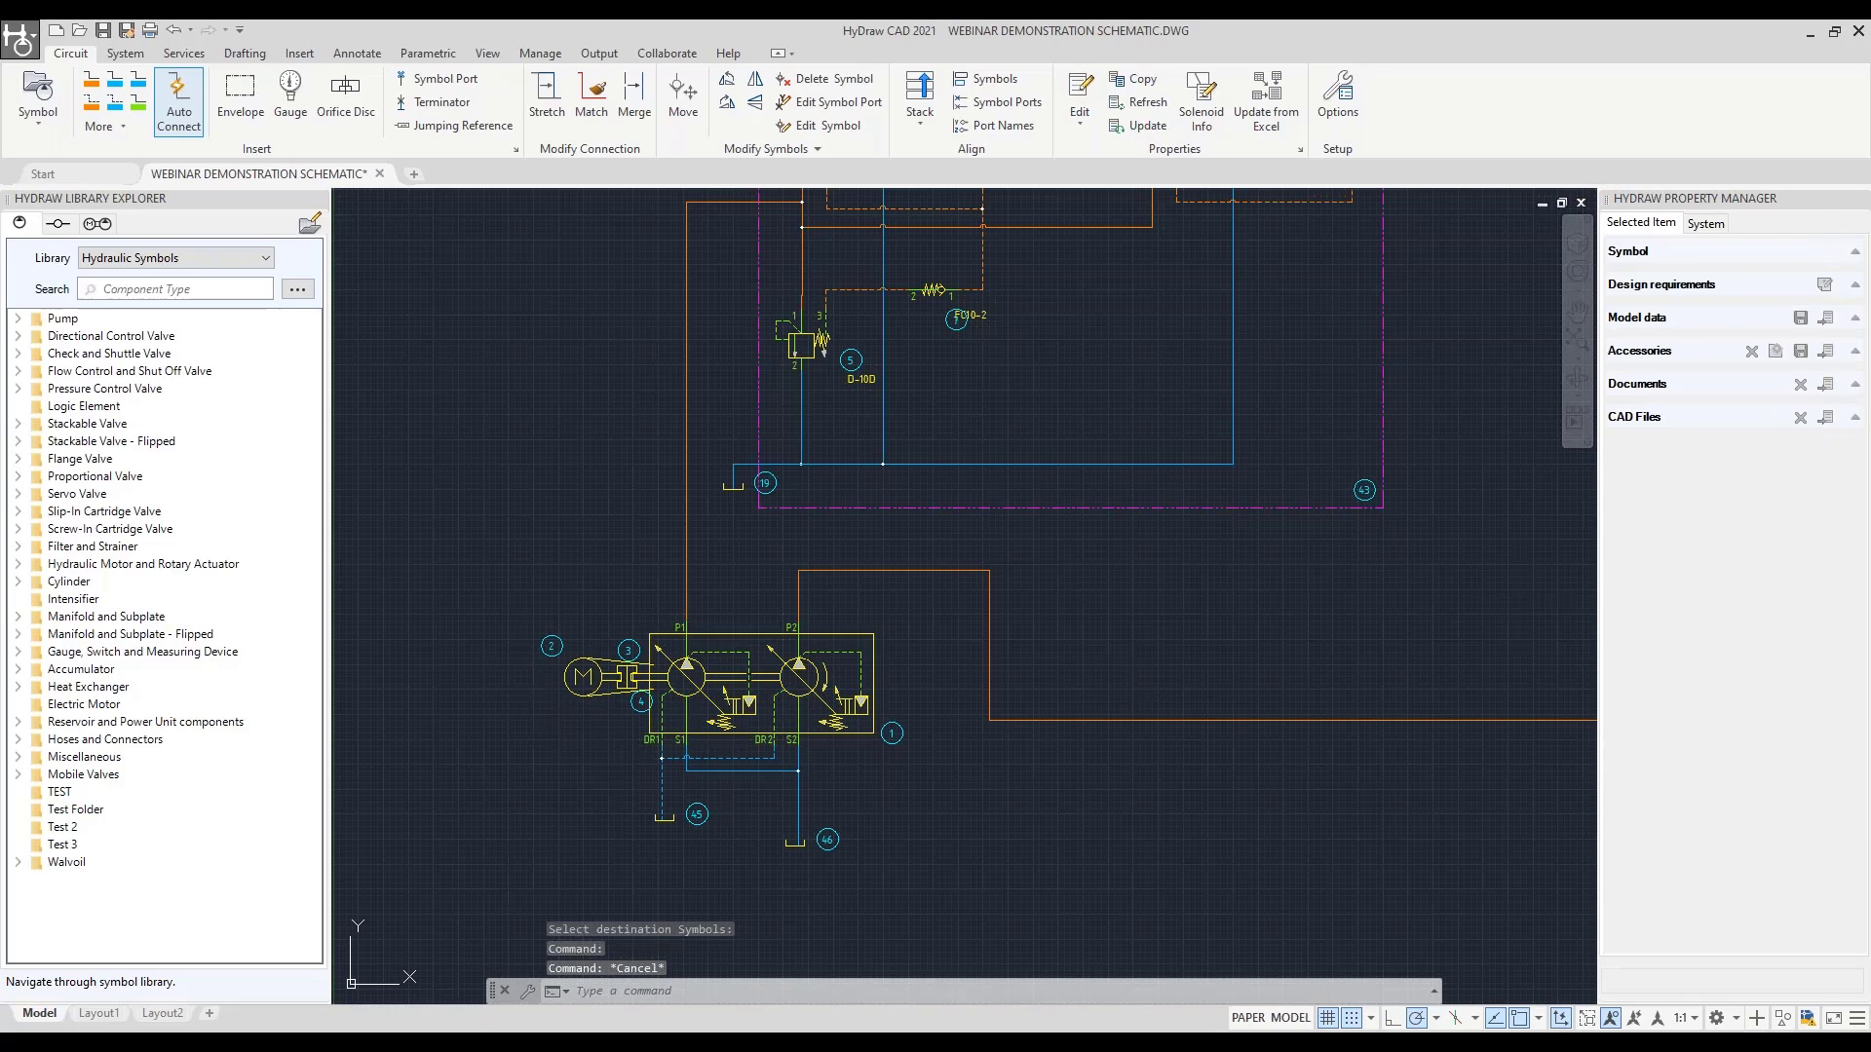
Exclude electric motor 2 and shaft coupling 3 from the parts list
click(584, 677)
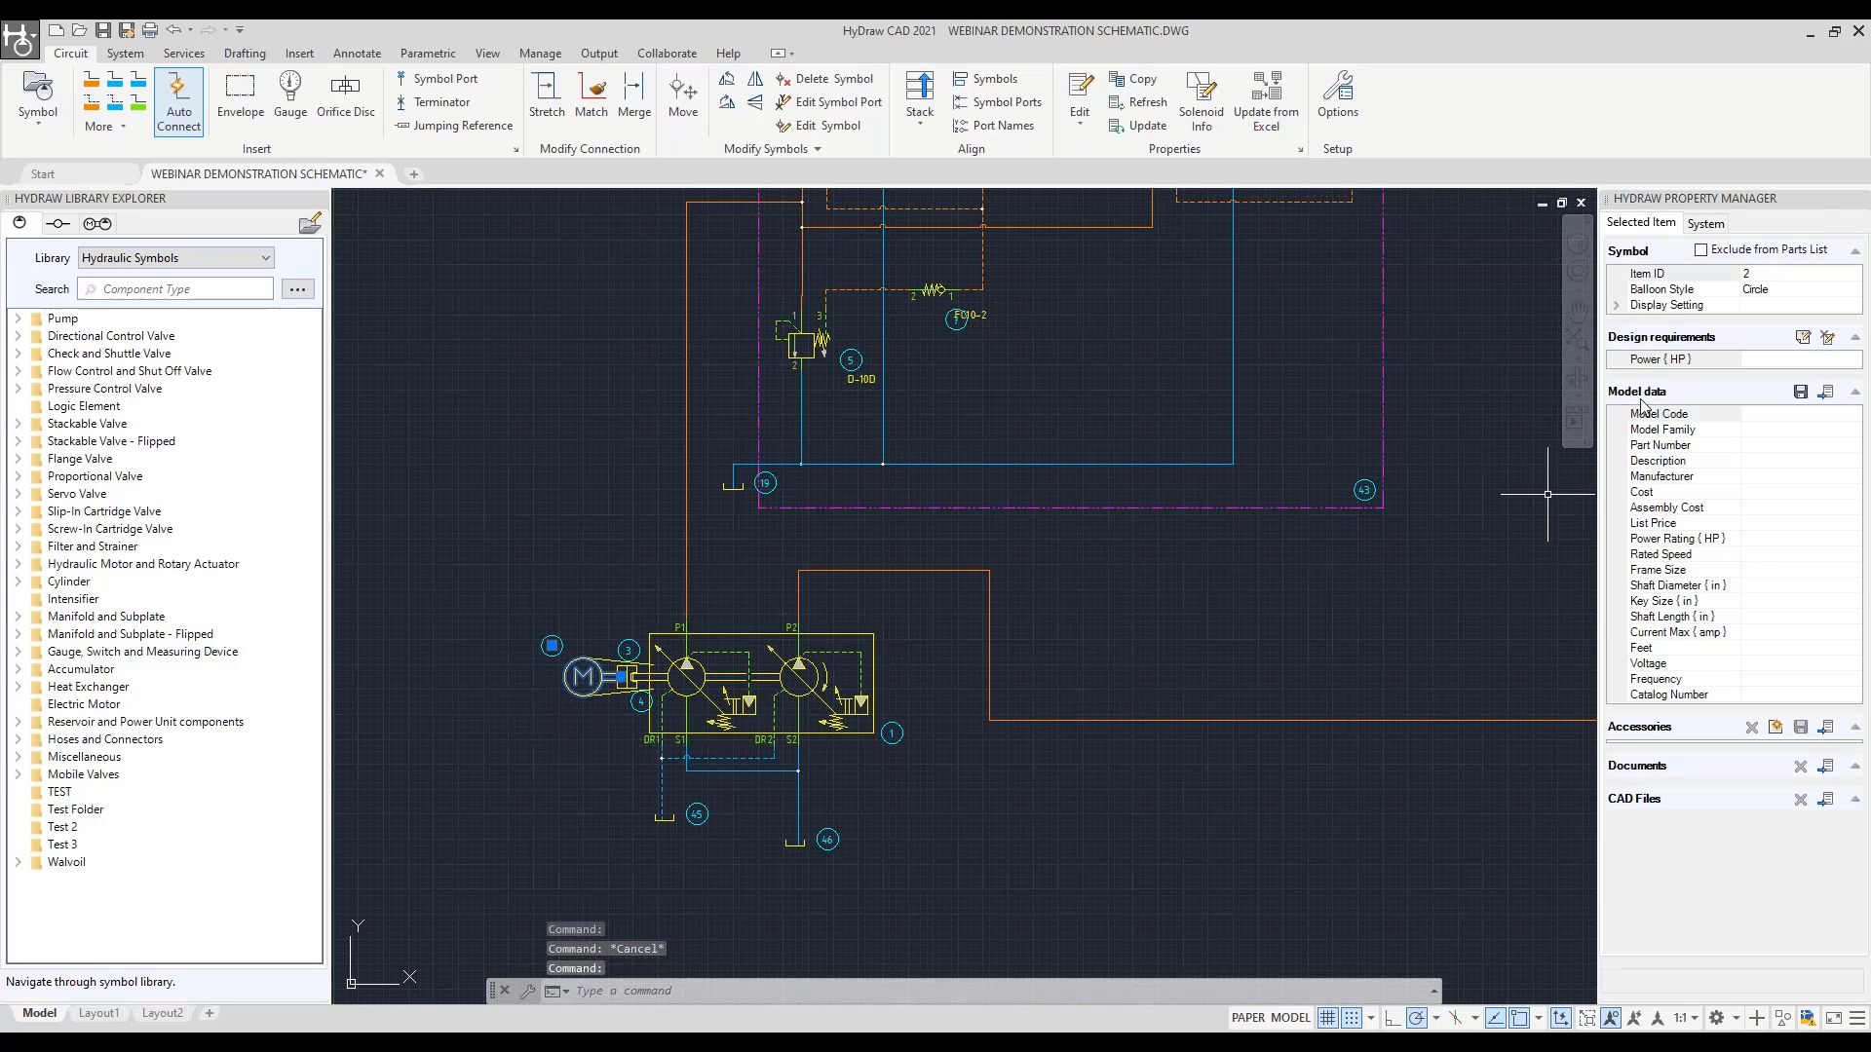
click(1701, 252)
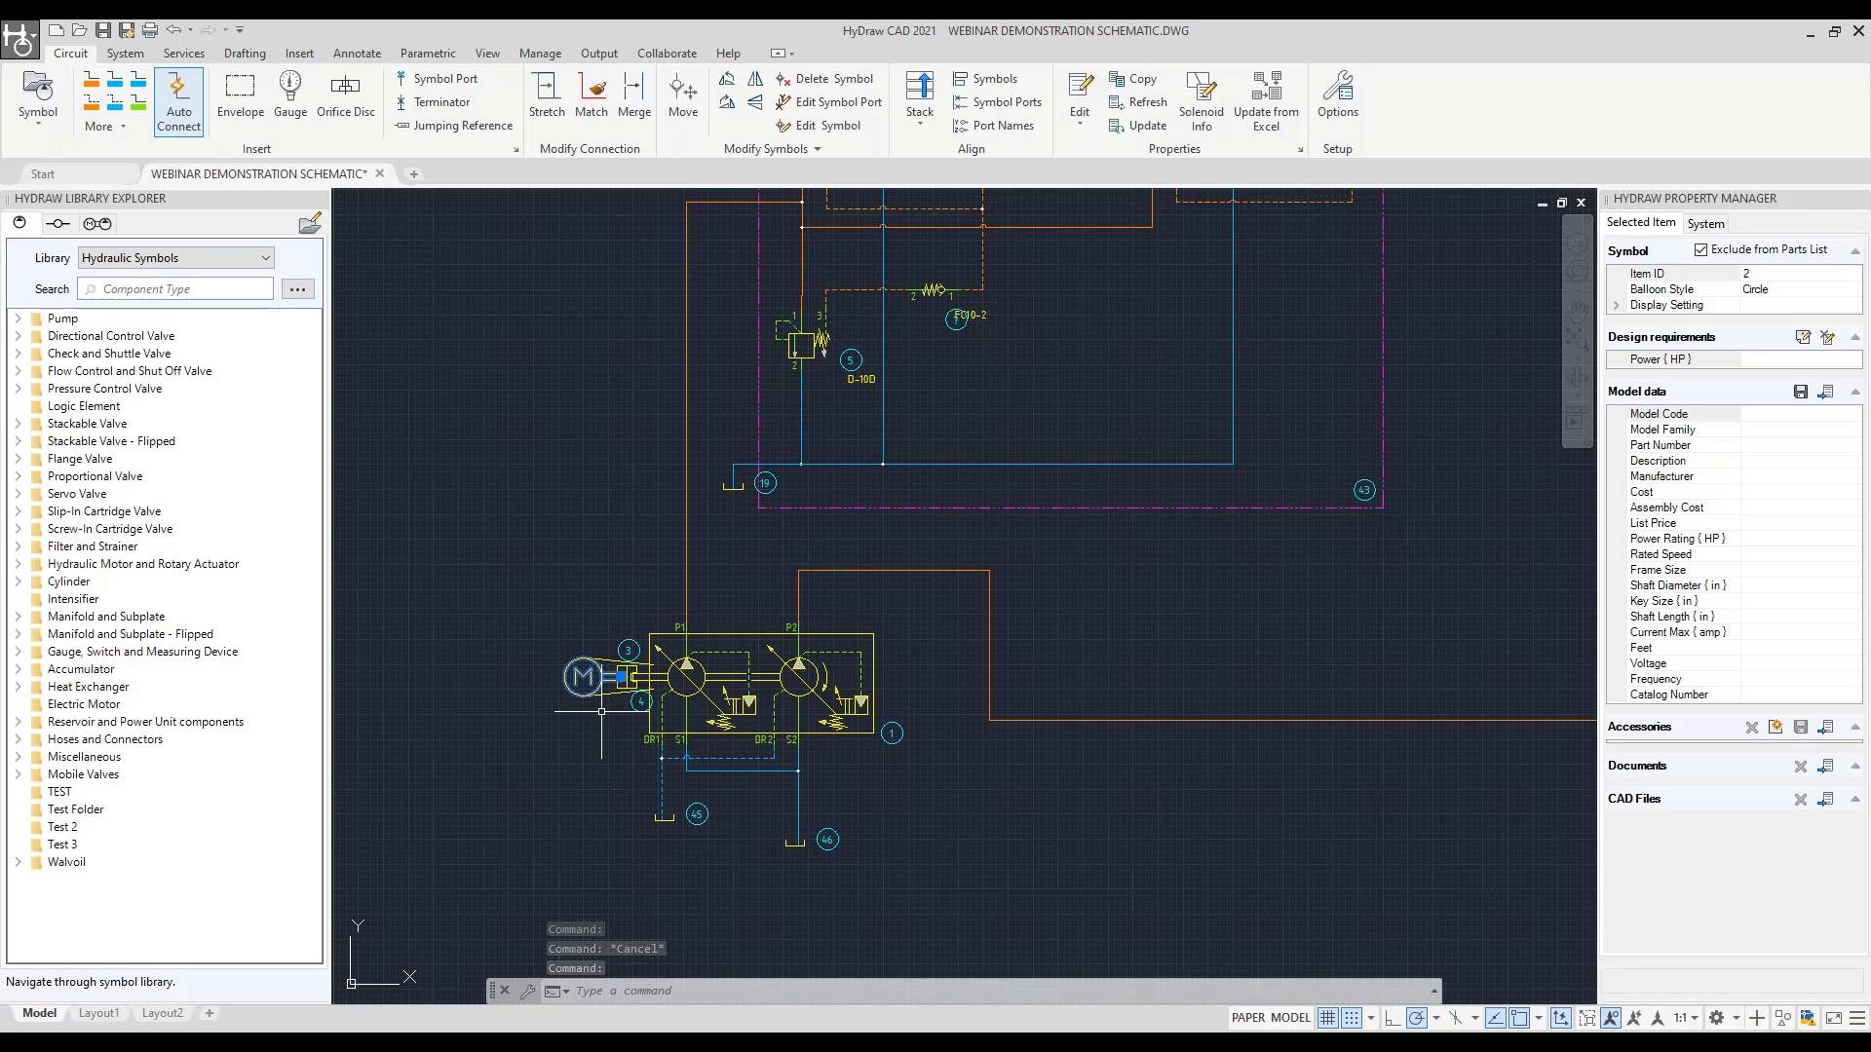
key(Escape)
scroll(631, 670, up, 2)
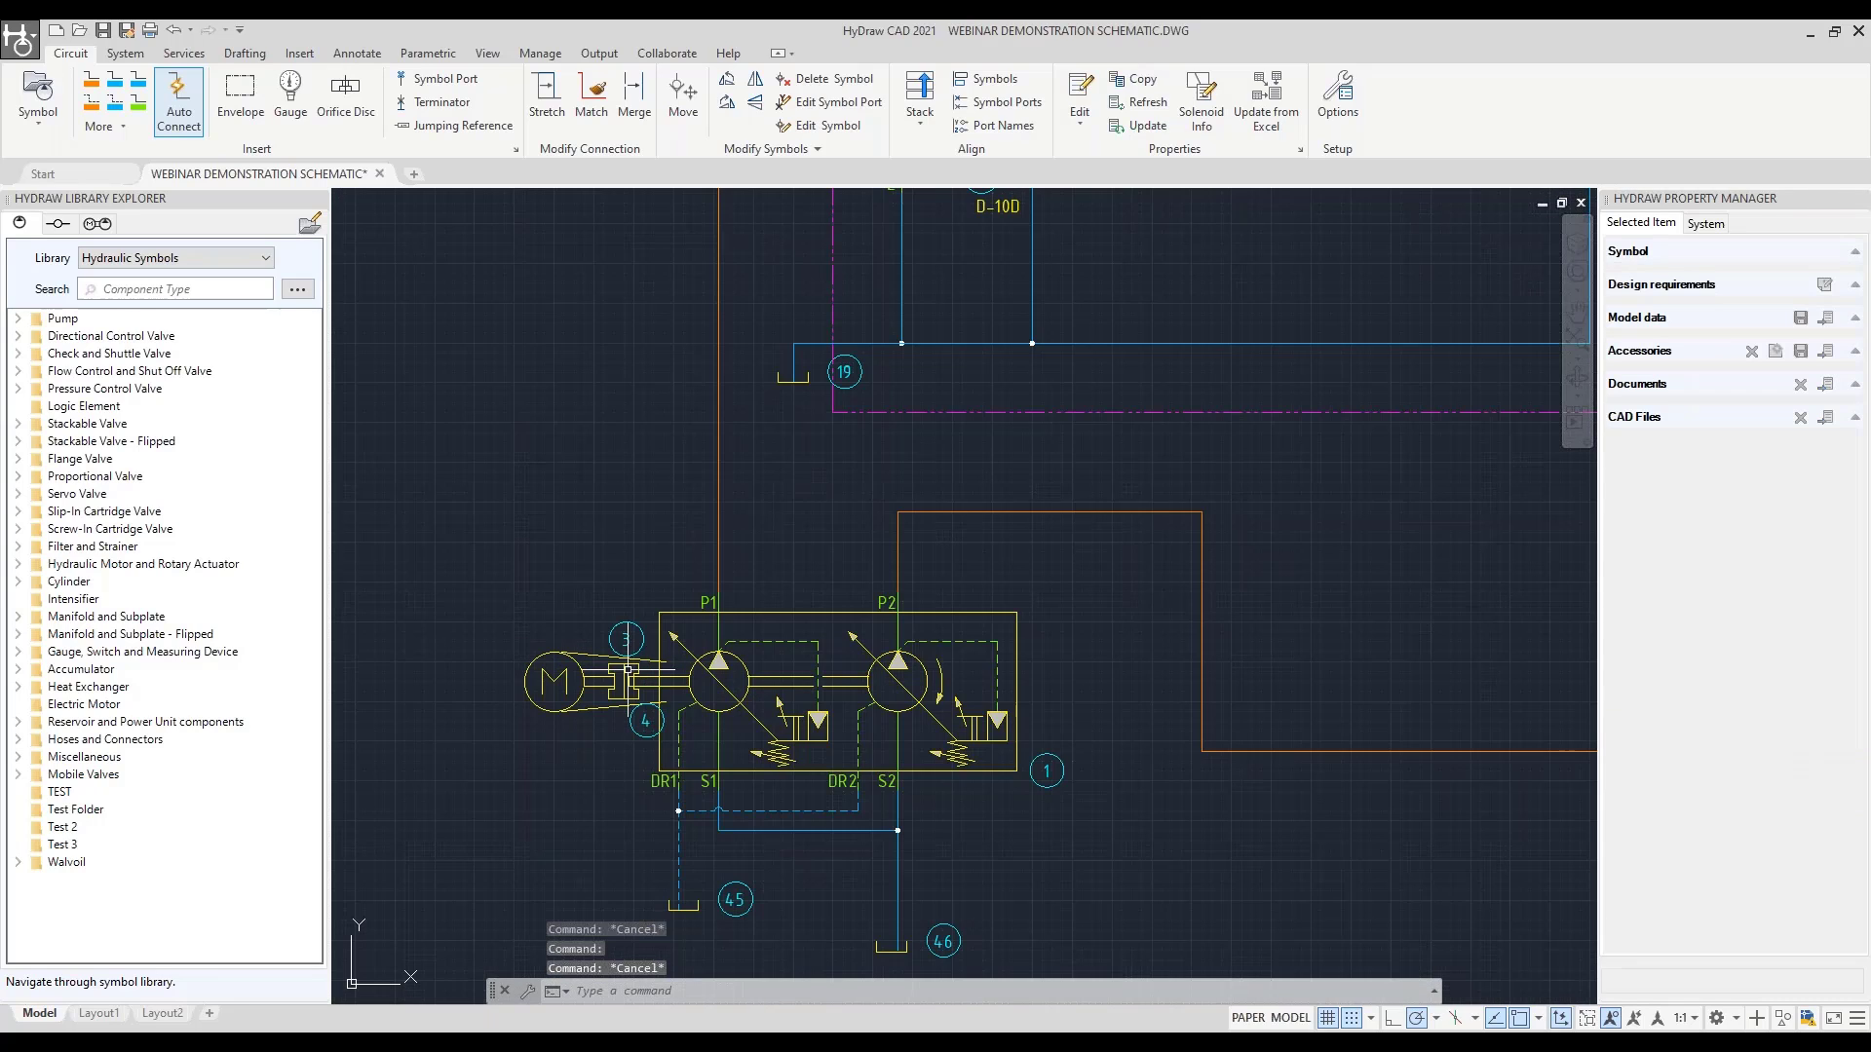
click(624, 682)
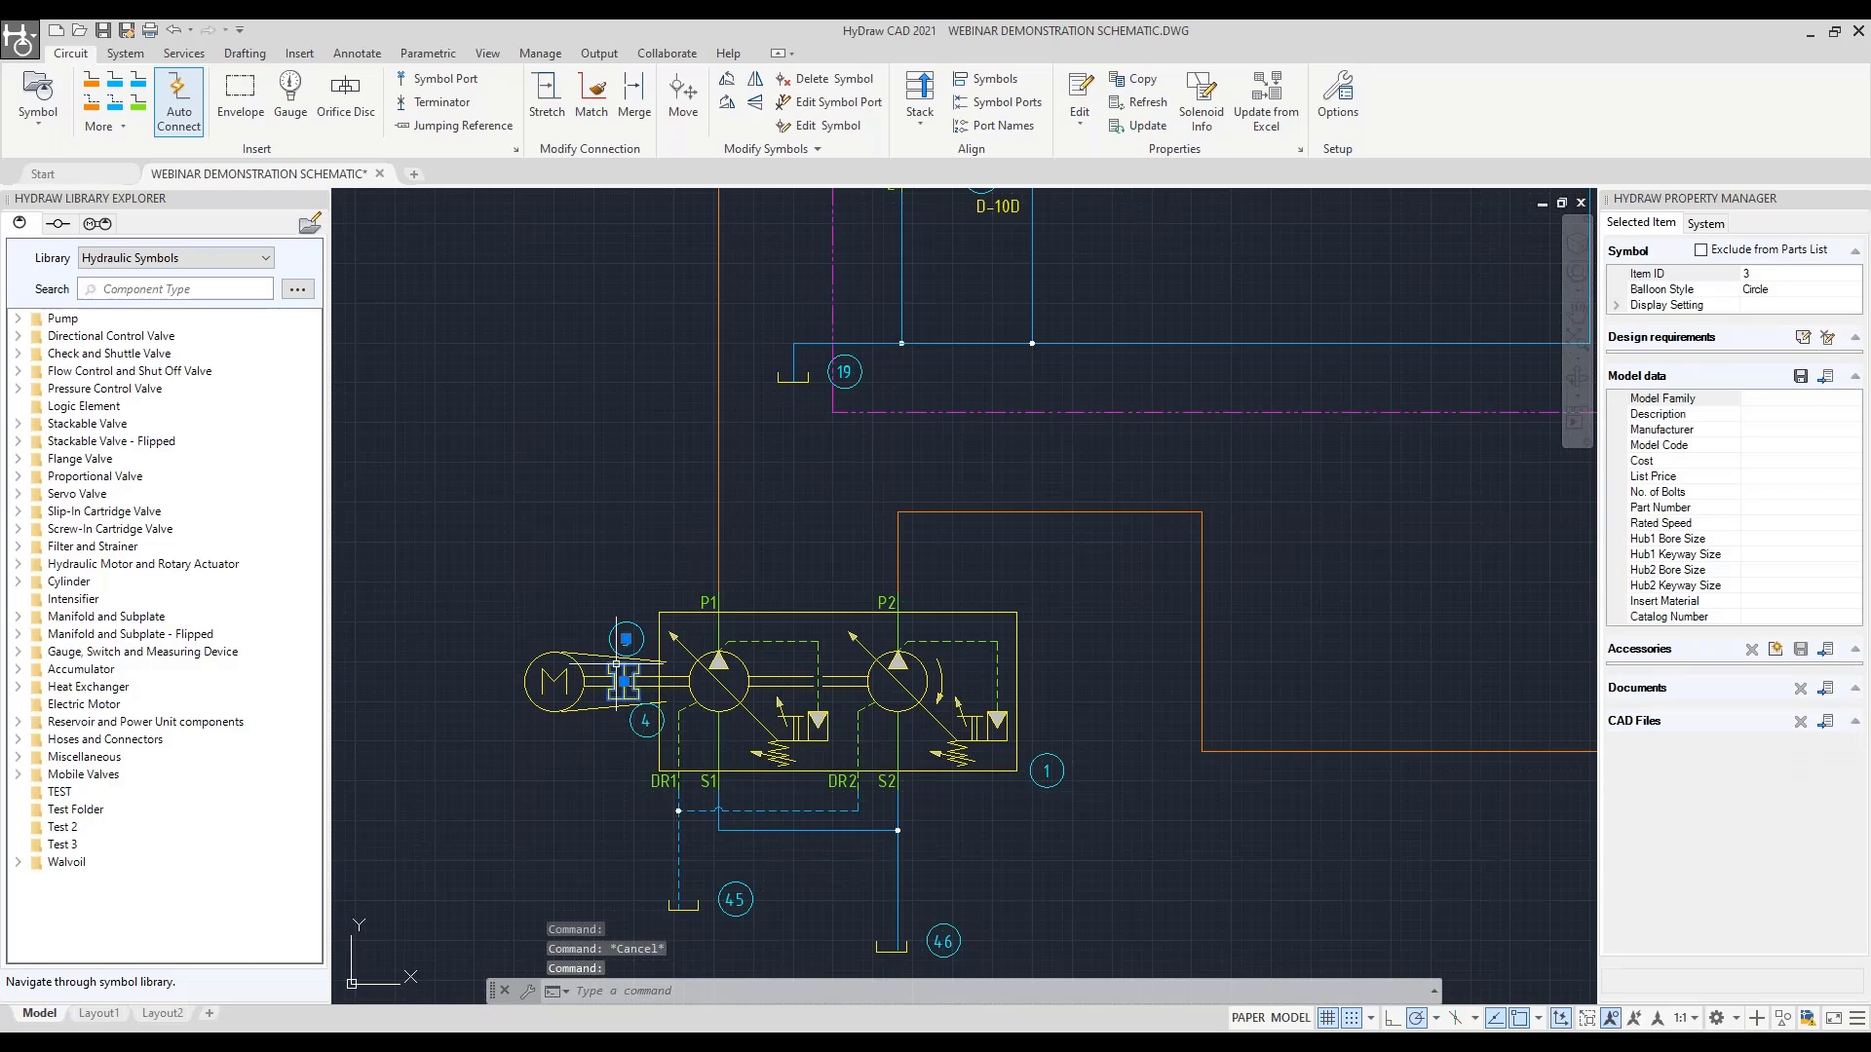
click(1705, 250)
key(Escape)
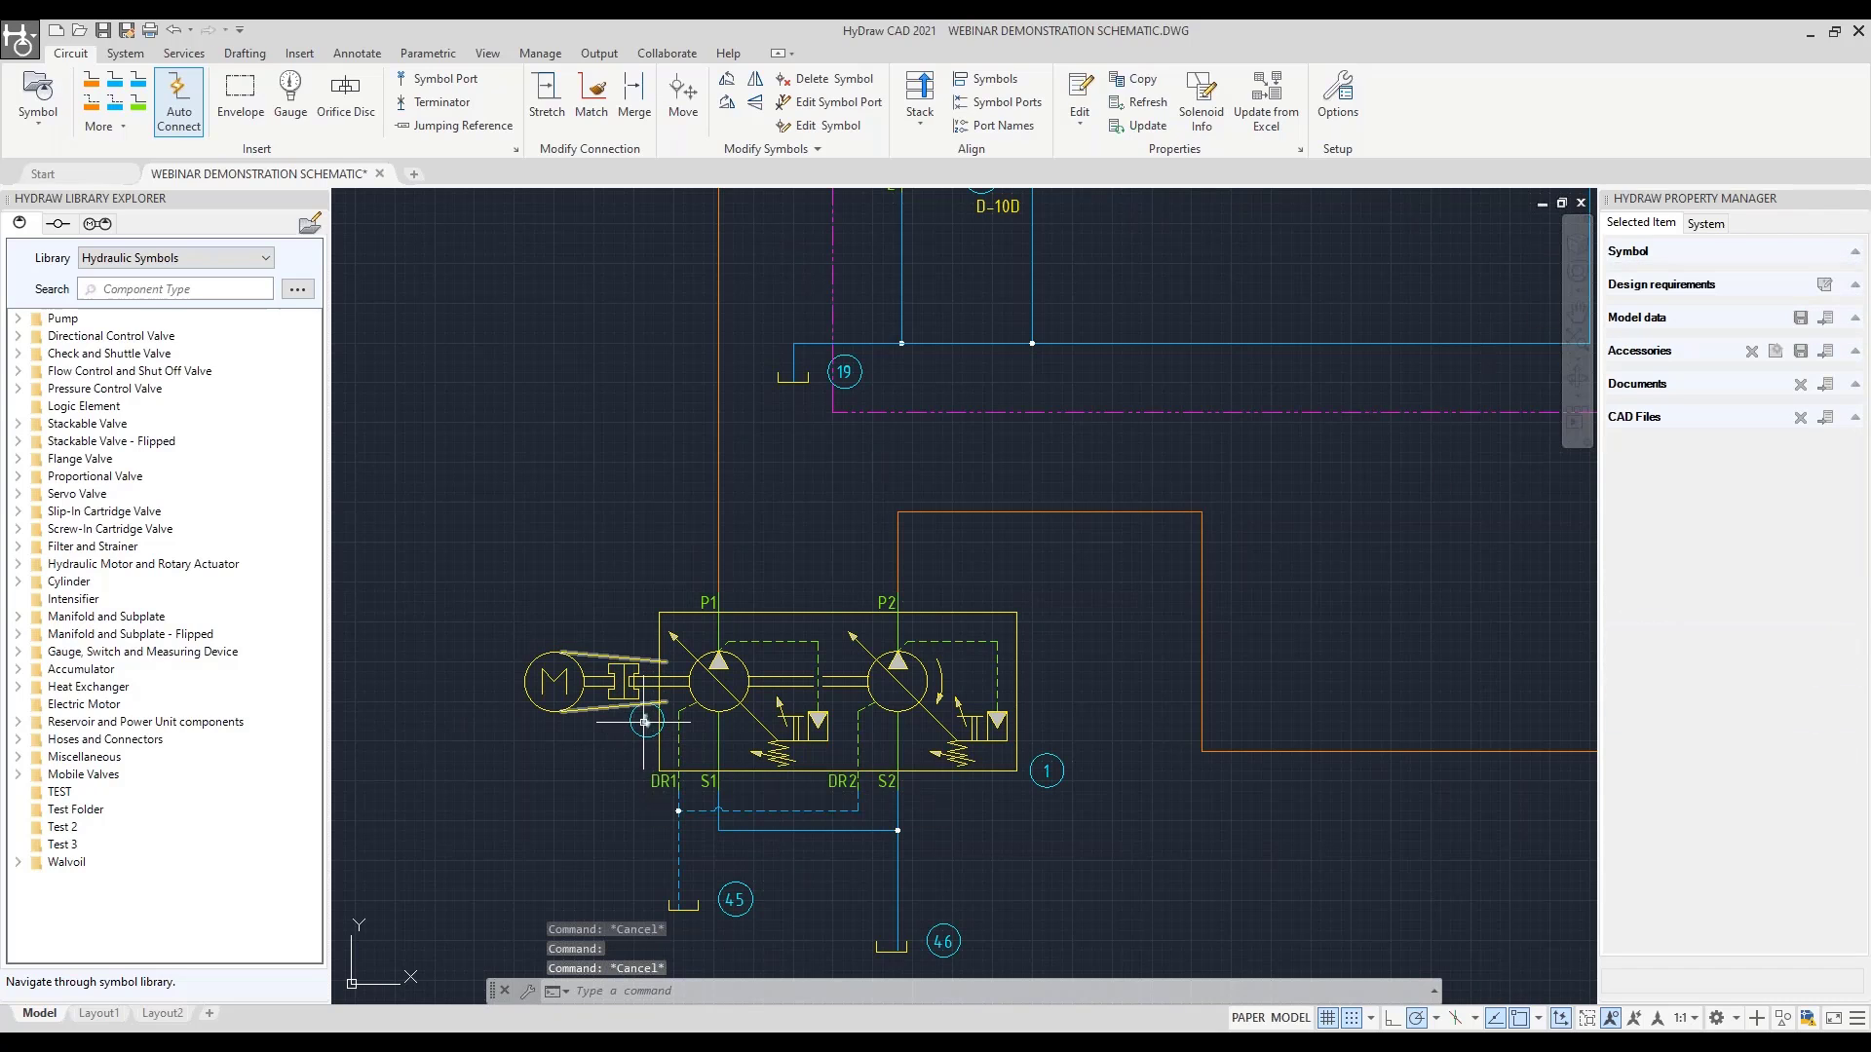
Exclude bellhousing 4 and double pump 1 from the parts list
click(646, 721)
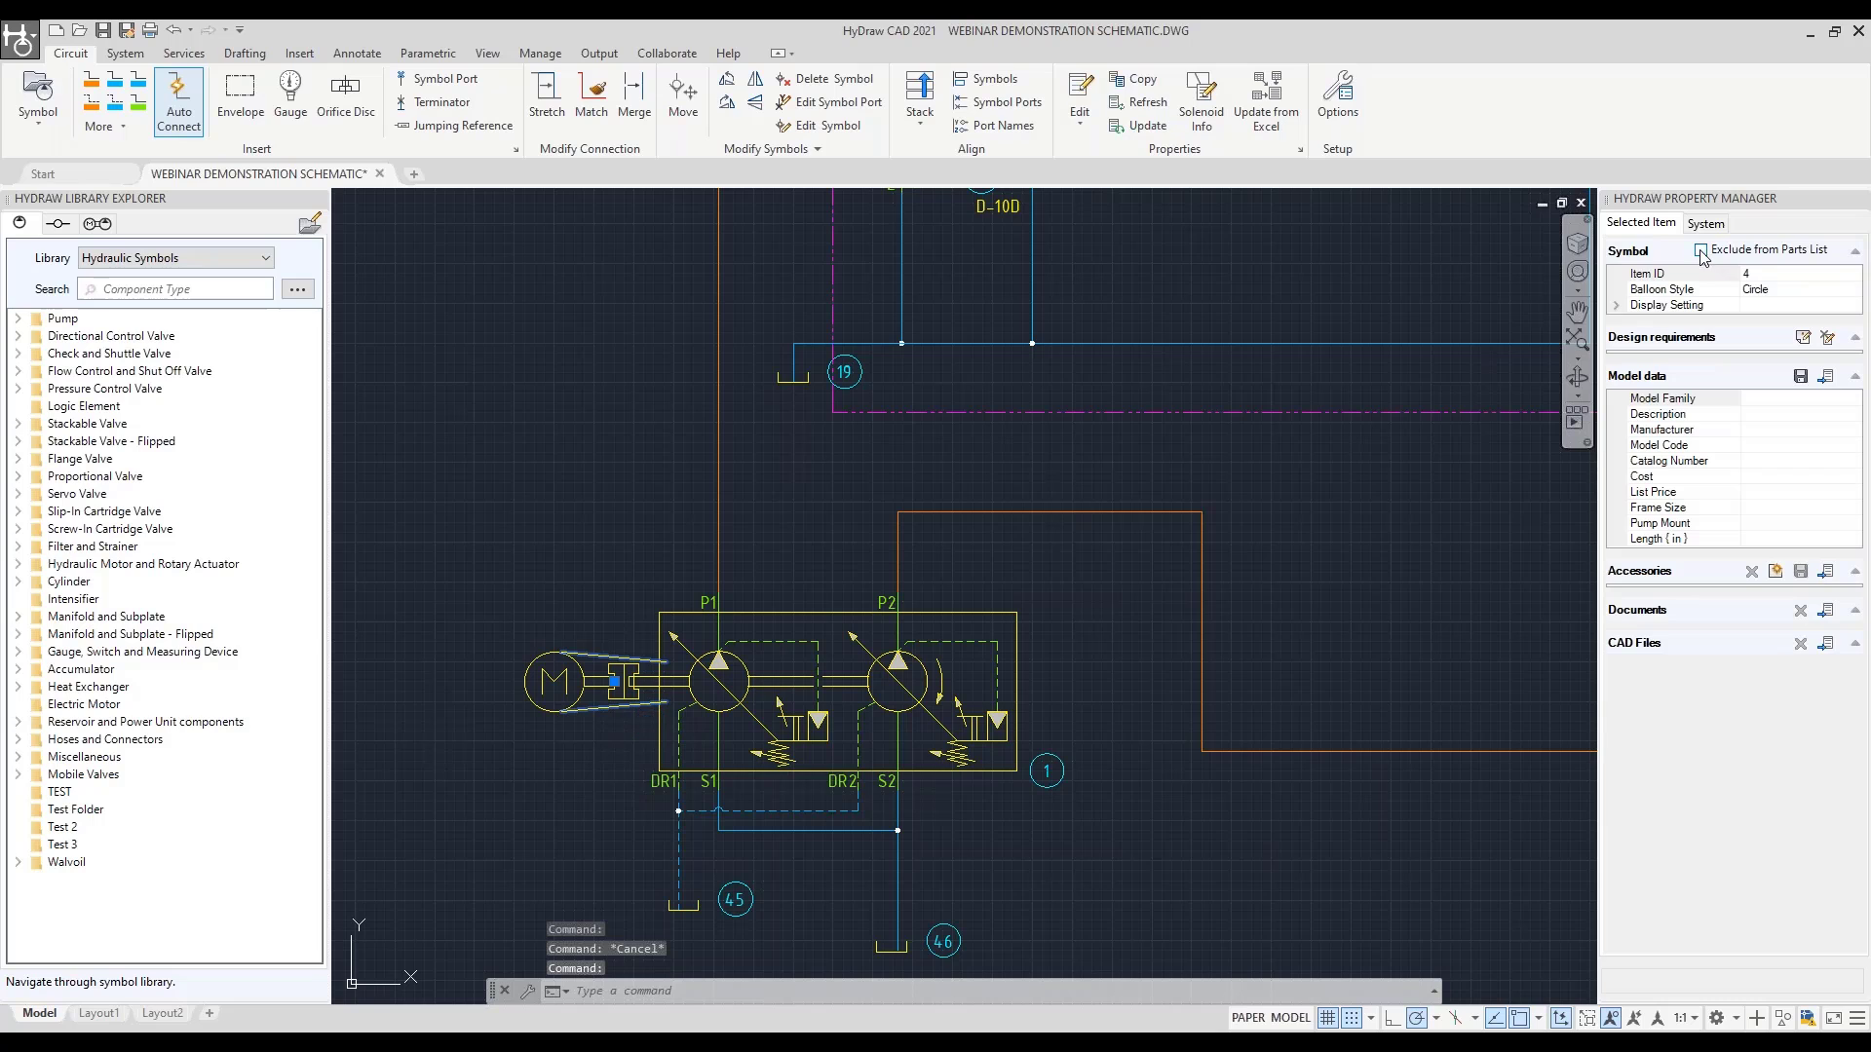
key(Escape)
click(1016, 721)
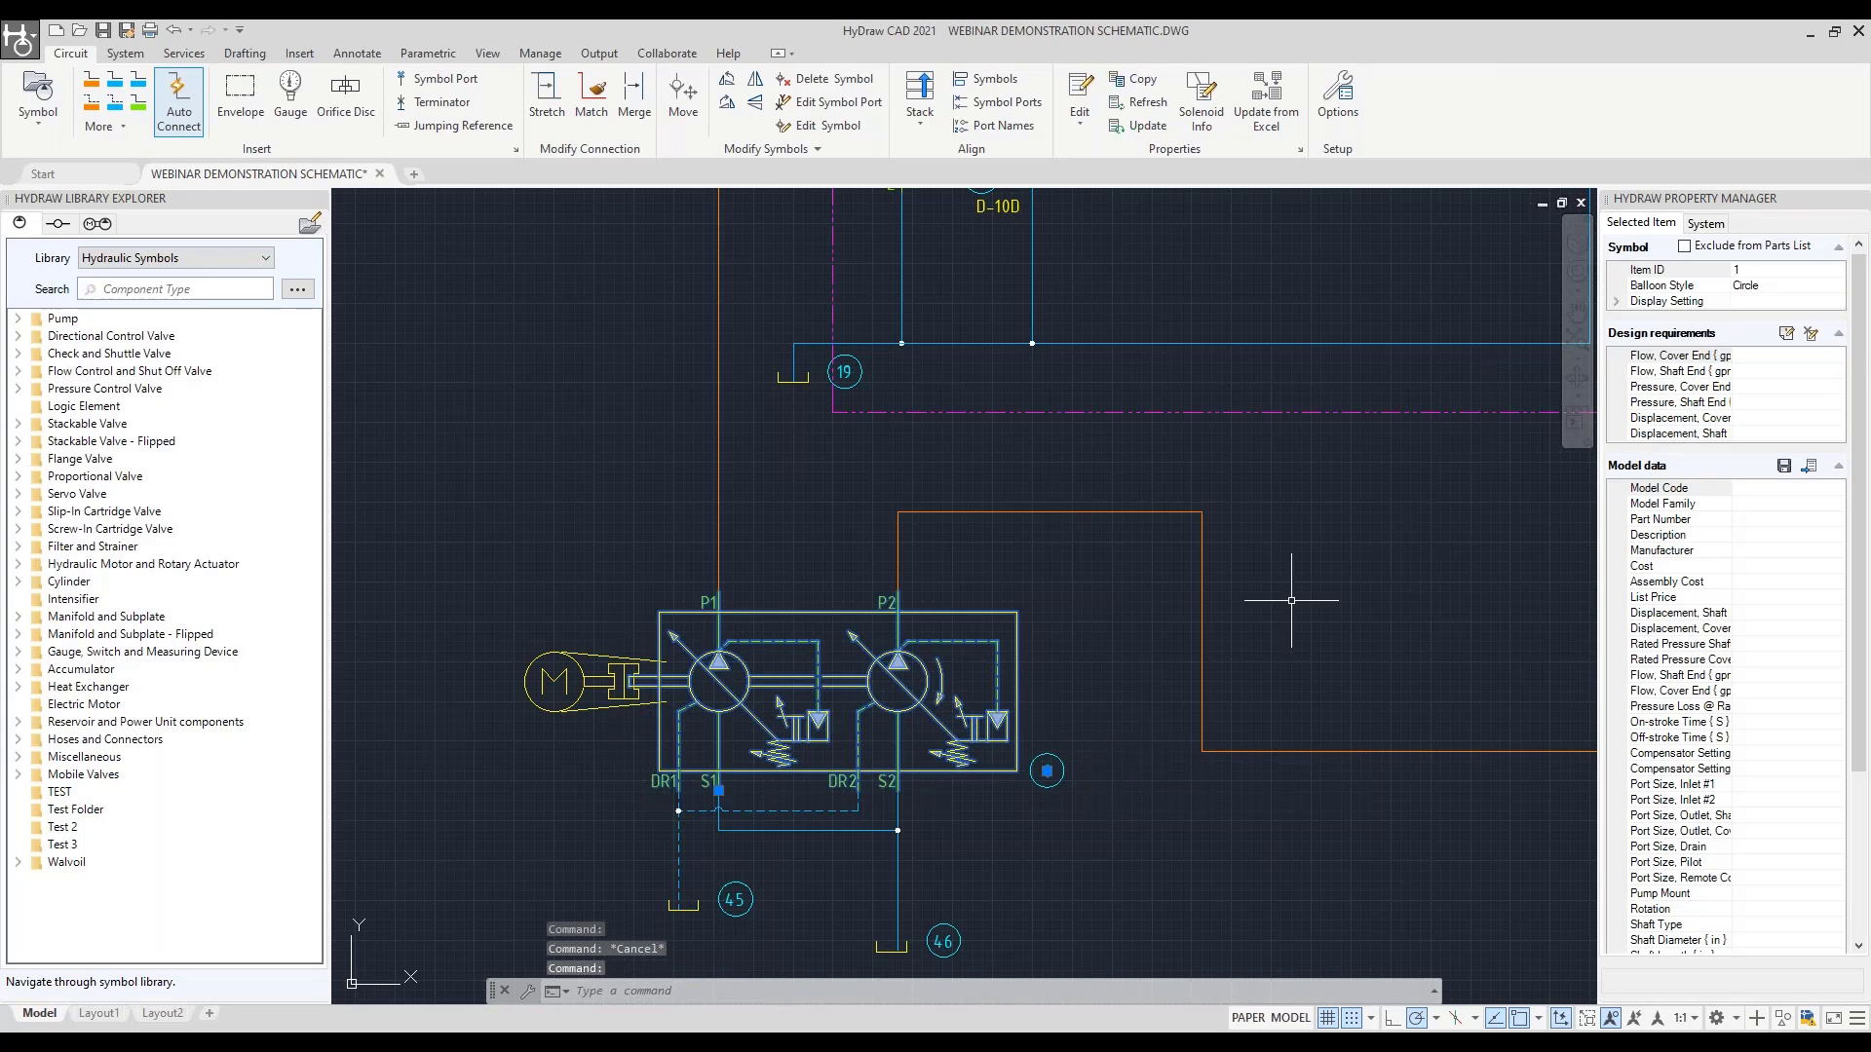
key(Escape)
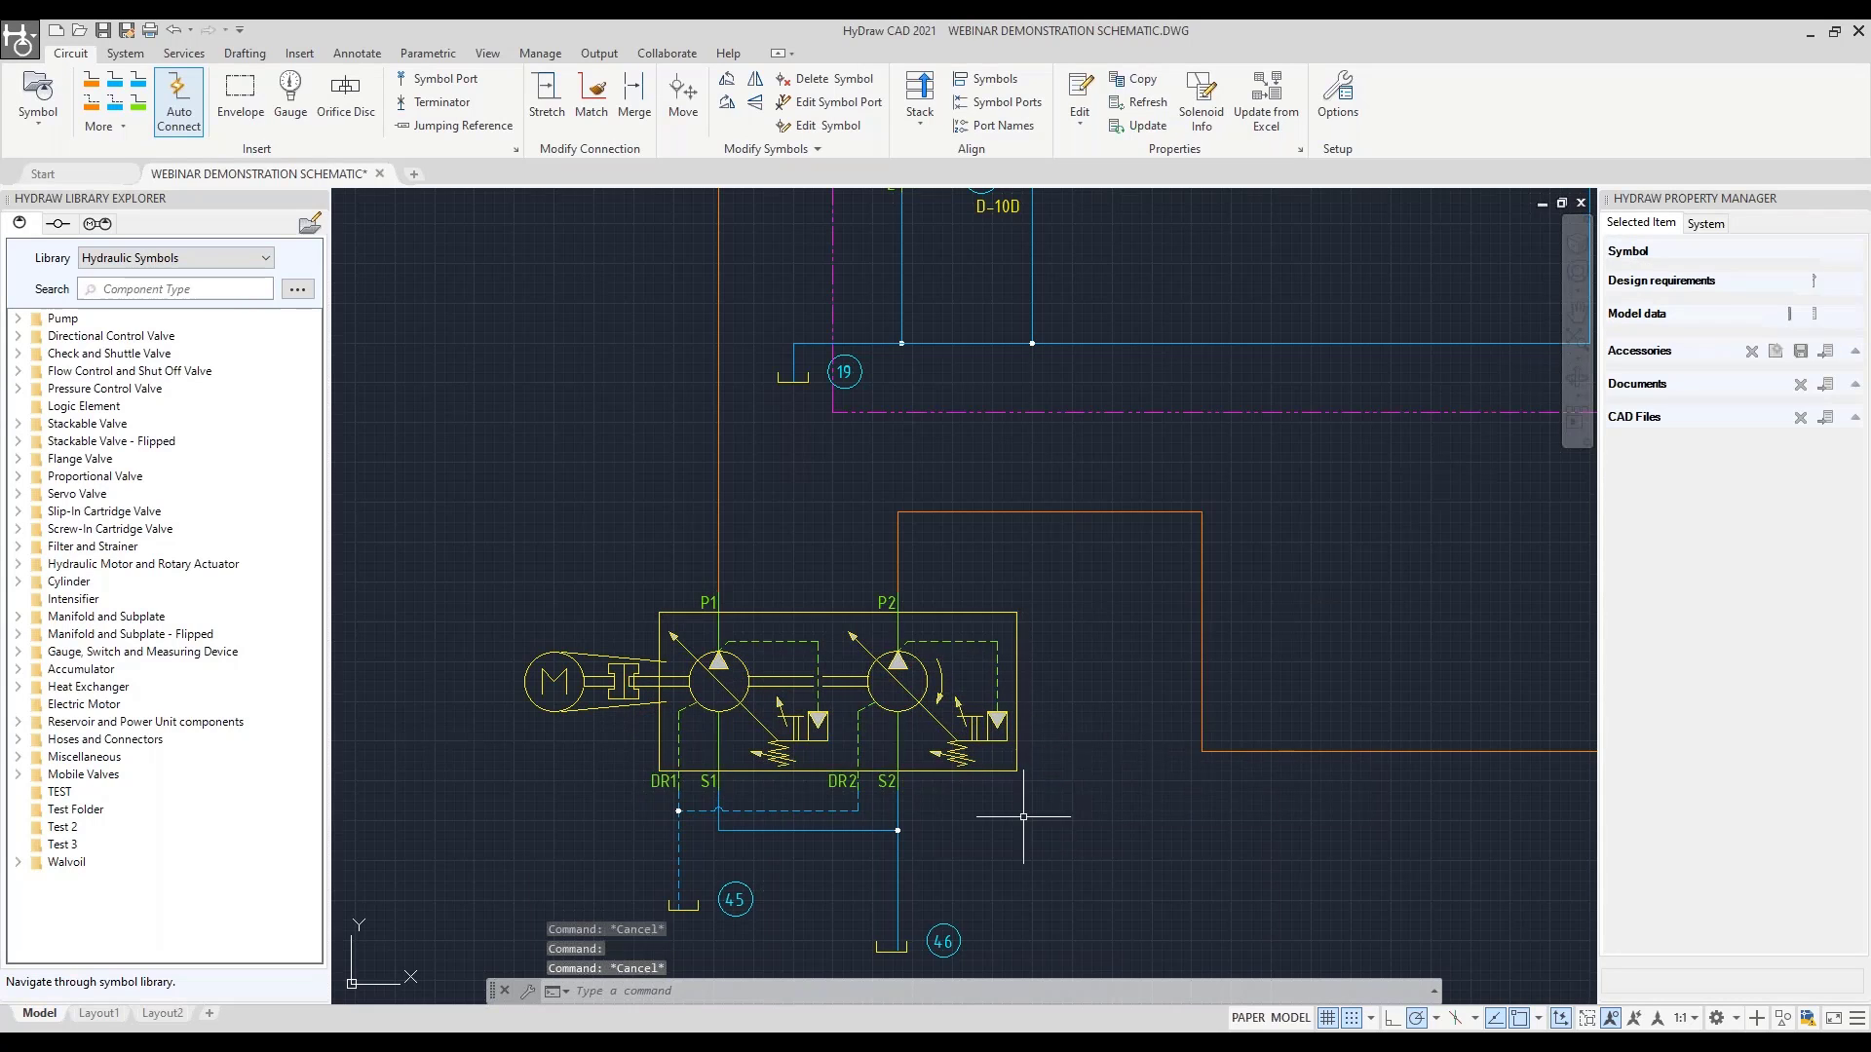
Check the properties of reservoir 45 below the double pump
middle_drag(687, 911, 727, 749)
click(733, 747)
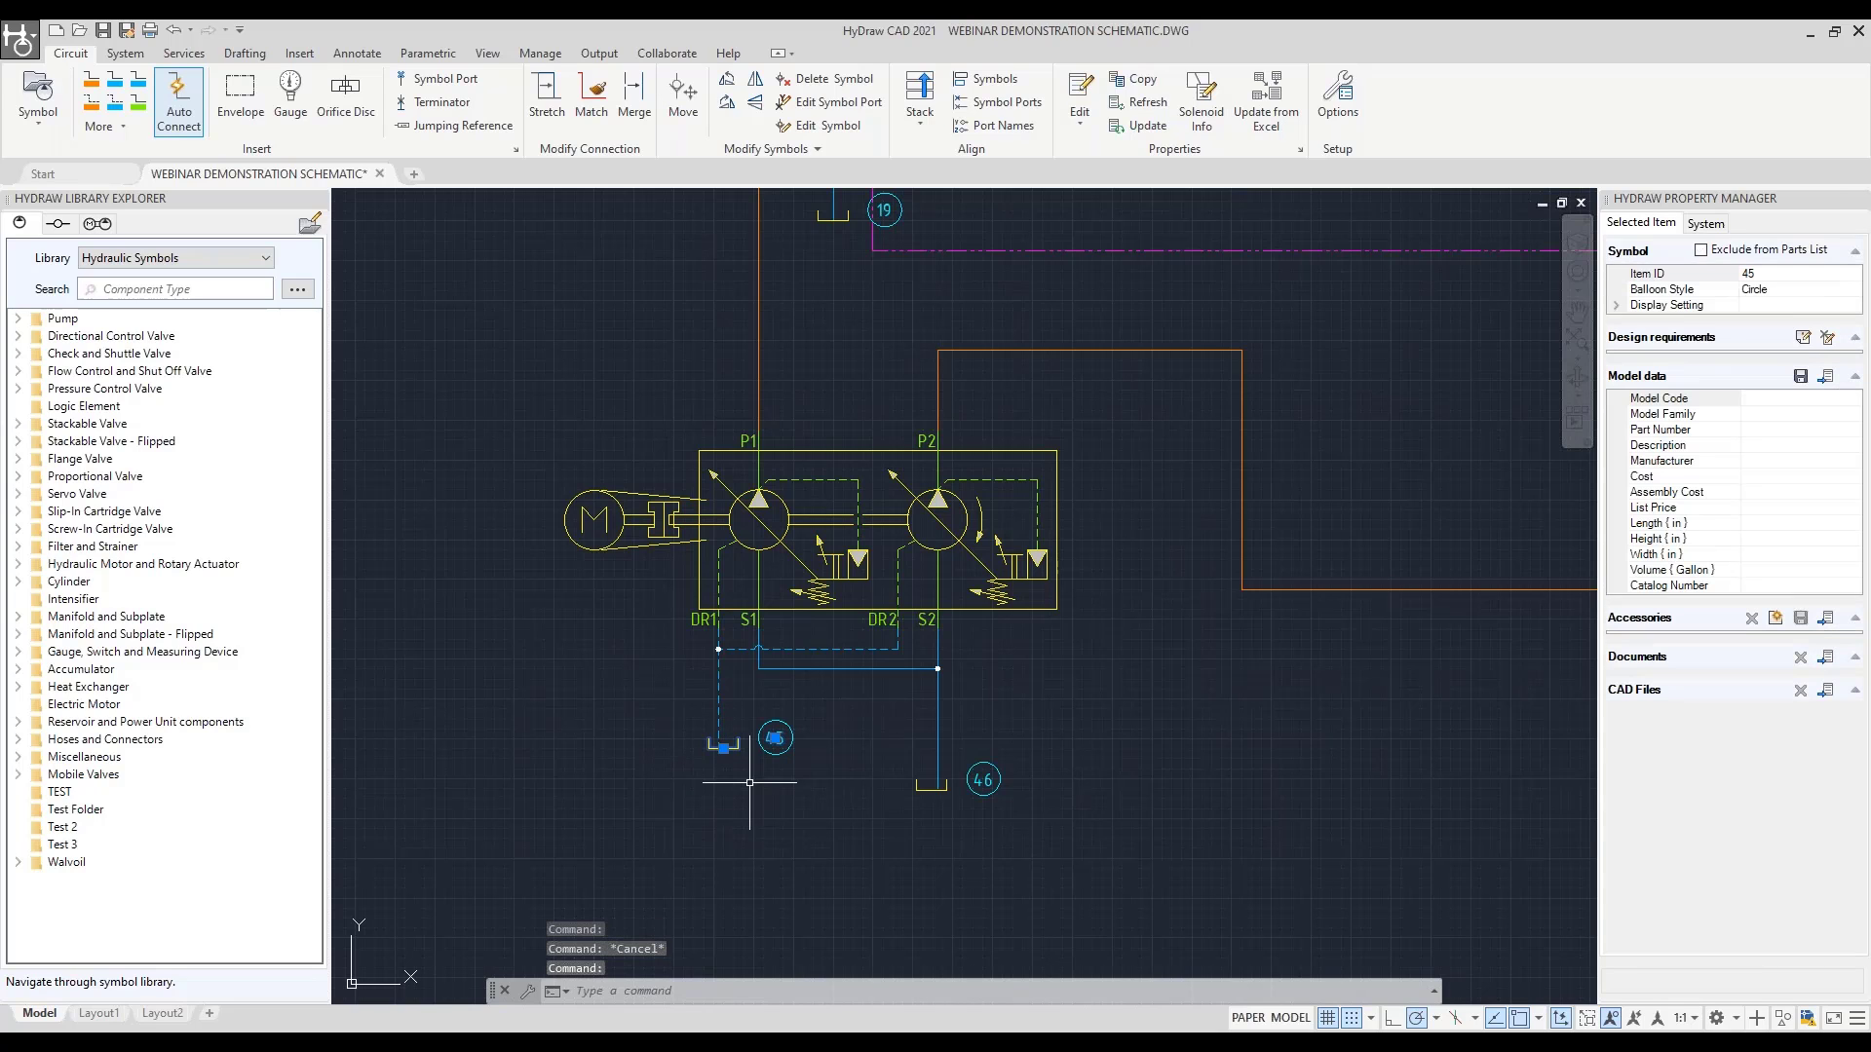
key(Escape)
Exclude cylinders 17 and 18 above the first manifold from the parts list
middle_drag(869, 268, 722, 1028)
middle_drag(899, 404, 777, 1026)
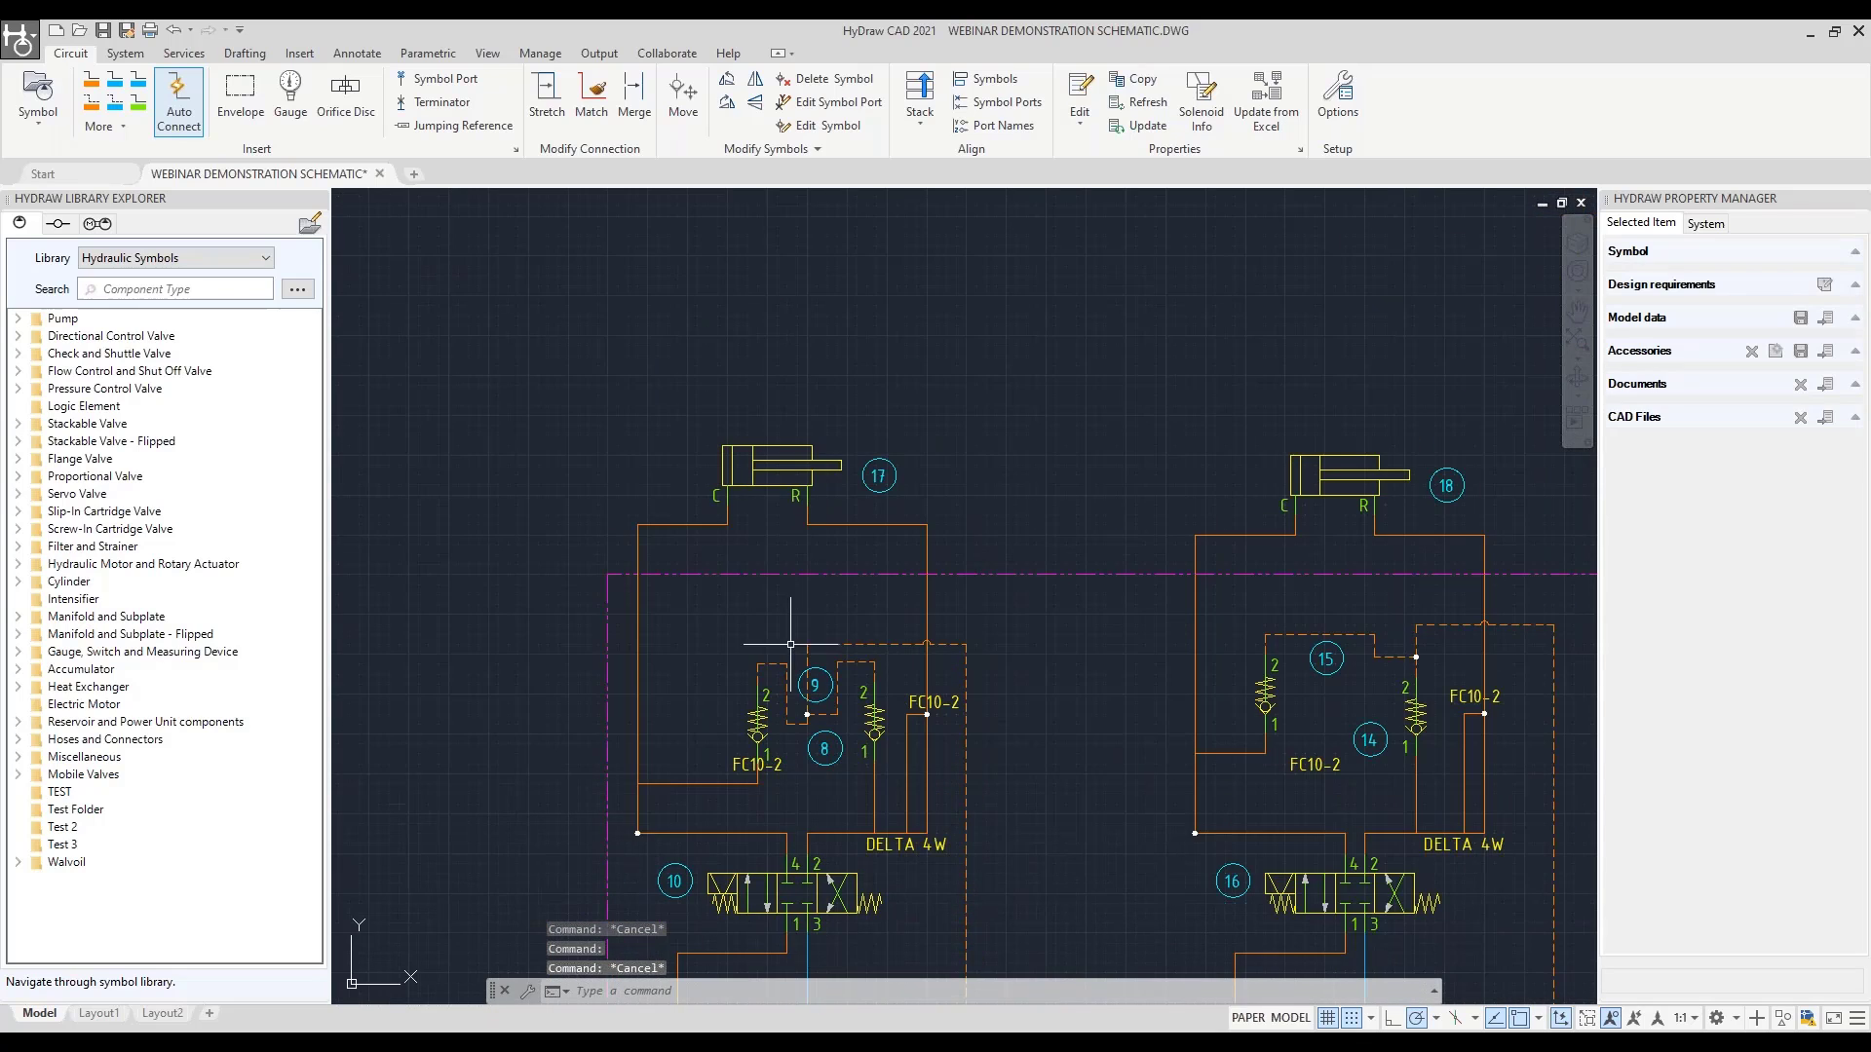
click(762, 469)
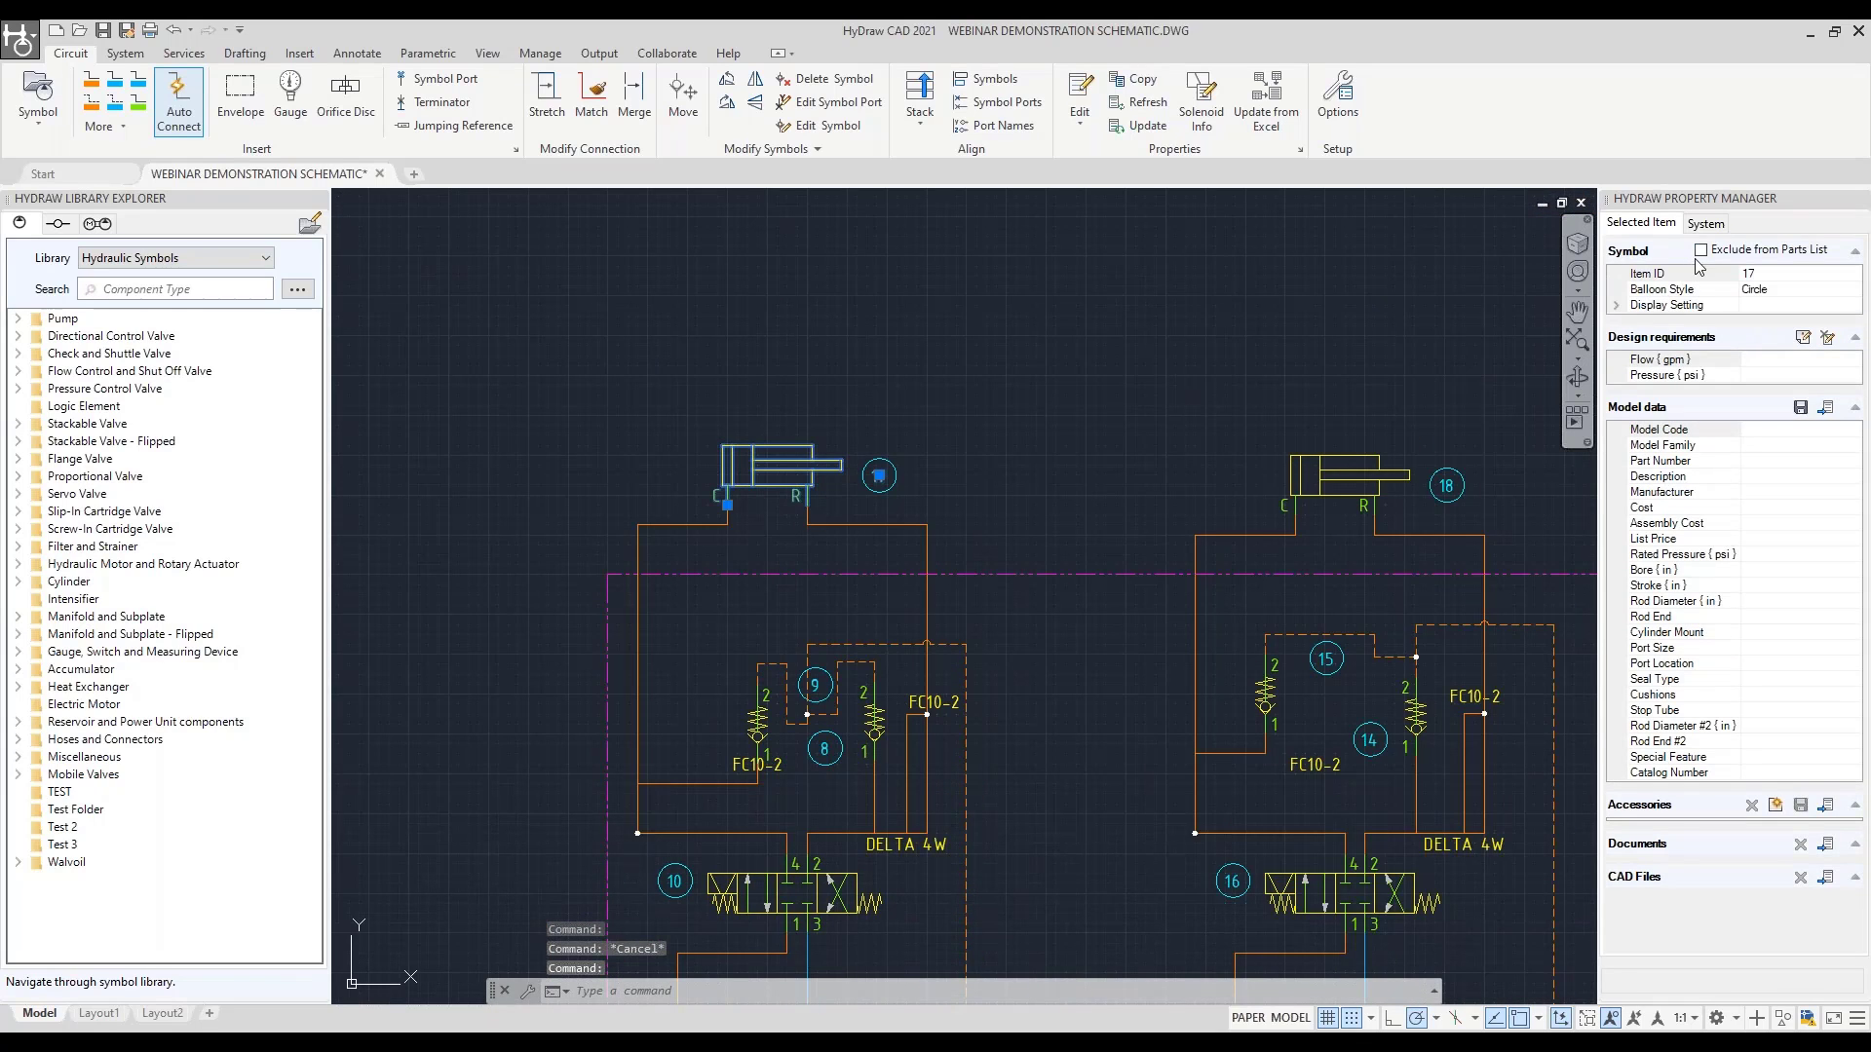
middle_drag(1527, 374, 957, 523)
click(799, 622)
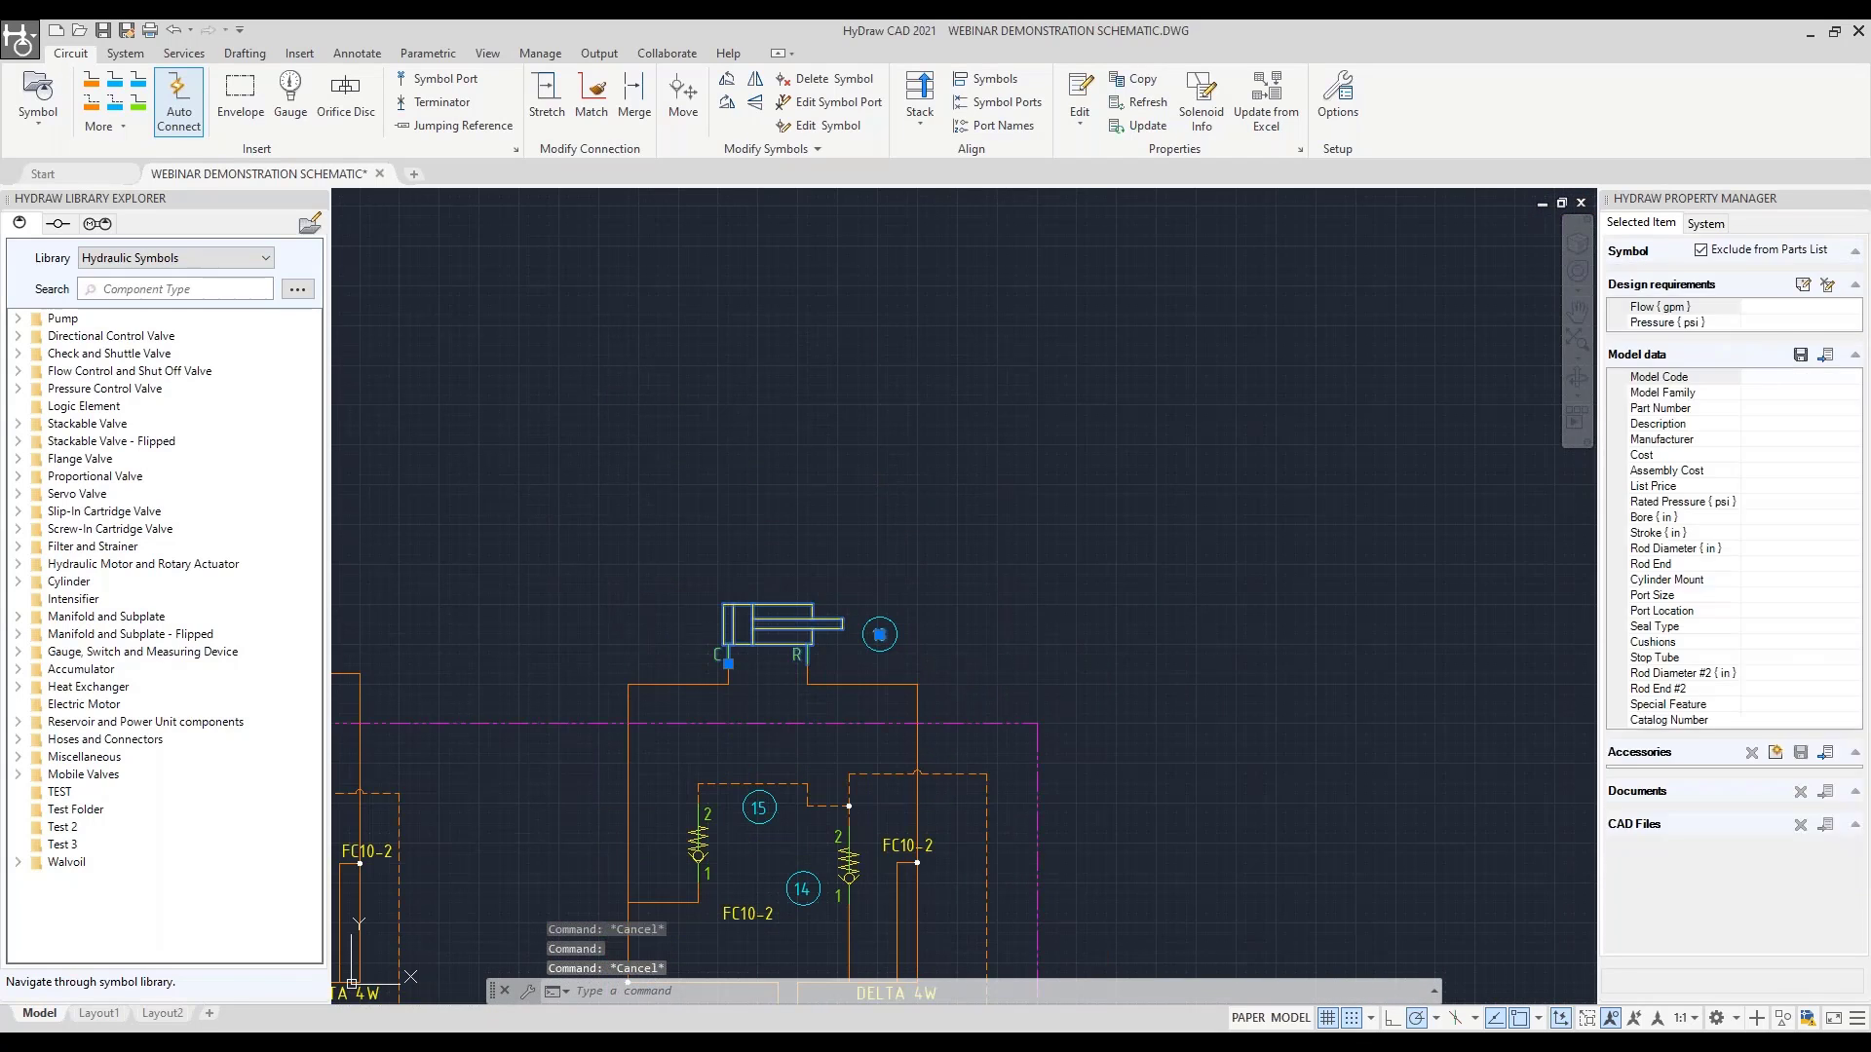
key(Escape)
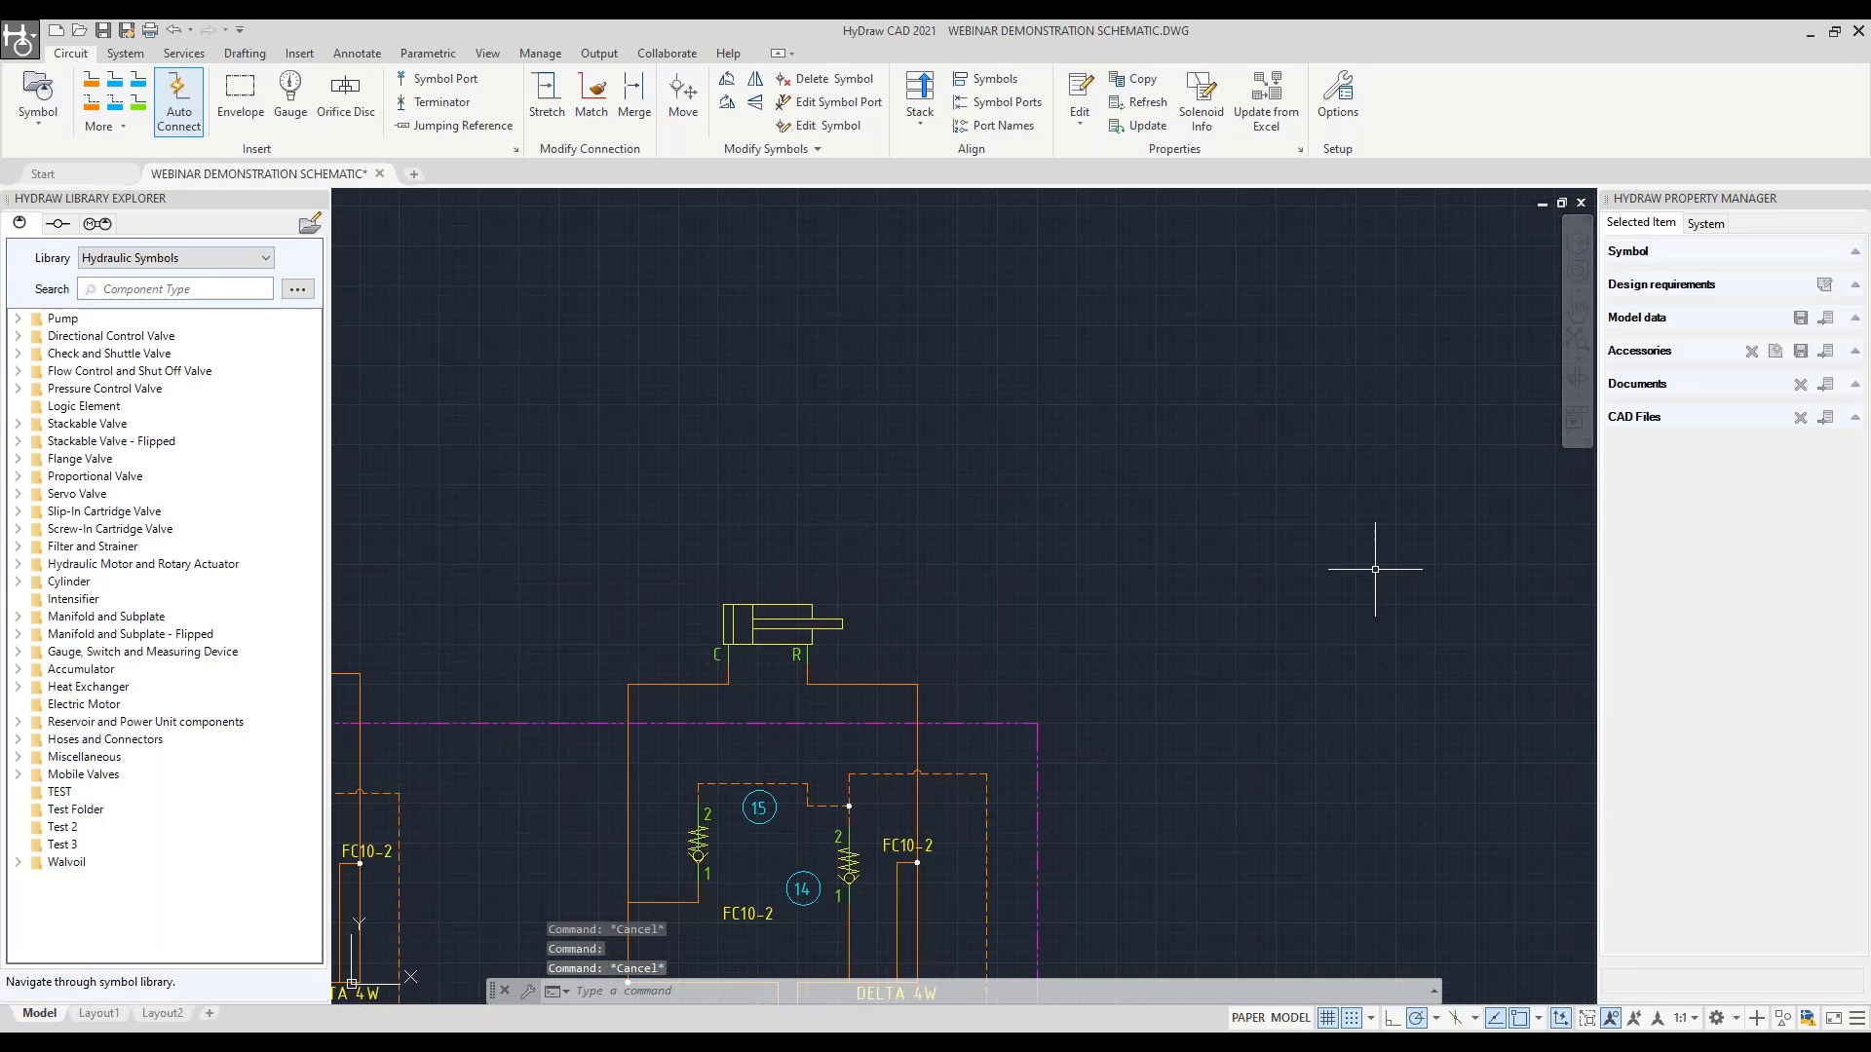
Exclude cylinders 30, 31, 37 and 42 above the second manifold from the parts list
middle_drag(1208, 575, 487, 521)
scroll(1042, 549, down, 6)
middle_drag(1303, 556, 773, 600)
scroll(950, 591, up, 4)
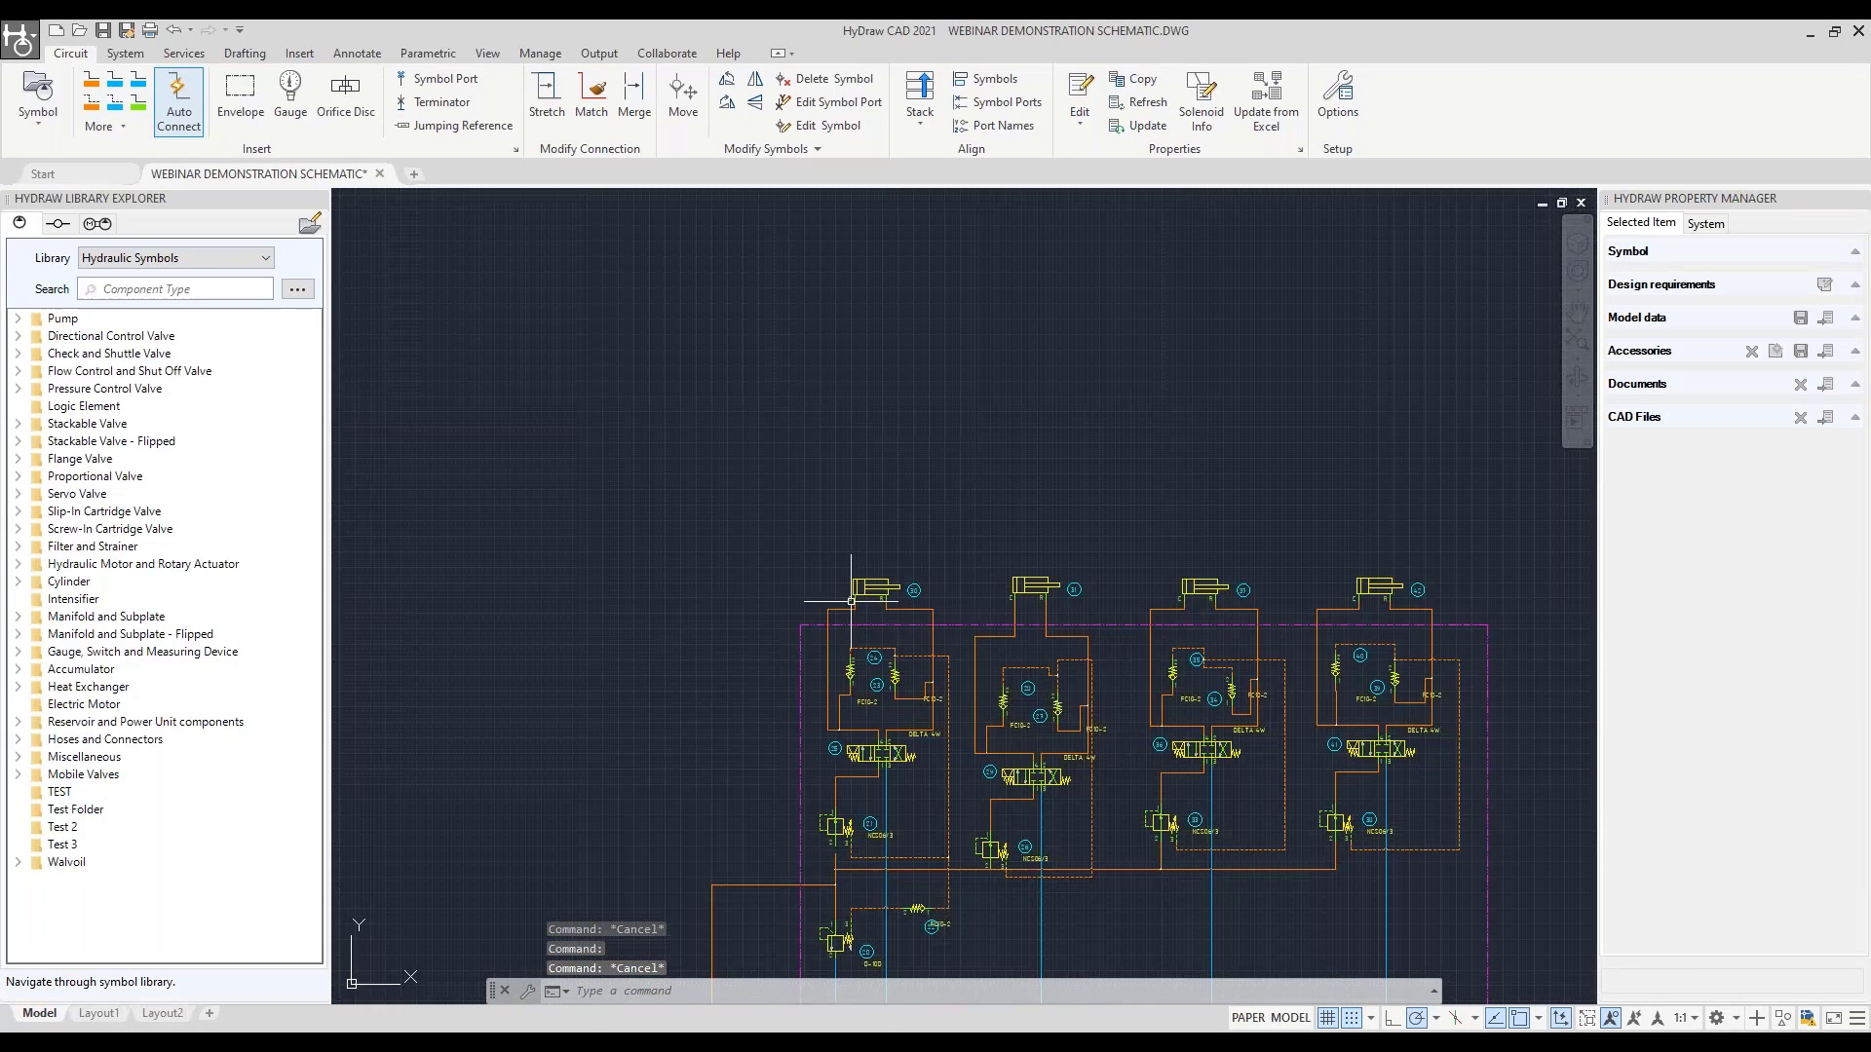
click(877, 574)
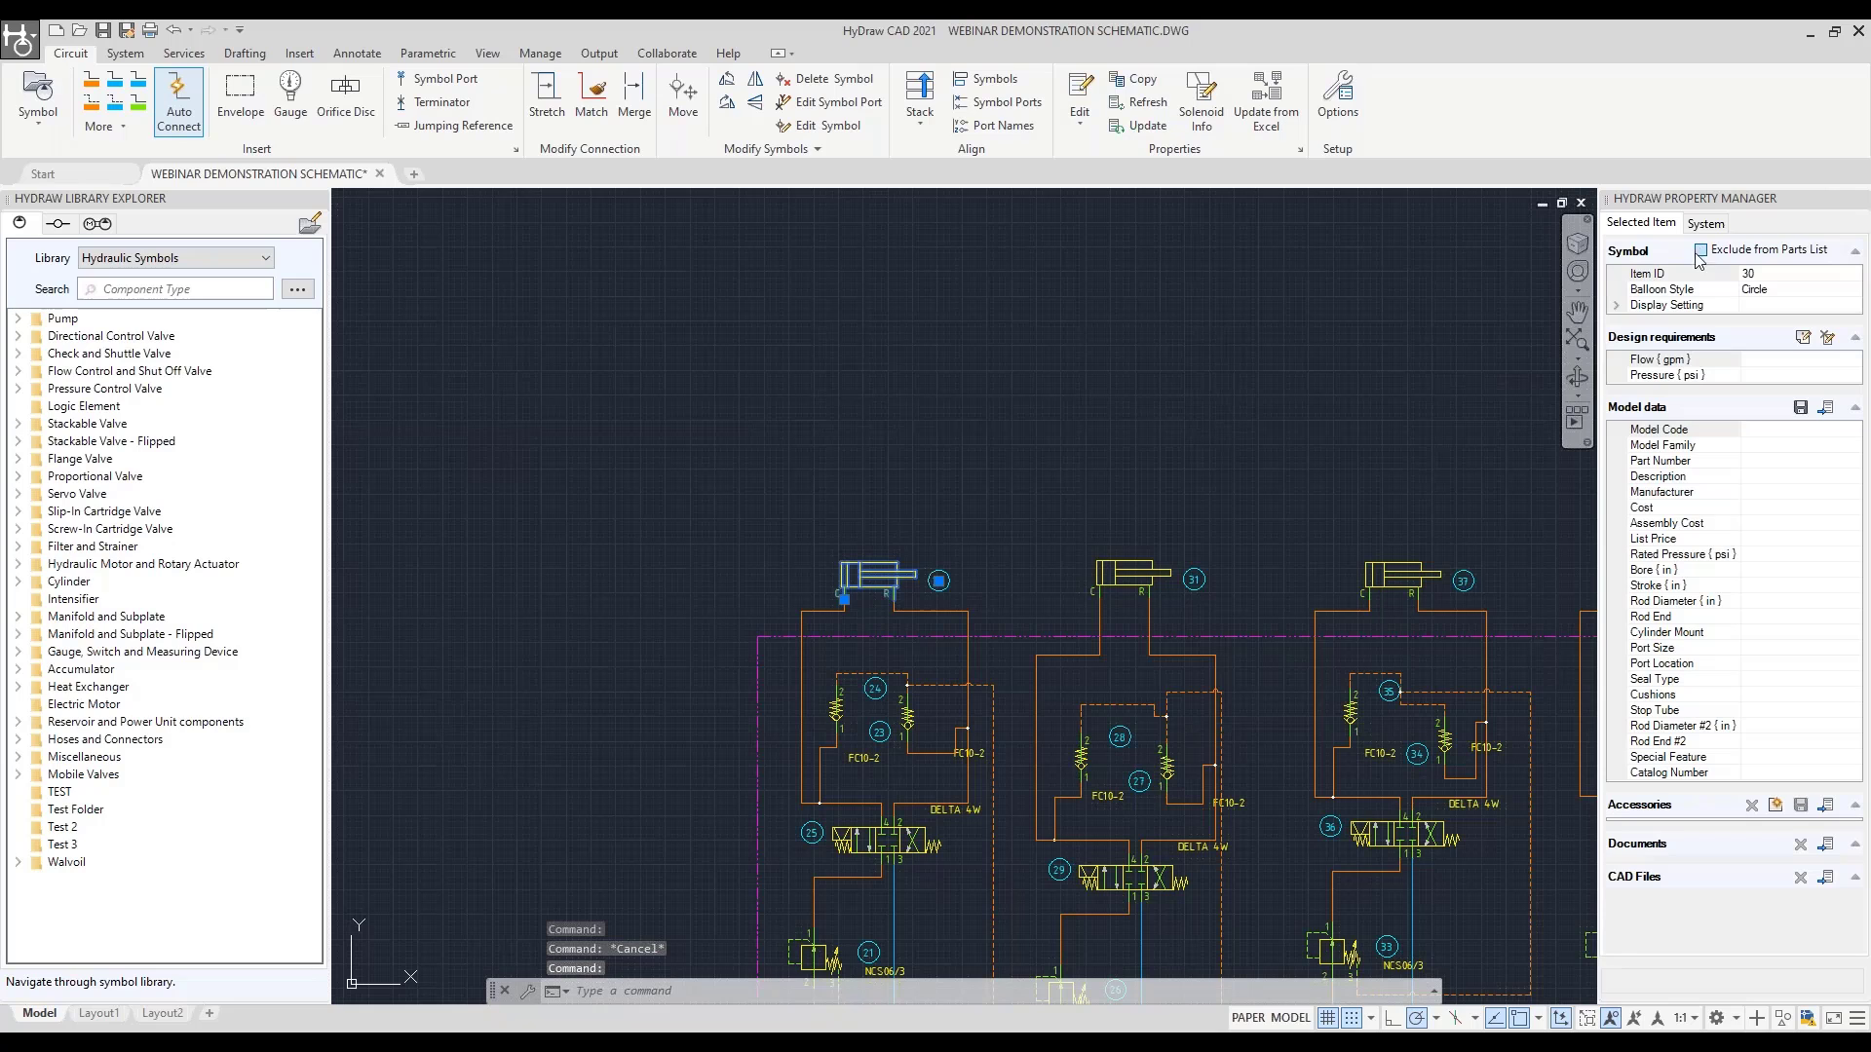
middle_drag(1440, 405, 1035, 458)
click(754, 623)
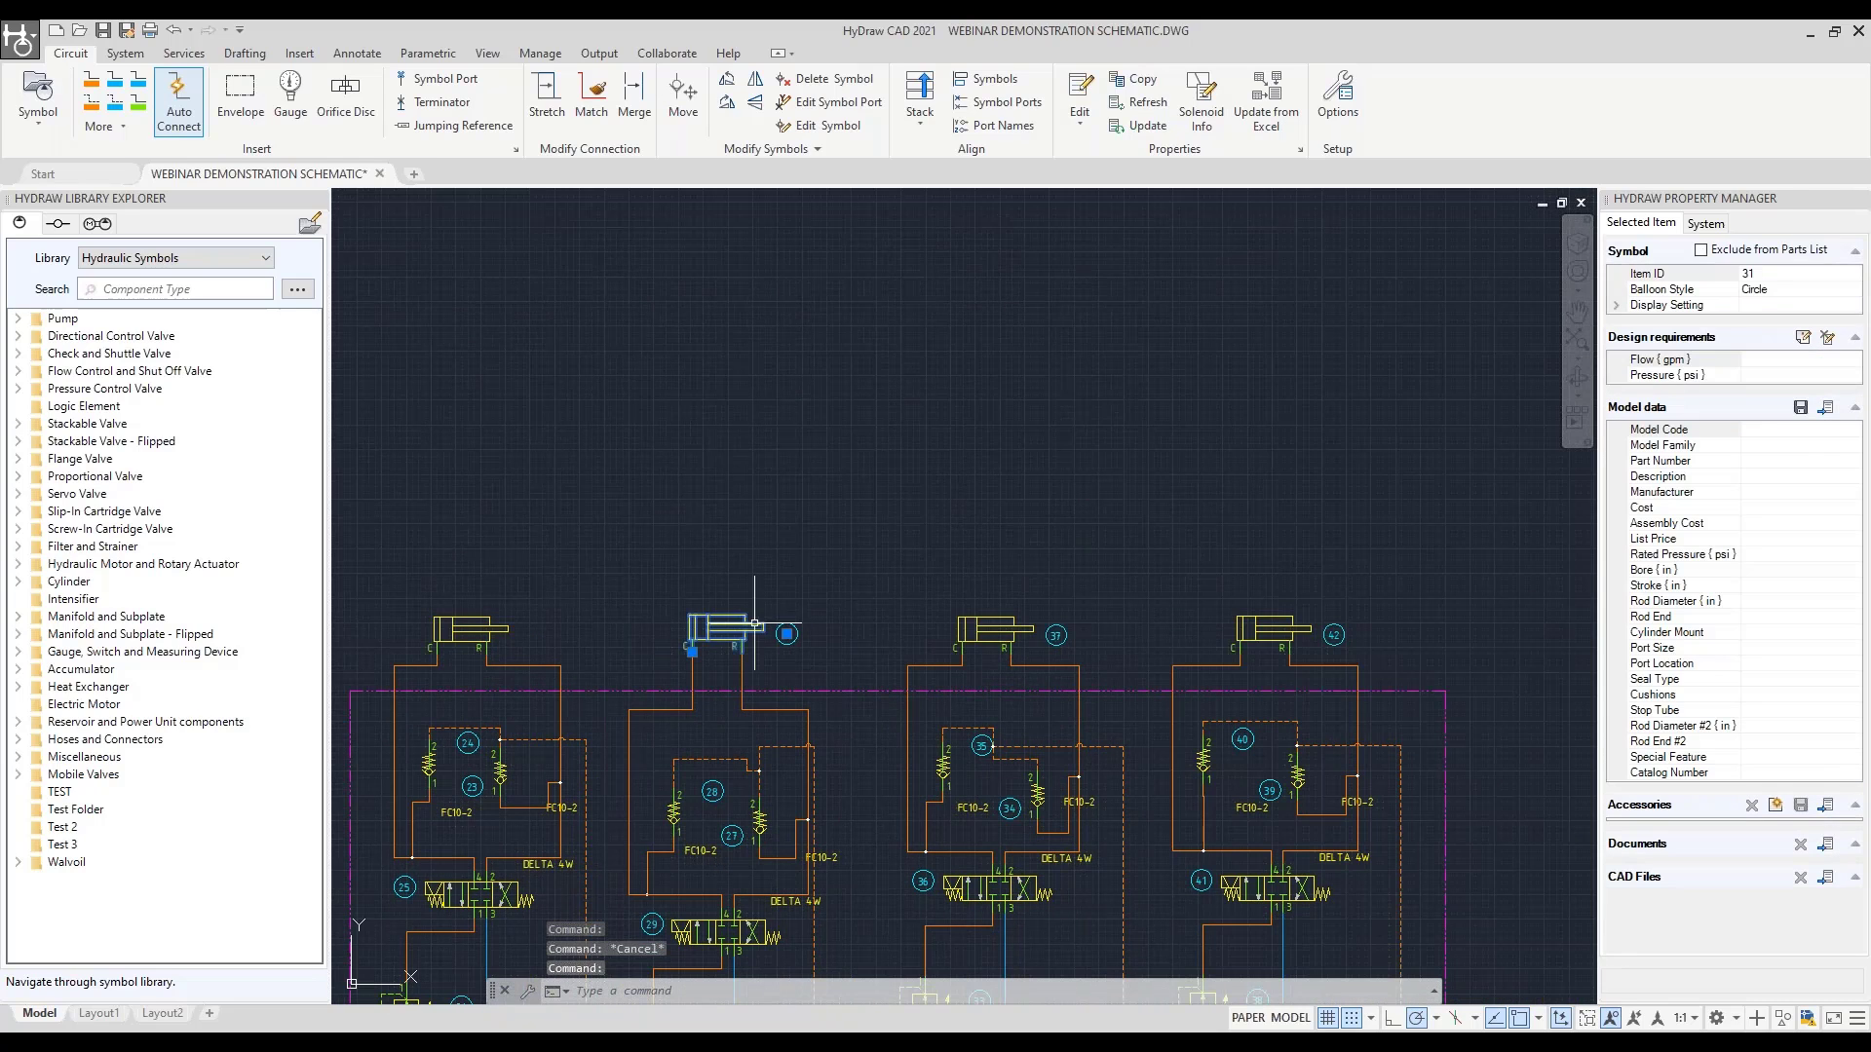
click(994, 628)
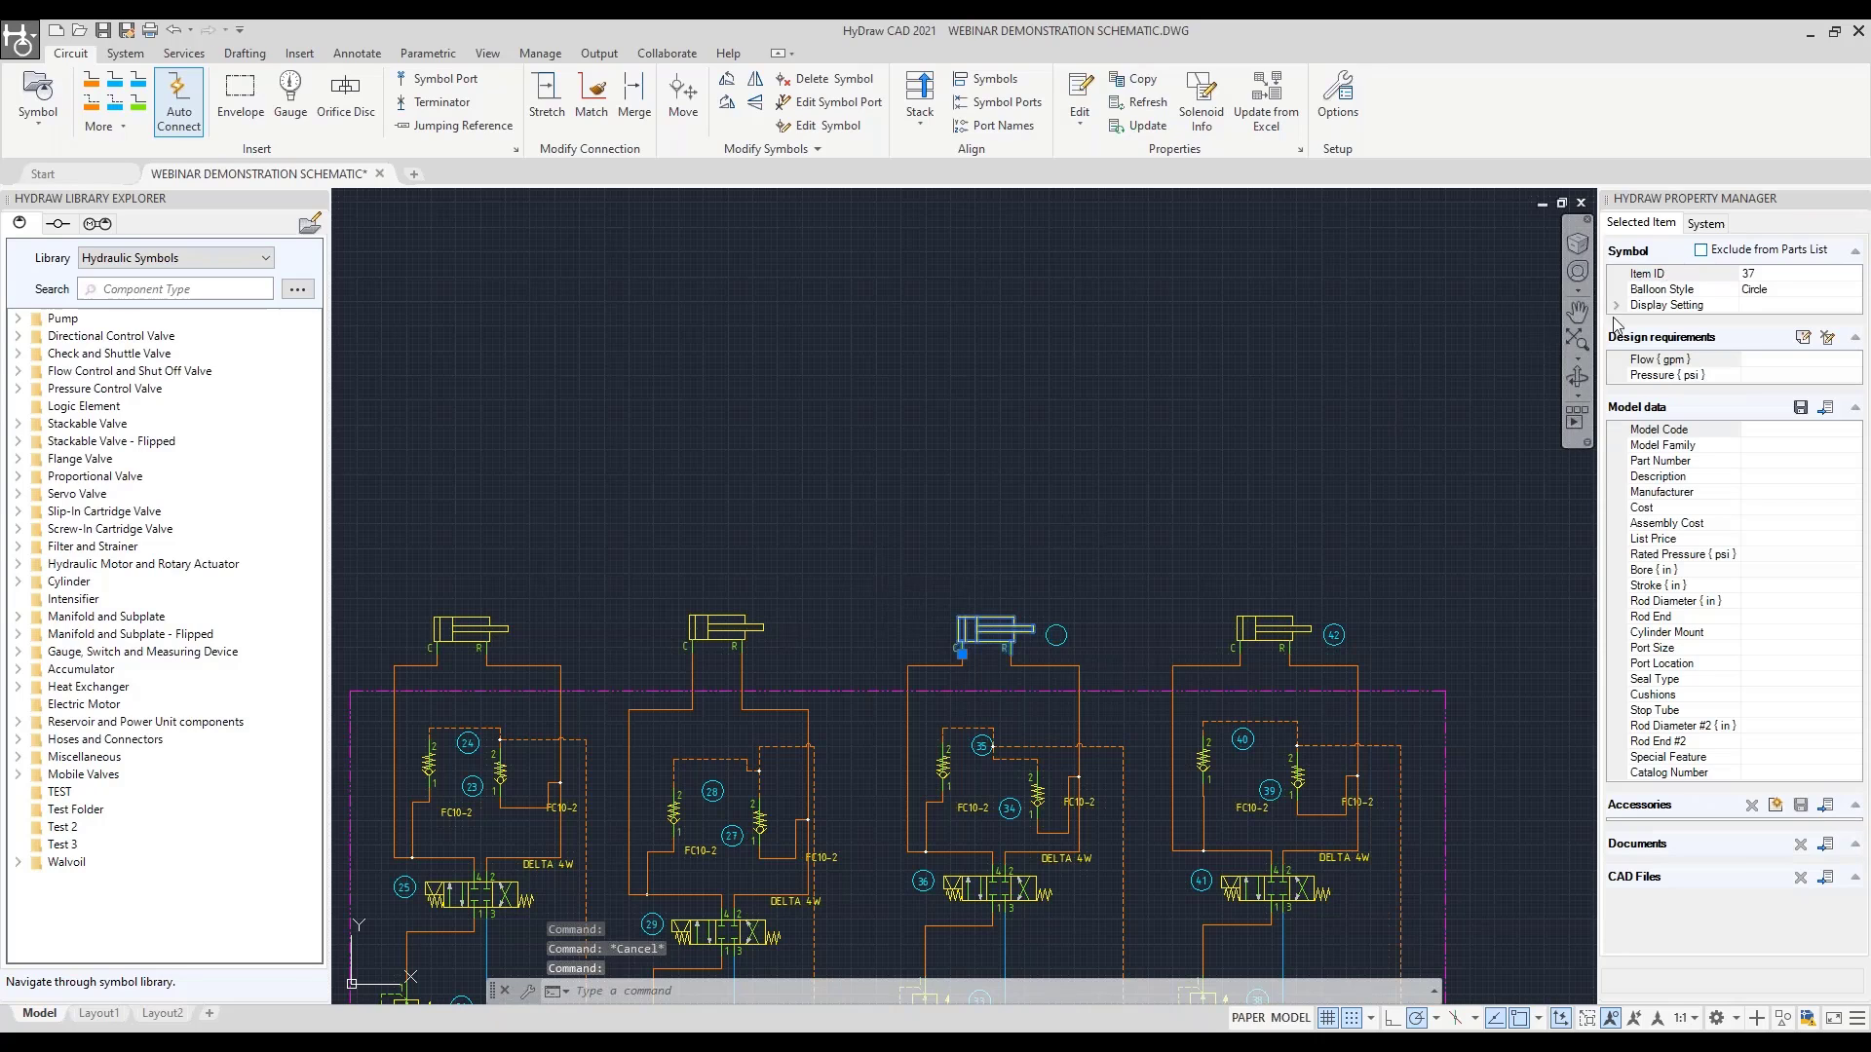
click(1267, 626)
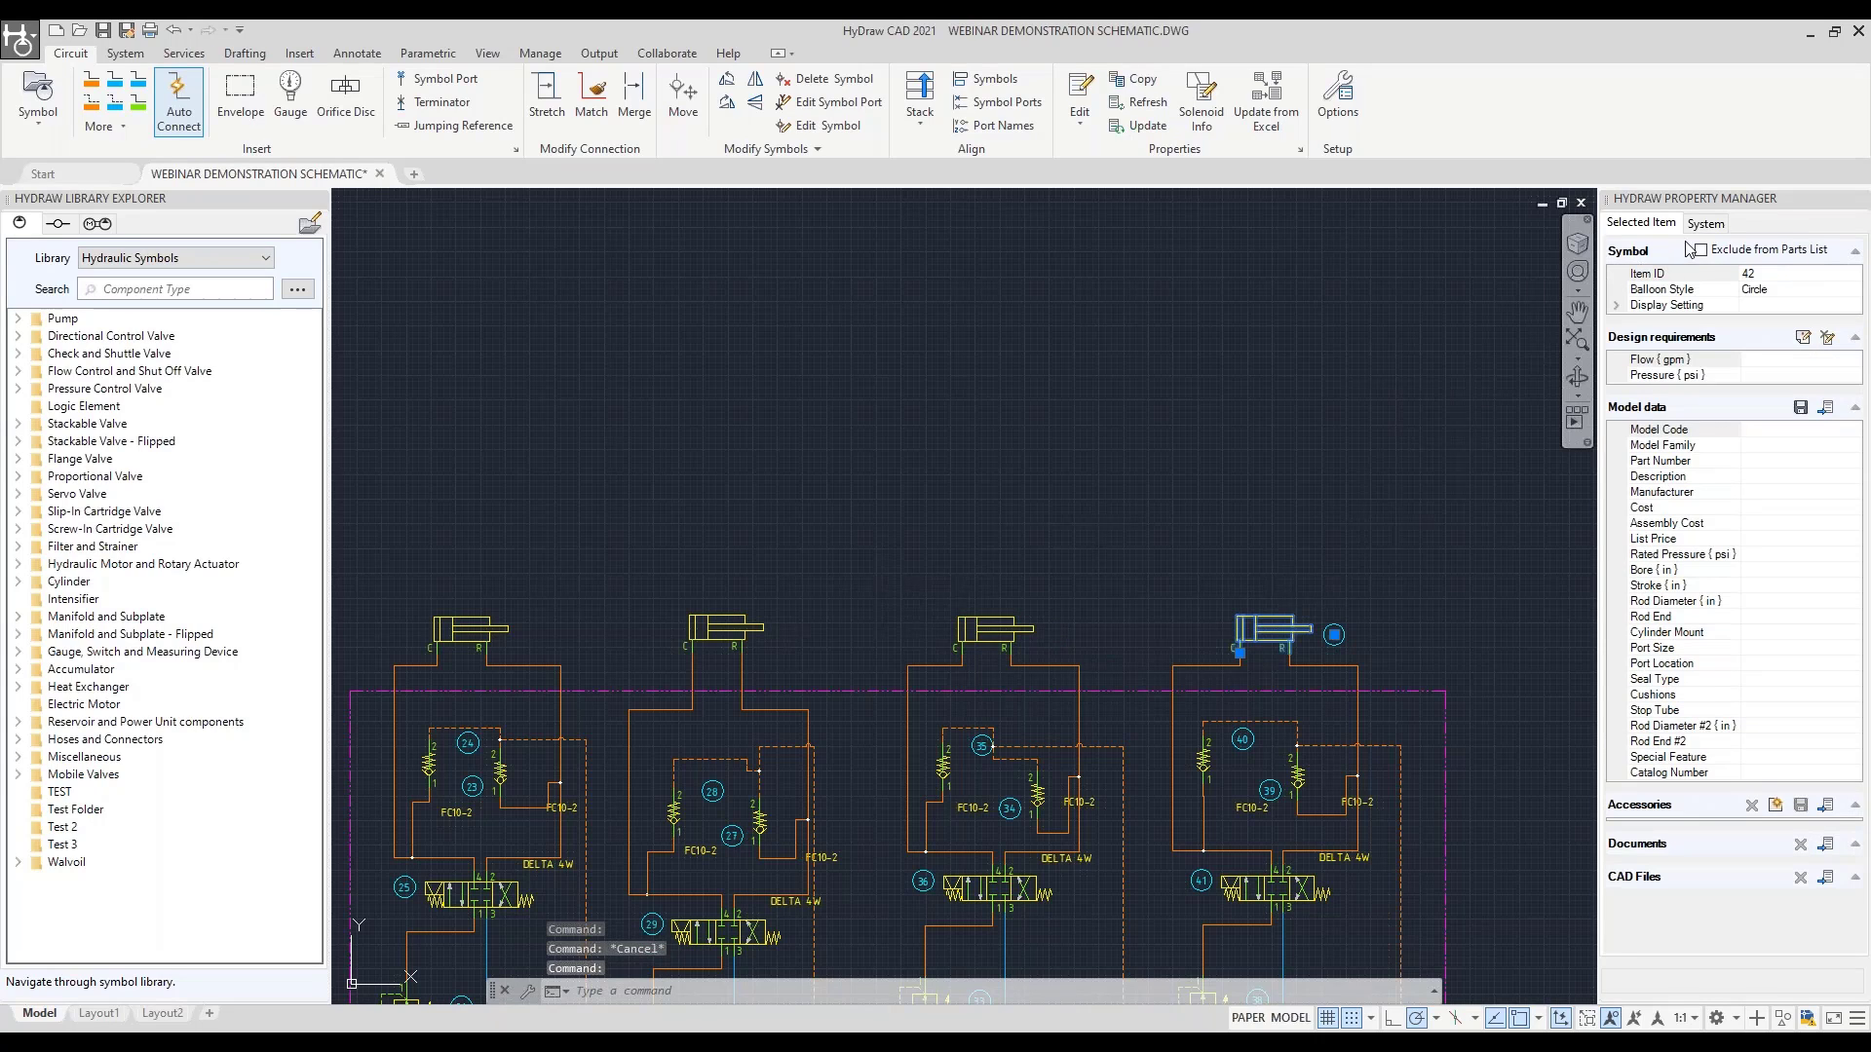
key(Escape)
Examine reservoir 19, its properties and its position relative to the first manifold's boundary
scroll(925, 536, down, 5)
middle_drag(807, 546, 1312, 380)
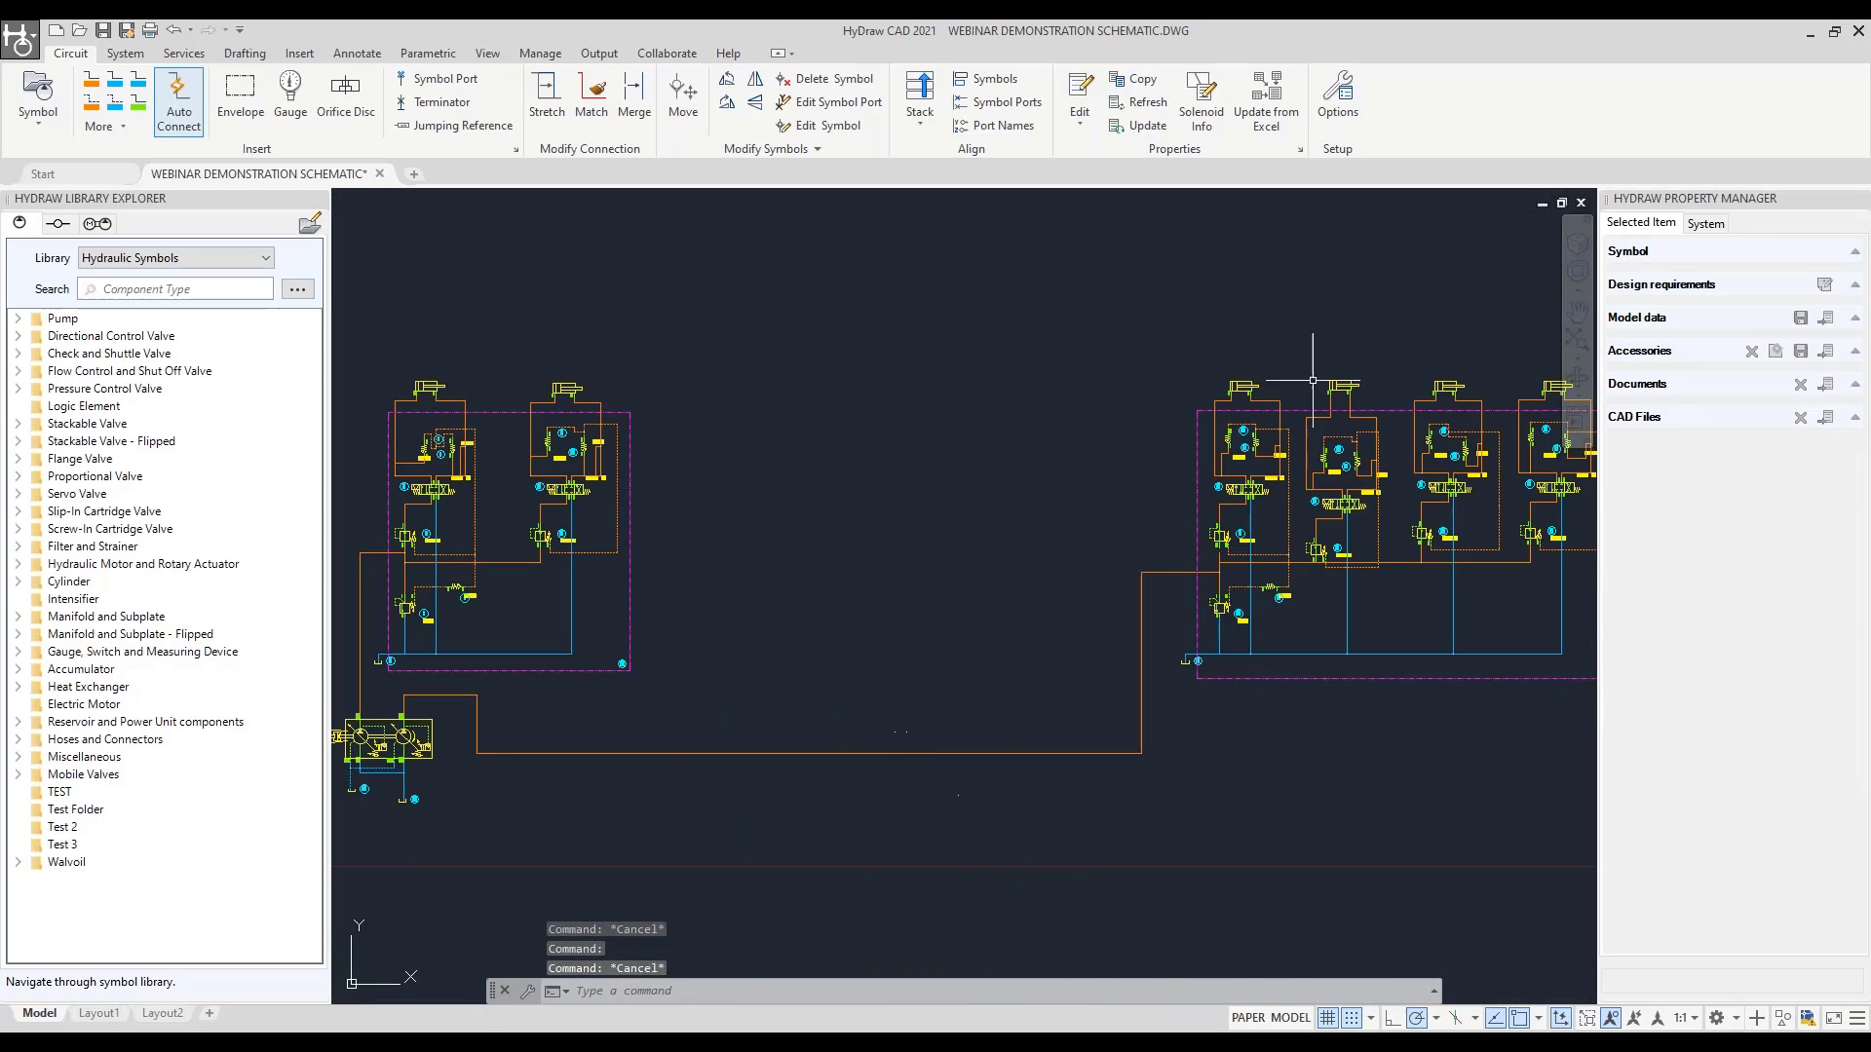
middle_drag(835, 545, 1060, 517)
scroll(531, 687, up, 8)
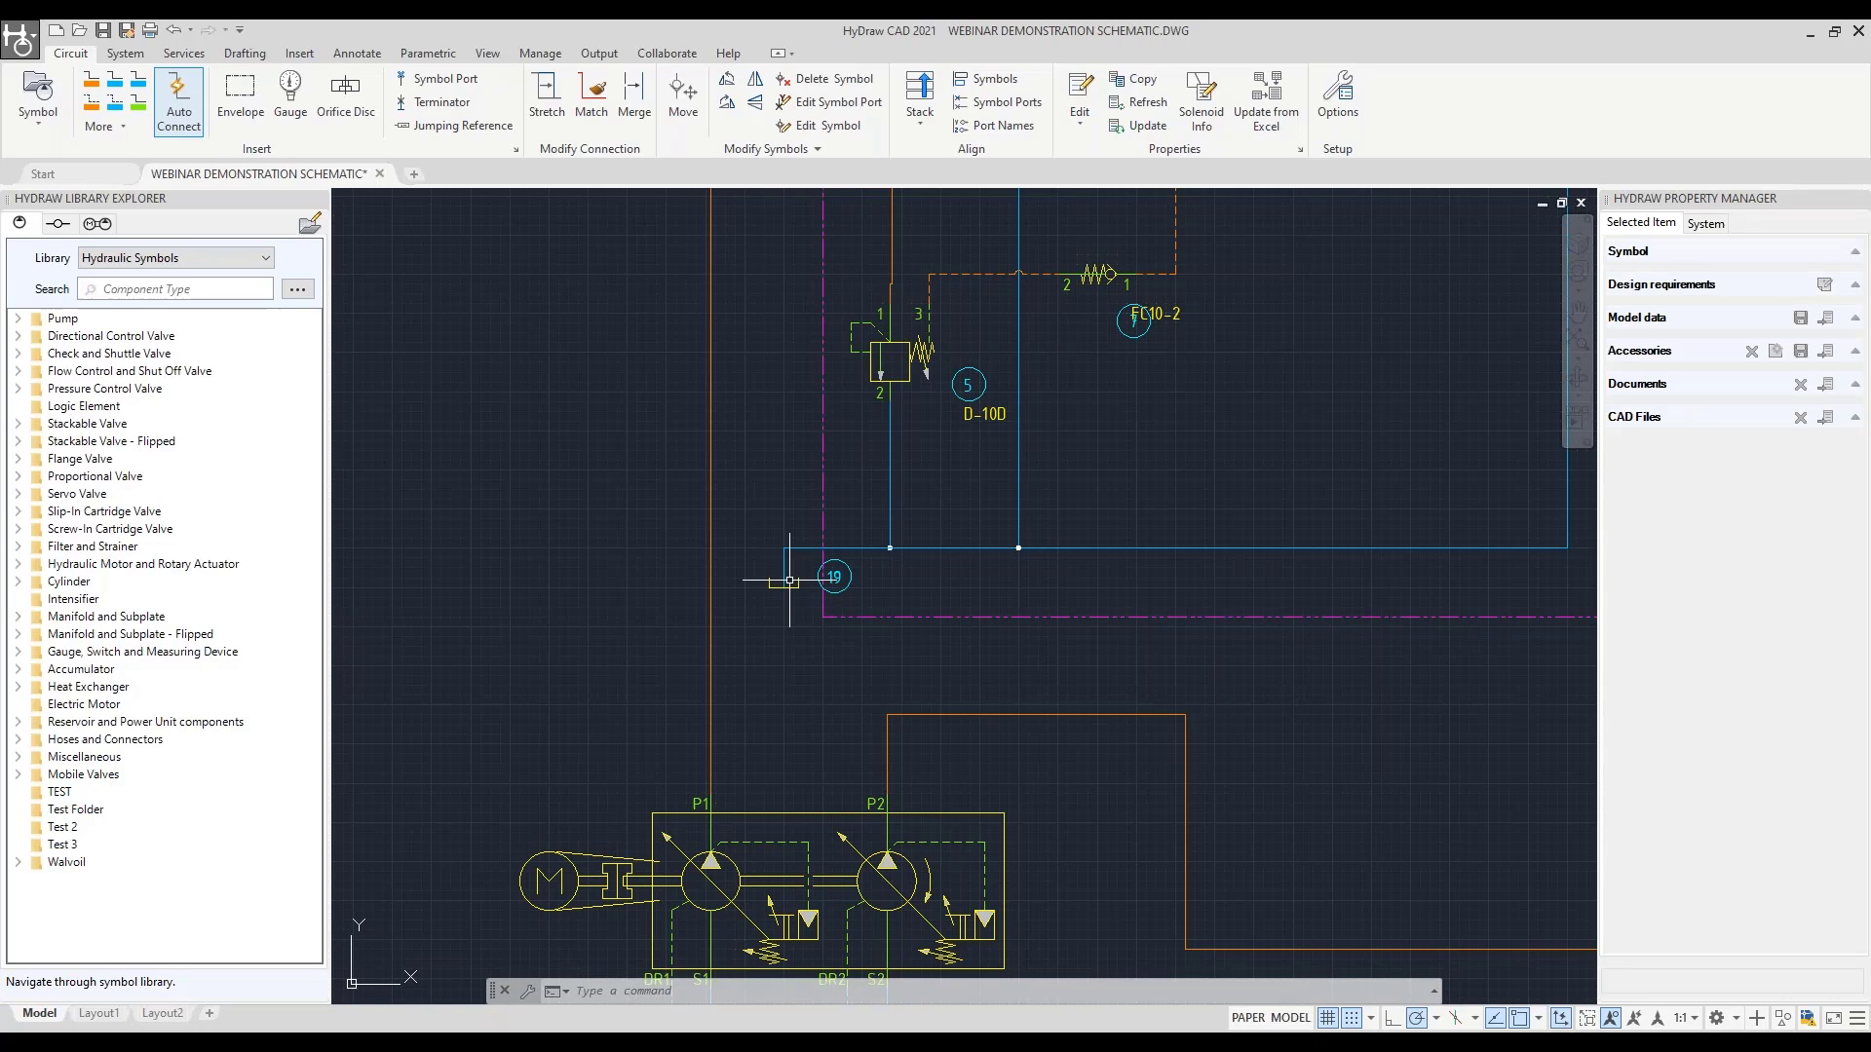
click(794, 590)
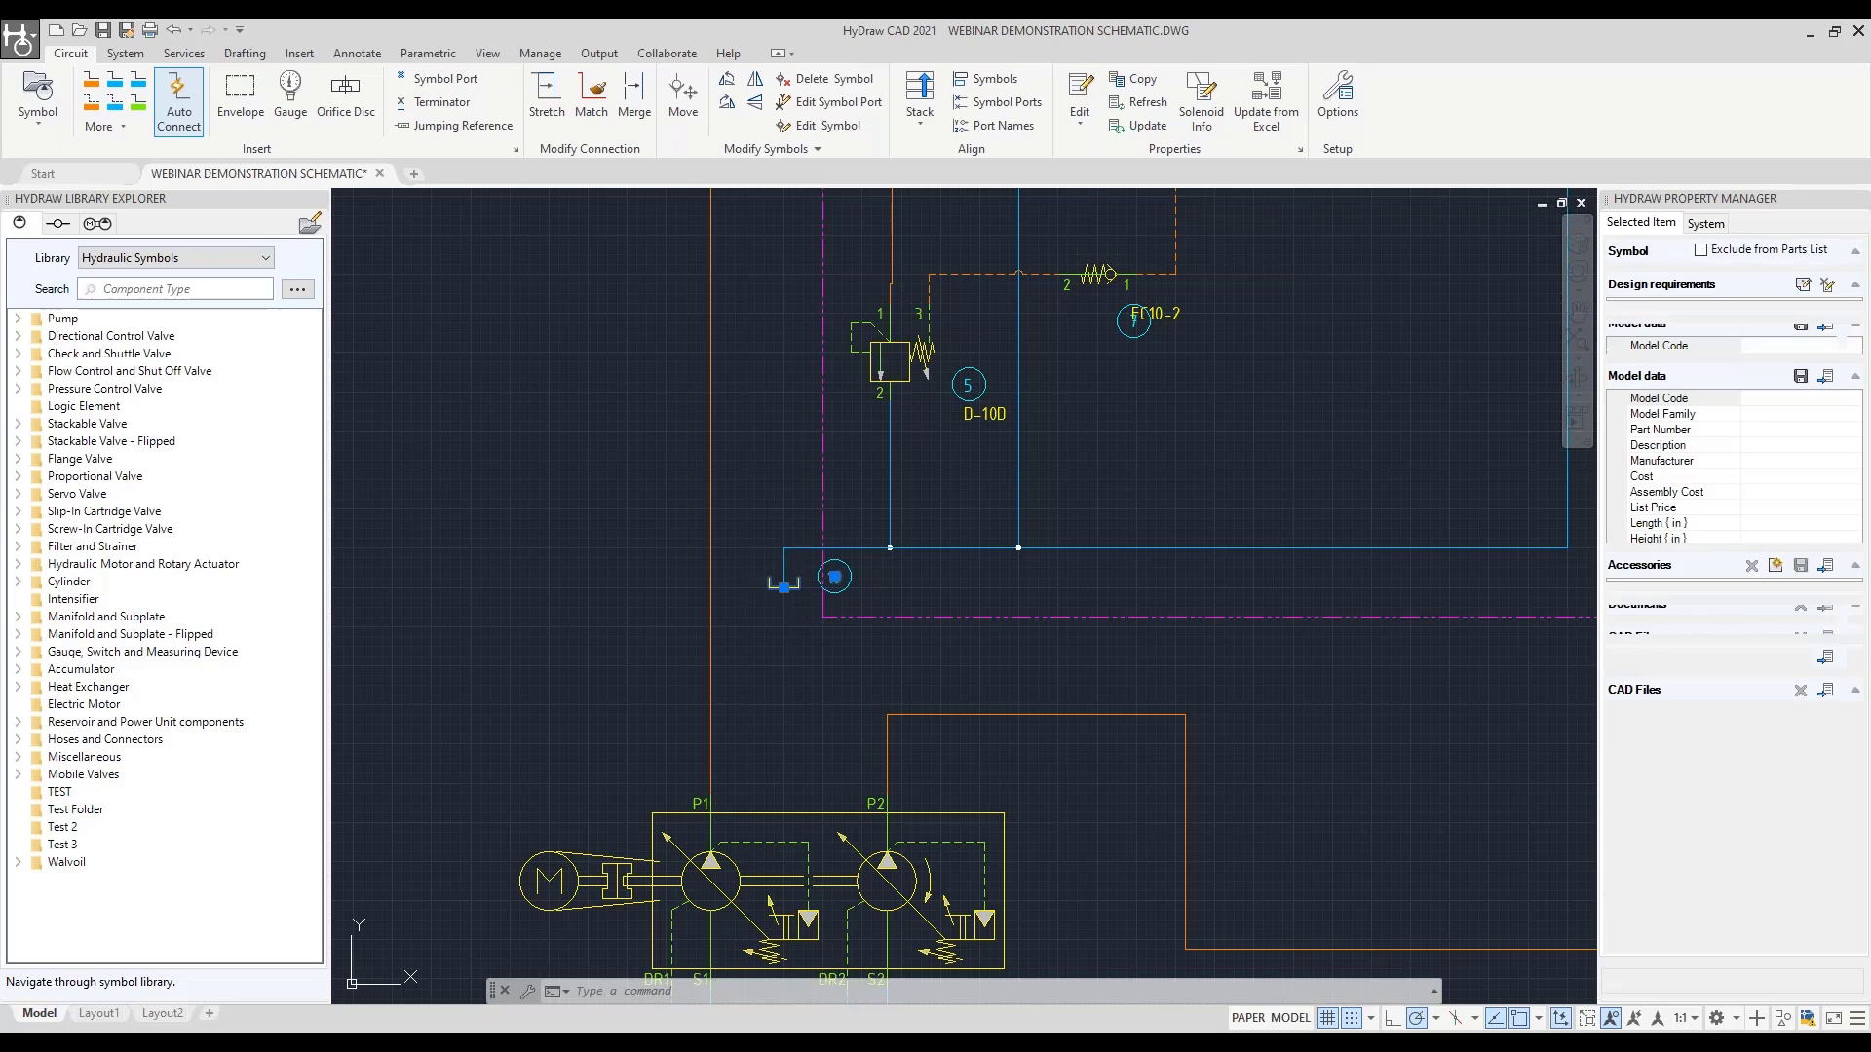
scroll(795, 649, up, 4)
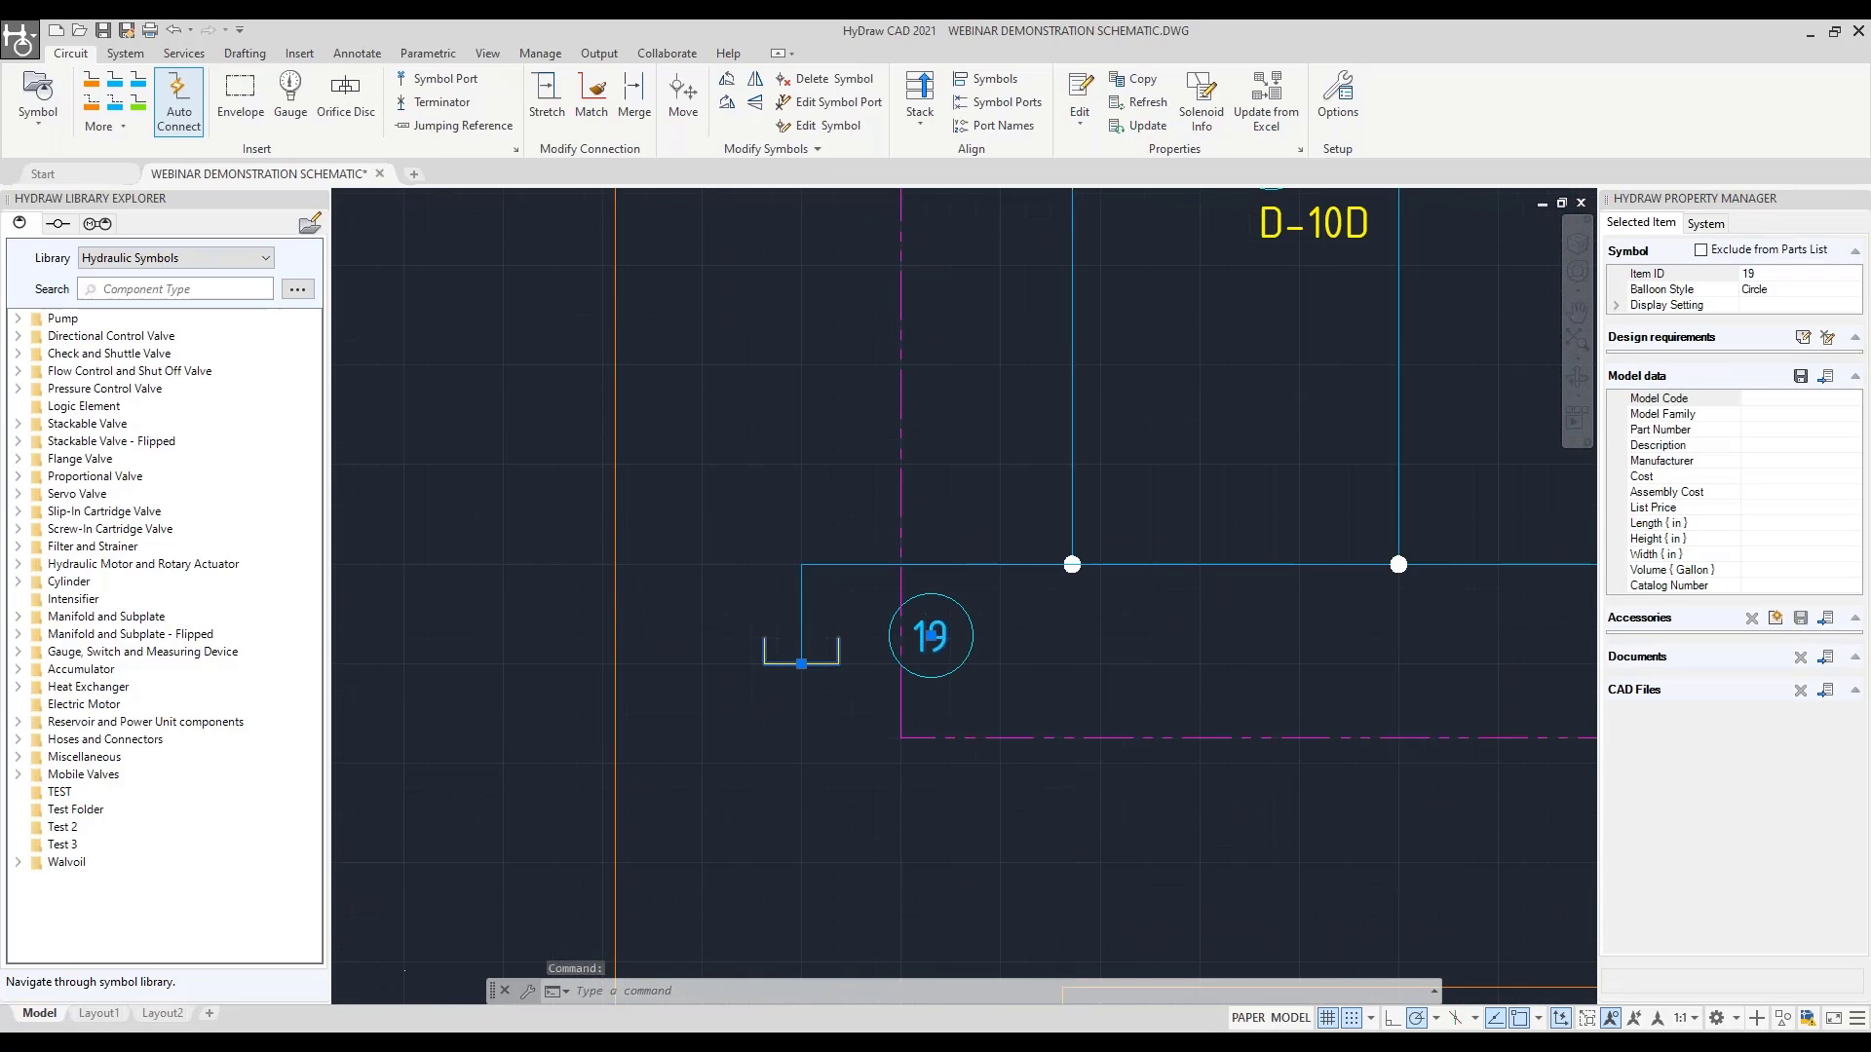
scroll(895, 577, down, 2)
middle_drag(894, 577, 873, 780)
key(Escape)
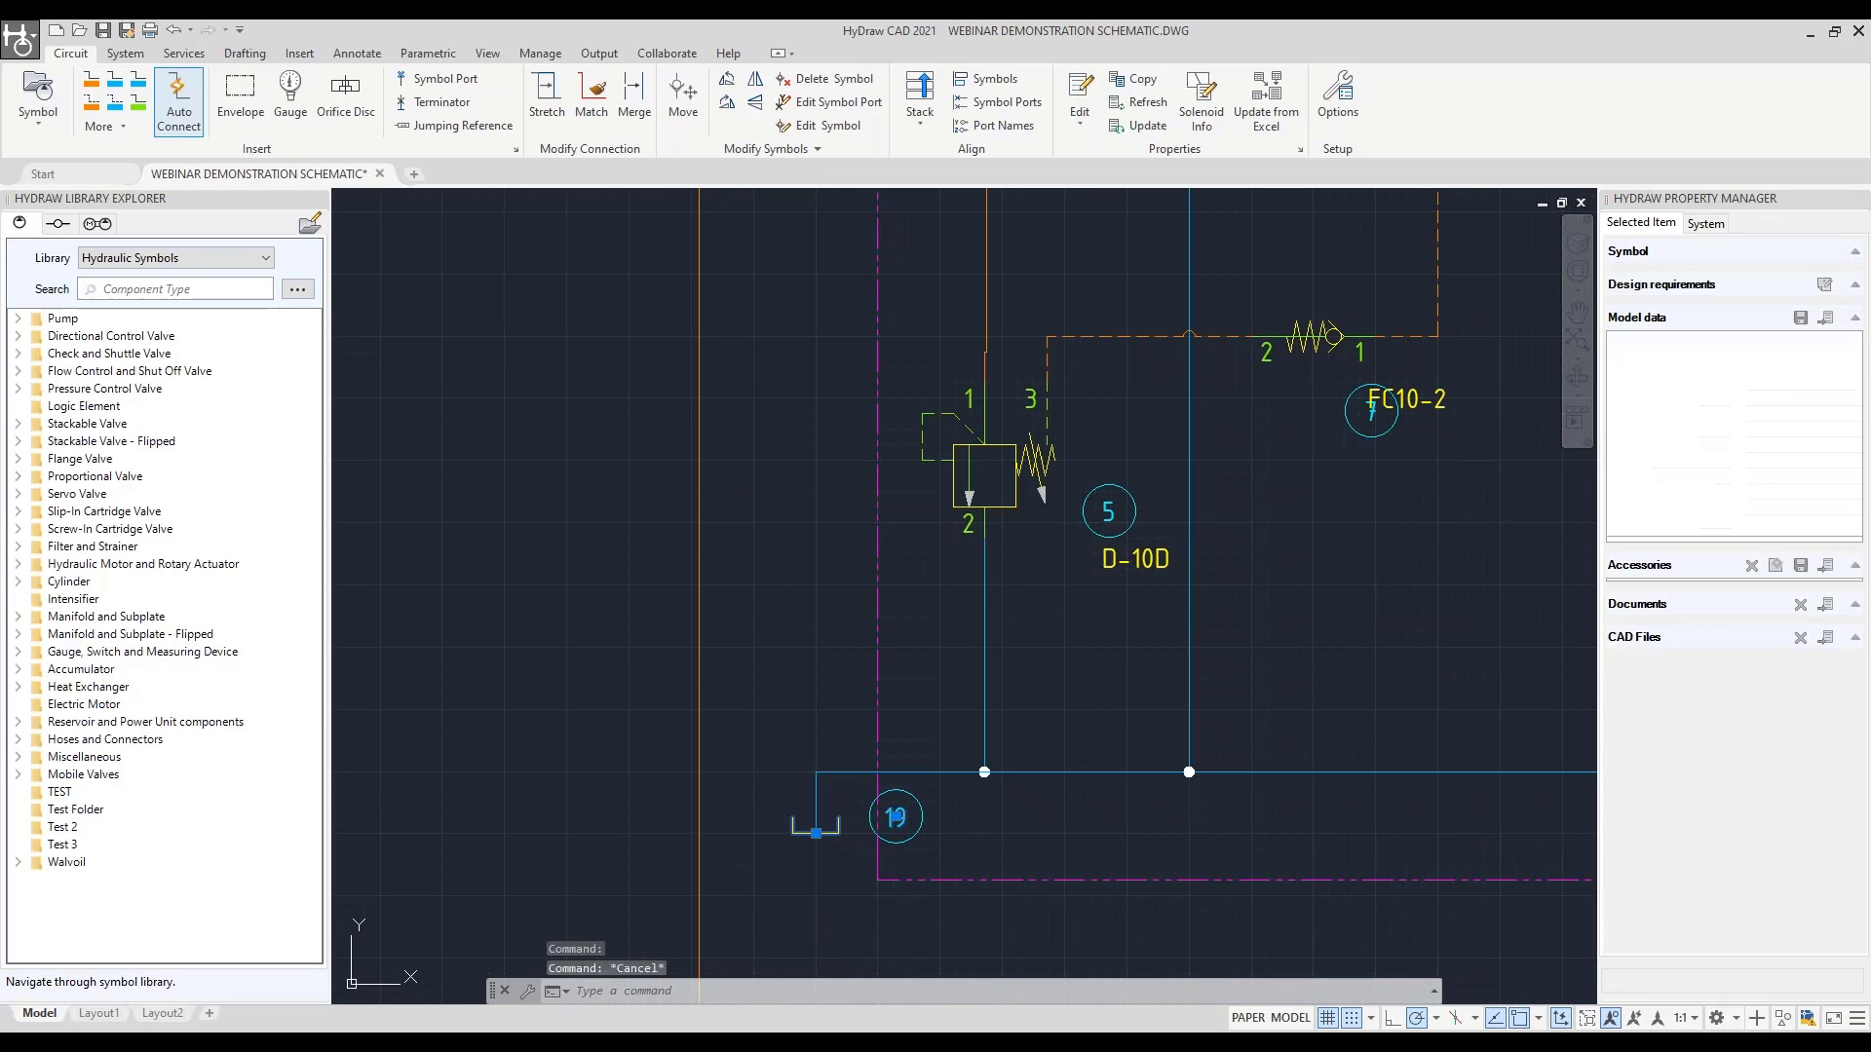
Move pressure relief valve 5 in the first manifold slightly right and down to straighten its pressure line
click(1010, 490)
click(1008, 495)
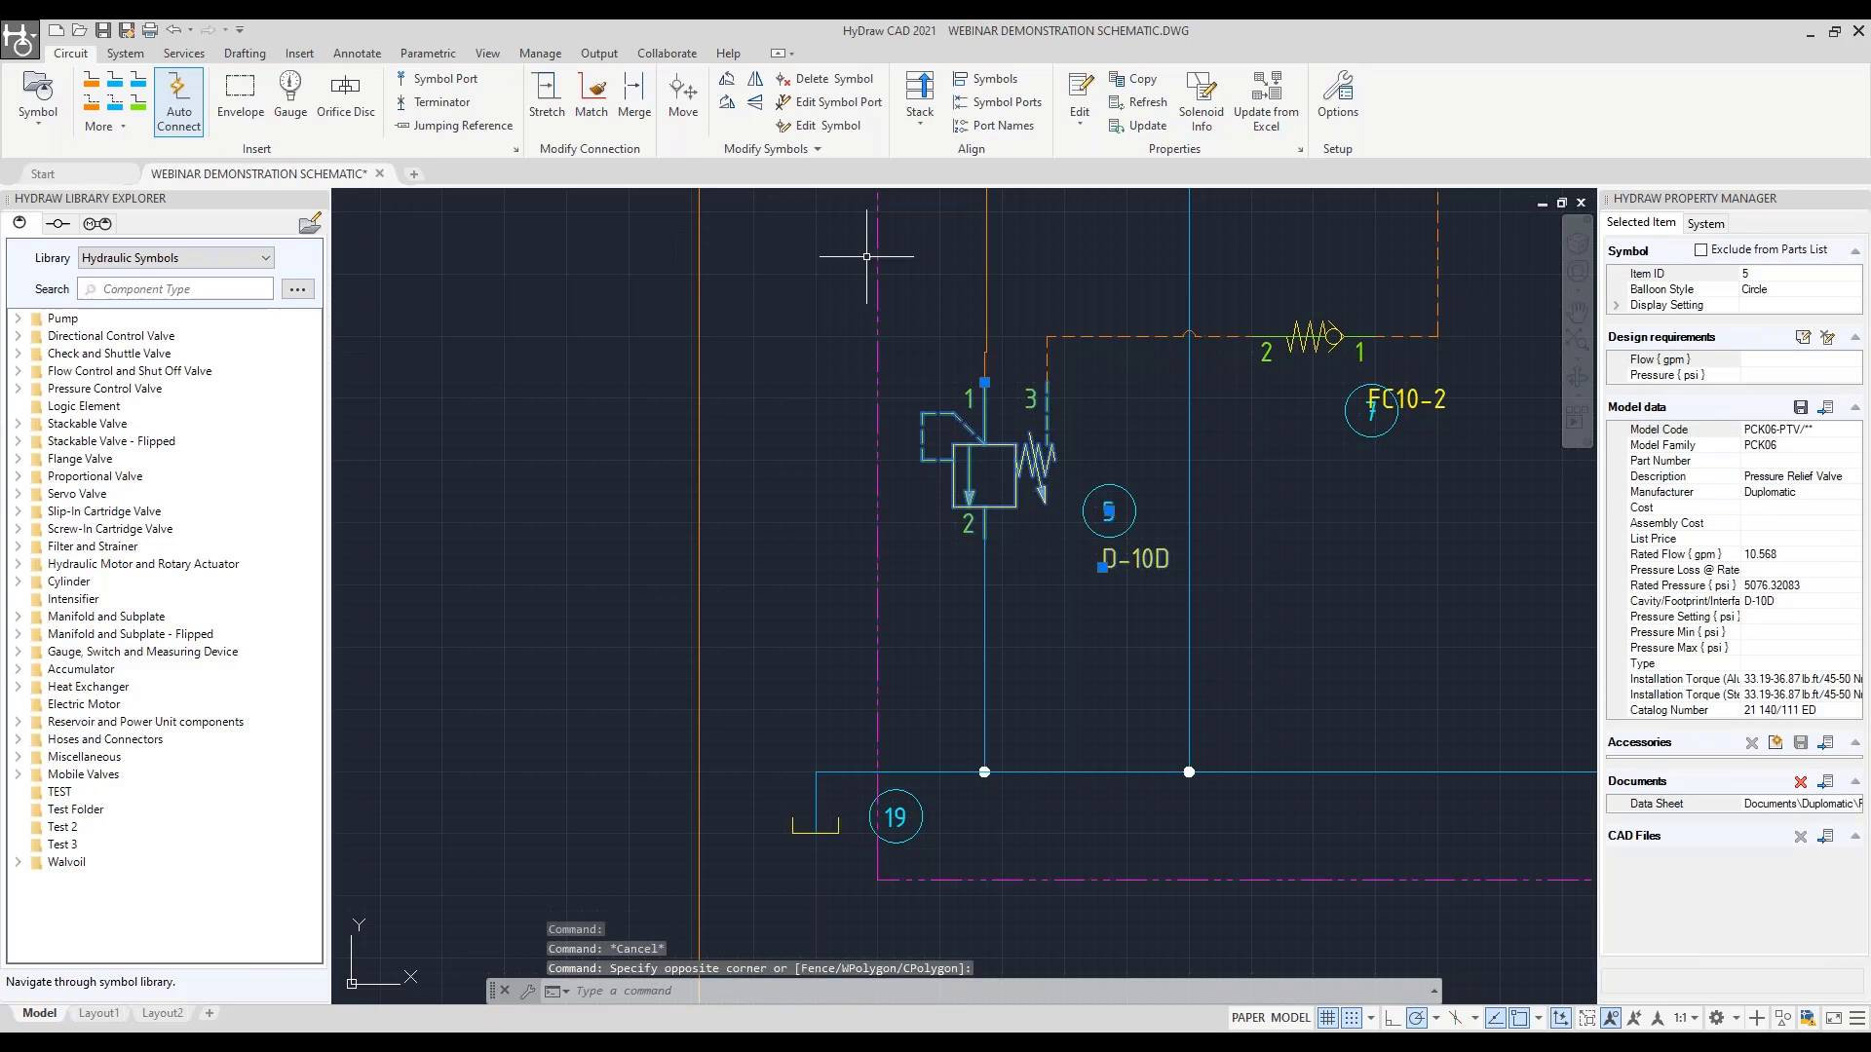
click(683, 93)
click(984, 476)
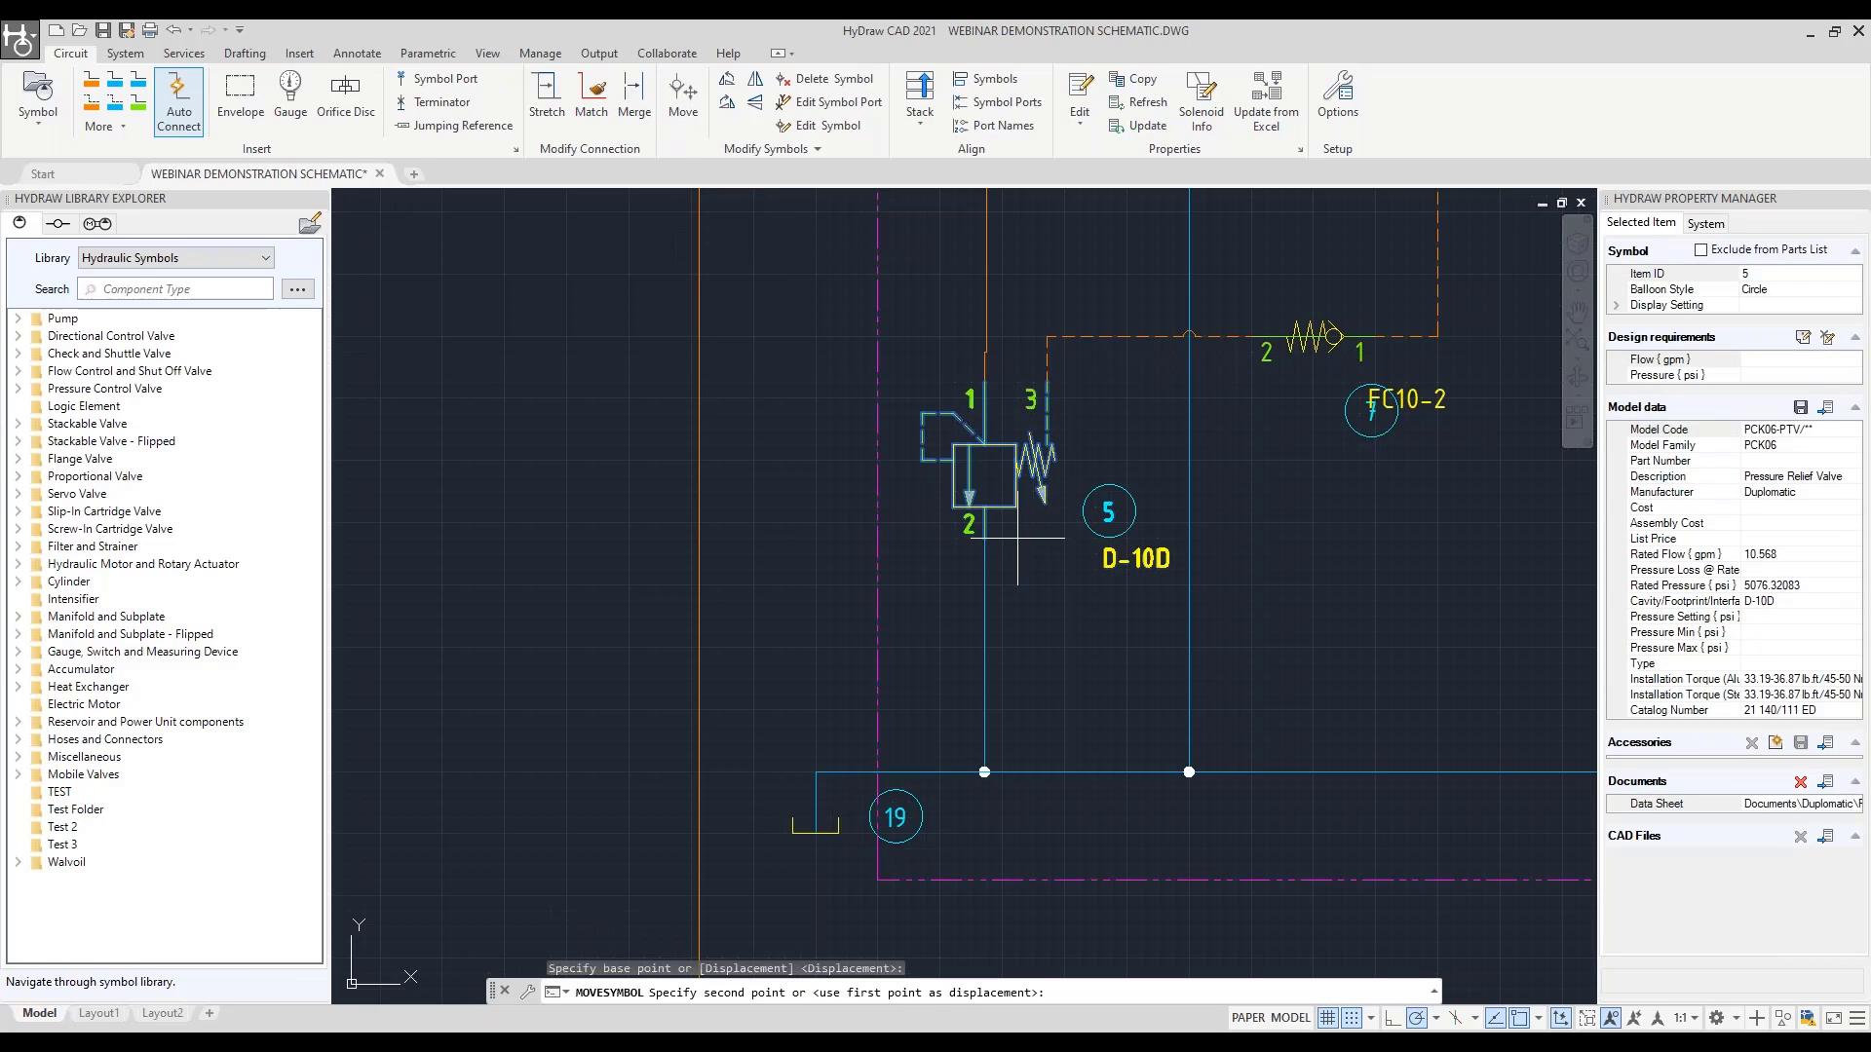
click(1016, 491)
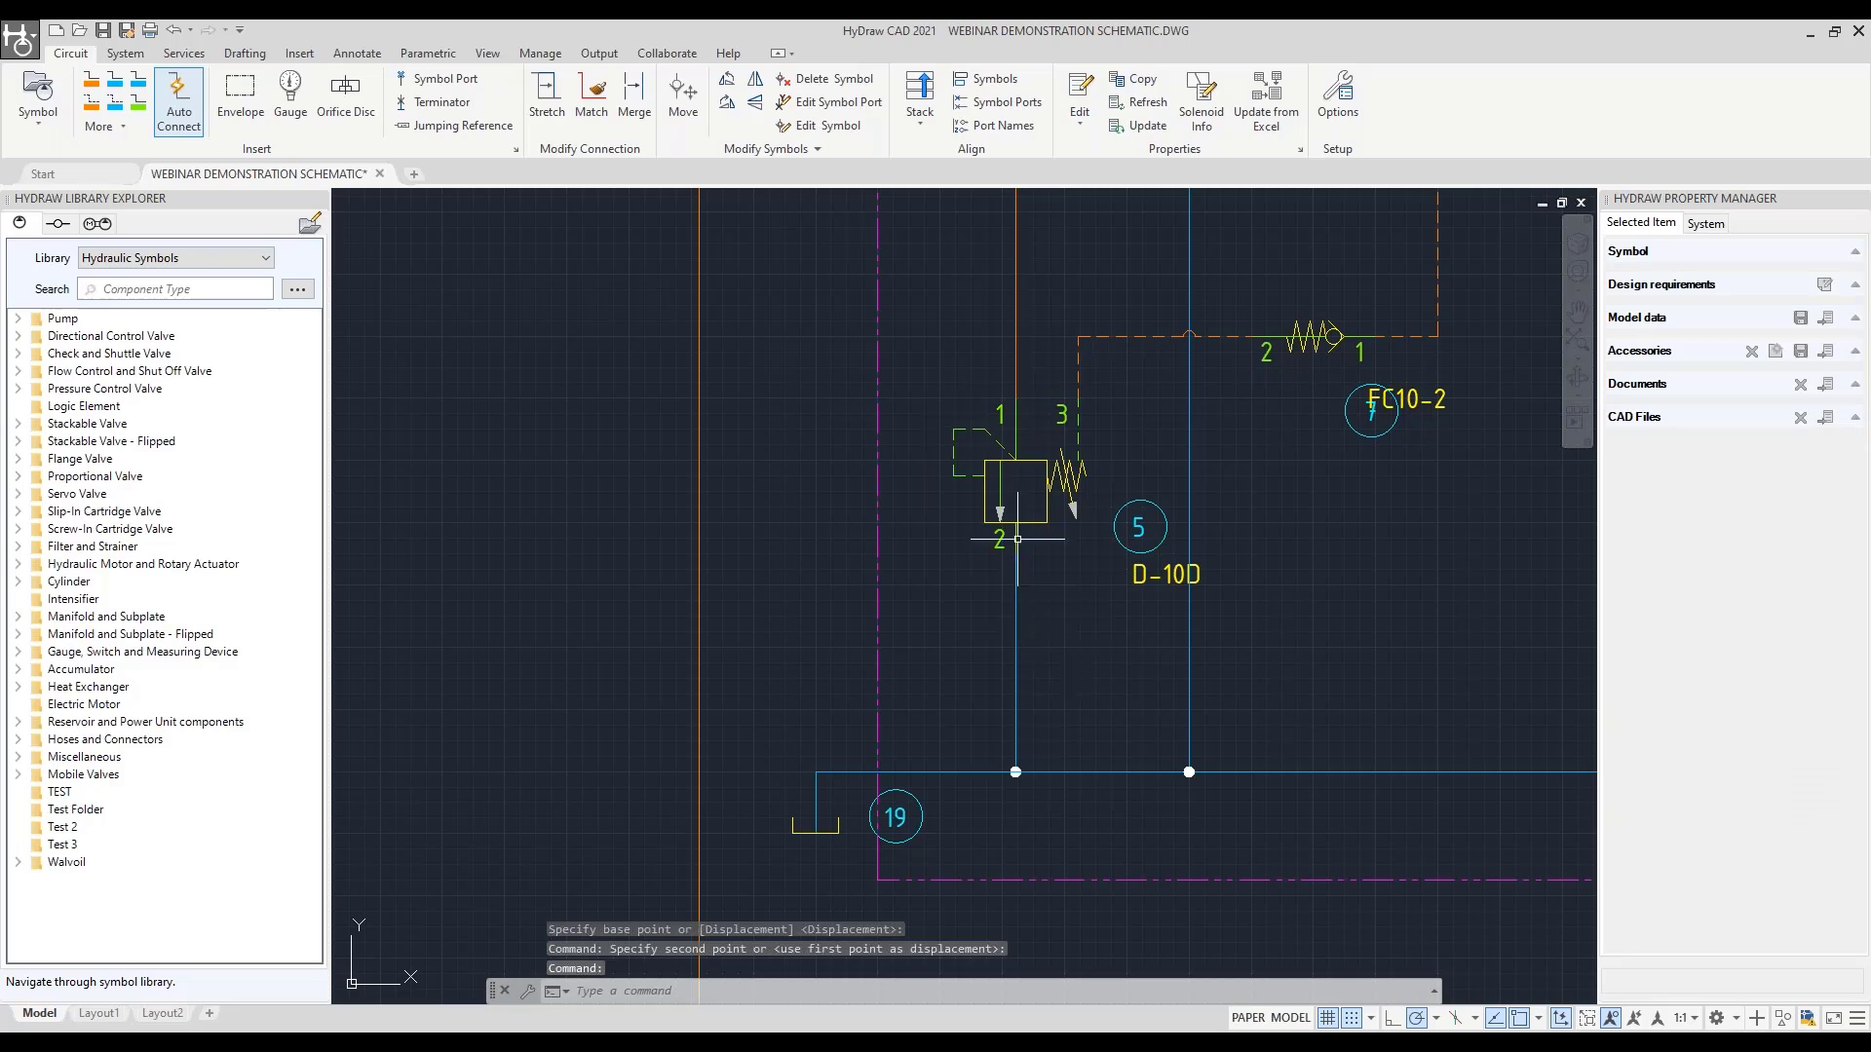
Move reservoir 19 straight down from the end of its line, outside the first manifold's boundary
middle_drag(896, 689, 931, 574)
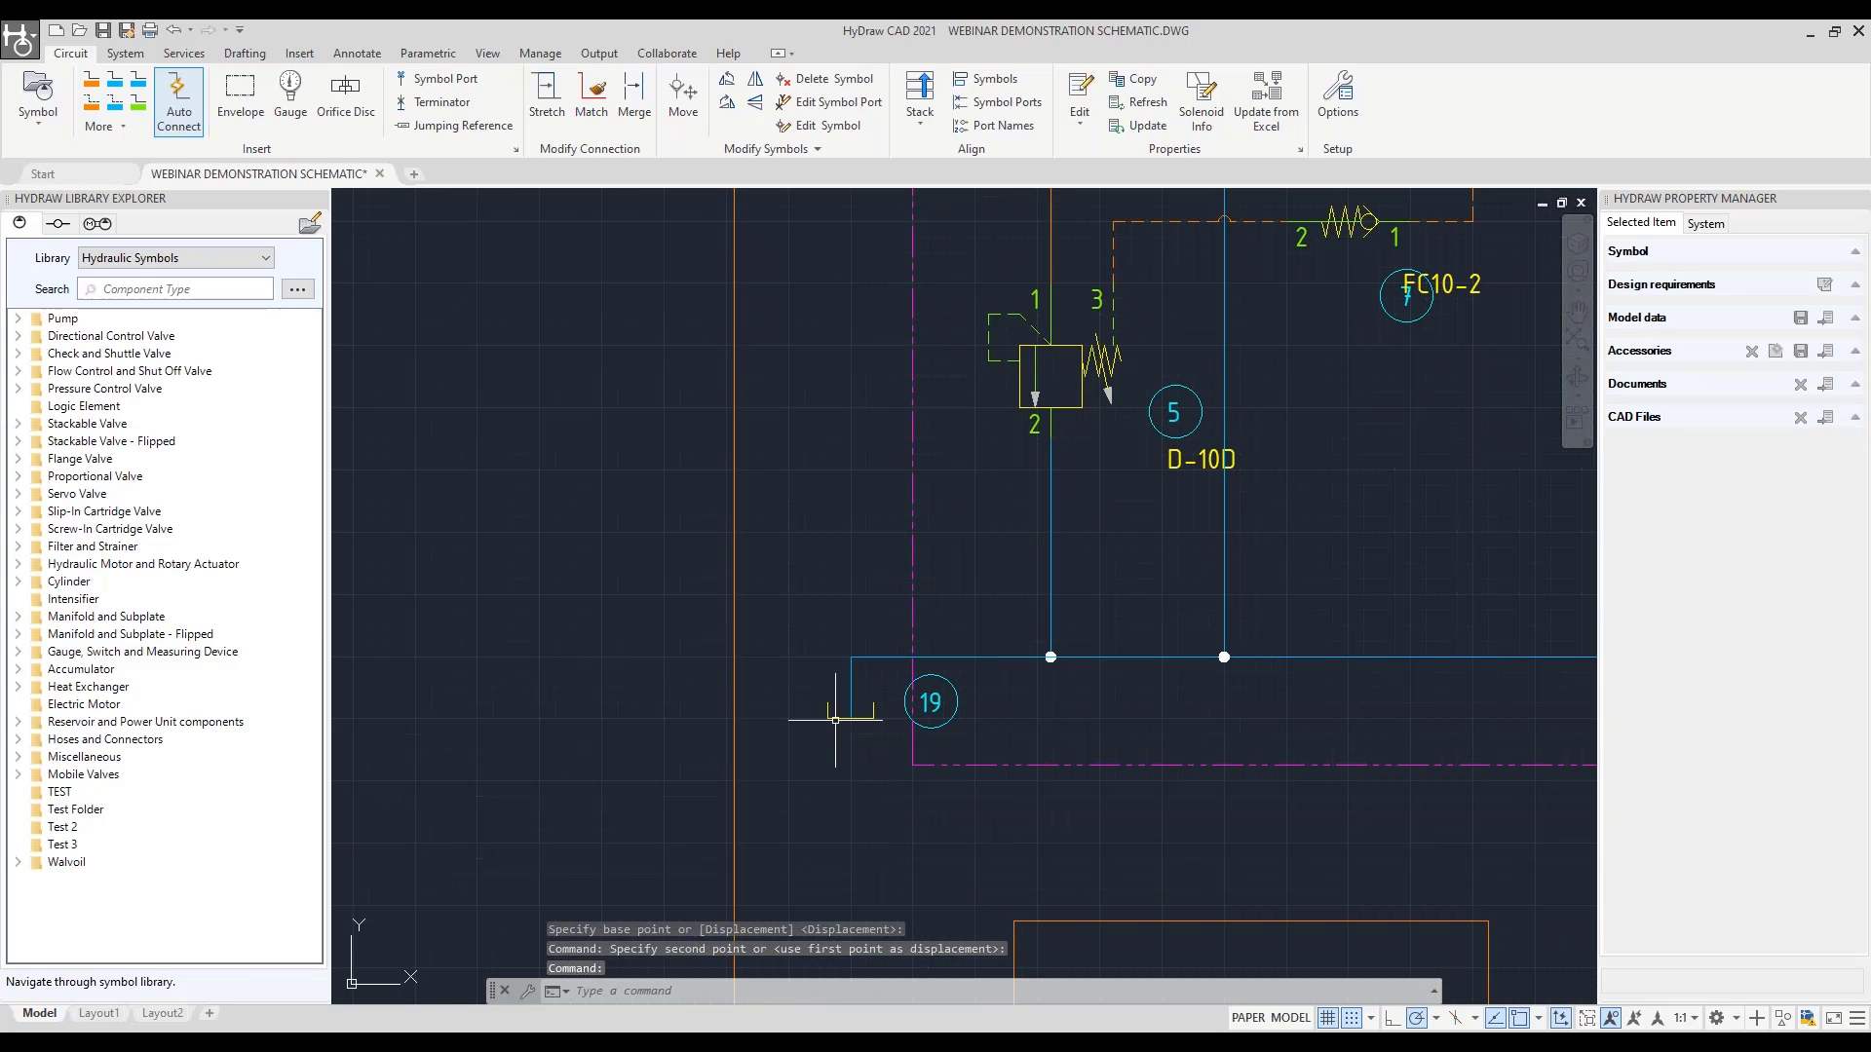
click(685, 97)
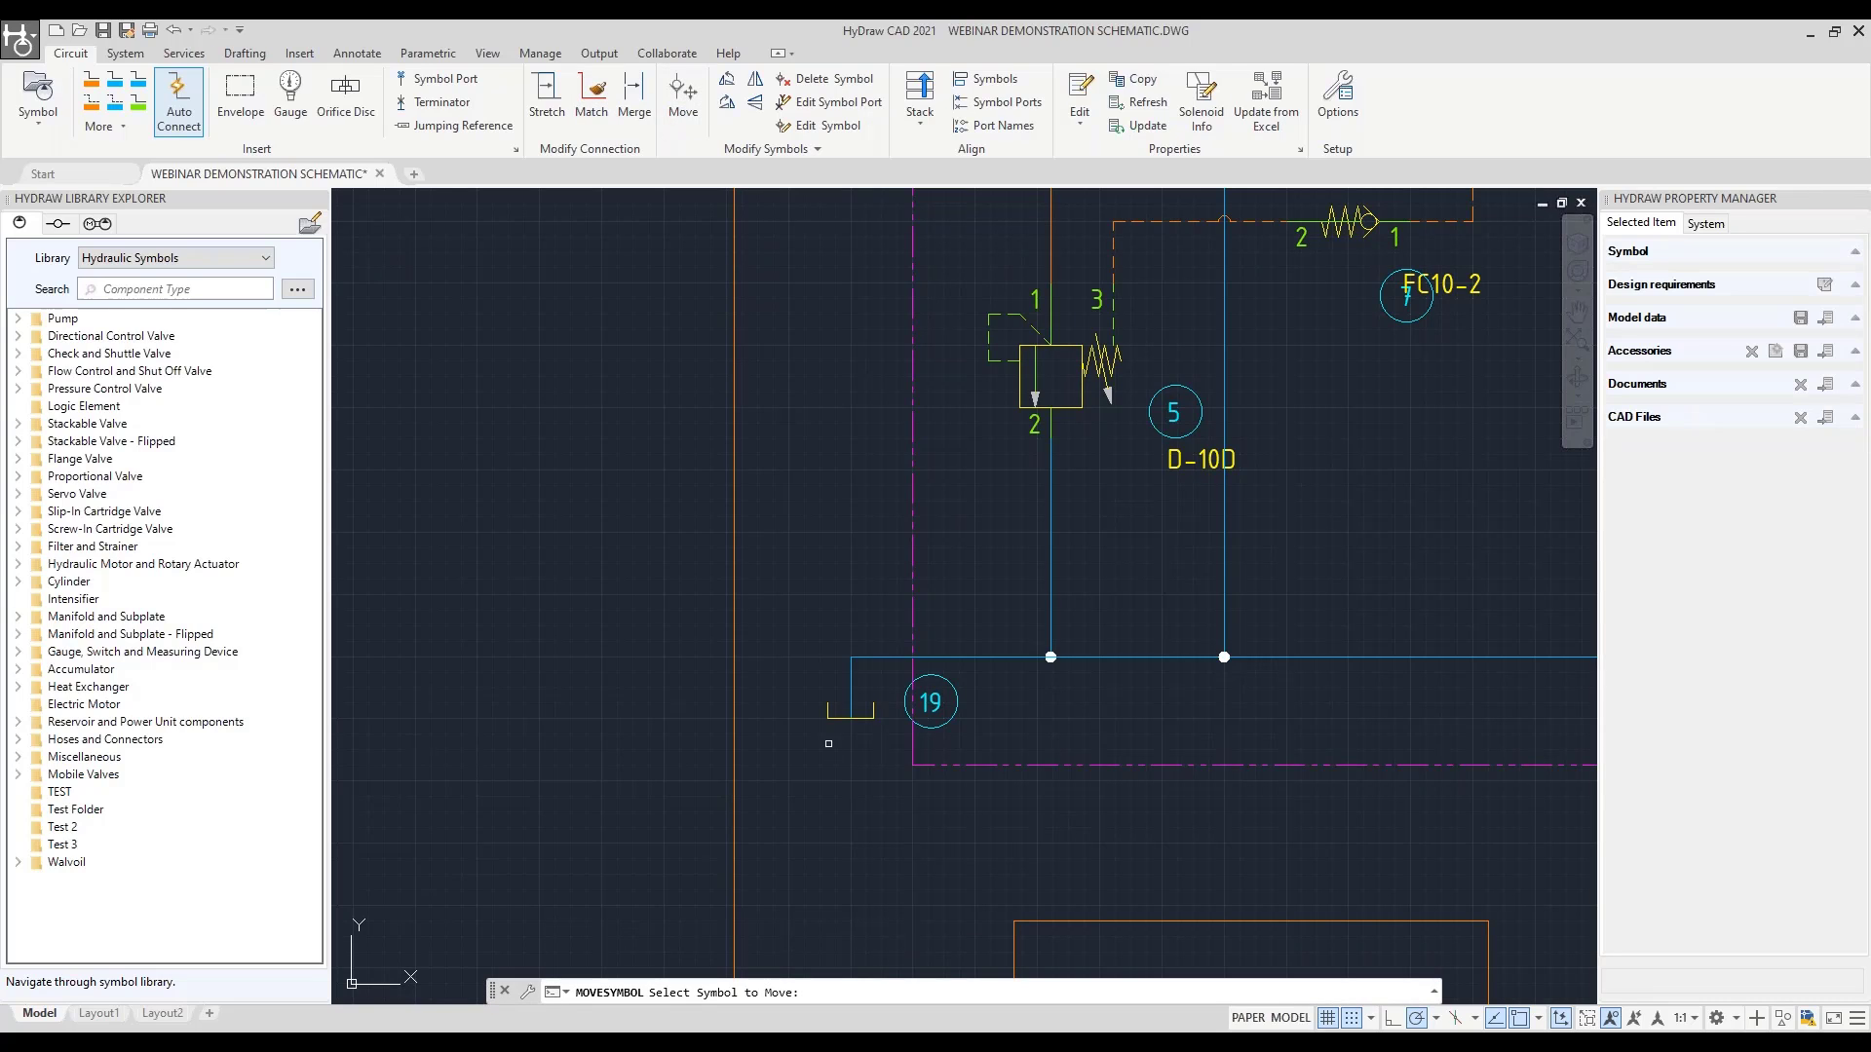
click(835, 714)
click(819, 750)
key(Return)
click(844, 785)
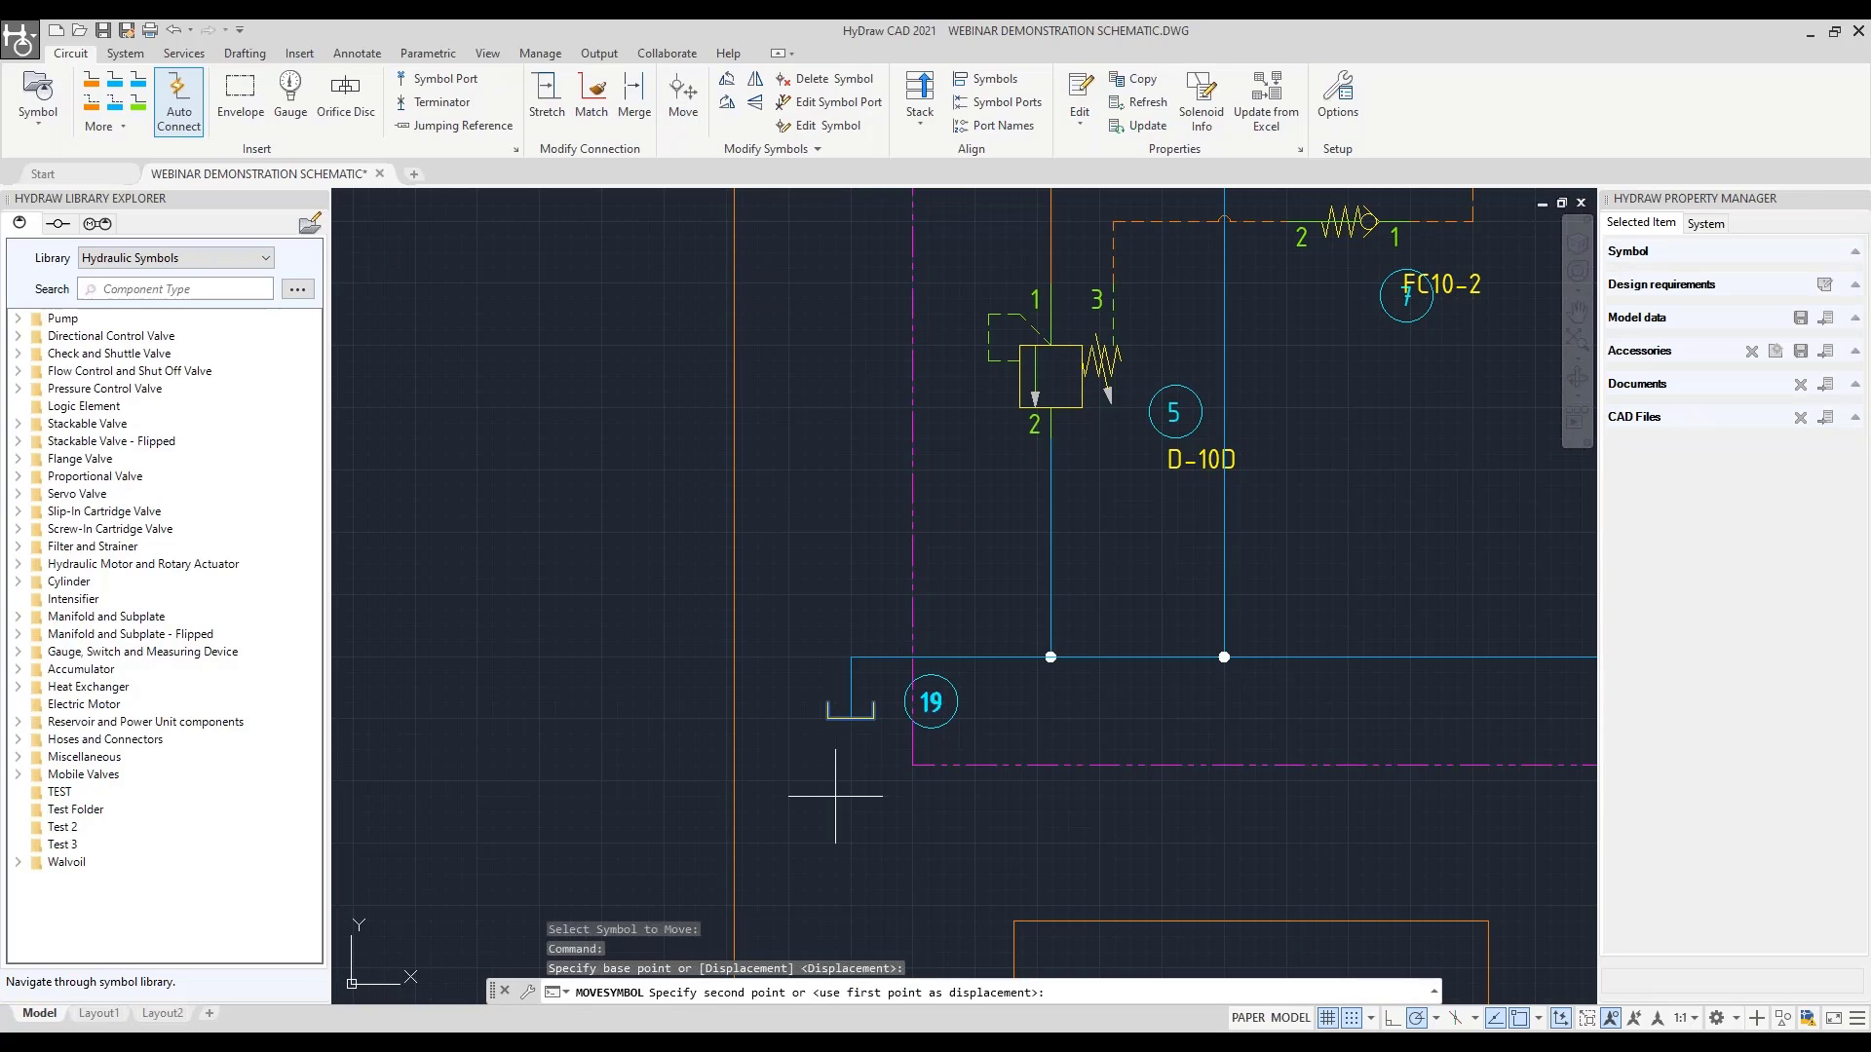
click(840, 831)
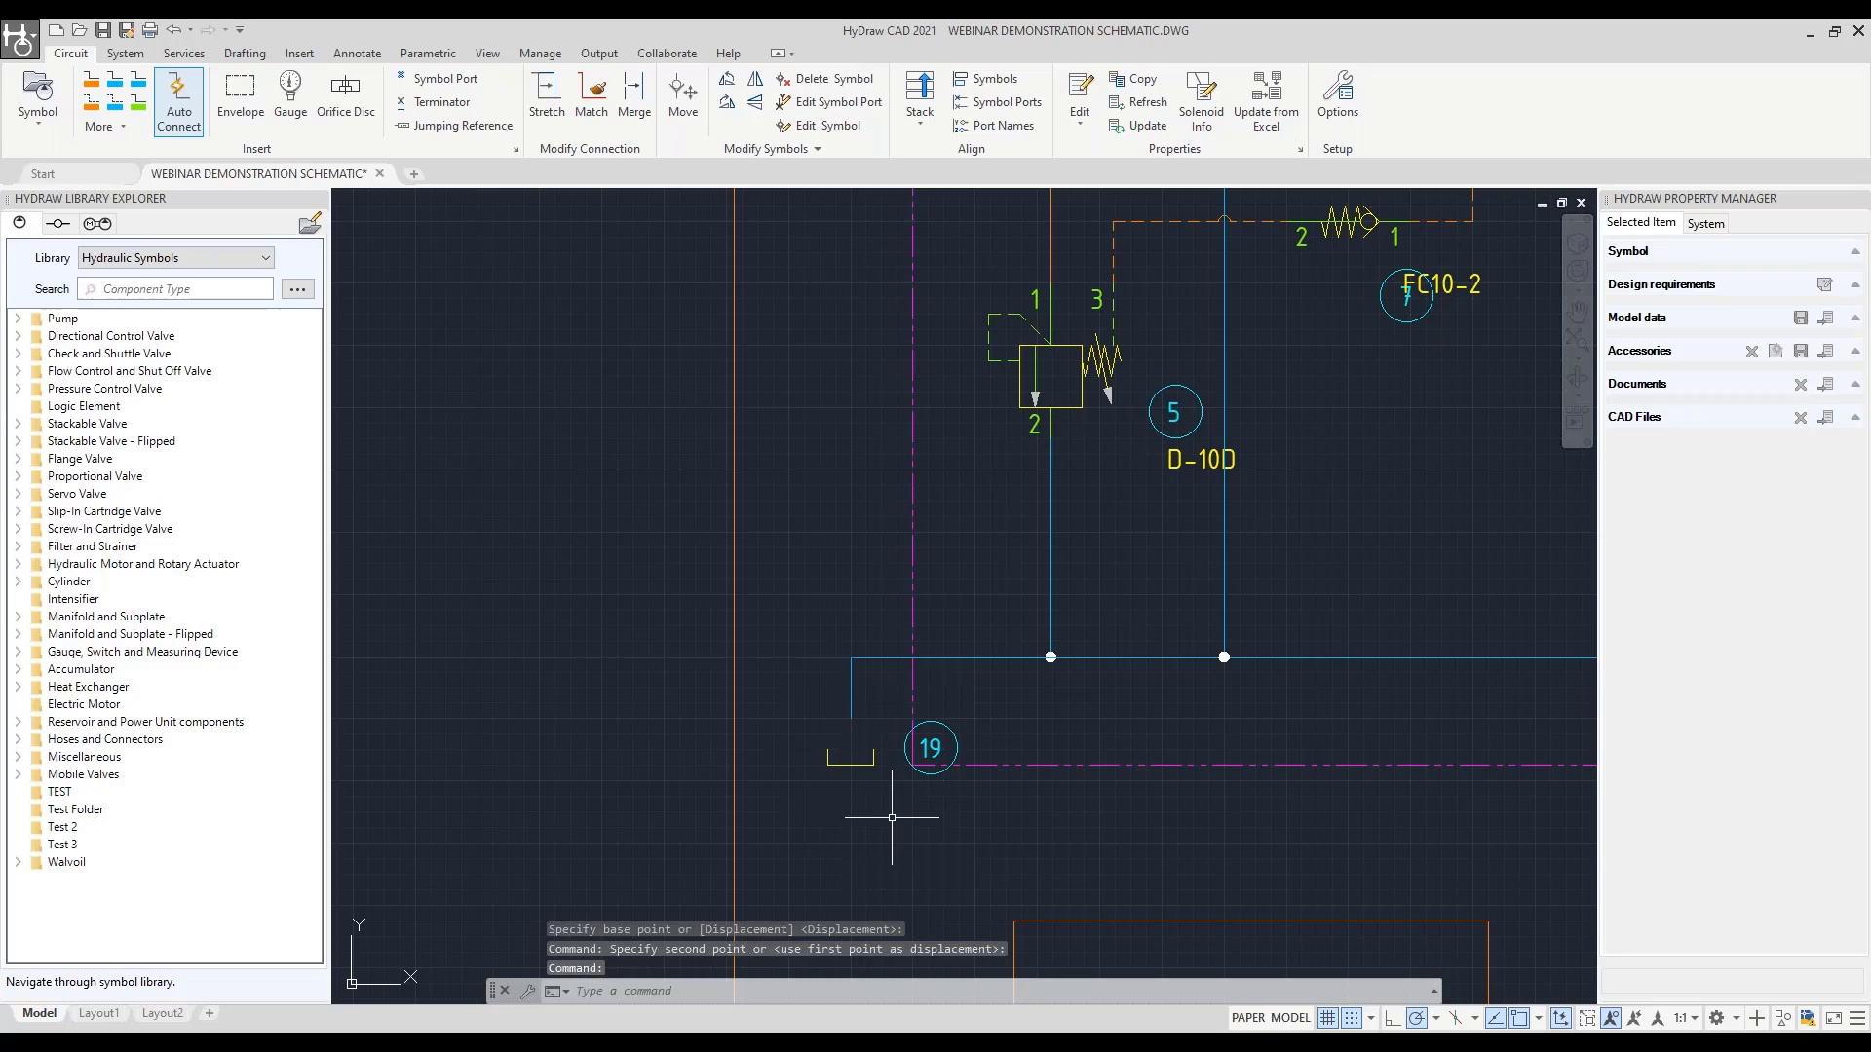
Replace reservoir 19 with the library's small reservoir symbol that has a single port 1
click(855, 768)
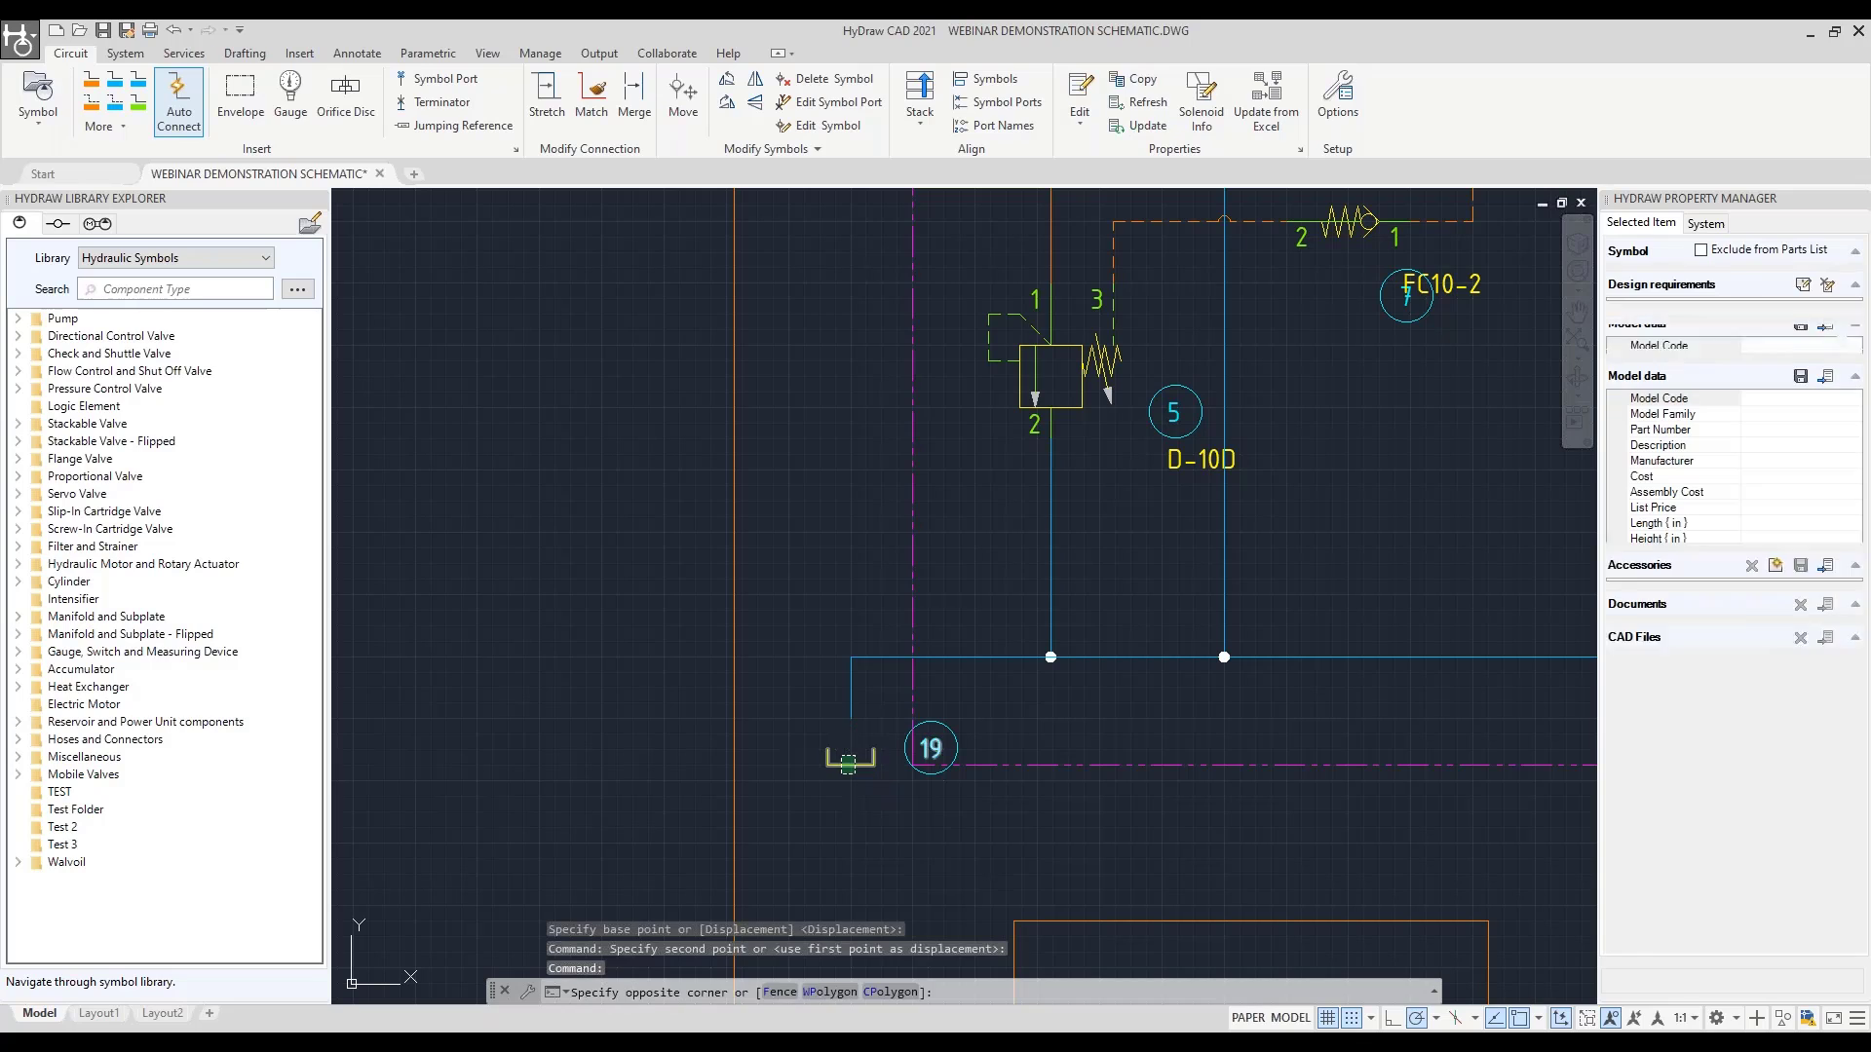
click(16, 724)
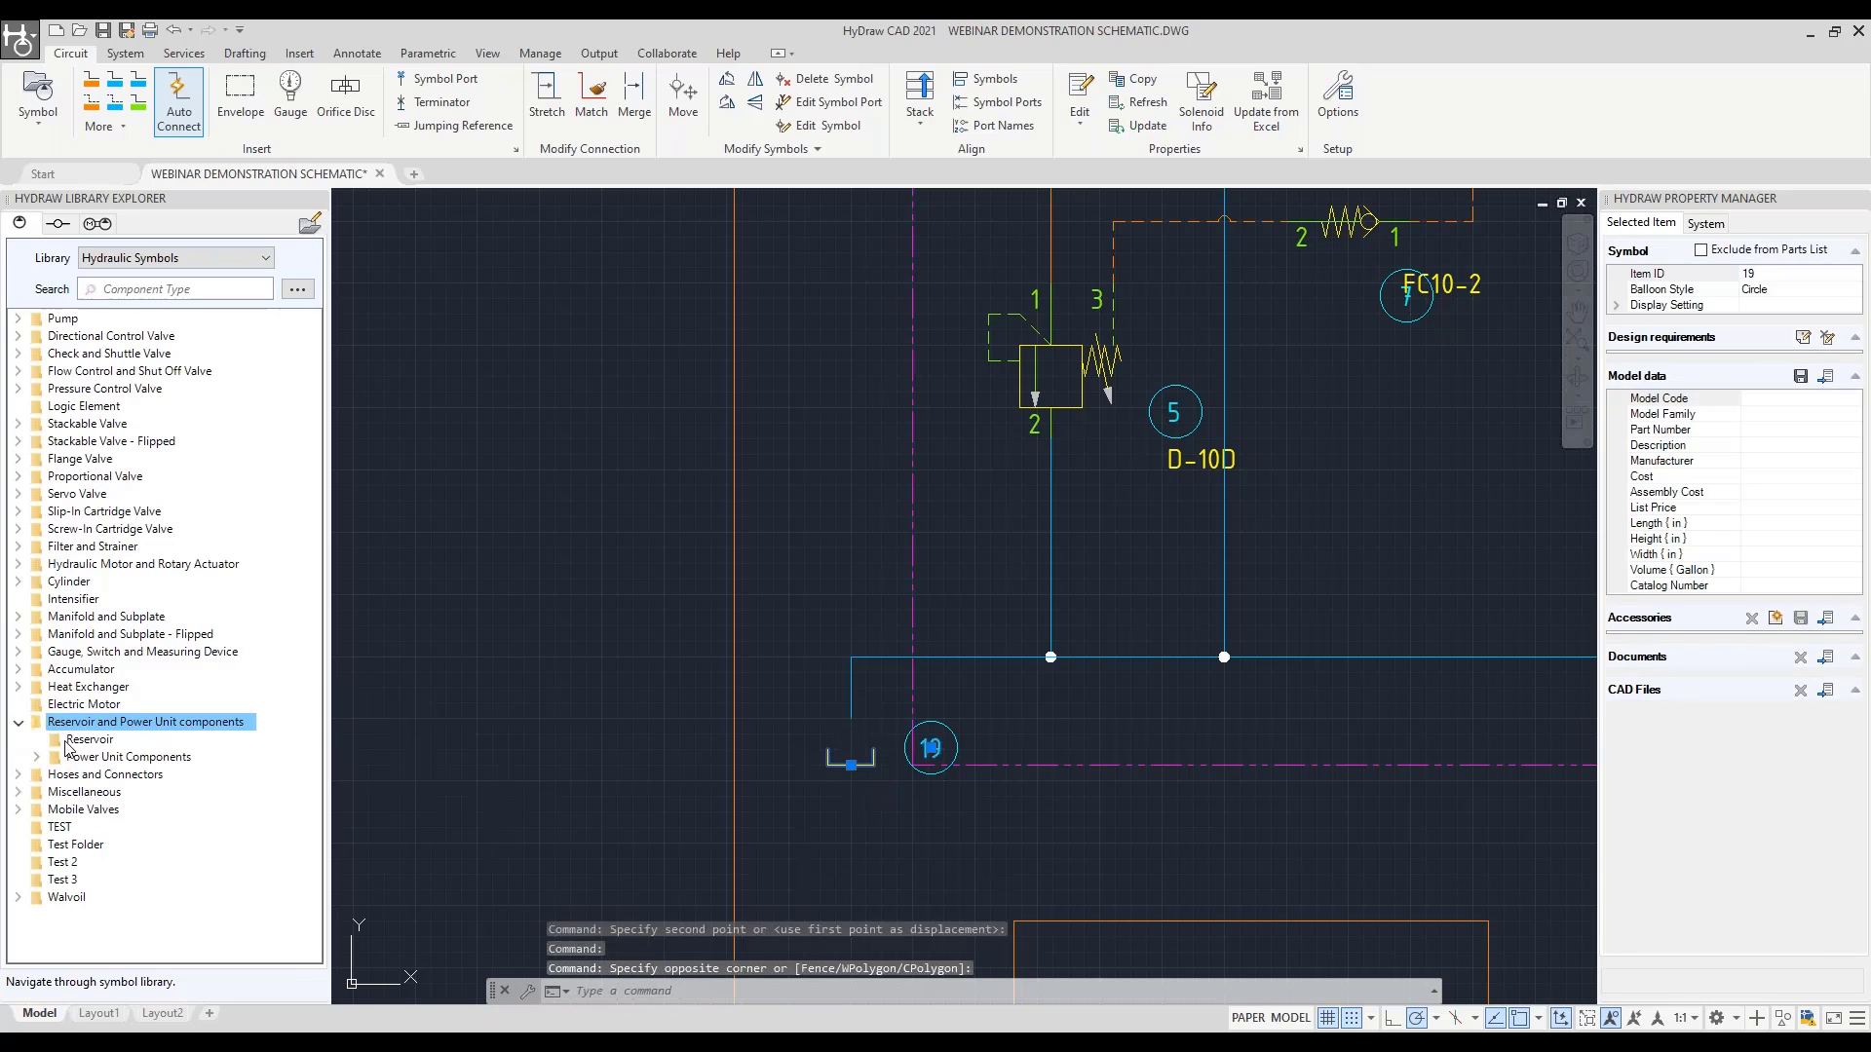
click(66, 743)
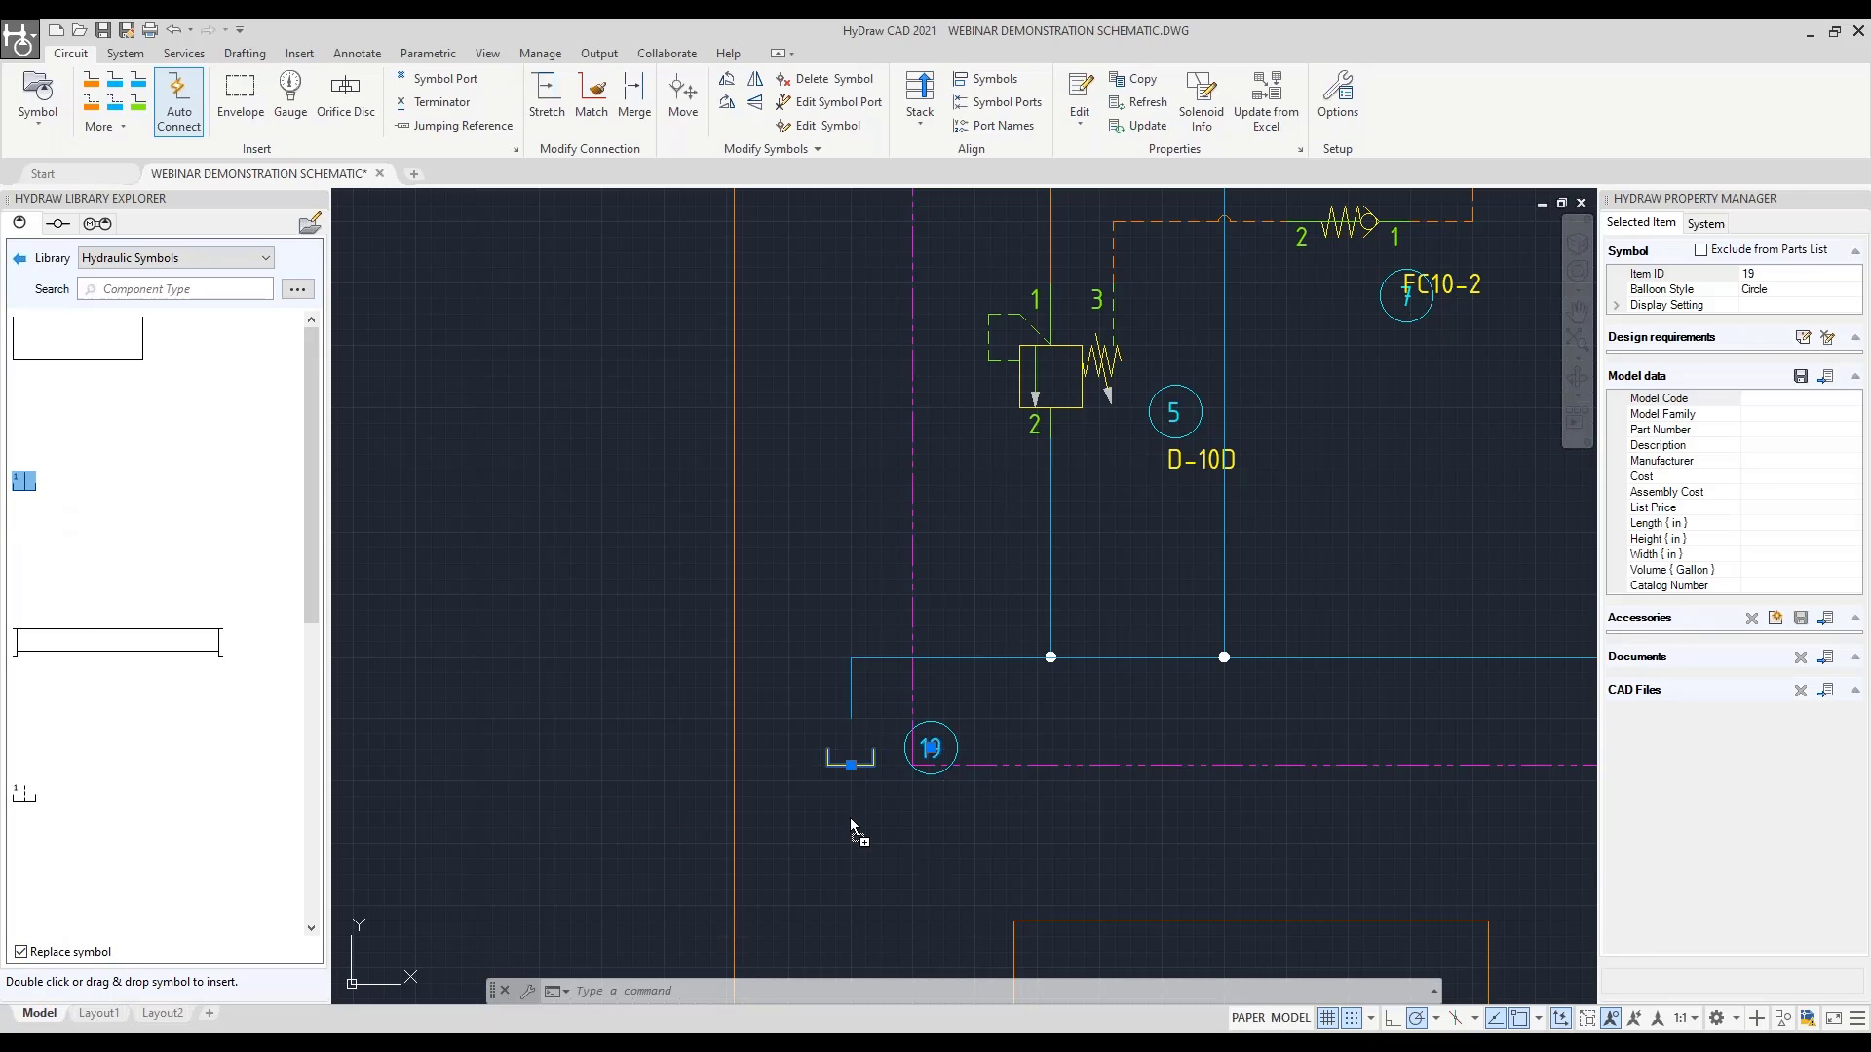
key(Escape)
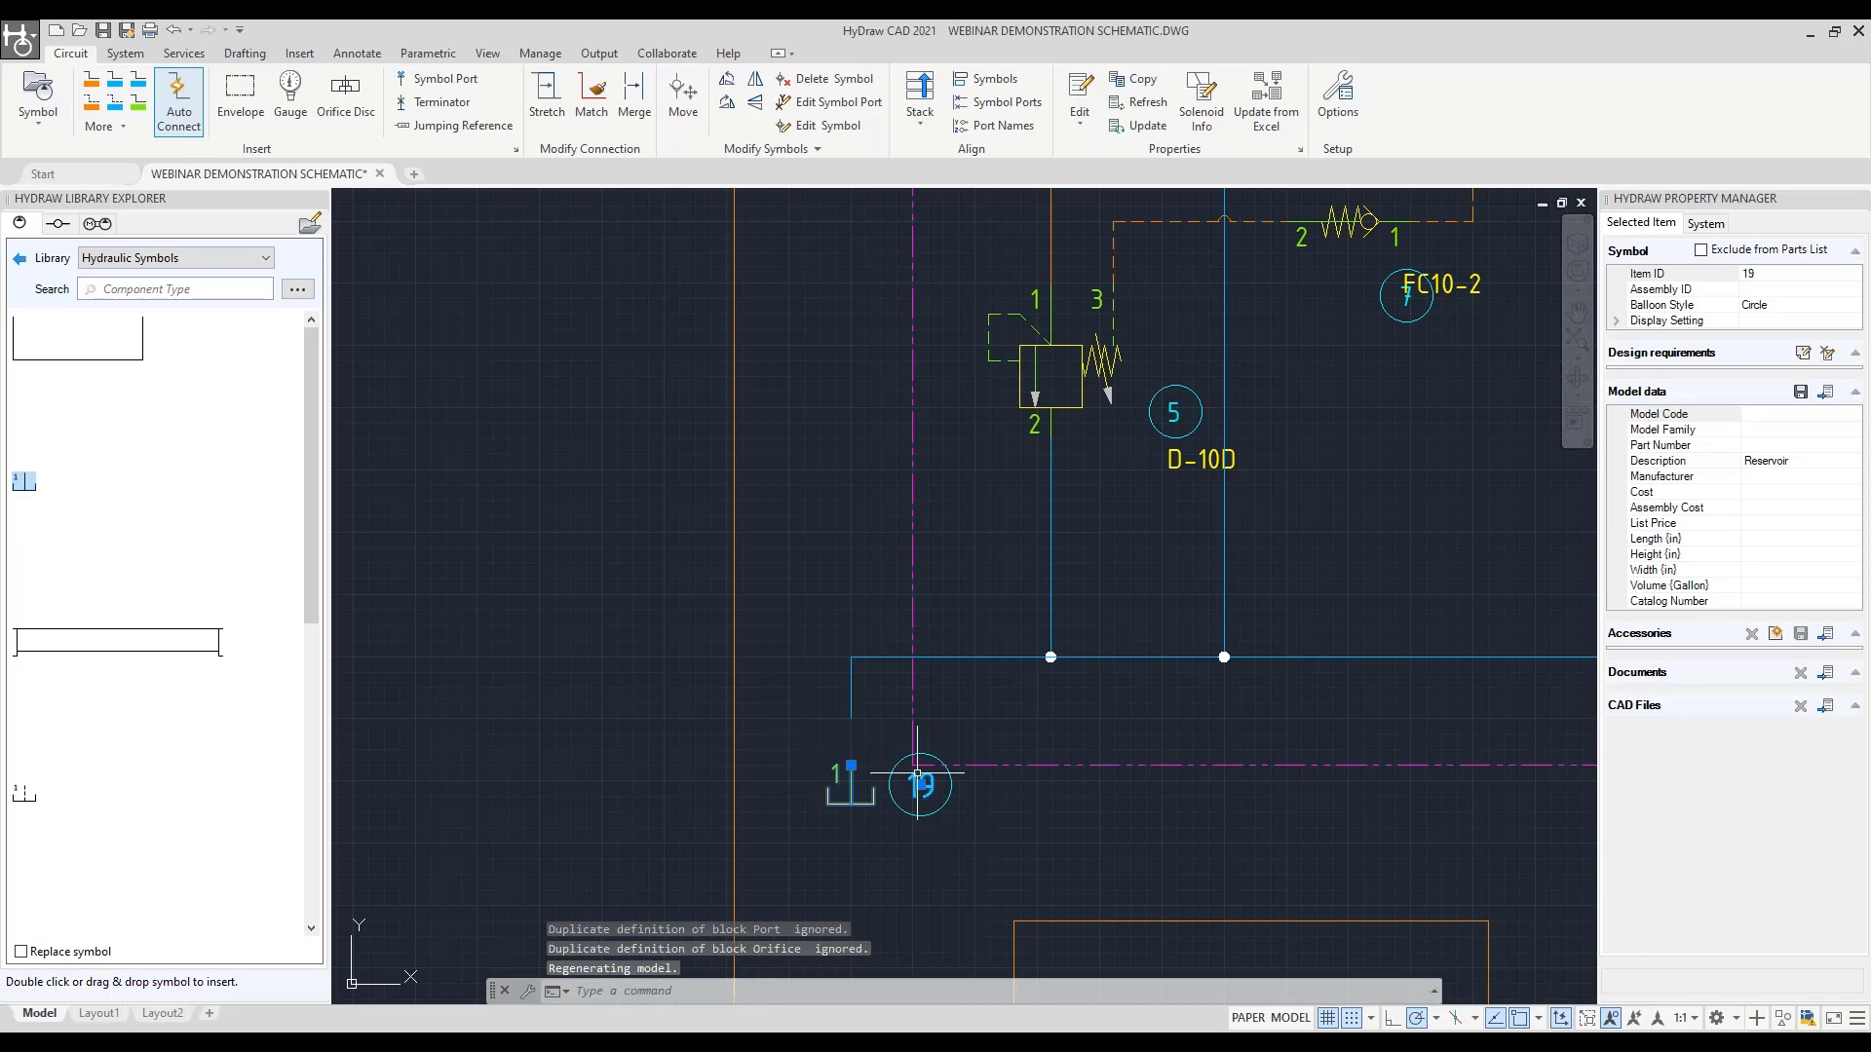
key(Escape)
Stretch the open end of the reservoir line down to port 1 of reservoir 19
click(870, 726)
click(845, 706)
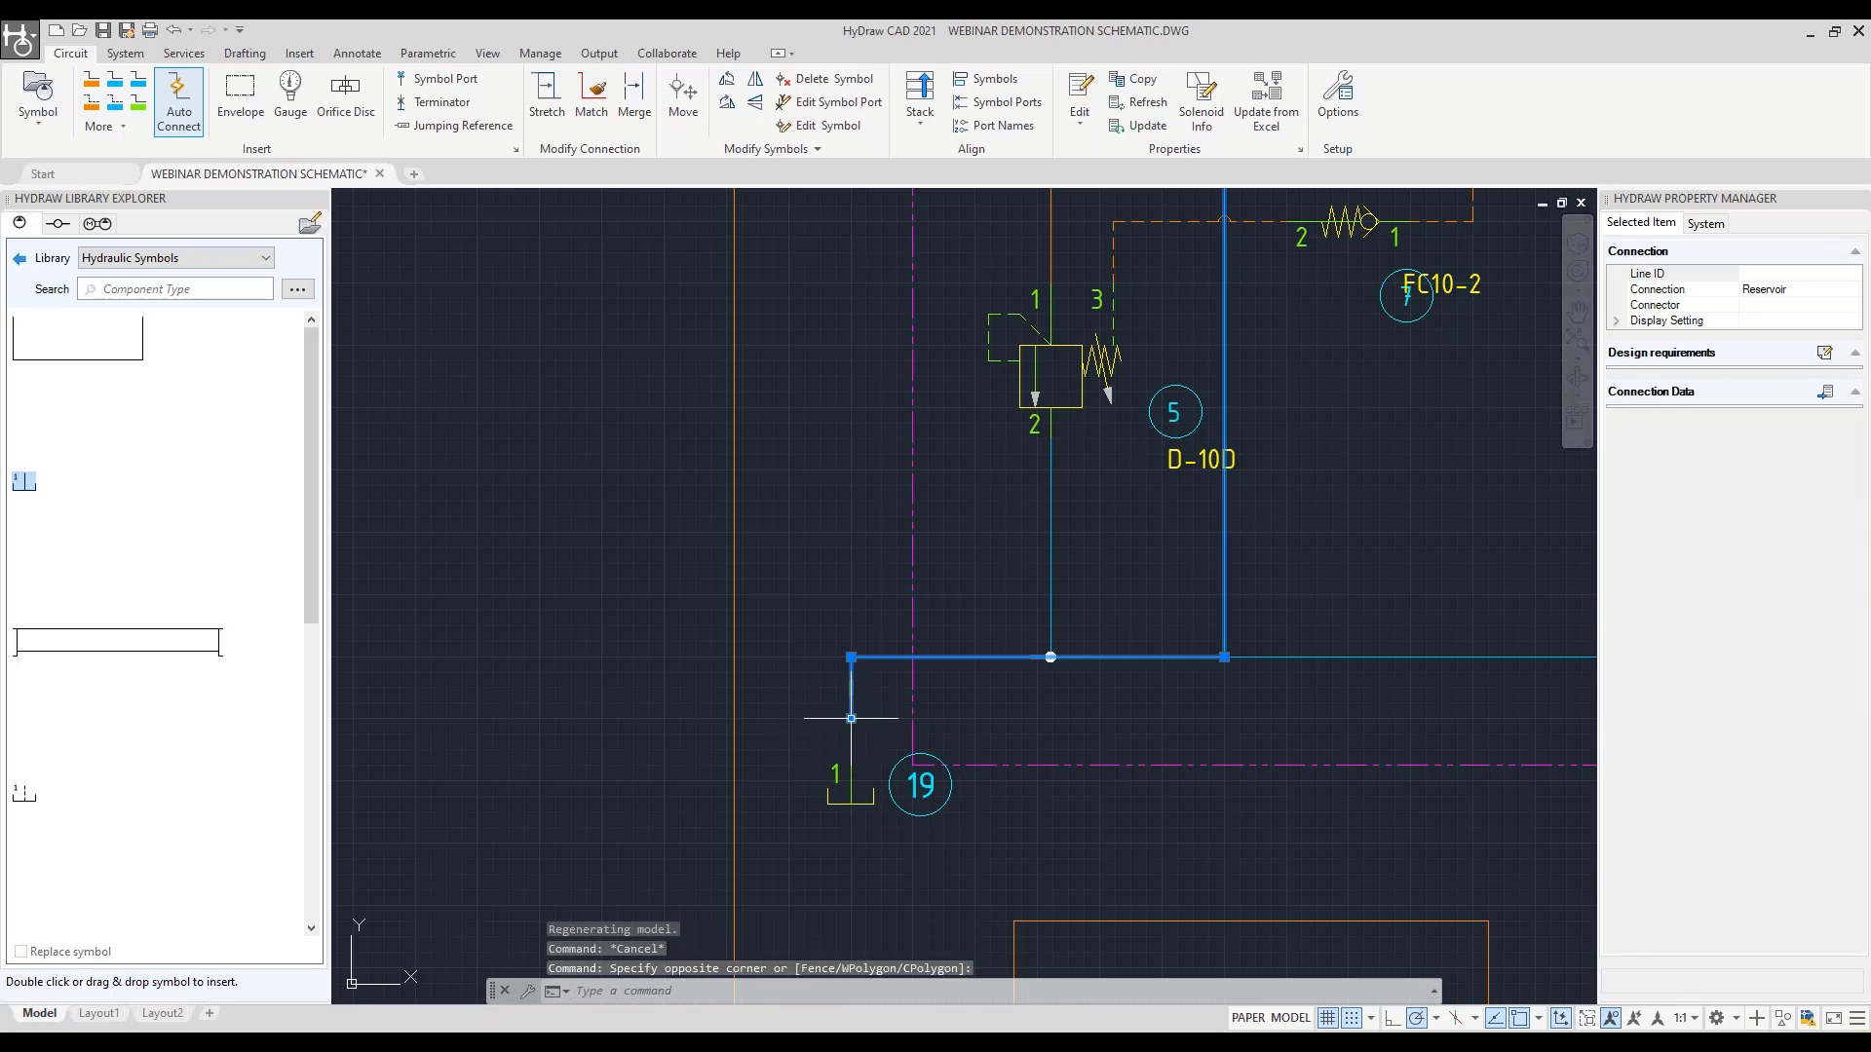
click(851, 719)
click(850, 765)
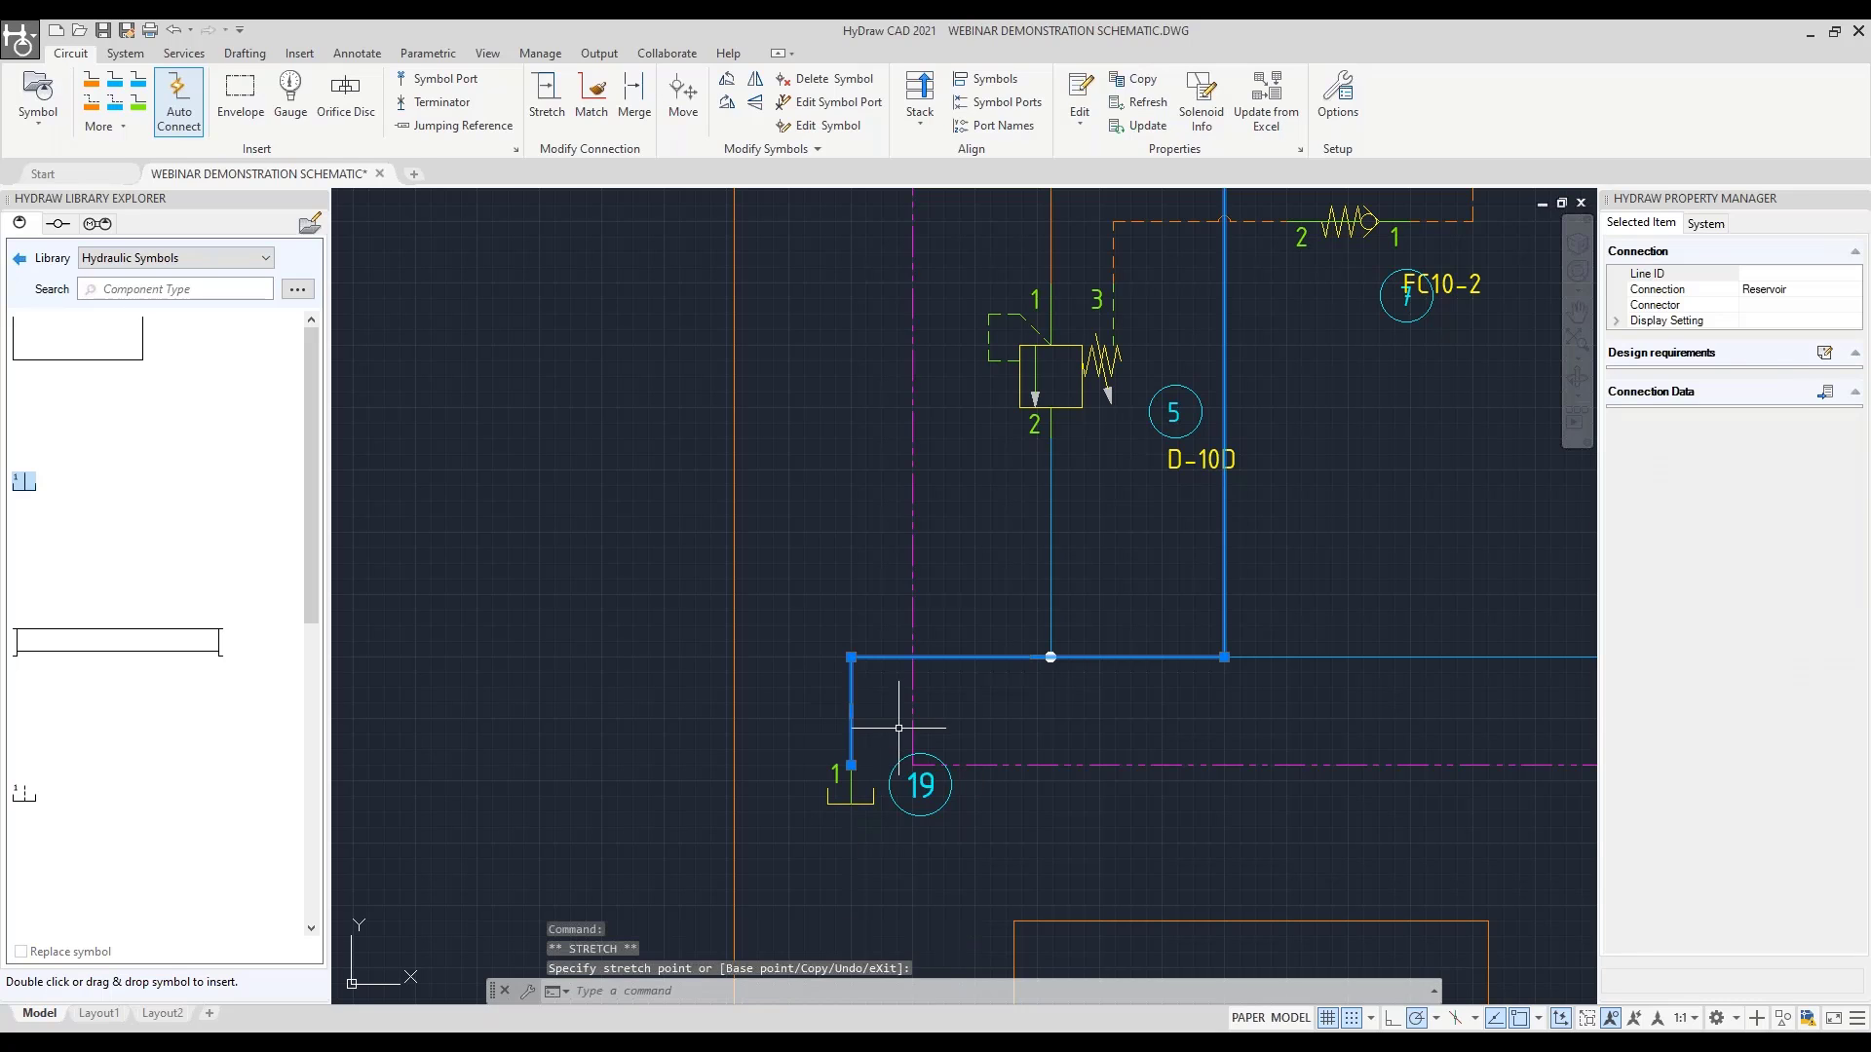
key(Escape)
Move reservoir 19 slightly down and to the left so its balloon clears the first manifold's boundary
middle_drag(854, 779, 737, 671)
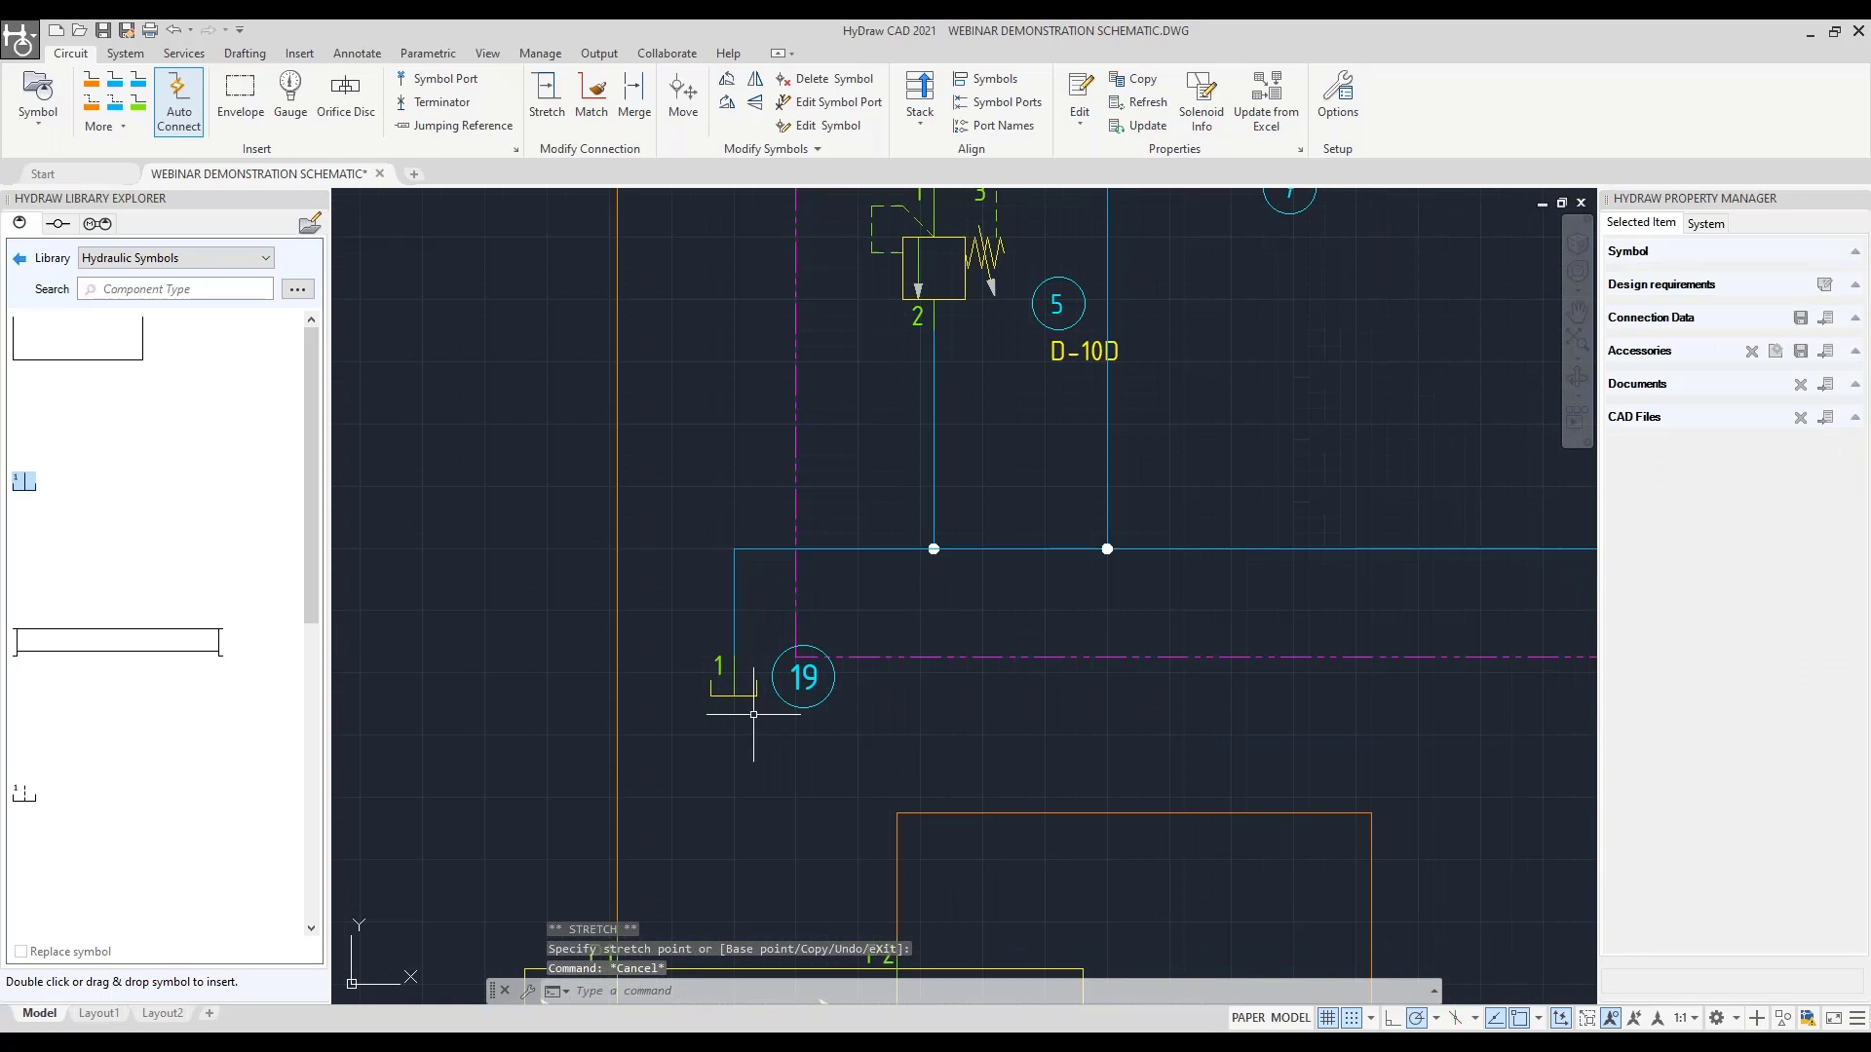
click(683, 94)
click(749, 695)
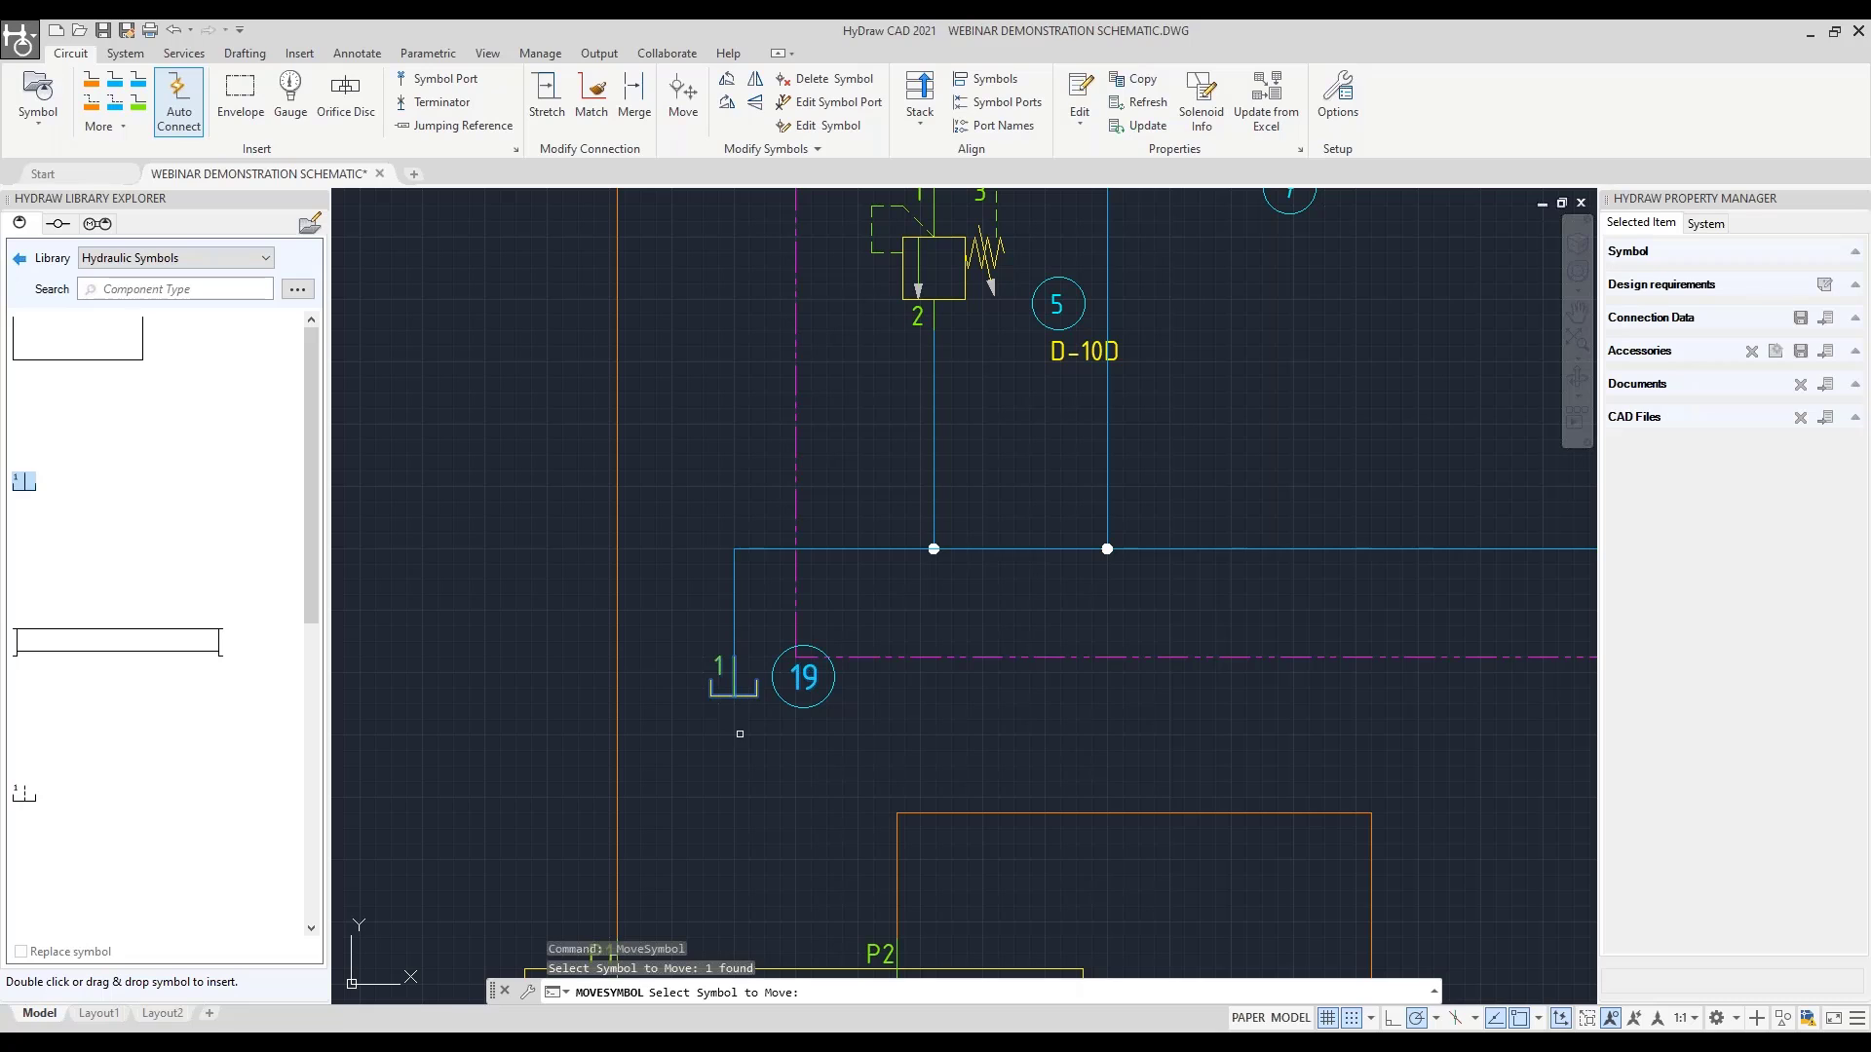
right_click(740, 733)
click(764, 765)
click(764, 780)
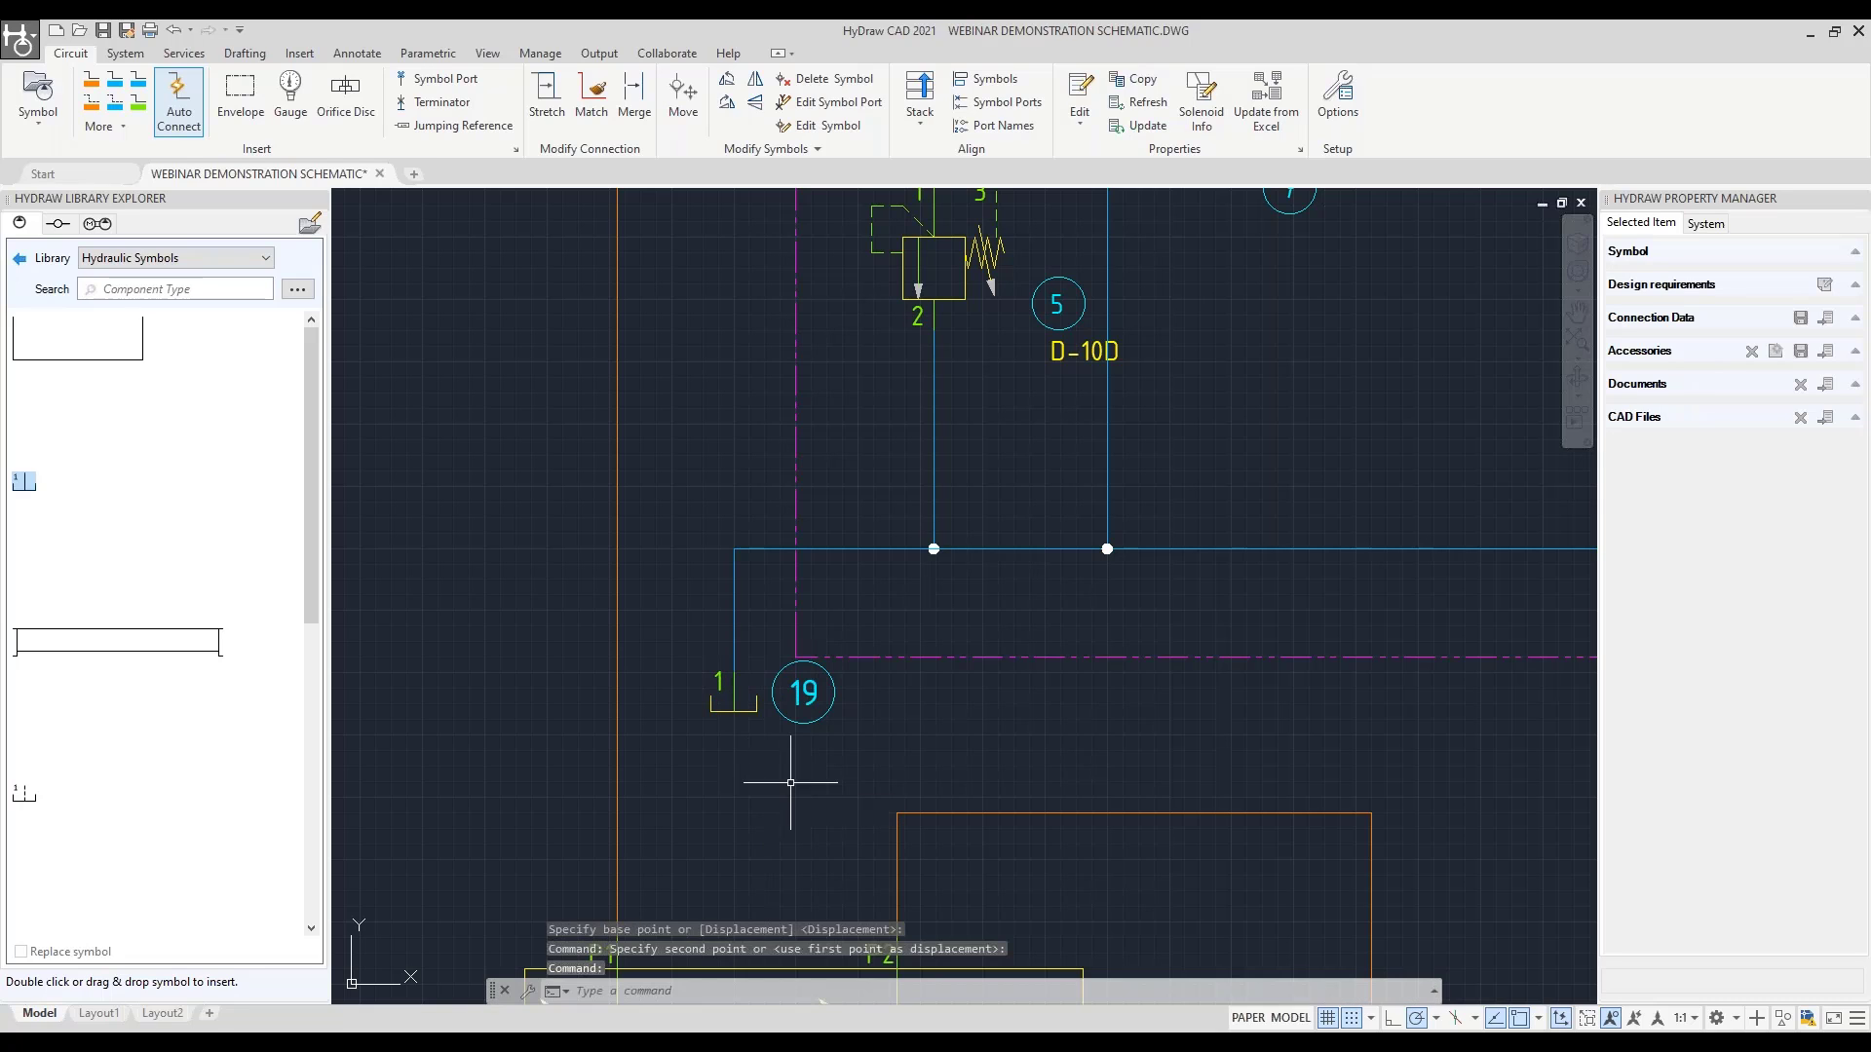
right_click(790, 782)
click(750, 711)
right_click(758, 738)
click(764, 766)
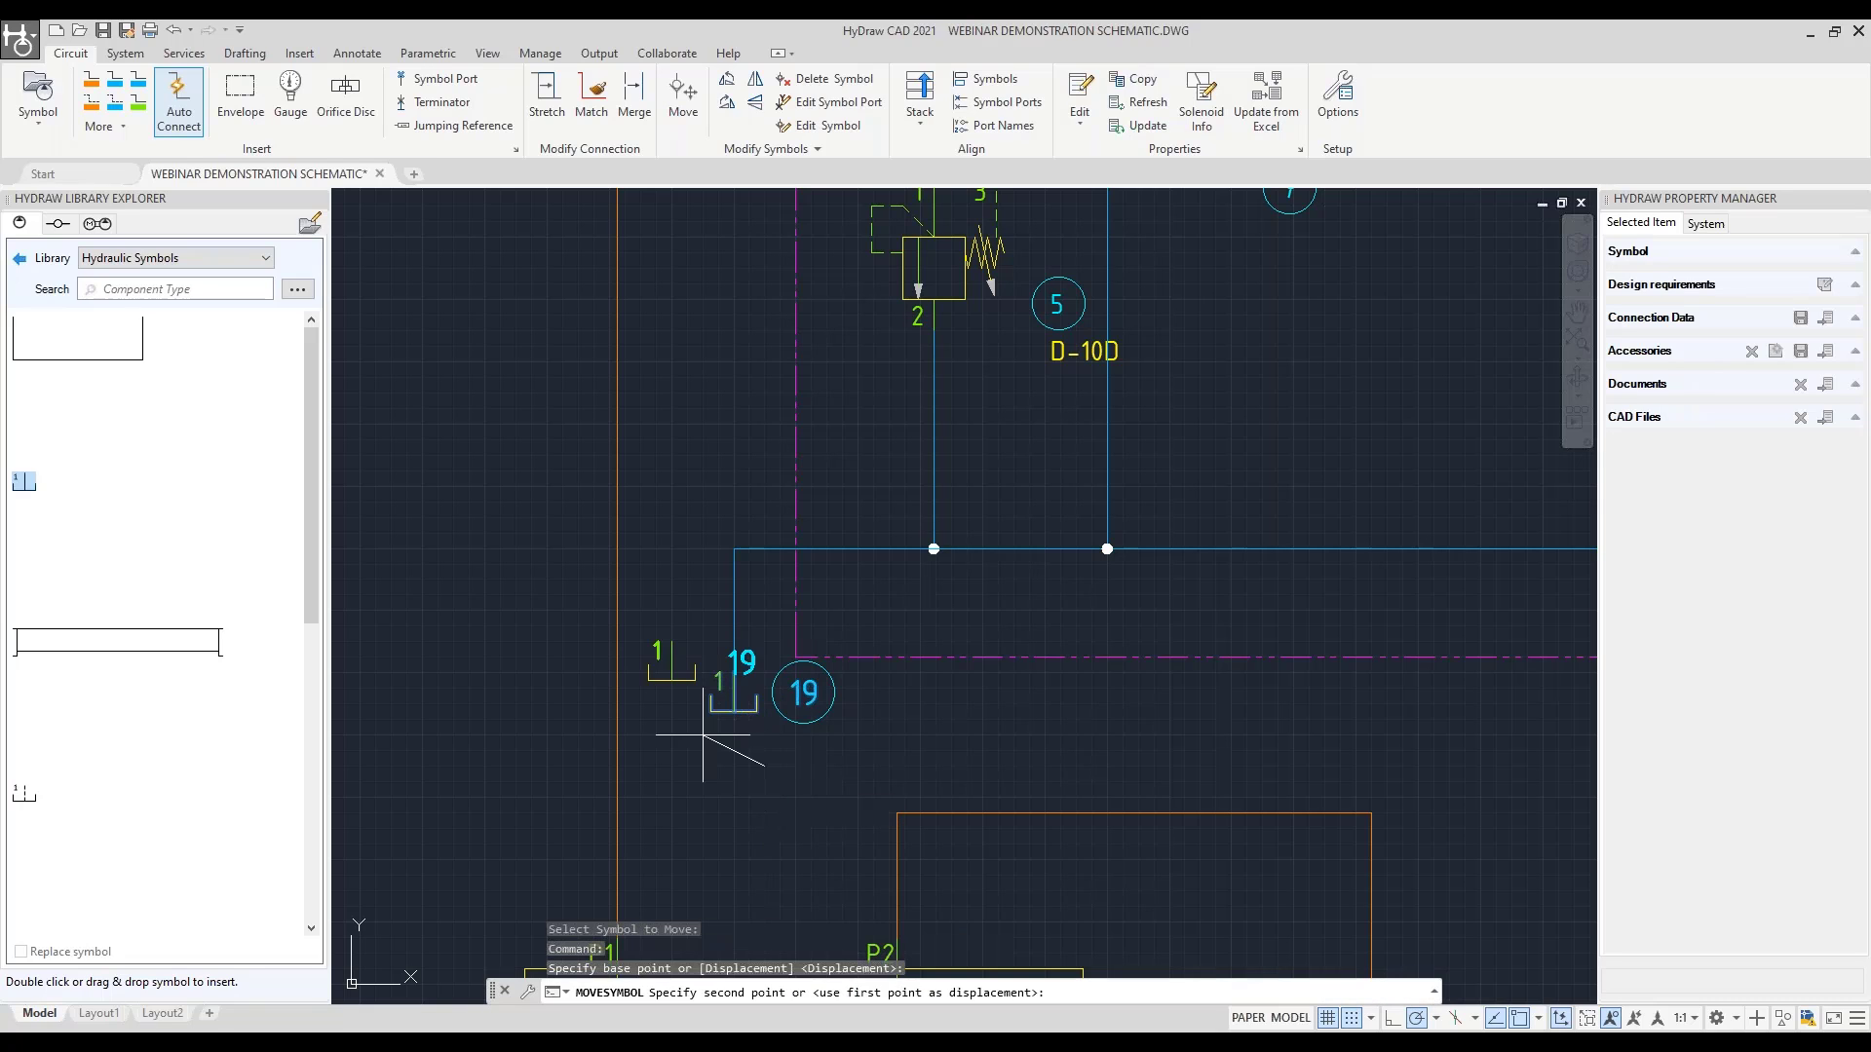
click(703, 735)
Replace reservoirs 45 and 46 below the double pump with the same single-port reservoir symbol
scroll(752, 785, down, 3)
middle_drag(770, 778, 865, 552)
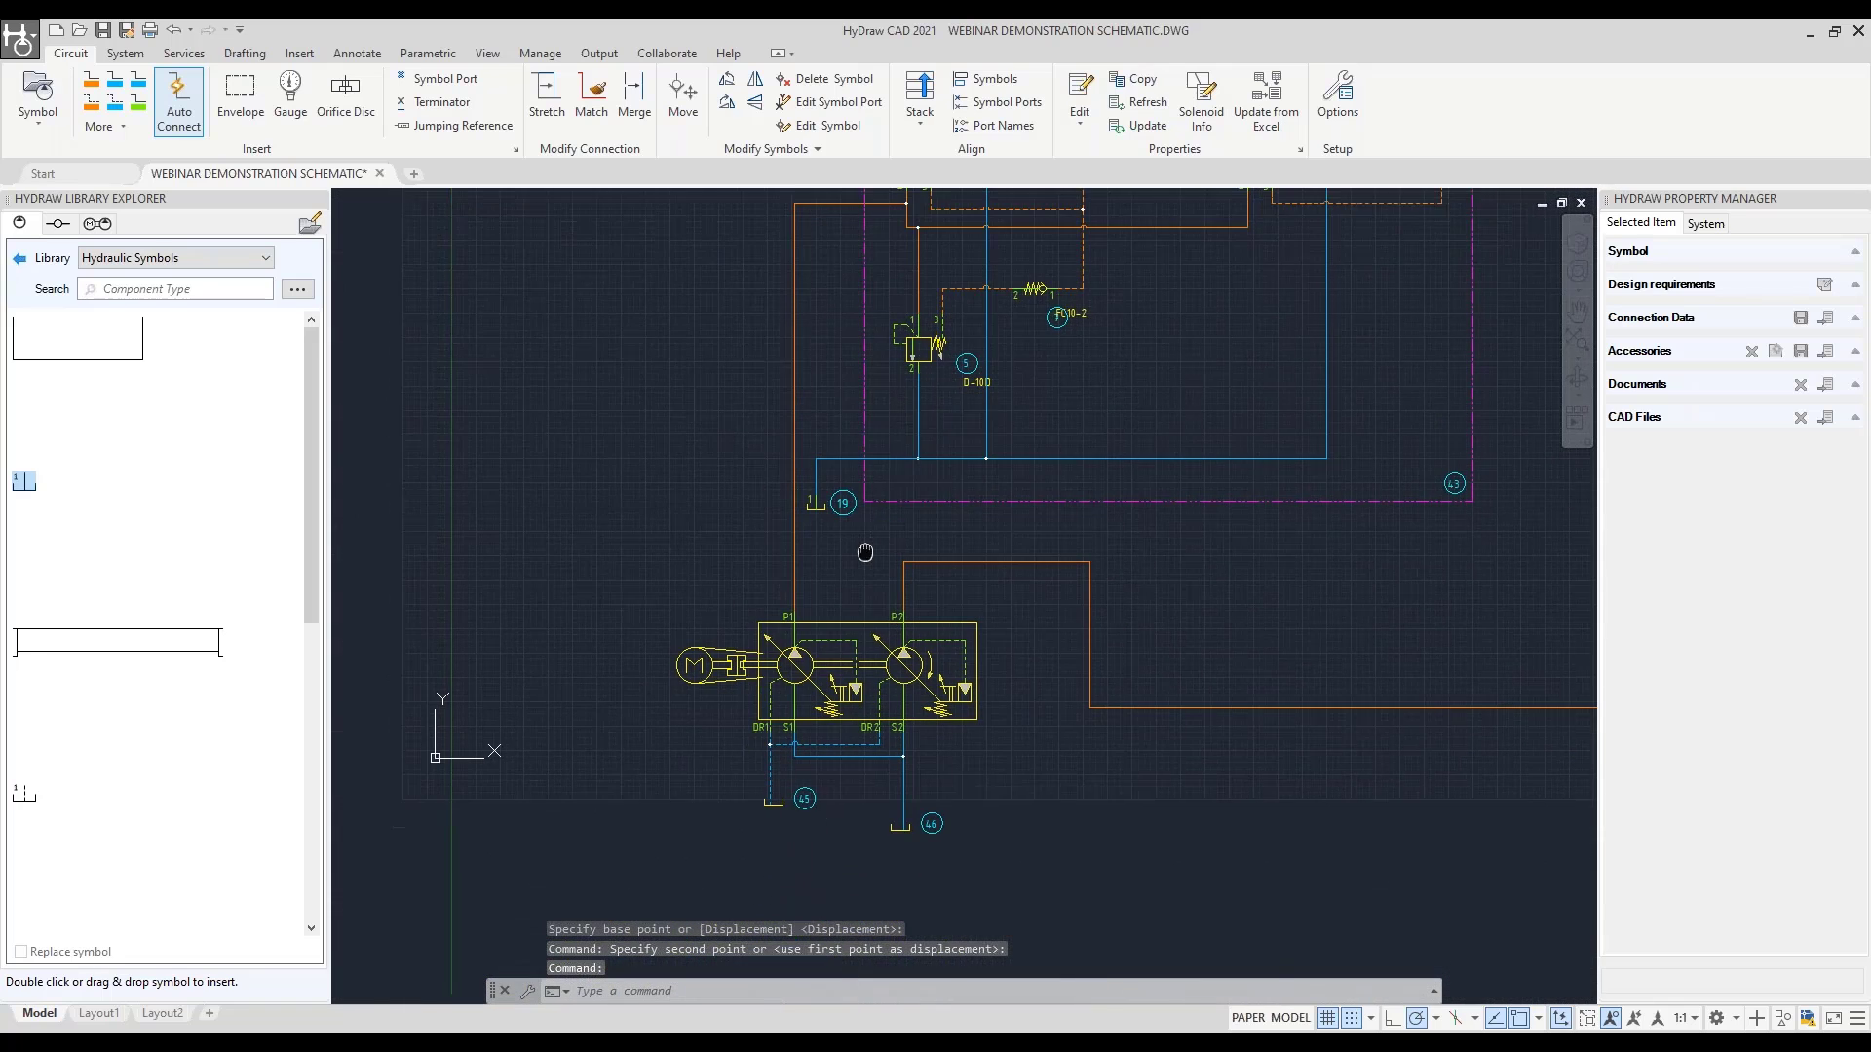
scroll(672, 614, up, 5)
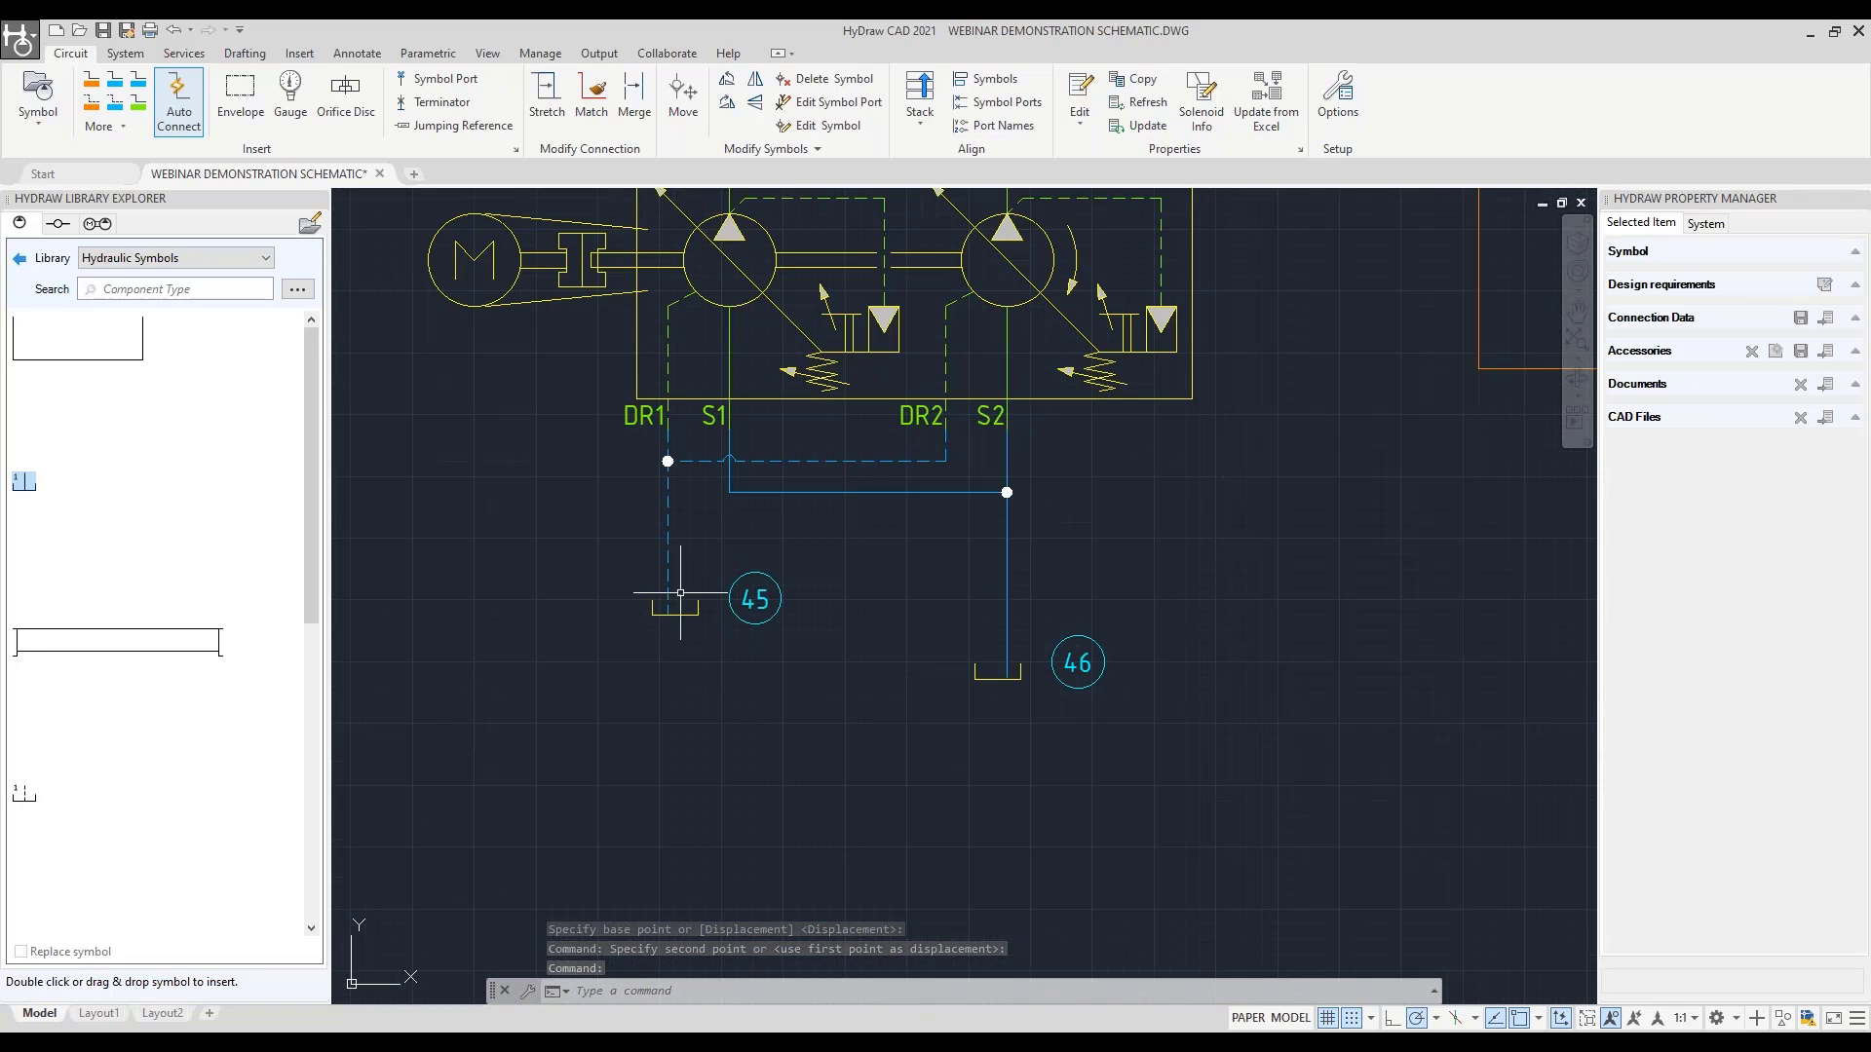
click(697, 609)
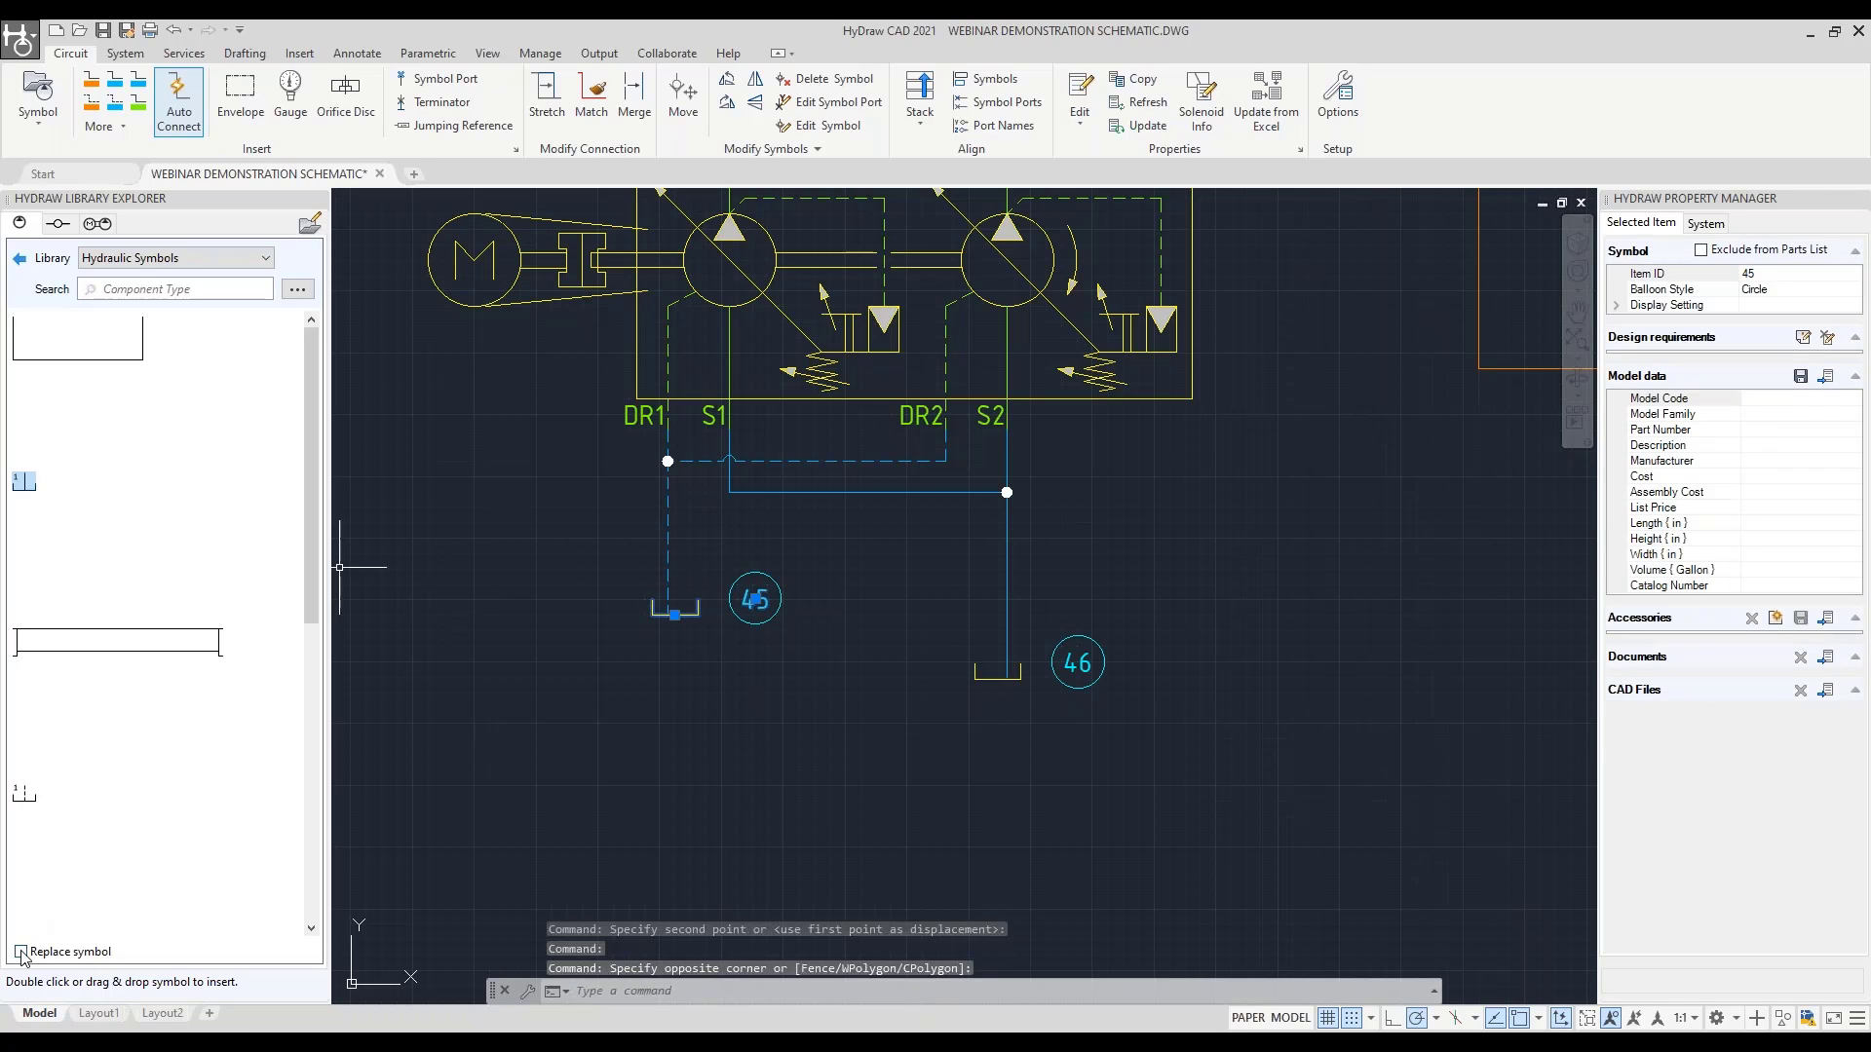
key(Escape)
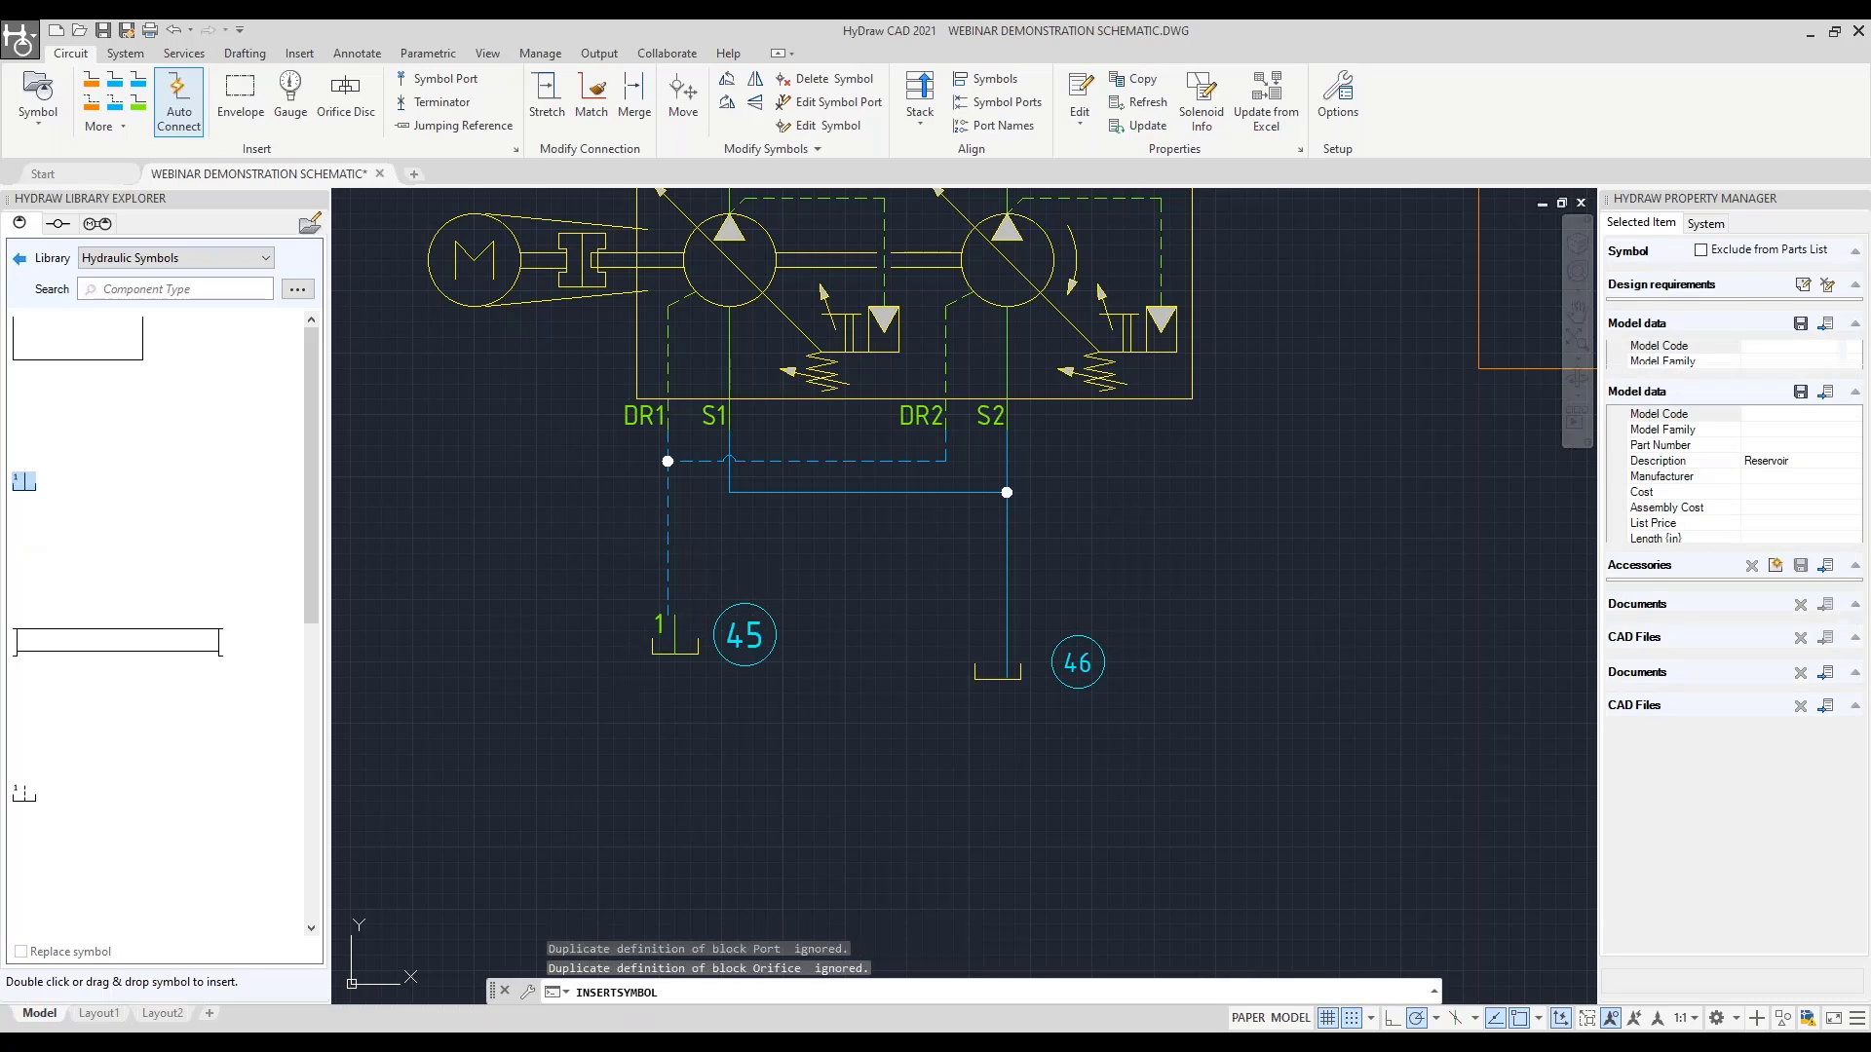
key(Escape)
click(996, 672)
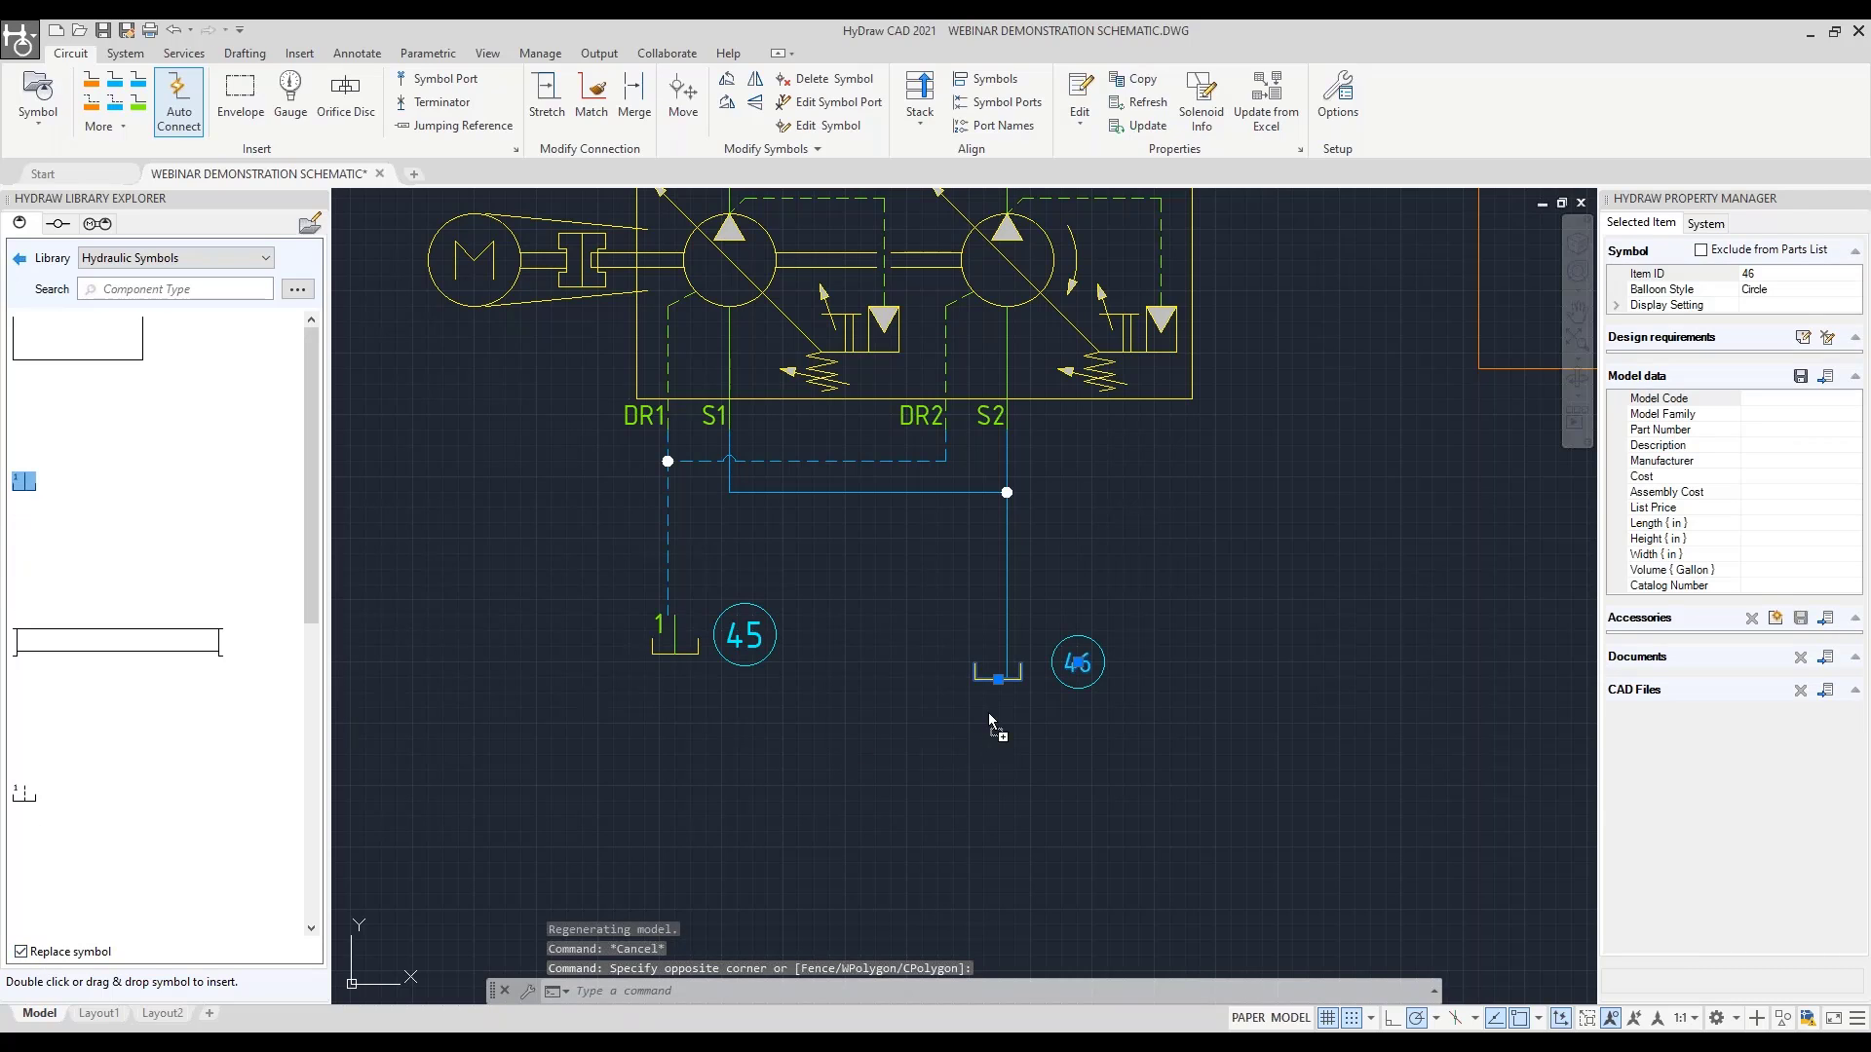
drag(988, 714, 990, 711)
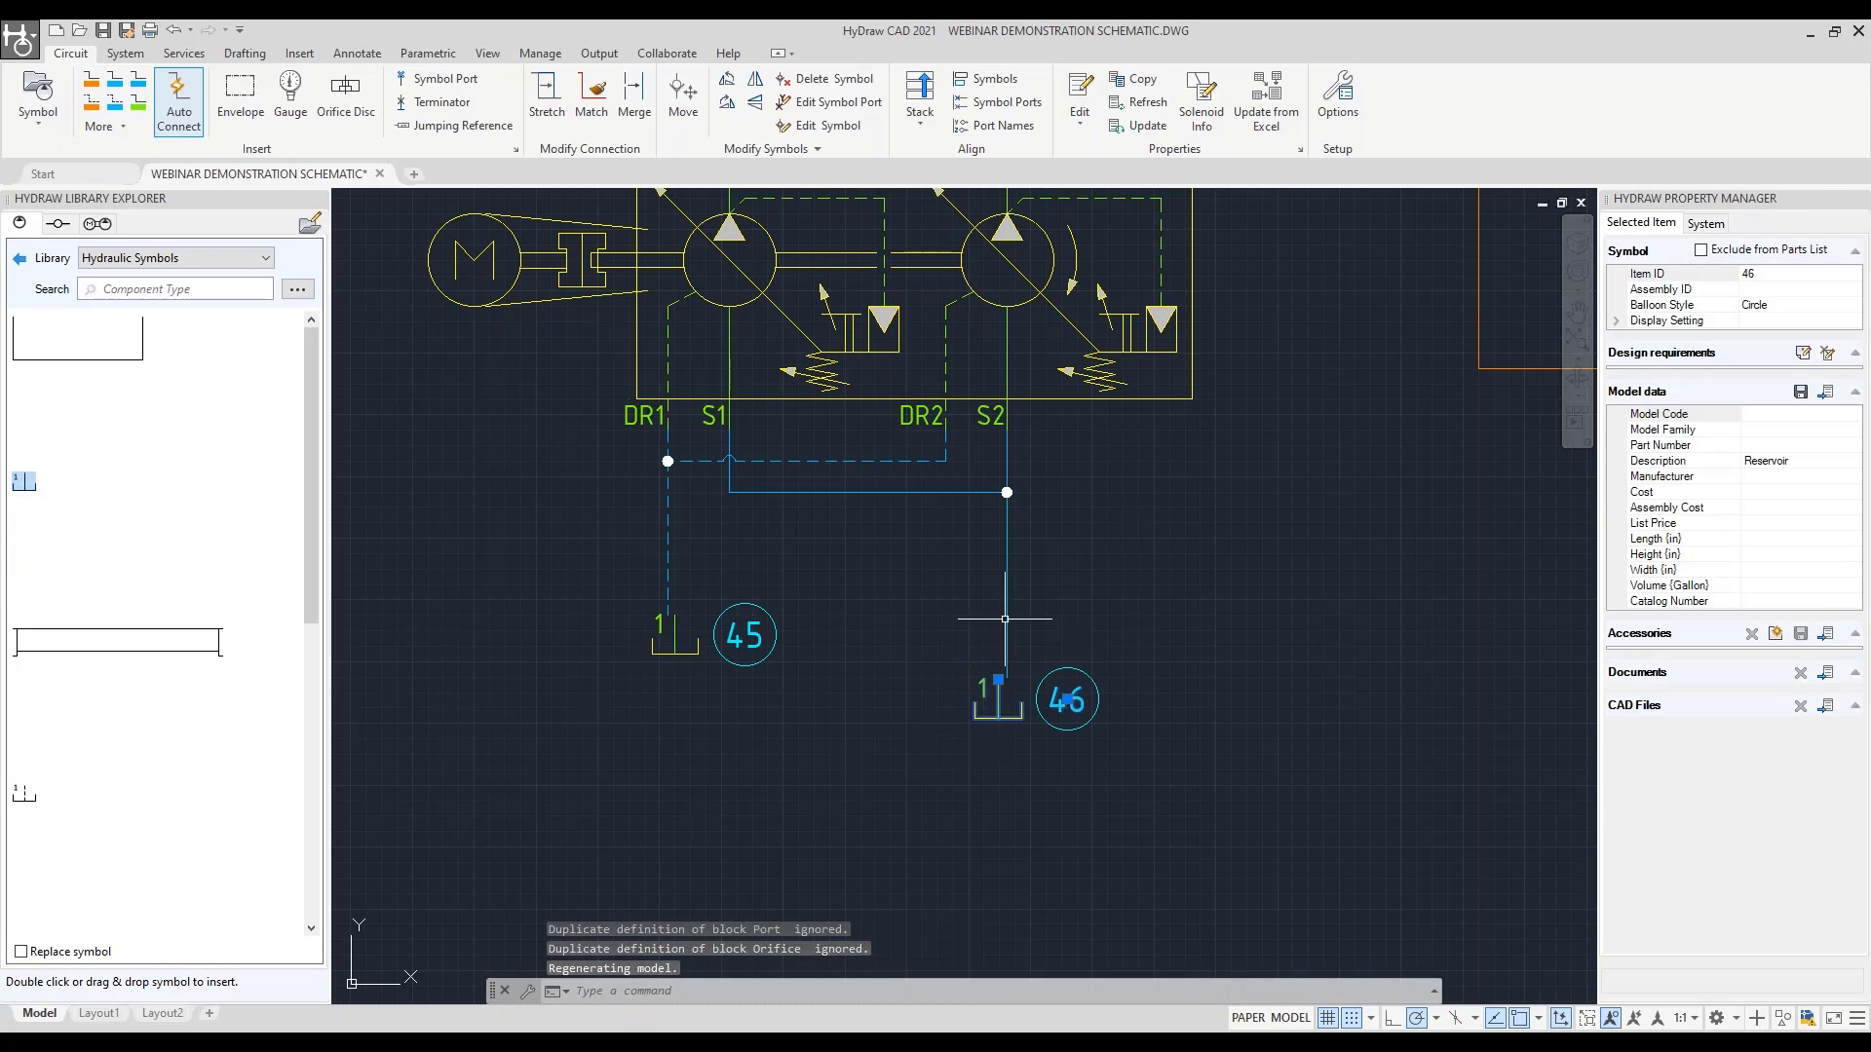
key(Escape)
click(665, 593)
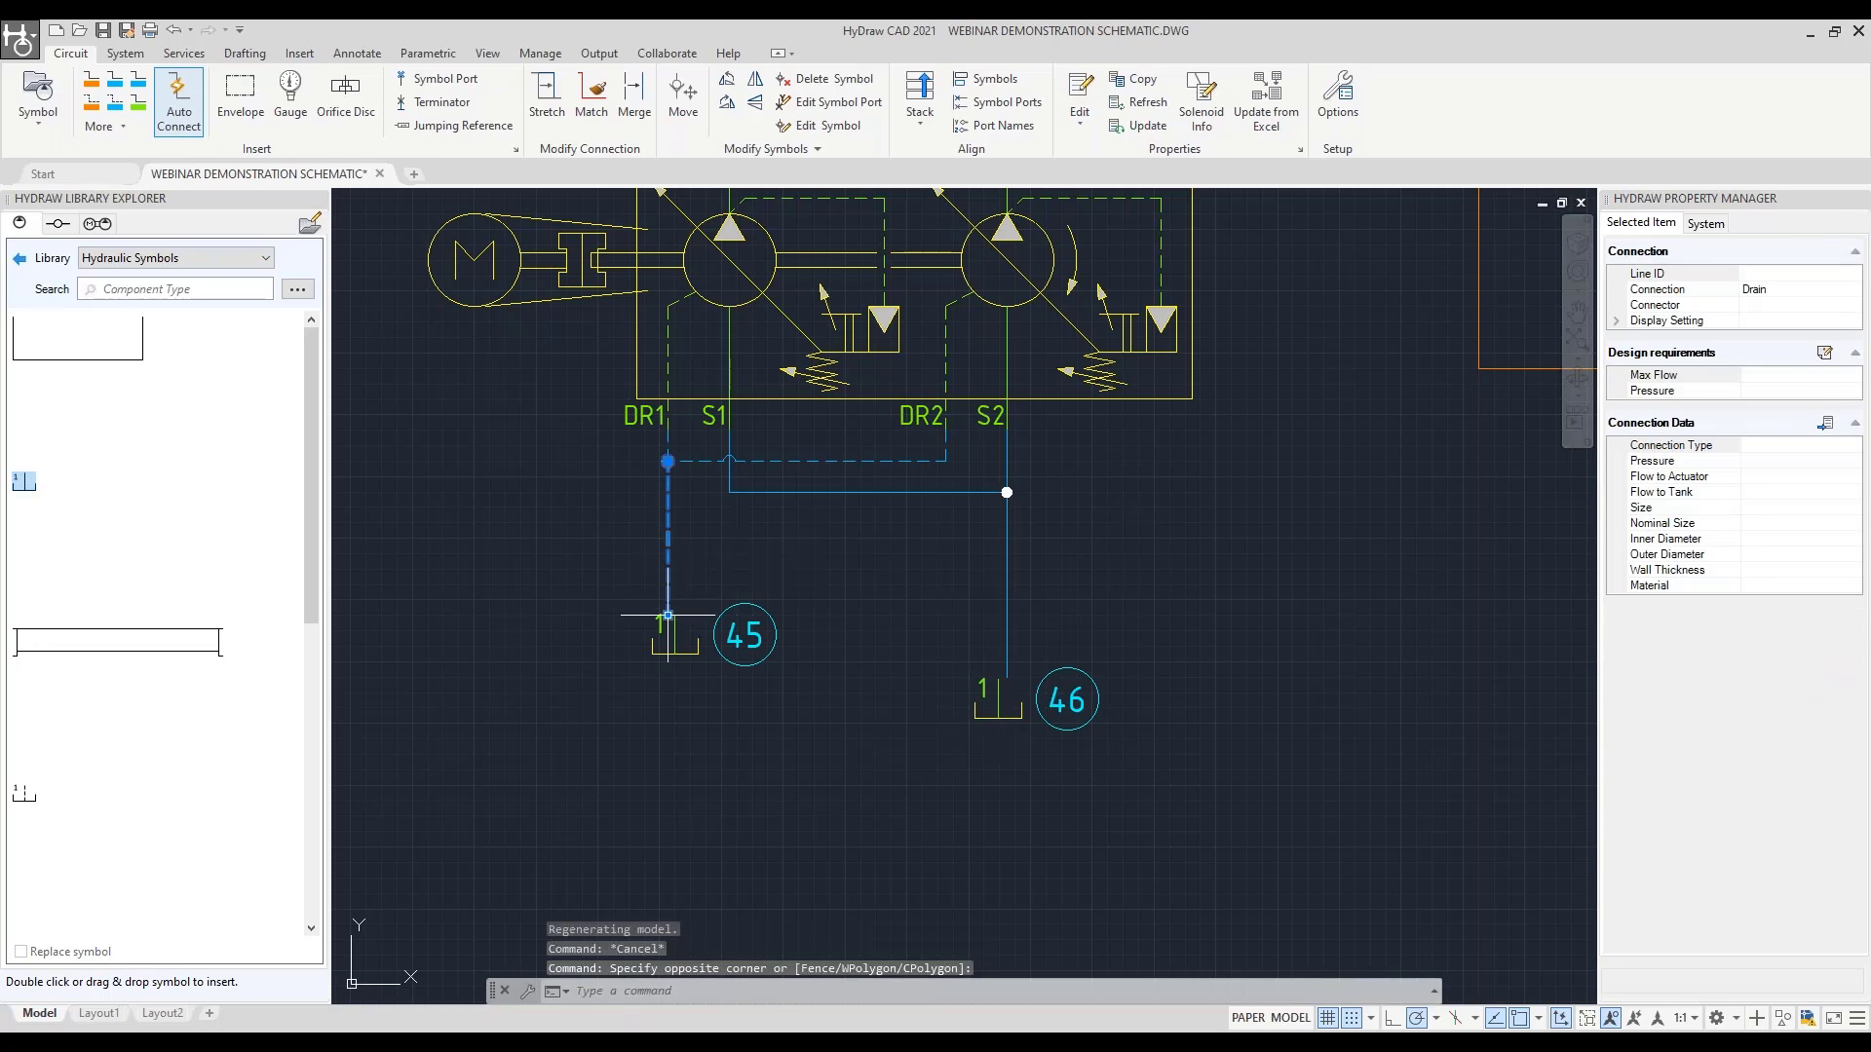
click(668, 614)
key(Escape)
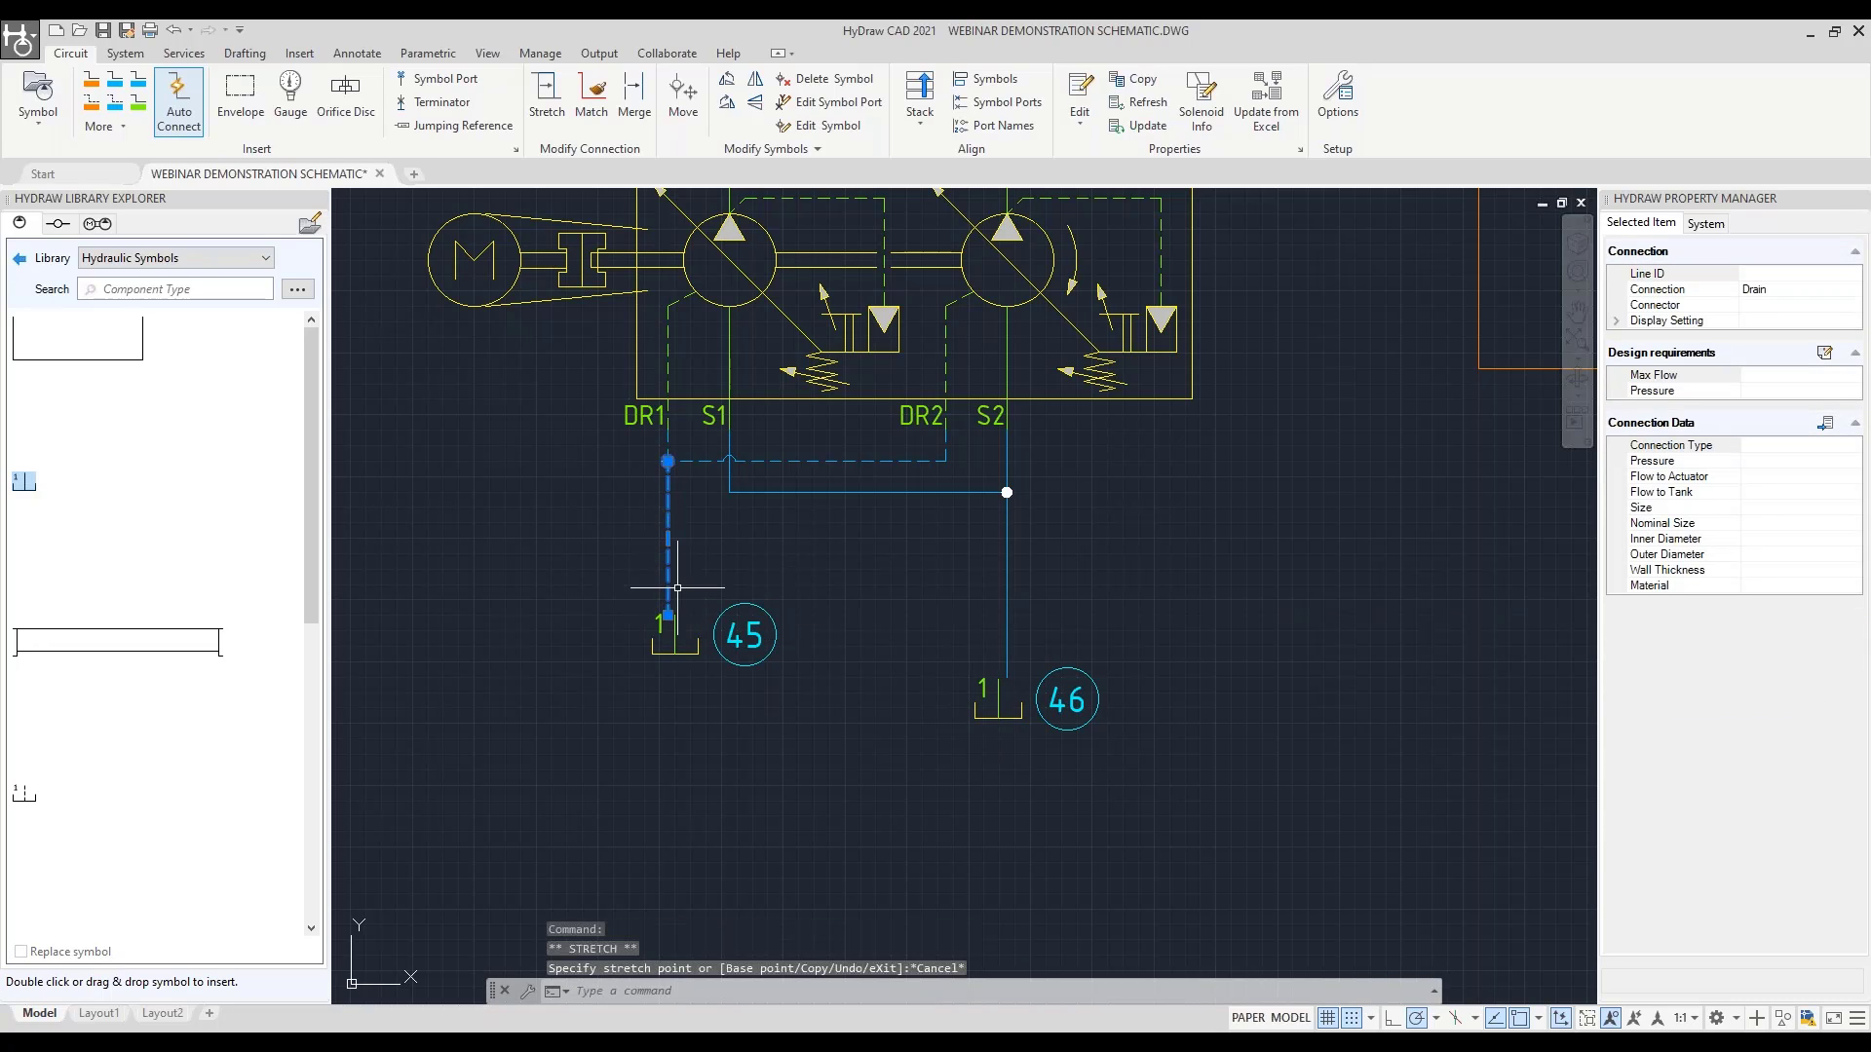
scroll(673, 589, up, 2)
scroll(687, 746, up, 1)
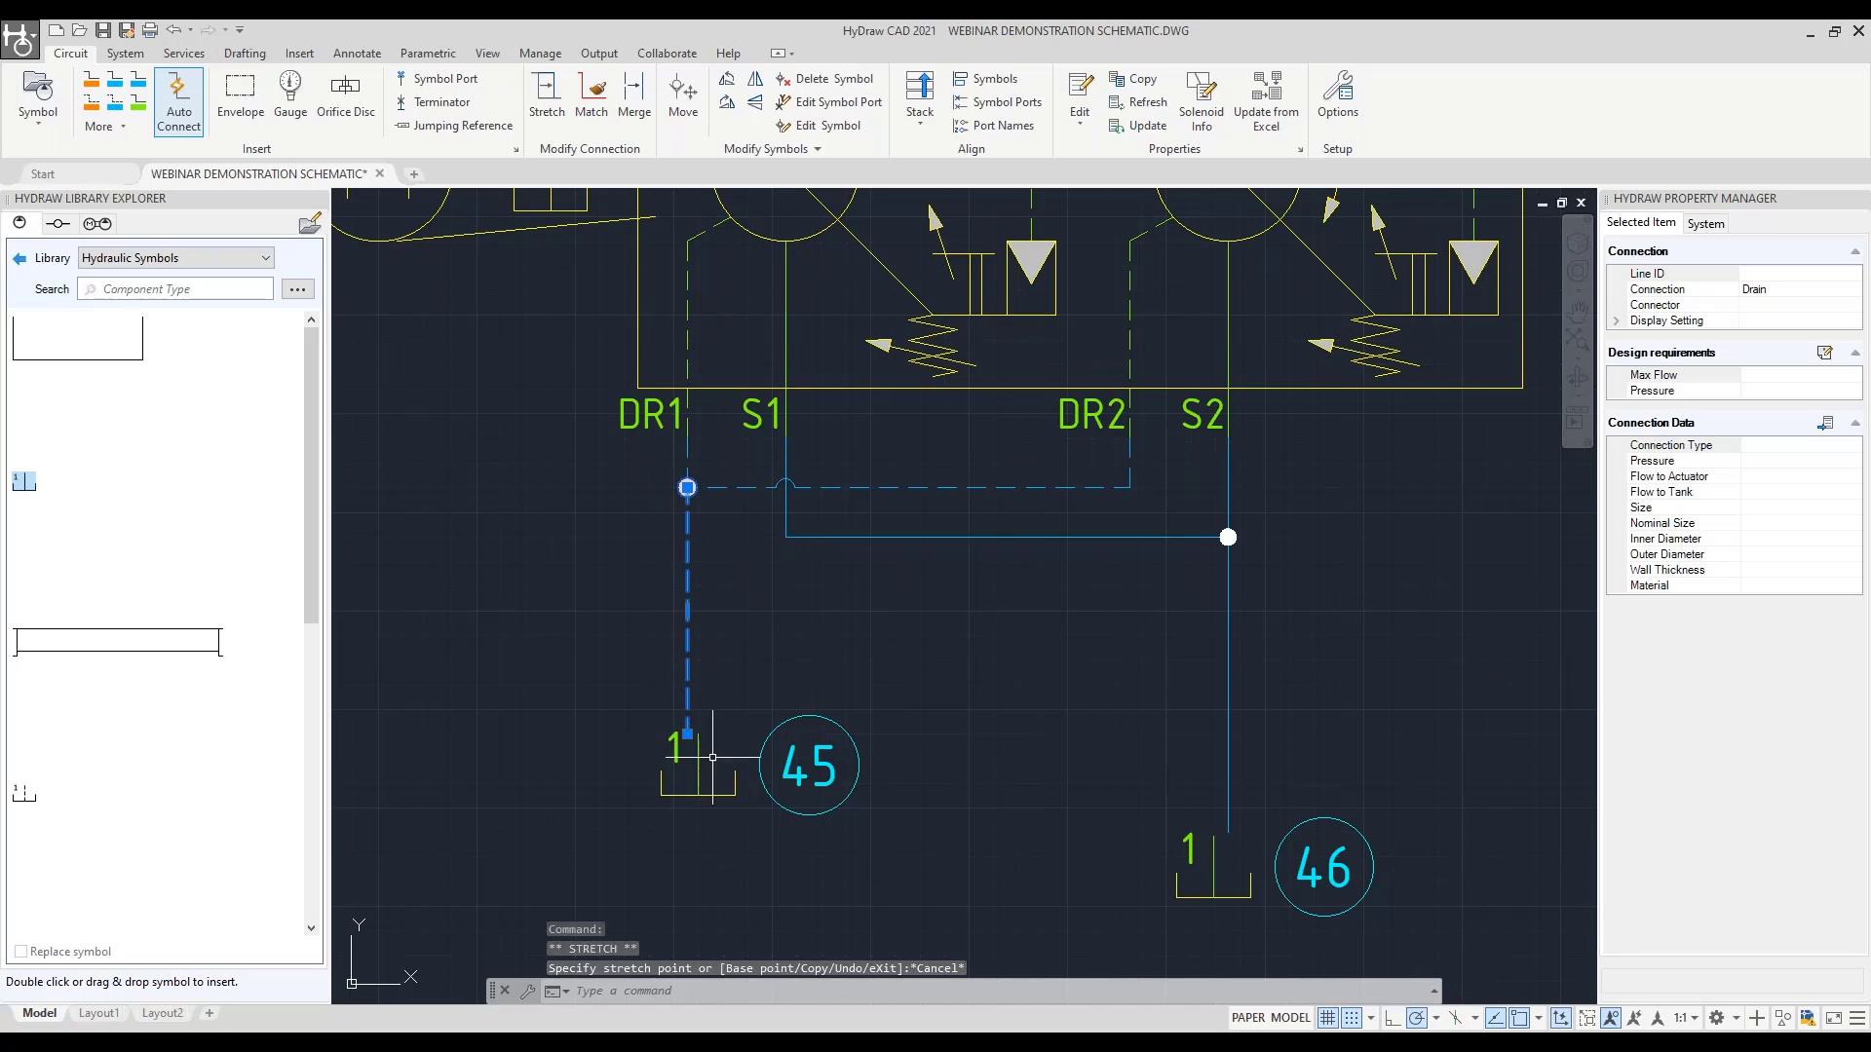
key(Escape)
Turn off grid snap and move reservoir 45 so its port 1 meets the end of the DR1 drain line
click(711, 741)
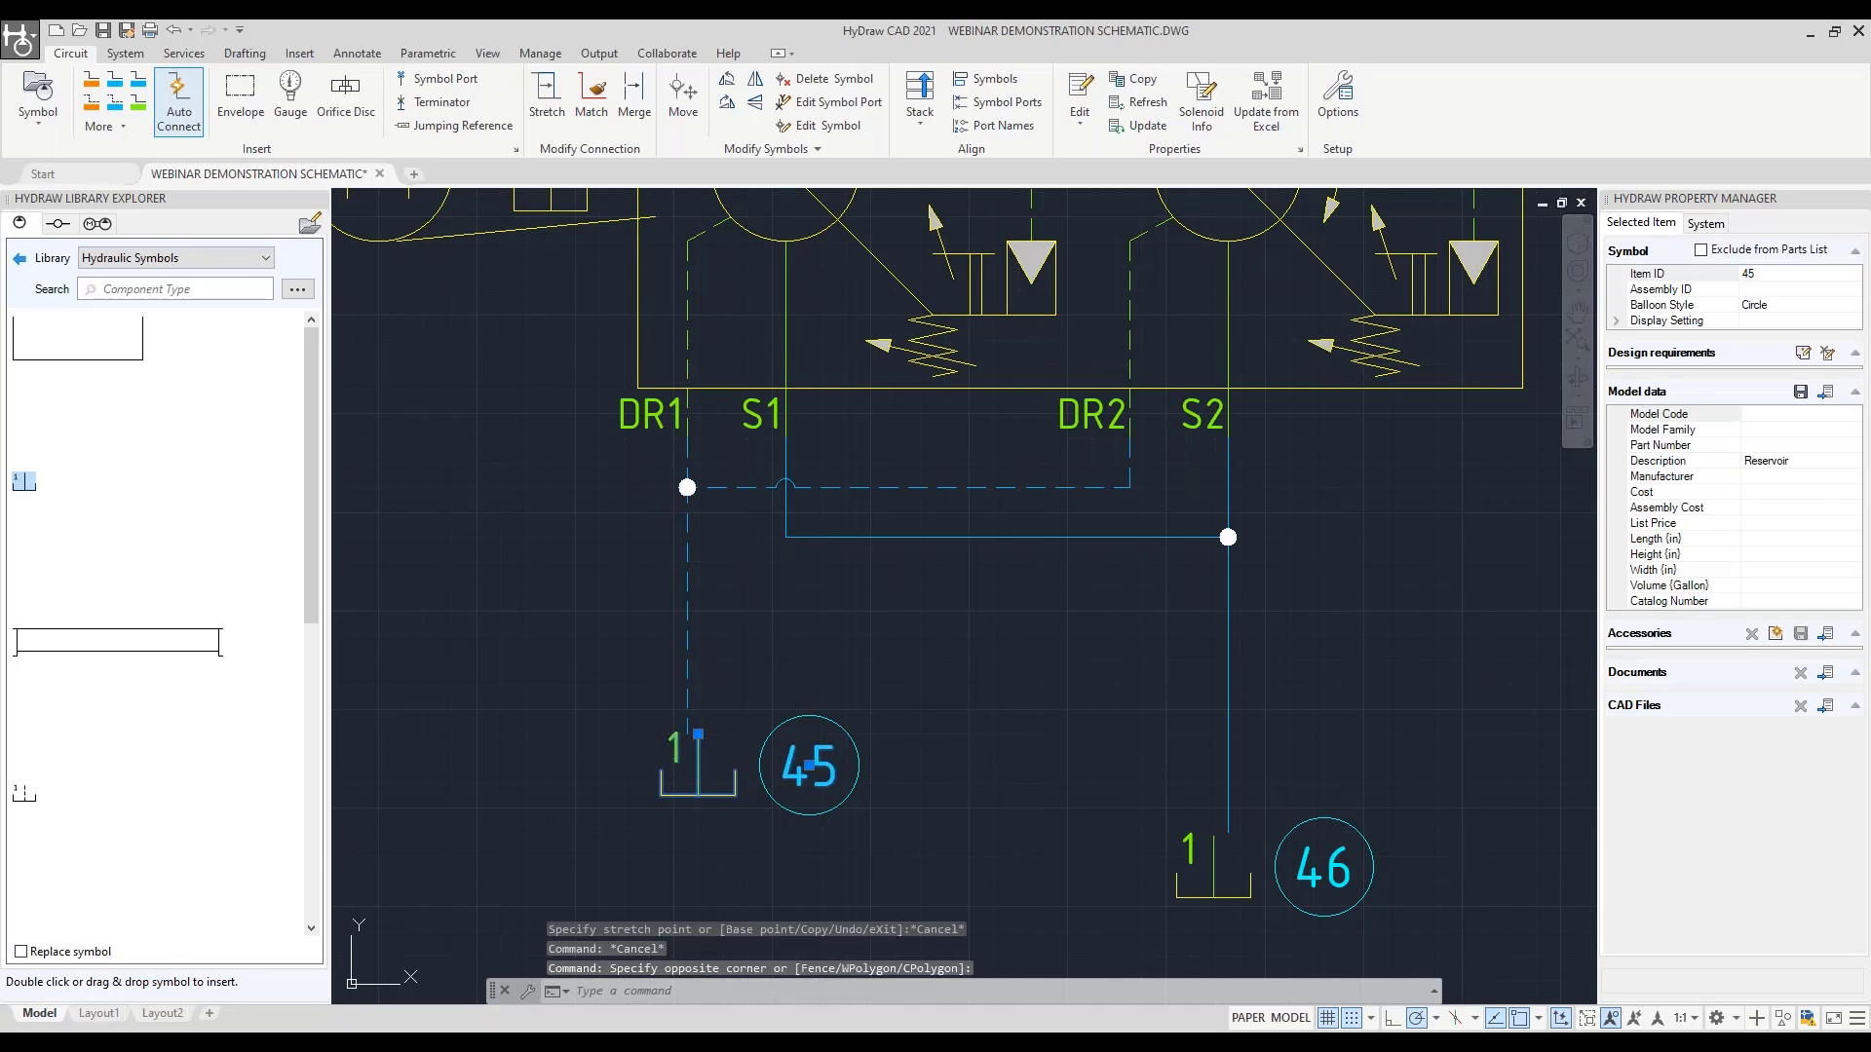
click(697, 734)
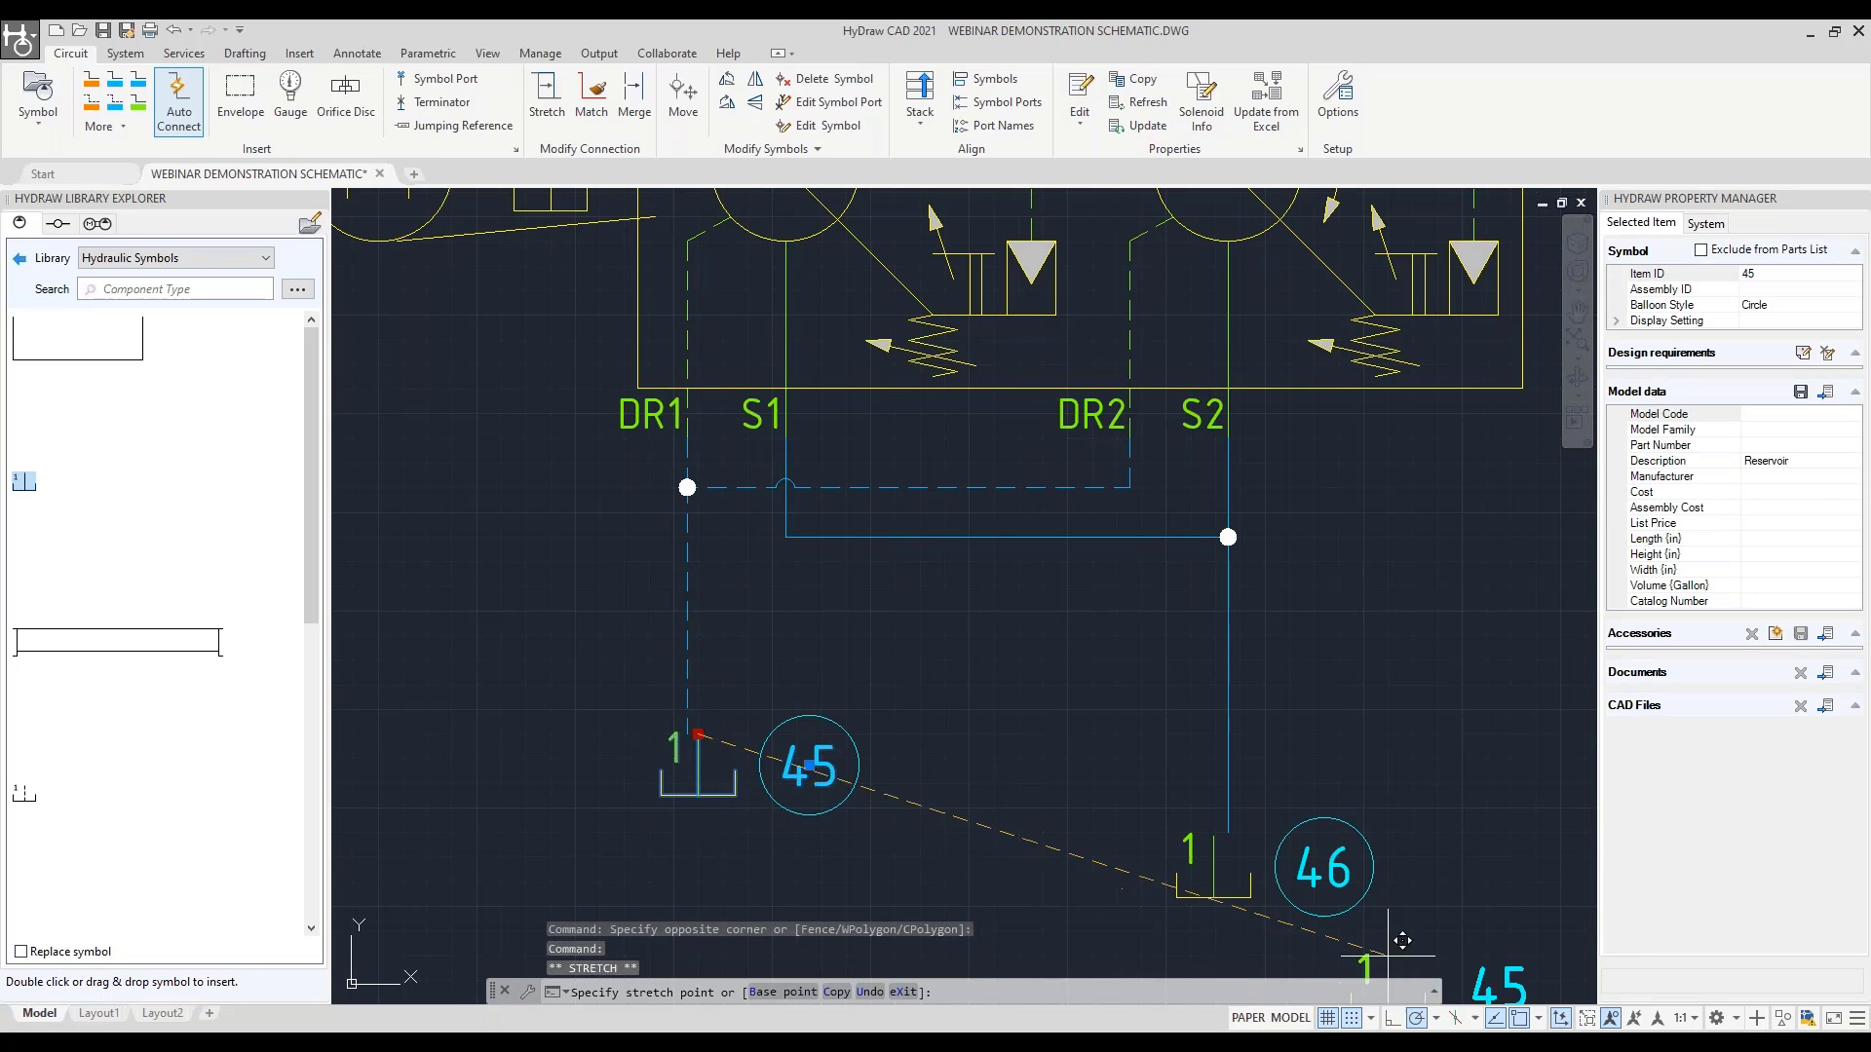
click(1351, 1018)
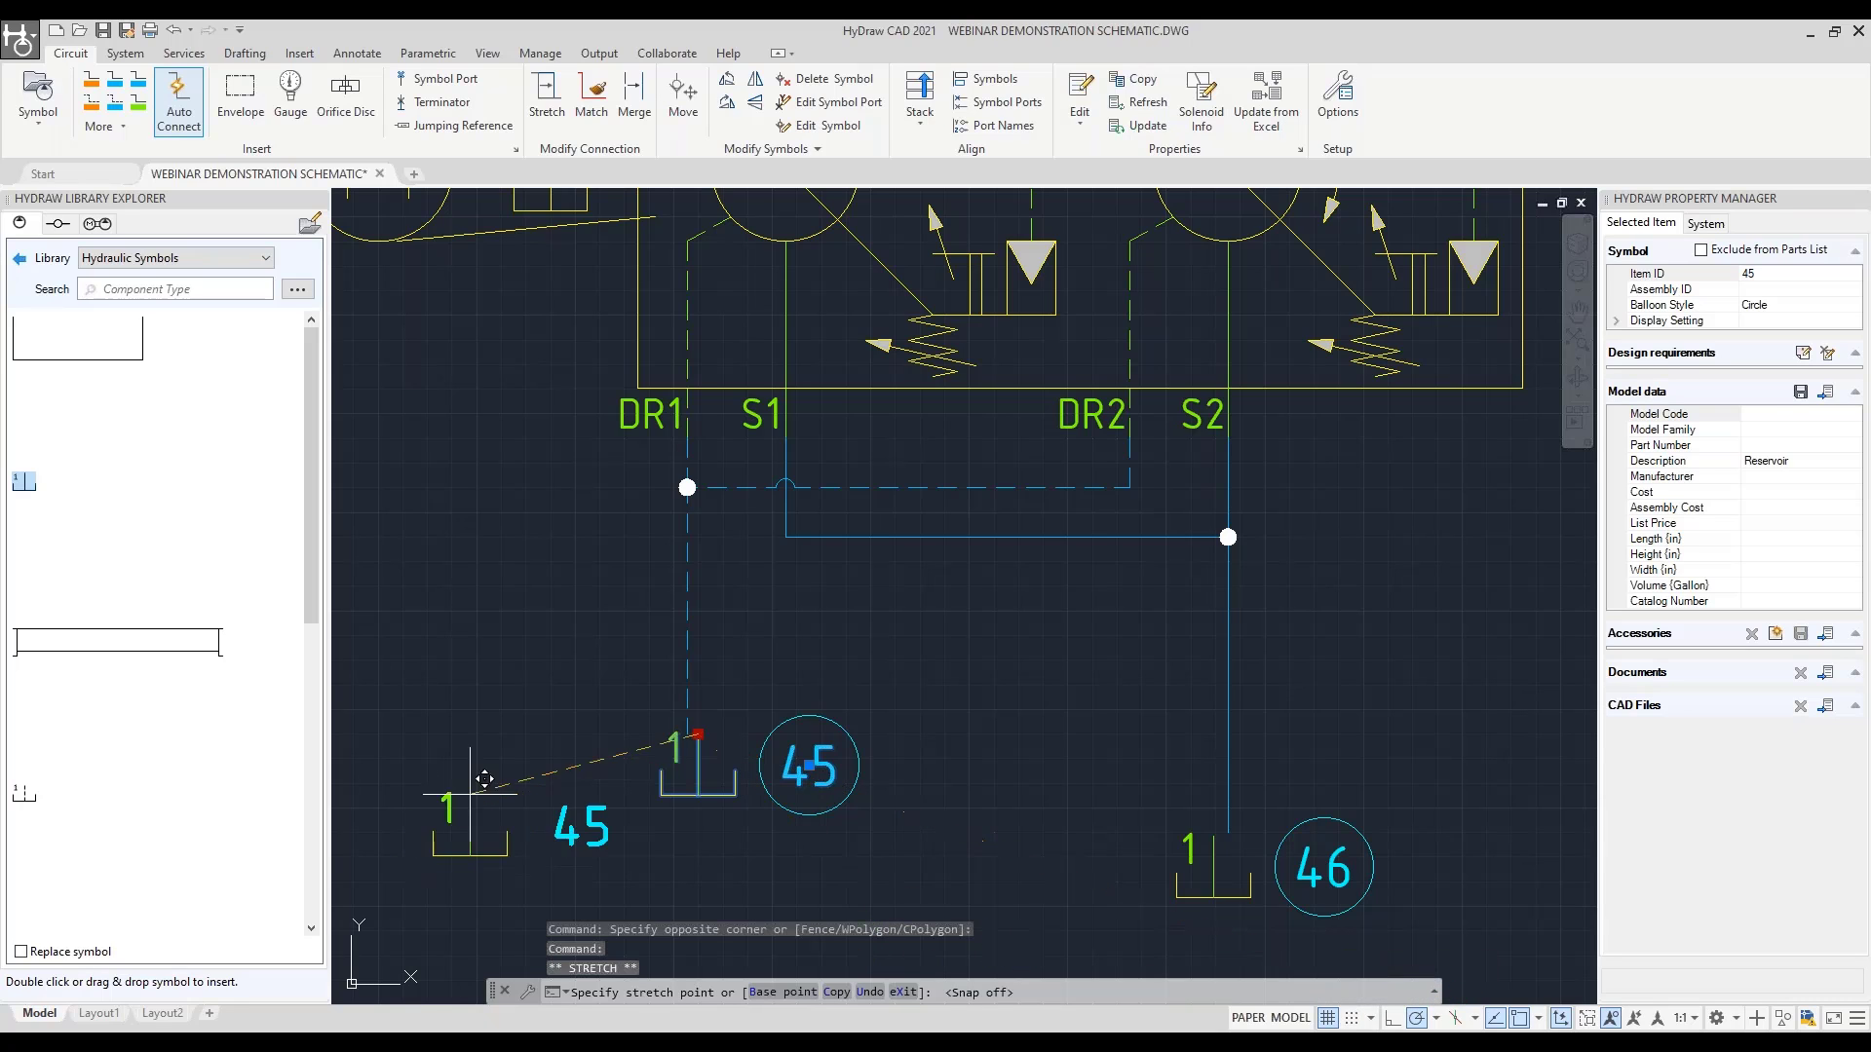
scroll(631, 727, up, 2)
click(687, 733)
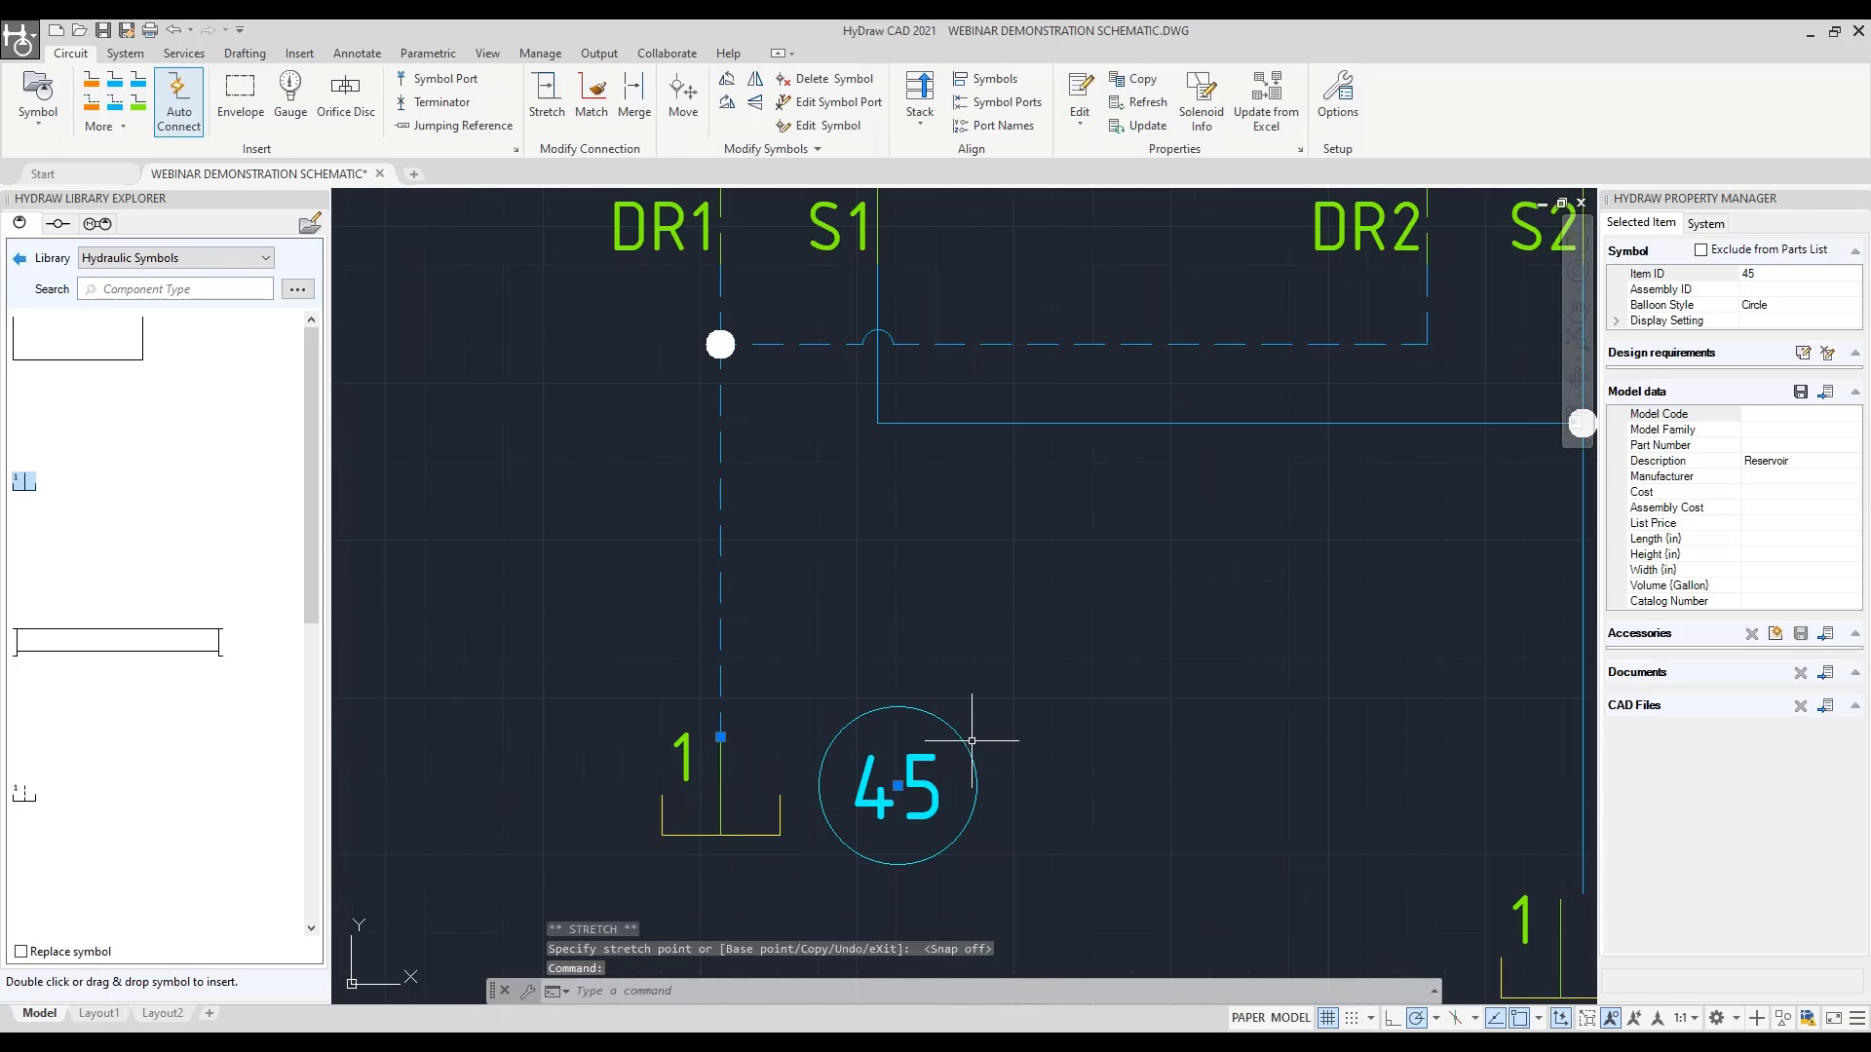
scroll(969, 753, down, 3)
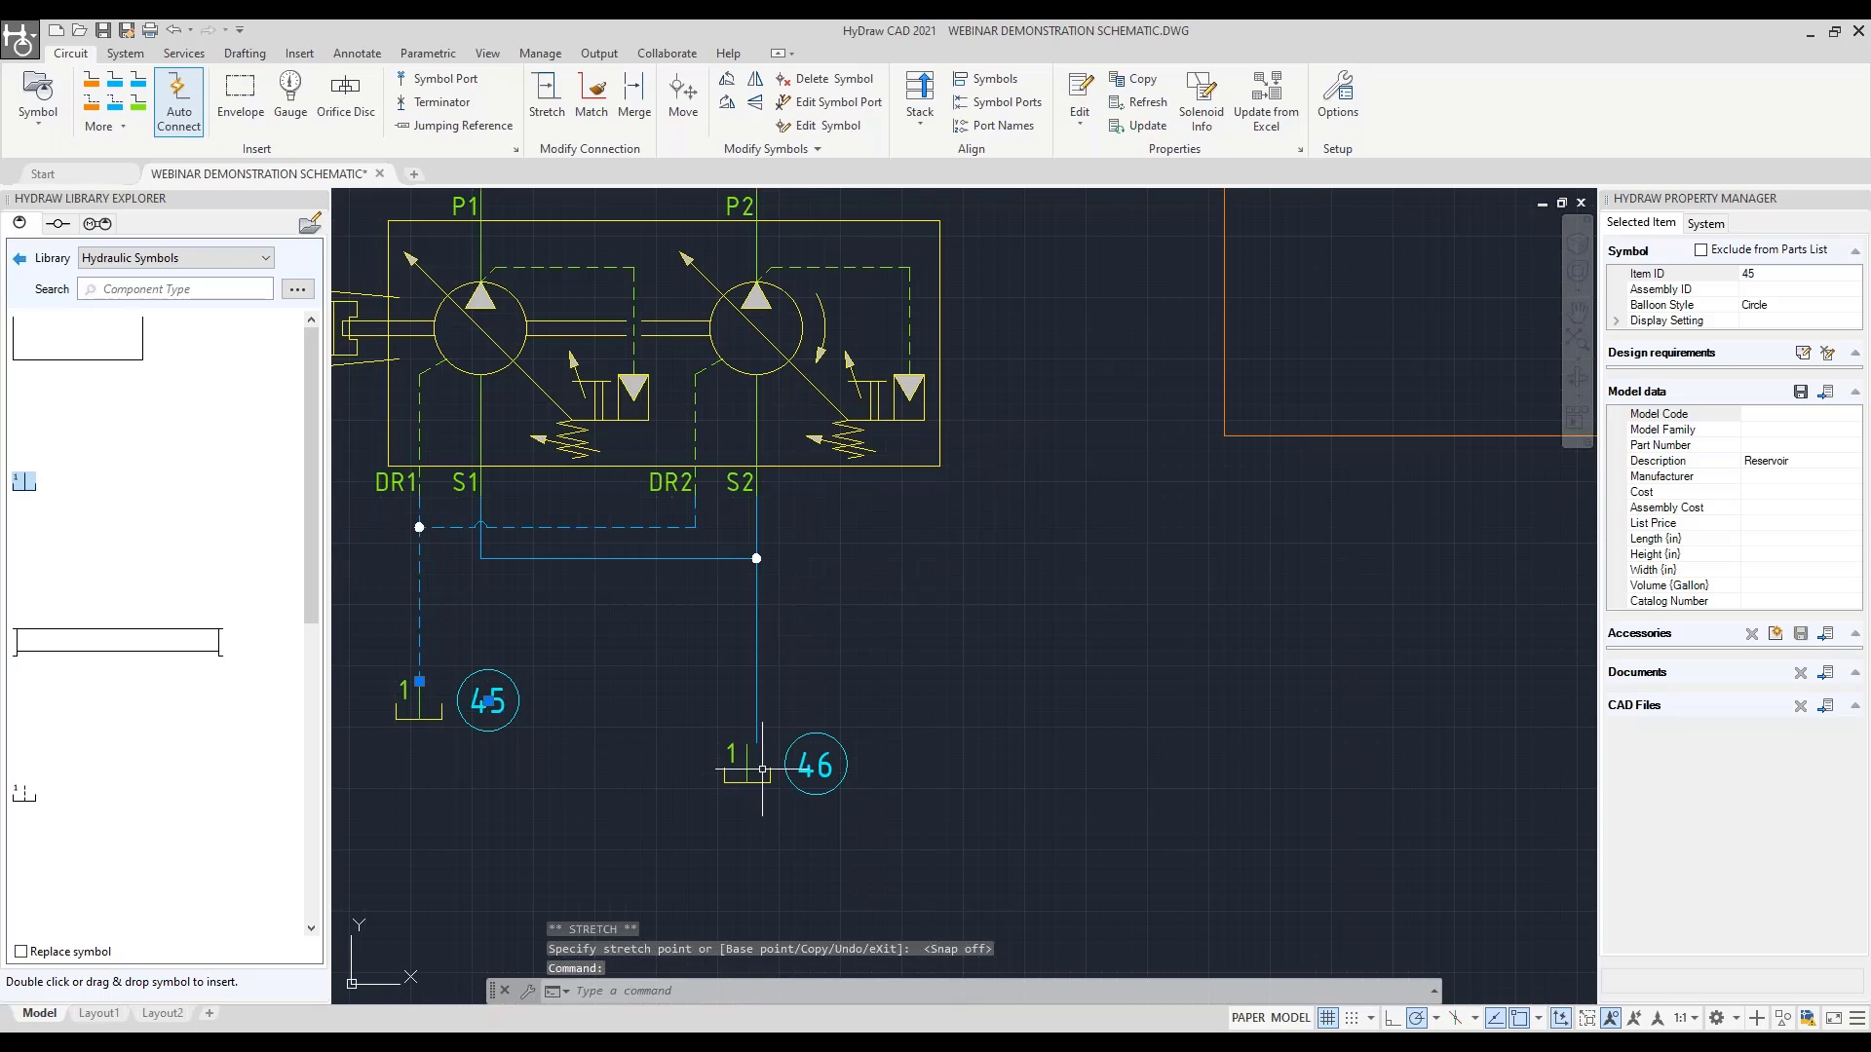
key(Escape)
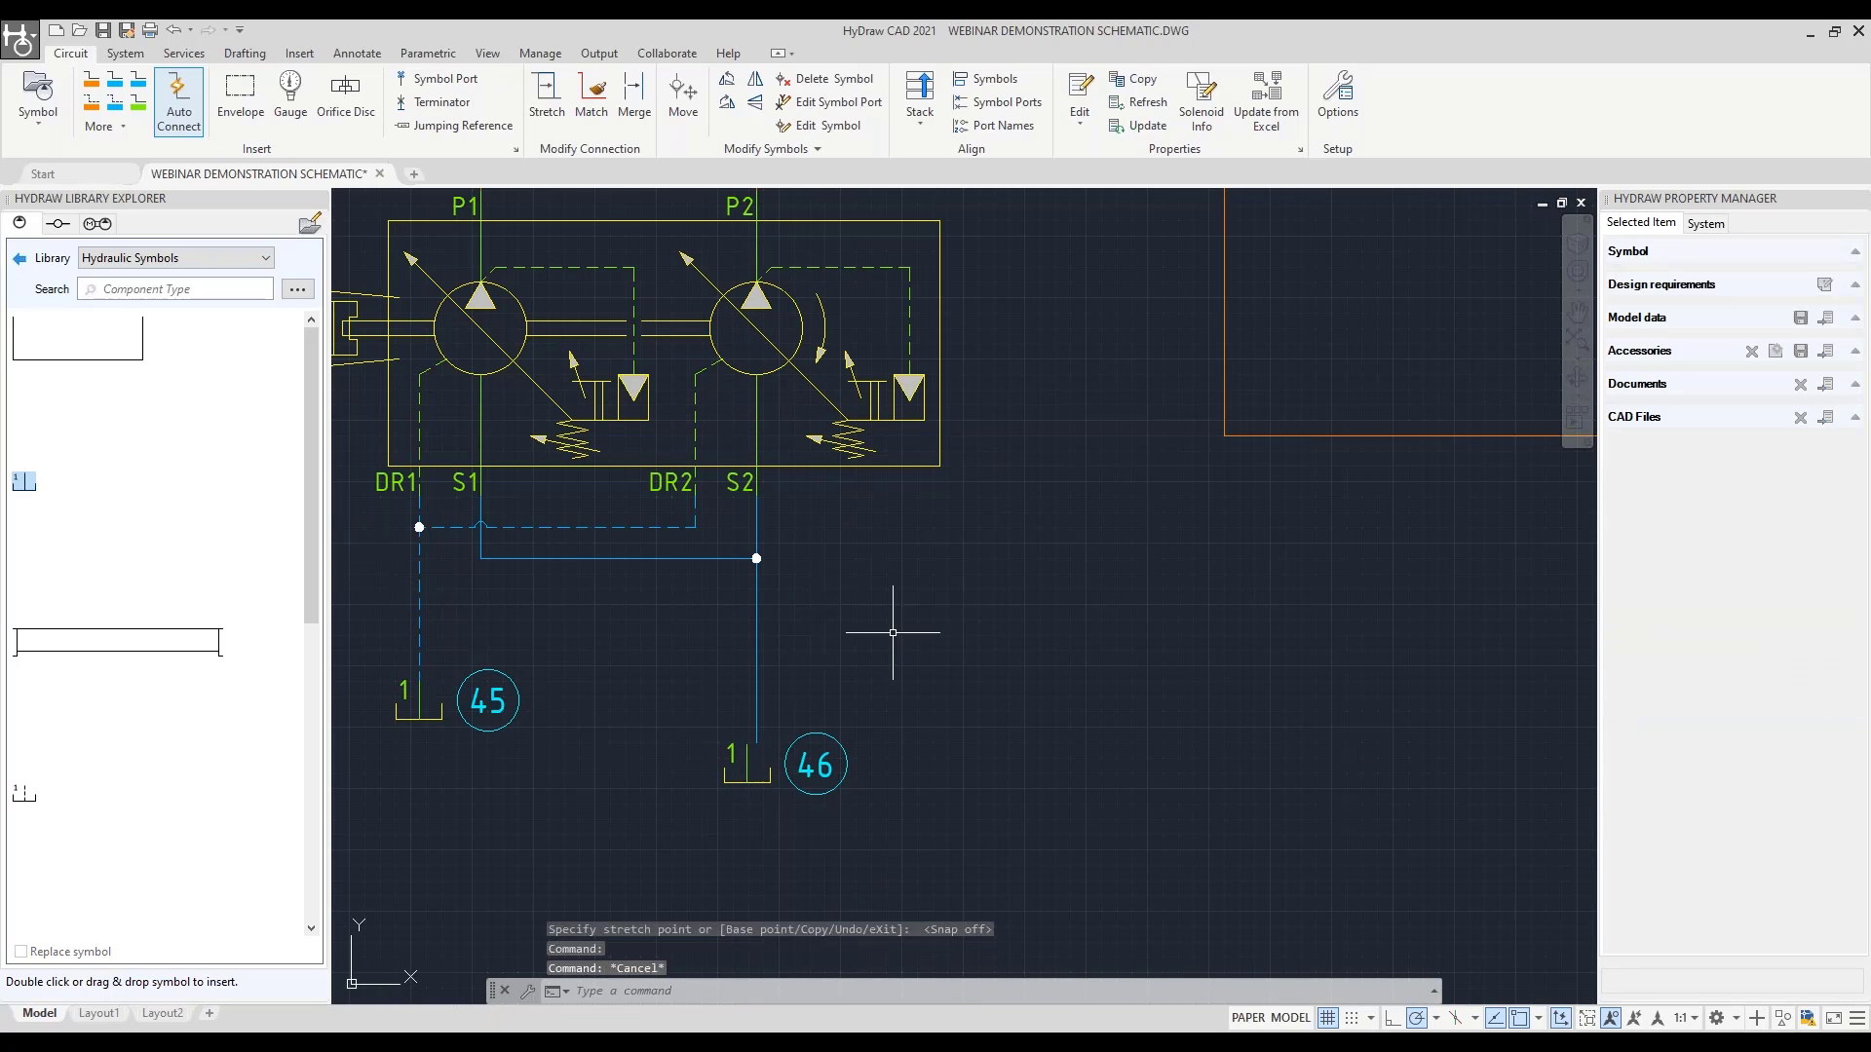
Move reservoir 46 so its port 1 meets the end of the S2 suction line
click(740, 775)
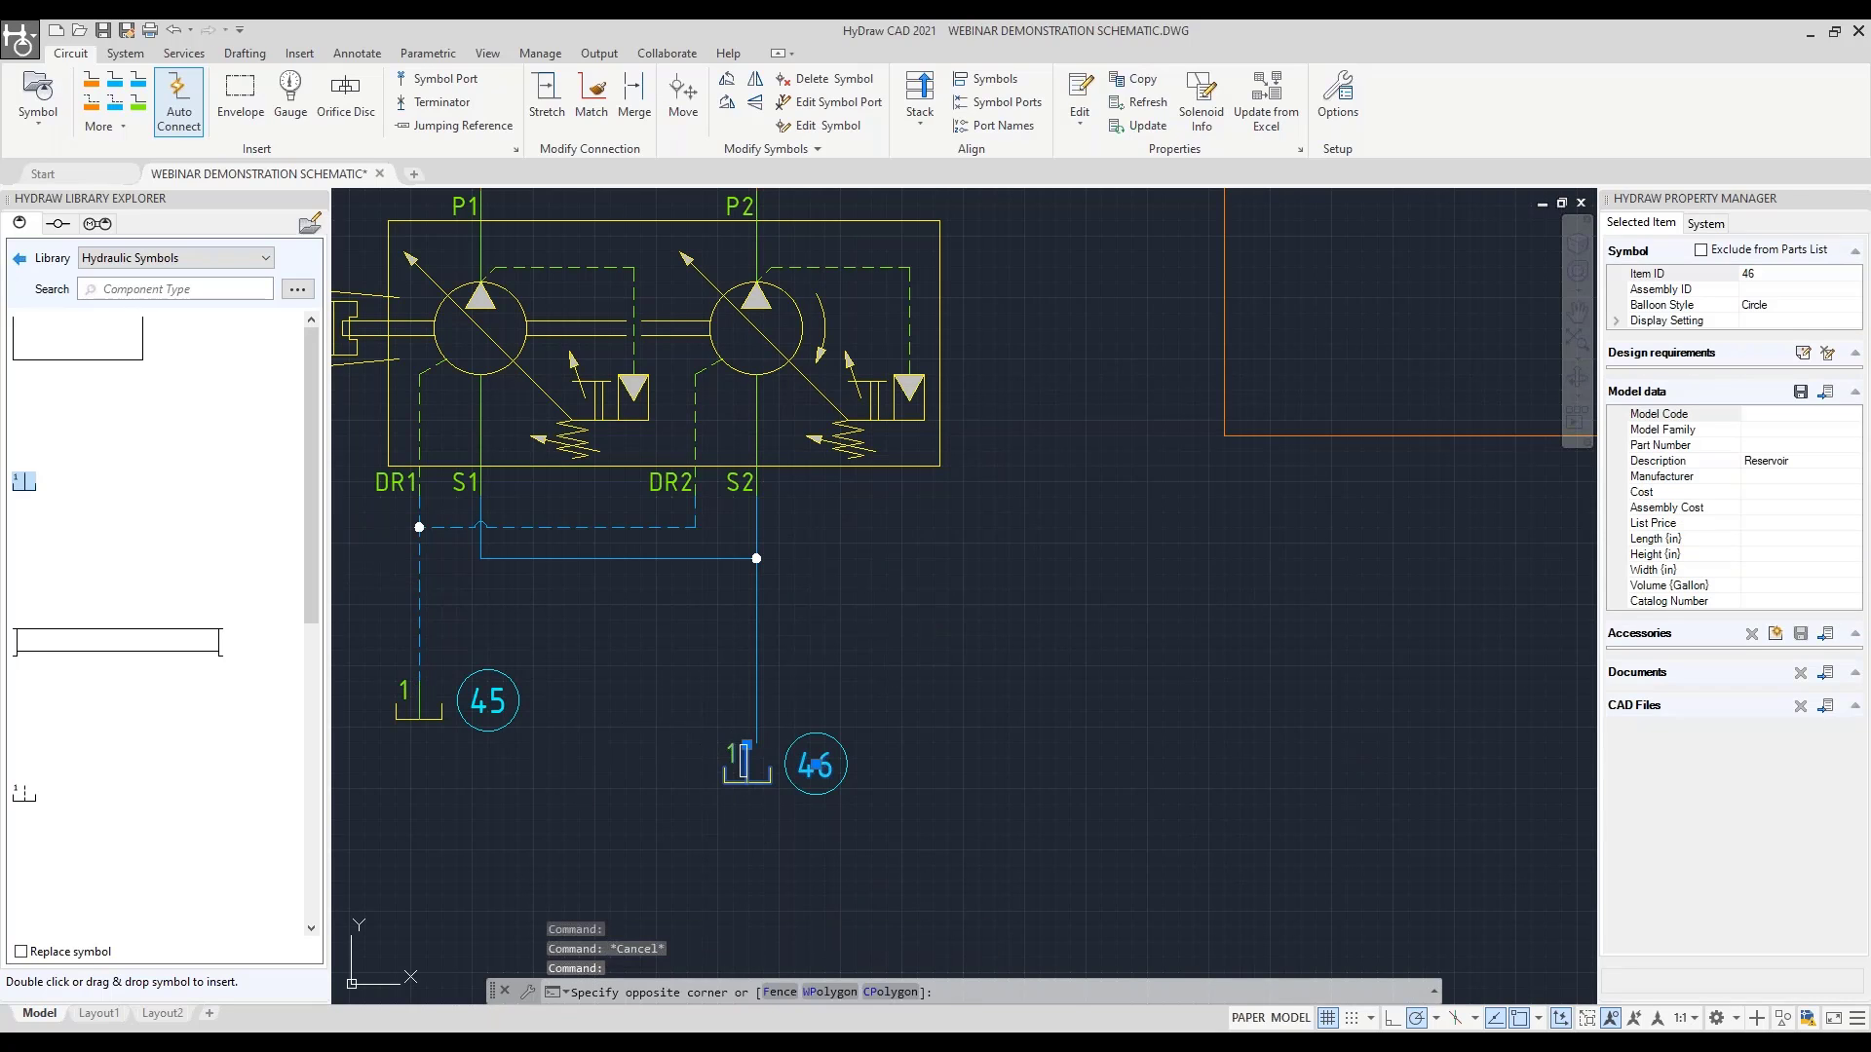
click(741, 744)
click(747, 745)
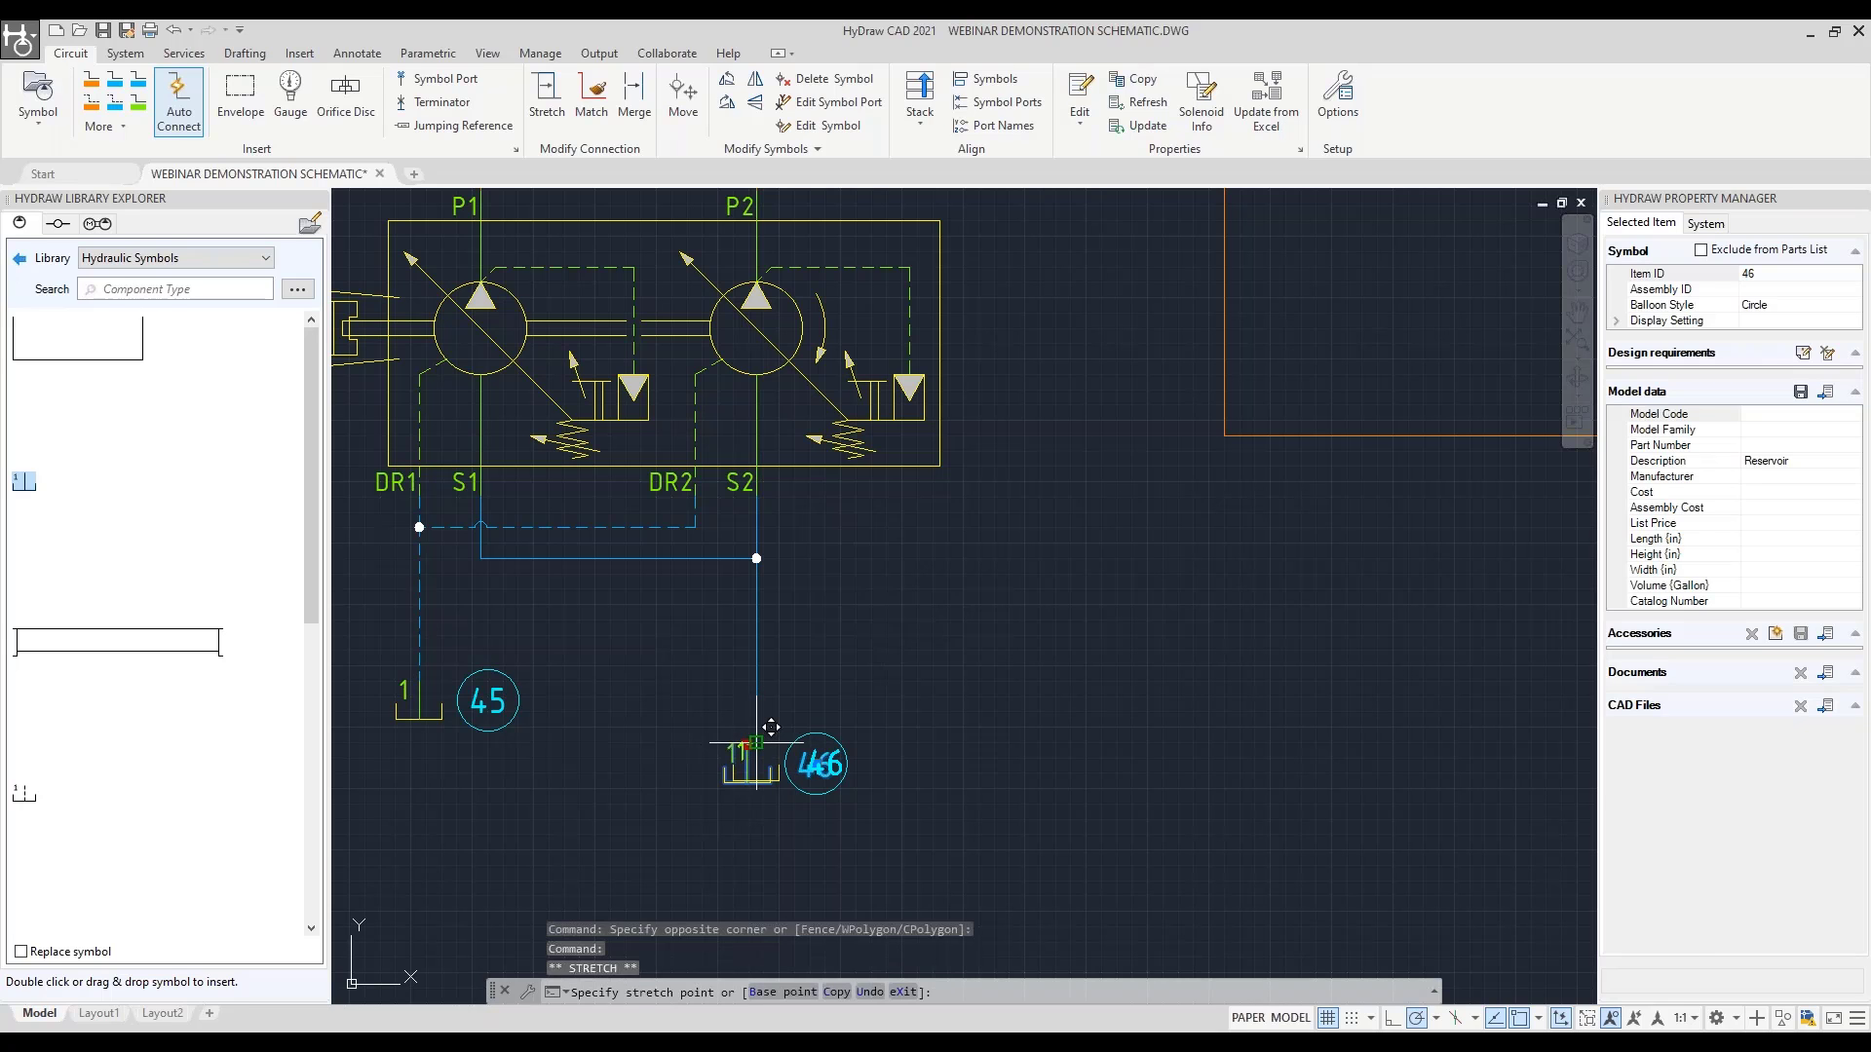
click(756, 743)
scroll(906, 580, down, 6)
key(Escape)
middle_drag(1364, 389, 428, 740)
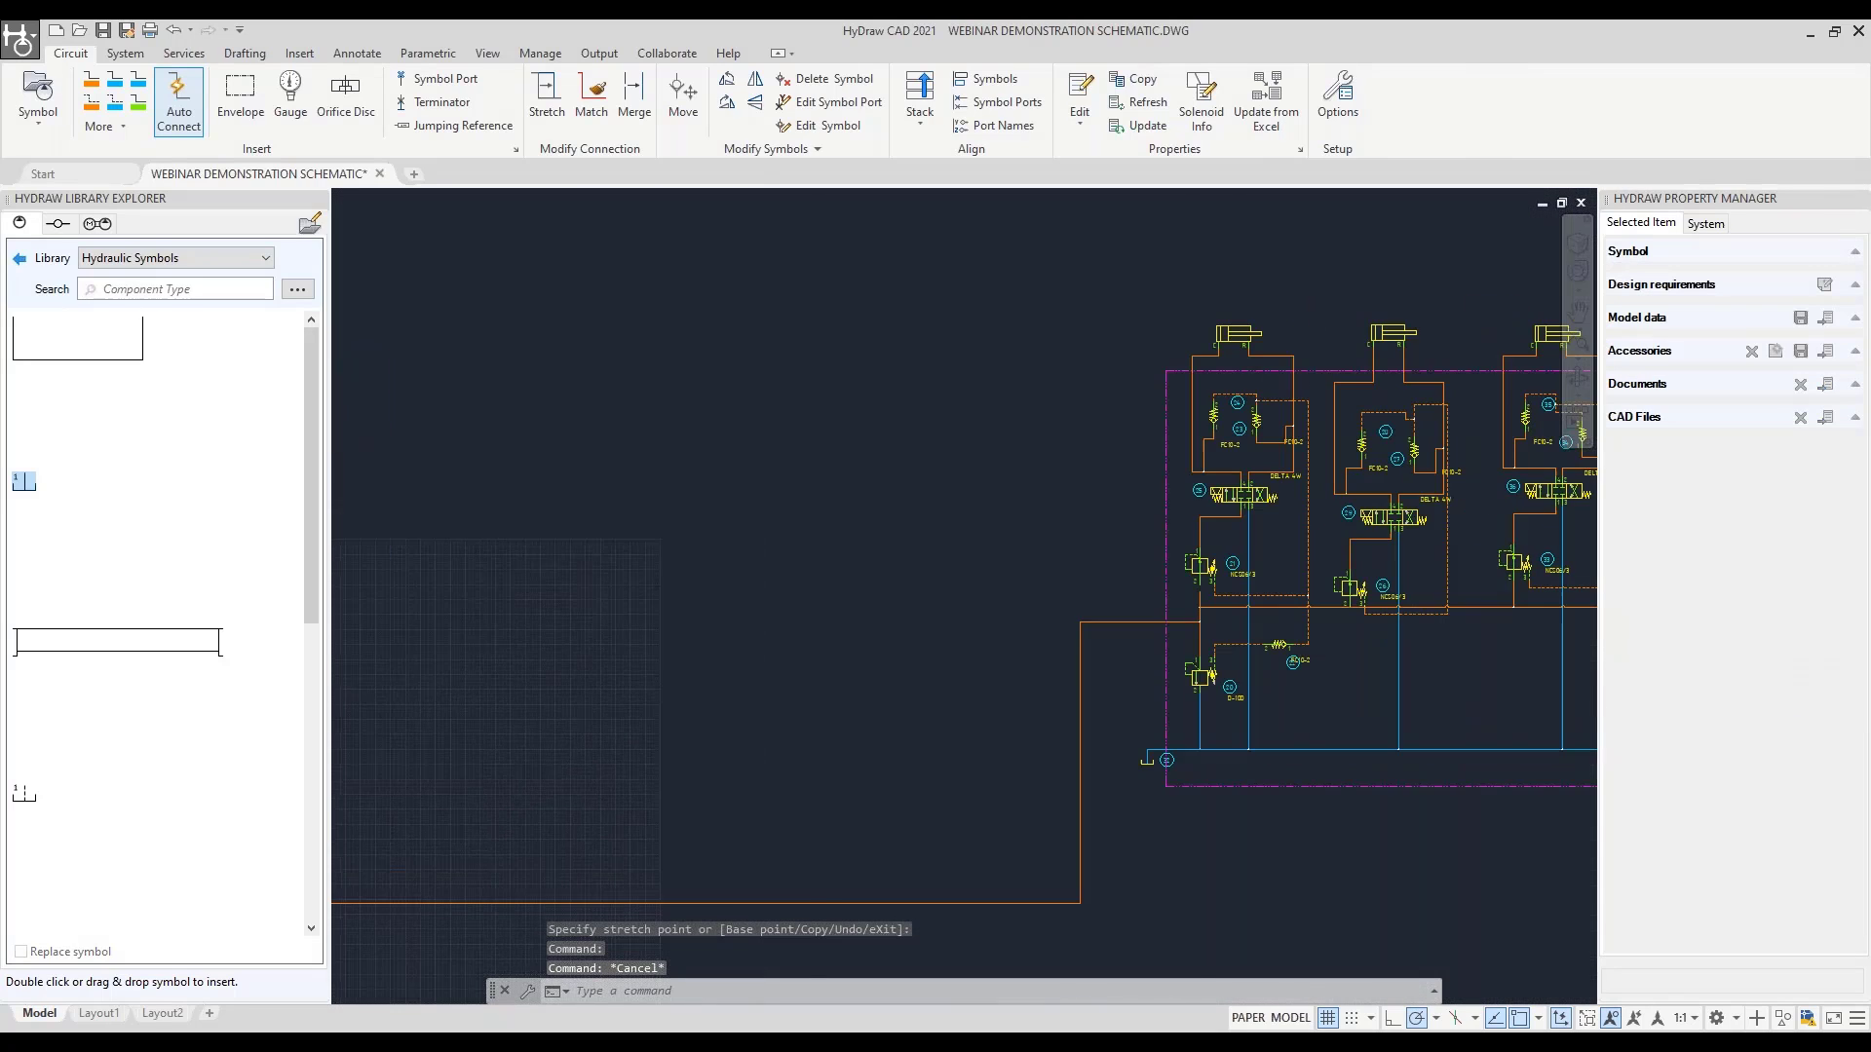
Replace reservoir 32 at the second manifold's return line with the single-port reservoir symbol
scroll(1176, 764, up, 8)
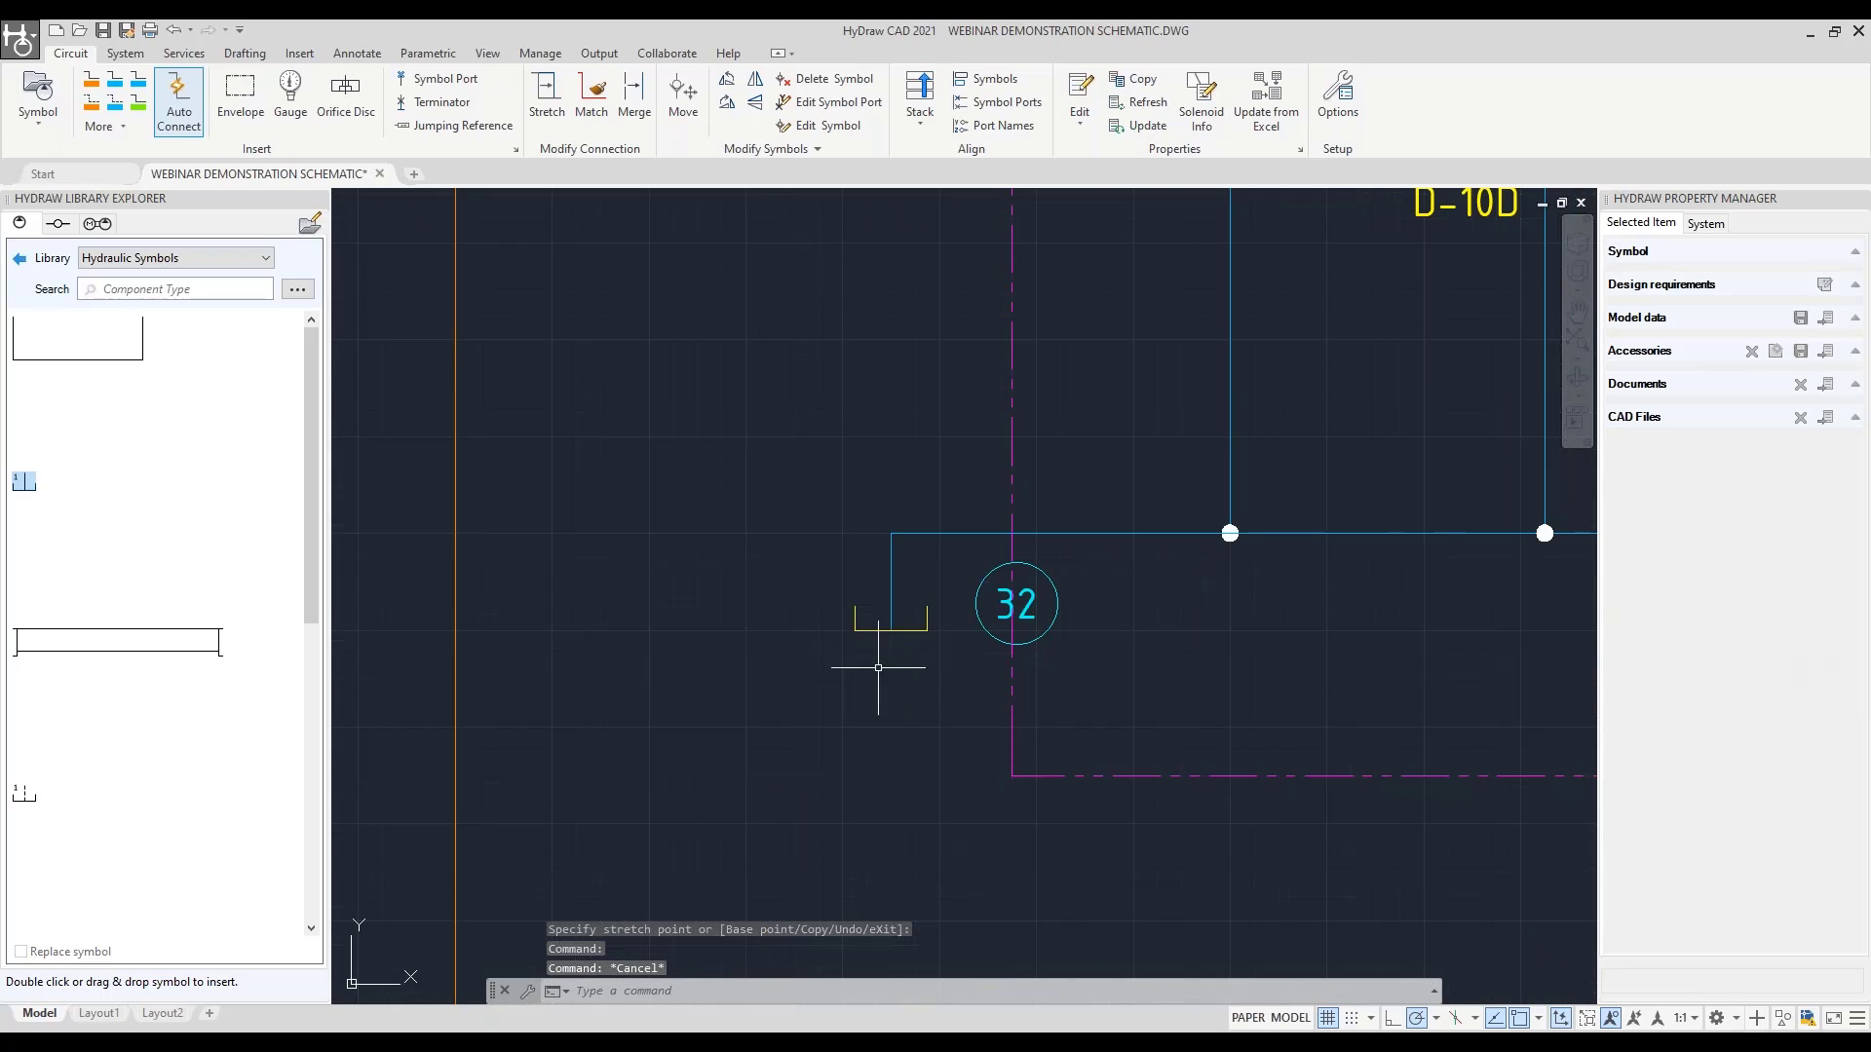
click(881, 628)
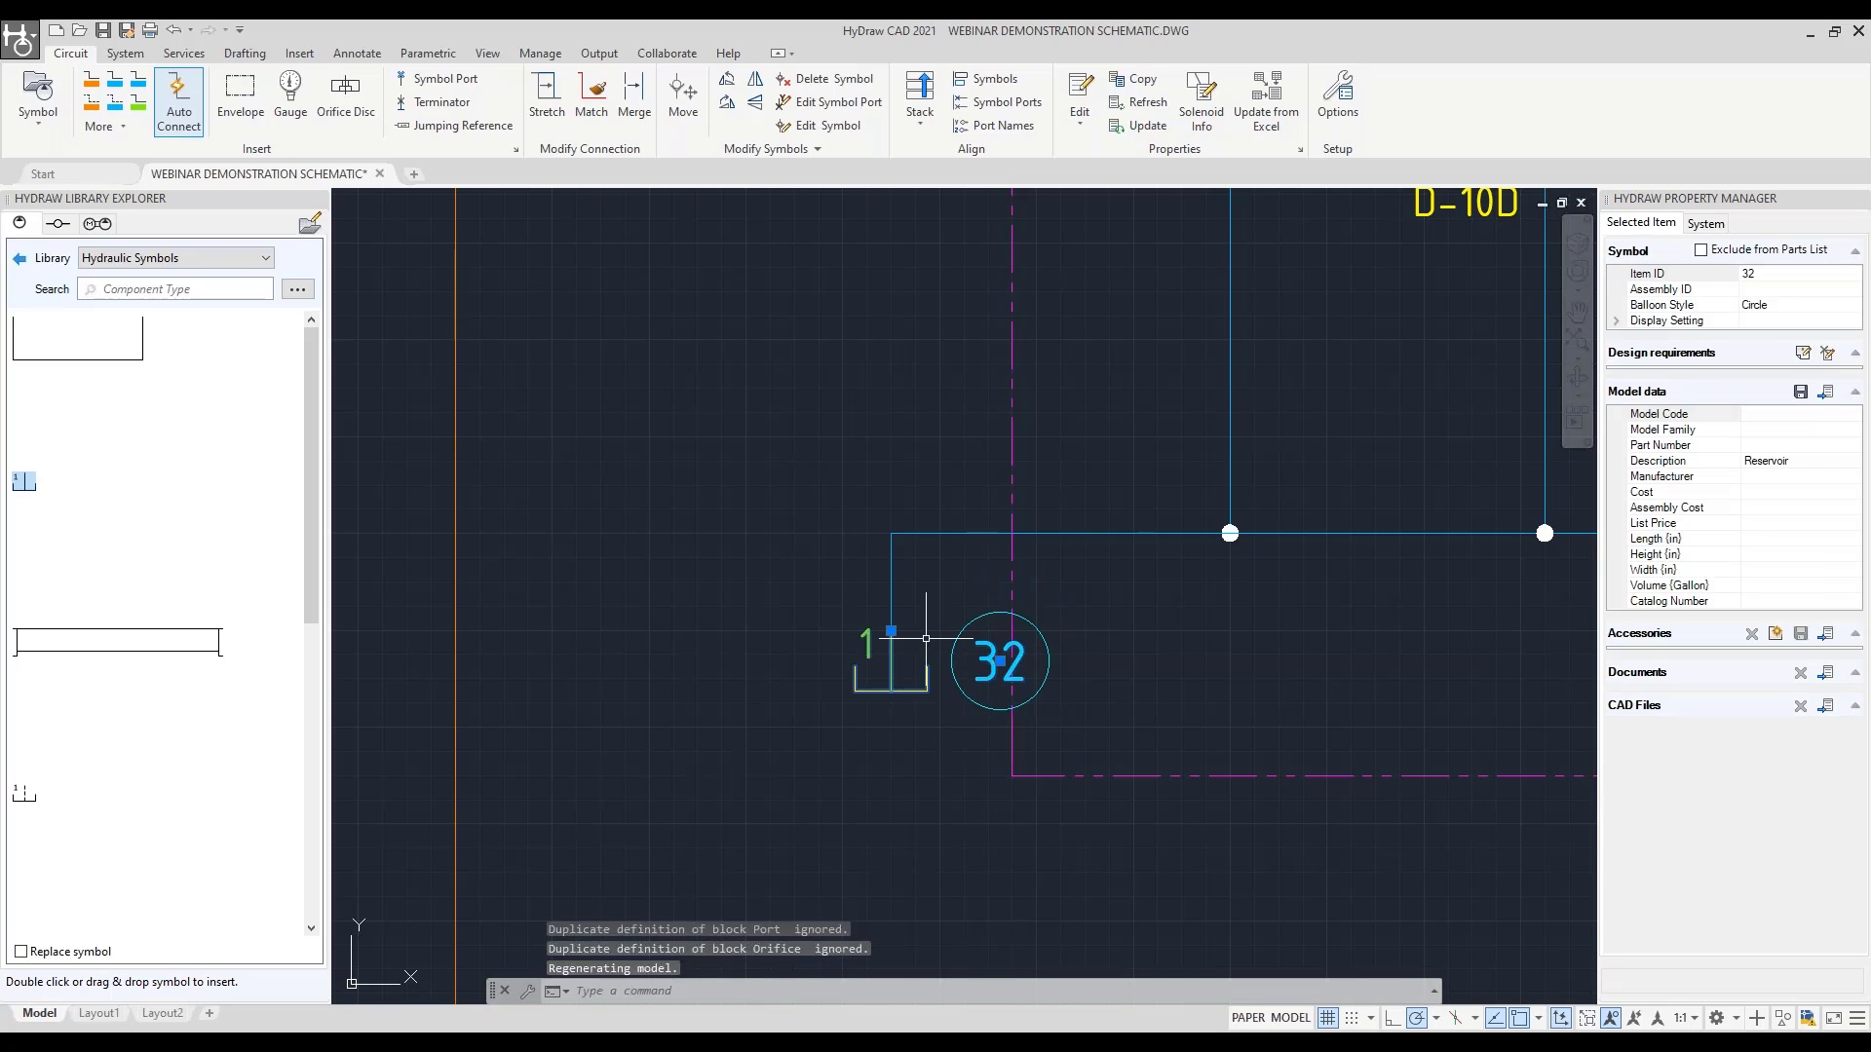
key(Escape)
Select the replaced reservoir 32 beside the second manifold and exclude it from the parts list
scroll(890, 682, down, 4)
click(898, 679)
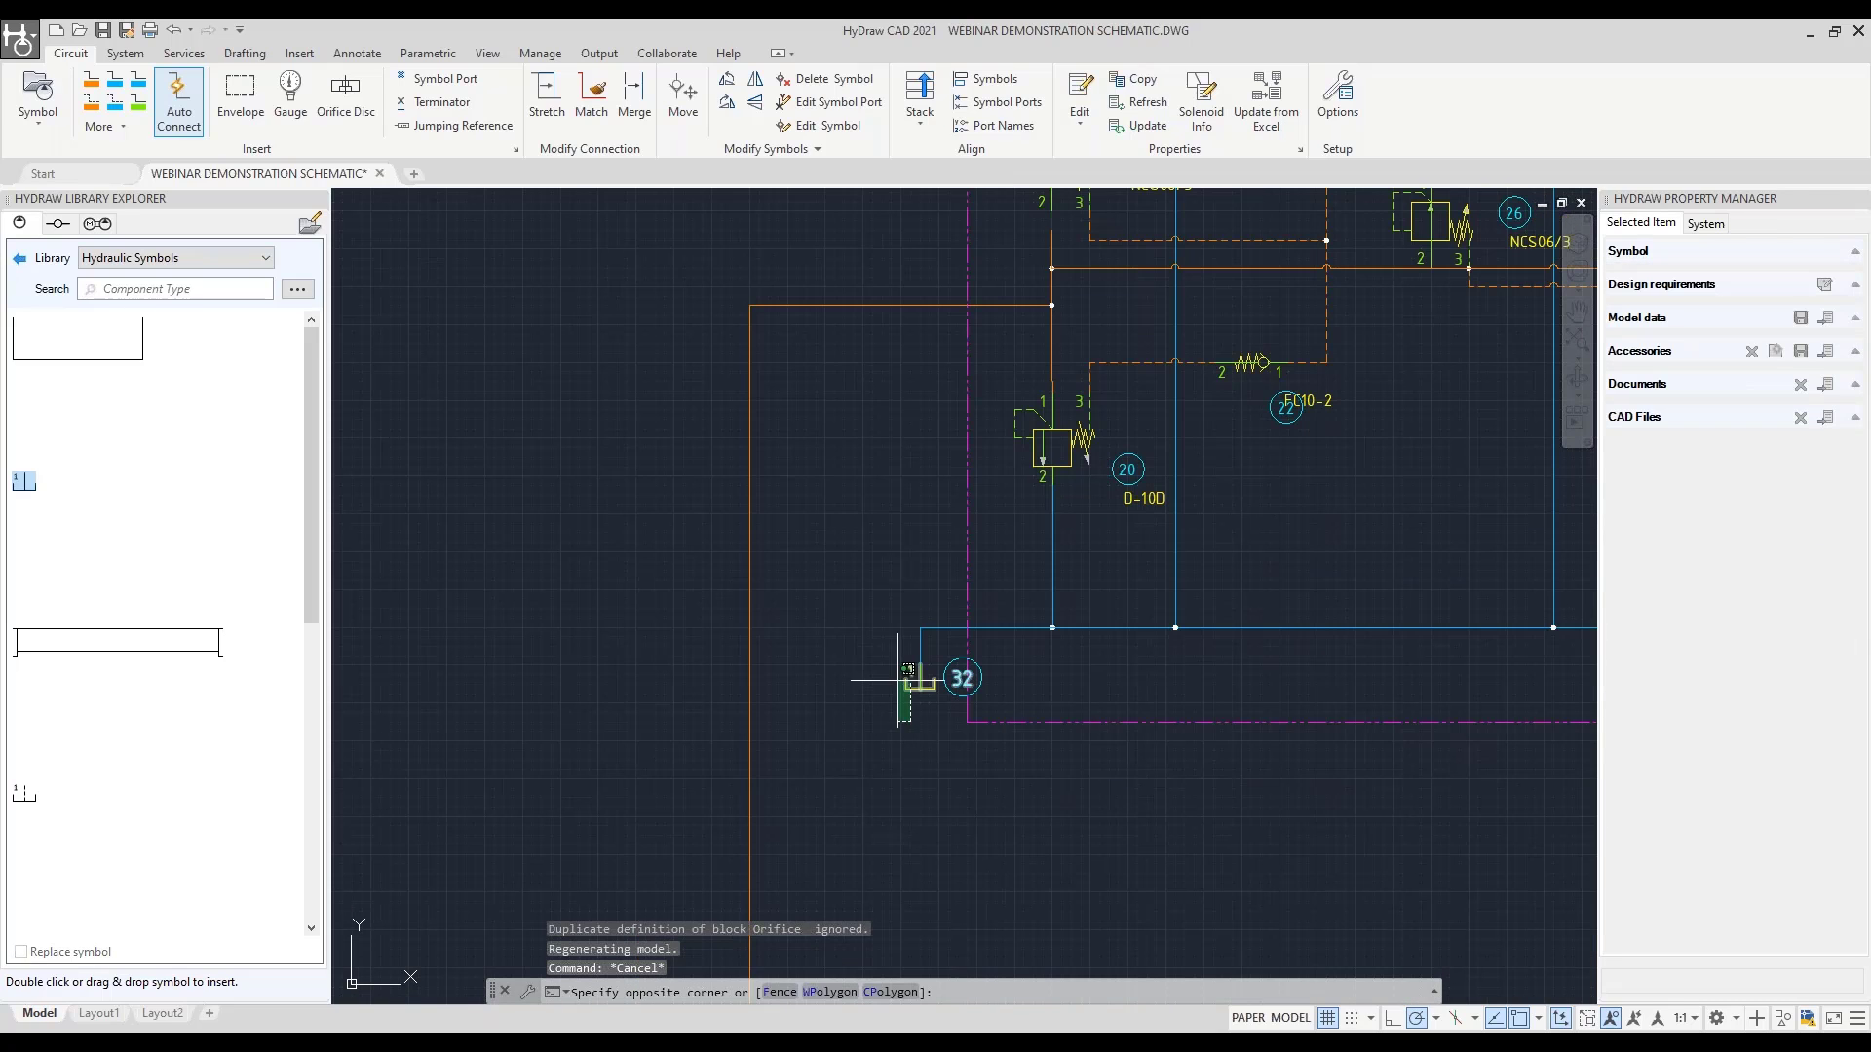
click(907, 670)
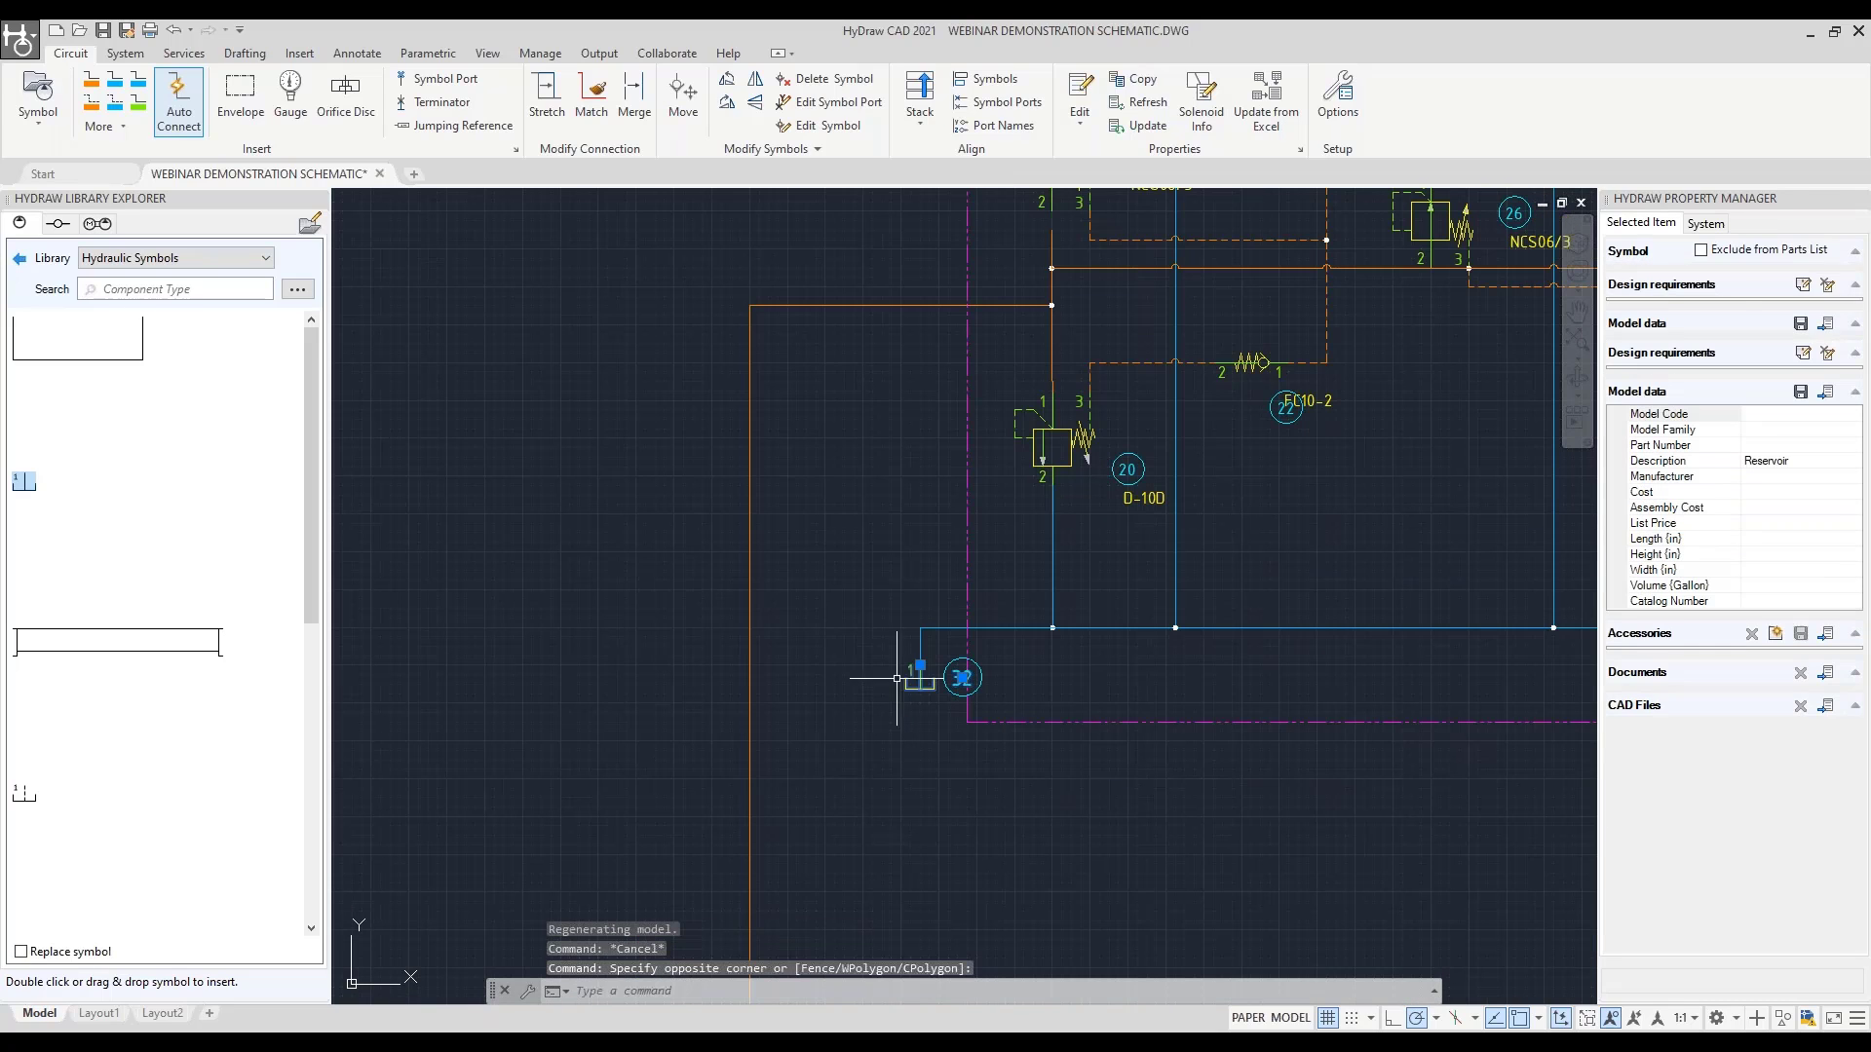
click(1706, 253)
Exclude reservoirs 46 and 45 below the double pump and reservoir 19 beside the first manifold from the parts list
scroll(1043, 660, down, 5)
scroll(1014, 744, up, 4)
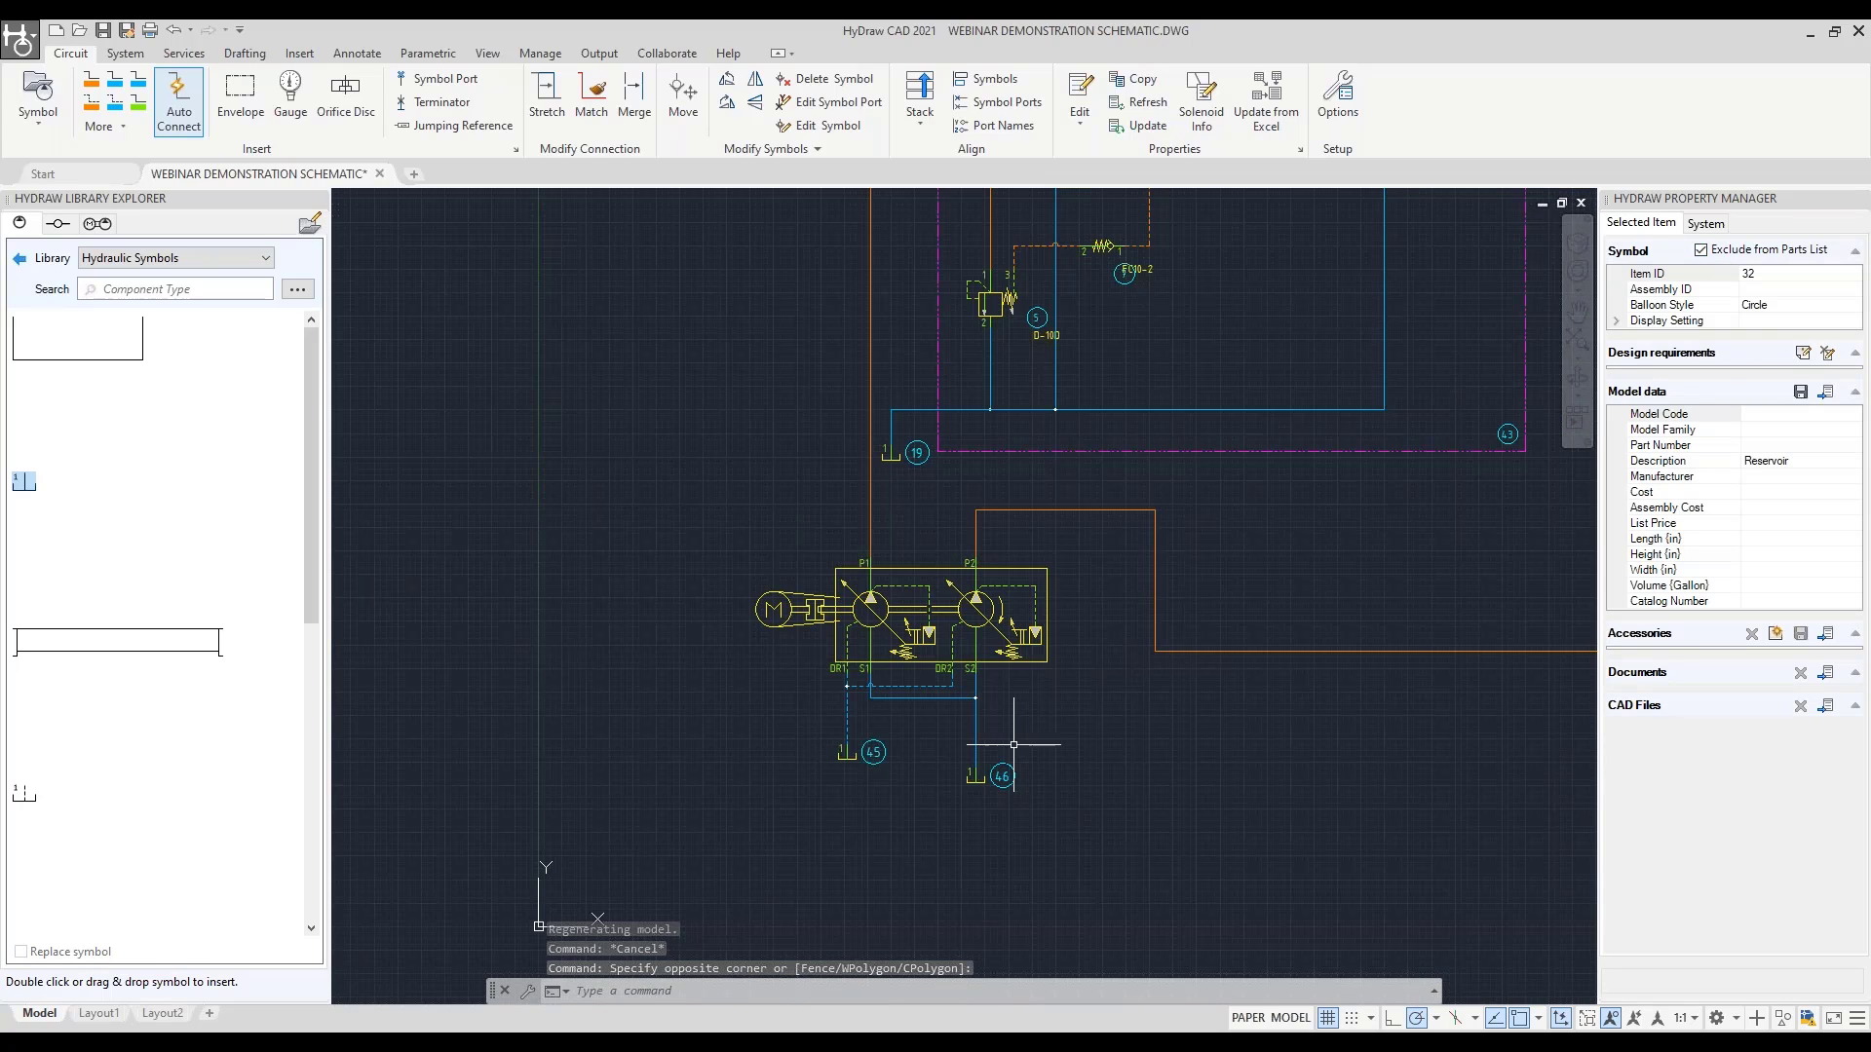
key(Escape)
click(975, 775)
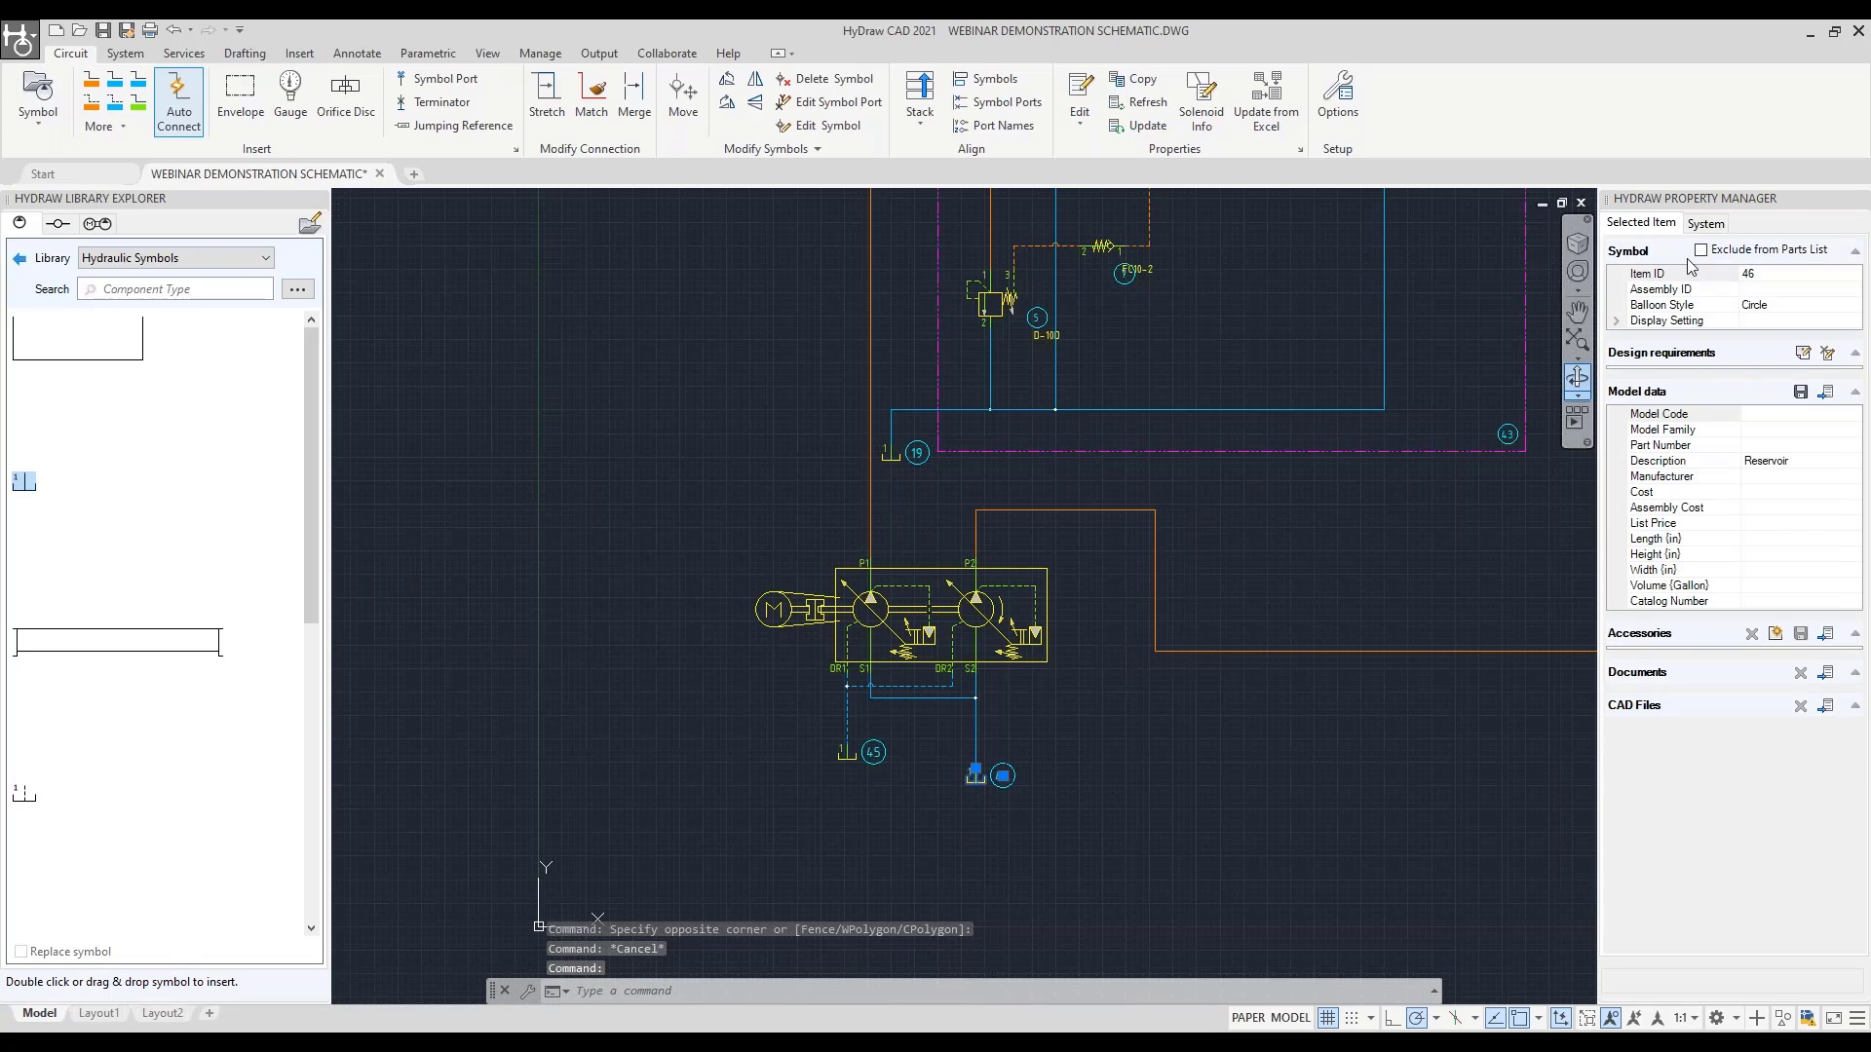
key(Escape)
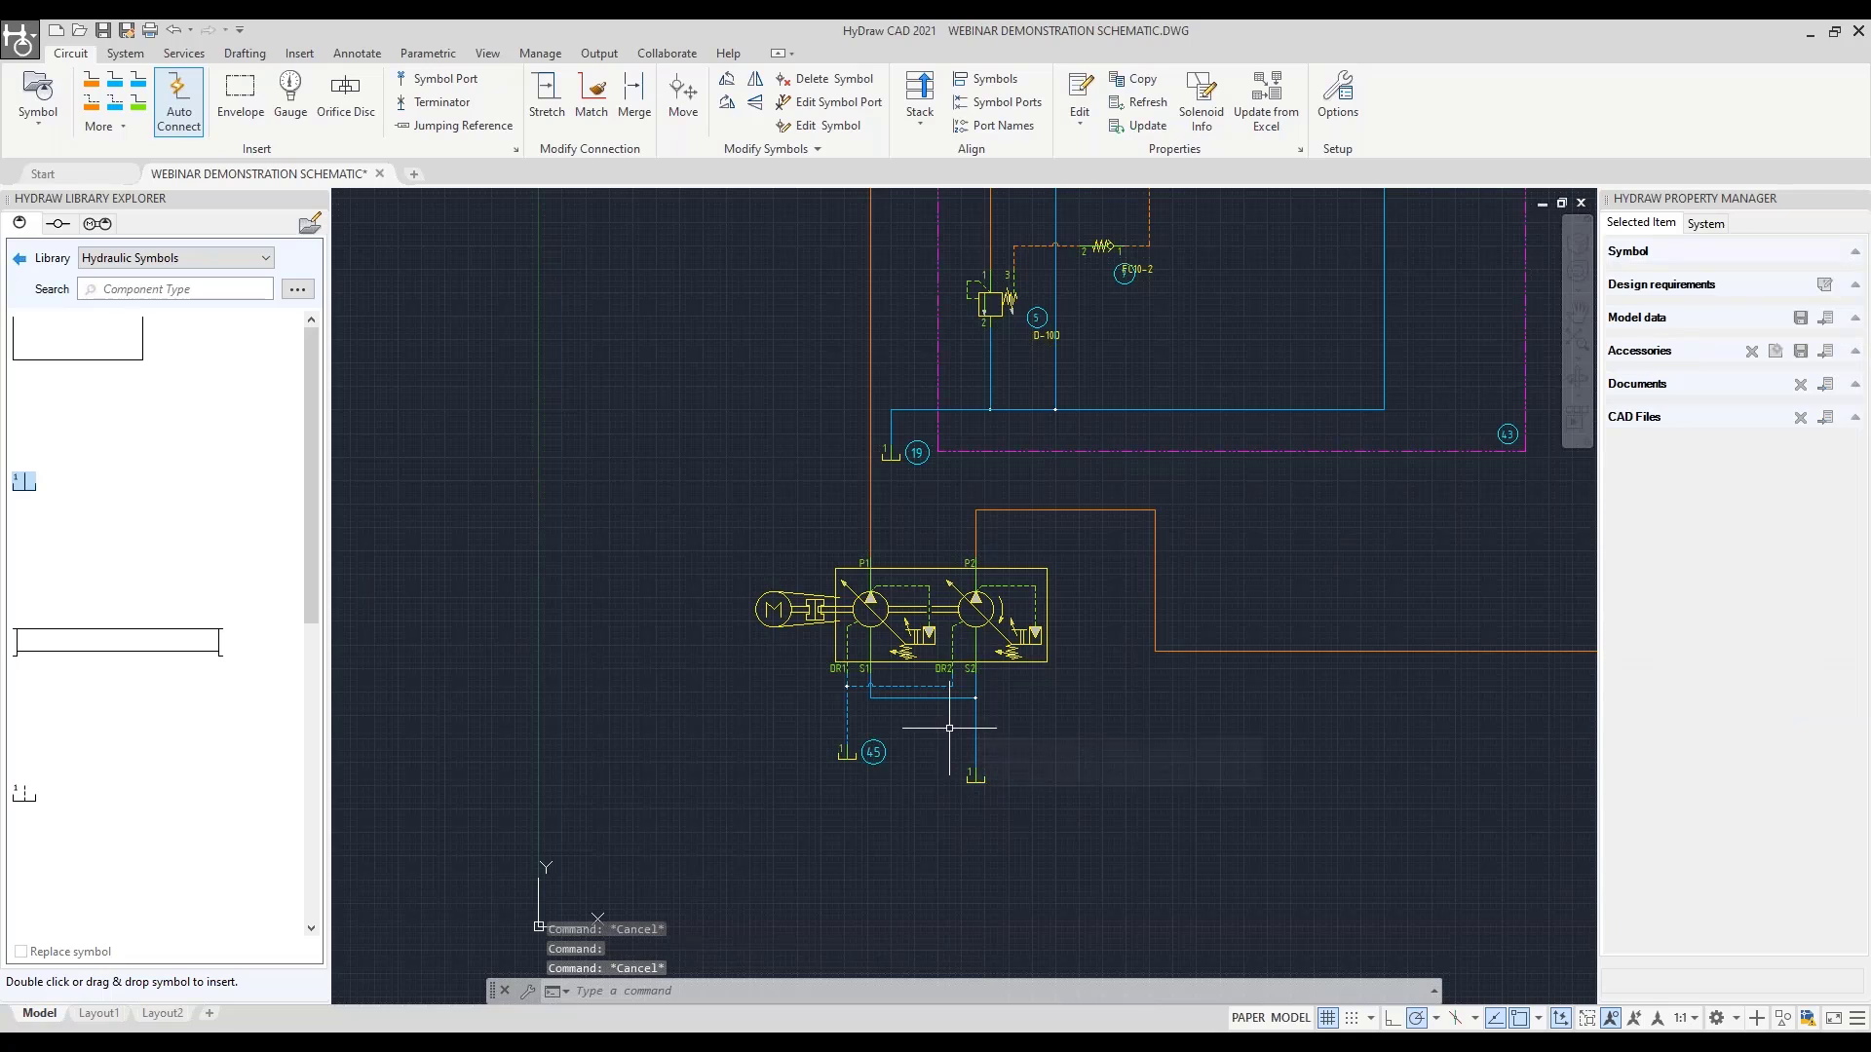
click(847, 750)
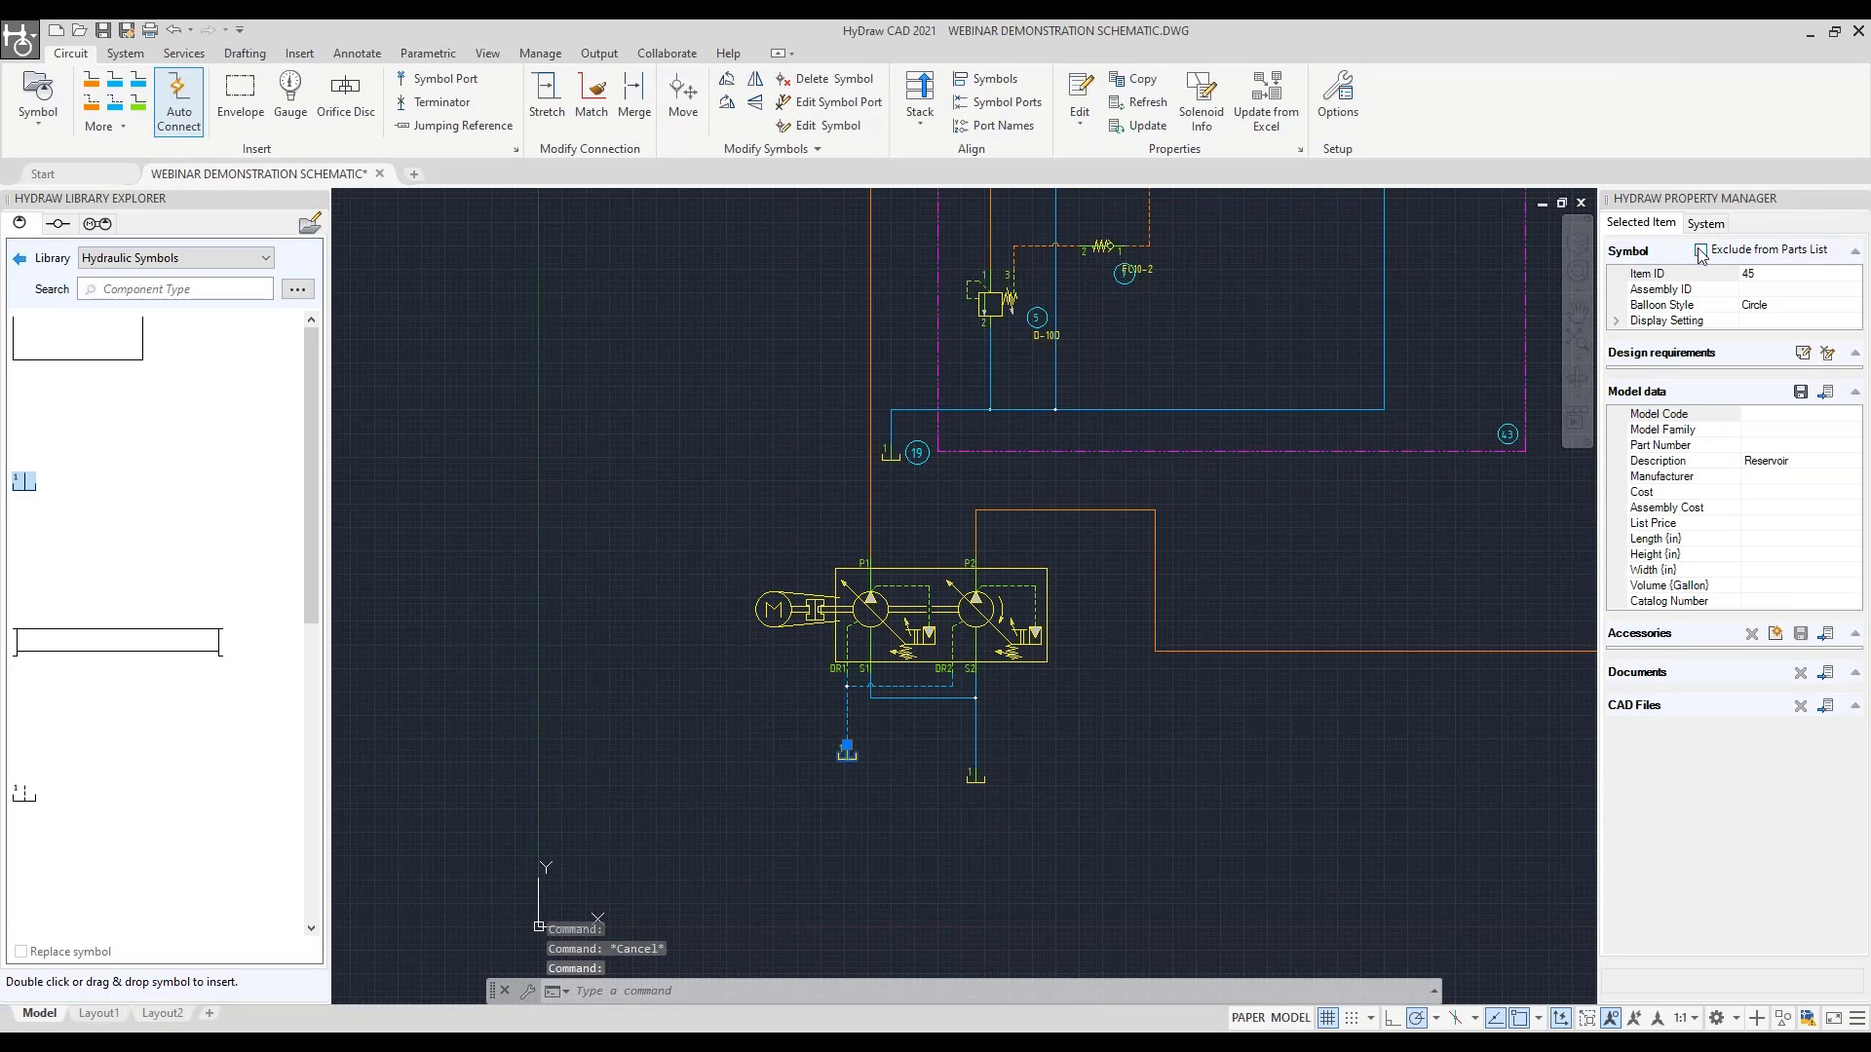
key(Escape)
click(889, 451)
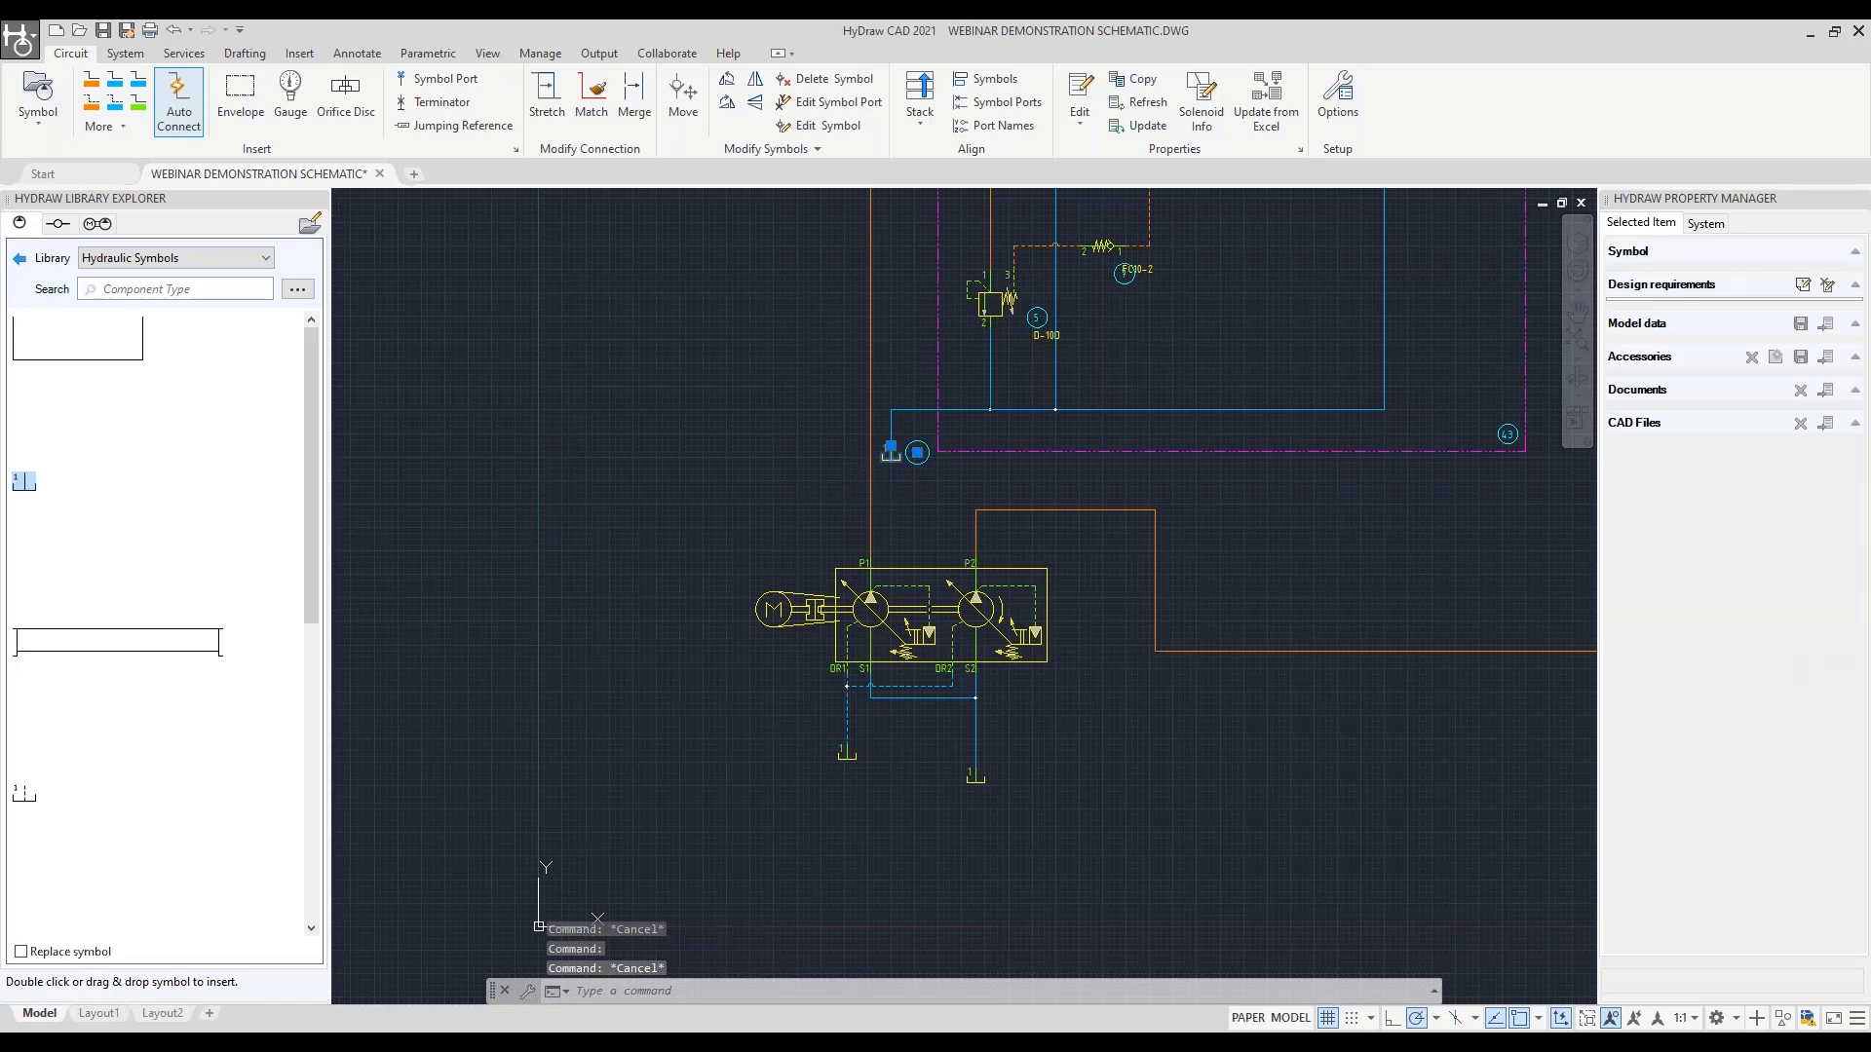
key(Escape)
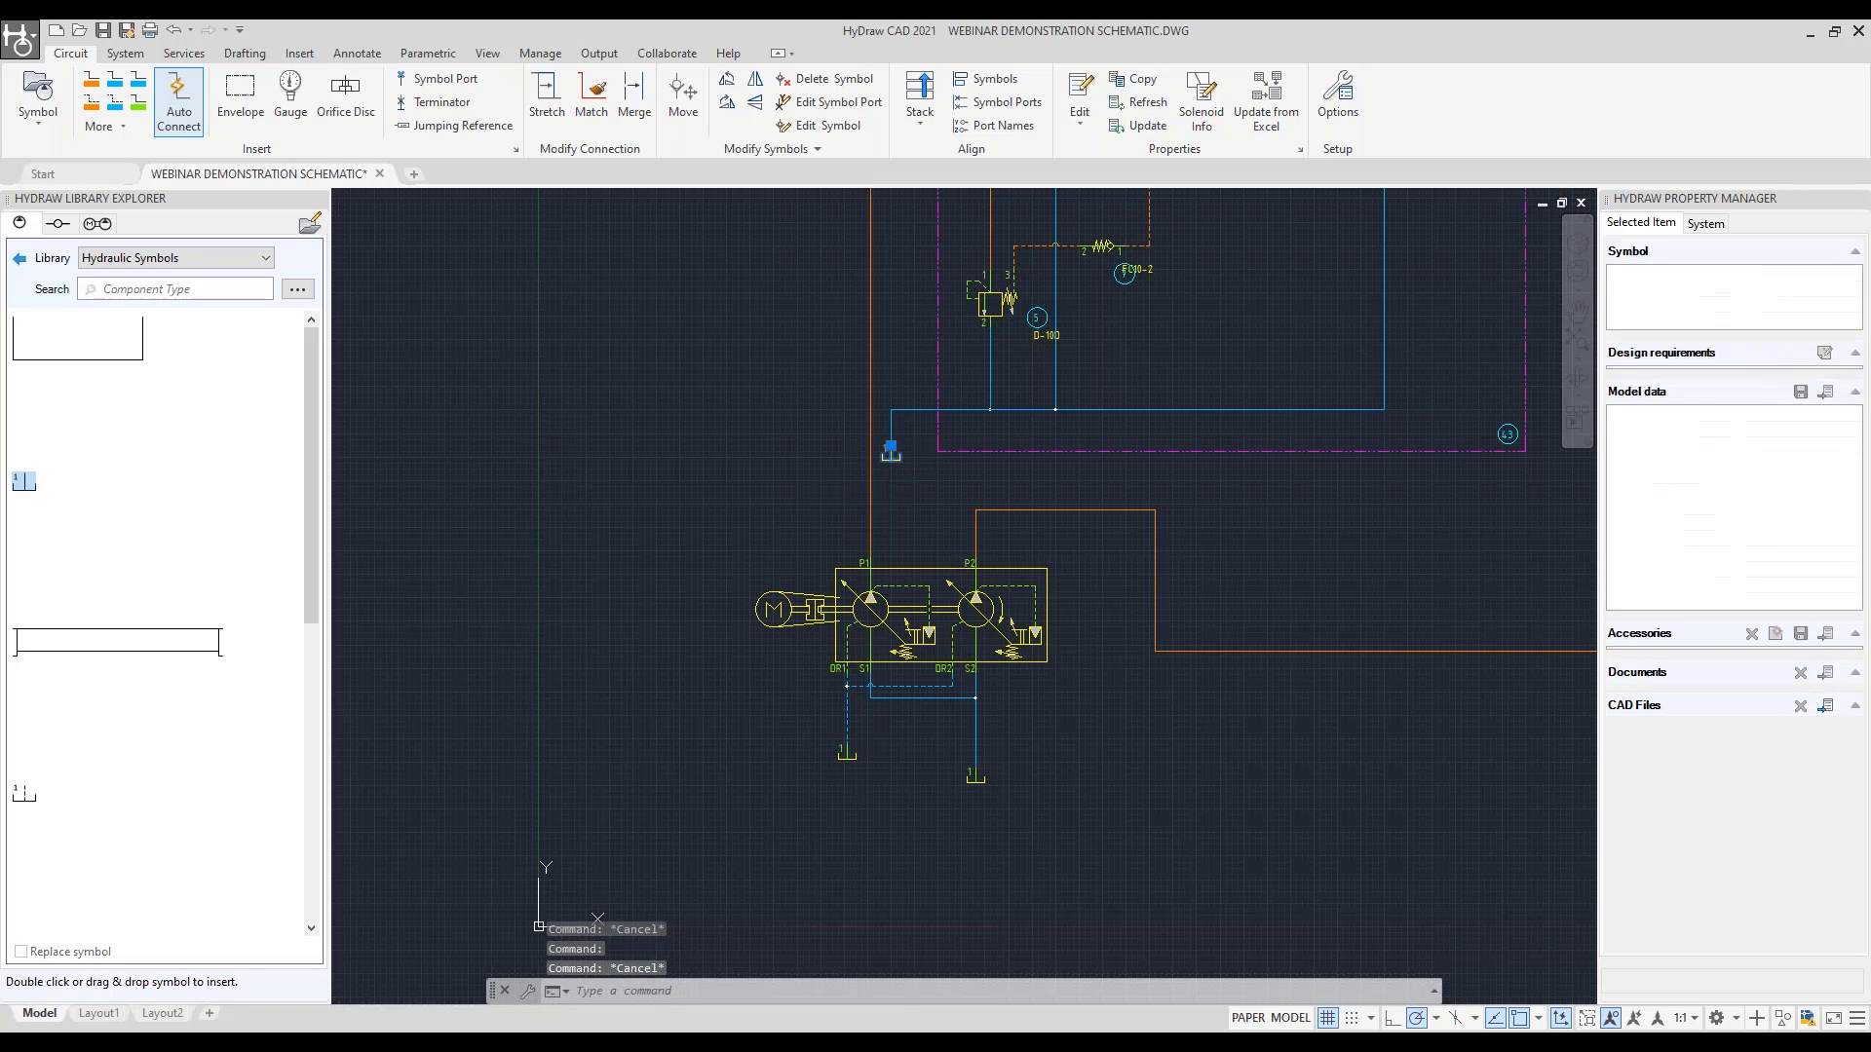
Look over both manifold circuits and the item numbers of the first manifold's valves
scroll(1306, 530, down, 5)
middle_drag(903, 674, 613, 645)
mouse_move(1118, 606)
middle_down()
mouse_move(1191, 593)
mouse_move(1116, 633)
middle_up()
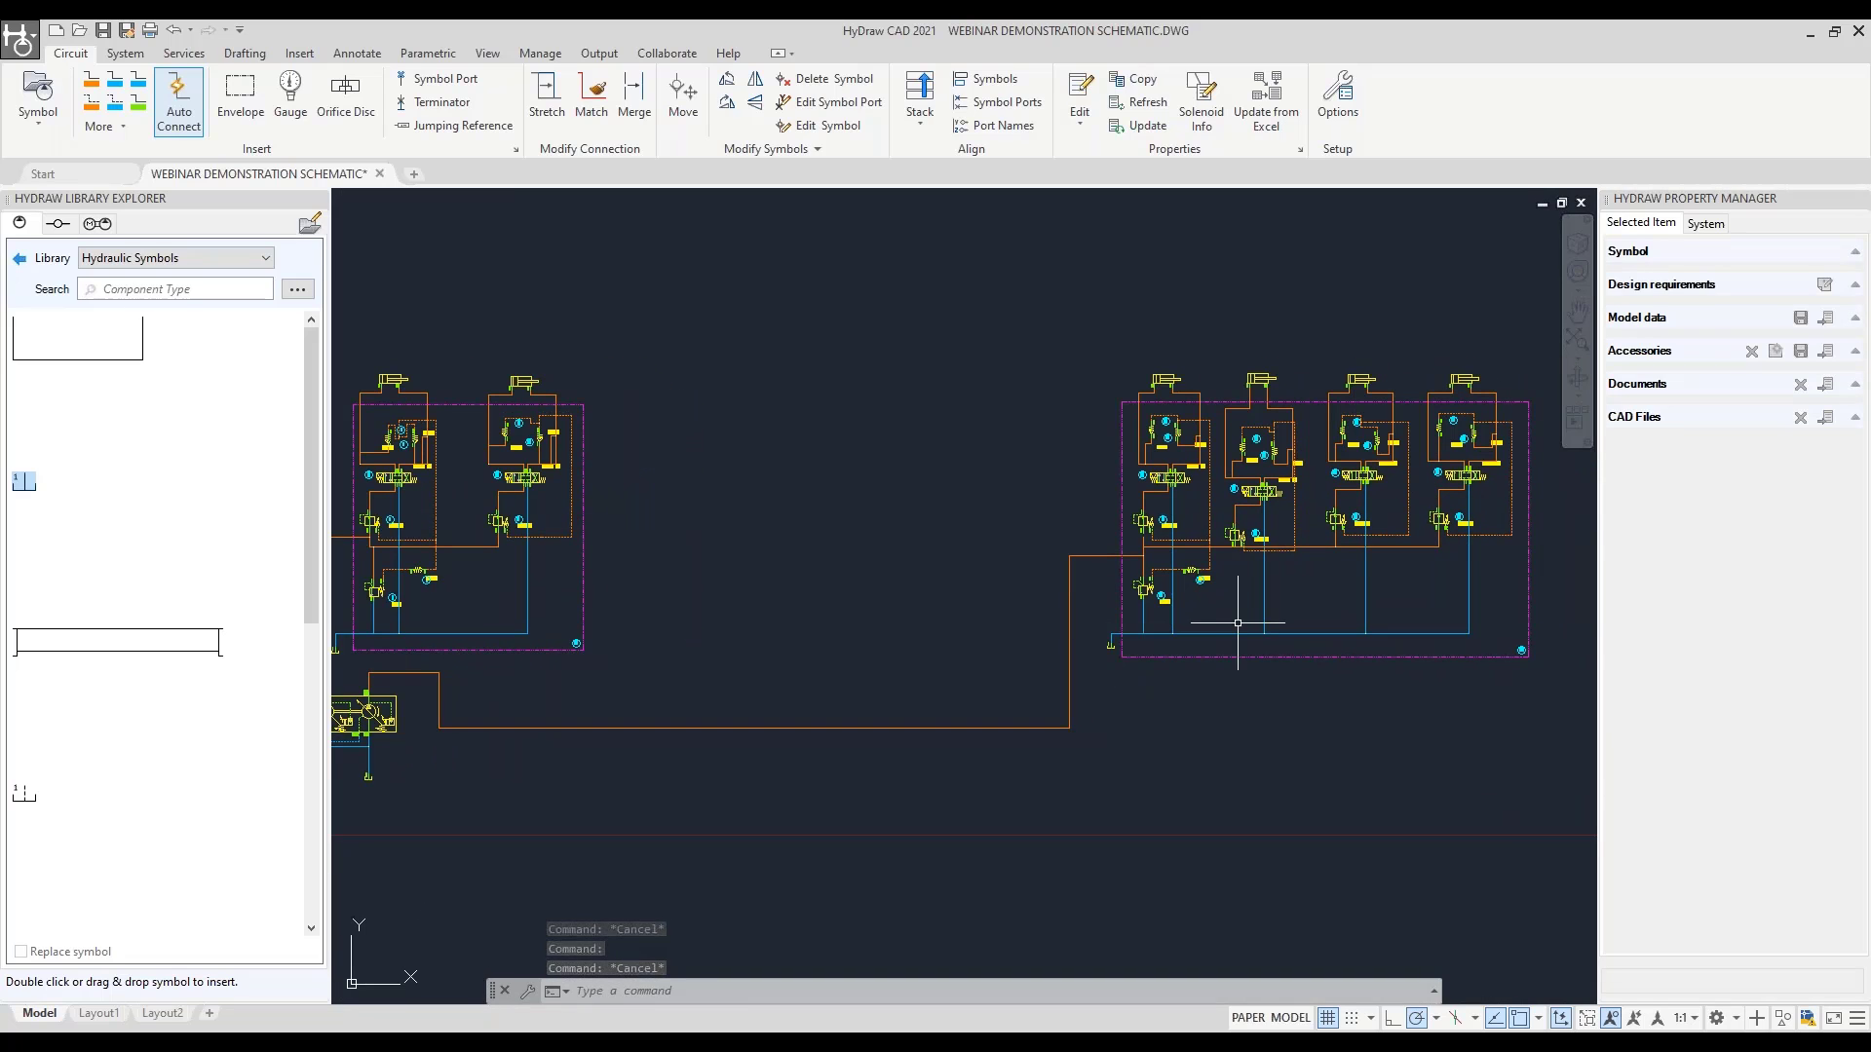
middle_drag(521, 526, 747, 527)
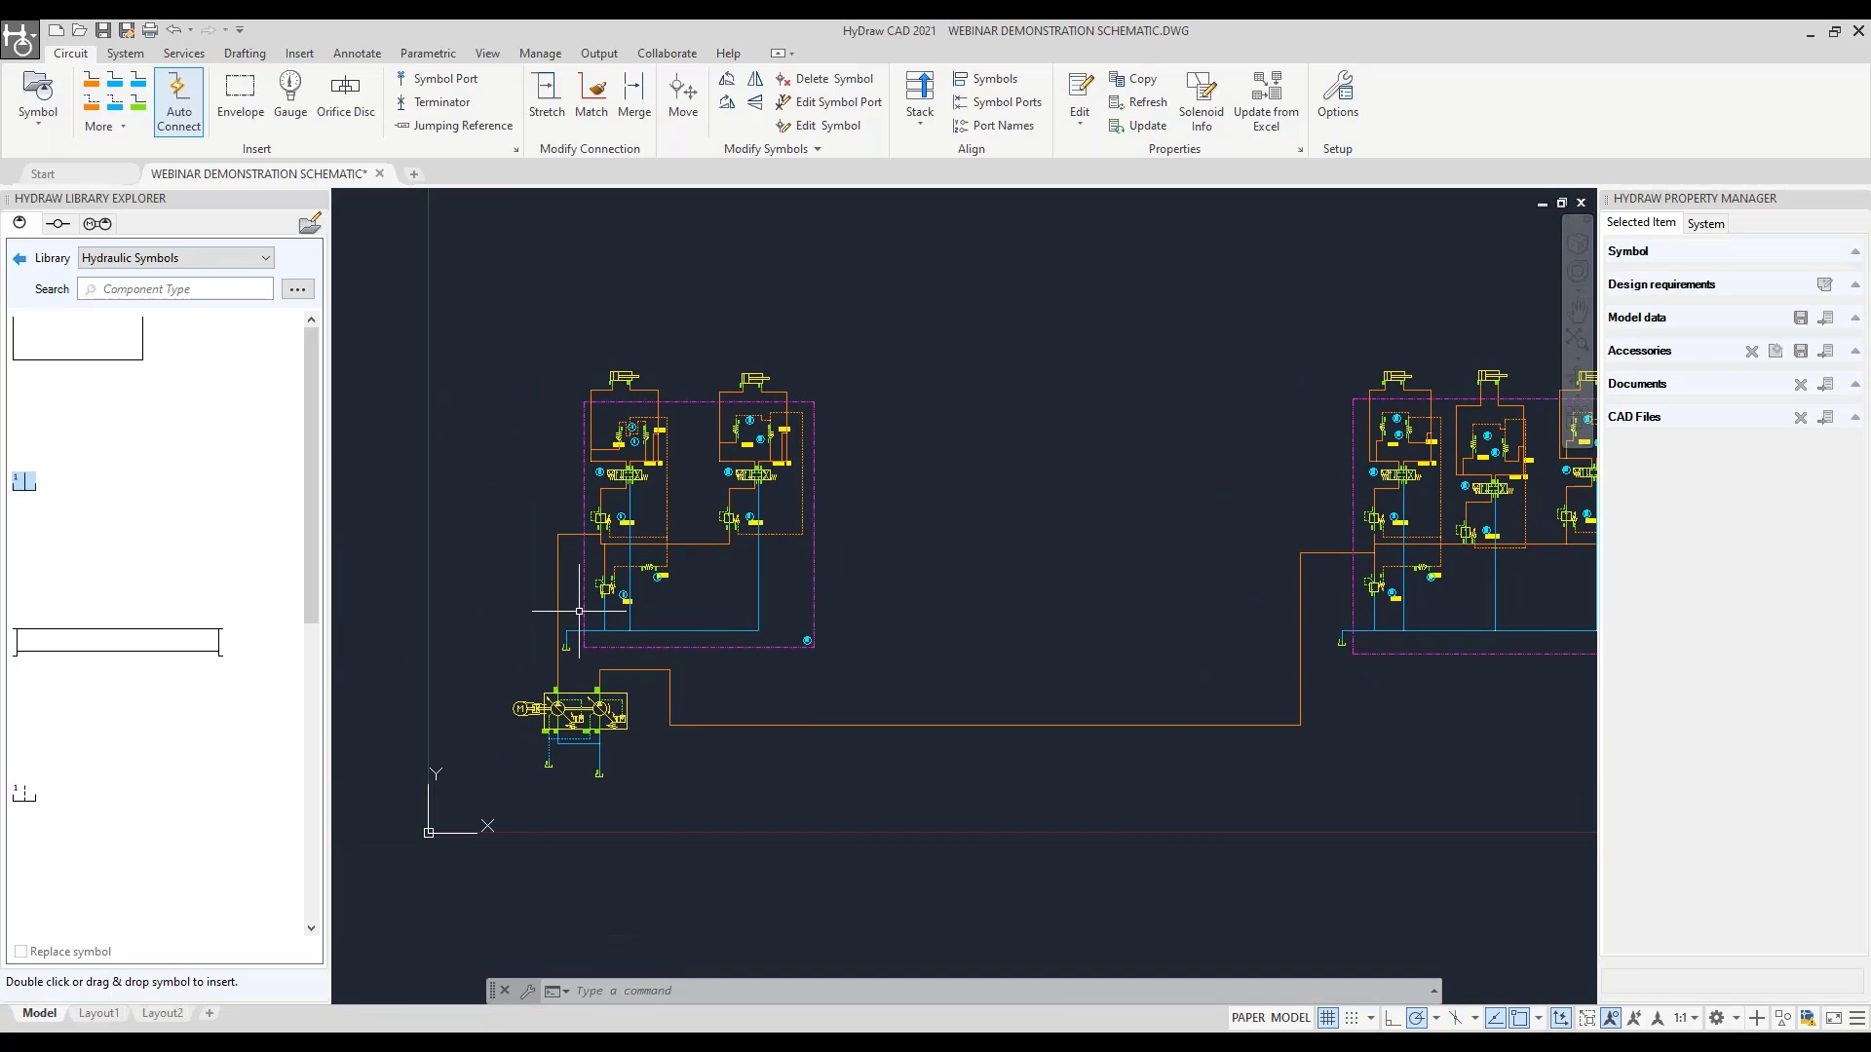
scroll(594, 575, up, 5)
scroll(614, 670, down, 1)
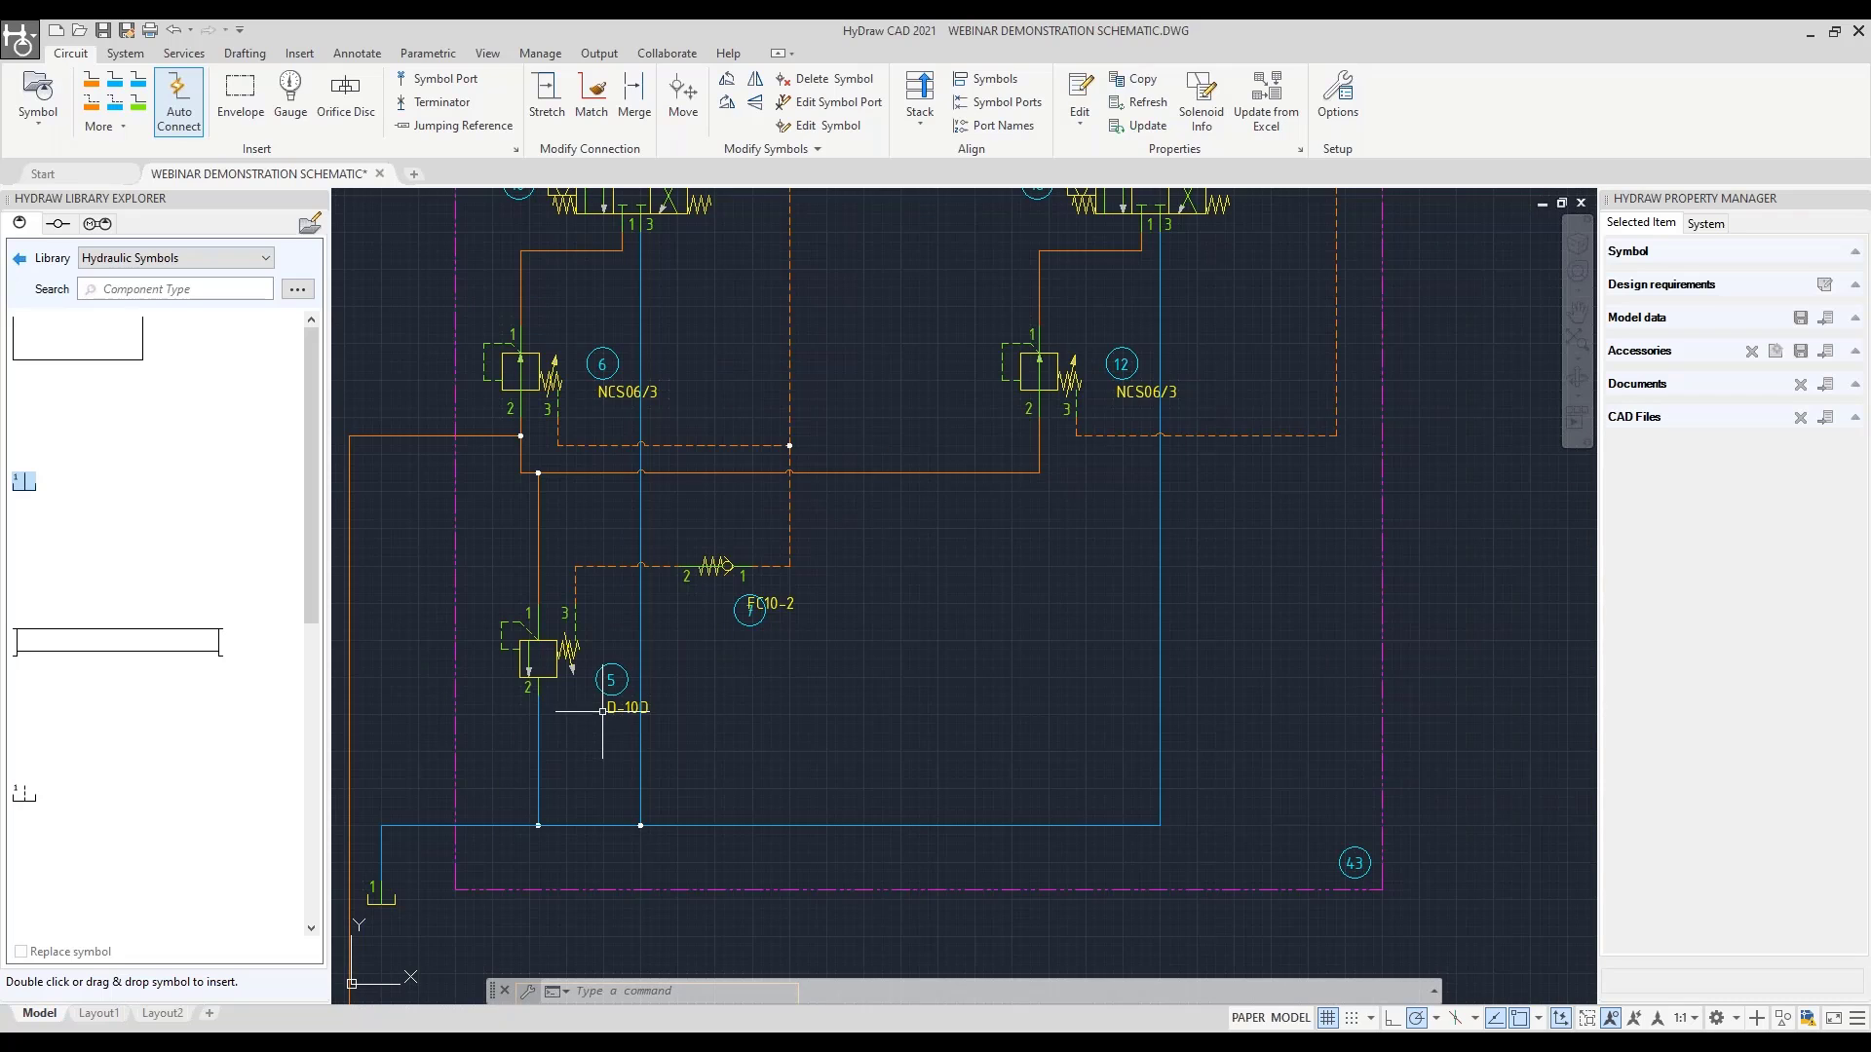
middle_drag(627, 662, 776, 818)
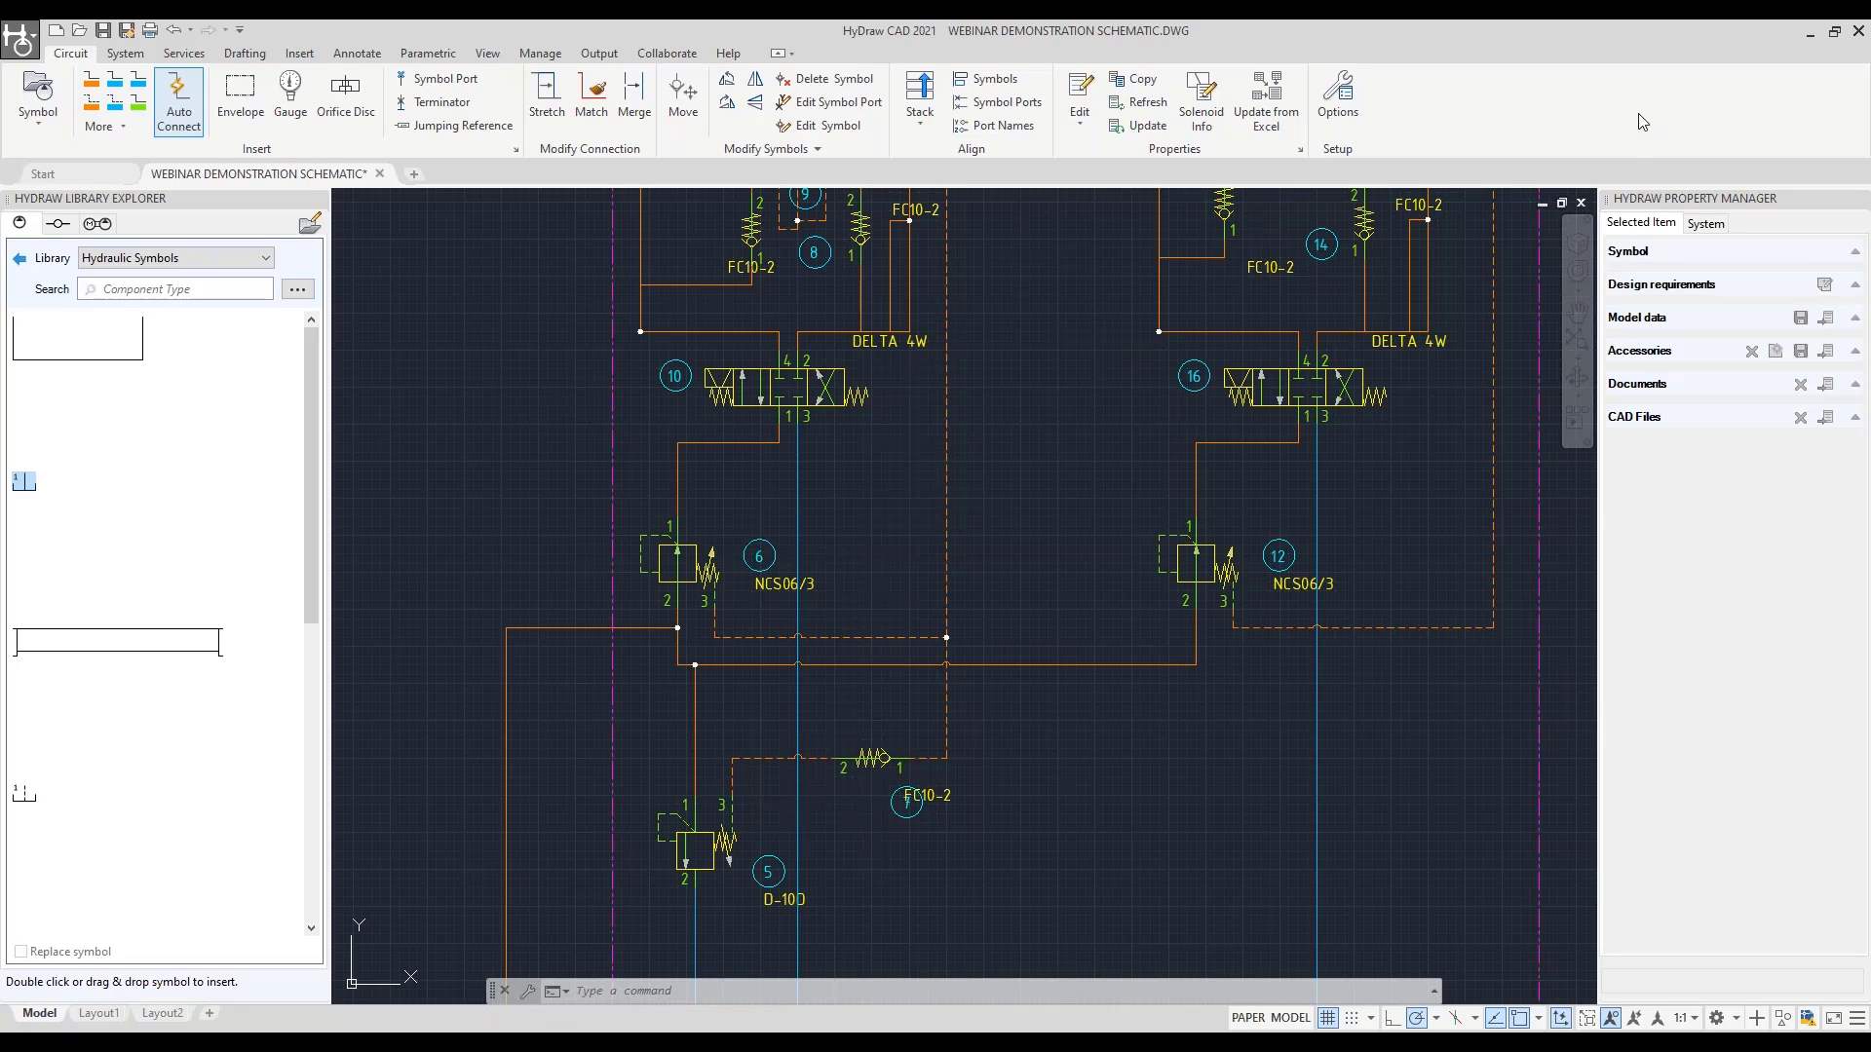
In the document's item ID settings, set the component separator to Dash (-) and the accessory separator to Dot (.)
click(1341, 103)
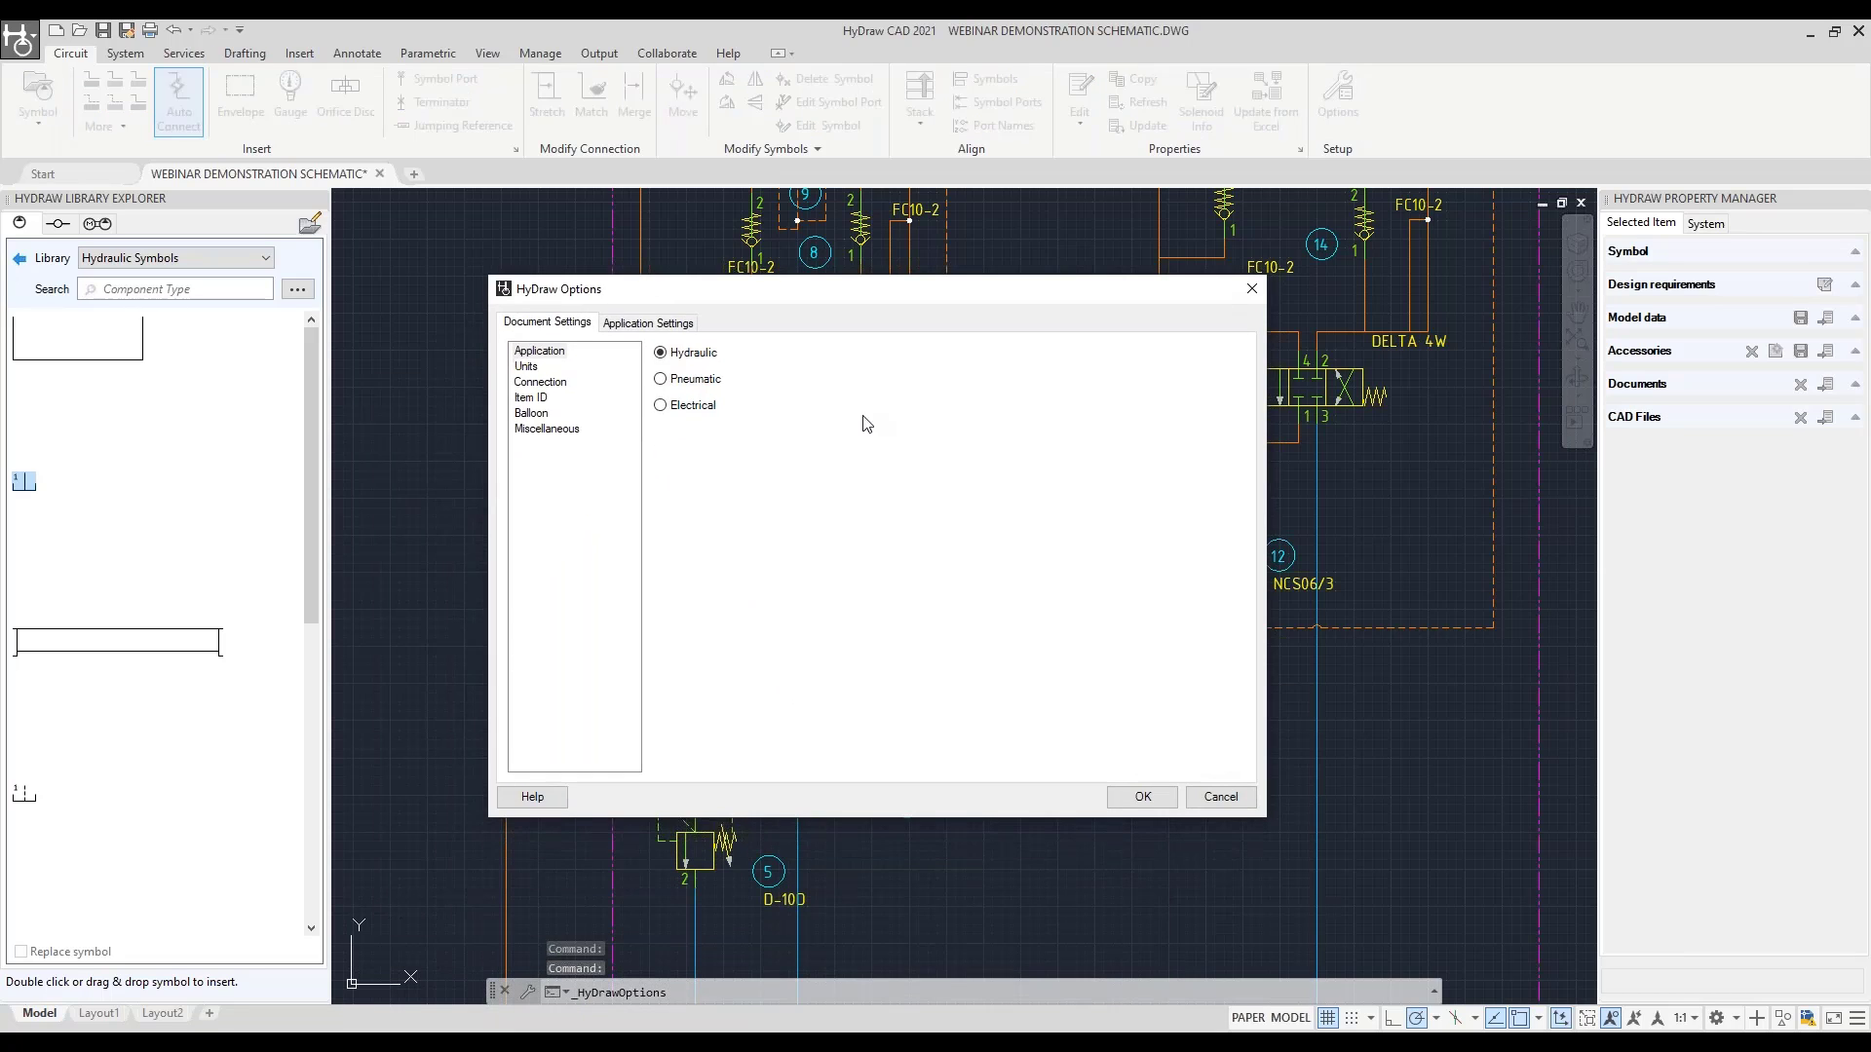
click(532, 399)
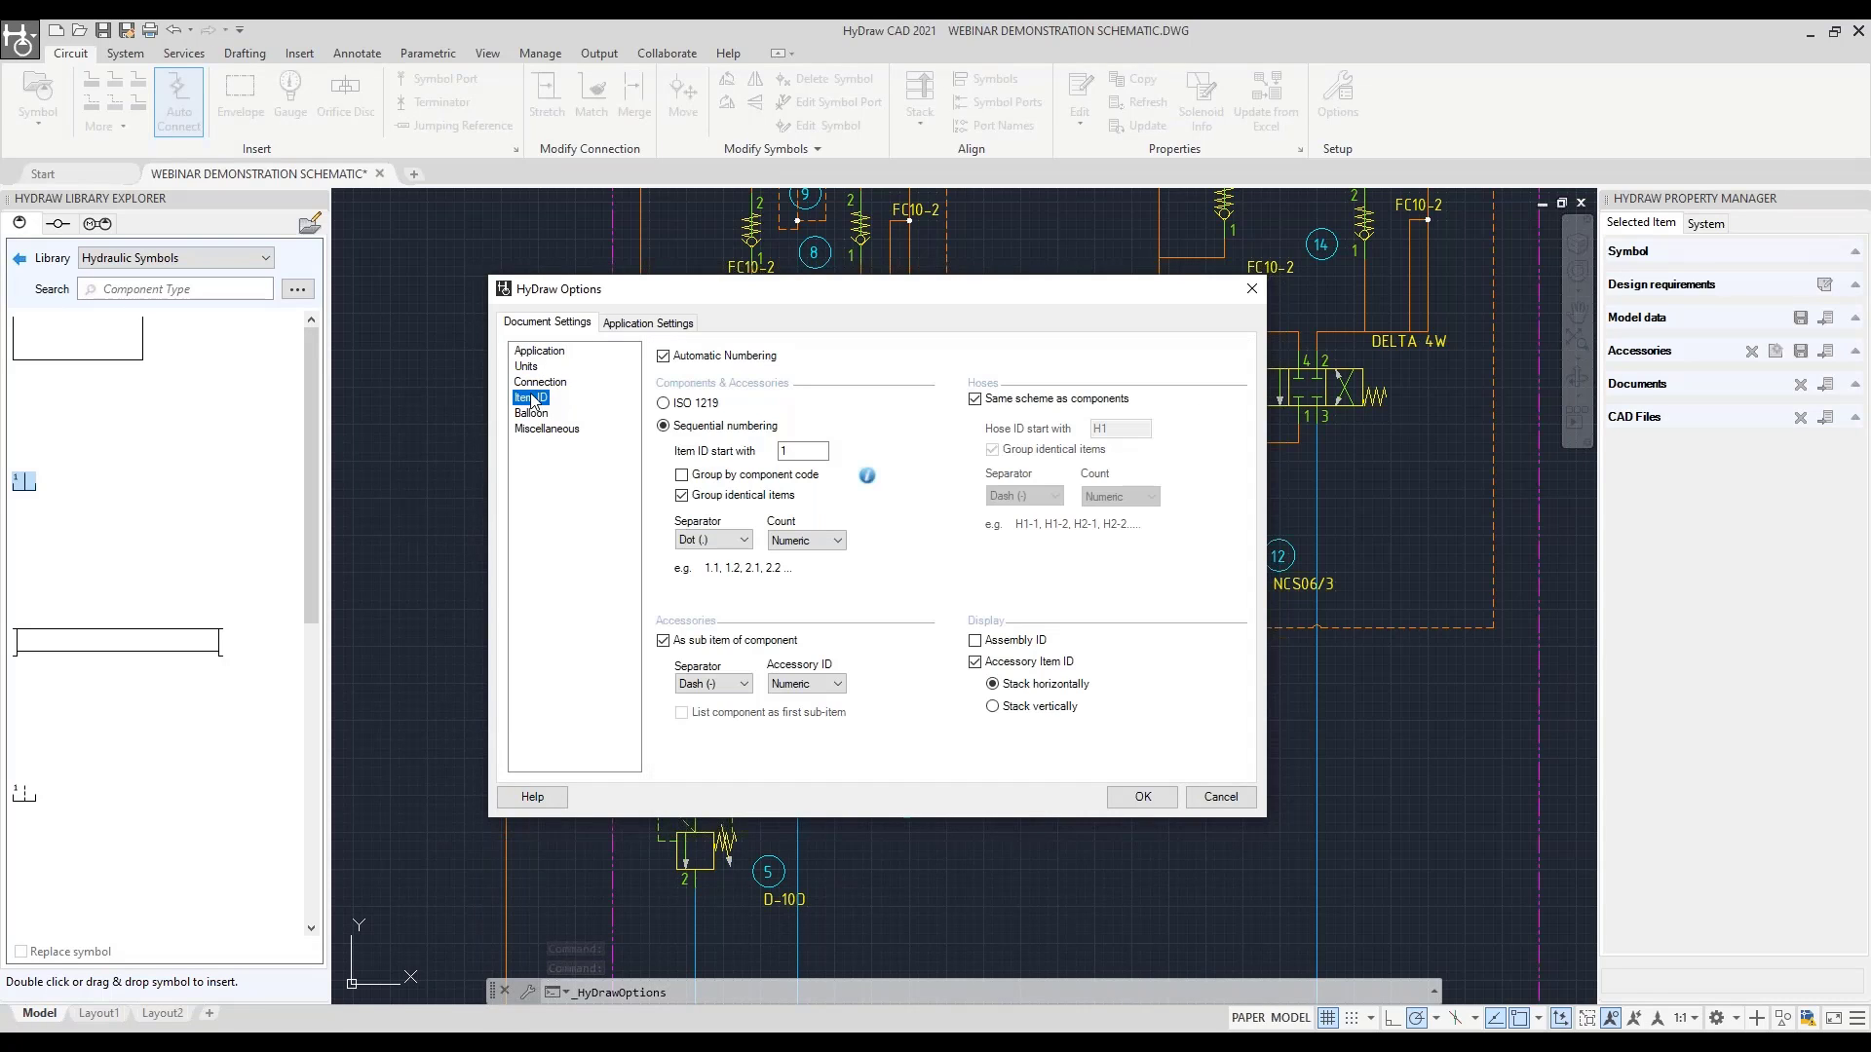
click(726, 540)
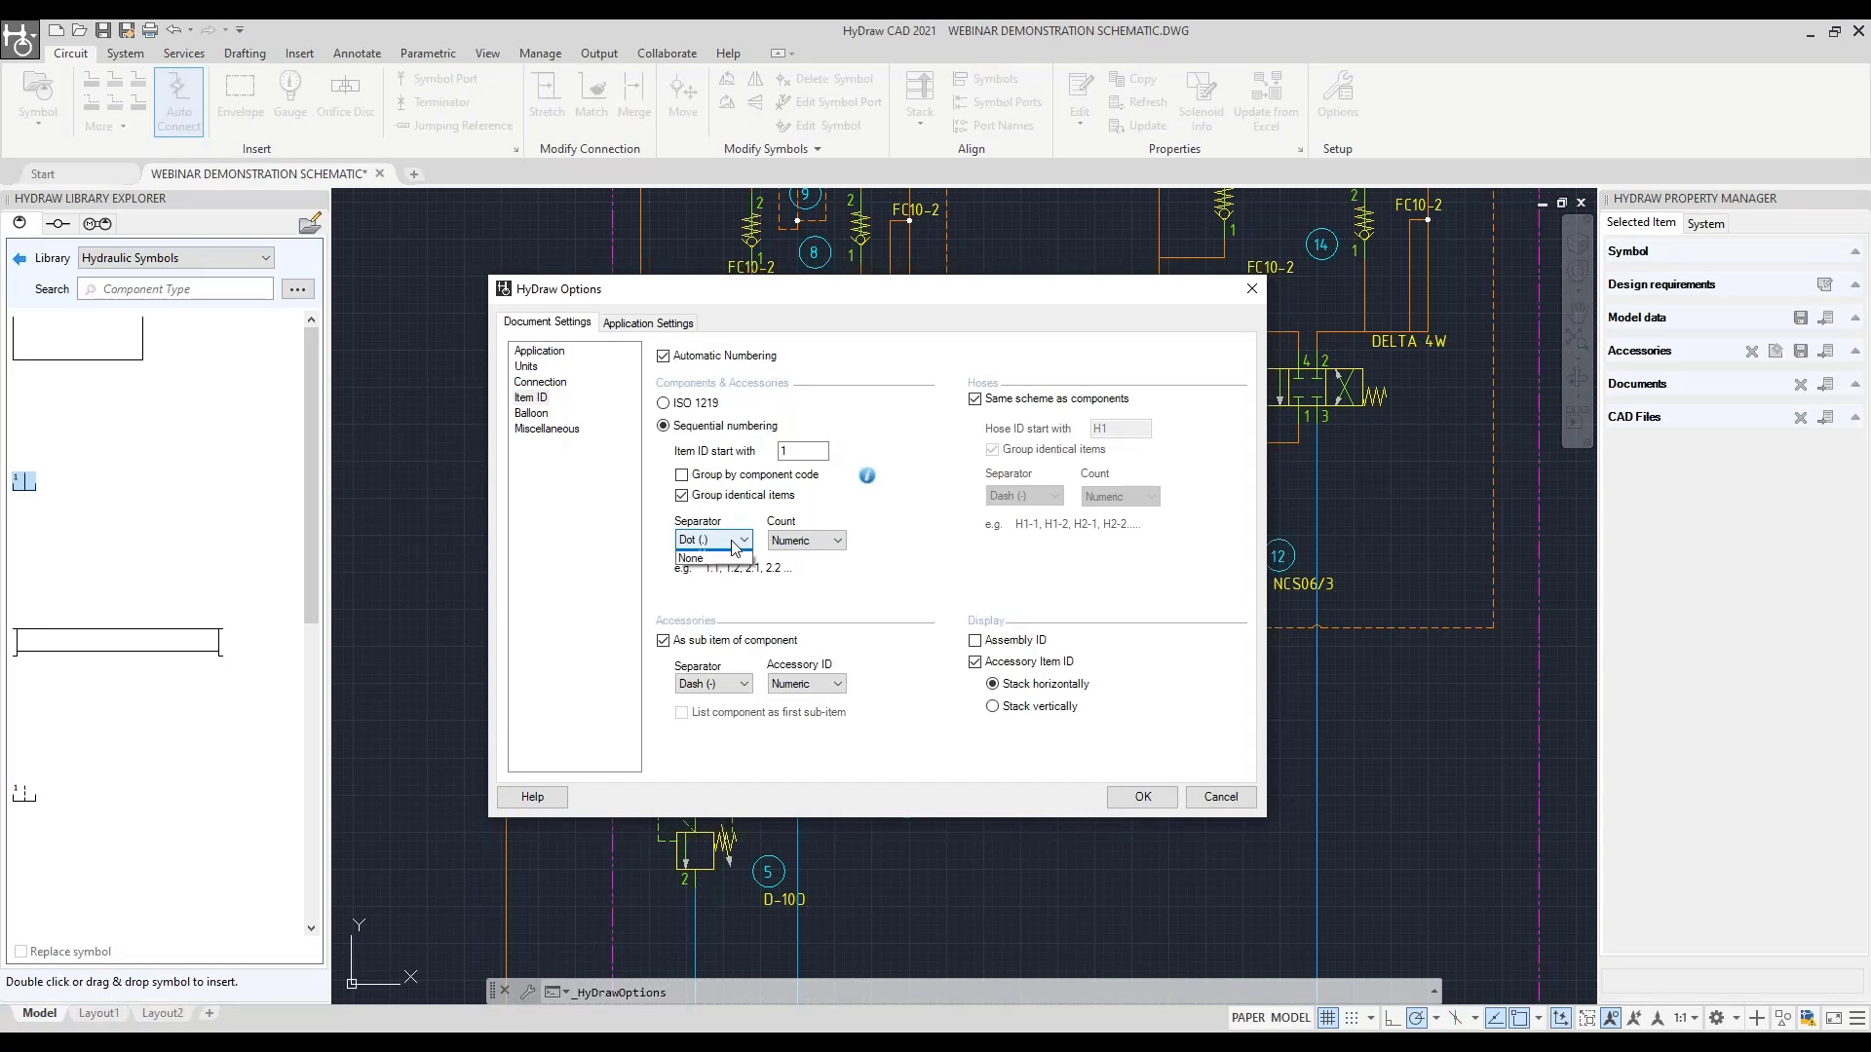
click(721, 558)
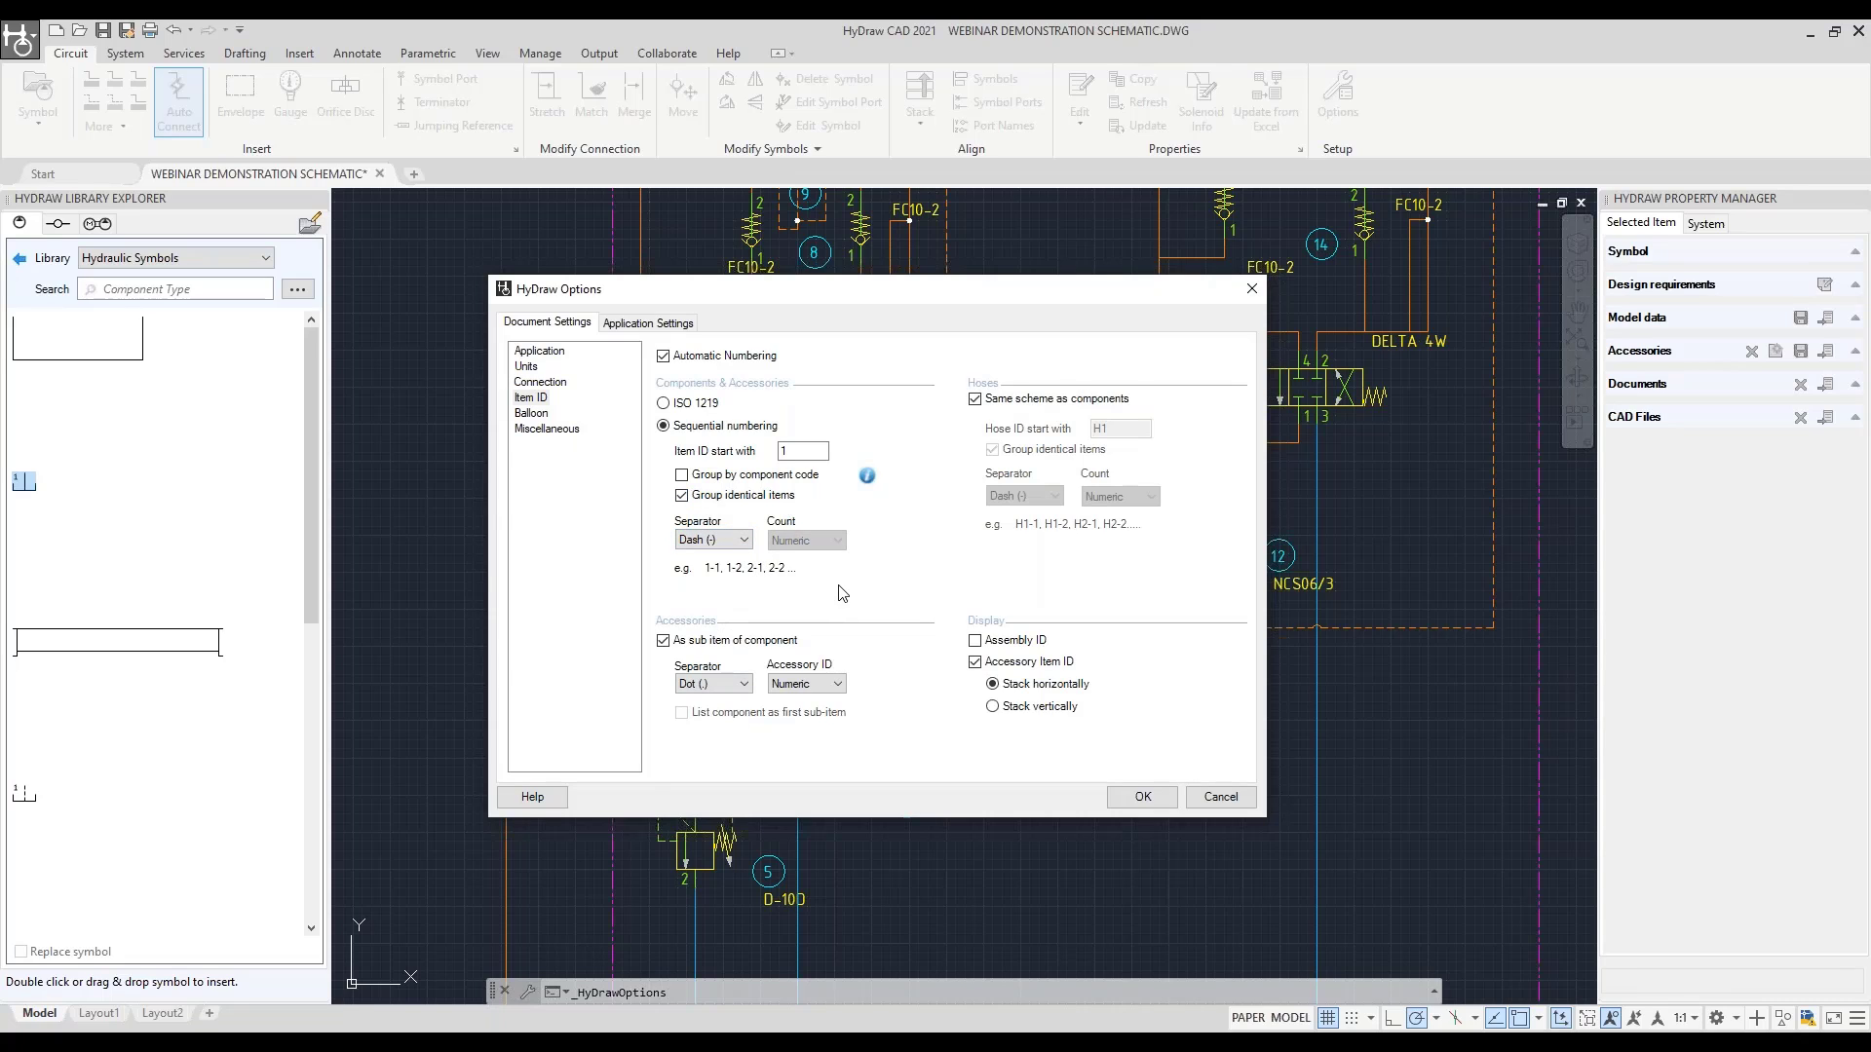
Set the component balloon type to the elongated rounded shape and apply the HyDraw options
click(532, 414)
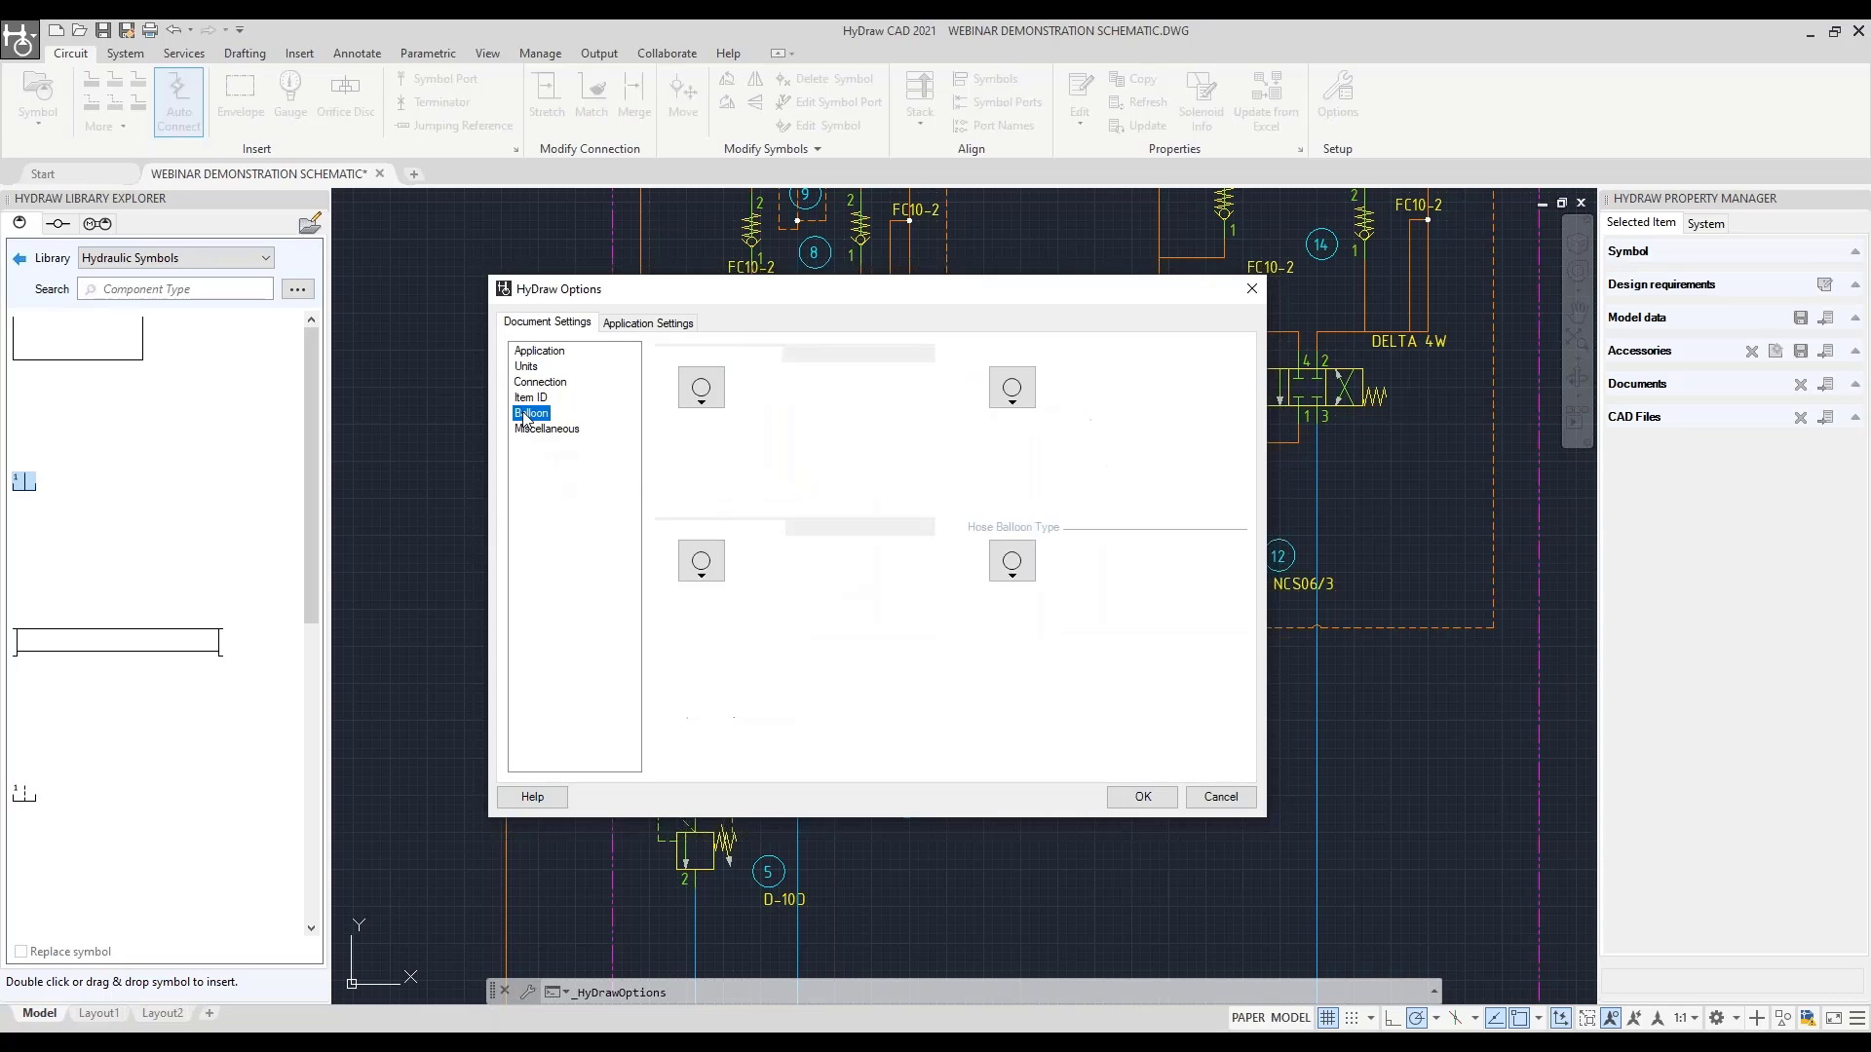
click(702, 389)
click(747, 469)
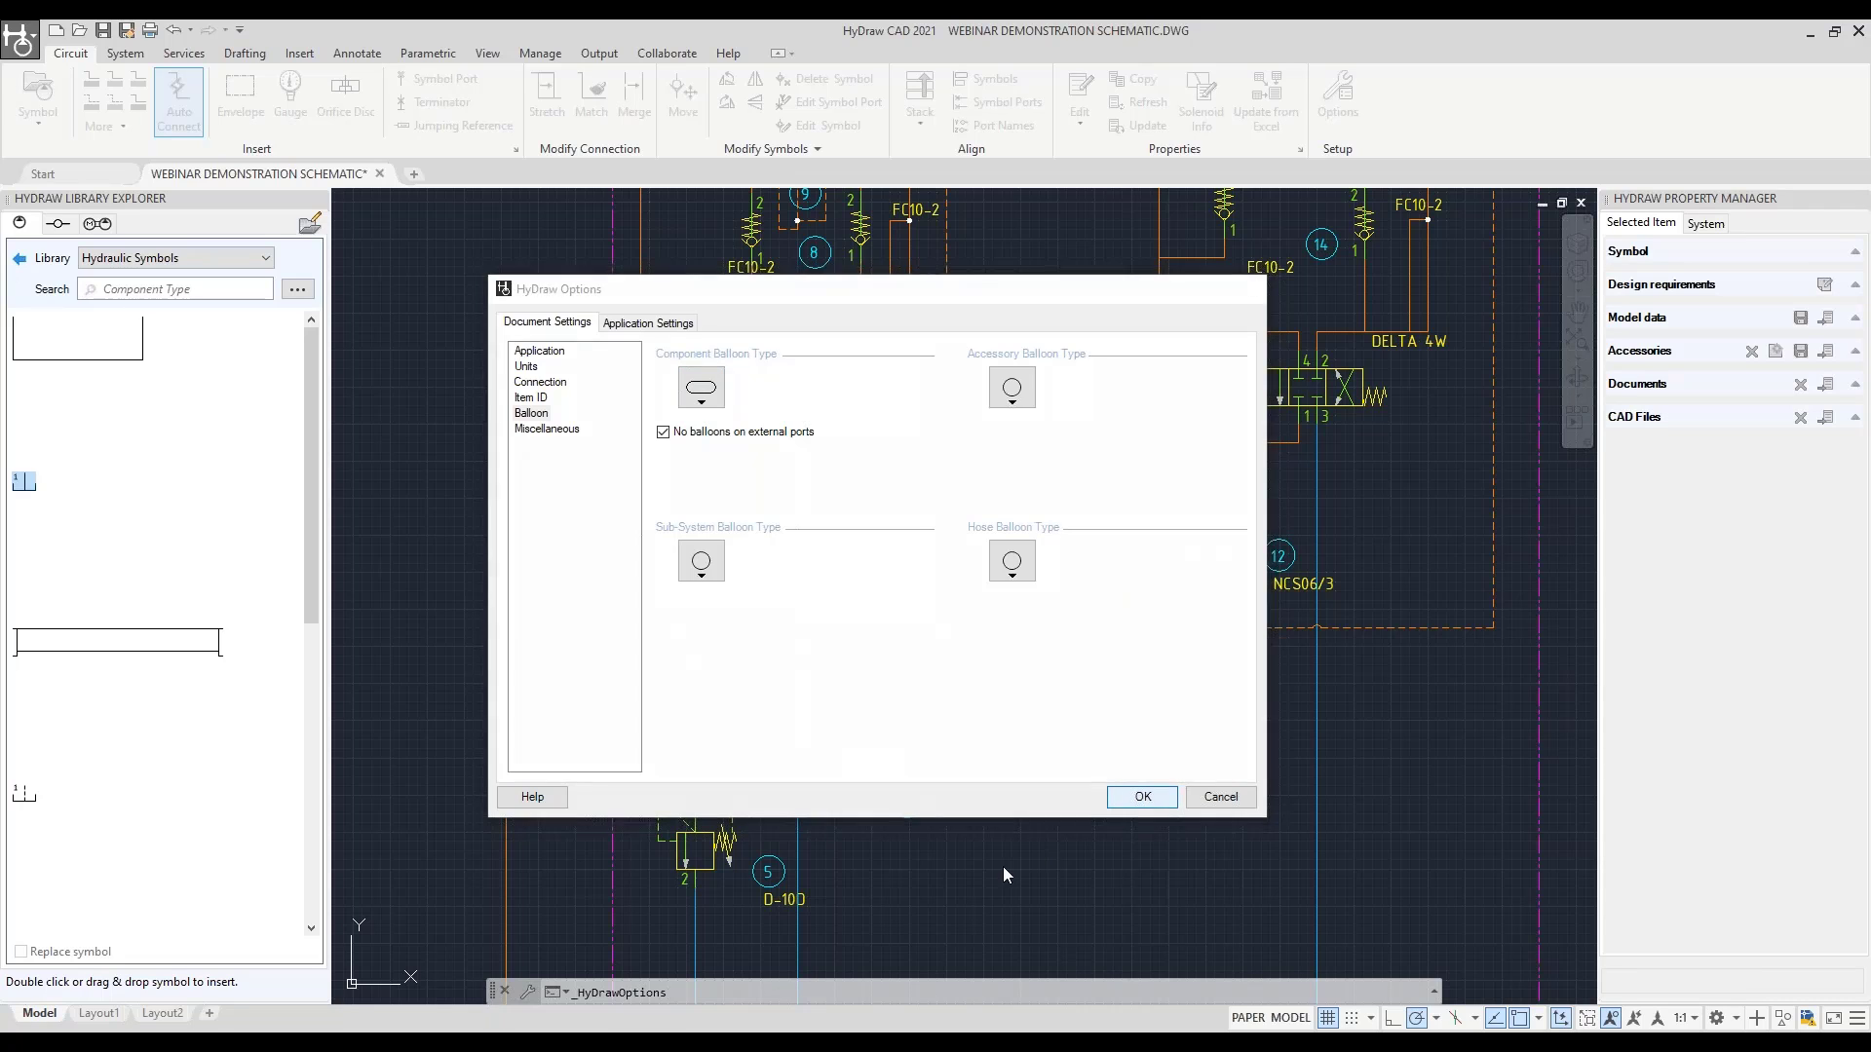
click(1144, 798)
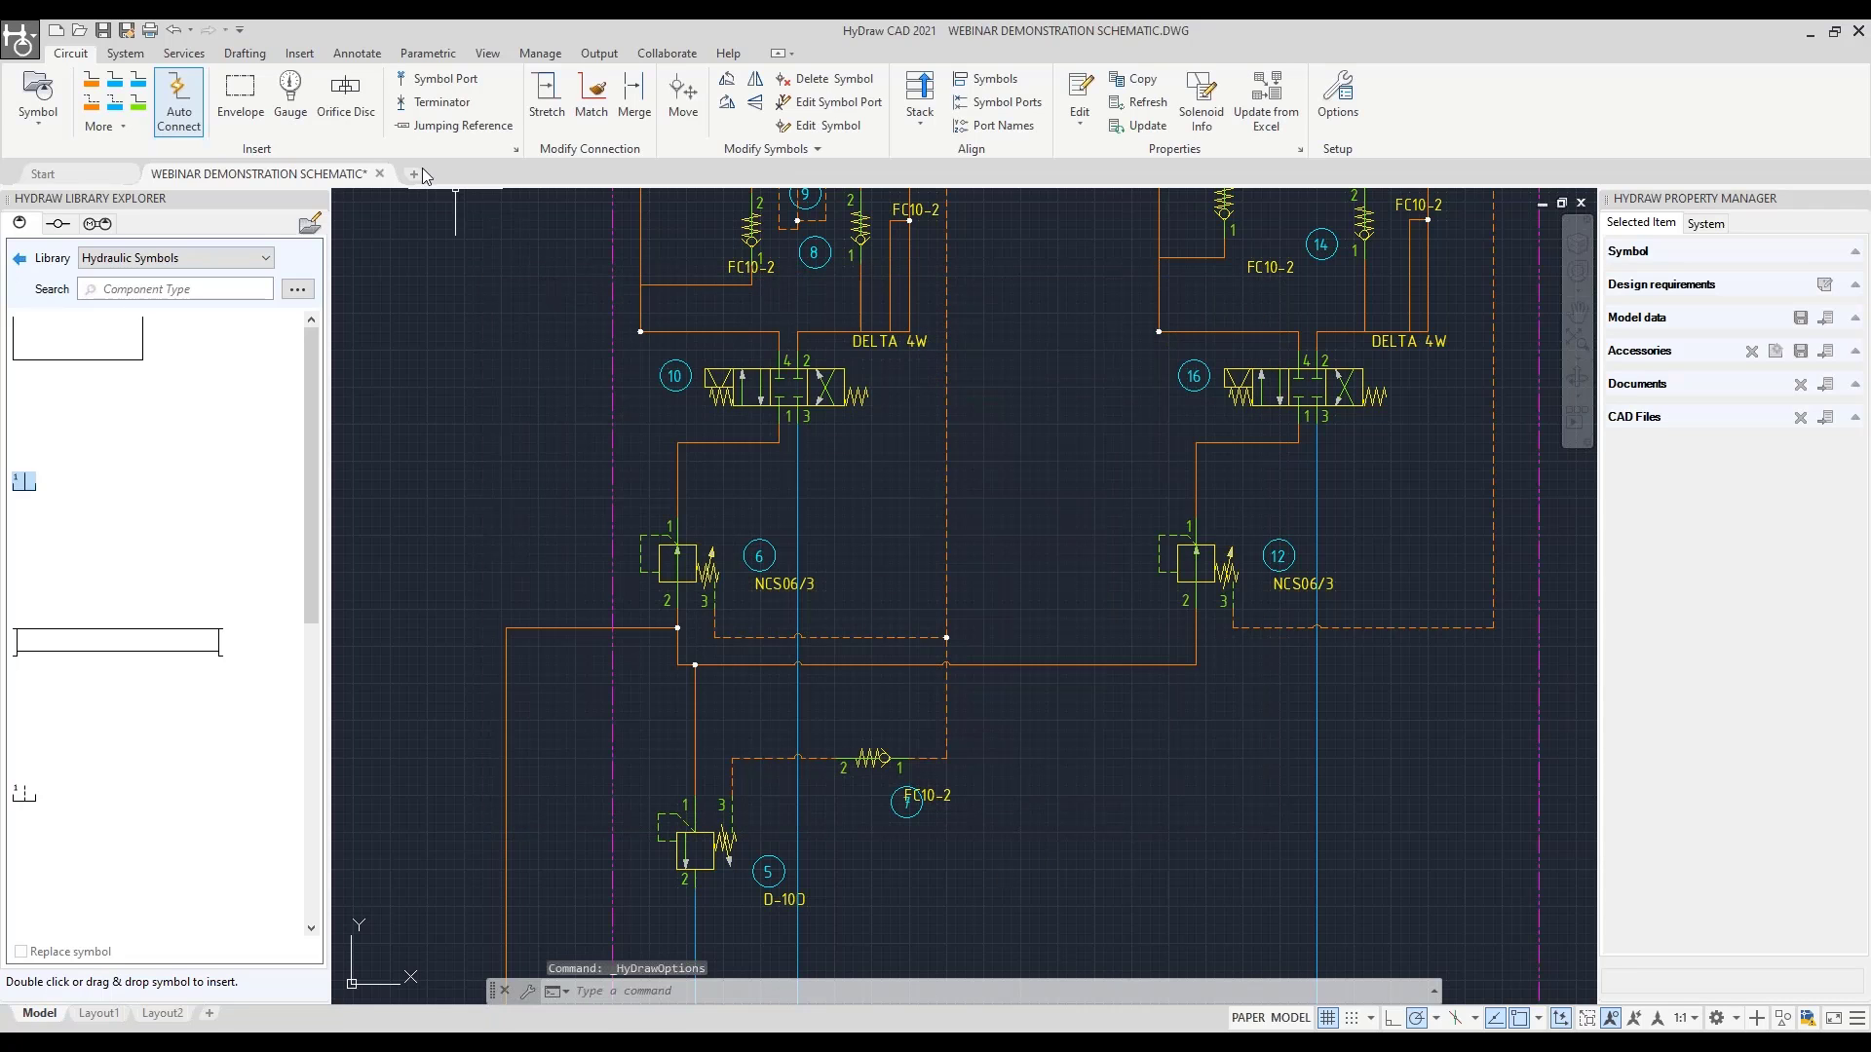
Reassign the item IDs of all symbols in the whole schematic, starting with 100 and including child items
click(127, 55)
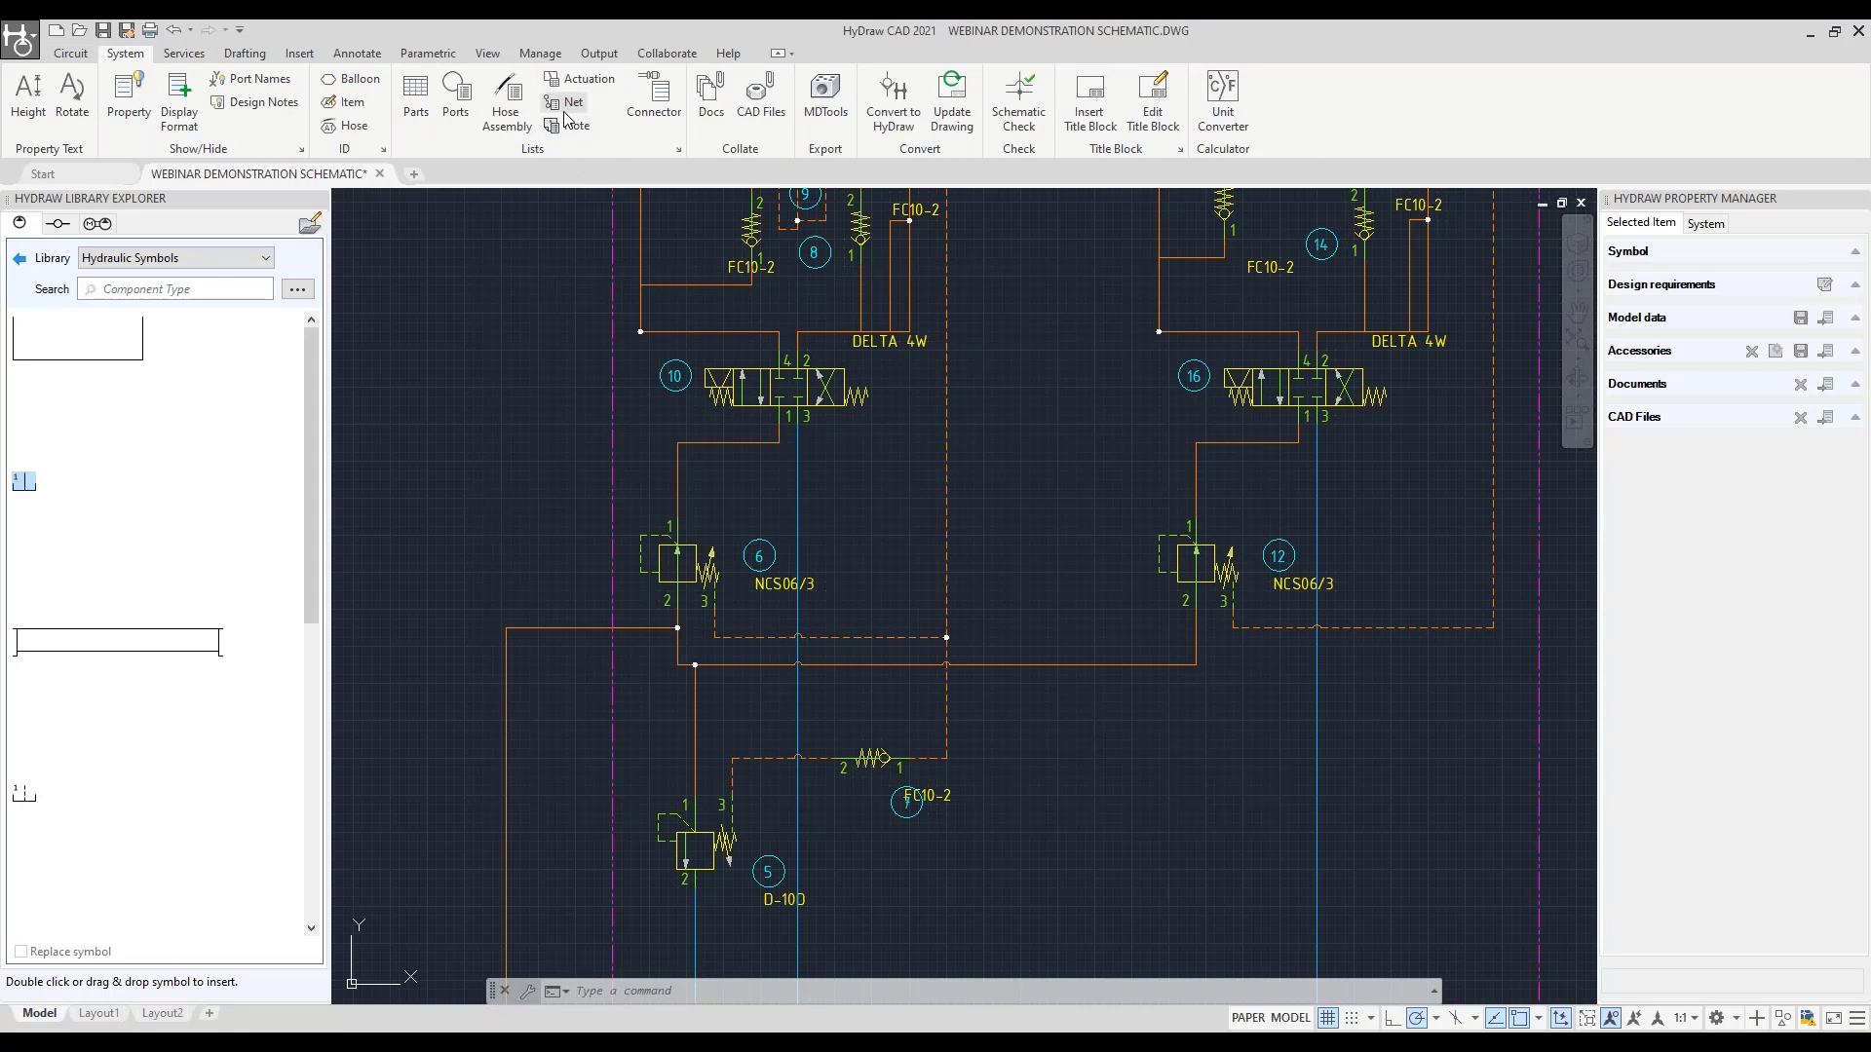
click(348, 103)
scroll(552, 421, down, 5)
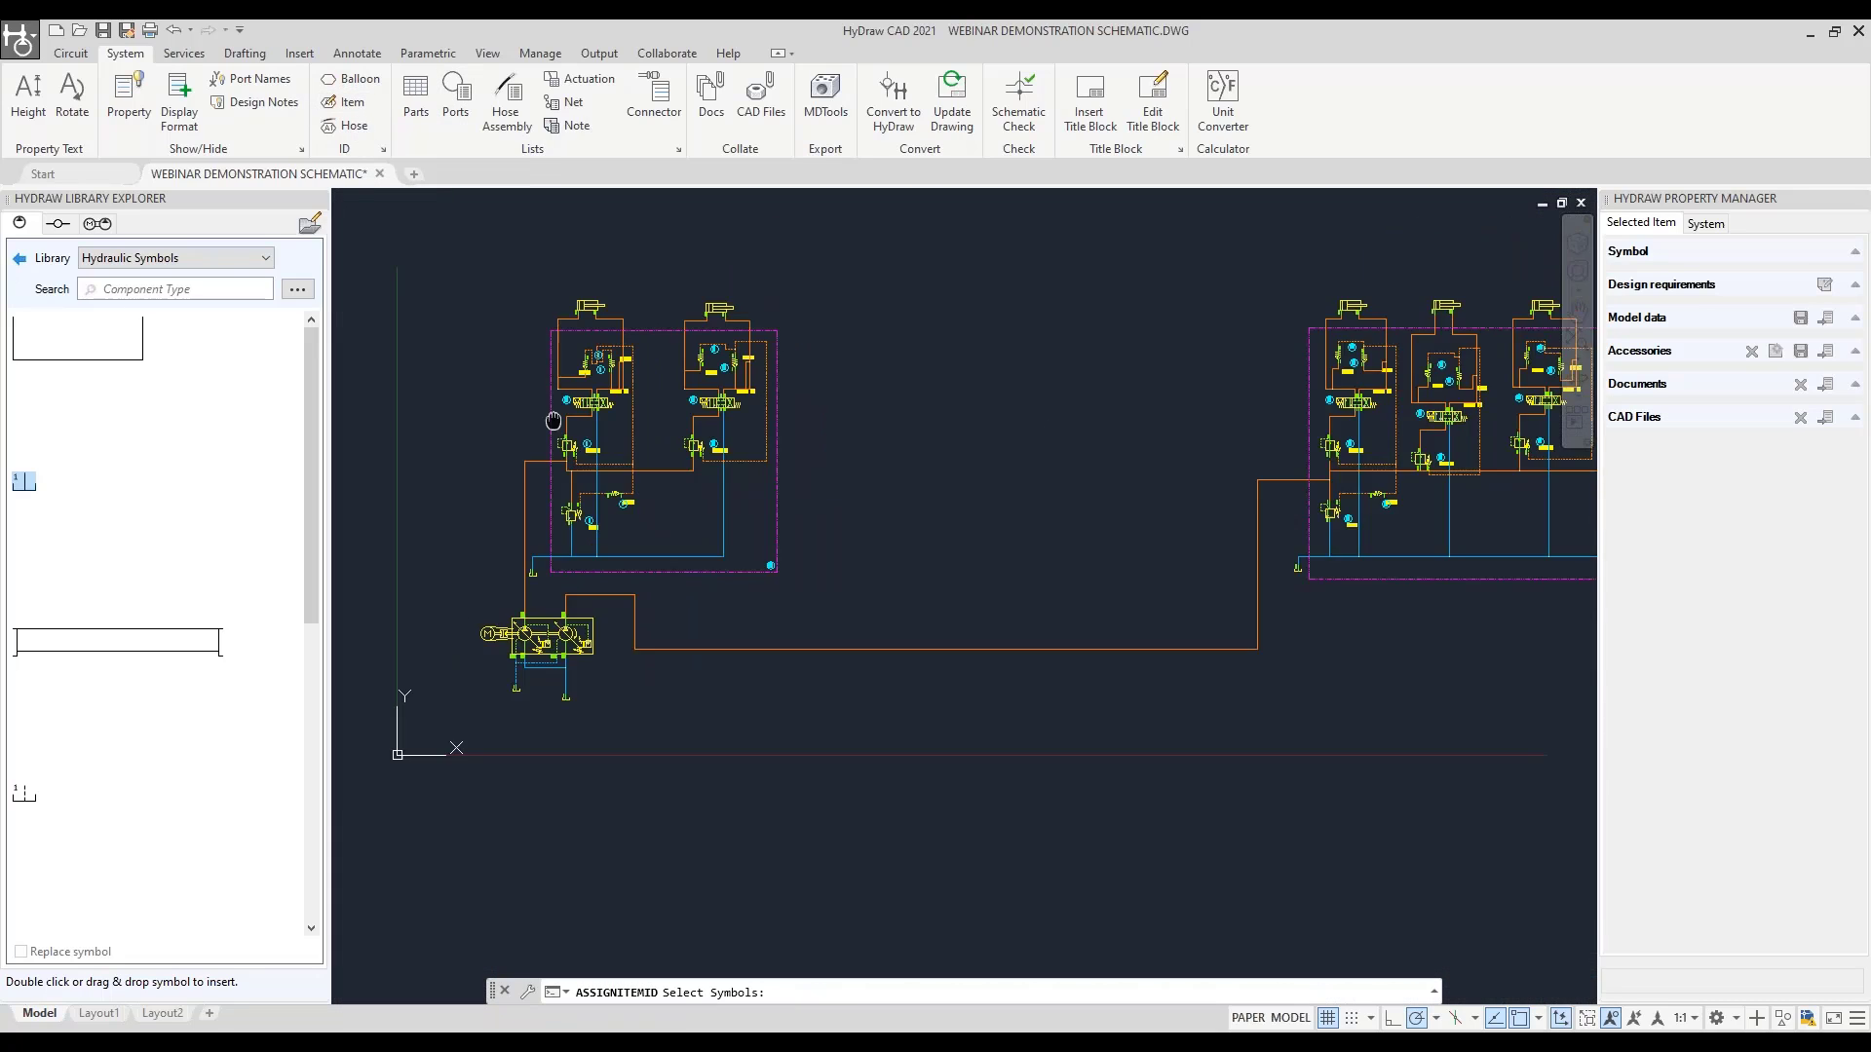
scroll(552, 421, down, 2)
click(453, 321)
click(1444, 742)
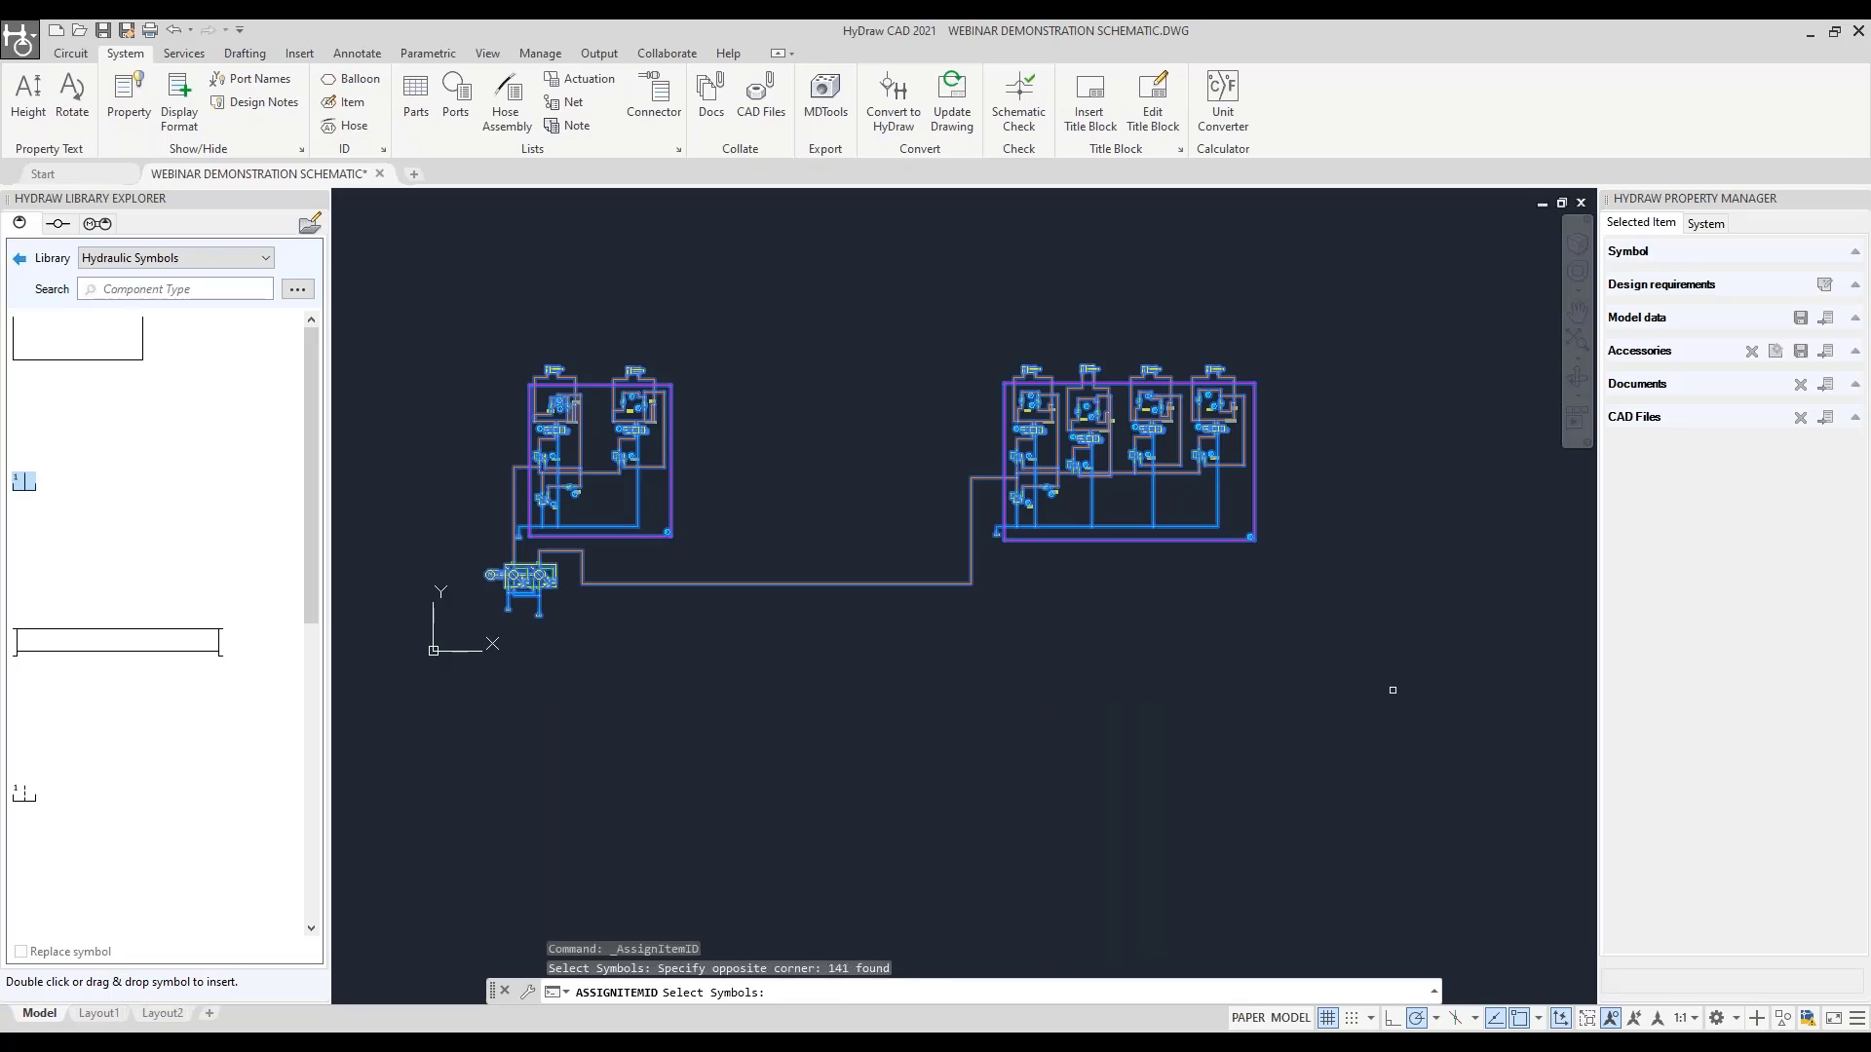
key(Return)
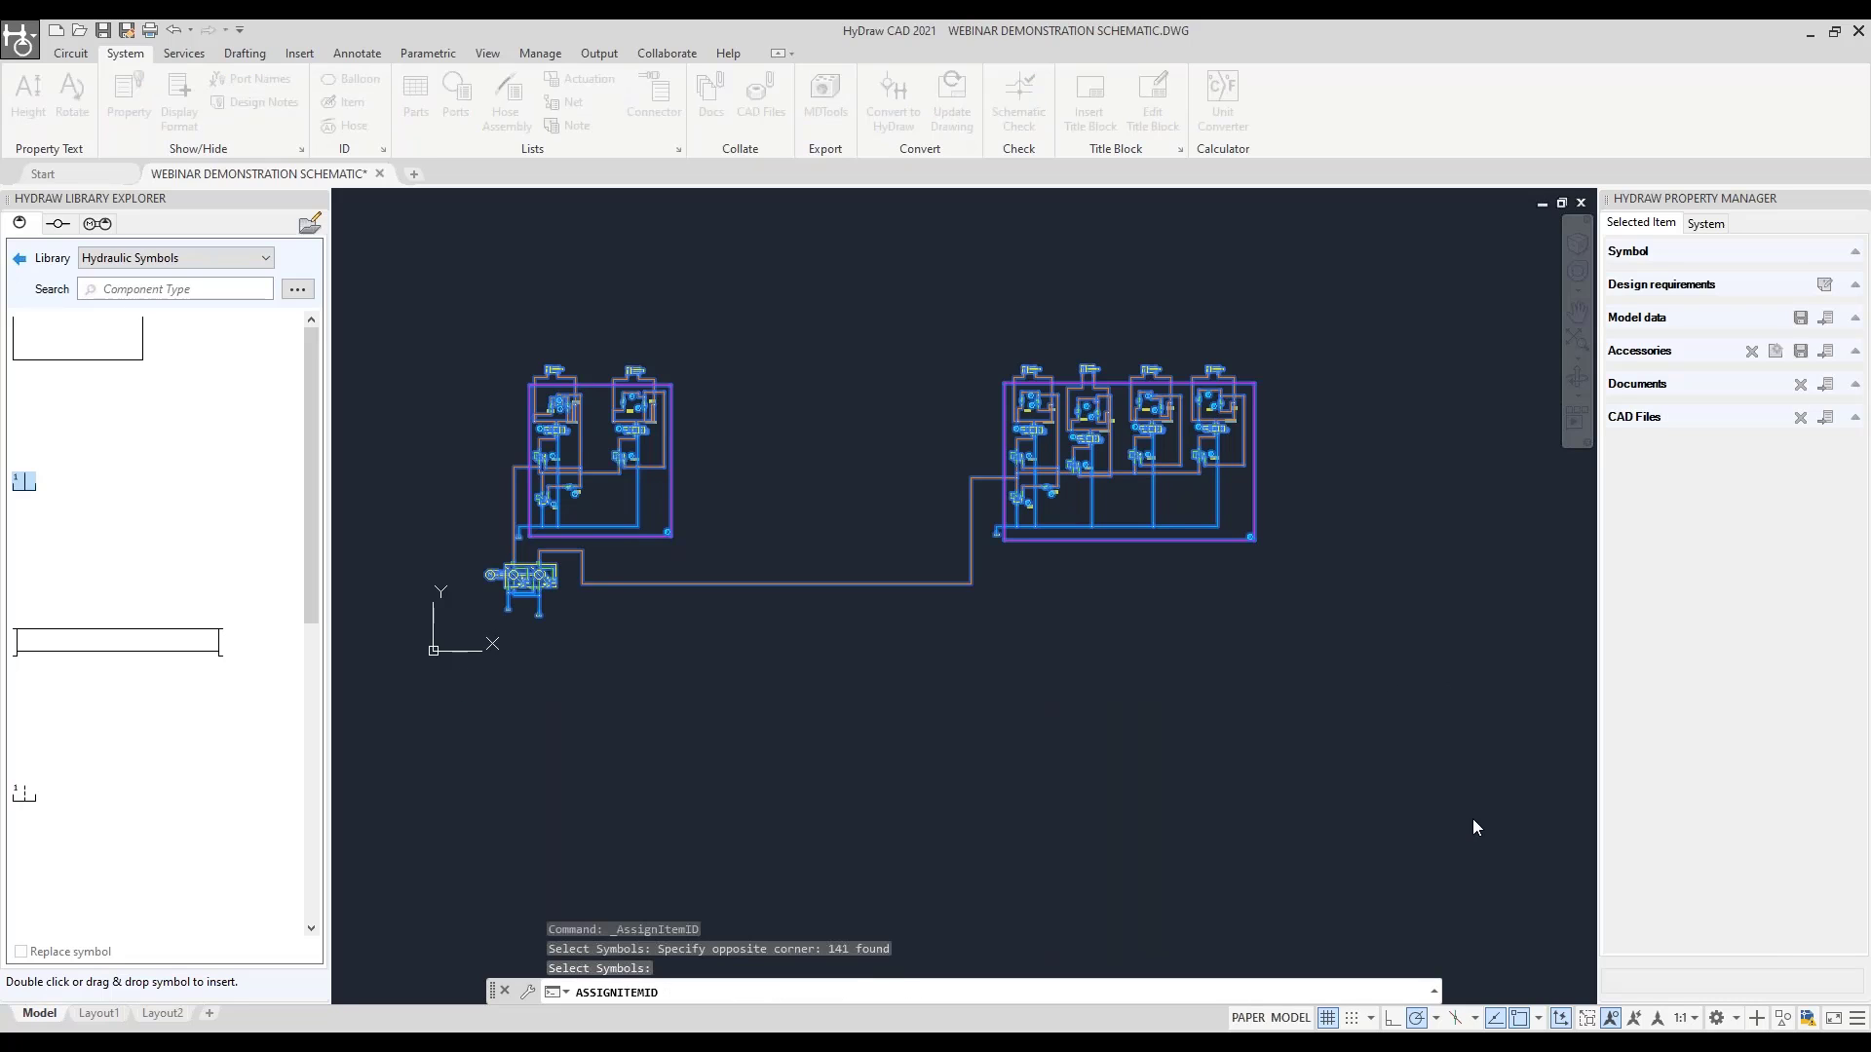
drag(986, 690, 883, 352)
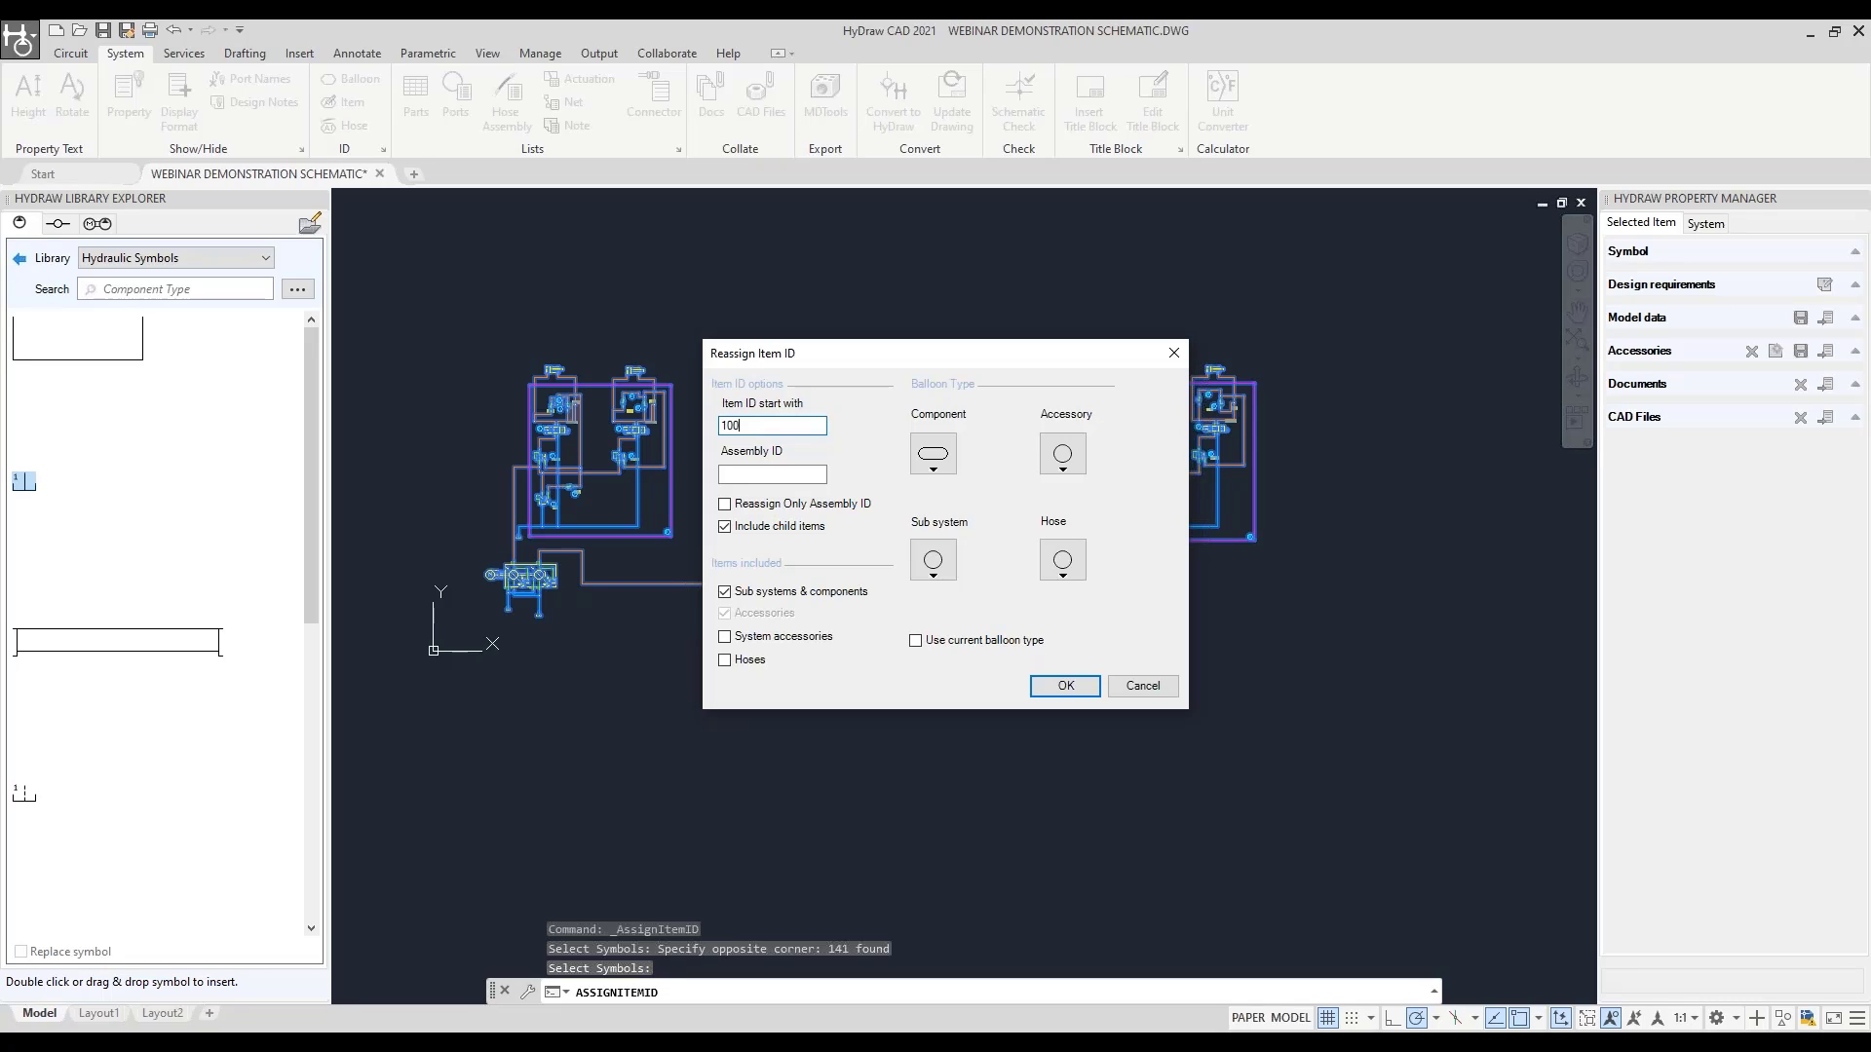
click(1066, 686)
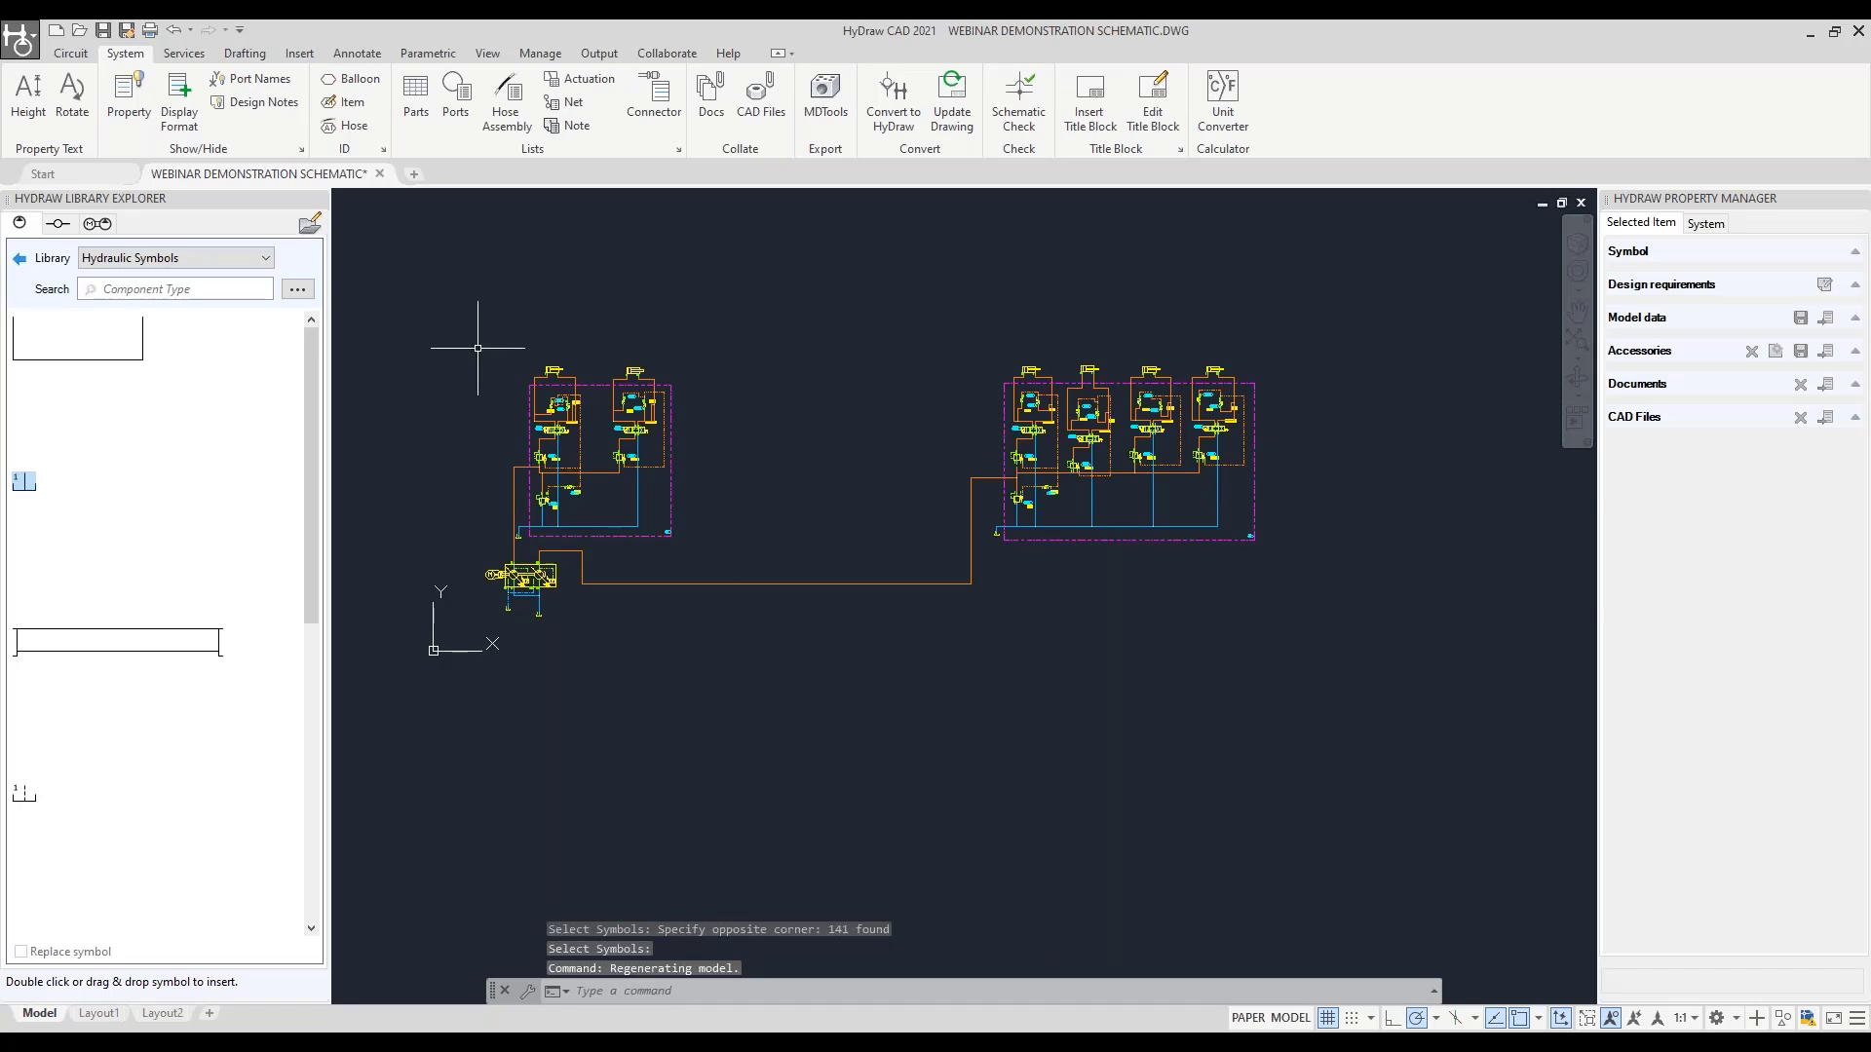
Examine the renumbered item ID balloons on the first manifold's valves, checking how identical components are grouped
scroll(517, 391, up, 8)
scroll(773, 490, up, 2)
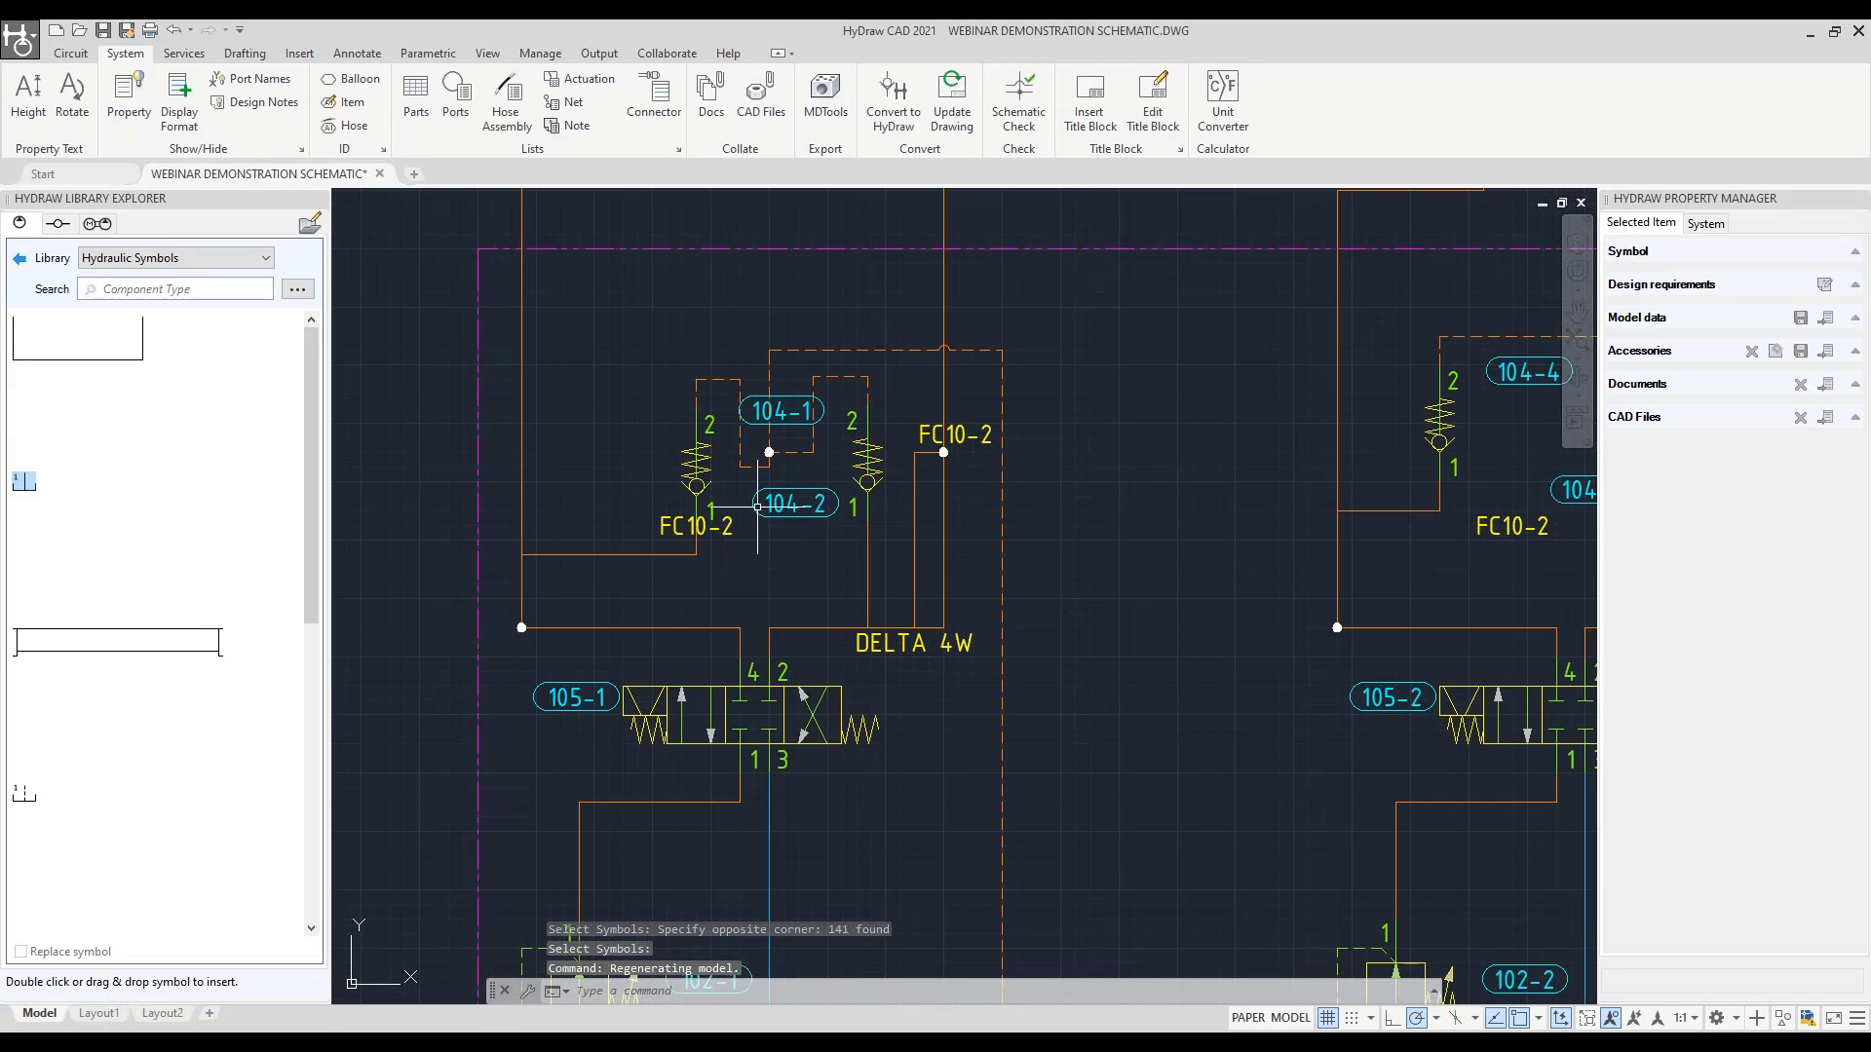
middle_drag(757, 507, 826, 342)
middle_drag(786, 656, 797, 428)
scroll(819, 565, down, 2)
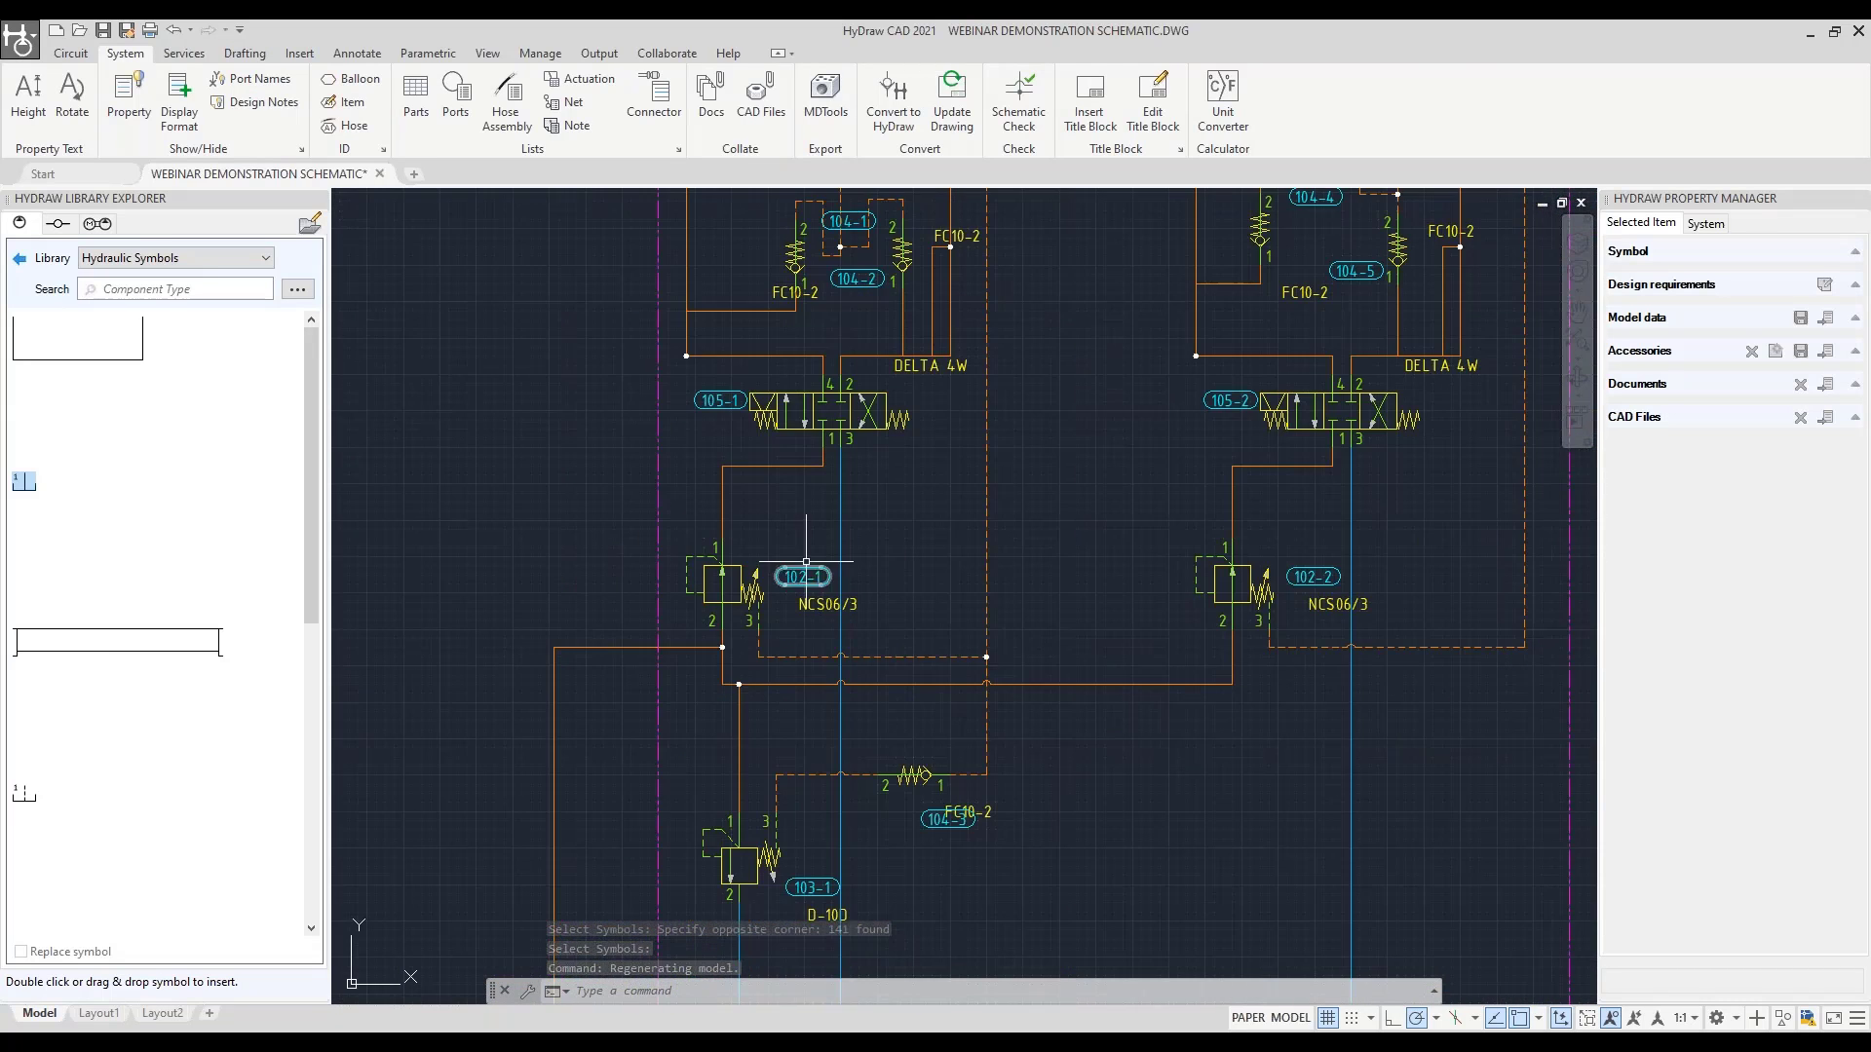
middle_drag(791, 639, 765, 553)
middle_drag(787, 758, 783, 696)
scroll(786, 750, up, 2)
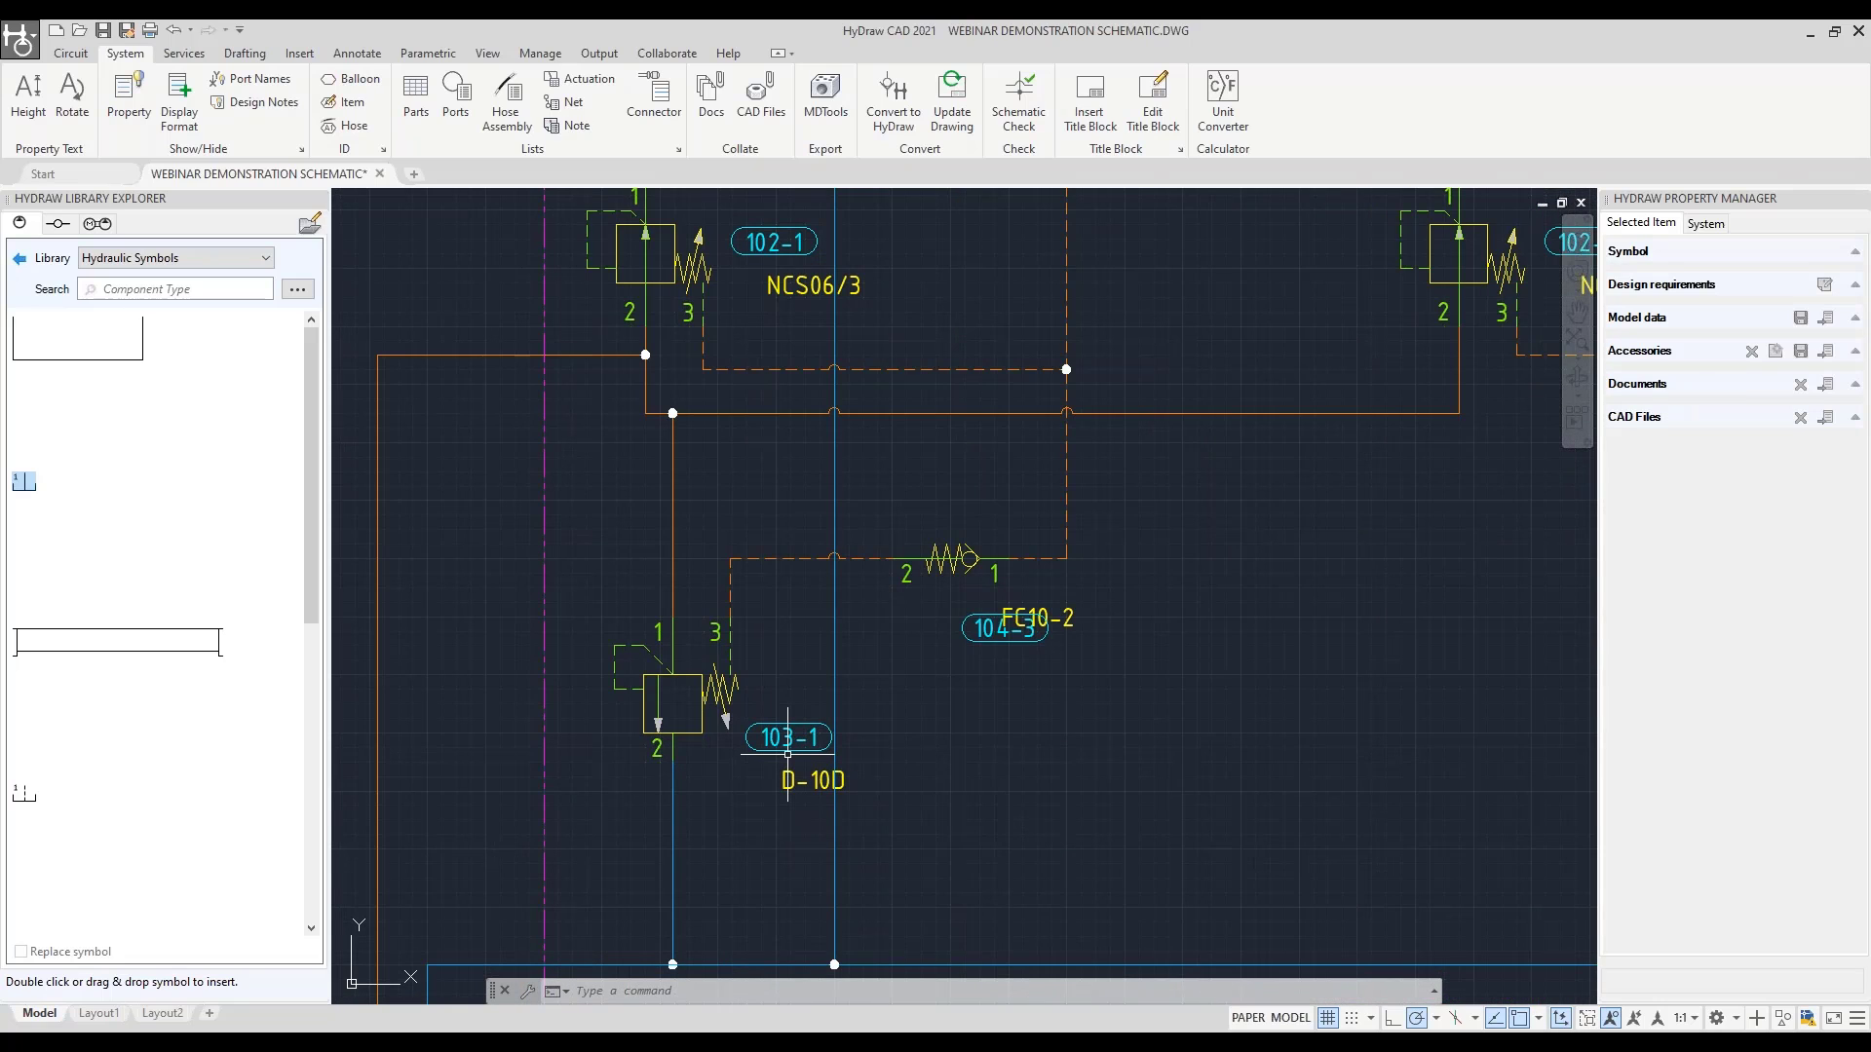
middle_drag(788, 753, 753, 704)
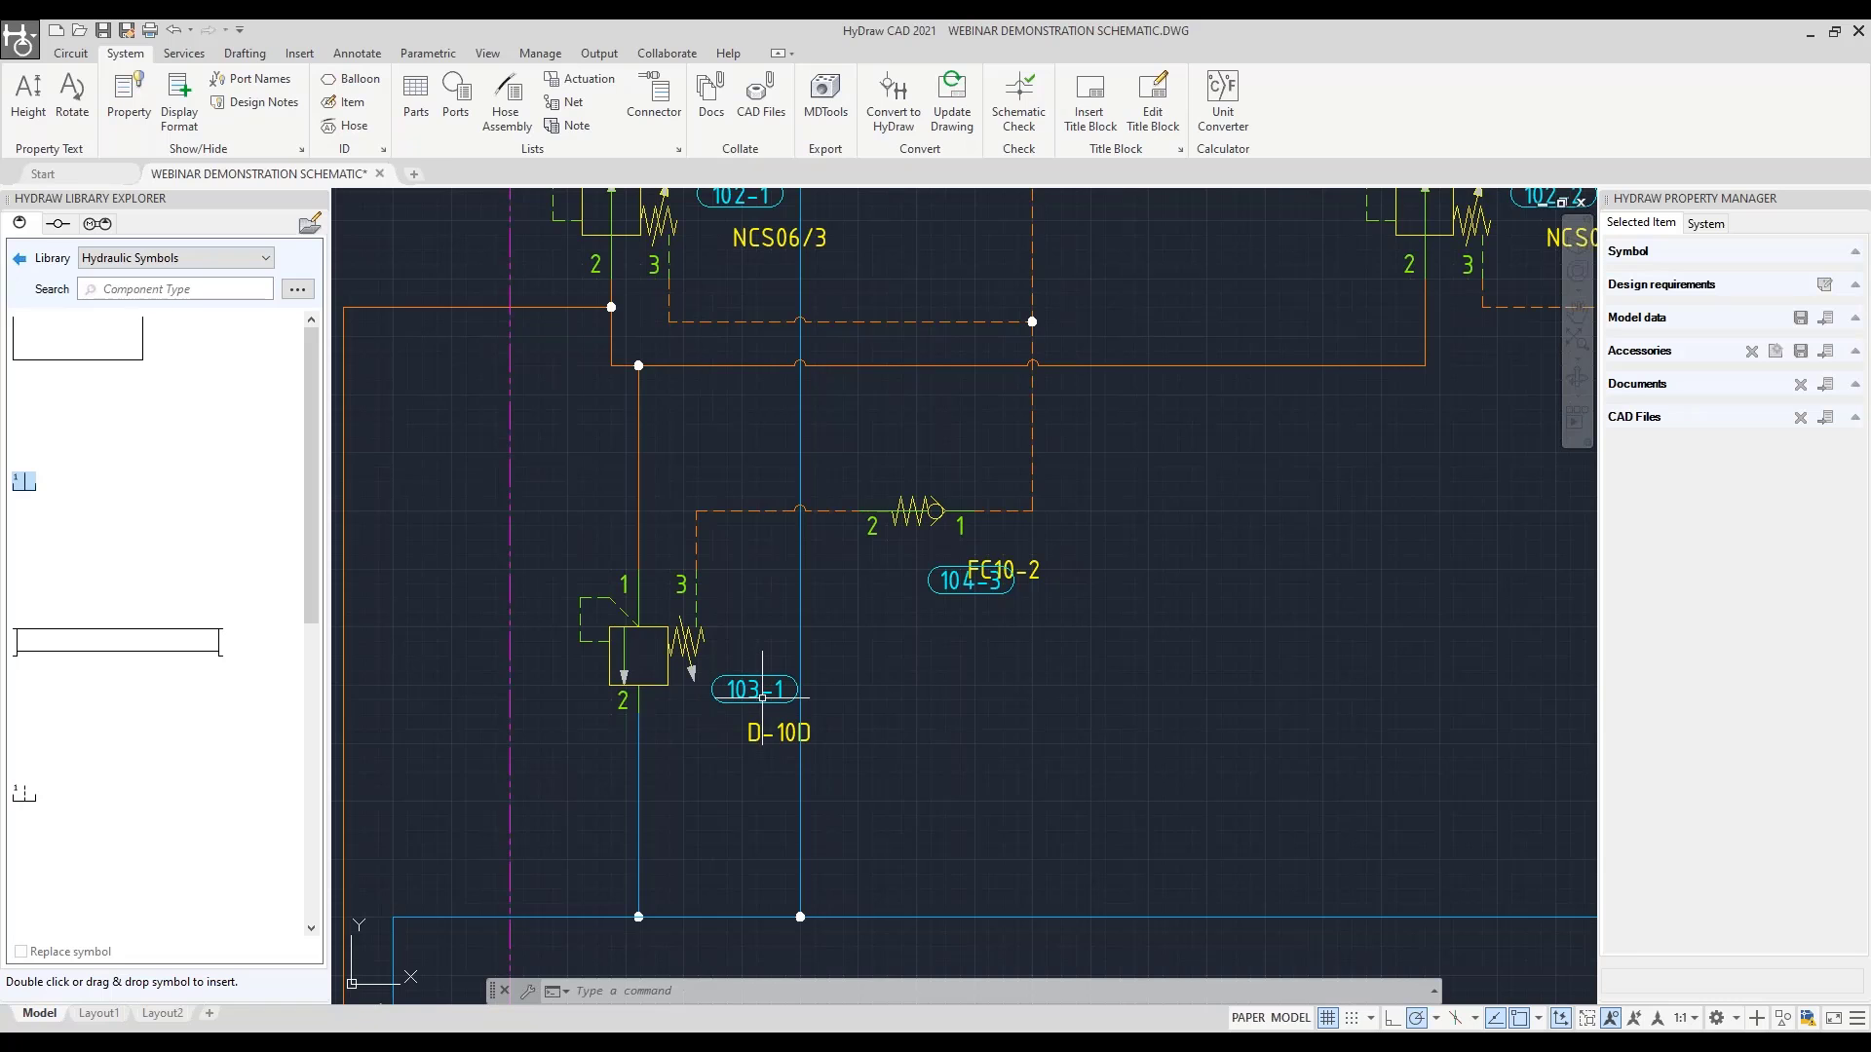
middle_drag(827, 476, 778, 975)
middle_drag(787, 601, 760, 990)
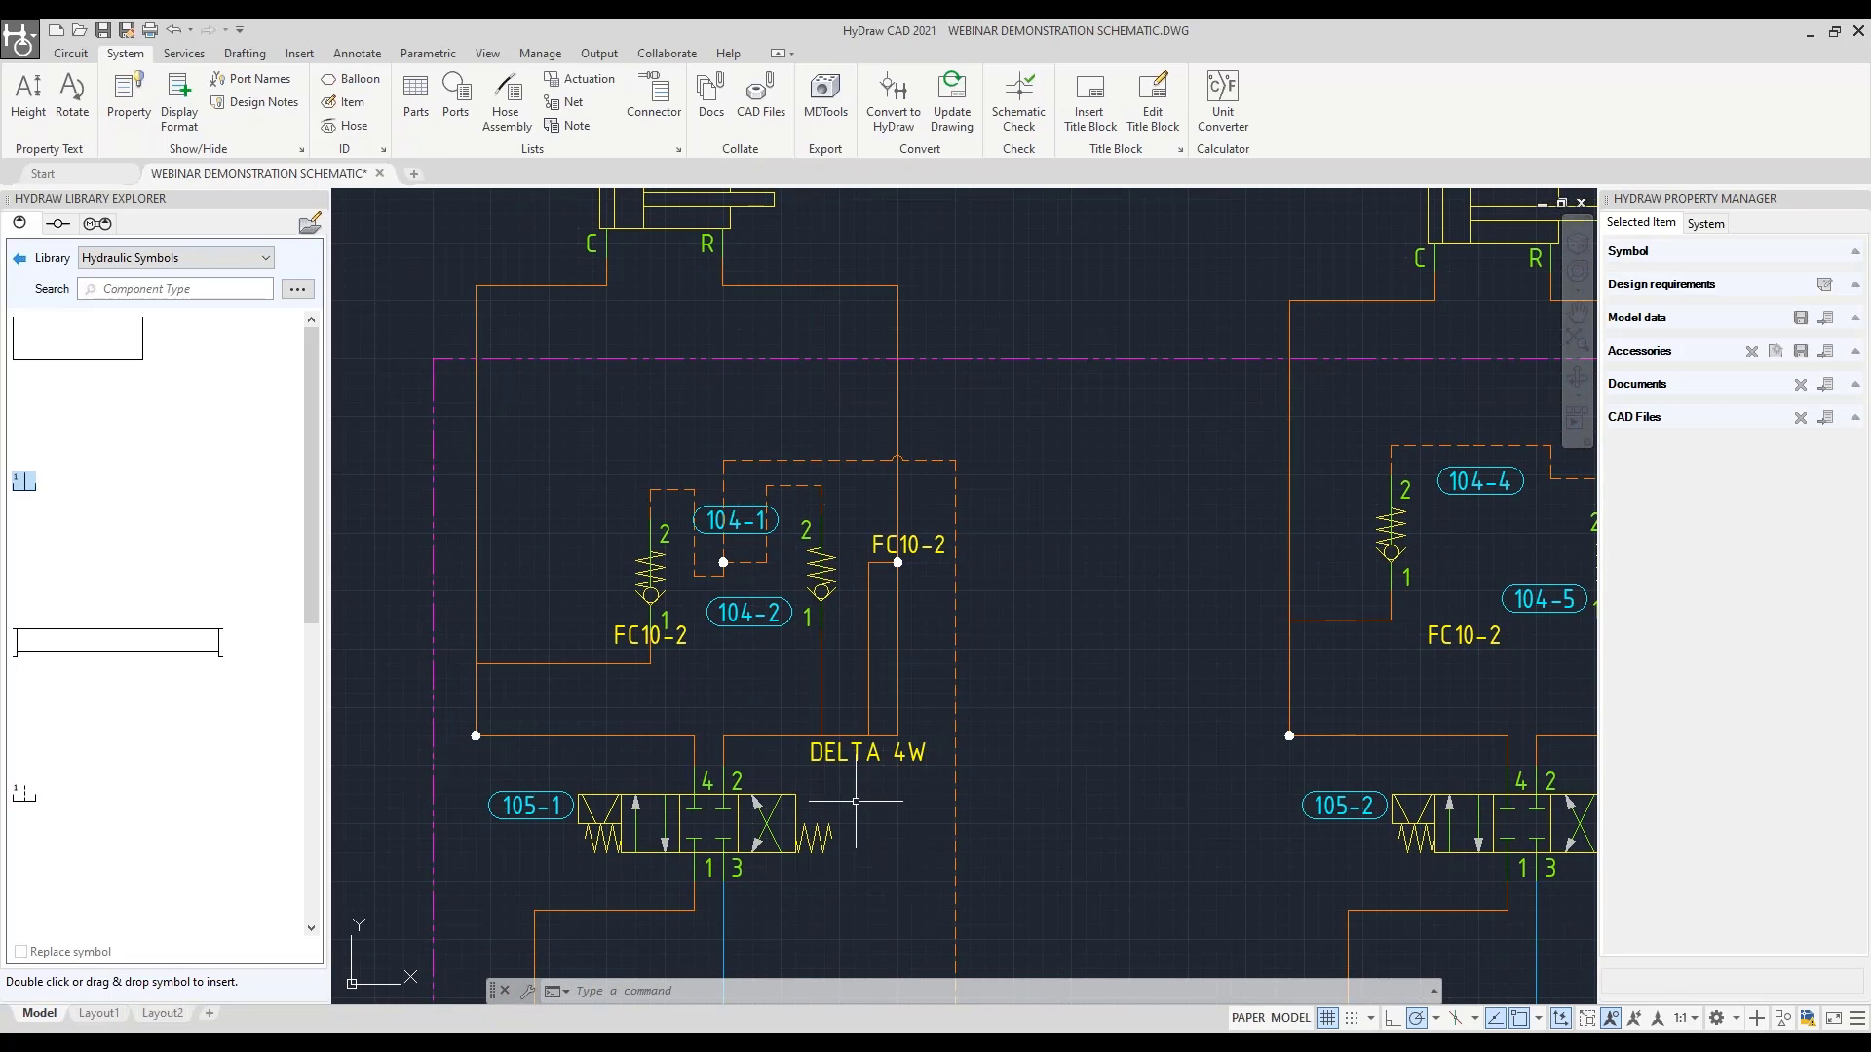
Insert an external port where the first cylinder's C line crosses the manifold envelope
scroll(857, 805, down, 5)
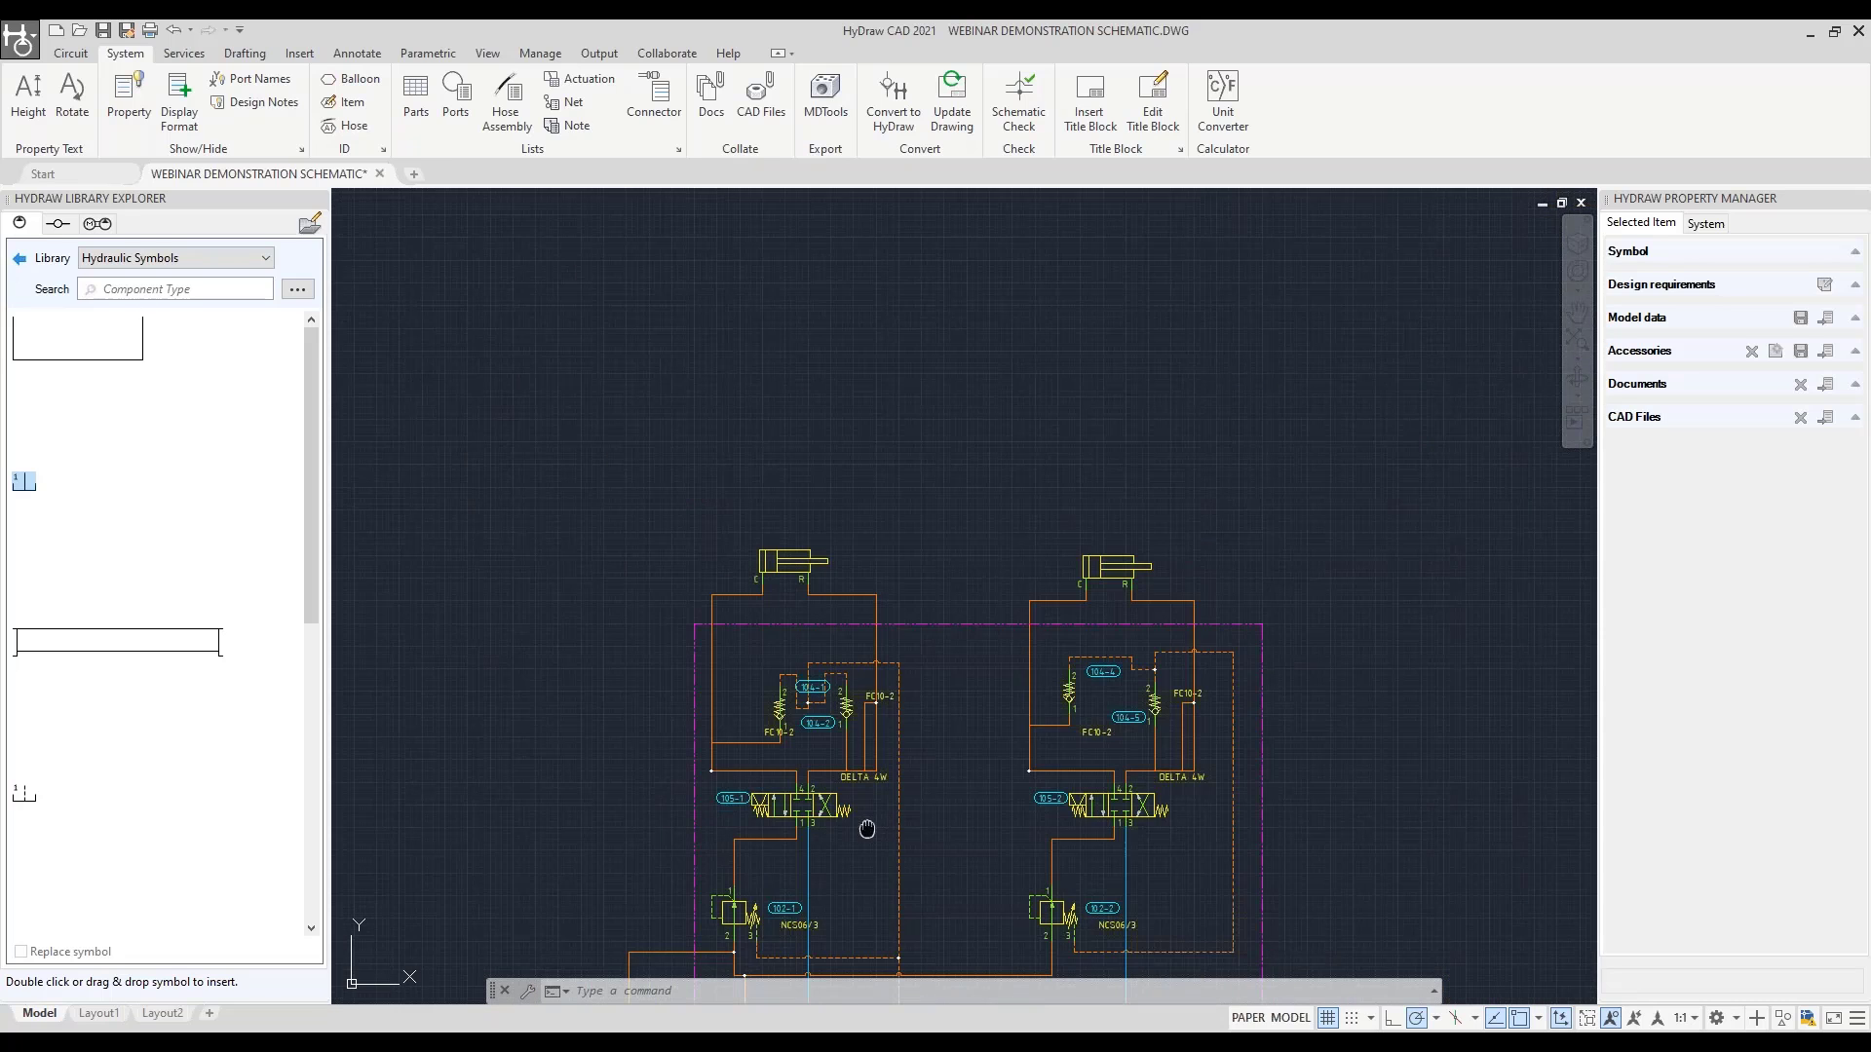
middle_drag(866, 821, 858, 539)
mouse_move(927, 688)
middle_down()
mouse_move(848, 555)
mouse_move(830, 664)
middle_up()
middle_drag(1003, 634, 972, 582)
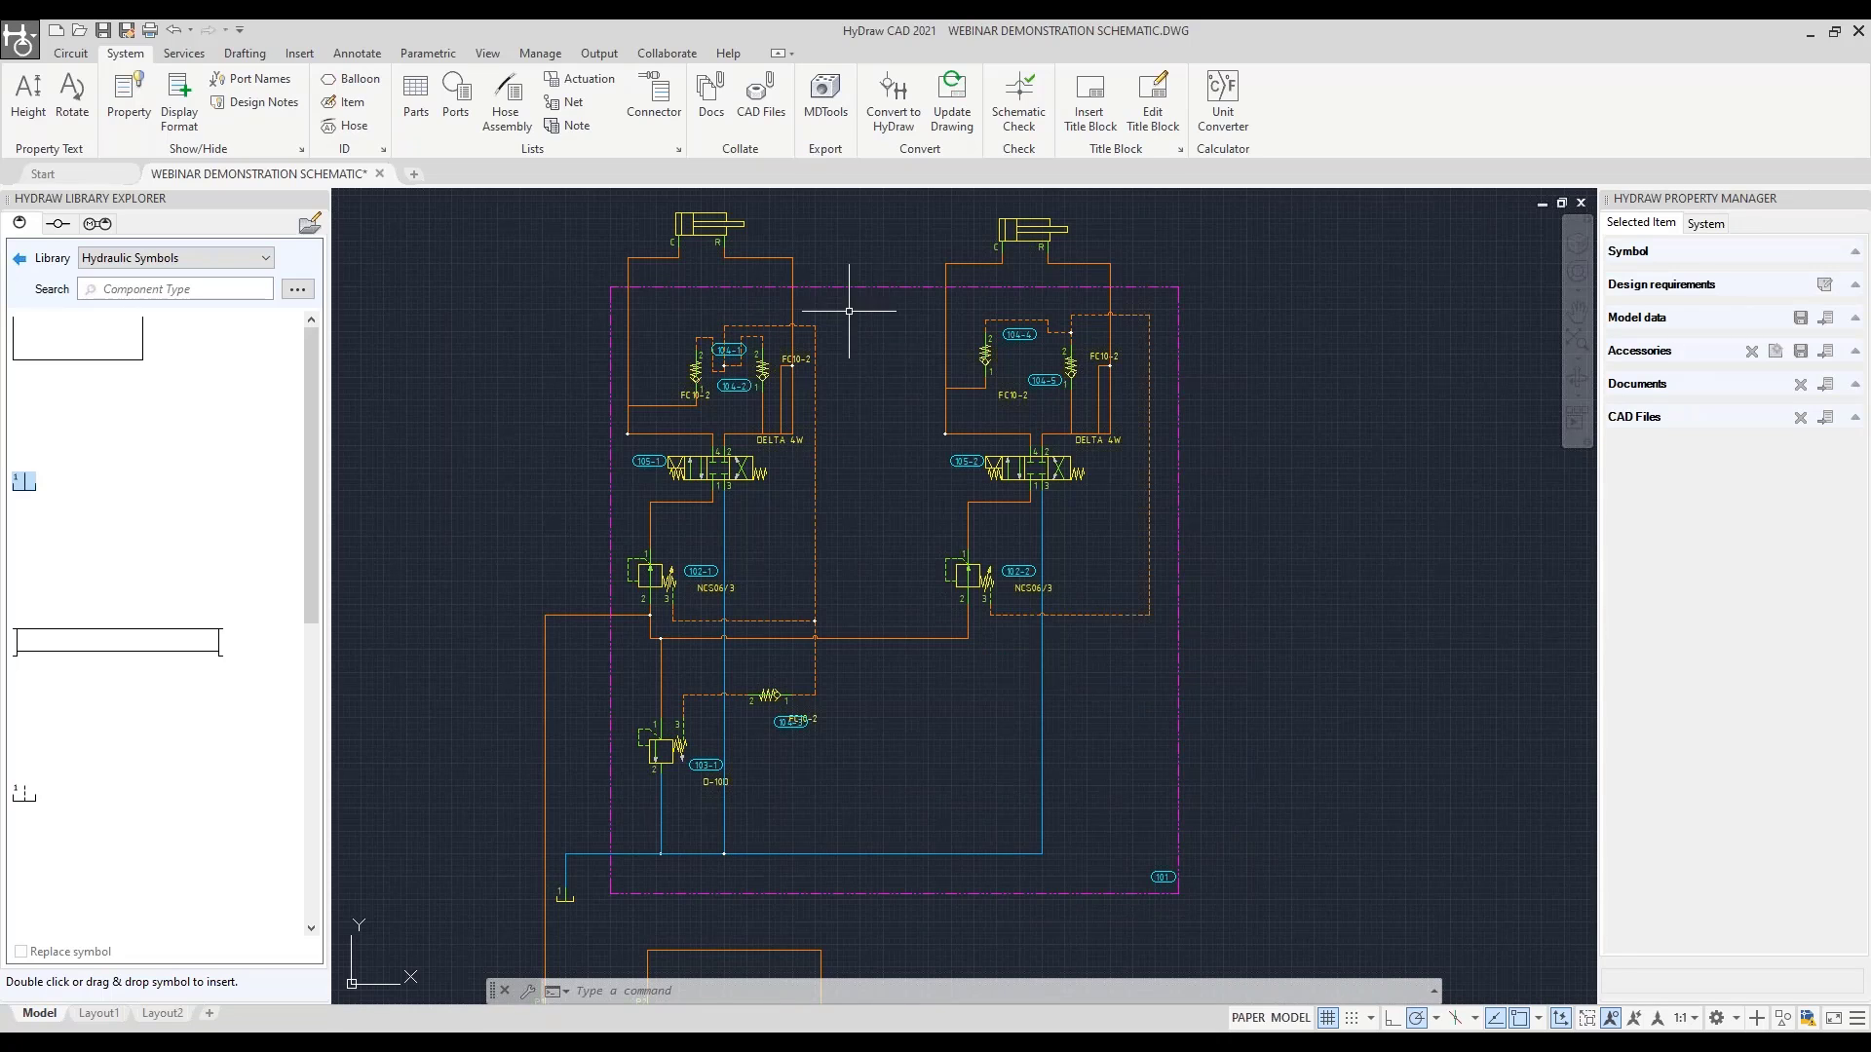
click(58, 225)
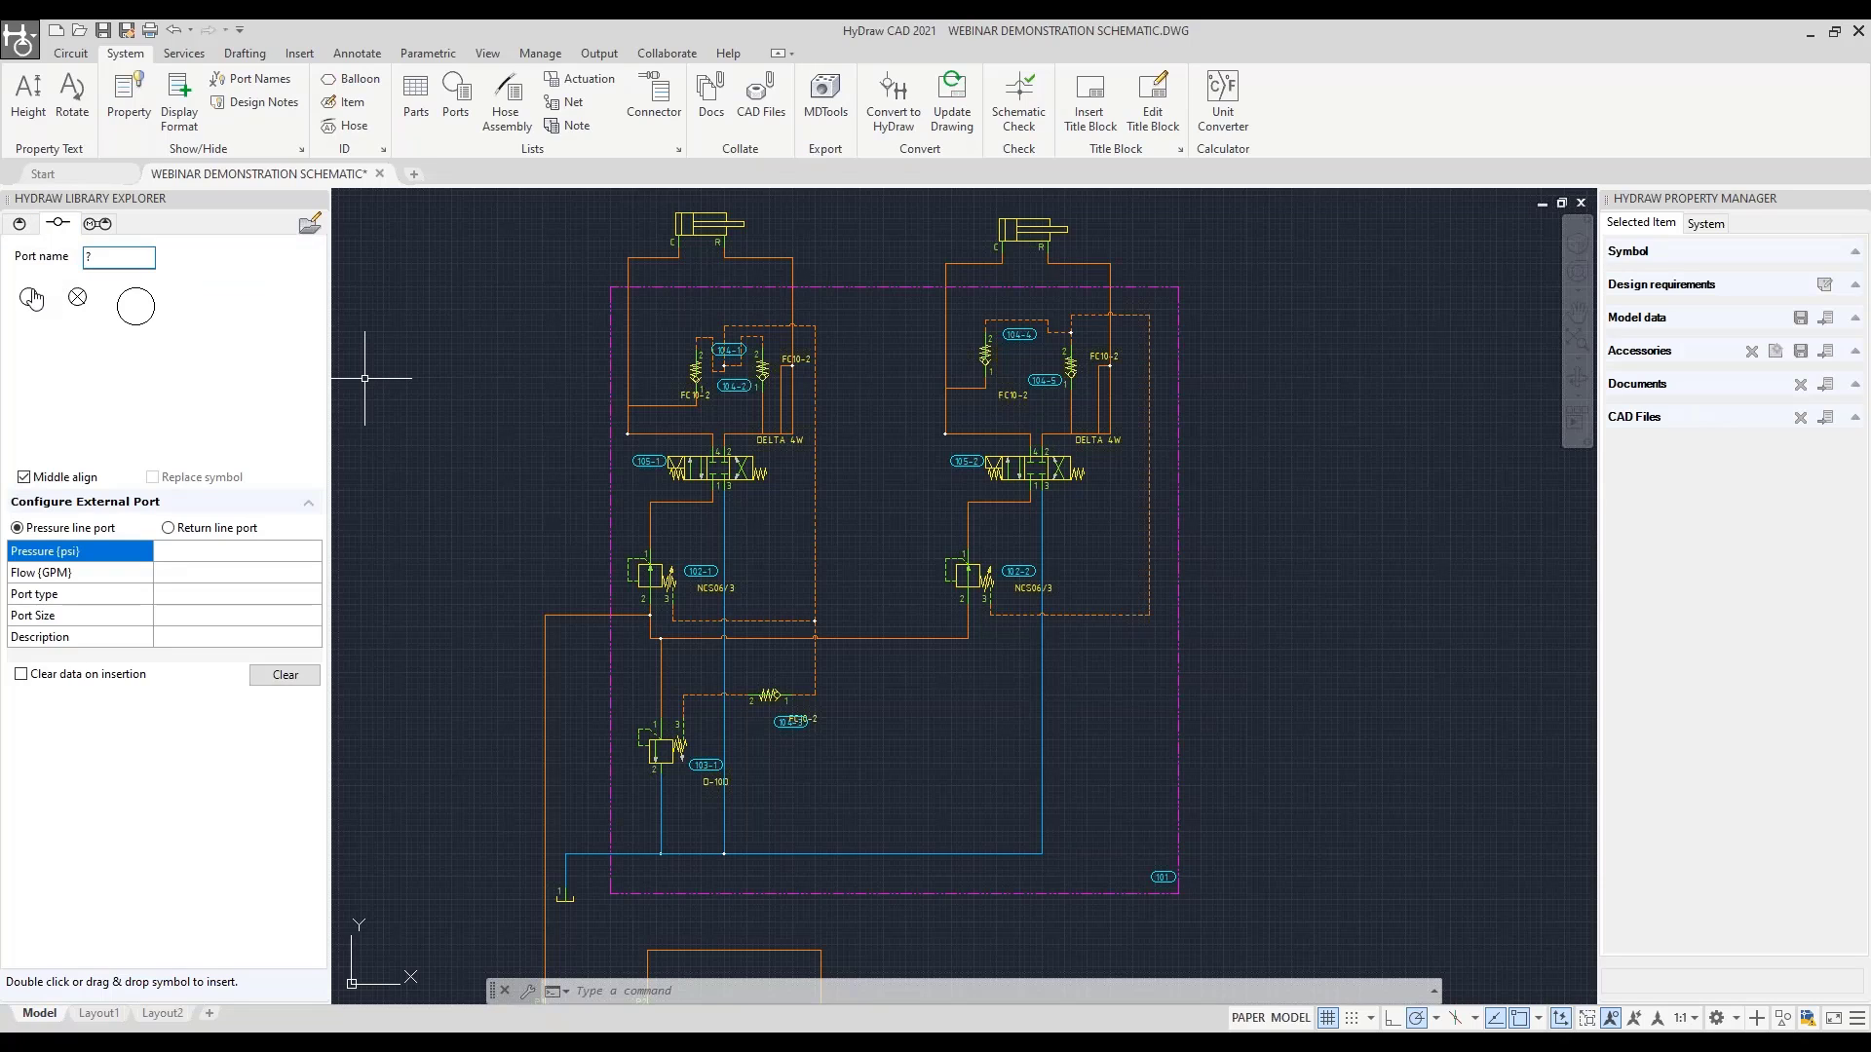
click(31, 298)
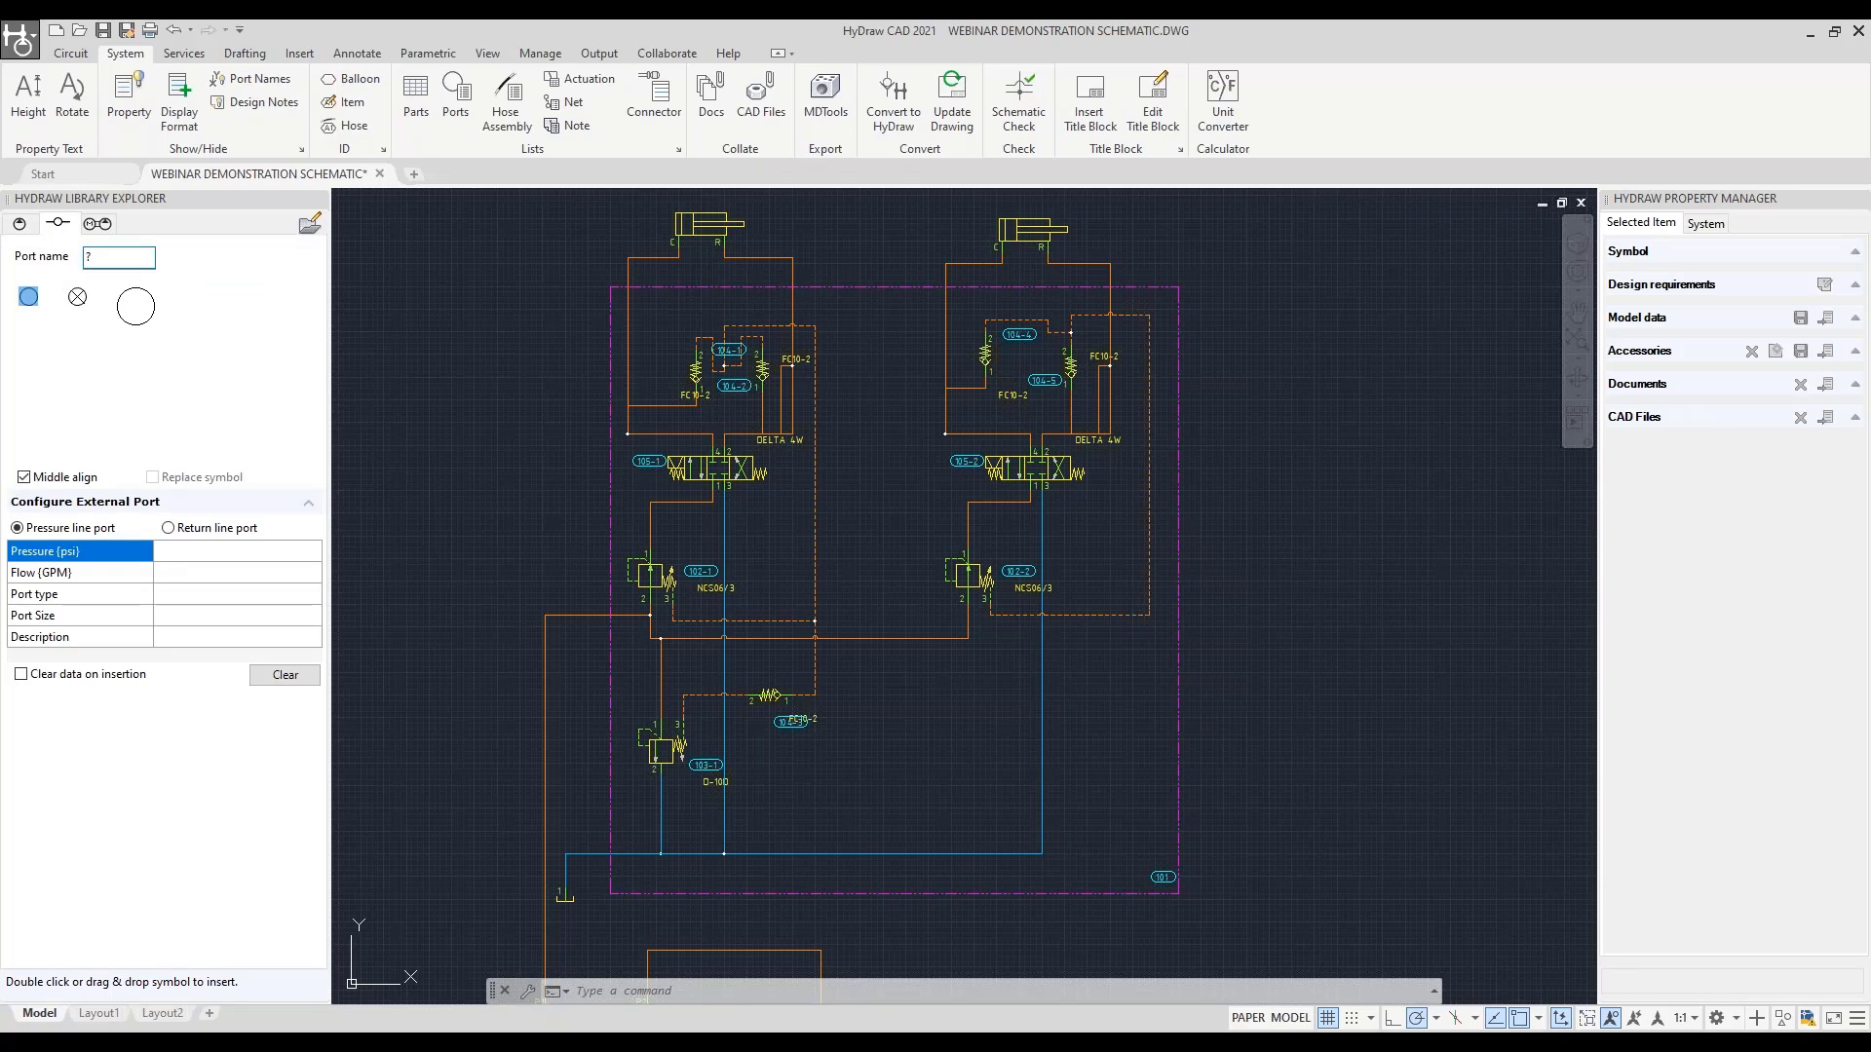
click(628, 287)
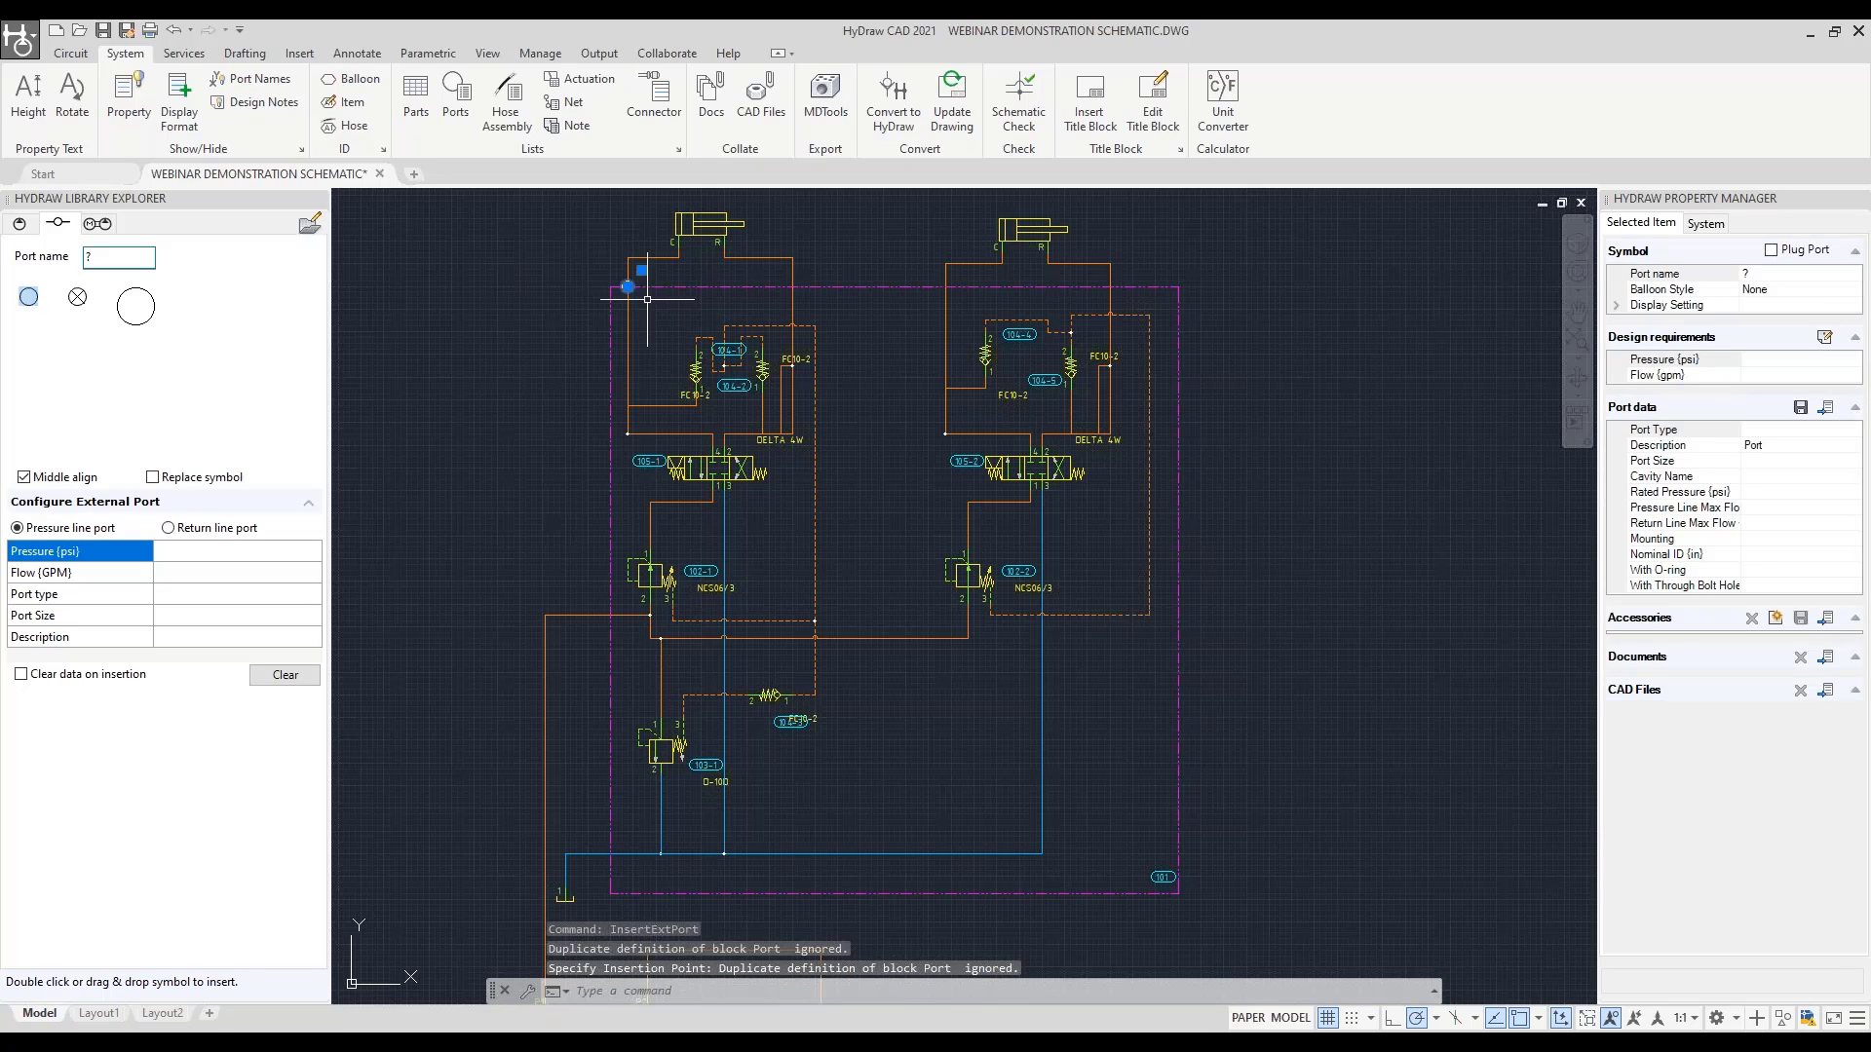
scroll(640, 282, up, 6)
middle_drag(638, 283, 629, 419)
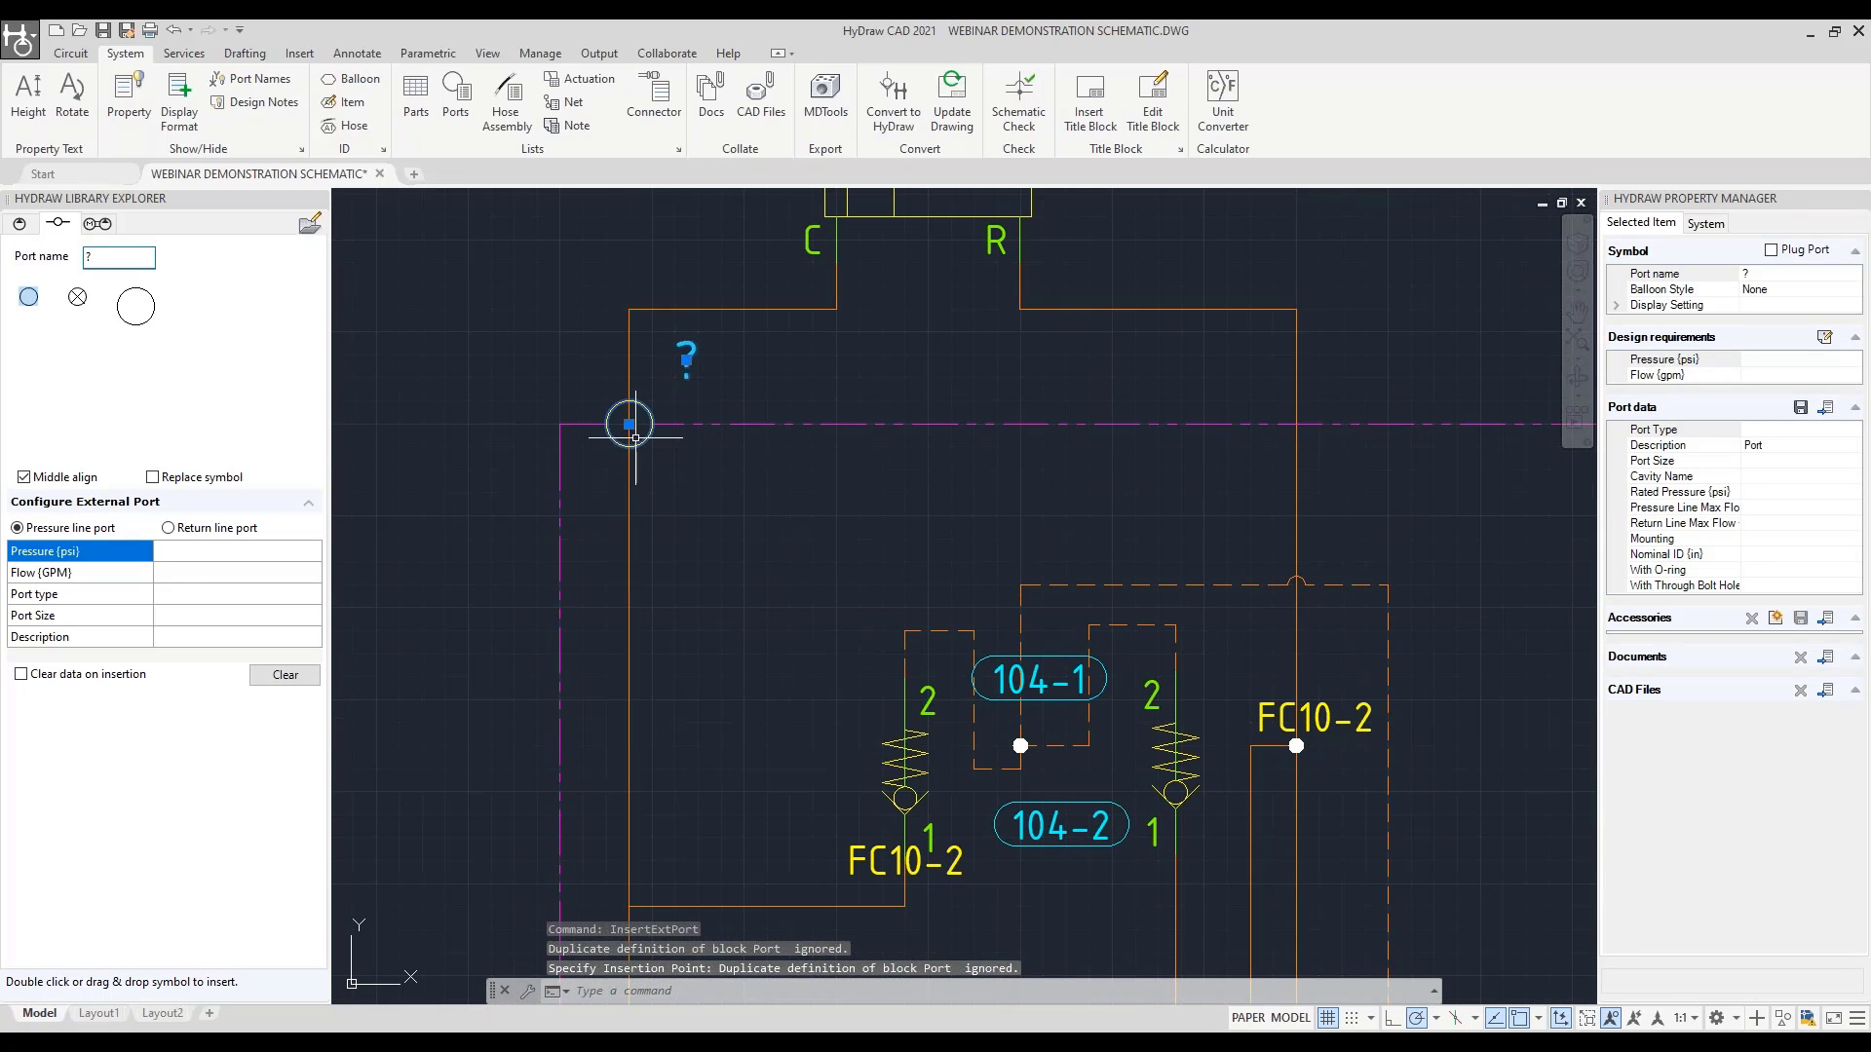
Delete the external port just placed on the first cylinder's C line
key(Escape)
key(Escape)
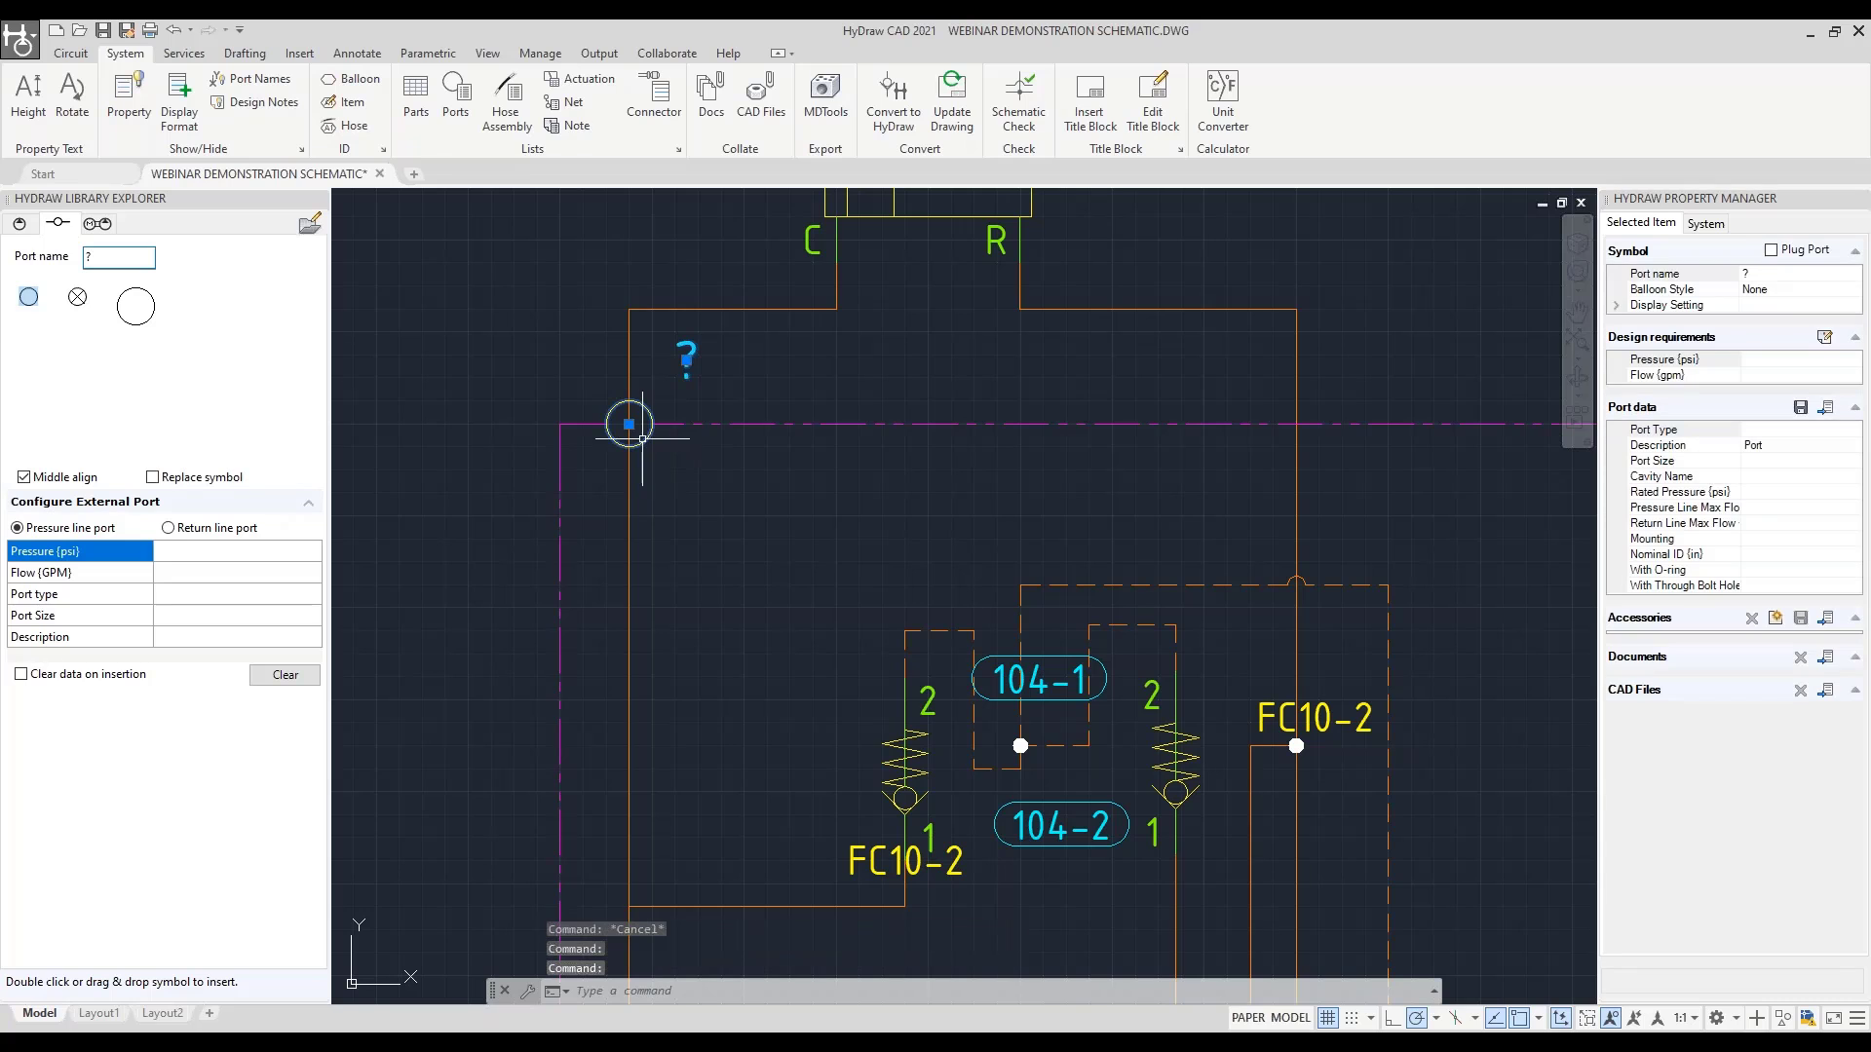
key(Delete)
Delete the existing manifold envelope around the two valve circuits, together with its item ID balloon
scroll(768, 492, down, 6)
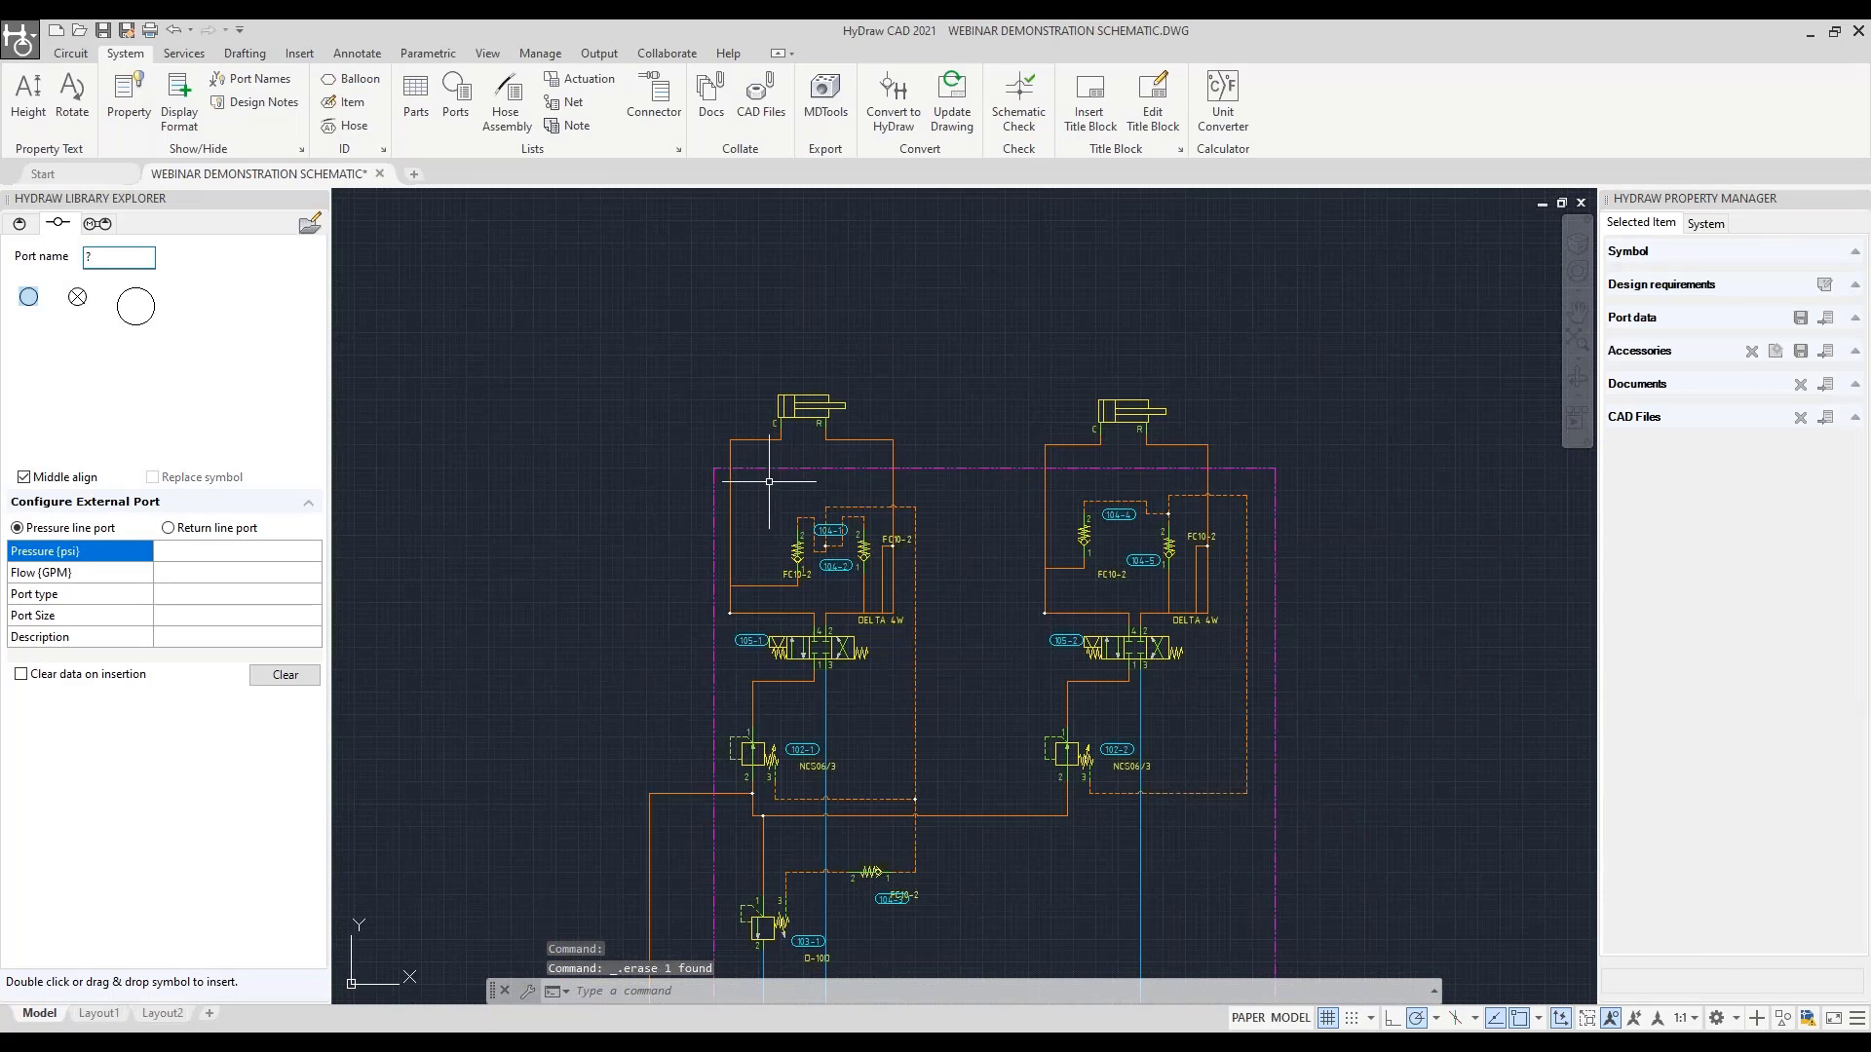
middle_drag(773, 514, 557, 361)
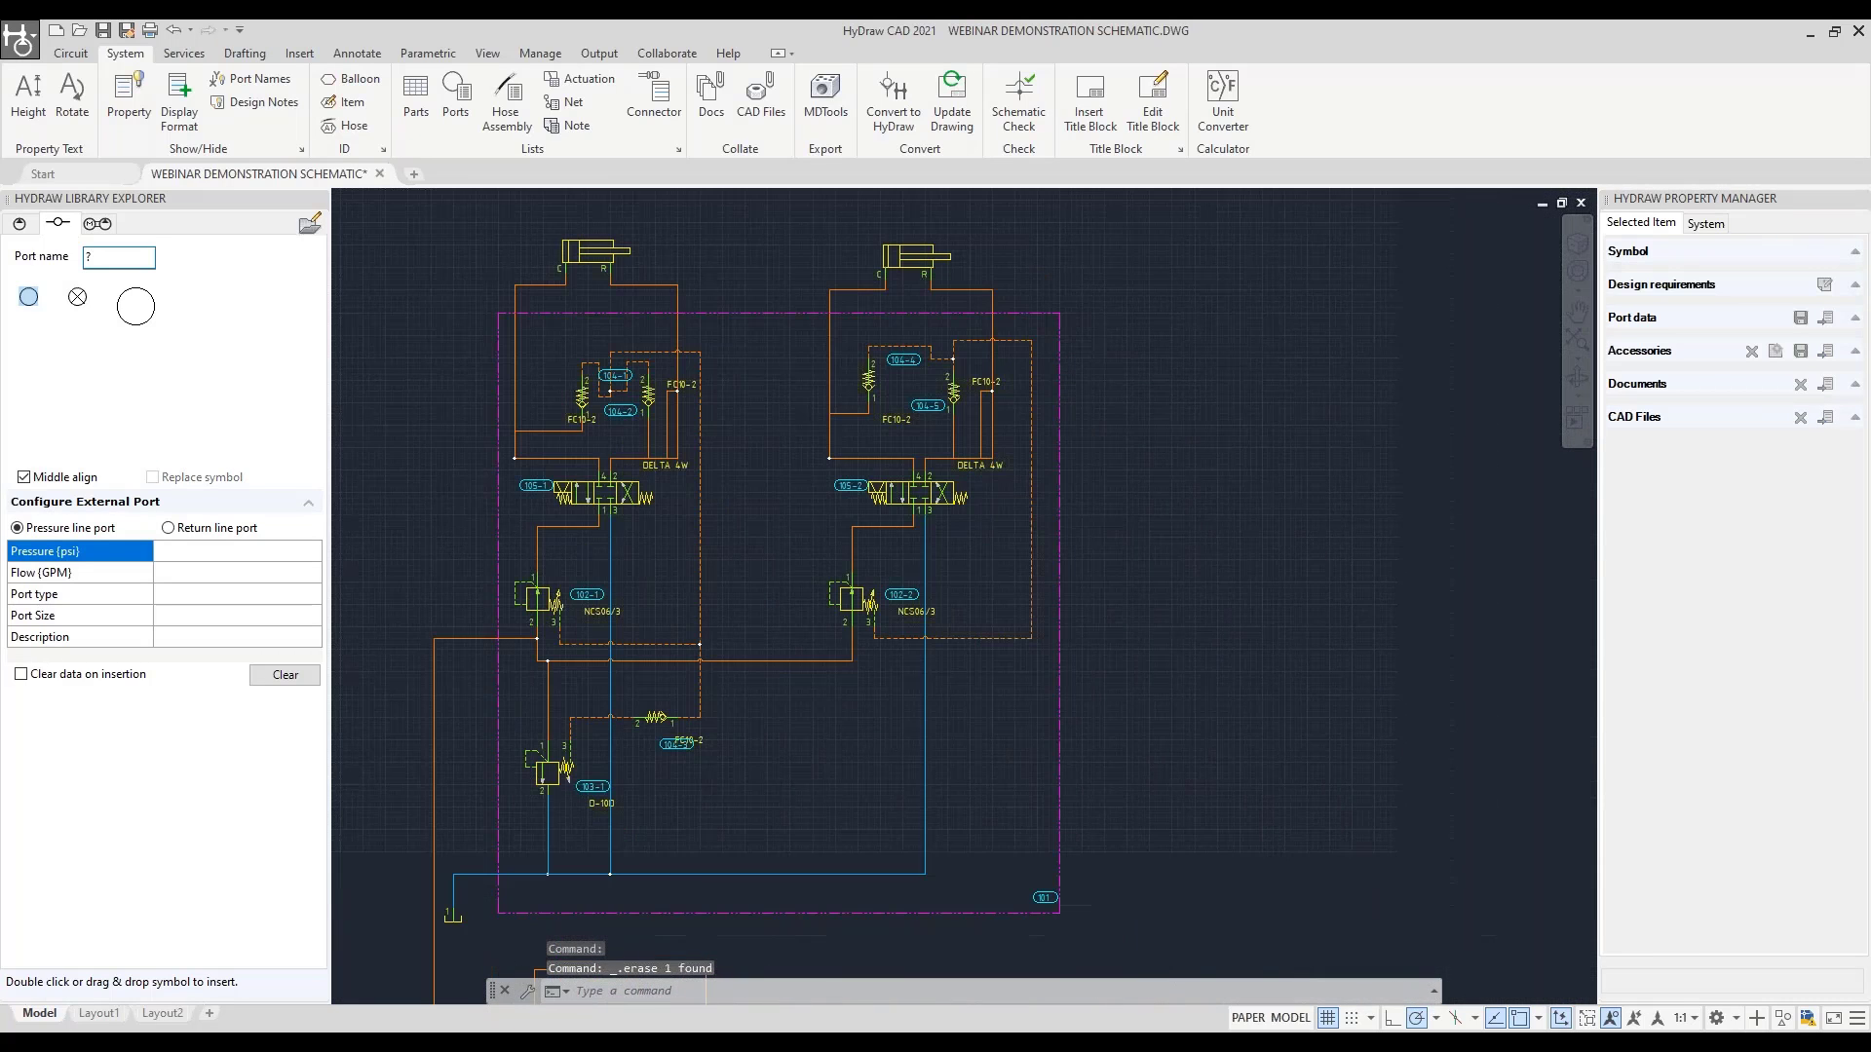
click(1084, 931)
click(1017, 872)
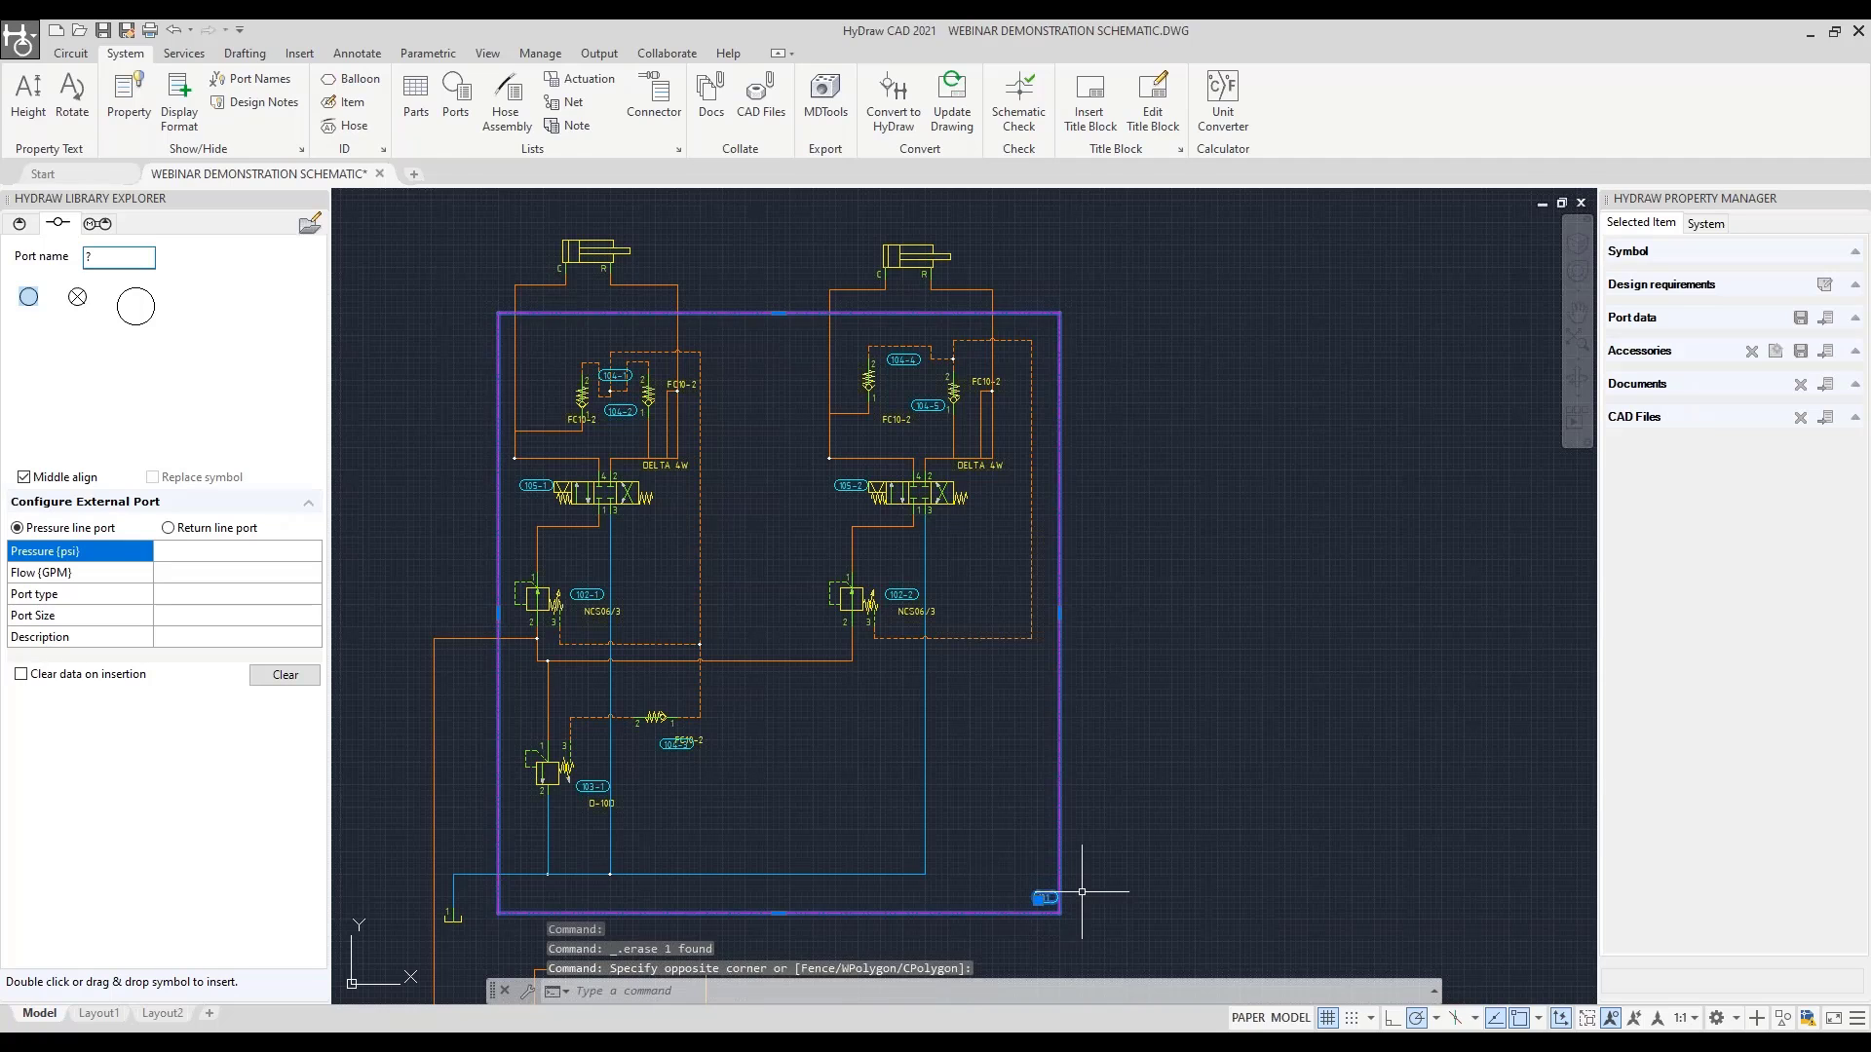
key(Delete)
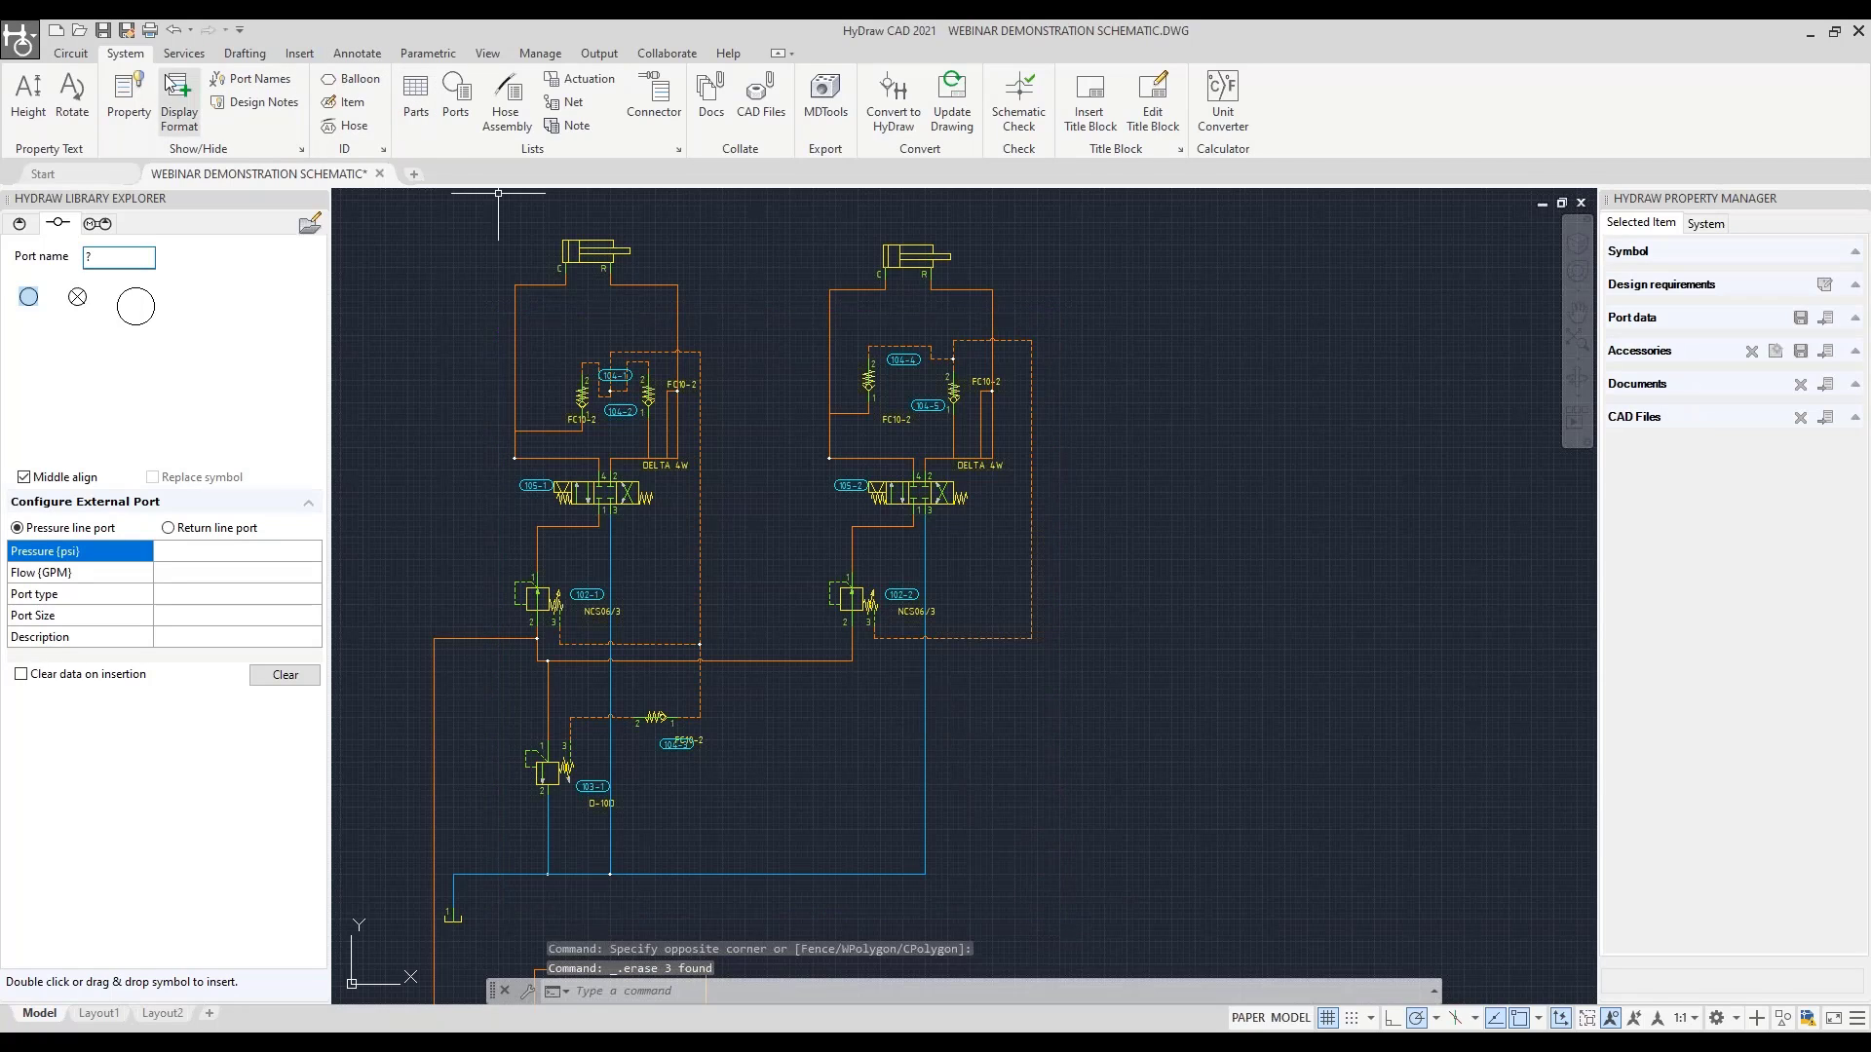
Draw a new manifold envelope around both valve circuits, crossing the cylinder, pump and tank lines so that external ports are generated
click(71, 54)
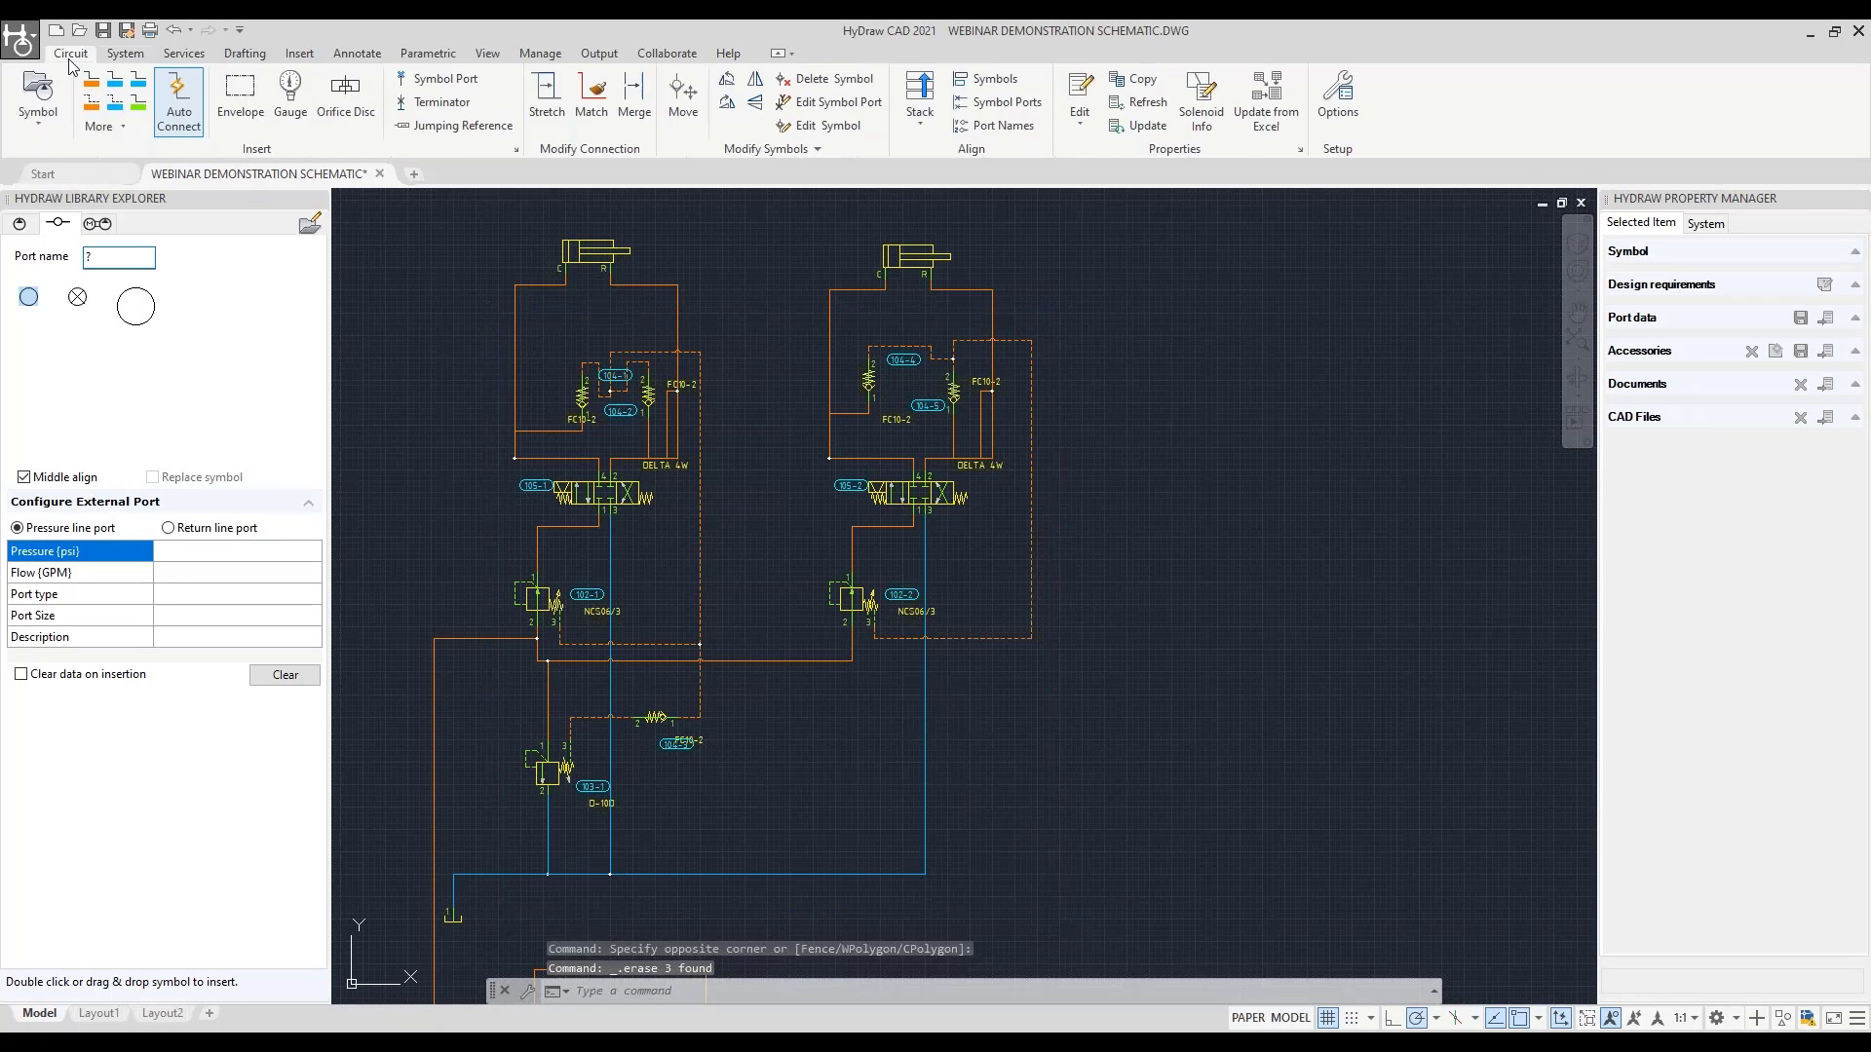
click(240, 92)
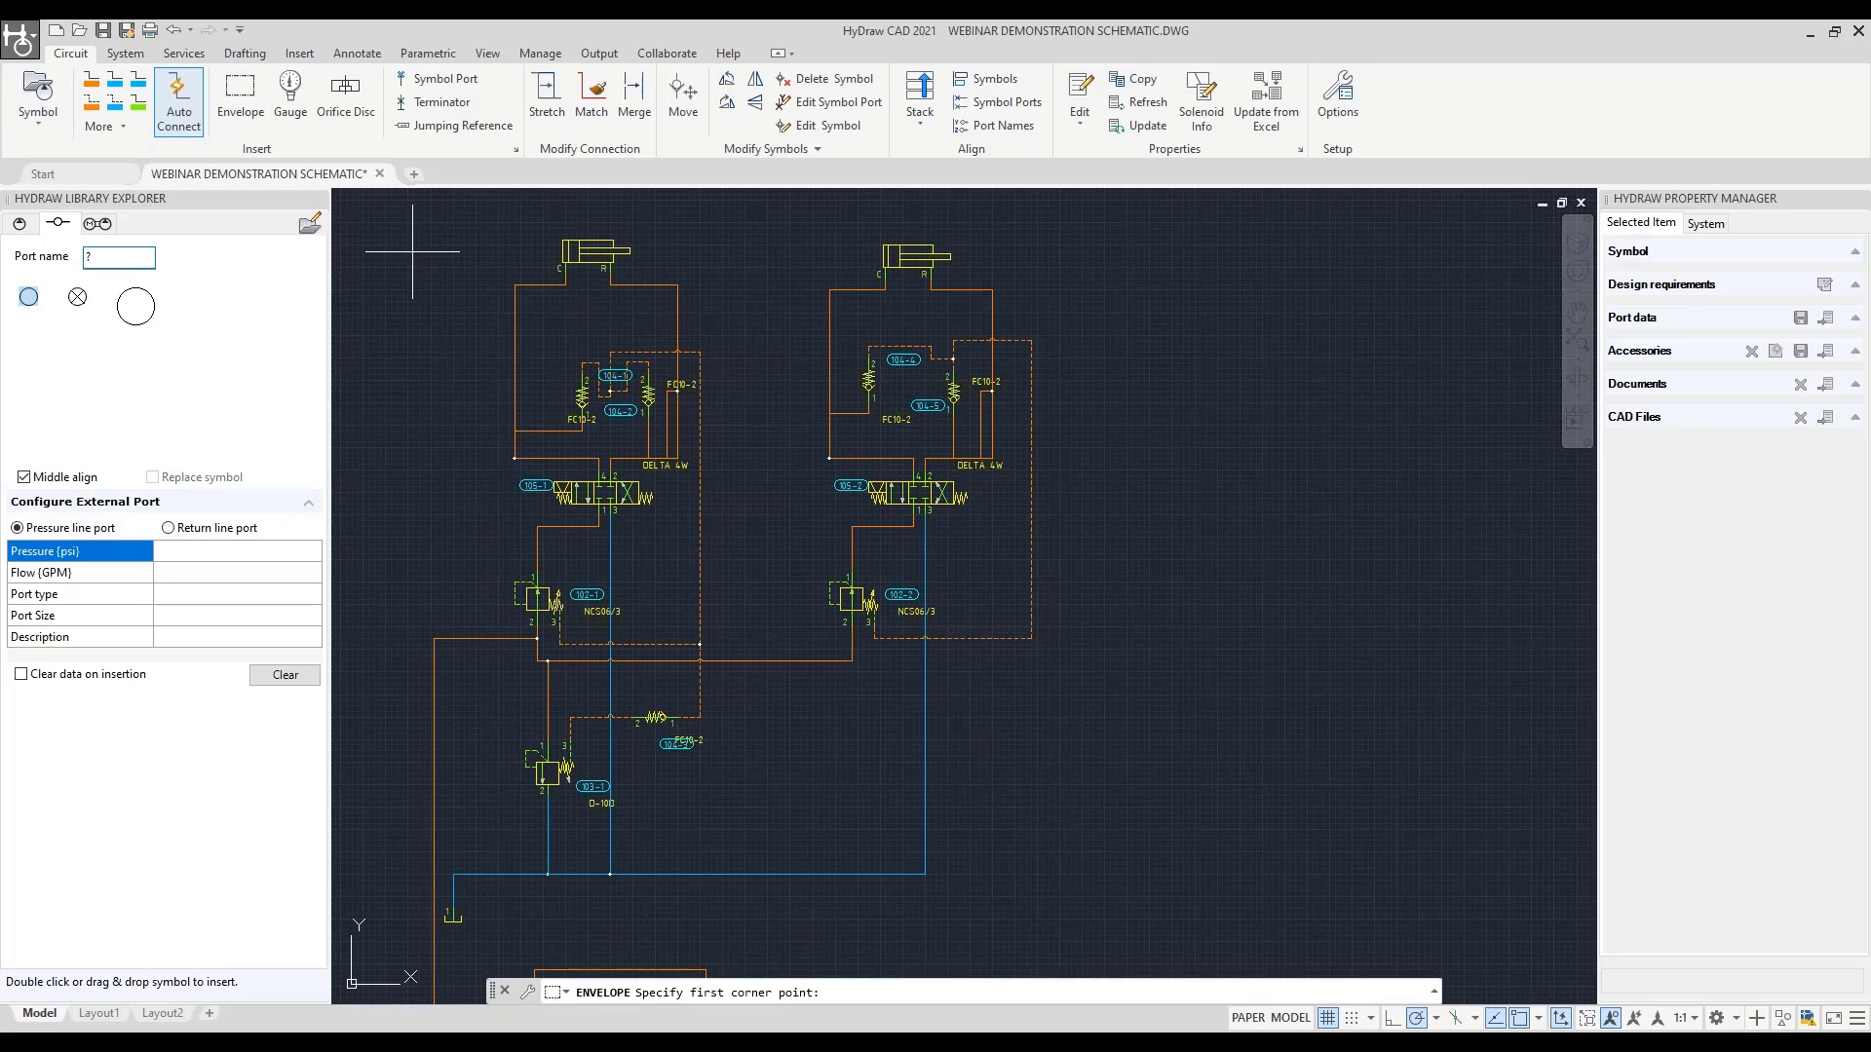
click(492, 307)
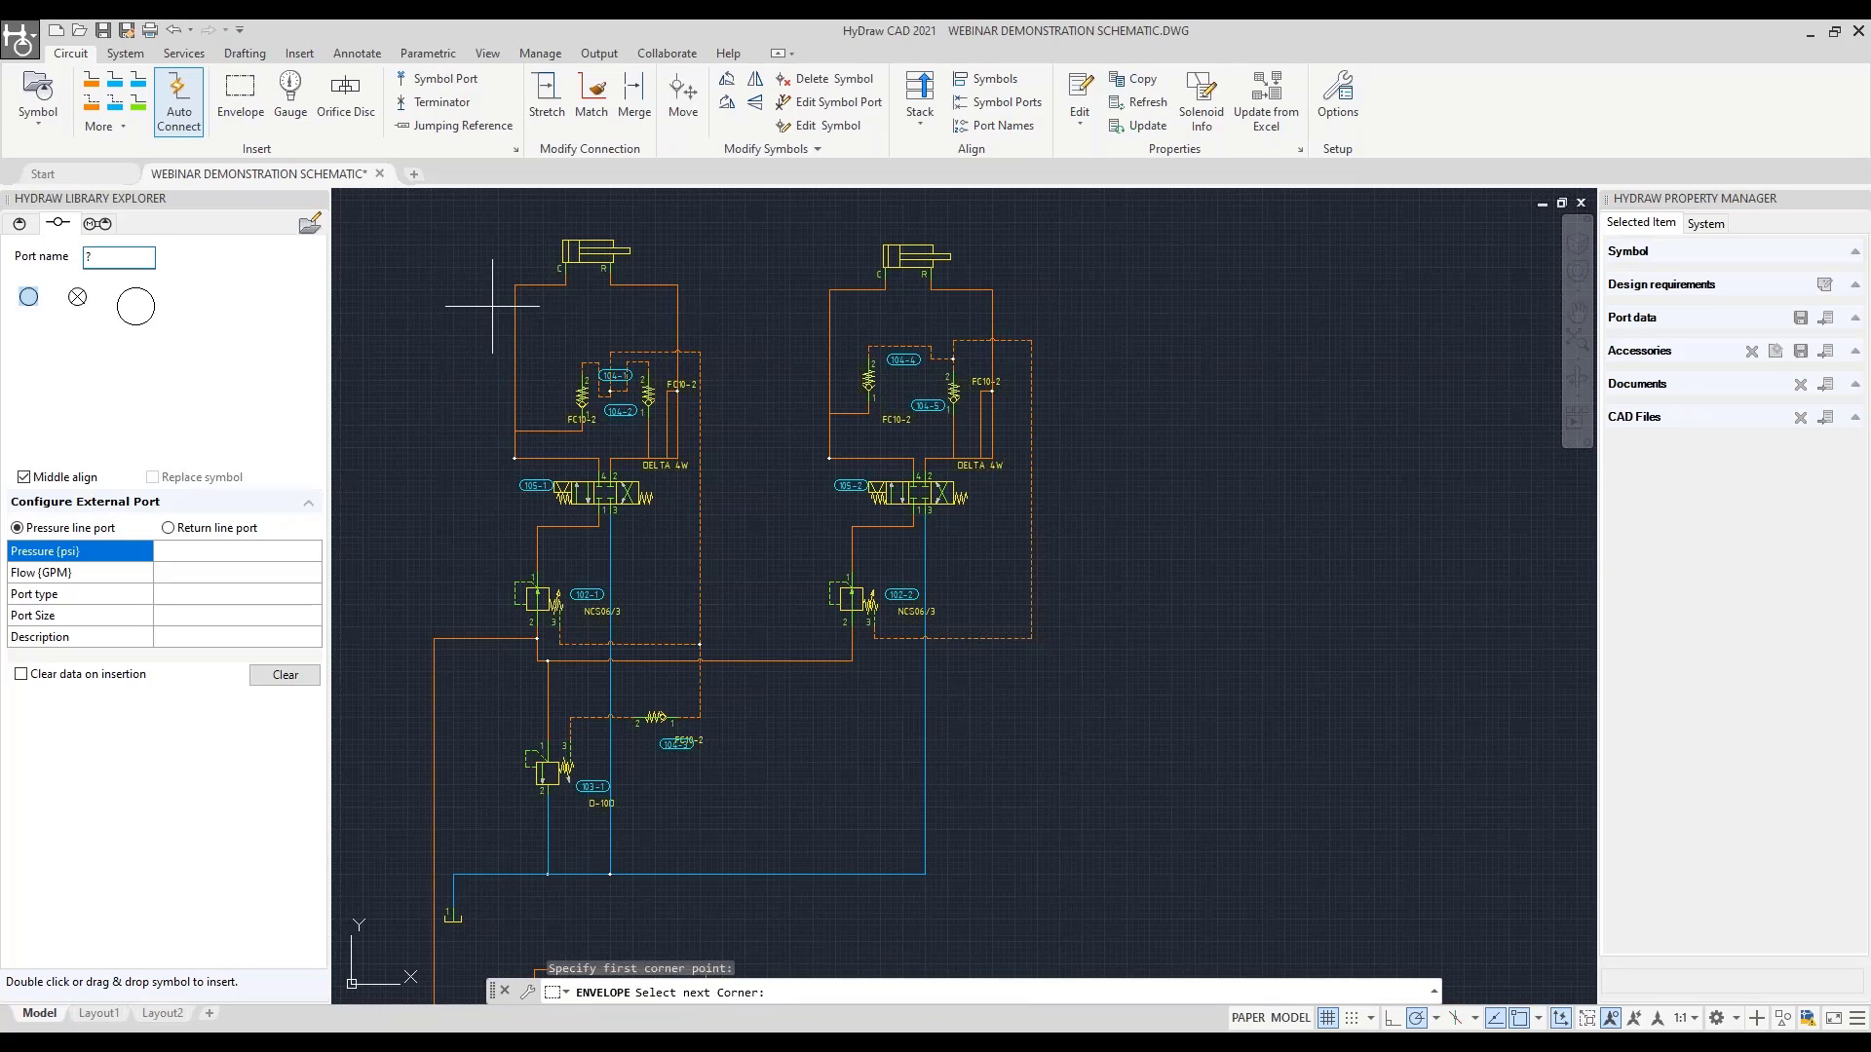
click(1061, 910)
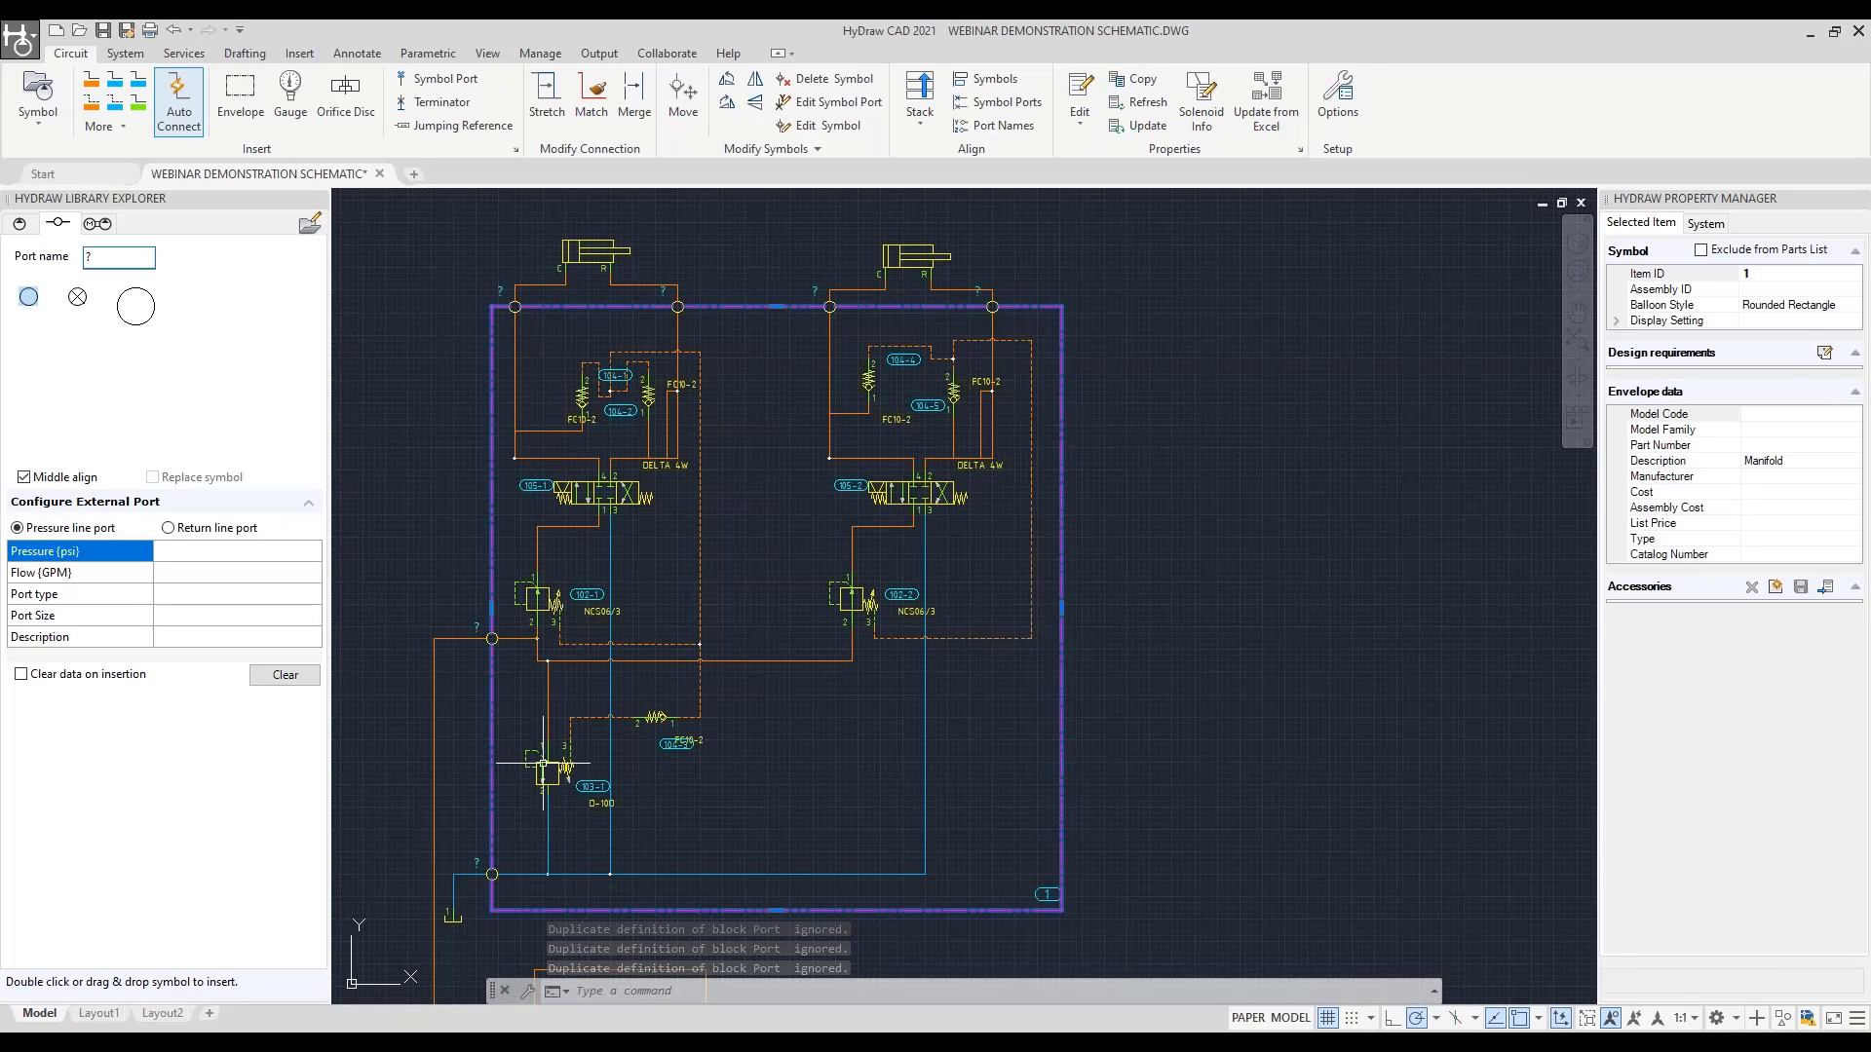
key(Escape)
Name the envelope's tank line port T1 and configure it as a BSP port of size G 3/8
scroll(493, 870, up, 6)
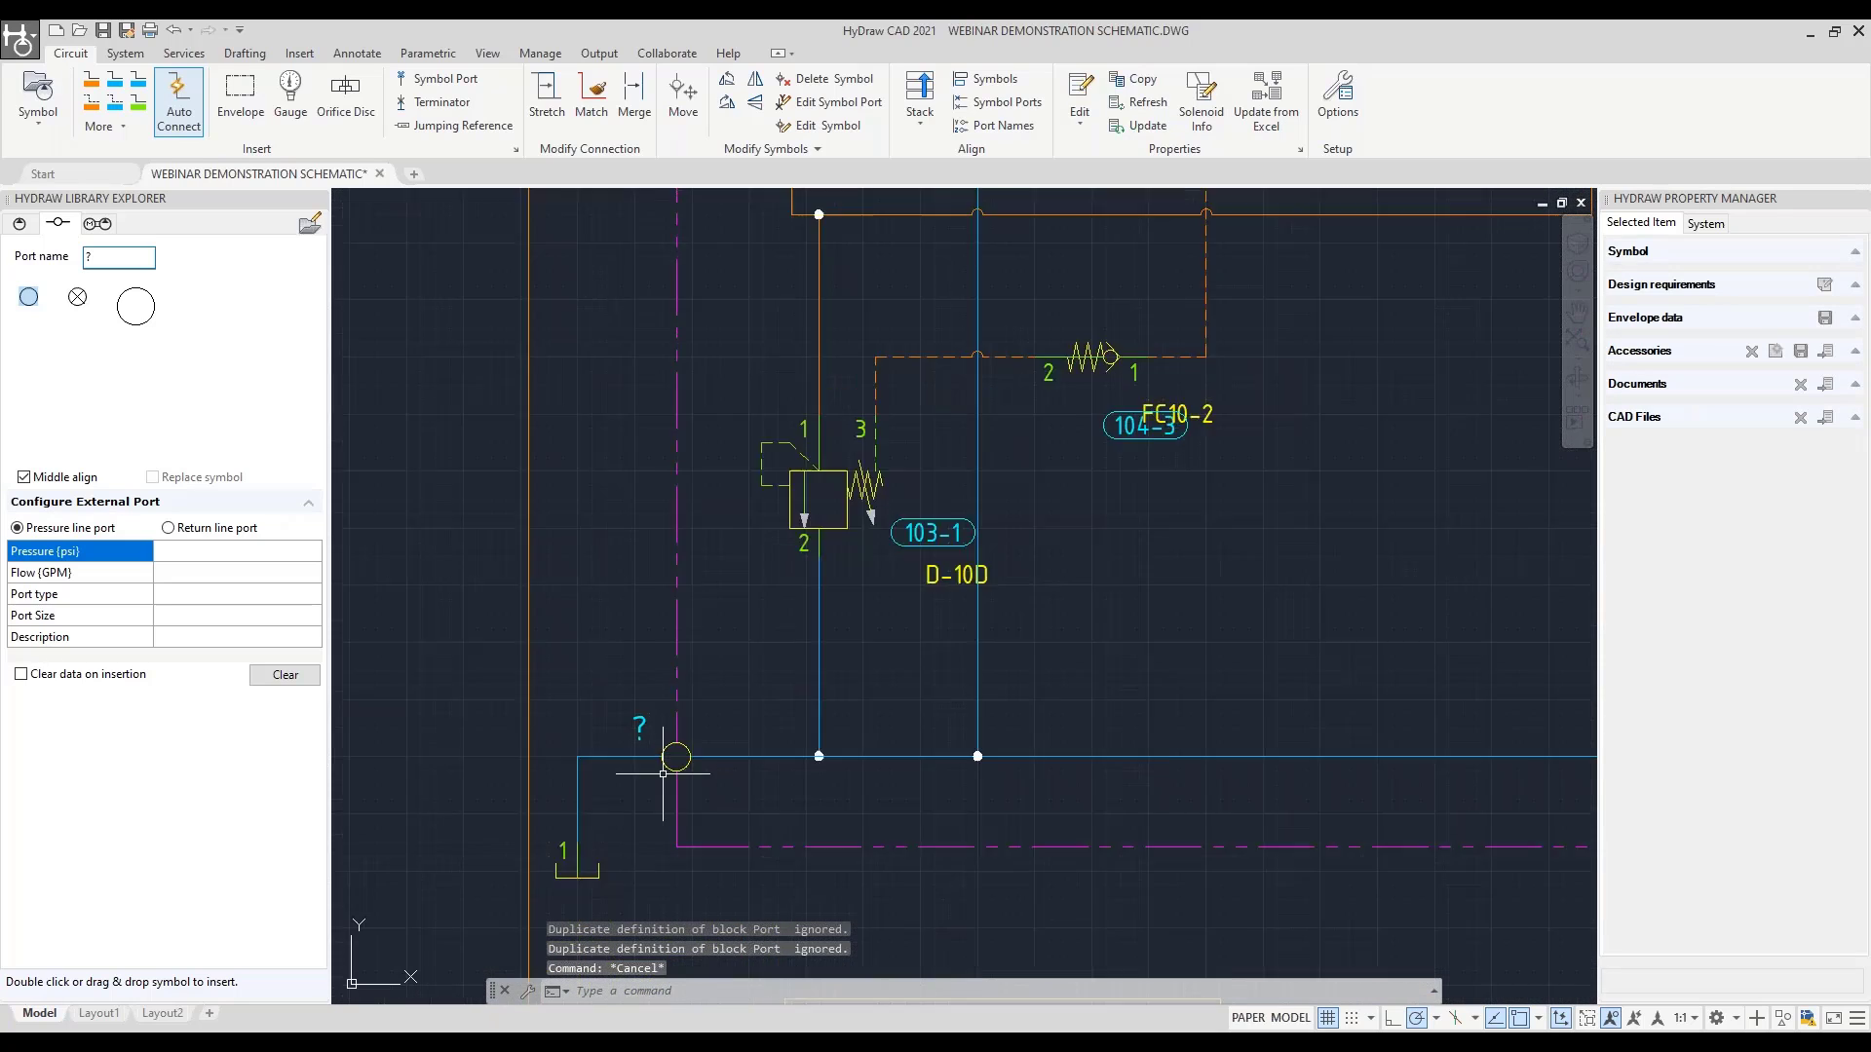
click(673, 733)
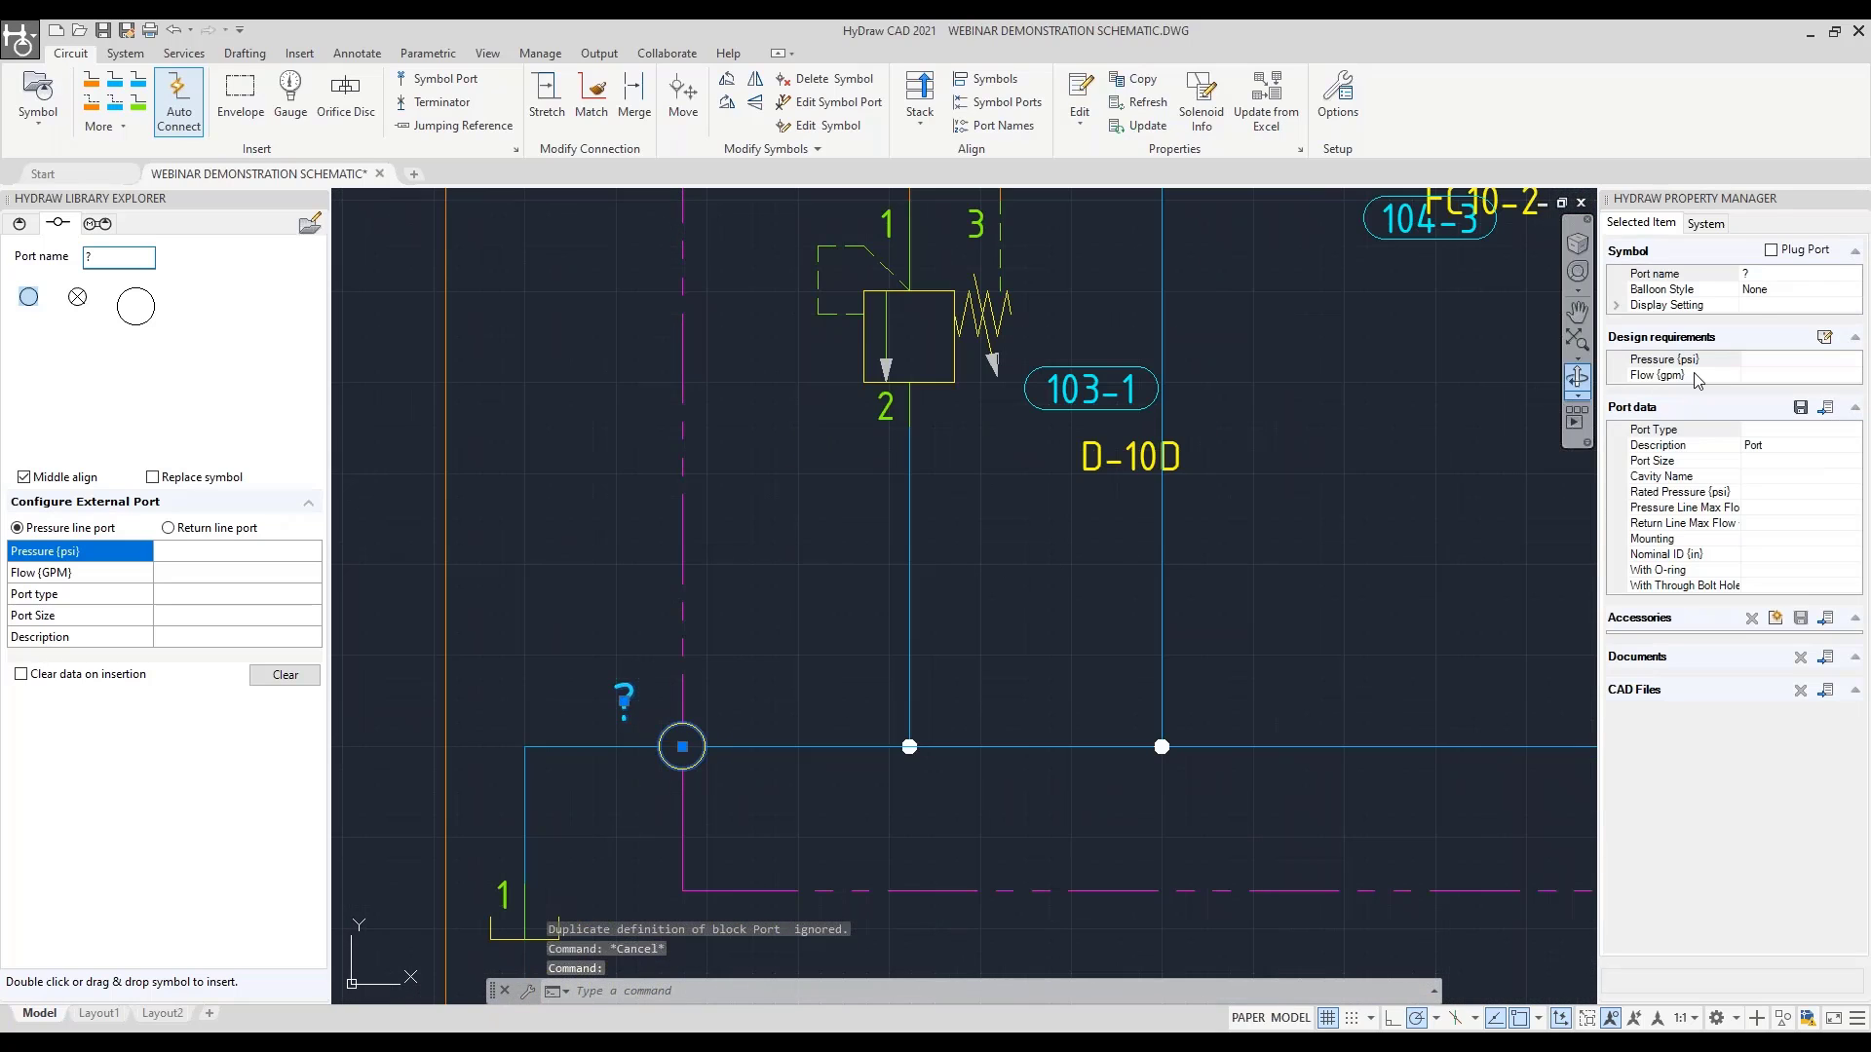
click(1762, 275)
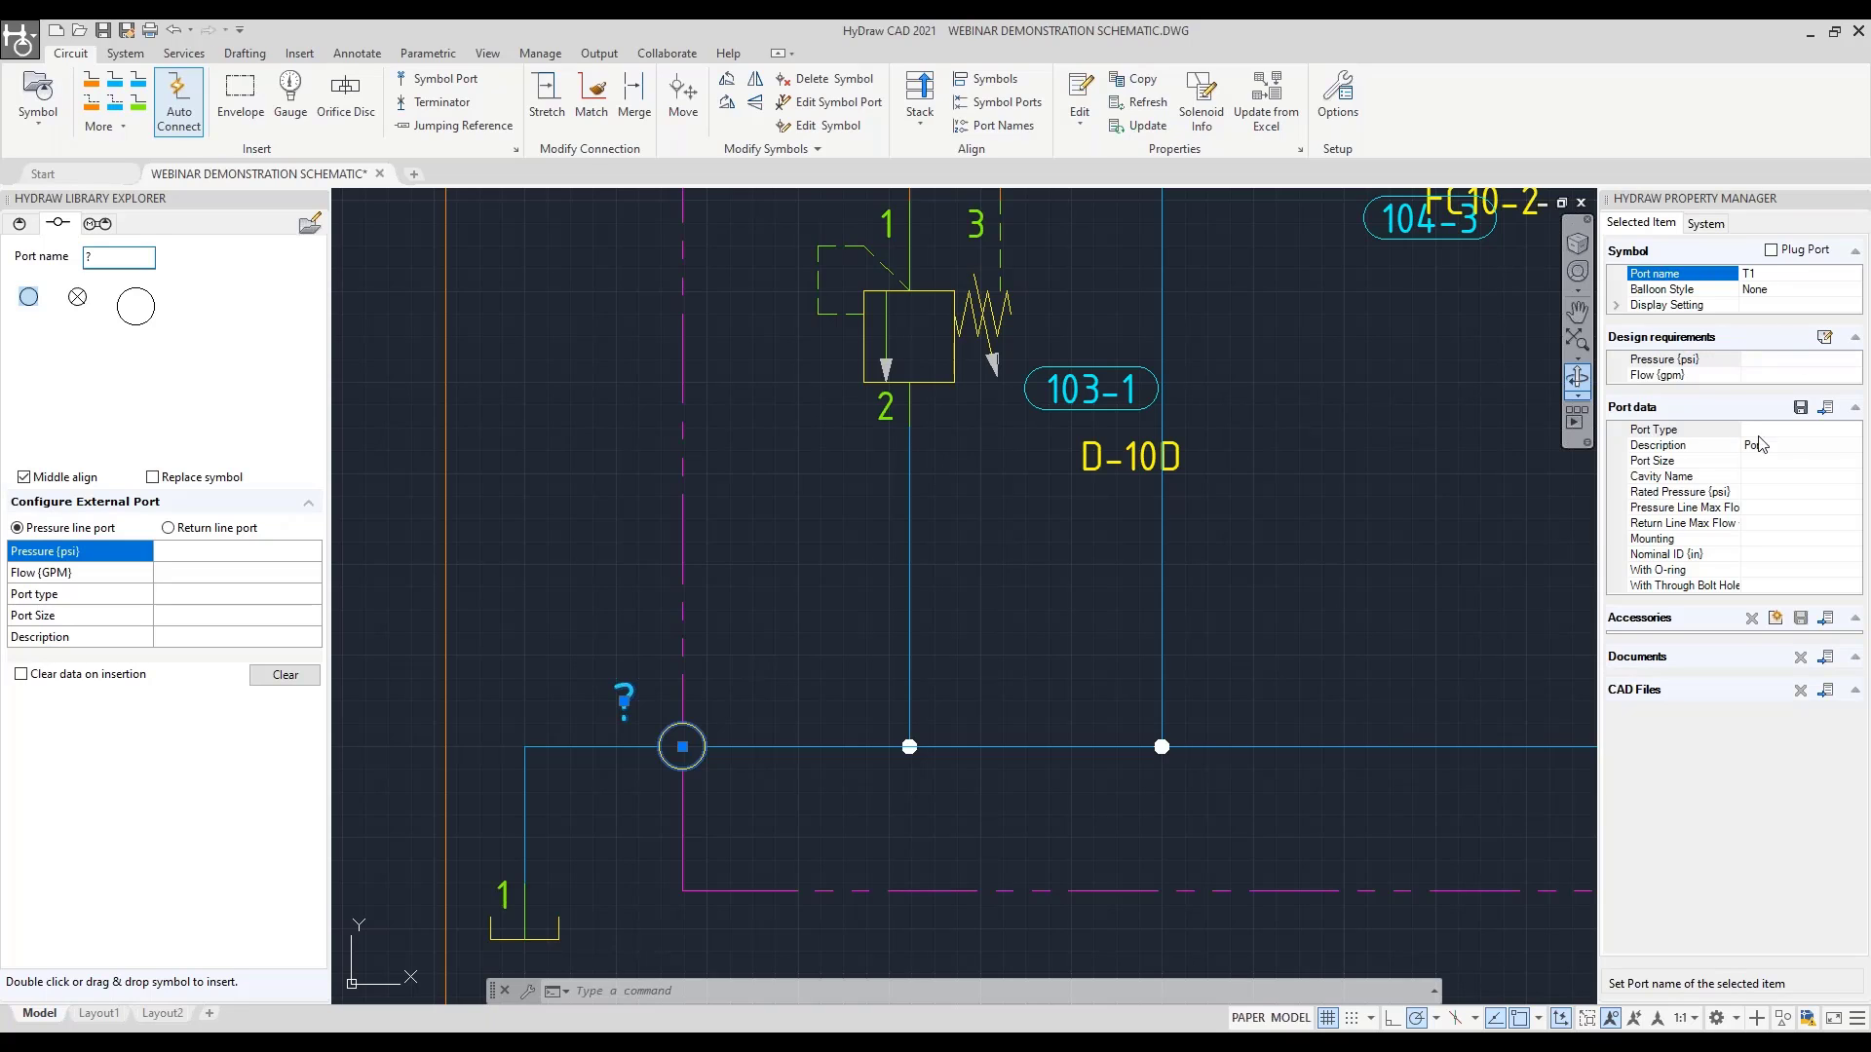
click(1825, 411)
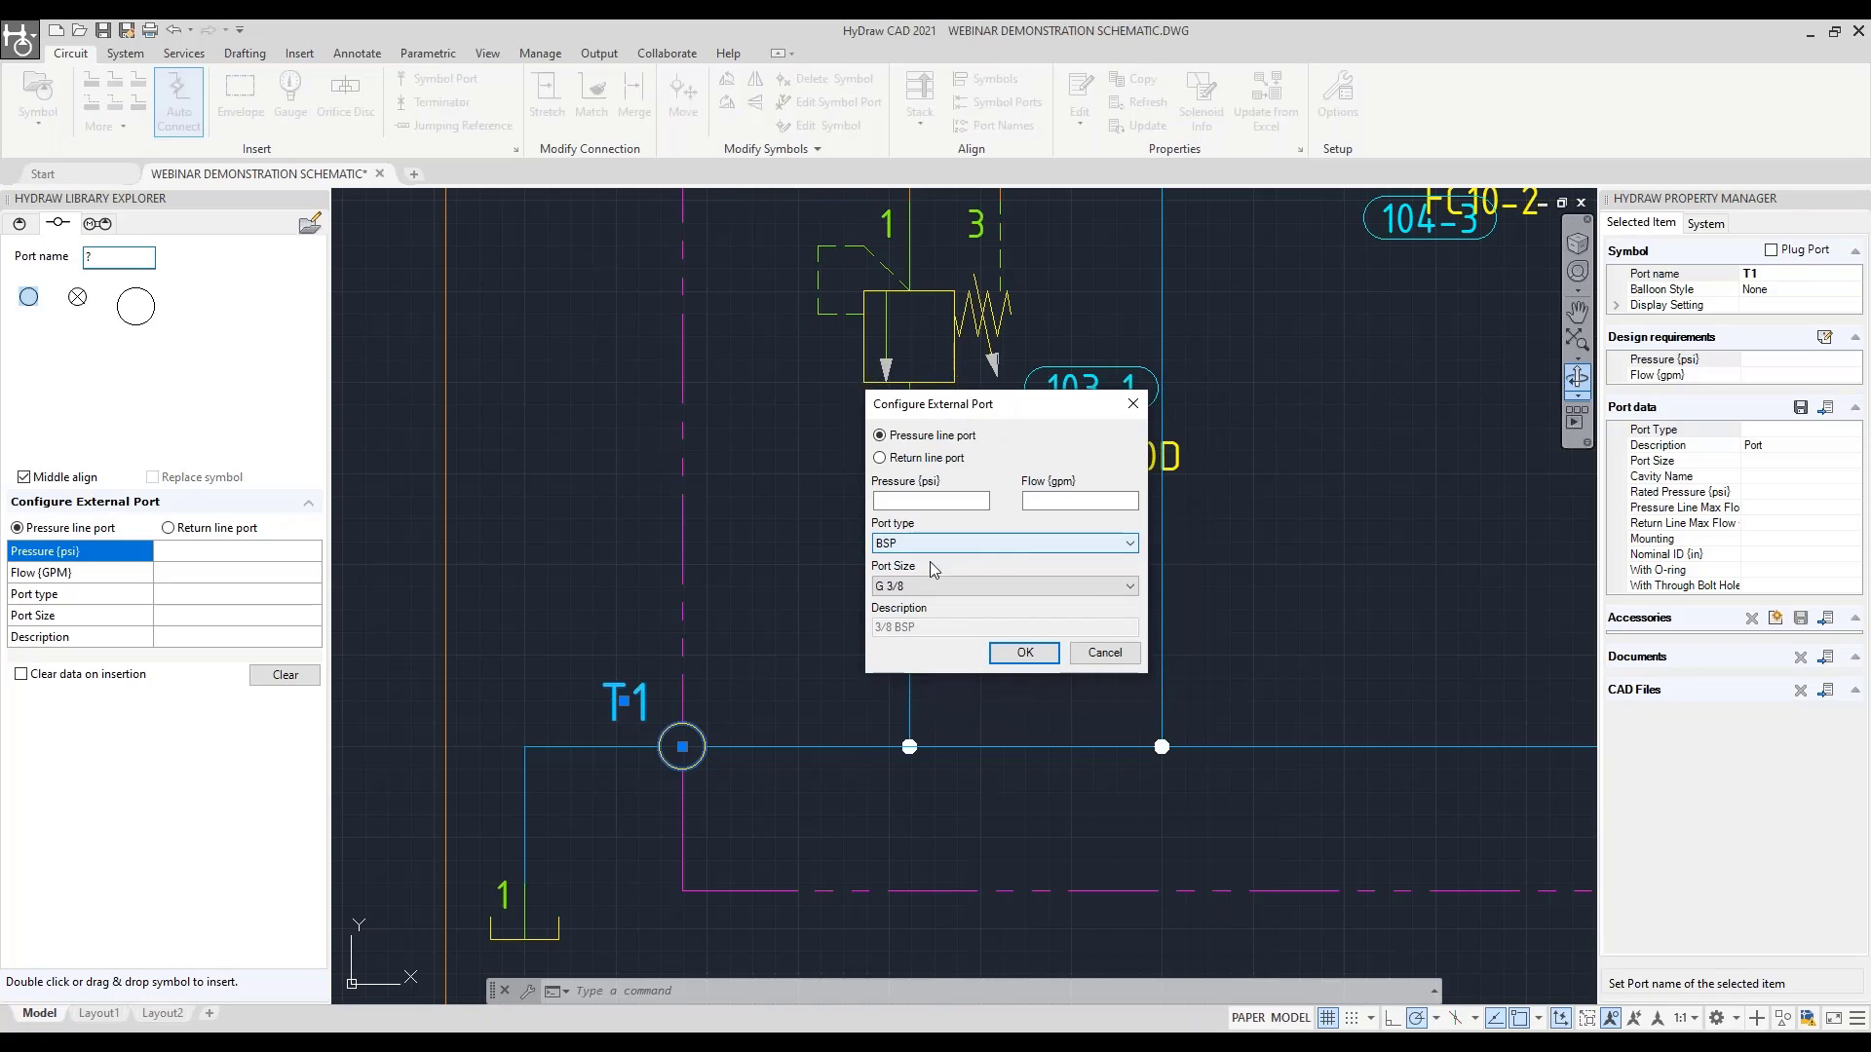
click(1036, 660)
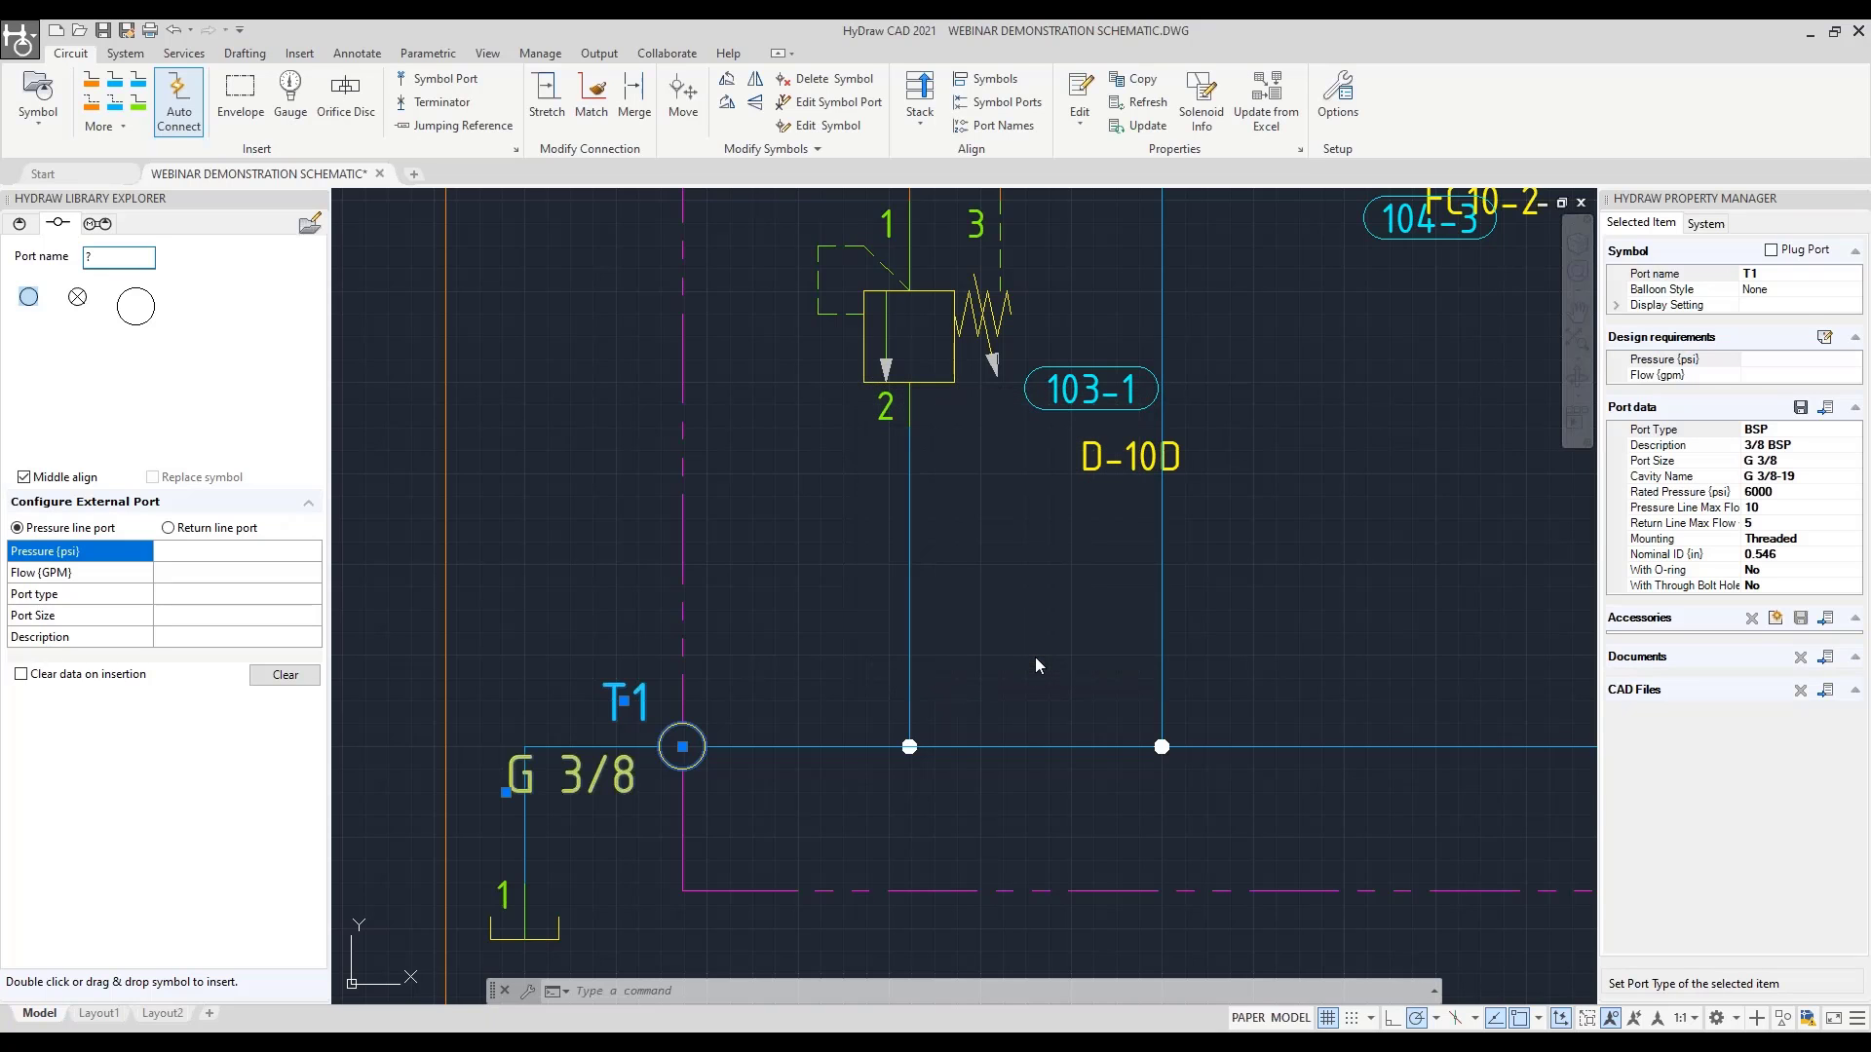
Name the external port on the envelope's pump supply line P1
scroll(1007, 631, down, 4)
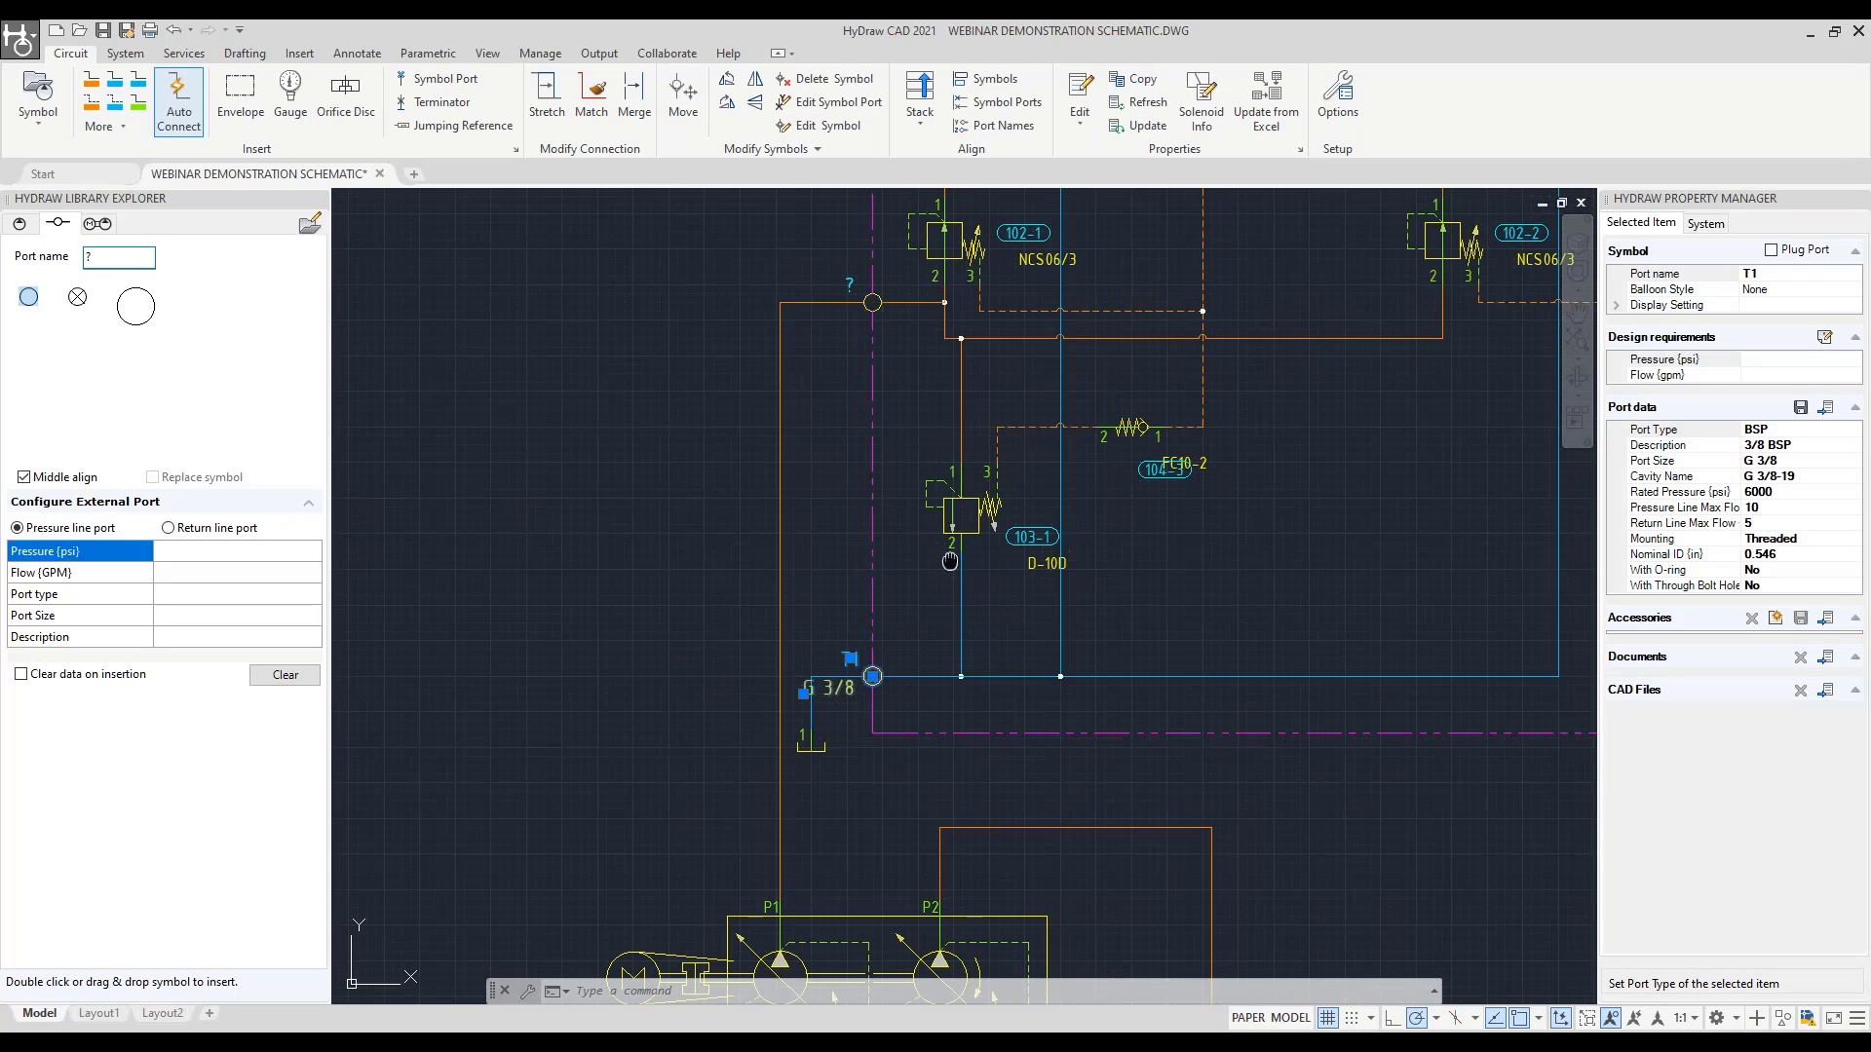
middle_drag(951, 560, 765, 875)
key(Escape)
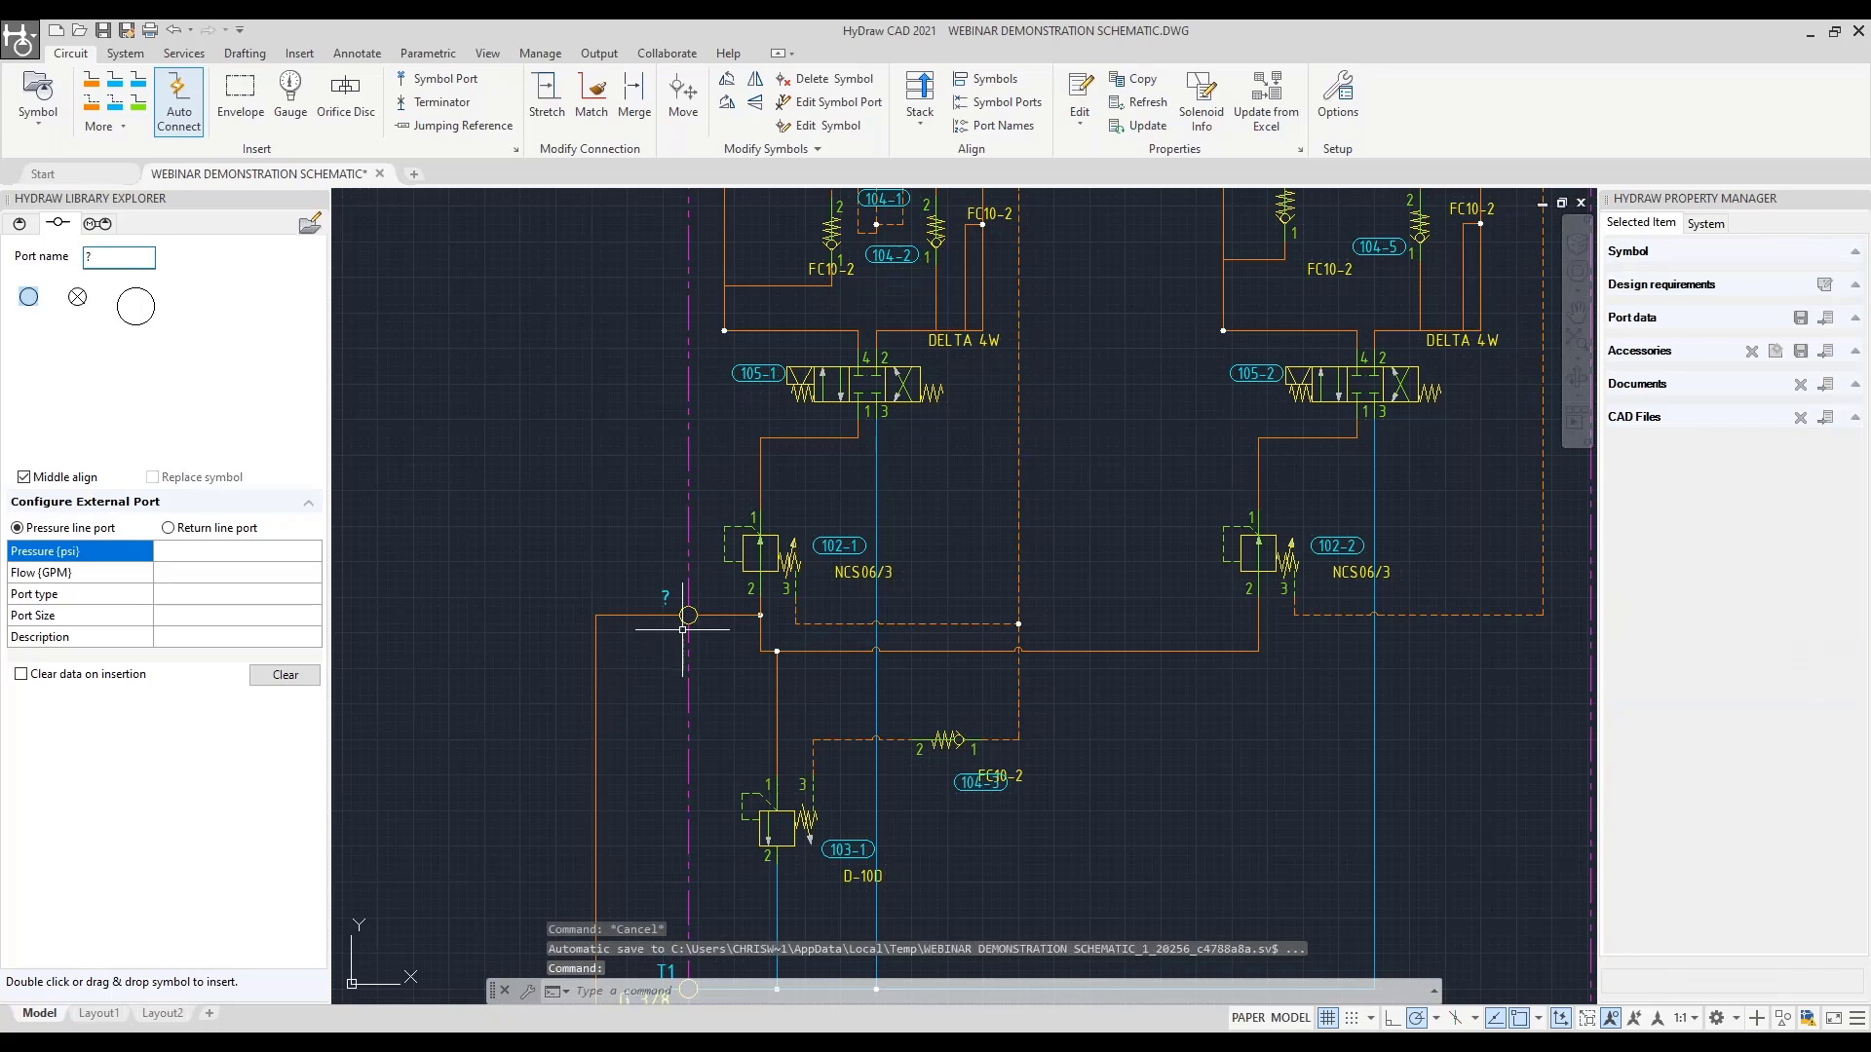
click(688, 615)
click(1783, 277)
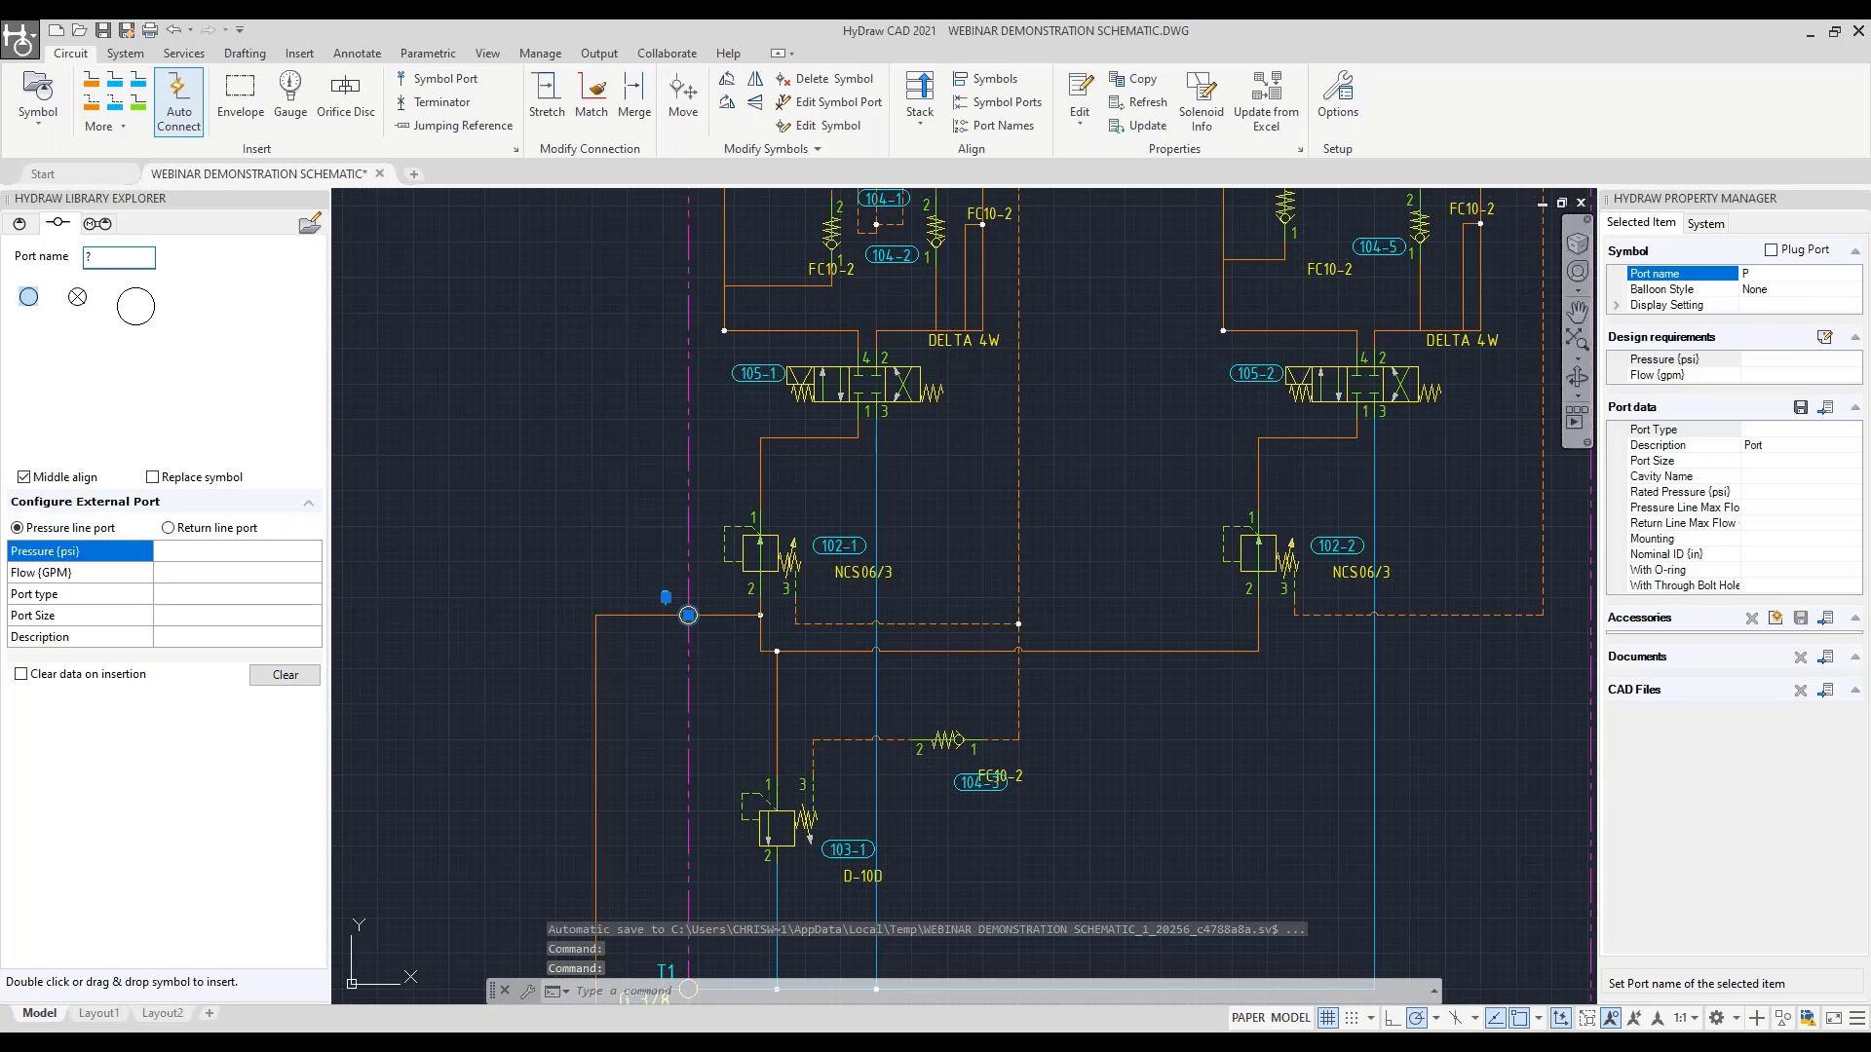
key(Return)
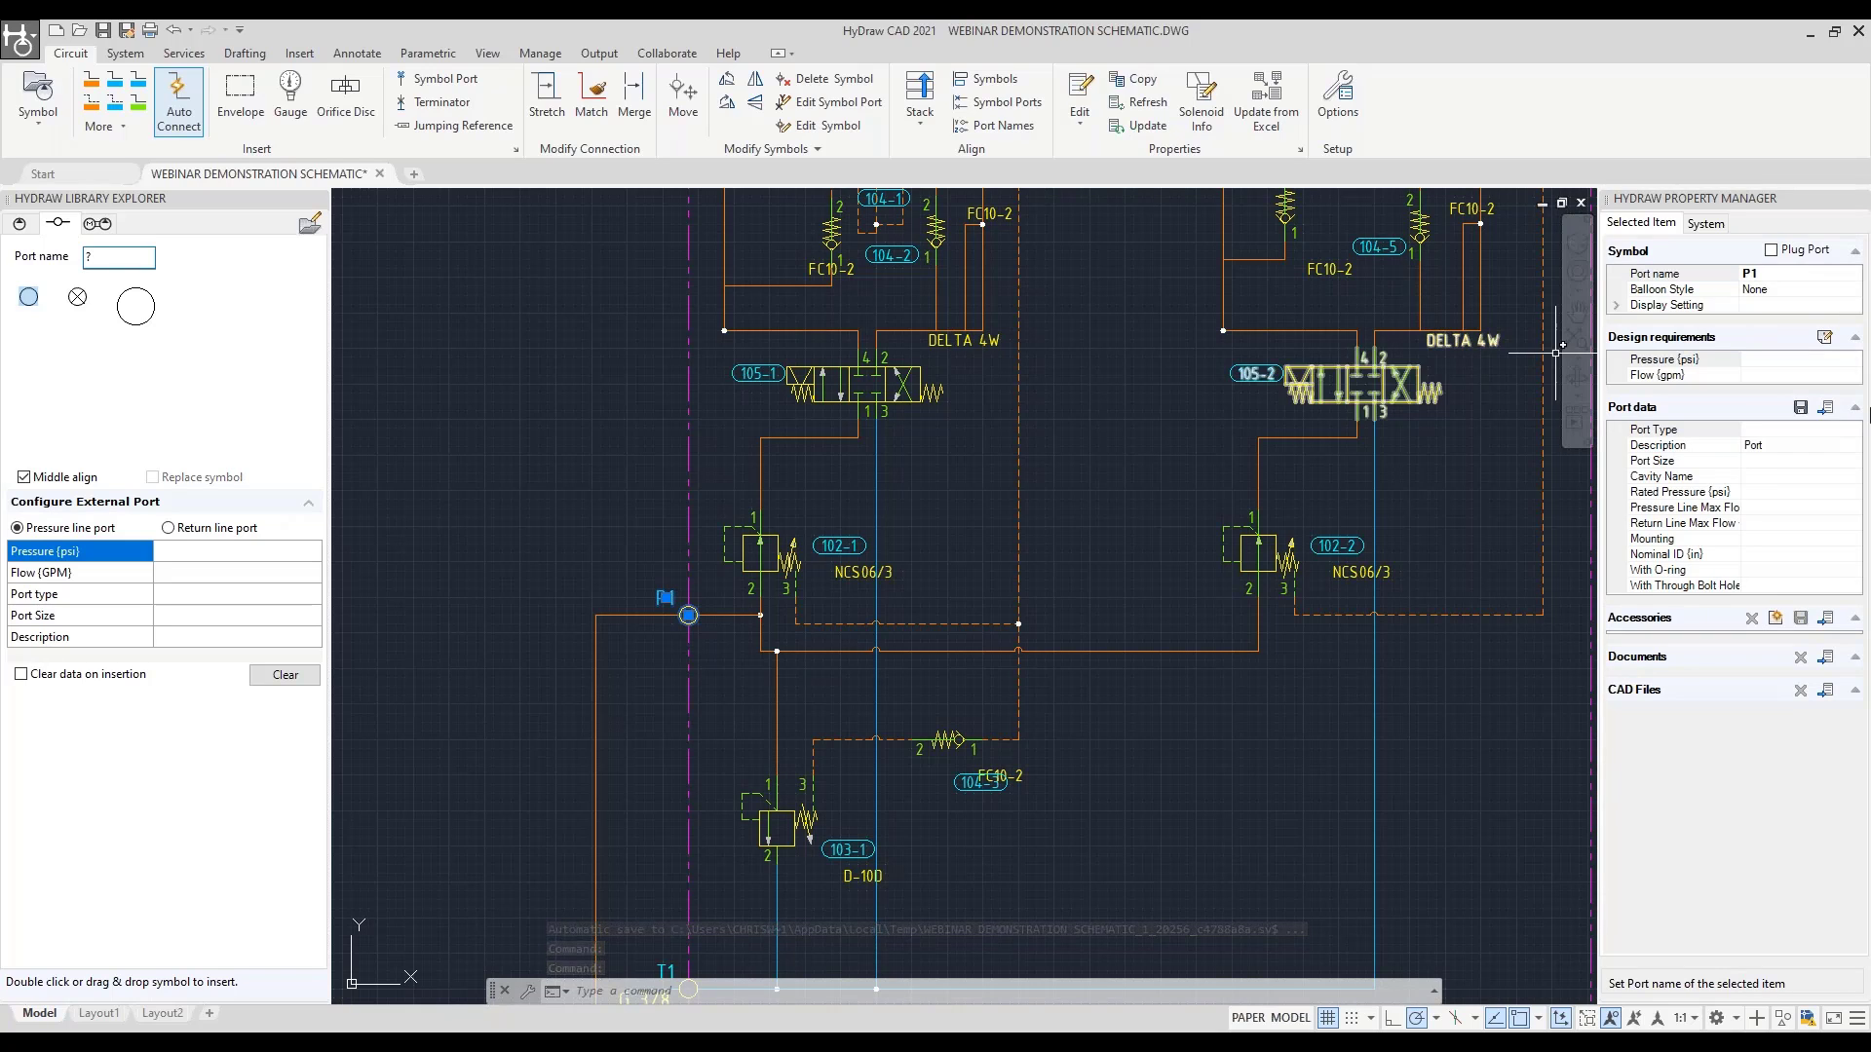
key(Escape)
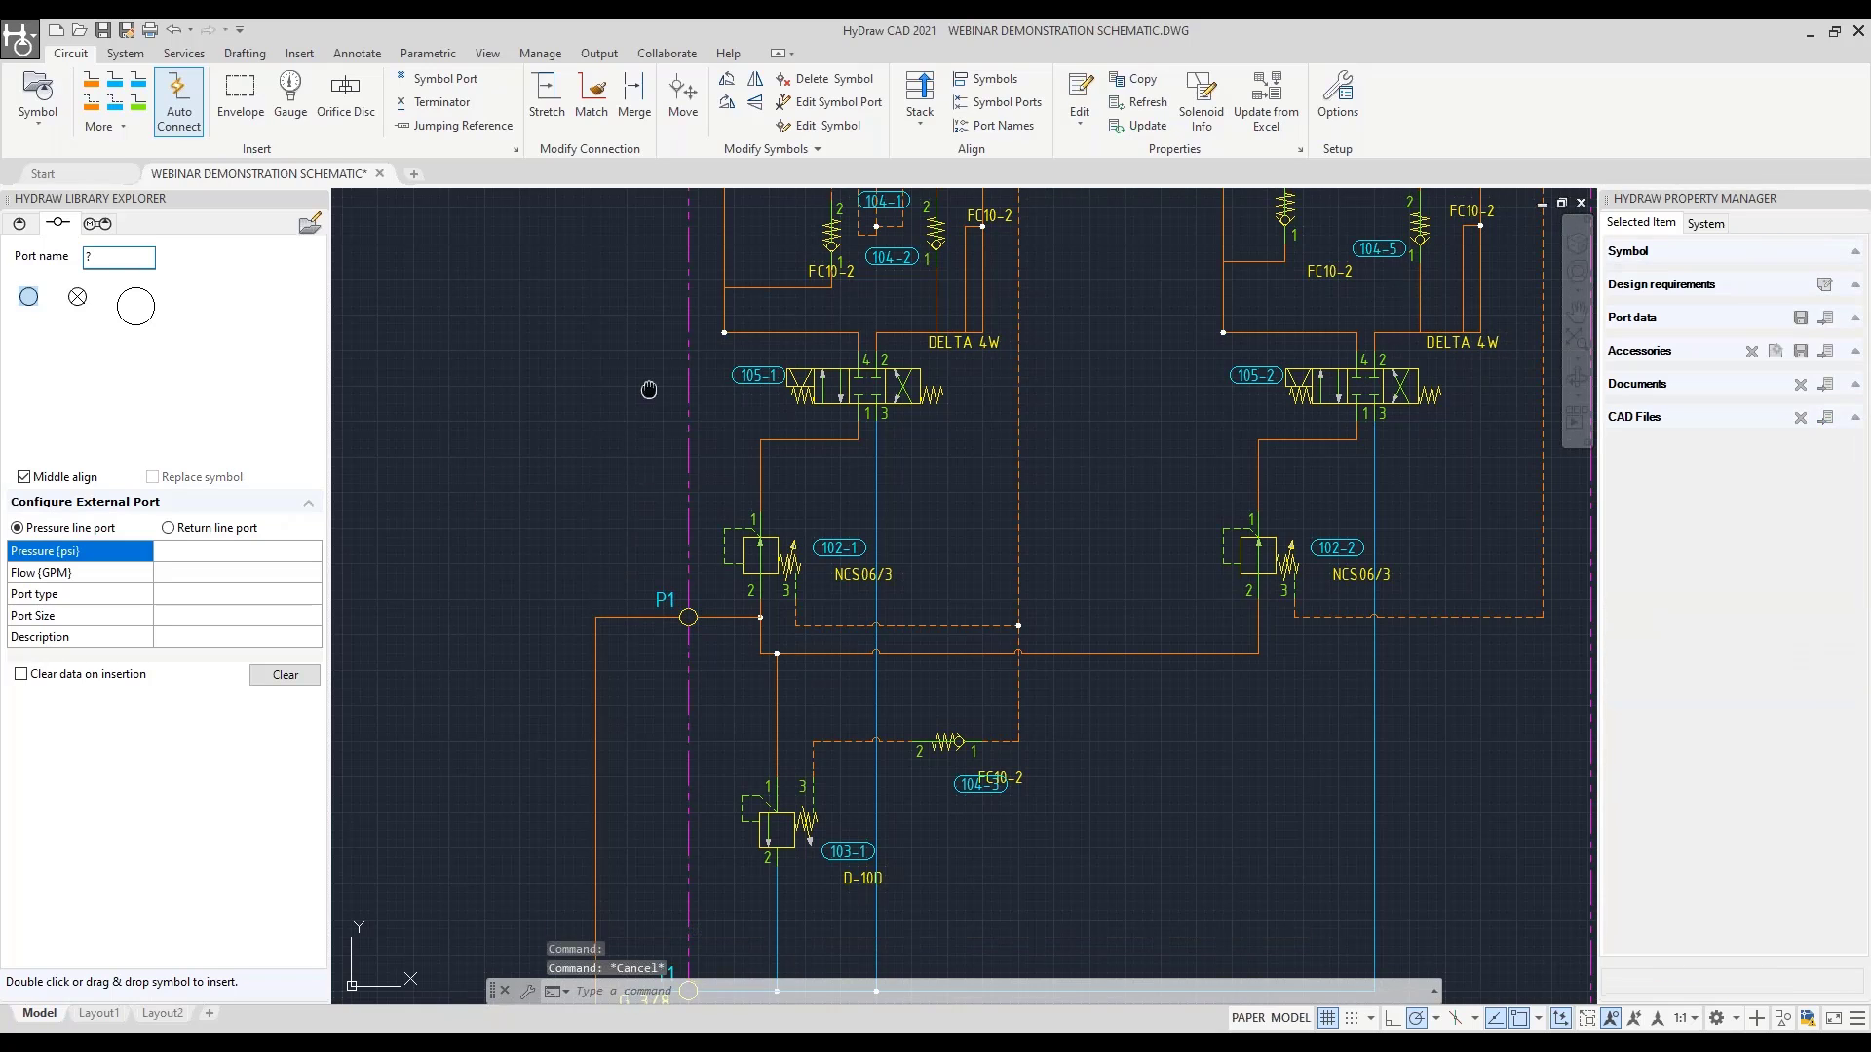
Name the external ports on the first cylinder's C and R lines A1 and A2
middle_drag(647, 389, 607, 898)
click(685, 597)
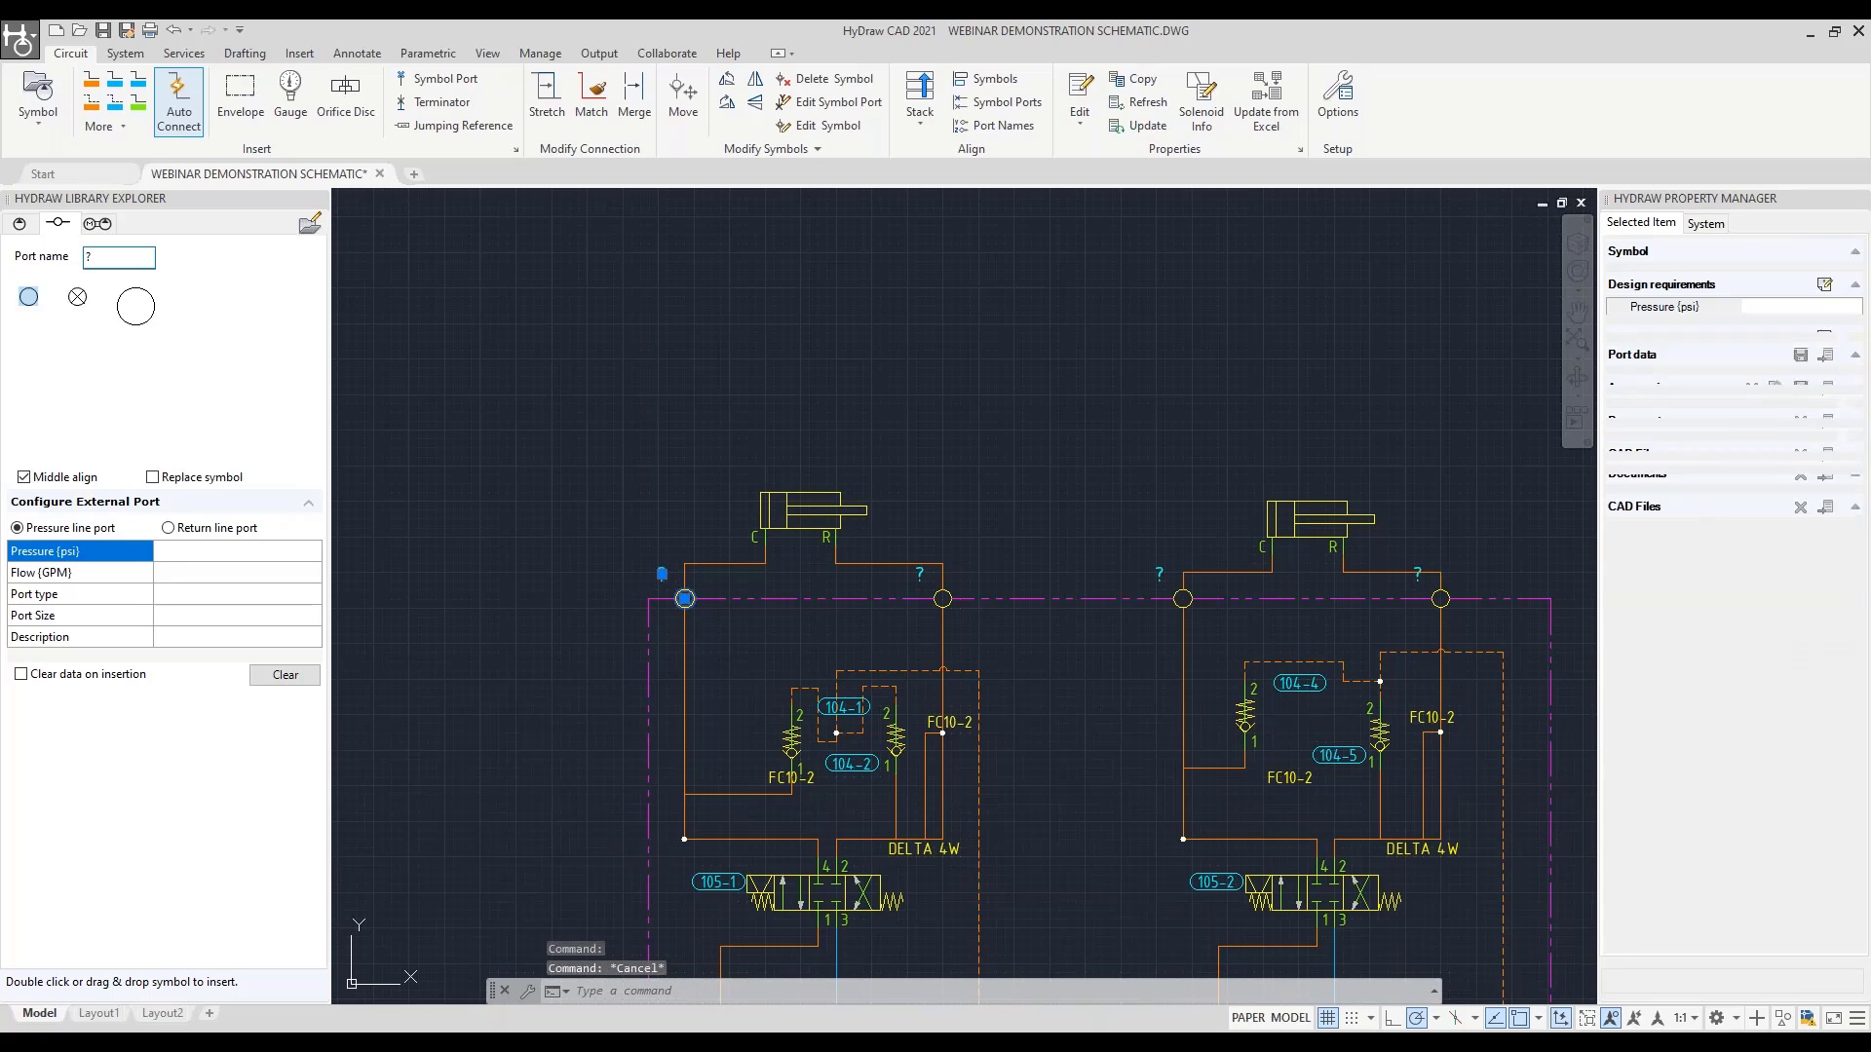
click(1754, 274)
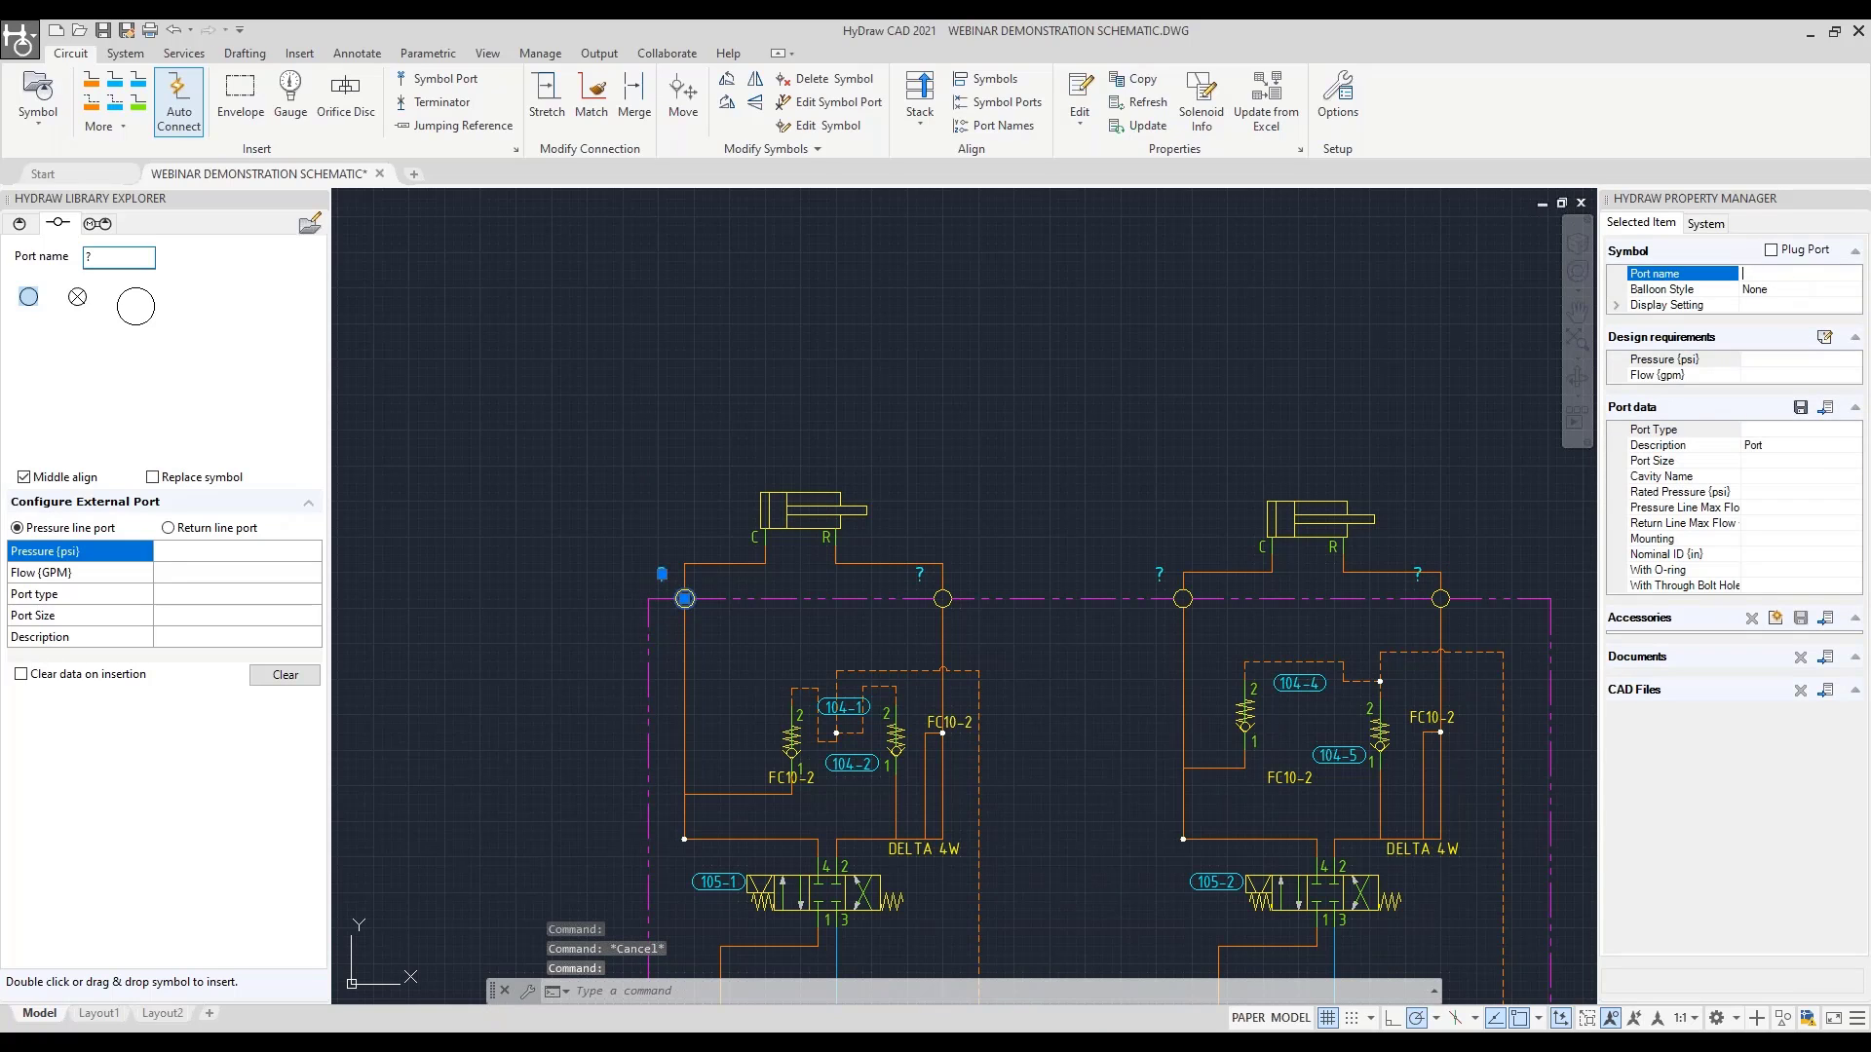
text(A1)
key(Return)
key(Escape)
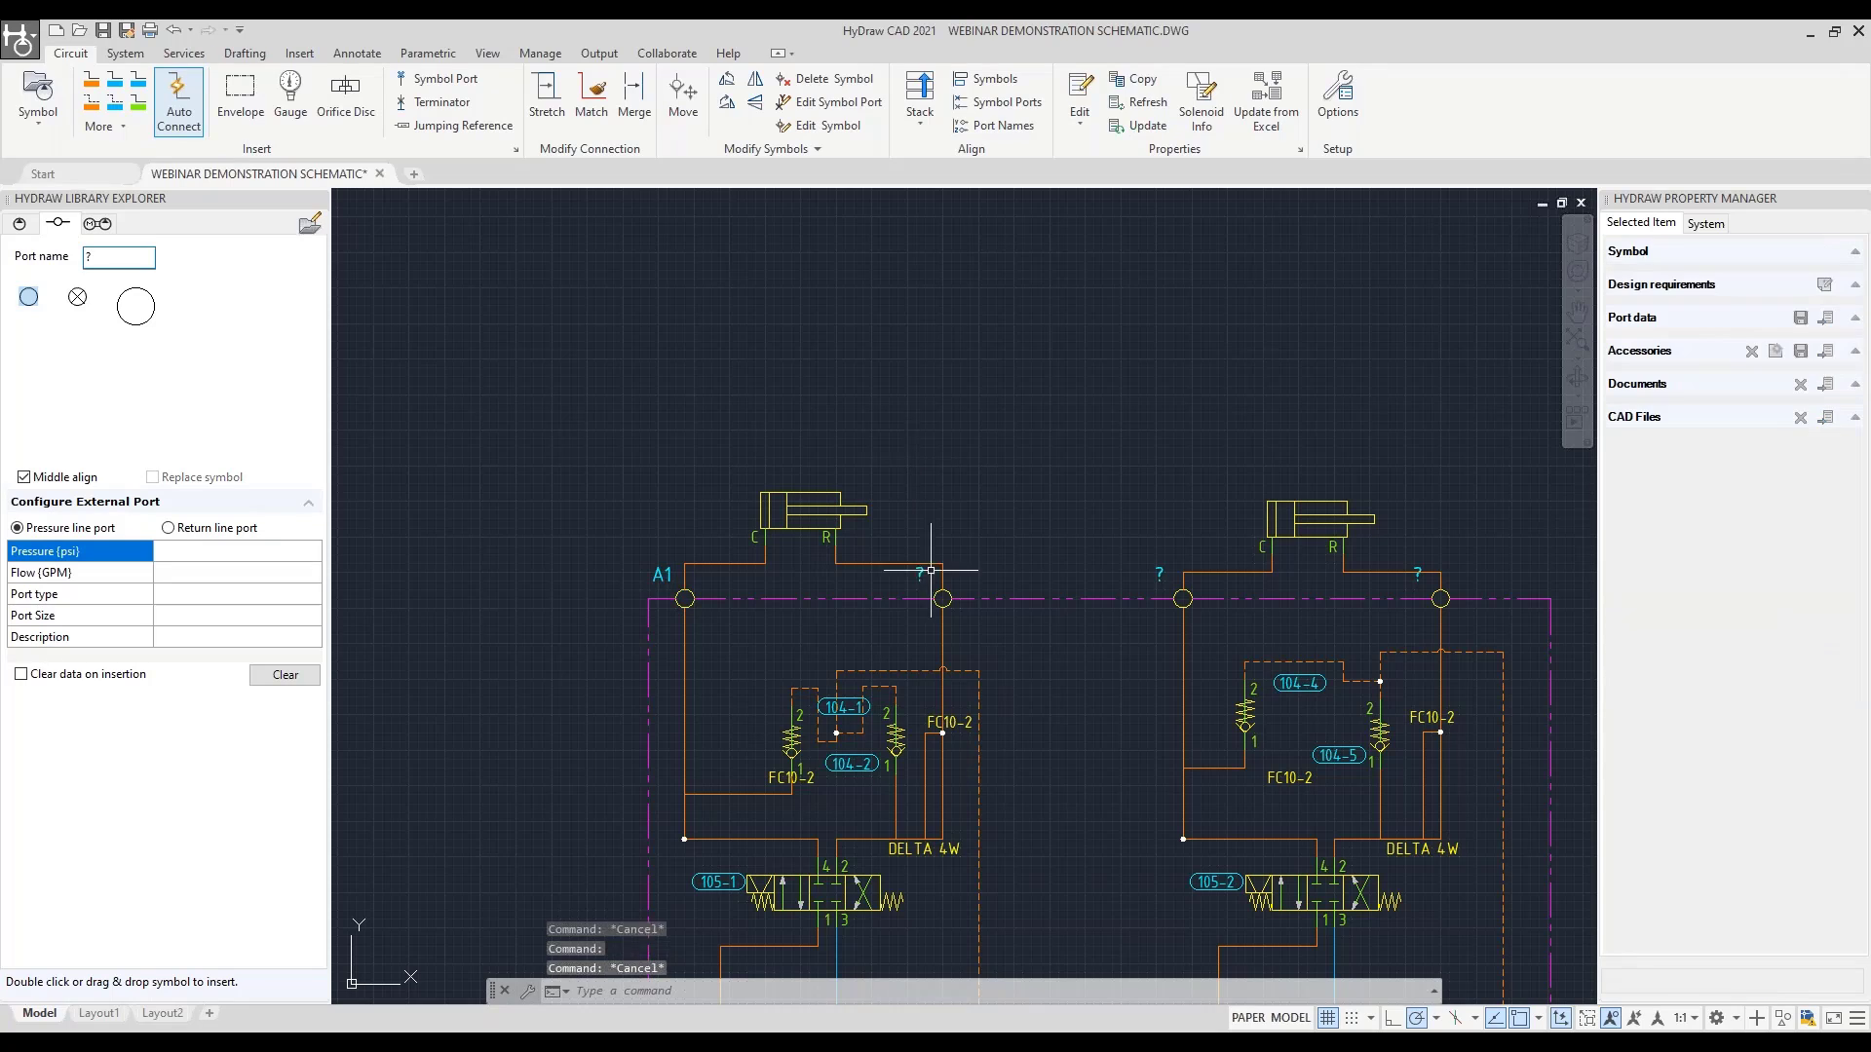
click(942, 598)
click(1754, 274)
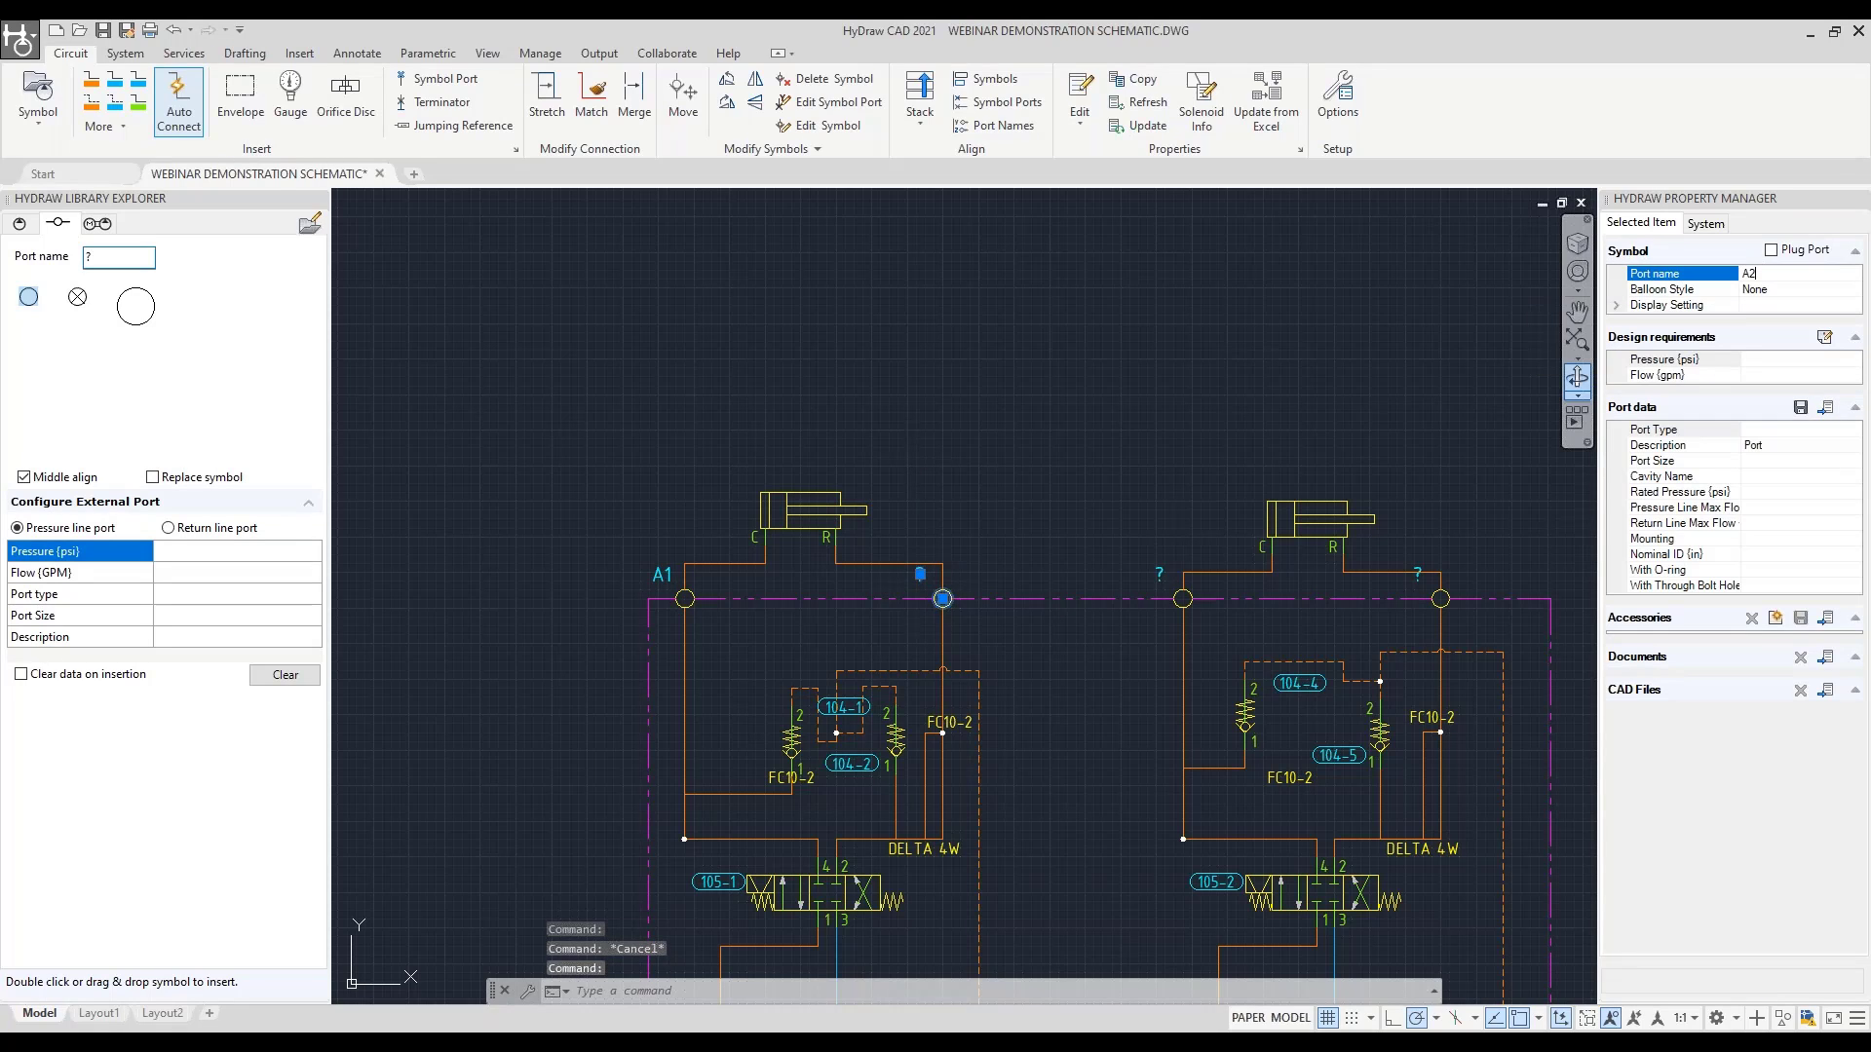
key(Return)
key(Escape)
Name the external ports on the second cylinder's C and R lines B1 and B2
middle_drag(1203, 506, 1026, 499)
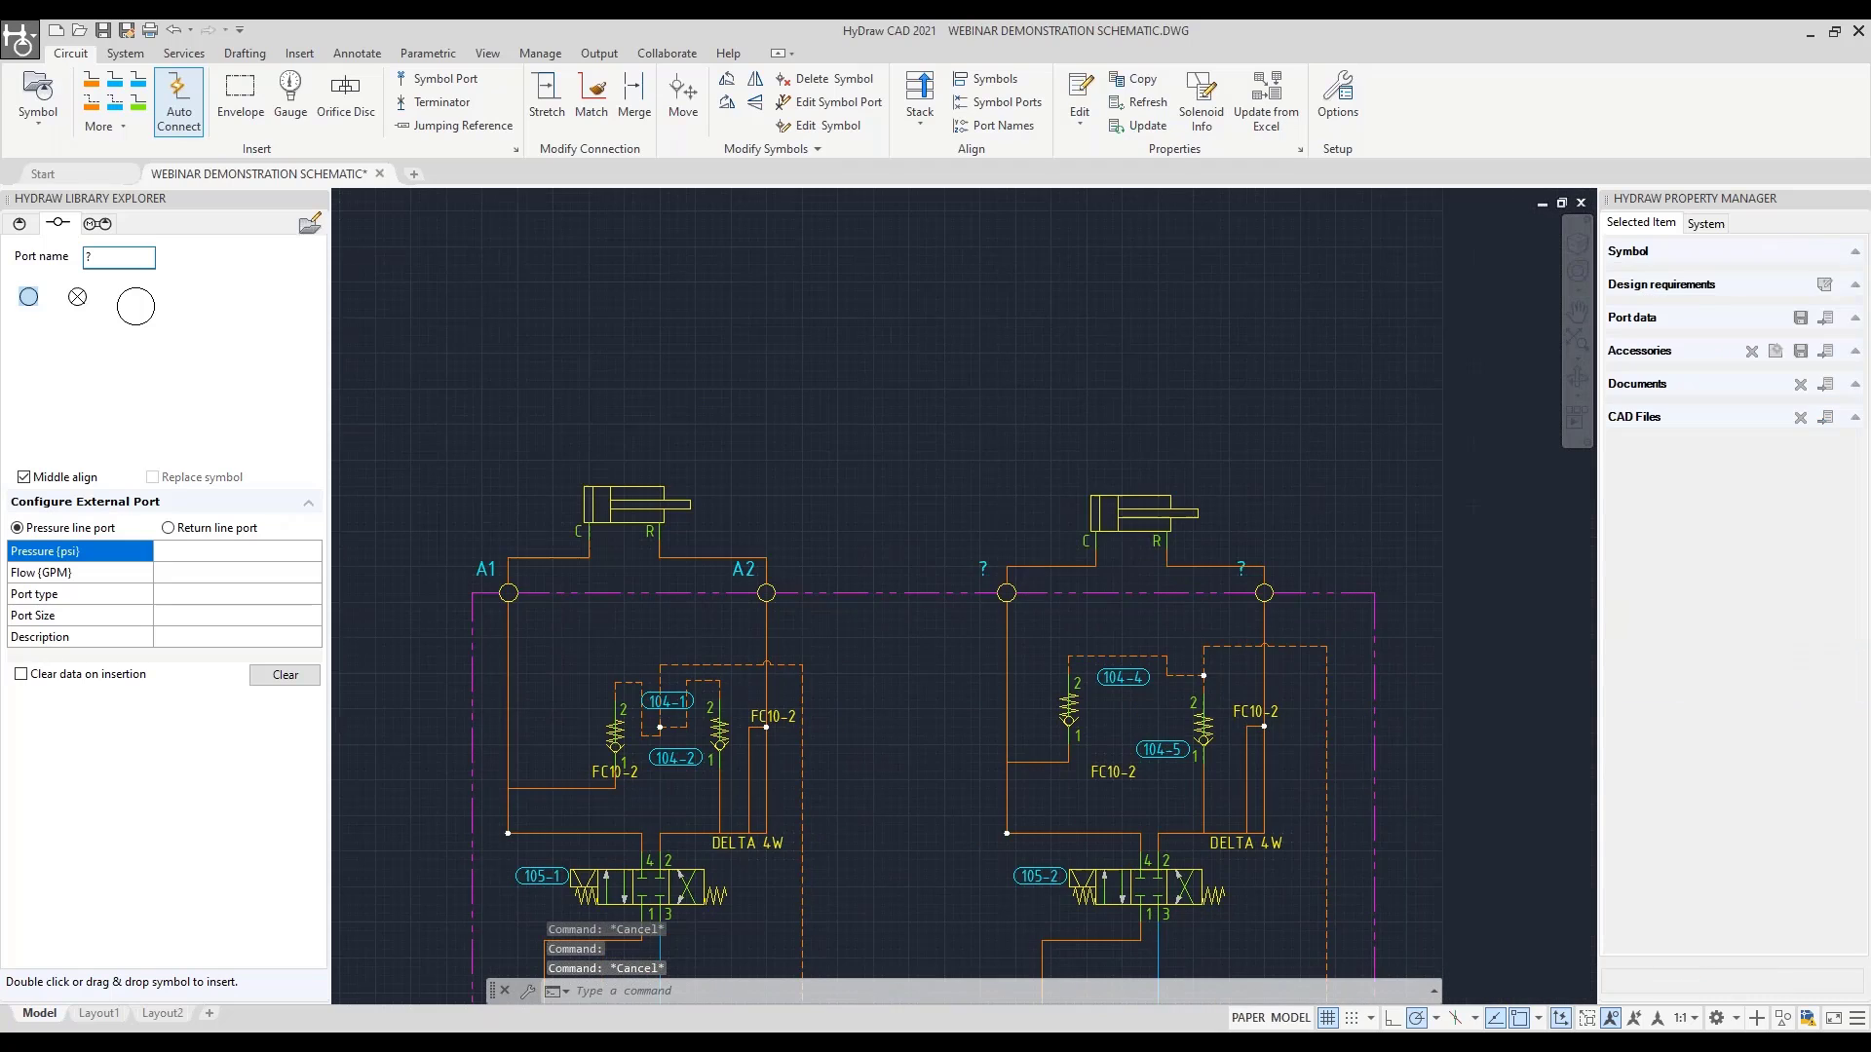
click(1004, 591)
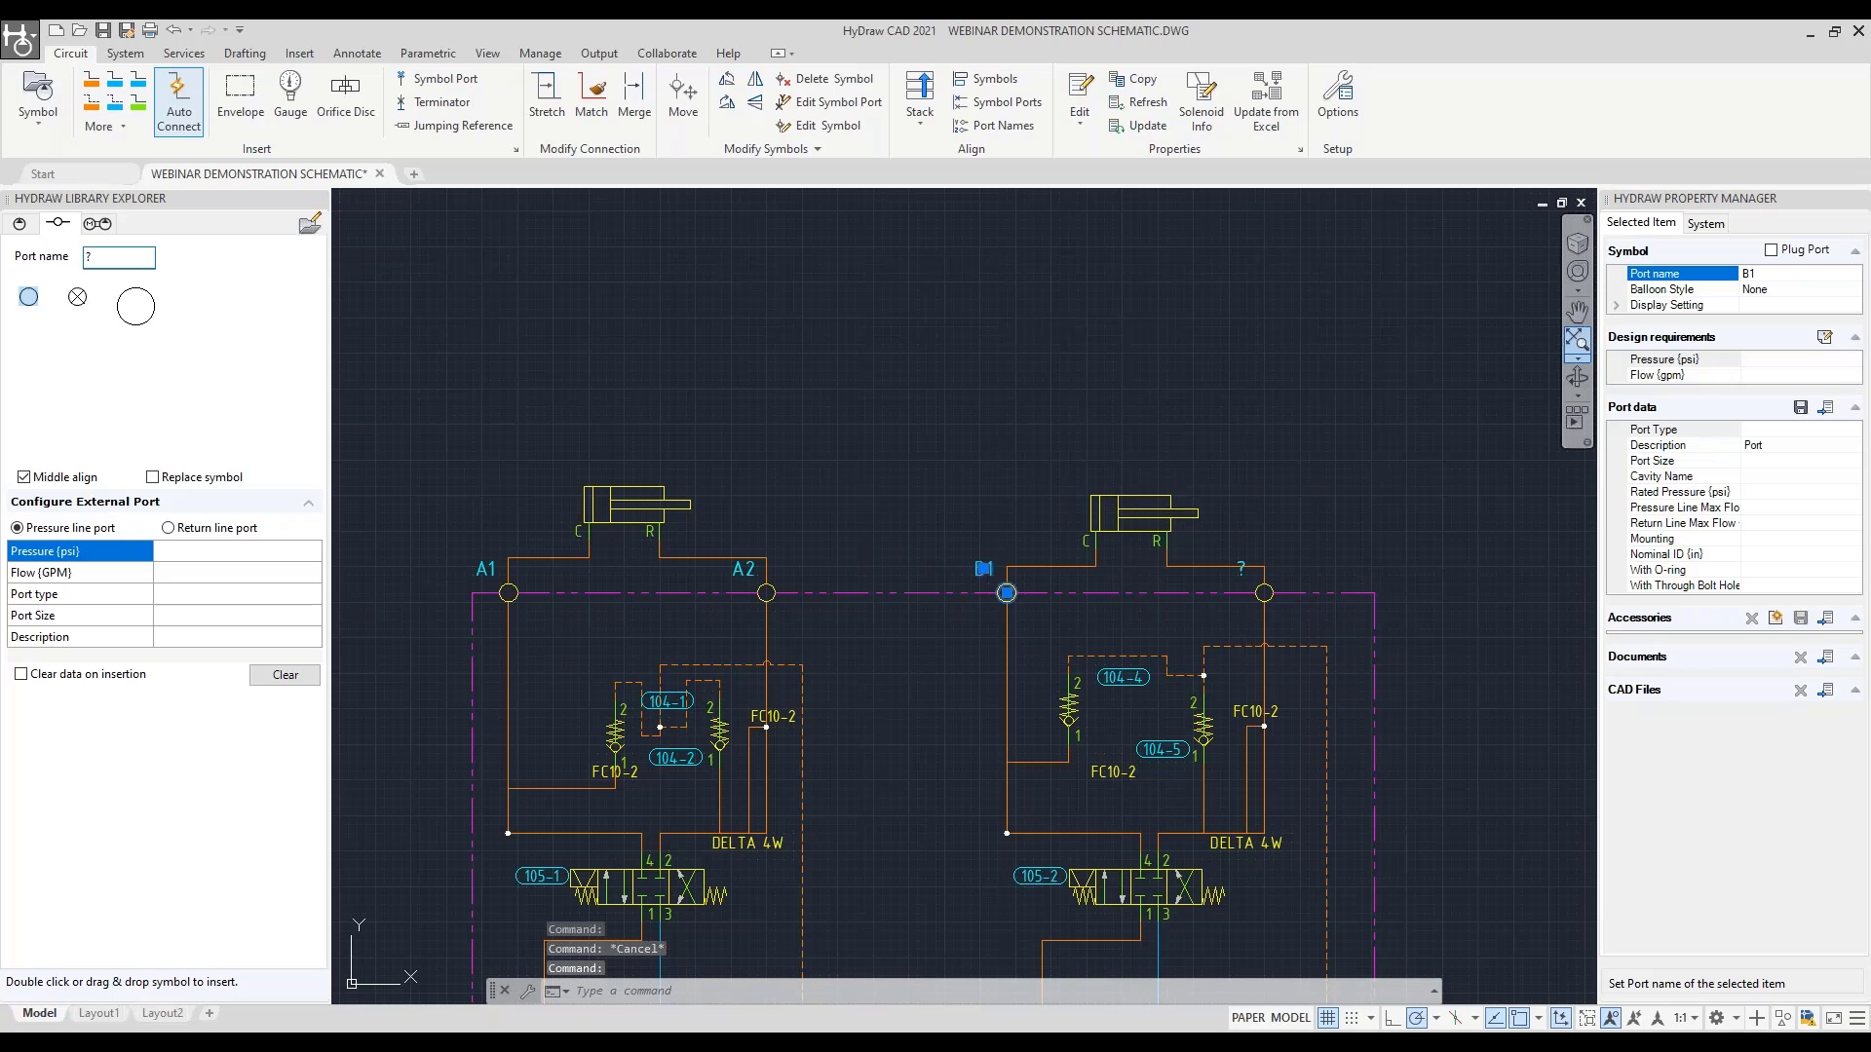
key(Return)
key(Escape)
middle_drag(1316, 575, 1222, 575)
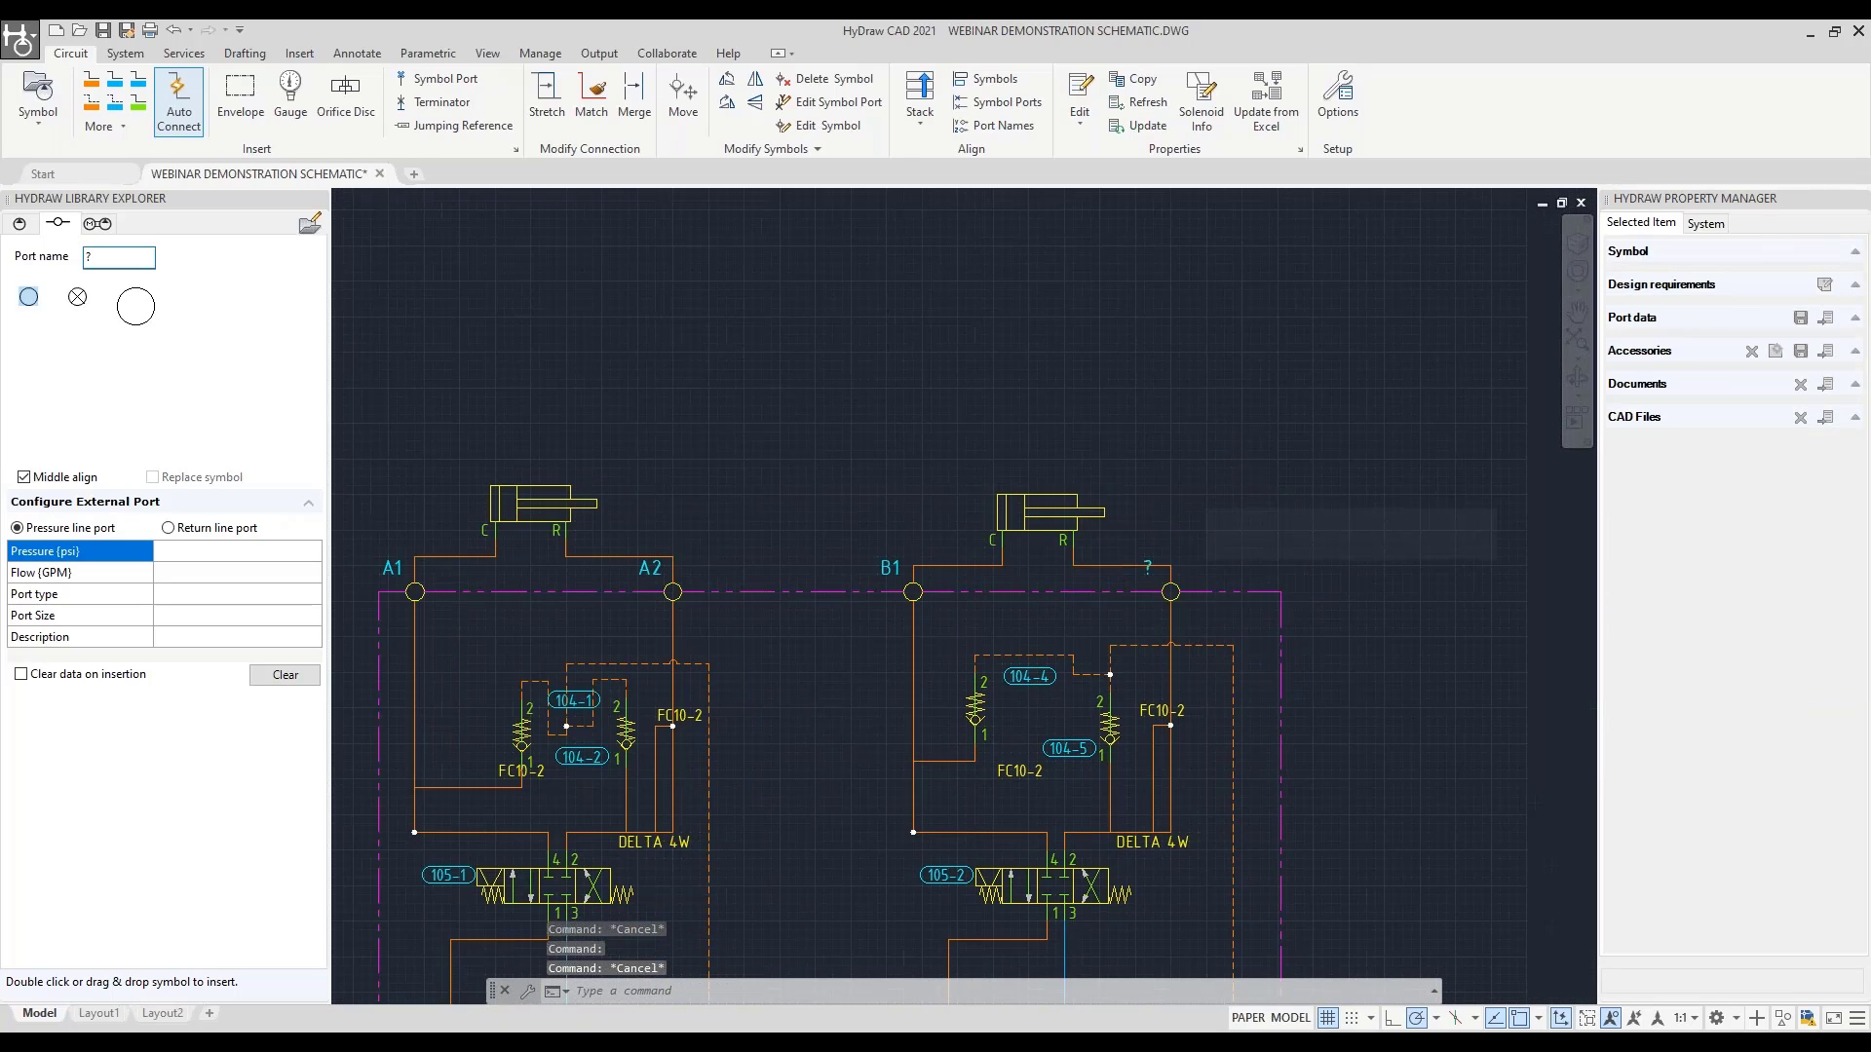
click(1171, 591)
click(1769, 277)
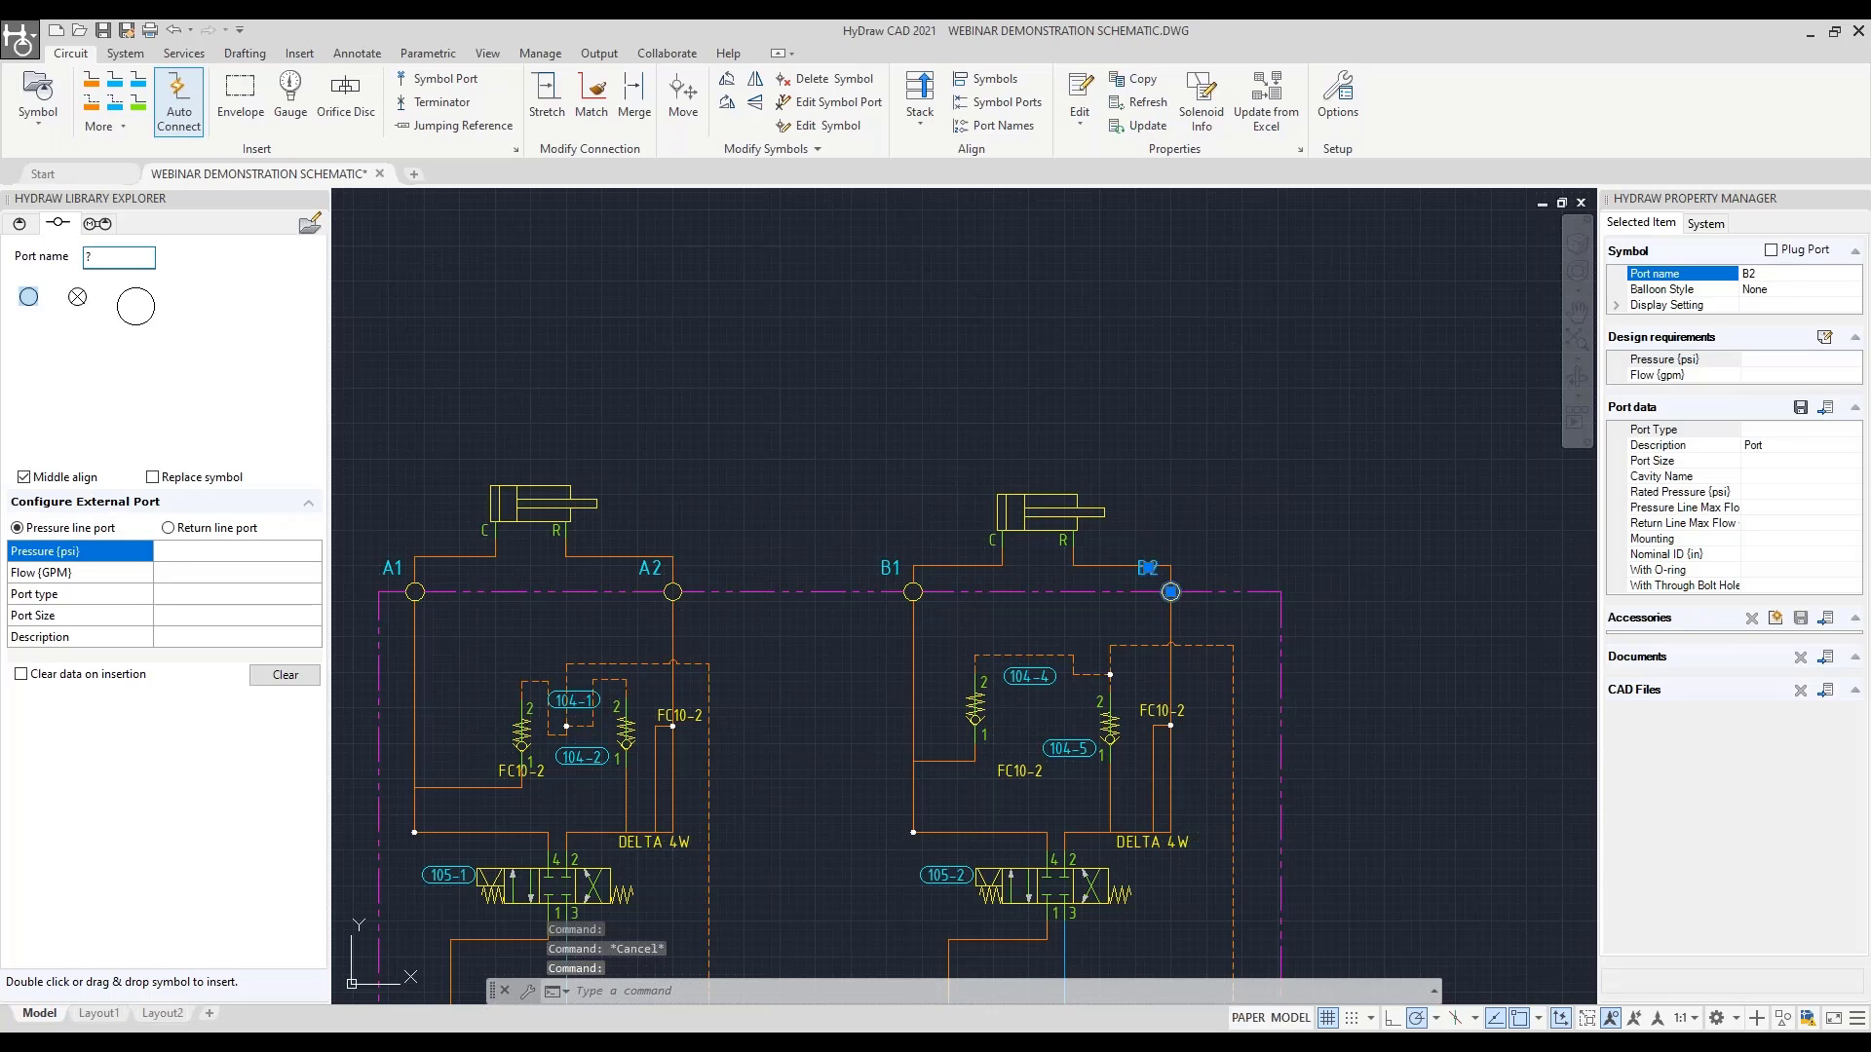
key(Escape)
Copy all port data and design requirements from external port T1 to ports P1, A1, A2, B1 and B2
scroll(1313, 586, down, 2)
middle_drag(1309, 618, 1187, 459)
middle_drag(857, 694, 1121, 521)
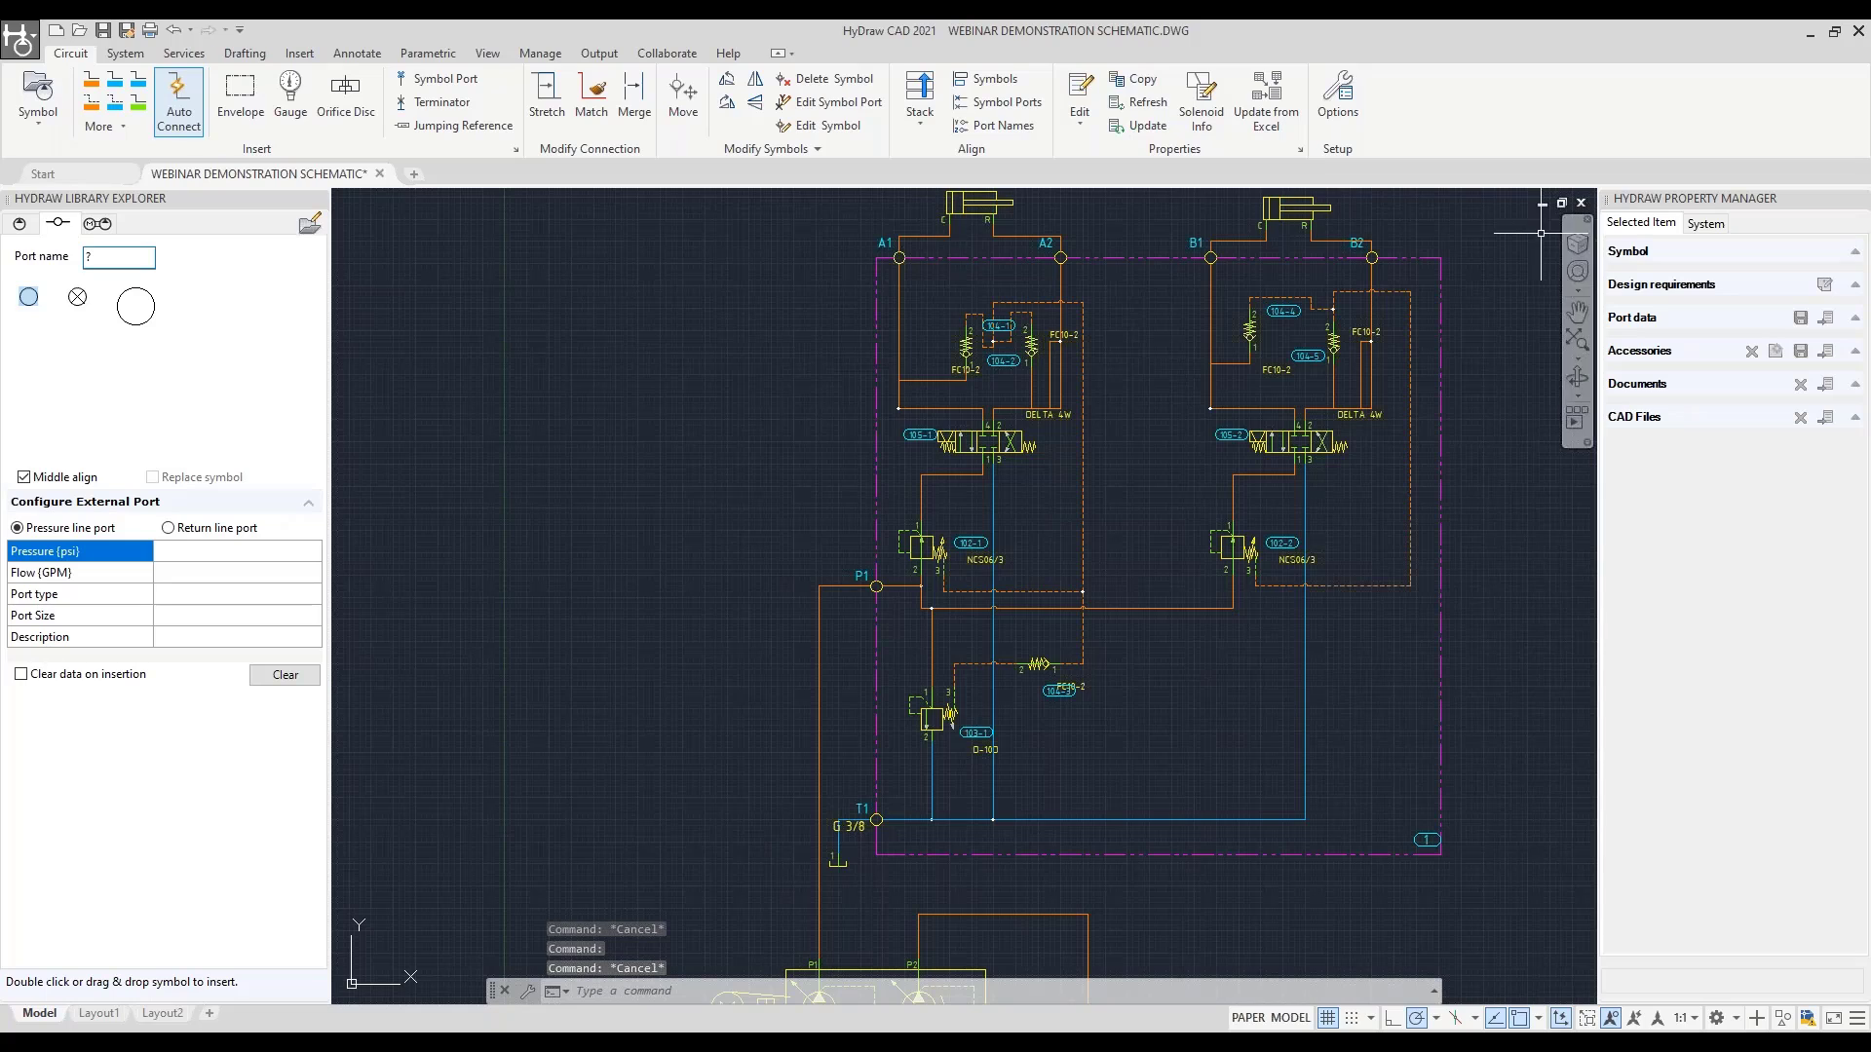
click(1133, 80)
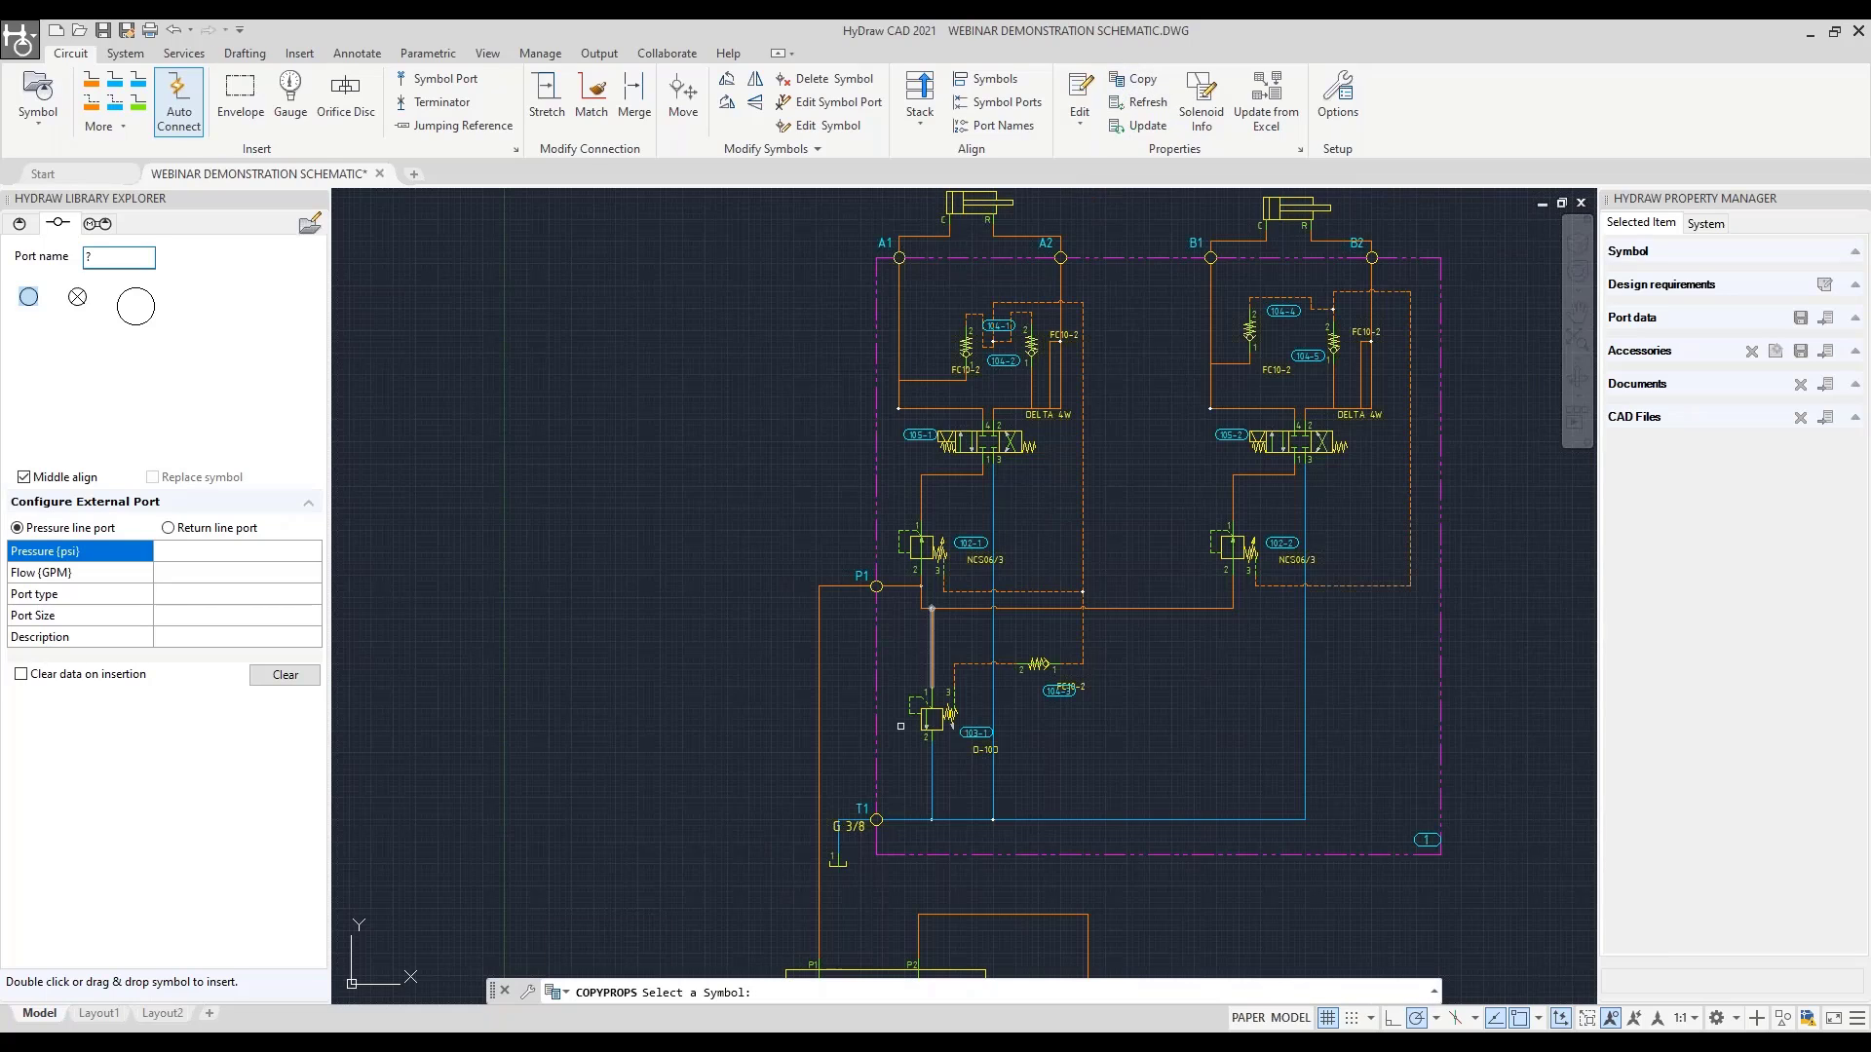
click(876, 821)
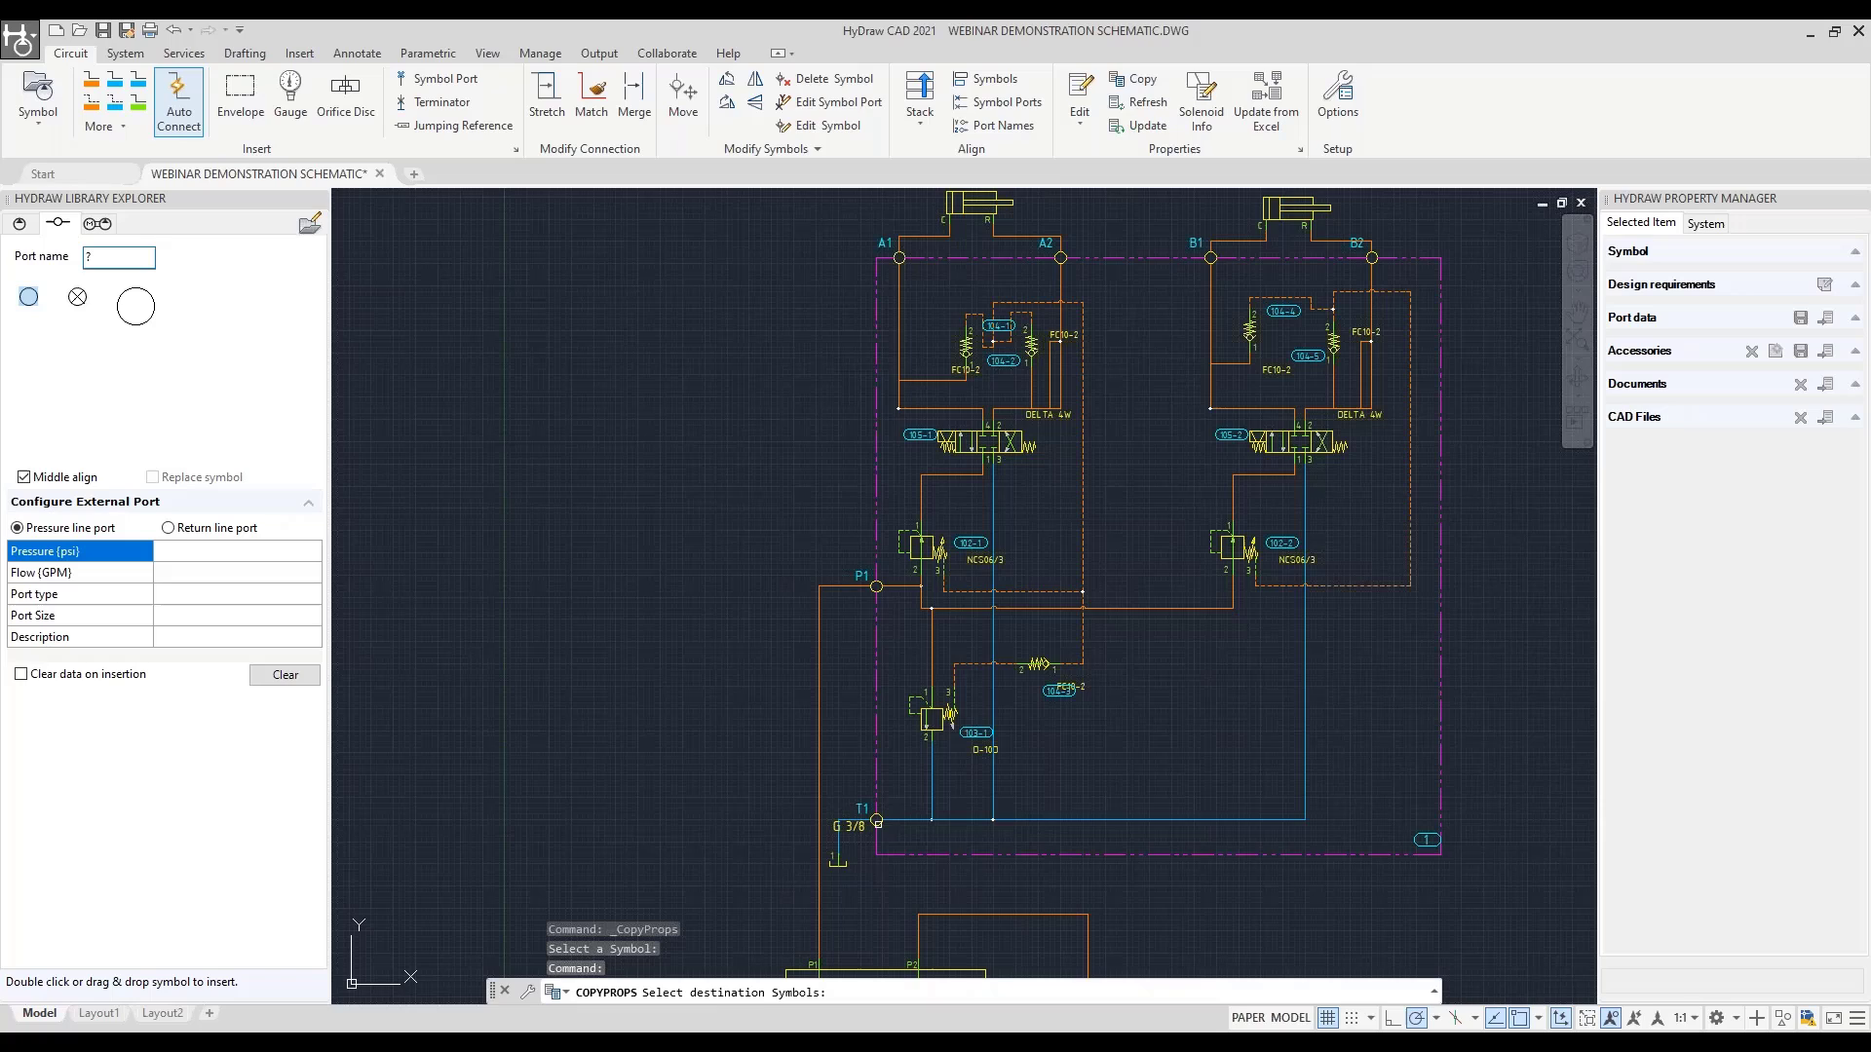
click(876, 587)
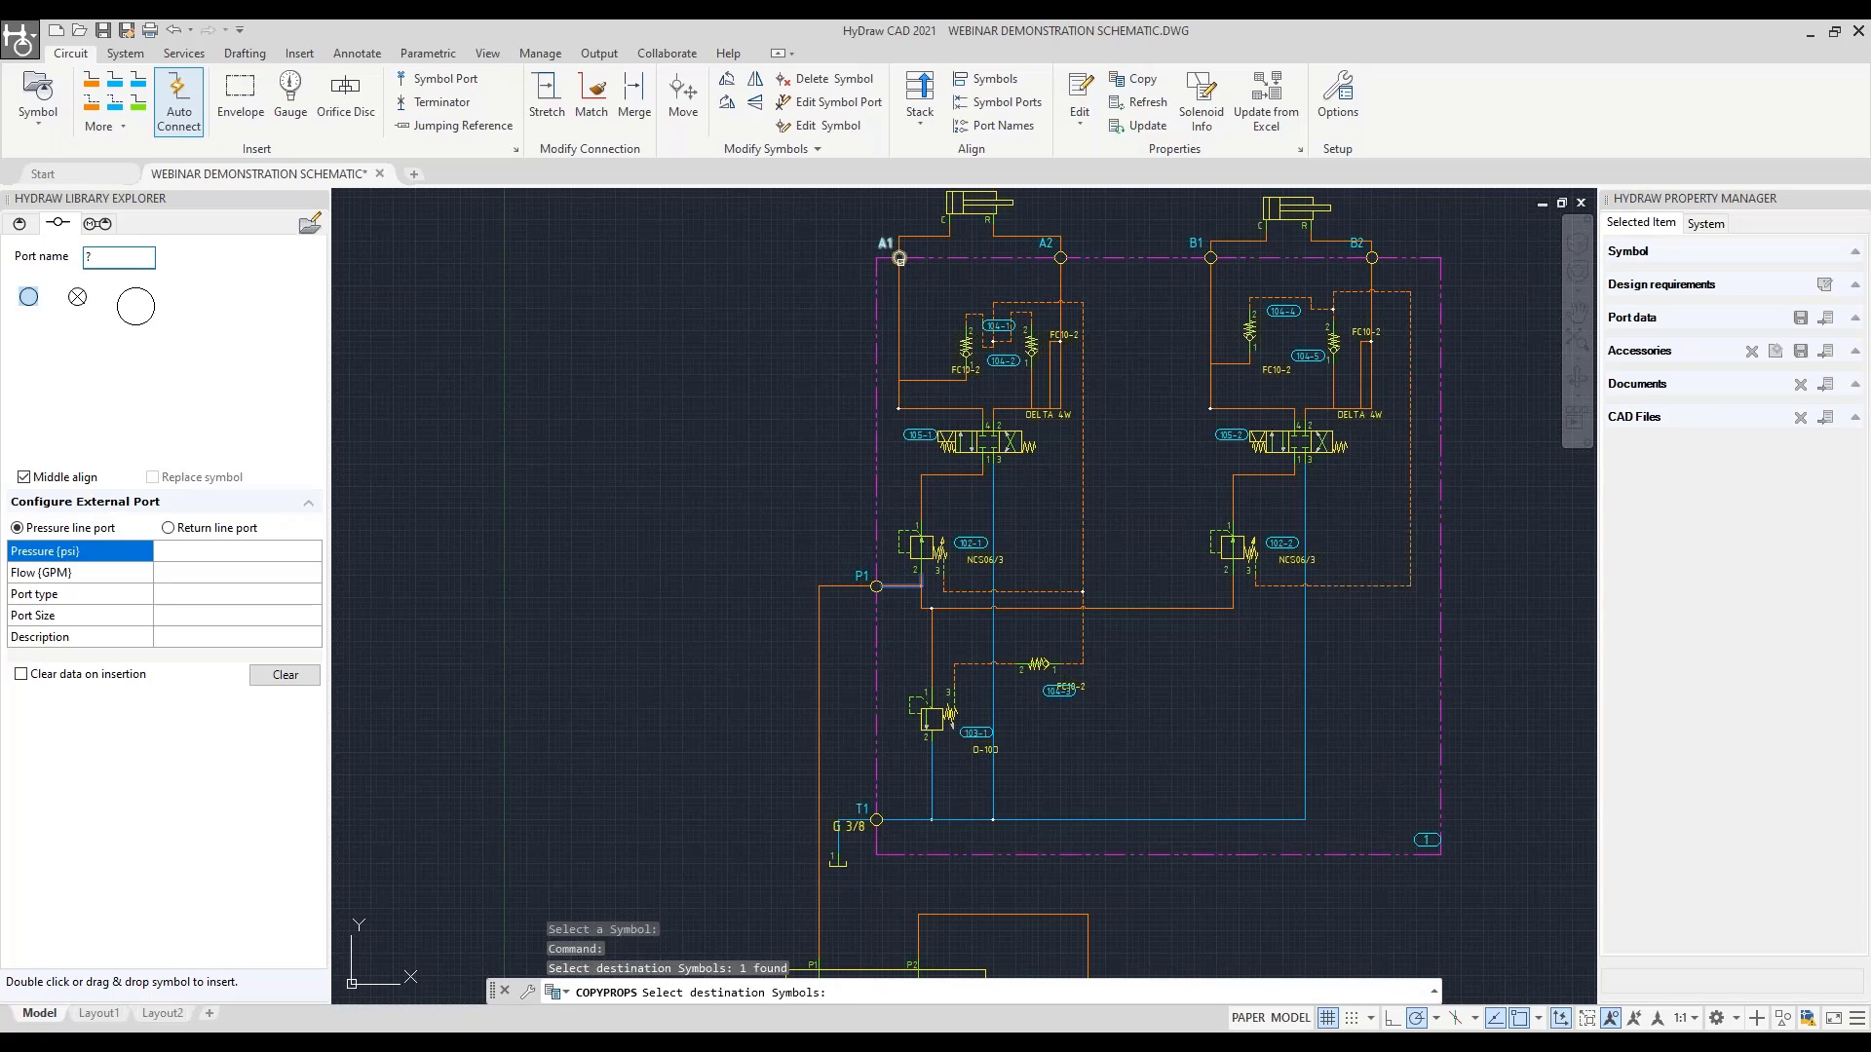
click(899, 258)
click(1061, 258)
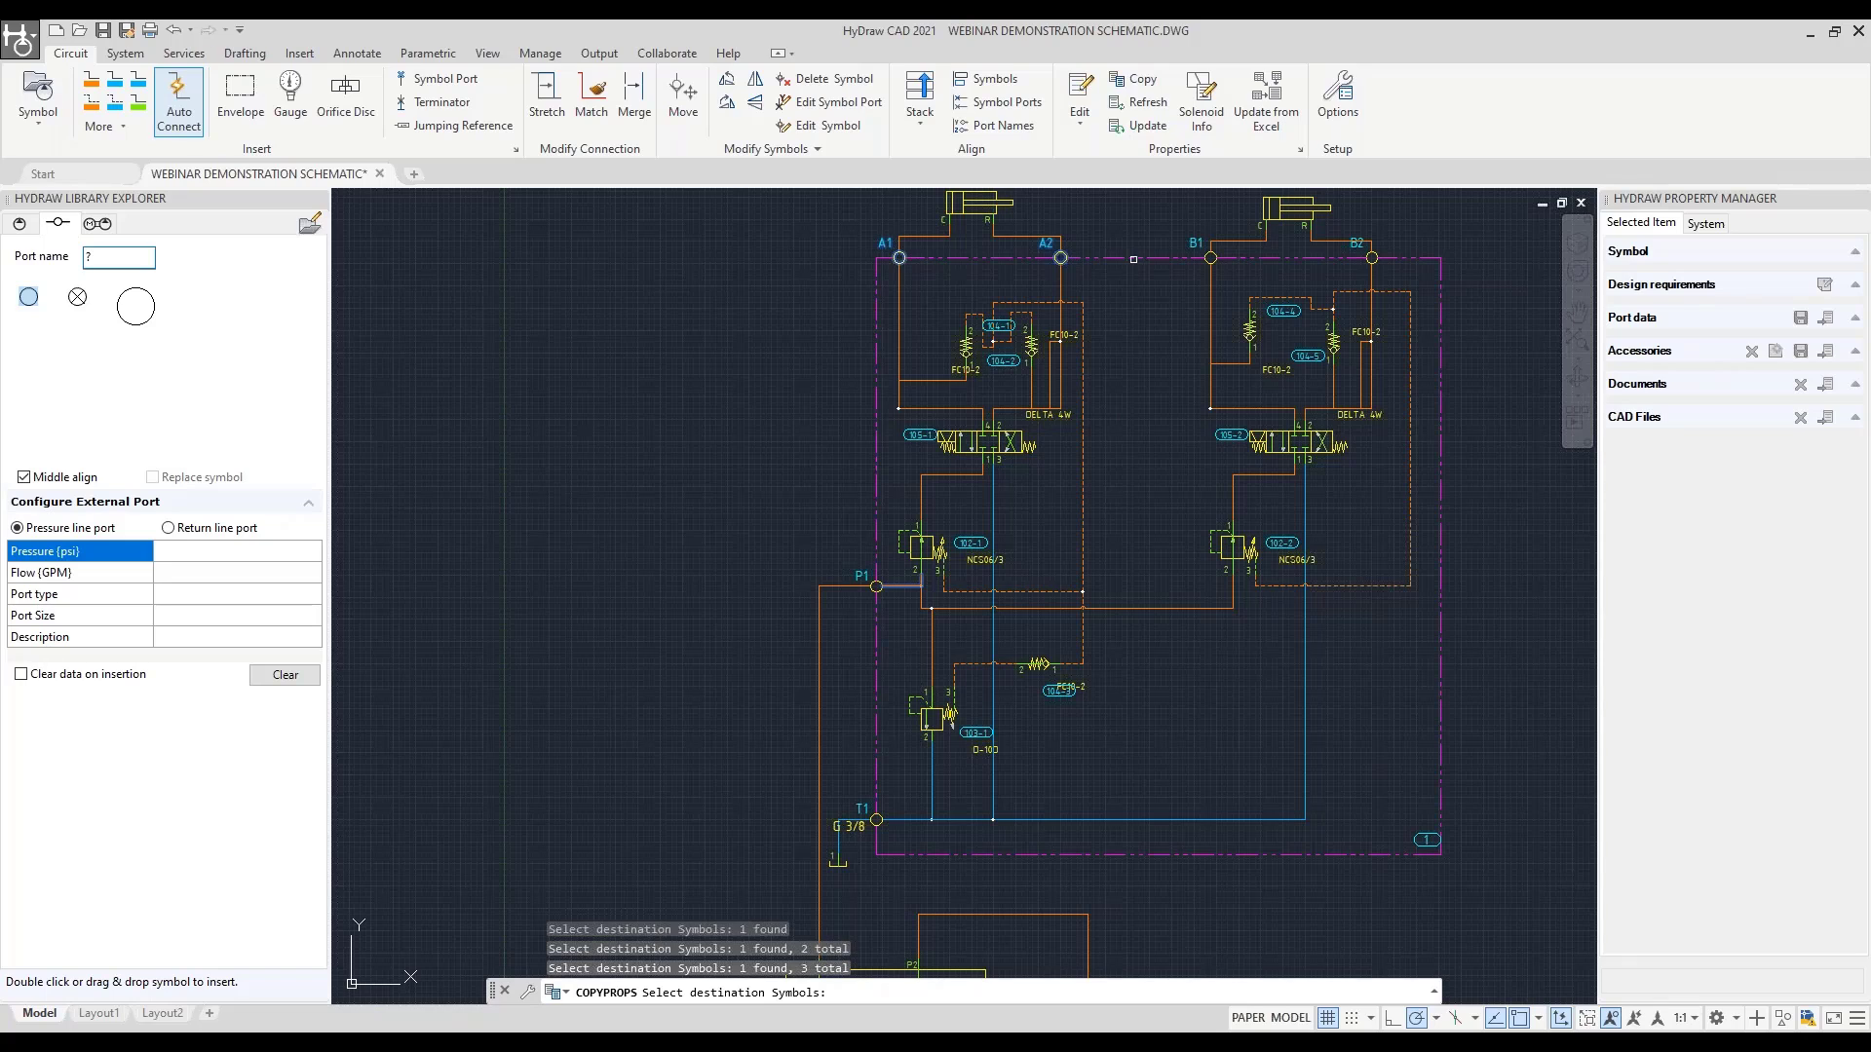
click(1209, 258)
key(Return)
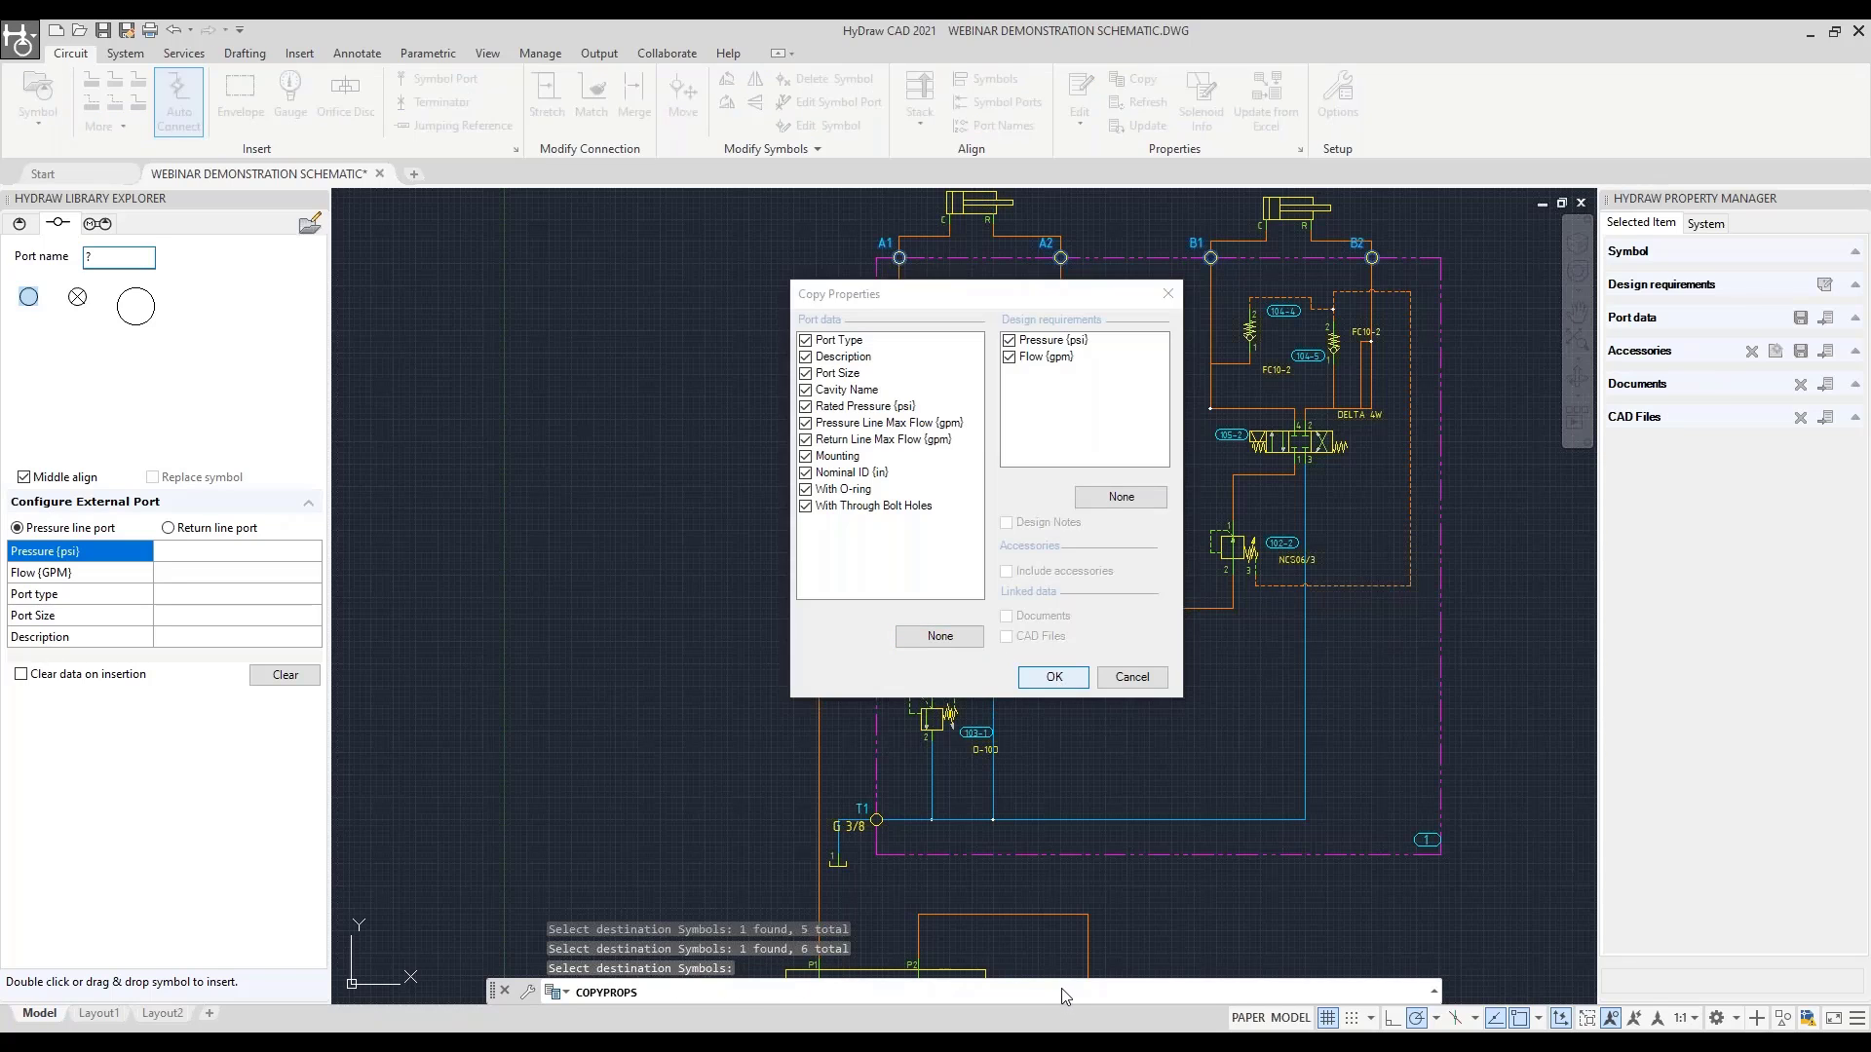
key(Return)
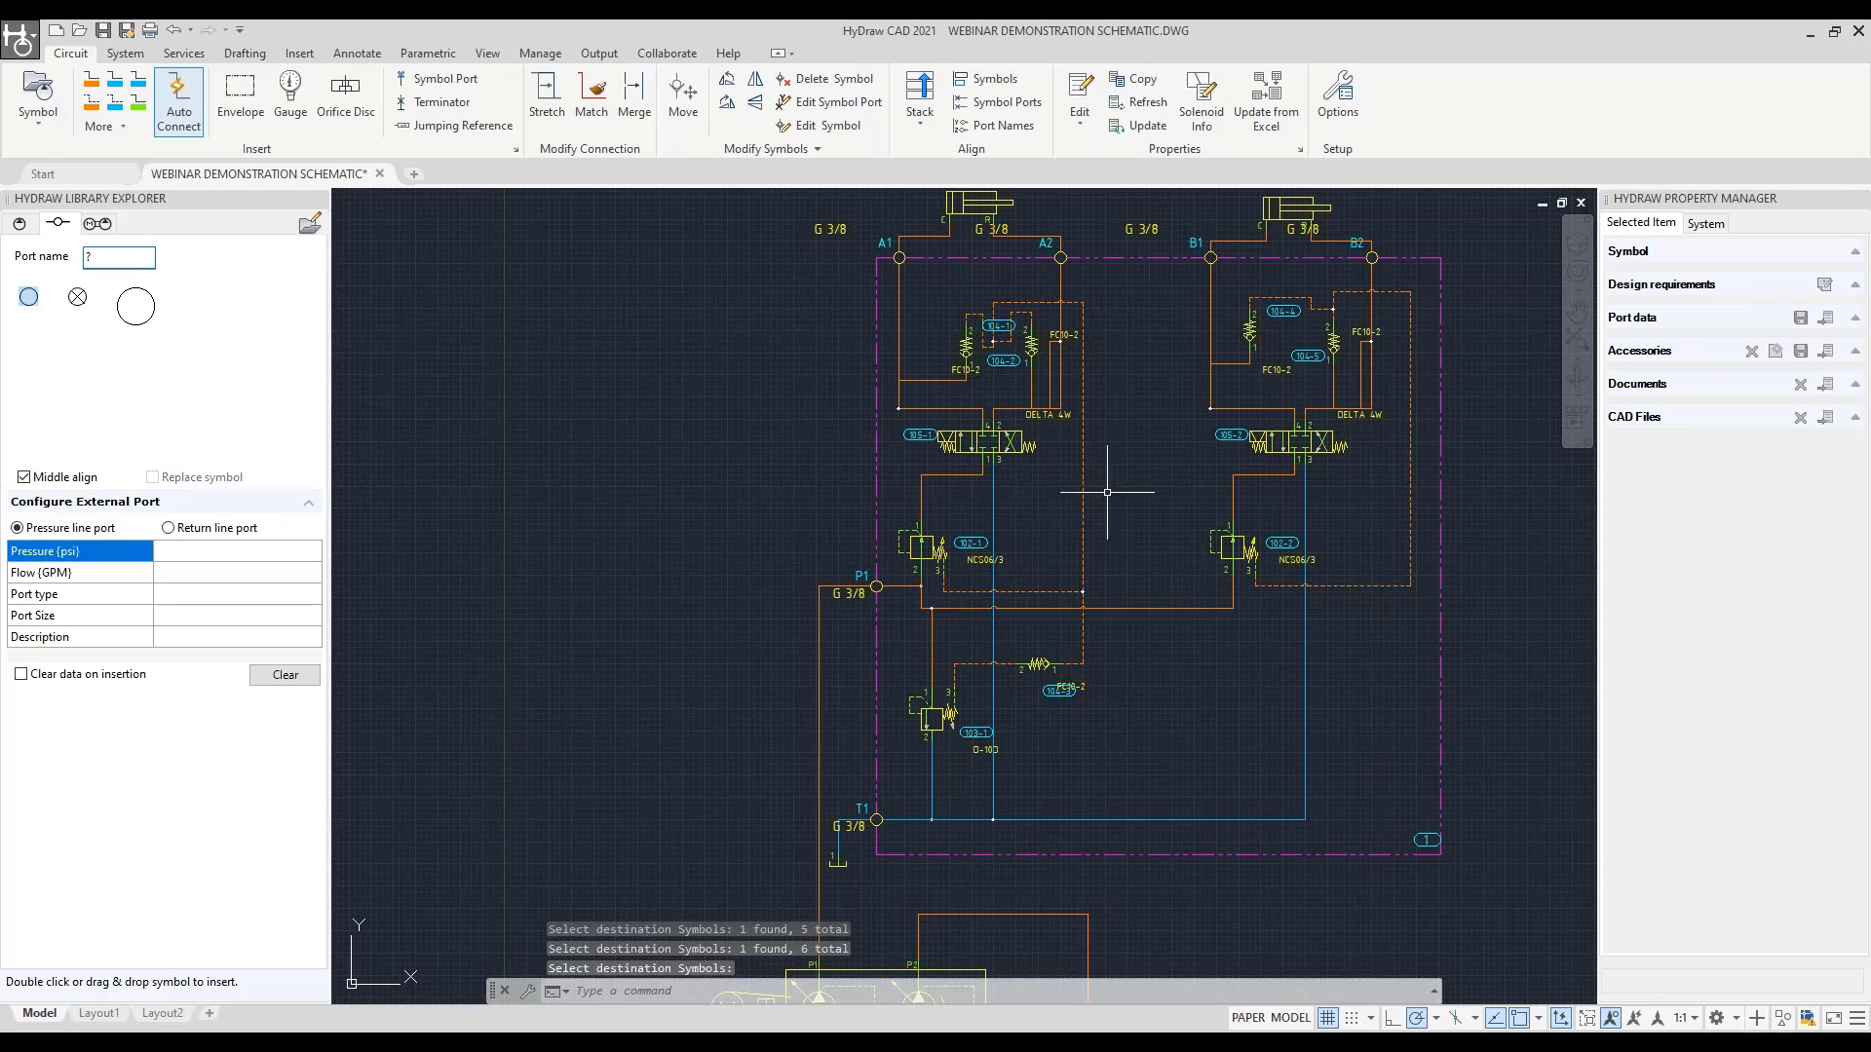
Delete the old manifold envelope with item ID 100 around the four-cylinder circuit
mouse_move(1130, 448)
middle_down()
mouse_move(1119, 480)
mouse_move(1019, 556)
middle_up()
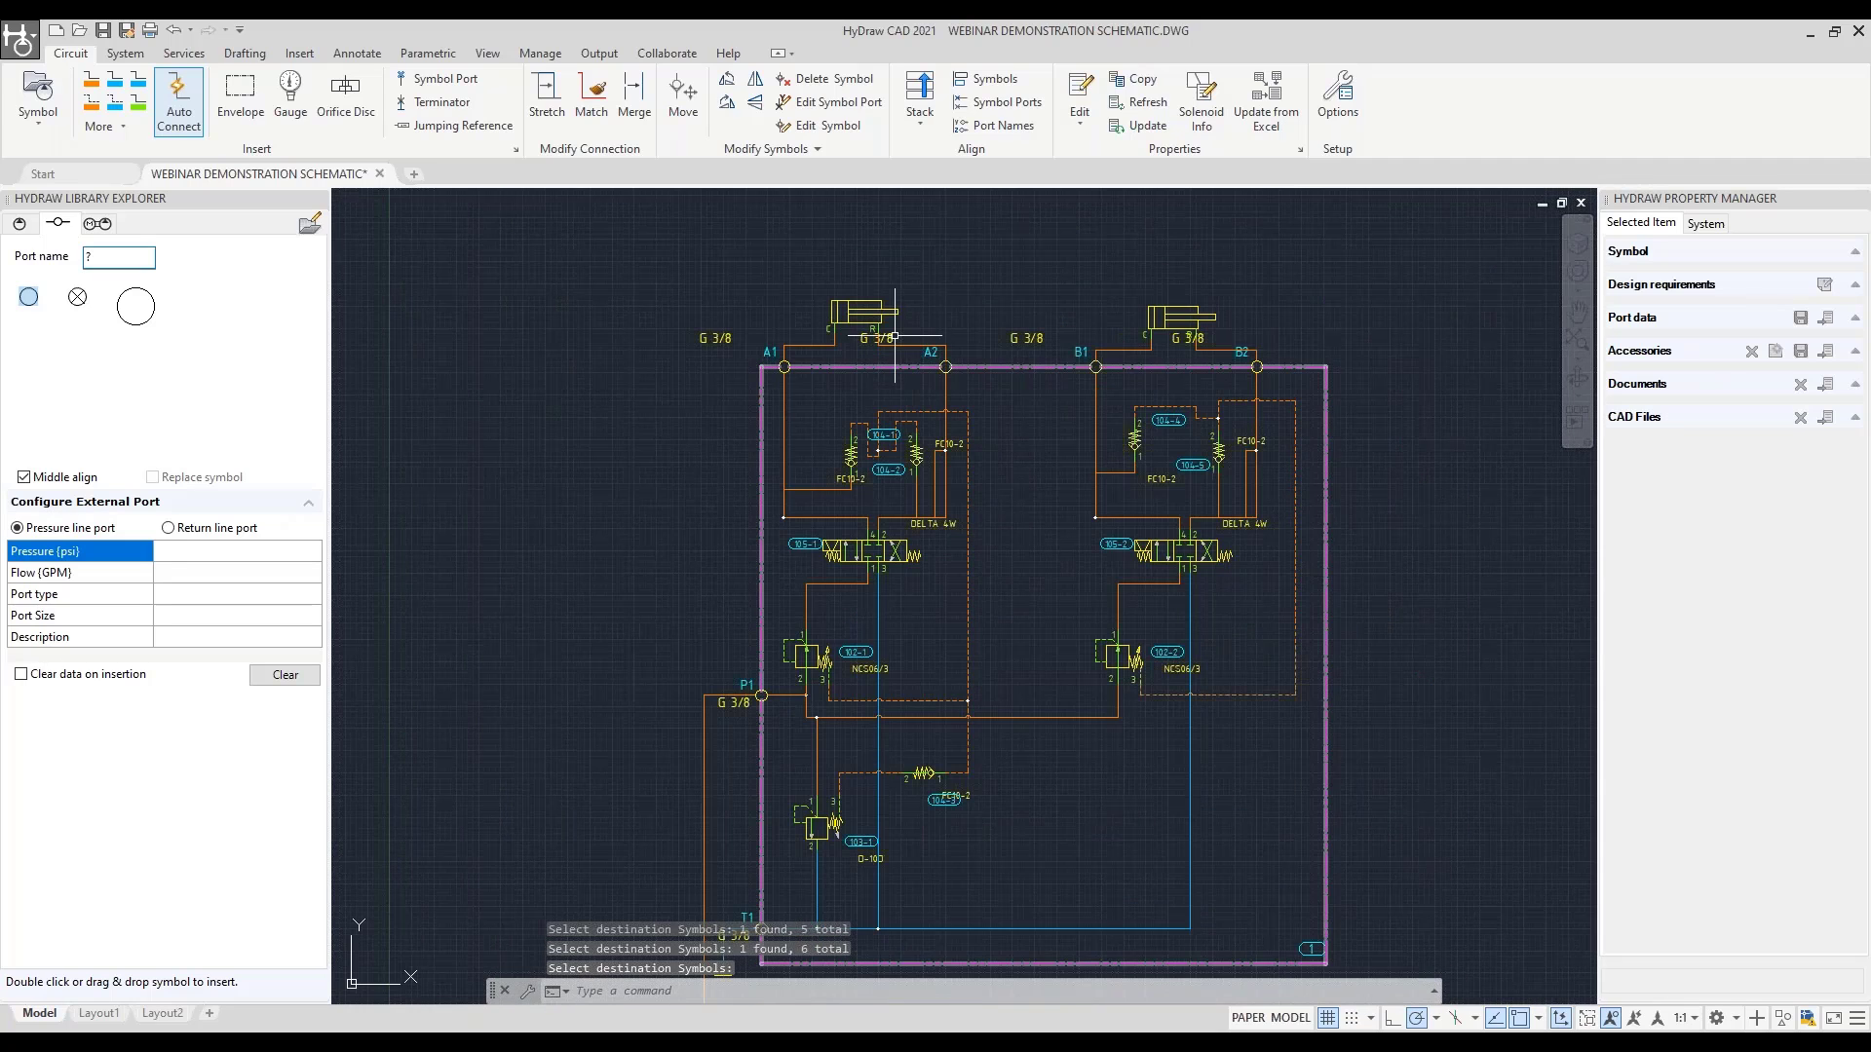
scroll(930, 361, up, 2)
scroll(1035, 450, down, 2)
middle_drag(974, 412, 606, 281)
scroll(606, 280, down, 2)
middle_drag(915, 475, 824, 500)
scroll(1092, 491, down, 2)
middle_drag(1096, 492, 480, 588)
scroll(1211, 645, up, 4)
middle_drag(1076, 770, 1204, 842)
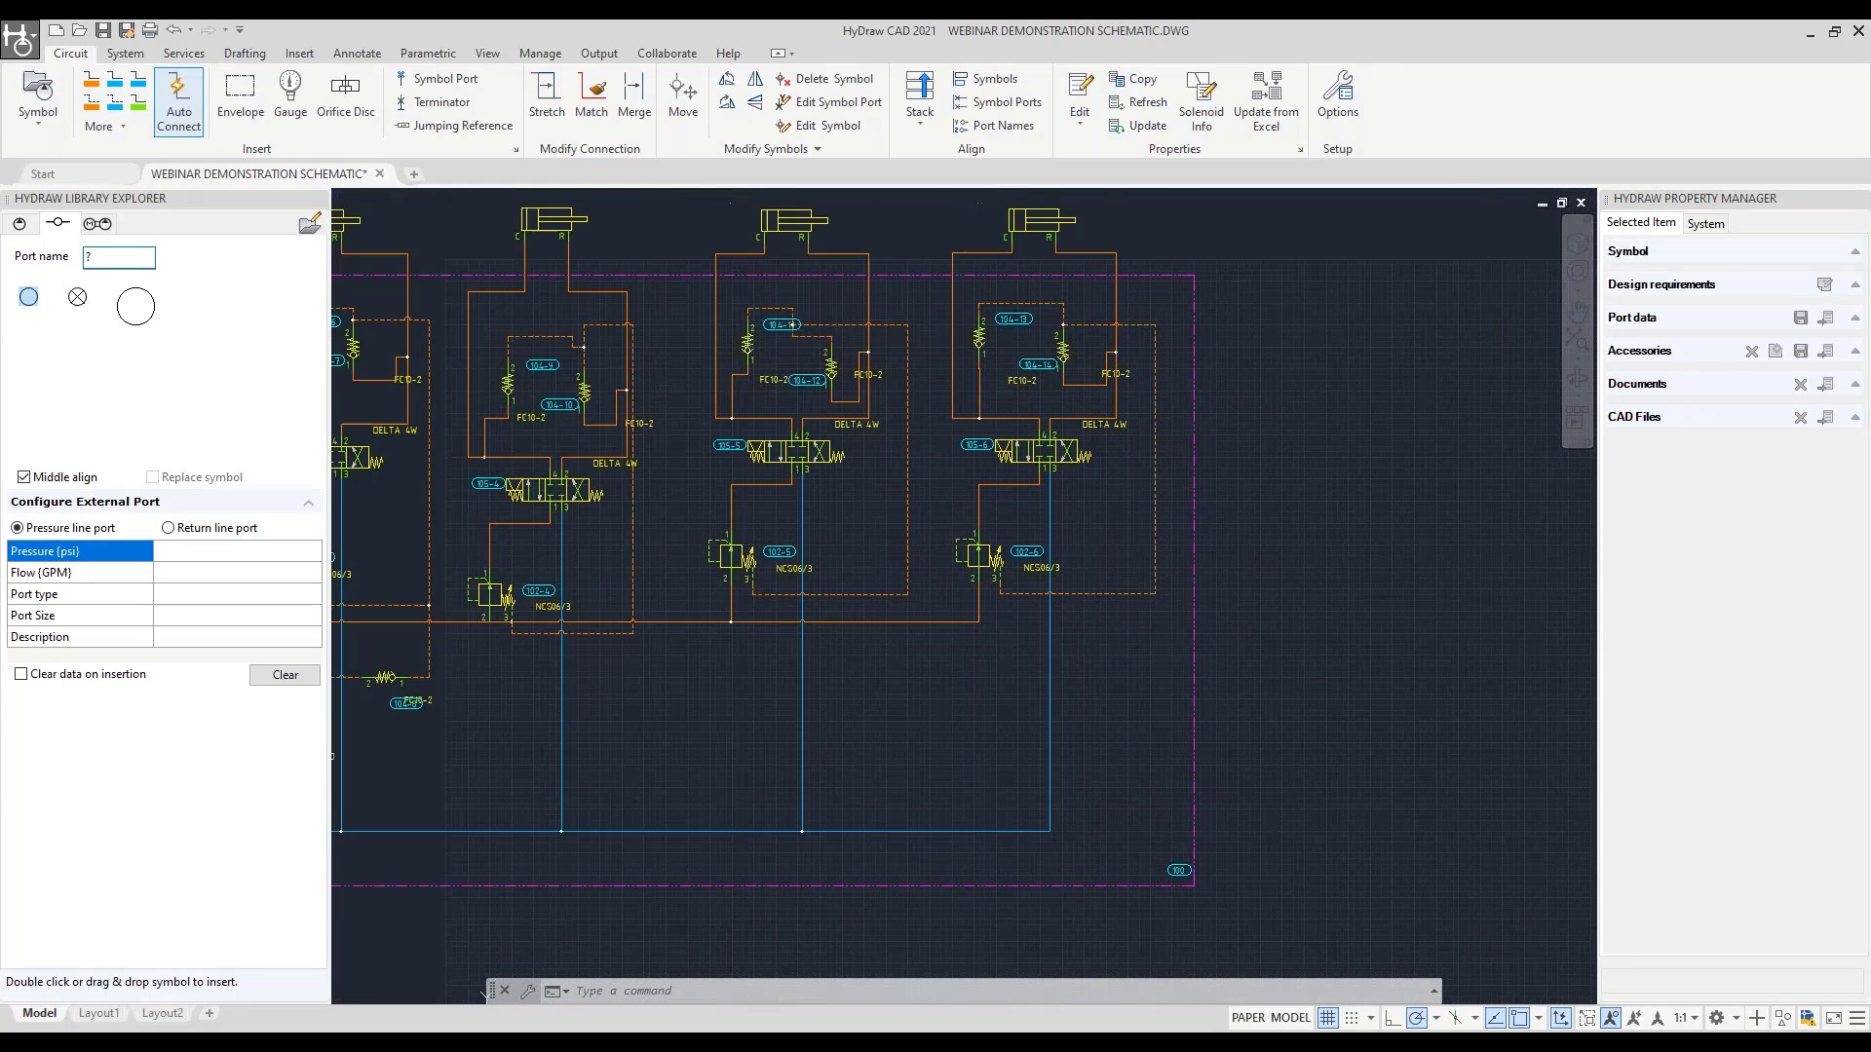
click(1234, 895)
click(1117, 848)
key(Delete)
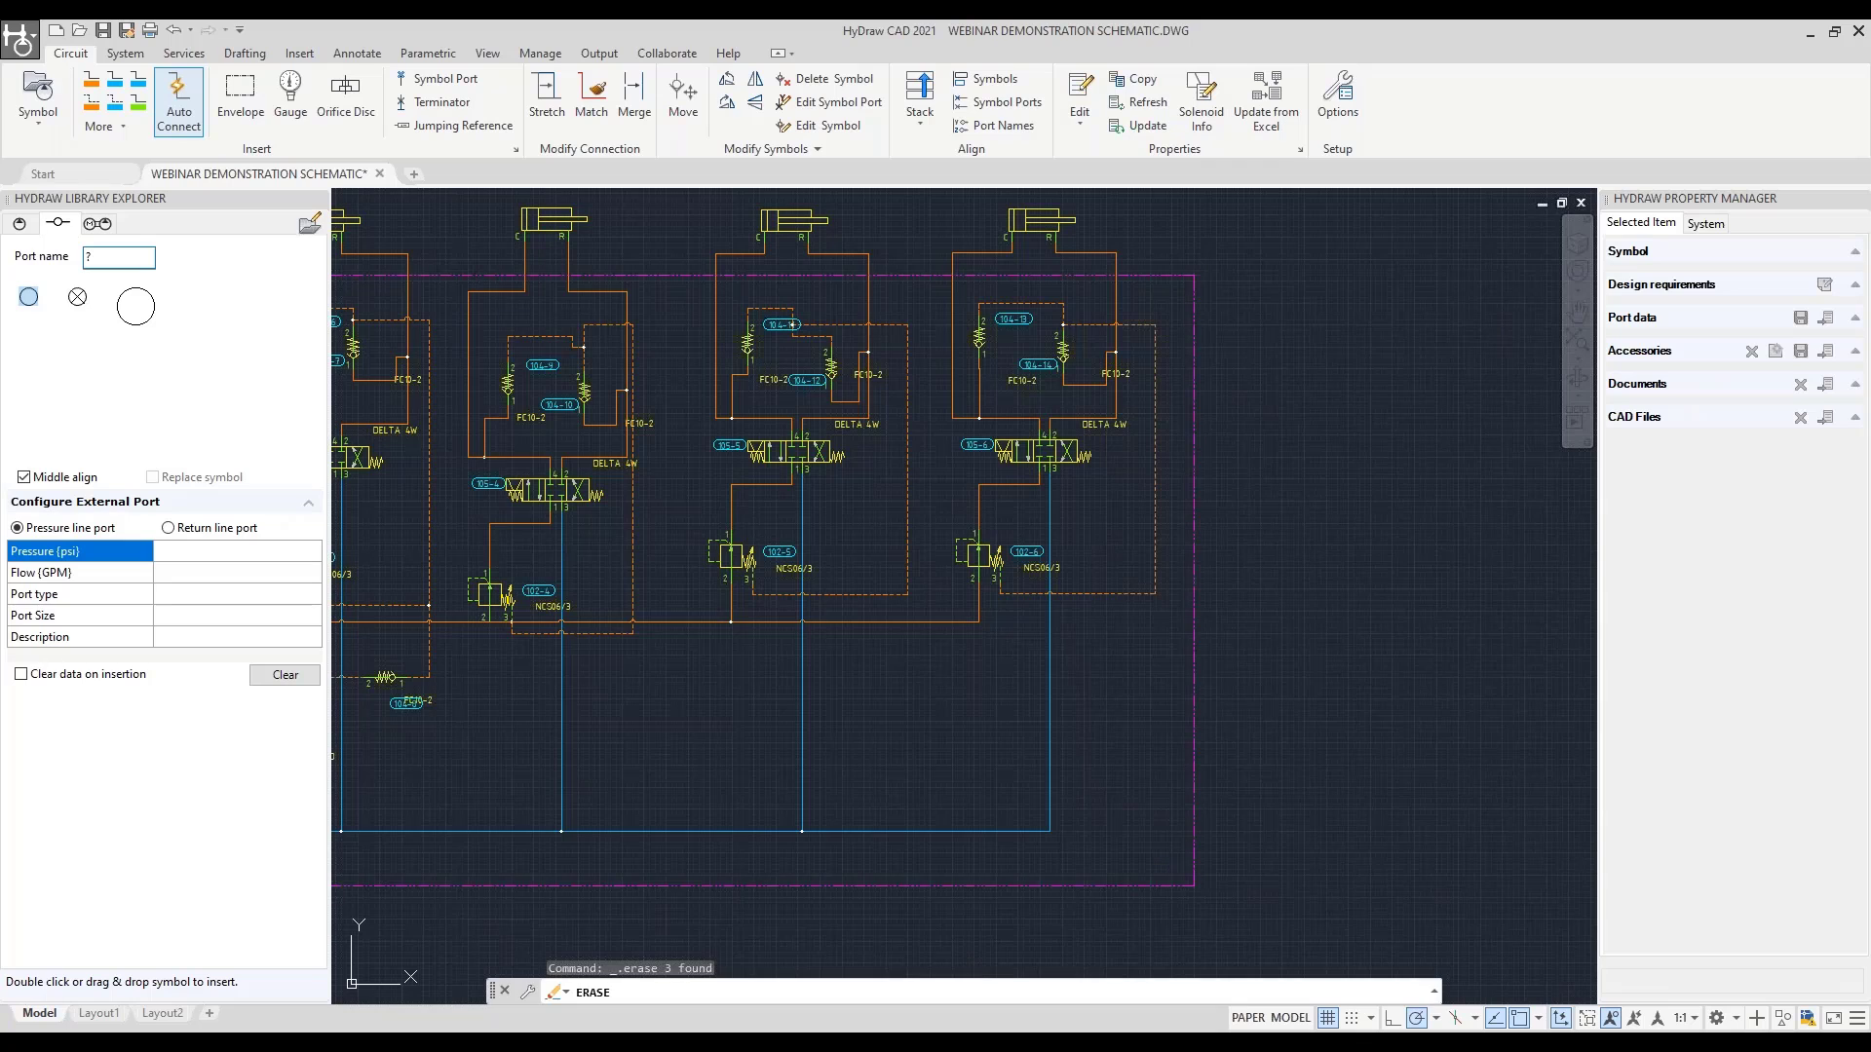
Draw a new rectangular envelope around the four-cylinder circuit's valves, crossing the cylinder, pump supply and tank lines
middle_drag(1103, 774, 1432, 751)
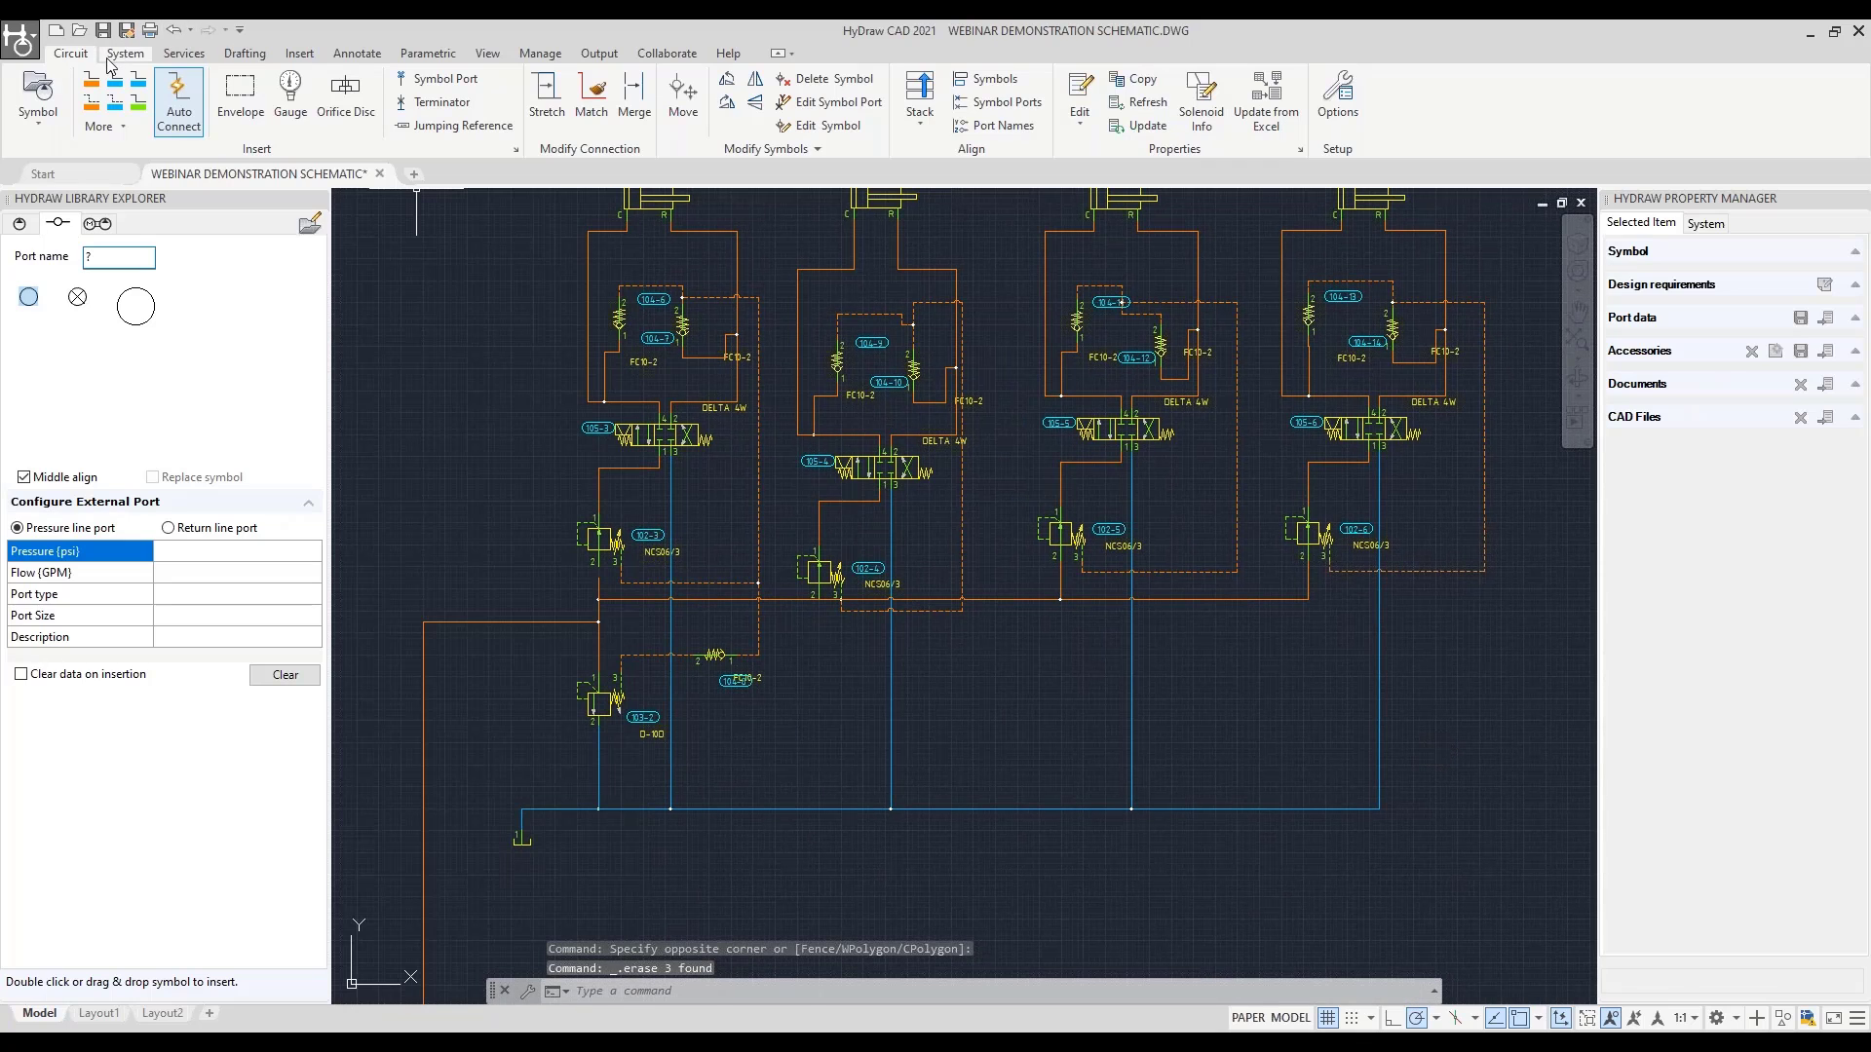
click(240, 96)
middle_drag(699, 332, 714, 366)
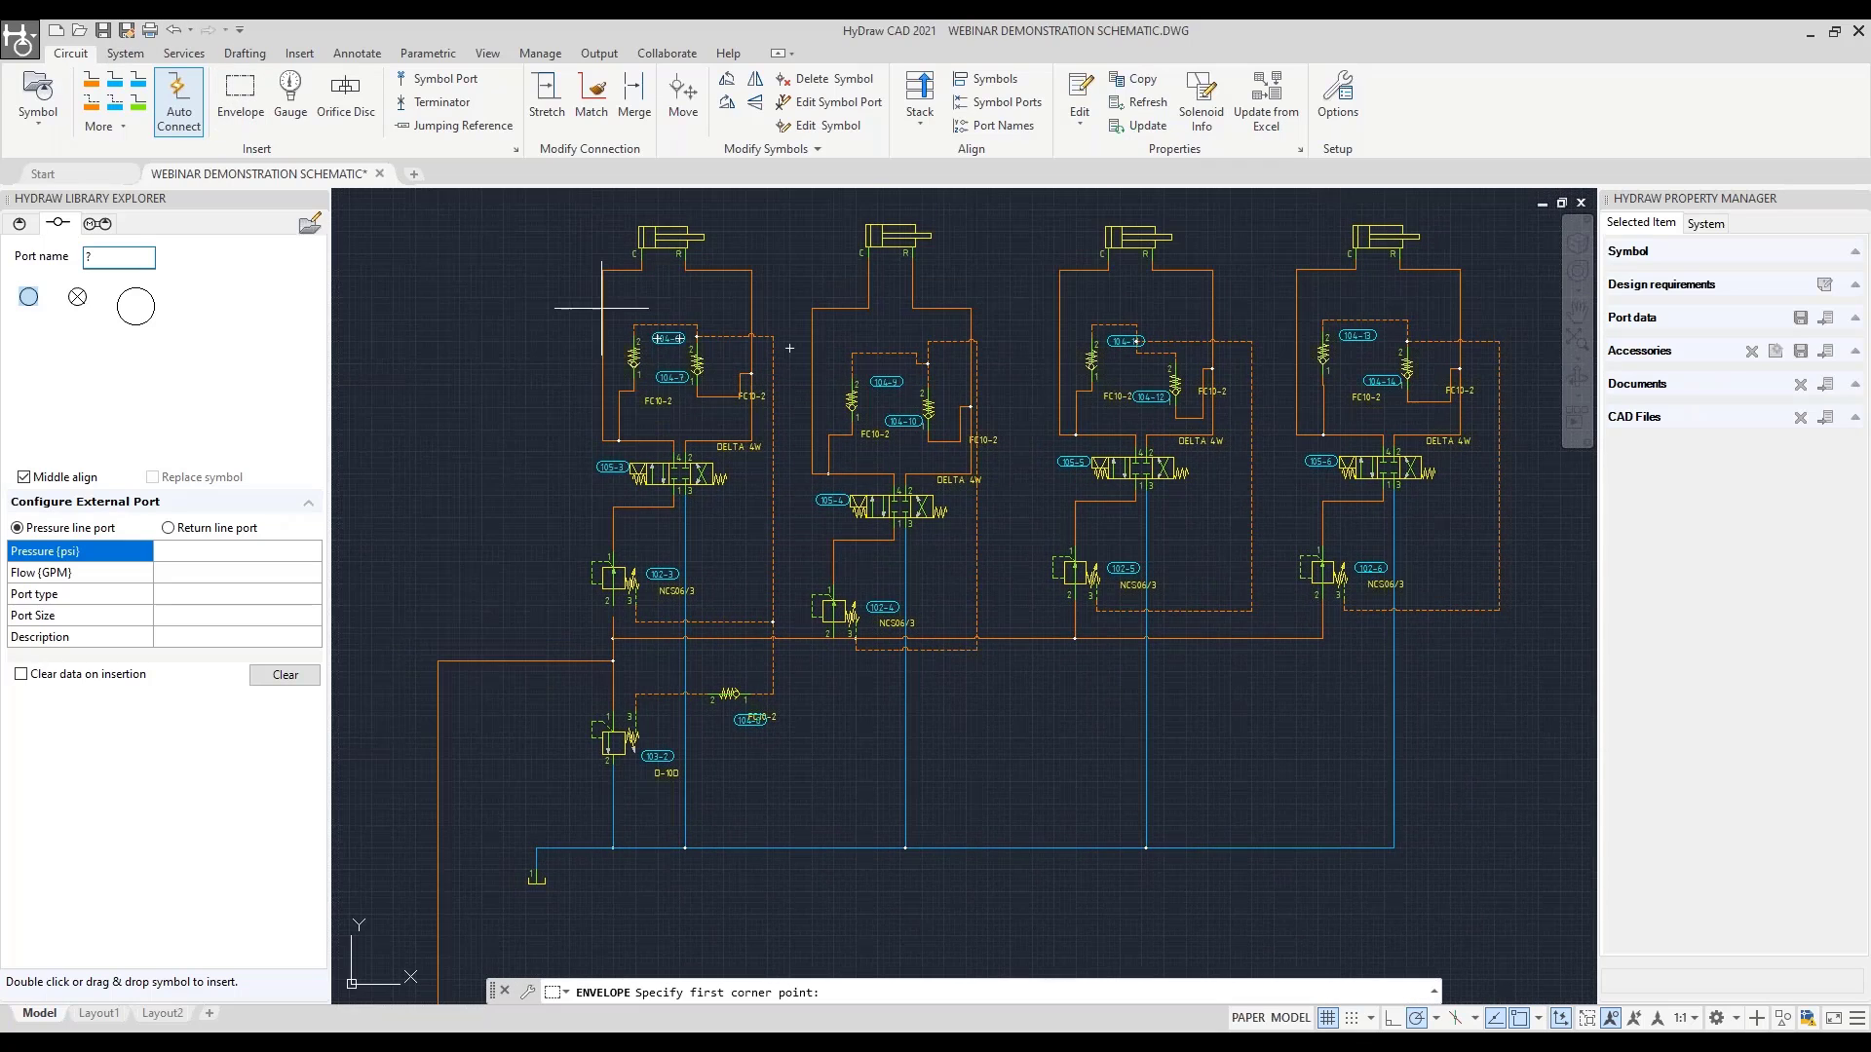
click(581, 287)
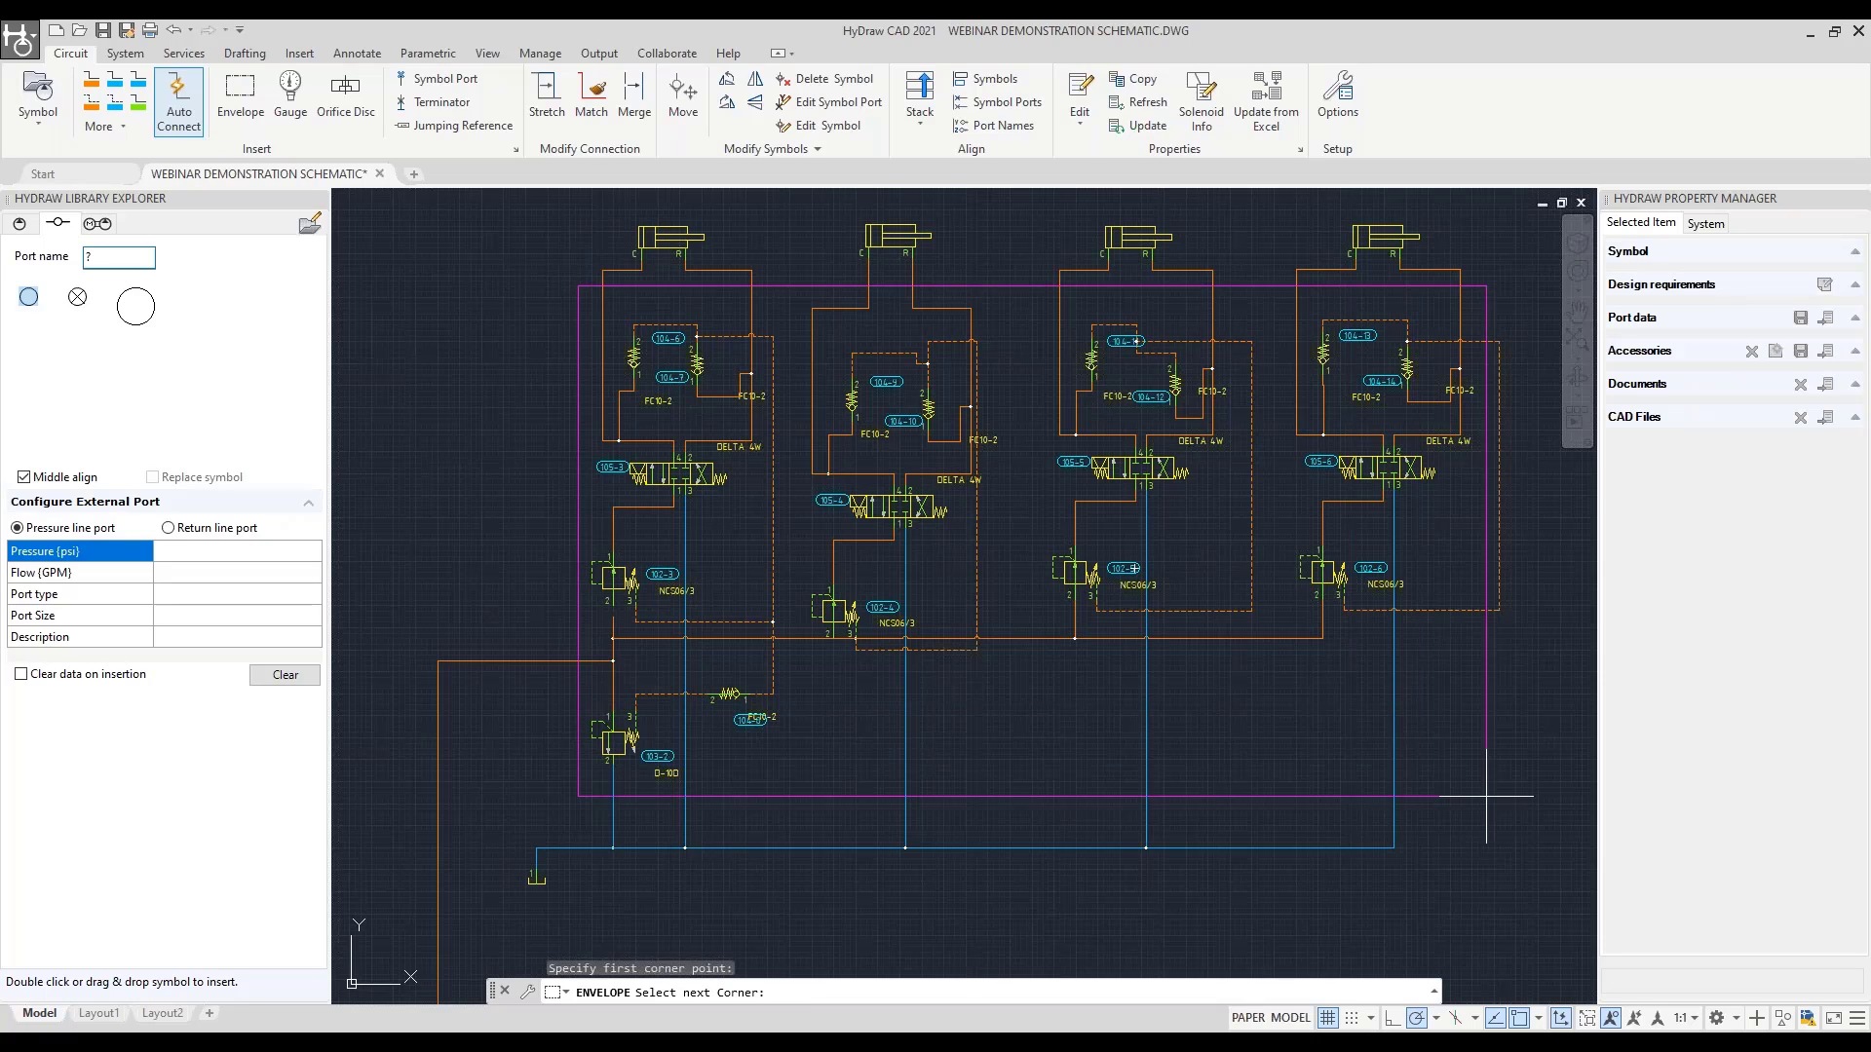
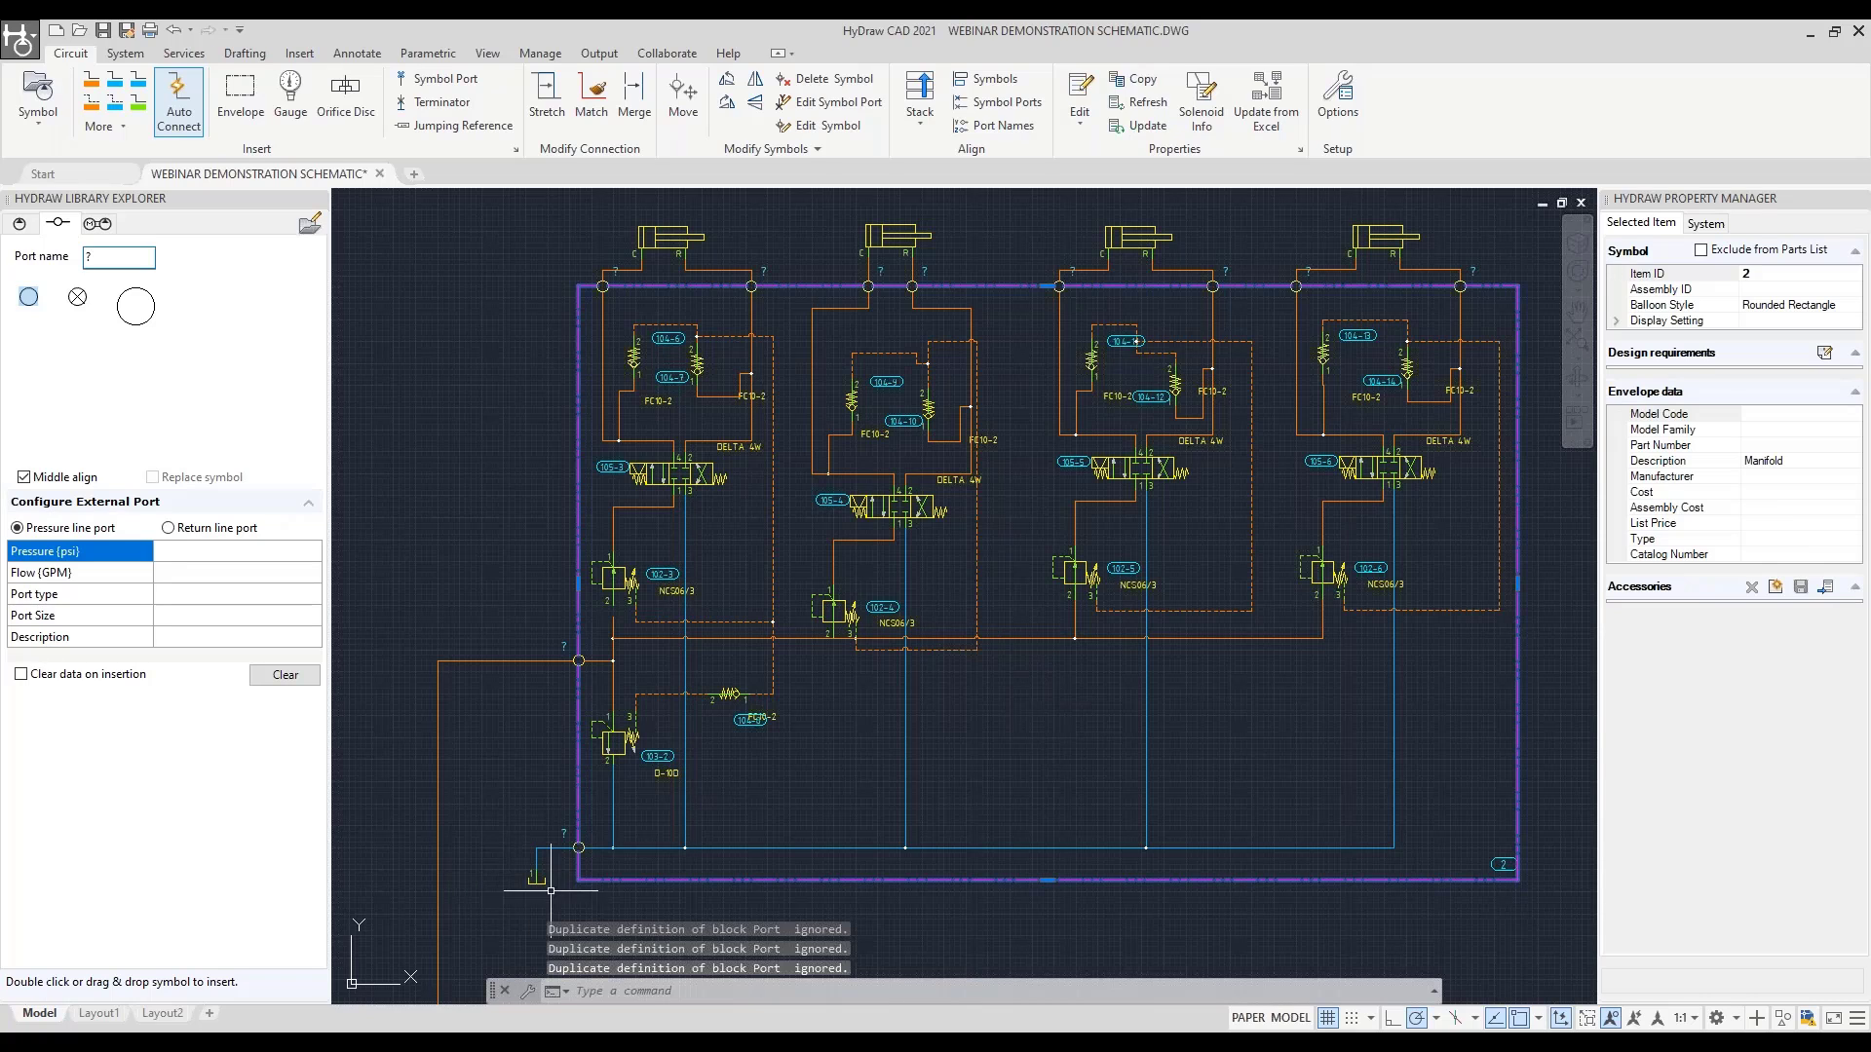
key(Escape)
Name the external port on the new envelope's tank line T2
scroll(555, 885, up, 4)
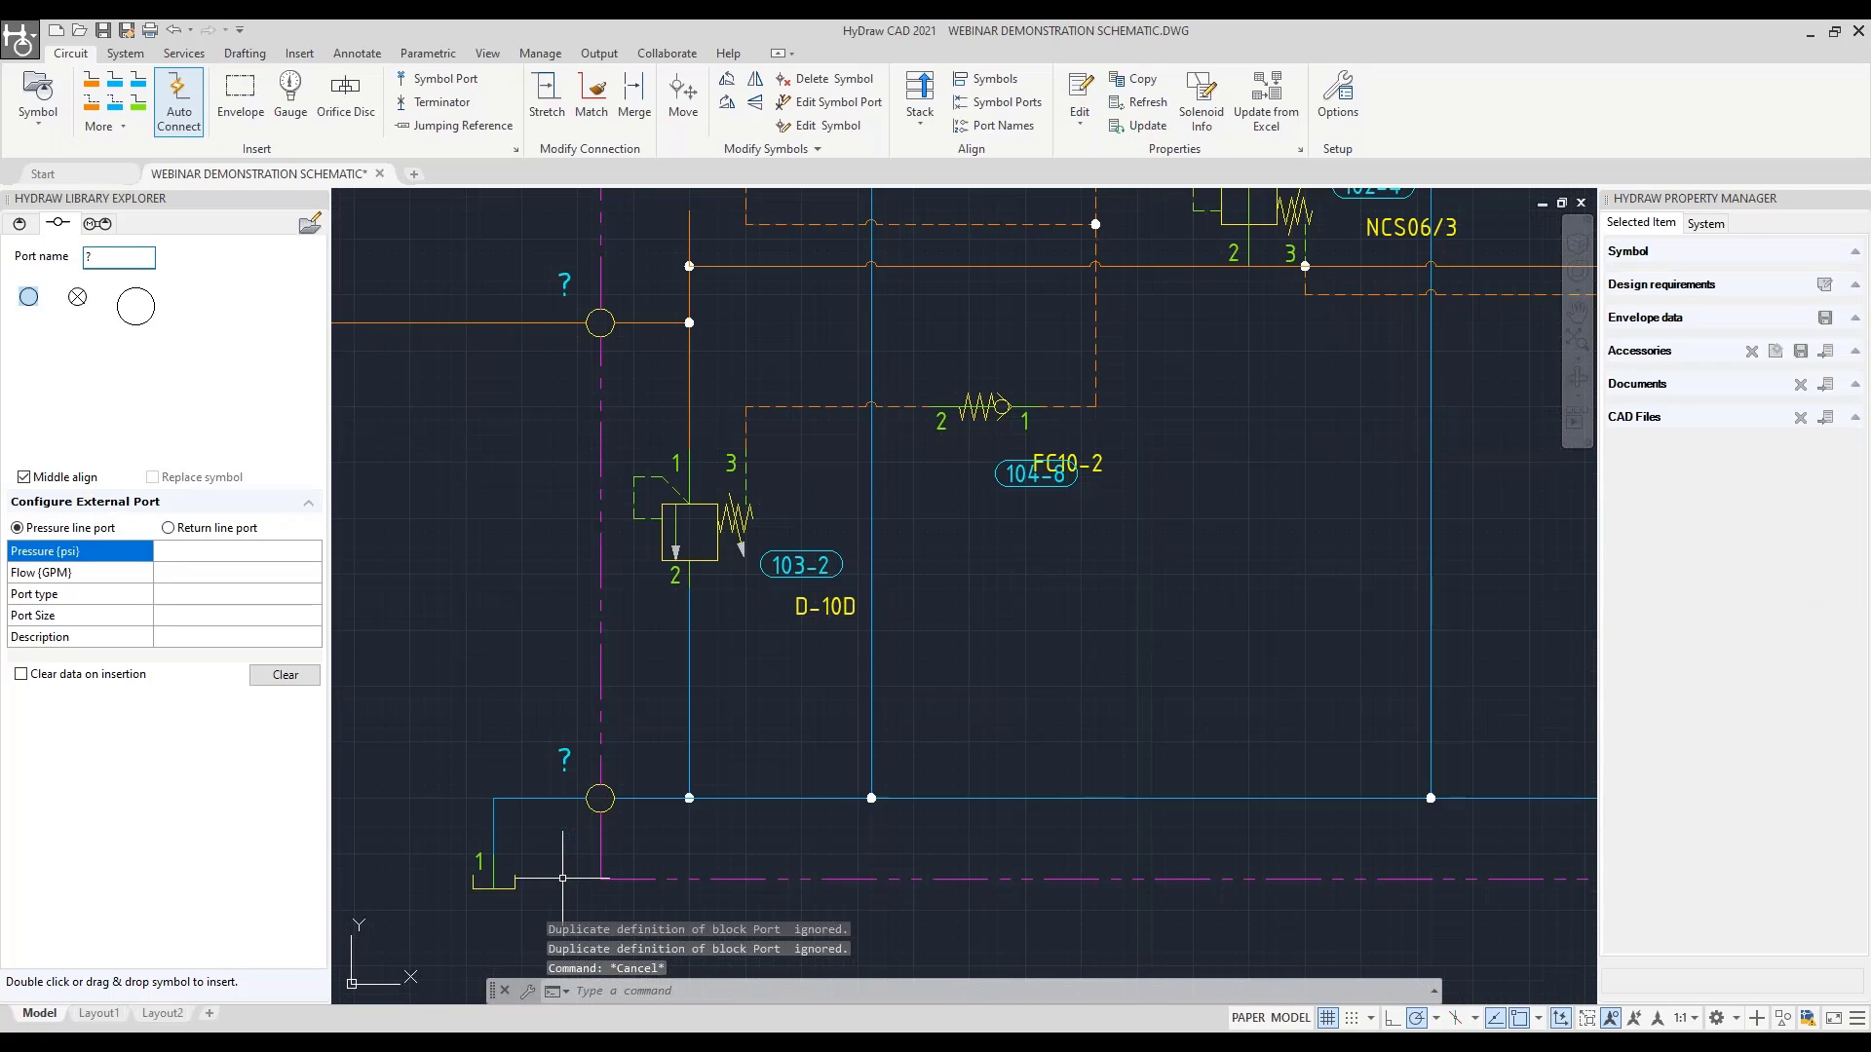
click(598, 794)
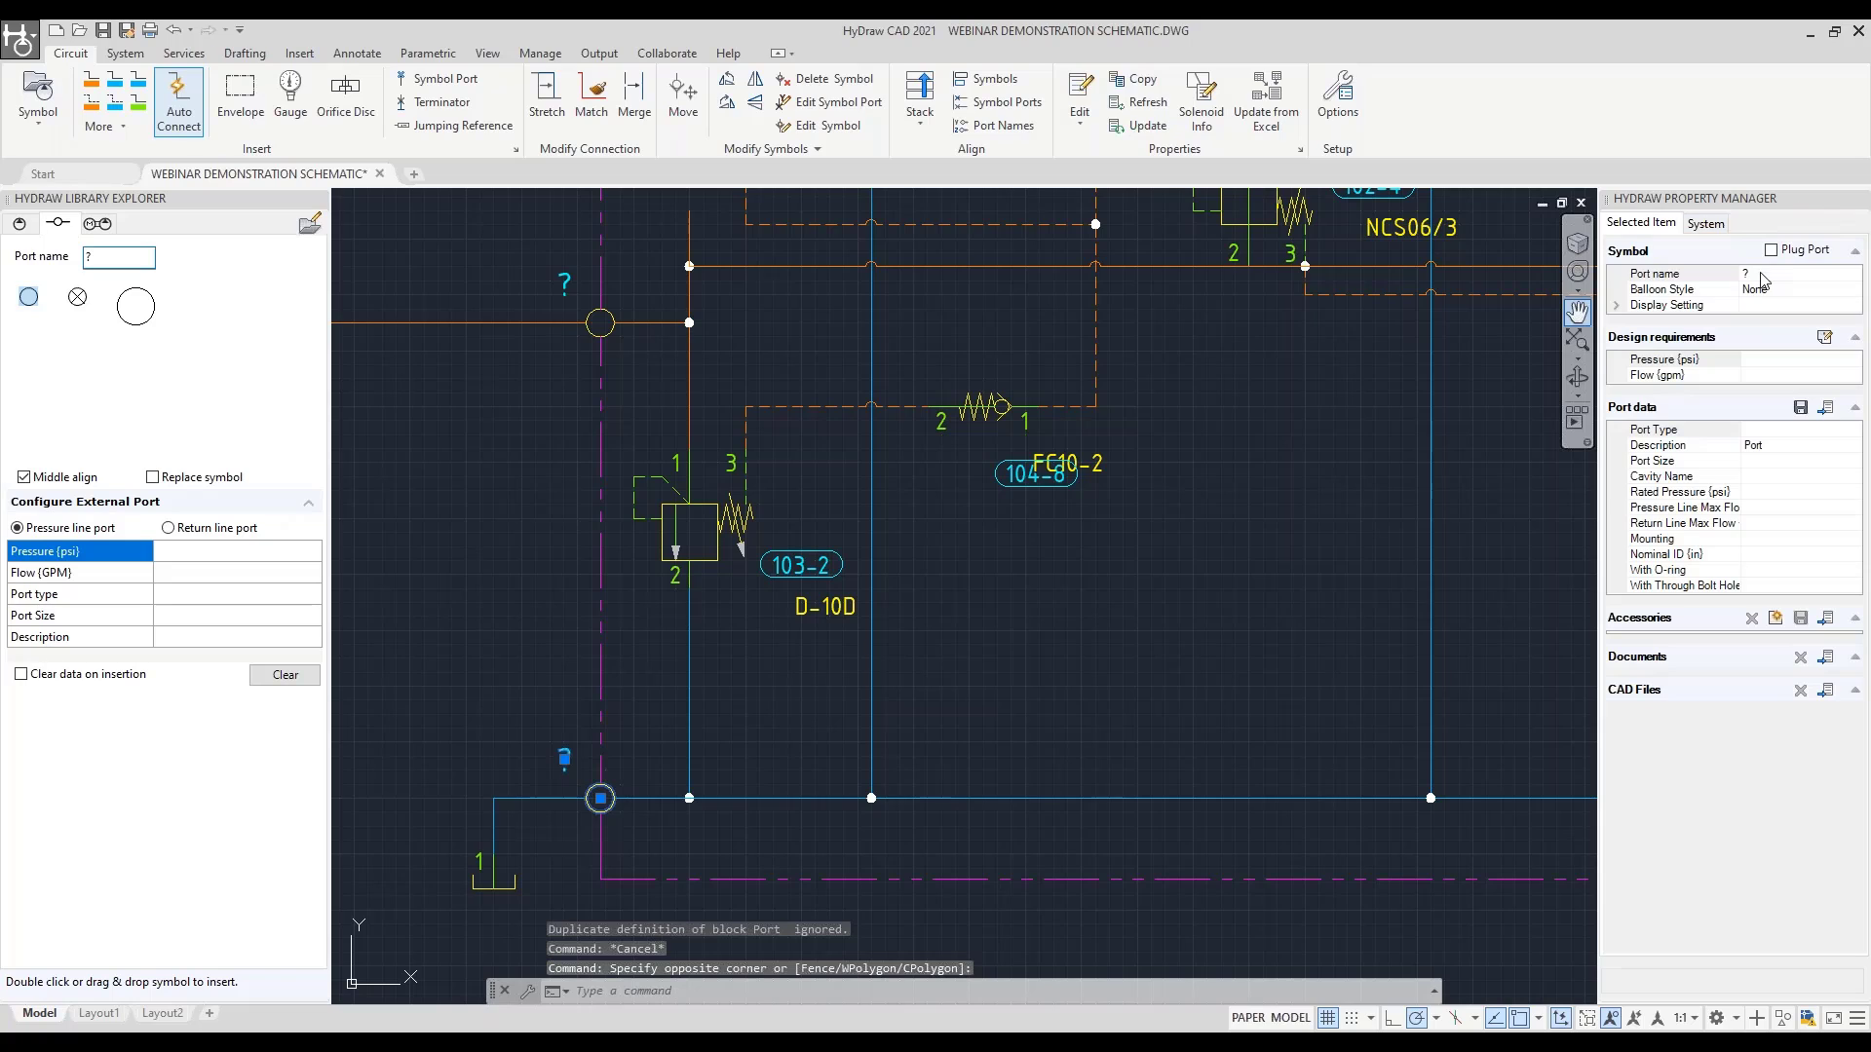
click(1759, 278)
text(T)
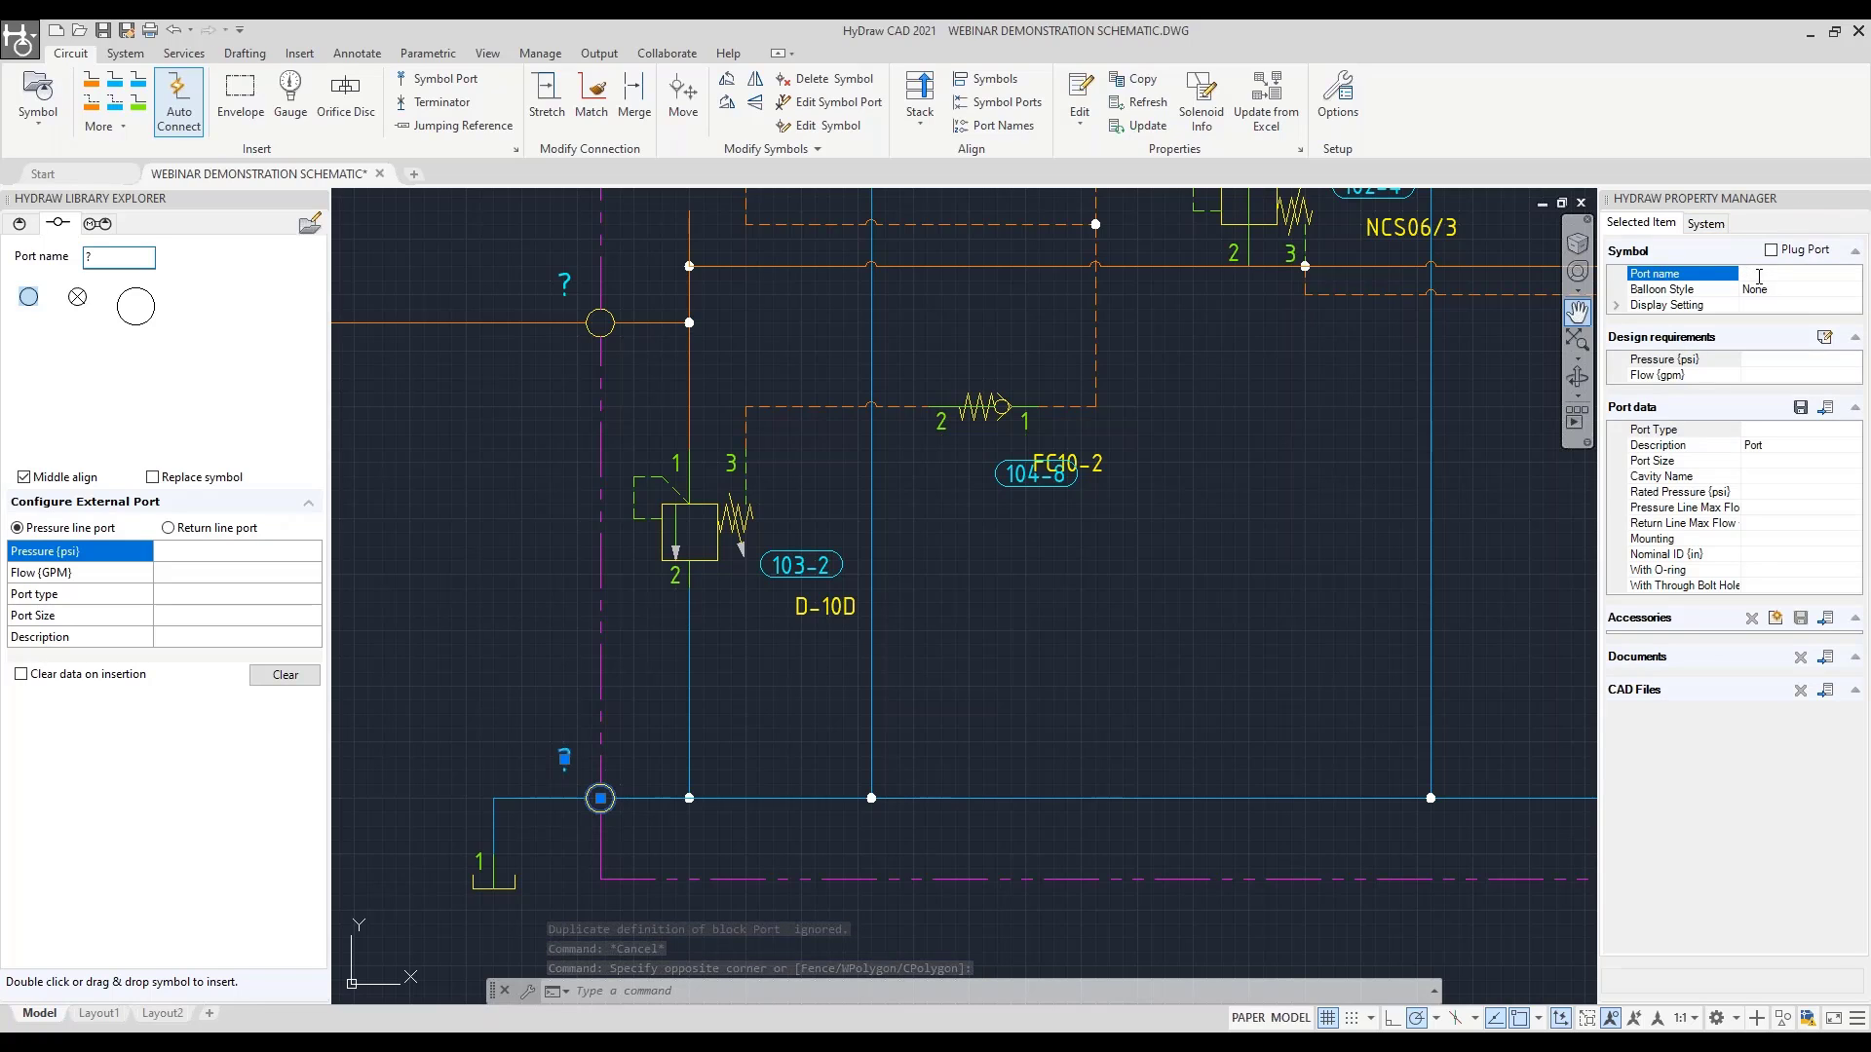
text(2)
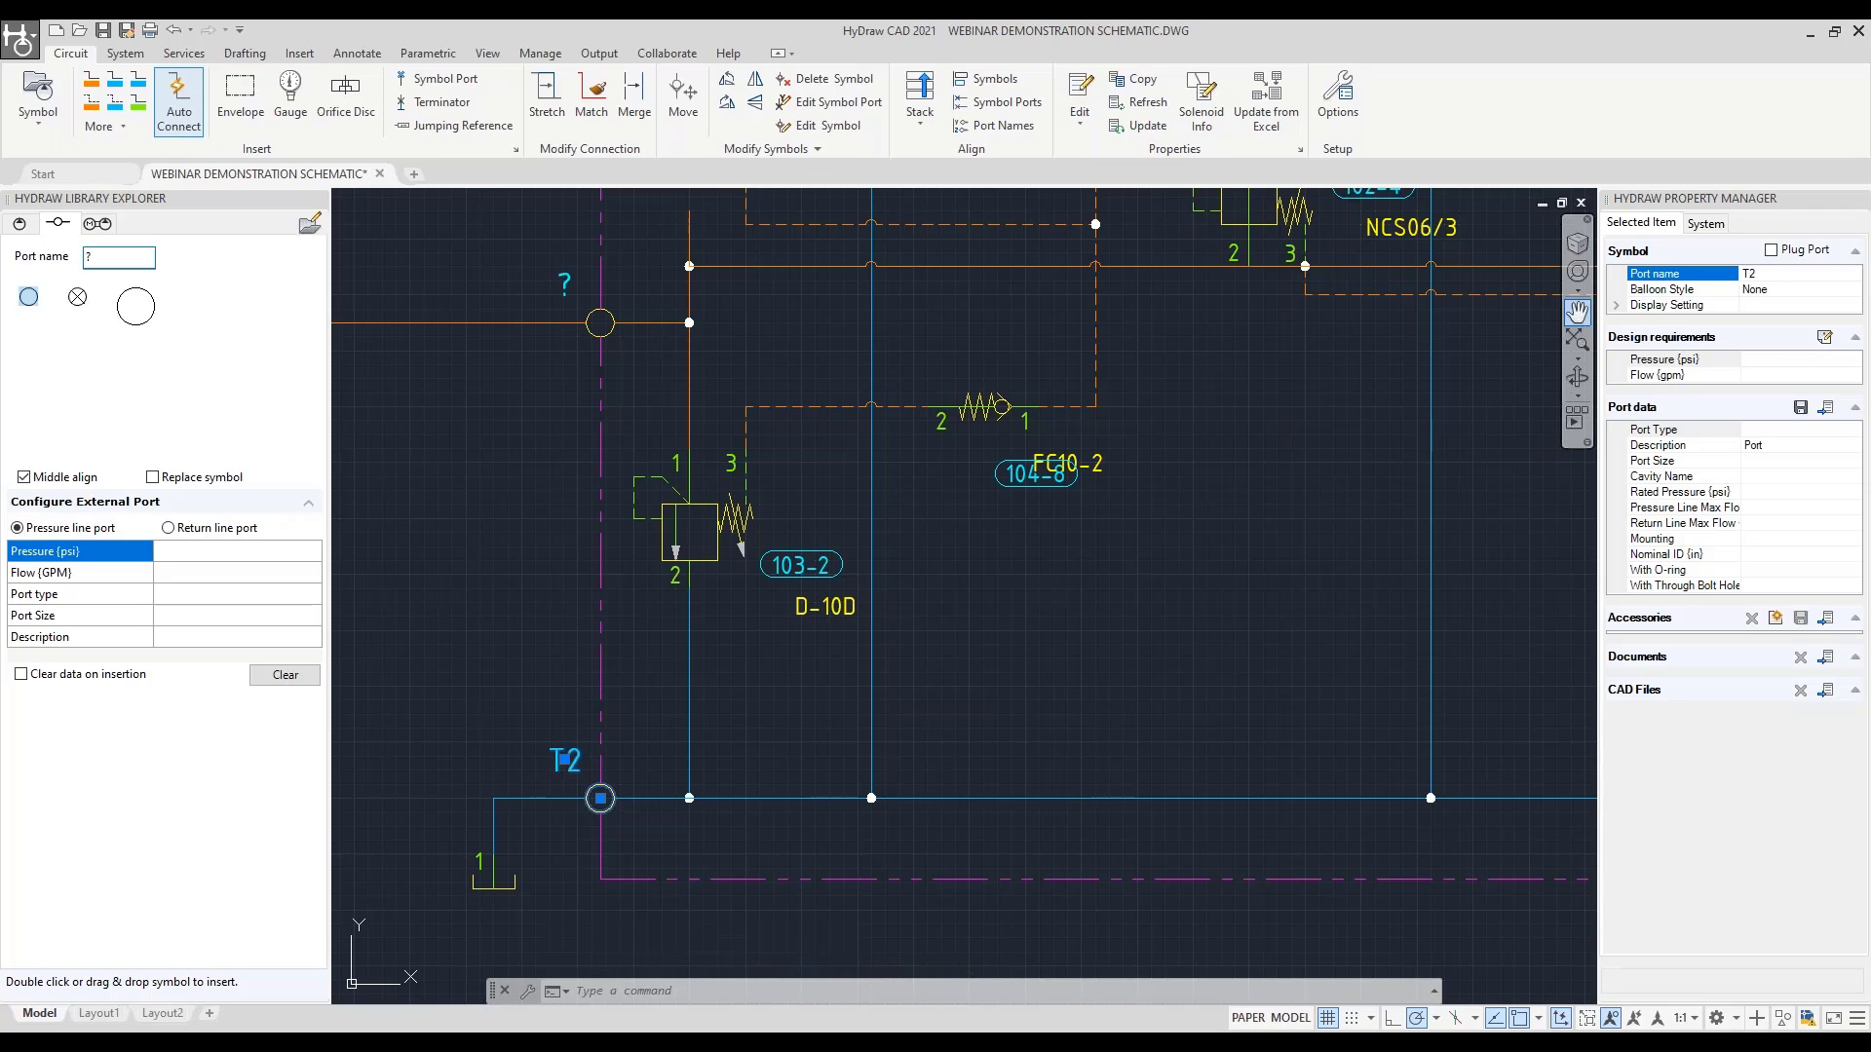
key(Escape)
Name the external port on the new envelope's pump supply line P2
middle_drag(538, 494, 585, 659)
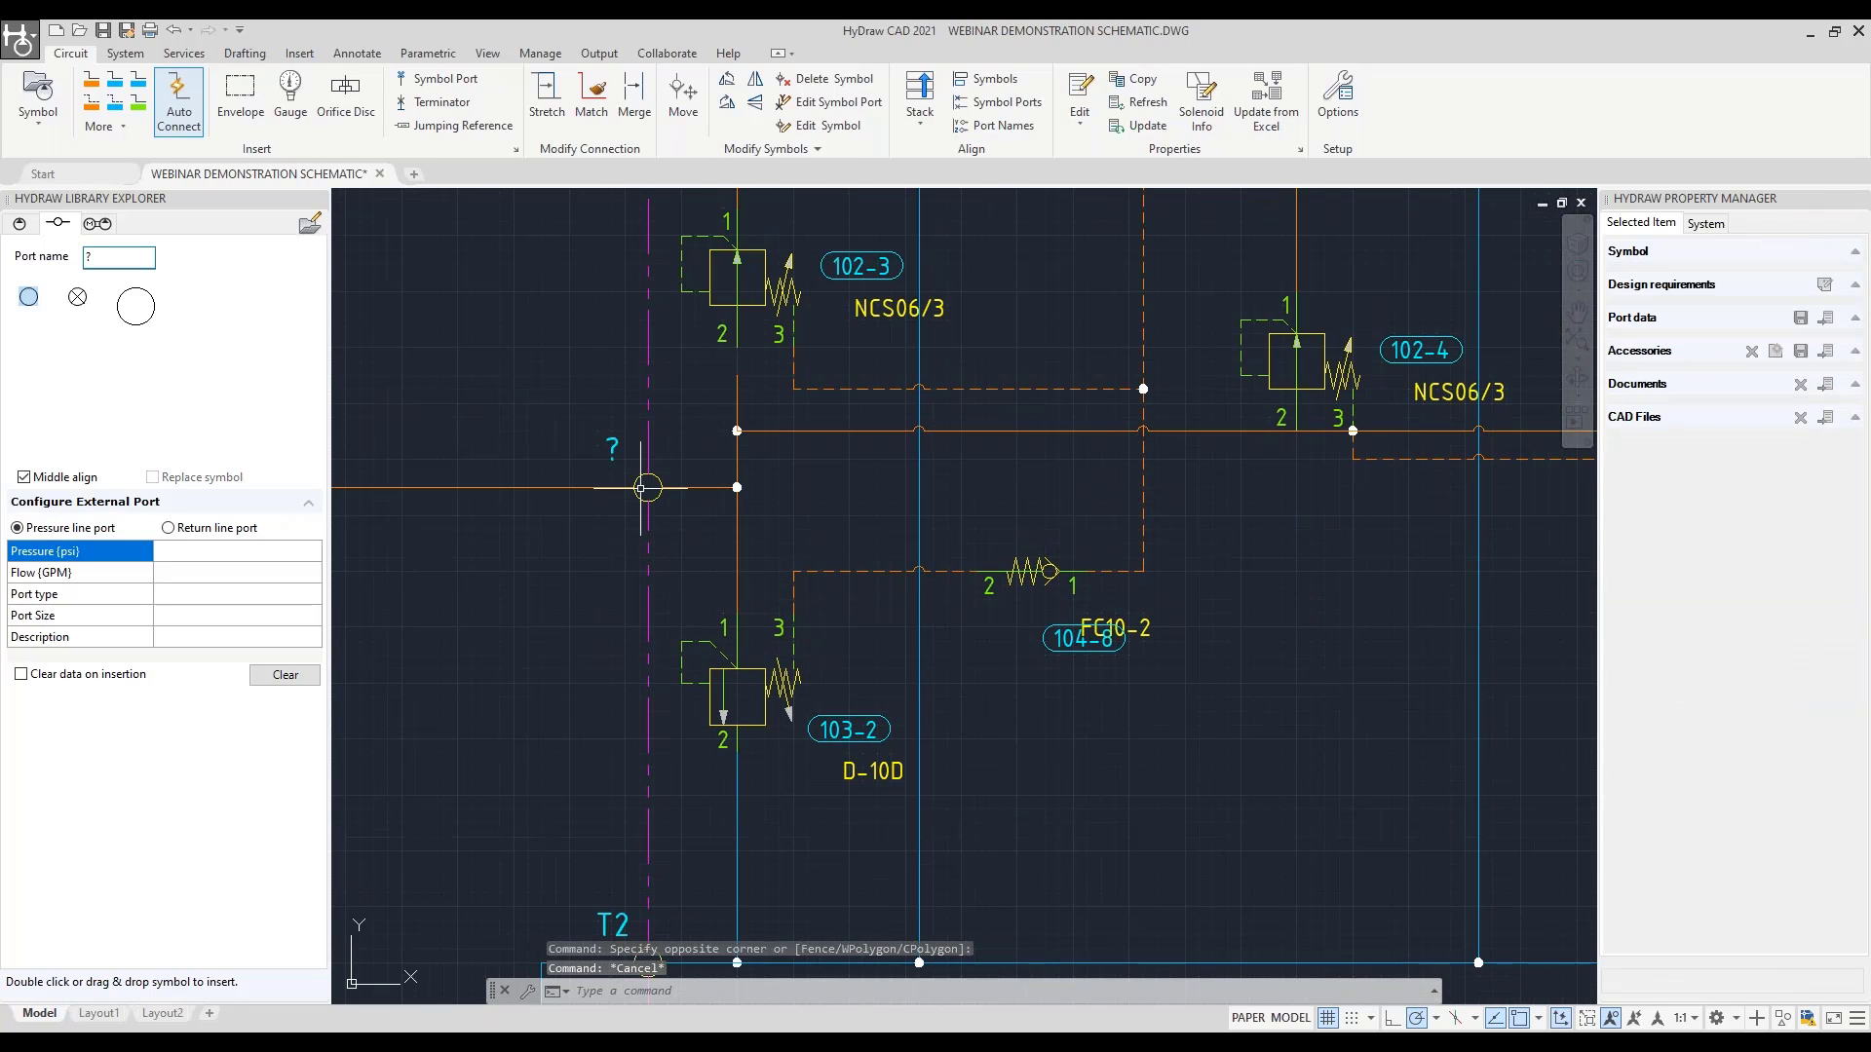
click(648, 487)
click(1763, 273)
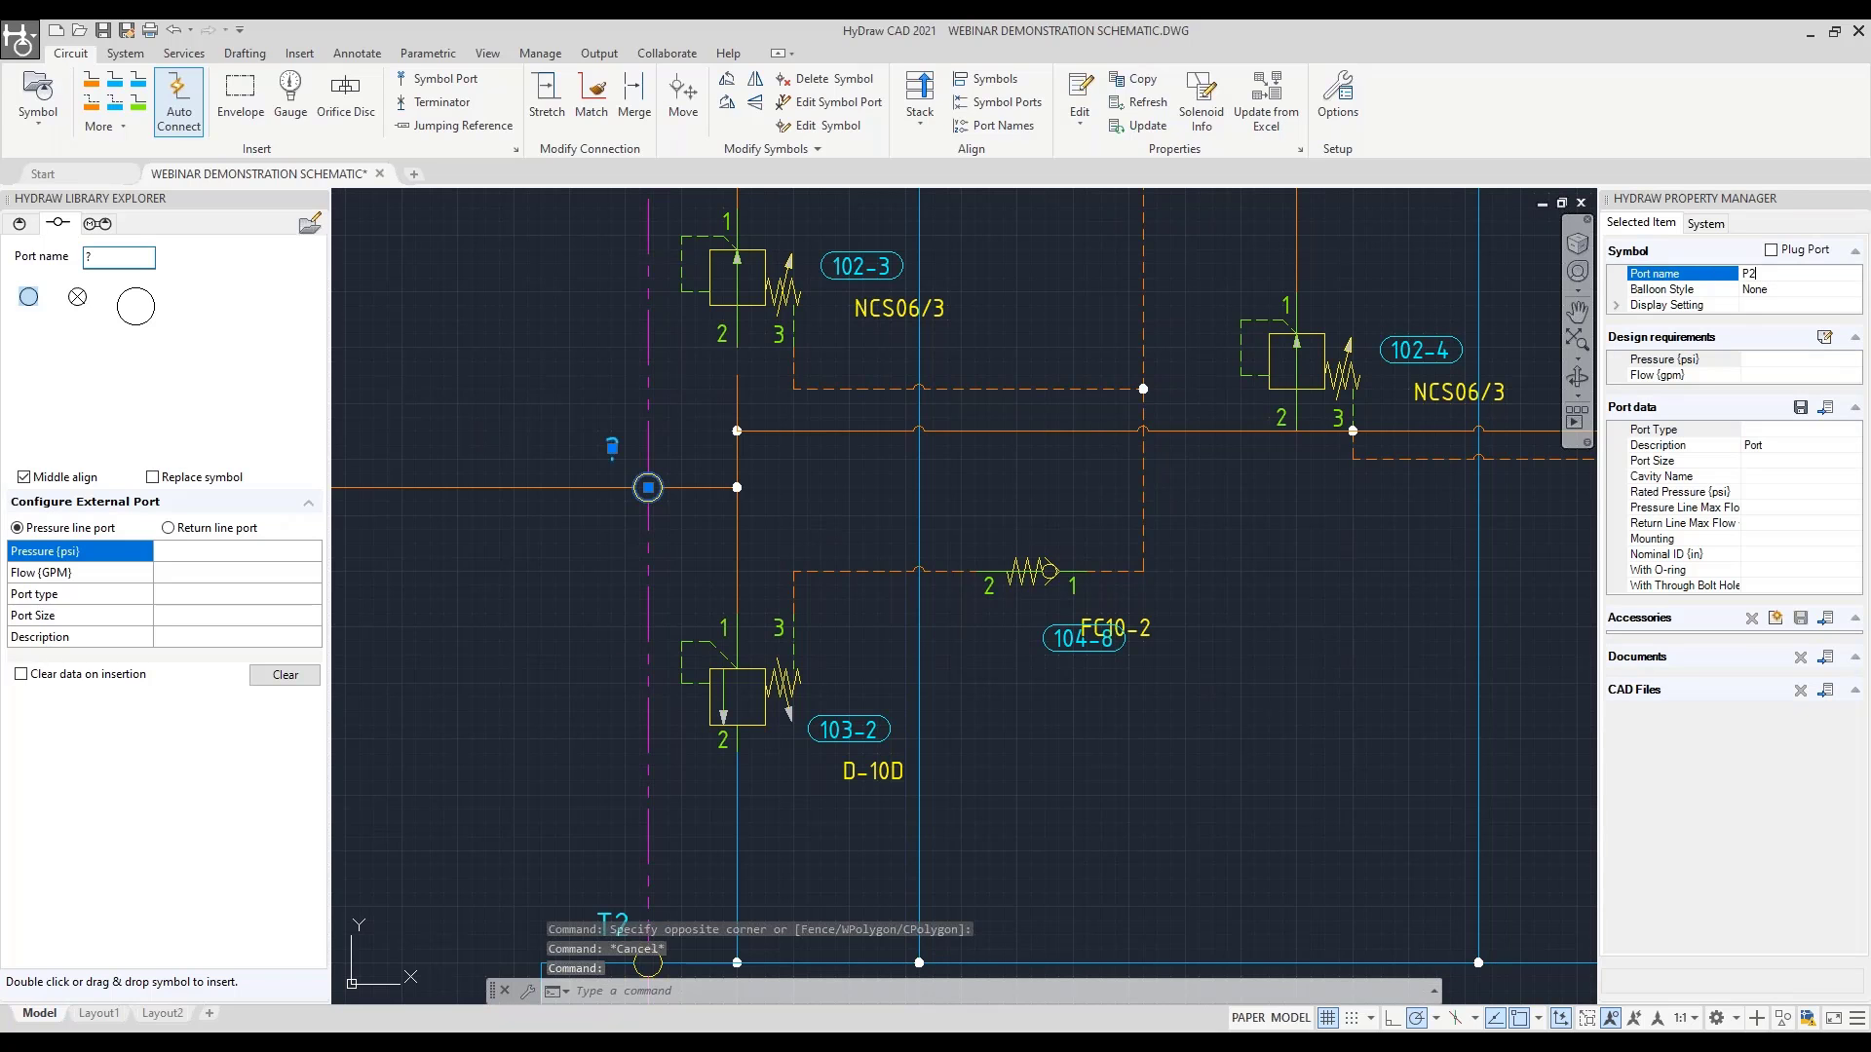
key(Return)
key(Escape)
Name the external ports on the C and R lines of the new envelope's first cylinder C1 and C2
scroll(748, 436, down, 1)
middle_drag(748, 435, 809, 953)
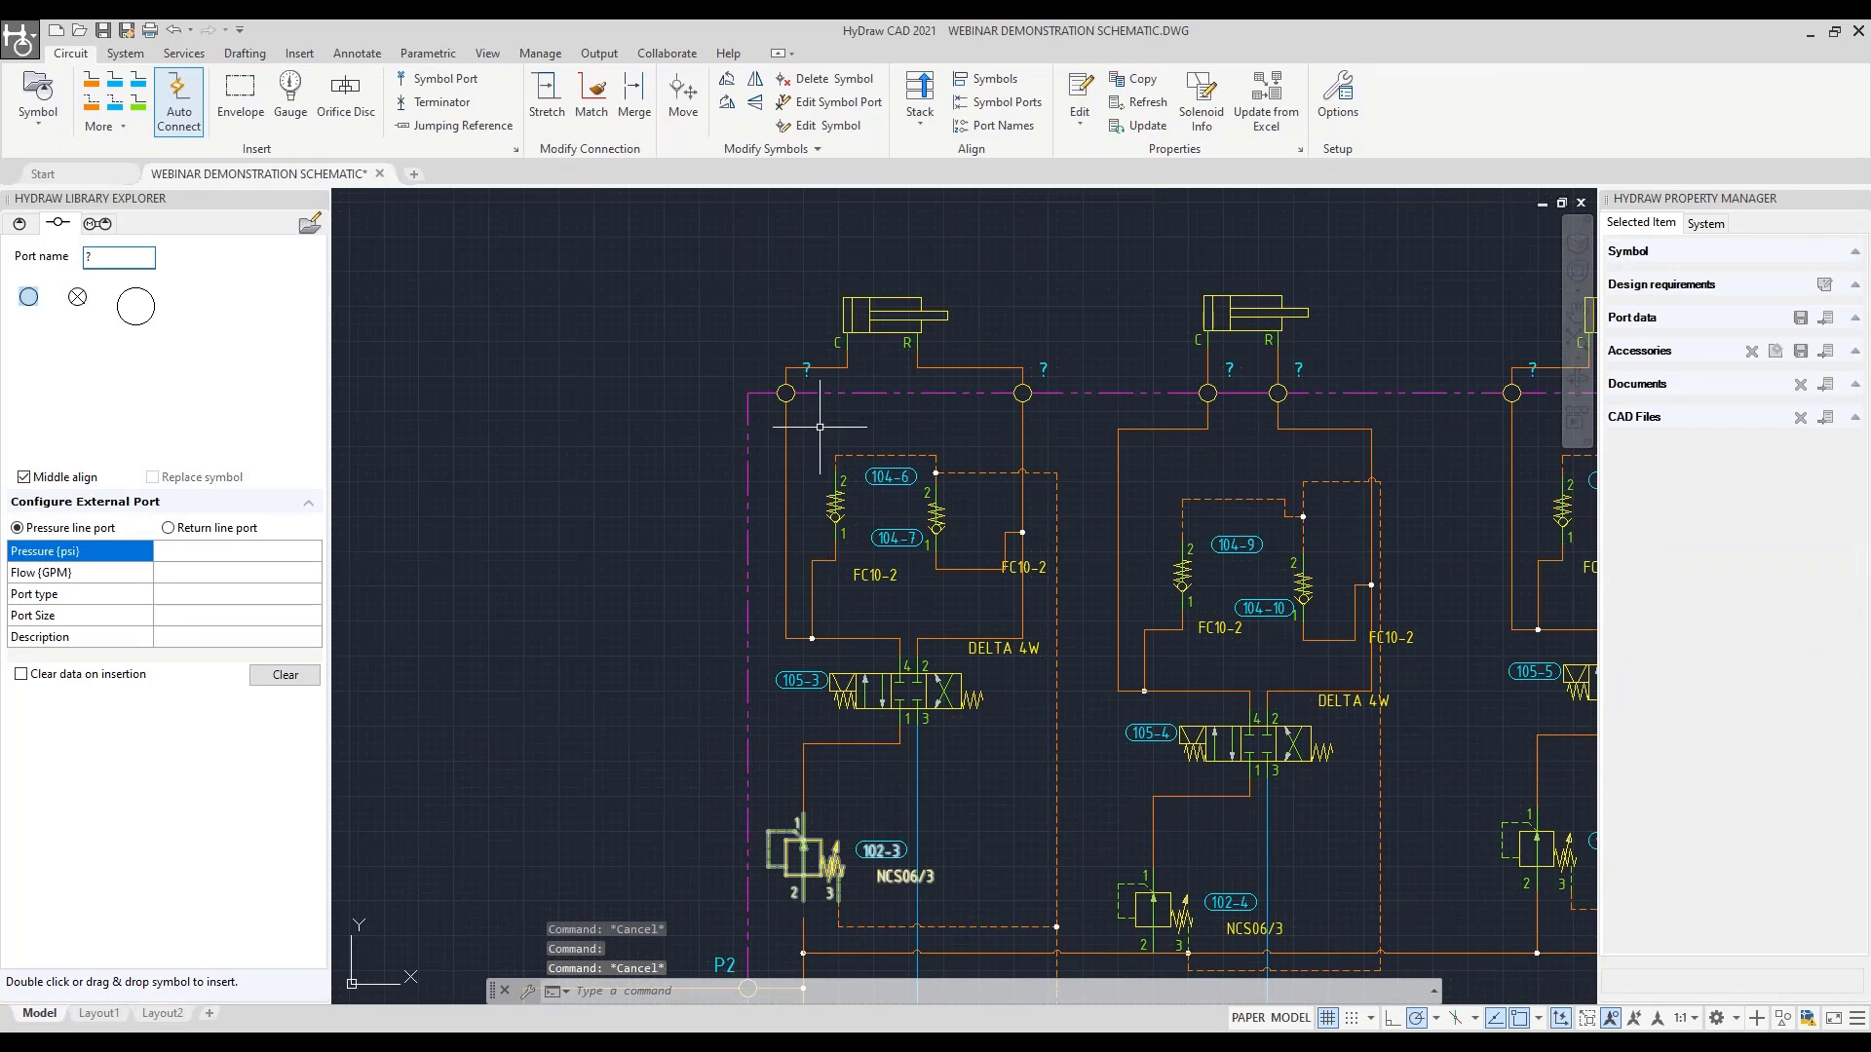
click(786, 393)
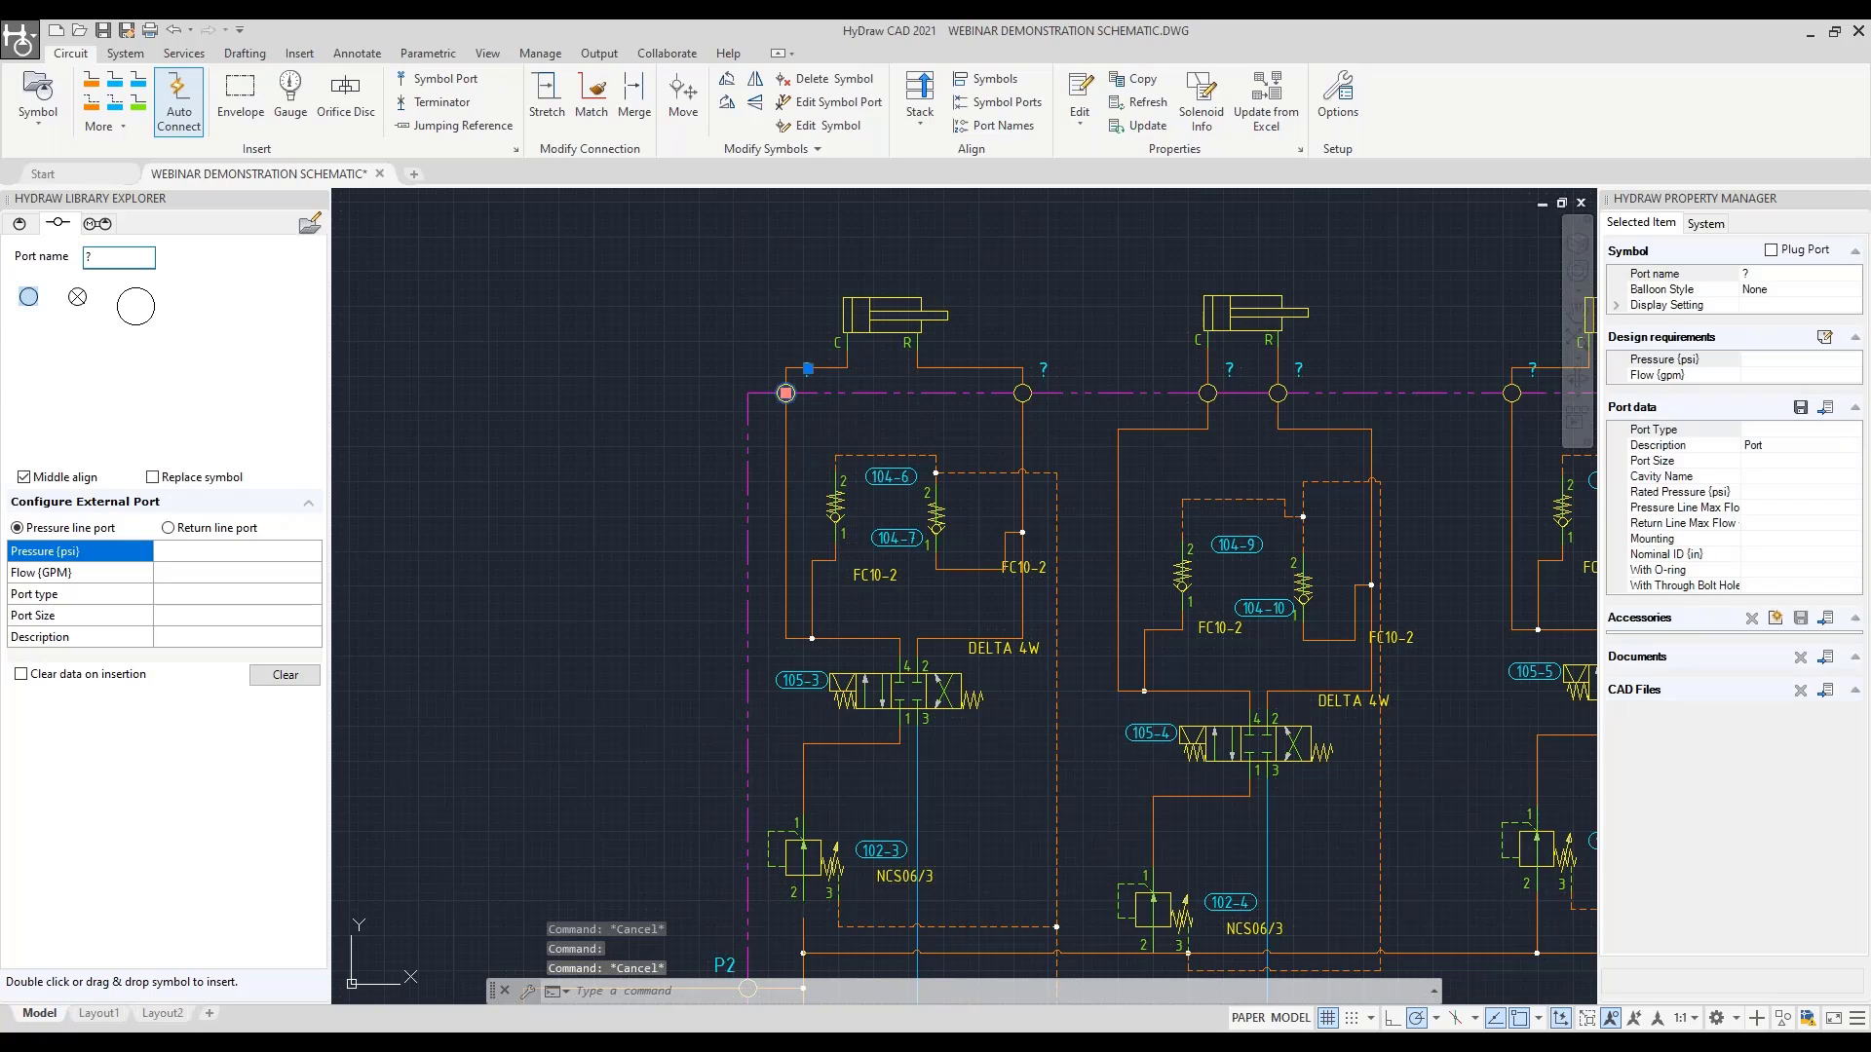
click(1762, 275)
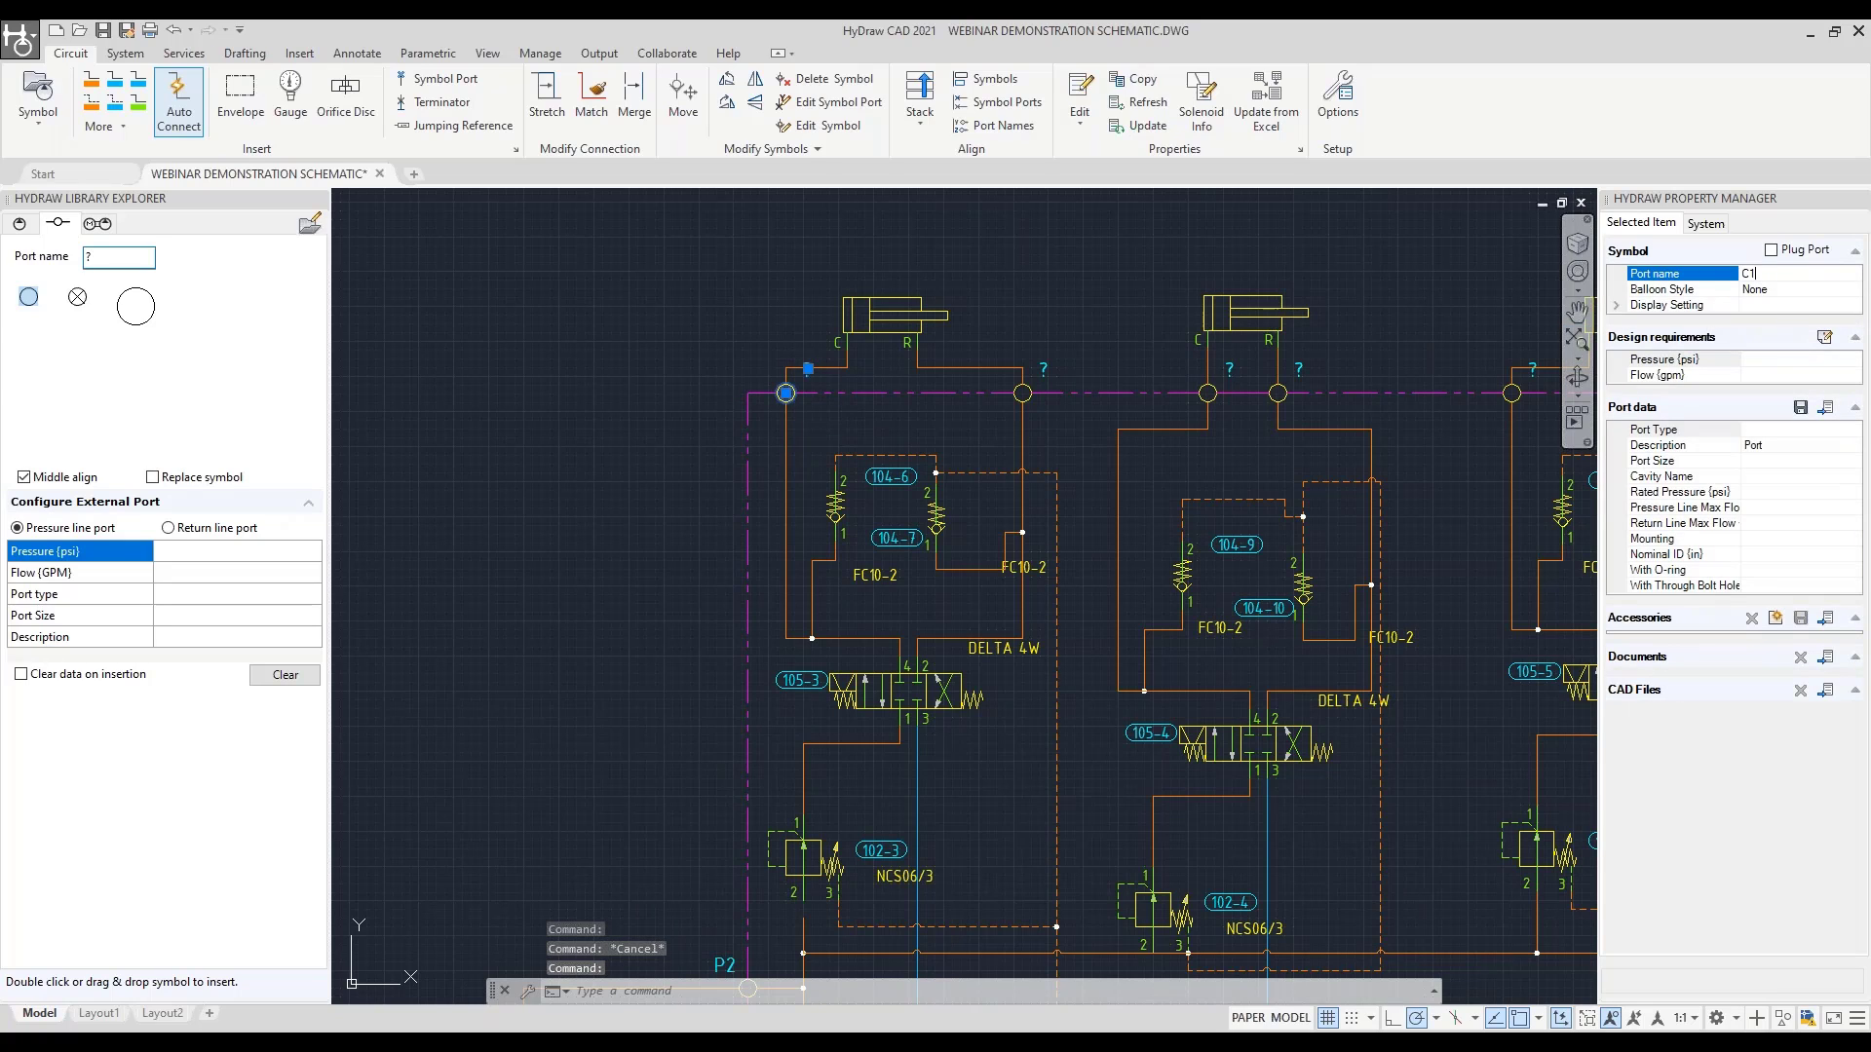
key(Return)
click(1023, 393)
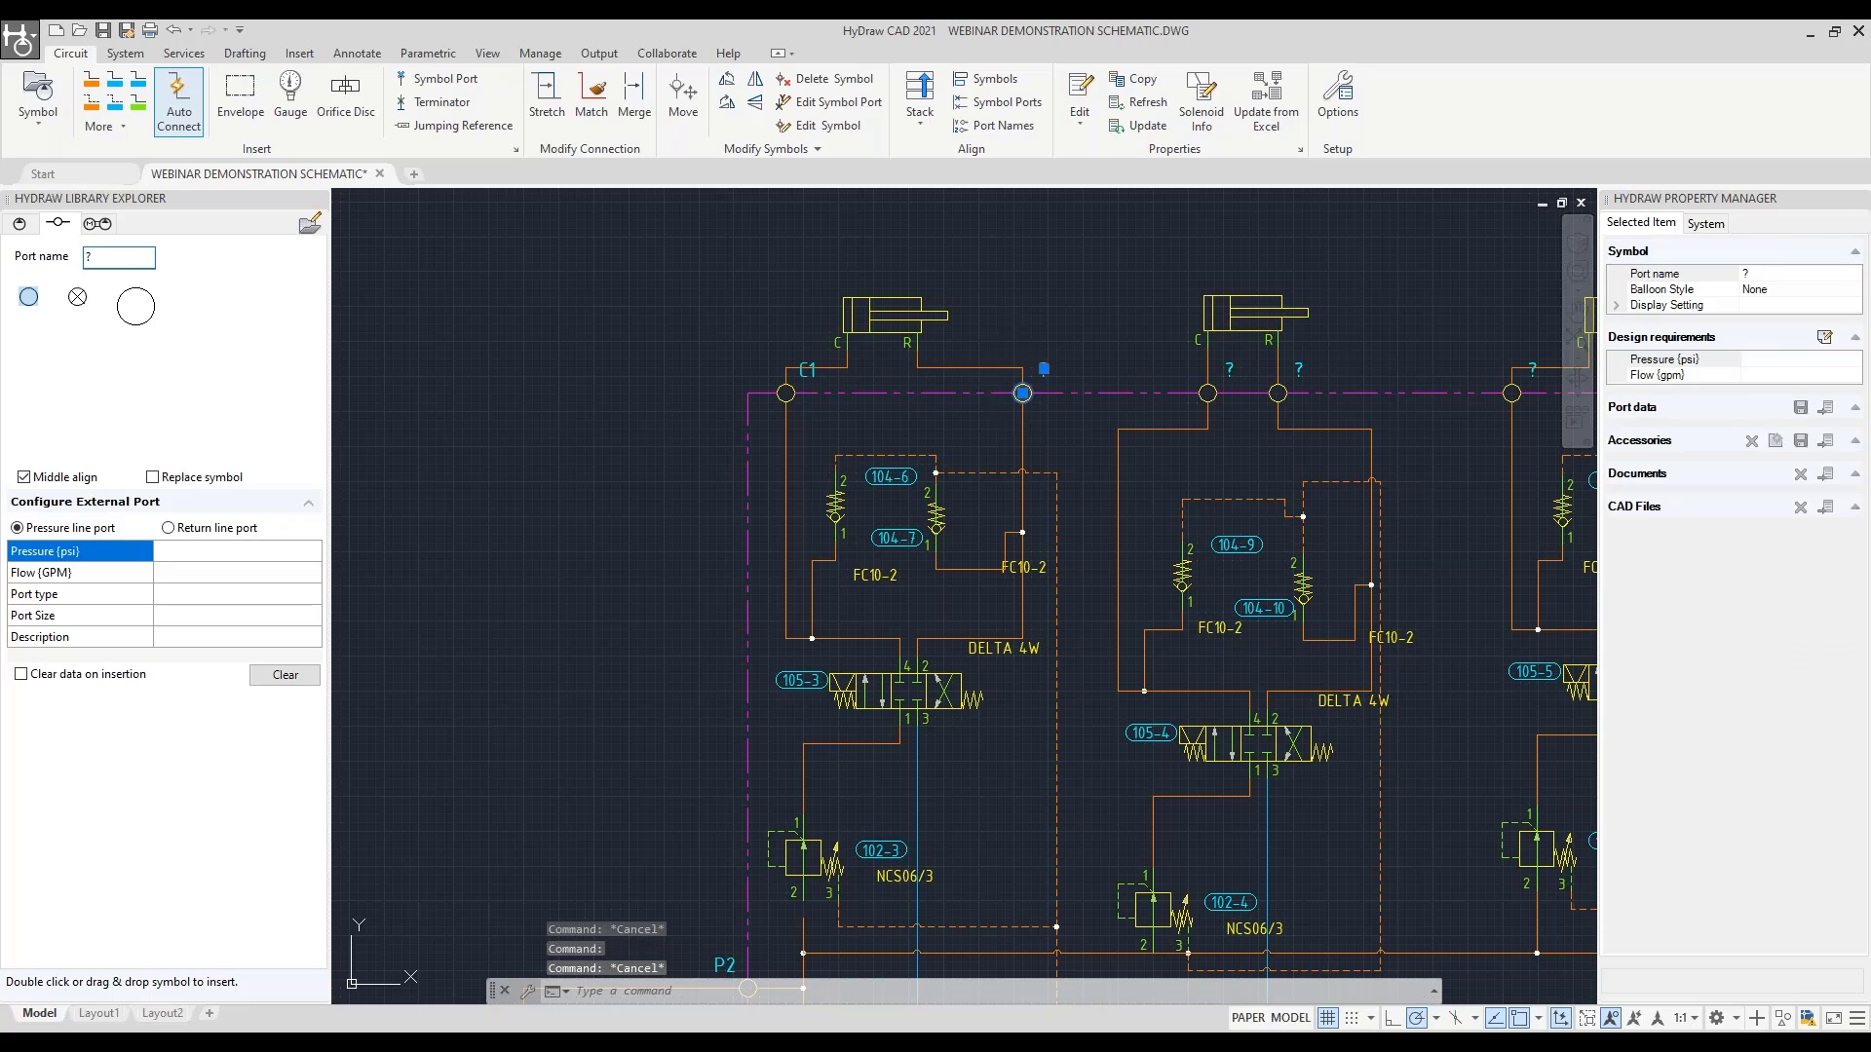
click(1760, 275)
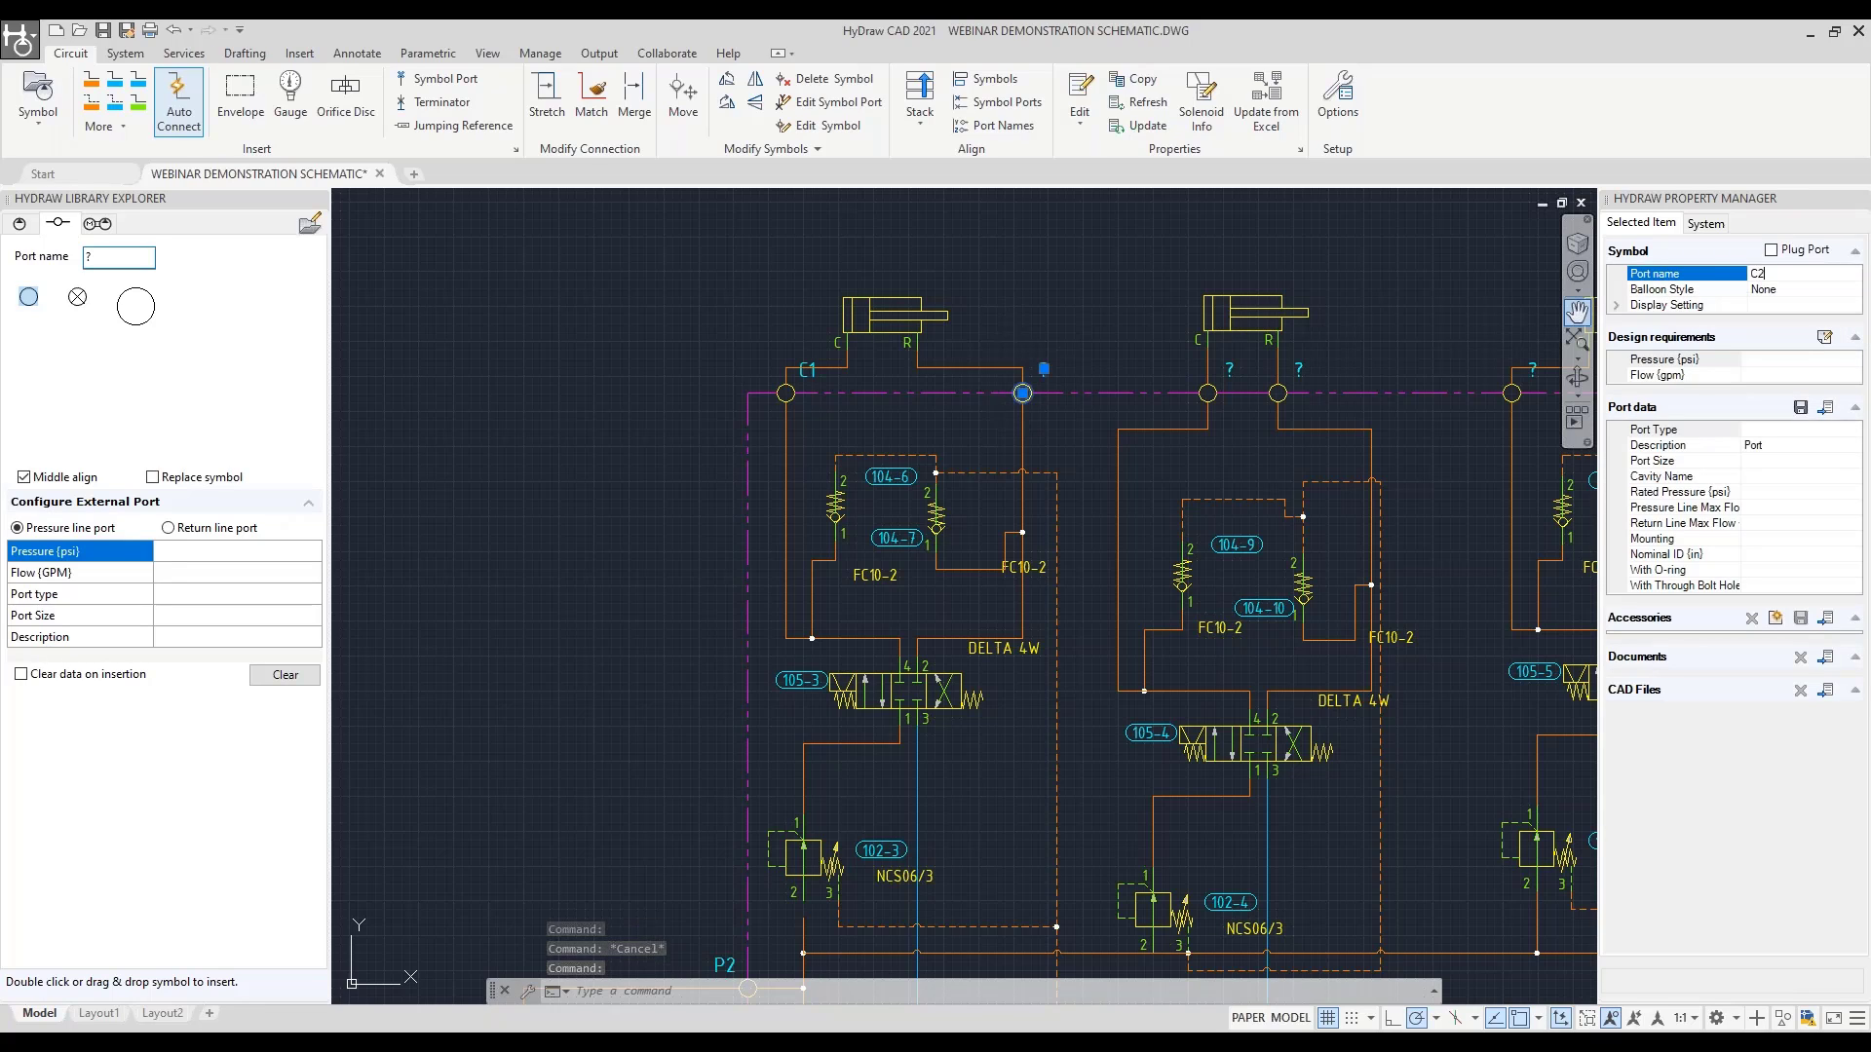
key(Return)
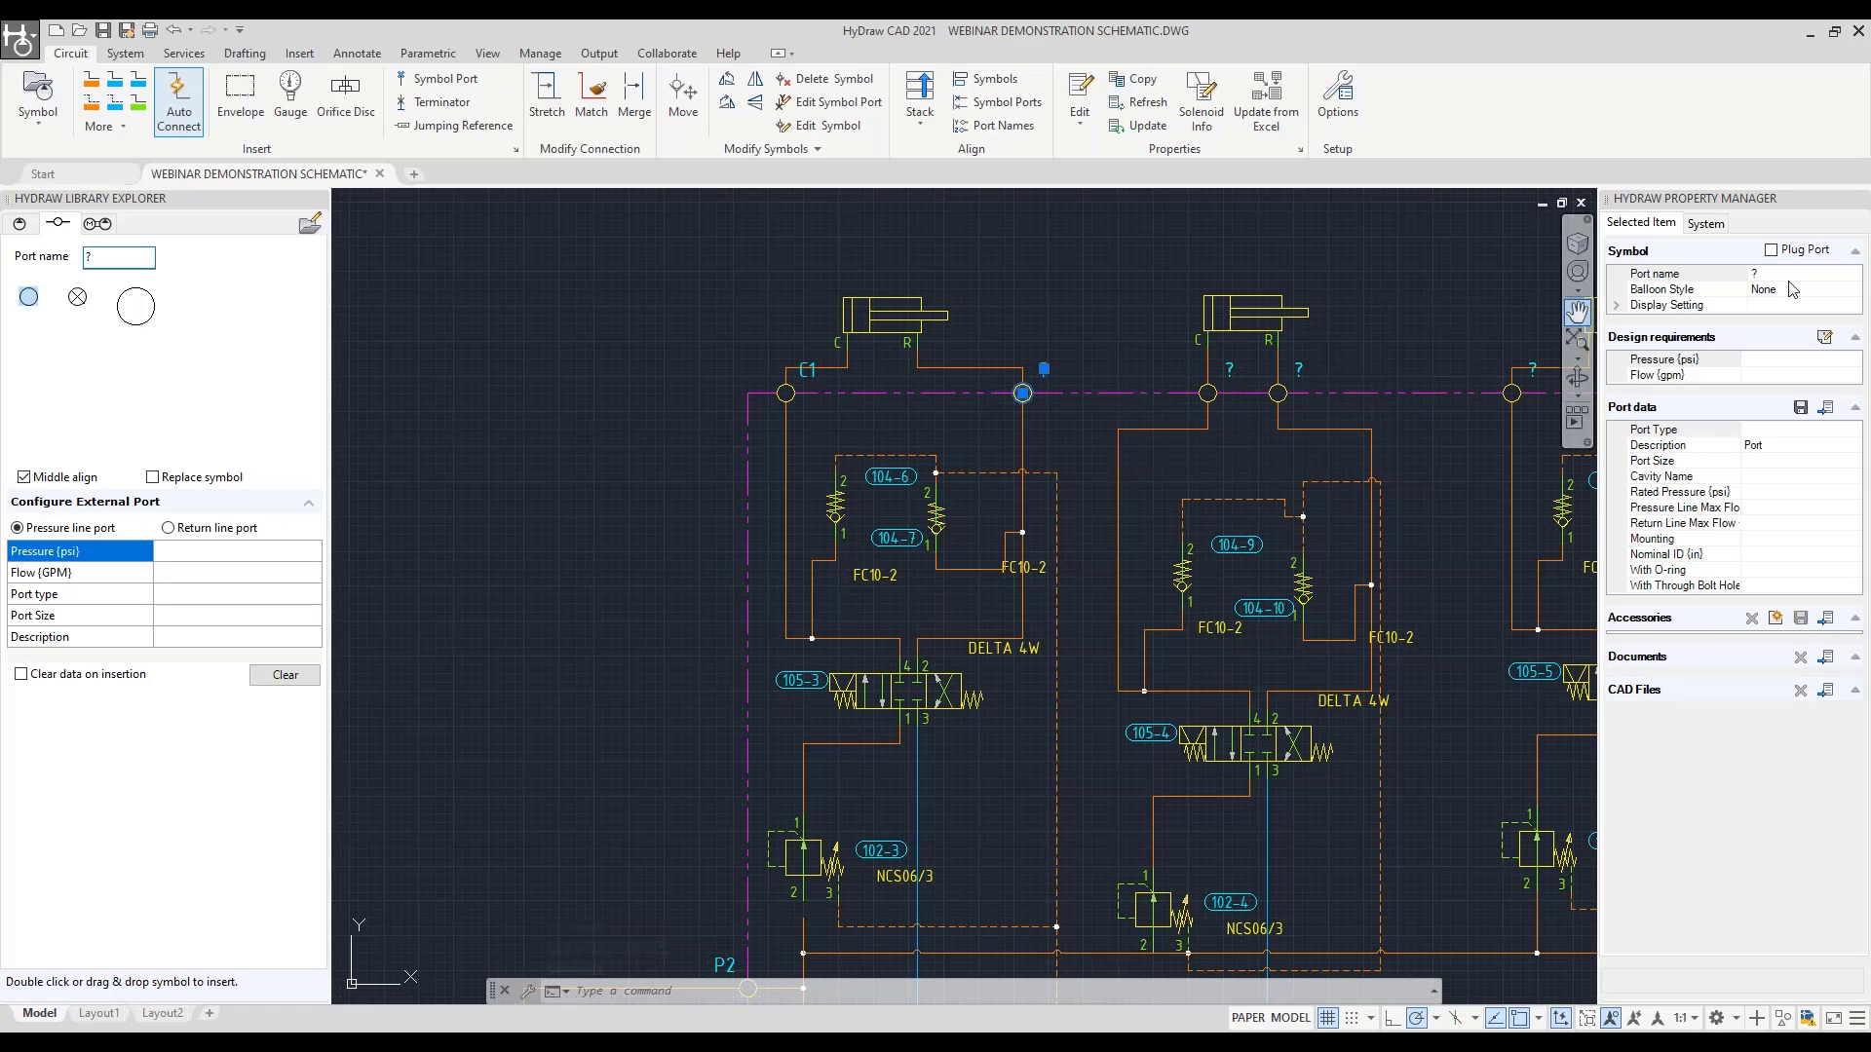
click(1774, 274)
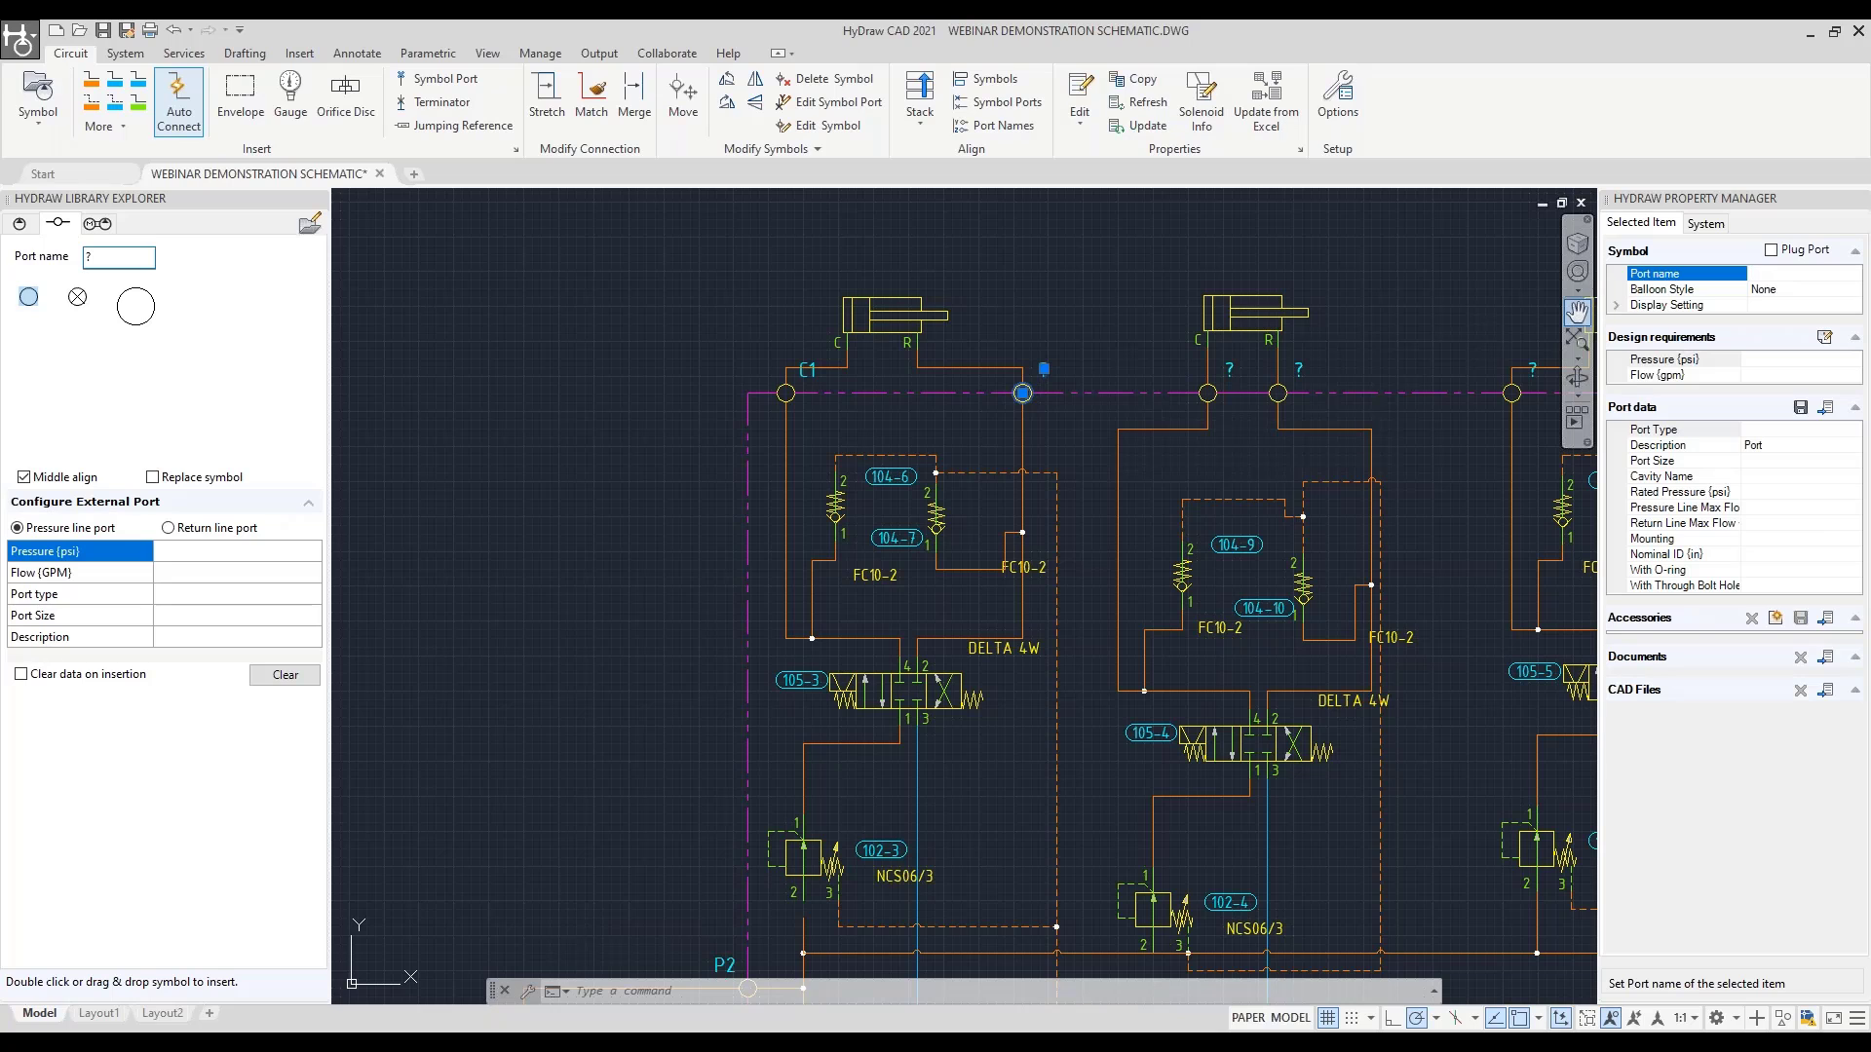
key(Escape)
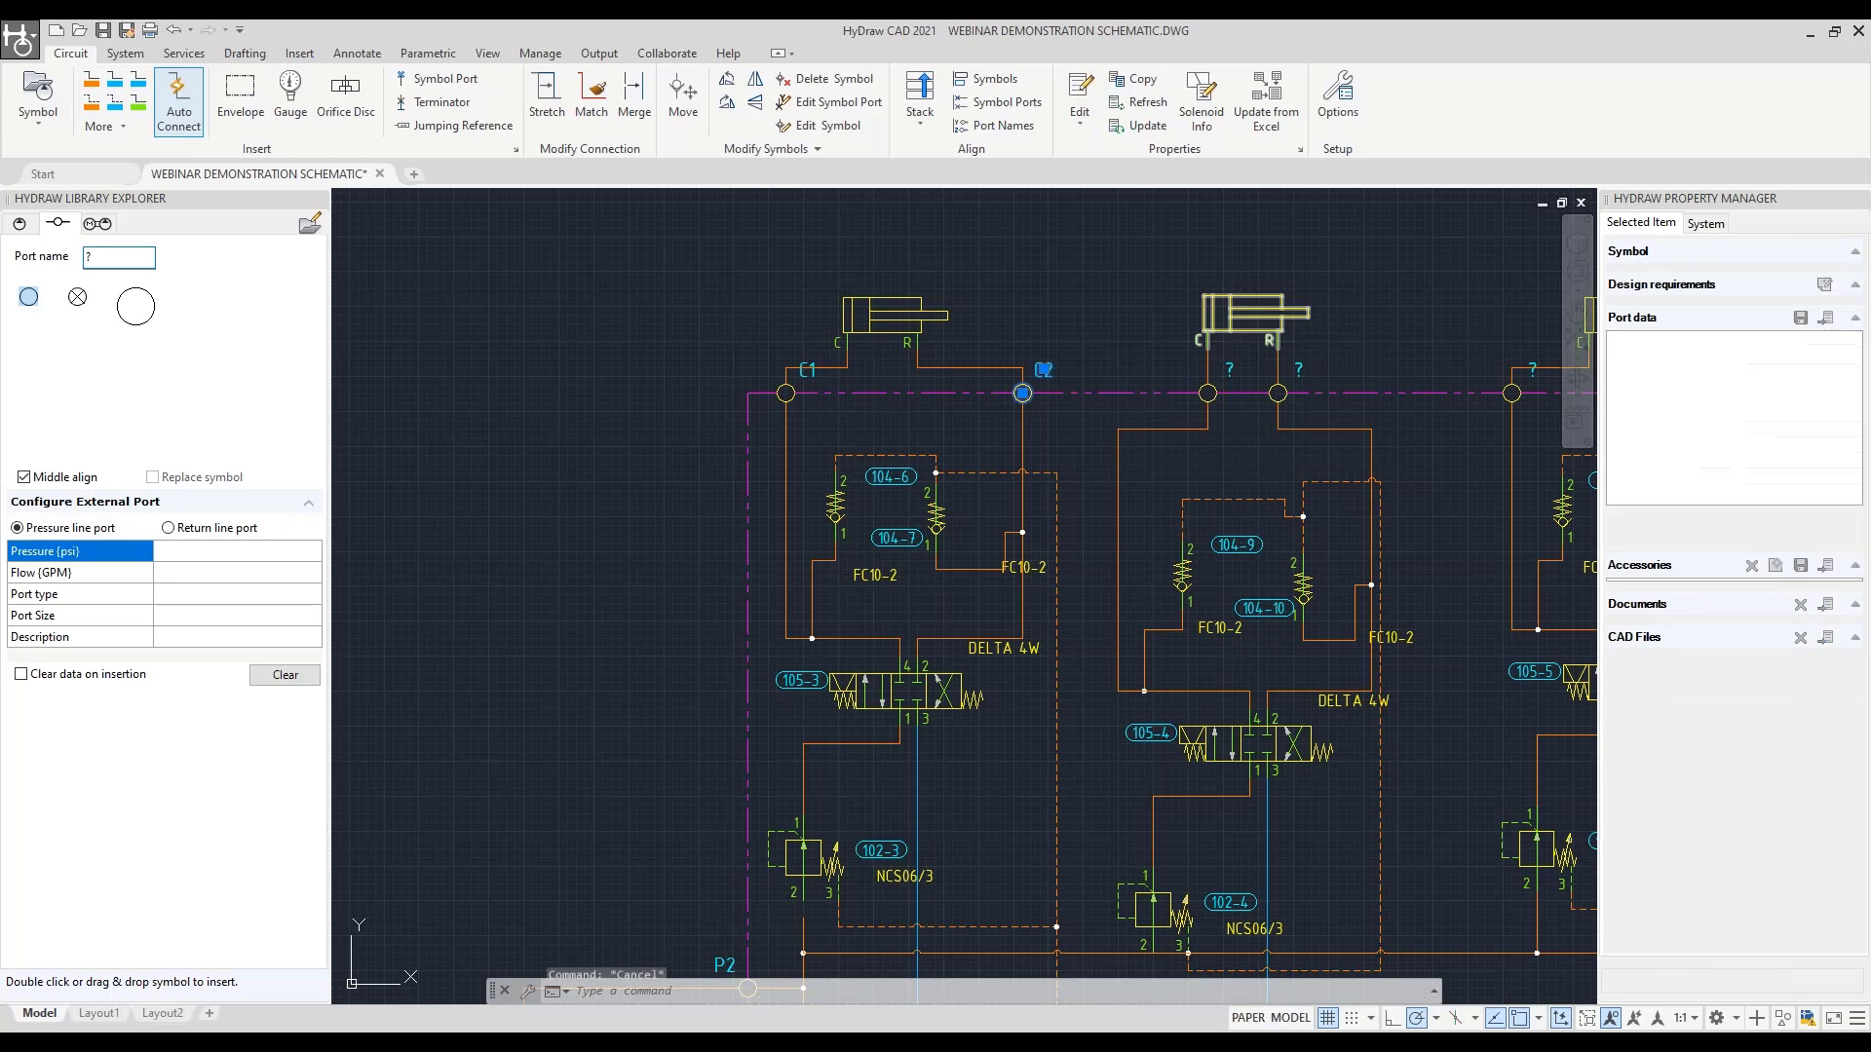
Name the external ports on the C and R lines of the new envelope's second cylinder D1 and D2
middle_drag(1221, 388, 1080, 461)
click(1080, 461)
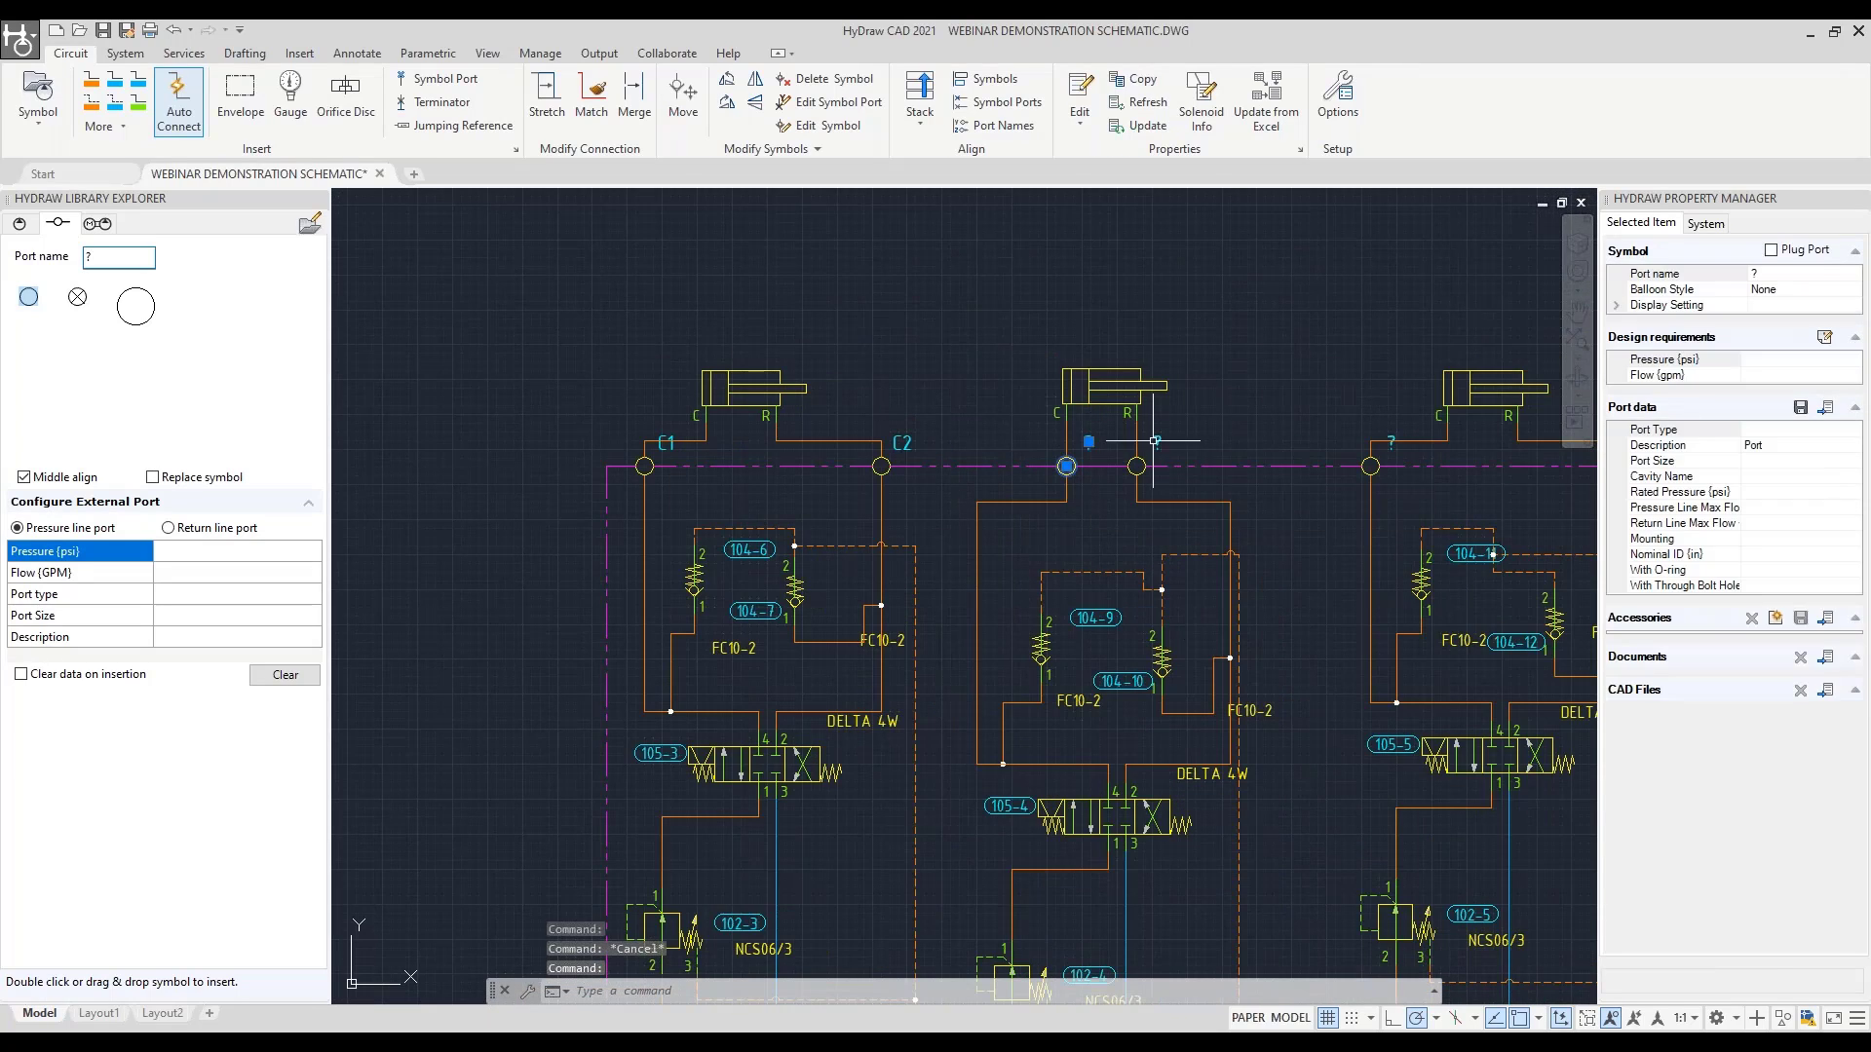
click(1797, 274)
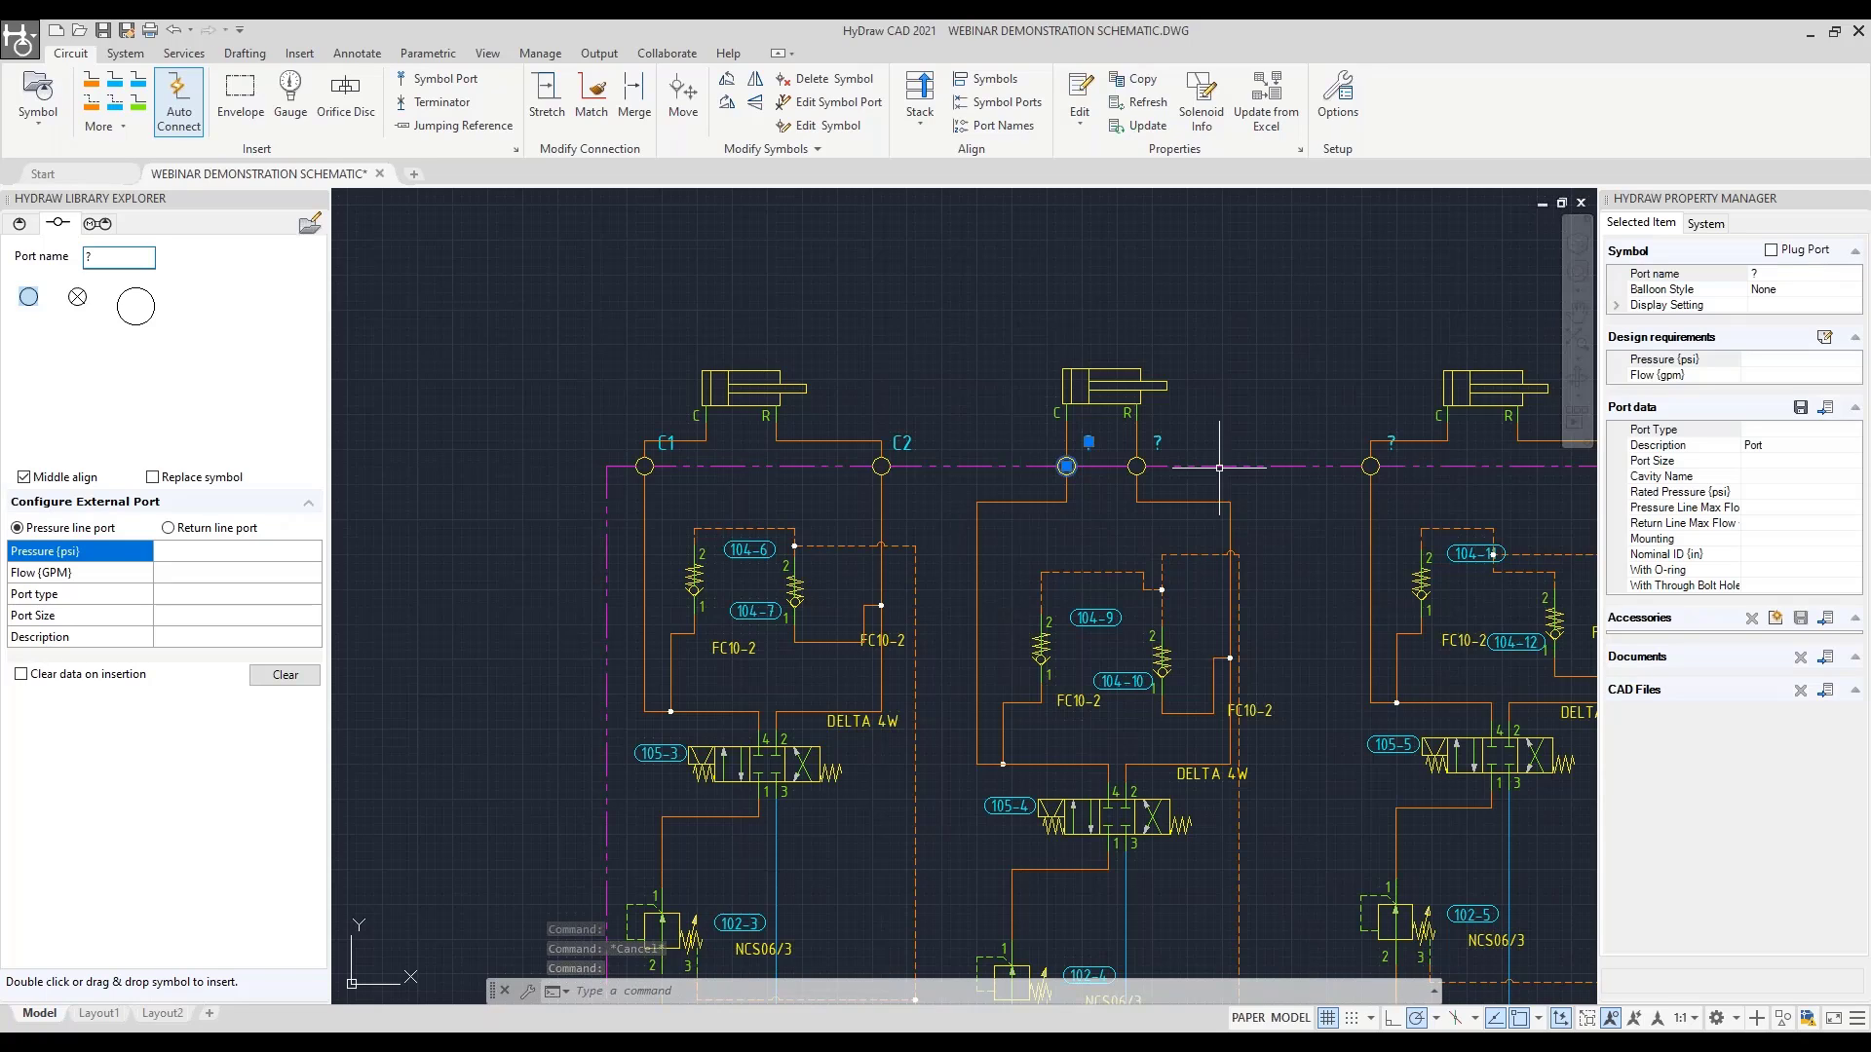
click(1797, 276)
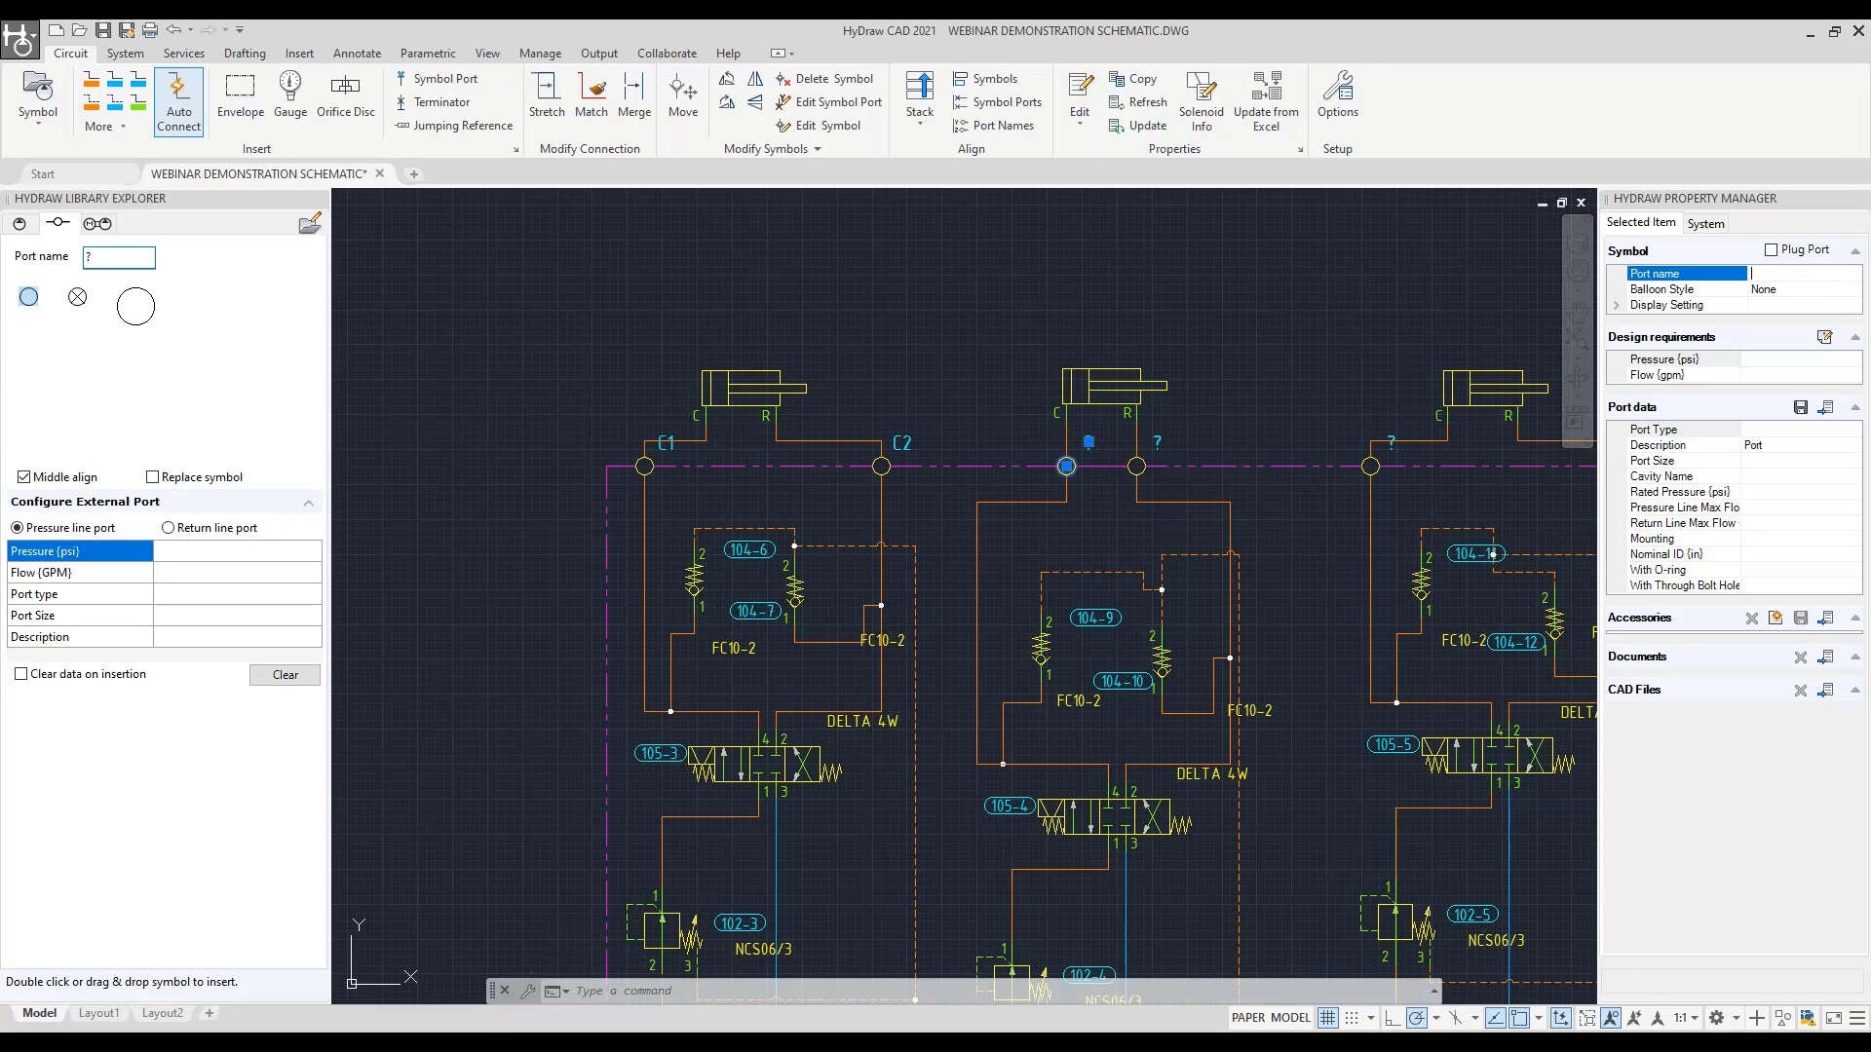
key(Return)
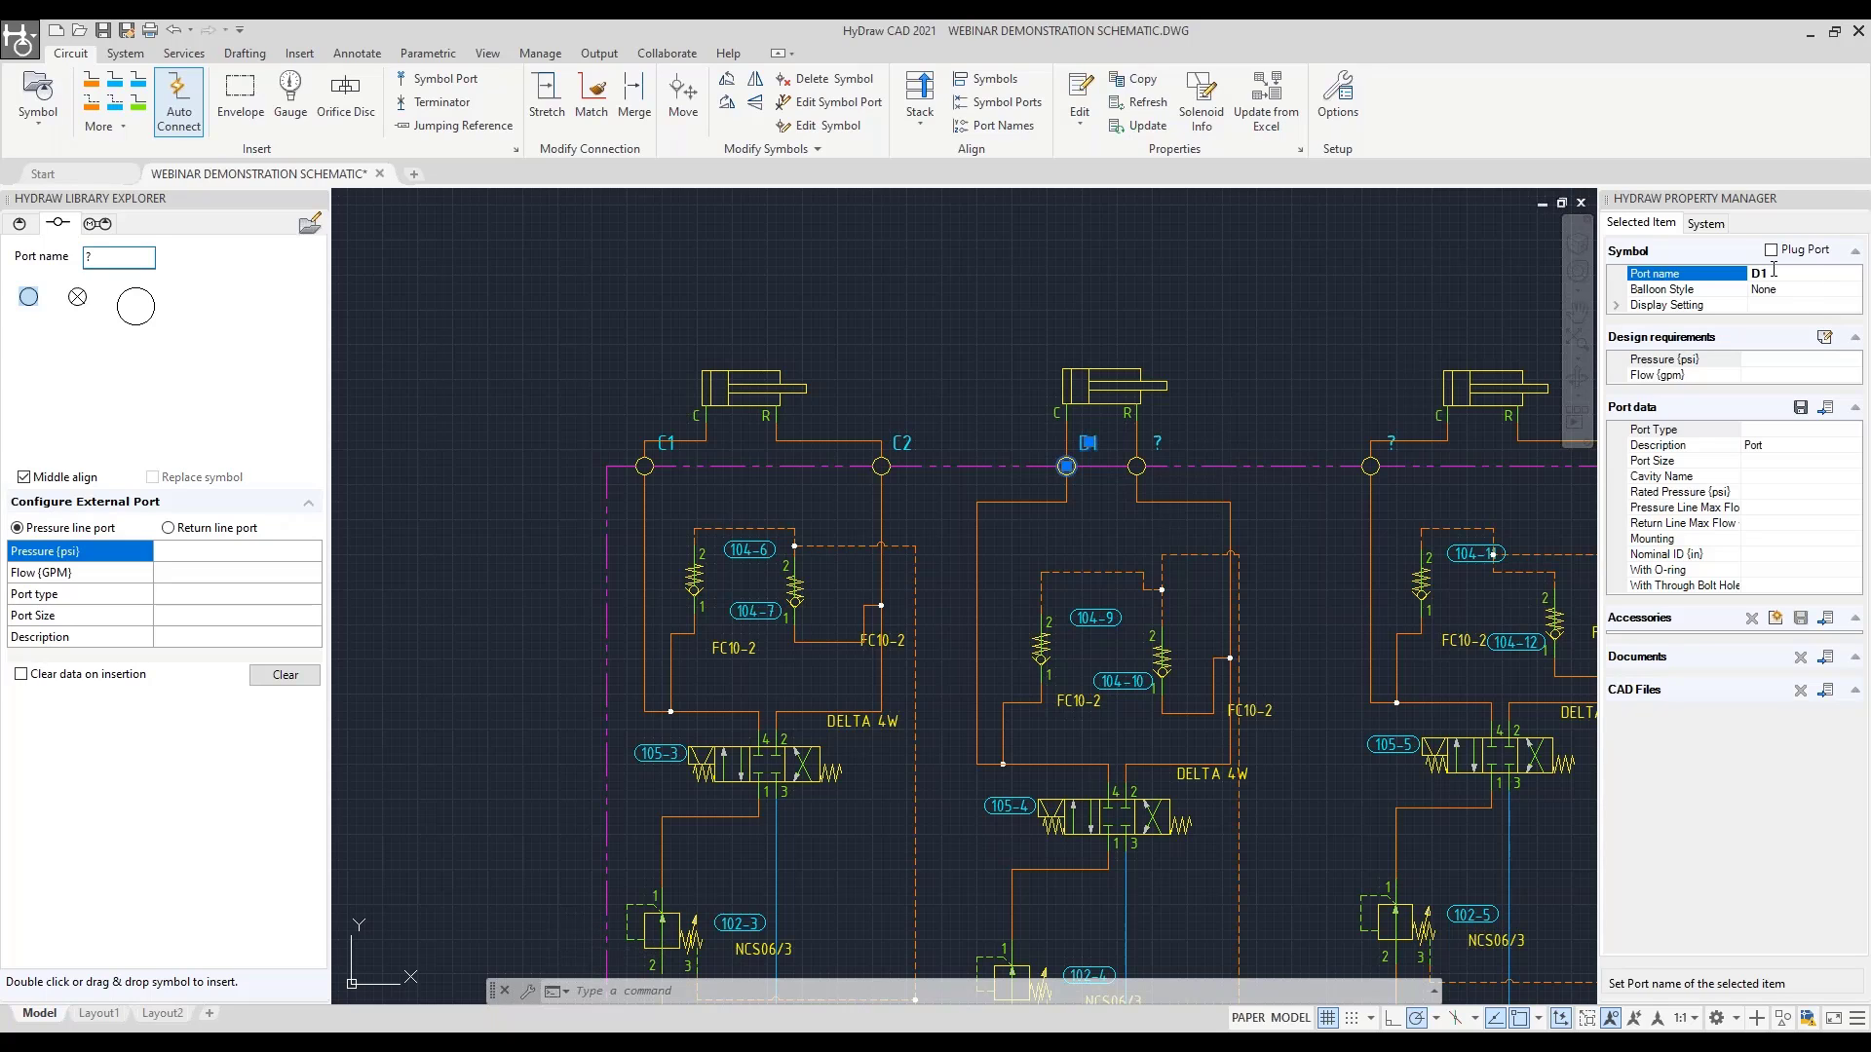
key(Escape)
click(1136, 466)
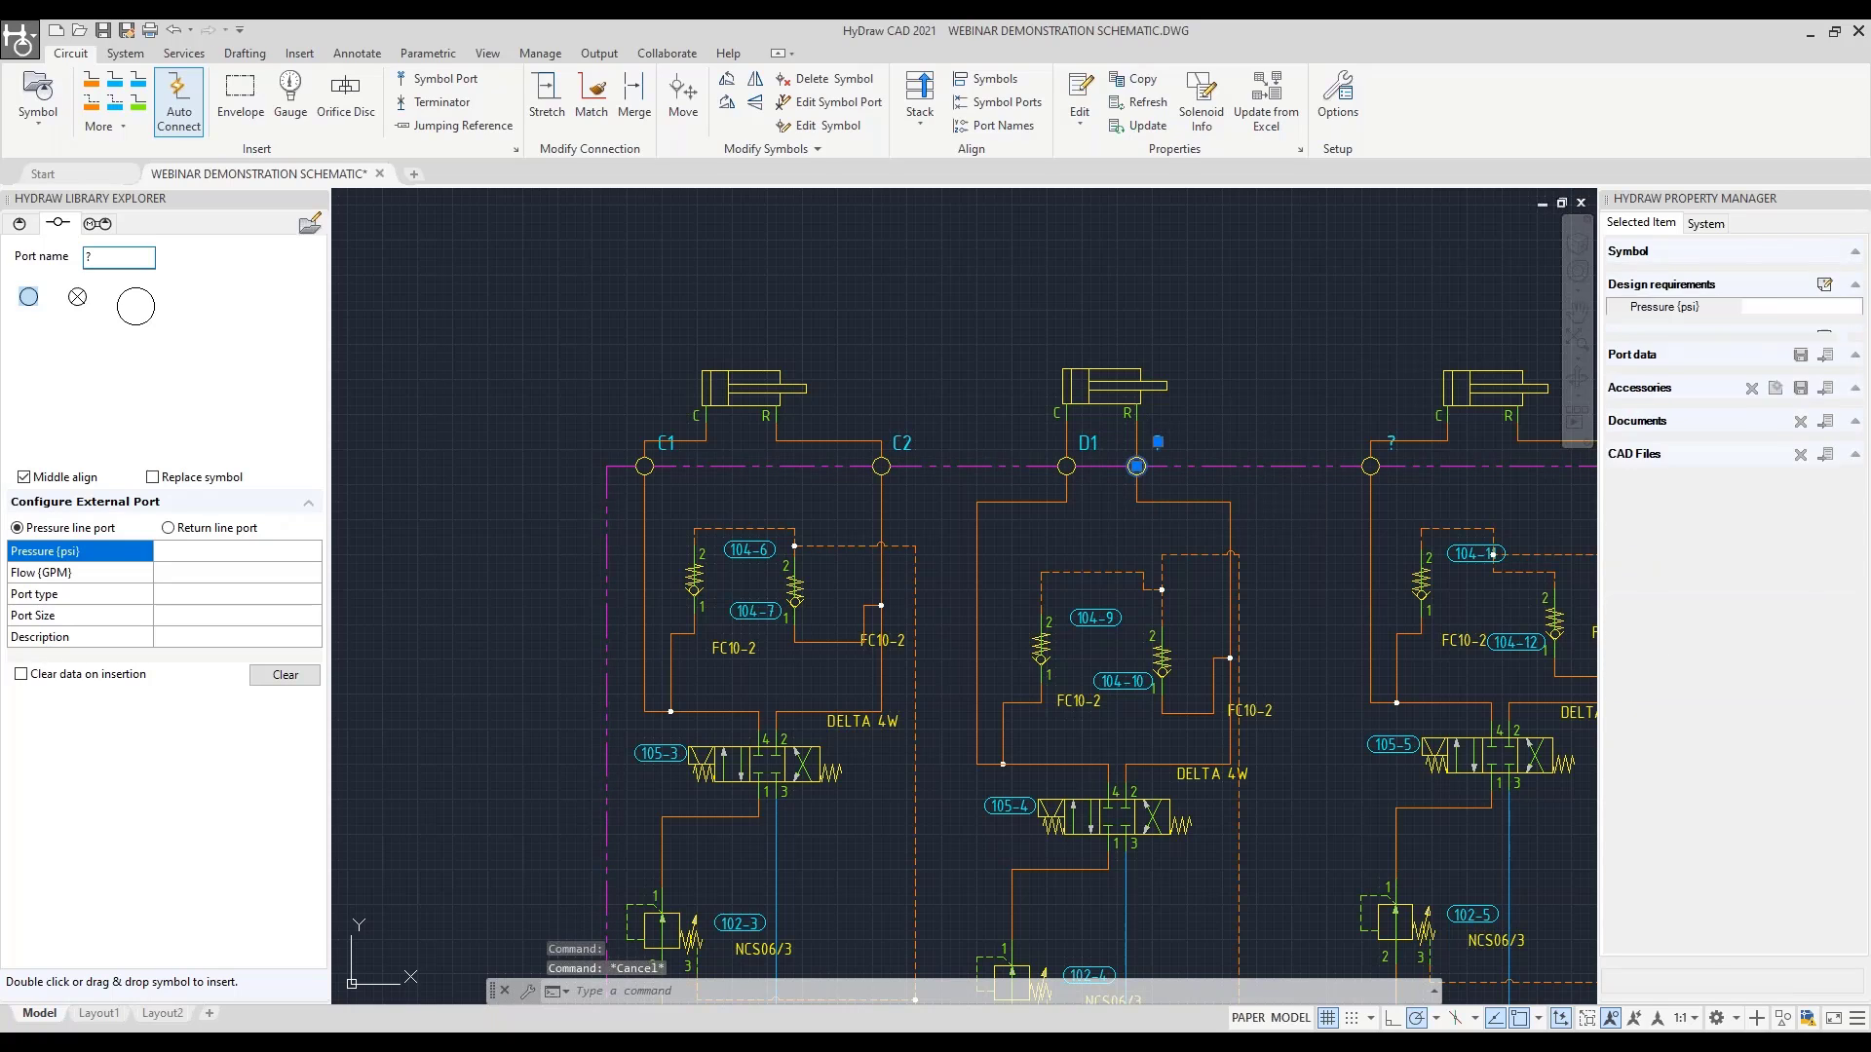
click(1771, 276)
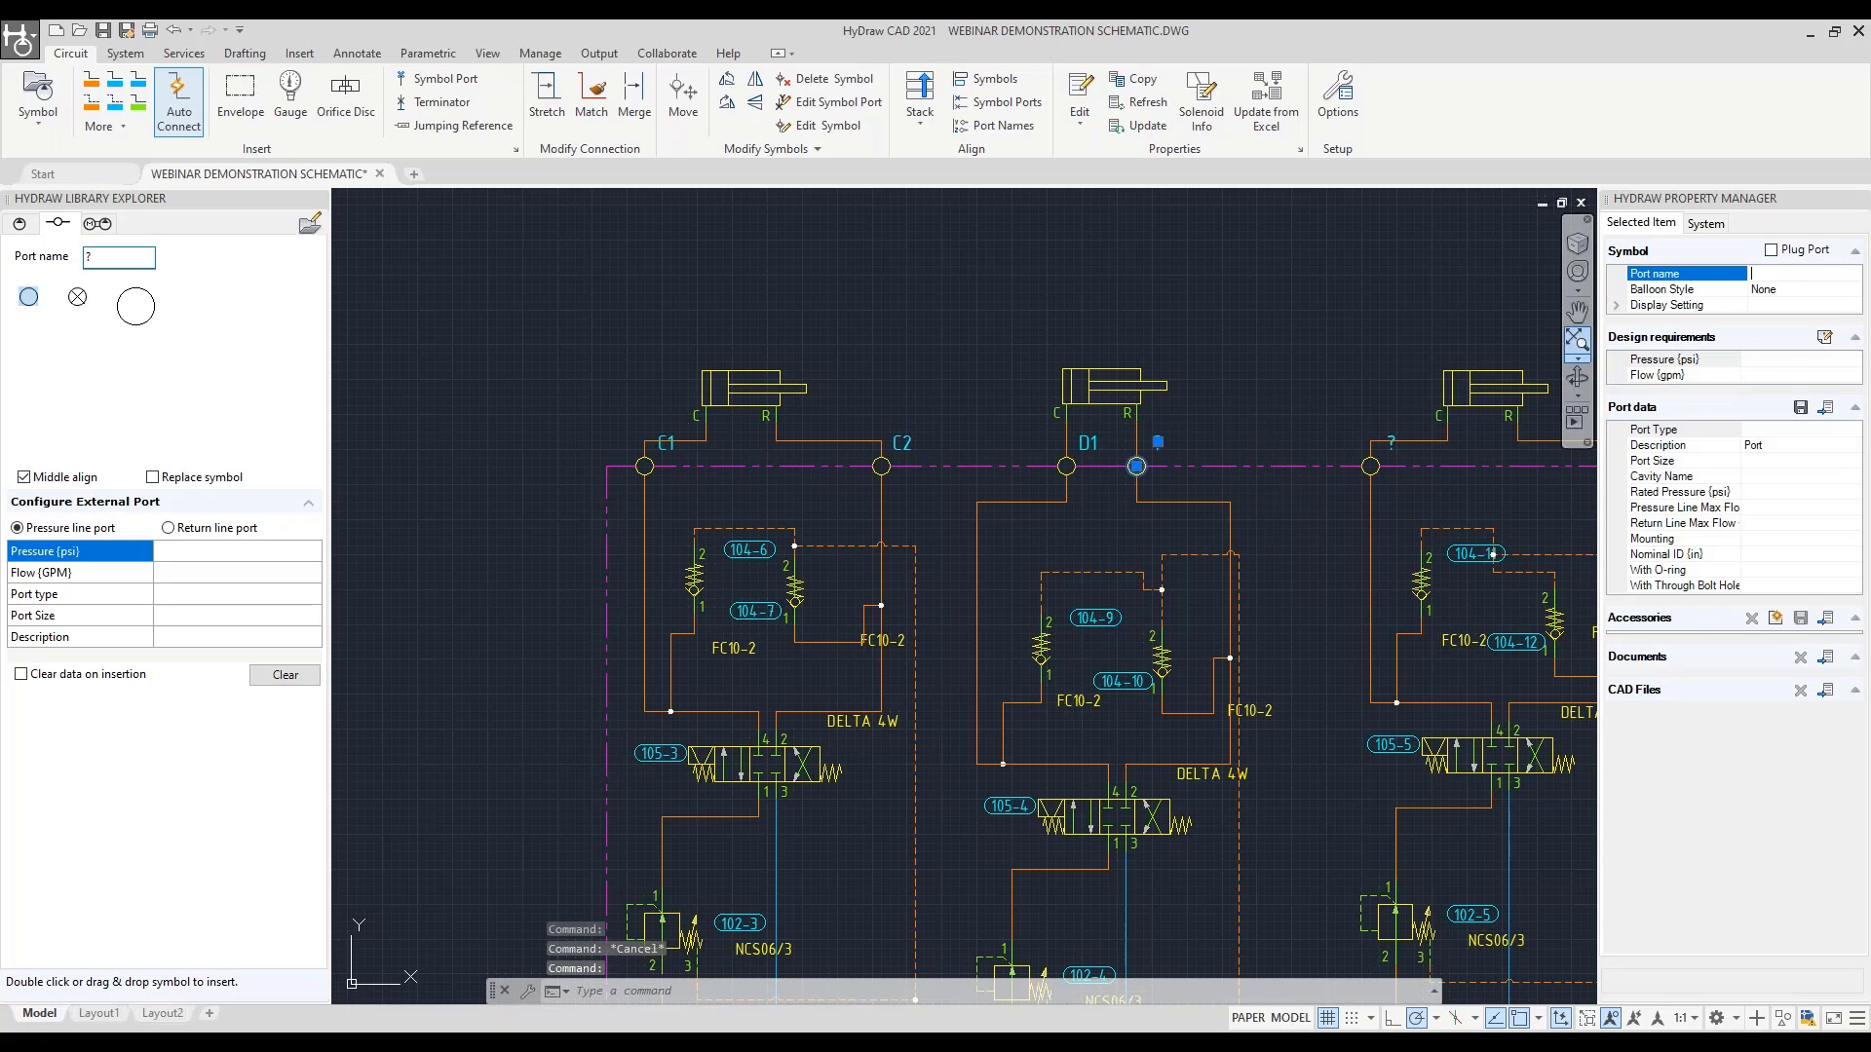
key(Return)
key(Escape)
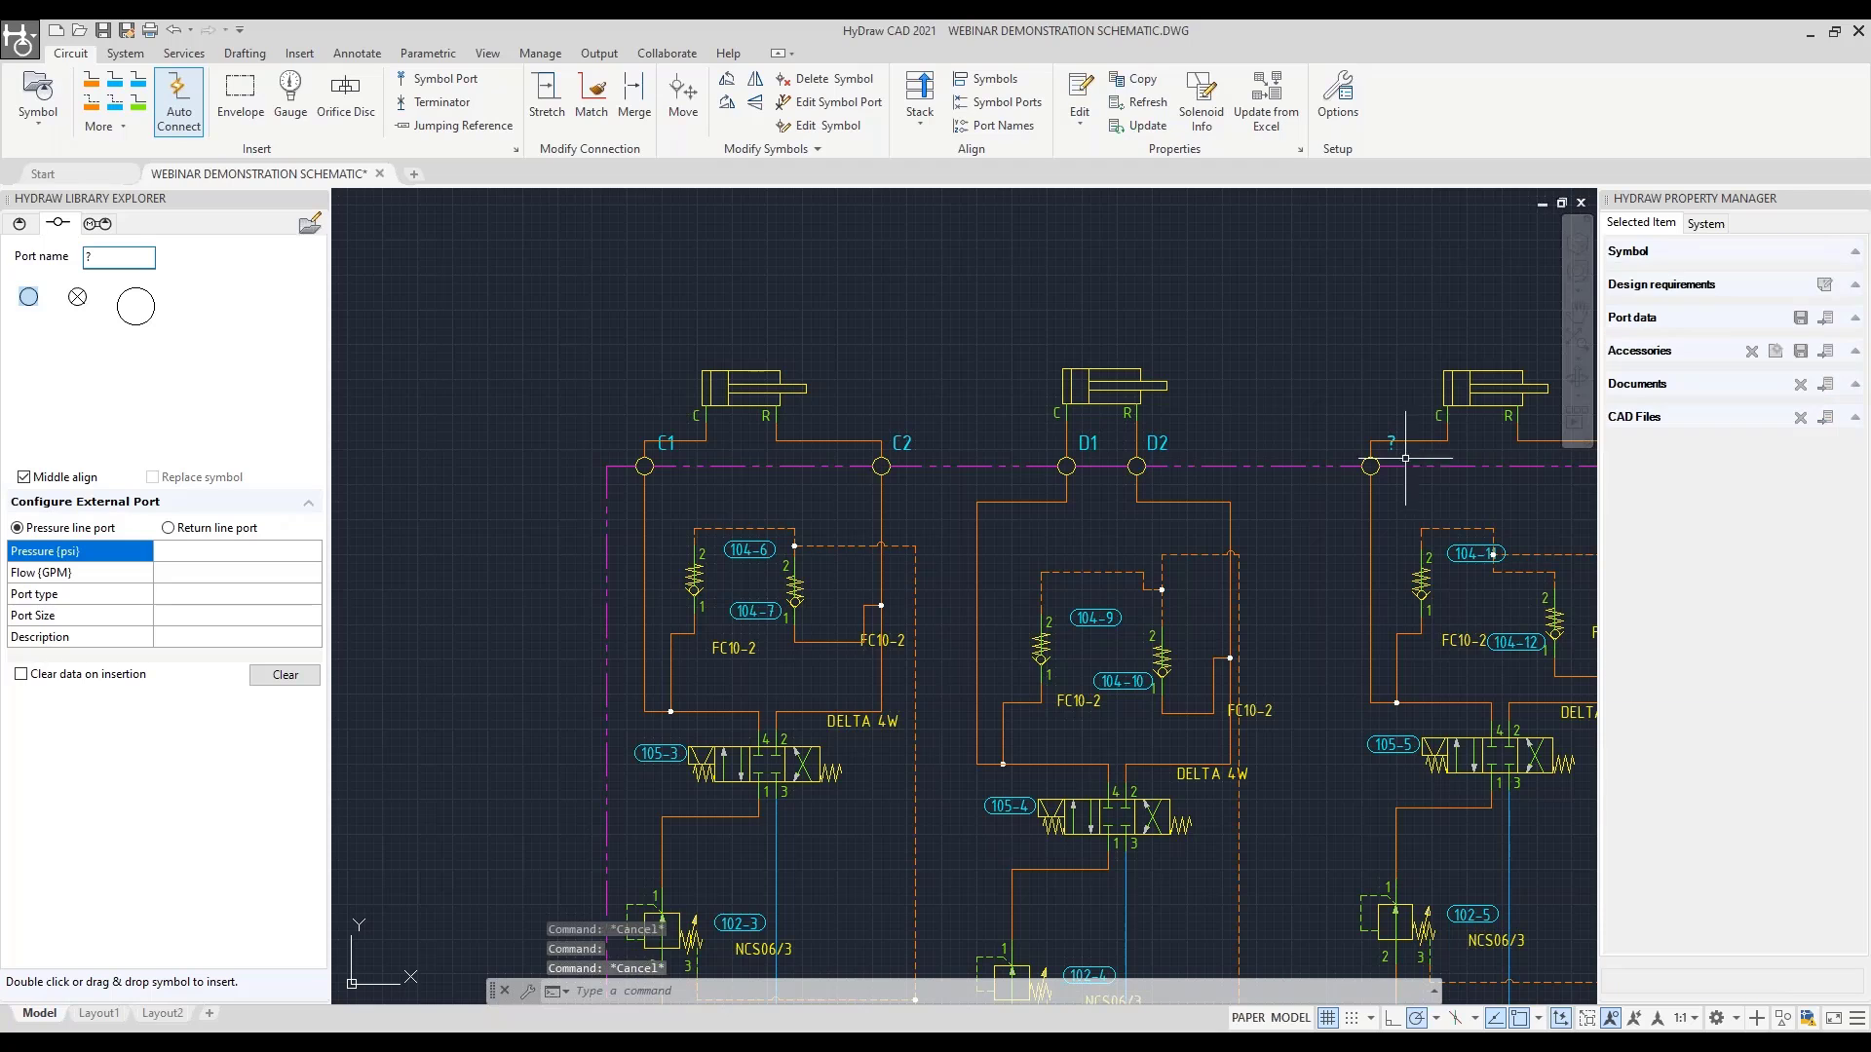
Name the external port on the C line of the new envelope's third cylinder E1
middle_drag(1370, 467, 1044, 477)
click(1050, 481)
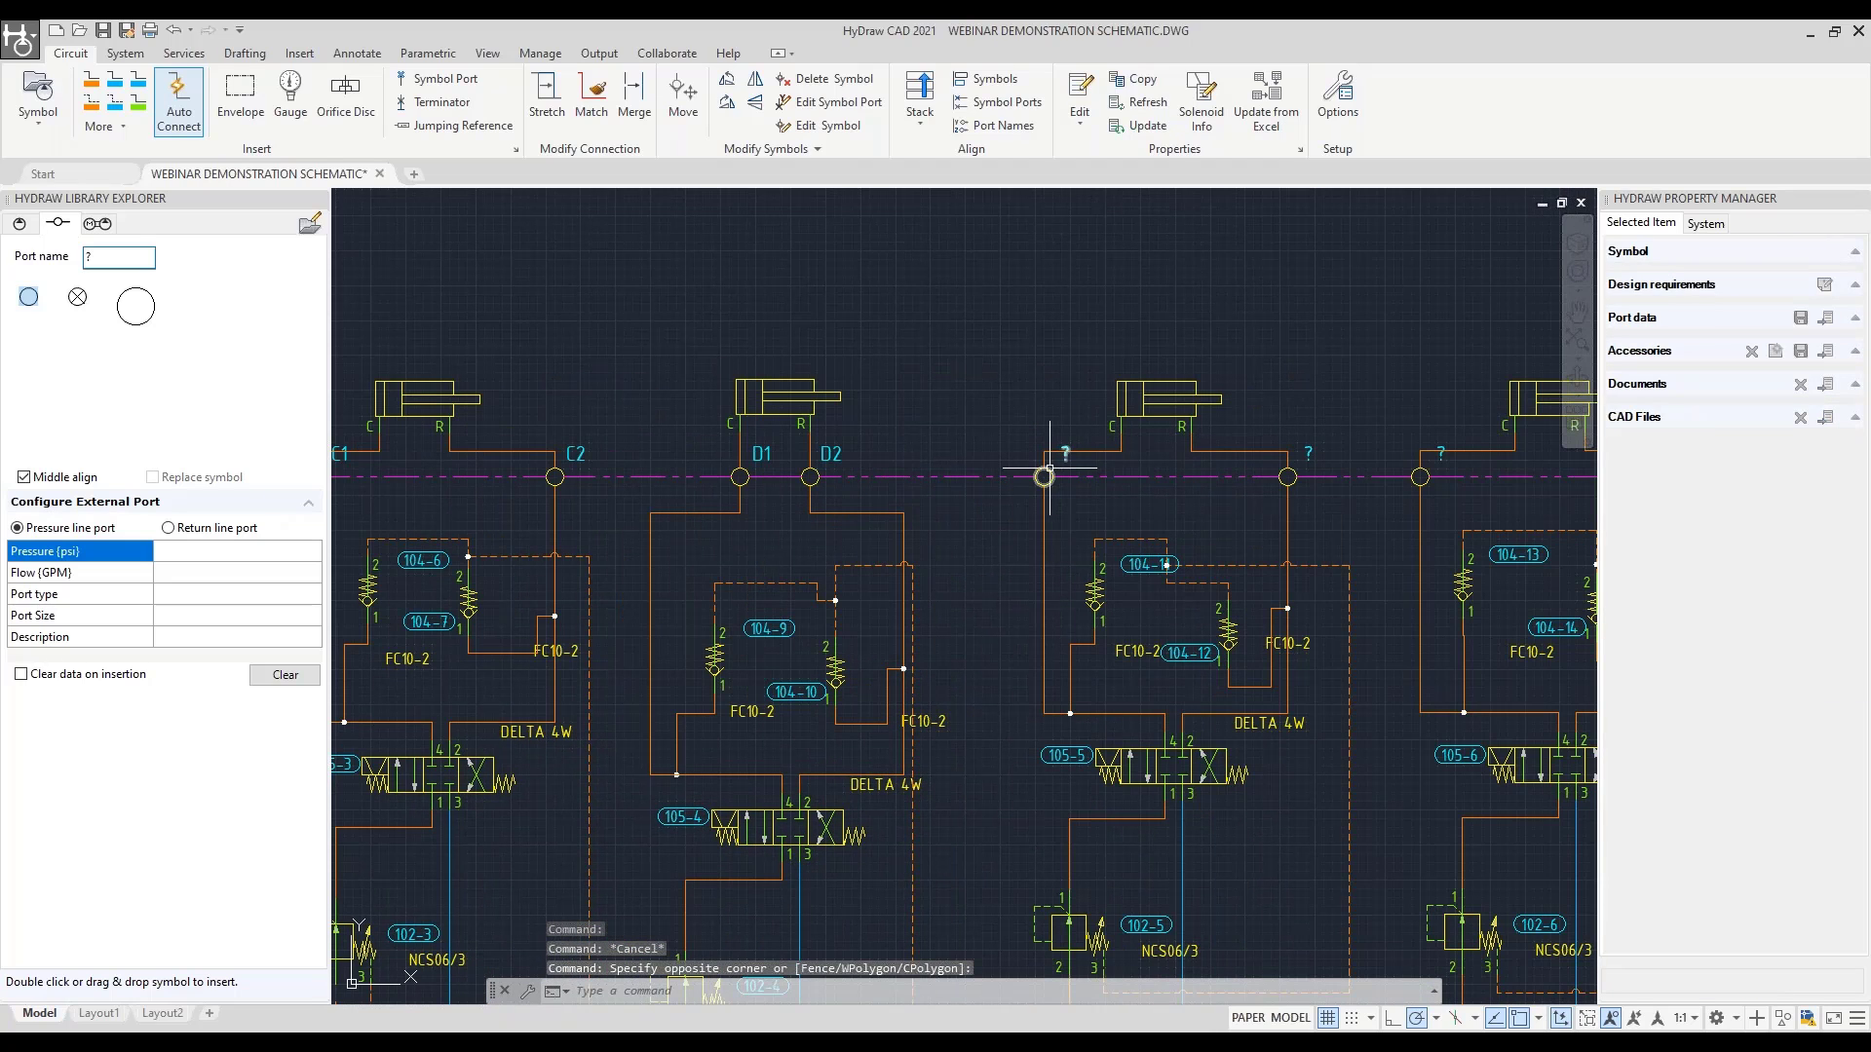
click(1044, 472)
click(1775, 276)
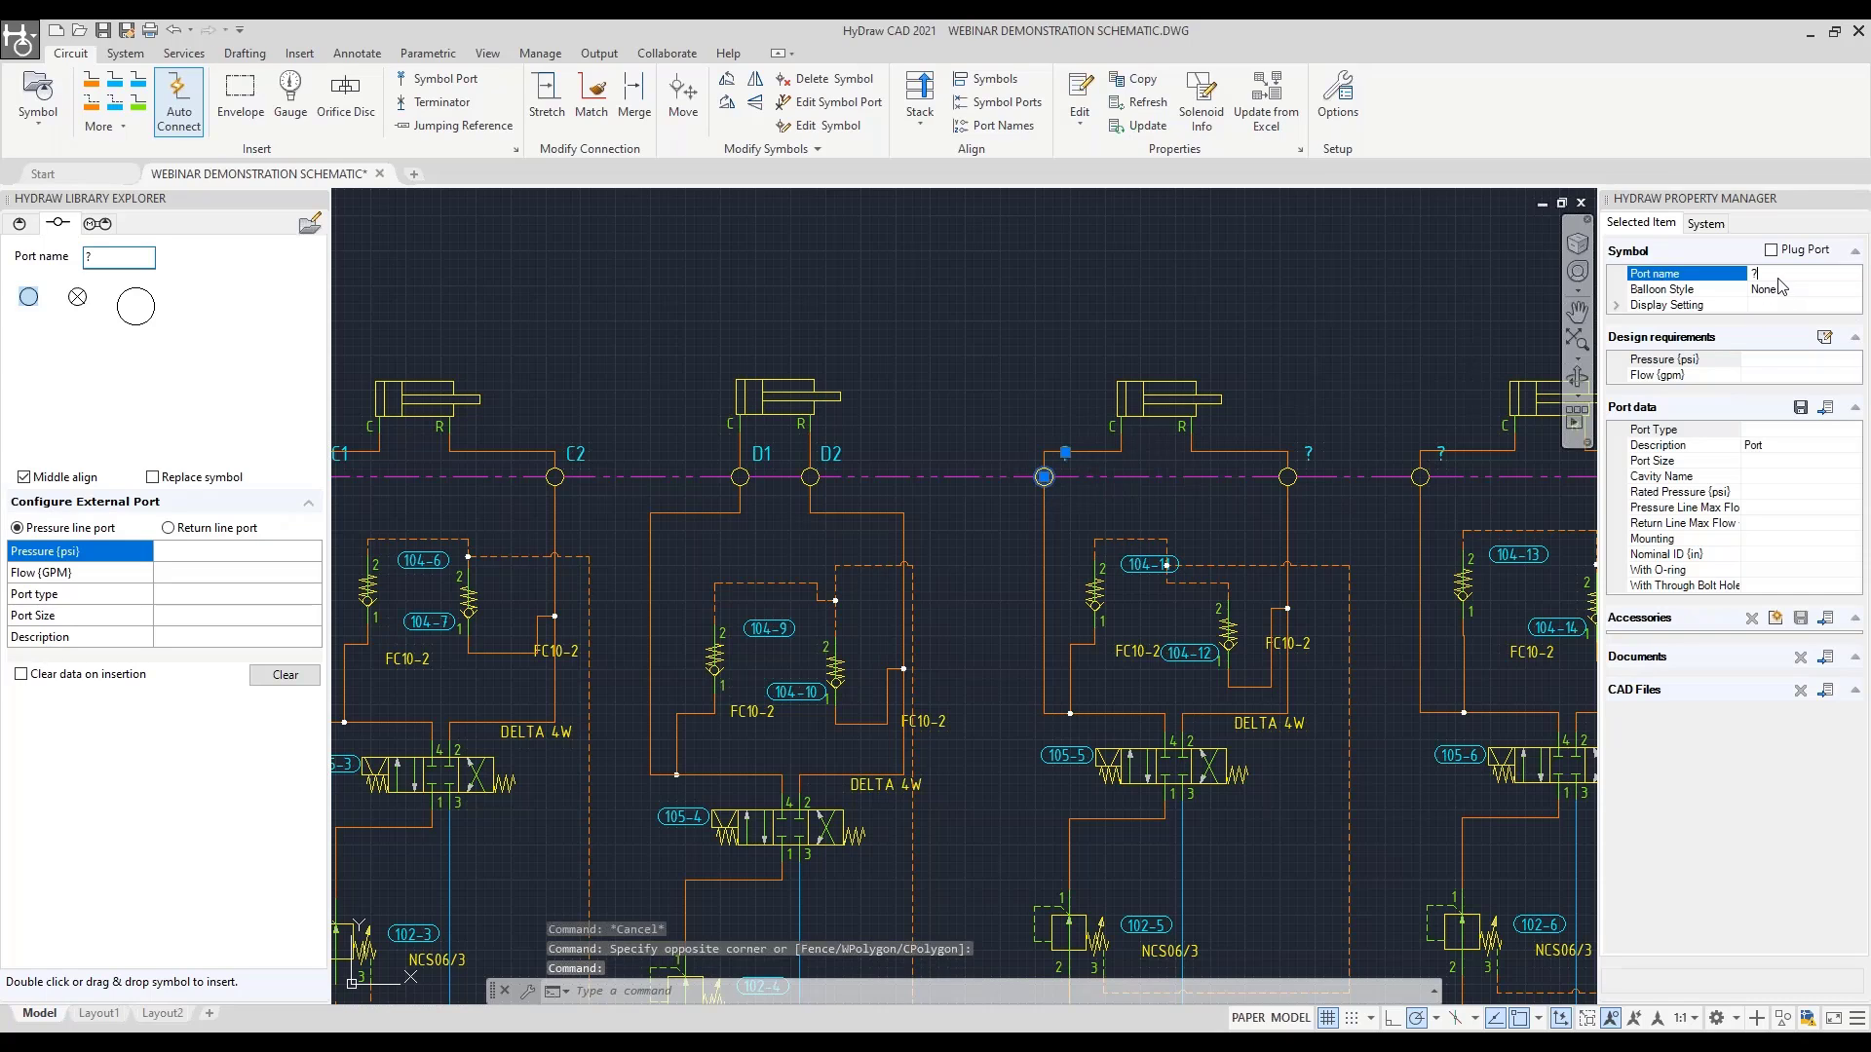
text(E)
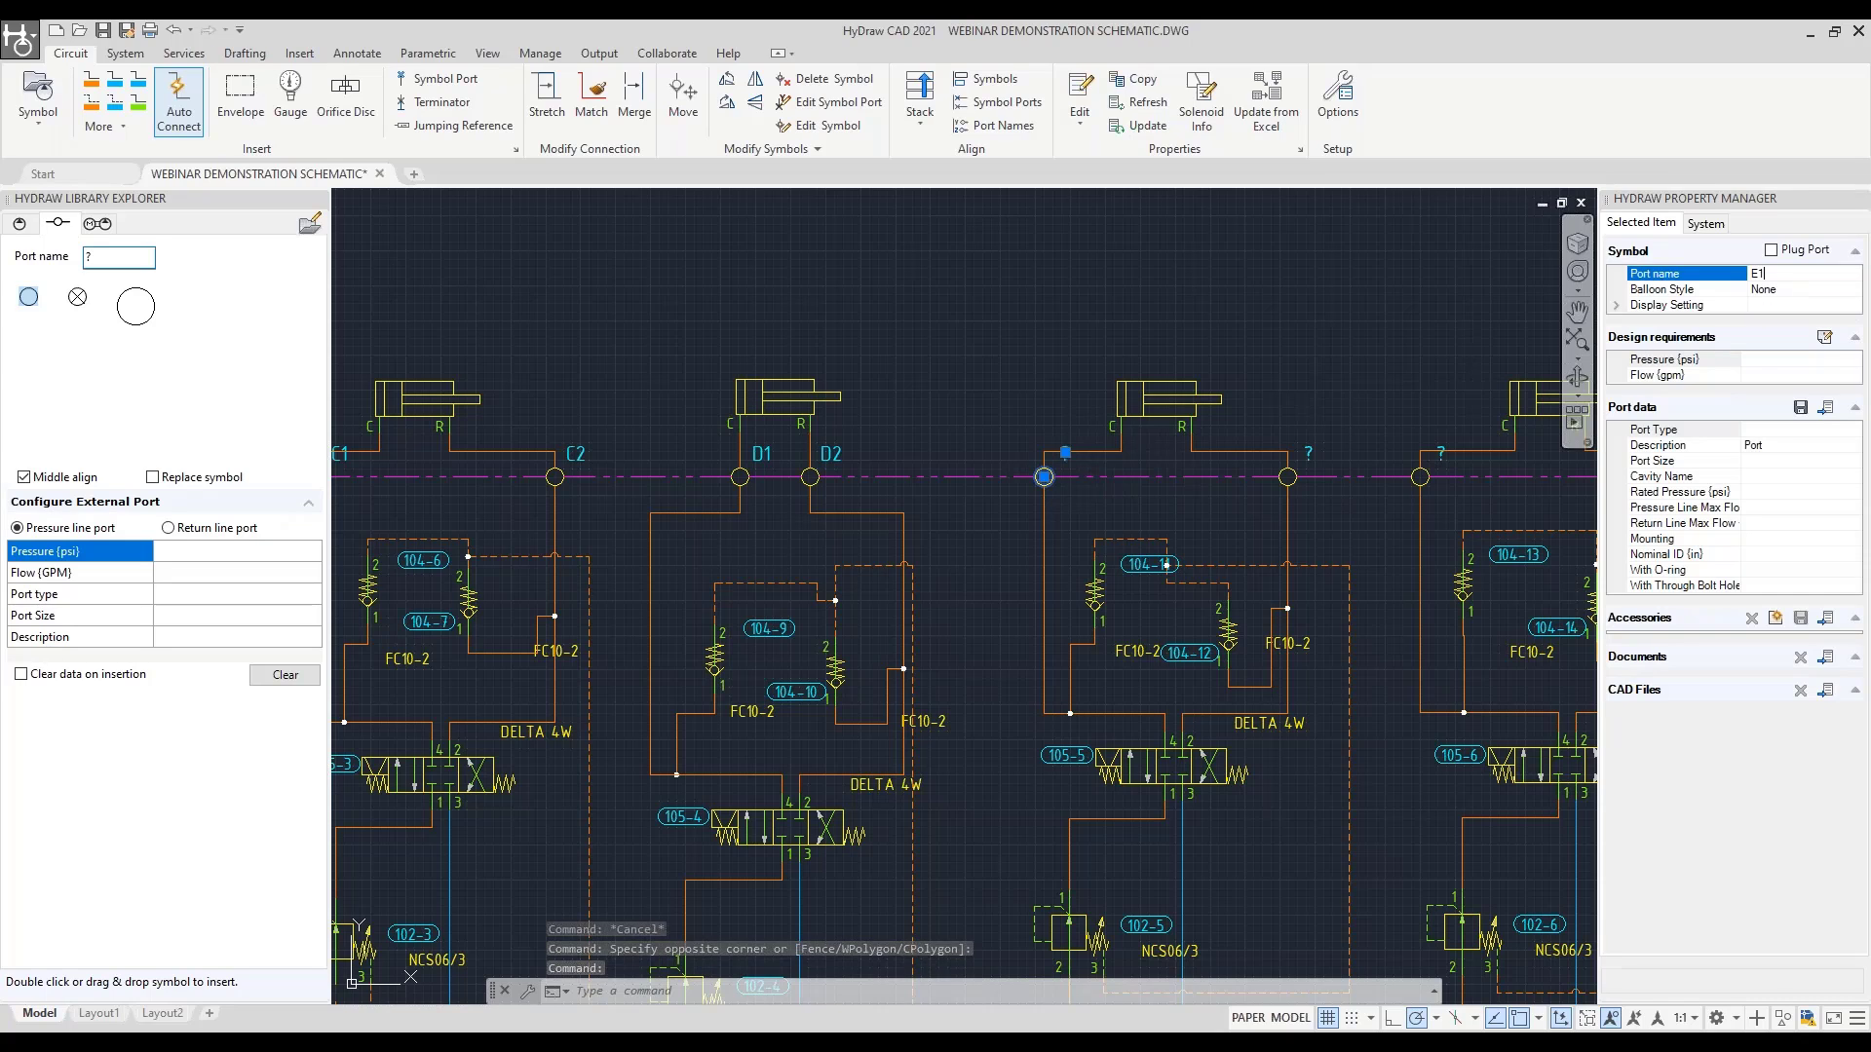
text(1)
key(Return)
click(1424, 364)
key(Escape)
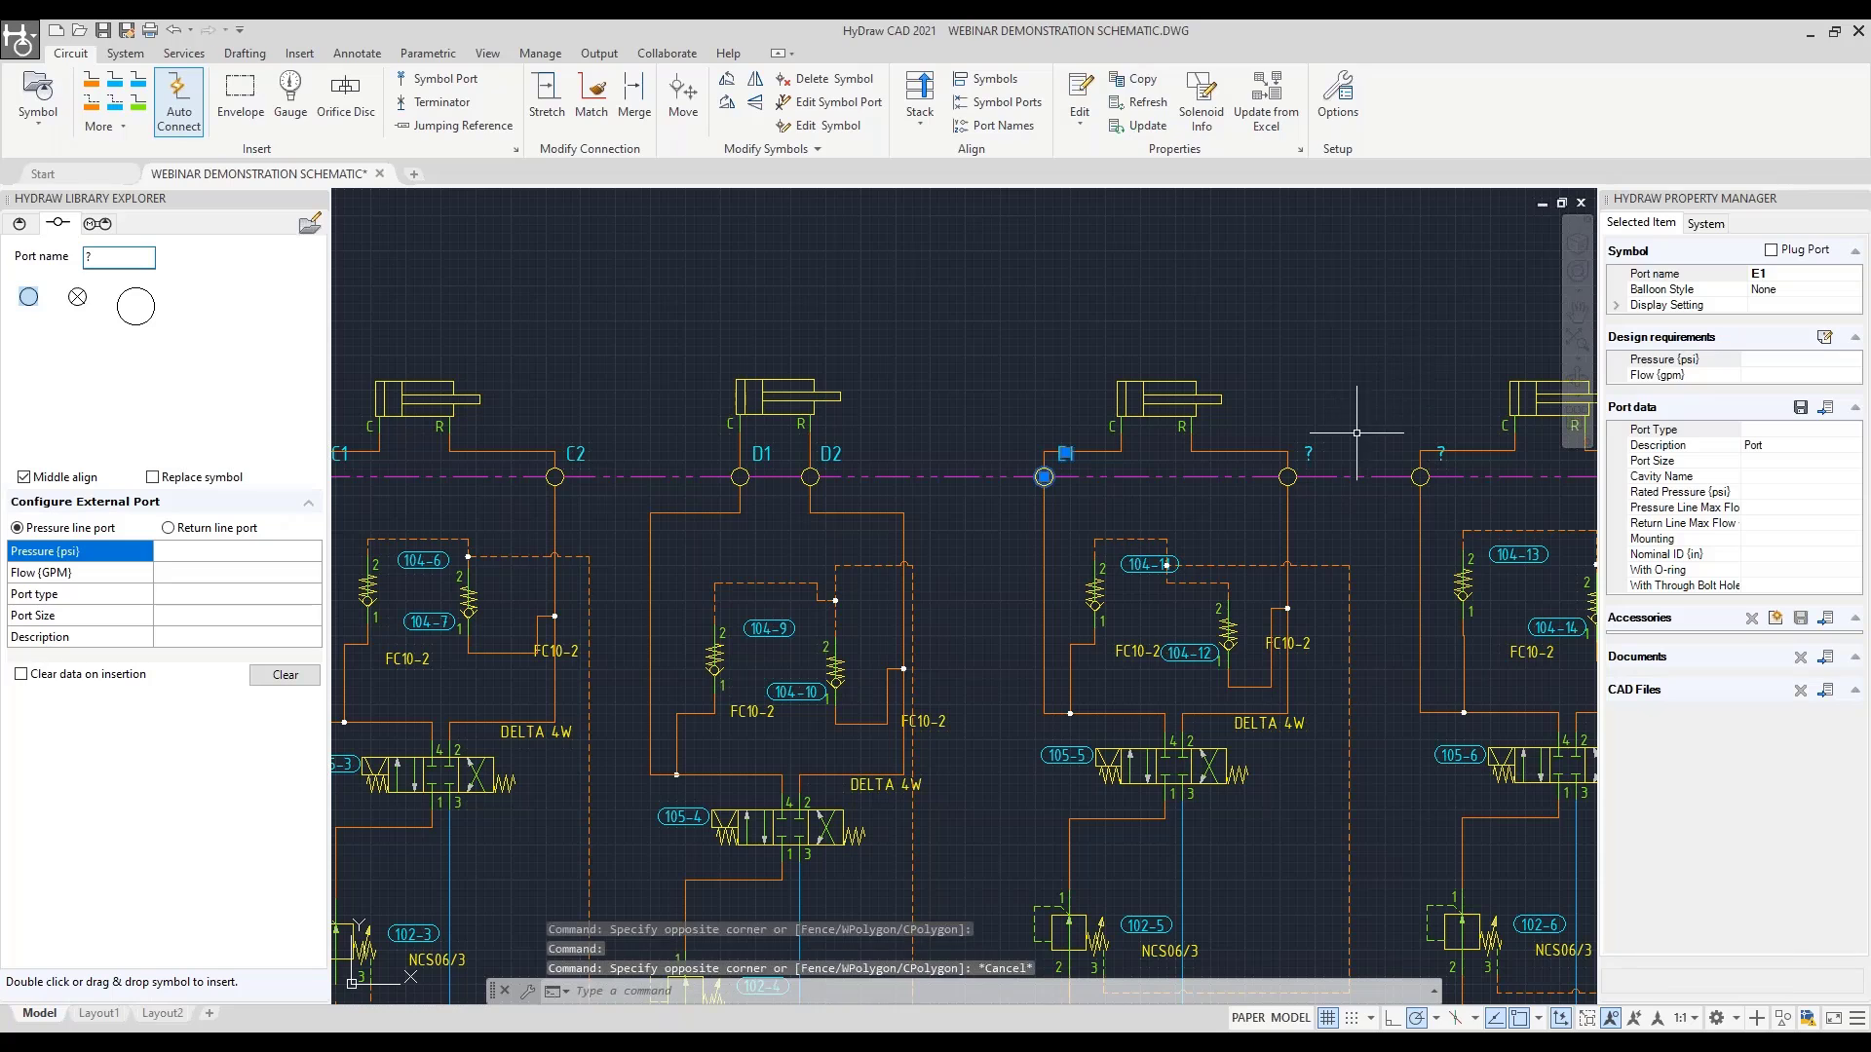
Name the external port on the R line of the new envelope's third cylinder E2
click(1287, 476)
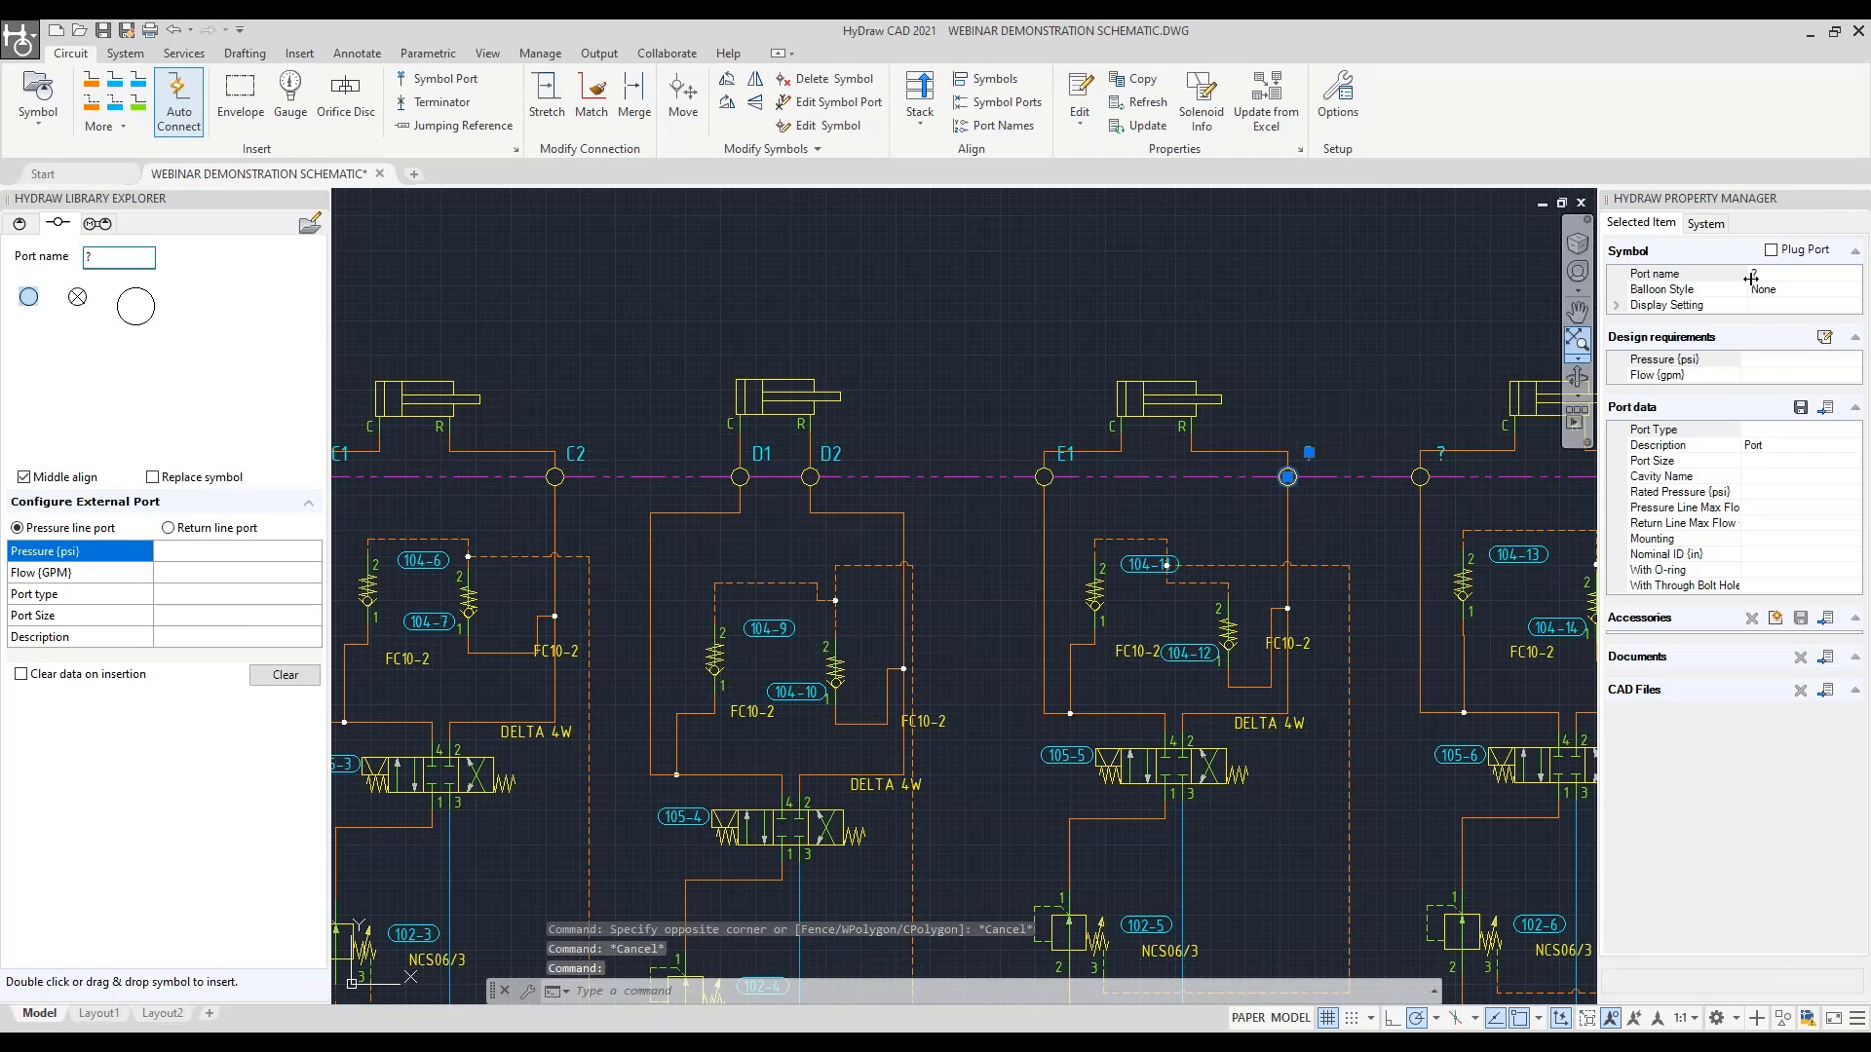
click(1779, 277)
key(BackSpace)
text(E2)
key(Return)
key(Escape)
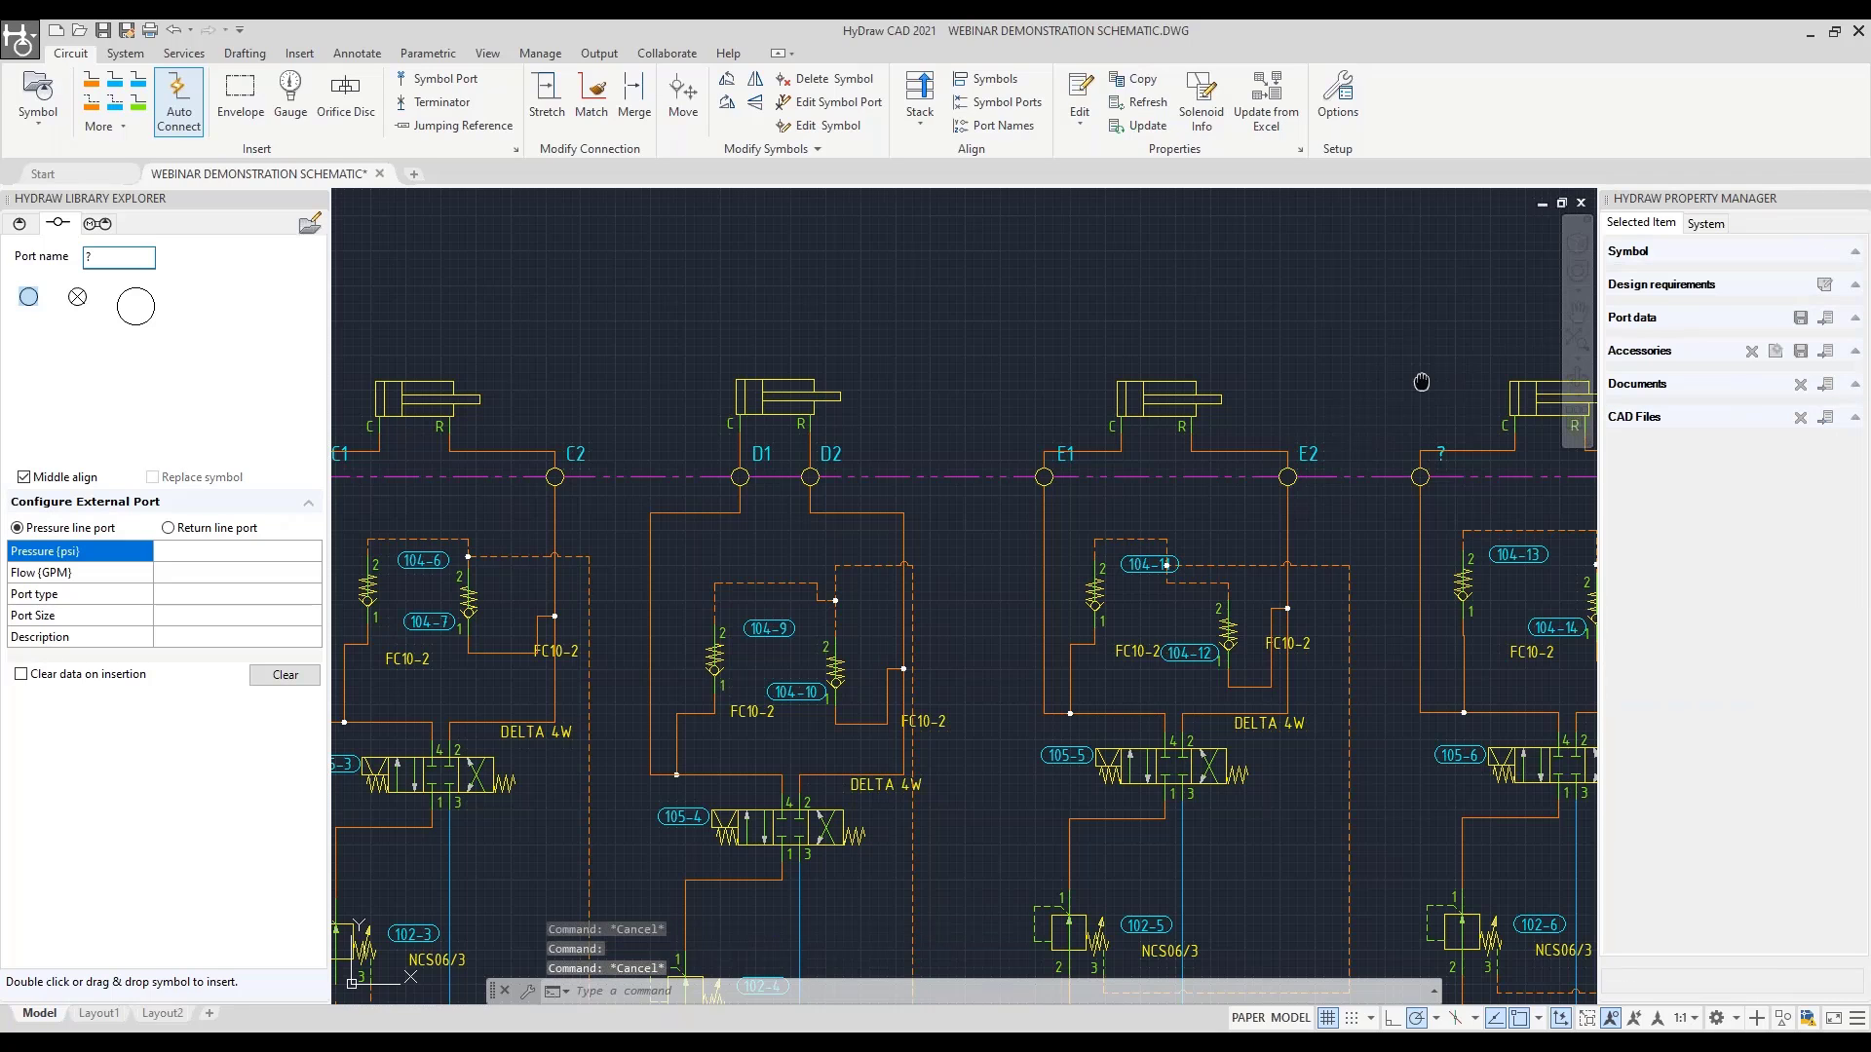
Name the external ports on the C and R lines of the new envelope's fourth cylinder F1 and F2
middle_drag(1419, 384, 835, 419)
click(893, 504)
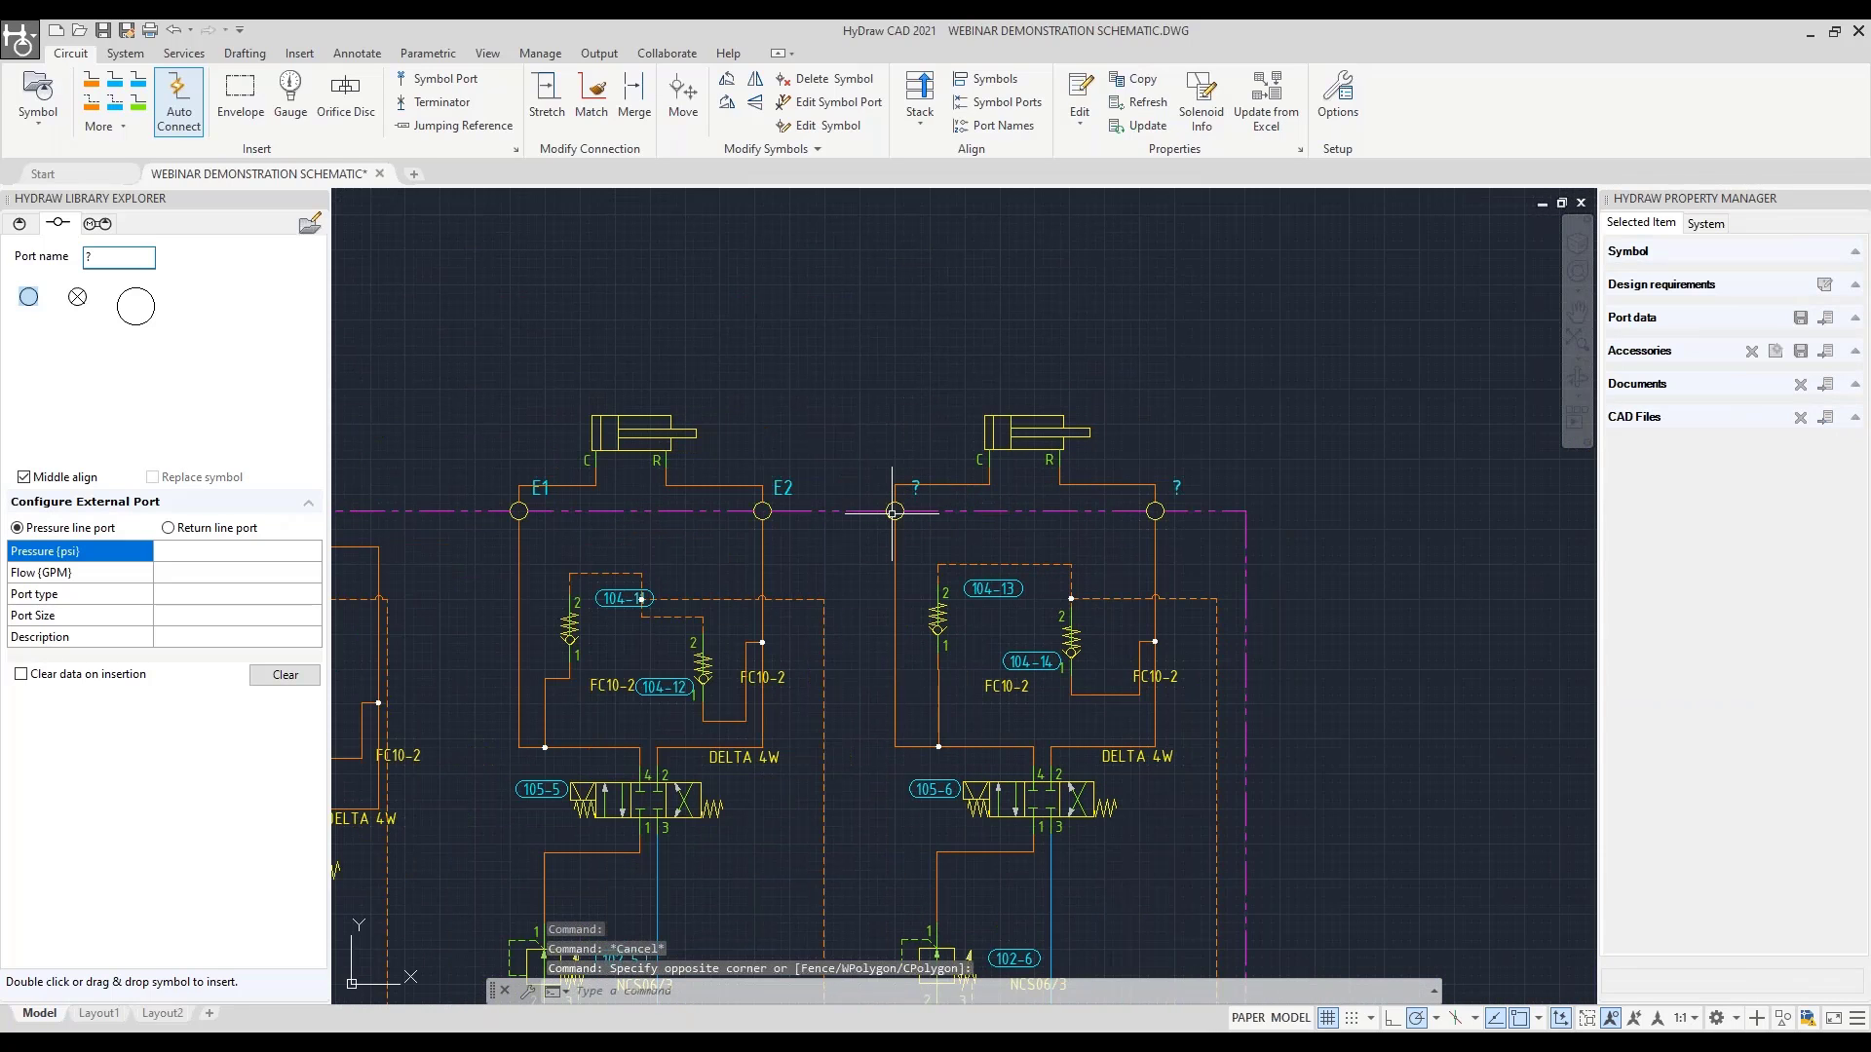
click(895, 510)
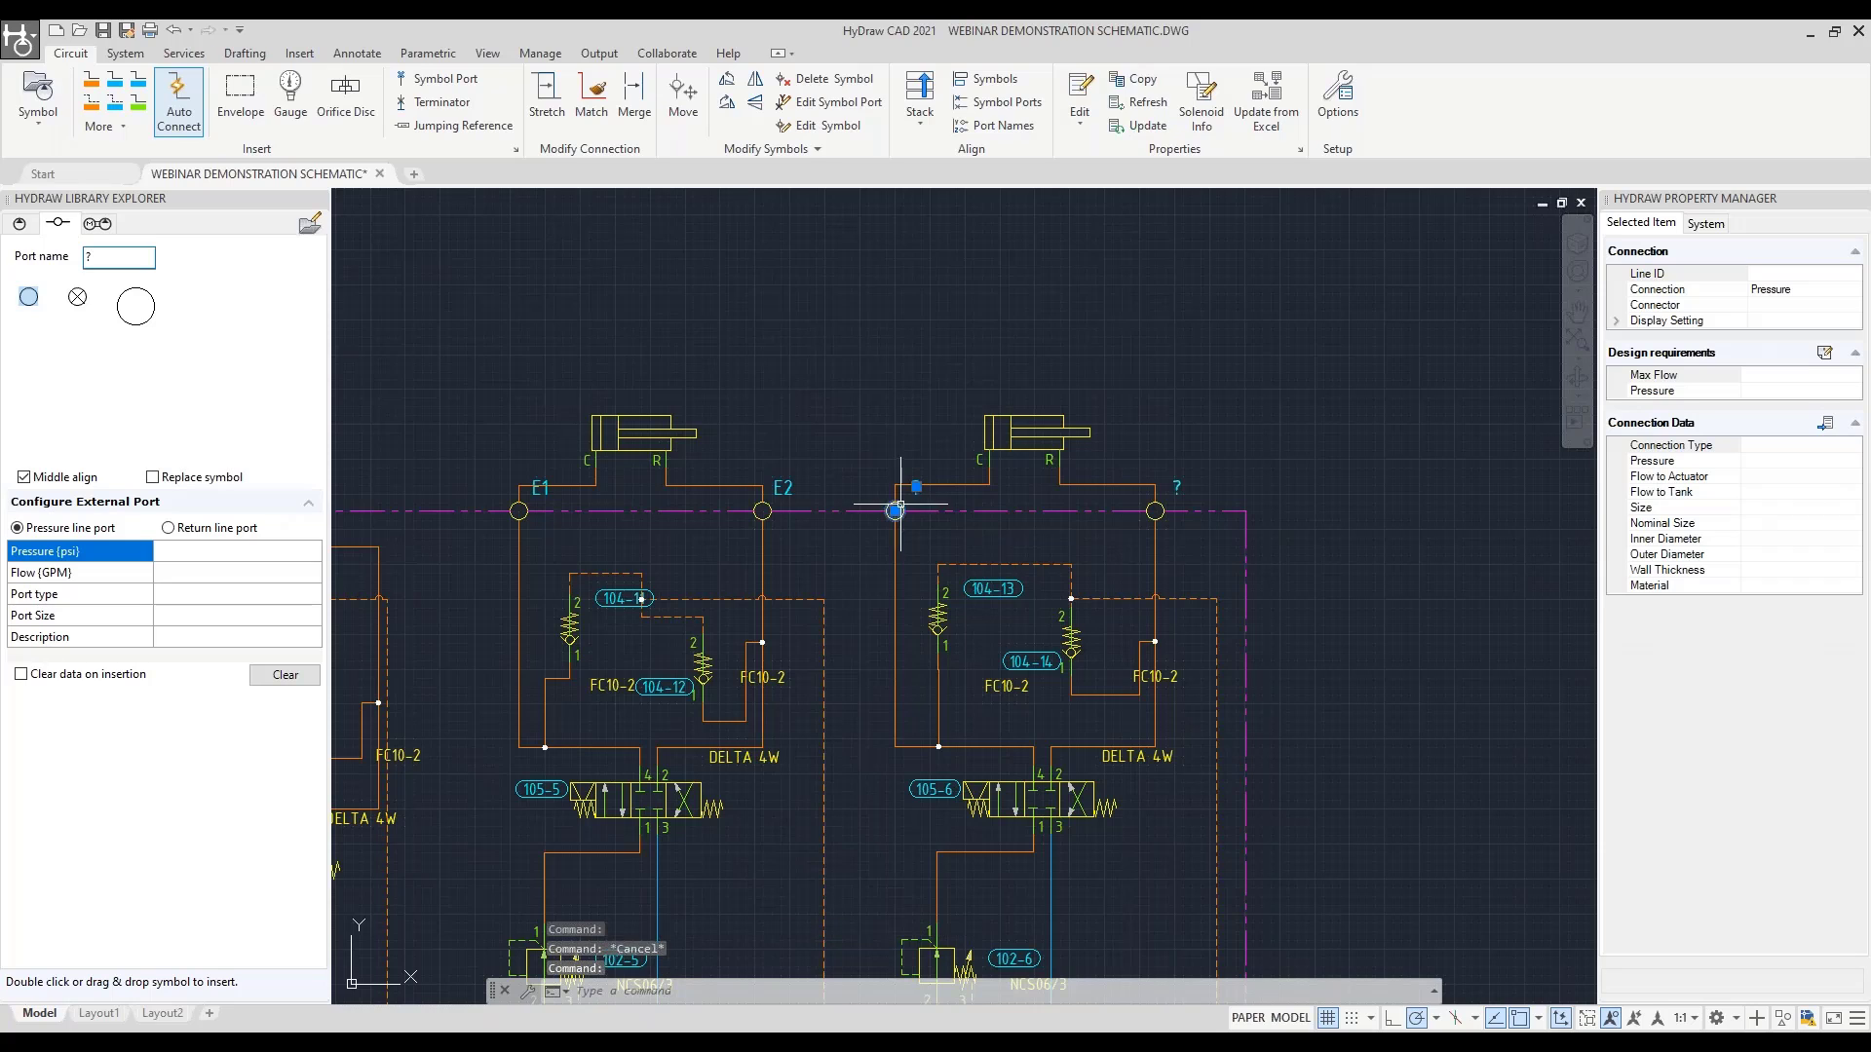
click(1754, 274)
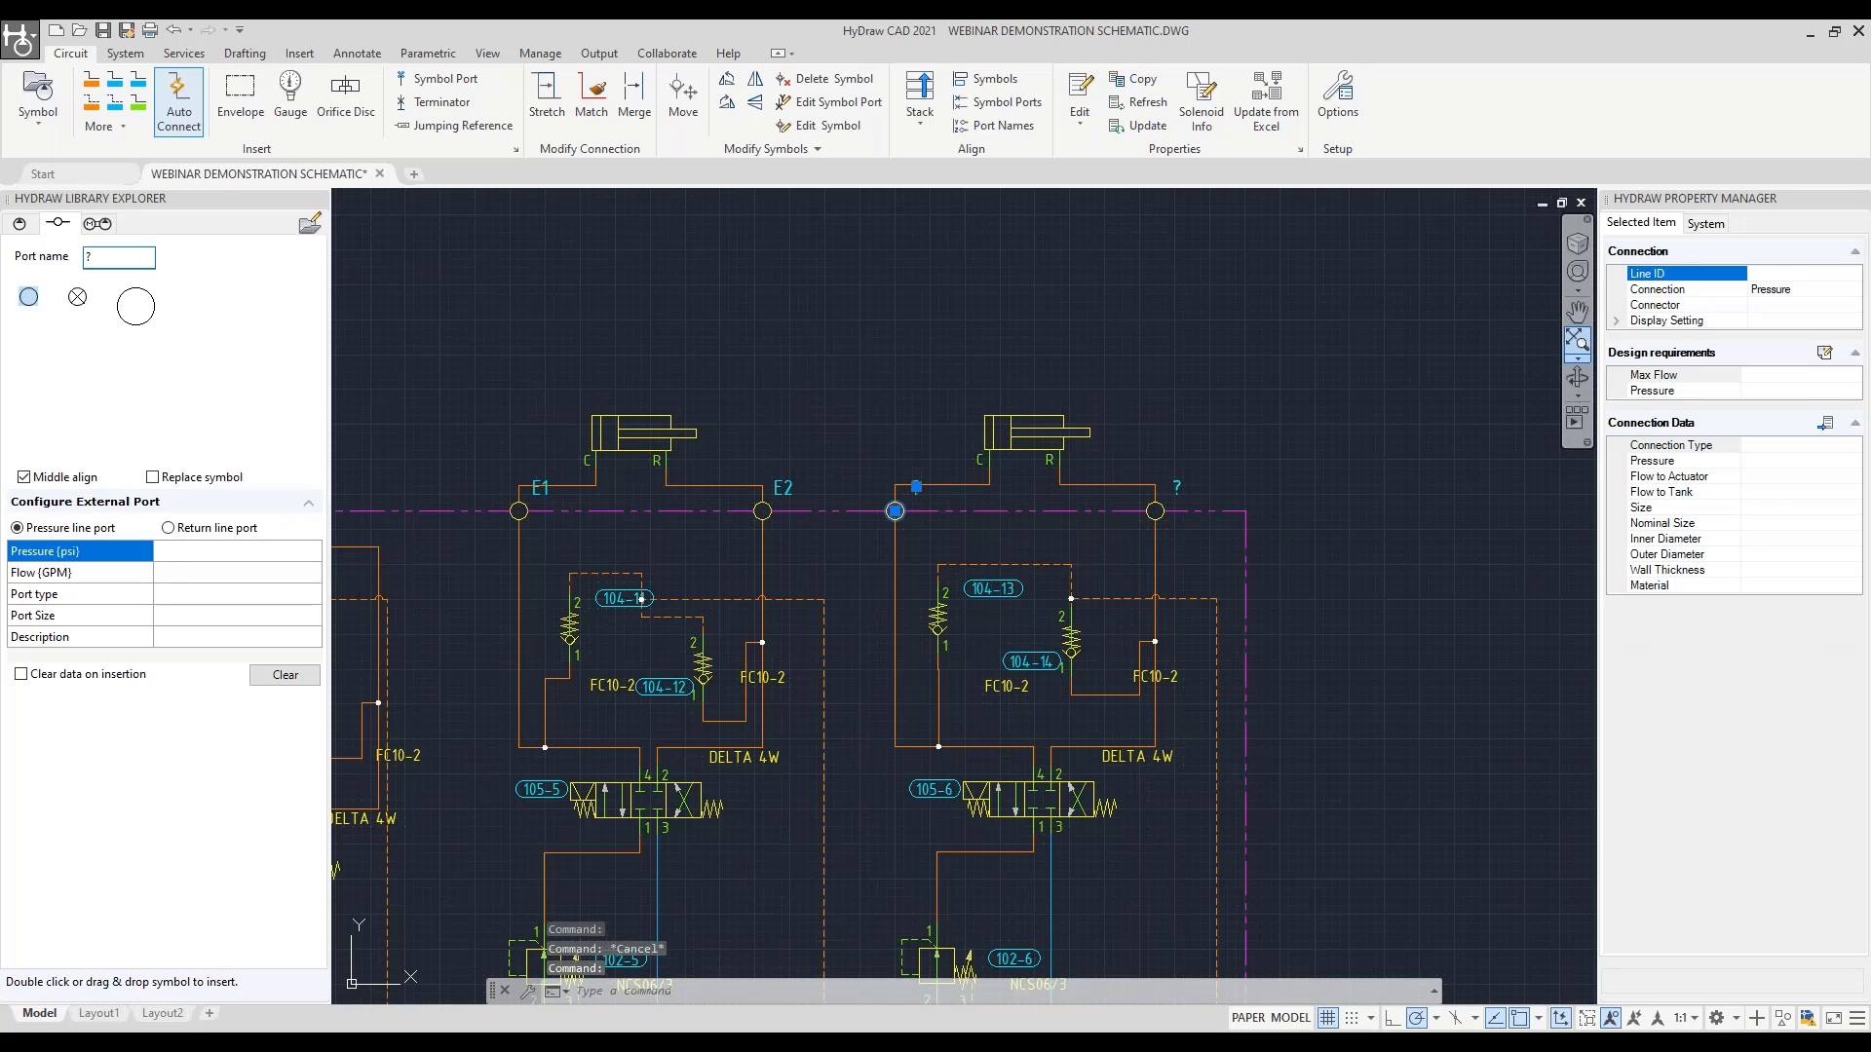
key(Escape)
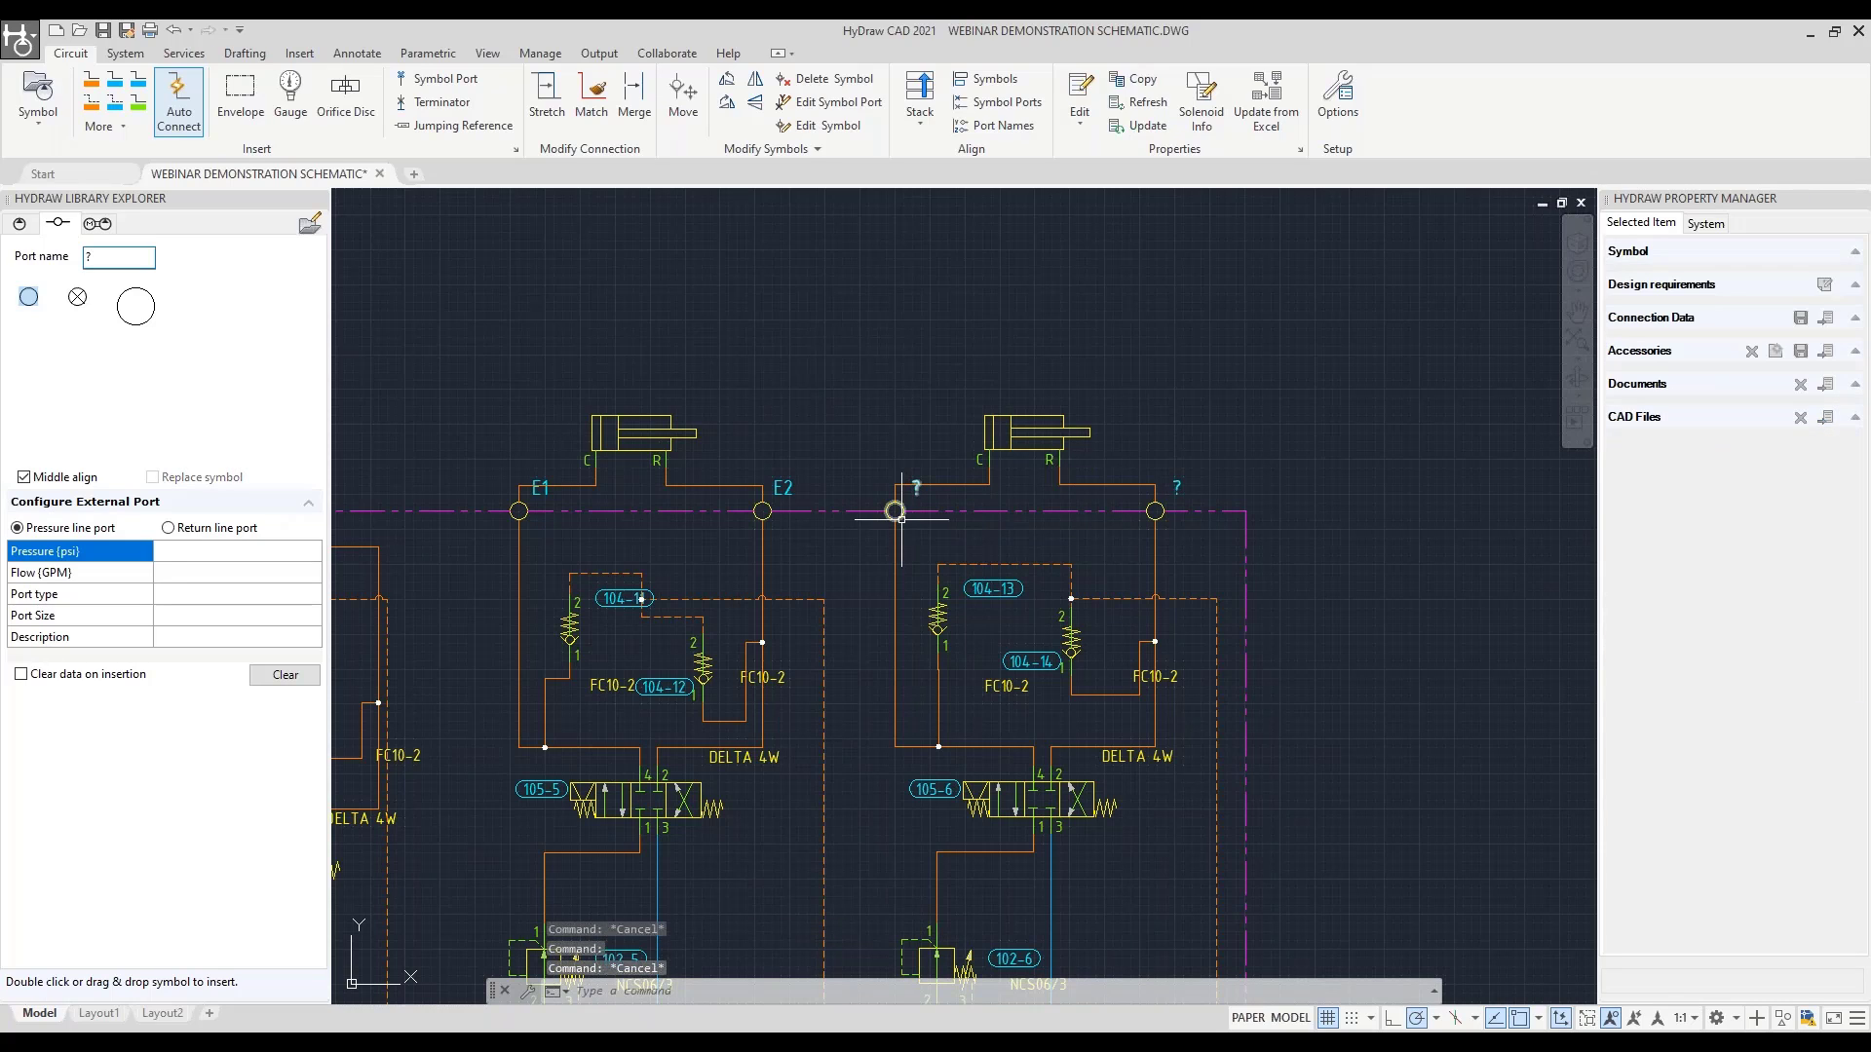
click(895, 510)
click(1772, 274)
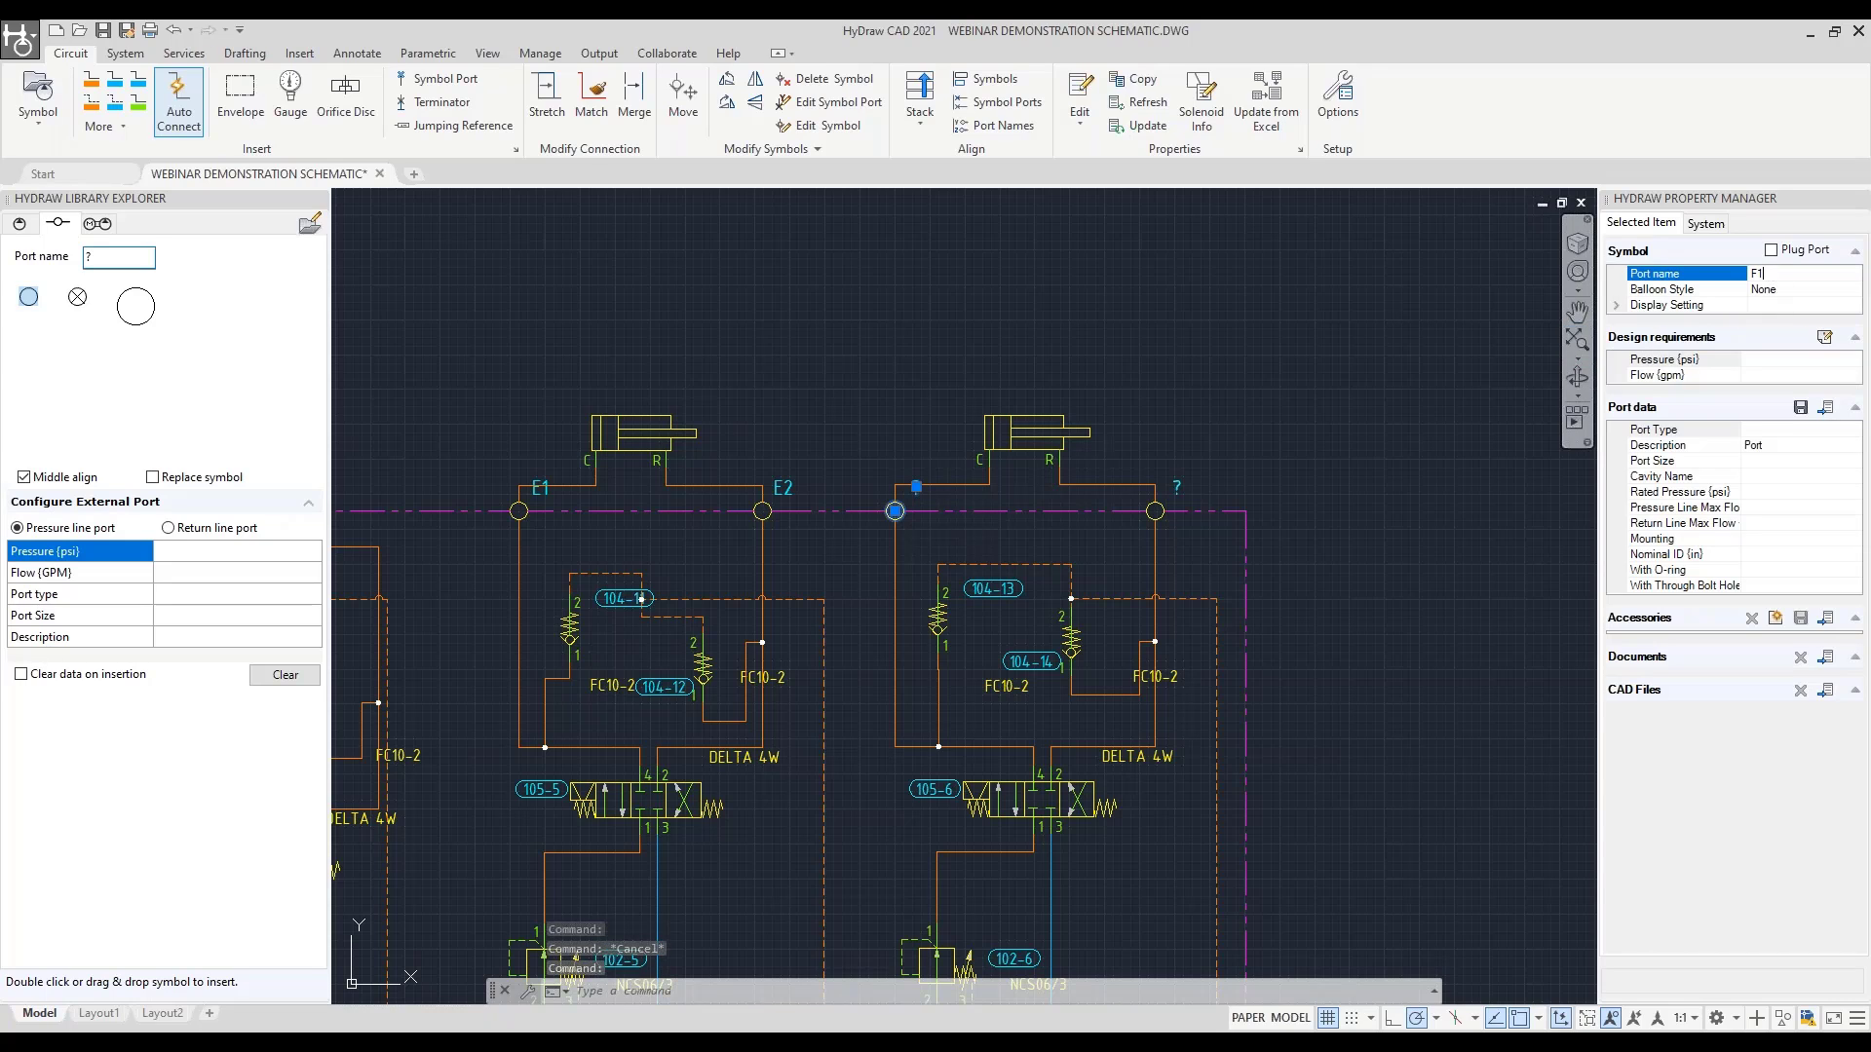
key(Escape)
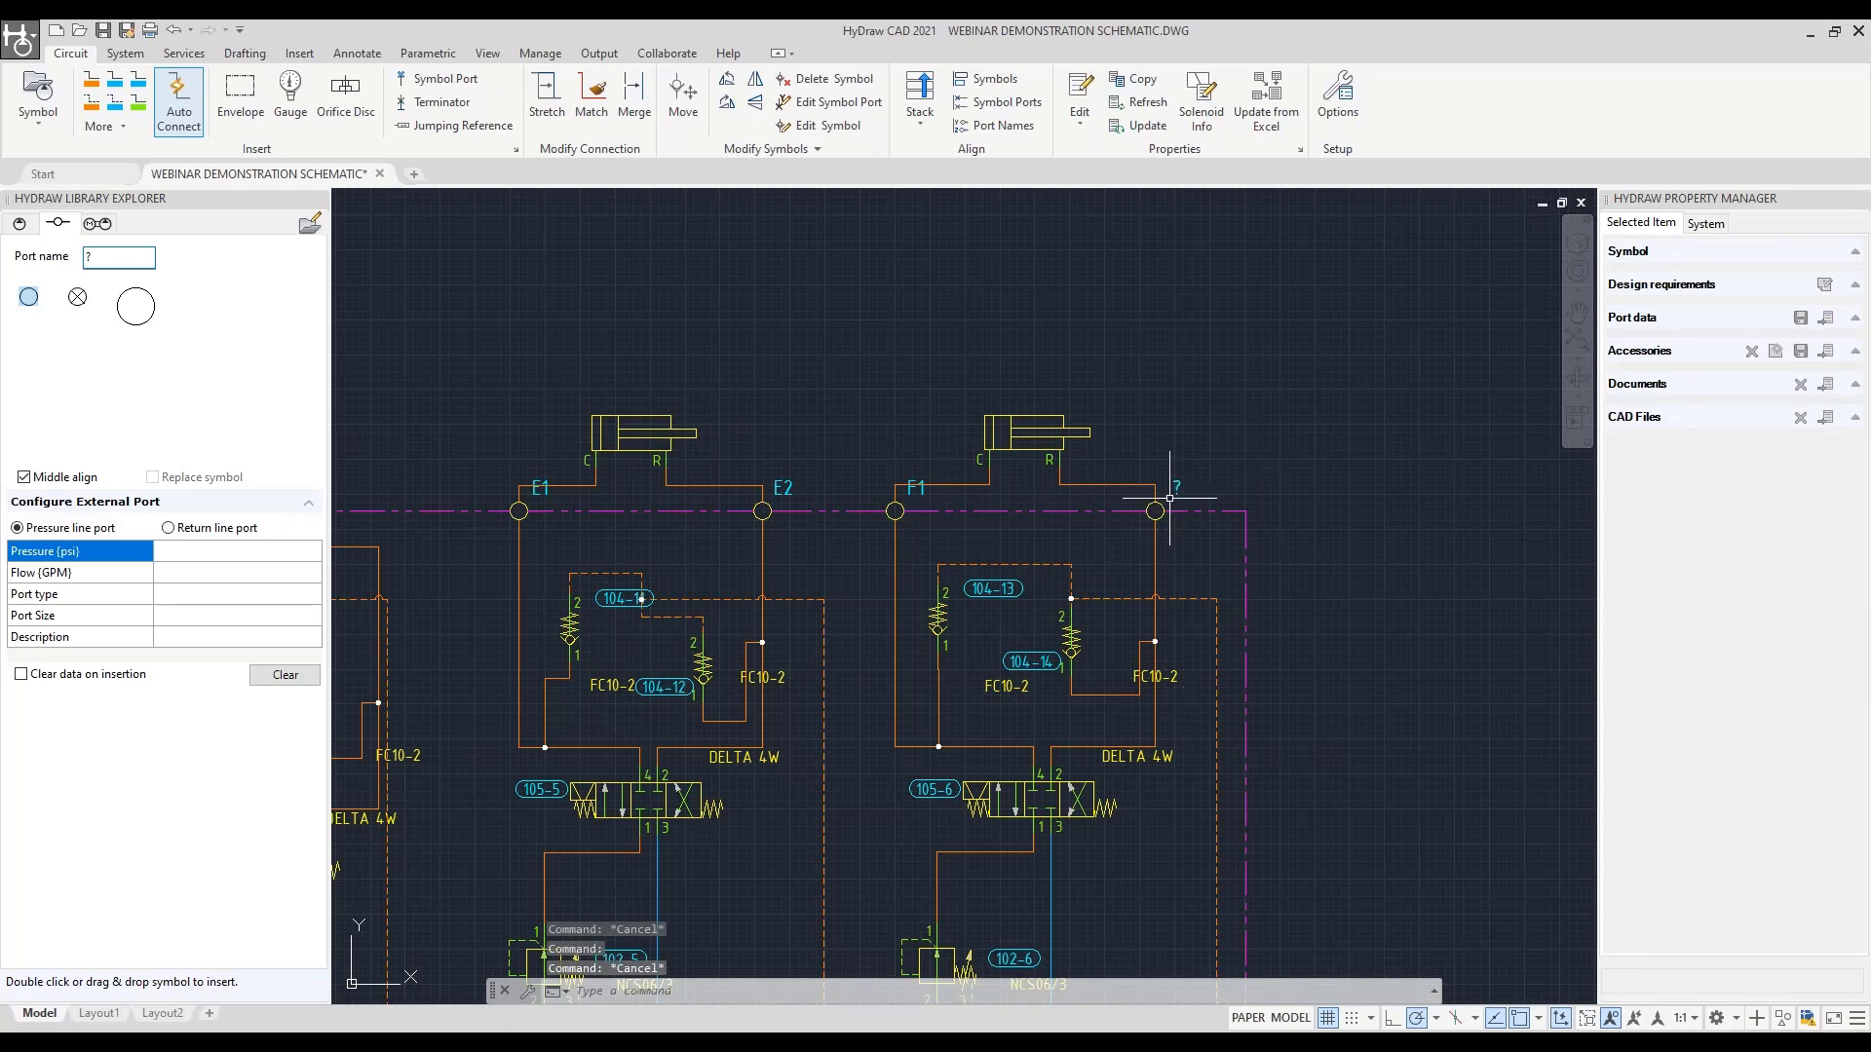
click(1155, 509)
click(1783, 274)
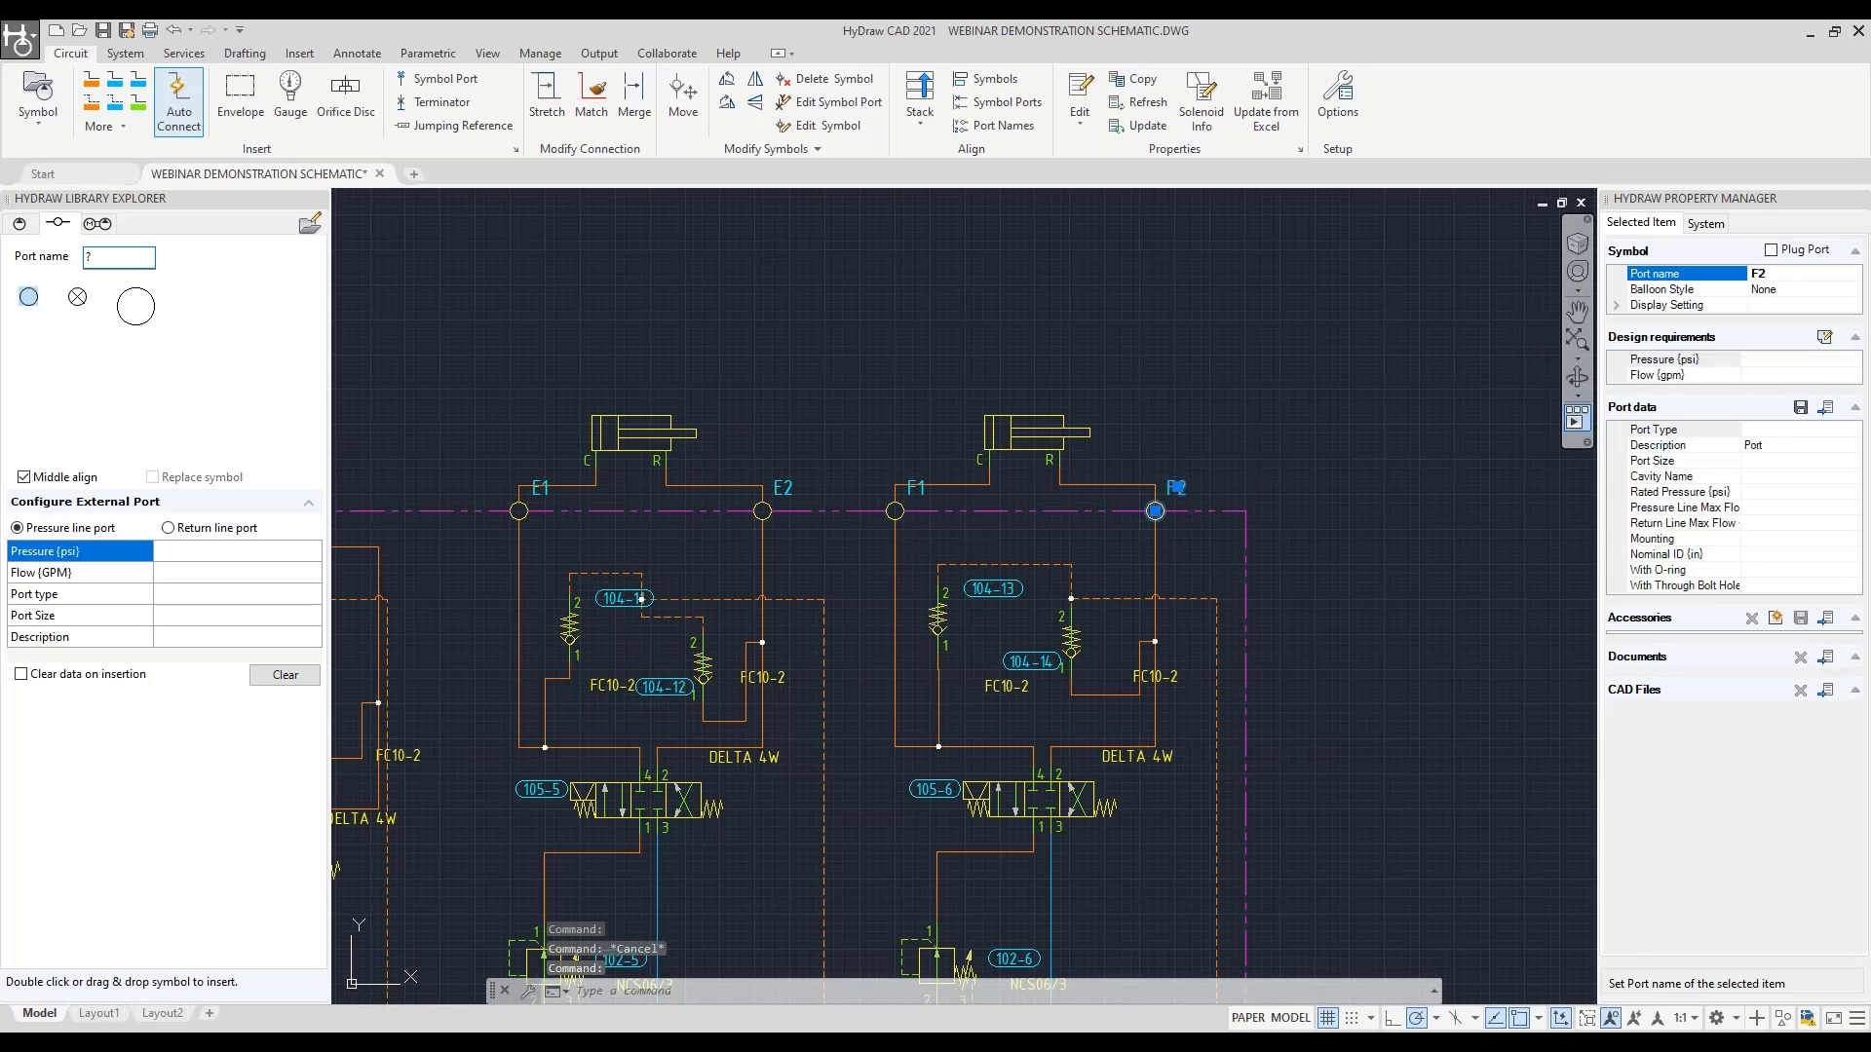
key(Escape)
Copy all port data plus the pressure and flow design requirements from port B1 to T2, P2, C1, C2, D1, D2, E1, E2, F1 and F2
scroll(828, 670, down, 5)
middle_drag(828, 670, 1136, 364)
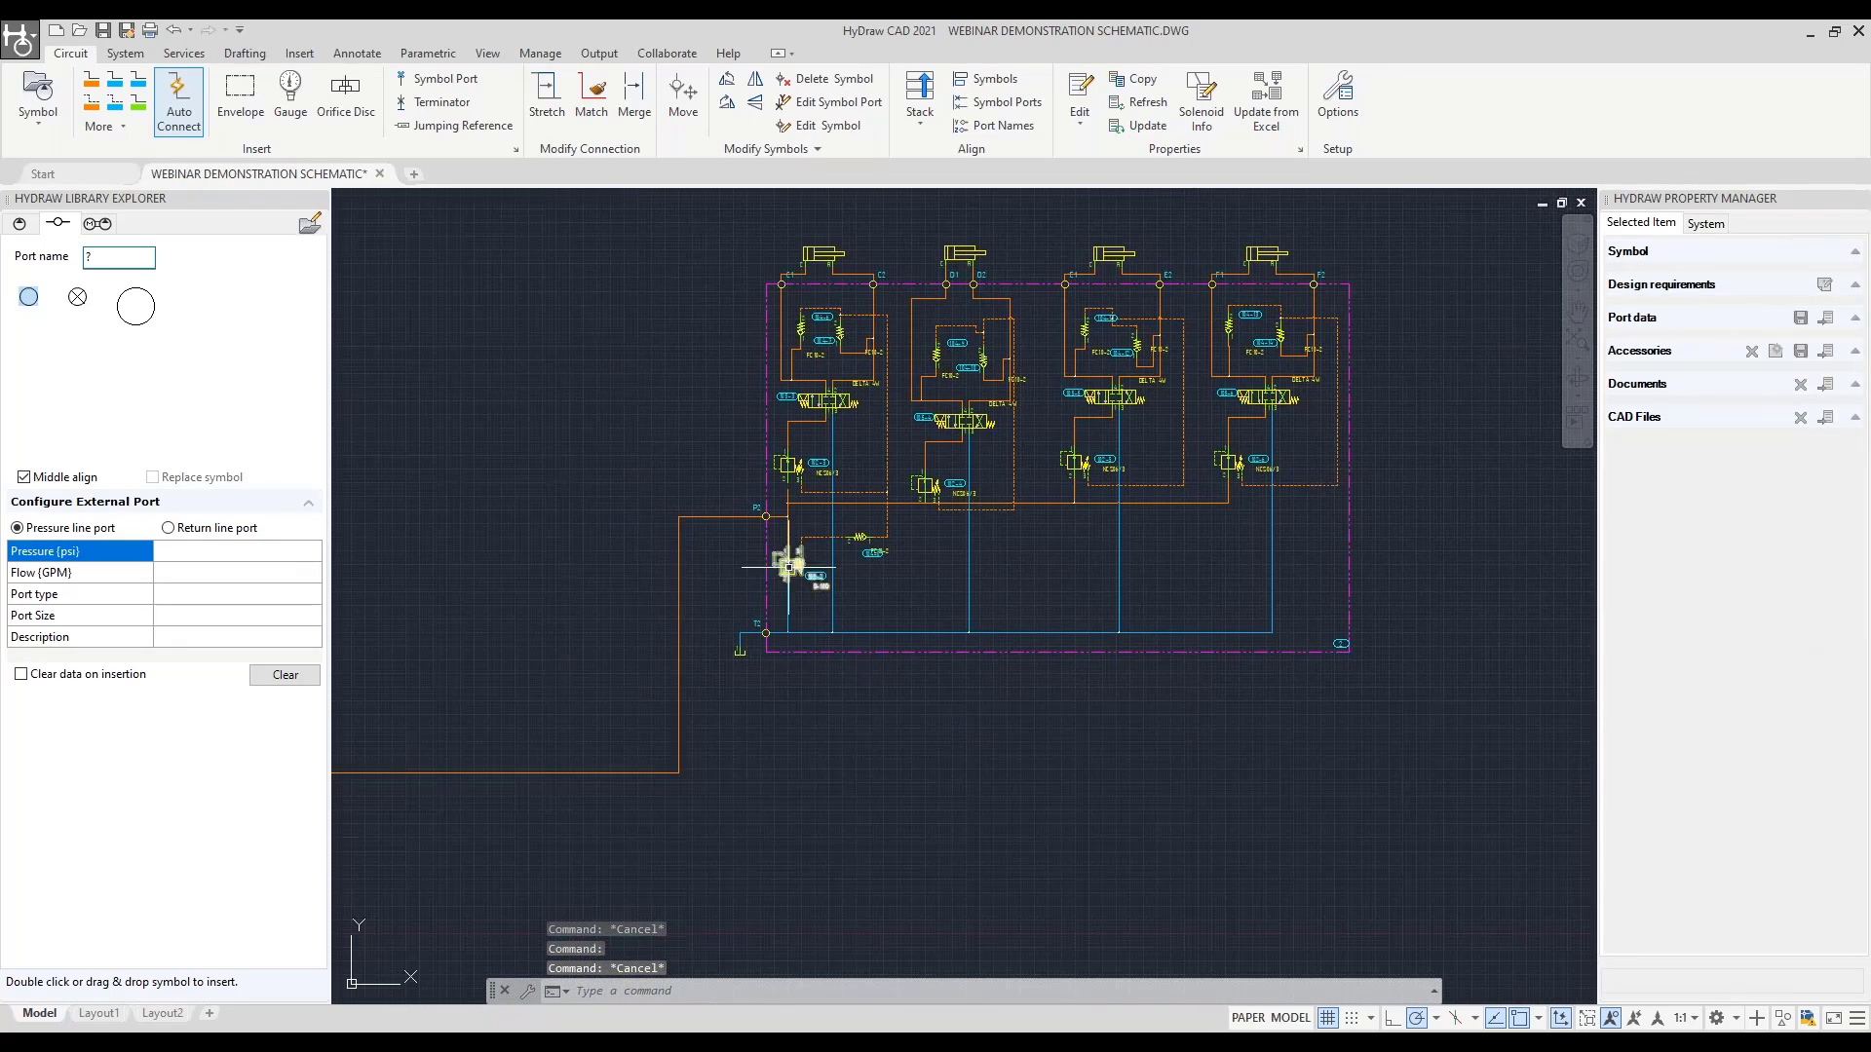
middle_drag(760, 622, 1238, 653)
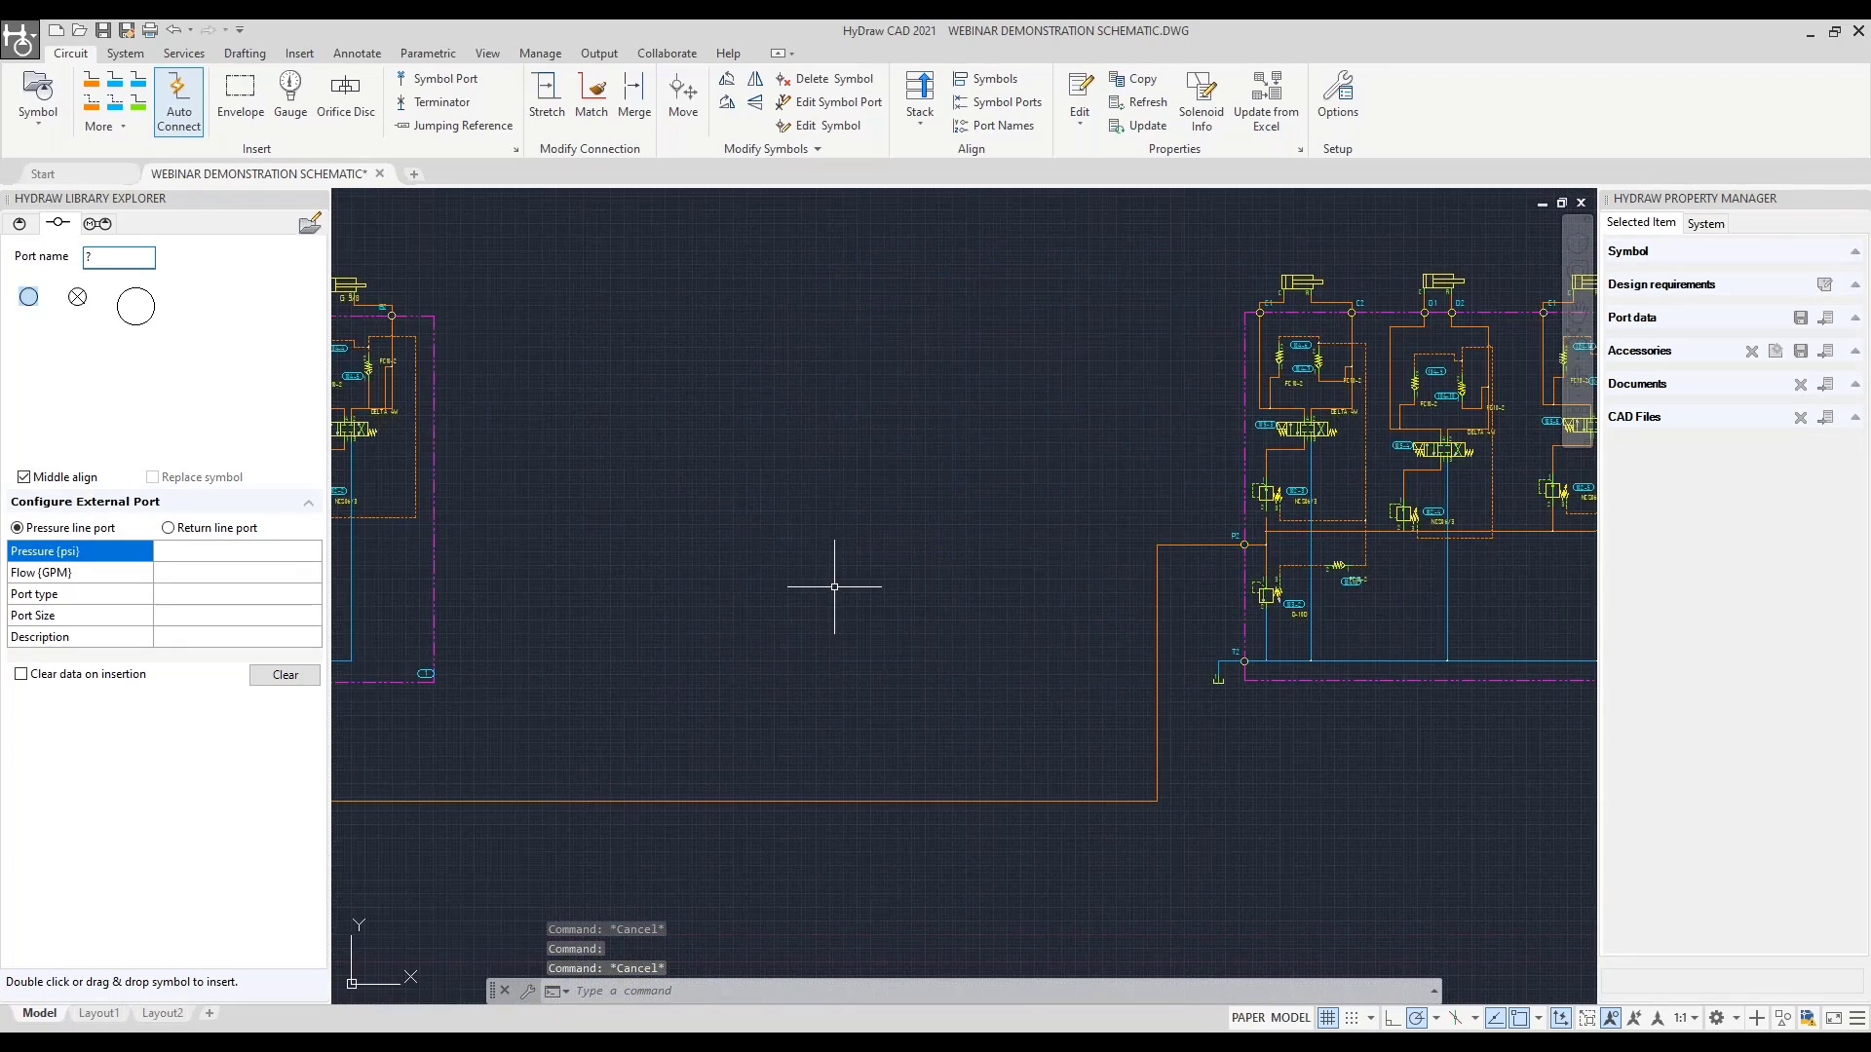
middle_drag(835, 576, 1086, 616)
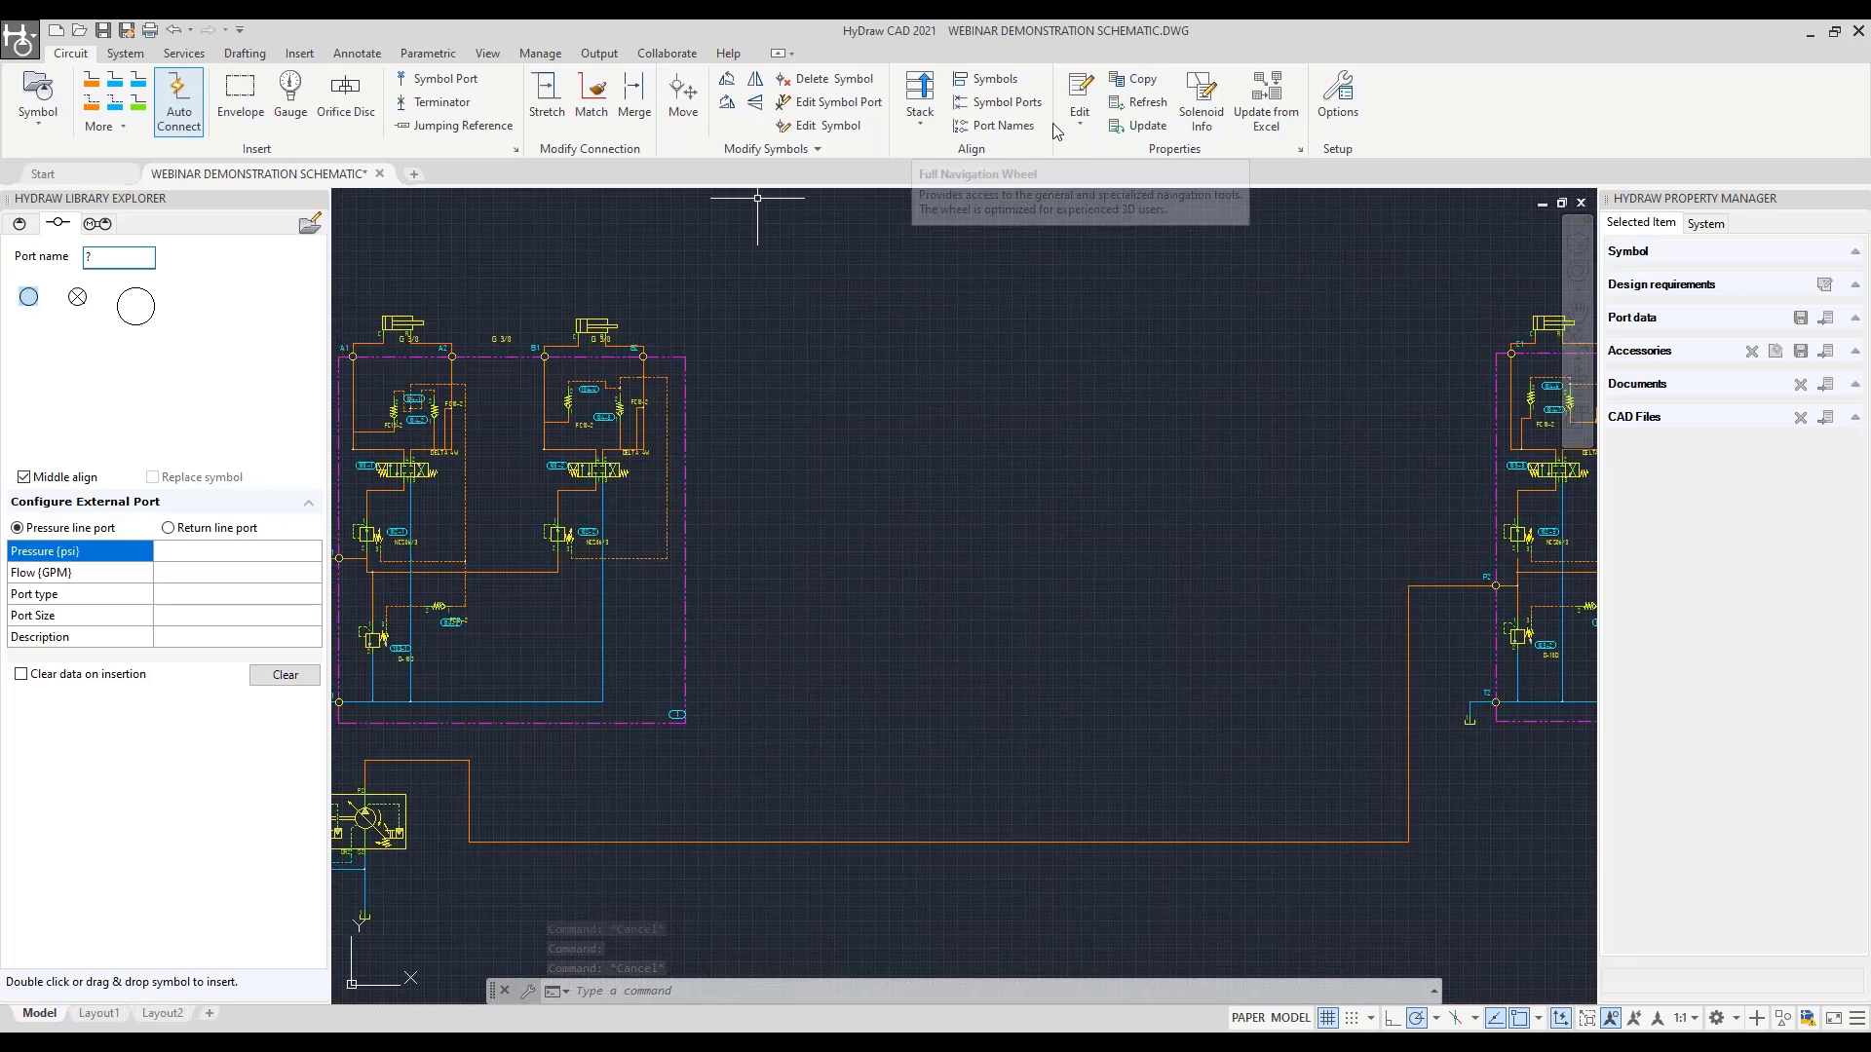
click(1132, 79)
scroll(467, 370, up, 4)
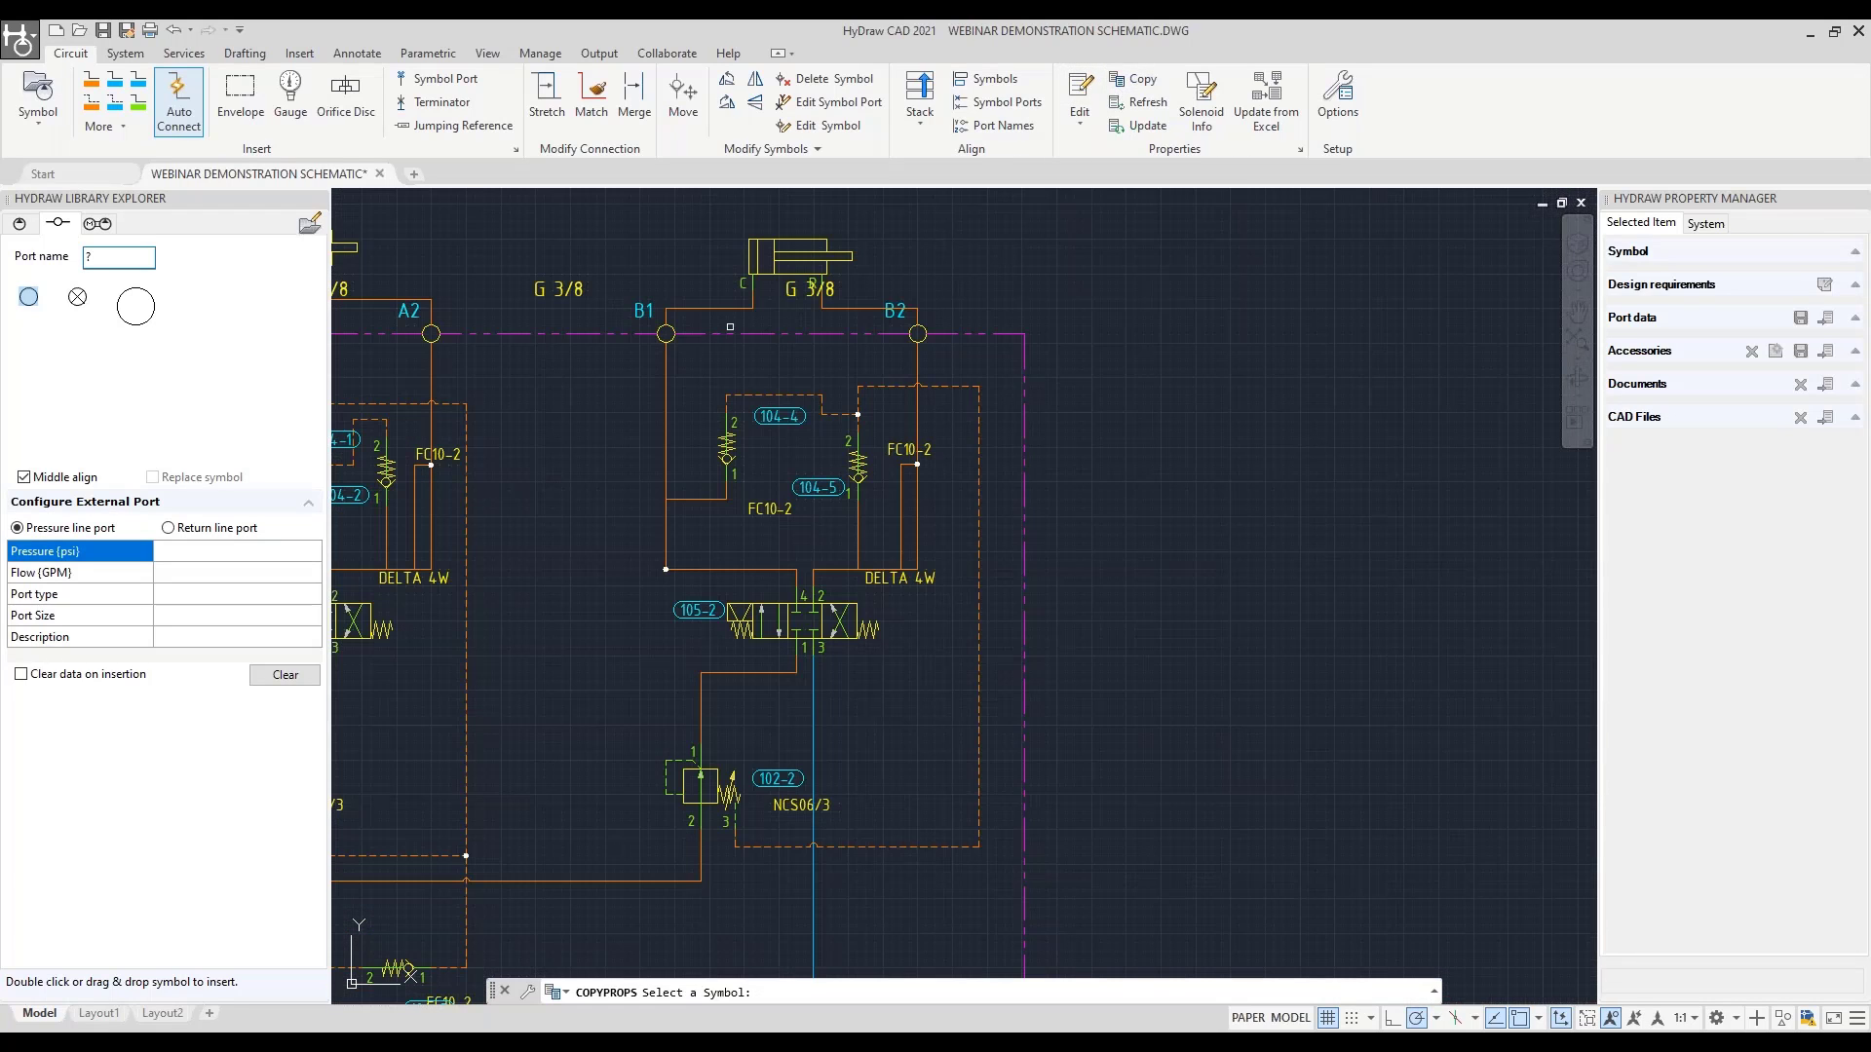
click(687, 325)
scroll(1352, 517, down, 4)
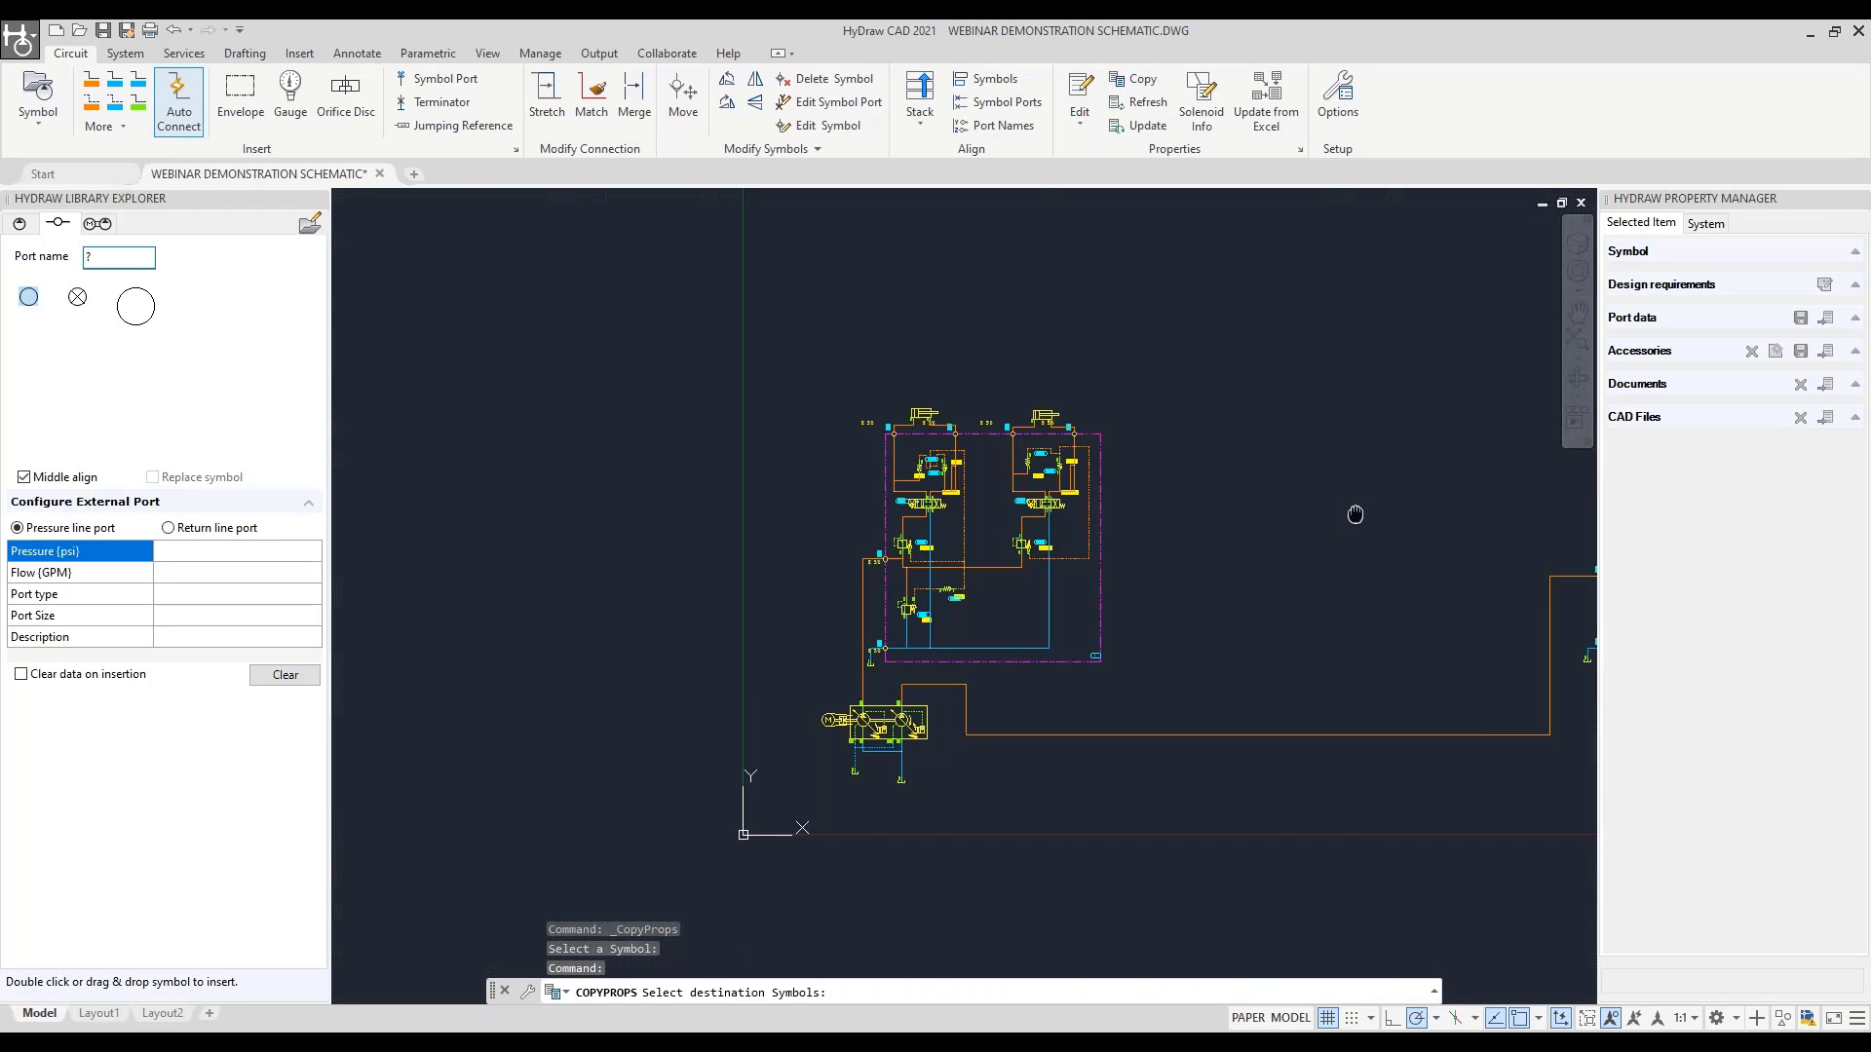
mouse_move(1352, 517)
middle_down()
mouse_move(1130, 543)
mouse_move(498, 542)
middle_up()
scroll(725, 662, up, 4)
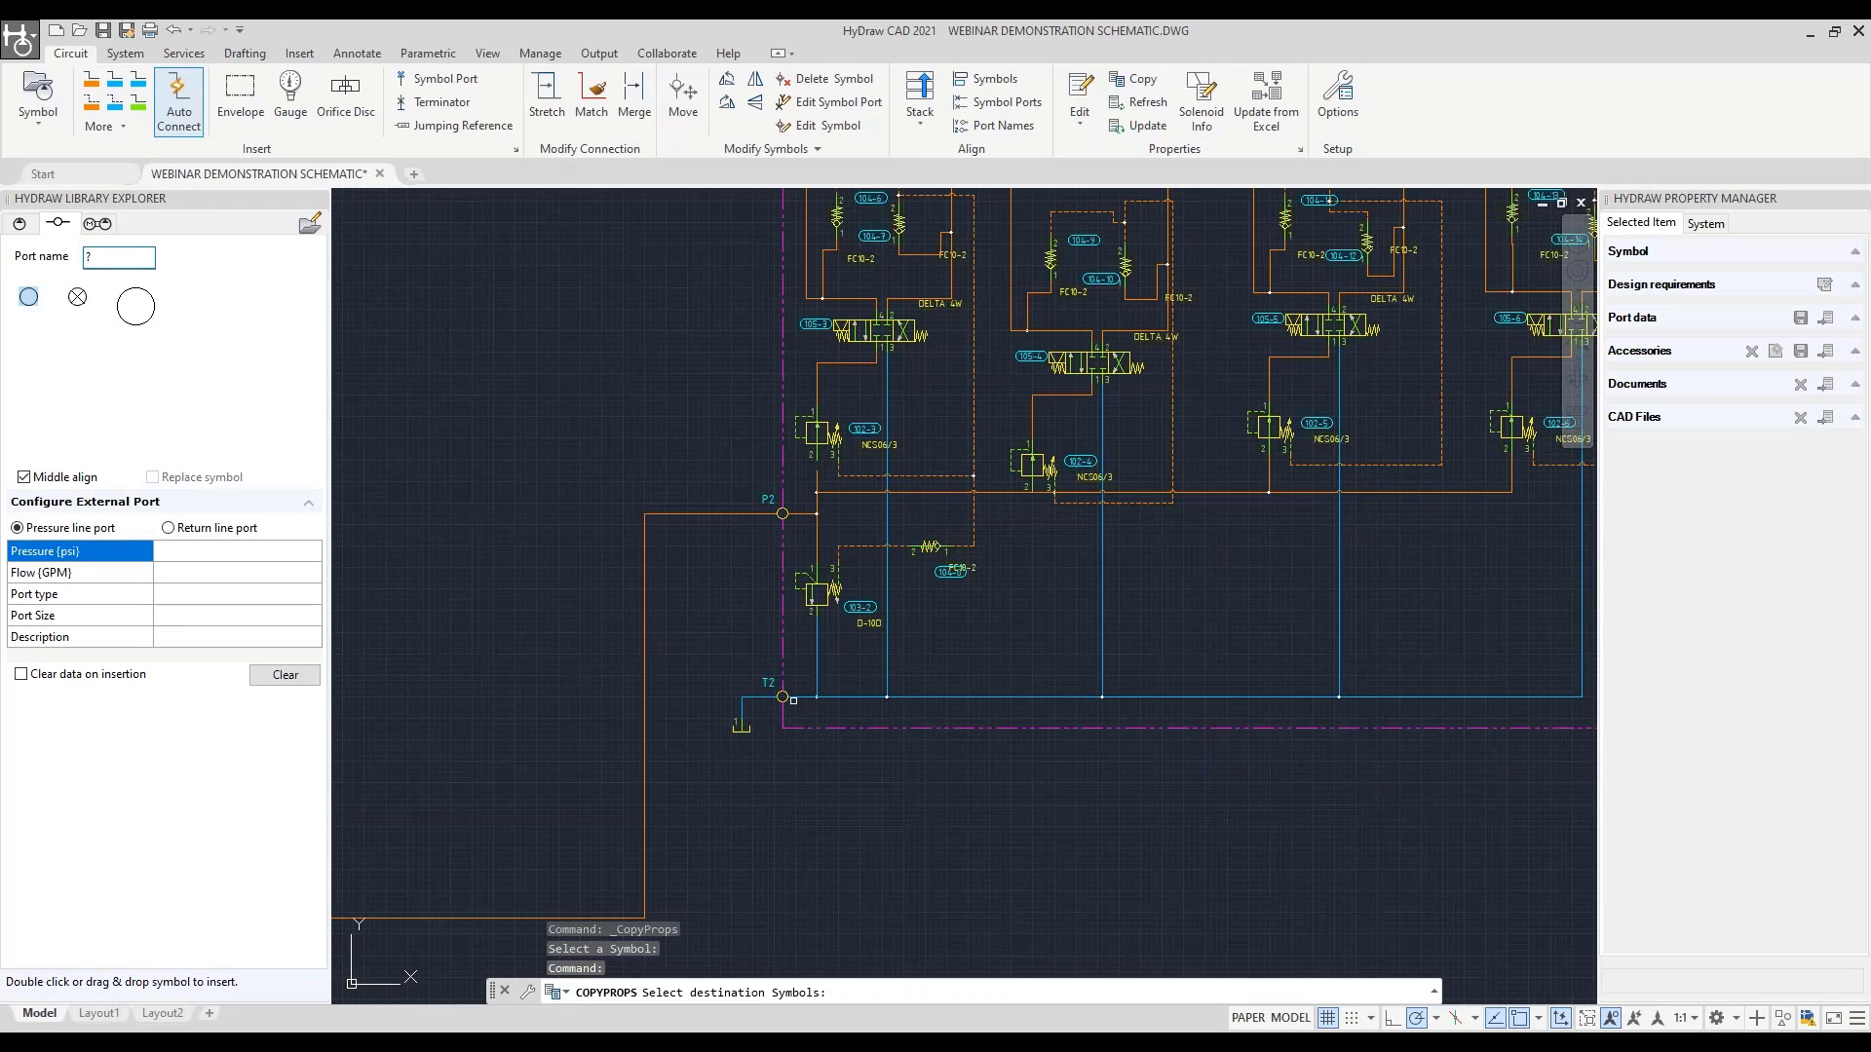
click(783, 697)
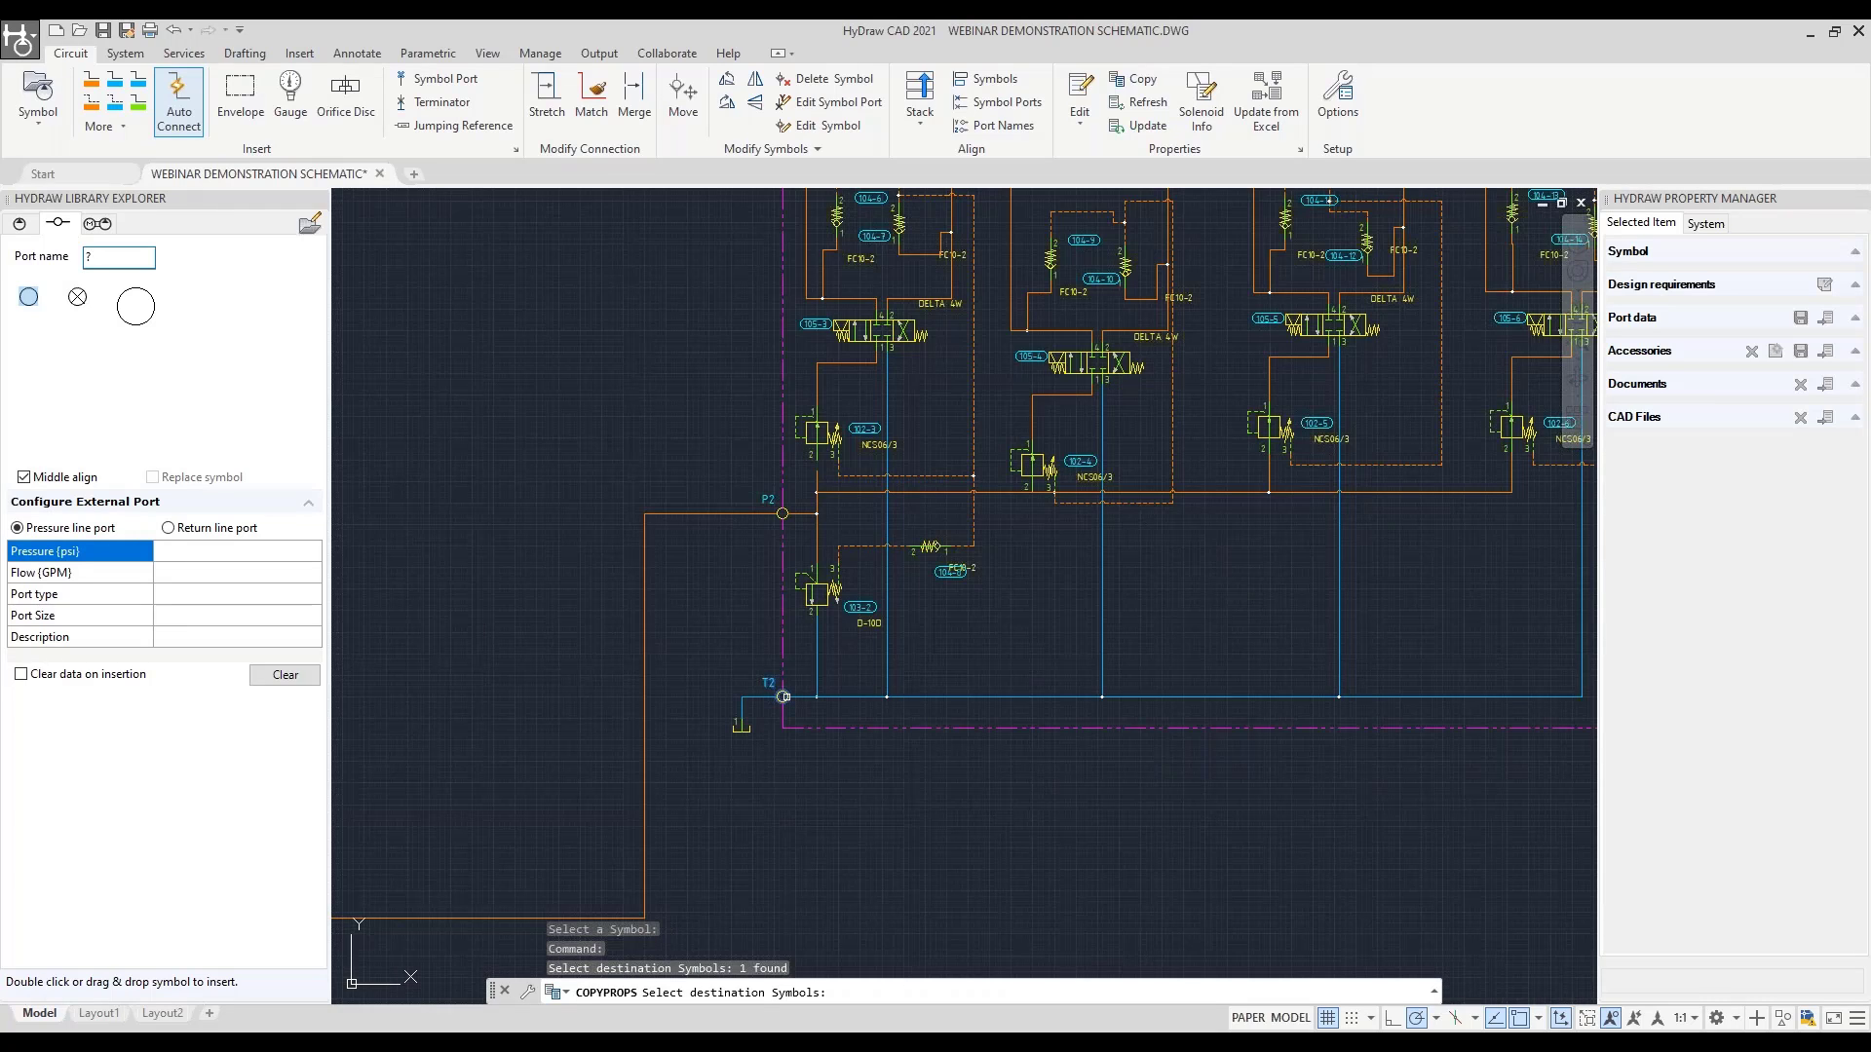
click(780, 517)
middle_drag(806, 360, 769, 764)
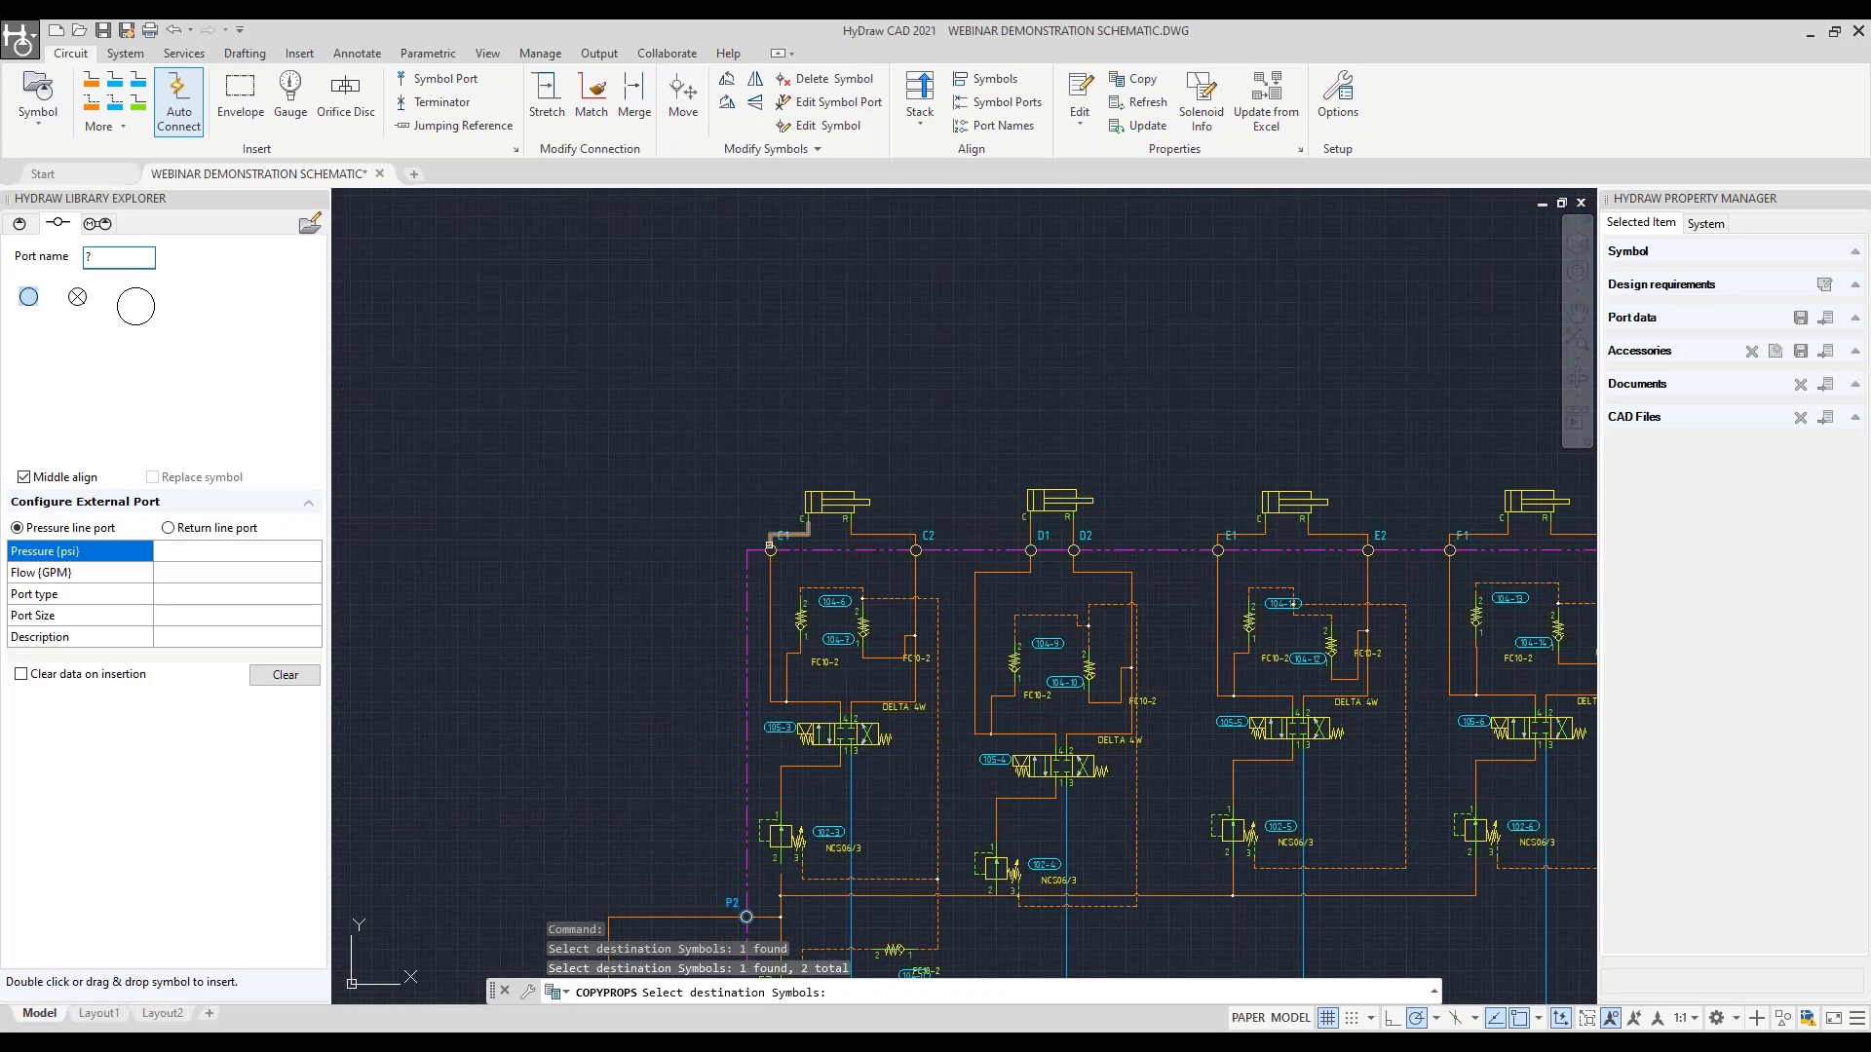
click(771, 550)
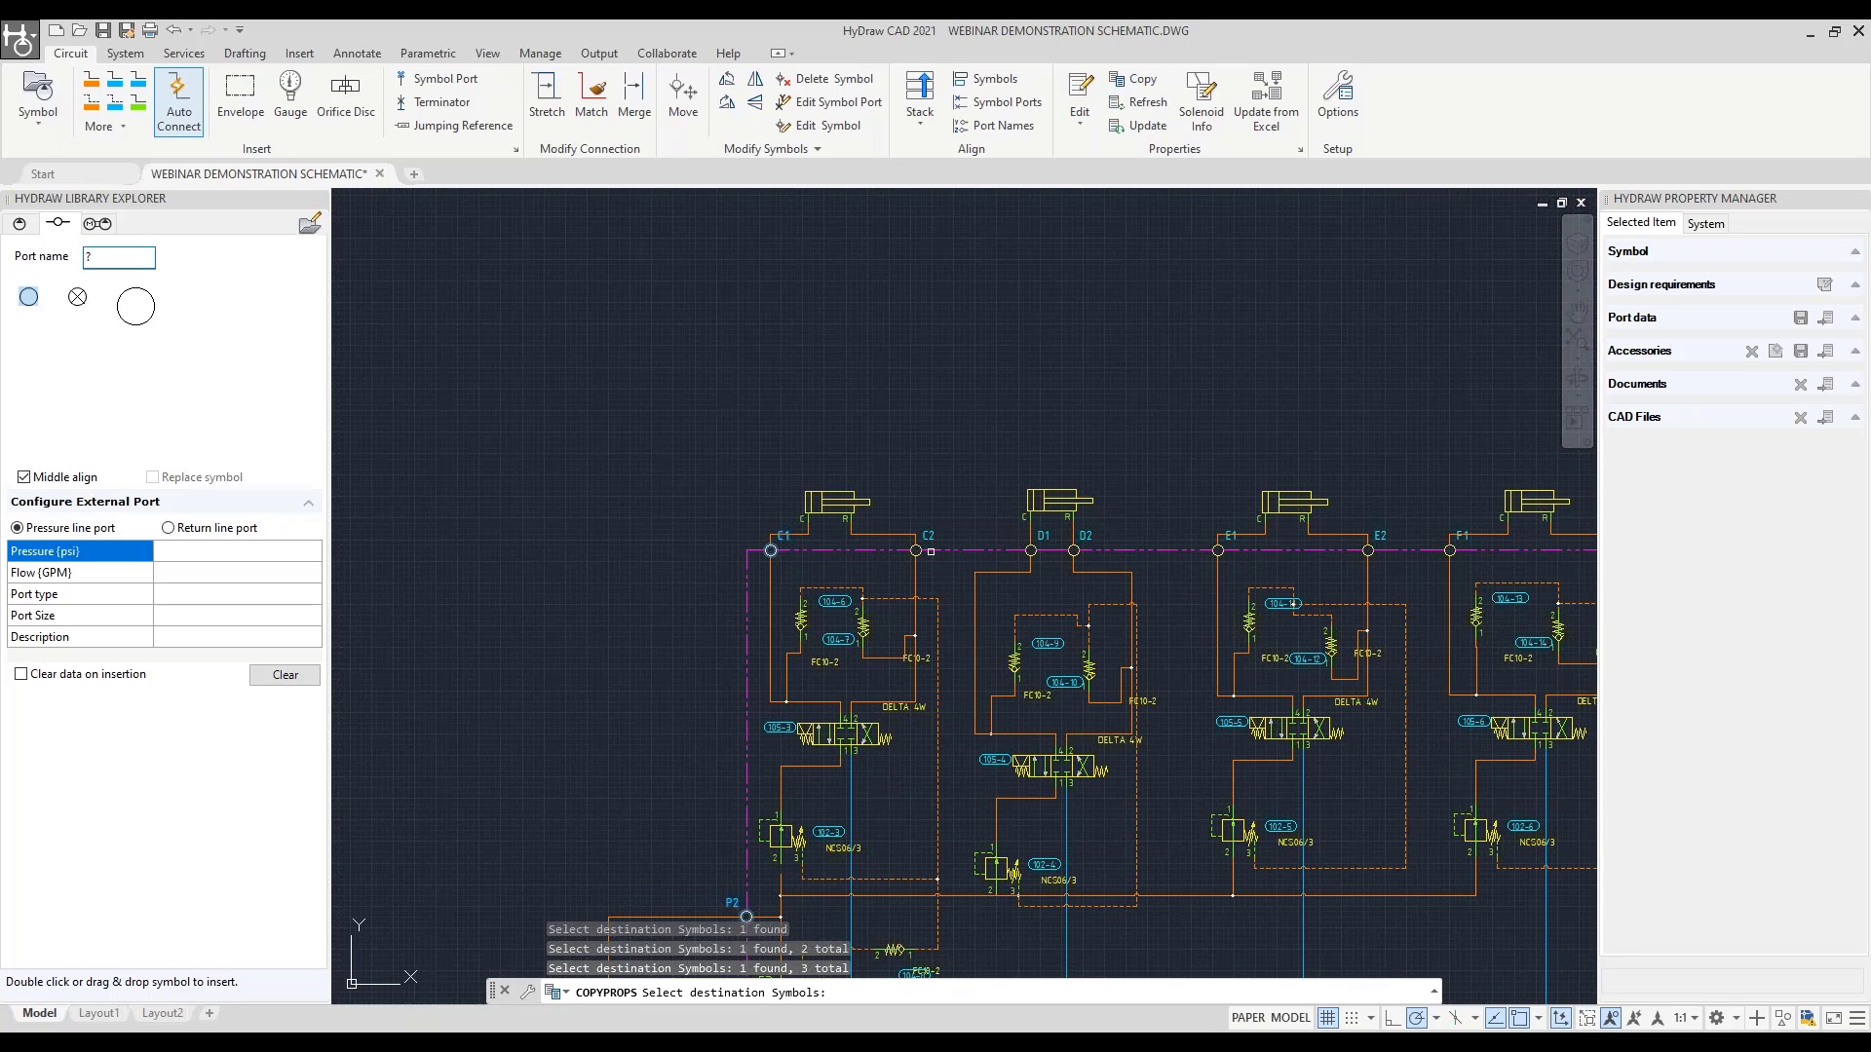
click(916, 551)
click(1218, 551)
middle_drag(1366, 565, 1081, 568)
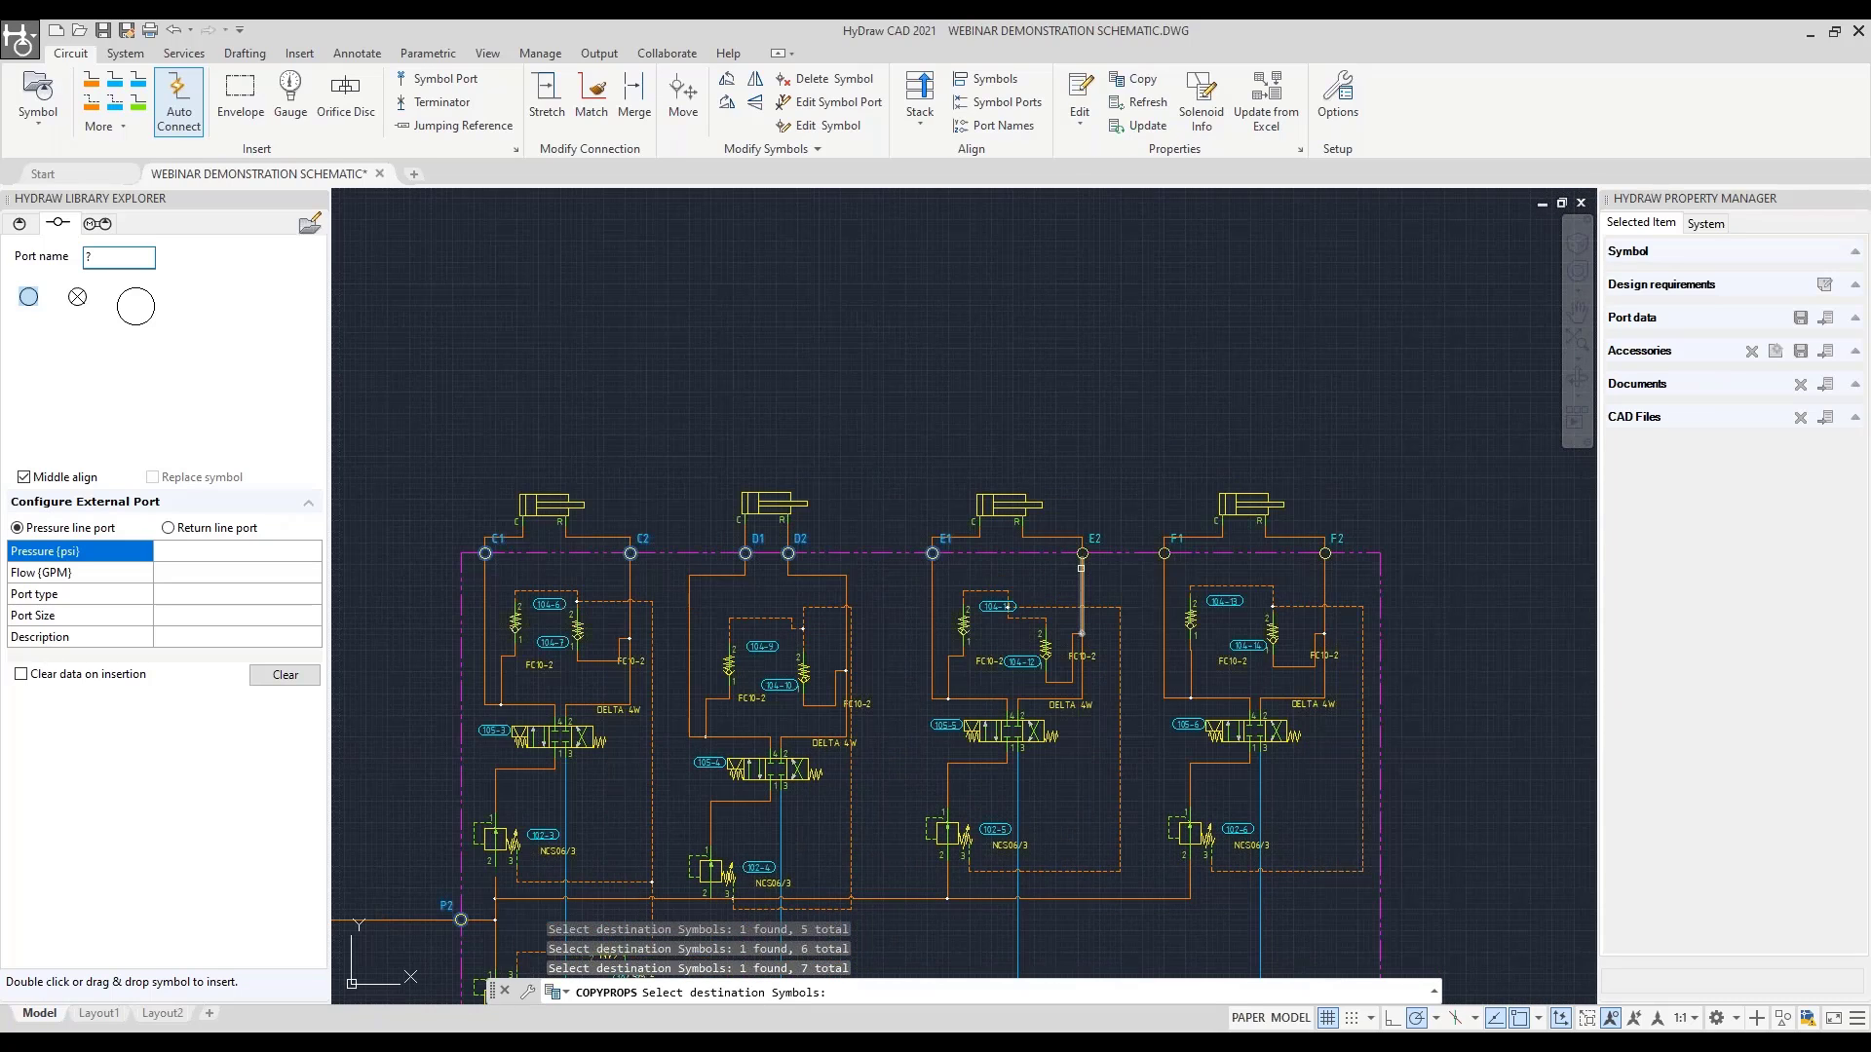
click(1164, 552)
key(Return)
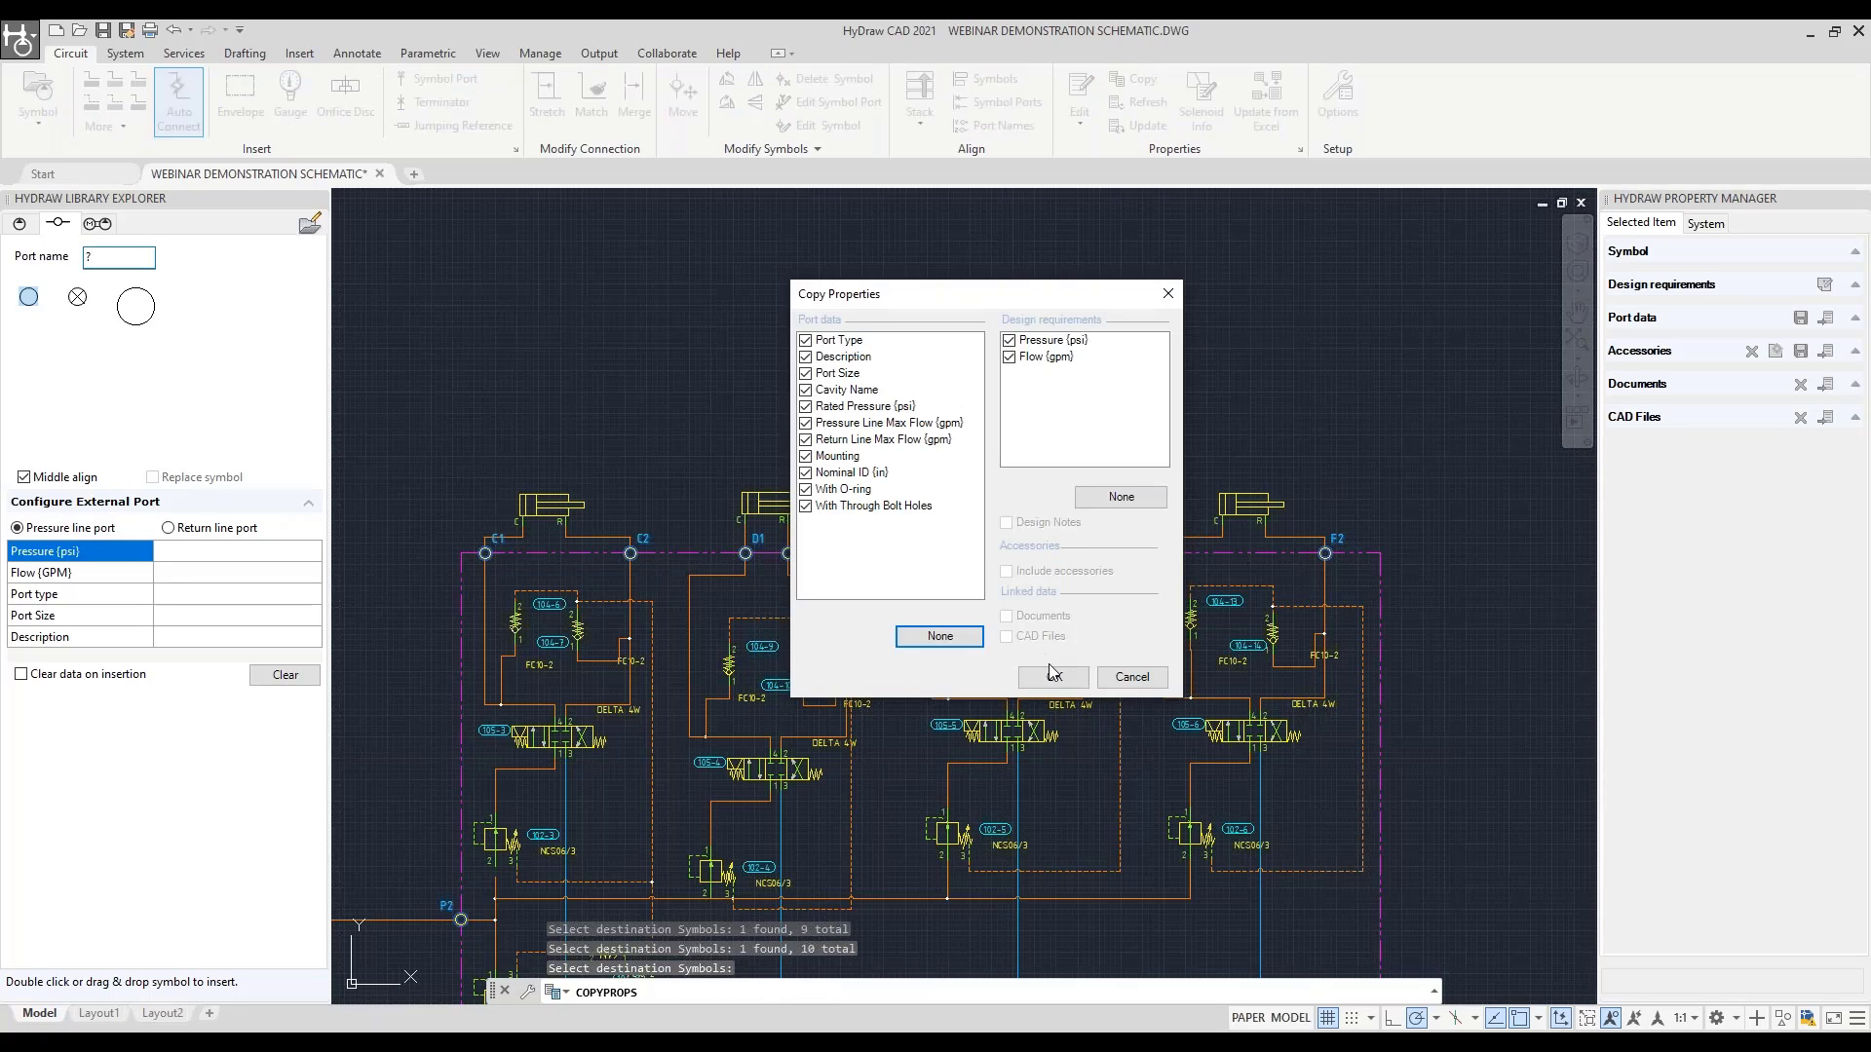
click(1053, 674)
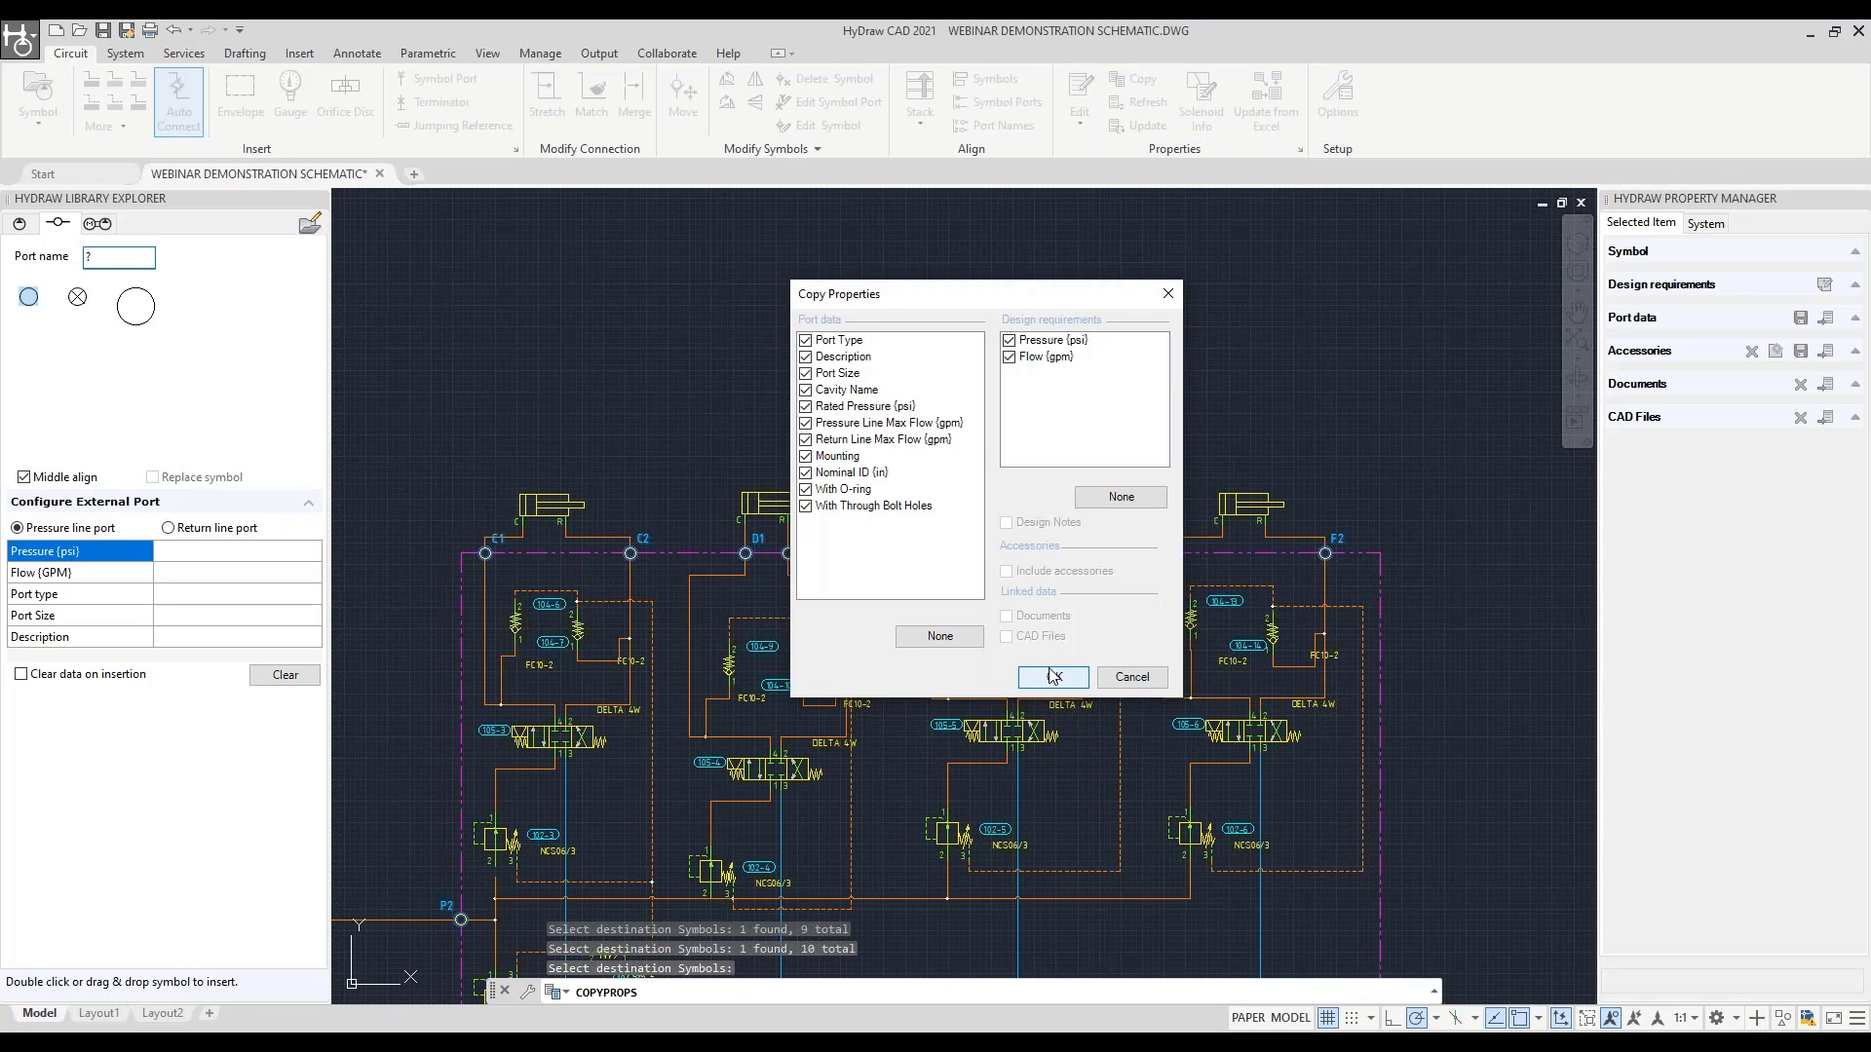
click(1054, 676)
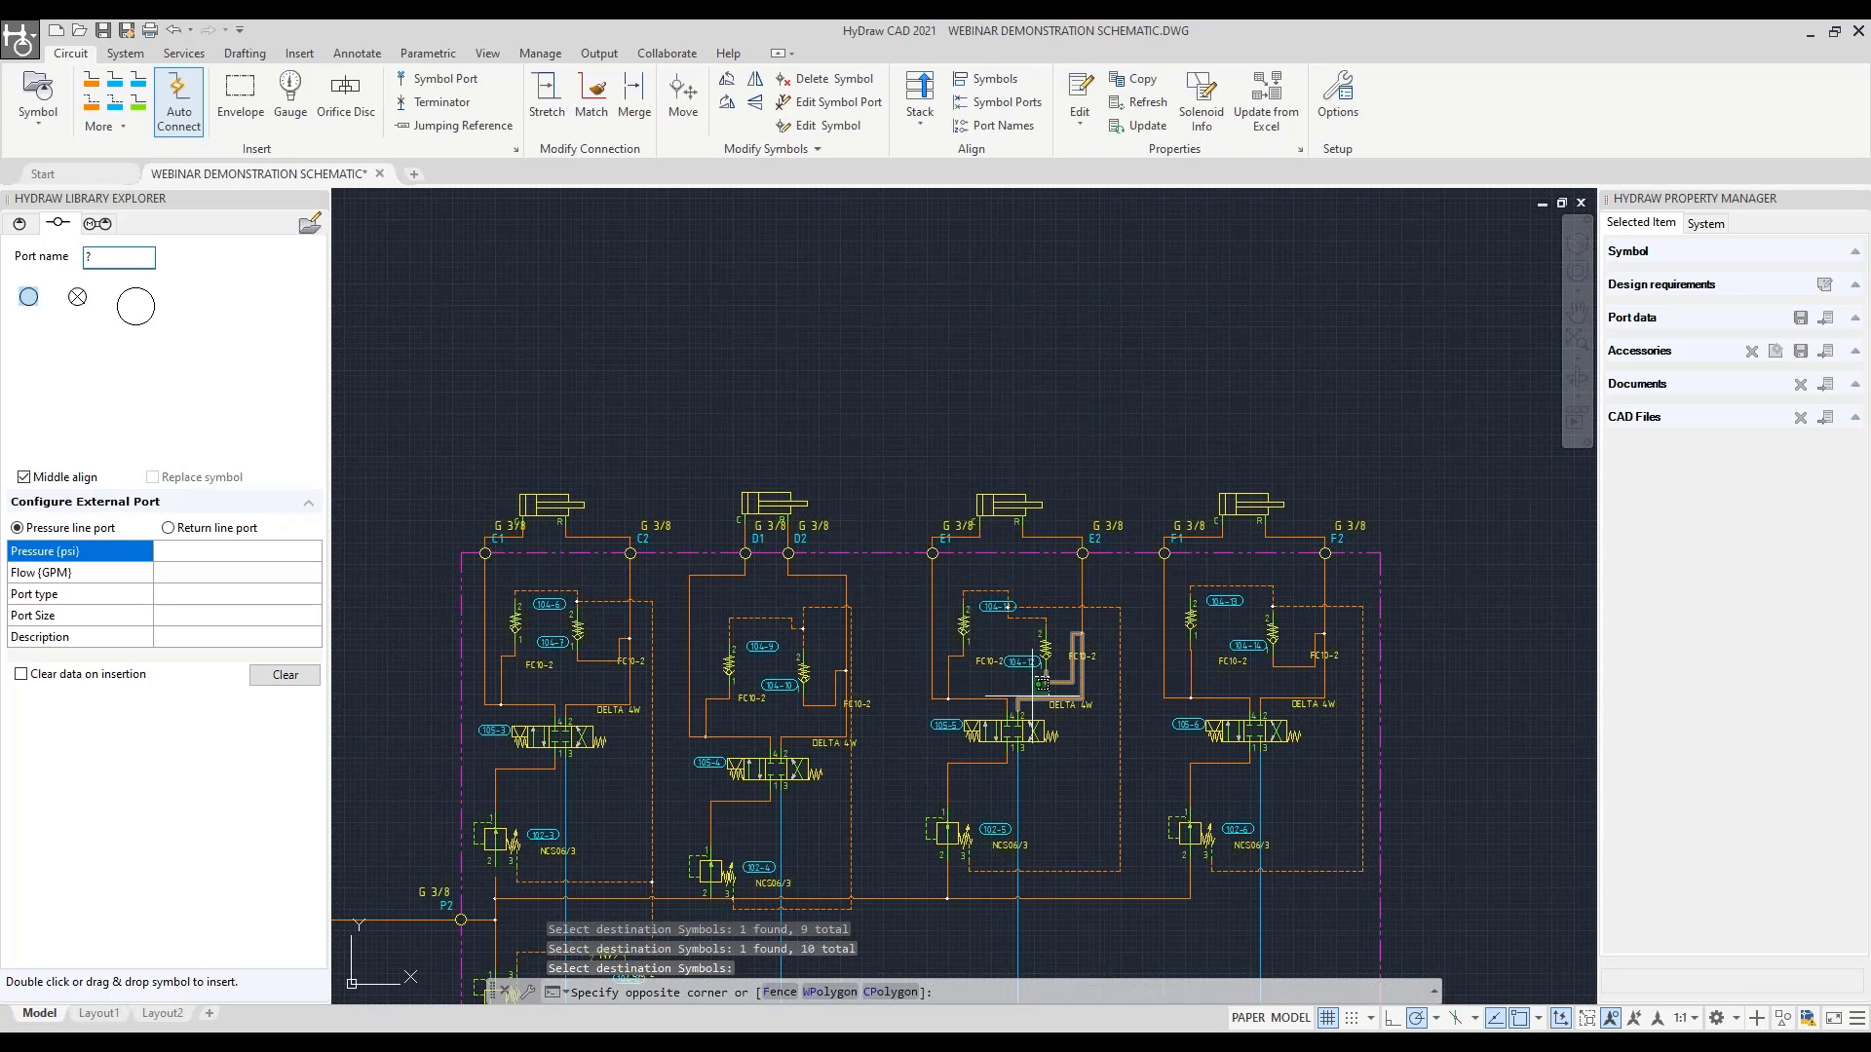
key(Escape)
Examine the two-cylinder manifold's circuit and the placement of valve 103-1 relative to ports P1 and T1
scroll(1265, 424, down, 4)
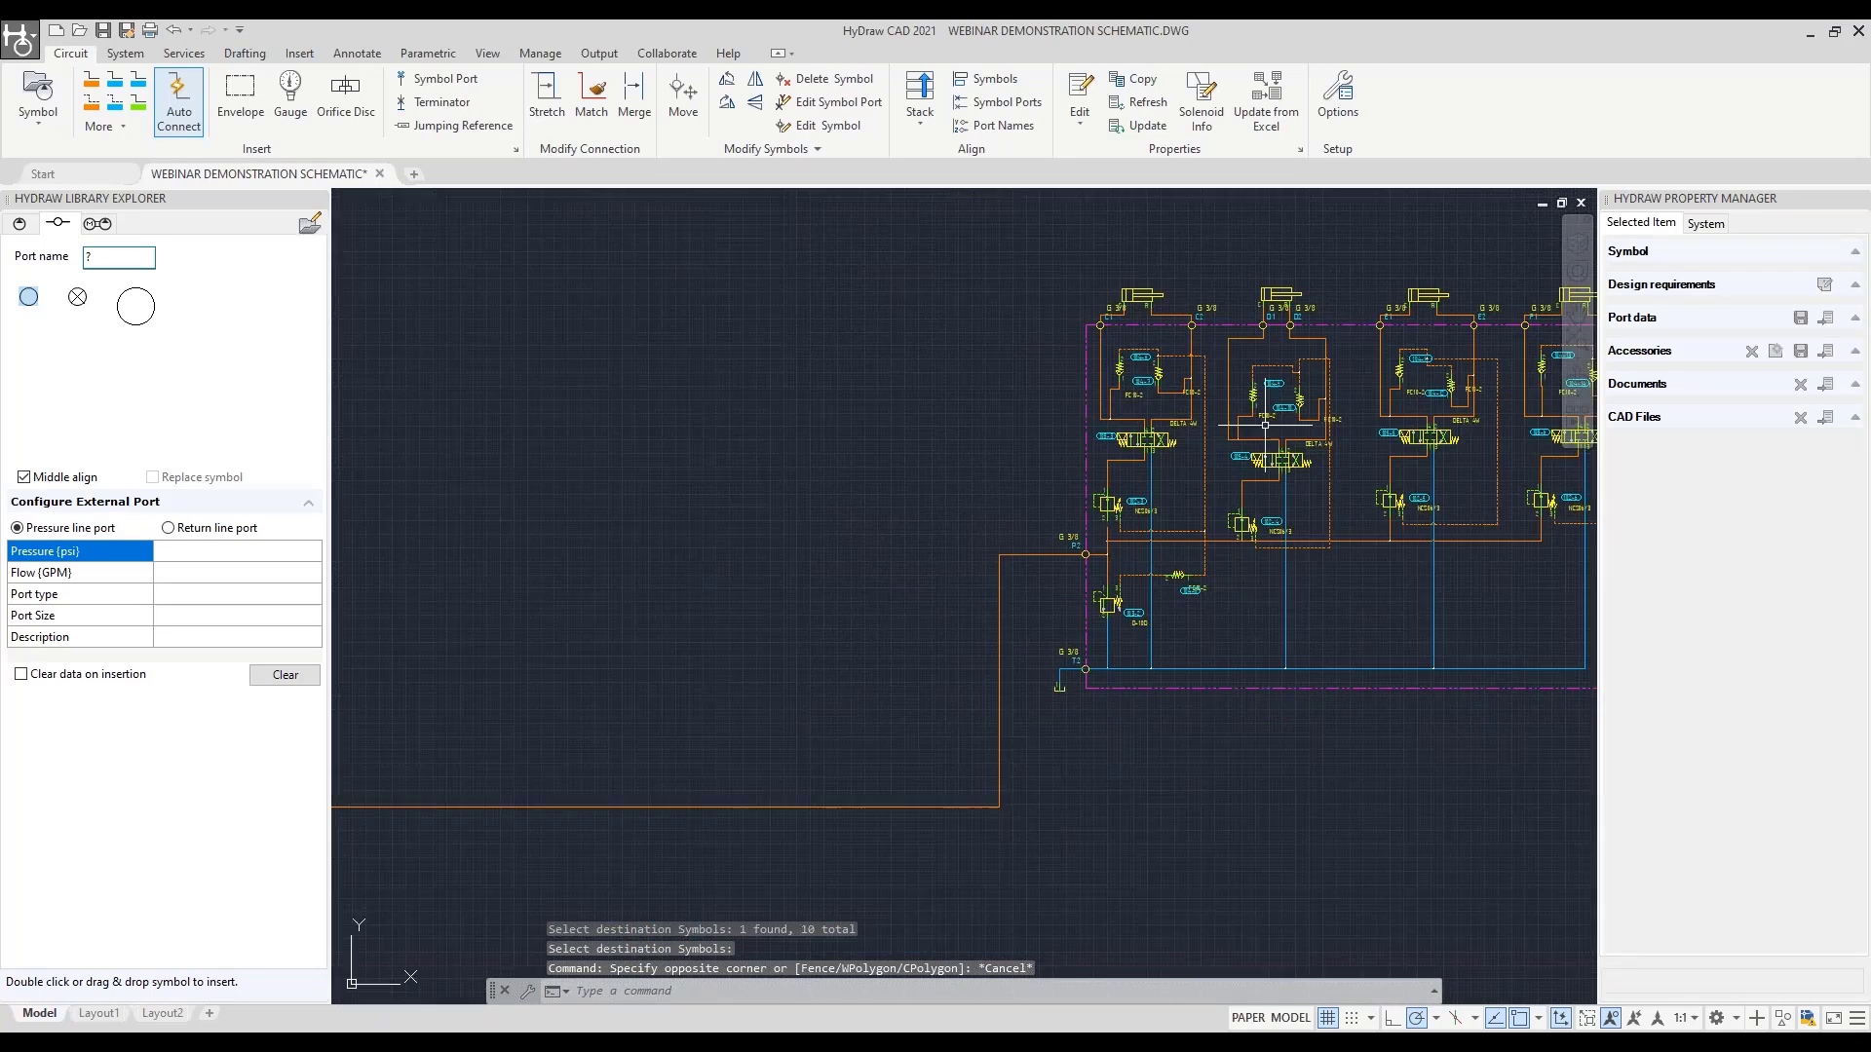
scroll(936, 503, down, 2)
middle_drag(844, 516, 1324, 552)
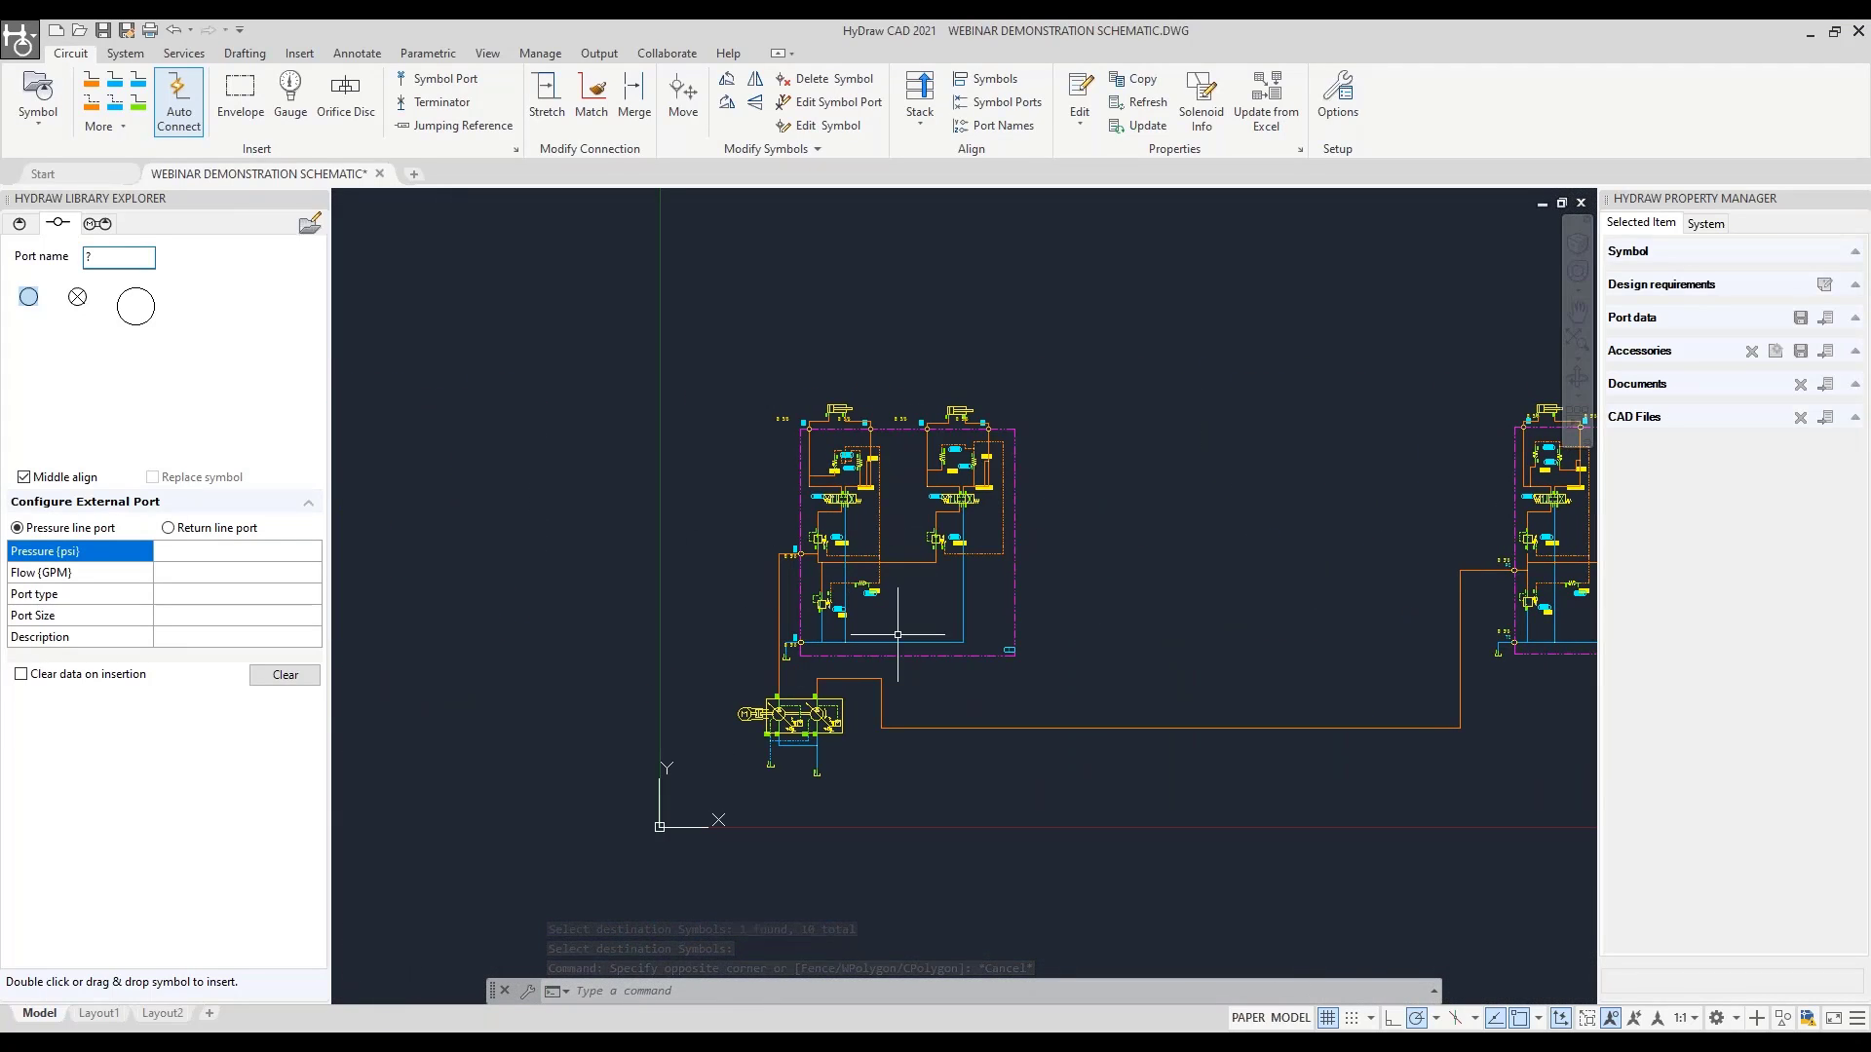
scroll(848, 477, up, 2)
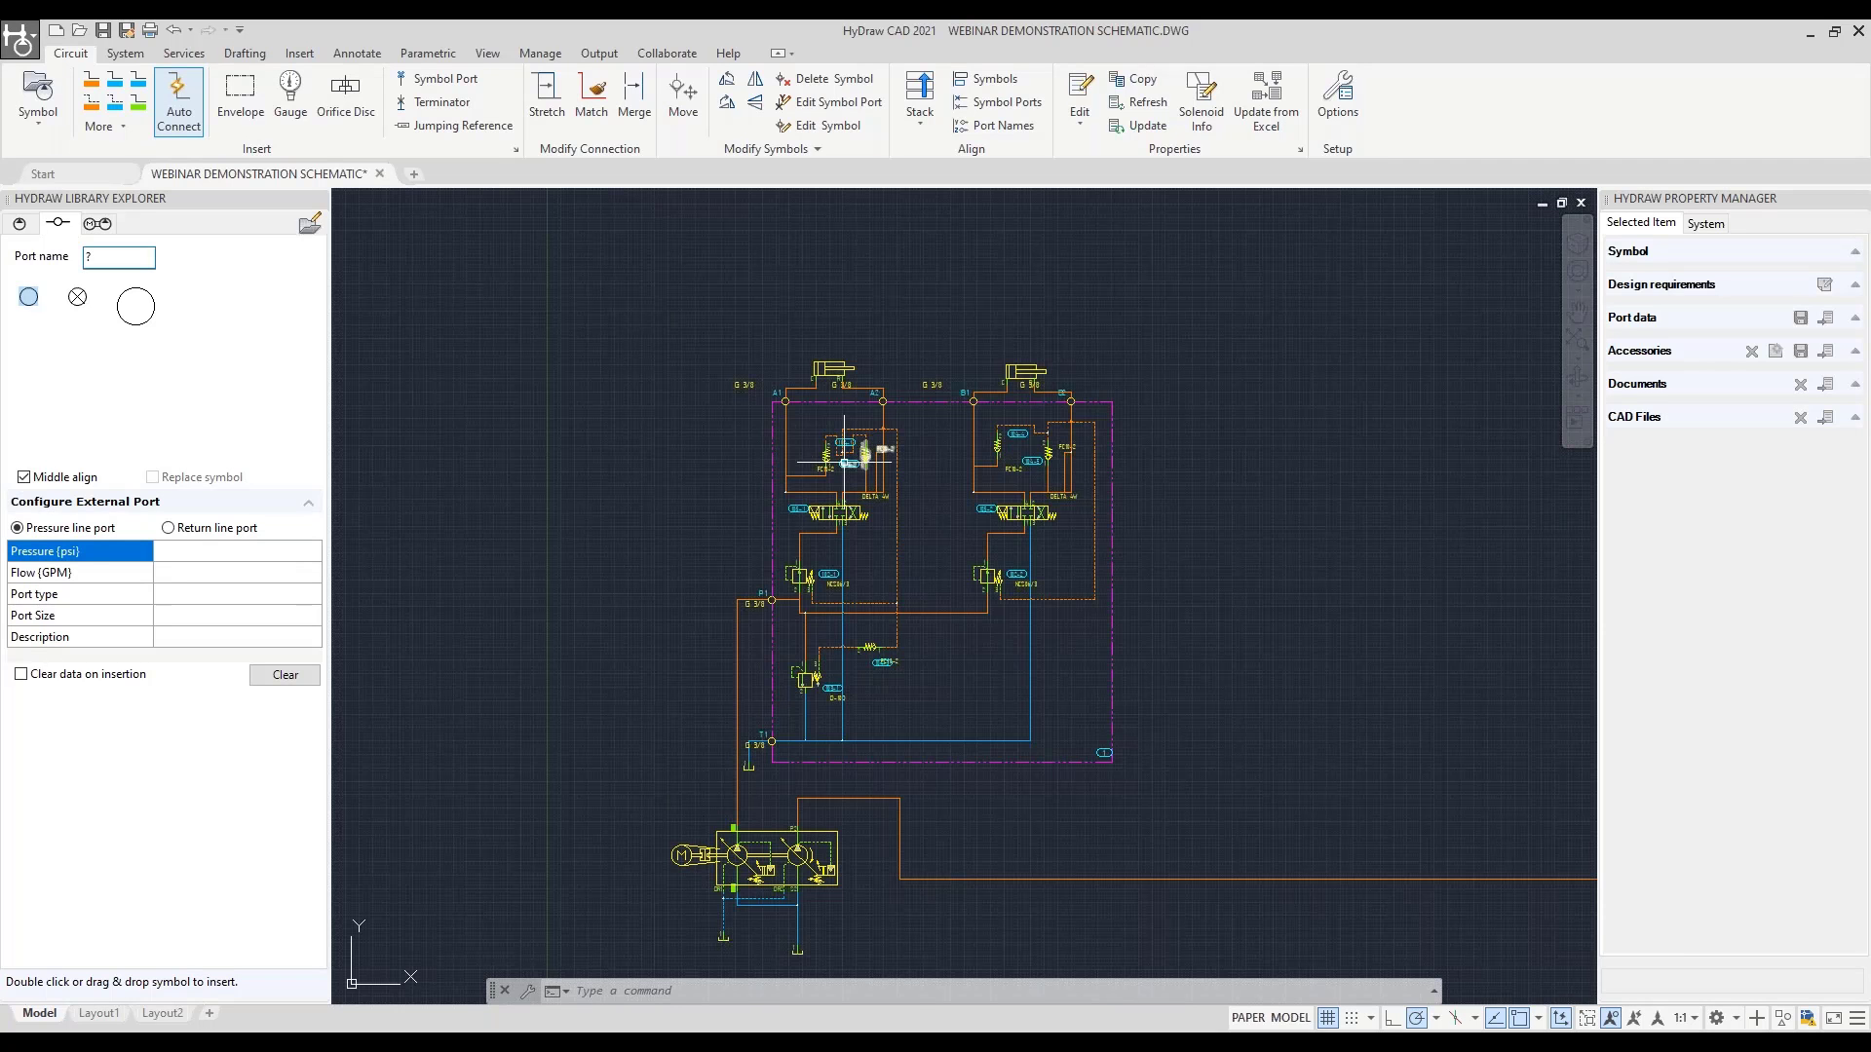
middle_drag(863, 396, 859, 451)
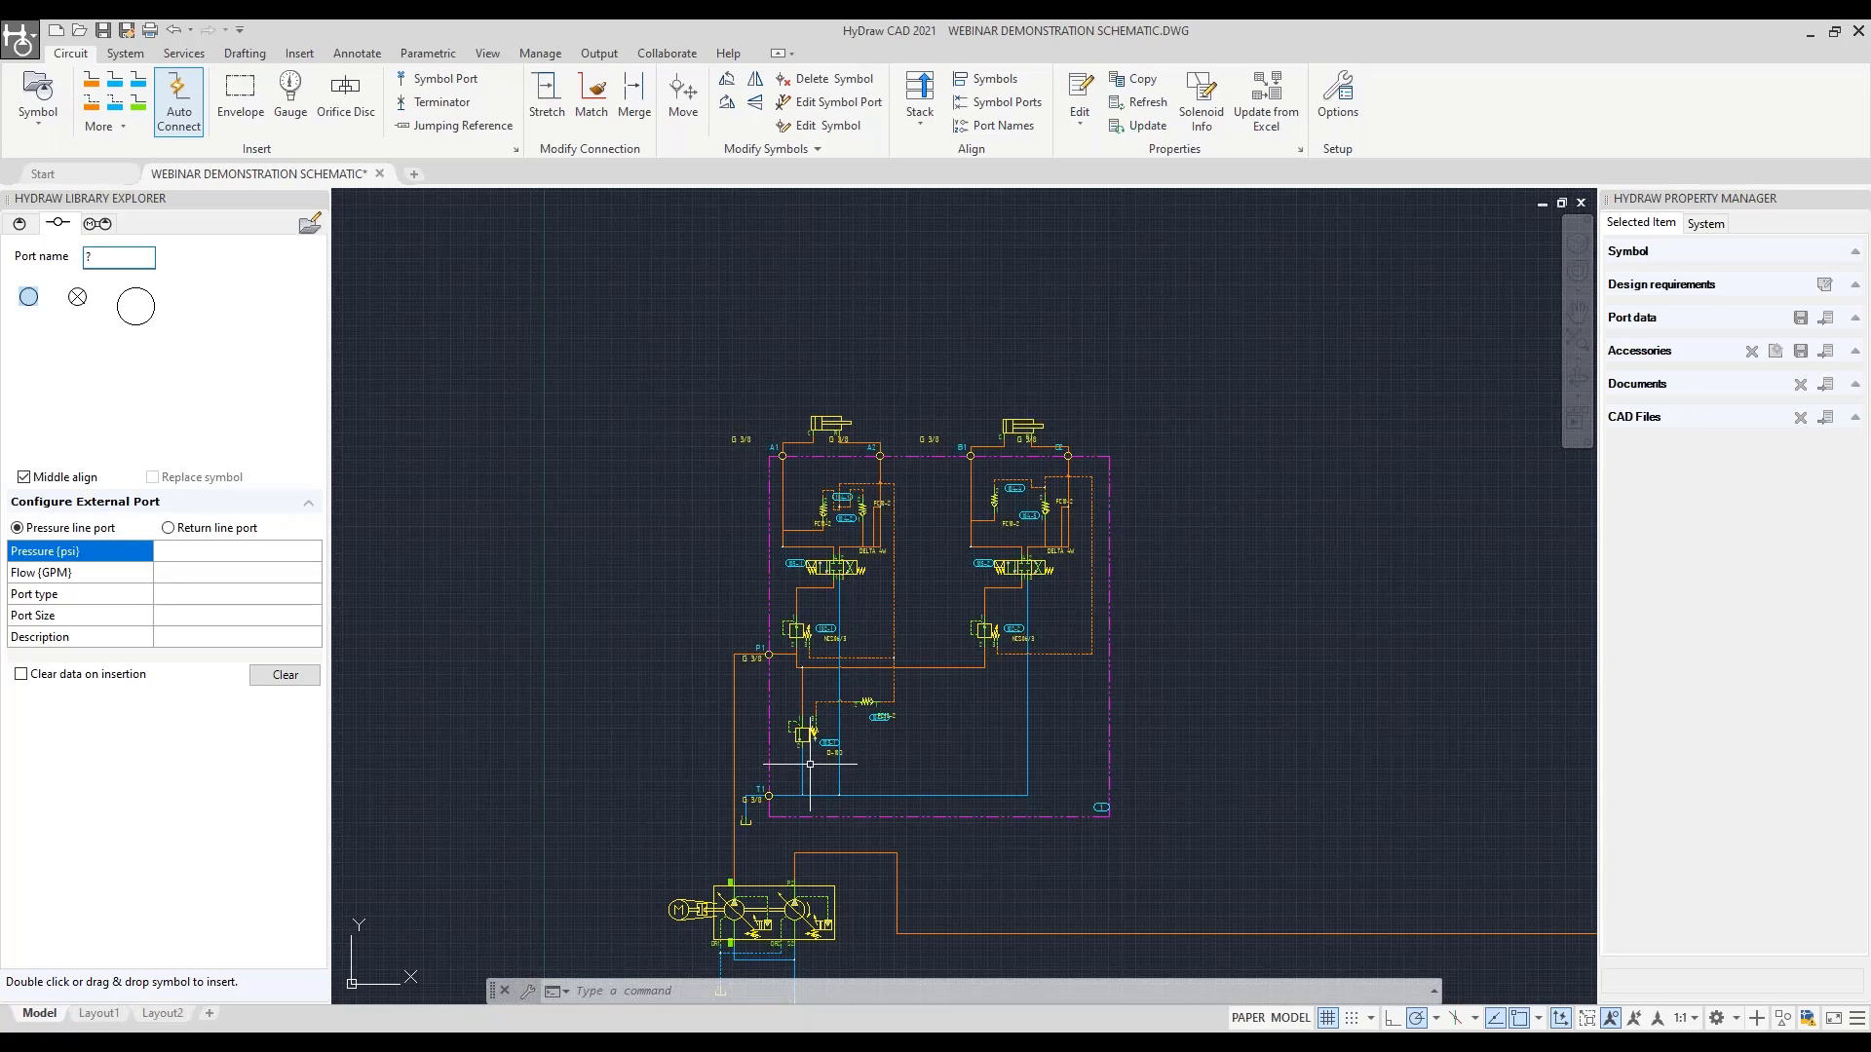
scroll(834, 500, up, 2)
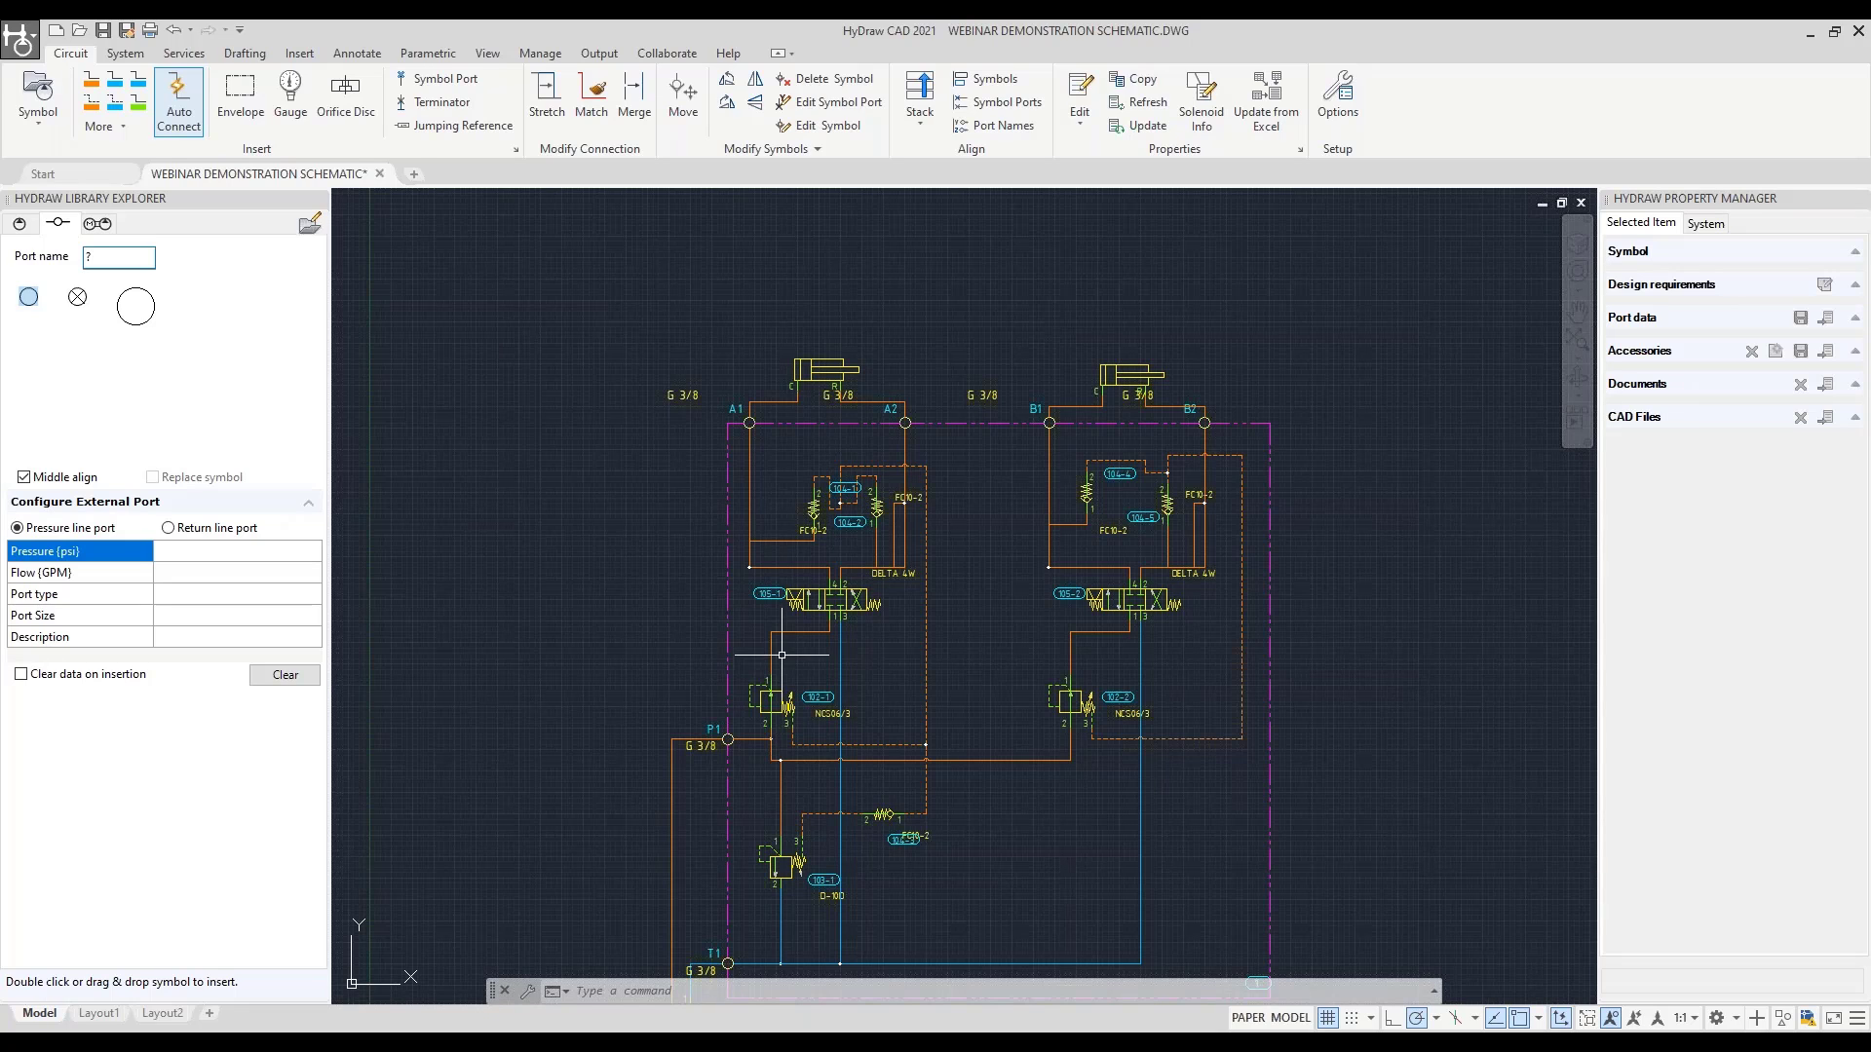
middle_drag(782, 887, 802, 710)
scroll(745, 748, up, 2)
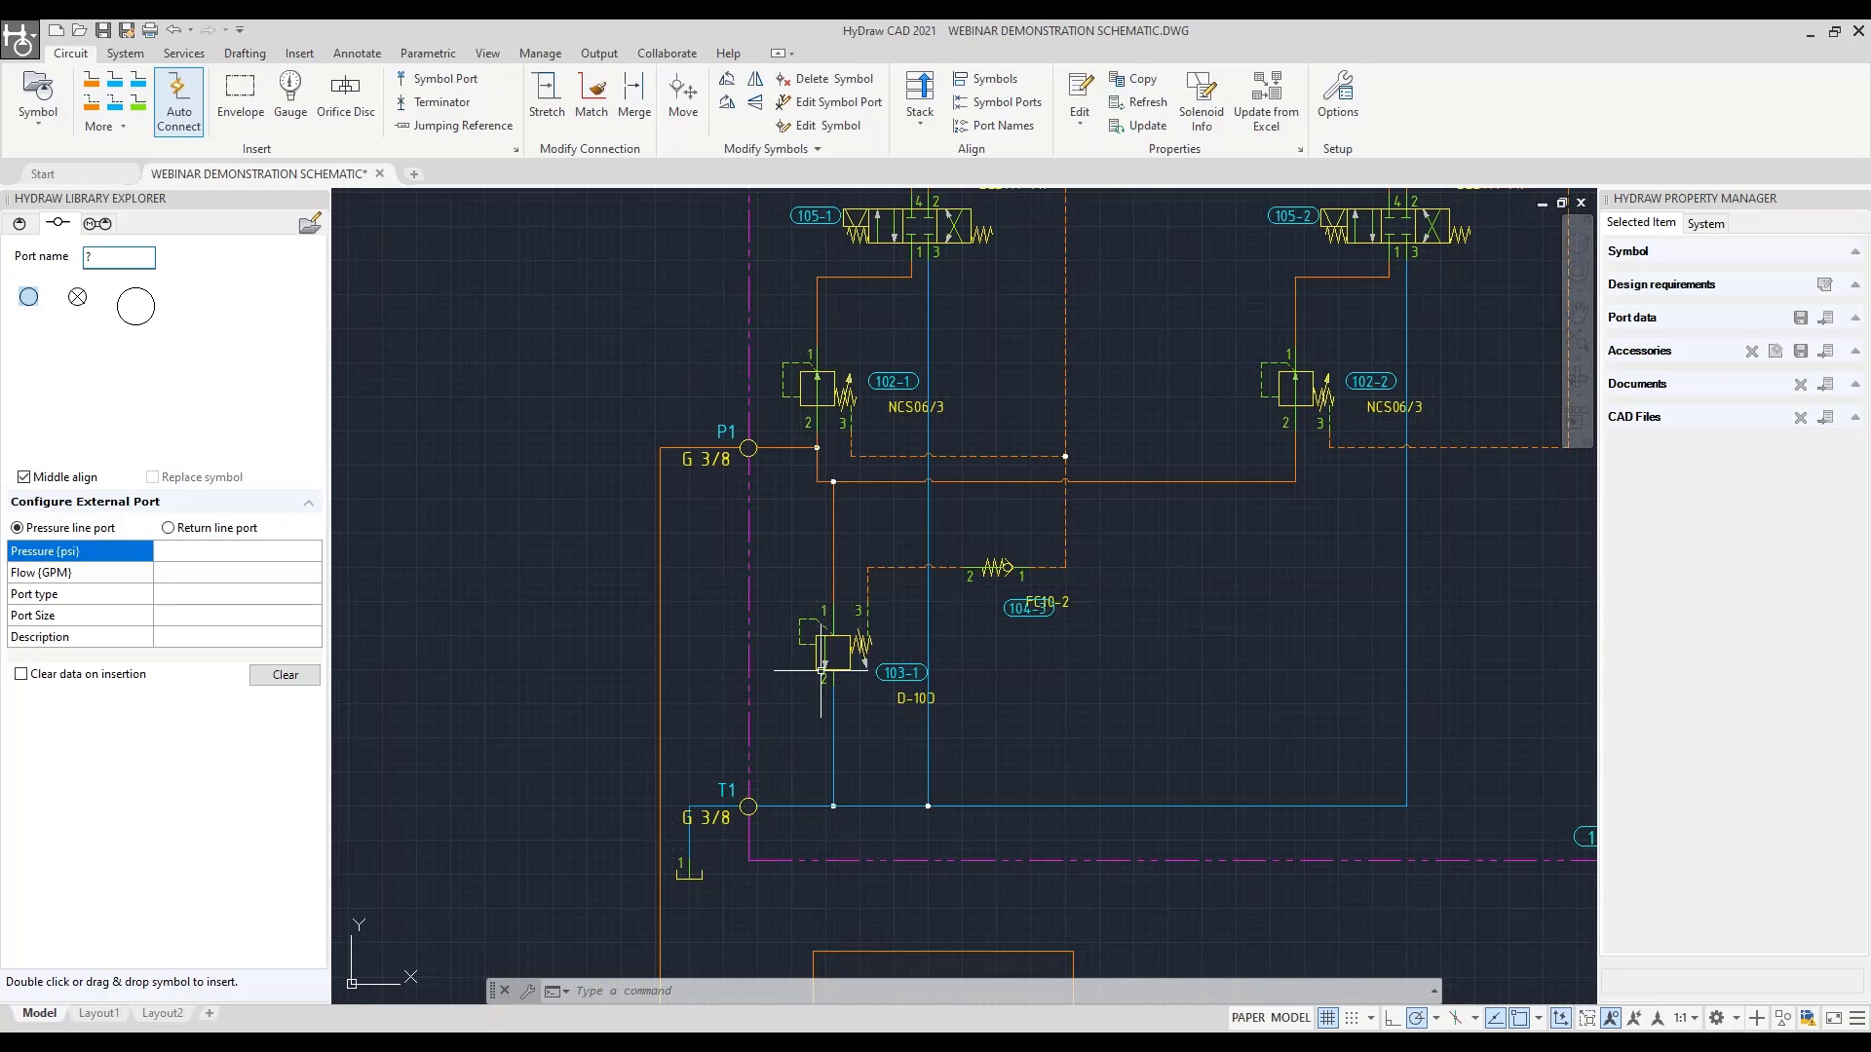
click(683, 92)
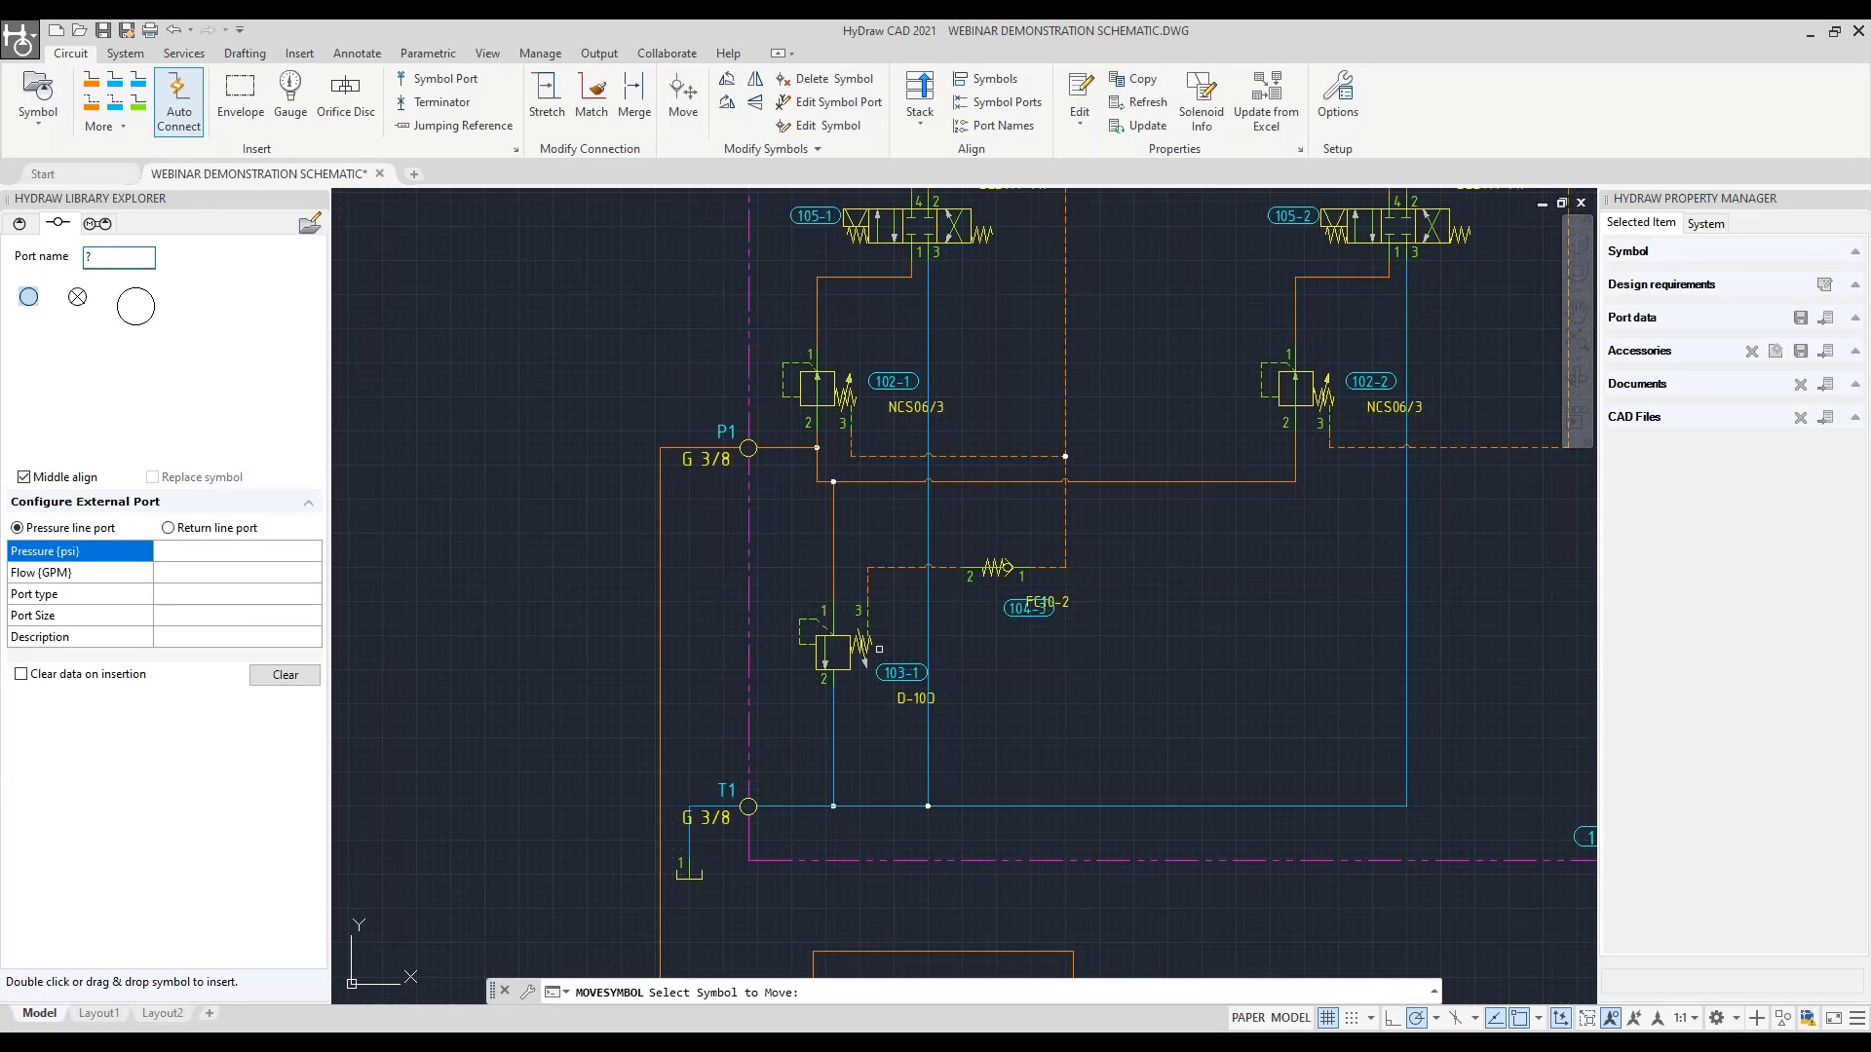
click(866, 667)
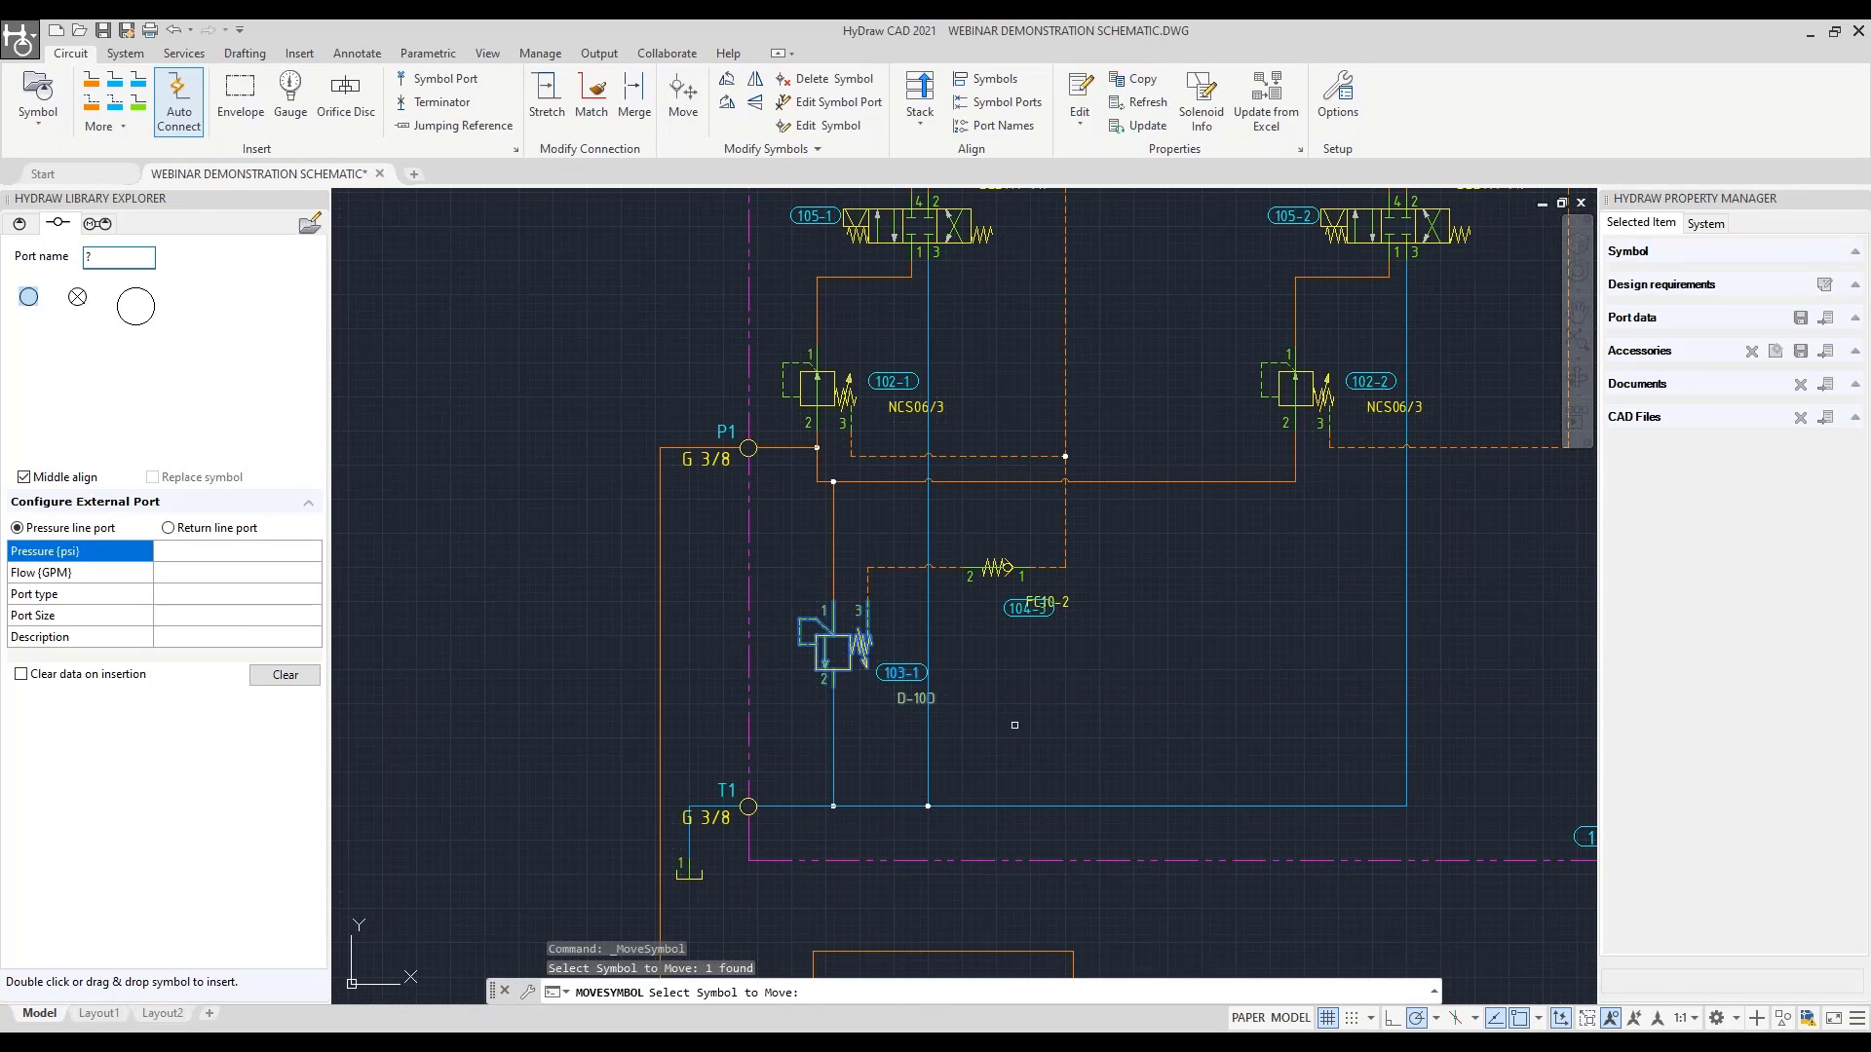
key(Return)
click(1047, 673)
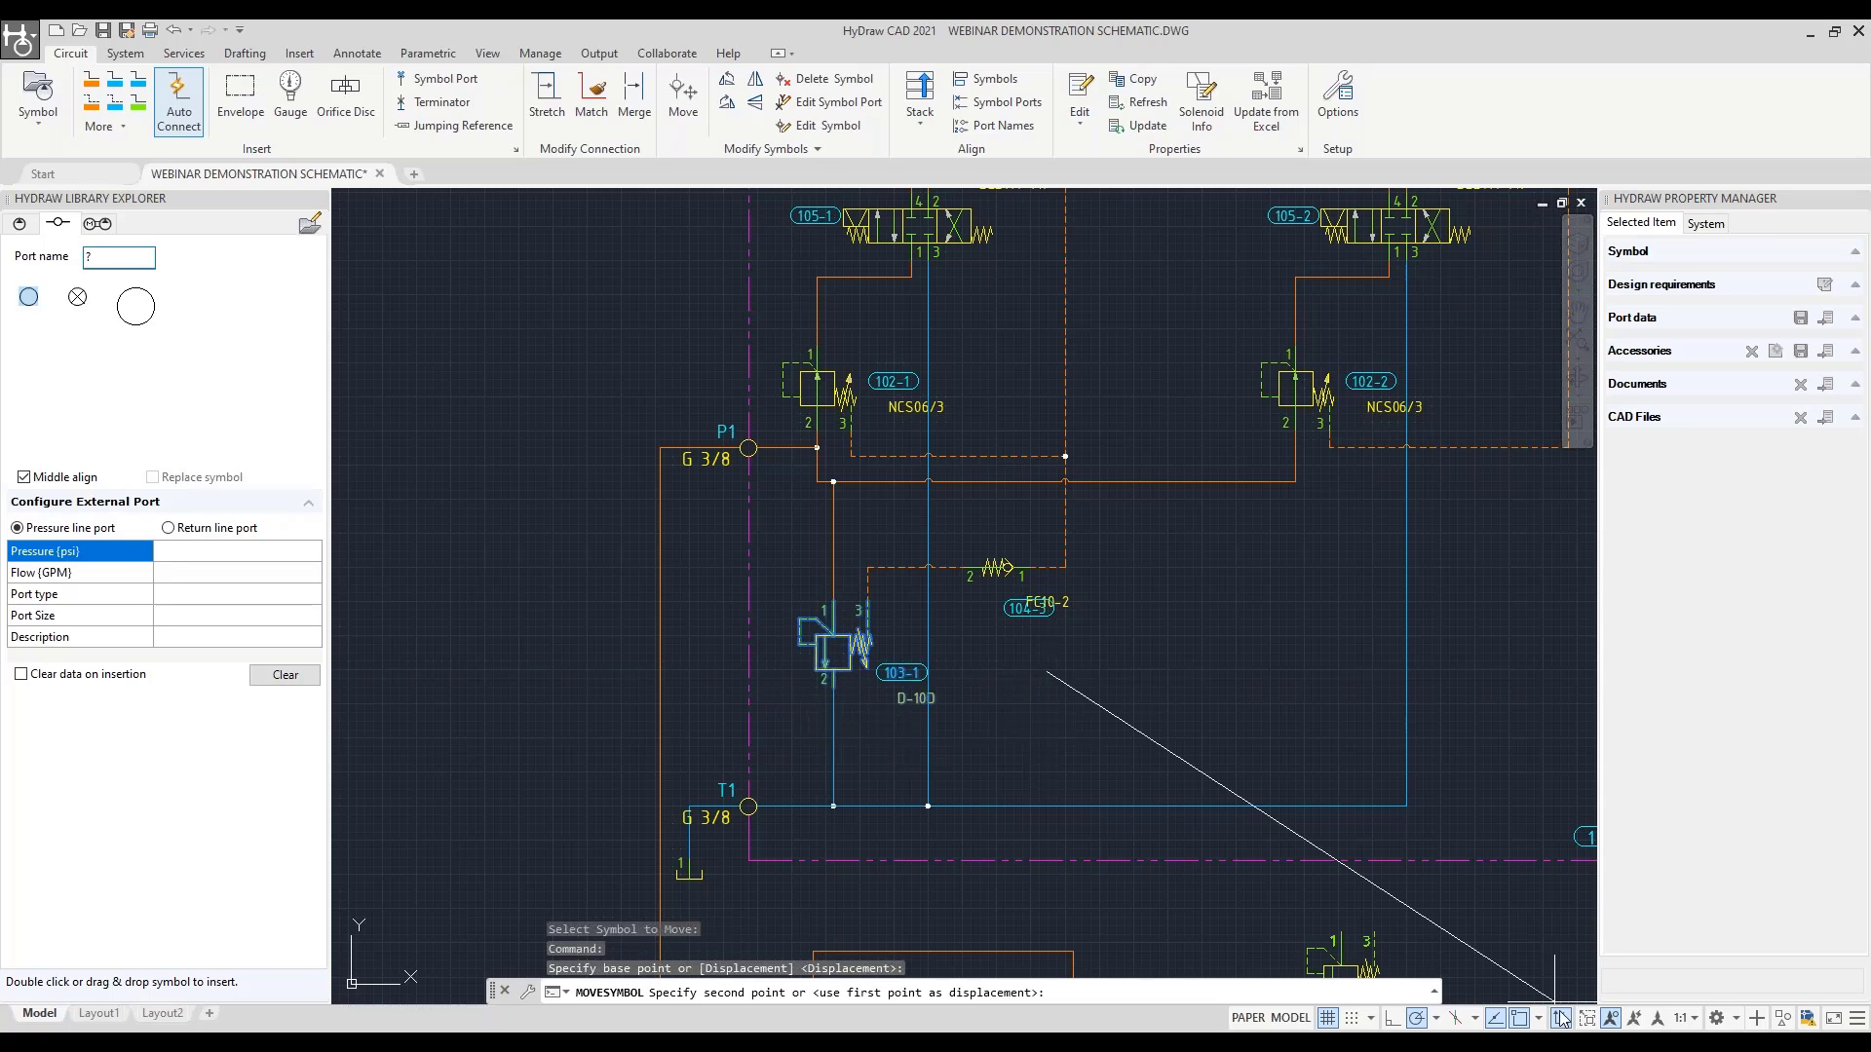
key(Escape)
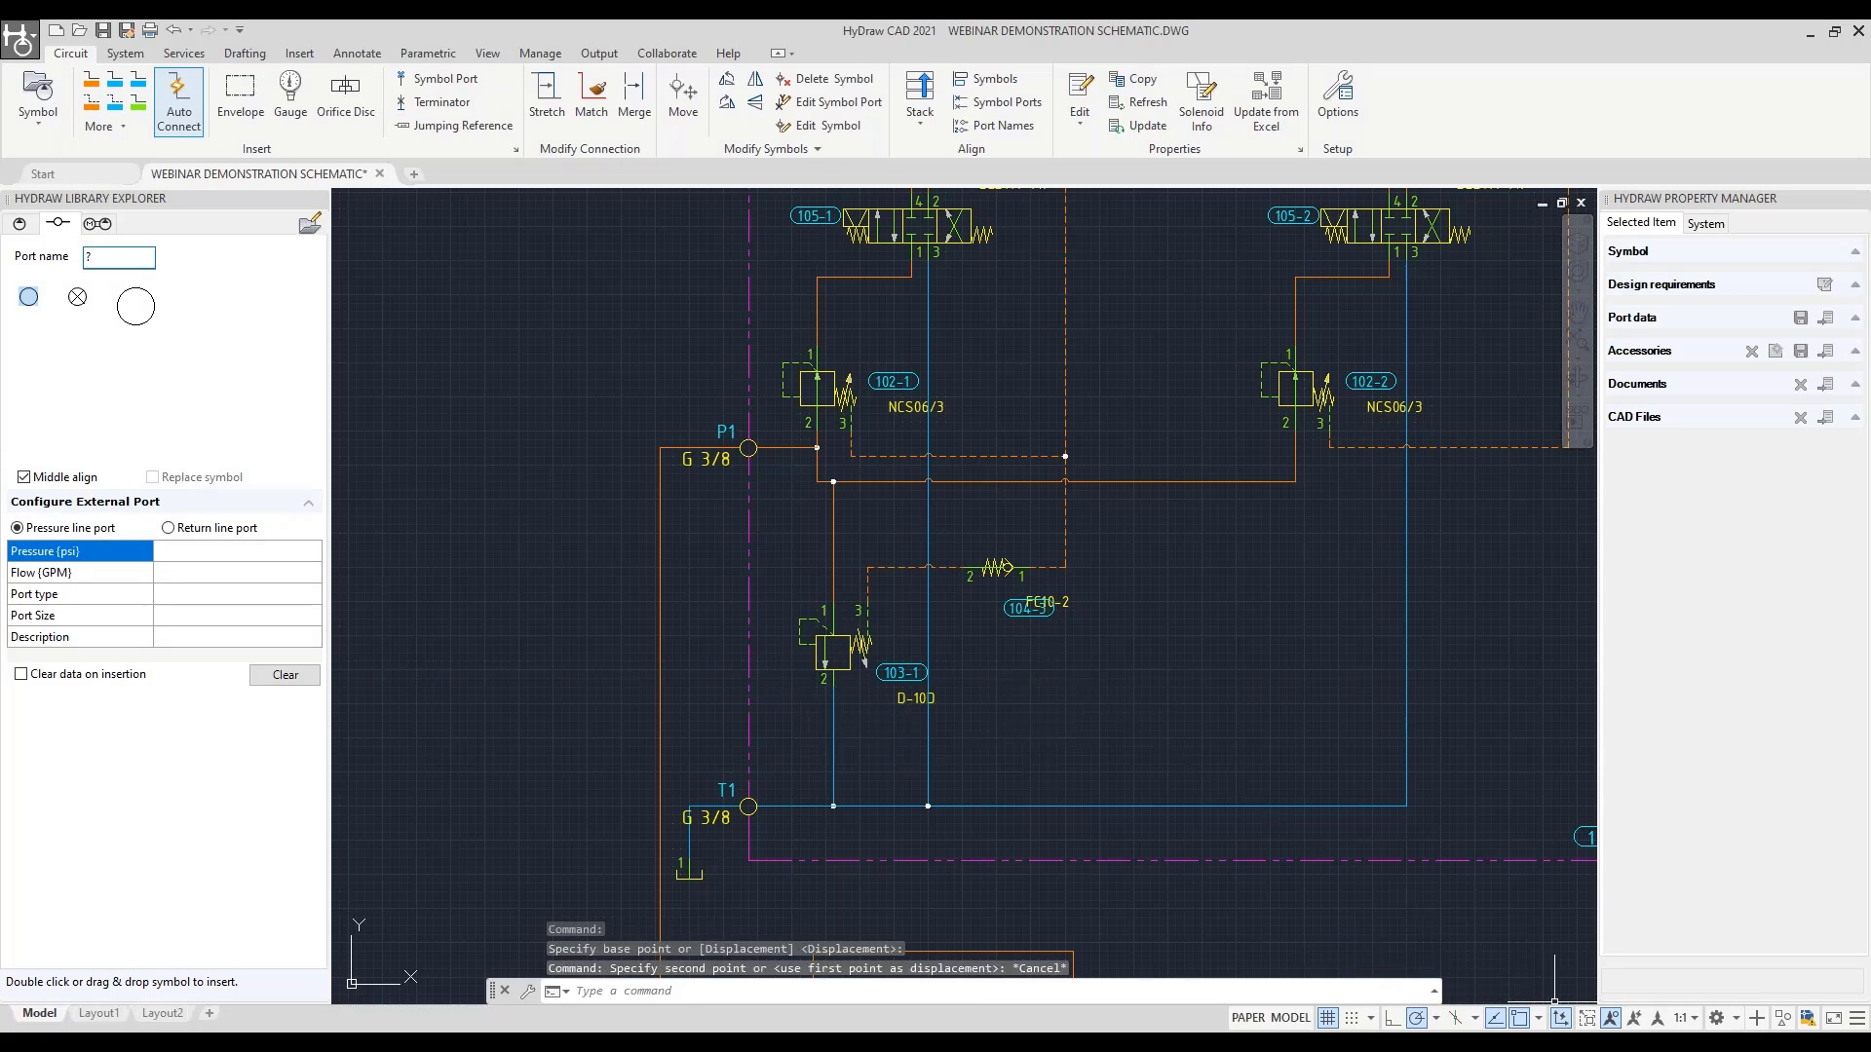
Turn on snap mode for the drawing
click(1351, 1018)
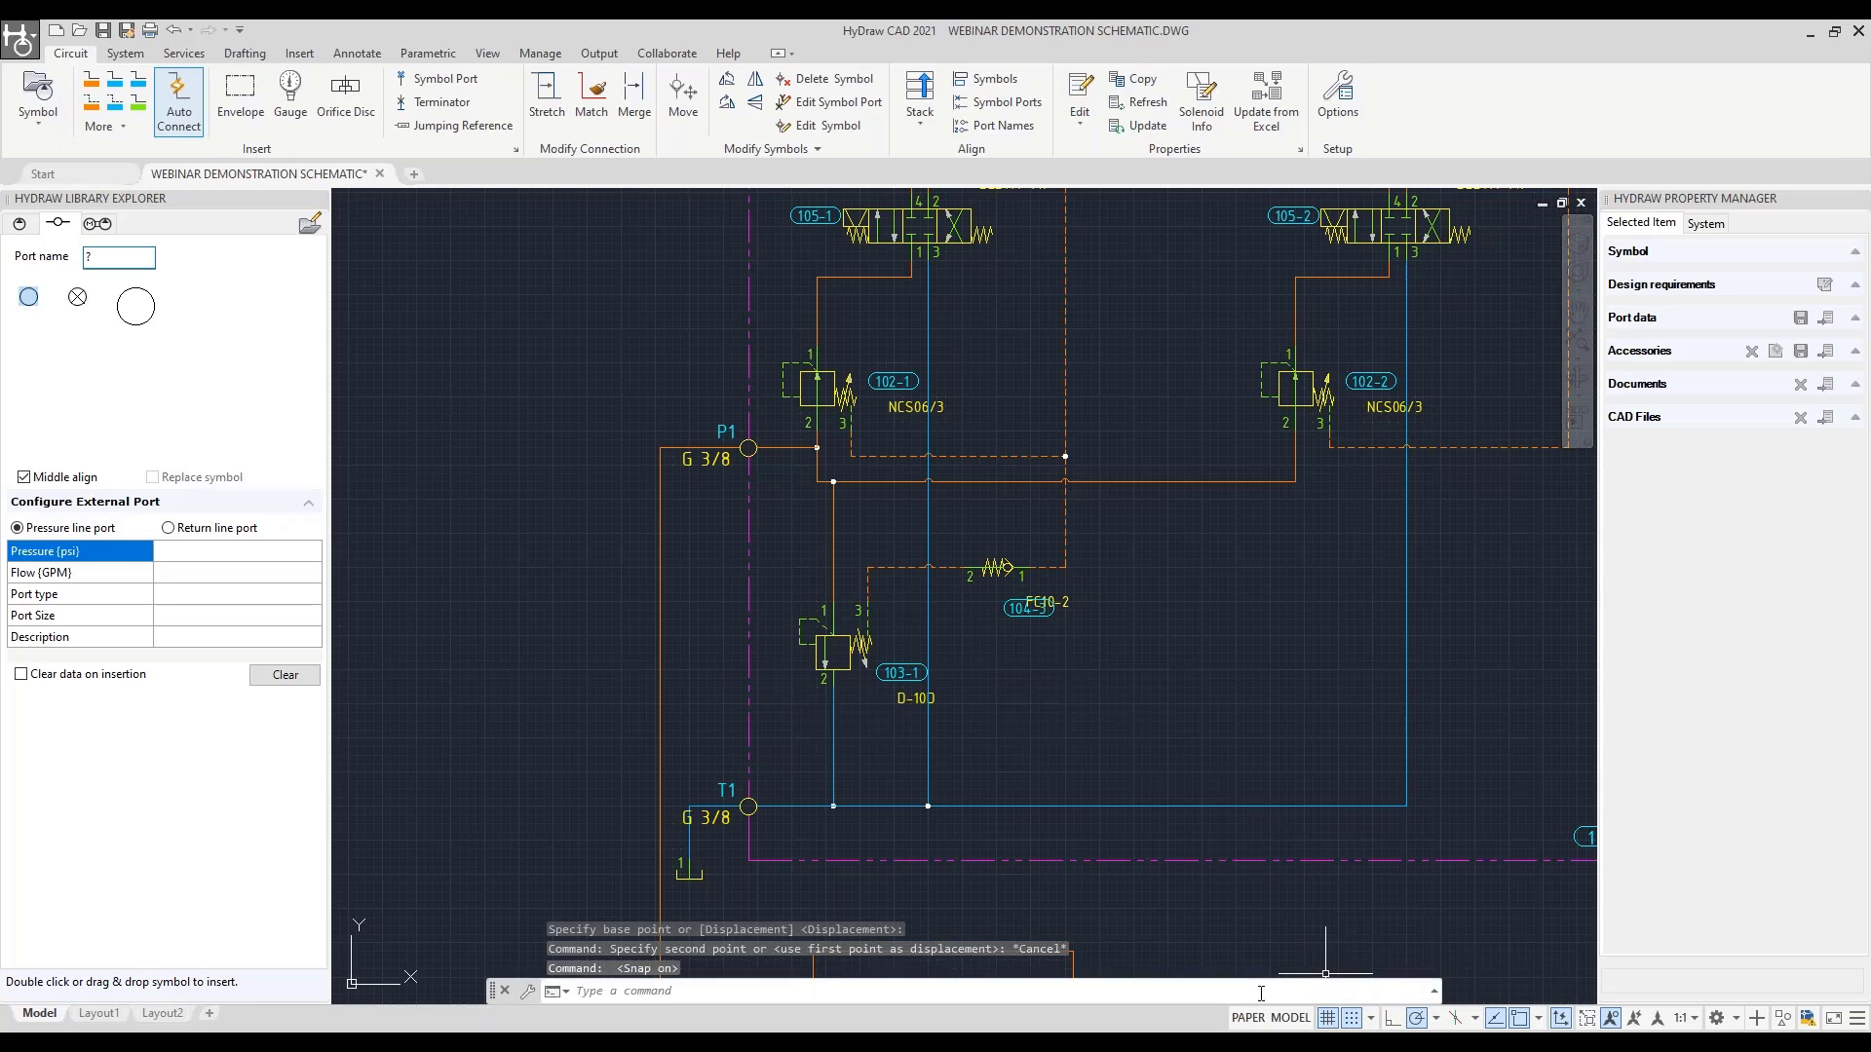
click(547, 92)
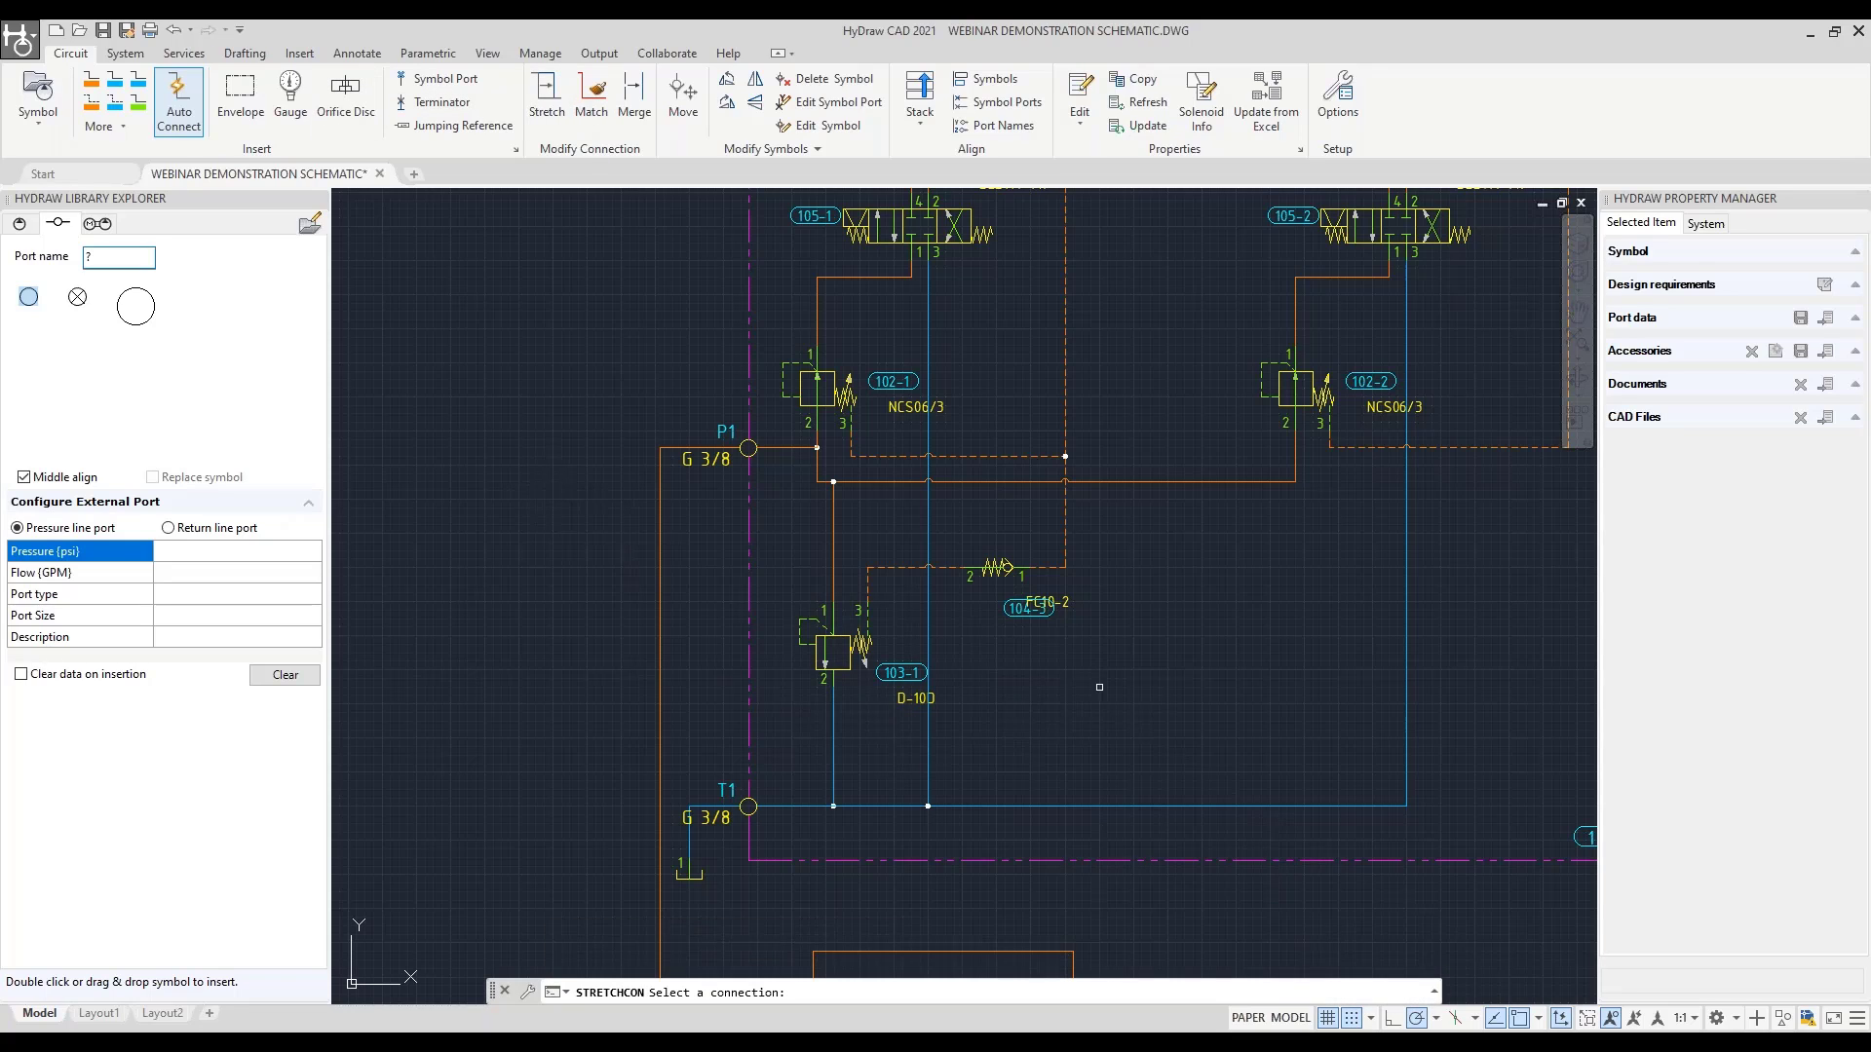
click(1099, 867)
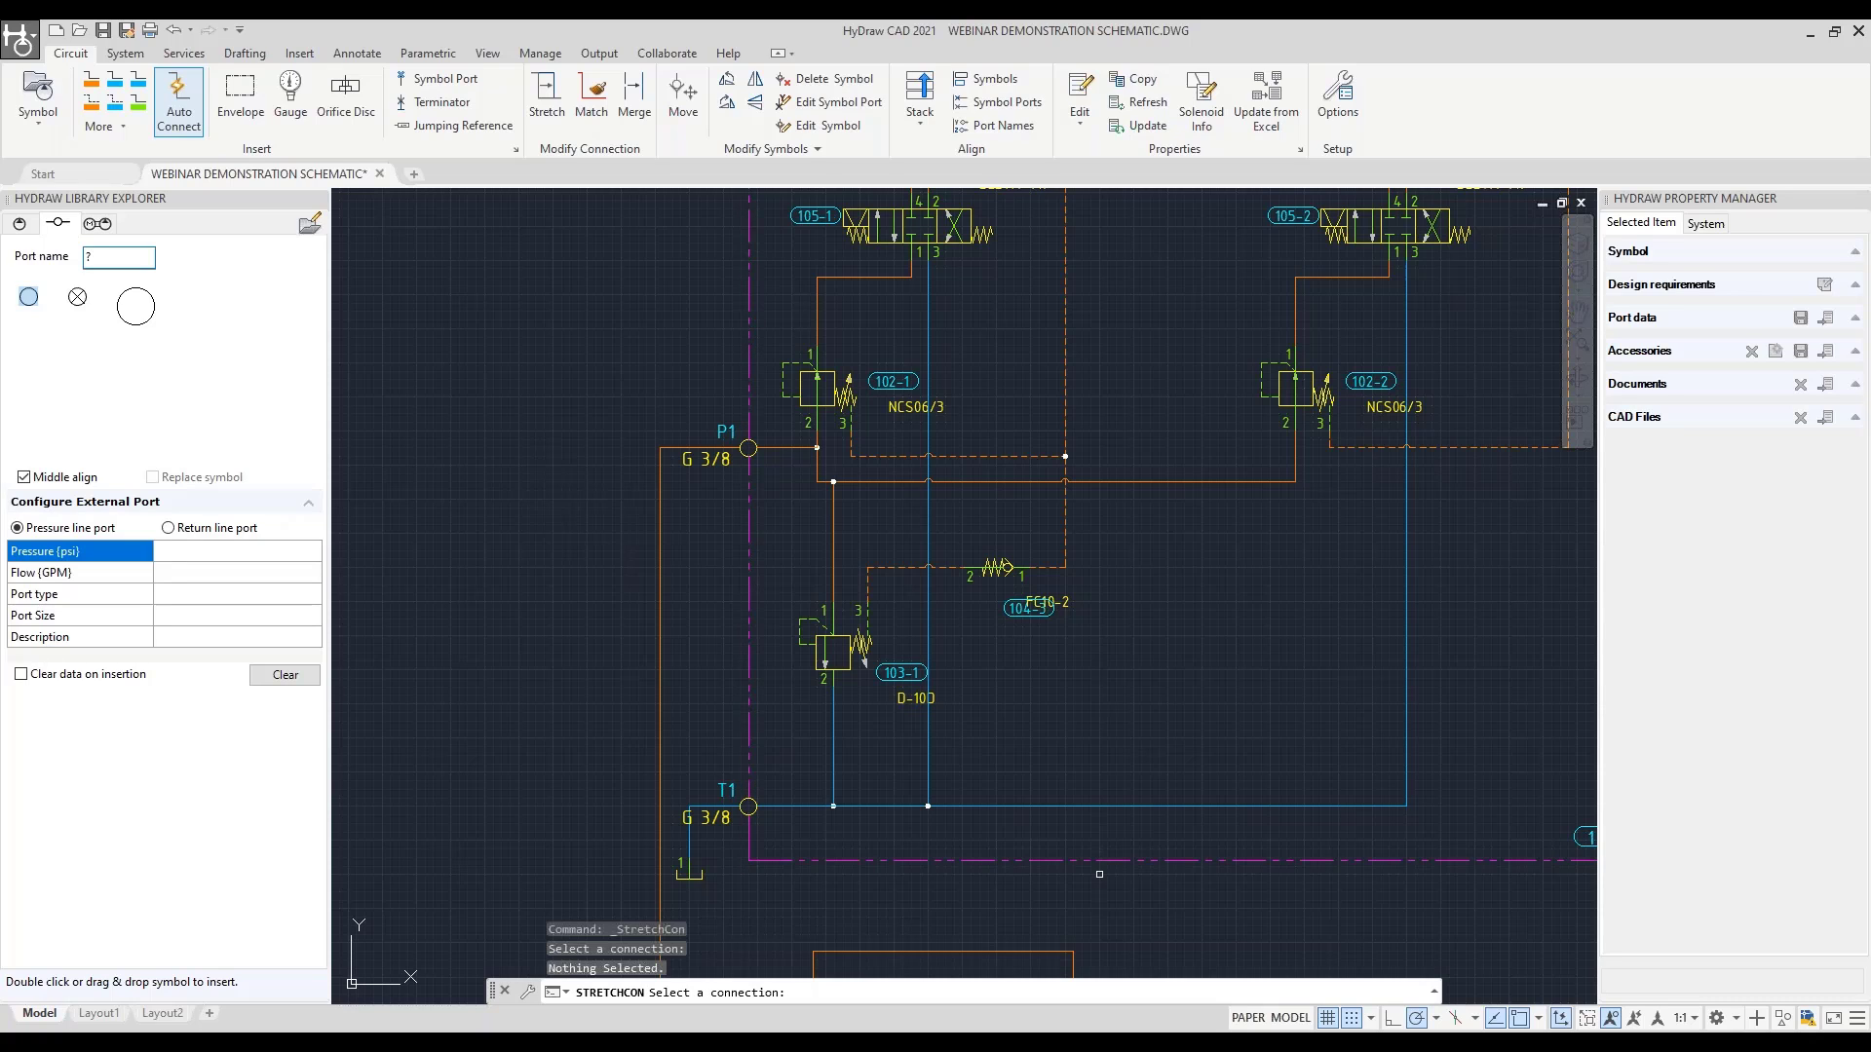
key(Escape)
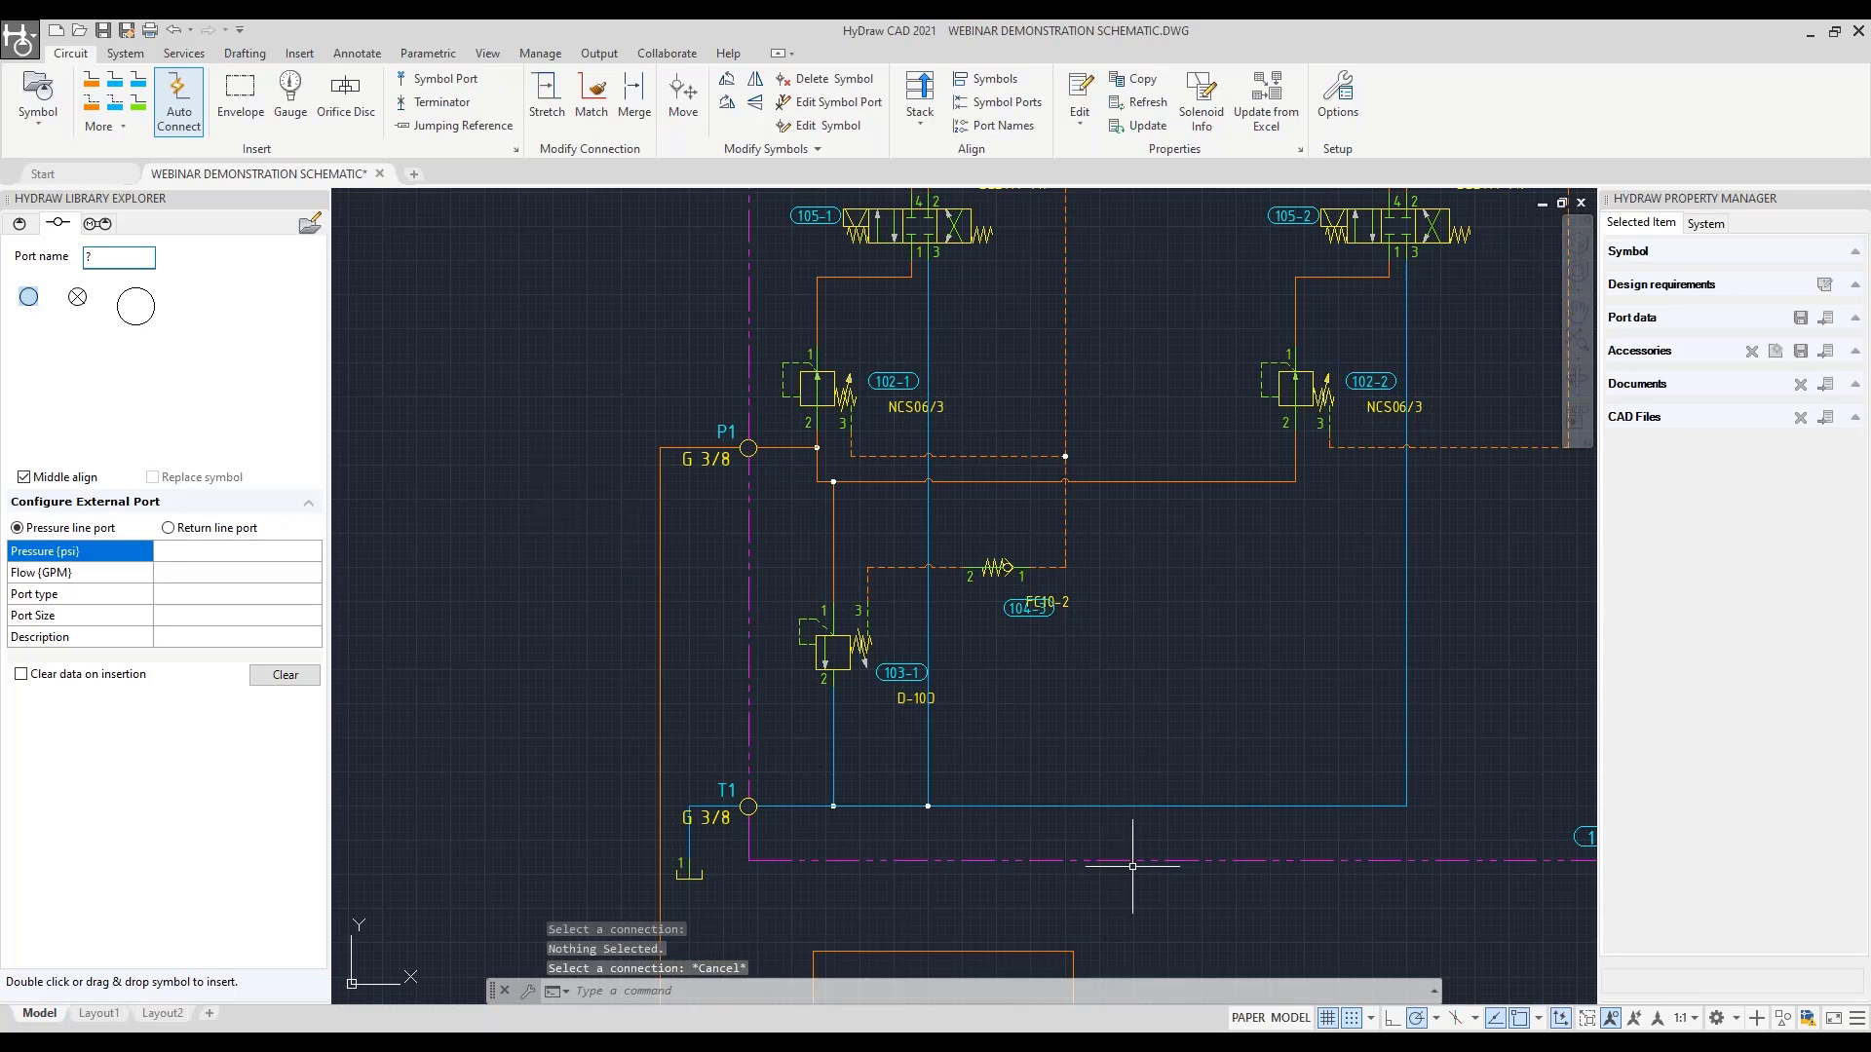
Stretch manifold envelope 1 outward by about 0.13 at its lower edge and about 0.23 at its left edge
click(1269, 861)
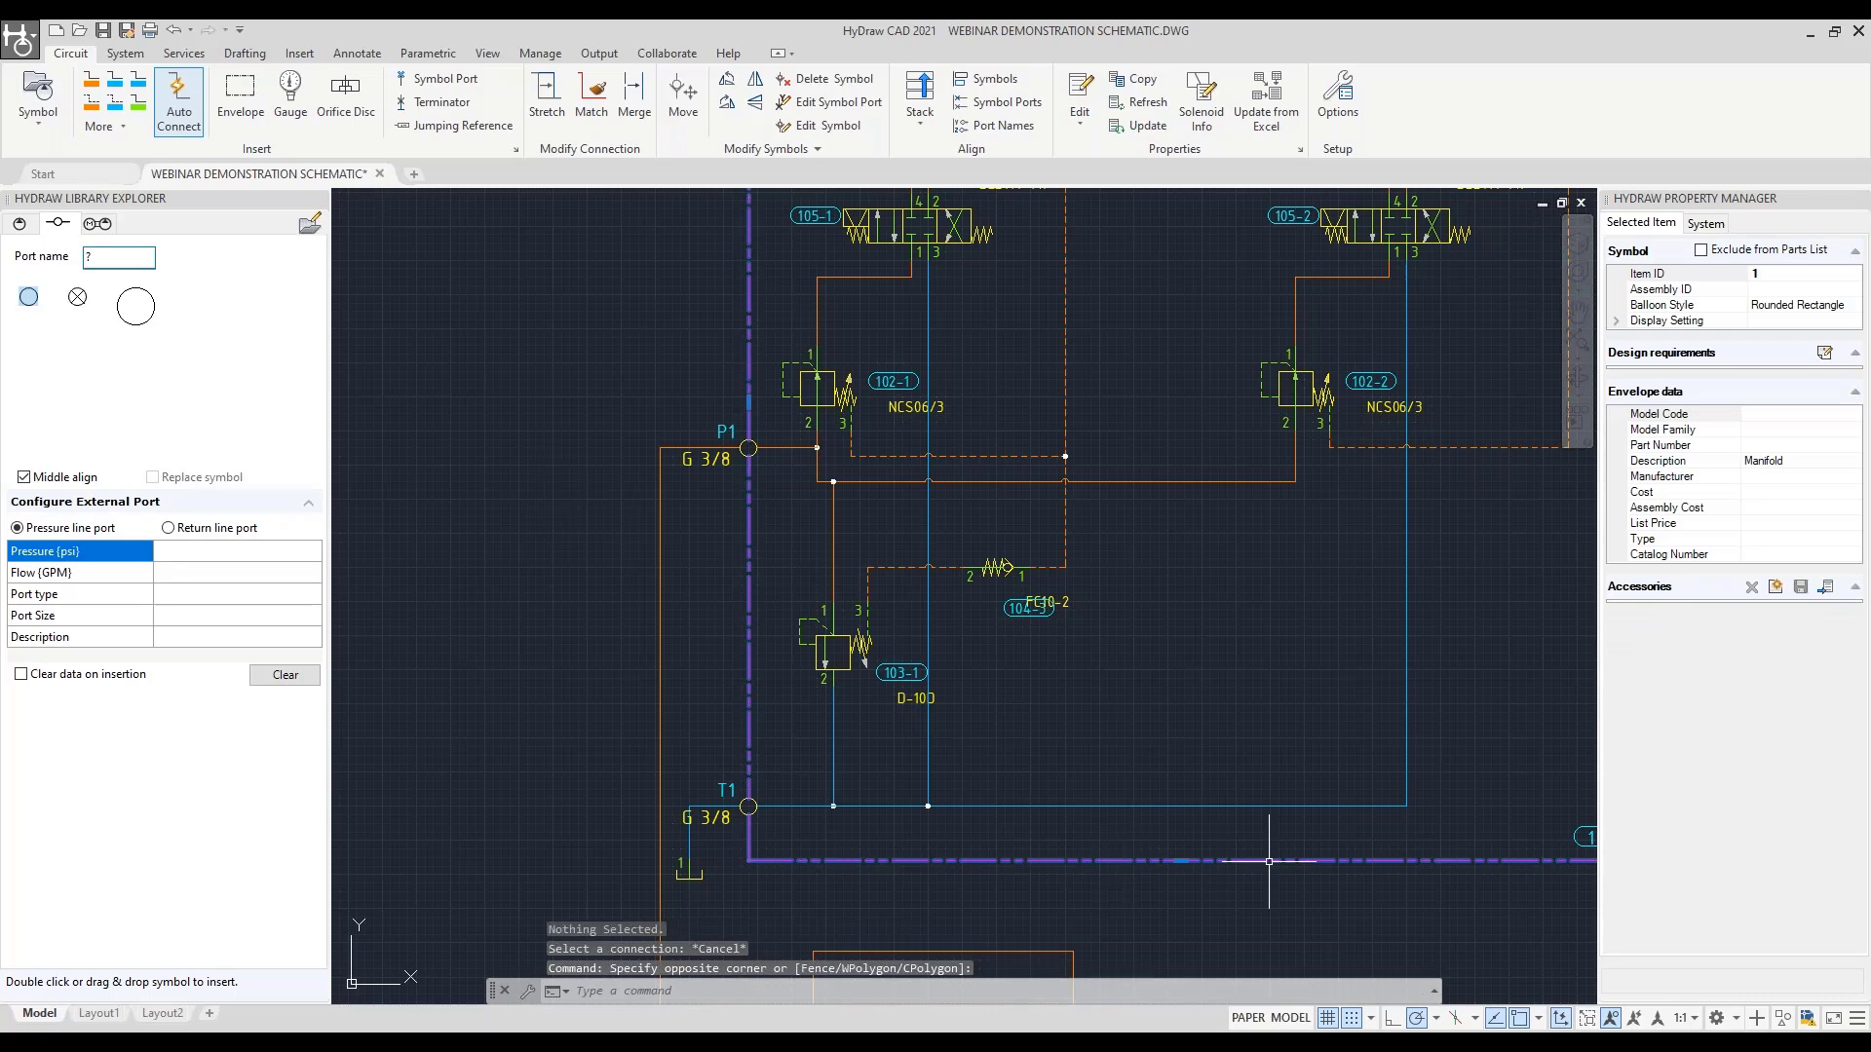
click(1181, 861)
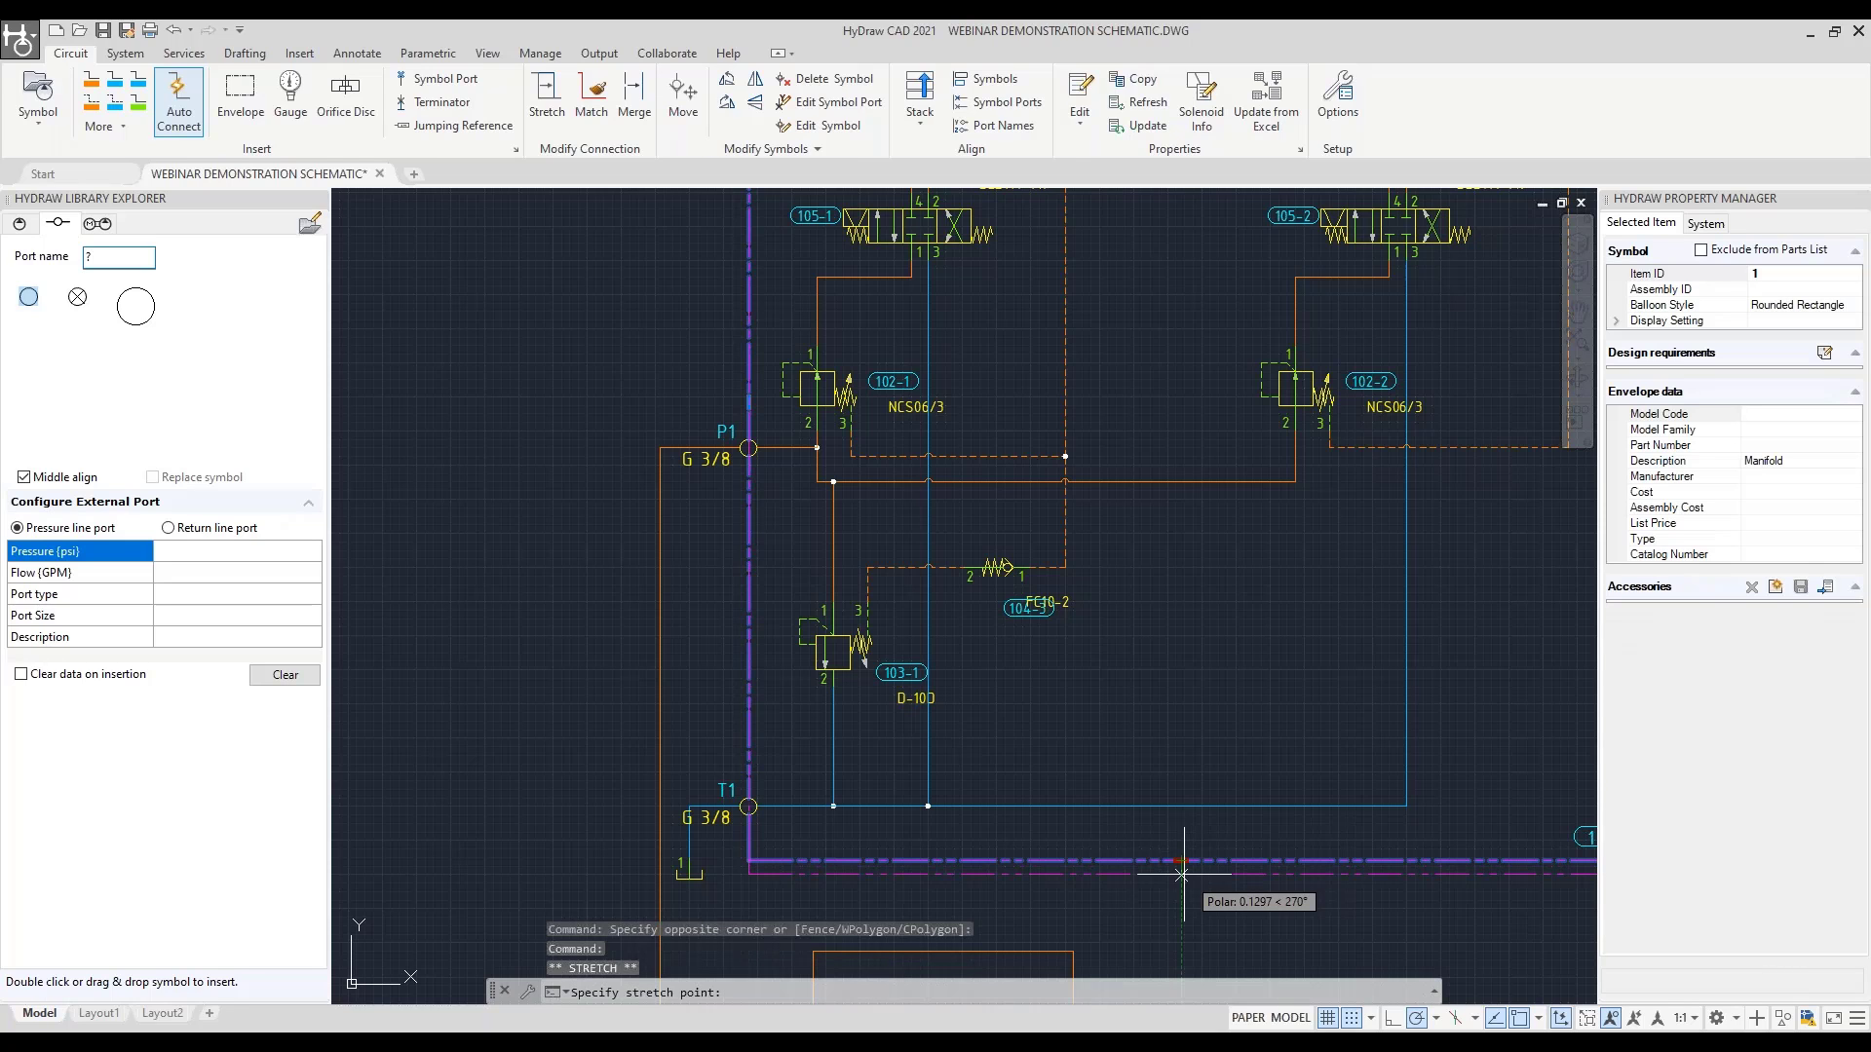
click(1181, 875)
middle_drag(1019, 659, 1071, 891)
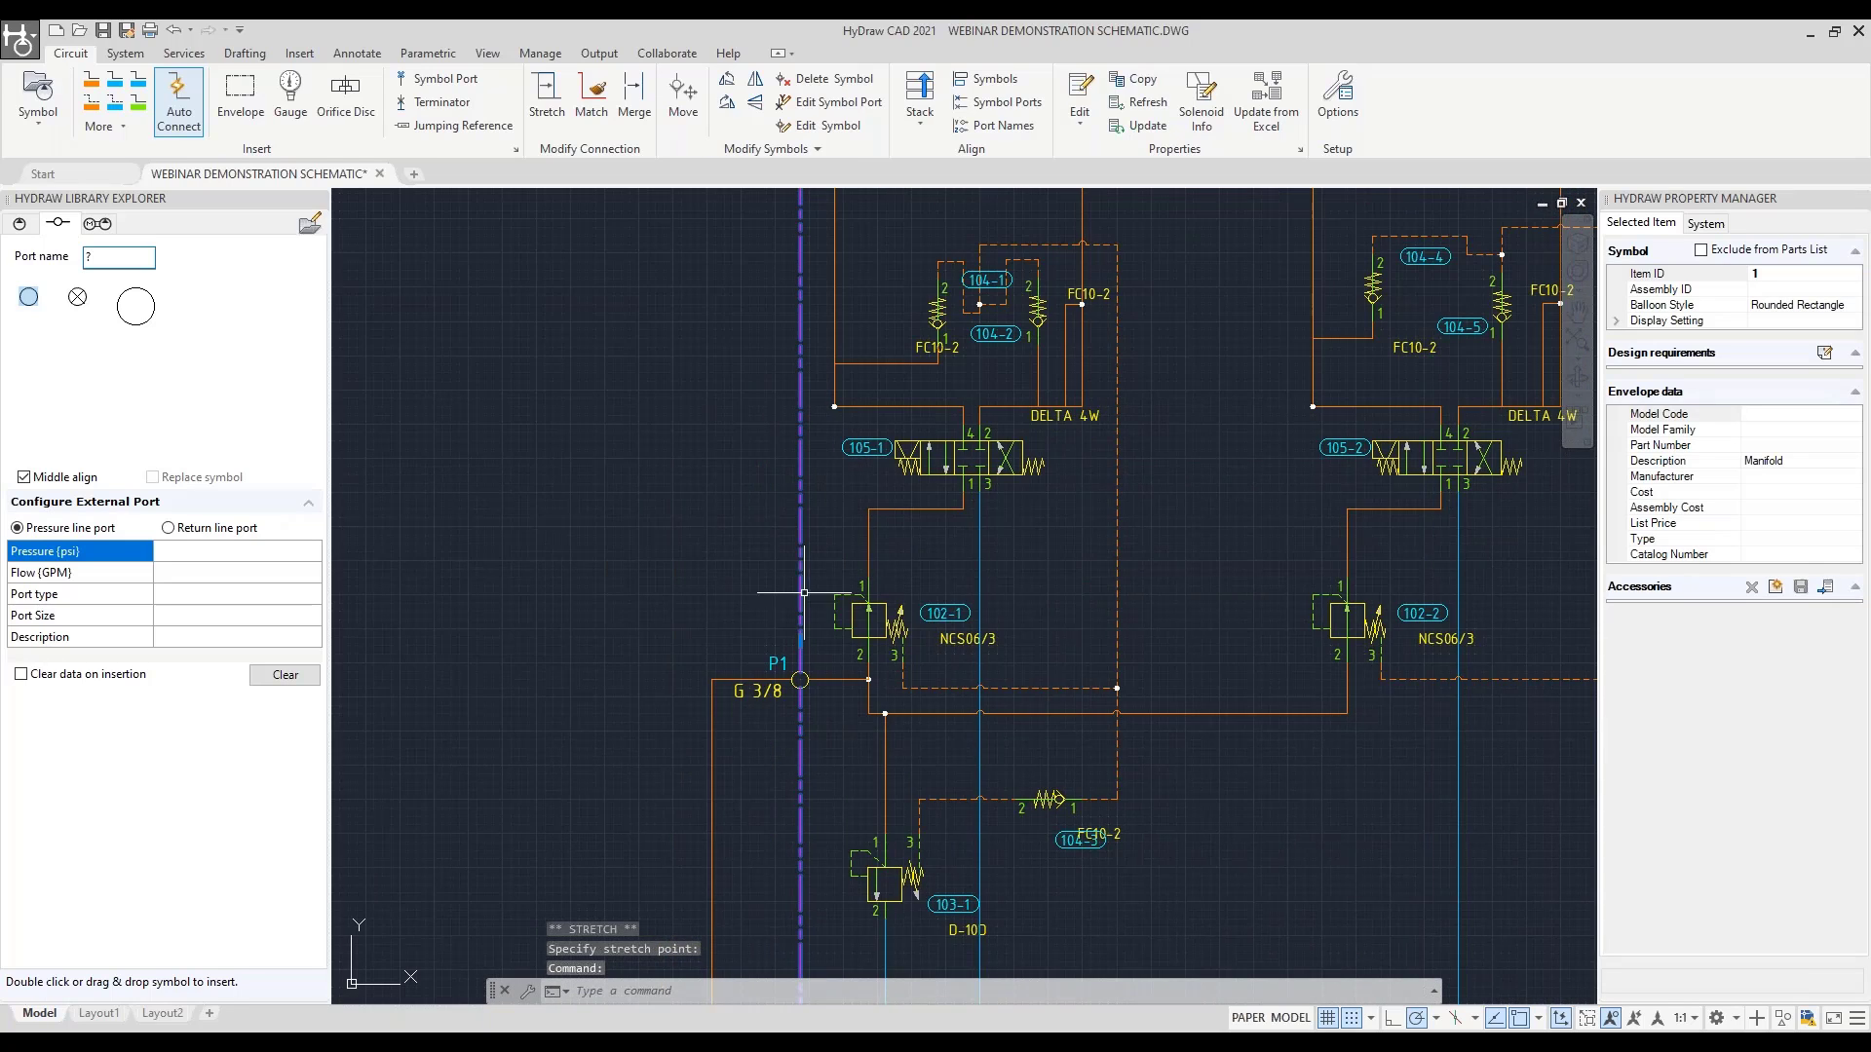
click(801, 639)
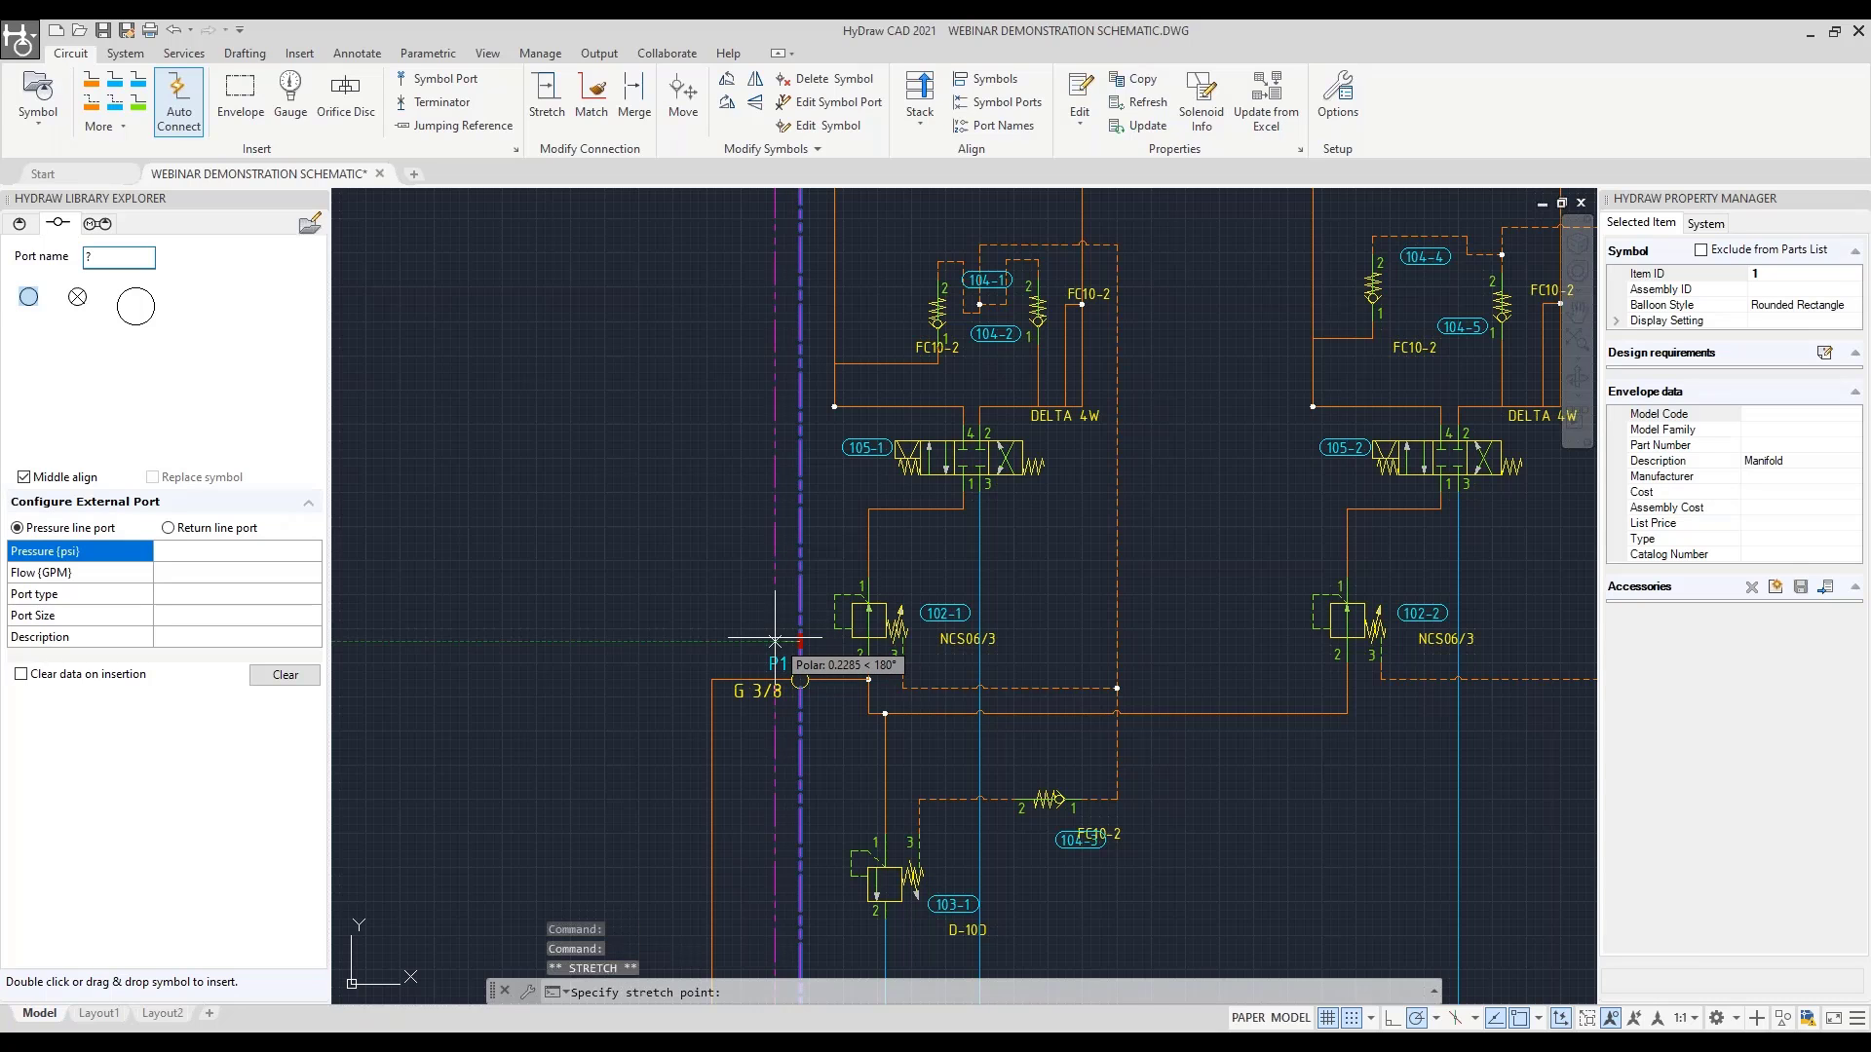
click(775, 640)
Stretch envelope 1's upper edge down by about 0.16 and its right edge slightly outward
scroll(776, 640, down, 4)
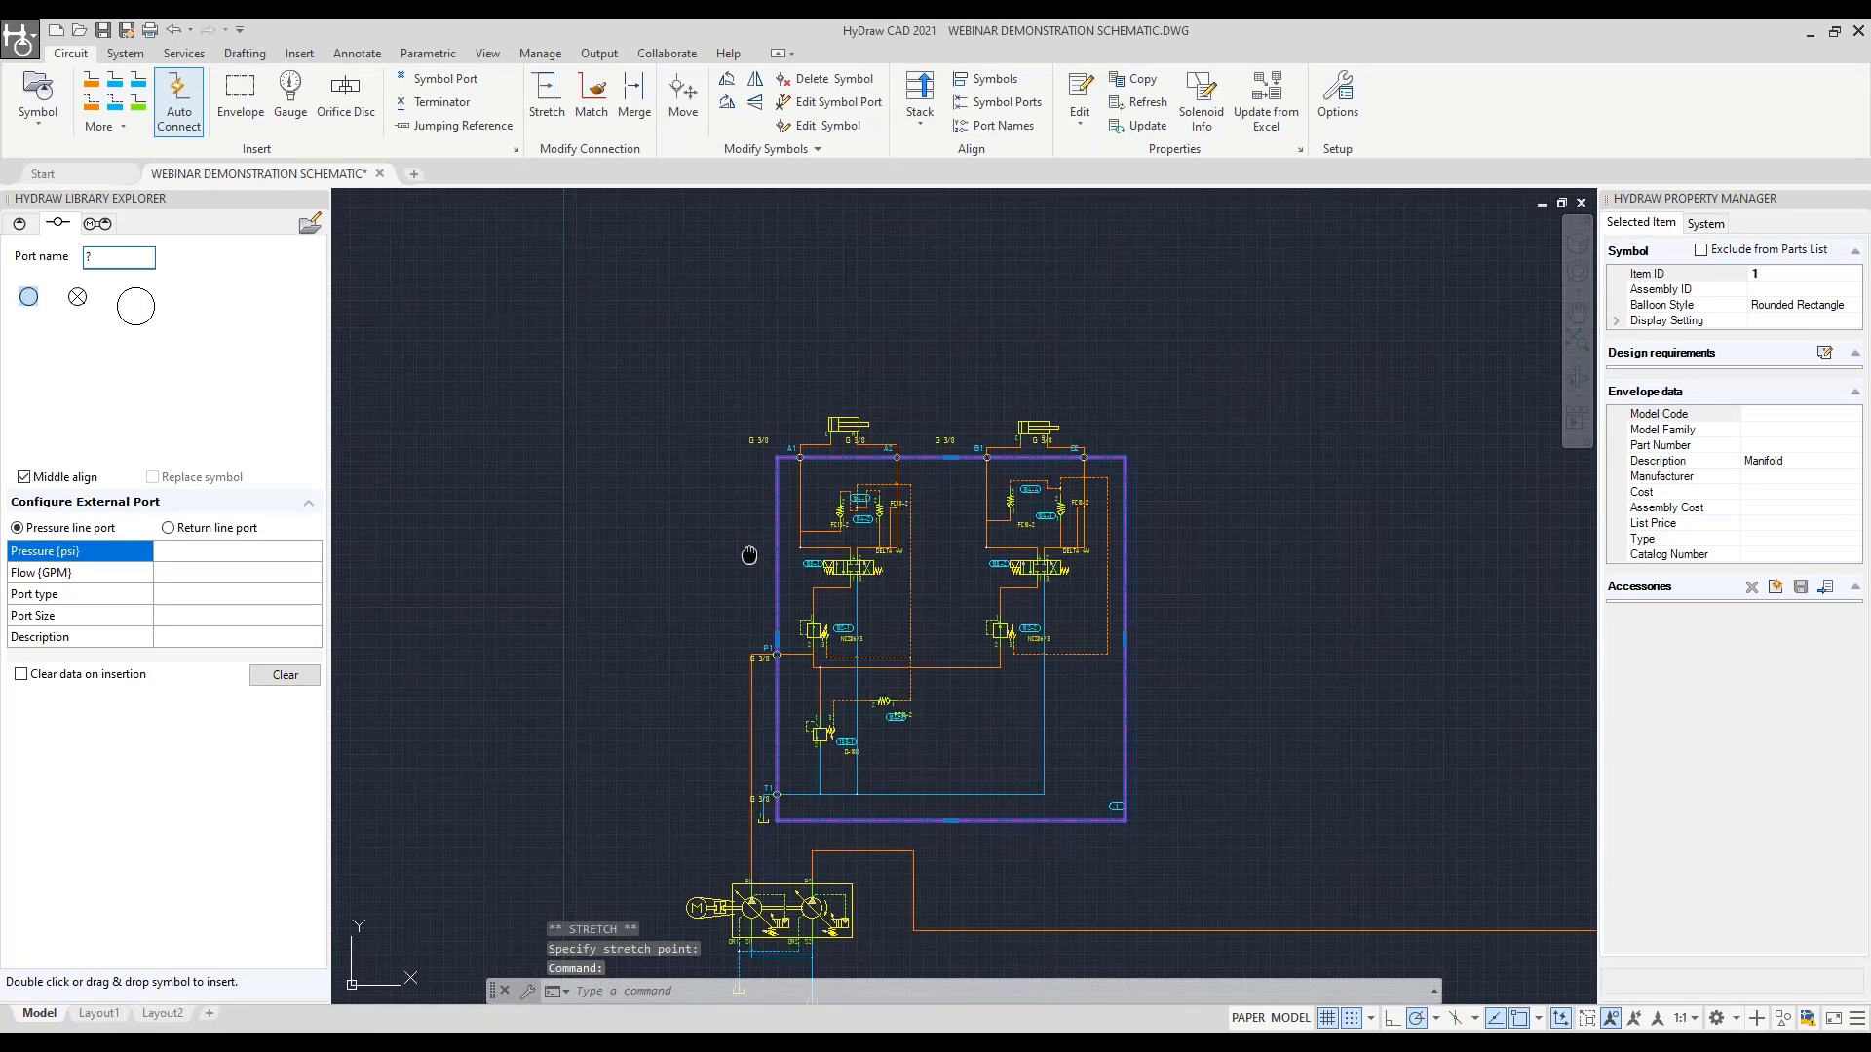
scroll(969, 518, up, 4)
click(1018, 495)
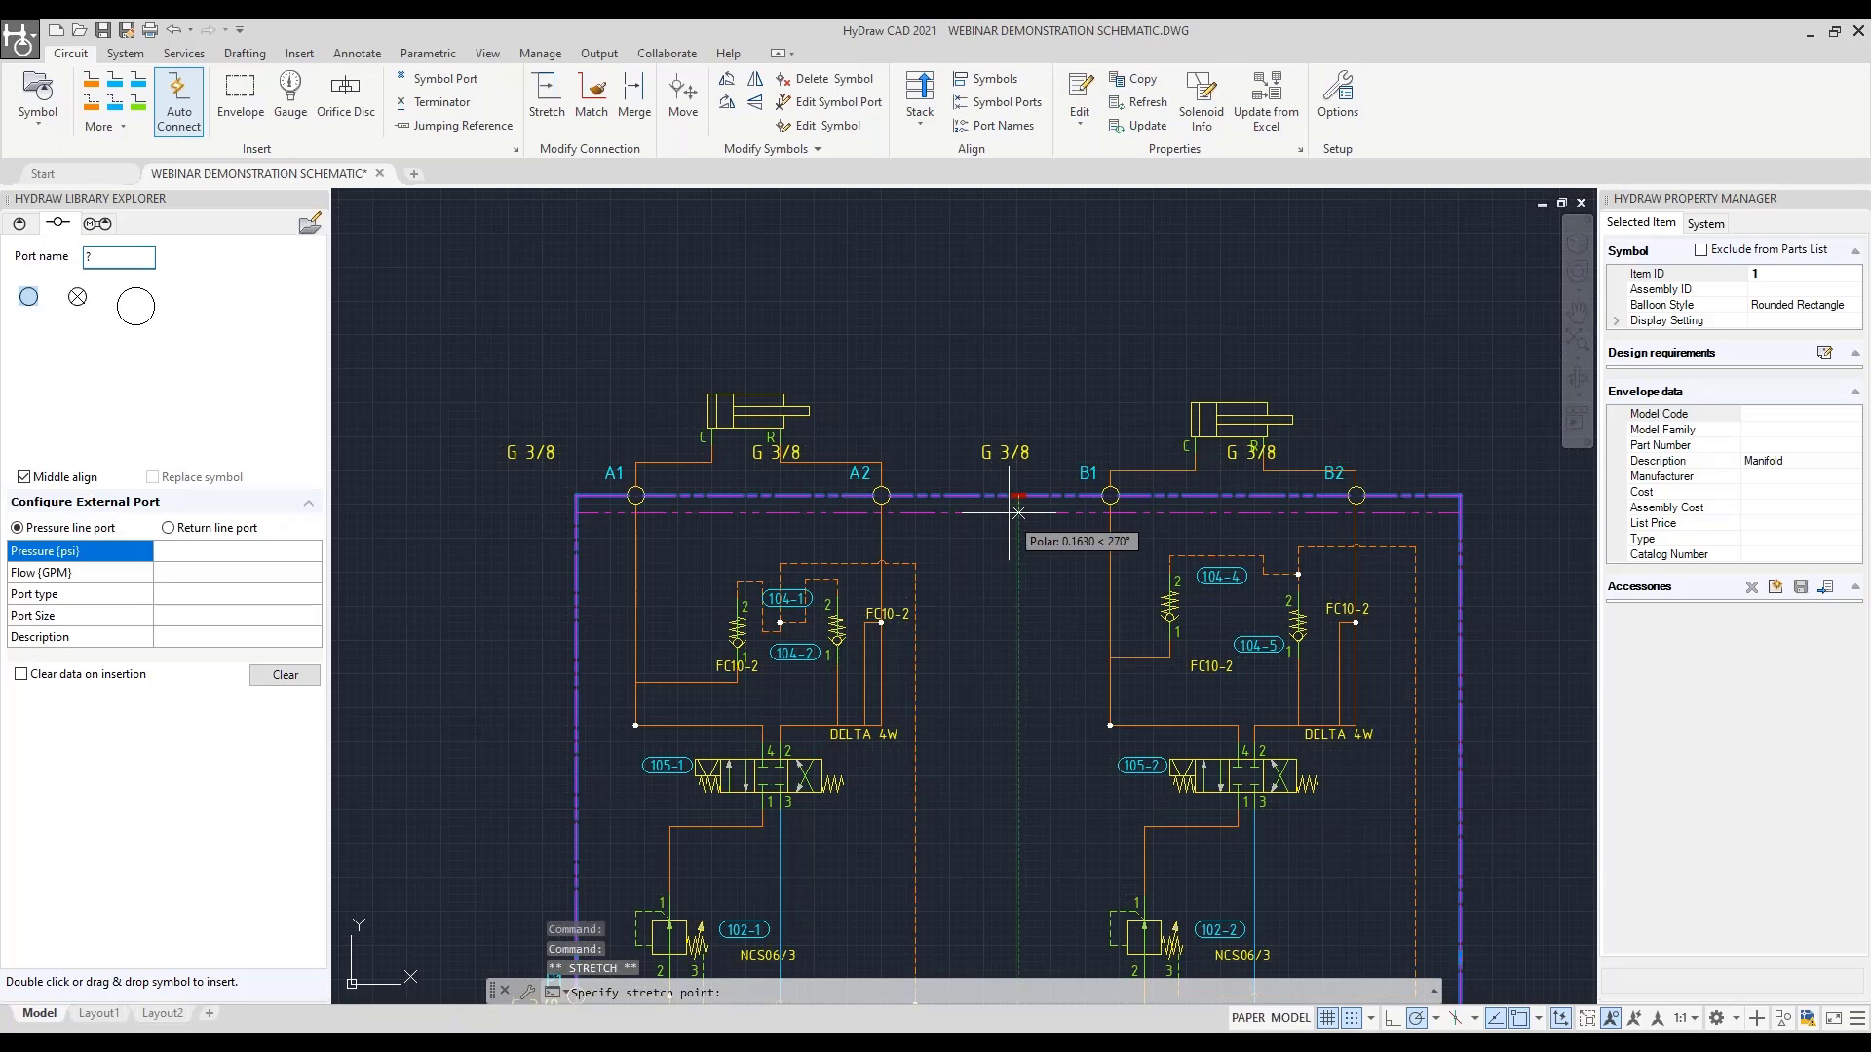
click(1018, 512)
middle_drag(1062, 663, 775, 471)
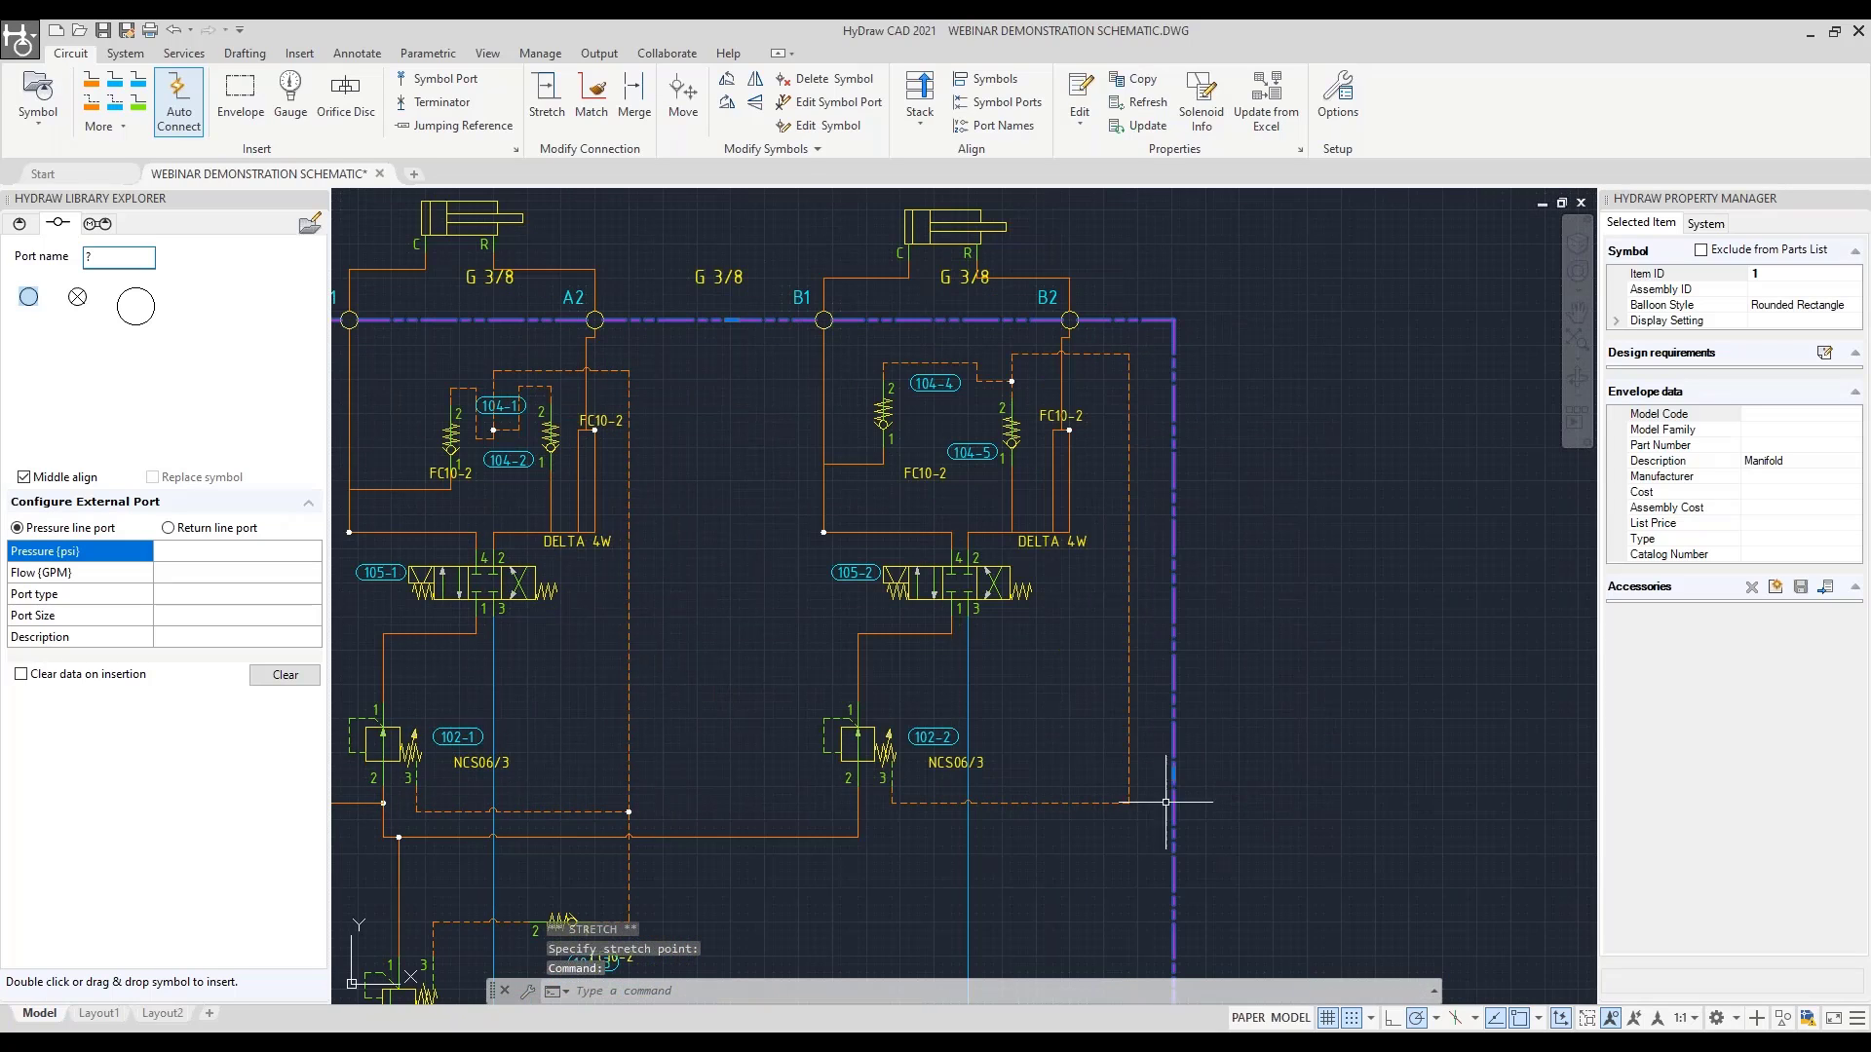
click(1174, 775)
click(1188, 774)
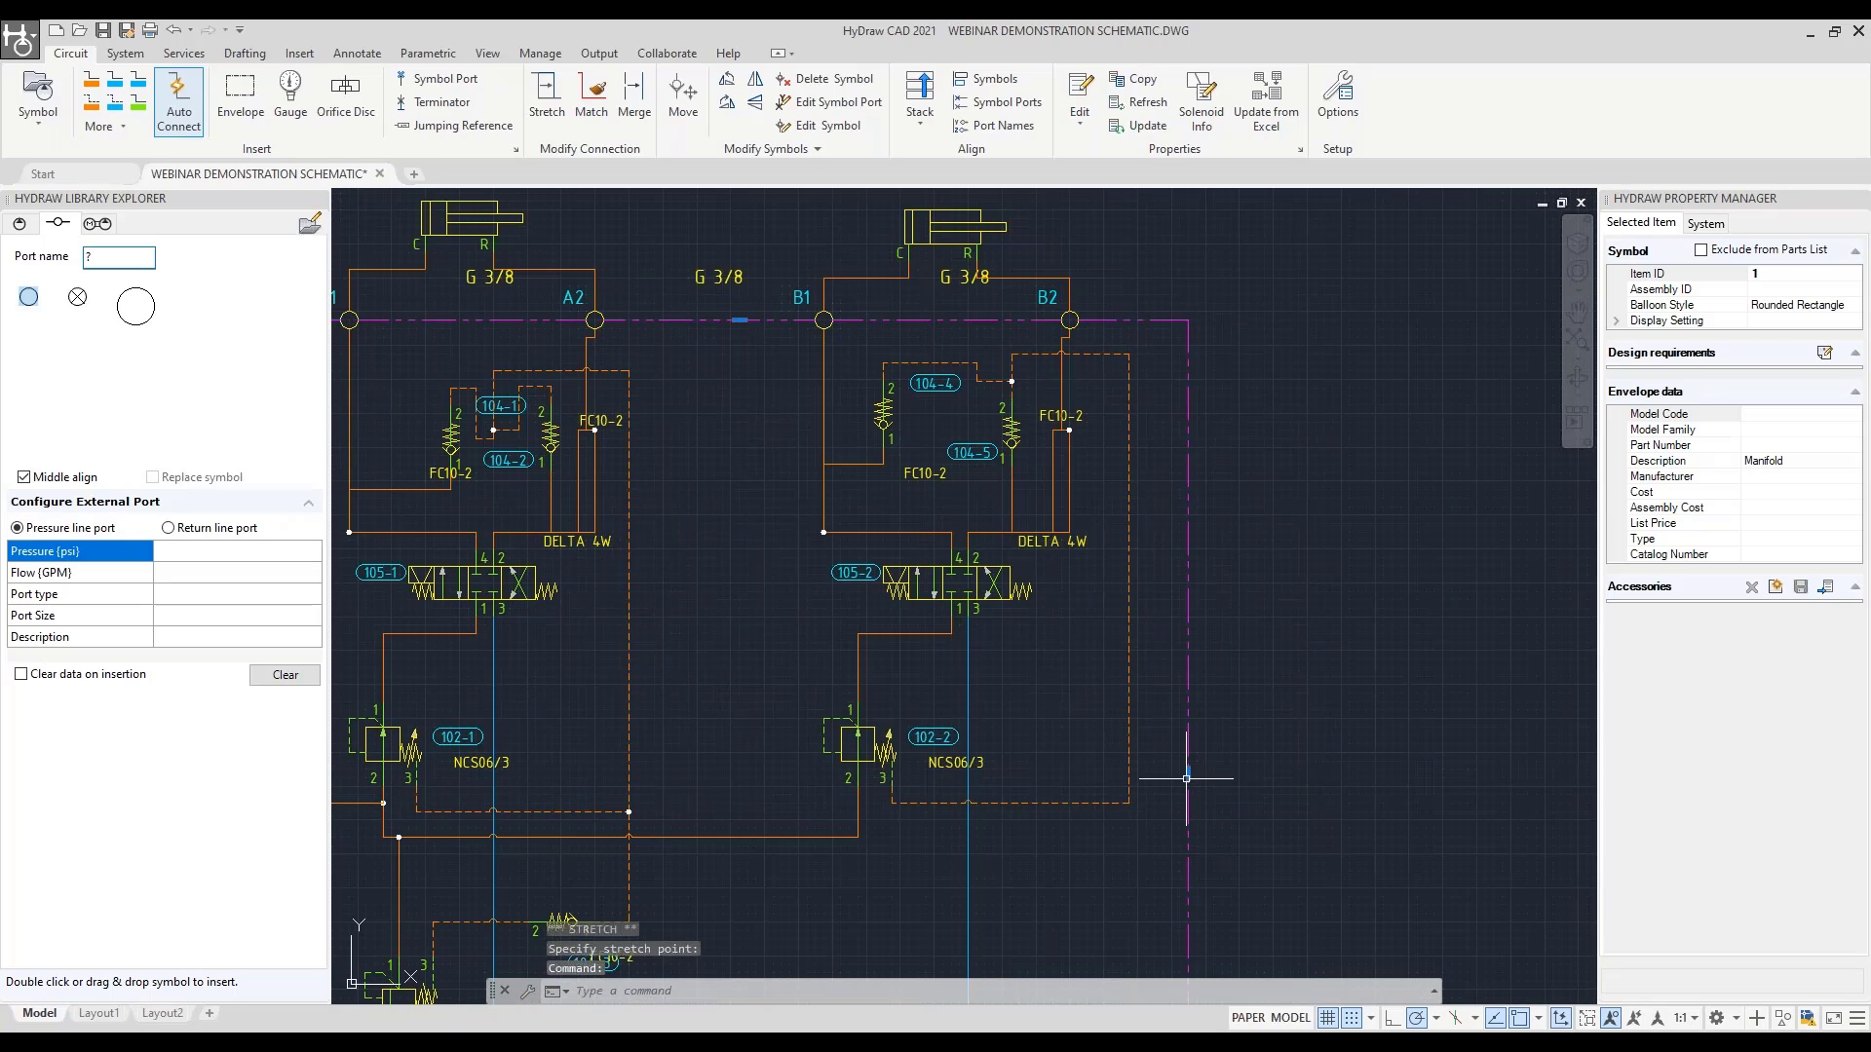
scroll(1194, 770, down, 4)
scroll(1031, 781, up, 2)
key(Escape)
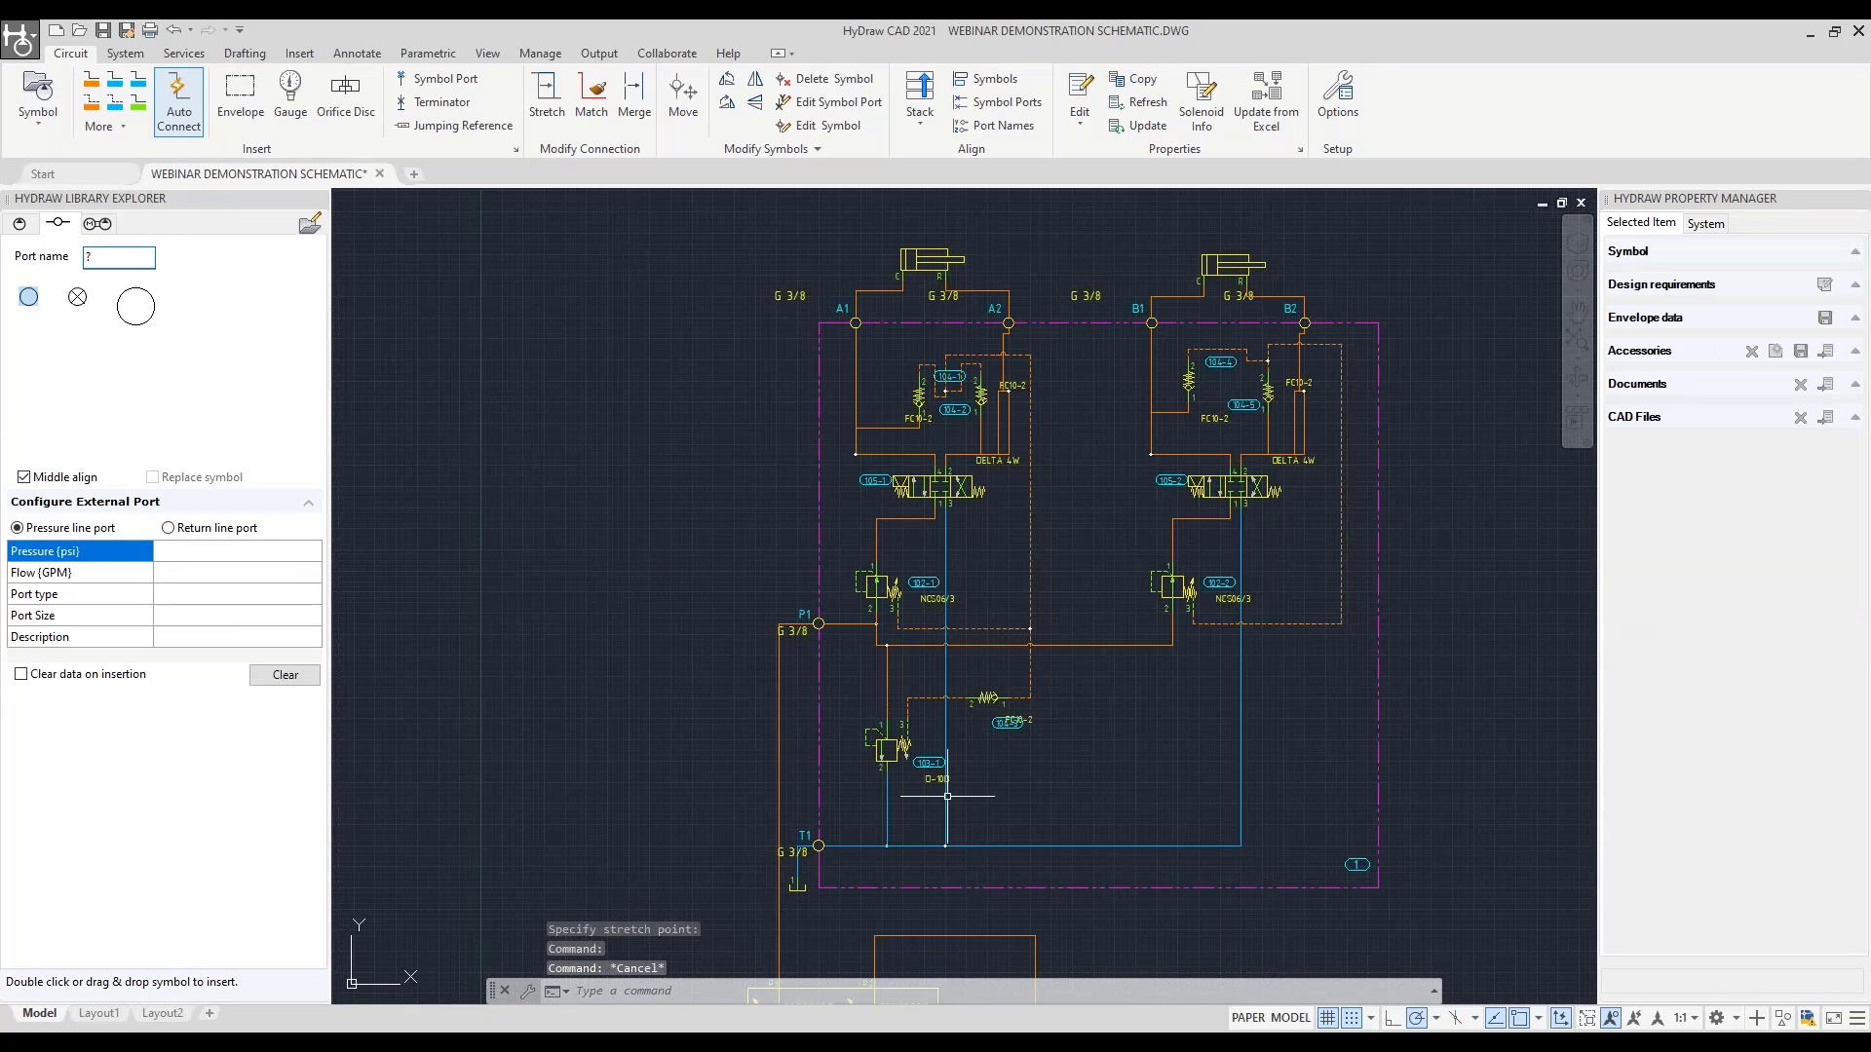
Move valve 103-1 down and left toward the envelope edge, using its port 2 end as the base point
scroll(904, 769, up, 2)
click(677, 97)
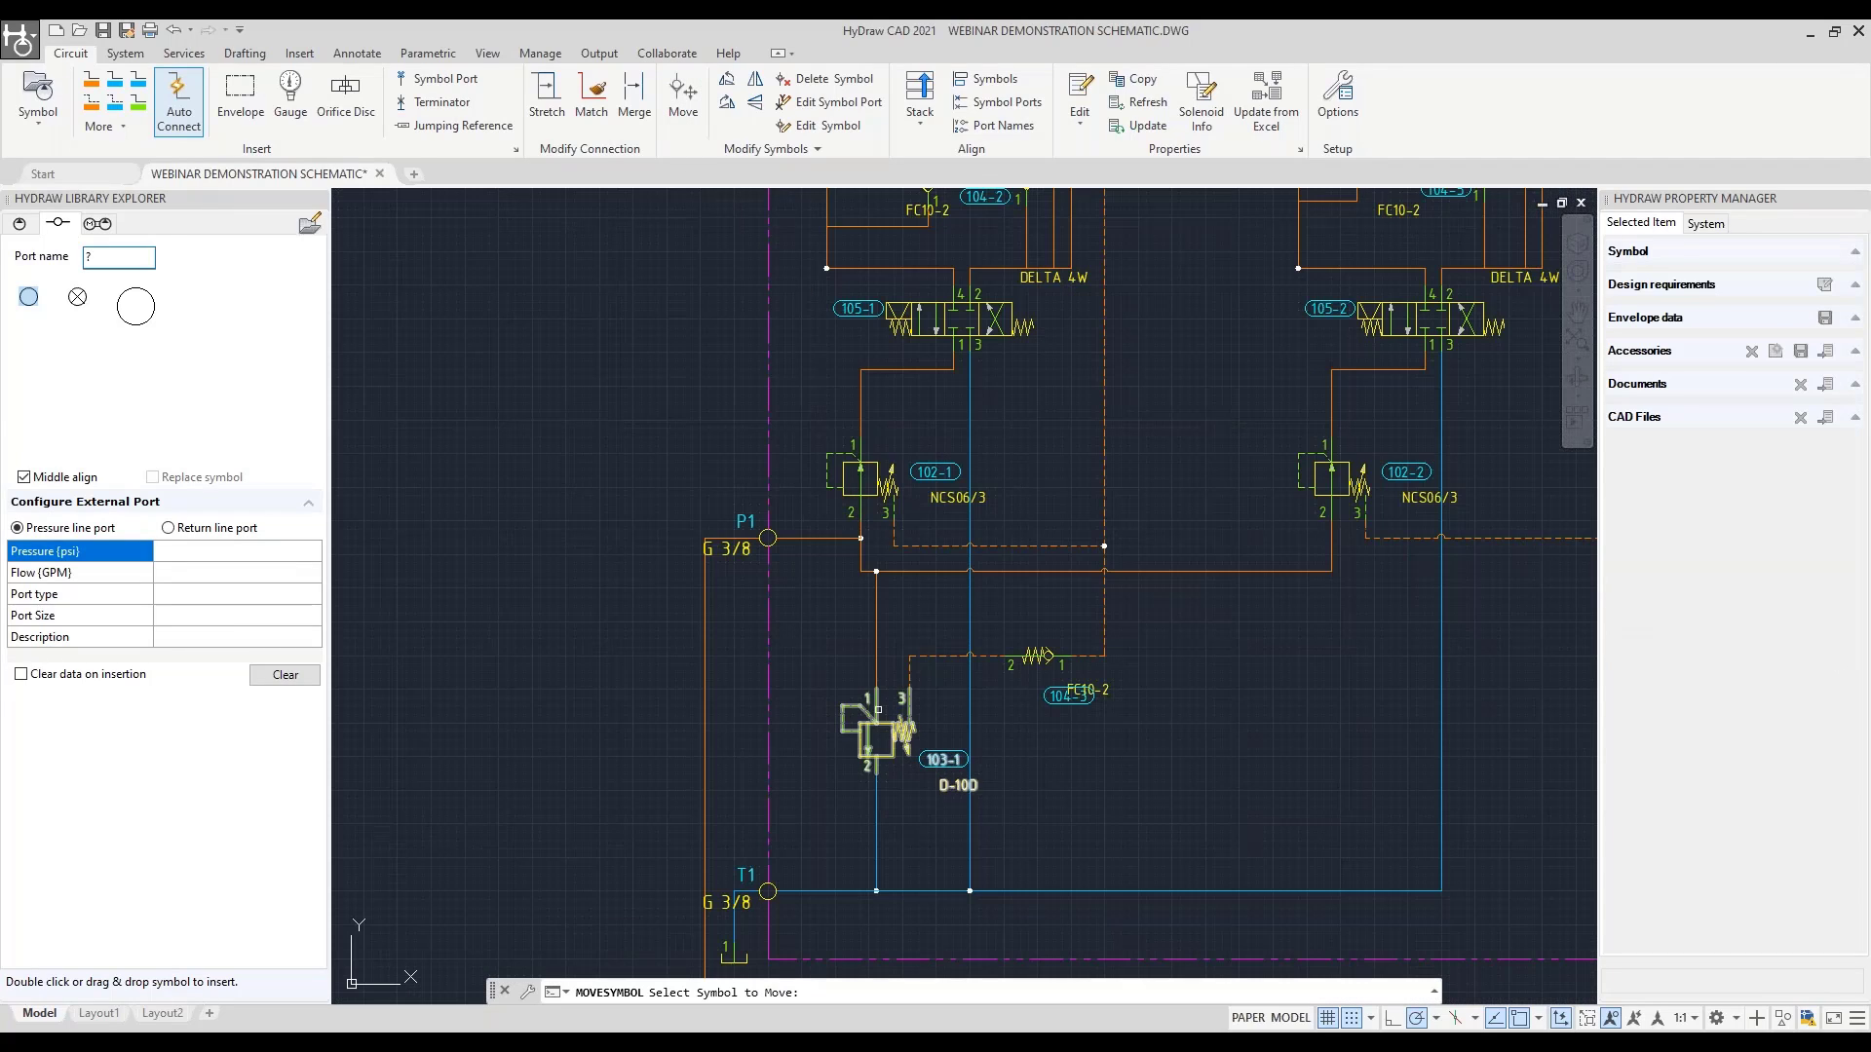
click(889, 733)
key(Return)
scroll(886, 775, up, 4)
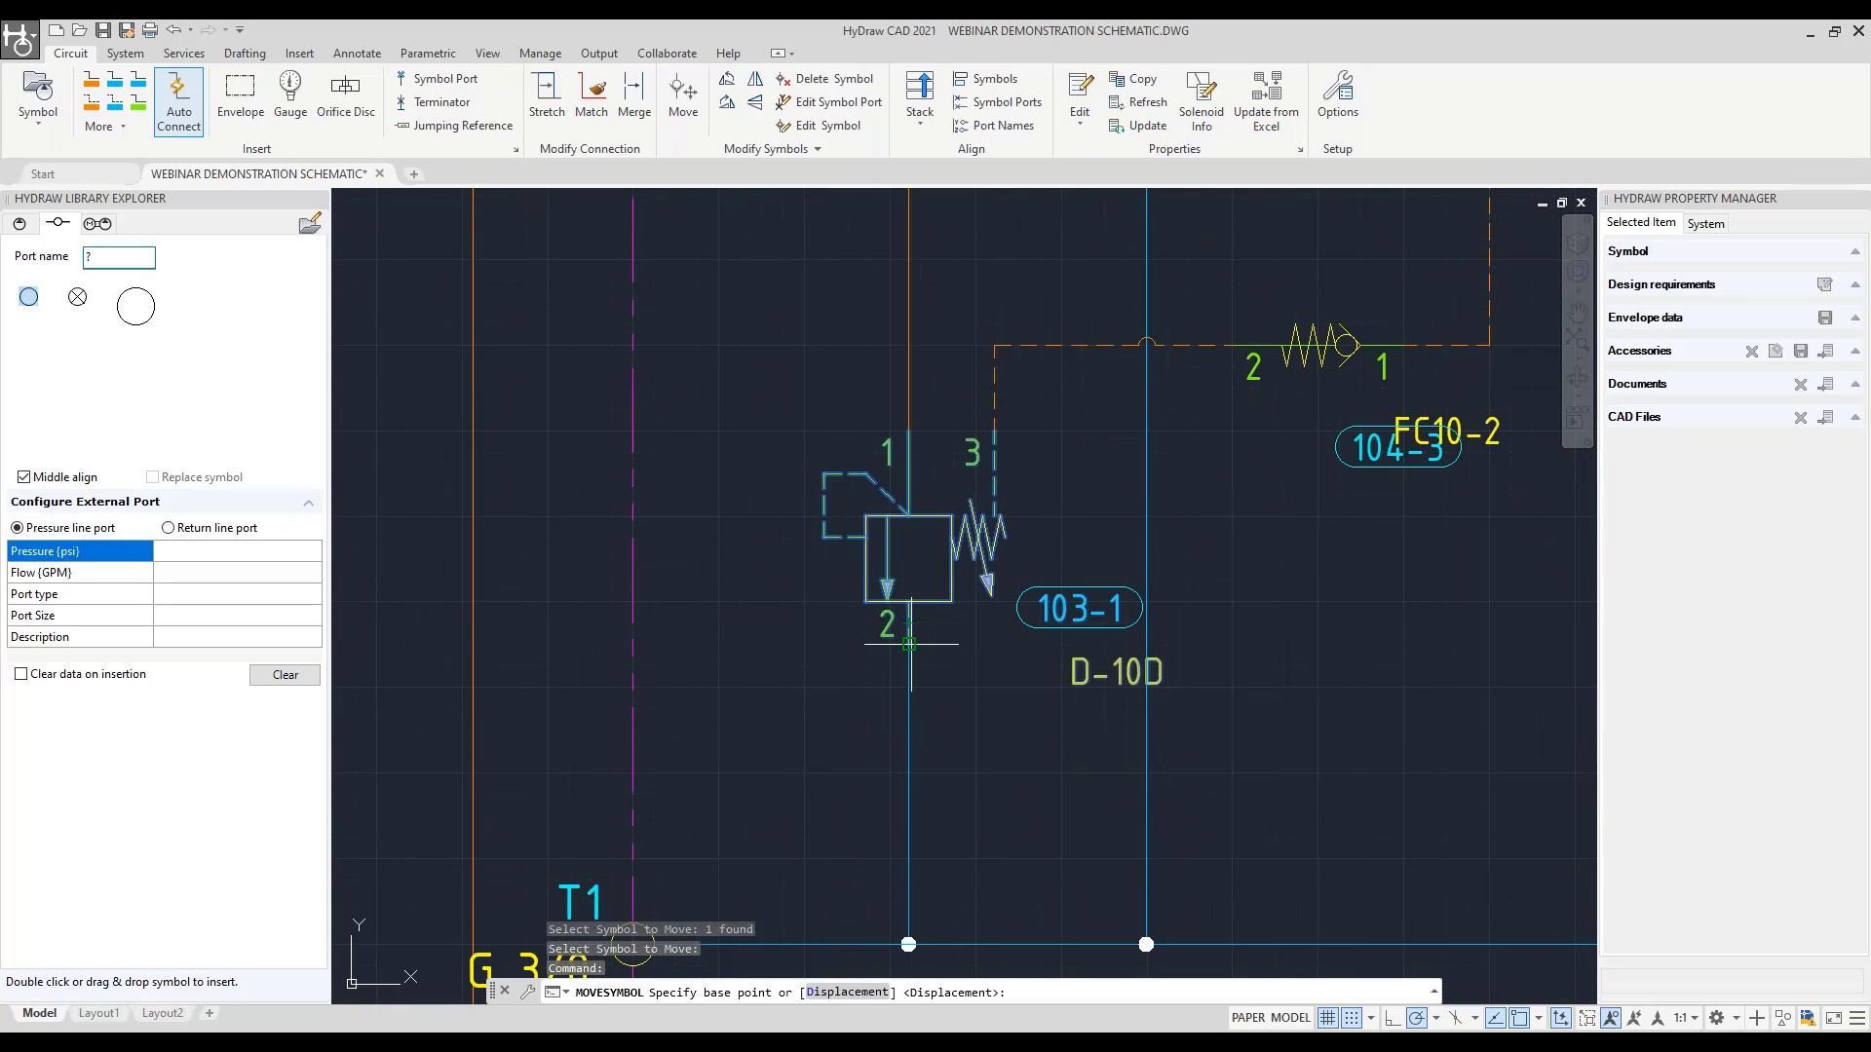
click(908, 643)
scroll(908, 643, down, 2)
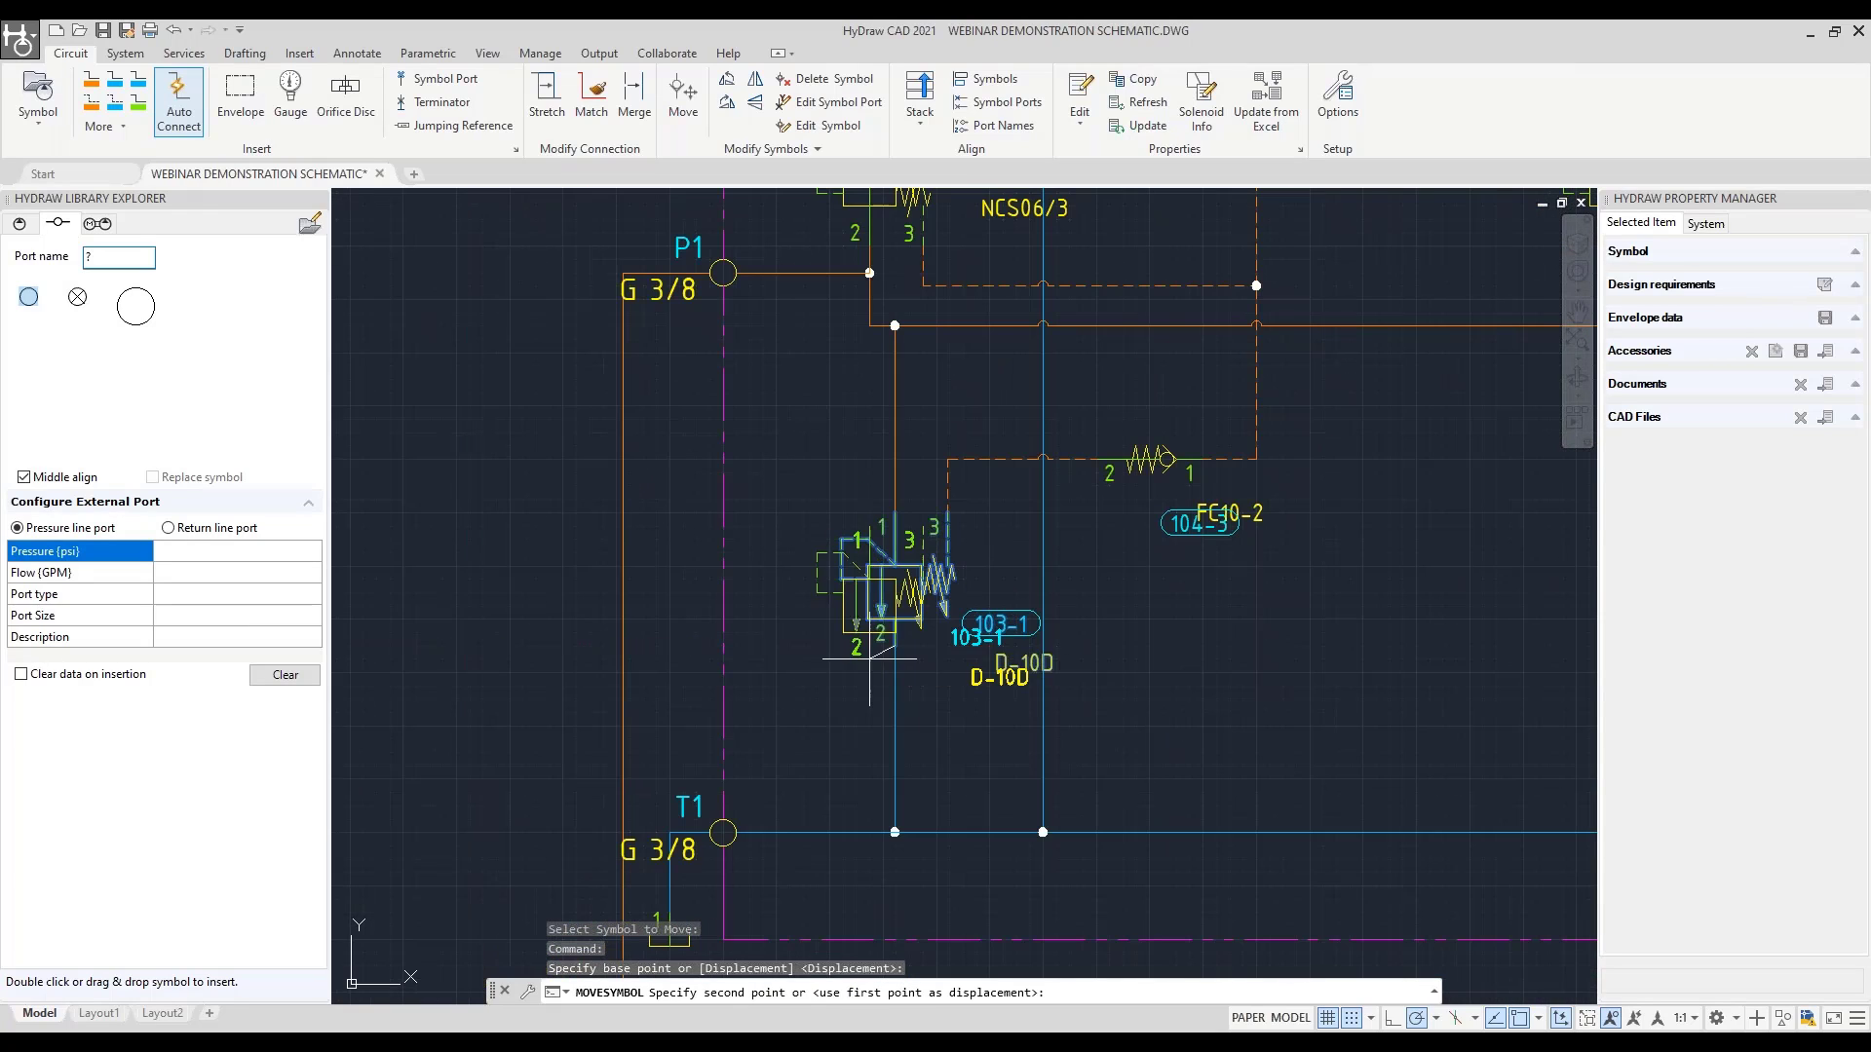
click(830, 724)
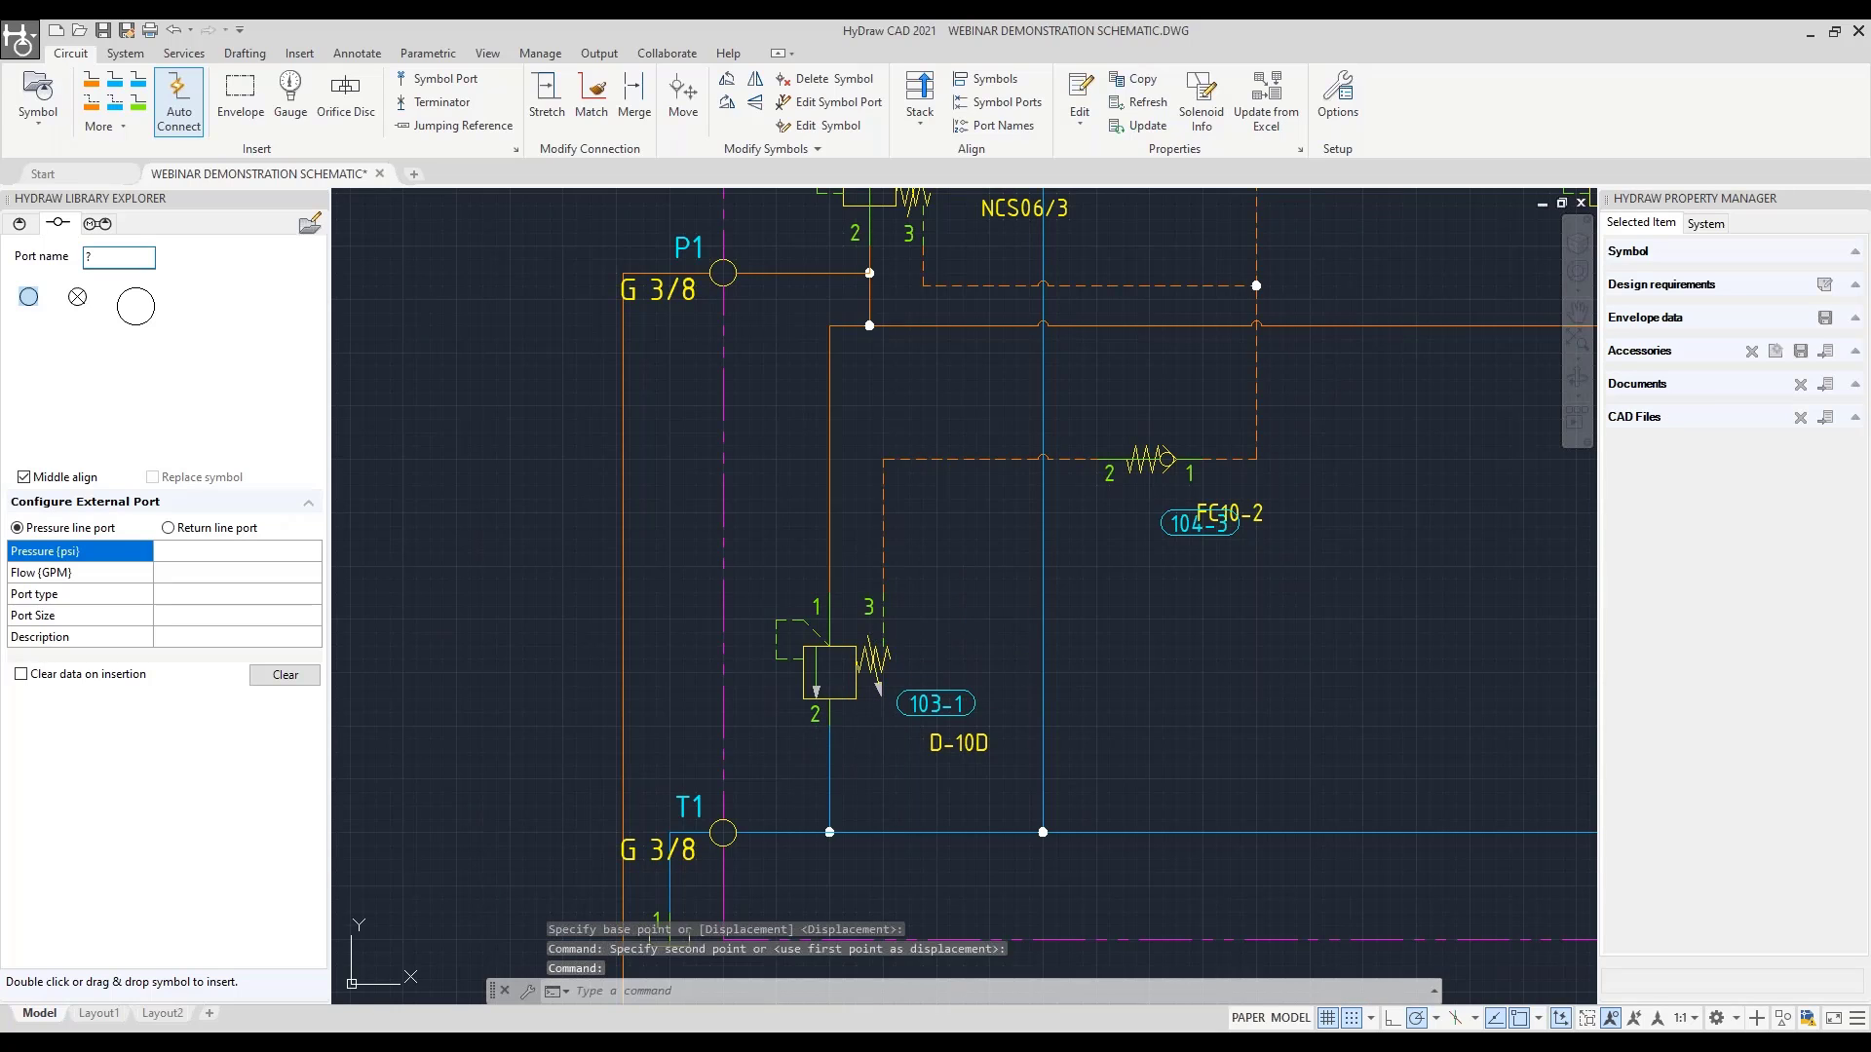
Stretch the connection between port P1 and valve 102-1 down to just above valve 103-1
middle_drag(936, 467, 969, 647)
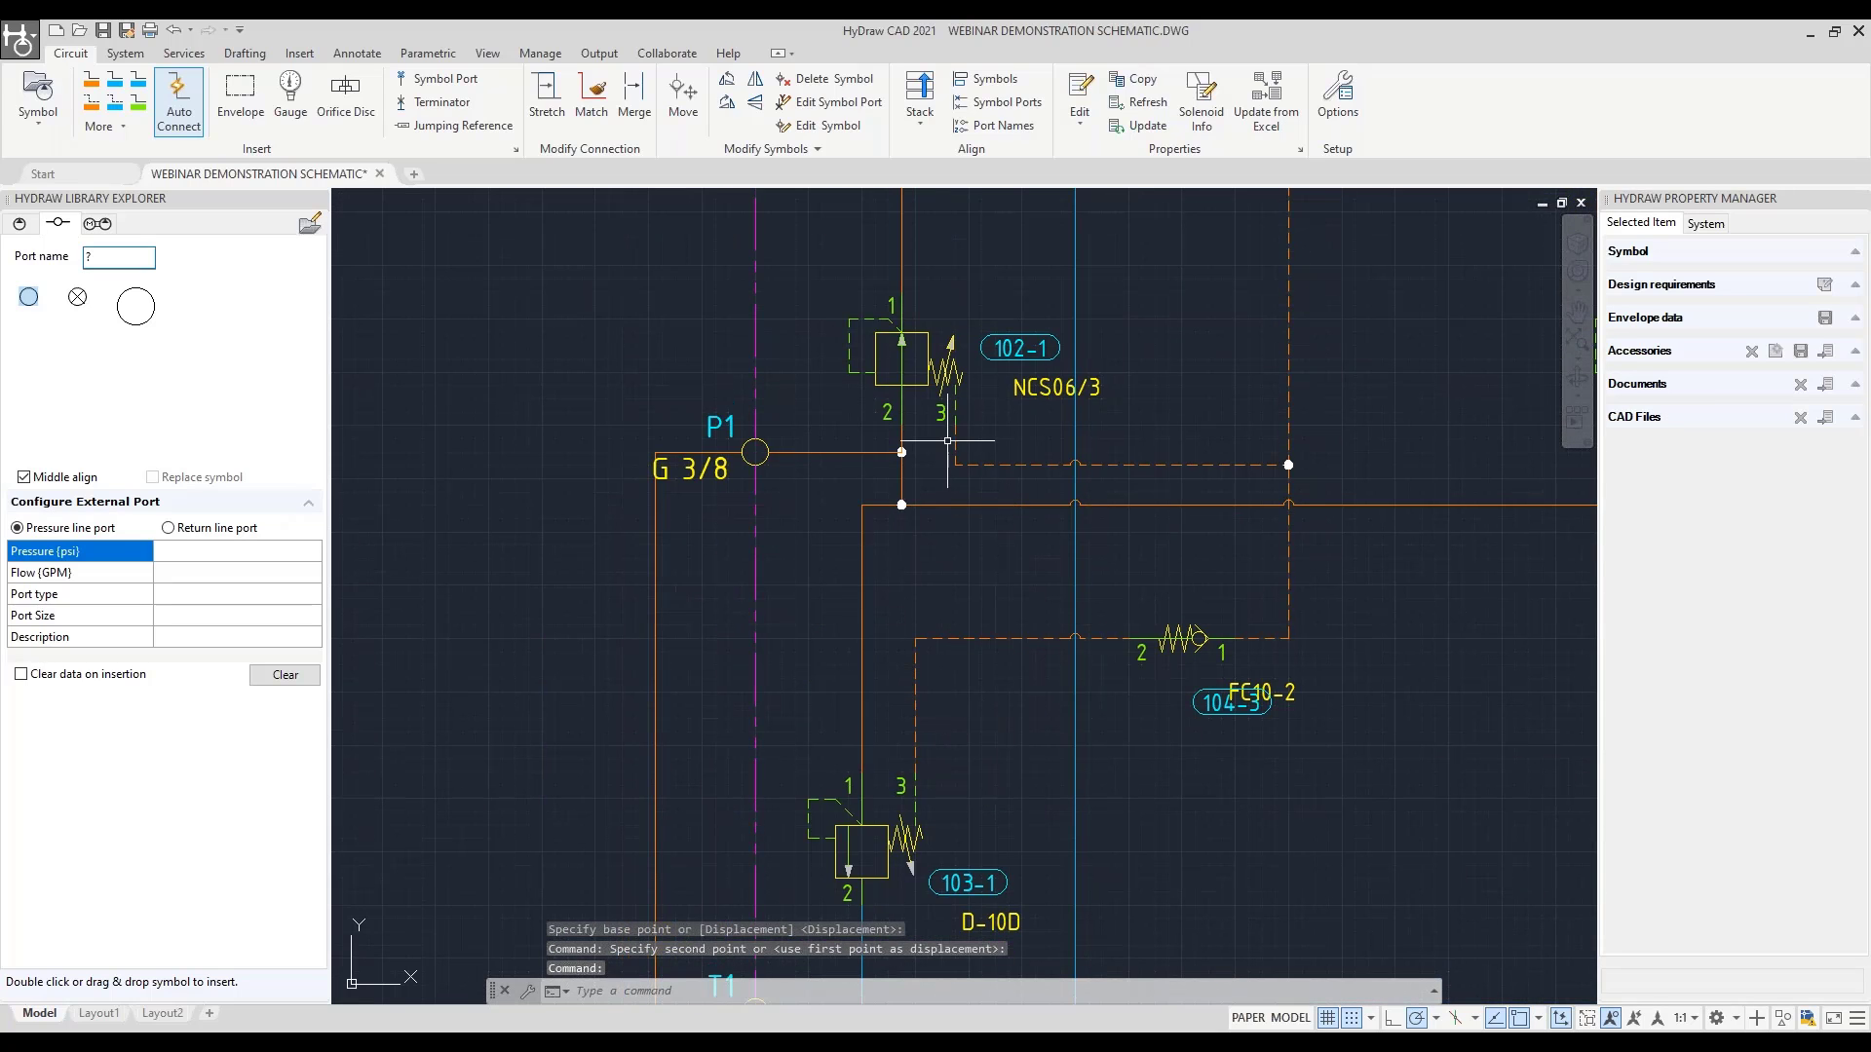
middle_drag(948, 439, 946, 547)
middle_drag(826, 563, 836, 497)
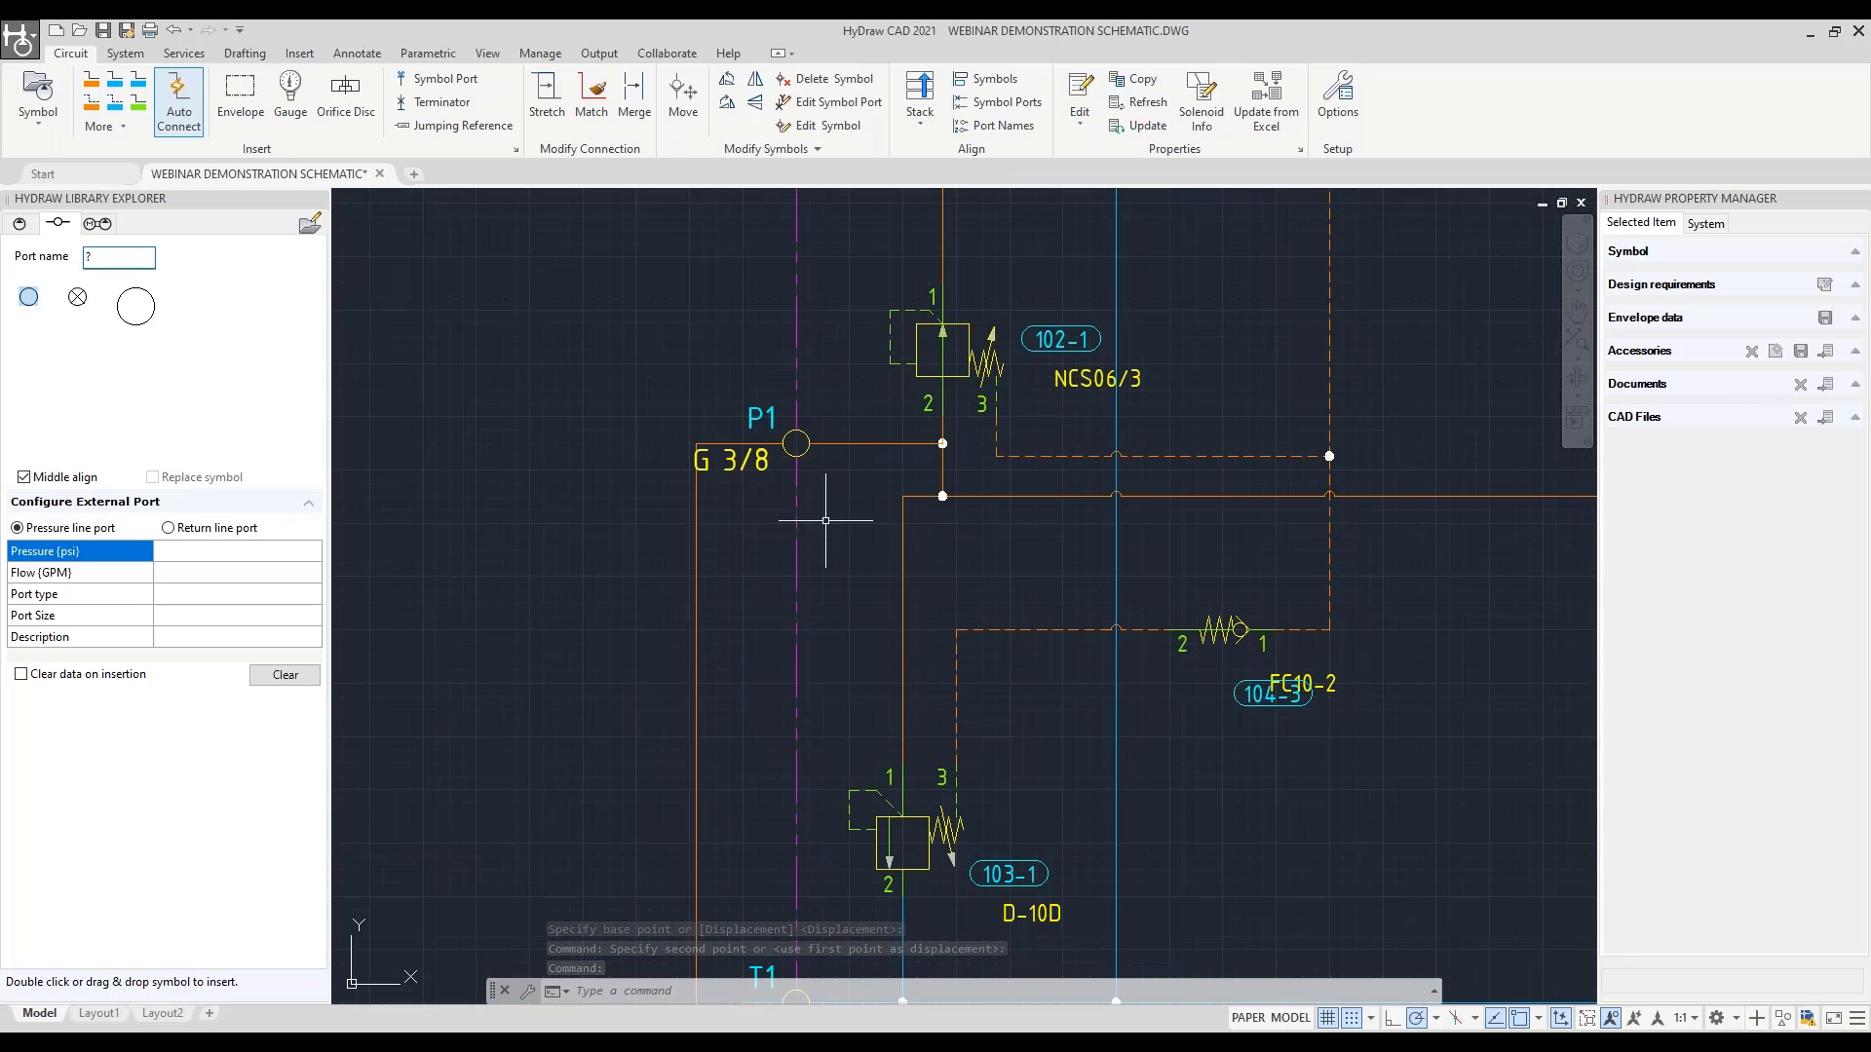
click(546, 93)
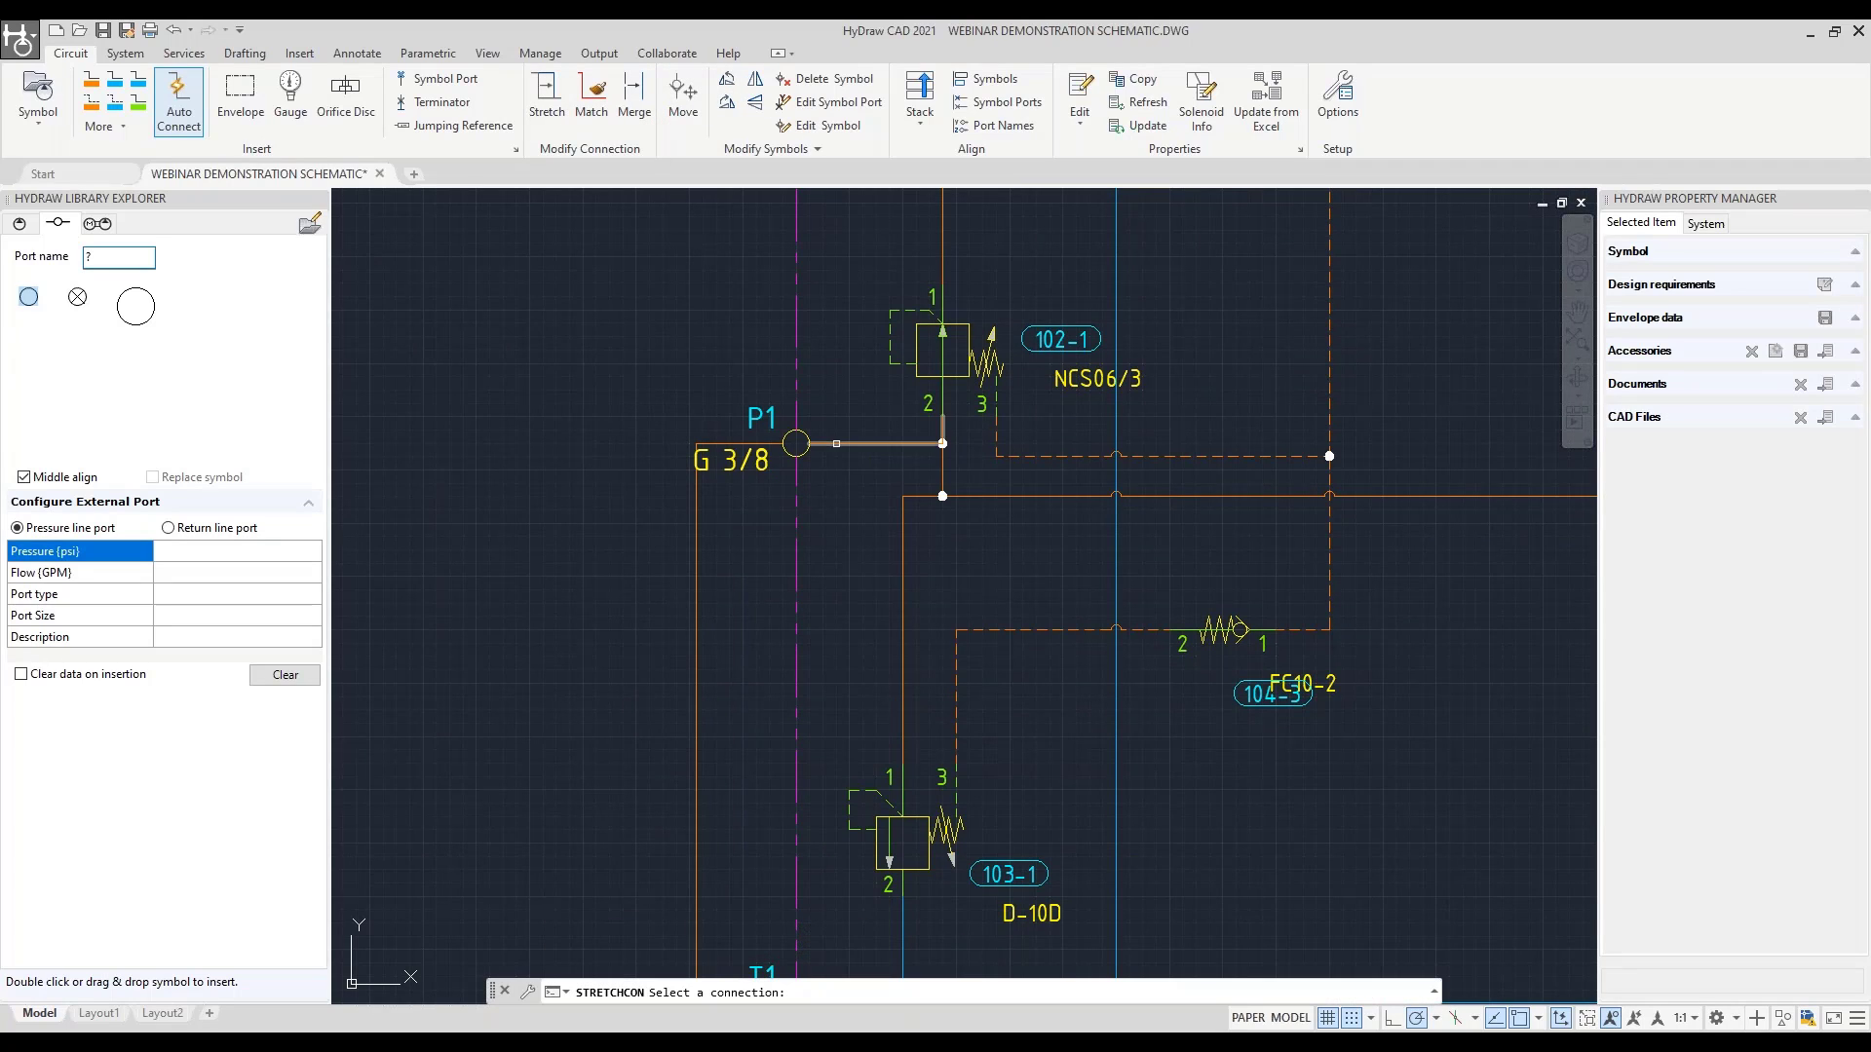
click(836, 443)
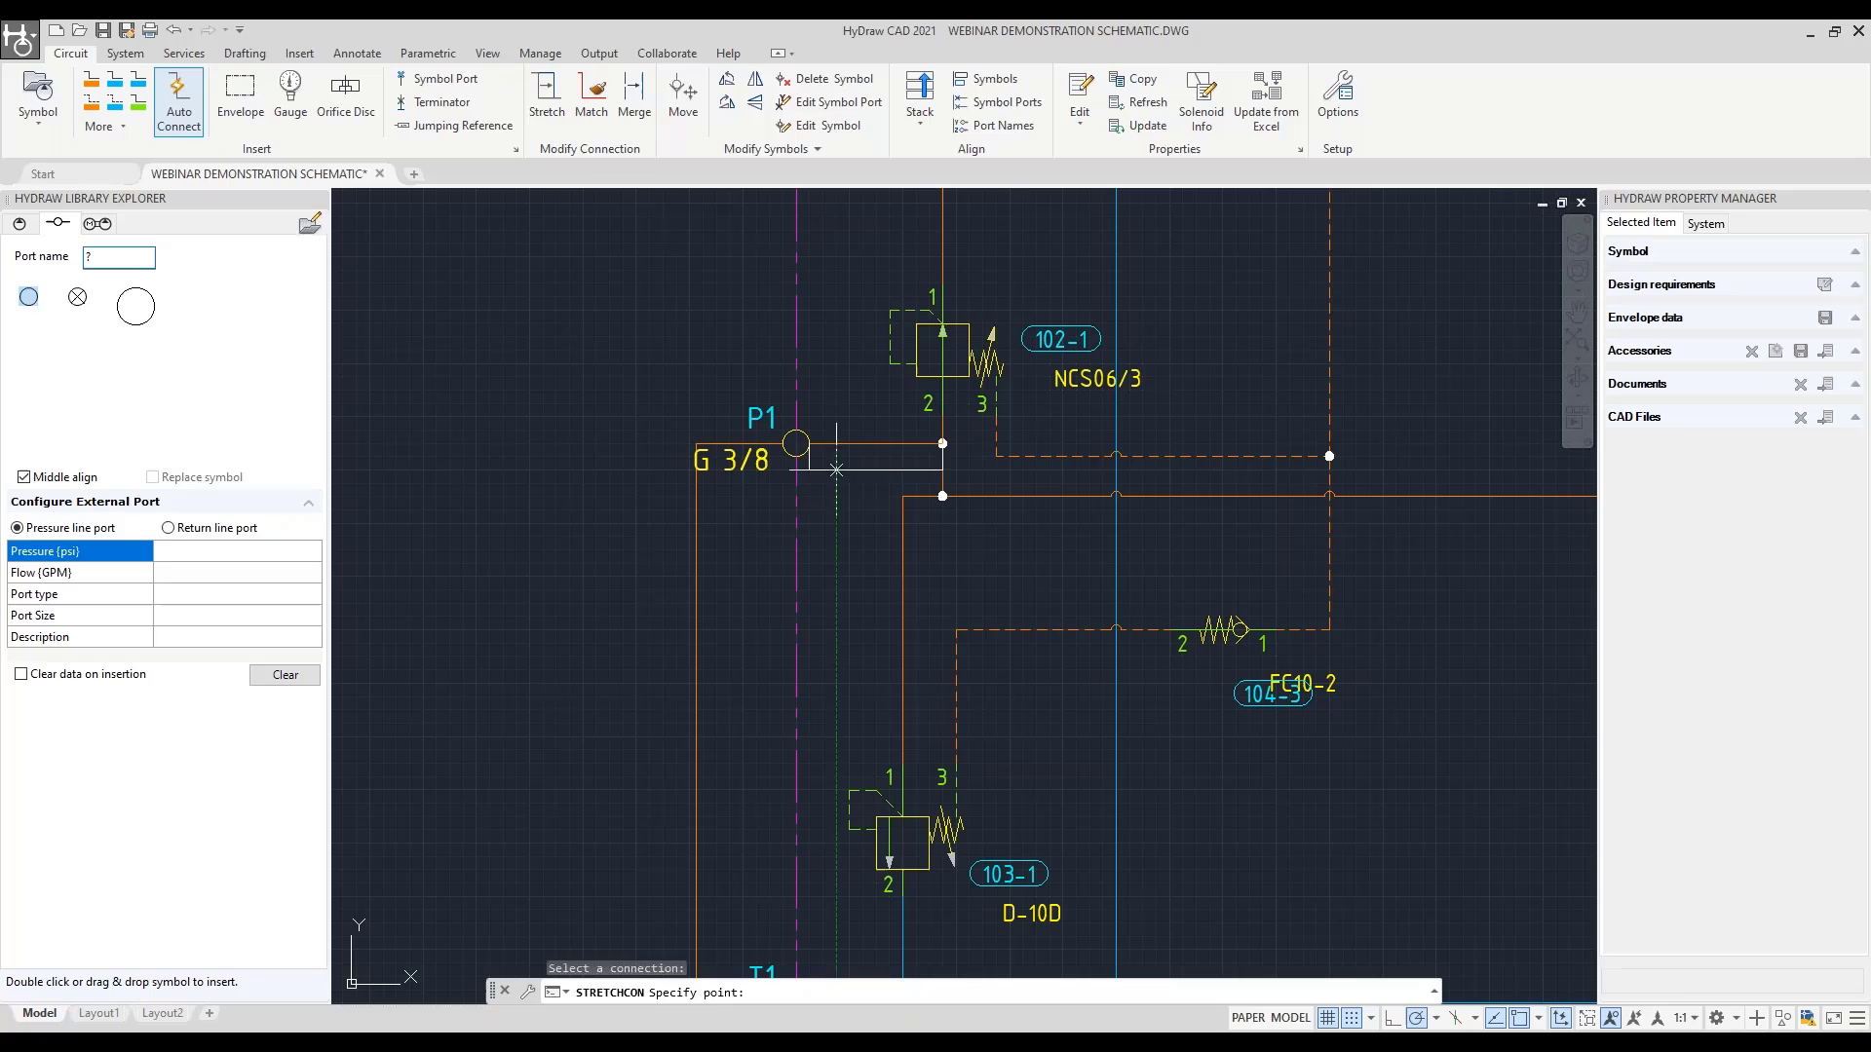
click(862, 668)
Move external port P1 straight down the envelope edge to line up with its lowered connection
click(684, 93)
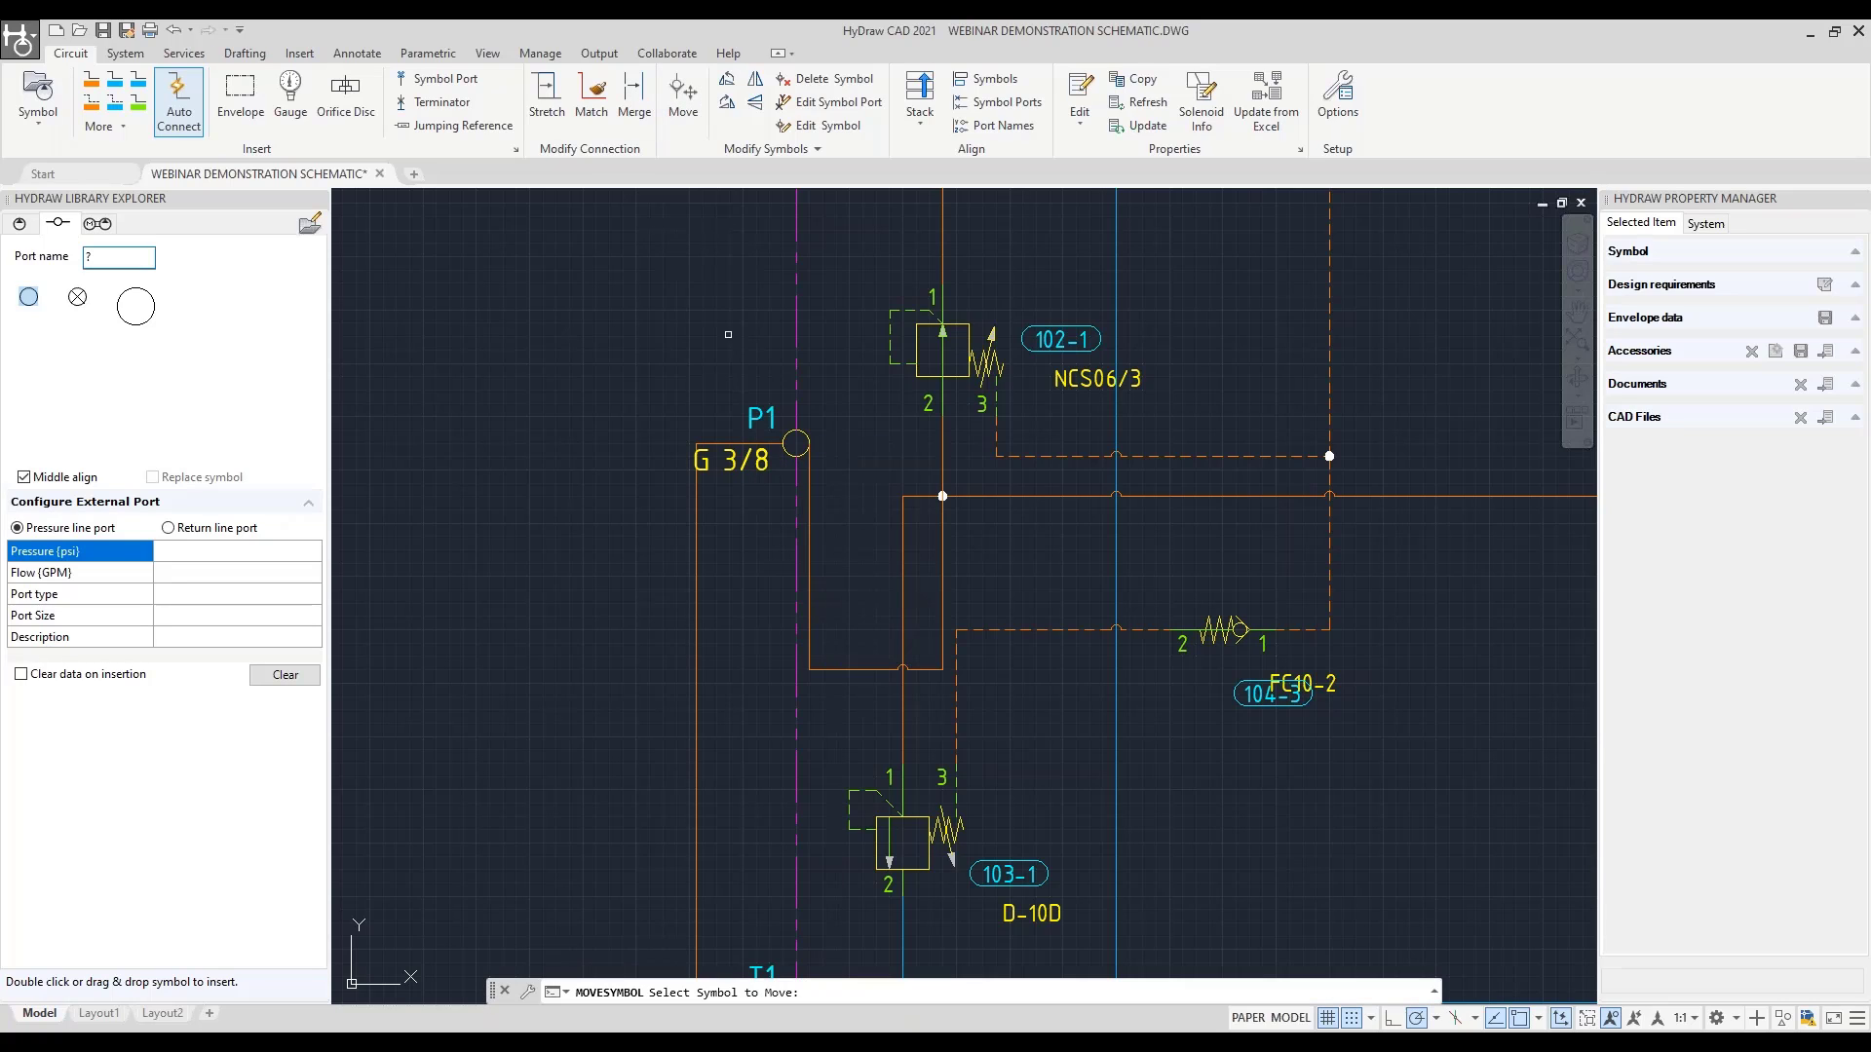
click(800, 436)
key(Return)
click(756, 524)
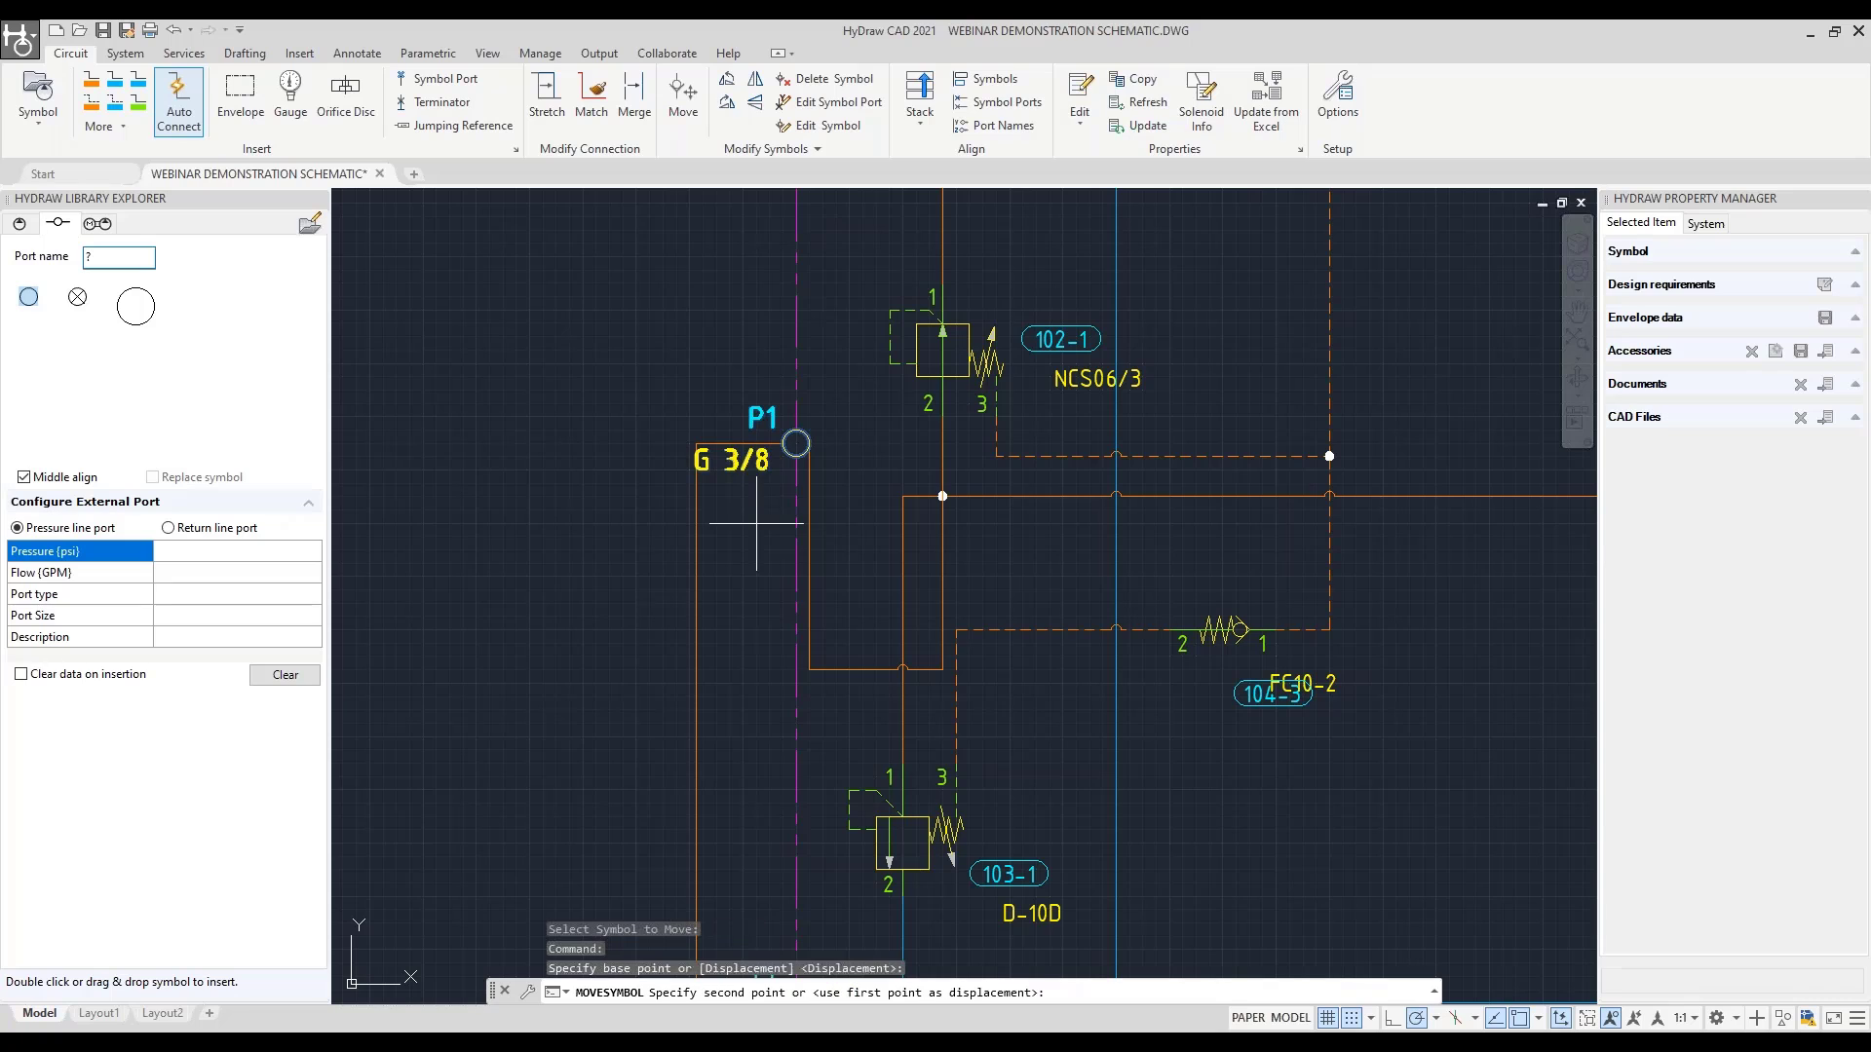
click(756, 751)
scroll(657, 574, down, 2)
middle_drag(658, 573, 559, 487)
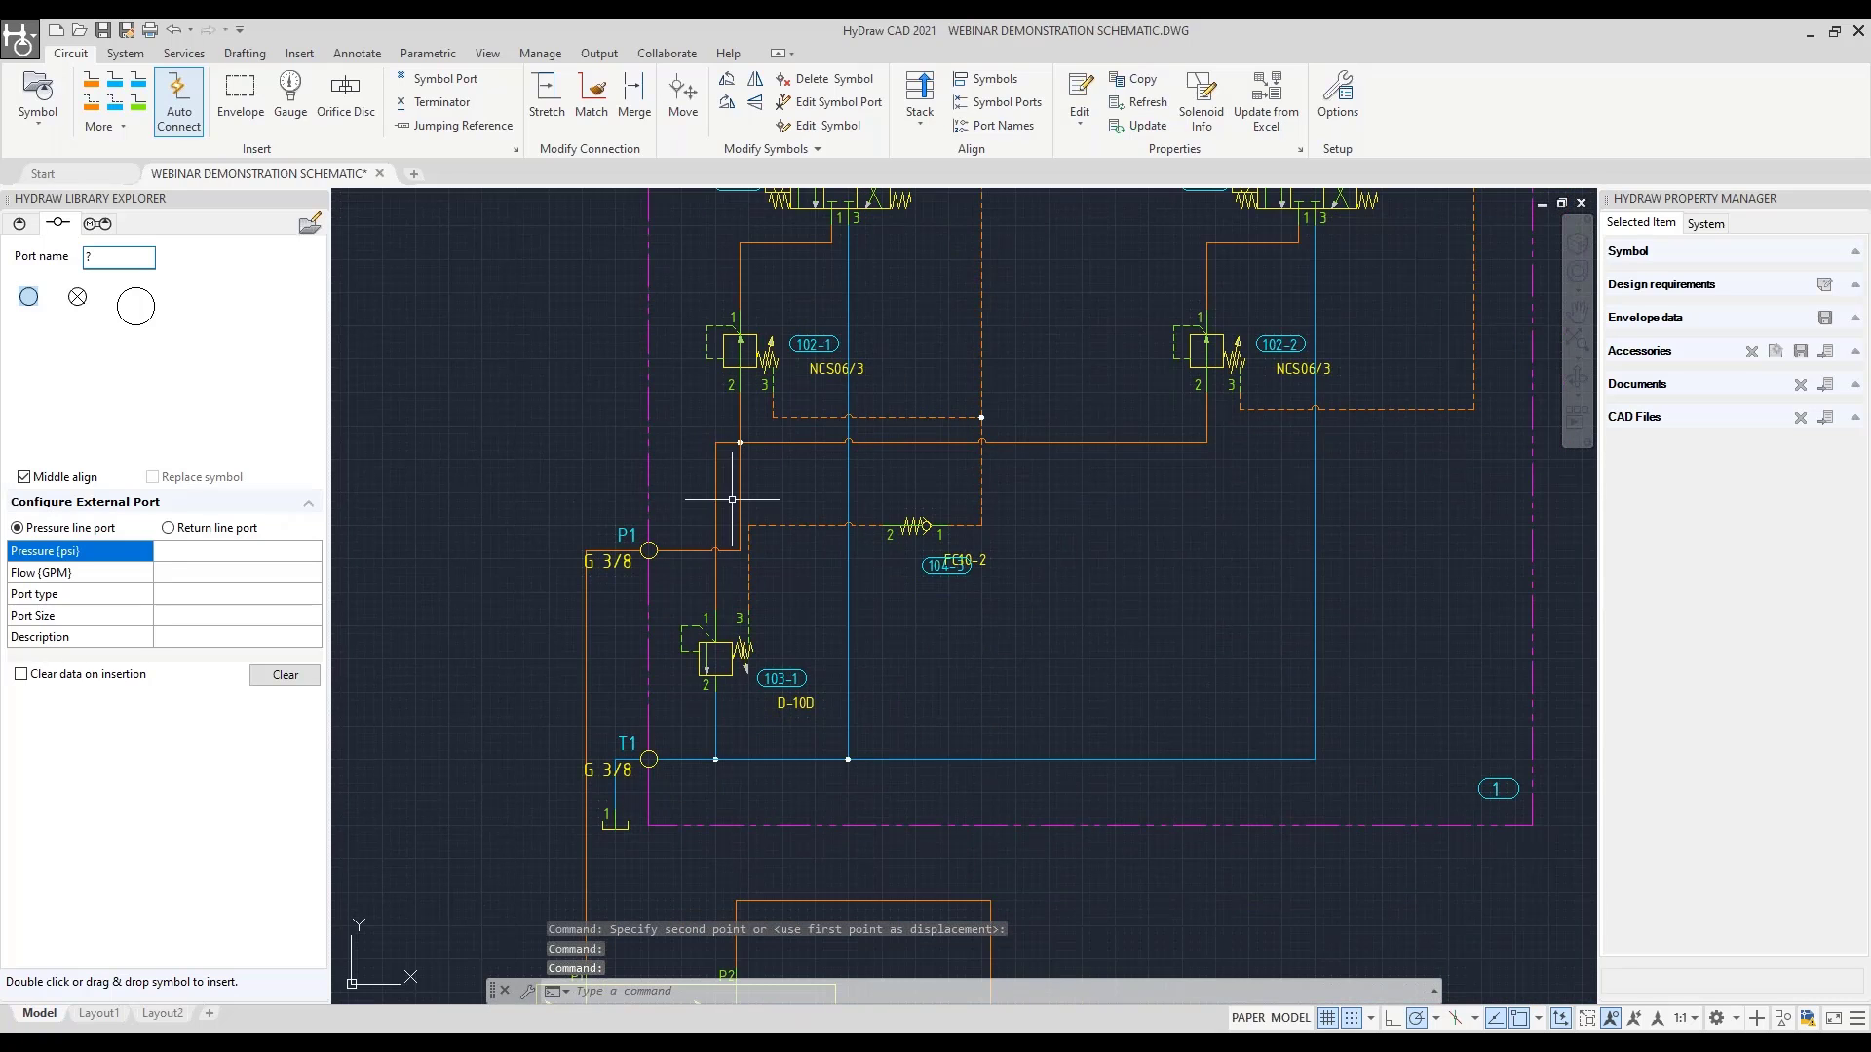
middle_drag(733, 498, 748, 585)
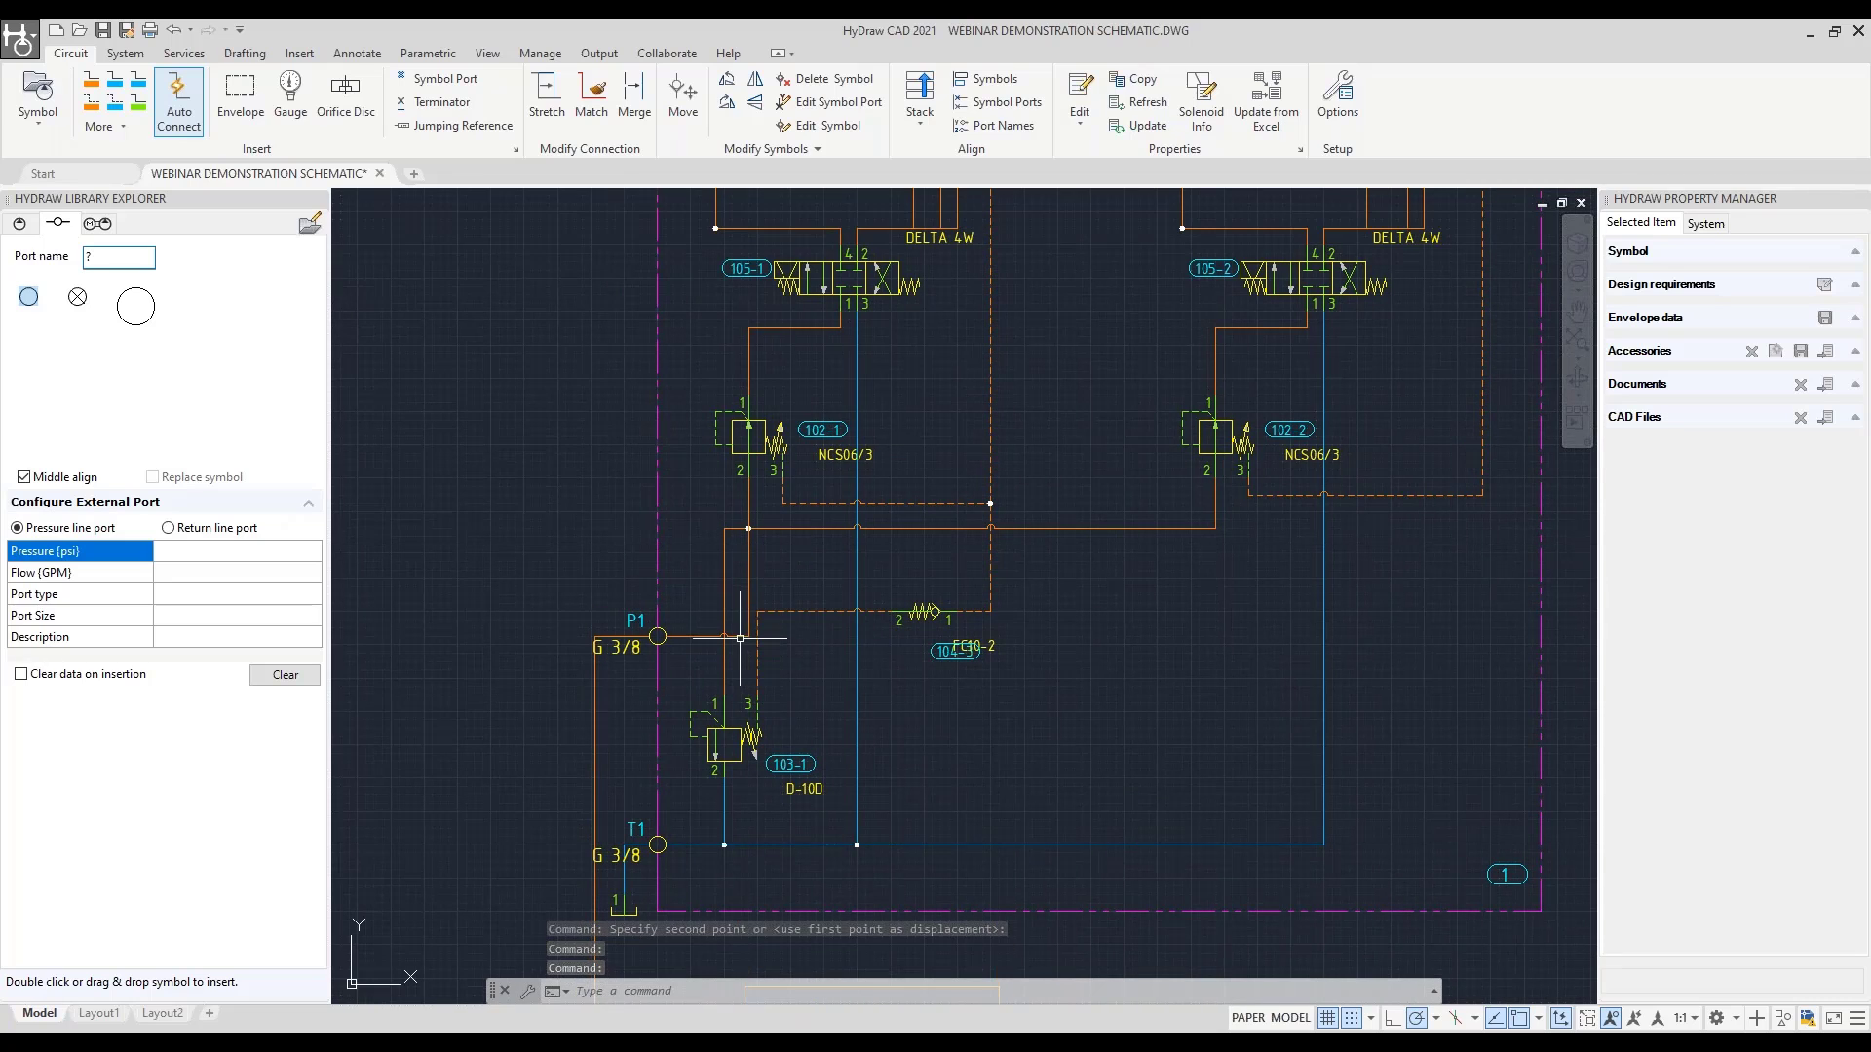
Move valve 102-1 down and left, using its port 2 end as the base point, to line up vertically with valve 103-1
scroll(766, 664, up, 2)
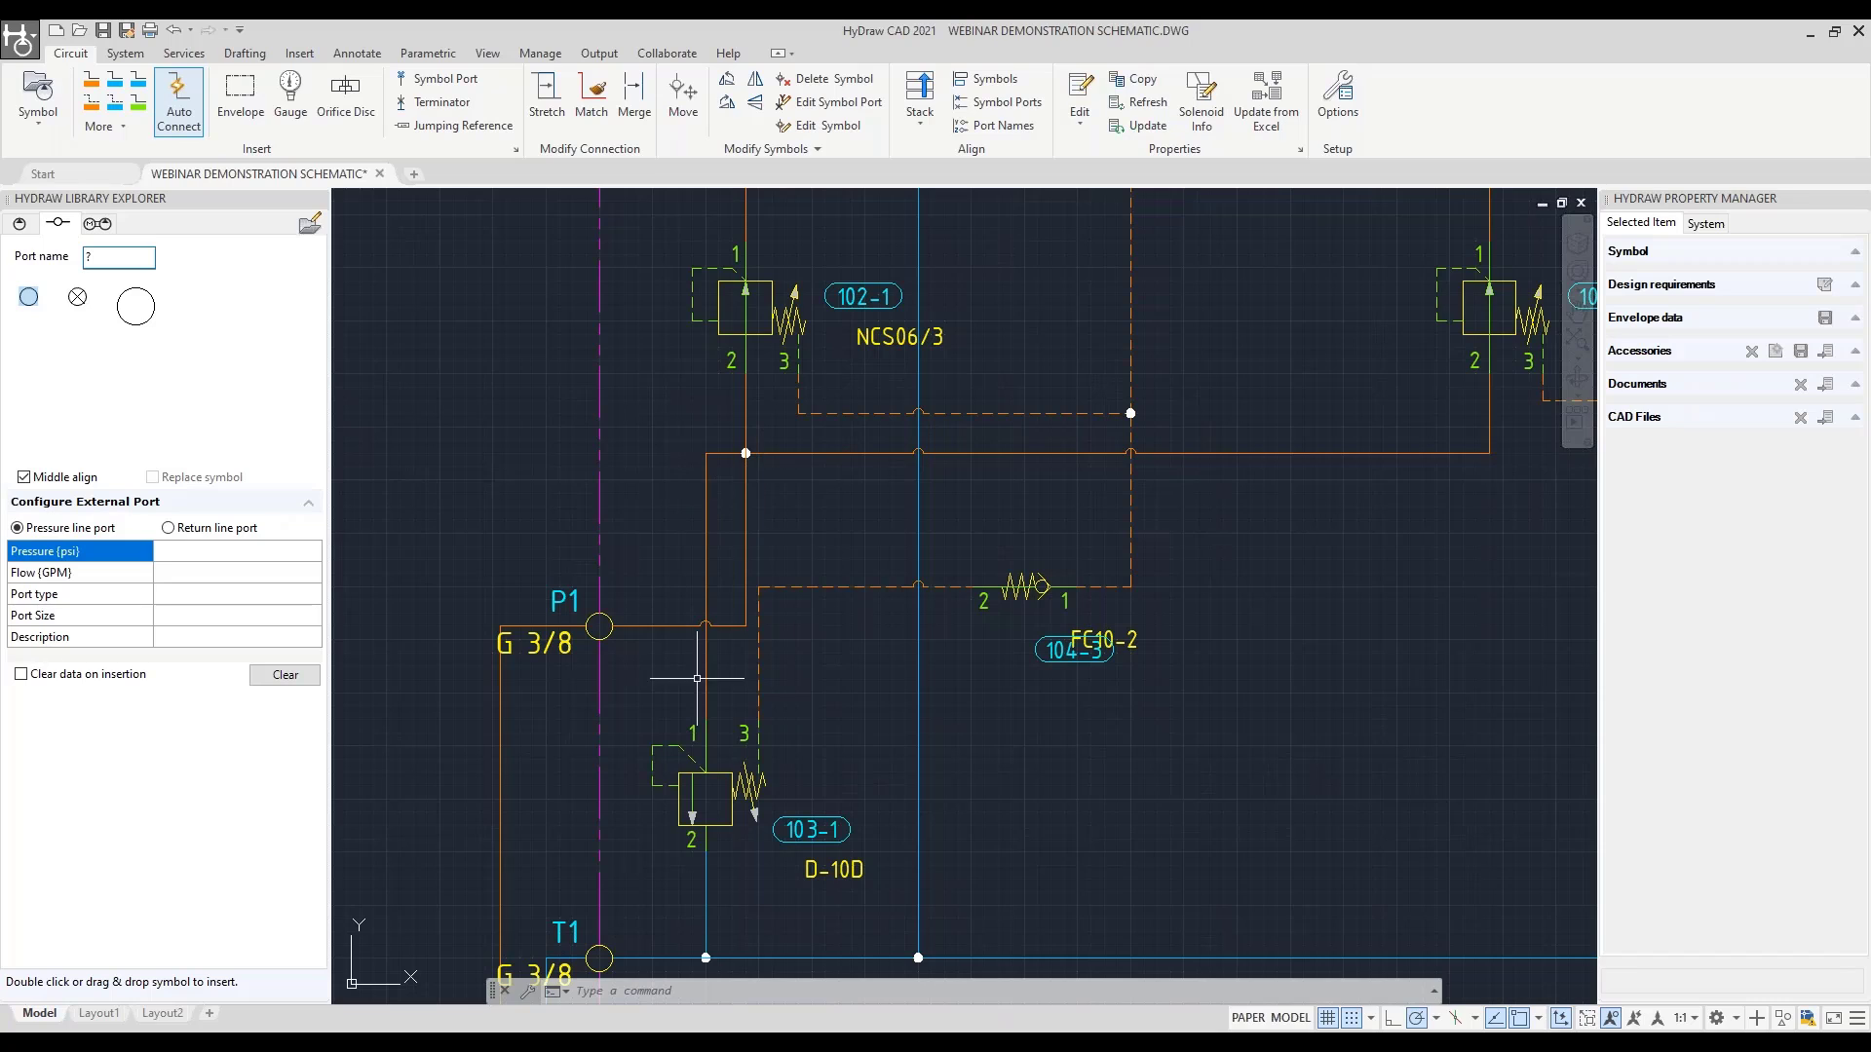
middle_drag(688, 388, 724, 519)
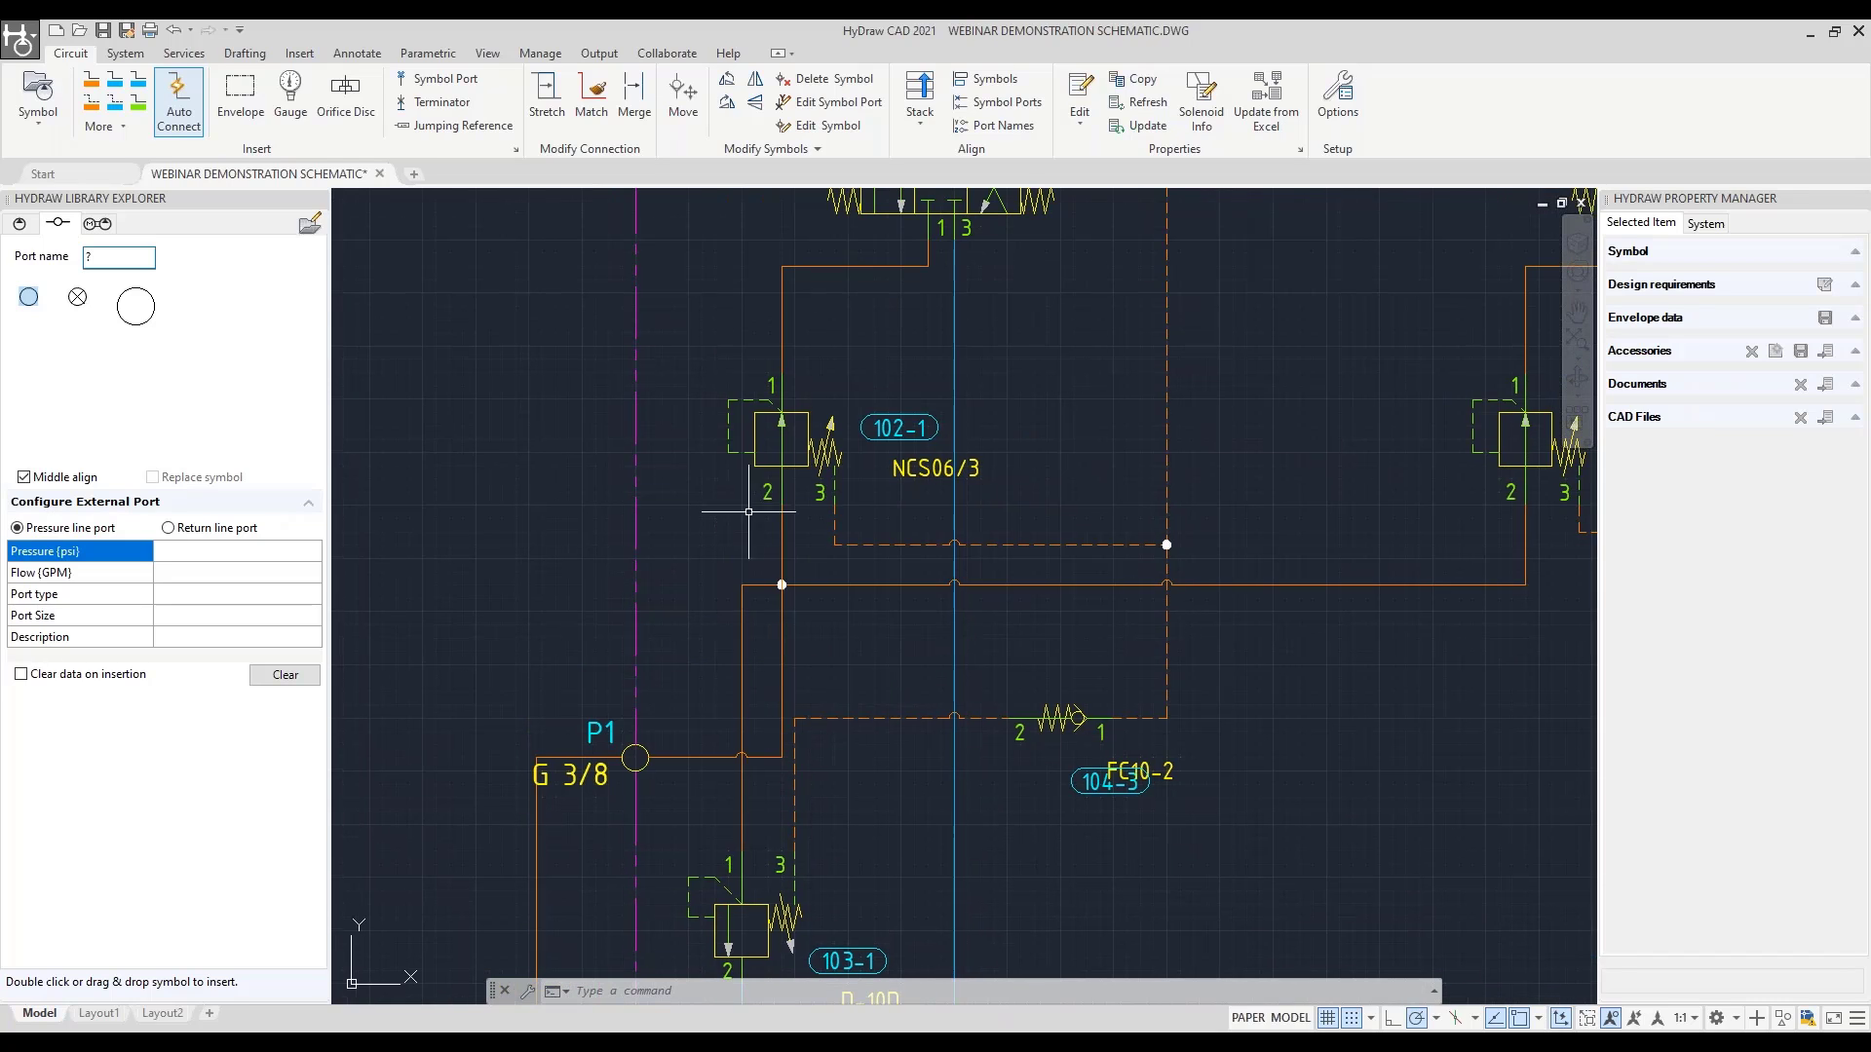
click(683, 97)
click(746, 371)
click(1093, 496)
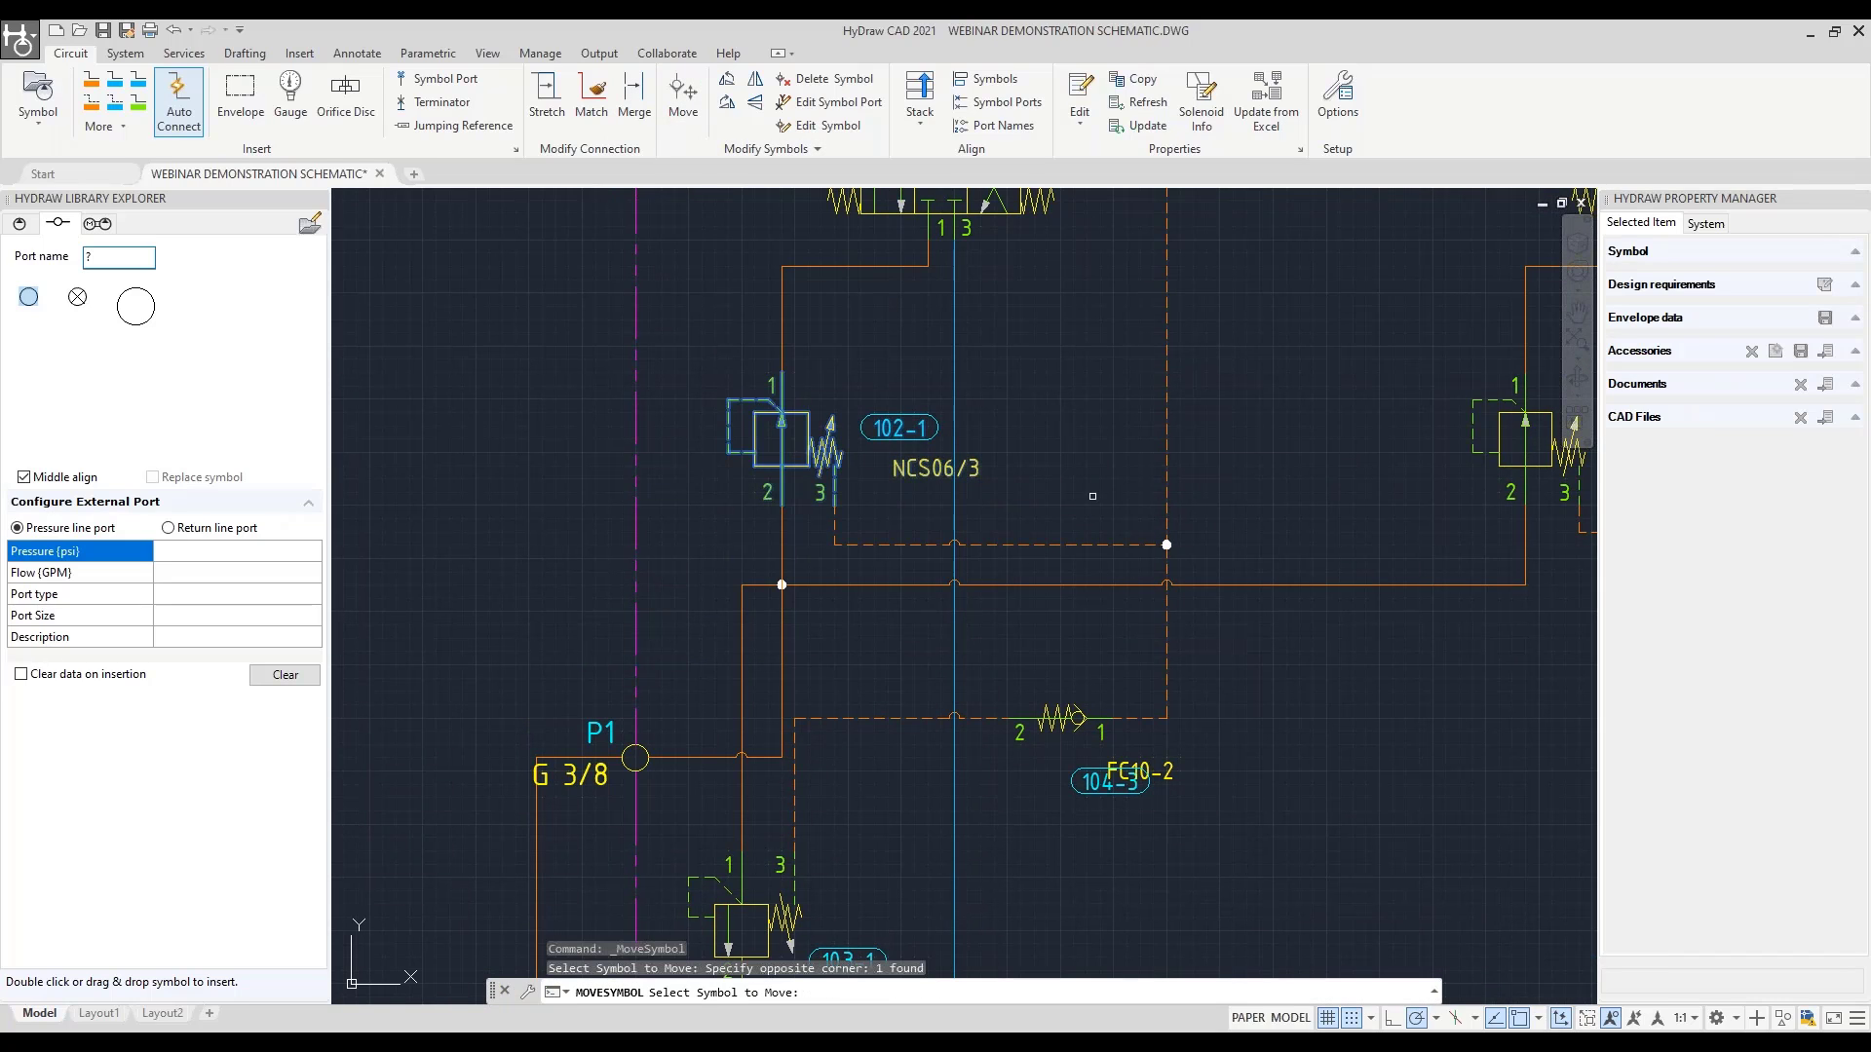
key(Return)
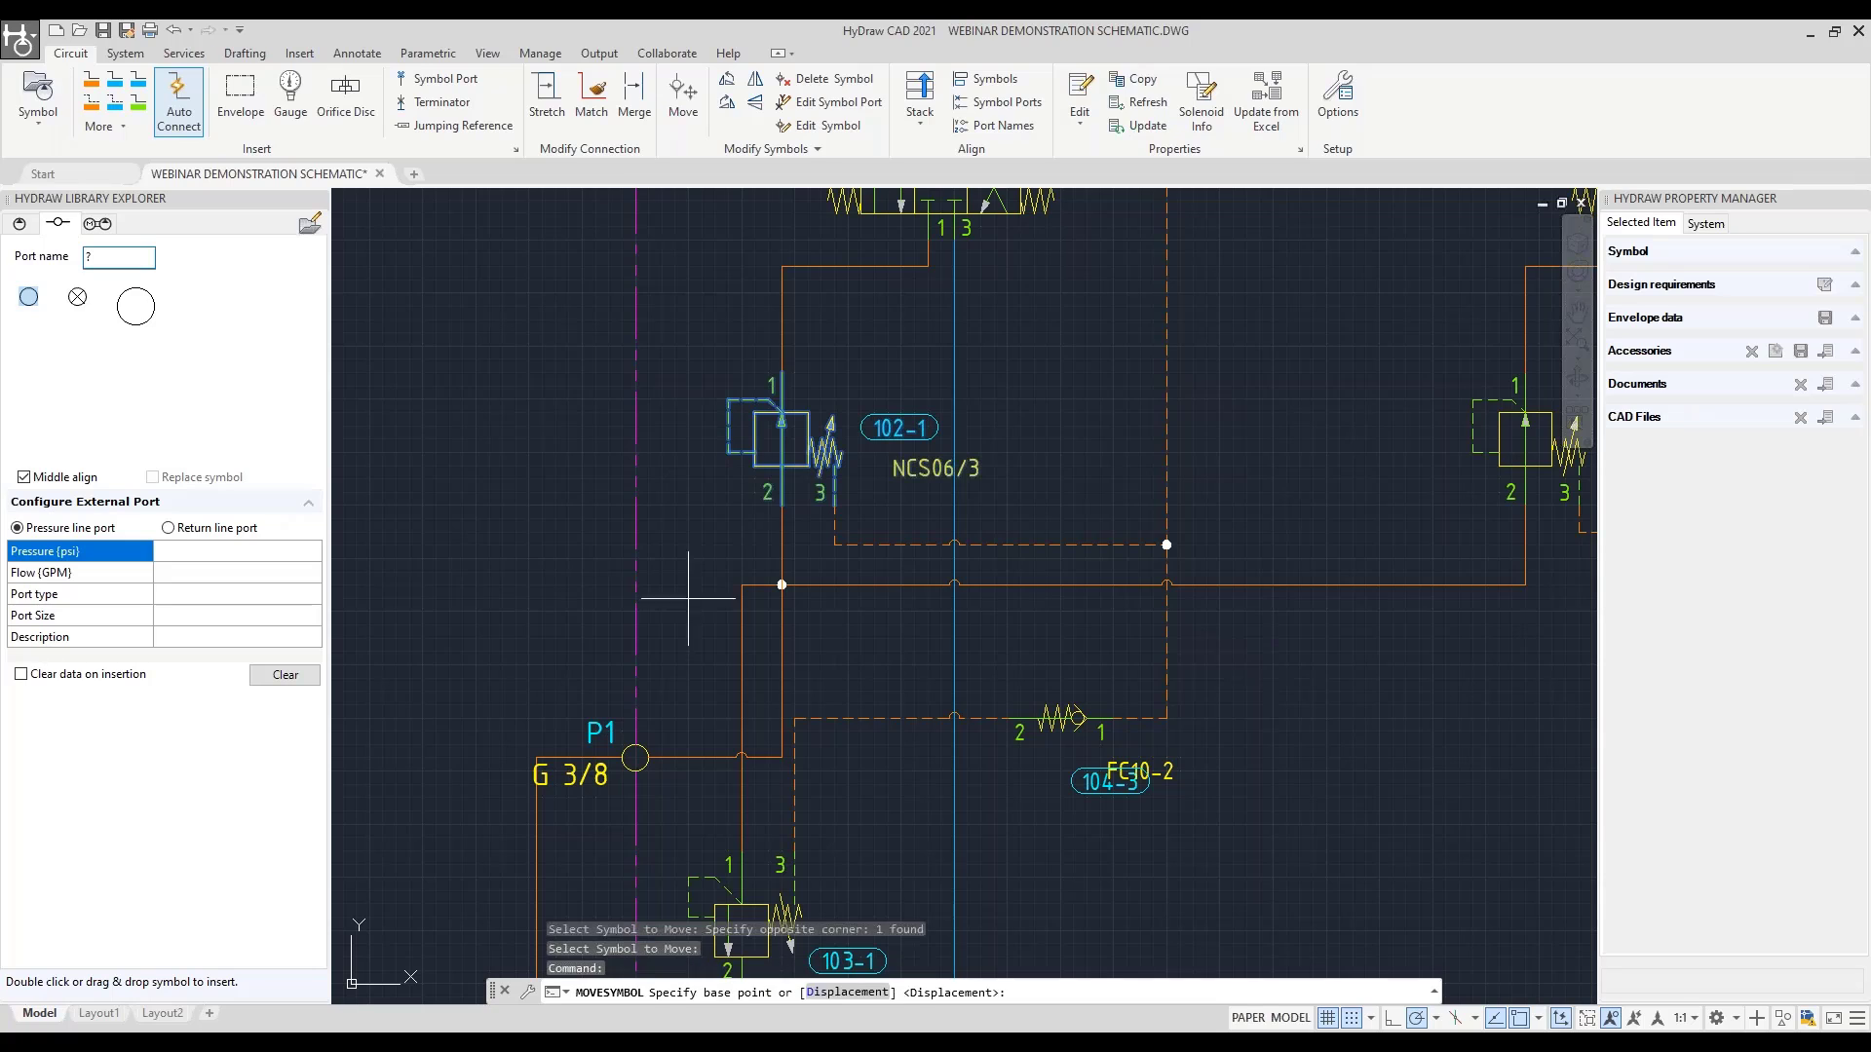
click(781, 506)
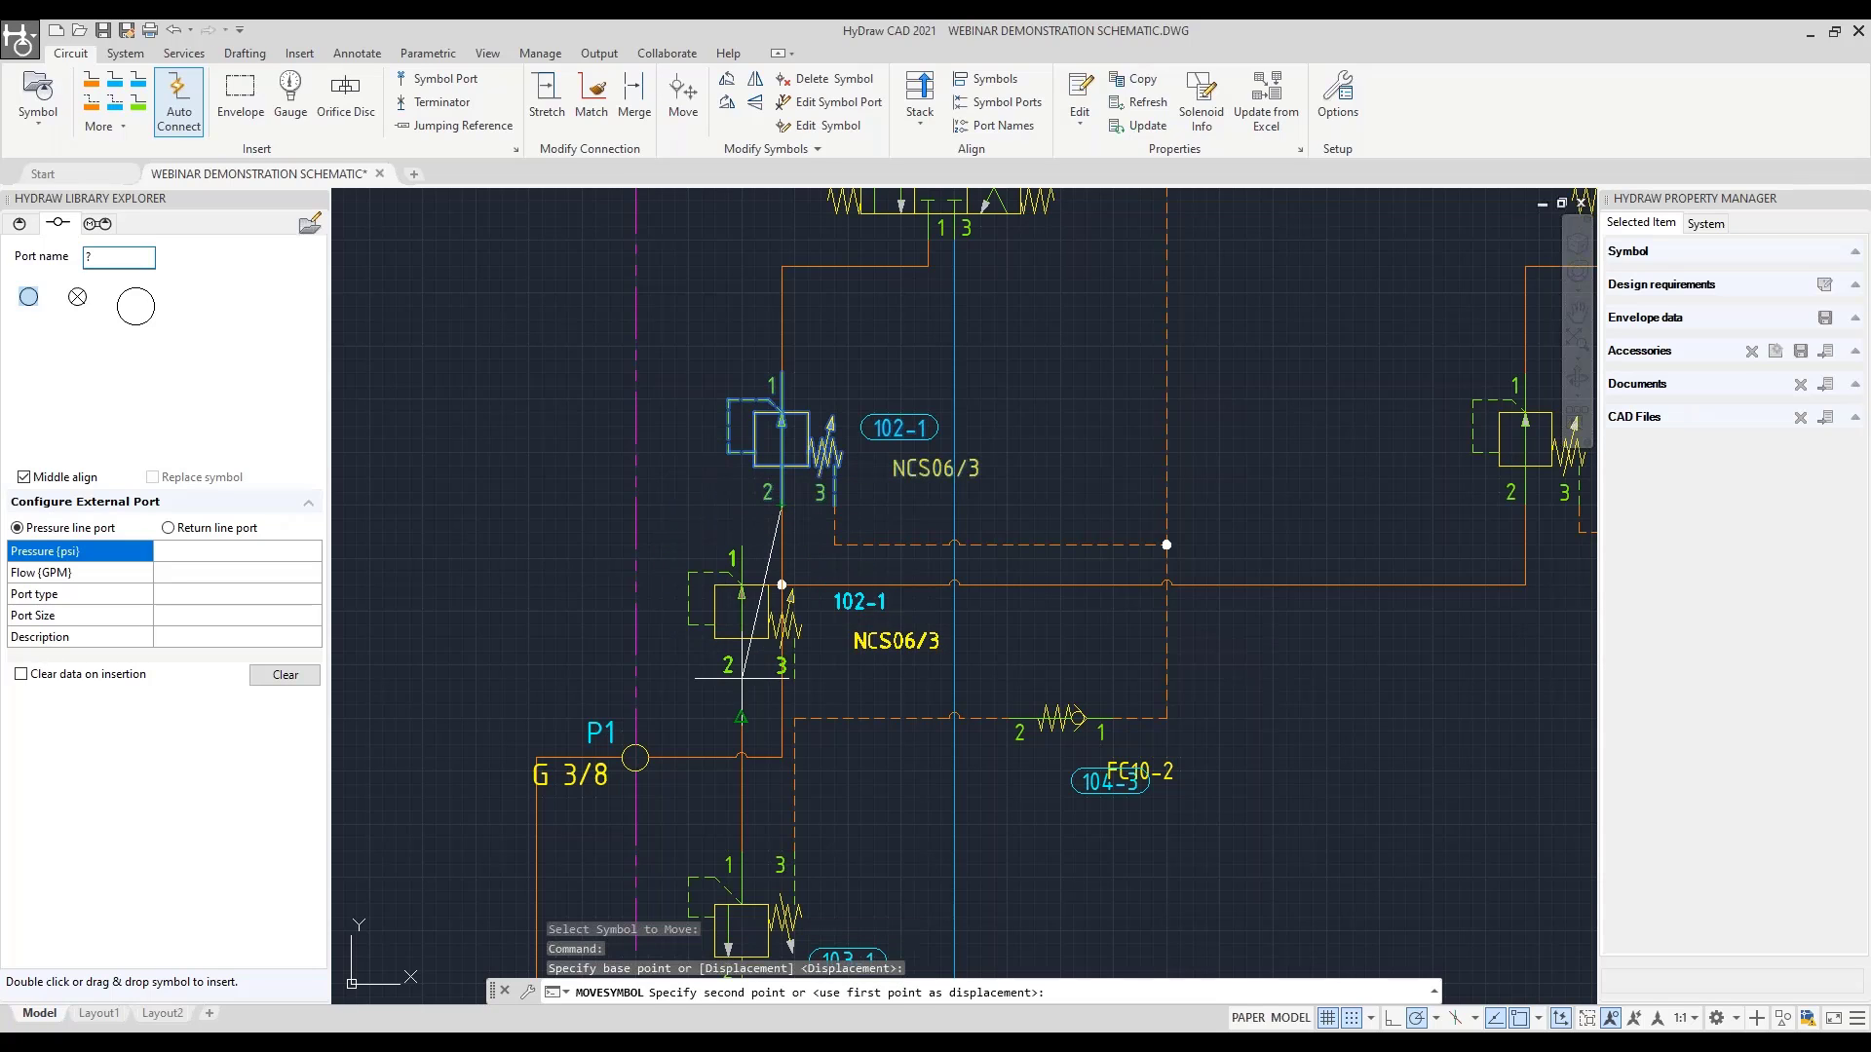
click(743, 585)
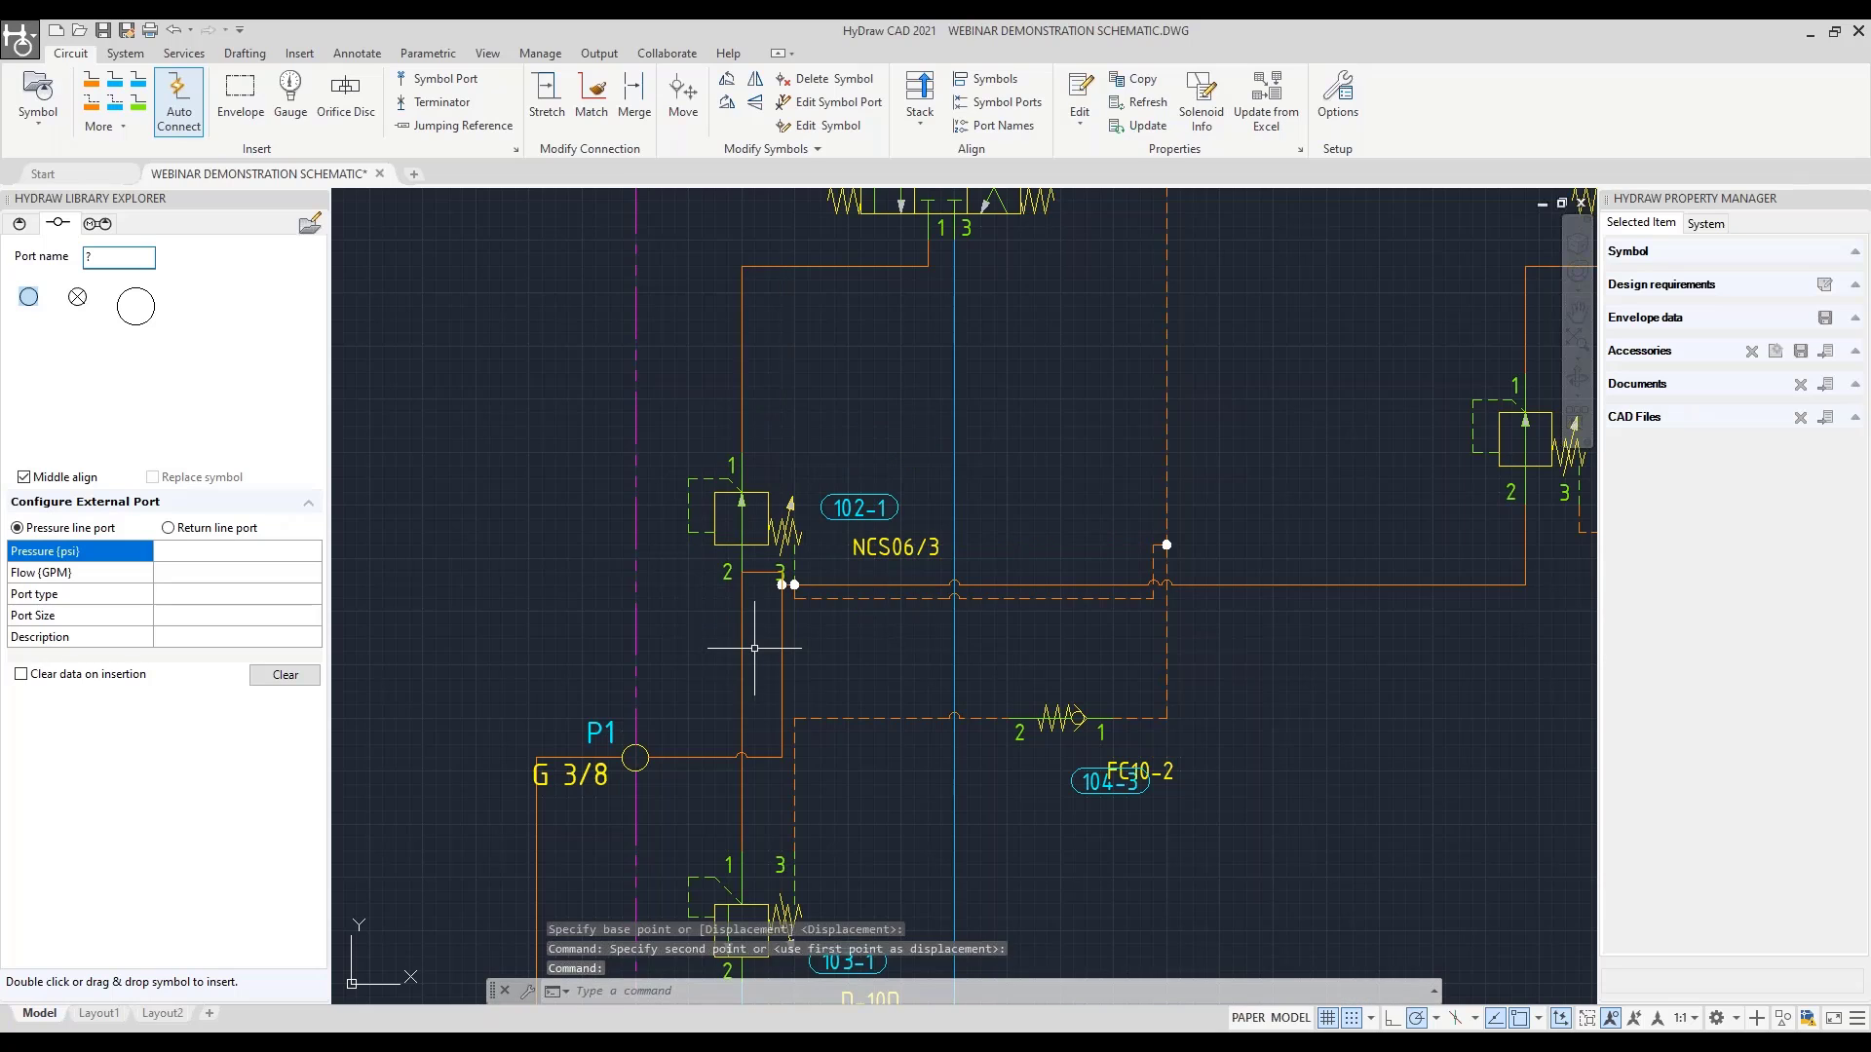
Examine the vertical connection between valve 102-1 and port 1 of valve 103-1
middle_drag(796, 638, 697, 515)
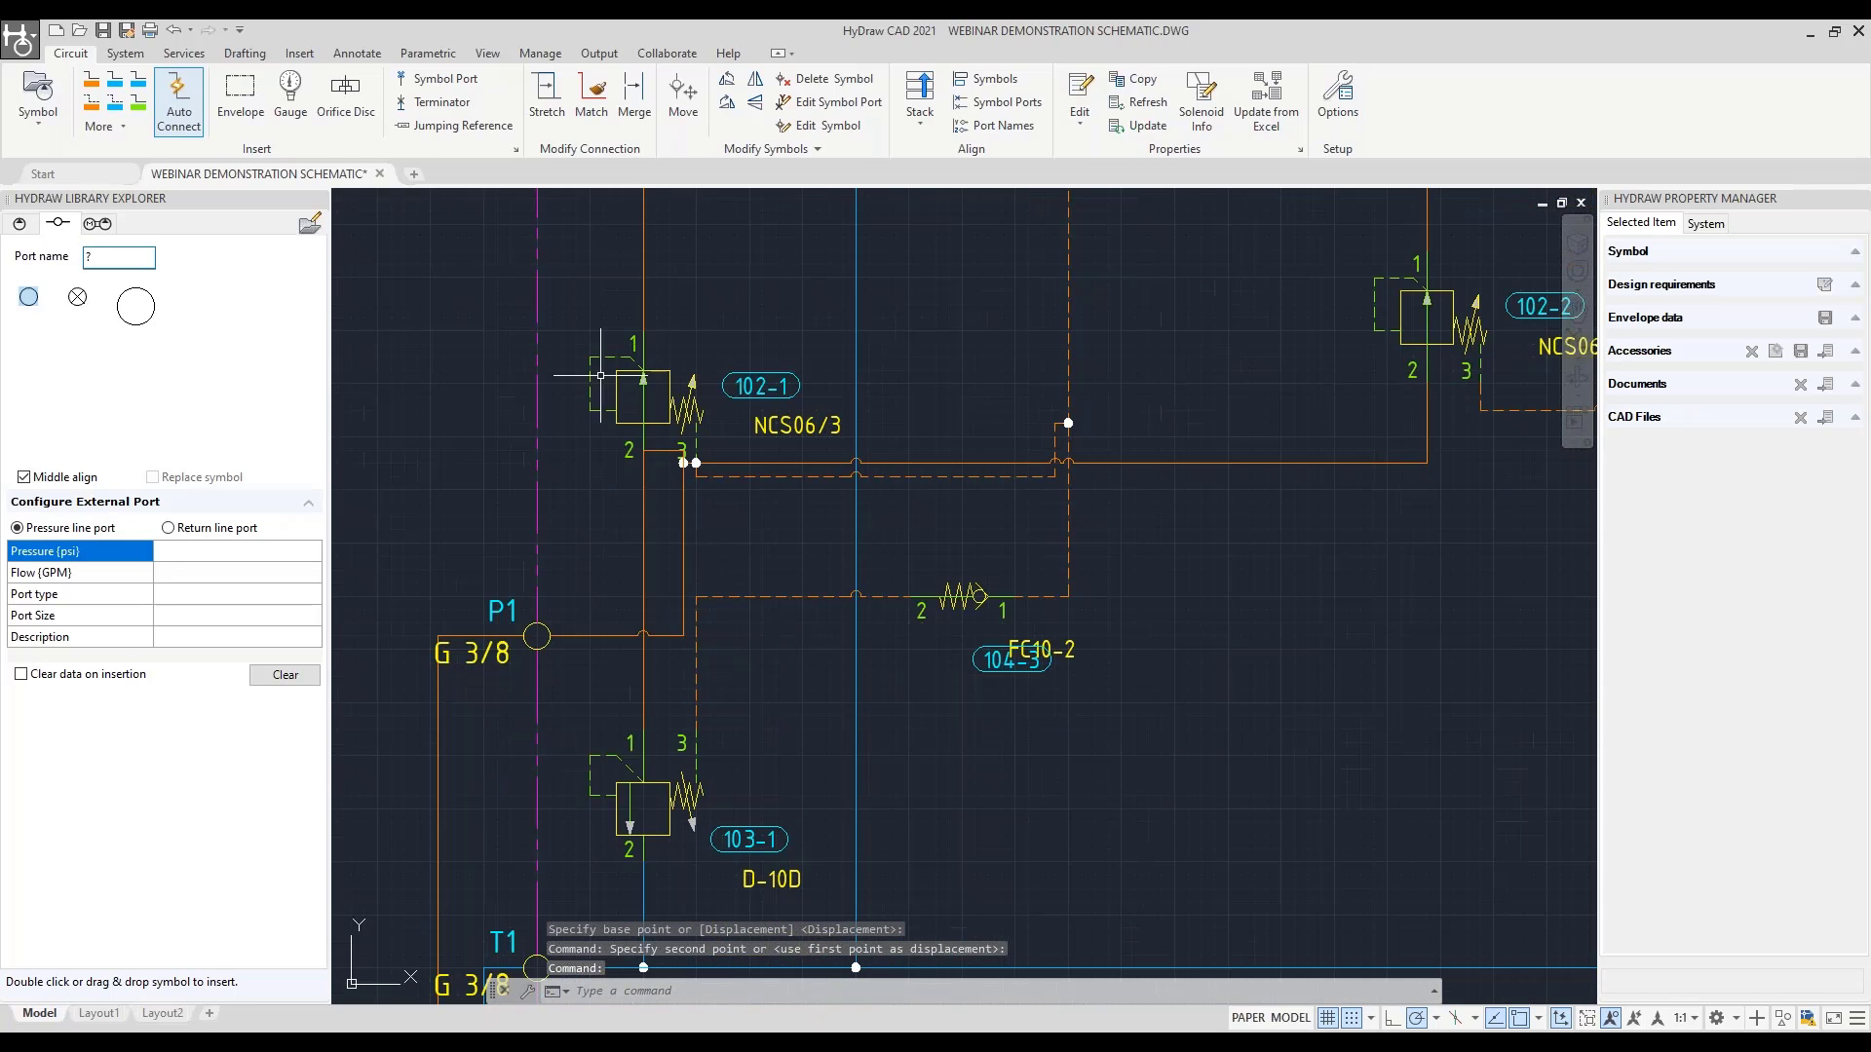
click(639, 494)
click(647, 511)
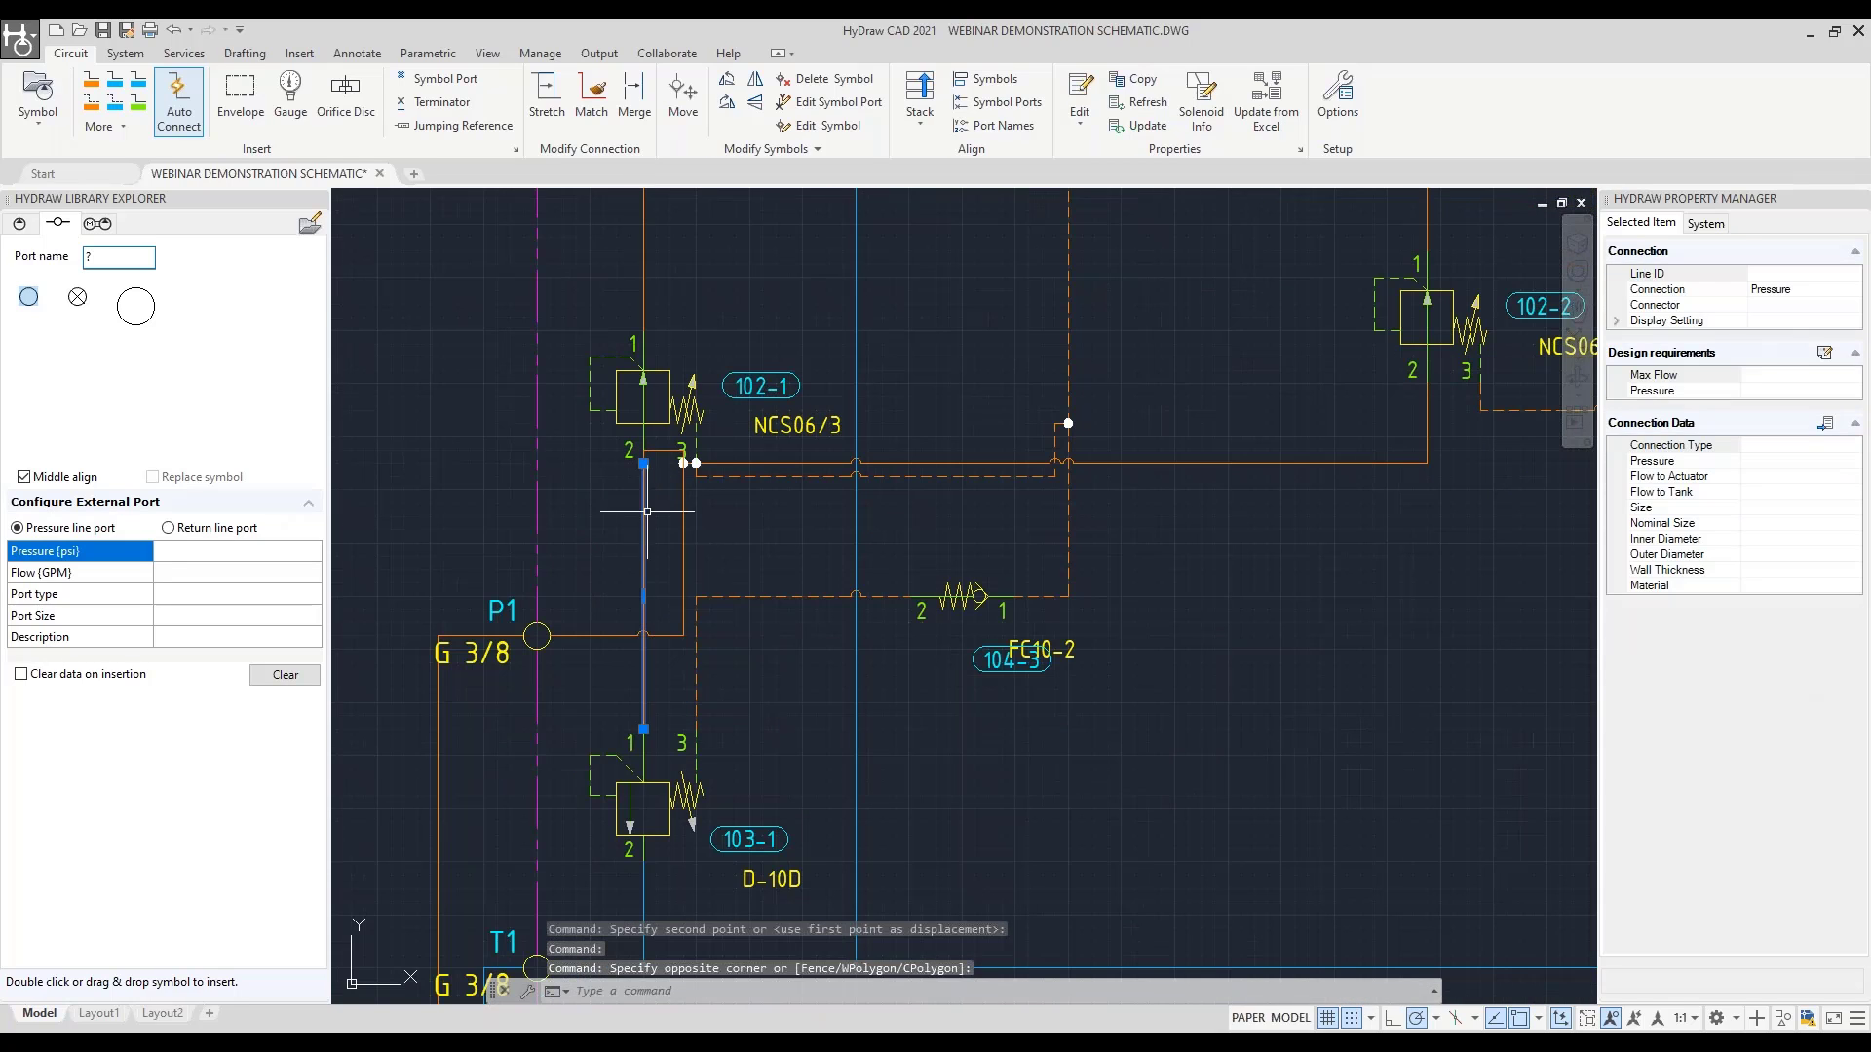
key(Escape)
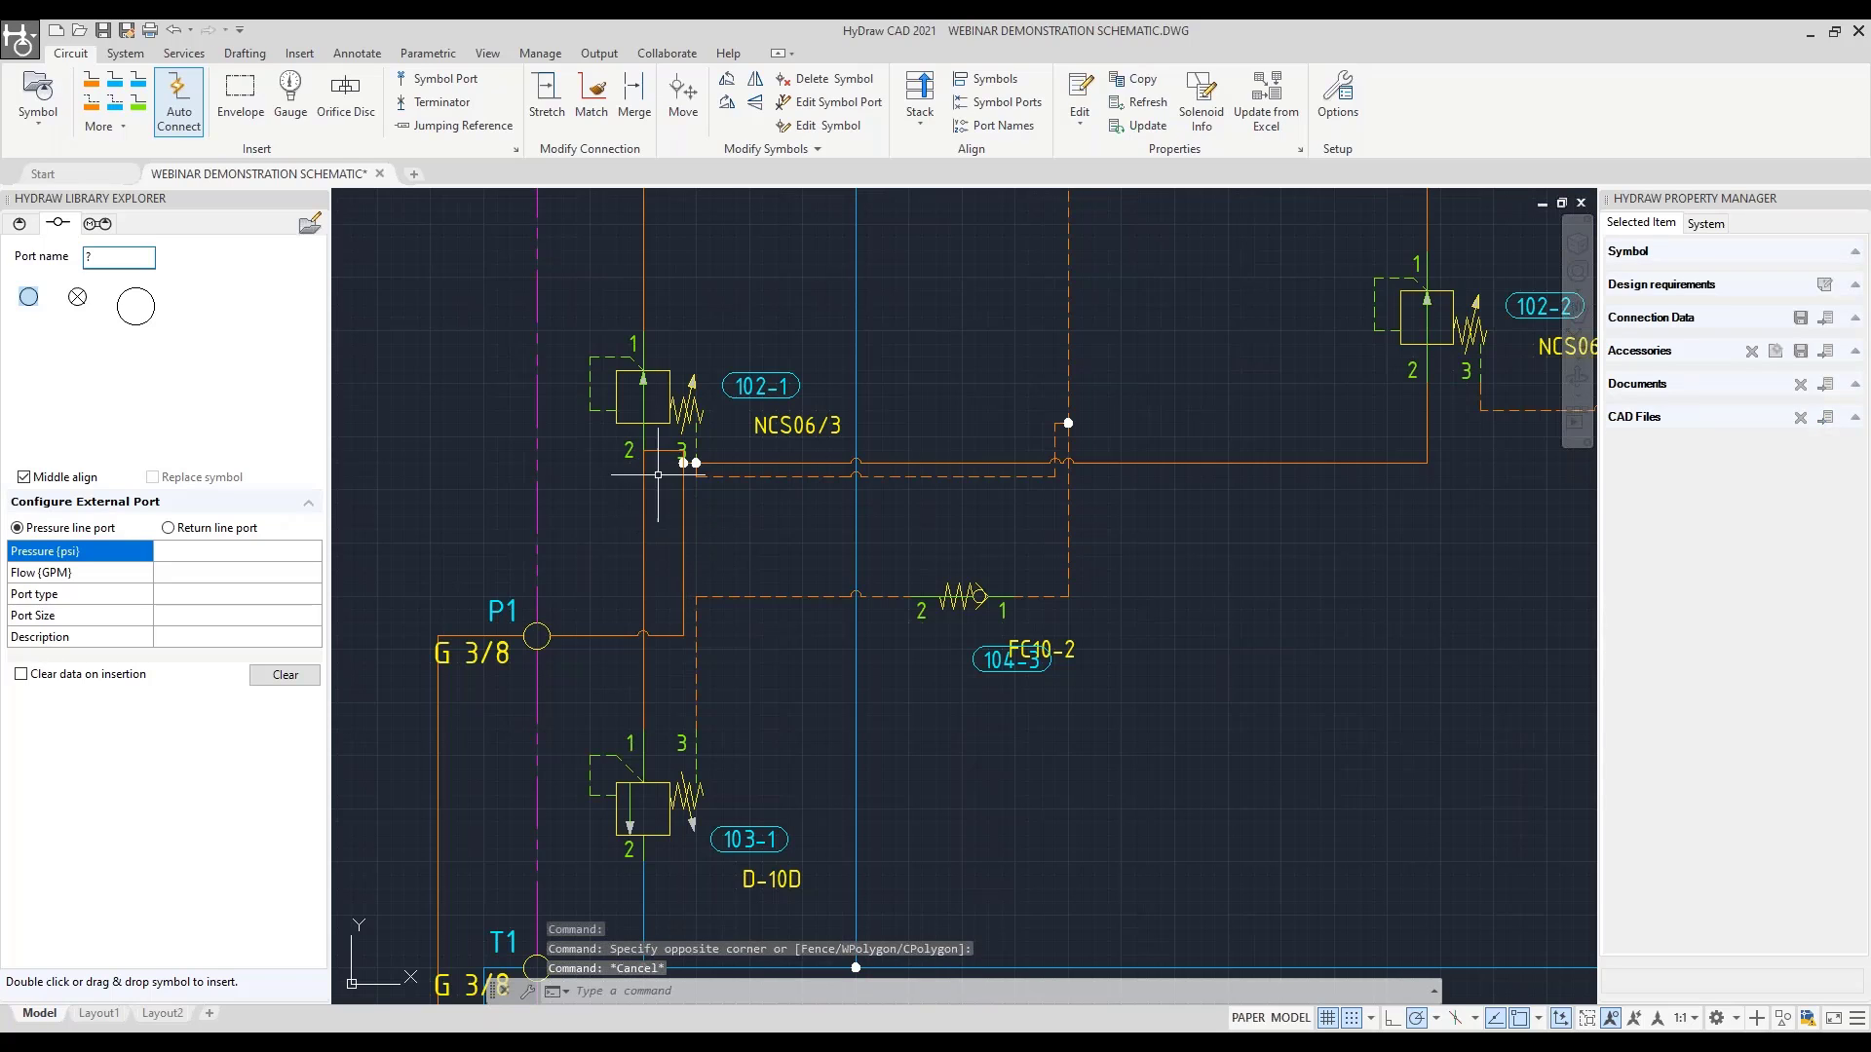
Try to reroute the pressure connection from port P1 by stretching its segments around the vertical line between valves 102-1 and 103-1
click(557, 130)
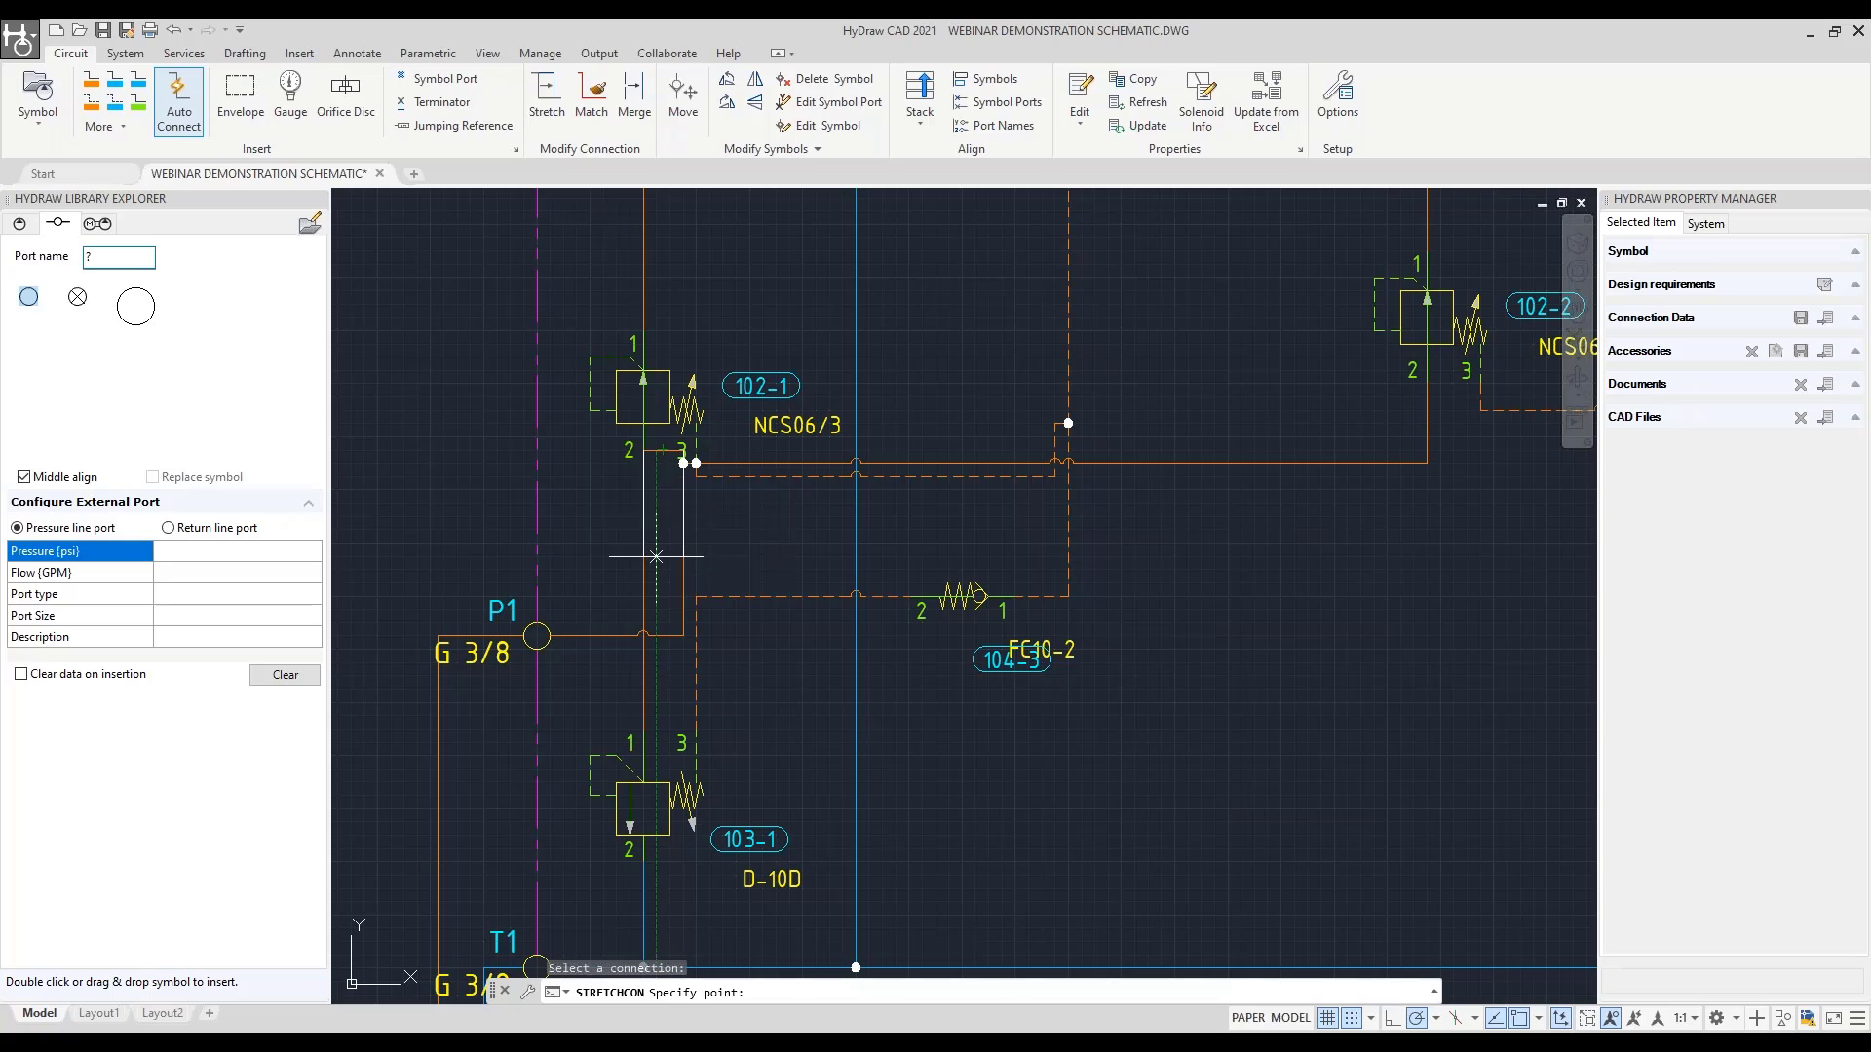
click(685, 586)
click(685, 586)
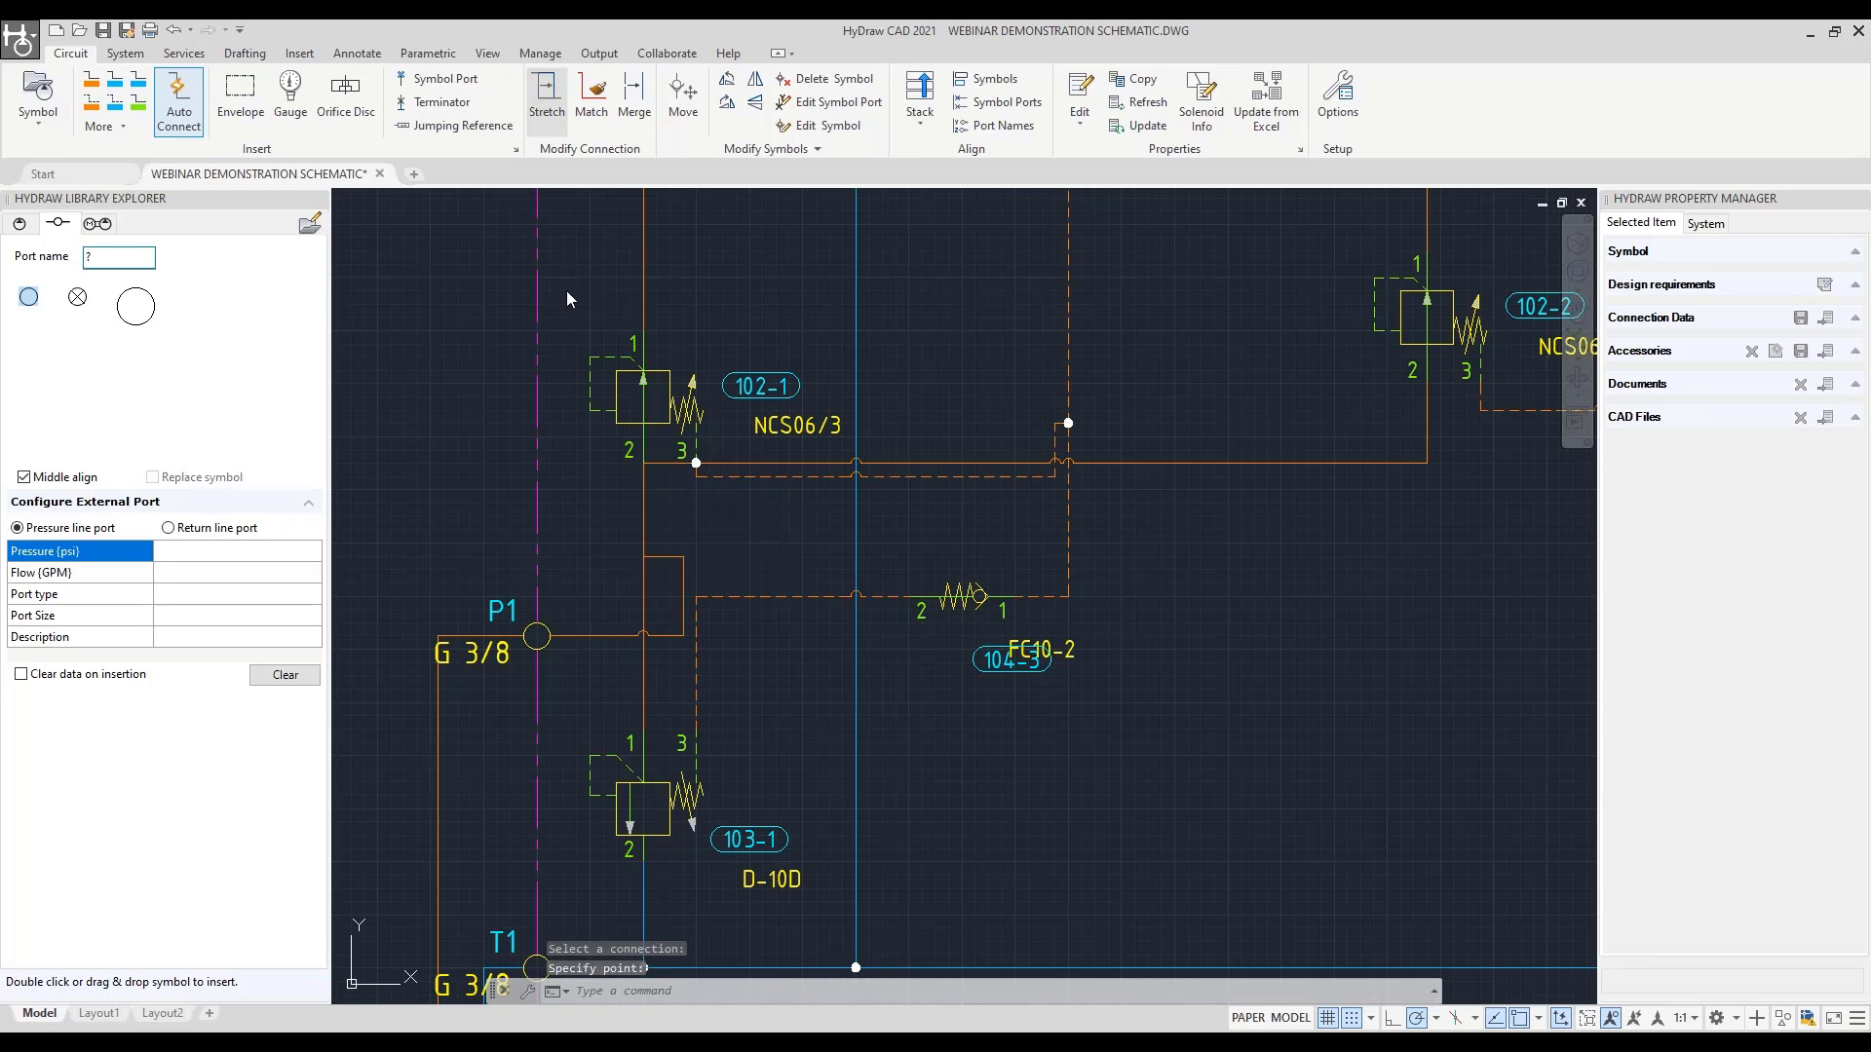
click(546, 95)
click(683, 569)
click(616, 569)
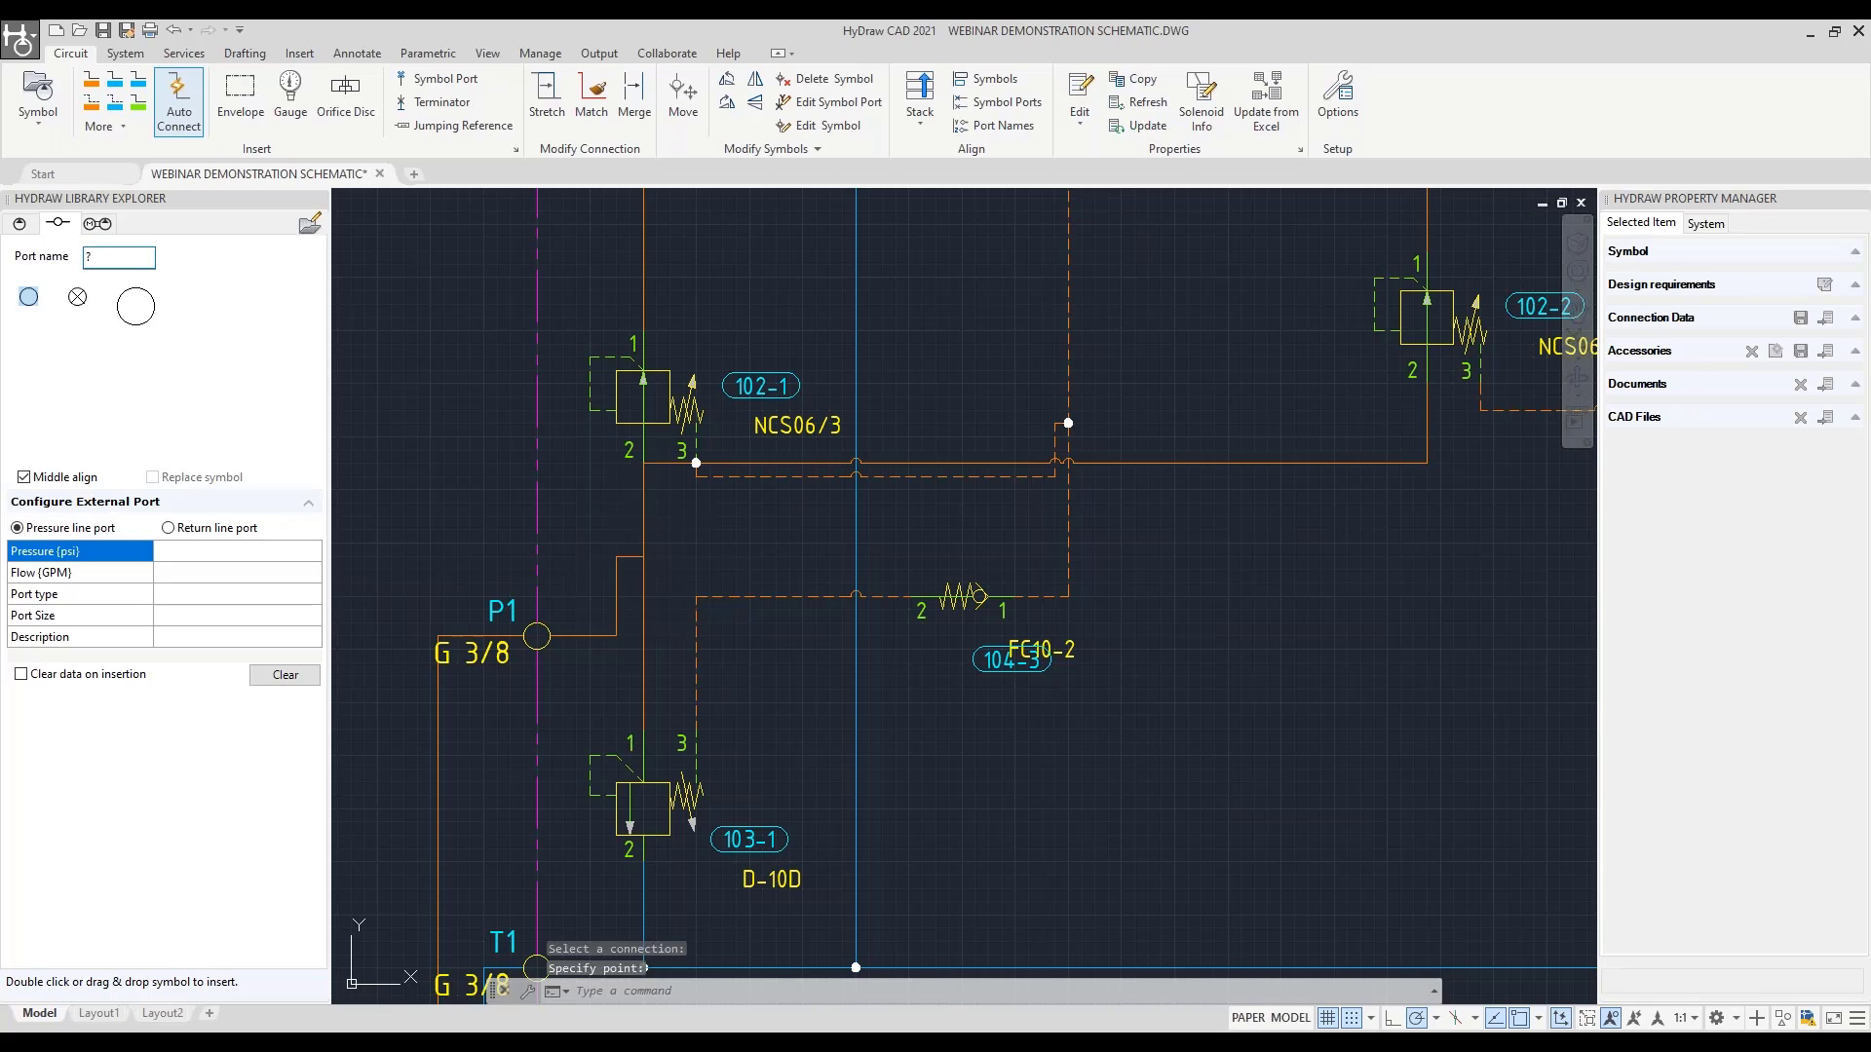
Delete the jogged P1 connection and draw a straight pressure line from P1 to the vertical line between 102-1 and 103-1
click(616, 614)
key(Delete)
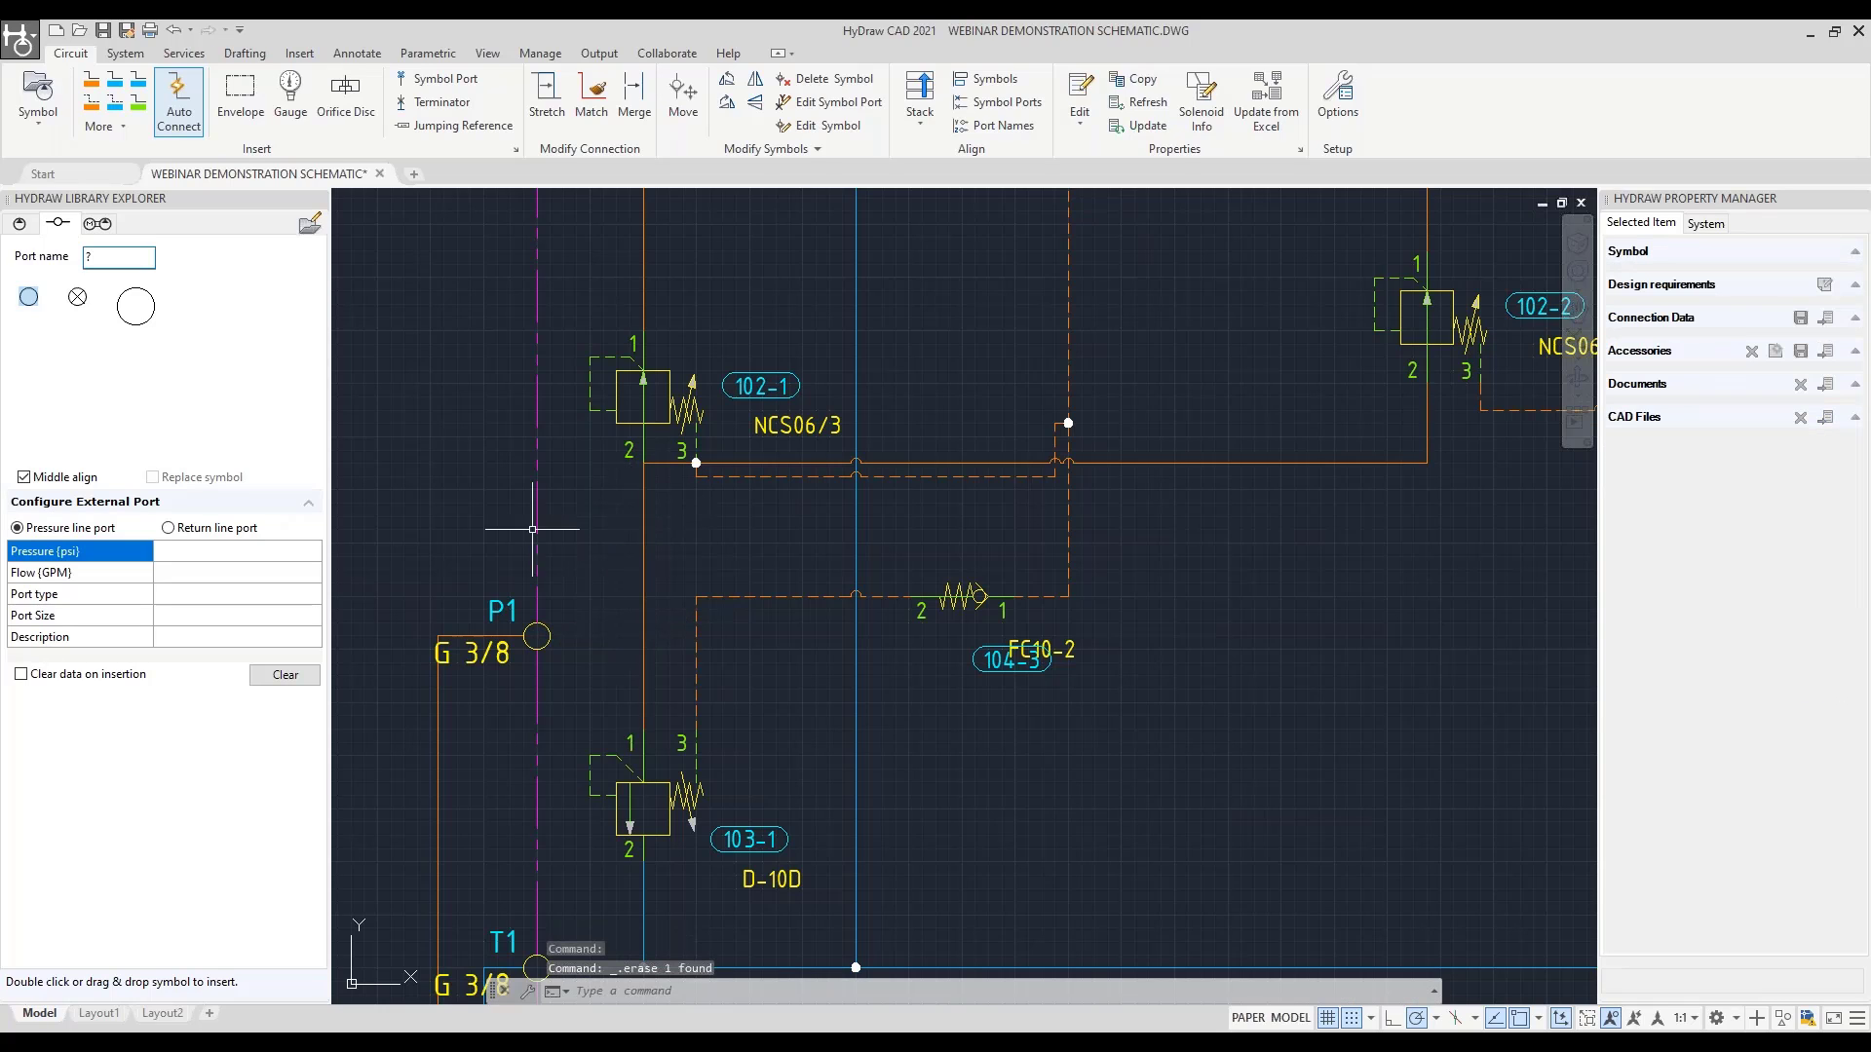
click(92, 80)
click(550, 635)
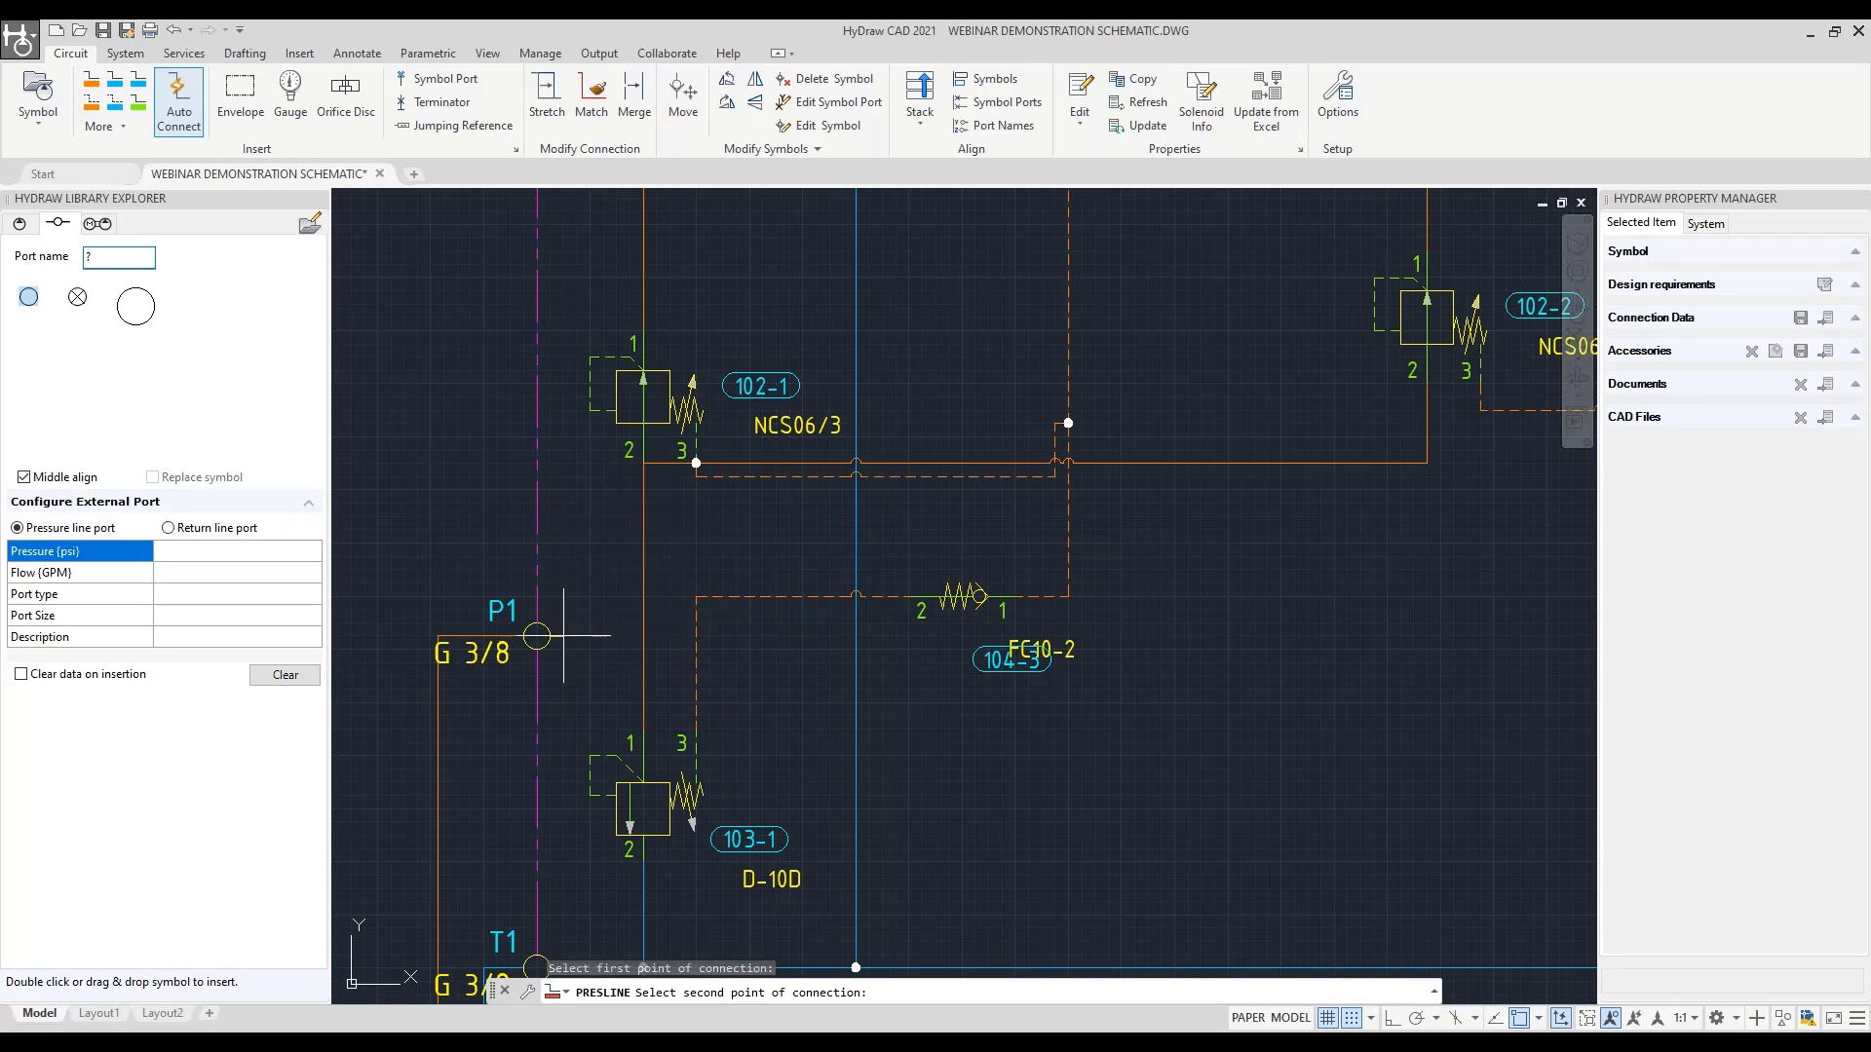
click(641, 638)
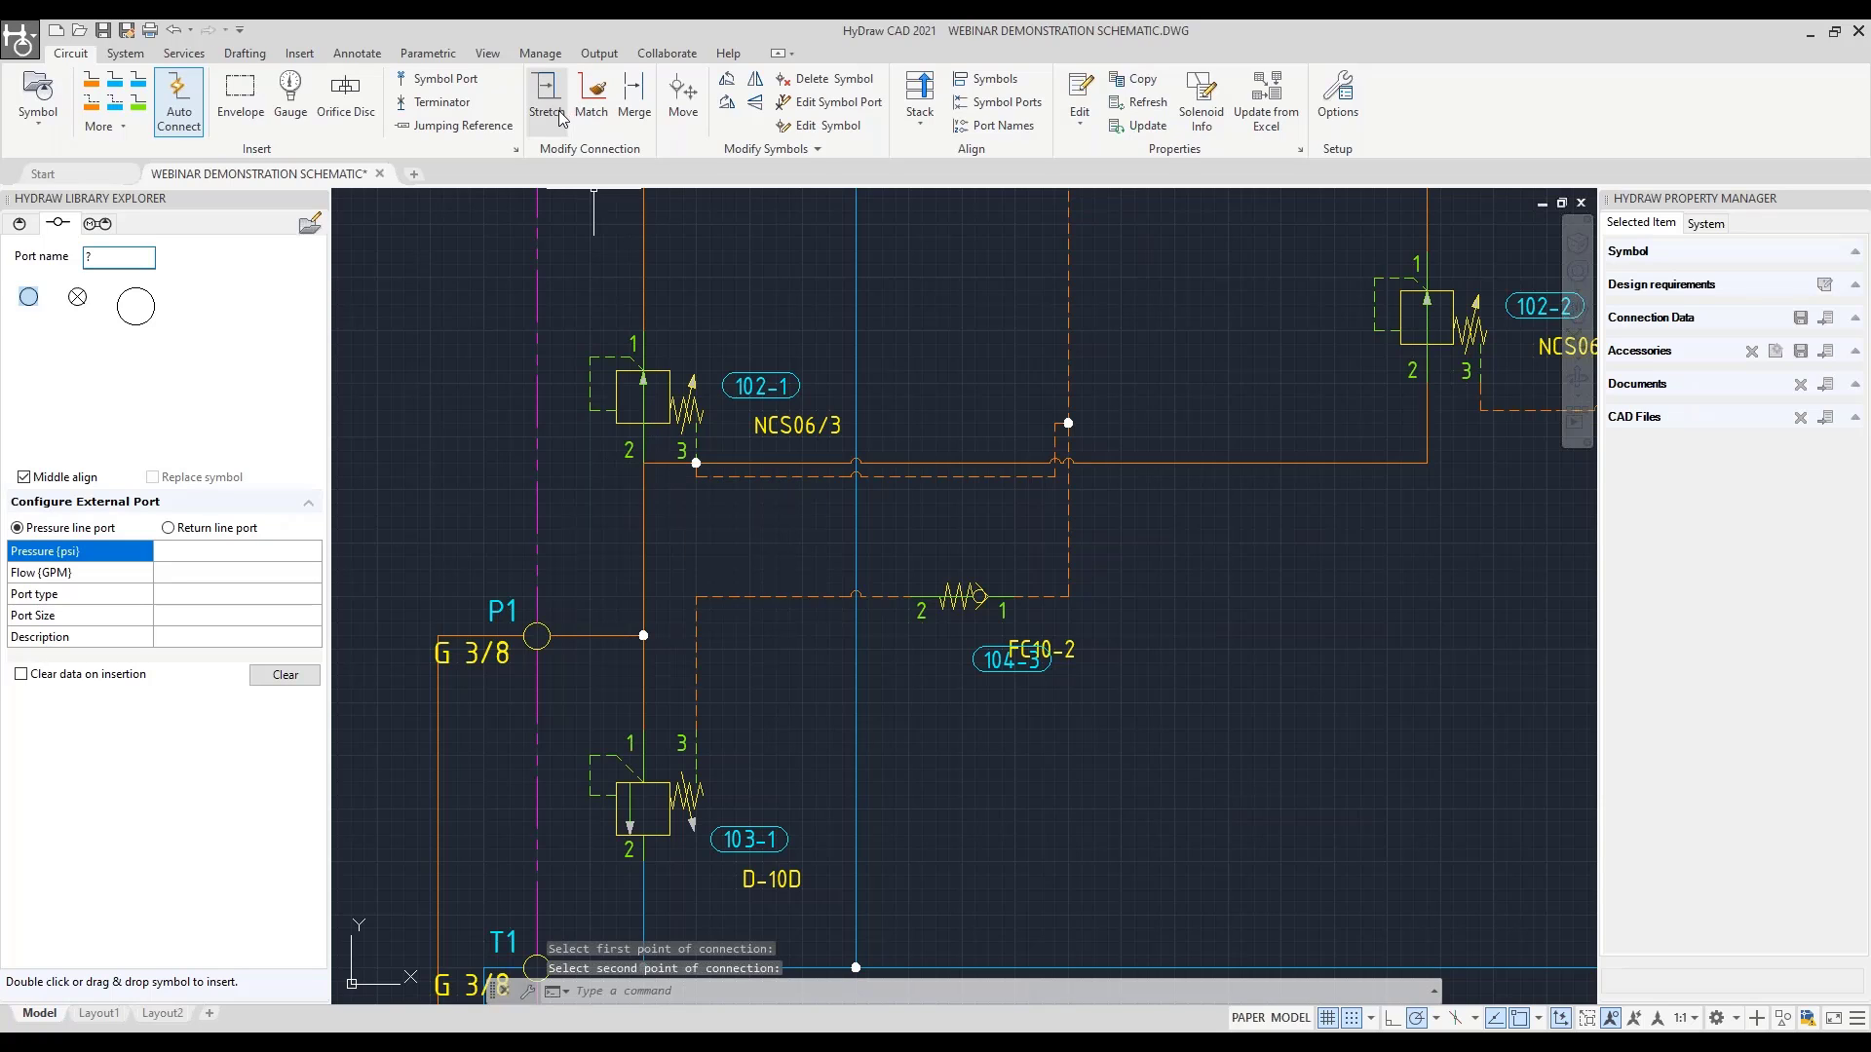
Stretch the horizontal supply line of valve 102-2 down in line with the P1 connection
click(1095, 462)
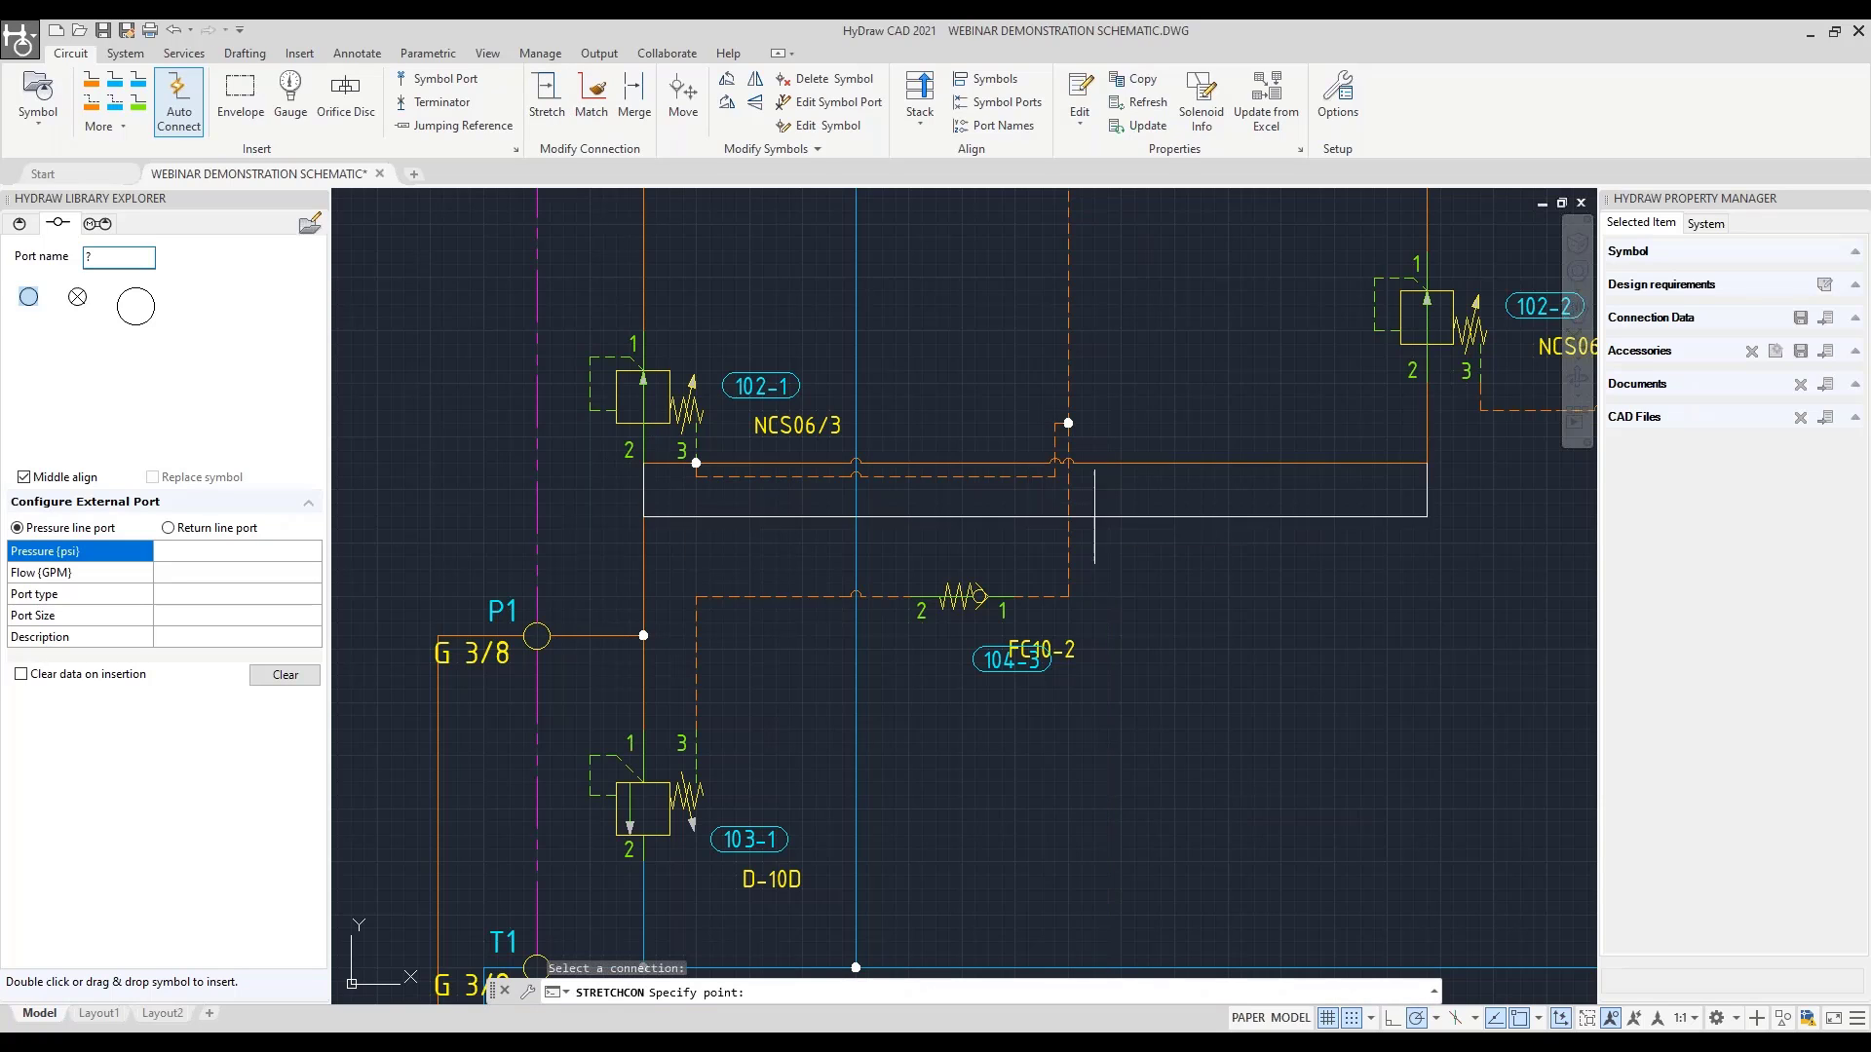
click(1054, 636)
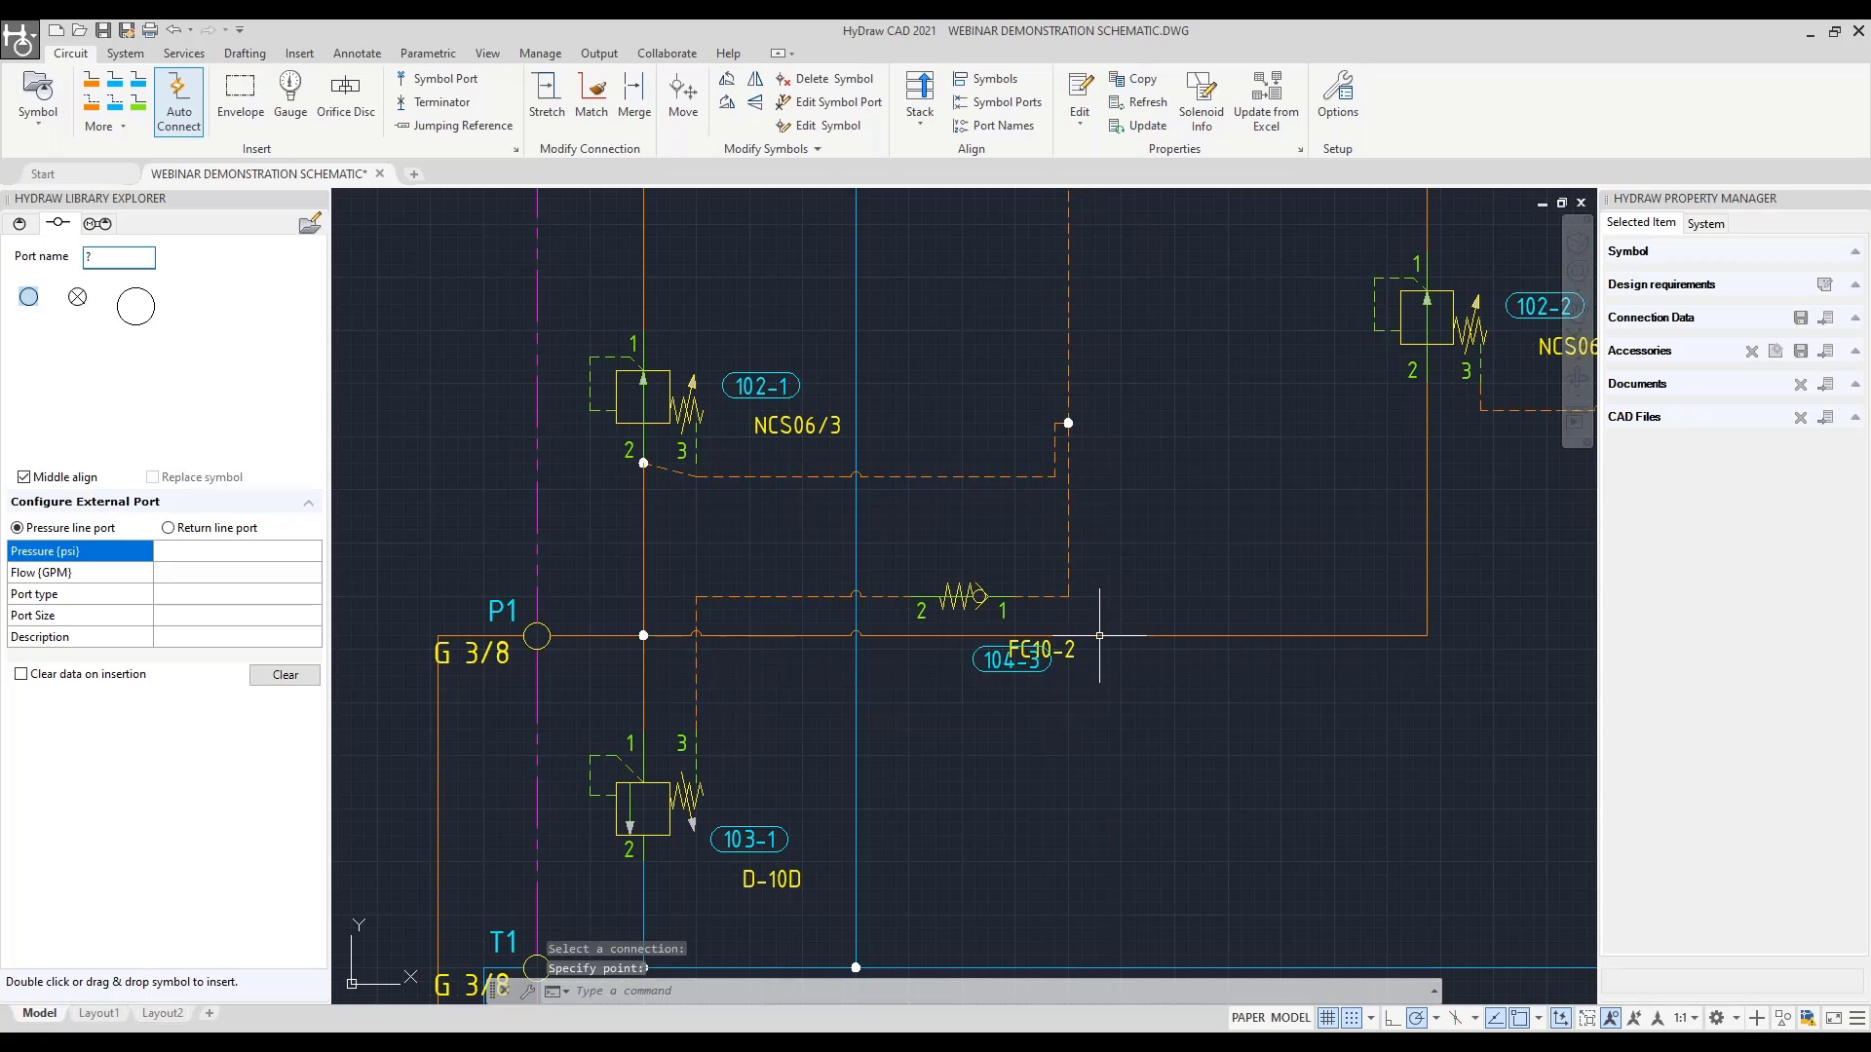
Try to move the displaced end of the control line from port 2 to port 3 of valve 102-1
click(644, 458)
click(644, 464)
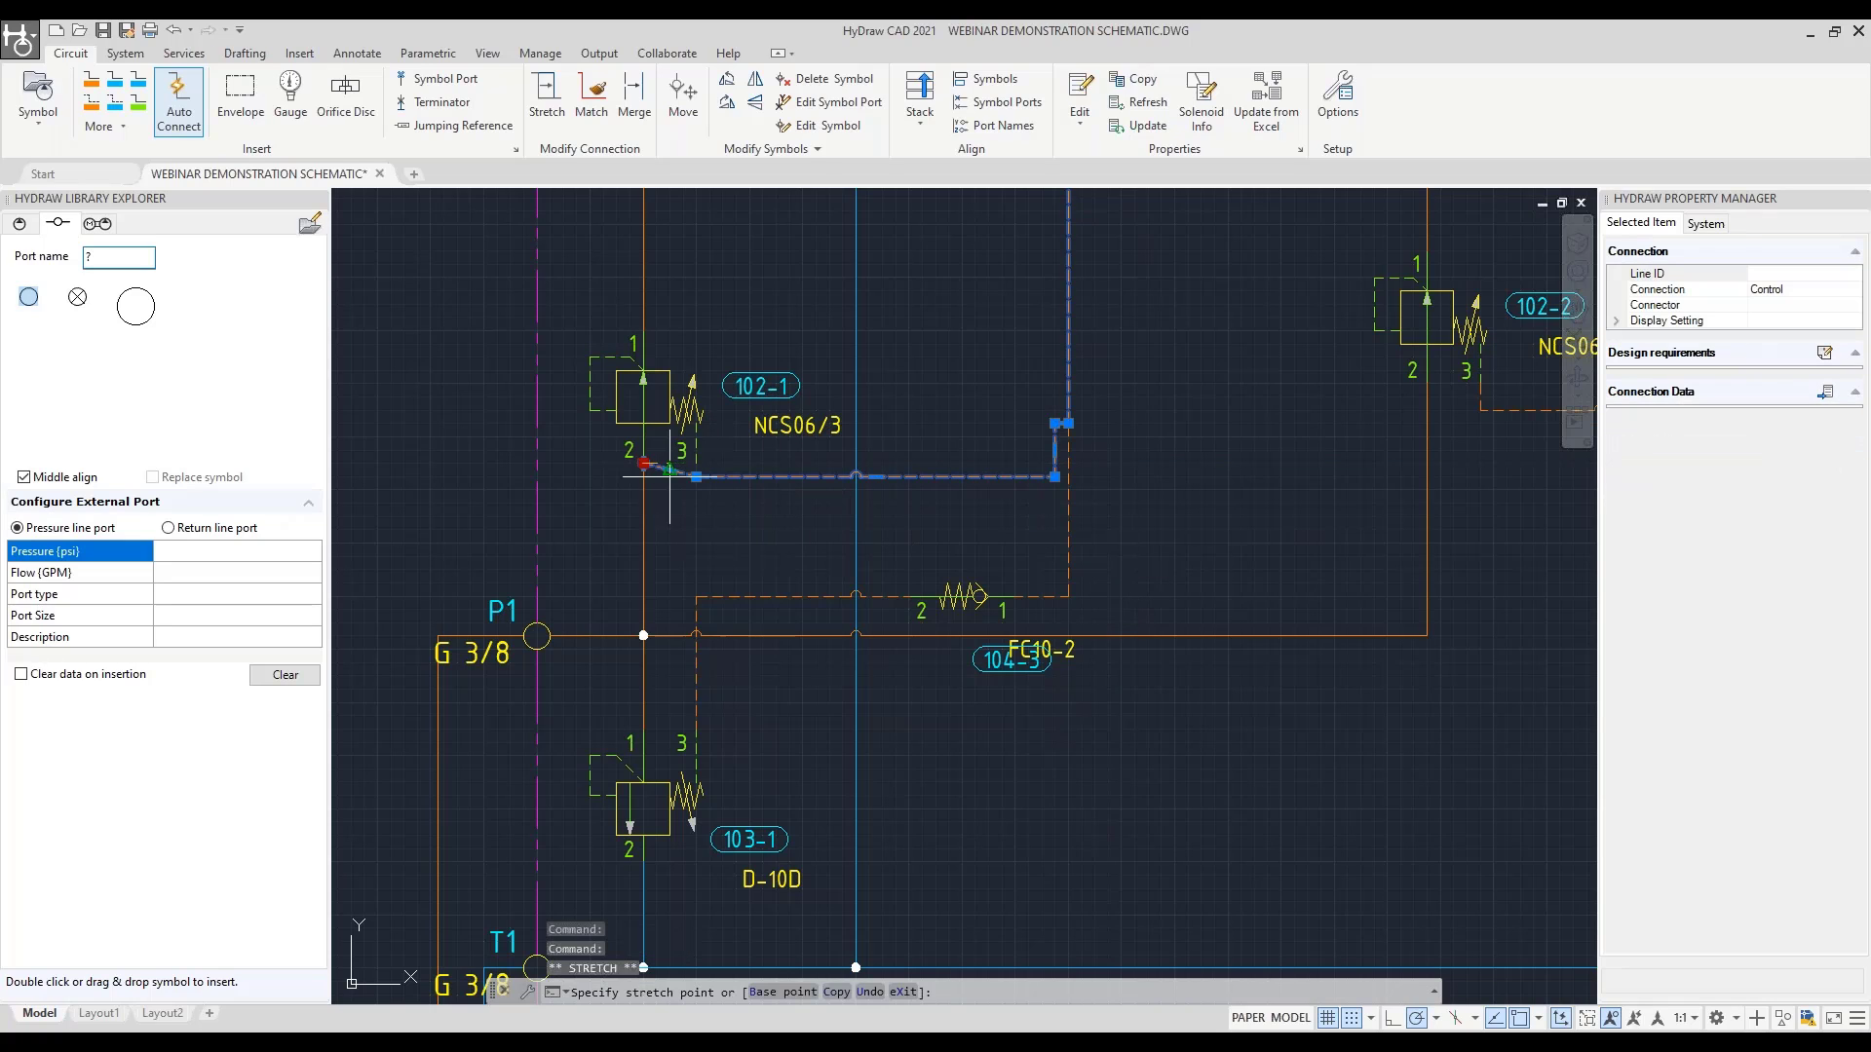
scroll(696, 463, up, 4)
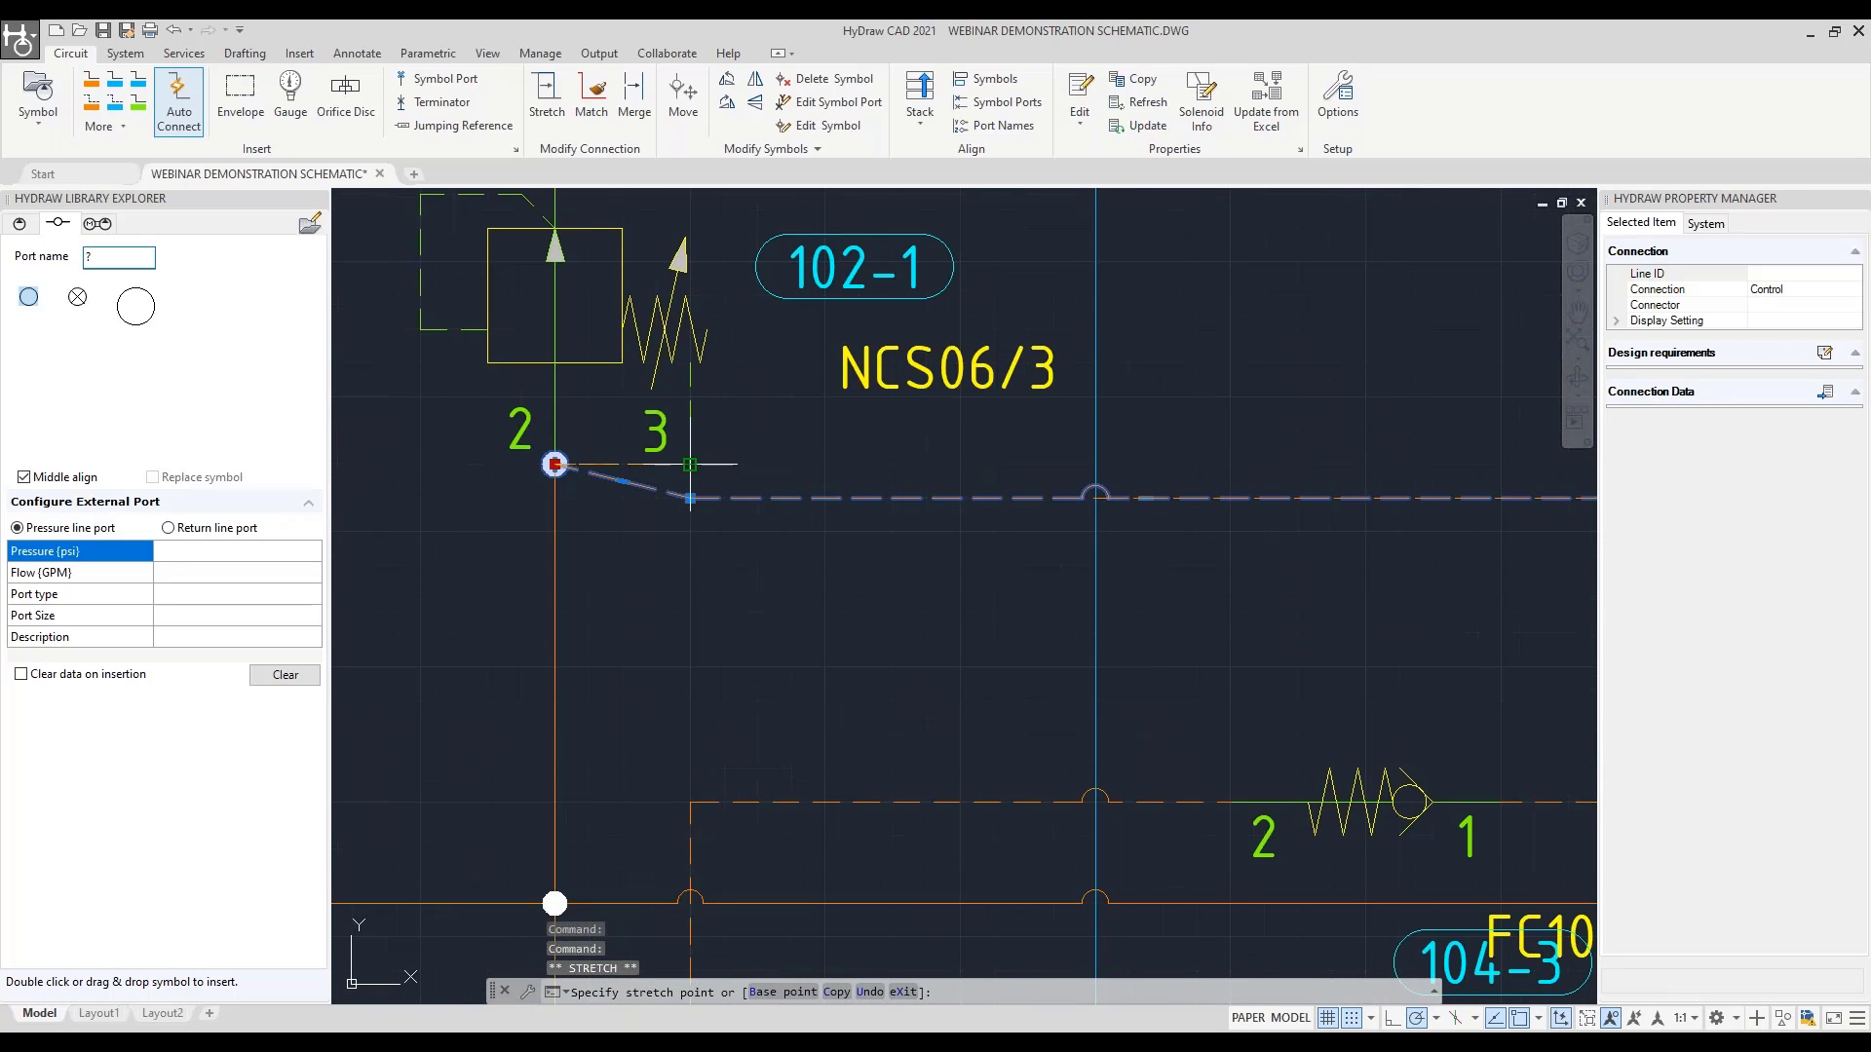
click(704, 463)
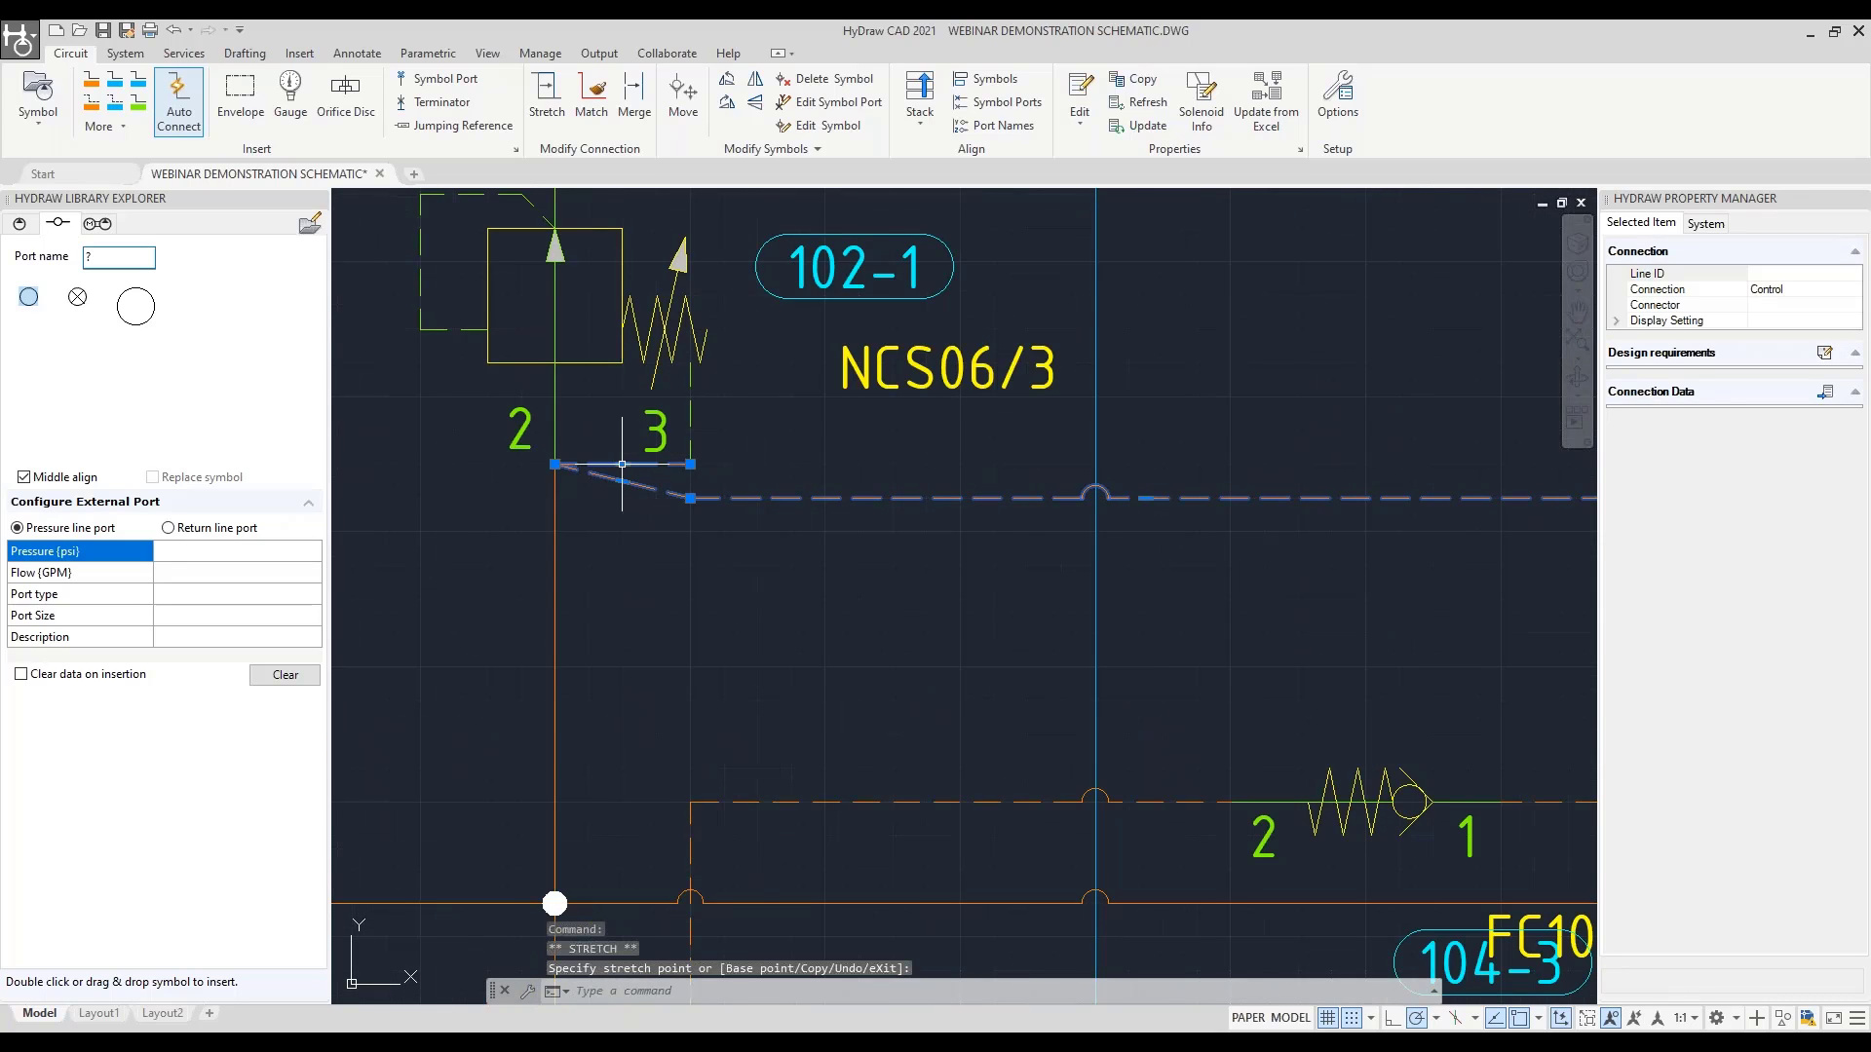
Delete the control line at valve 102-1 and draw a new one from its port 3 to the line joining check valves 104-1 and 104-2
scroll(622, 464, down, 8)
key(Delete)
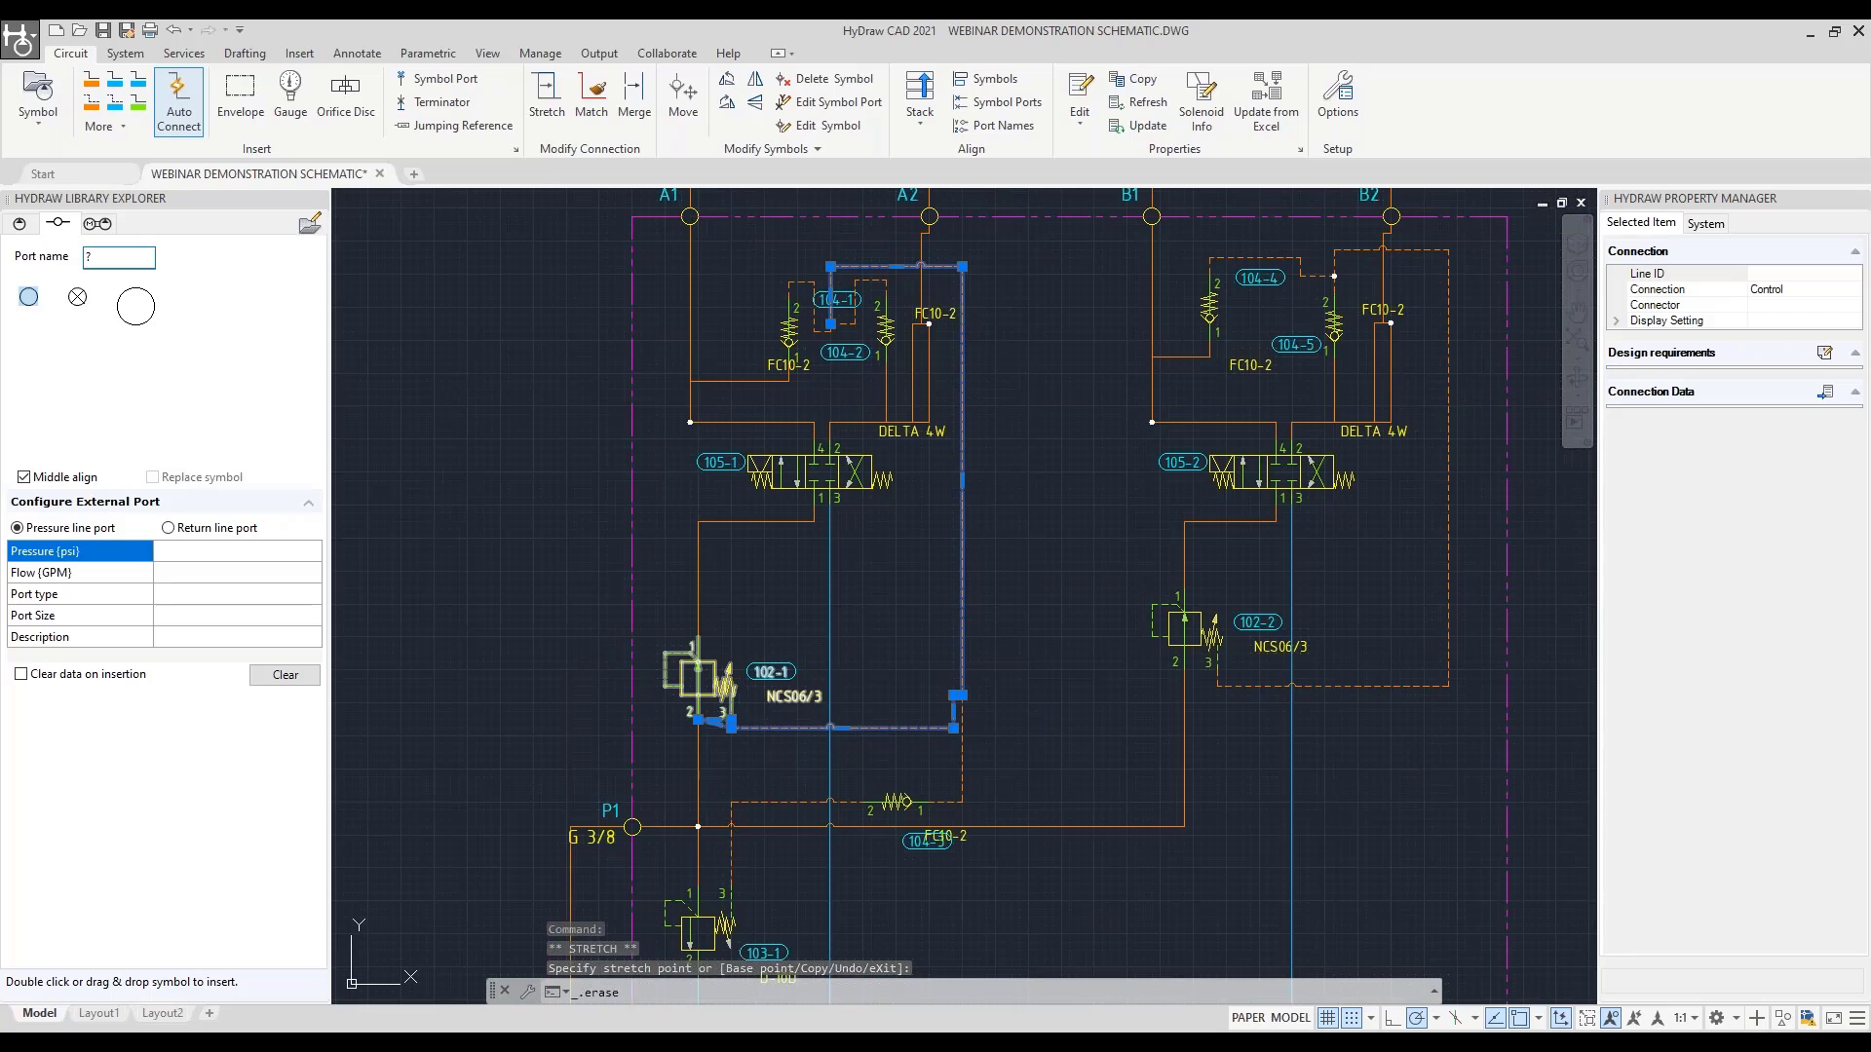
middle_drag(804, 602, 799, 660)
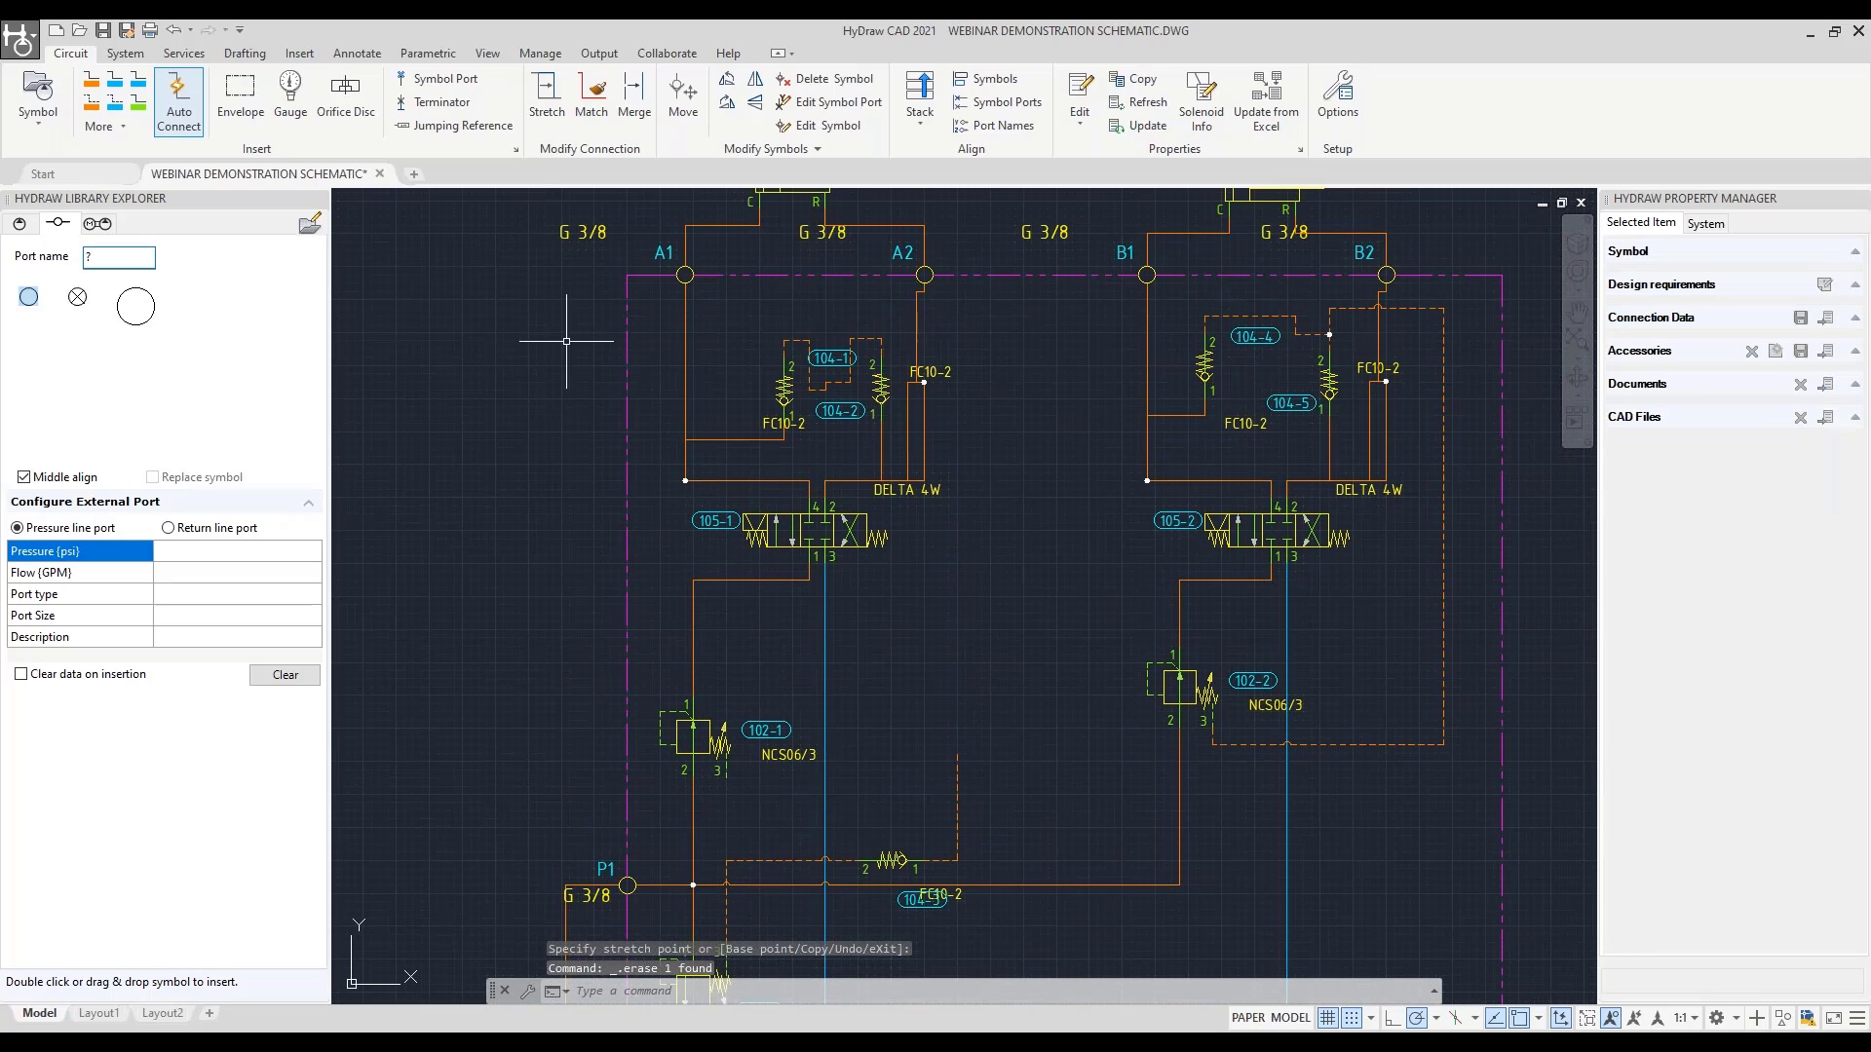
click(93, 107)
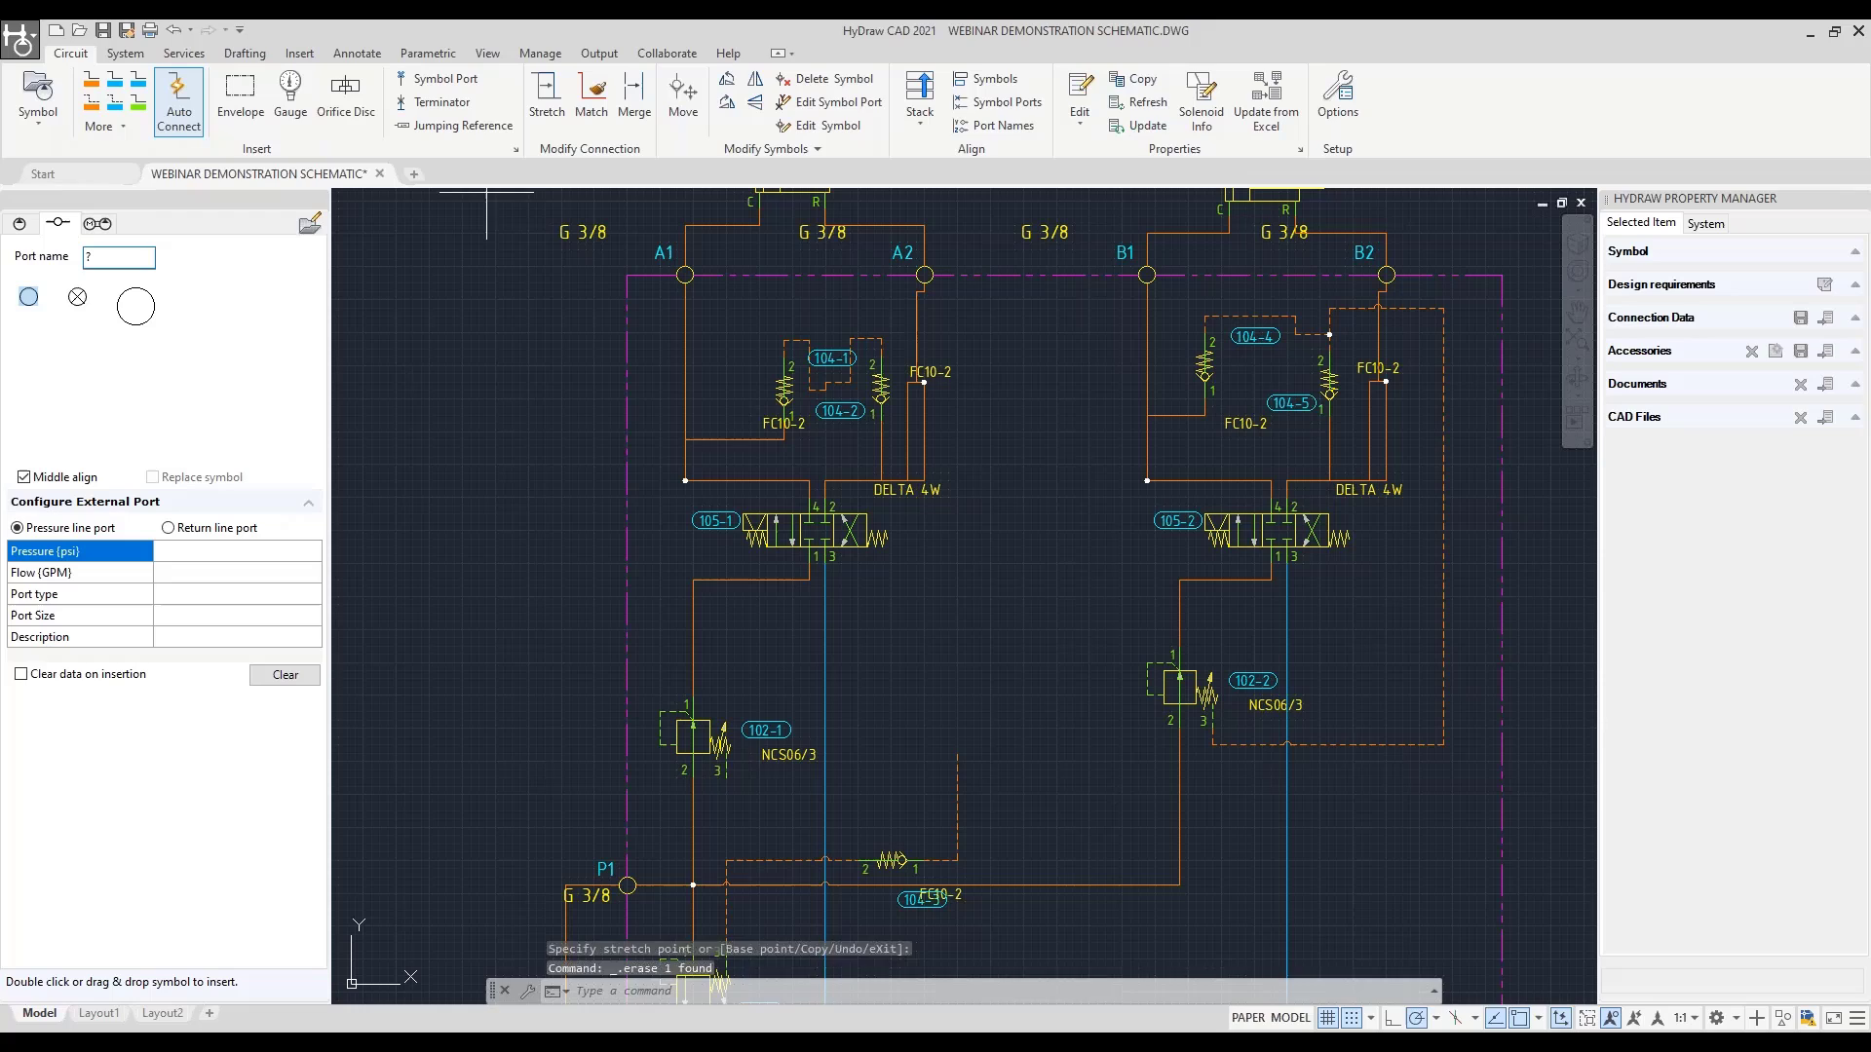
click(726, 778)
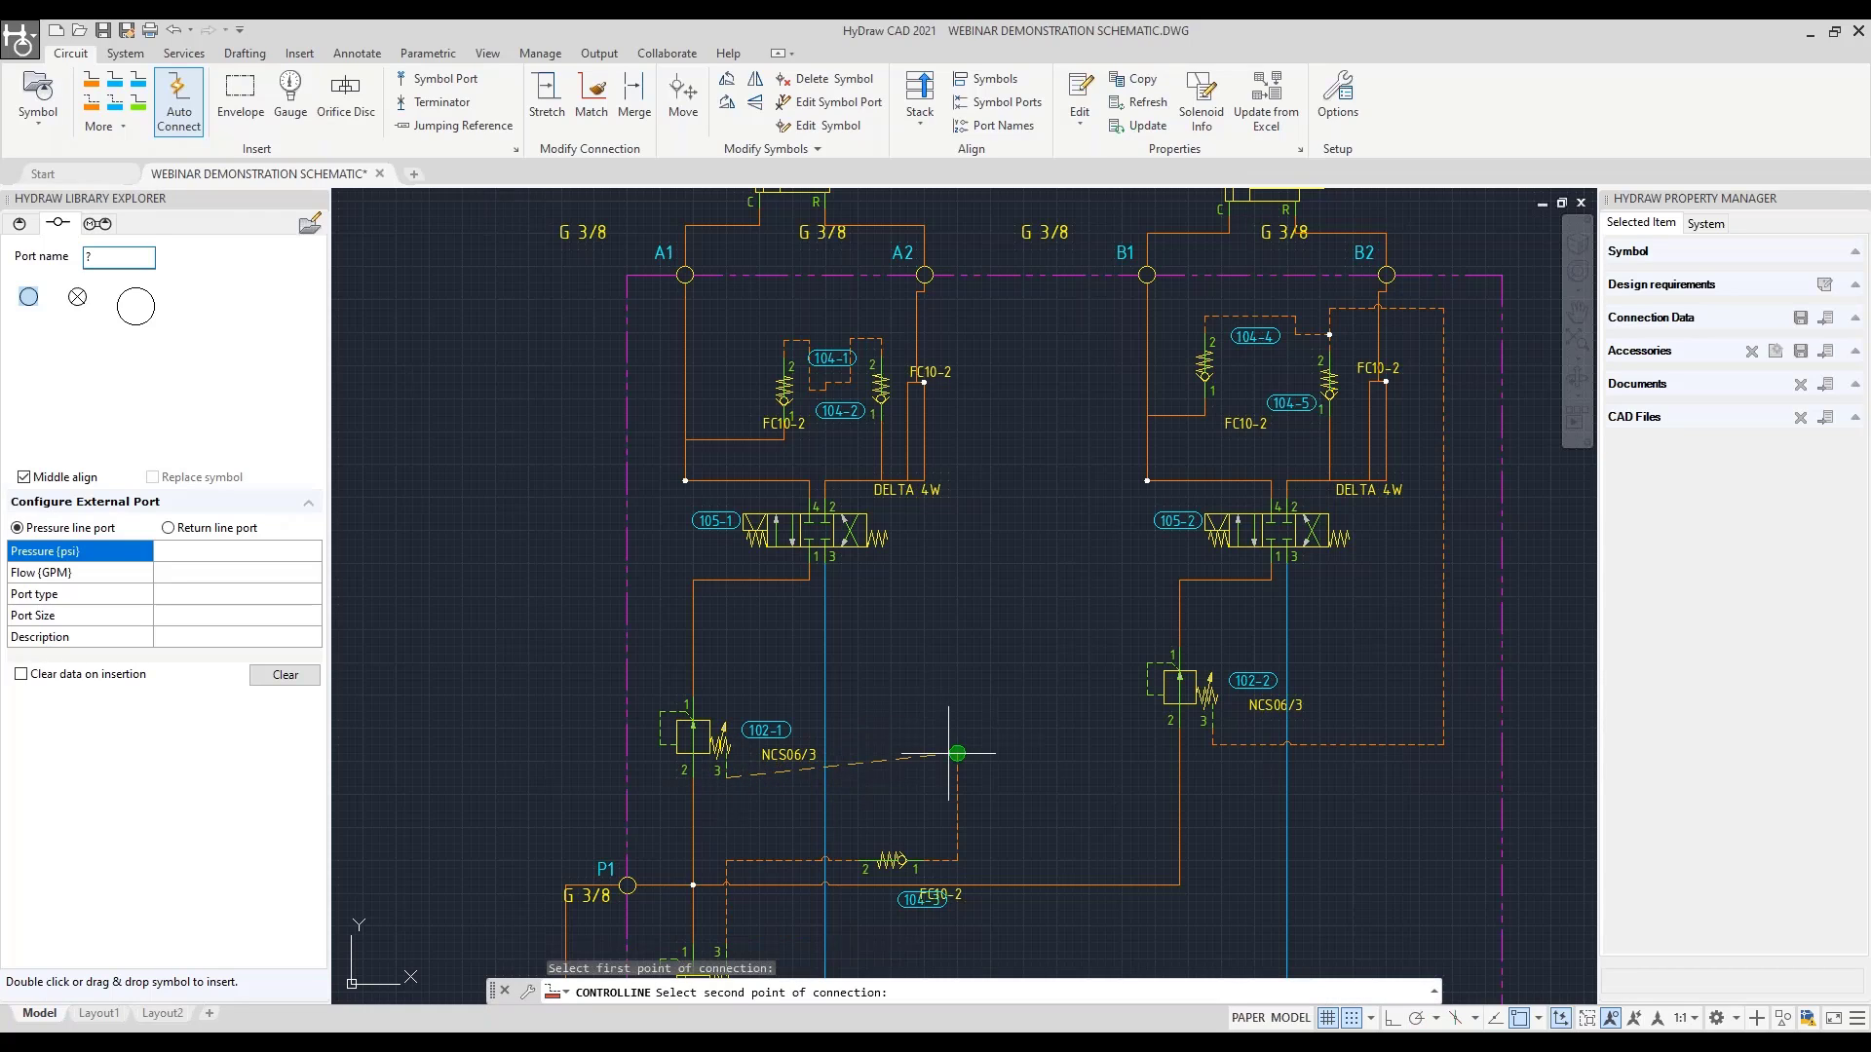
click(857, 338)
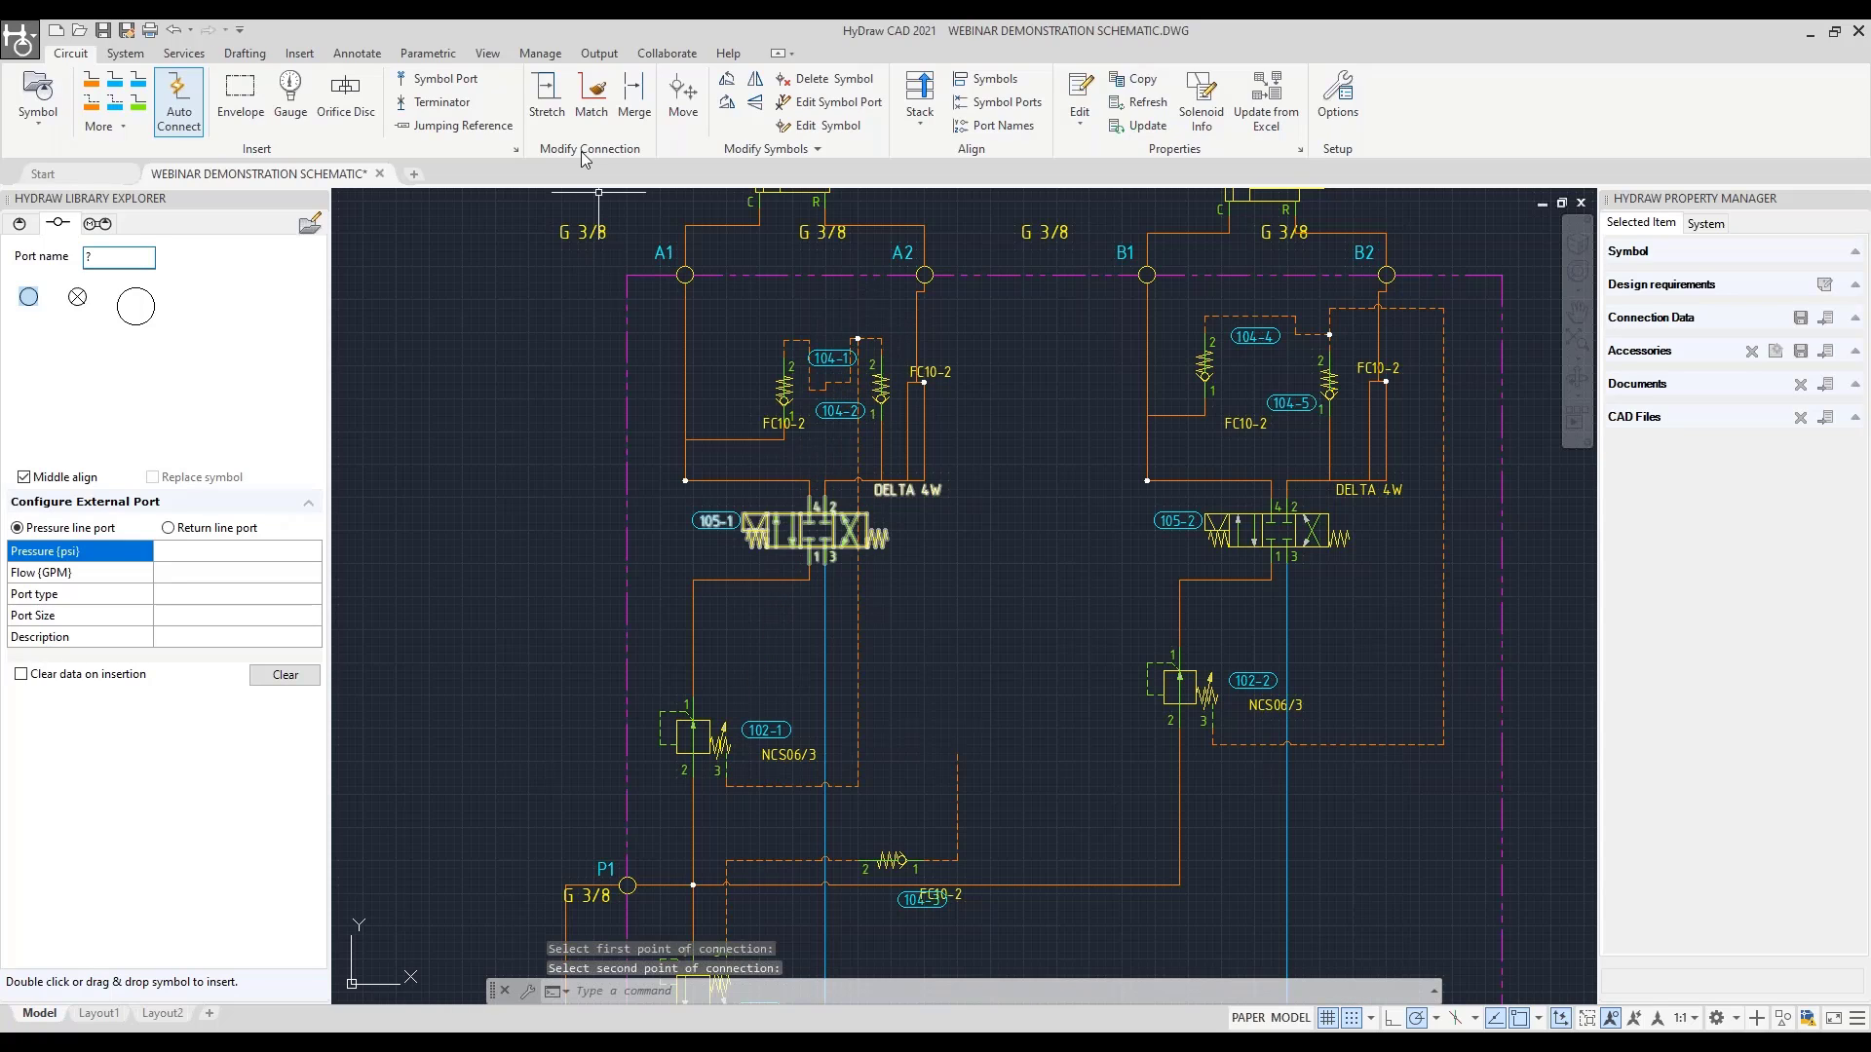
Stretch the vertical segment of the new 102-1 control line to the right, clear of valve 105-1 and the A2 line
click(546, 92)
click(857, 645)
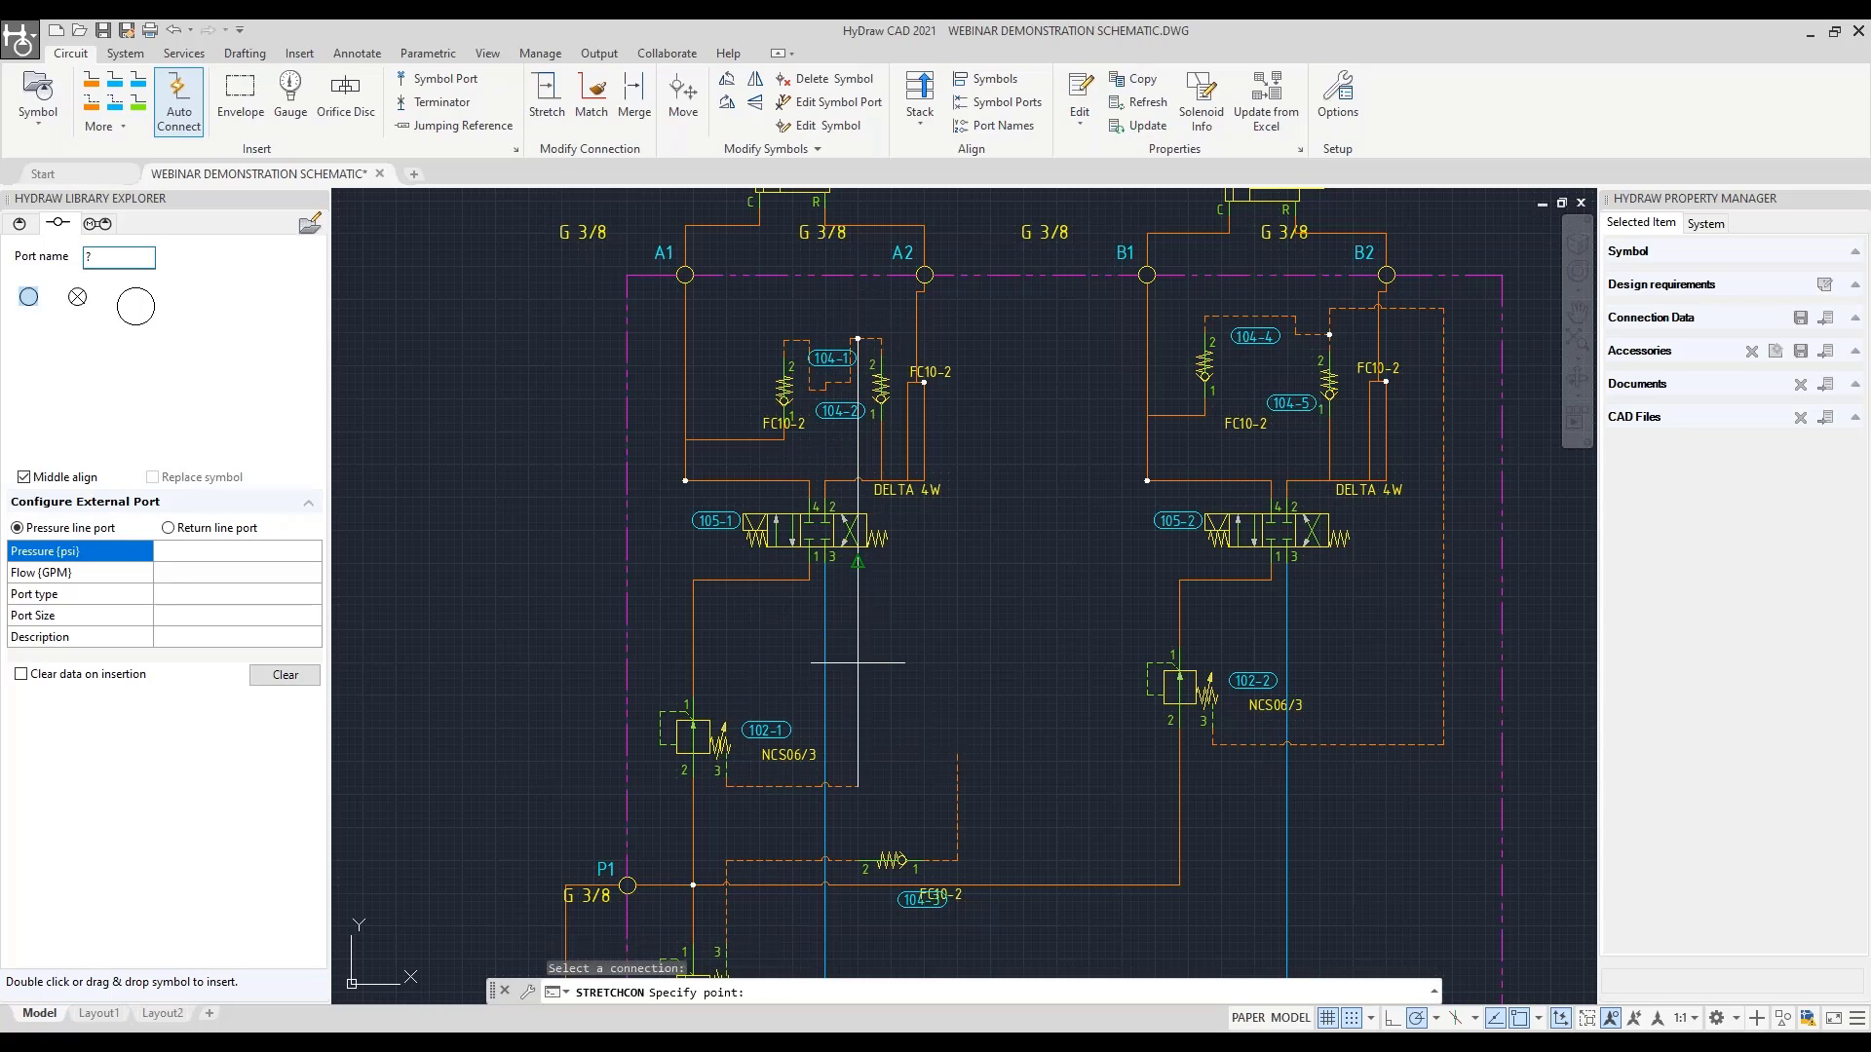
click(940, 663)
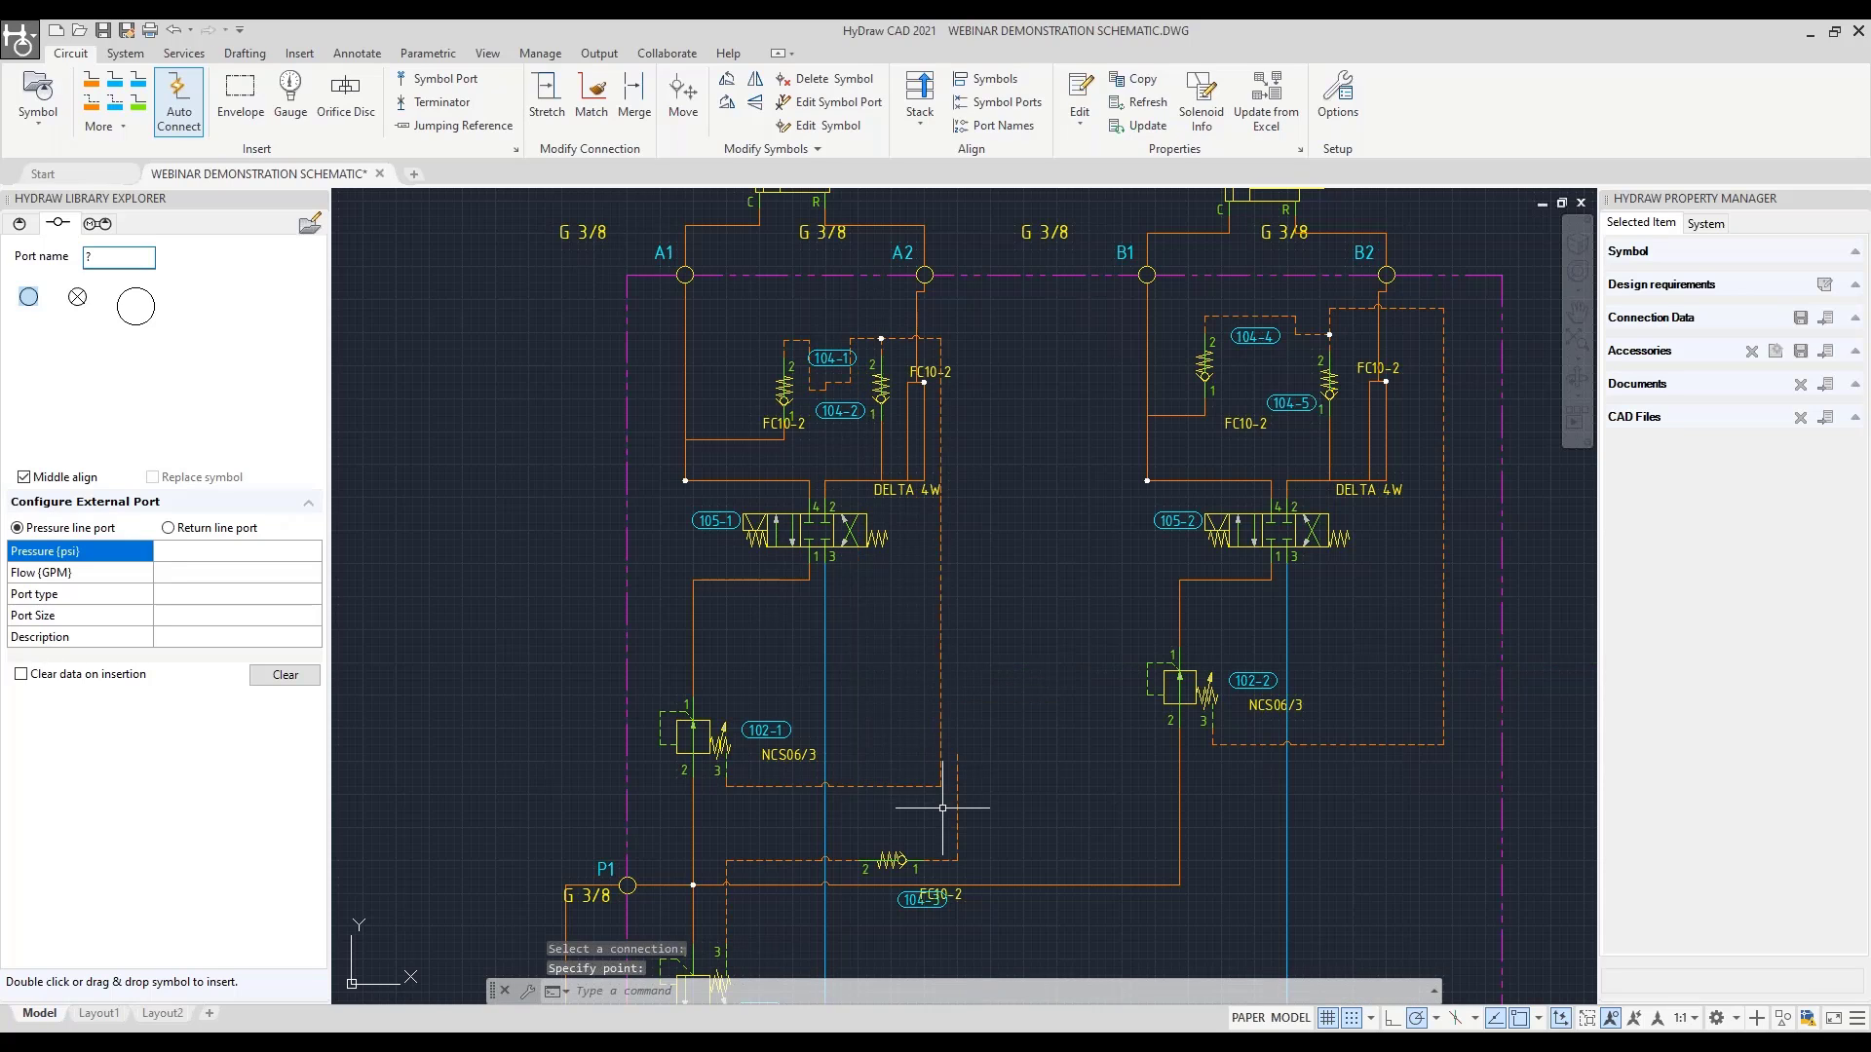
Delete the leftover control line at check valve 104-3 and connect its port 1 to the corner of the 102-1 control line
scroll(943, 797, up, 2)
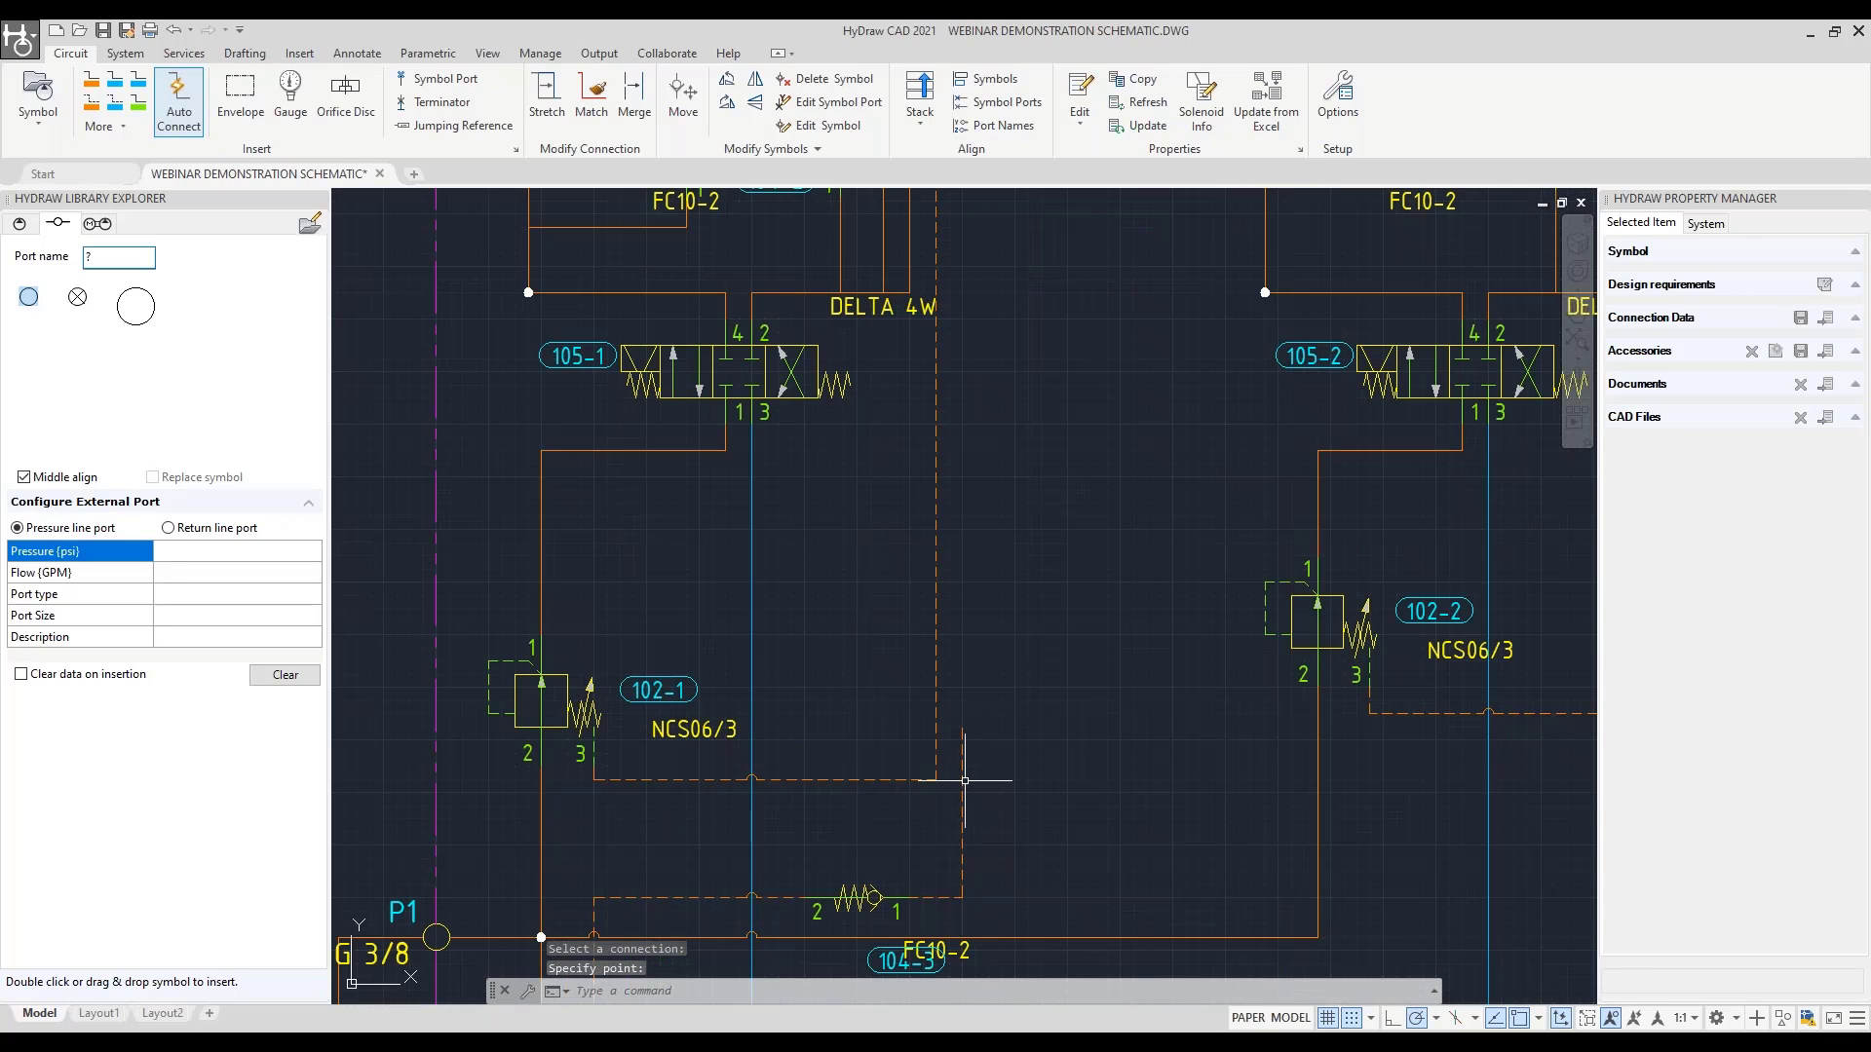
click(962, 780)
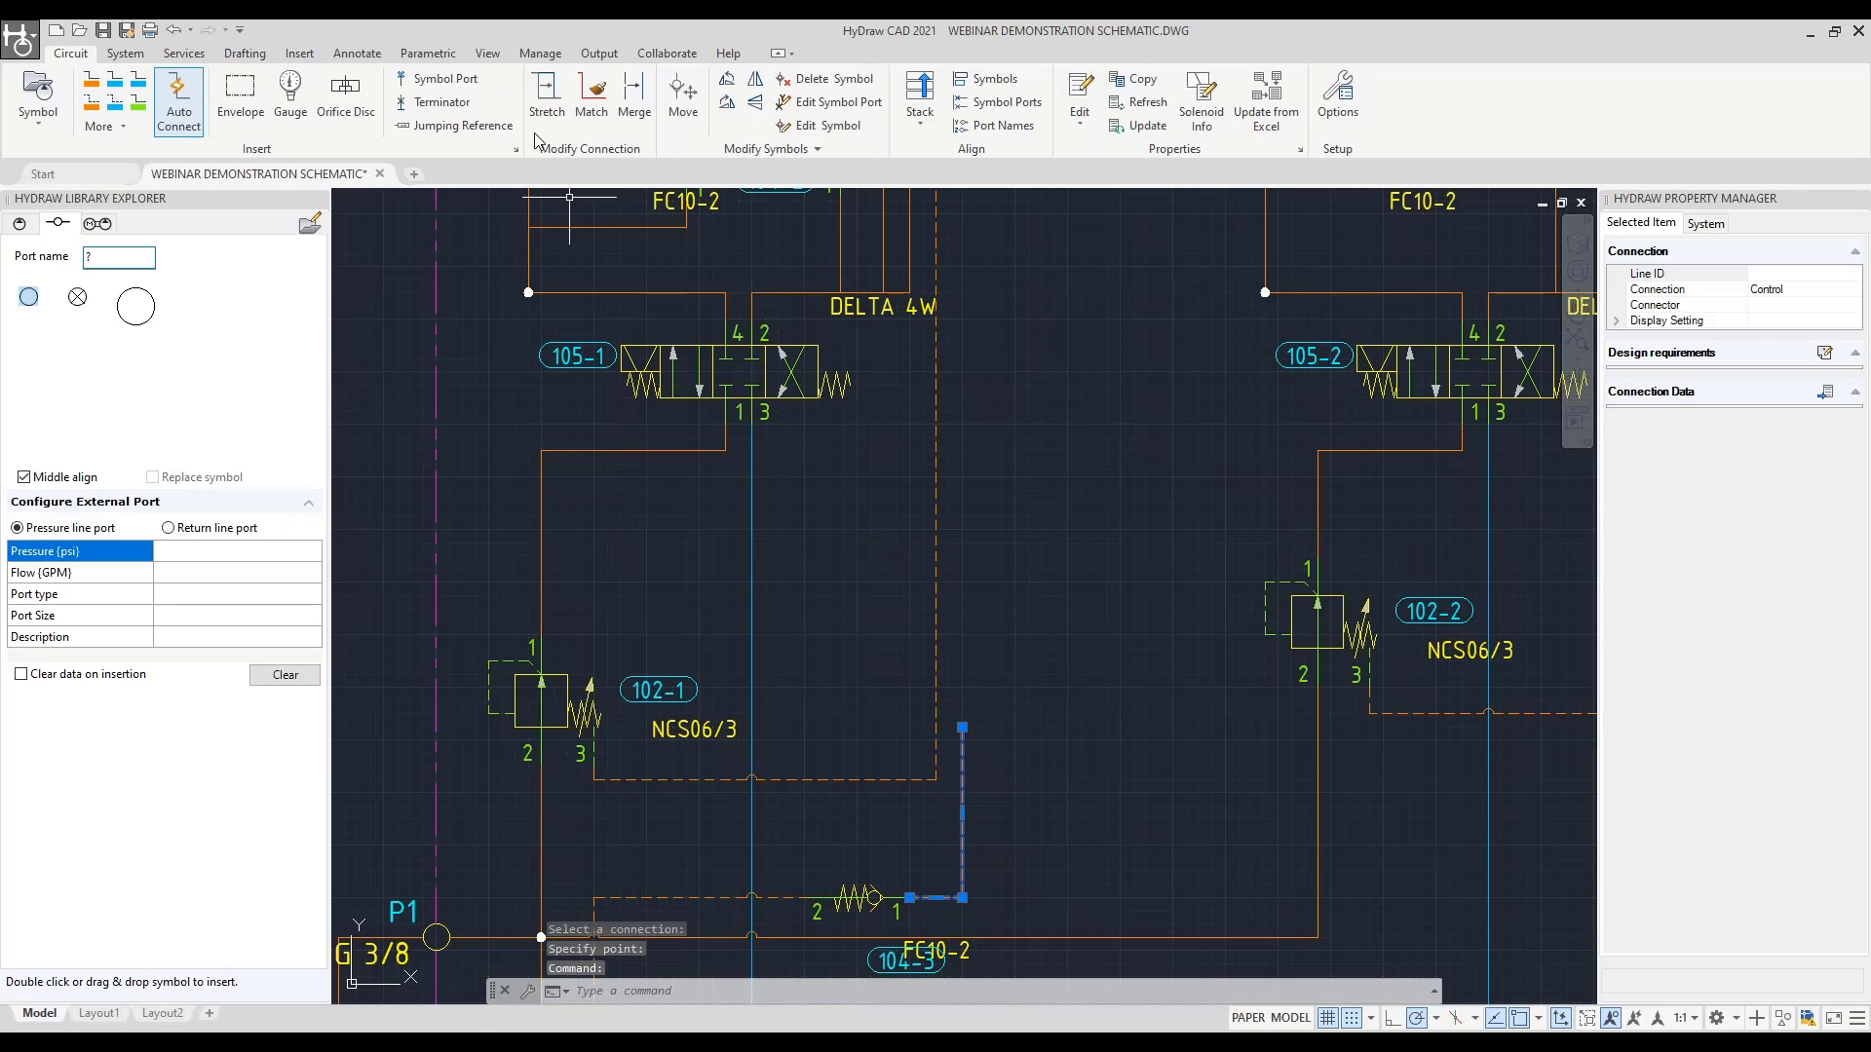
key(Delete)
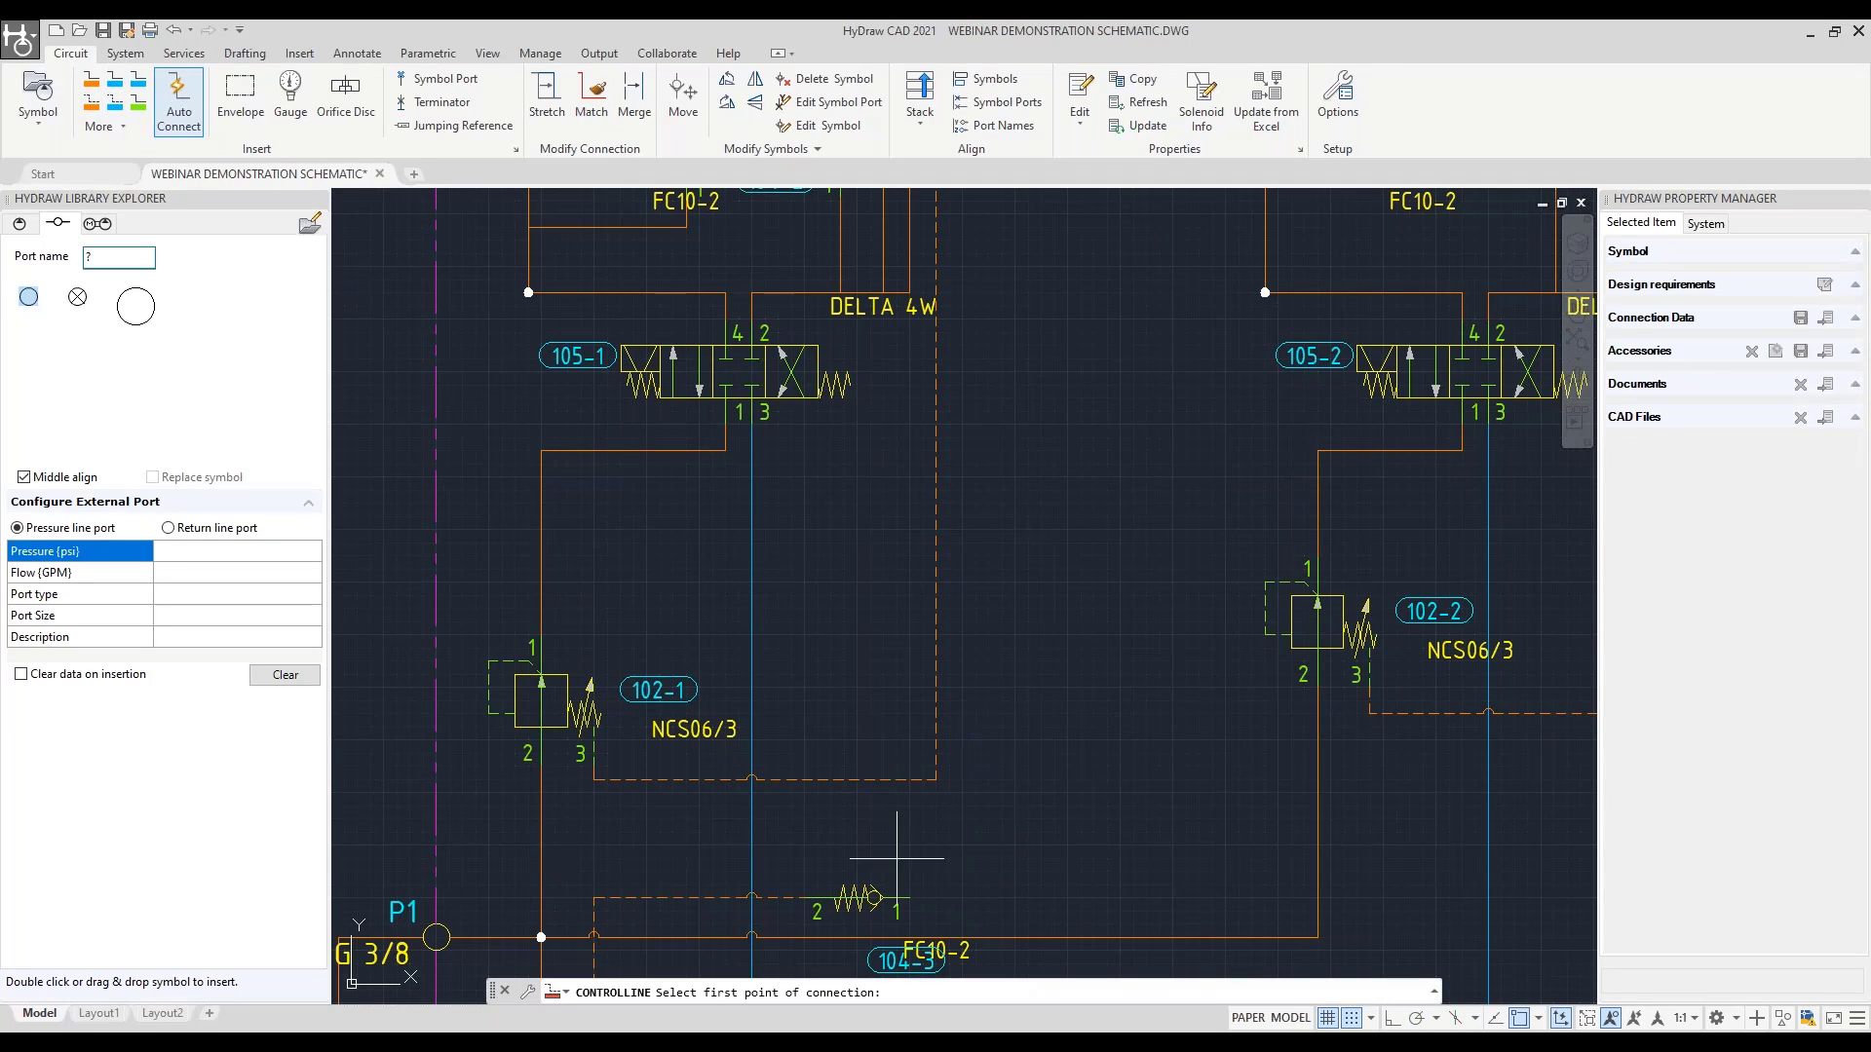
click(909, 897)
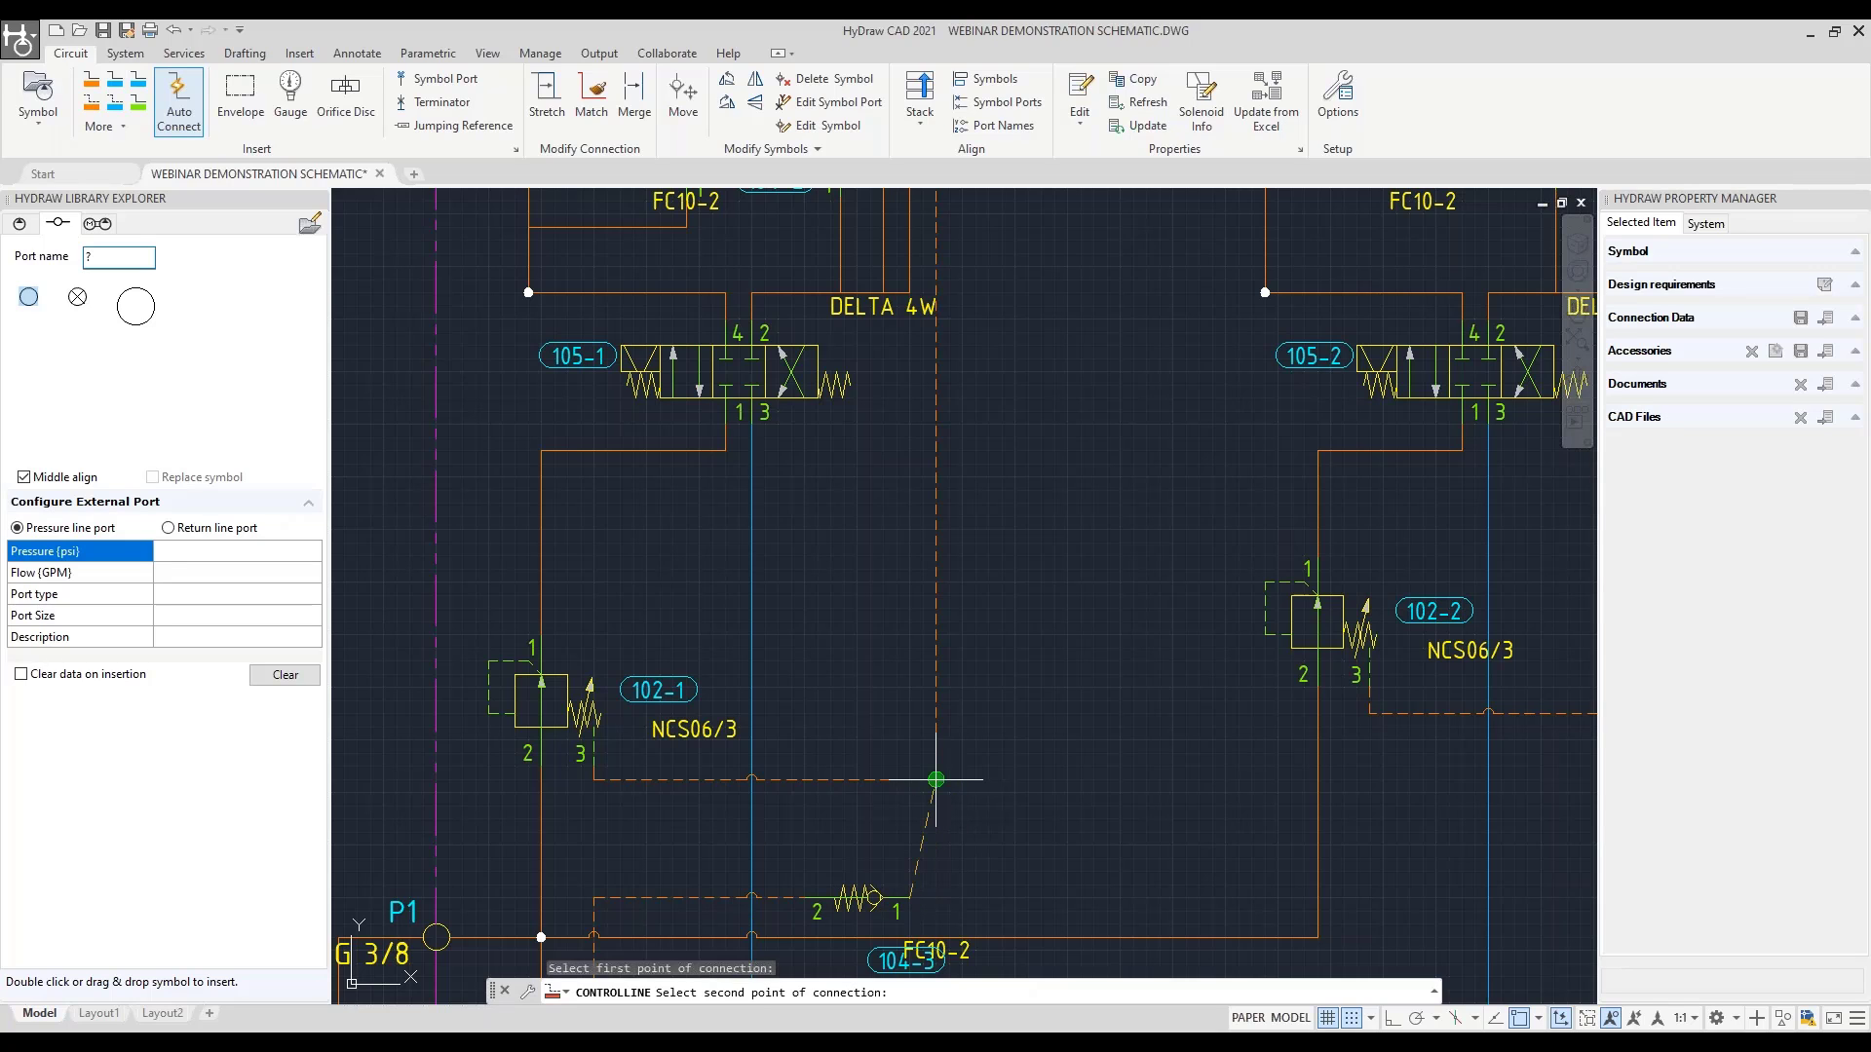
click(935, 780)
Draw a control line from the corner beside port 1 of check valve 104-3 to the lower-right corner of the 102-2 control line
scroll(994, 828, down, 4)
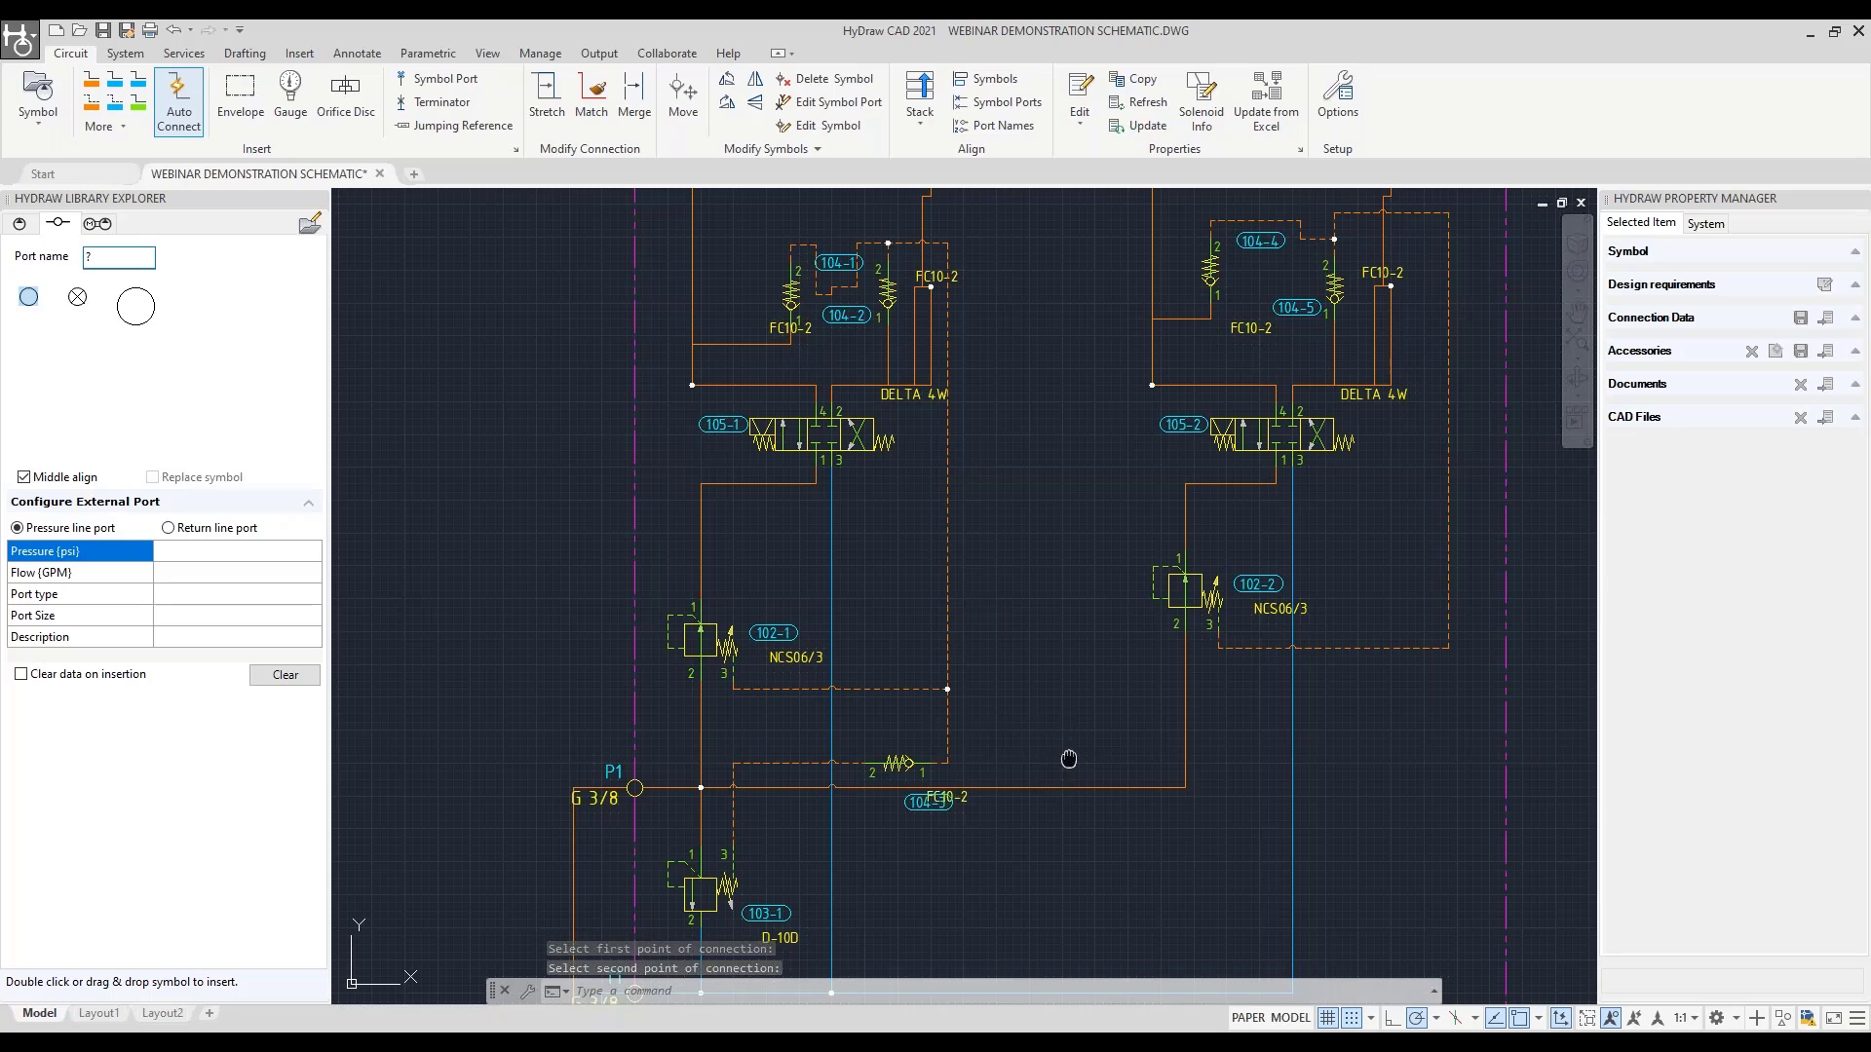
middle_drag(1069, 760, 680, 779)
middle_drag(659, 706, 689, 707)
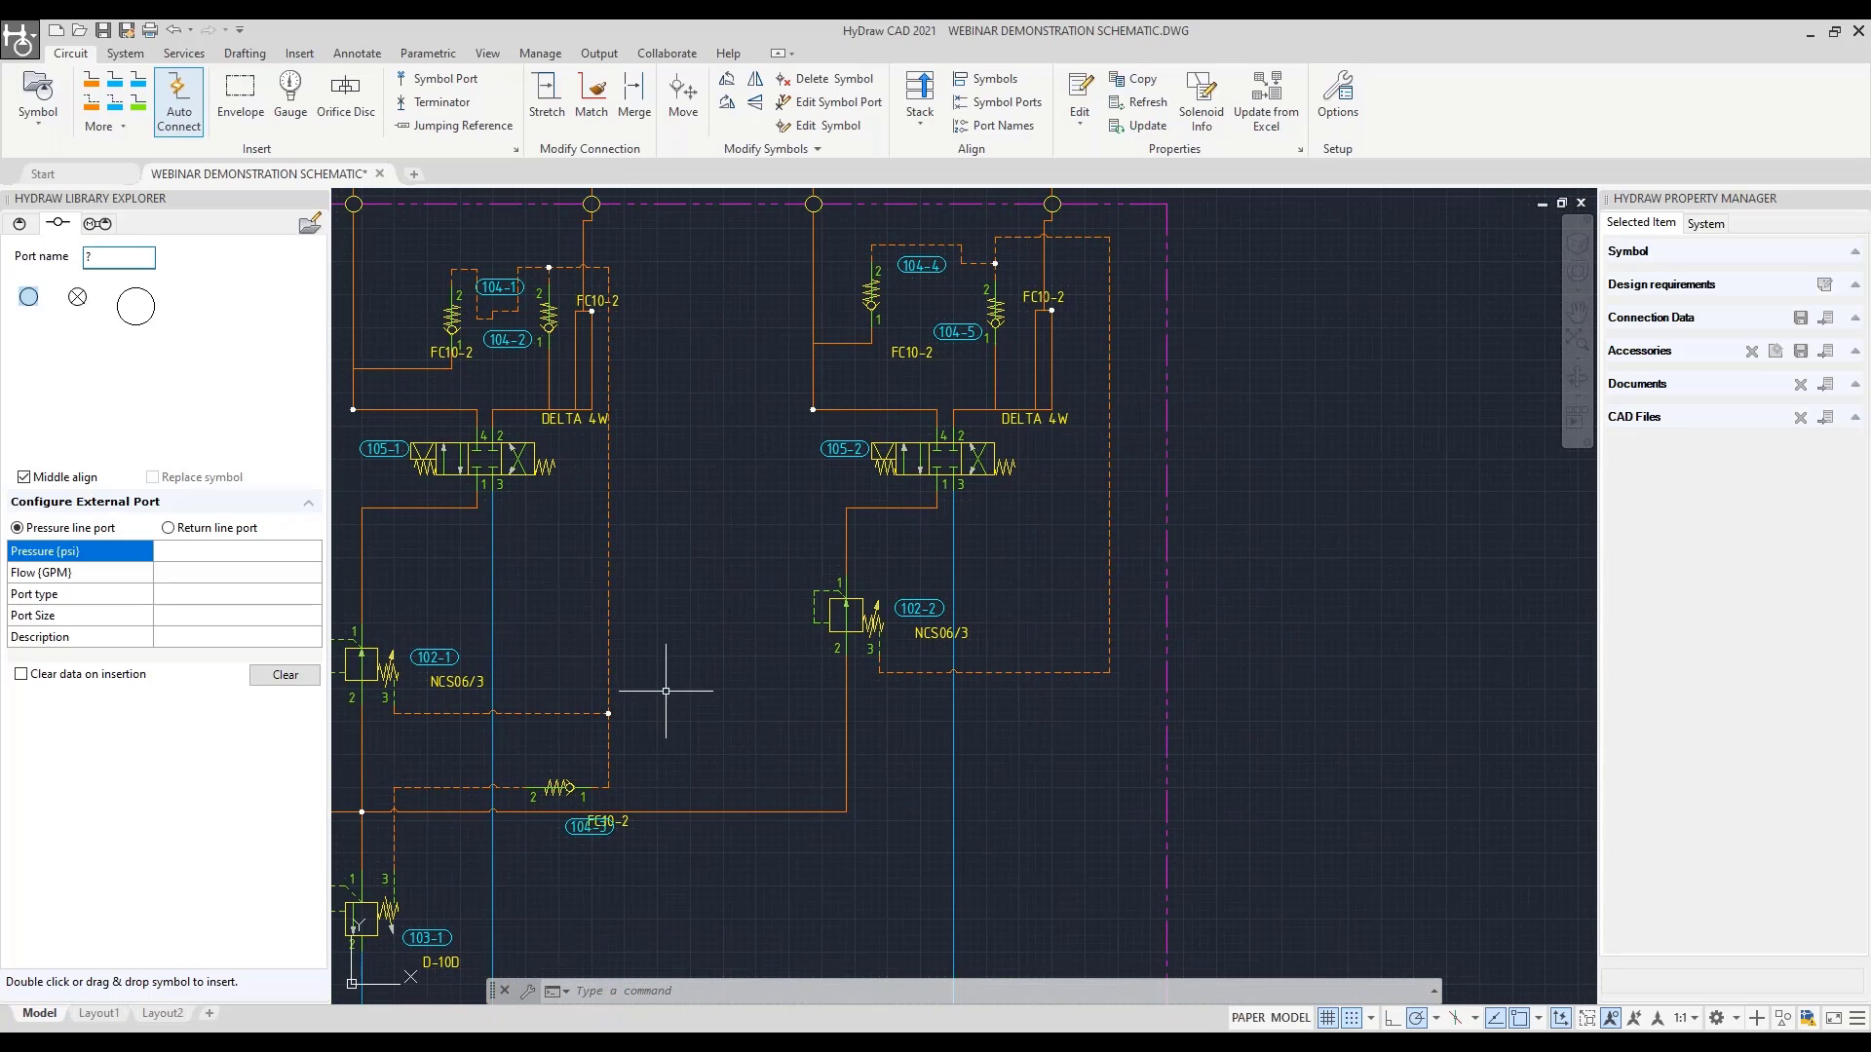
click(94, 113)
click(608, 788)
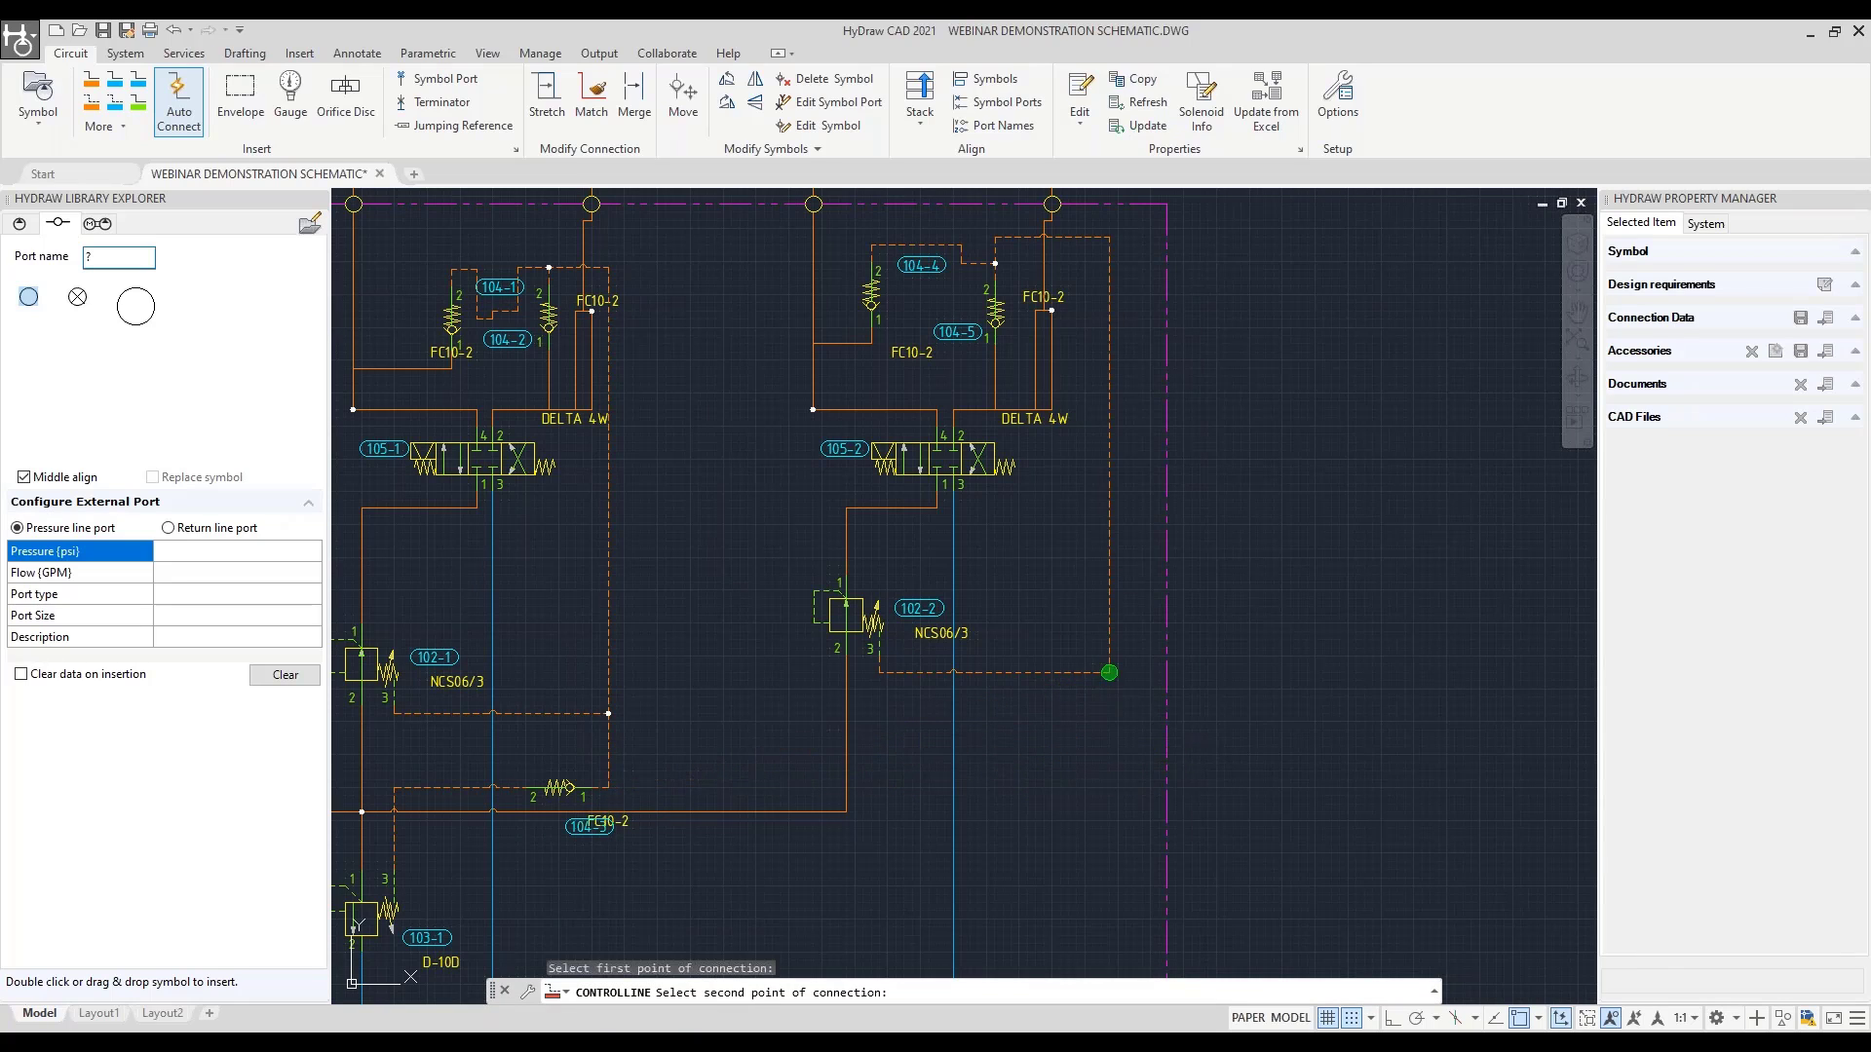
click(1108, 672)
Stretch the horizontal segment of the new connecting control line down to the level of check valve 104-3
click(547, 95)
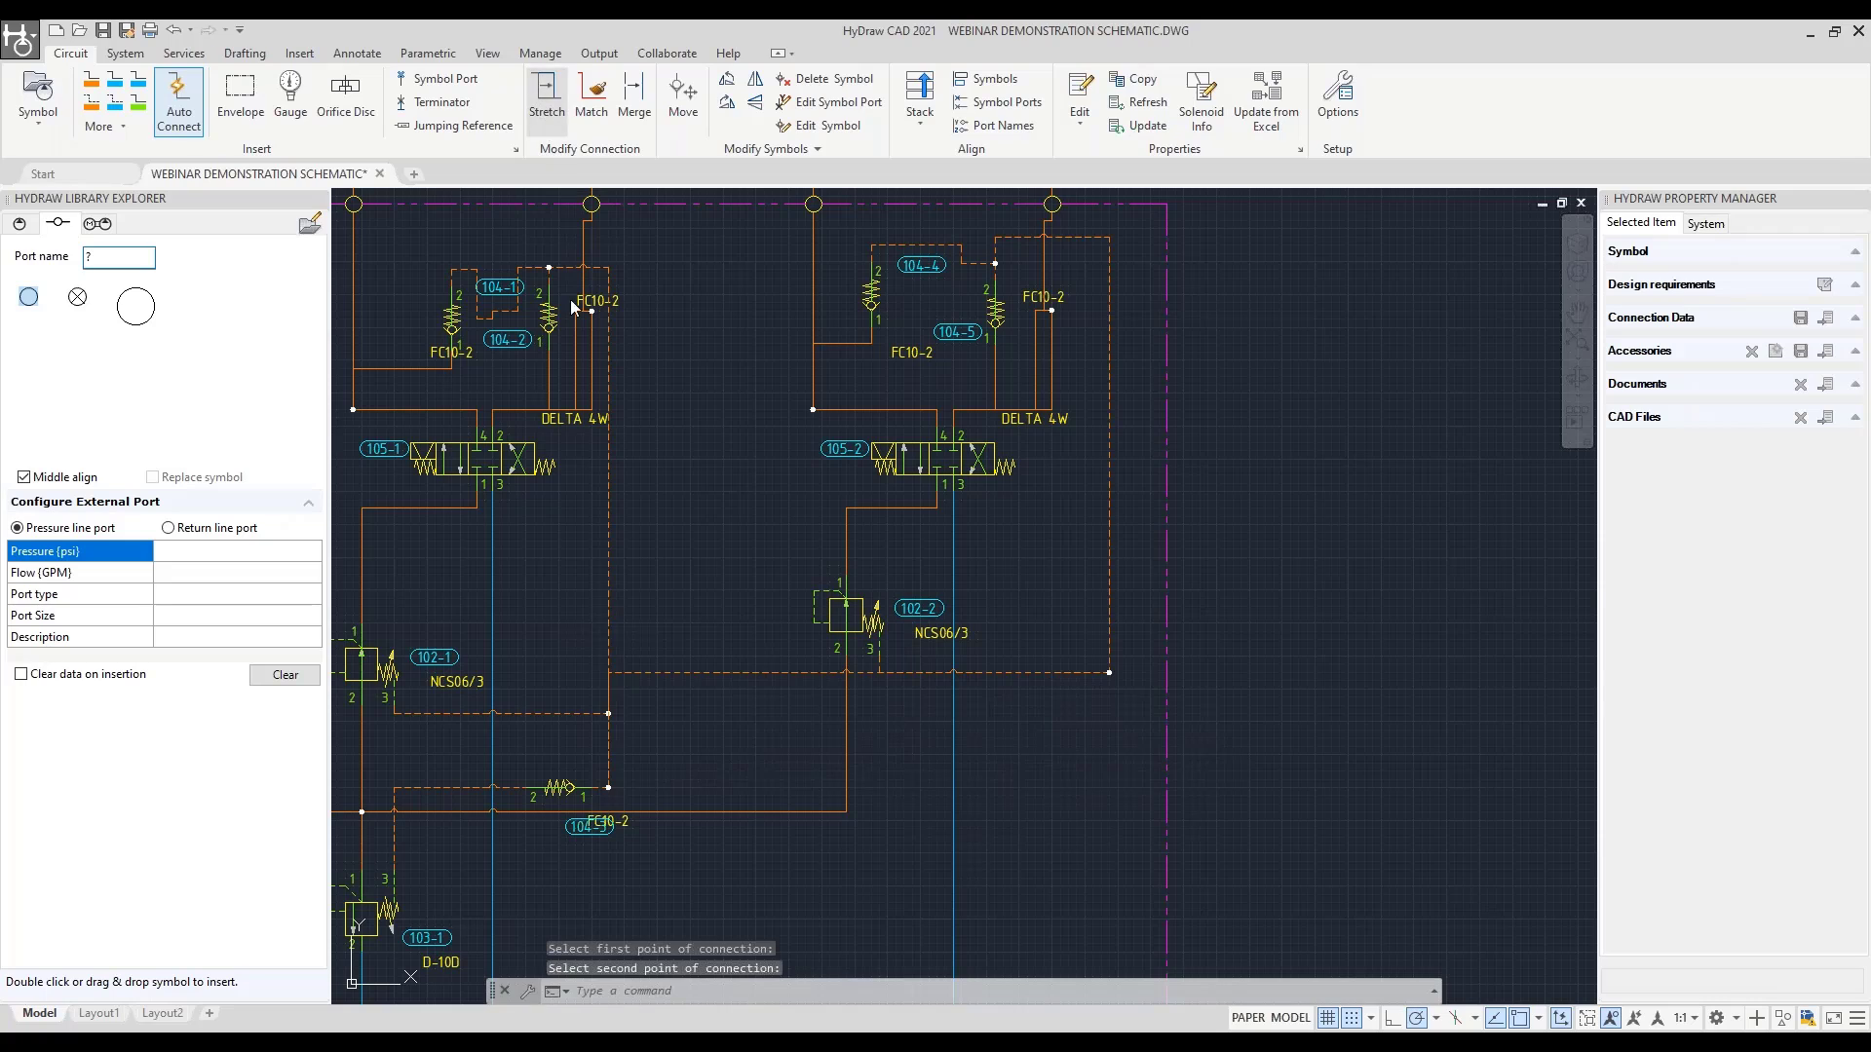
click(740, 663)
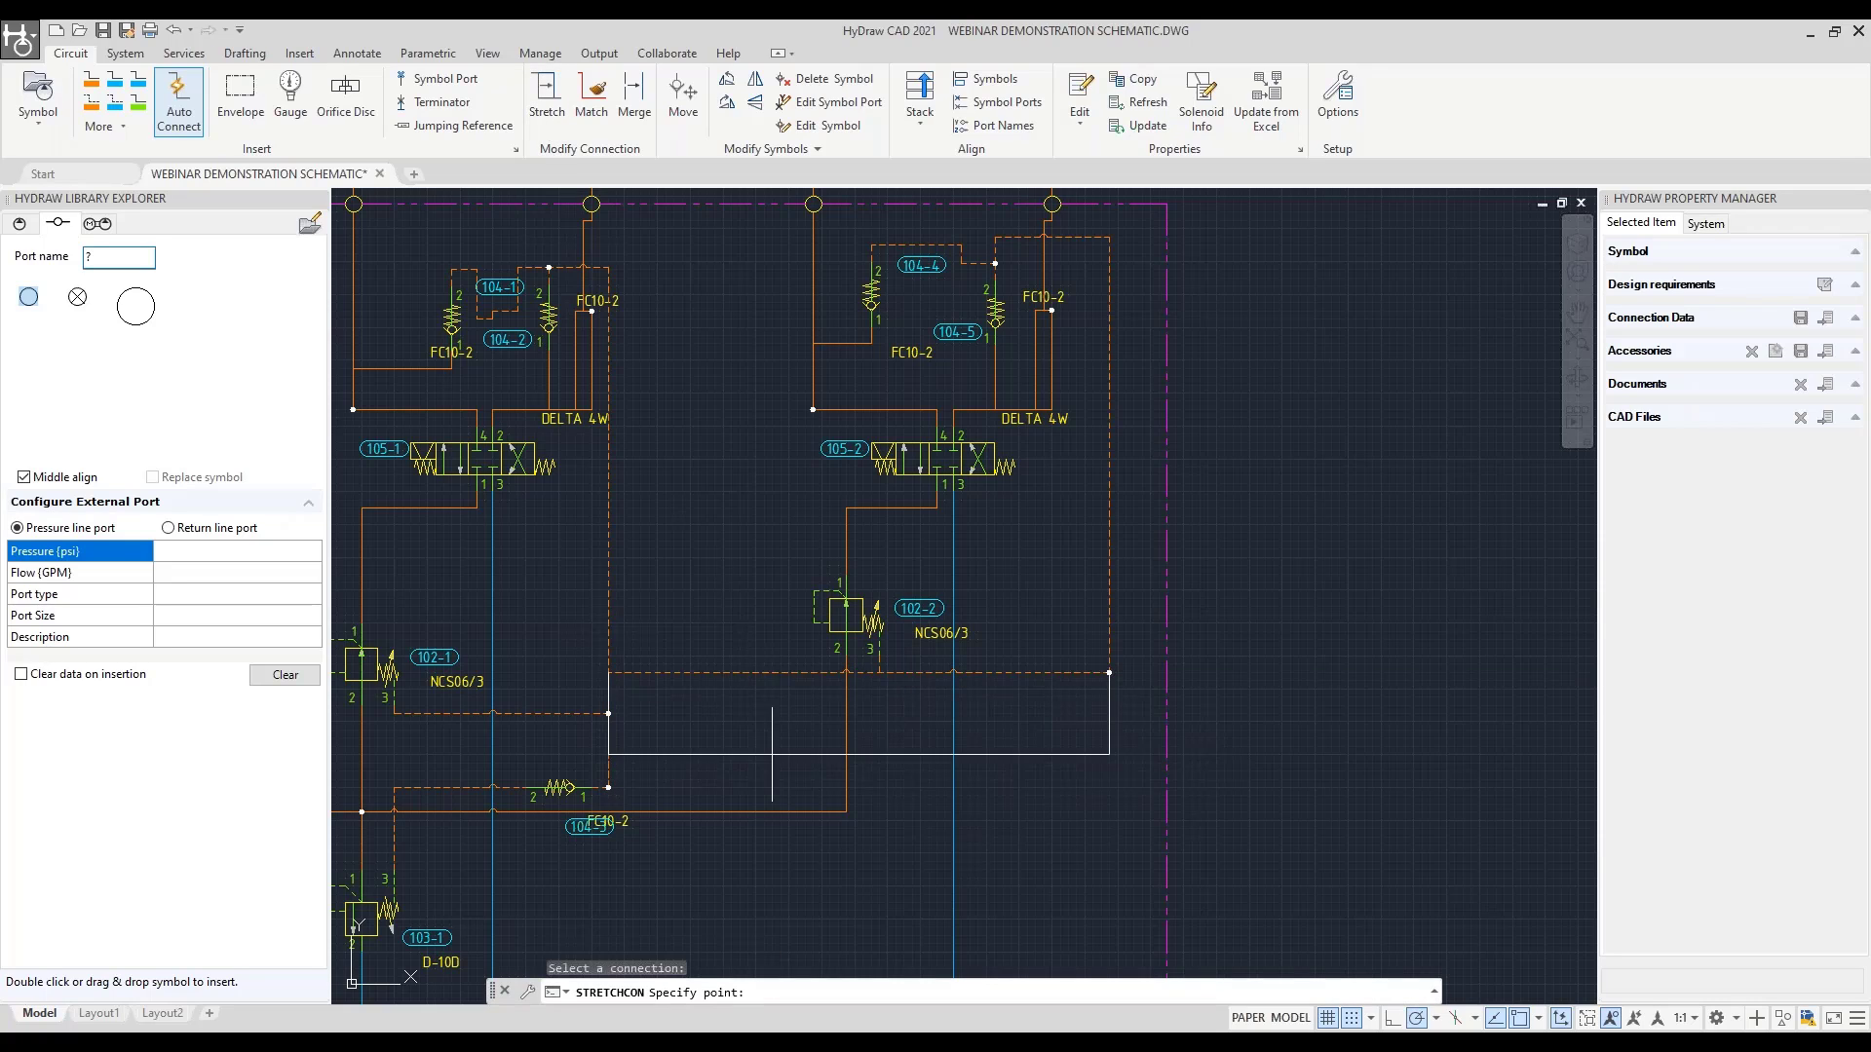
click(767, 786)
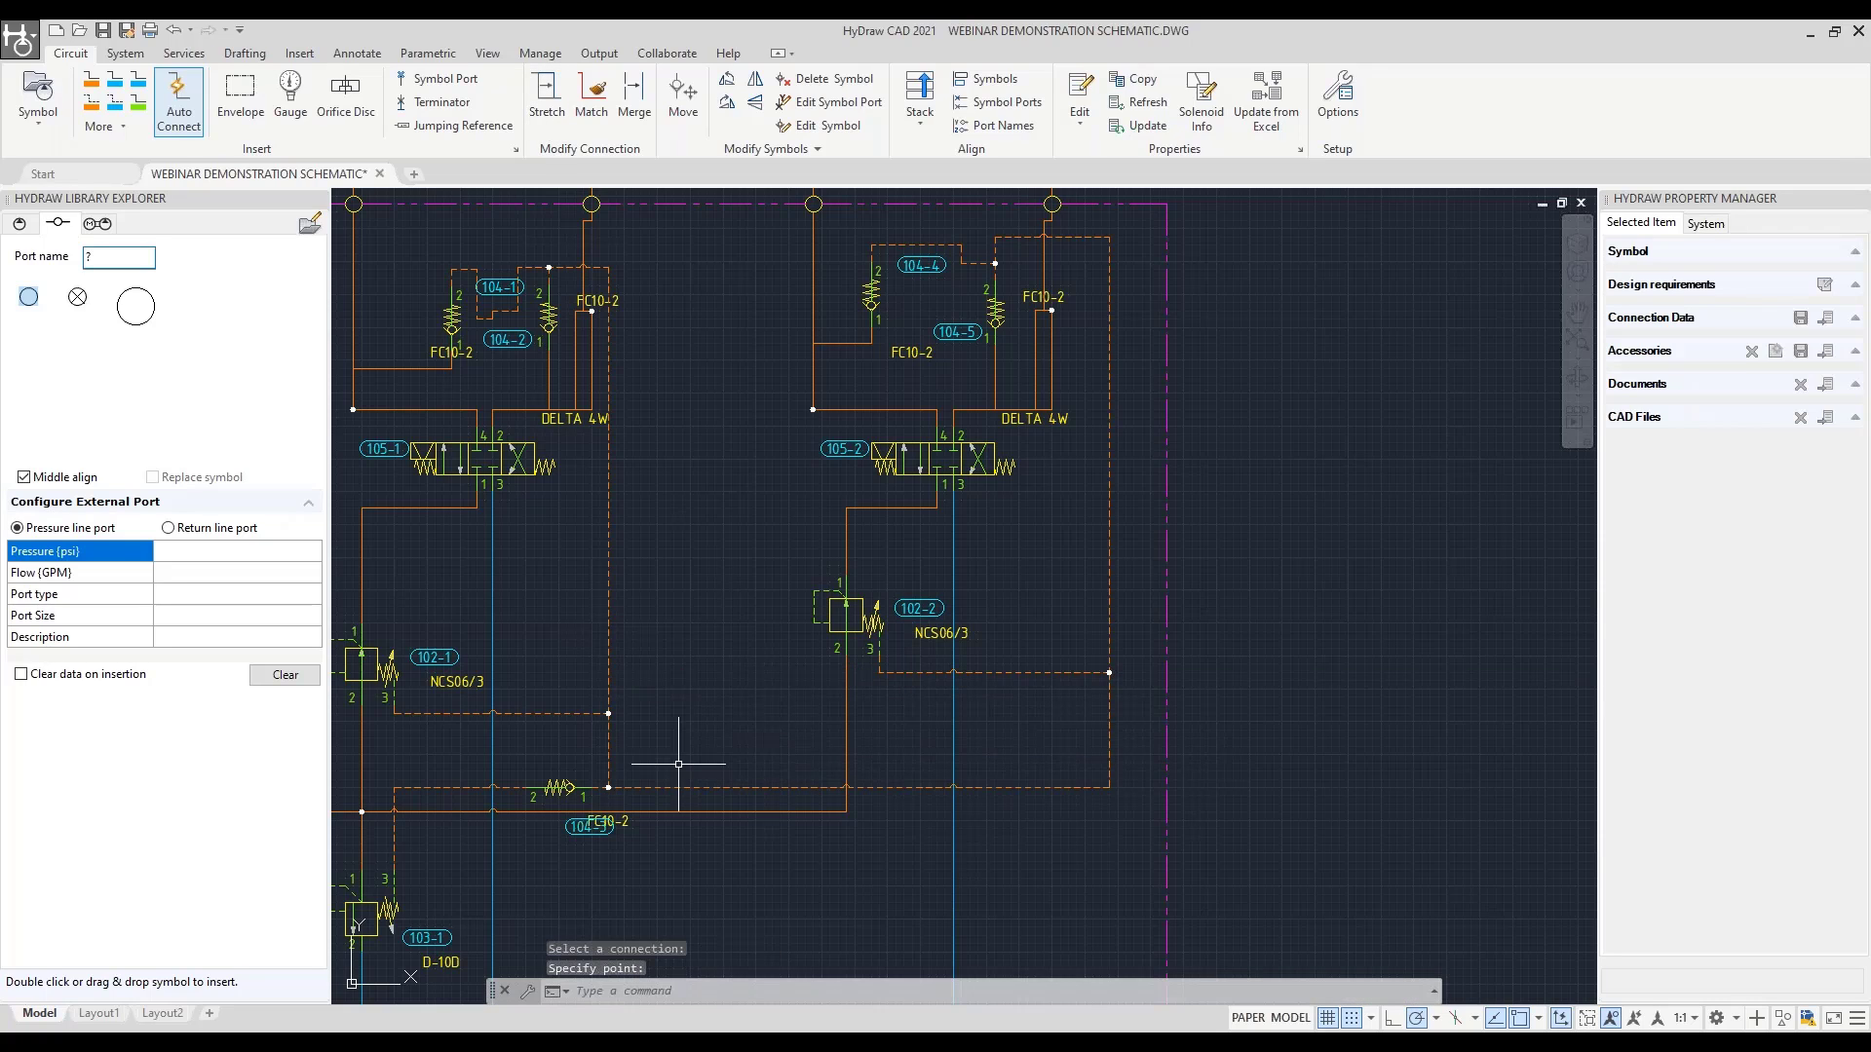
Move check valve 104-3 straight down below the horizontal P1 pressure line, between valve 103-1's control port and the vertical control line
middle_drag(705, 662, 902, 660)
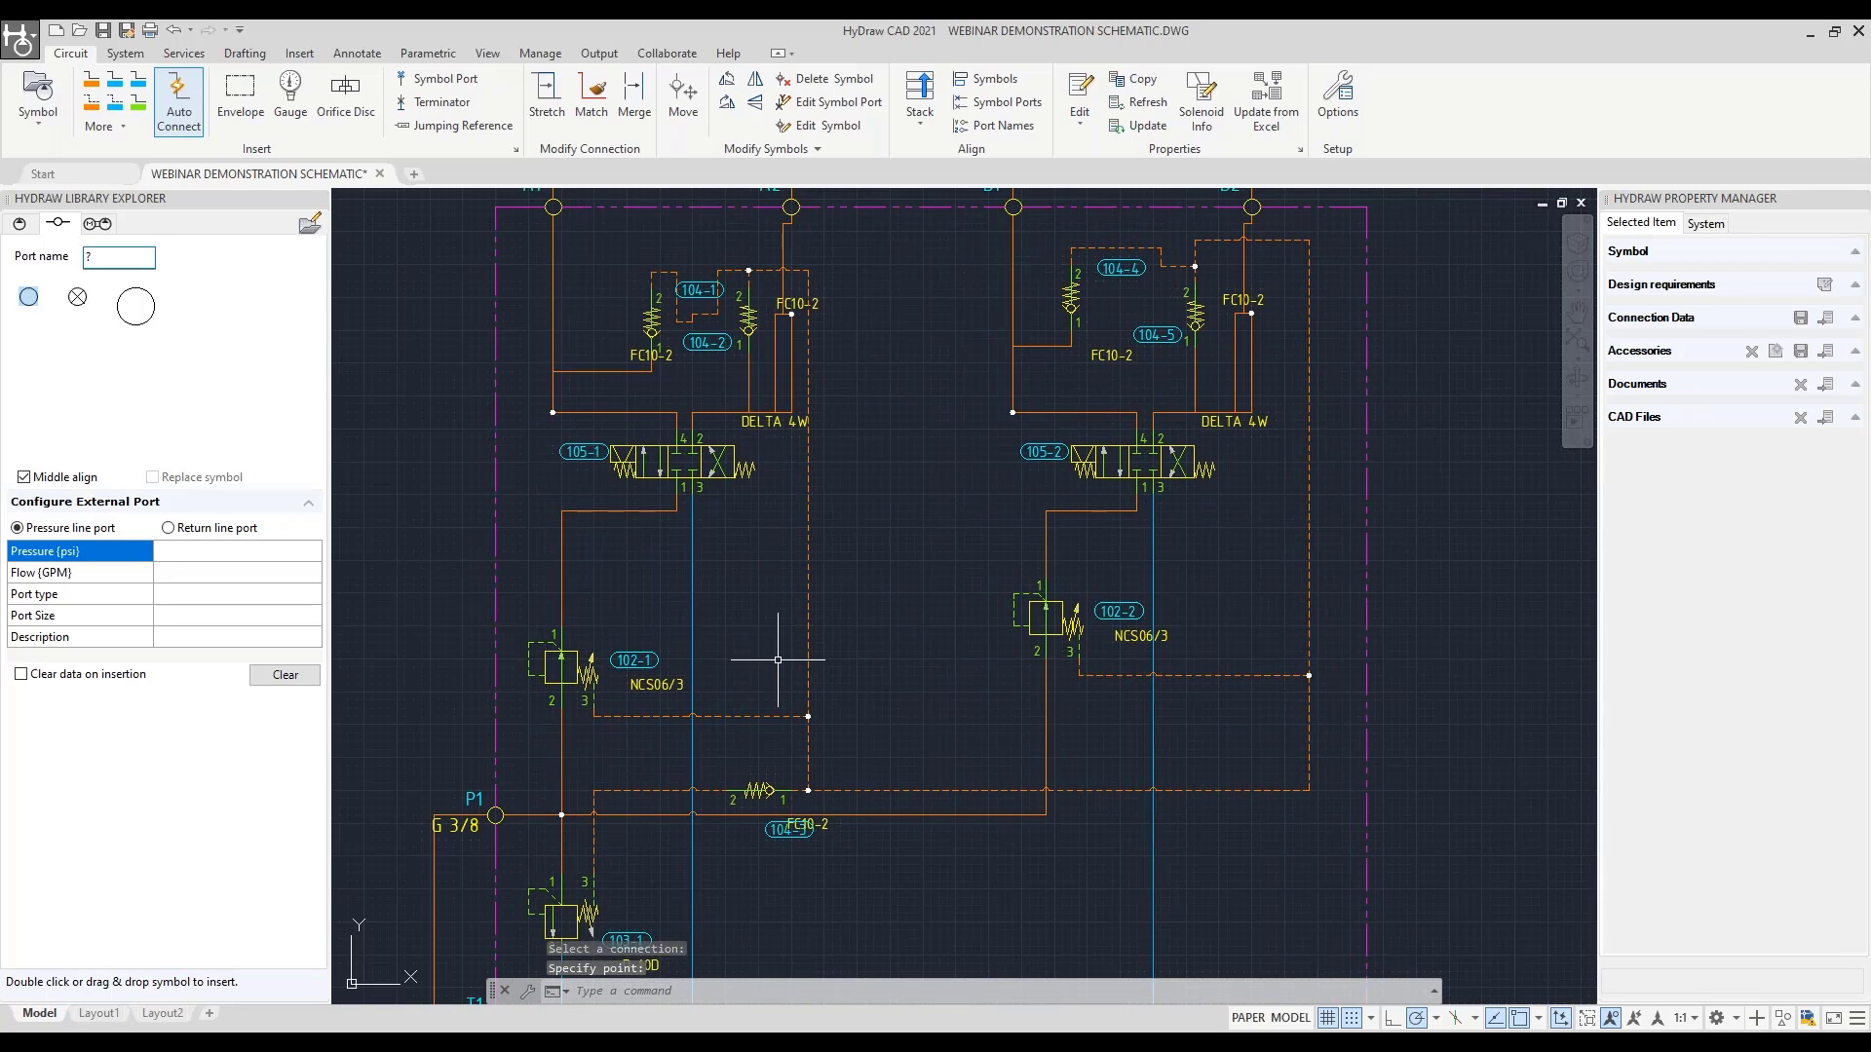
middle_drag(765, 682, 865, 476)
scroll(782, 638, up, 2)
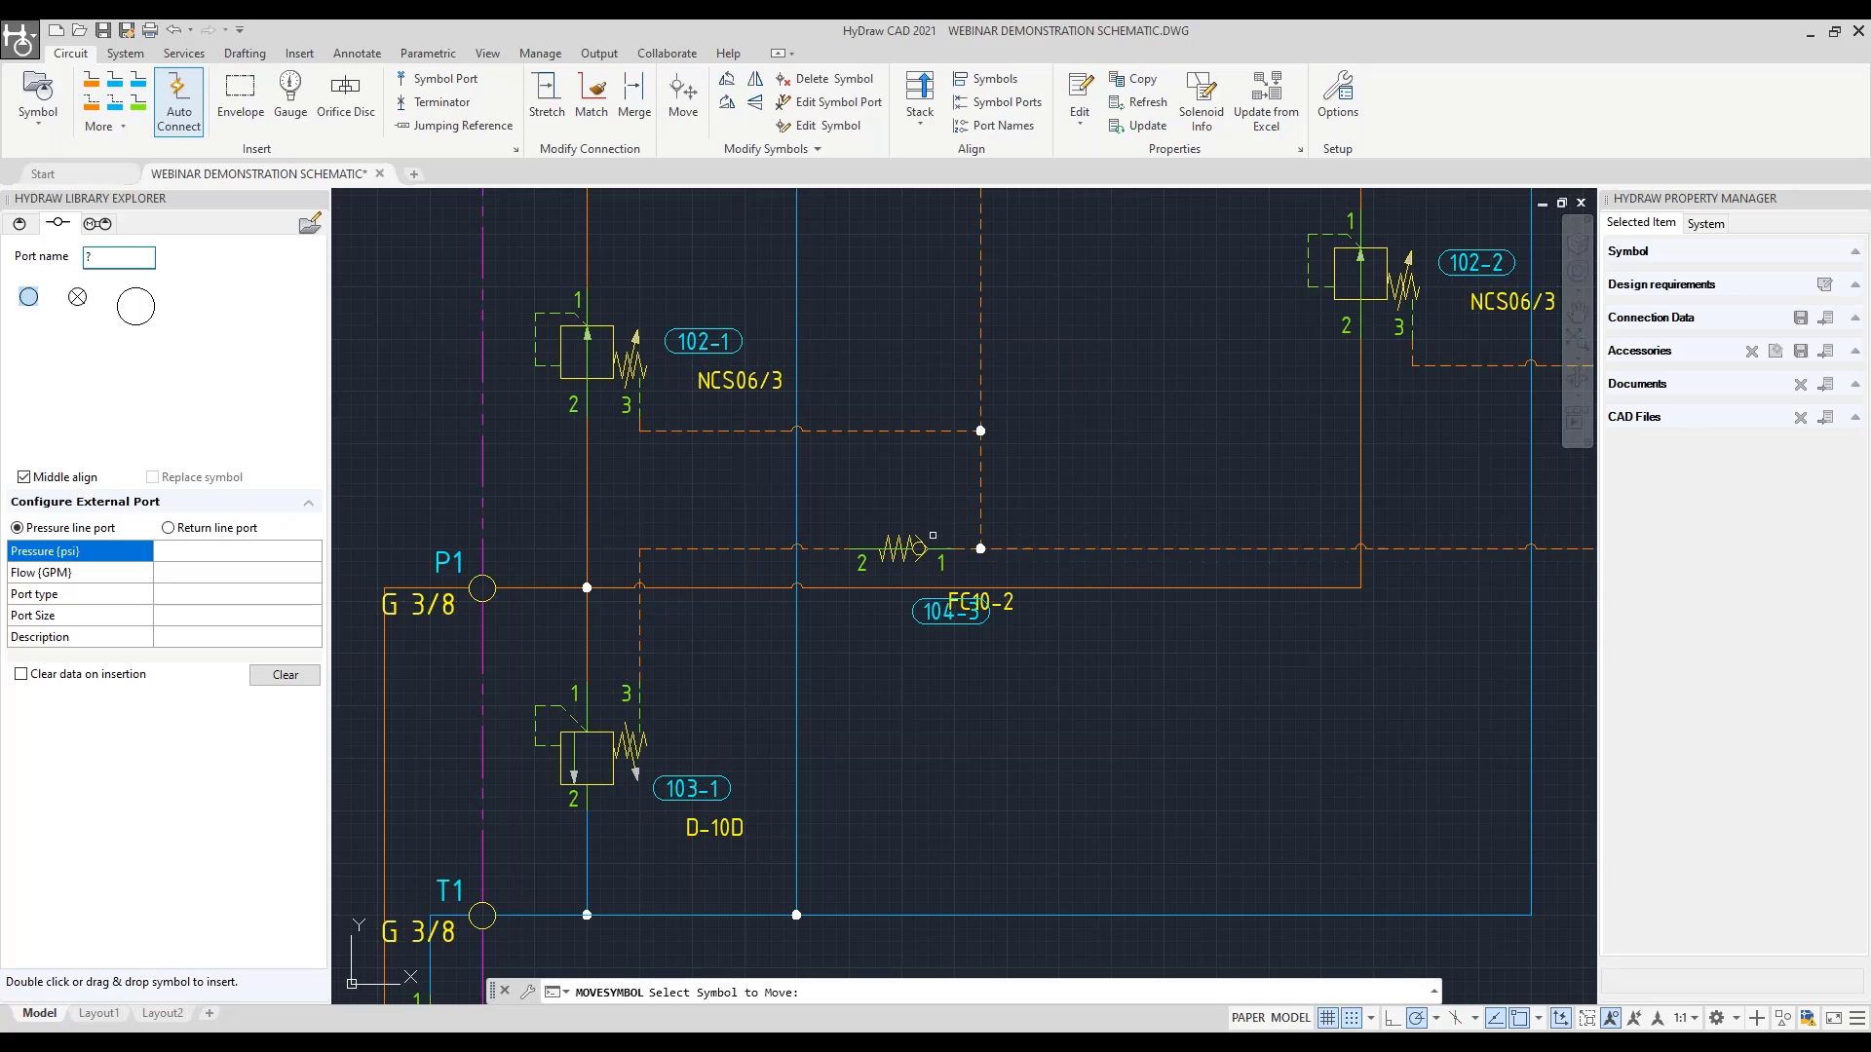
click(902, 549)
key(Return)
click(1084, 642)
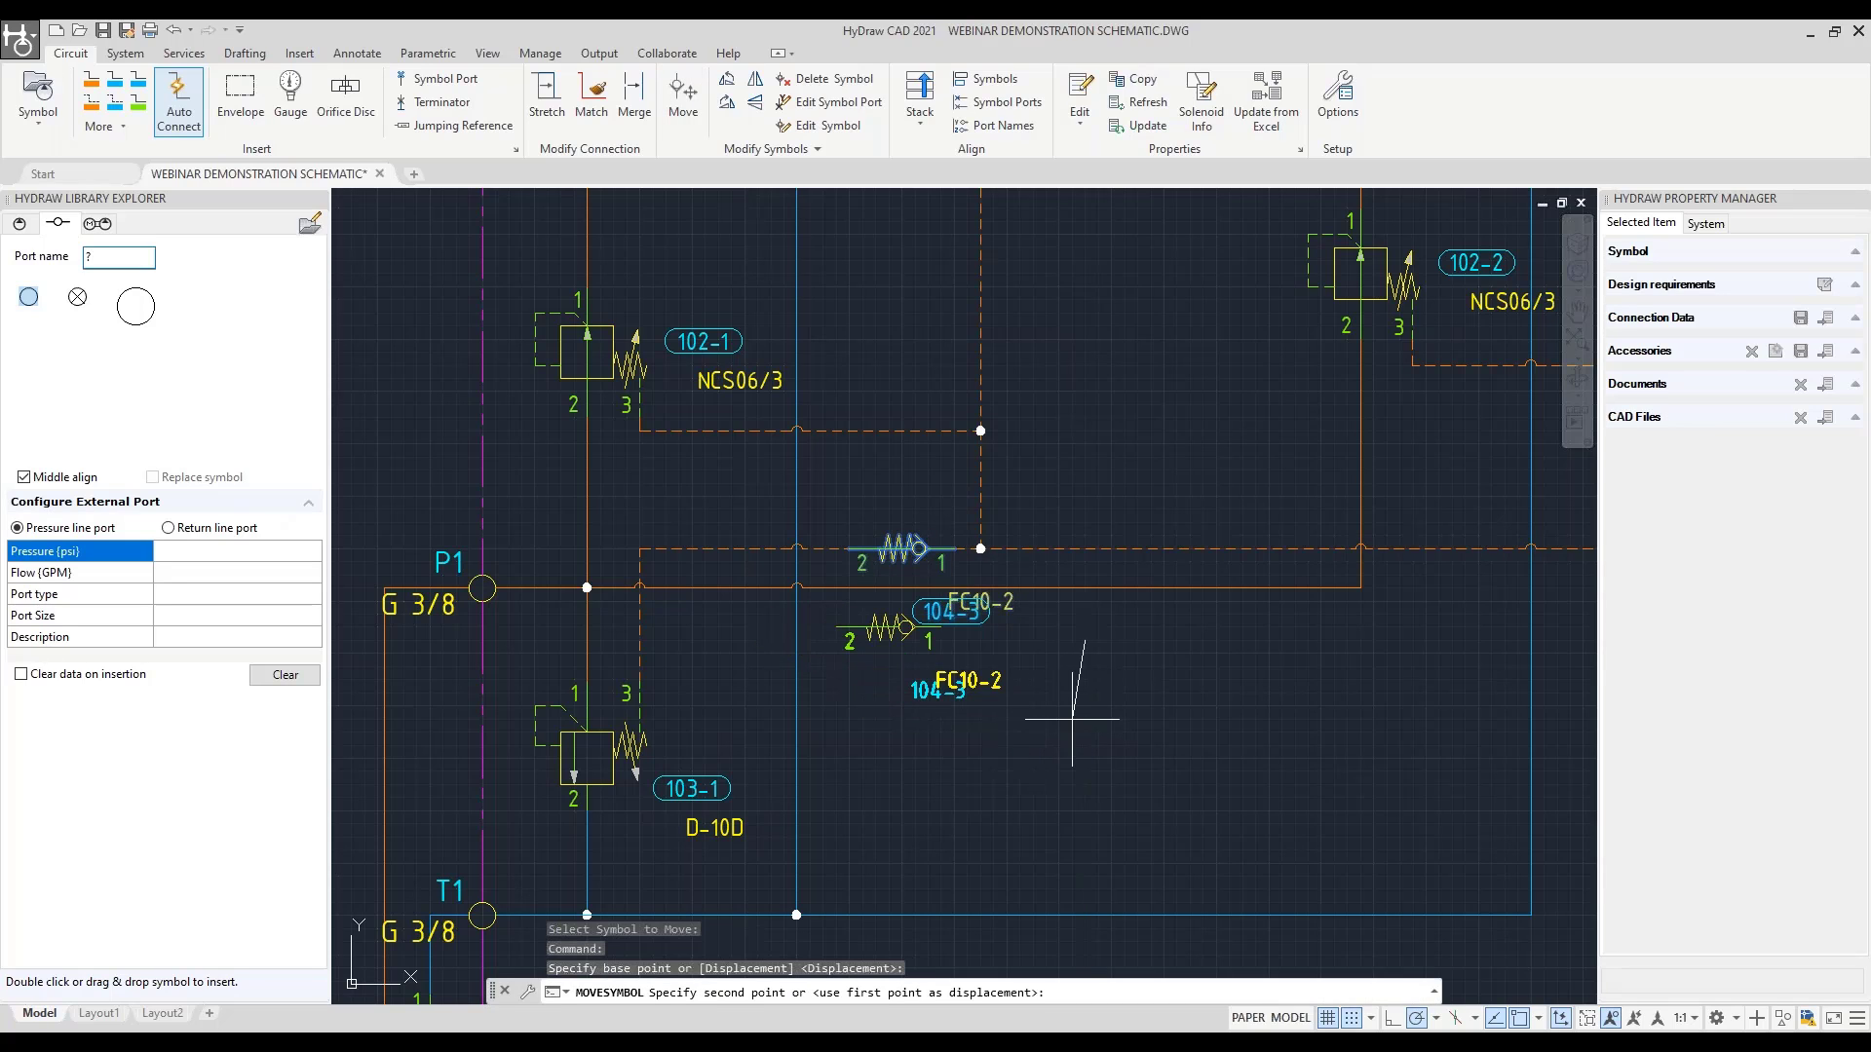
click(1084, 746)
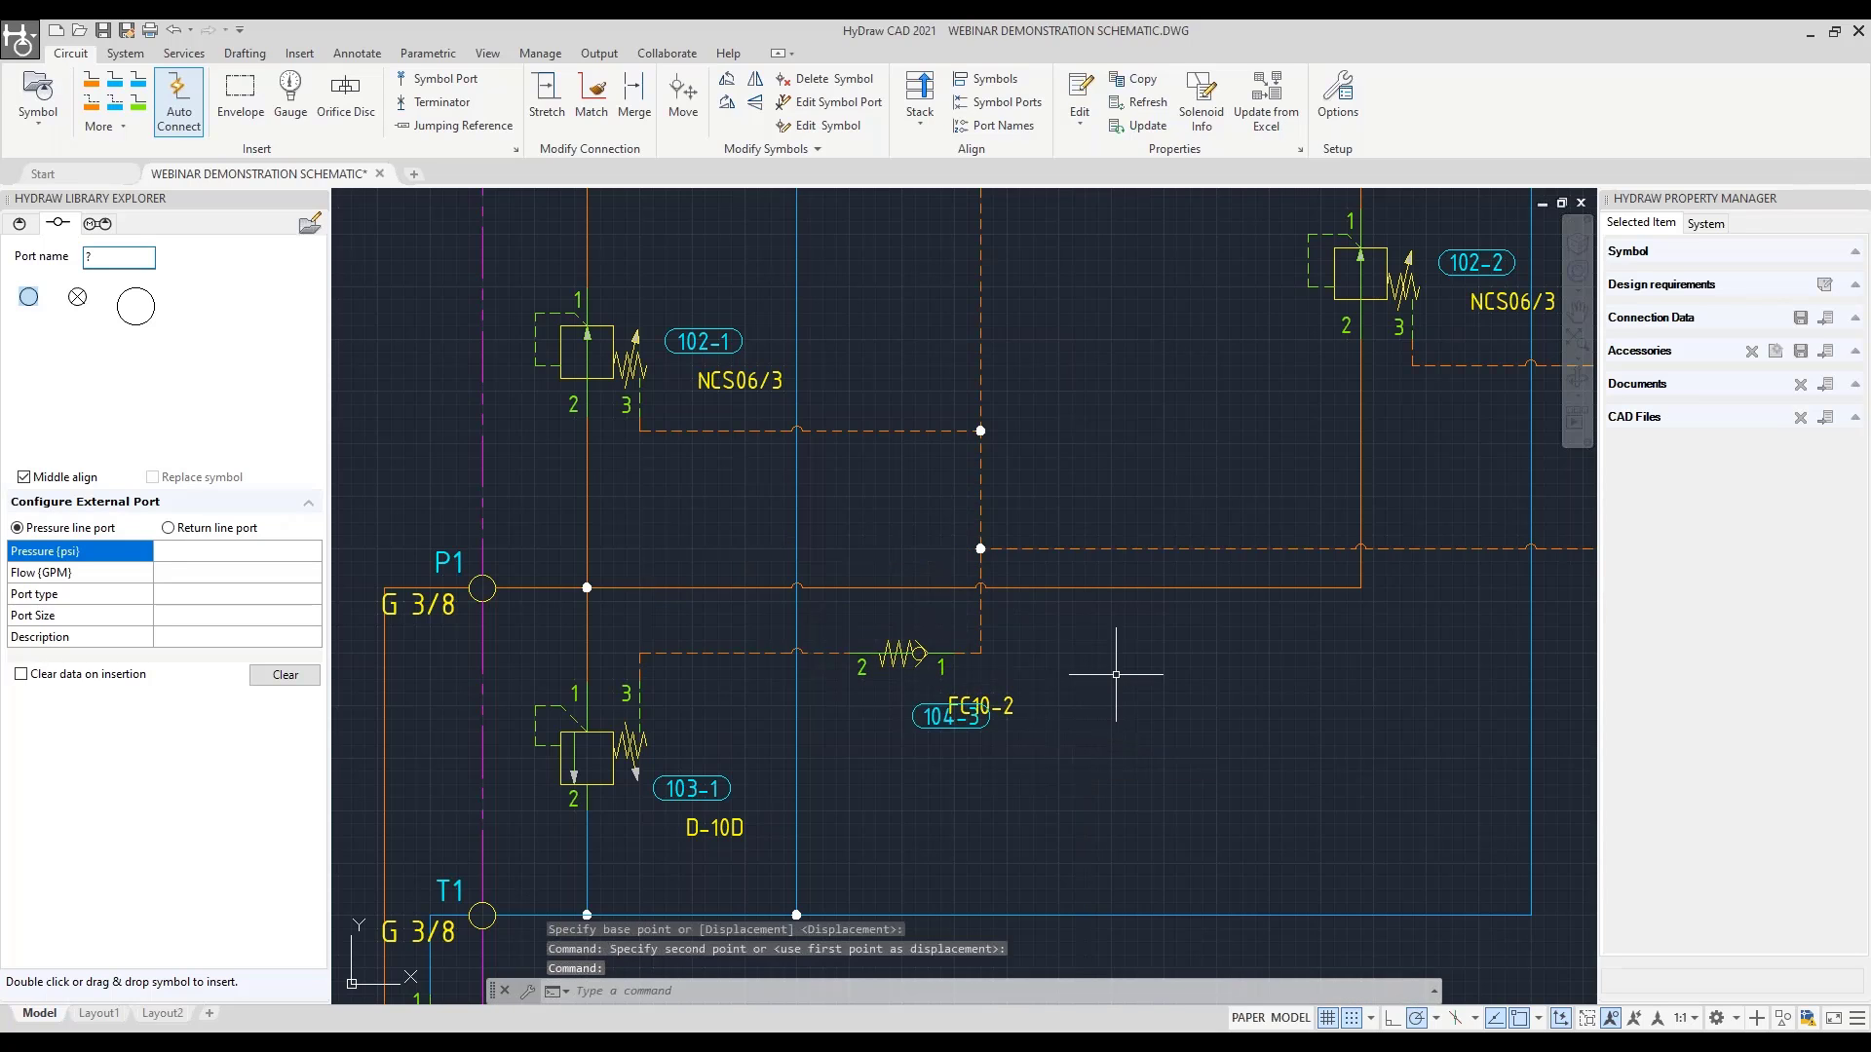
Stretch the horizontal control line from the 102-2 side down below the P1 pressure line, level with the moved check valve 104-3
scroll(917, 714, down, 2)
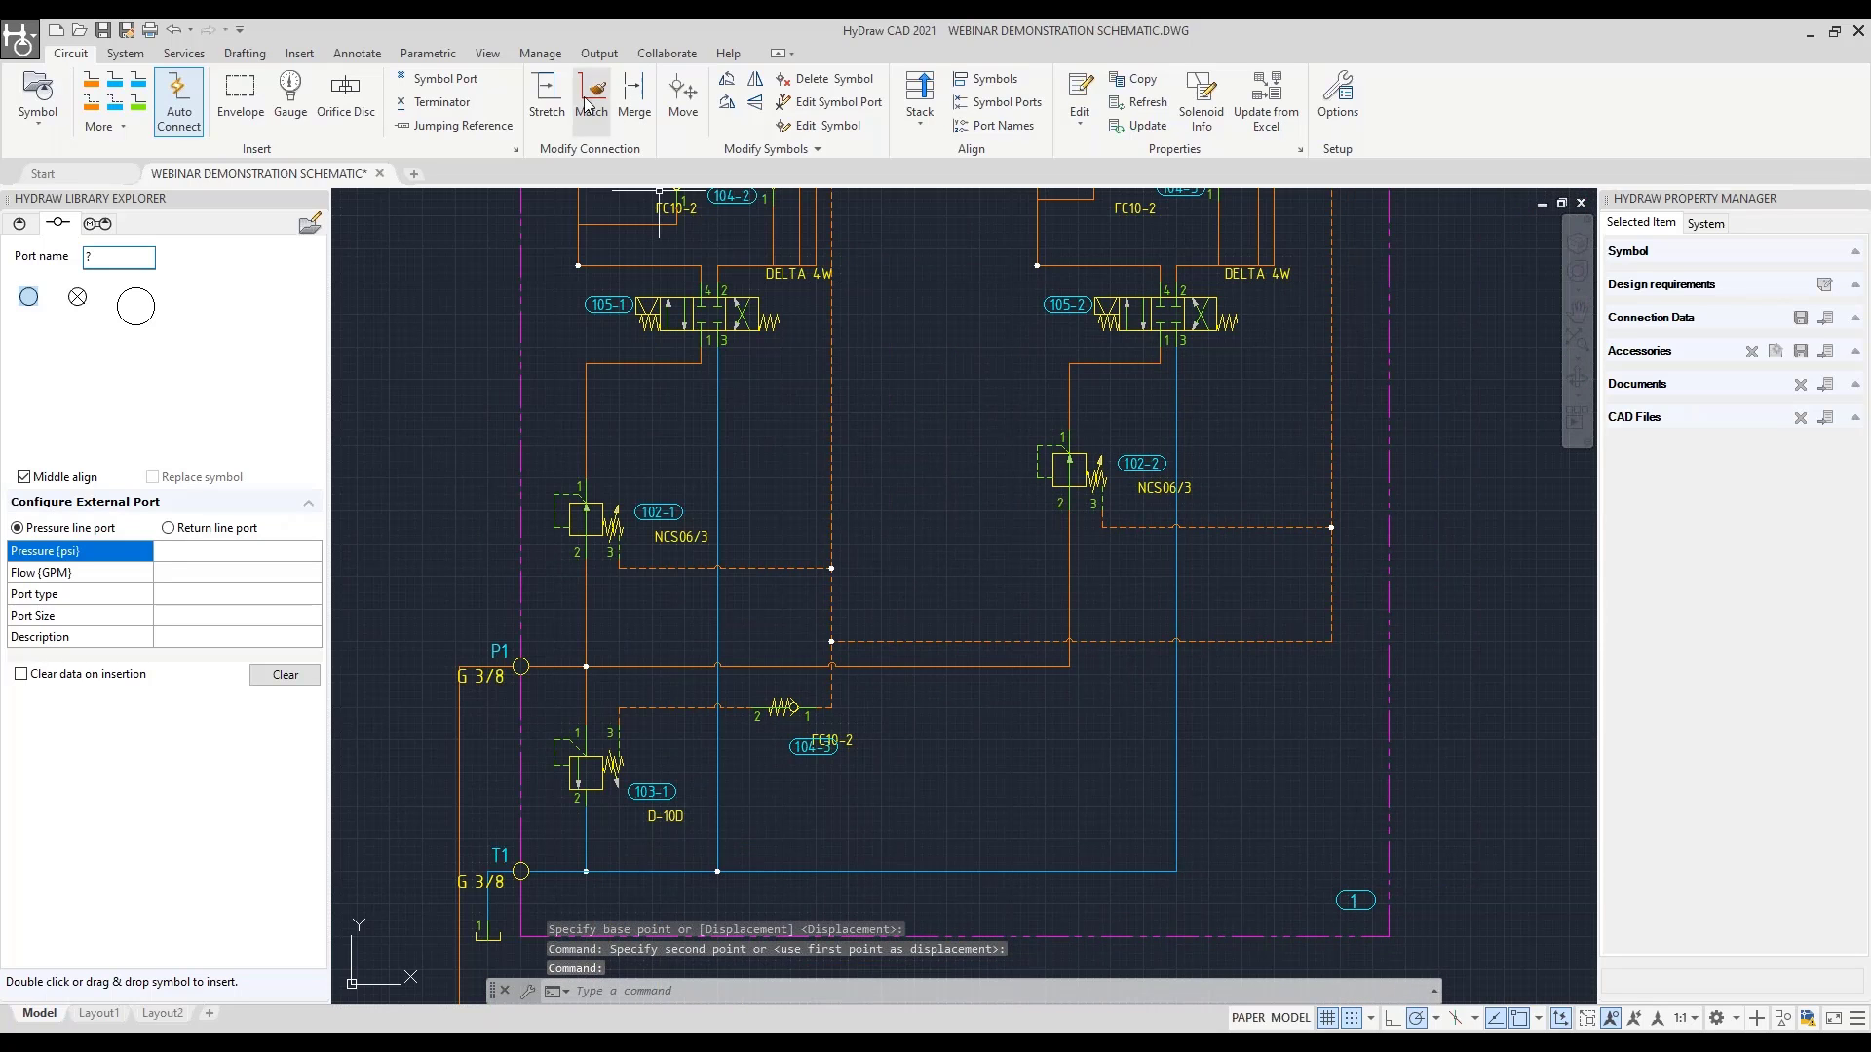
click(548, 95)
click(1119, 640)
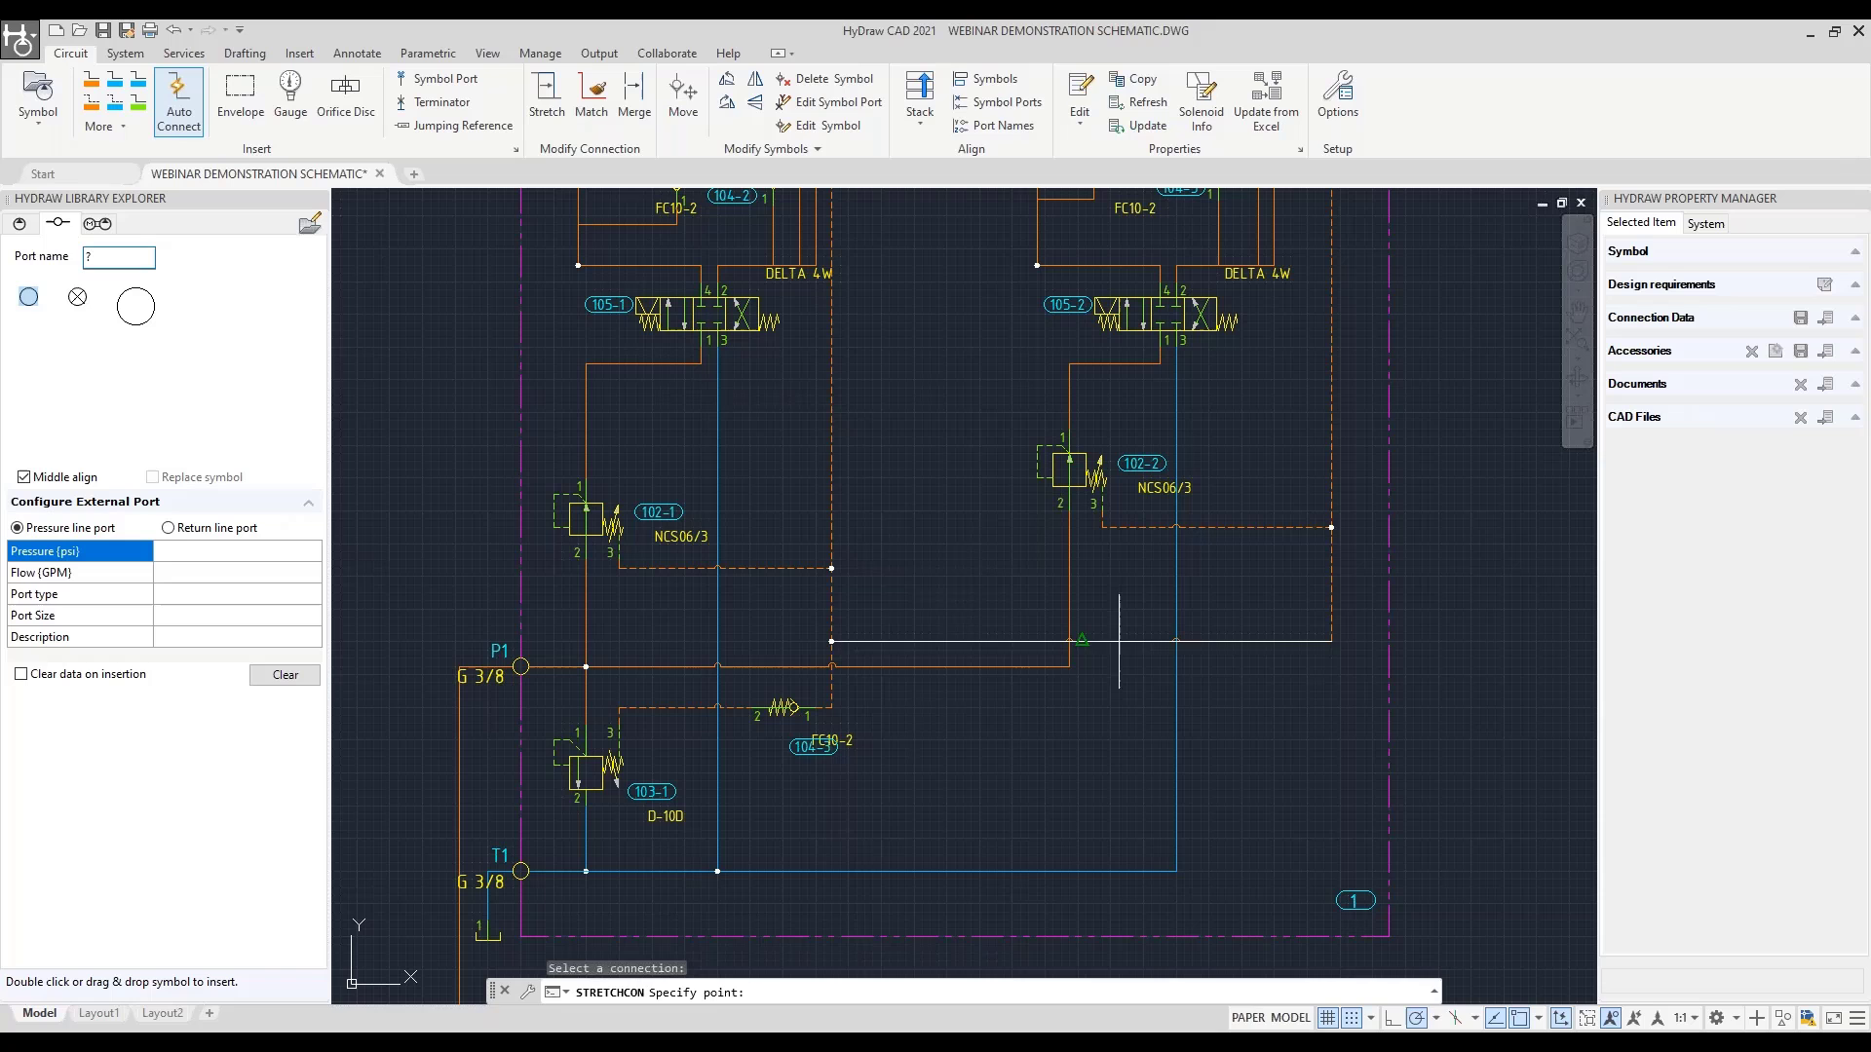
click(1118, 708)
middle_drag(886, 576, 960, 641)
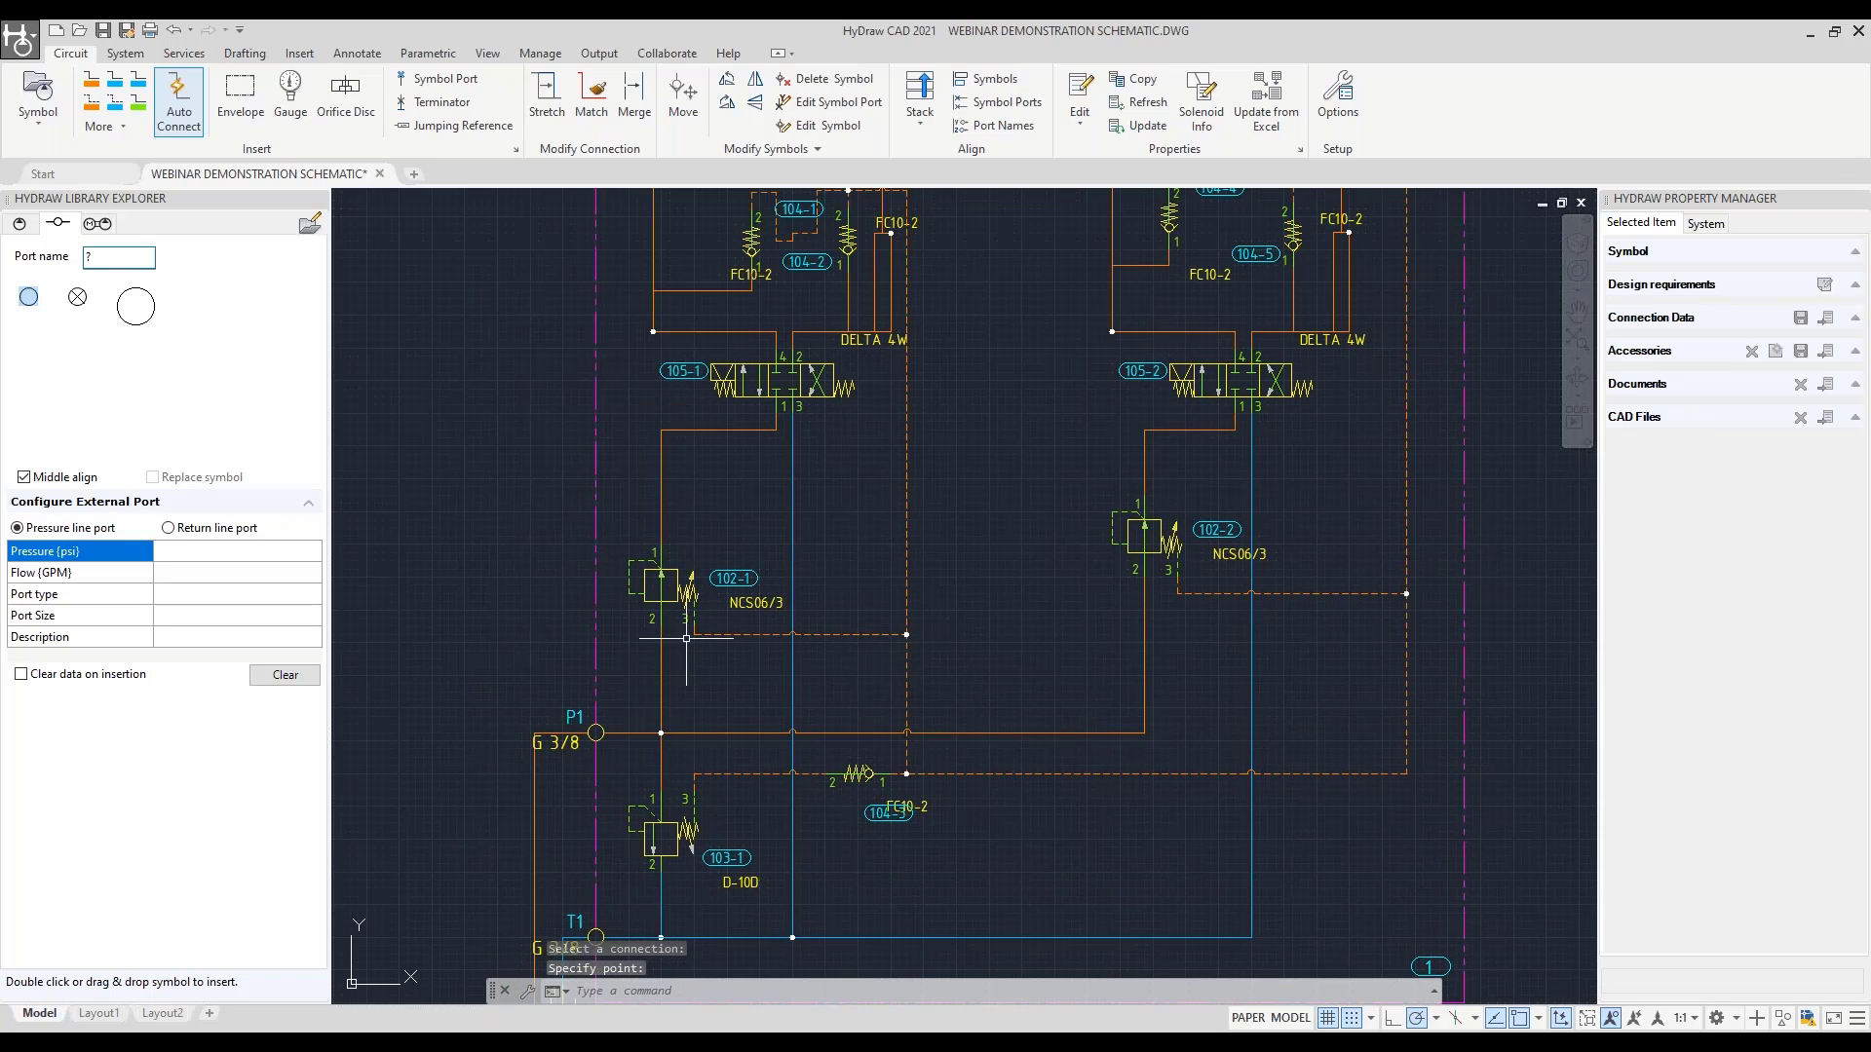
Move directional valve 105-1 straight down towards valve 102-1, keeping its connections attached
scroll(704, 632, up, 2)
middle_drag(714, 498, 738, 726)
scroll(809, 532, down, 2)
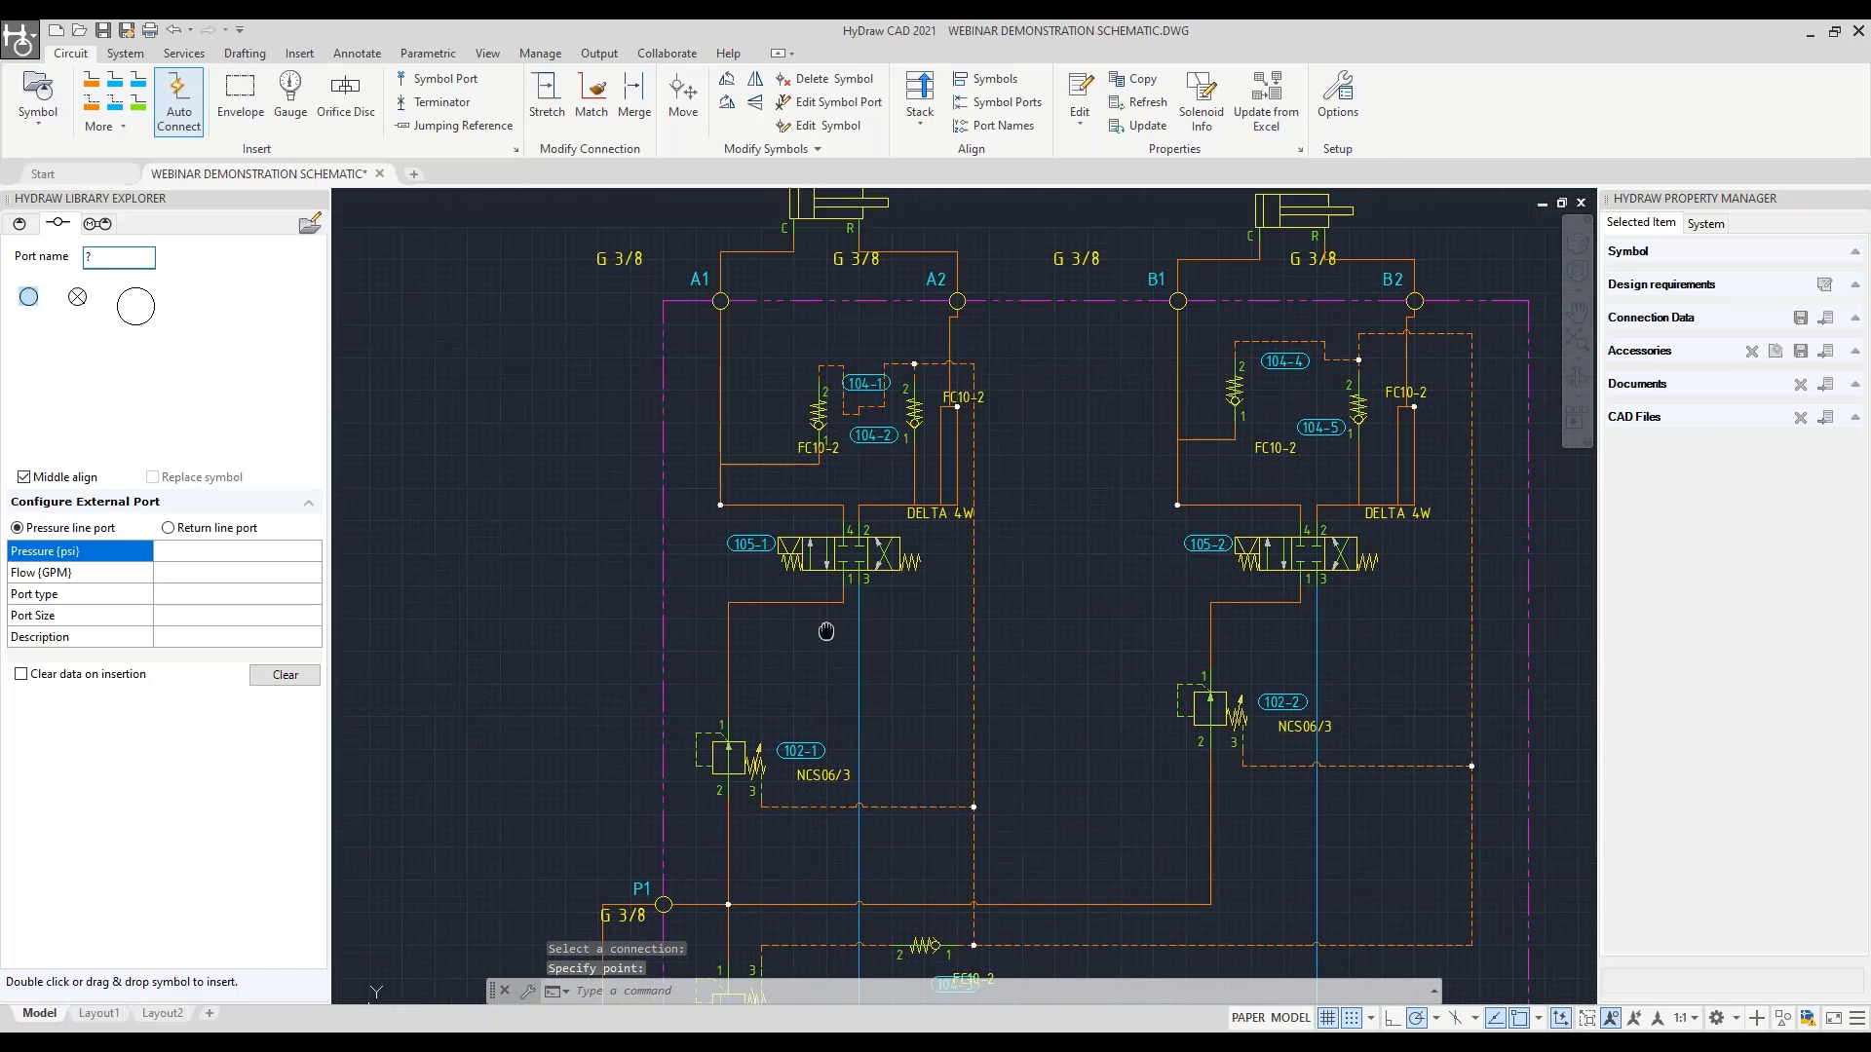
middle_drag(844, 640, 847, 703)
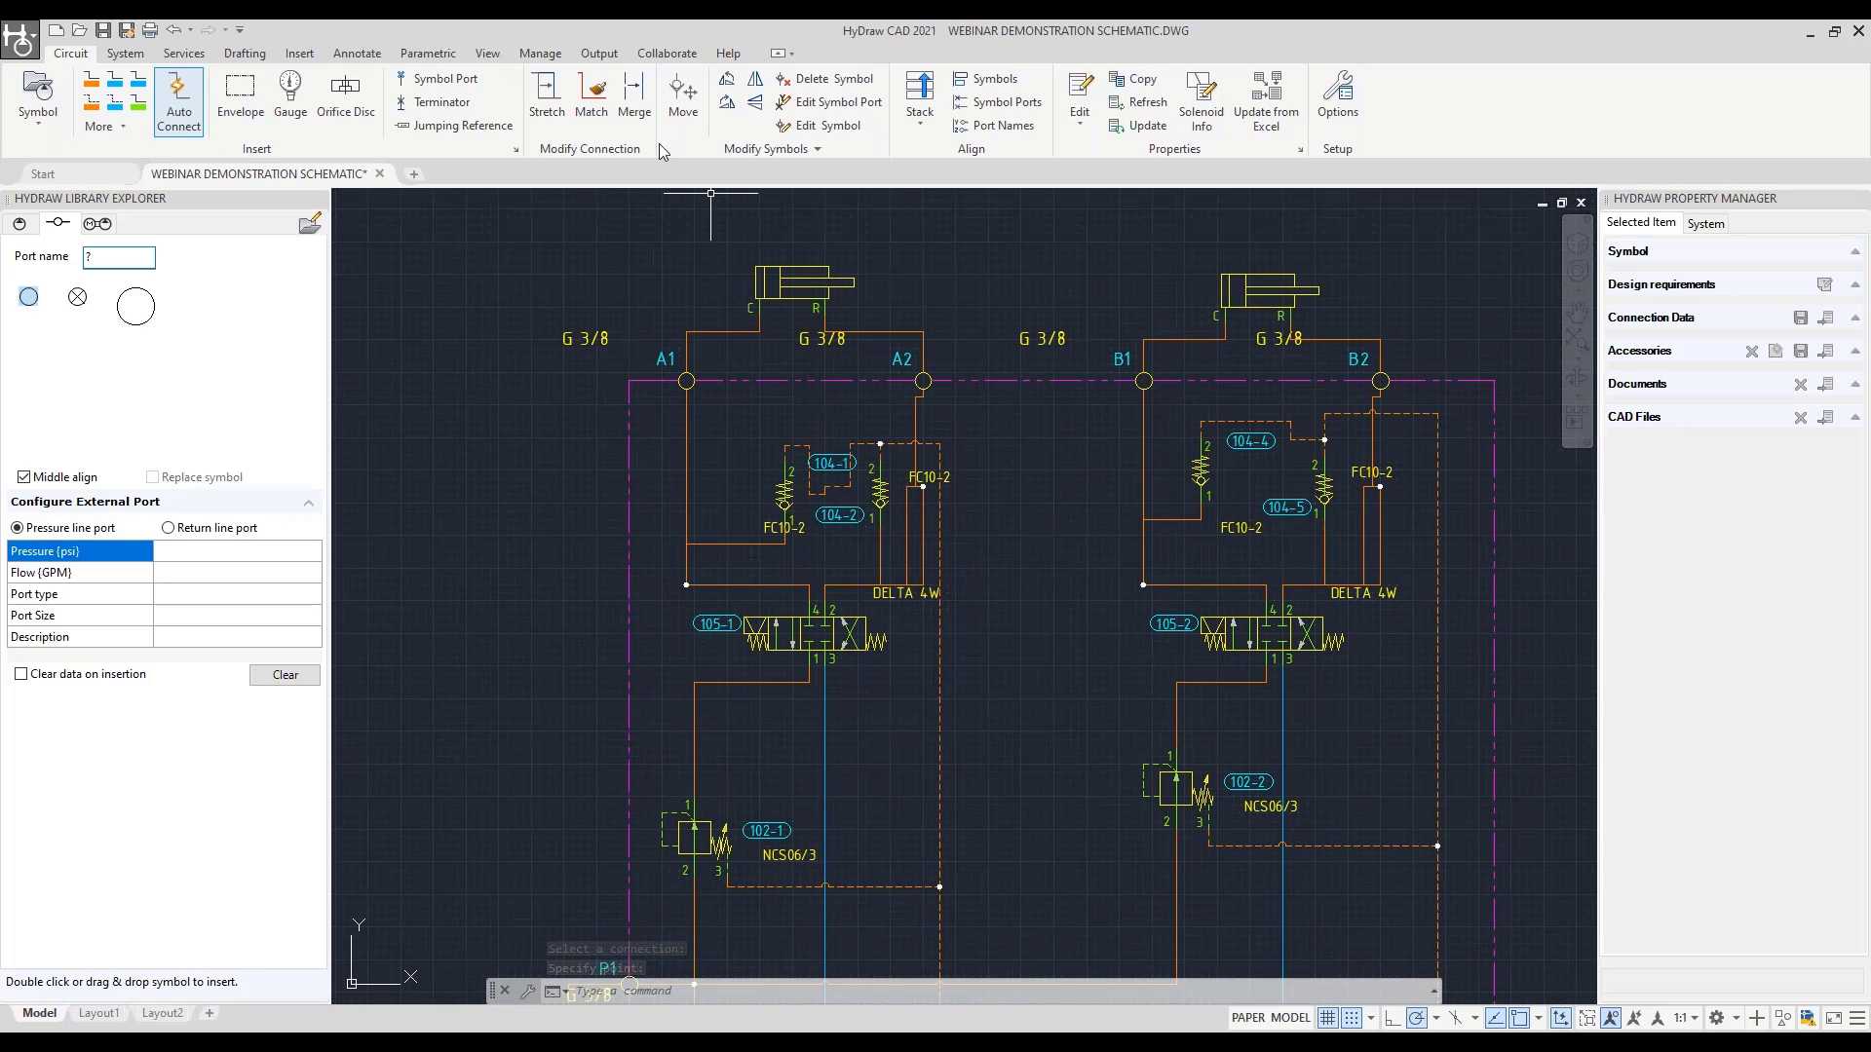
click(683, 94)
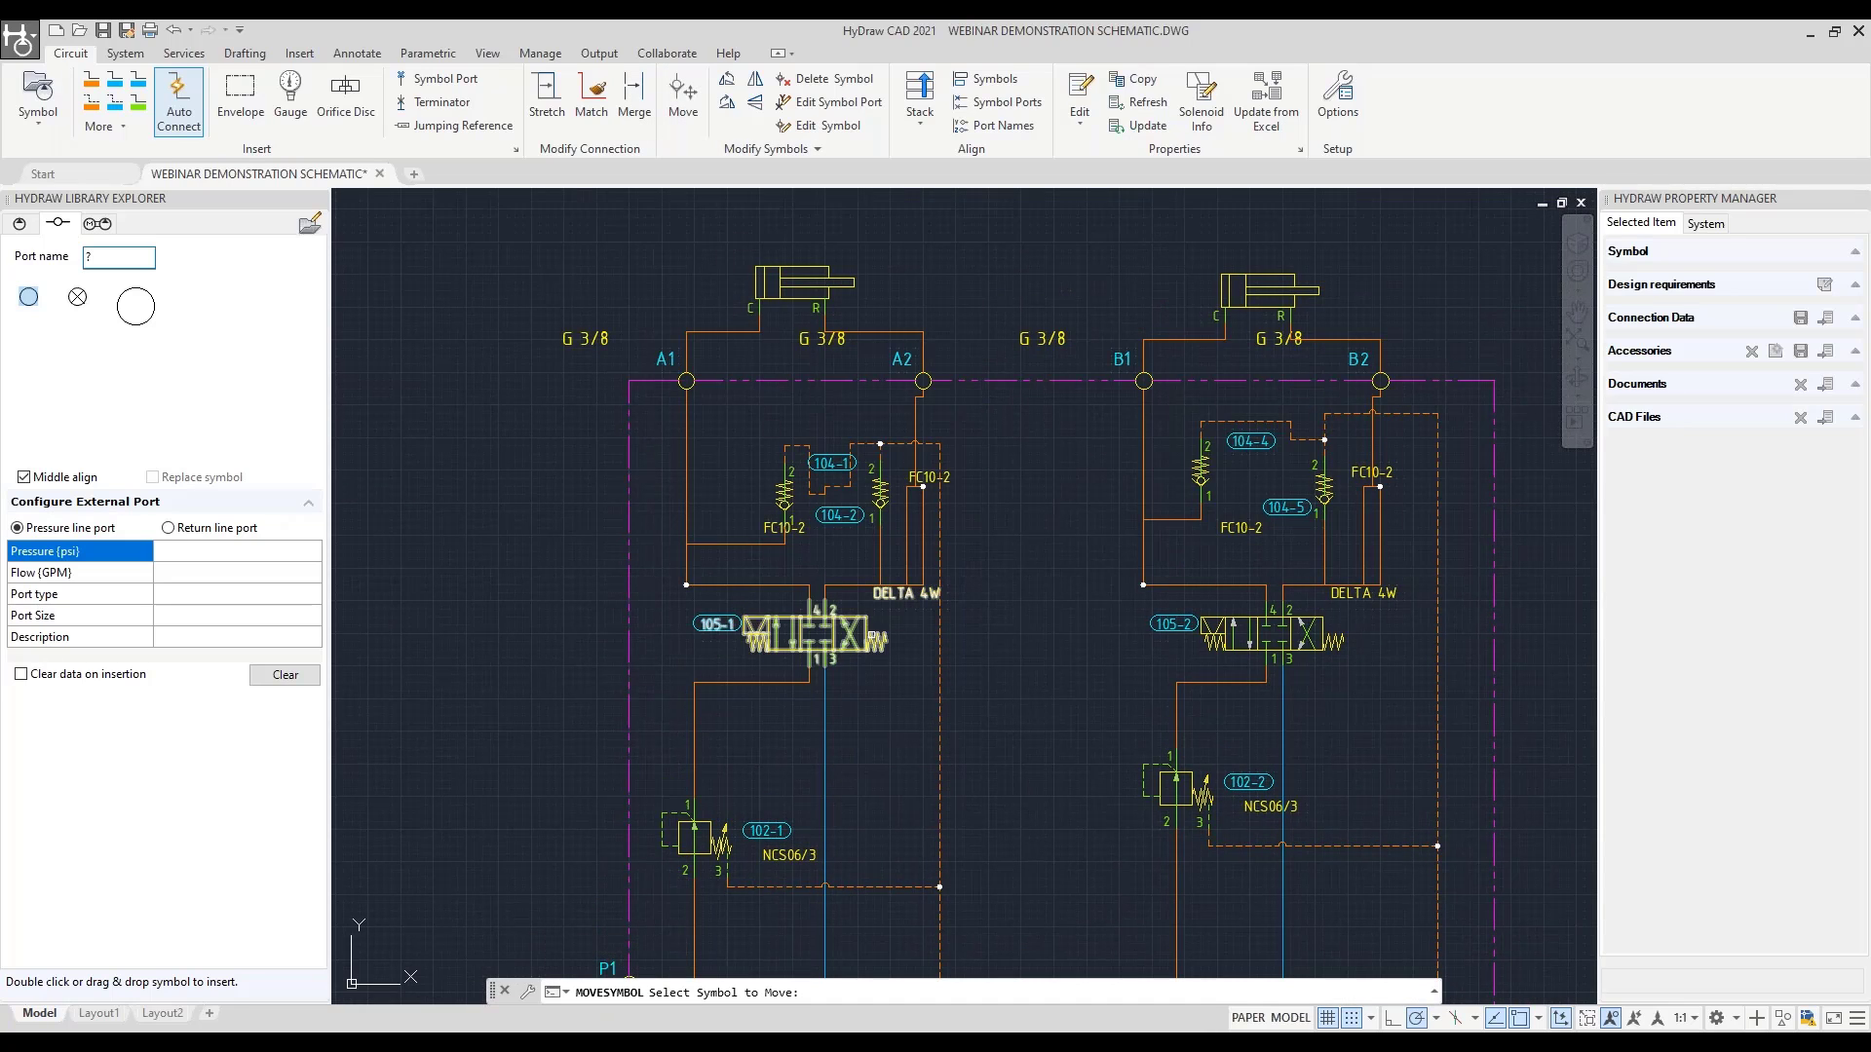
click(829, 635)
key(Return)
click(1004, 706)
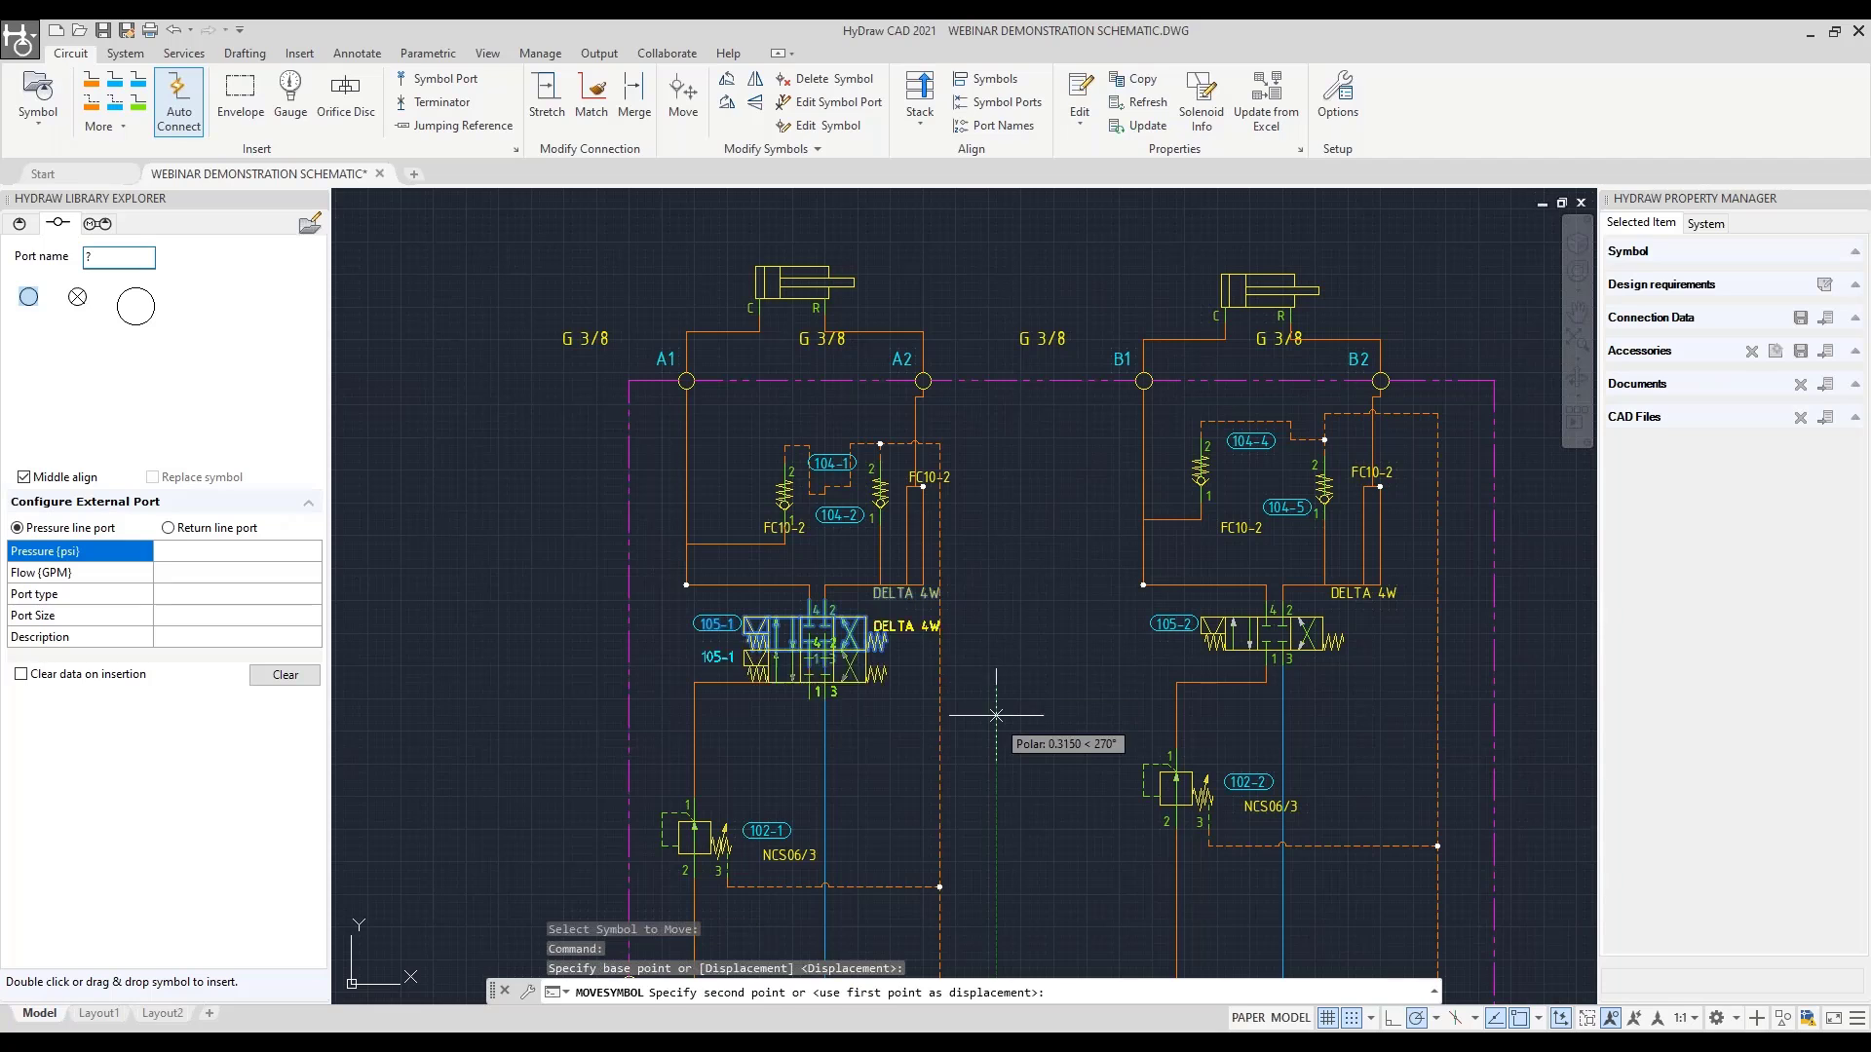
click(1014, 771)
scroll(726, 624, down, 5)
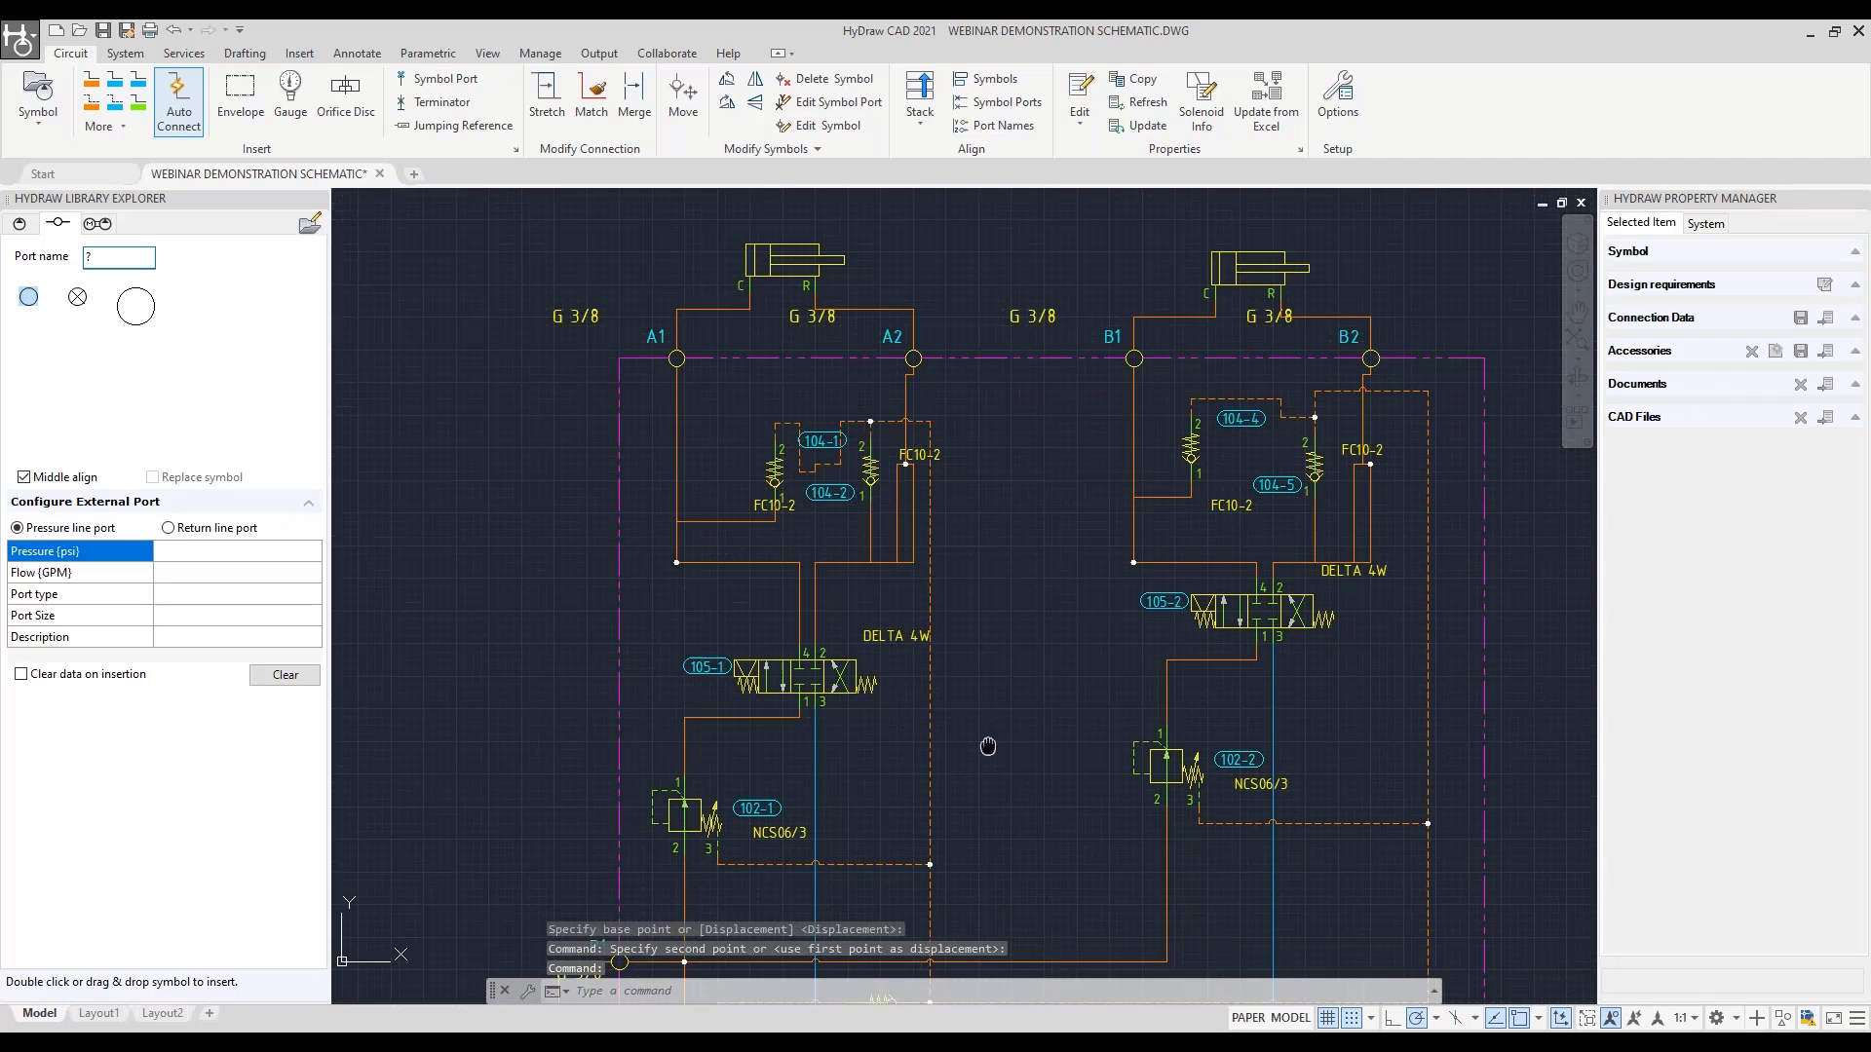
scroll(726, 624, up, 3)
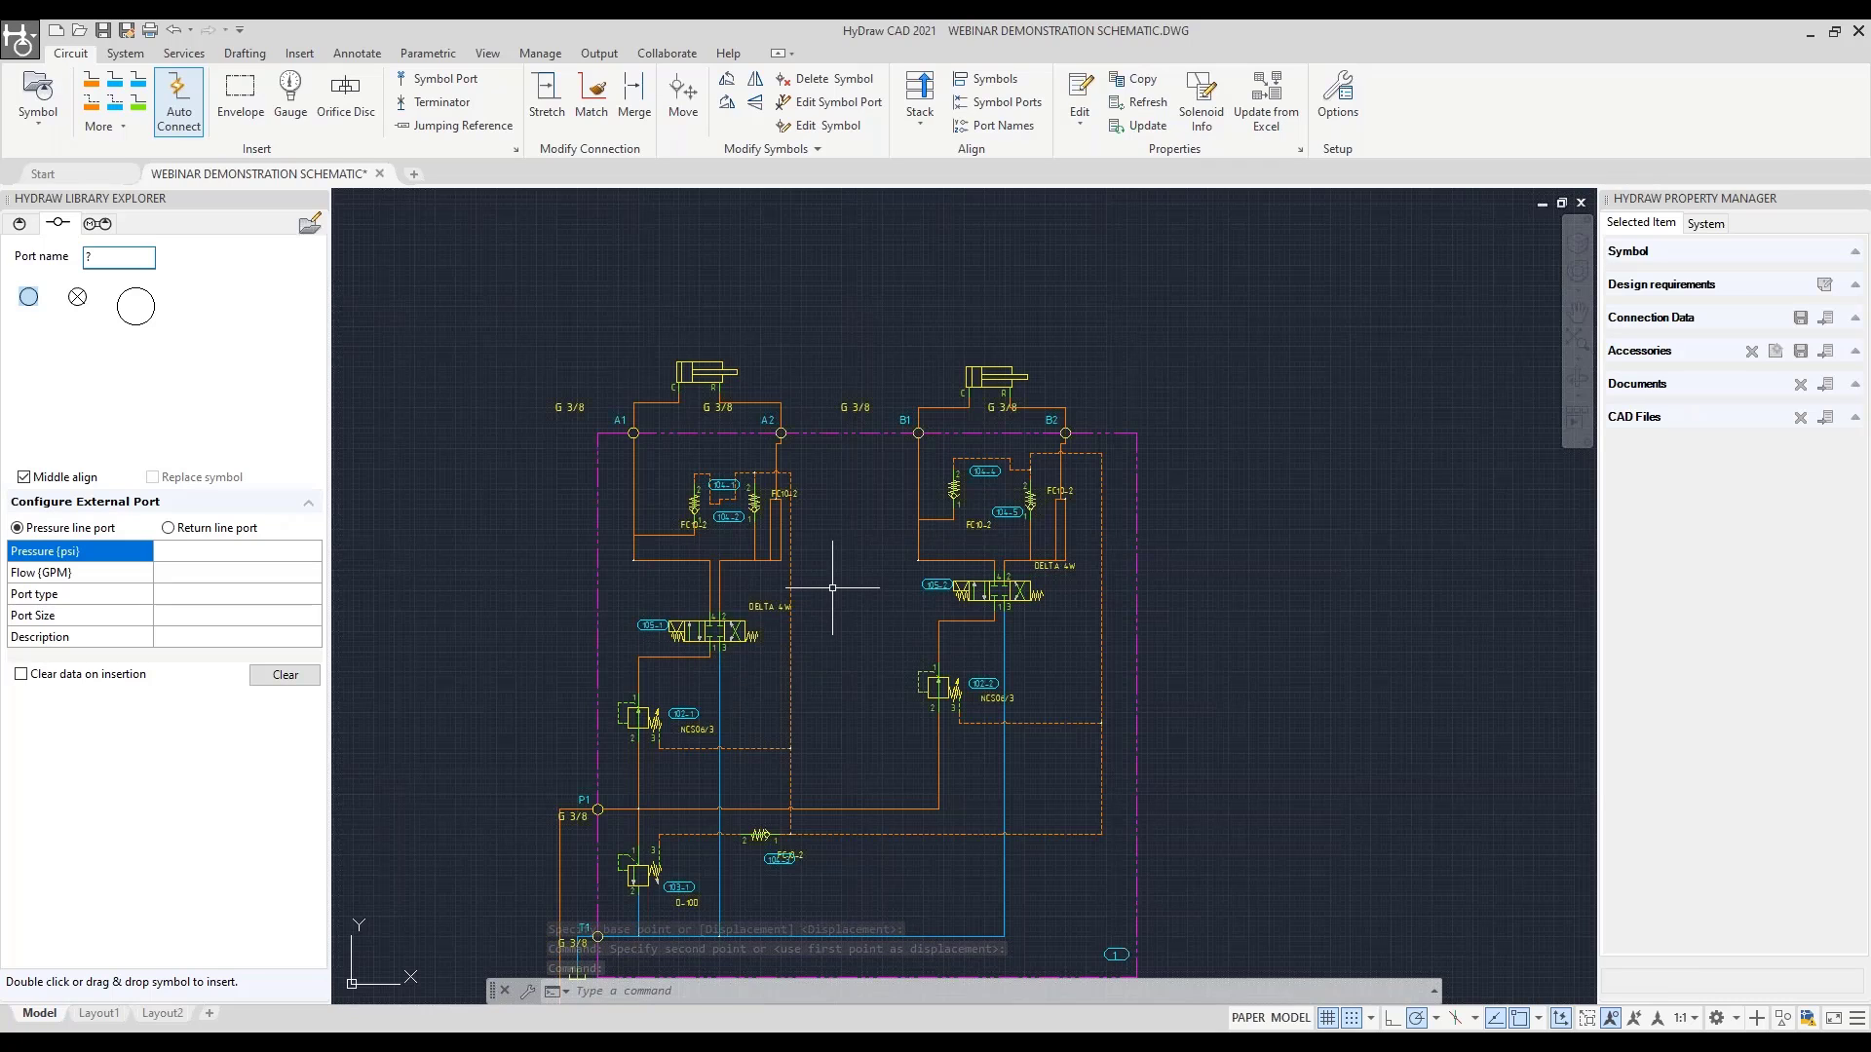
Try to align check valves 104-1, 104-2, 104-4 and 104-5 using 104-1 itself as the reference symbol
scroll(825, 614, up, 3)
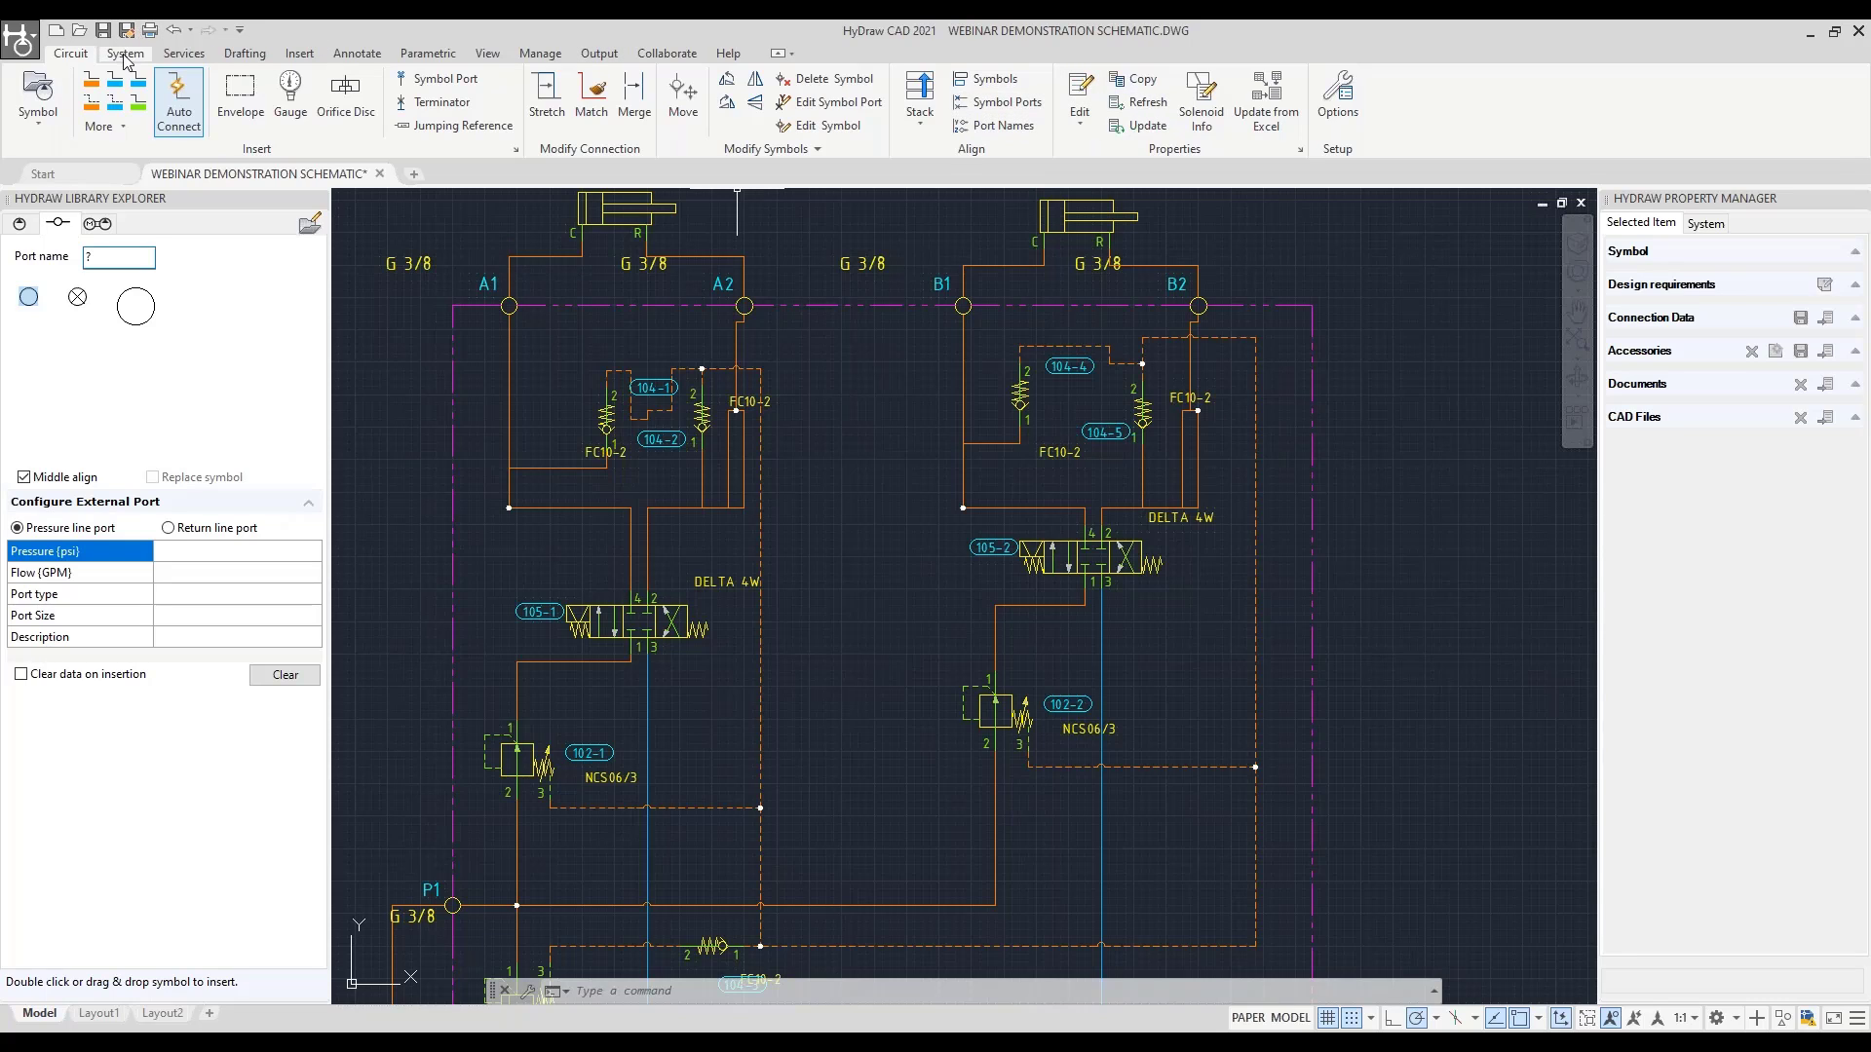
click(994, 82)
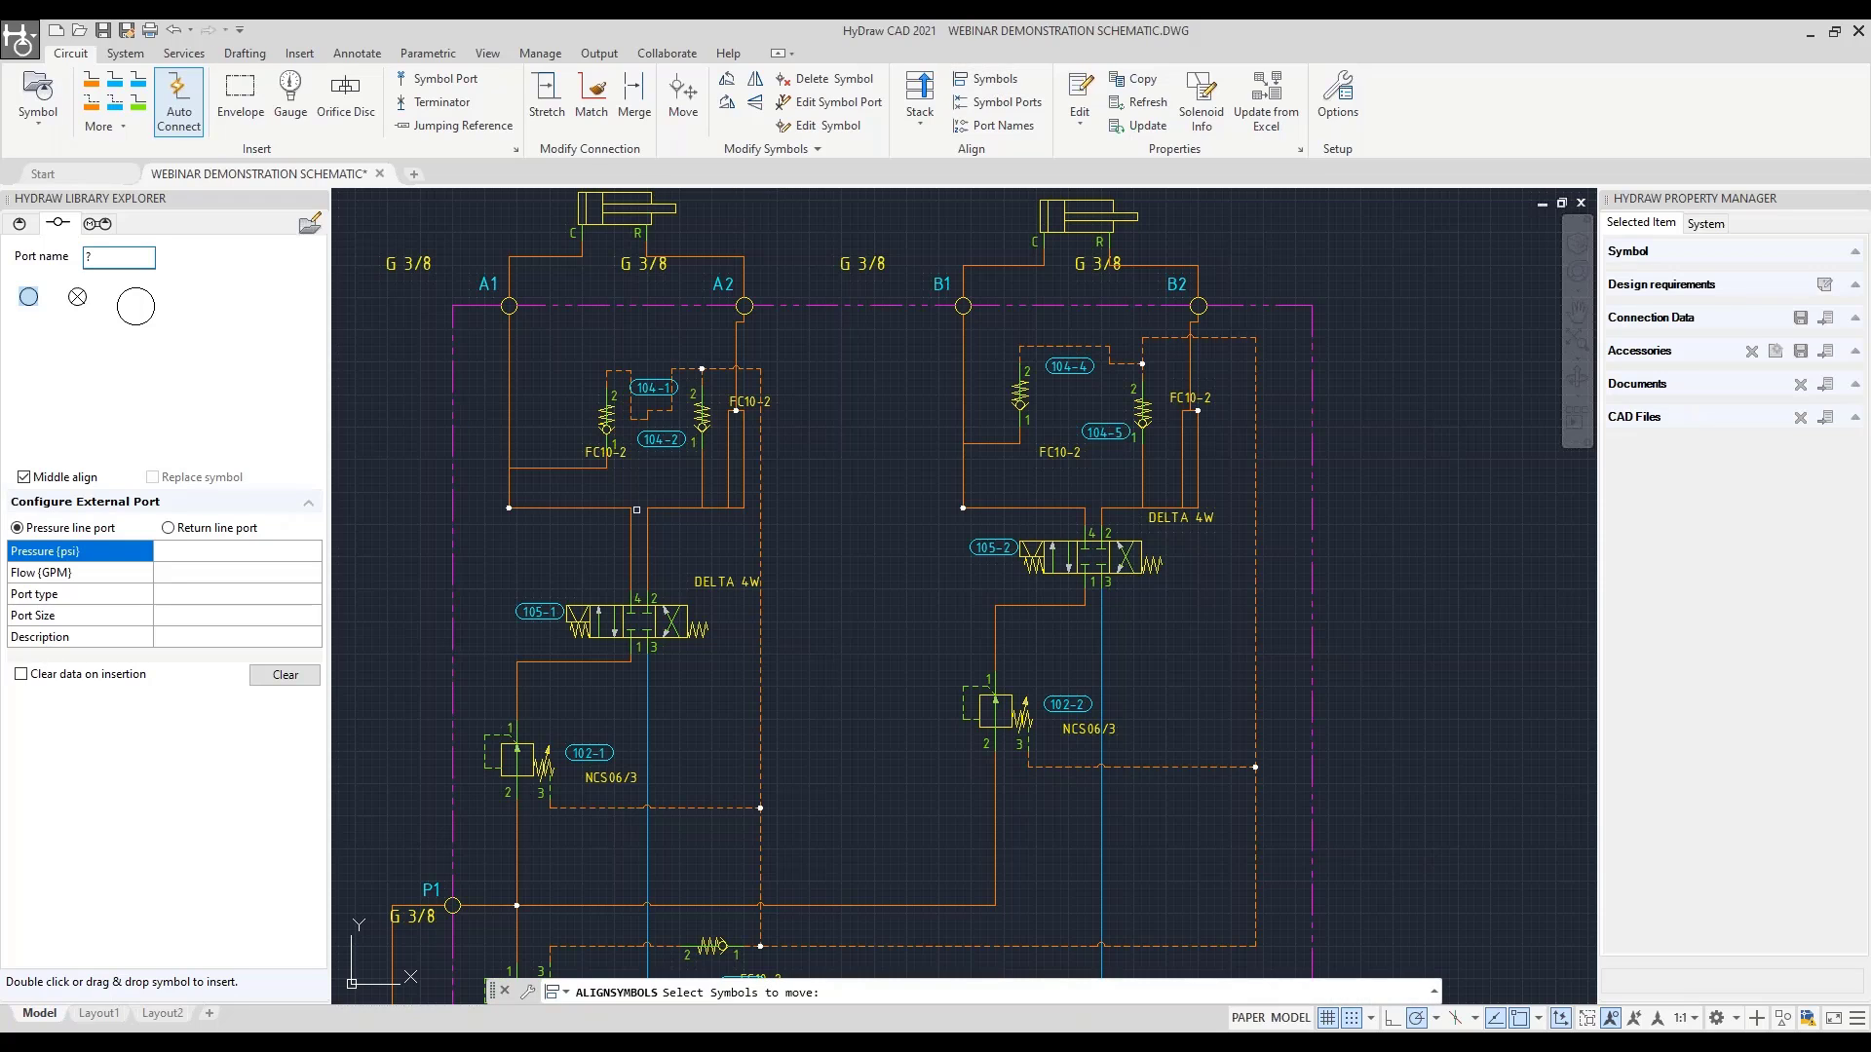
click(604, 421)
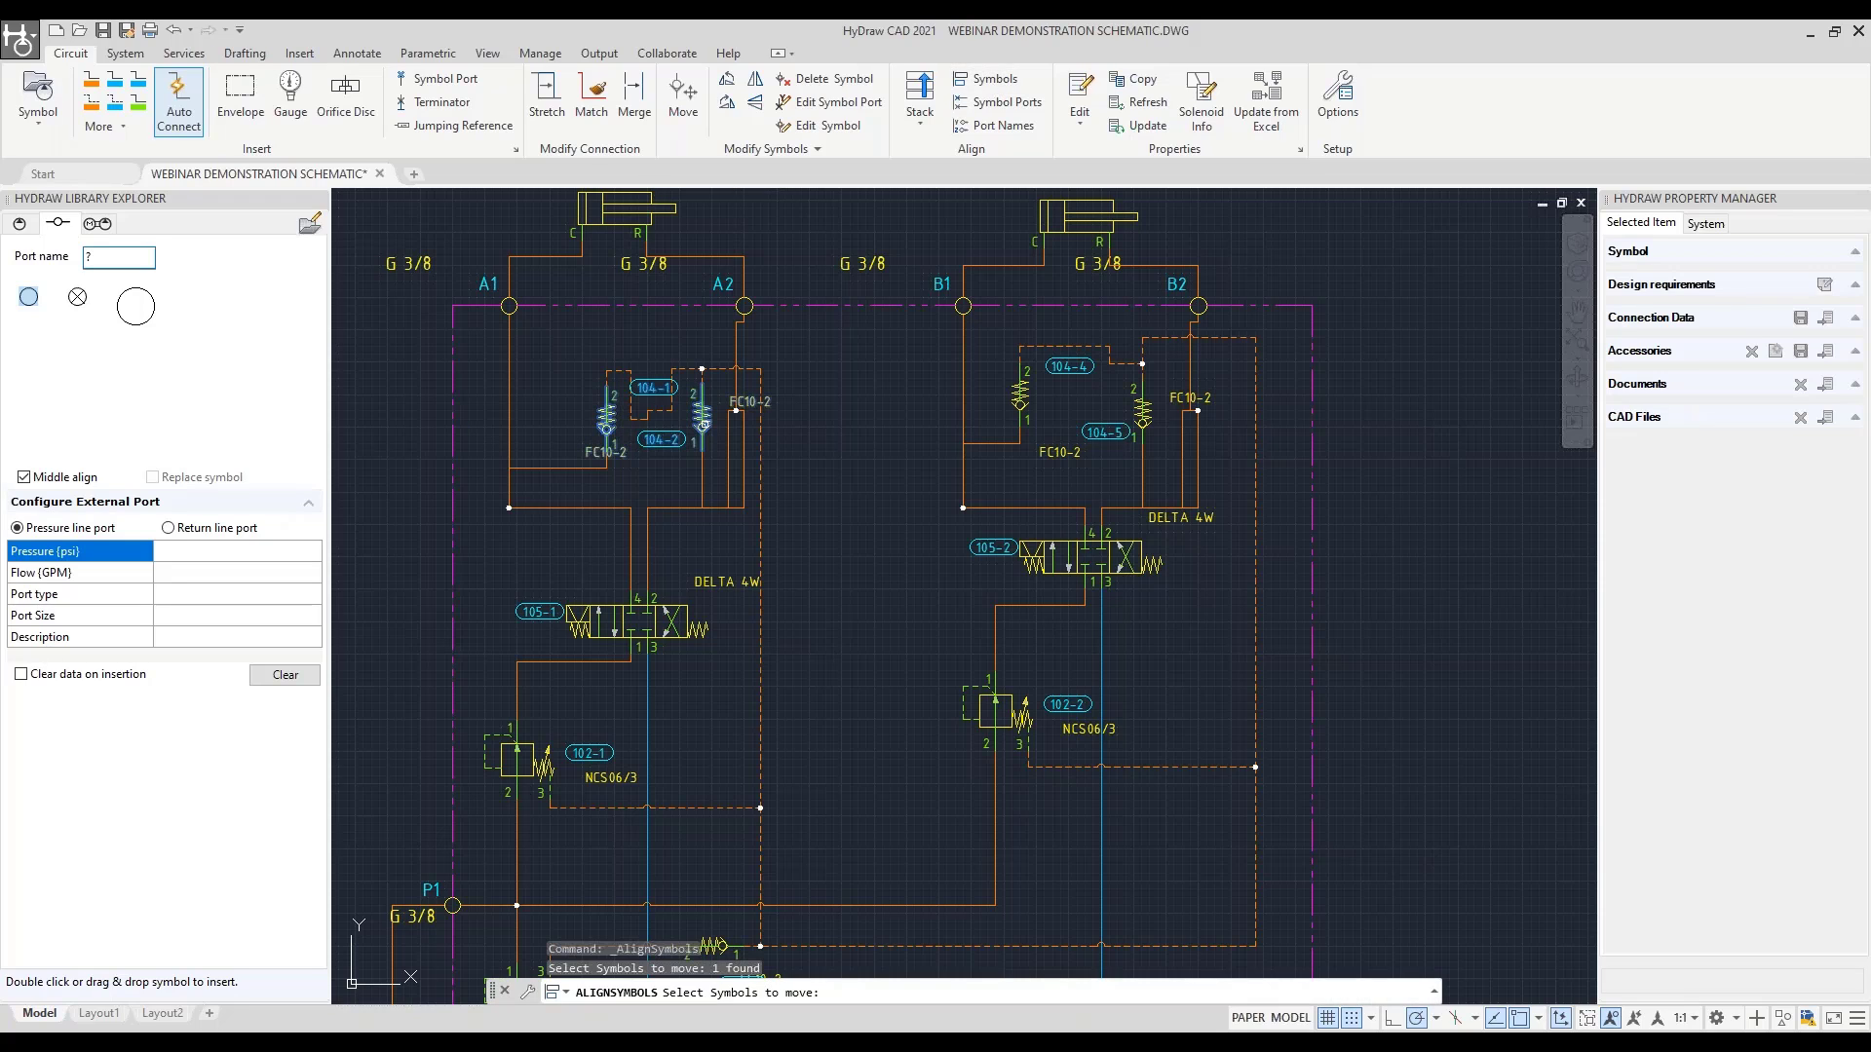
click(701, 421)
click(1020, 394)
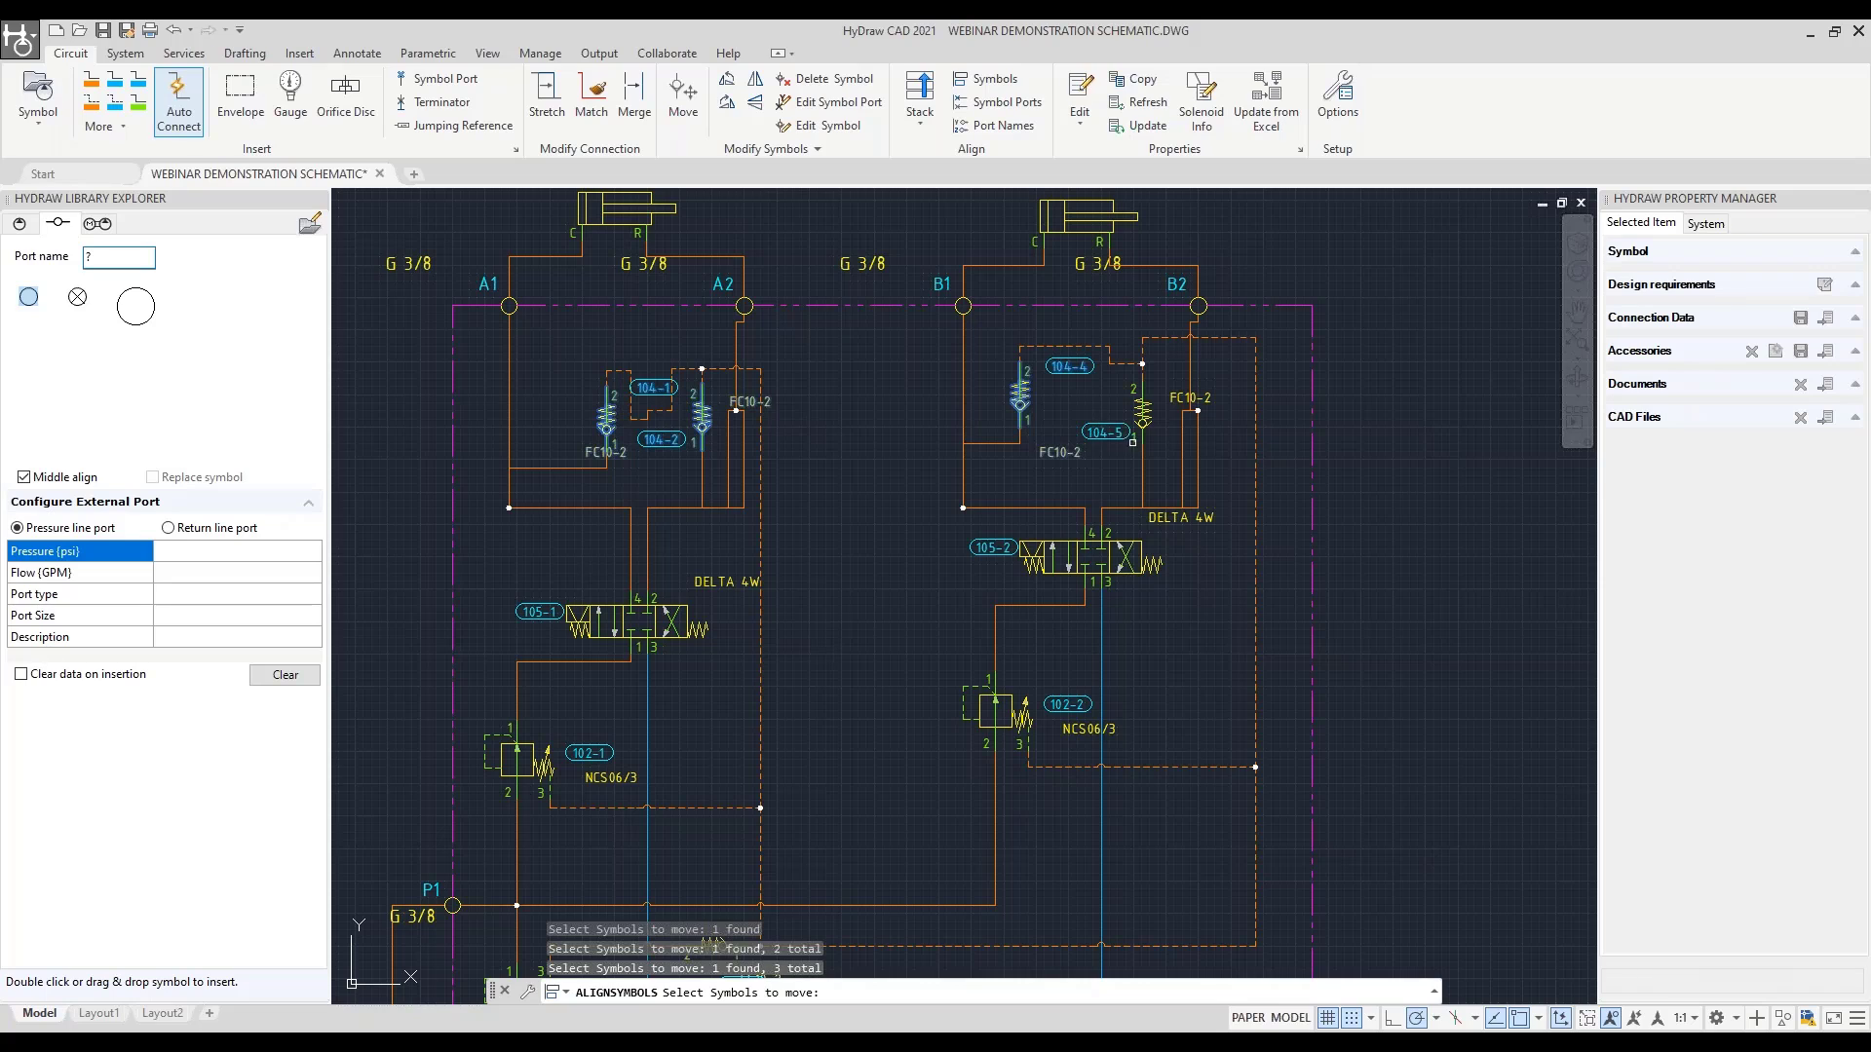
click(1145, 415)
key(Return)
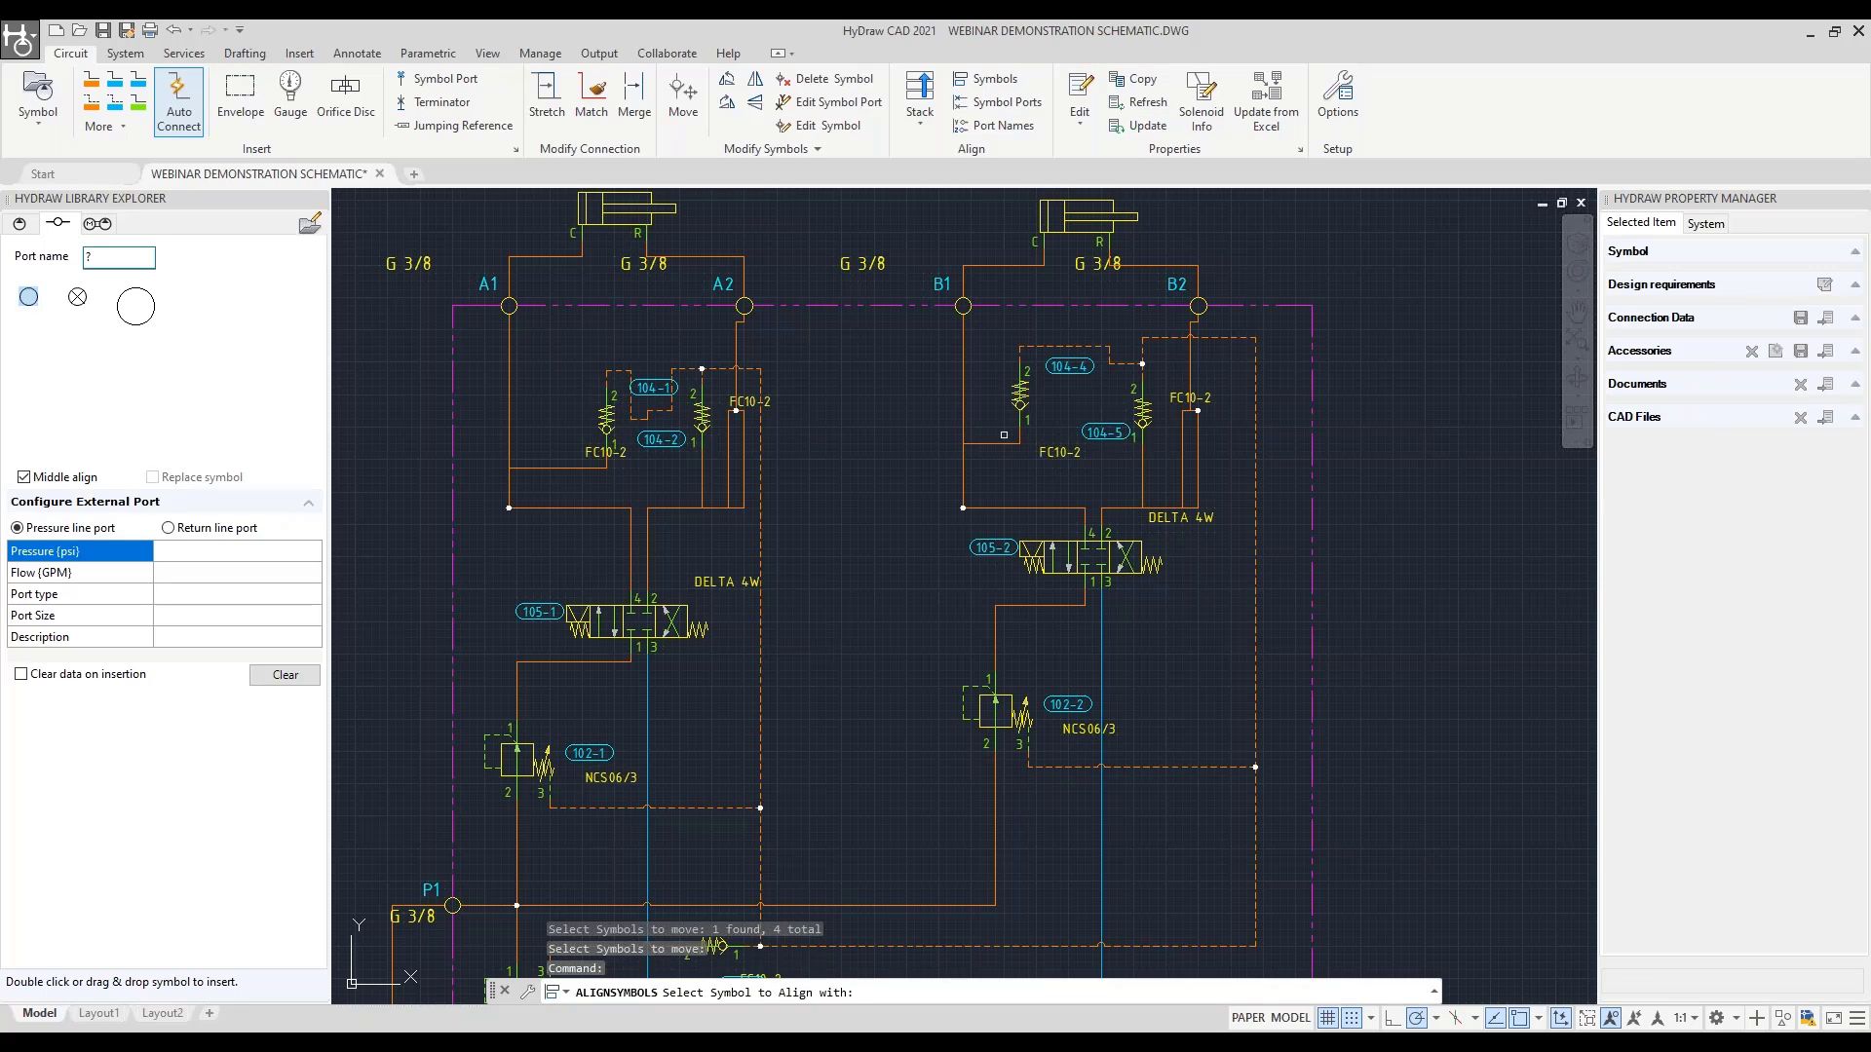
click(605, 427)
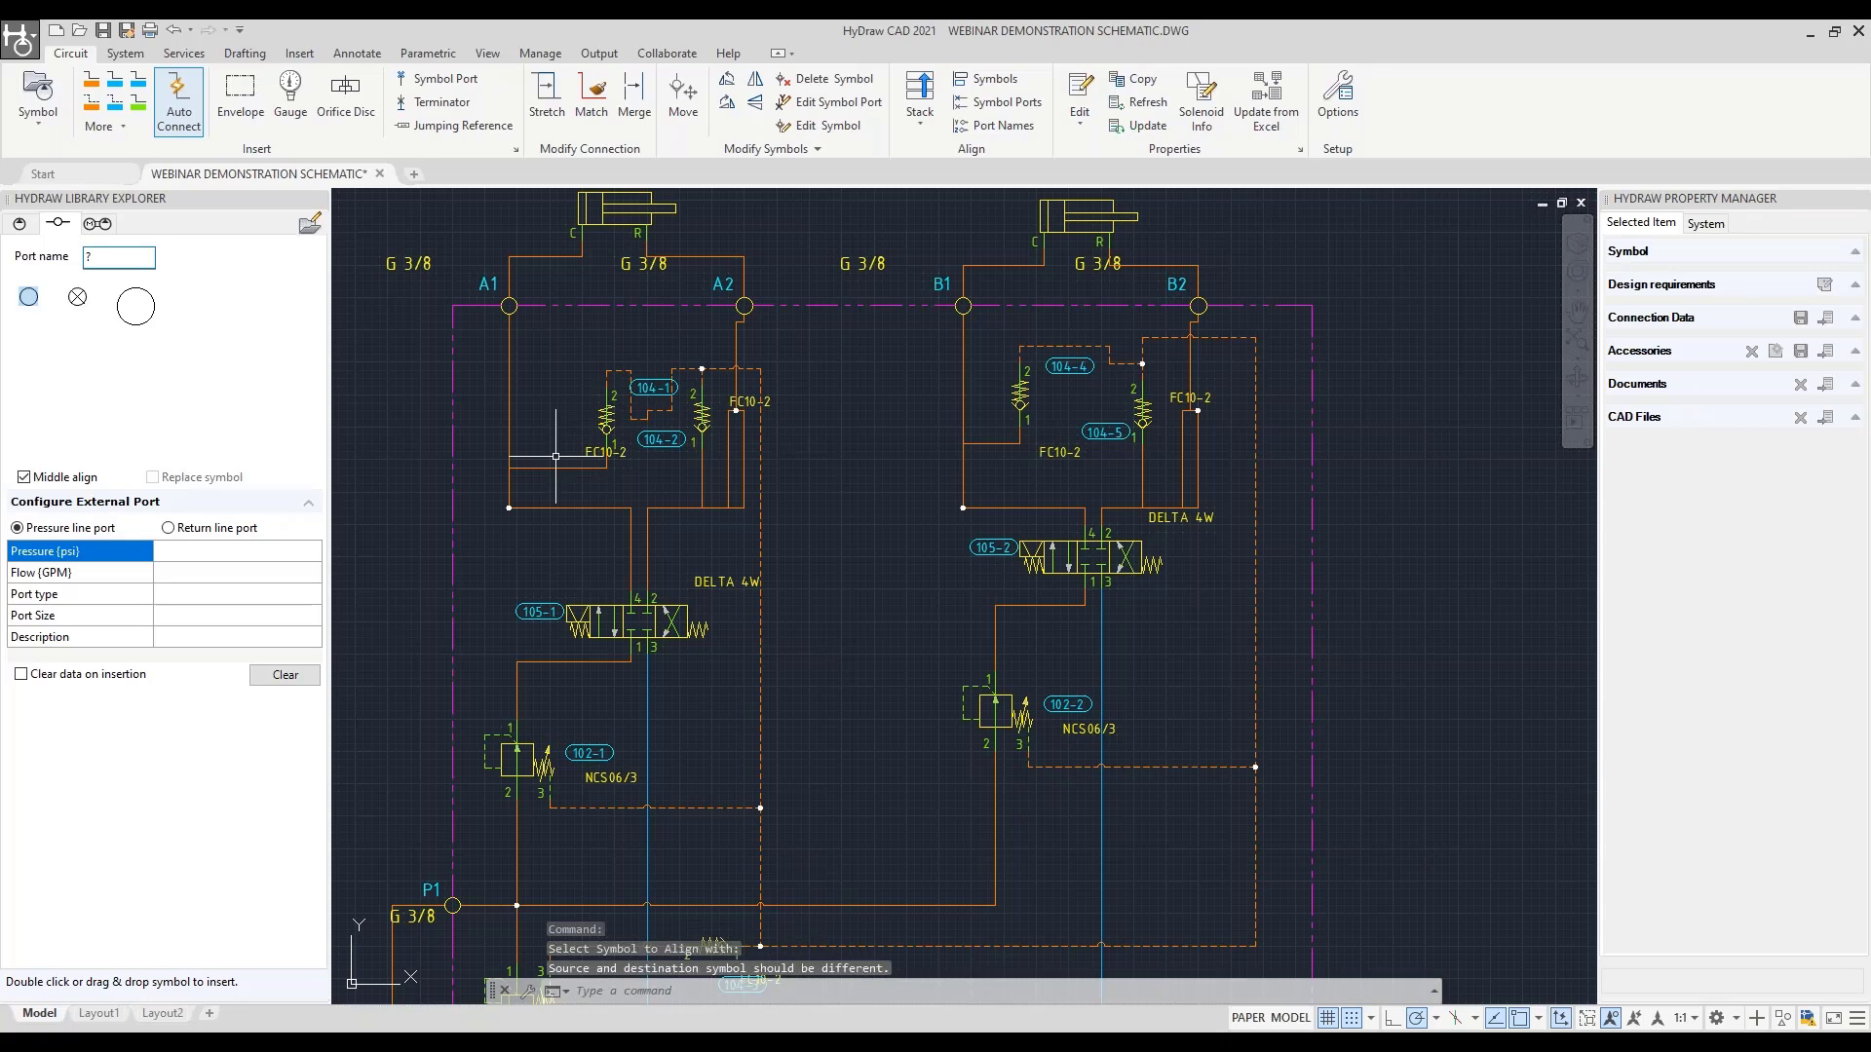
Align check valves 104-2, 104-4 and 104-5 with check valve 104-1 along their horizontal centre line
key(Return)
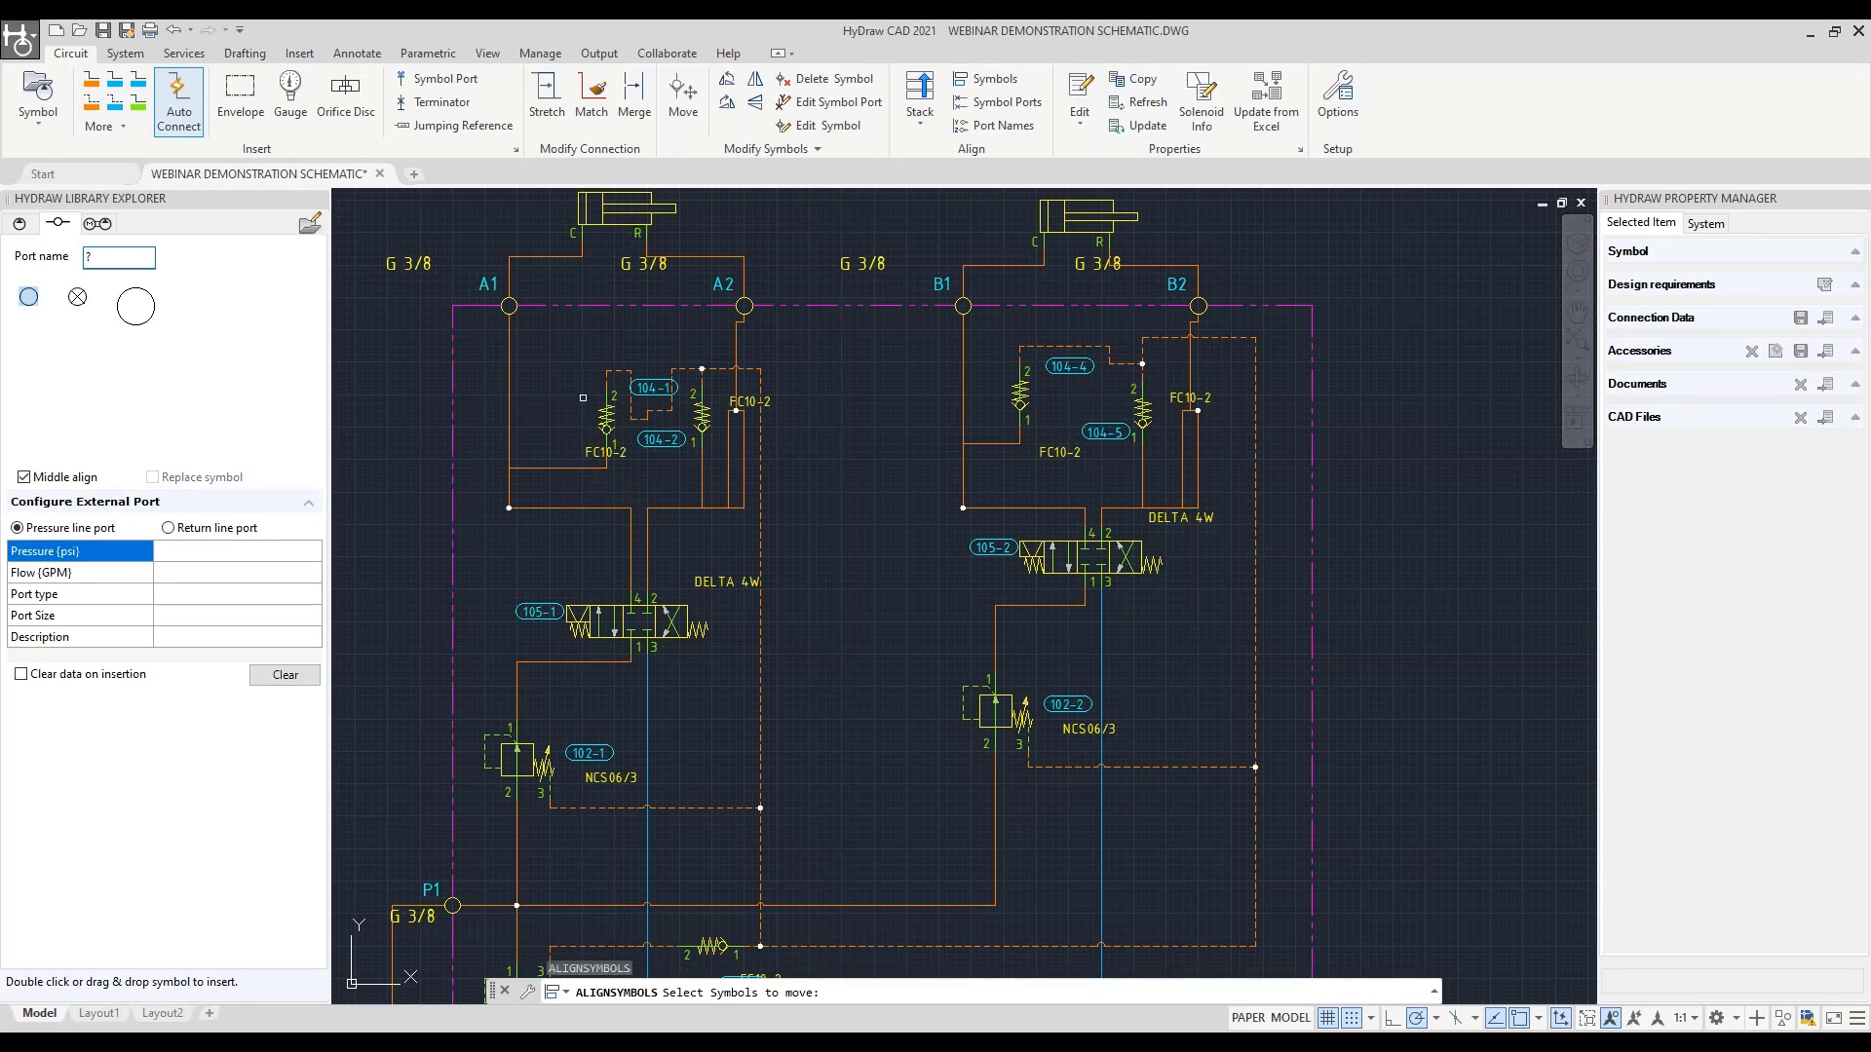
click(701, 417)
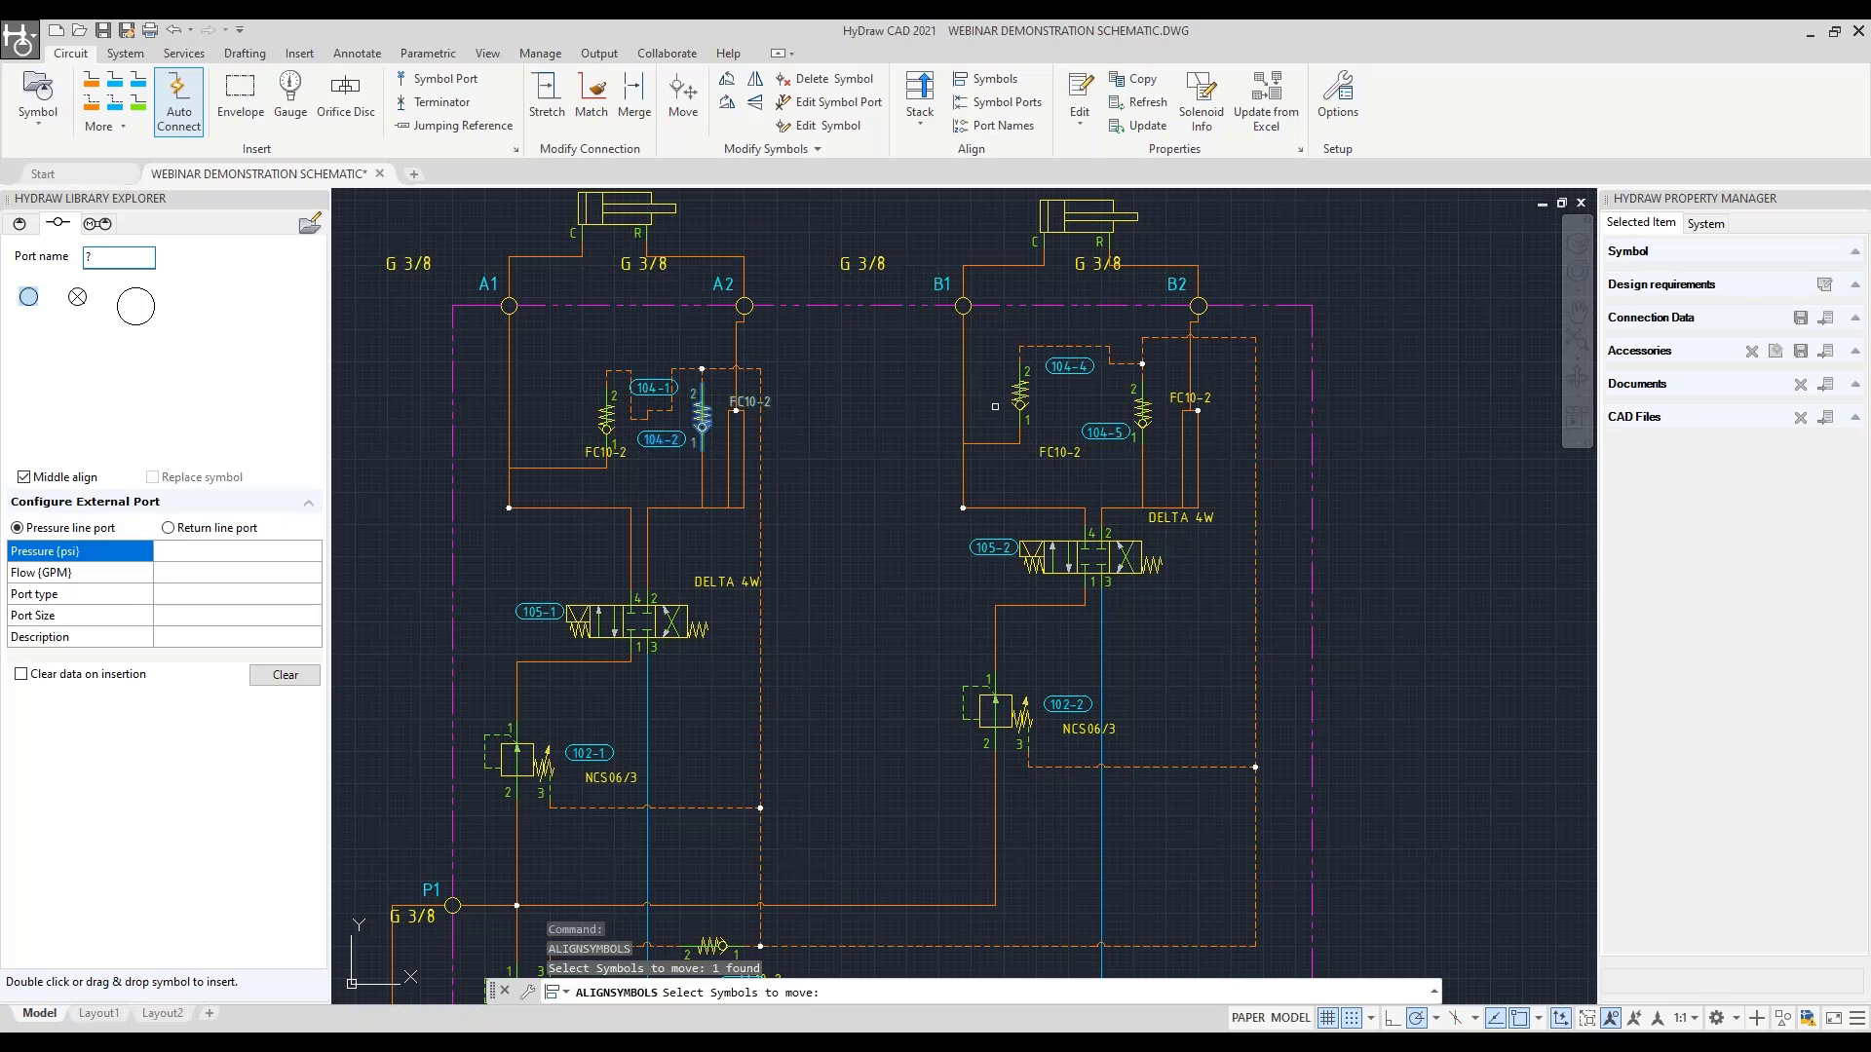
click(1020, 396)
click(1146, 413)
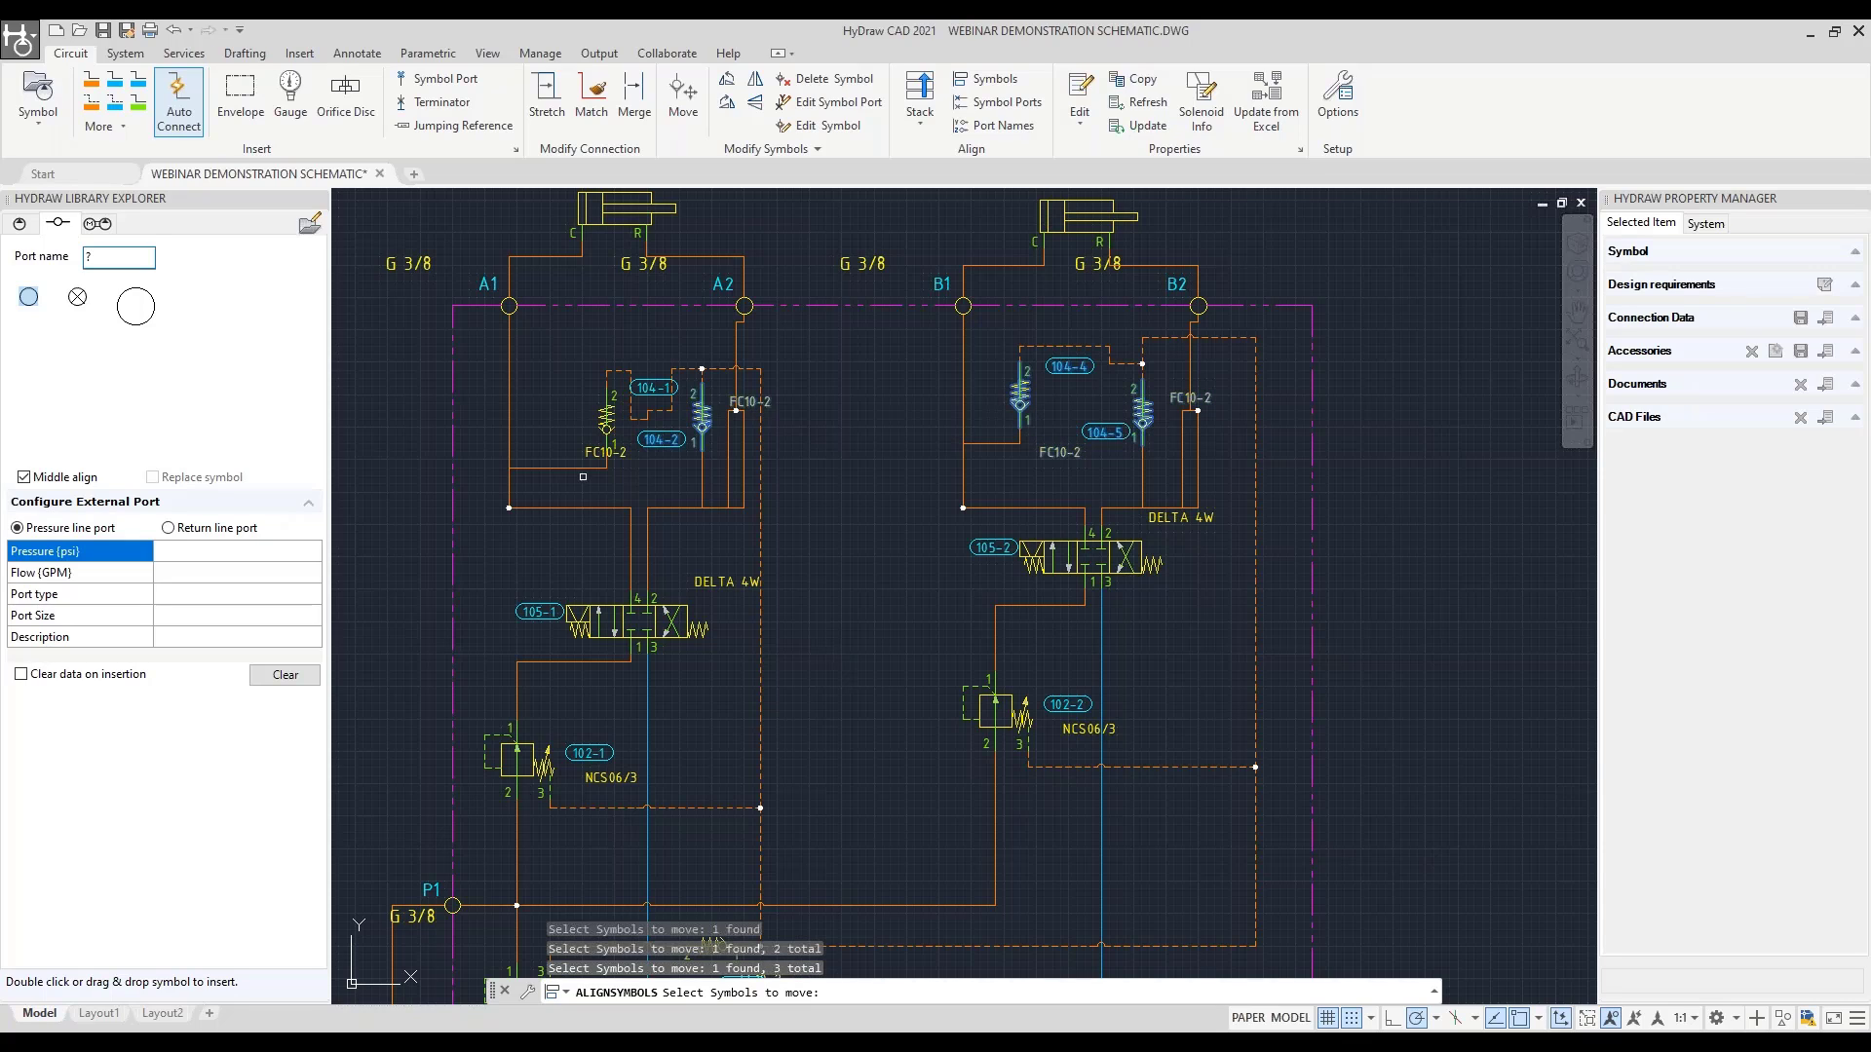
key(Return)
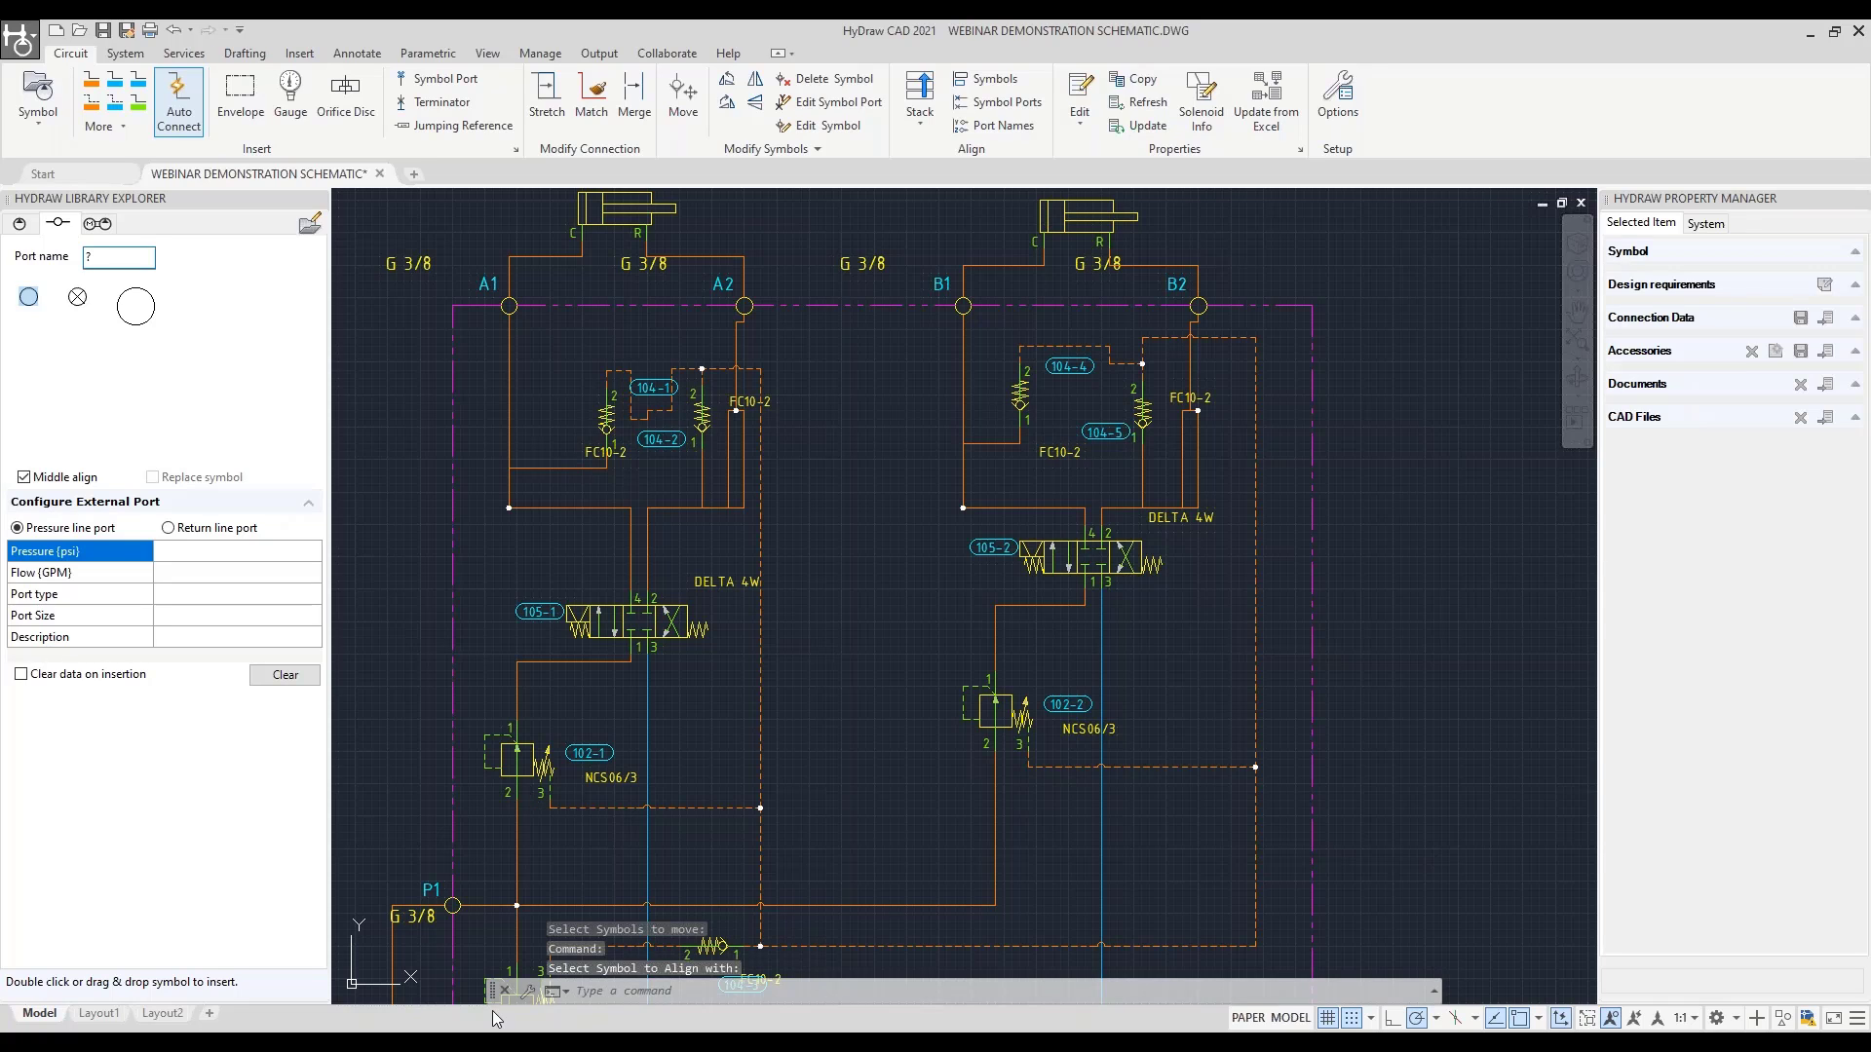
drag(493, 1010, 761, 452)
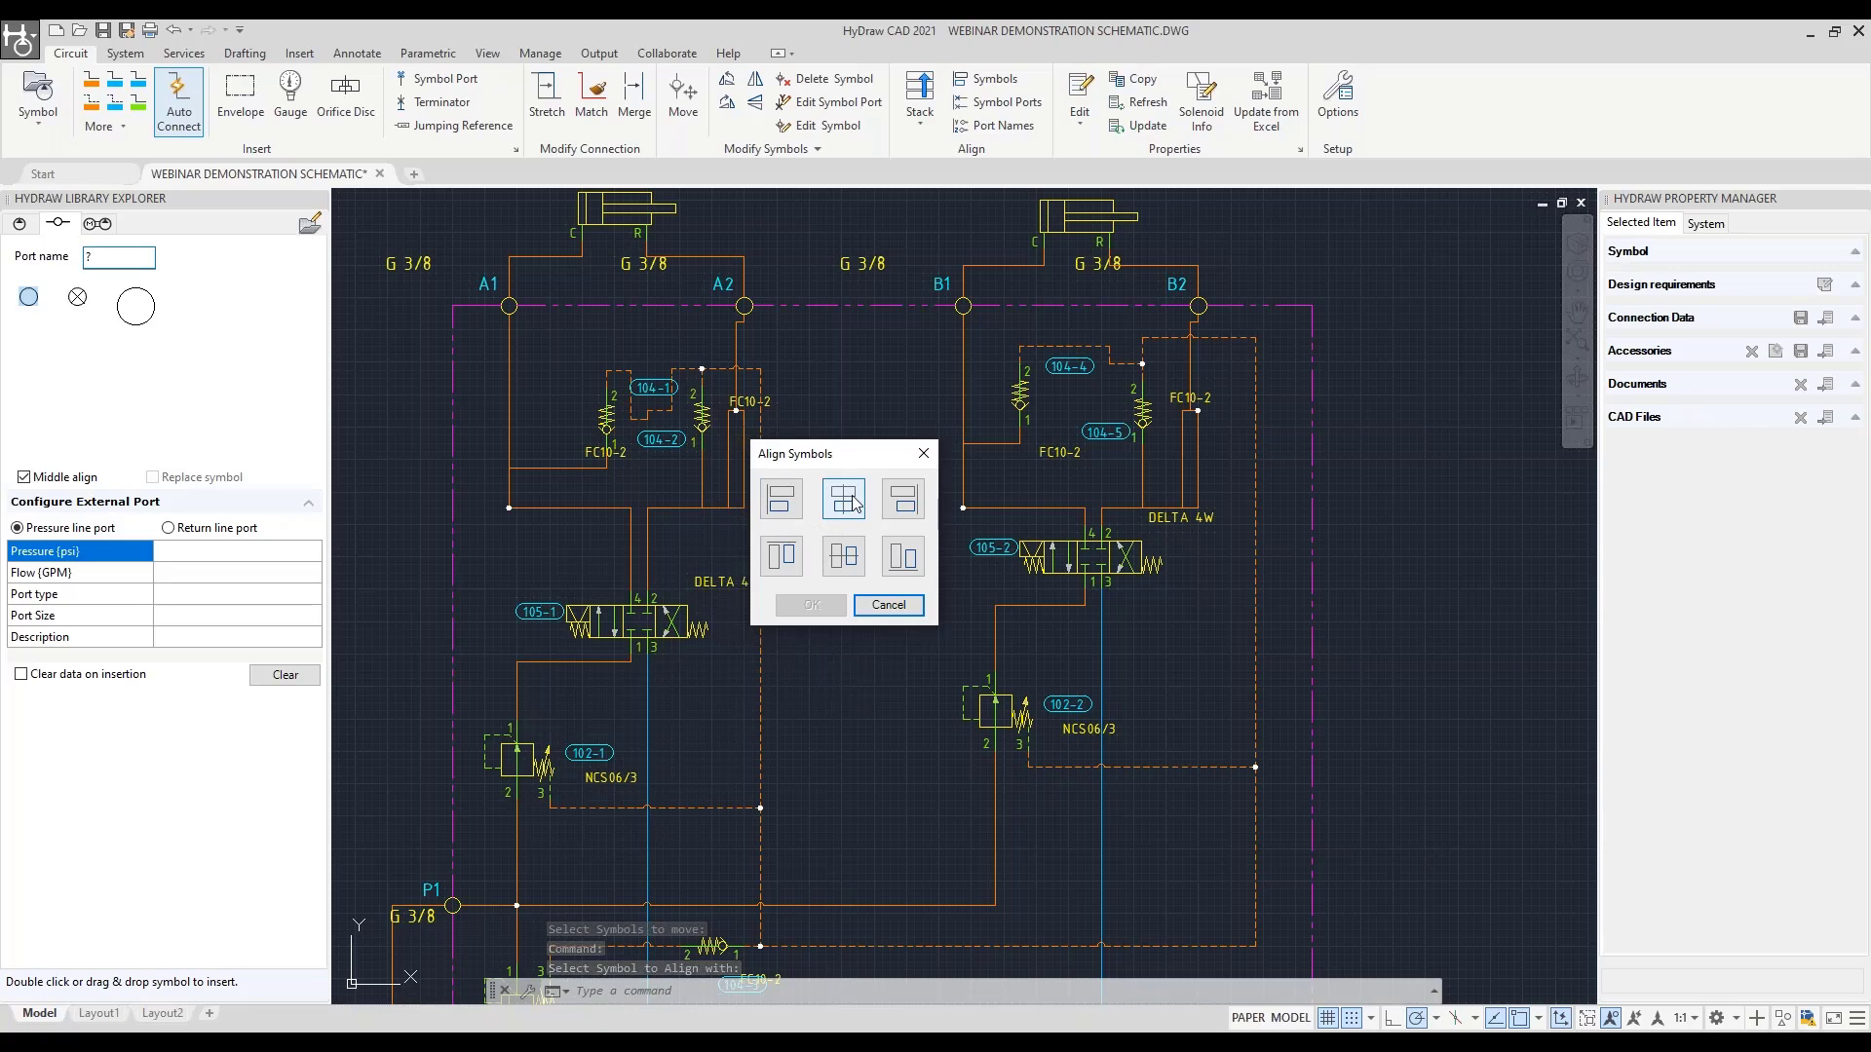
click(840, 568)
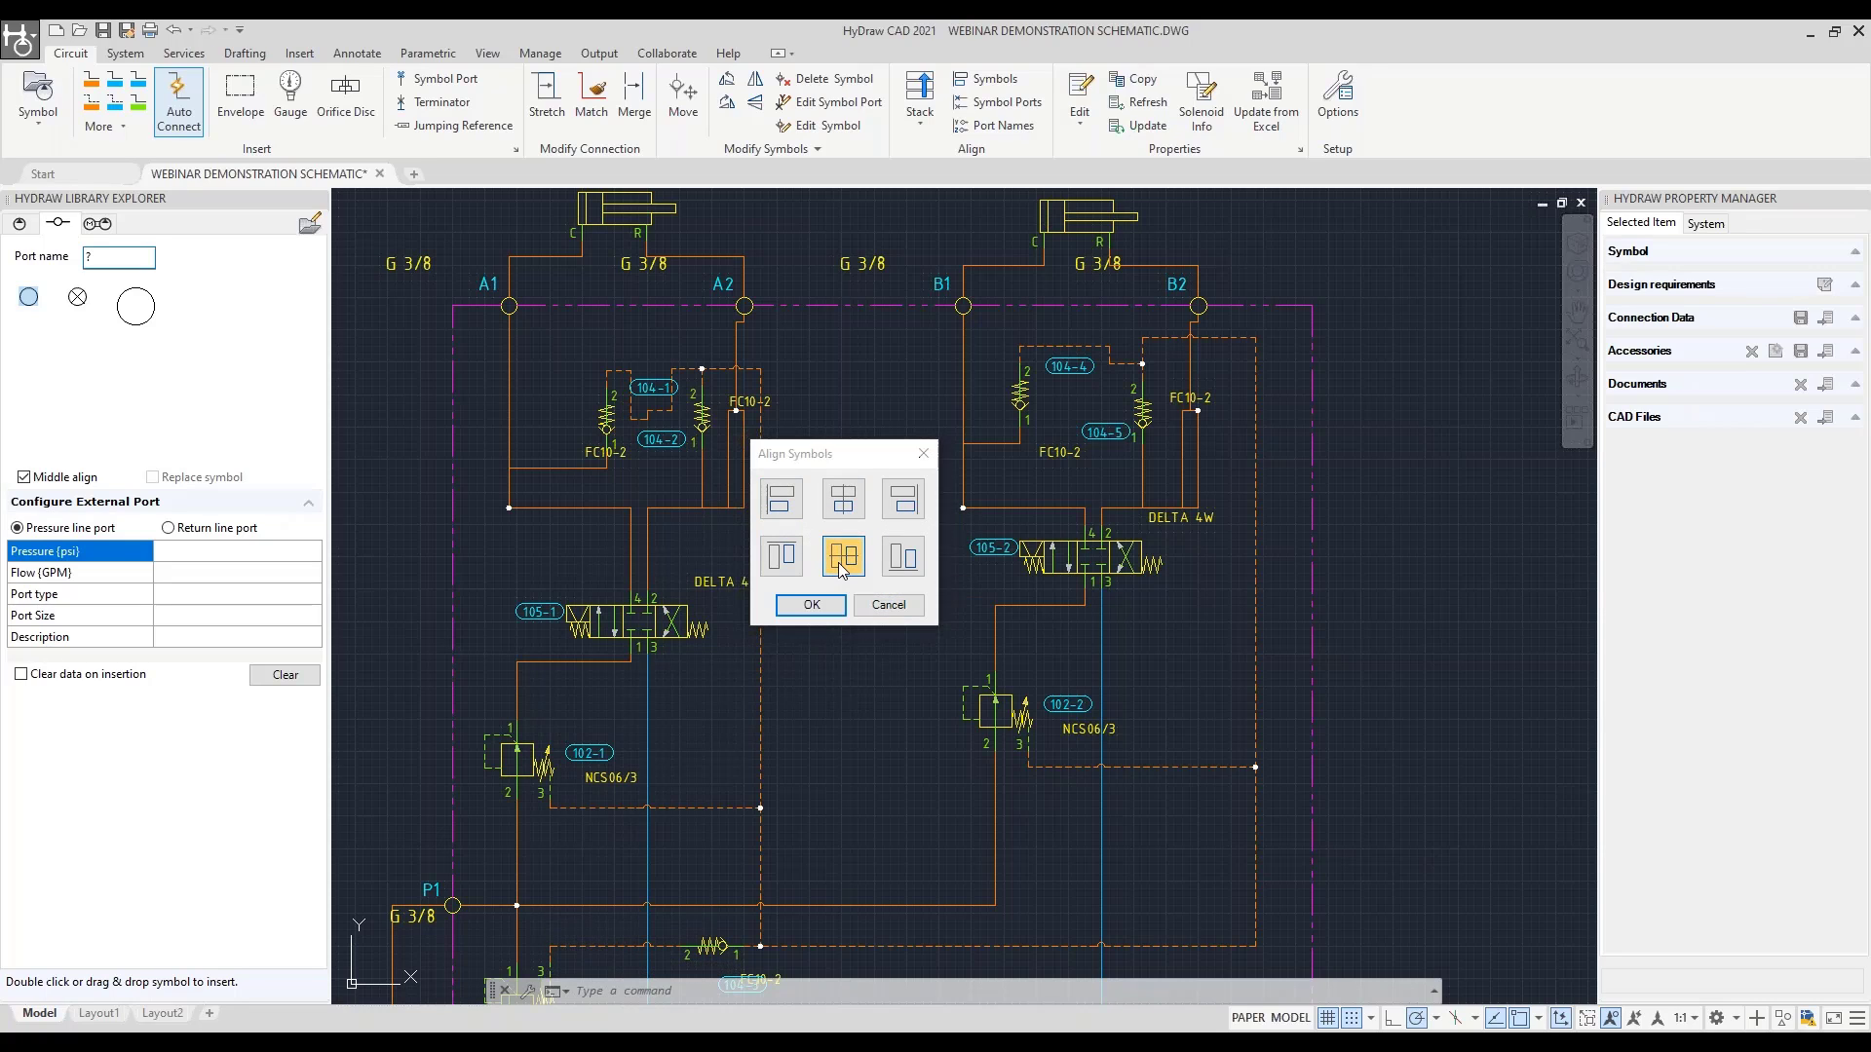
click(812, 605)
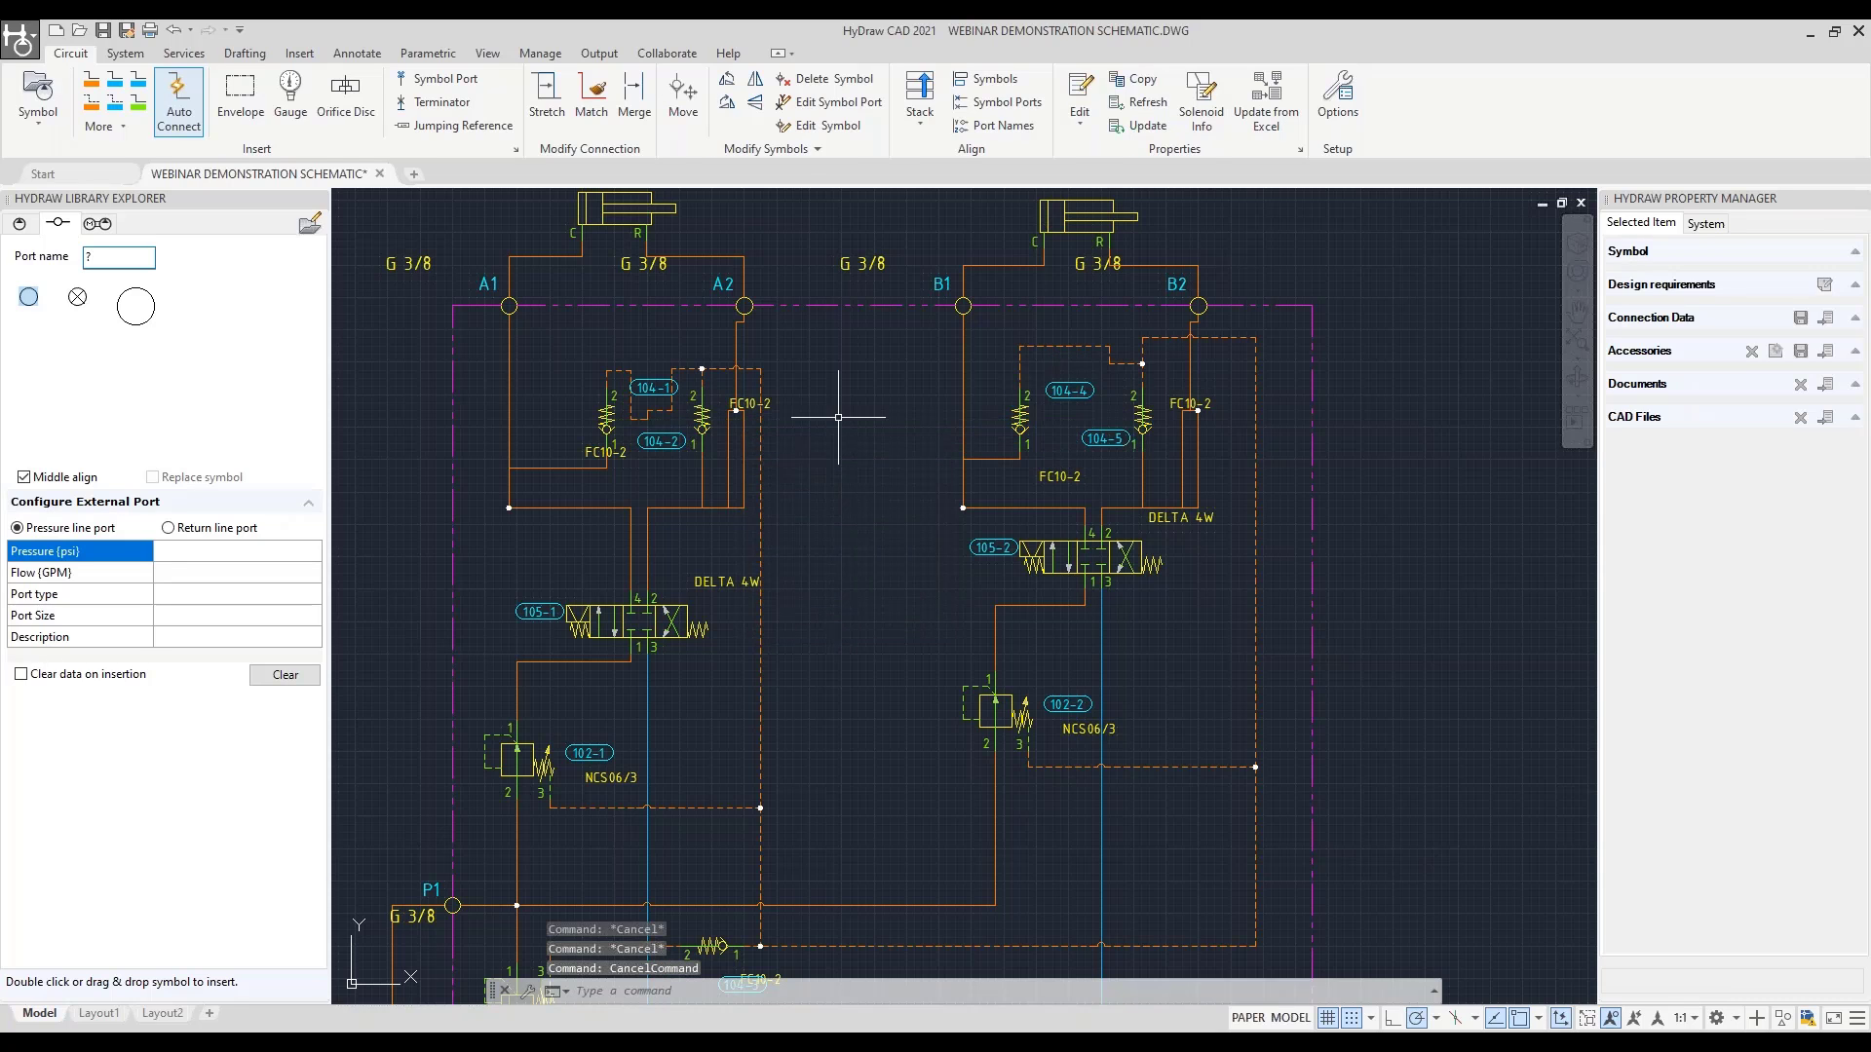
Delete the looped pressure connection linking port 2 of valve 105-1, port 1 of check valve 104-2 and port A2
scroll(596, 414, up, 2)
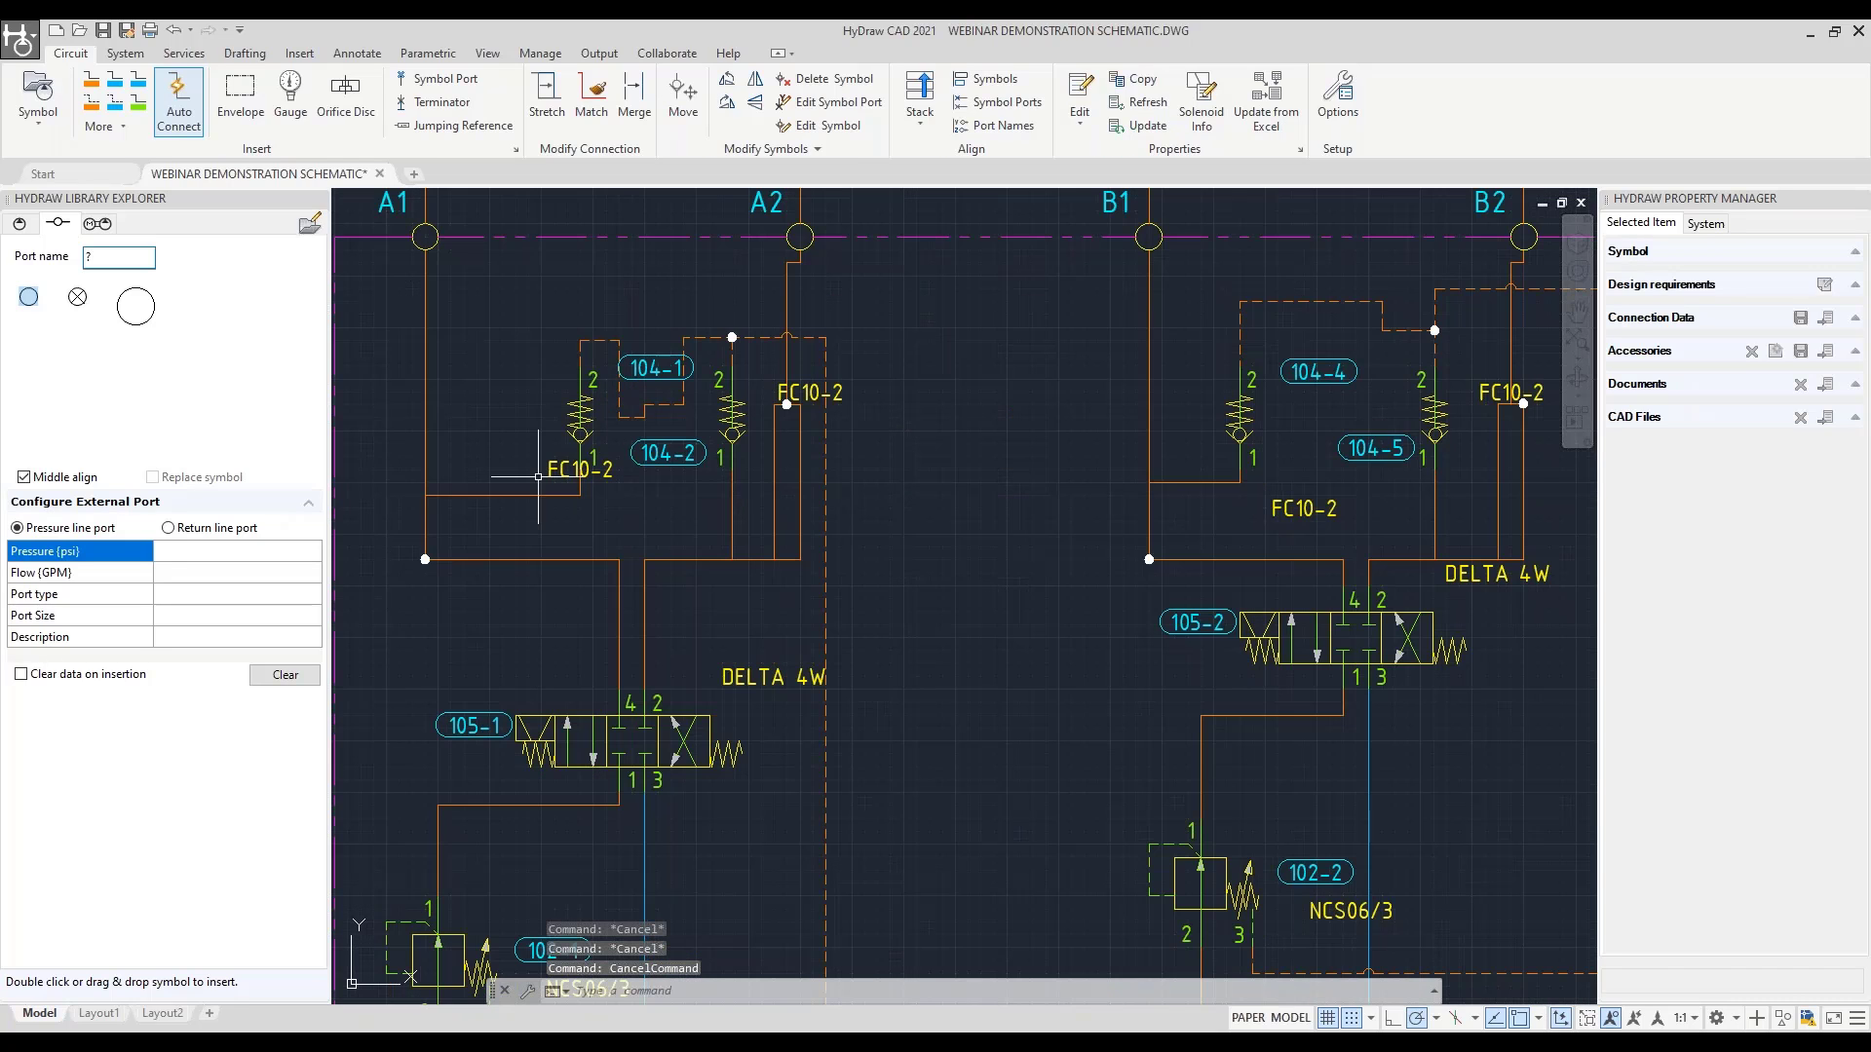
middle_drag(538, 477, 768, 438)
scroll(774, 431, down, 2)
middle_drag(975, 450, 937, 424)
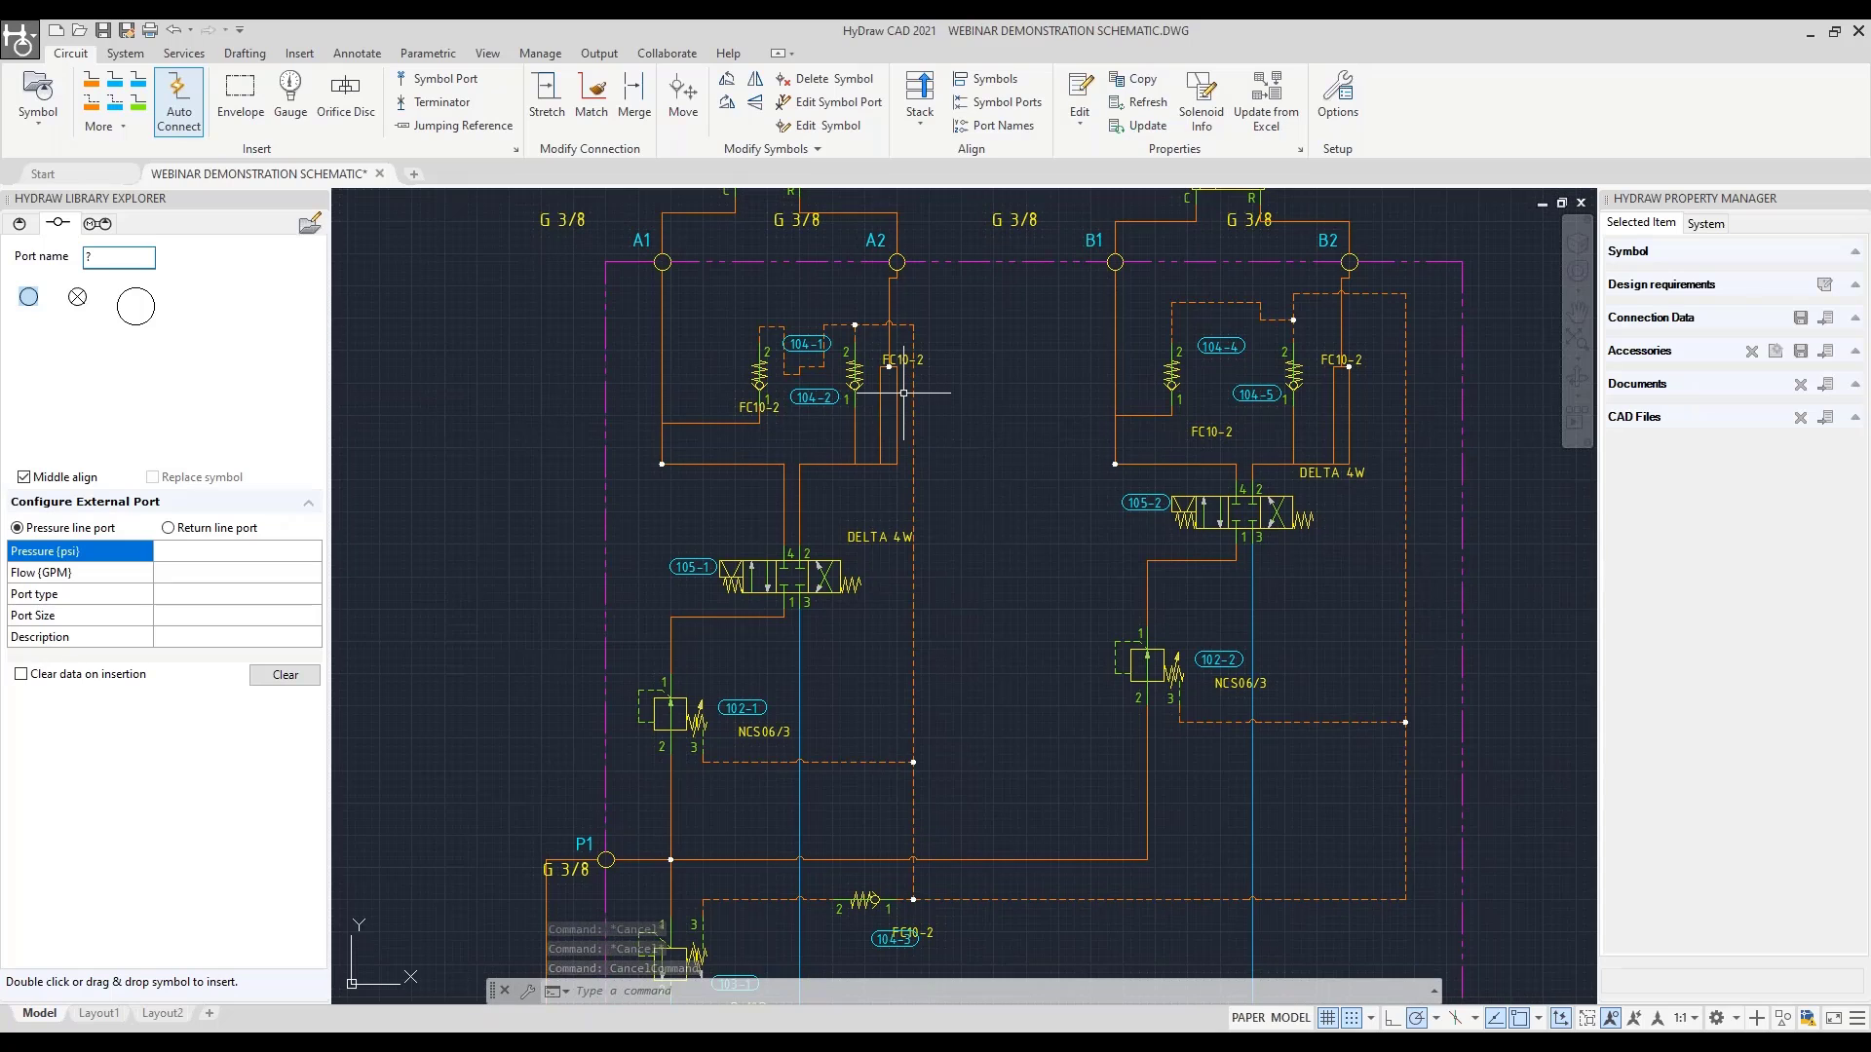
scroll(861, 412, up, 2)
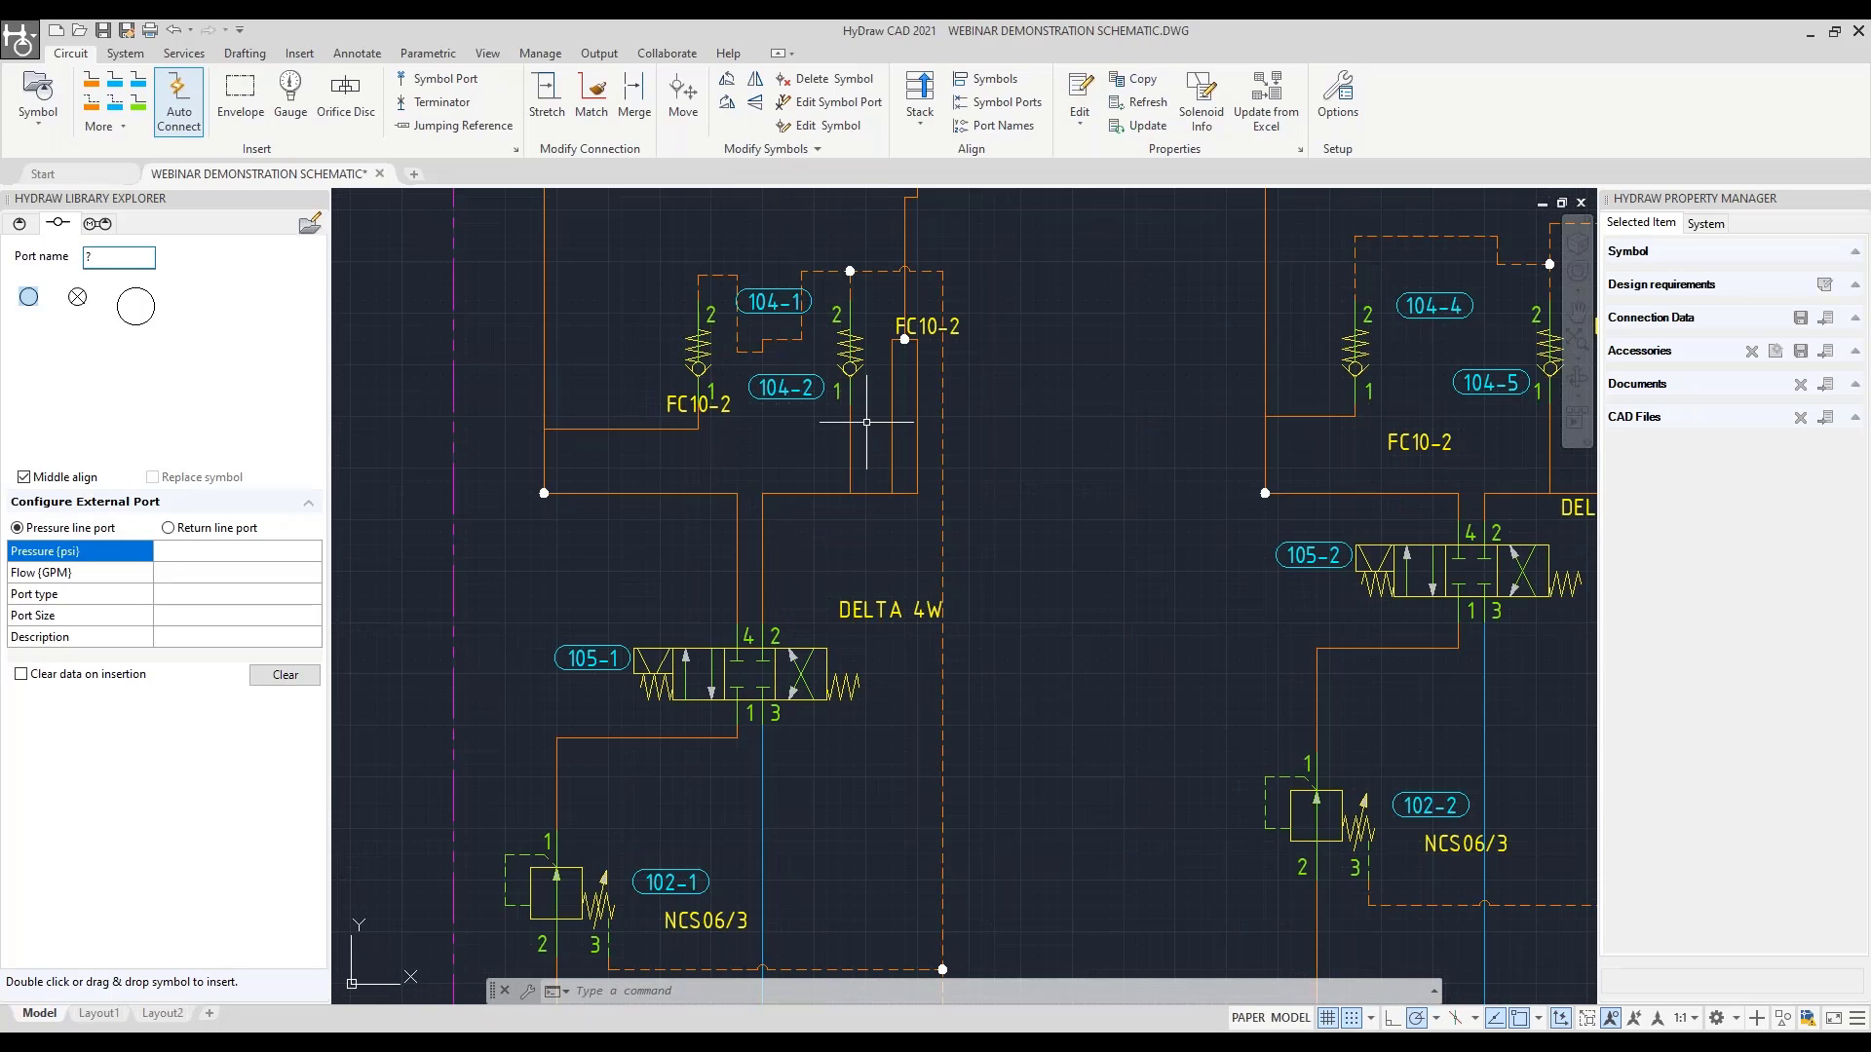
middle_drag(850, 435, 862, 571)
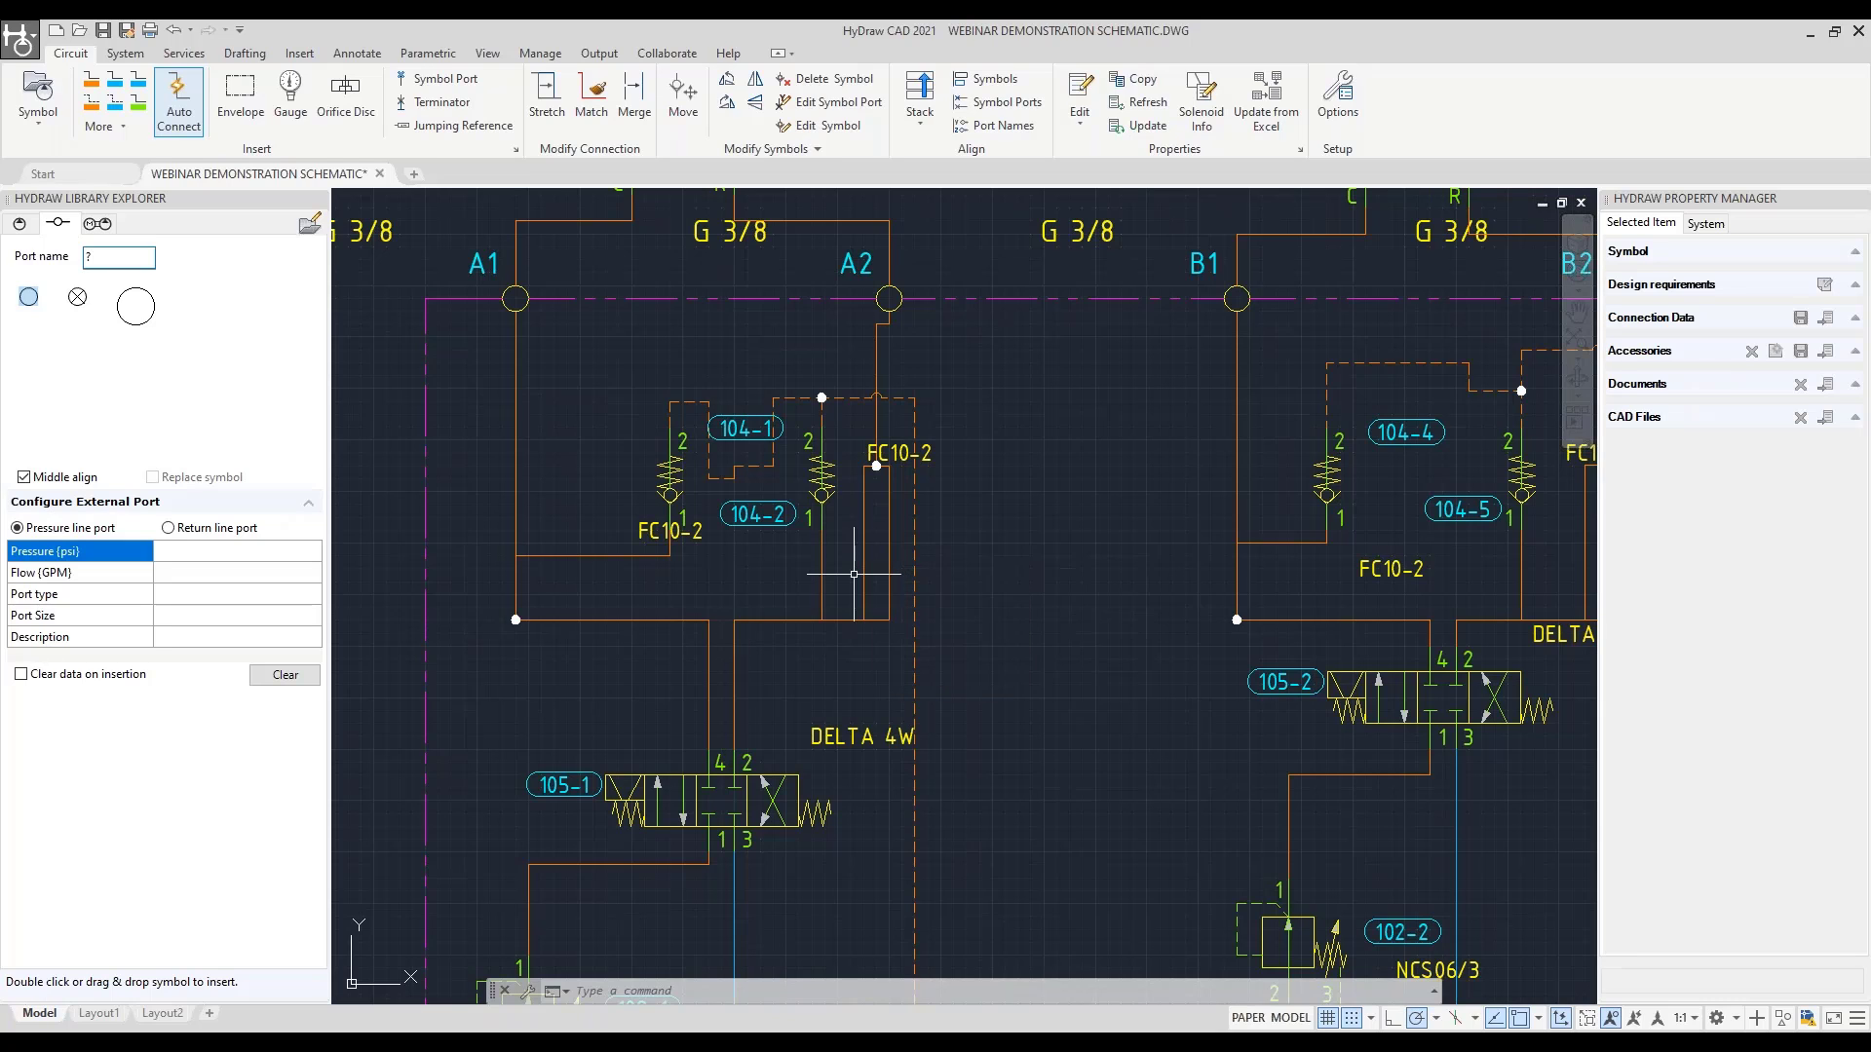
click(867, 556)
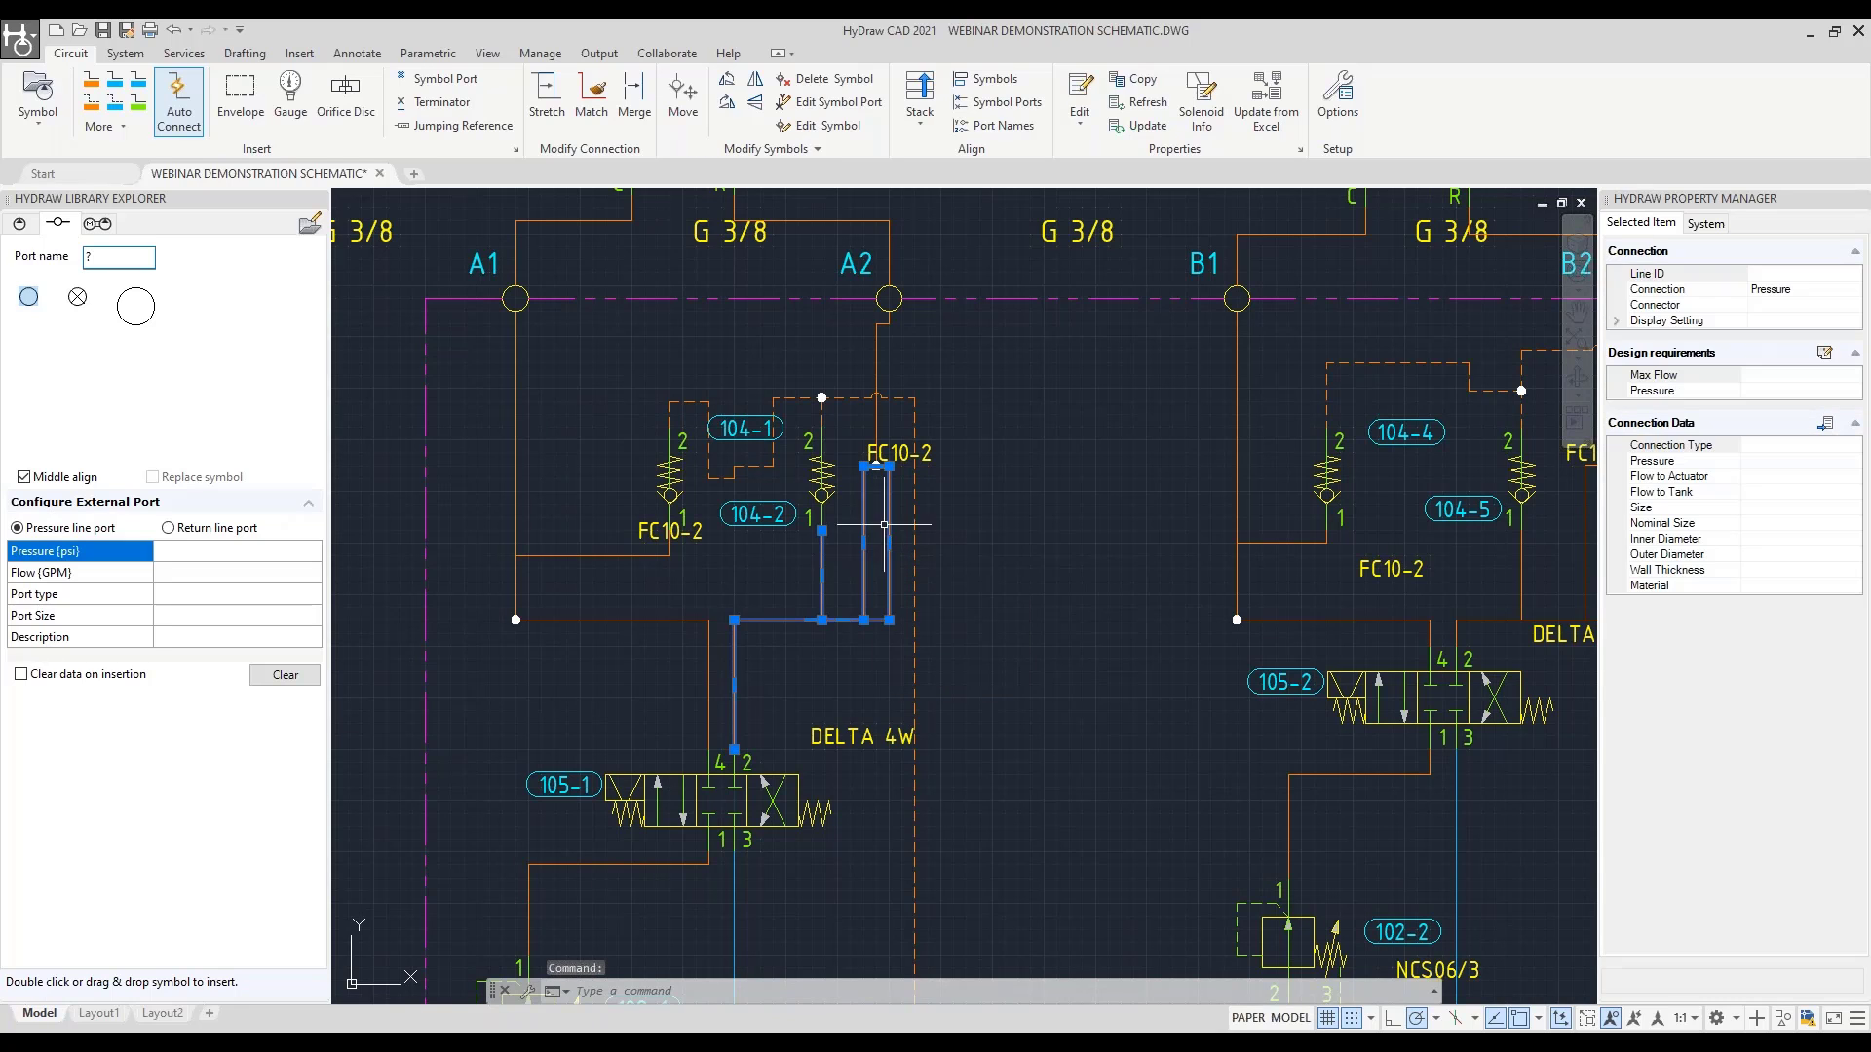
middle_drag(909, 479, 913, 535)
key(Delete)
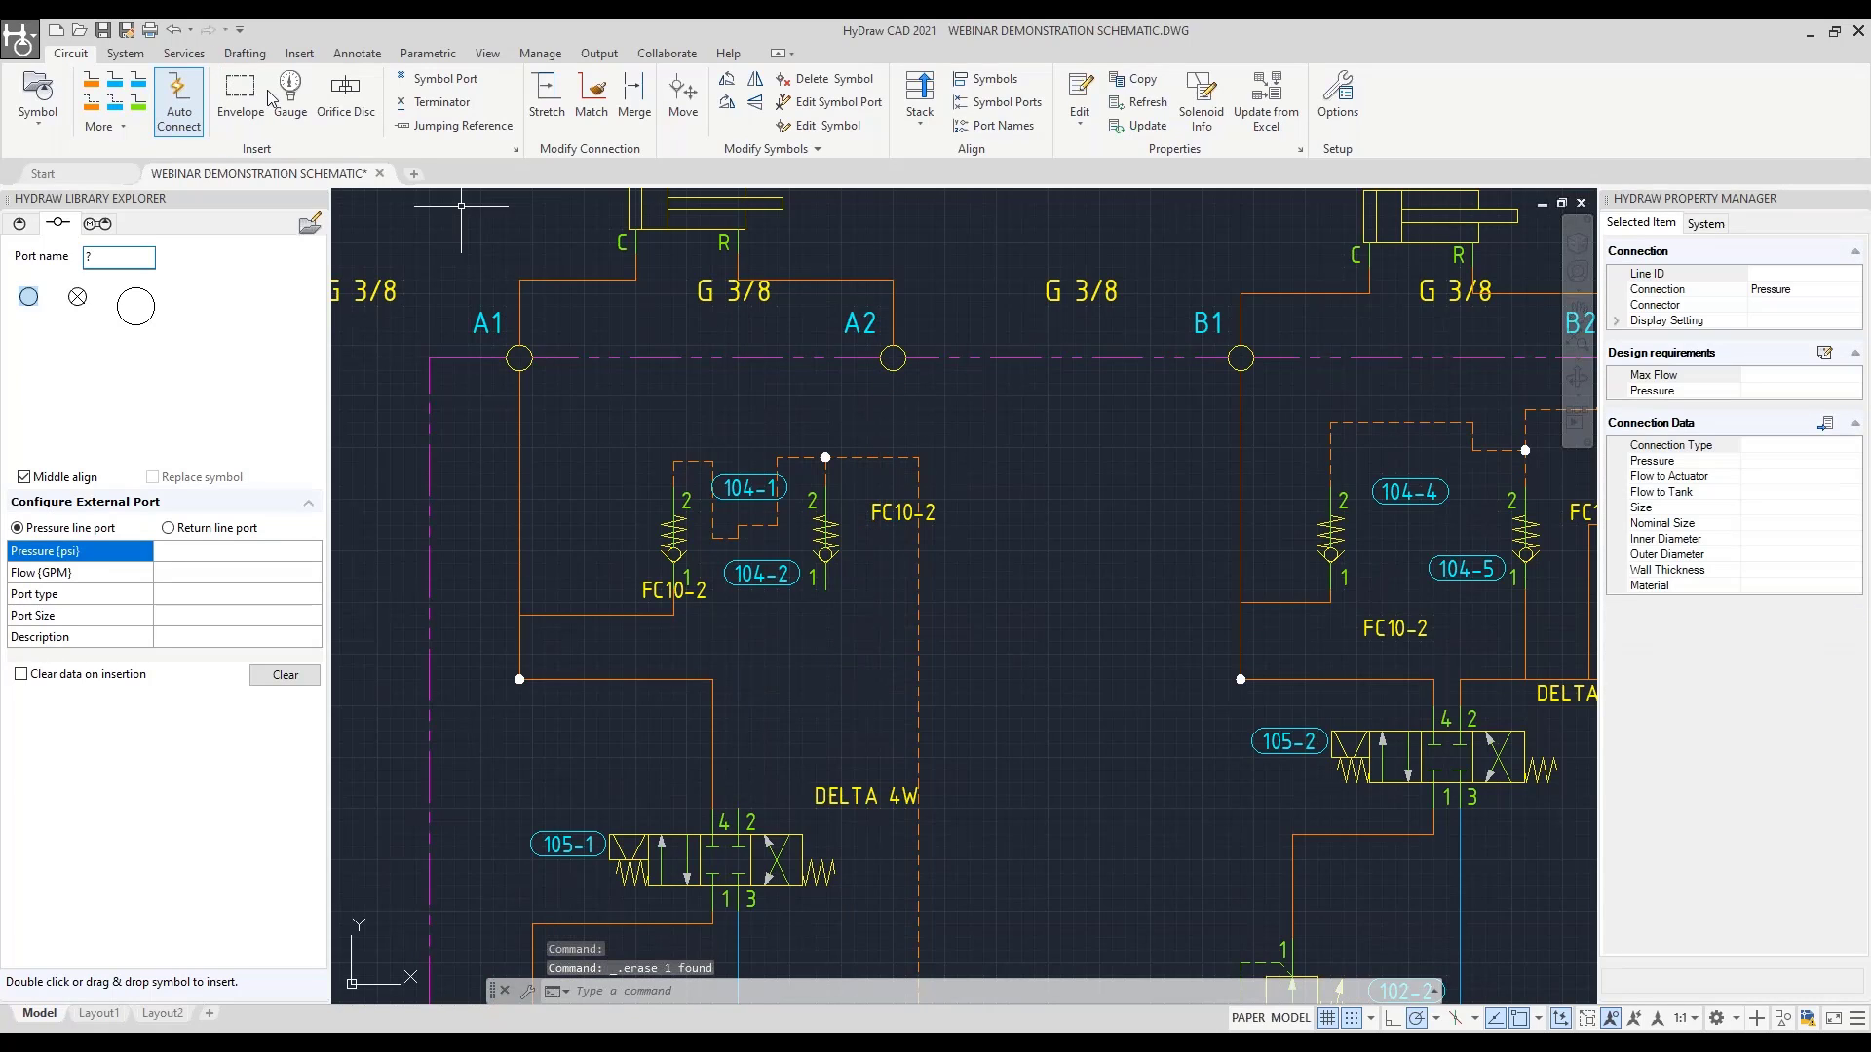
Draw a pressure line from port 2 of valve 105-1 to port A2 and stretch its horizontal segment down level with the A1 line's junction
click(92, 82)
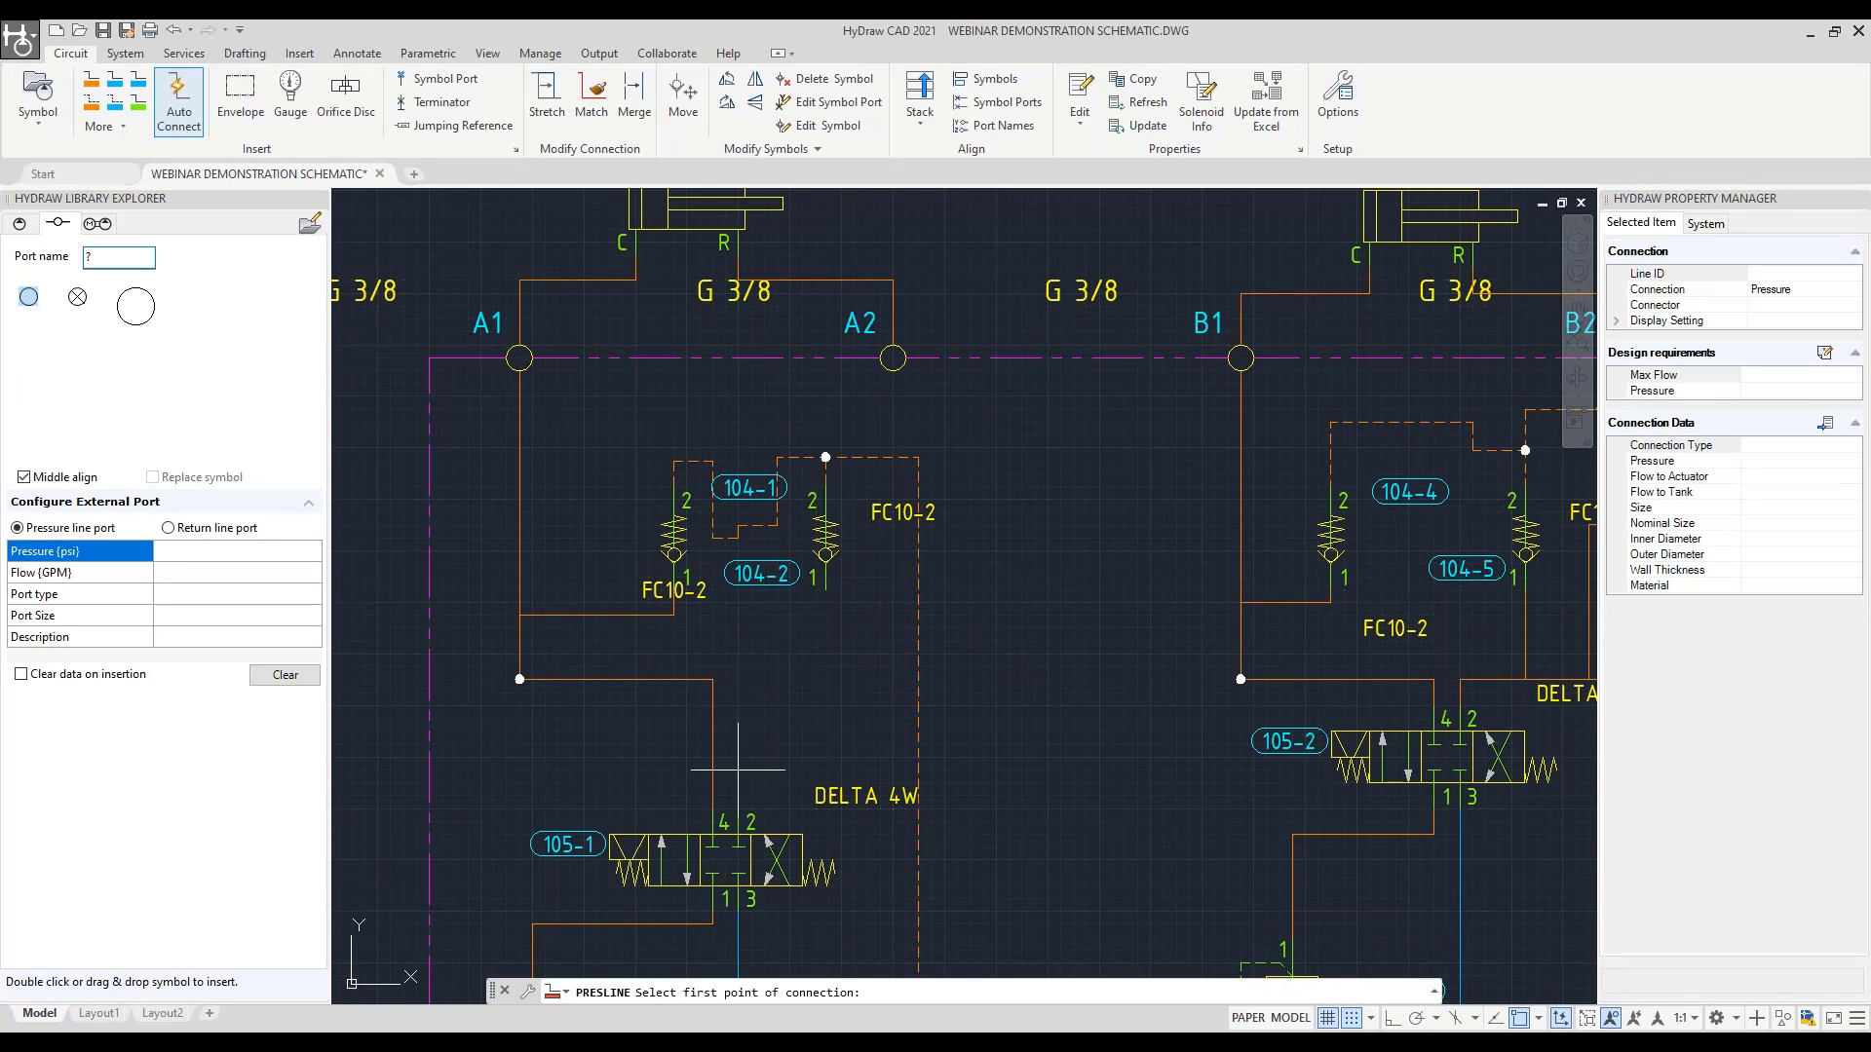
click(739, 809)
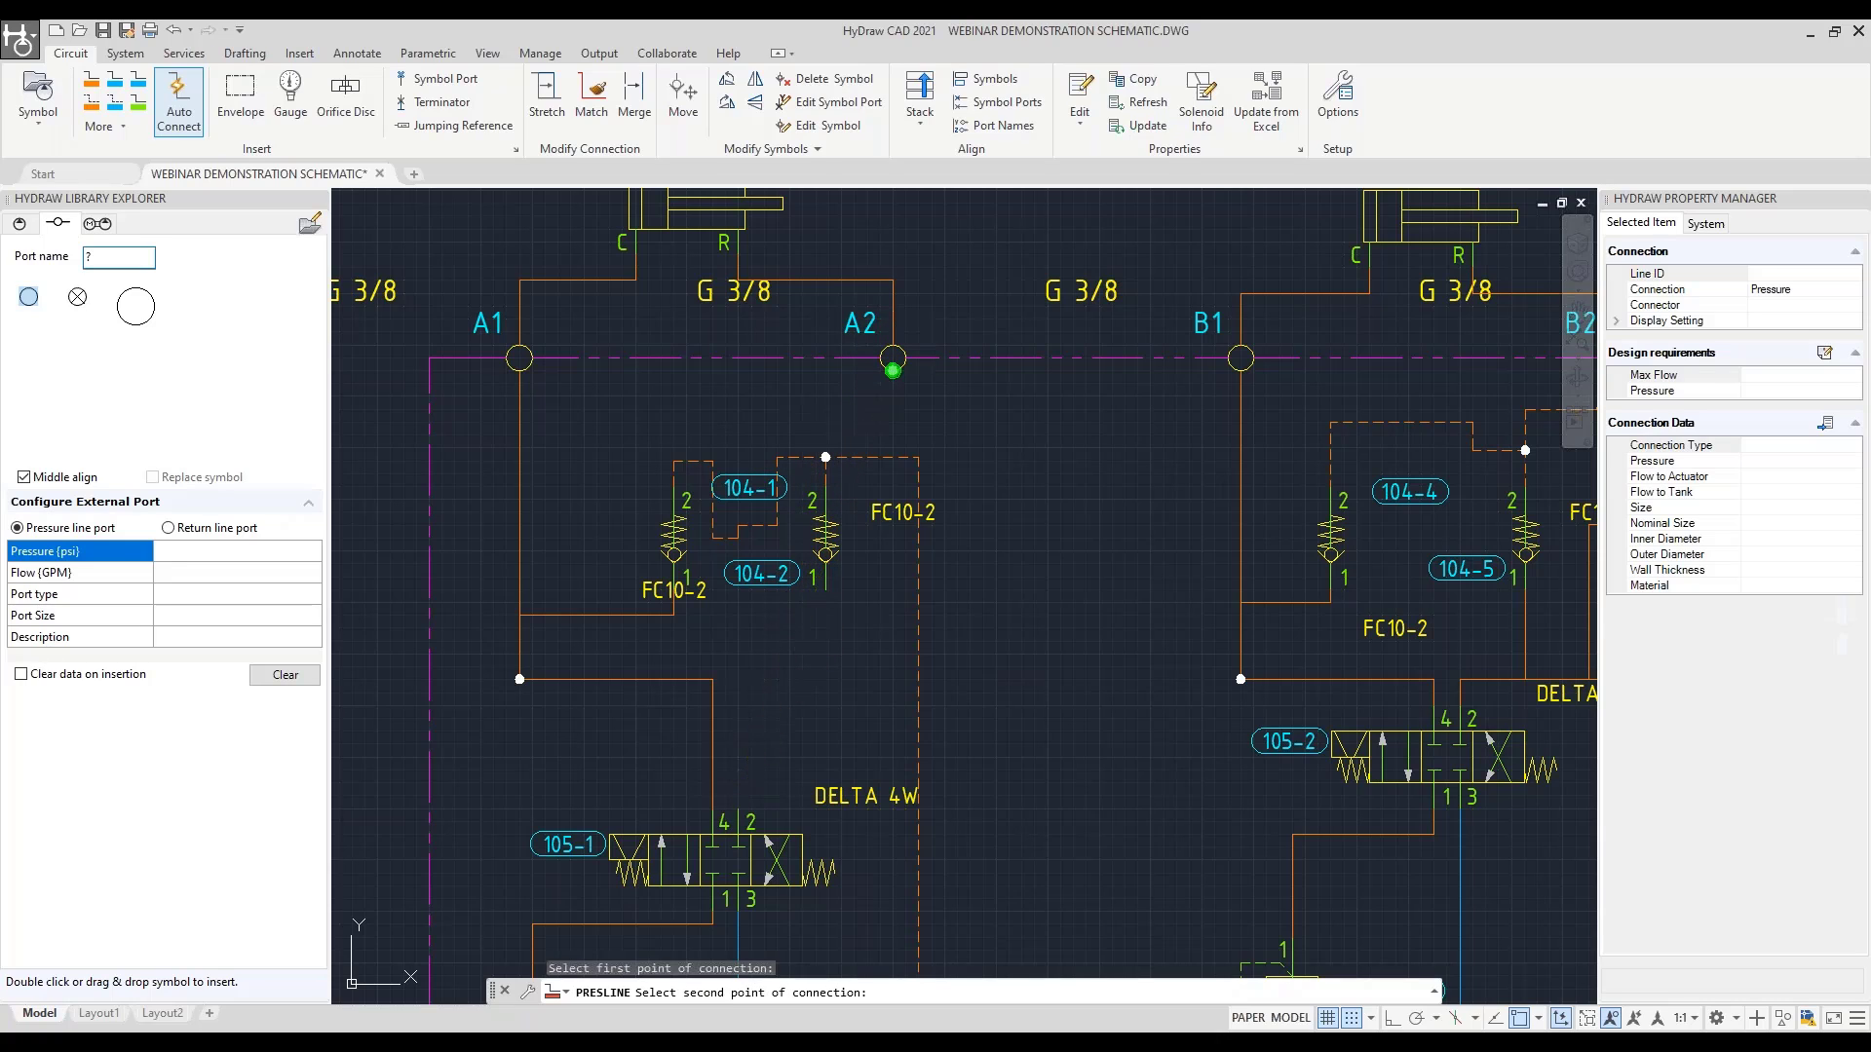
click(893, 359)
click(548, 93)
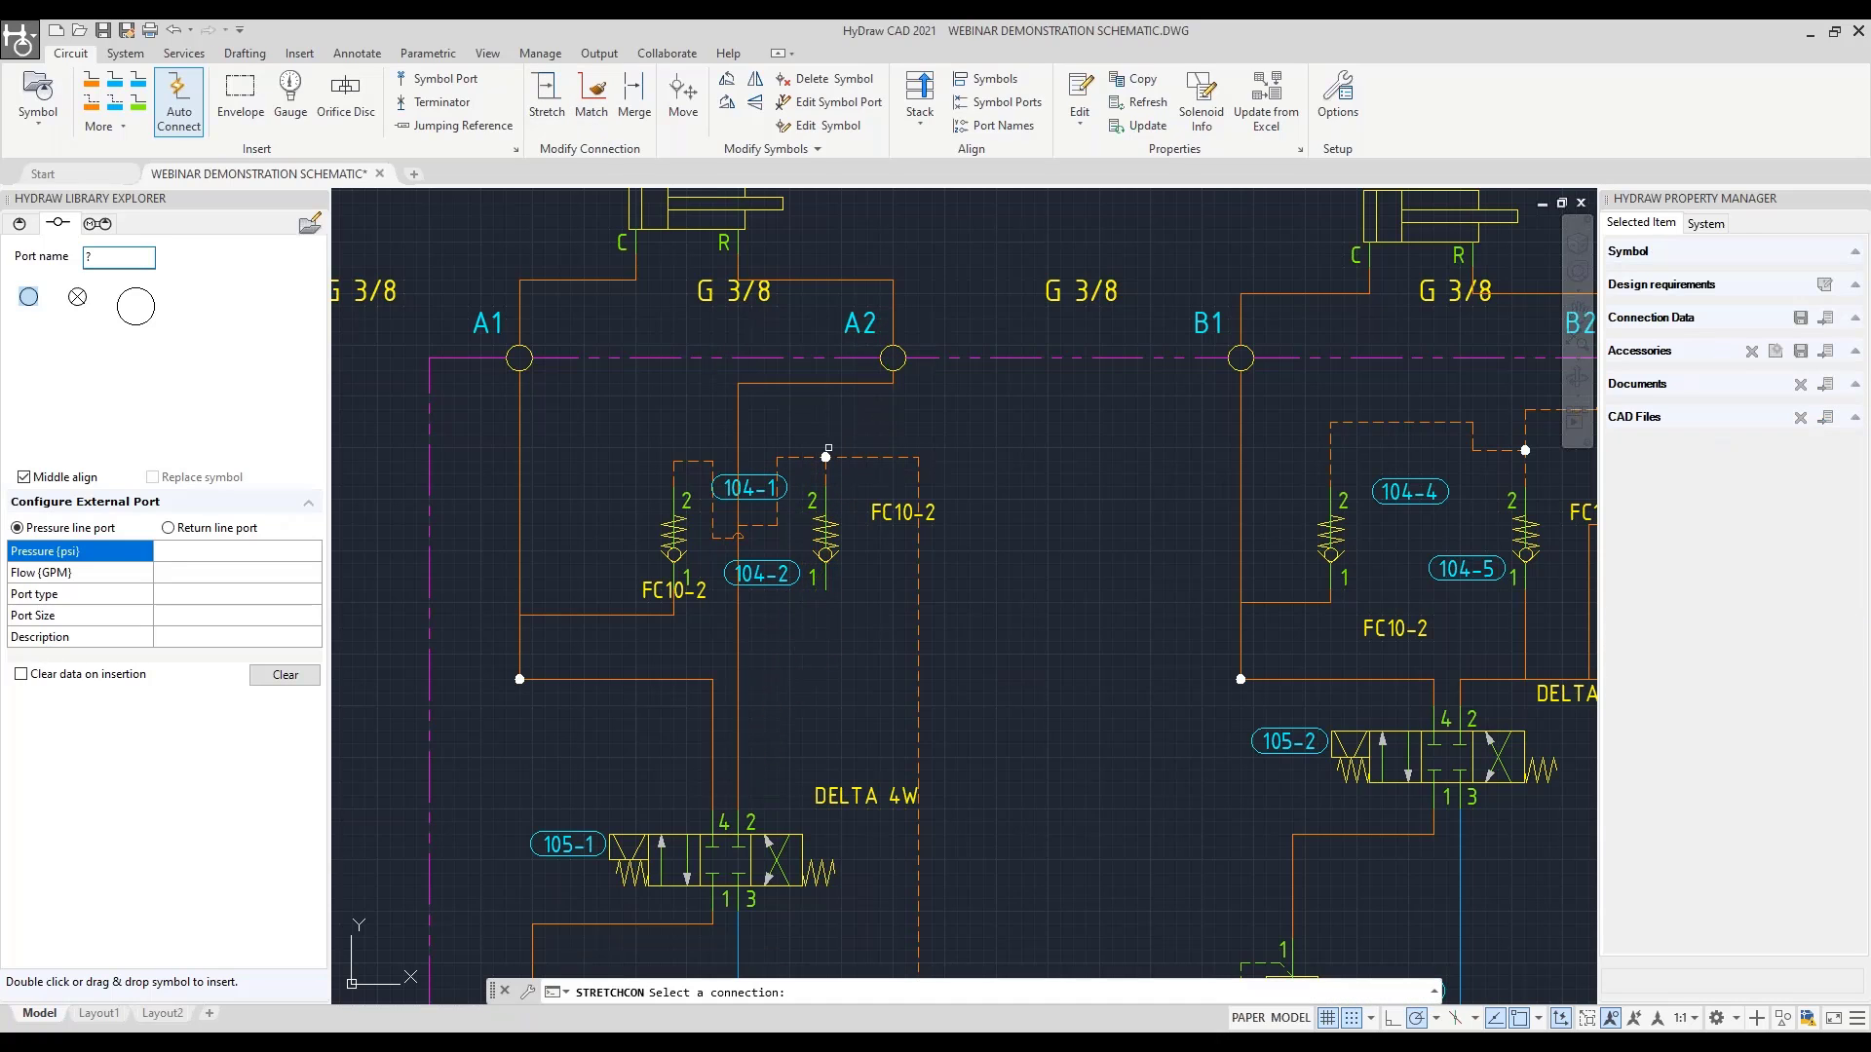
click(816, 383)
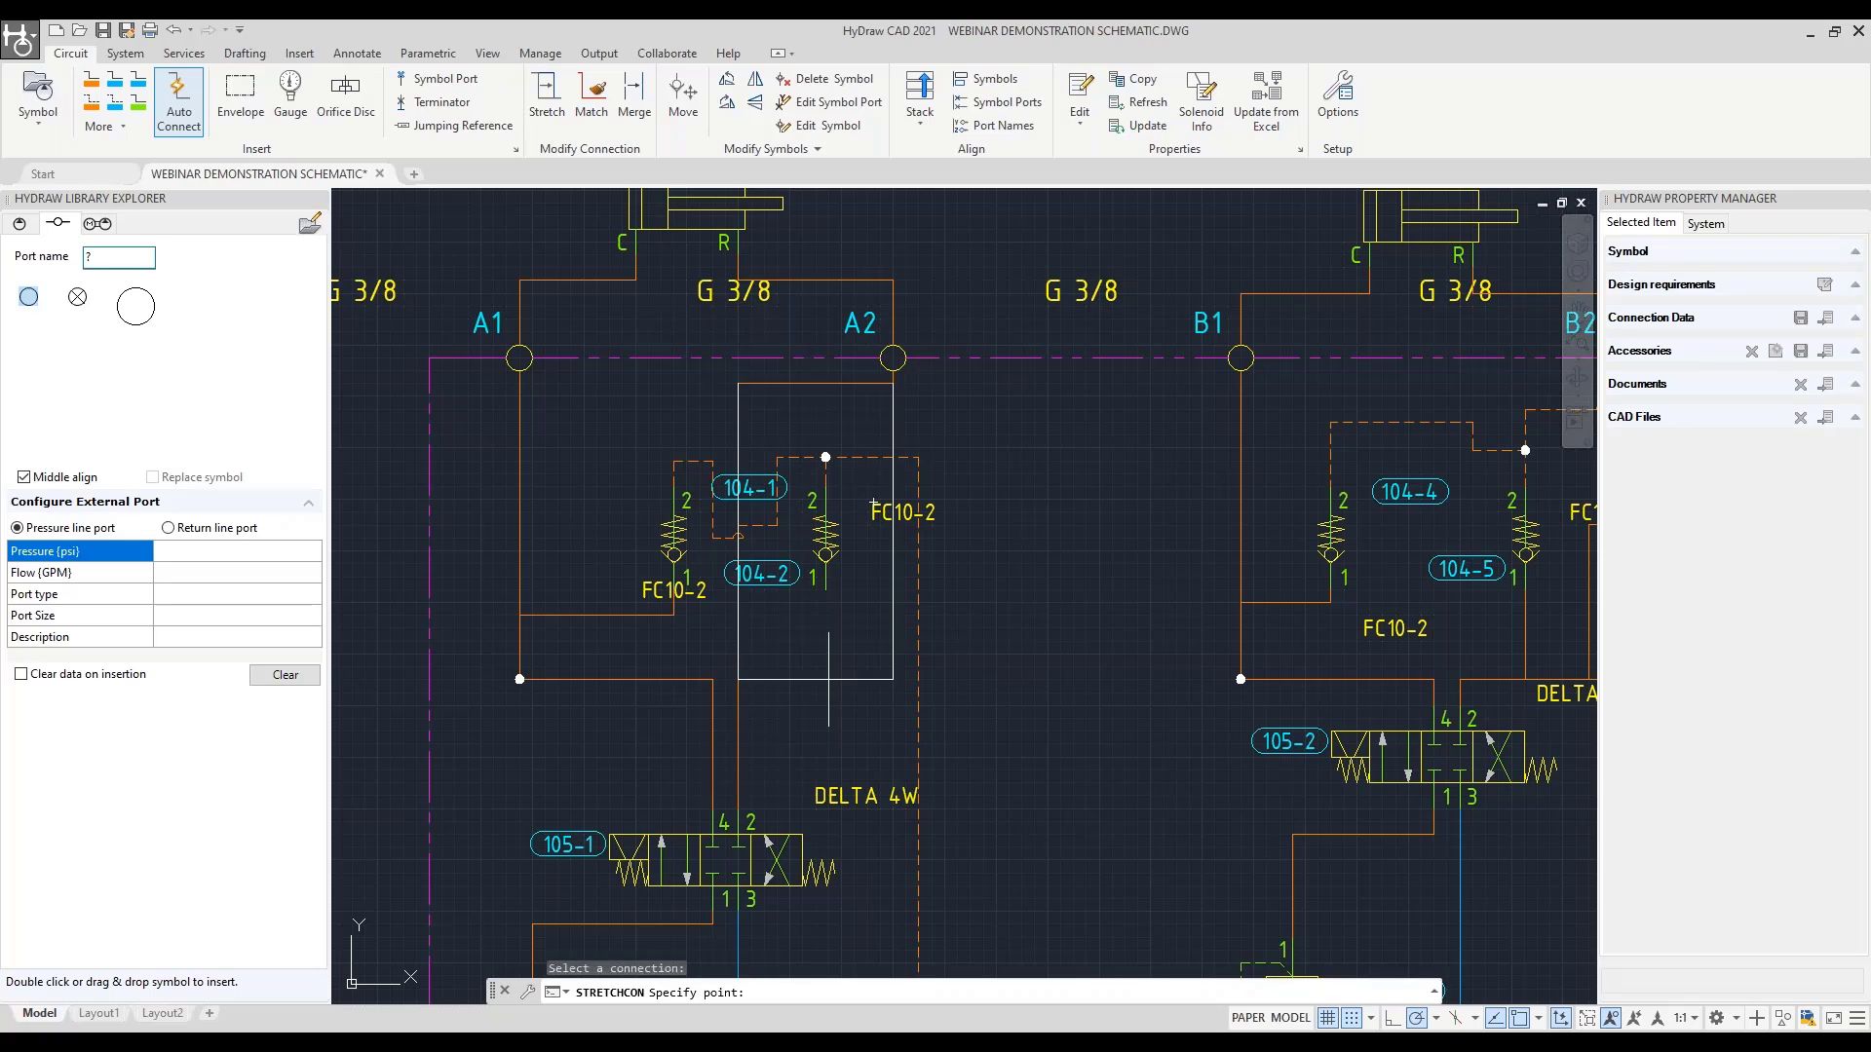
click(519, 679)
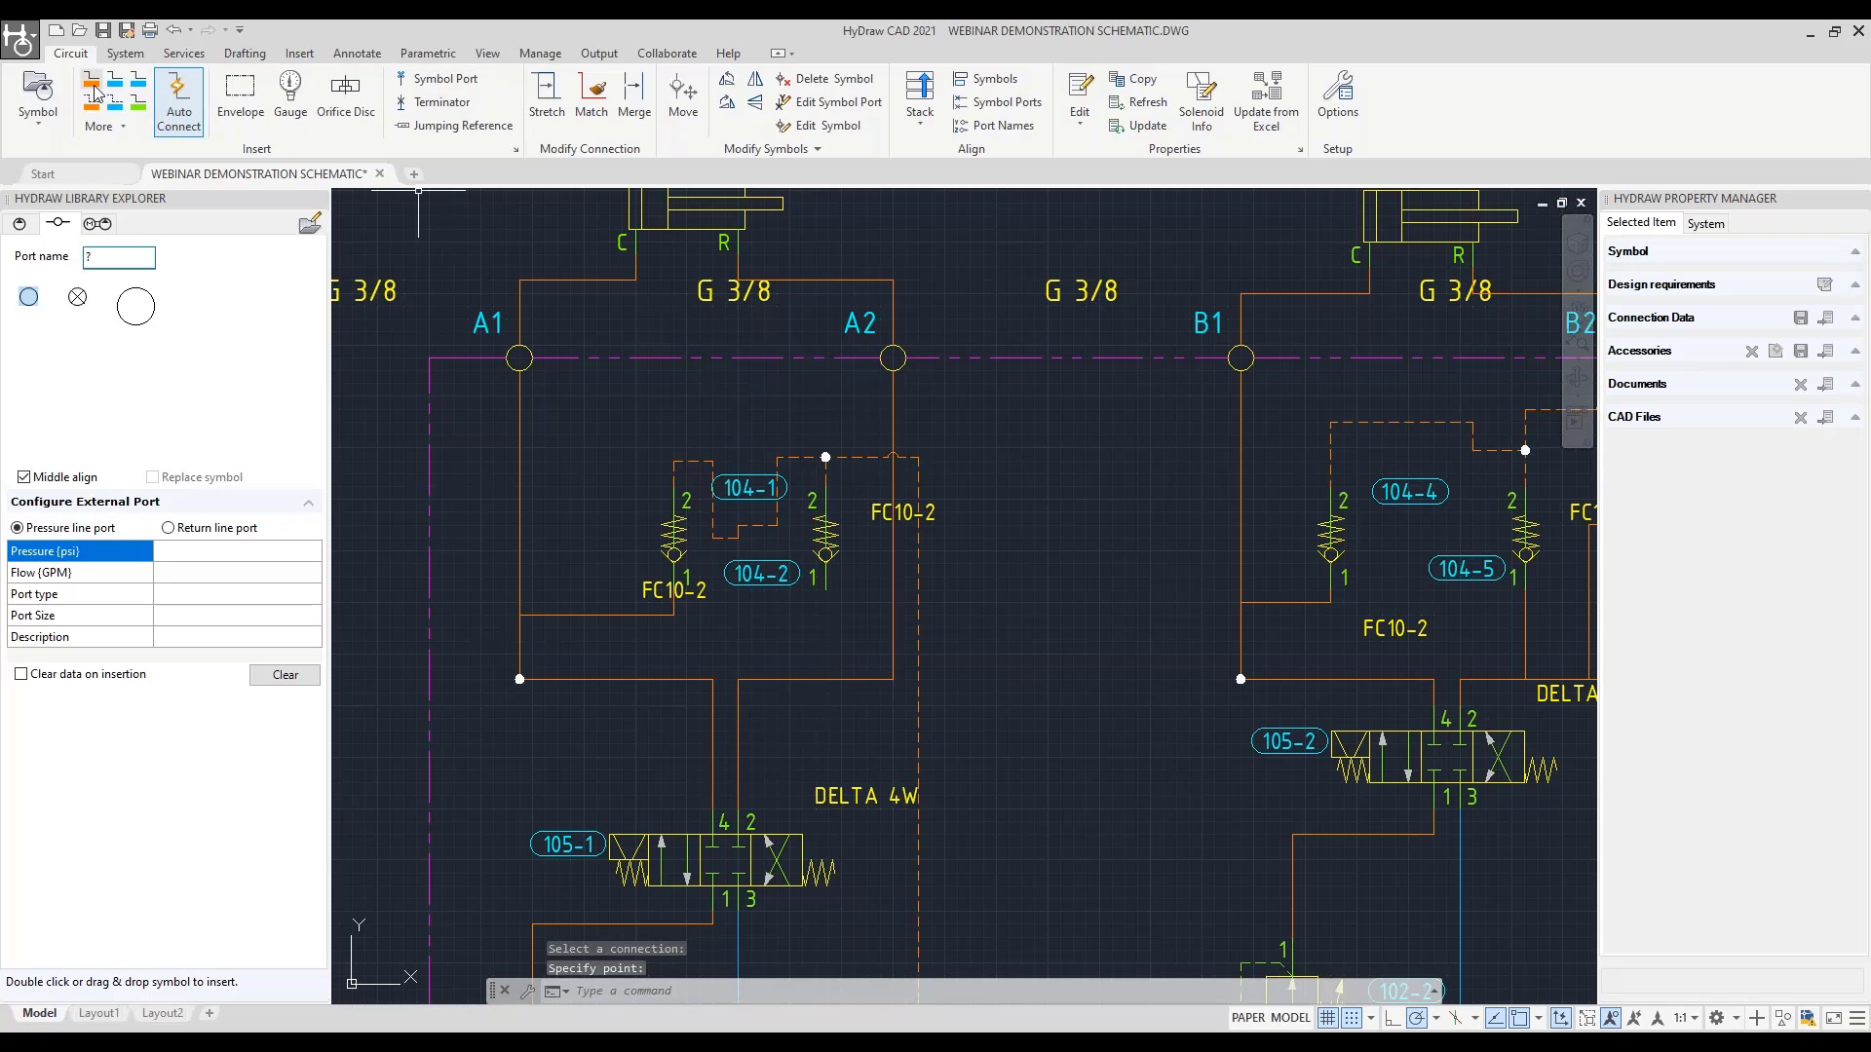
Draw a pressure line from port 1 of check valve 104-2 straight down to the horizontal segment of the A2 line
click(178, 114)
click(825, 583)
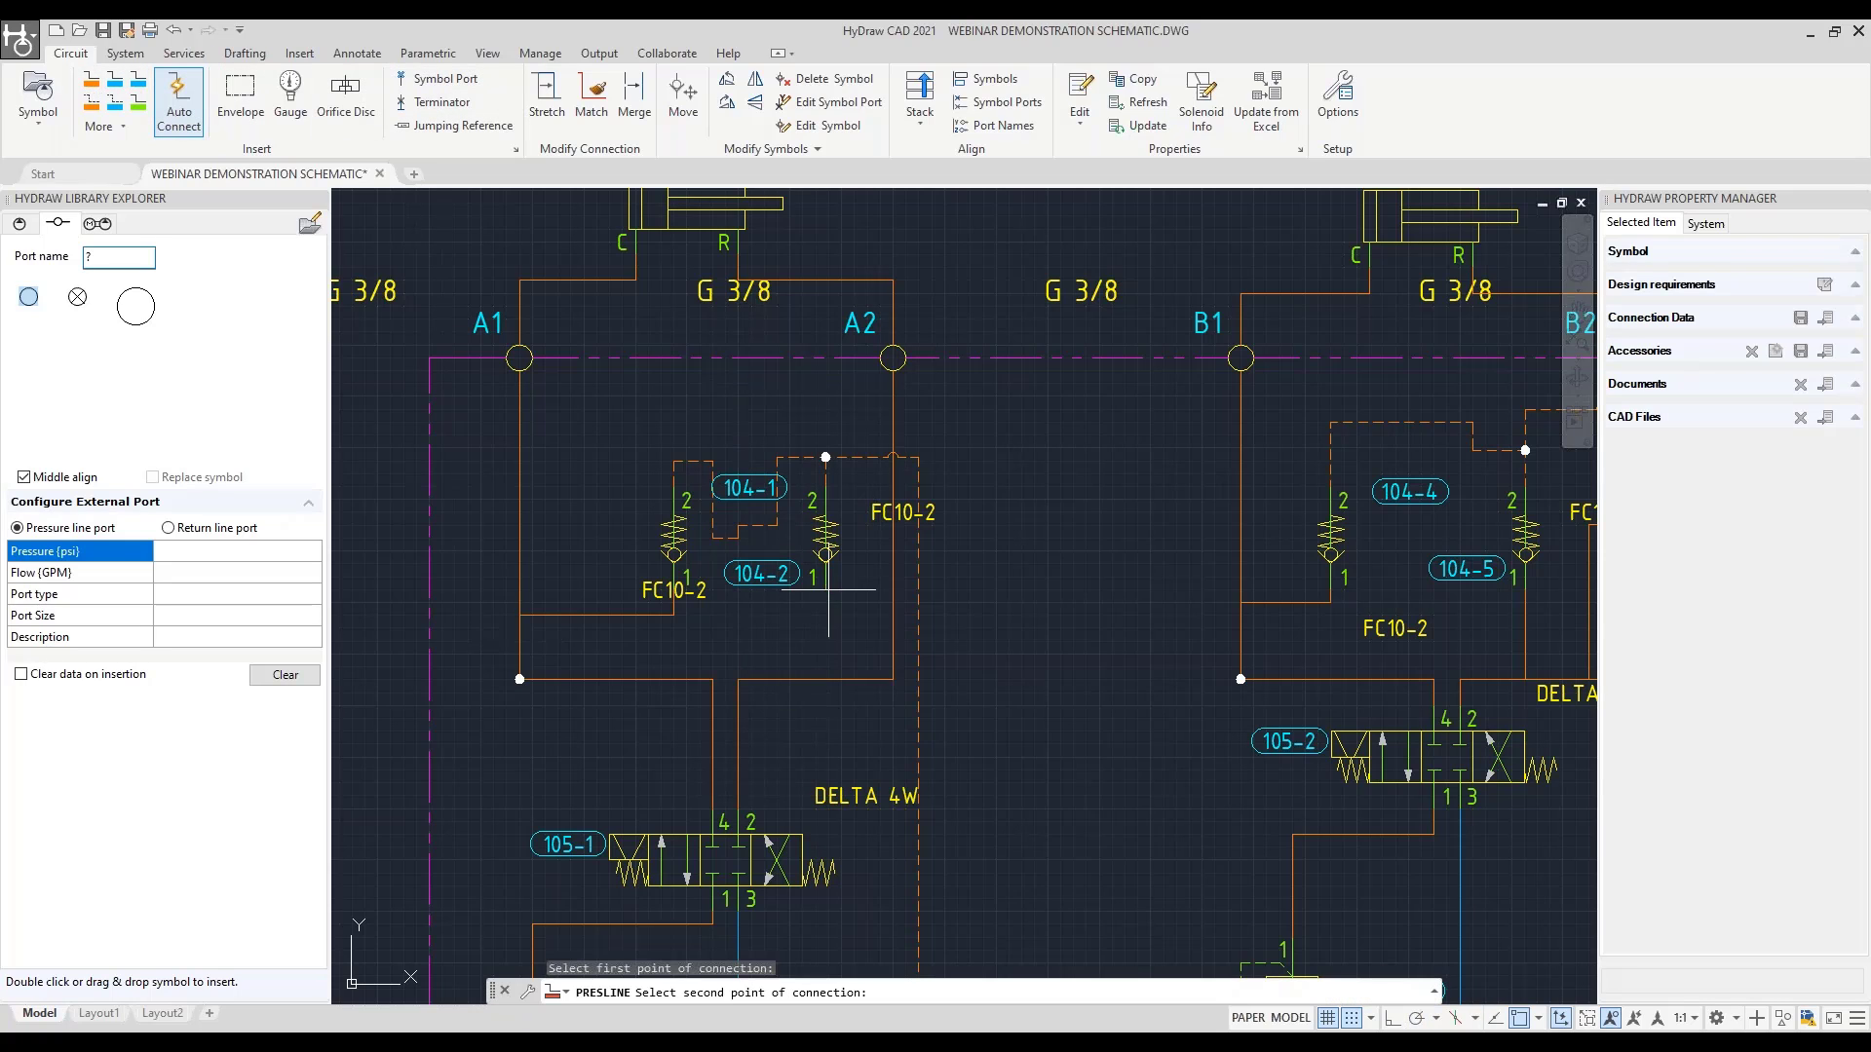
click(825, 679)
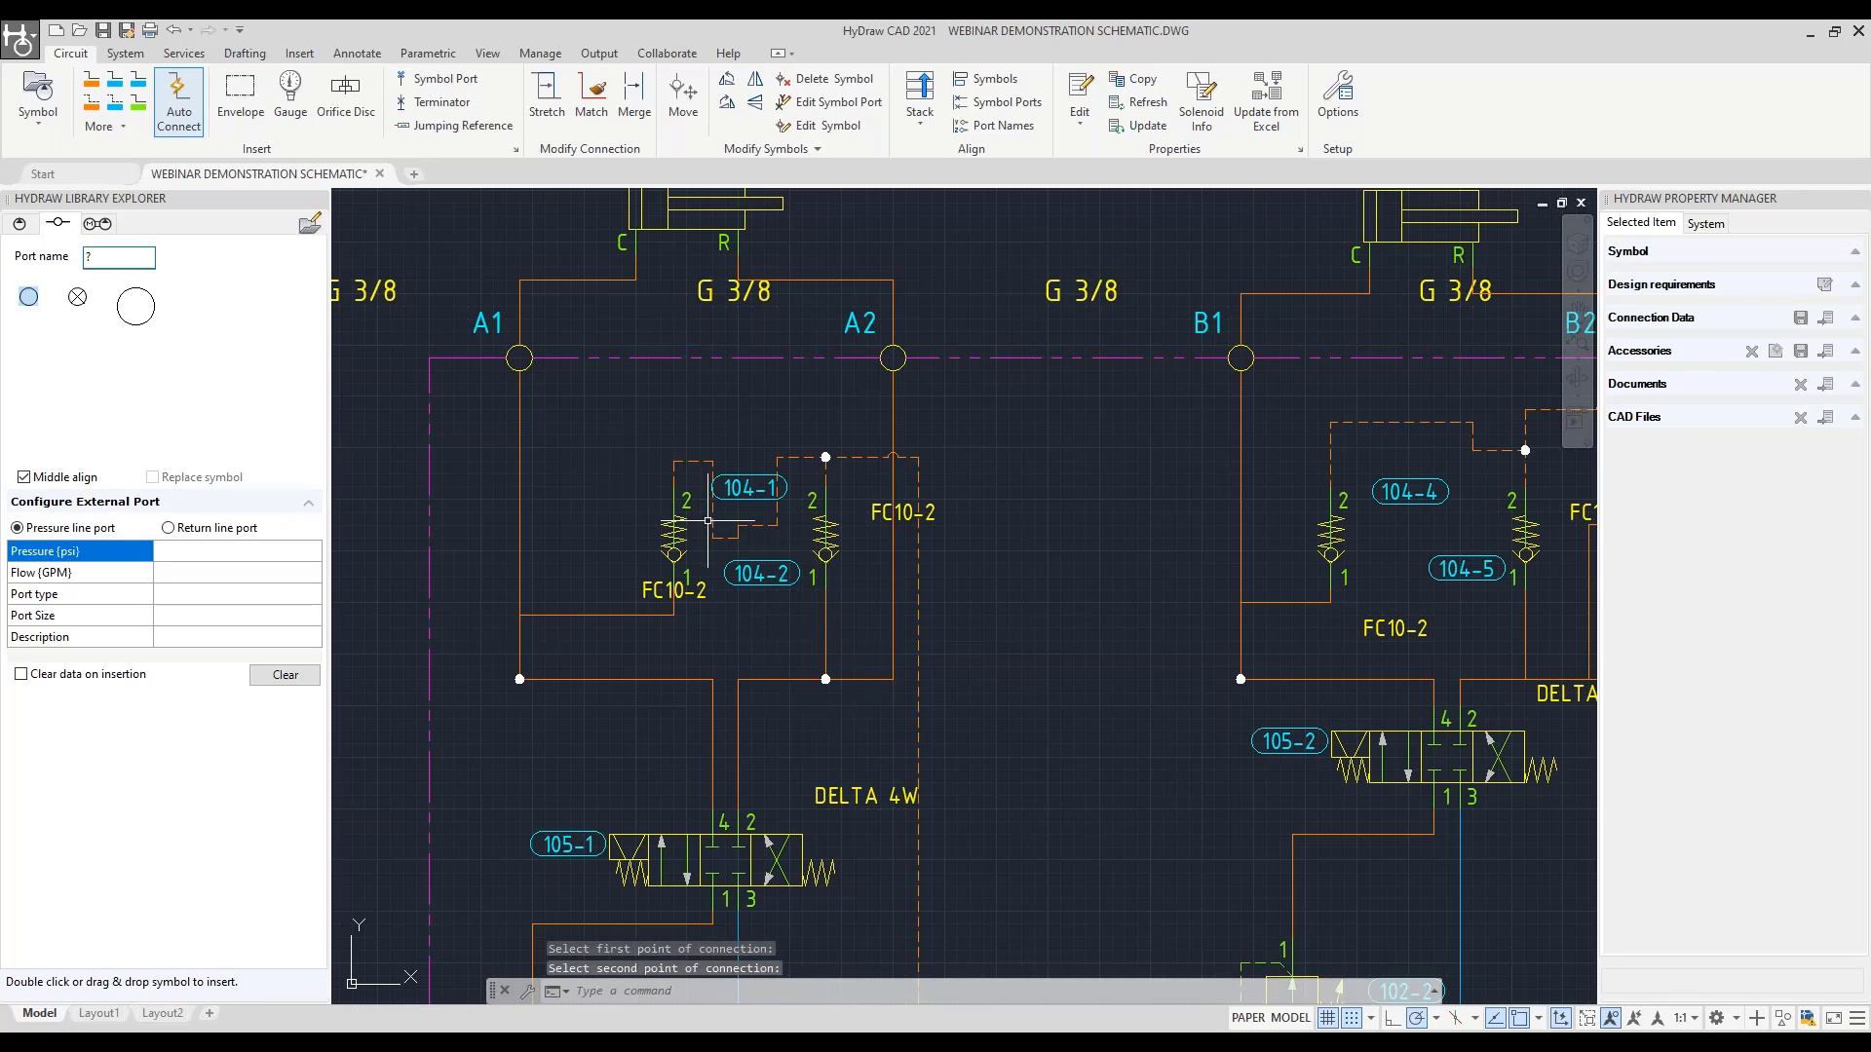
Stretch the control line between port 2 of check valves 104-1 and 104-2 upward, removing its dip and levelling its run above label 104-1
click(547, 92)
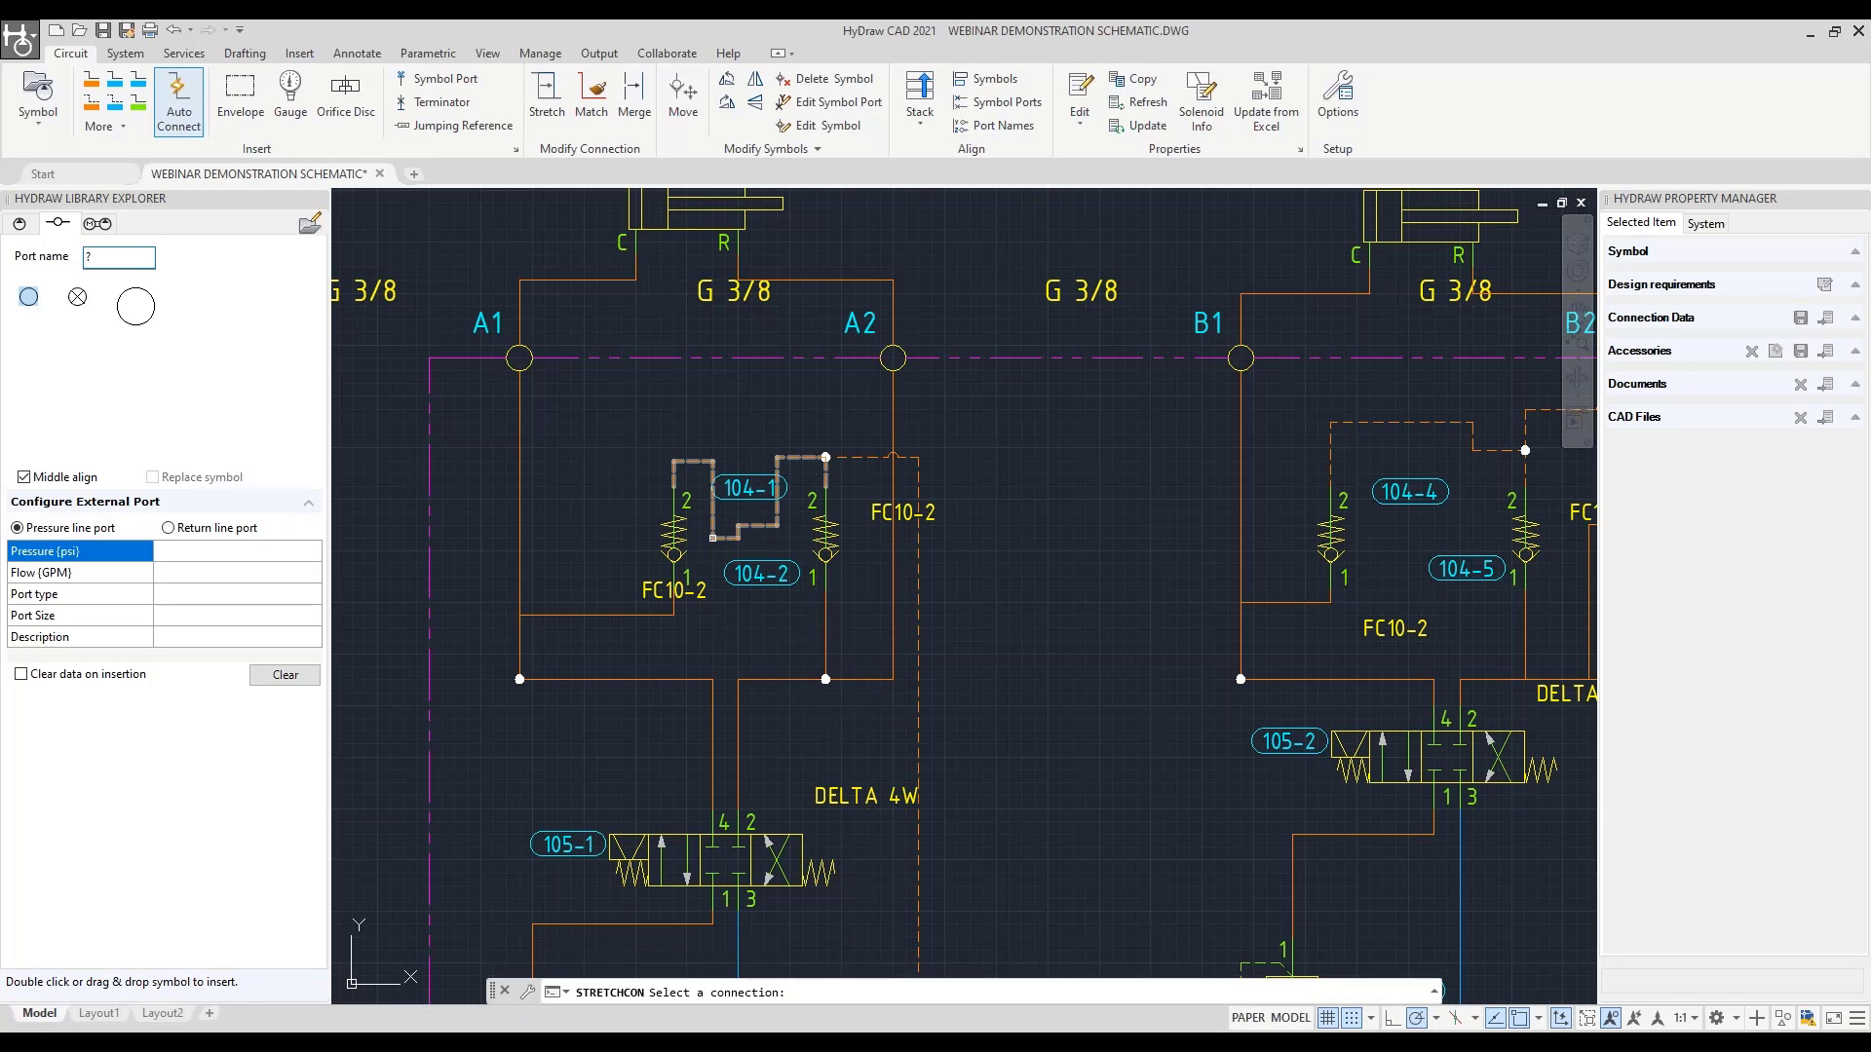
click(726, 537)
click(738, 535)
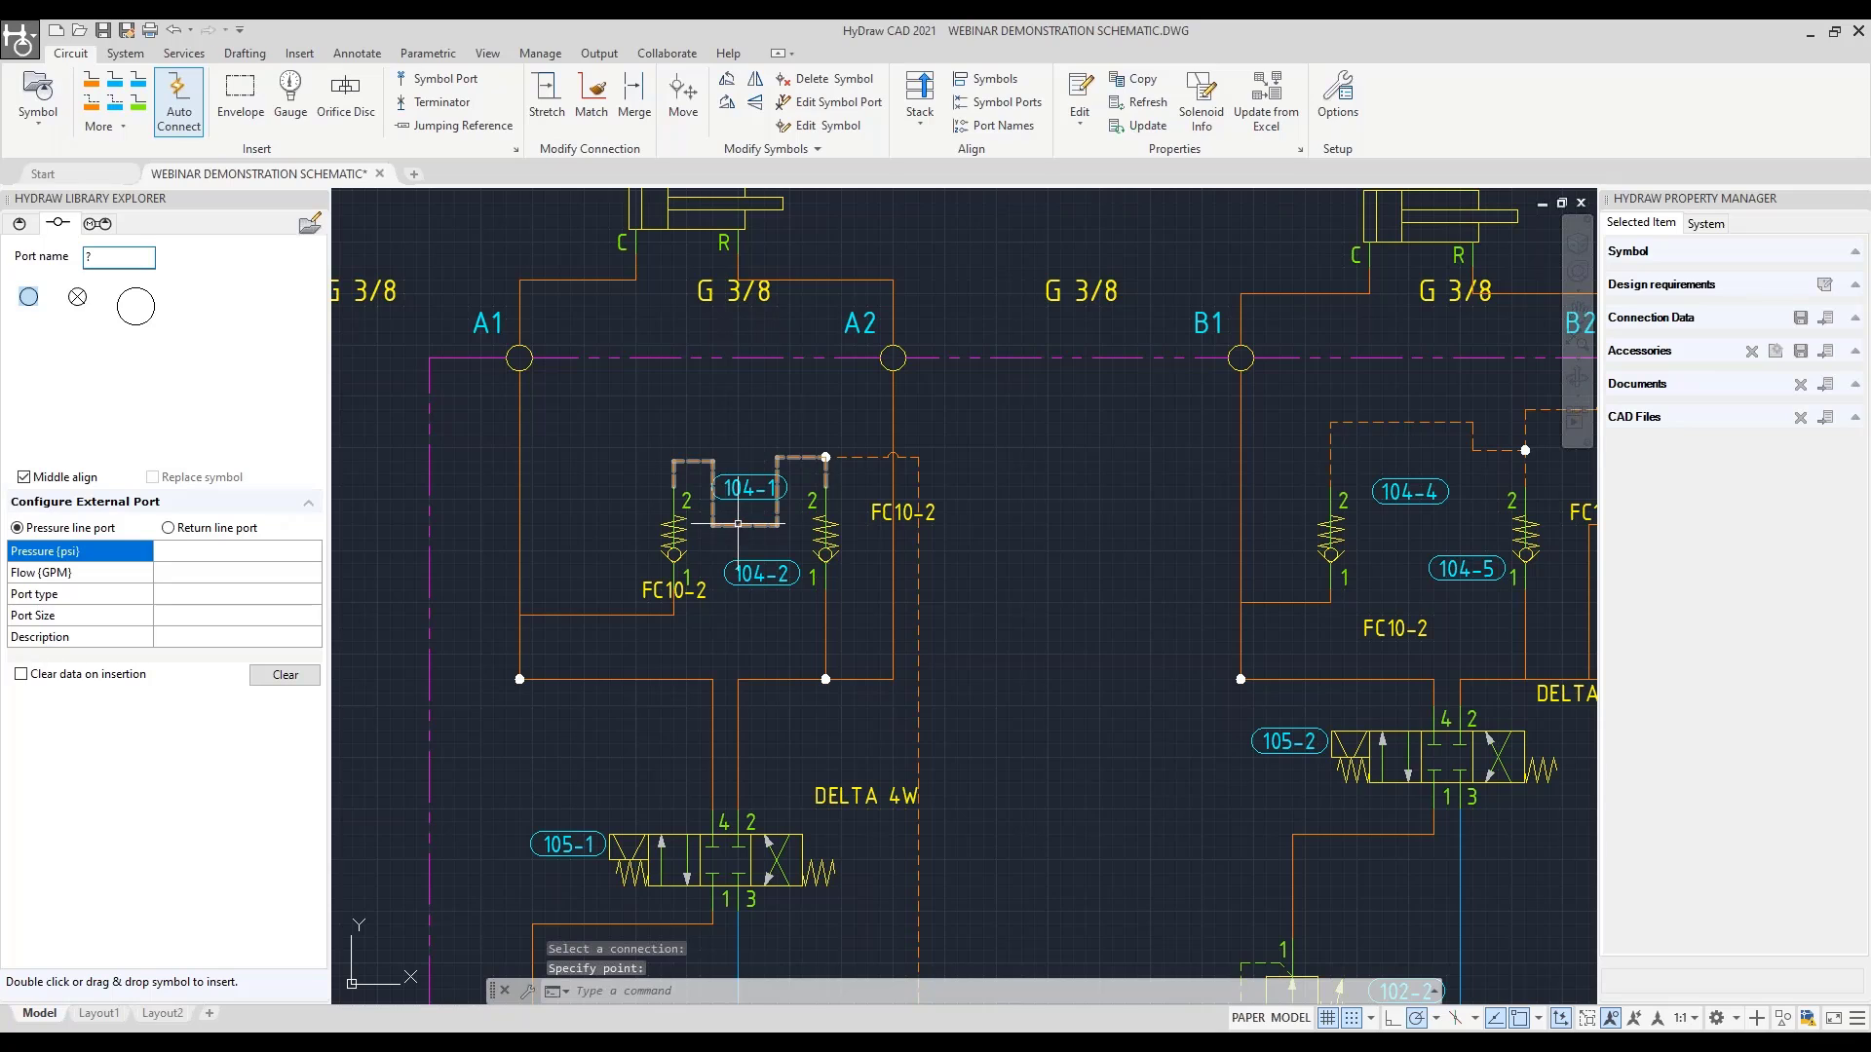
key(Return)
click(738, 531)
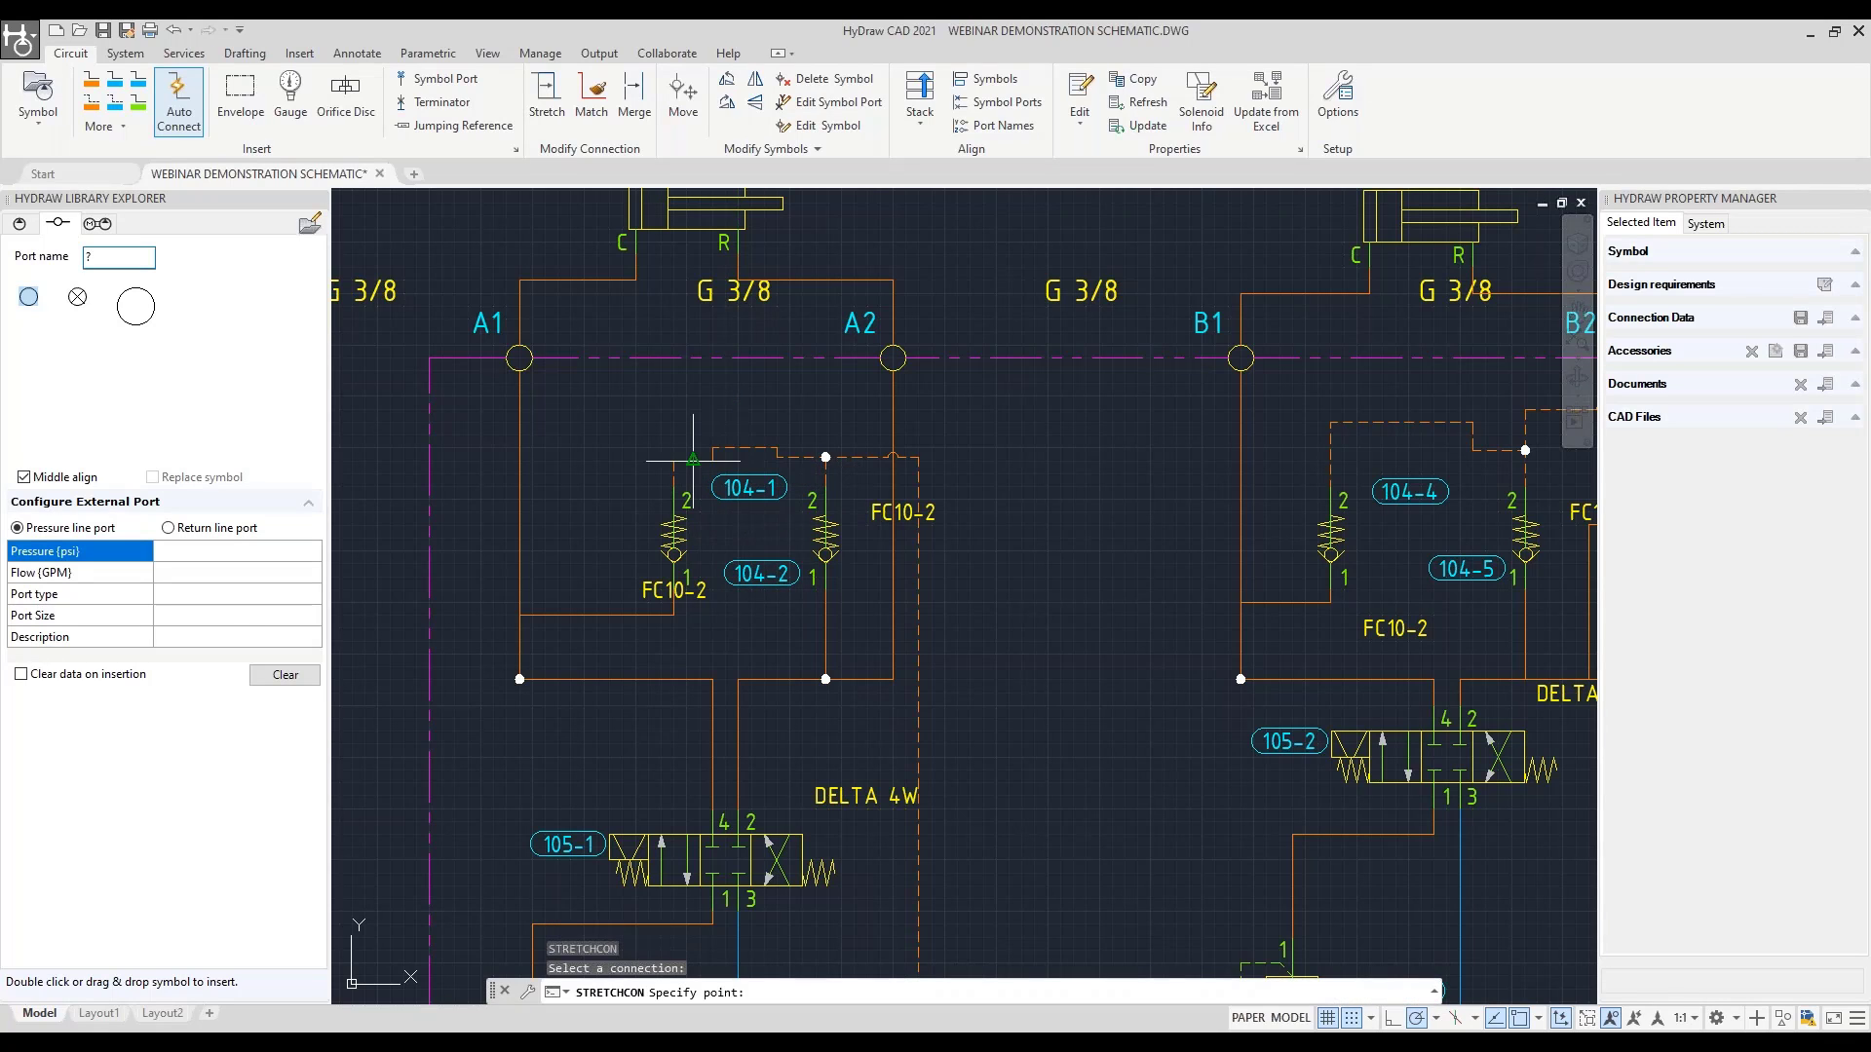
click(693, 451)
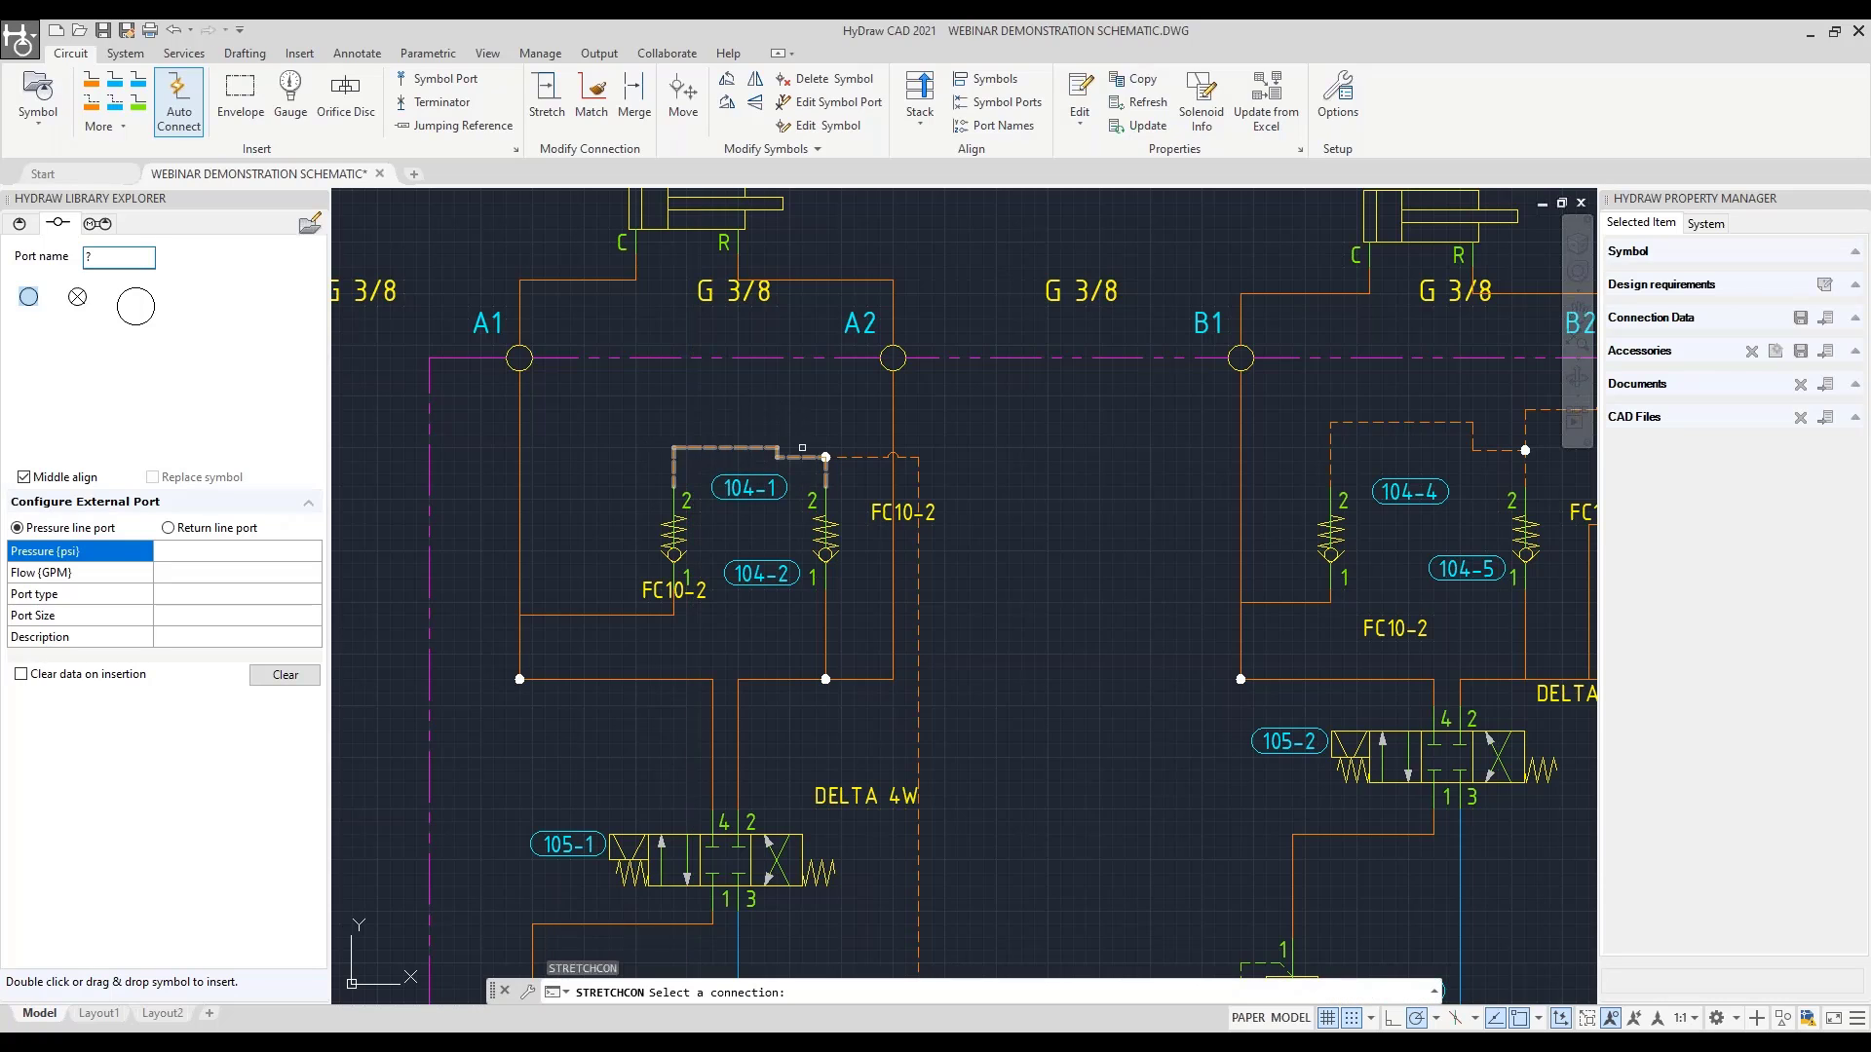
With snap off for selecting and on for placing, stretch the 104-1 to 104-2 control line's short segment beside the junction to remove the jog
click(802, 460)
click(801, 461)
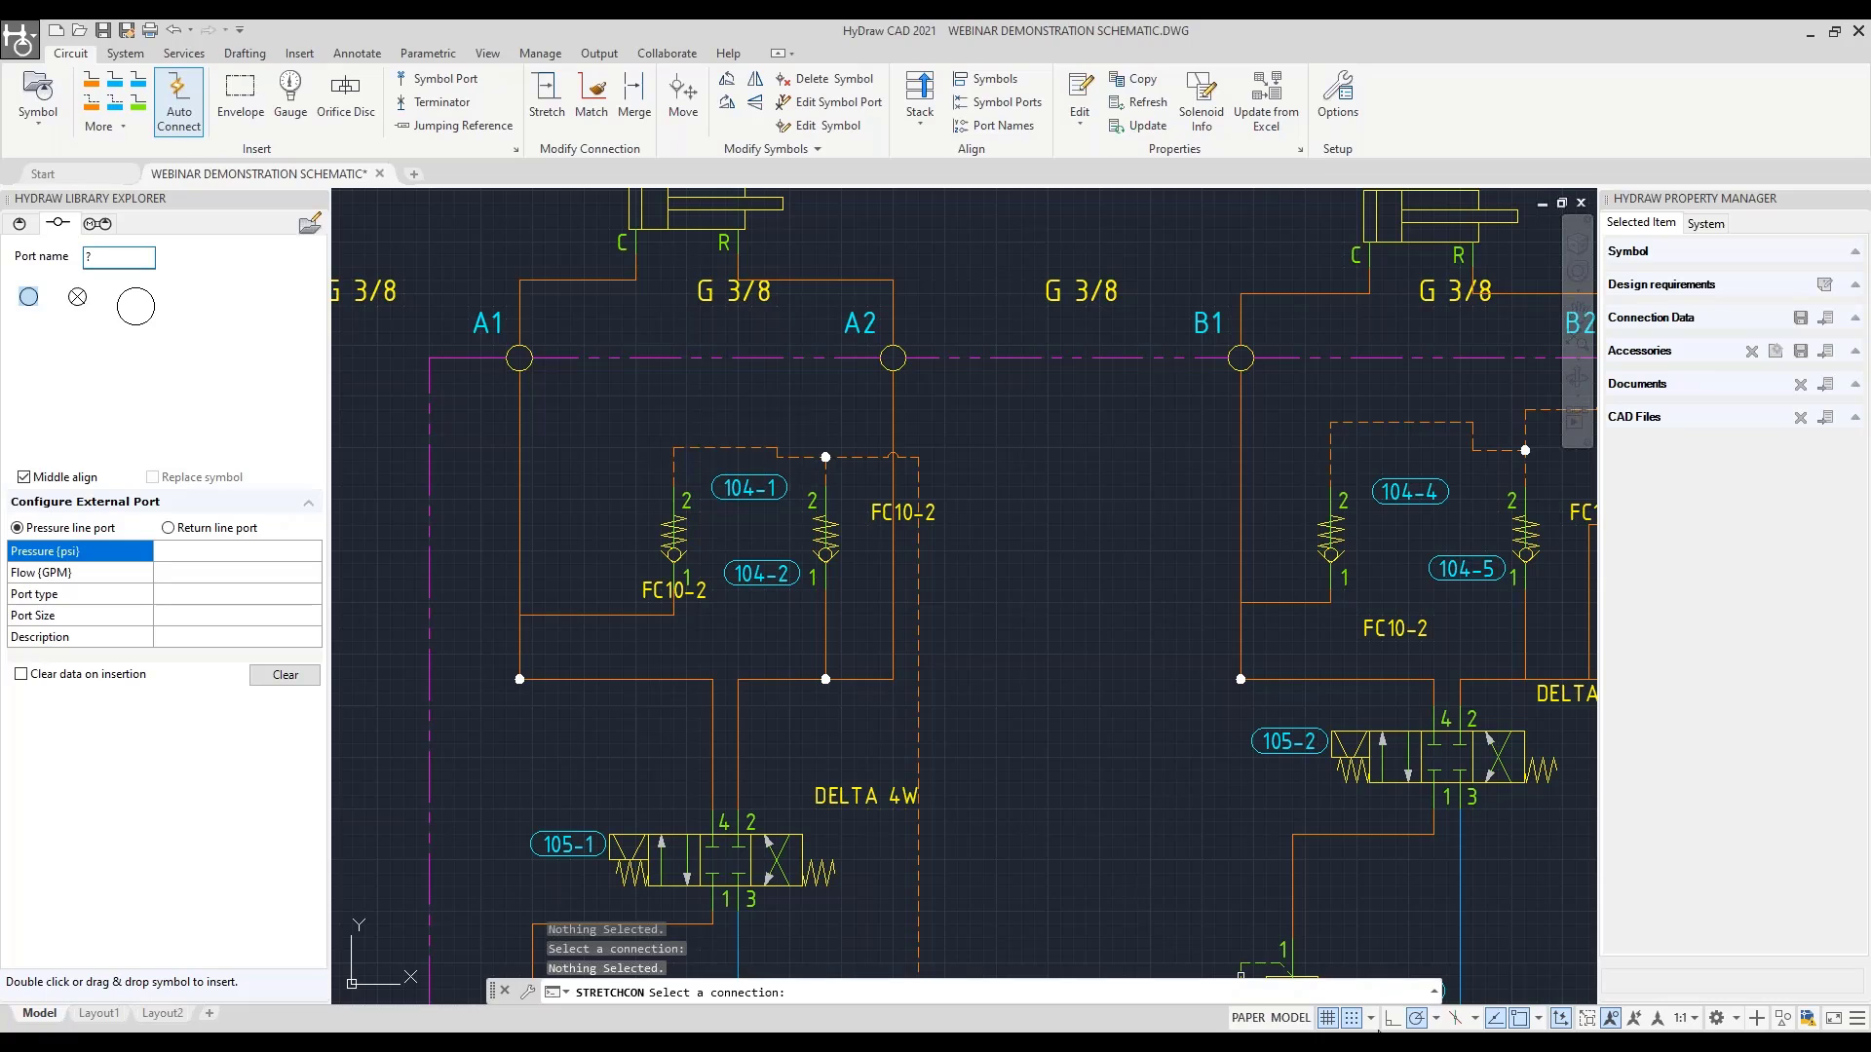
click(1352, 1019)
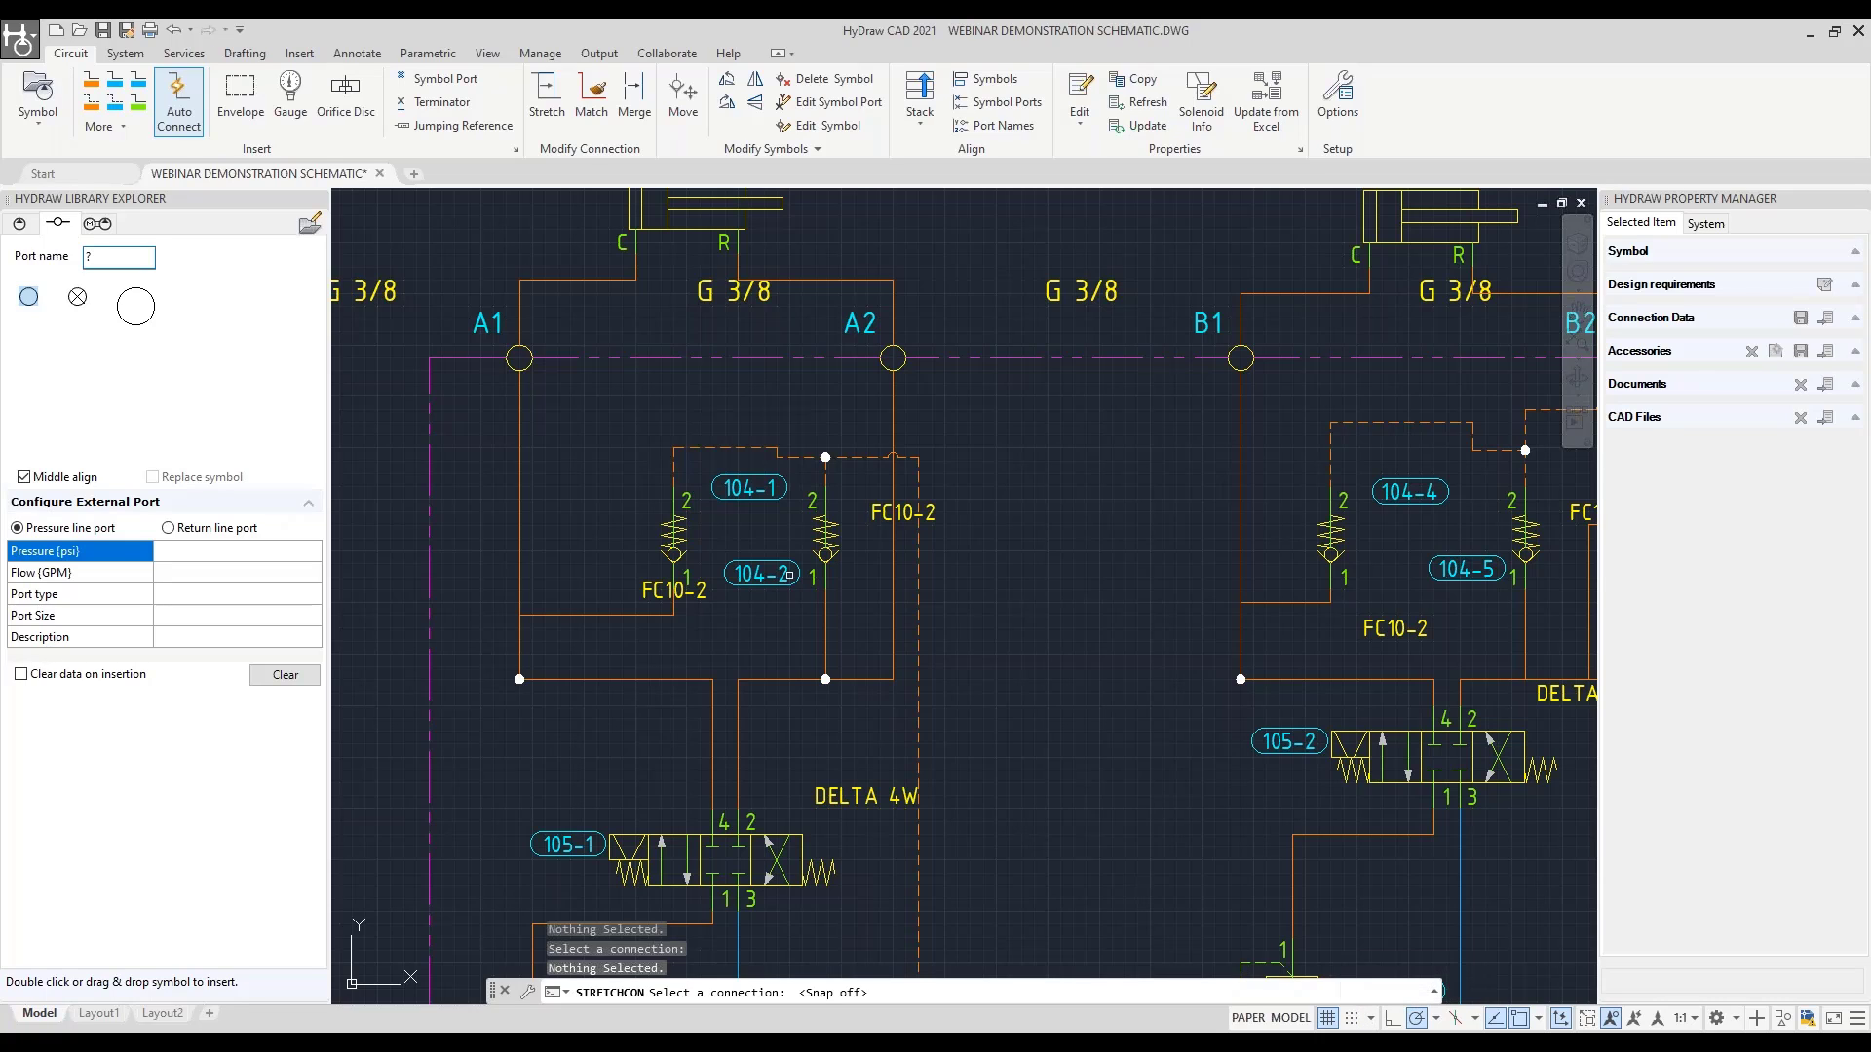
click(799, 460)
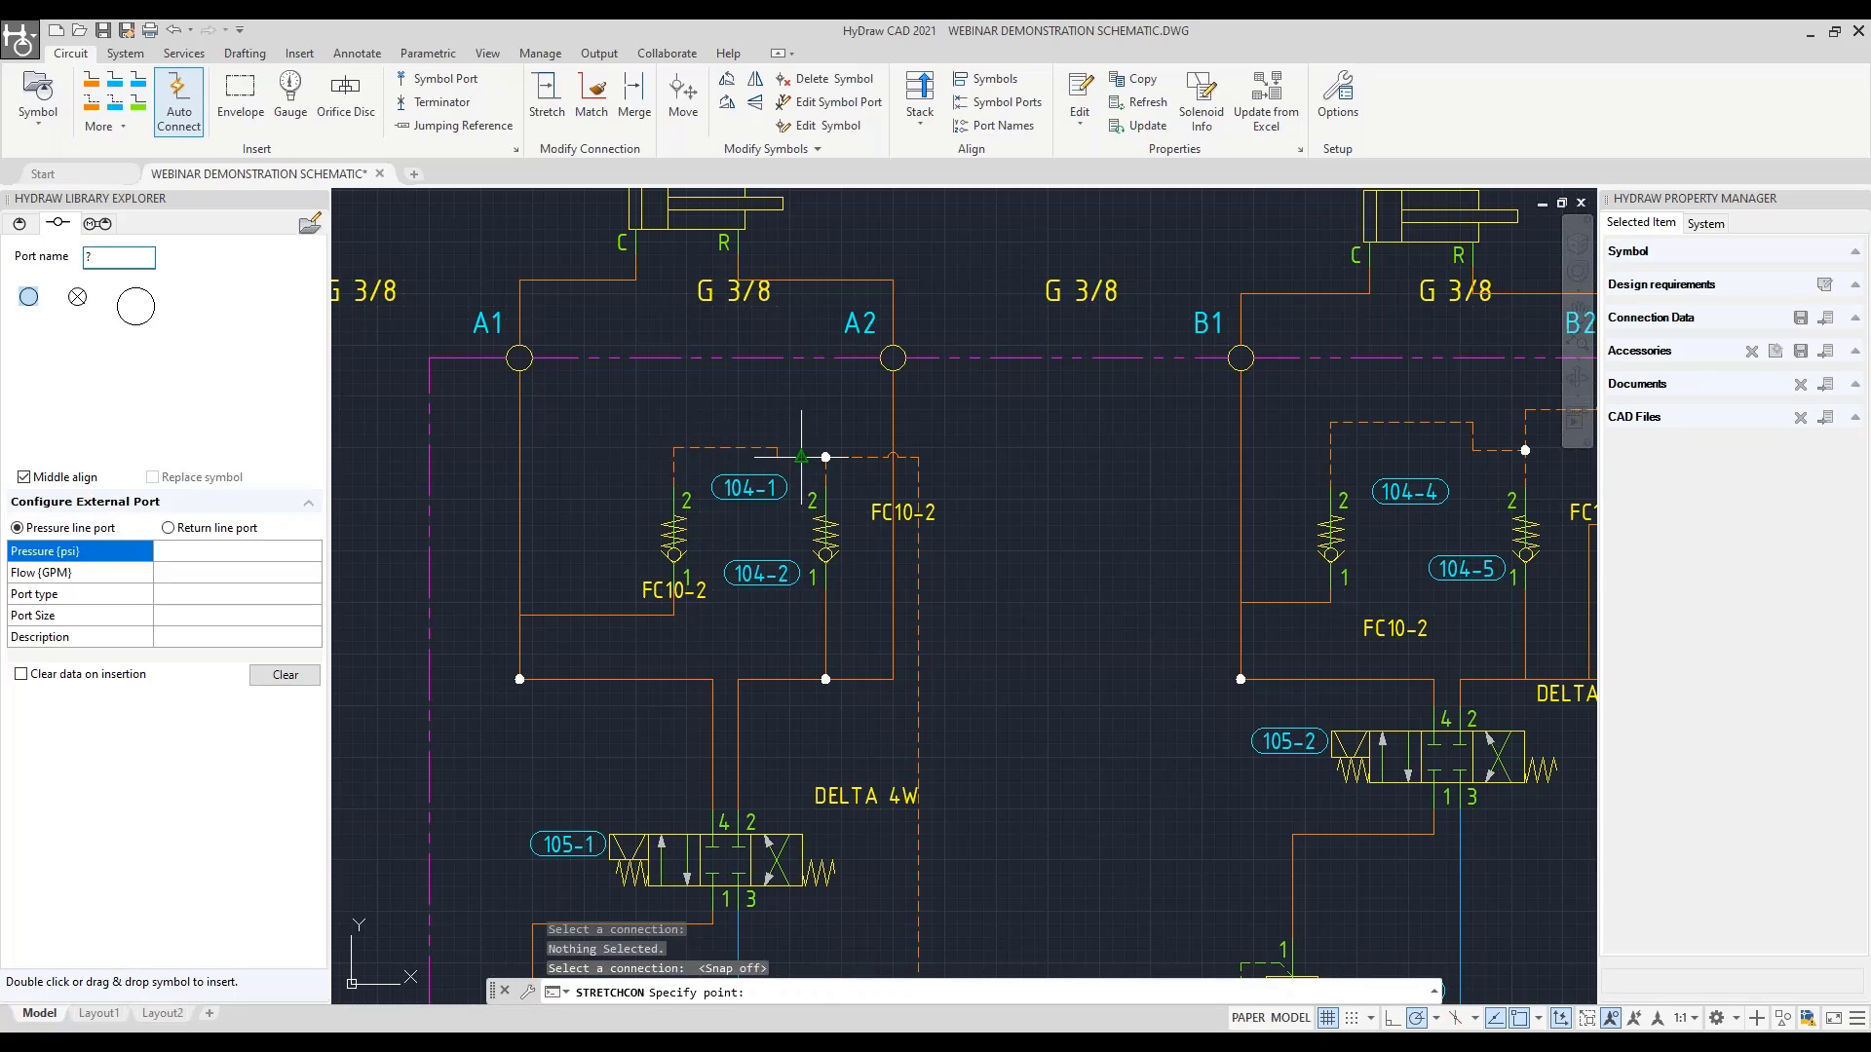
click(1352, 1019)
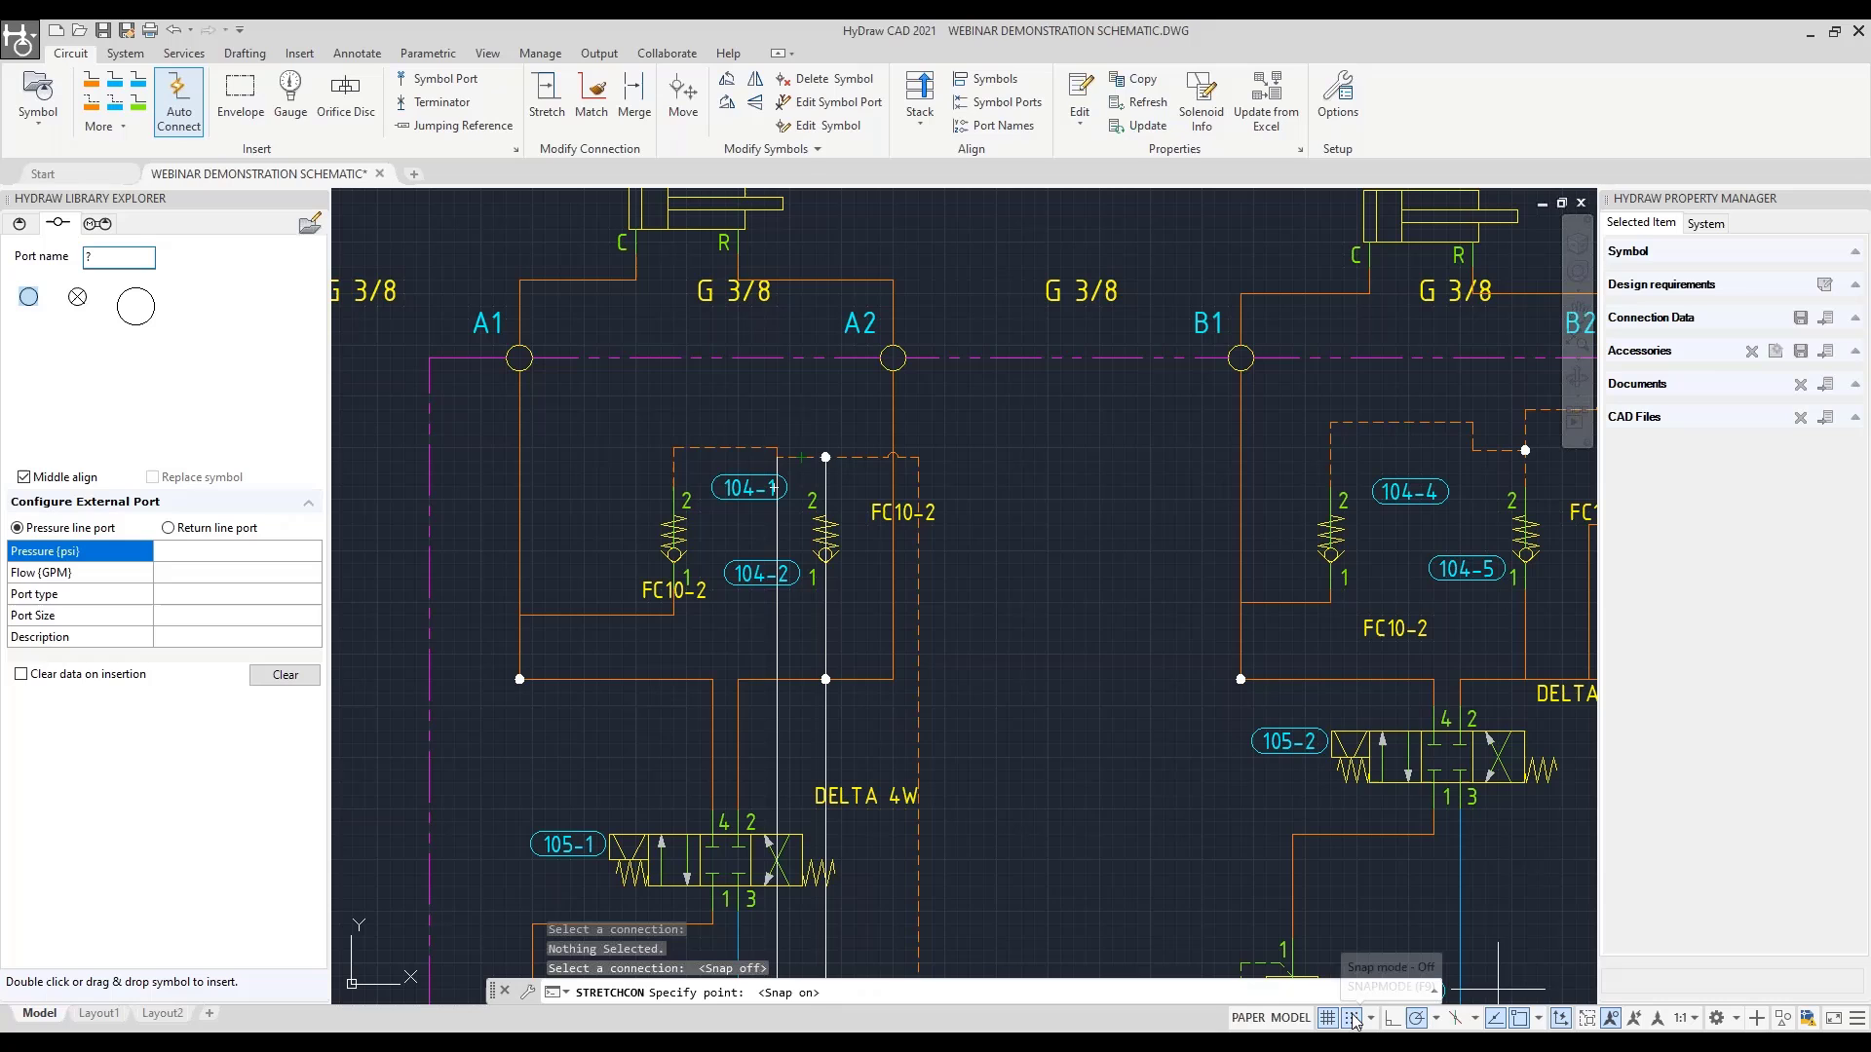
click(827, 456)
Align valve 105-2 with valve 105-1 along their horizontal centre line
scroll(822, 490, down, 2)
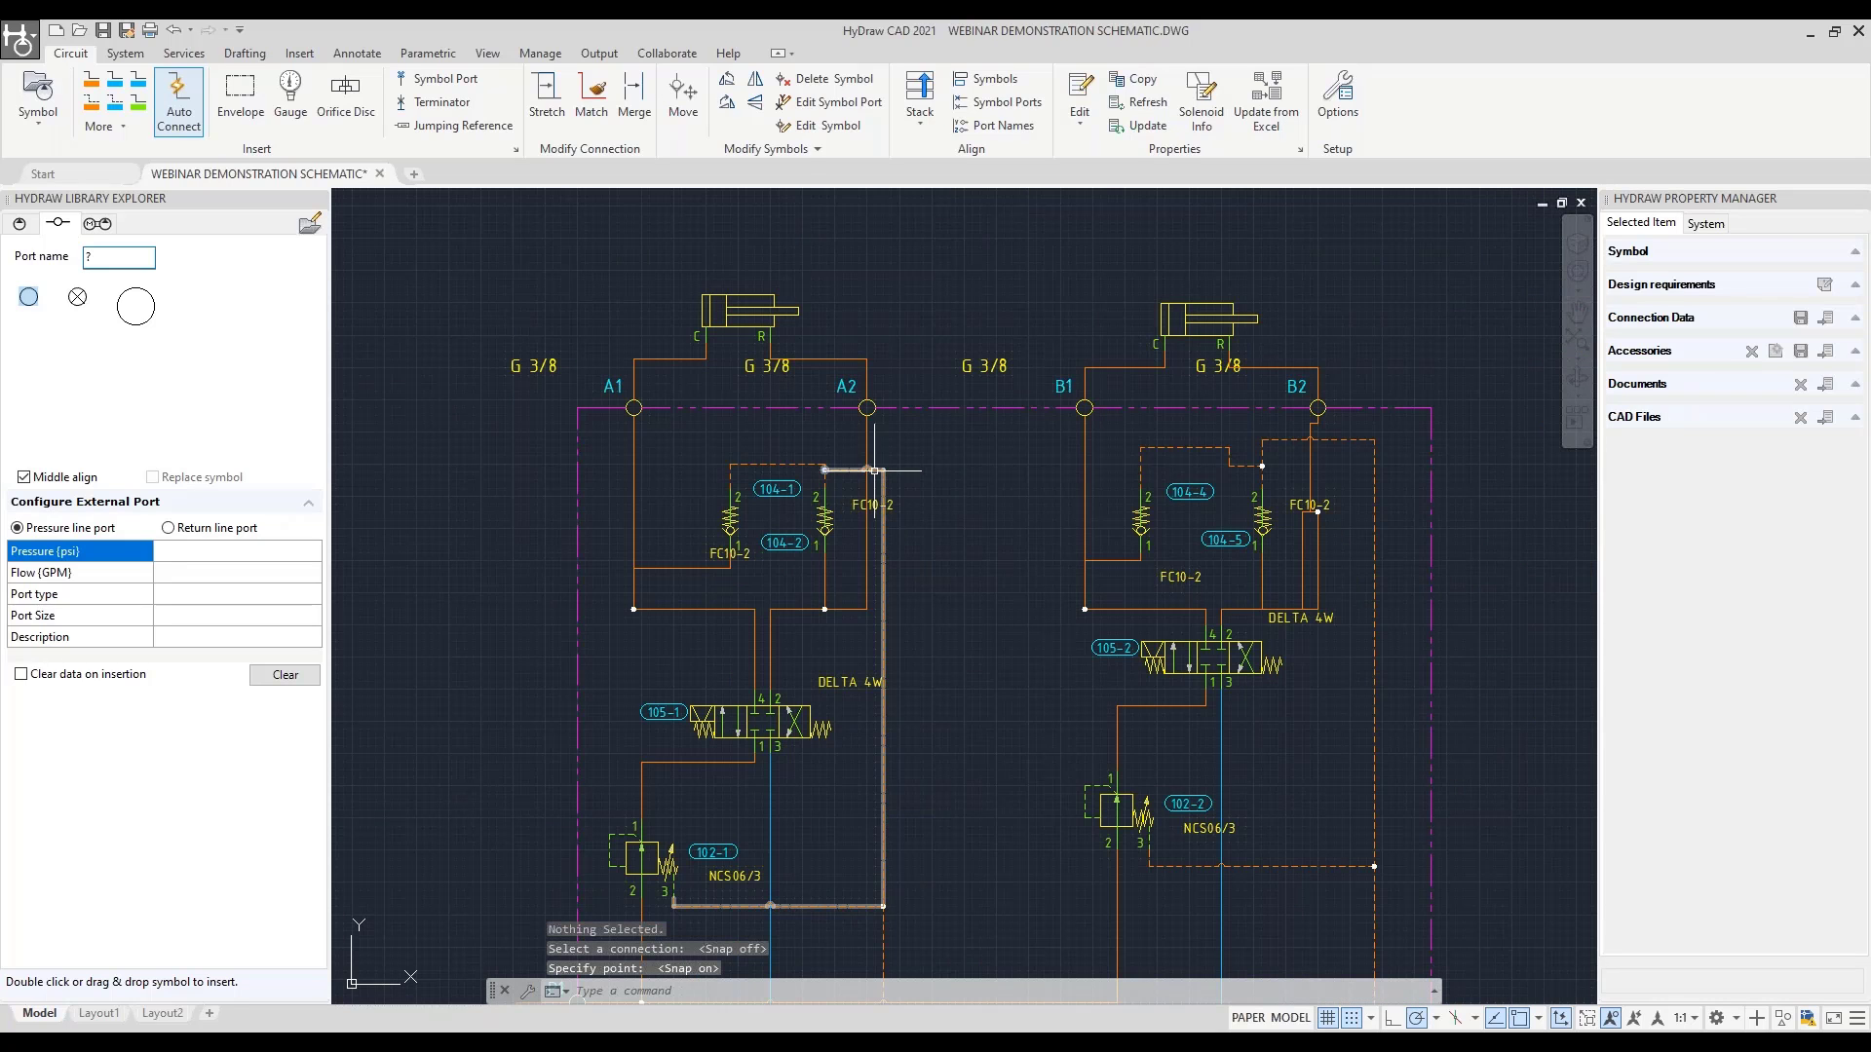
middle_drag(962, 517, 854, 395)
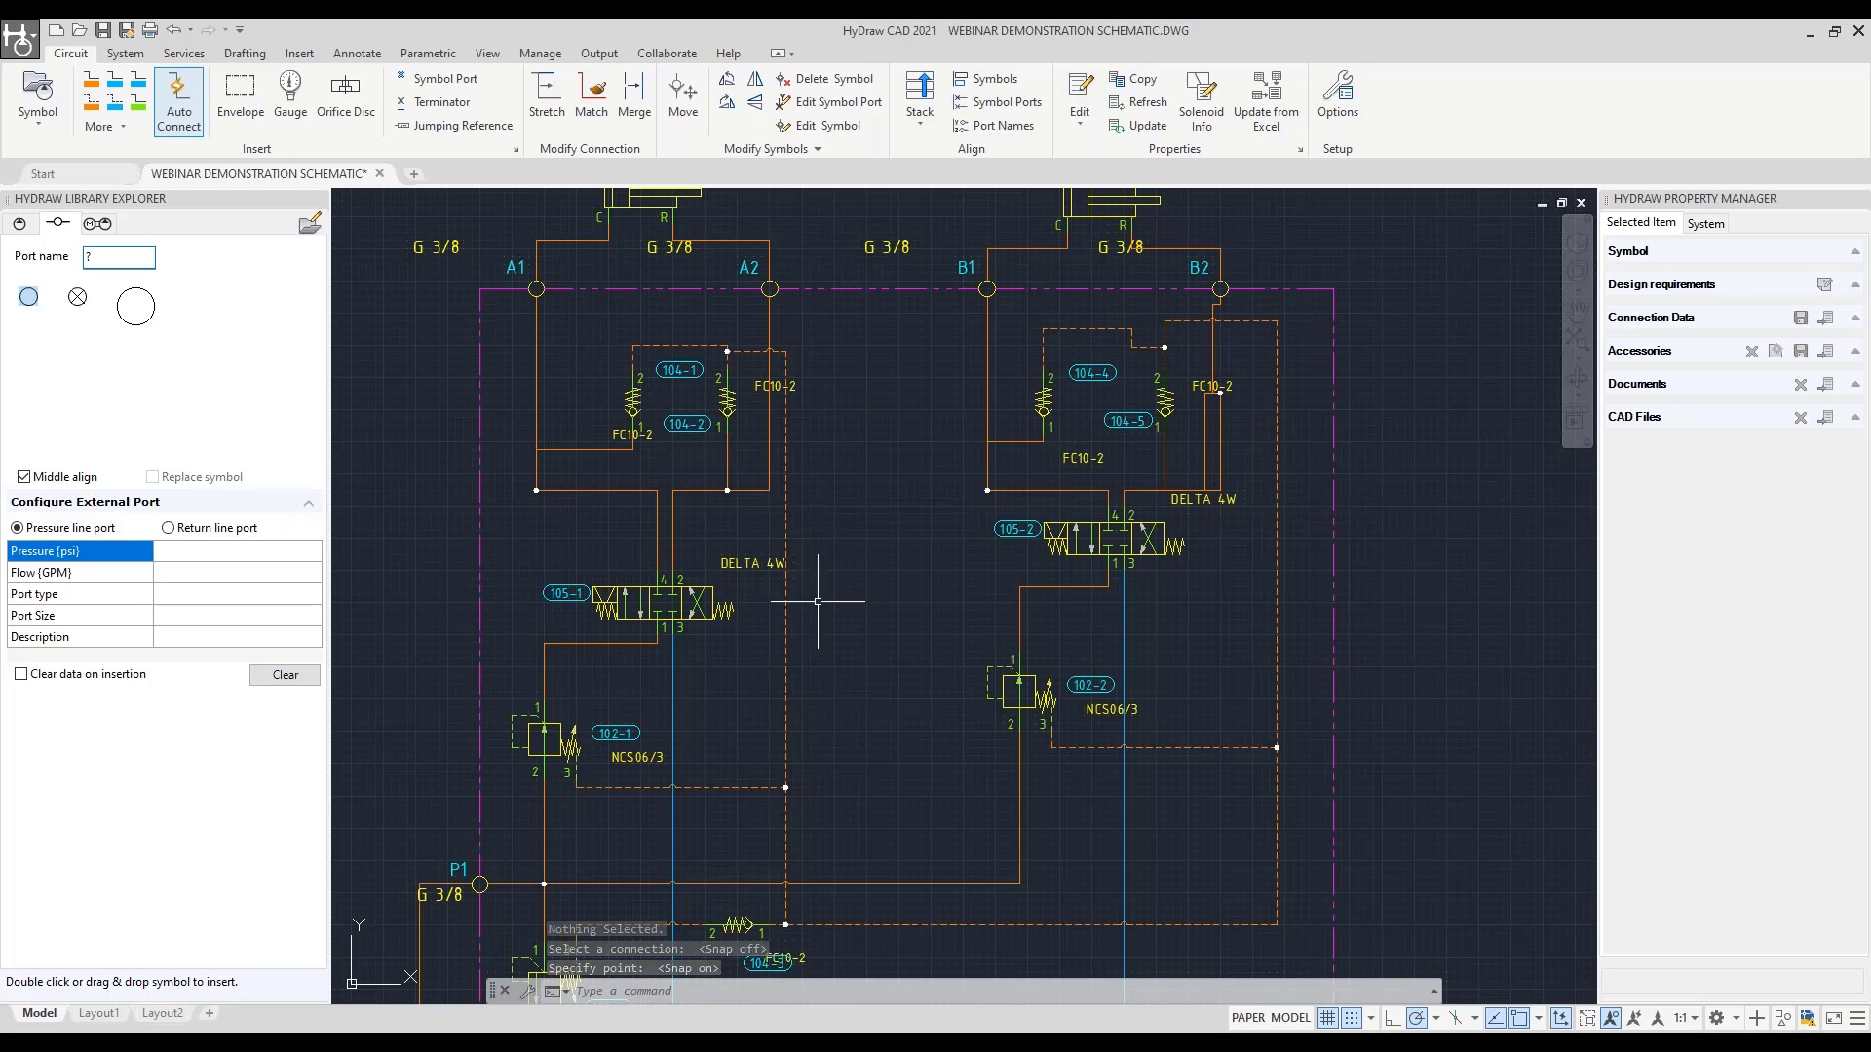
middle_drag(823, 602, 722, 511)
scroll(858, 527, down, 2)
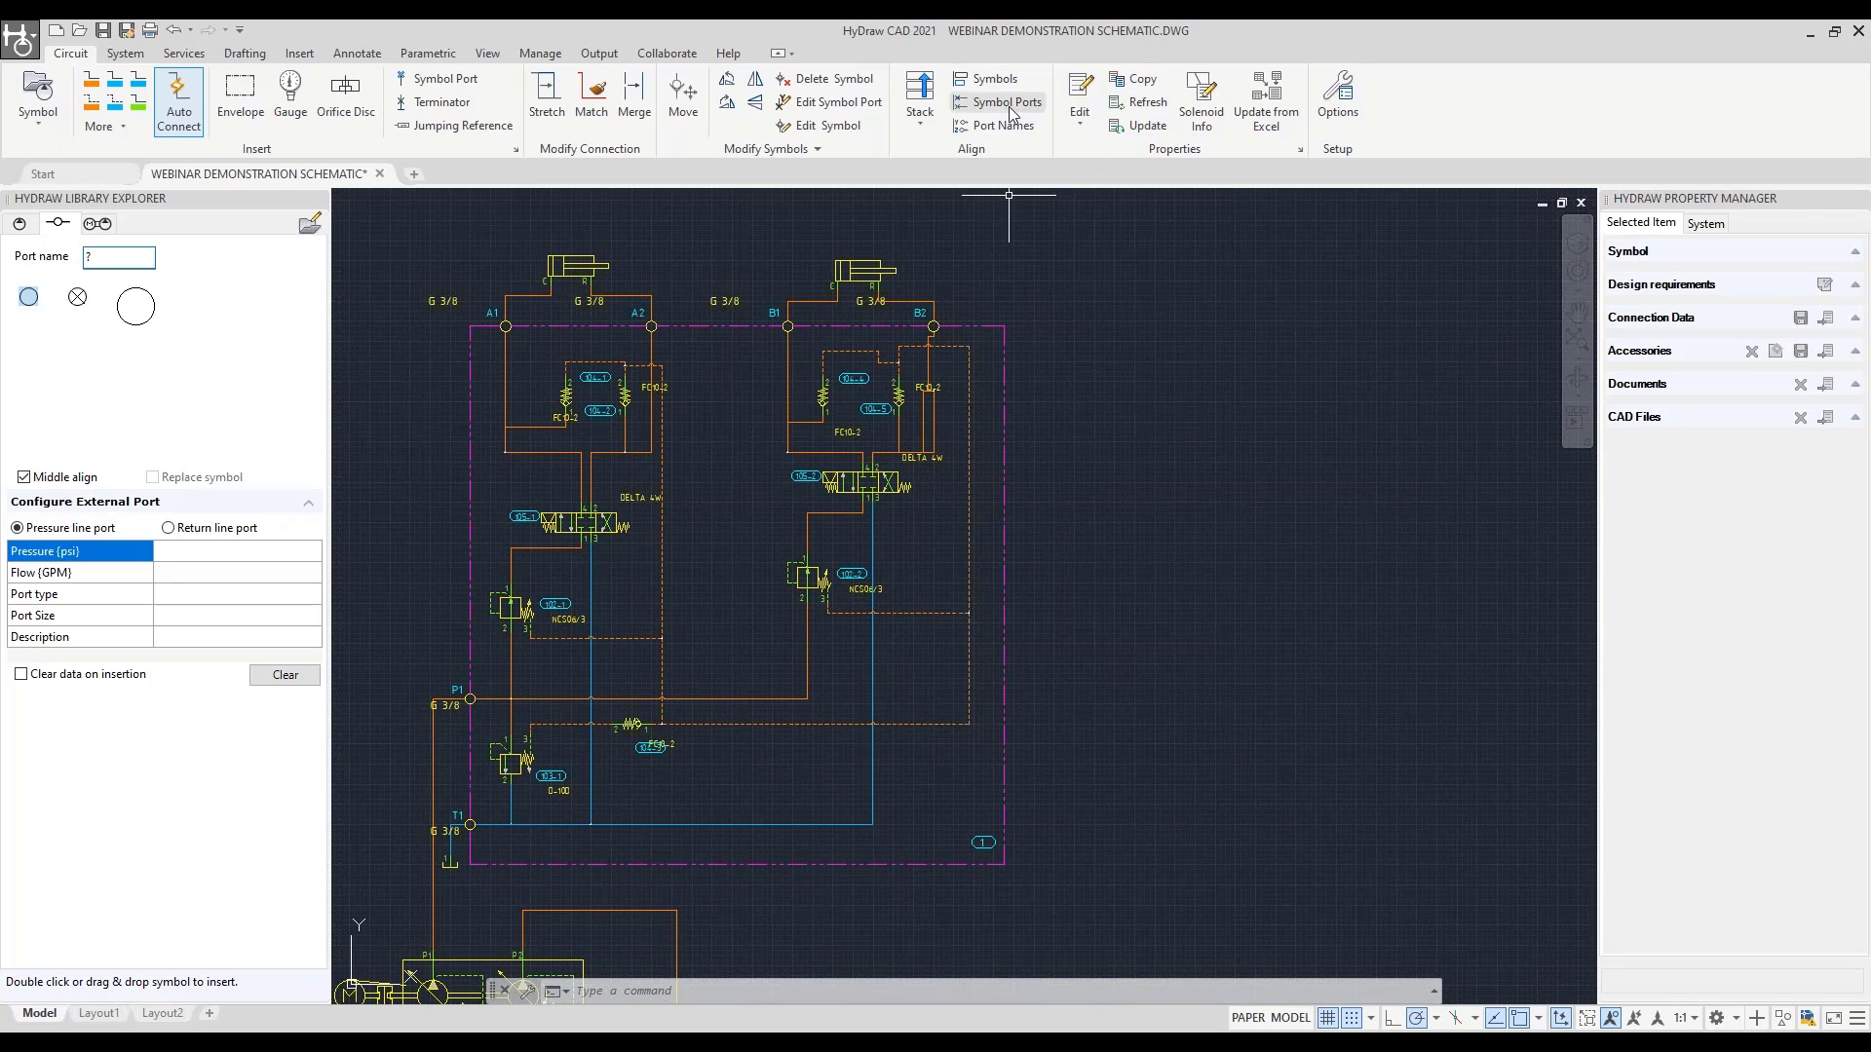
click(835, 480)
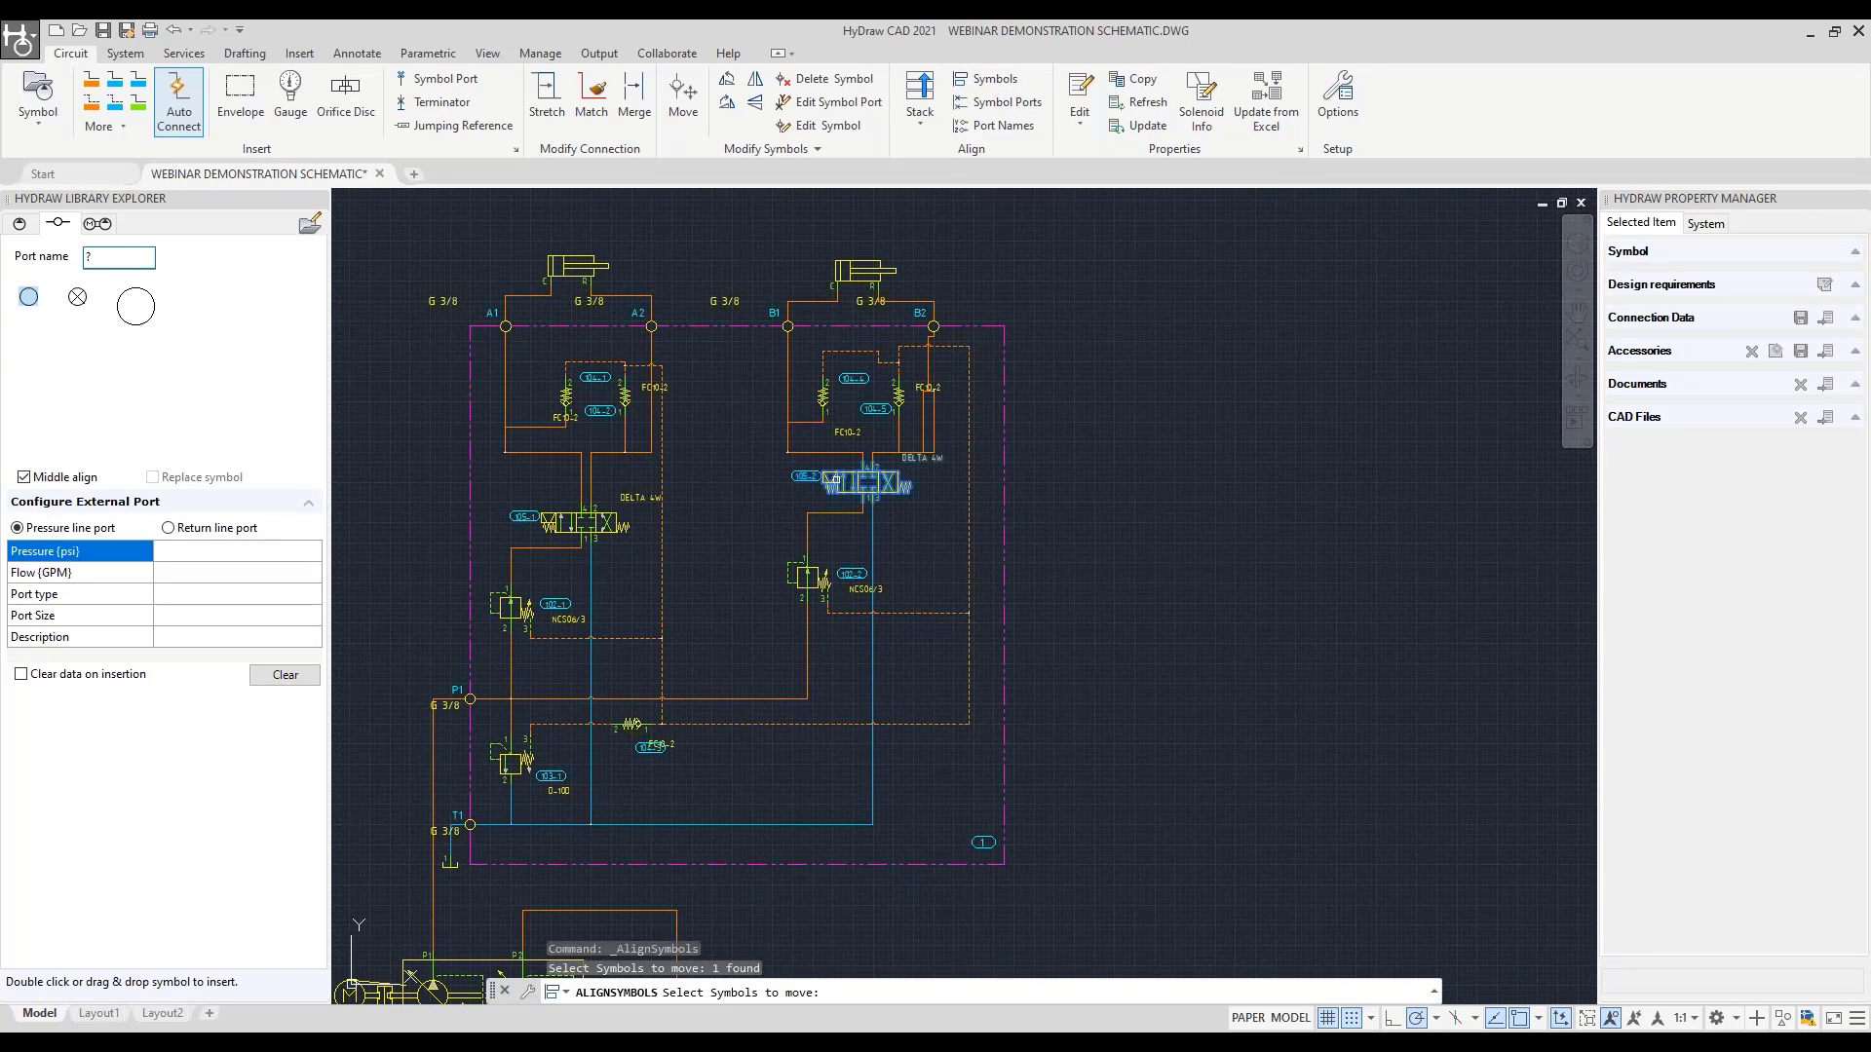
key(Return)
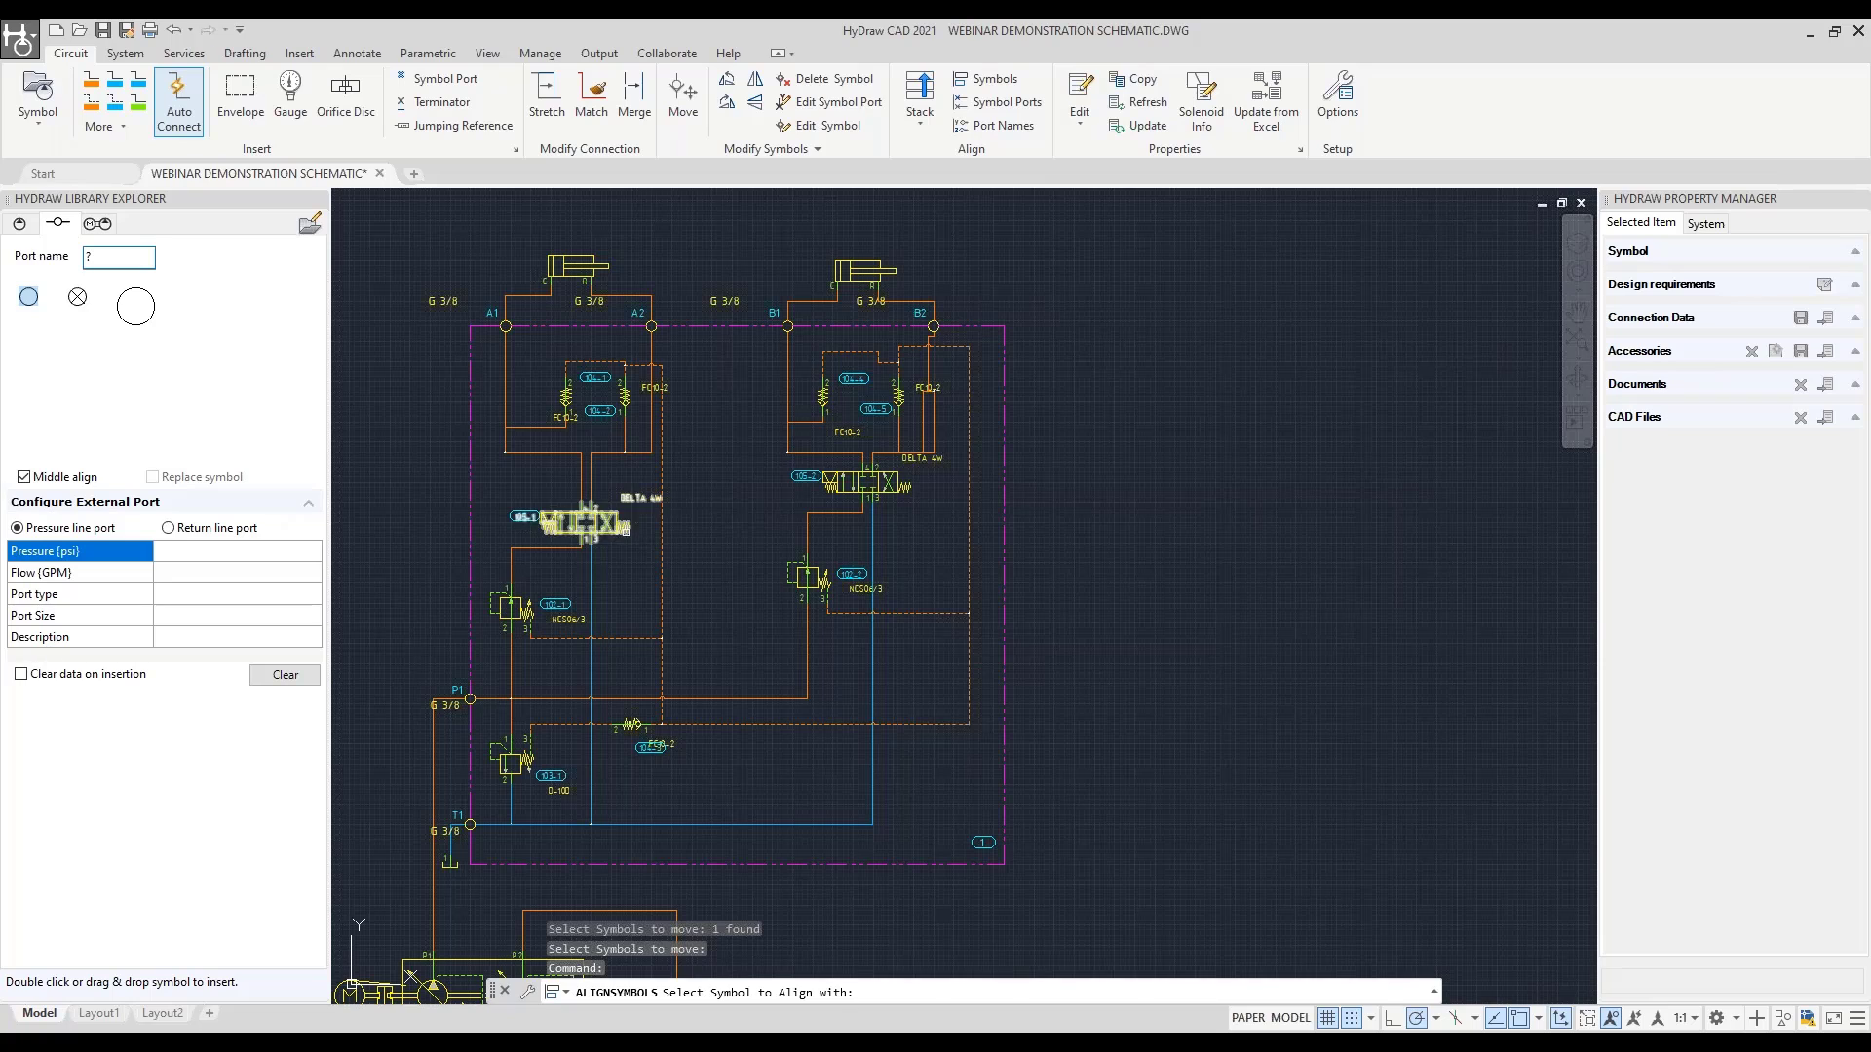
click(583, 523)
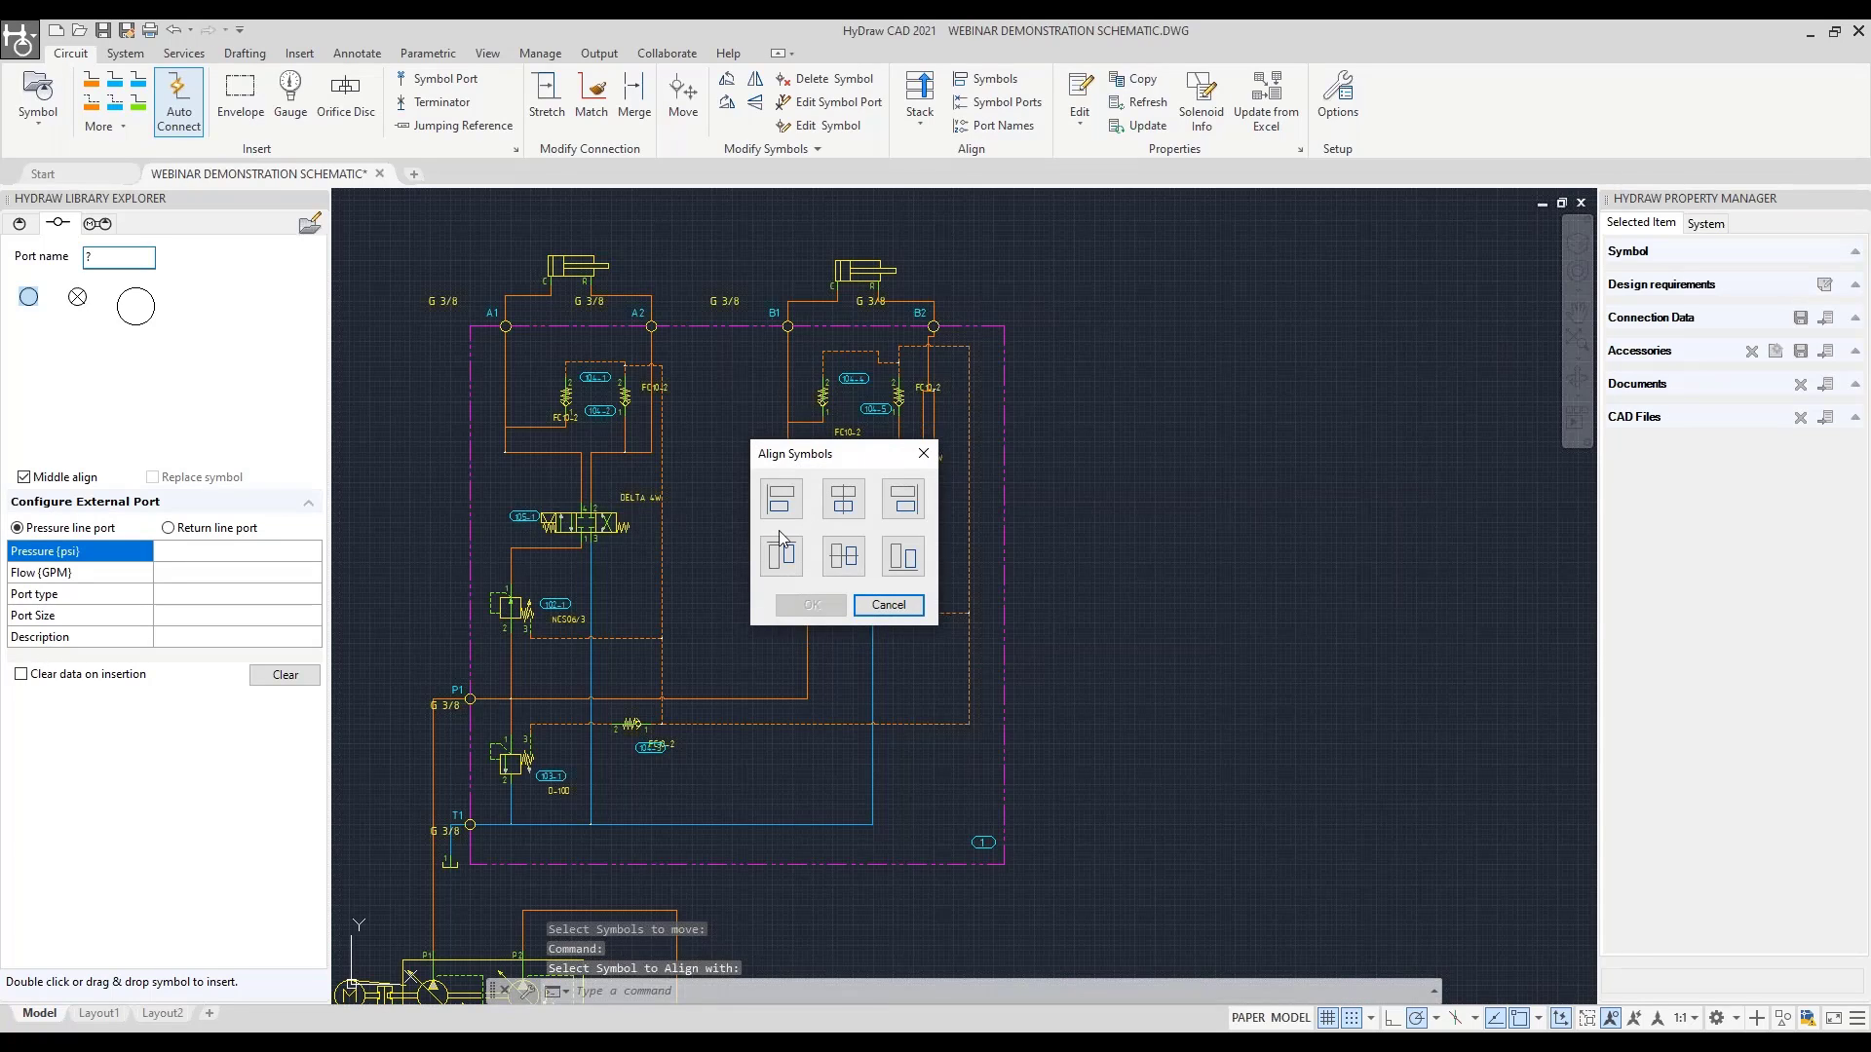
click(844, 556)
click(820, 605)
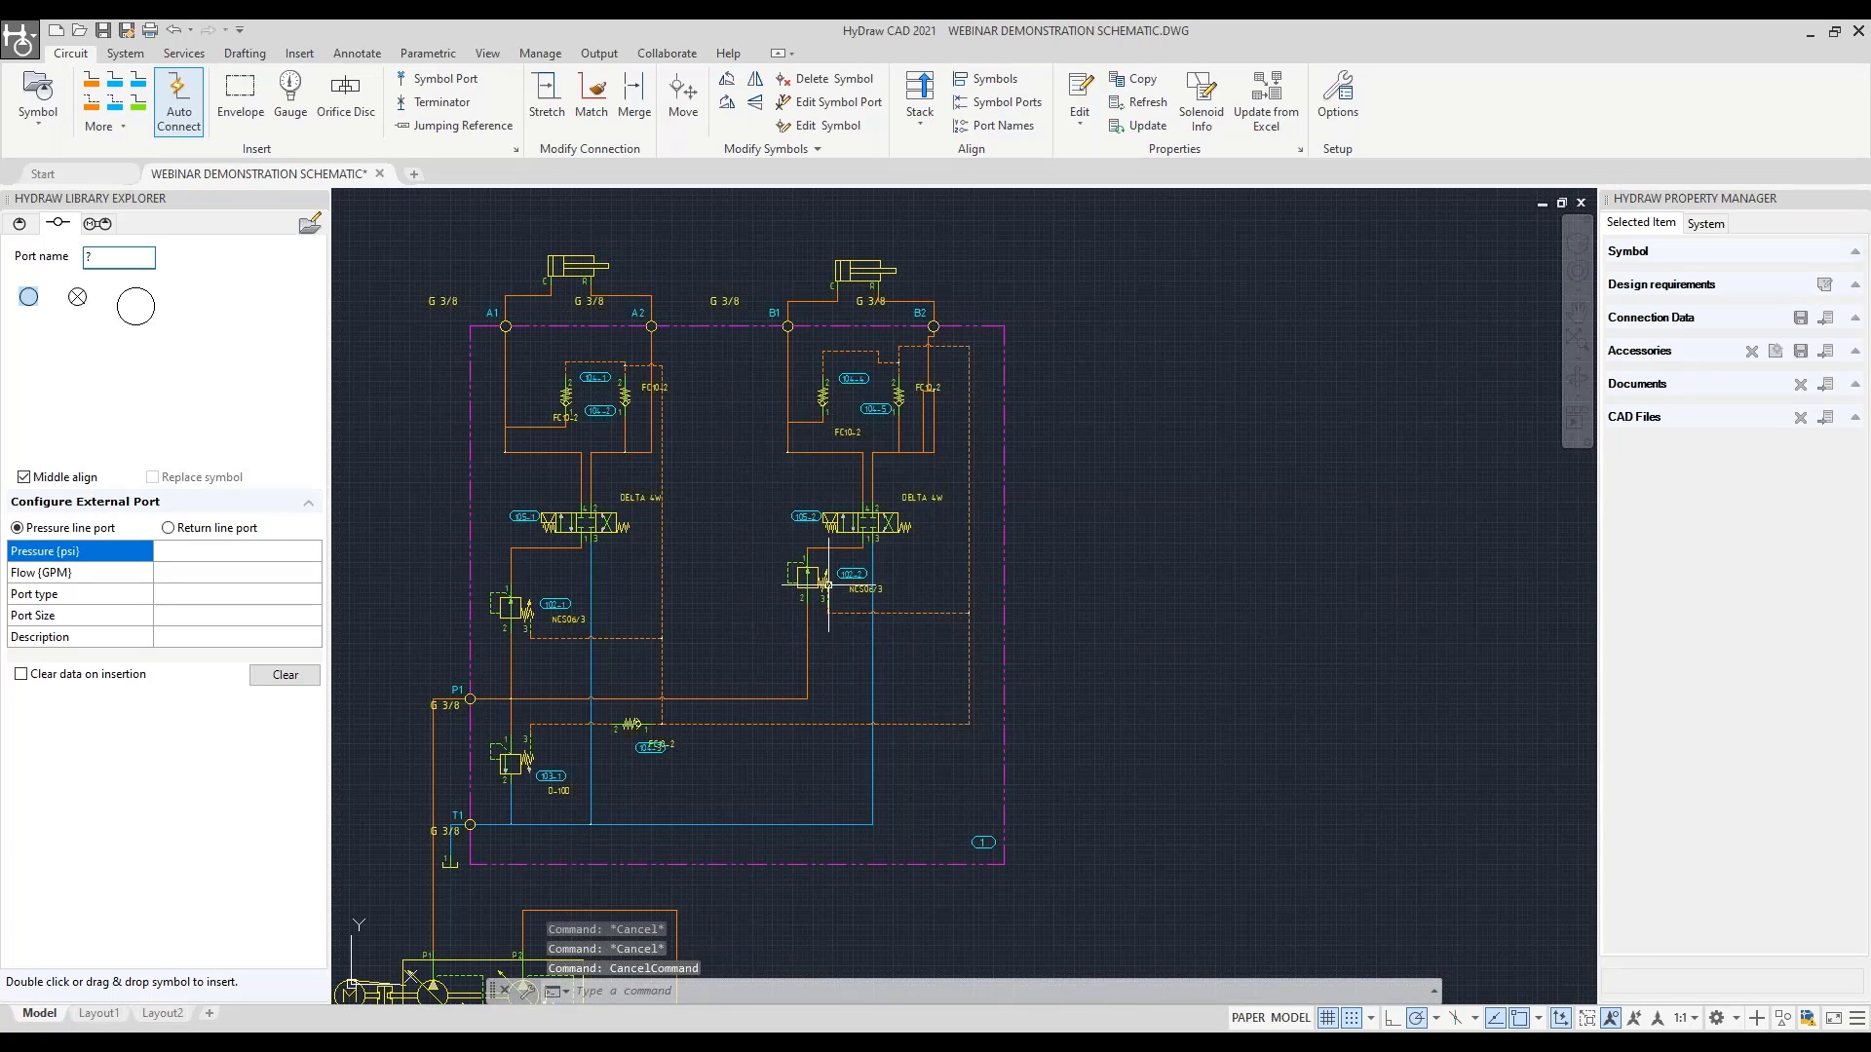
Try to untangle the looped pressure connection between port 2 of valve 105-2, port 1 of check valve 104-5 and port B2 by stretching its segments
scroll(892, 497, up, 4)
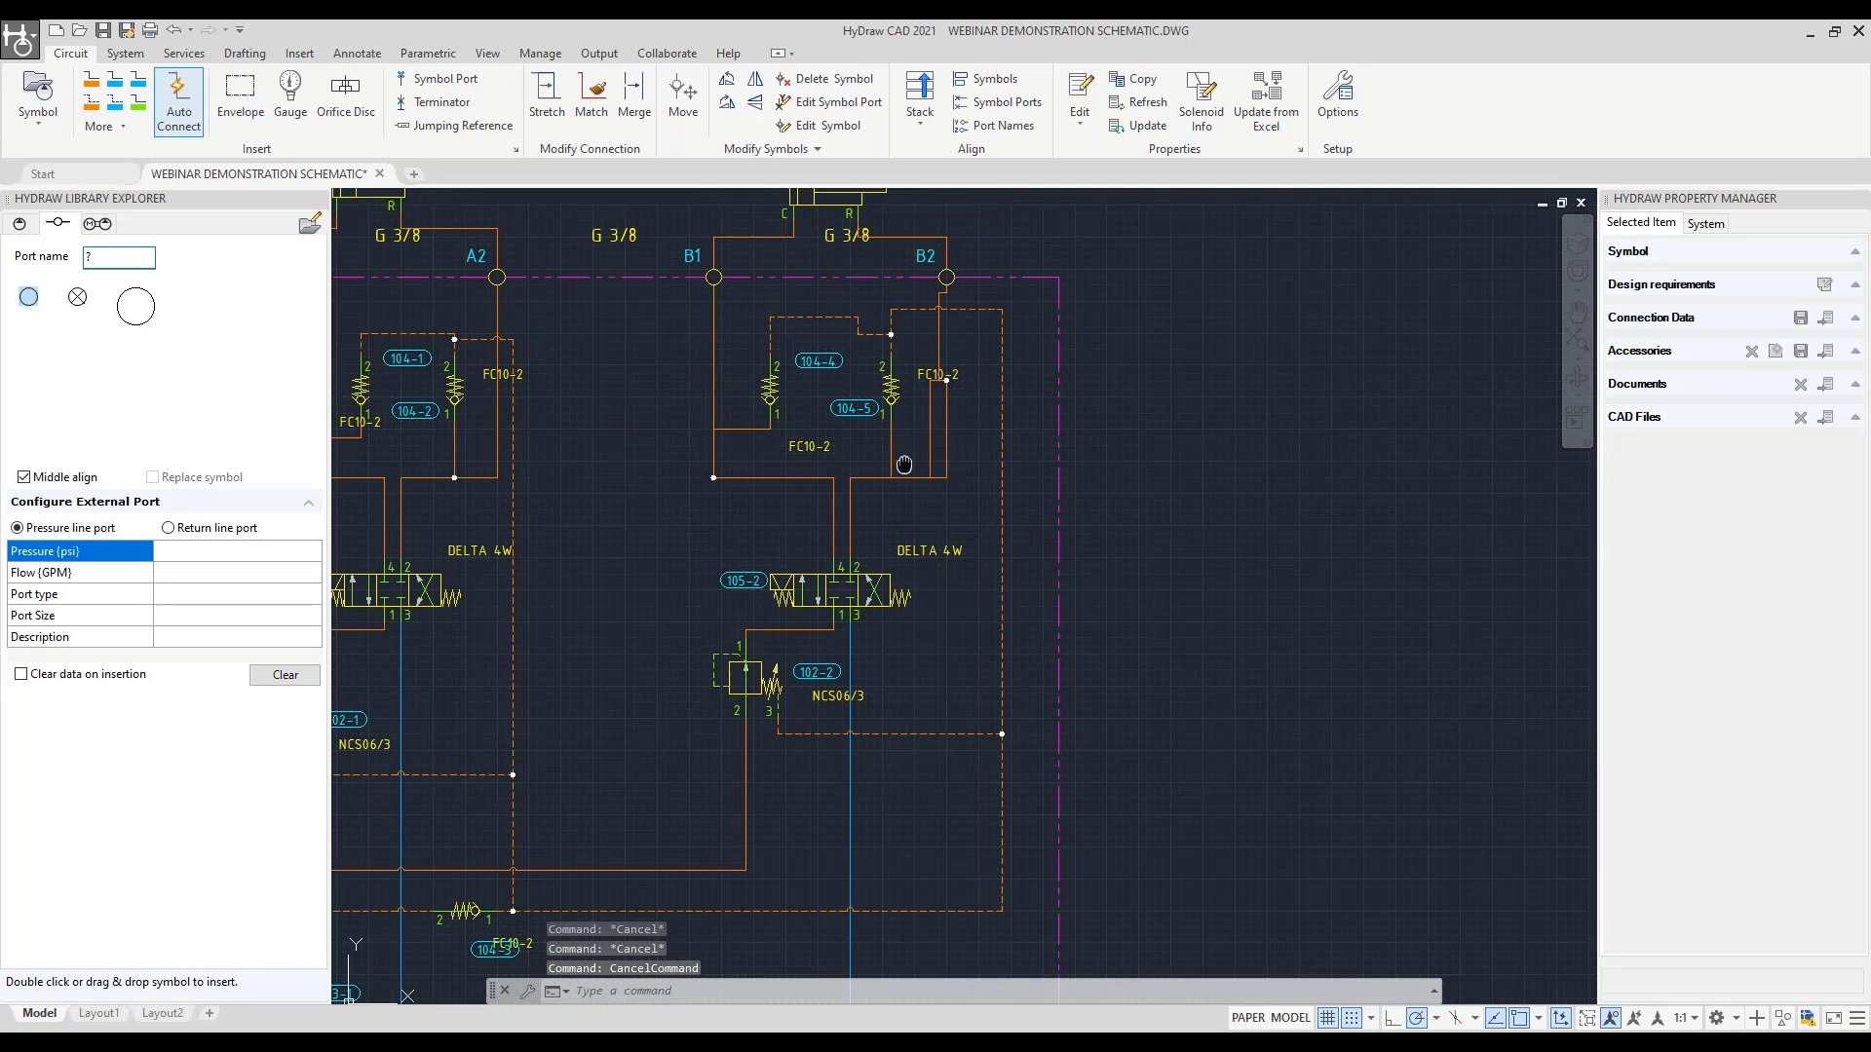
click(933, 514)
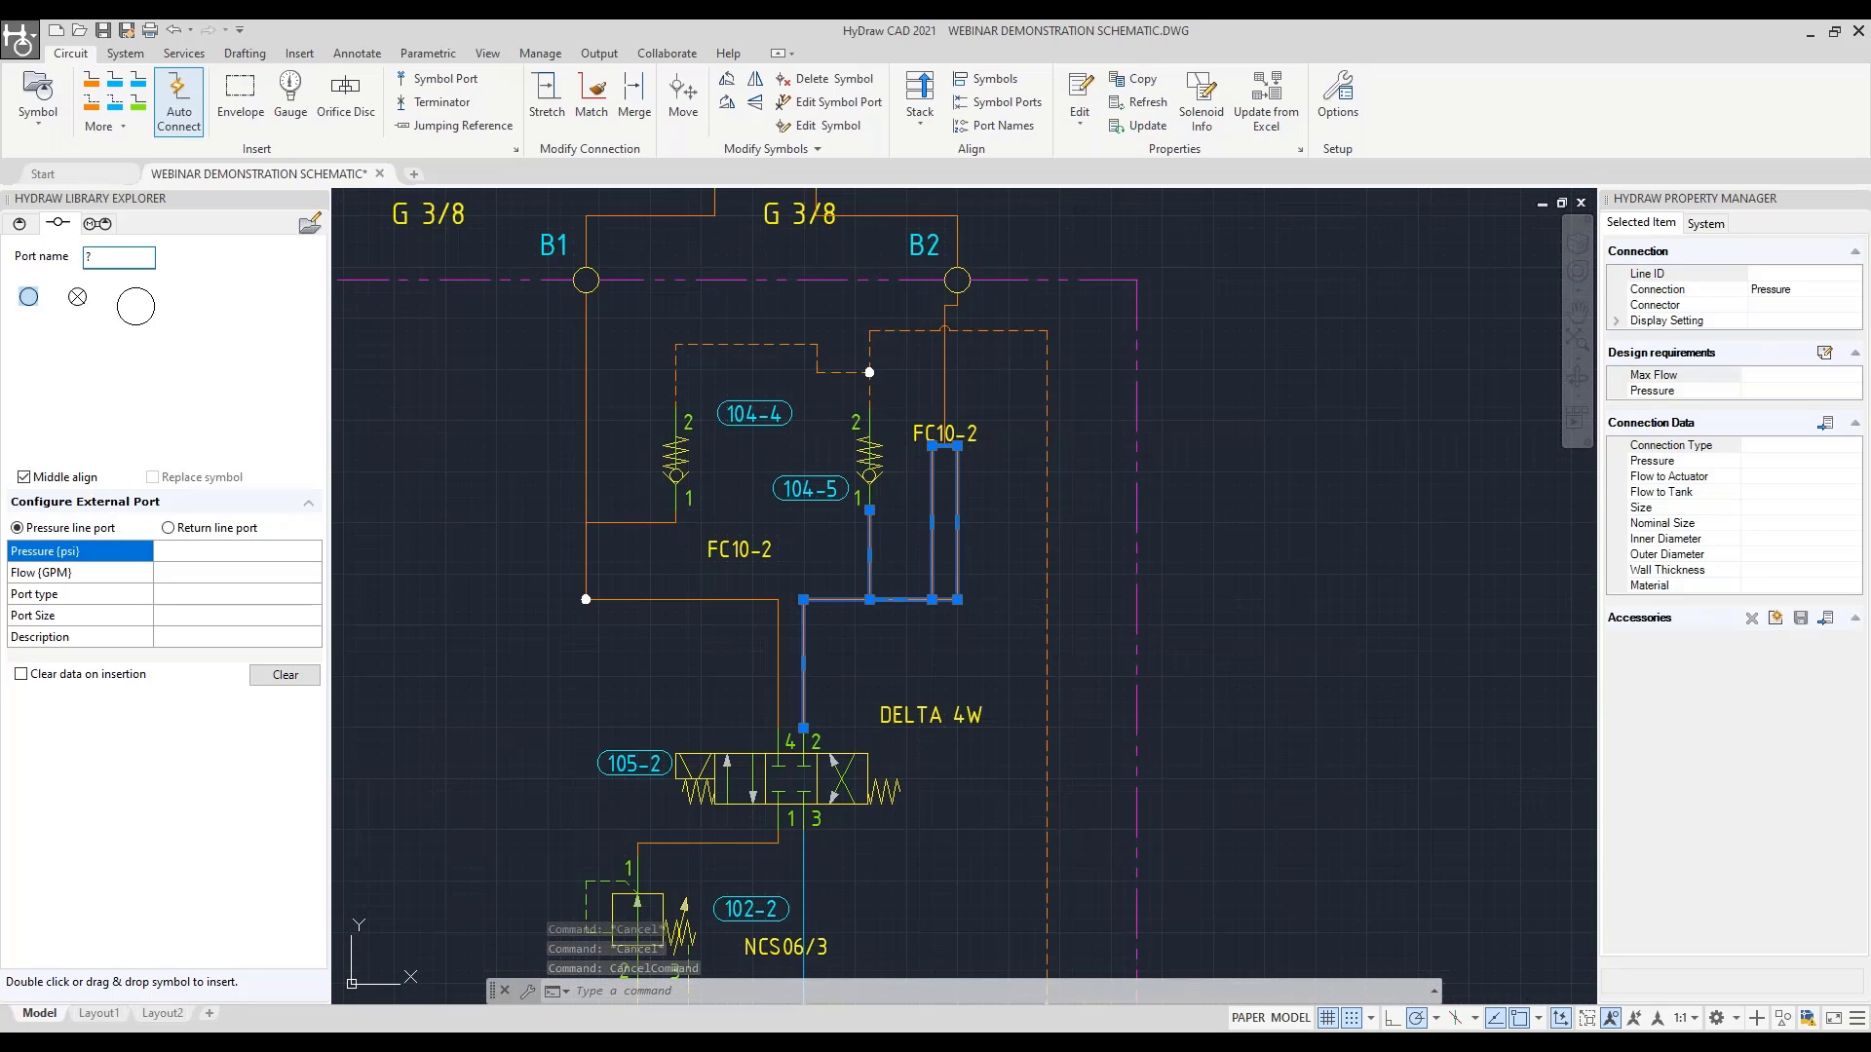
key(Escape)
click(546, 98)
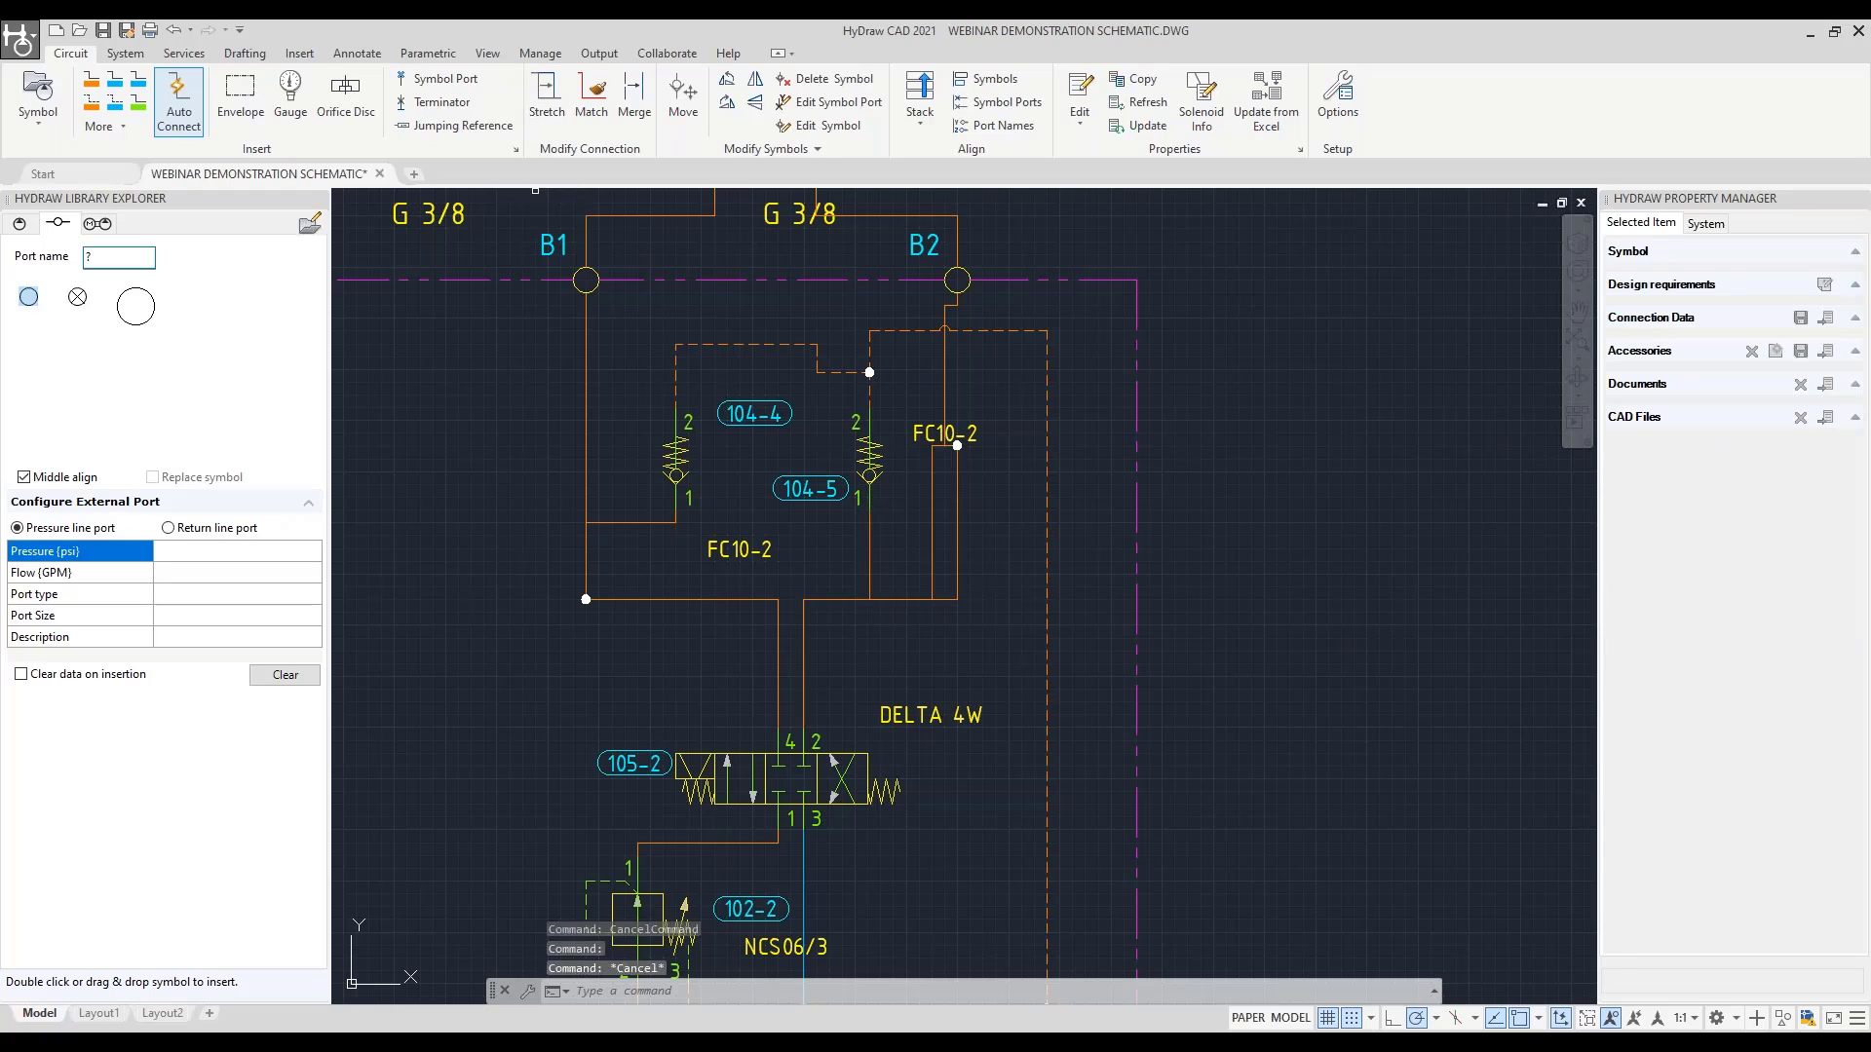
click(893, 600)
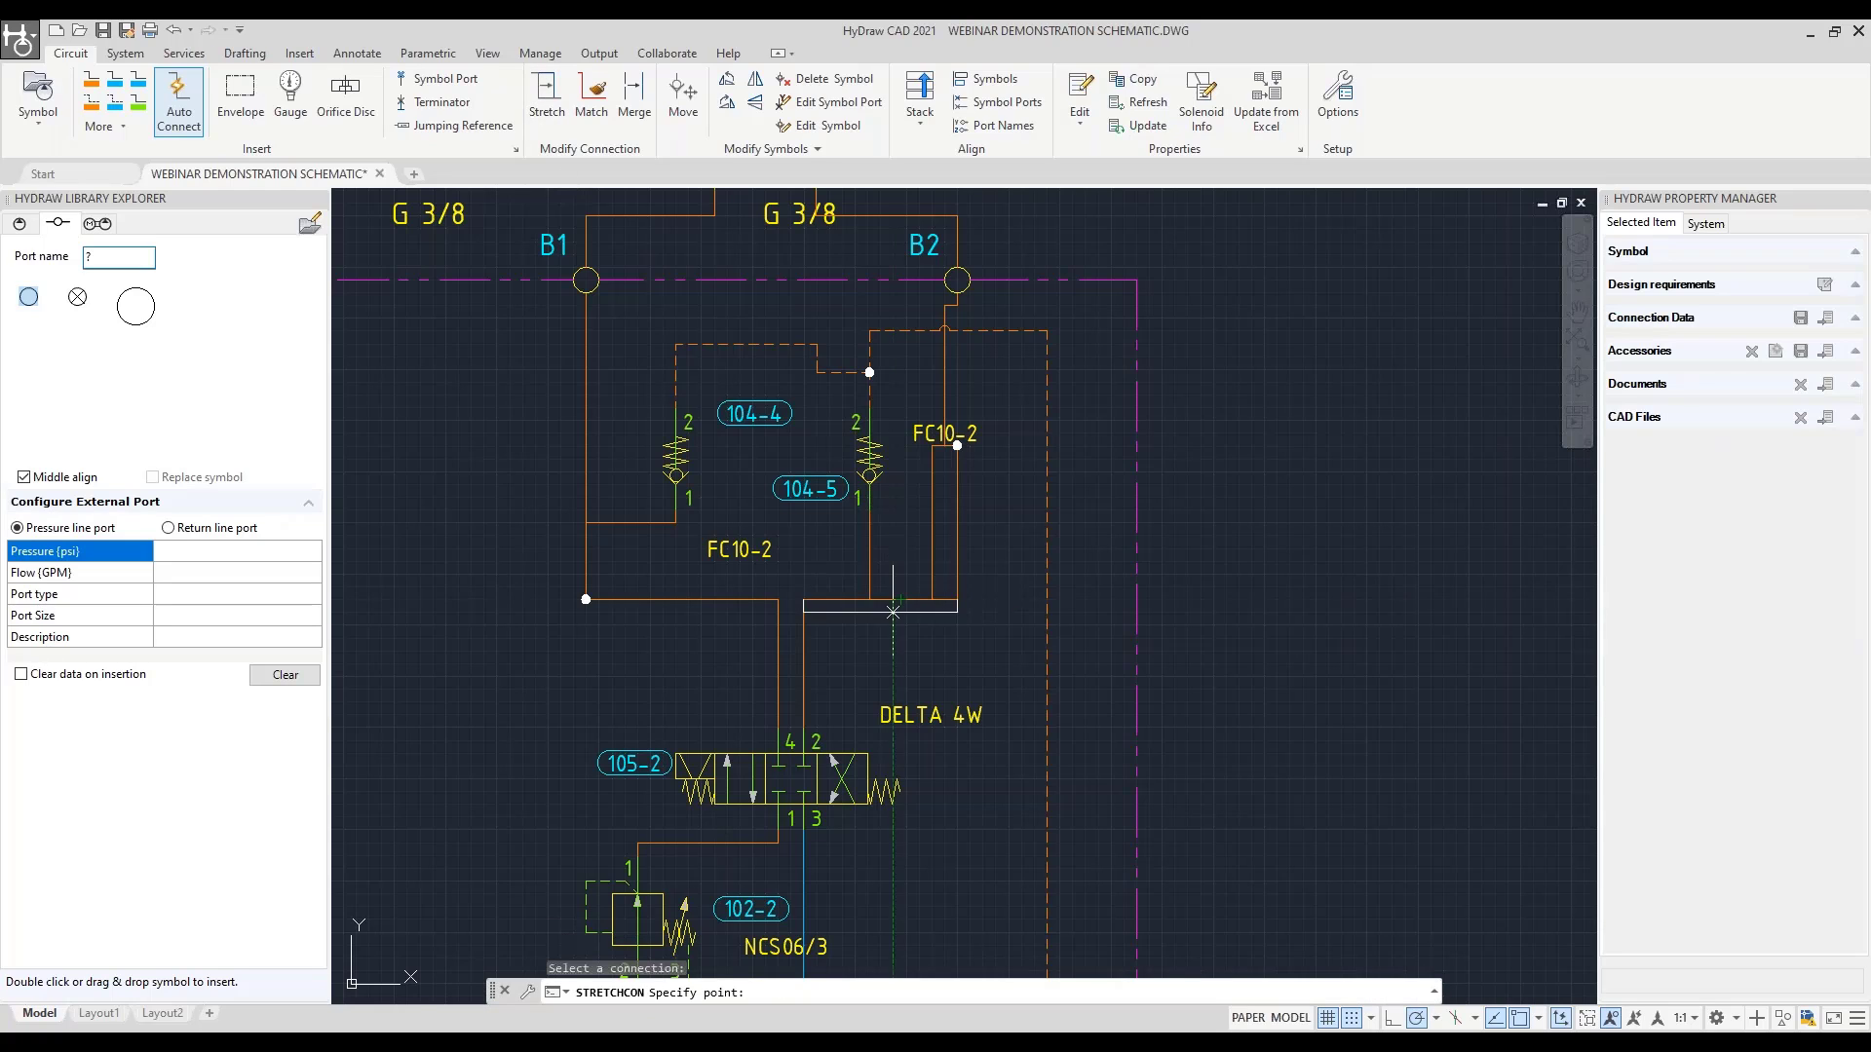
click(897, 600)
key(Return)
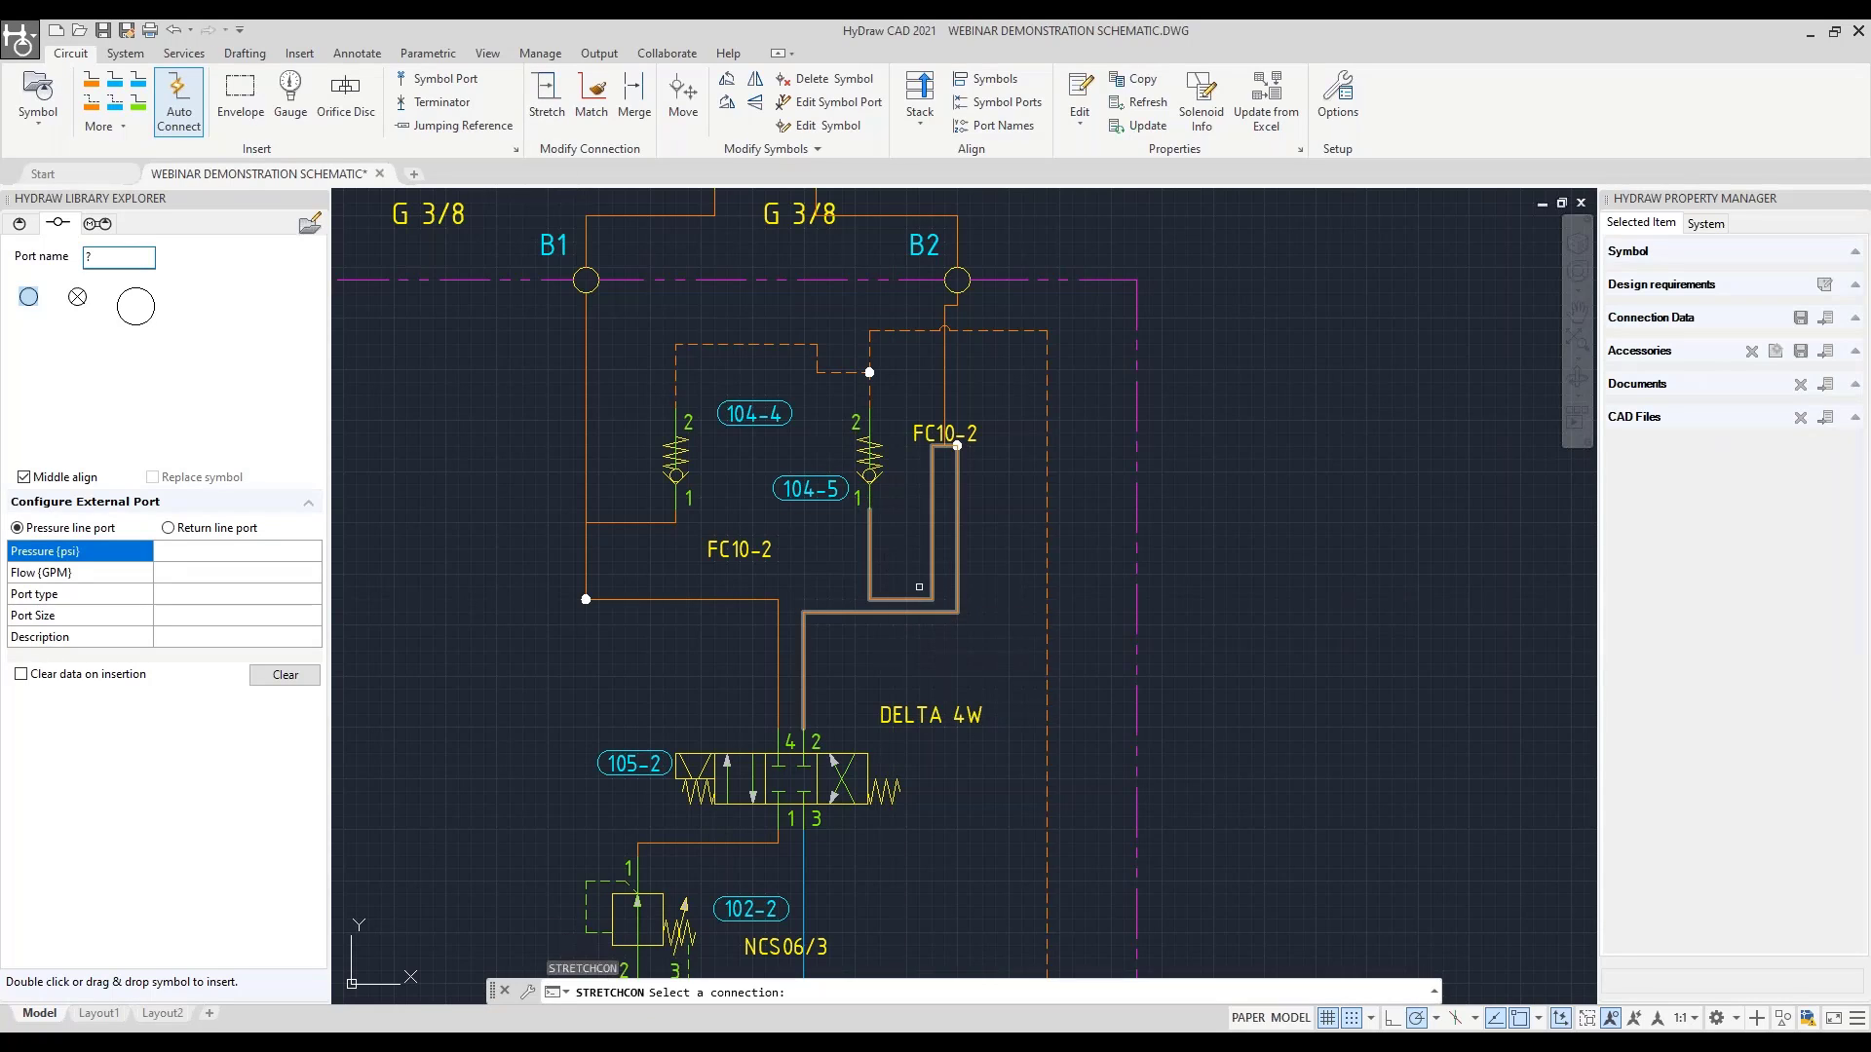
click(897, 599)
click(905, 556)
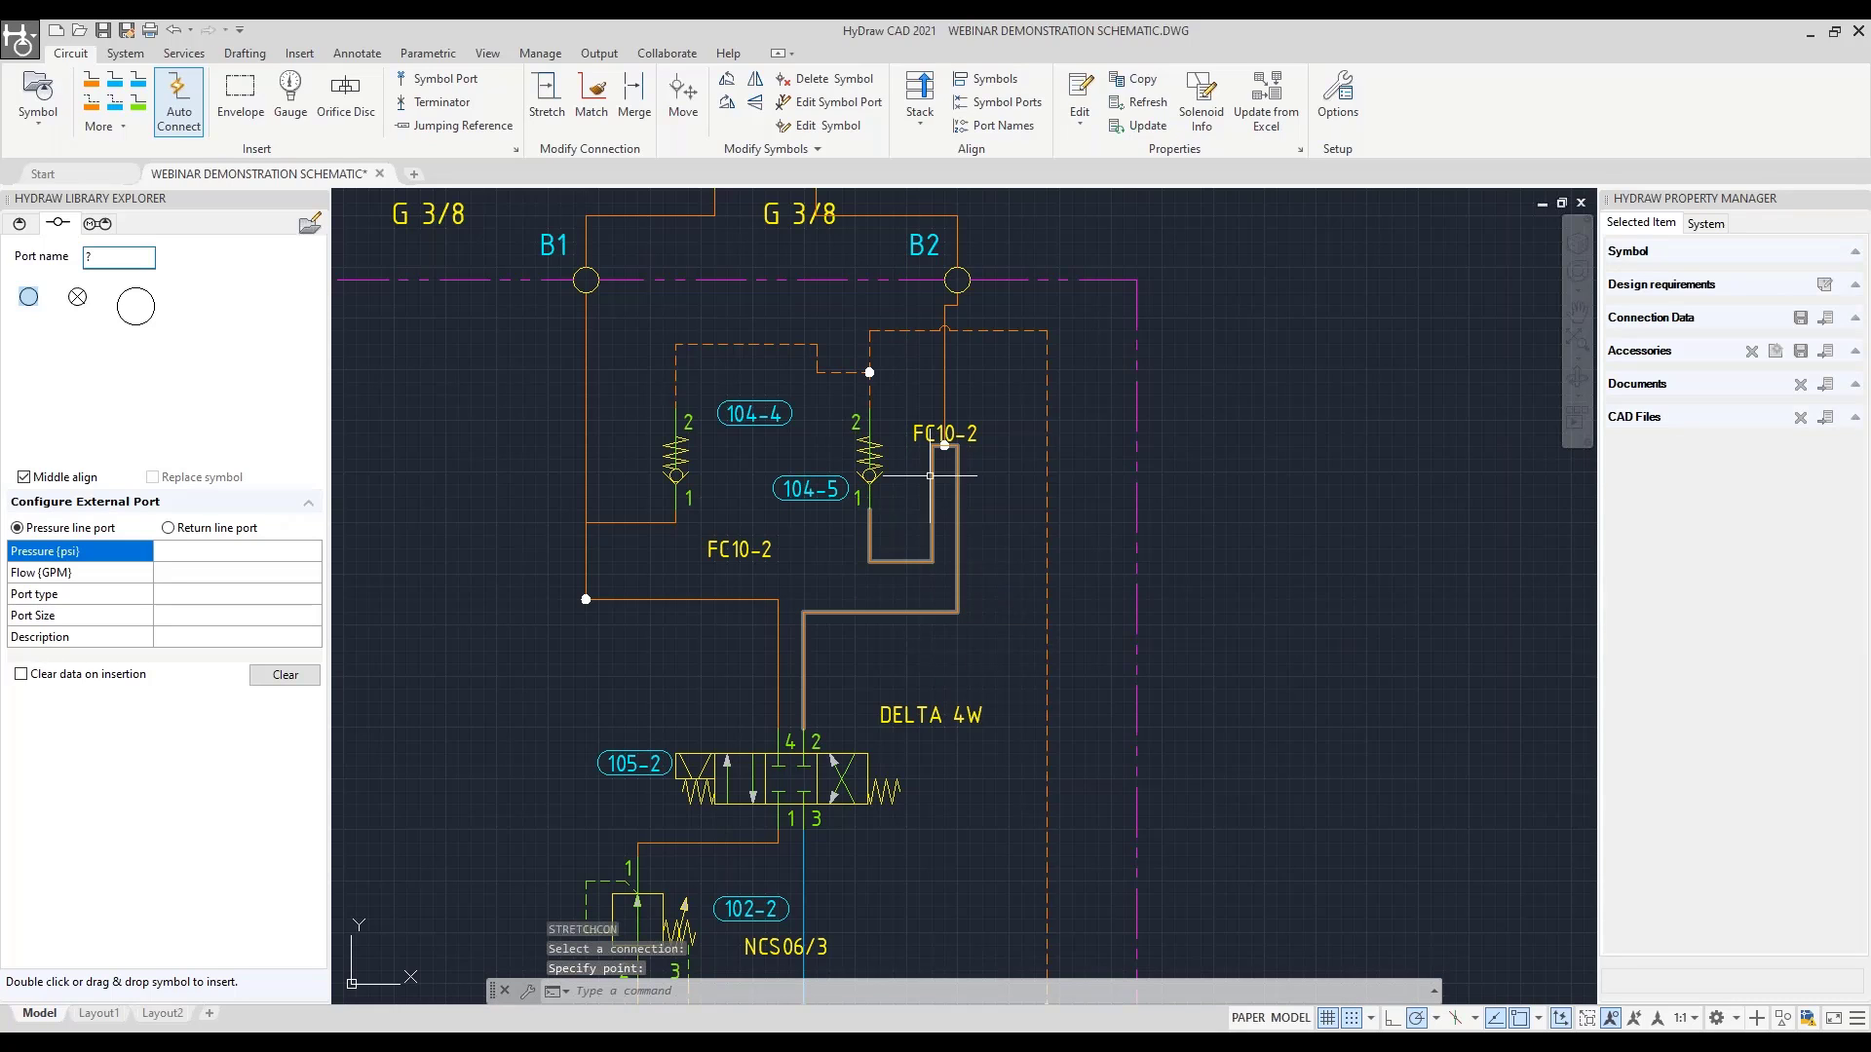
scroll(930, 448, up, 5)
key(Return)
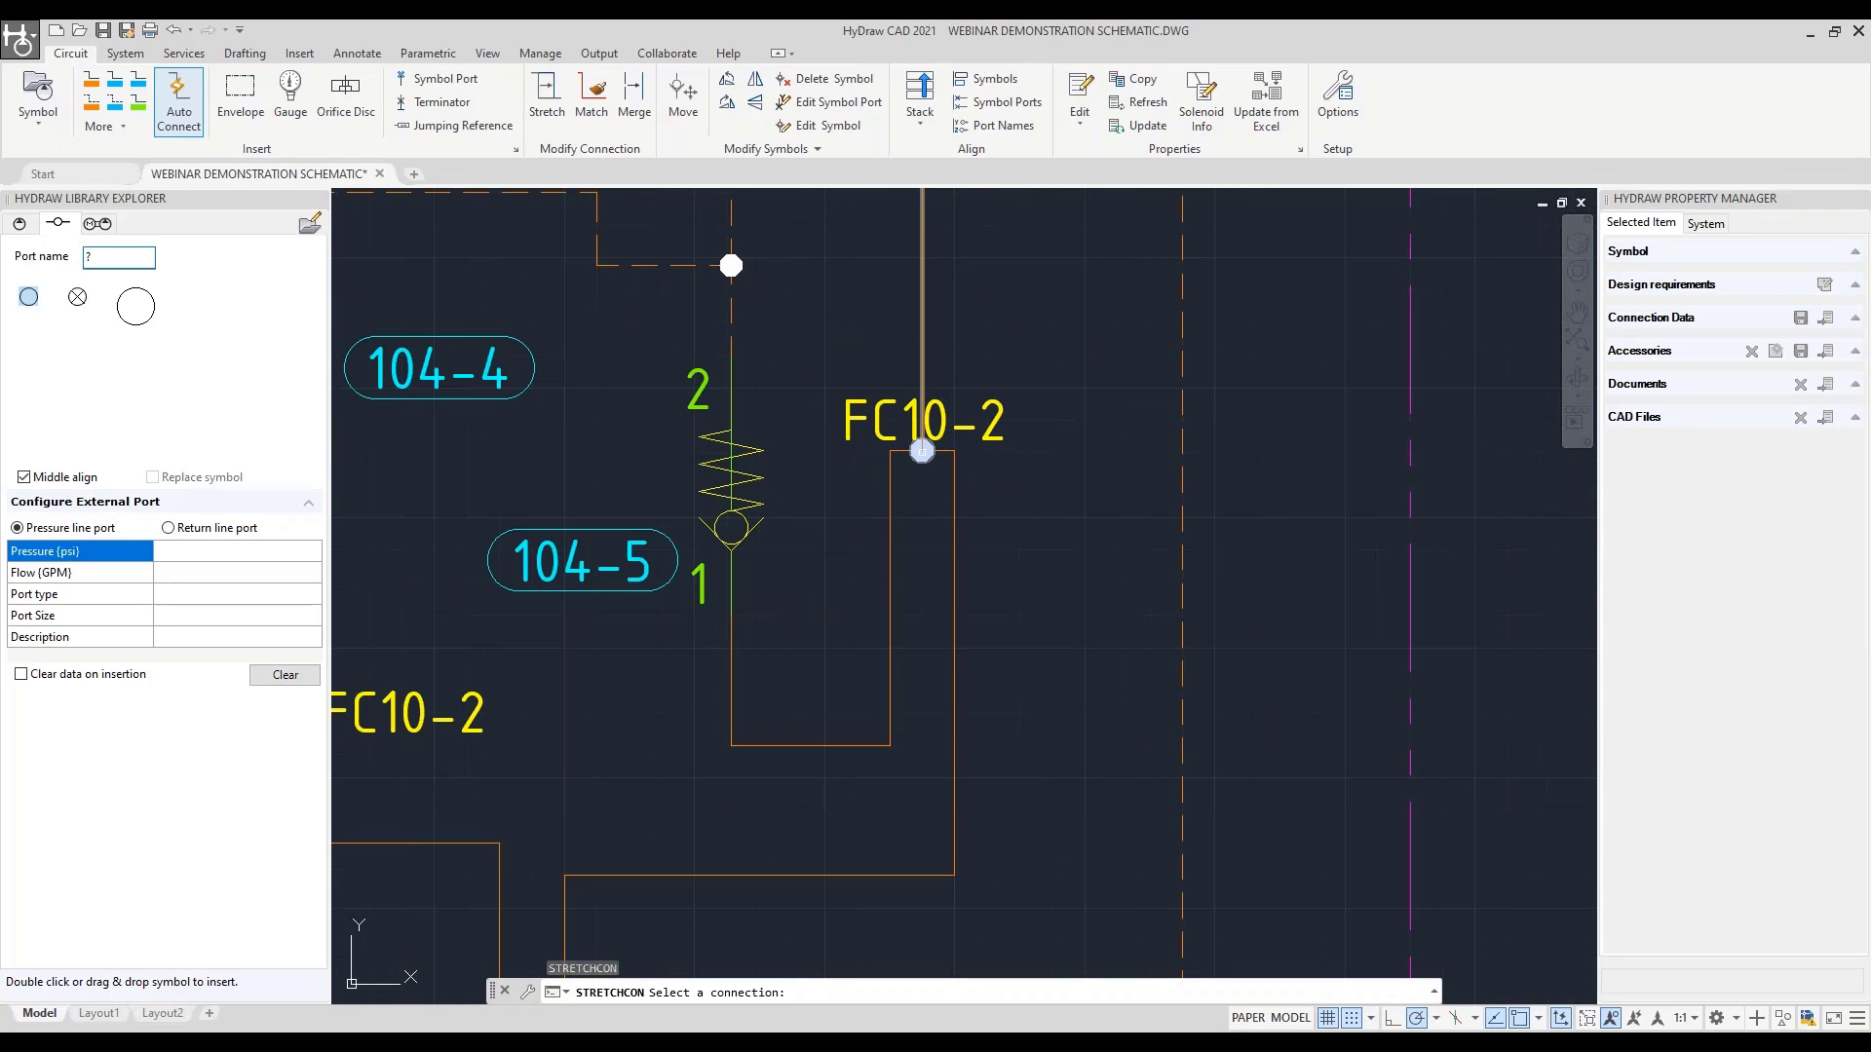
click(954, 485)
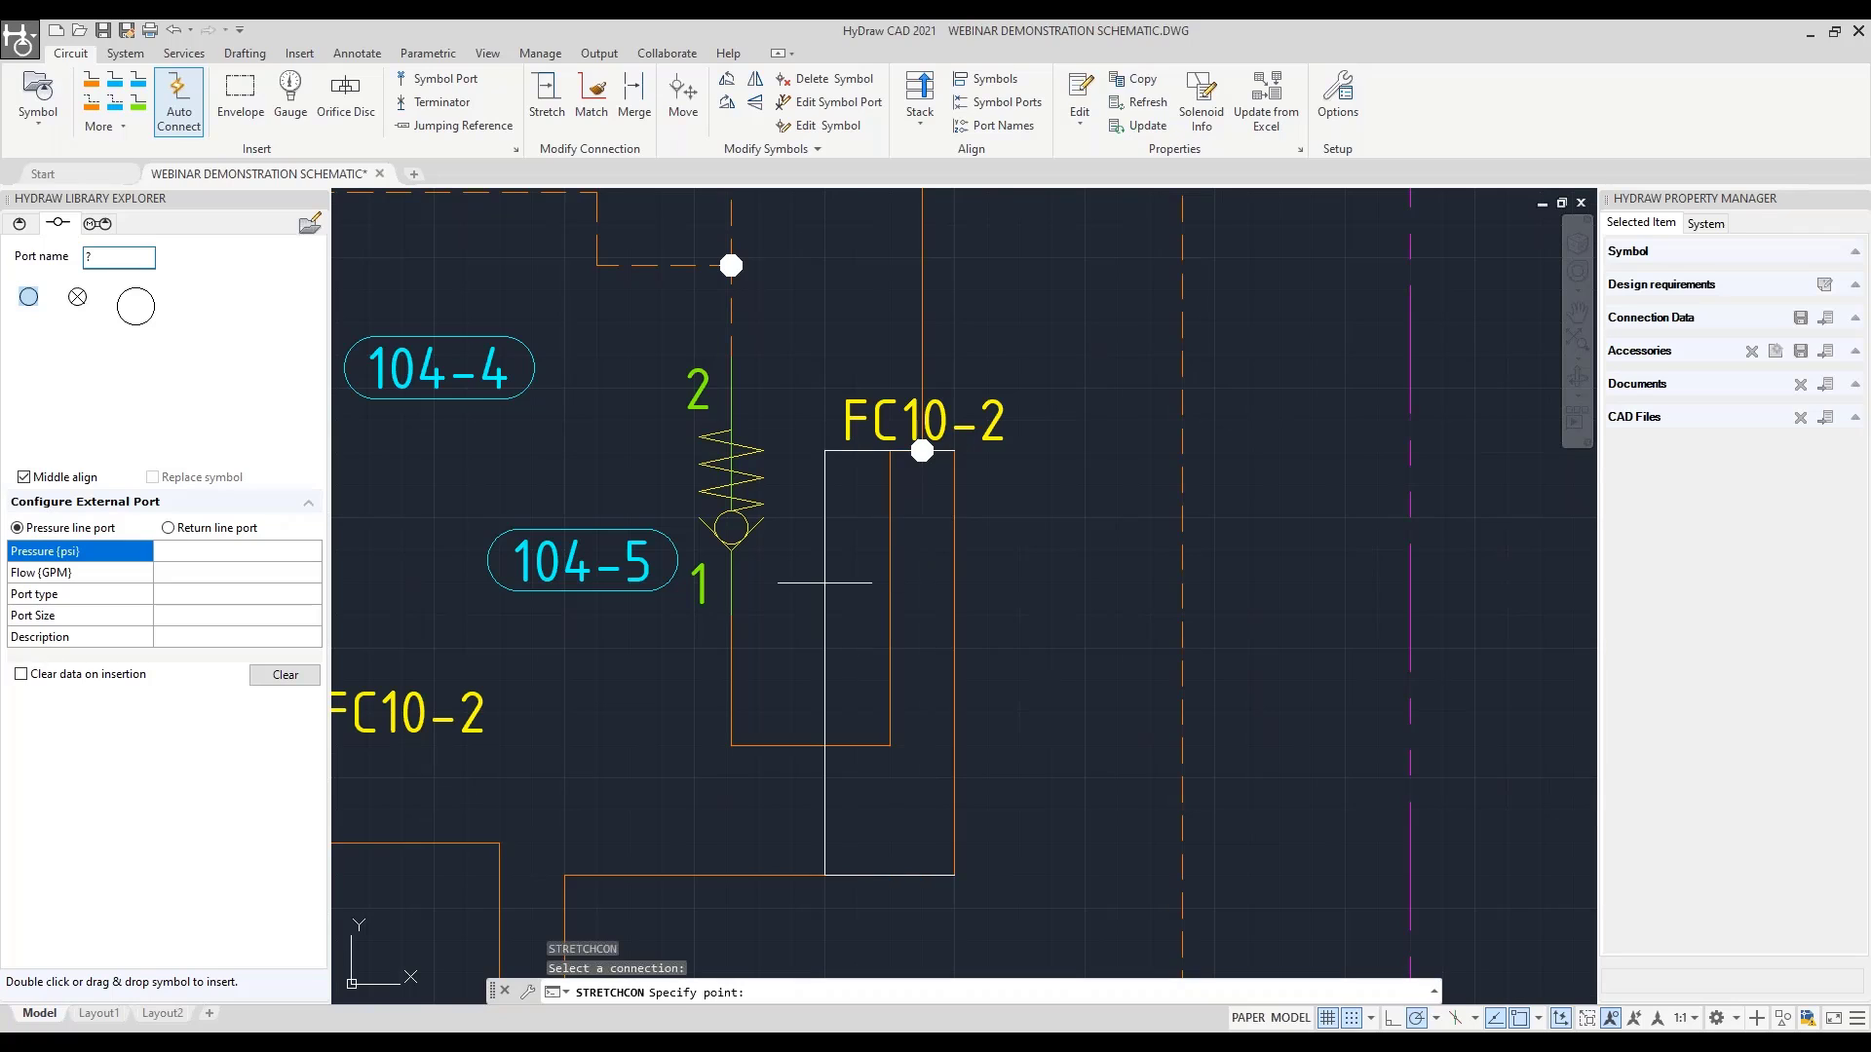
click(857, 583)
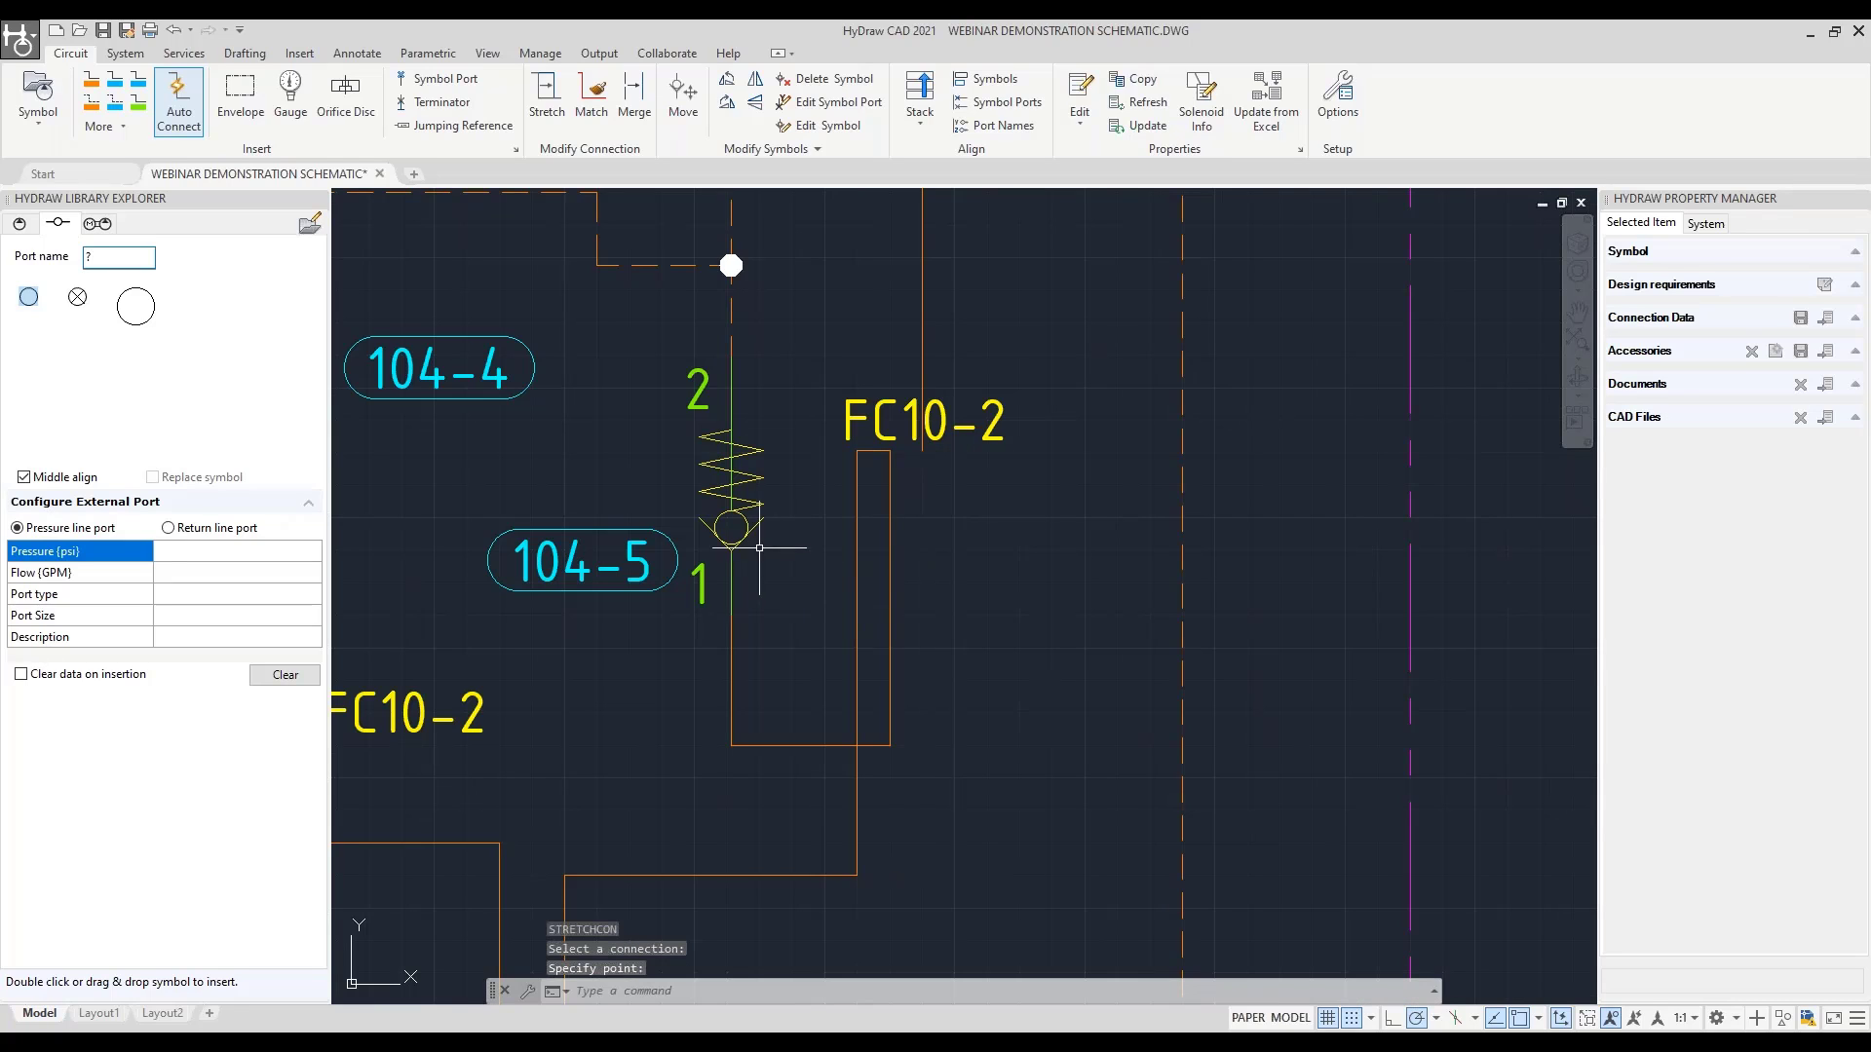
Delete the looped pressure connection between valve 105-2 and check valve 104-5, along with the leftover line running down from port B2
click(795, 509)
scroll(824, 516, down, 3)
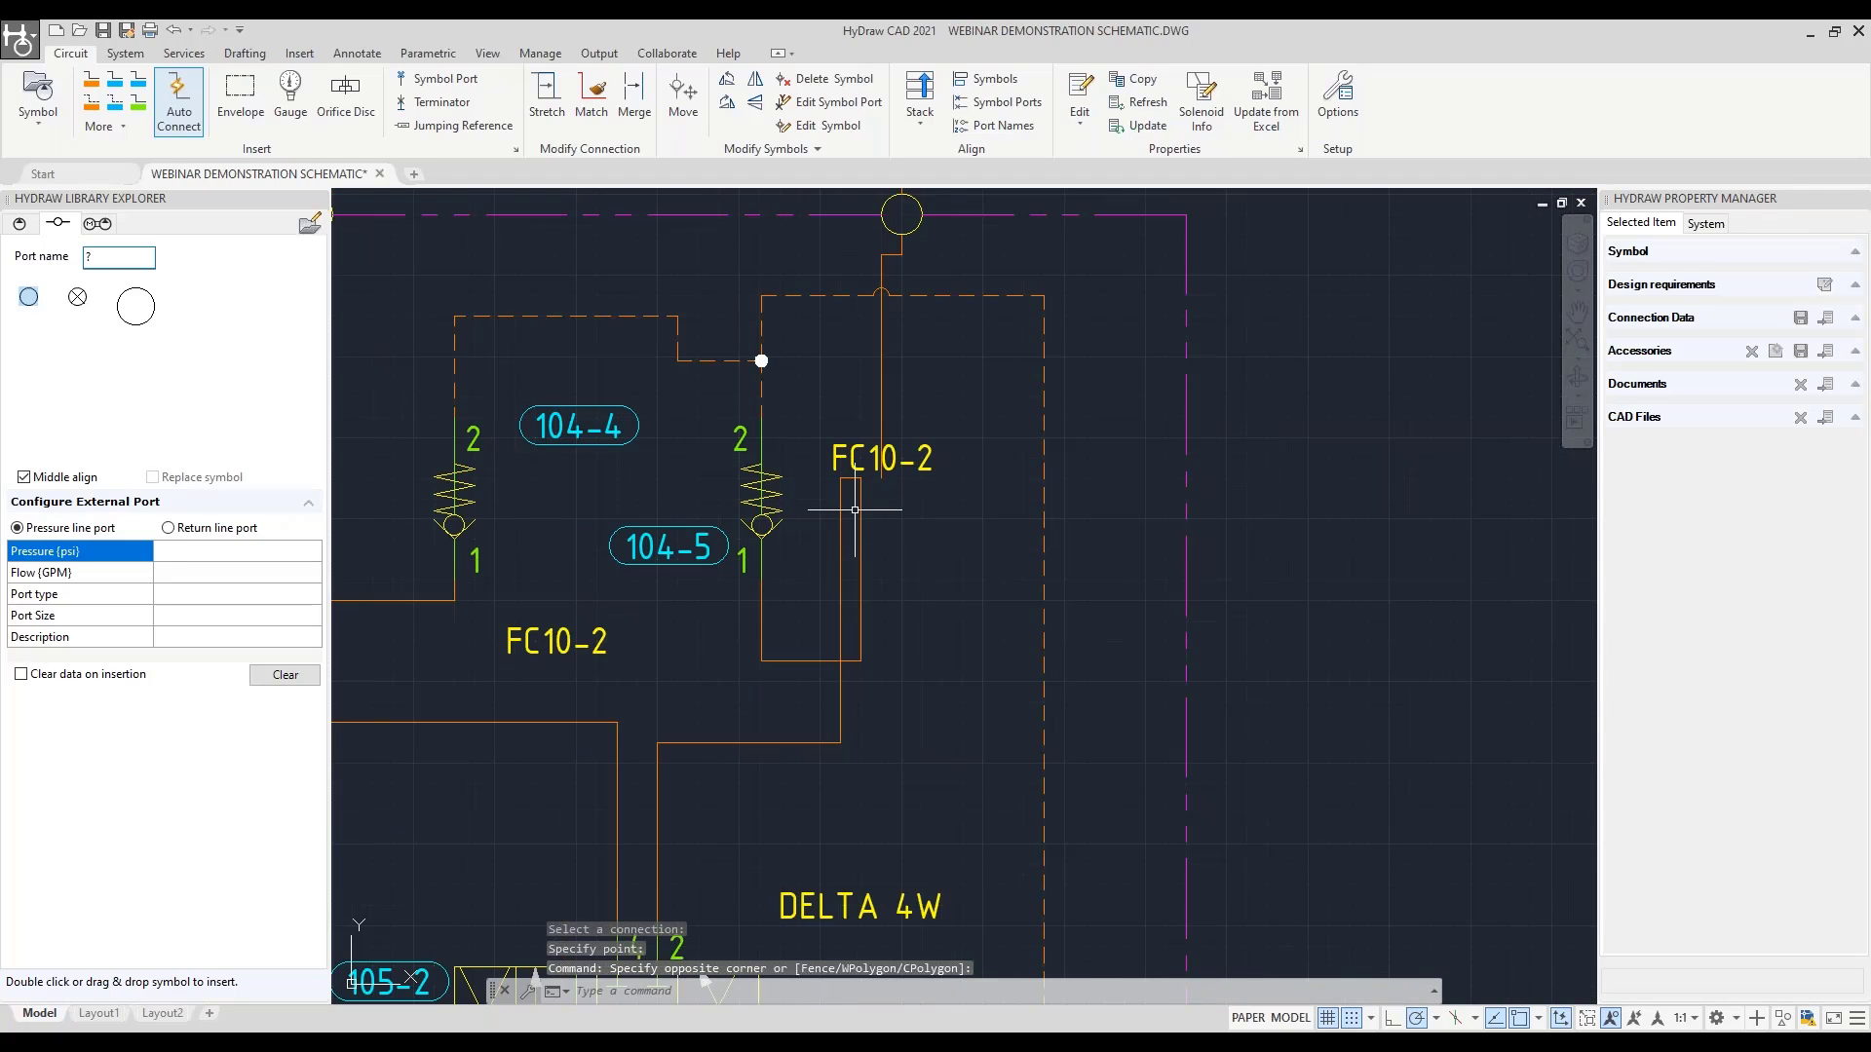
click(835, 496)
key(Delete)
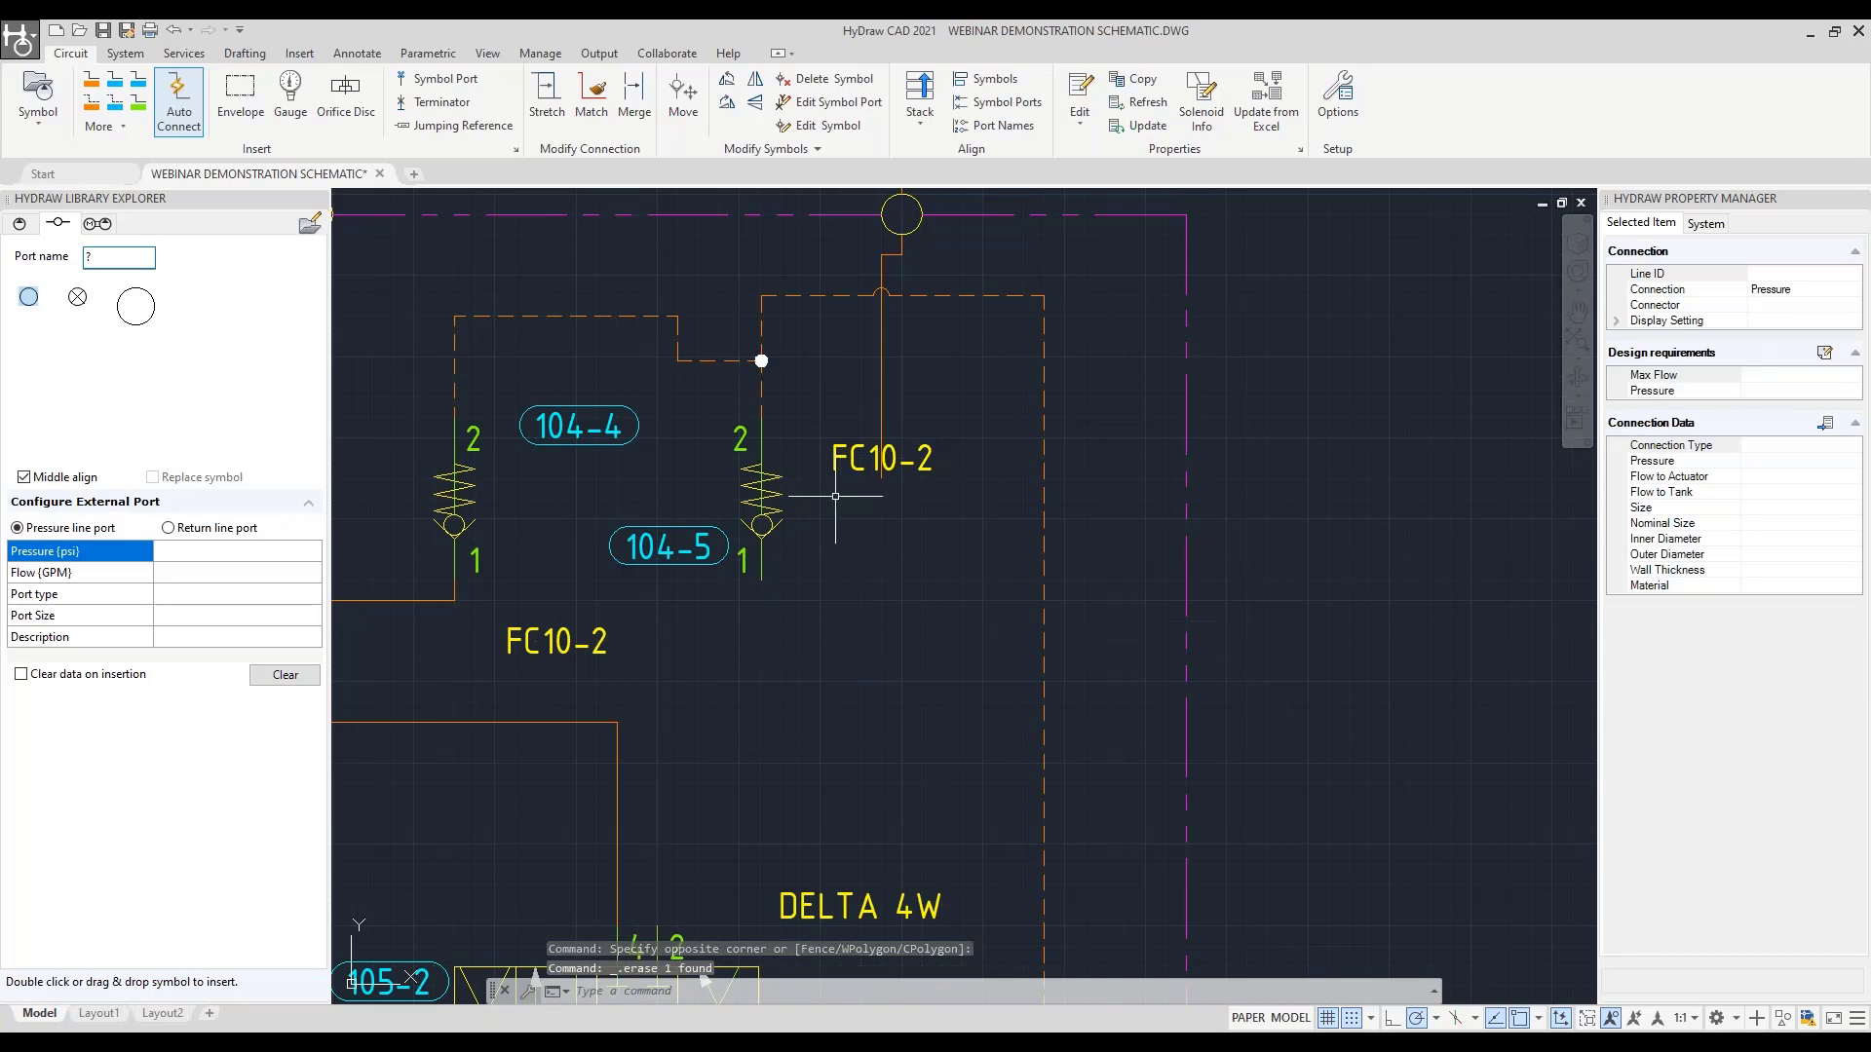
click(882, 382)
key(Delete)
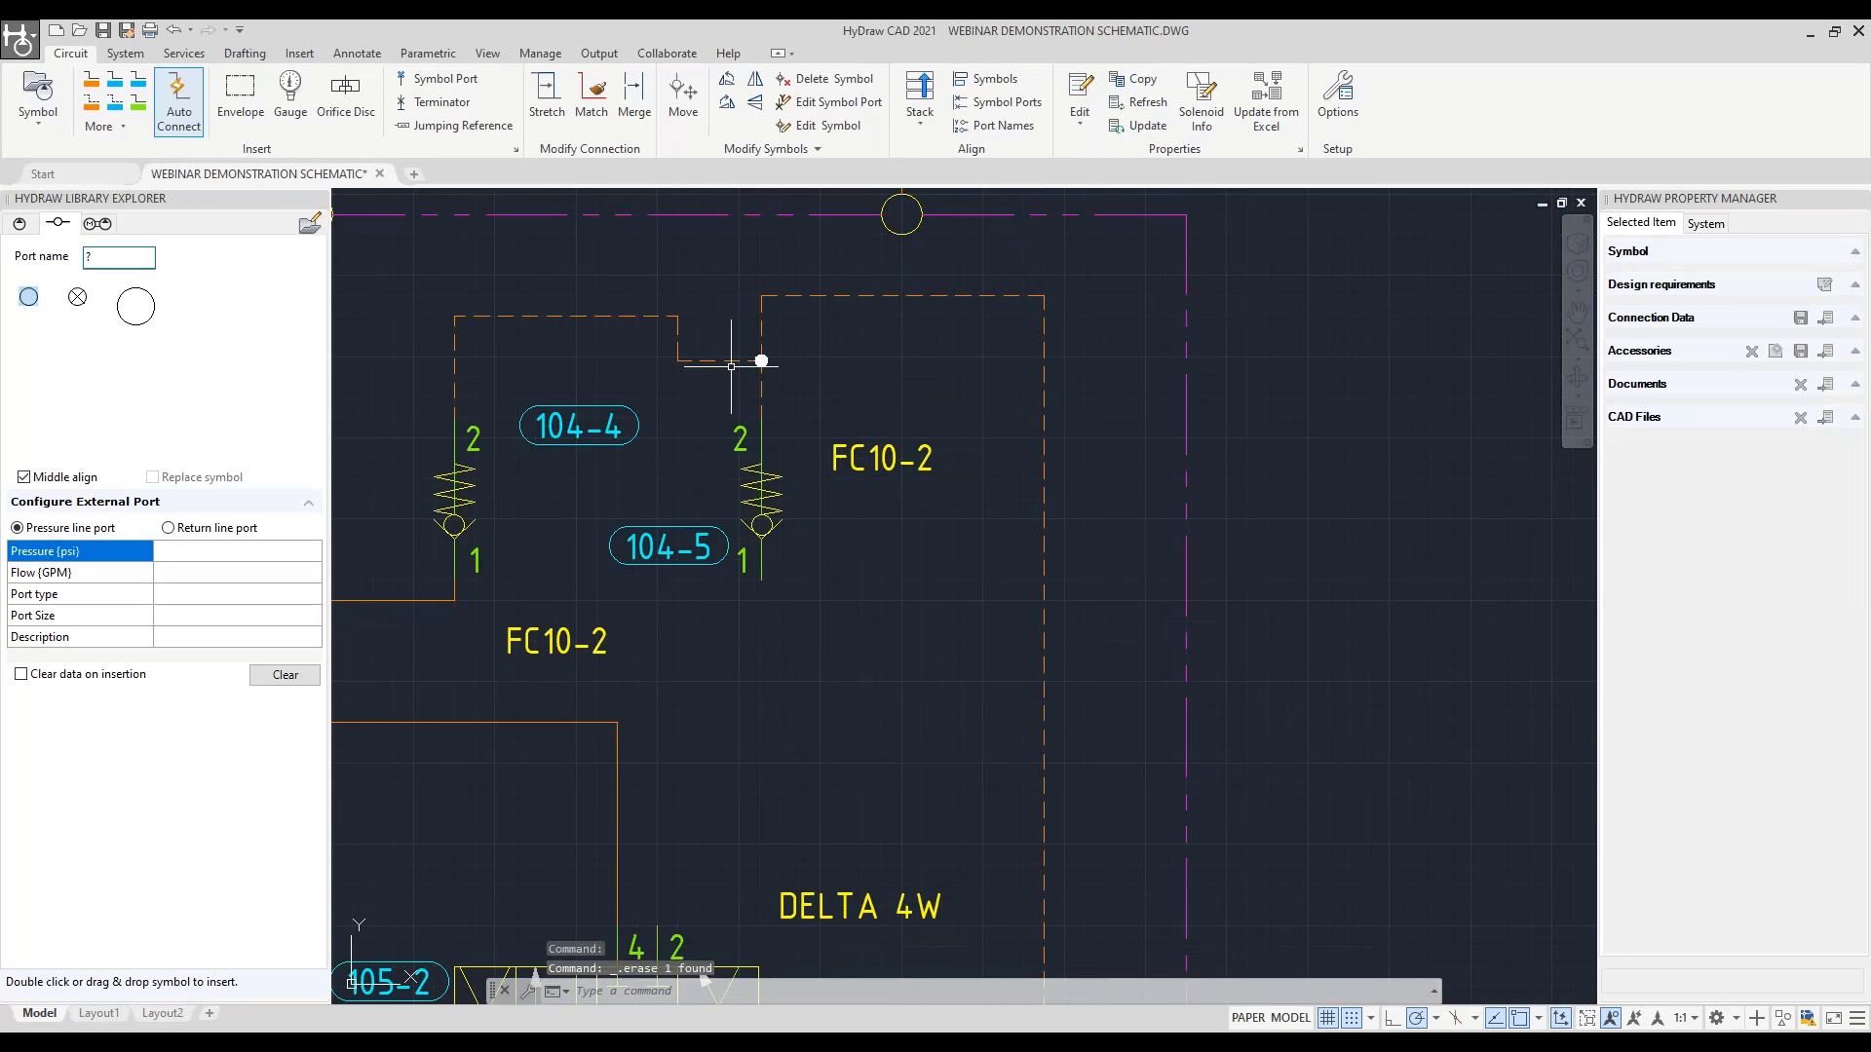
Draw a pressure line from port 2 of valve 105-2 to port B2 and stretch its horizontal segment down level with the B1 line's junction
click(91, 82)
scroll(696, 501, down, 2)
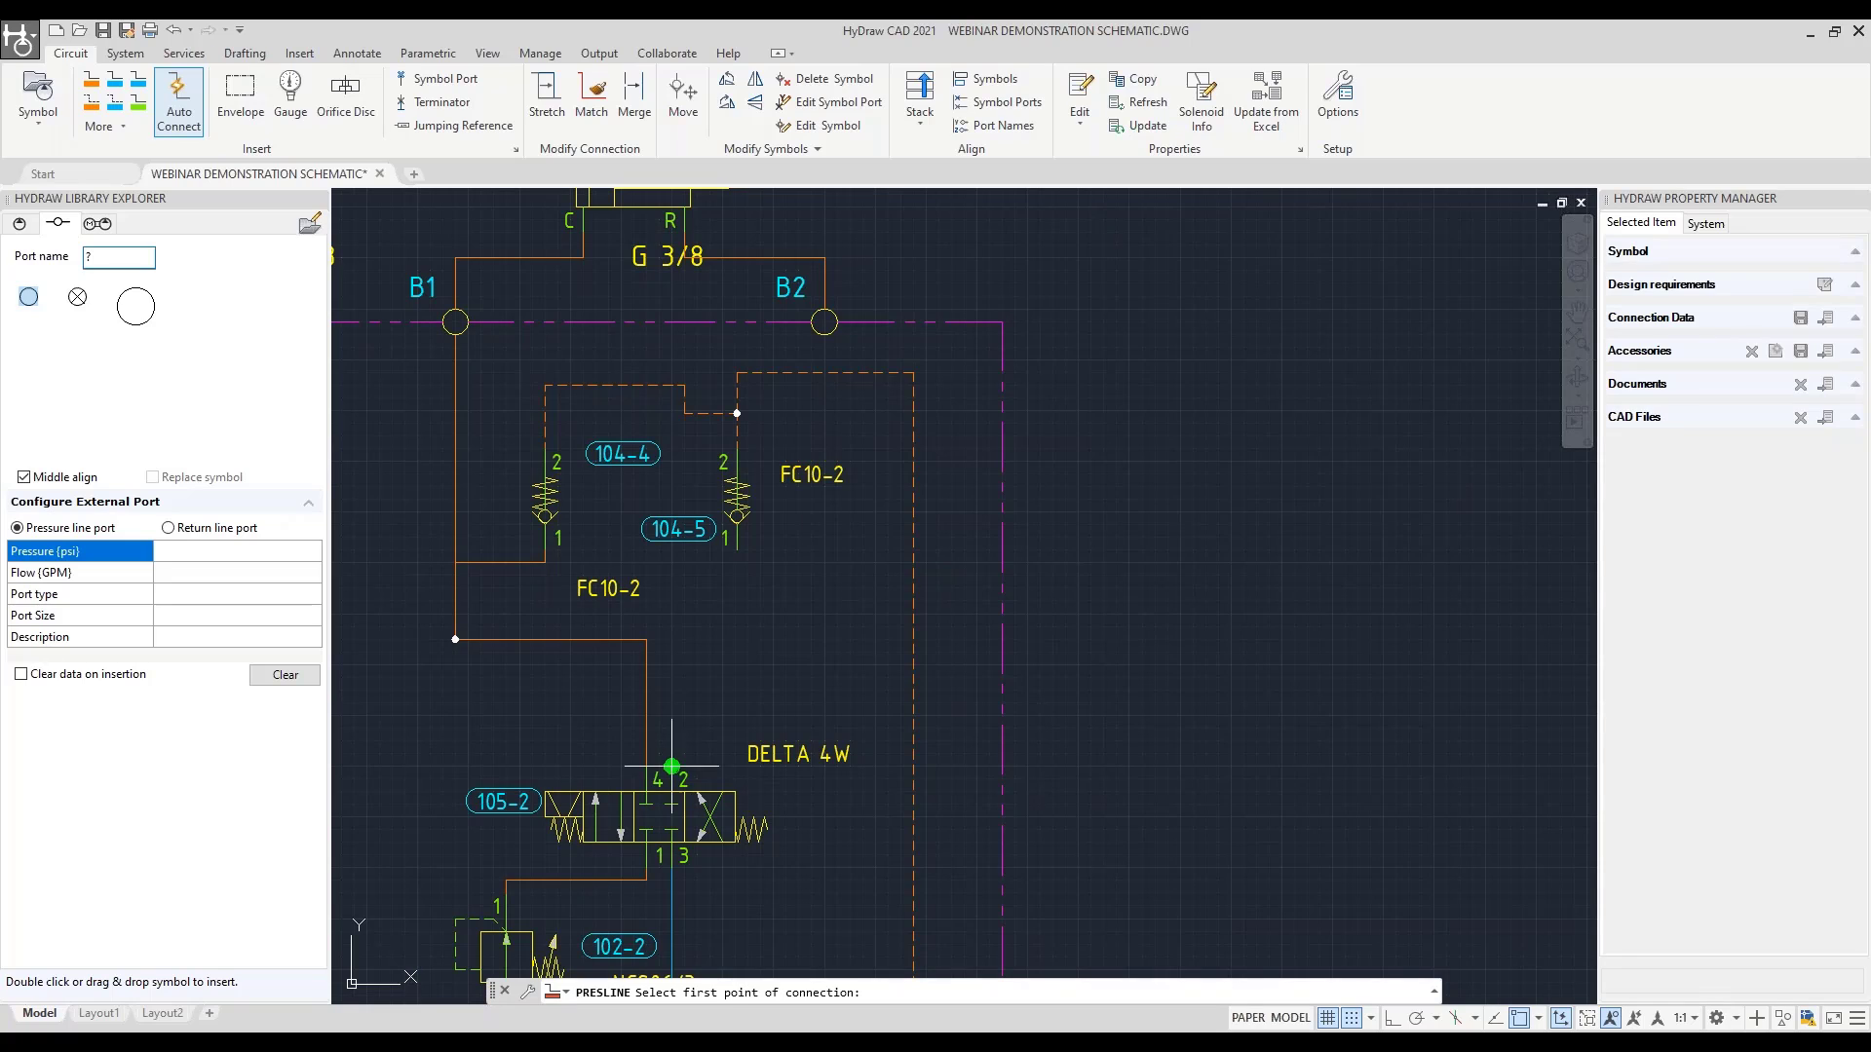
click(682, 776)
click(825, 333)
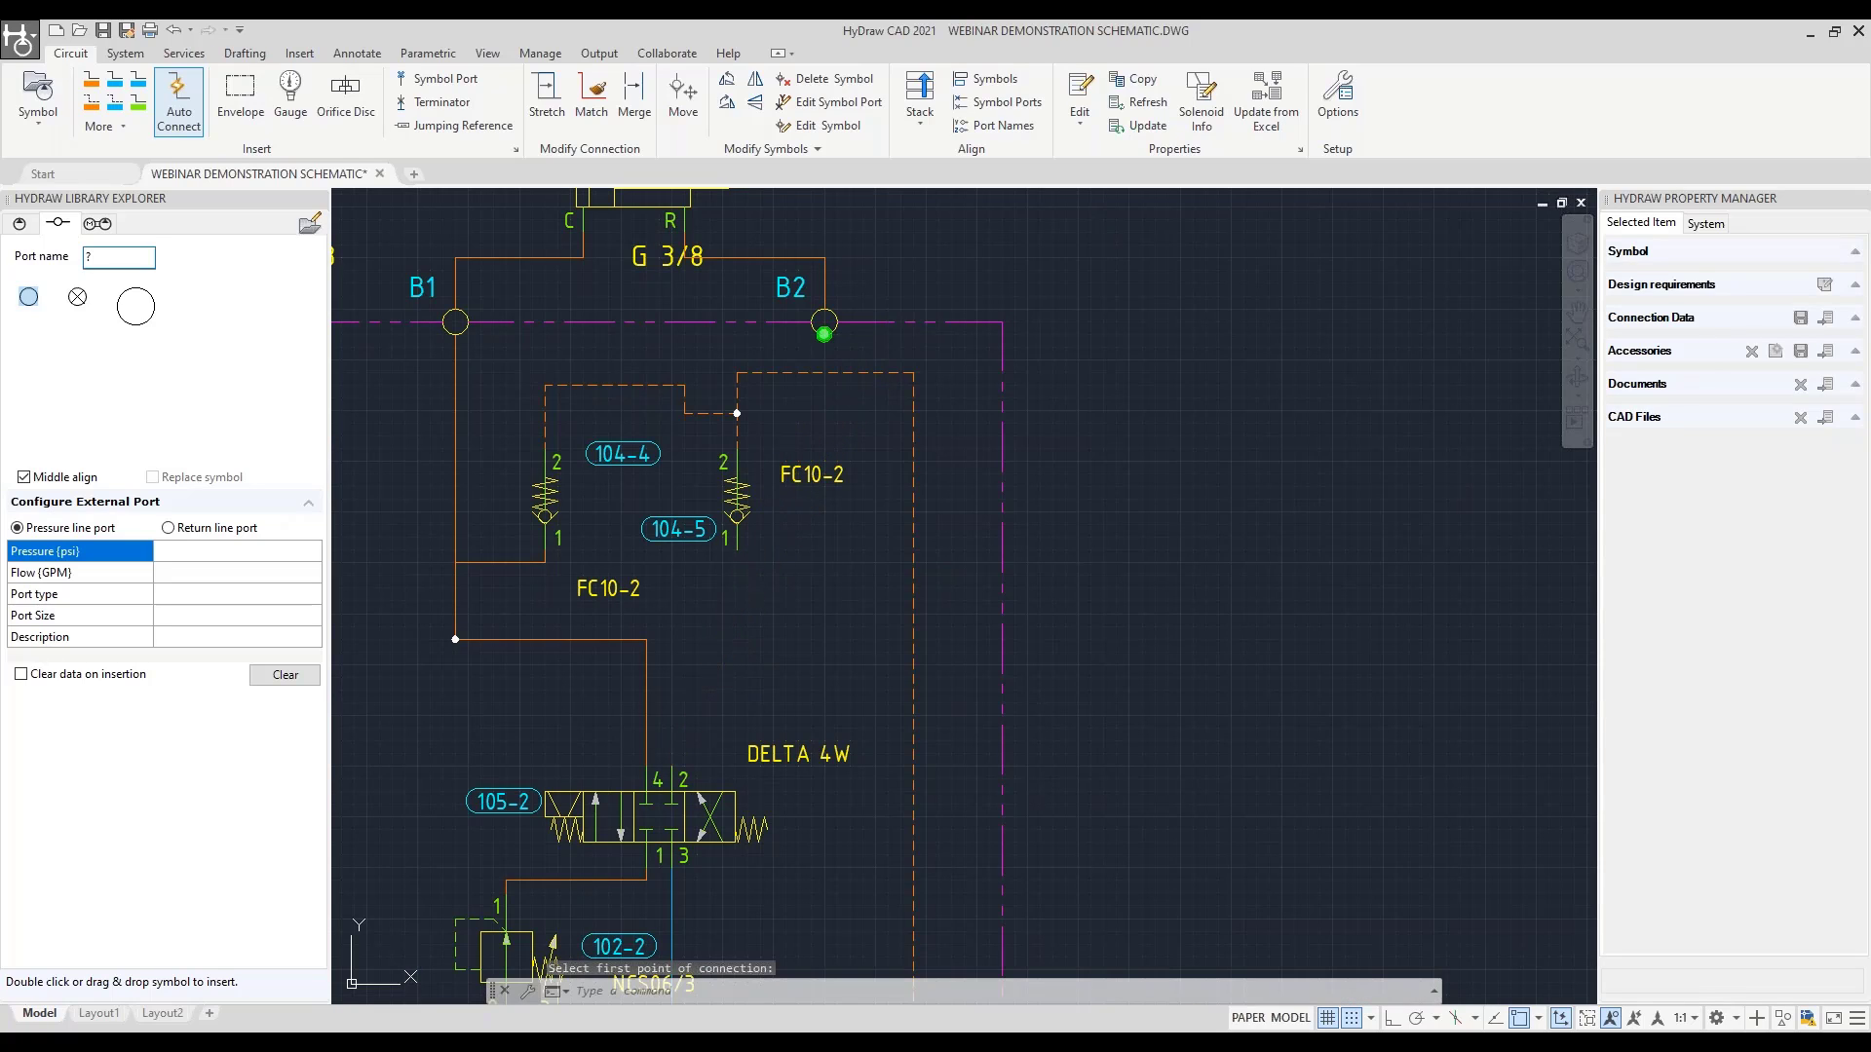
click(547, 95)
click(761, 347)
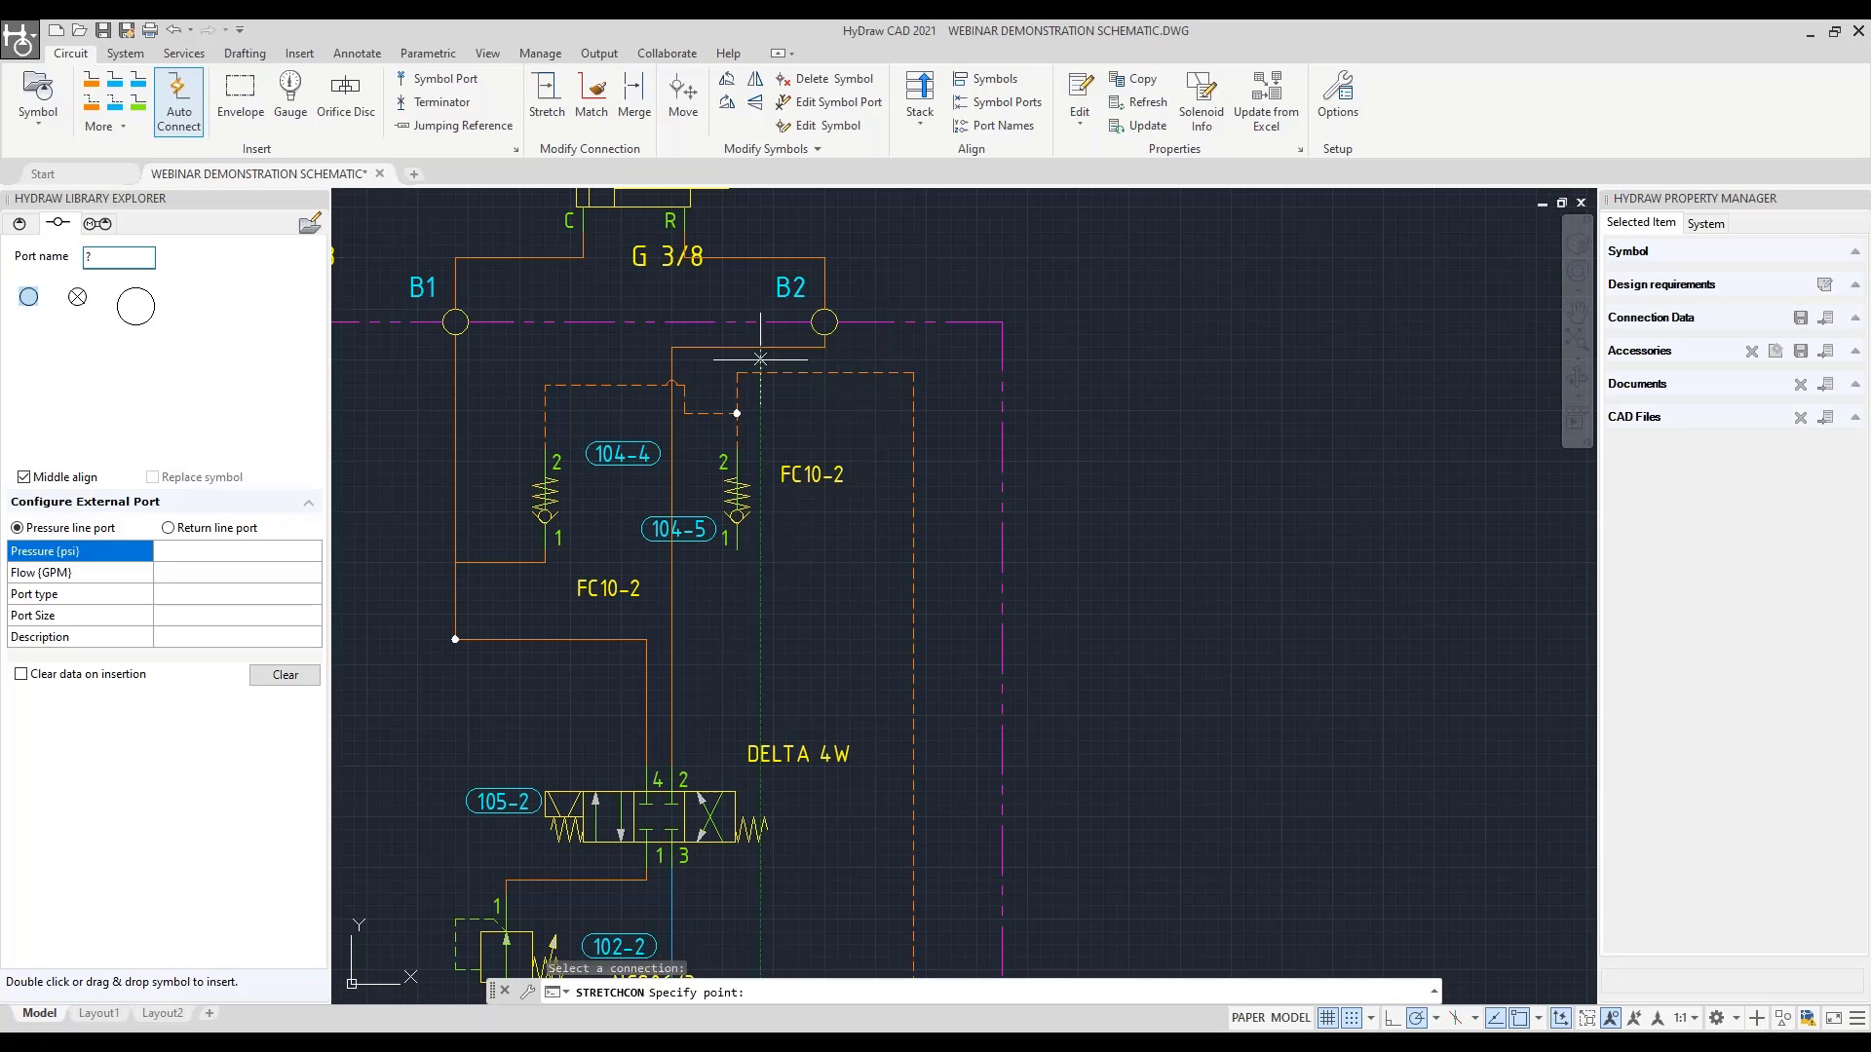
click(735, 639)
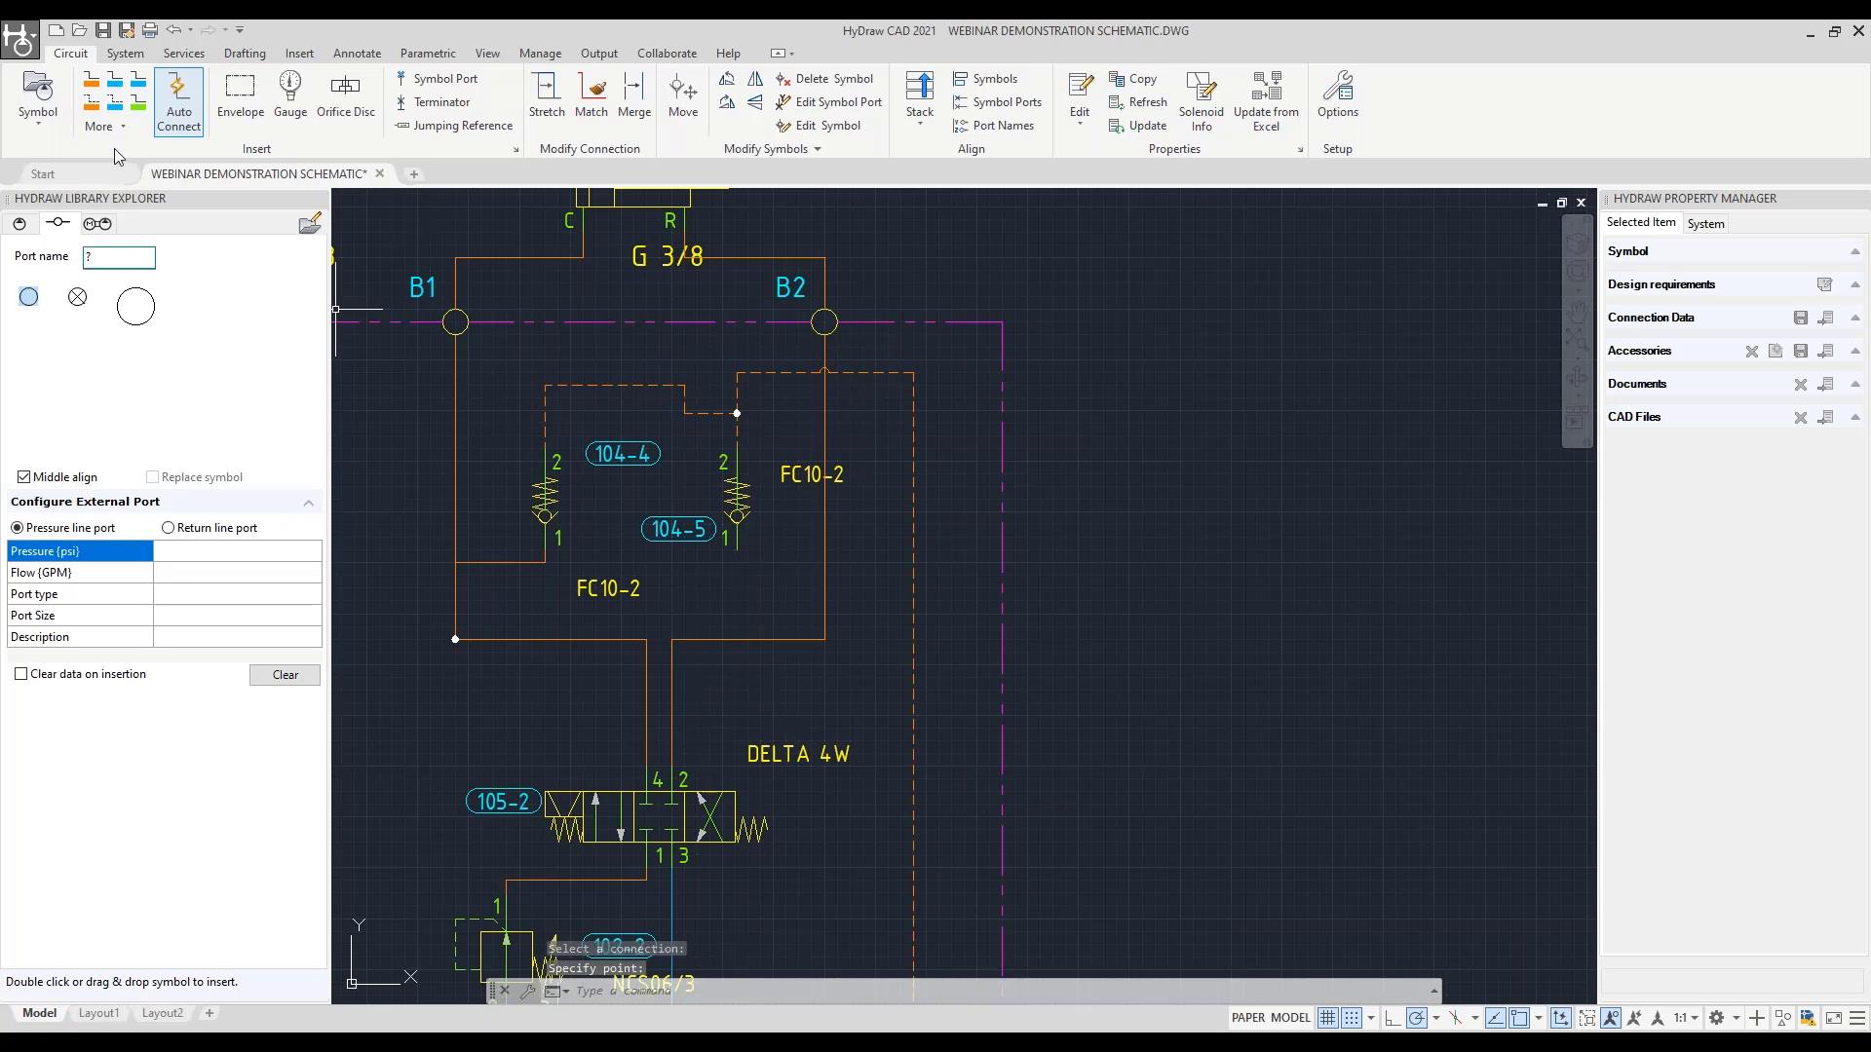
Draw a pressure line from port 1 of check valve 104-5 straight down to the horizontal segment of the B2 line
click(91, 80)
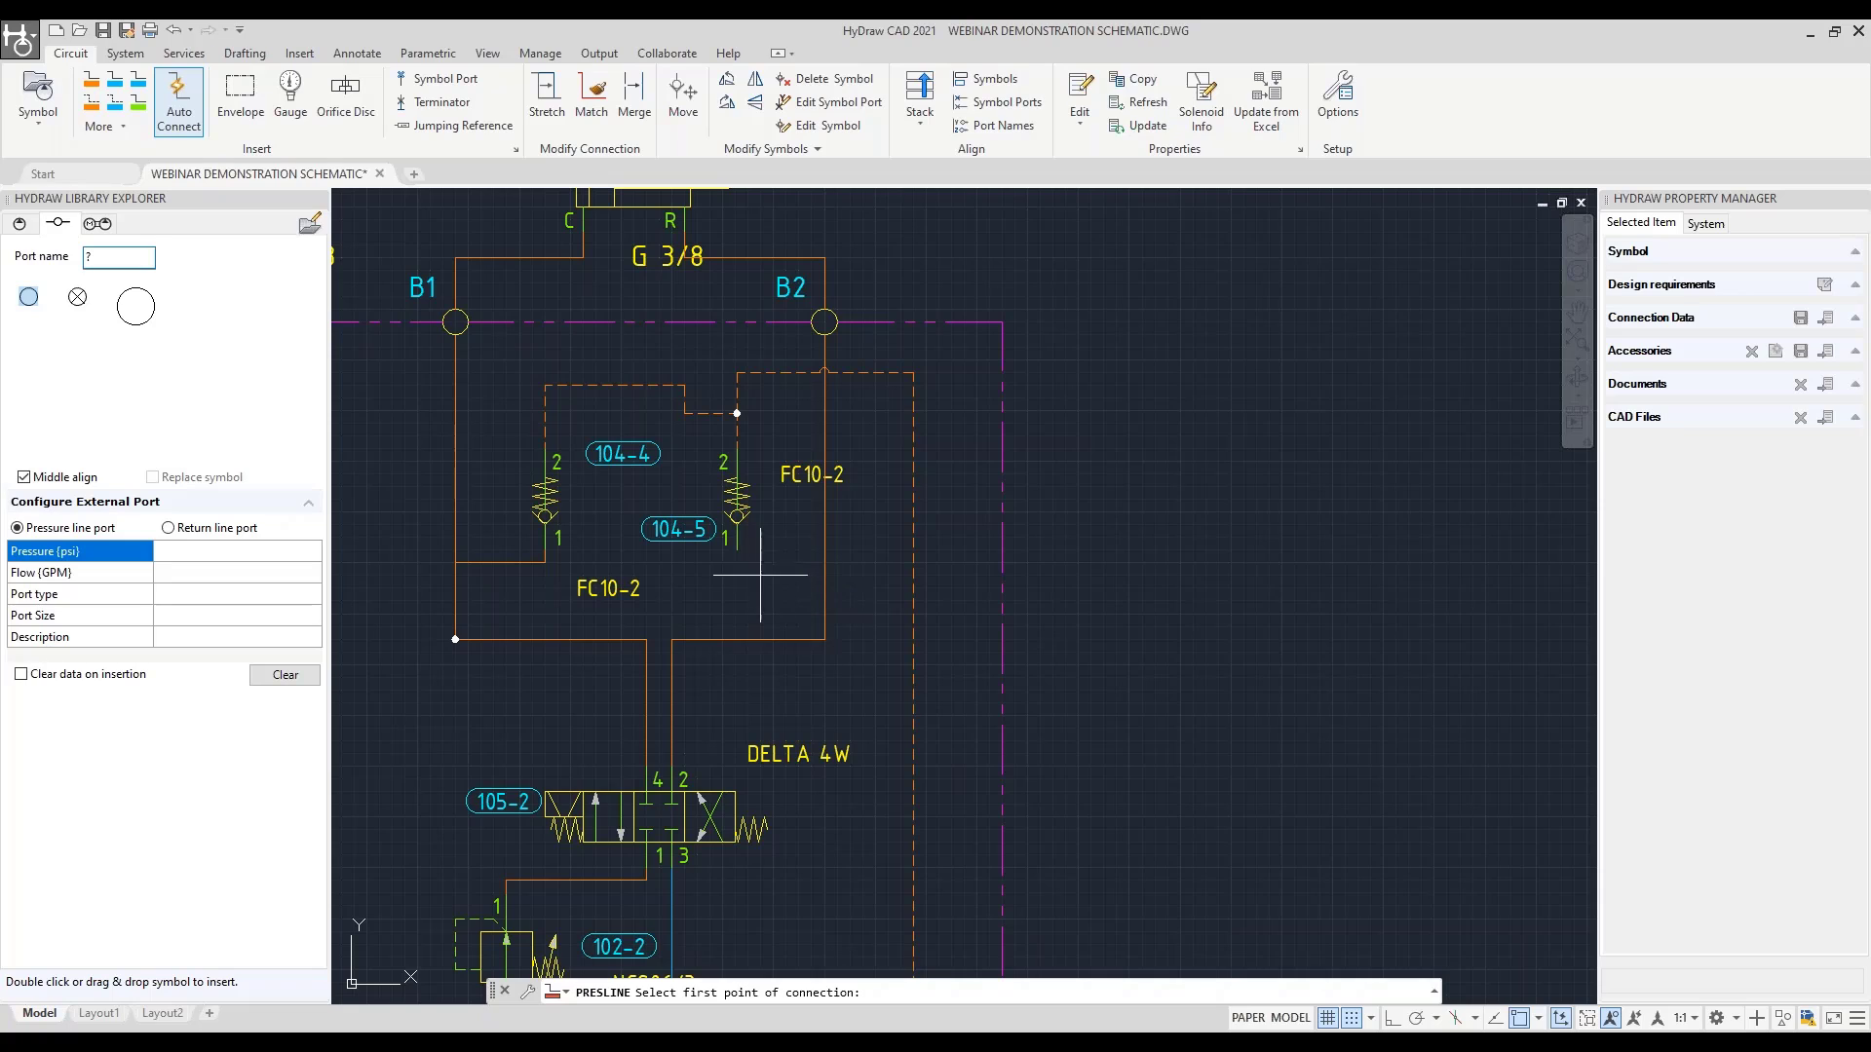
click(736, 550)
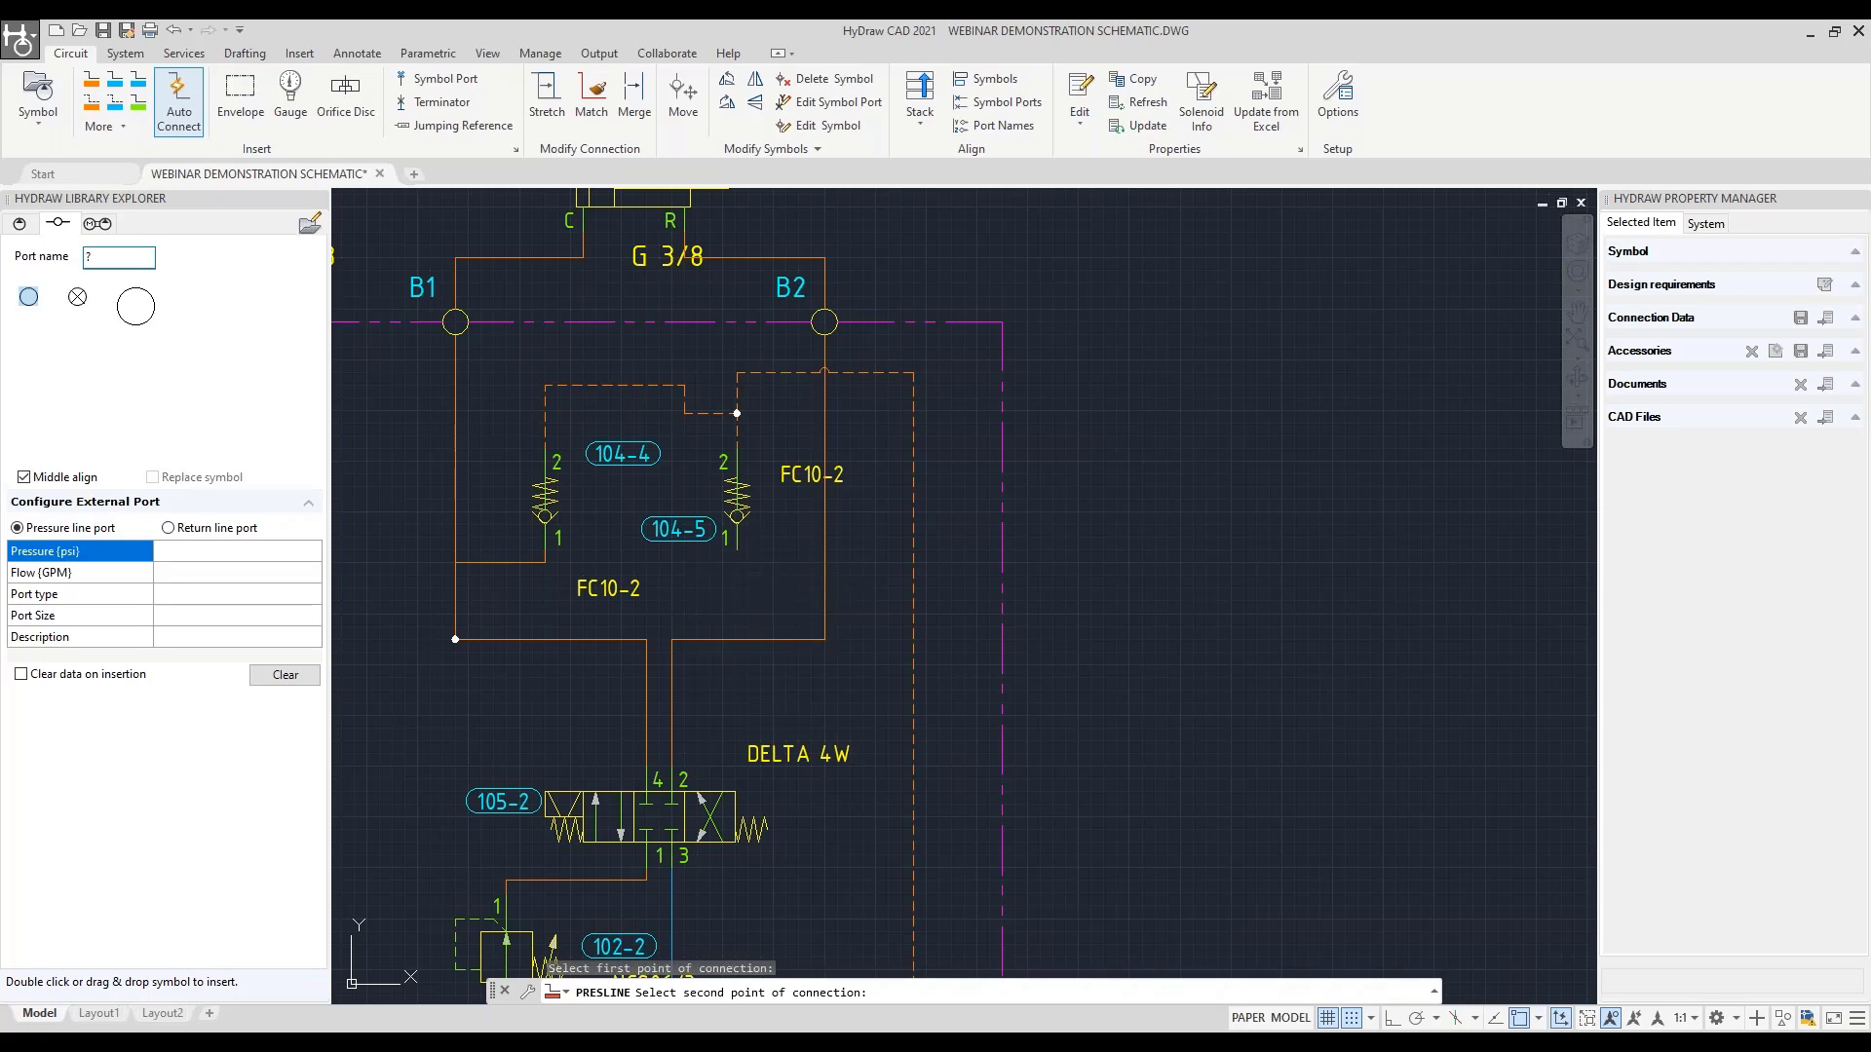
key(Escape)
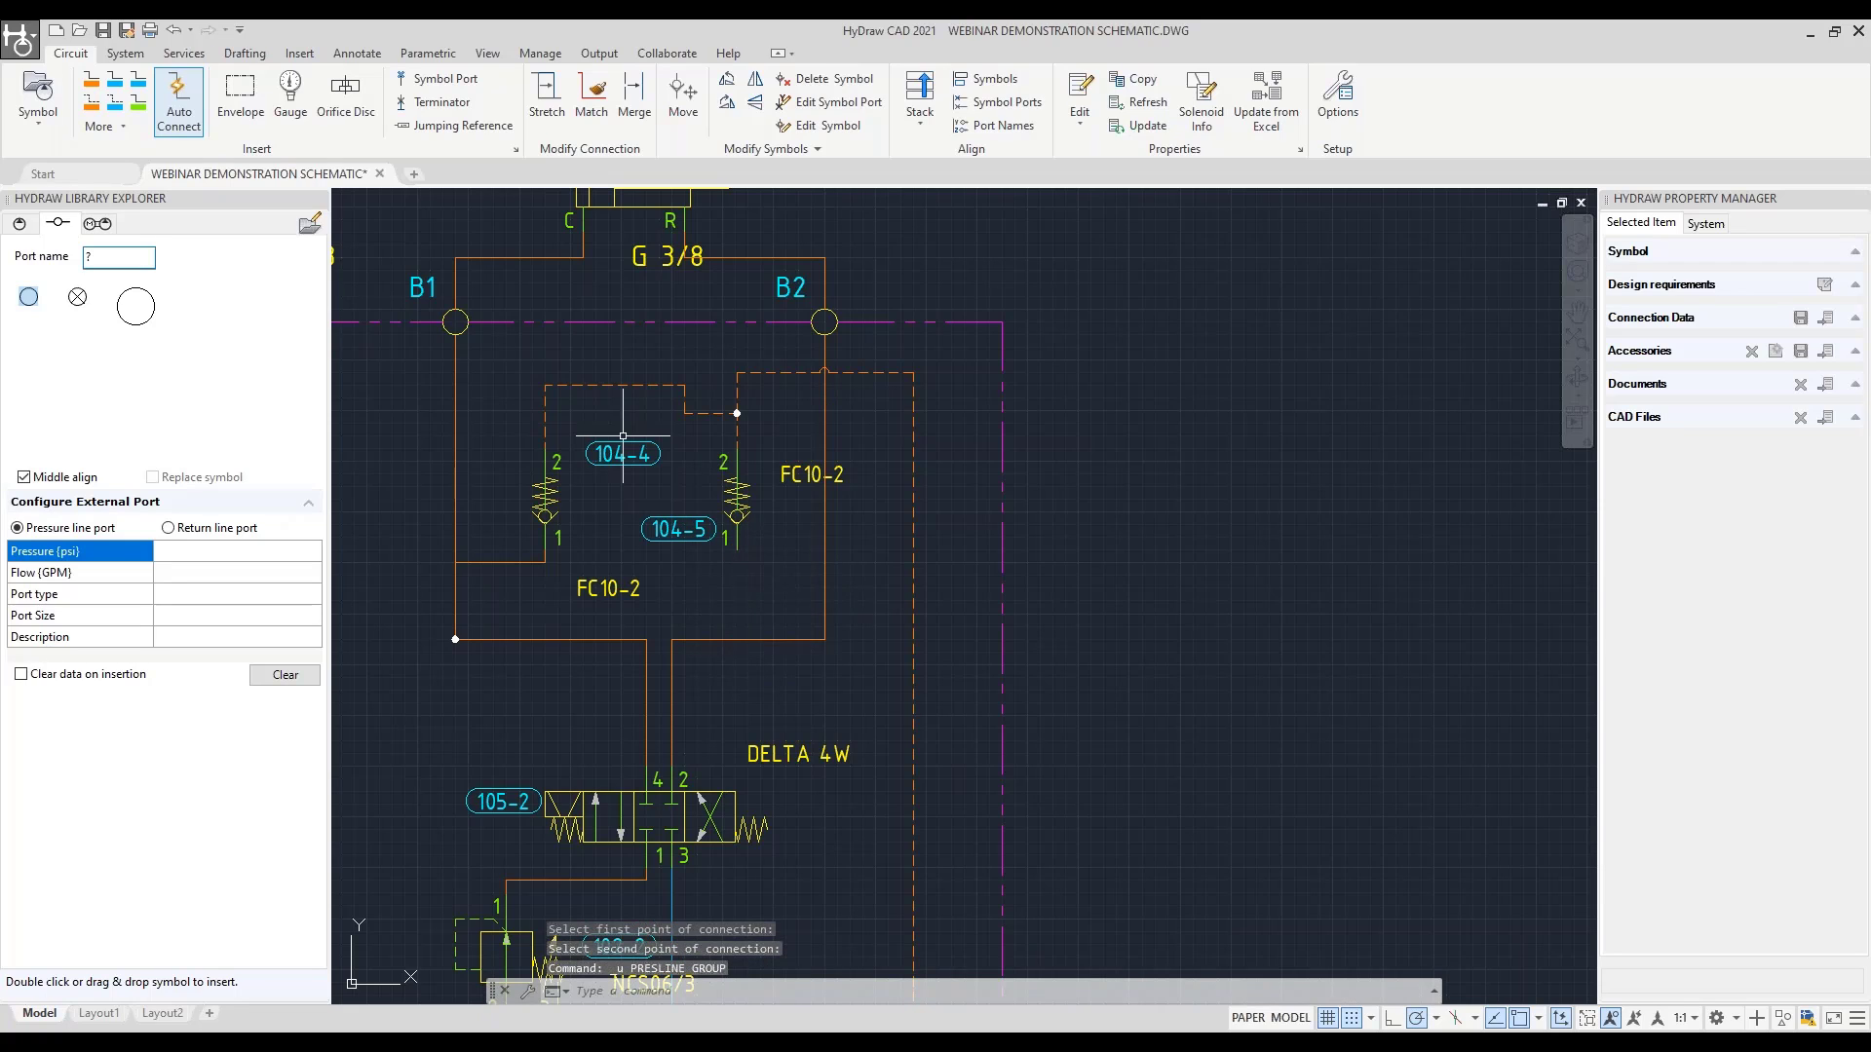
key(Return)
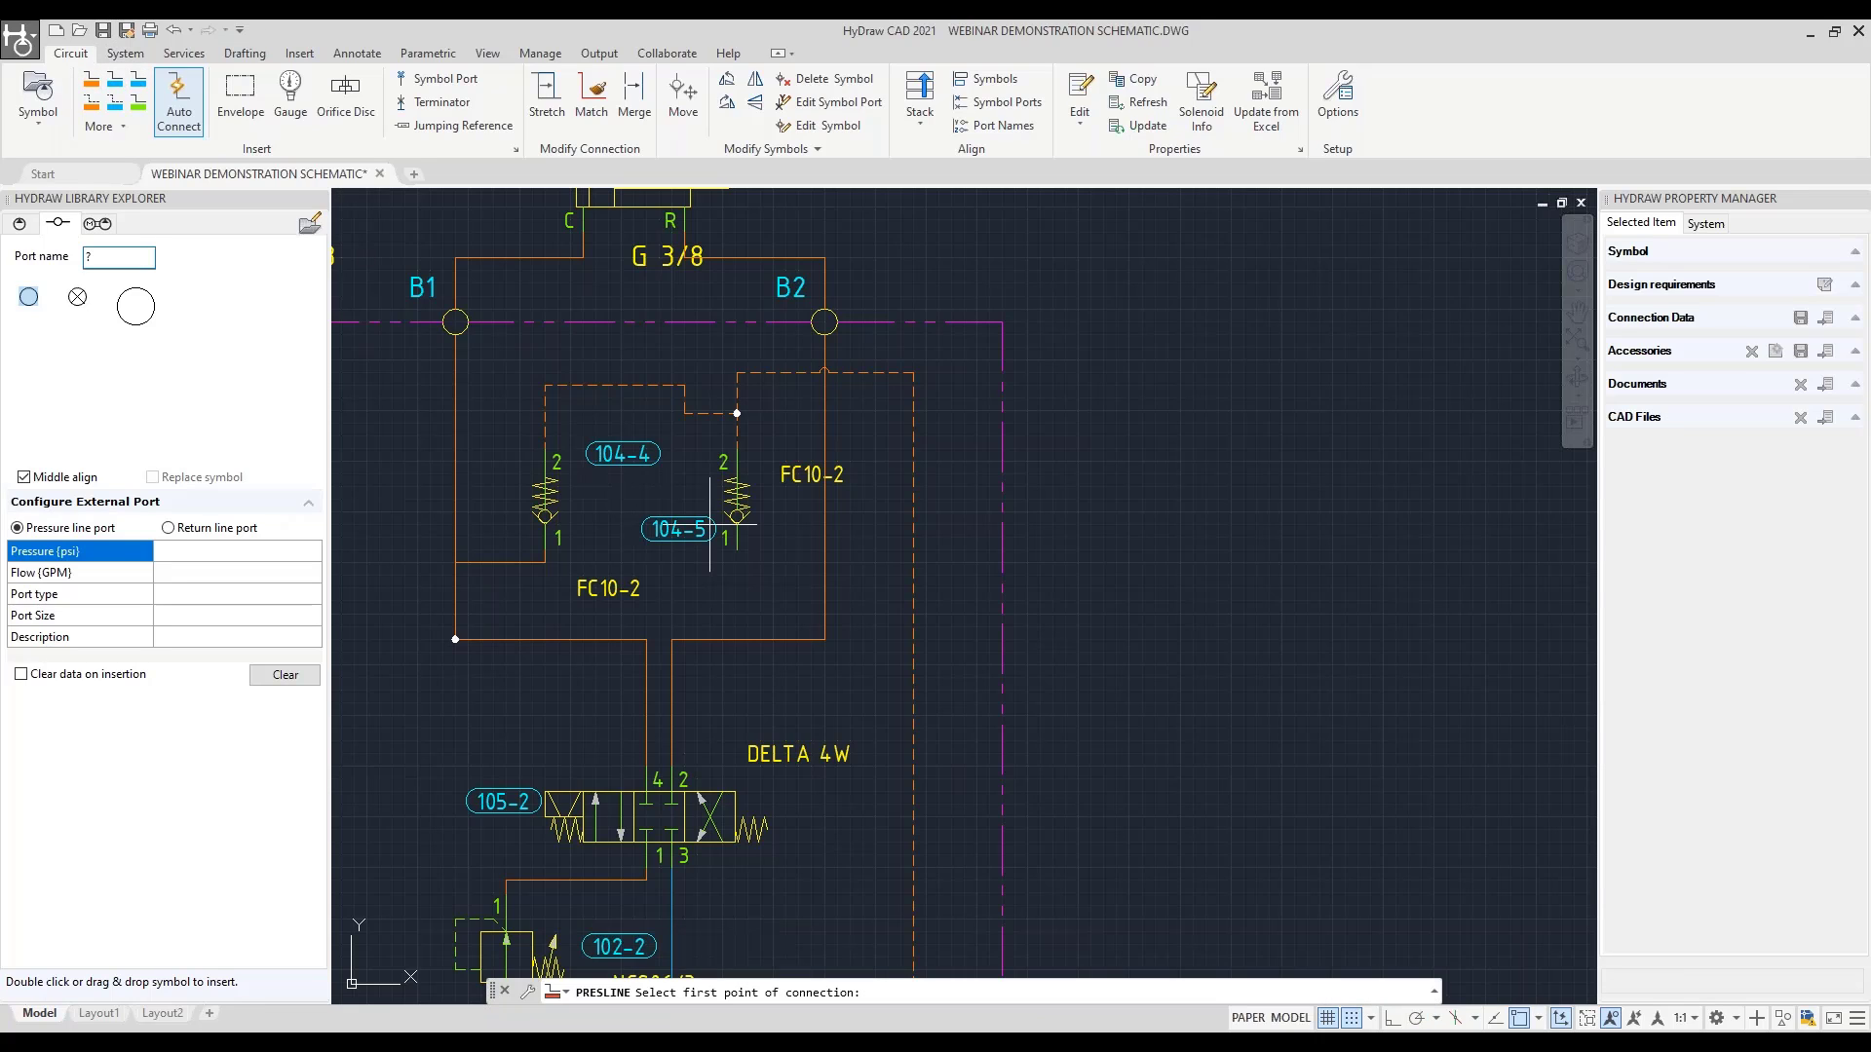
click(736, 550)
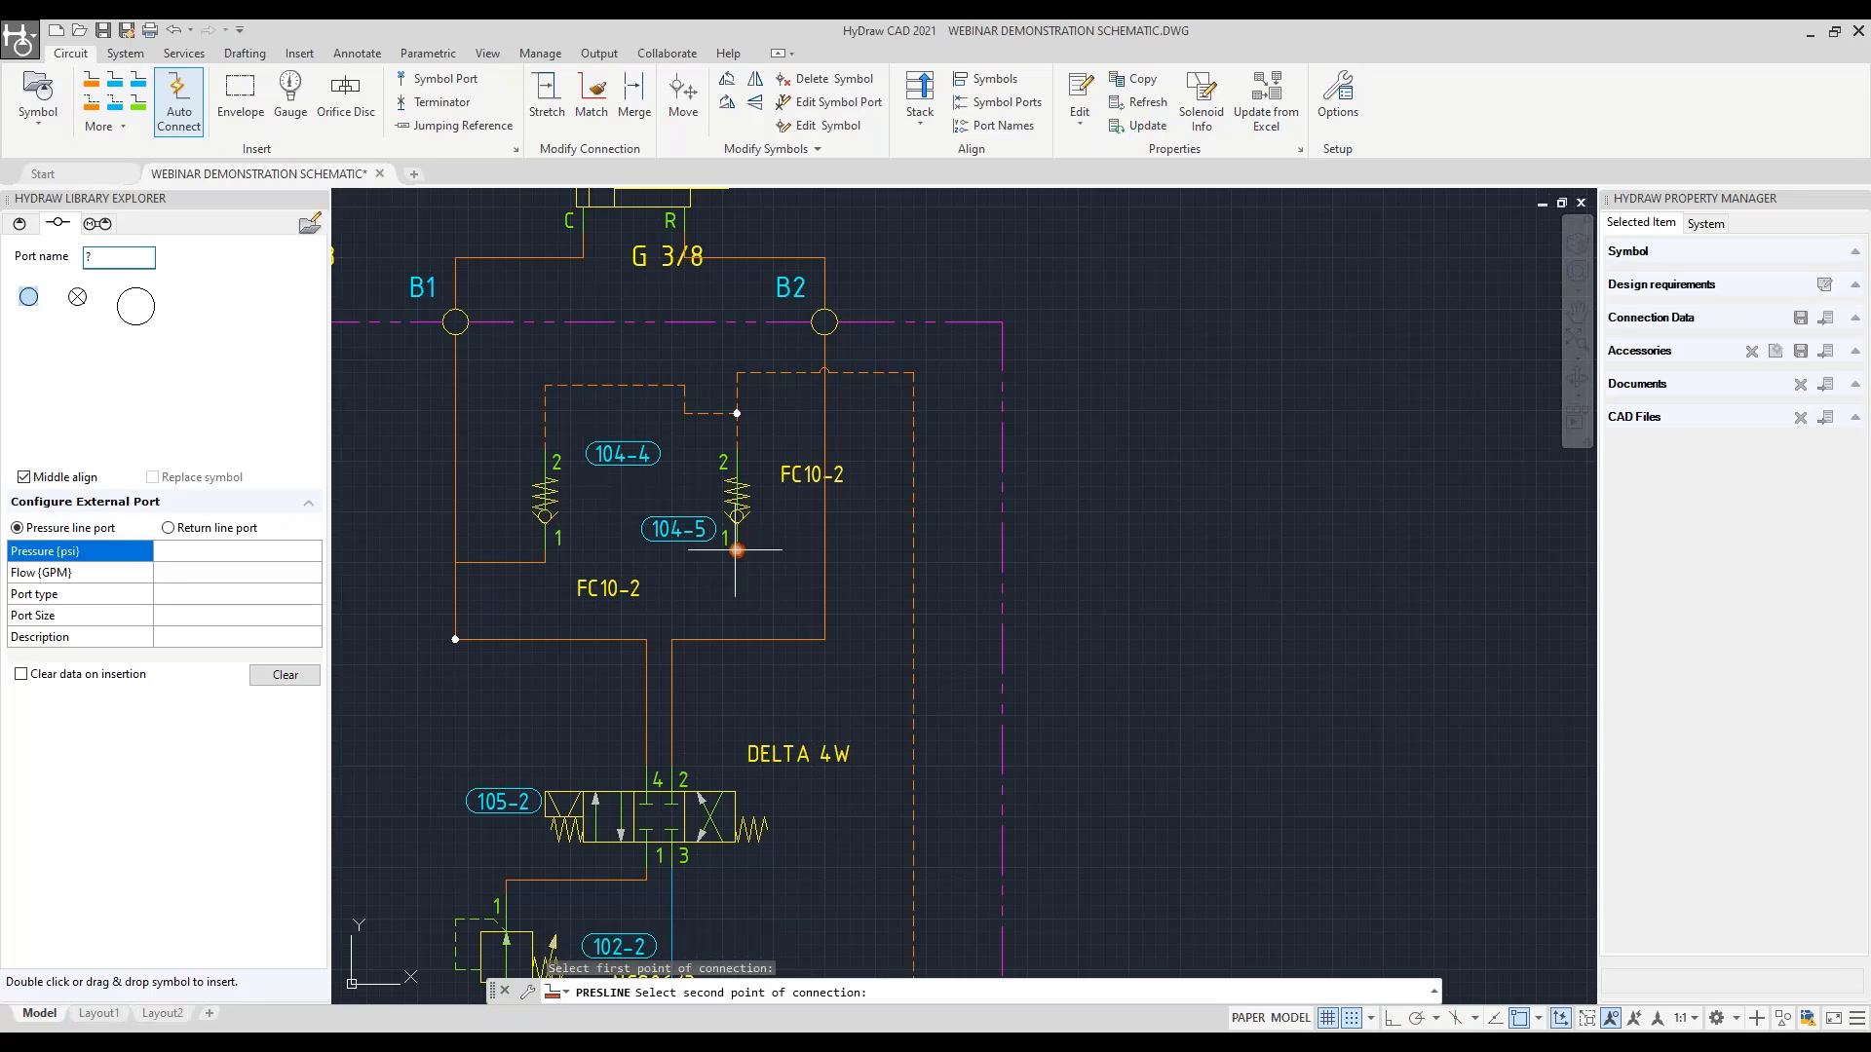
click(736, 639)
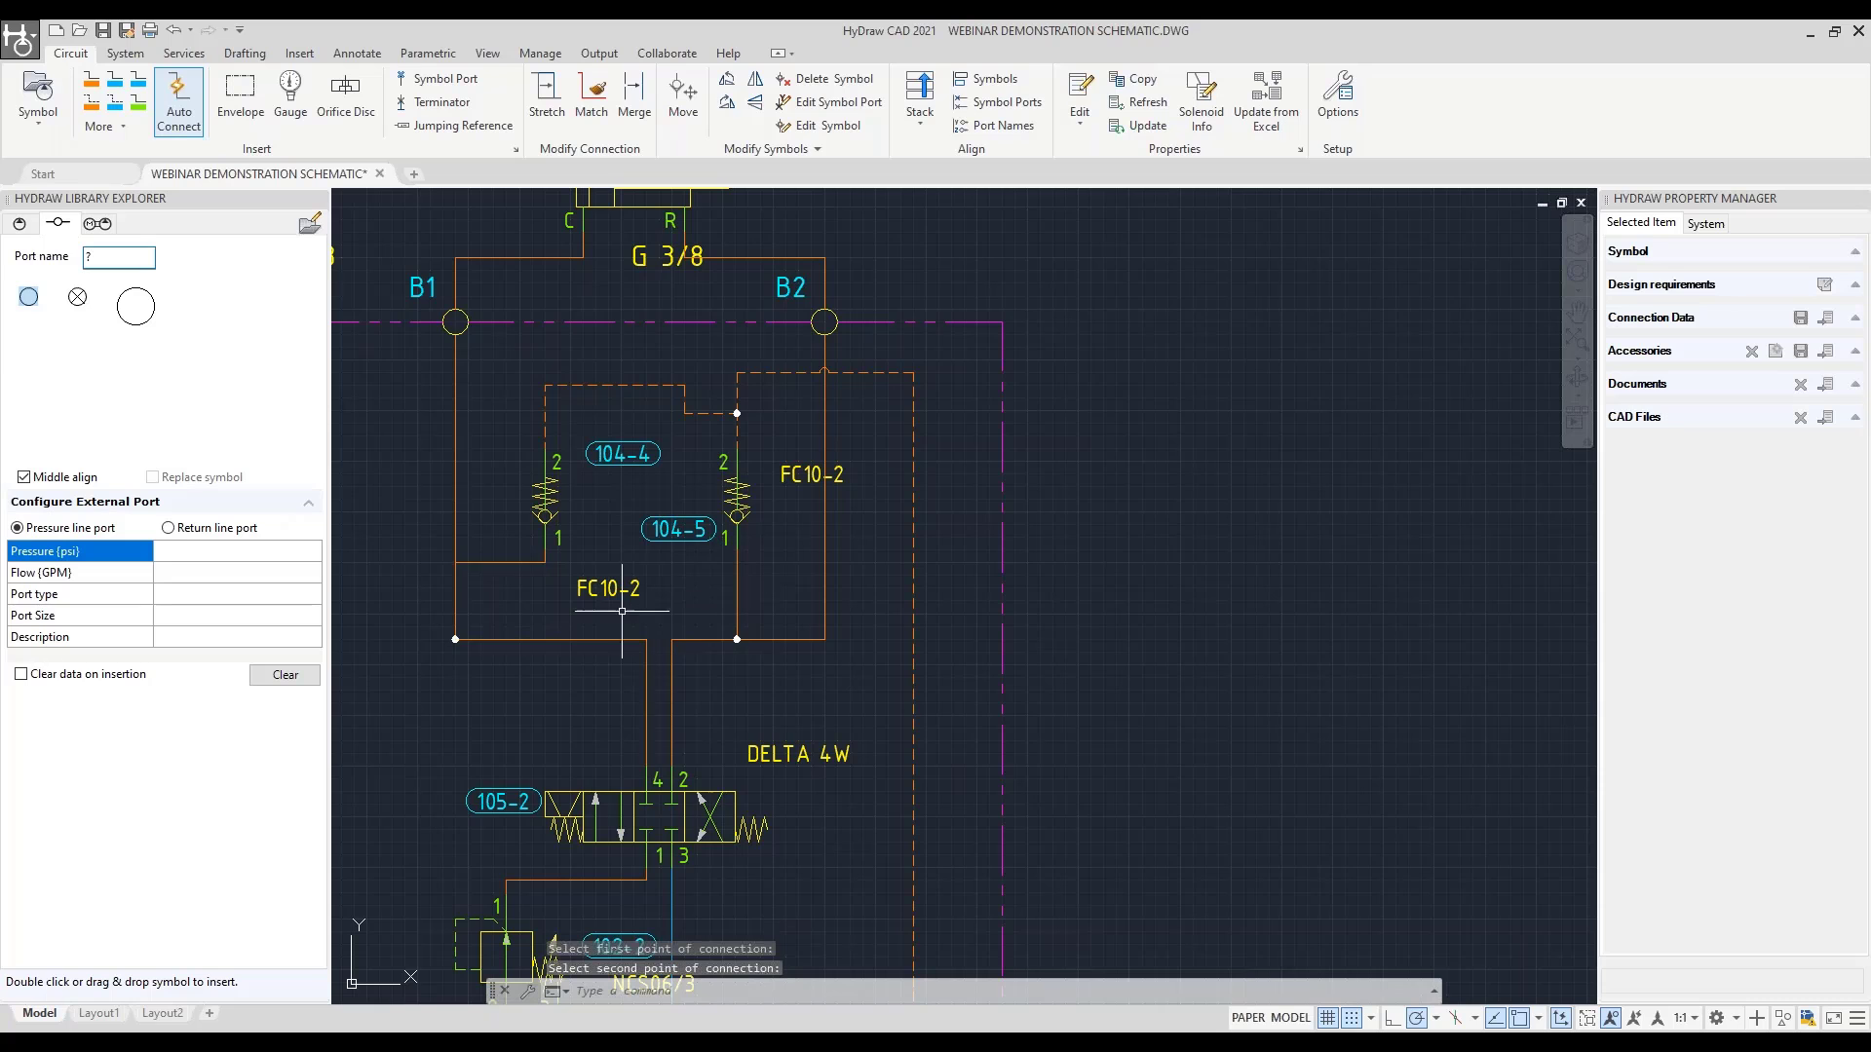
Try to insert a jumping reference on the long pressure line running from the pump to the second manifold
middle_drag(653, 592, 769, 558)
scroll(769, 557, down, 6)
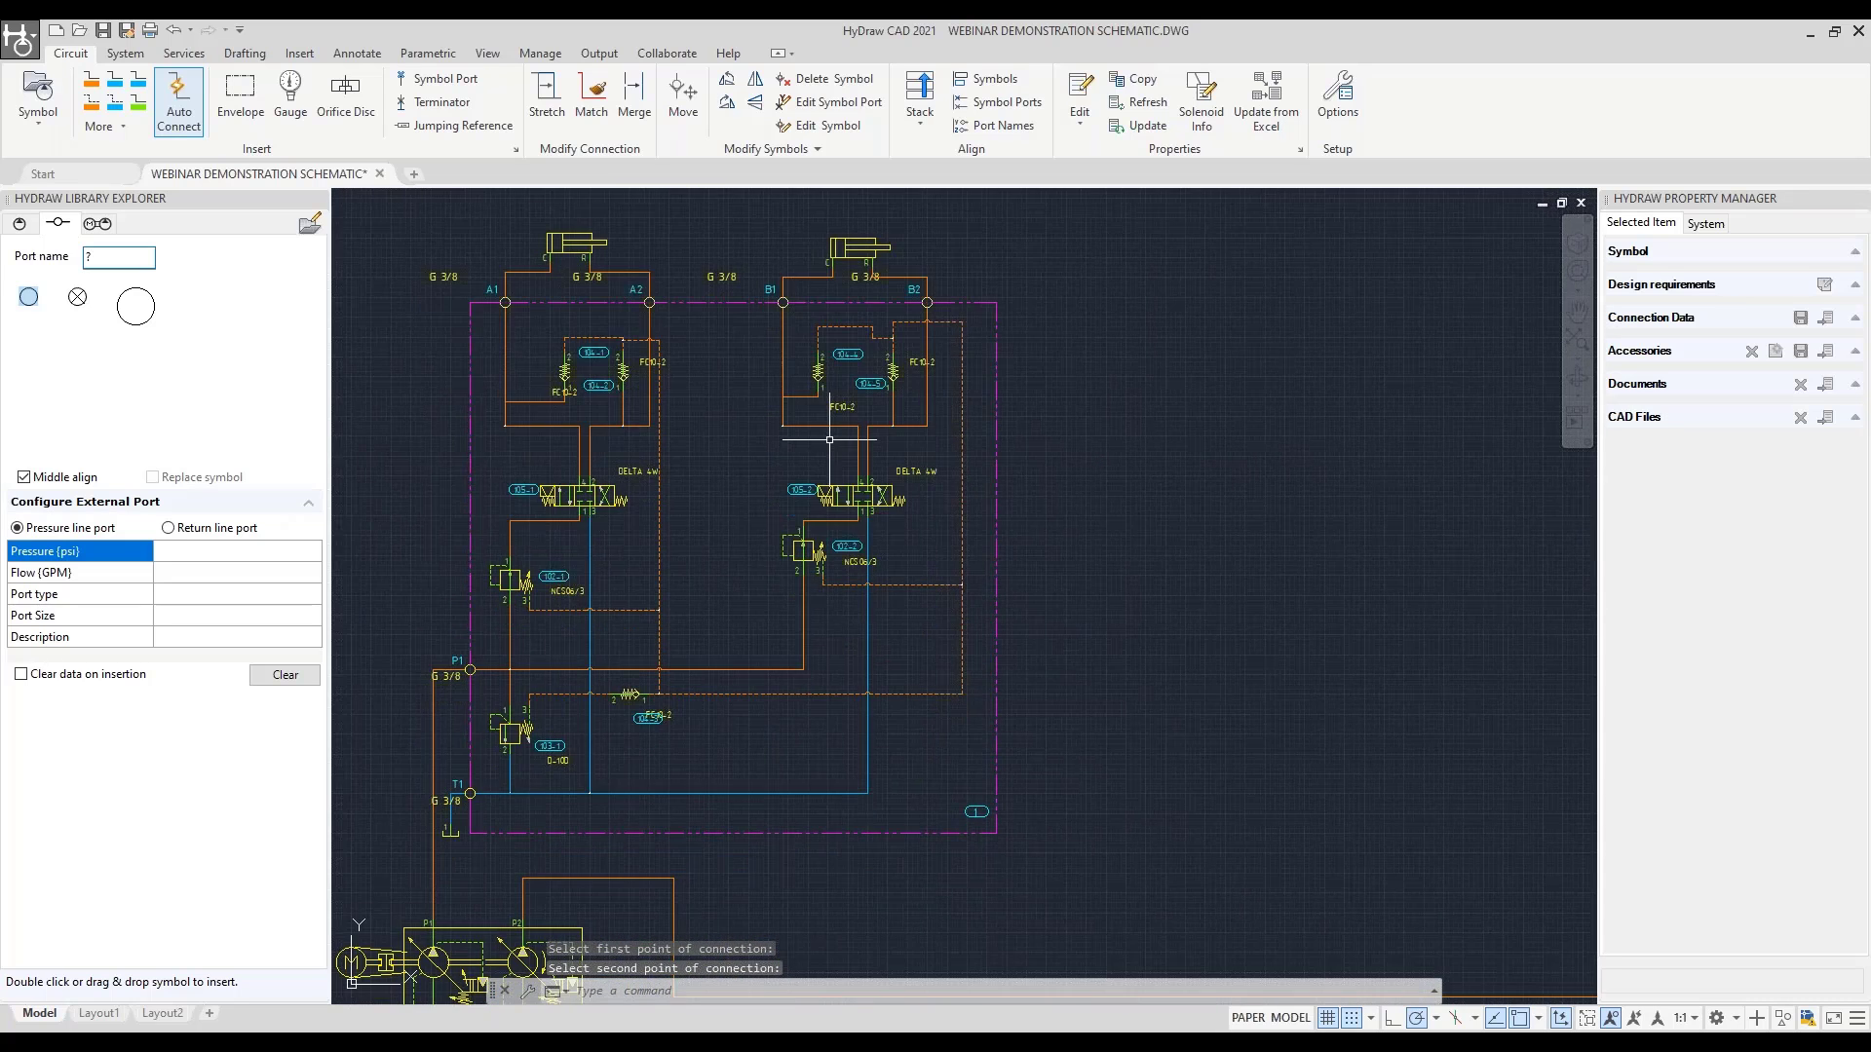
middle_drag(947, 590, 941, 590)
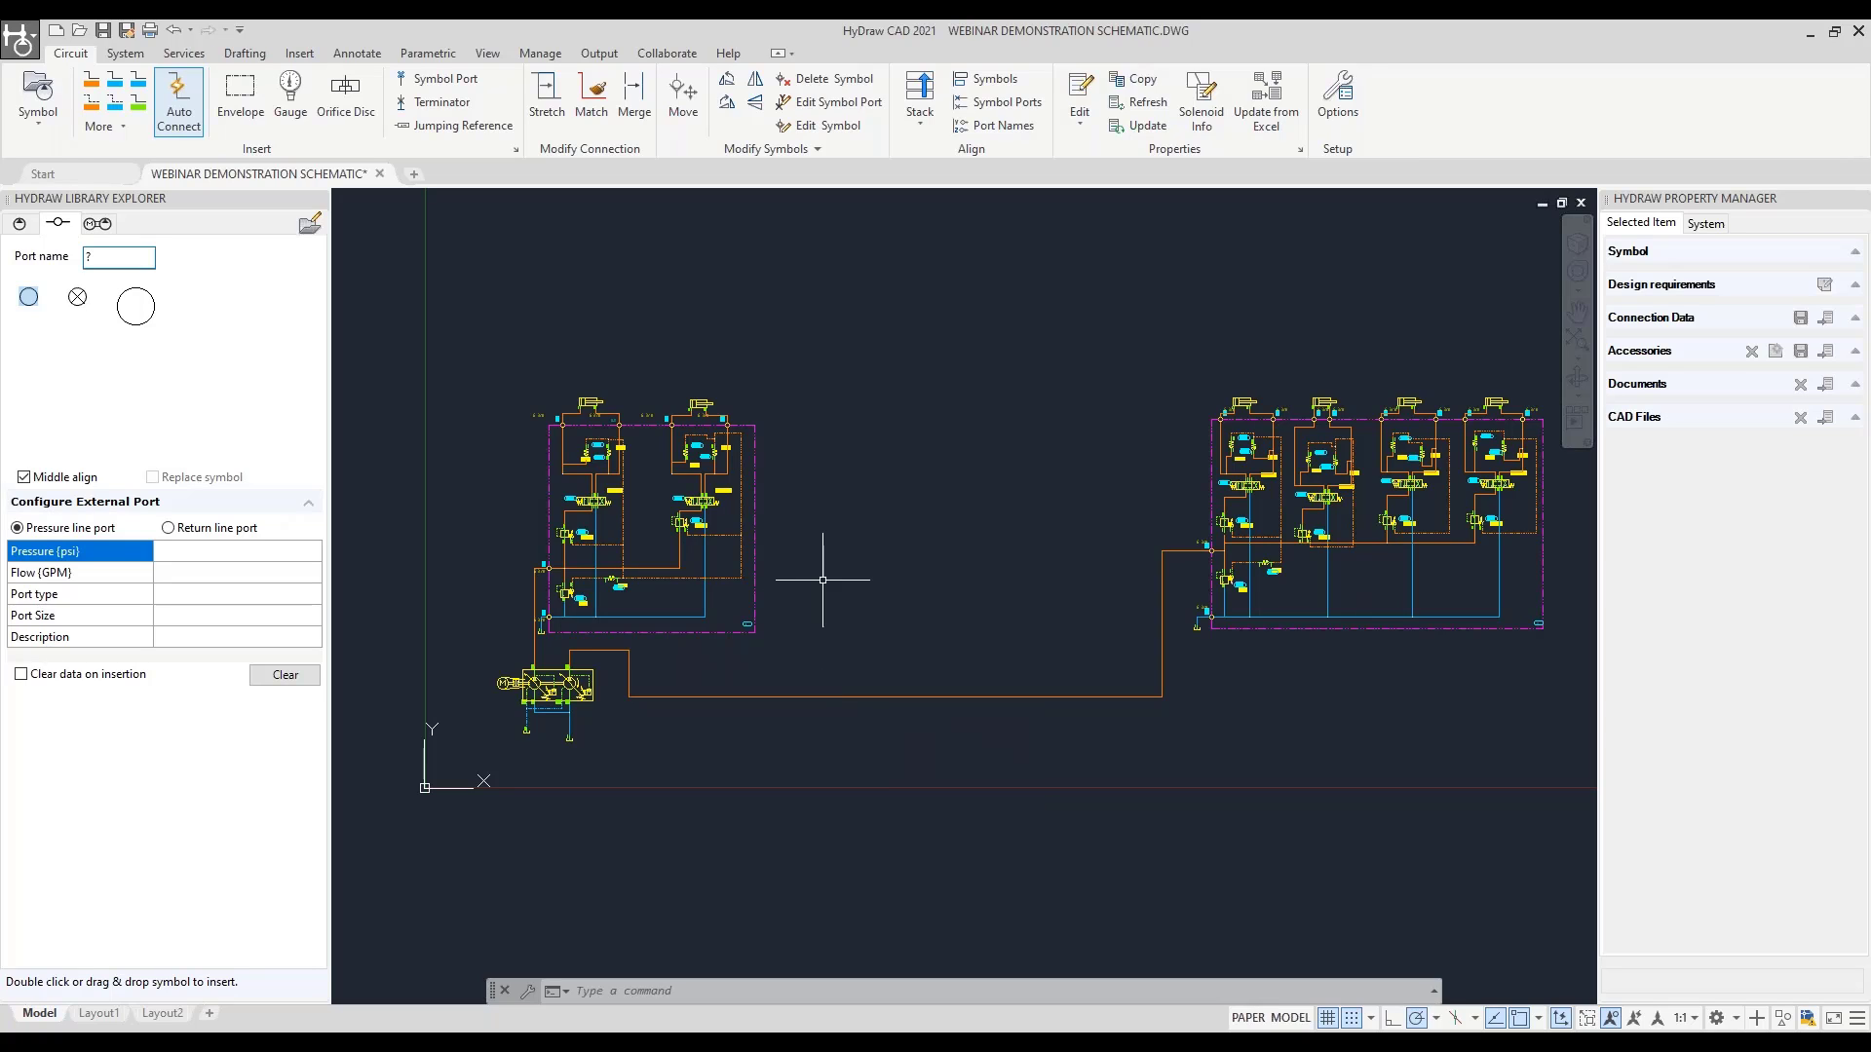
click(429, 126)
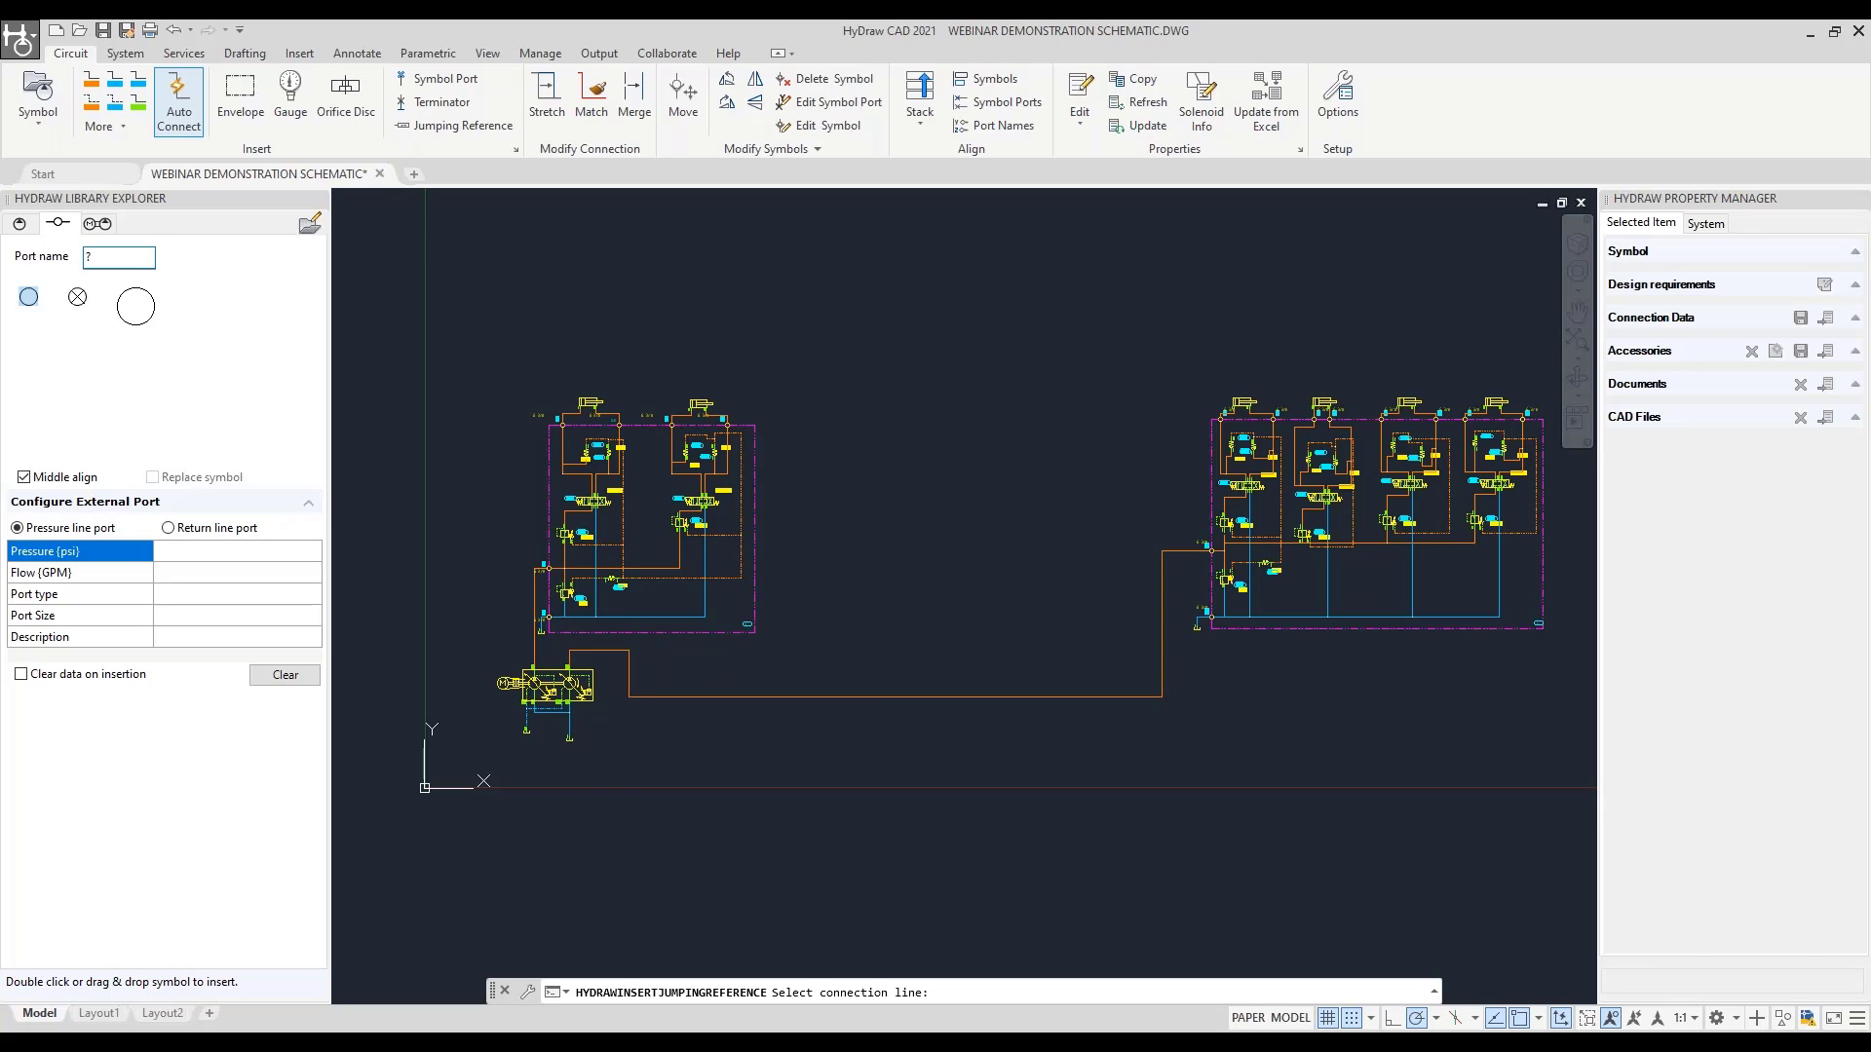
click(865, 698)
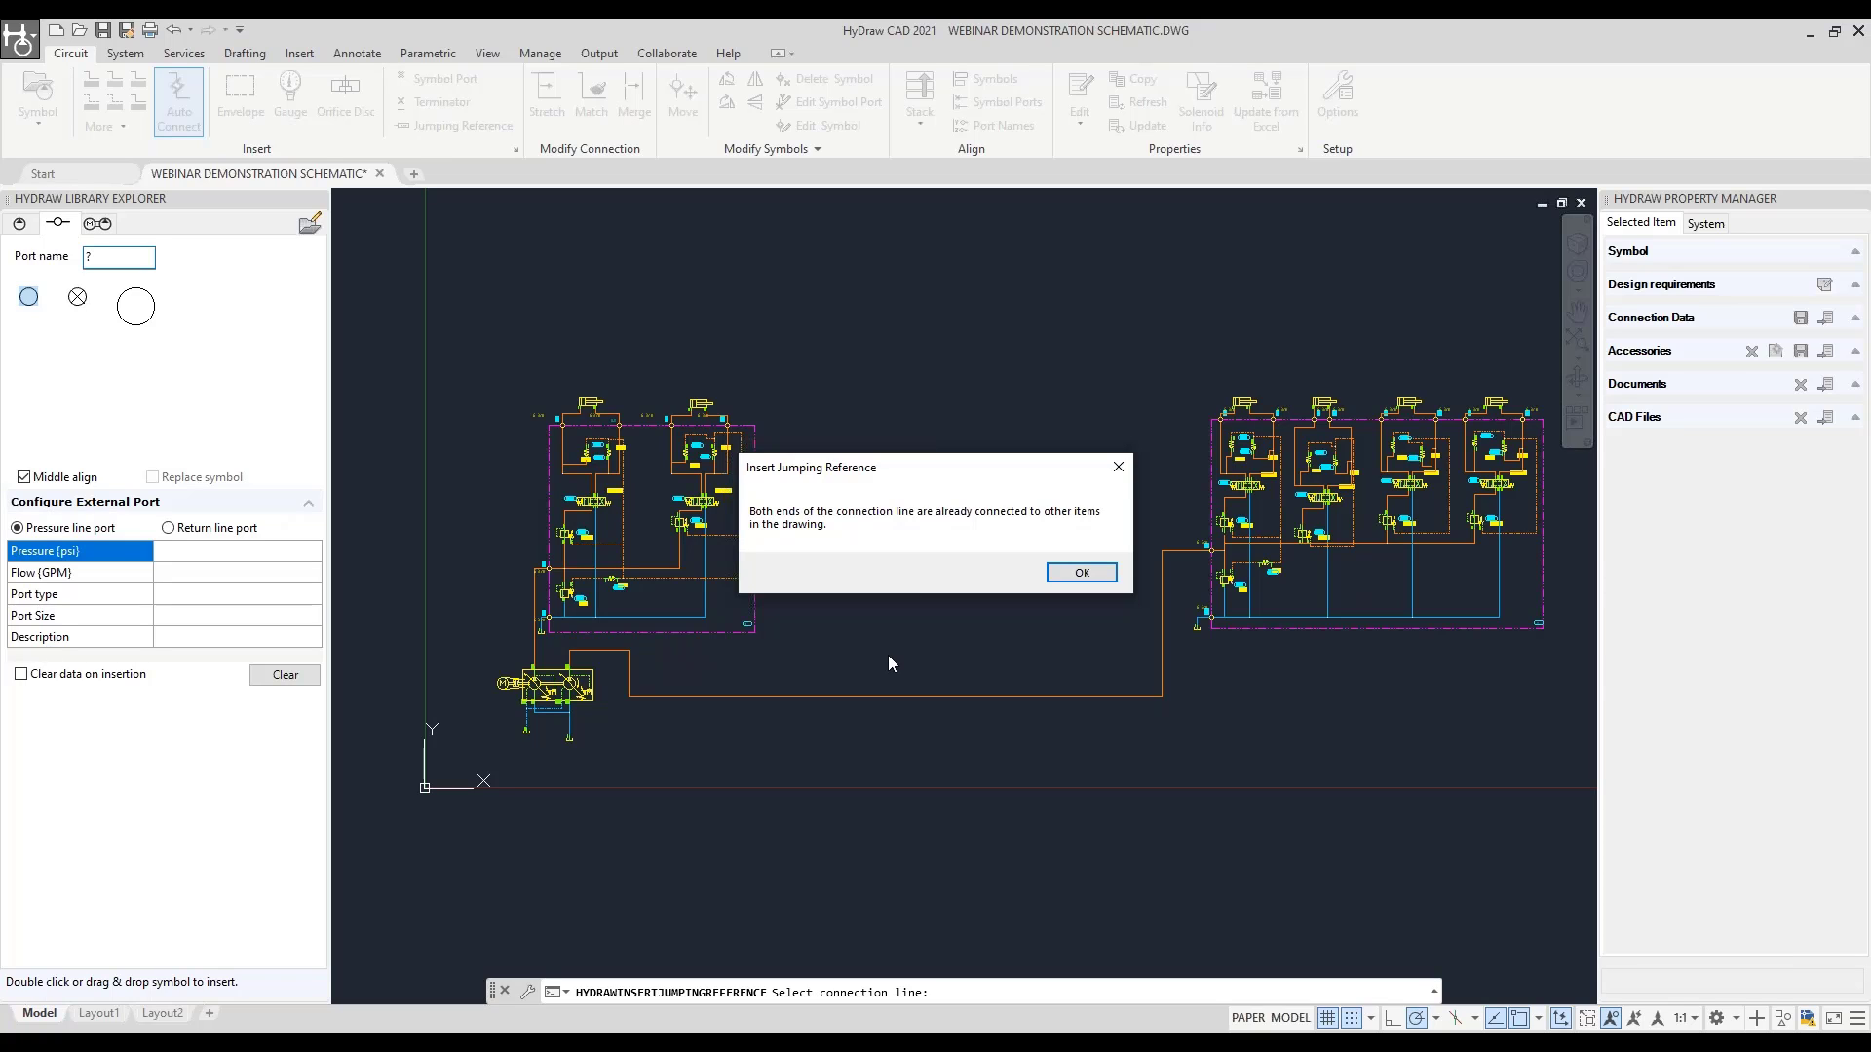
click(1071, 575)
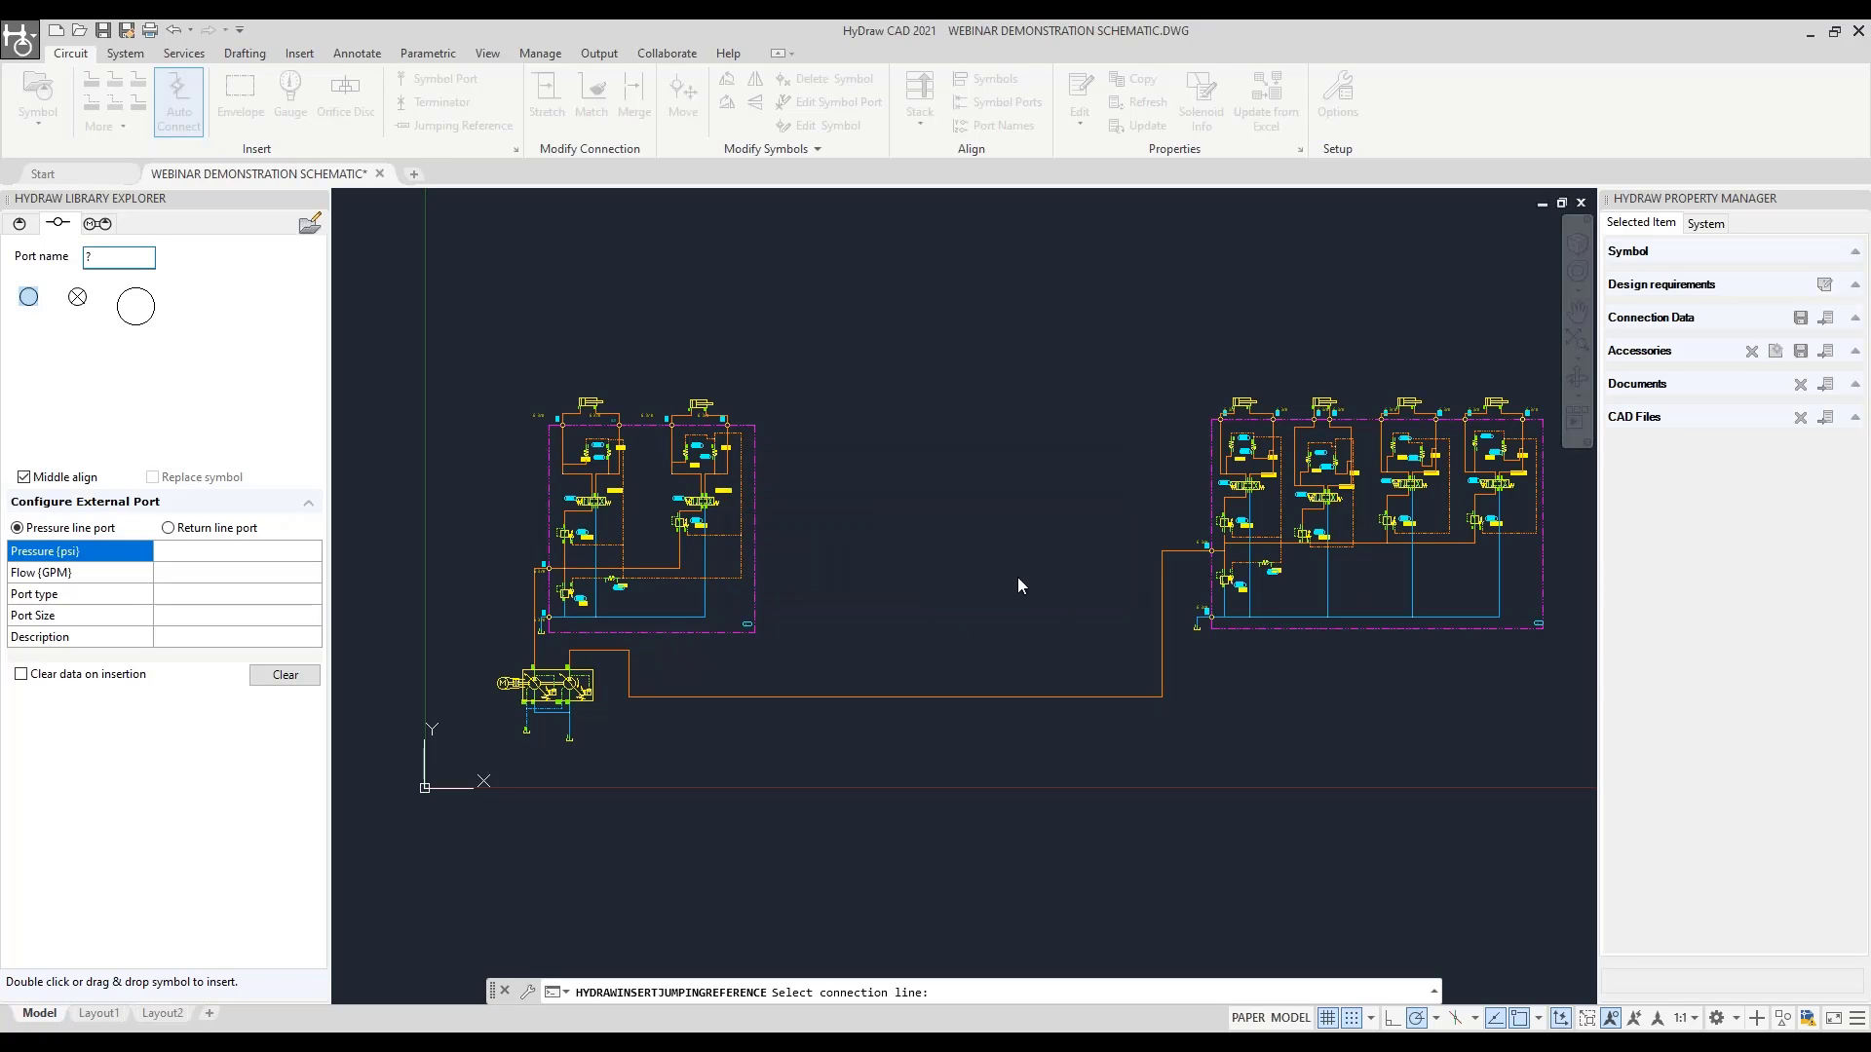
Detach the long pressure line from port P2 of the second manifold and delete the whole connection
click(1156, 636)
click(1173, 590)
click(1149, 580)
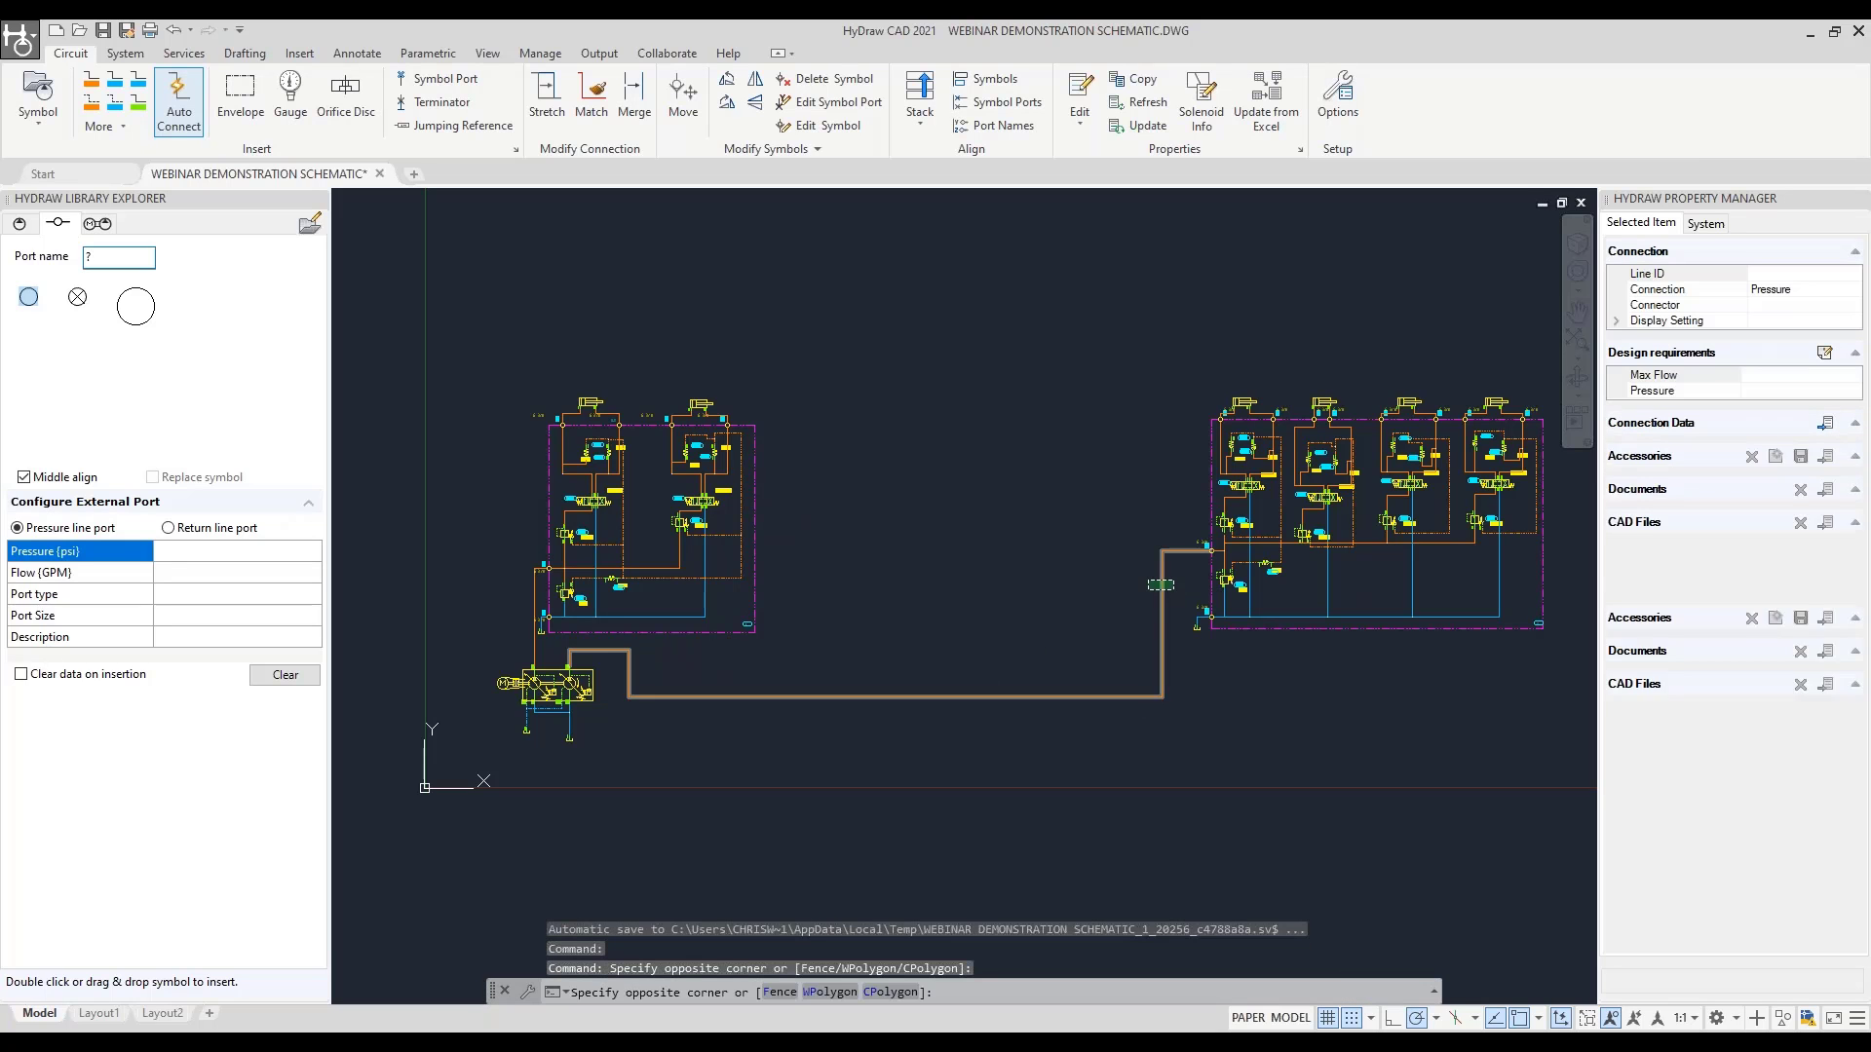
click(1149, 580)
scroll(1209, 550, up, 5)
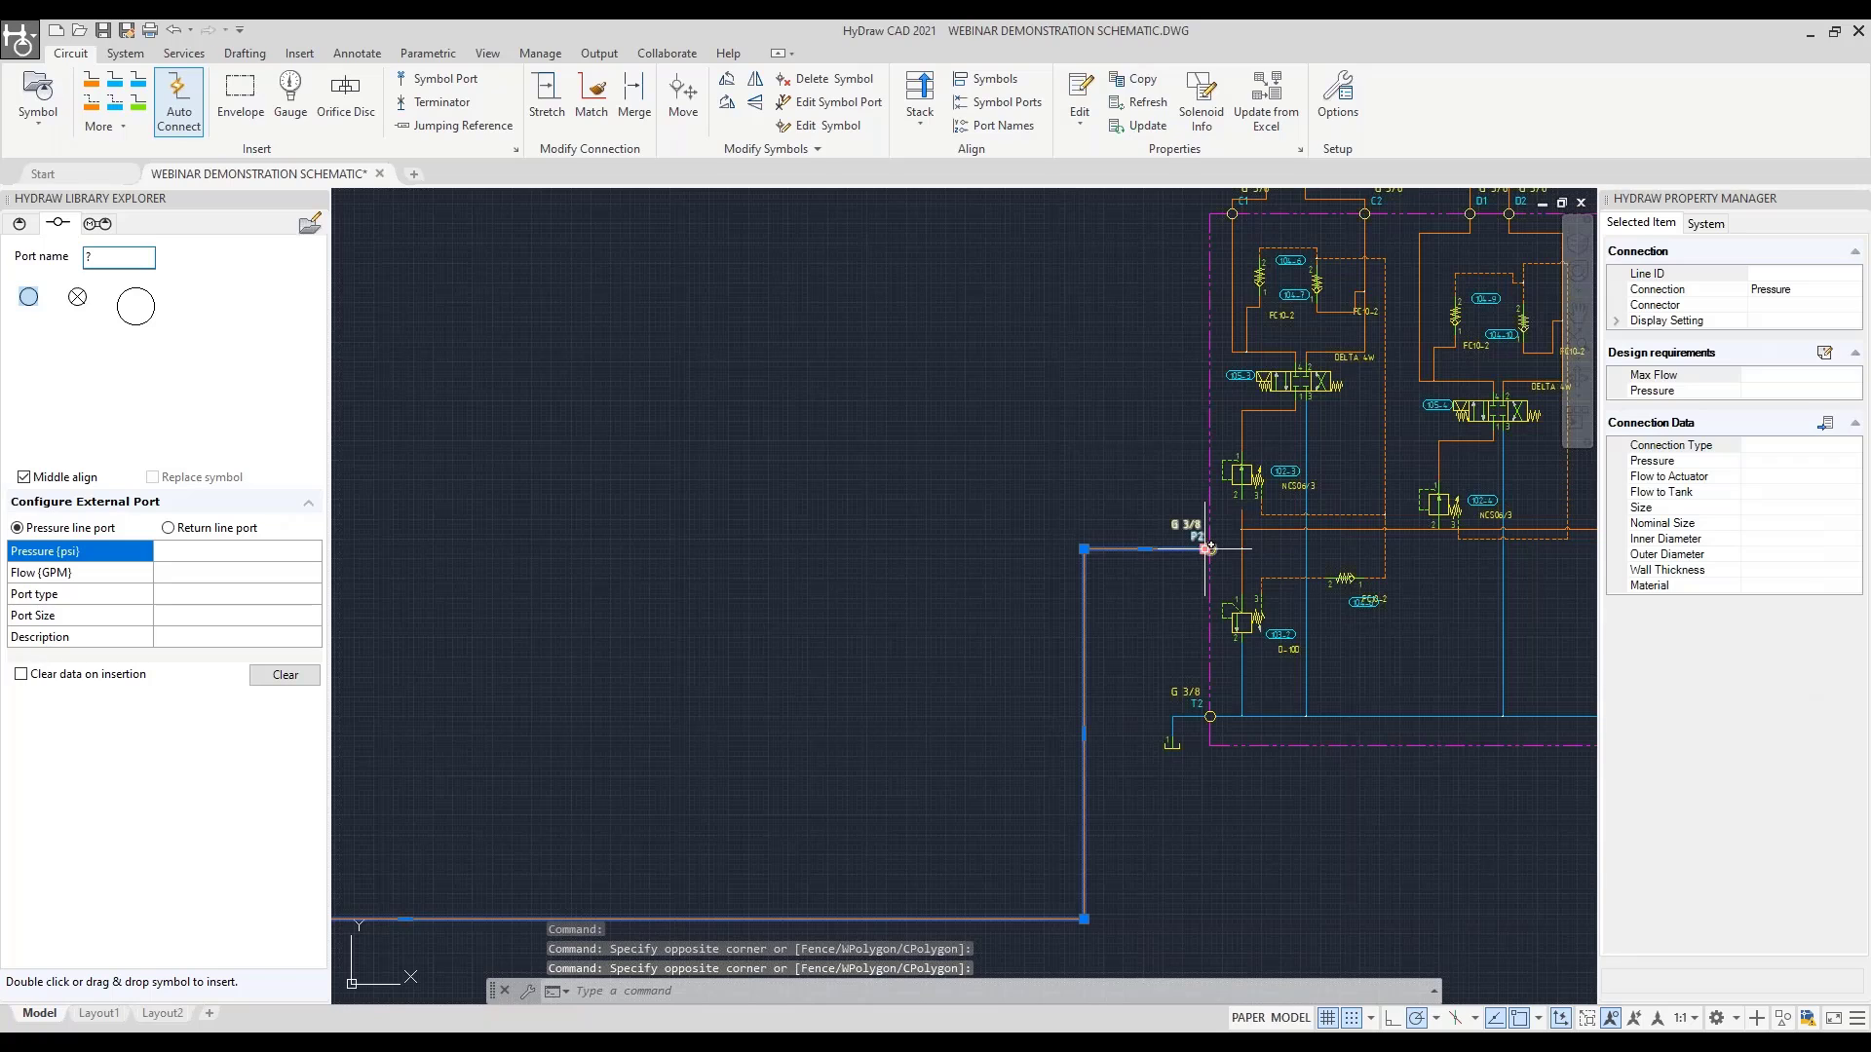
click(1206, 549)
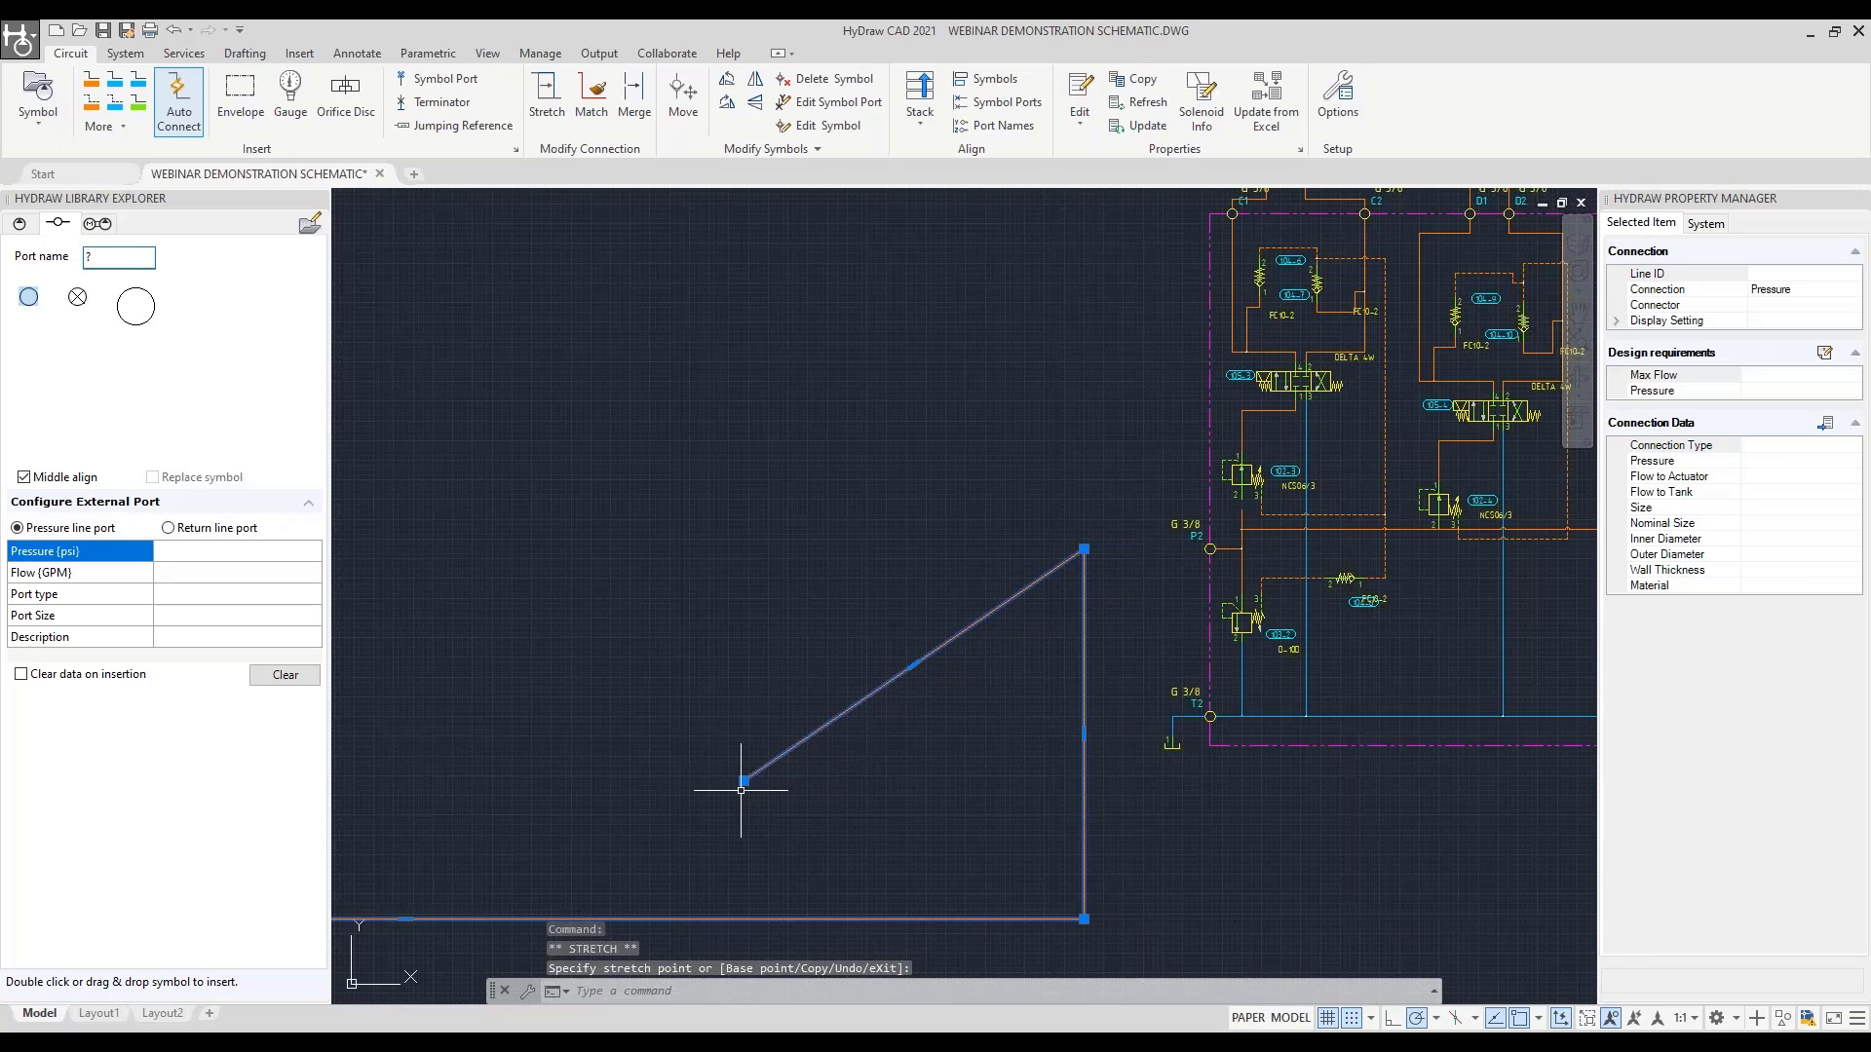
right_click(744, 780)
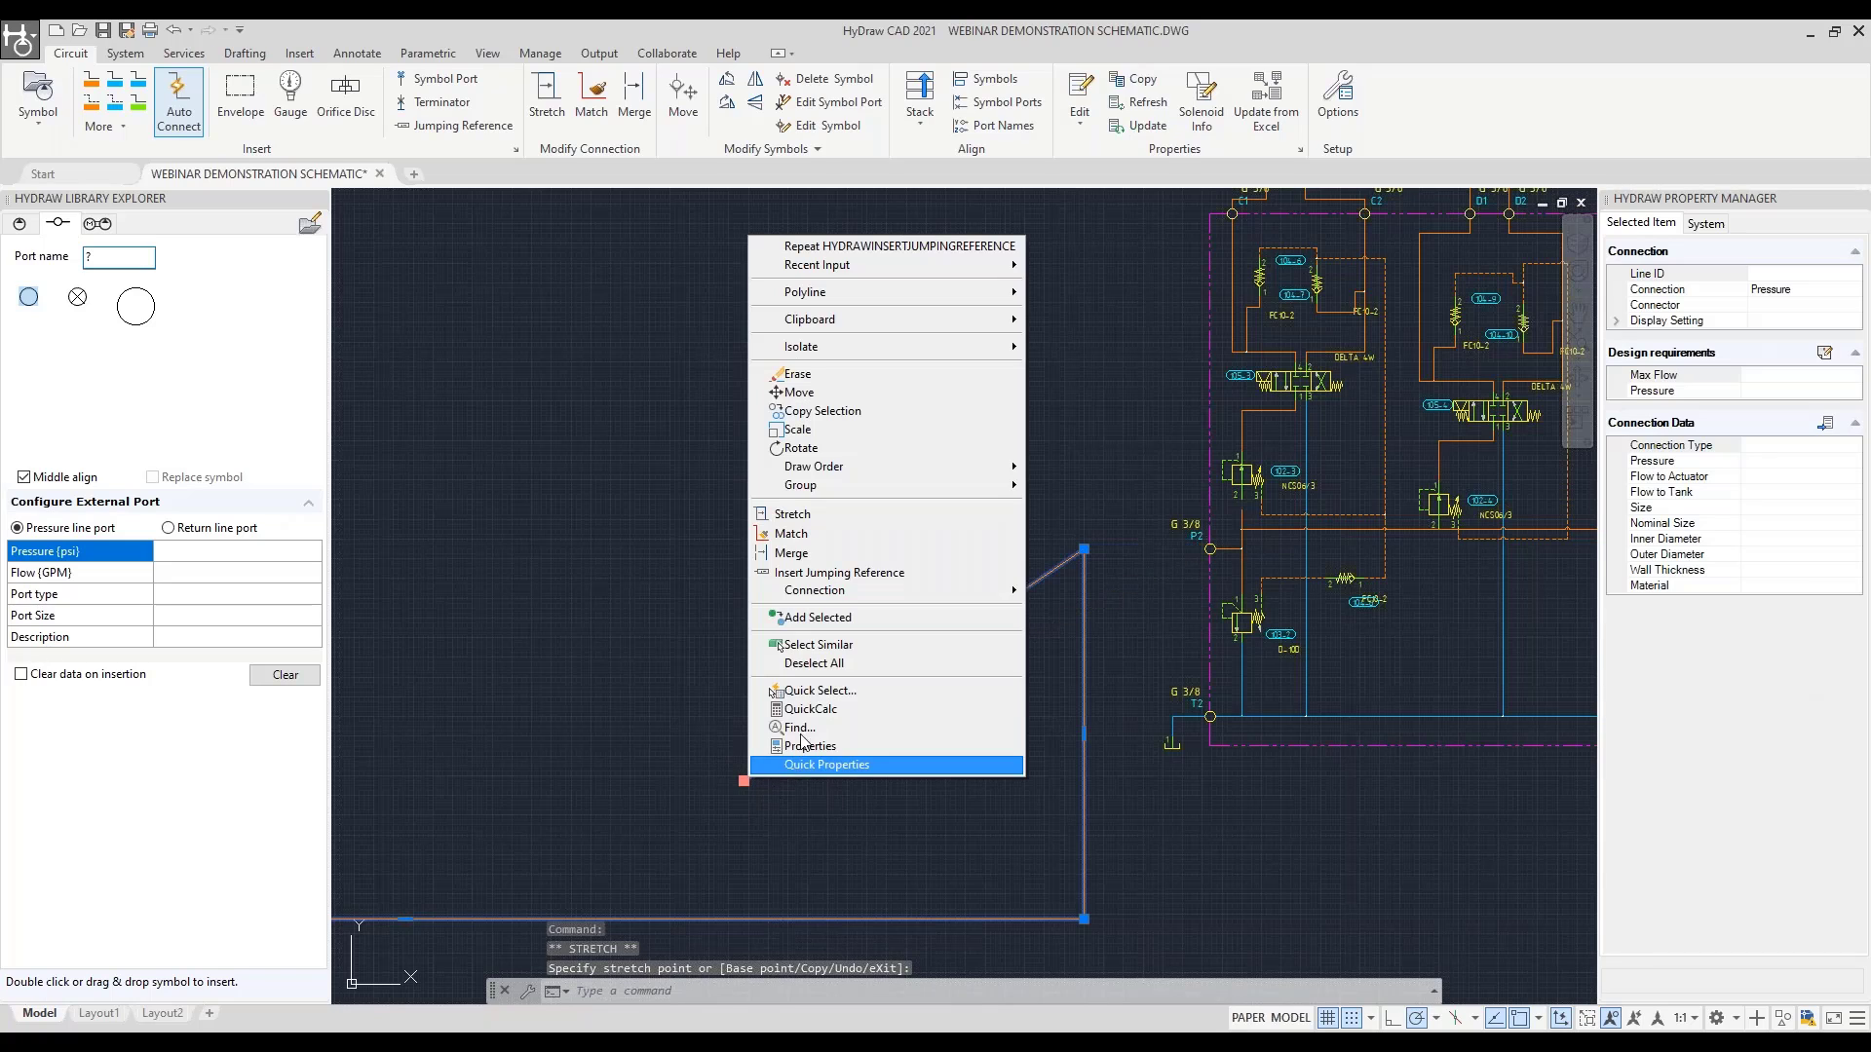
click(509, 836)
click(768, 811)
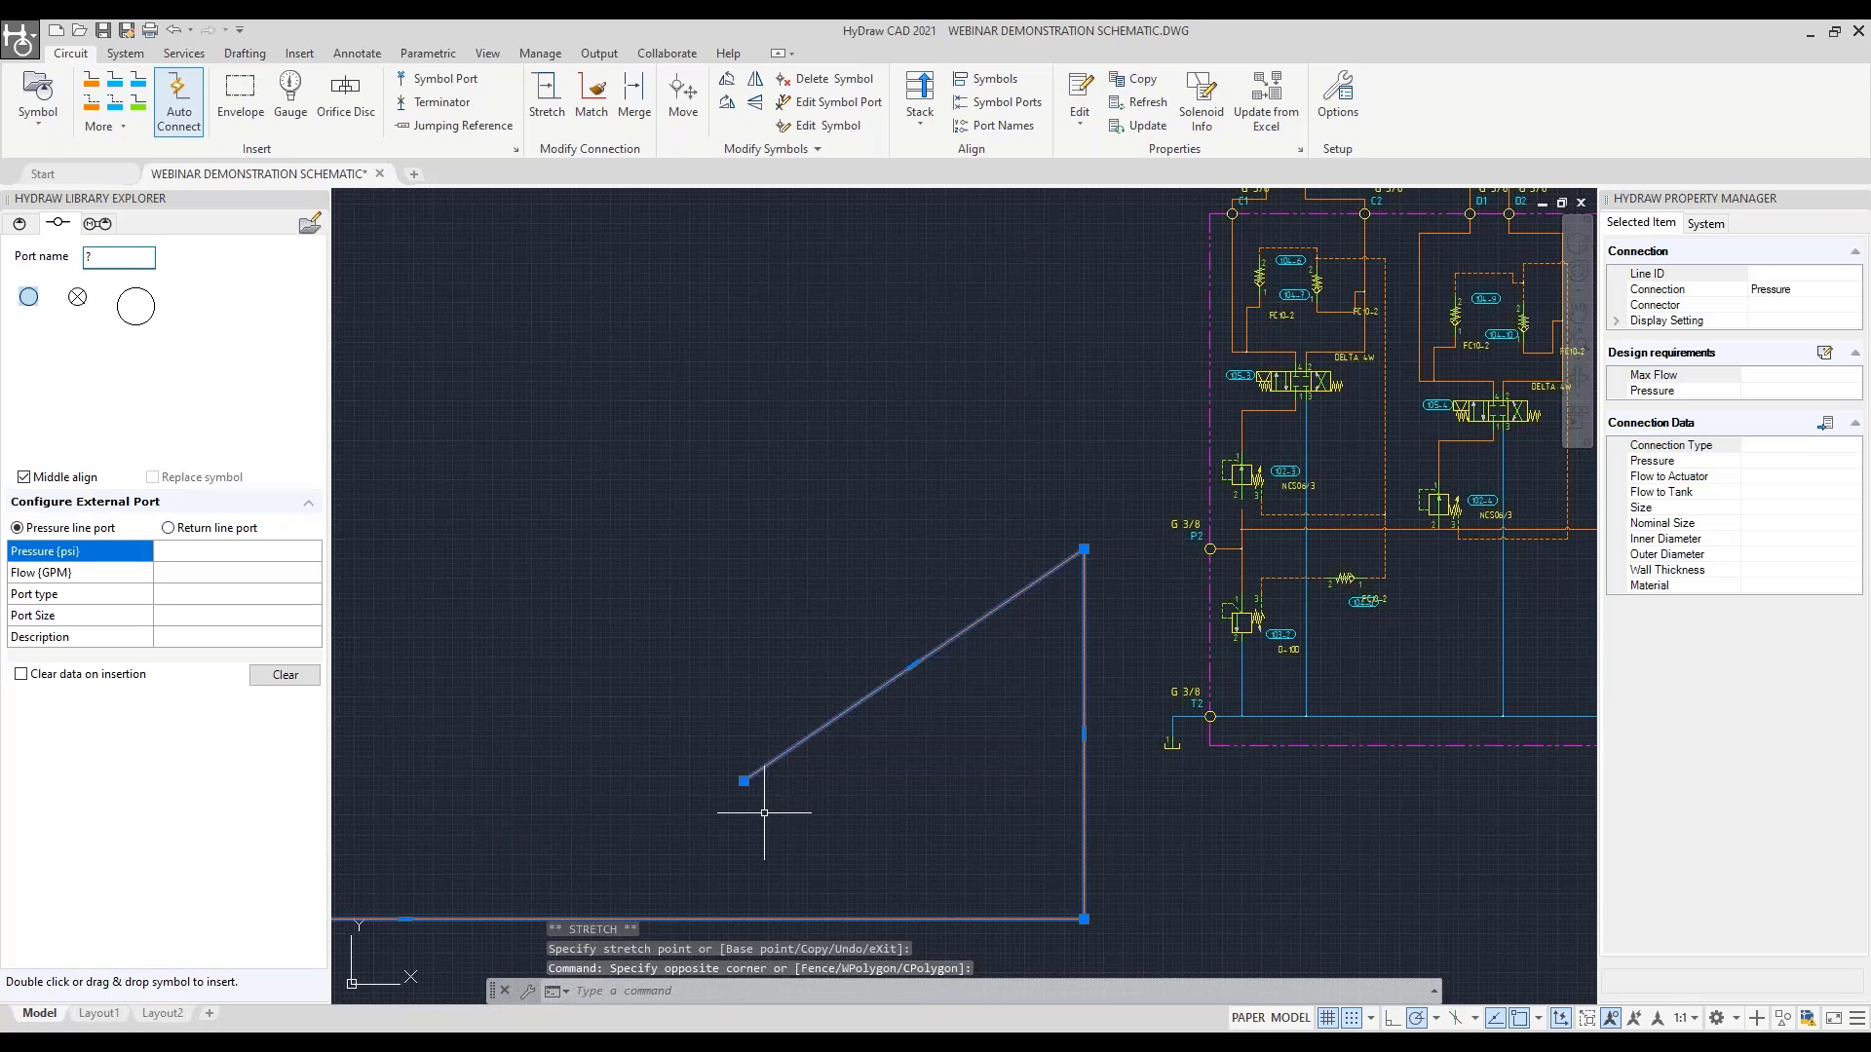
middle_click(797, 832)
middle_click(797, 833)
key(Delete)
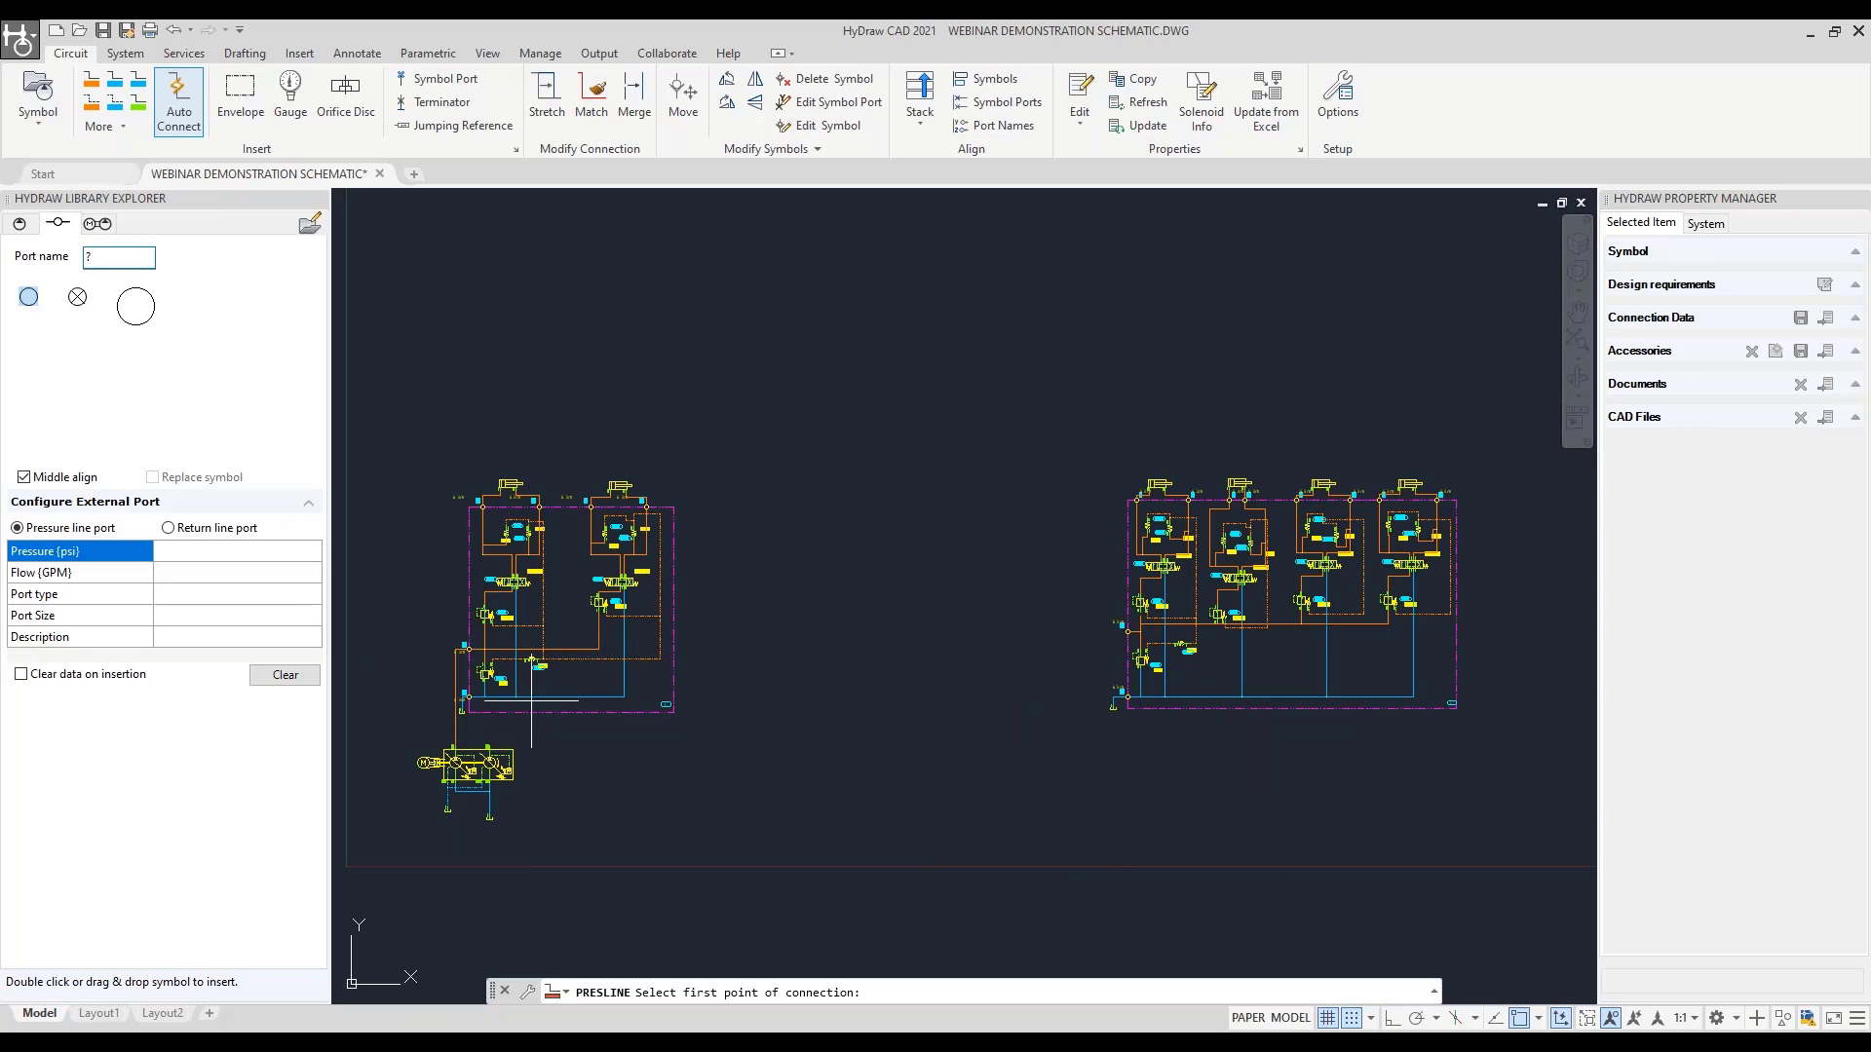
Draw an open-ended pressure line from pump port P2 up and horizontally below the first manifold
scroll(481, 748, up, 5)
click(501, 754)
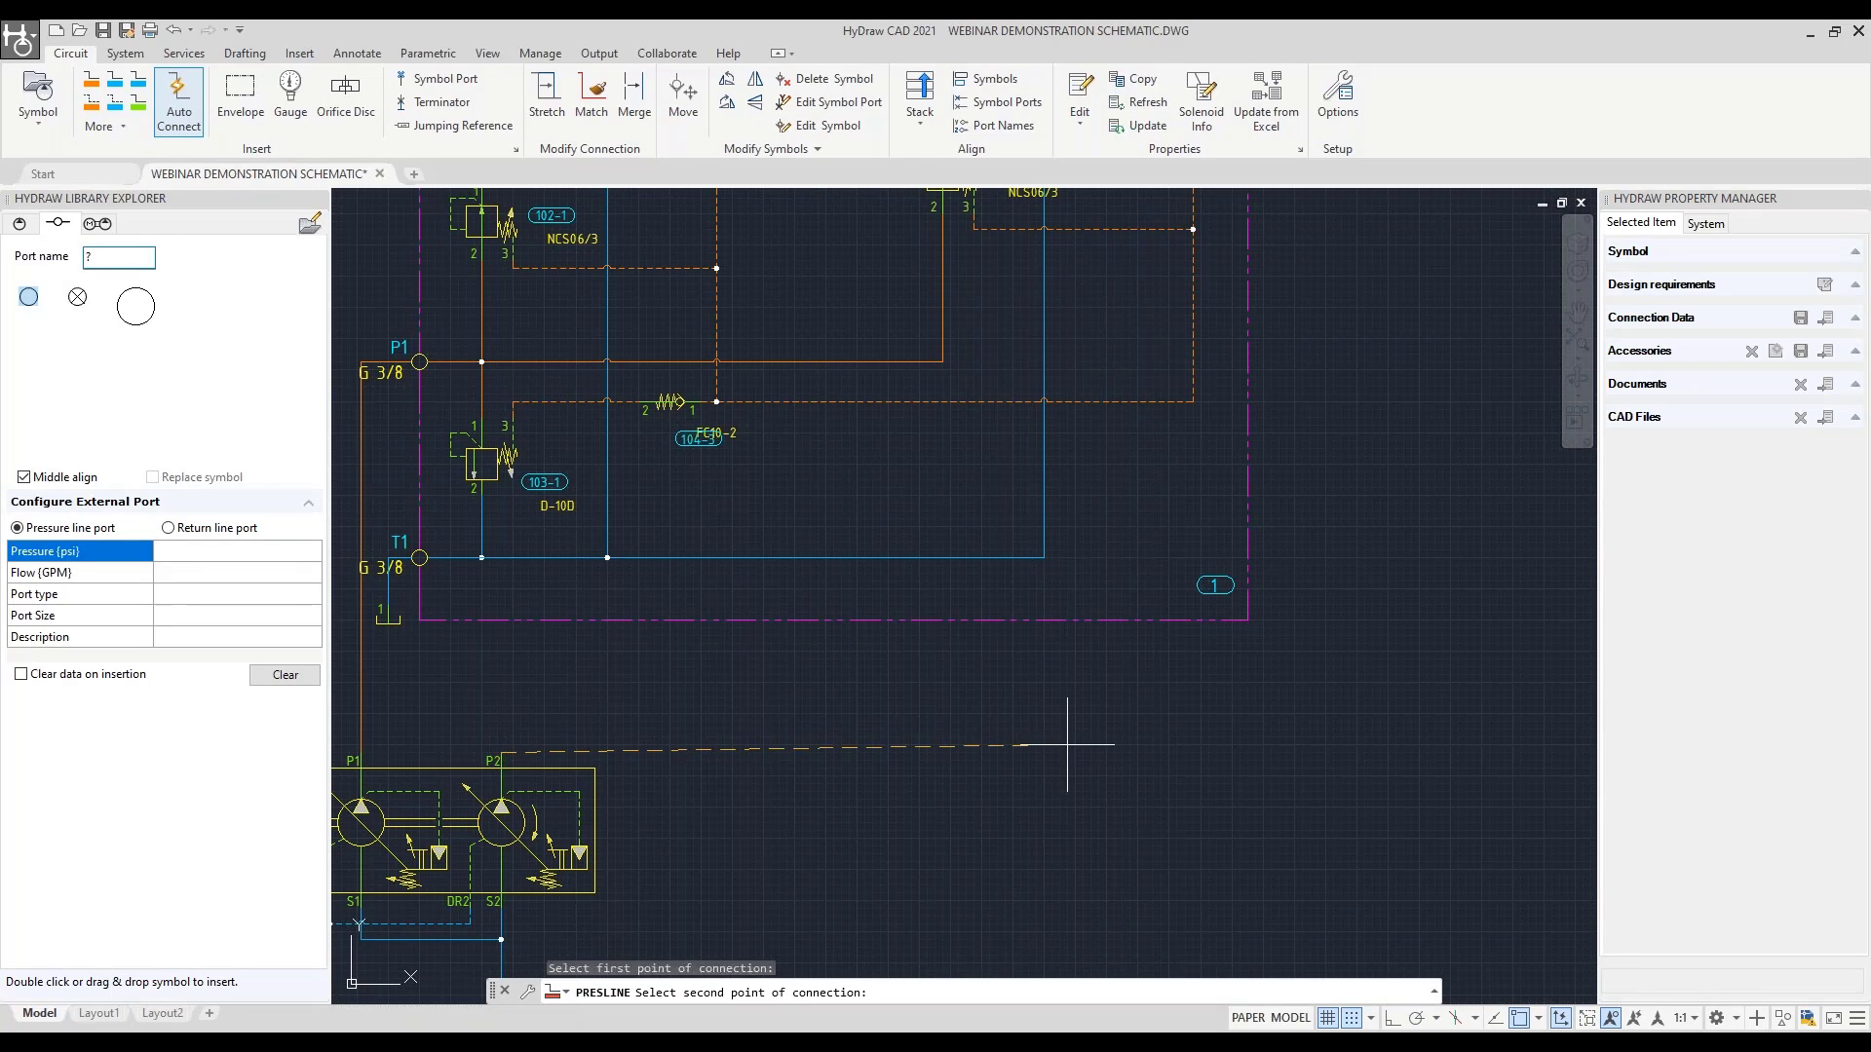
click(1089, 716)
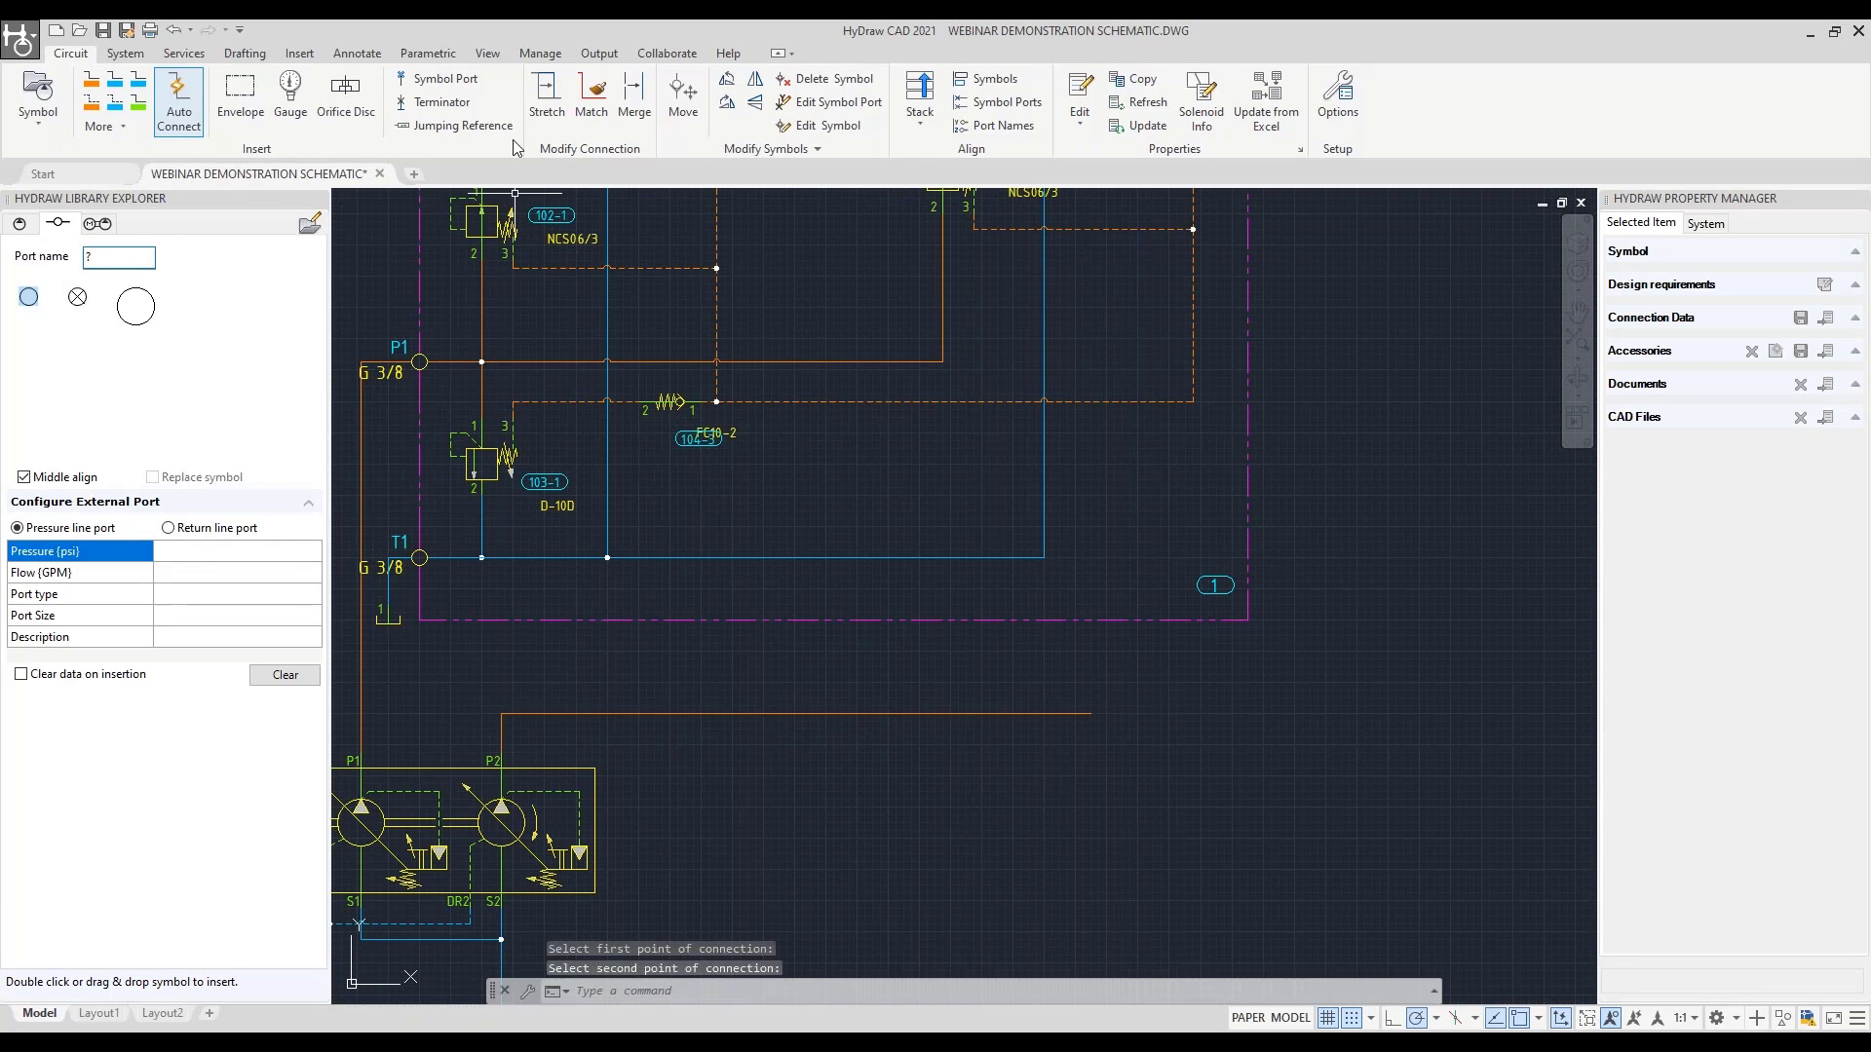
Insert a hydraulic jumping reference named Pressure Line at the pump line's open end, with destination sheet 2 and grid square A1
click(462, 125)
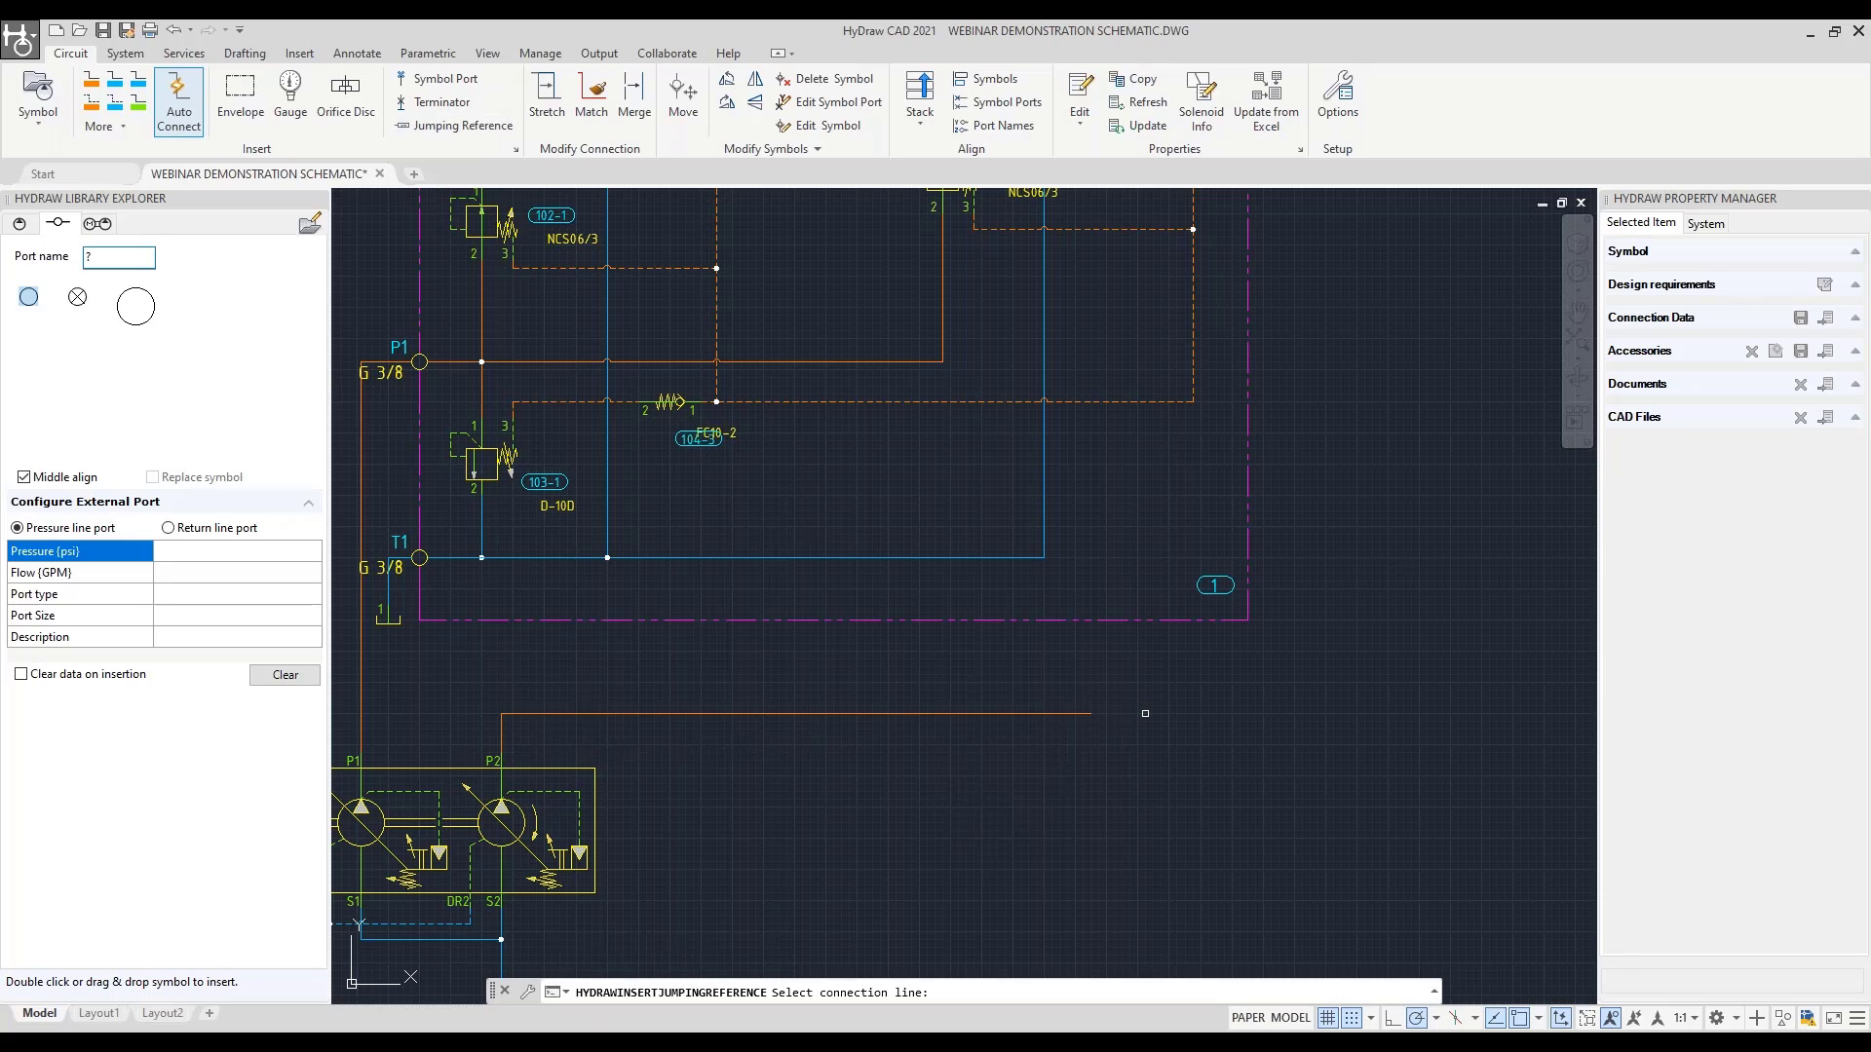
click(1082, 714)
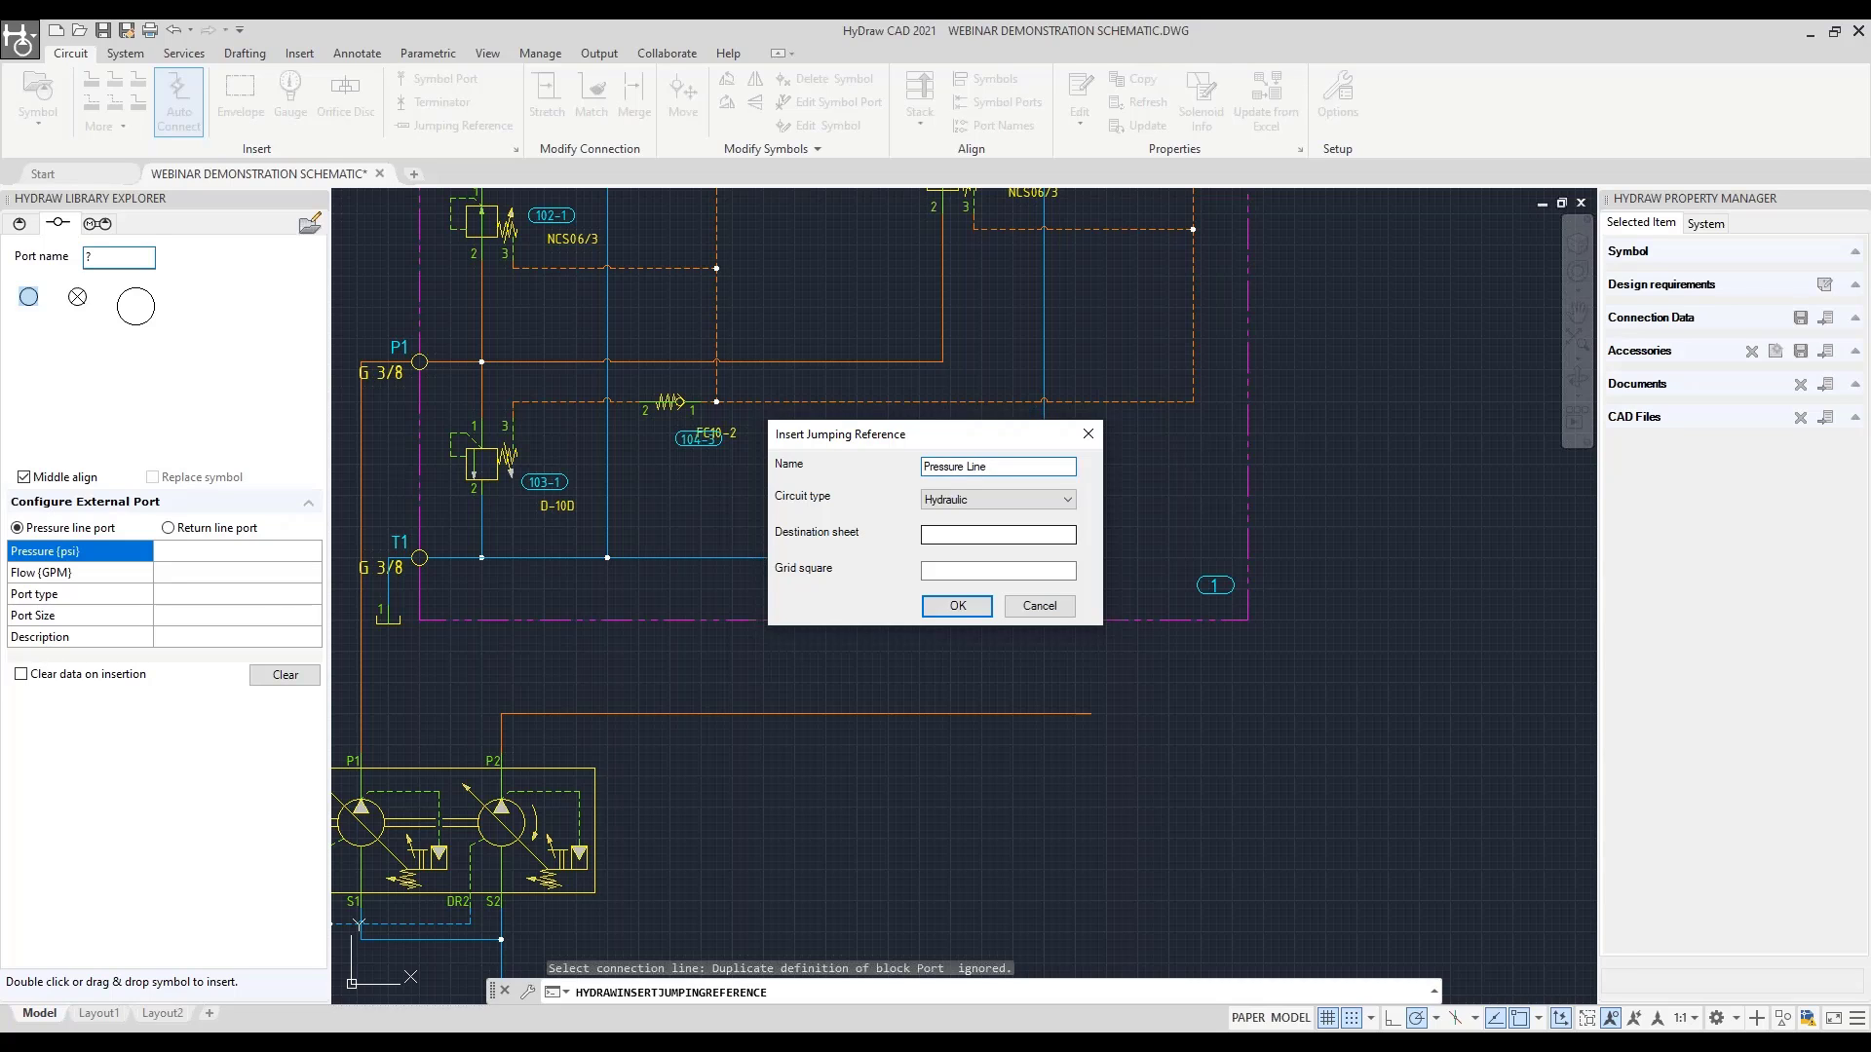
click(958, 535)
click(969, 573)
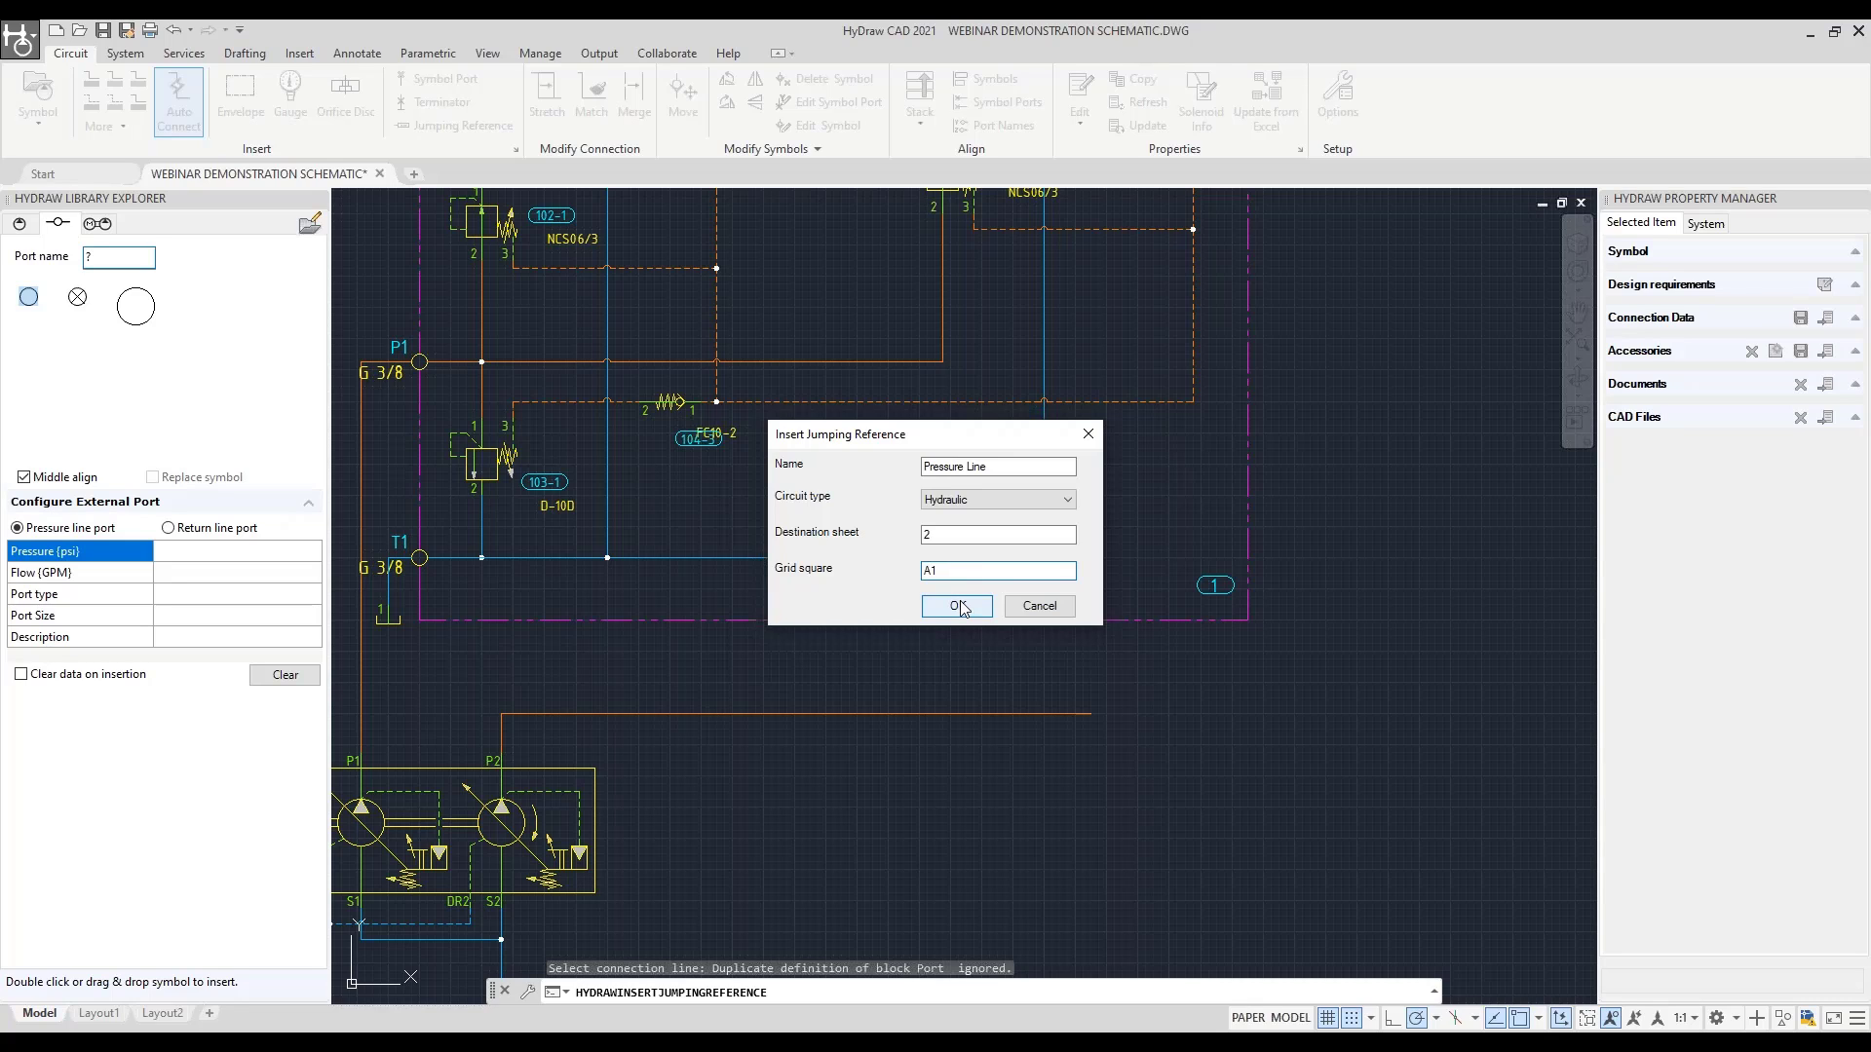
click(957, 606)
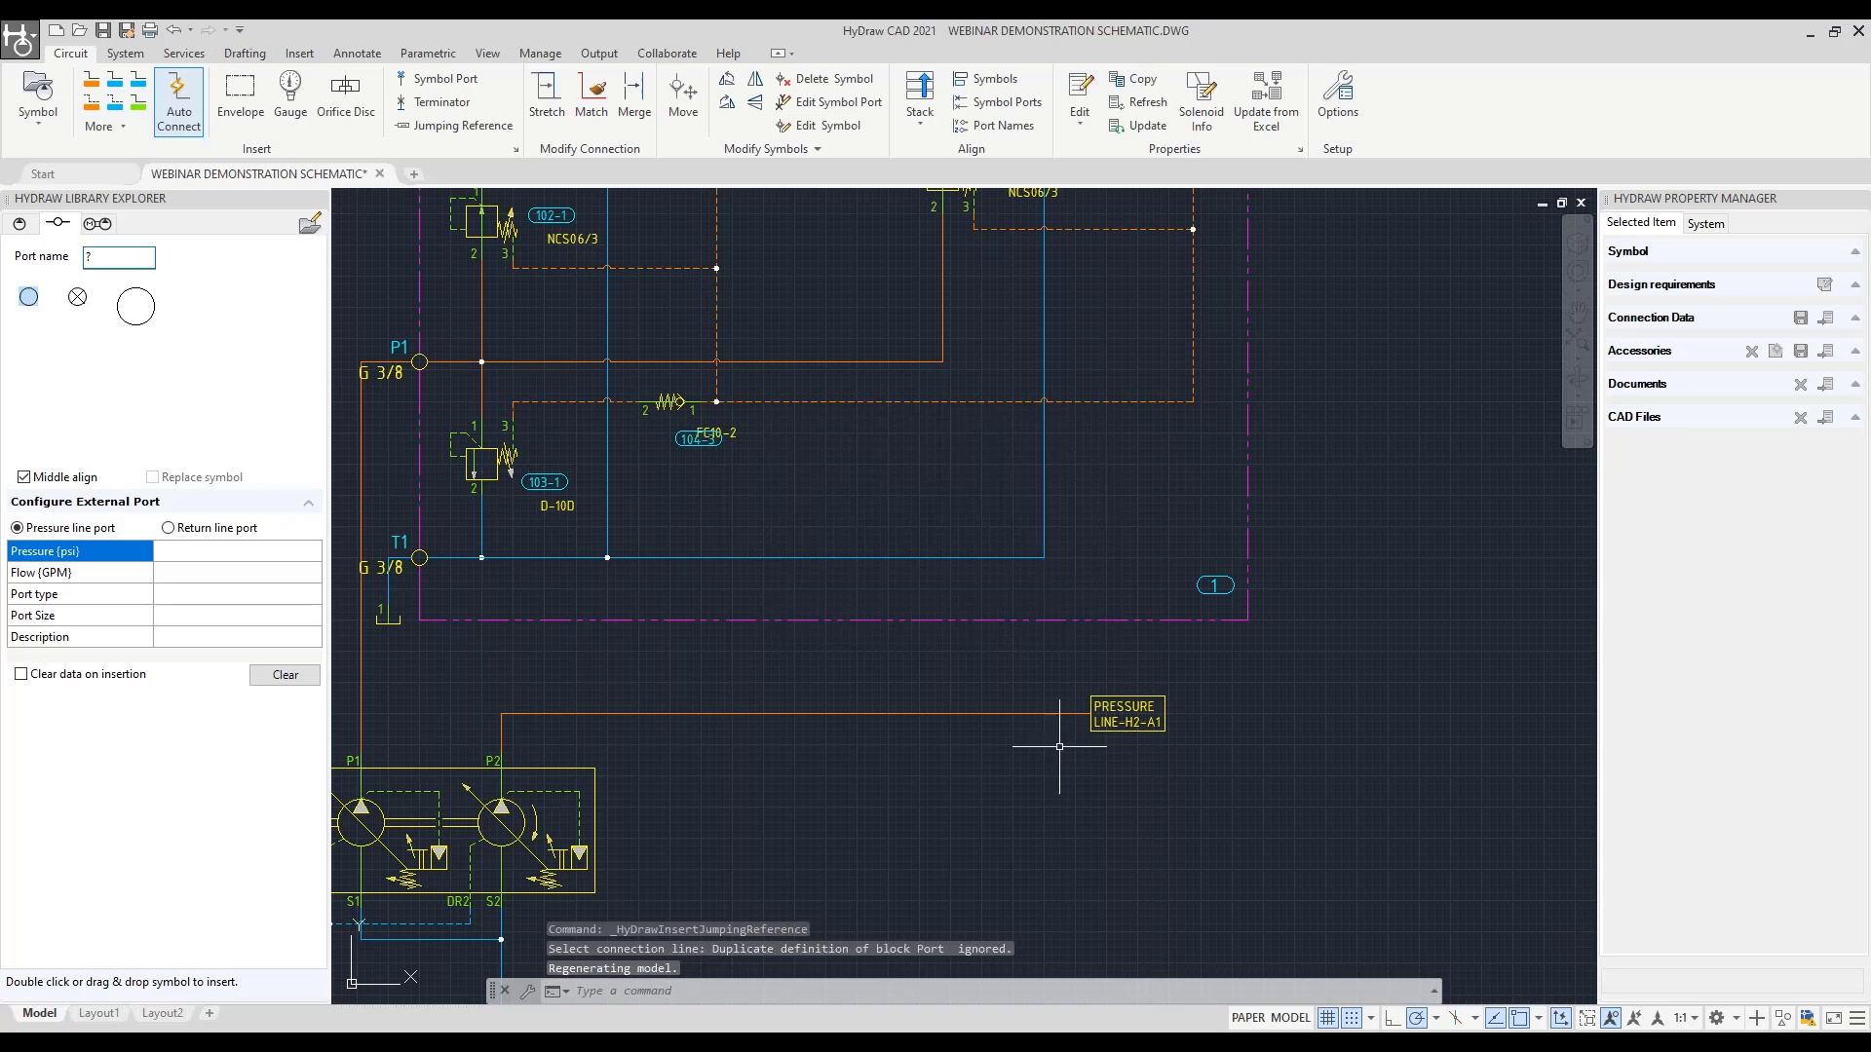
Draw a horizontal open-ended pressure line outward from port P2 of the second manifold
scroll(1295, 698, down, 2)
middle_drag(1379, 650, 673, 761)
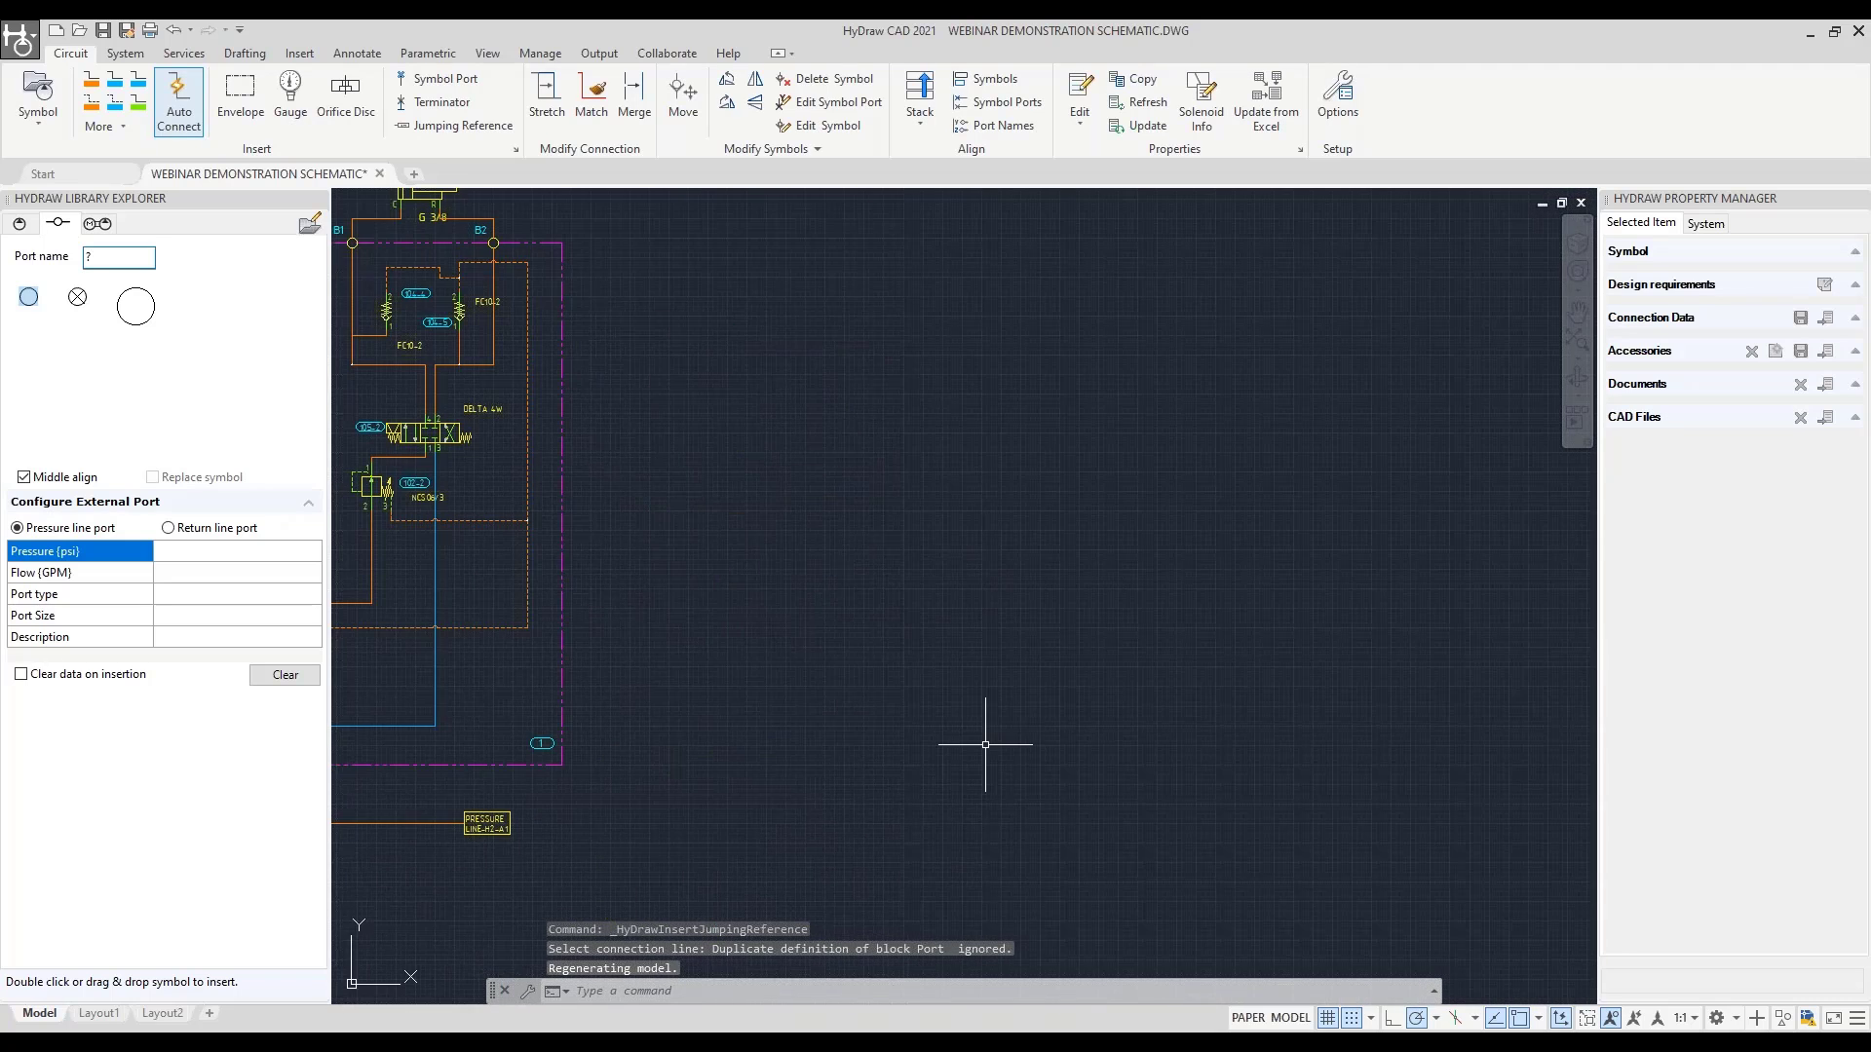
scroll(986, 744, down, 4)
middle_drag(1043, 689, 795, 704)
scroll(925, 672, up, 8)
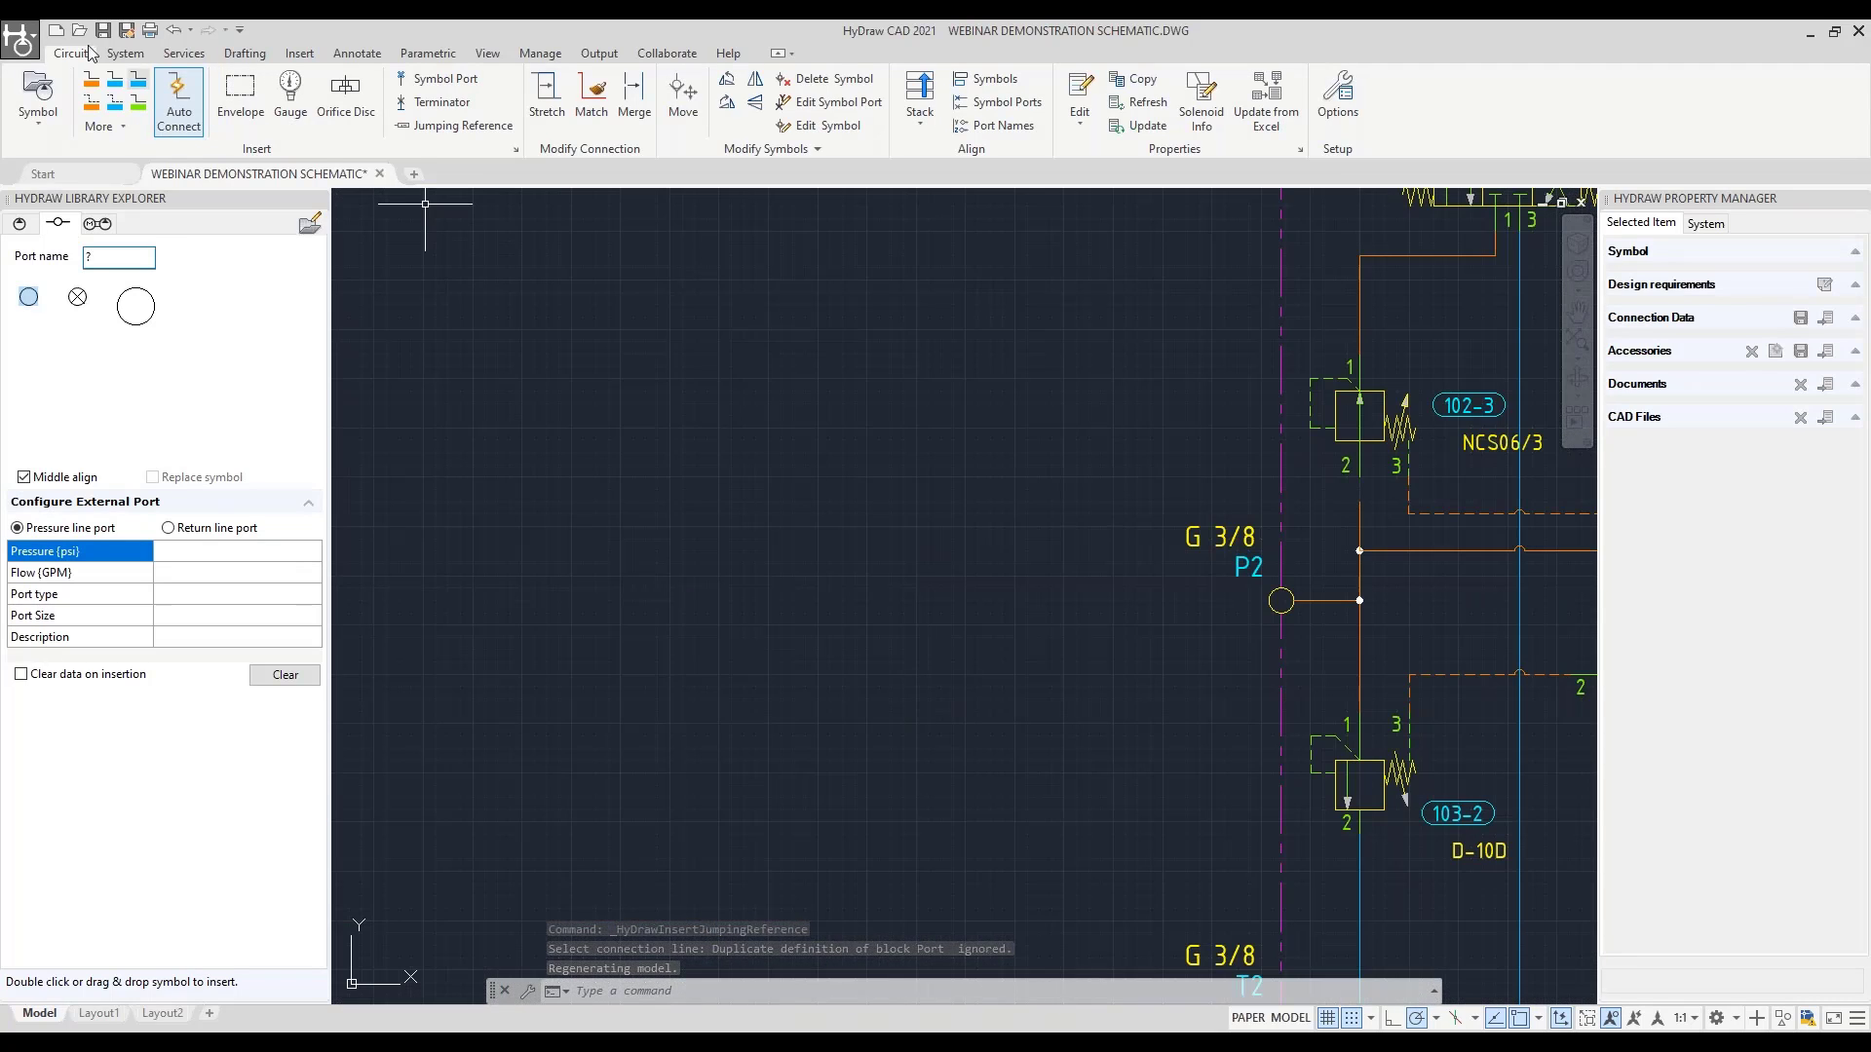
click(89, 84)
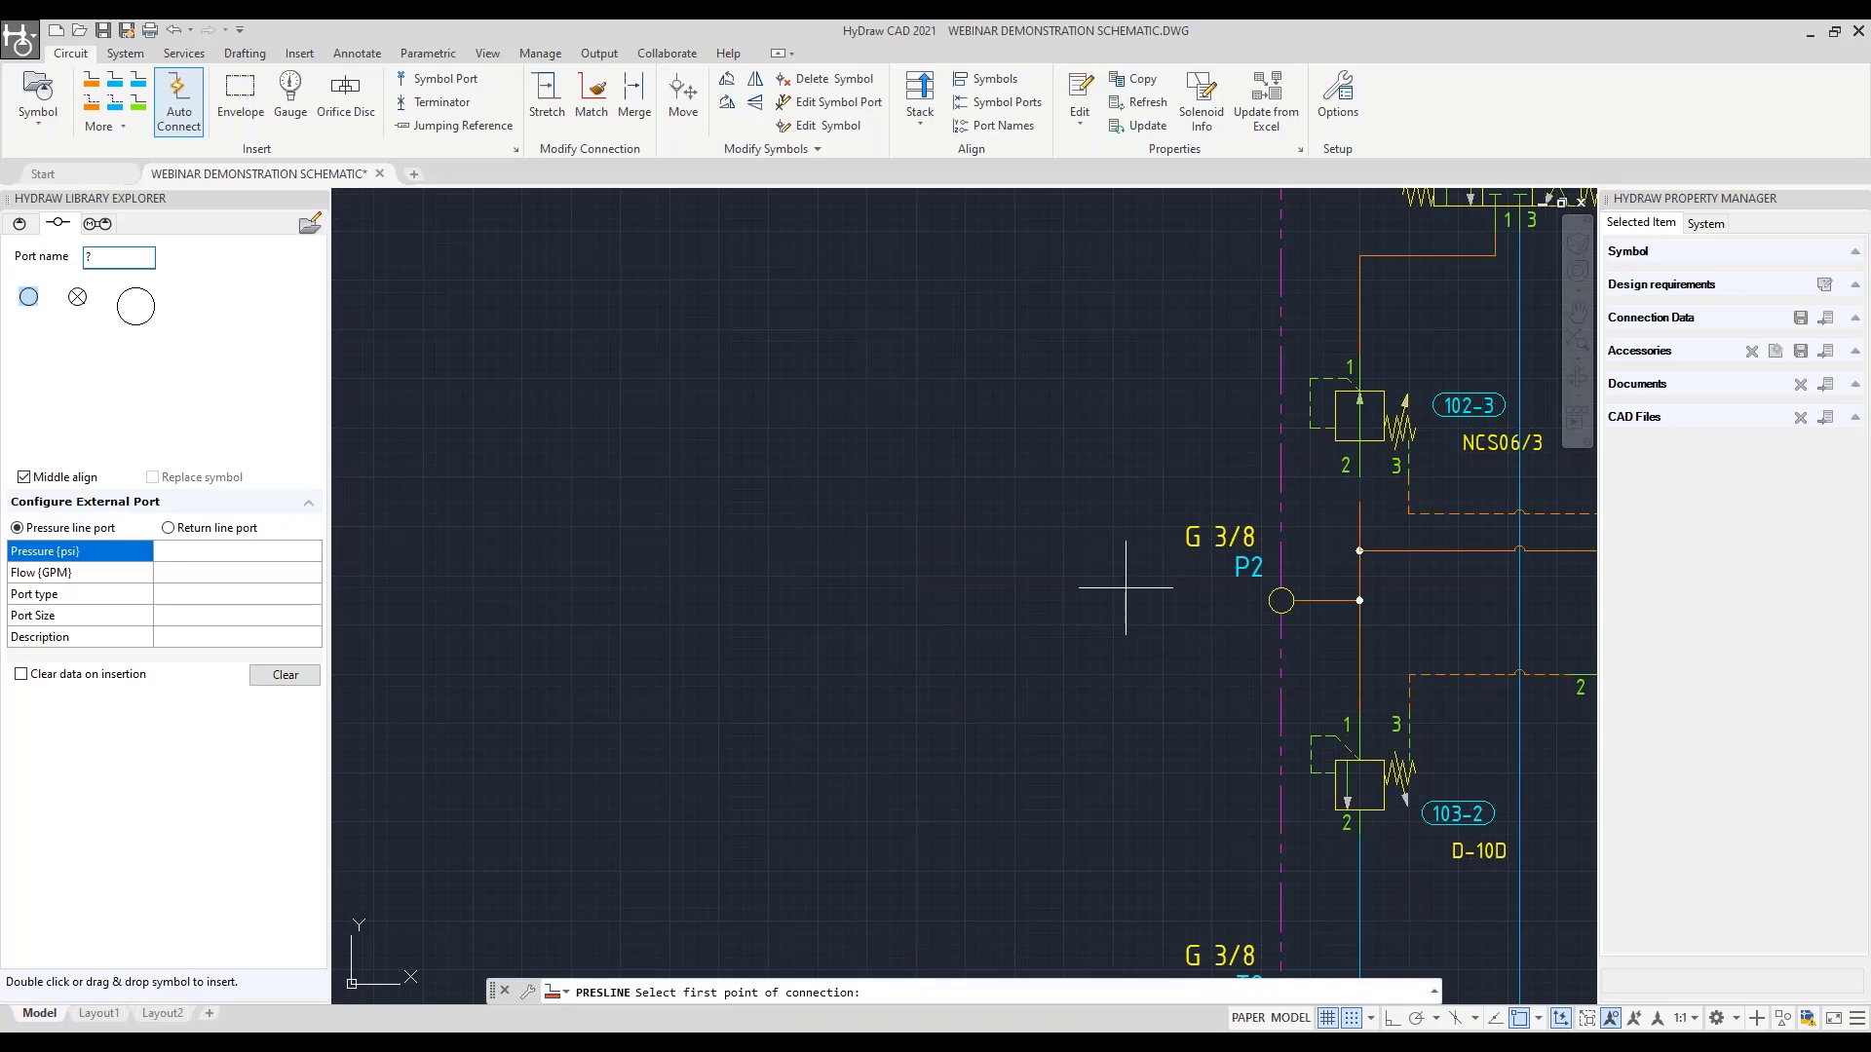
click(1272, 600)
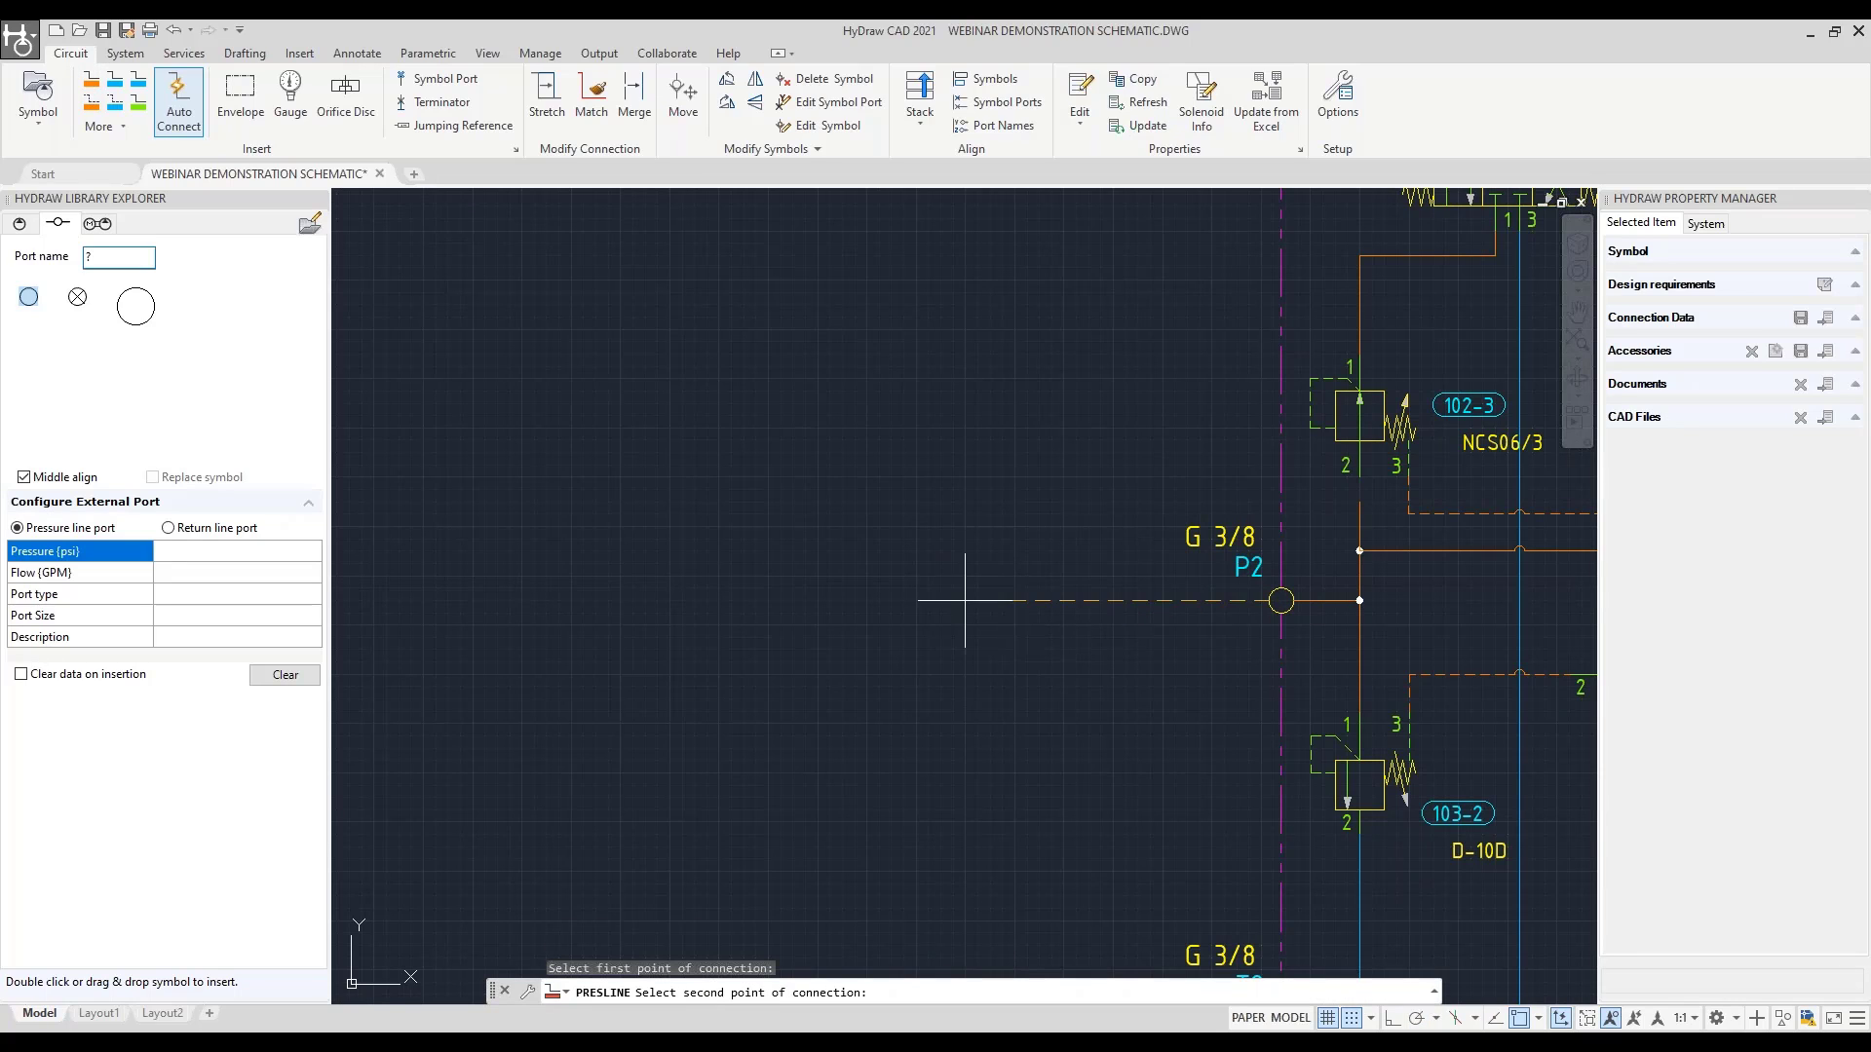
click(904, 600)
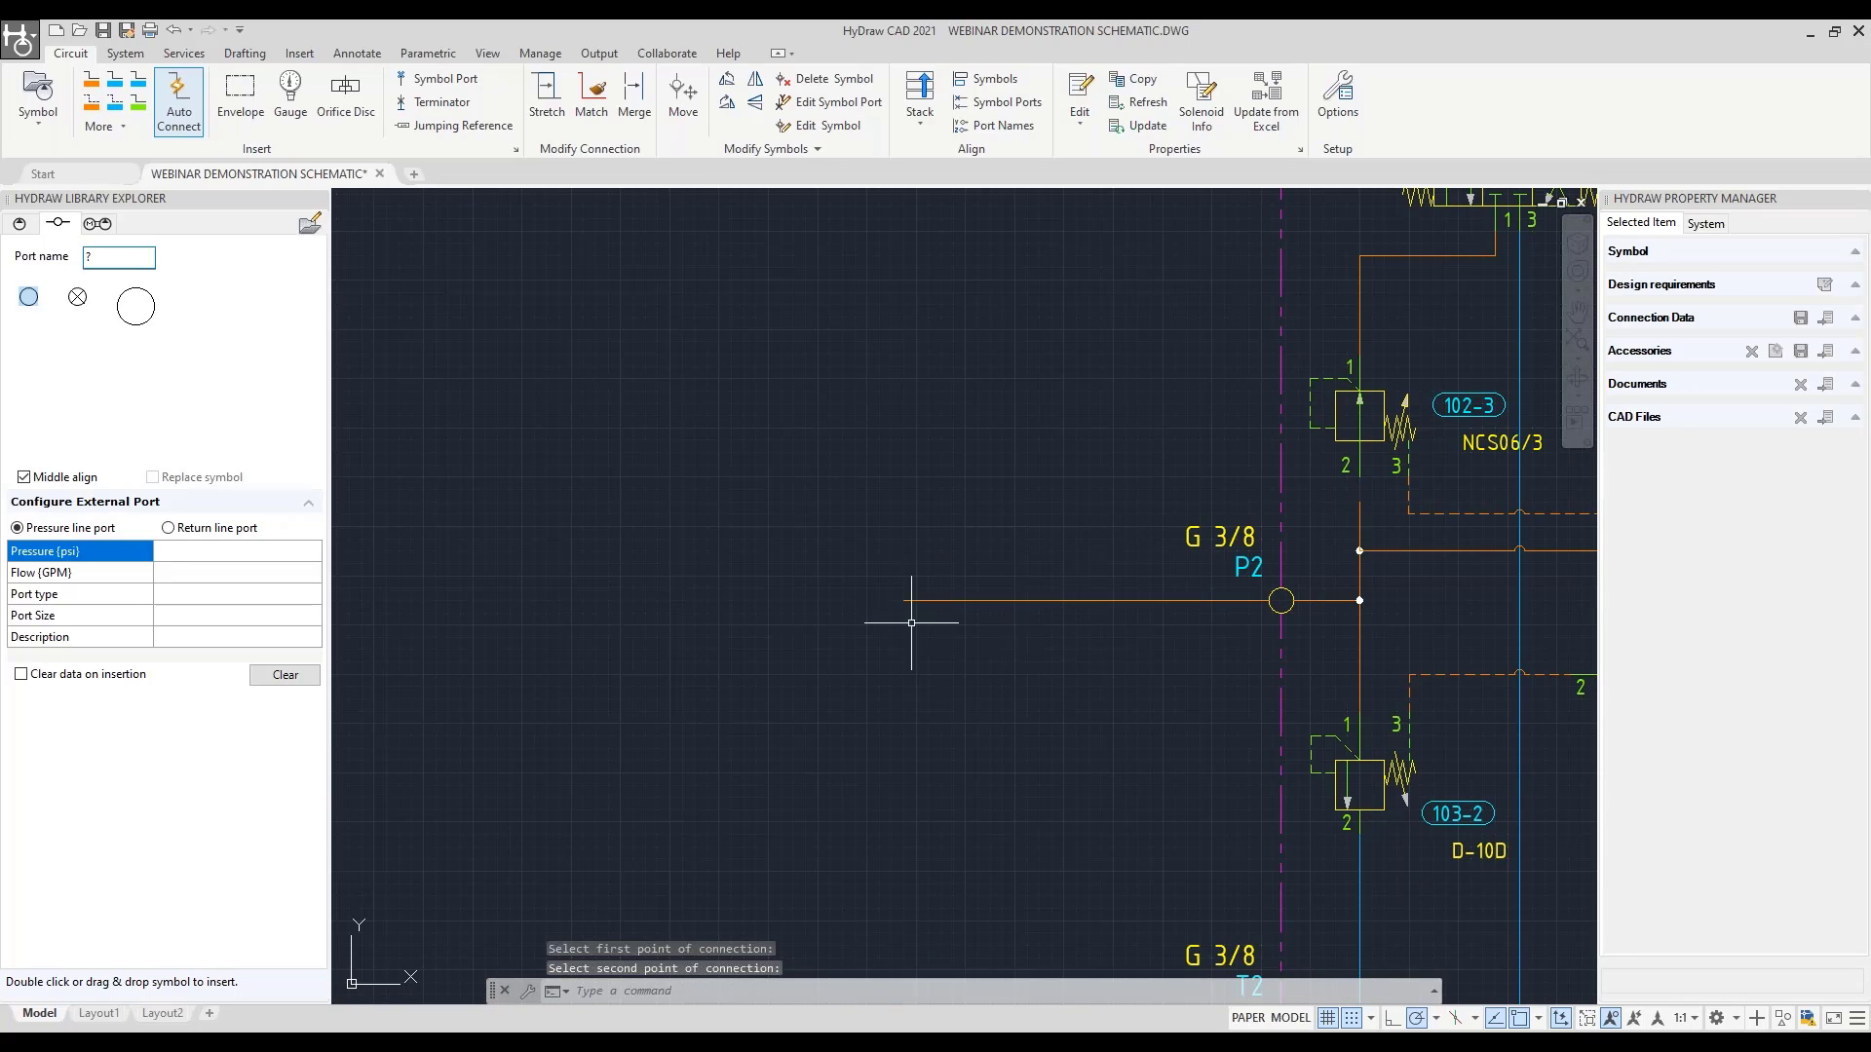
Insert a hydraulic jumping reference named Pressure Line at the open end of the P2 manifold line, with destination sheet 1 and grid square A1
click(419, 127)
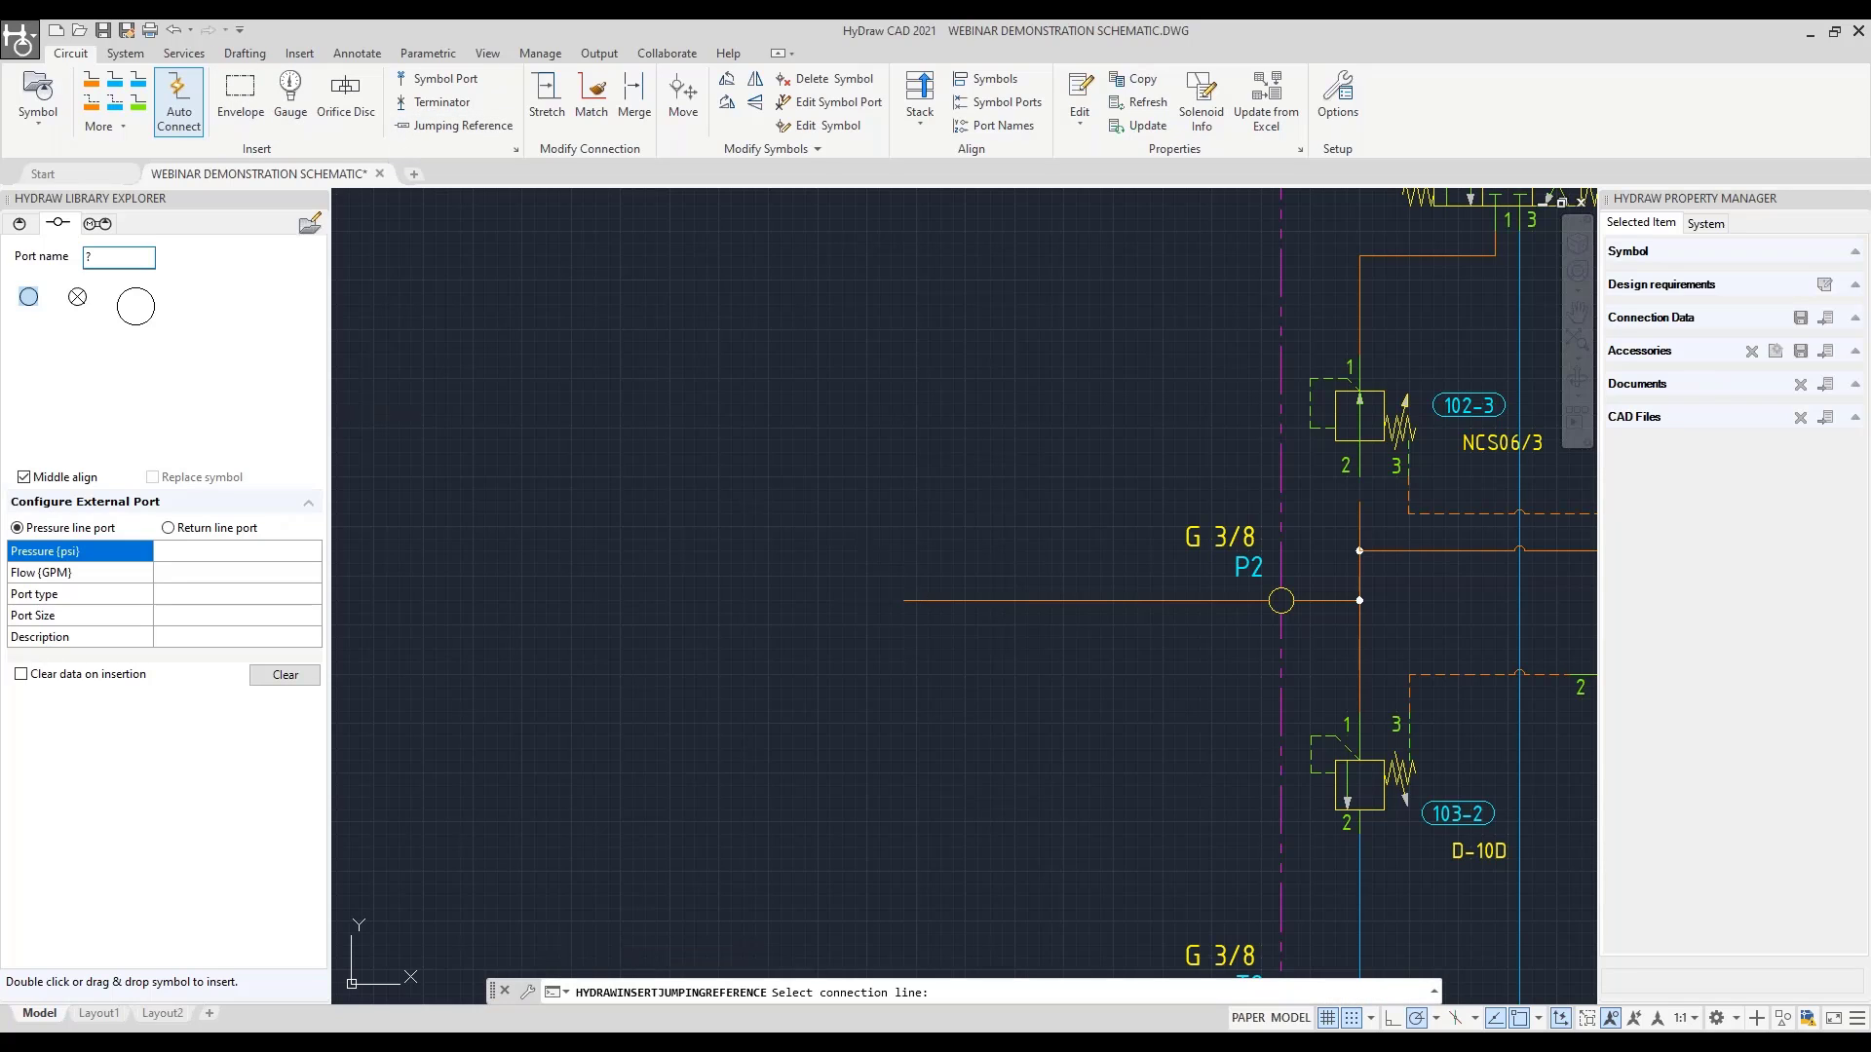
click(908, 600)
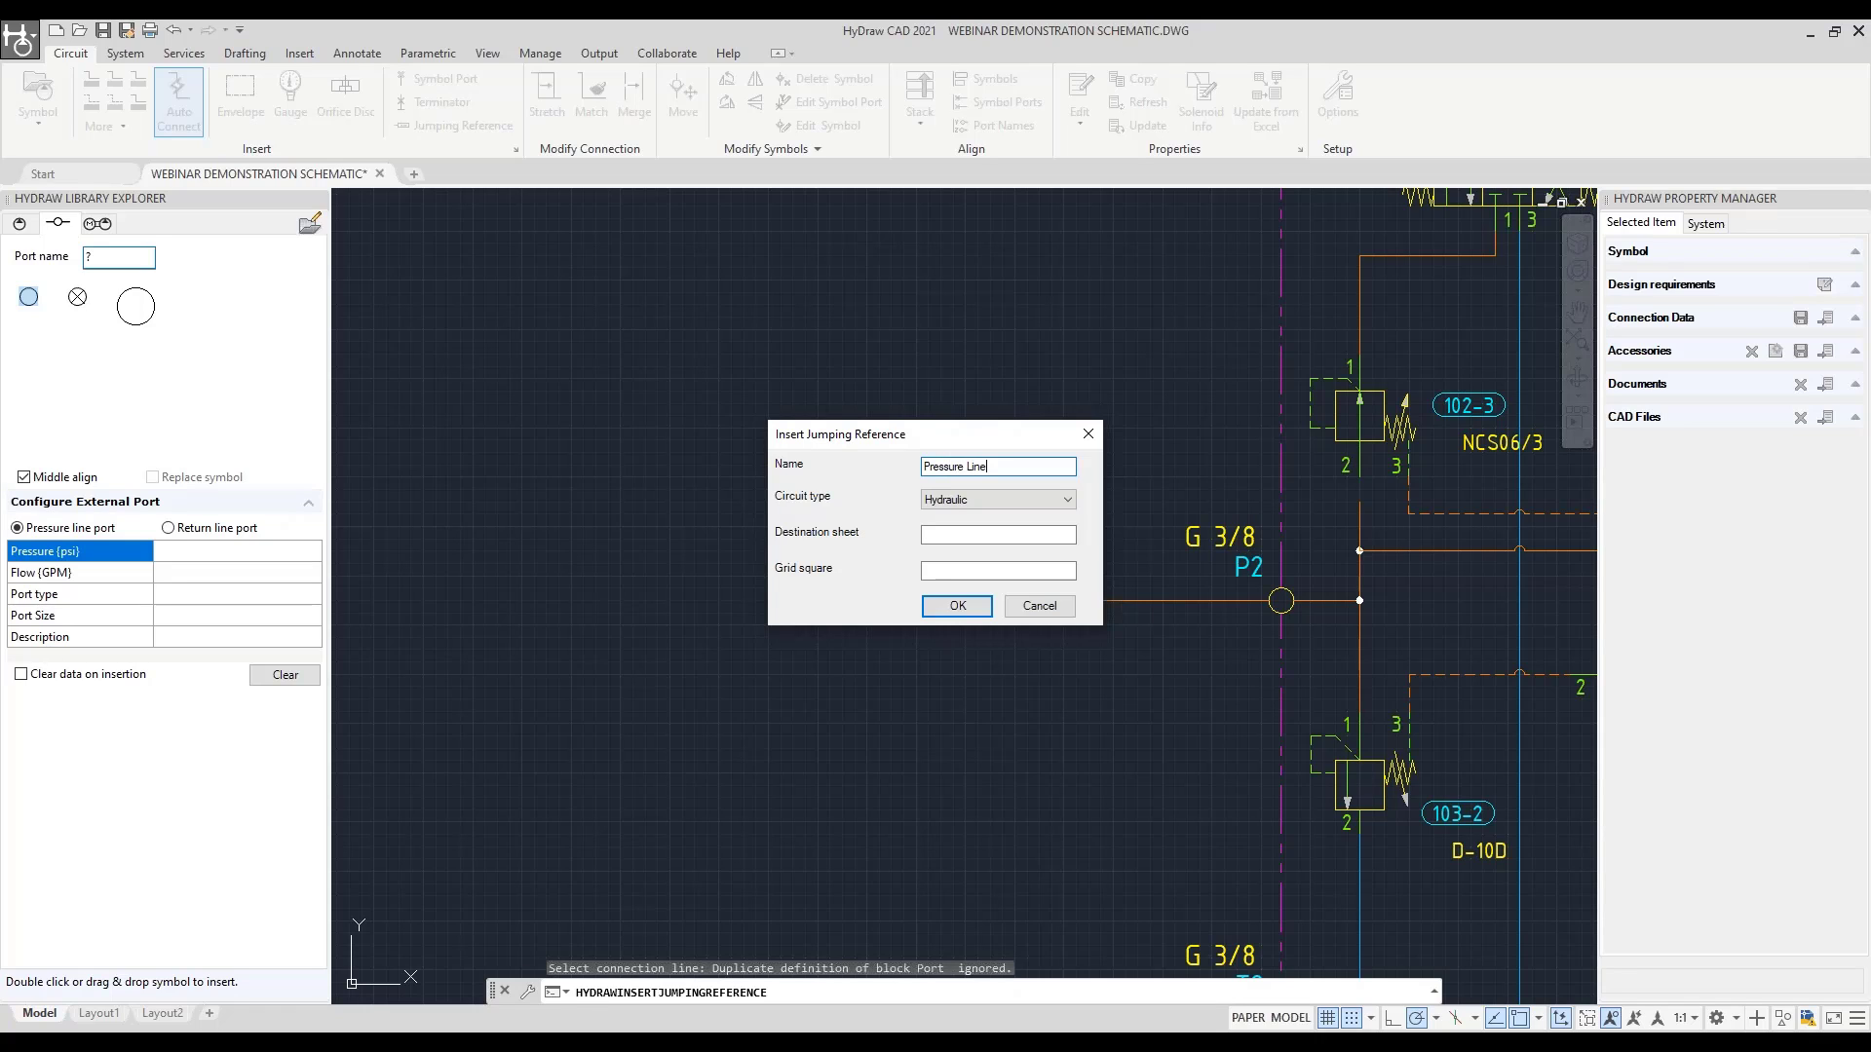
click(945, 535)
text(1)
click(966, 572)
click(957, 606)
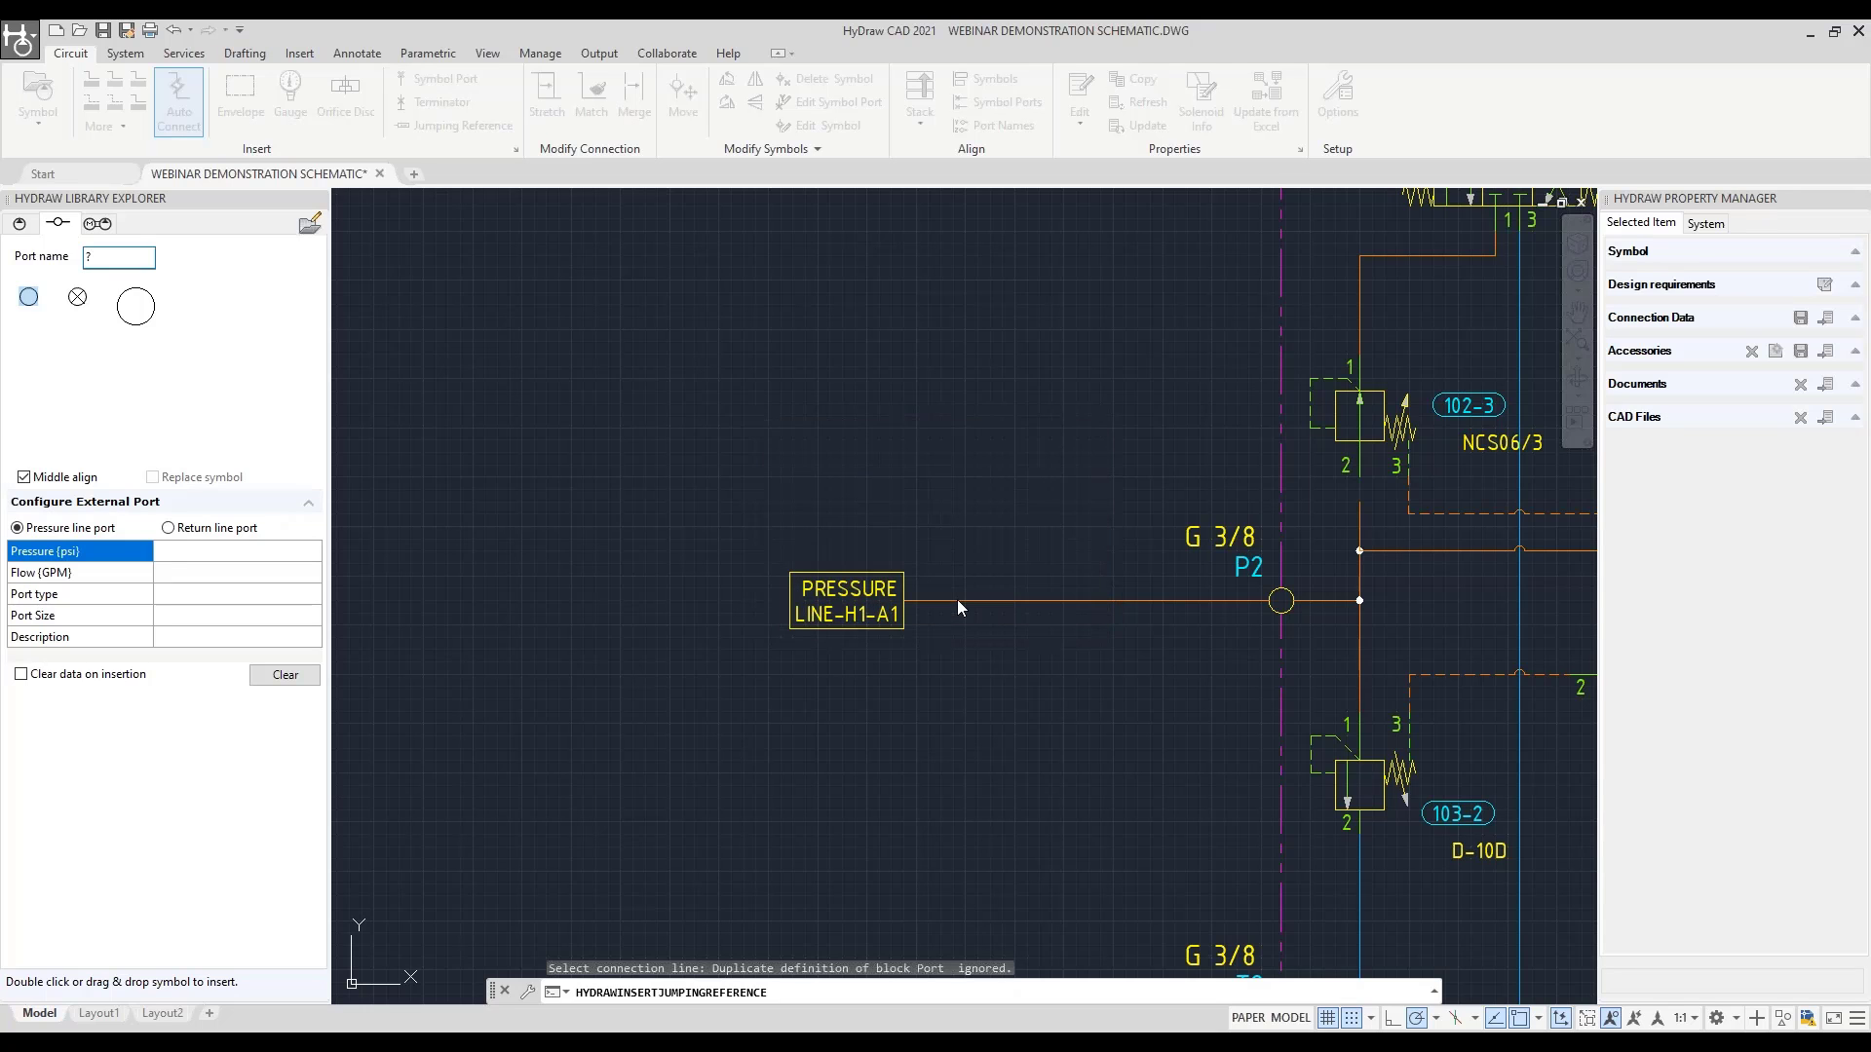
Find the matching jumping reference for the pump line's Pressure Line reference below the first manifold
scroll(957, 600, down, 2)
scroll(957, 601, down, 2)
middle_drag(777, 695, 651, 596)
scroll(649, 670, up, 4)
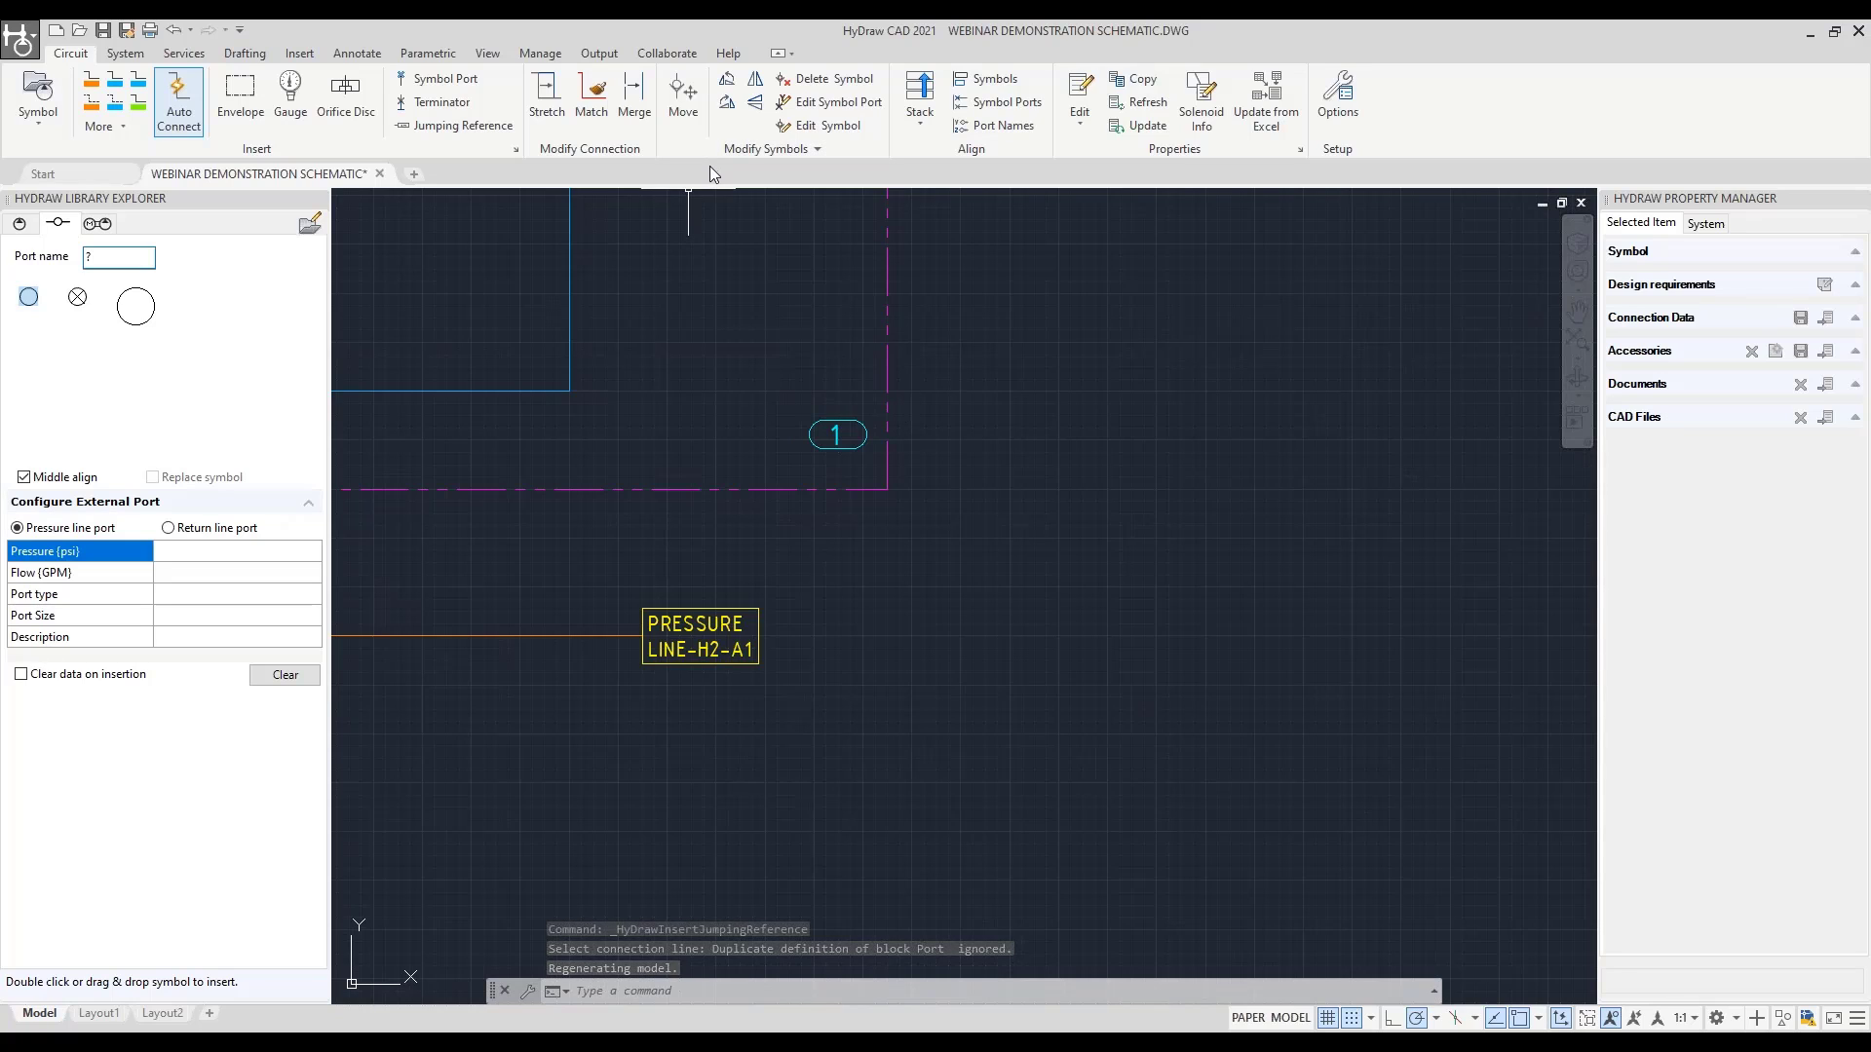
click(749, 151)
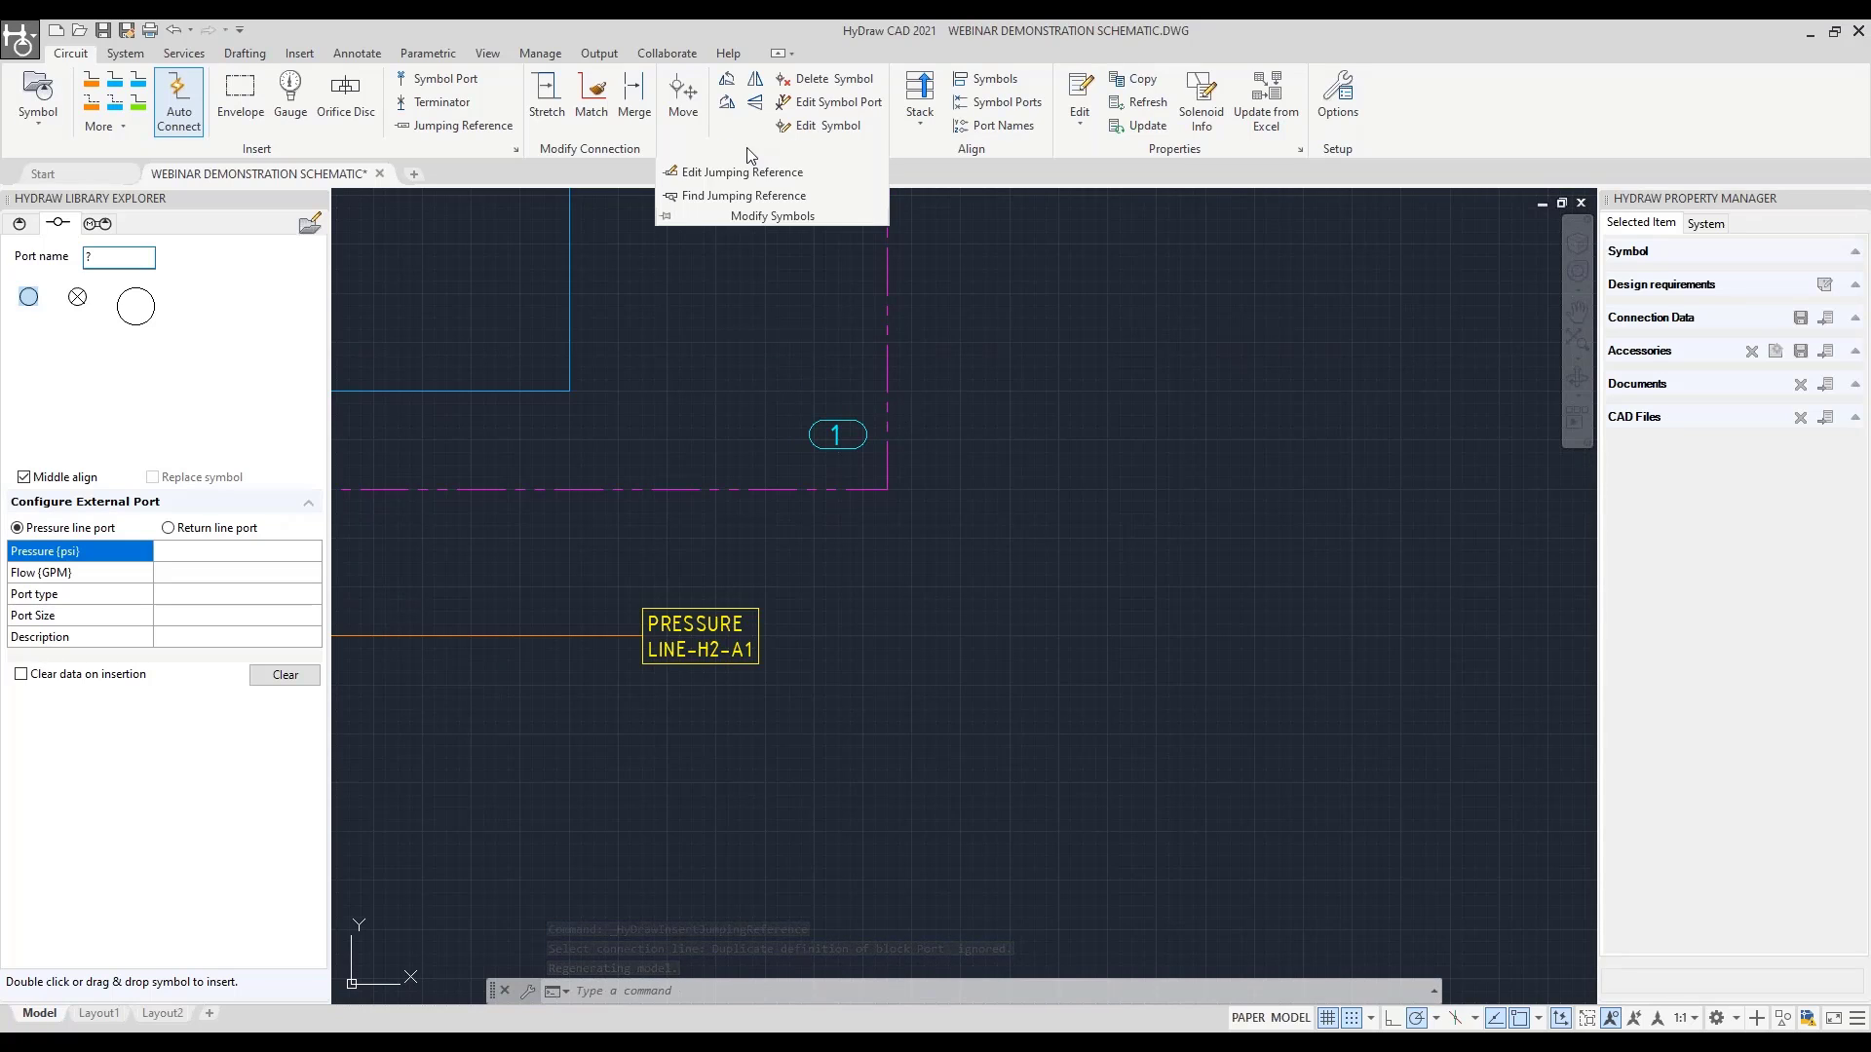
click(708, 199)
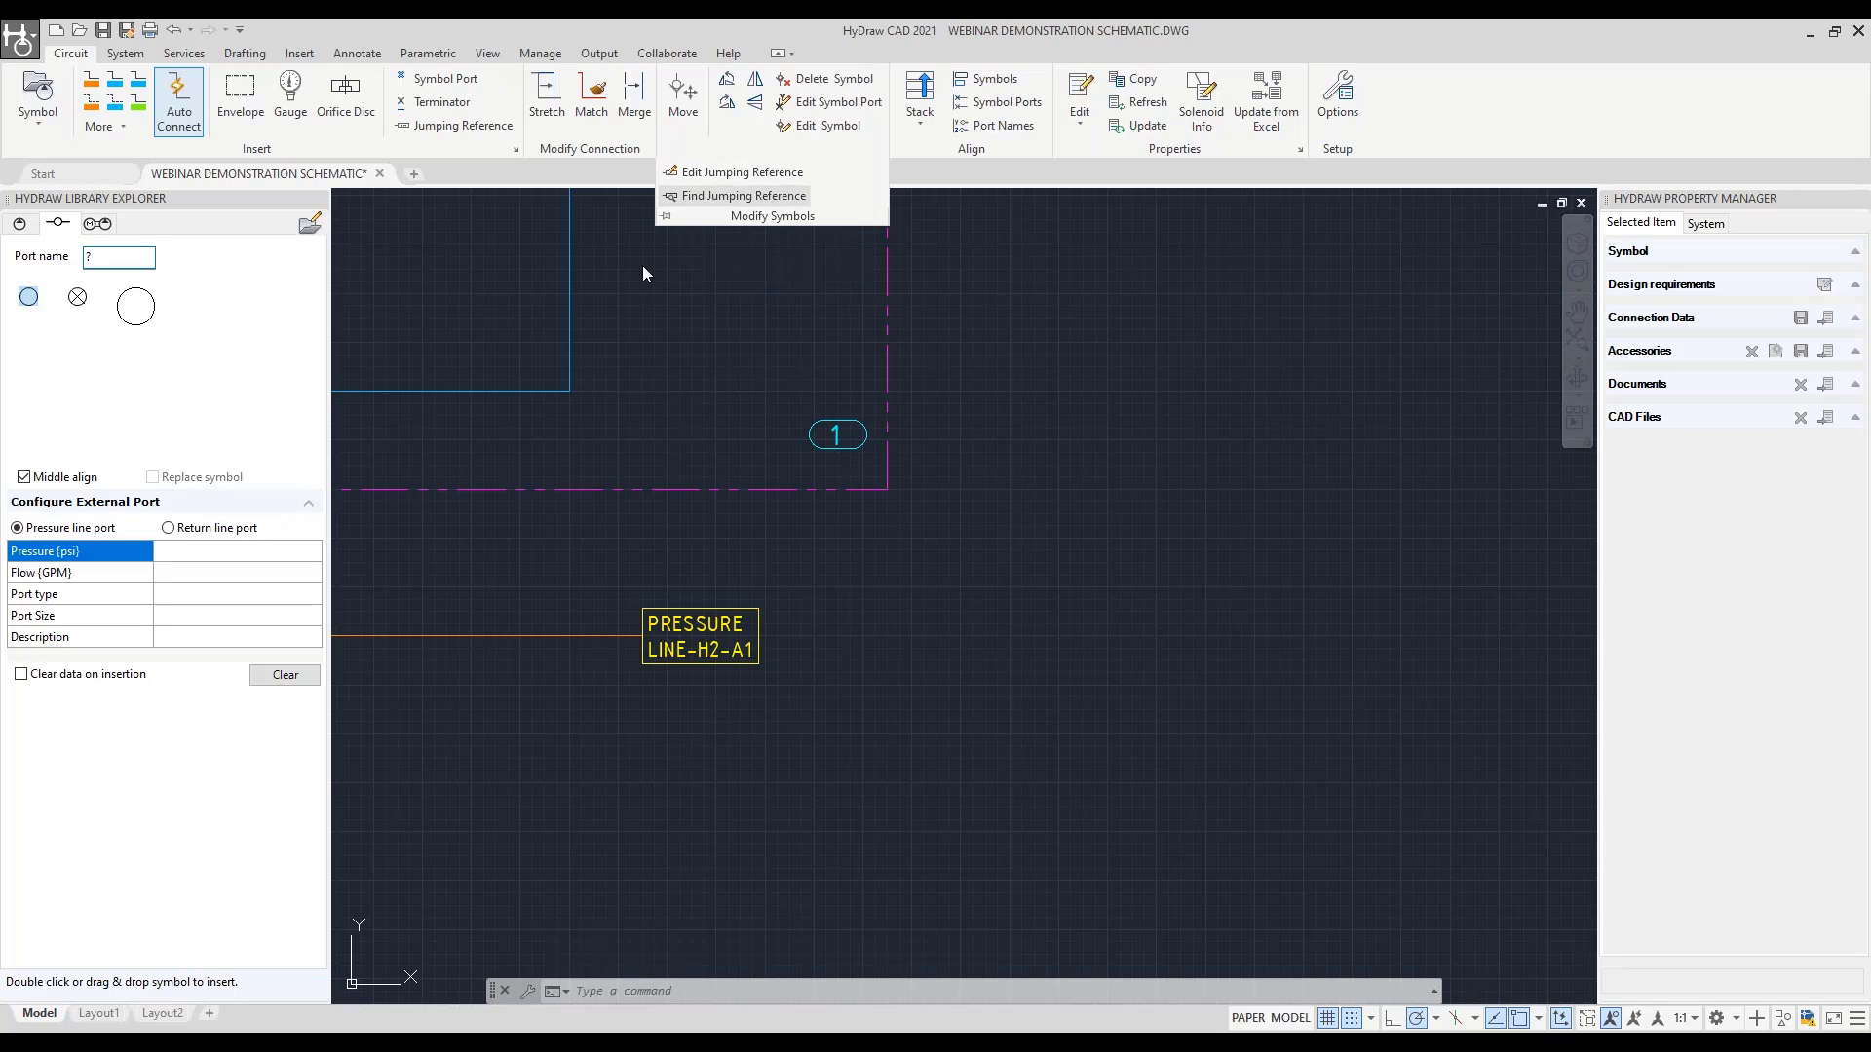
click(710, 152)
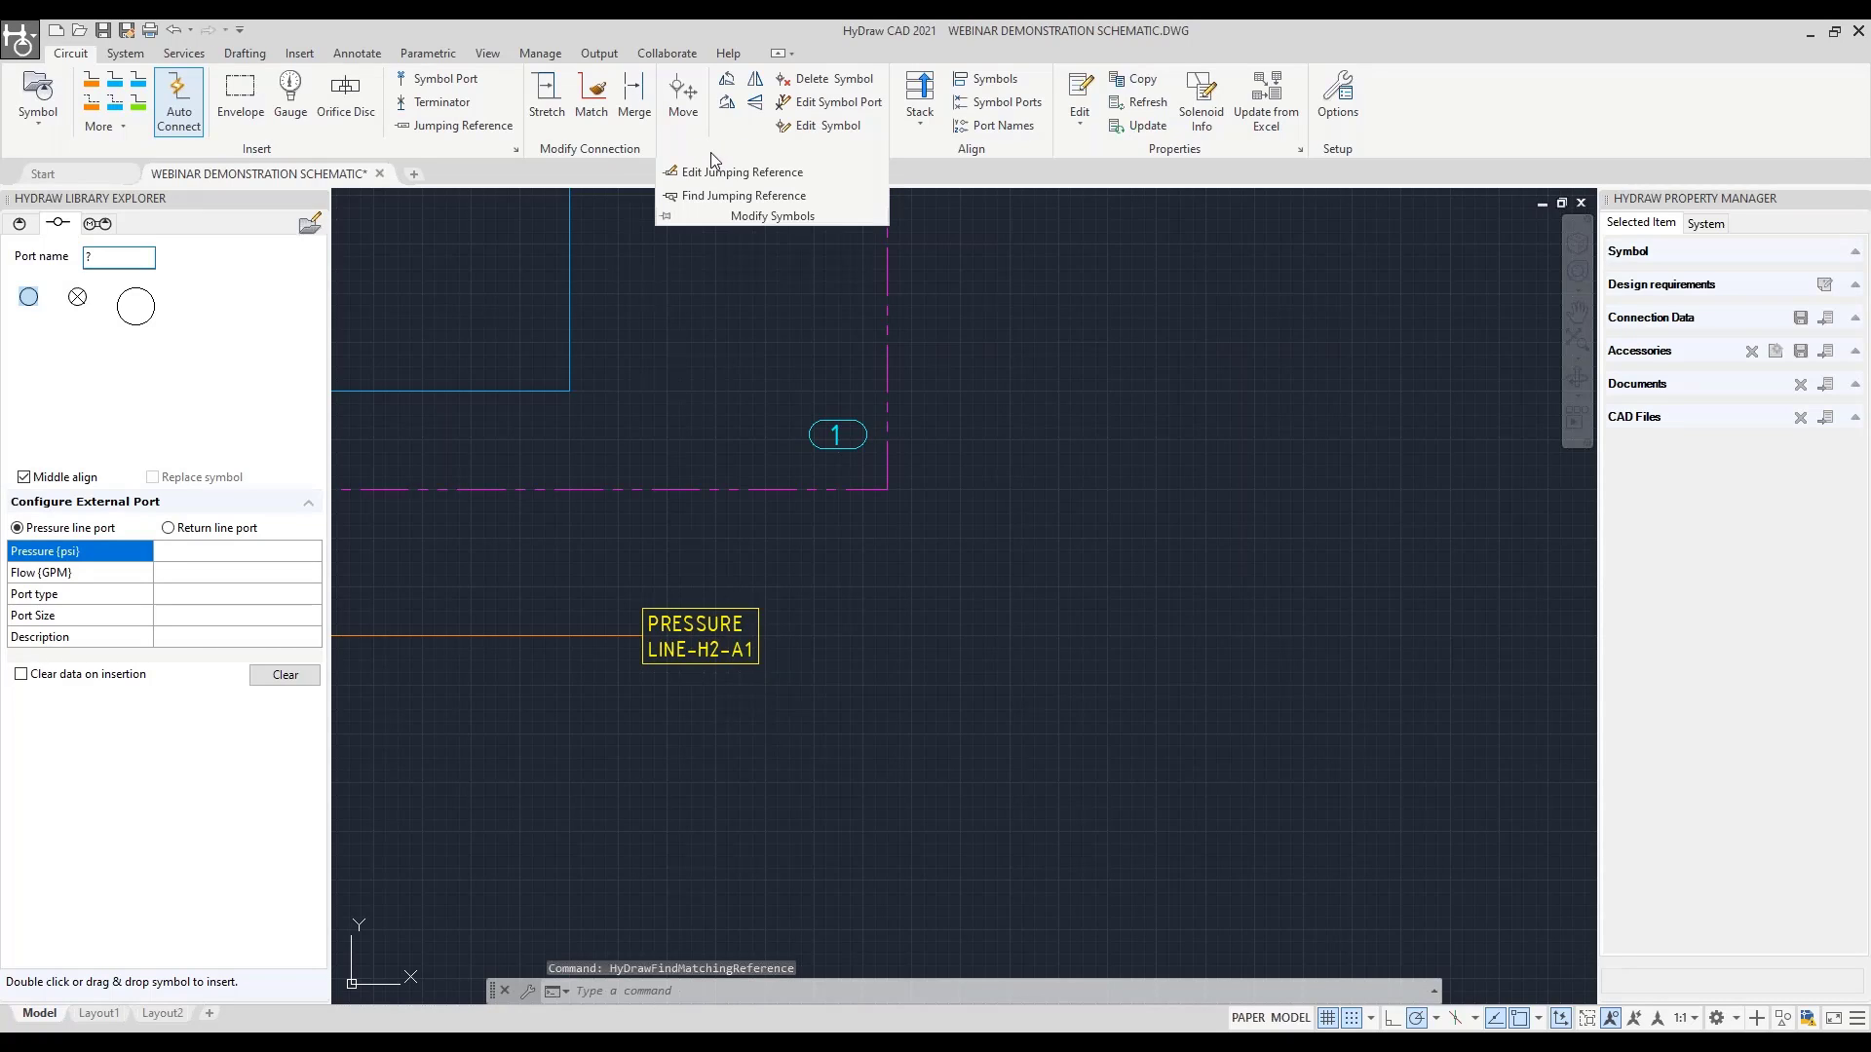
click(736, 196)
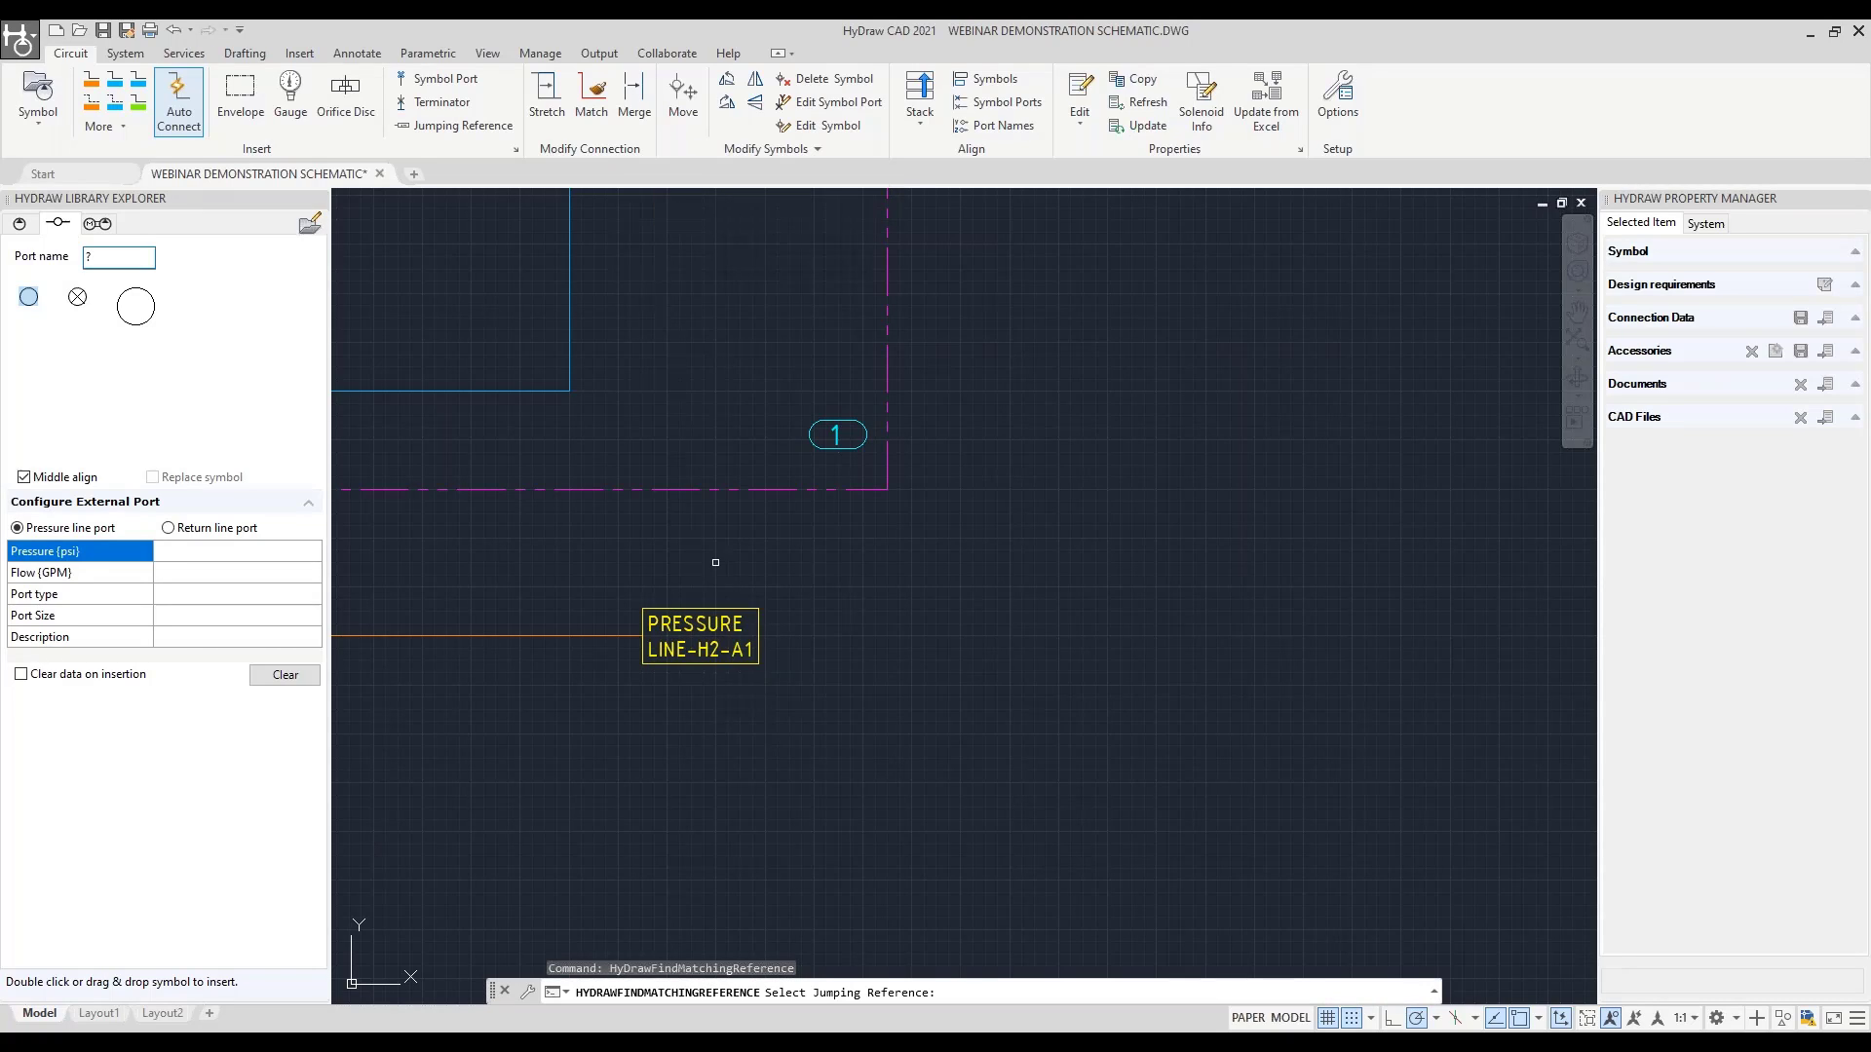
click(701, 624)
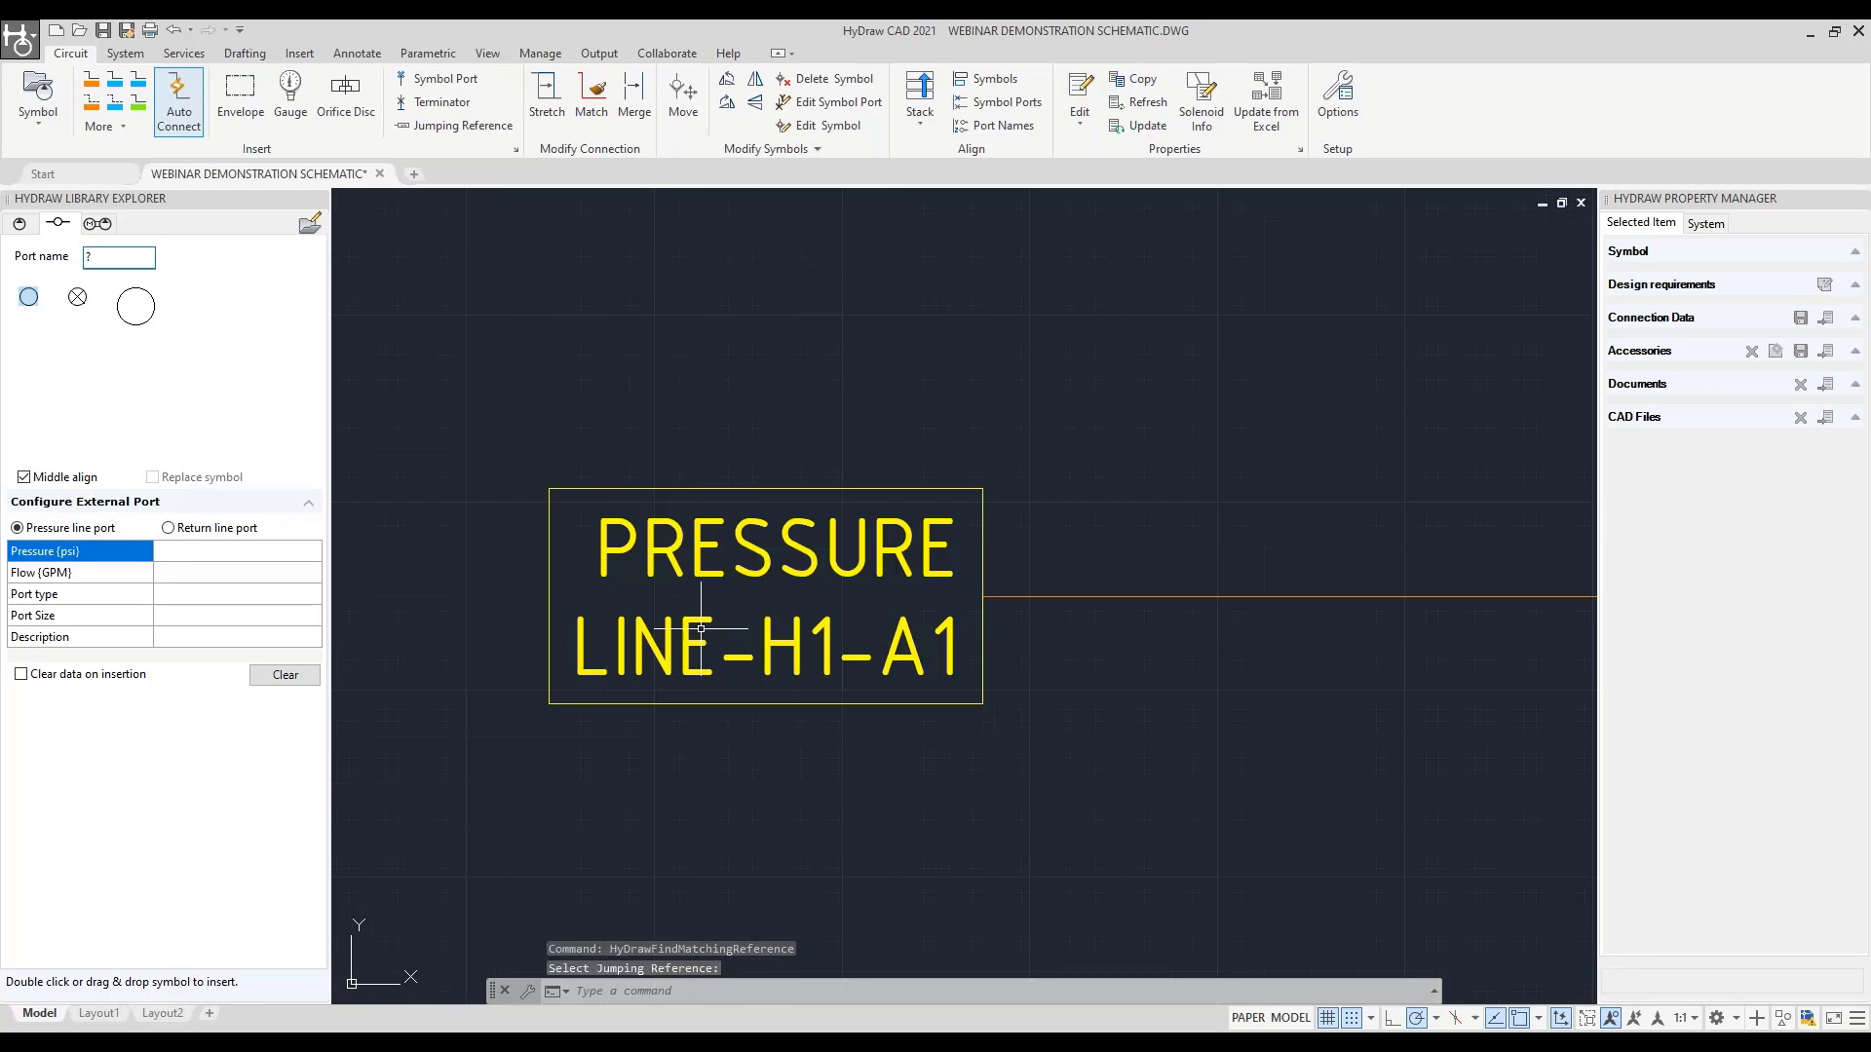
scroll(741, 628, down, 5)
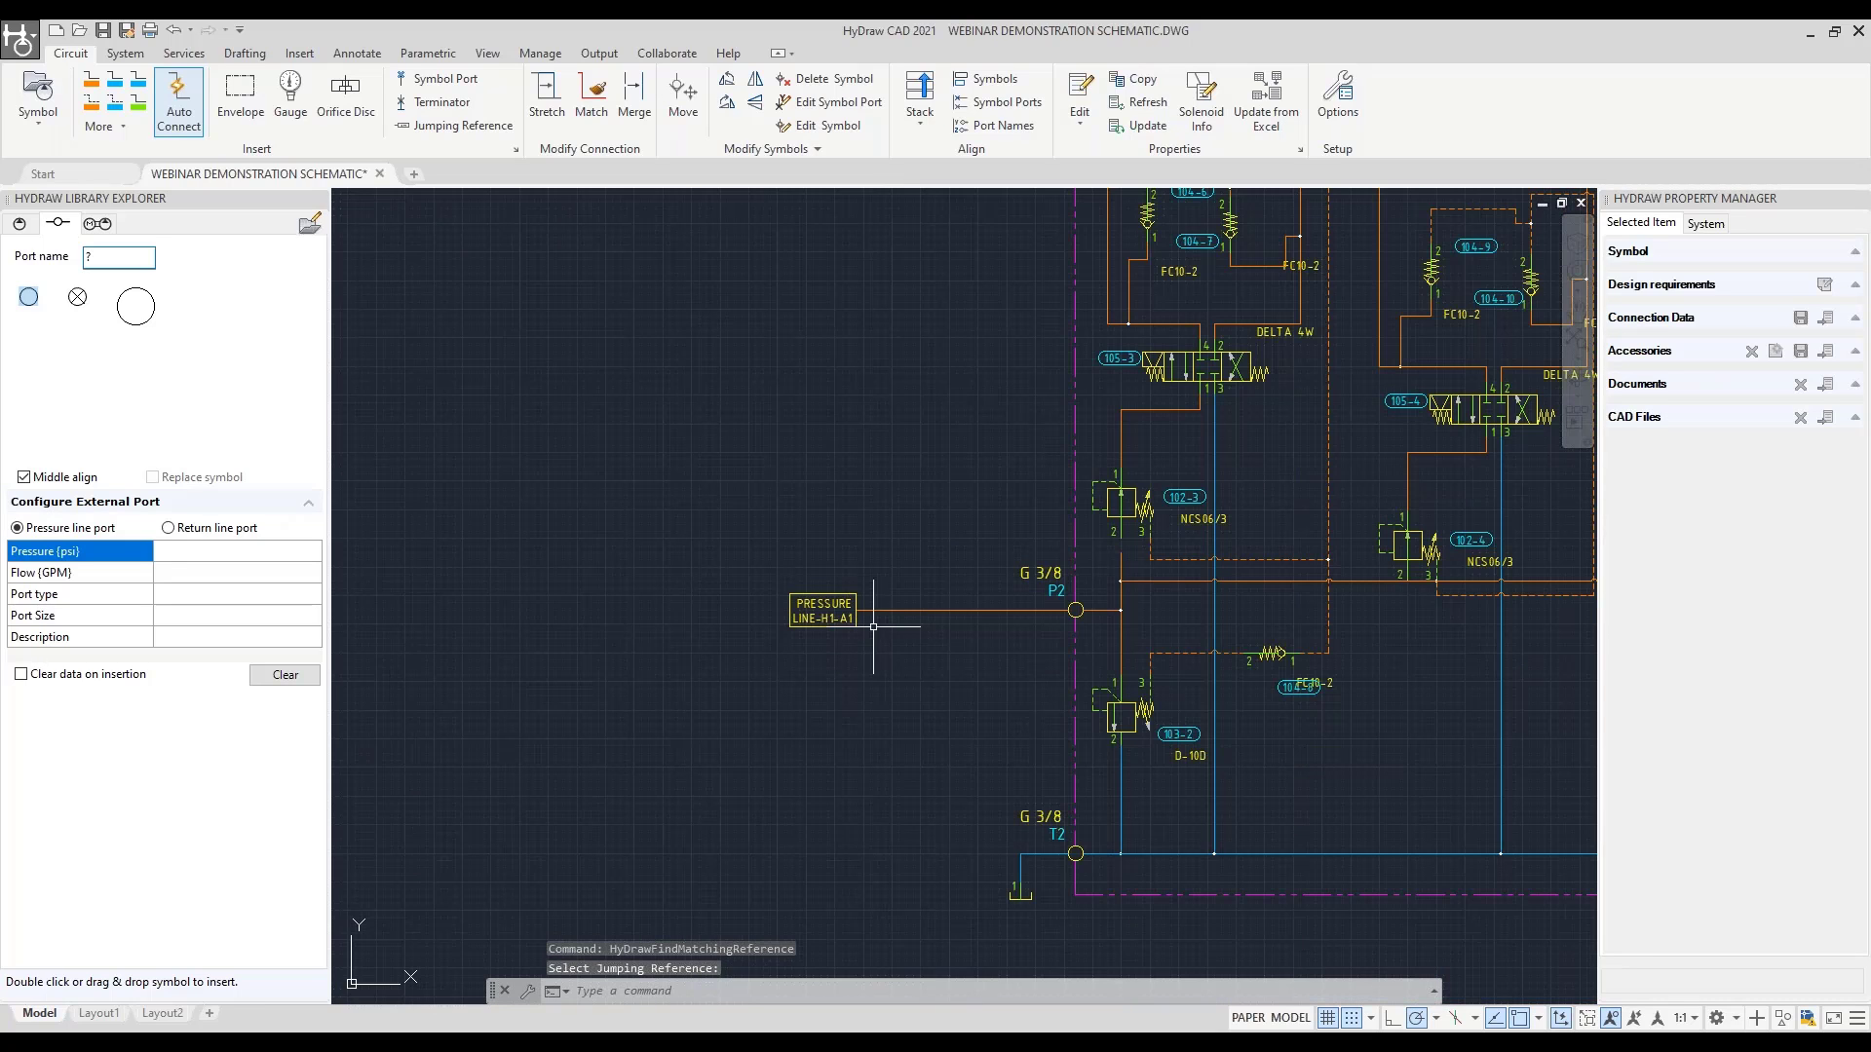
middle_drag(846, 630, 916, 576)
scroll(870, 576, down, 2)
middle_drag(783, 657, 856, 653)
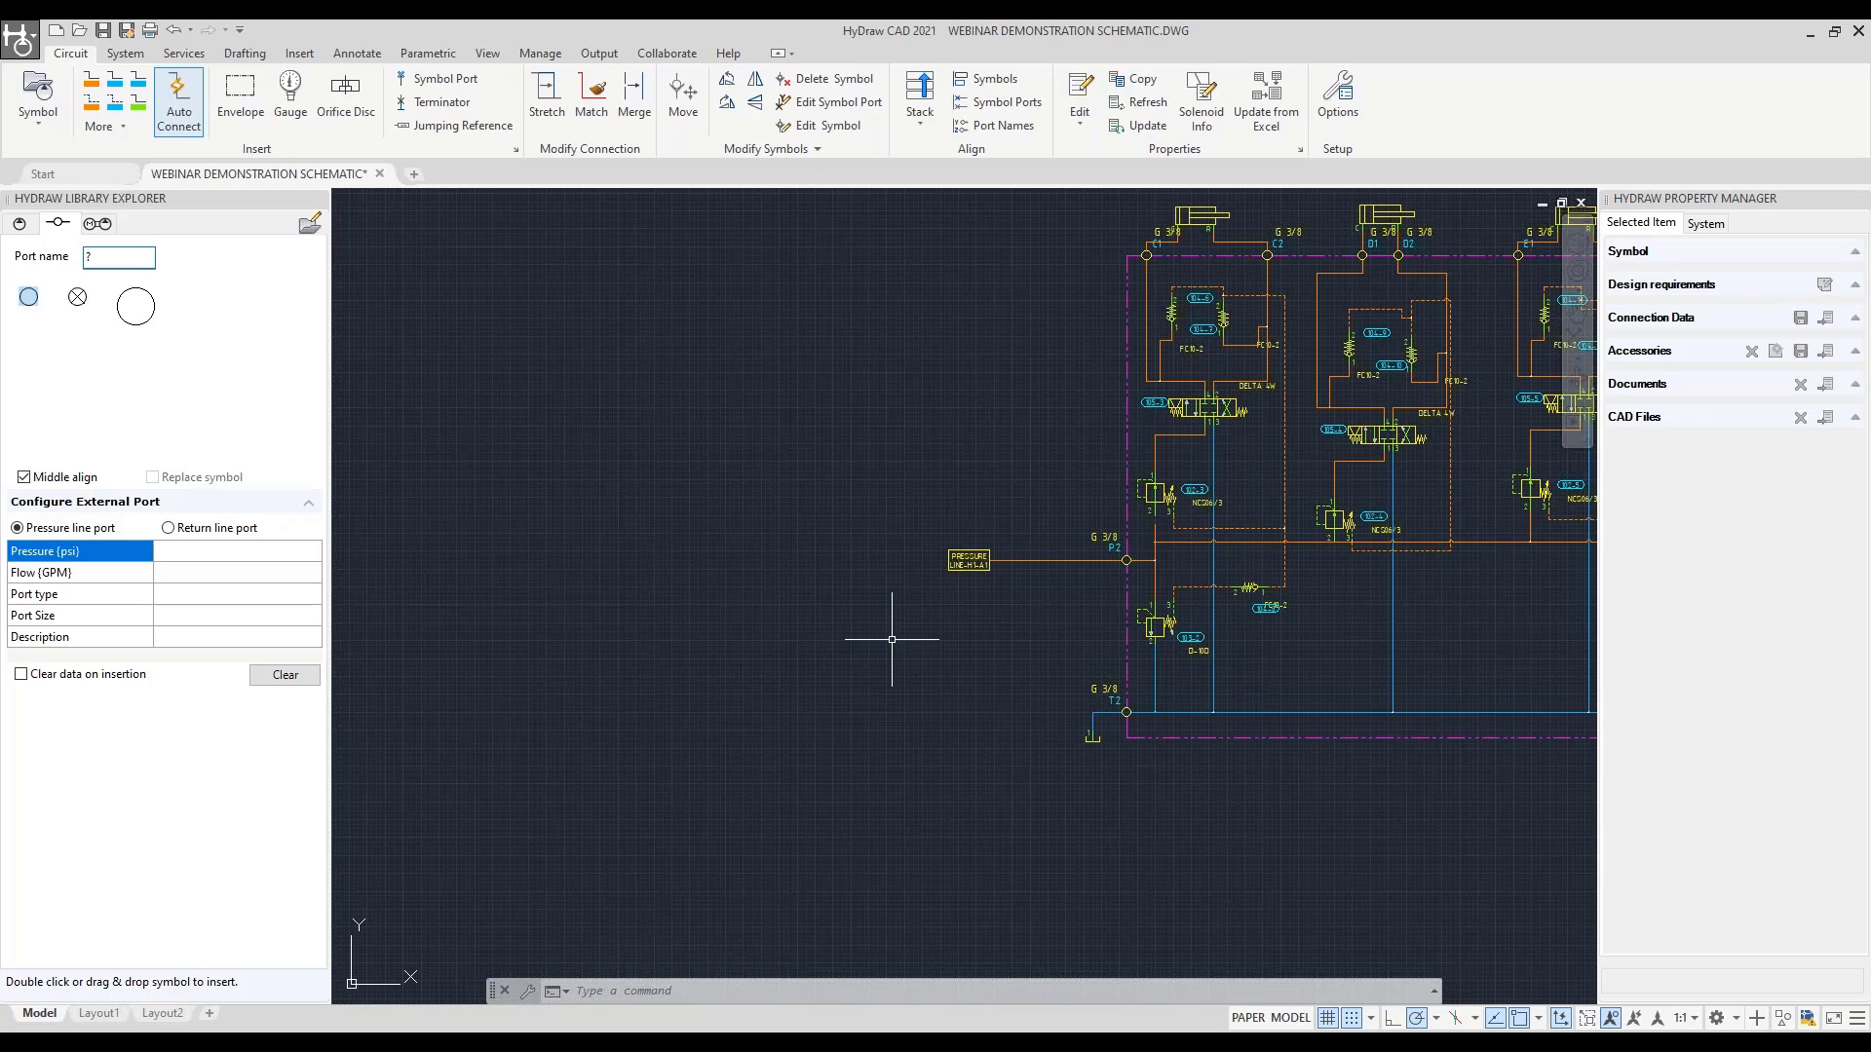
Insert an imperial C-size title block around the first manifold and the pump
middle_drag(971, 626, 1598, 546)
scroll(712, 638, down, 2)
middle_drag(711, 638, 982, 681)
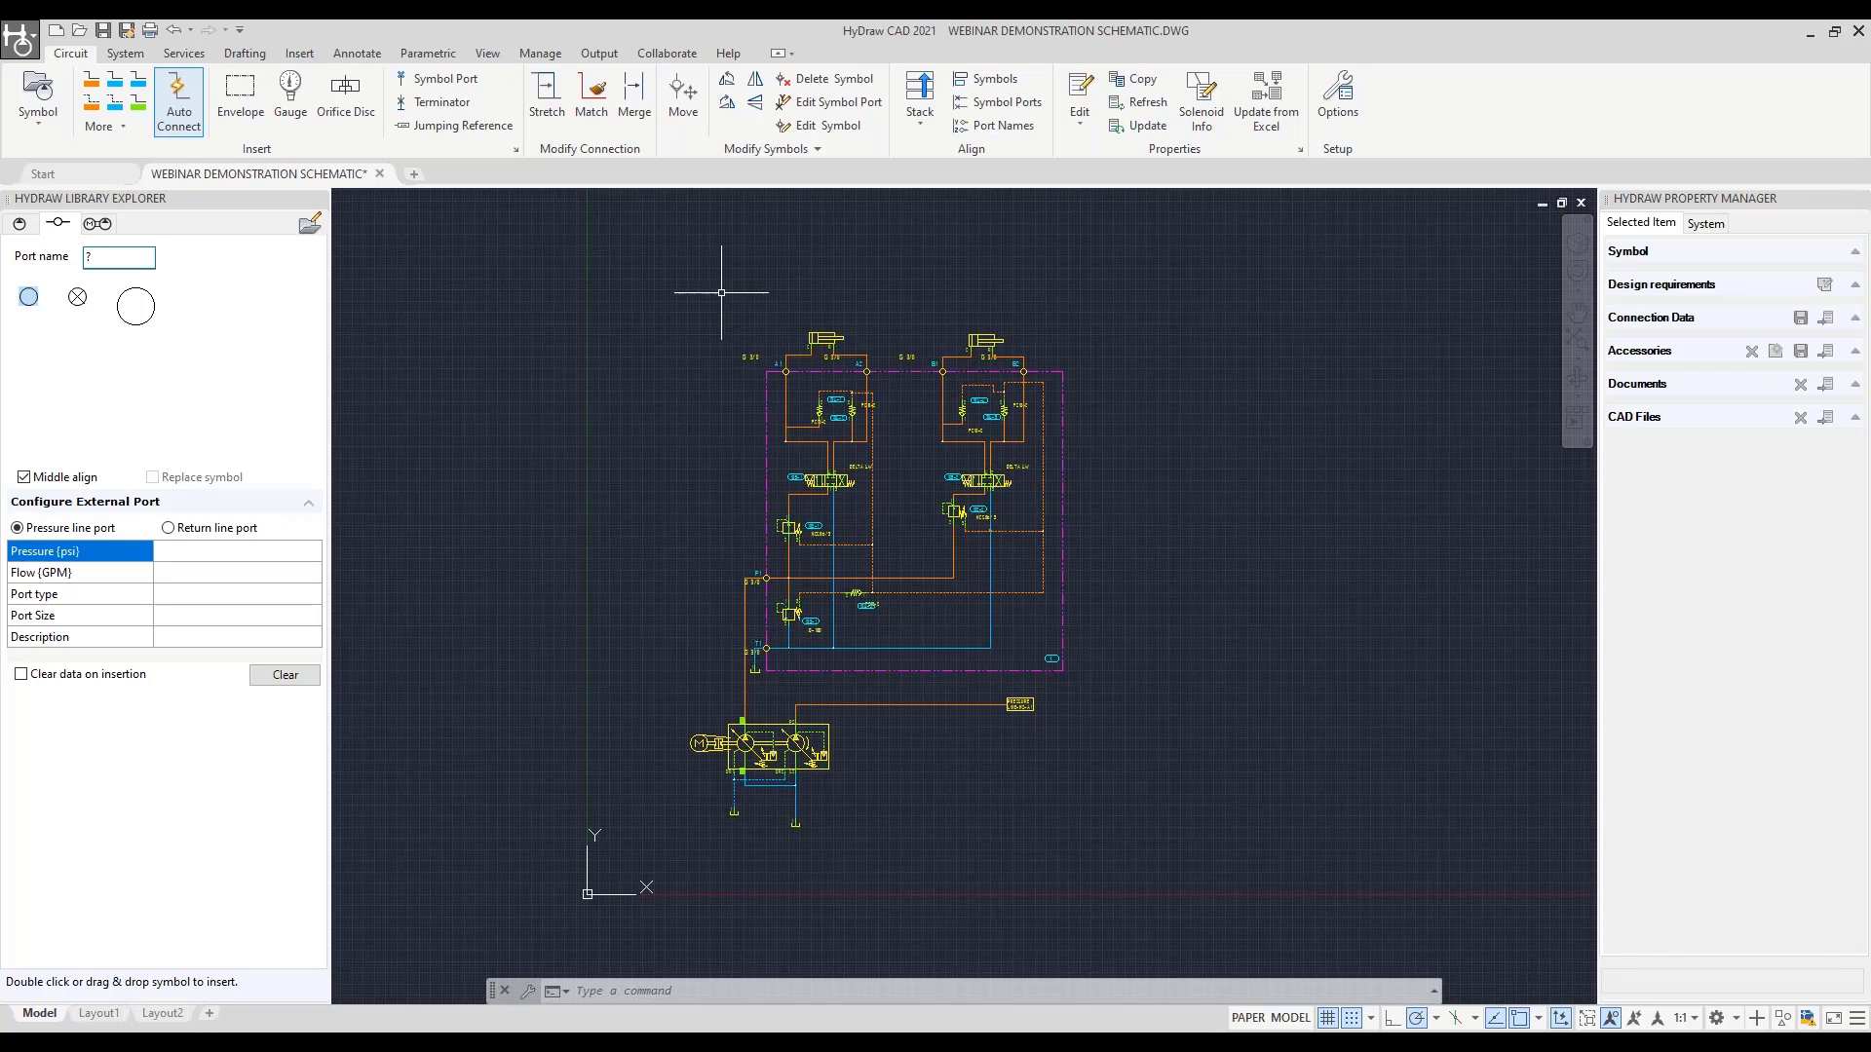
click(125, 53)
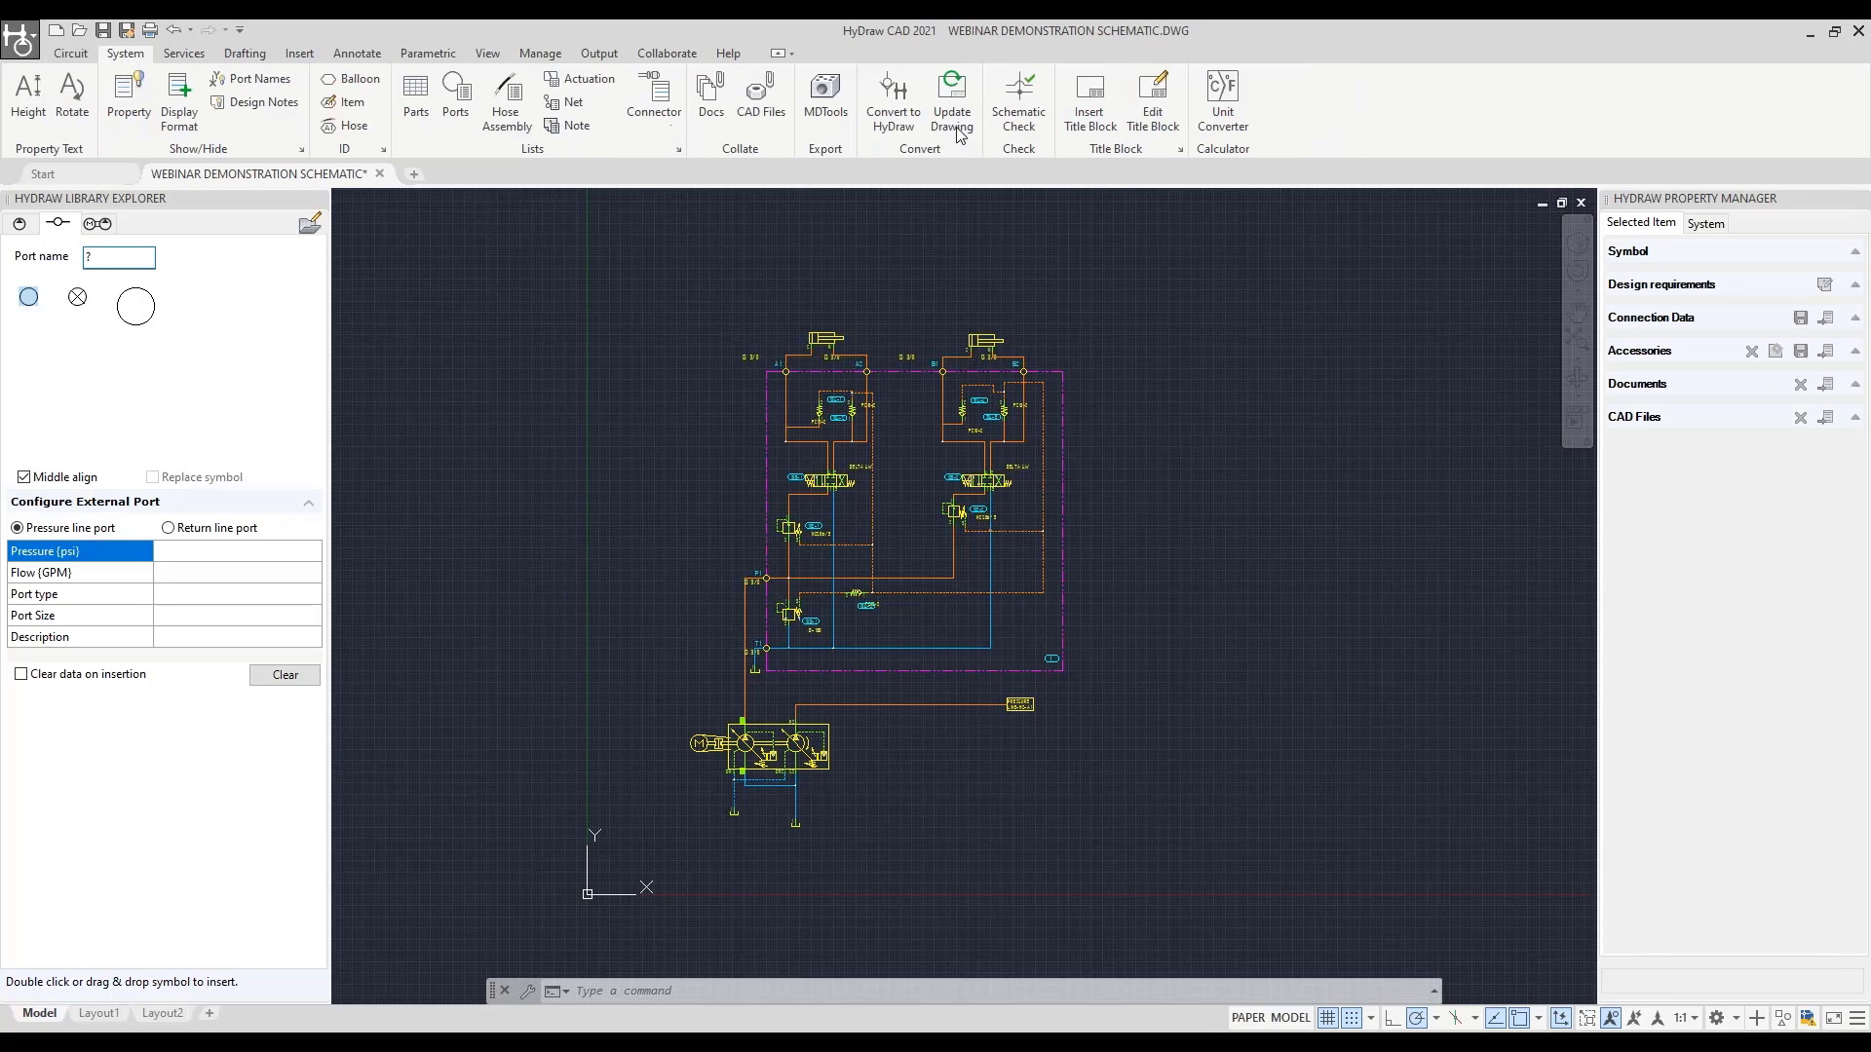
click(1090, 97)
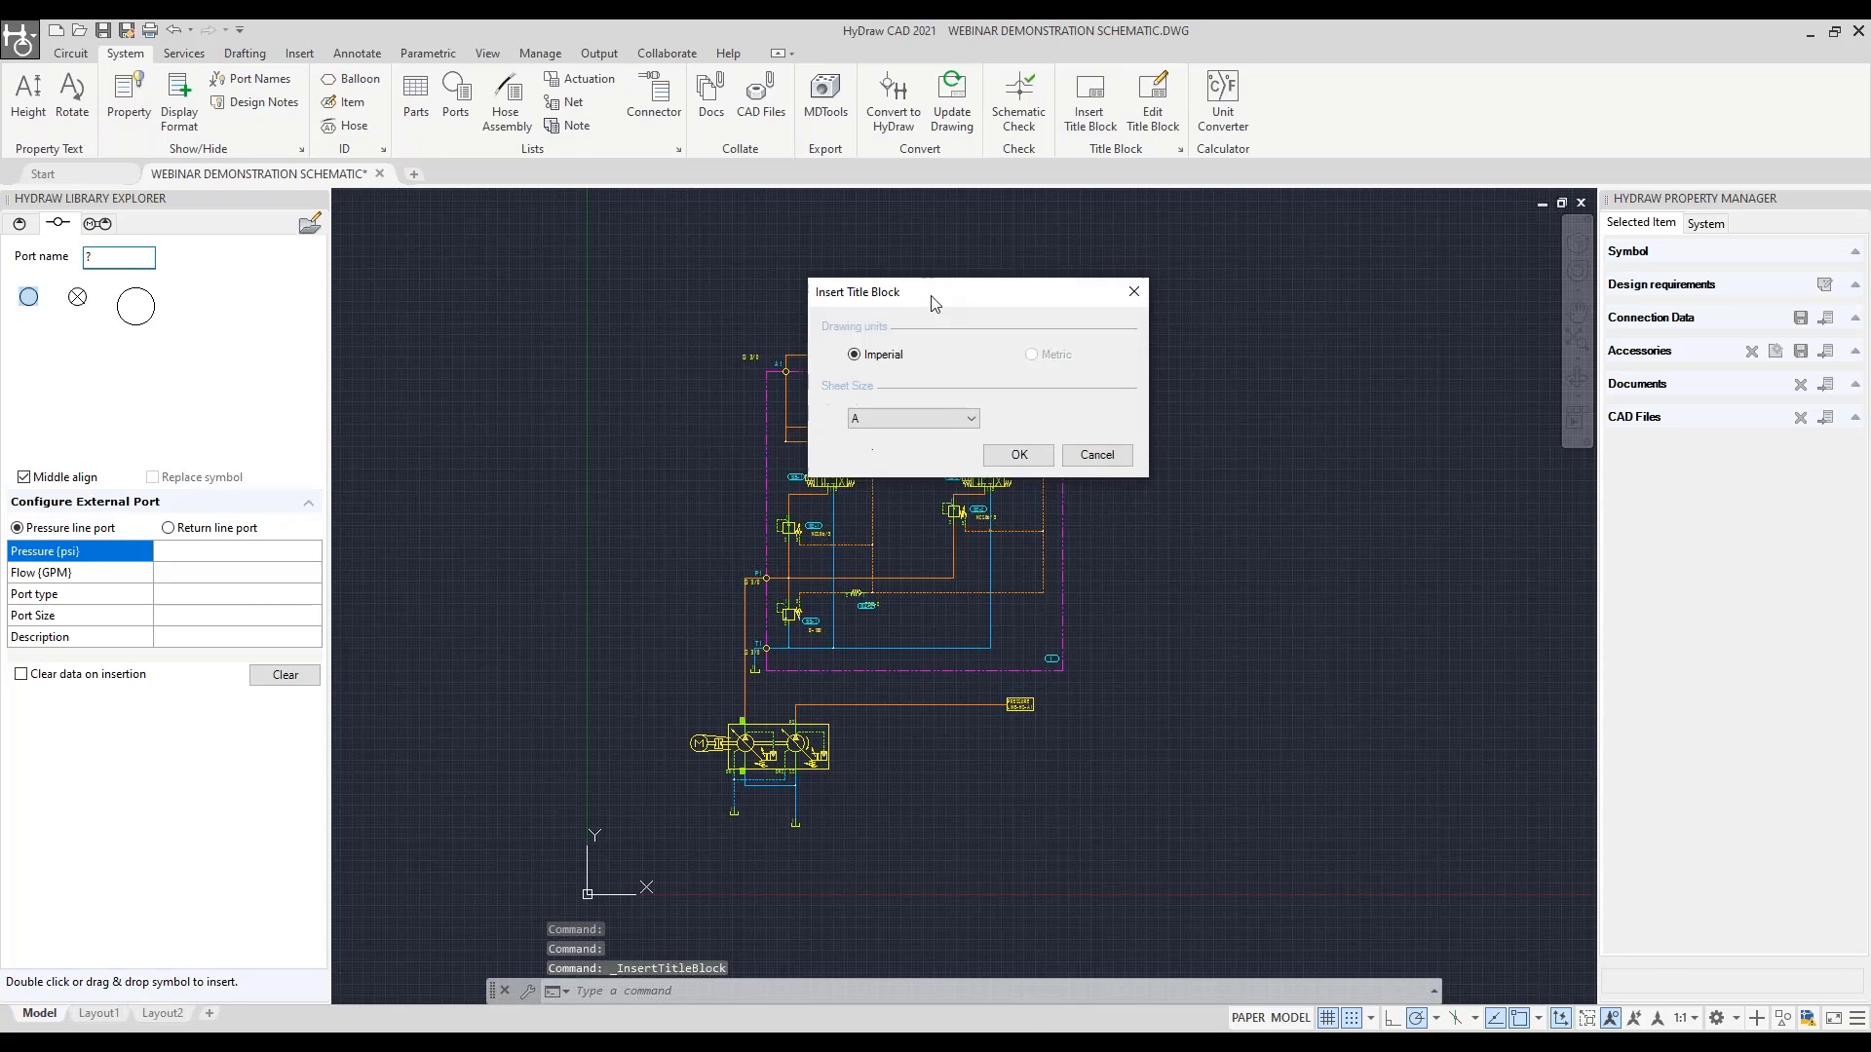
click(897, 436)
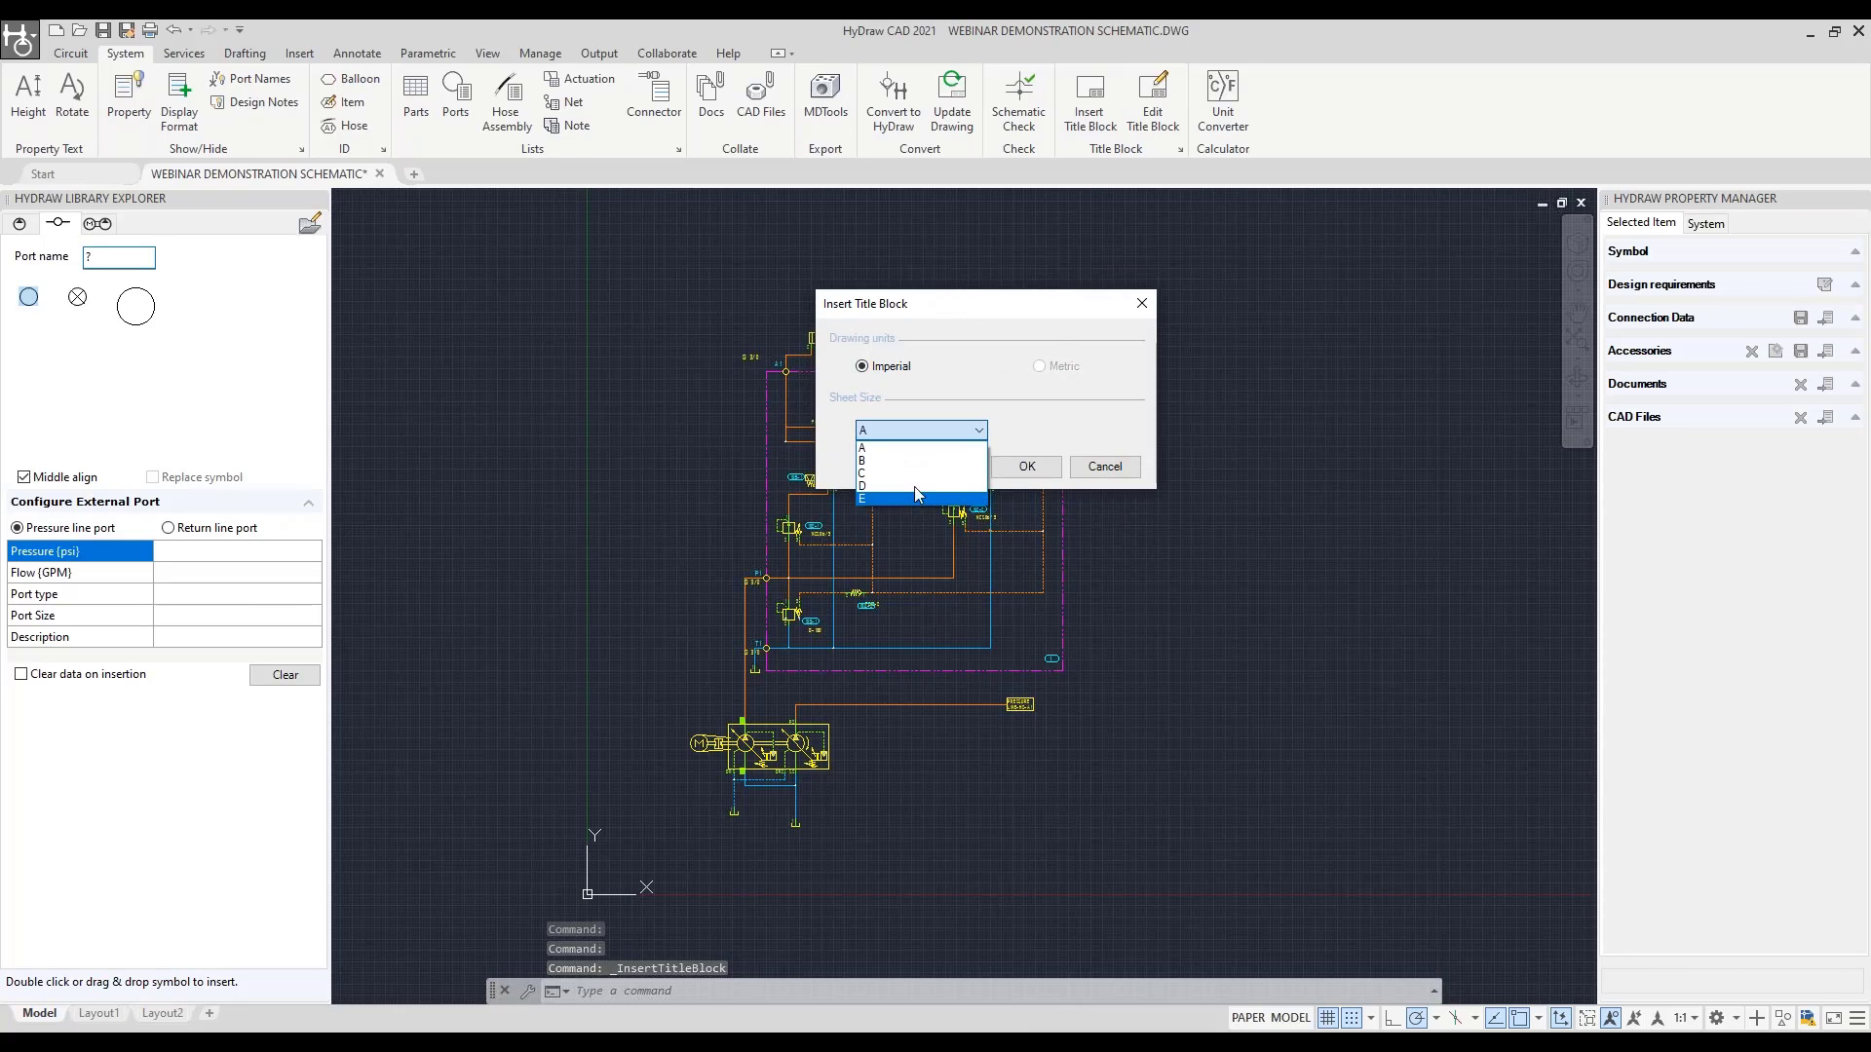
click(906, 475)
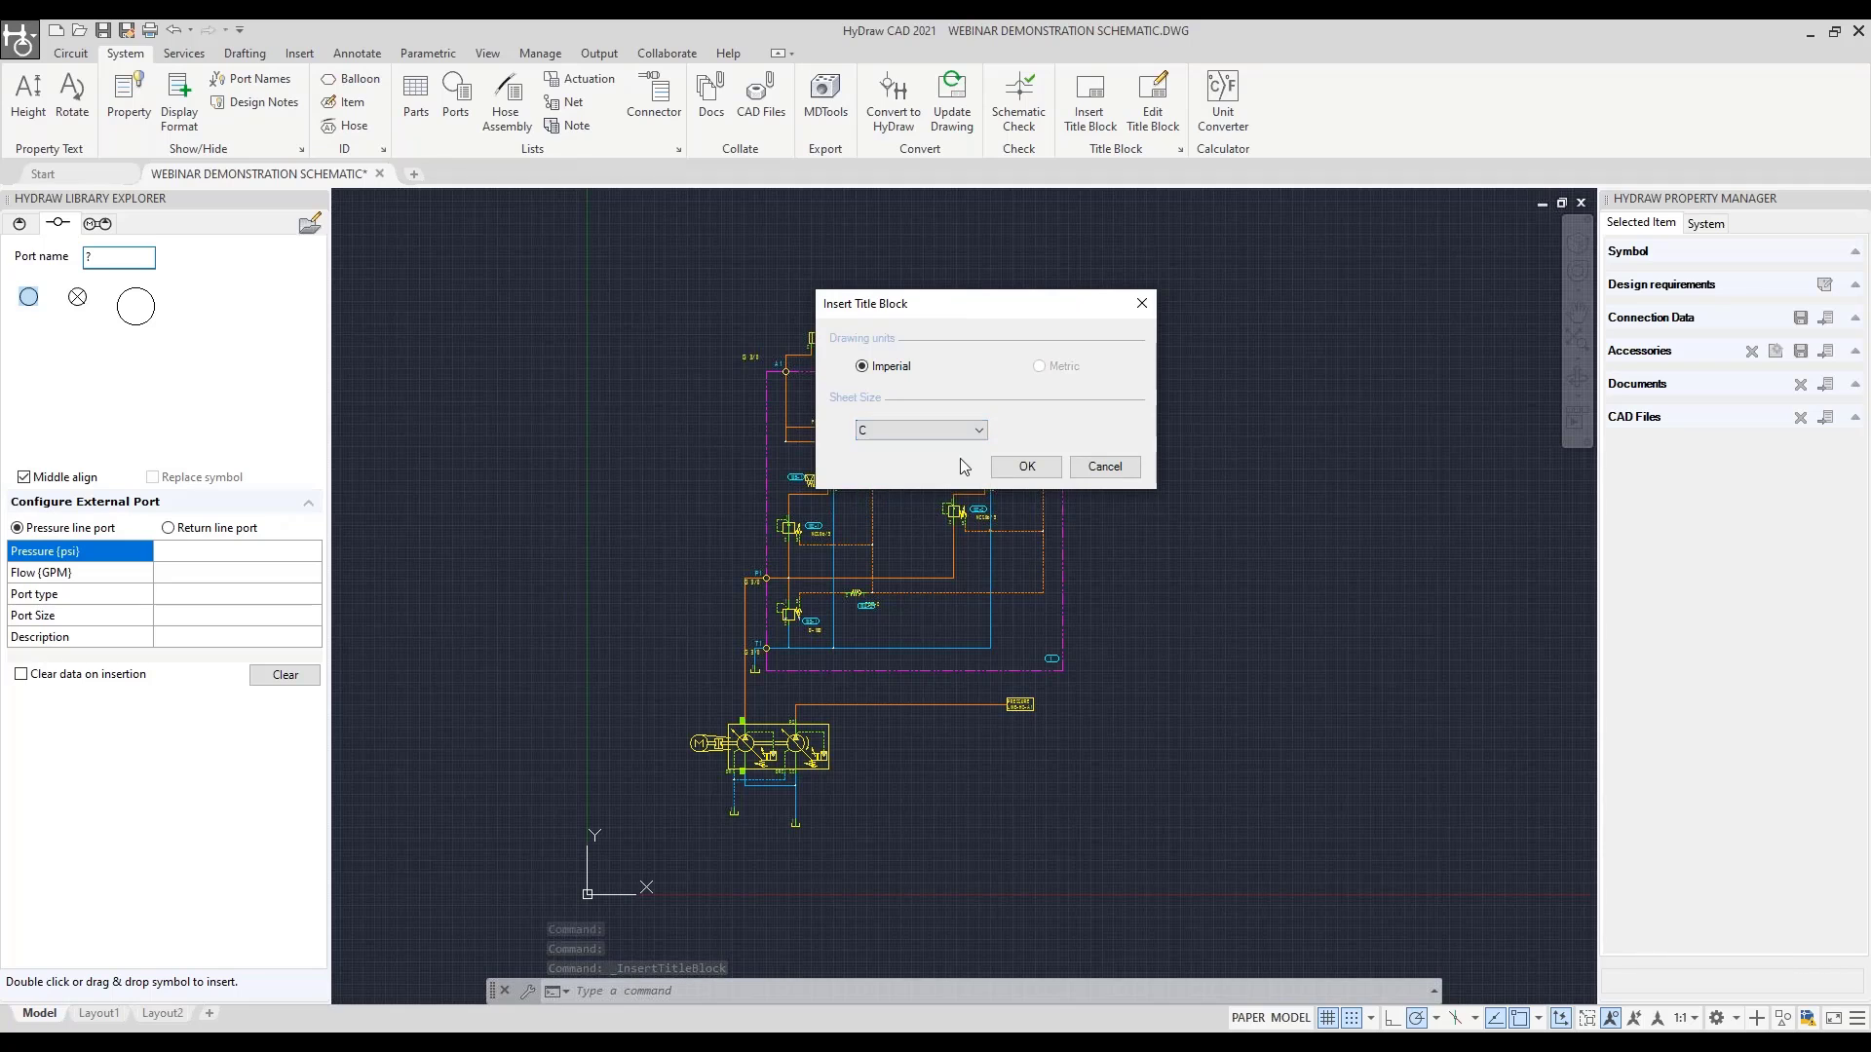
click(1027, 465)
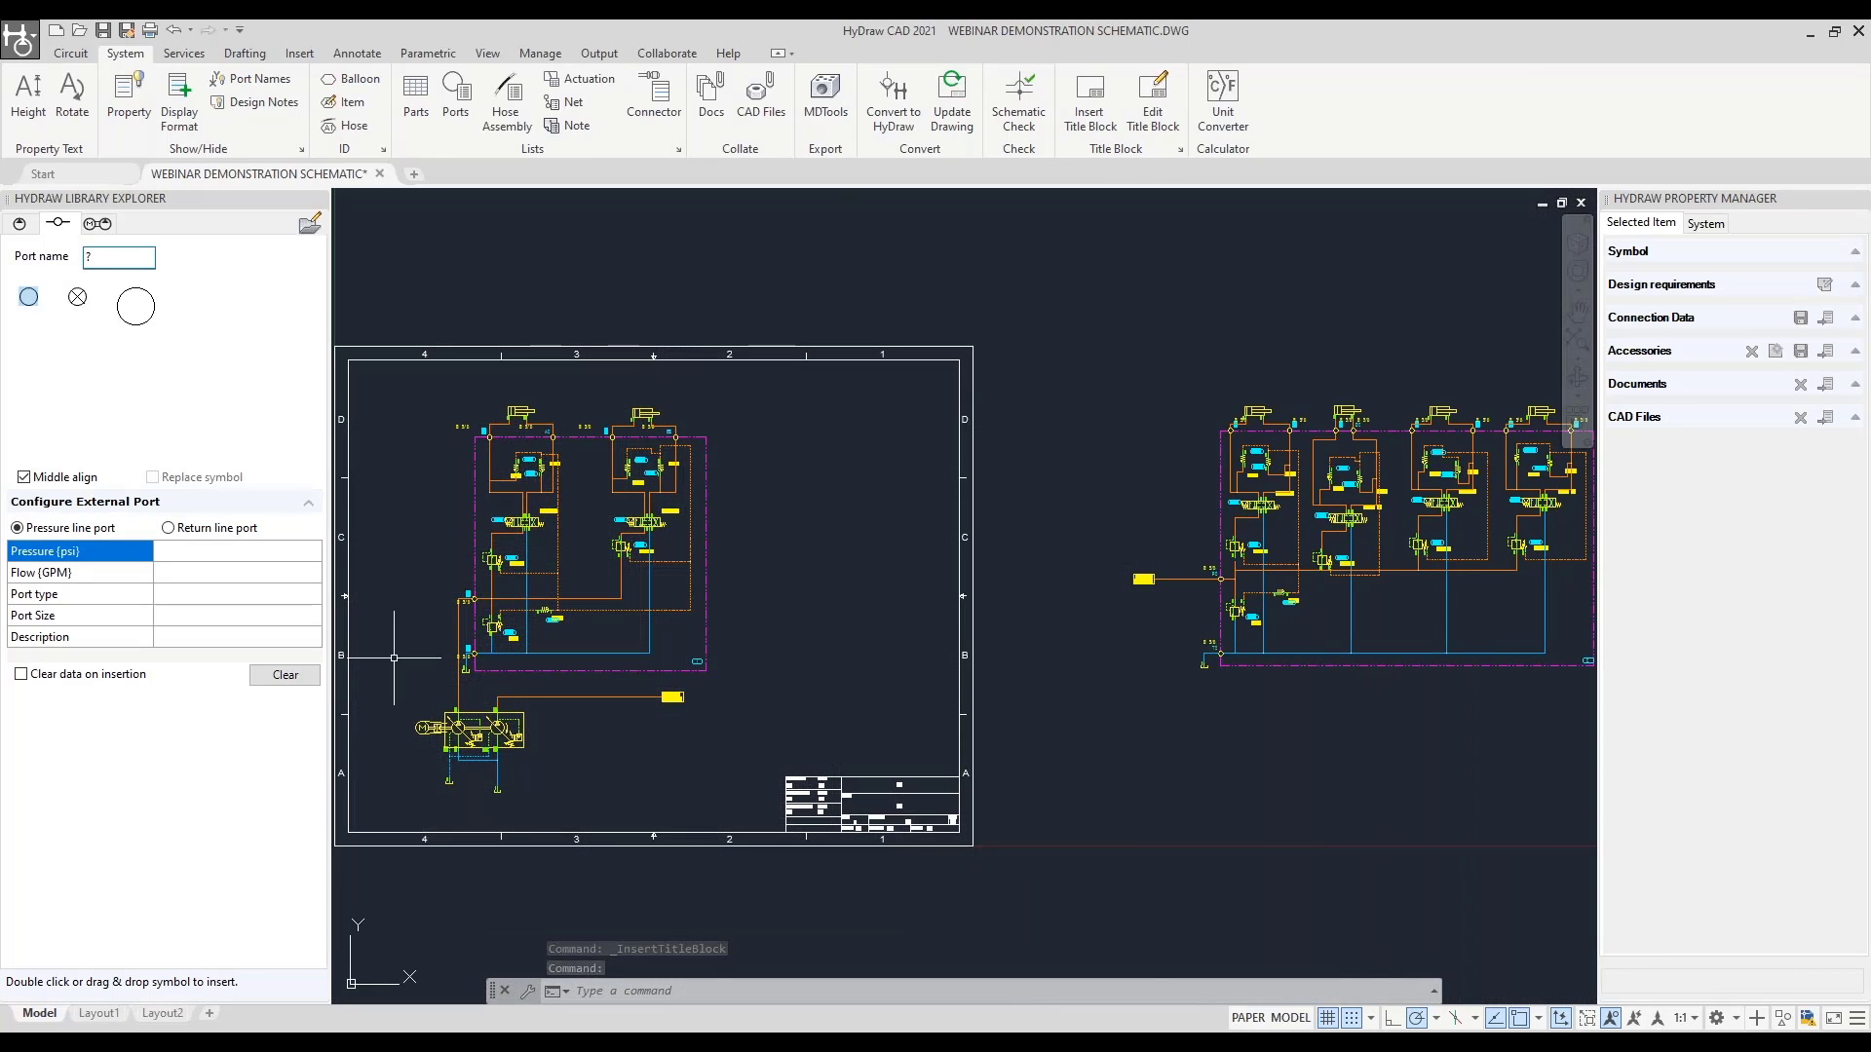
scroll(883, 807, up, 6)
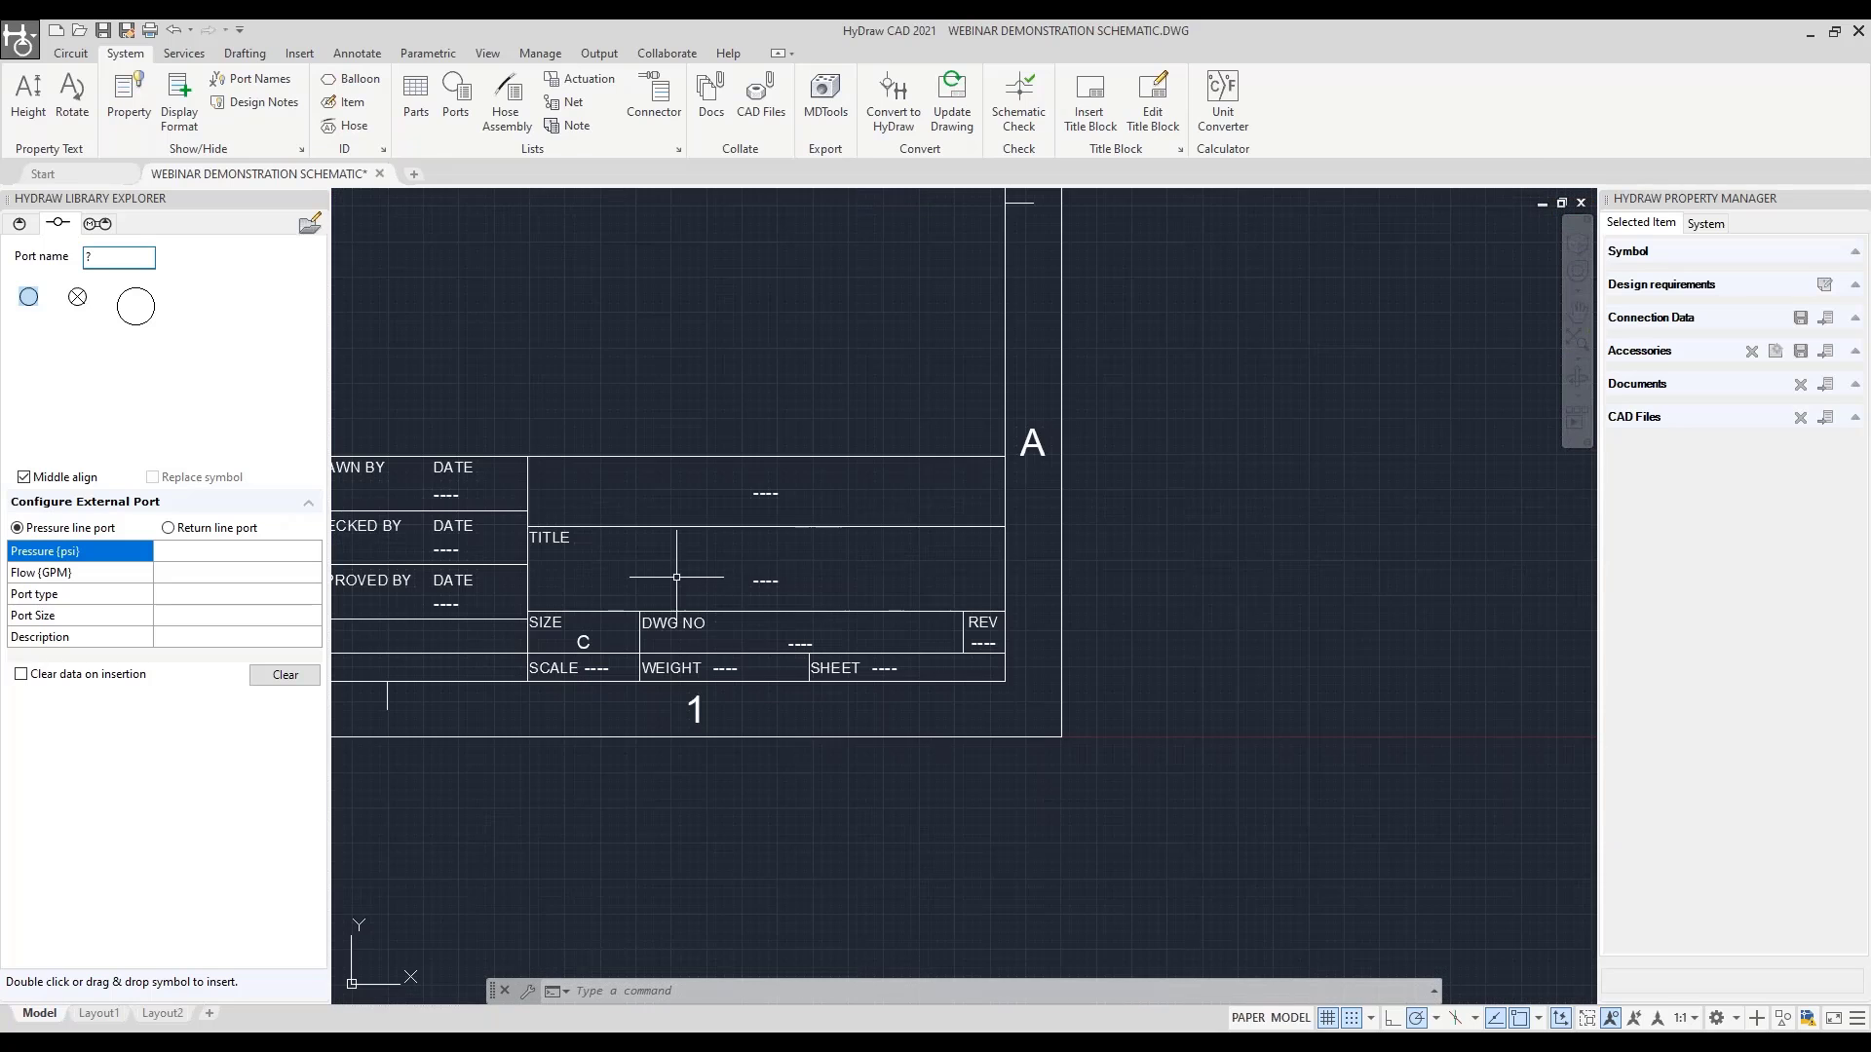
scroll(680, 578, down, 10)
middle_click(747, 693)
middle_click(747, 693)
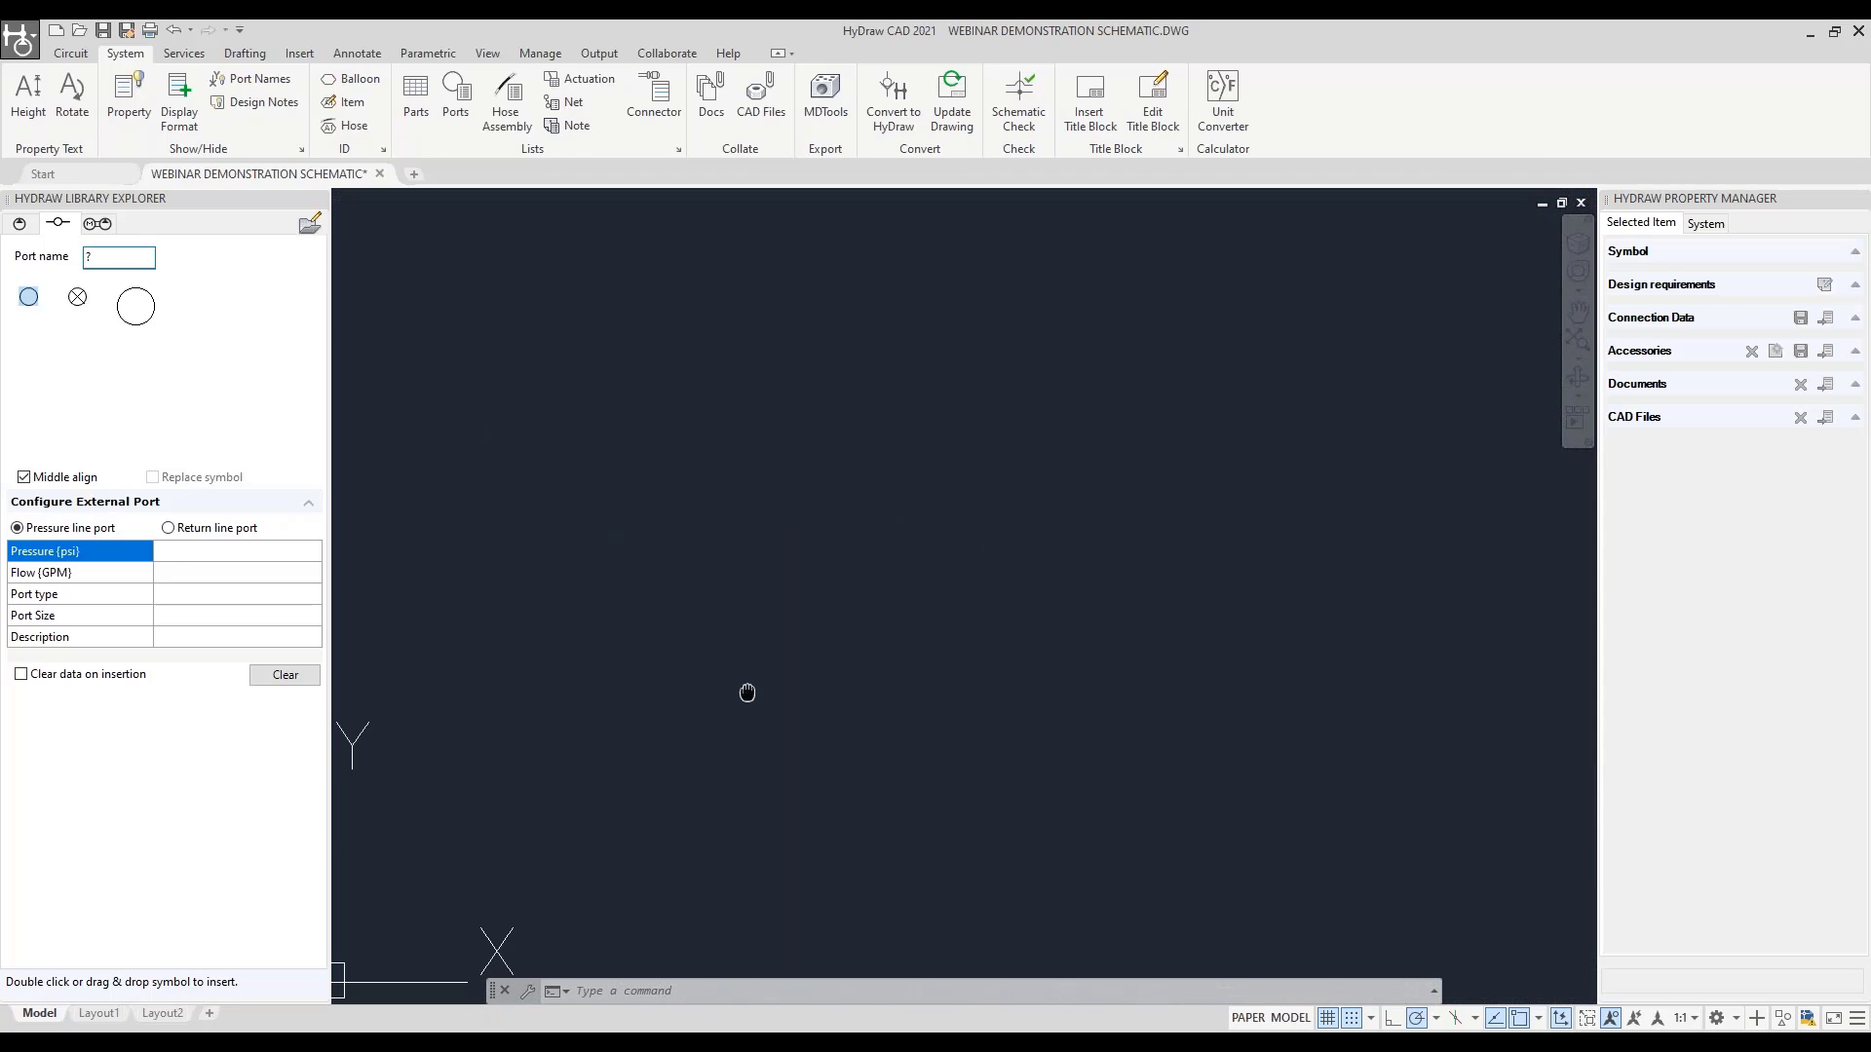
text(c)
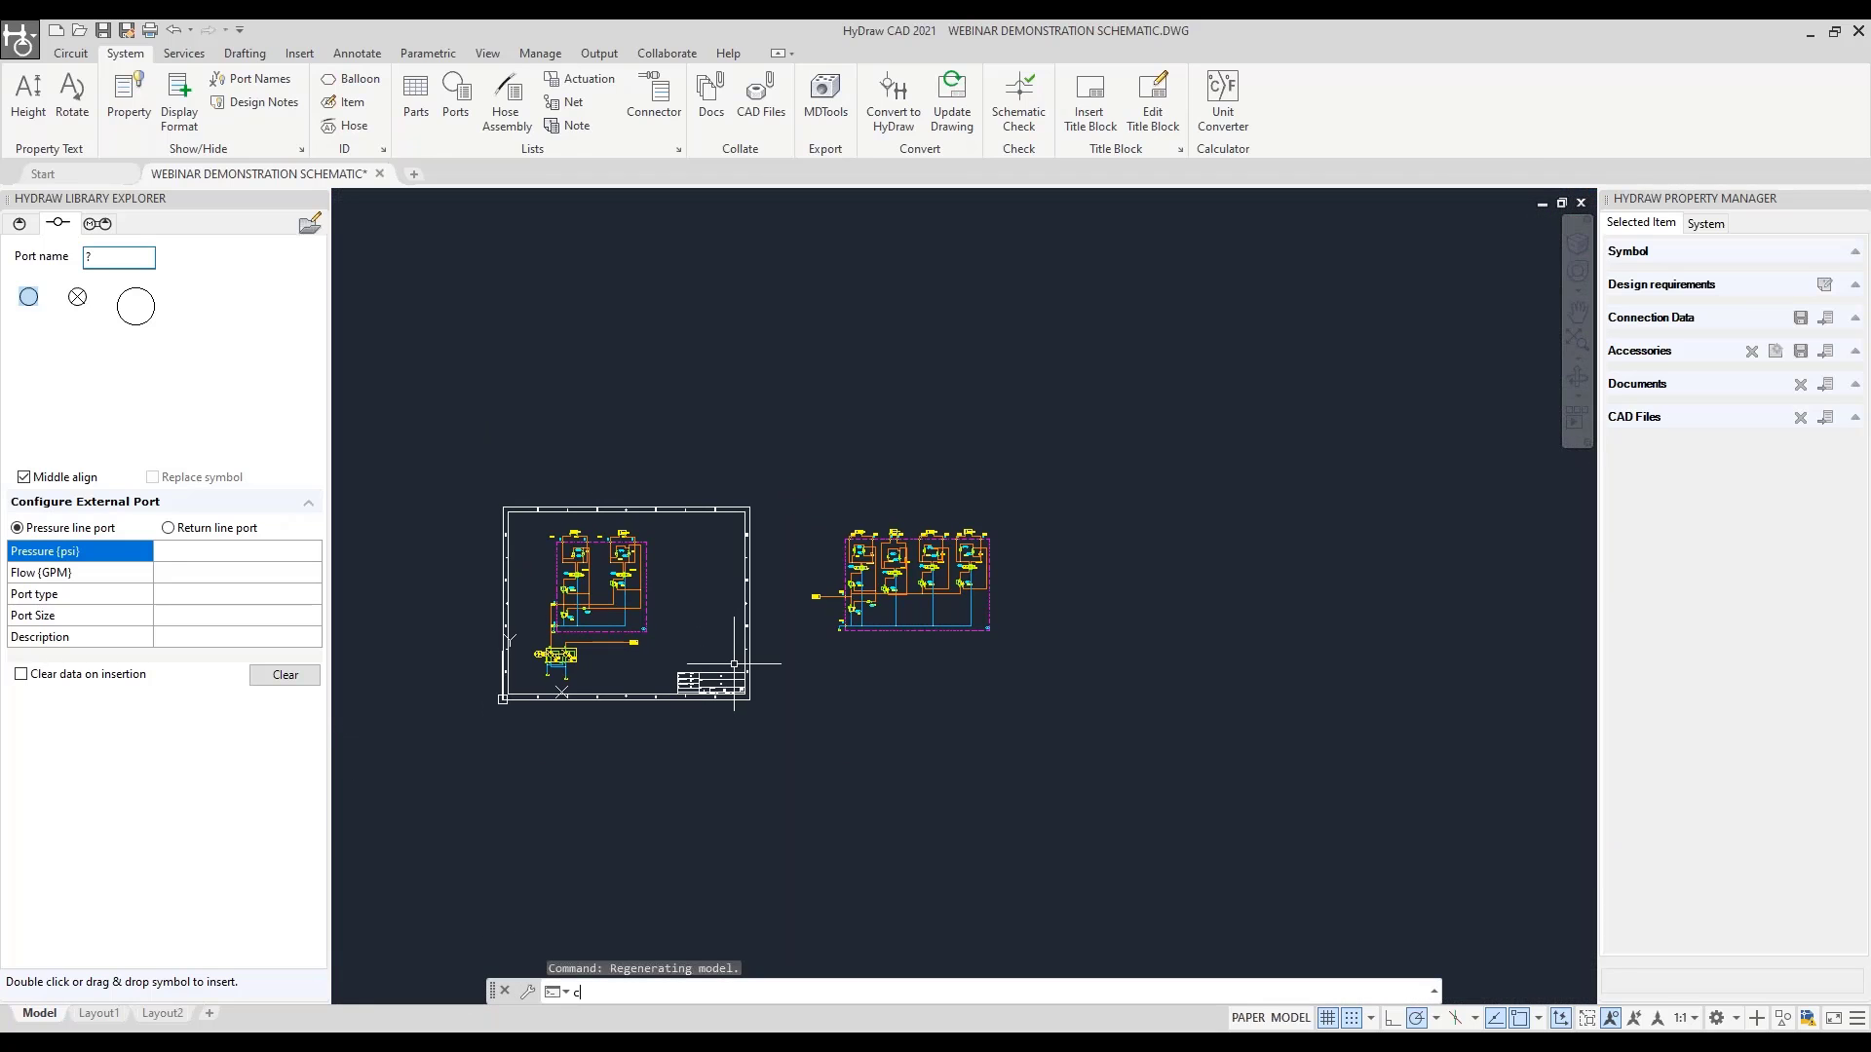
key(Return)
click(779, 719)
key(Escape)
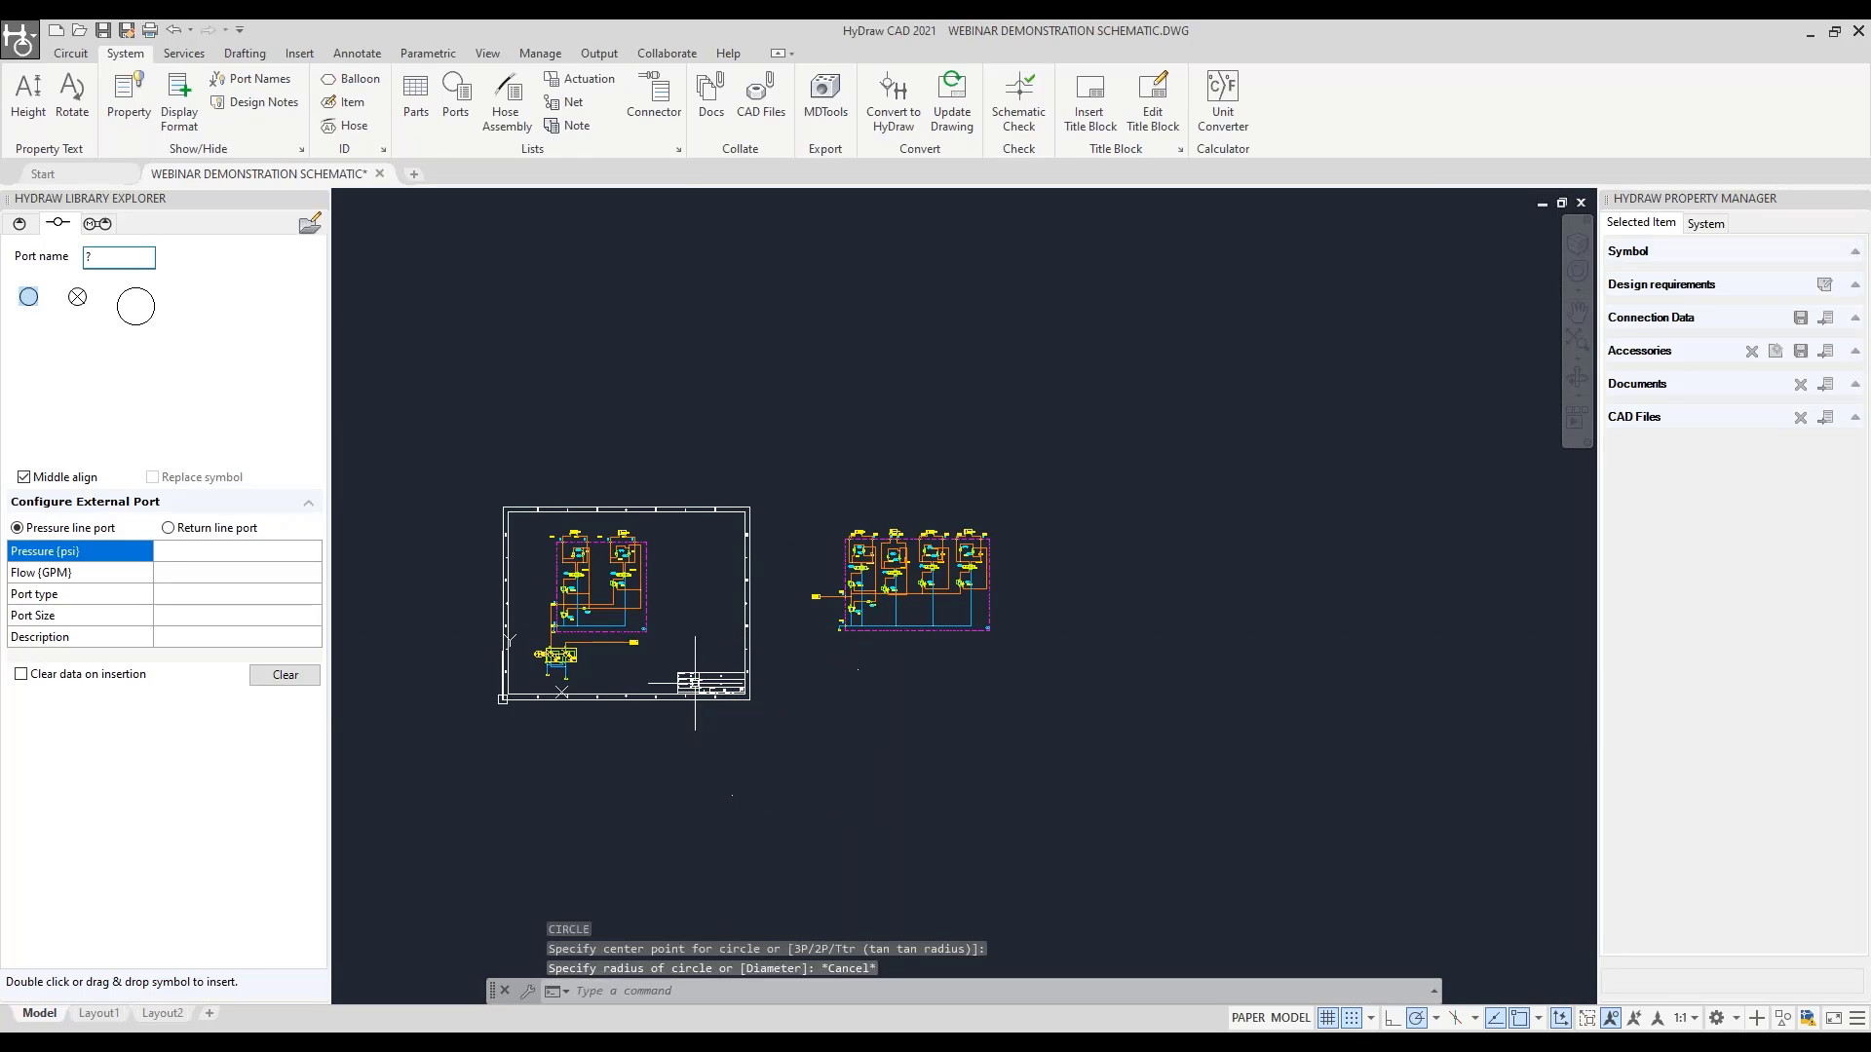
Copy the C-size border and title block horizontally so the duplicate frames the second manifold
text(co)
key(Return)
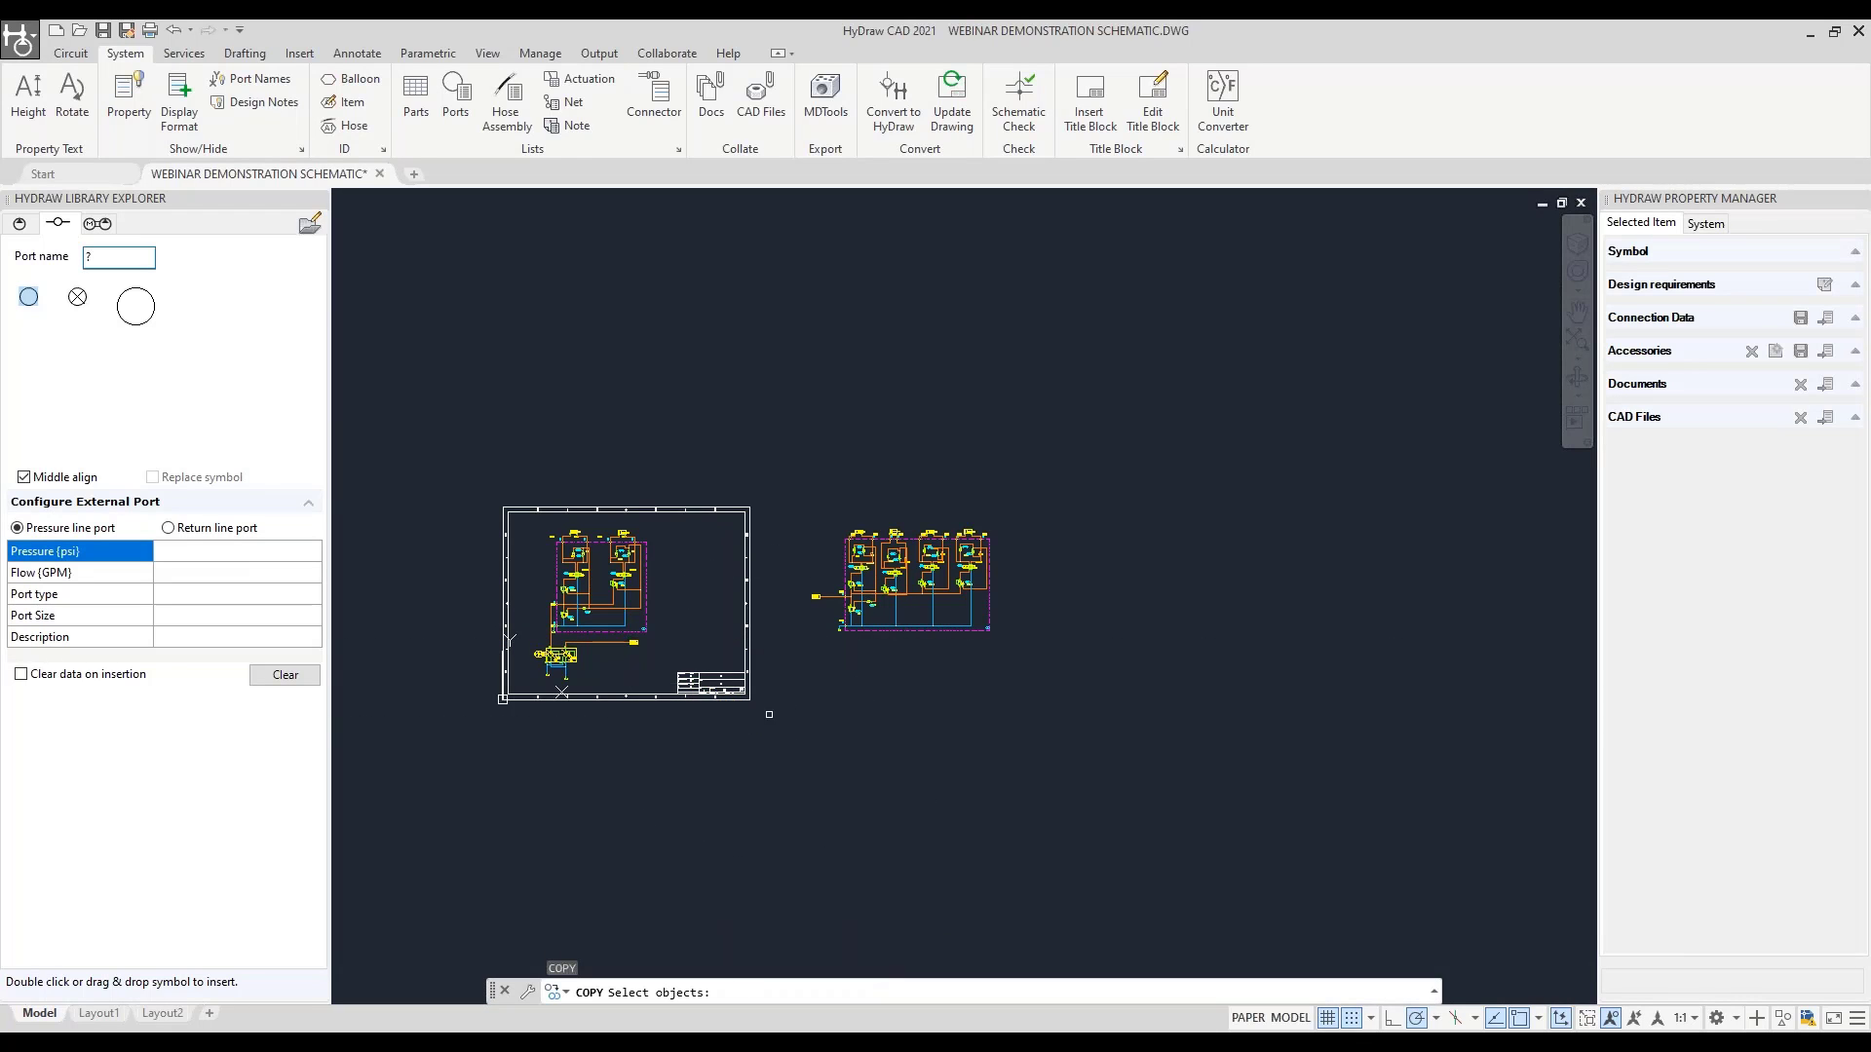
click(780, 721)
click(685, 636)
scroll(690, 700, up, 2)
key(Return)
click(667, 736)
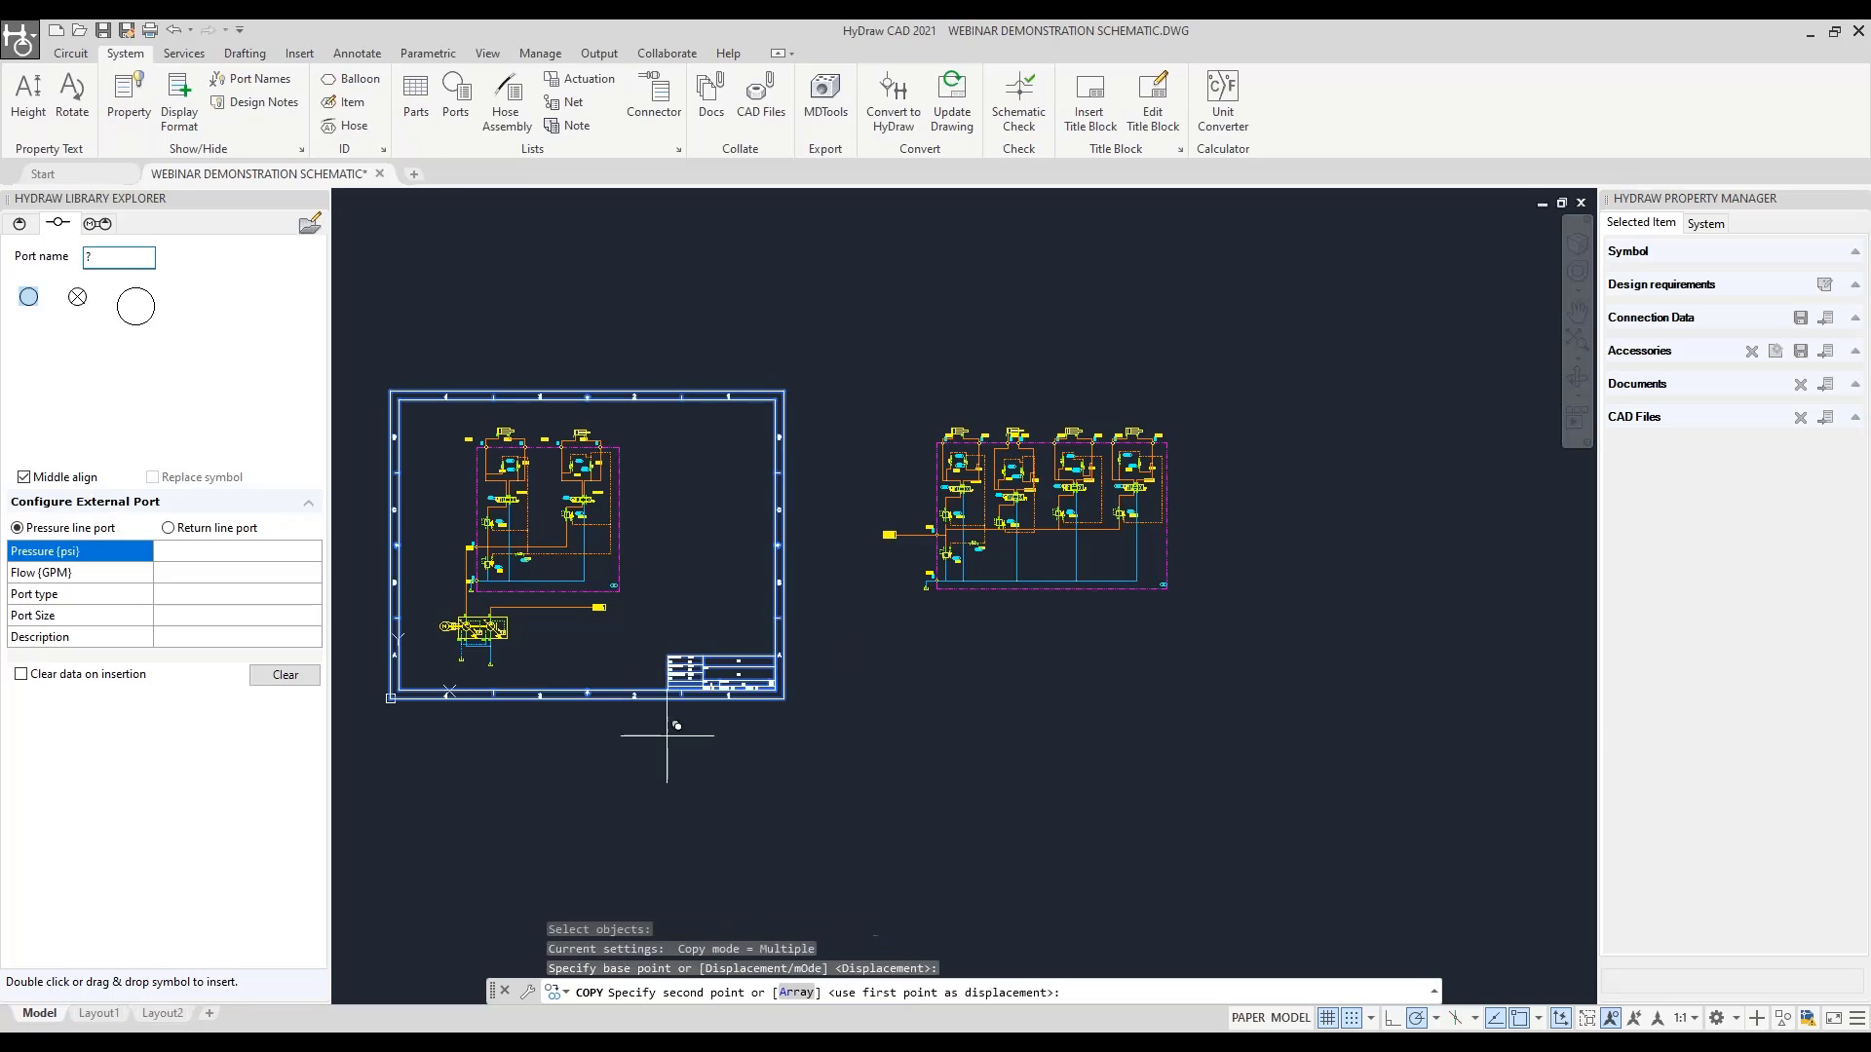
click(1116, 735)
key(Return)
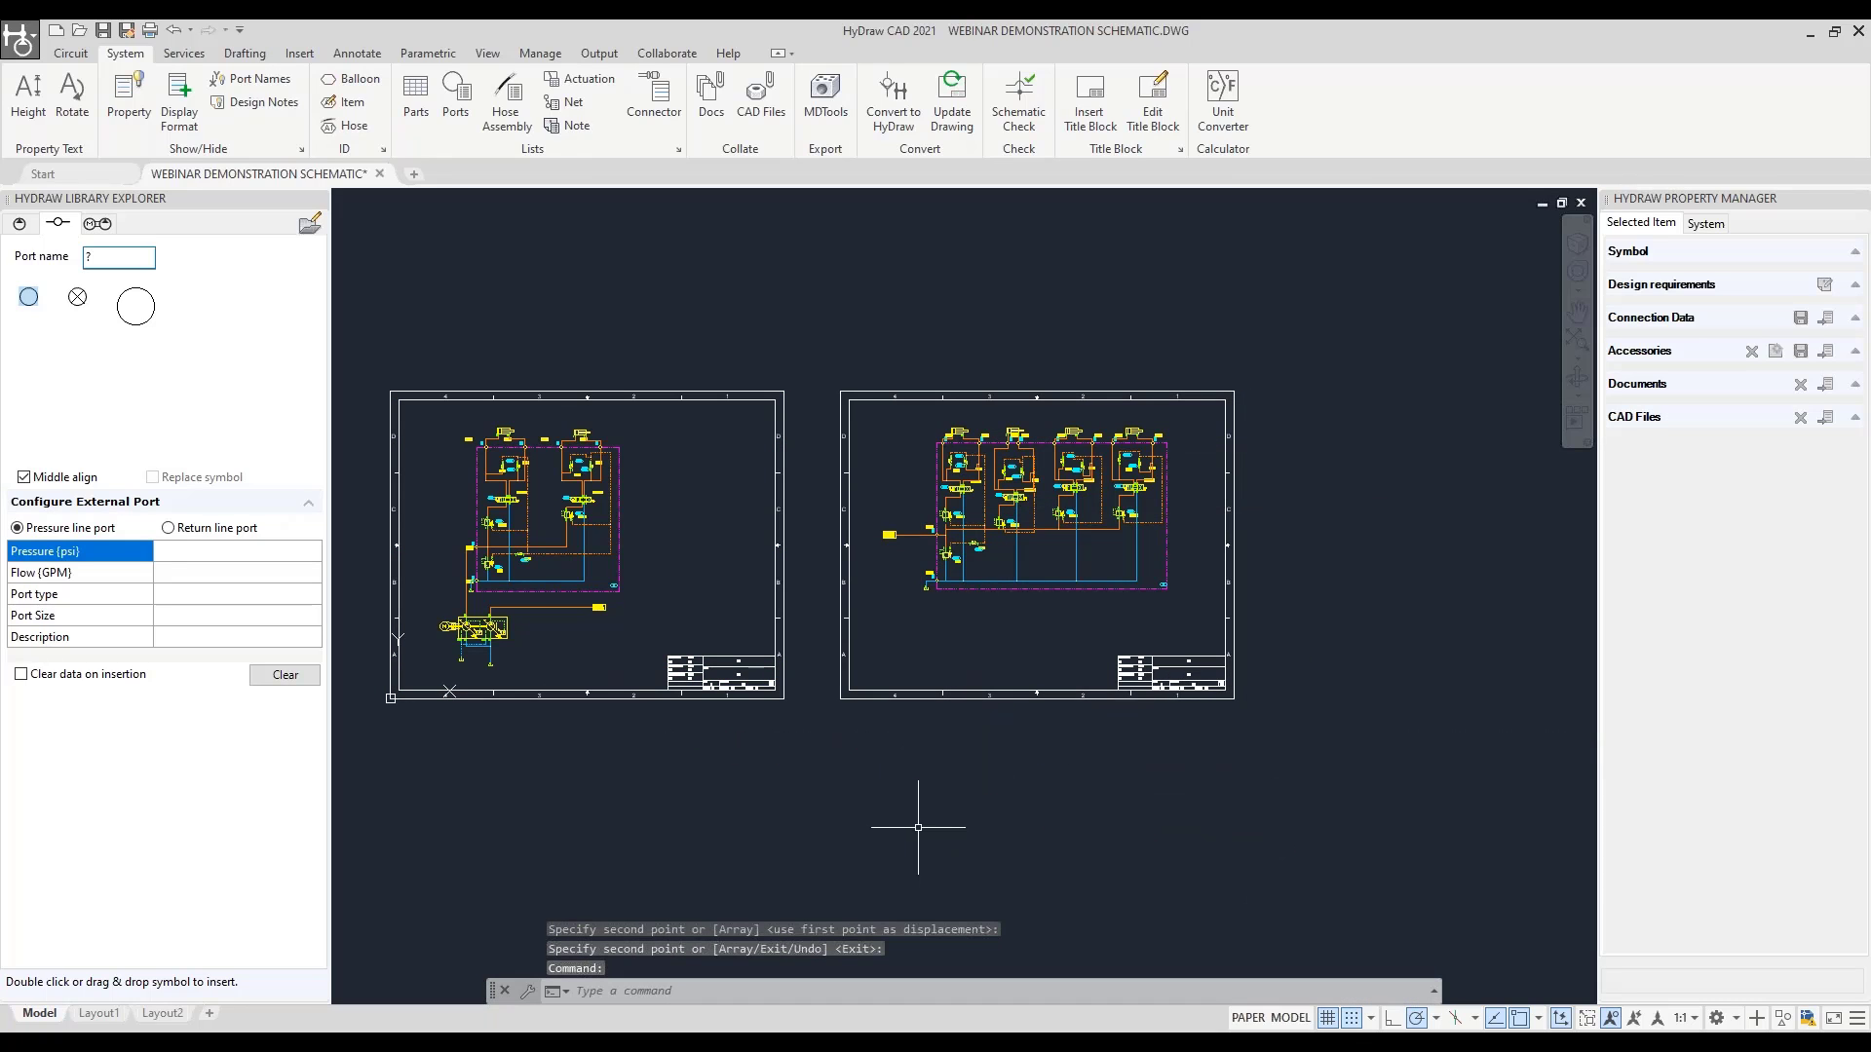
Set up a plot to AutoCAD PDF (High Quality Print).pc3 with a window around the first sheet's border, then cancel it
click(149, 30)
click(769, 391)
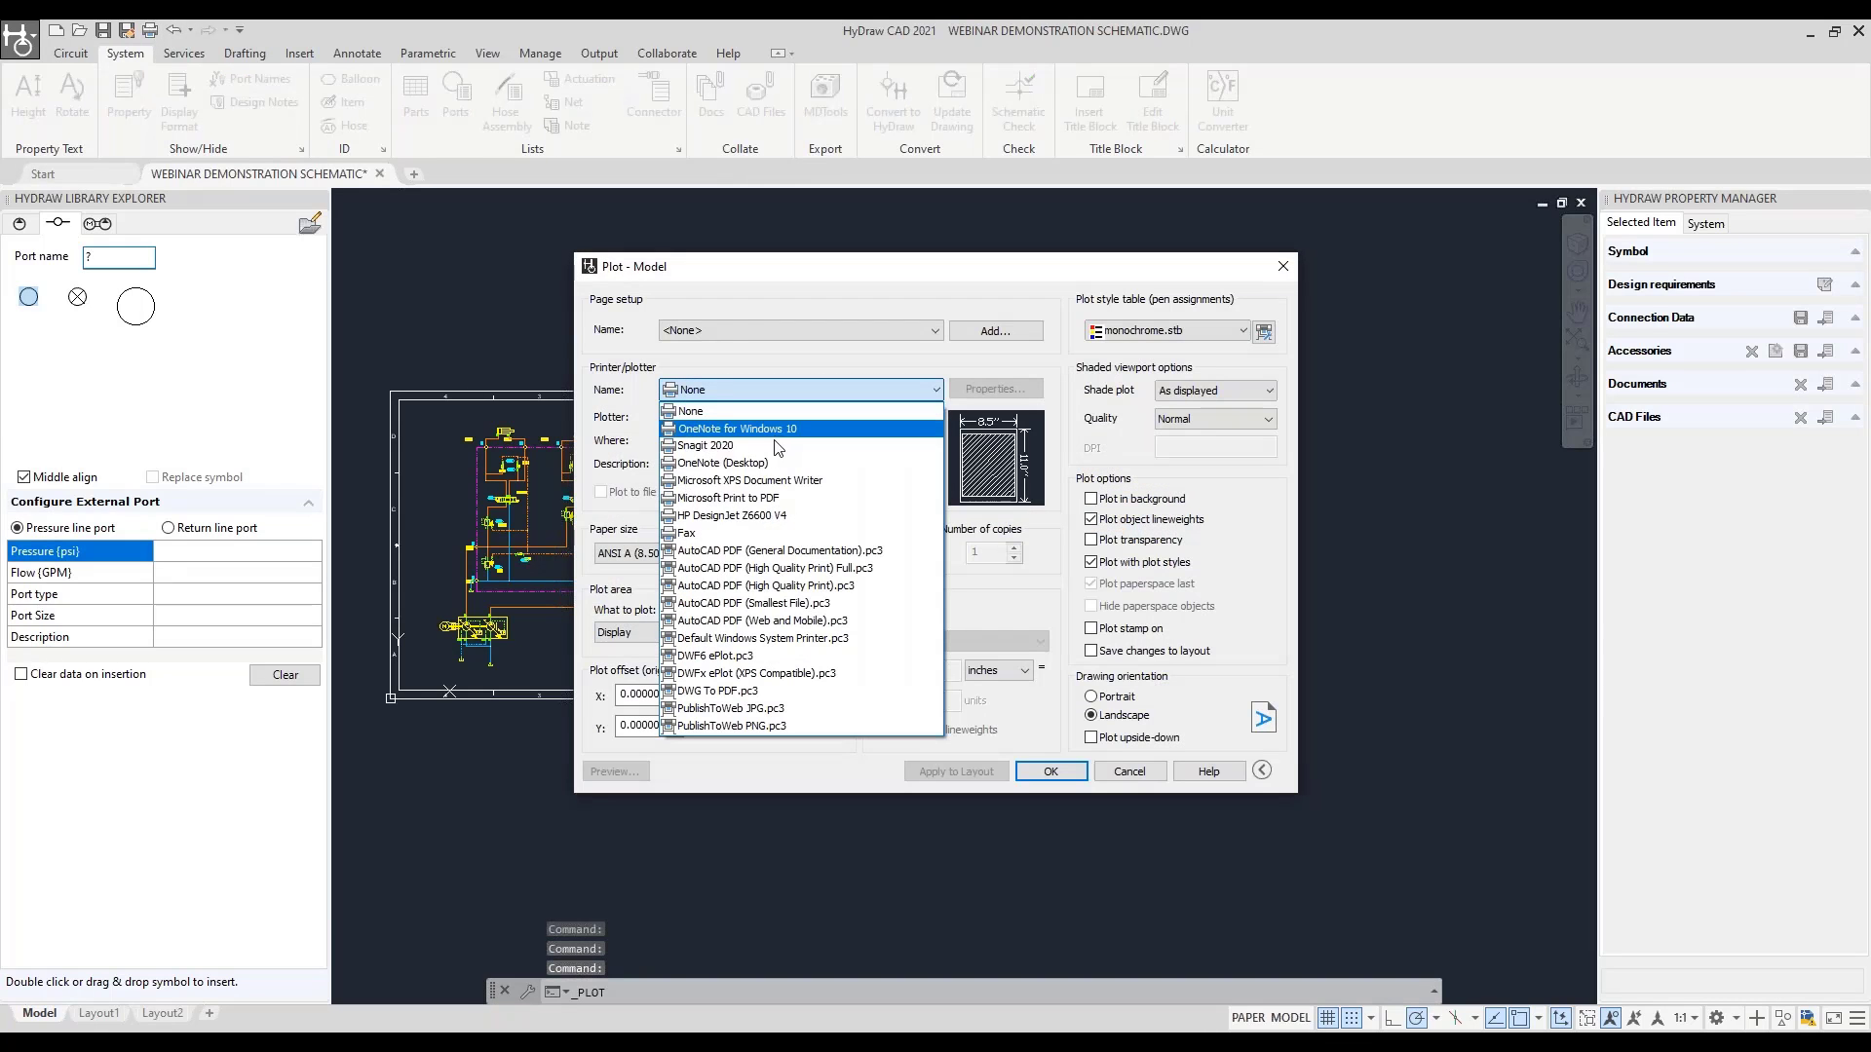
click(804, 587)
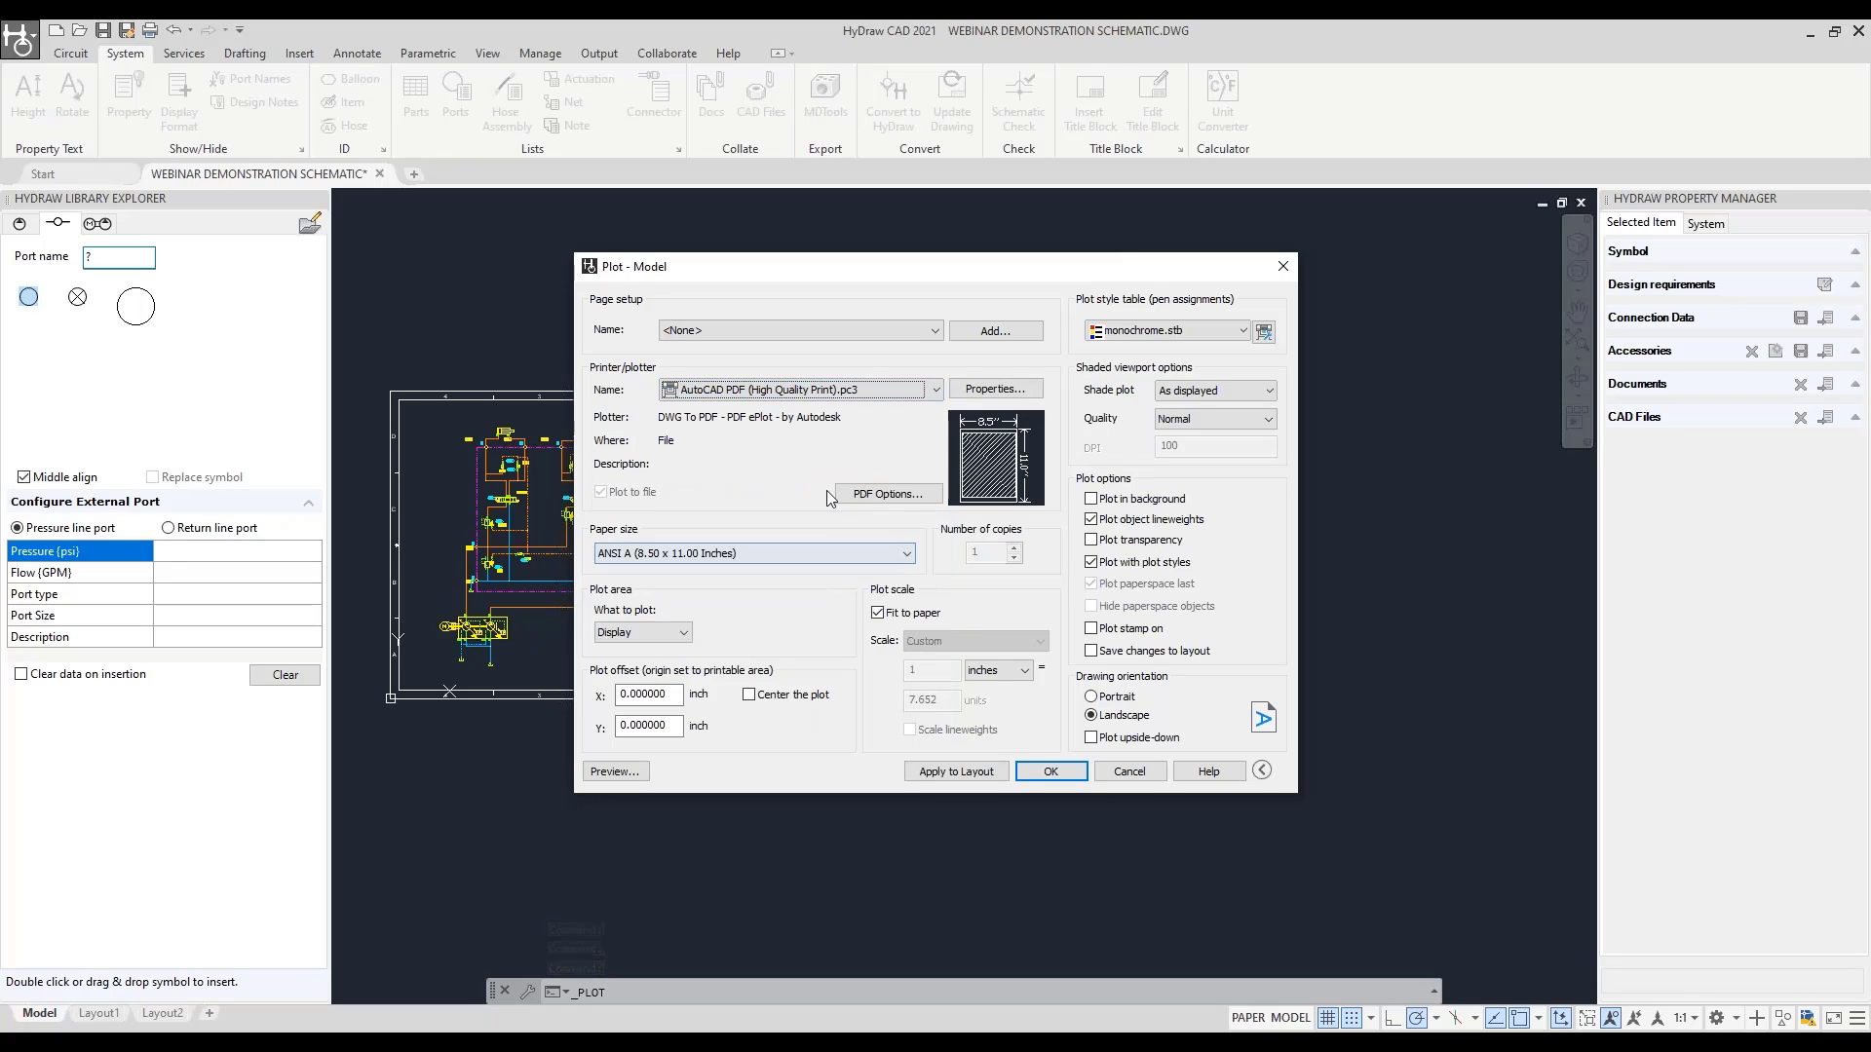
click(686, 633)
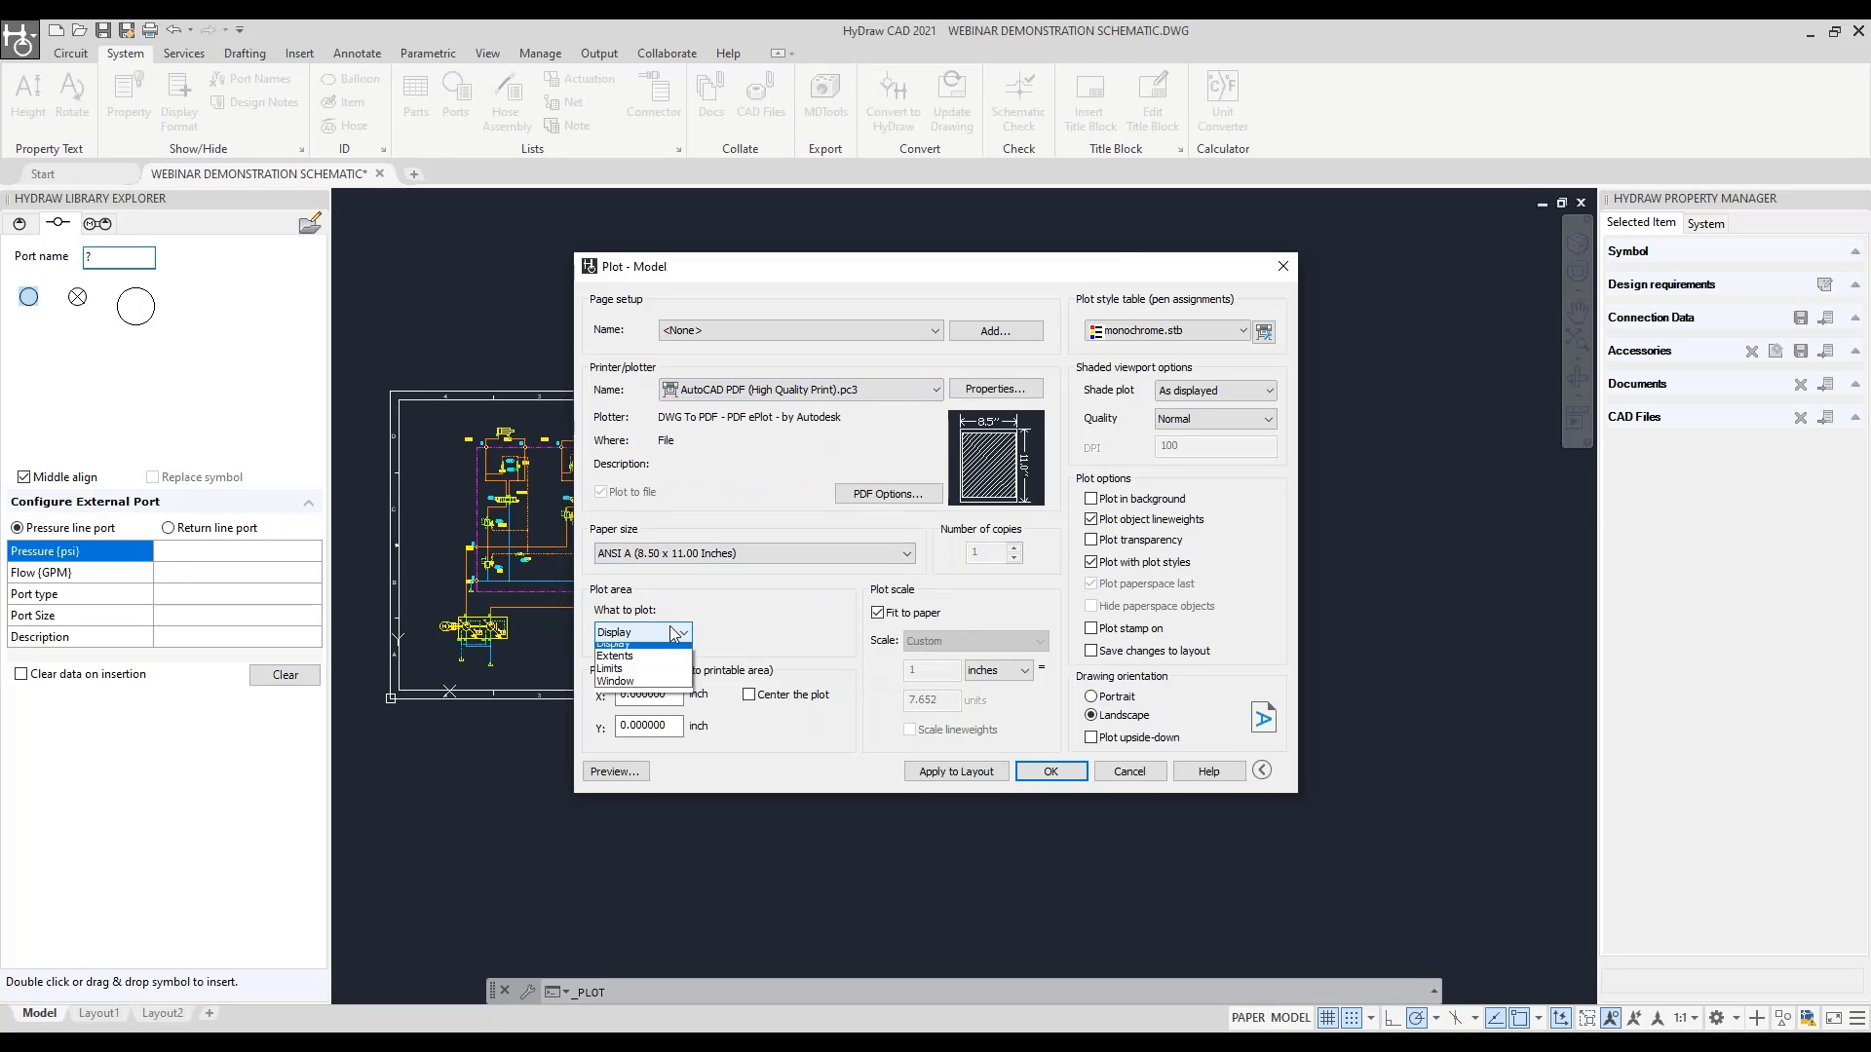
click(657, 691)
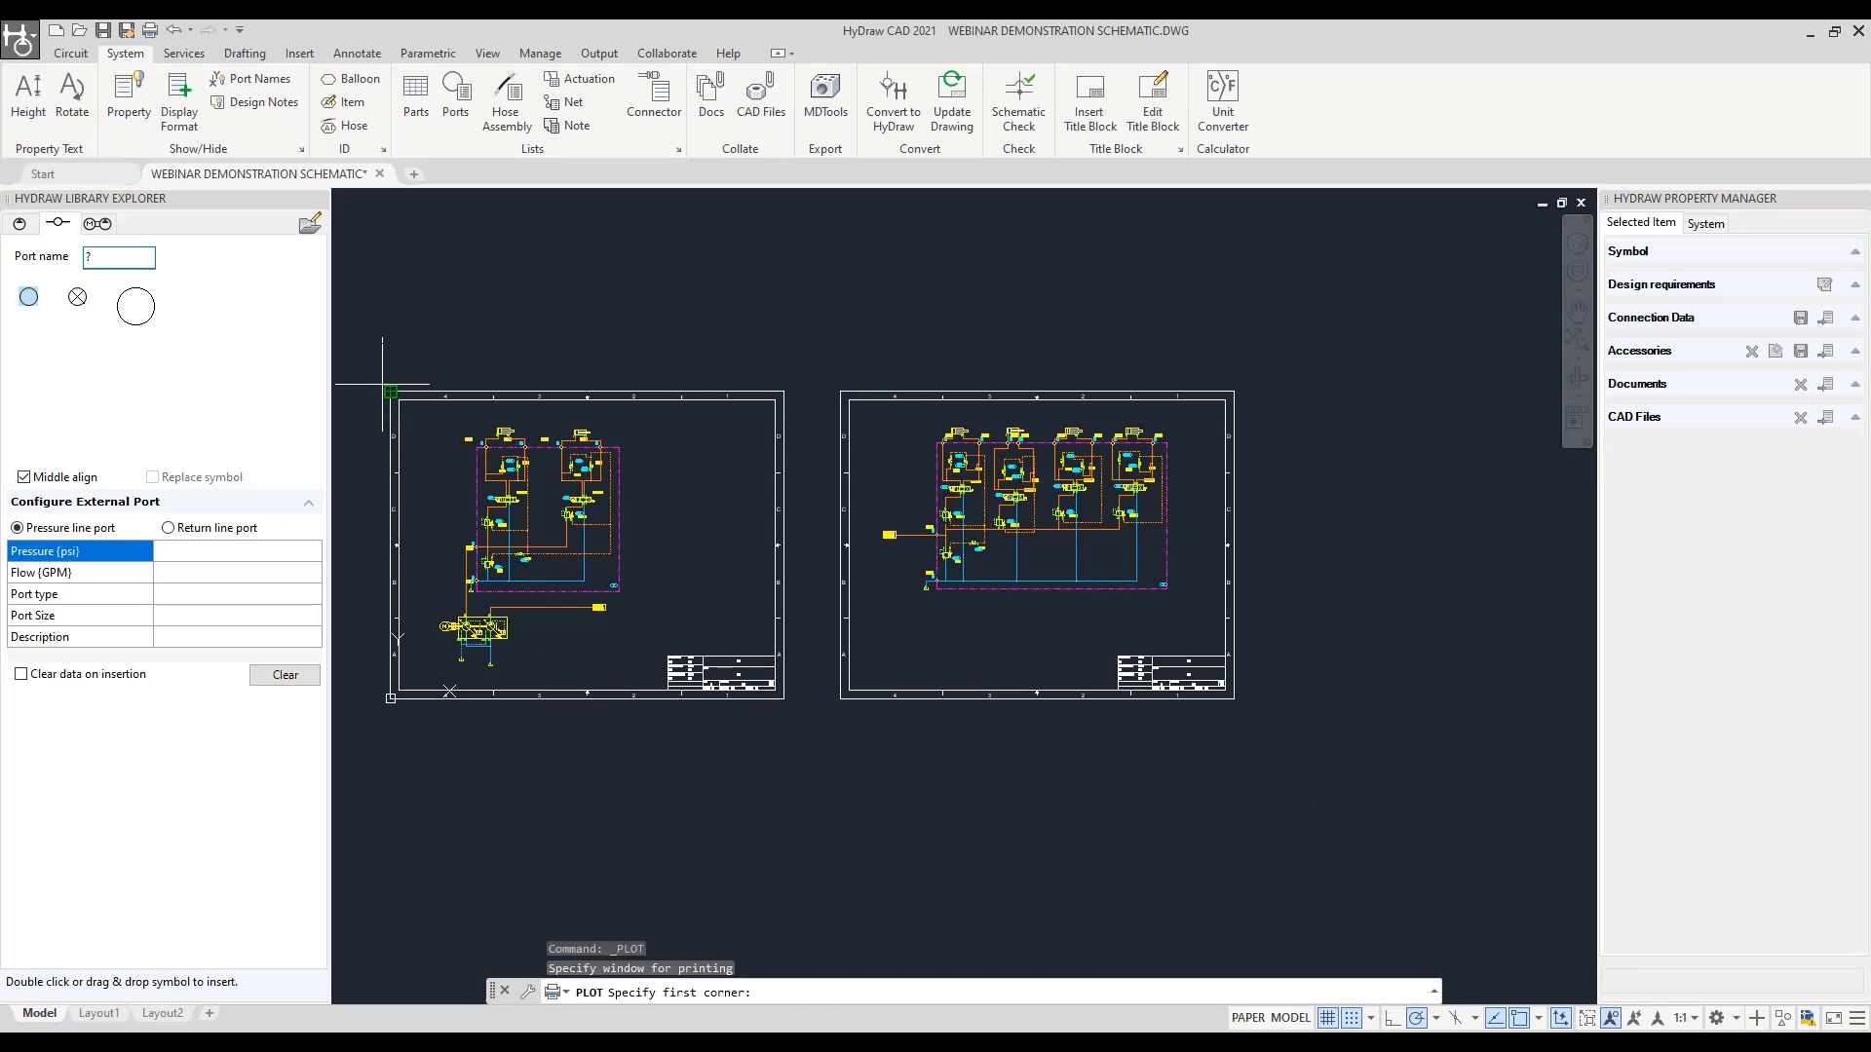
click(389, 393)
click(802, 709)
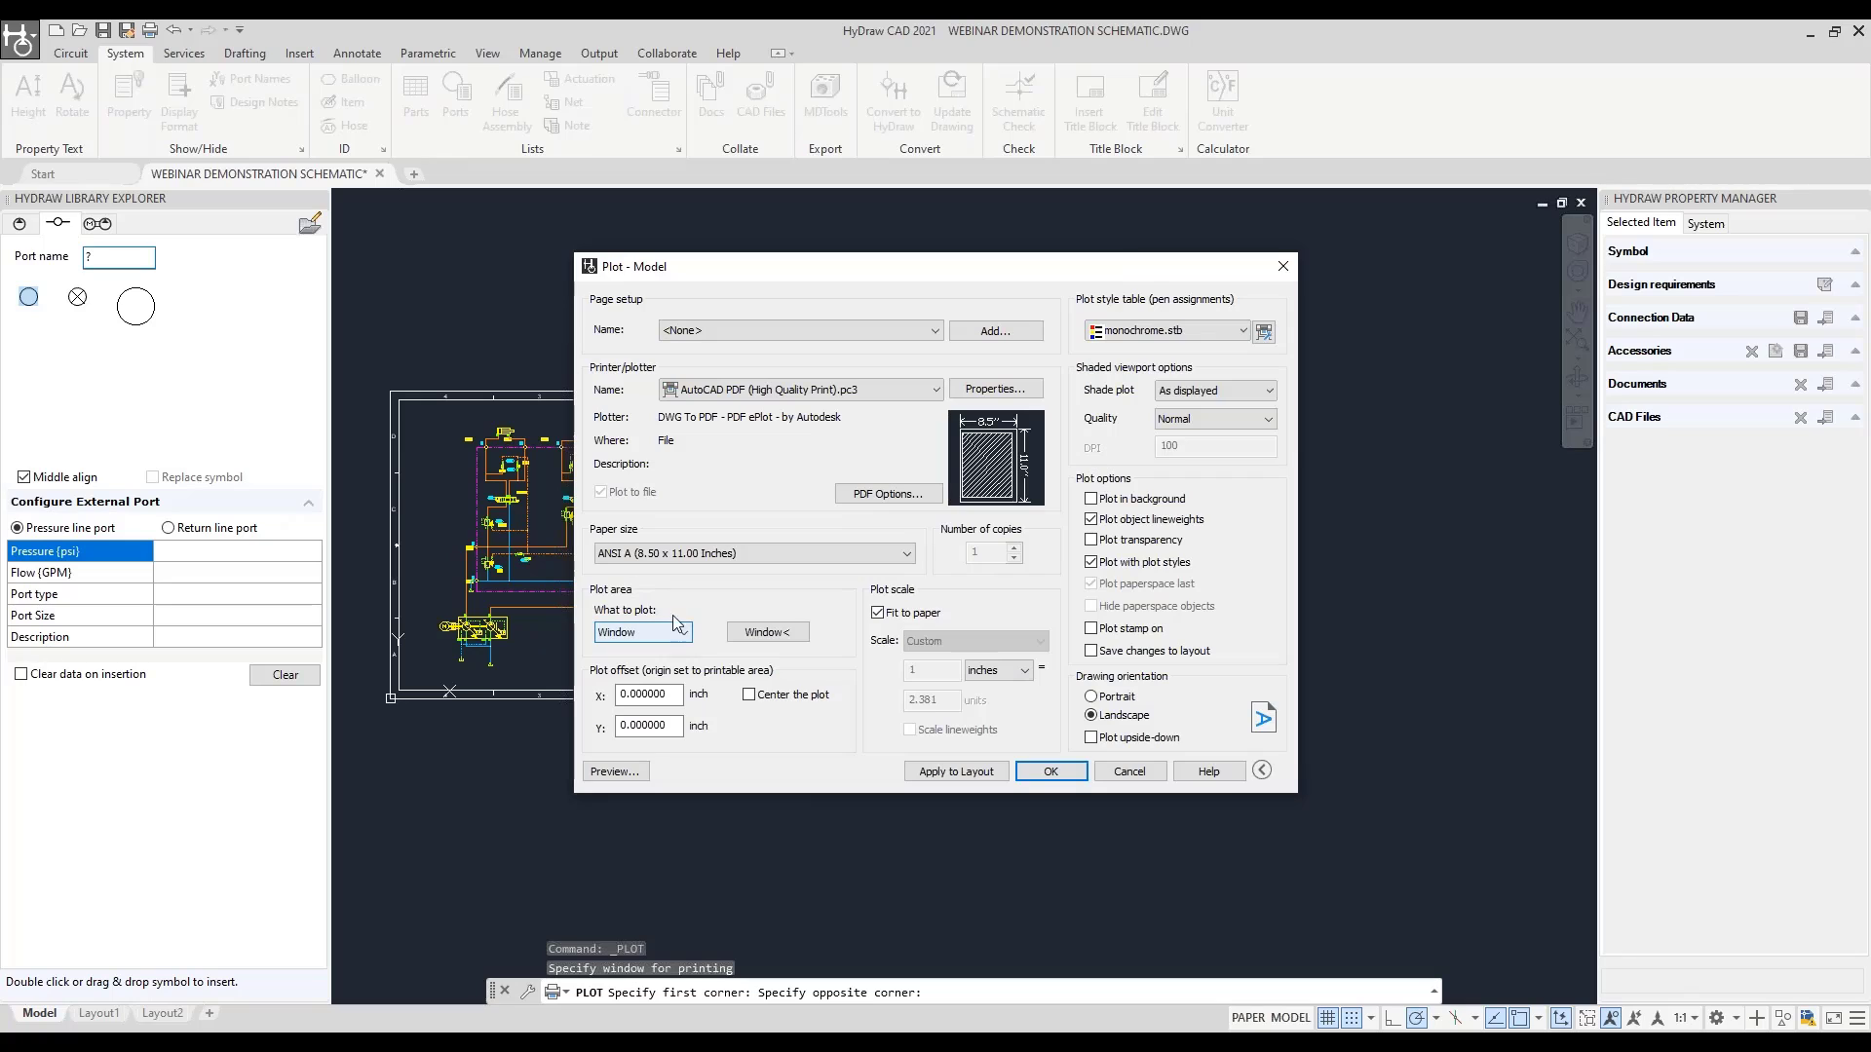
click(1123, 774)
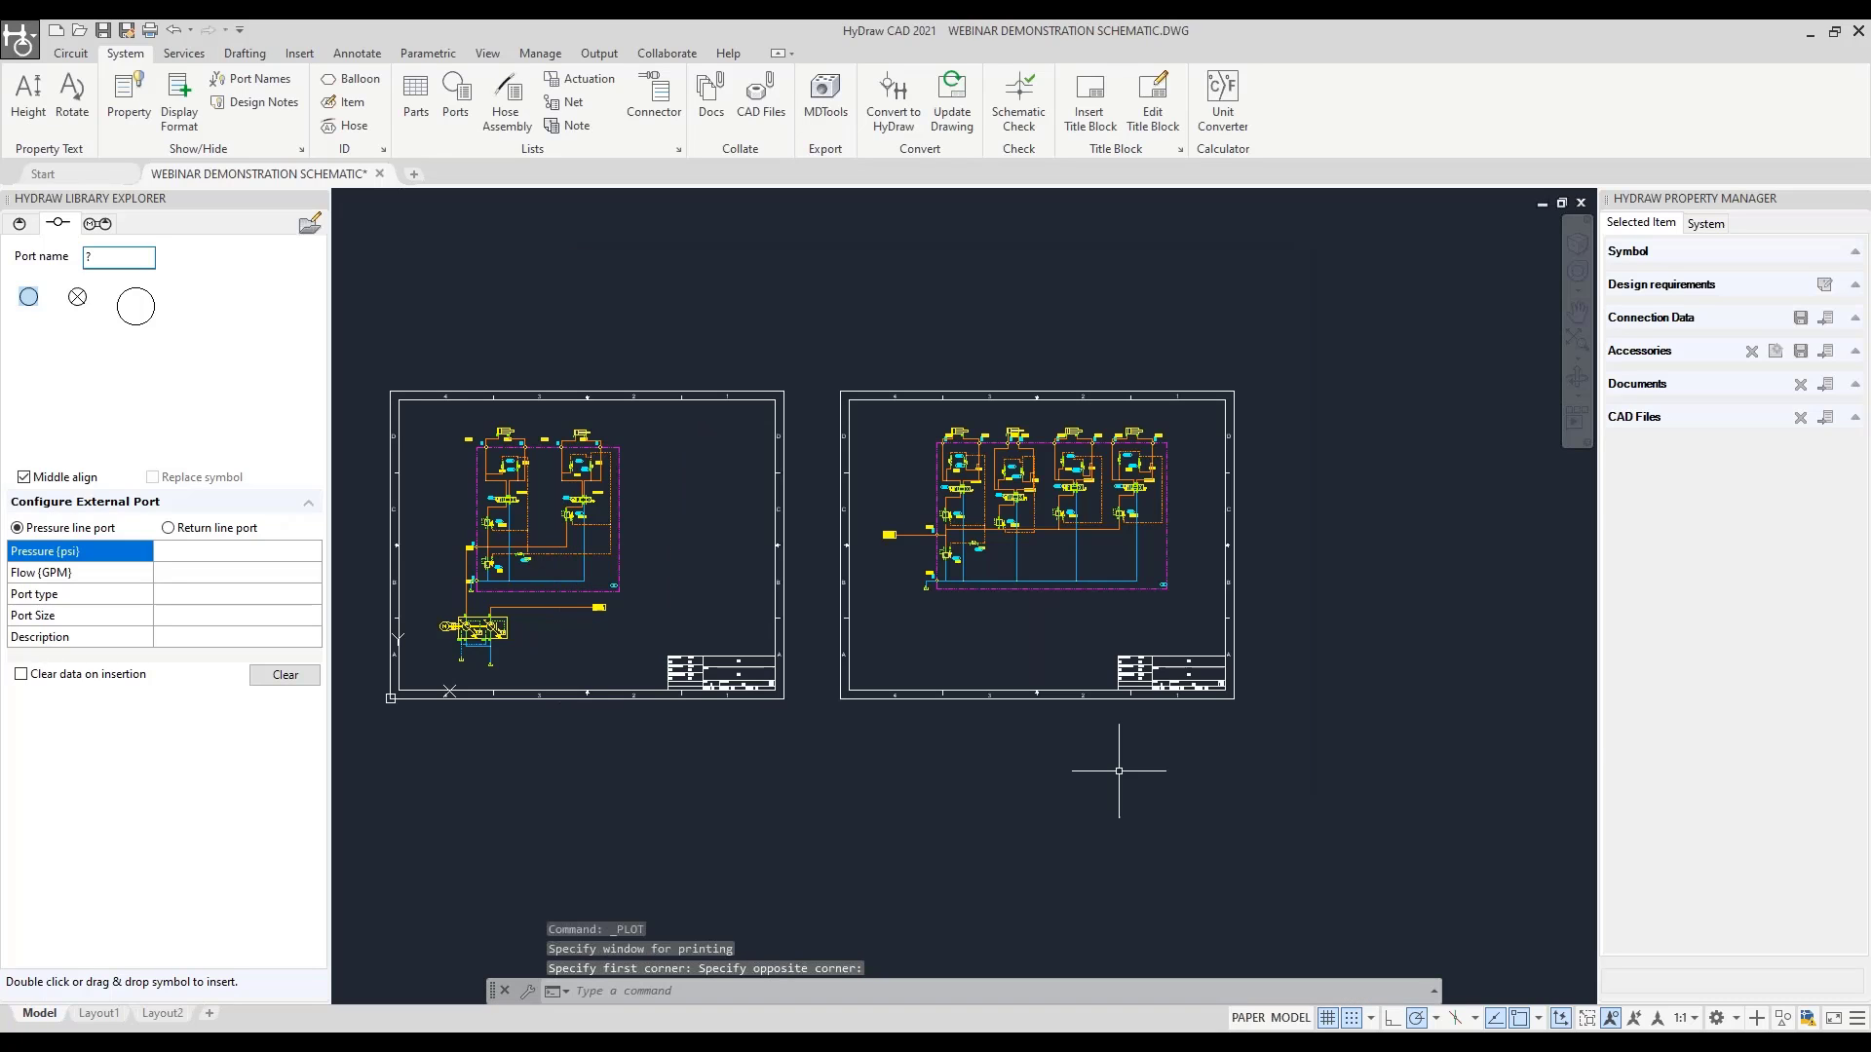
Delete both C-size borders and their title blocks from model space
click(1329, 794)
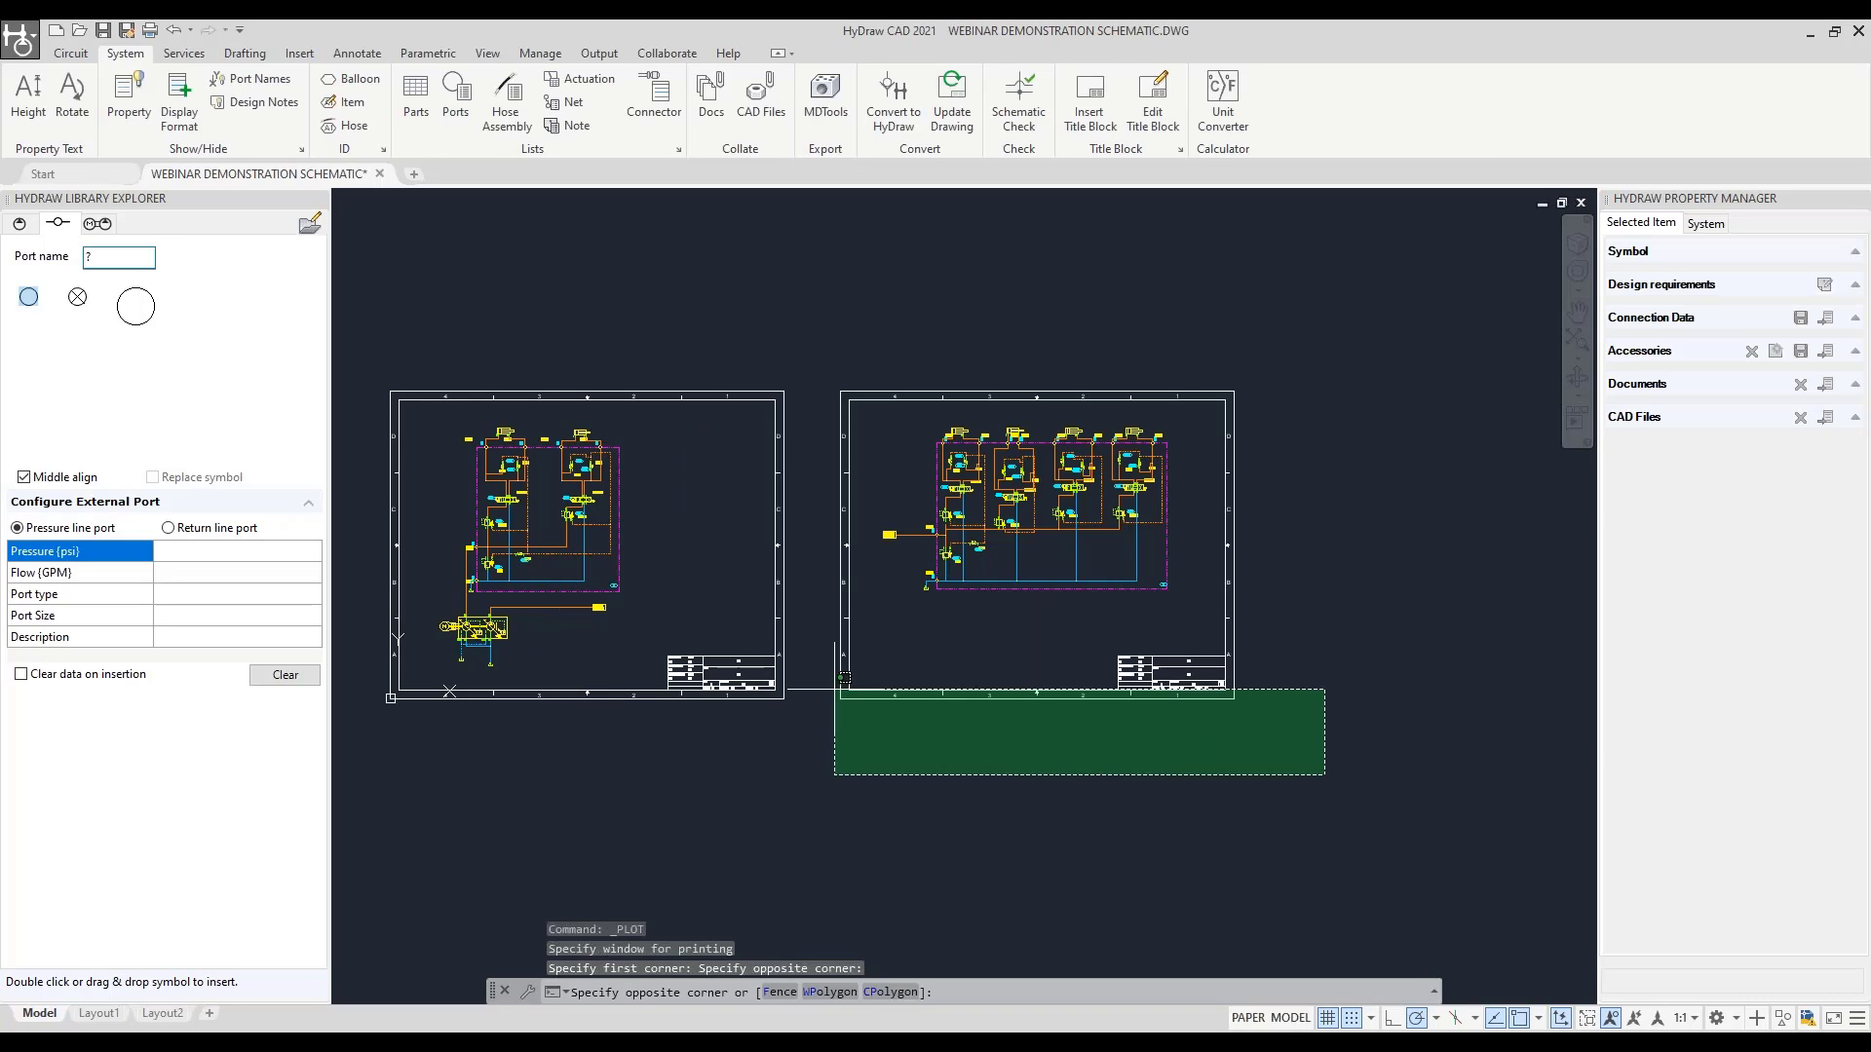
click(623, 646)
key(Delete)
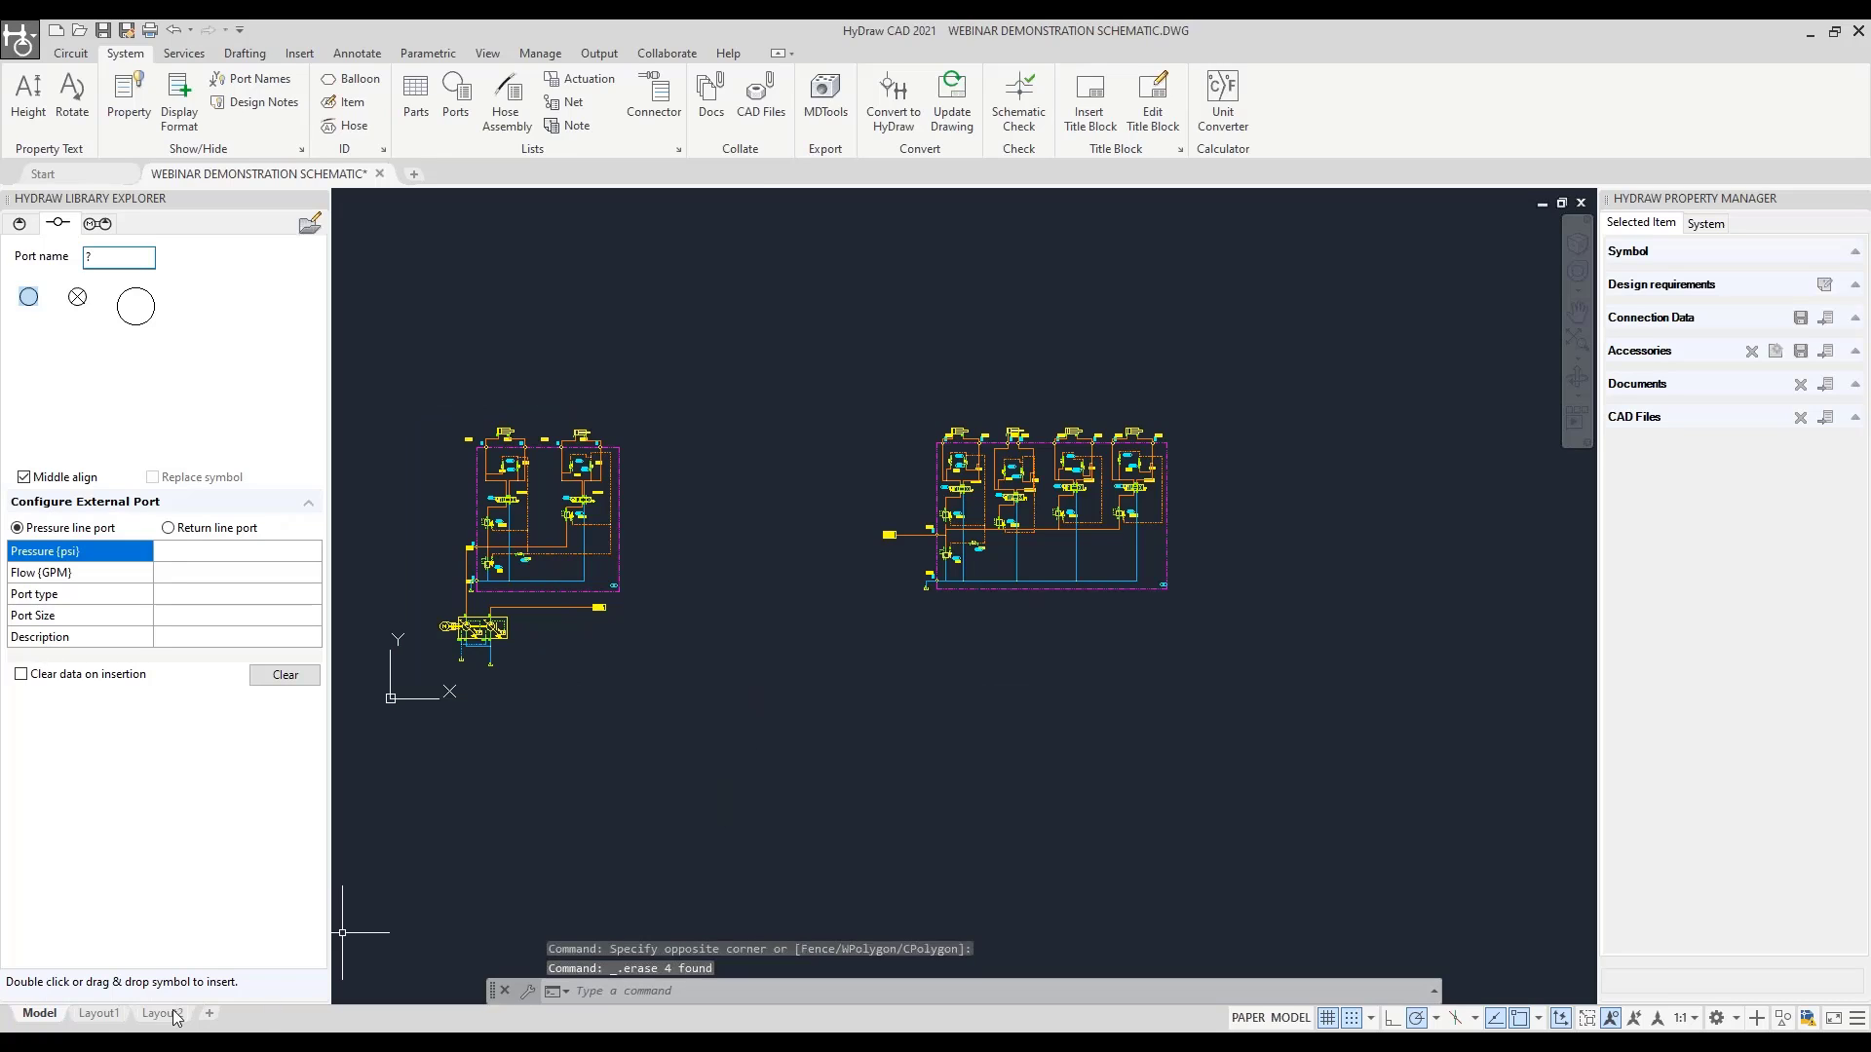
View the schematic in Layout1 and then in Layout2
mouse_move(109, 1021)
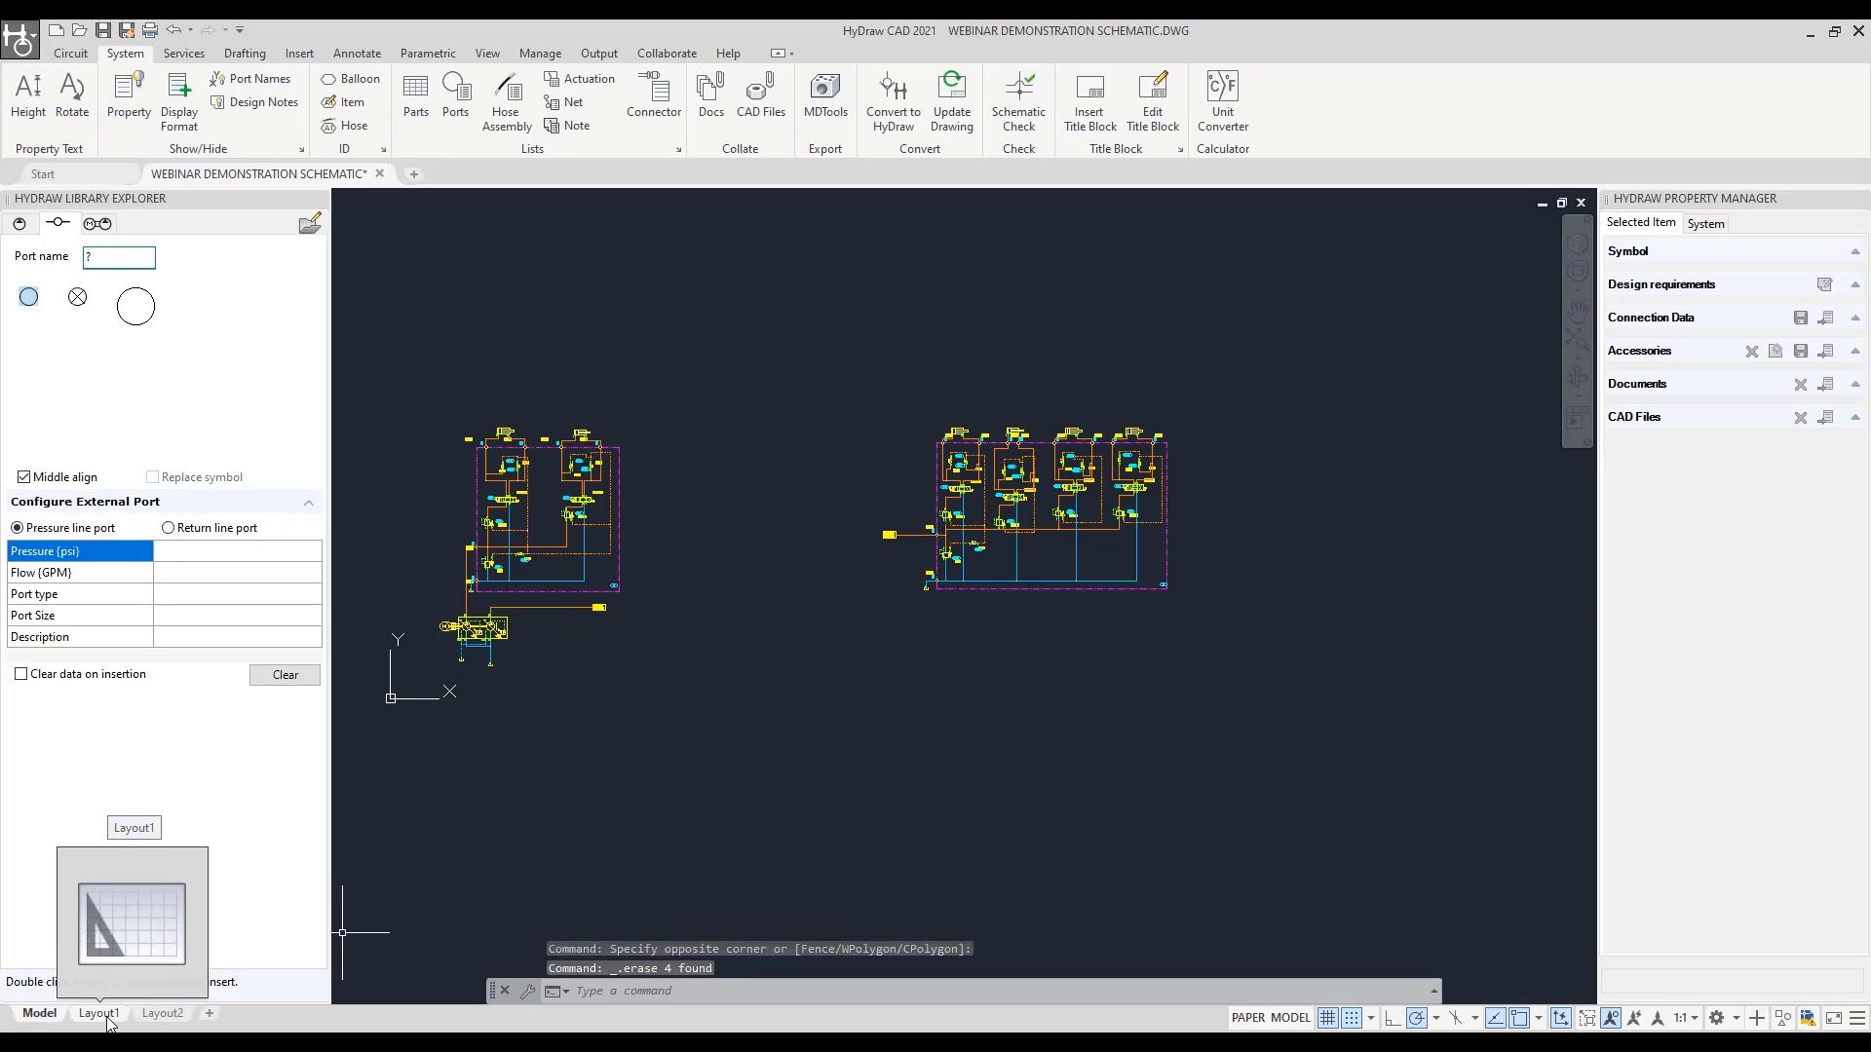
click(100, 1014)
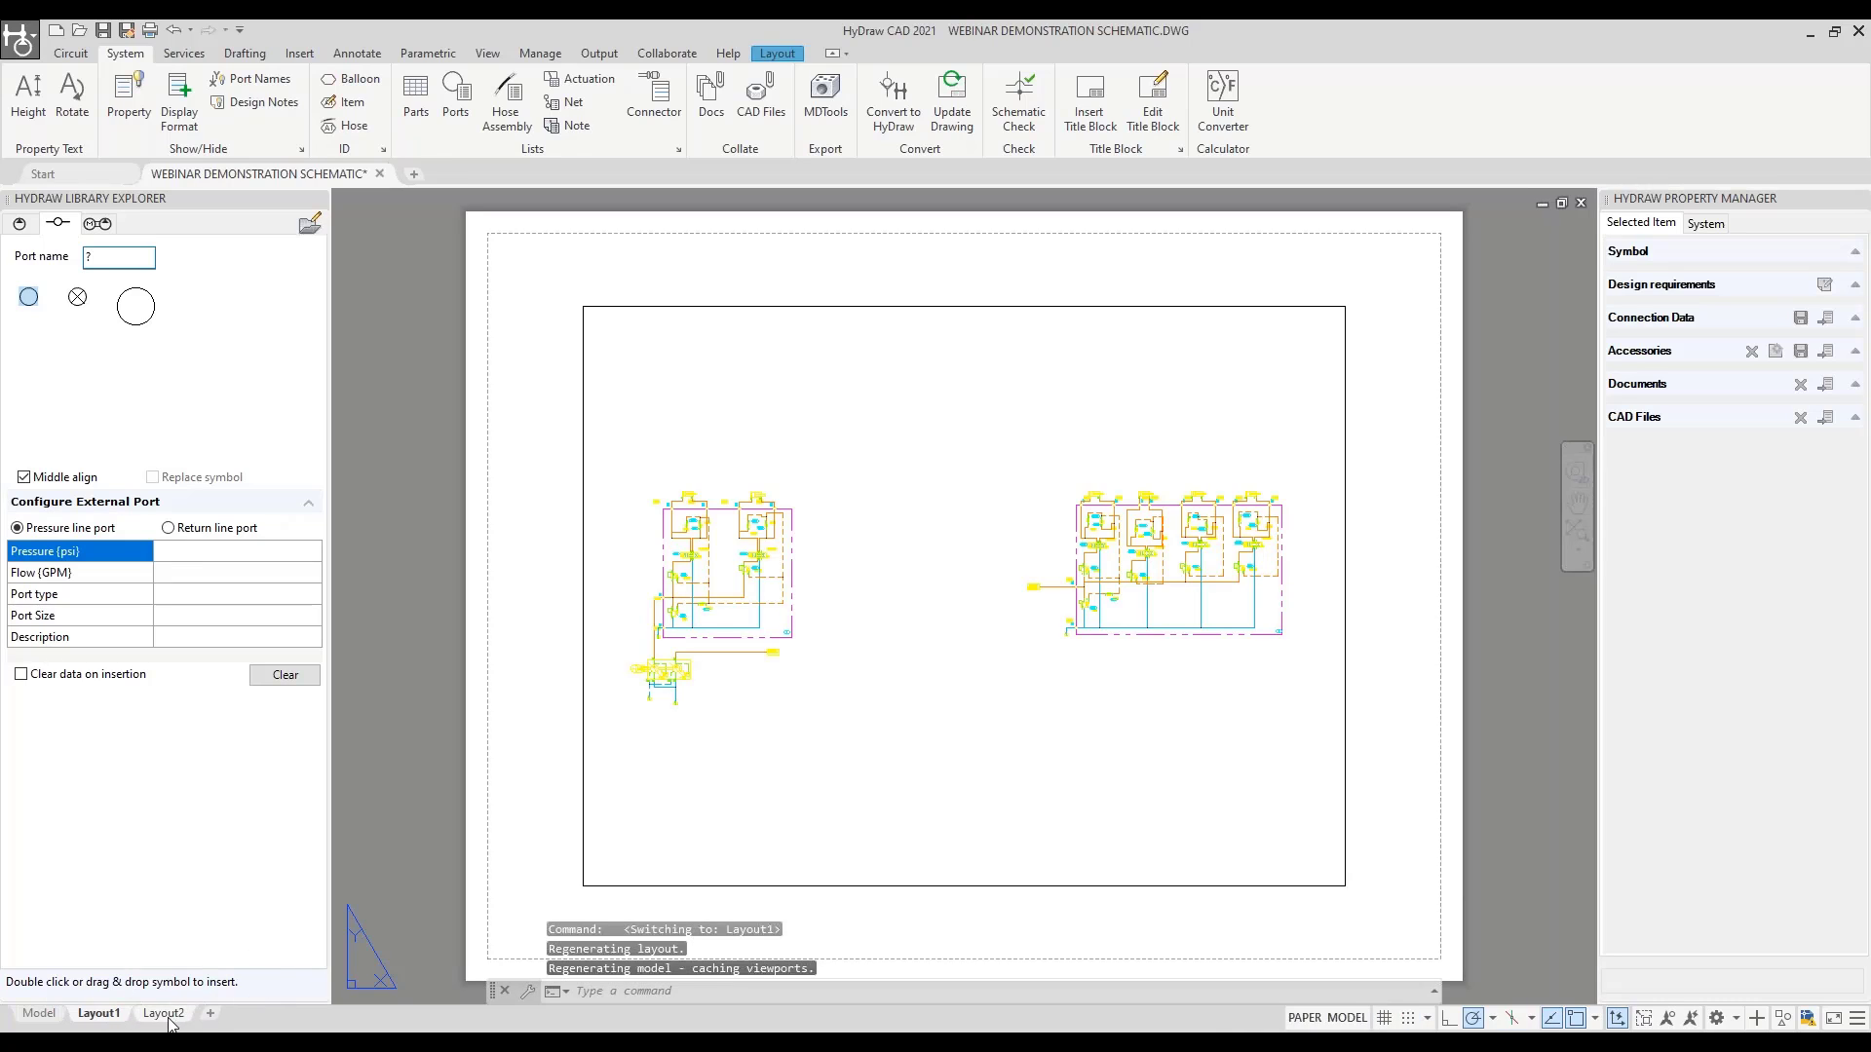
mouse_move(164, 1018)
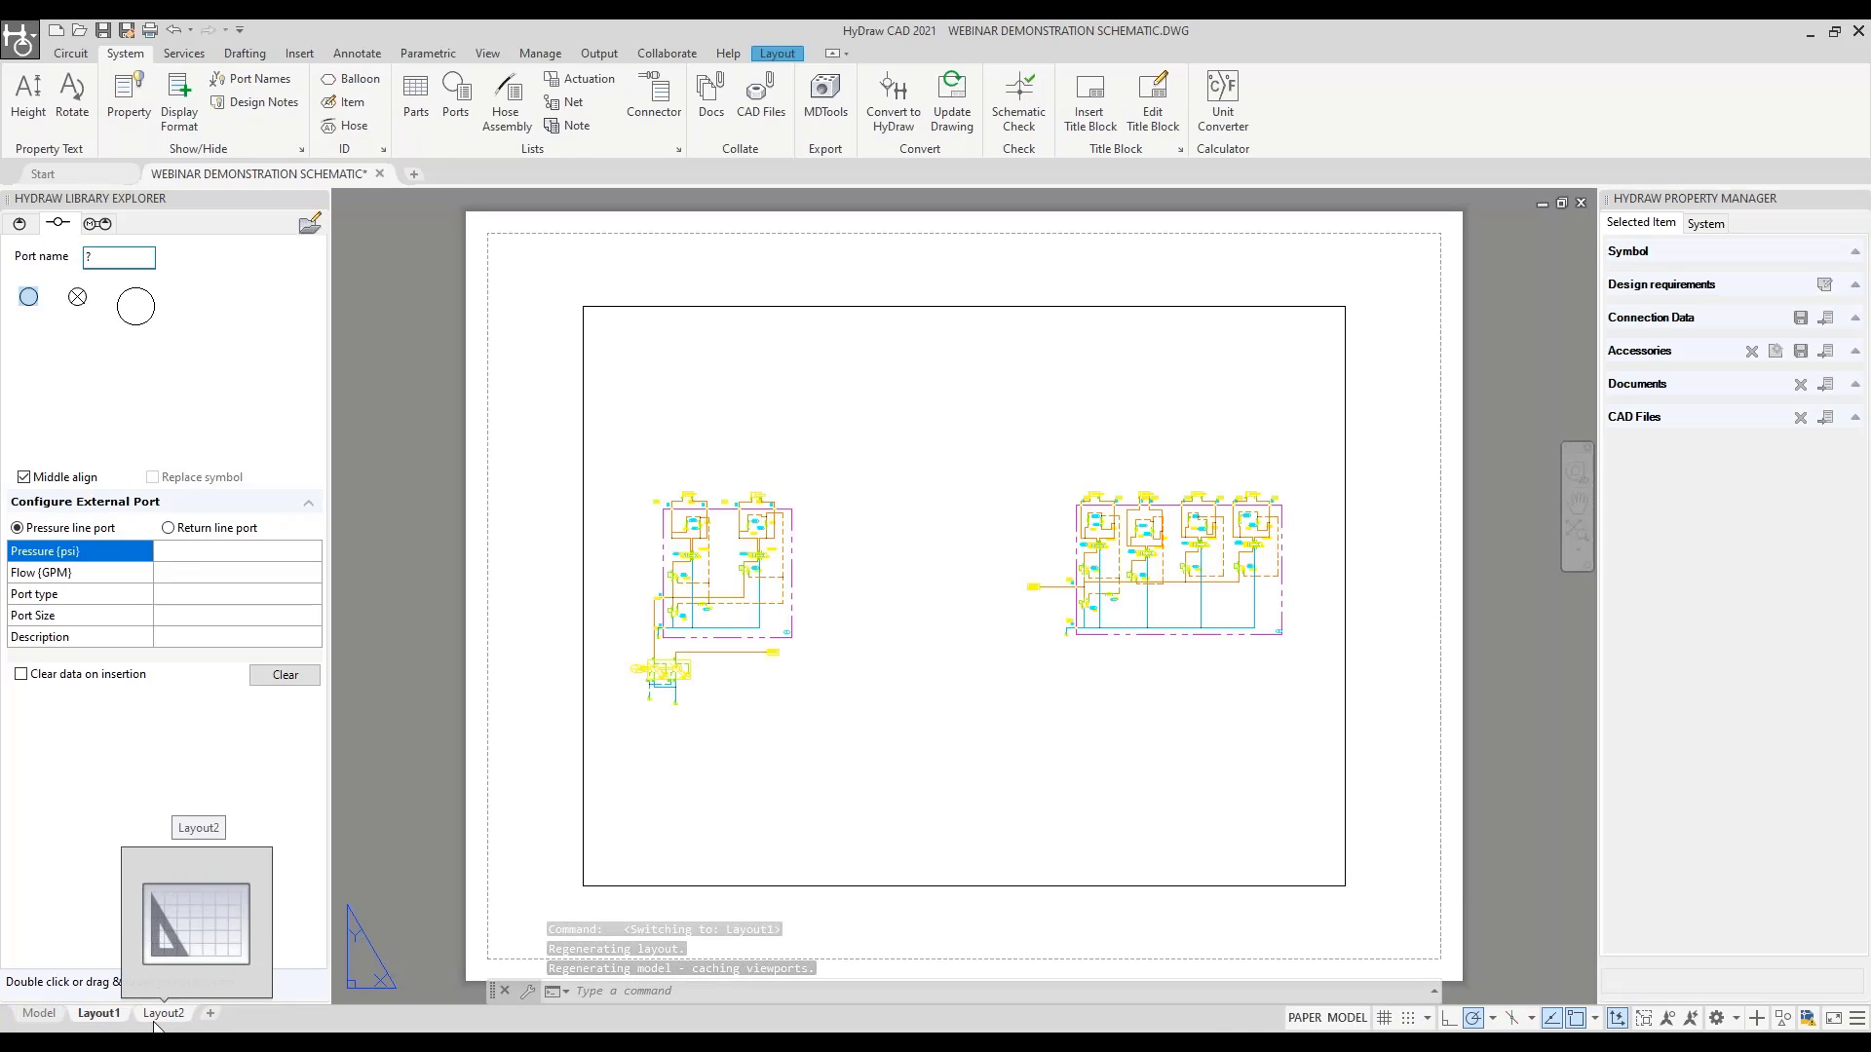
click(156, 1020)
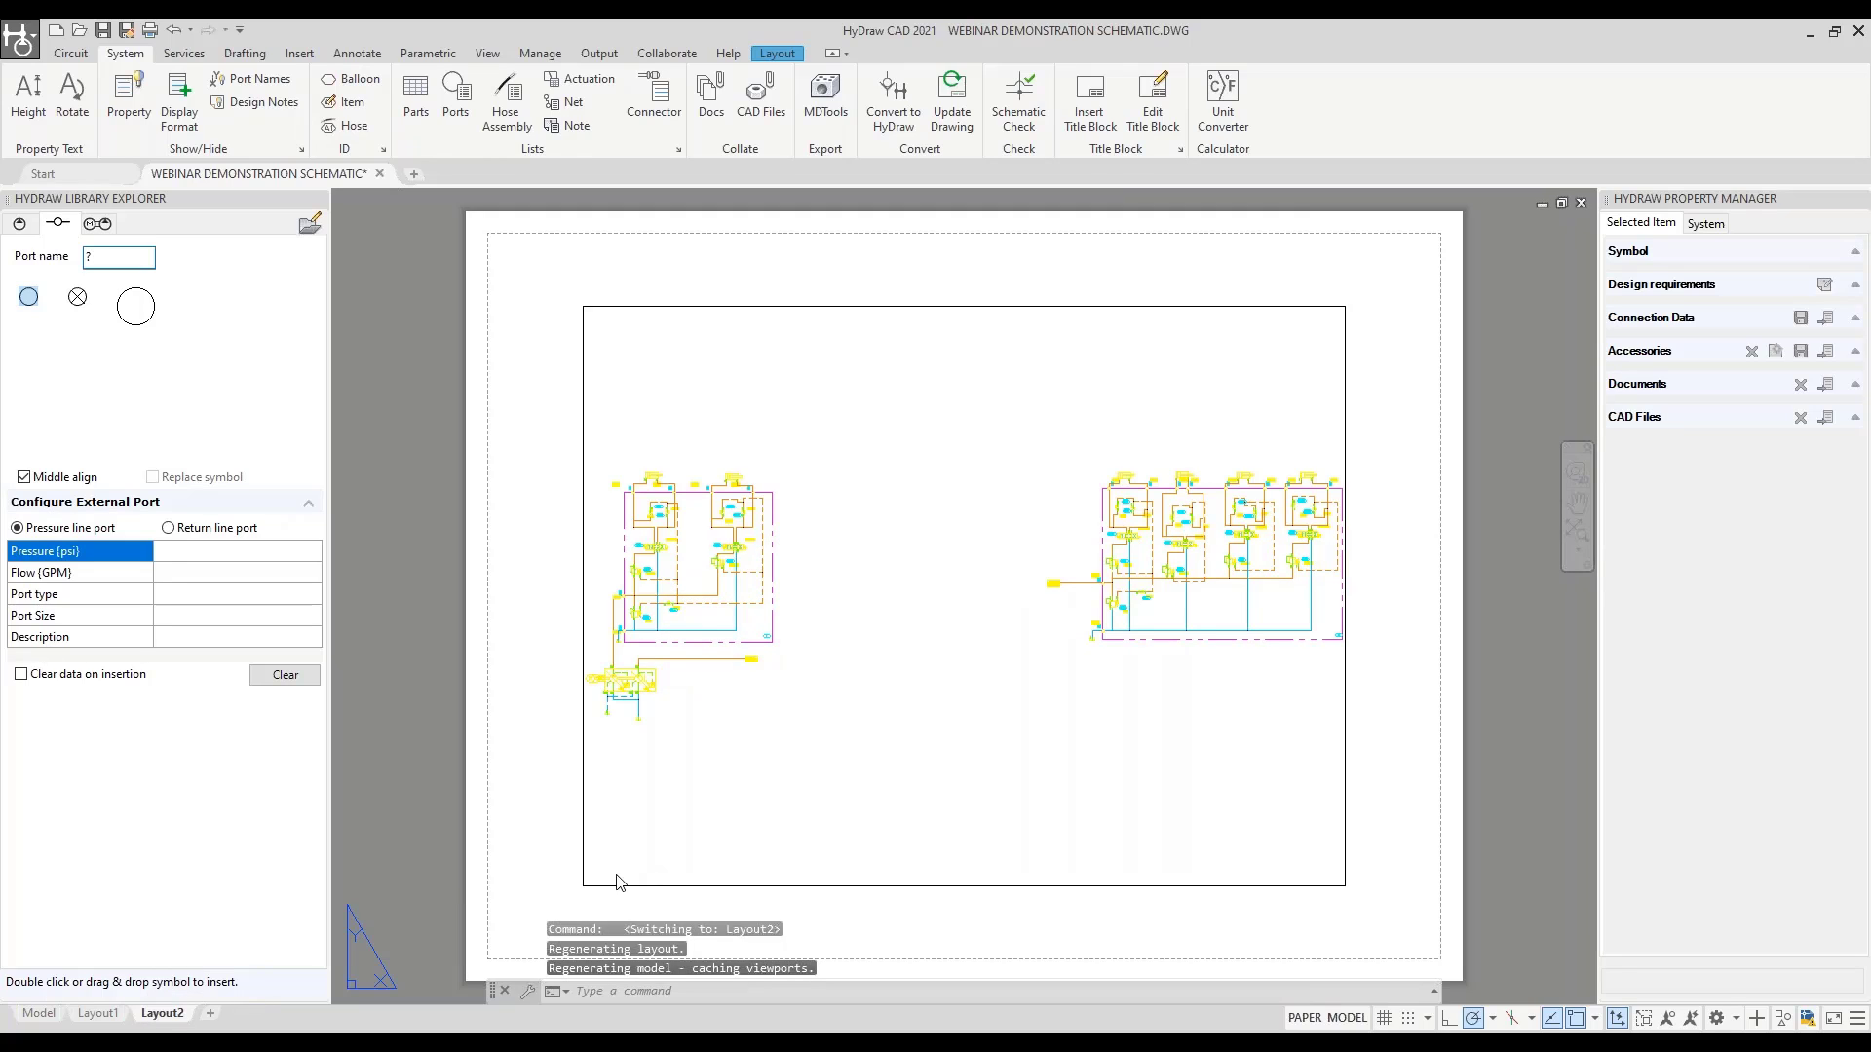
Insert the ANSI C Layout sheet from the ANSI C Layout template, then view it alongside model space
right_click(214, 1017)
click(292, 947)
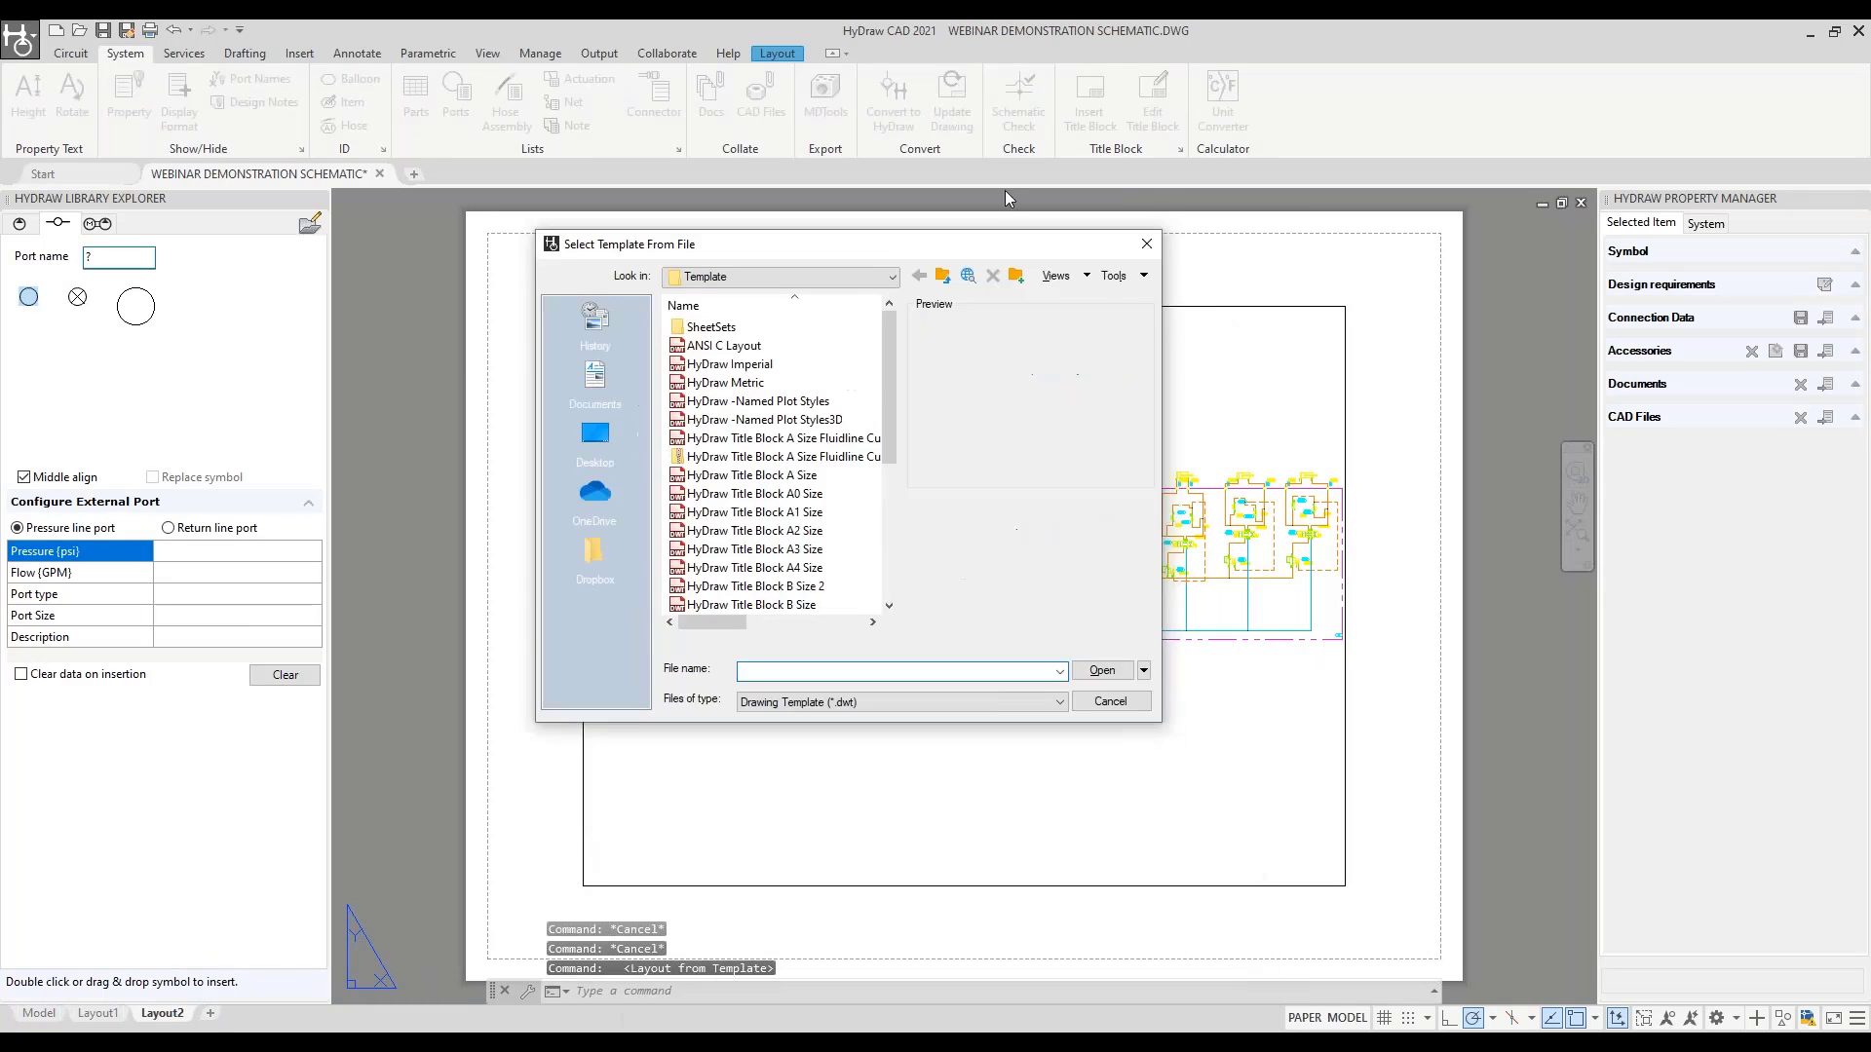
click(685, 310)
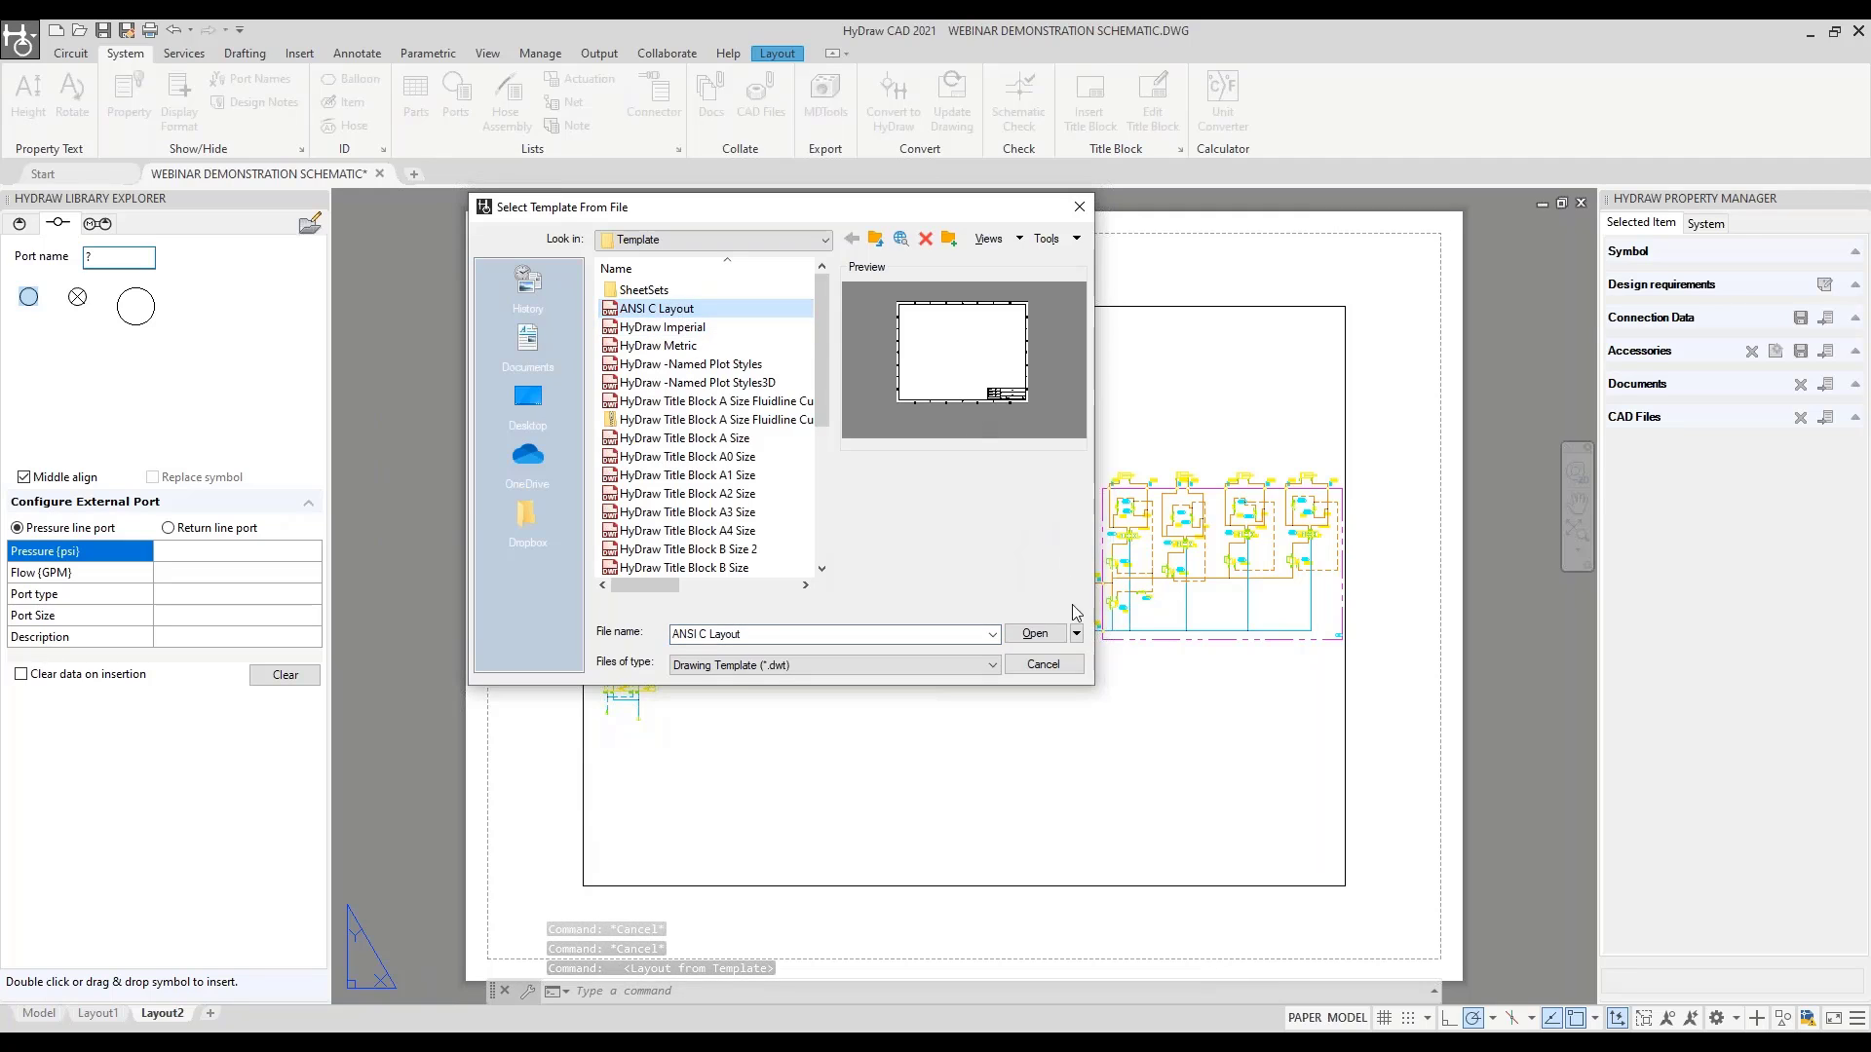
click(1033, 633)
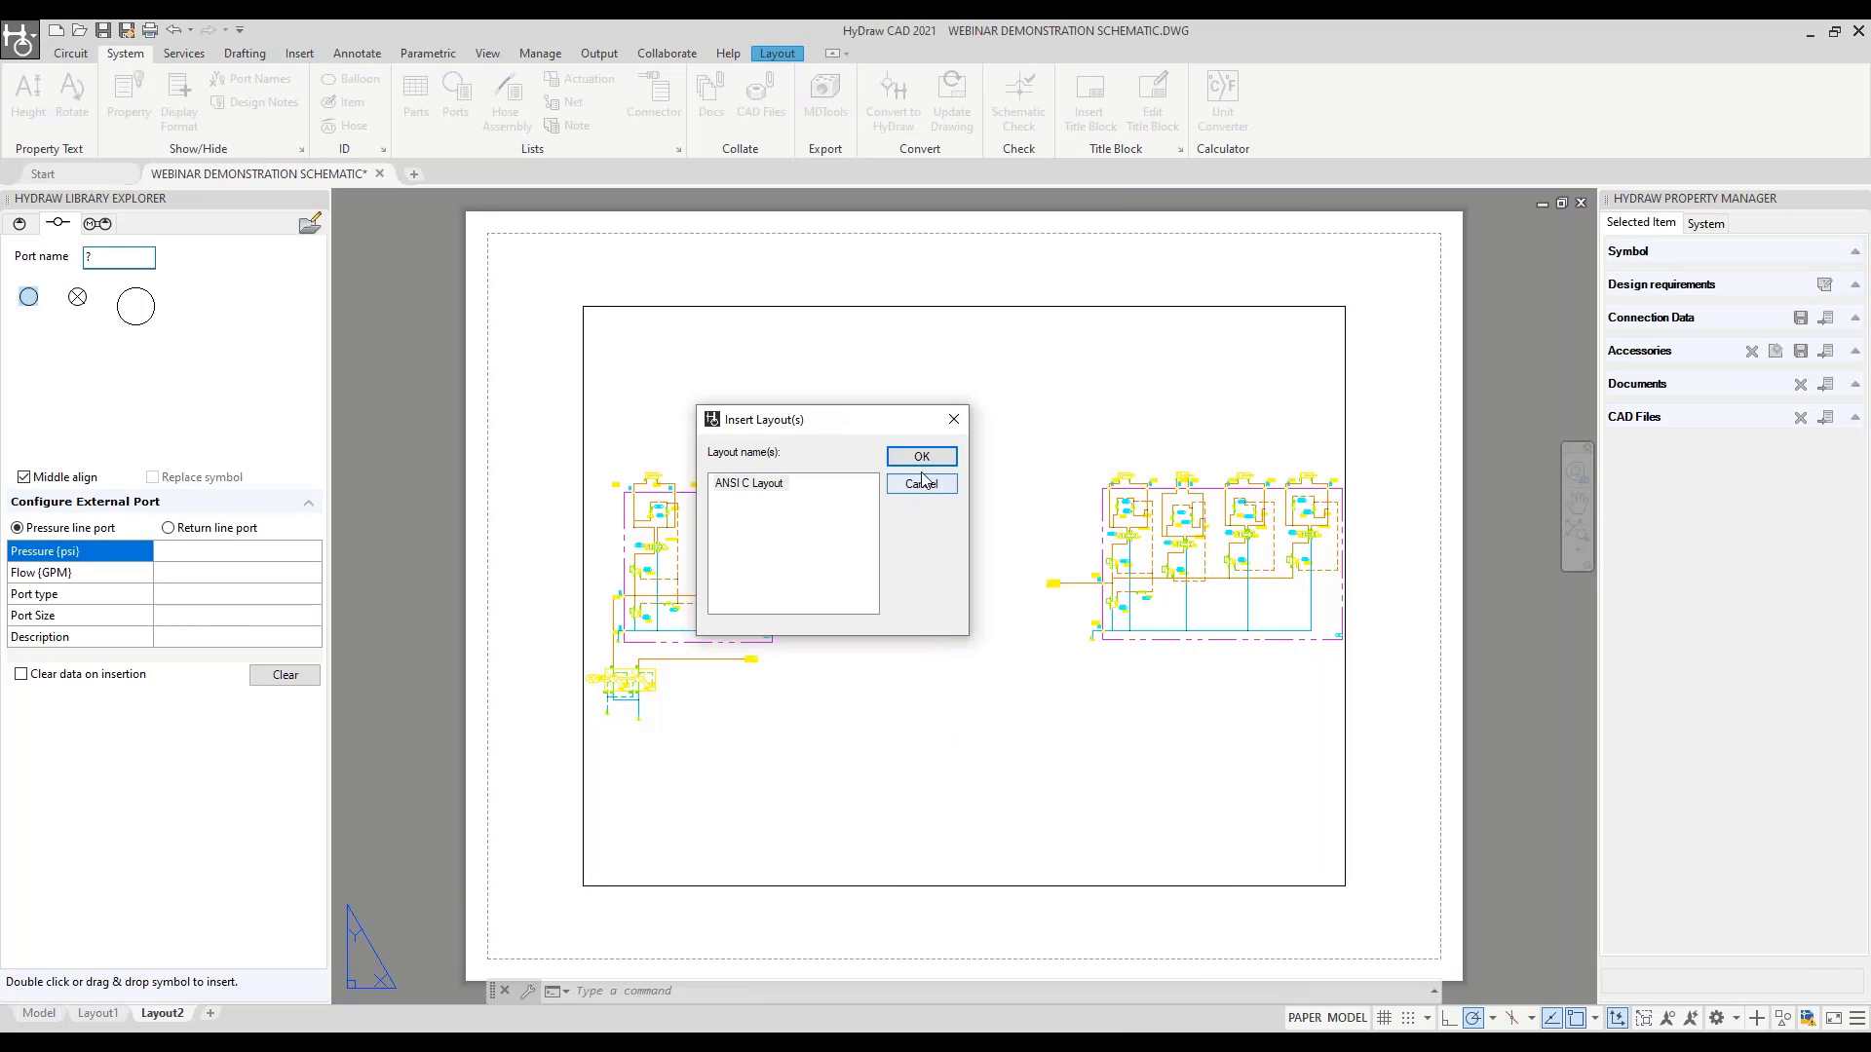
click(922, 458)
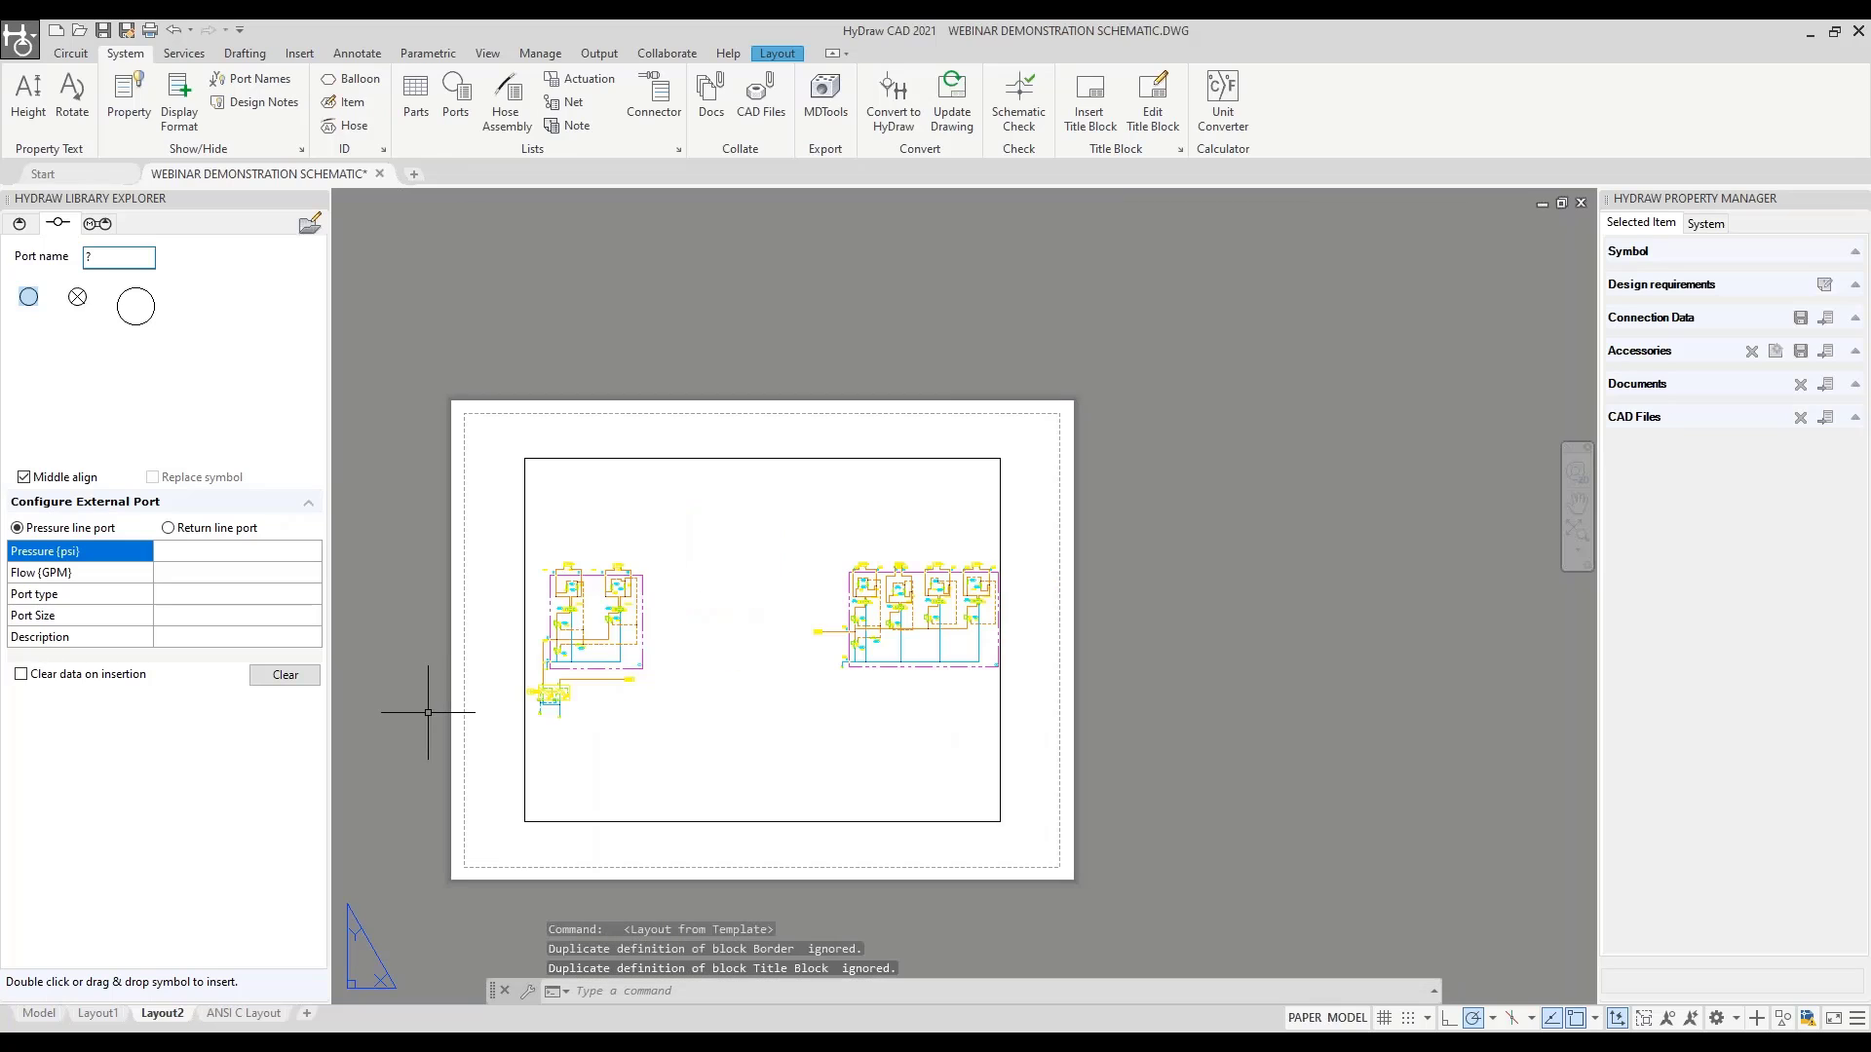
click(236, 1015)
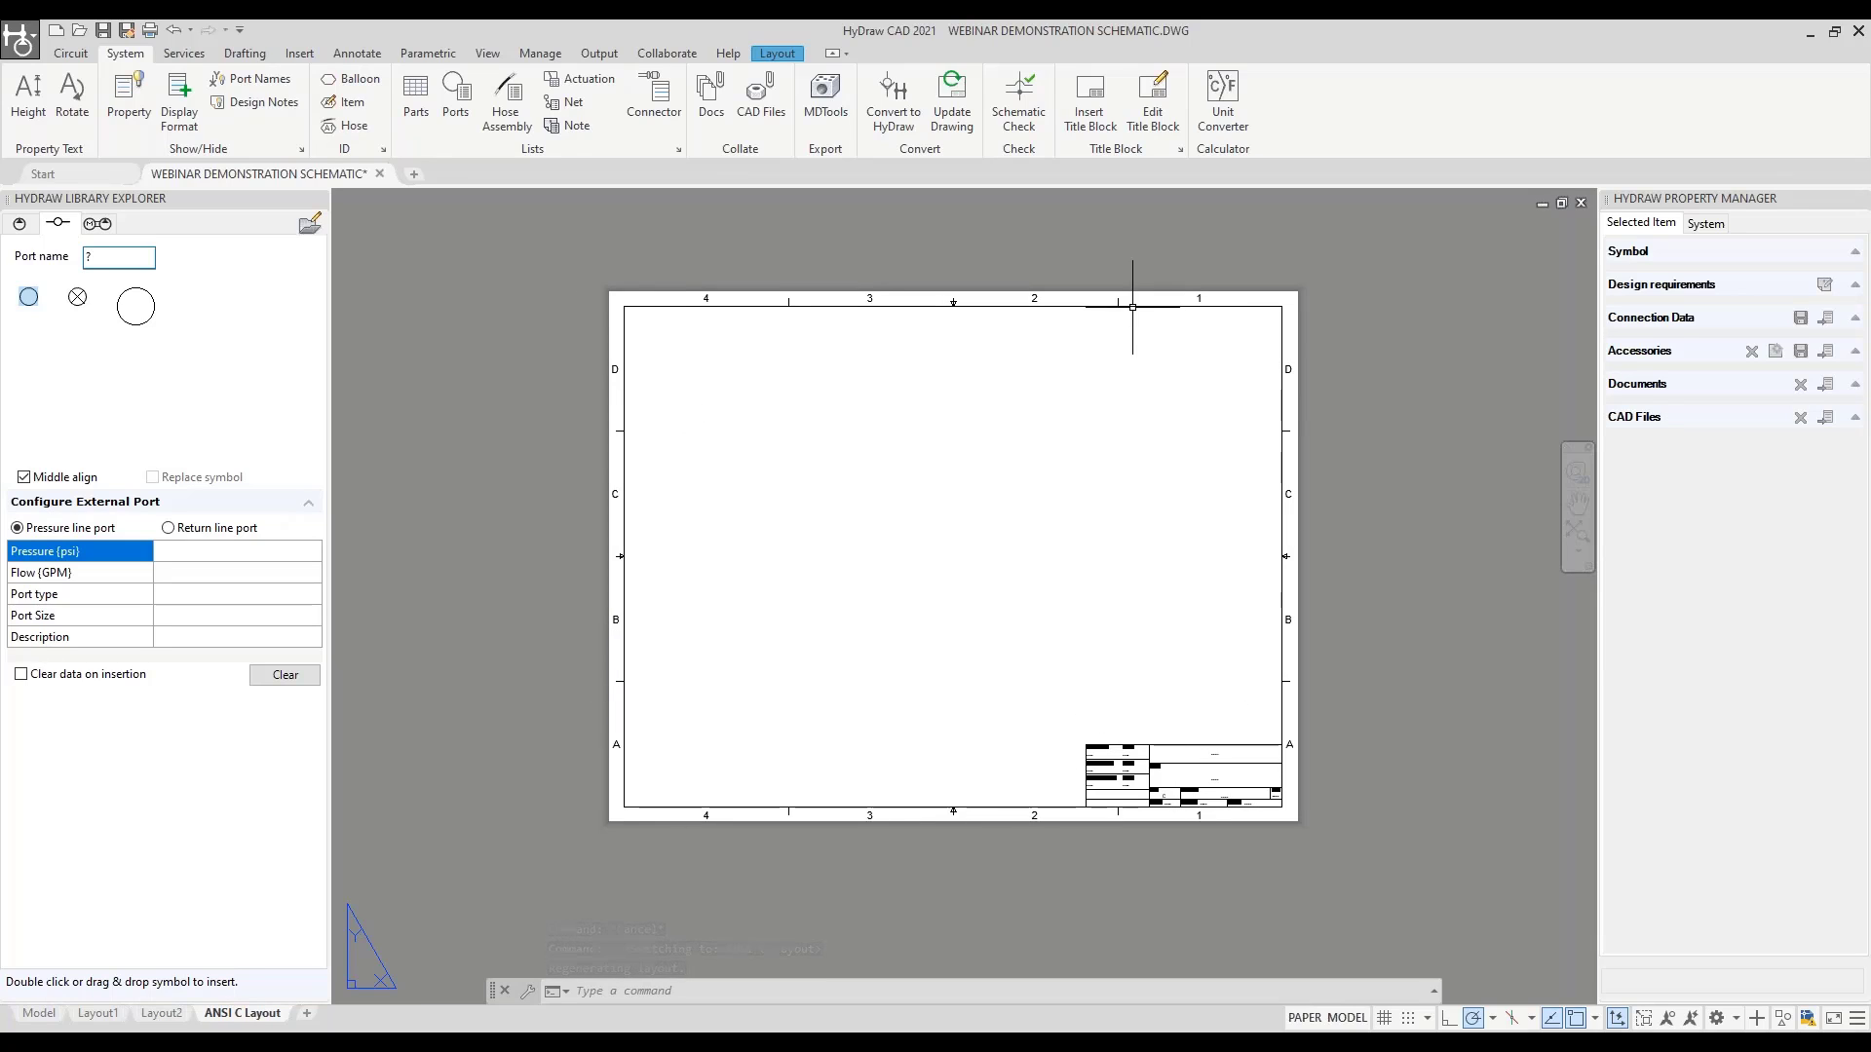
click(39, 1014)
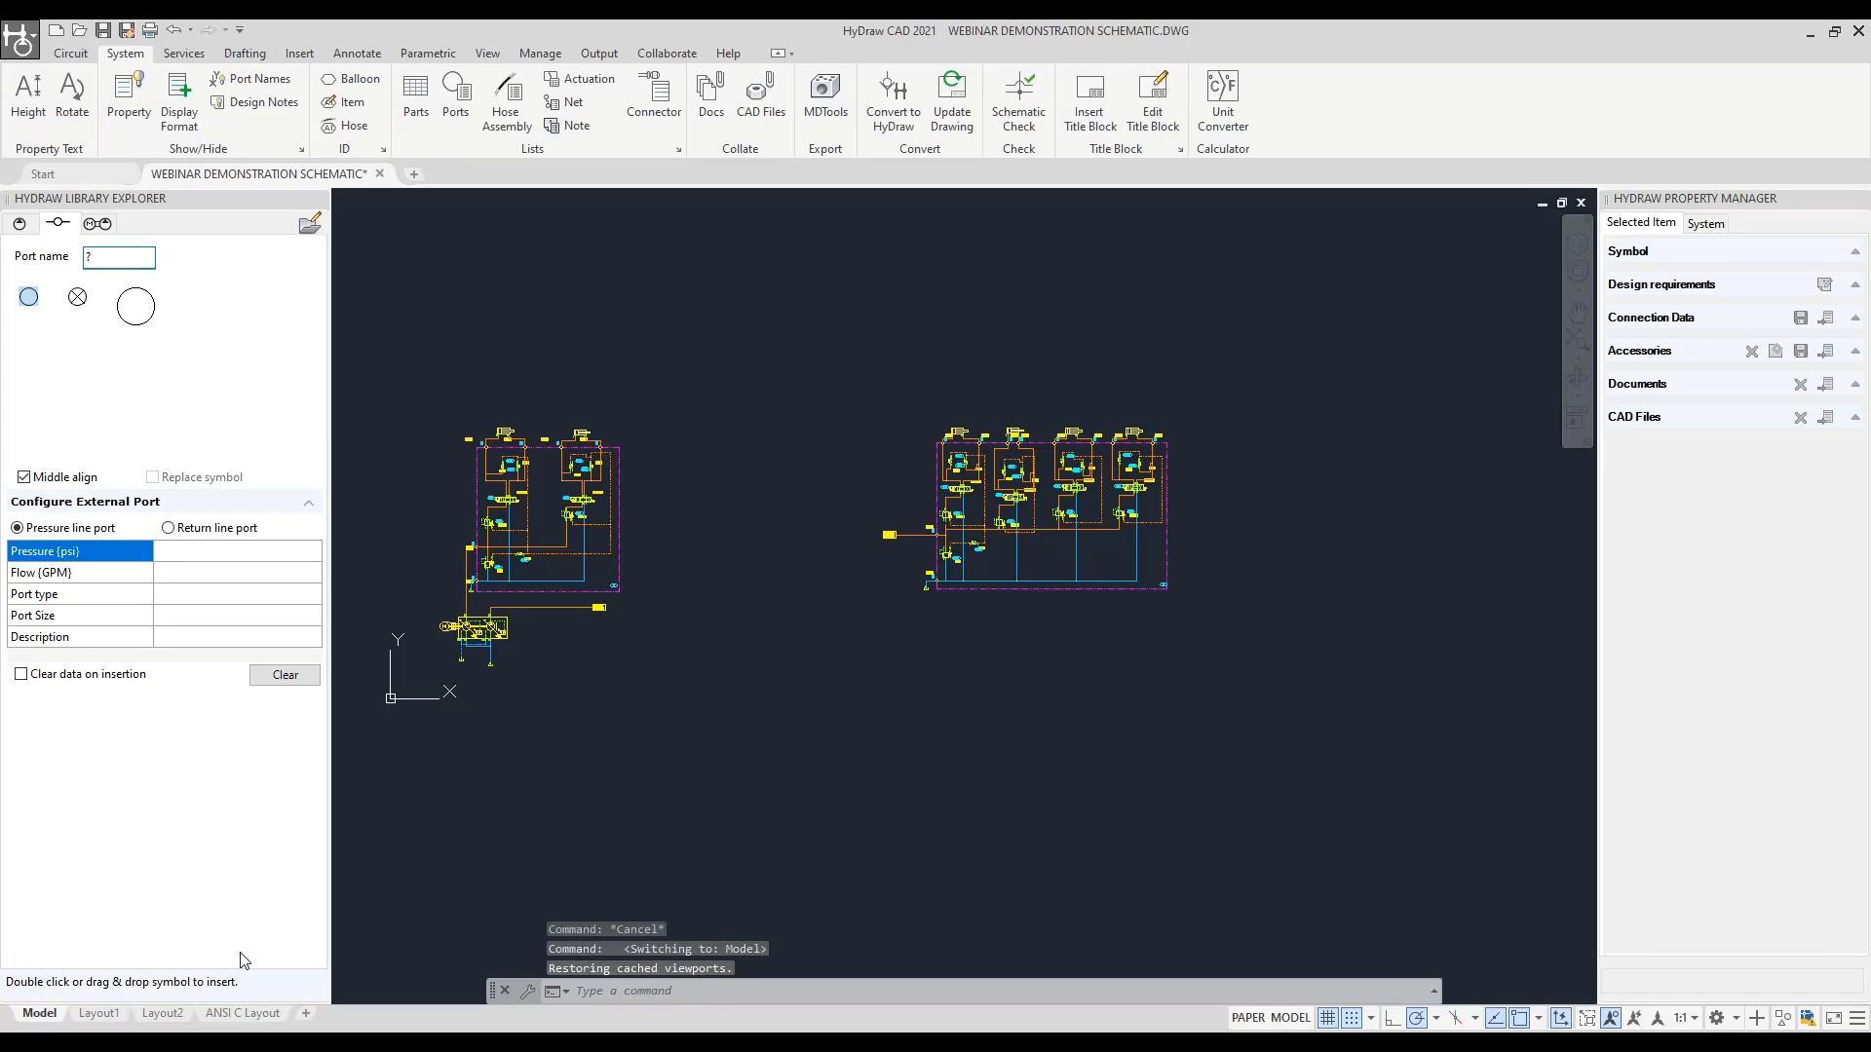
click(216, 1013)
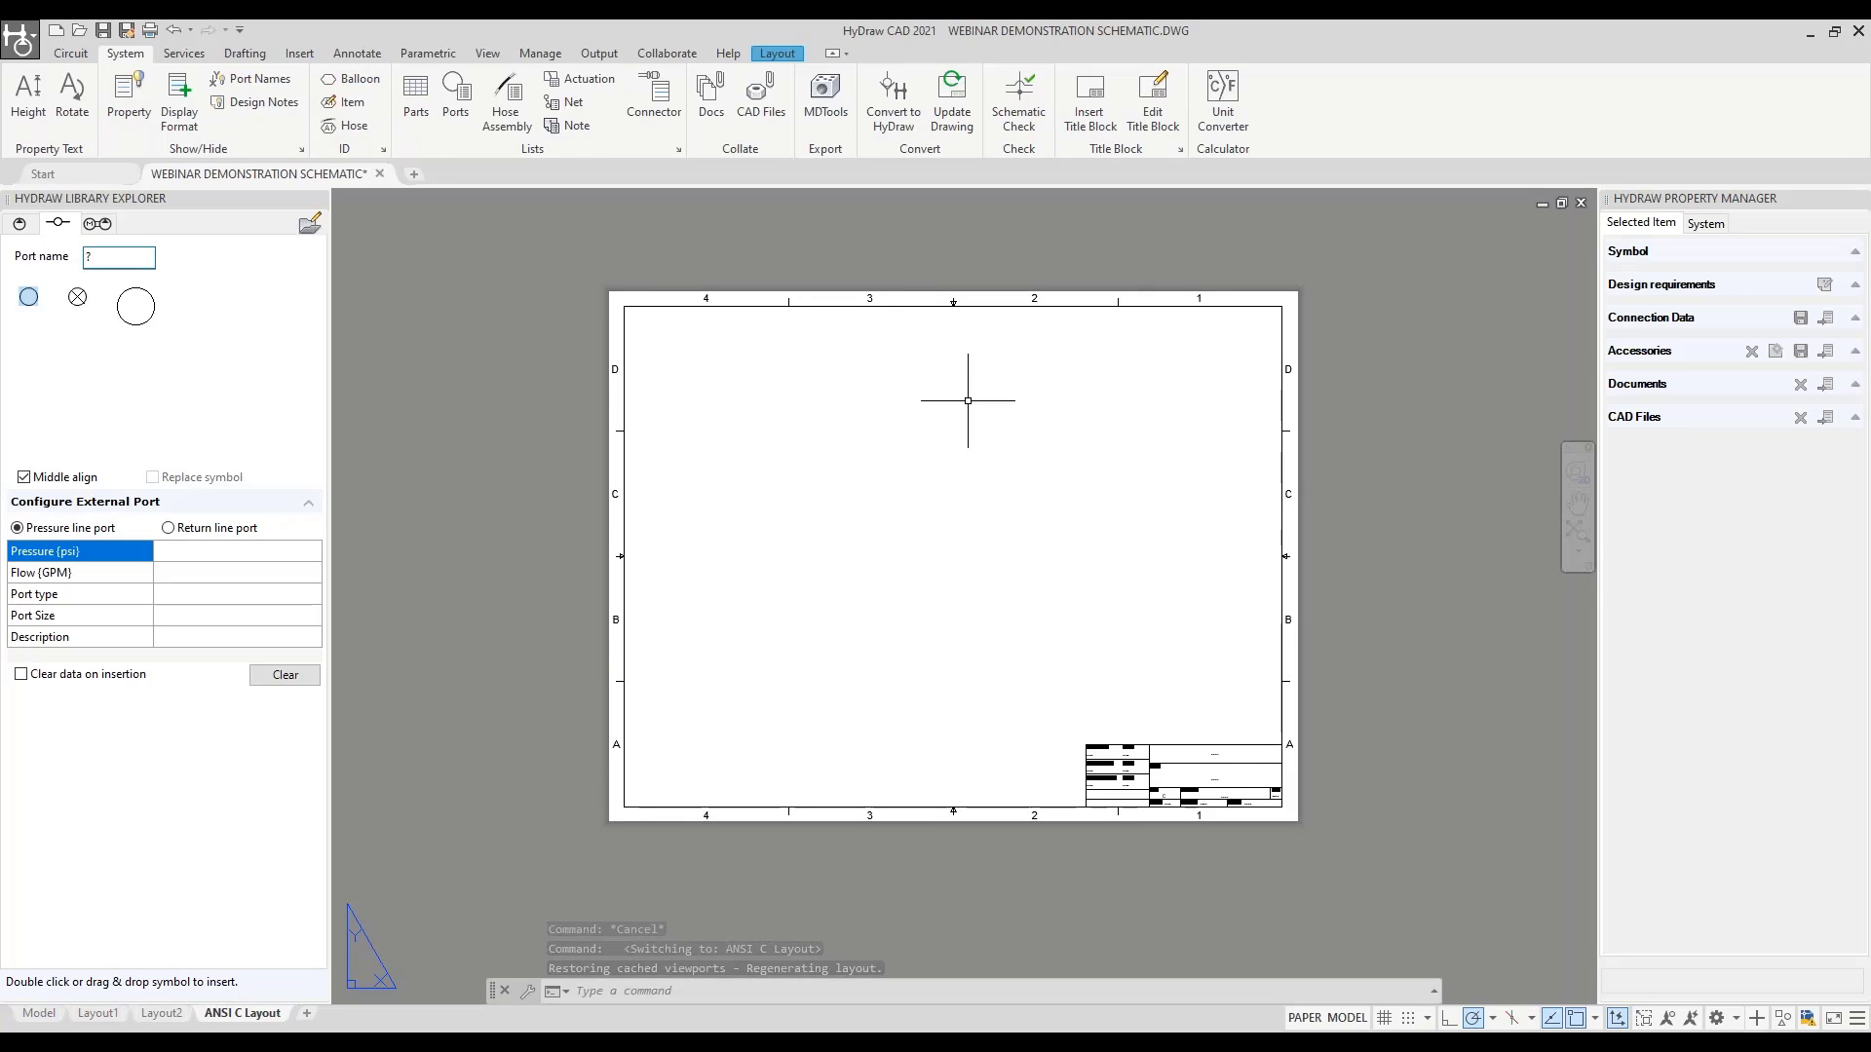
Create a polygonal viewport on the ANSI C sheet that follows the inner border and steps around the title block
click(775, 55)
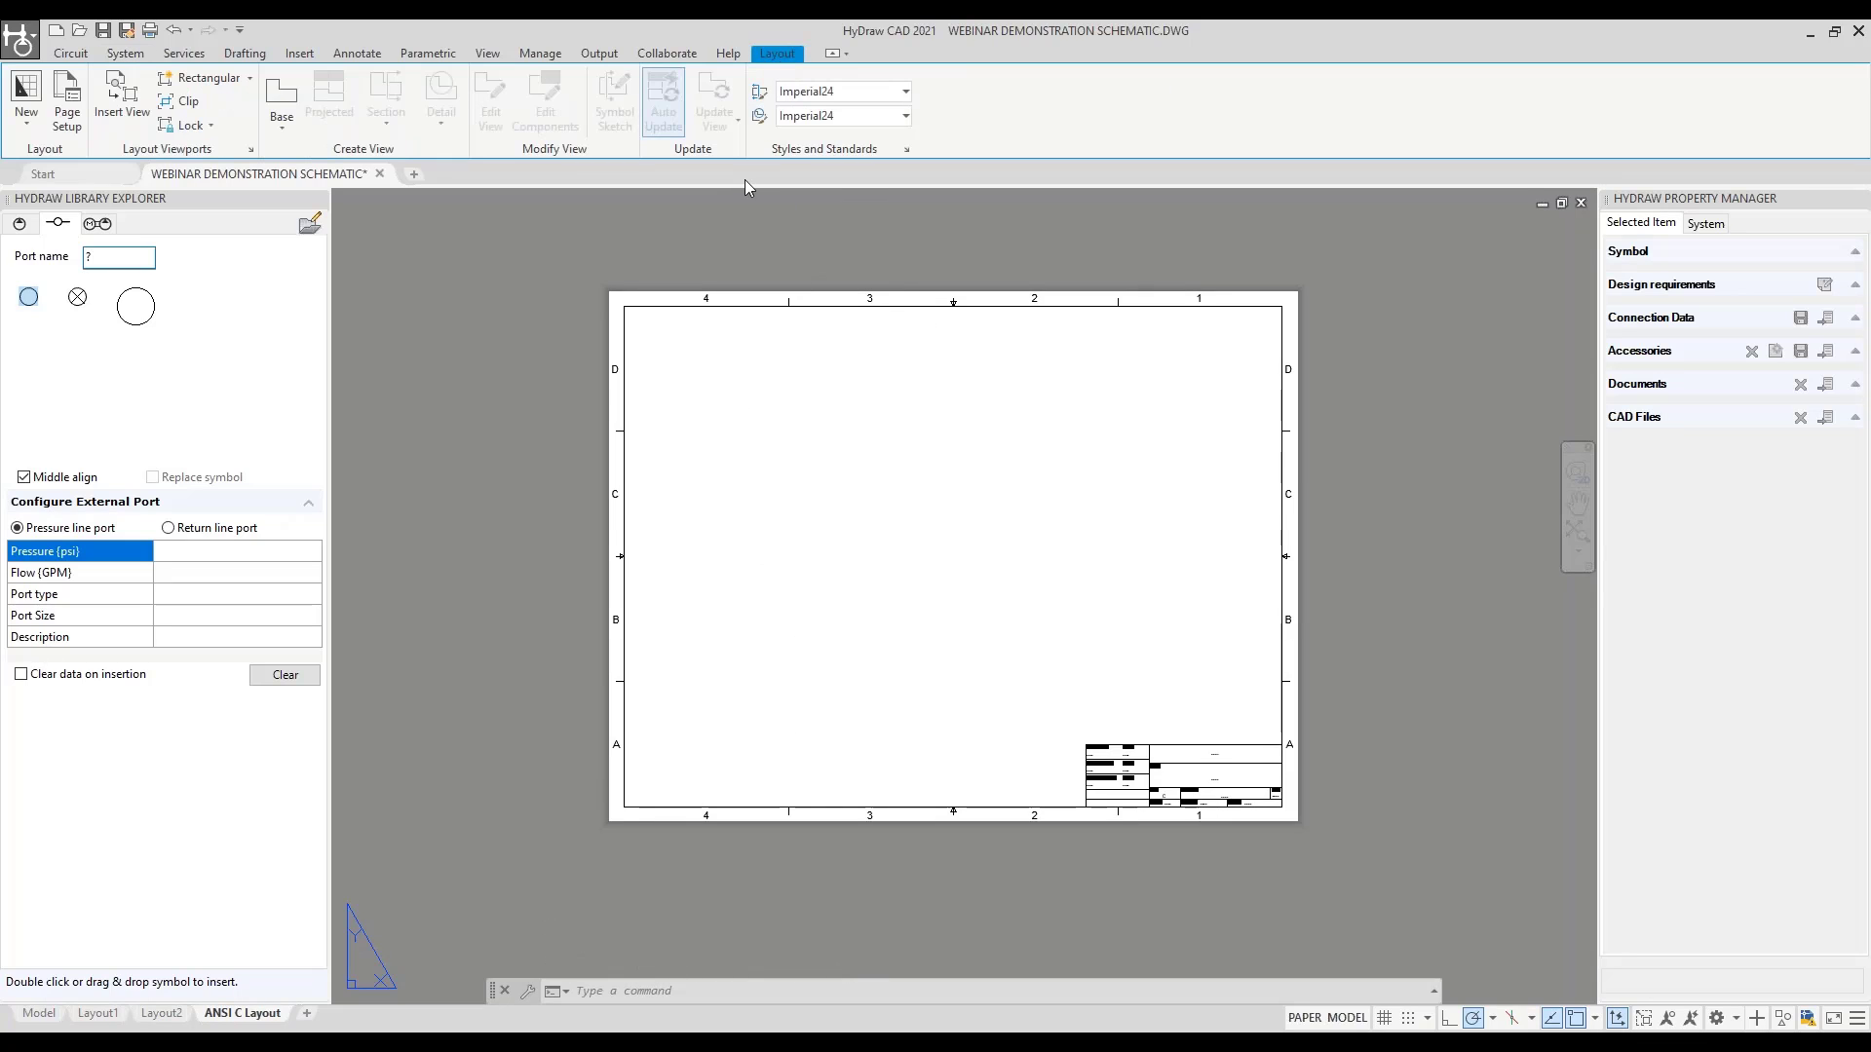
click(249, 77)
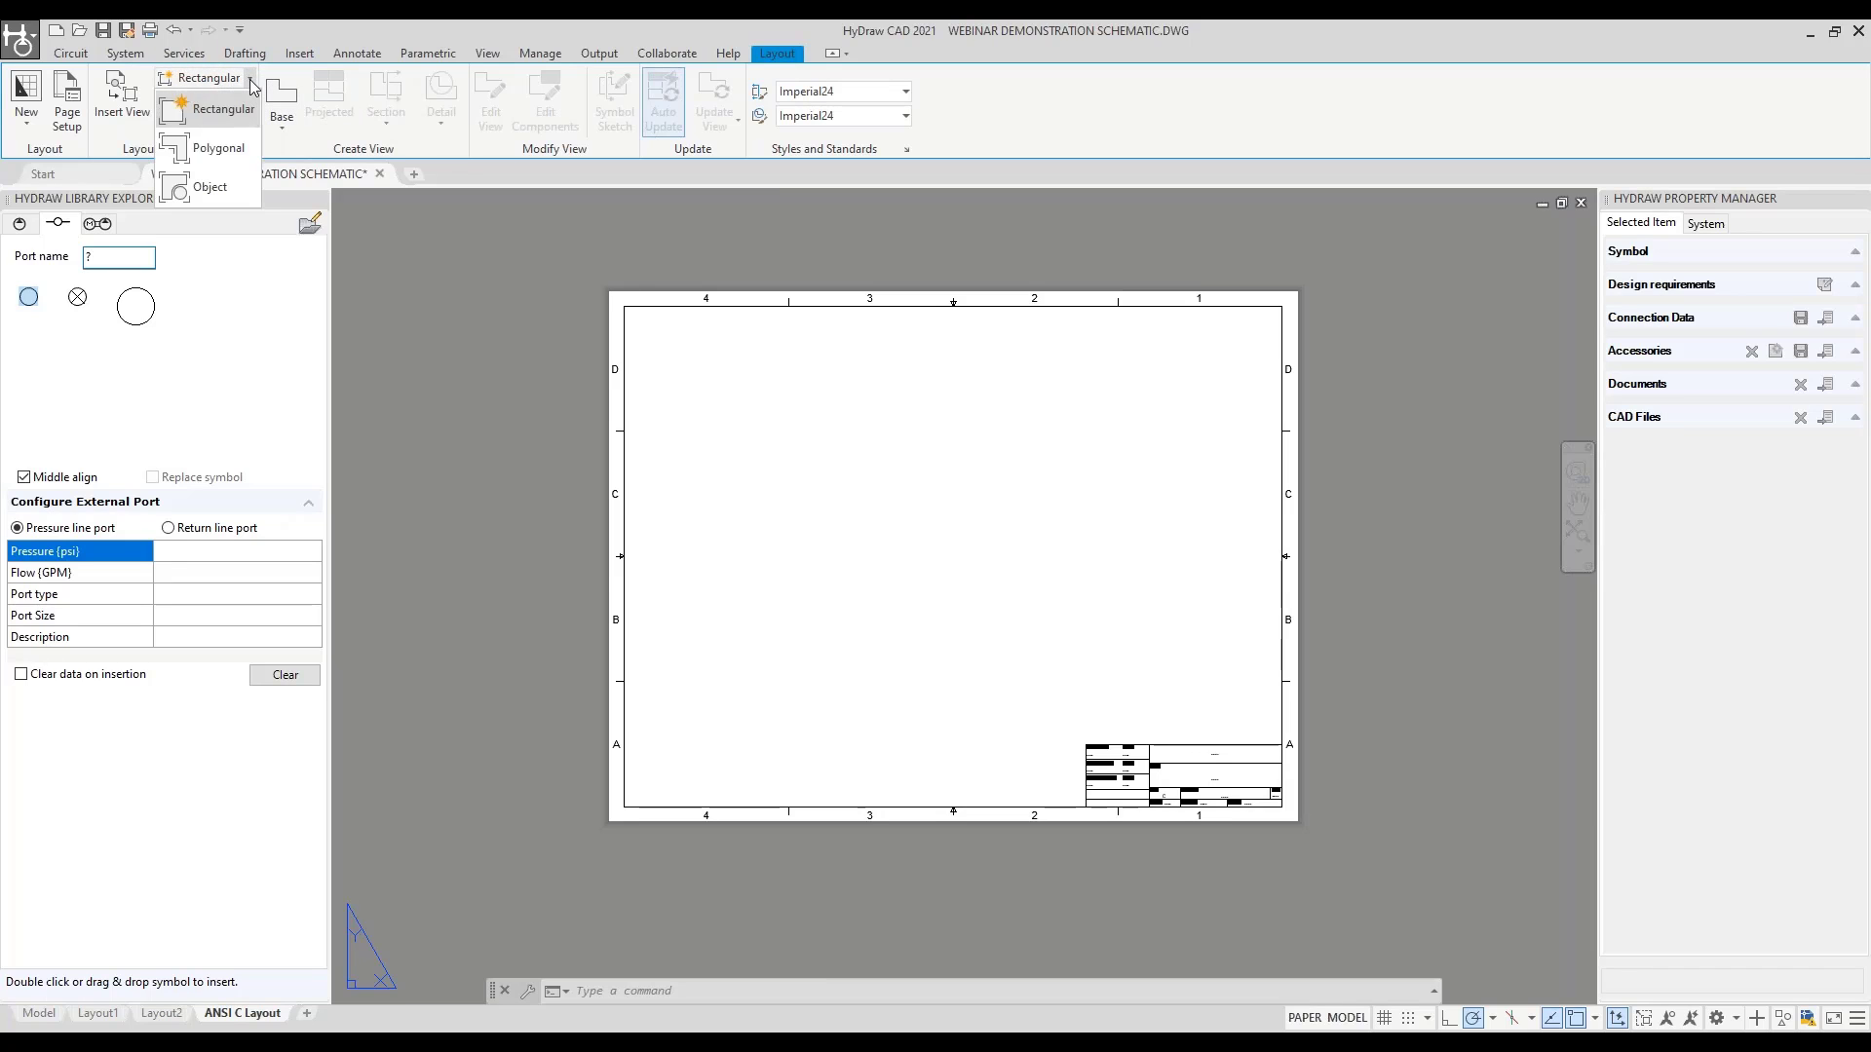
click(221, 150)
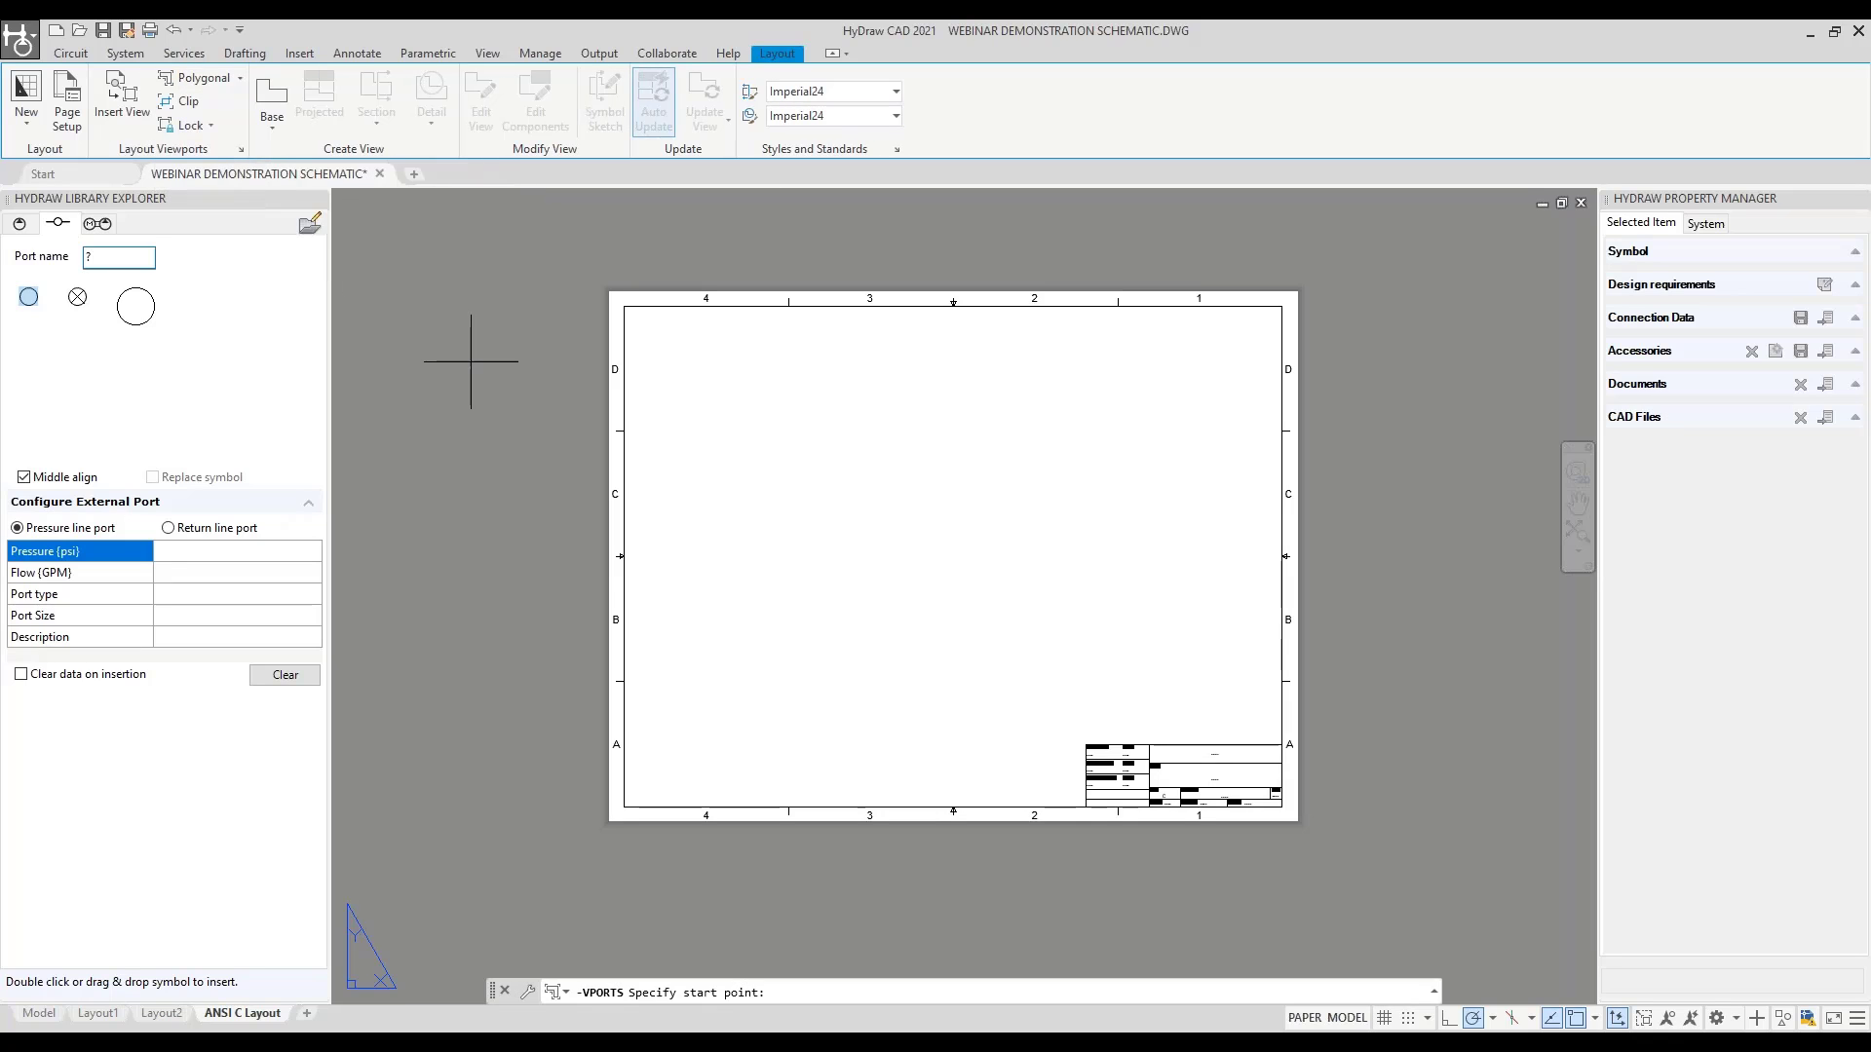
click(624, 307)
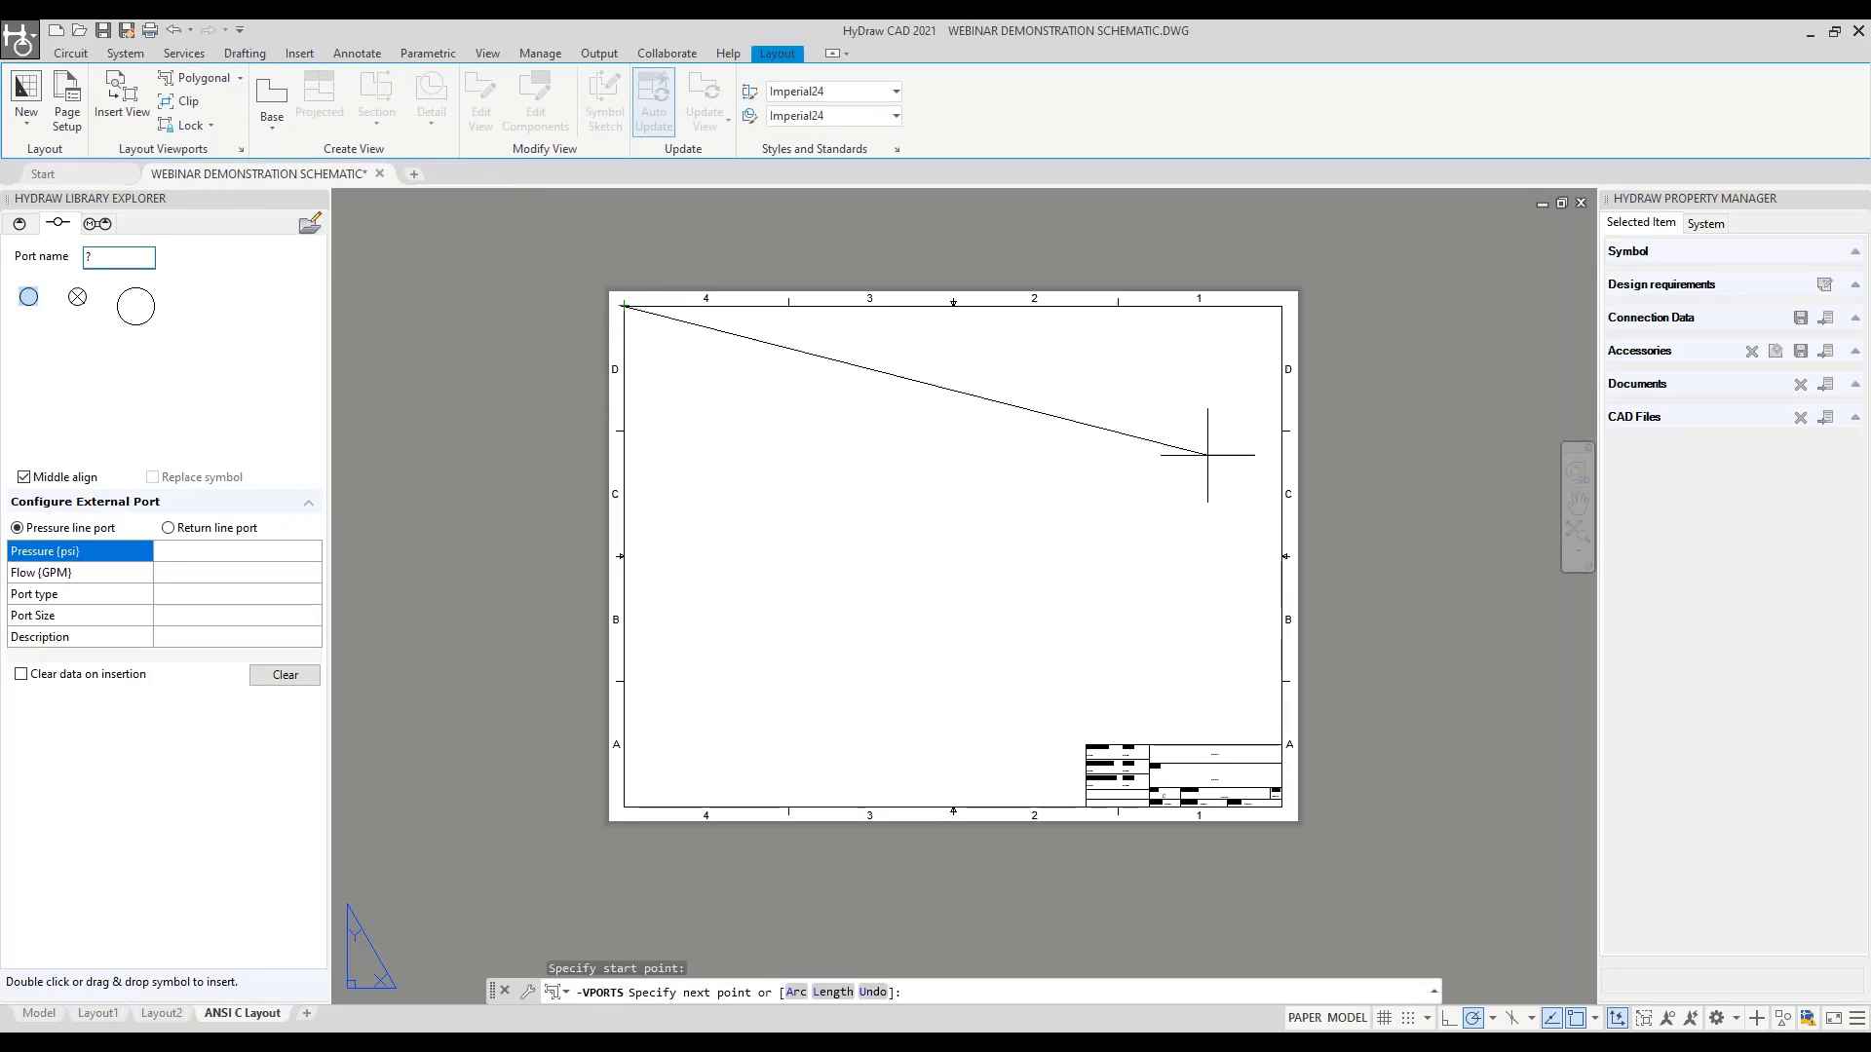
click(1282, 306)
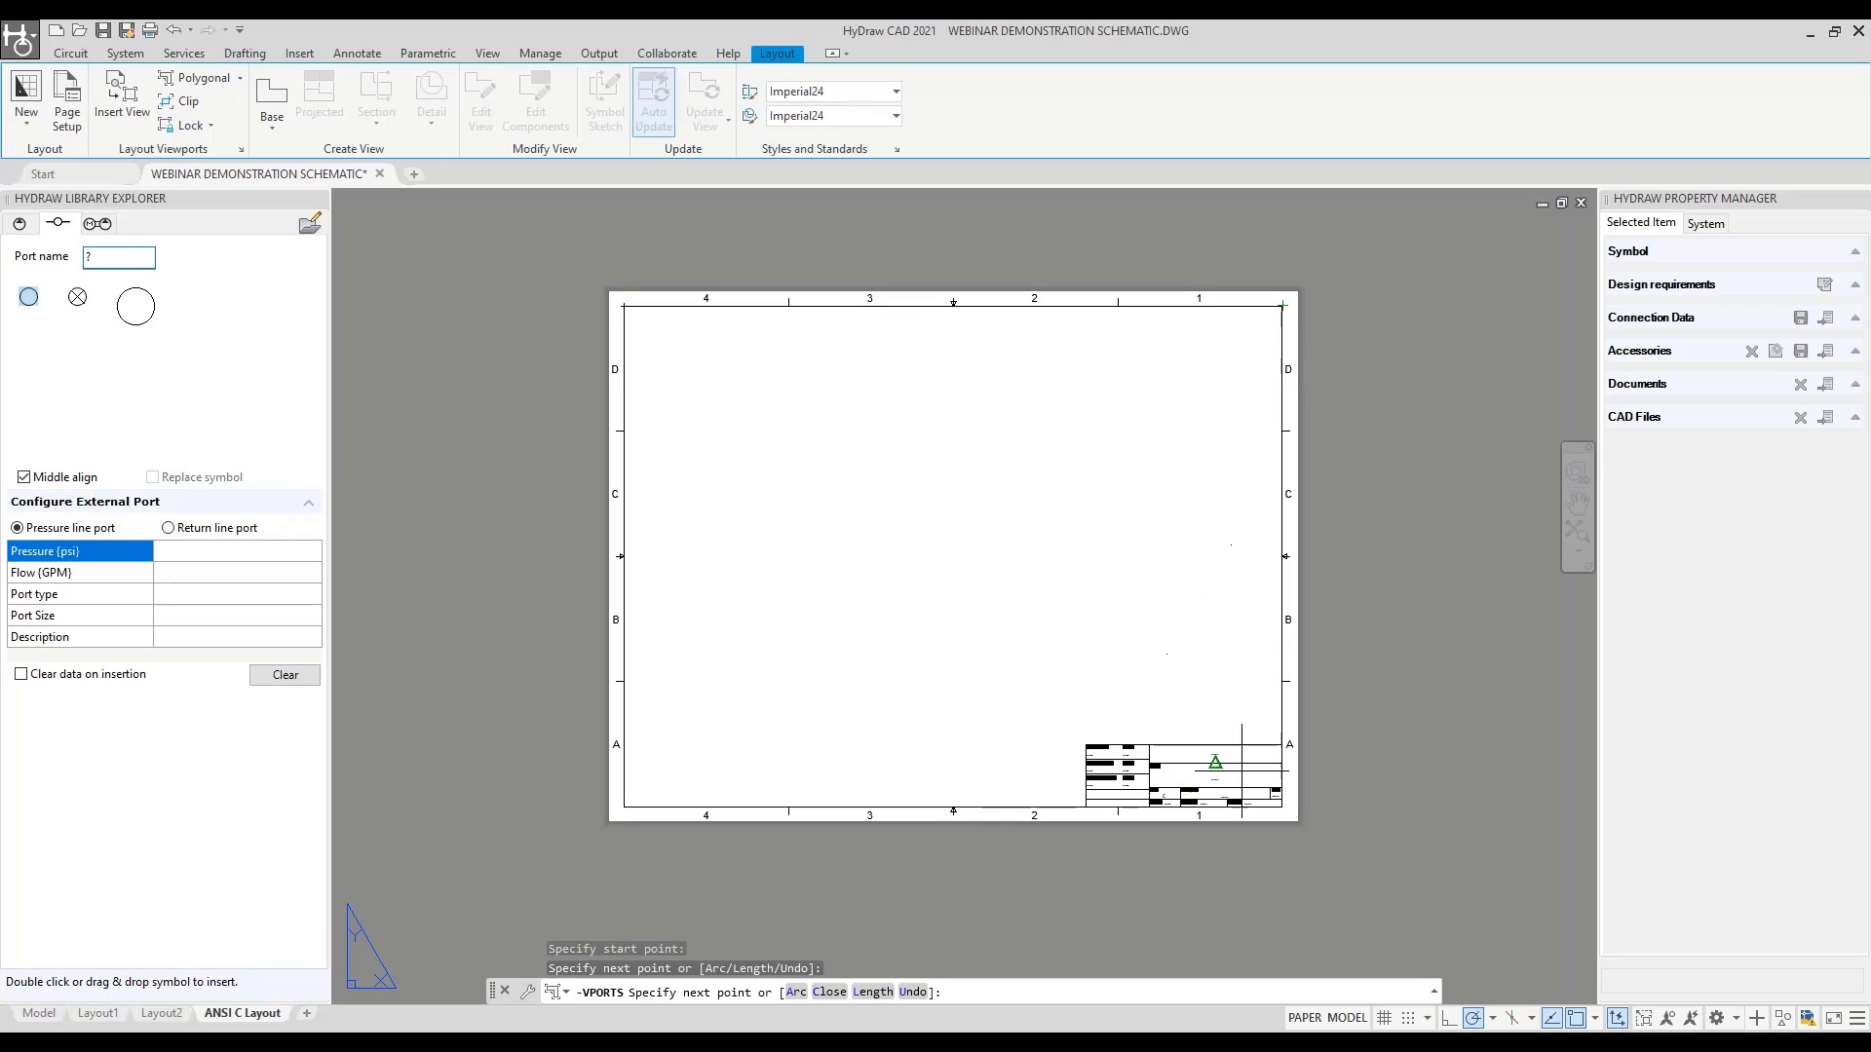
click(1282, 745)
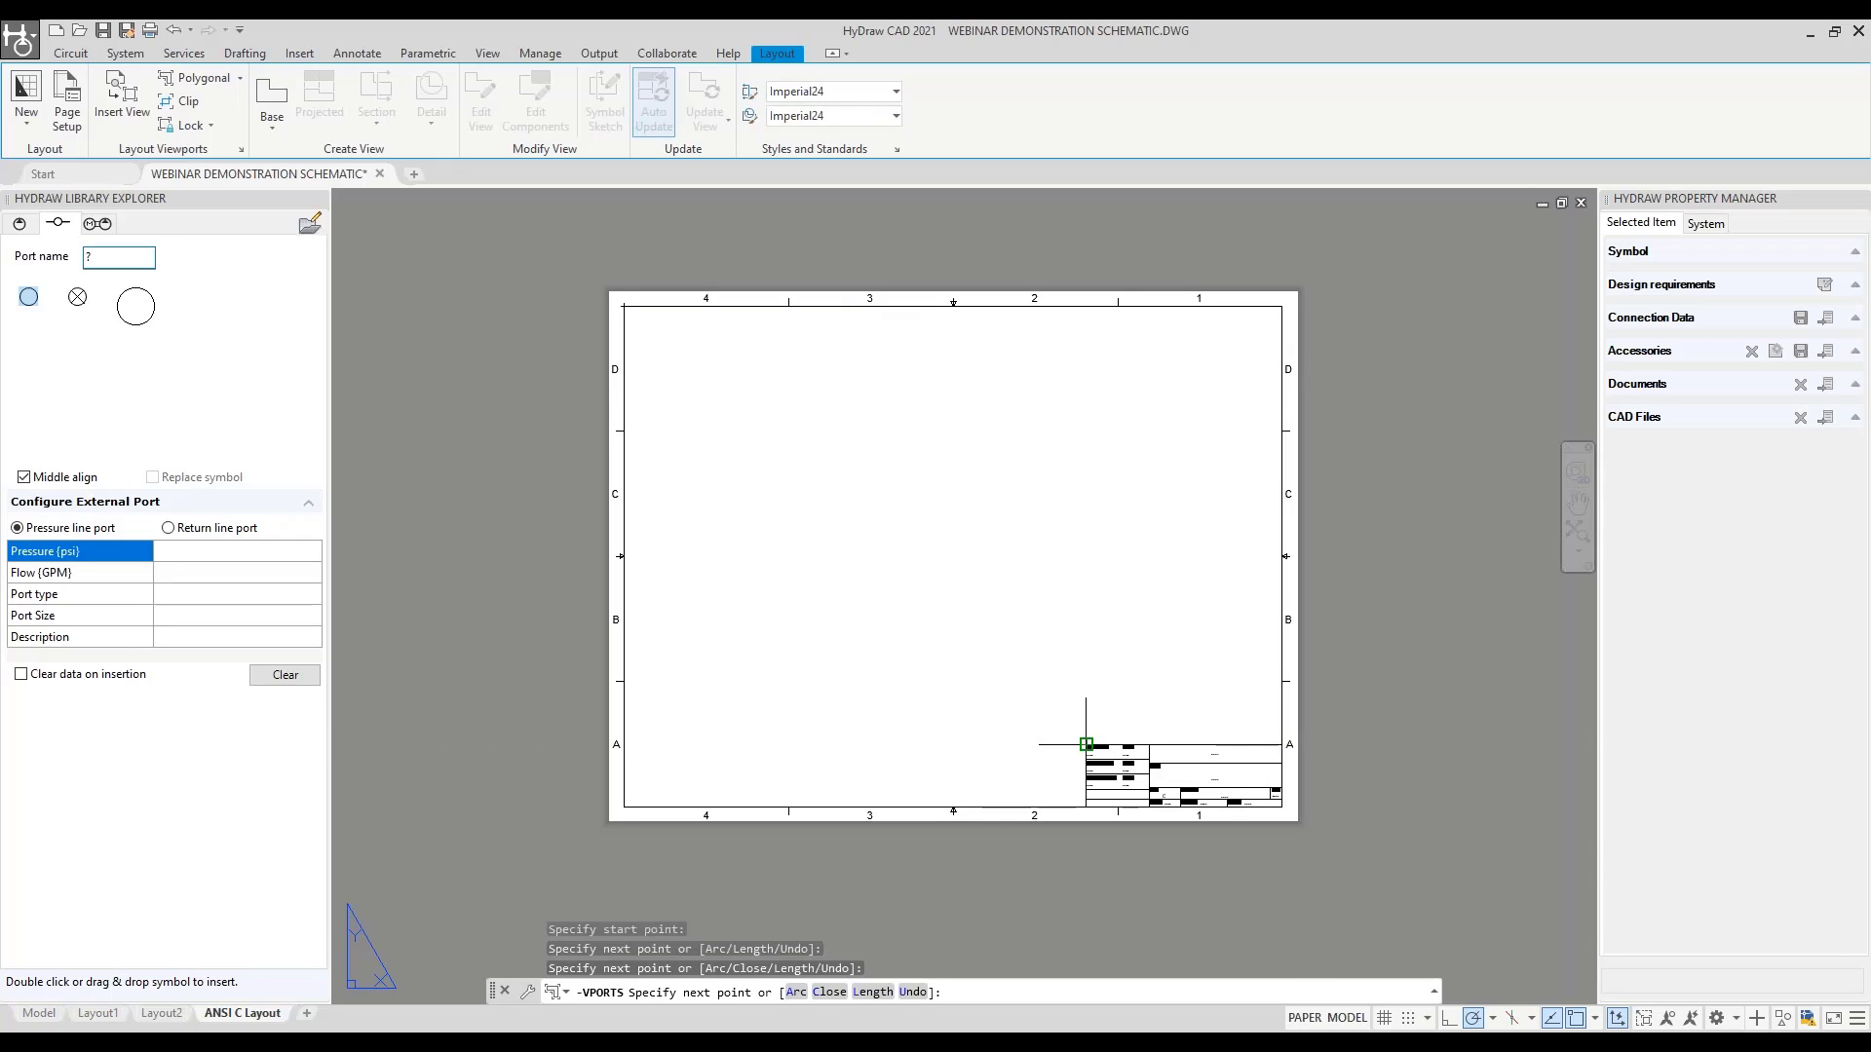
scroll(1086, 744, up, 3)
click(1056, 717)
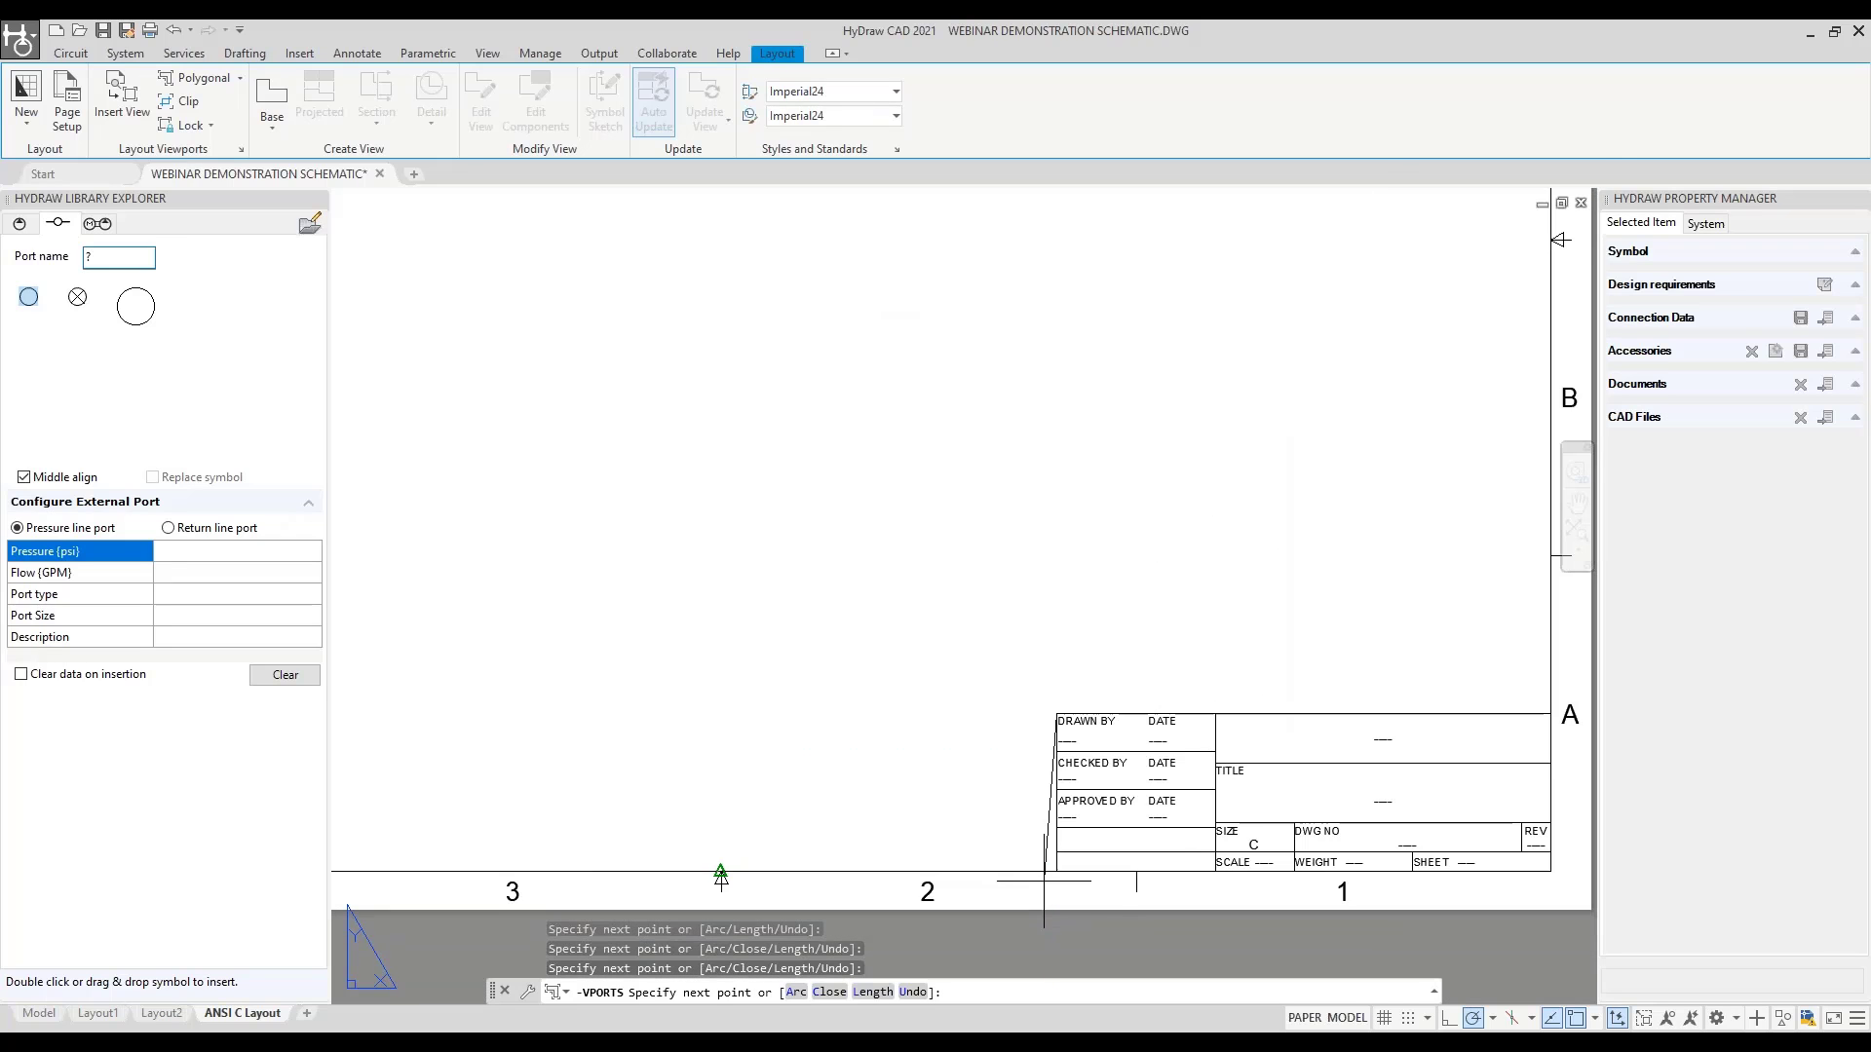
click(1056, 870)
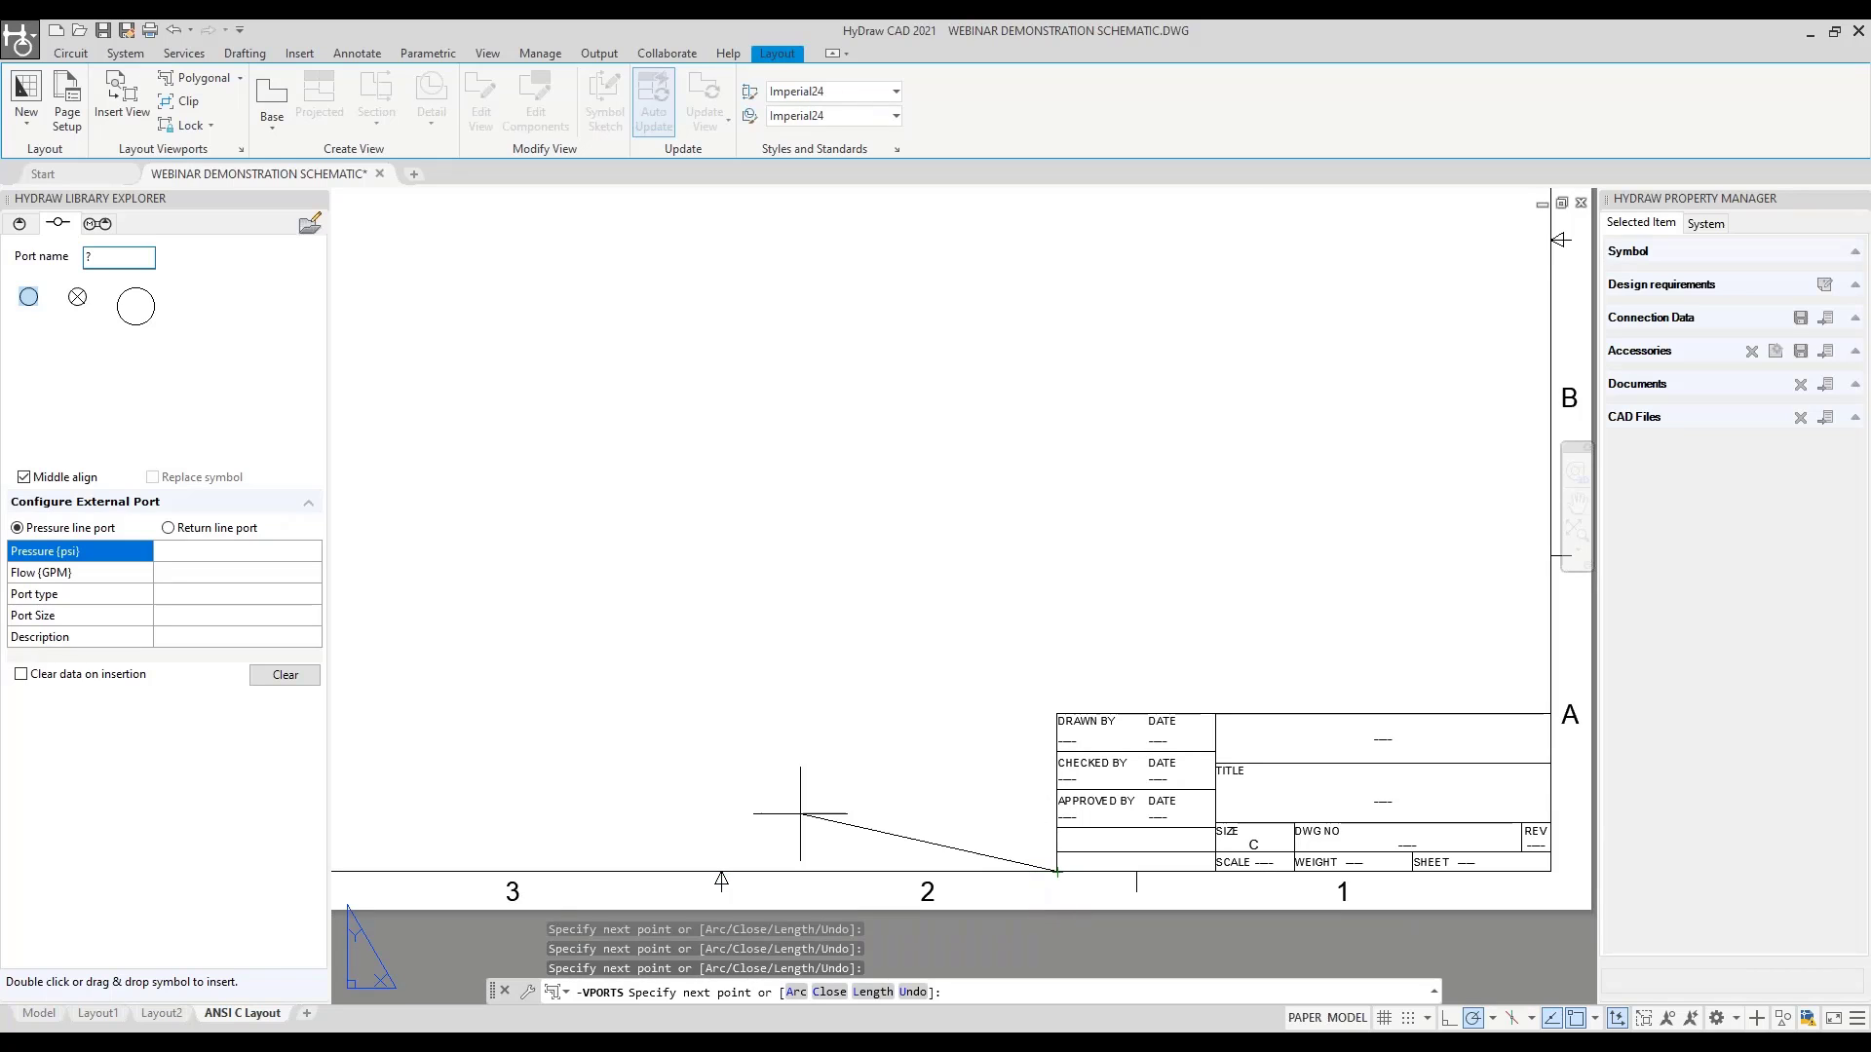
scroll(801, 813, down, 3)
click(402, 825)
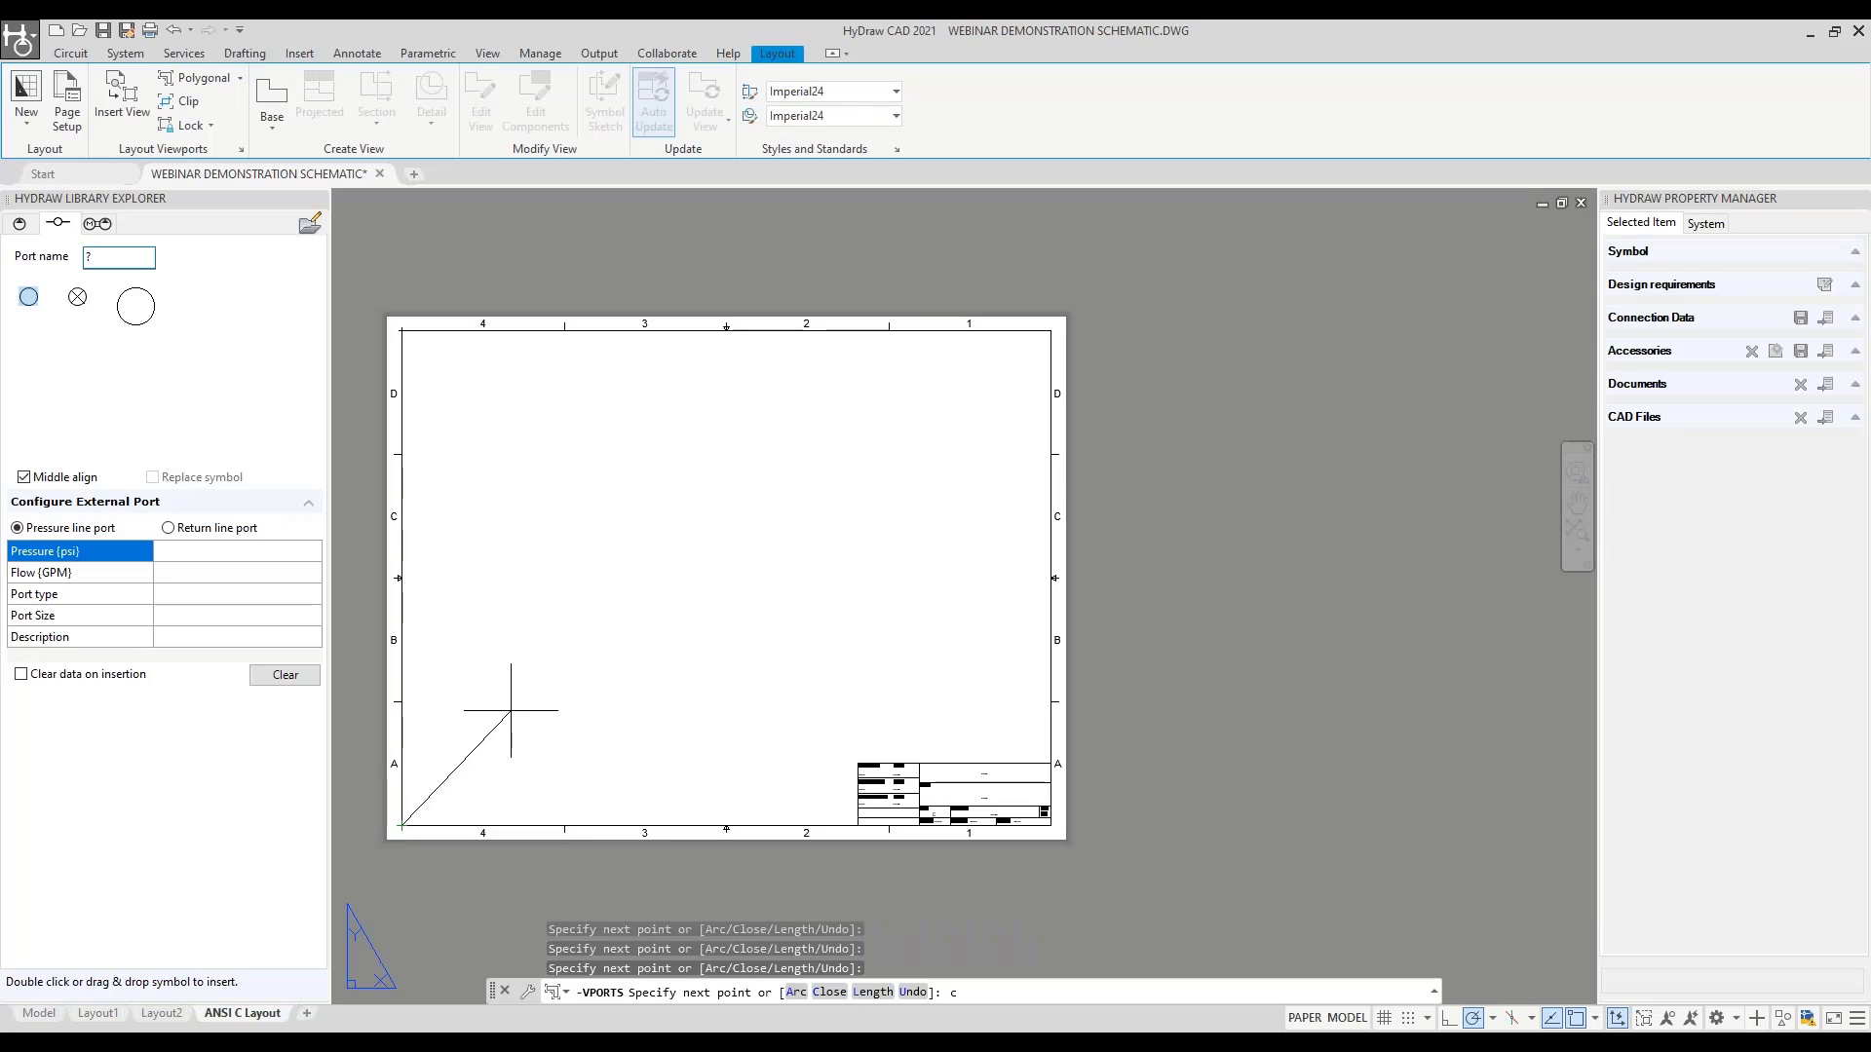
text(c)
key(Return)
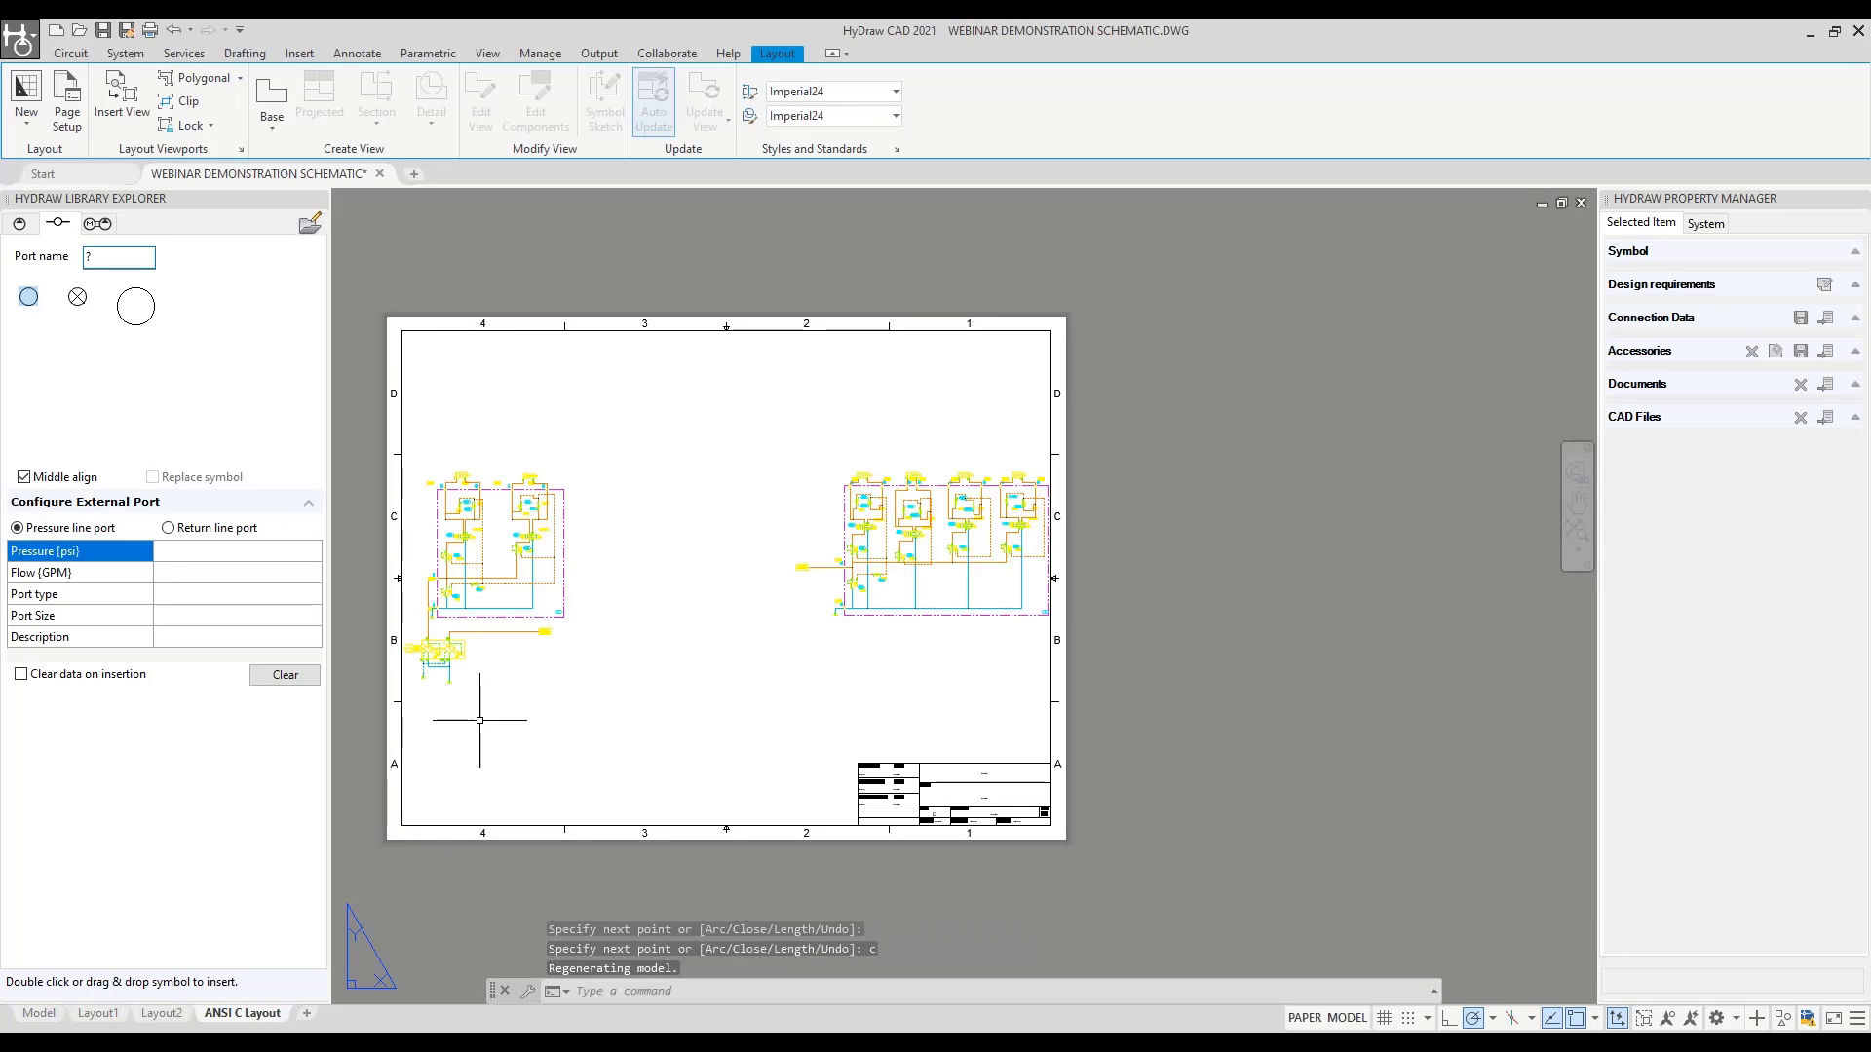
Activate the viewport, bring the first manifold towards its middle, and set the viewport scale to 1:1
middle_drag(1107, 605, 1211, 626)
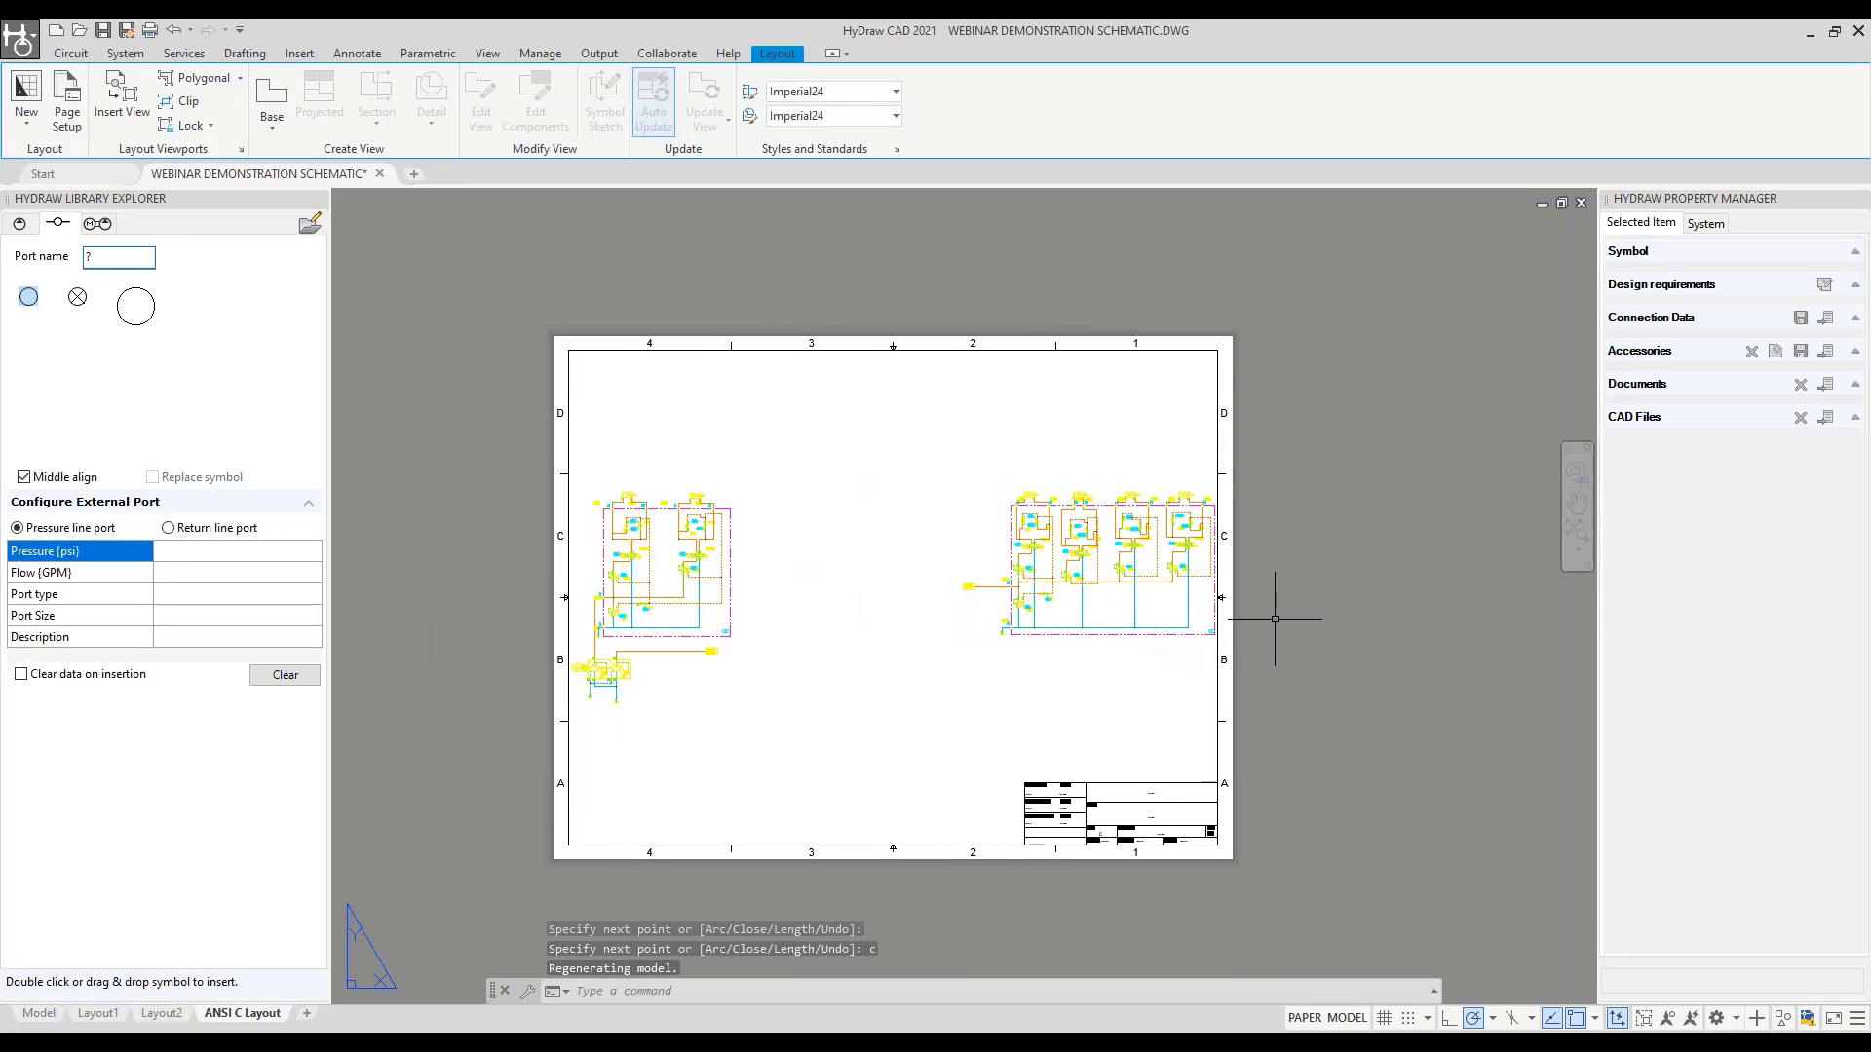
text(z)
key(Return)
text(a)
key(Return)
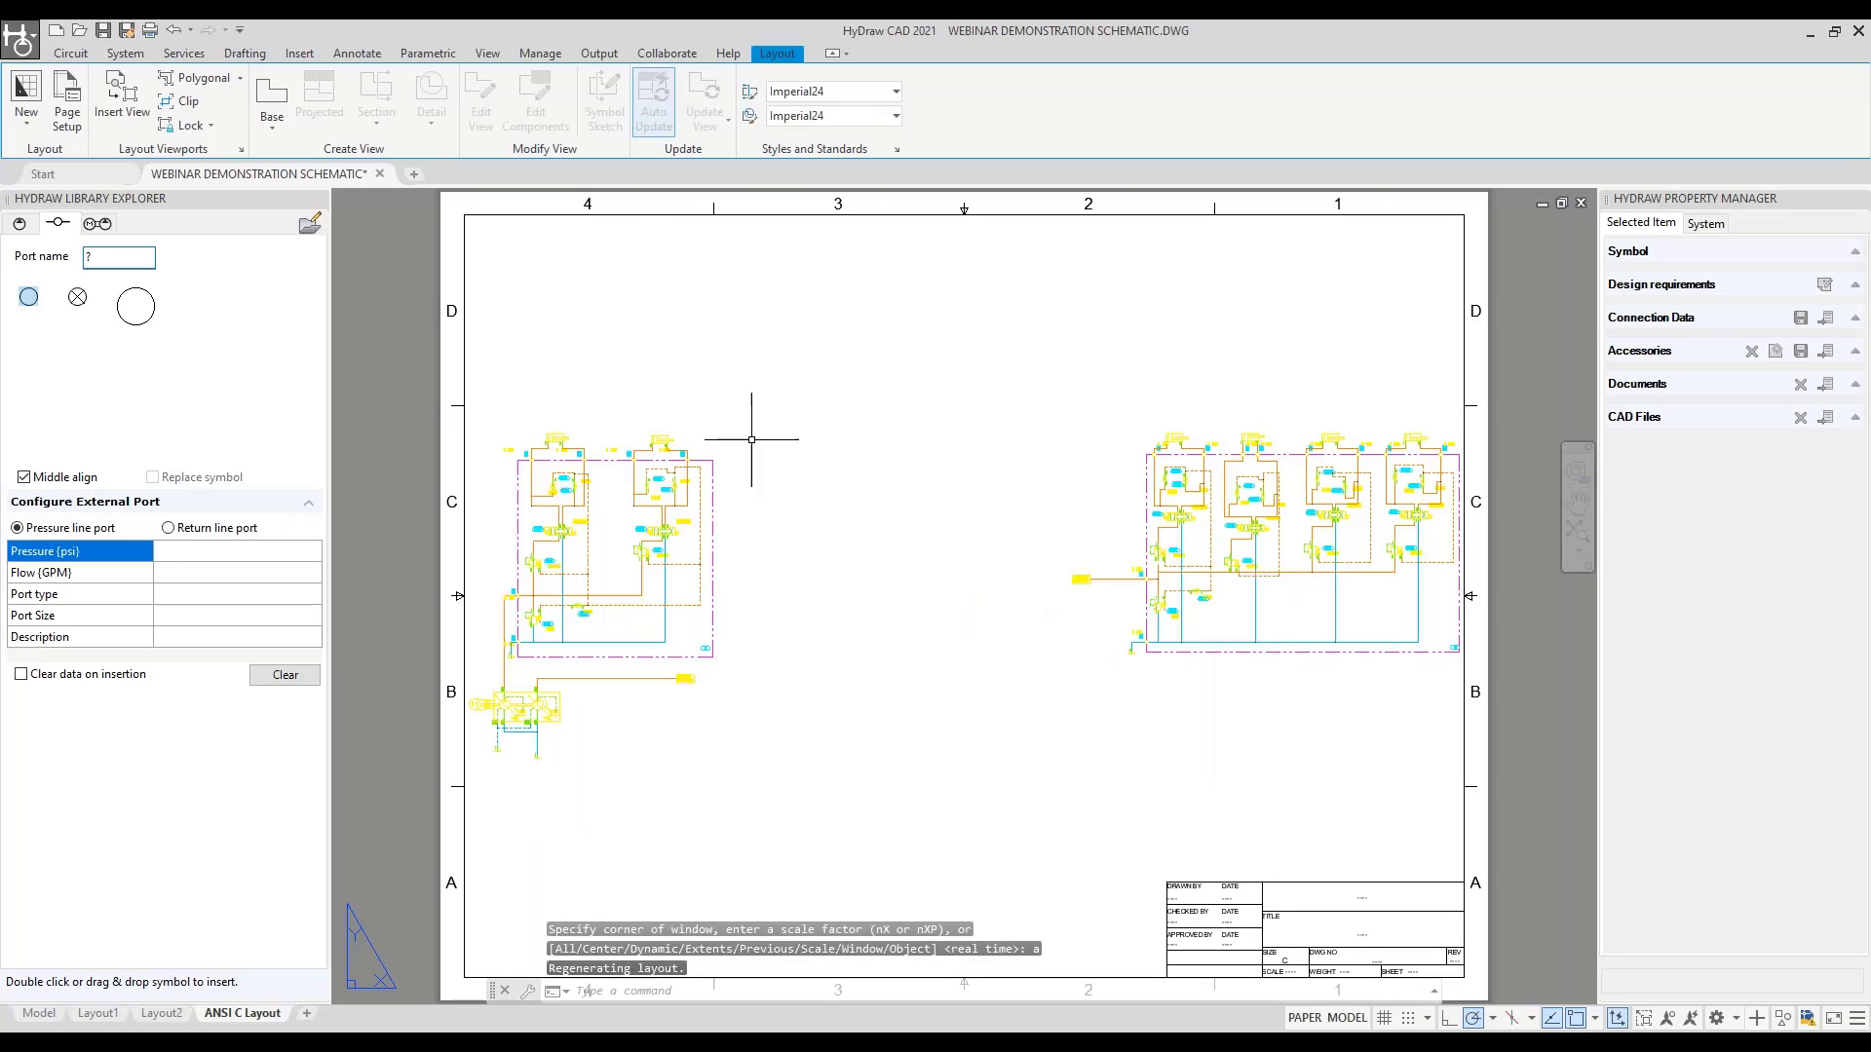
double_click(867, 594)
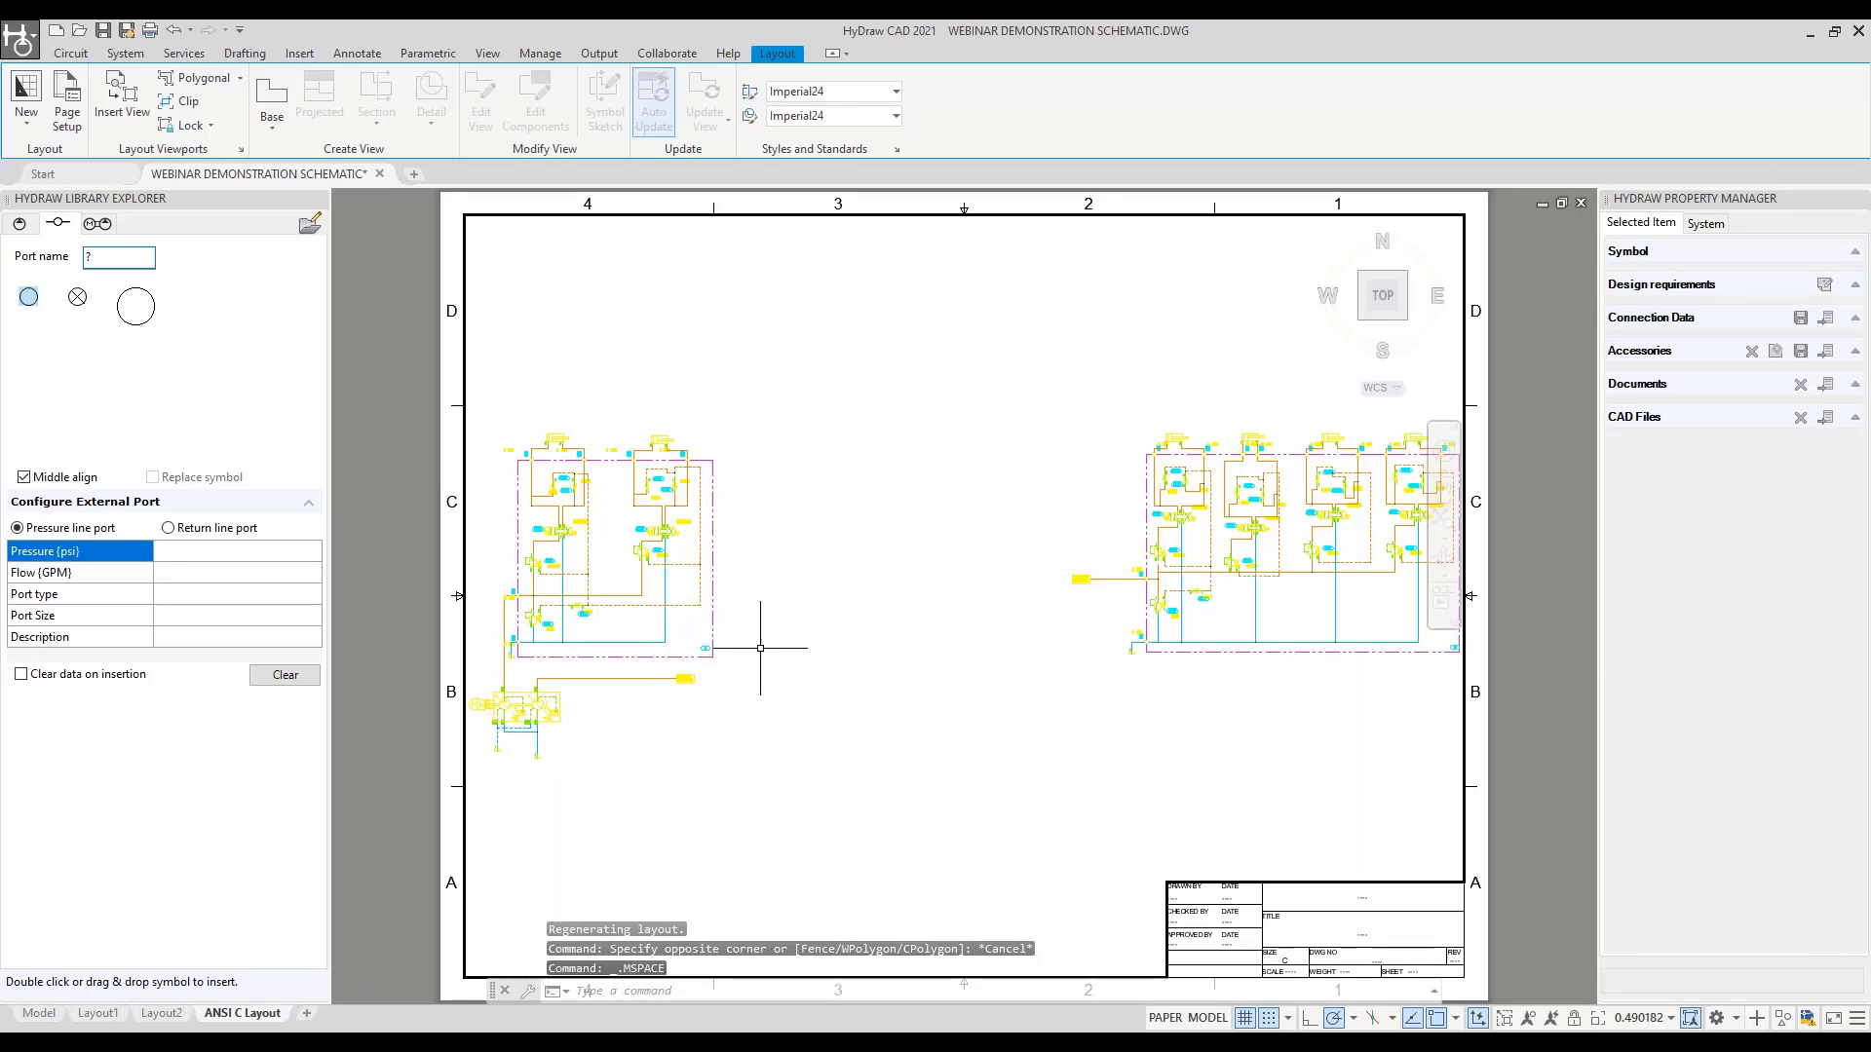
middle_drag(806, 610, 1062, 636)
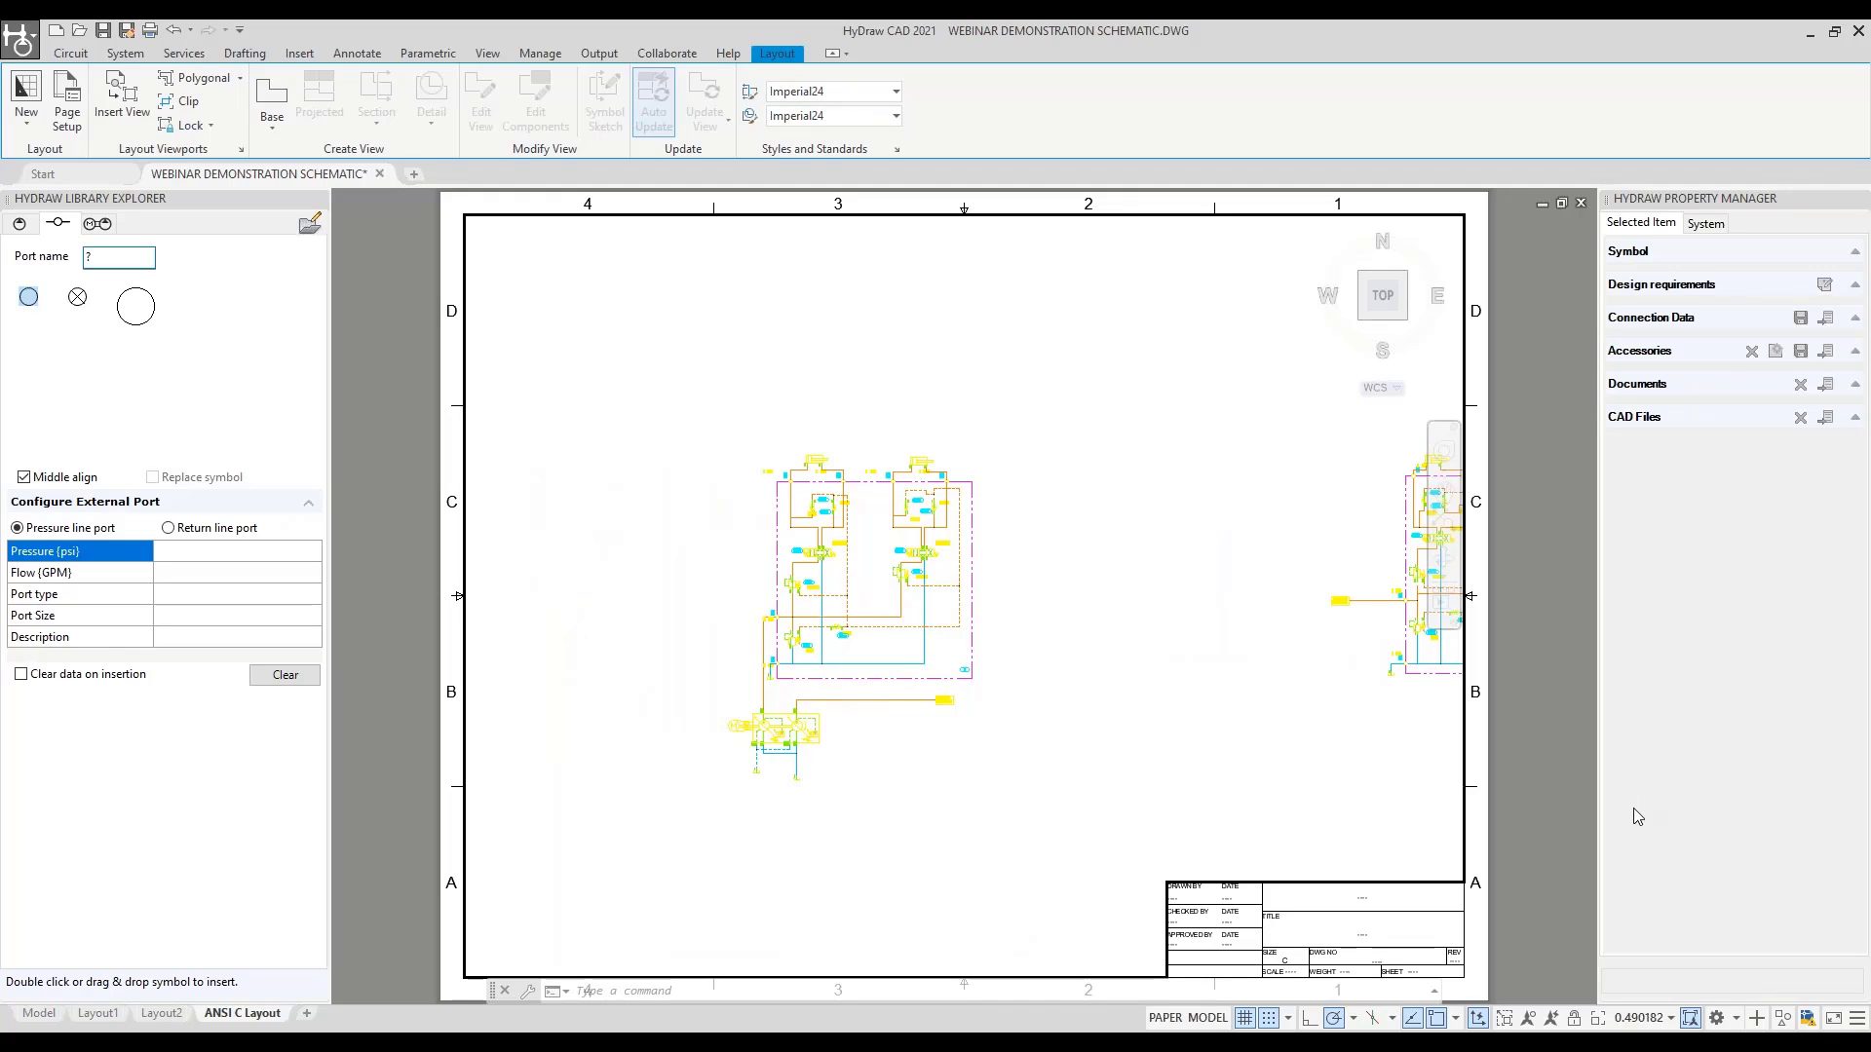
click(1669, 1019)
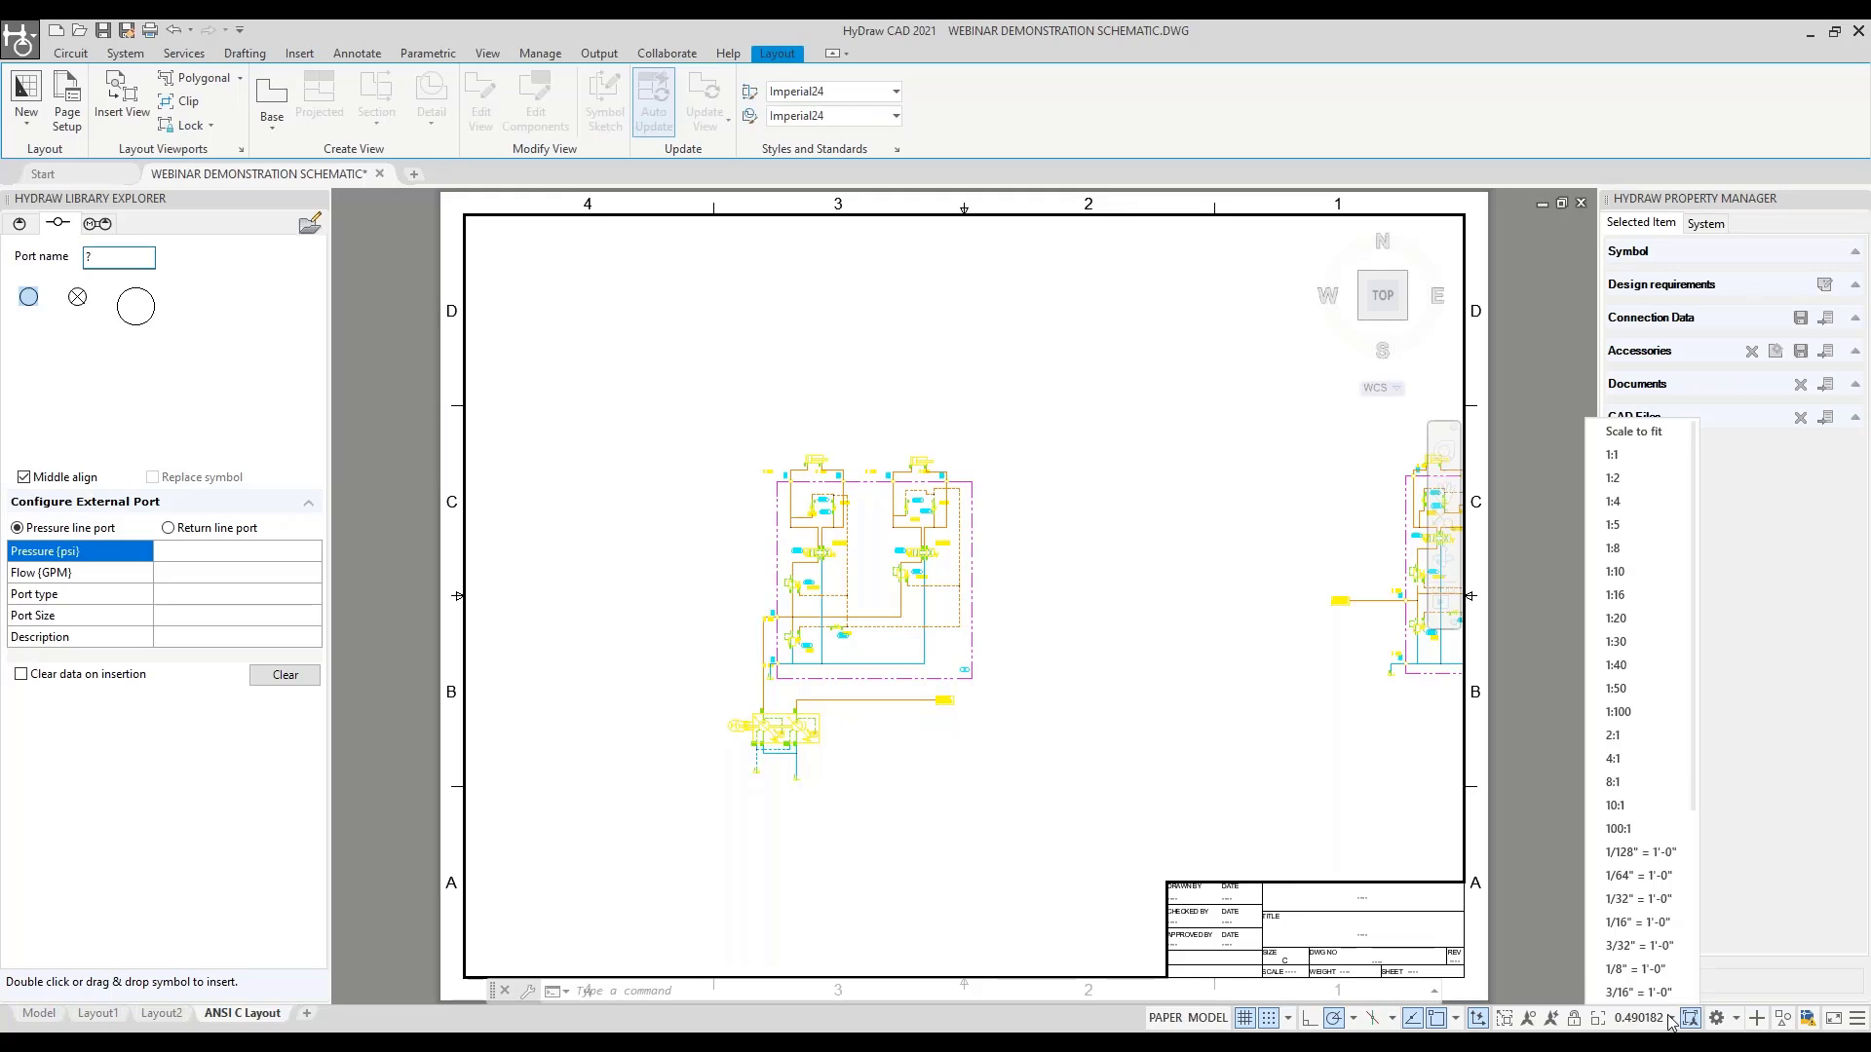
click(1652, 453)
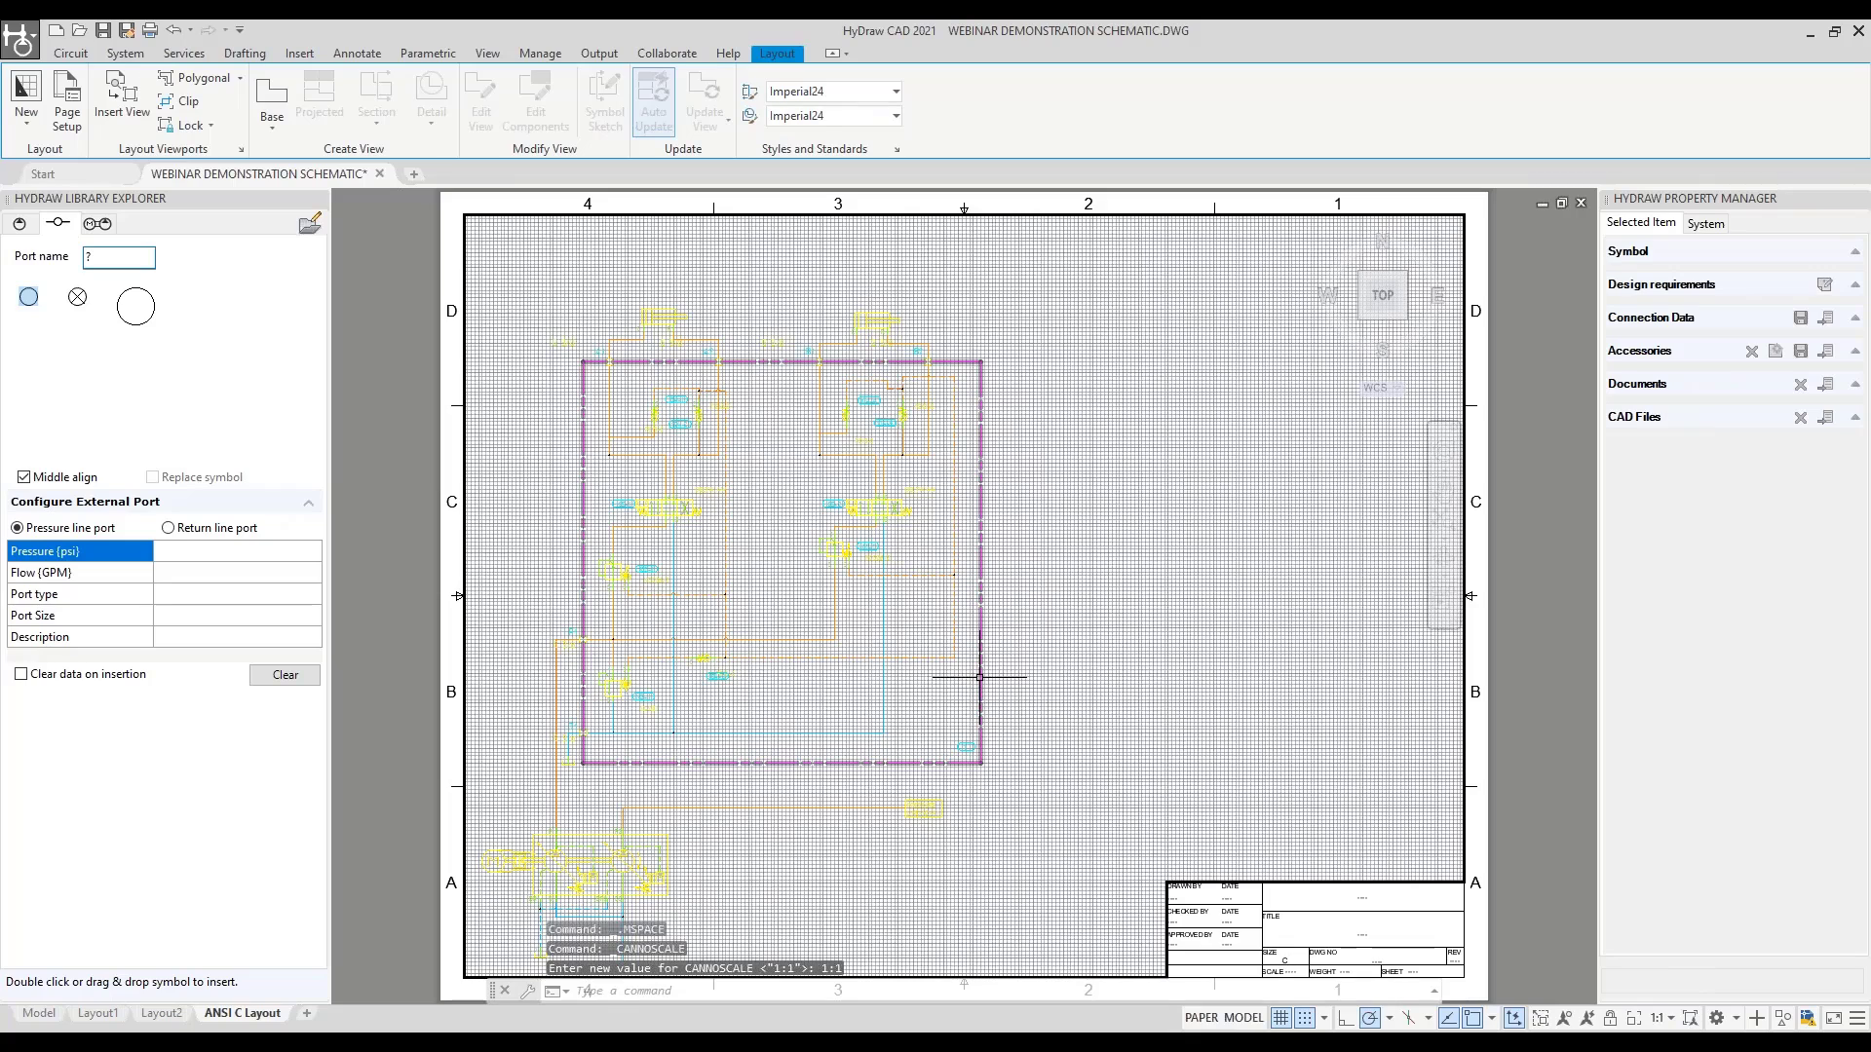
Turn off the viewport grid, position the first manifold circuit fully inside the border, and return to paper space
click(1280, 1018)
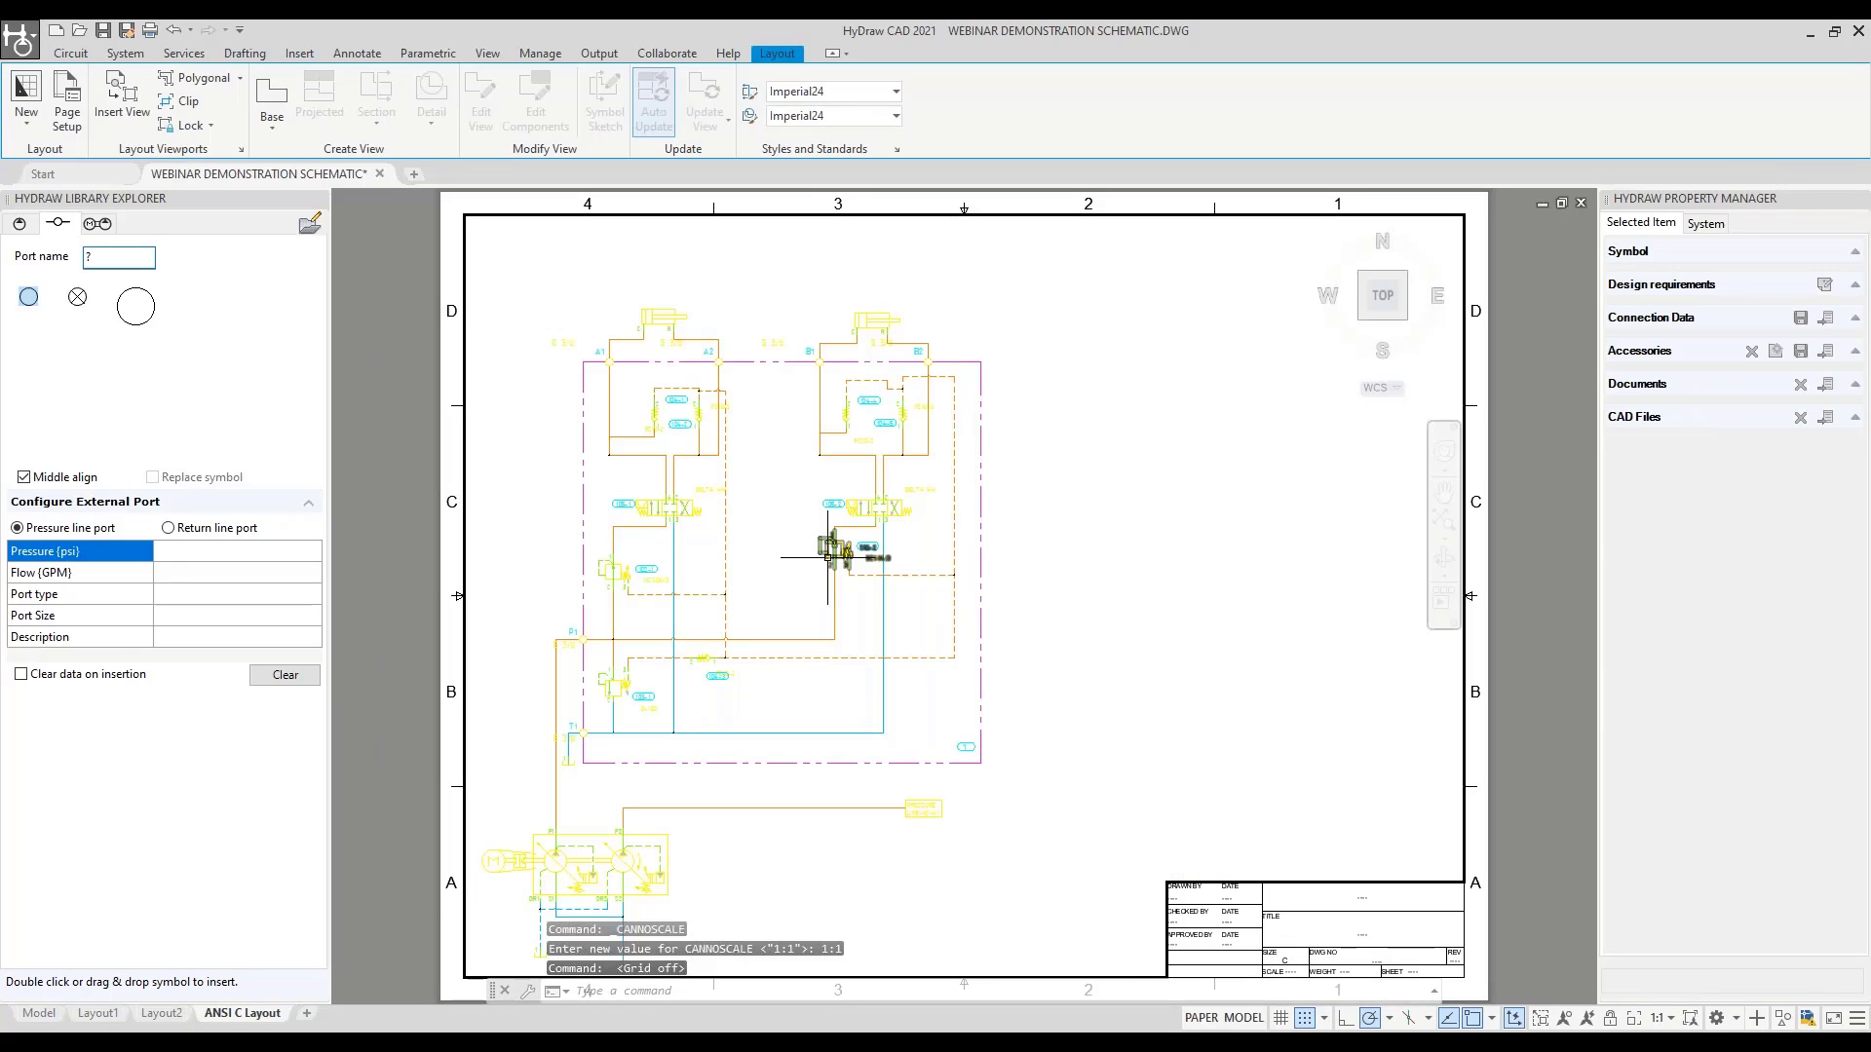
middle_drag(791, 576, 839, 567)
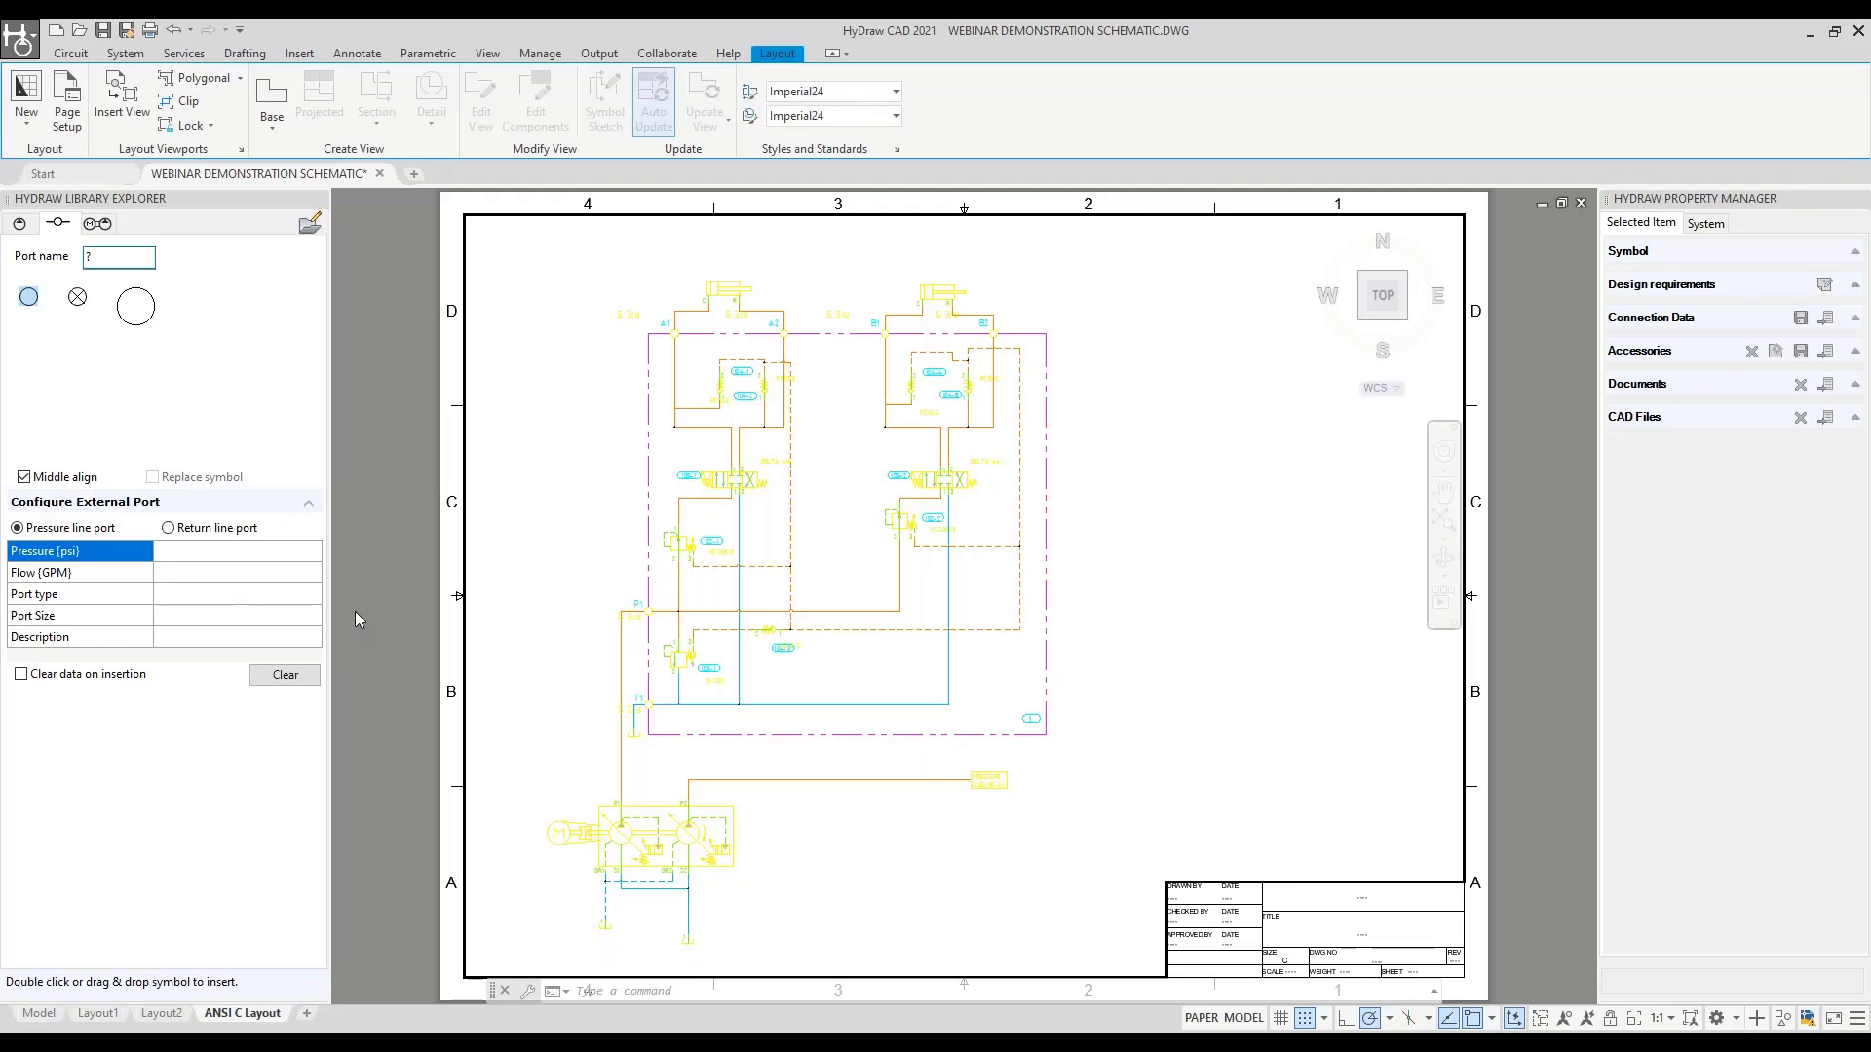
double_click(386, 598)
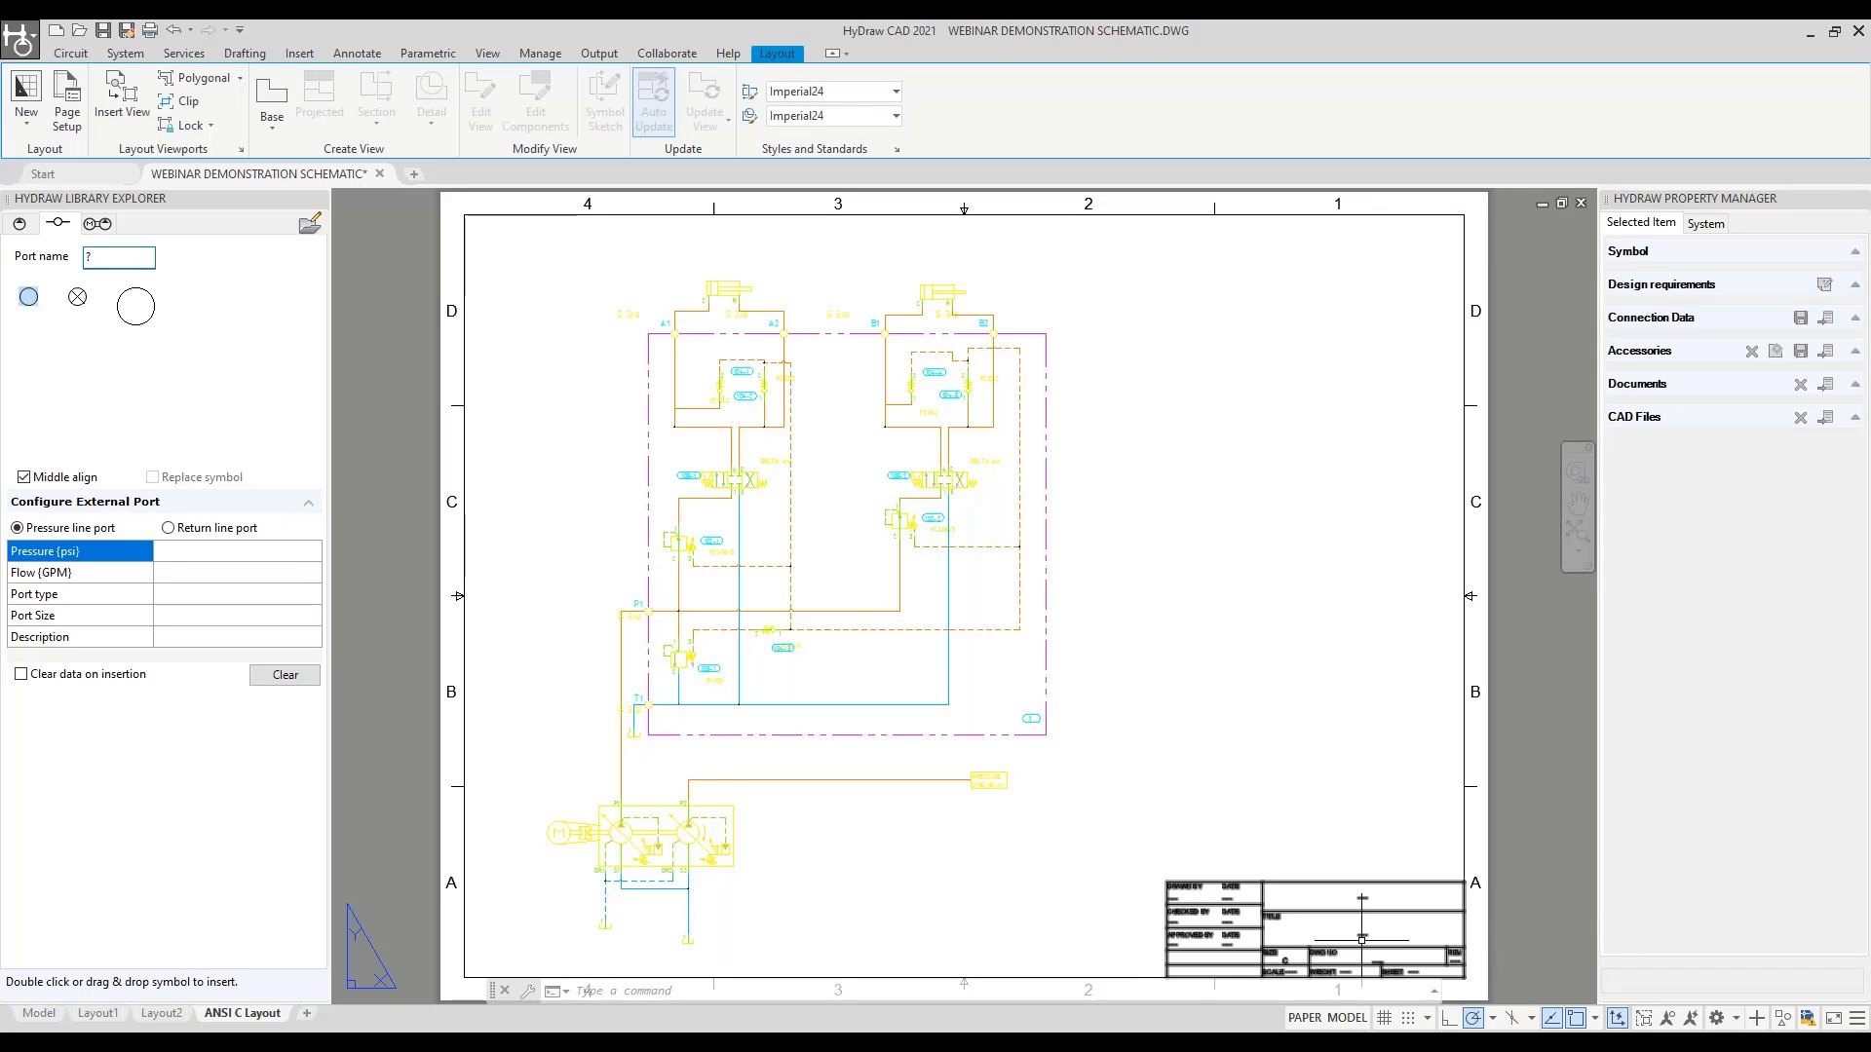
Open the title block's attributes for editing and set TITLE to "Webinar Schematic"
scroll(1376, 936, up, 2)
middle_drag(1340, 906, 1164, 817)
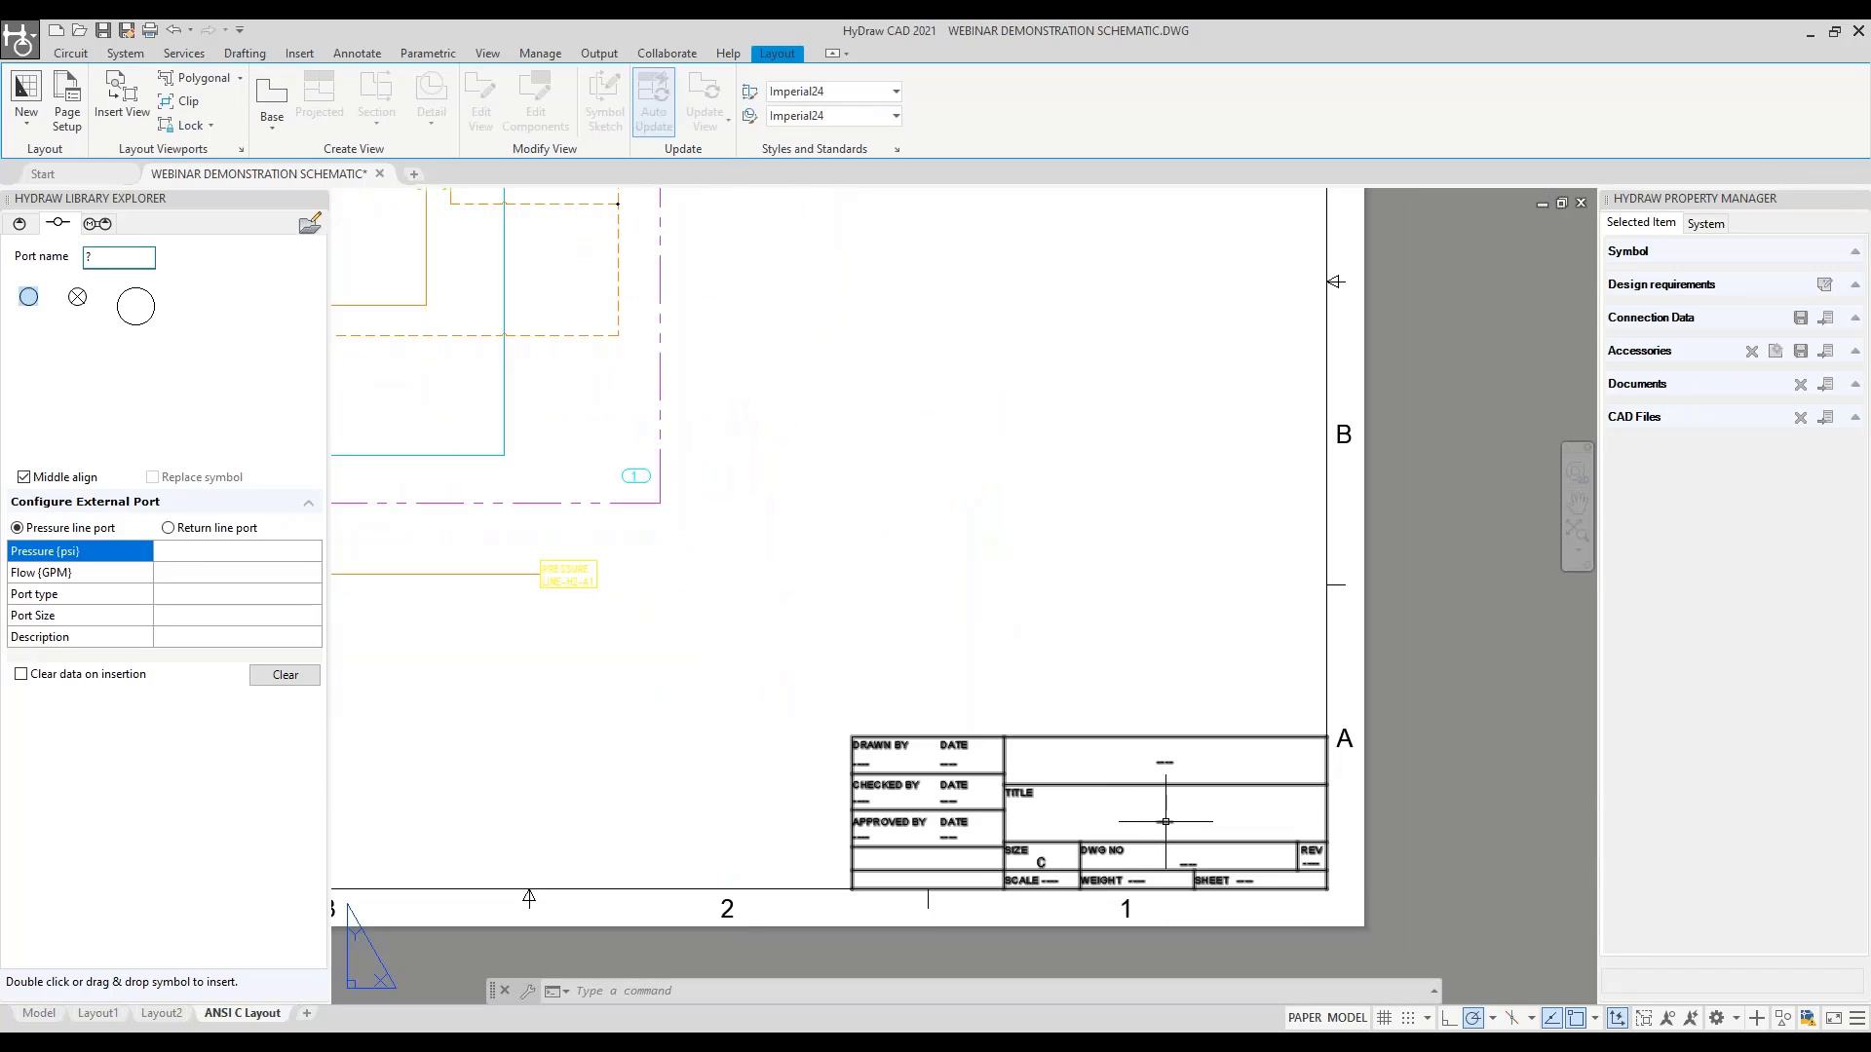
double_click(1163, 822)
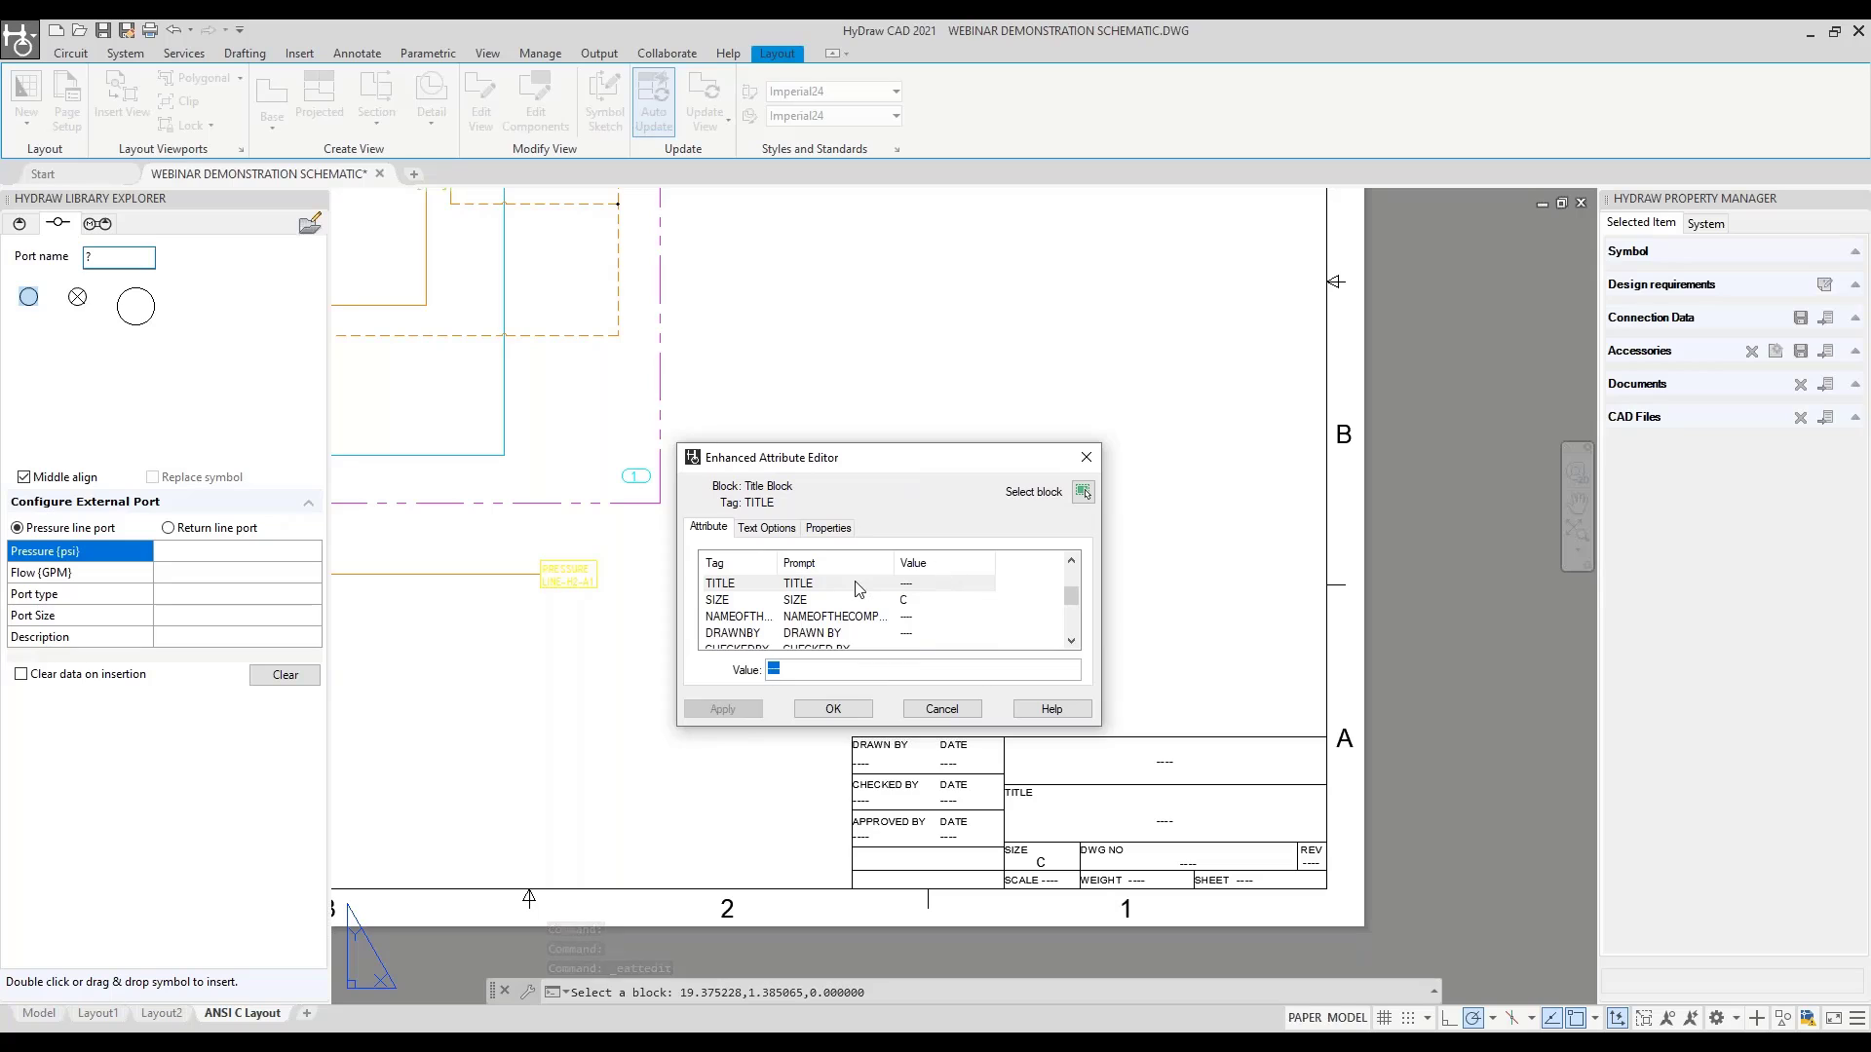
click(828, 668)
key(BackSpace)
key(BackSpace)
key(BackSpace)
key(BackSpace)
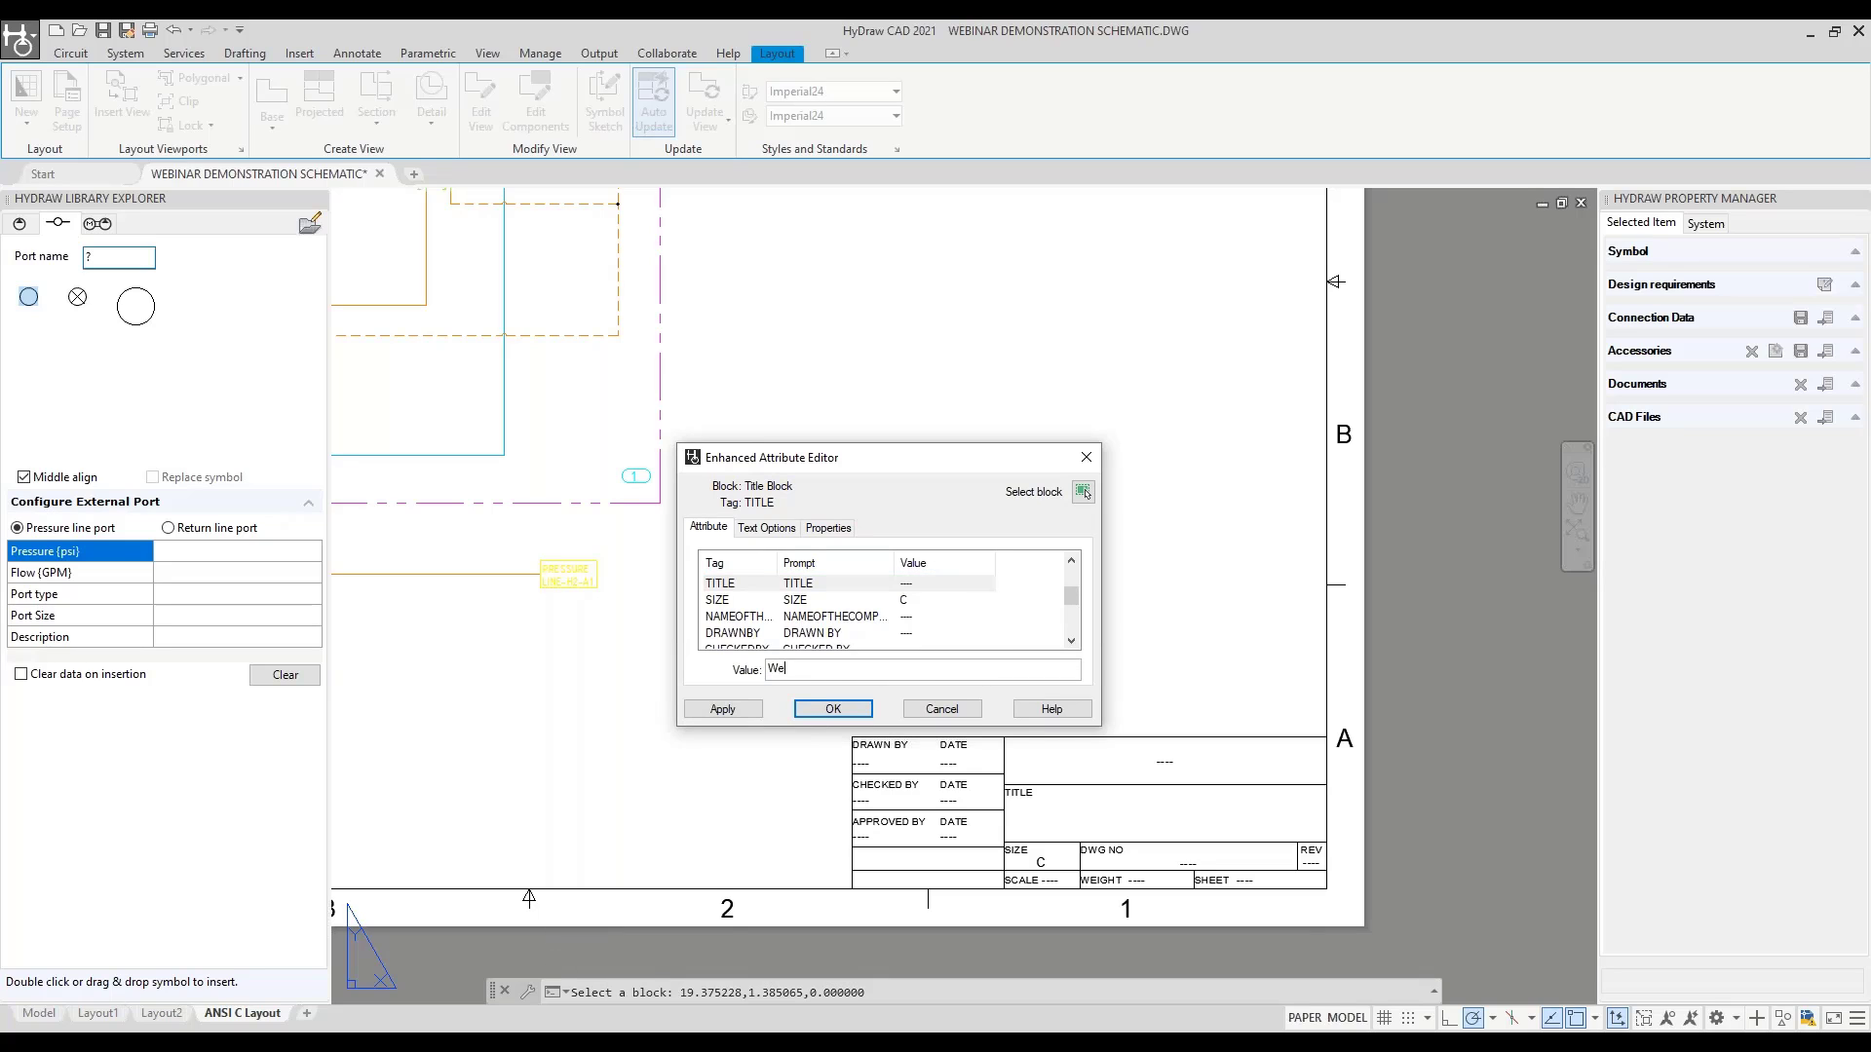
text(Webinar Schematic)
Set the title block's company name to VEST and enter the drafter's full name as DRAWN BY
click(930, 600)
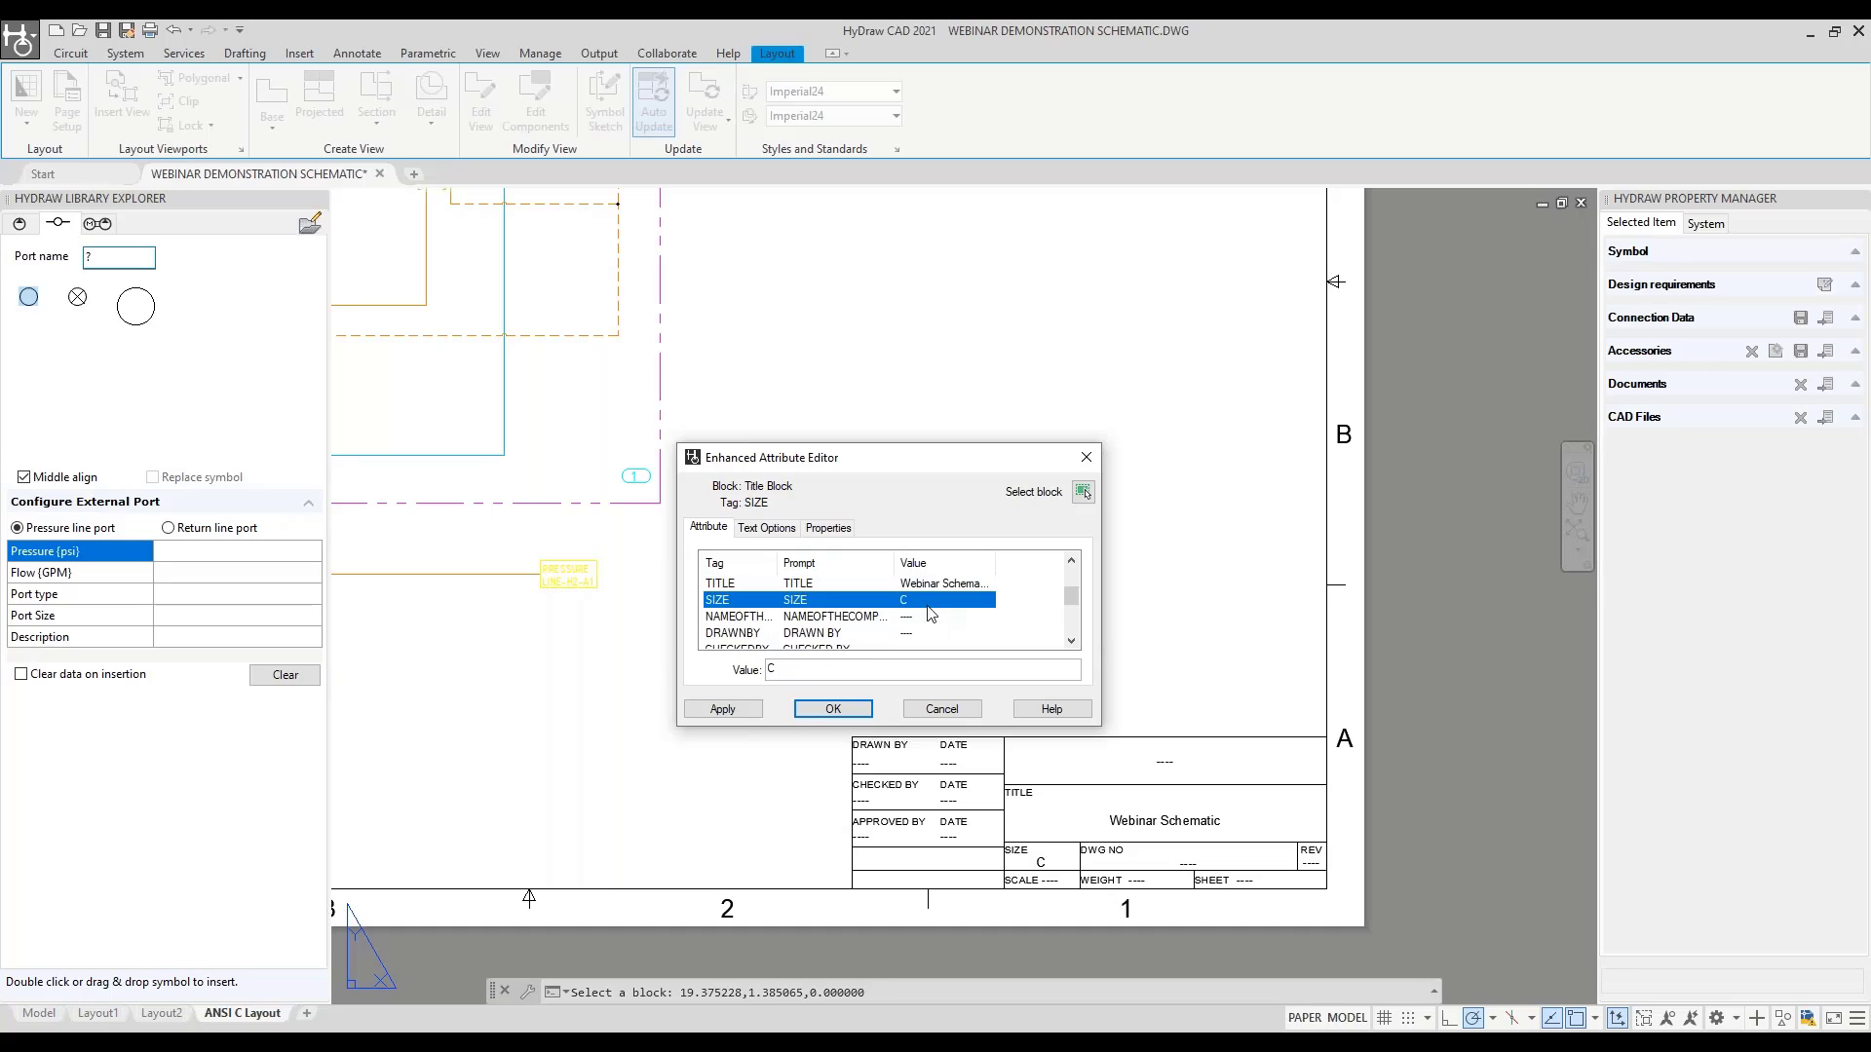
click(916, 619)
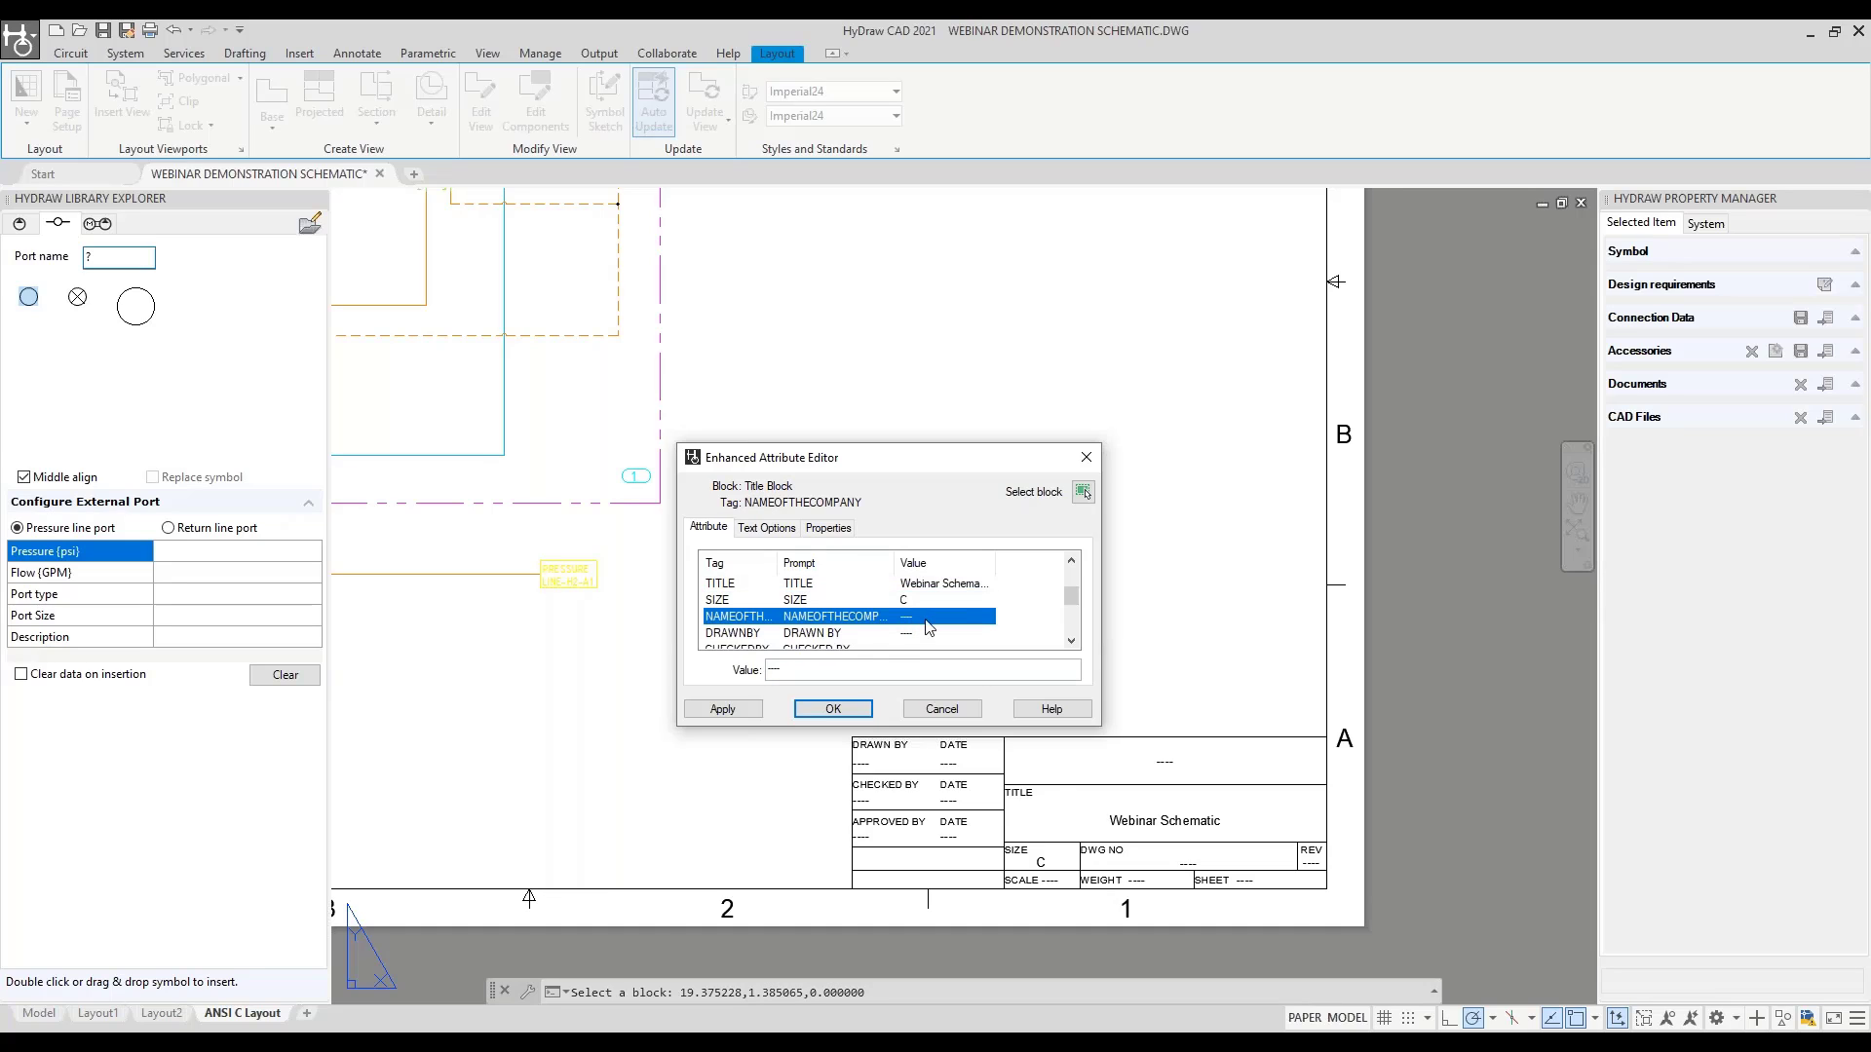
click(844, 670)
text(VEST)
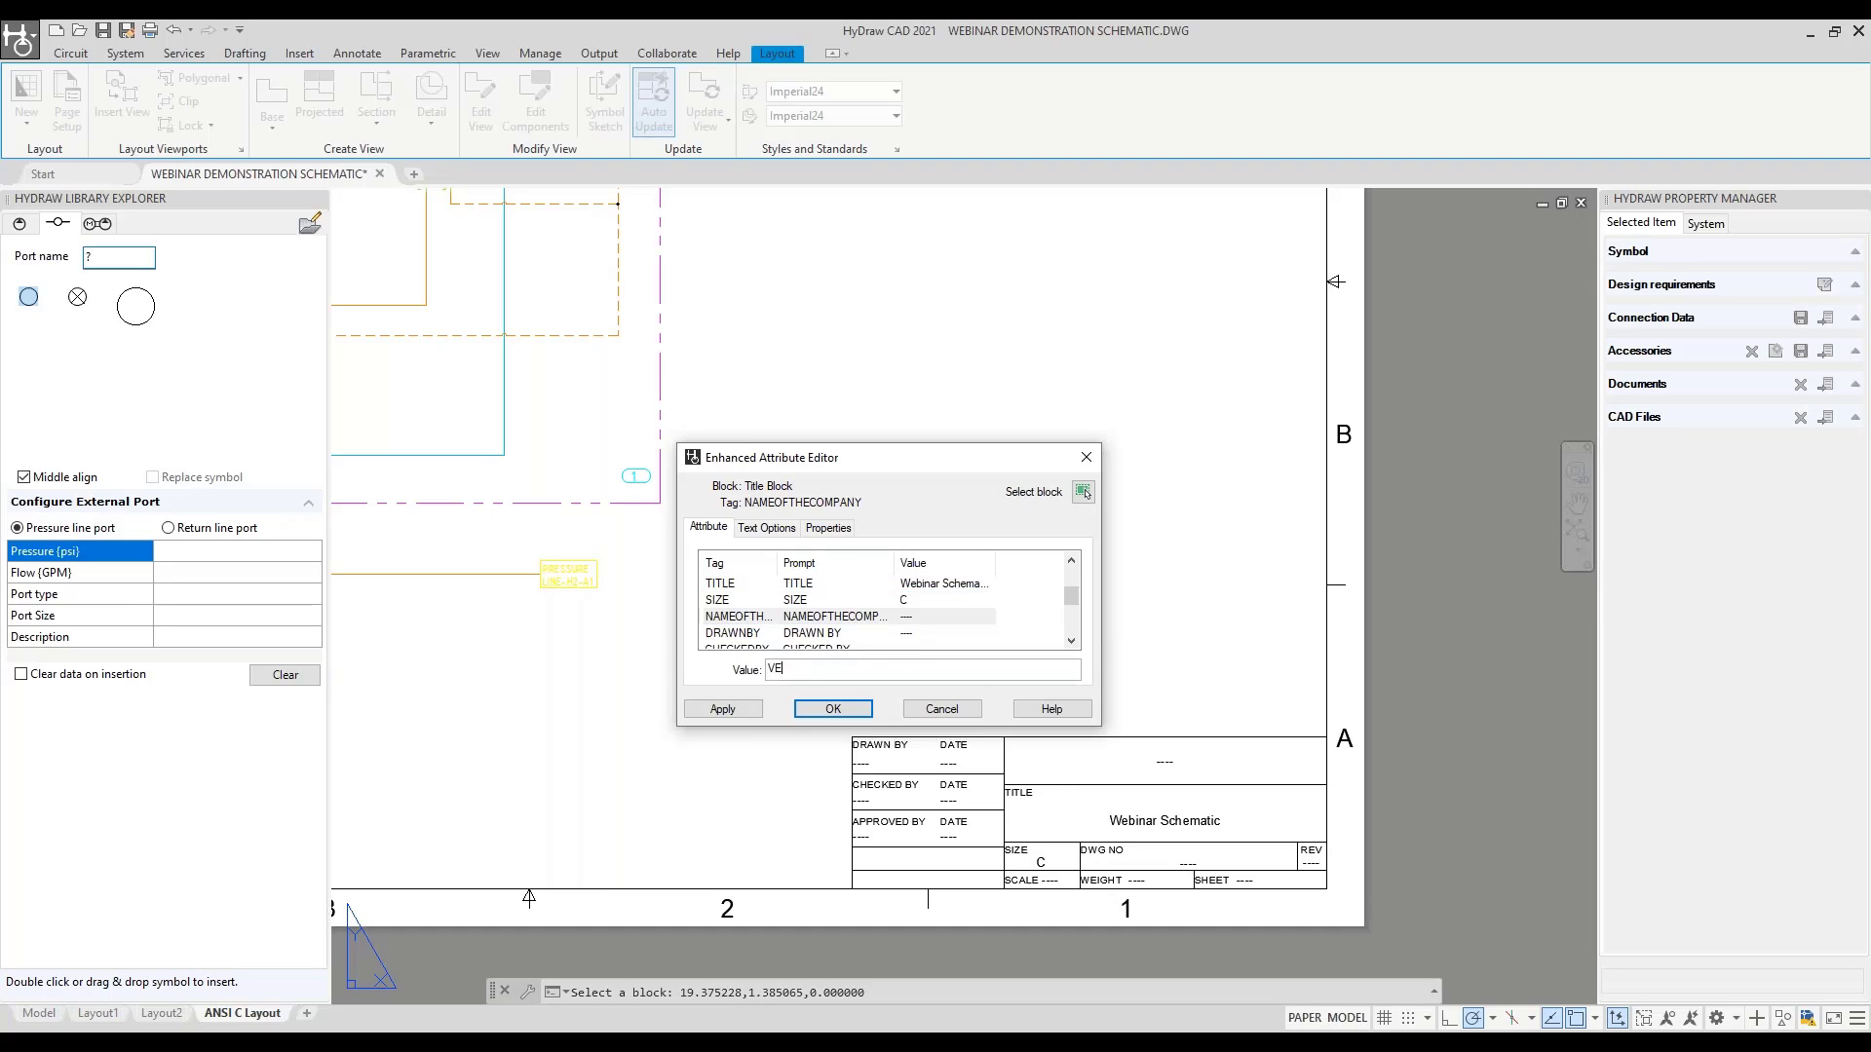
click(916, 633)
click(894, 670)
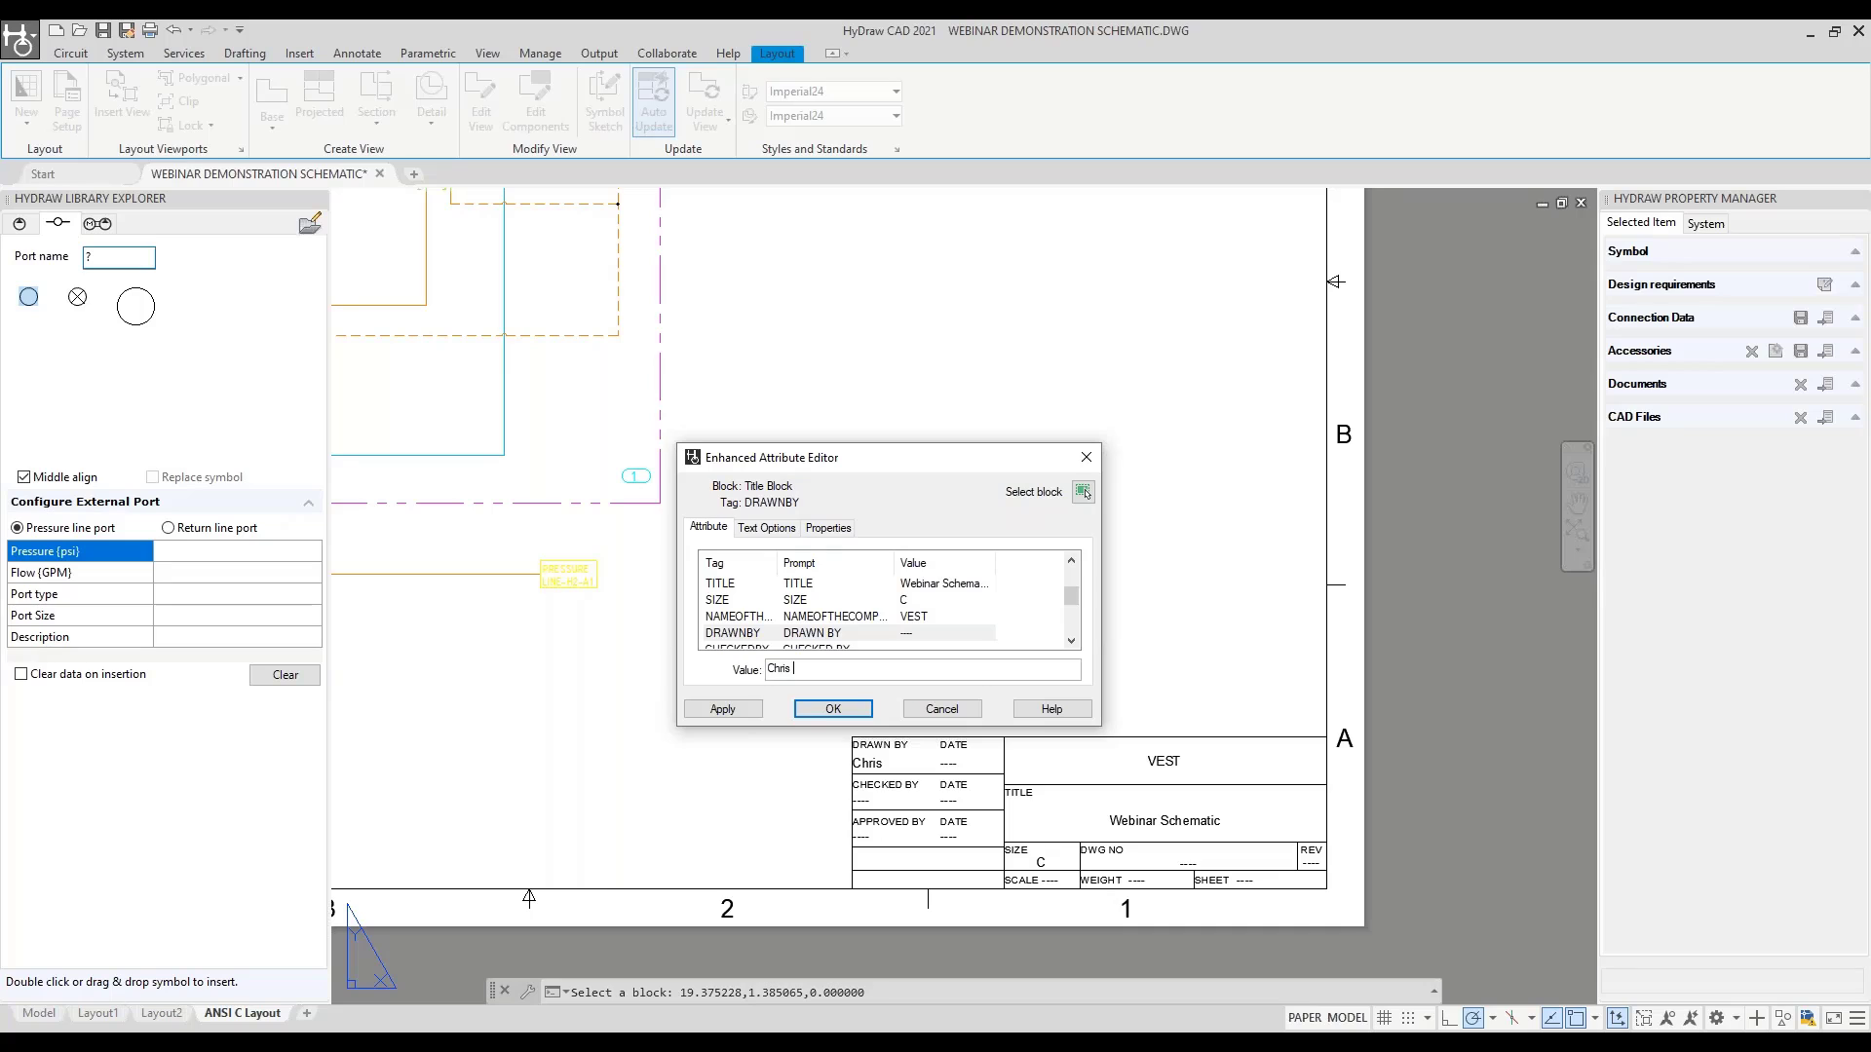
scroll(1002, 614, down, 1)
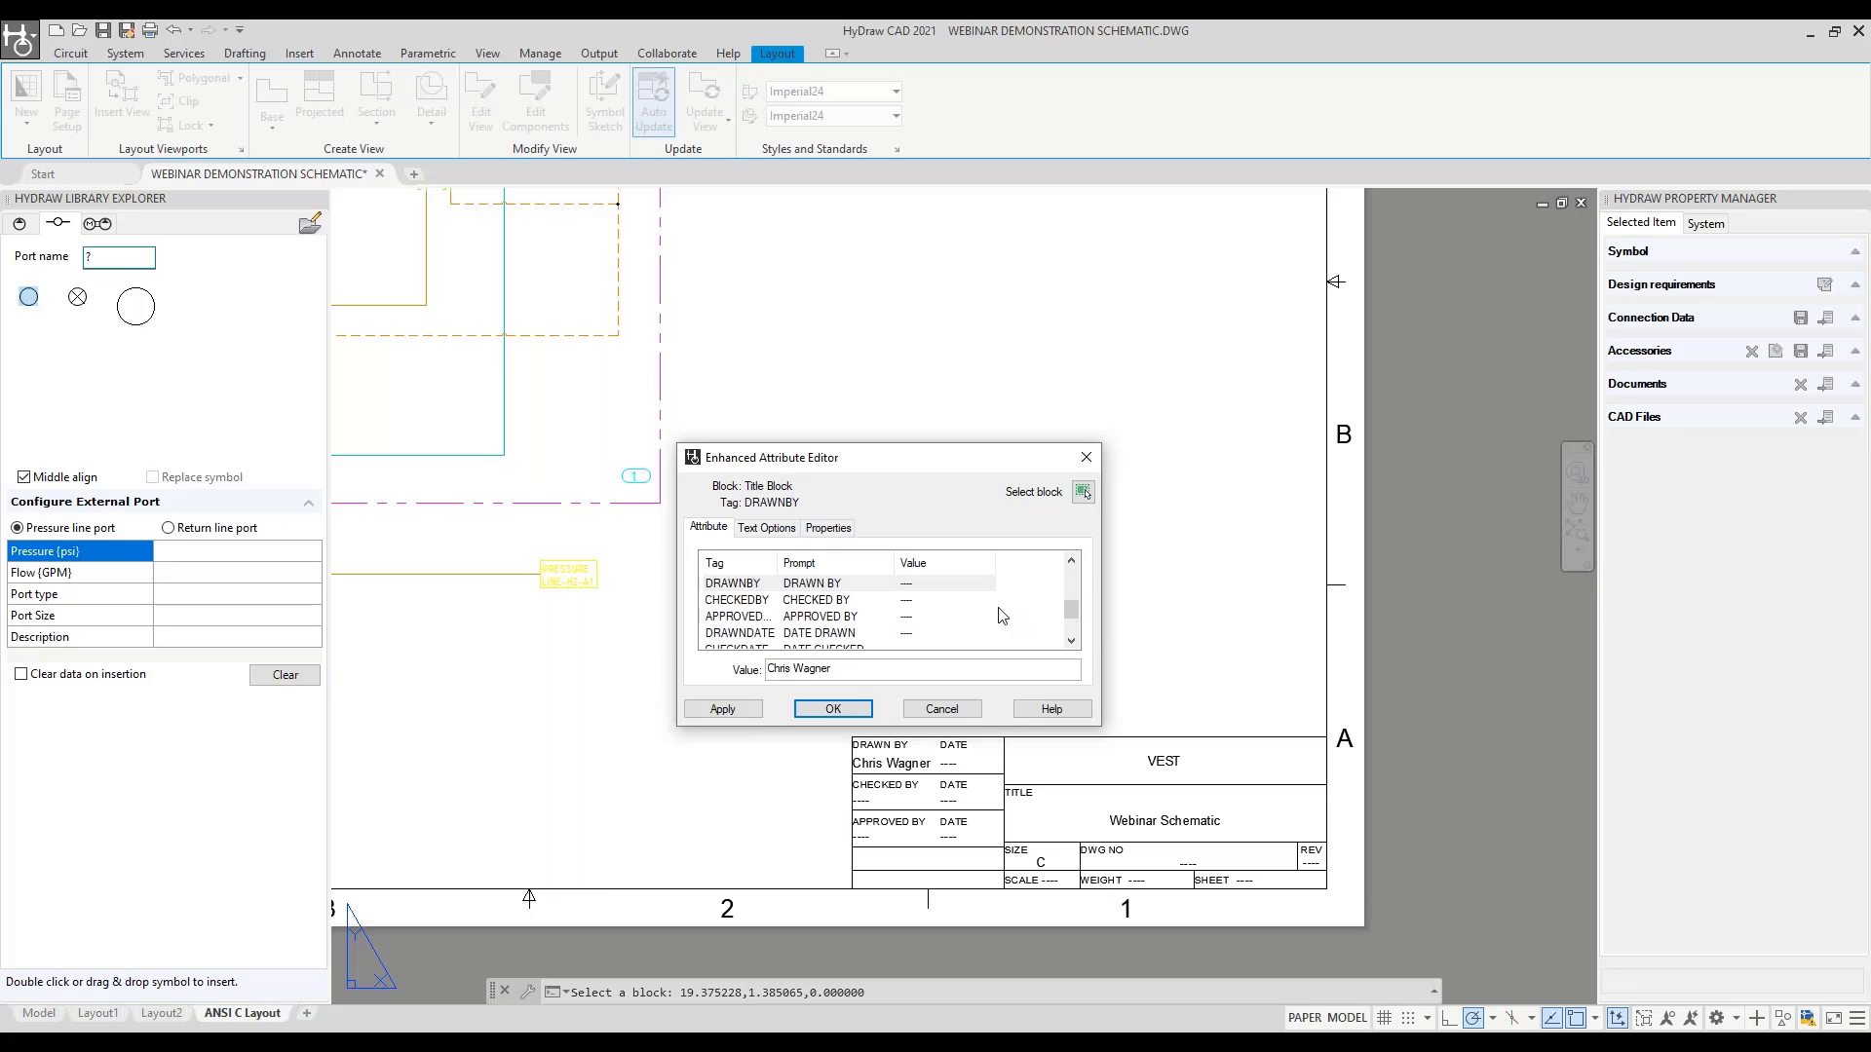
scroll(902, 611, down, 1)
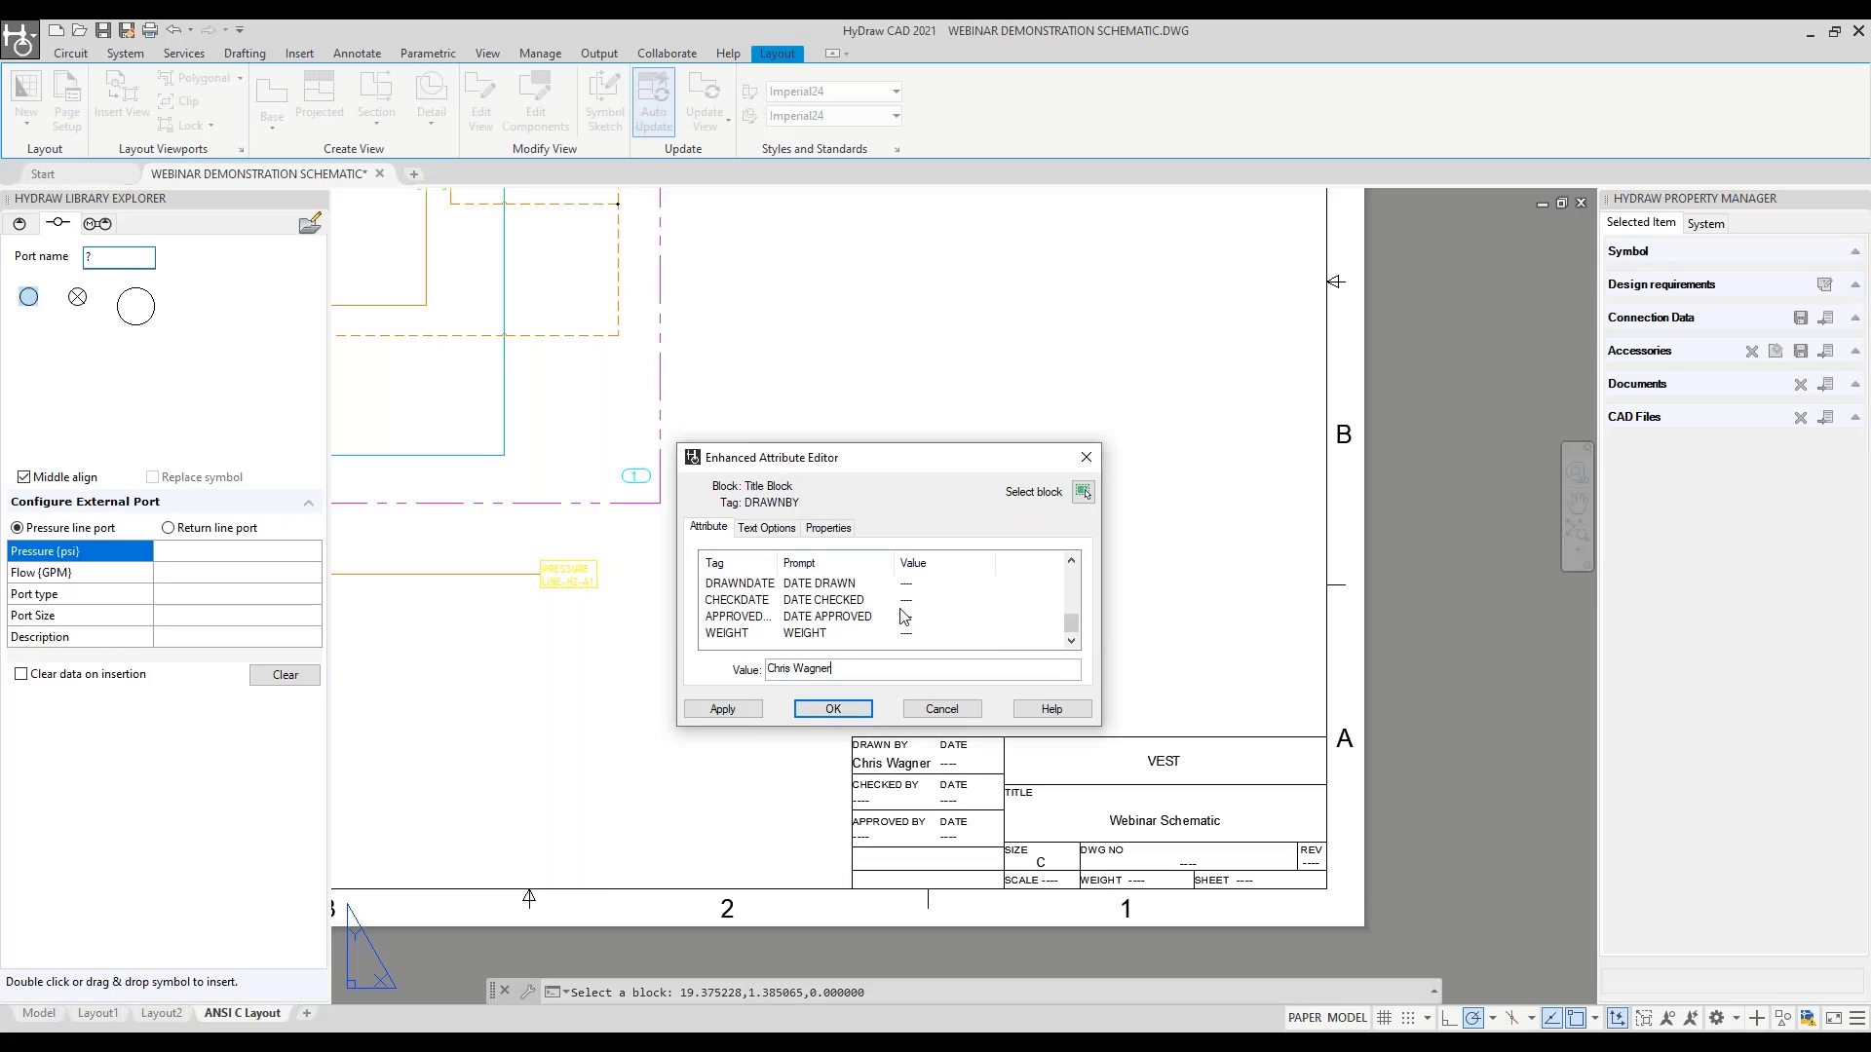
Set the title block's SHEET attribute to "1 of 2" and apply the attribute changes
scroll(903, 613, up, 2)
scroll(905, 615, up, 1)
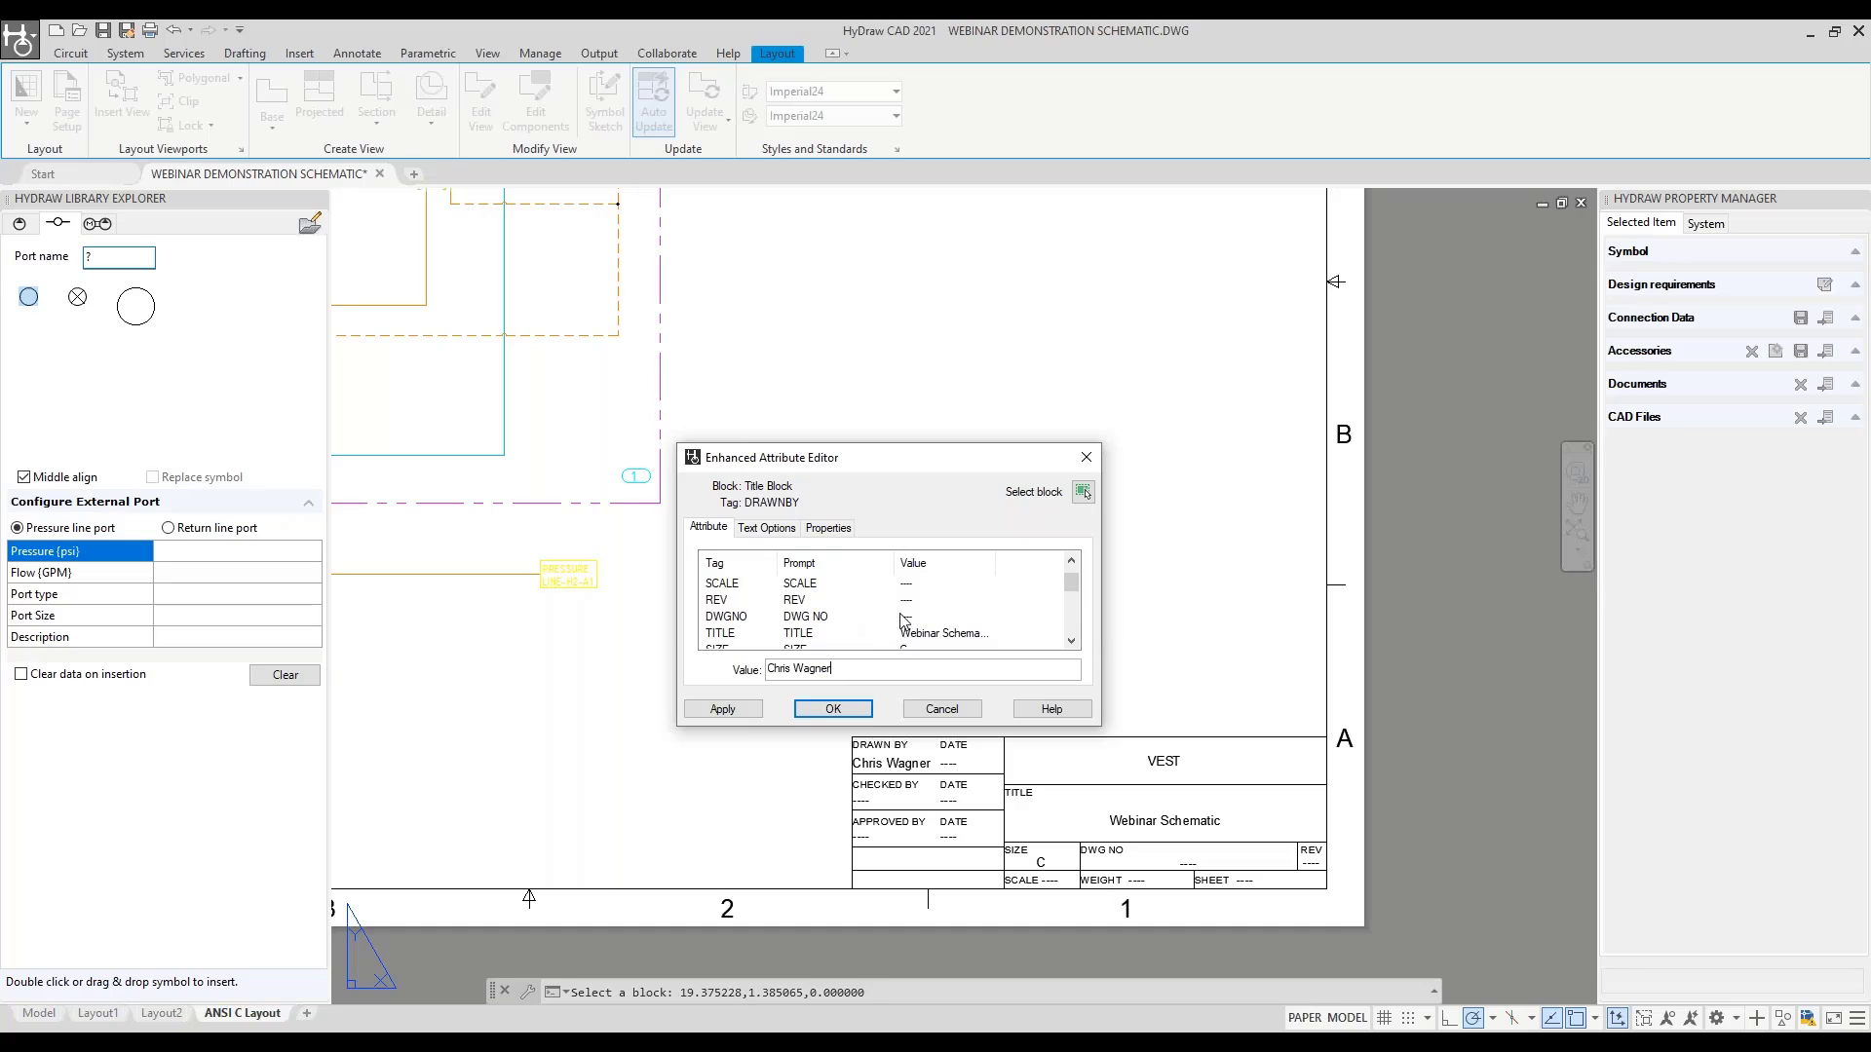
scroll(906, 621, up, 1)
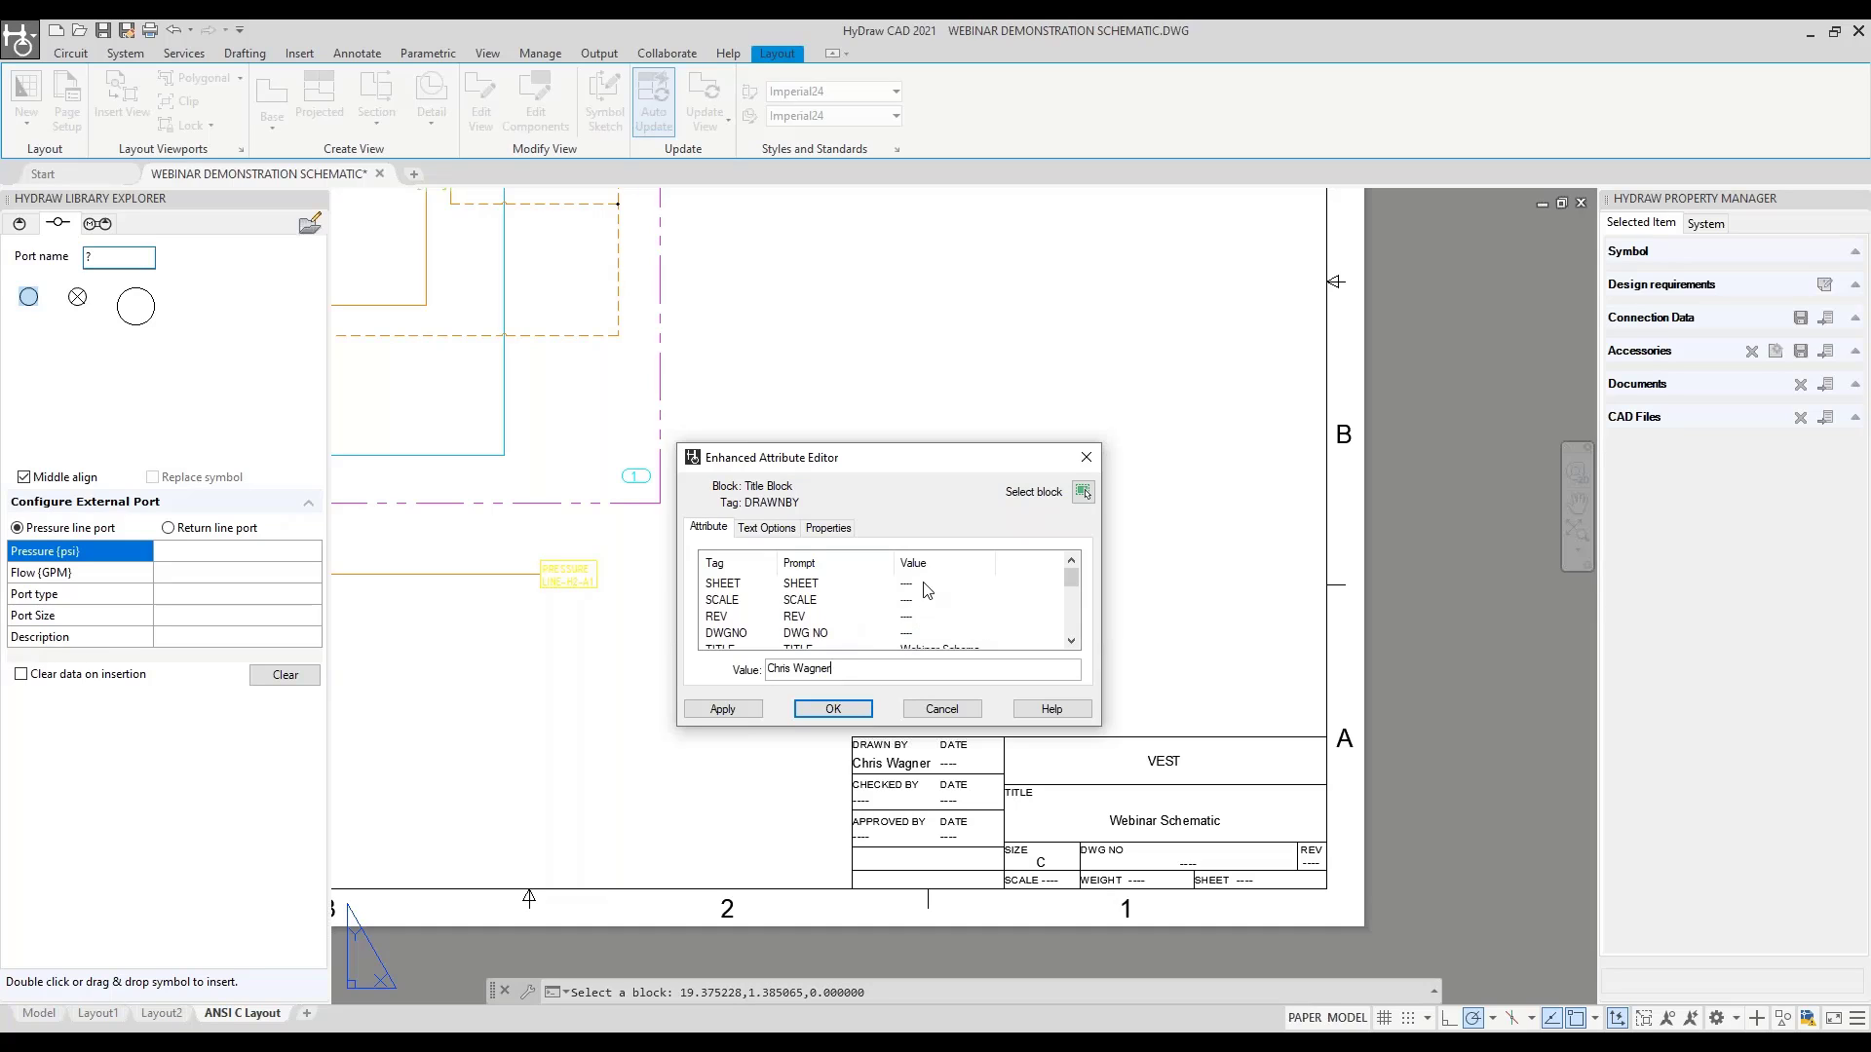
click(926, 585)
scroll(974, 605, down, 2)
scroll(922, 605, up, 2)
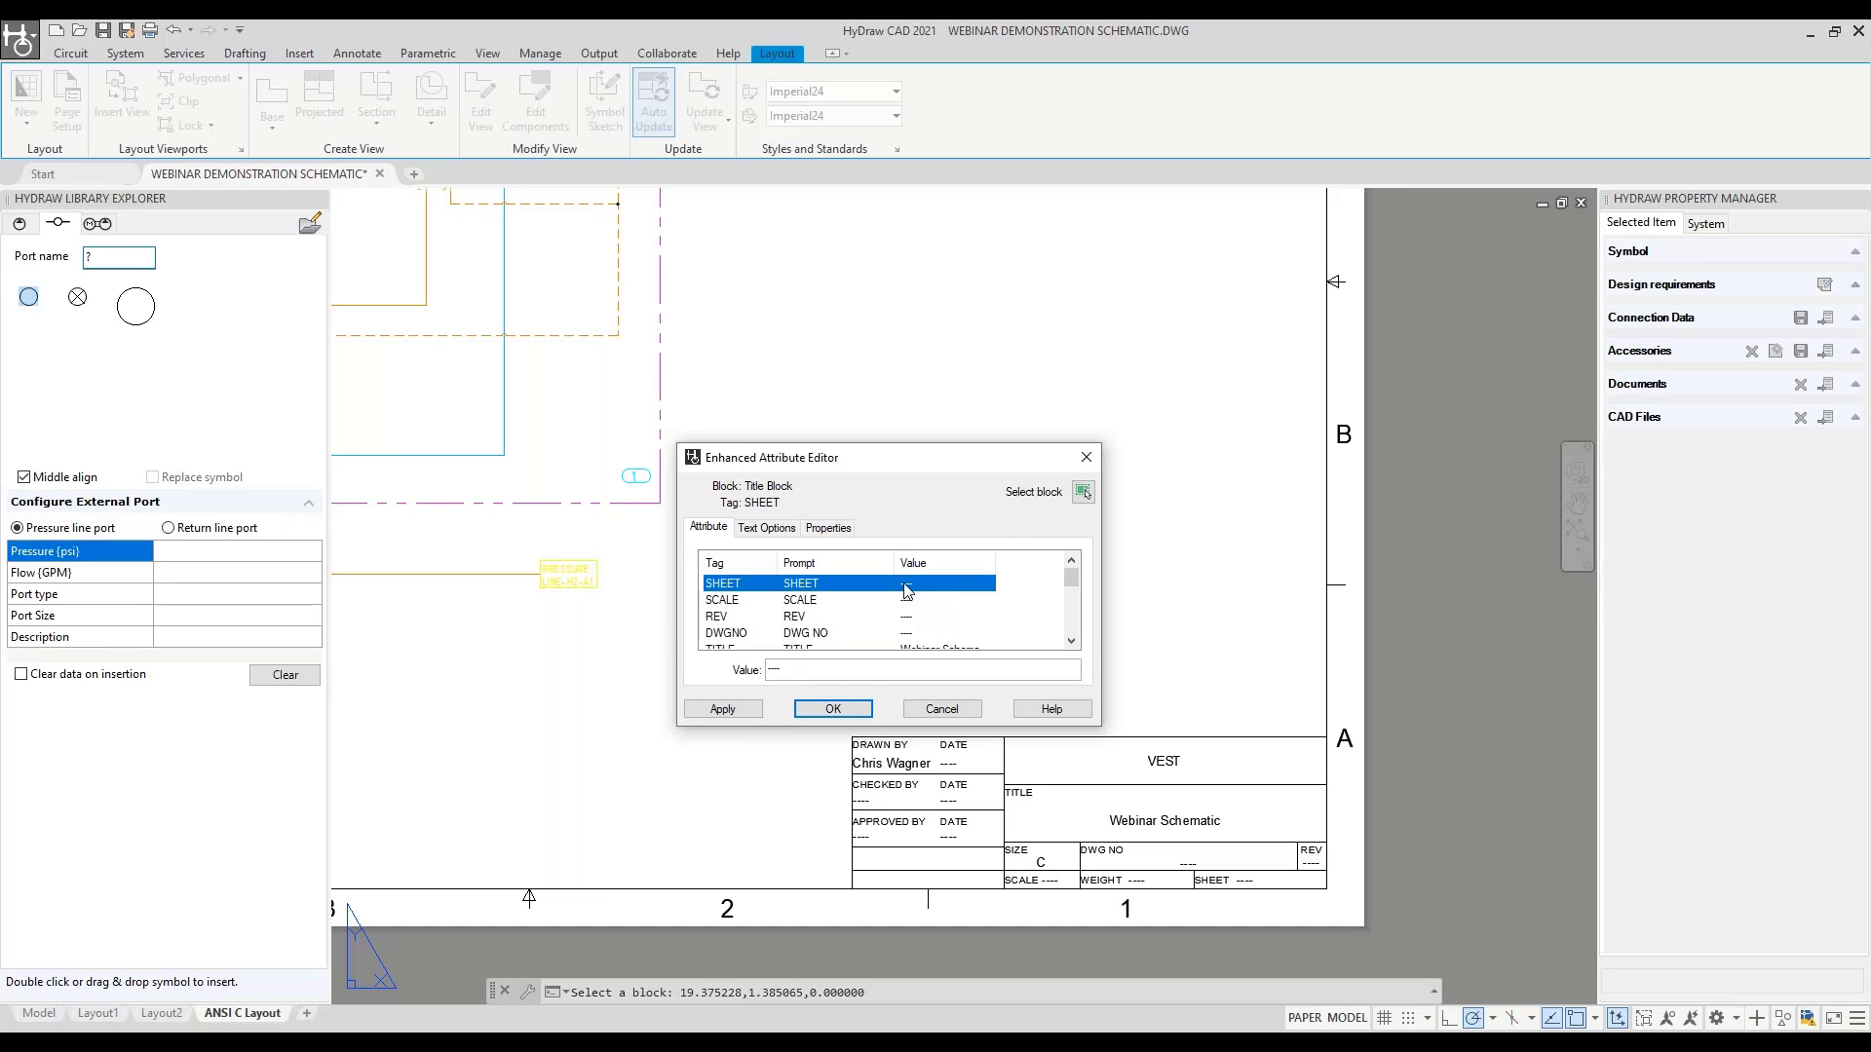
click(846, 670)
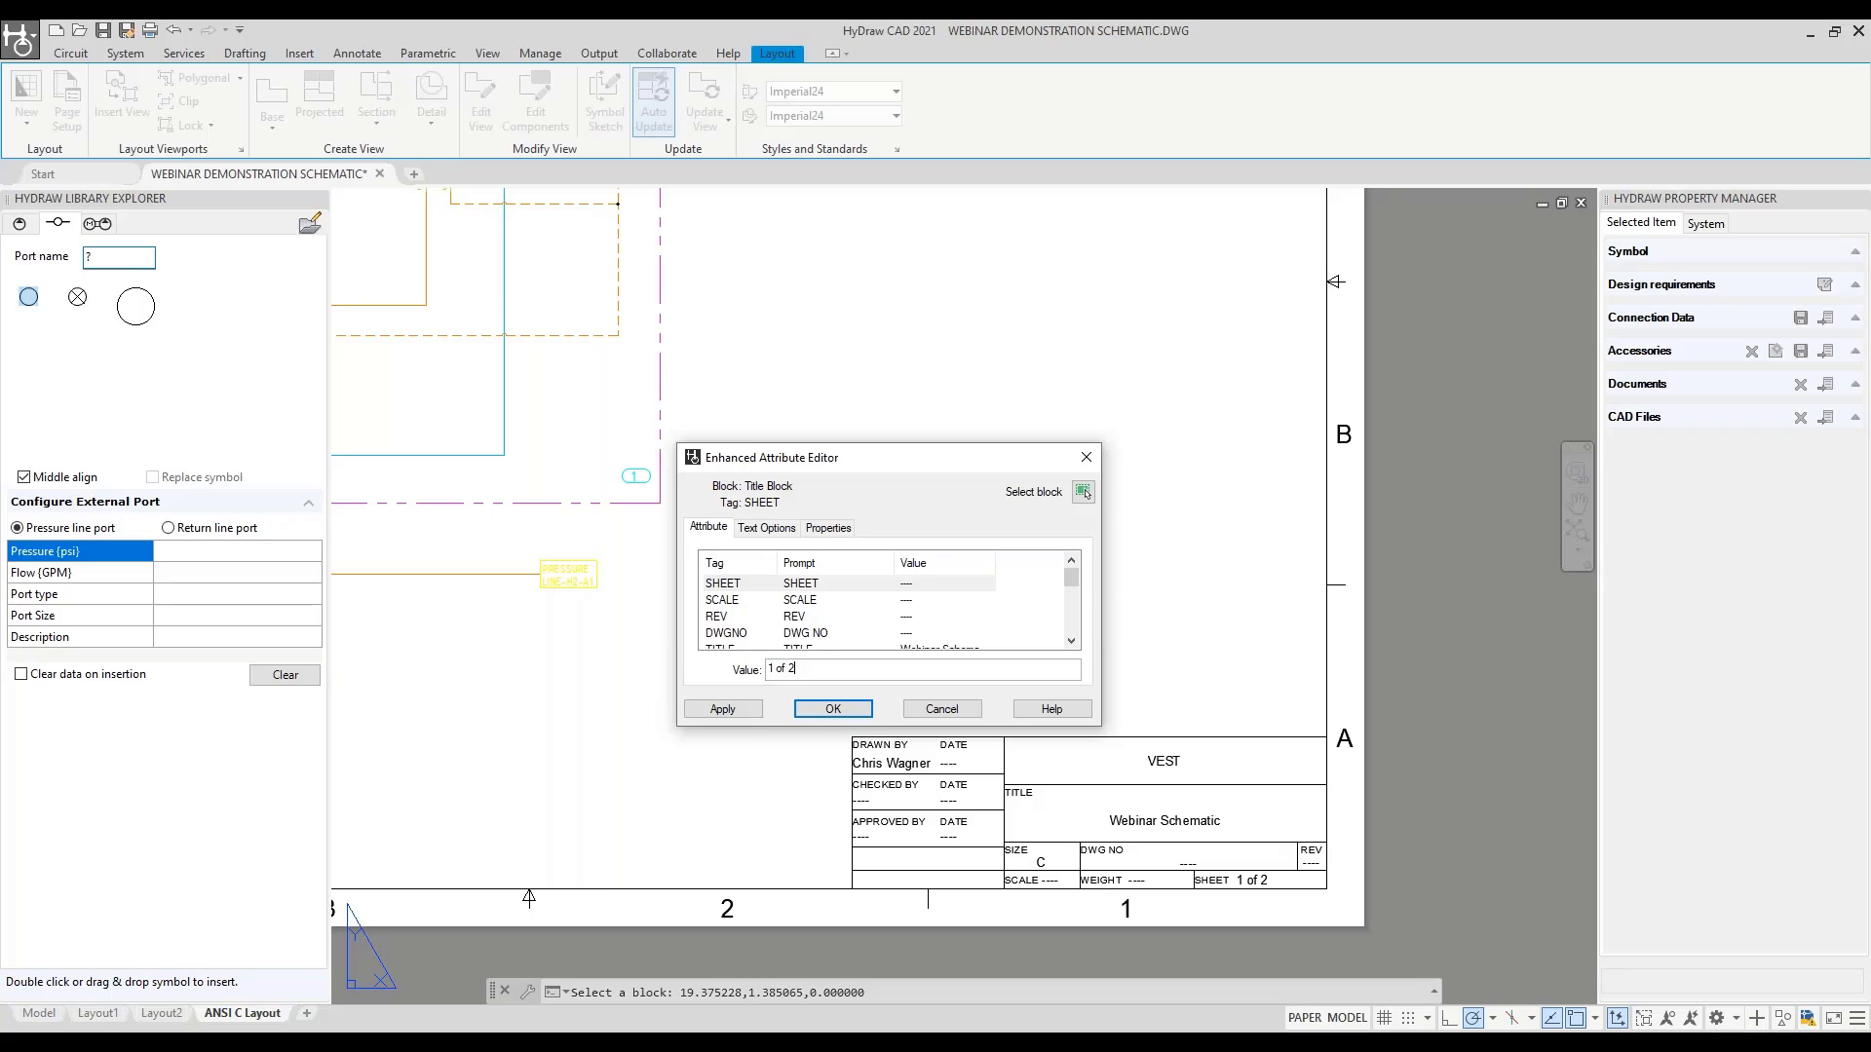
click(722, 709)
click(815, 708)
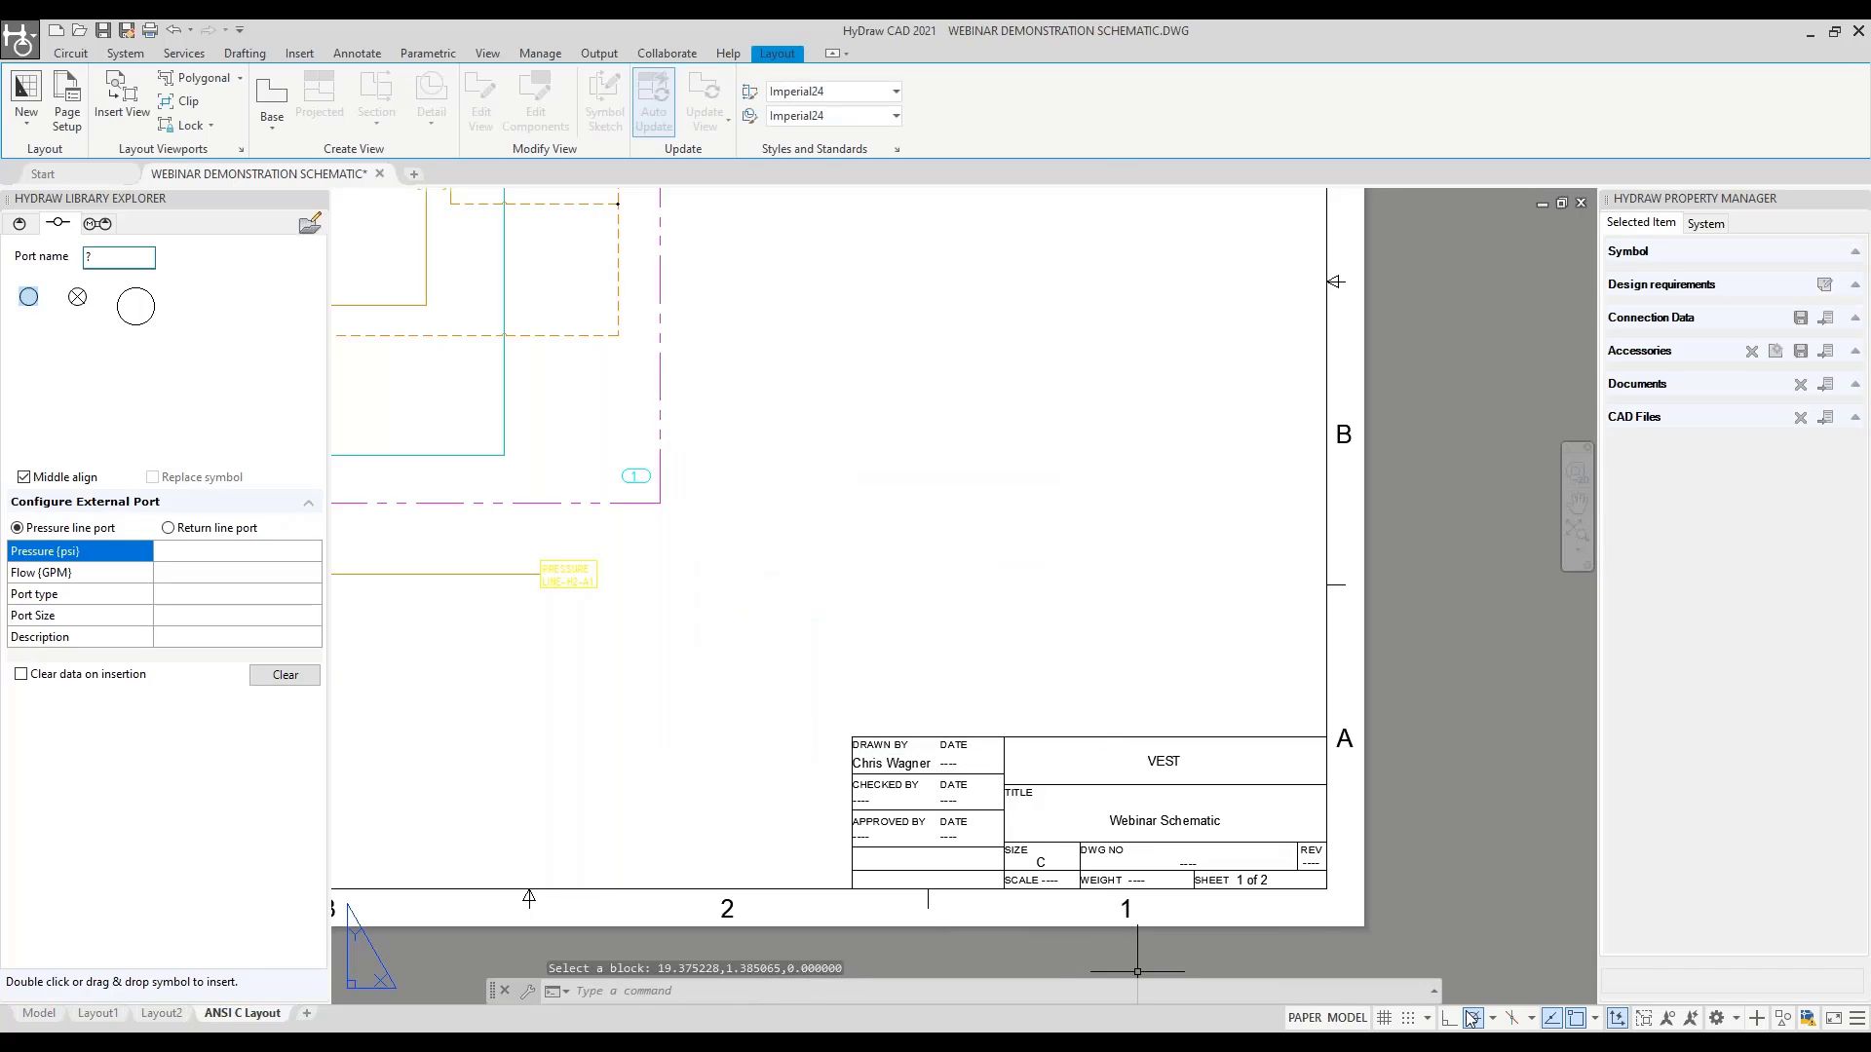
Create a copy of the ANSI C Layout, placed at the end of the layouts
scroll(1168, 849, up, 3)
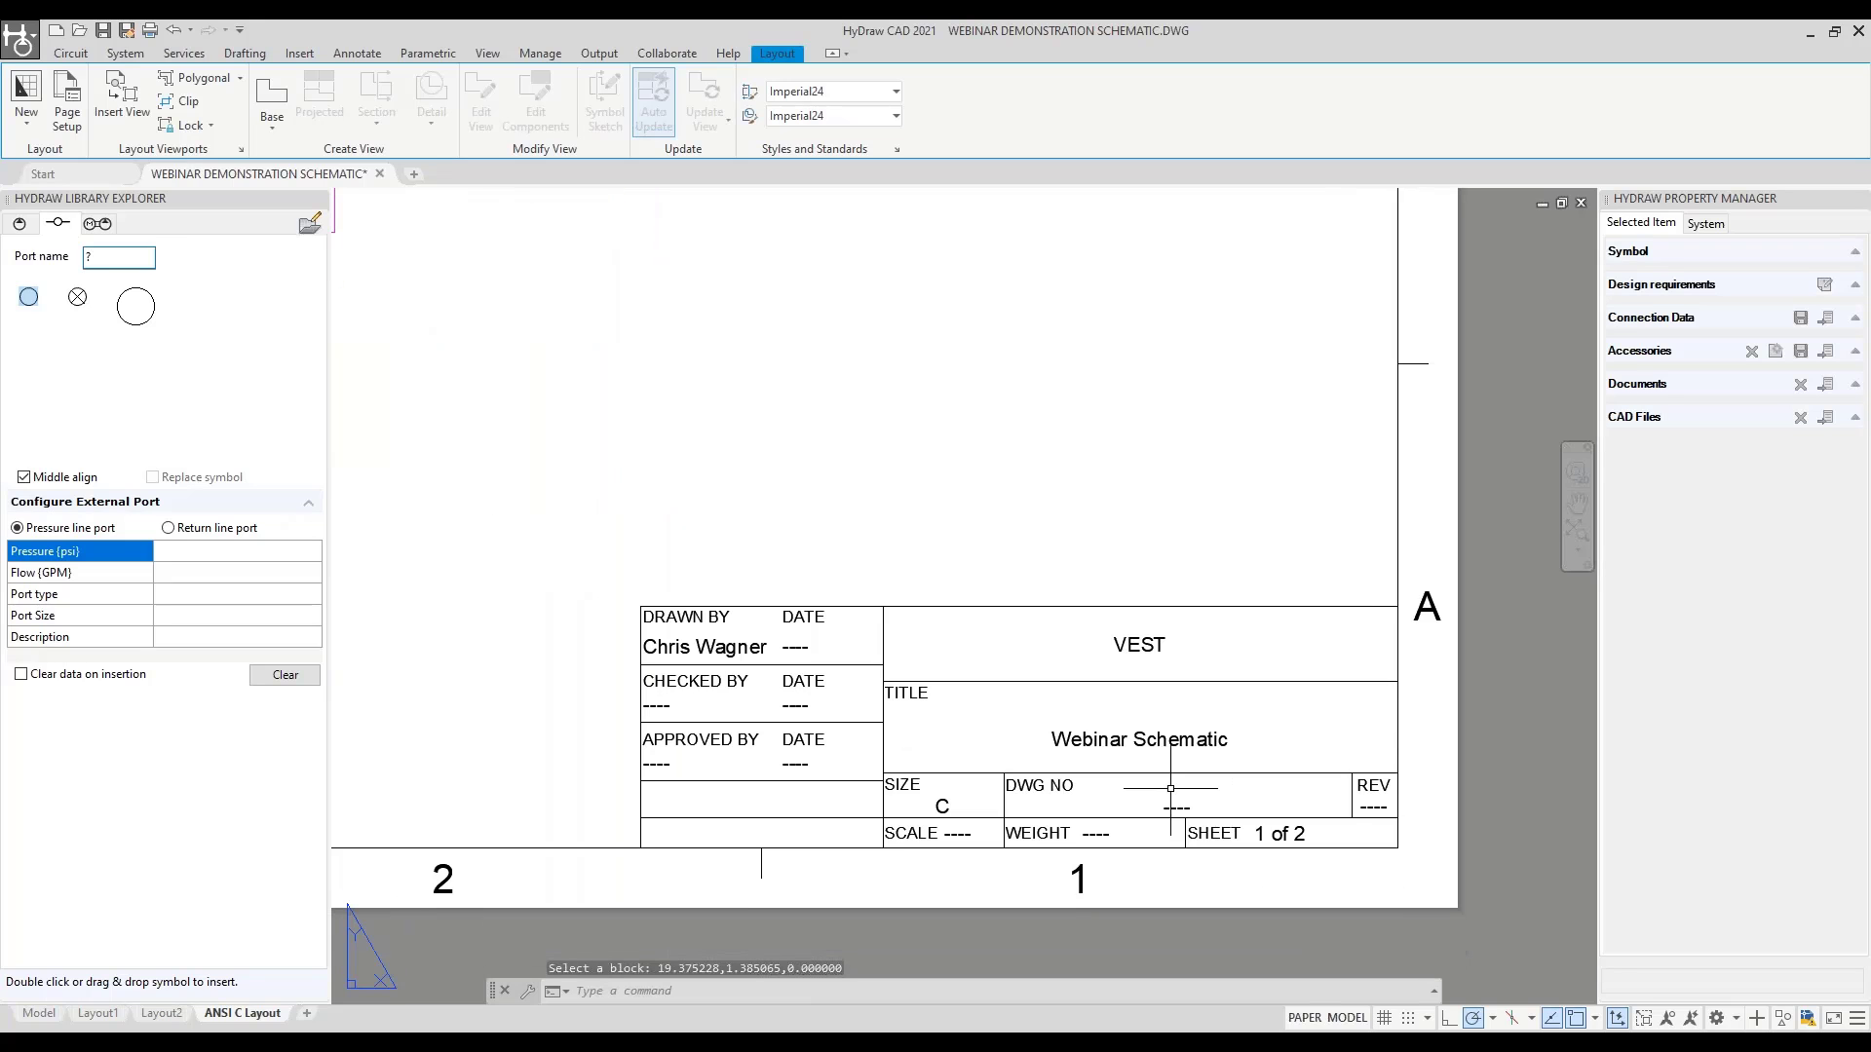
scroll(1125, 688, down, 5)
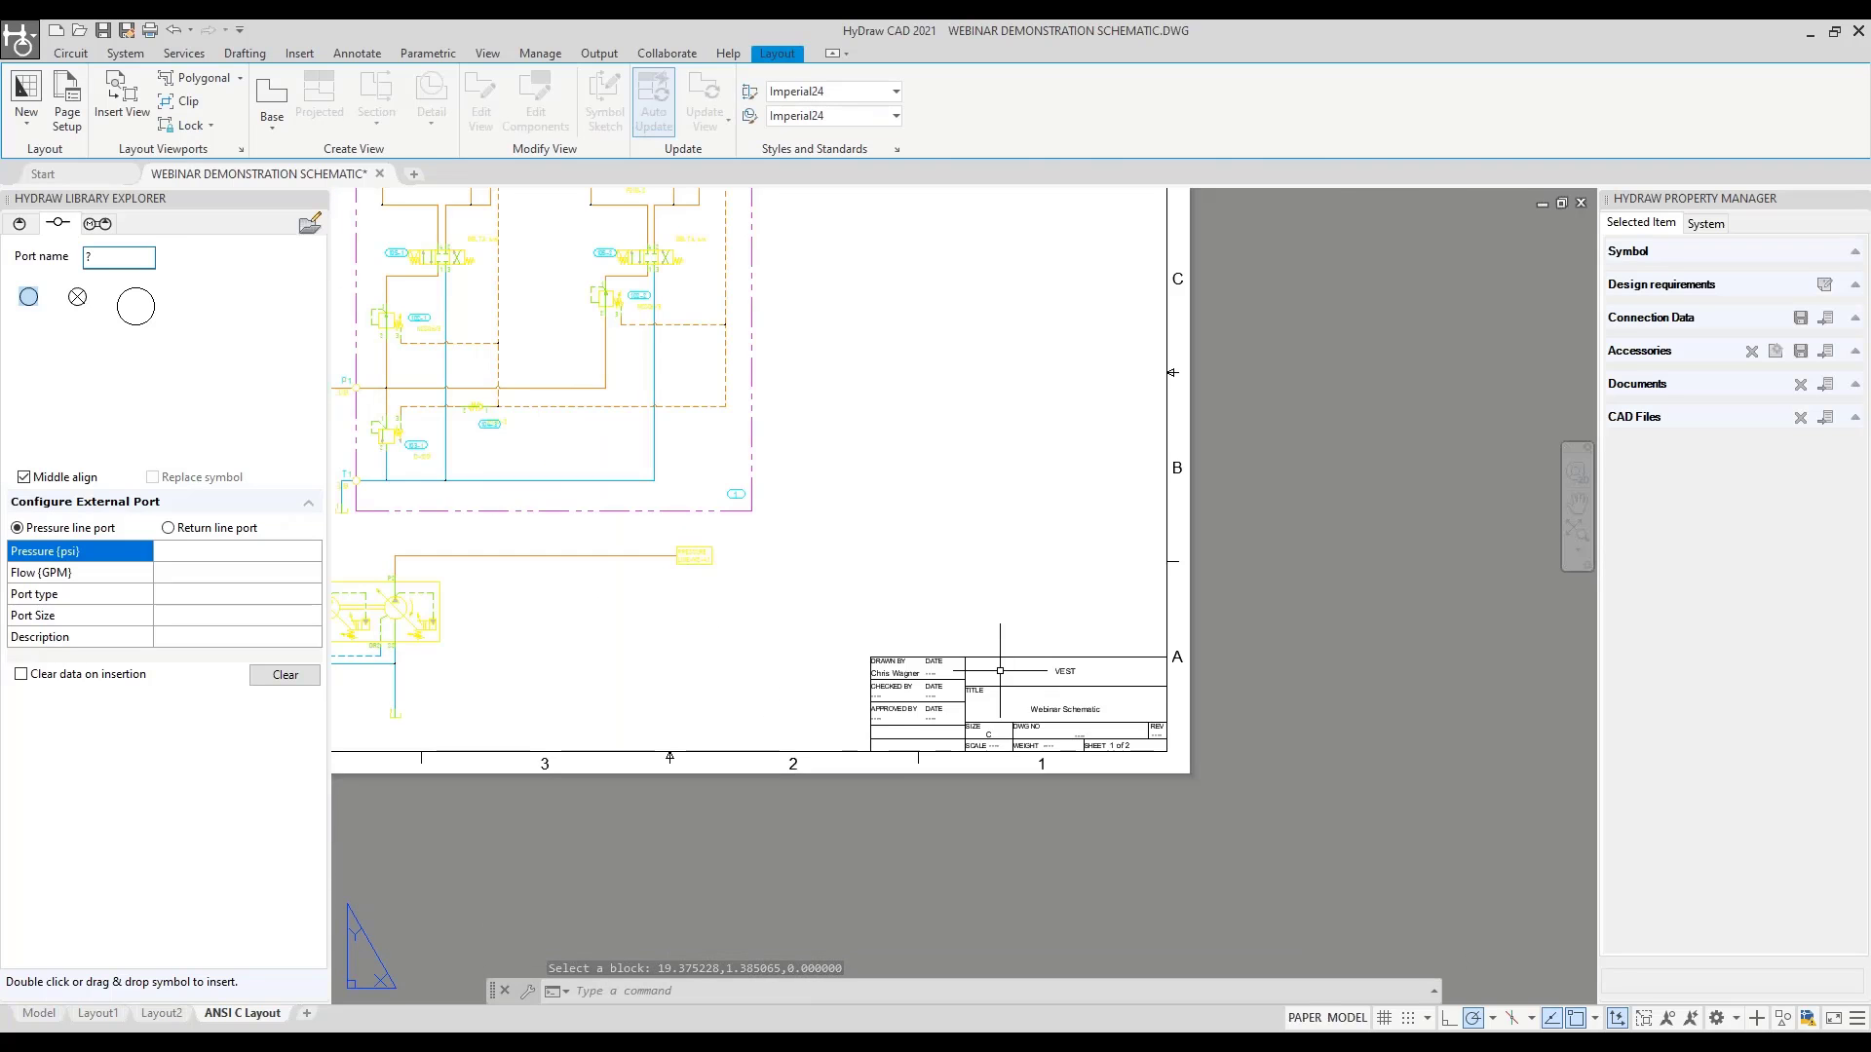
scroll(1125, 688, down, 3)
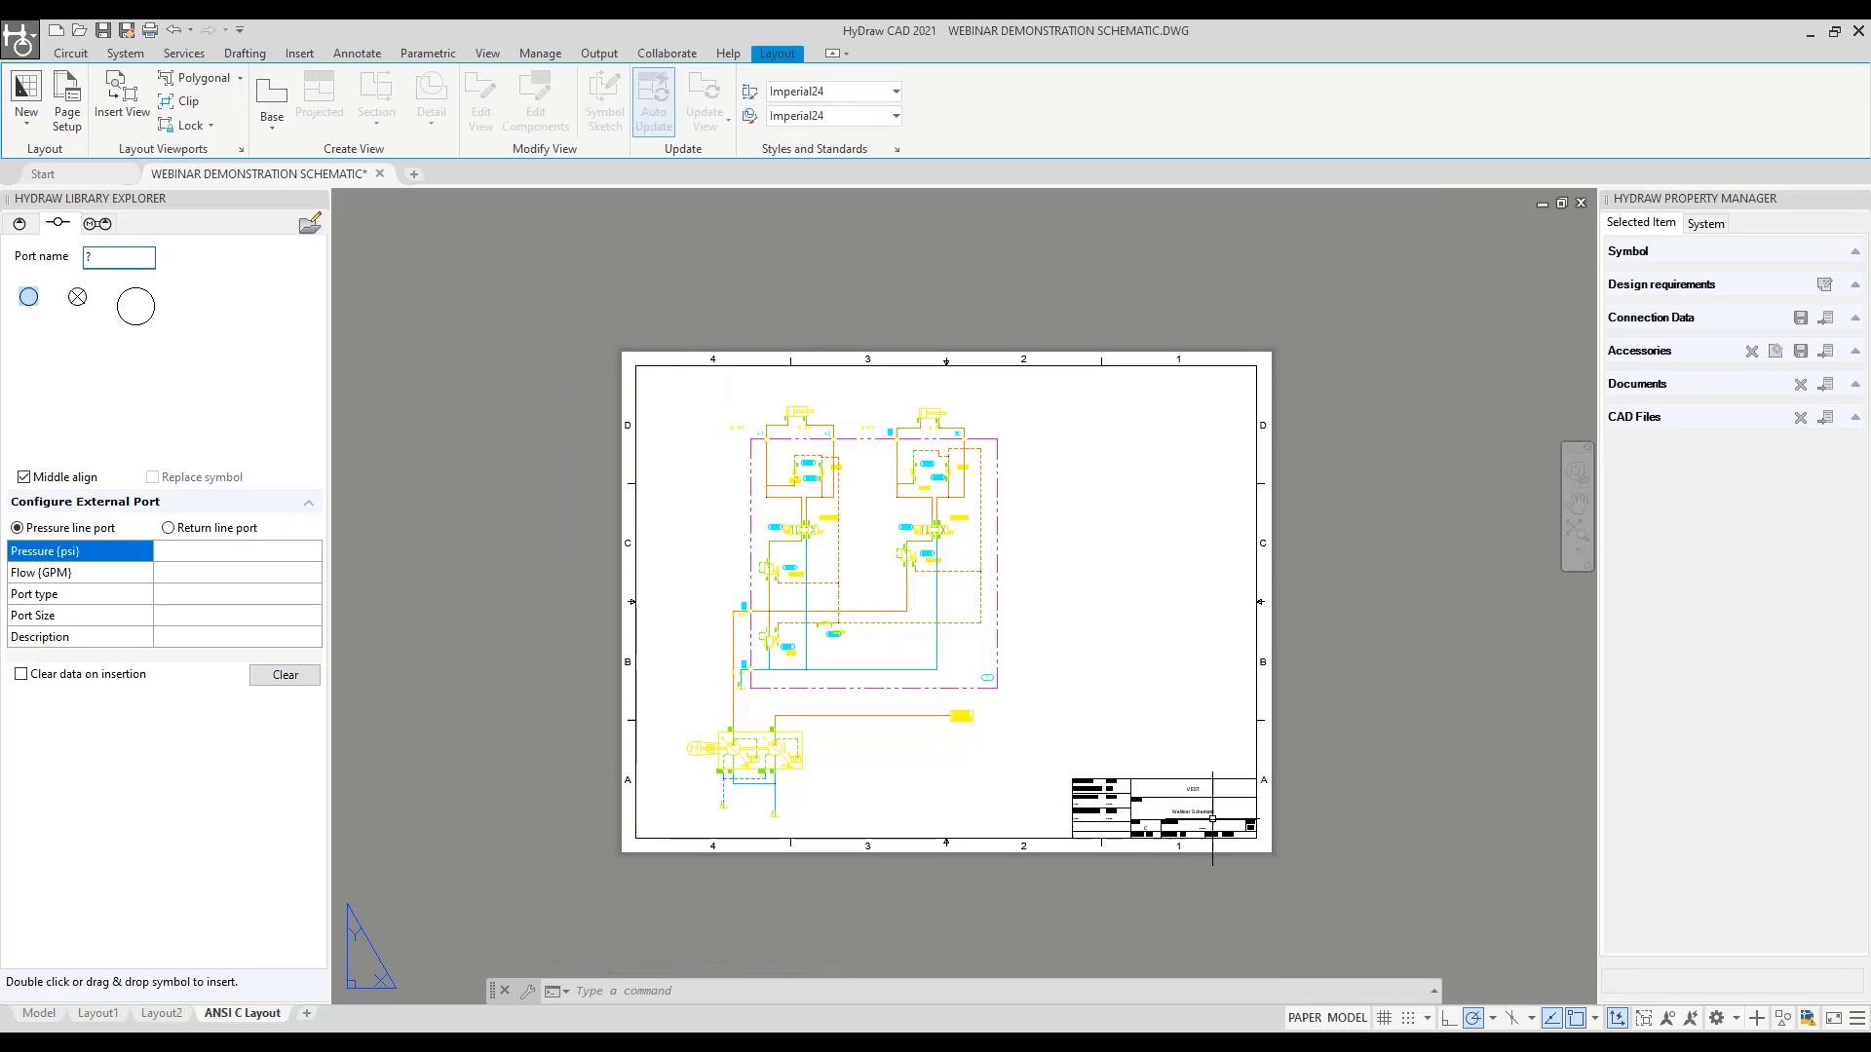
right_click(257, 1022)
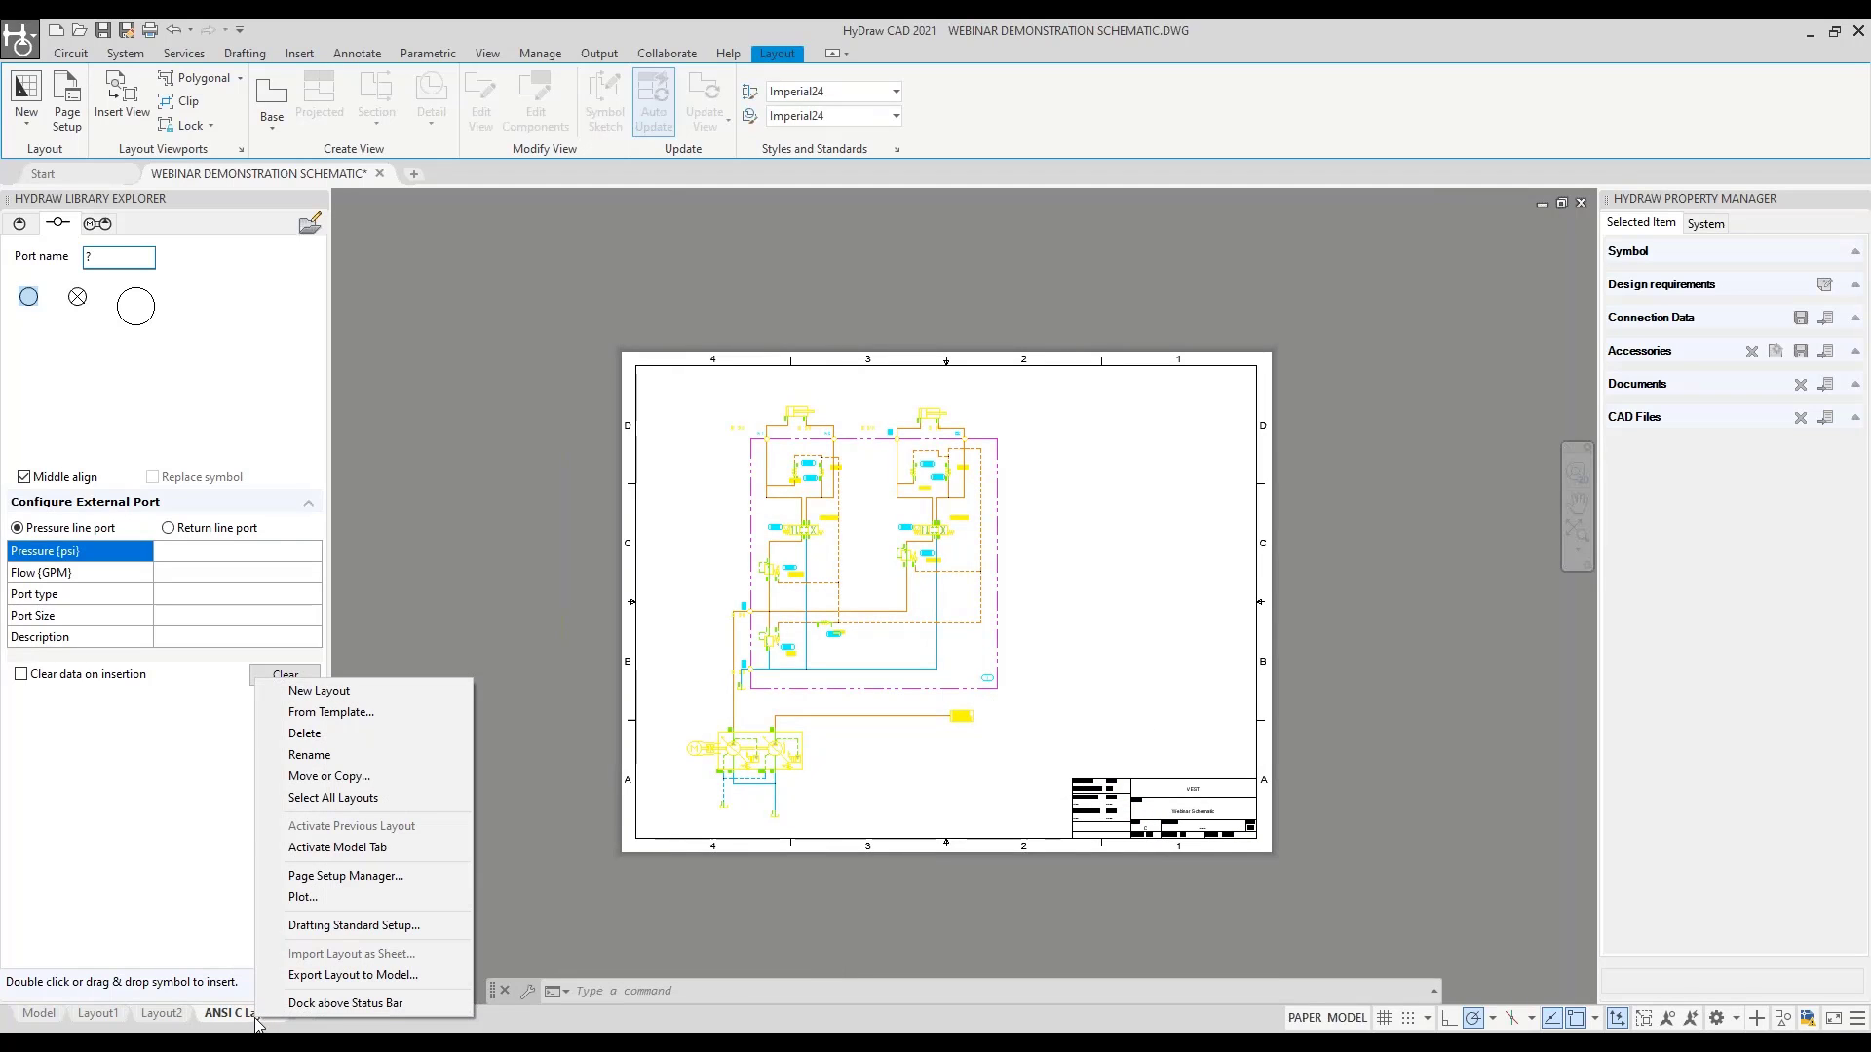
click(336, 776)
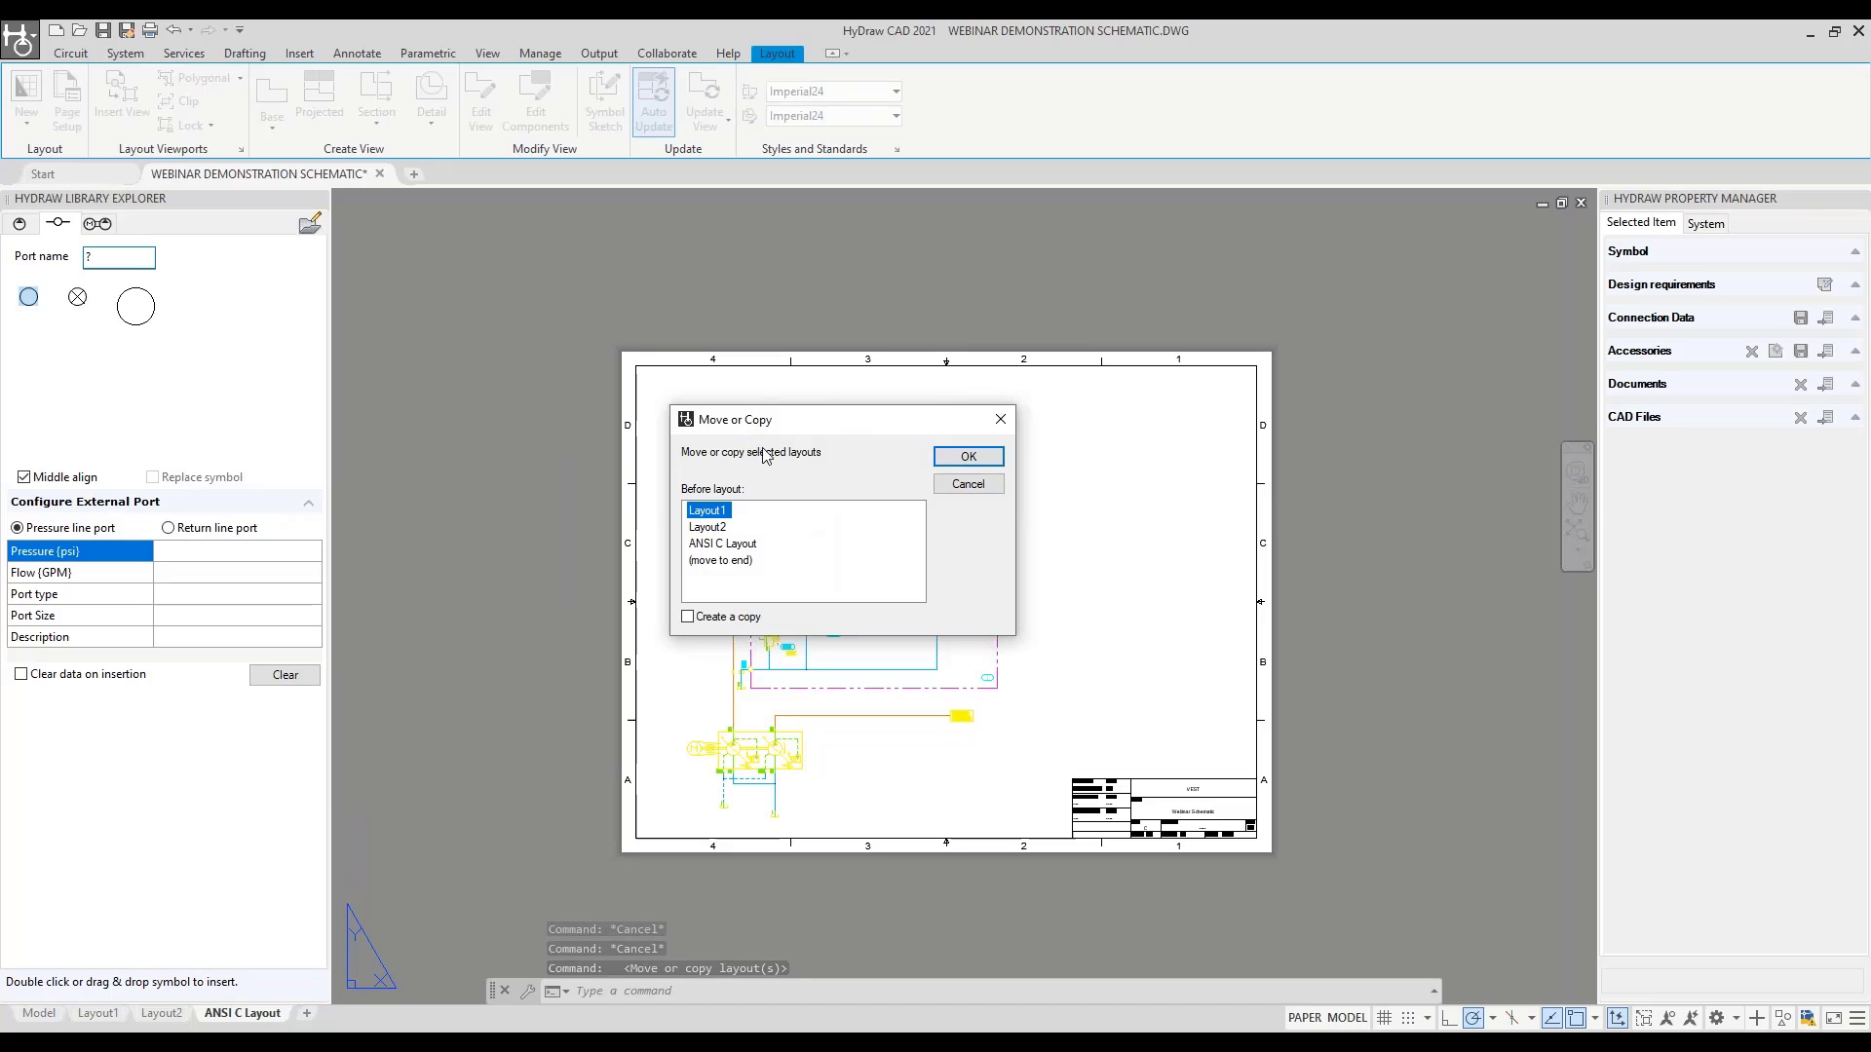
click(734, 546)
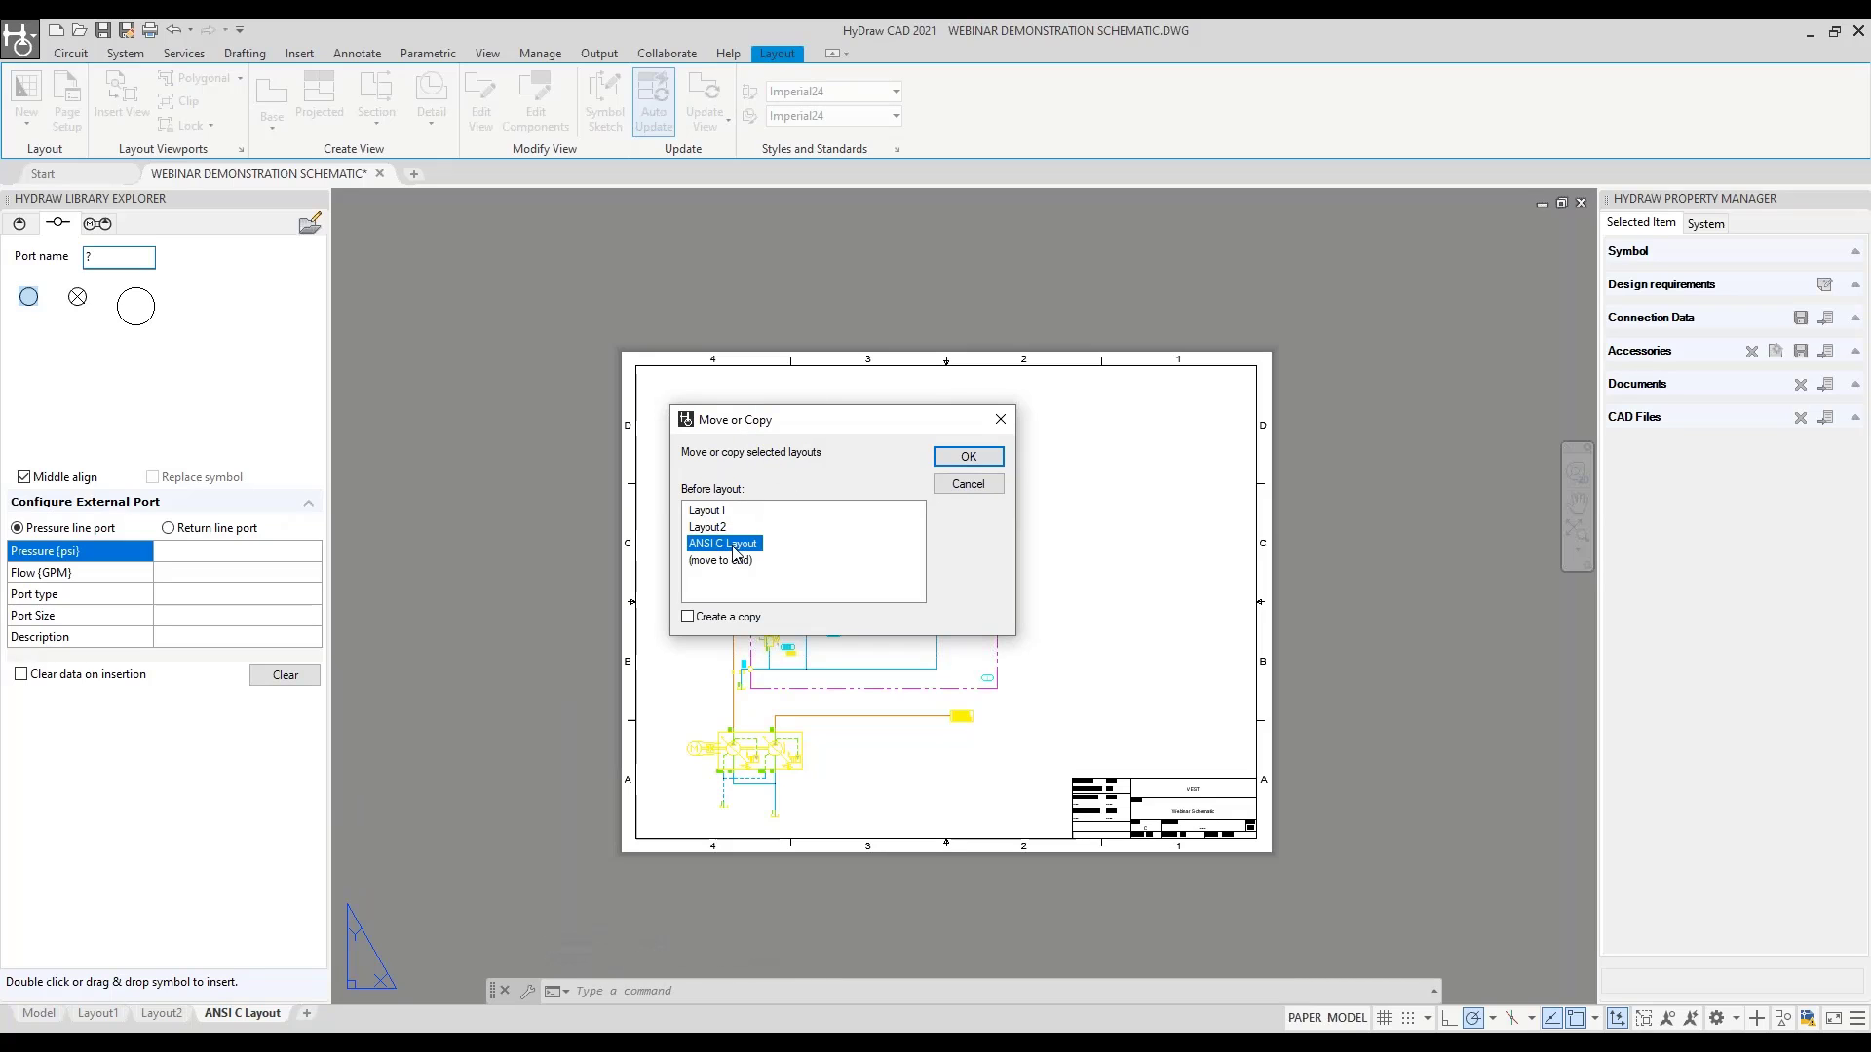
click(705, 621)
click(720, 562)
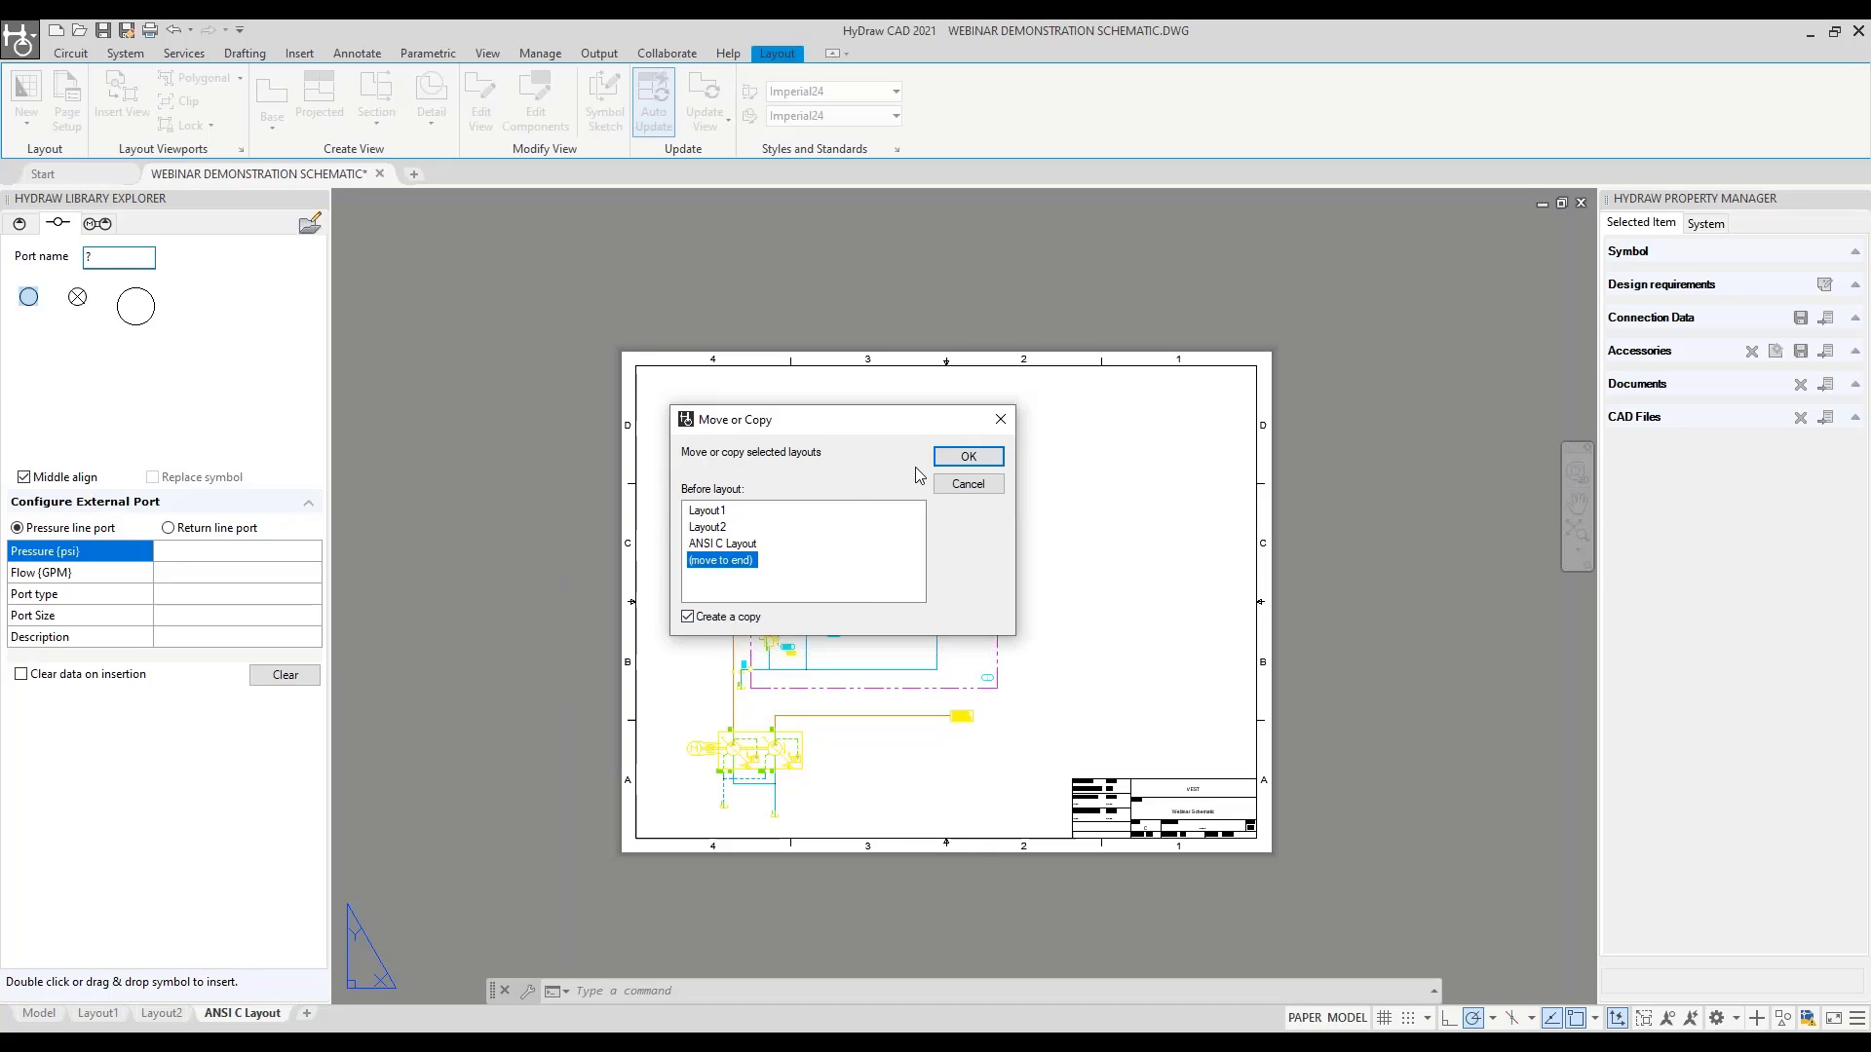
click(976, 458)
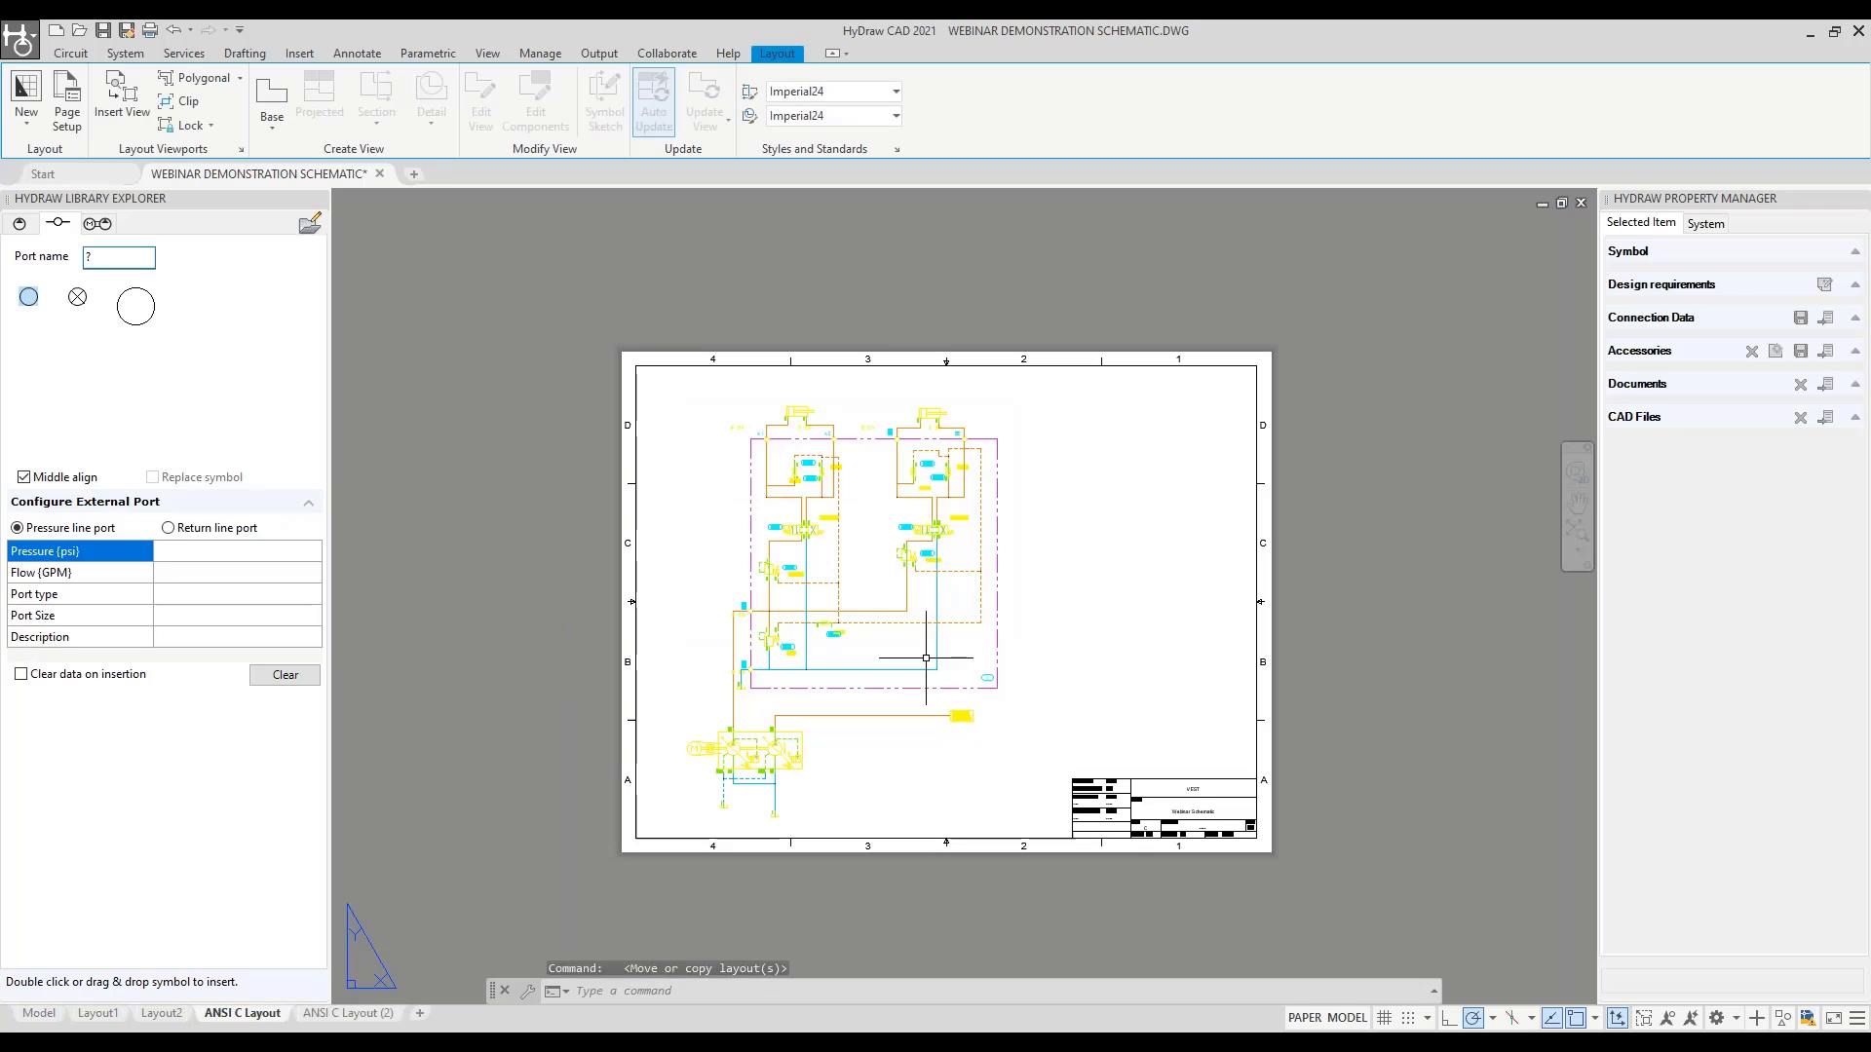
Switch to ANSI C Layout (2) and set its title block's SHEET attribute to "2 of 2"
click(331, 1015)
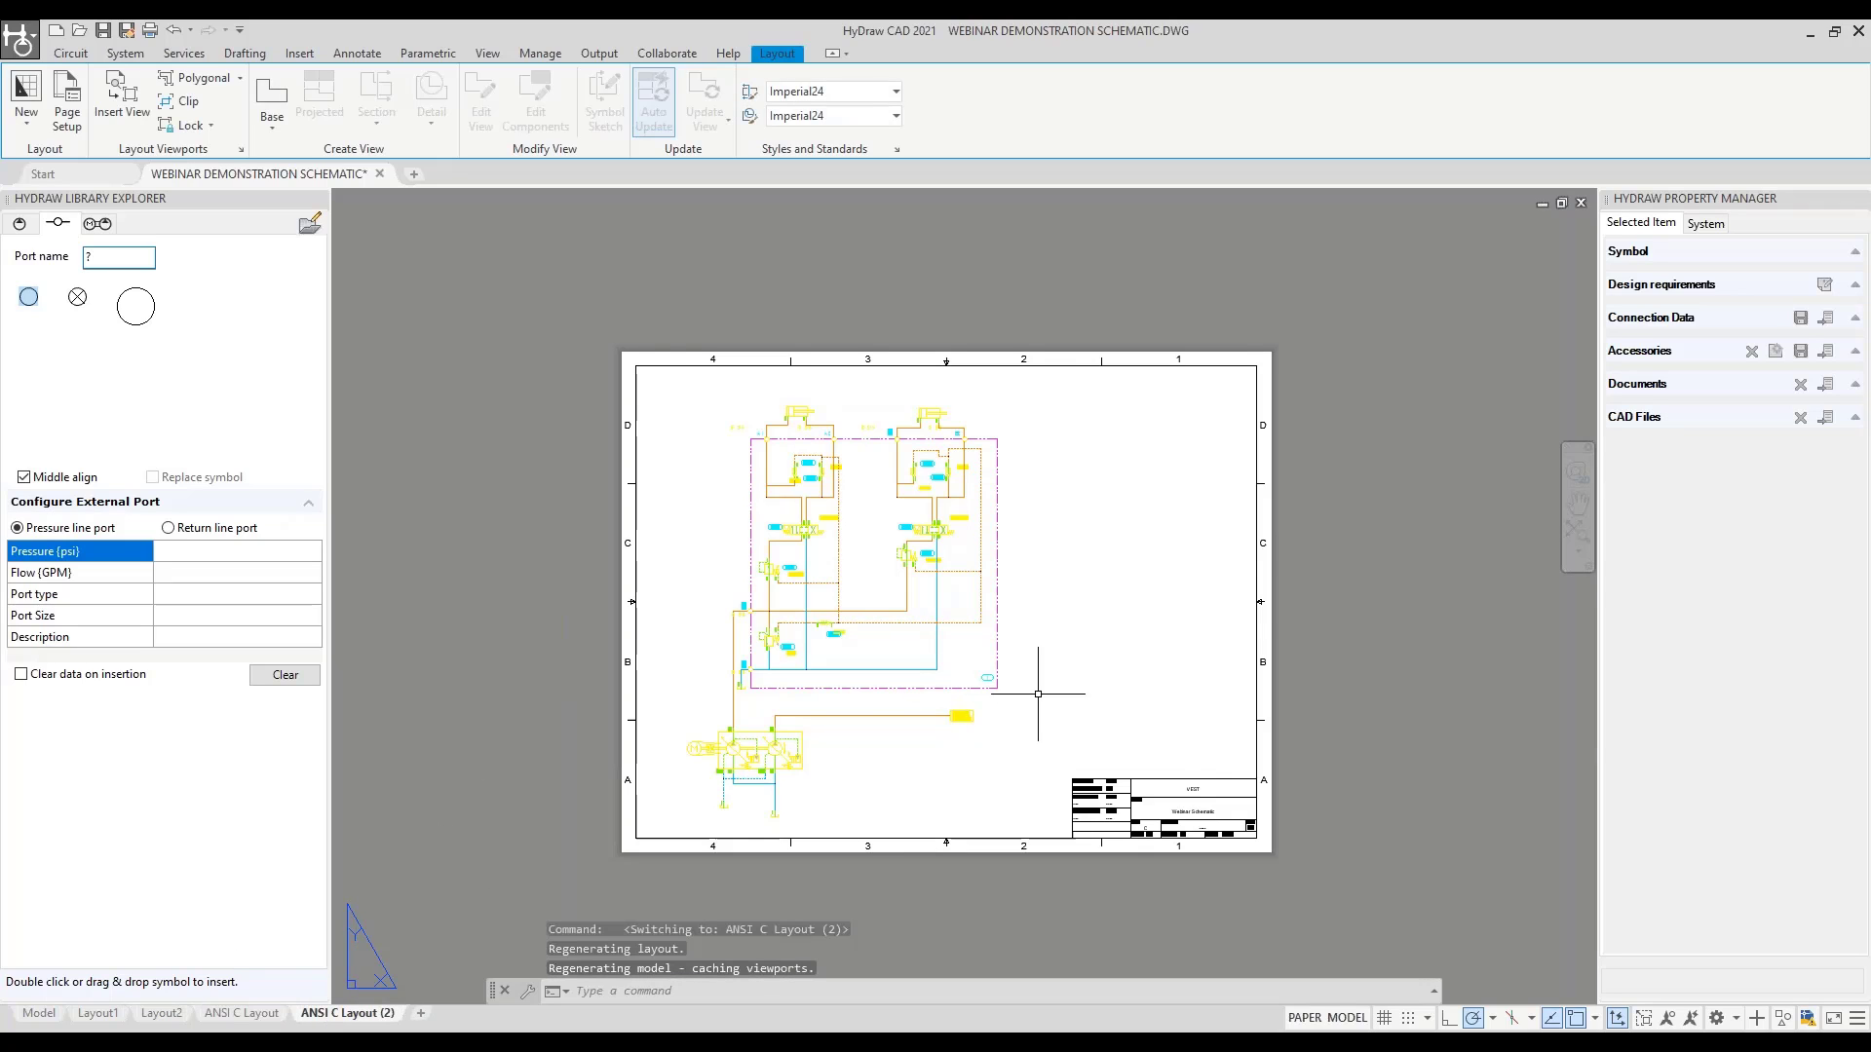
middle_drag(1043, 702, 967, 644)
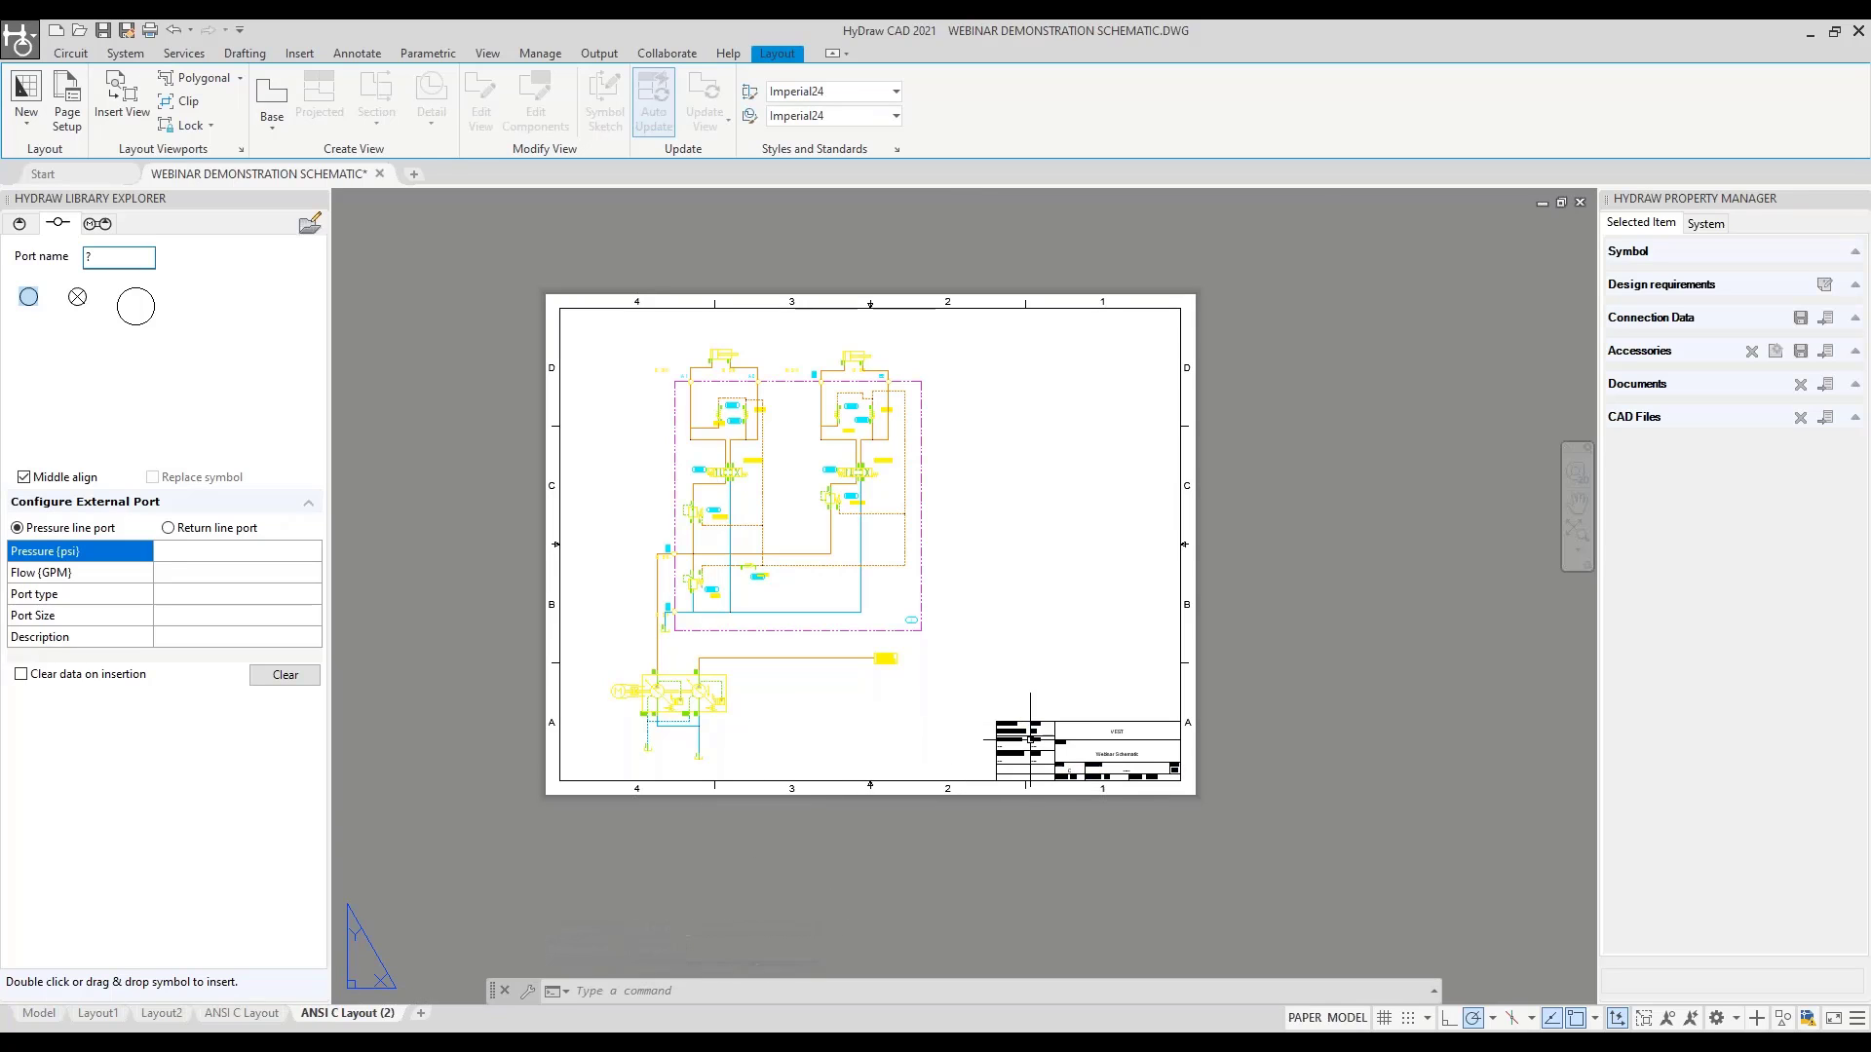
scroll(1112, 765, up, 4)
double_click(1214, 796)
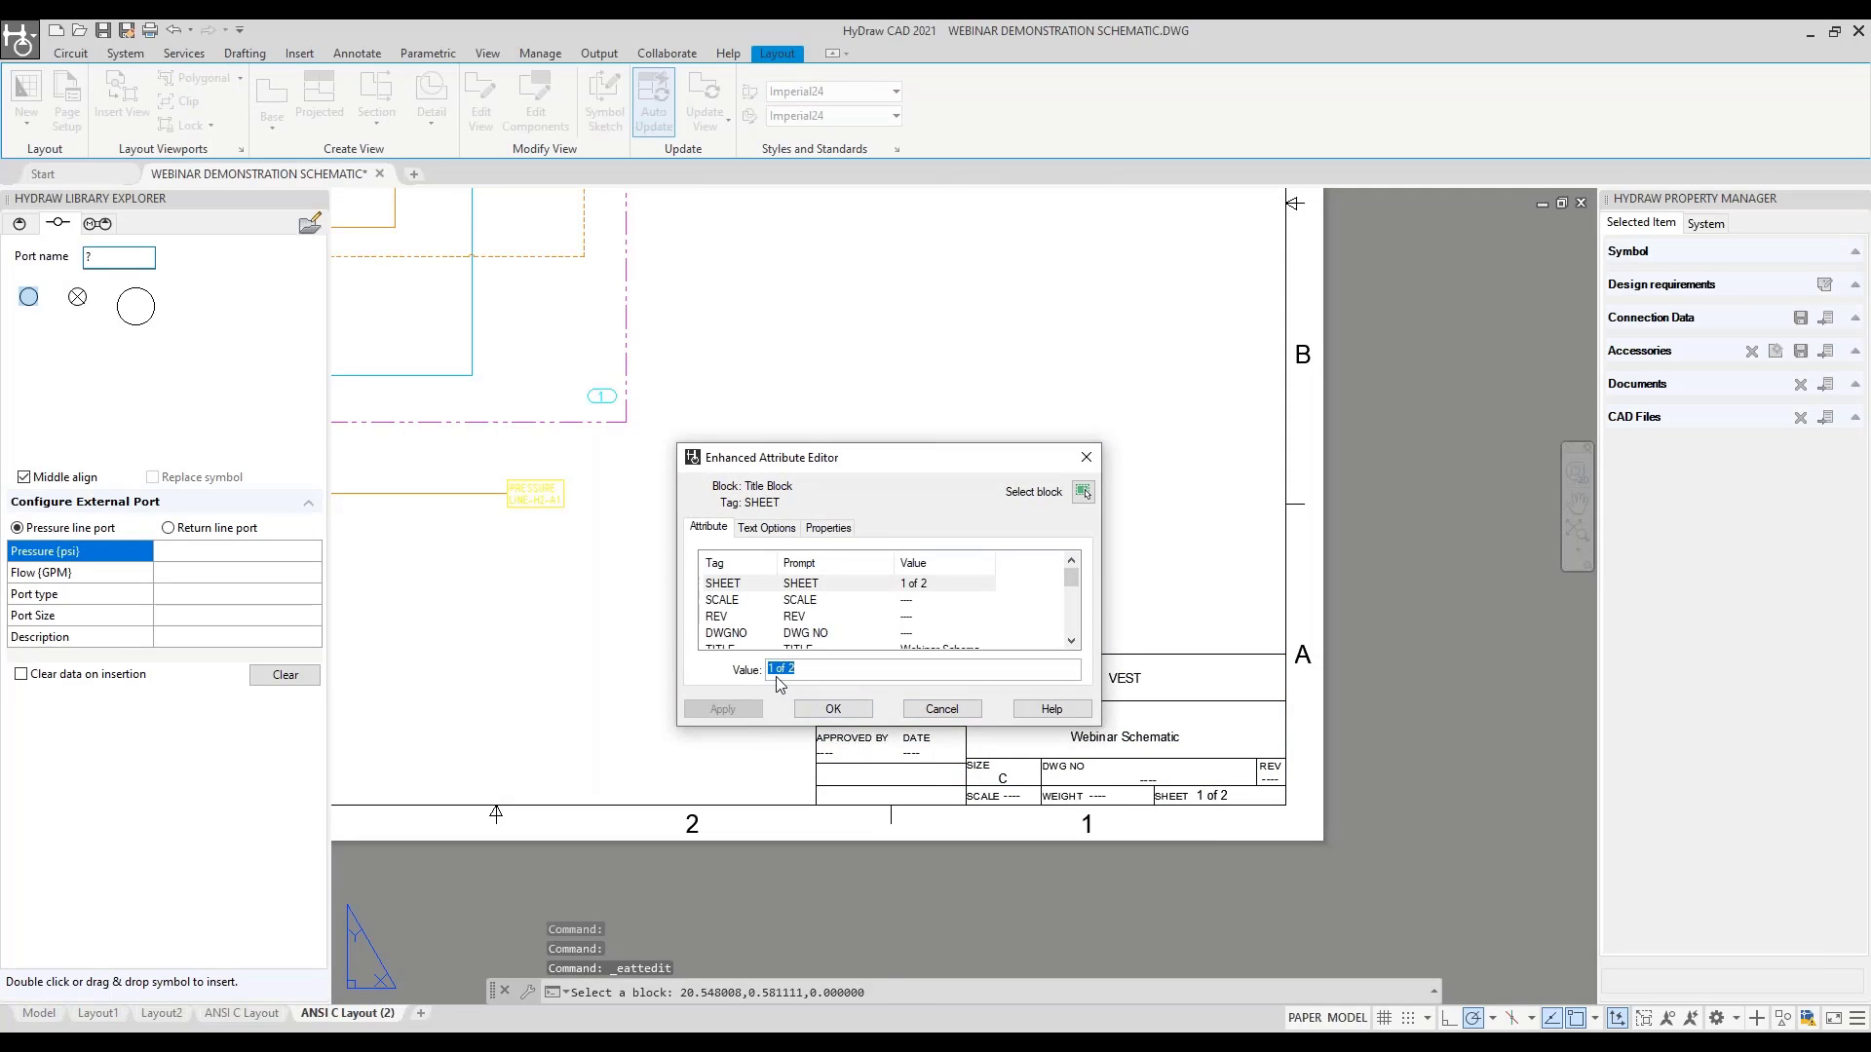
click(774, 670)
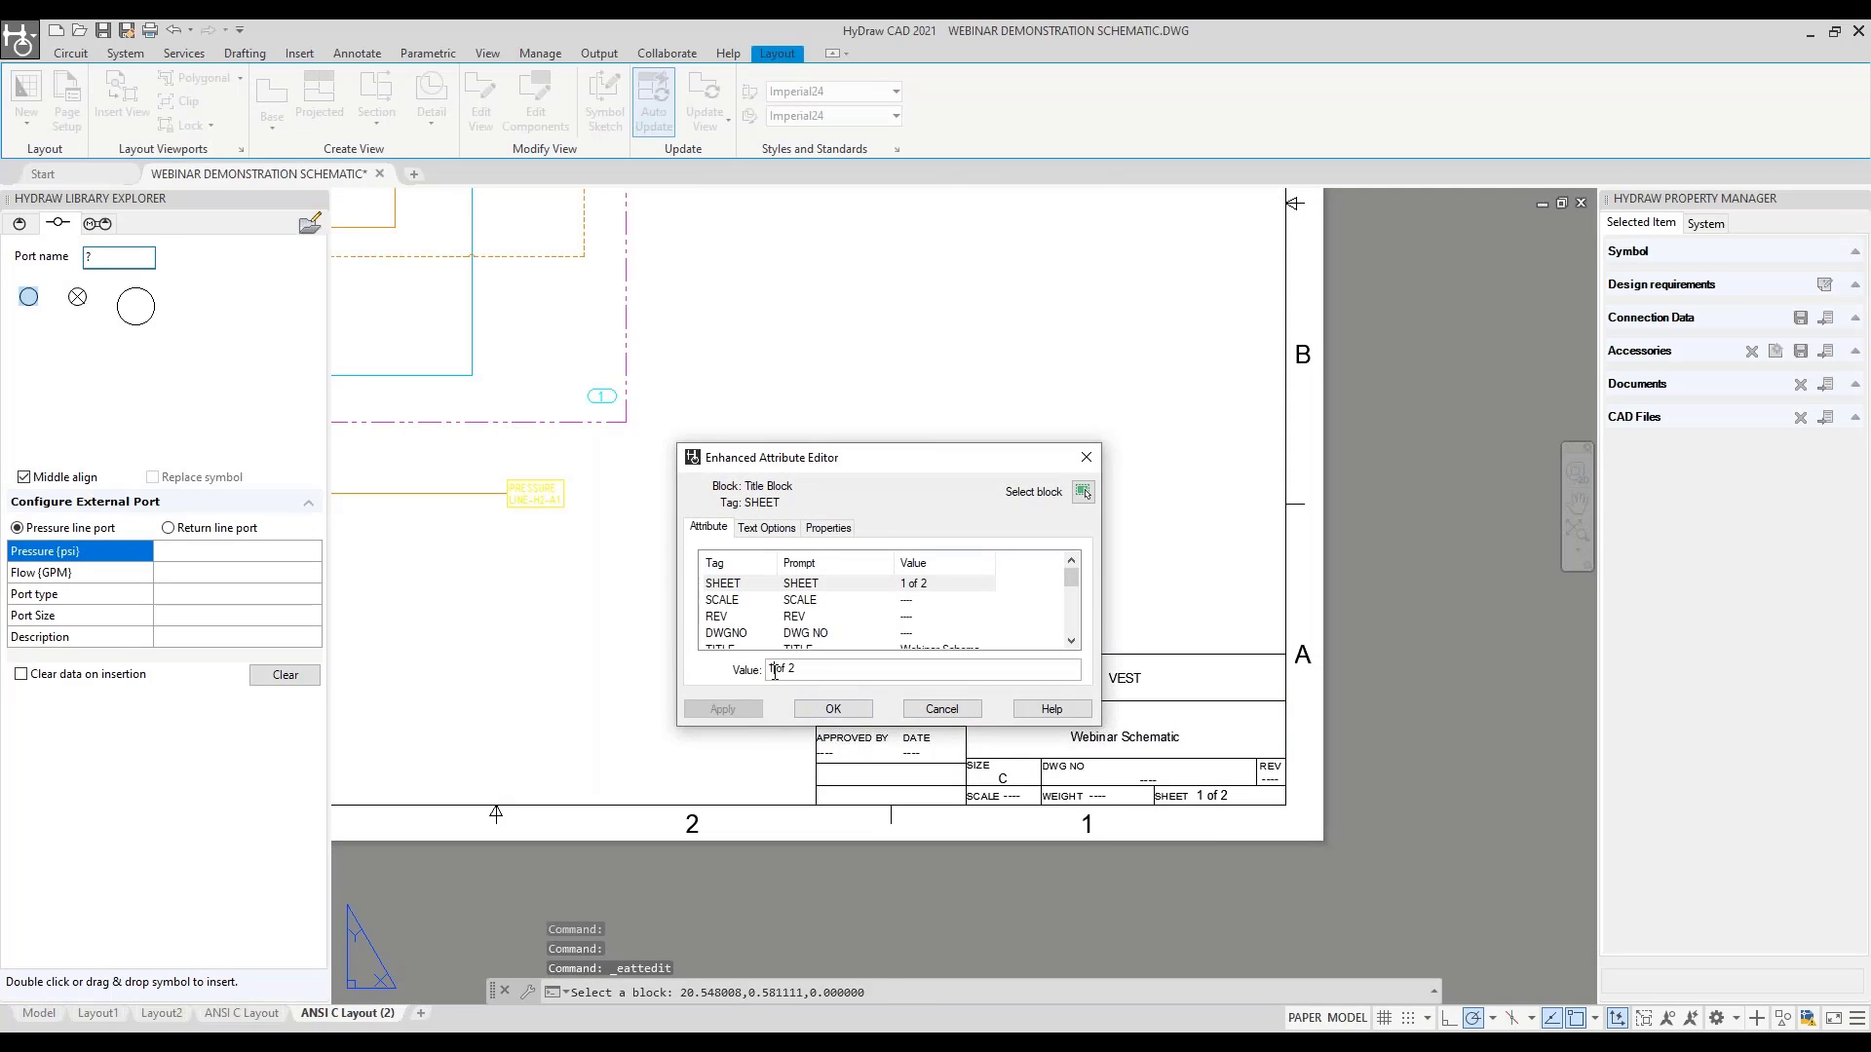
click(833, 709)
Activate the copied layout's viewport and bring the second manifold circuit inside the border in place of the first
scroll(848, 717, down, 5)
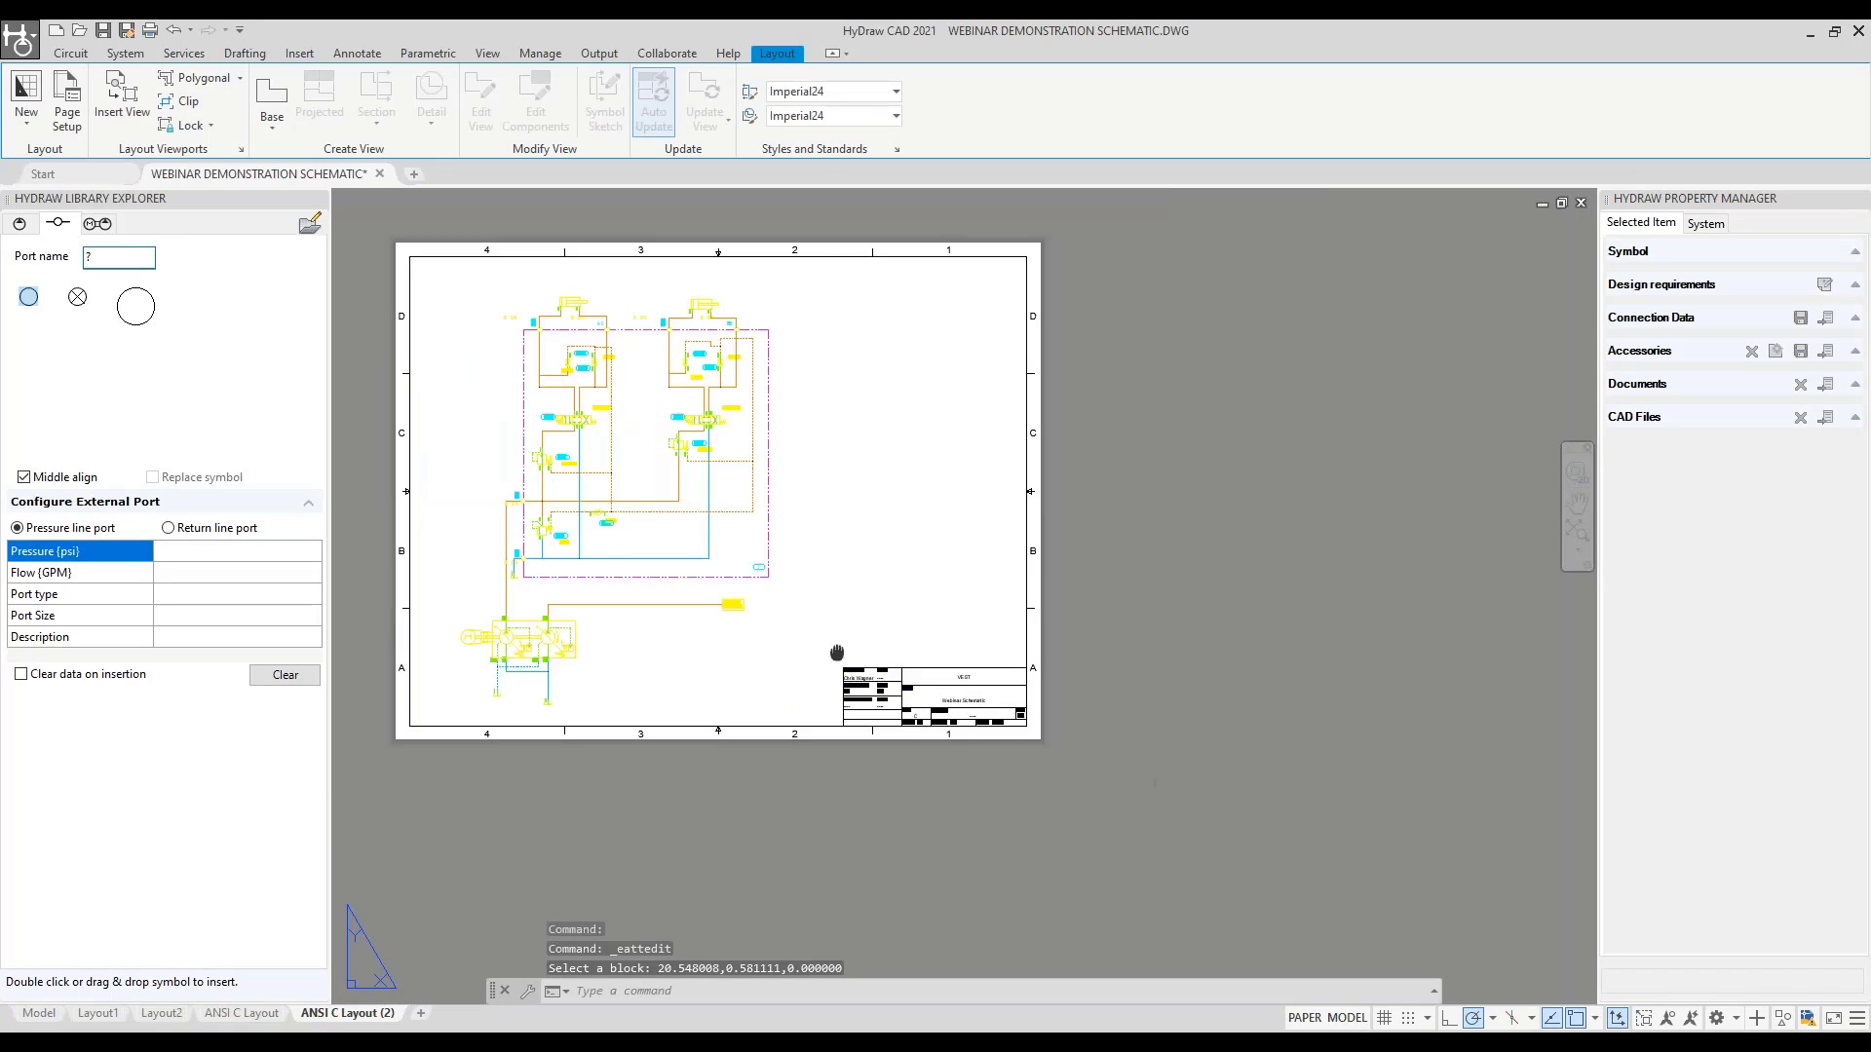
double_click(918, 585)
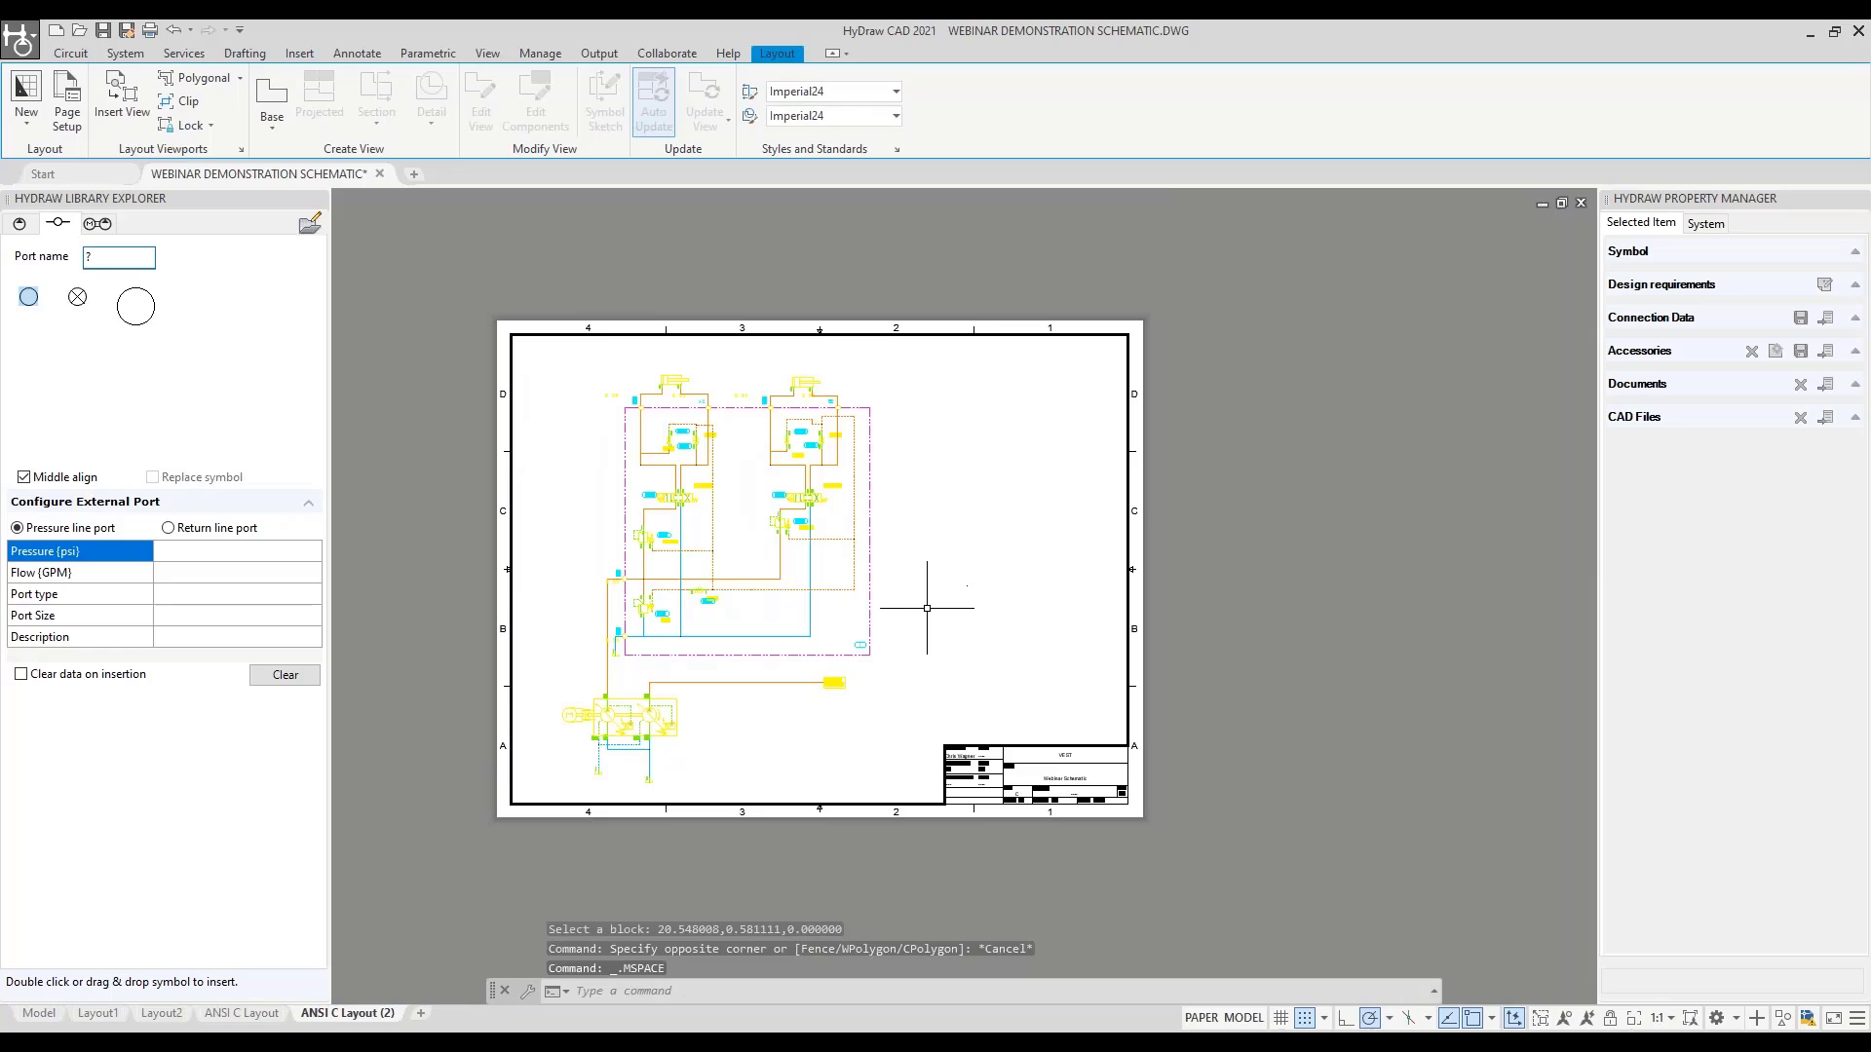
middle_drag(974, 587, 419, 558)
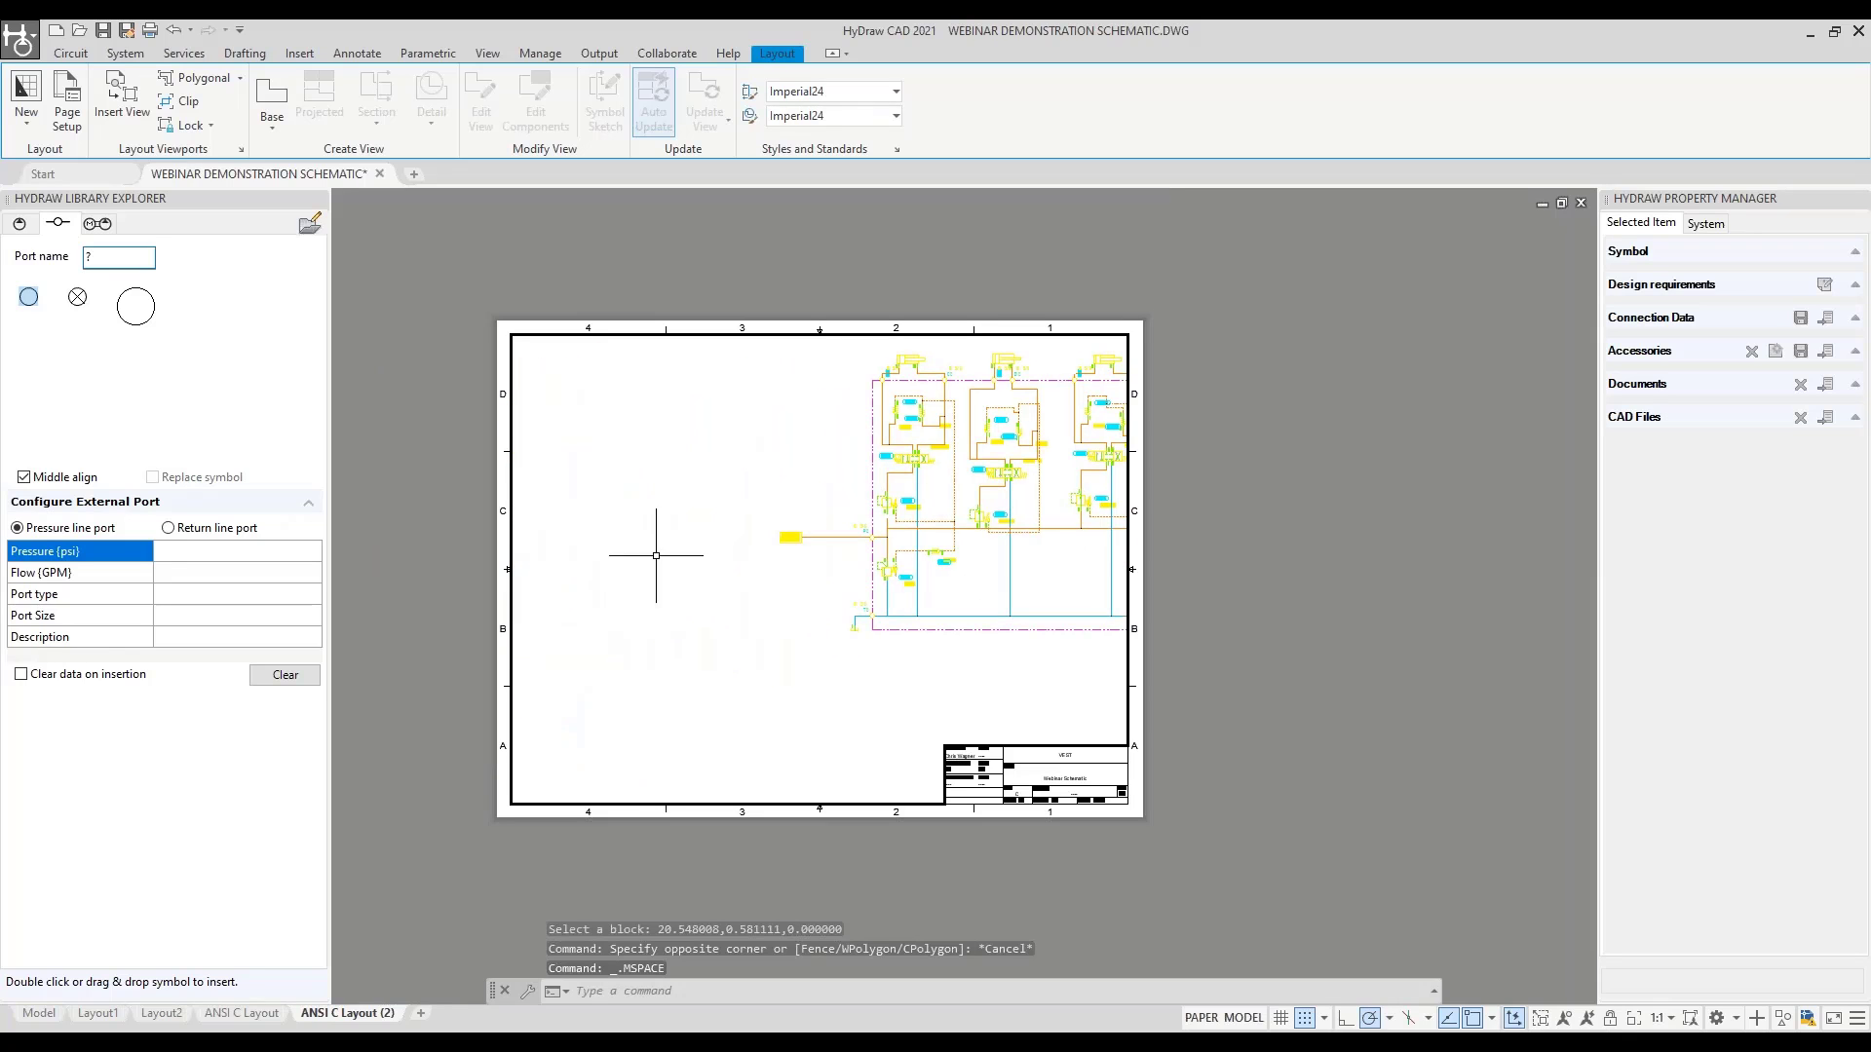
middle_drag(851, 565, 631, 629)
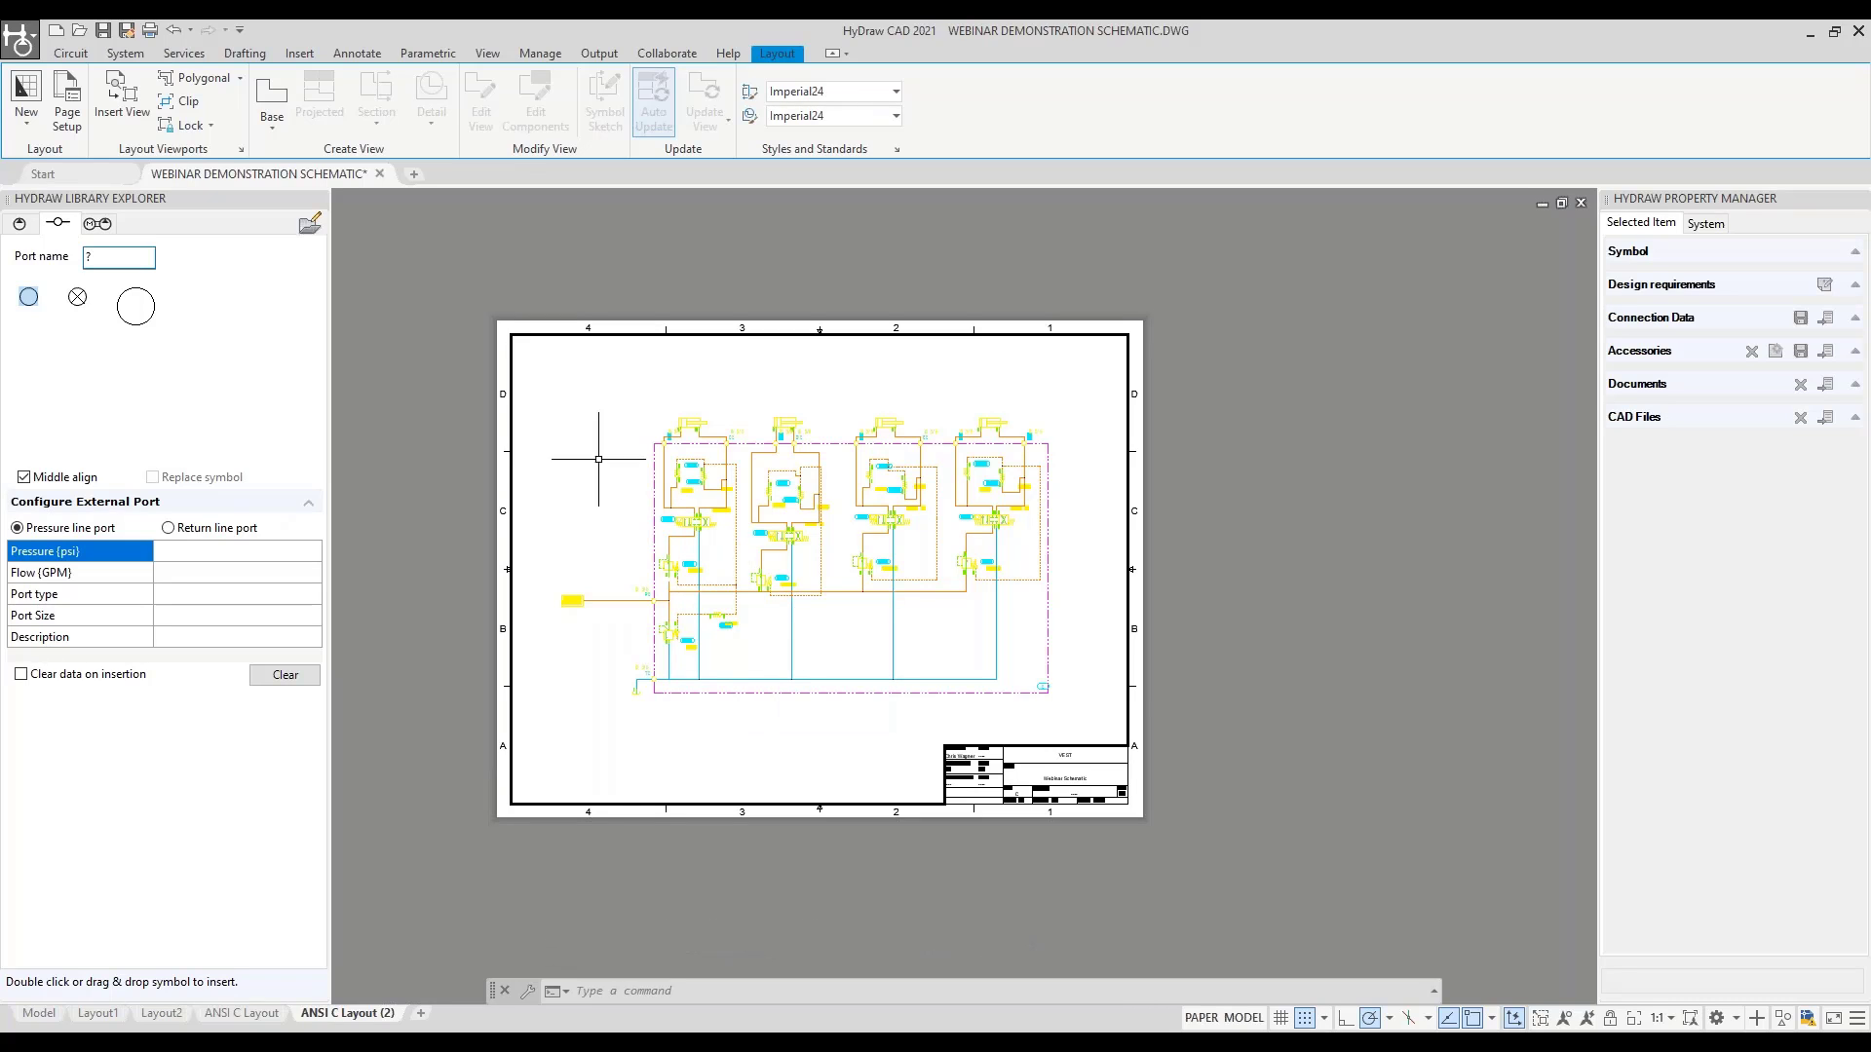
Centre the viewport on the second manifold circuit using Zoom Object and set the viewport scale to 1:1
text(z)
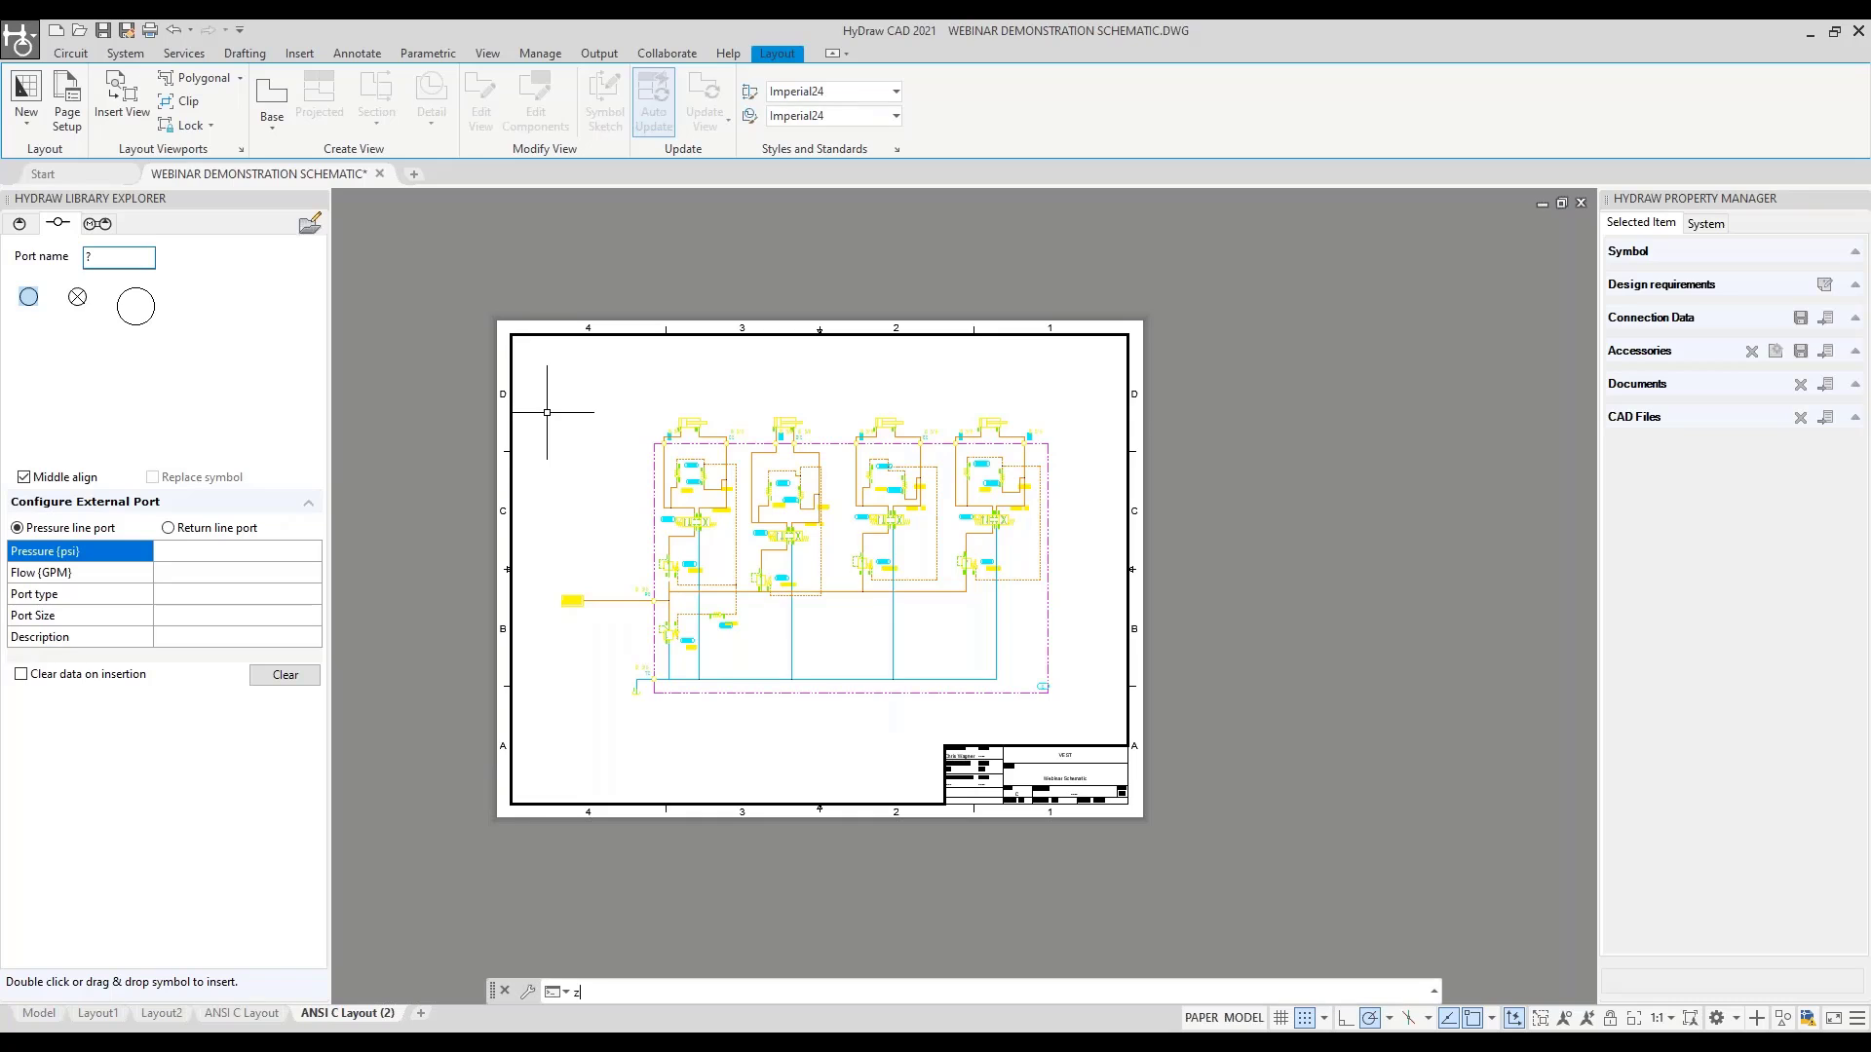
key(Return)
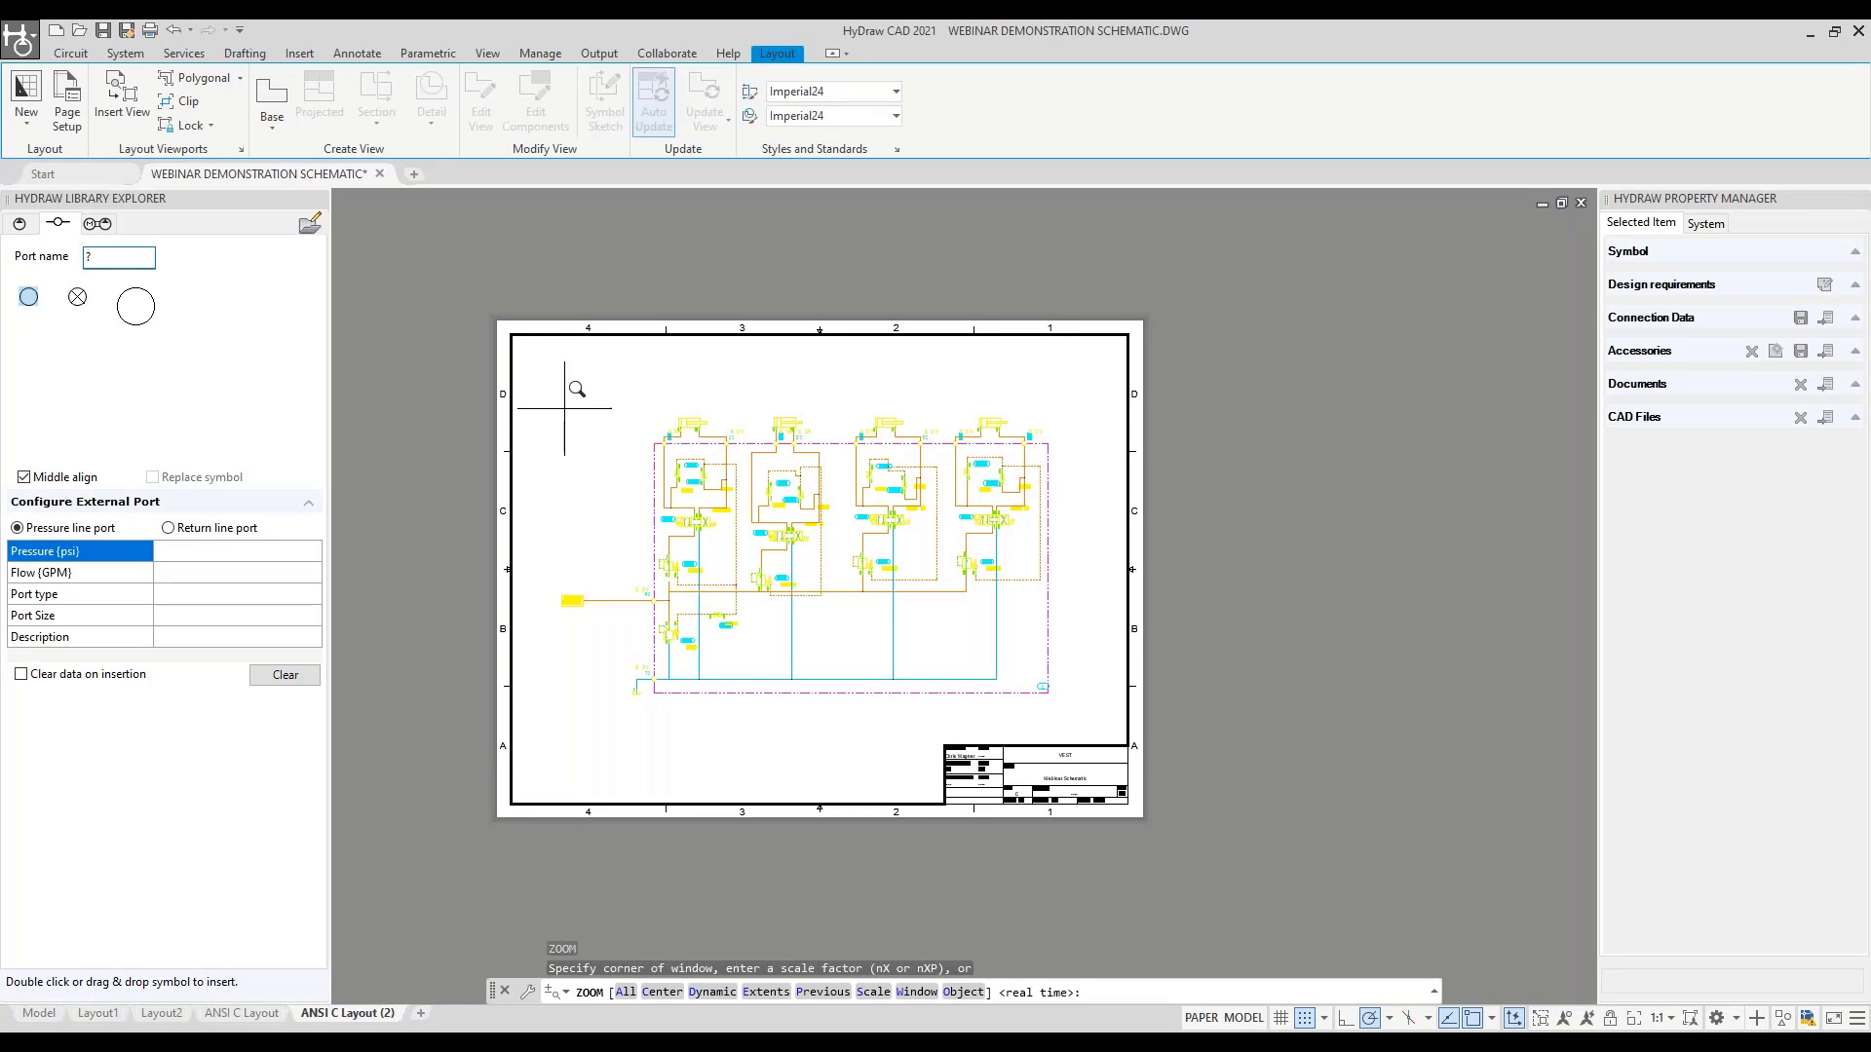
text(o)
key(Return)
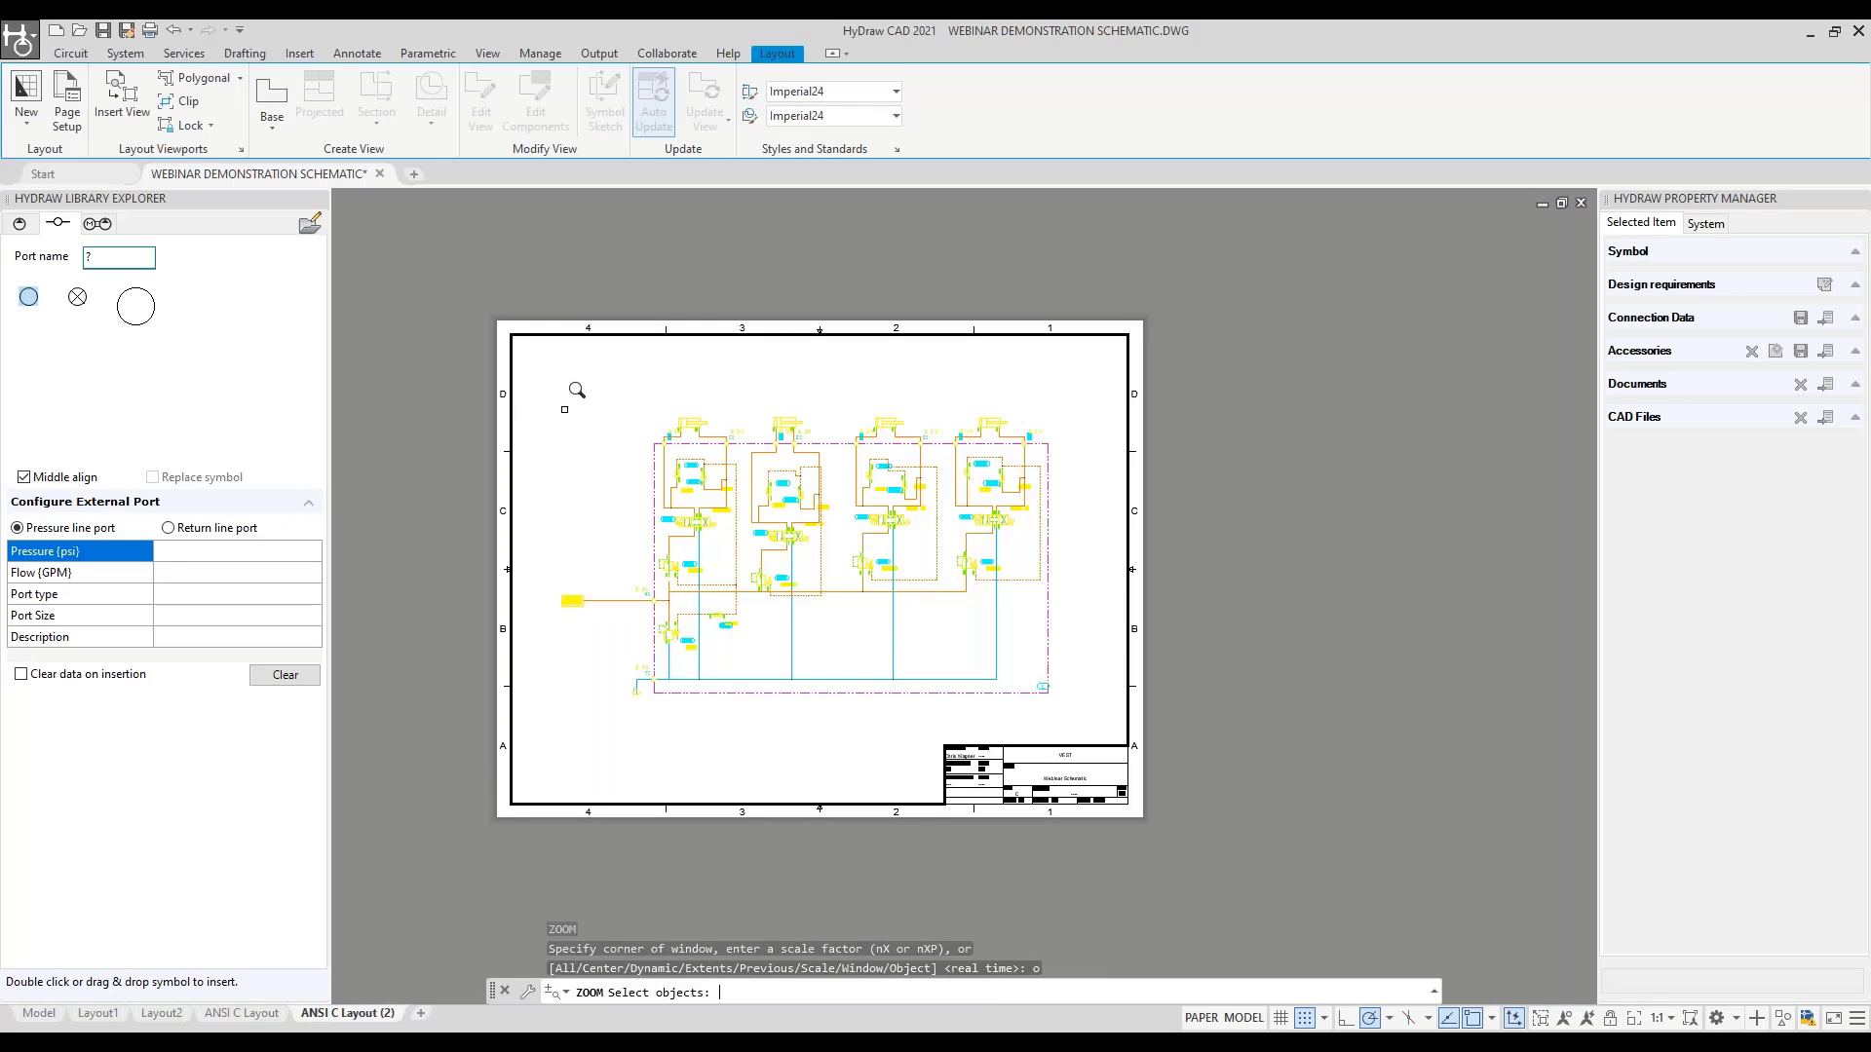
click(534, 386)
click(1051, 701)
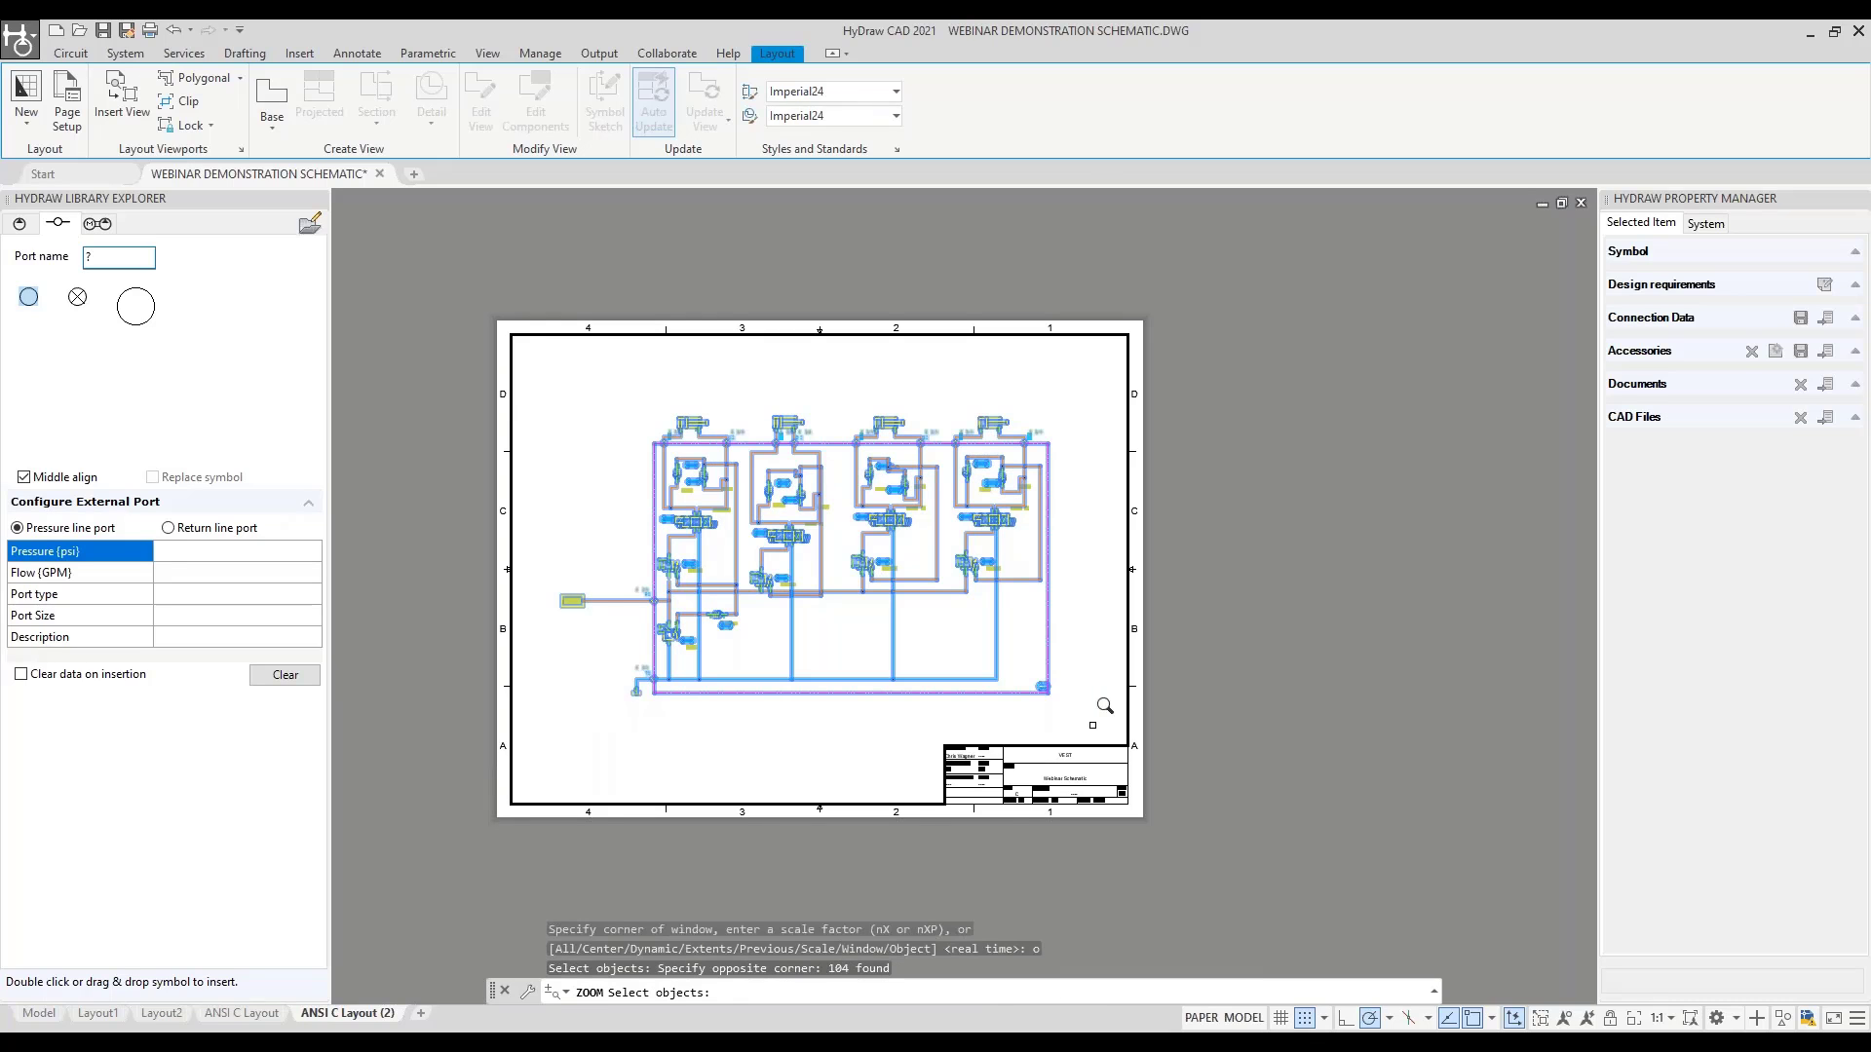
key(Return)
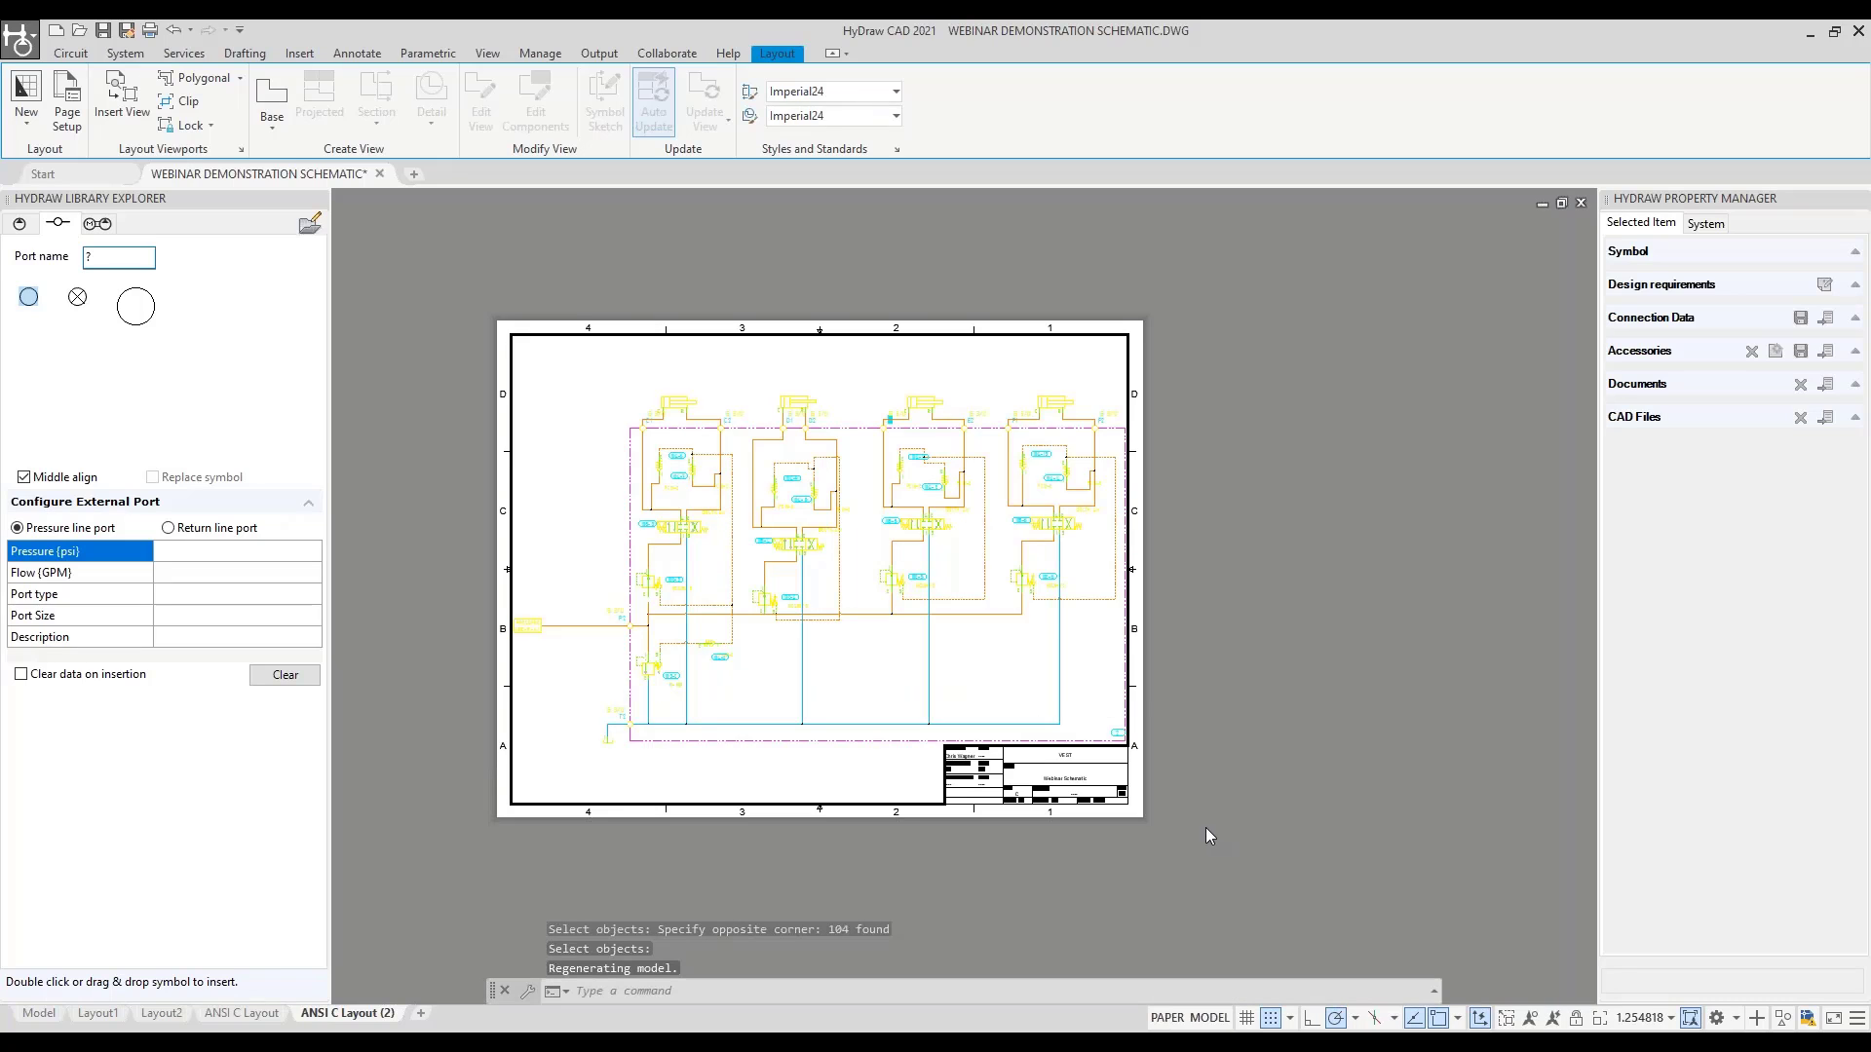
click(1645, 1019)
click(1615, 455)
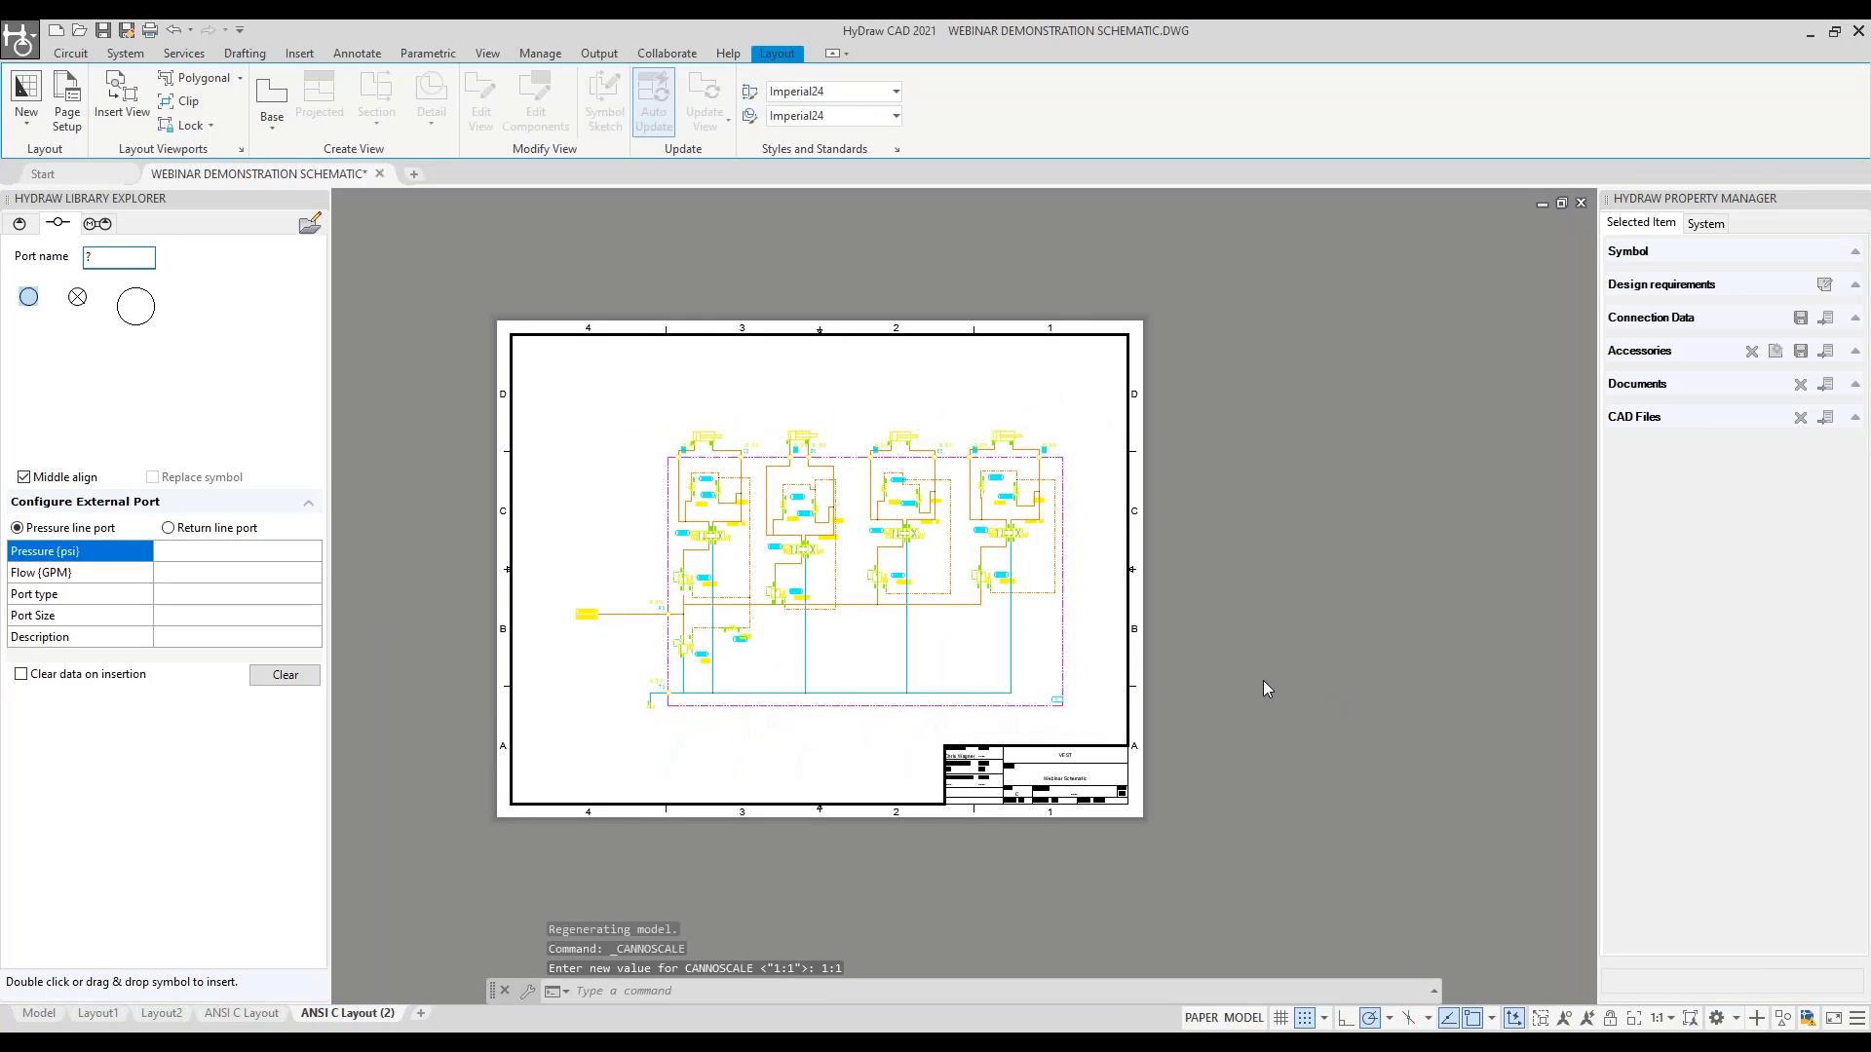
Return to paper space and fit the entire second sheet in view with Zoom All
double_click(1214, 664)
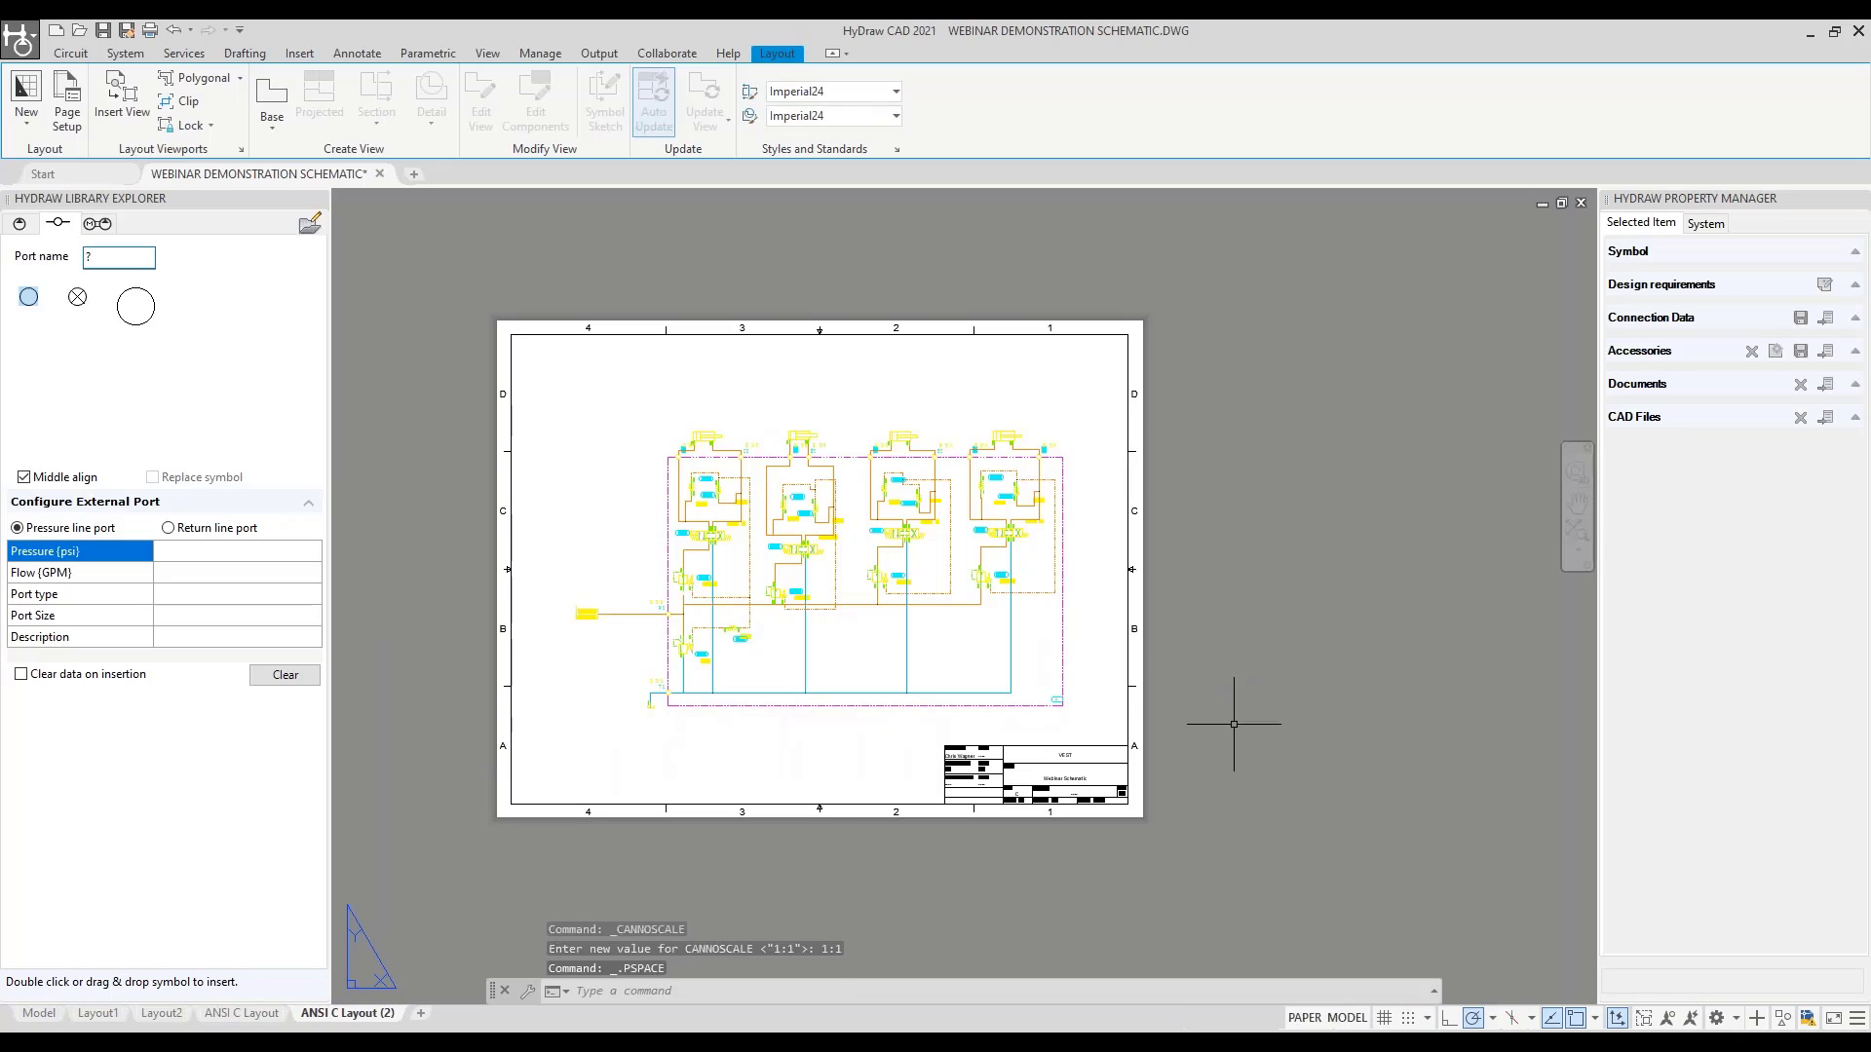
text(z)
key(Return)
text(a)
key(Return)
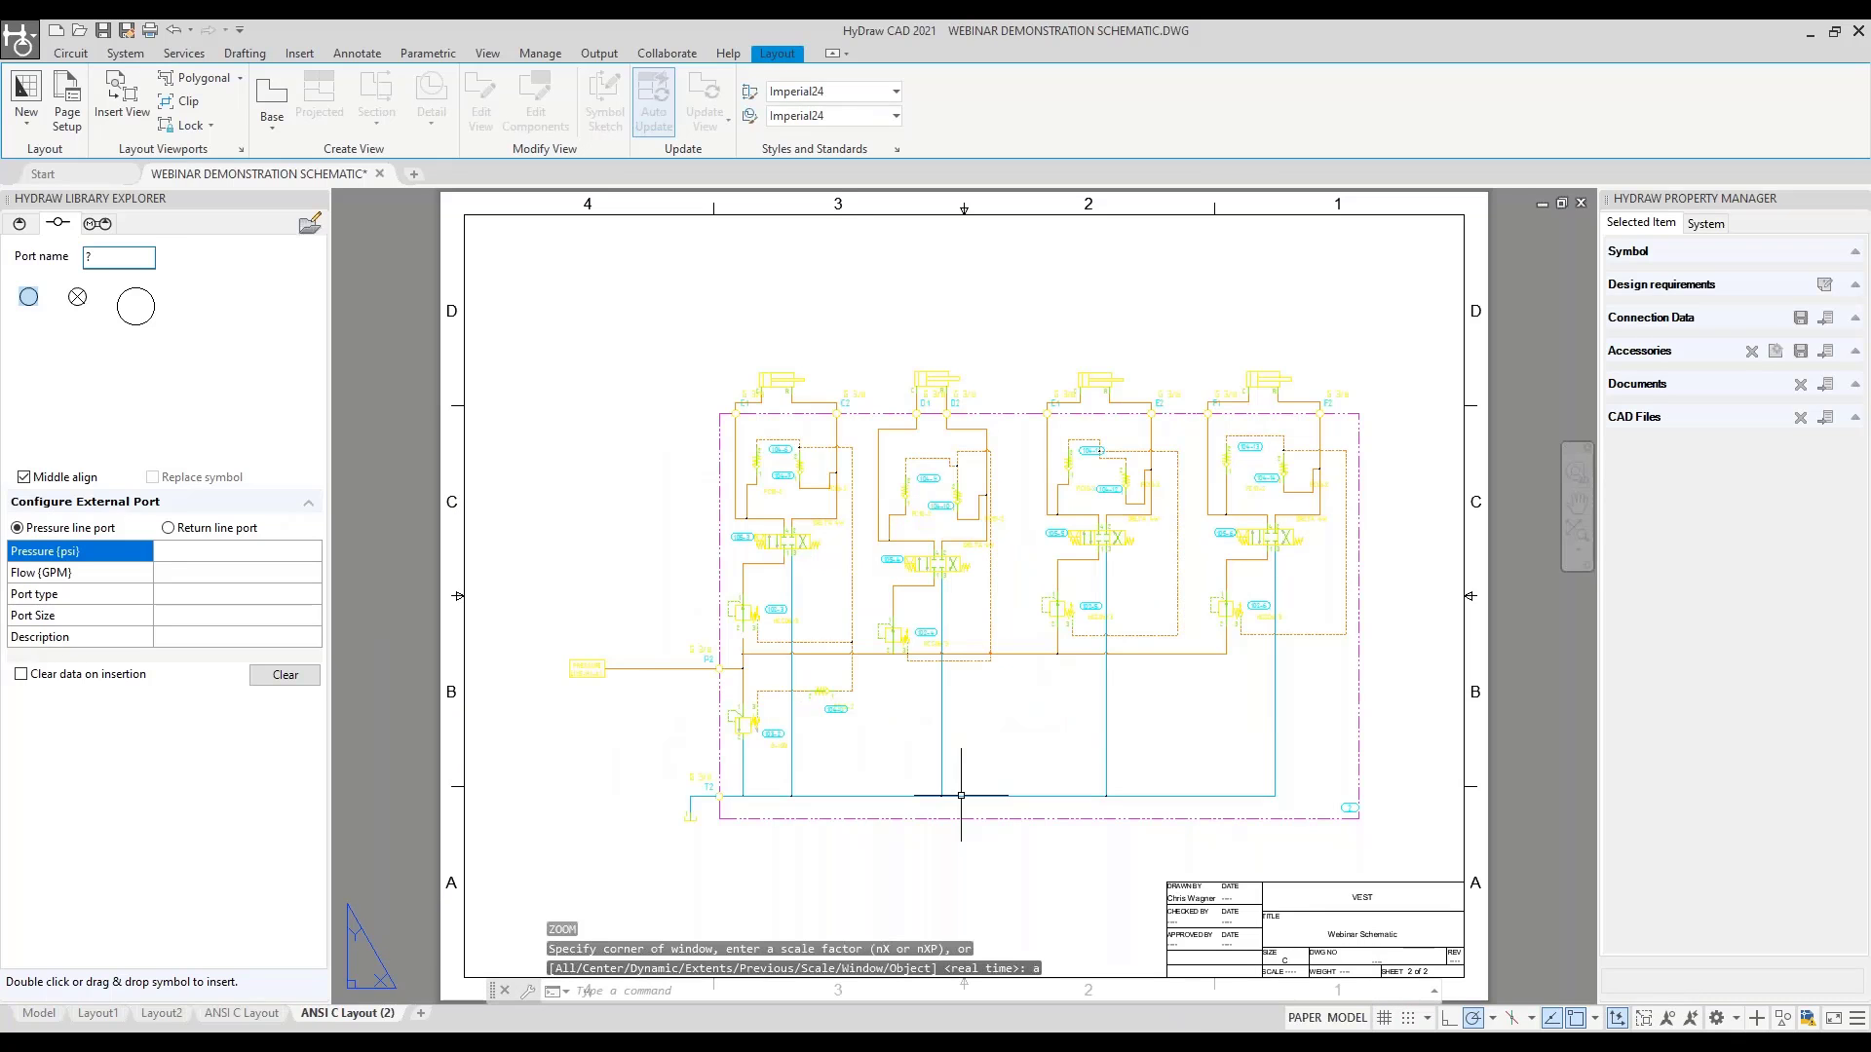
Switch to the original ANSI C Layout and fit its entire sheet in view with Zoom All
click(242, 1013)
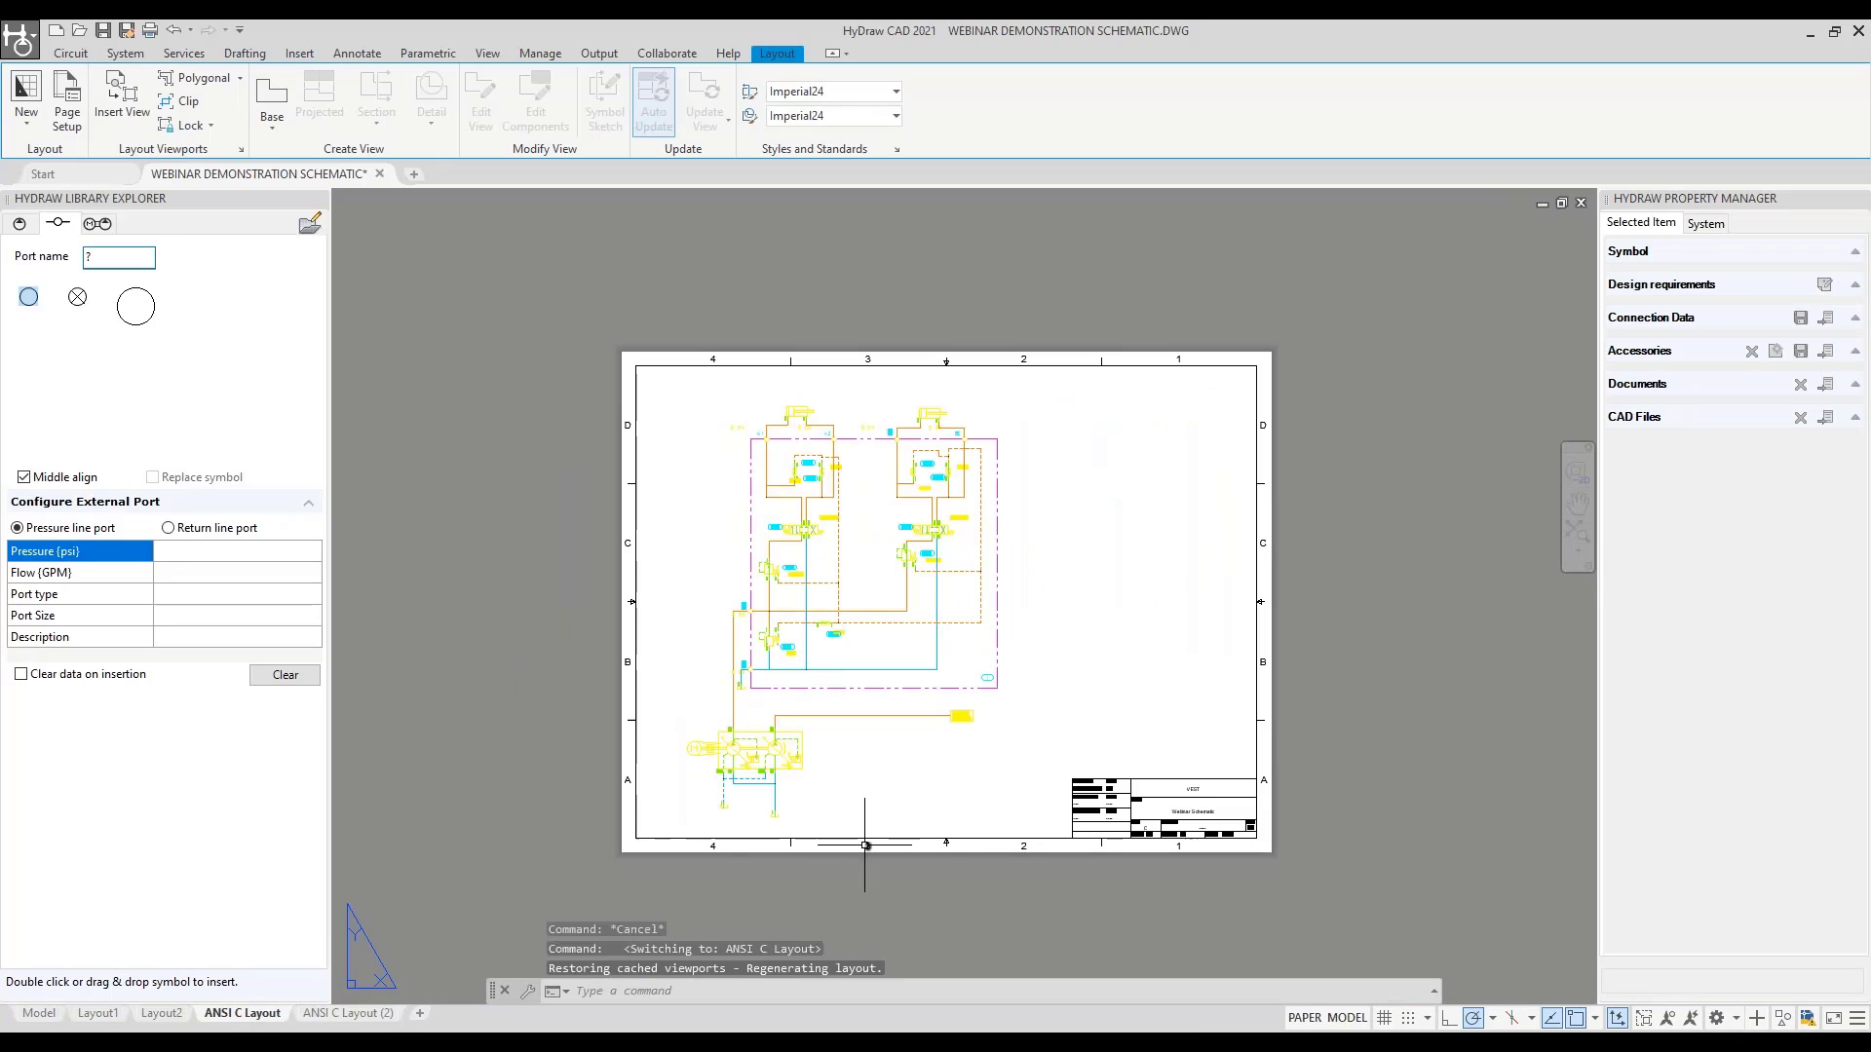
text(z)
key(Return)
text(a)
key(Return)
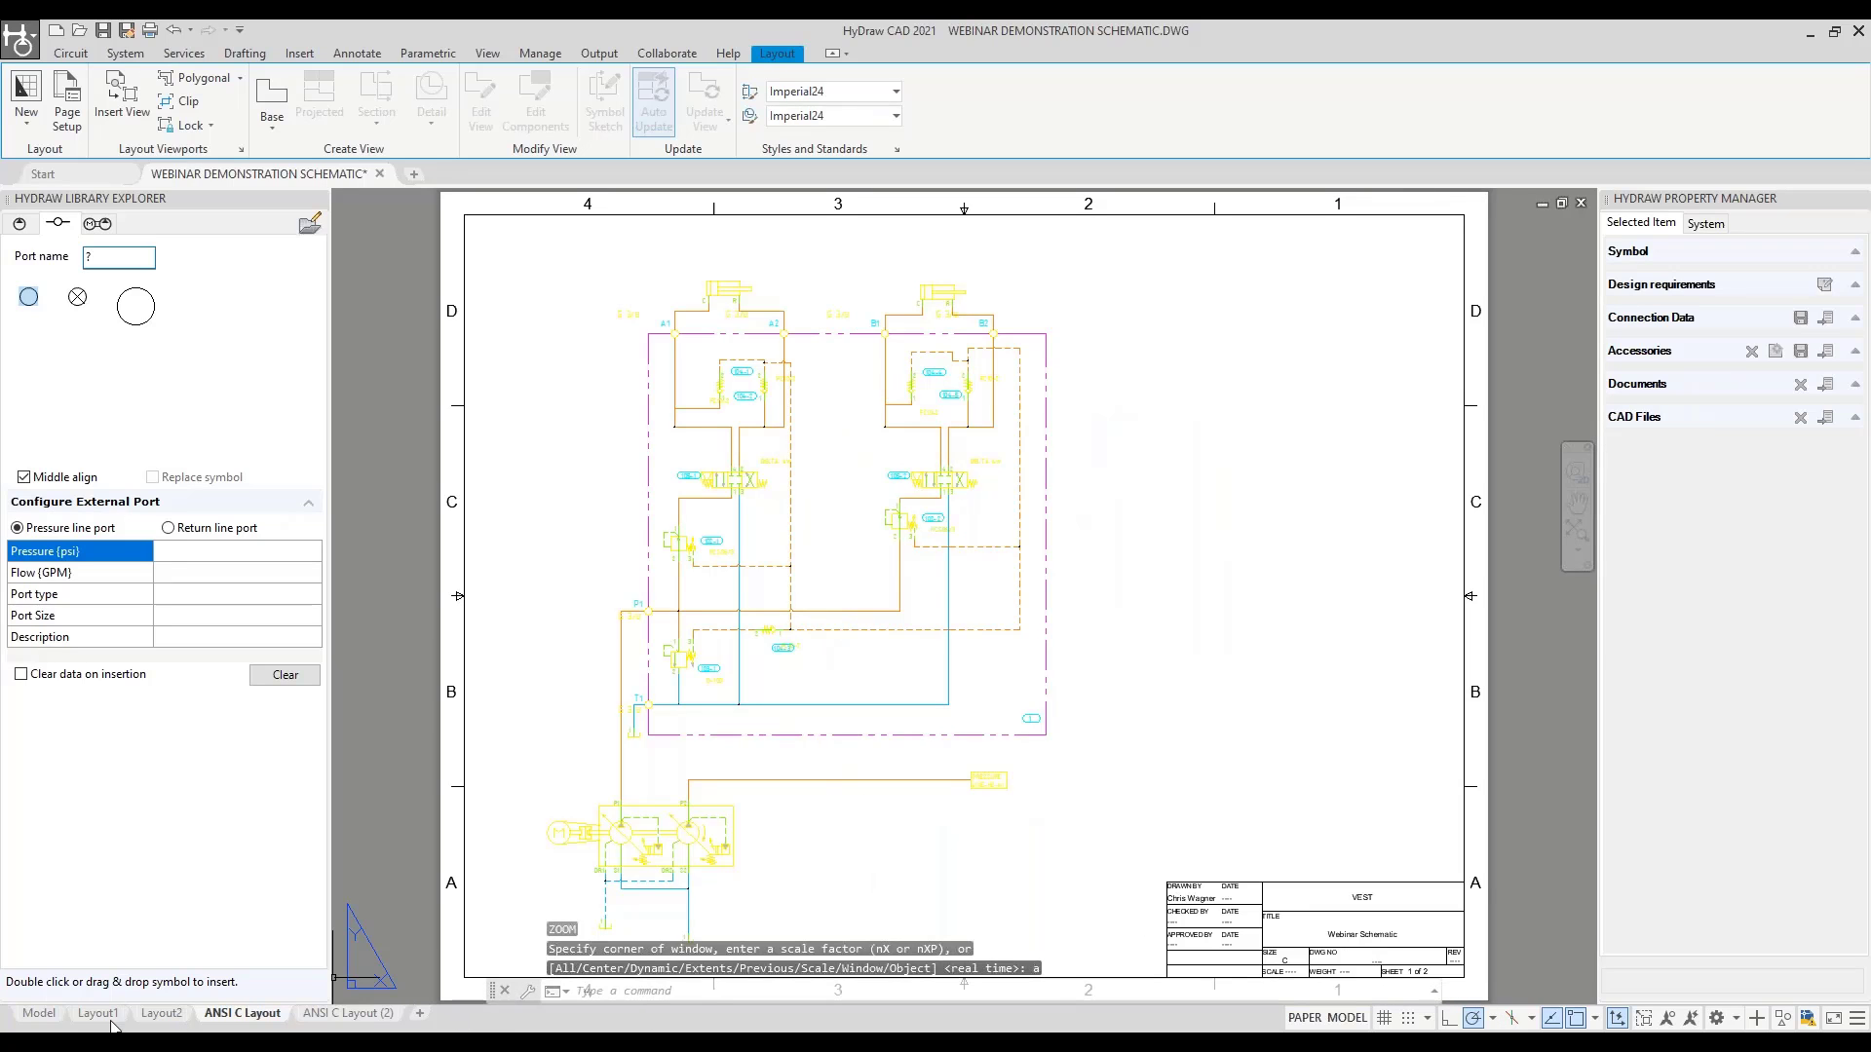
Return to model space and start a Batch Plot of the drawing with PDF as the publish format
click(41, 1015)
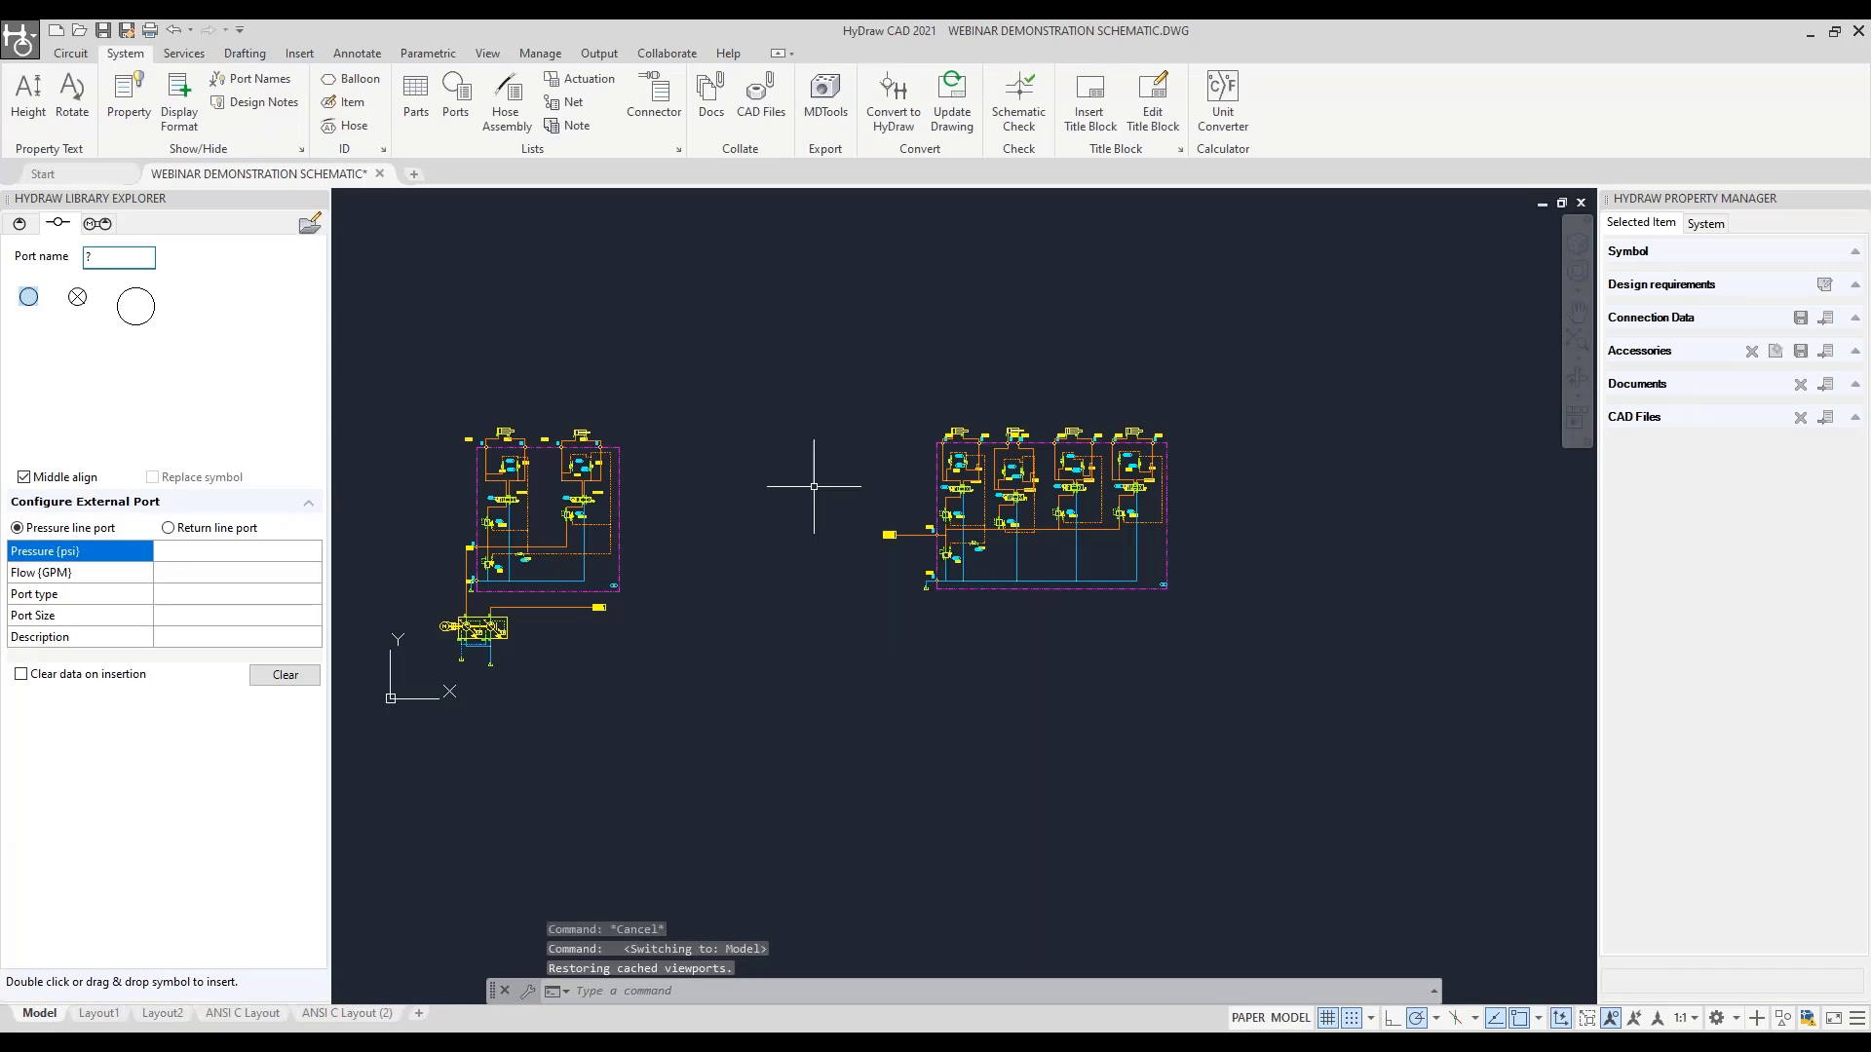
middle_drag(783, 451, 798, 472)
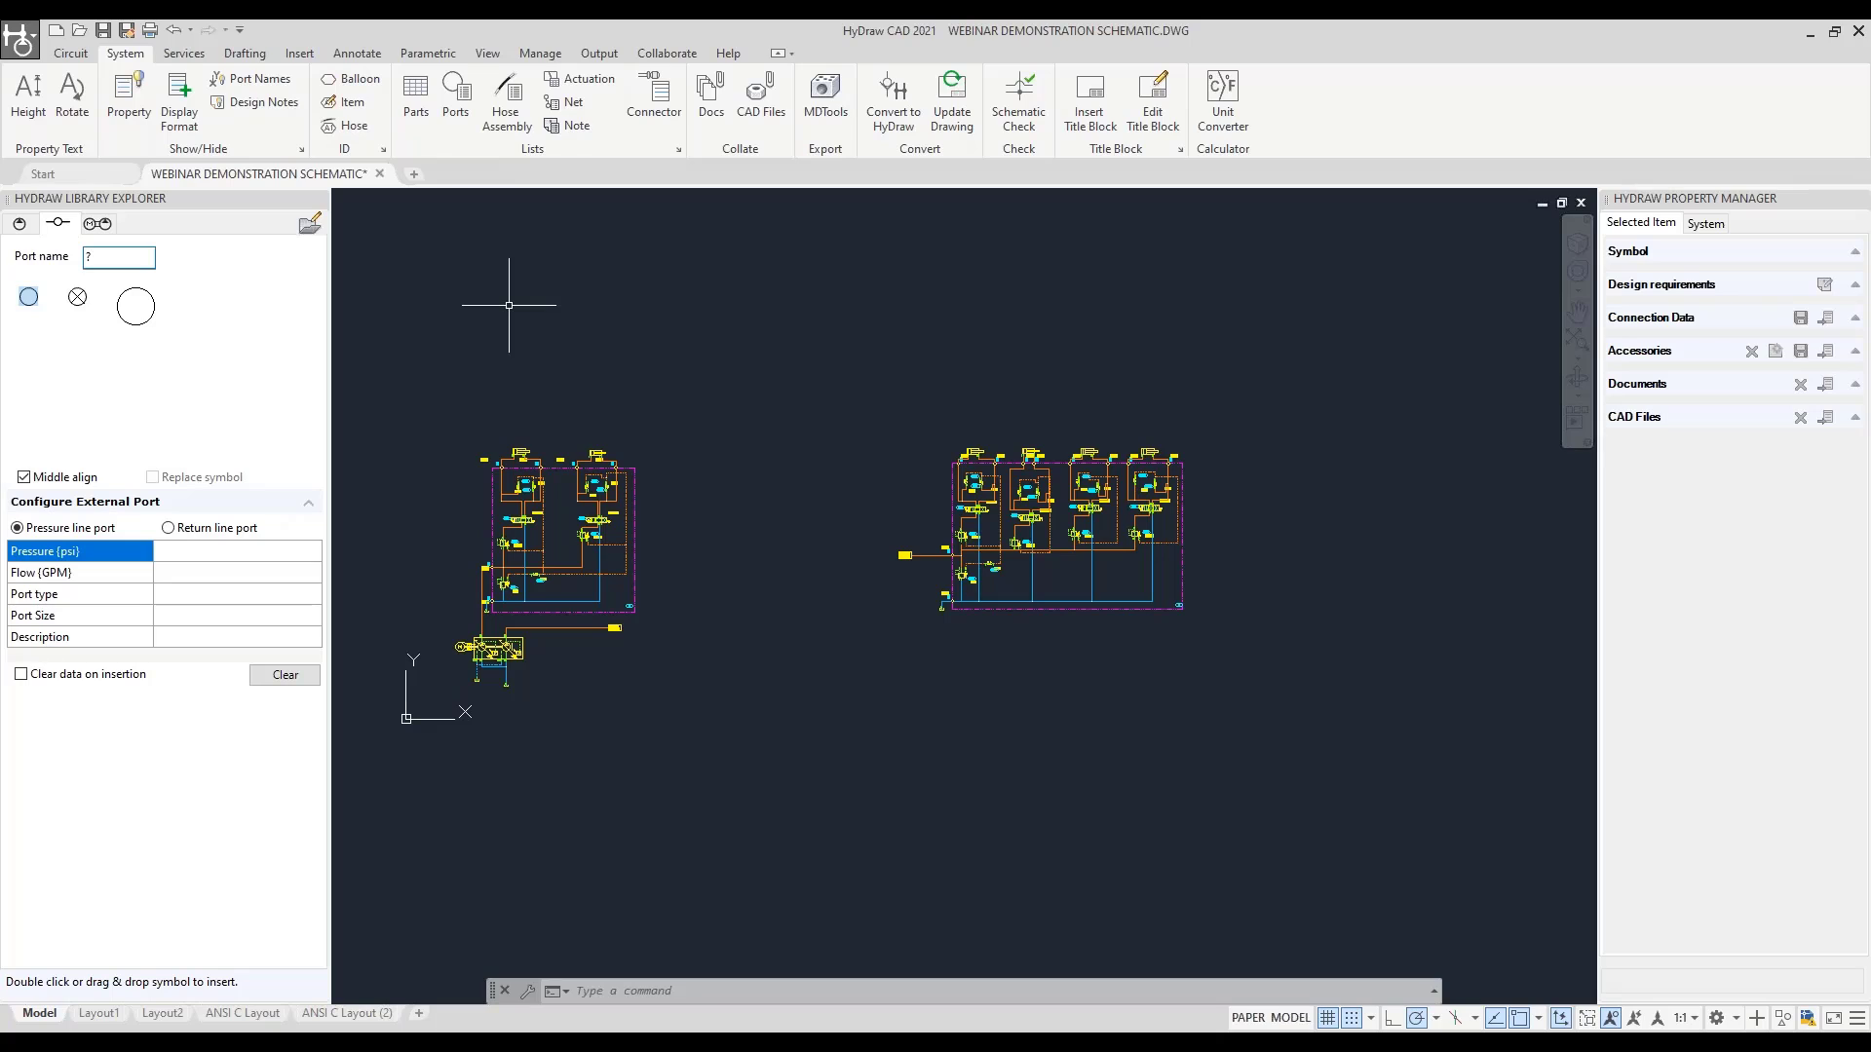
click(34, 47)
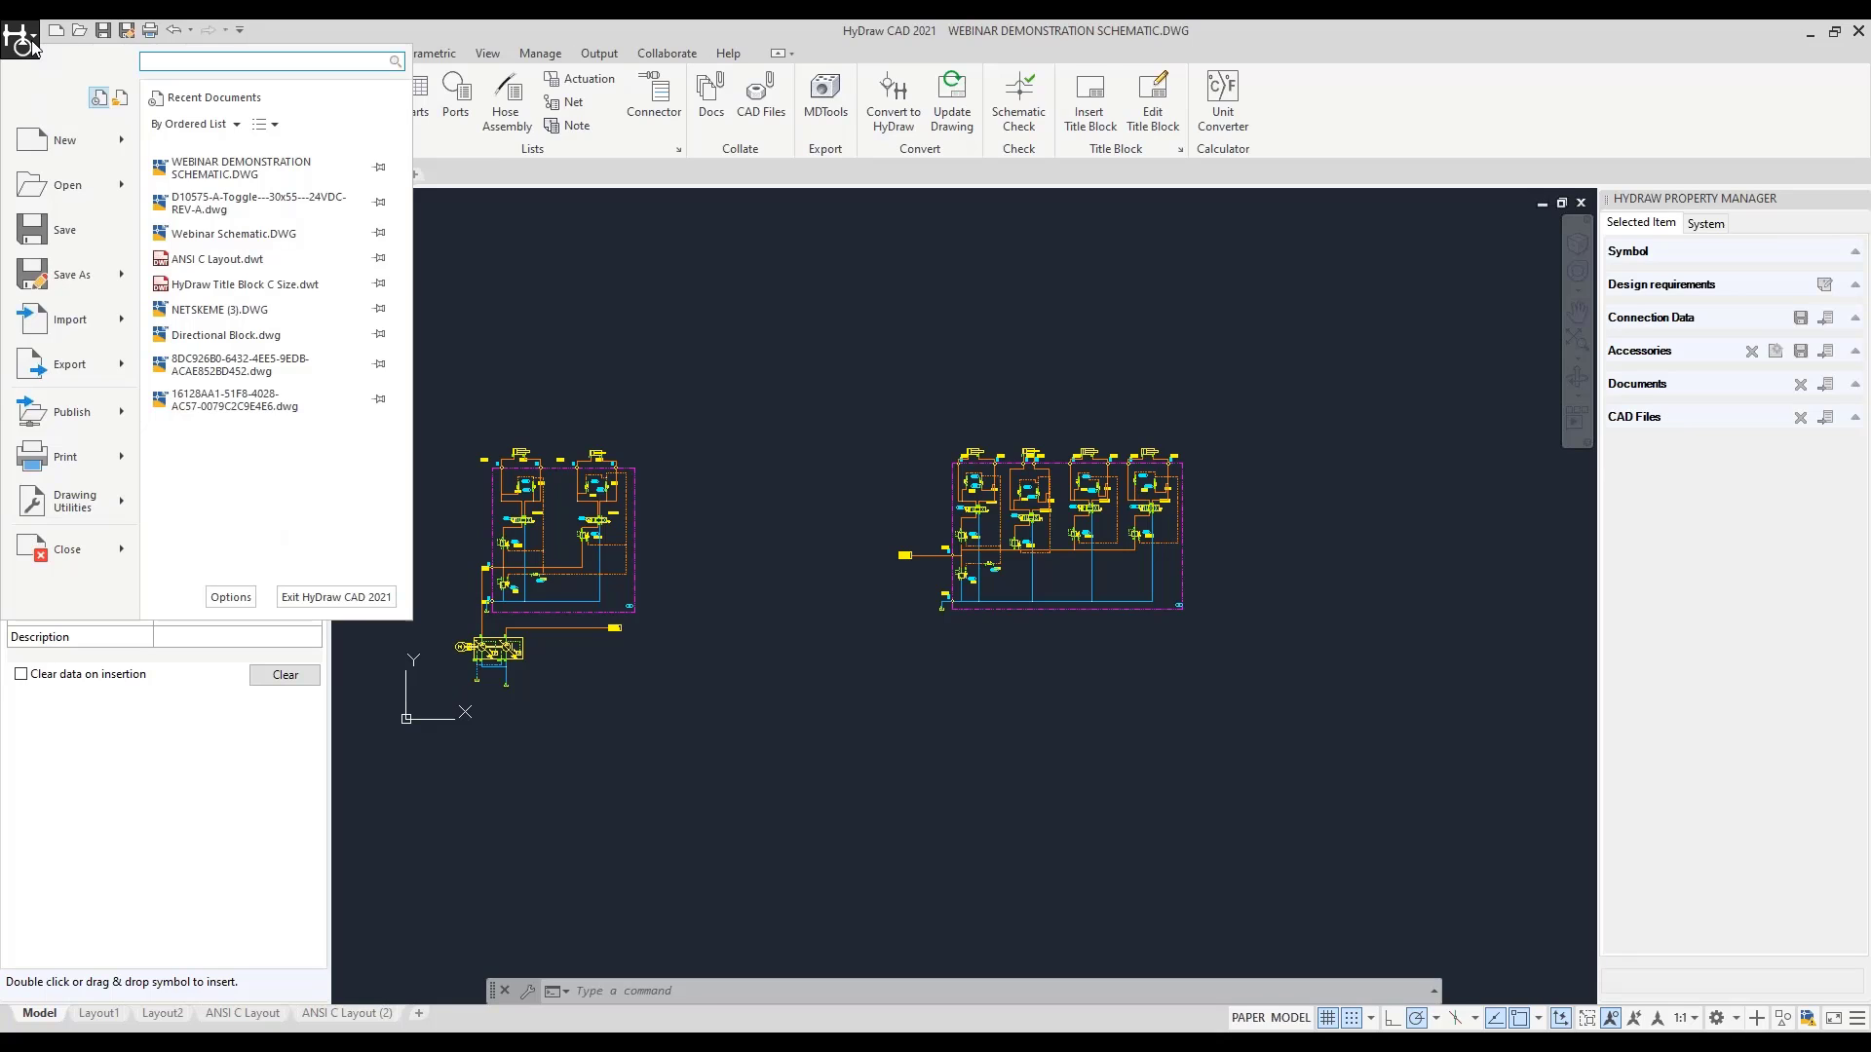
click(114, 473)
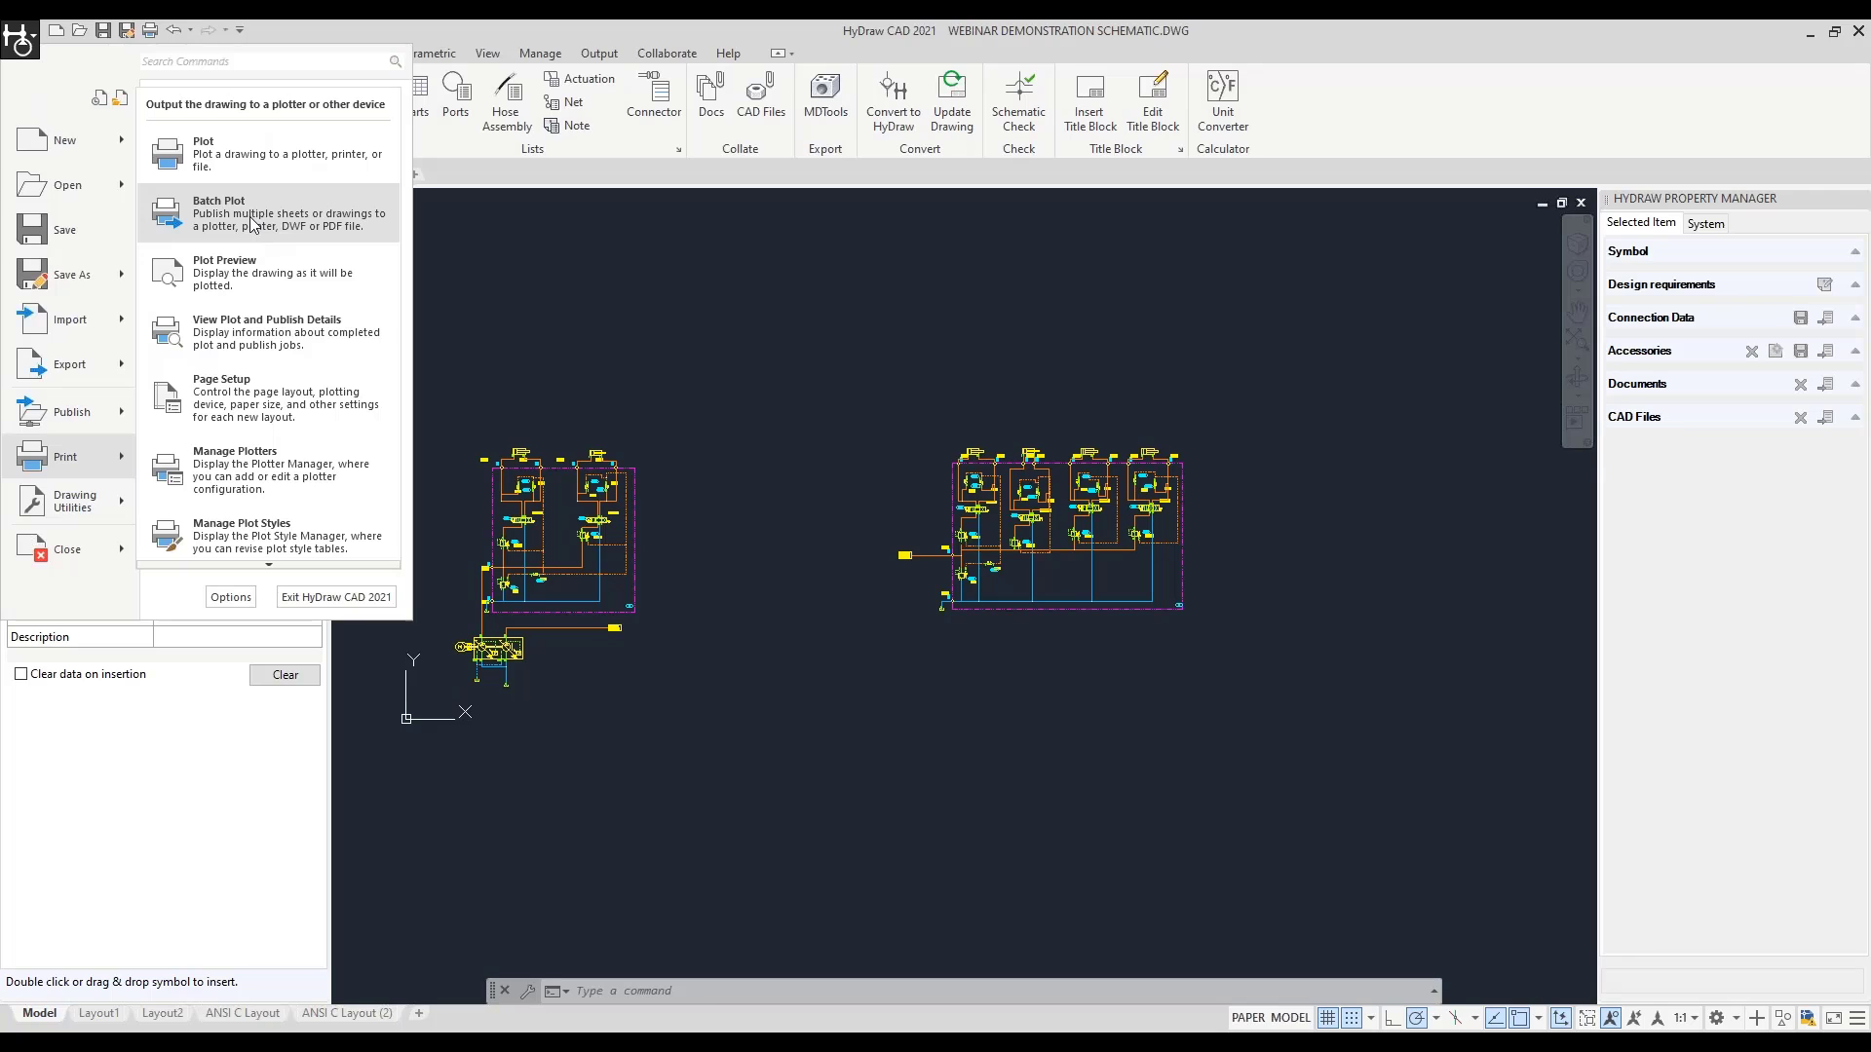
click(251, 222)
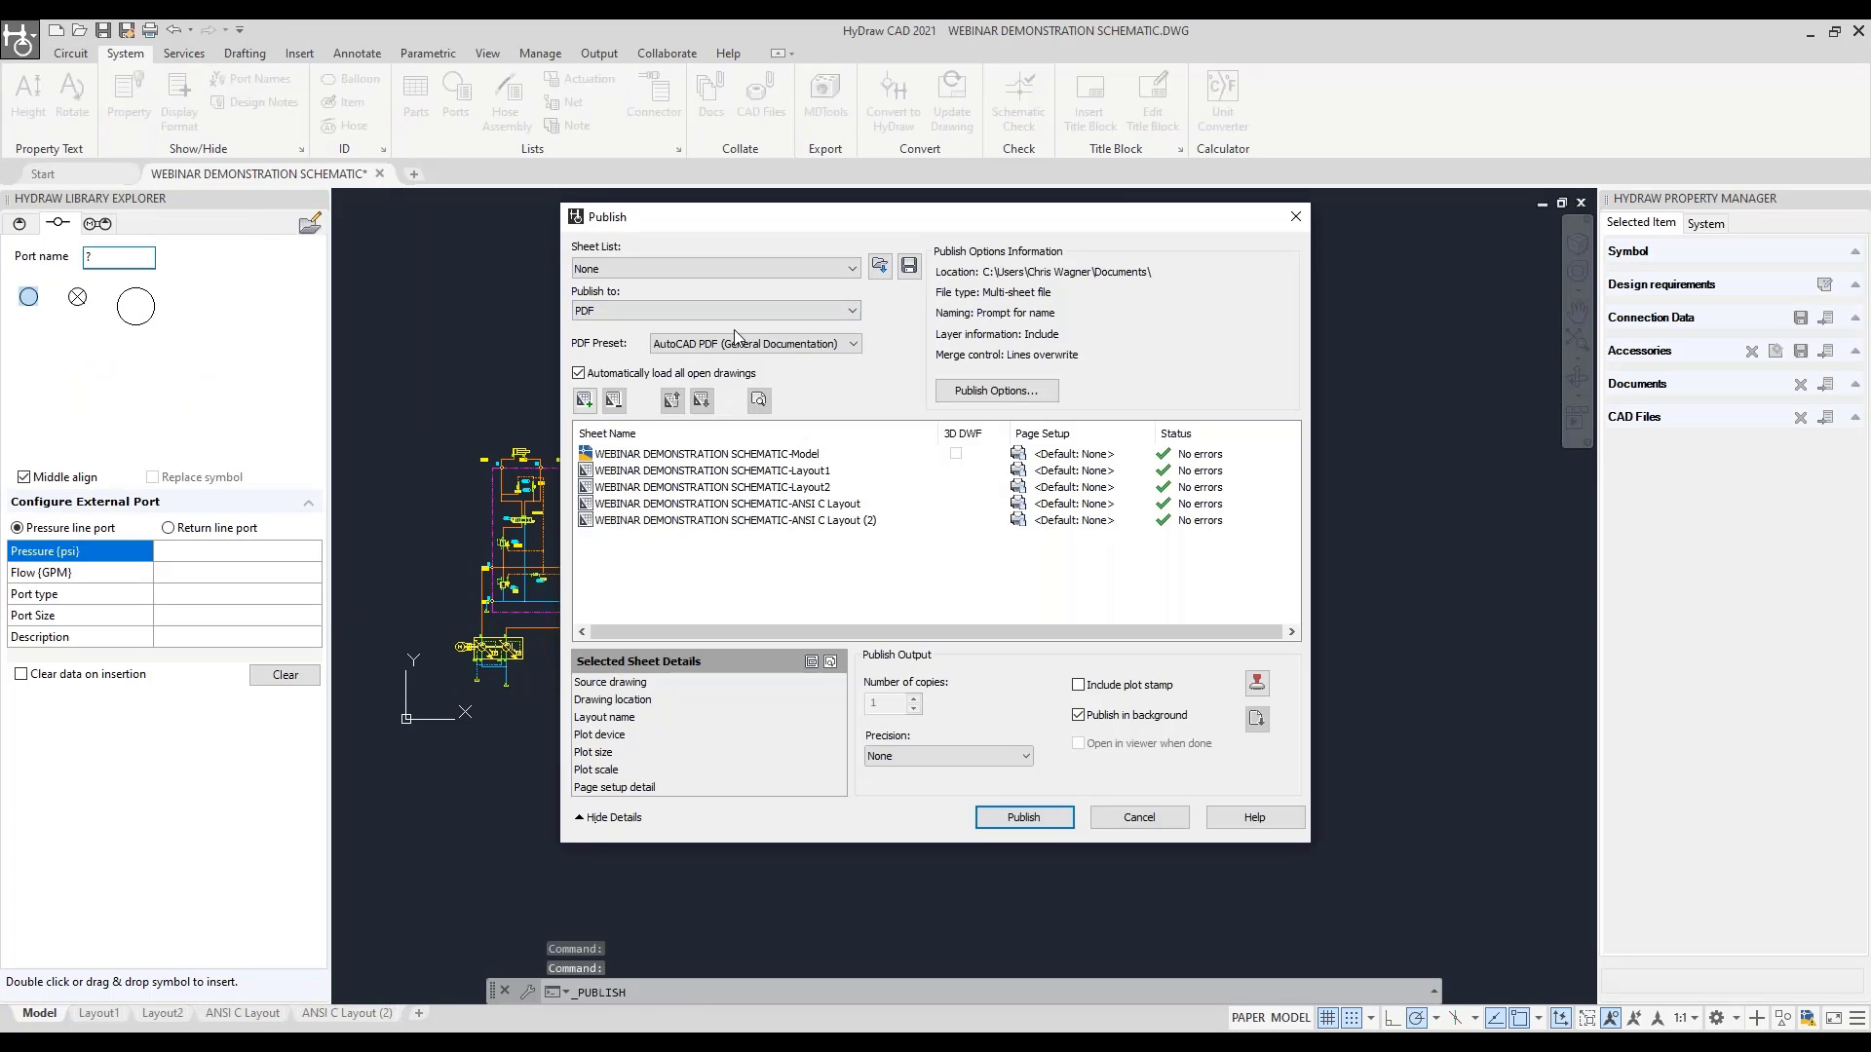
click(659, 311)
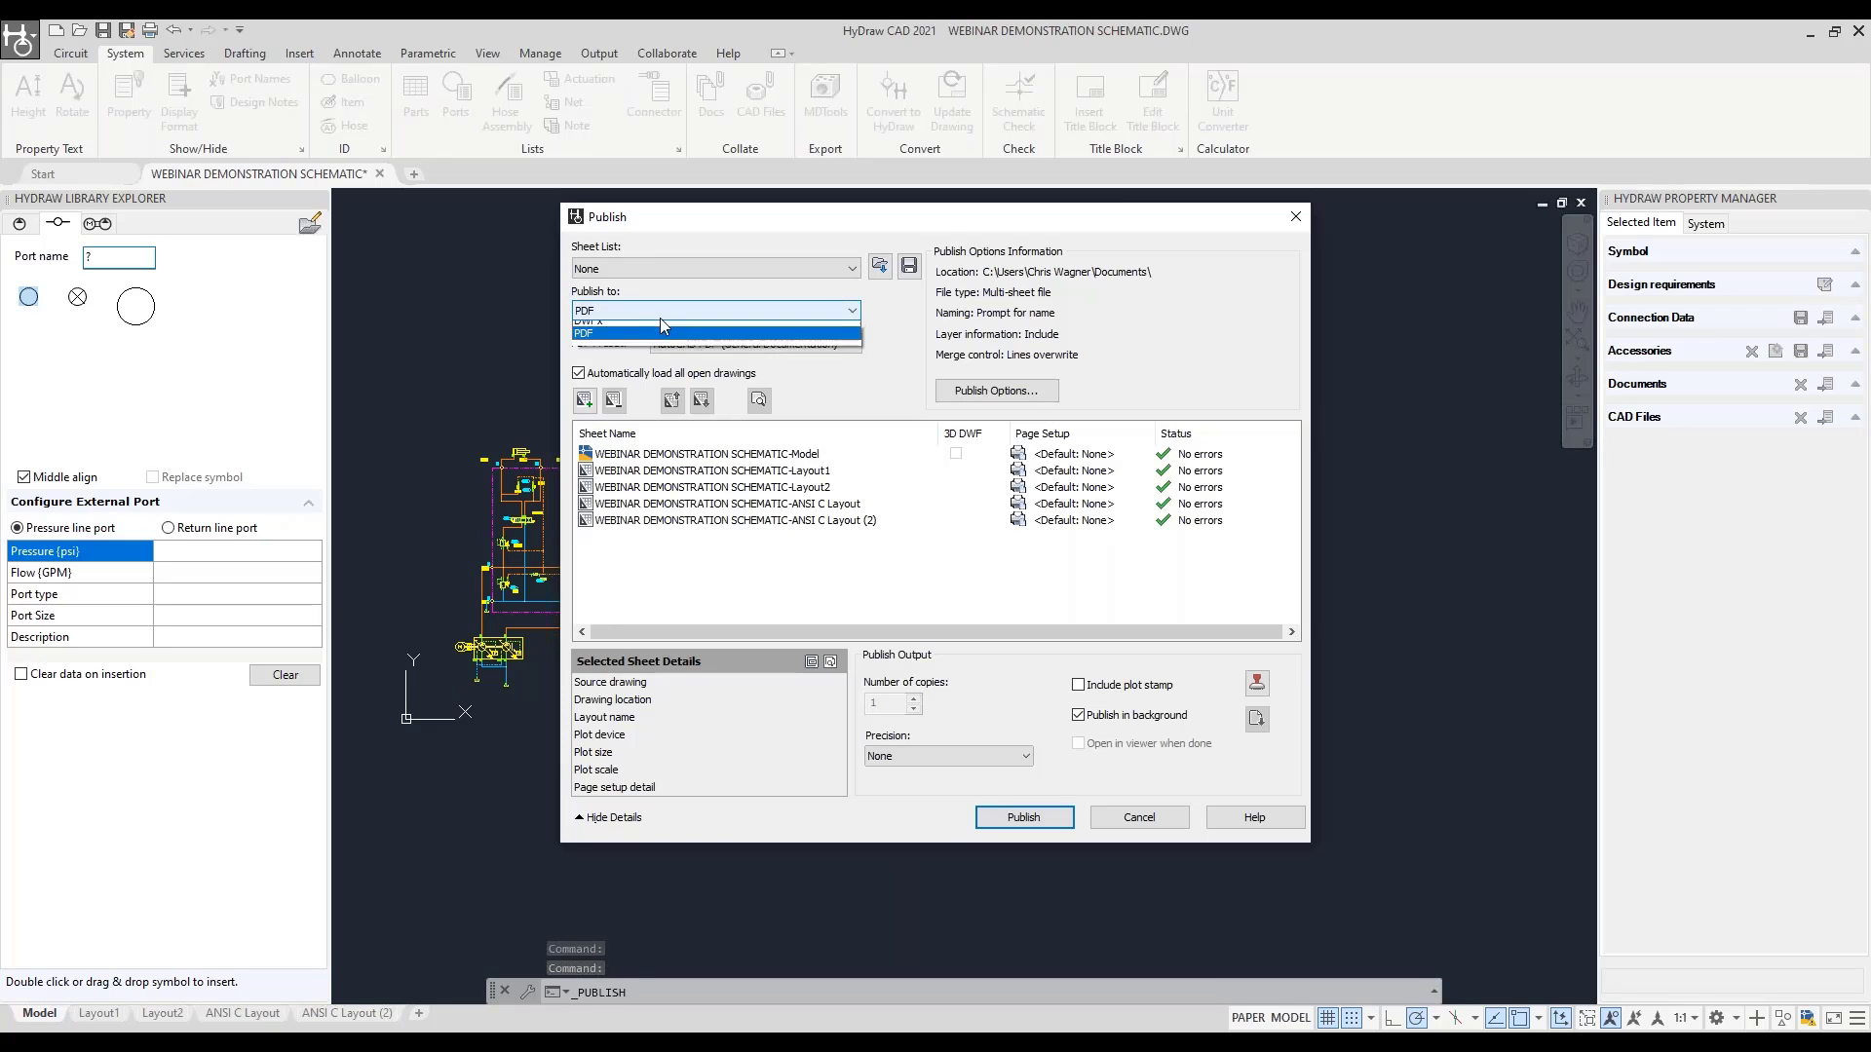
click(666, 368)
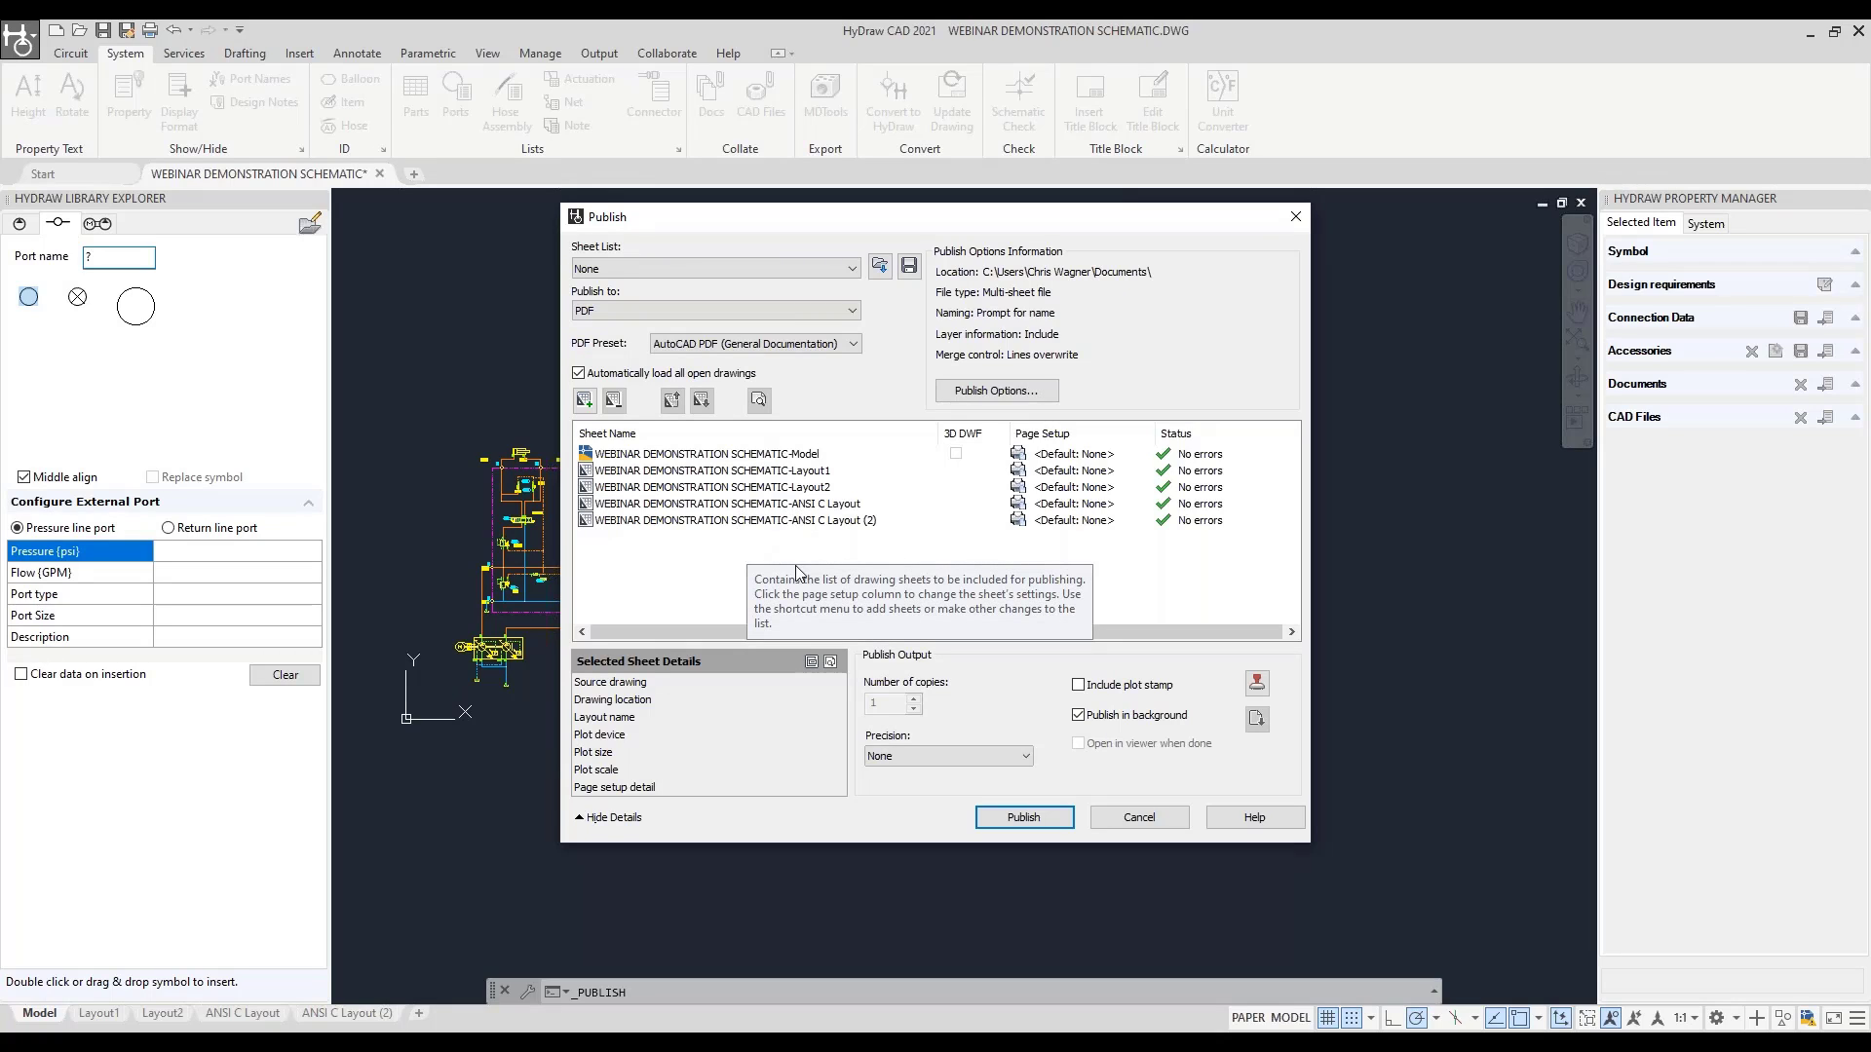
Remove the Model, Layout1 and Layout2 sheets from the publish list, keeping only the two ANSI C Layout sheets
click(698, 456)
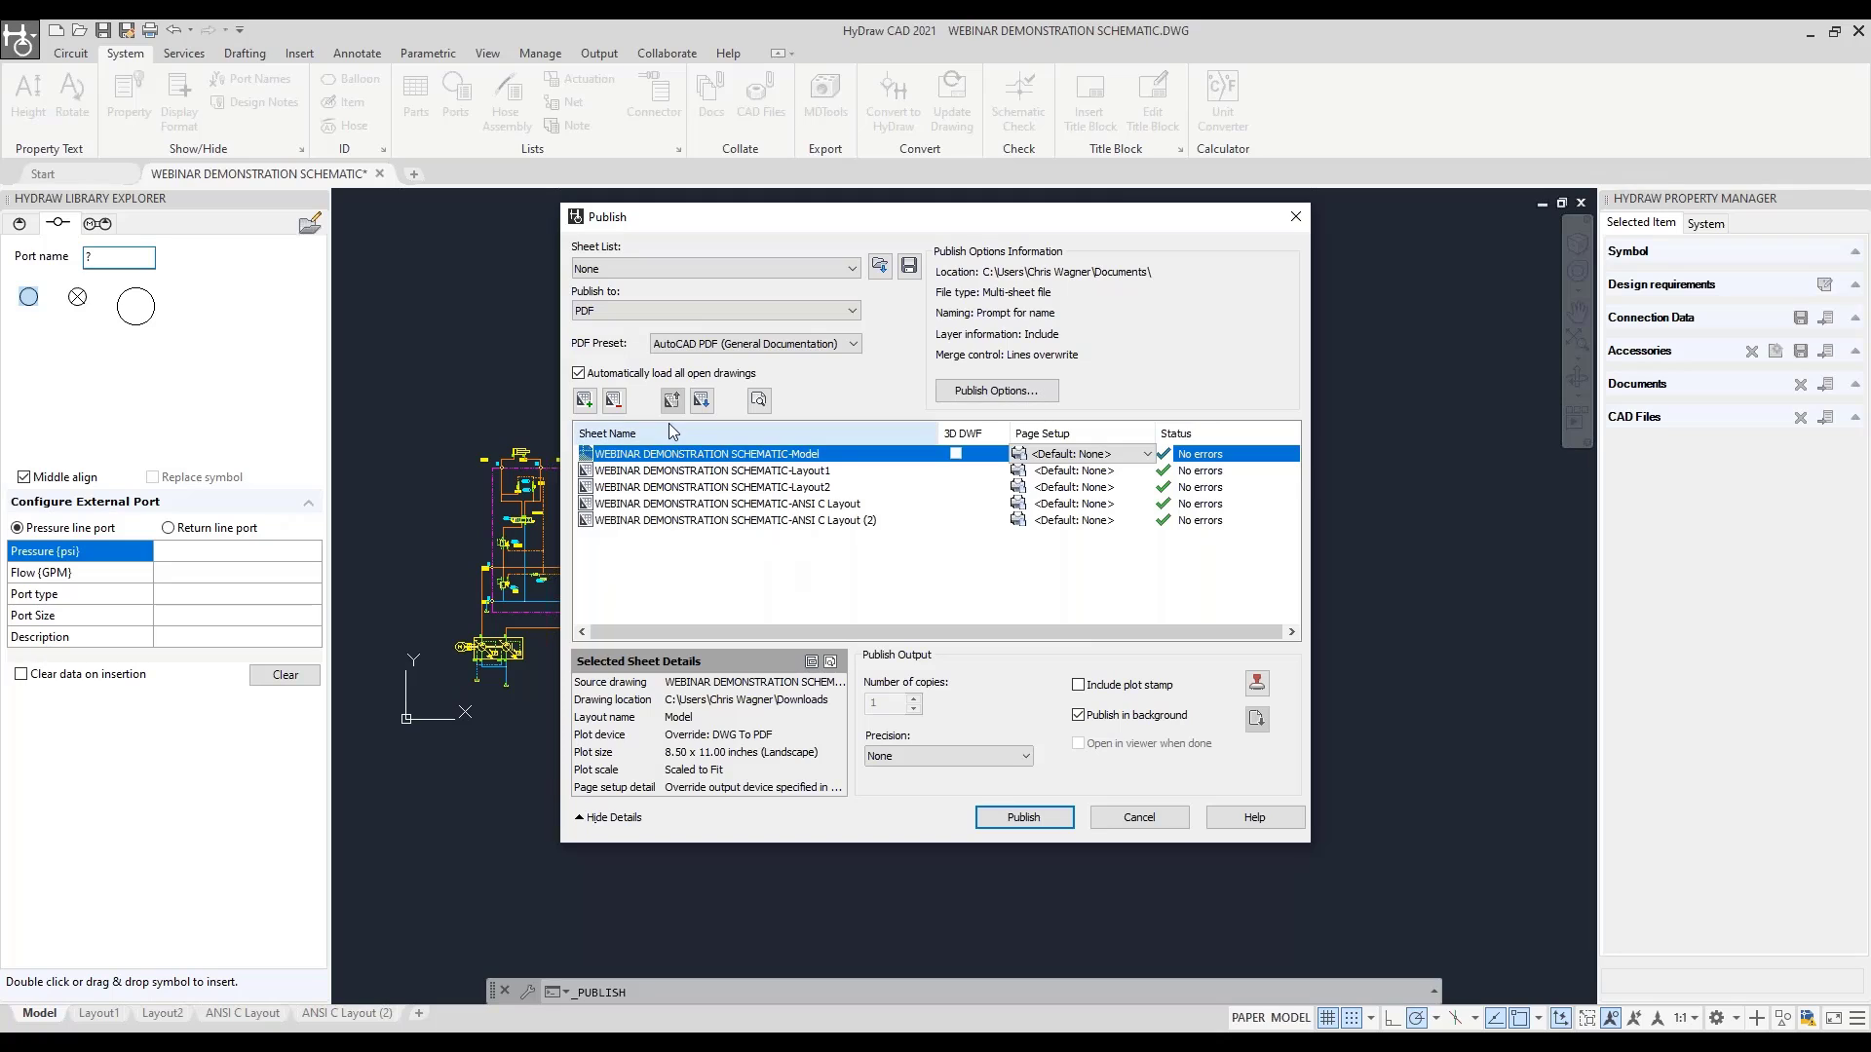
click(614, 400)
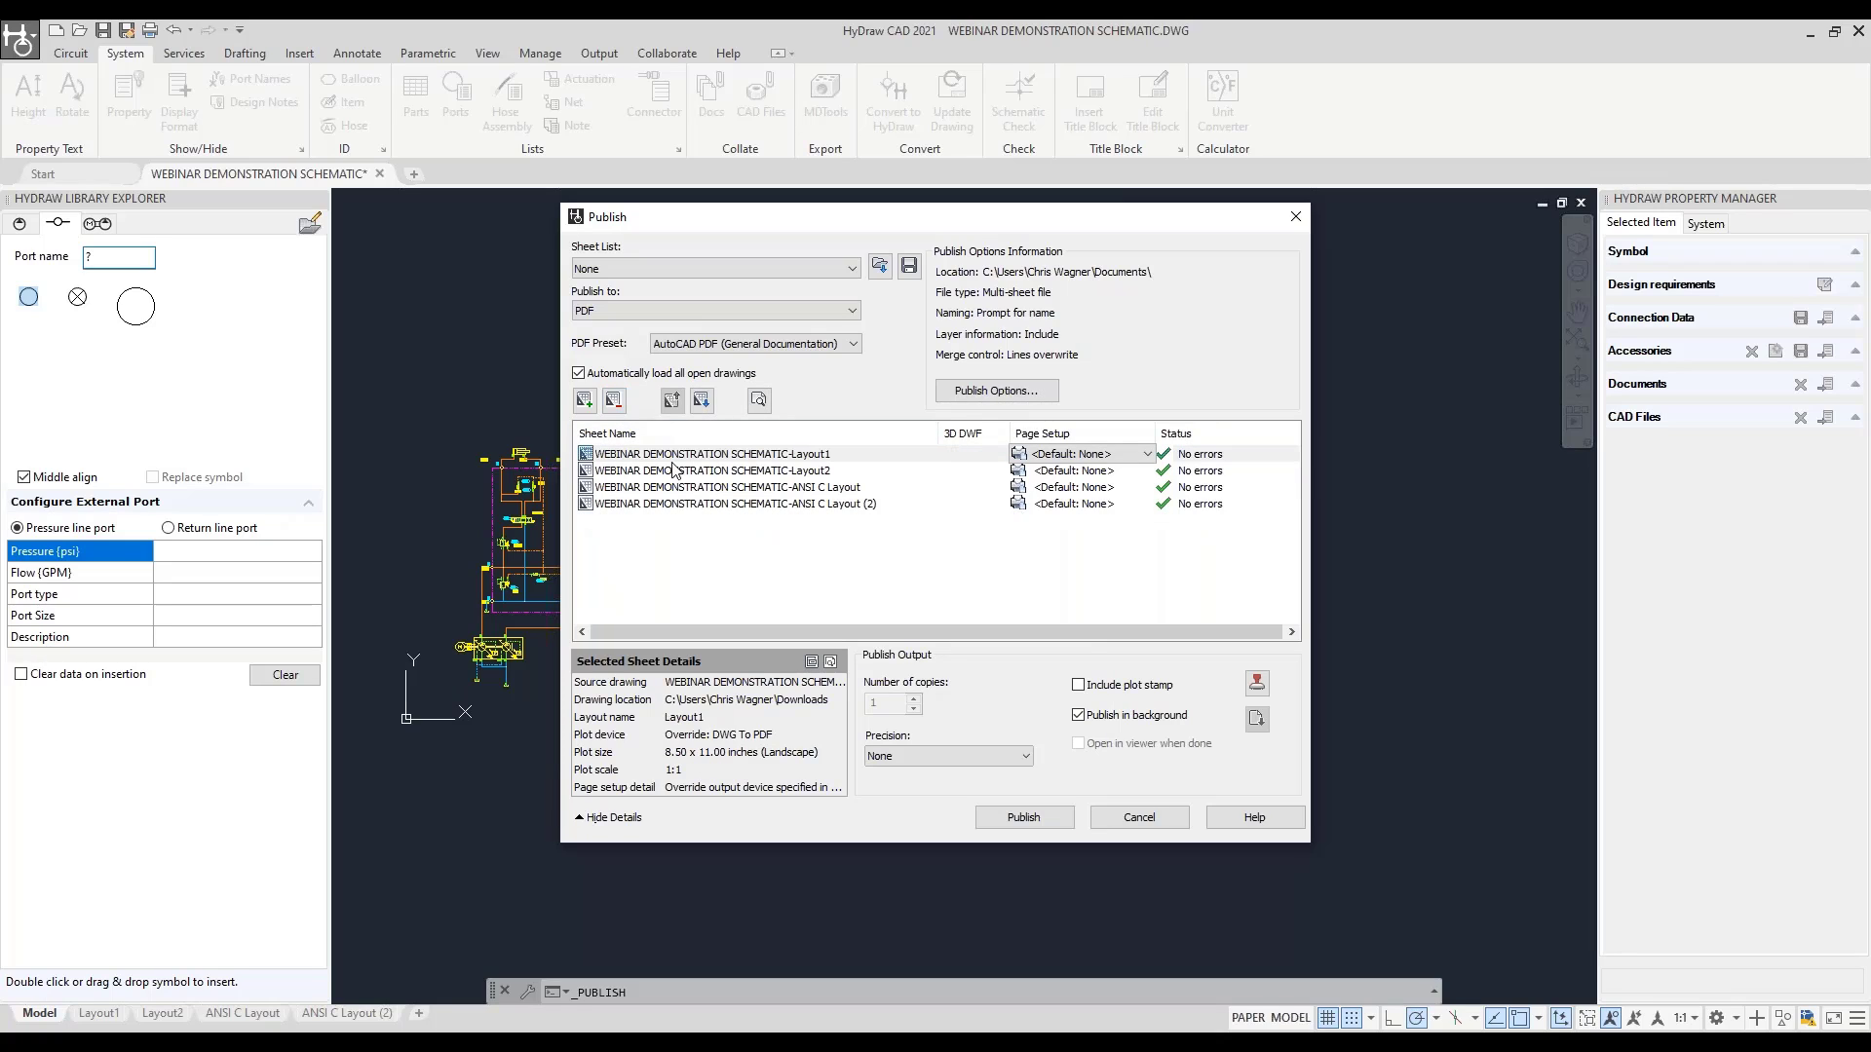
click(614, 401)
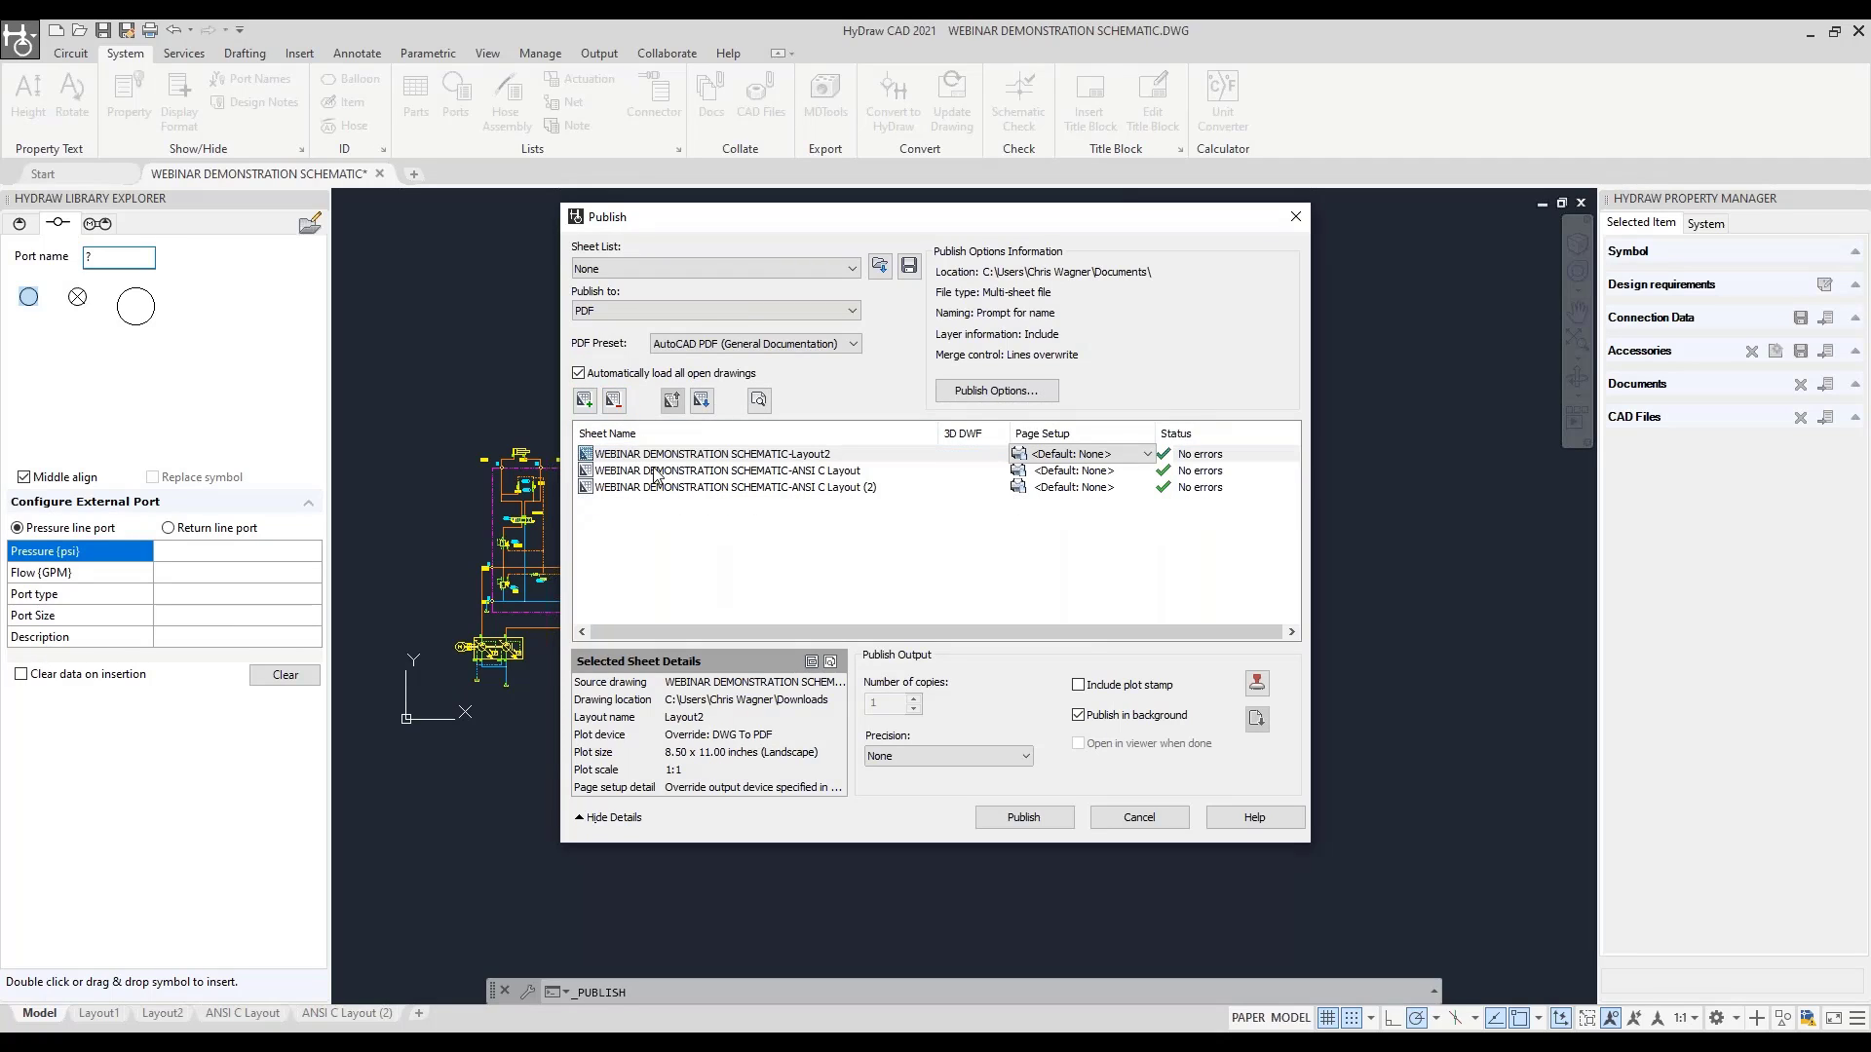
click(614, 401)
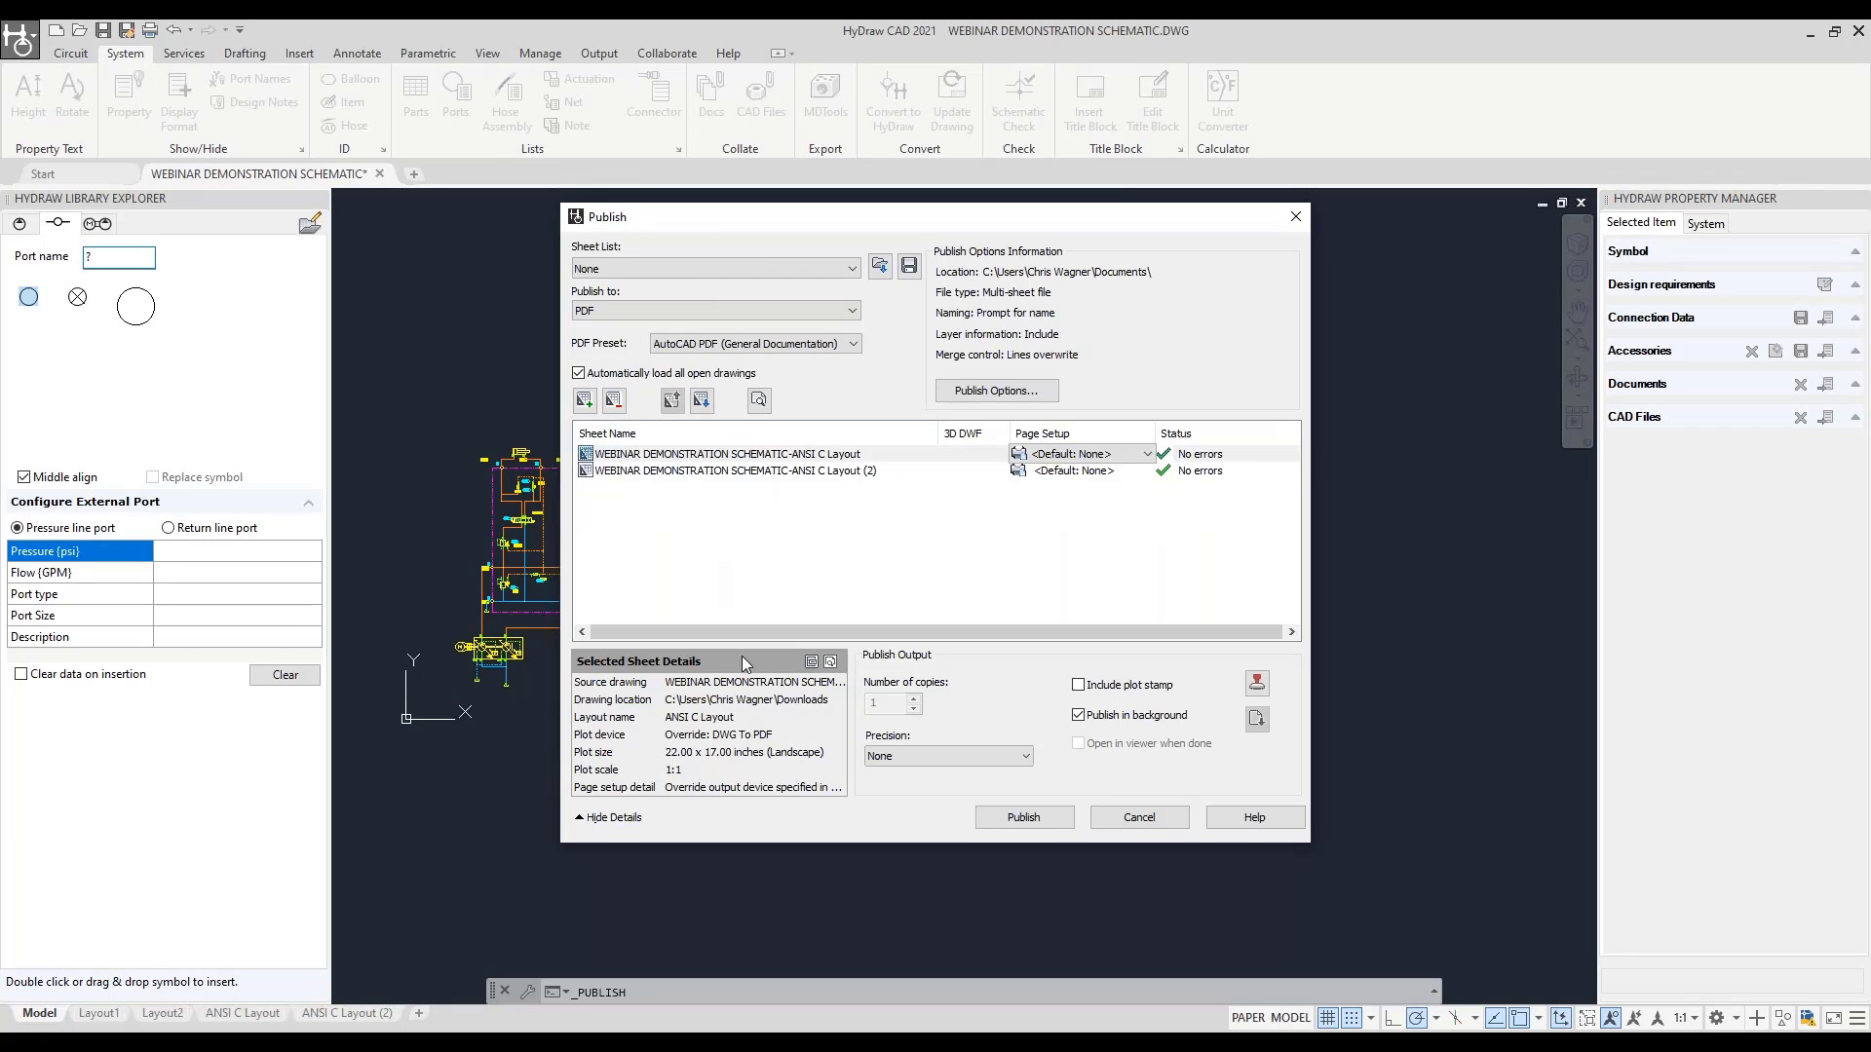
click(733, 586)
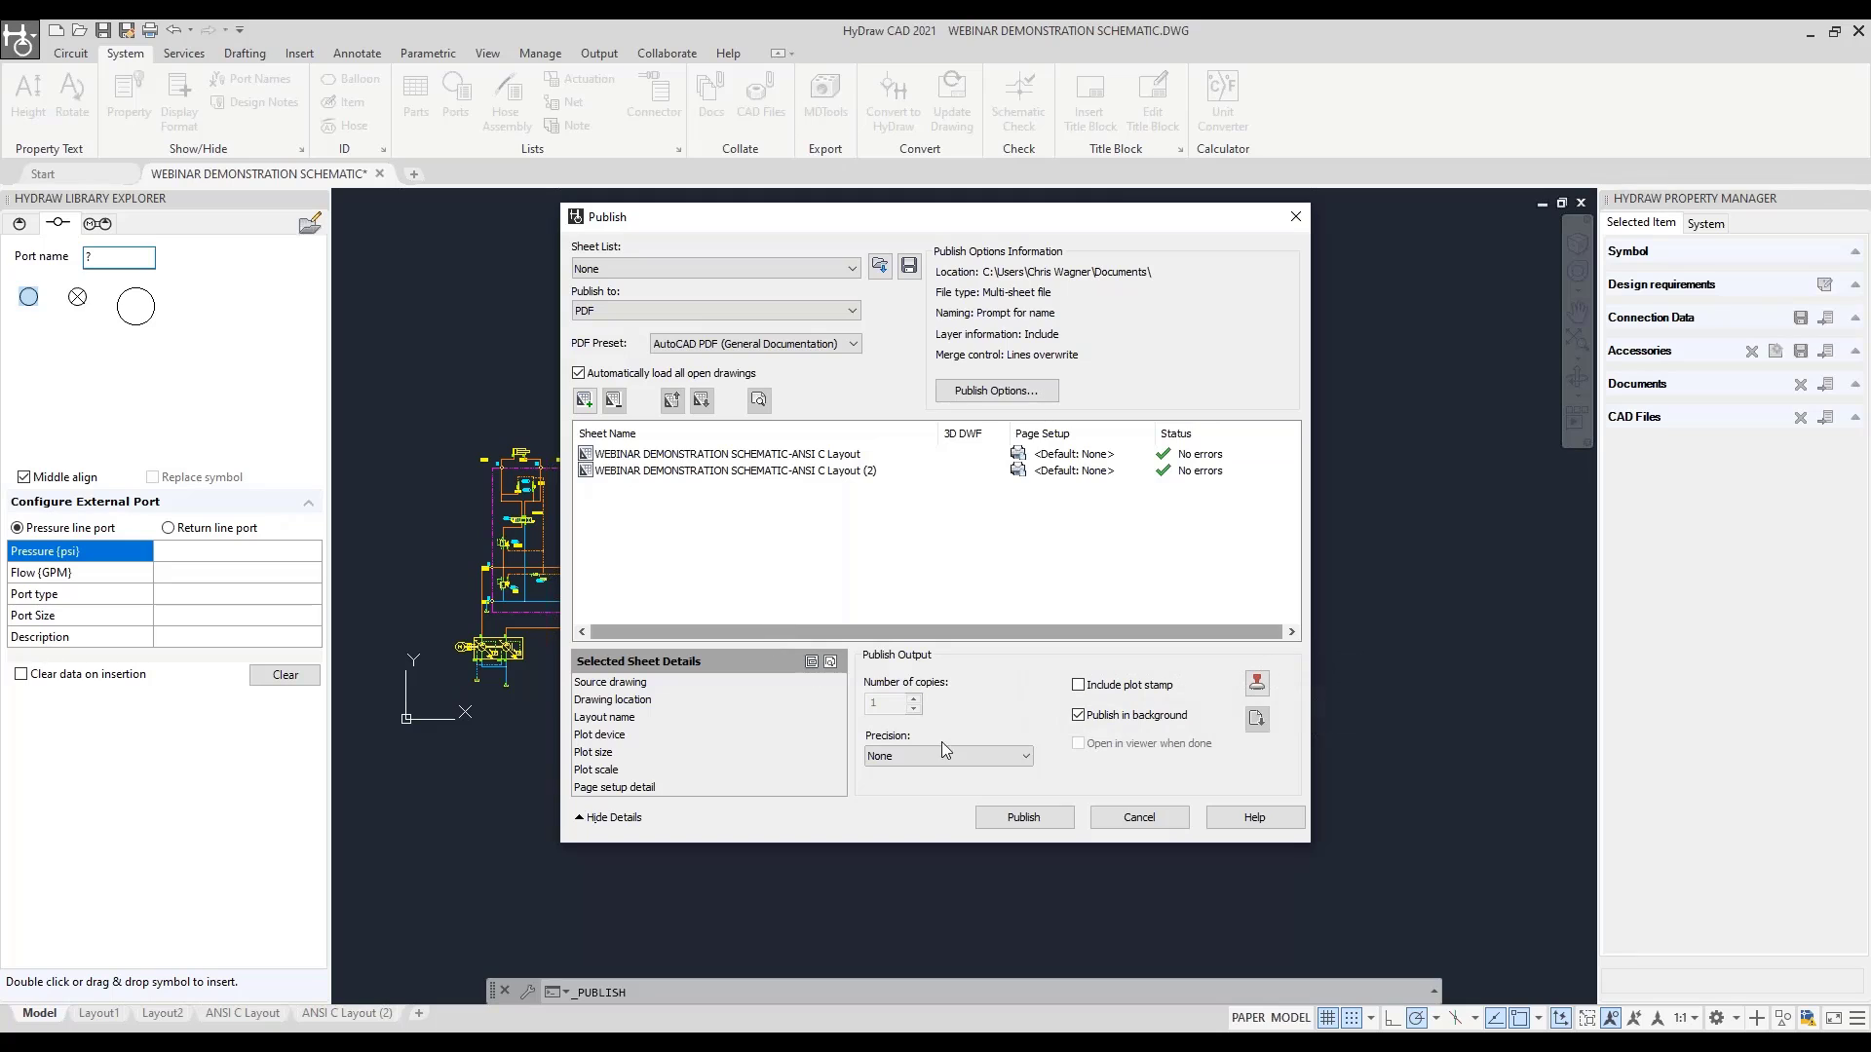
Publish the sheets as WEBINAR DEMONSTRATION SCHEMATIC.pdf in the Downloads folder without saving the sheet list
click(1021, 817)
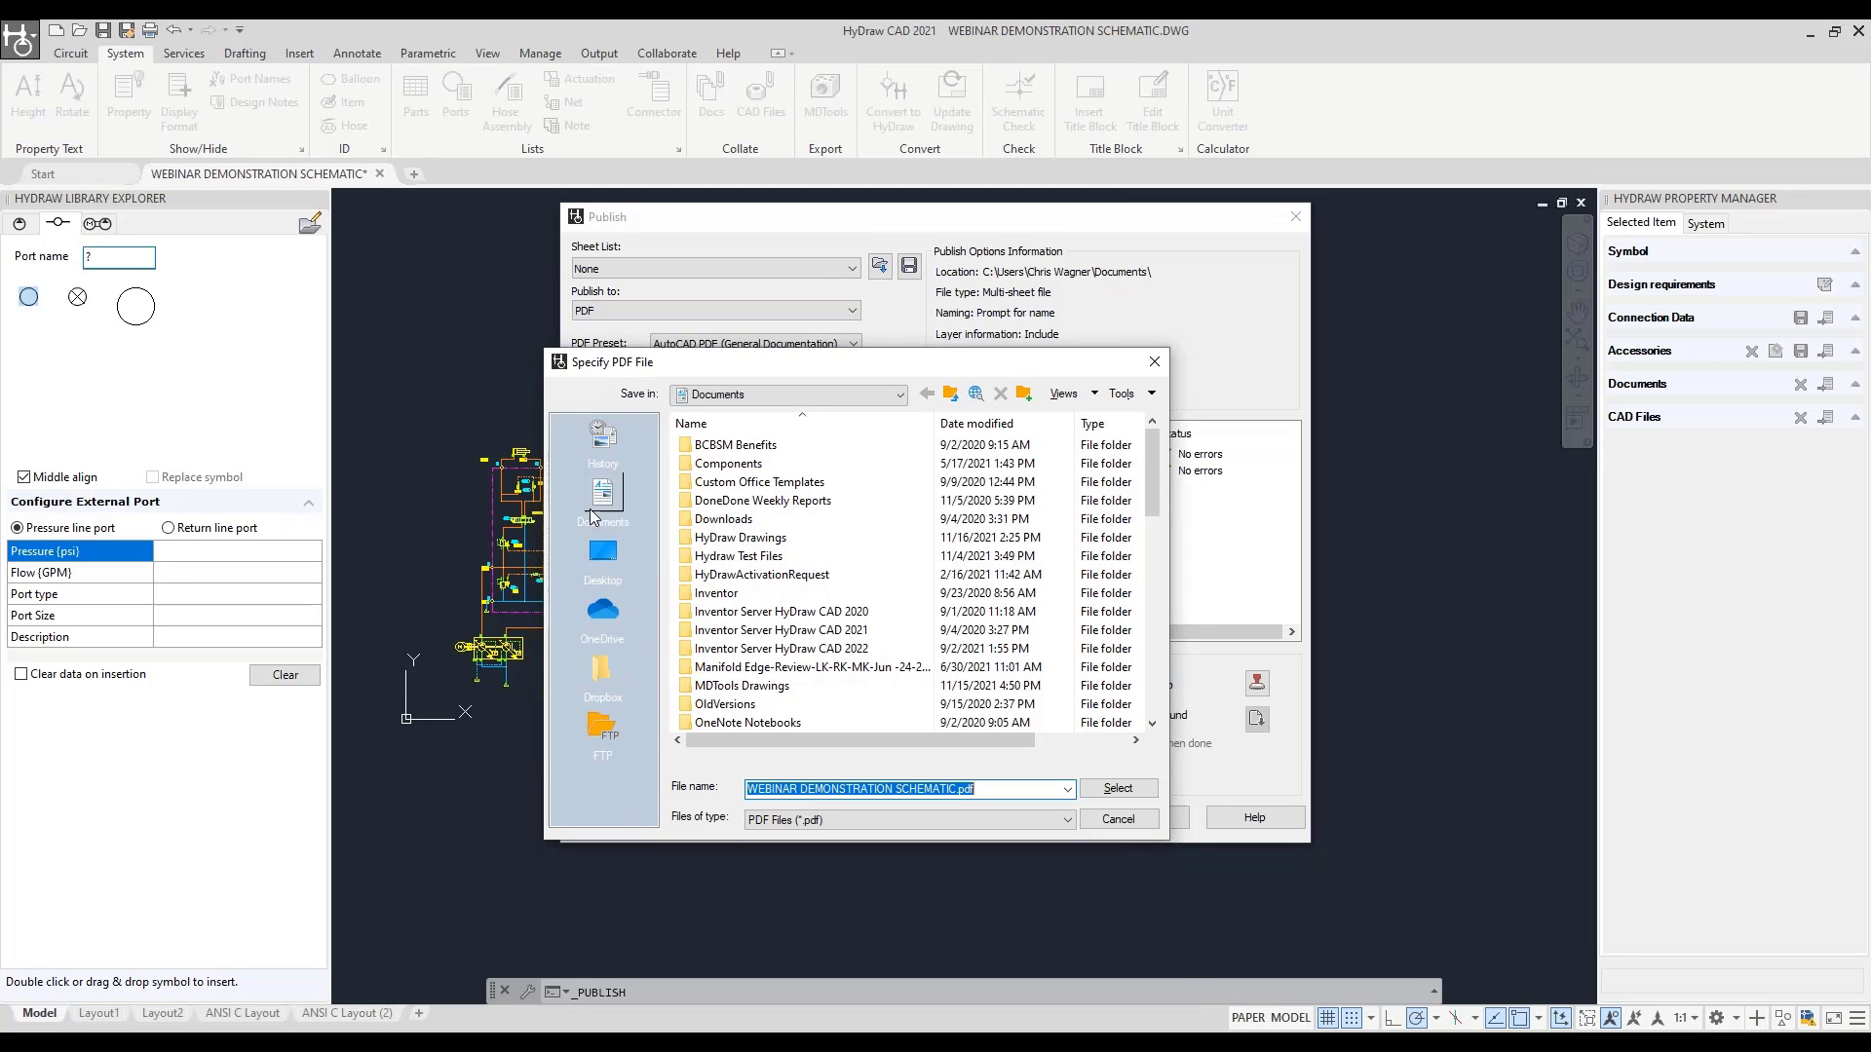
click(784, 394)
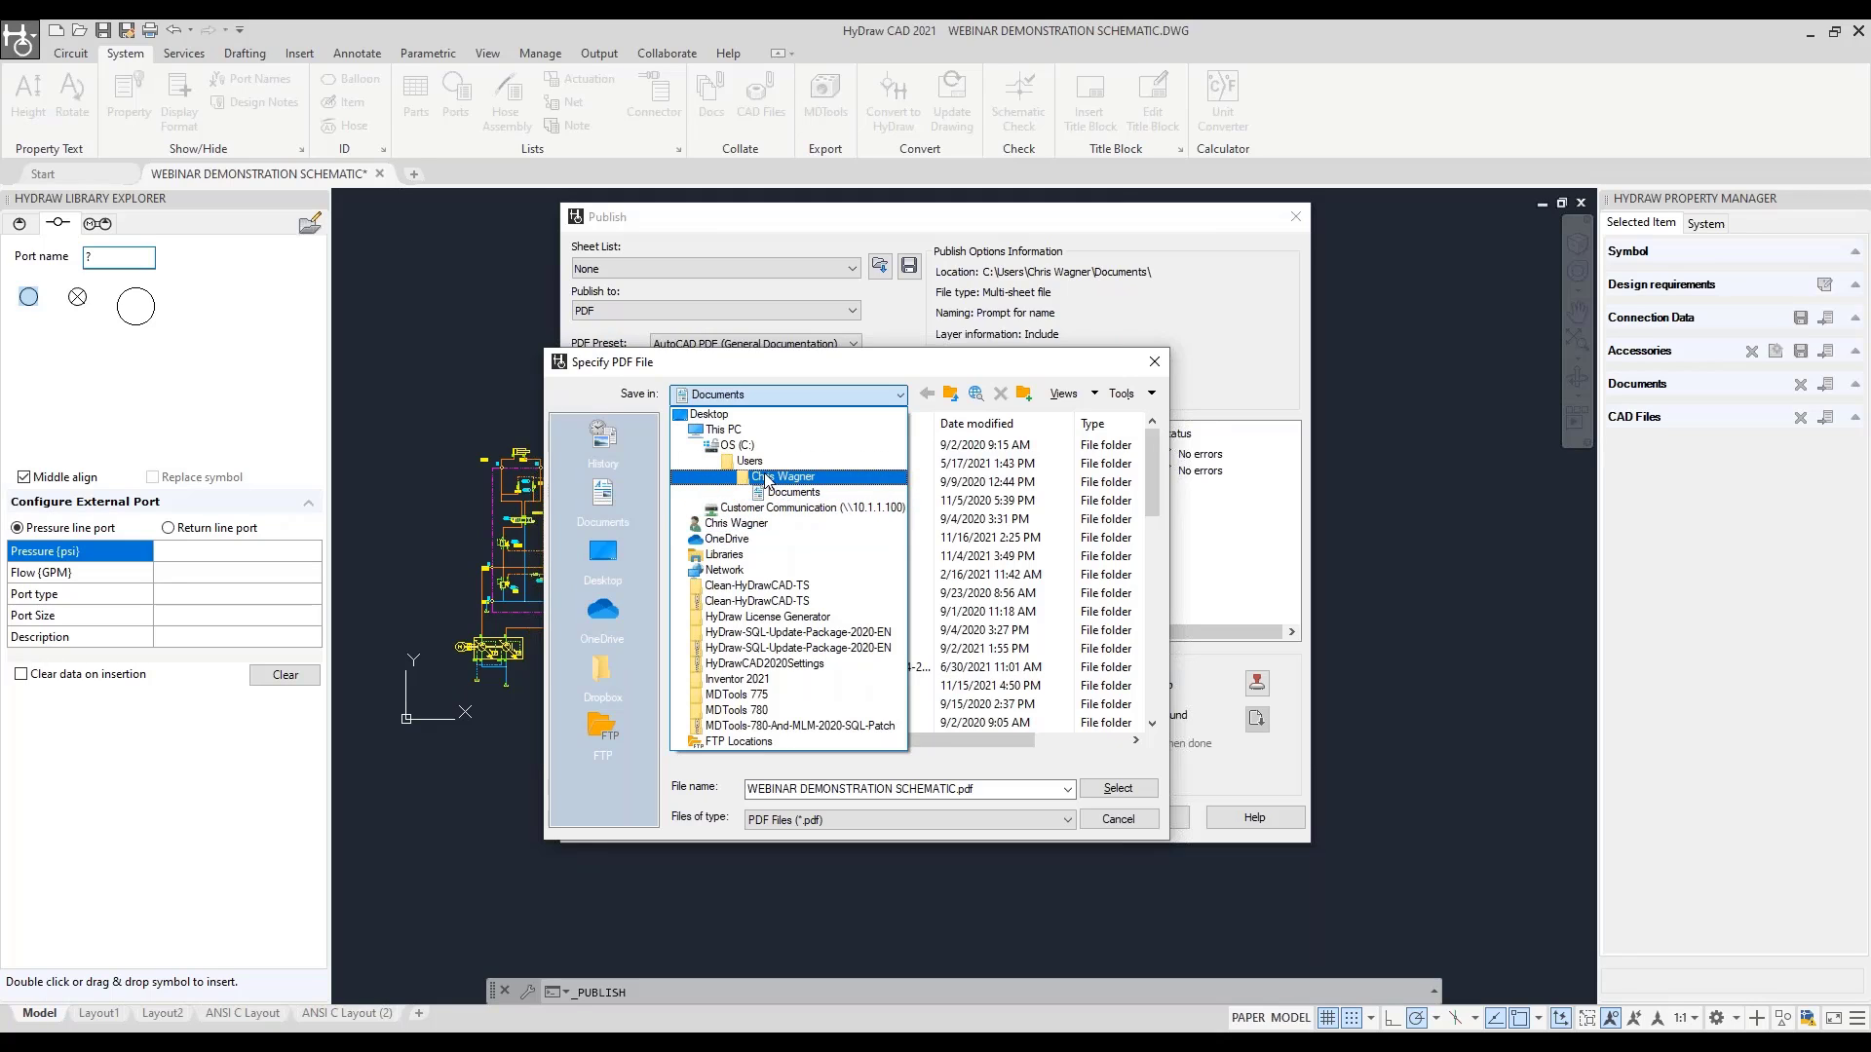
click(775, 477)
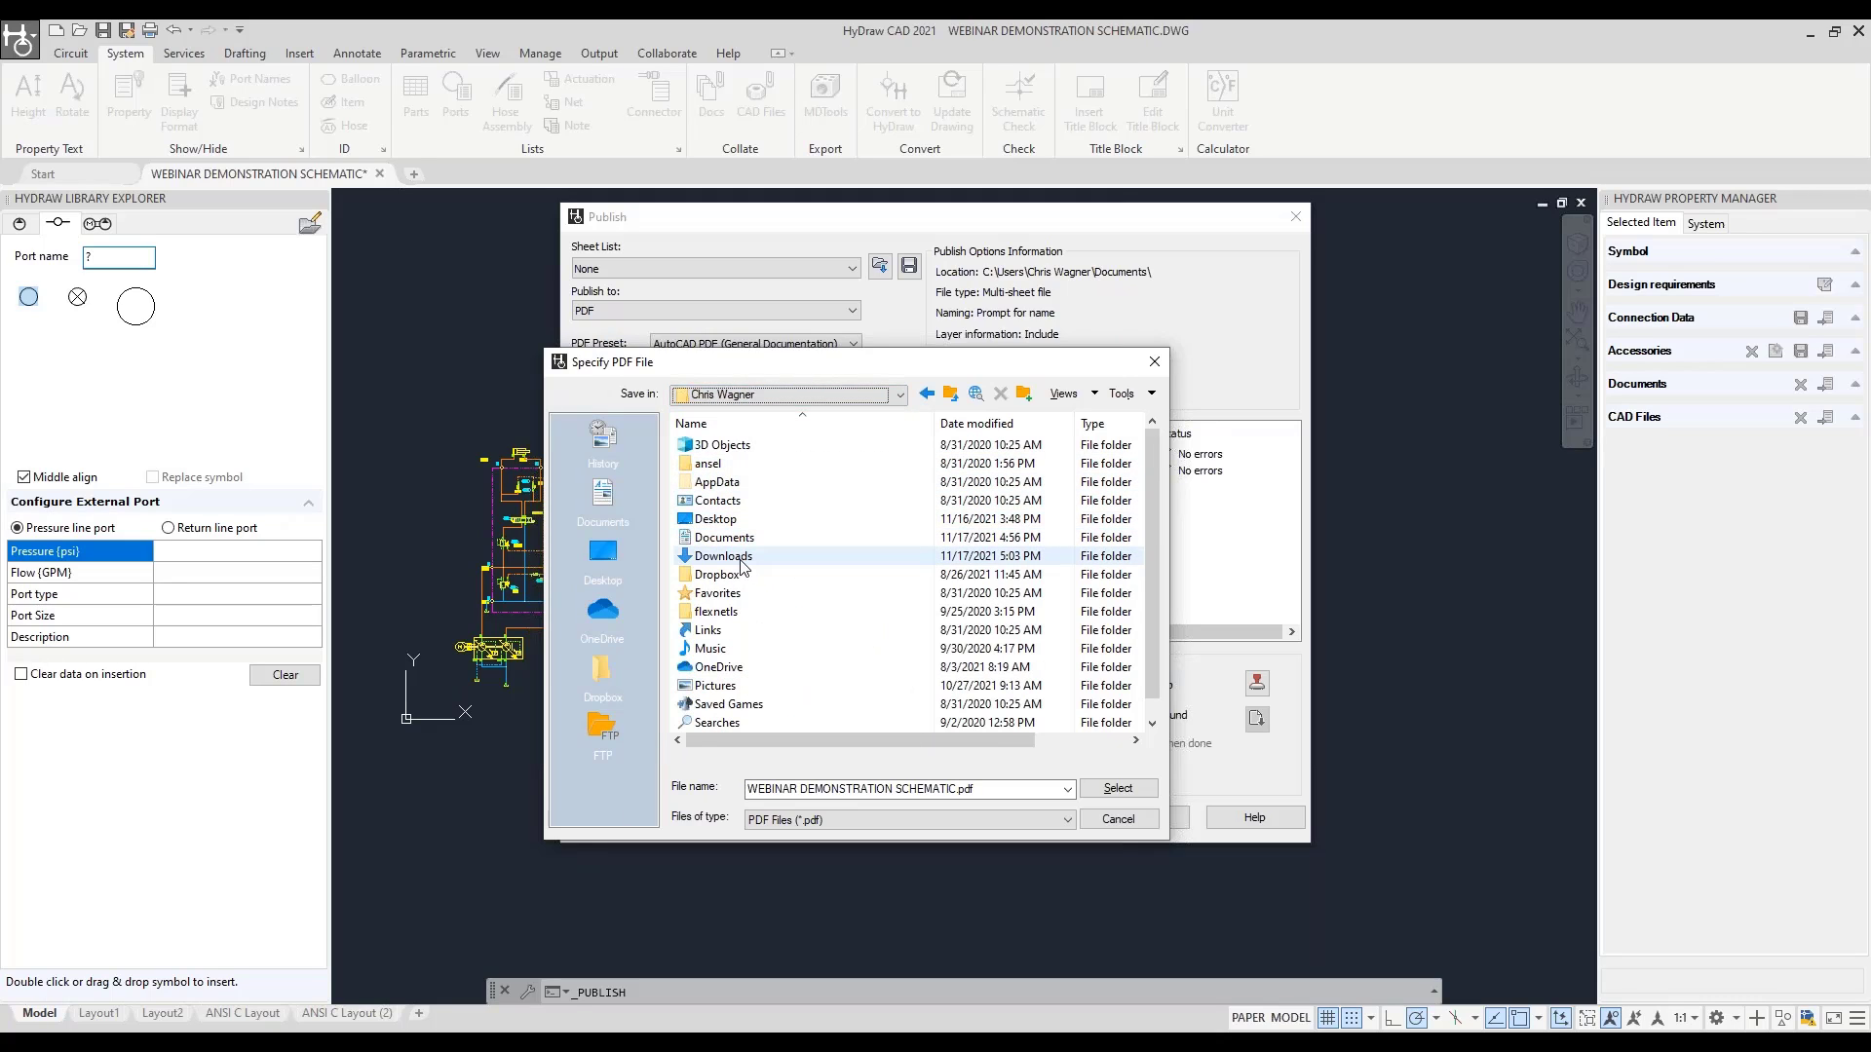
click(740, 564)
double_click(740, 563)
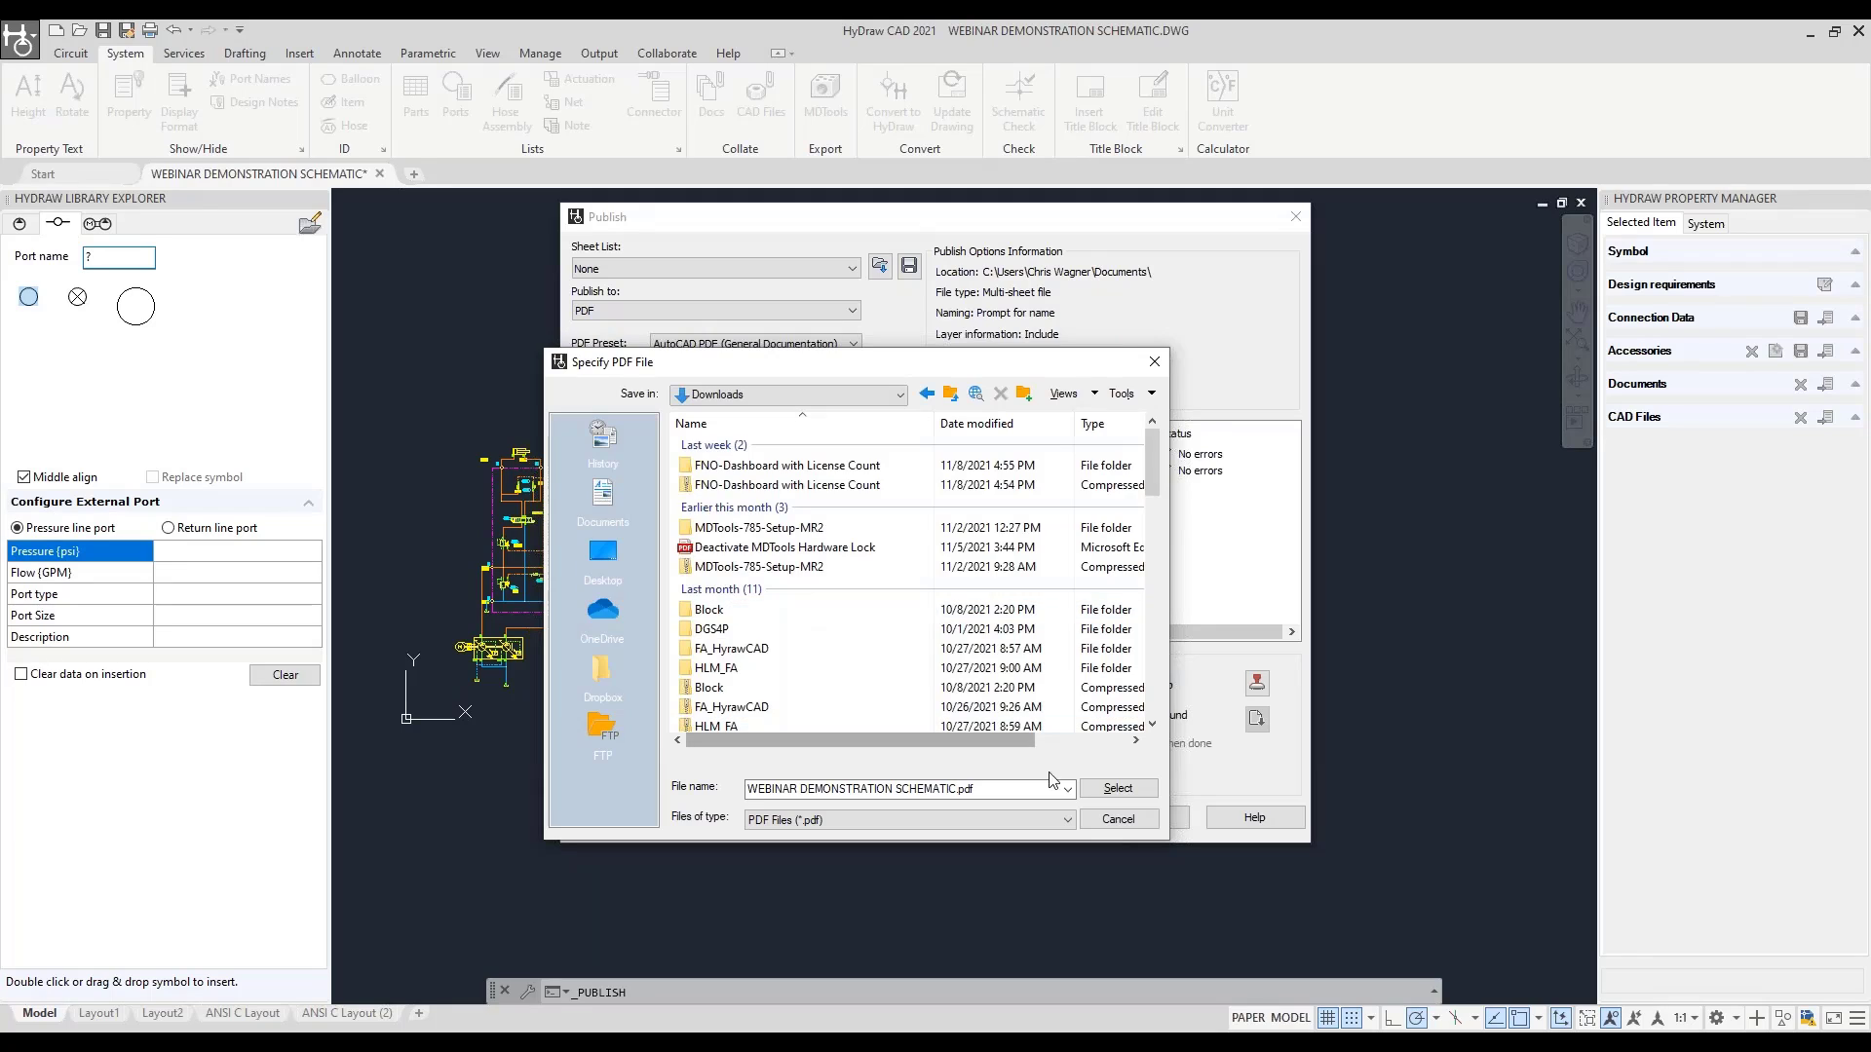
click(1116, 792)
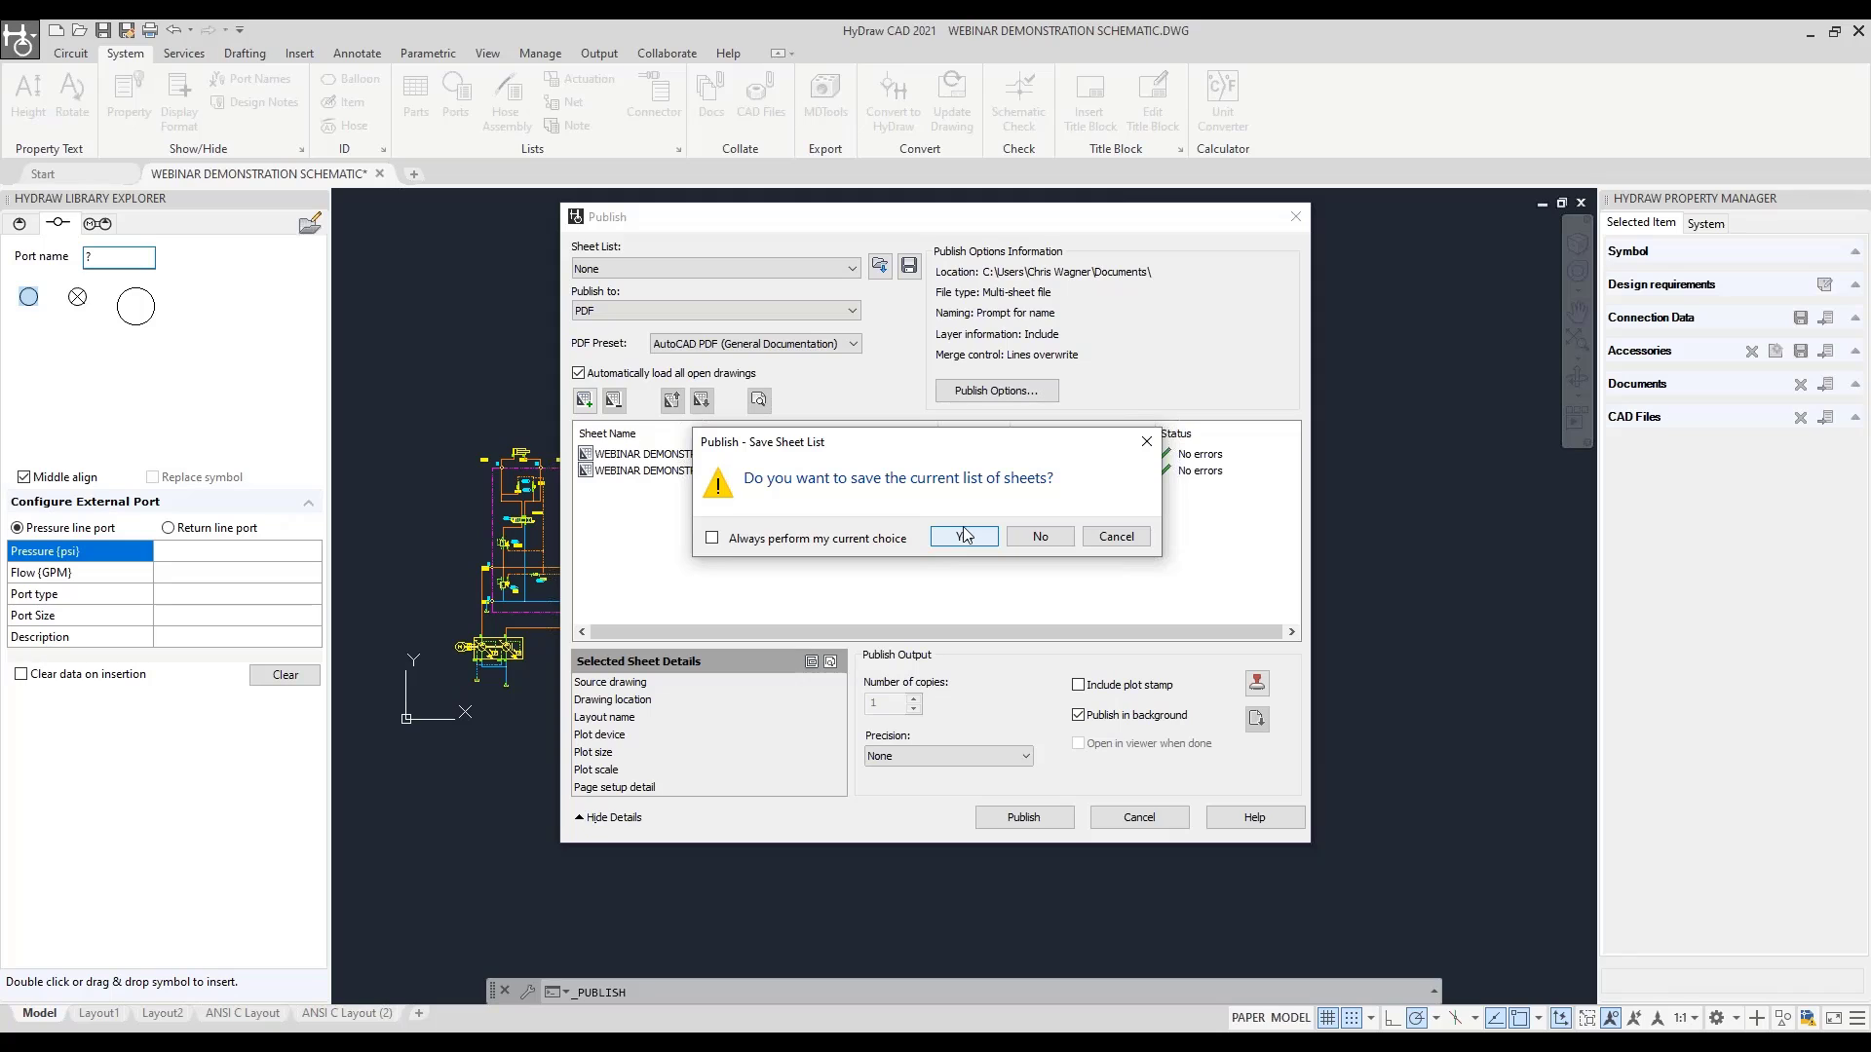
click(1058, 539)
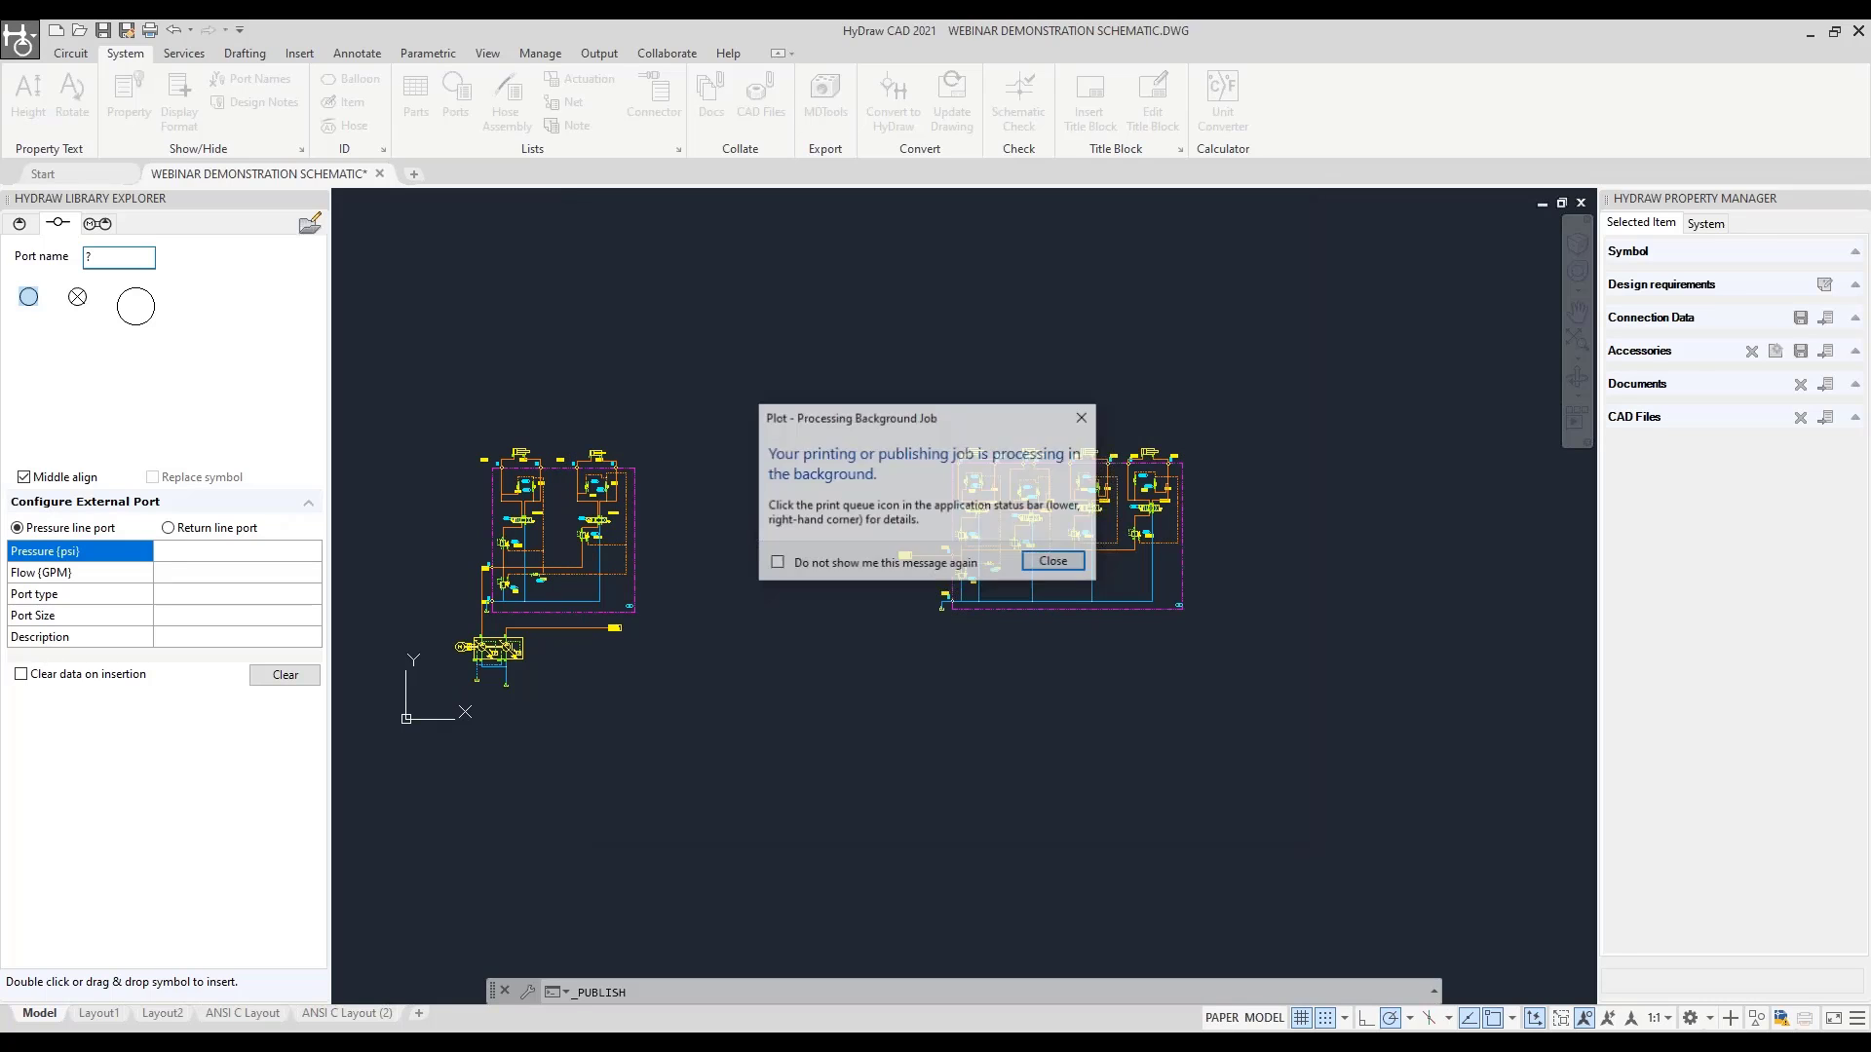
click(1054, 561)
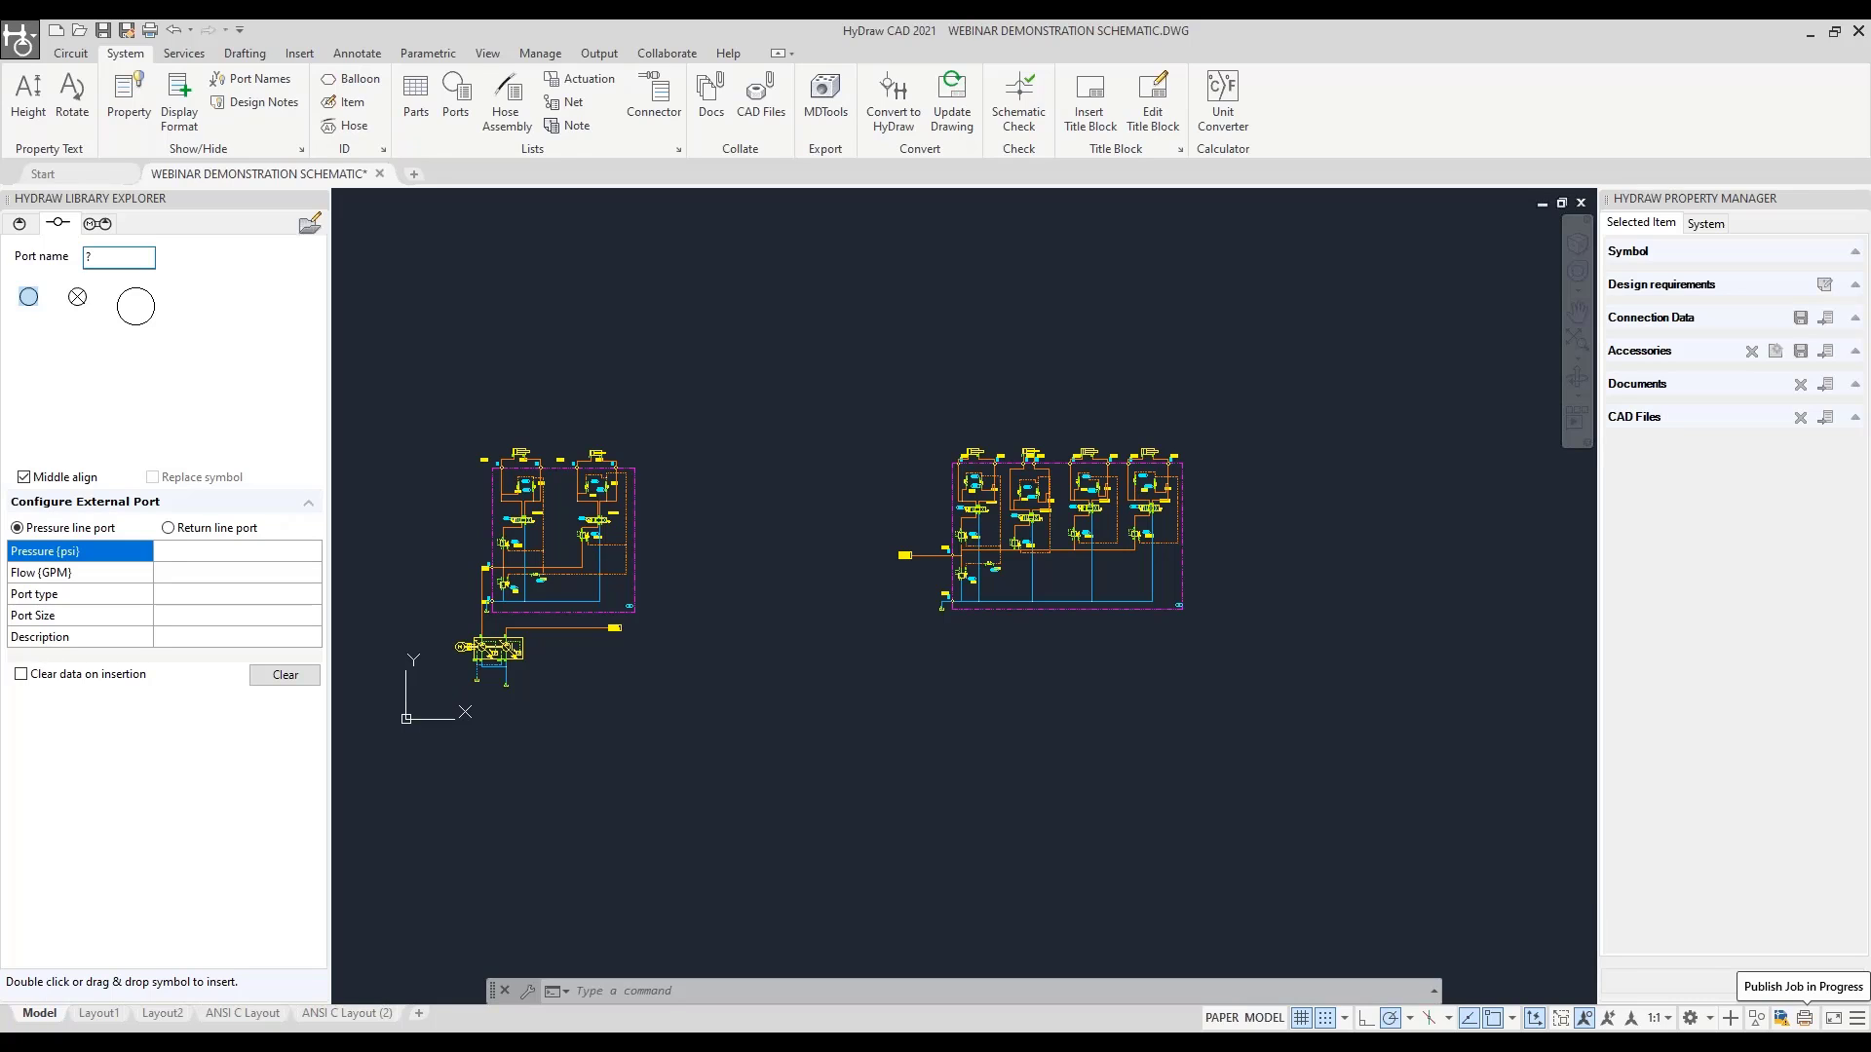
View the plot and publish details, and open the WEBINAR DEMONSTRATION SCHEMATIC PDF from the Downloads folder
click(1804, 1017)
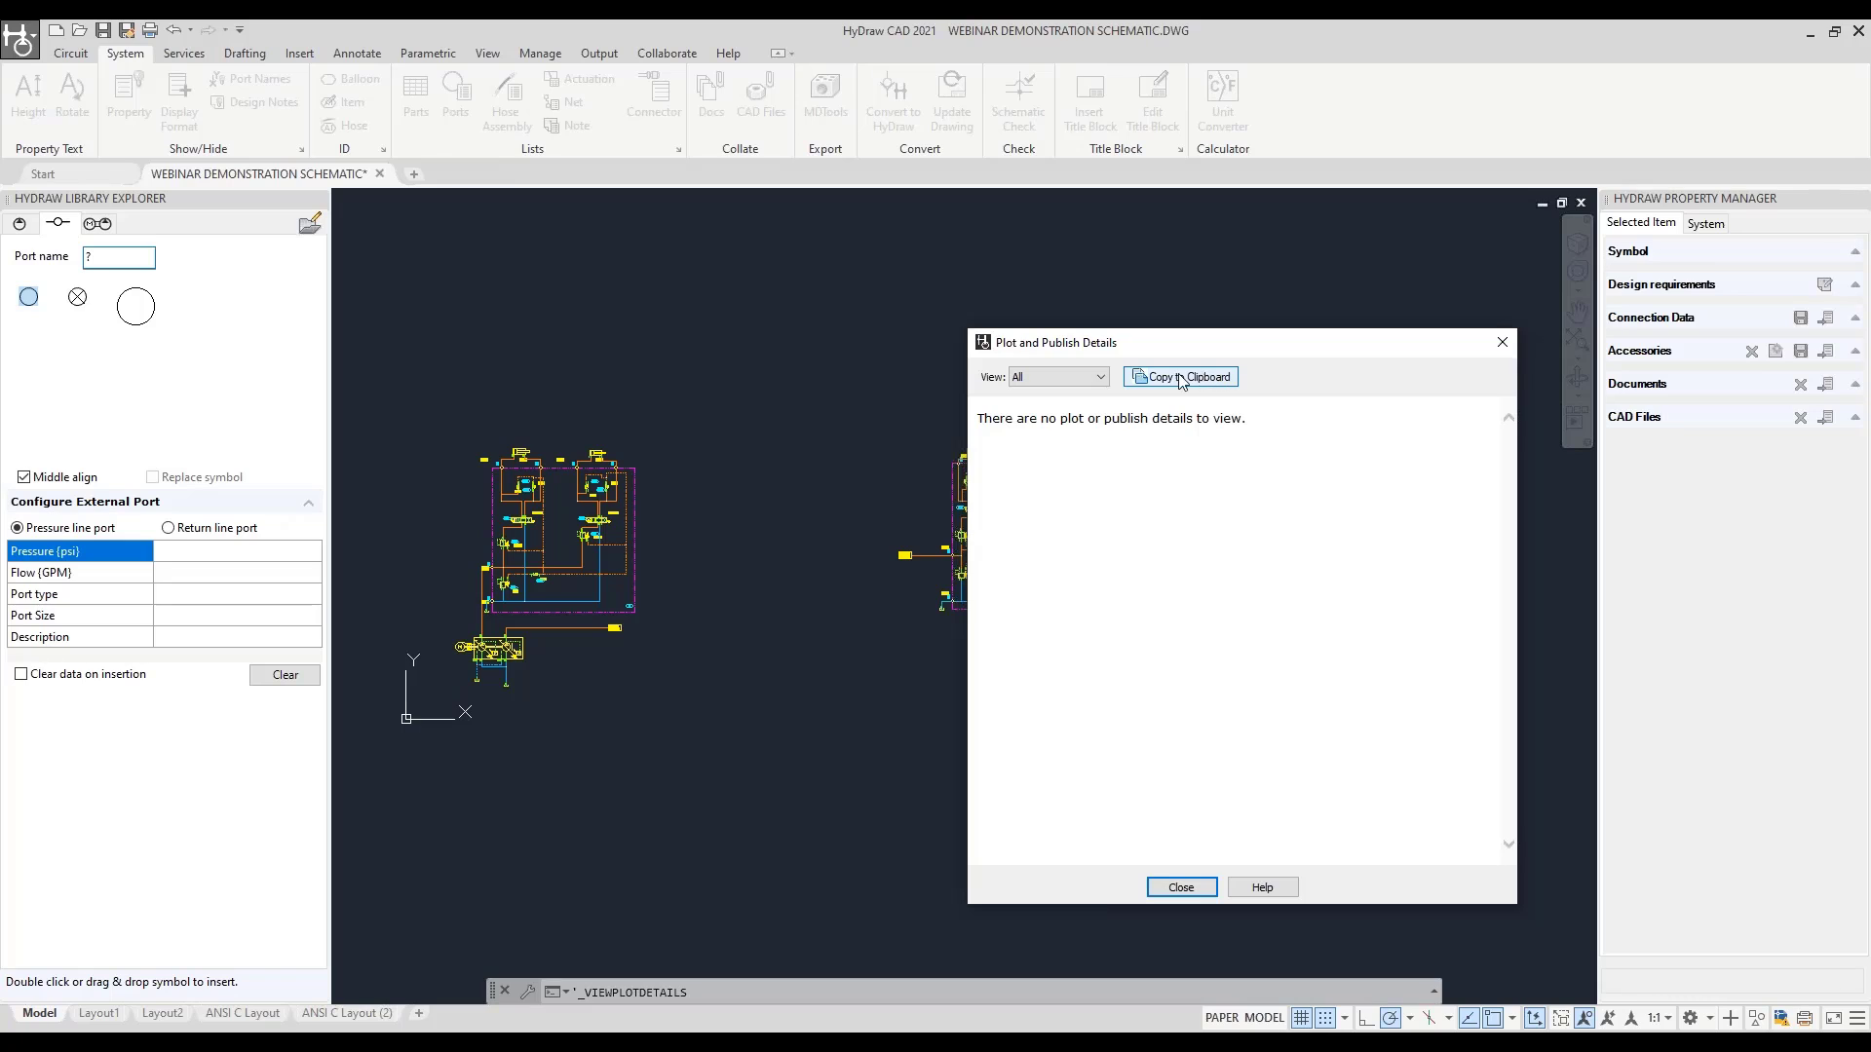
click(1182, 888)
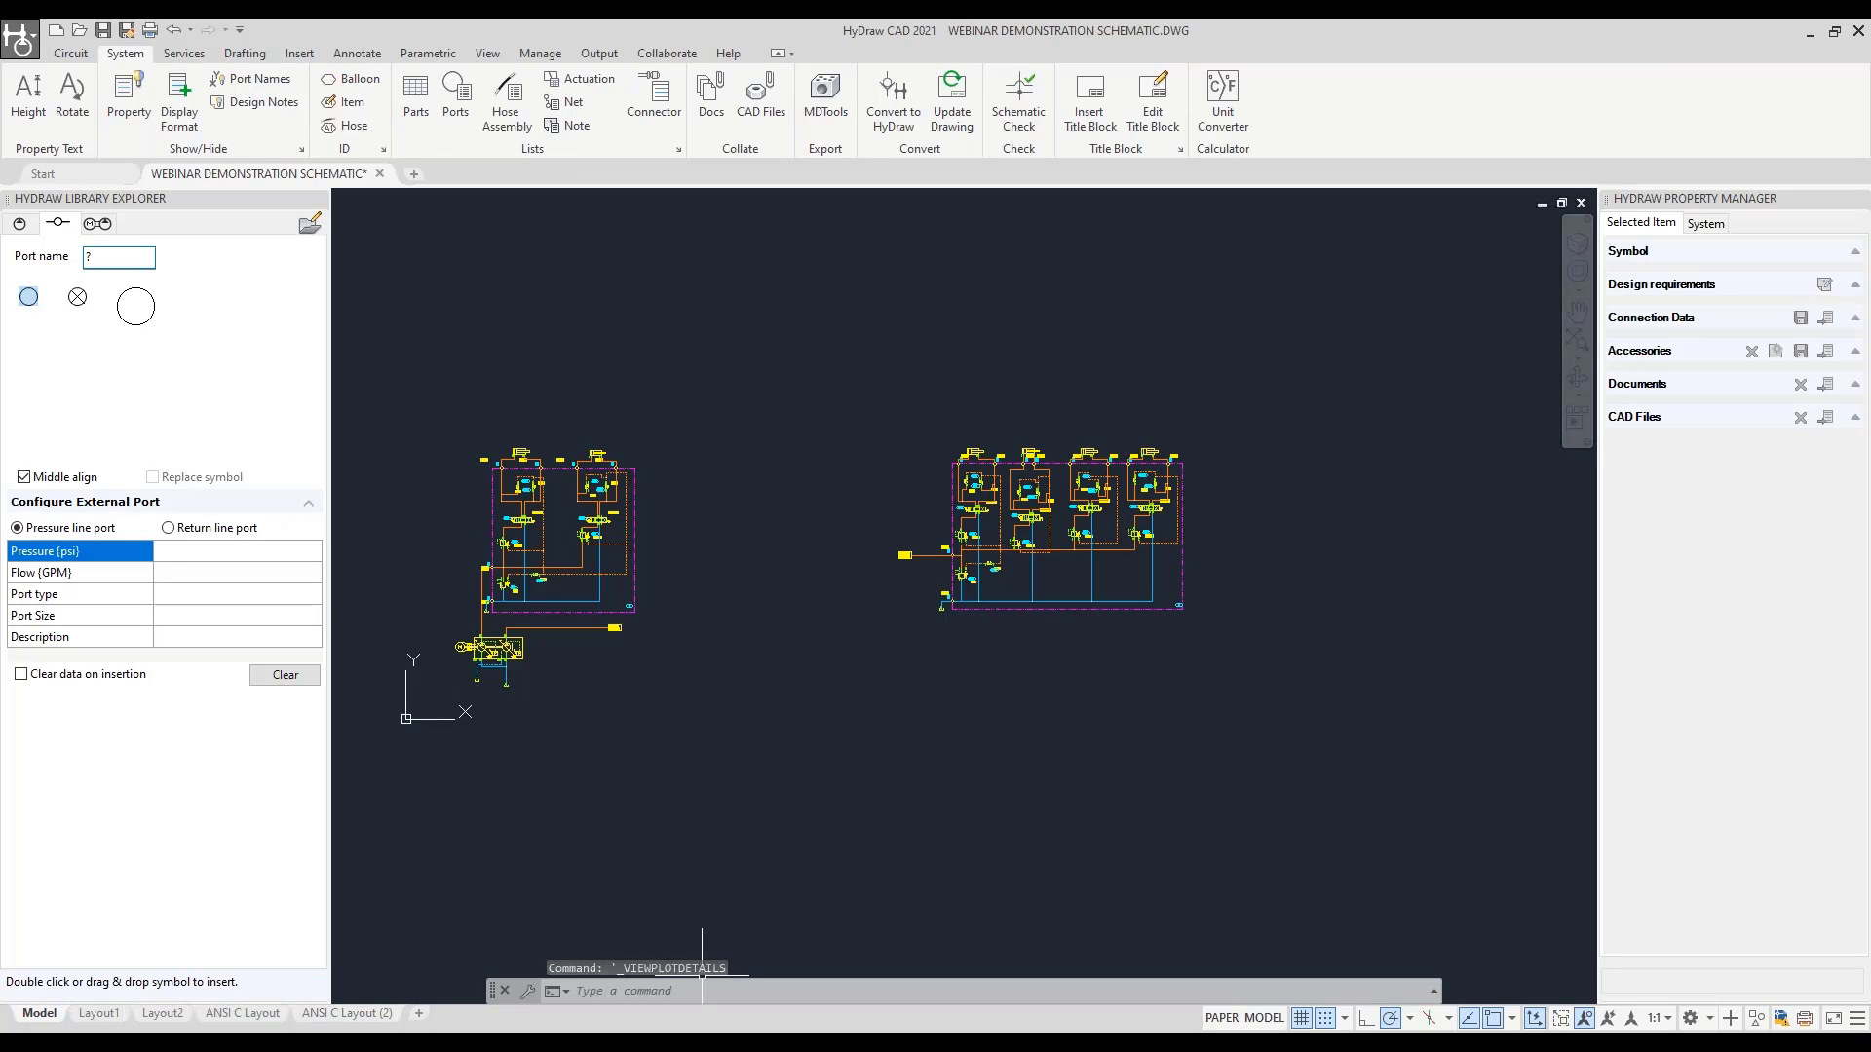
mouse_move(260, 1045)
click(260, 974)
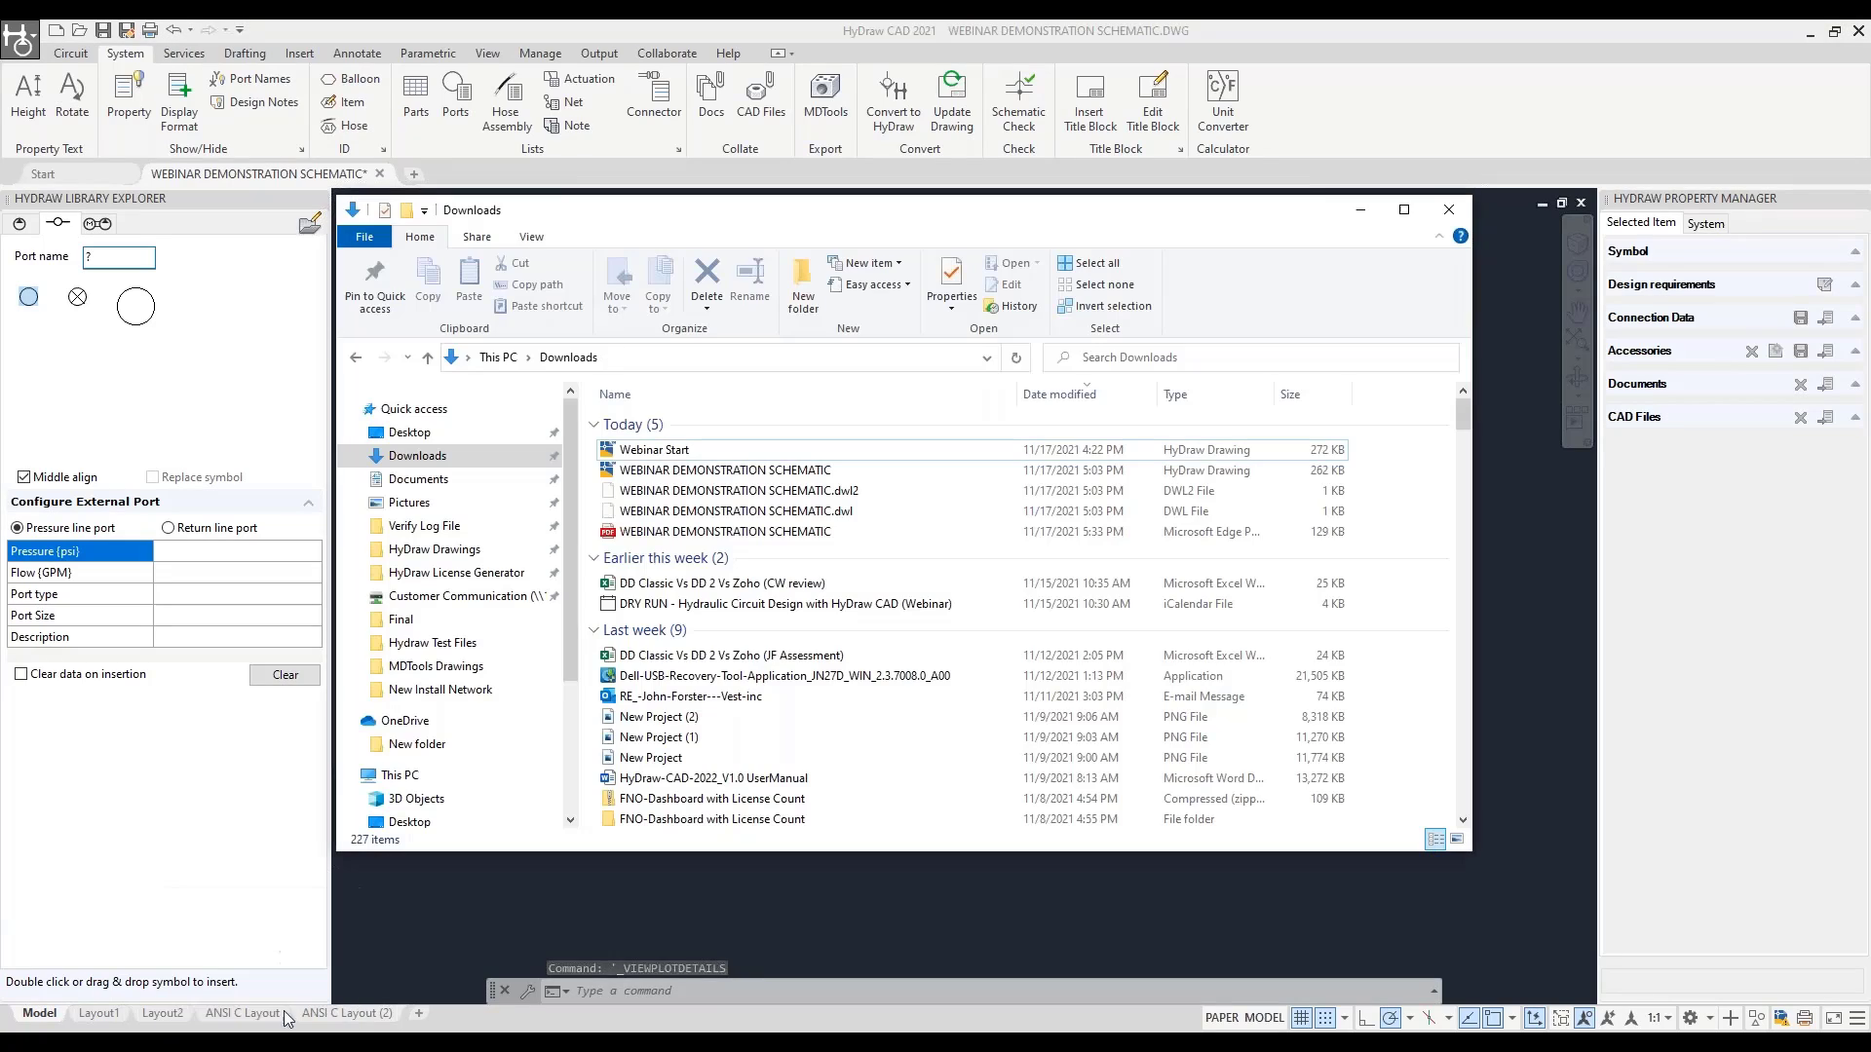
click(736, 535)
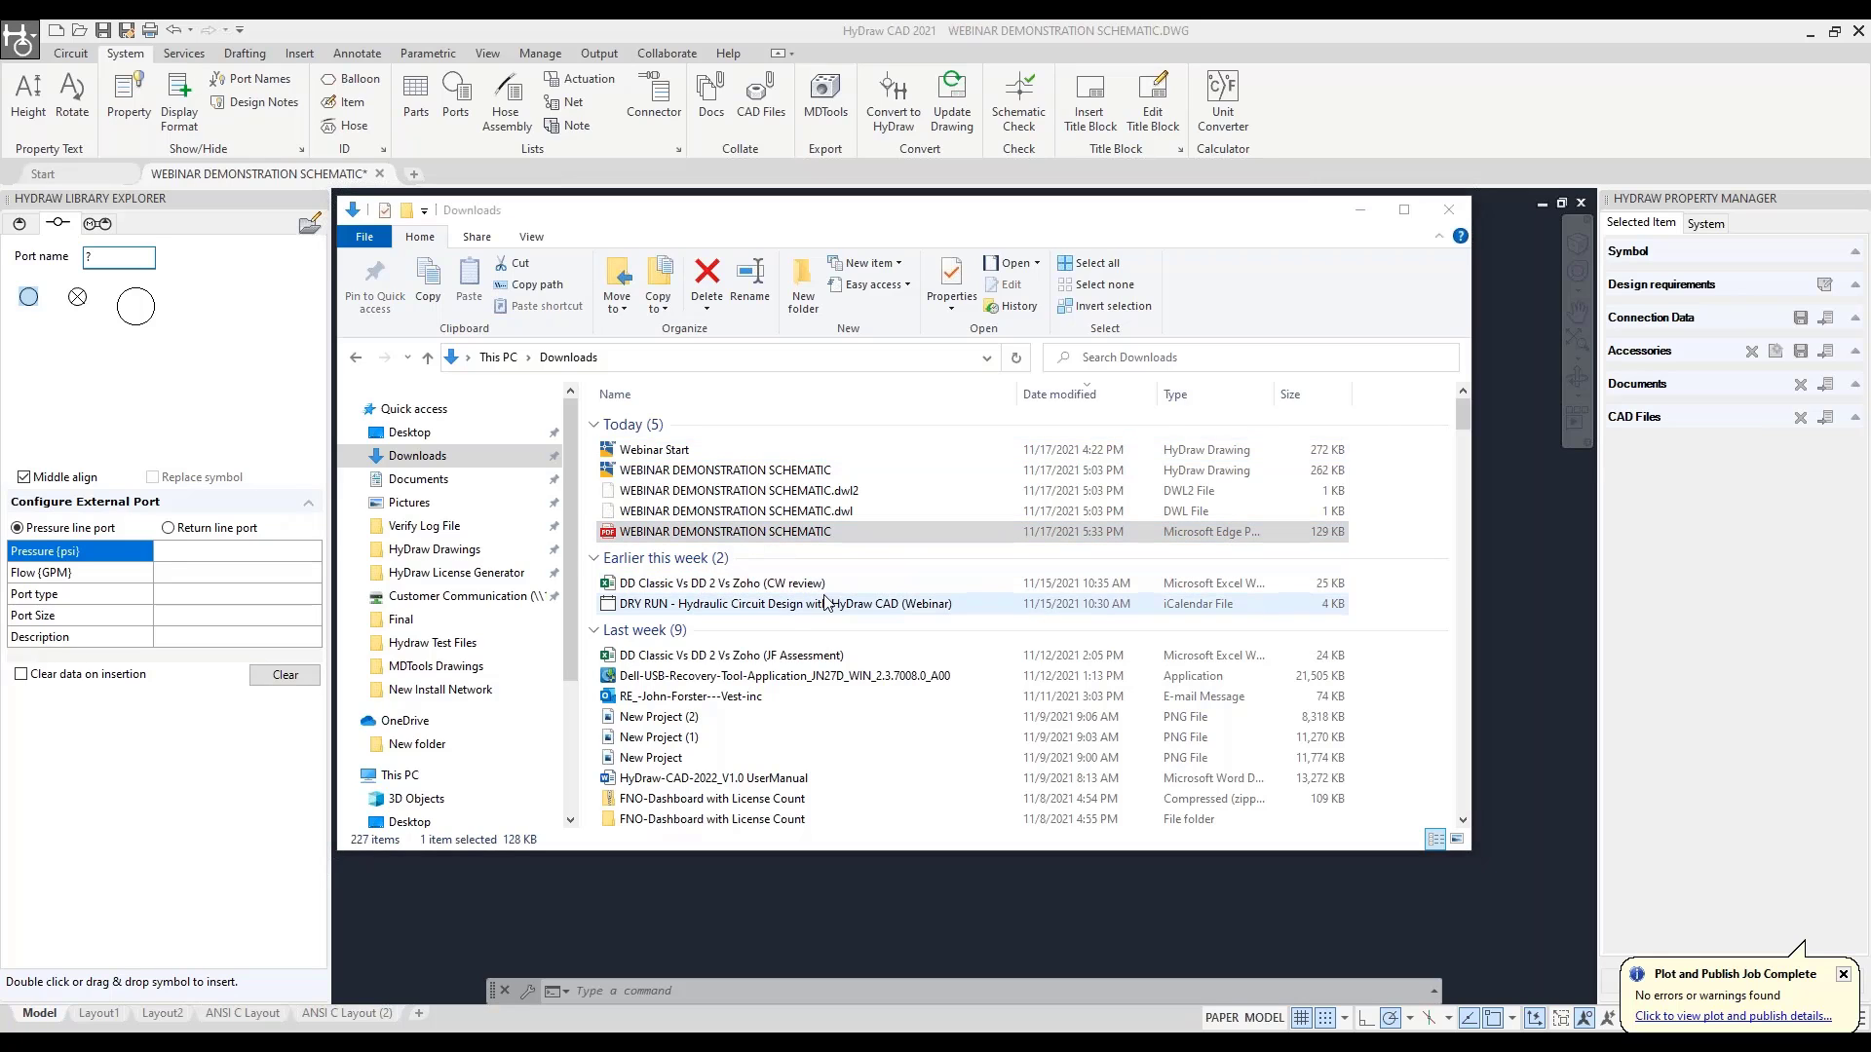
drag(1869, 28, 908, 21)
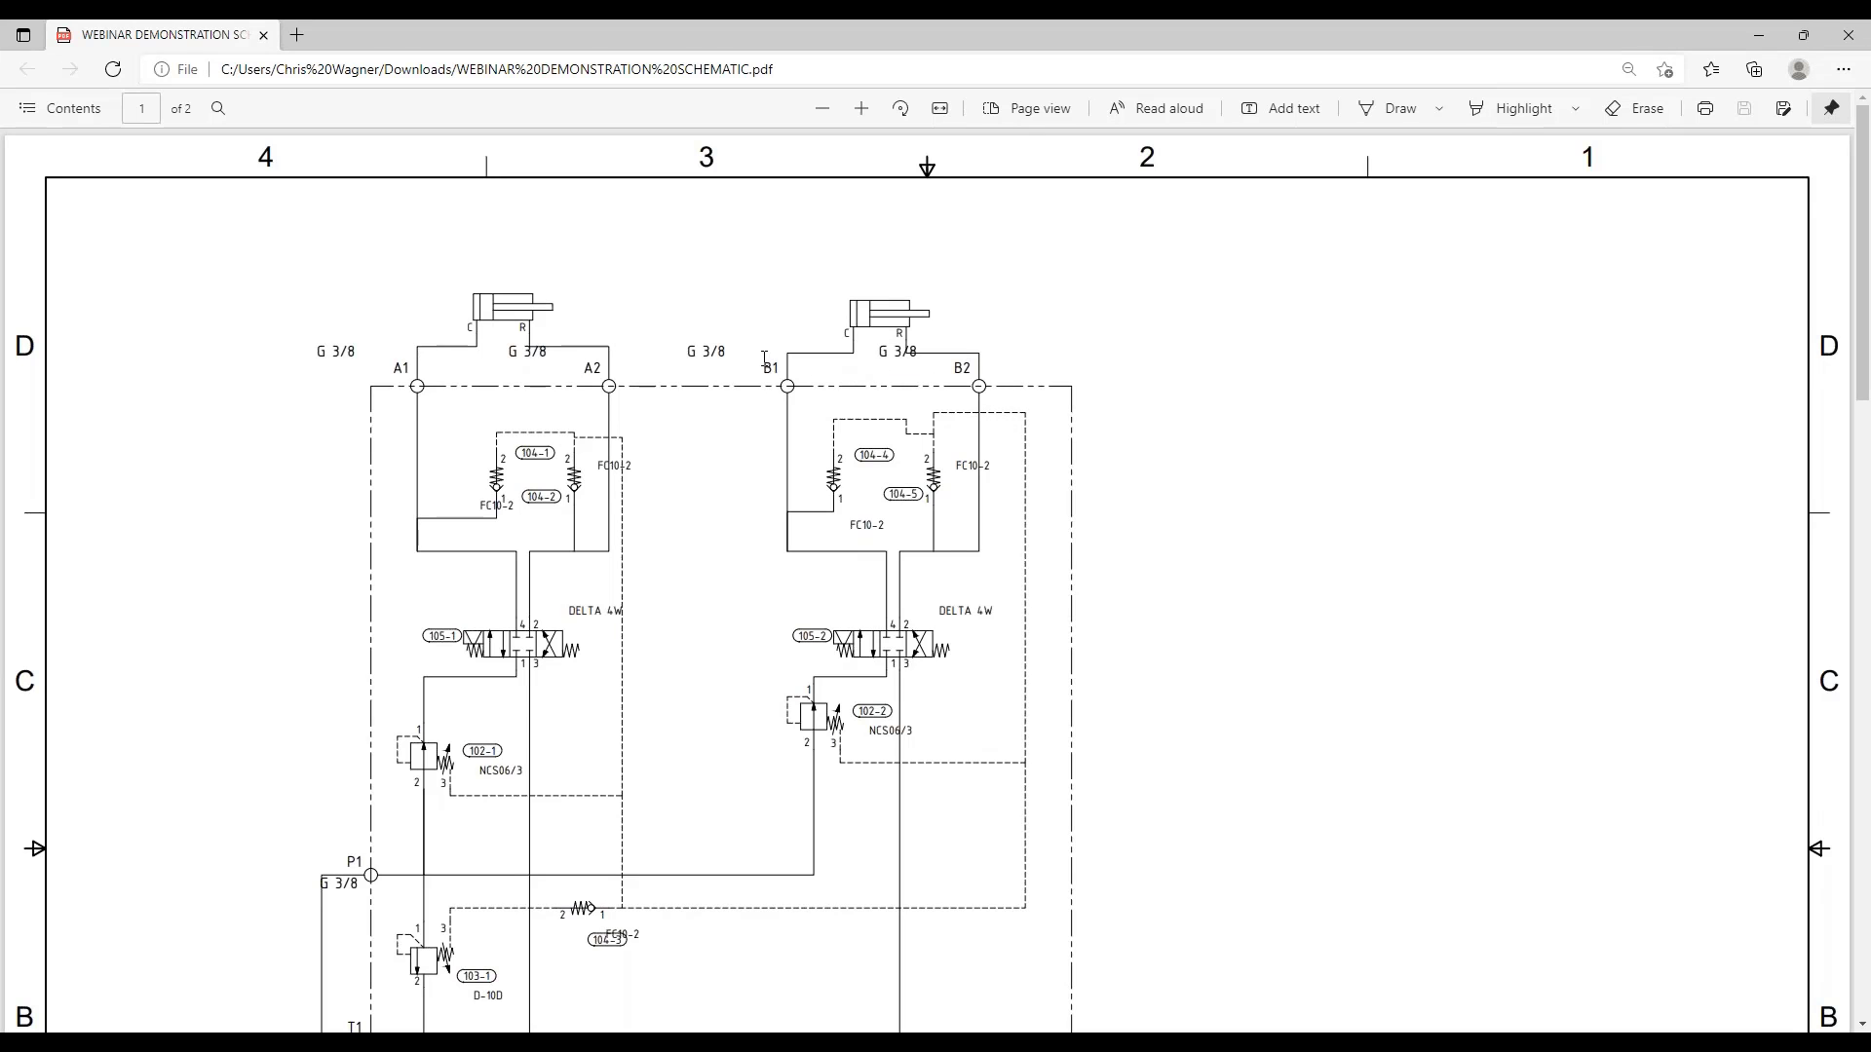
Examine the circuits and title blocks on both pages of the published PDF
scroll(764, 357, down, 2)
scroll(591, 362, down, 2)
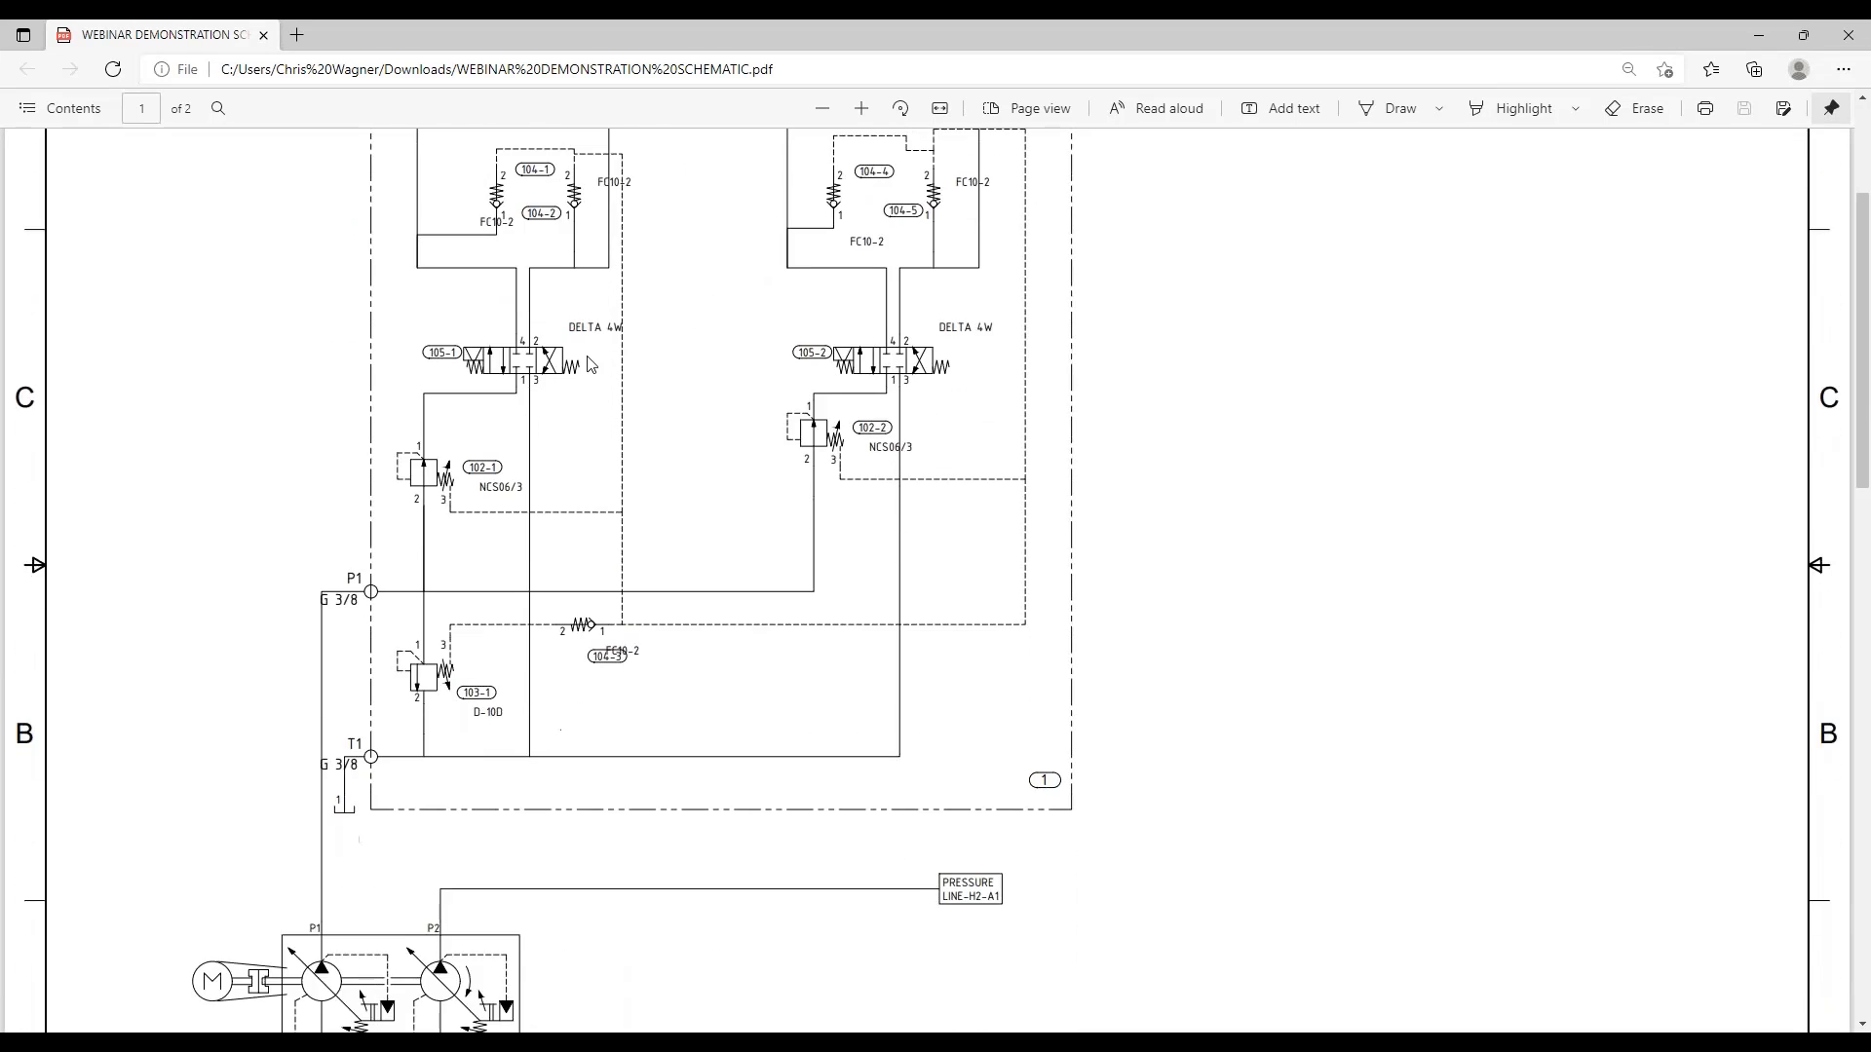
scroll(592, 364, down, 3)
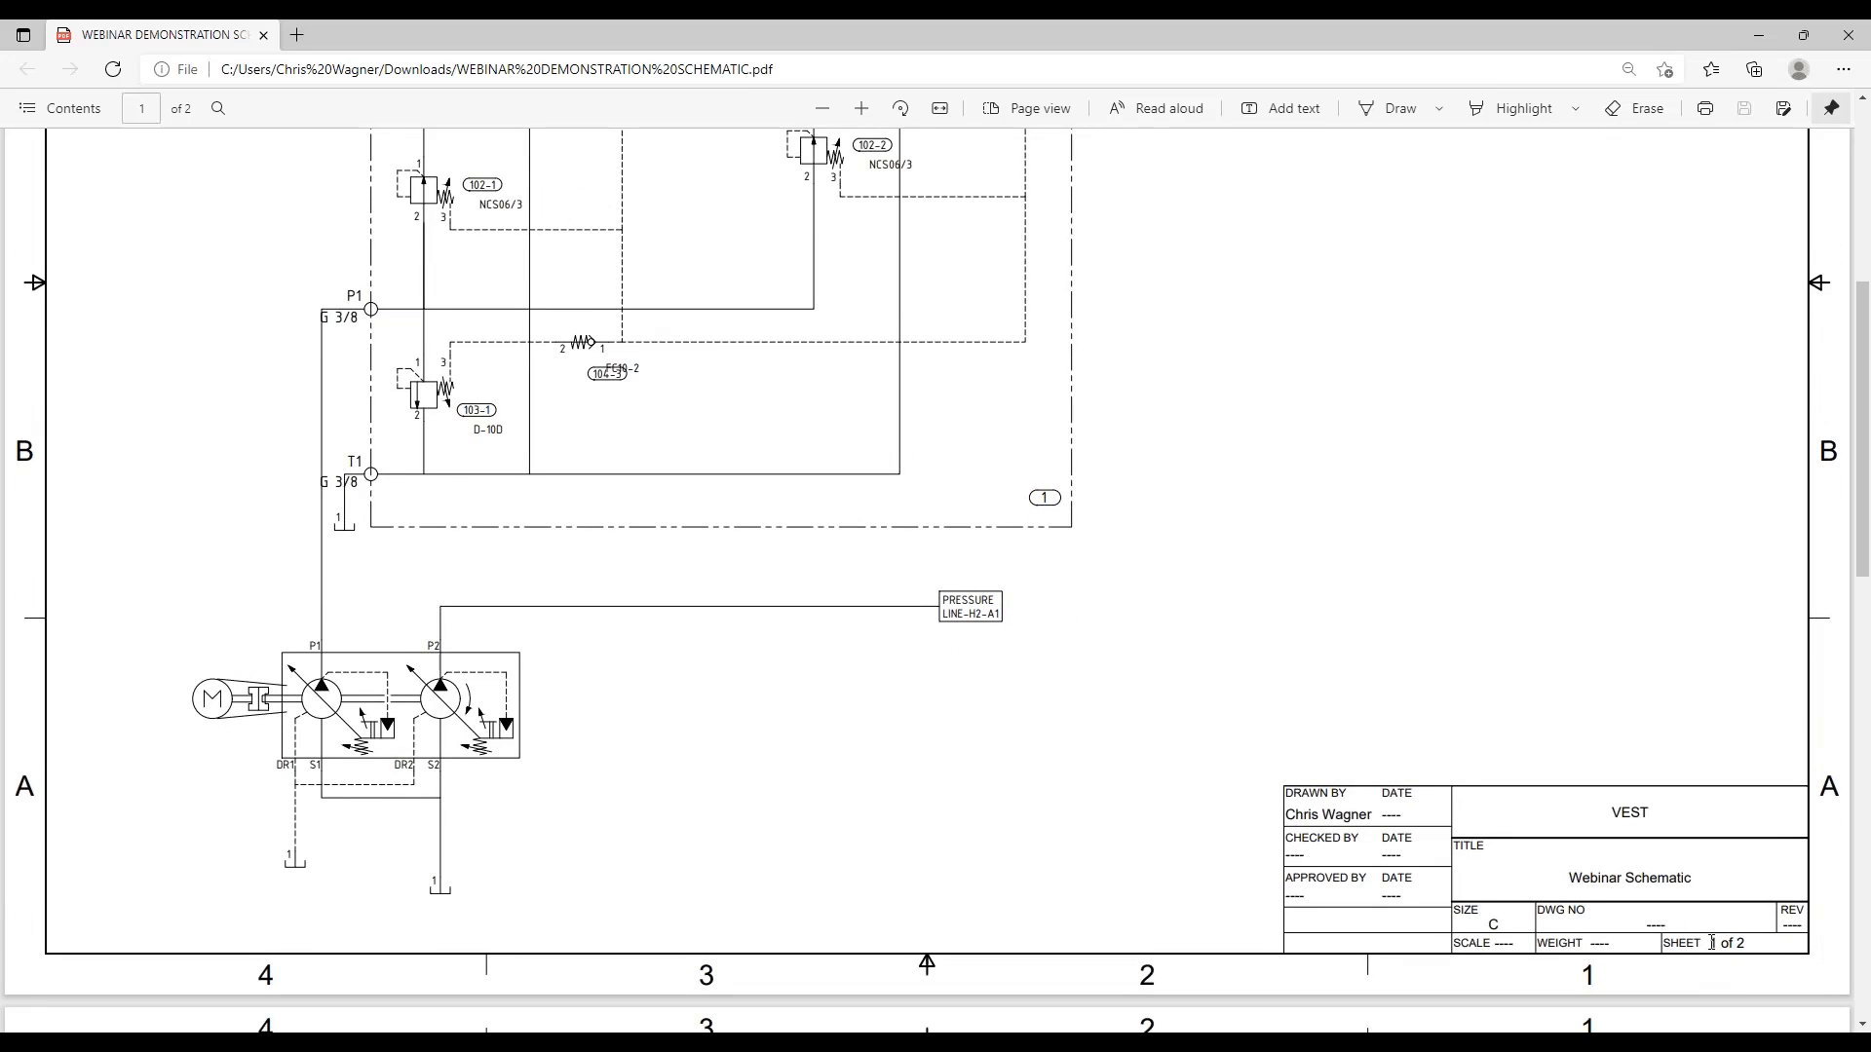
scroll(877, 635, down, 10)
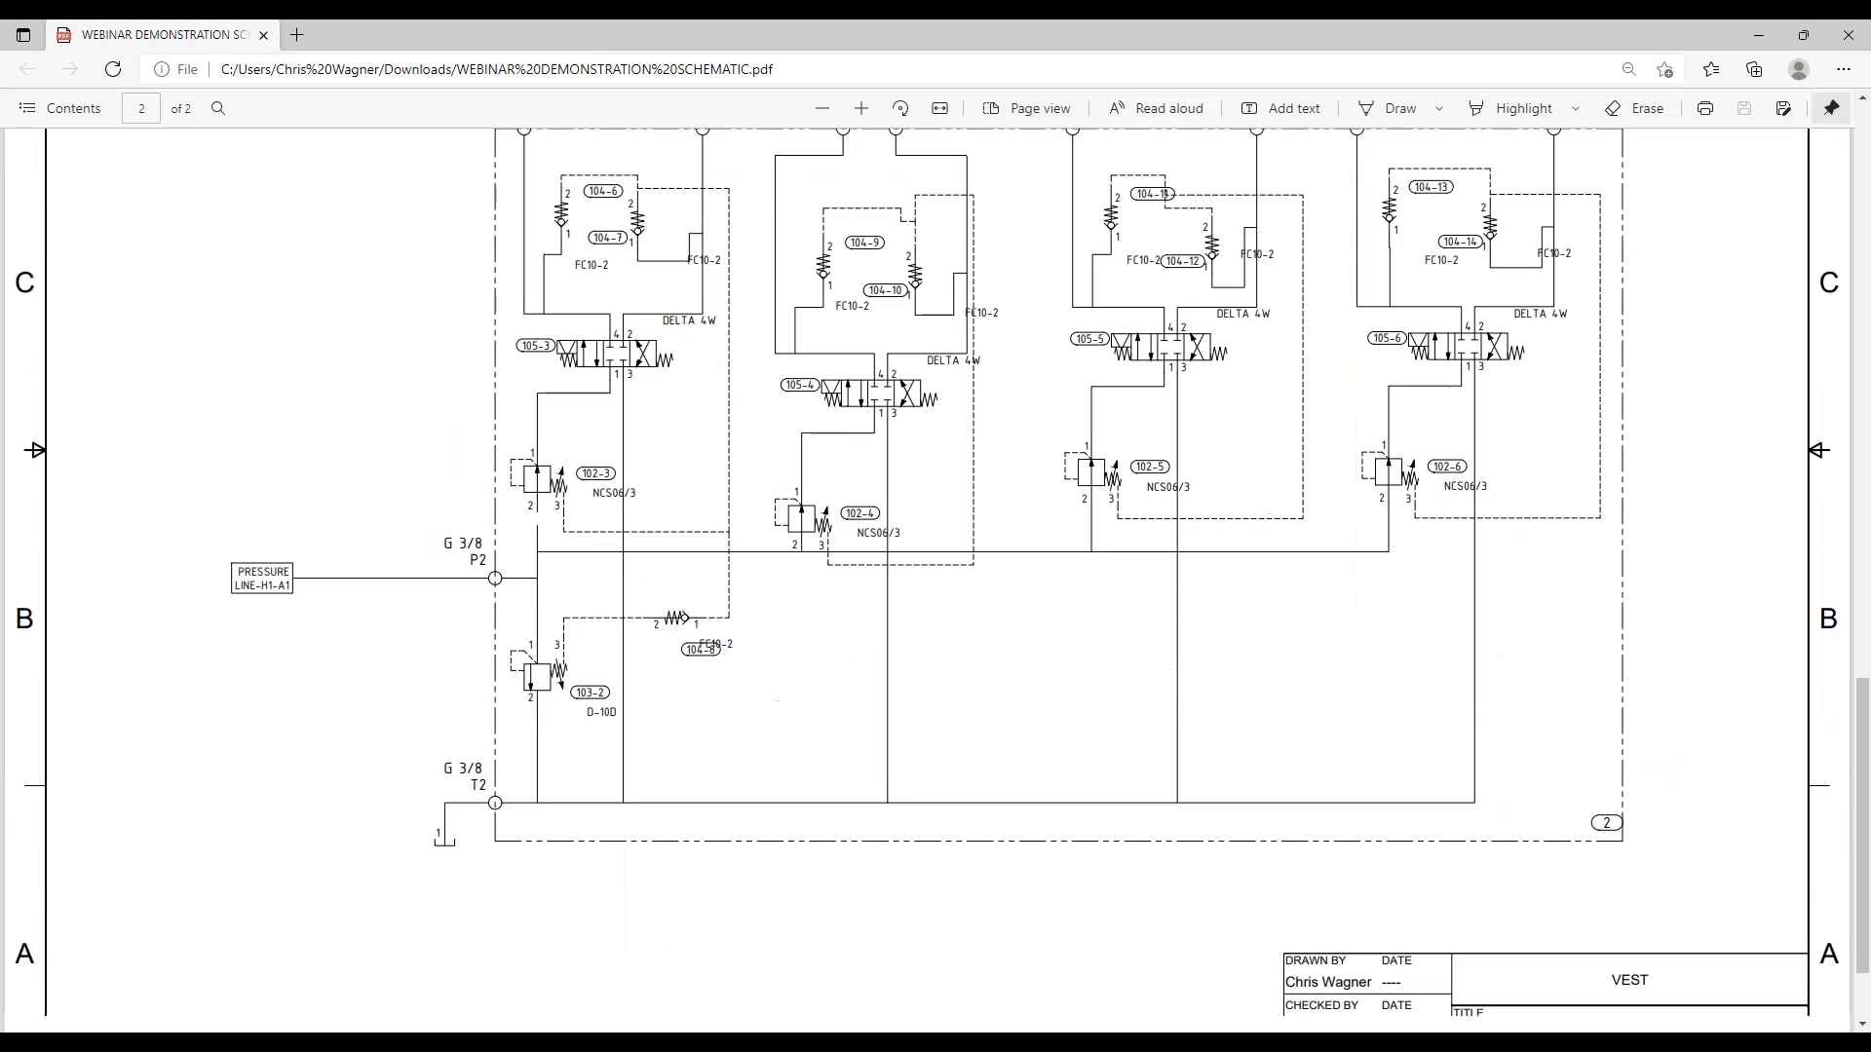
scroll(1524, 892, down, 2)
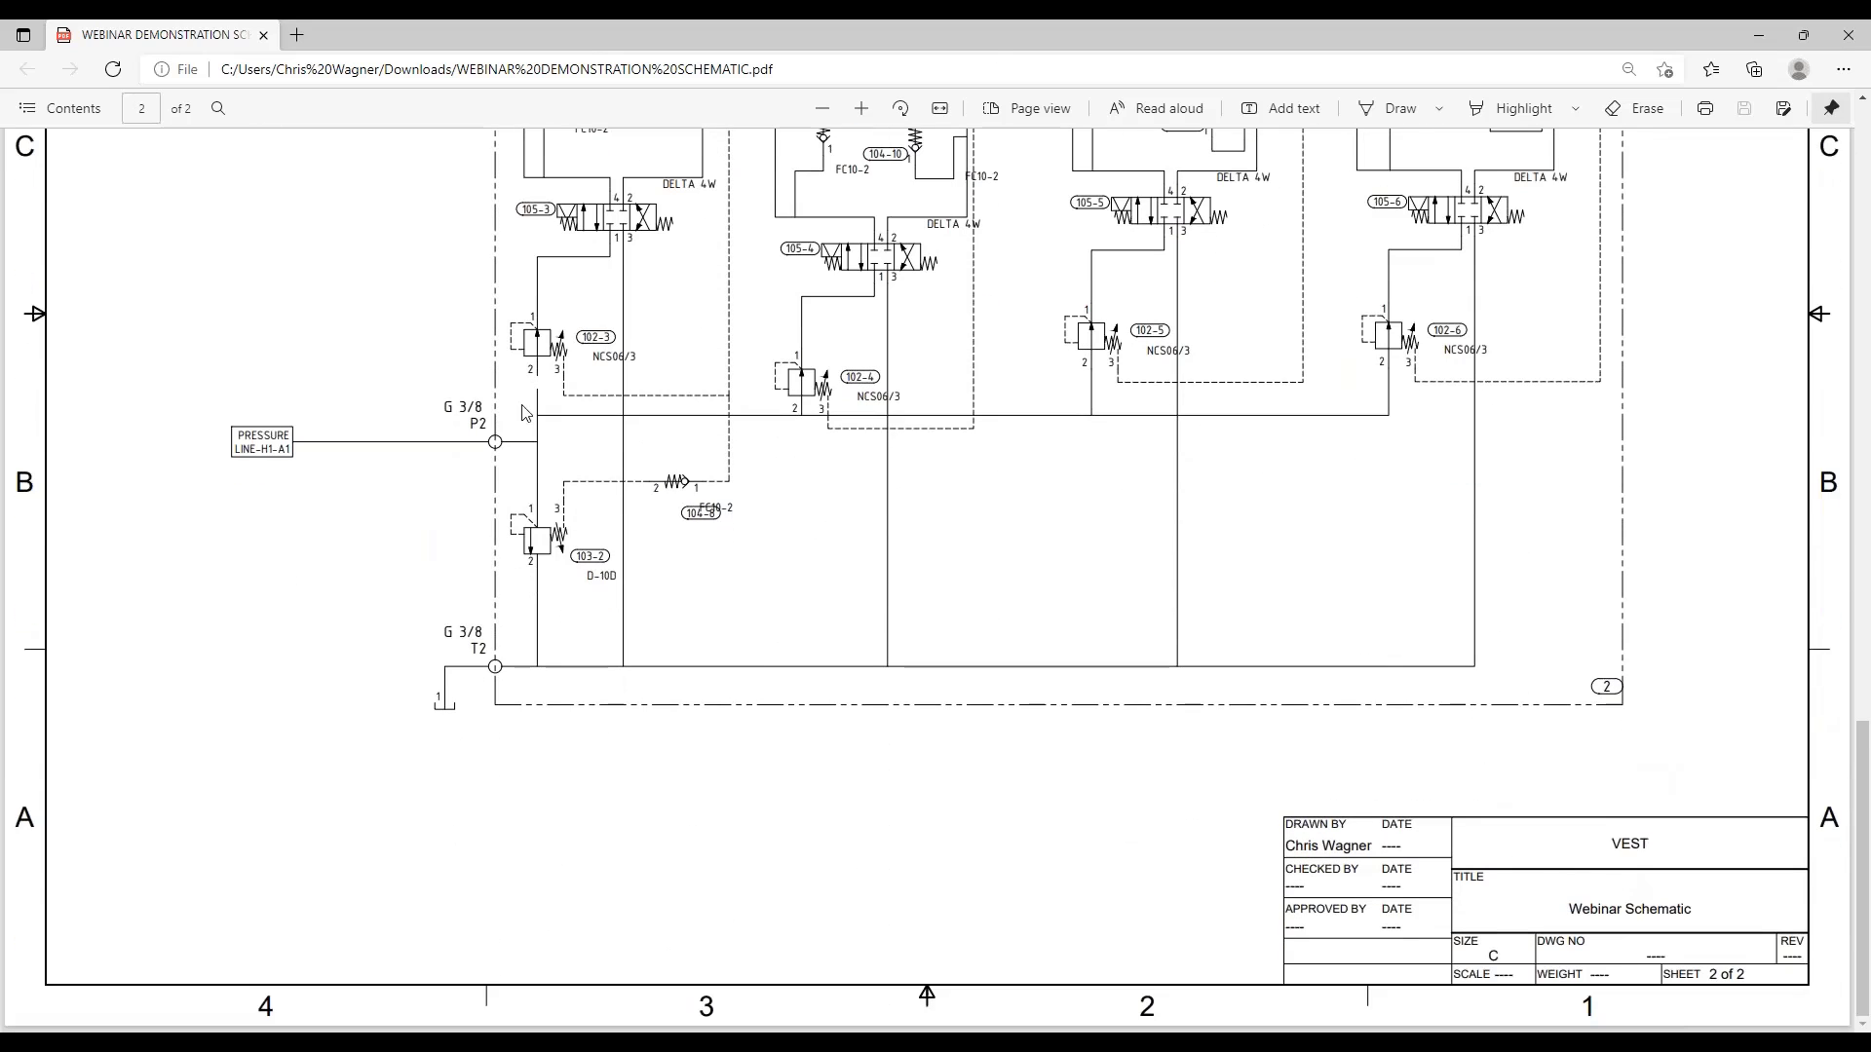
View both PDF sheets side by side in Two page view and close the PDF
click(1030, 109)
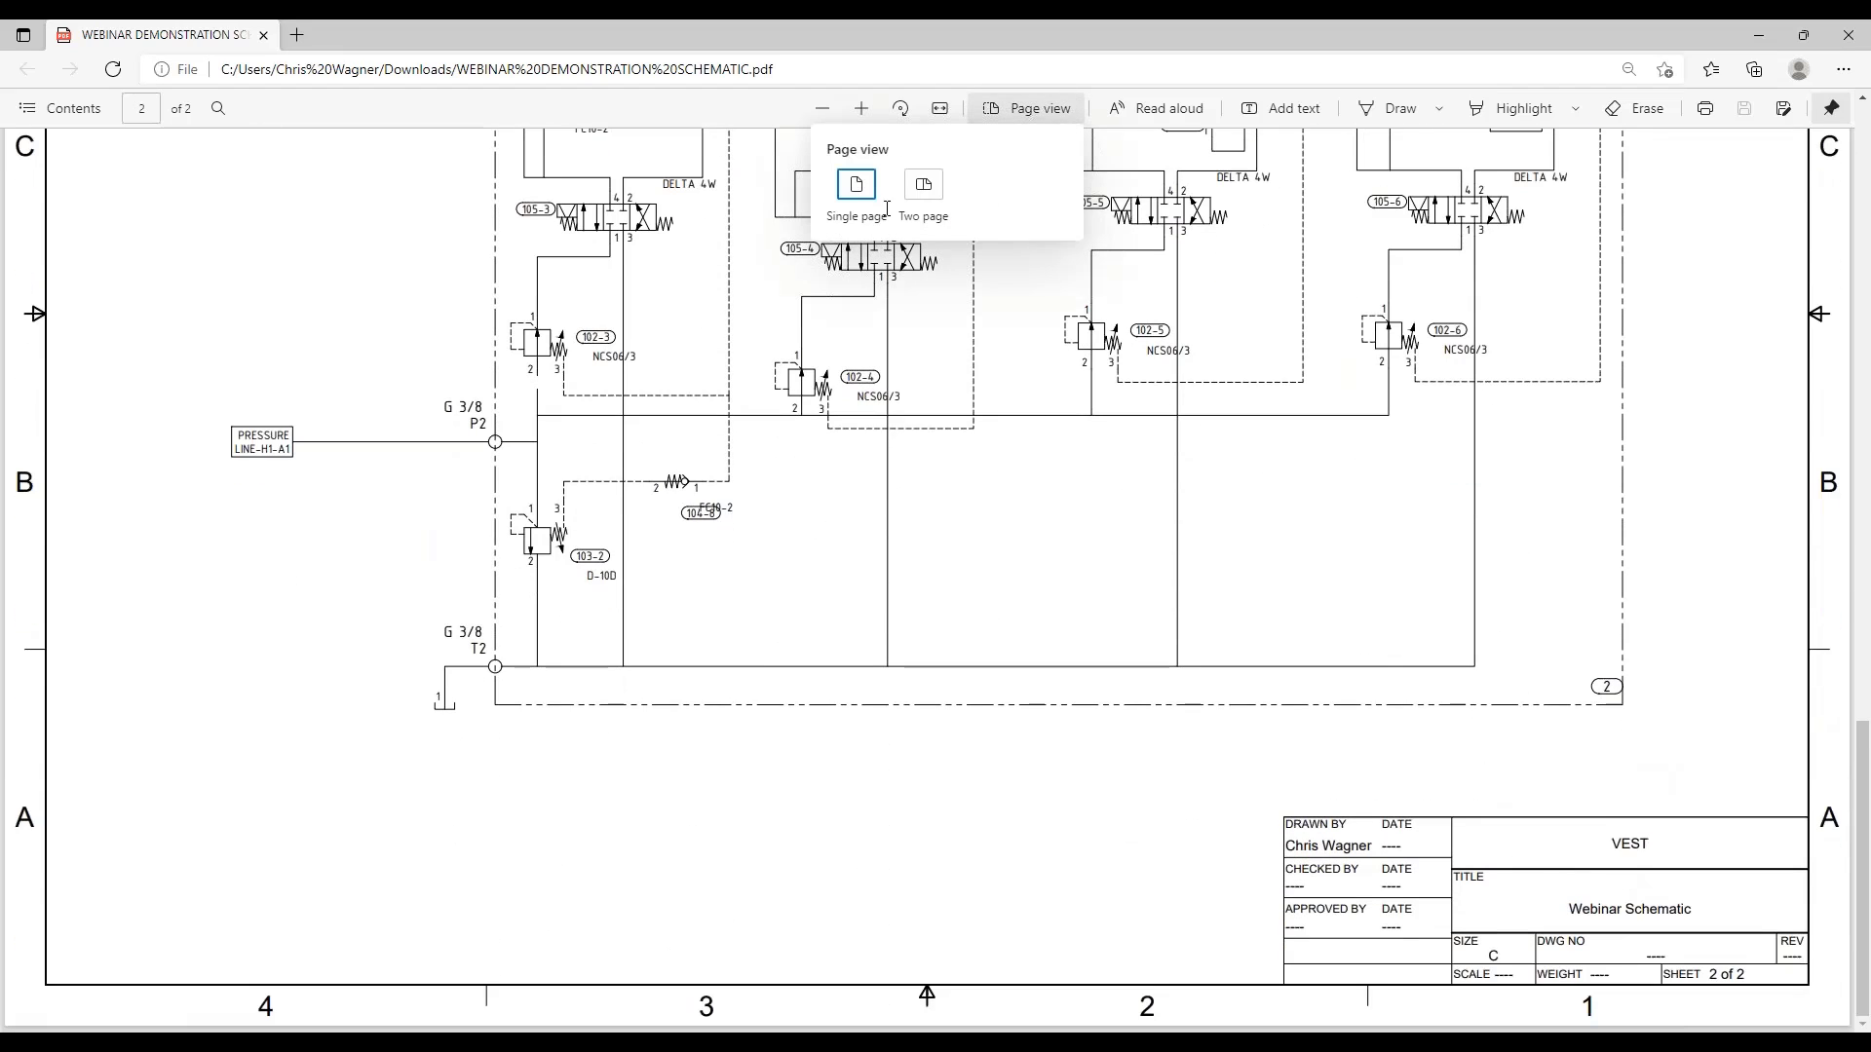
click(924, 185)
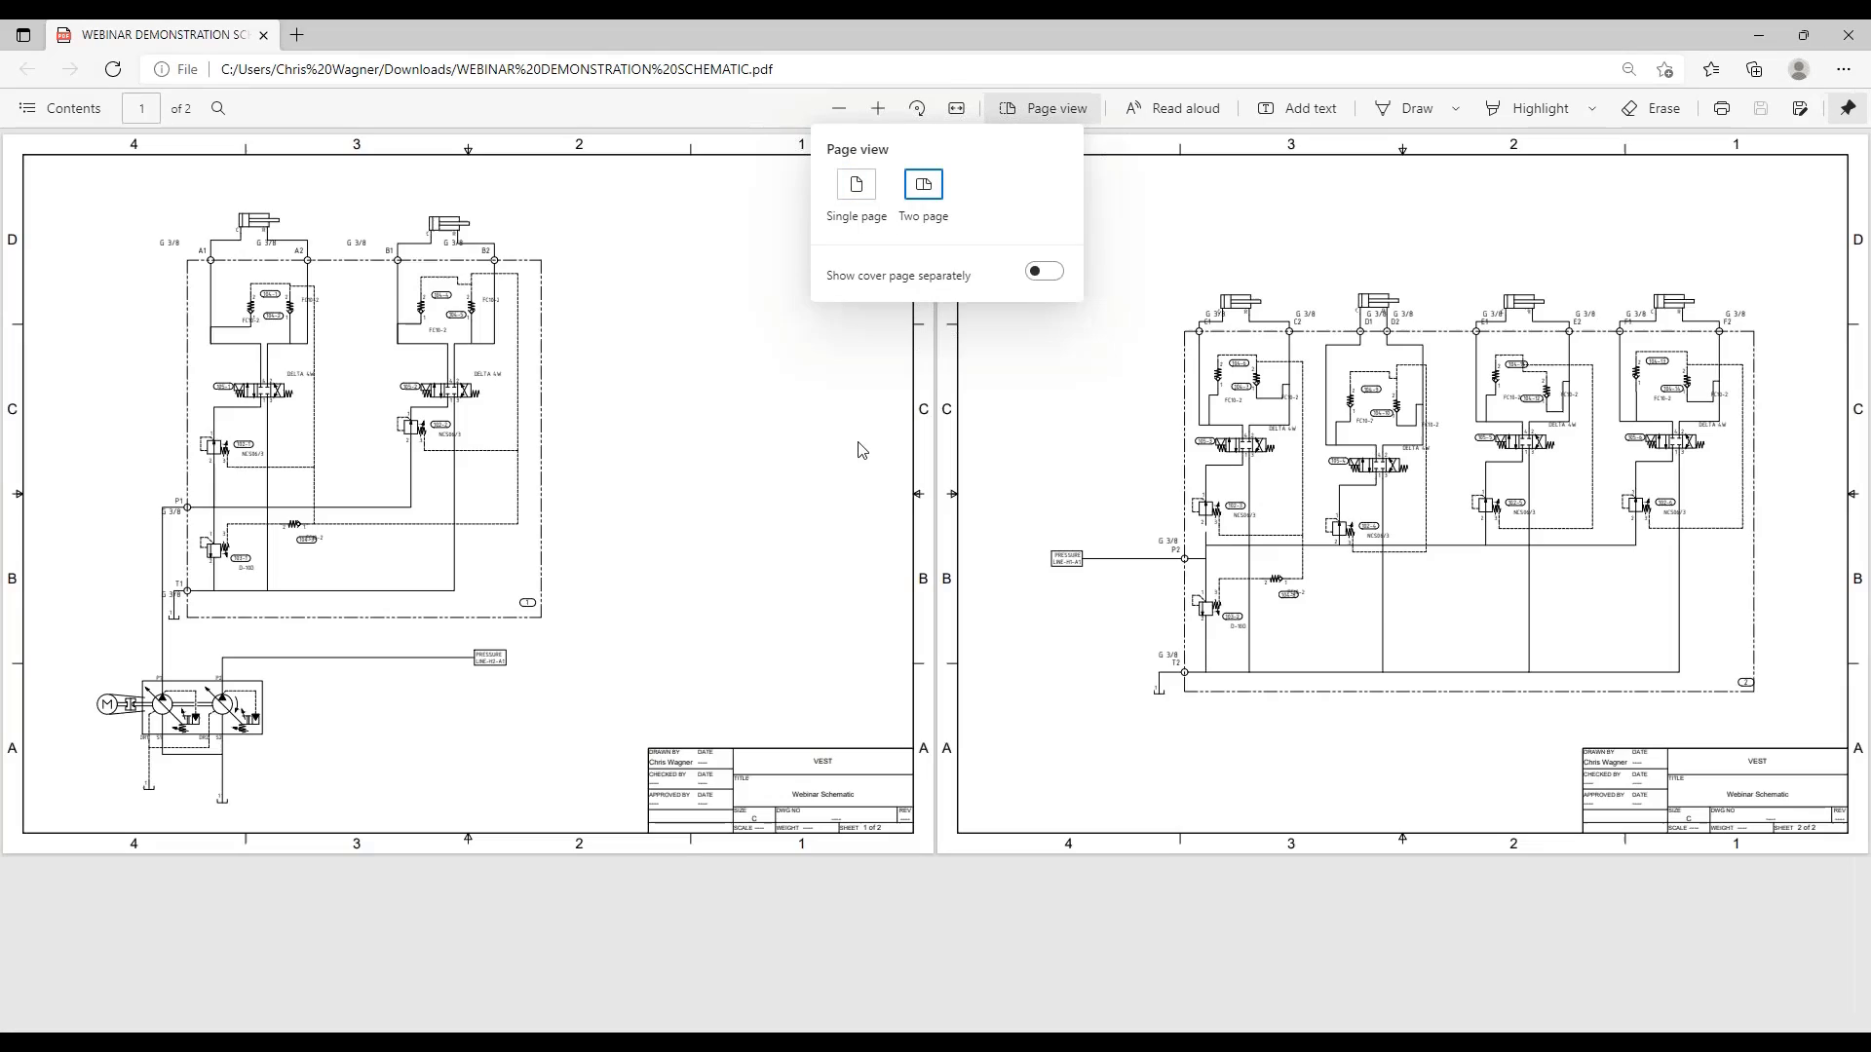
click(953, 895)
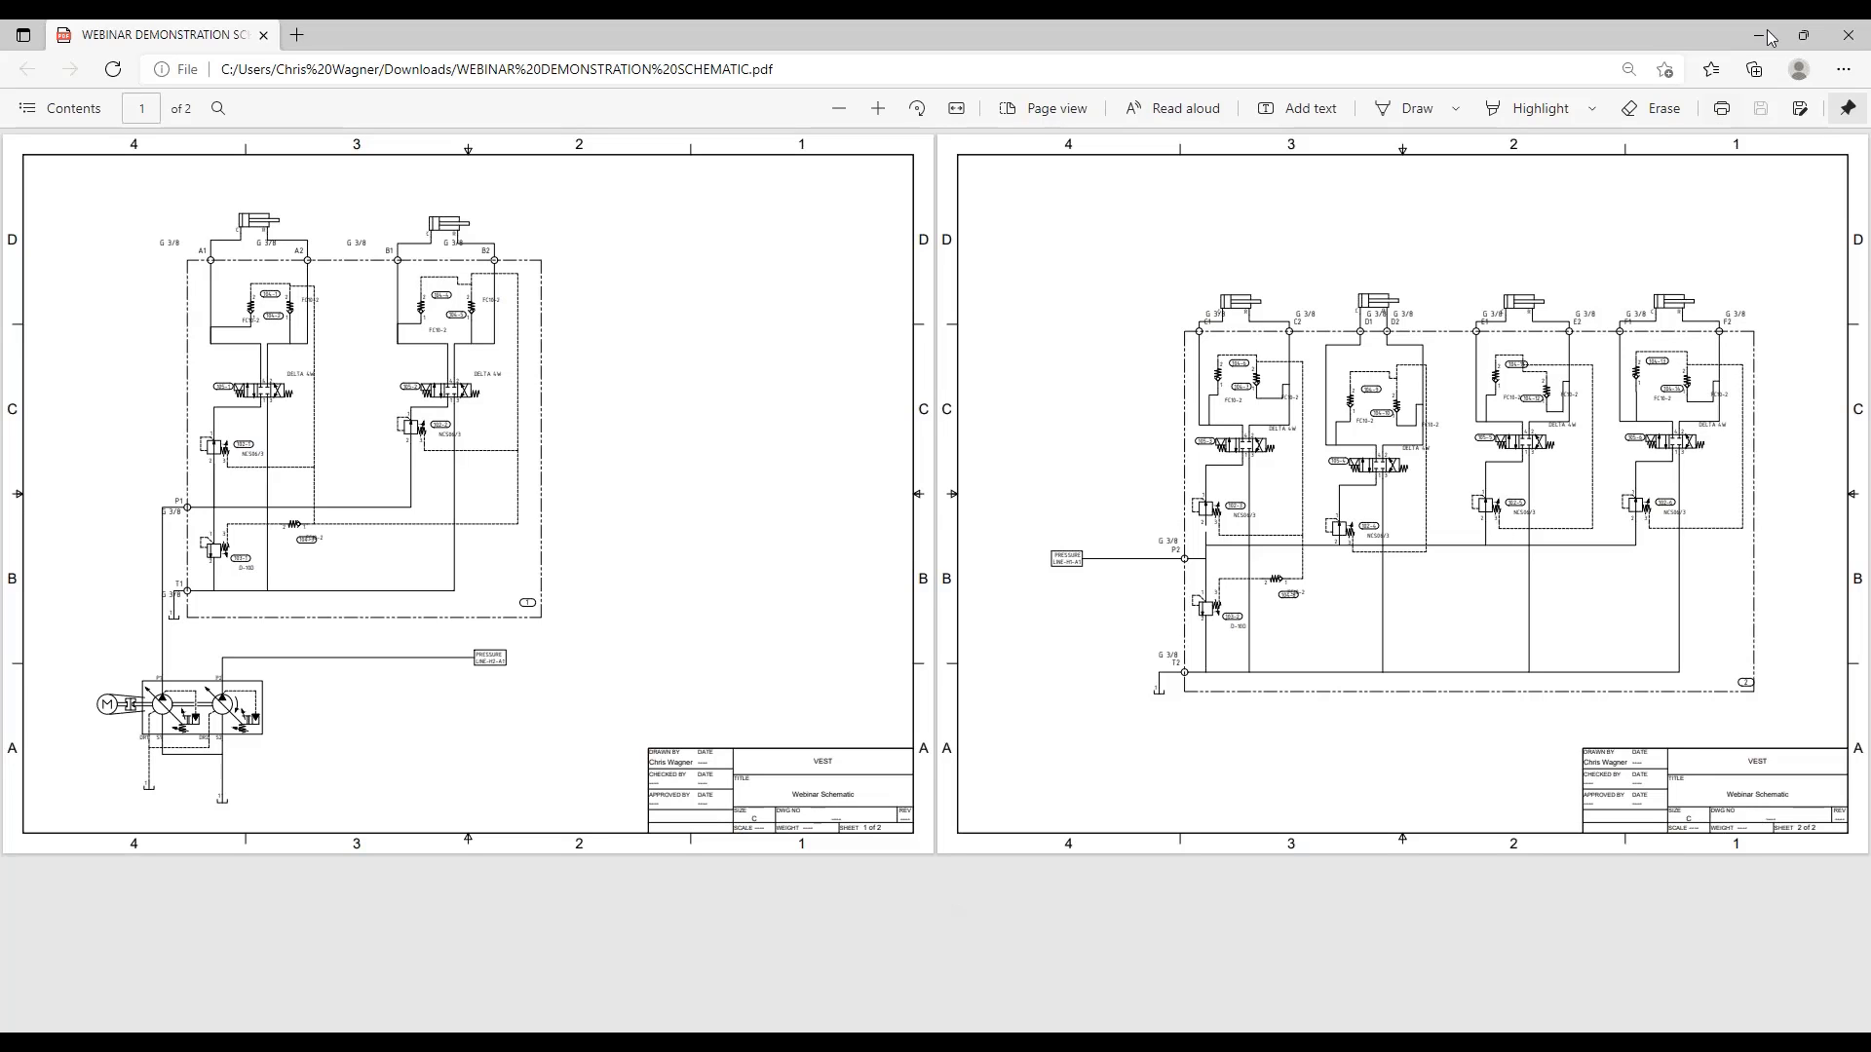
click(1844, 37)
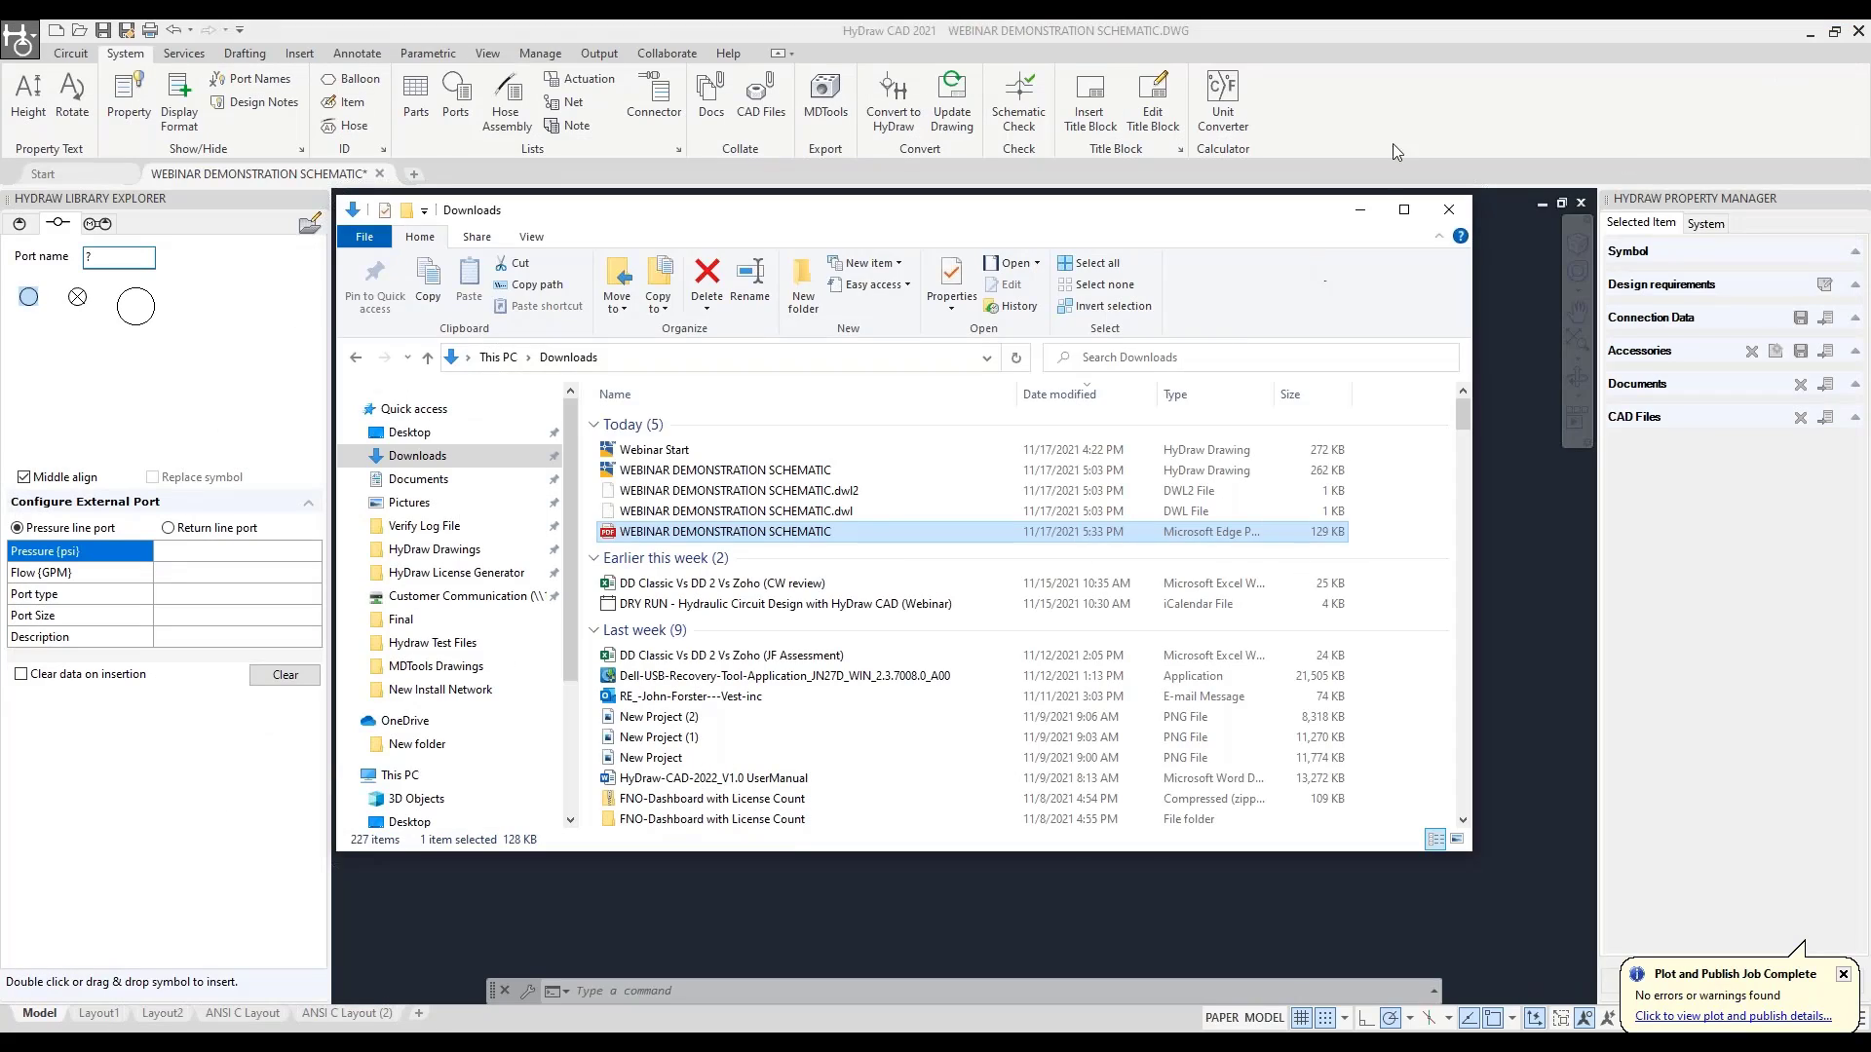
Save the schematic drawing in HyDraw CAD and switch to the NetSkeme canvas in the browser
click(1394, 145)
middle_drag(785, 525, 864, 524)
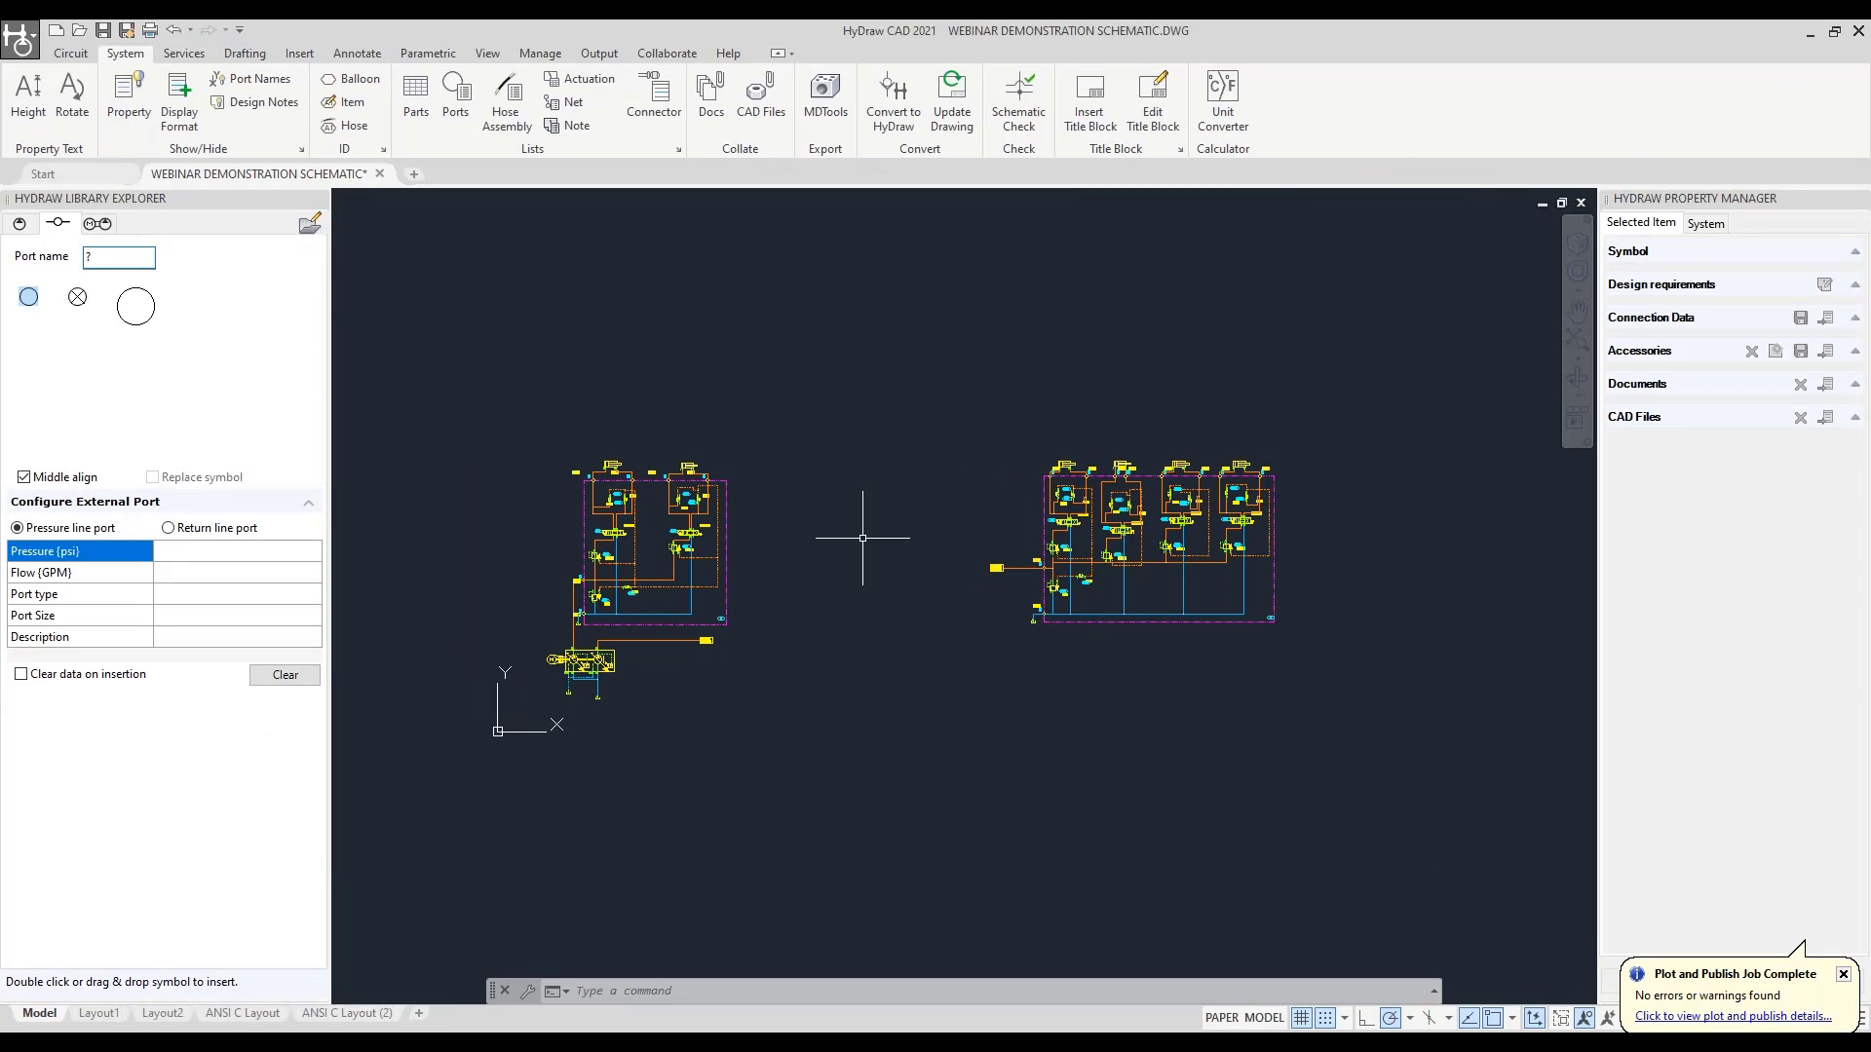
click(103, 32)
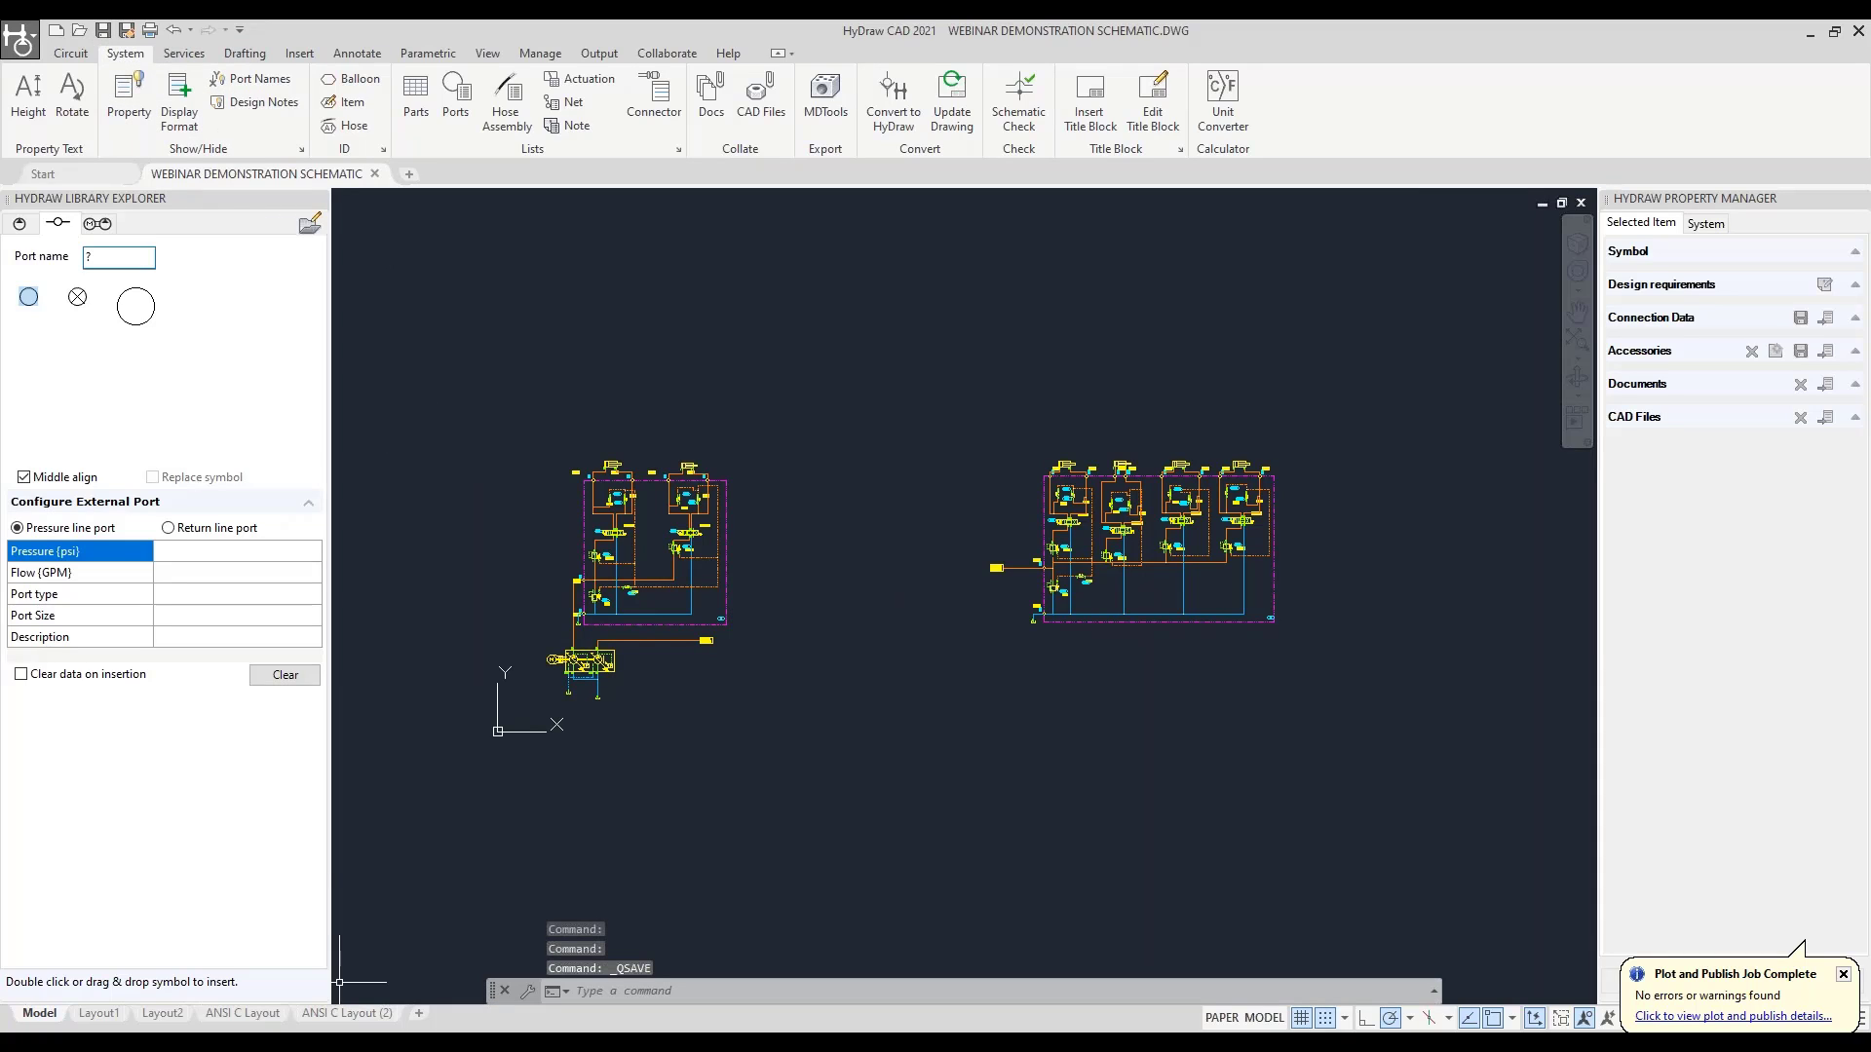
key(alt+Tab)
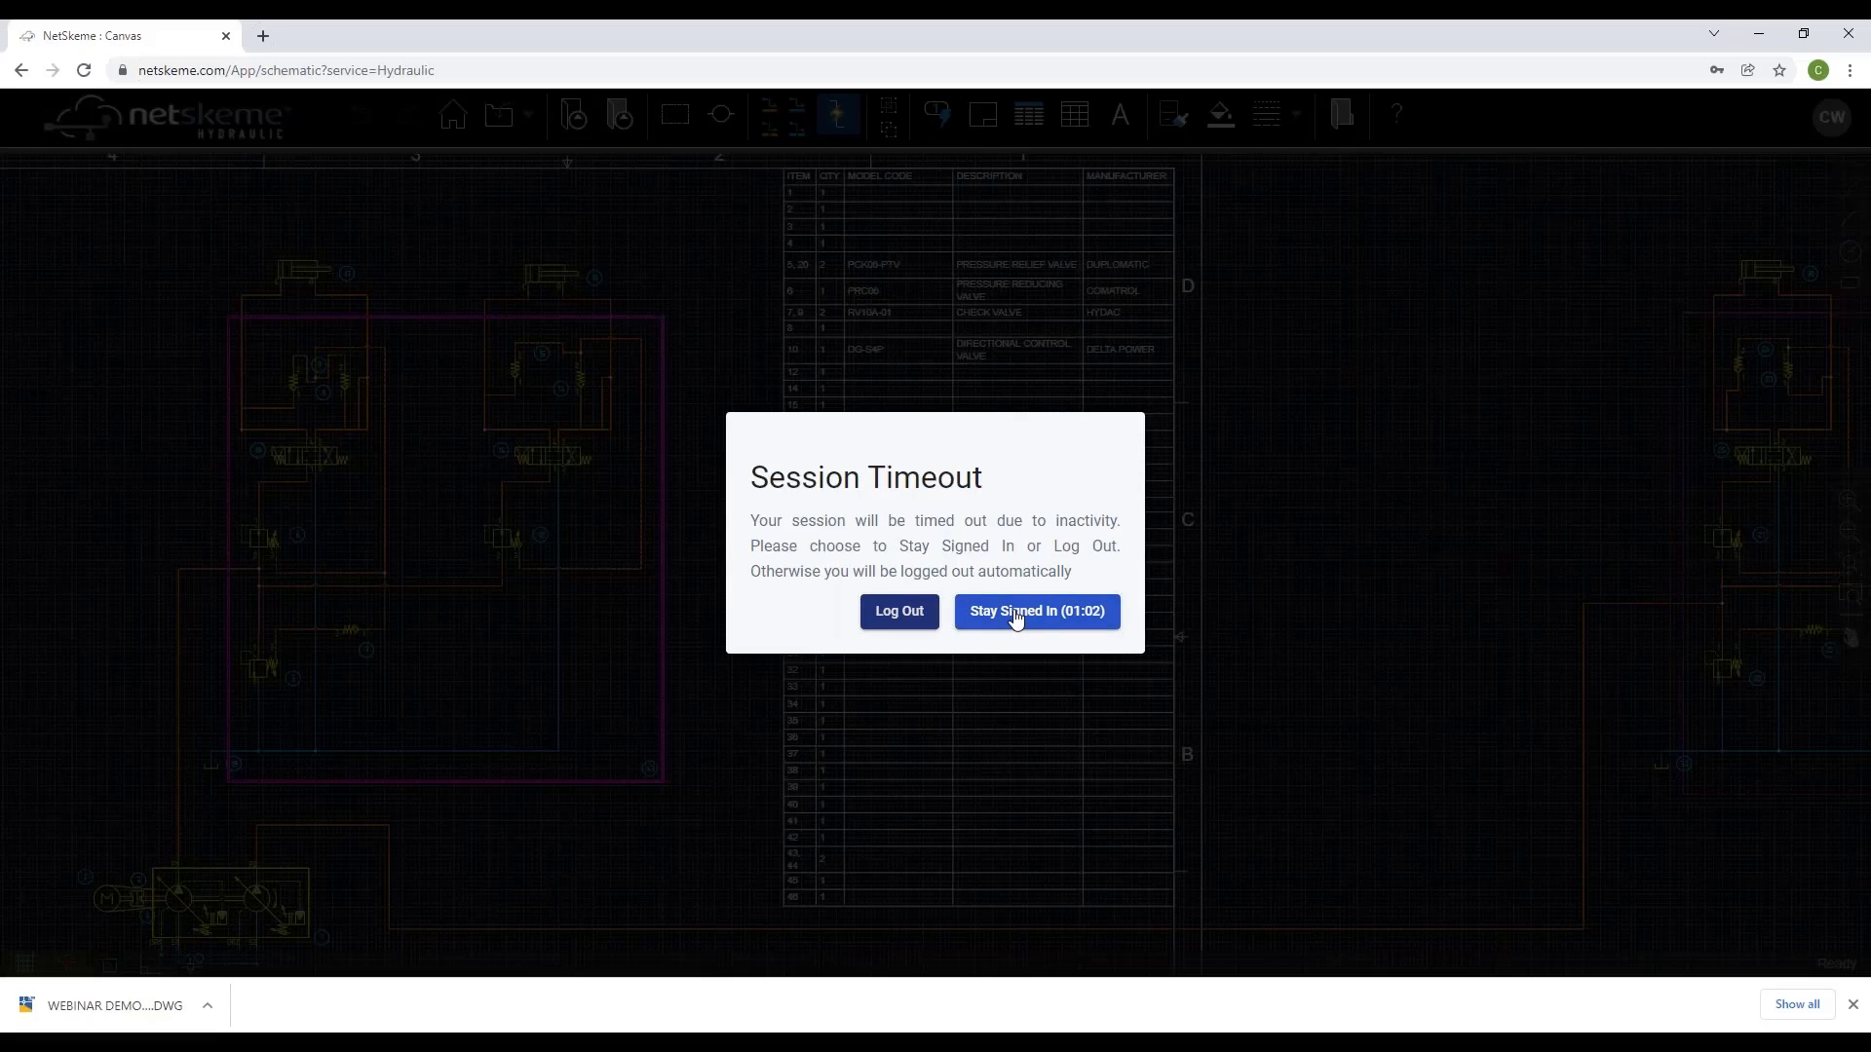
Stay signed in to NetSkeme and leave the current drawing for the Open page without saving its changes
click(1014, 614)
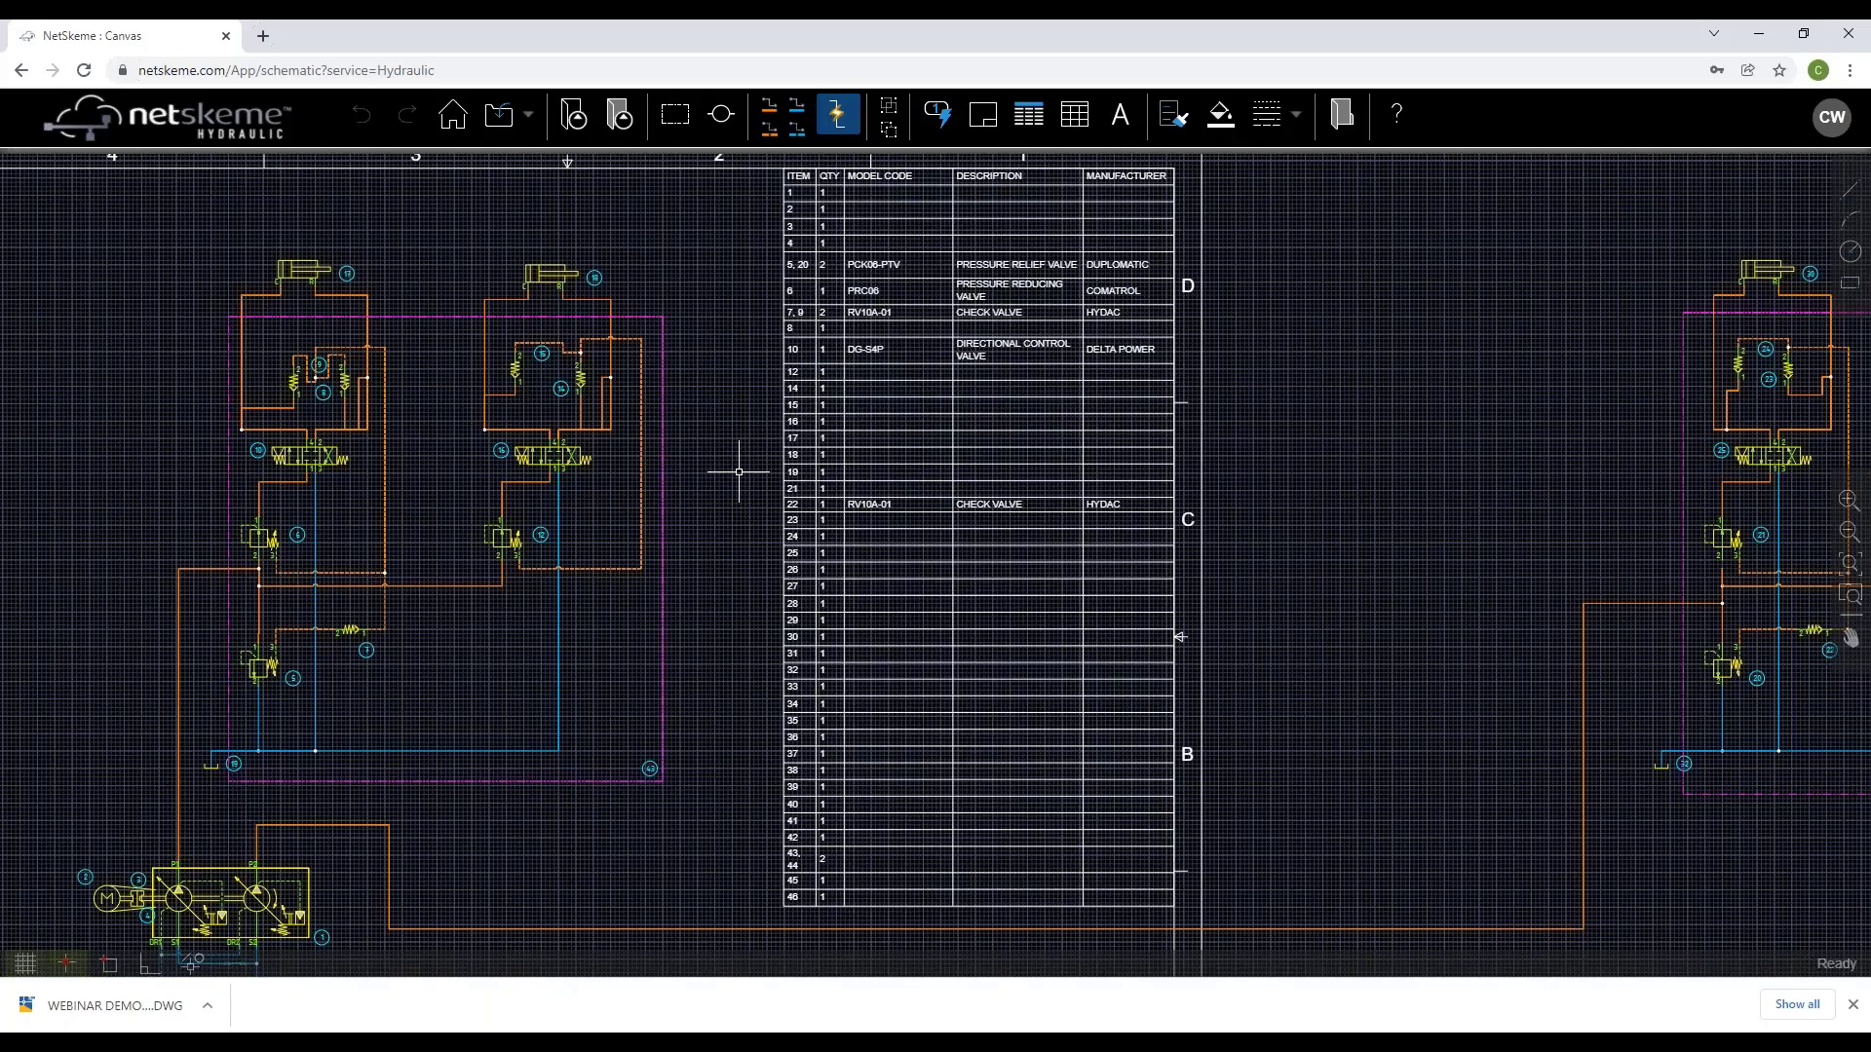
scroll(739, 471, down, 2)
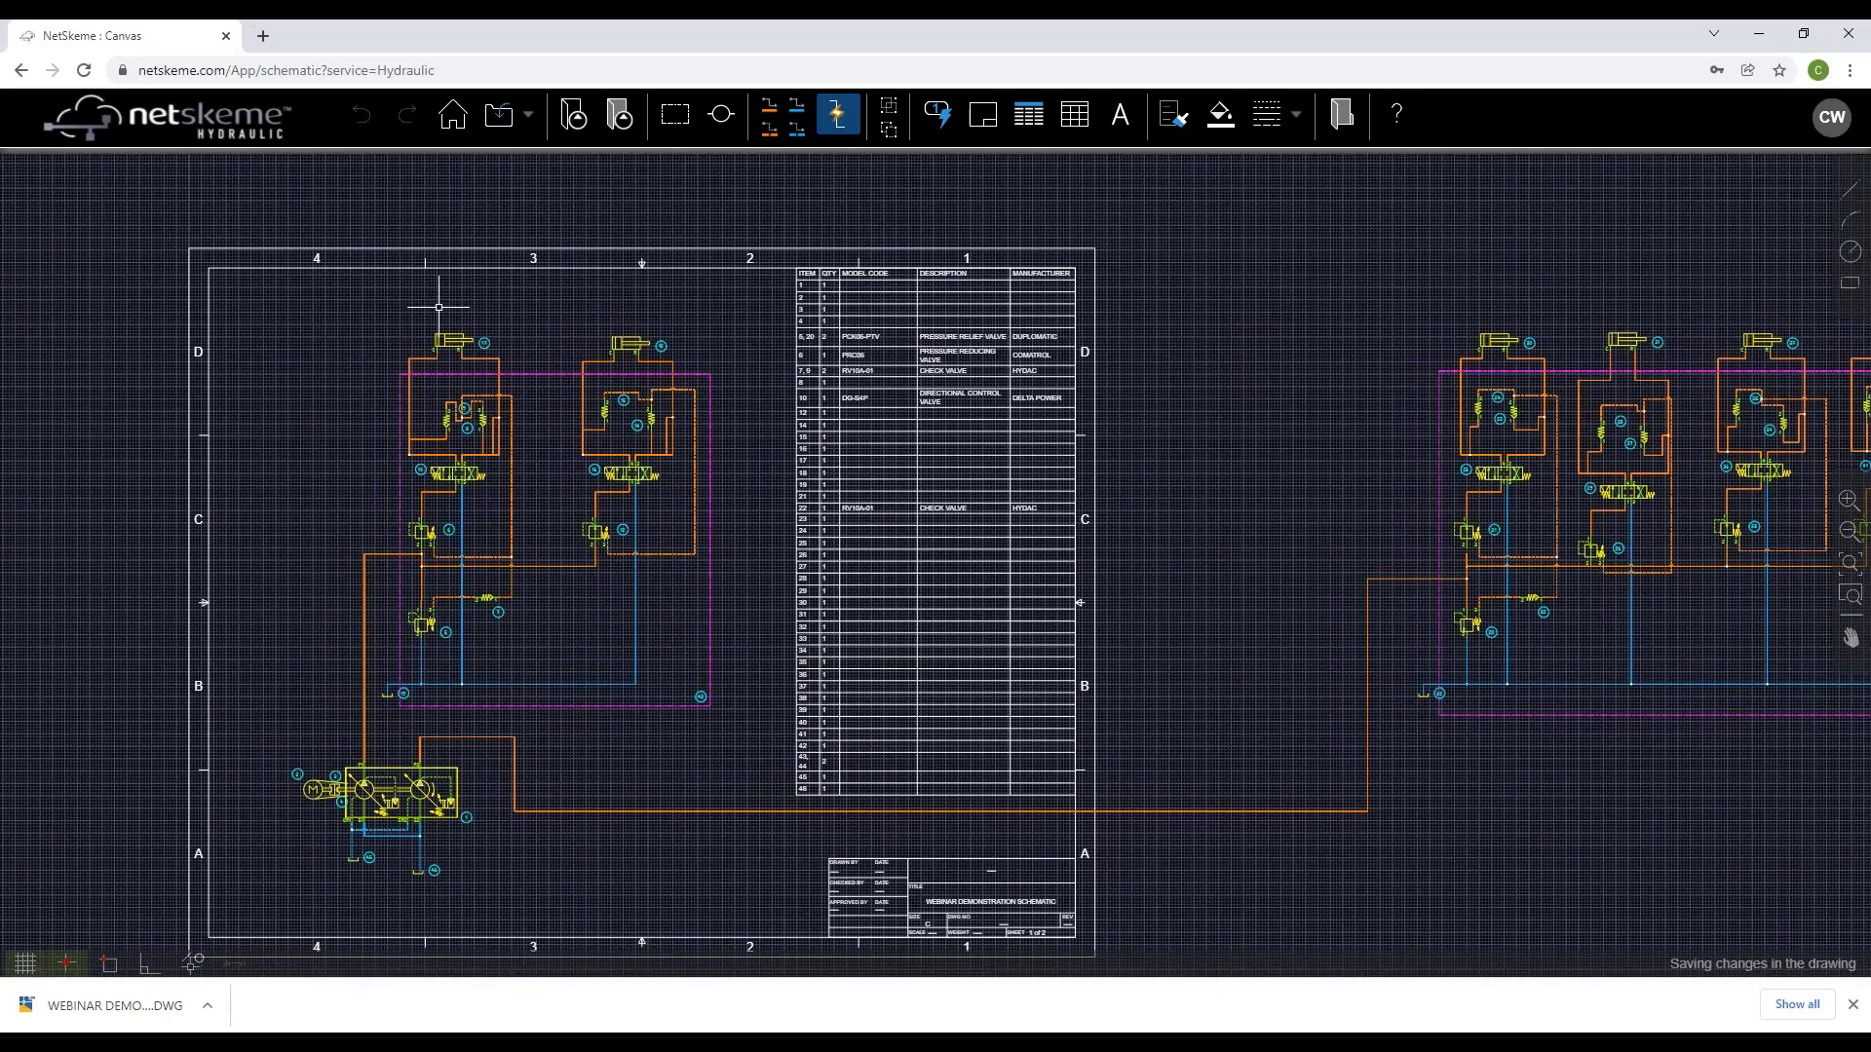
click(452, 115)
click(93, 284)
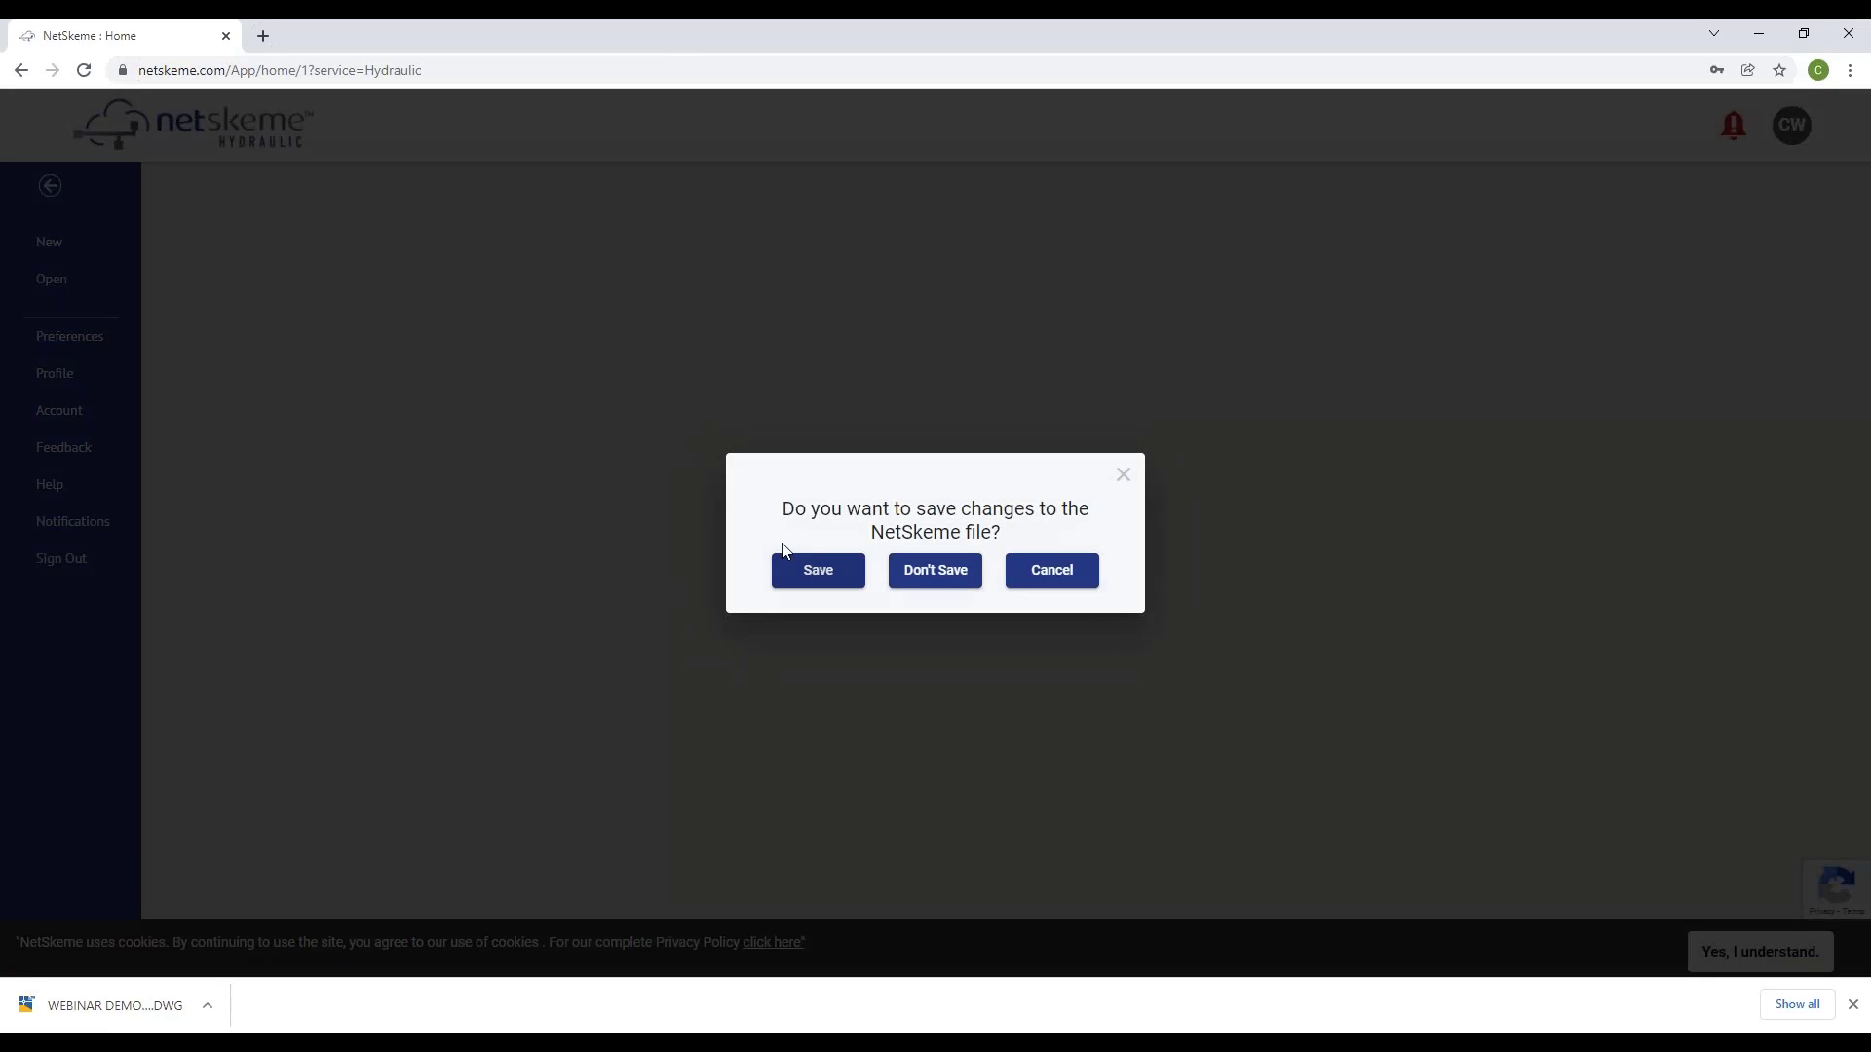
click(916, 572)
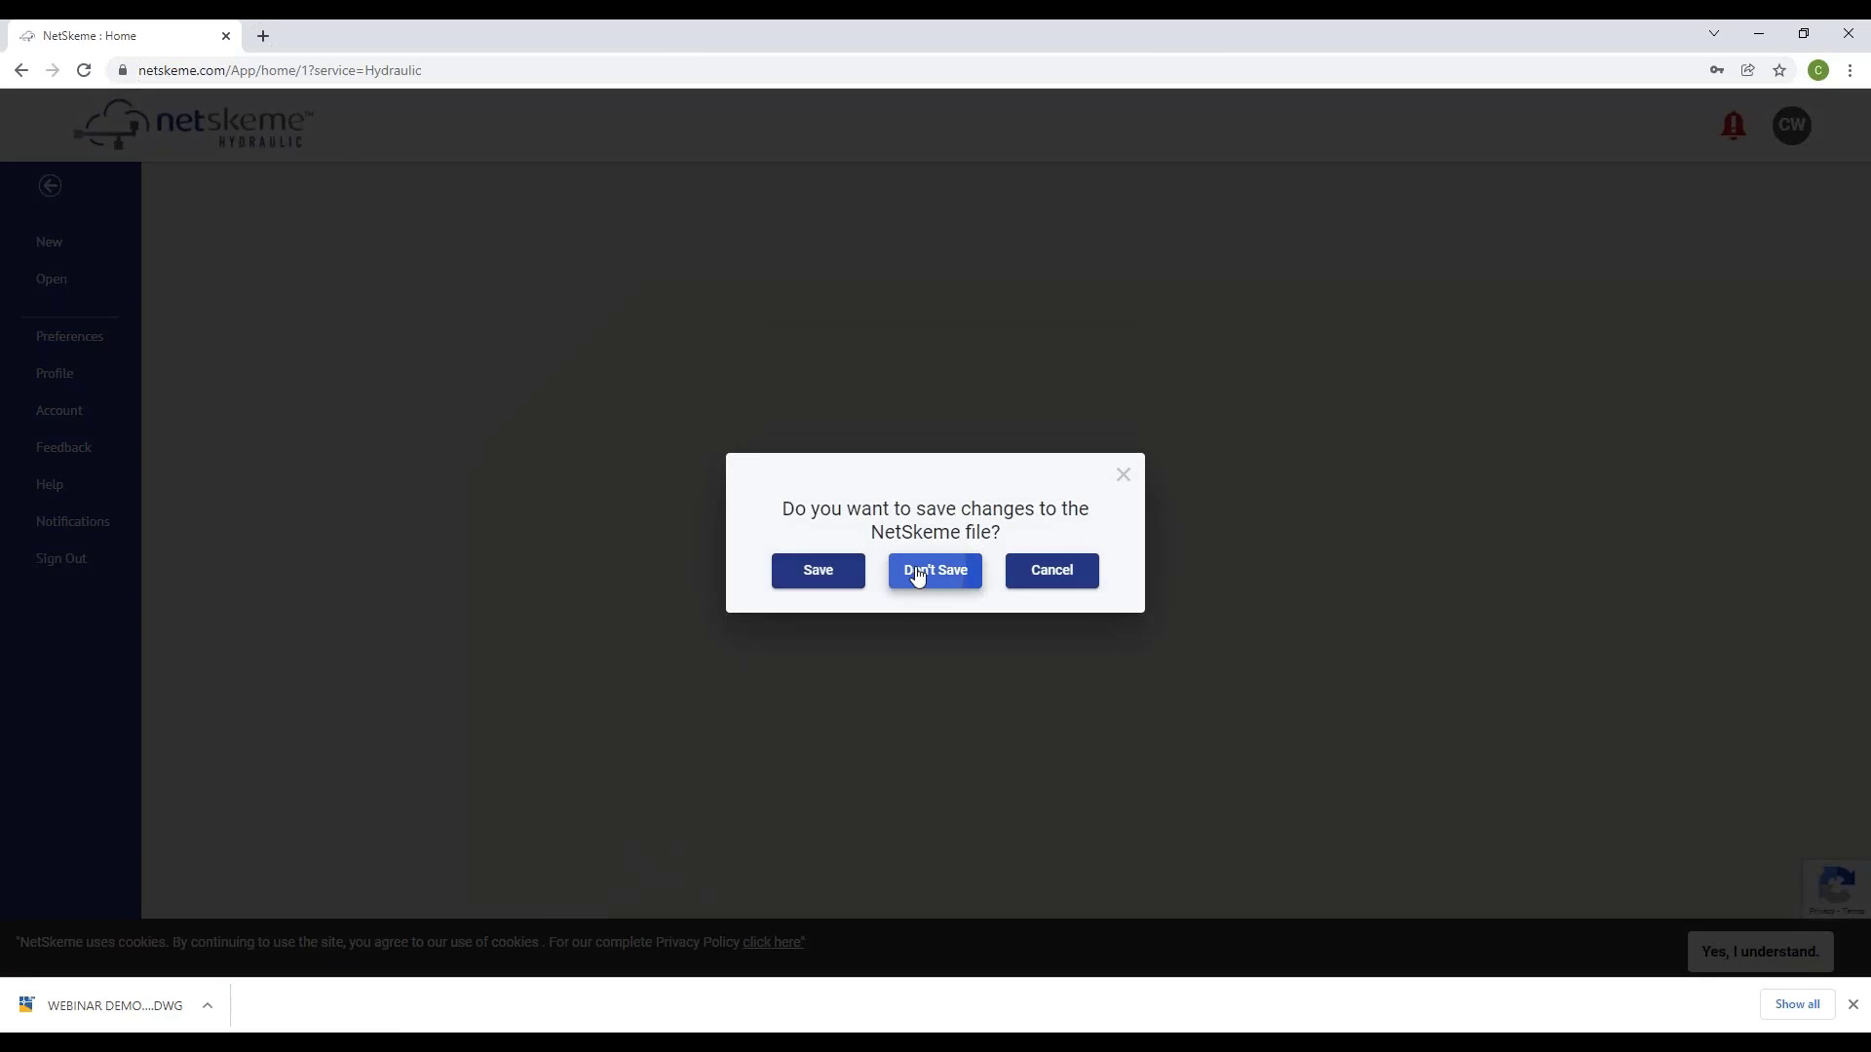
Open the WEBINAR DEMONSTRATION SCHEMATIC DWG file from the Downloads folder in NetSkeme
click(299, 300)
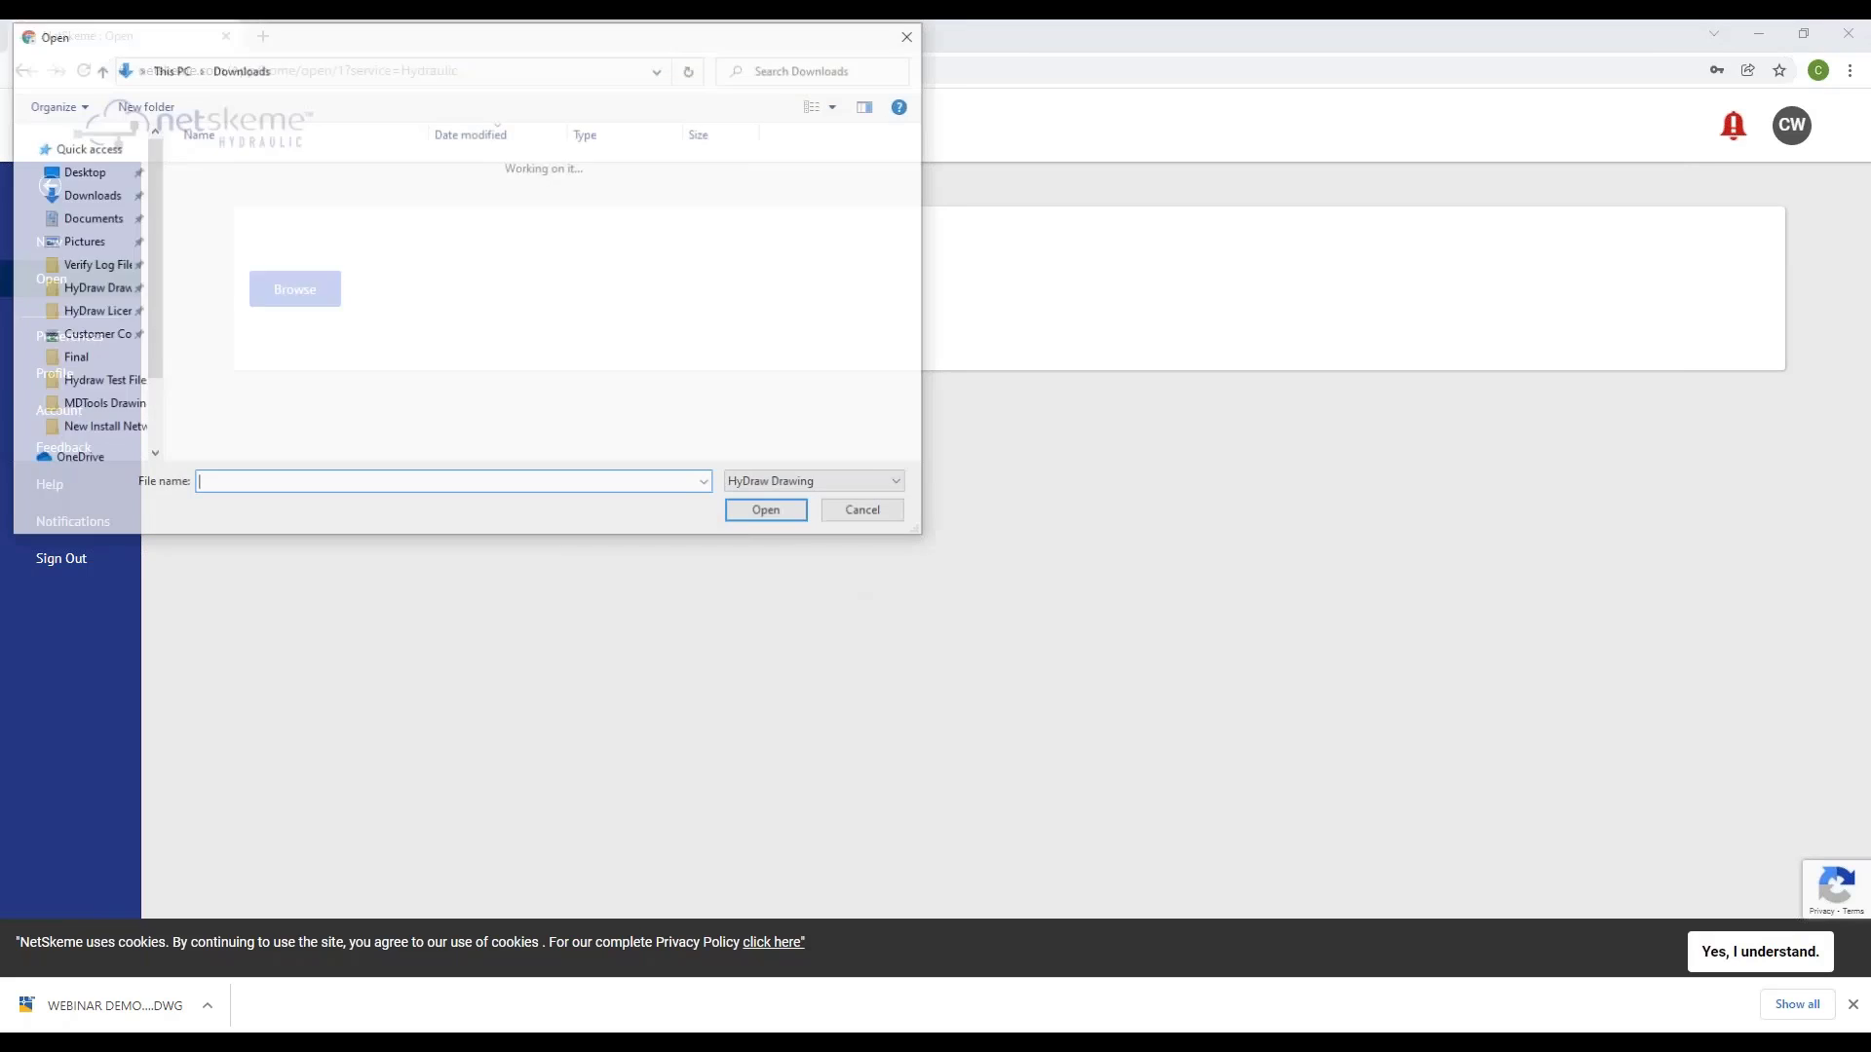
click(302, 189)
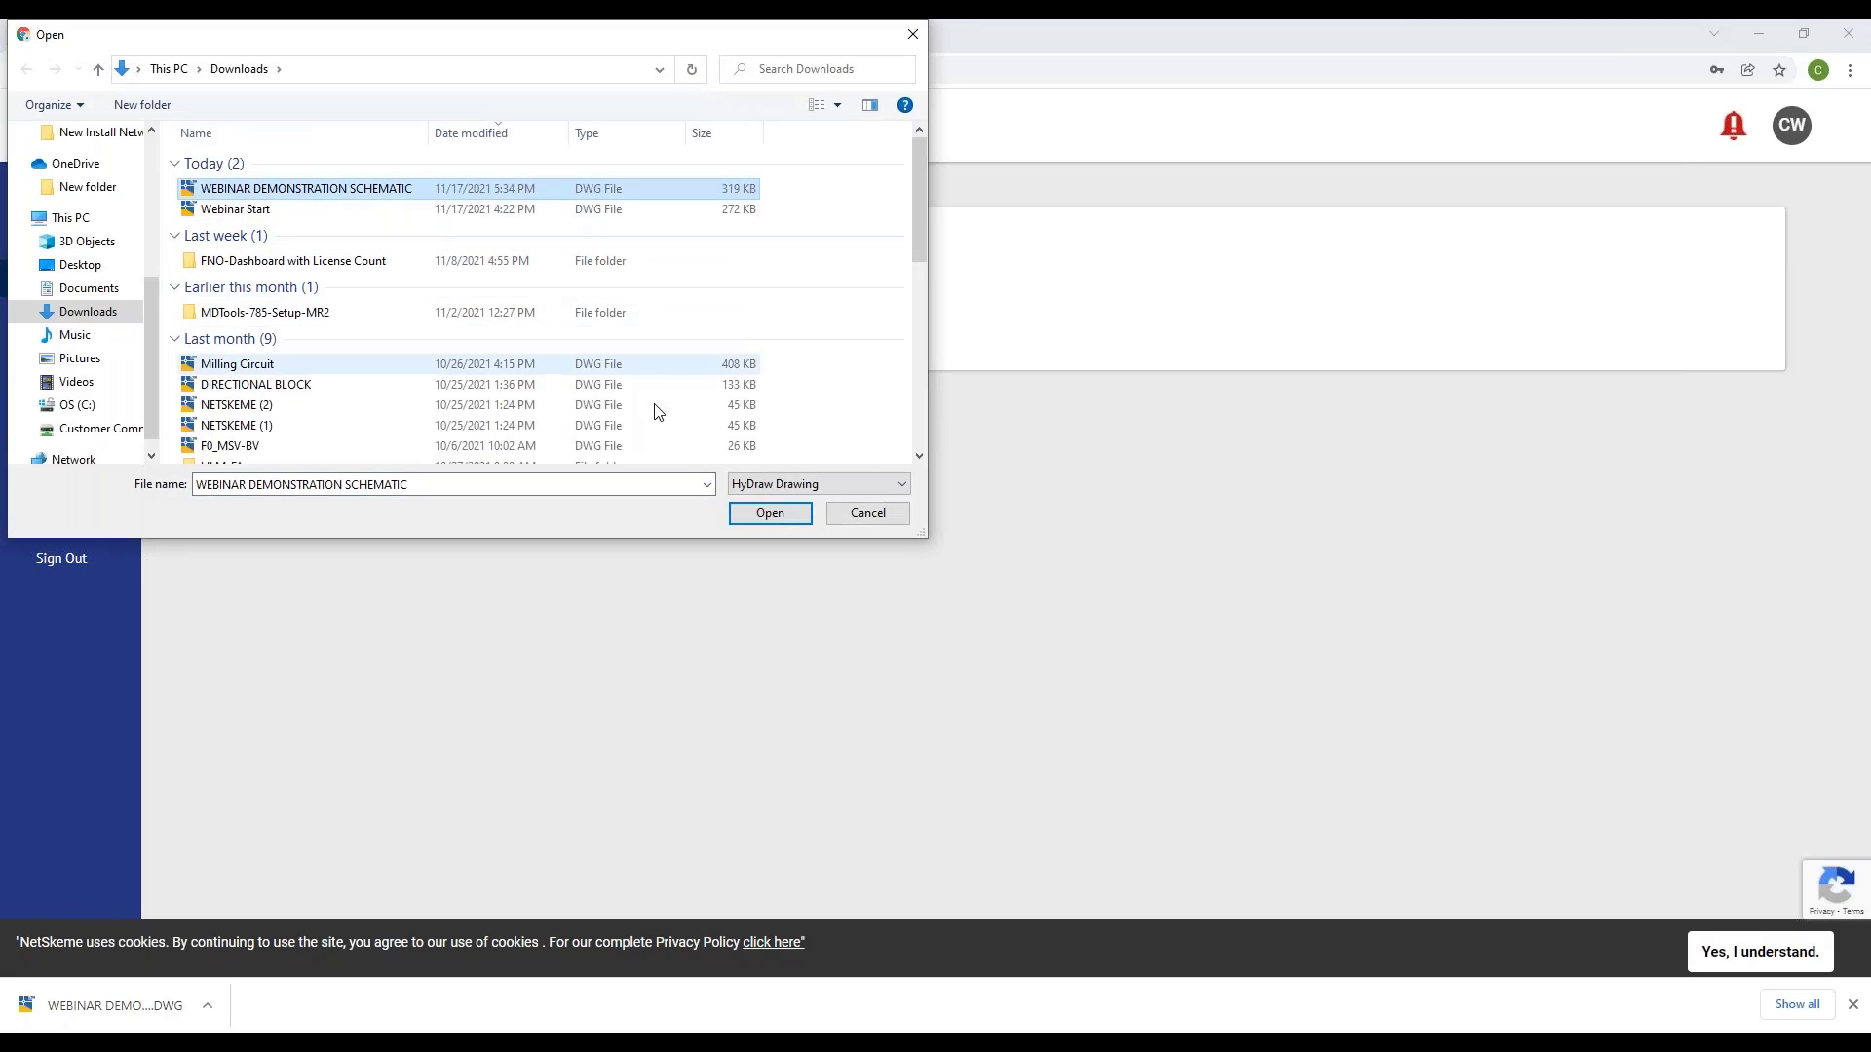
click(769, 514)
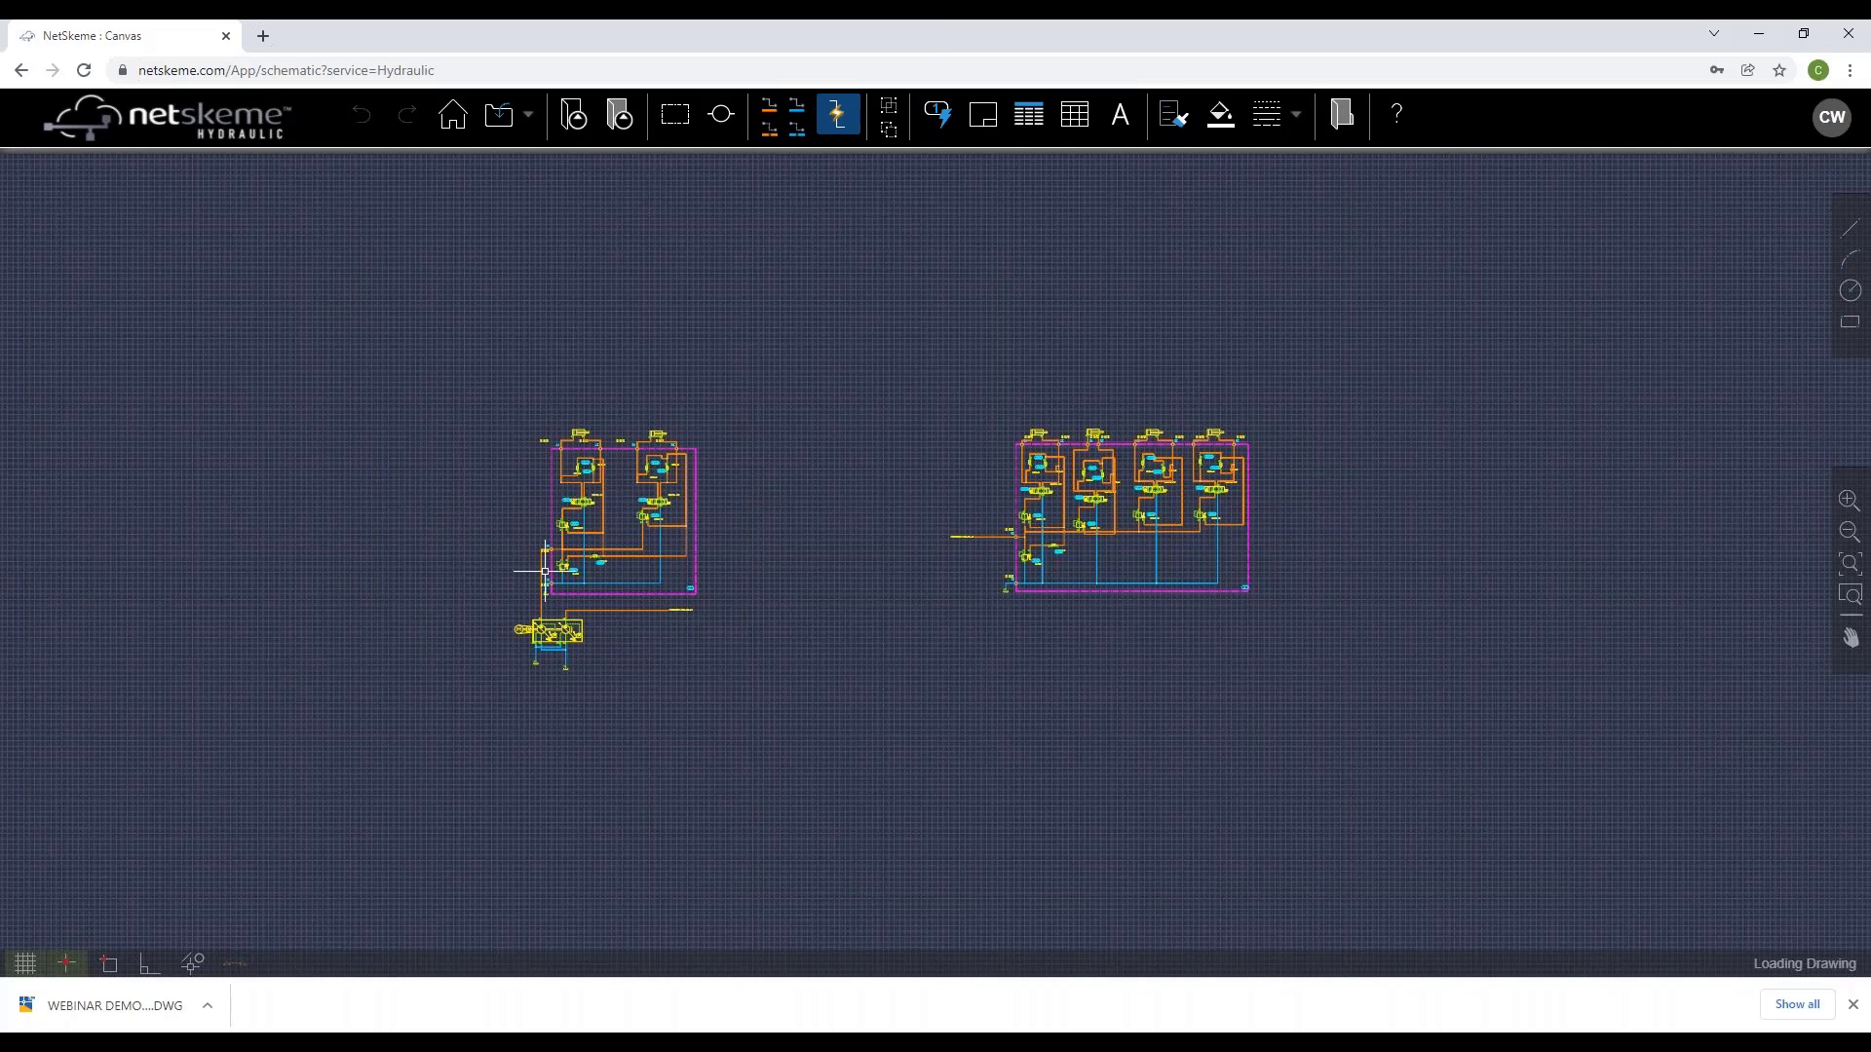
Examine the PRESSURE LINE-H2-A1 connection label on the pump line below the first manifold
scroll(569, 562, up, 1)
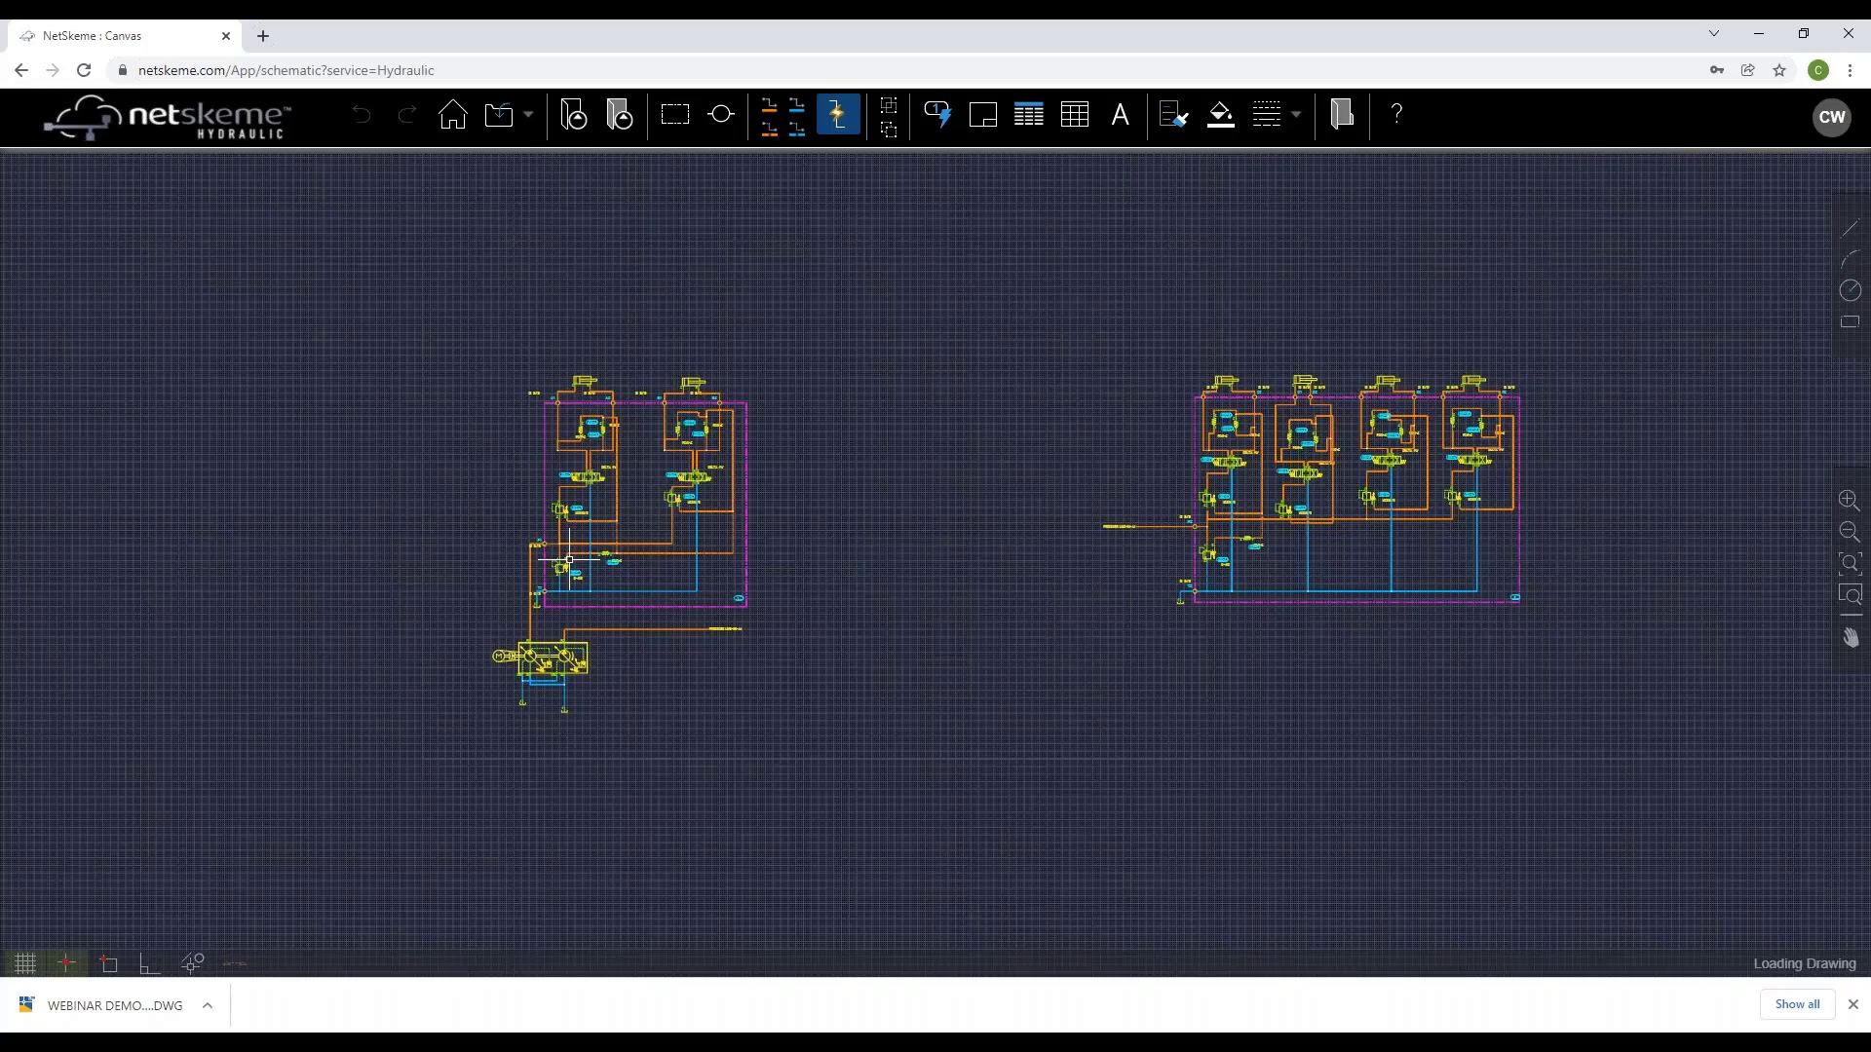
scroll(569, 561, up, 2)
scroll(612, 564, up, 2)
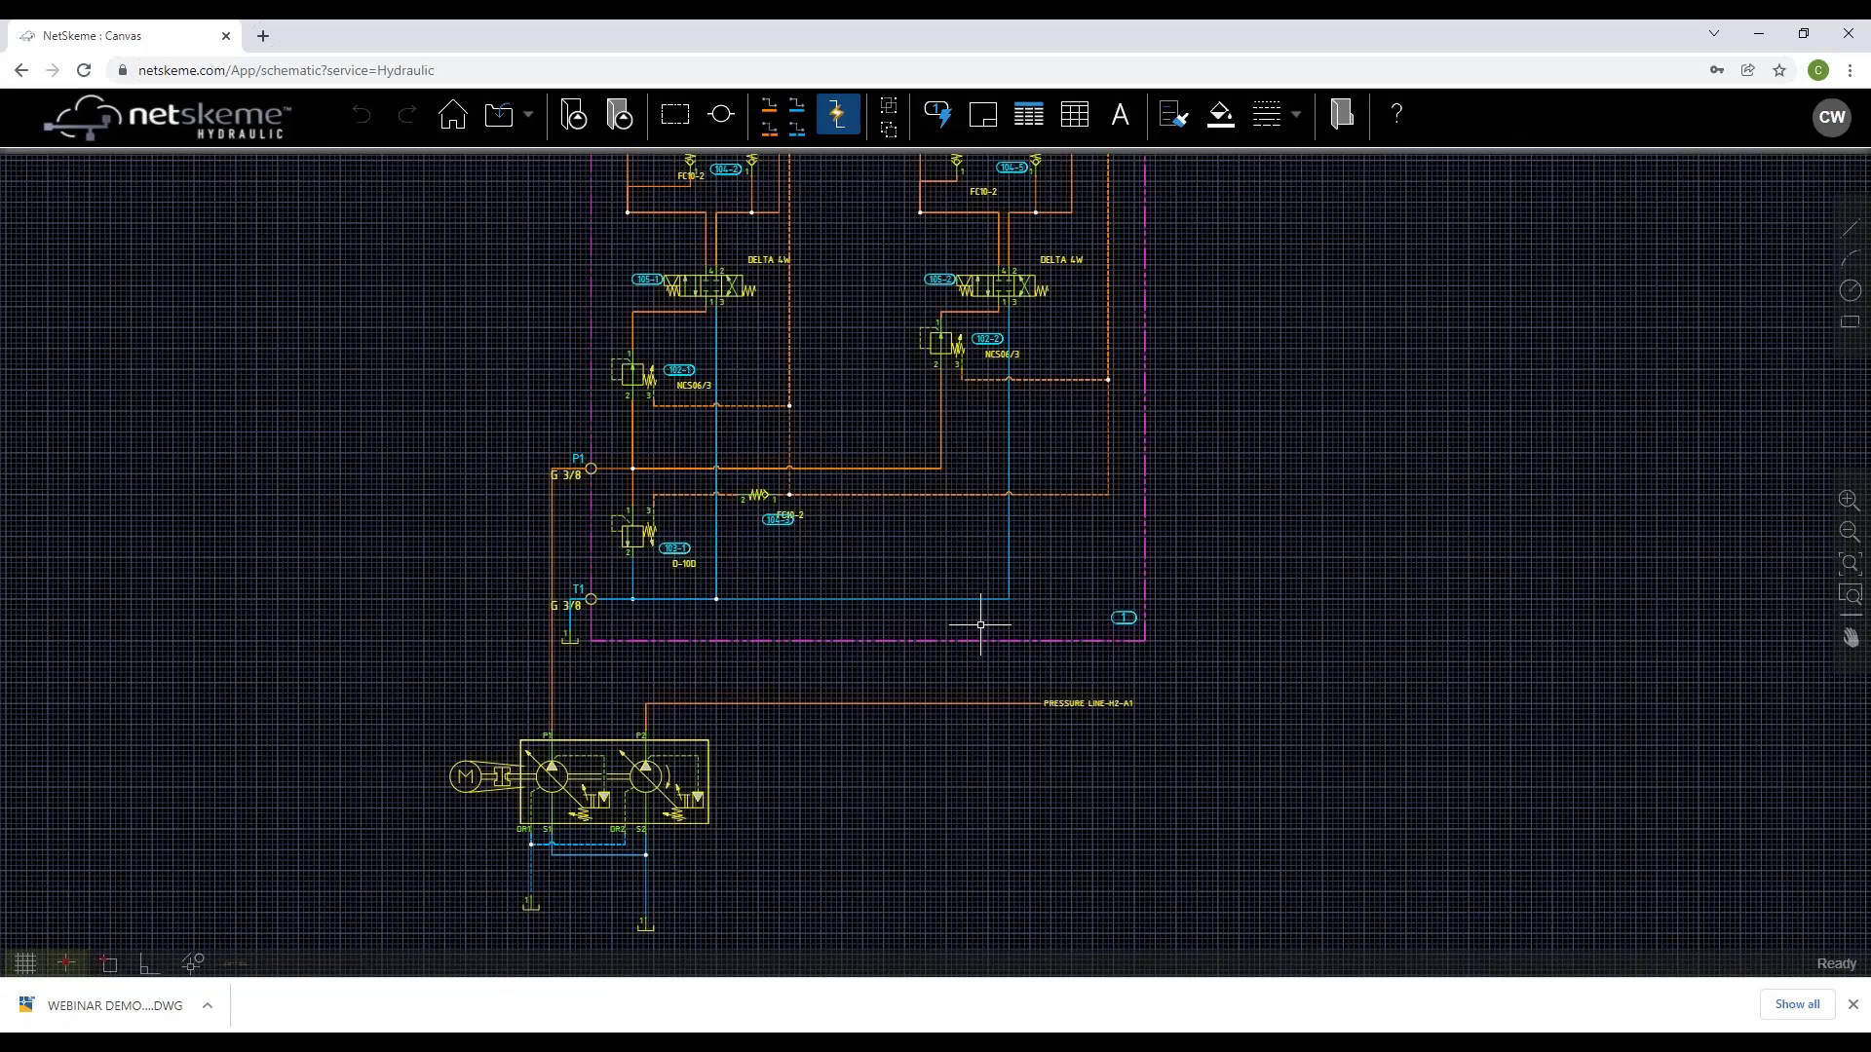
scroll(1148, 699, up, 2)
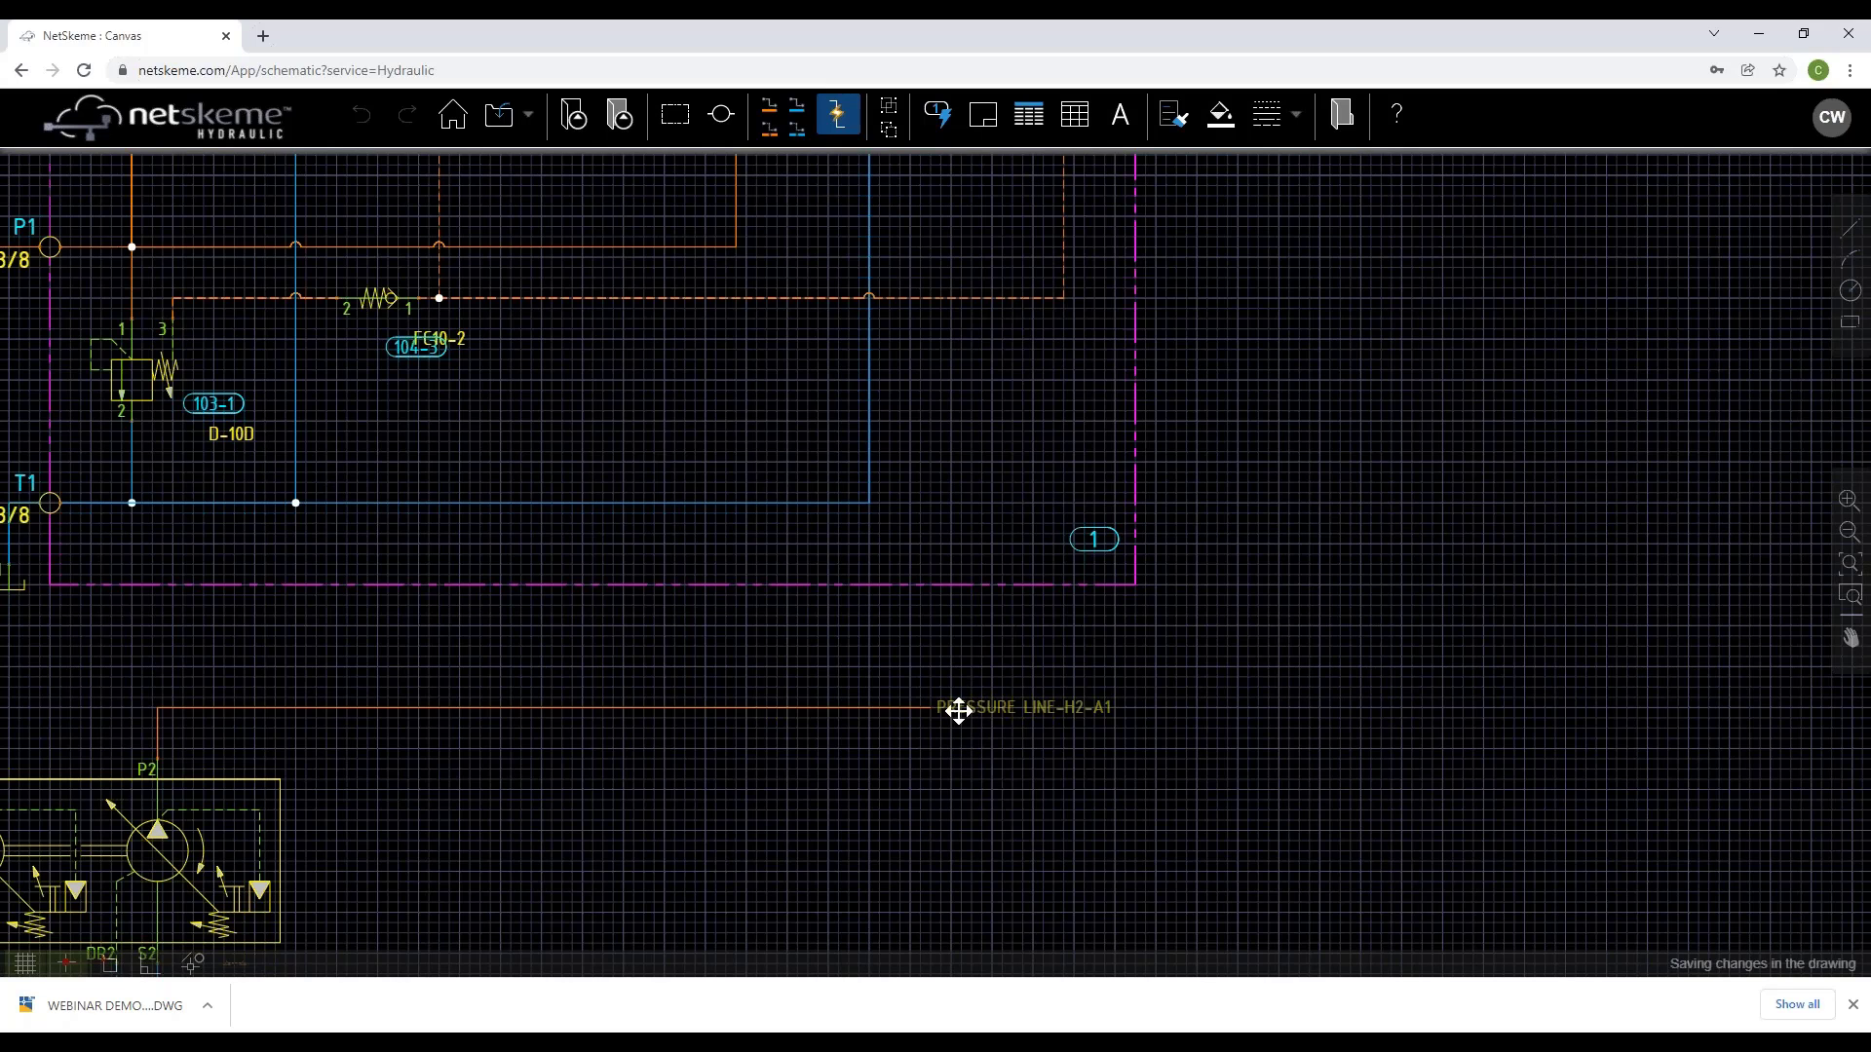
scroll(947, 709, up, 1)
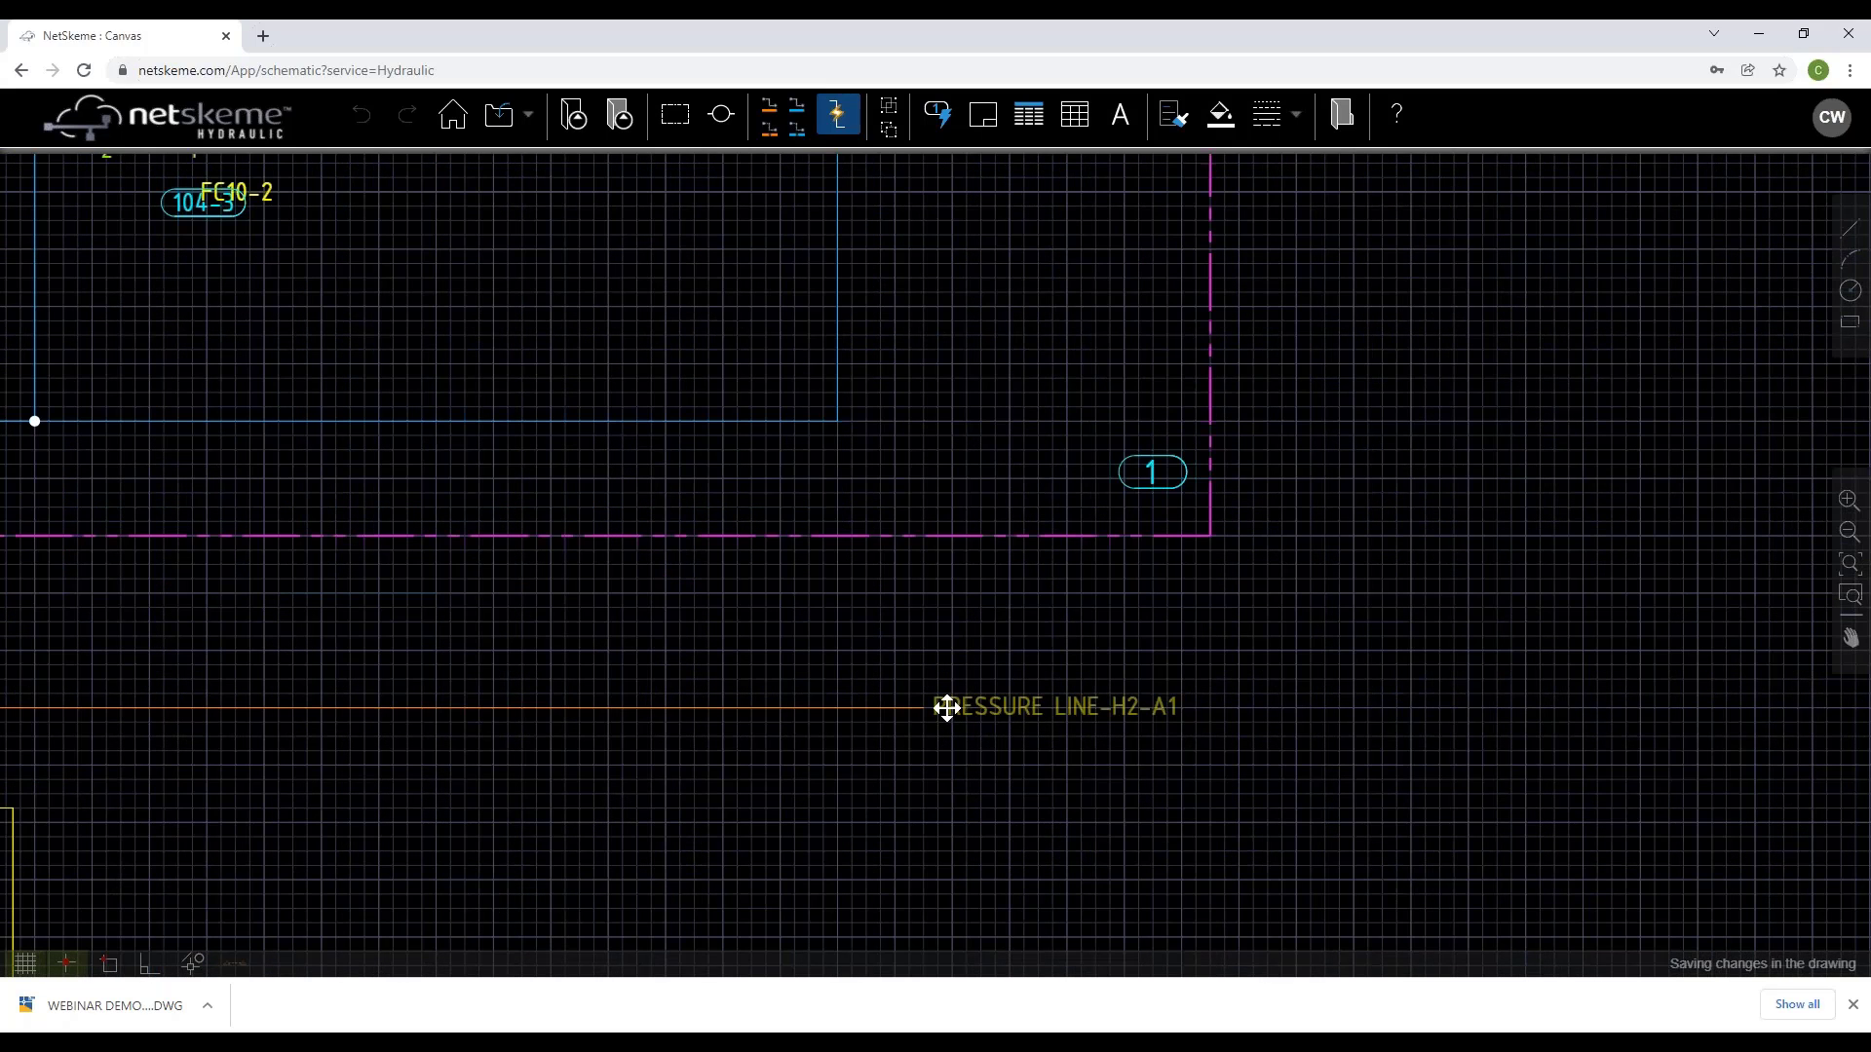
click(978, 708)
key(Escape)
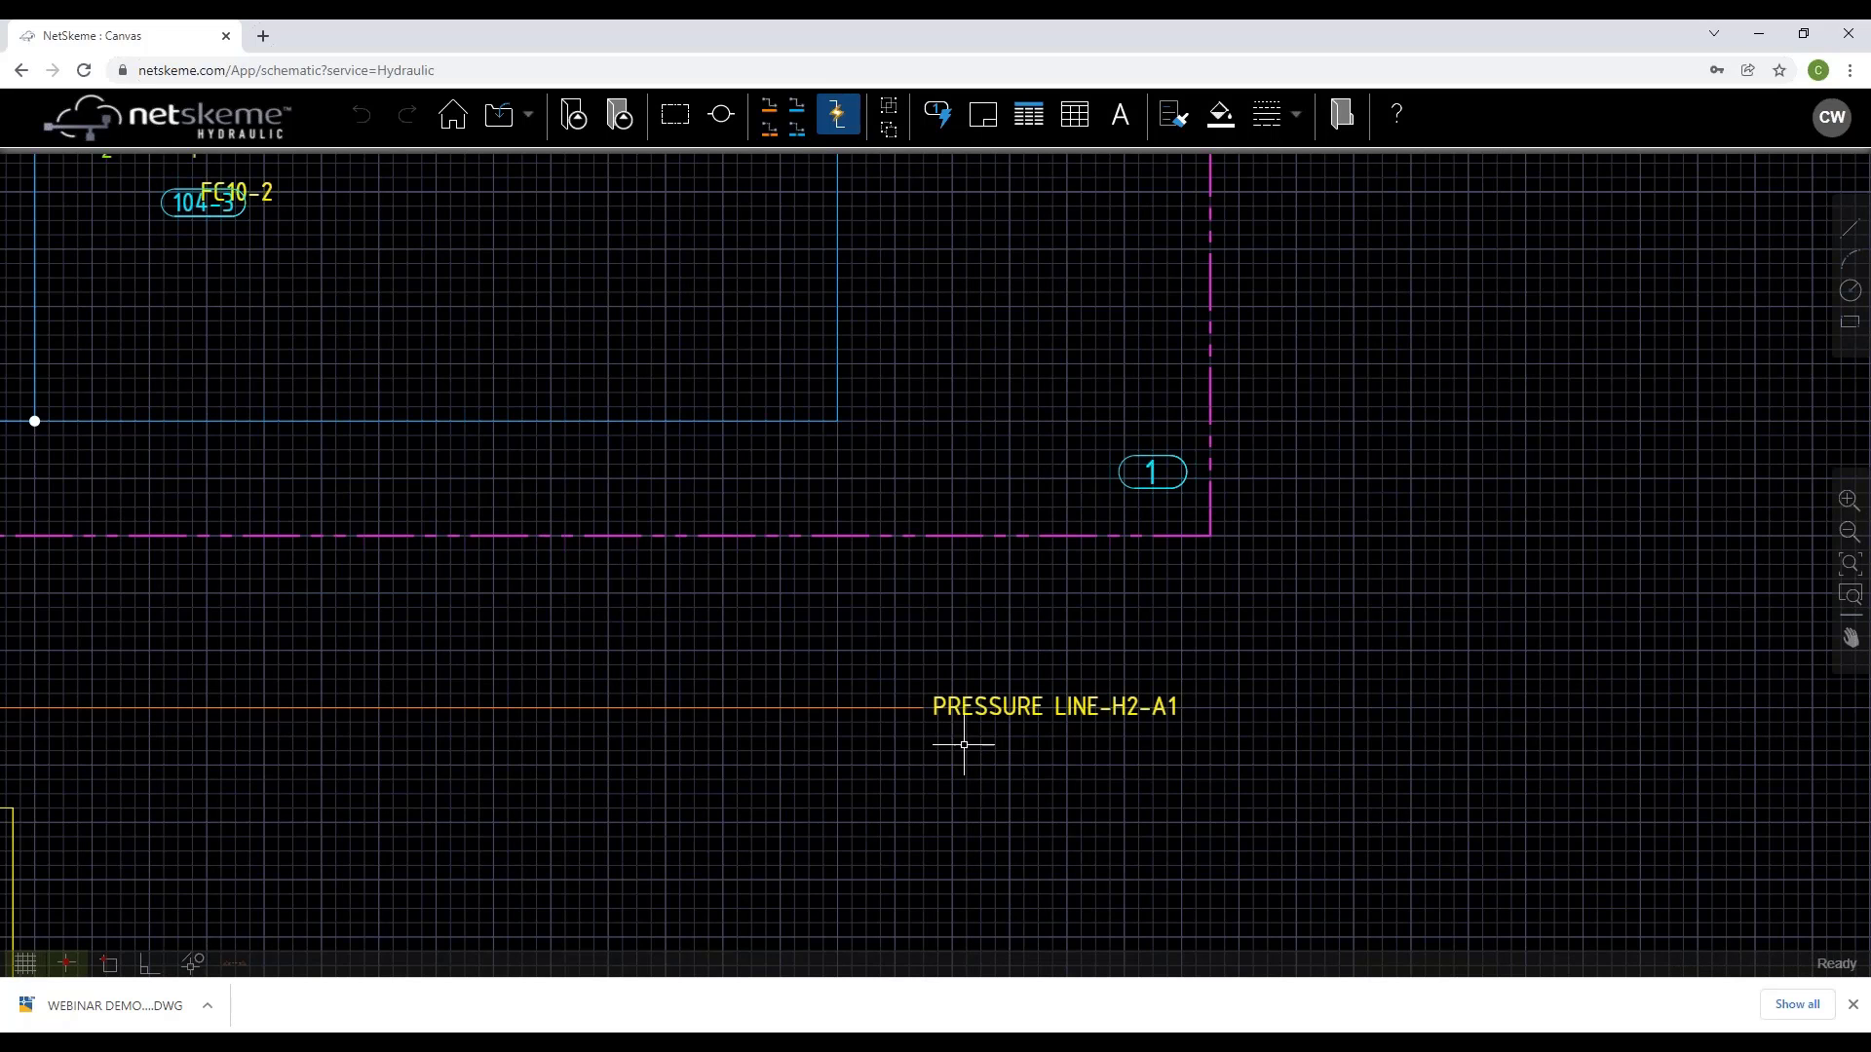
scroll(914, 670, down, 1)
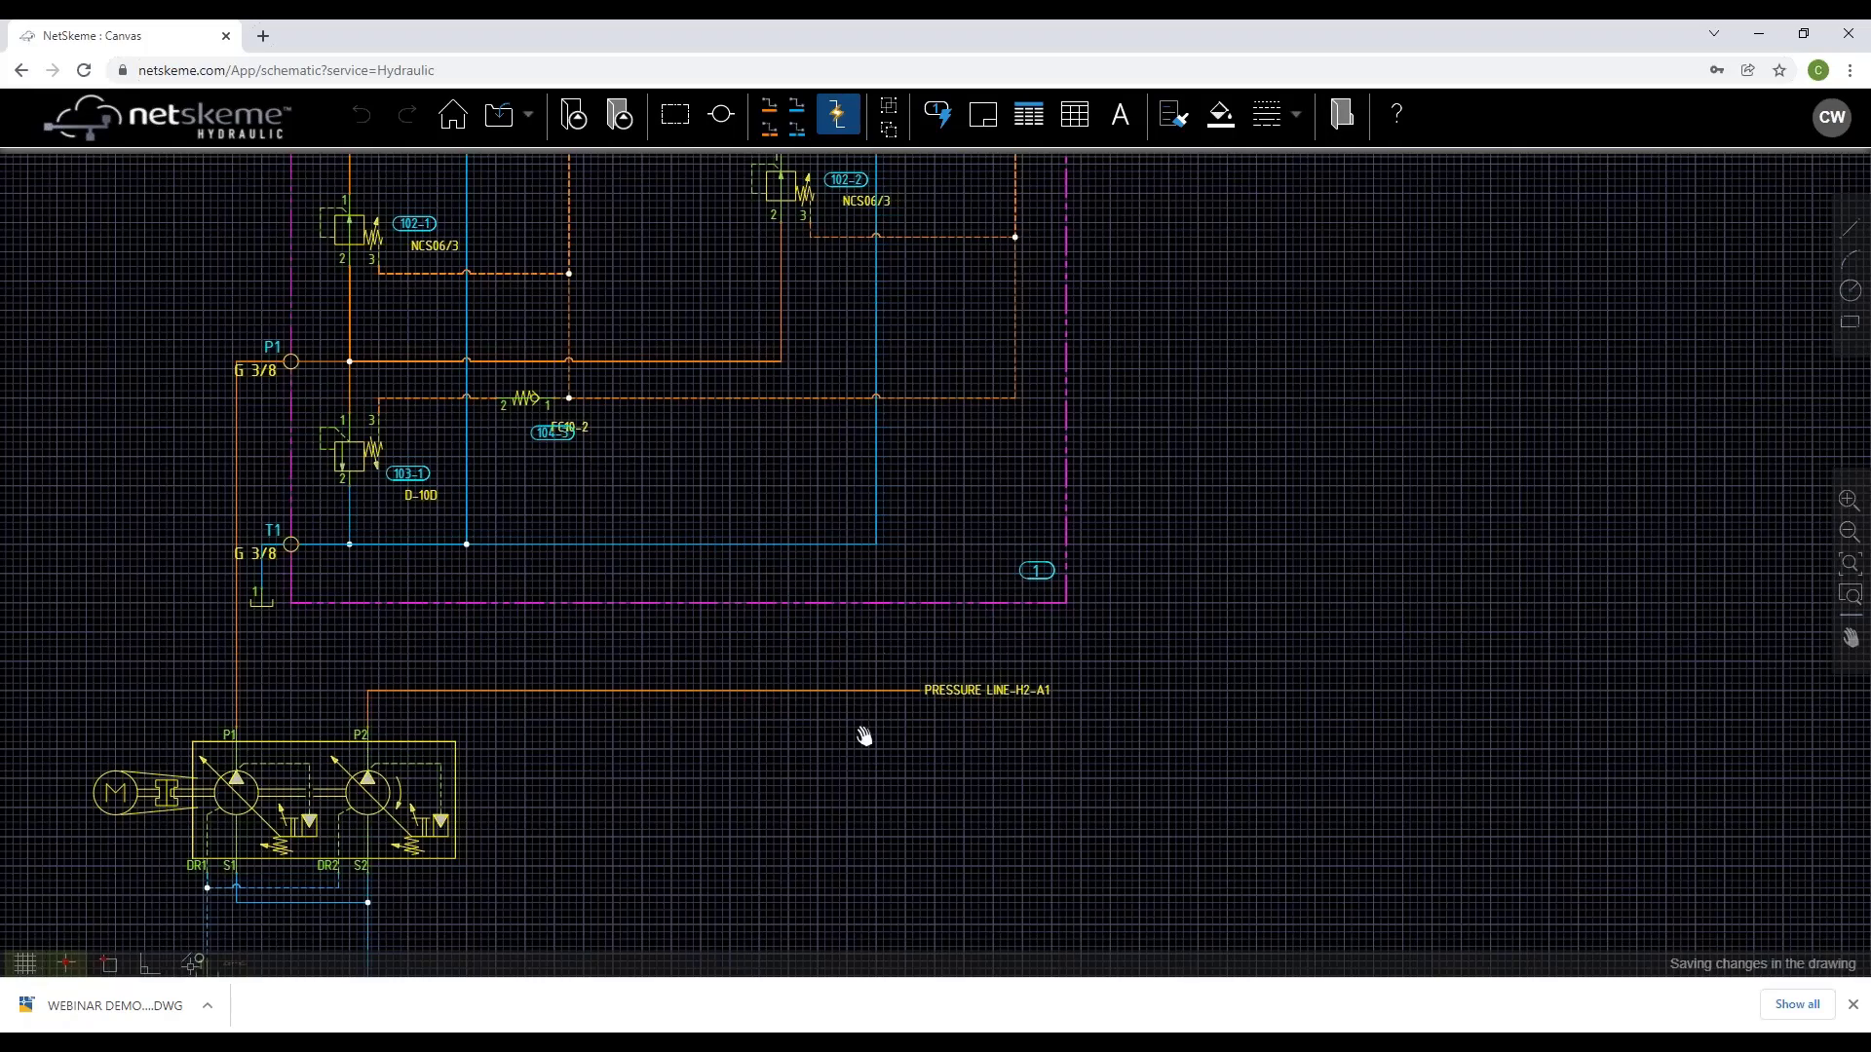
View the model details of pressure reducing valve 102-2 in the first manifold and directional control valve 105-3 in the second
scroll(668, 543, up, 5)
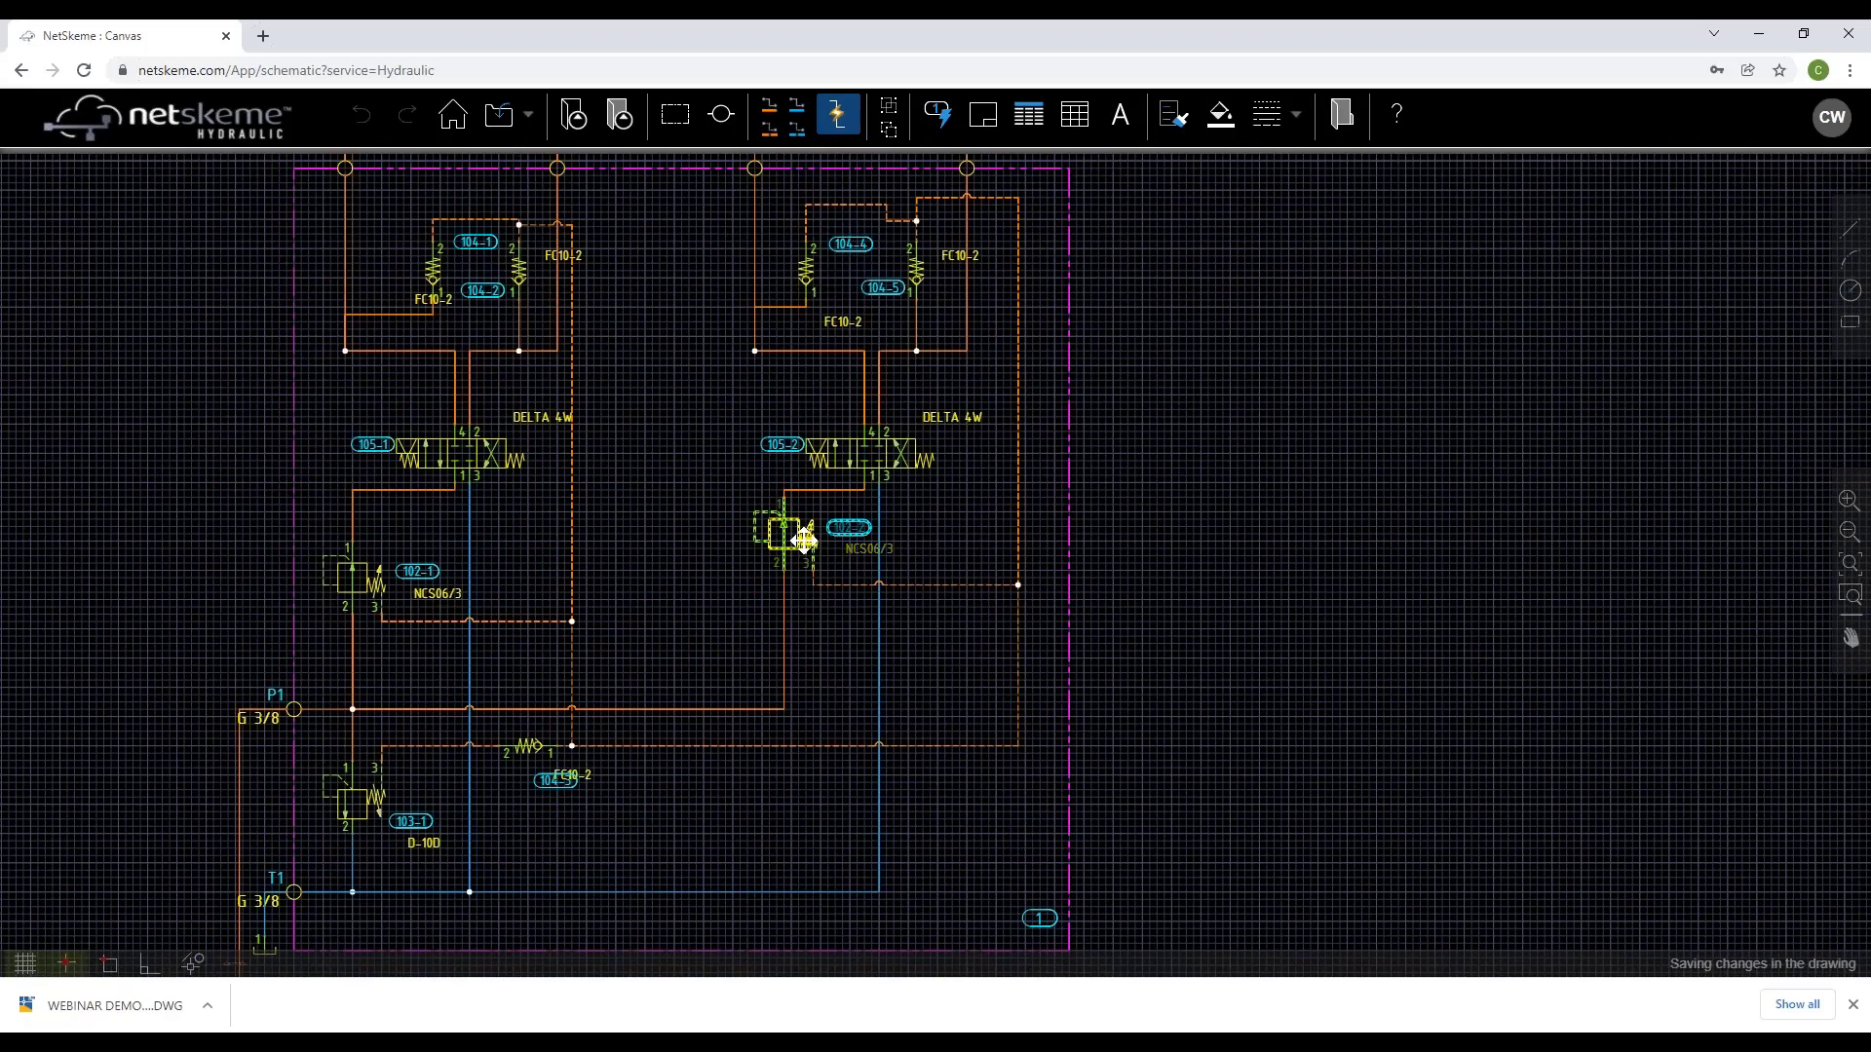
double_click(804, 541)
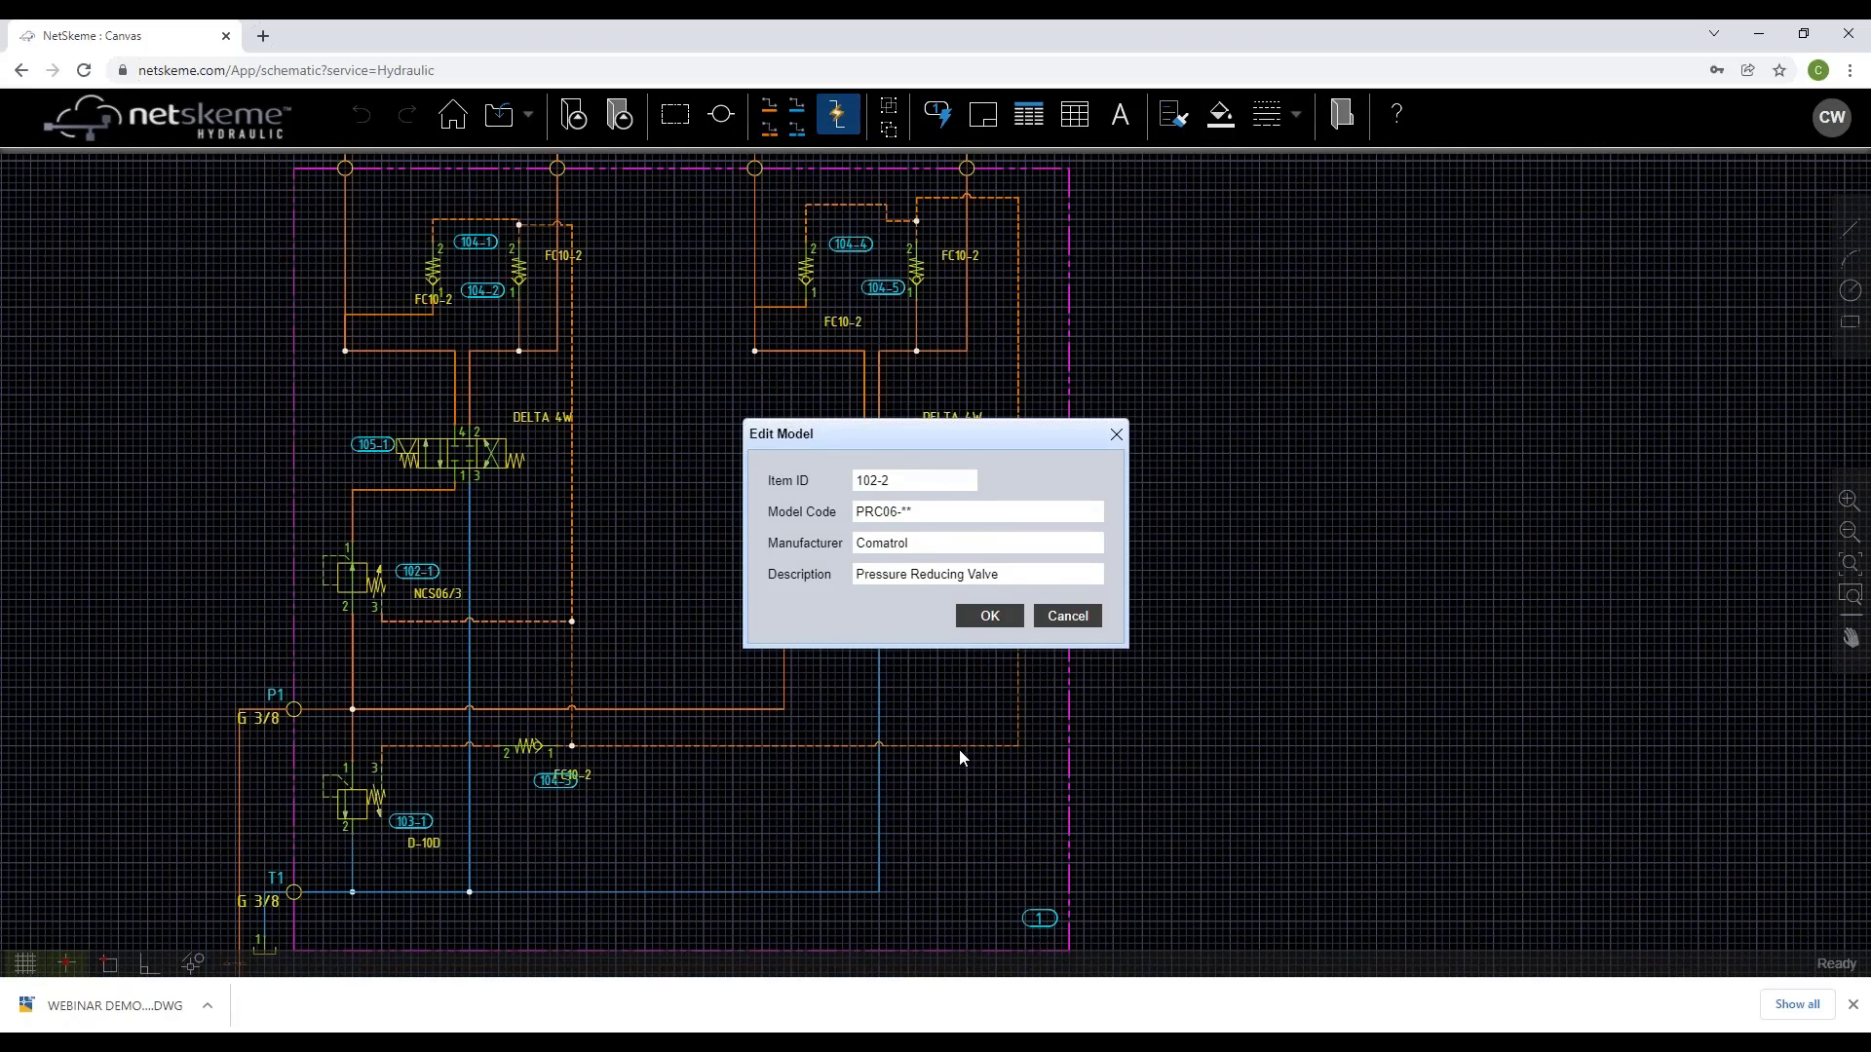
click(974, 619)
middle_drag(1140, 675, 169, 666)
scroll(1450, 593, down, 2)
middle_drag(1450, 593, 723, 622)
scroll(1150, 562, up, 2)
double_click(1060, 444)
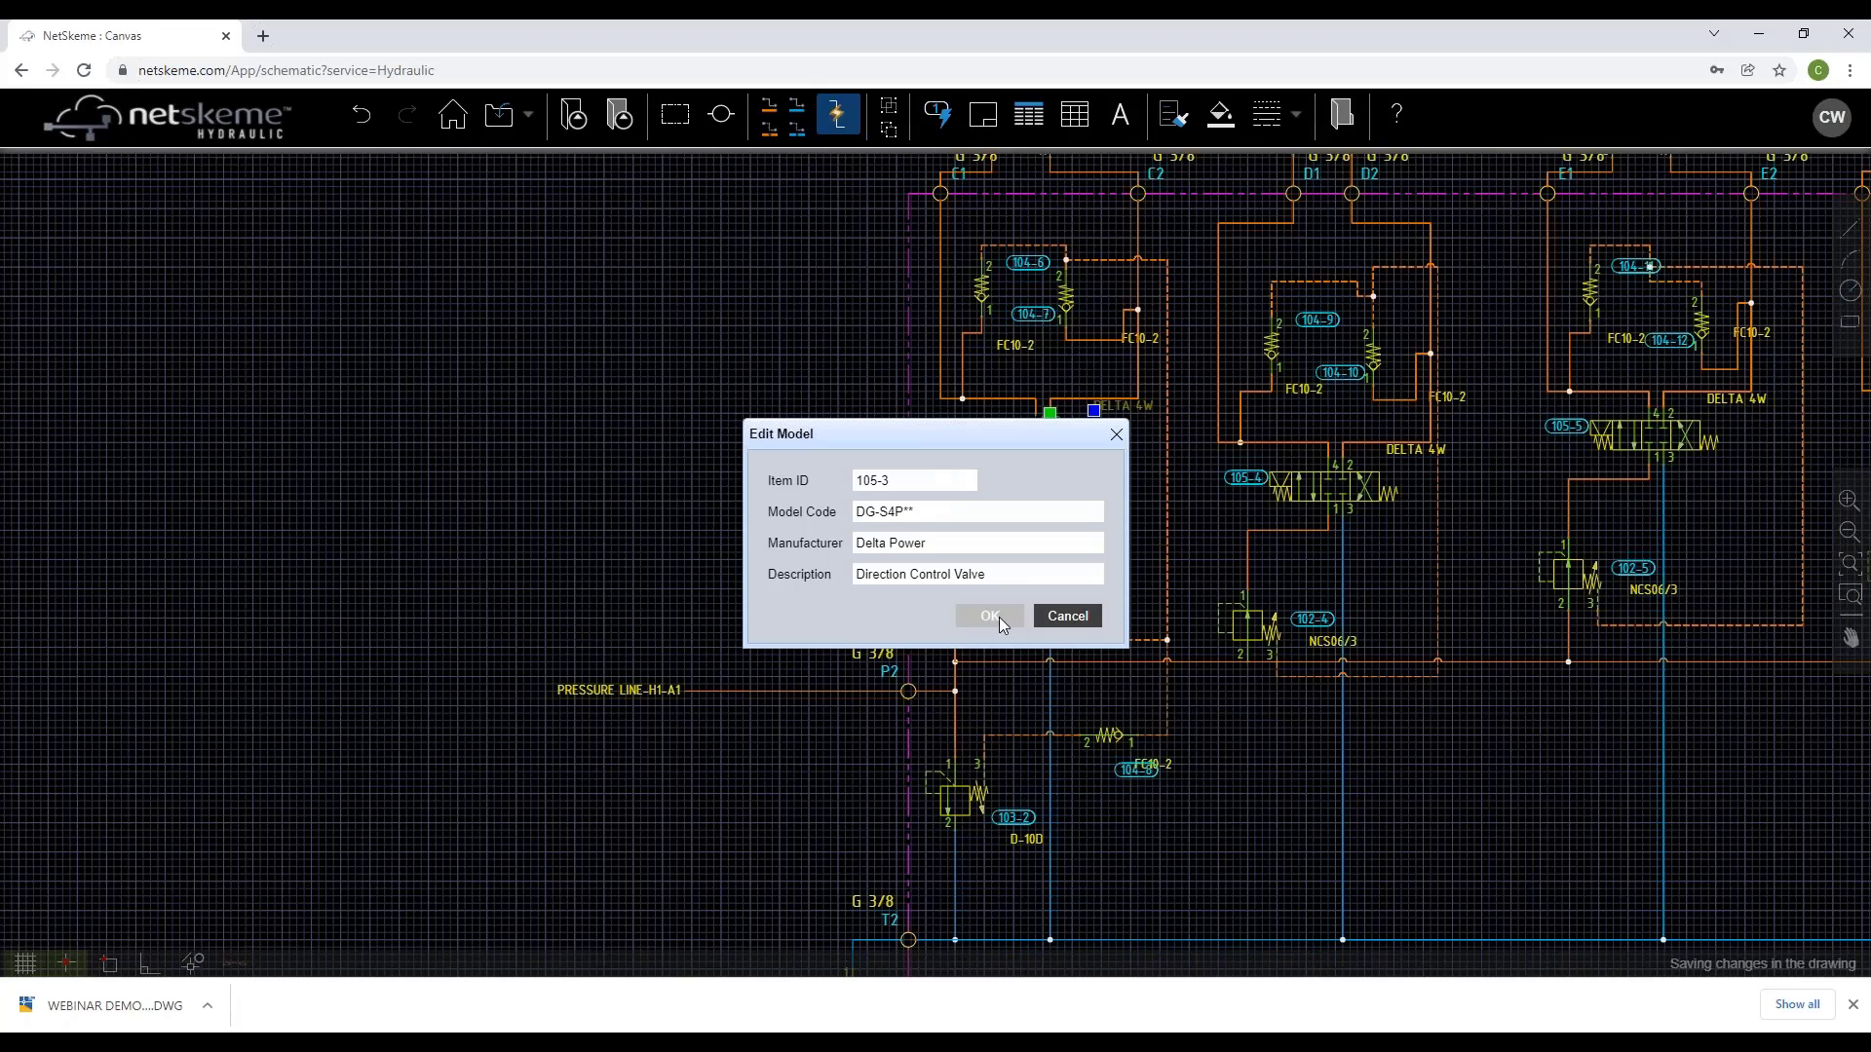
click(998, 617)
middle_drag(1166, 542, 1634, 511)
middle_drag(633, 586, 1050, 608)
scroll(1049, 608, down, 2)
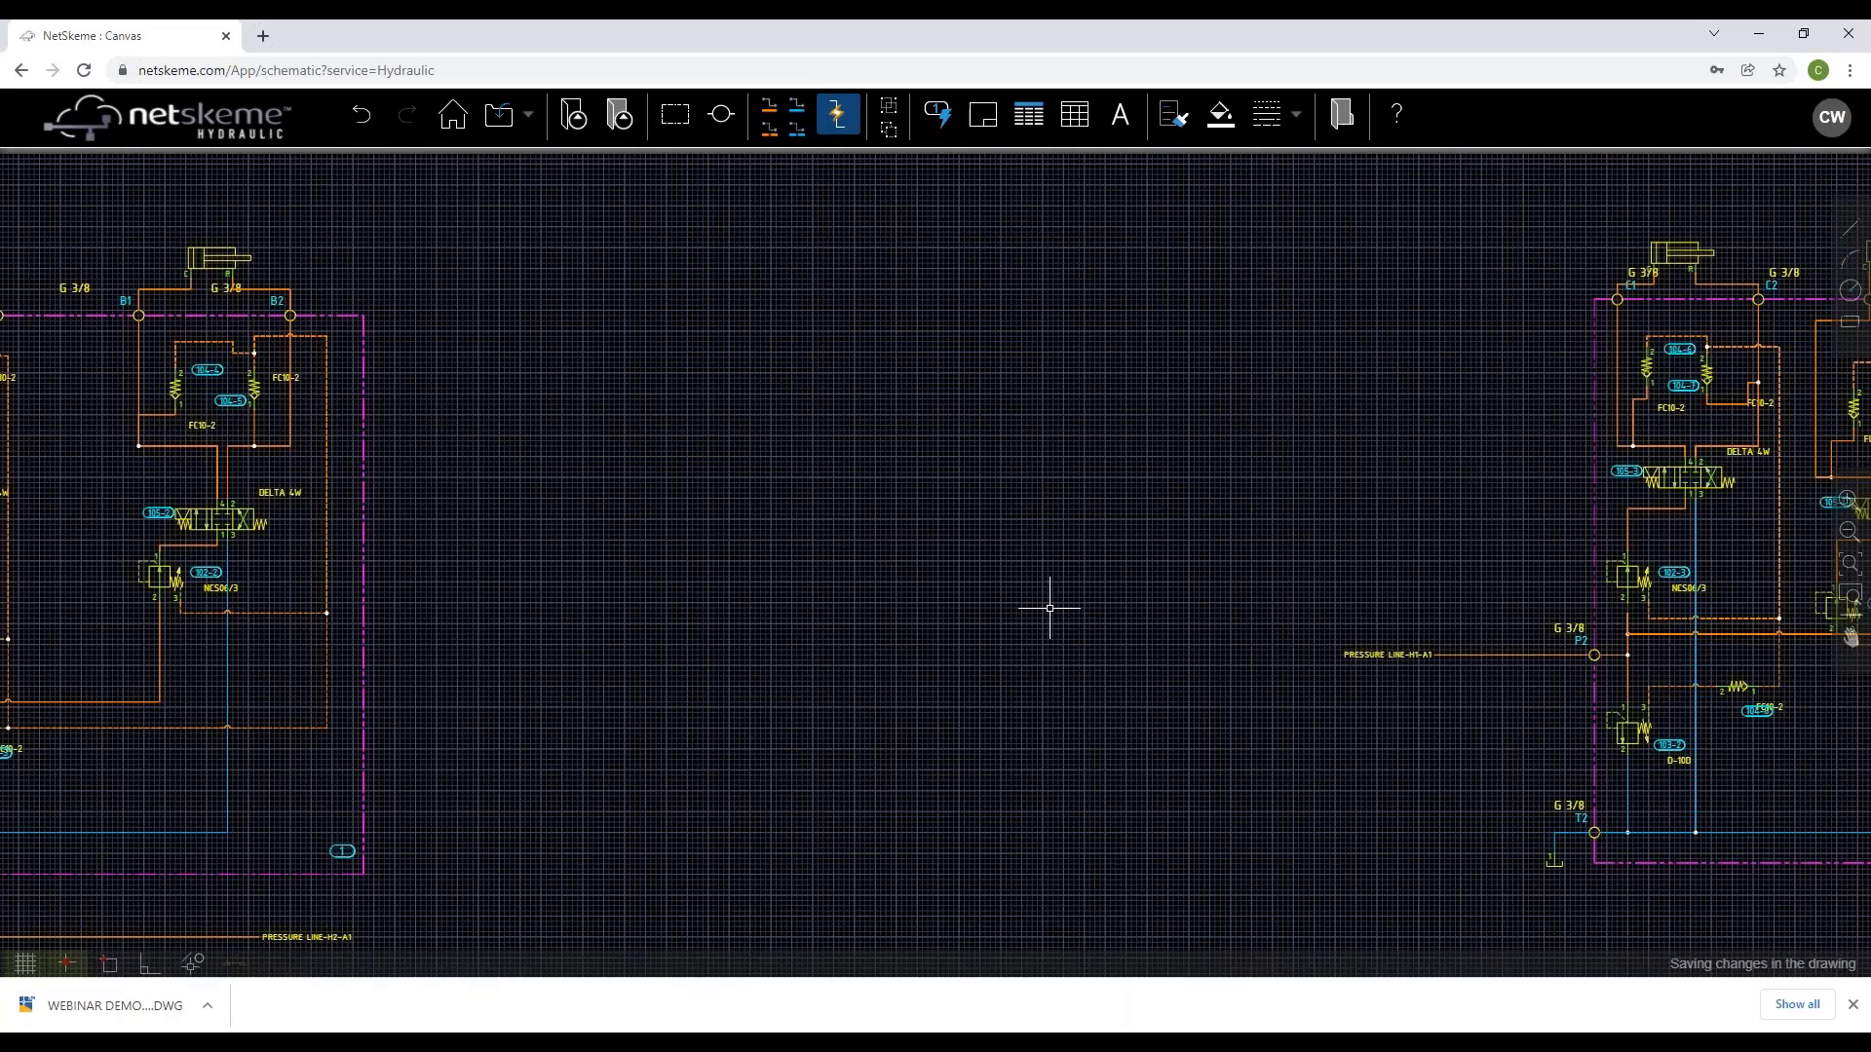
Switch to HyDraw CAD and insert a parts list for all symbols of both circuits into the empty model-space area between the manifolds
mouse_move(554, 1028)
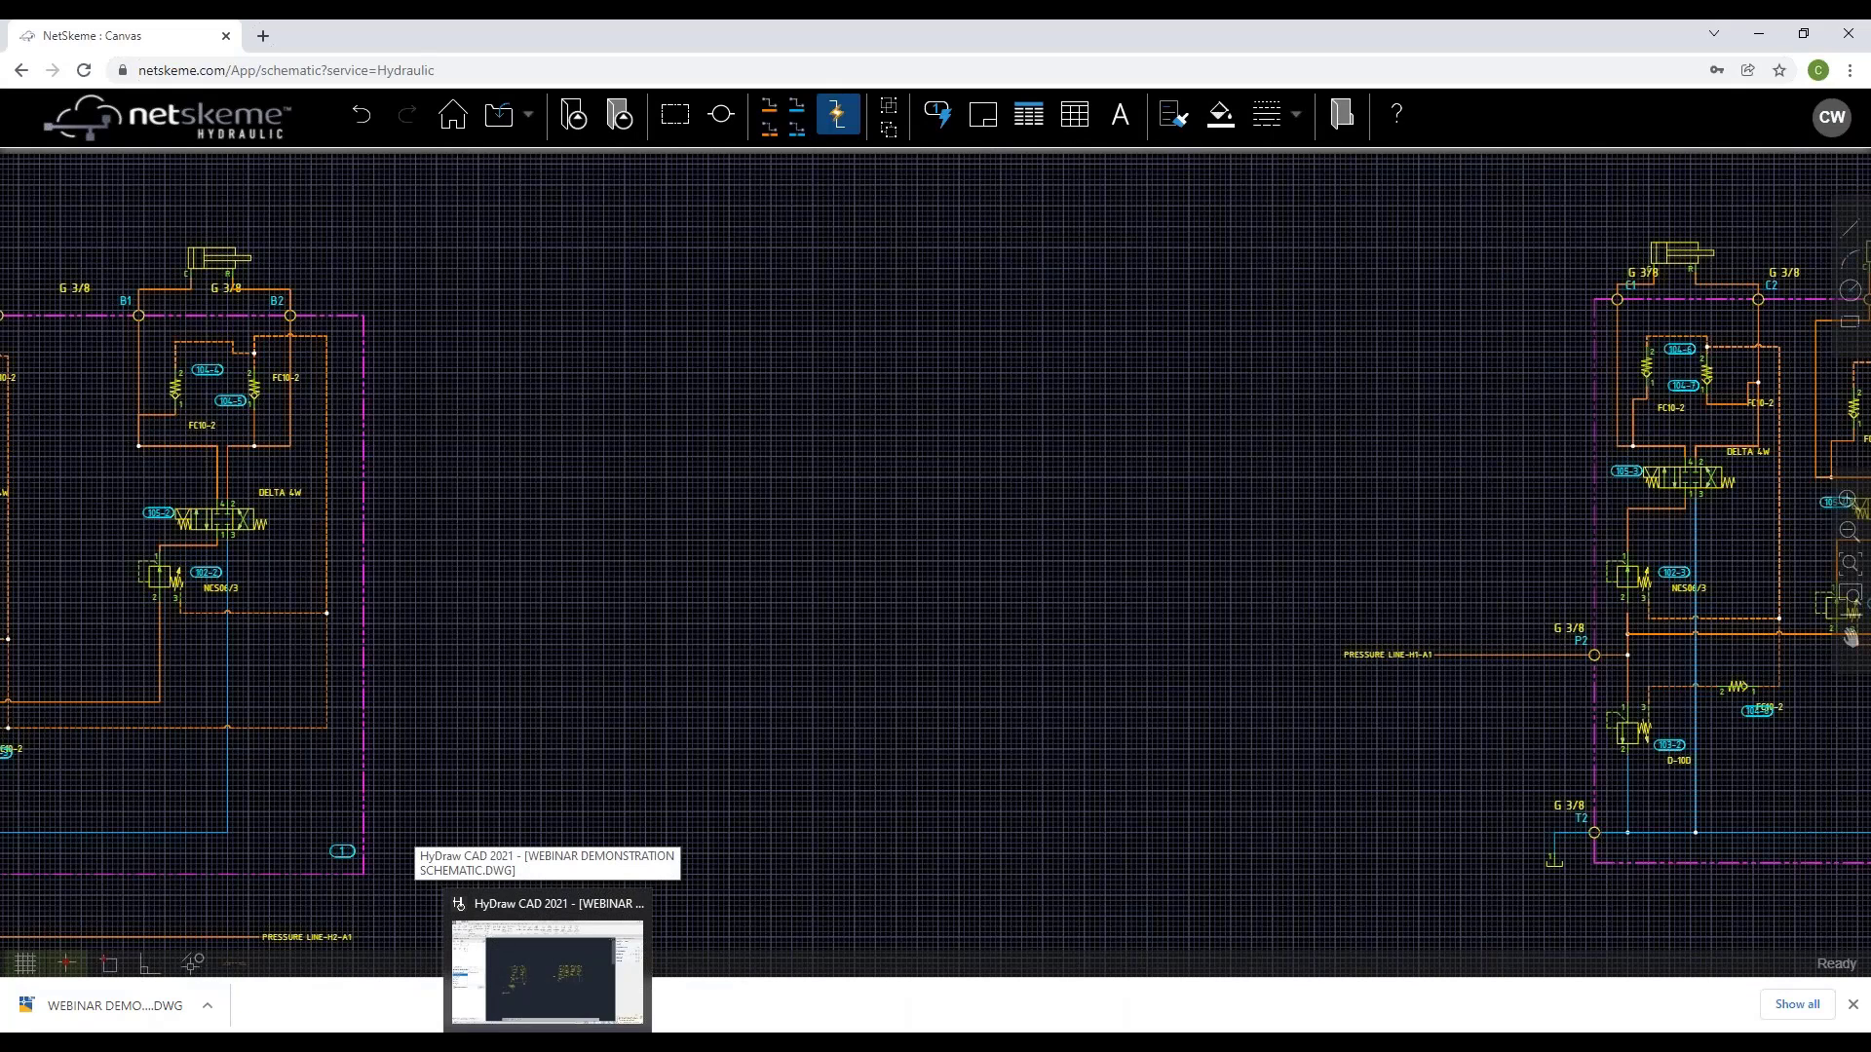
click(546, 969)
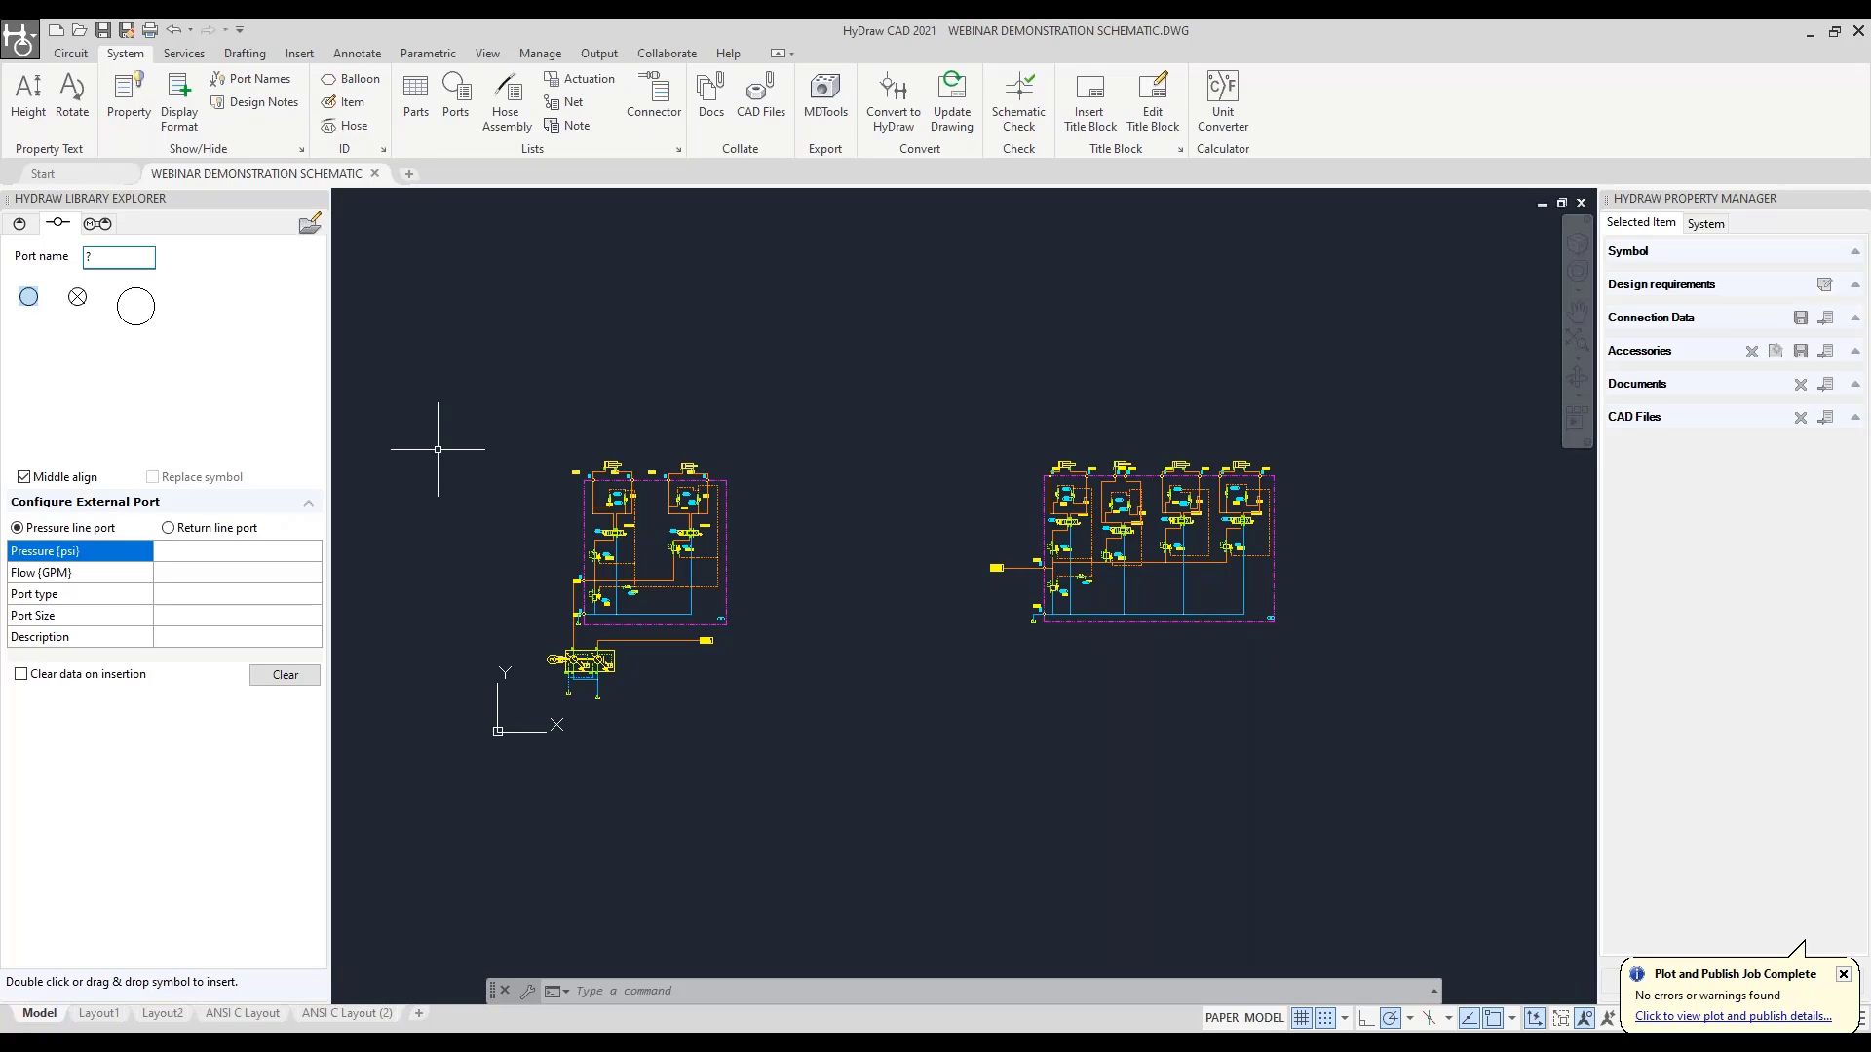
click(421, 104)
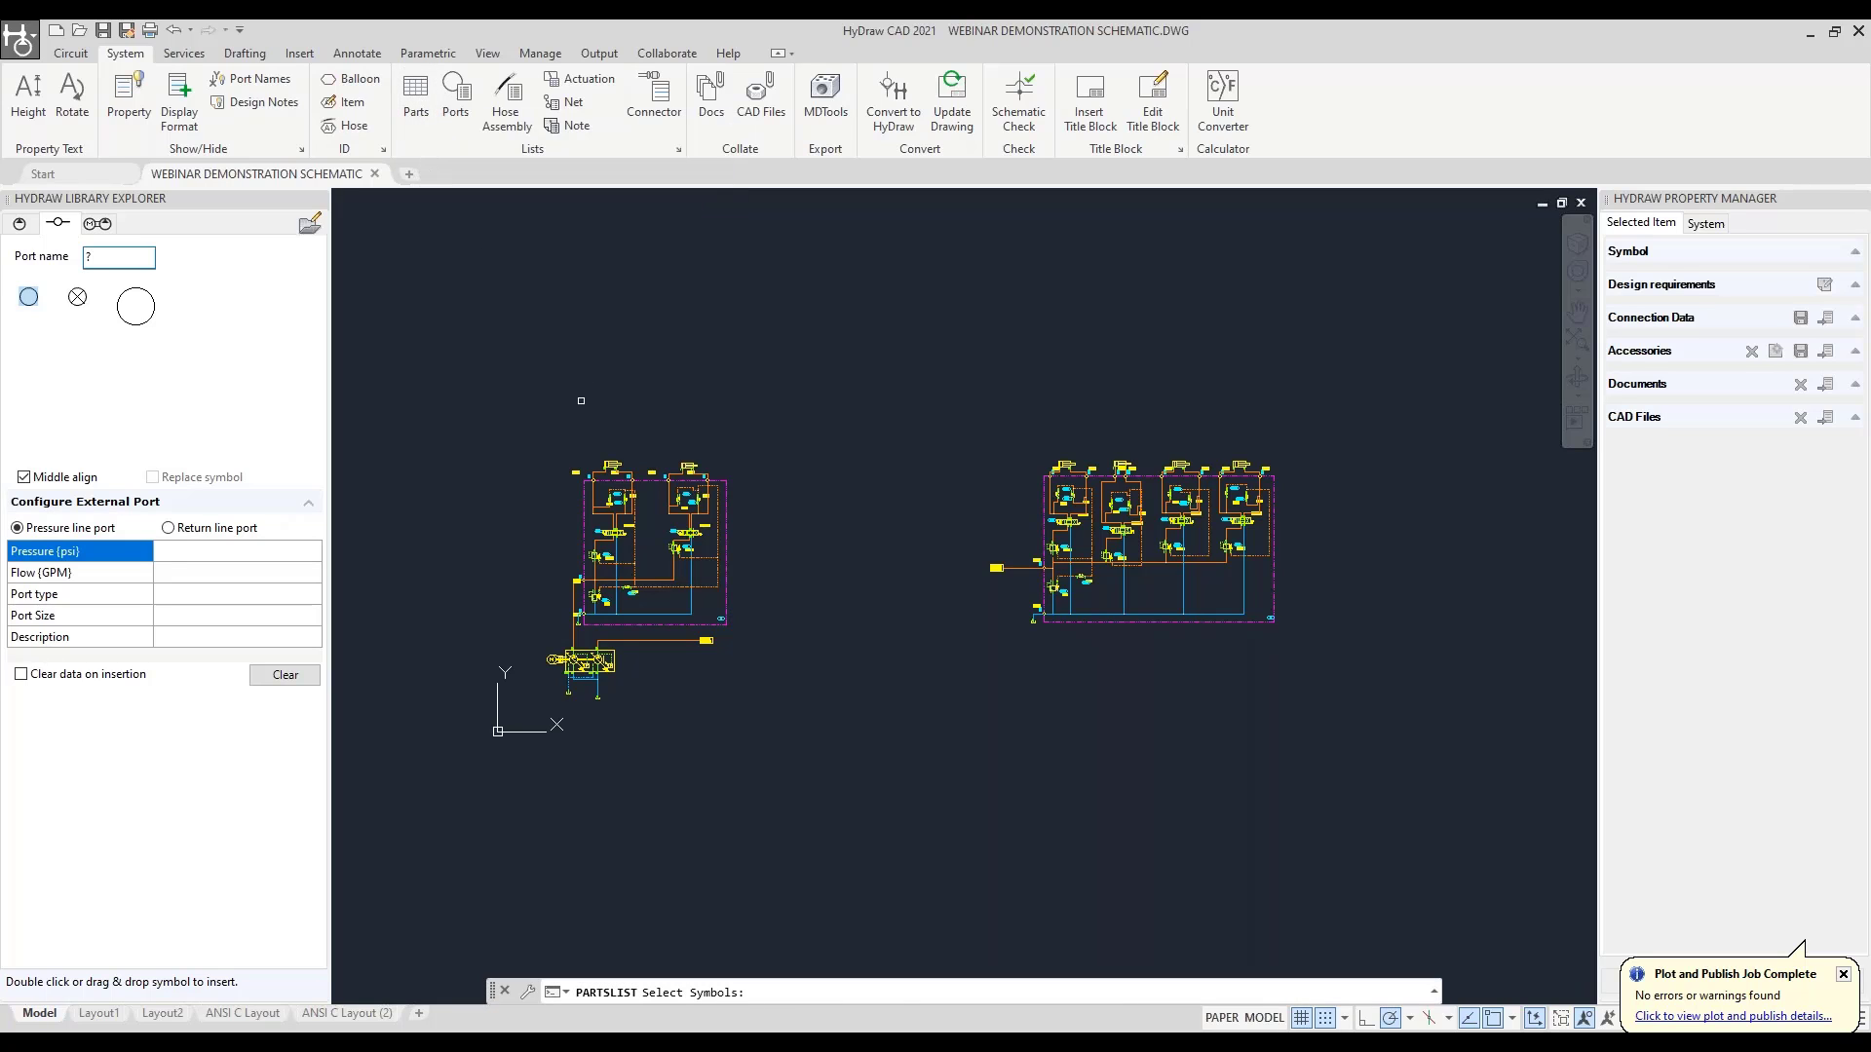
click(486, 402)
click(1392, 767)
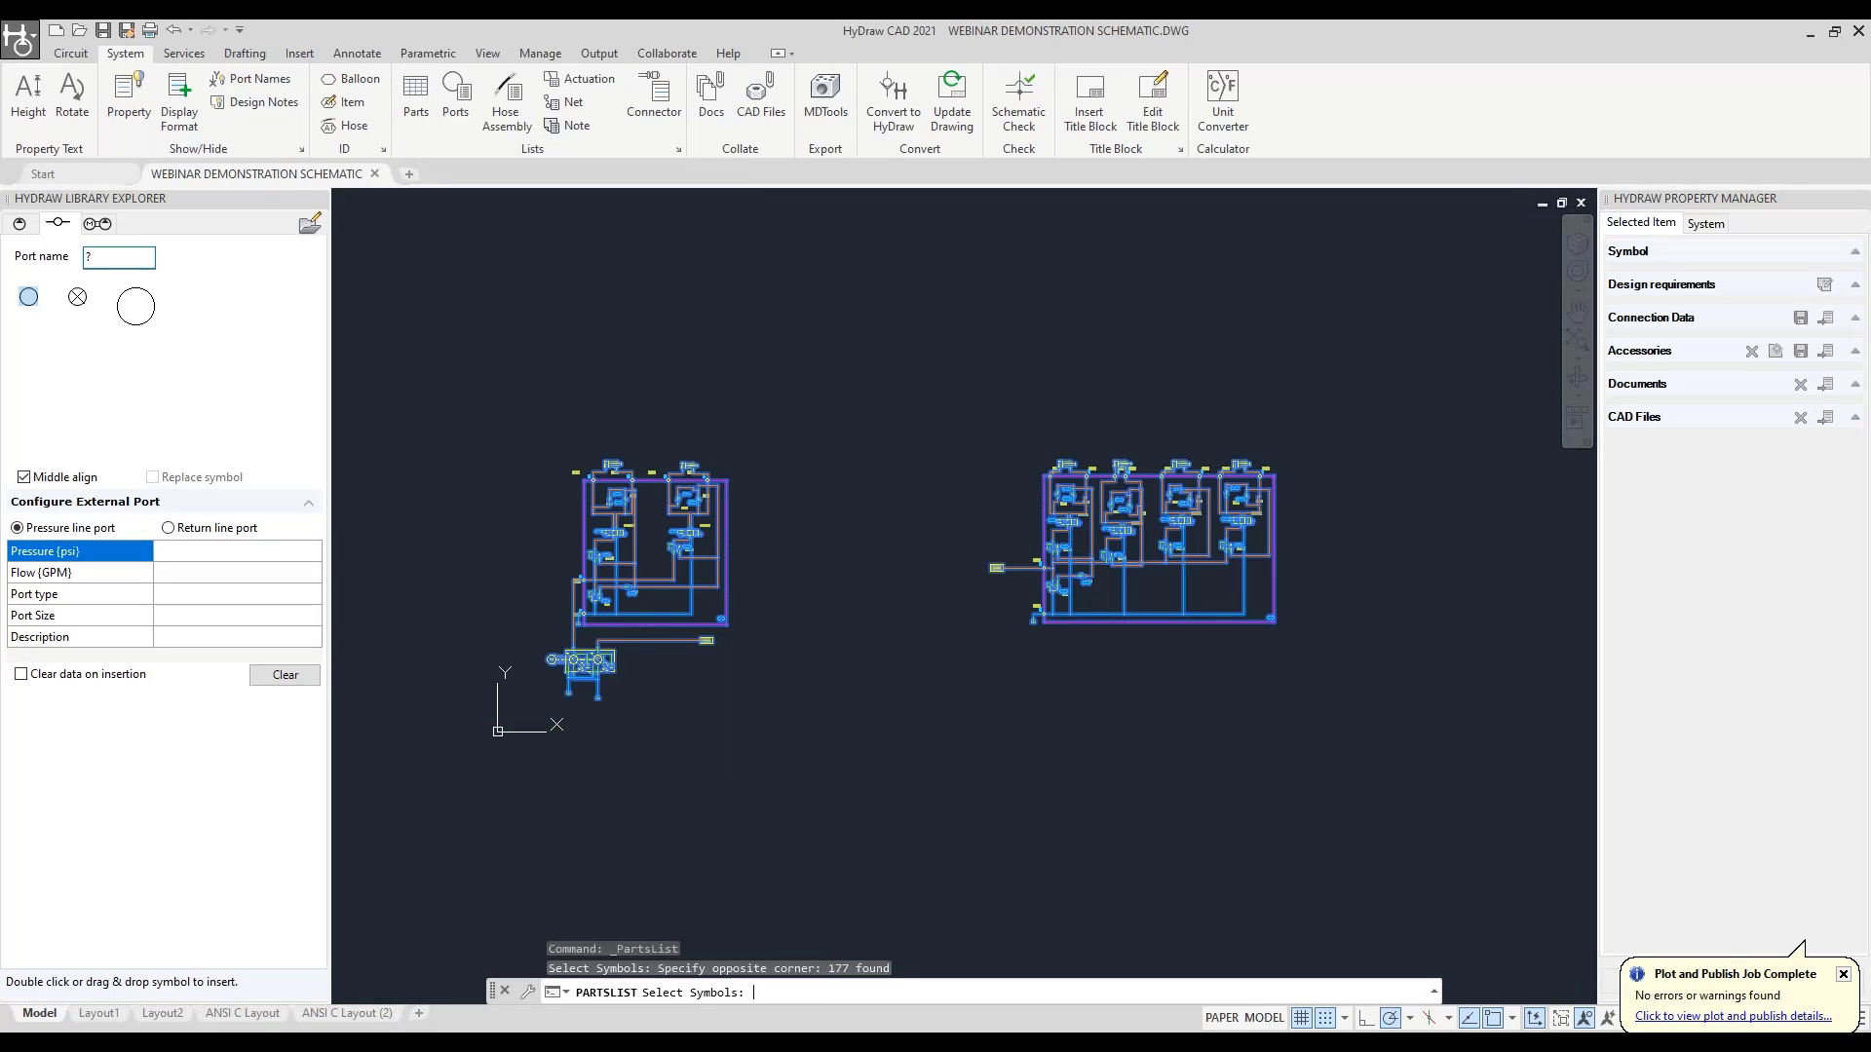
key(Return)
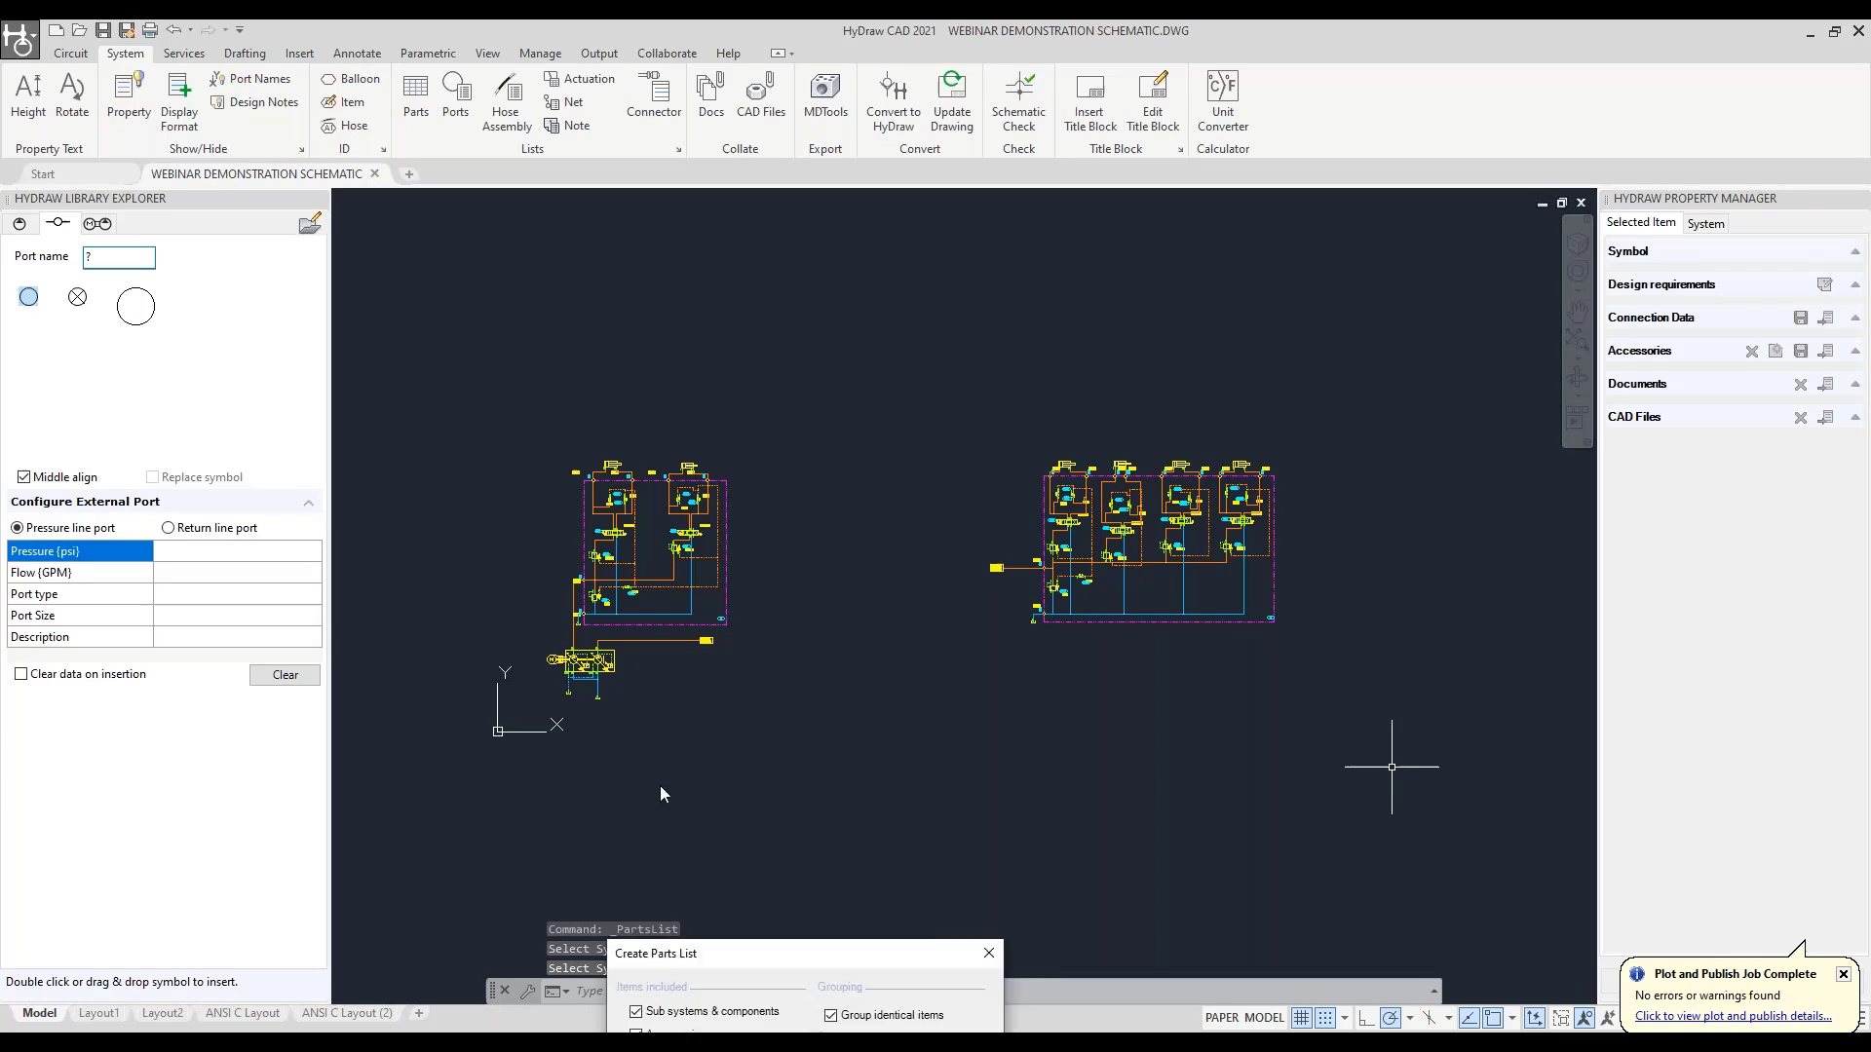
click(889, 656)
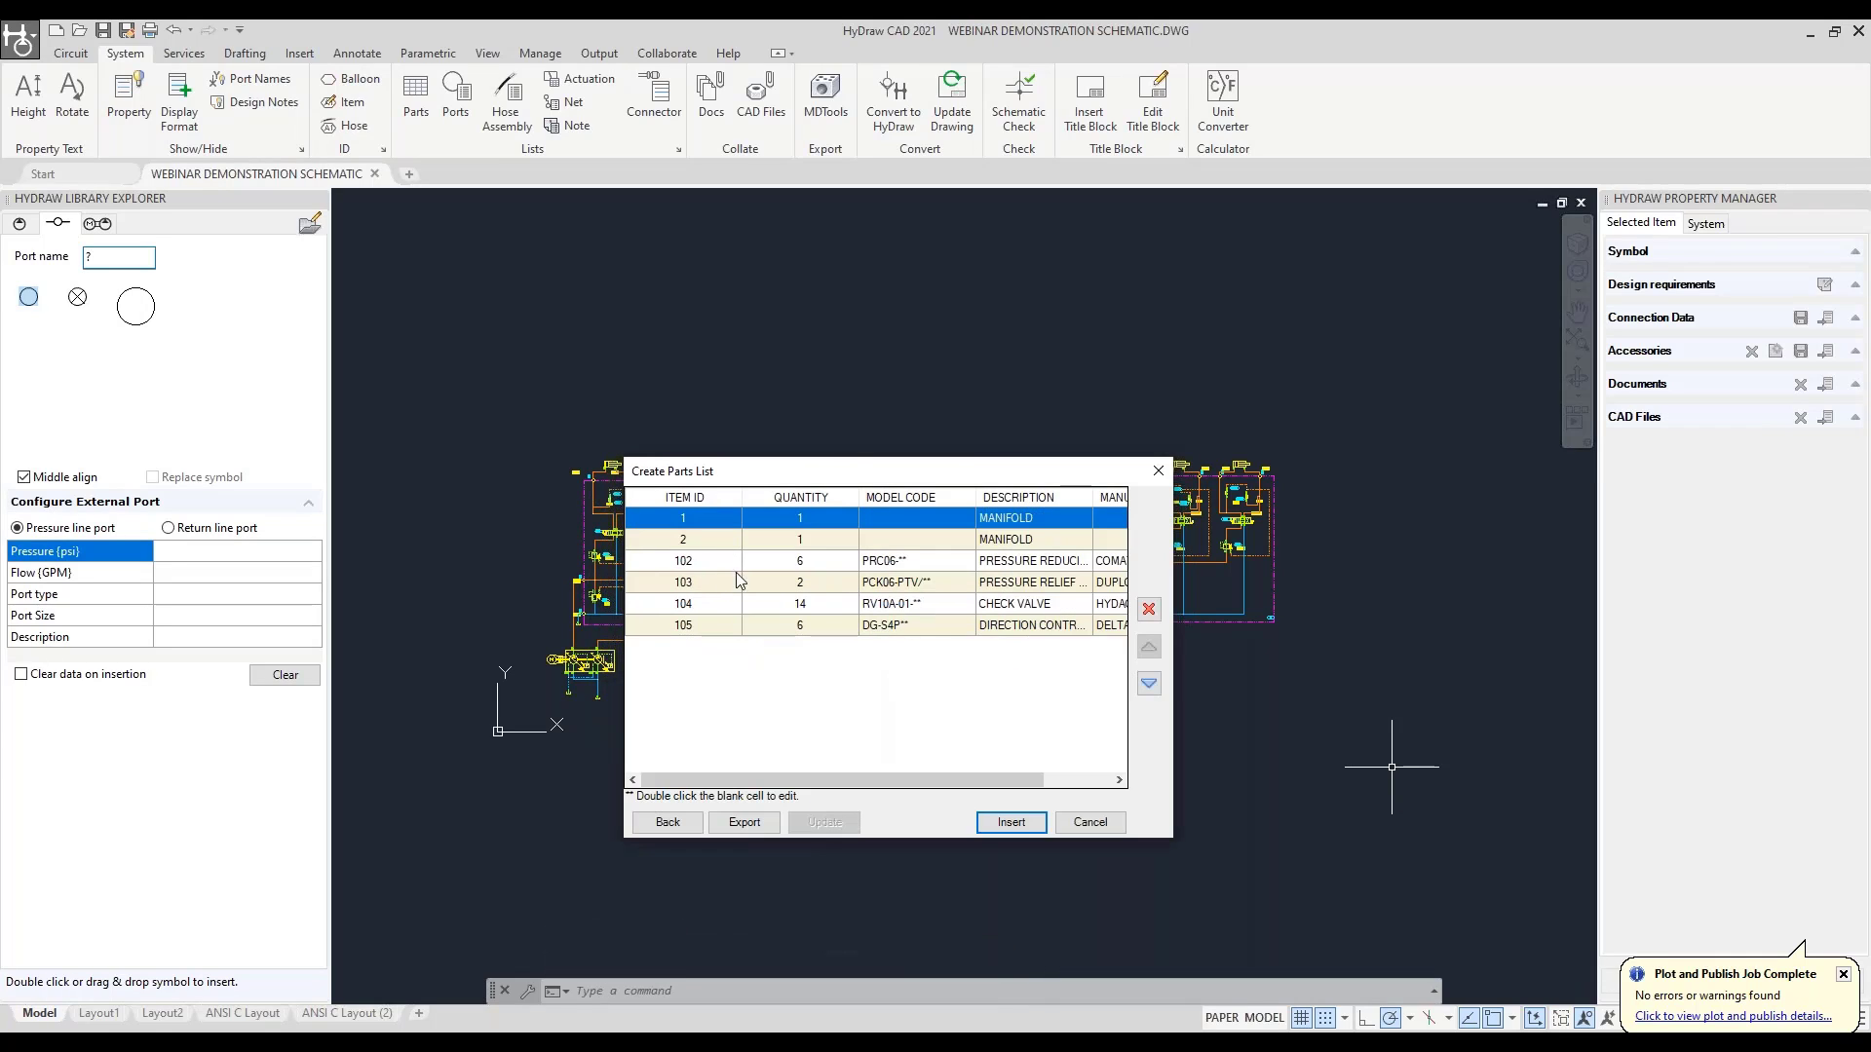
click(1008, 825)
click(794, 634)
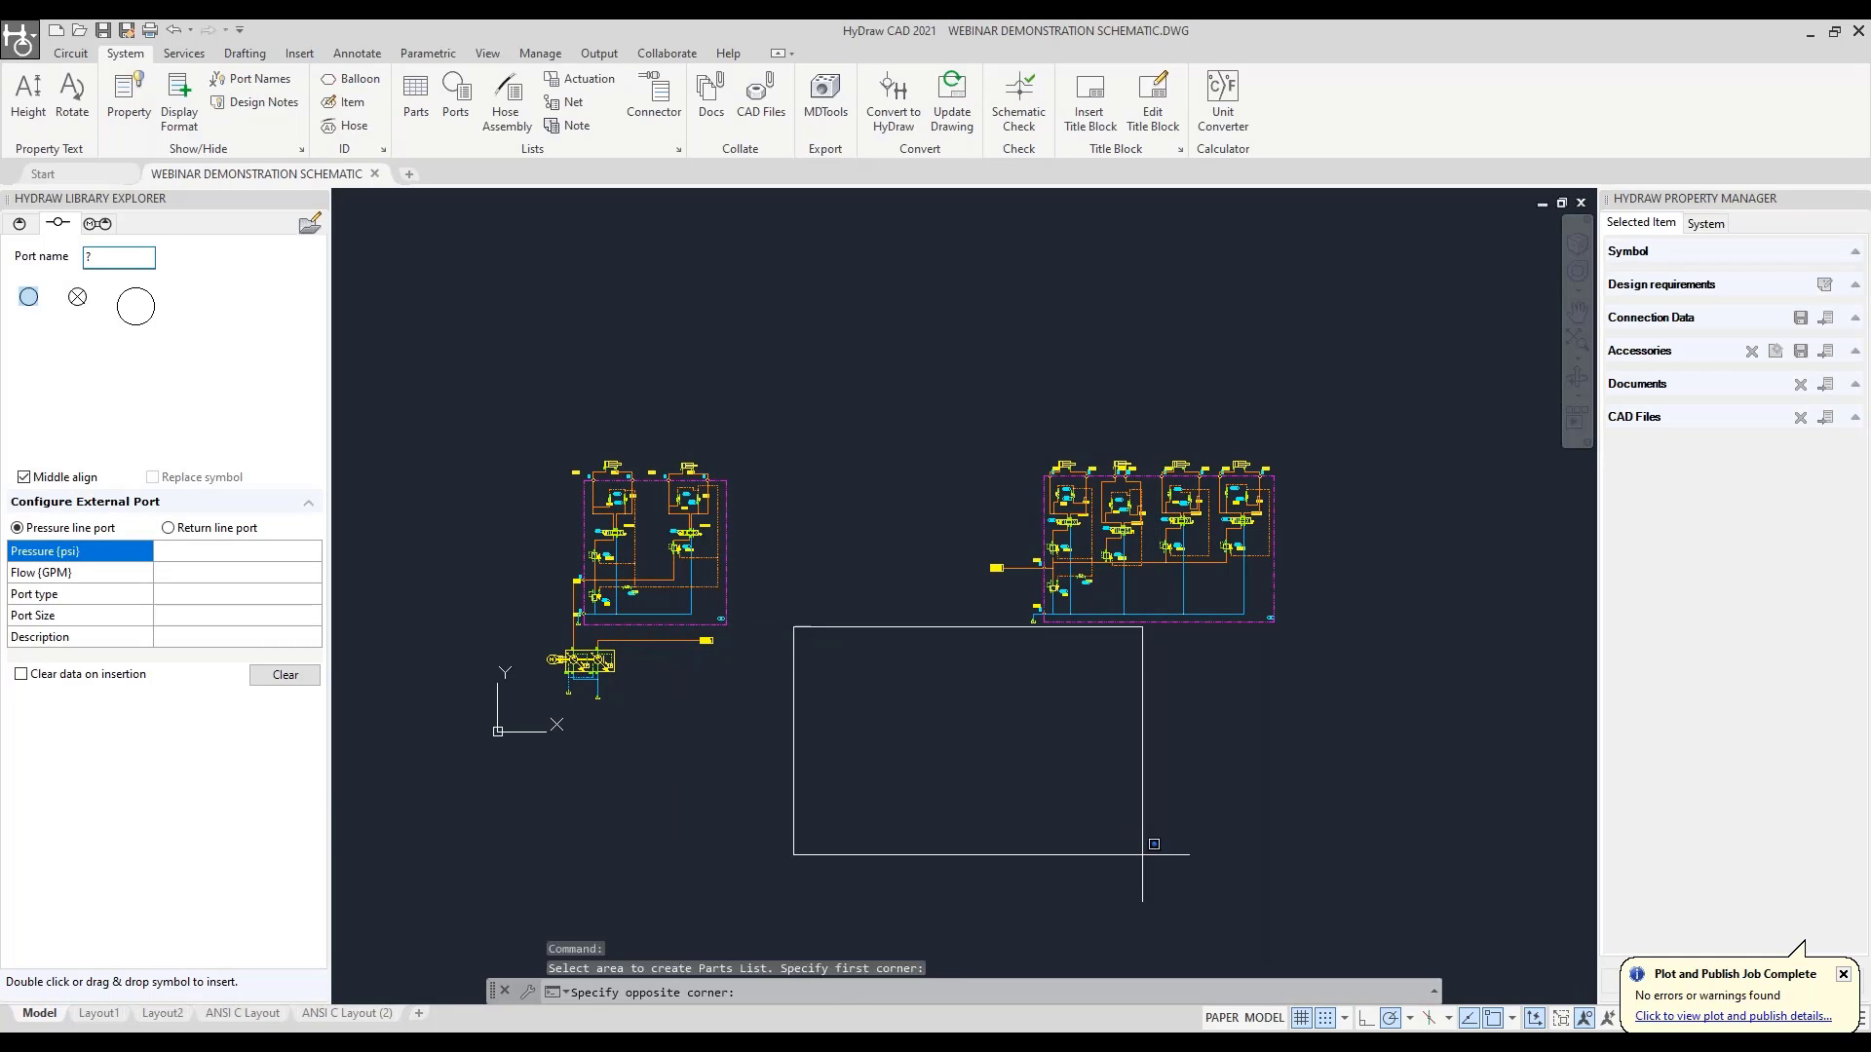
scroll(842, 628, up, 4)
scroll(840, 624, up, 2)
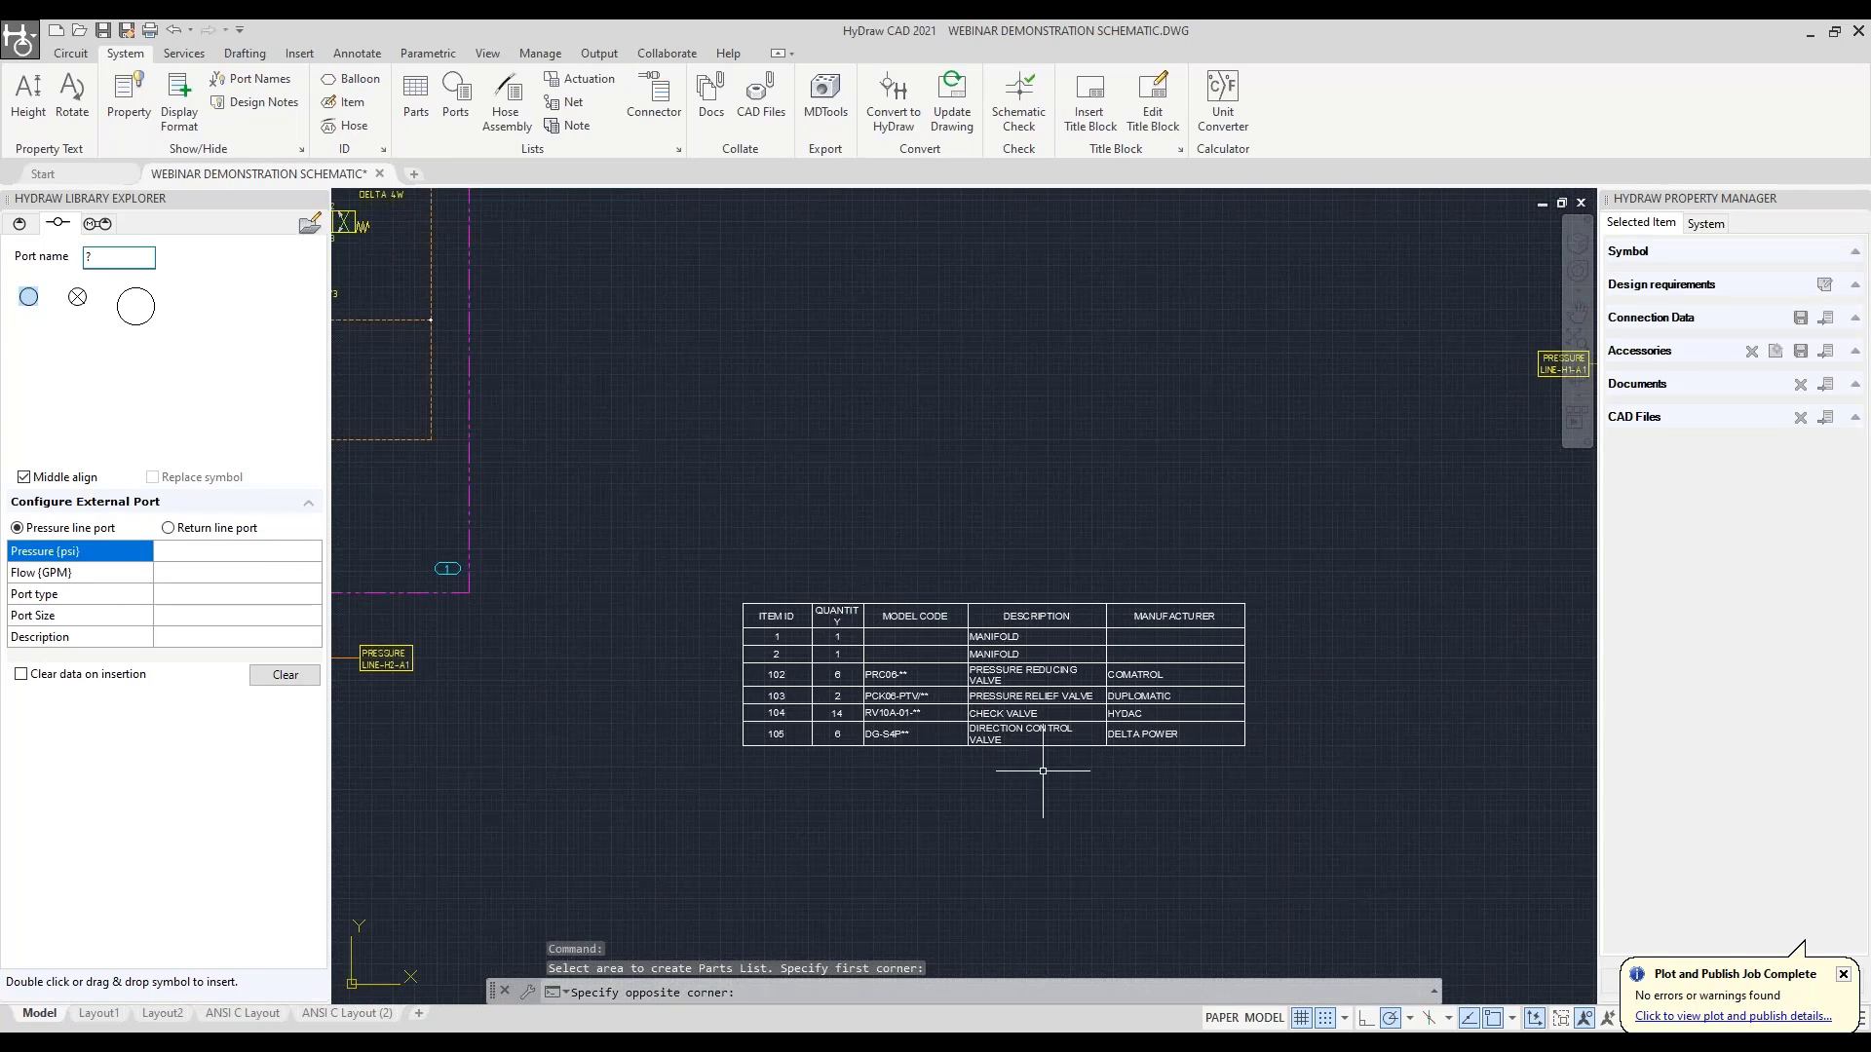
Check the parts list on ANSI C Layout, and copy the table from model space with its upper-right corner as the base point
click(243, 1014)
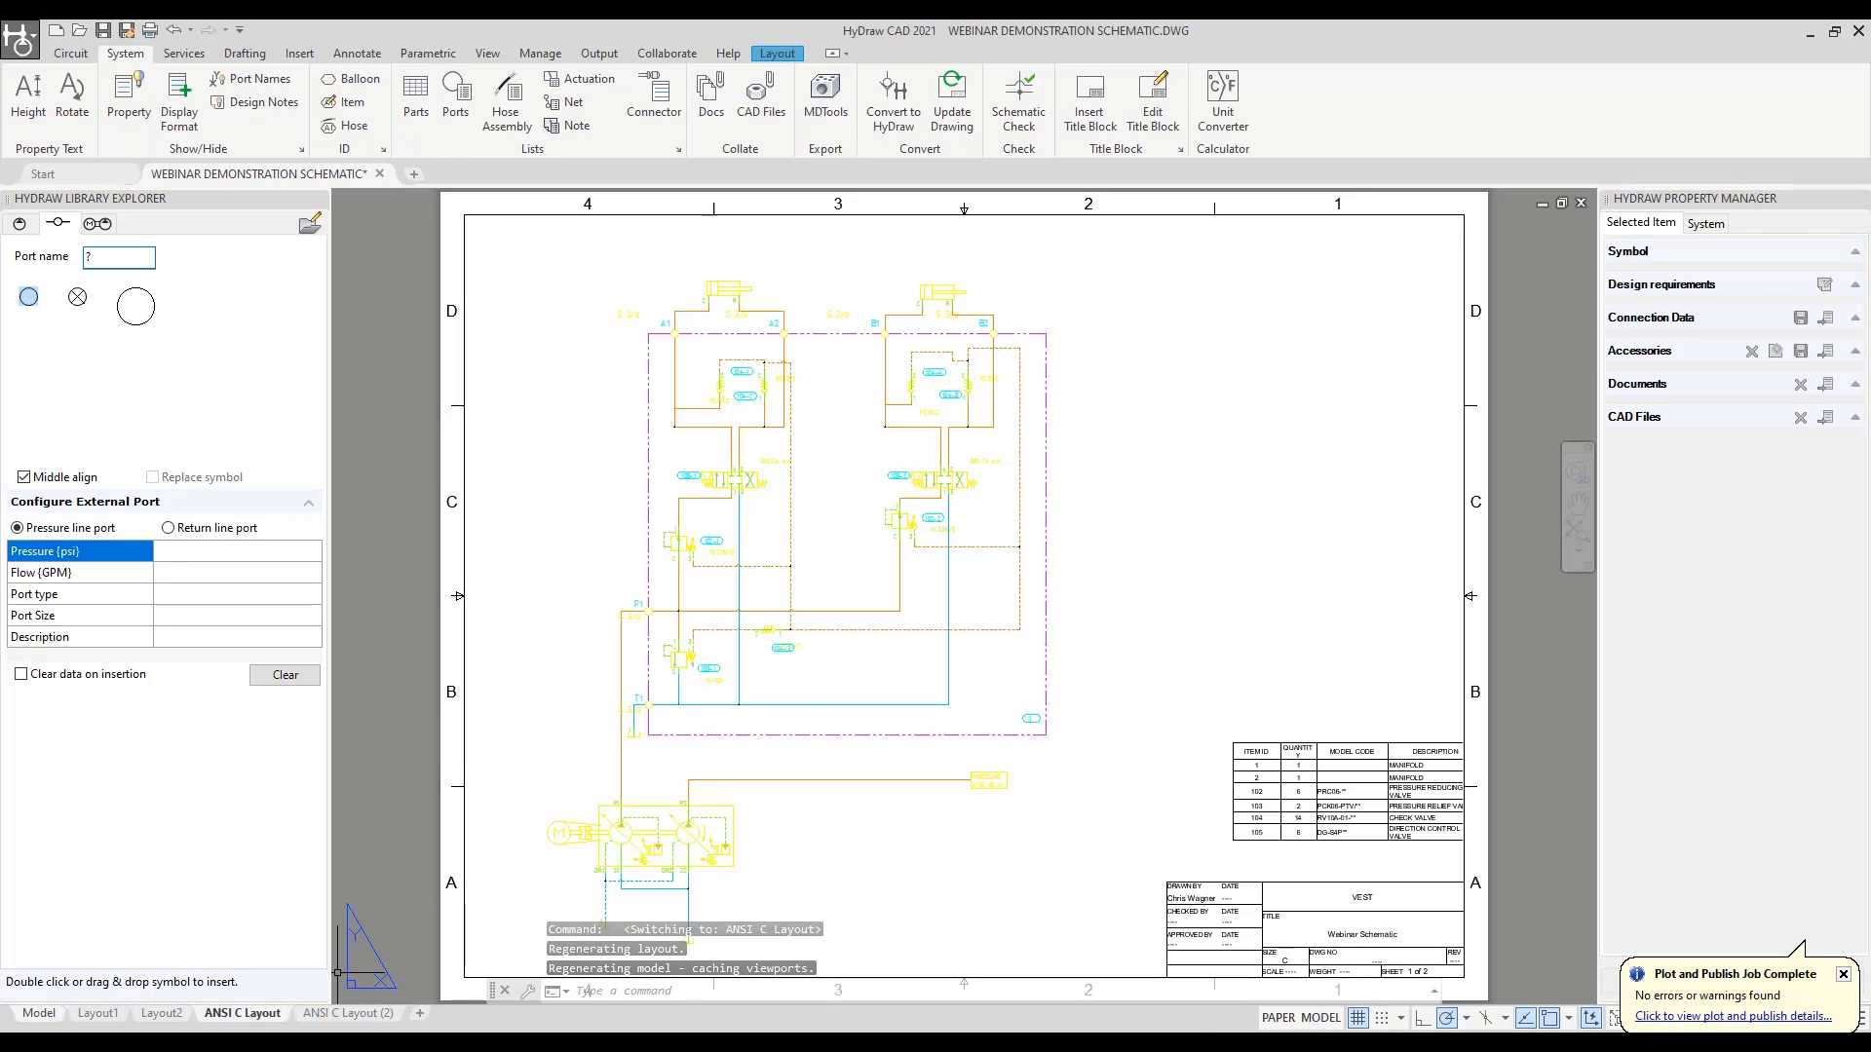
click(39, 1013)
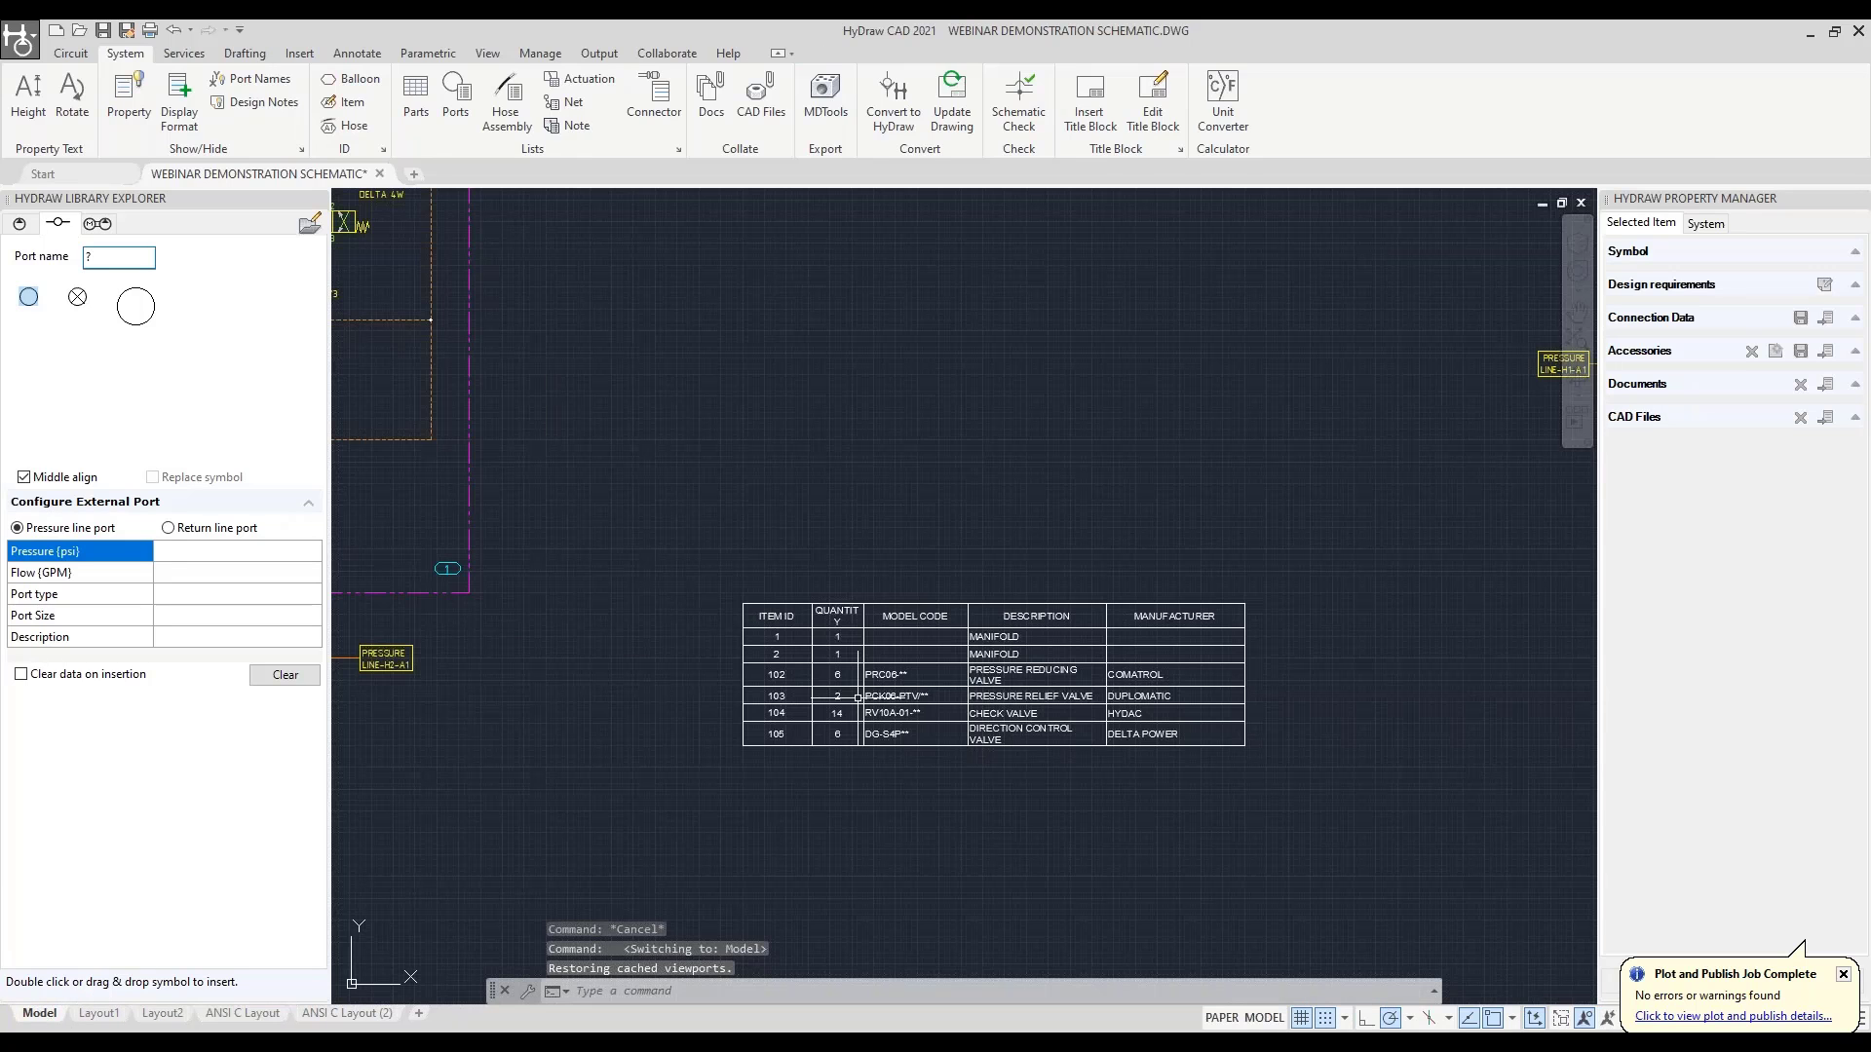
click(1354, 819)
click(681, 517)
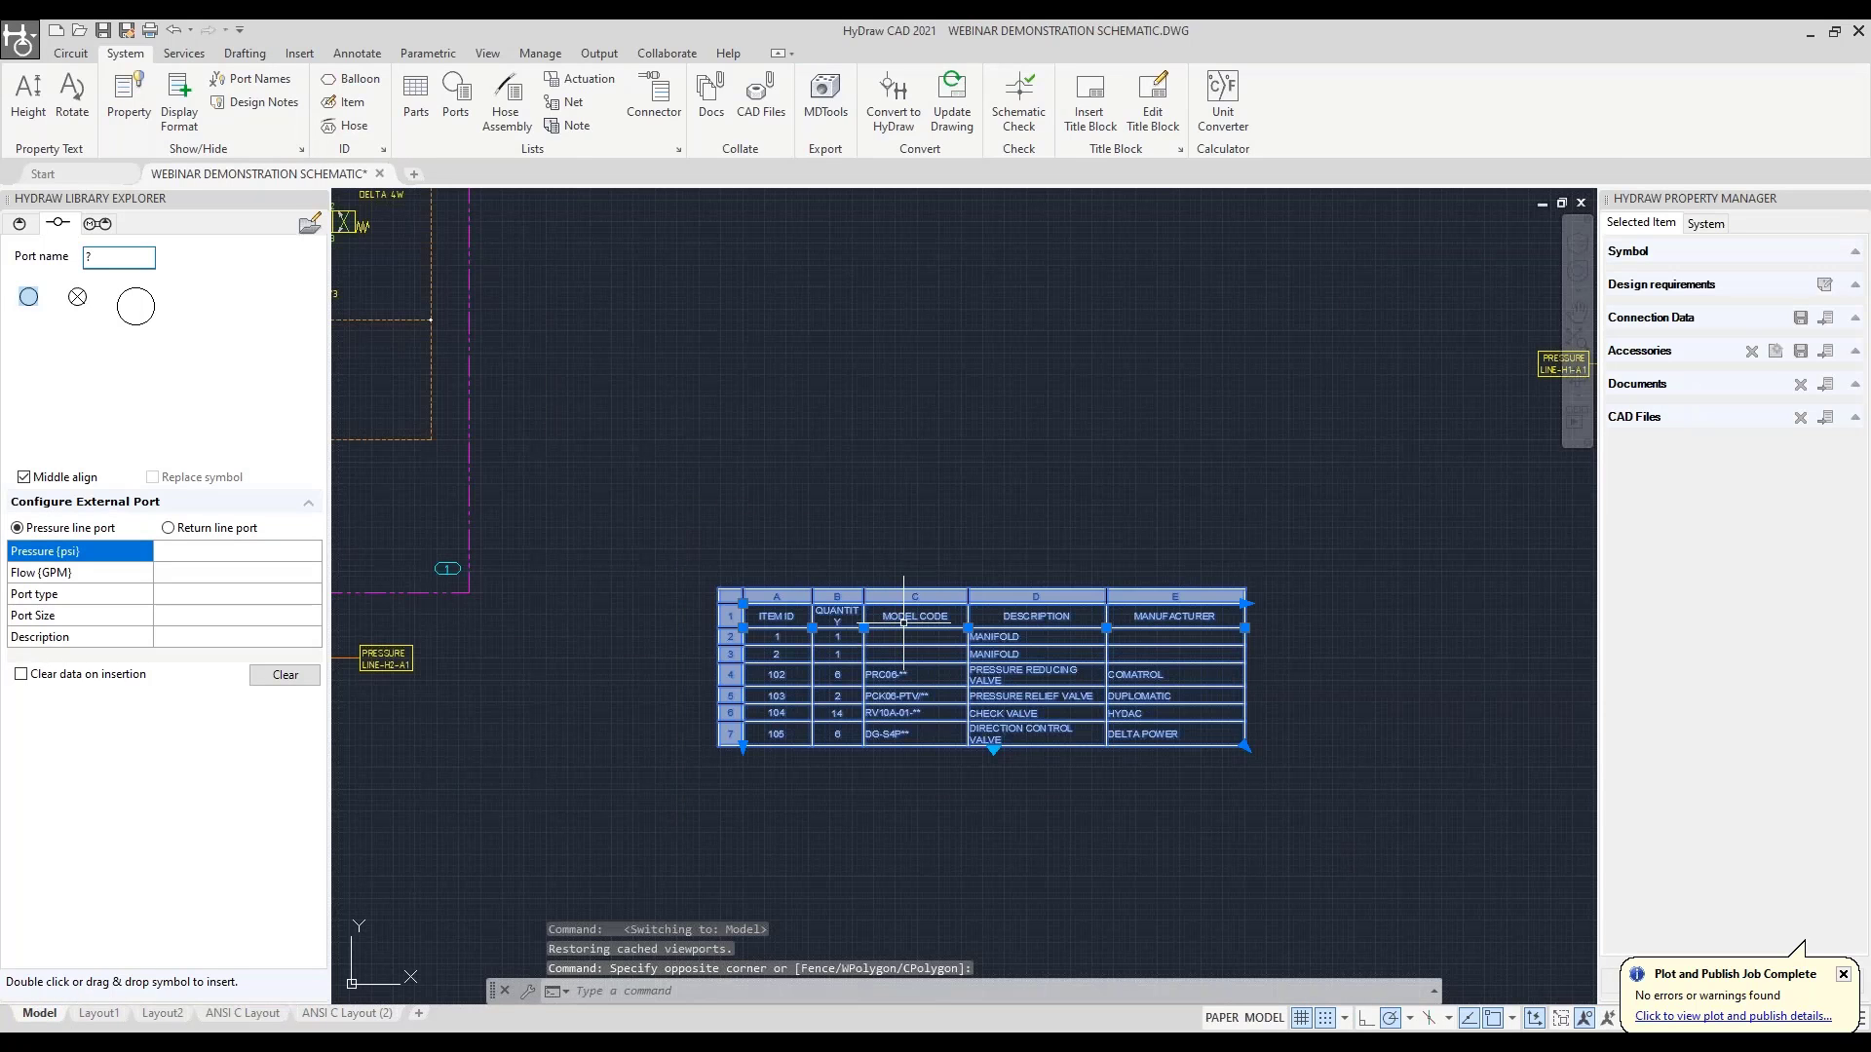
scroll(1254, 615, up, 4)
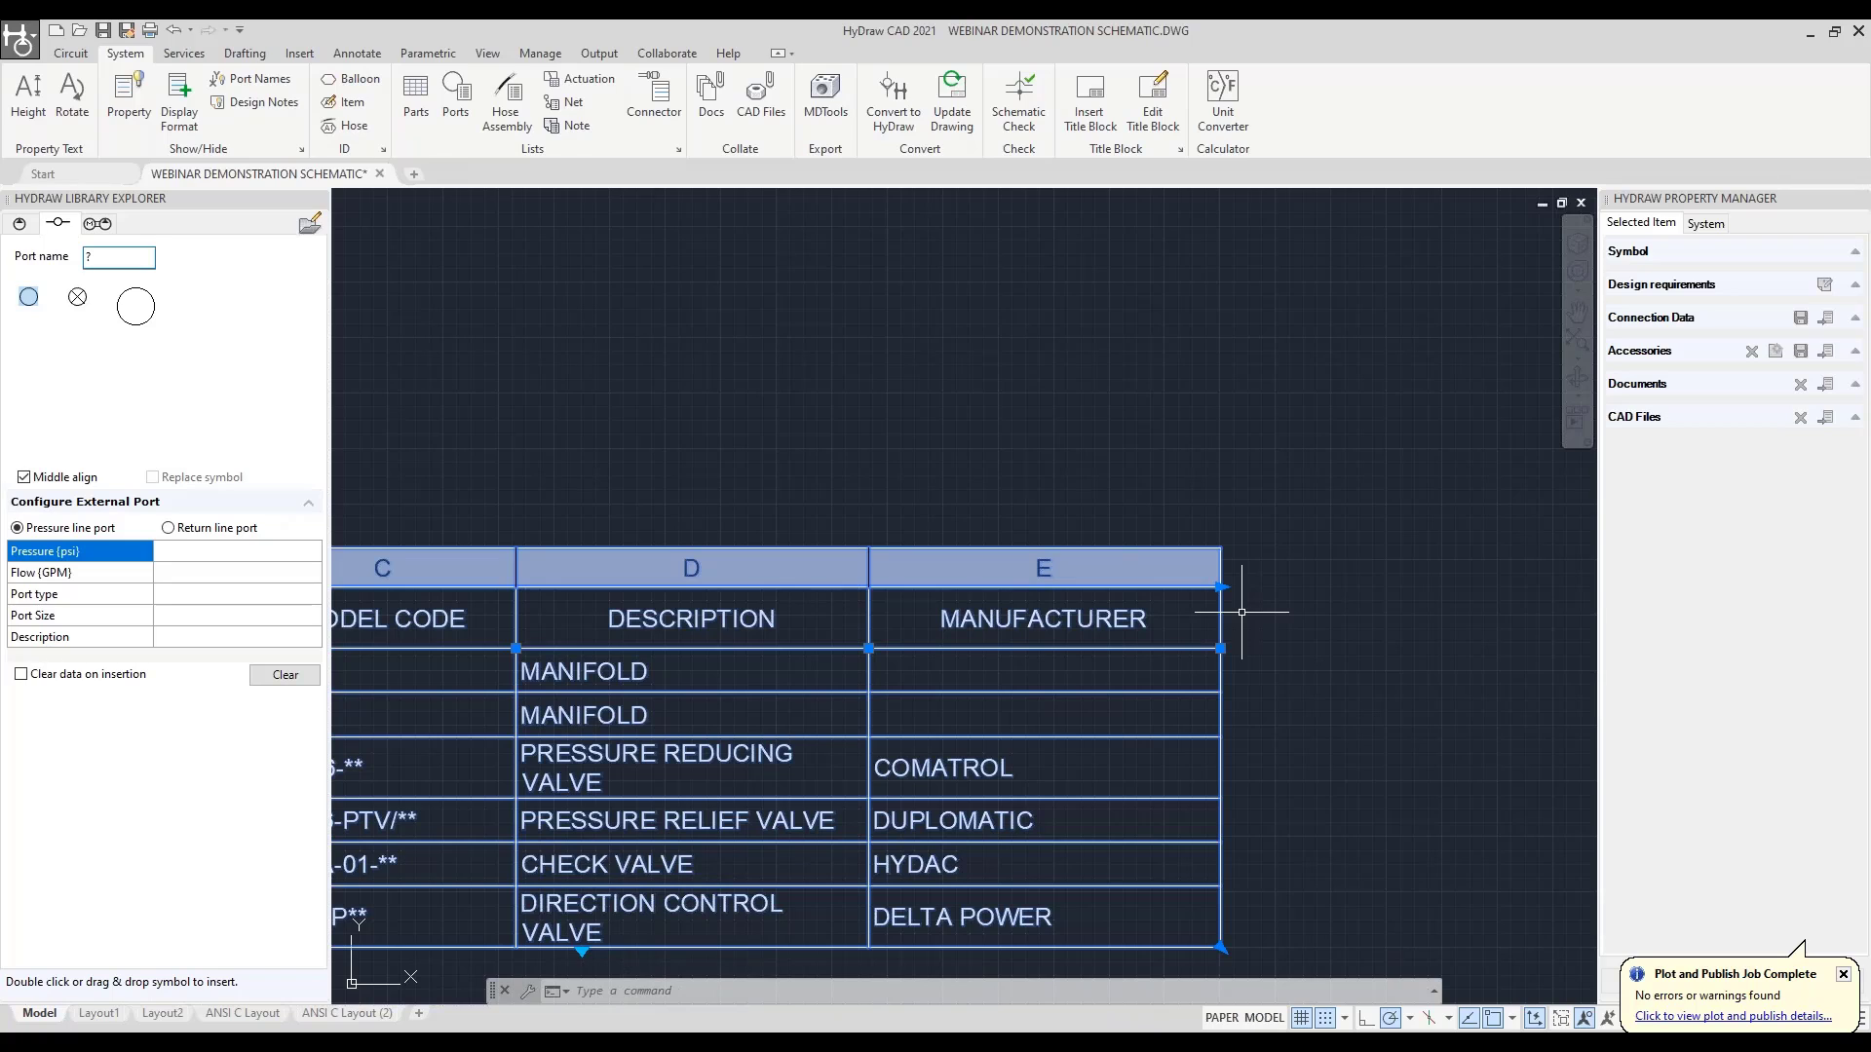
key(ctrl+shift+c)
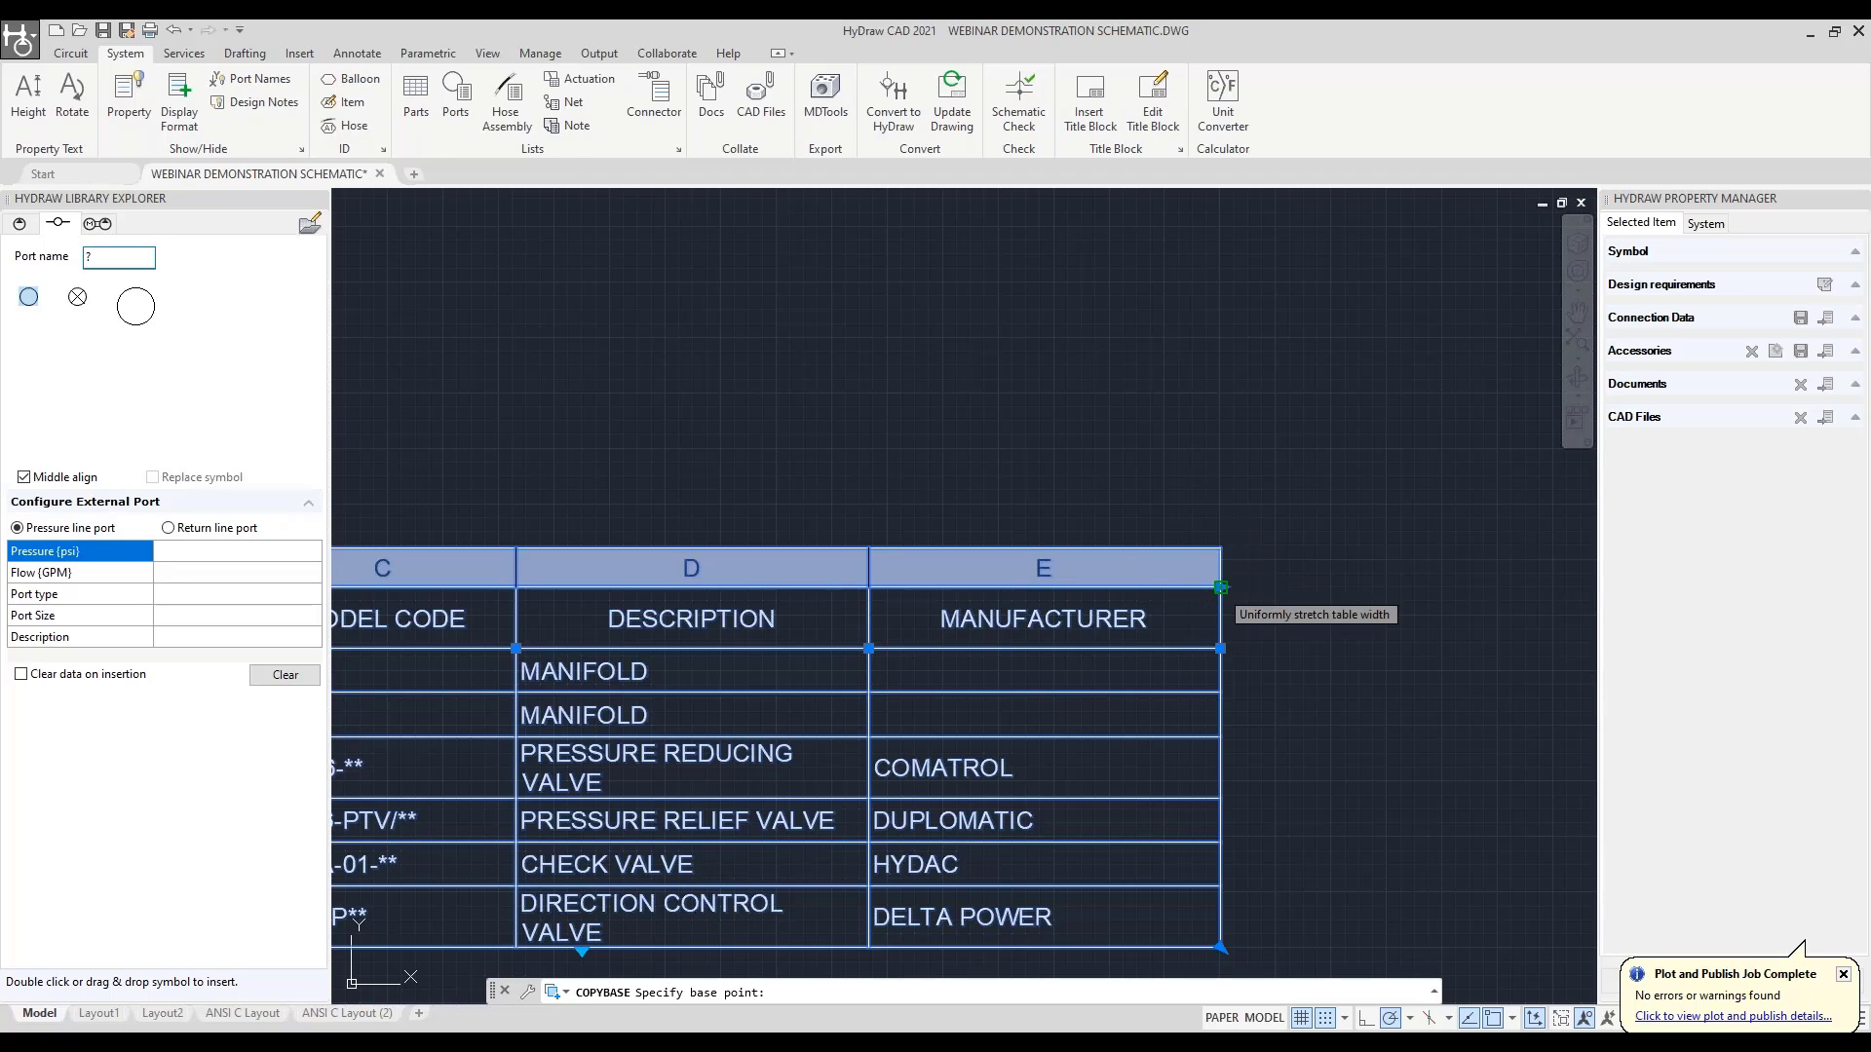
click(1221, 588)
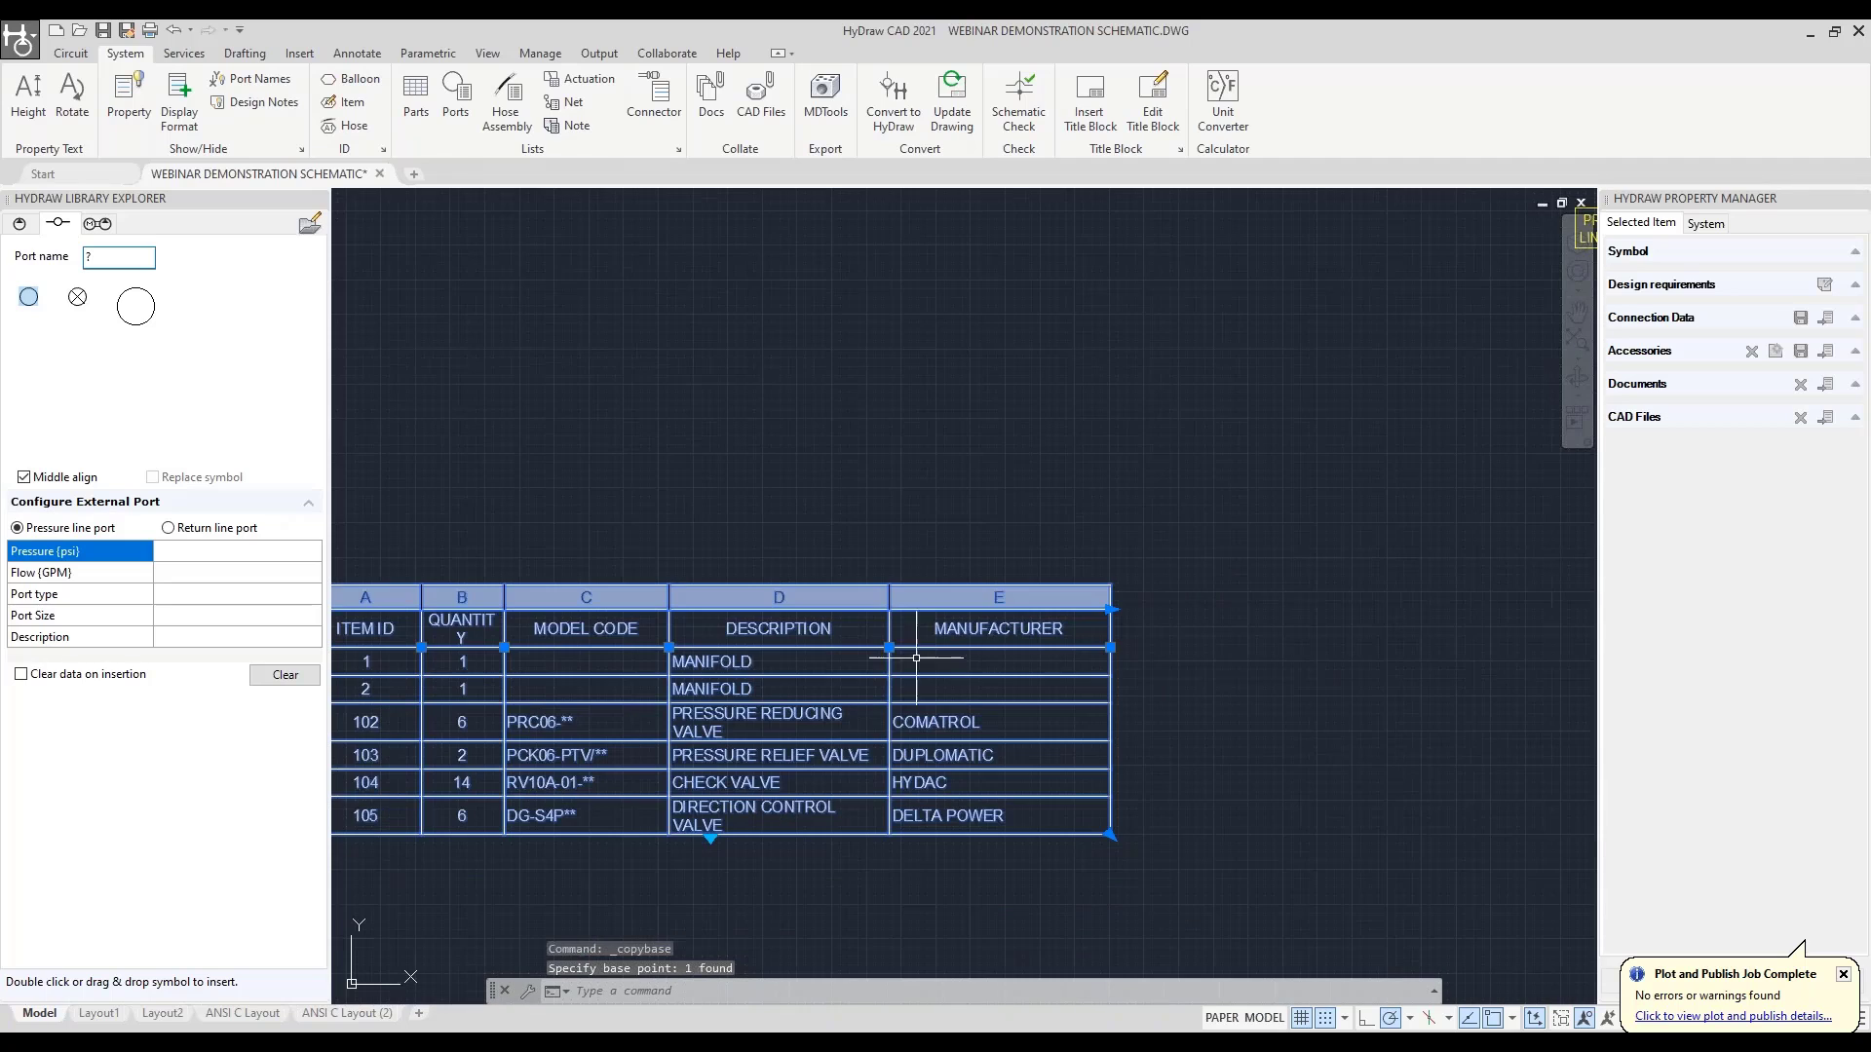
Paste the parts list onto ANSI C Layout with its base point at the upper-right inner corner of the sheet border
click(241, 1013)
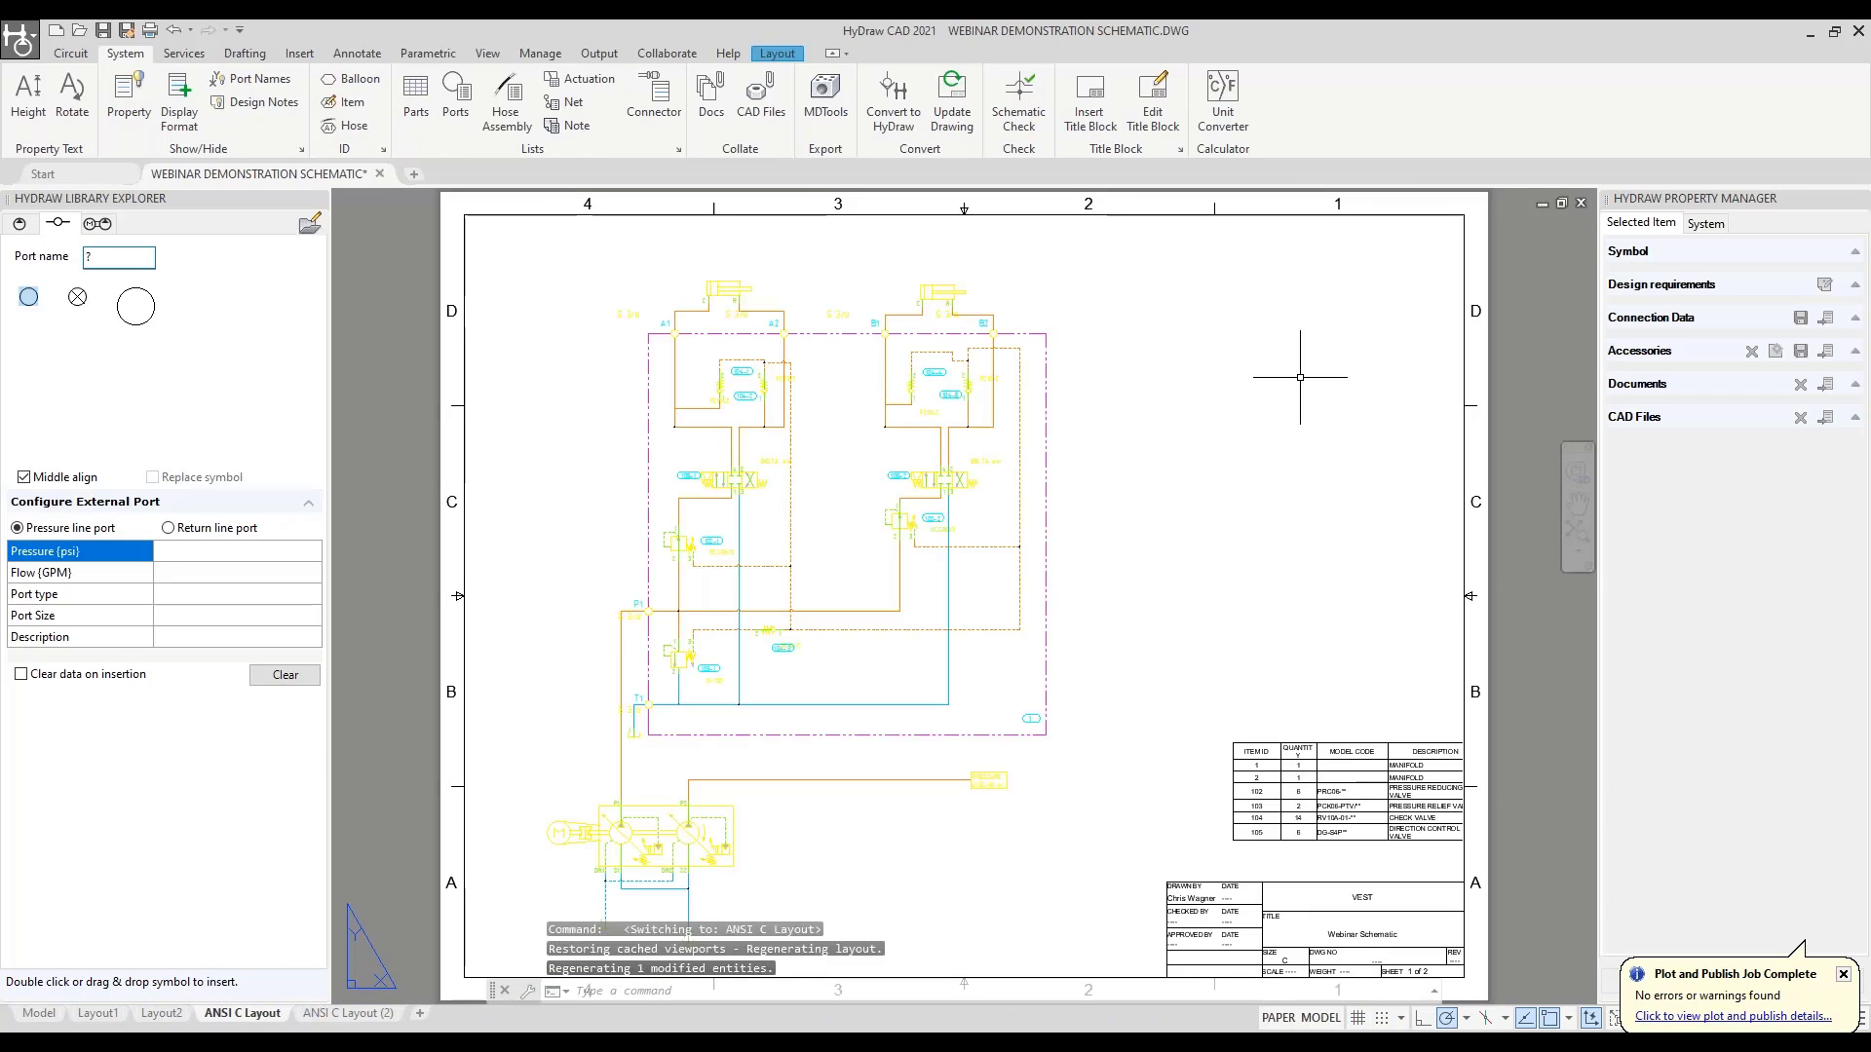
key(ctrl+v)
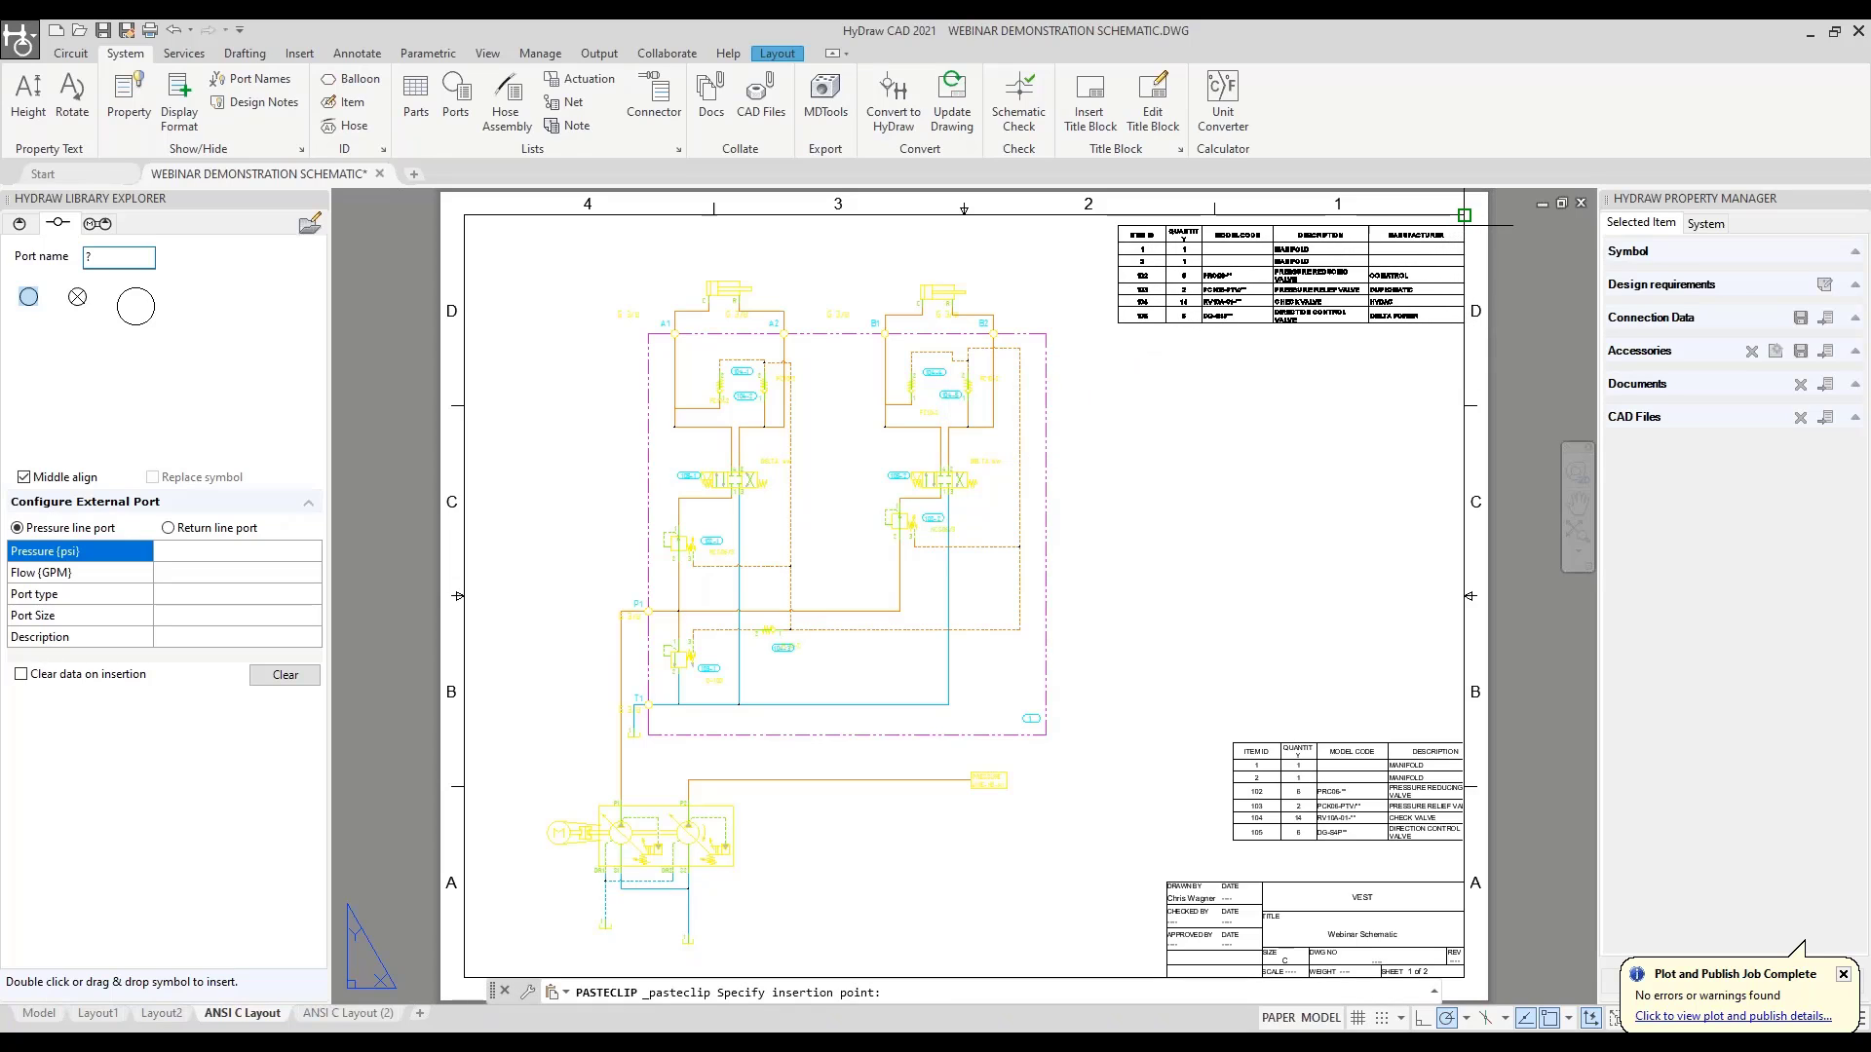
click(1464, 214)
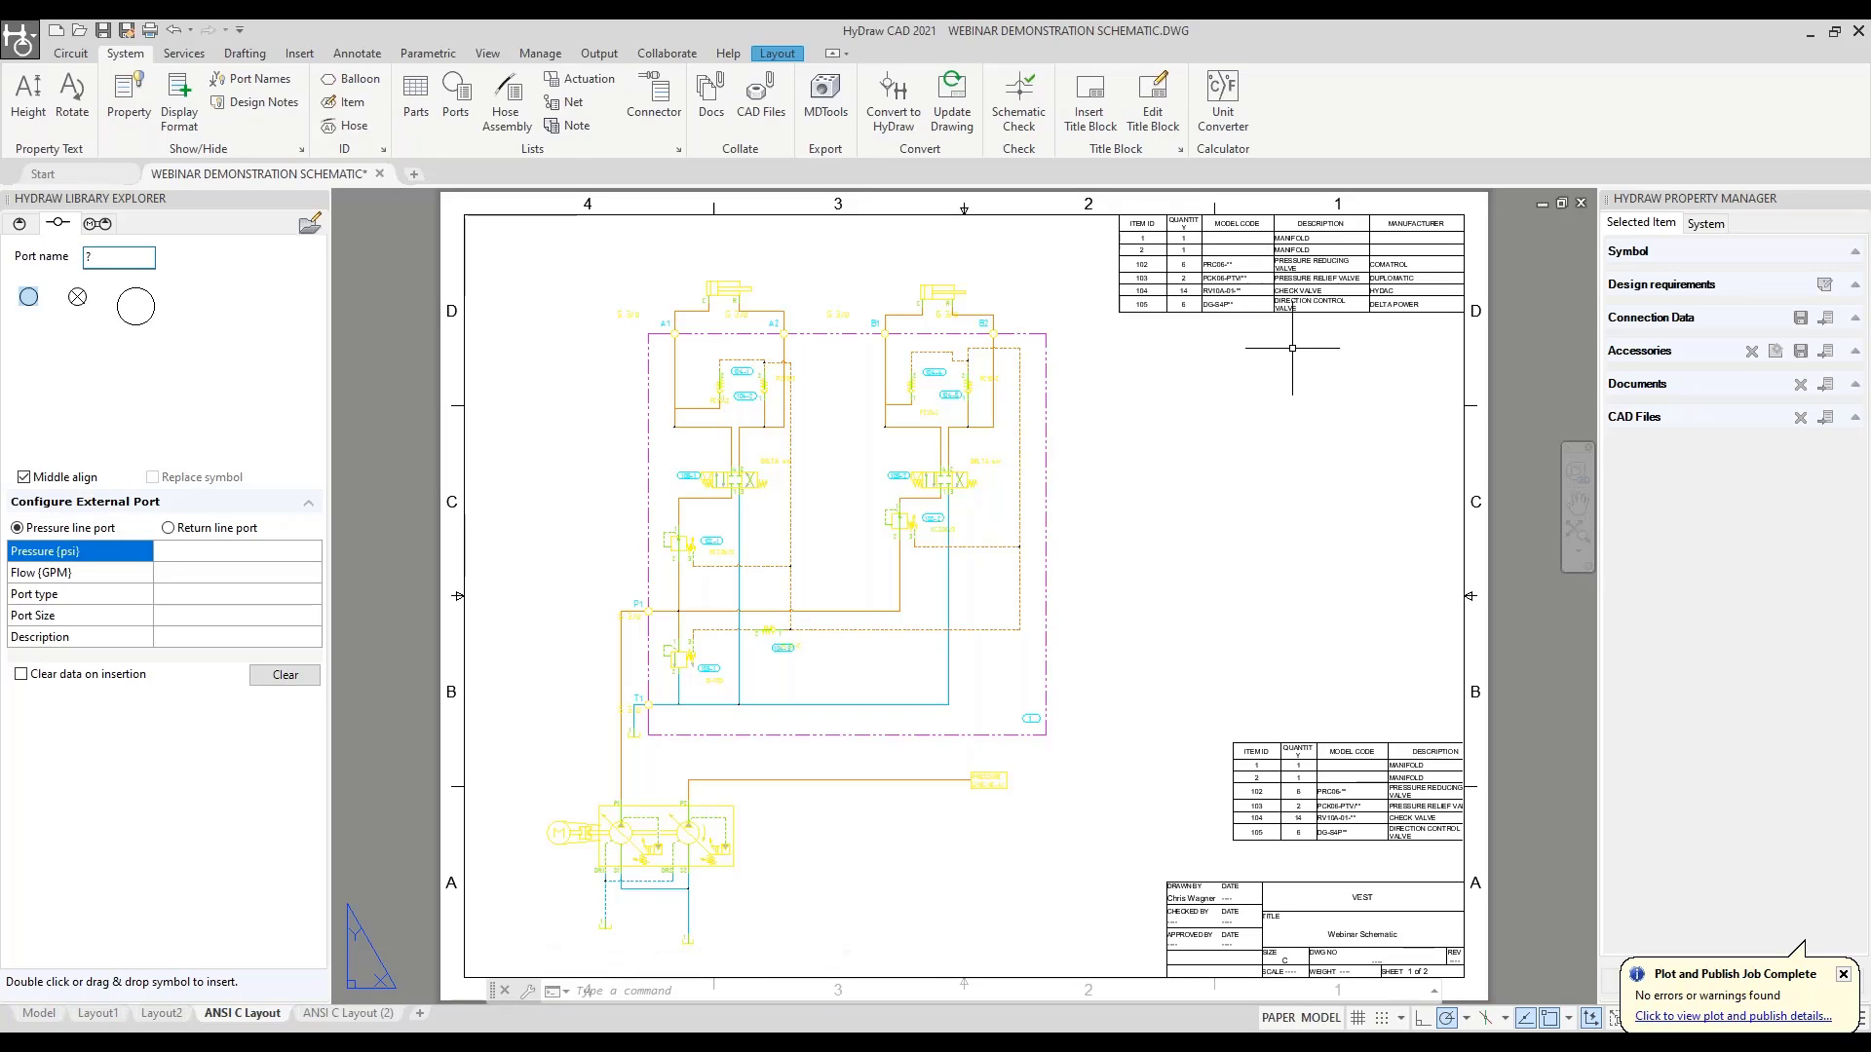
Shift the schematic toward the upper right inside the ANSI C Layout viewport and return to paper space
double_click(1232, 454)
middle_drag(1118, 495, 1274, 425)
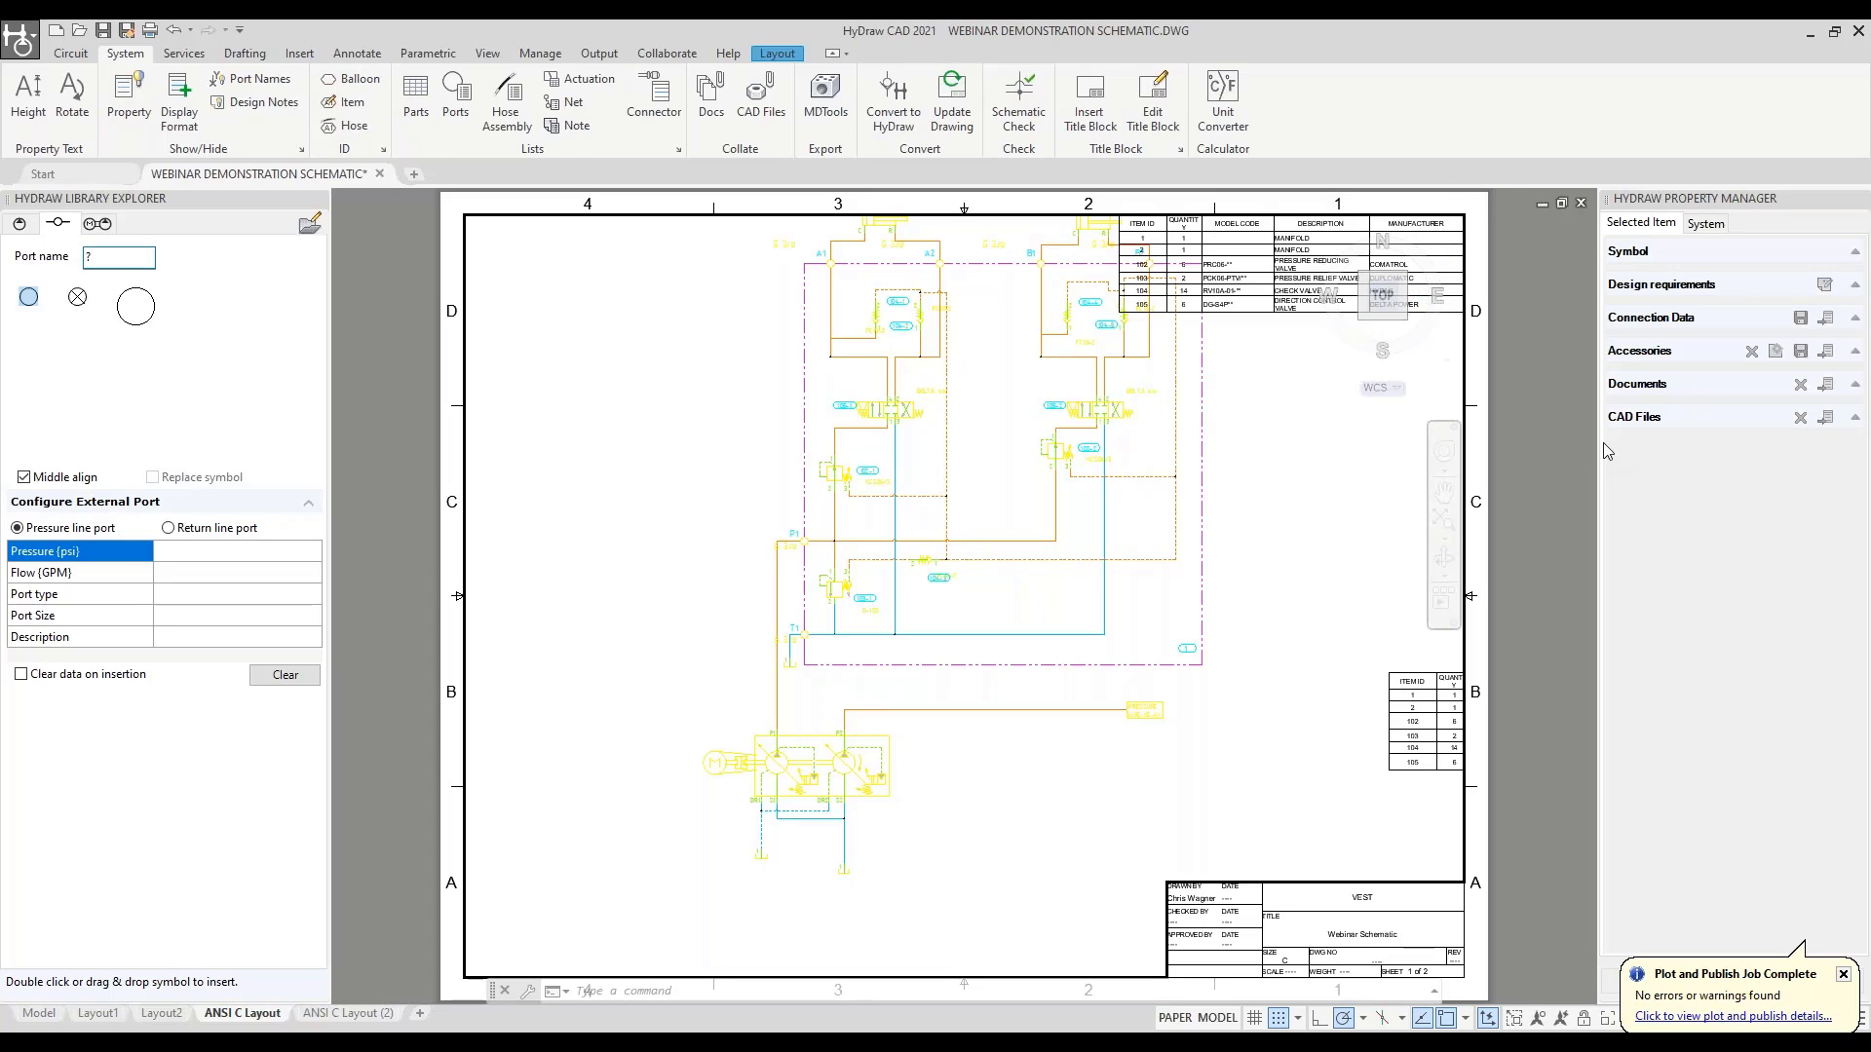
double_click(1511, 400)
Add vertices to the viewport border at the D/C zone mark on its right edge and the 2/1 zone mark on its top edge
click(1466, 355)
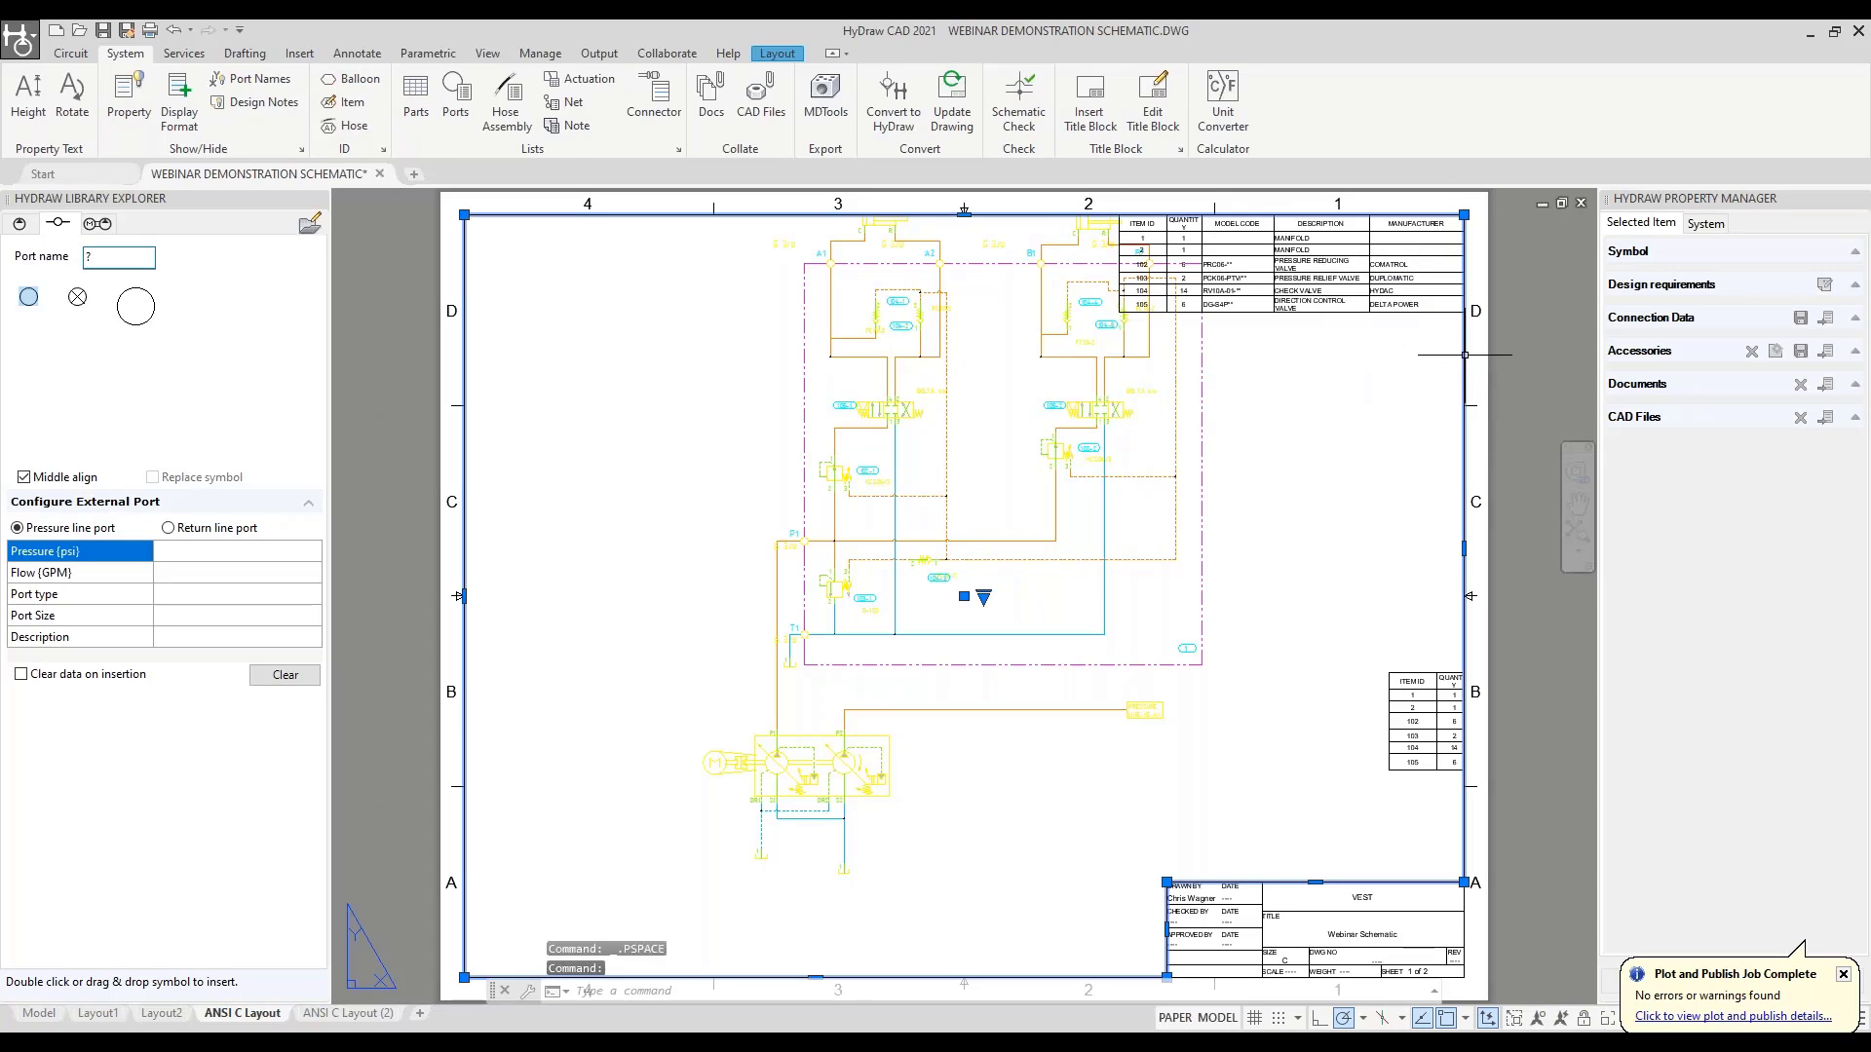
click(1465, 216)
mouse_move(1465, 213)
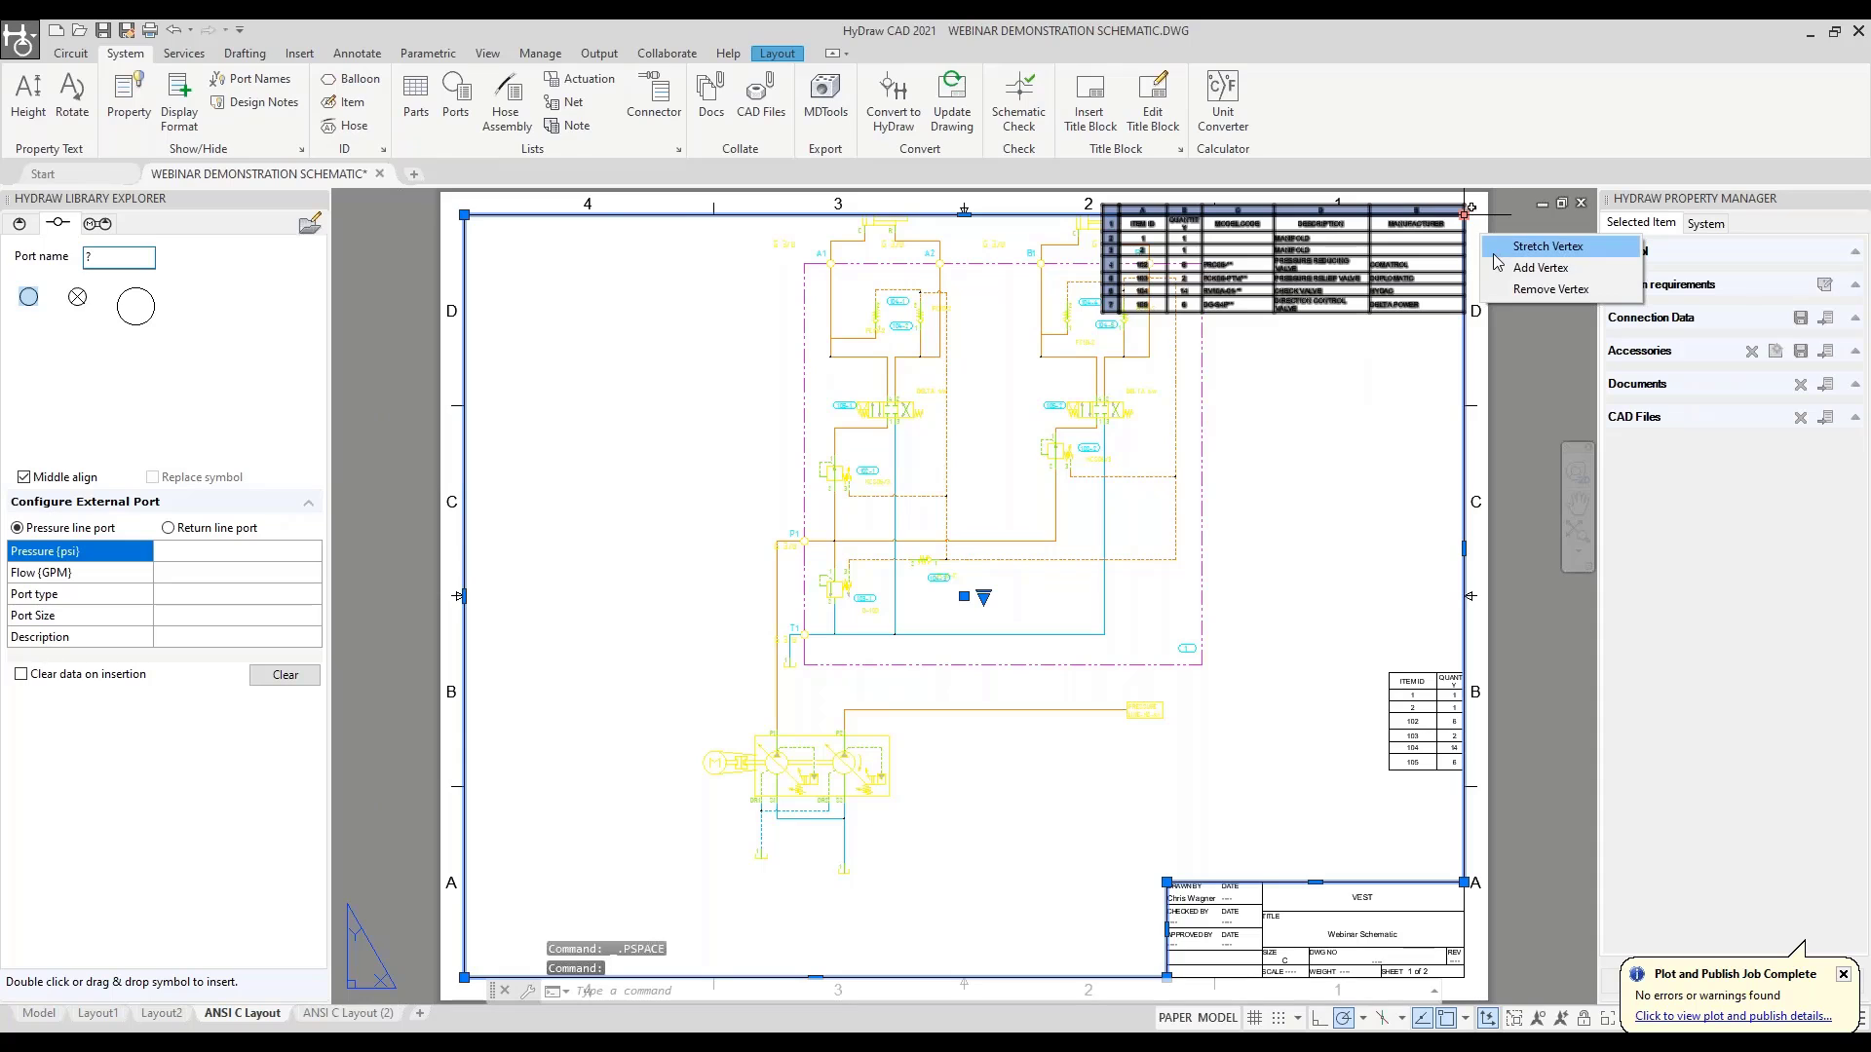
click(1540, 268)
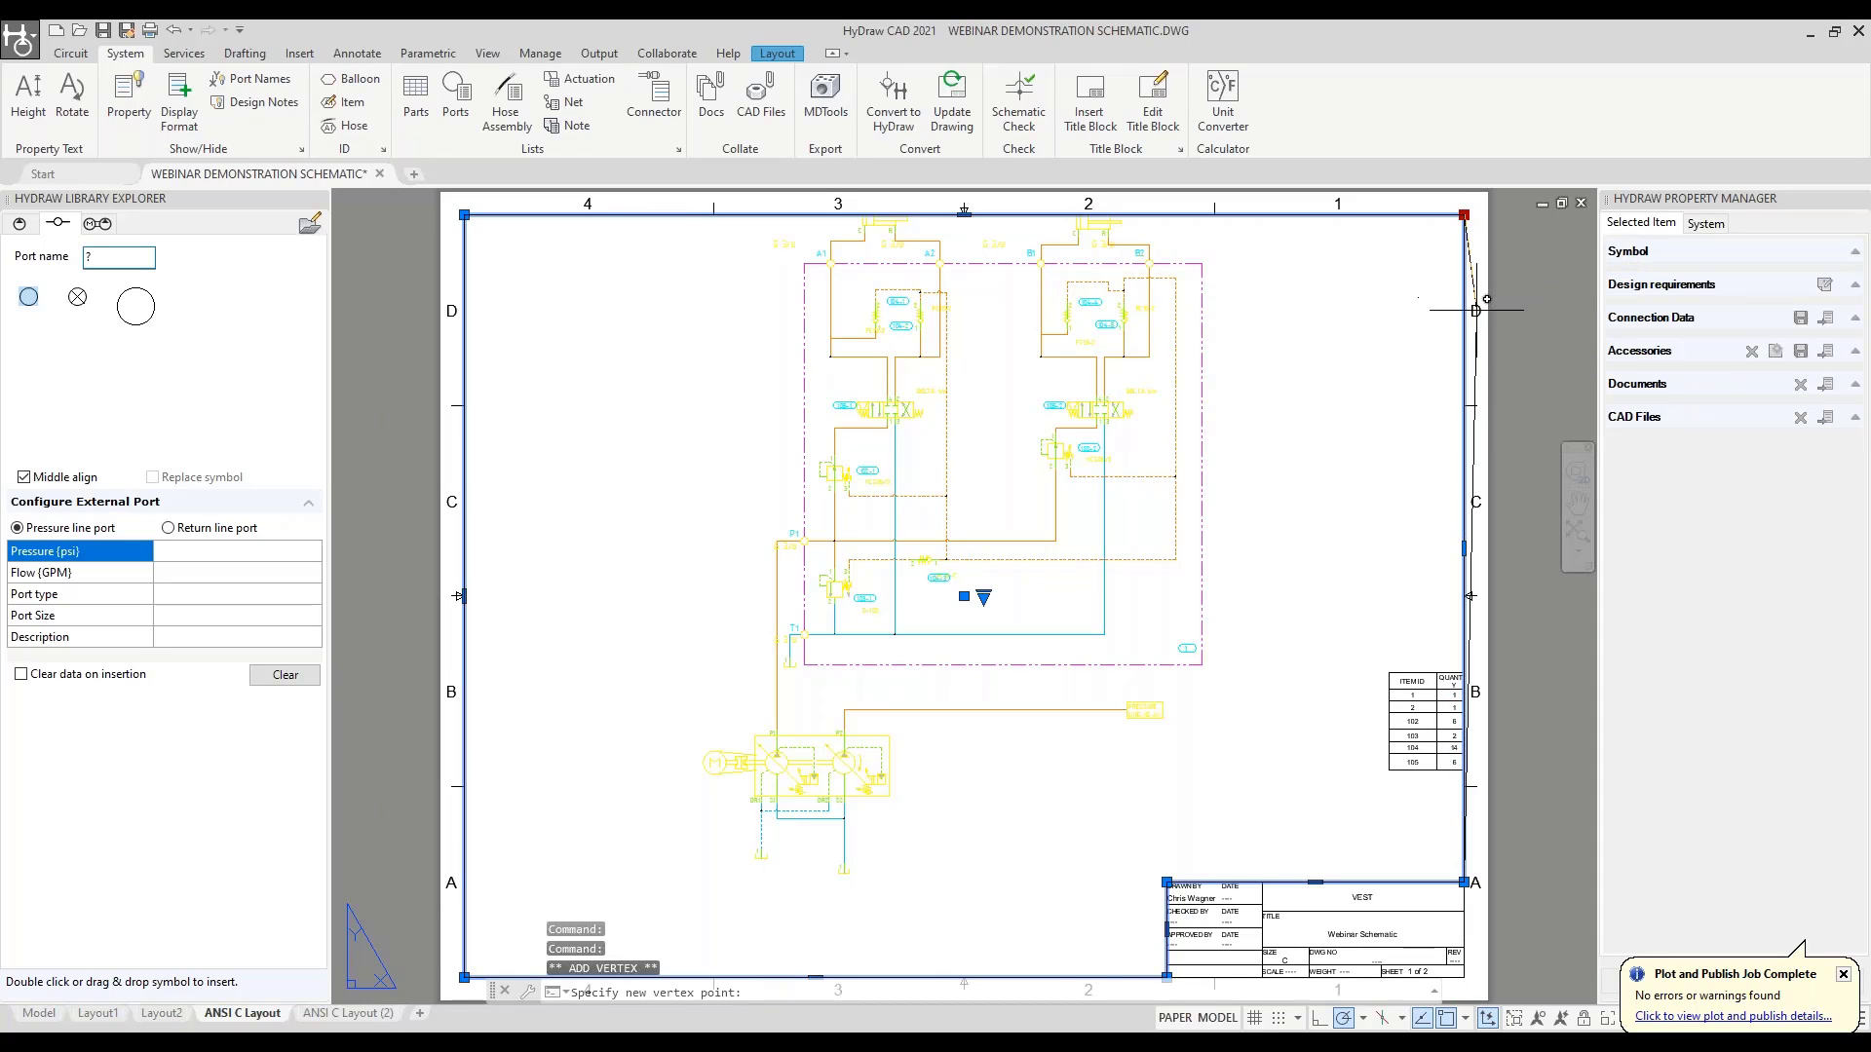
scroll(1465, 405, up, 2)
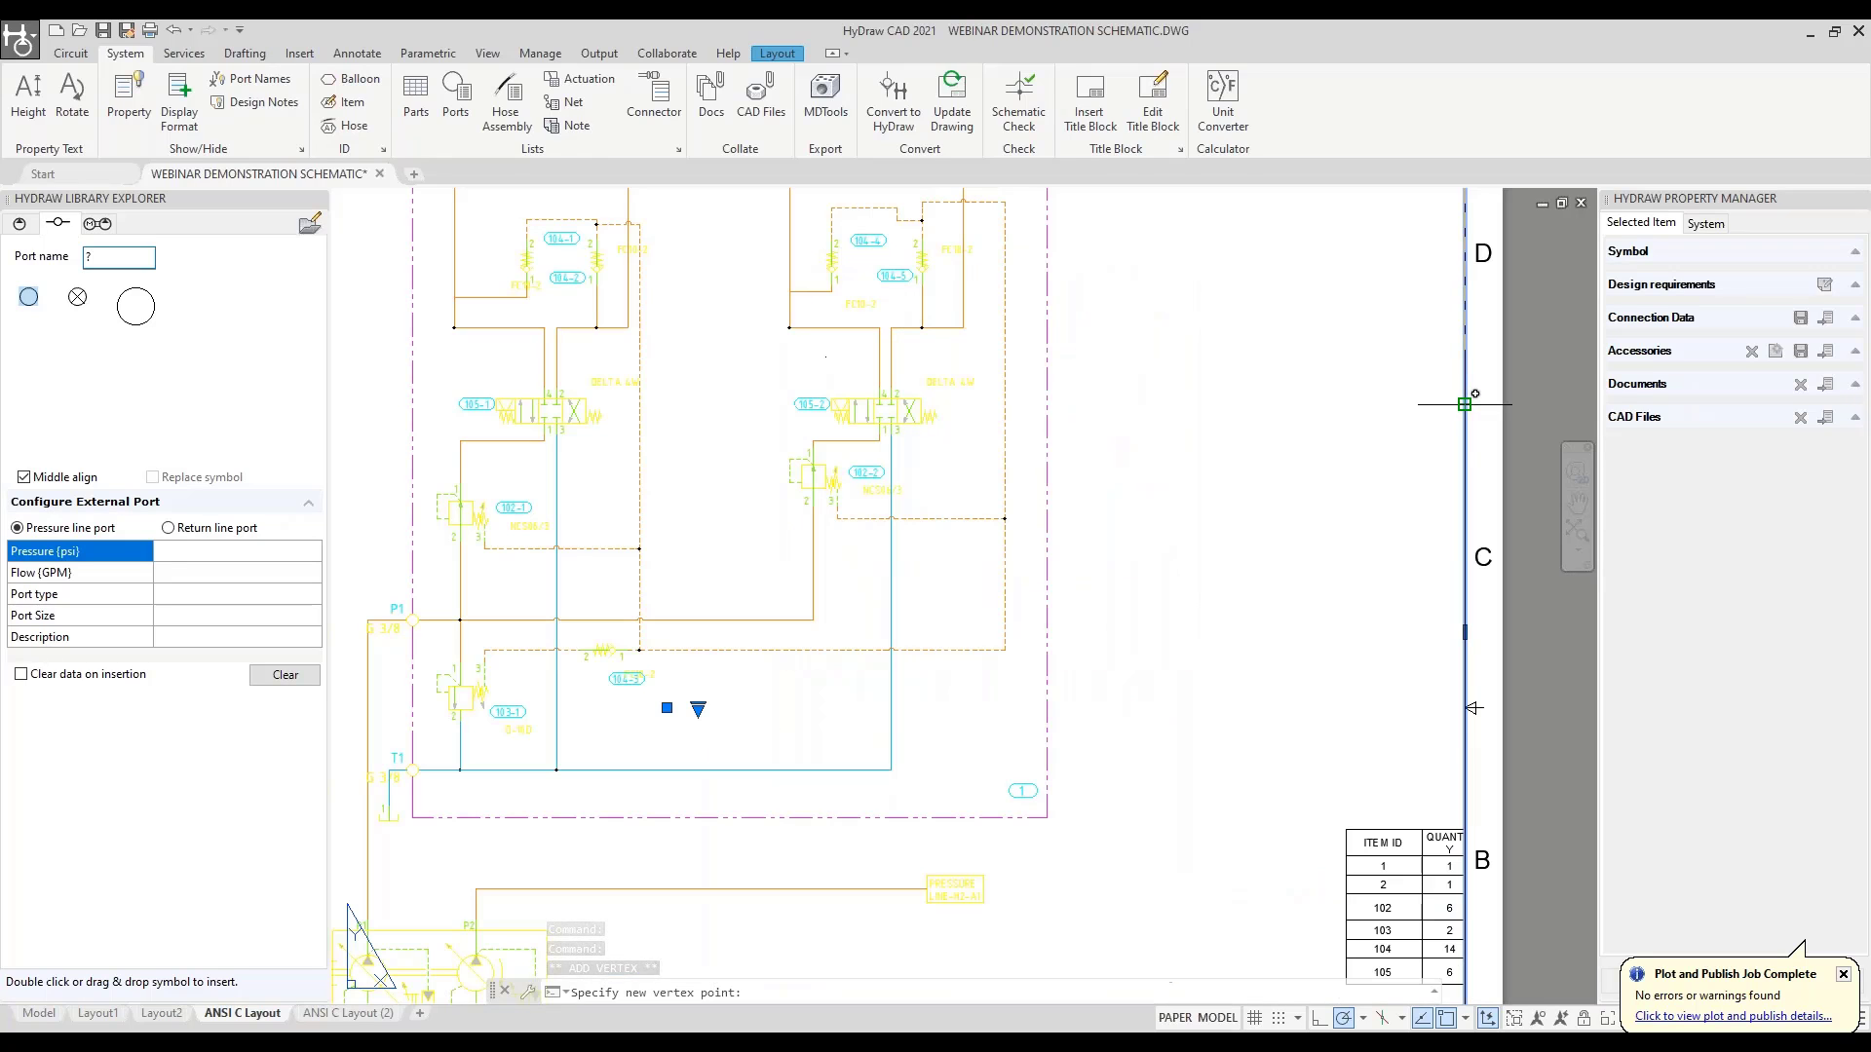
scroll(1416, 440, down, 2)
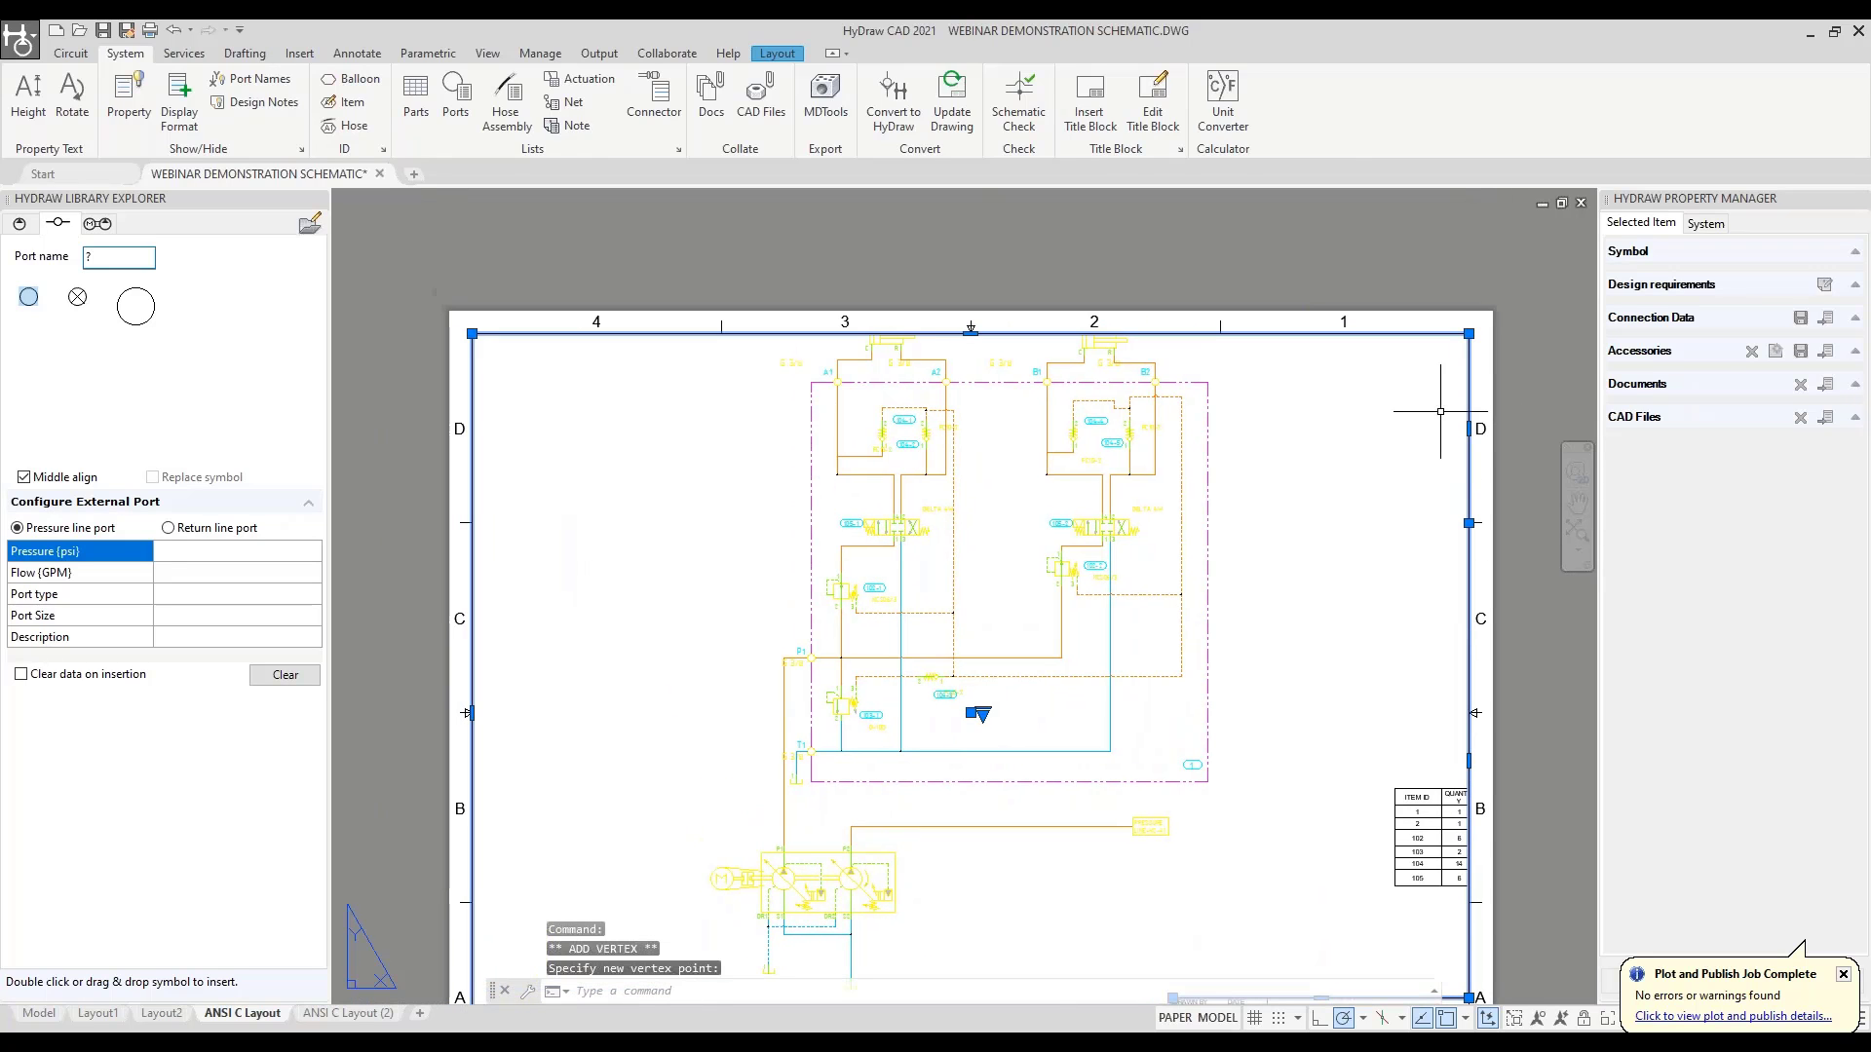
mouse_move(1469, 333)
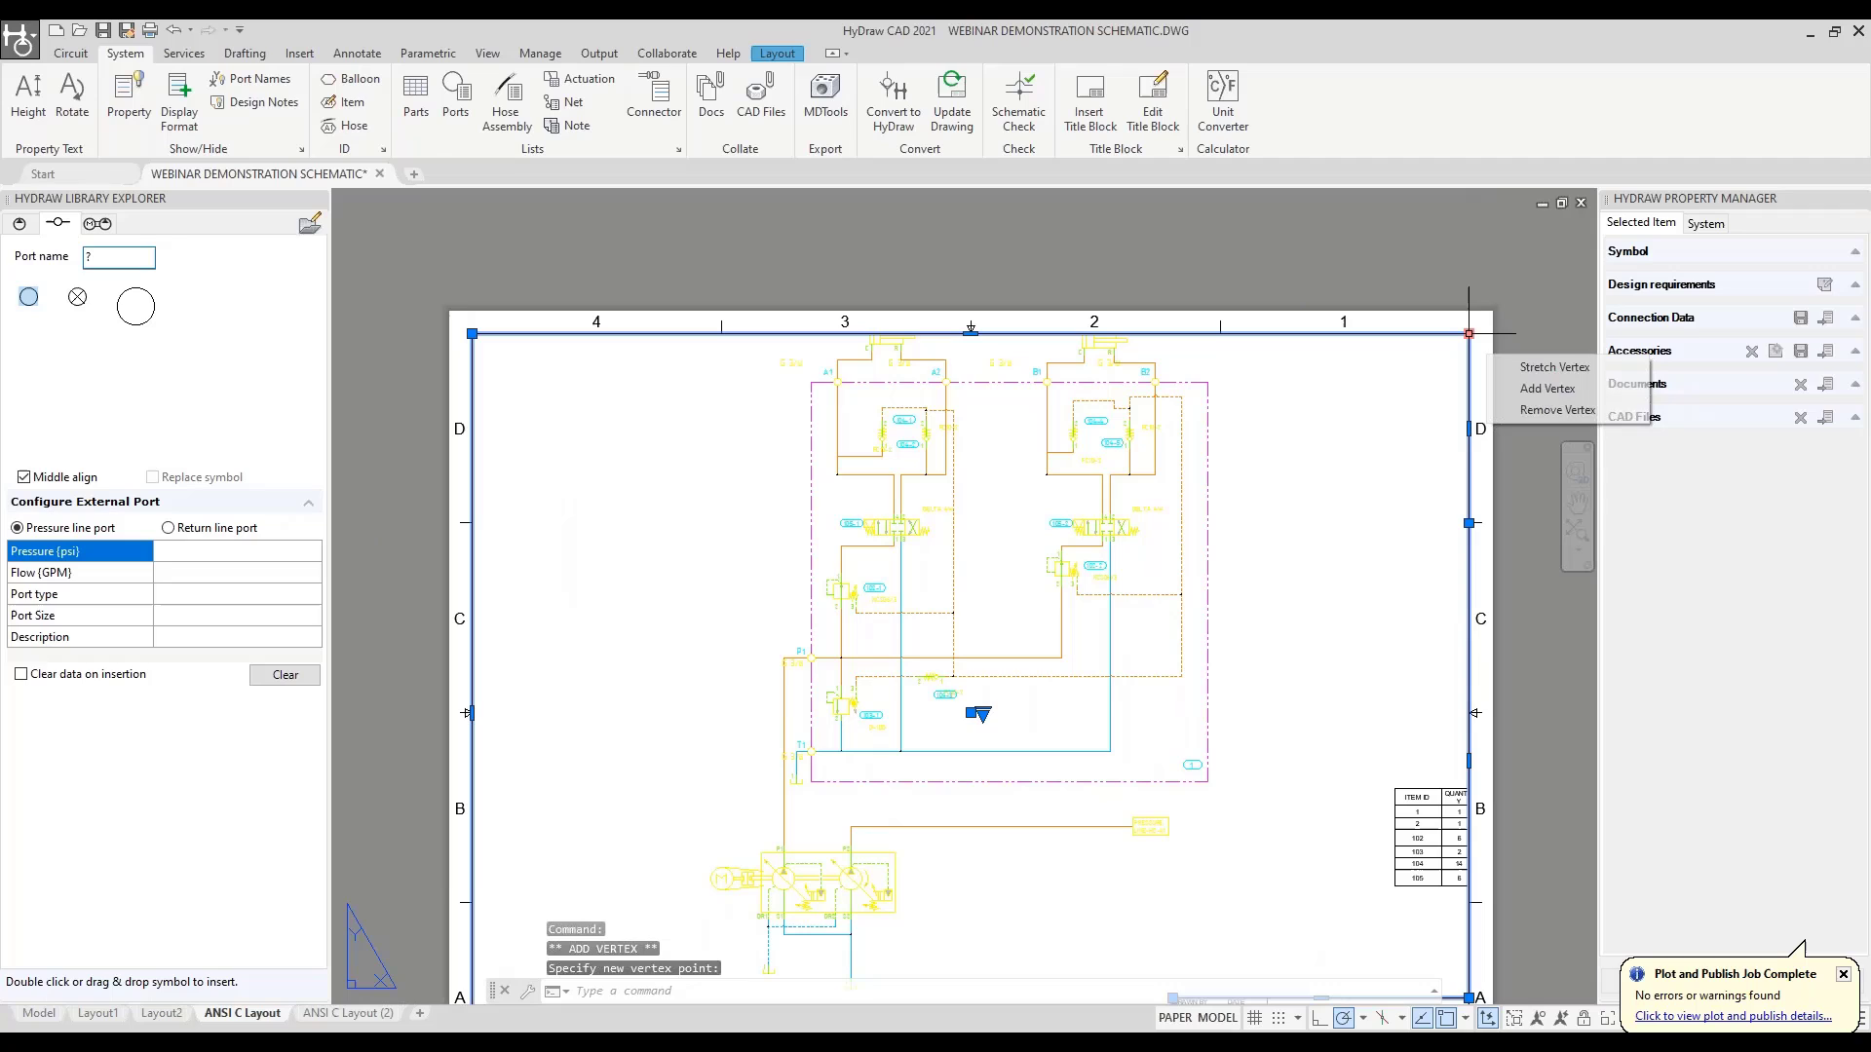
click(1520, 383)
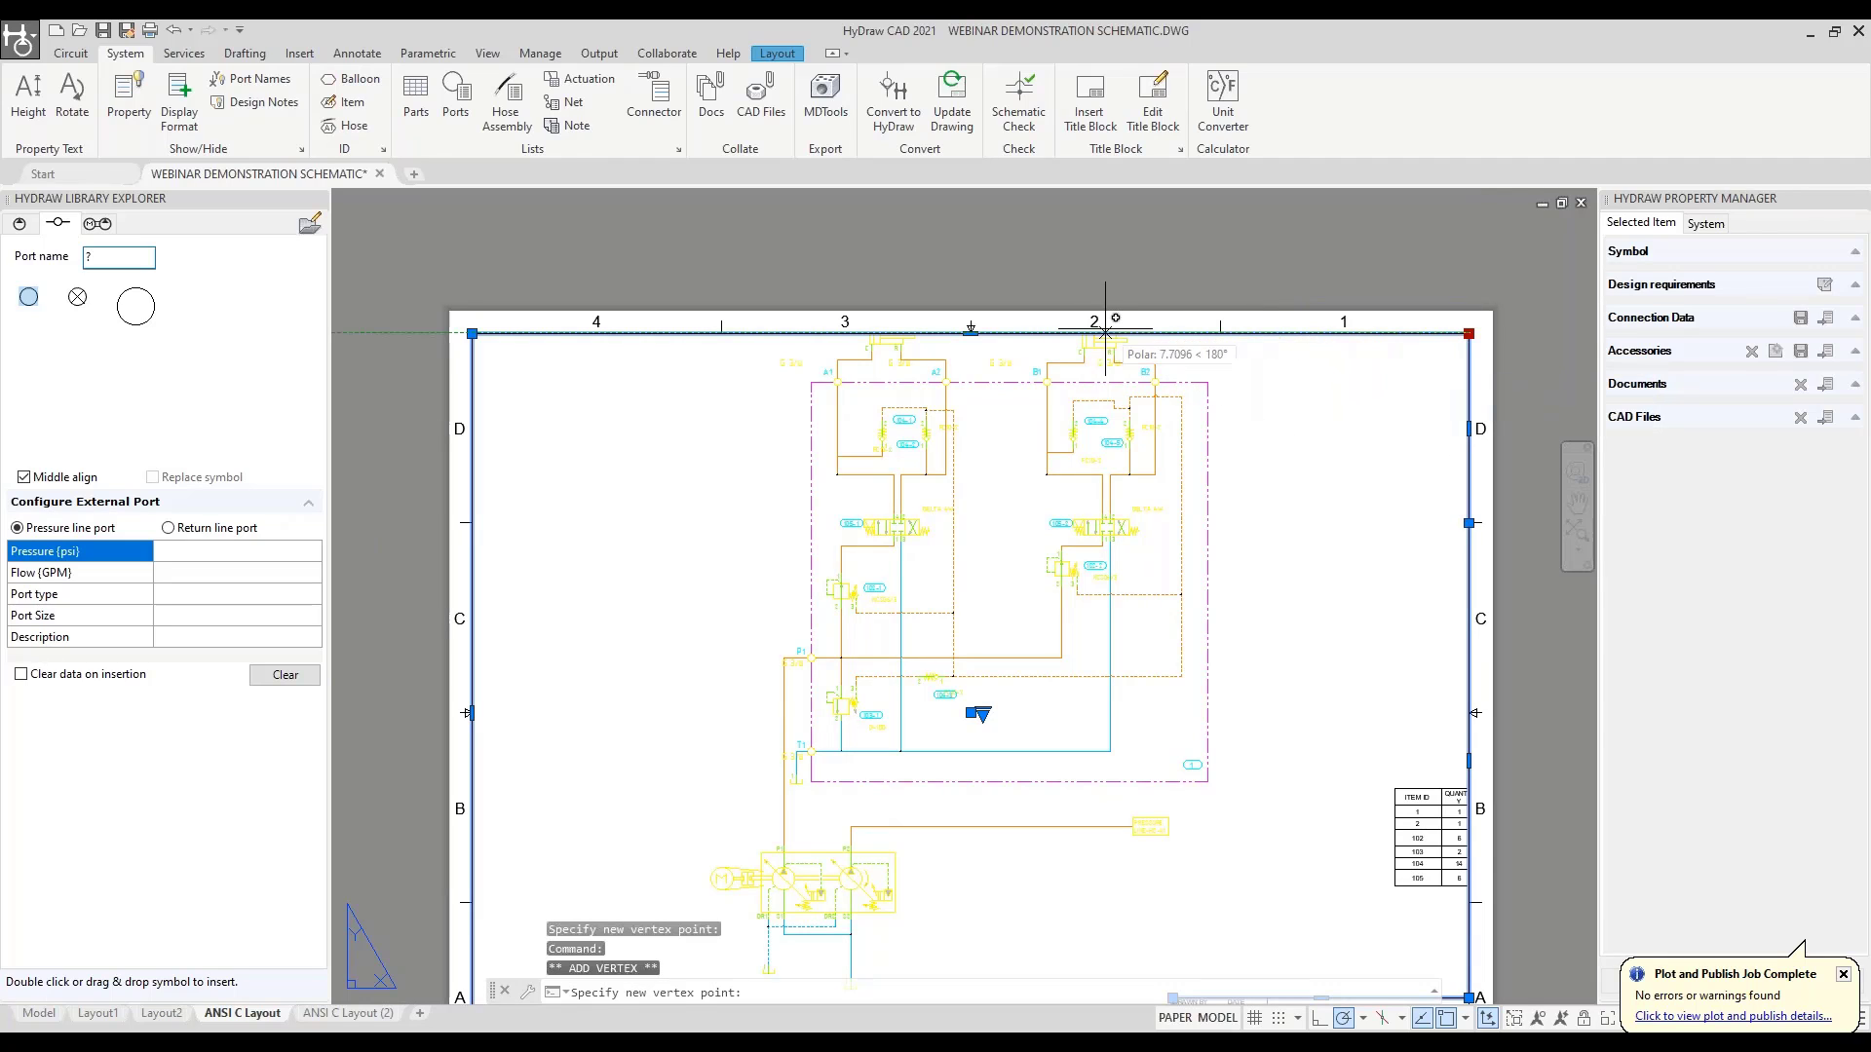
click(1219, 333)
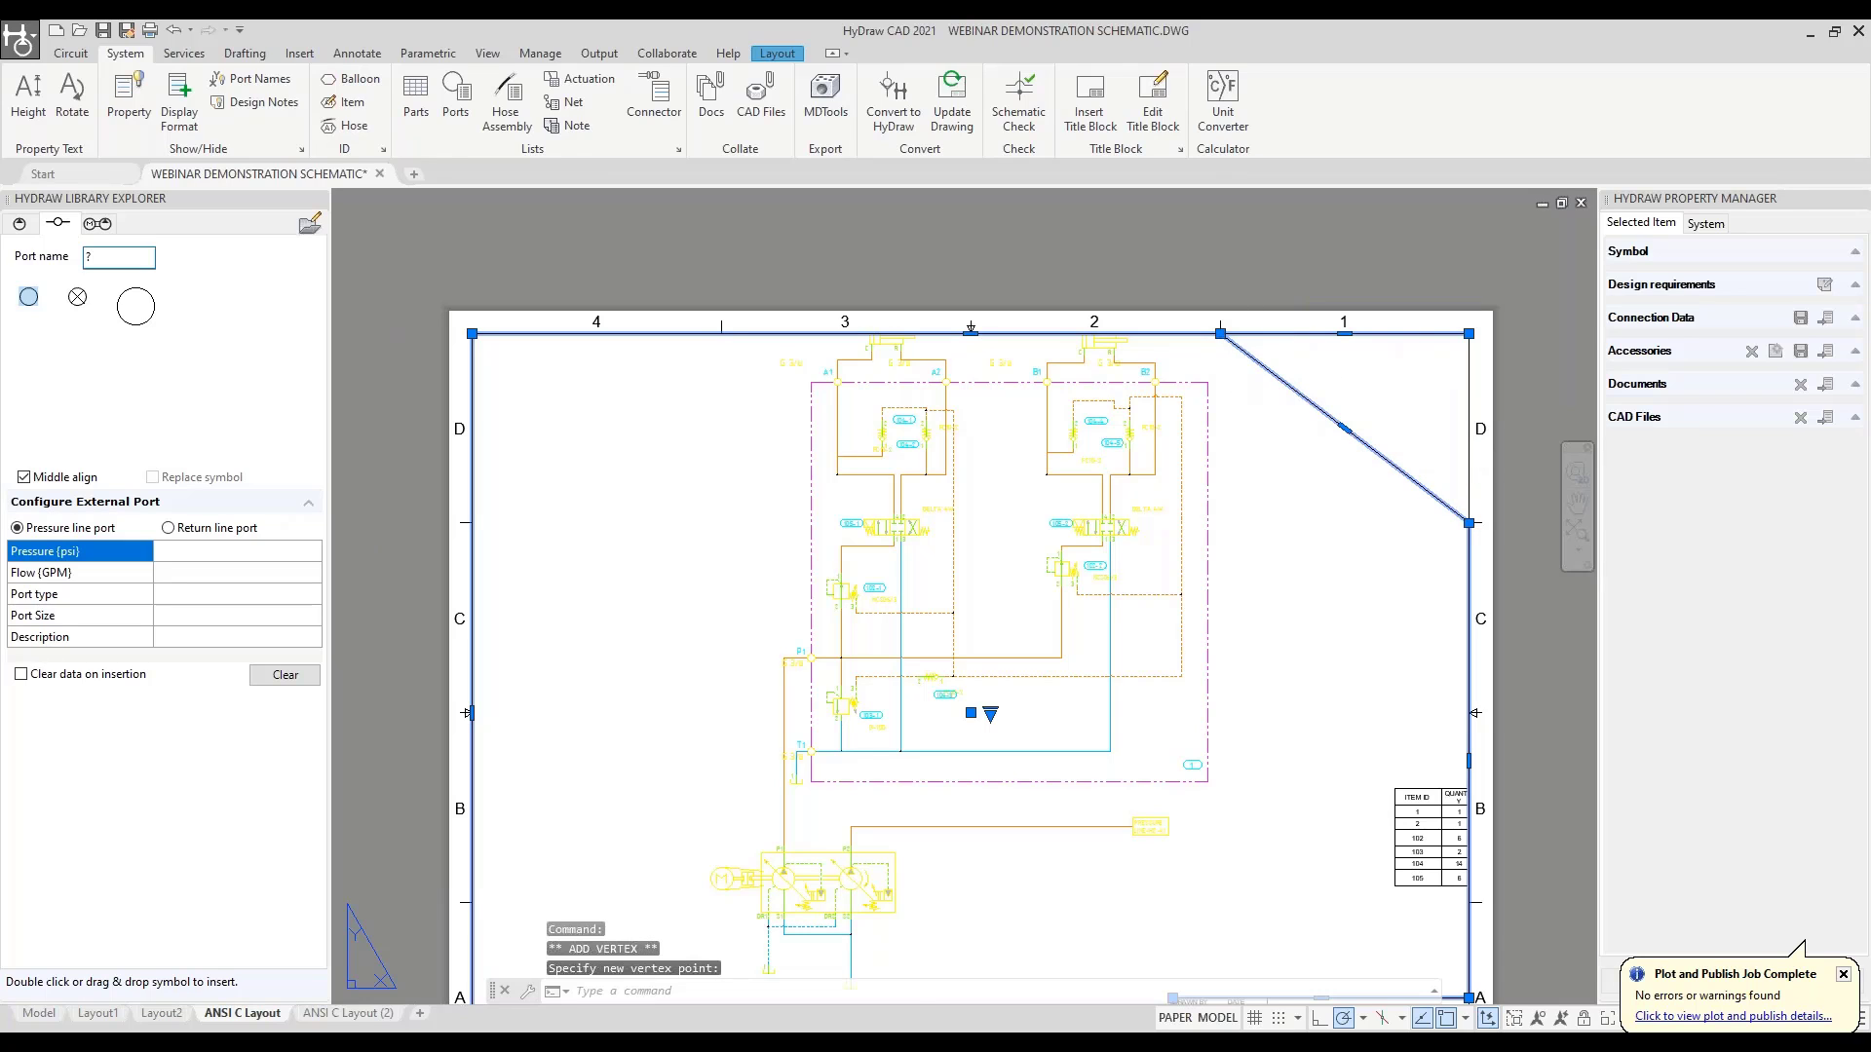
Stretch the viewport border's vertices to cut a rectangular notch out of its upper-right corner, bounded by the 2/1 and D/C zone marks
click(1219, 333)
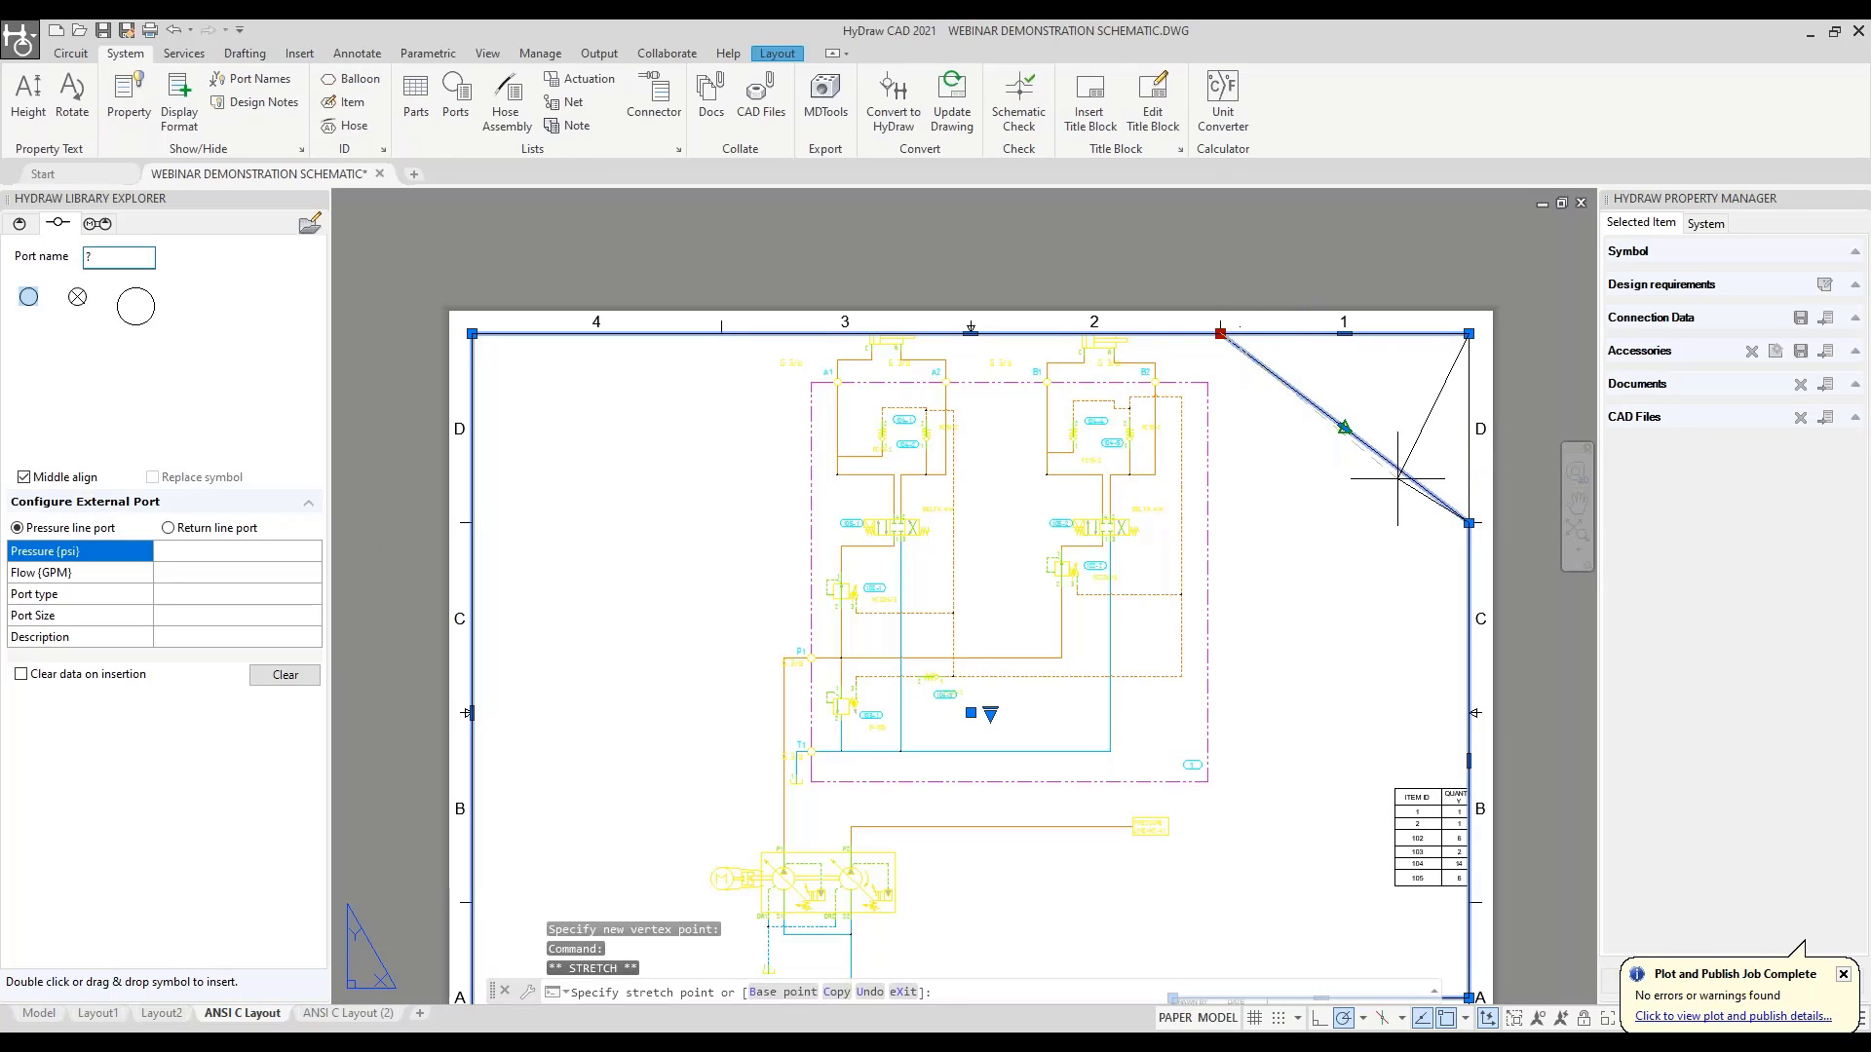
click(1220, 523)
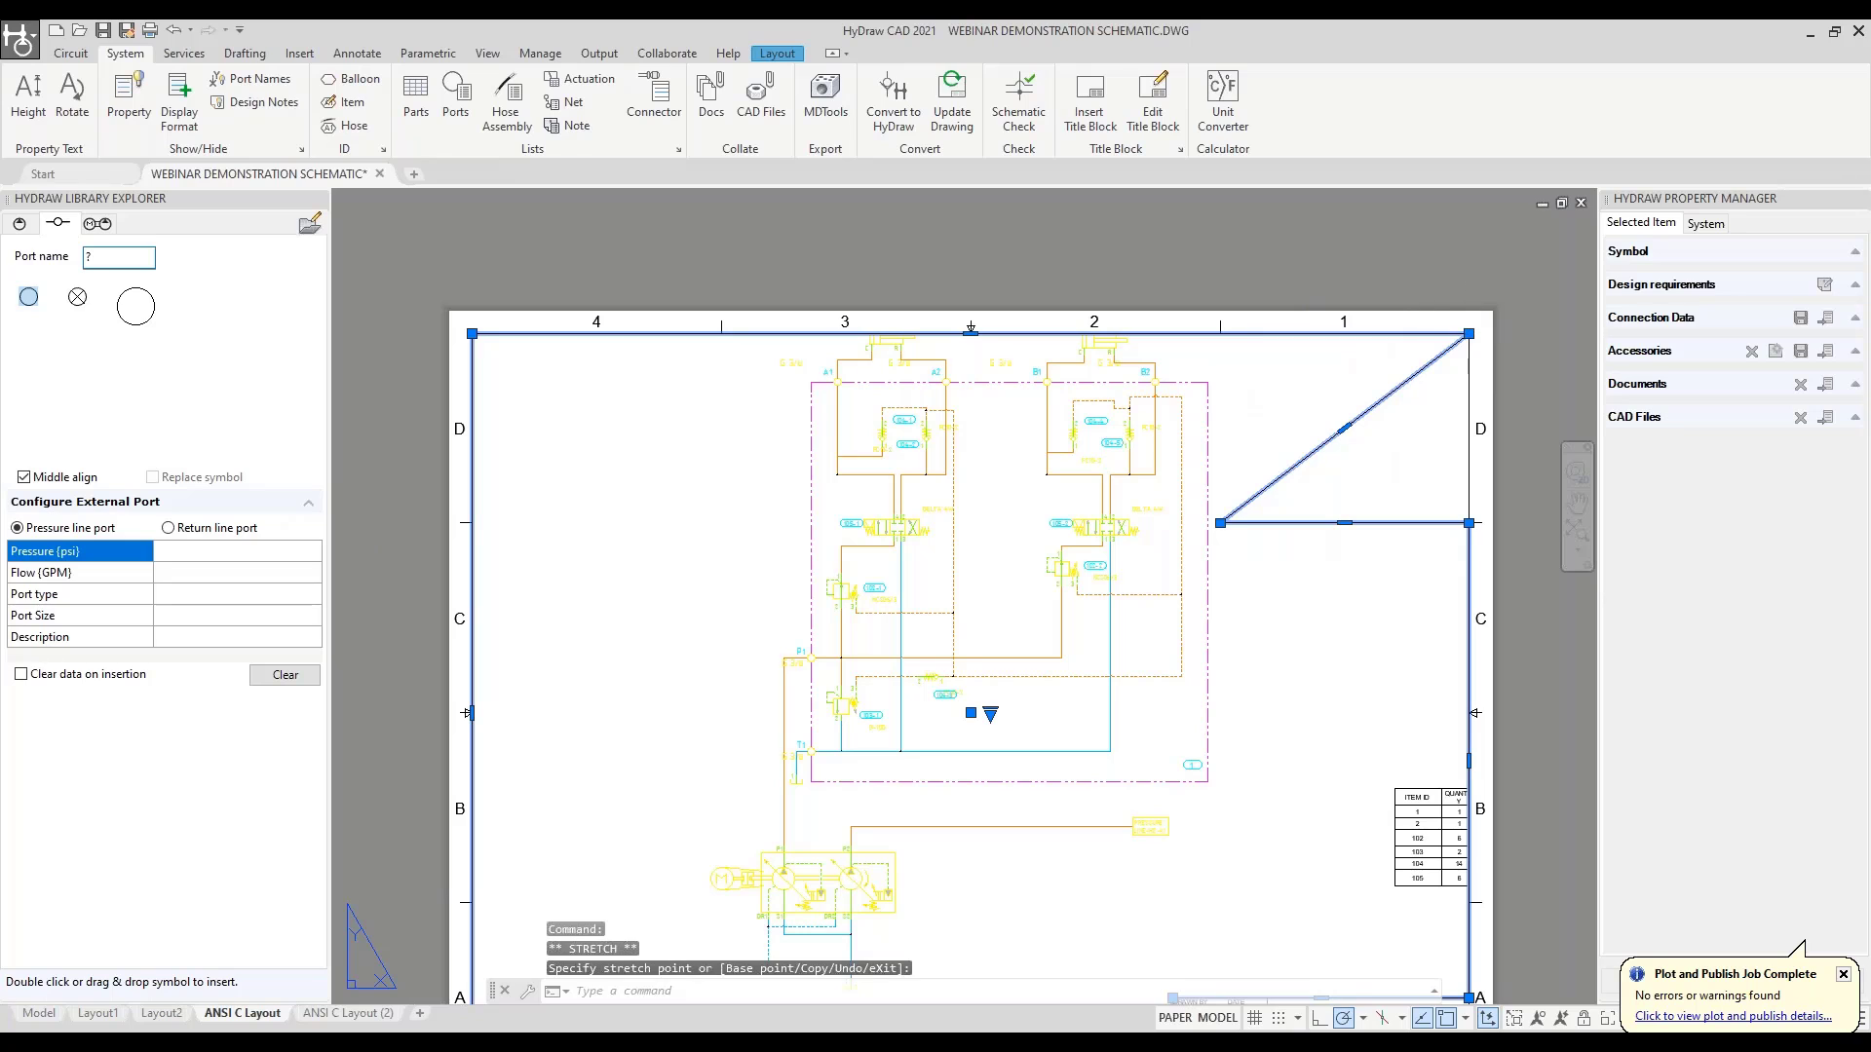
click(1468, 333)
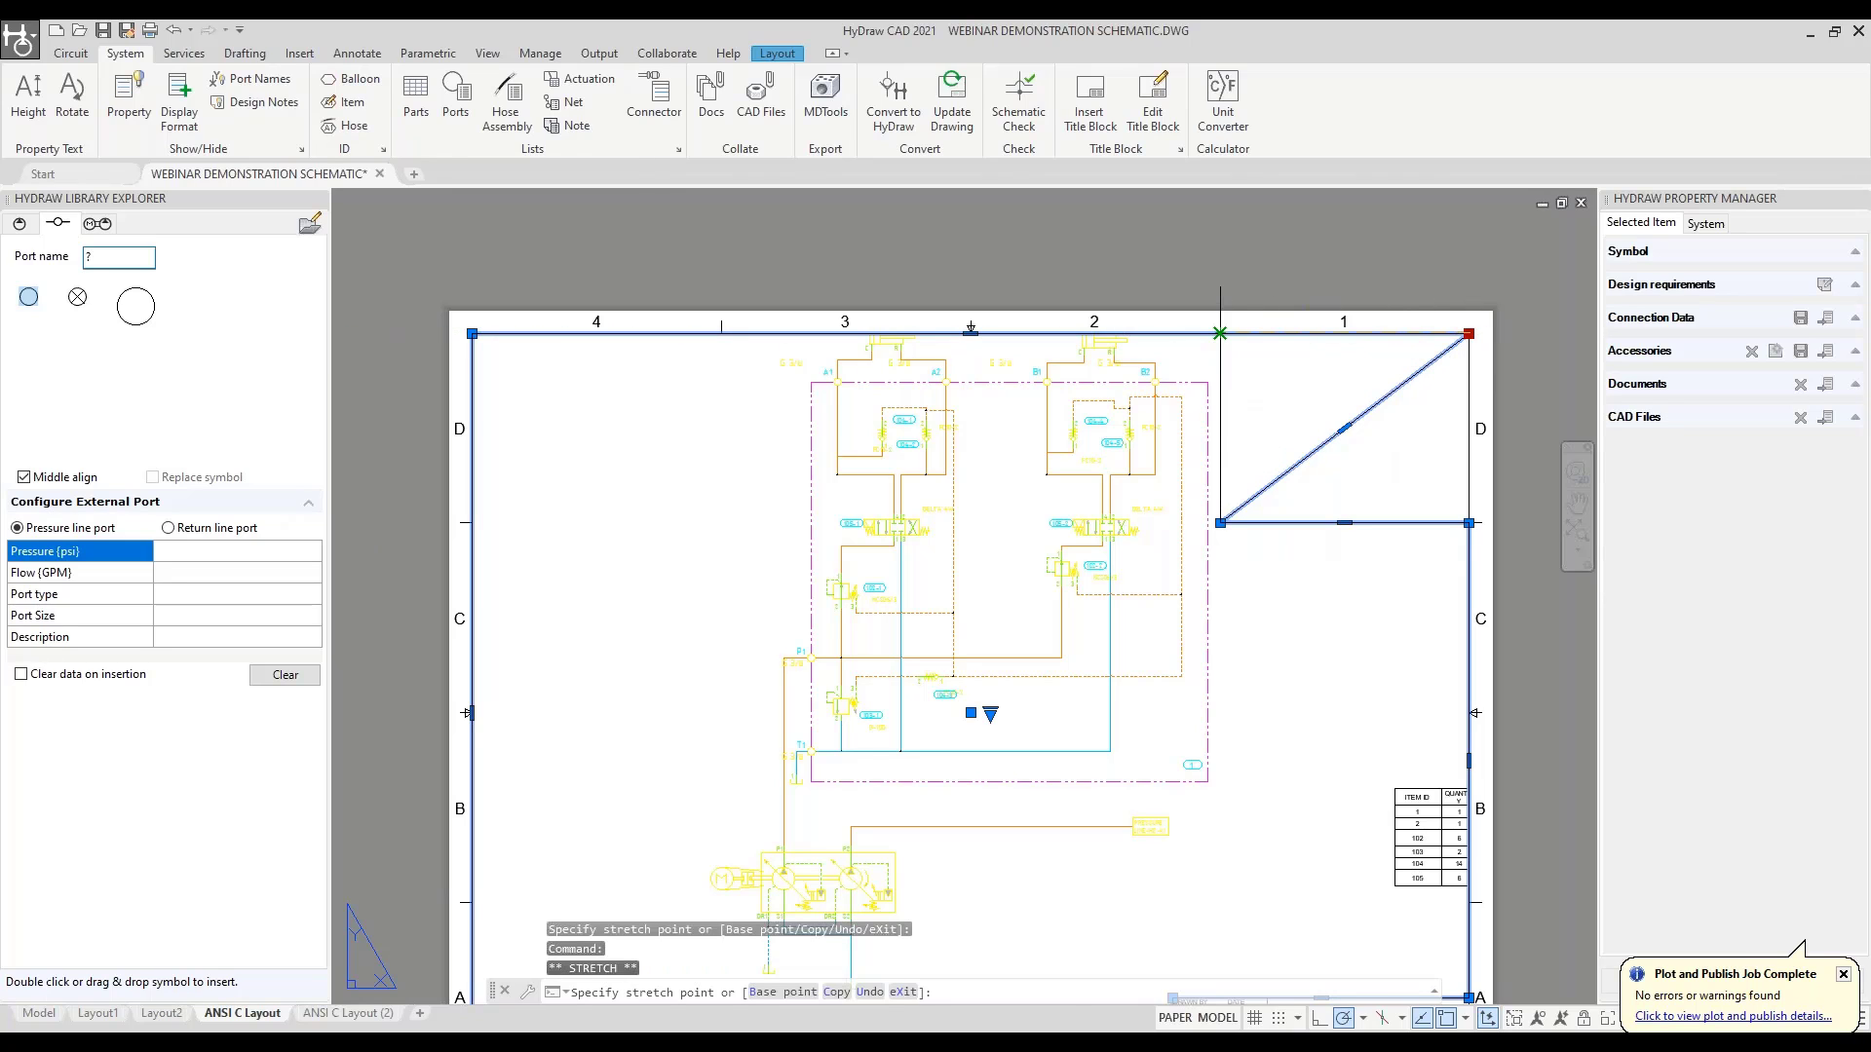
click(1220, 333)
key(Escape)
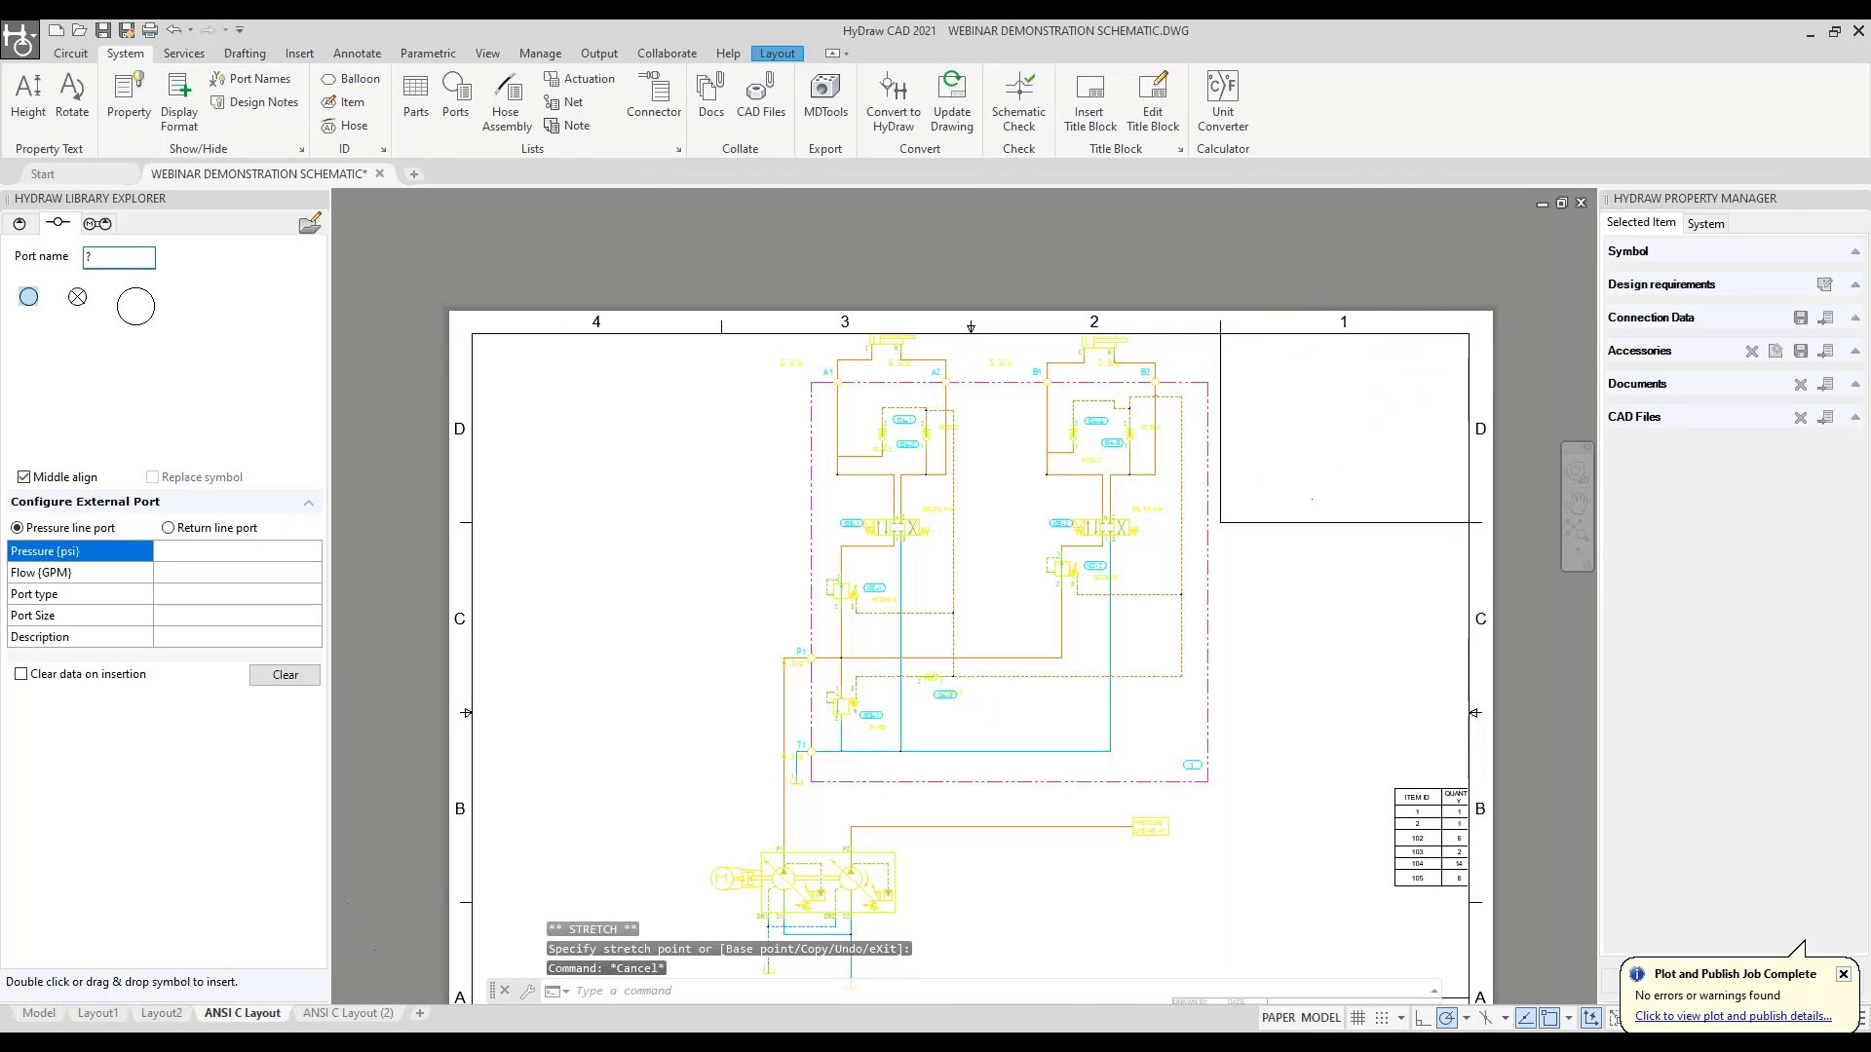
Paste the parts list in paper space with its upper-right corner at the sheet border's upper-right inner corner
scroll(1296, 419, down, 3)
scroll(1342, 522, up, 2)
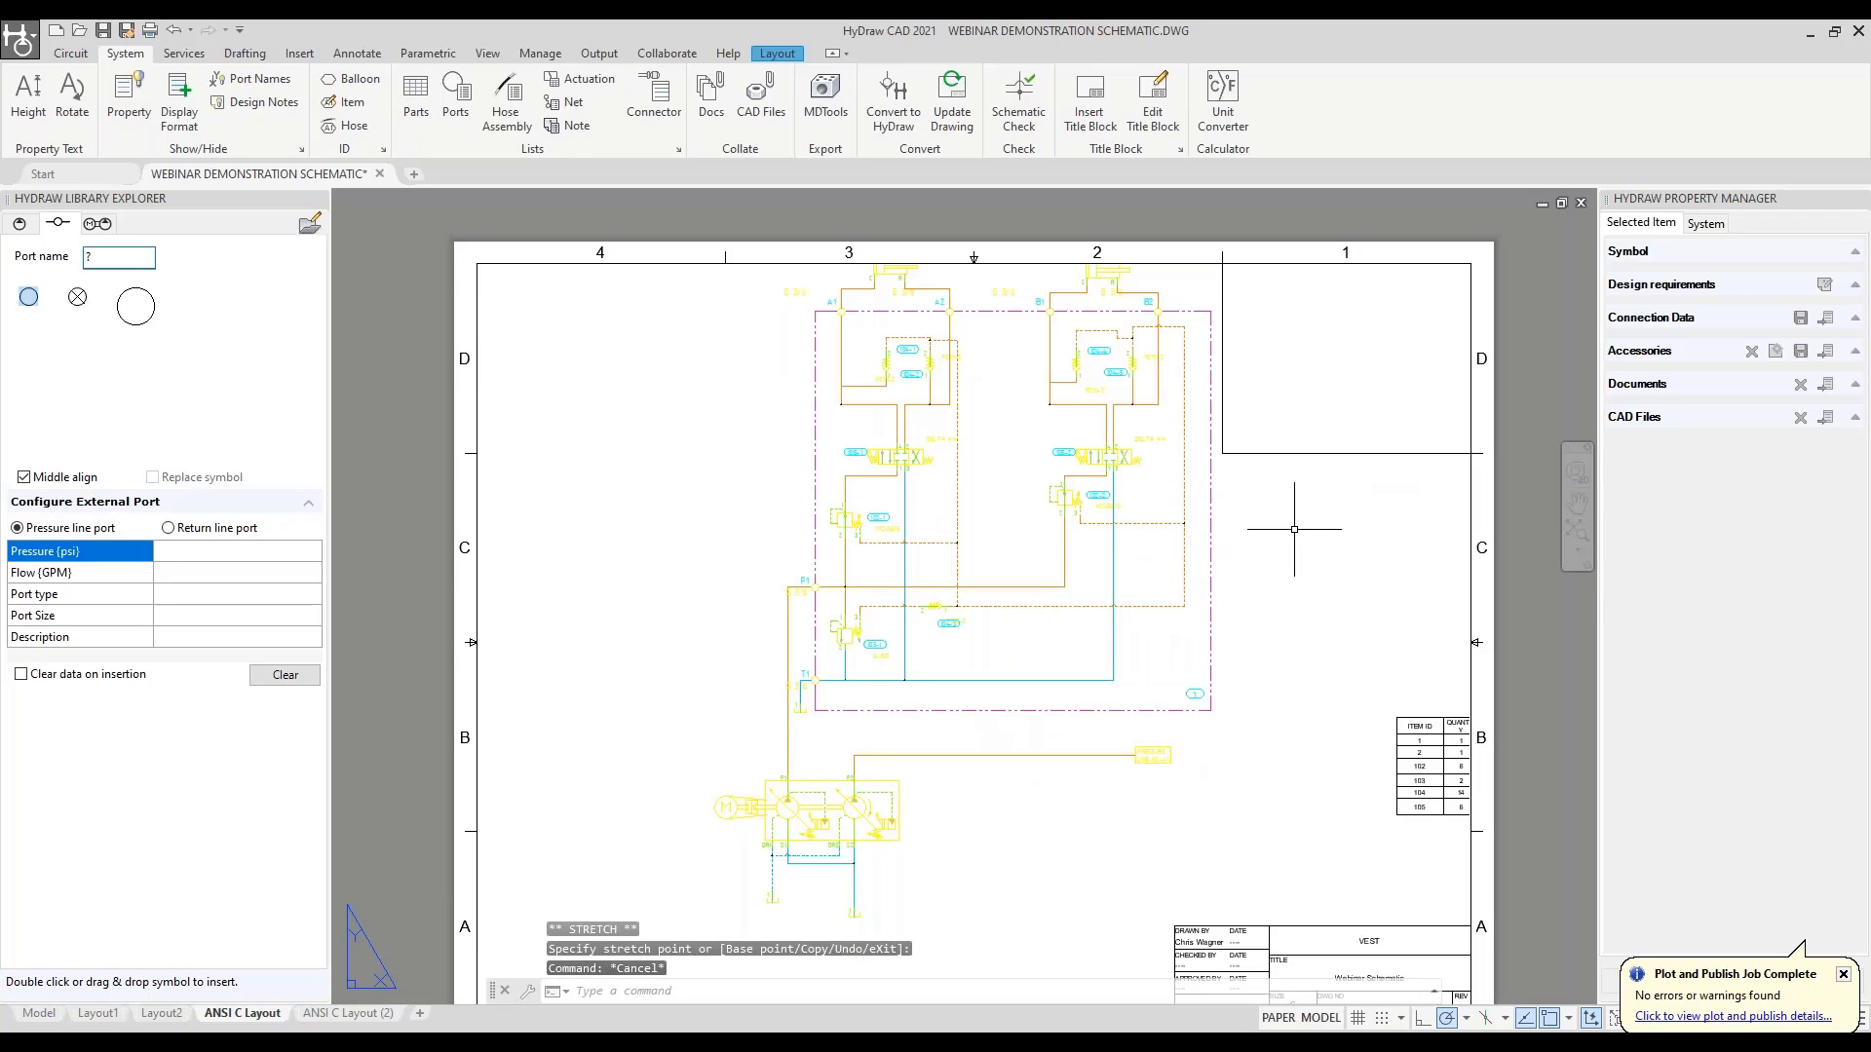
double_click(1313, 375)
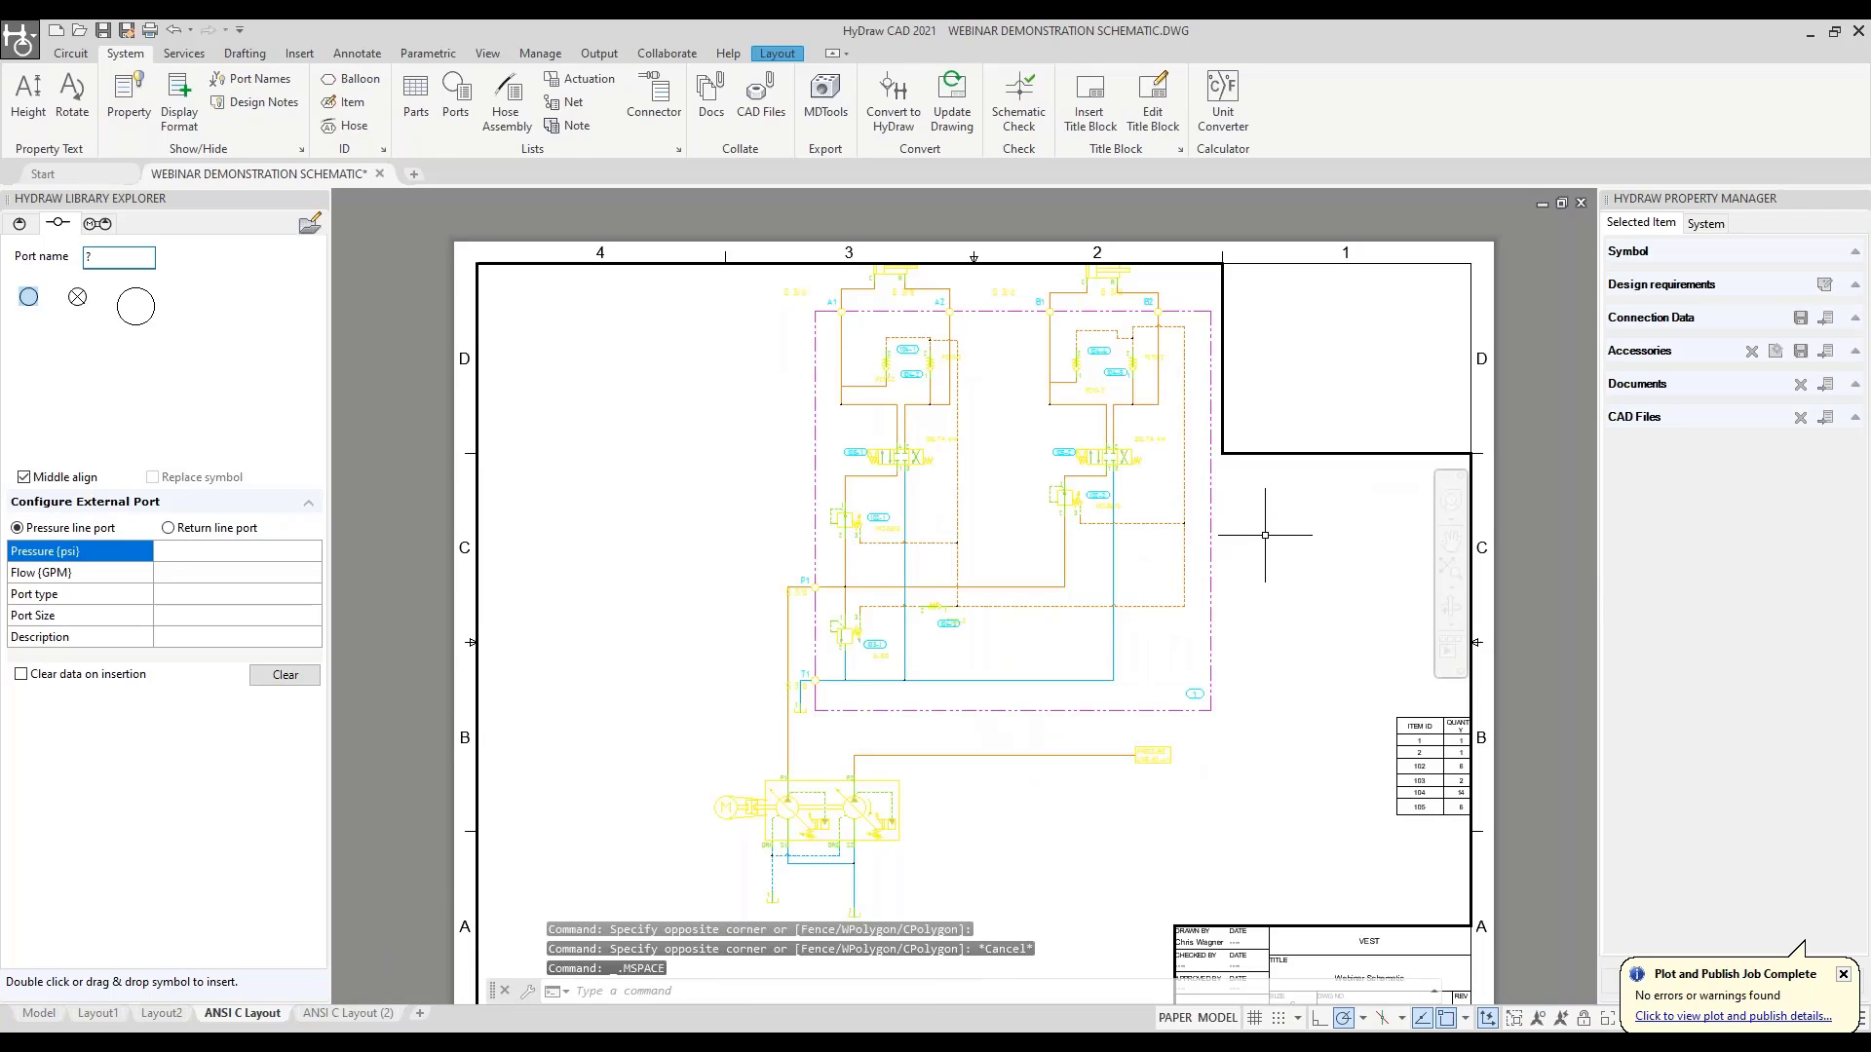
double_click(1351, 371)
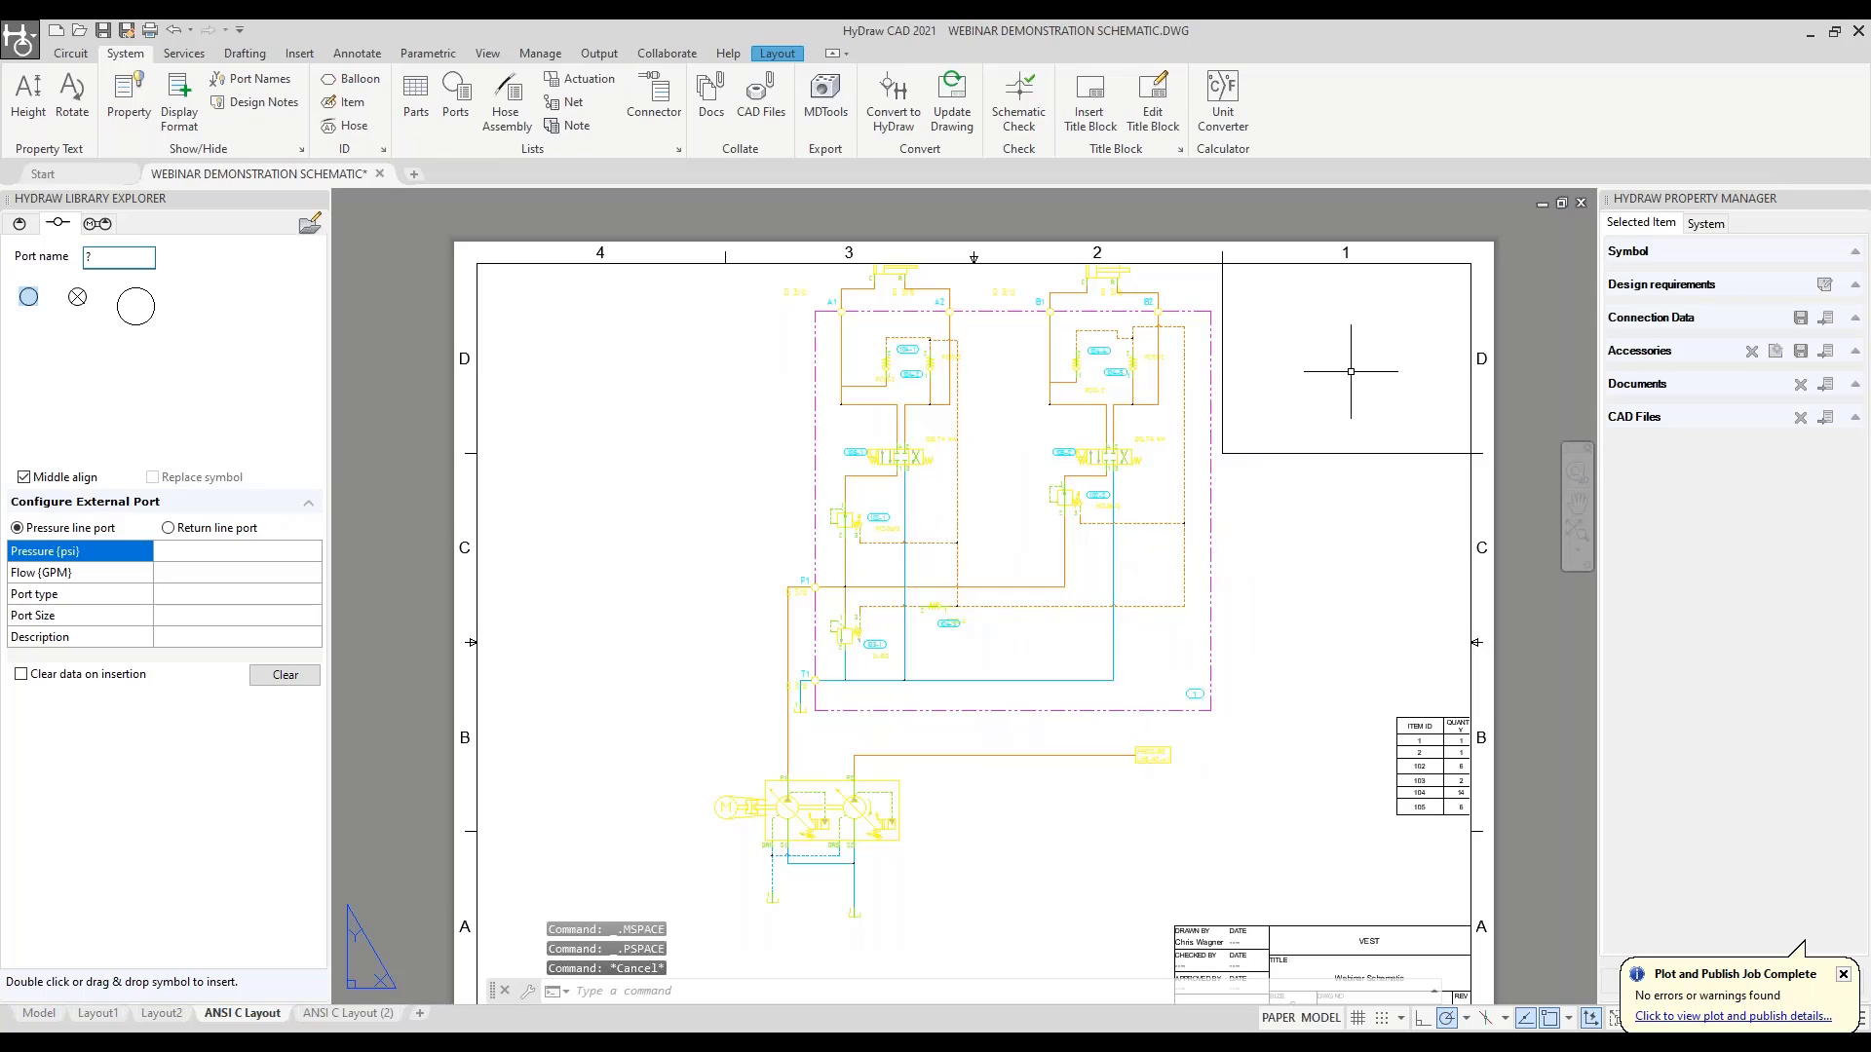
key(ctrl+v)
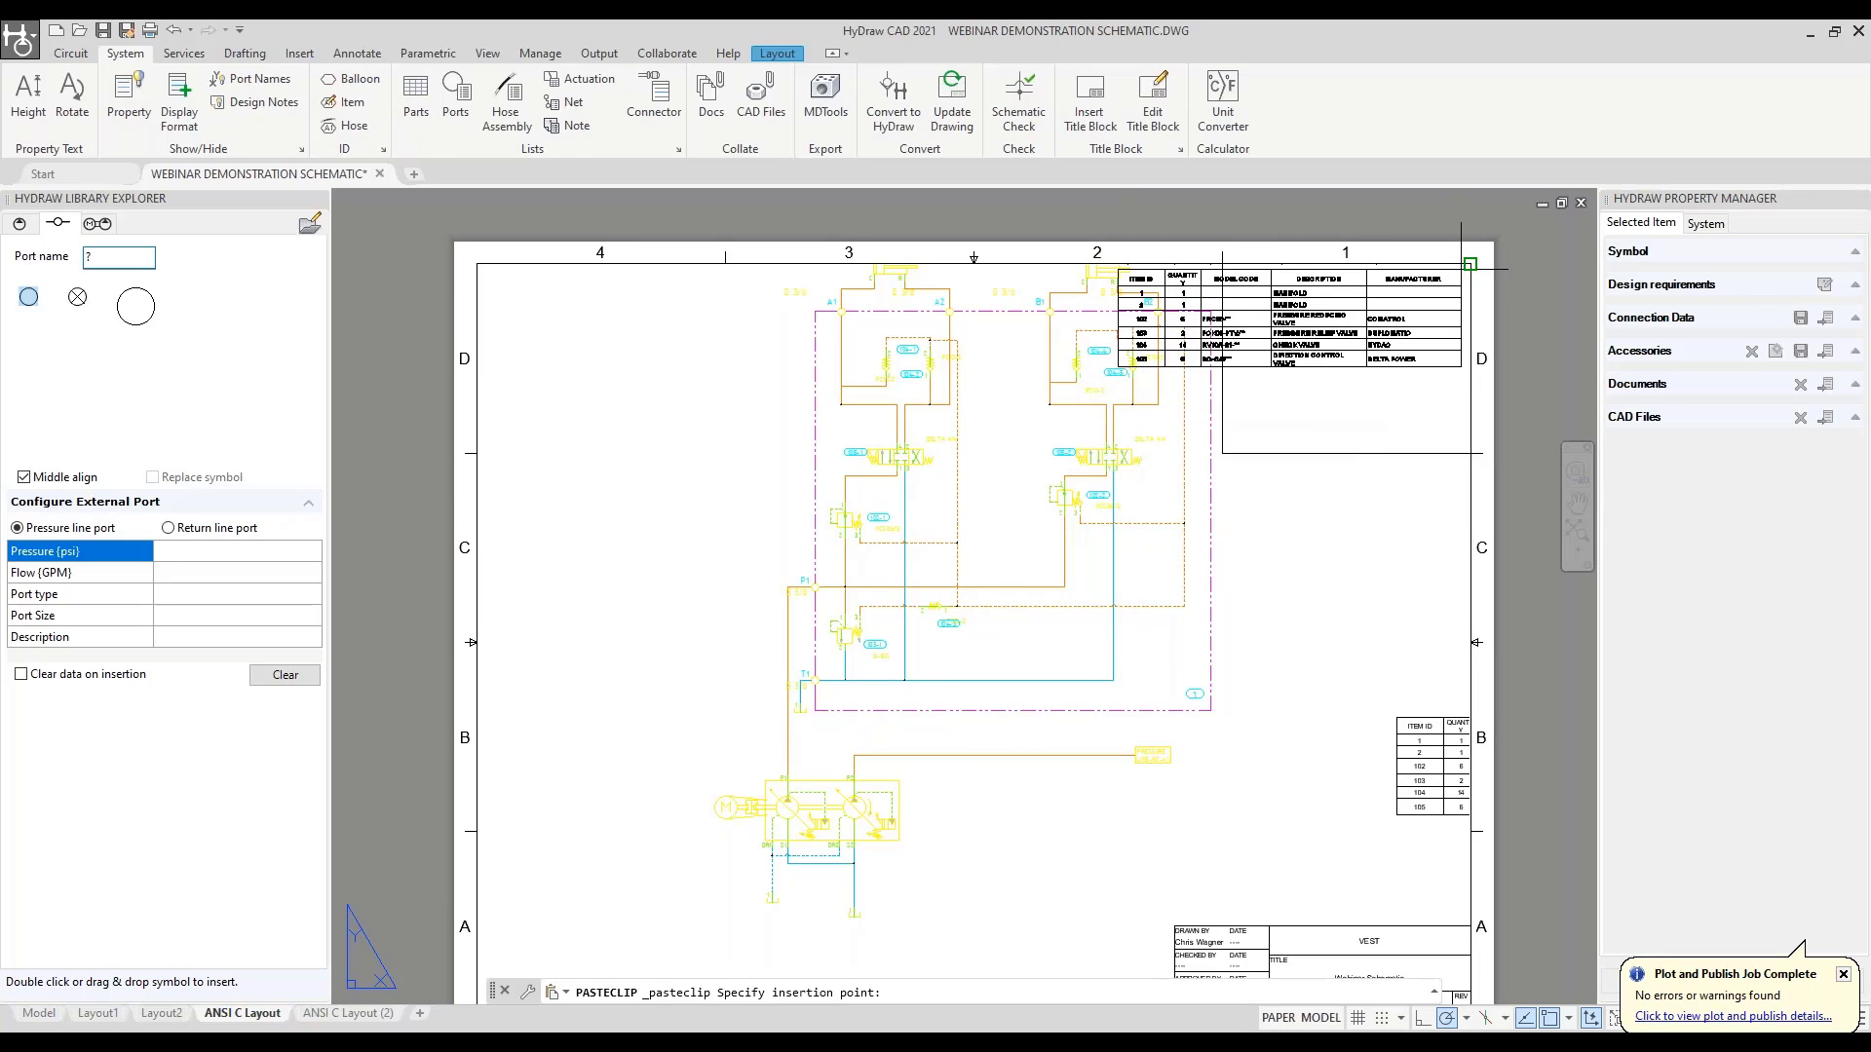
click(1470, 264)
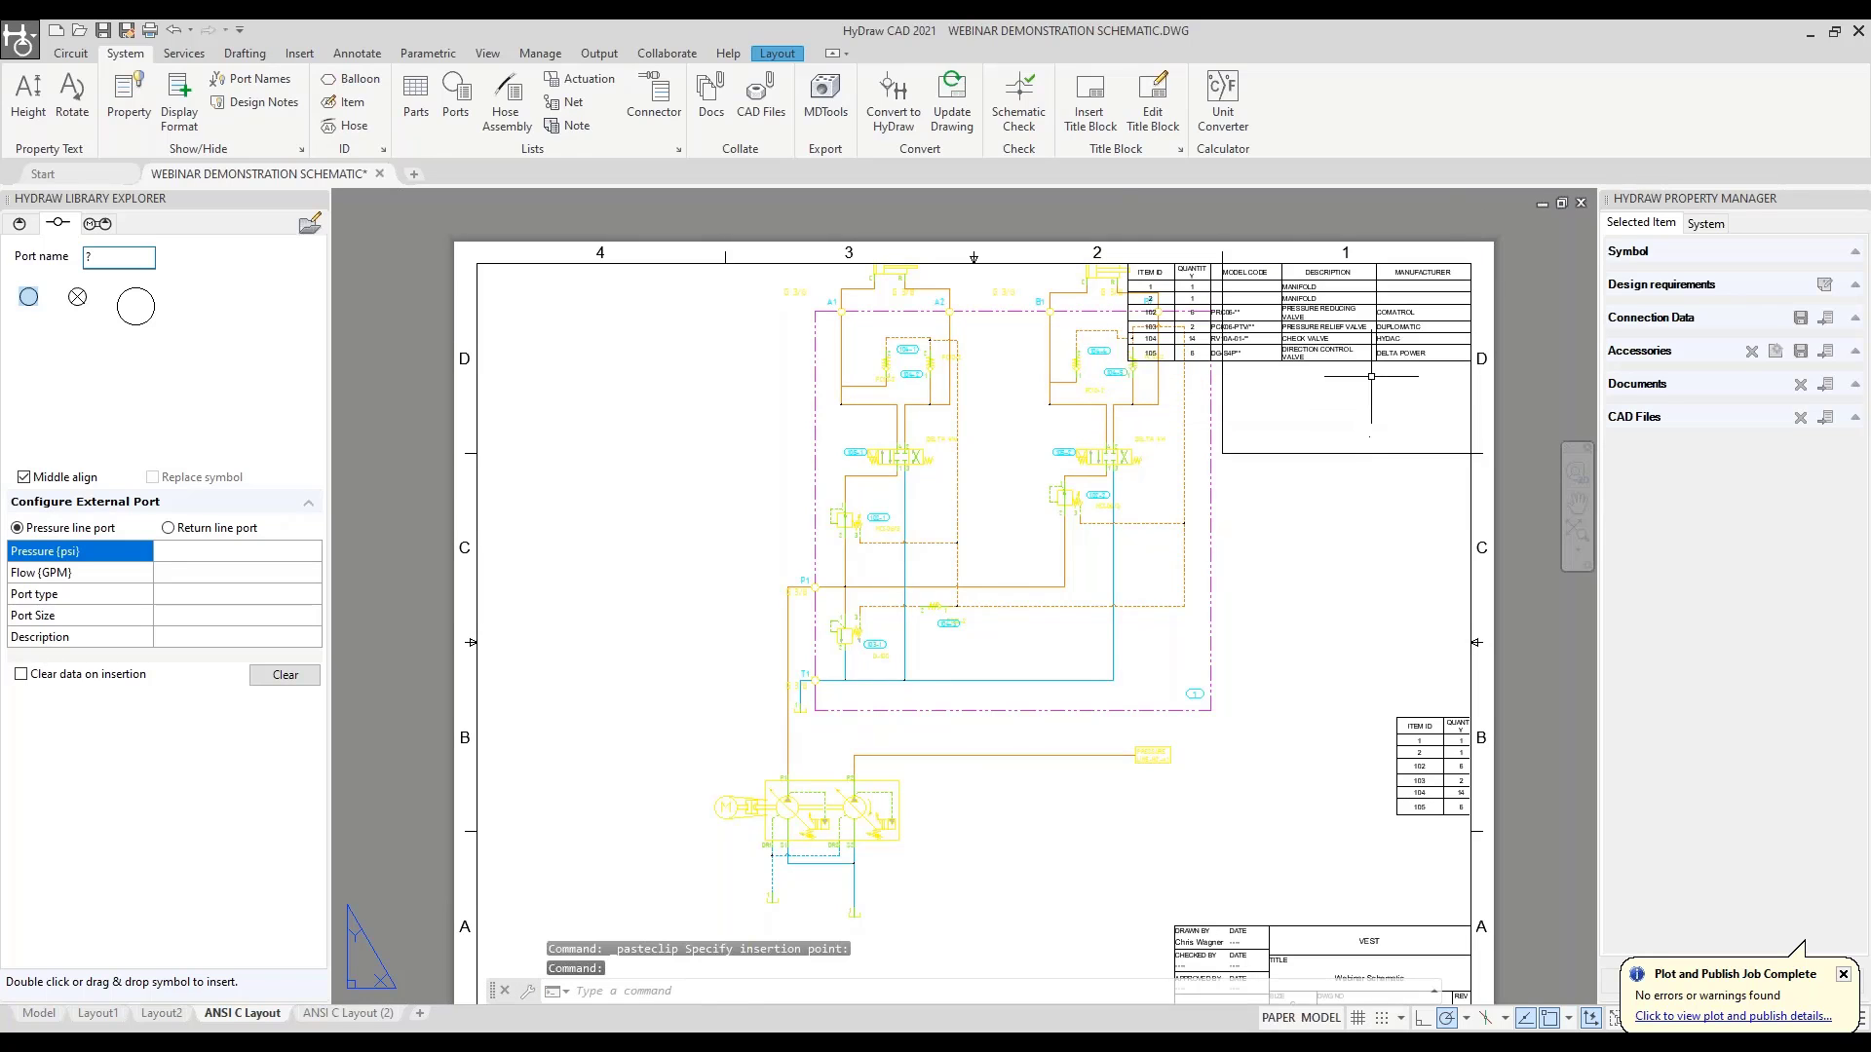
Stretch the notch's vertical and horizontal edges to fit the viewport border against the parts list's left and bottom edges
scroll(1371, 376, up, 3)
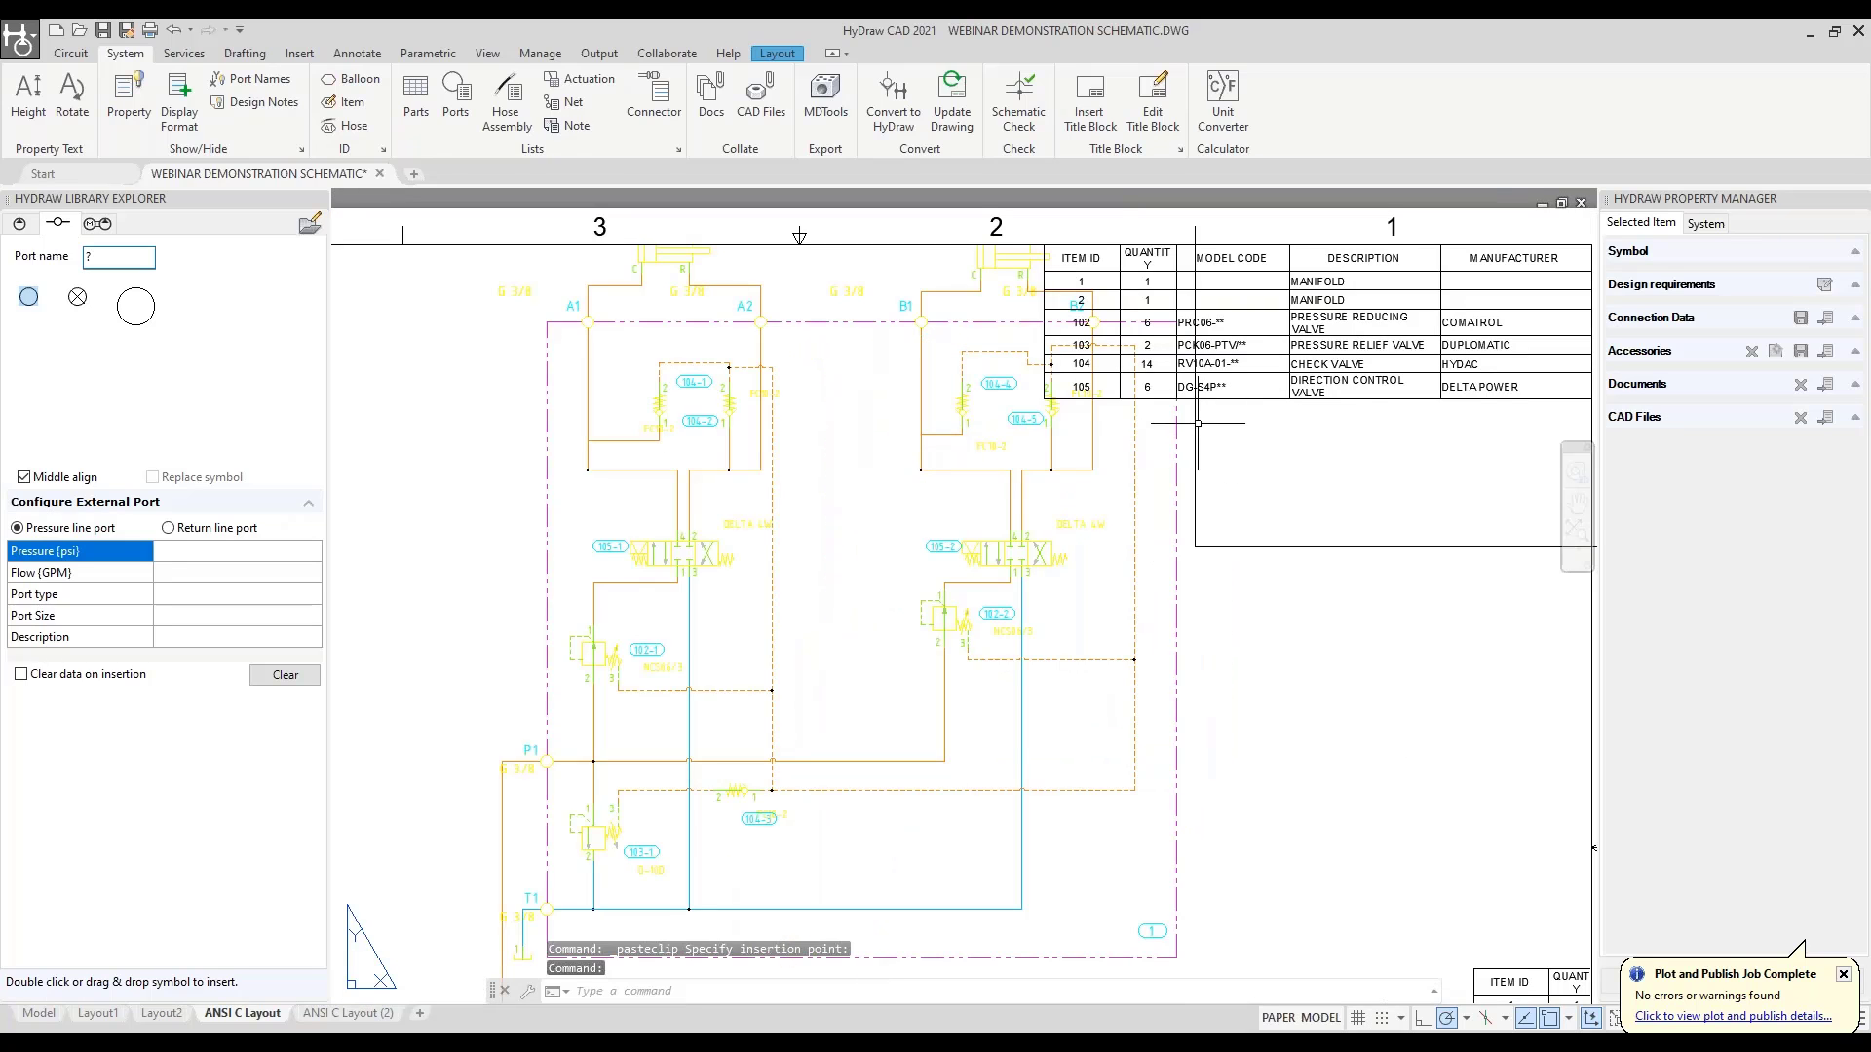
click(1193, 415)
click(1195, 396)
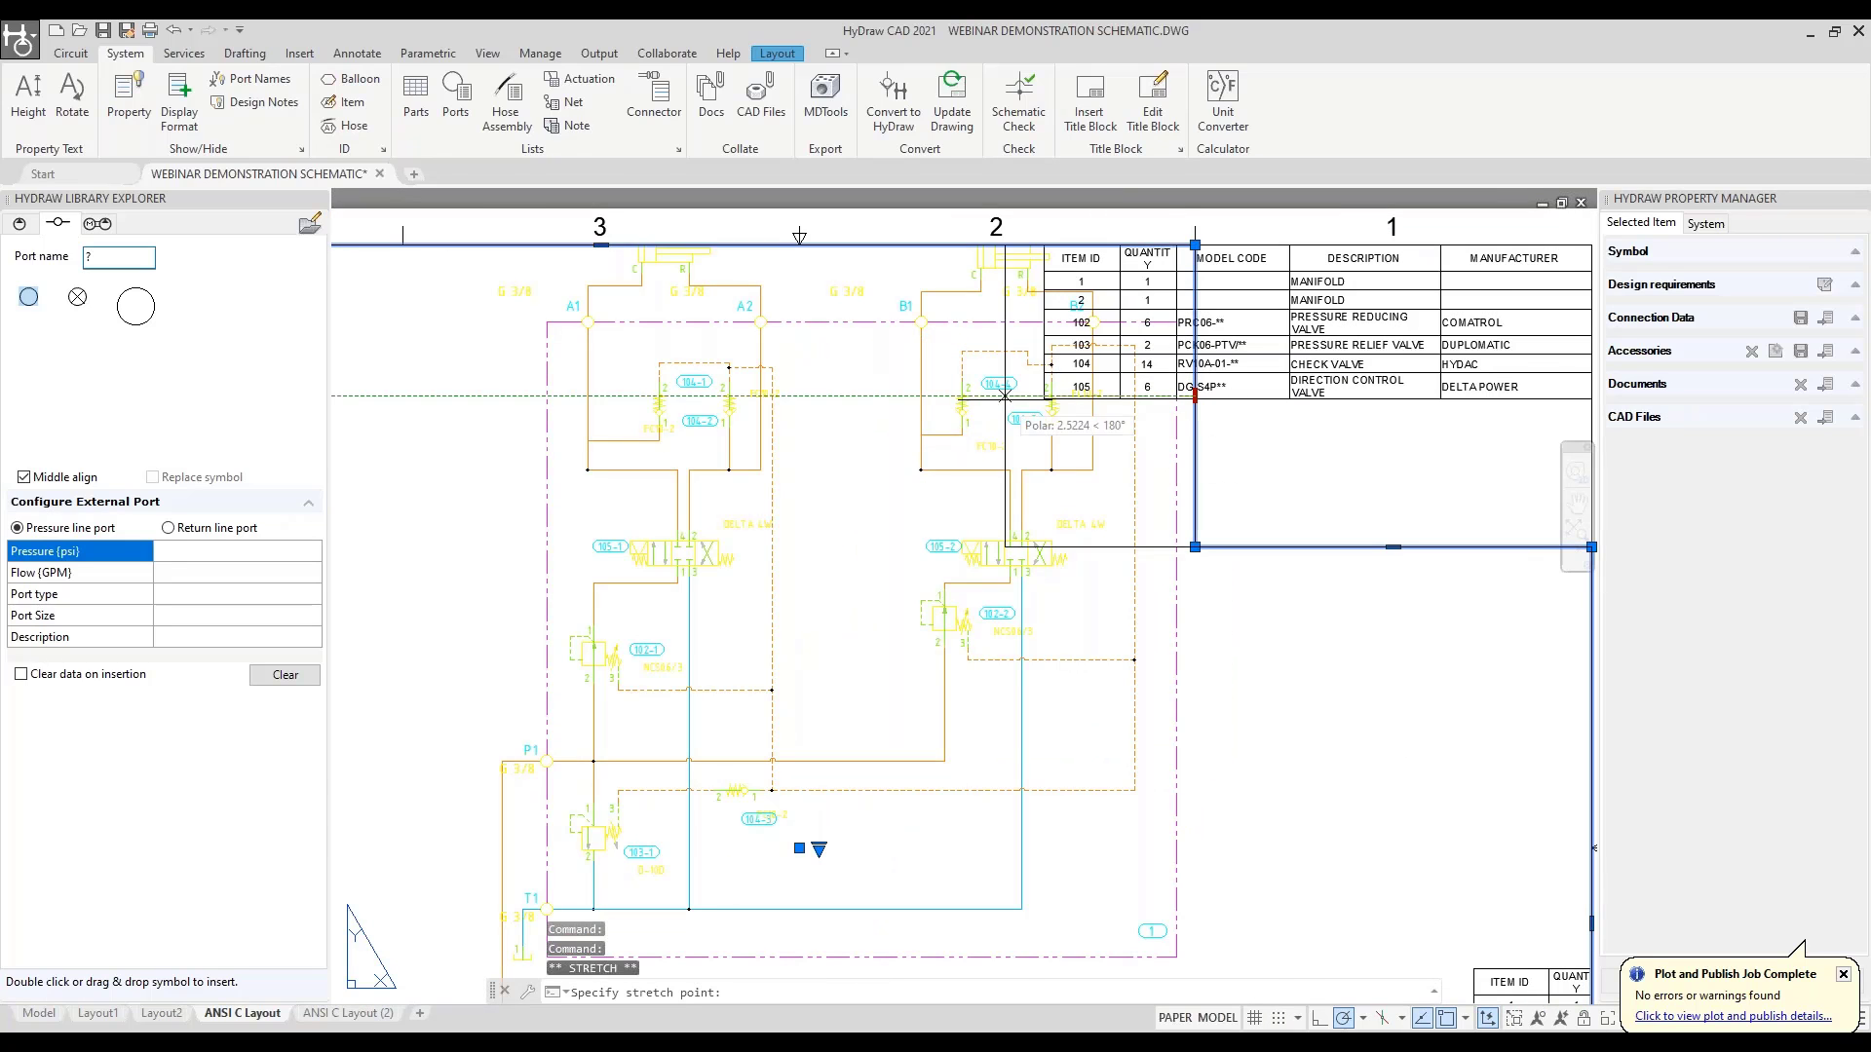
scroll(1033, 396, up, 4)
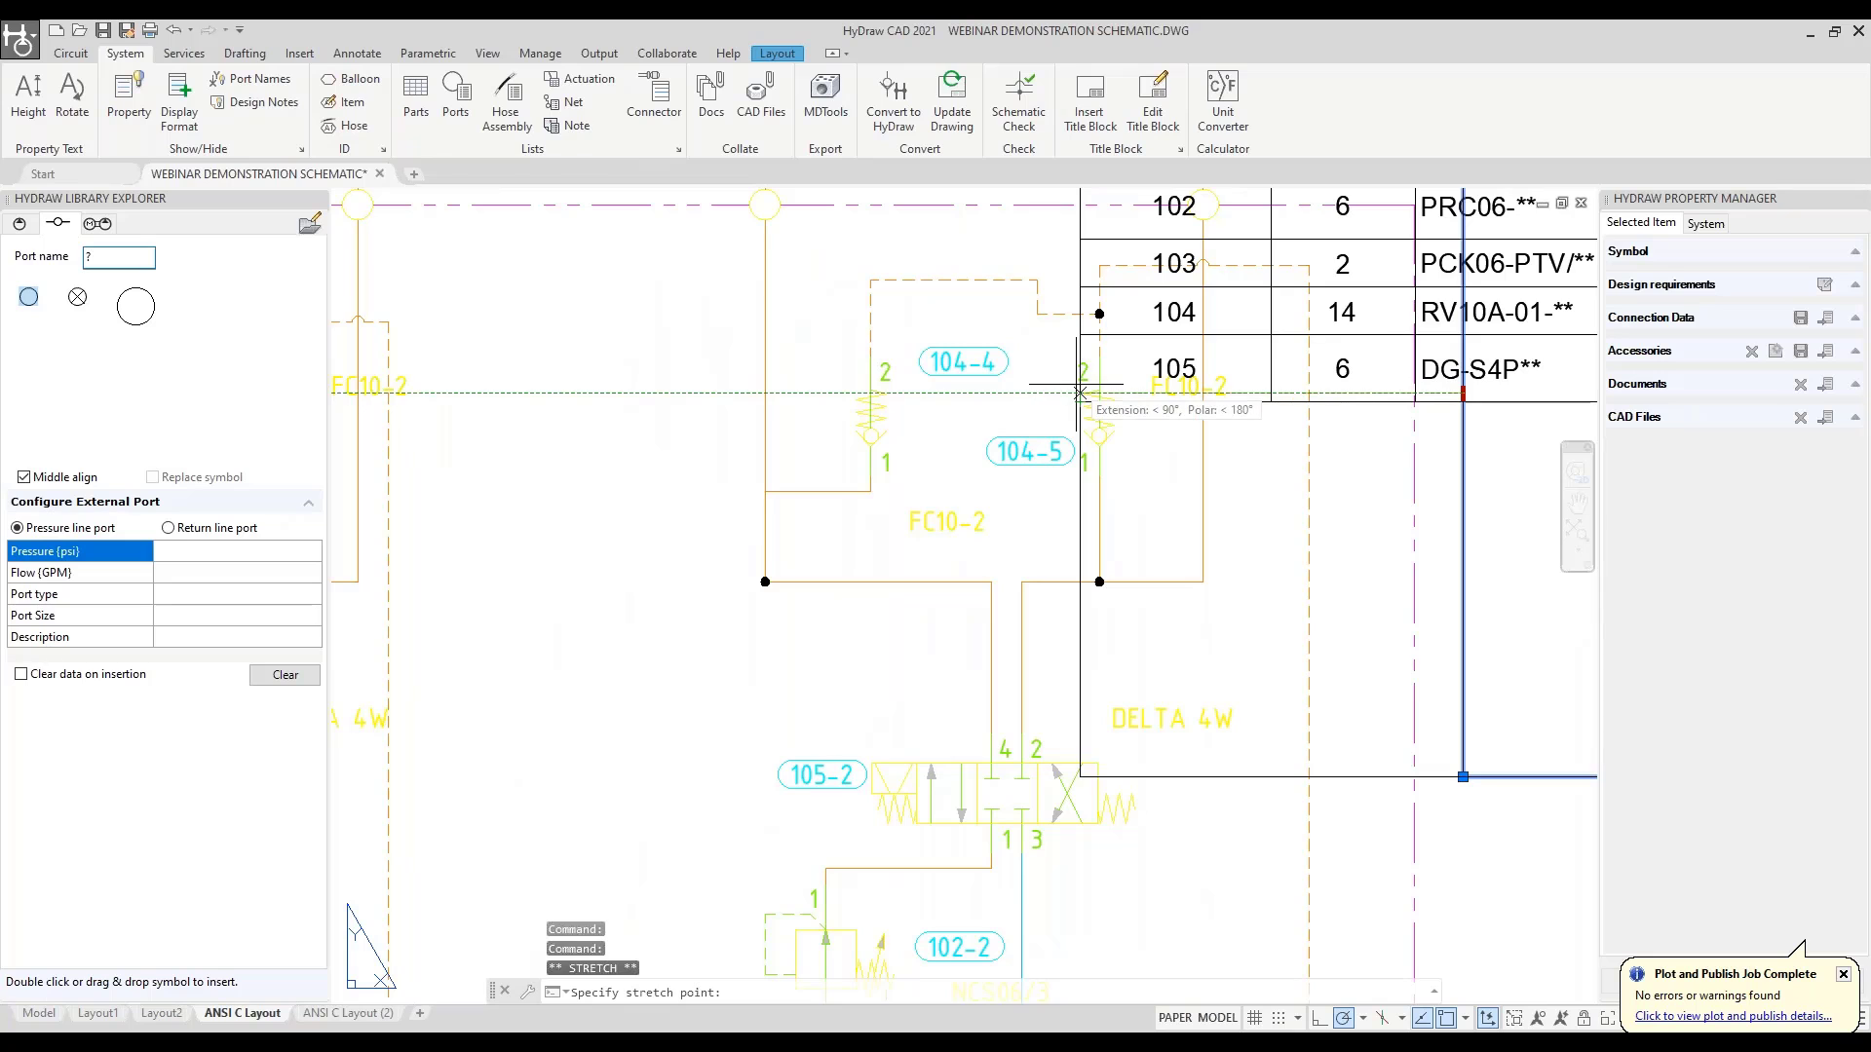
scroll(1367, 527, down, 4)
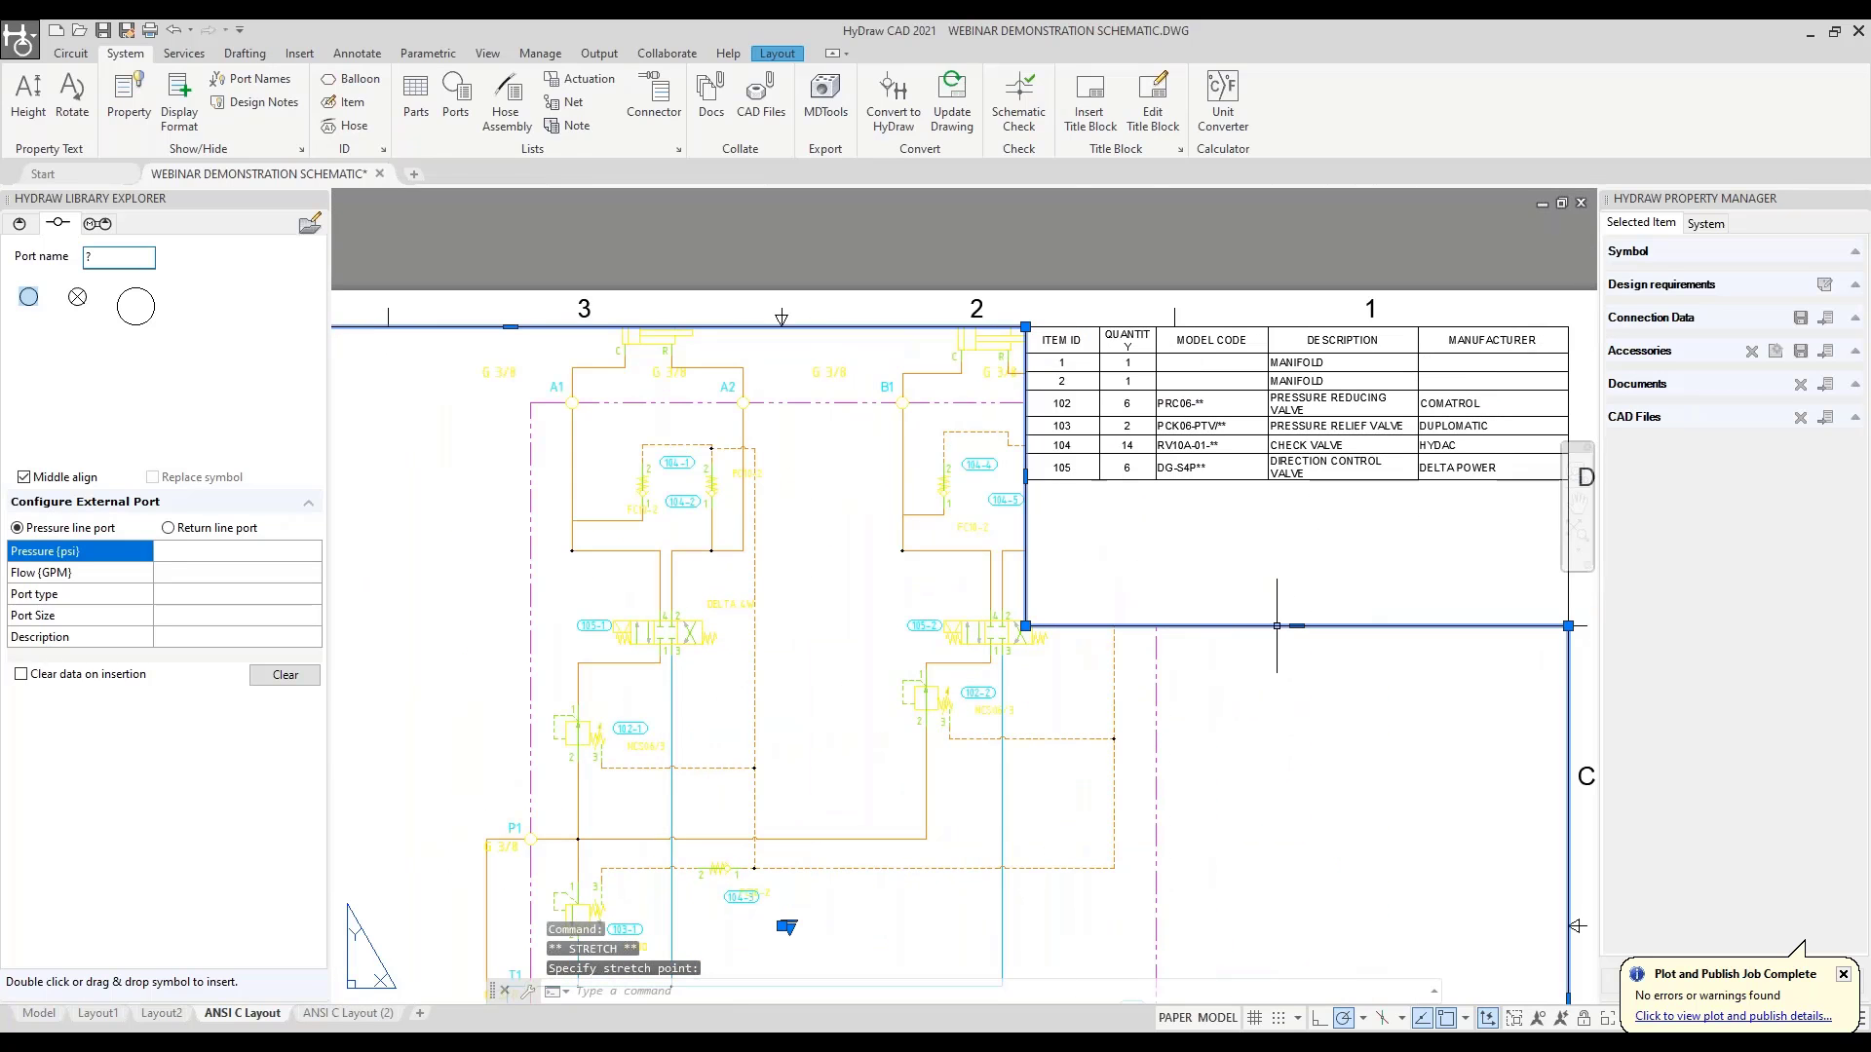
key(Escape)
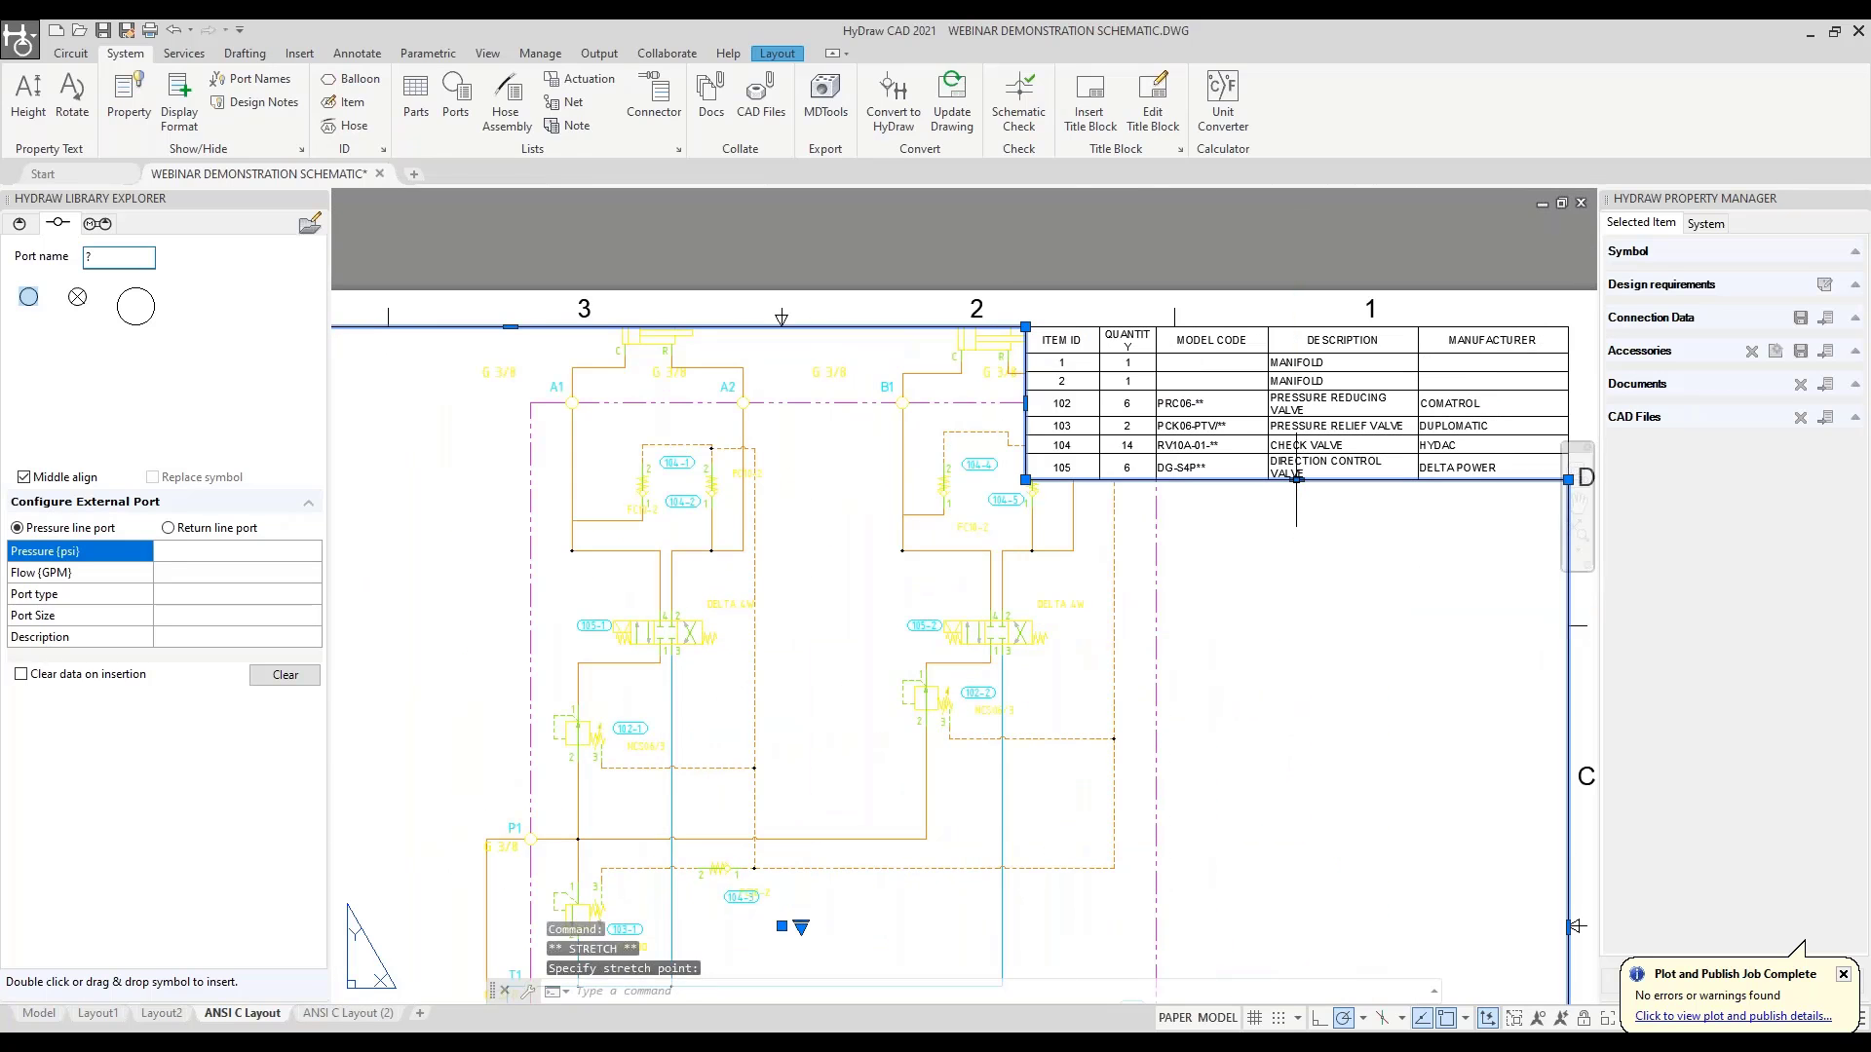
scroll(1252, 579, down, 5)
scroll(1252, 580, up, 4)
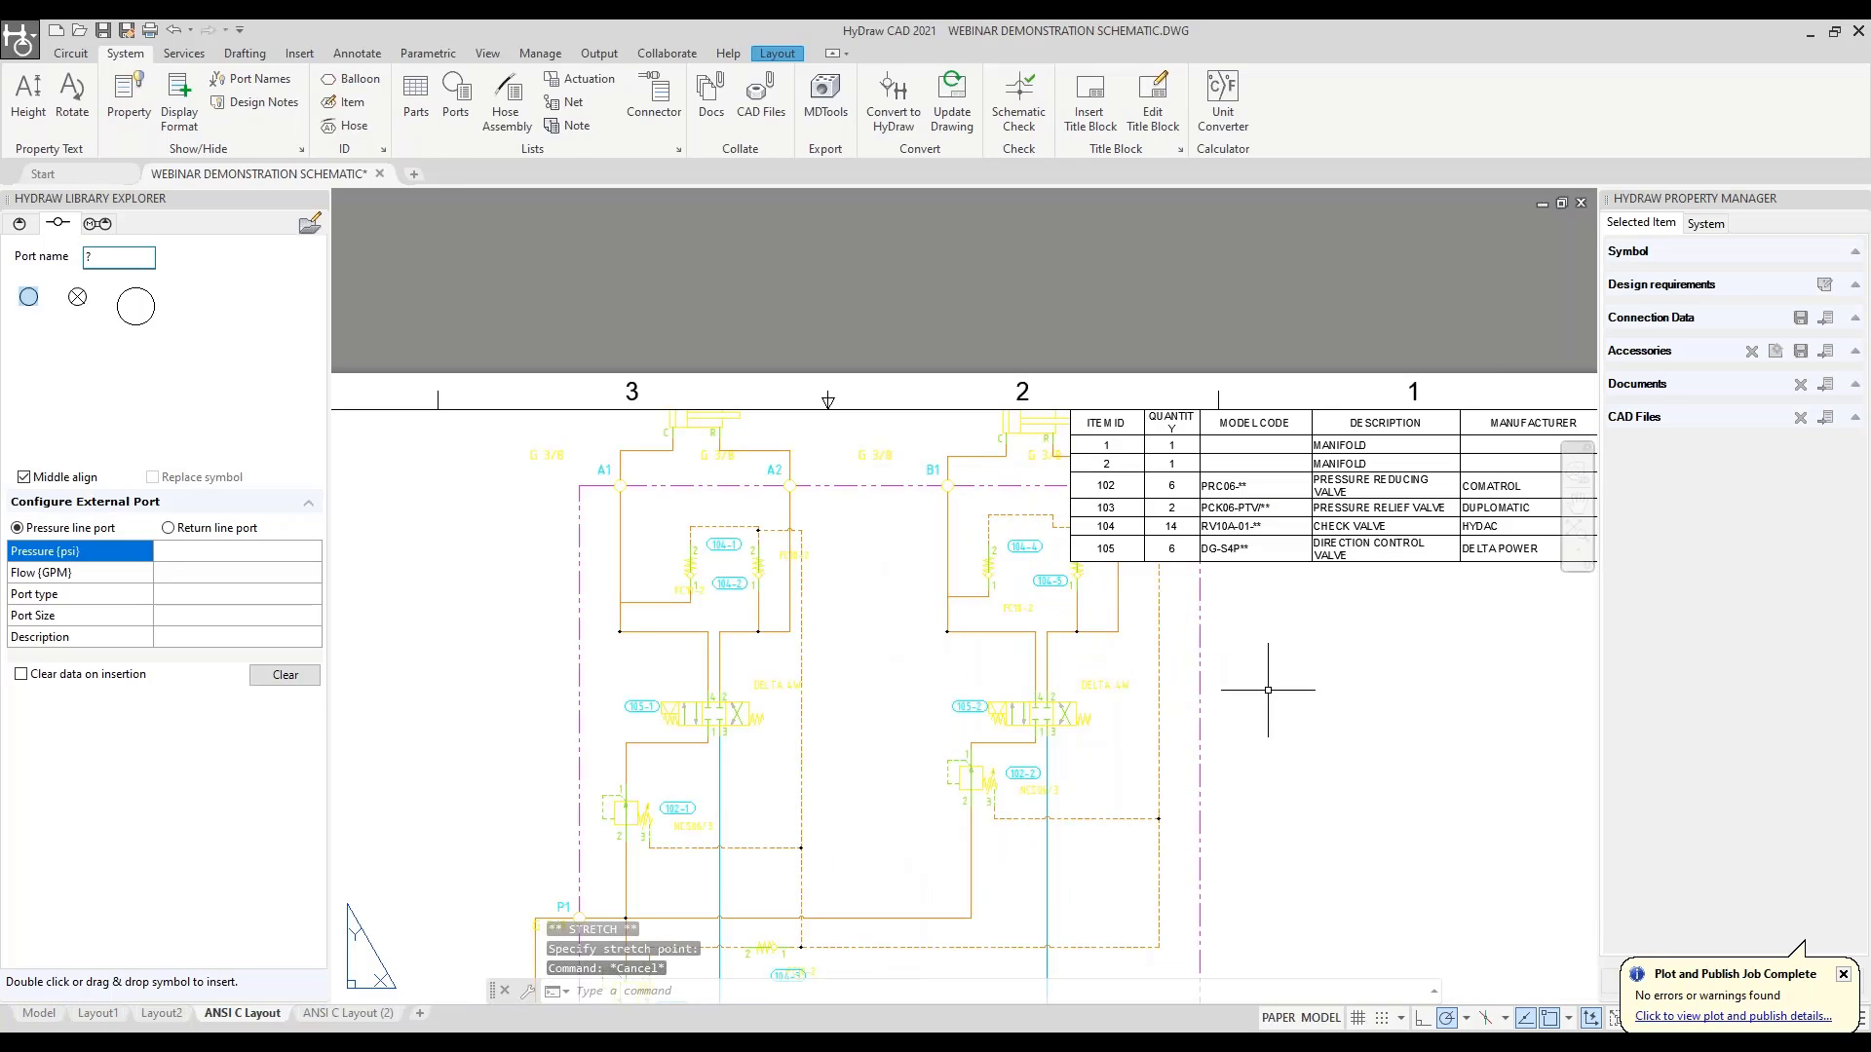
scroll(1279, 725, down, 2)
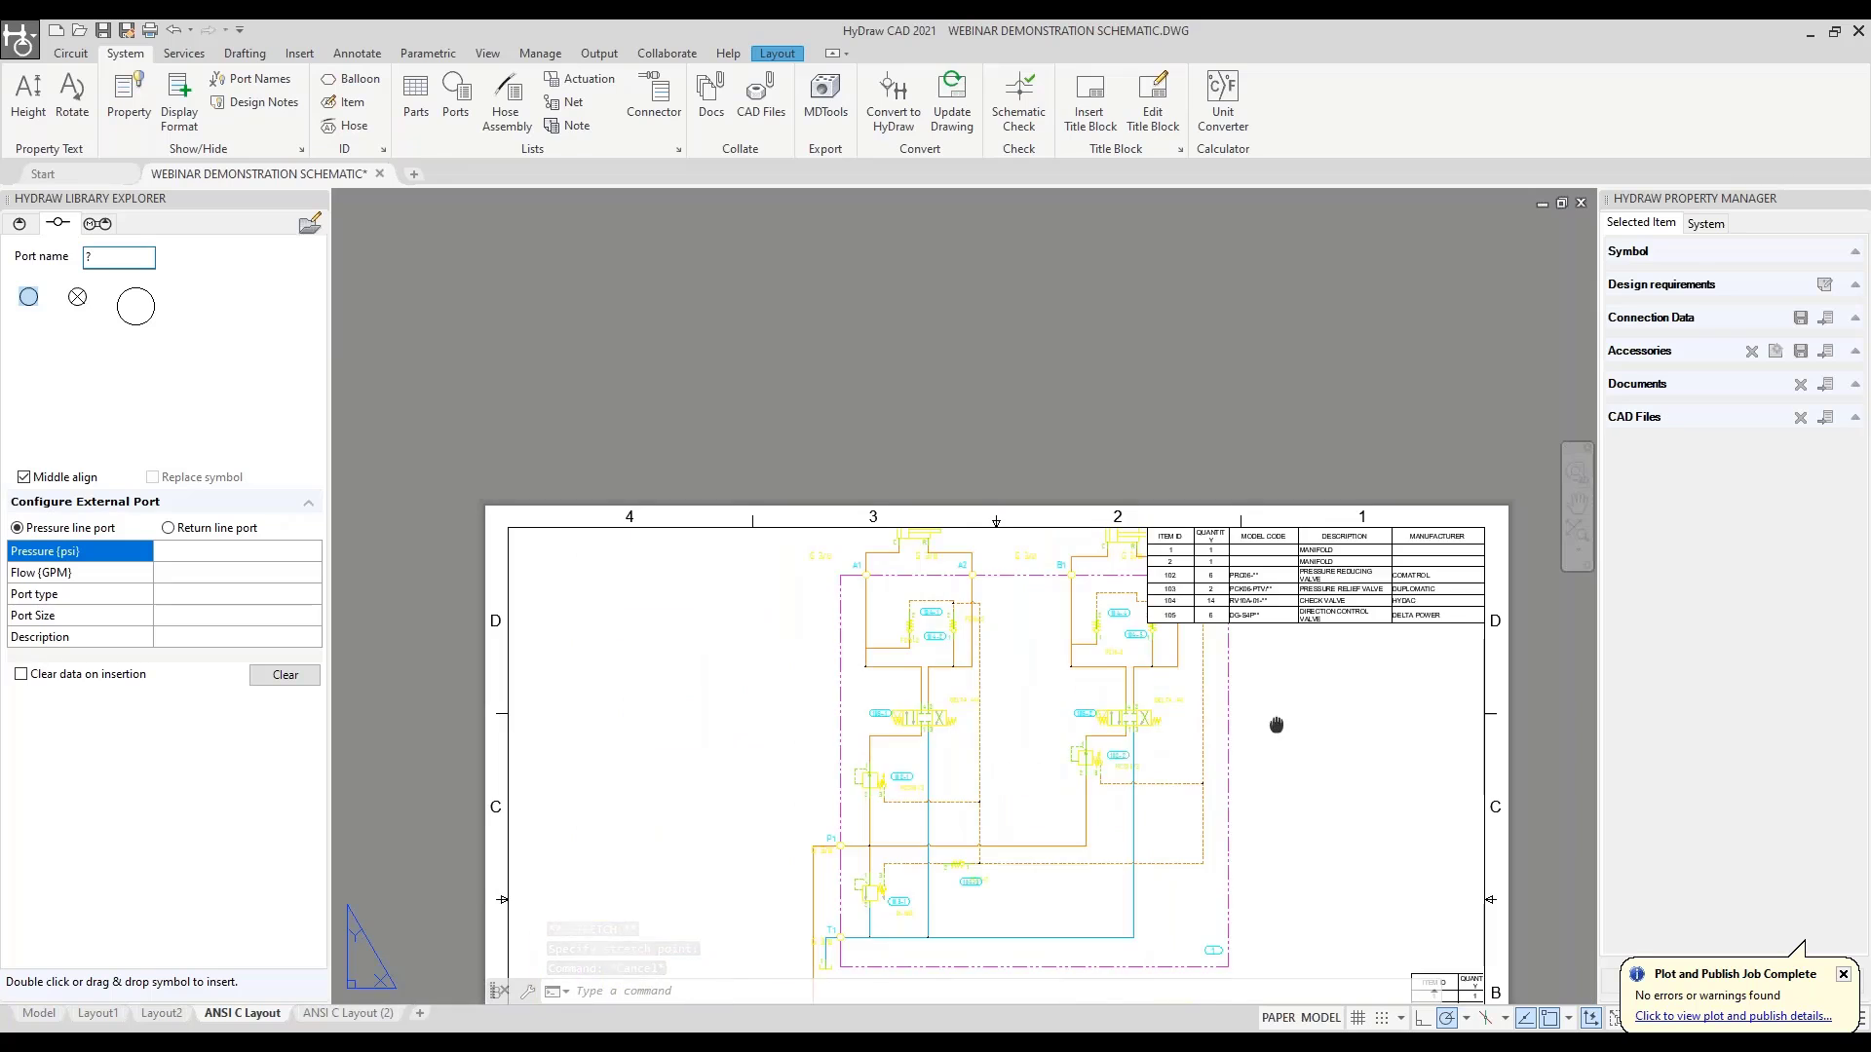
mouse_move(1279, 725)
middle_down()
mouse_move(1205, 496)
mouse_move(1267, 457)
middle_up()
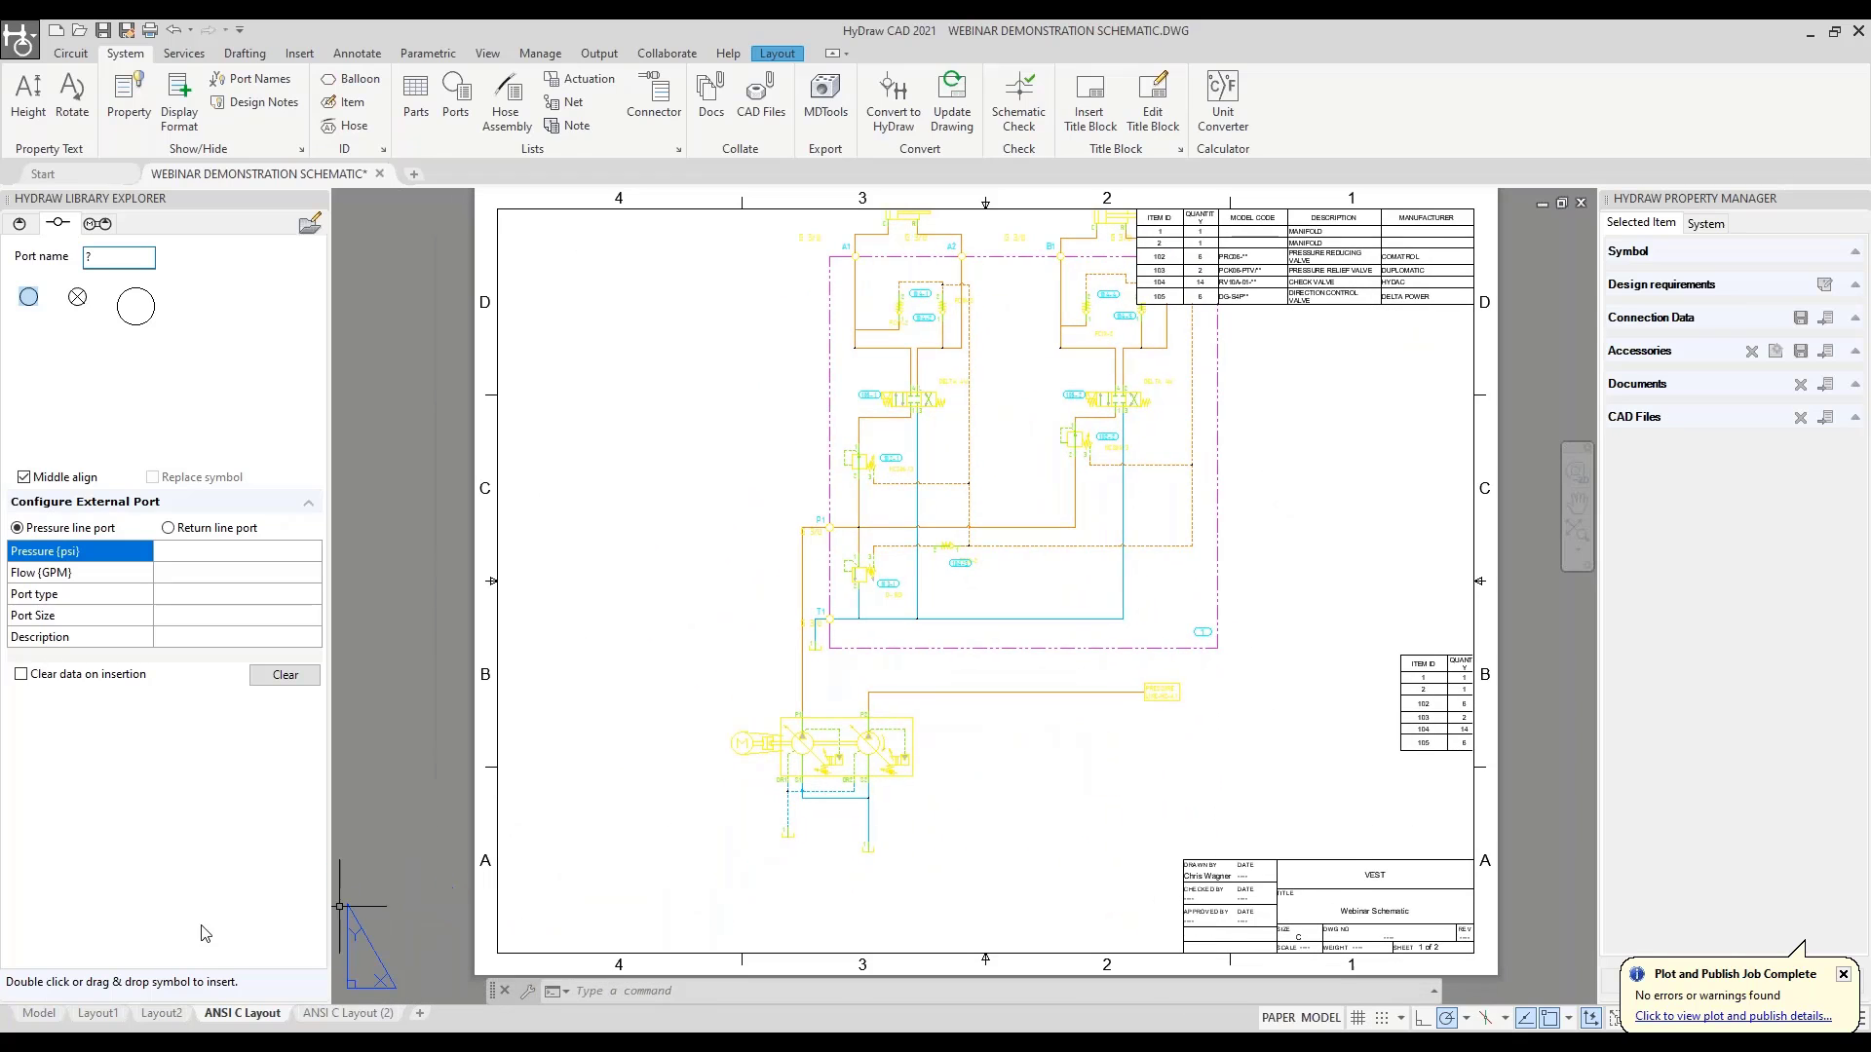
Delete the original parts list between the two manifolds in model space and return to ANSI C Layout
click(53, 1015)
scroll(880, 714, down, 3)
click(880, 714)
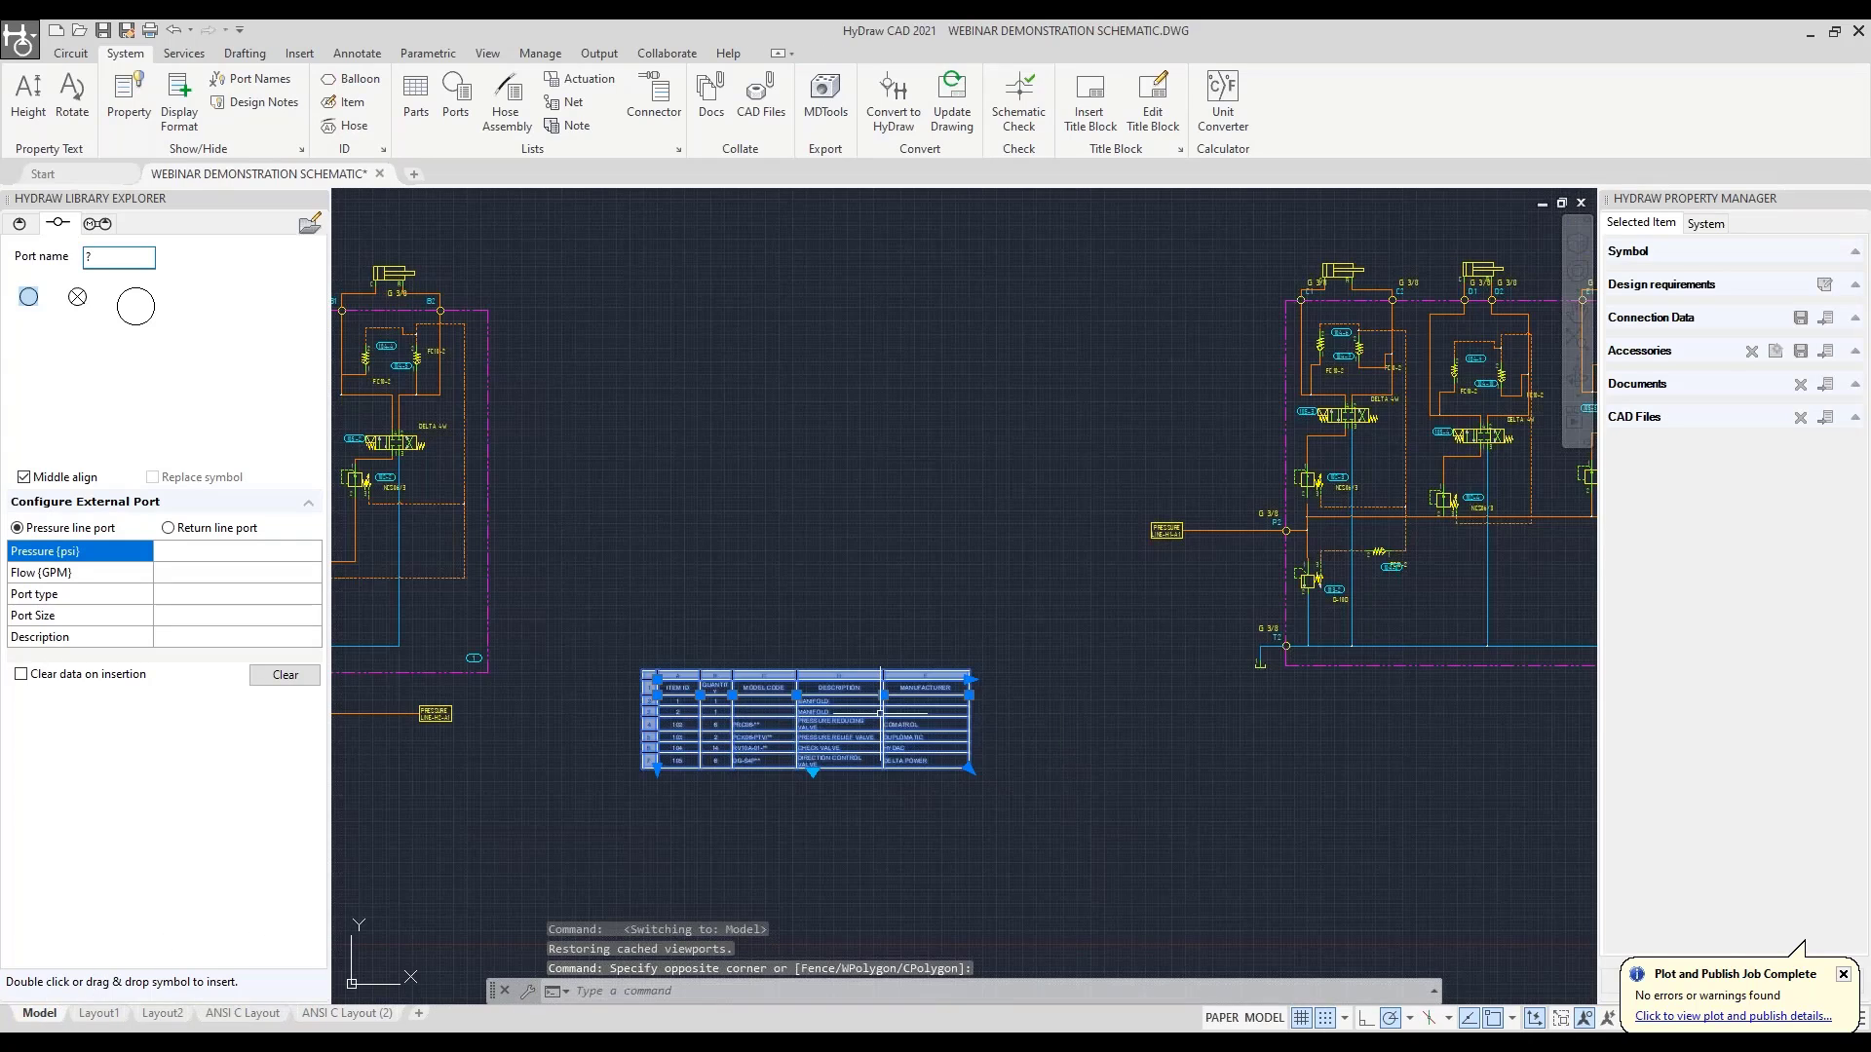
key(Delete)
scroll(909, 662, down, 2)
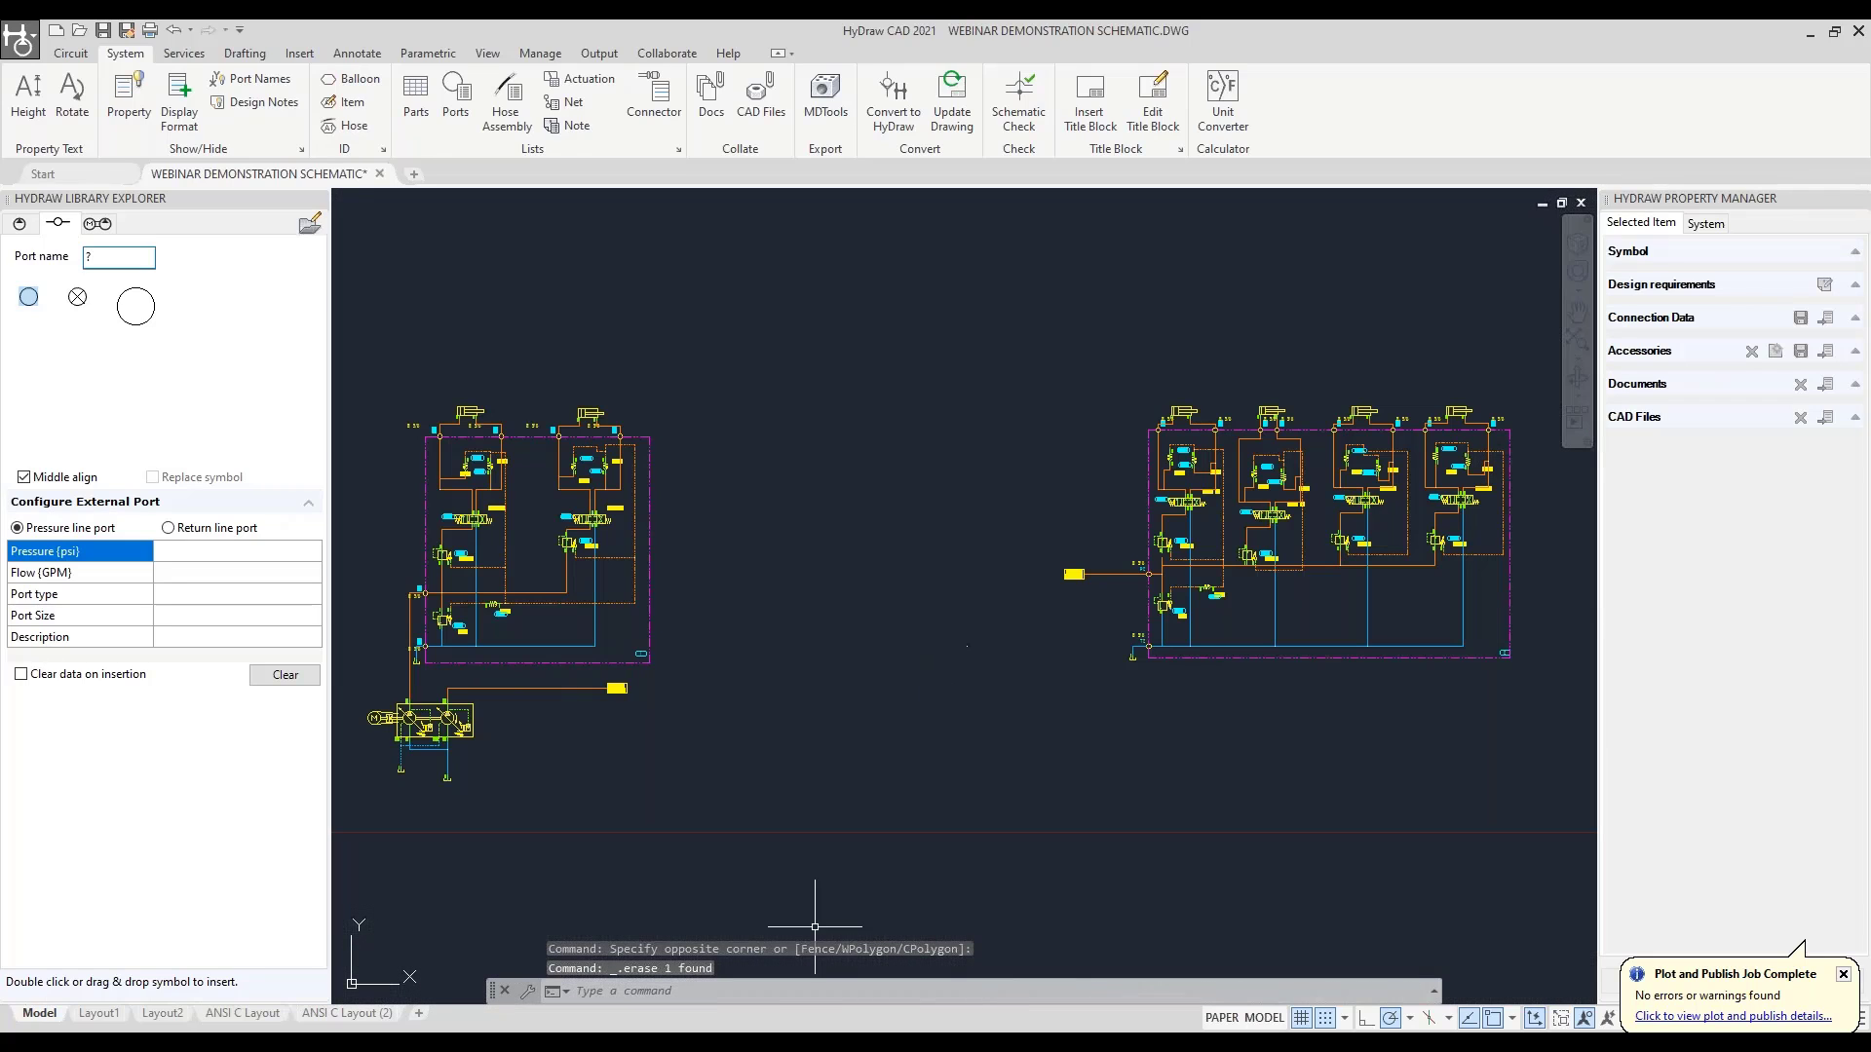
click(249, 1014)
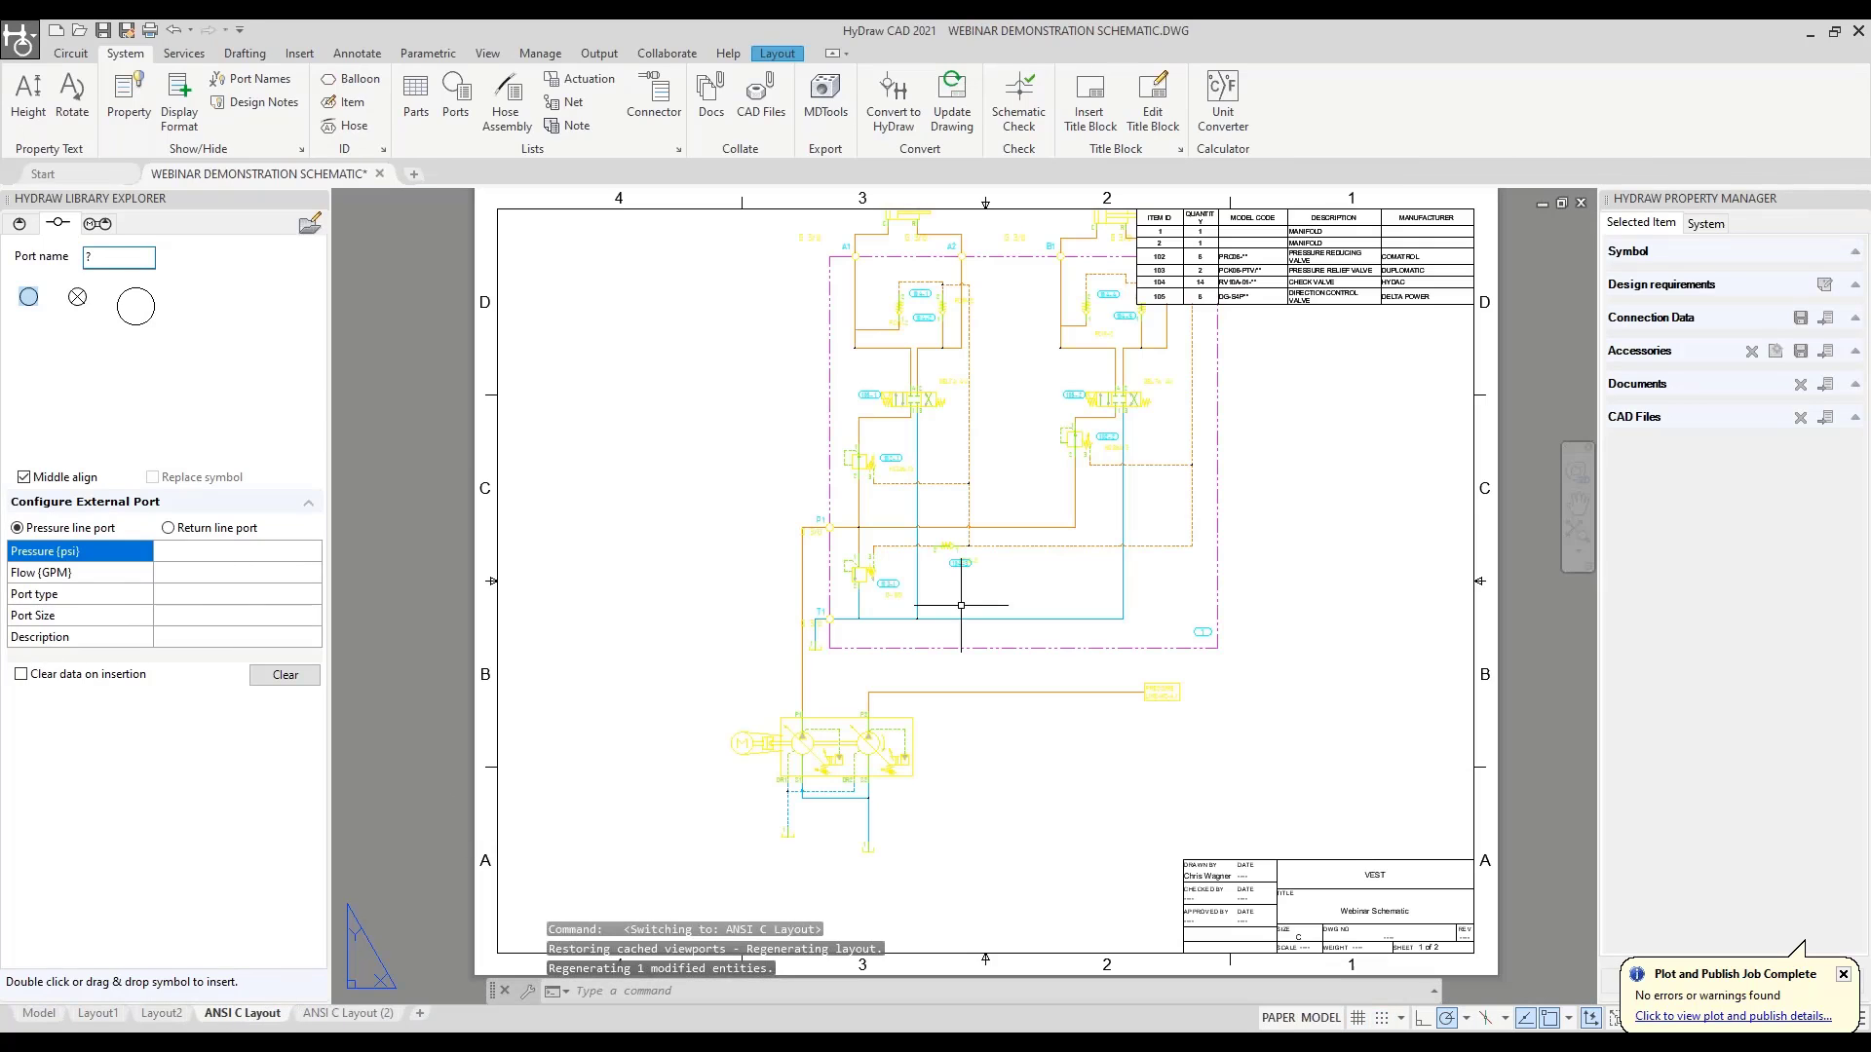